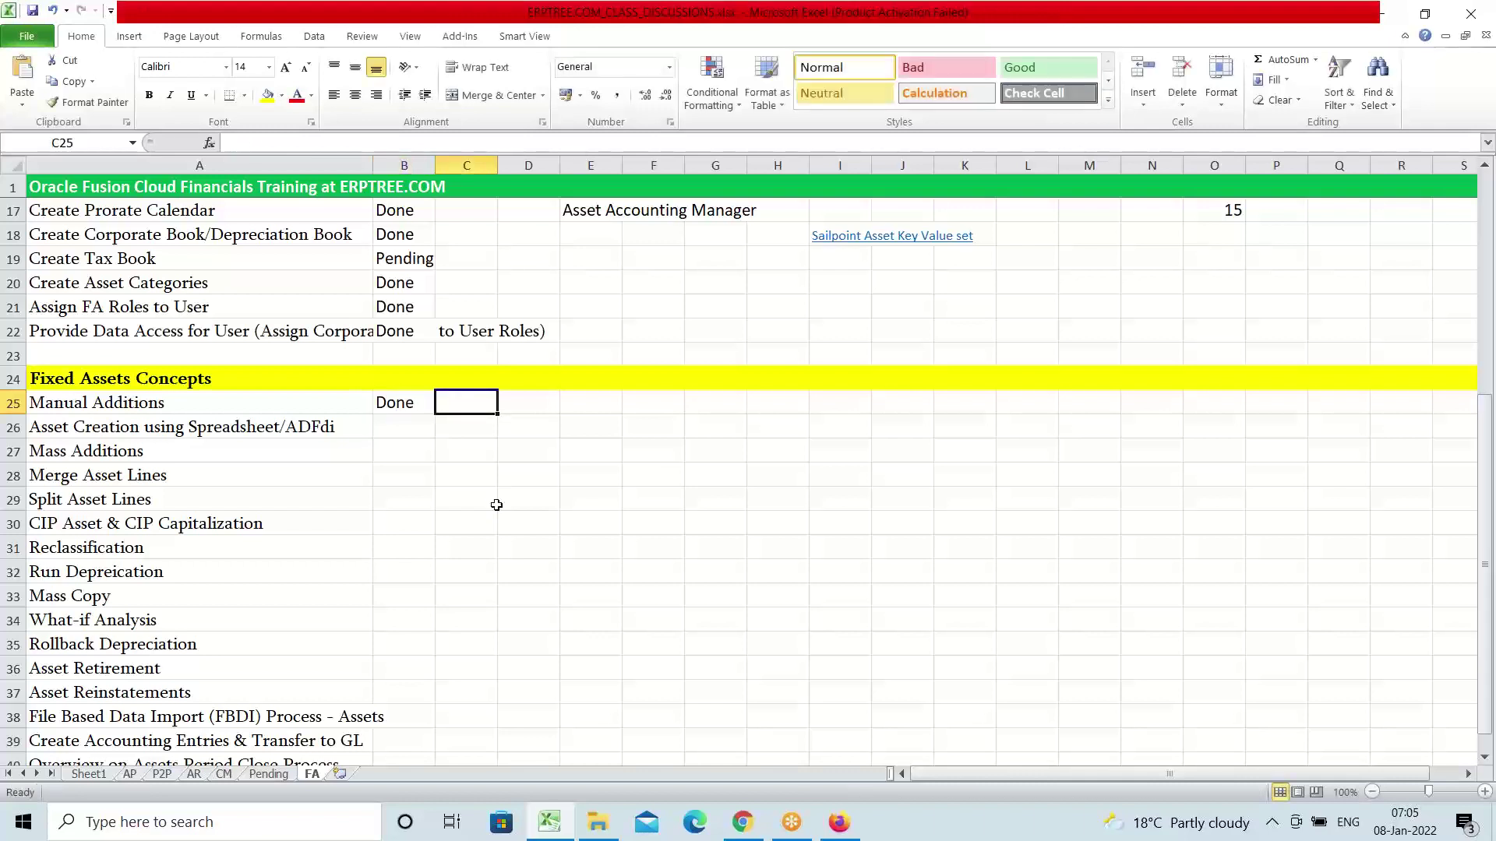
# Select the Asset Creation using Spreadsheet/ADFdi tracker row, then switch to the Oracle Fusion browser window
pyautogui.click(169, 427)
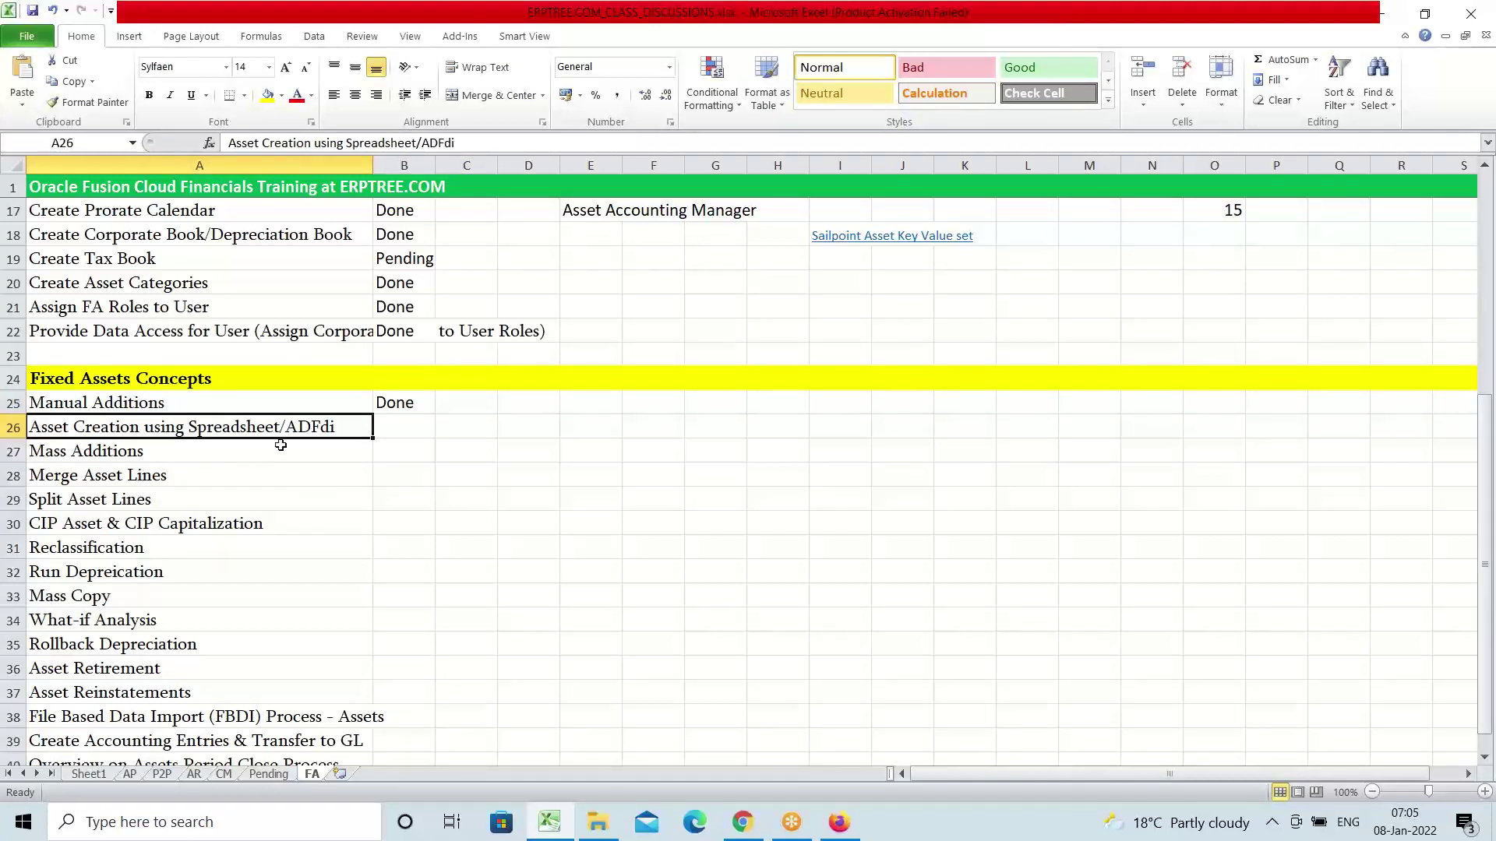
pyautogui.click(846, 834)
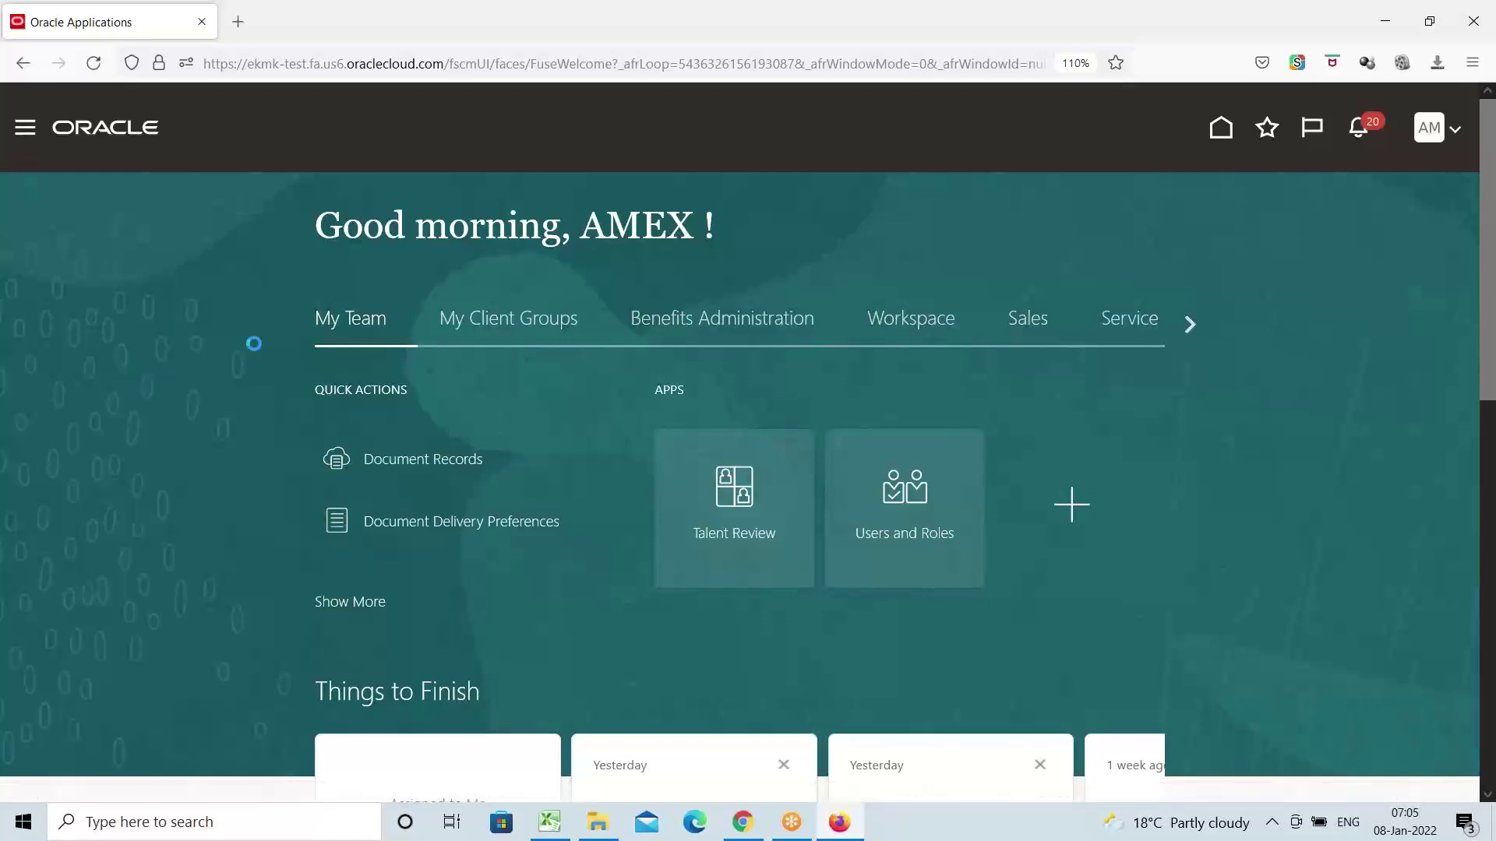
# Use the Navigator to open the Fixed Assets > Assets work area for AMEX CORPORATE BOOK - USD
pyautogui.click(25, 127)
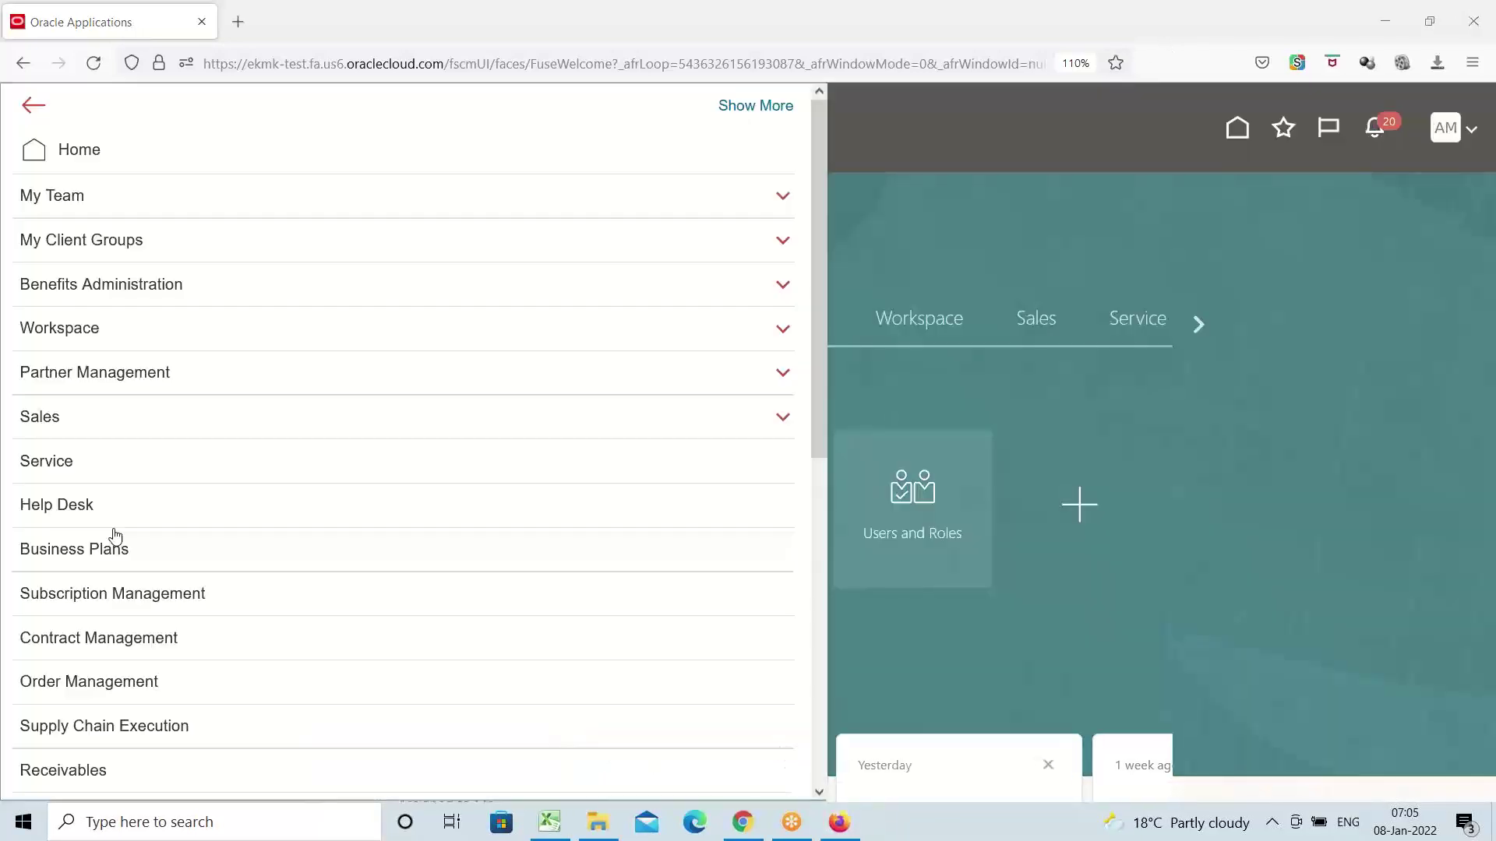
pyautogui.scroll(-5, 125, 500)
pyautogui.scroll(-5, 130, 499)
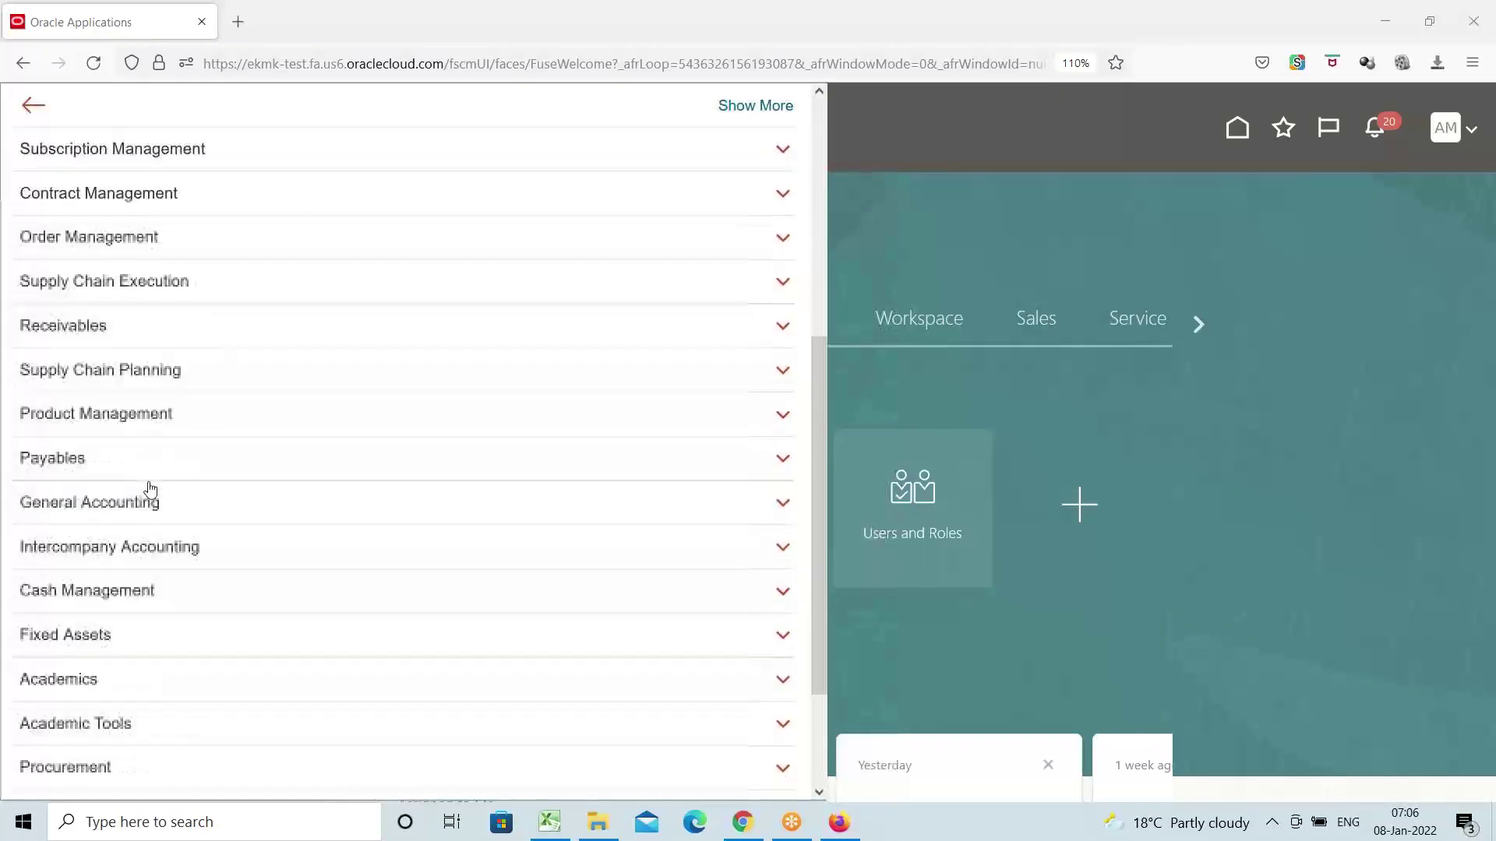
pyautogui.click(114, 483)
pyautogui.click(78, 498)
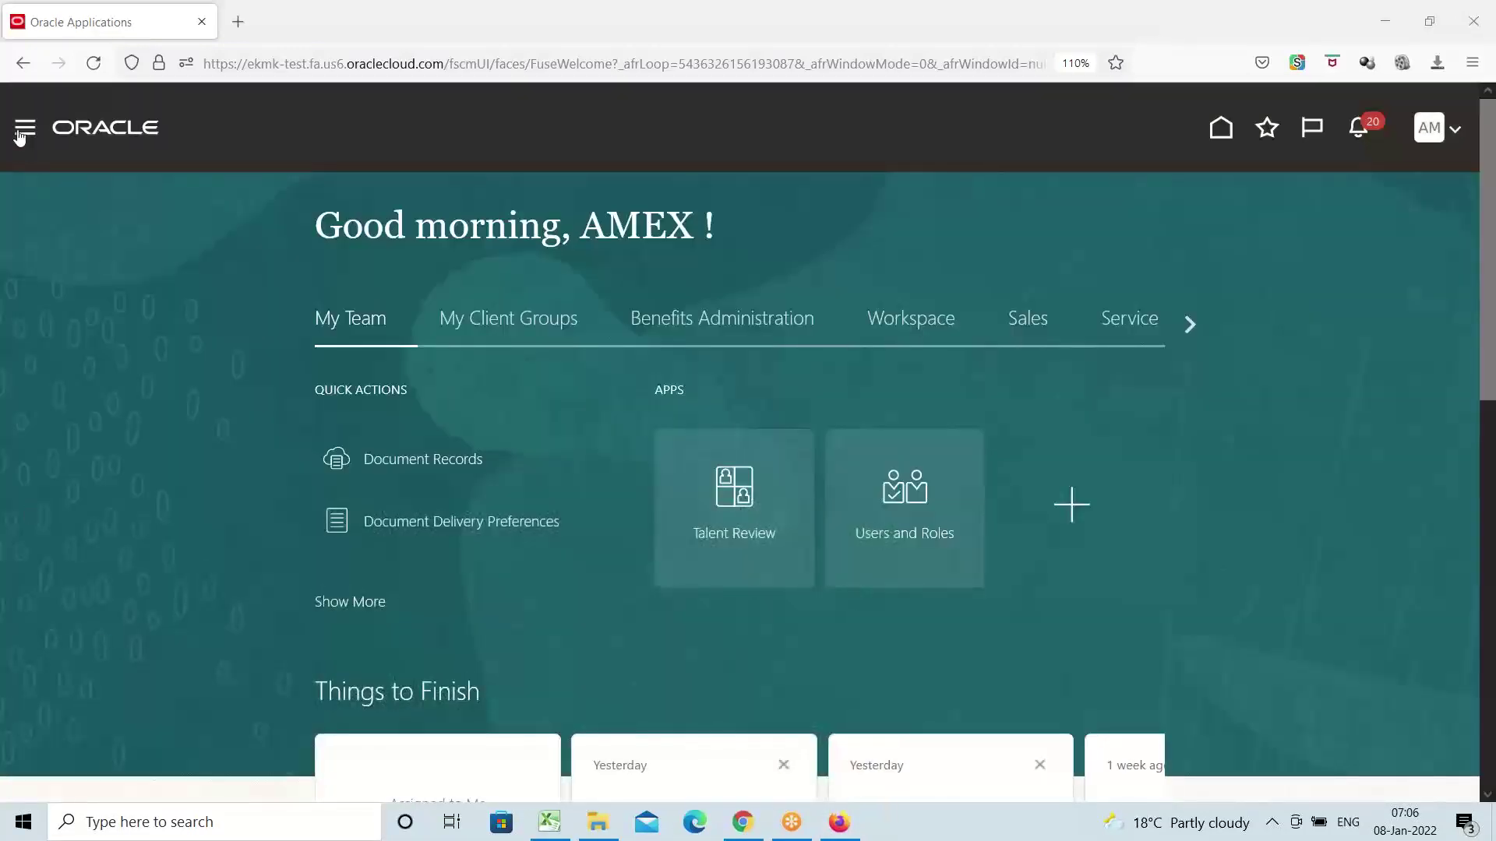
pyautogui.click(23, 128)
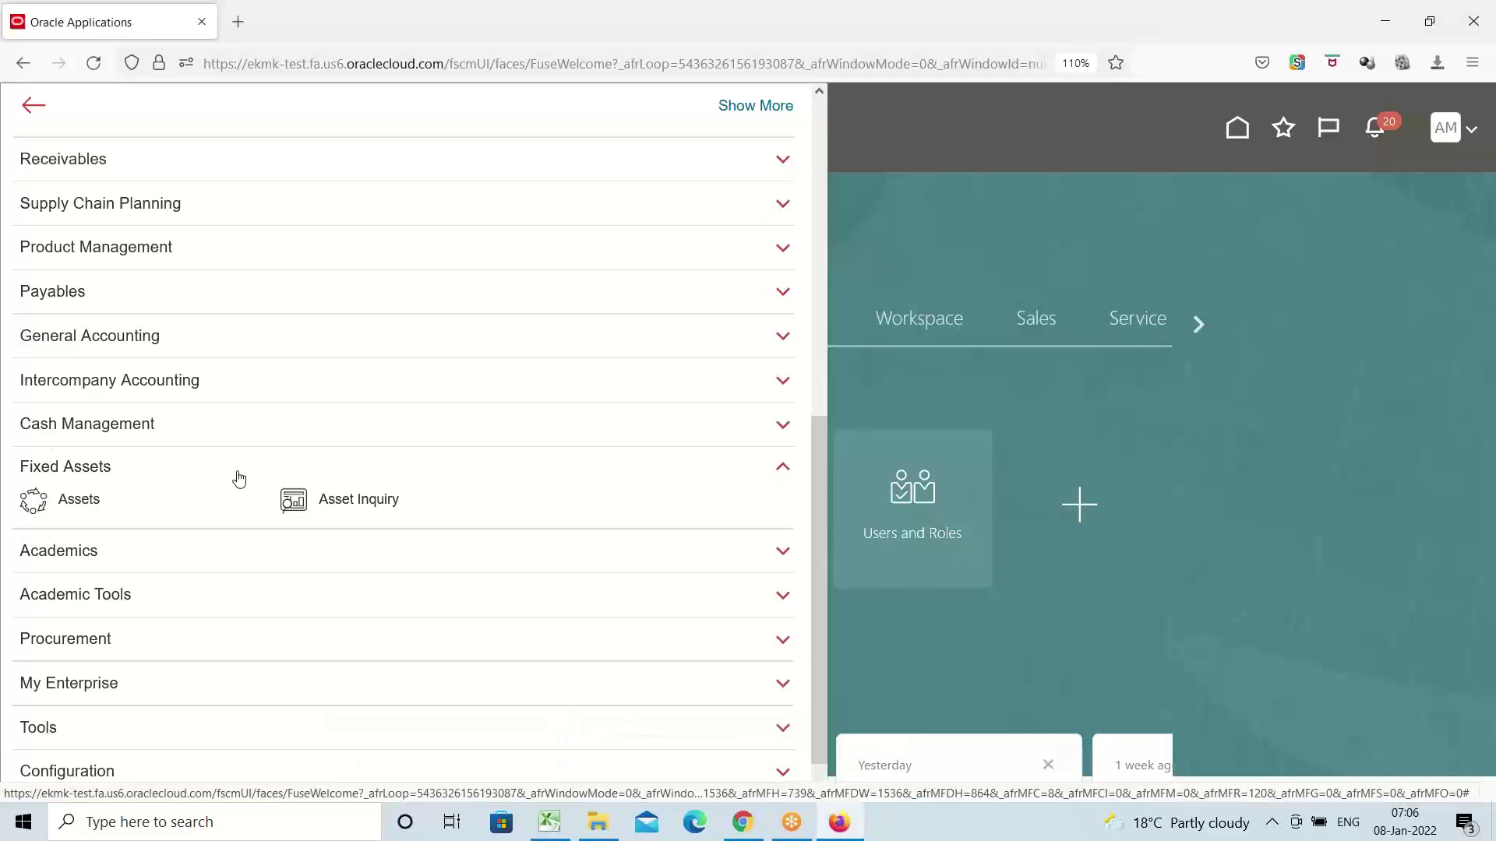
pyautogui.click(82, 498)
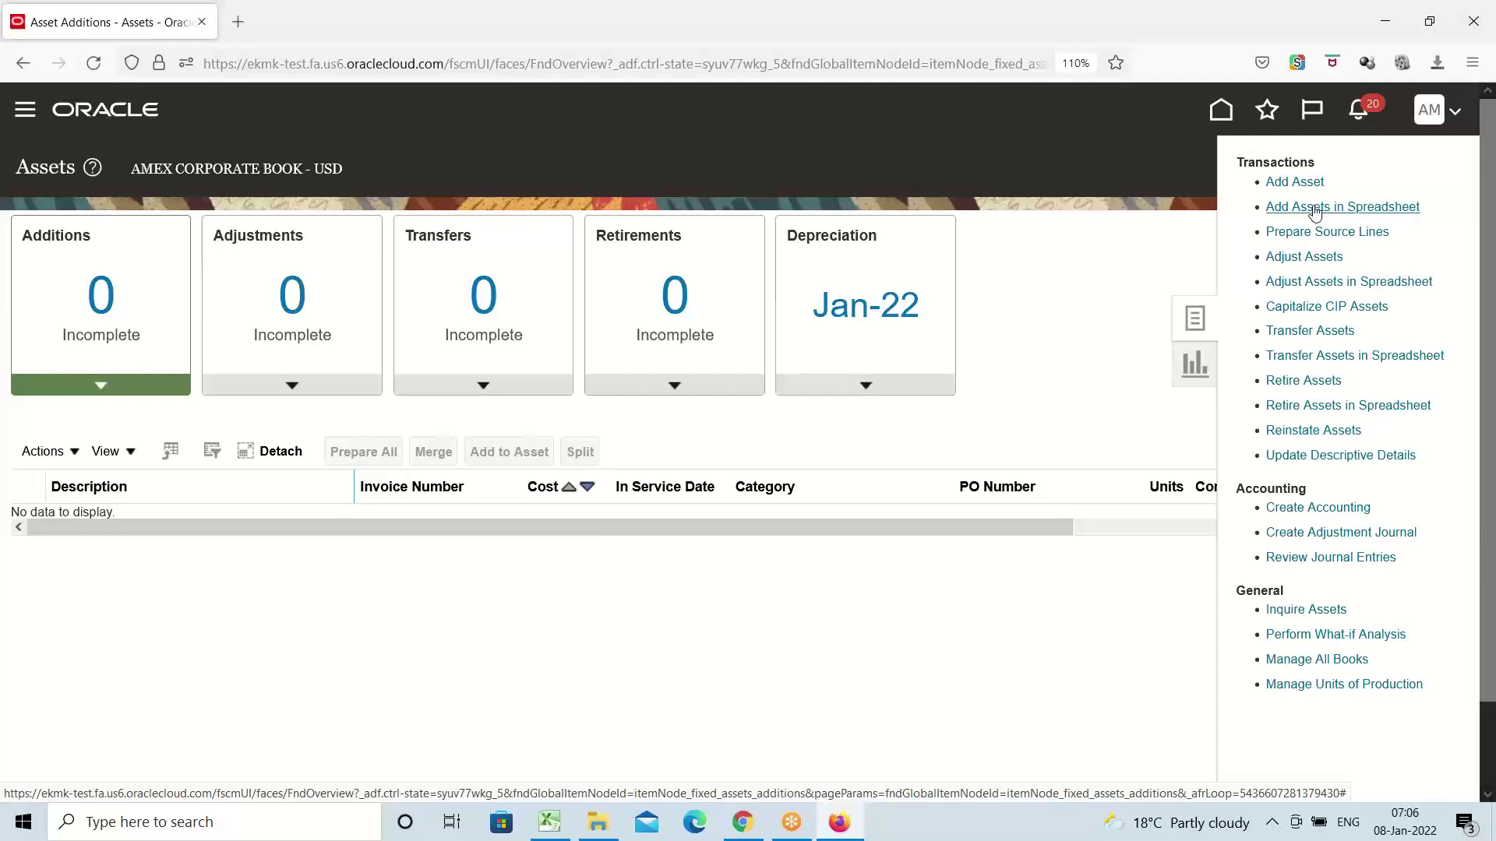
# Generate the Add Assets in Spreadsheet workbook for AMEX CORPORATE BOOK, asset type Capitalized
pyautogui.click(1314, 208)
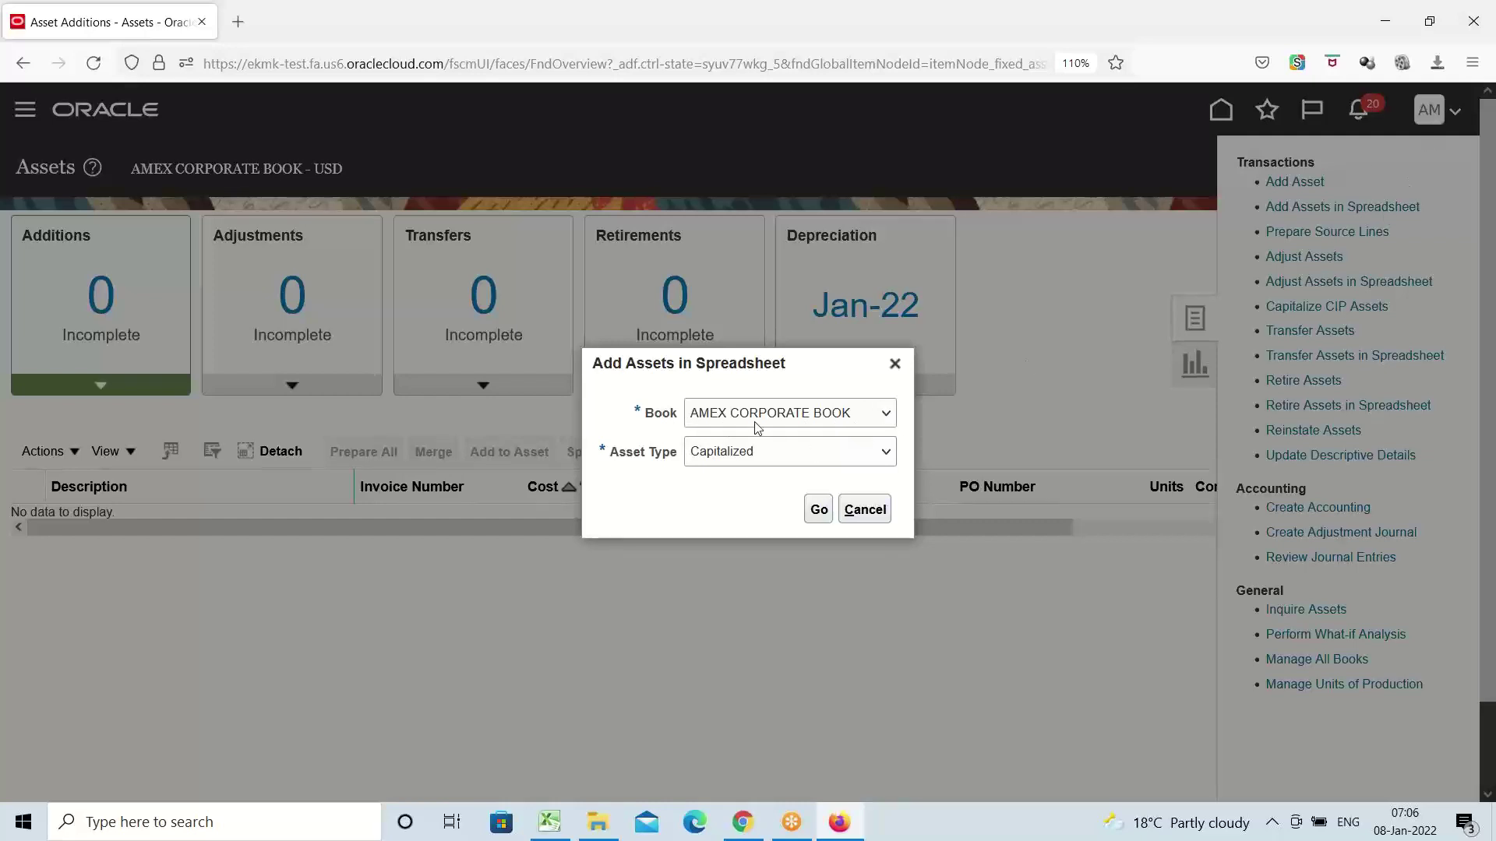
pyautogui.click(887, 416)
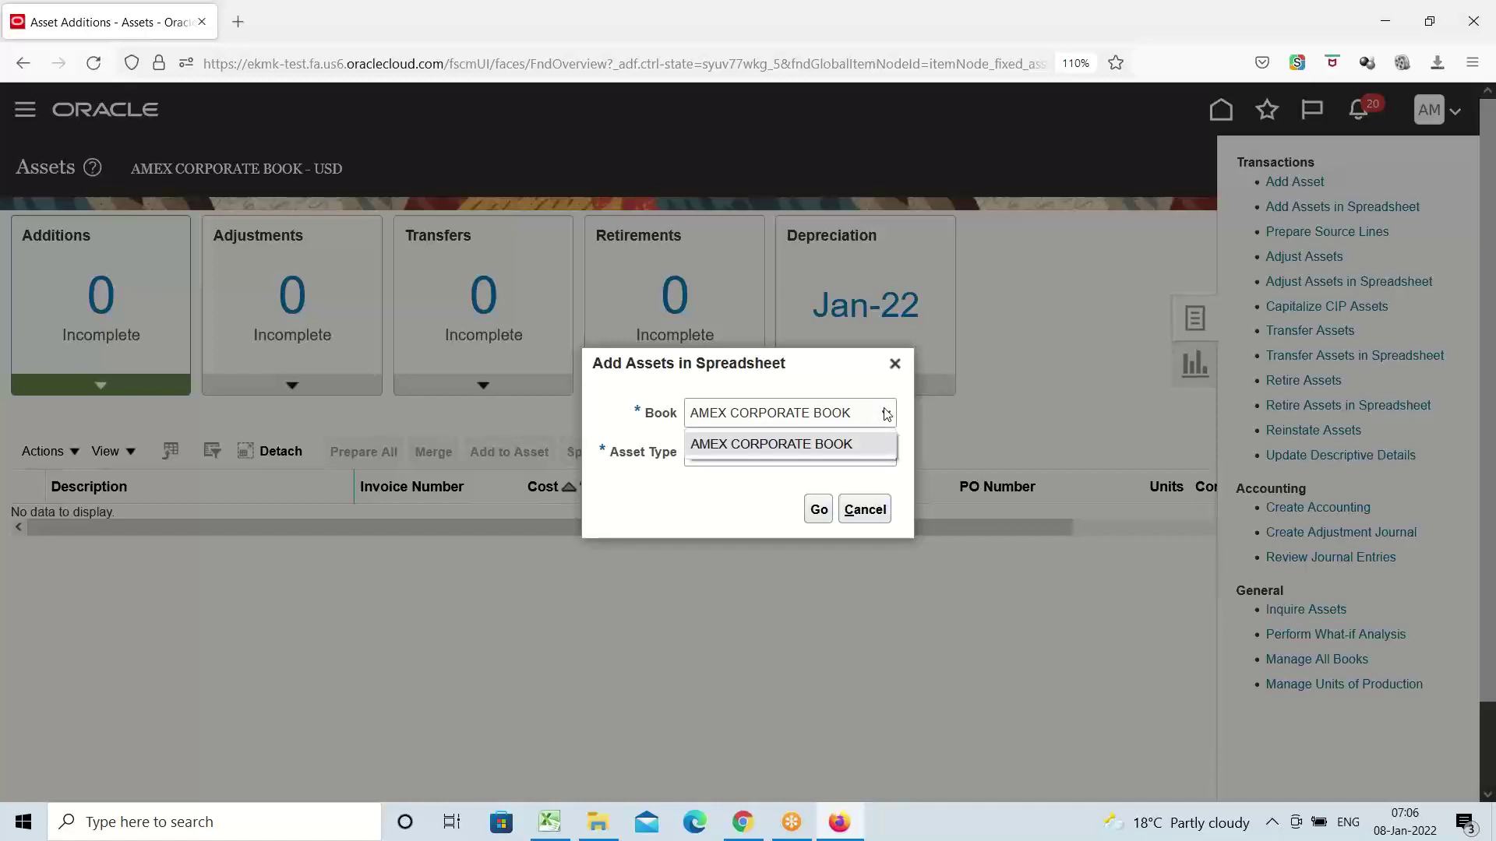
pyautogui.click(886, 416)
pyautogui.click(886, 416)
pyautogui.click(886, 416)
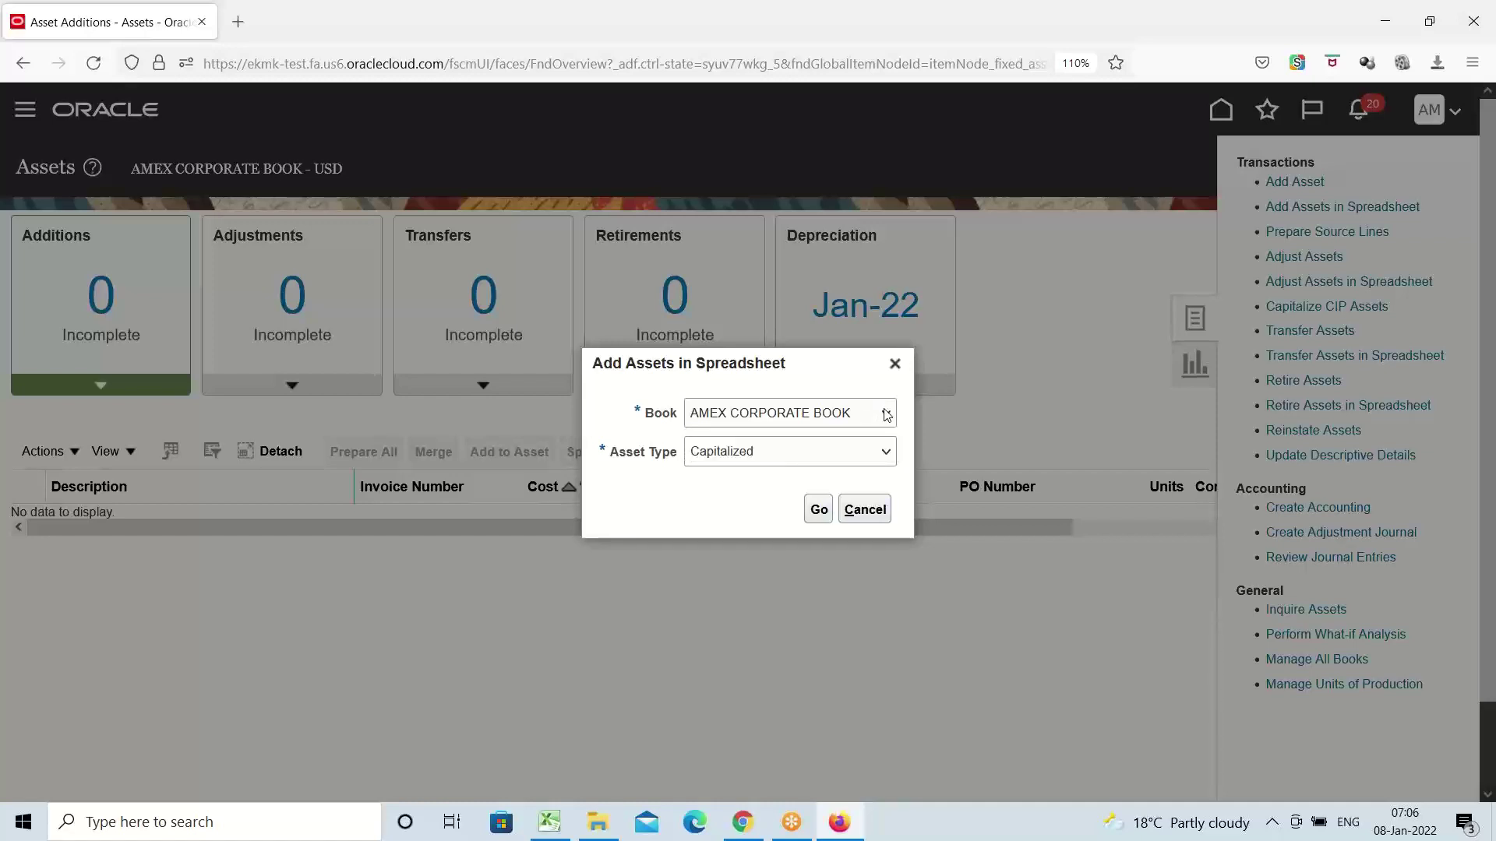
pyautogui.click(819, 511)
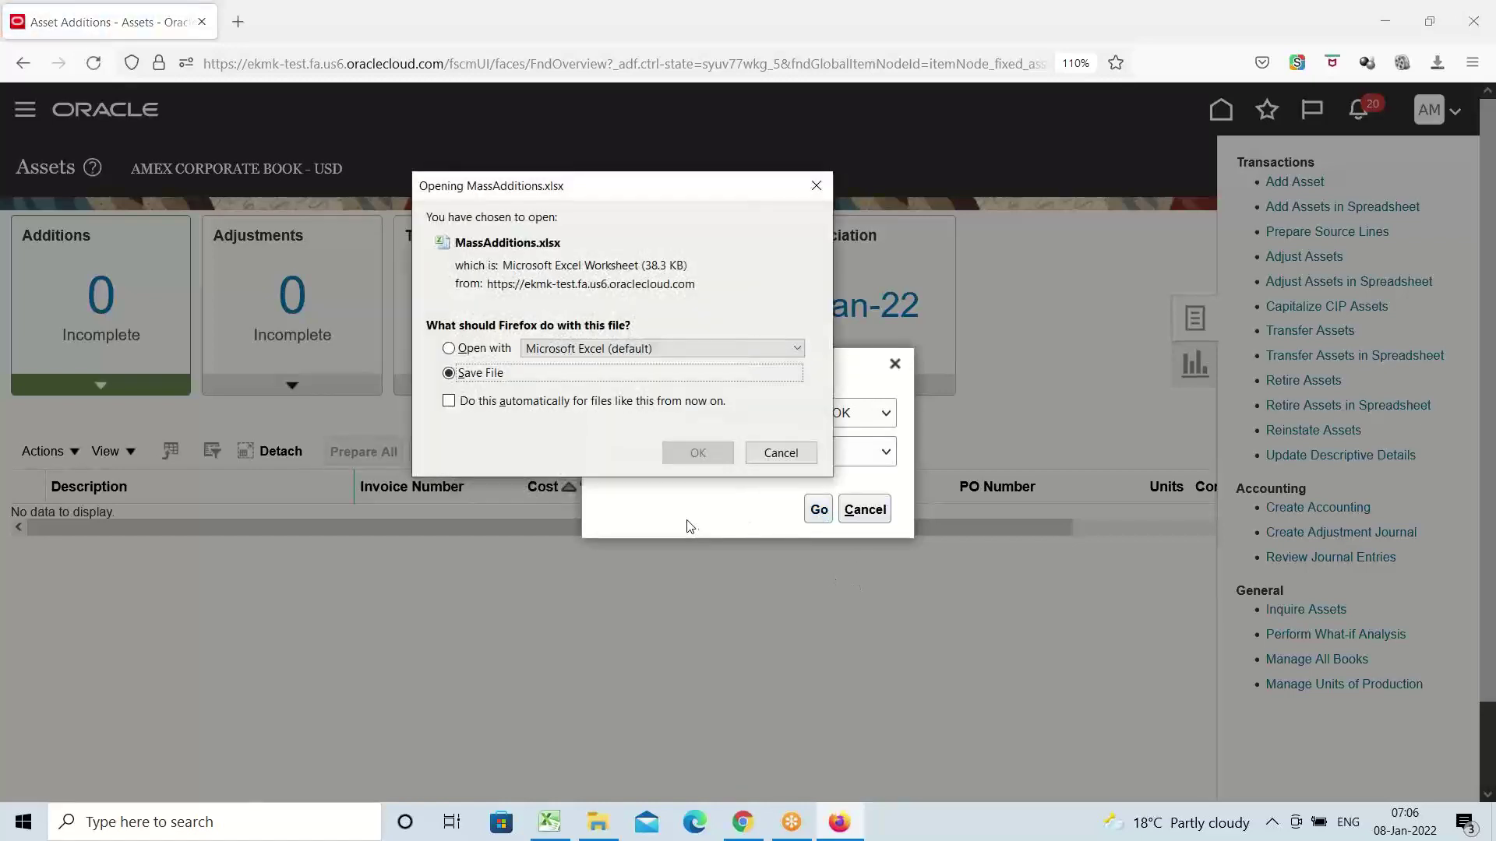
# Save MassAdditions.xlsx and open it from the browser's downloads list
pyautogui.click(695, 452)
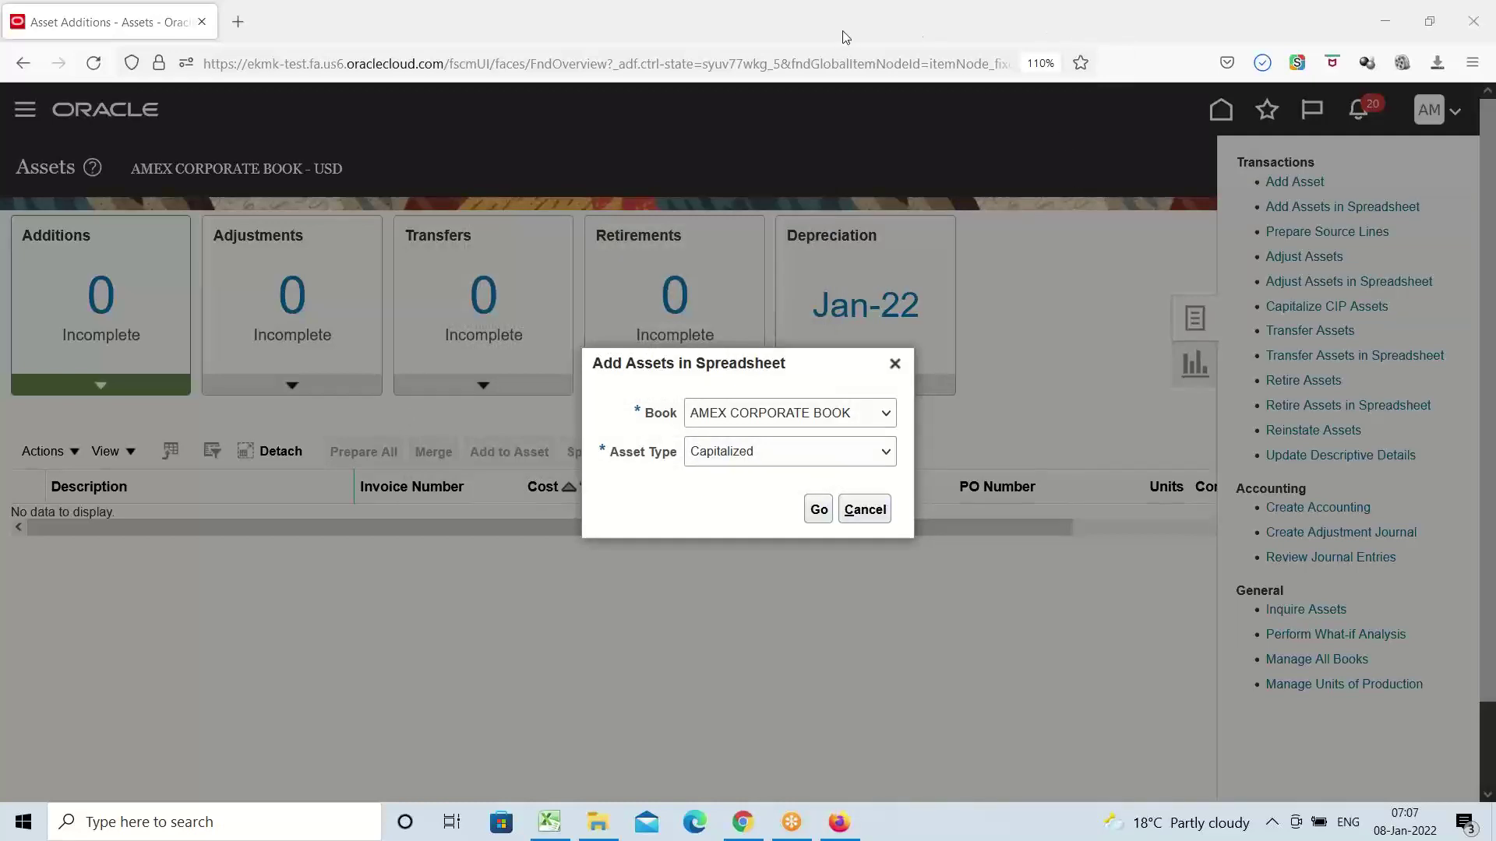
pyautogui.click(1262, 62)
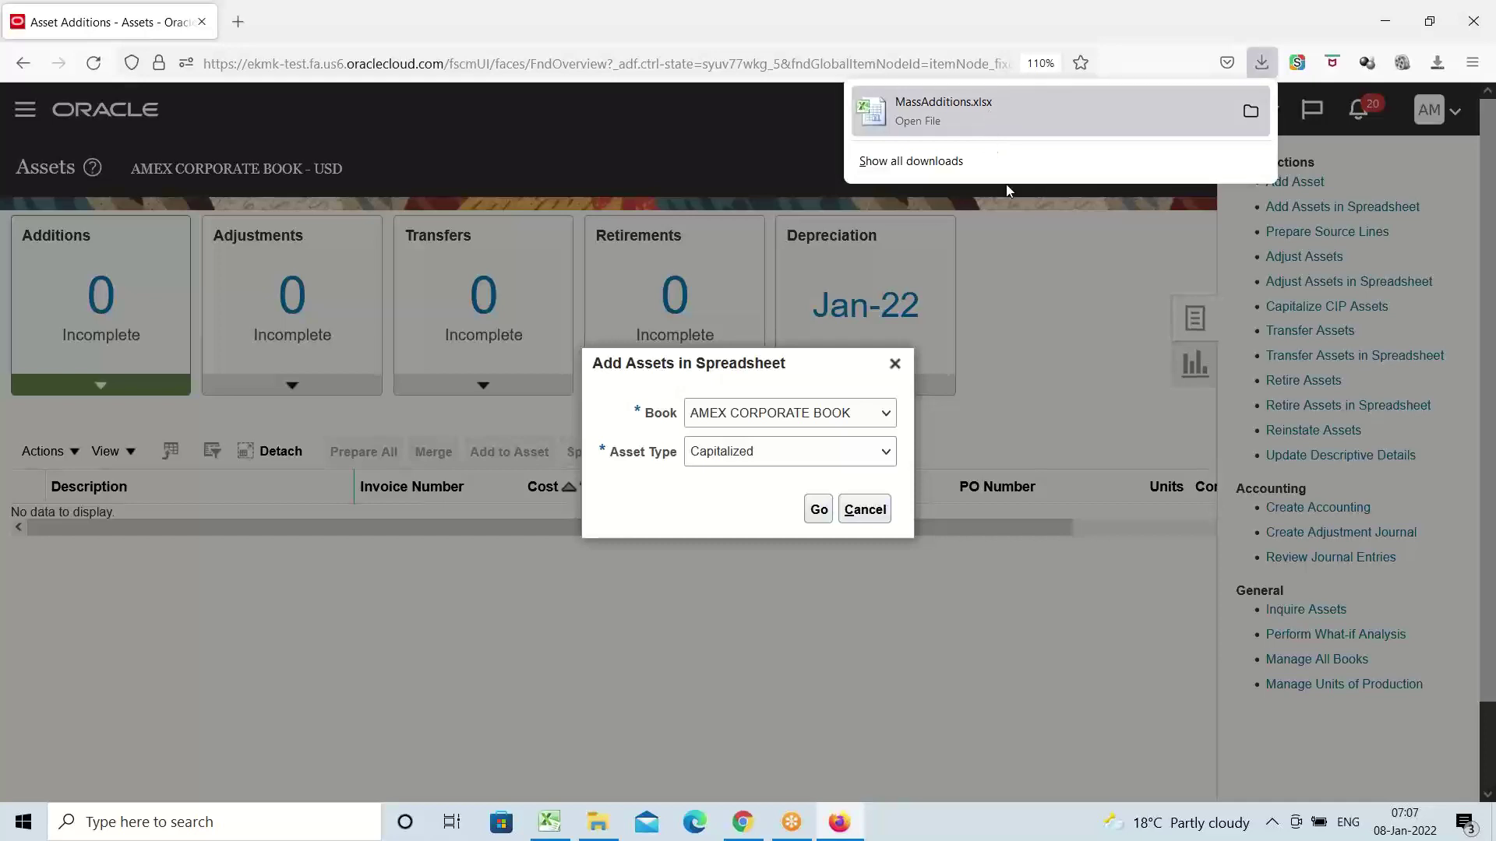
pyautogui.click(985, 115)
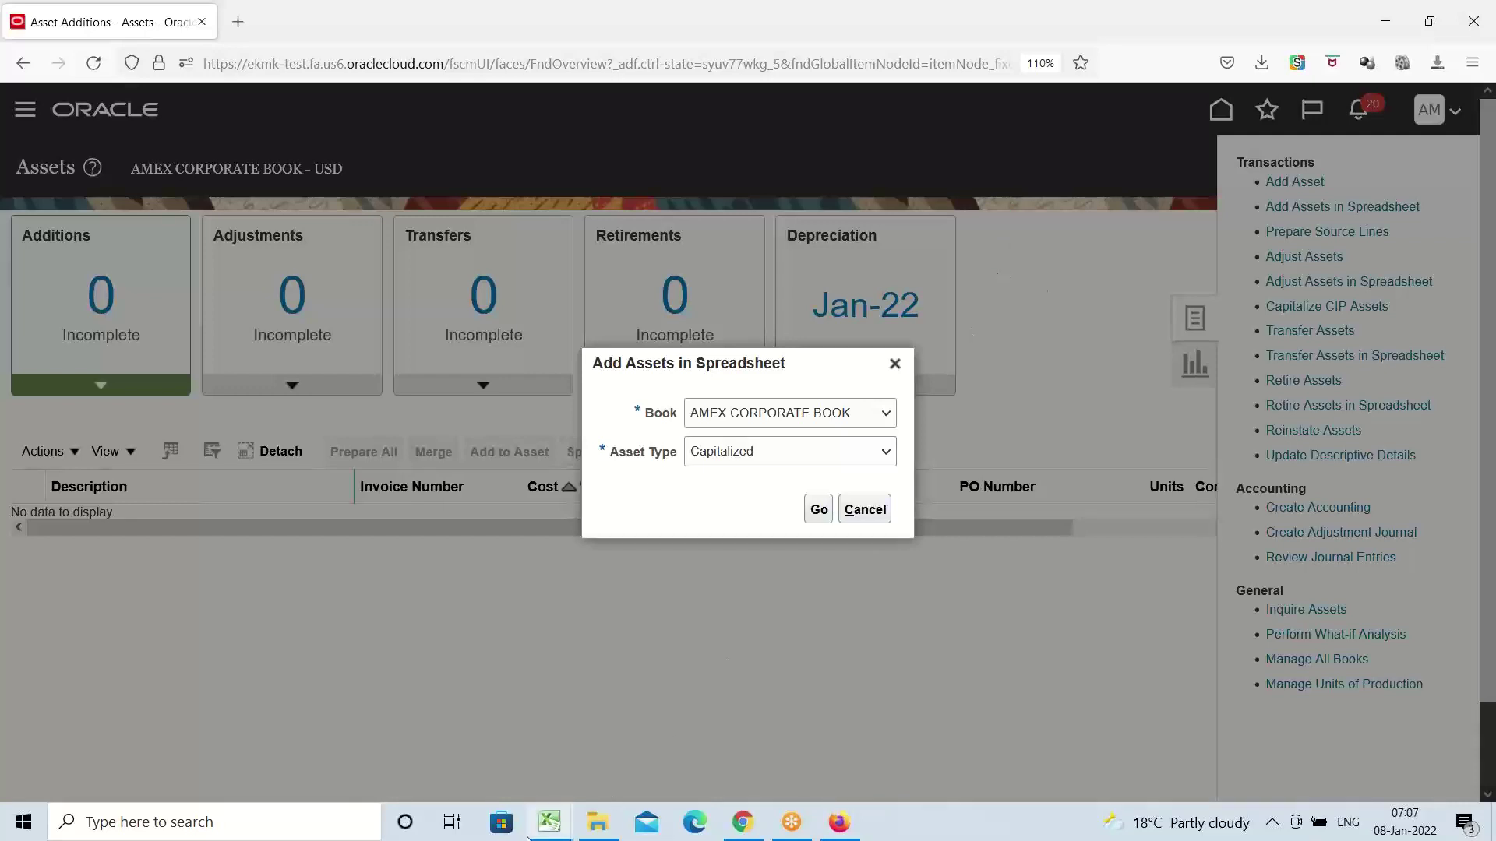
# Bring MassAdditions.xlsx forward in Excel and enable editing
pyautogui.moveTo(574, 813)
pyautogui.click(675, 748)
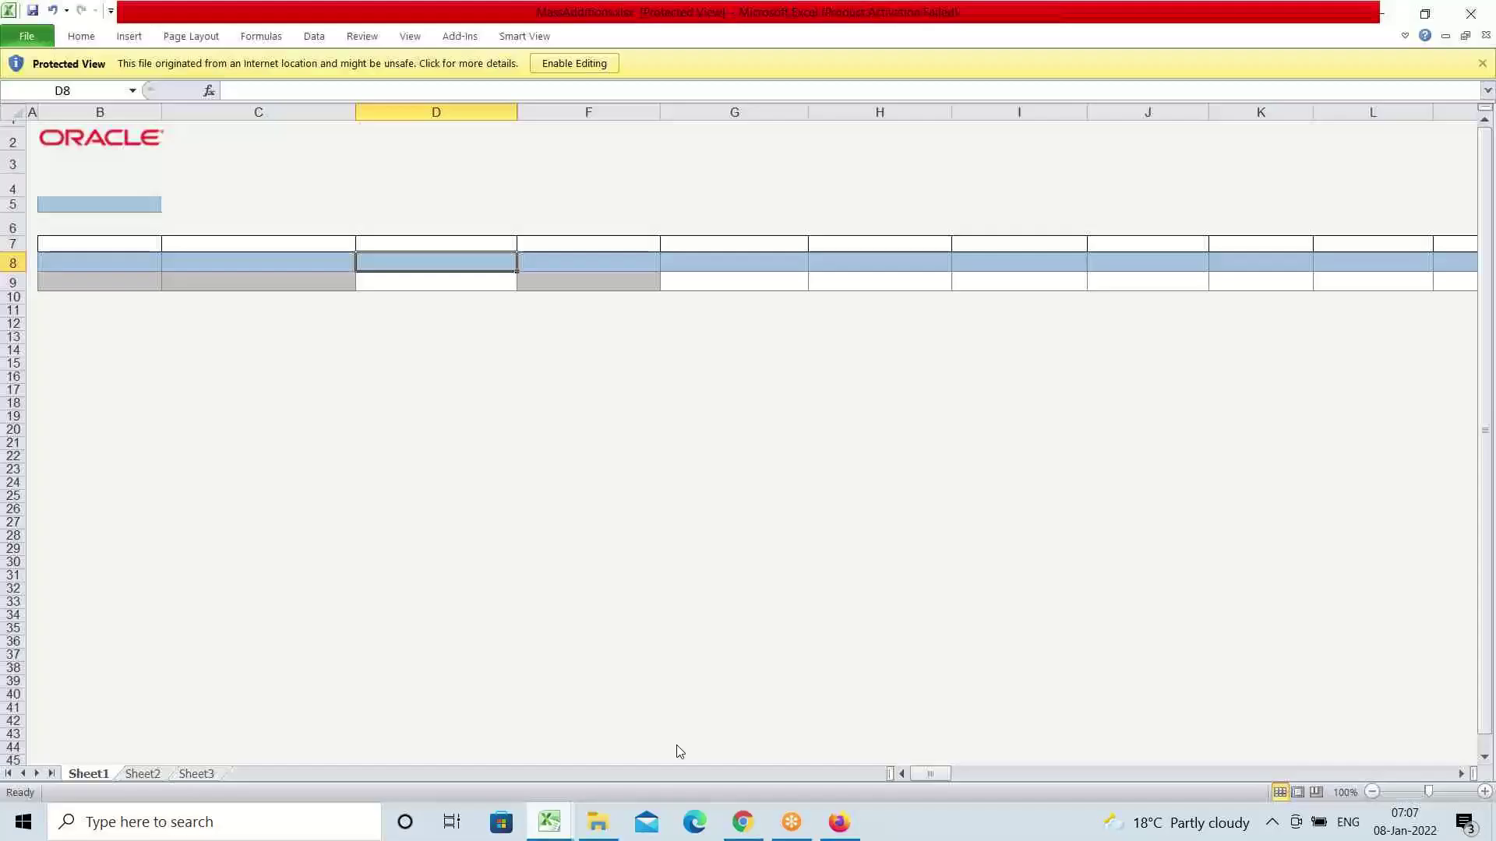
pyautogui.click(574, 63)
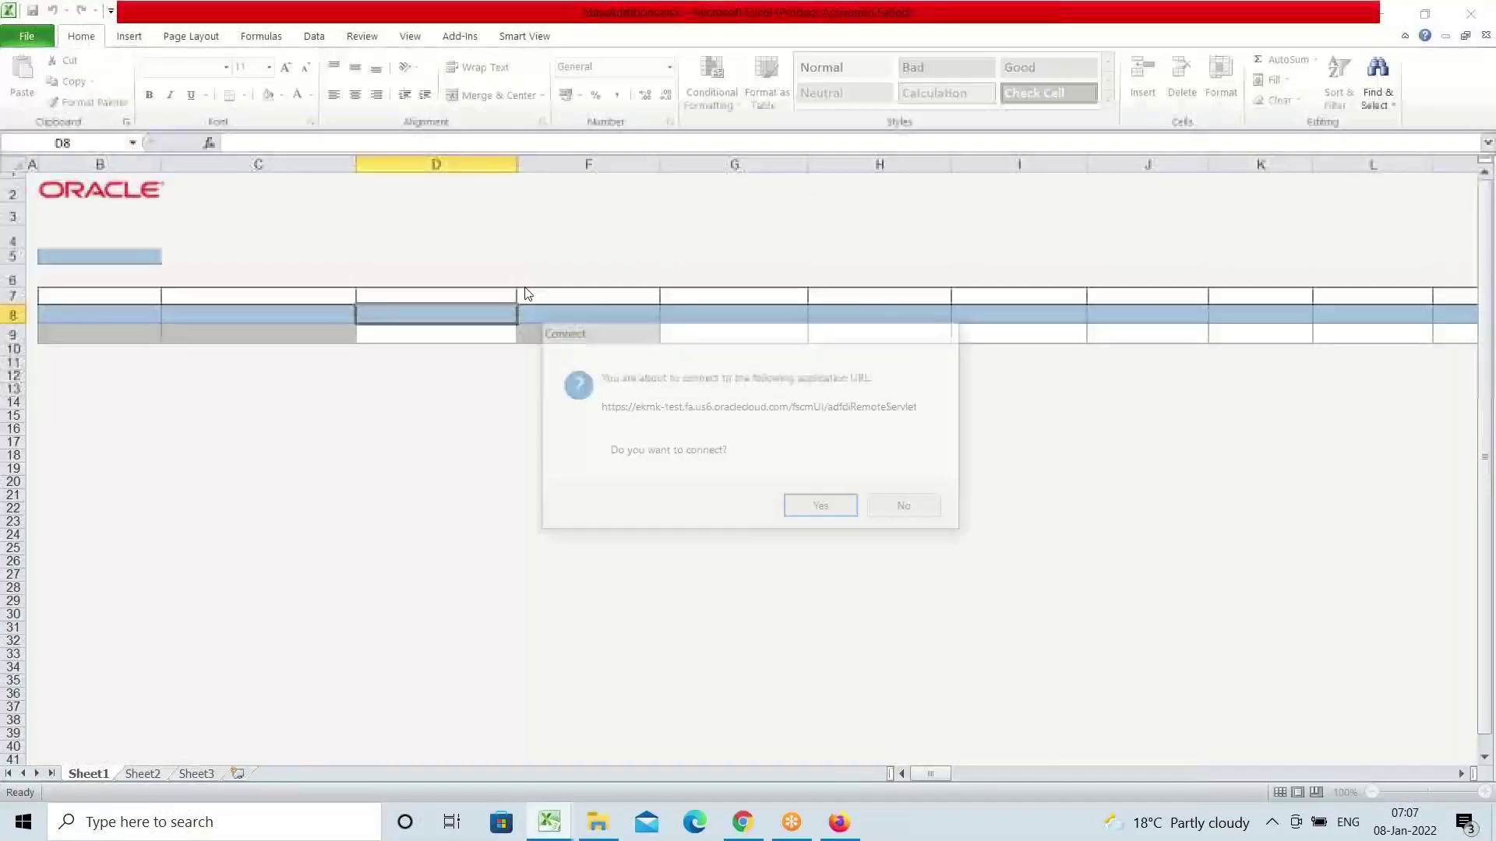
# Connect to Oracle with the user ID and password, skipping the add-in update
pyautogui.click(816, 510)
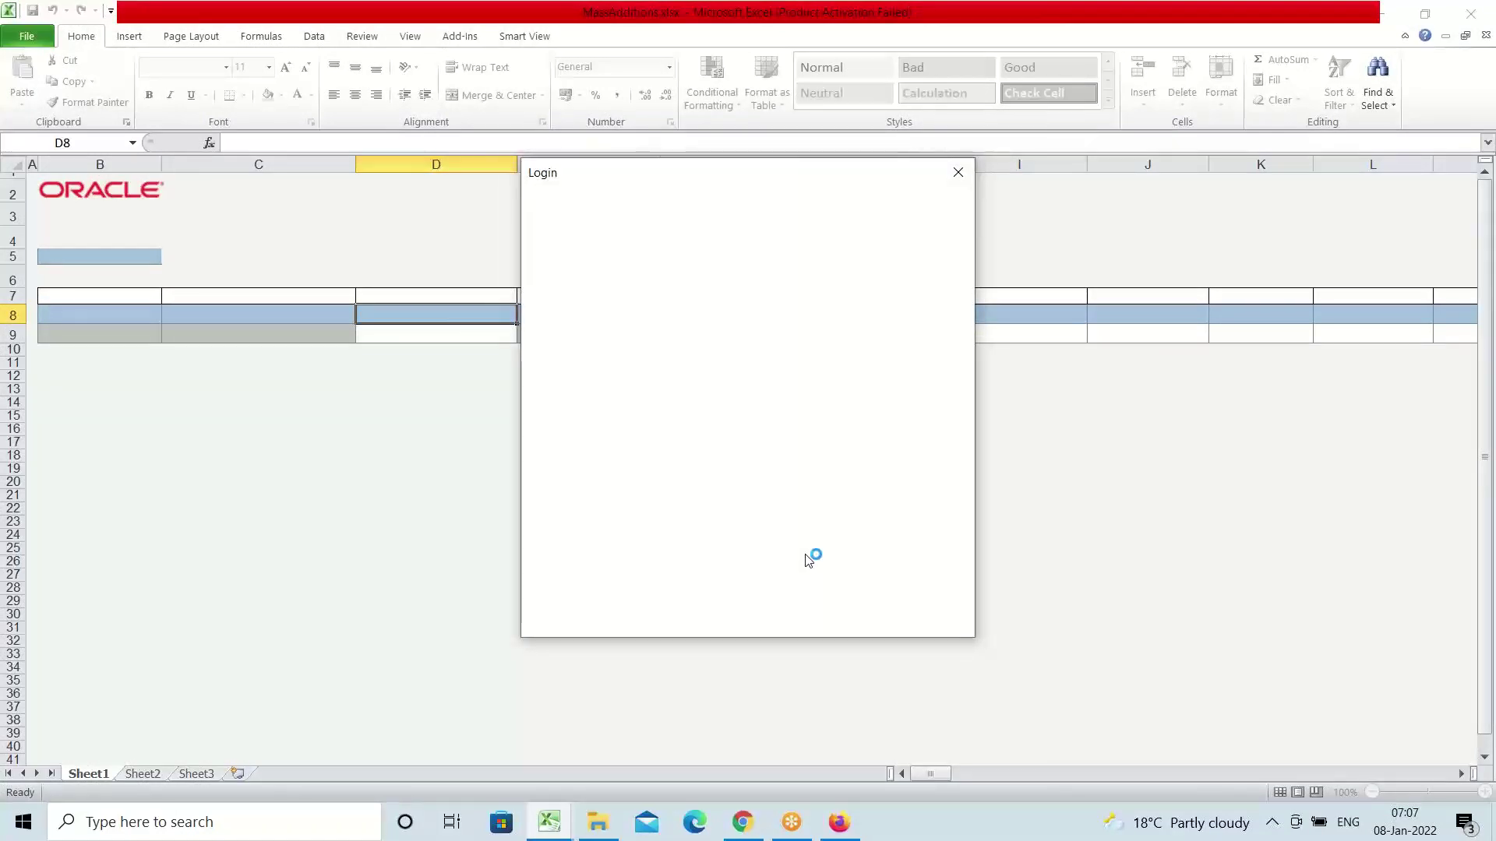
pyautogui.click(747, 378)
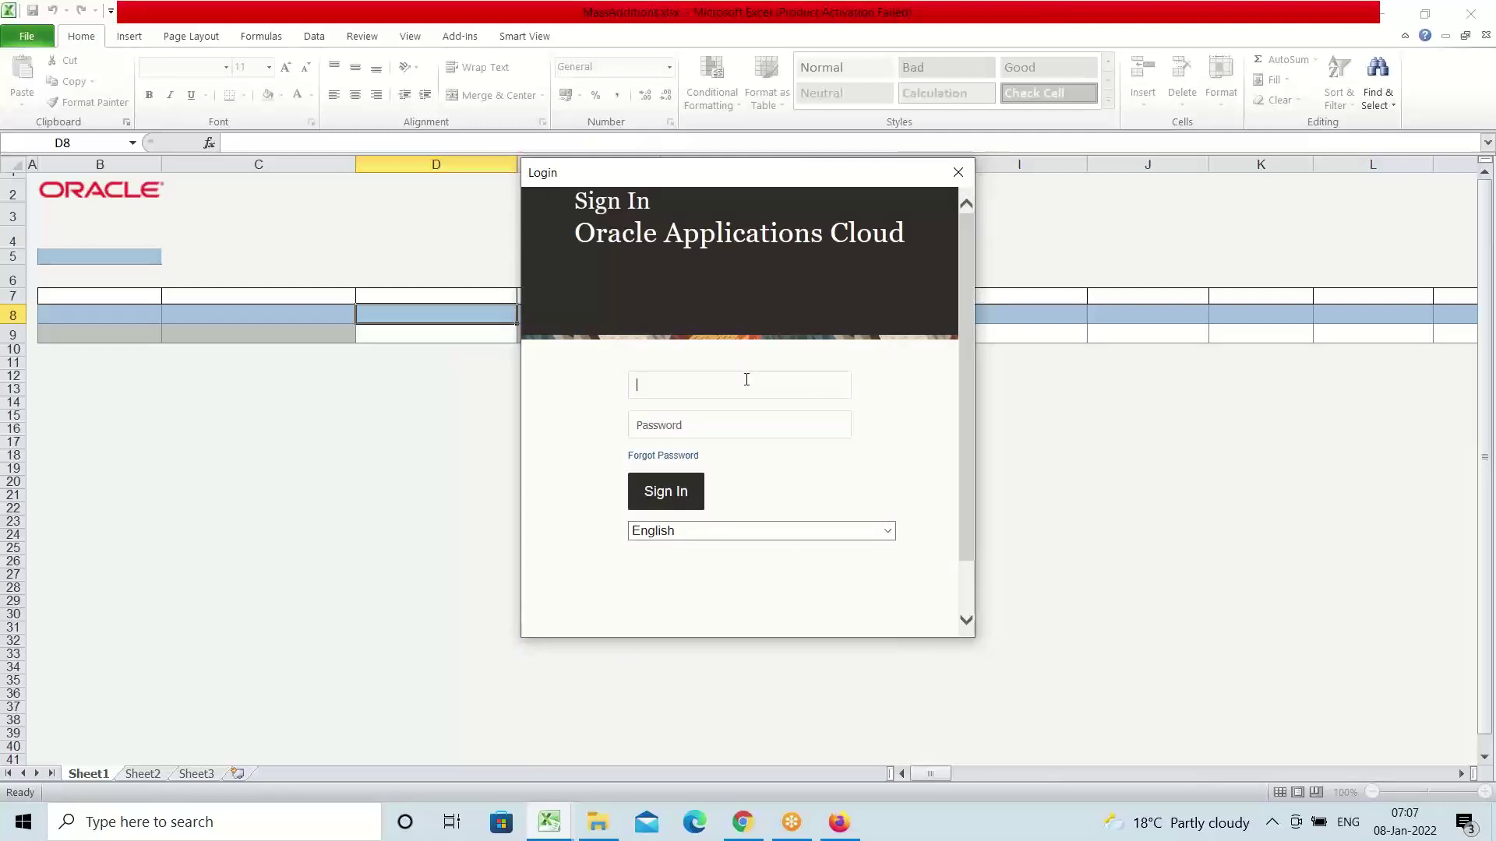
pyautogui.write('AMEX')
pyautogui.press('Tab')
pyautogui.press('Return')
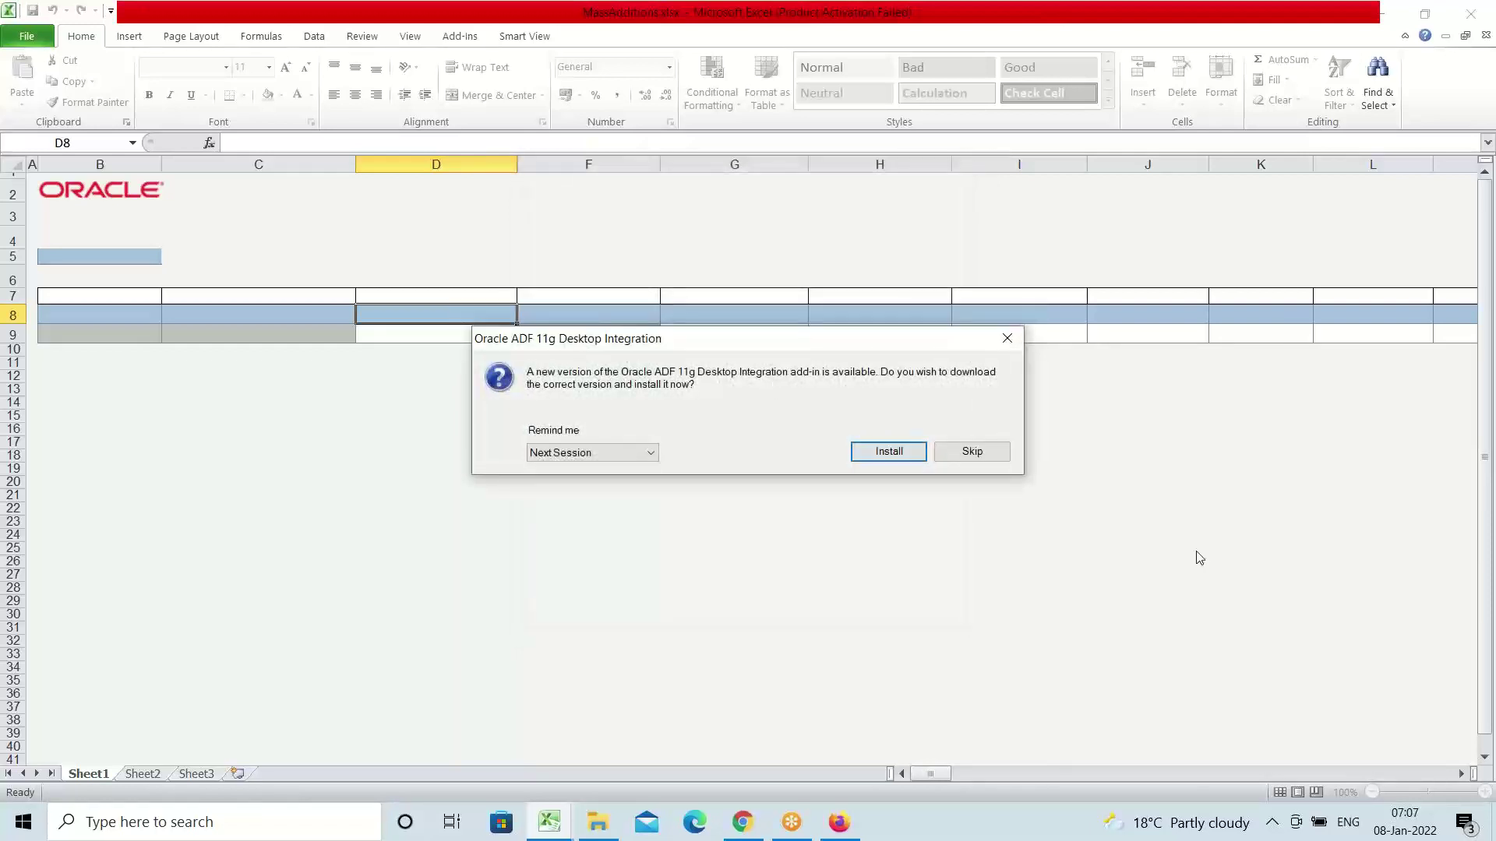
pyautogui.click(971, 454)
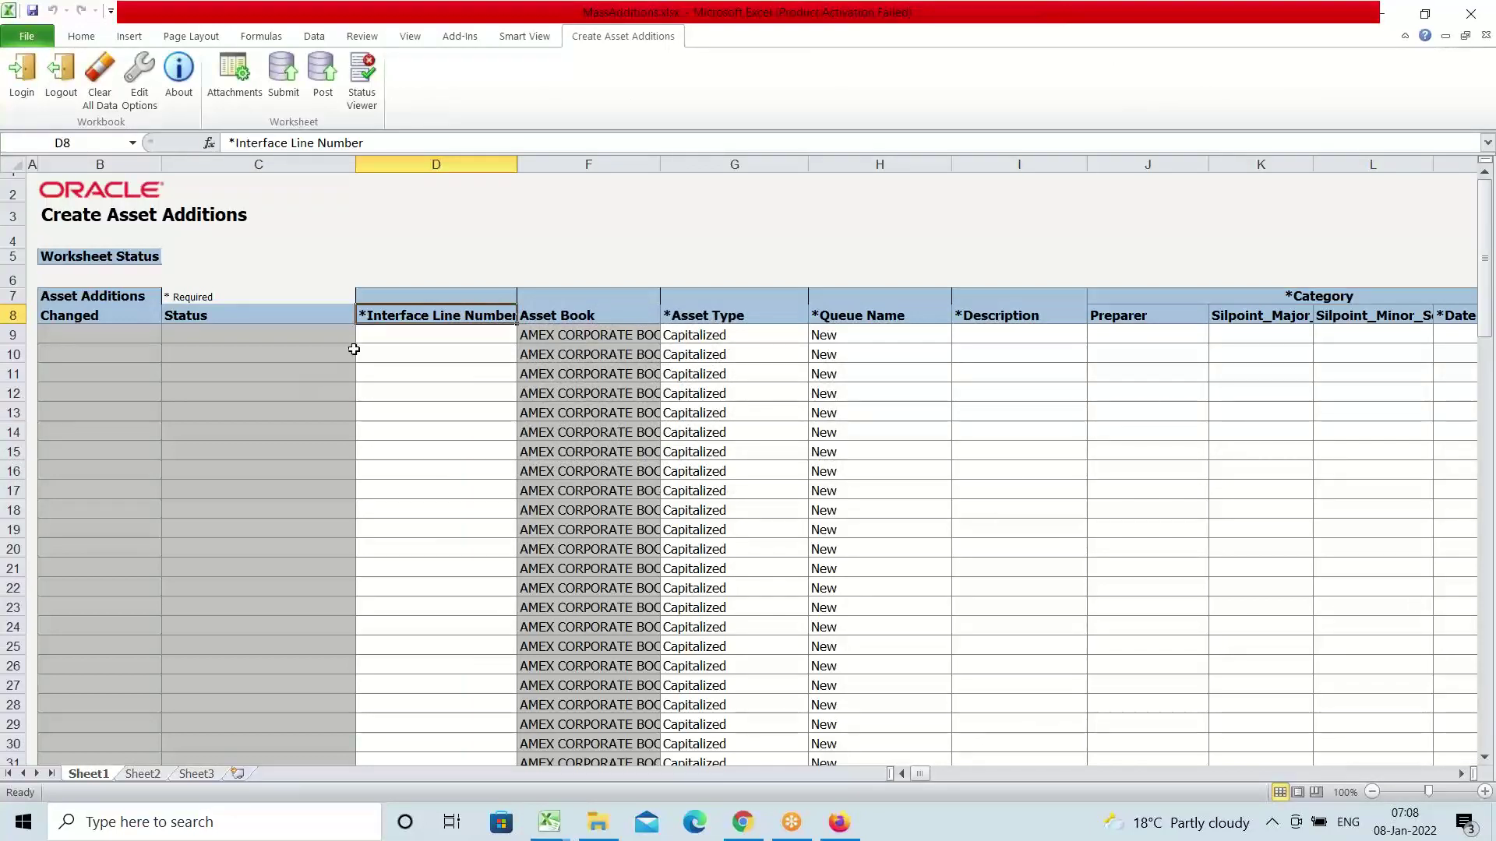
# Enter Interface Line Number 1 in row 9 and move along to Description
pyautogui.scroll(-1, 362, 331)
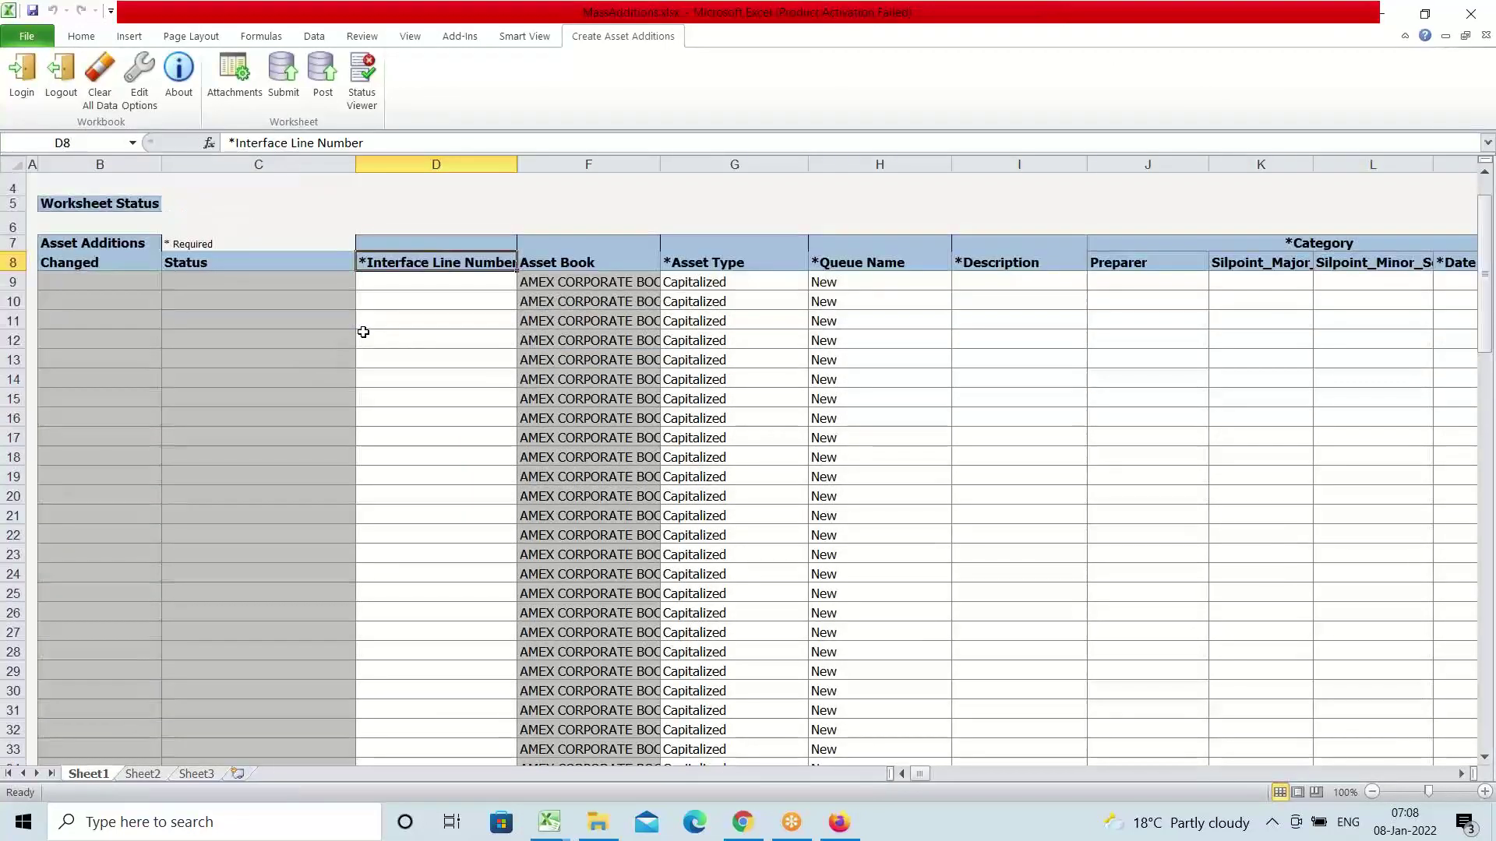
pyautogui.click(399, 282)
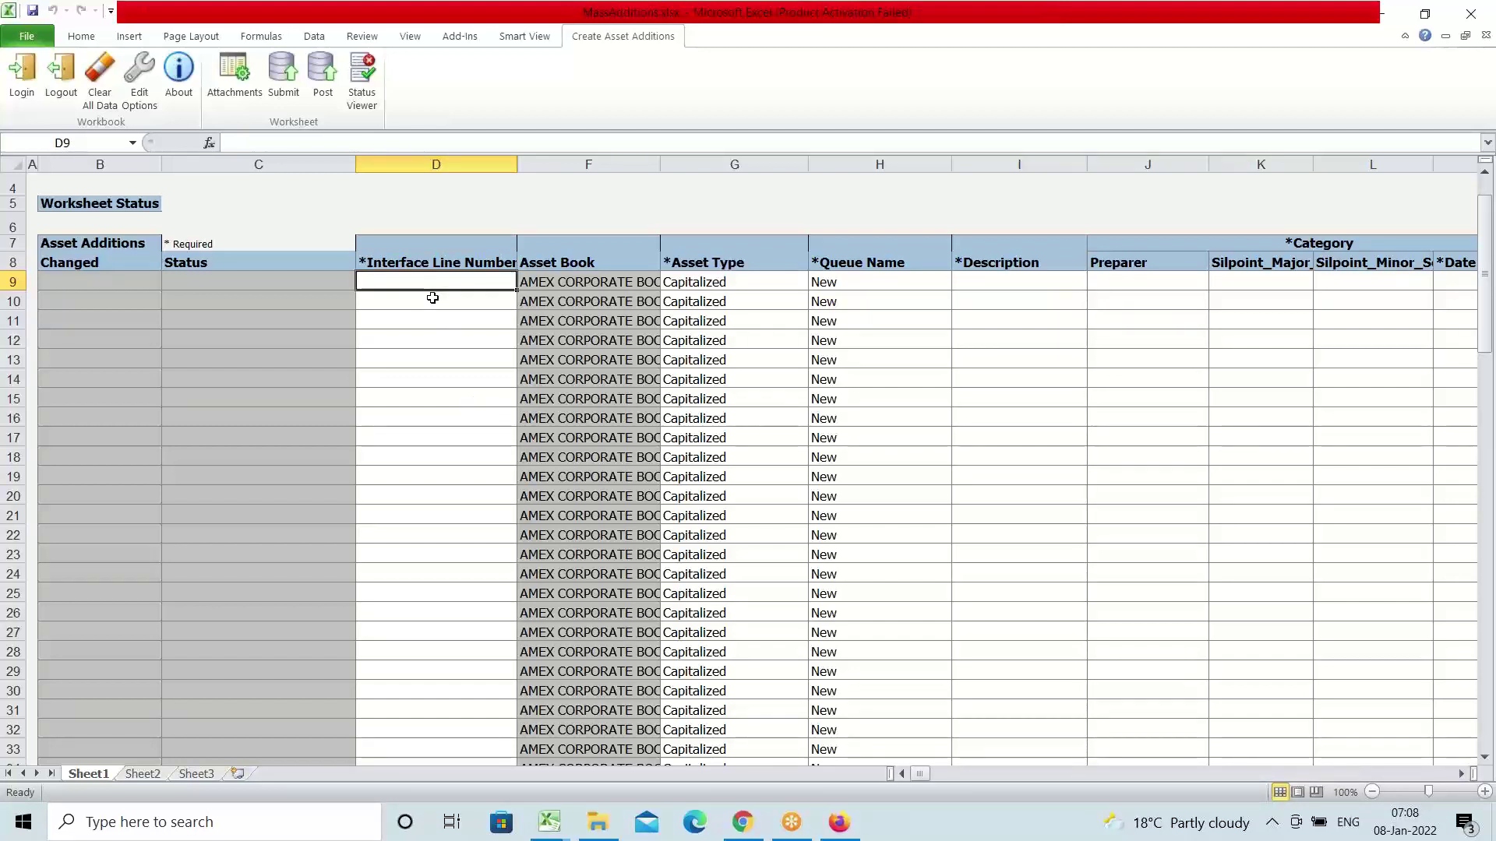
pyautogui.write('1')
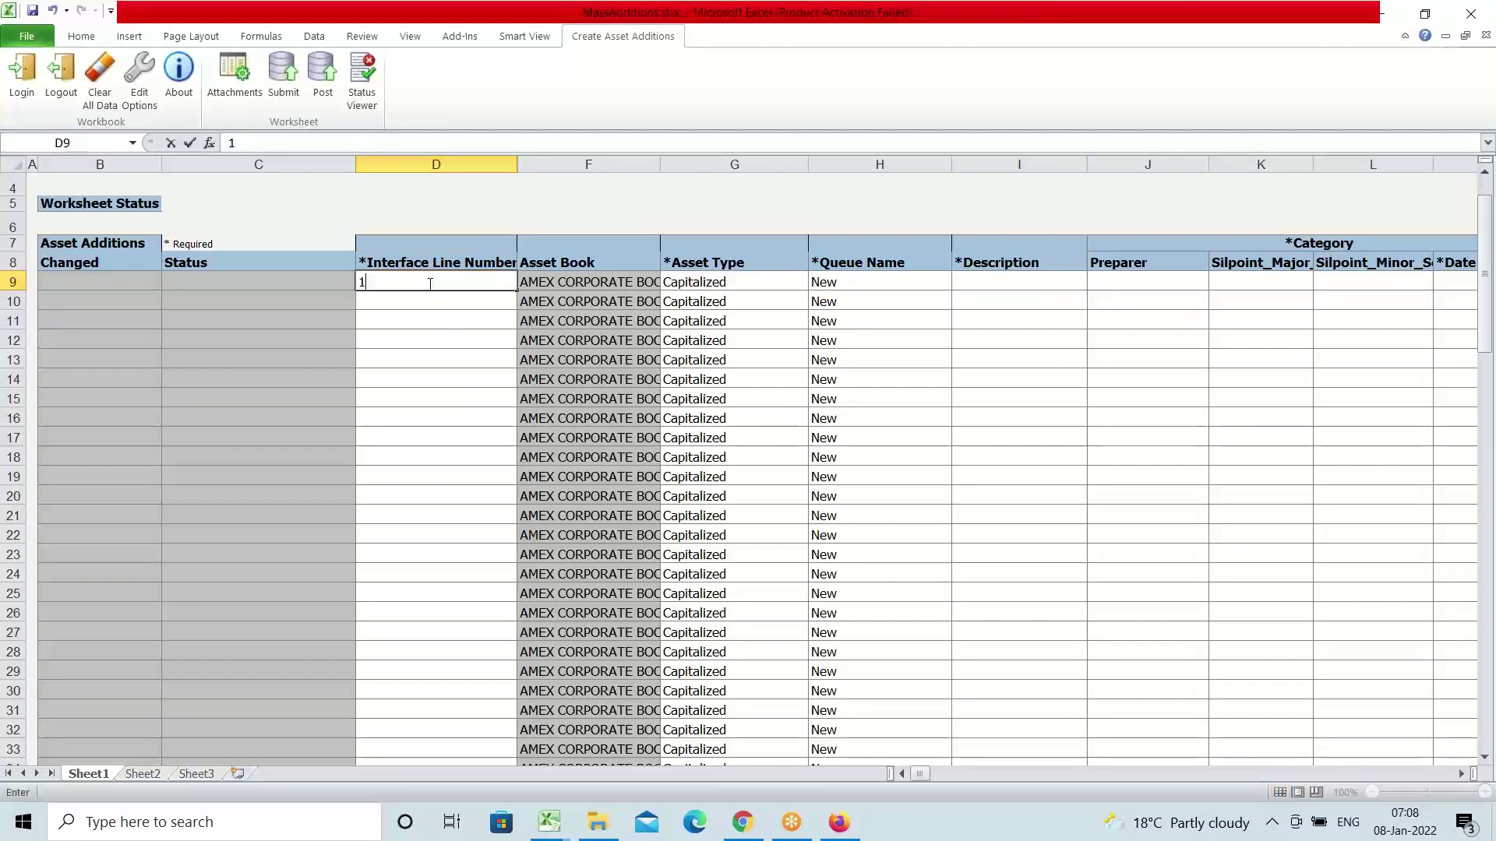
pyautogui.press('Tab')
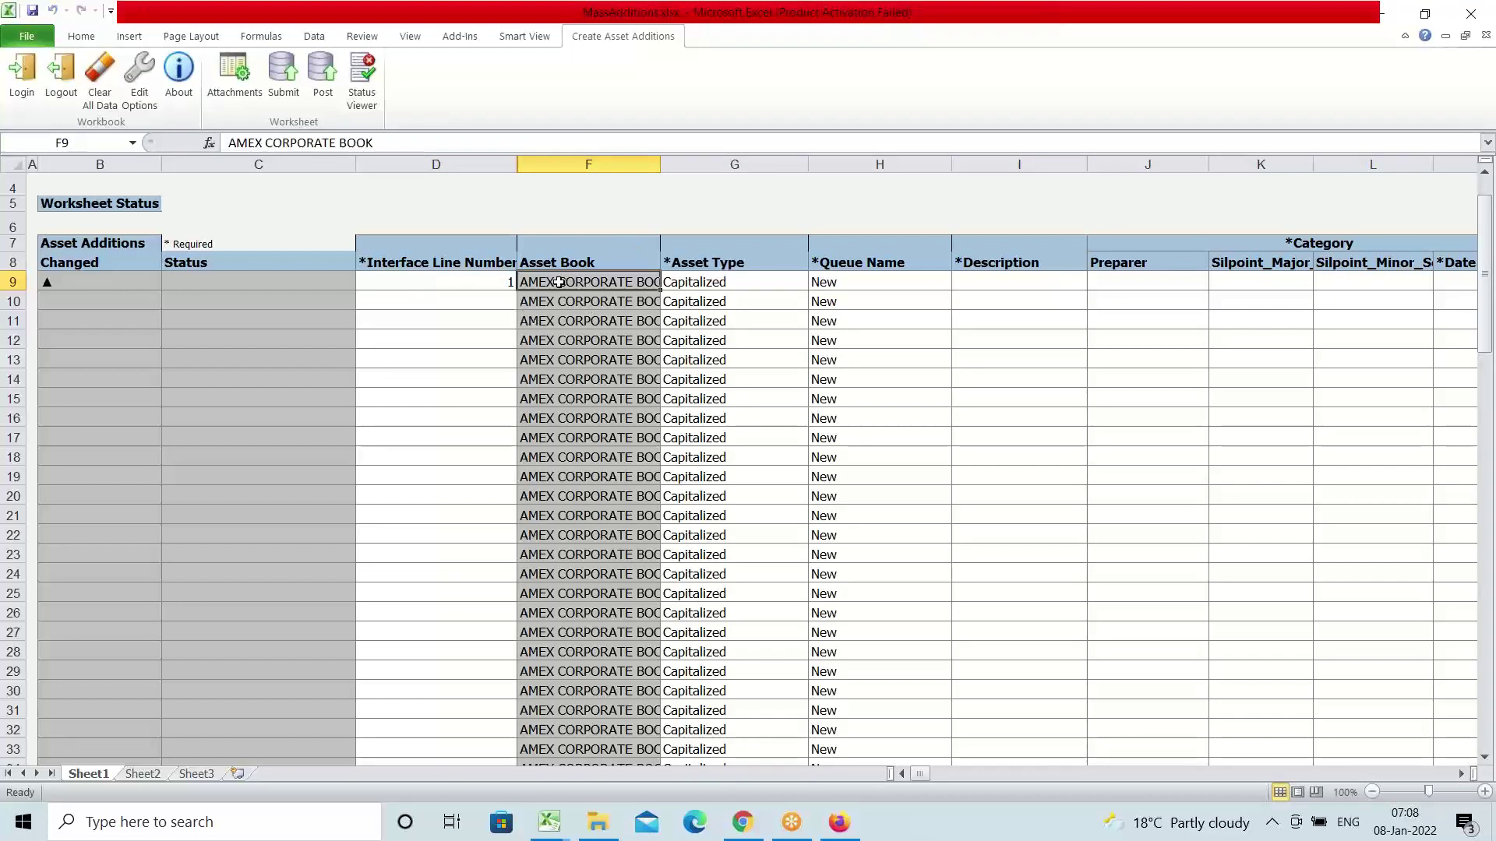
pyautogui.press('Tab')
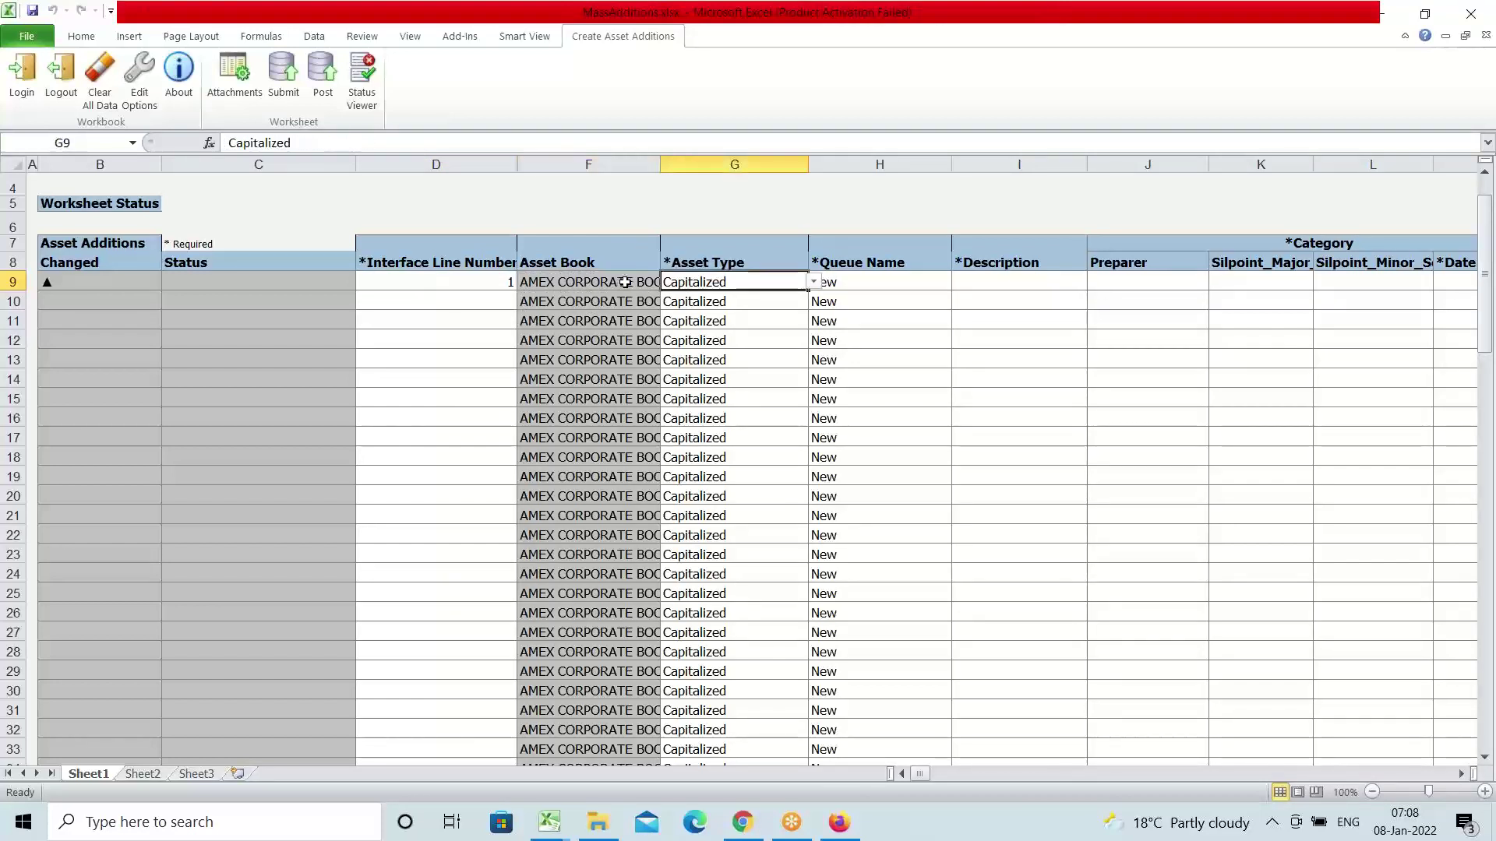
pyautogui.press('Tab')
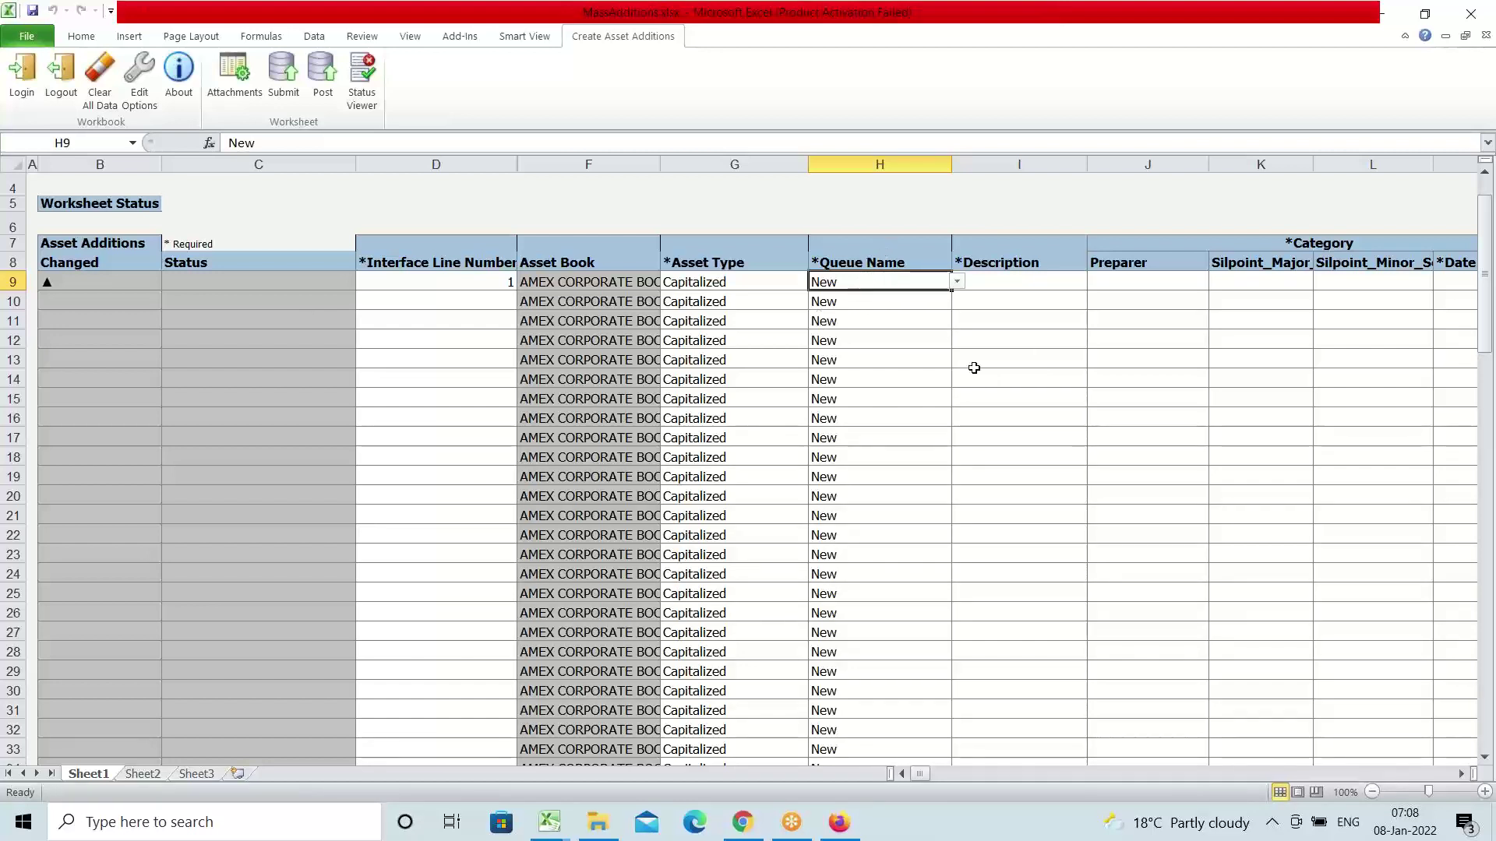
pyautogui.press('Tab')
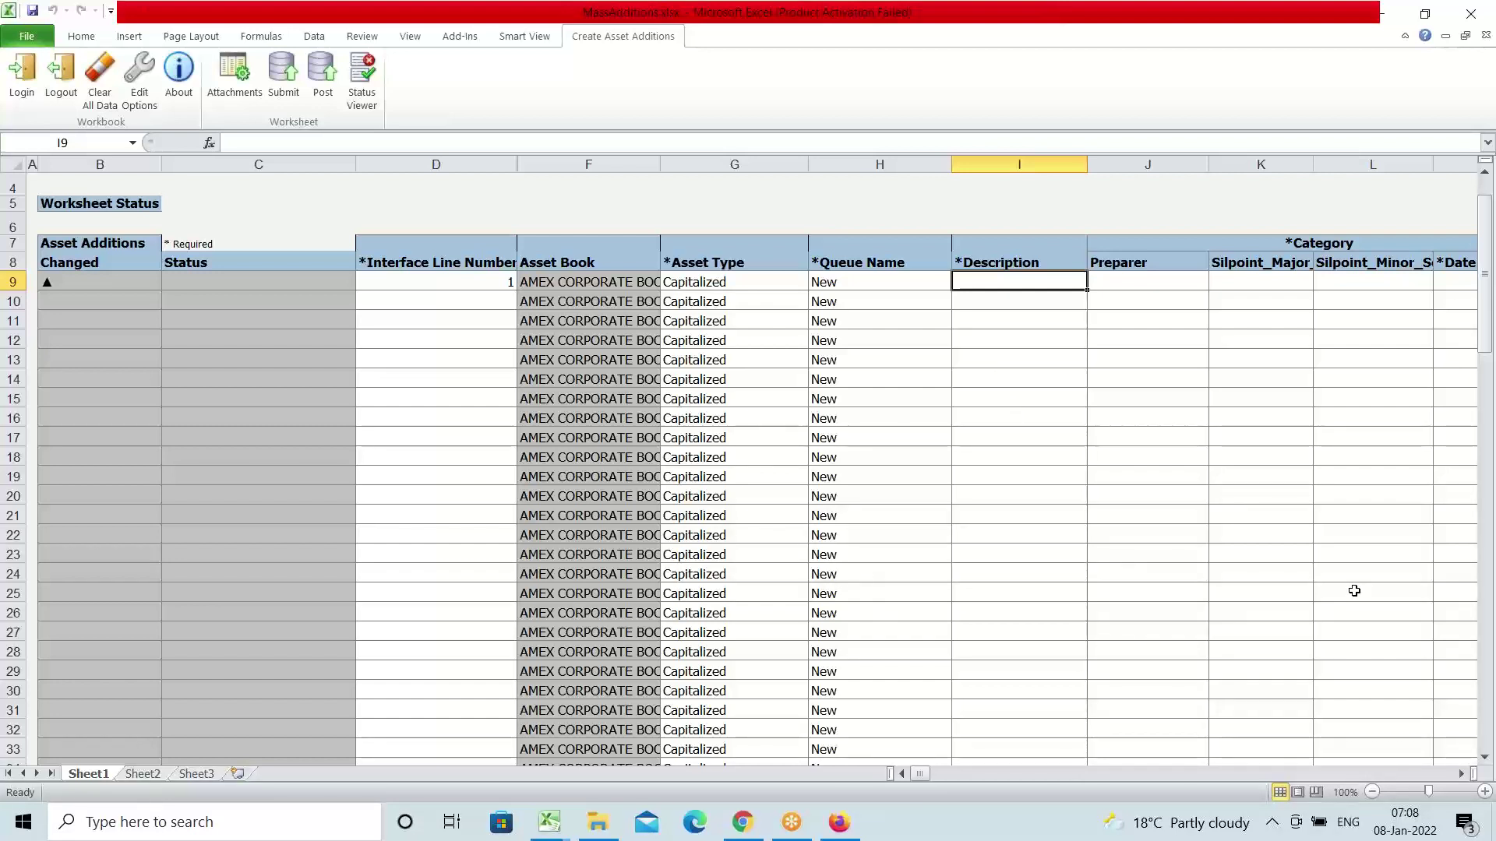
# Describe the asset as '123 Building' and open the category lookup on cell K9
pyautogui.write('123')
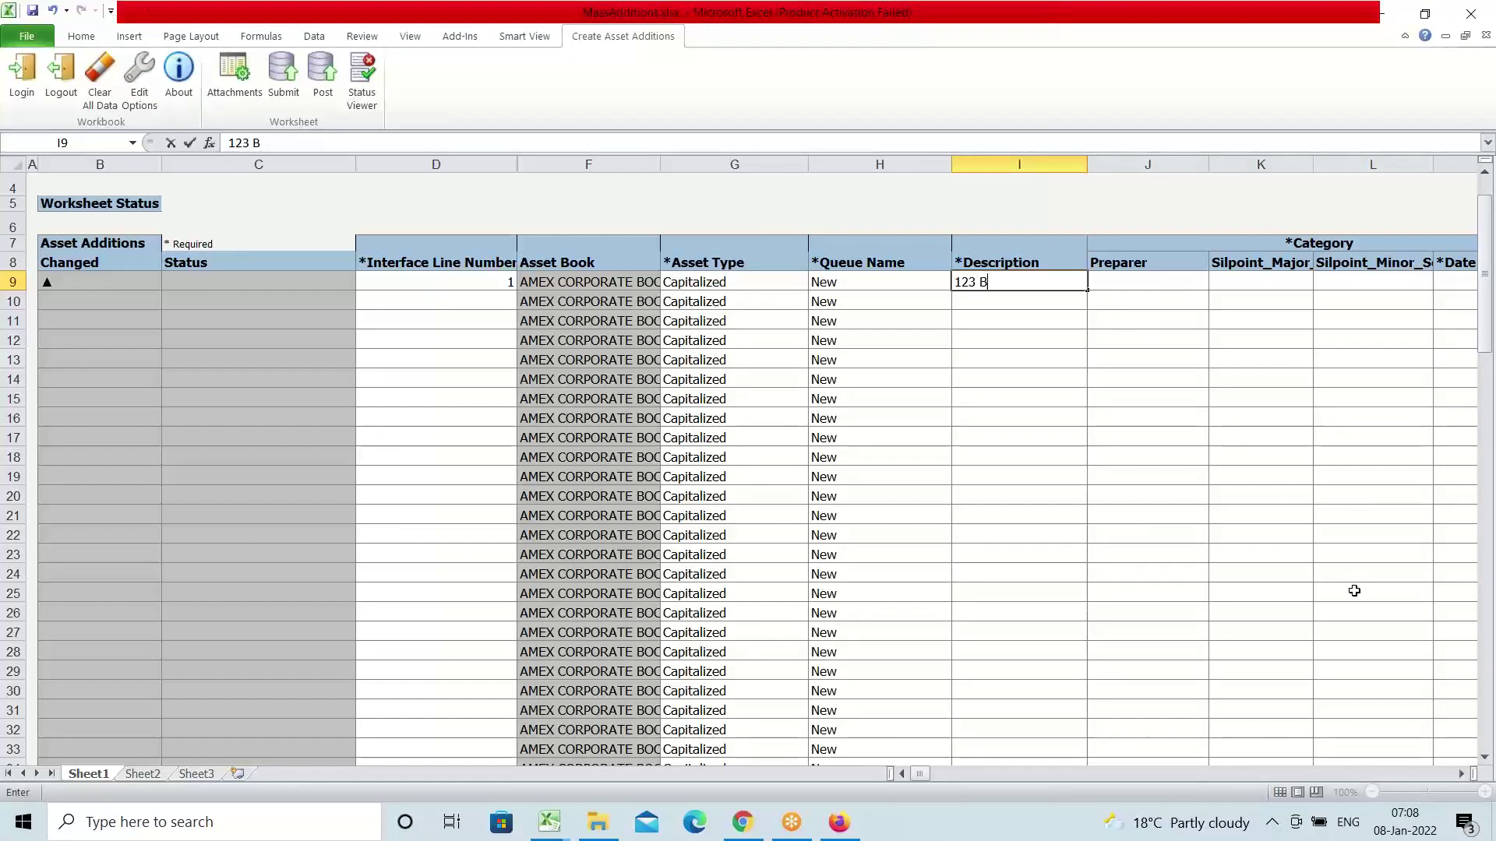
pyautogui.write('Building')
pyautogui.press('Tab')
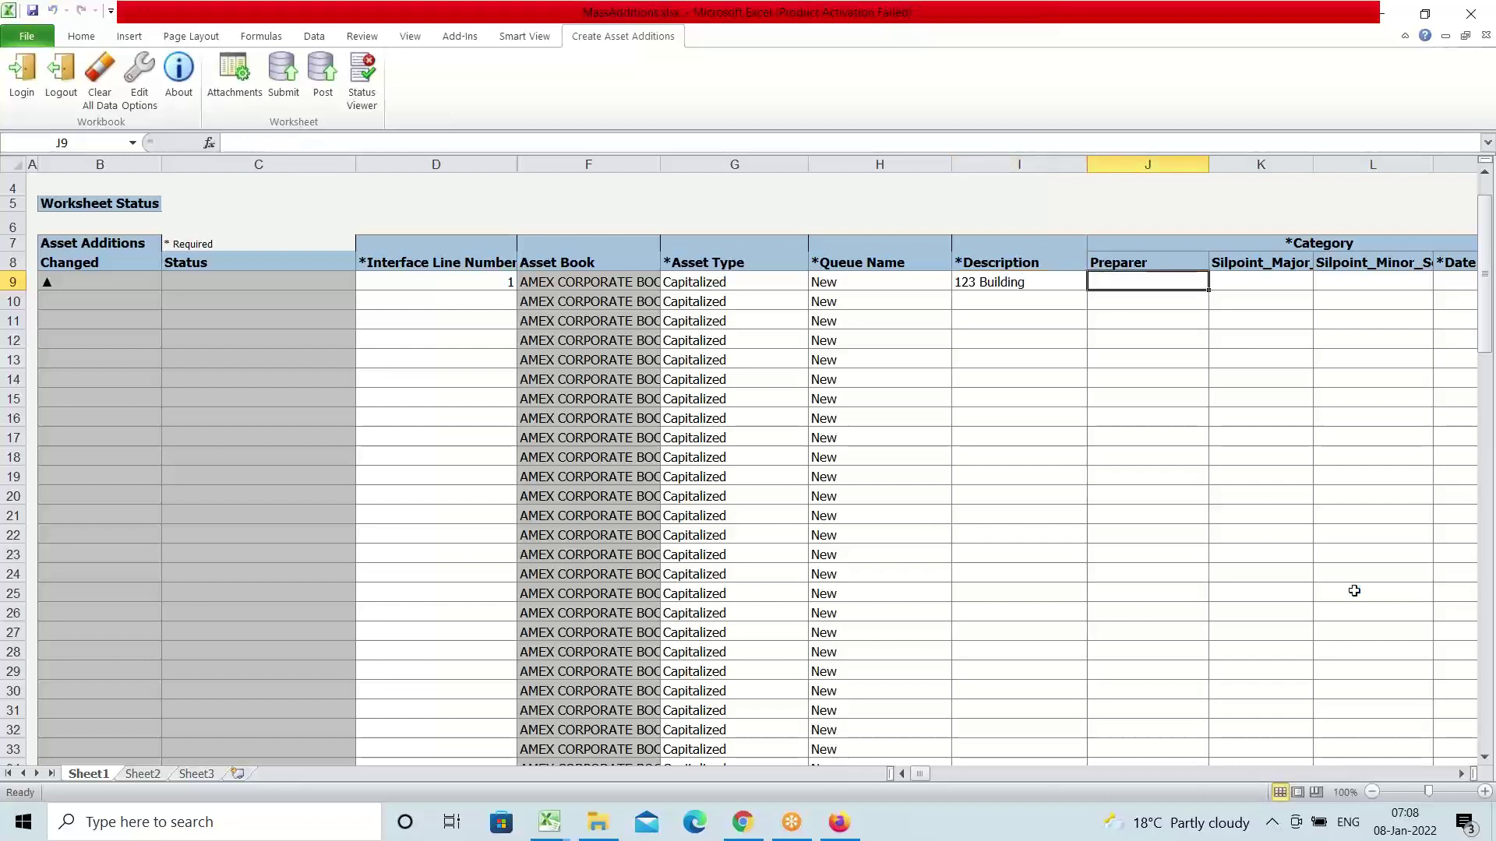
pyautogui.press('Tab')
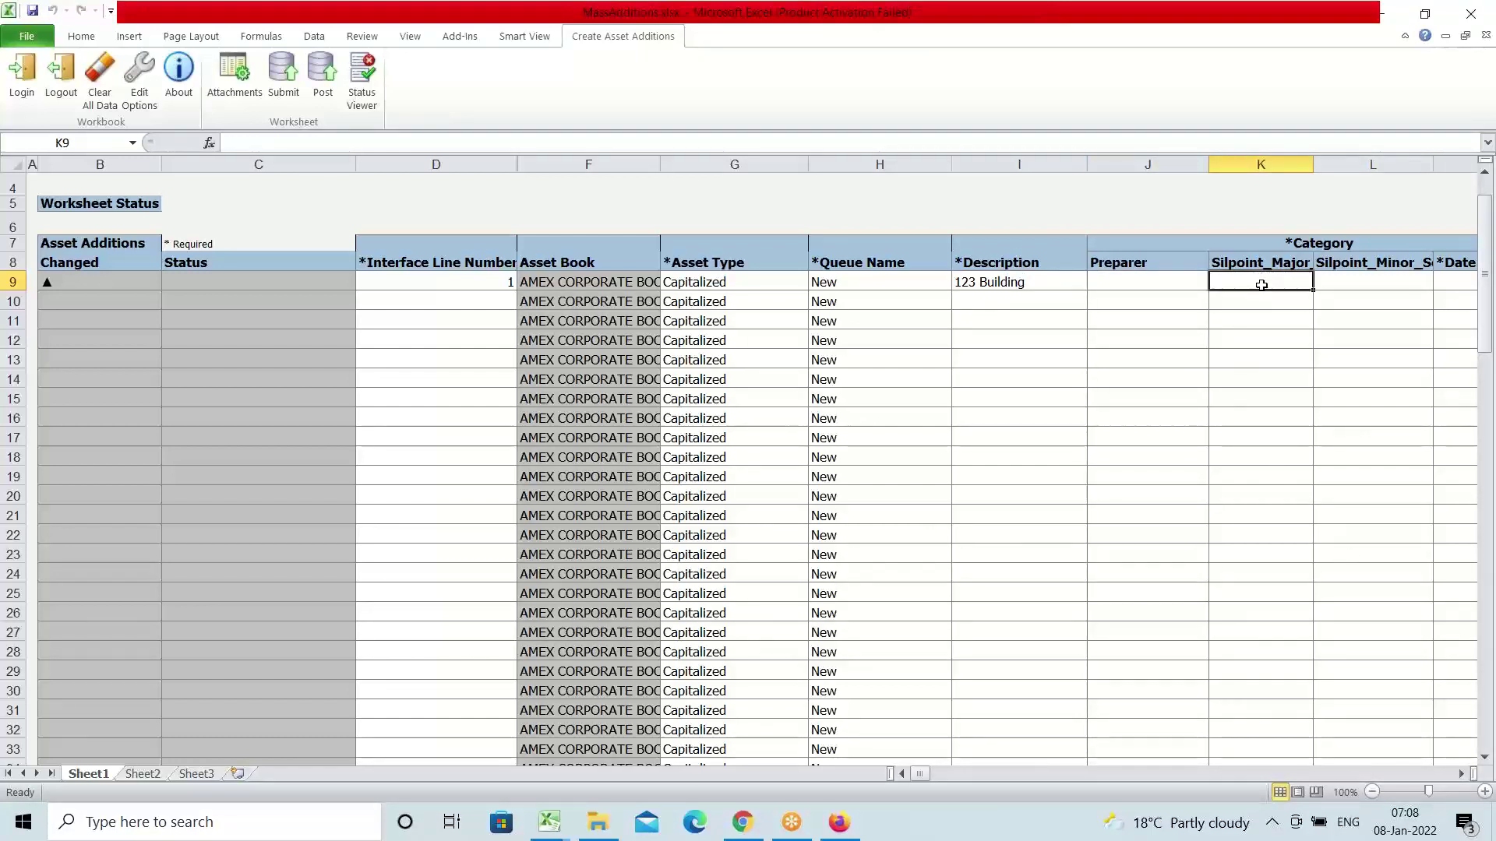
pyautogui.press('Tab')
pyautogui.press('Tab')
pyautogui.press('Tab')
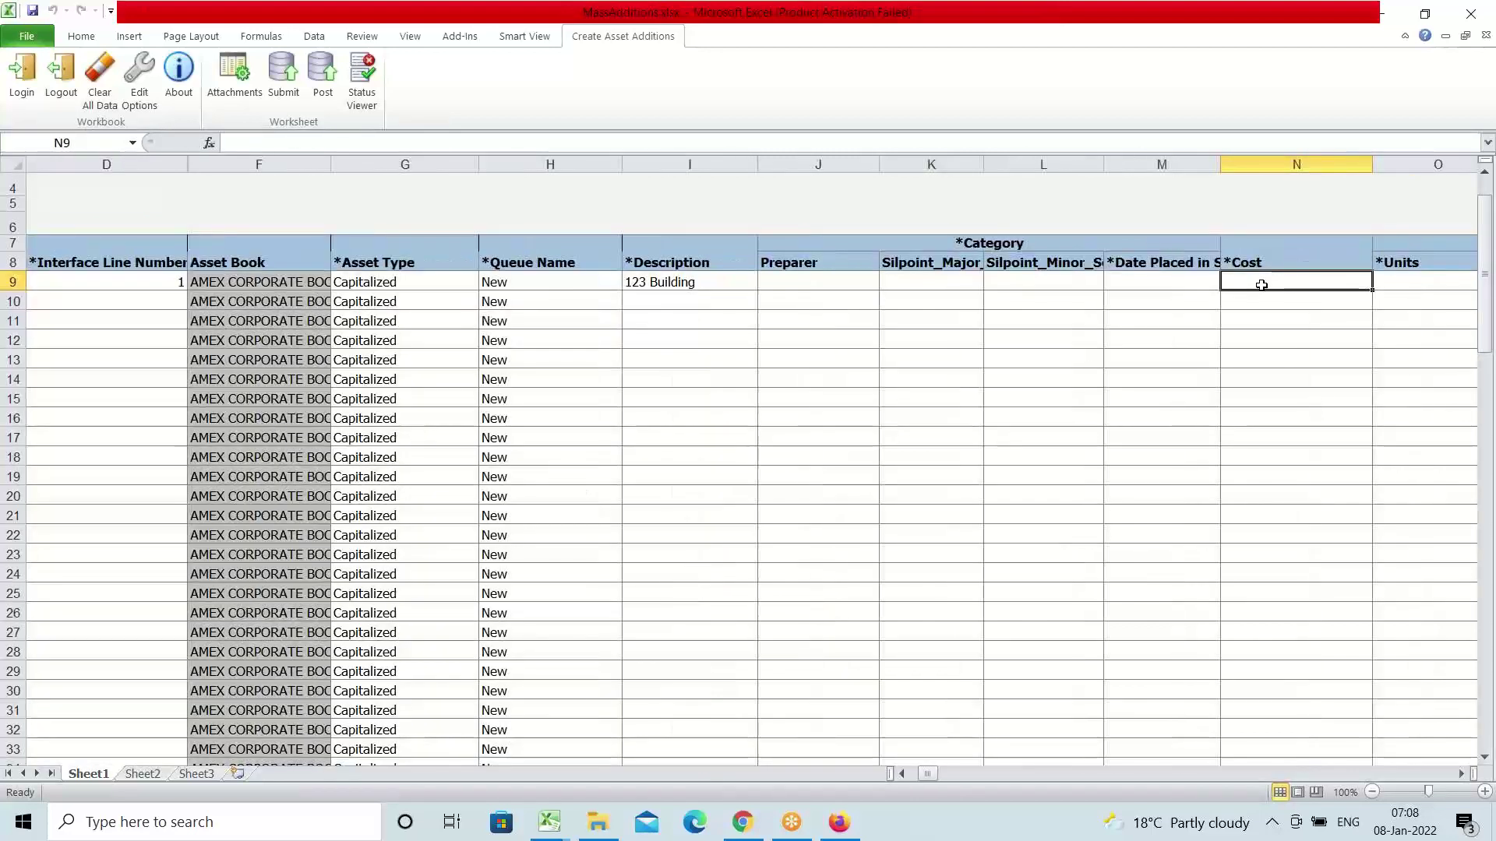
pyautogui.click(922, 283)
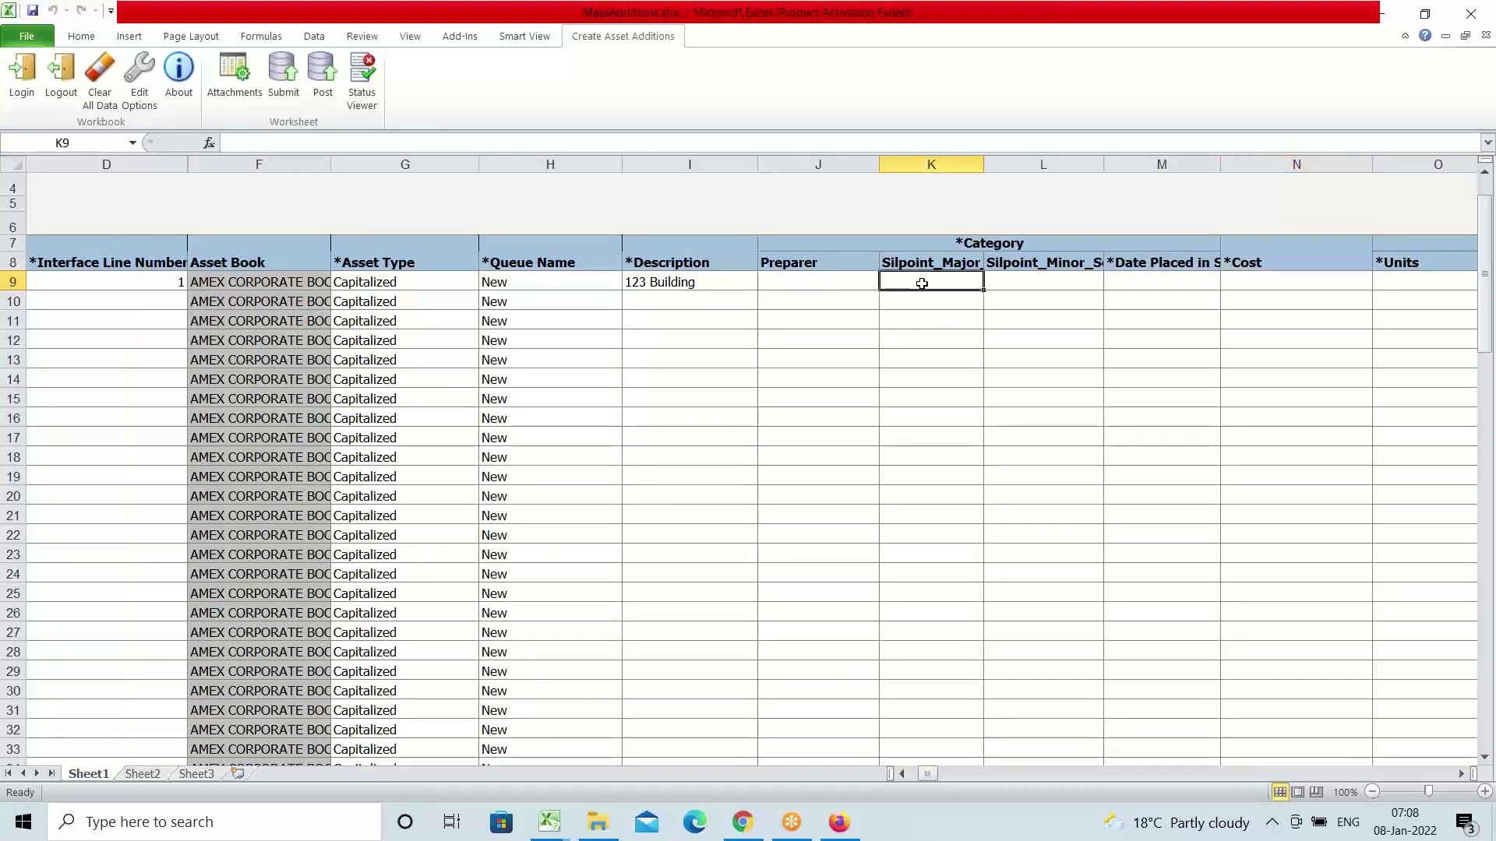
pyautogui.doubleClick(922, 284)
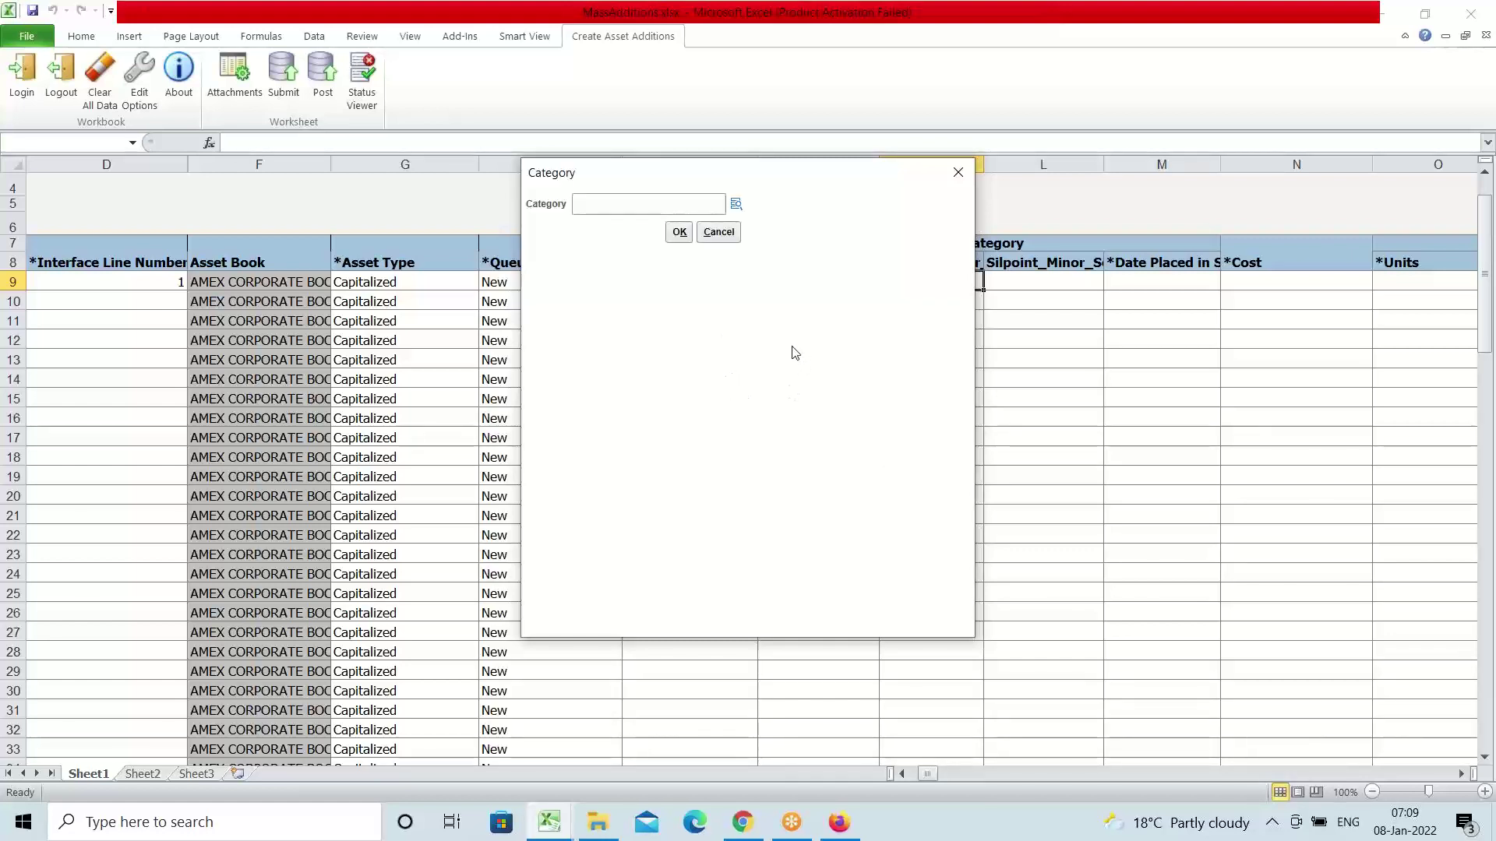
# Choose major segment AMEX BUILDINGS and minor segment Office Buildings for row 9
pyautogui.click(736, 203)
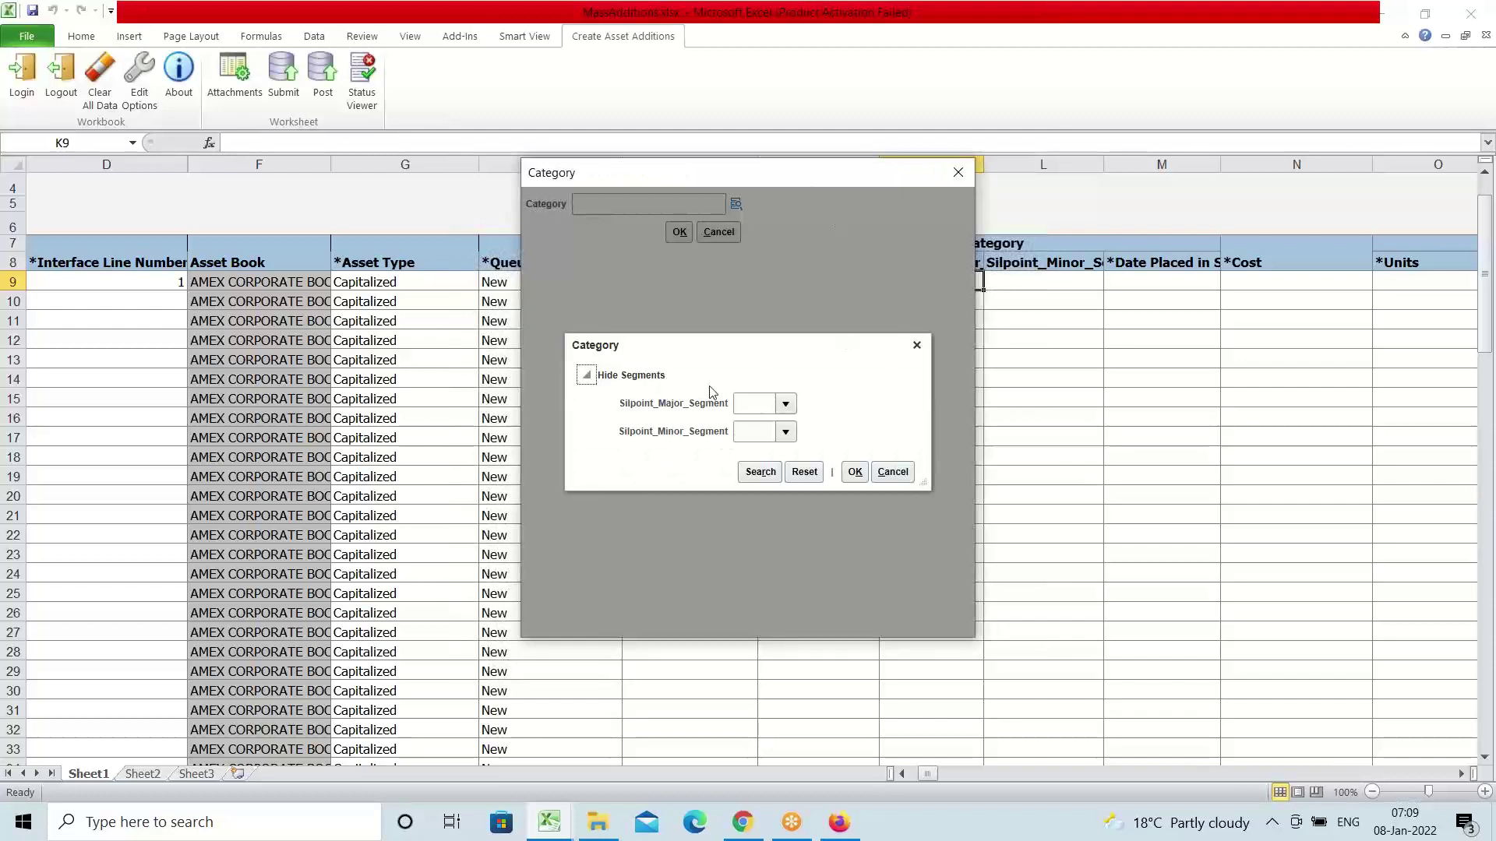
pyautogui.click(785, 404)
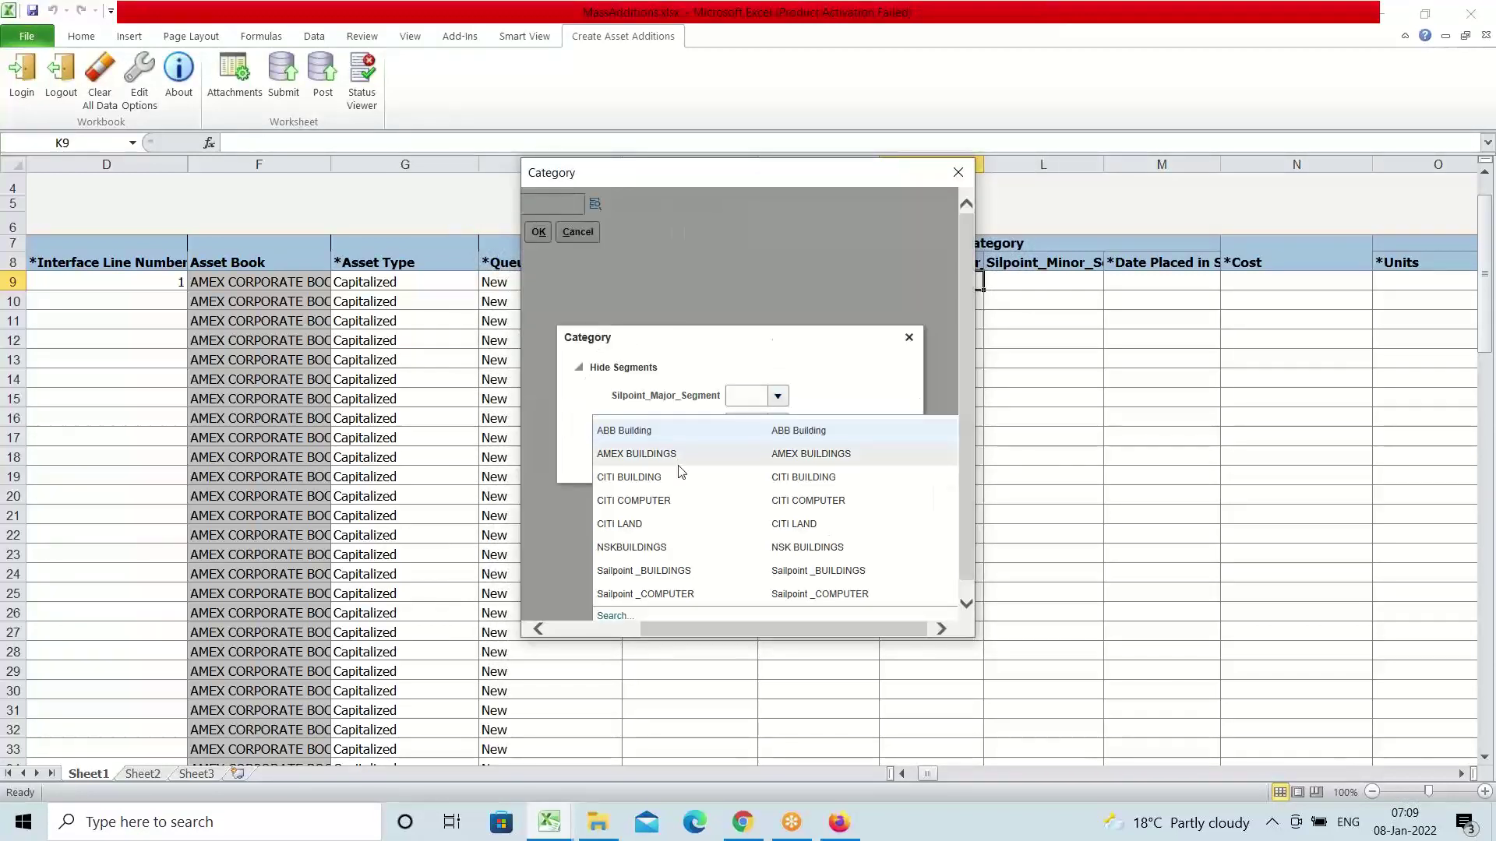
pyautogui.click(645, 454)
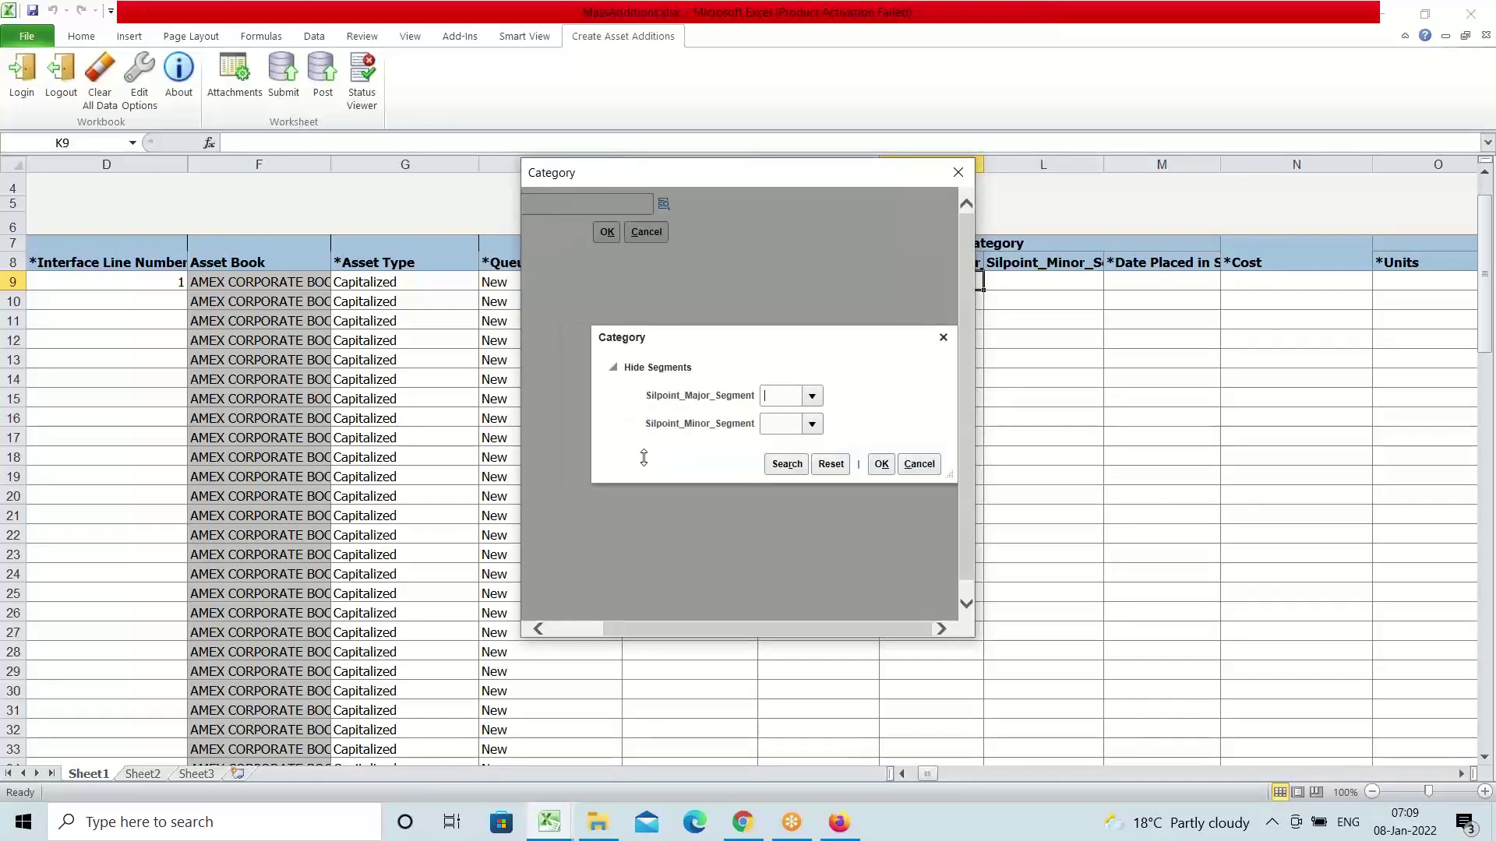
pyautogui.click(786, 435)
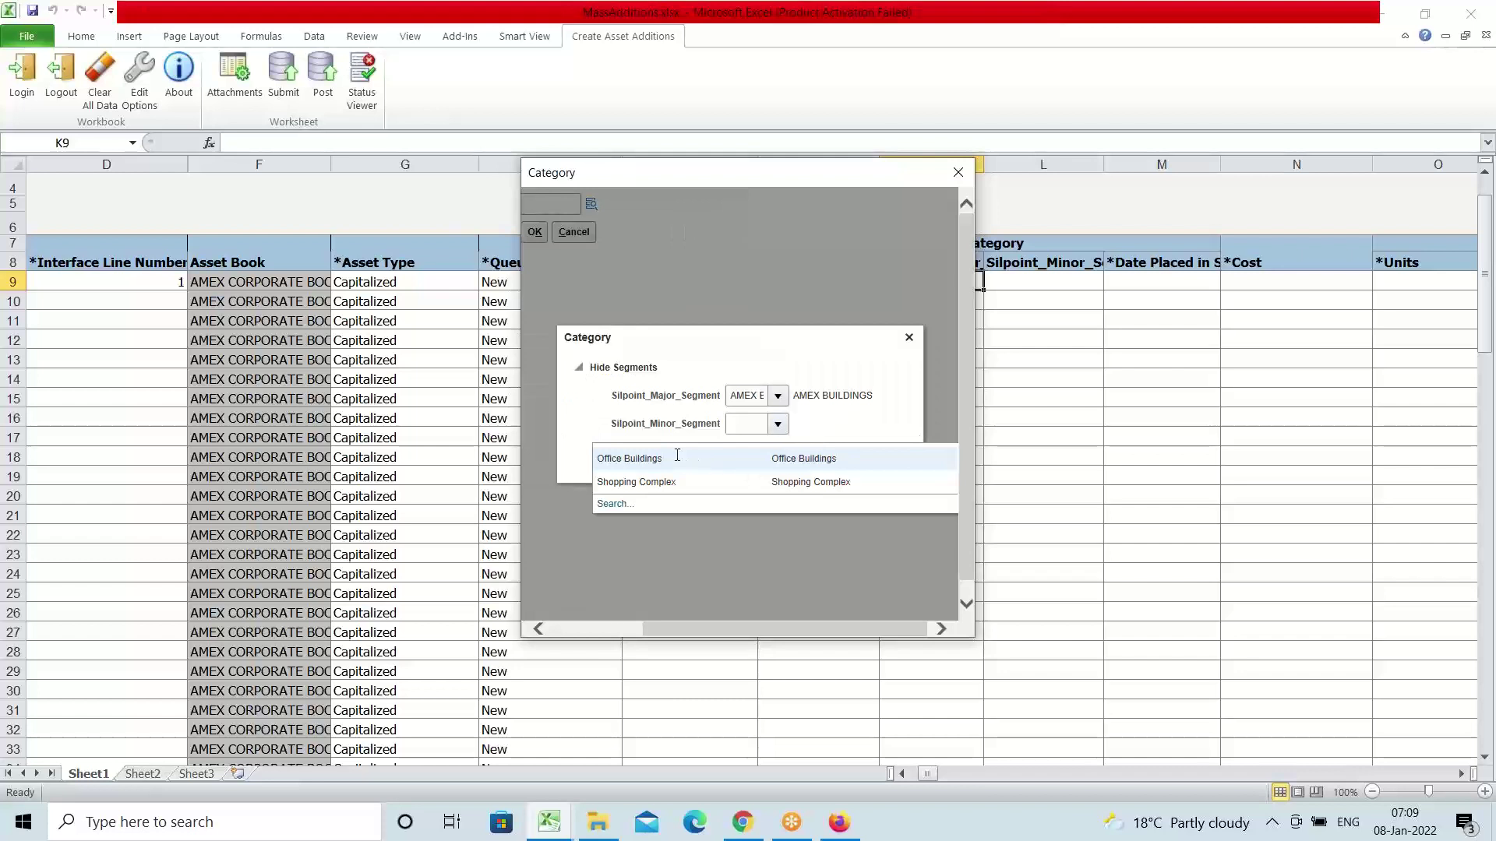
pyautogui.click(634, 459)
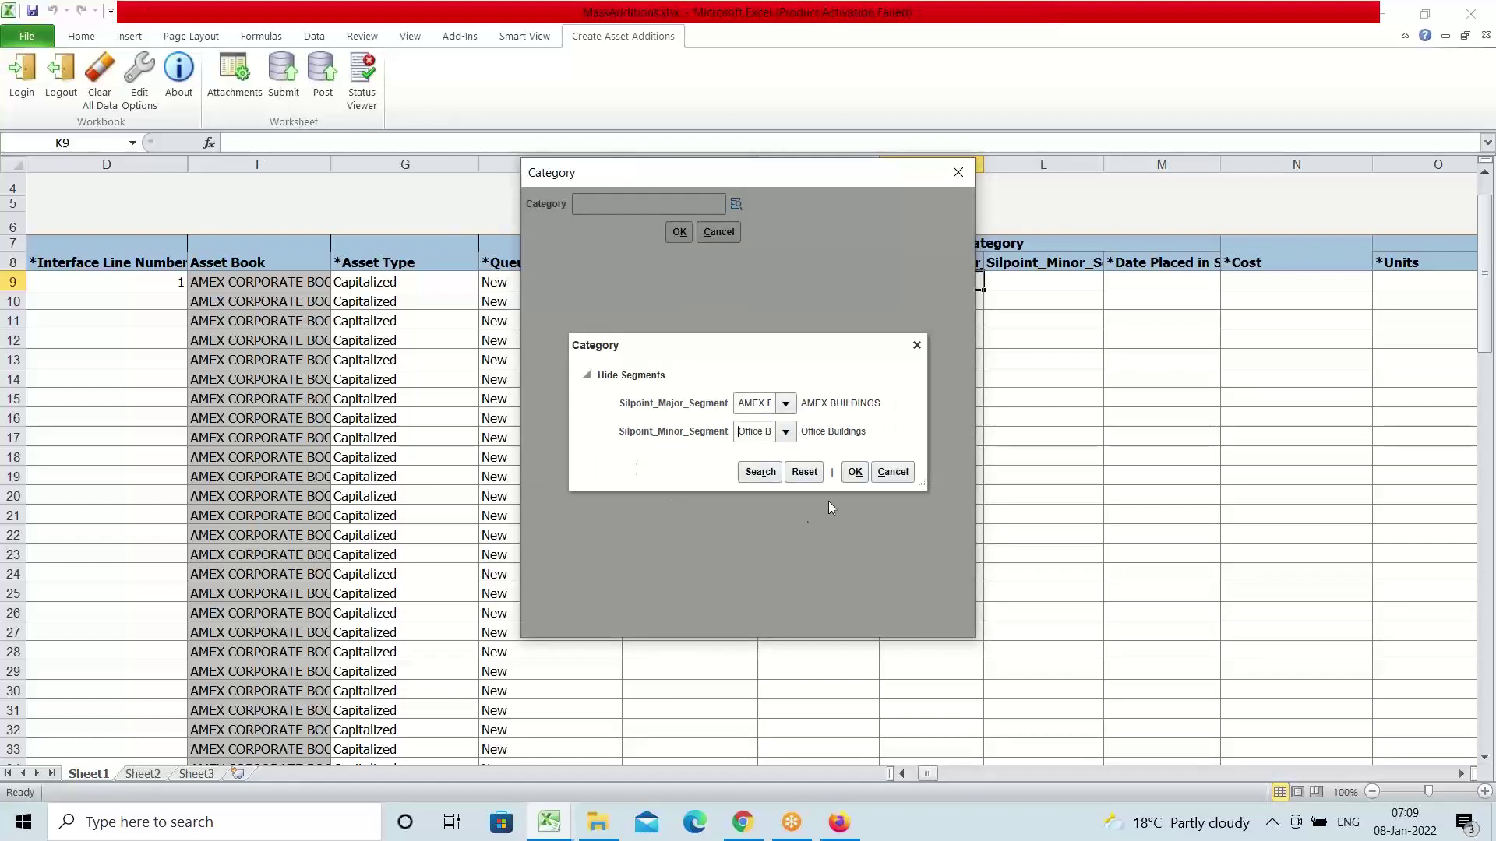
pyautogui.click(852, 472)
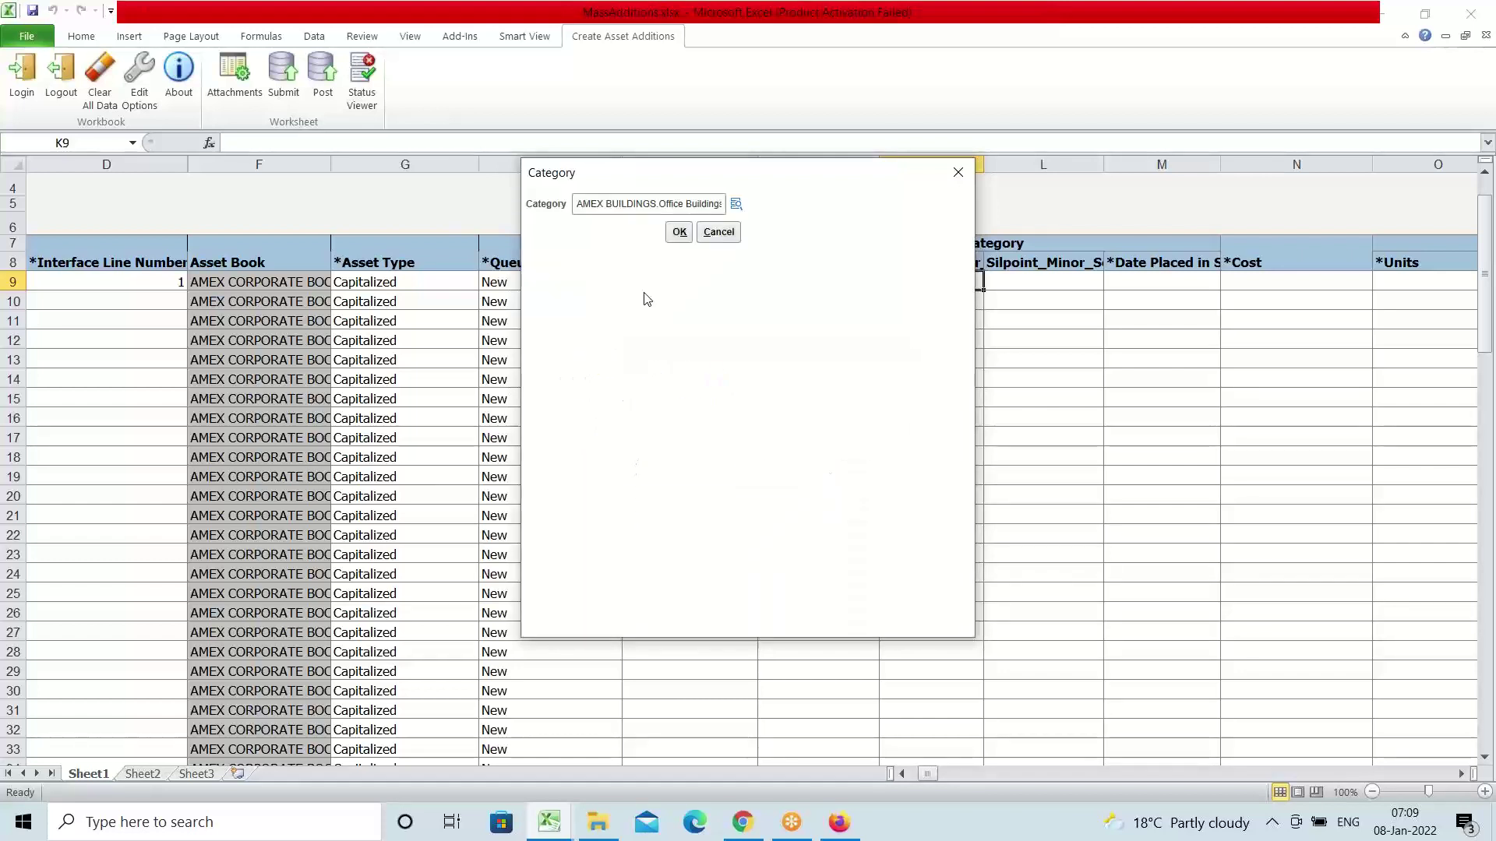
pyautogui.click(679, 231)
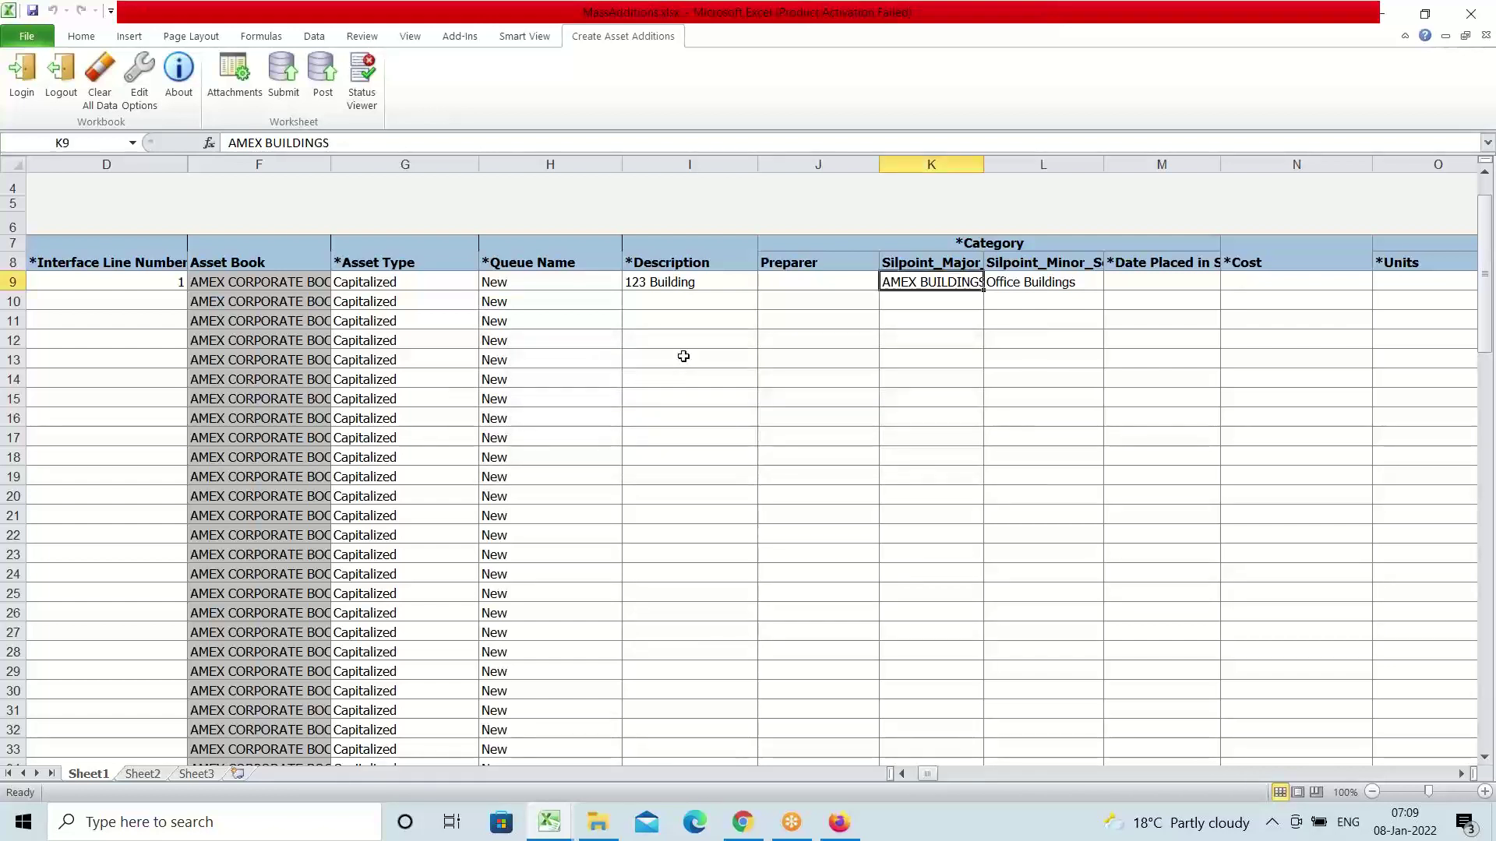
# Enter 08-01-2022 as row 9's Date Placed in Service
pyautogui.press('Right')
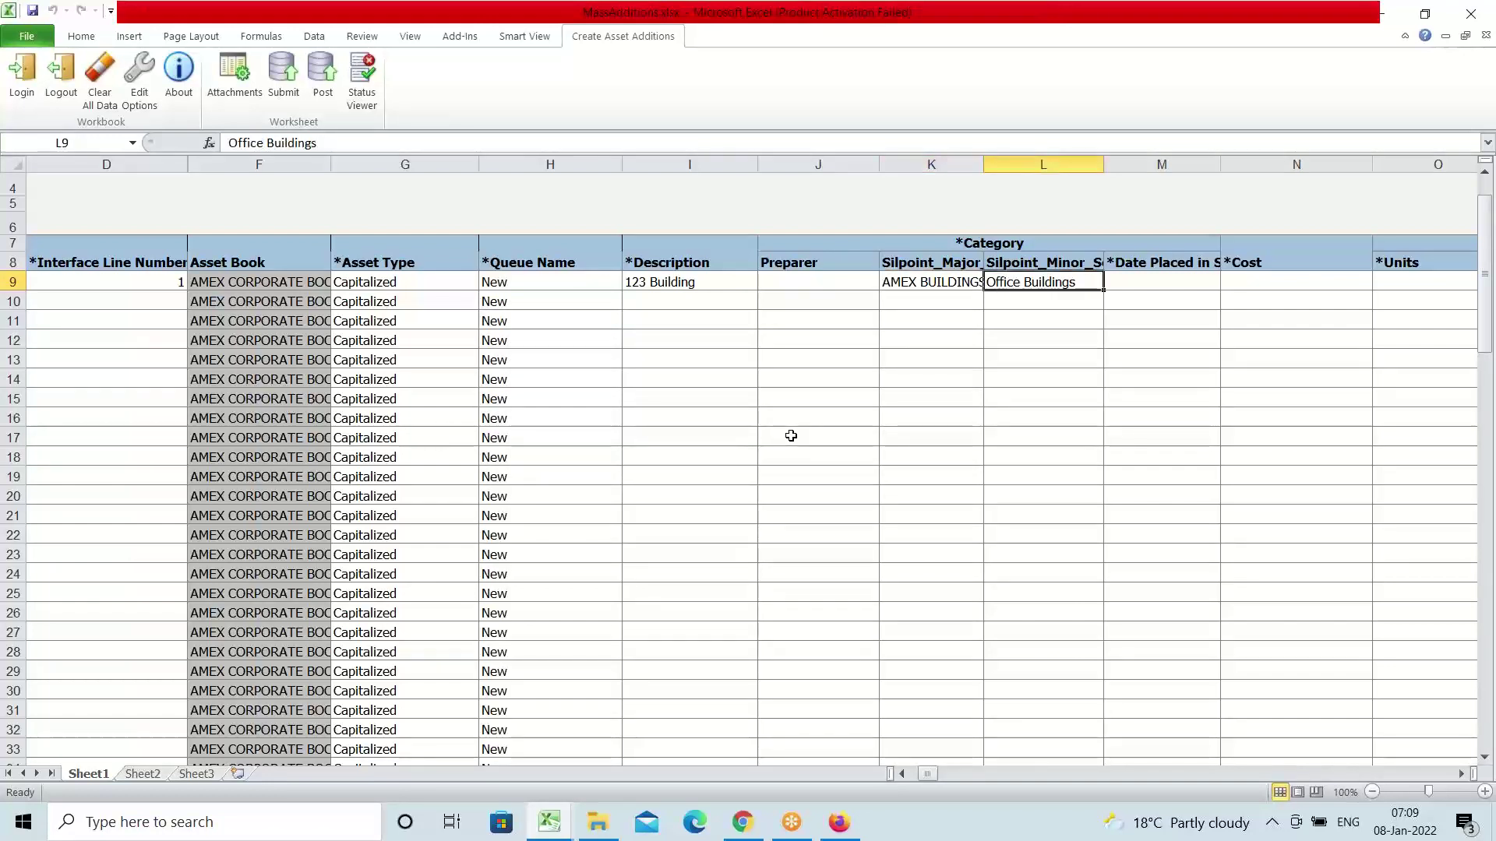
pyautogui.press('Right')
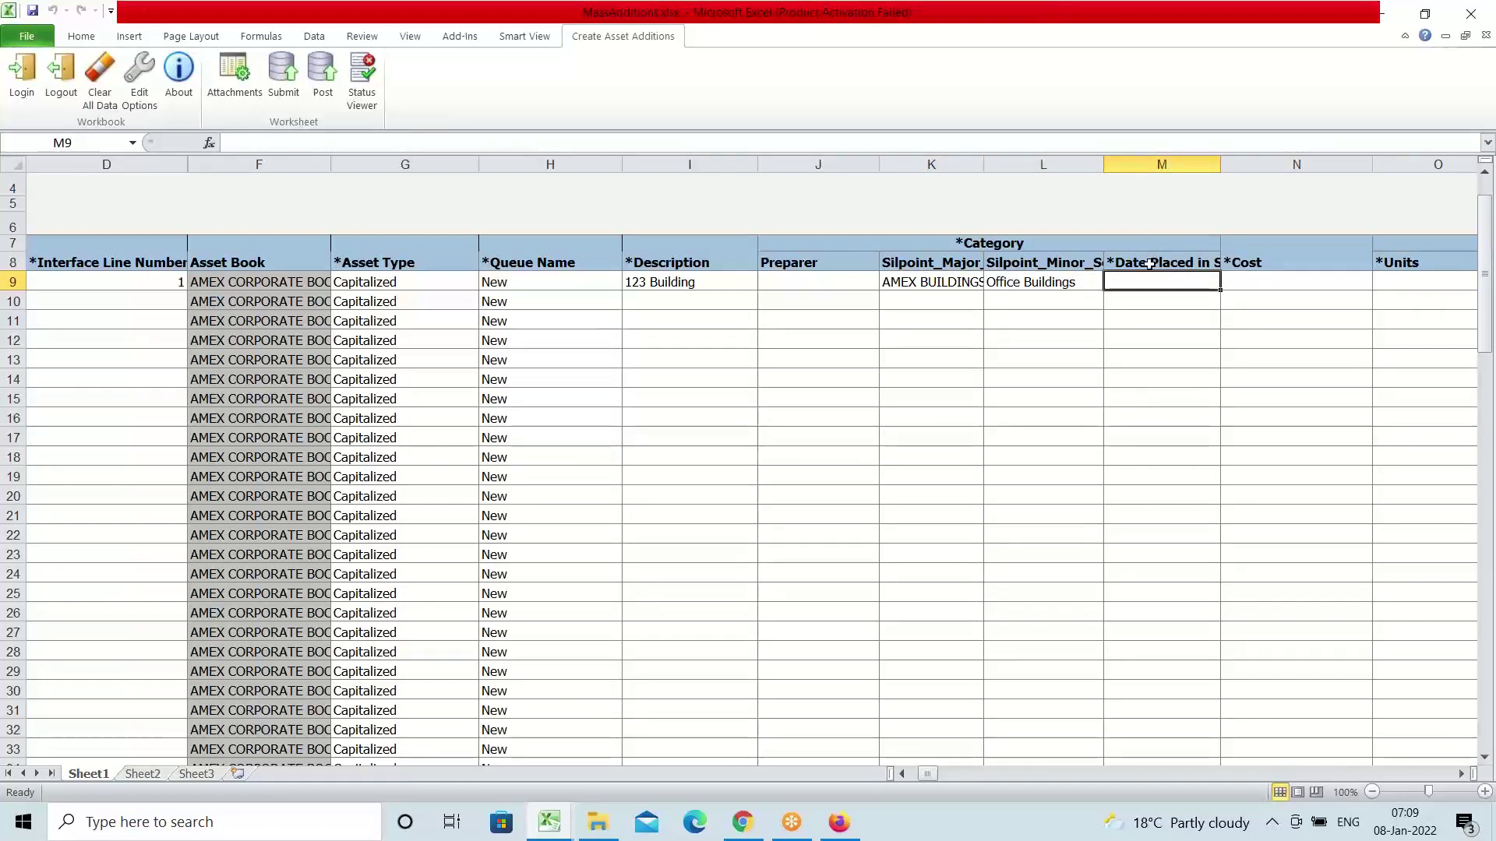
pyautogui.click(1149, 263)
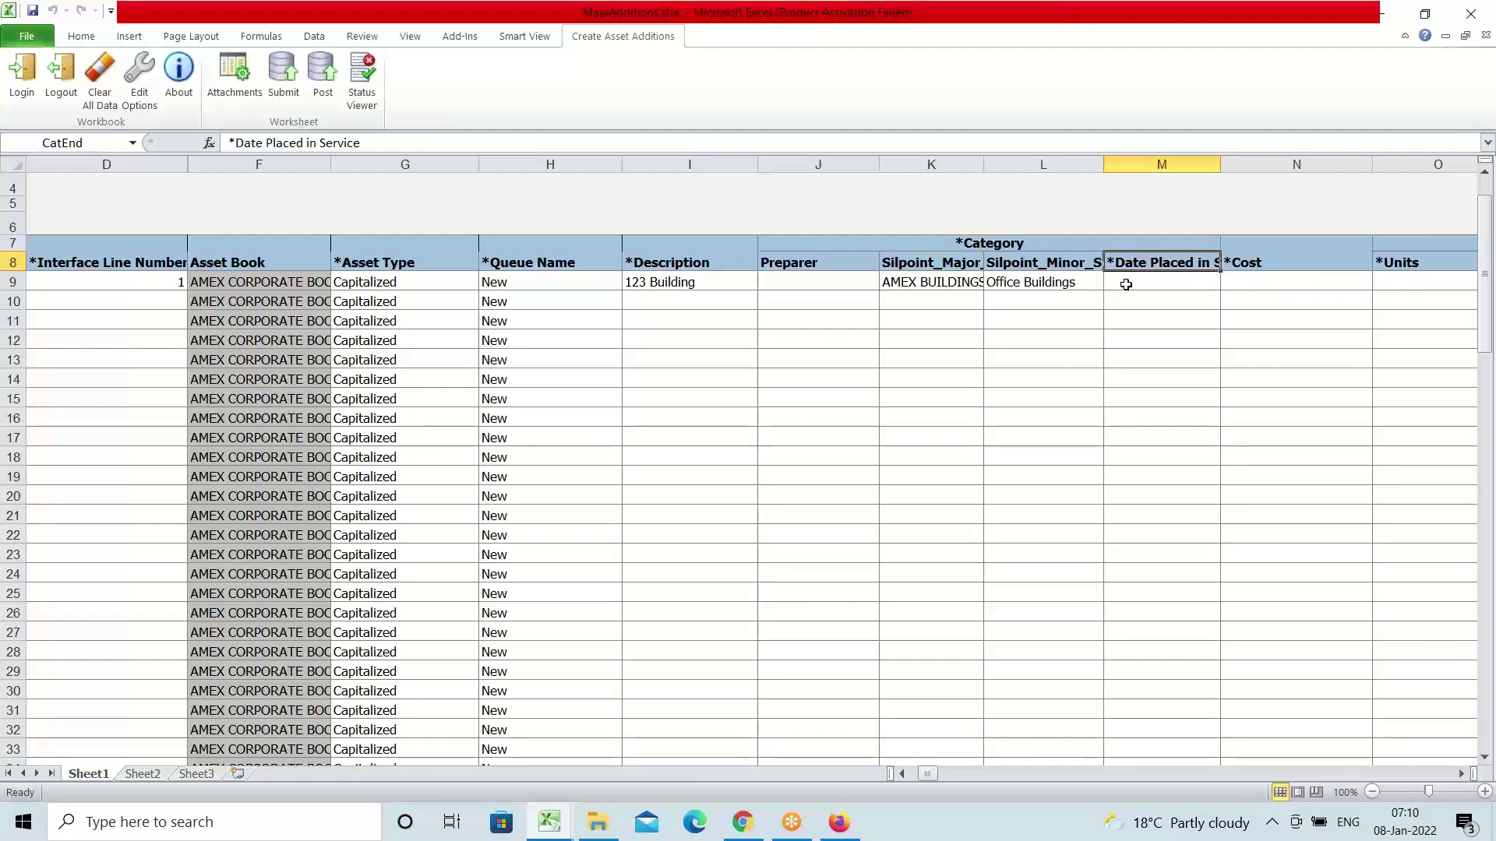
pyautogui.click(1125, 284)
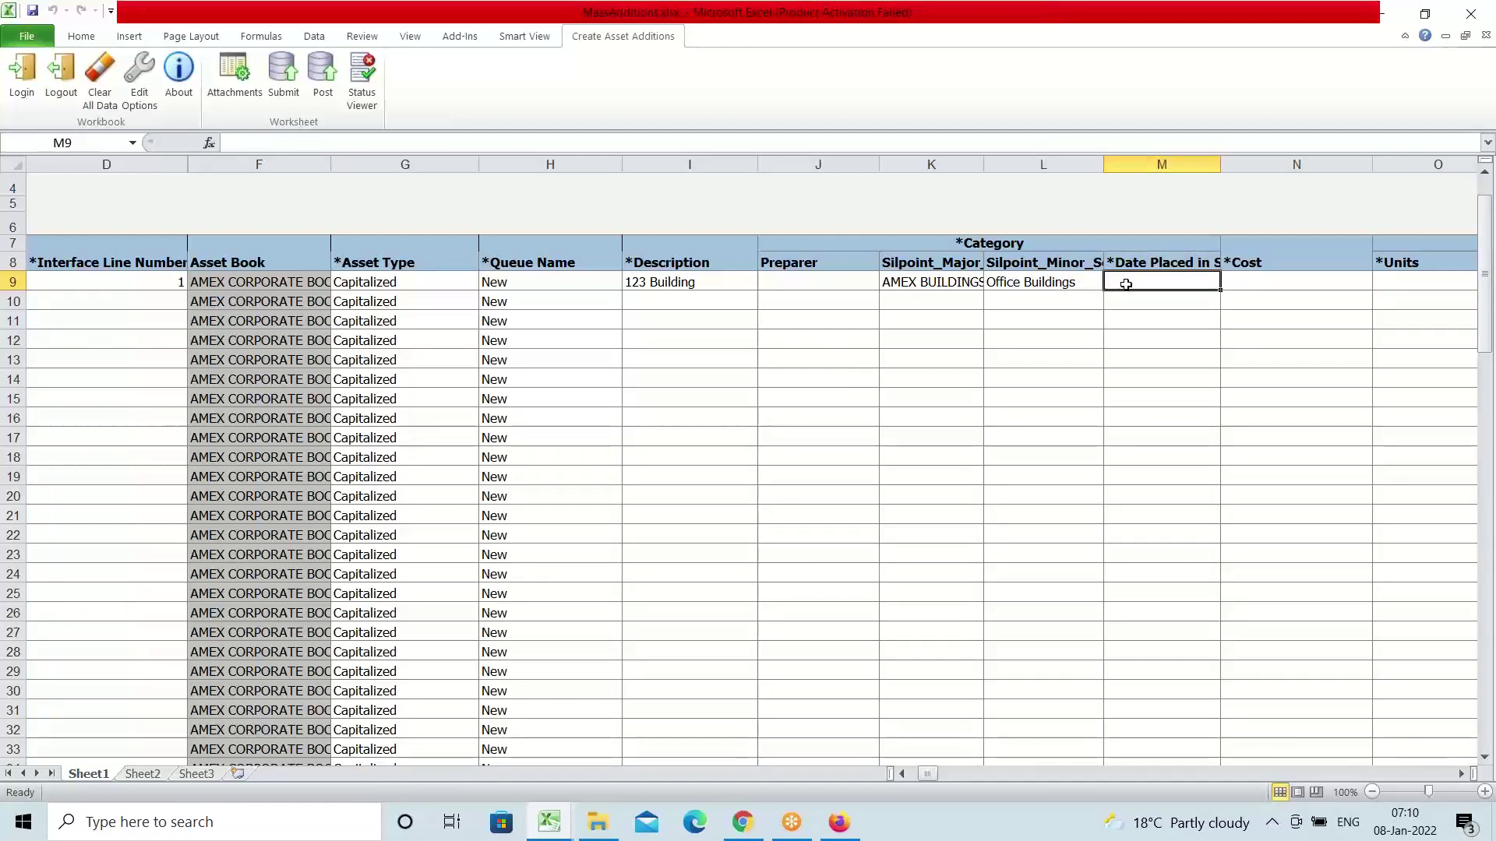
pyautogui.write('8')
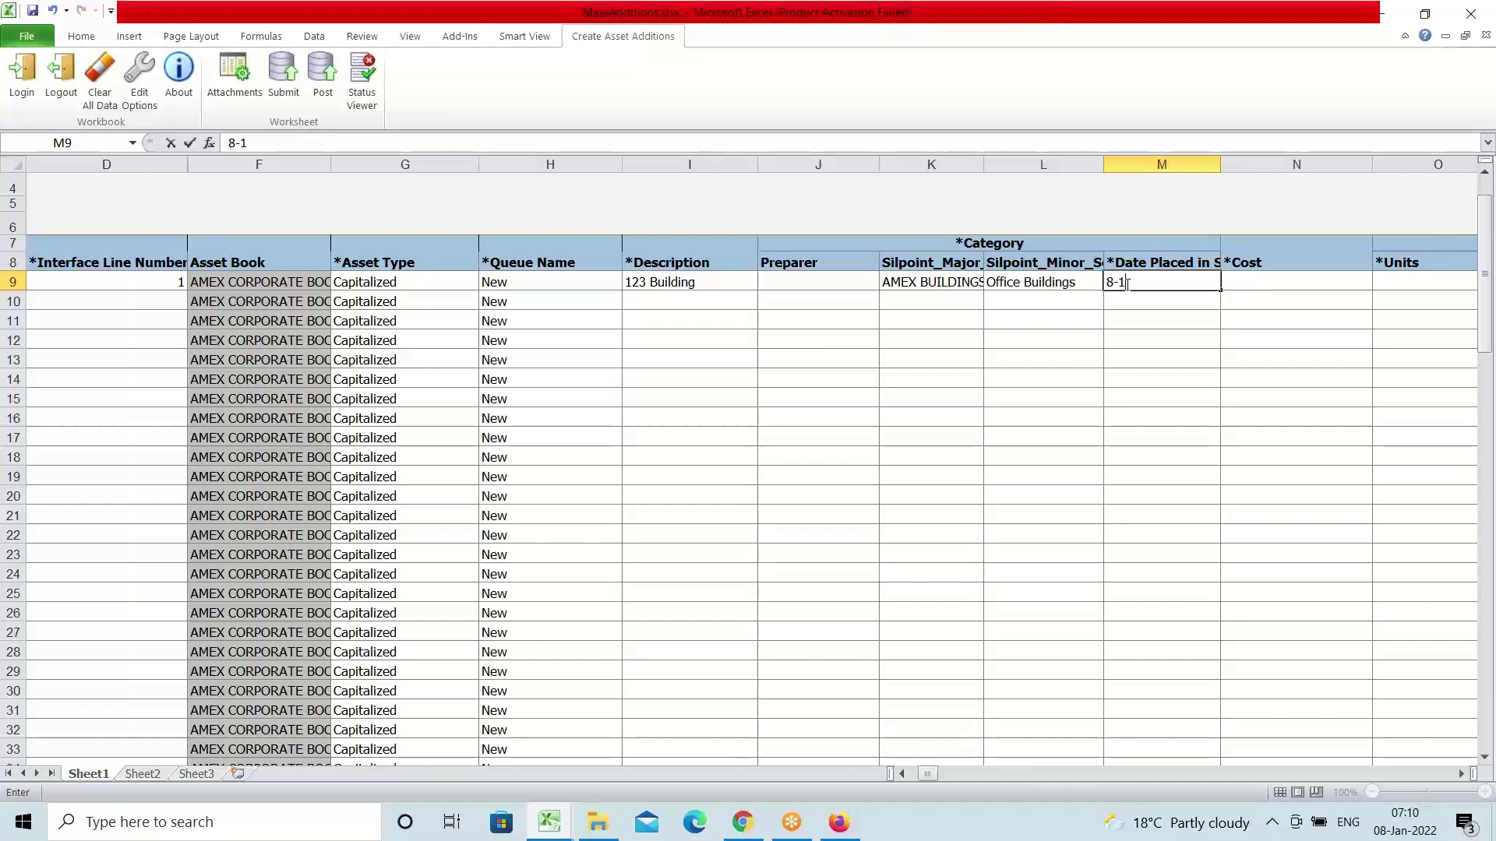
pyautogui.write('-1-22')
pyautogui.press('Tab')
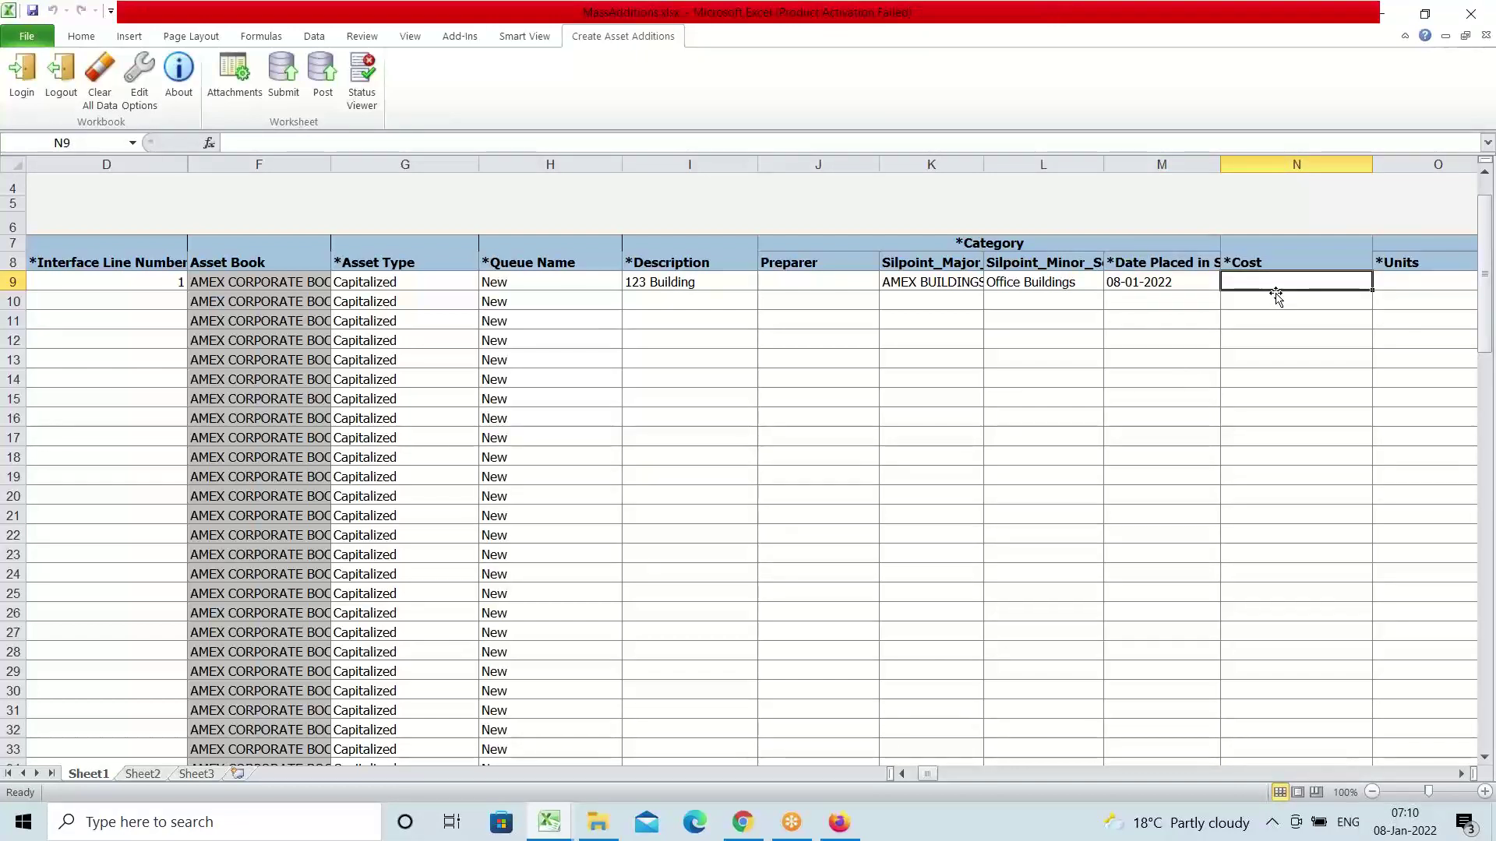
# Enter cost 1,500,000 and 1 unit for row 9
pyautogui.write('1500000')
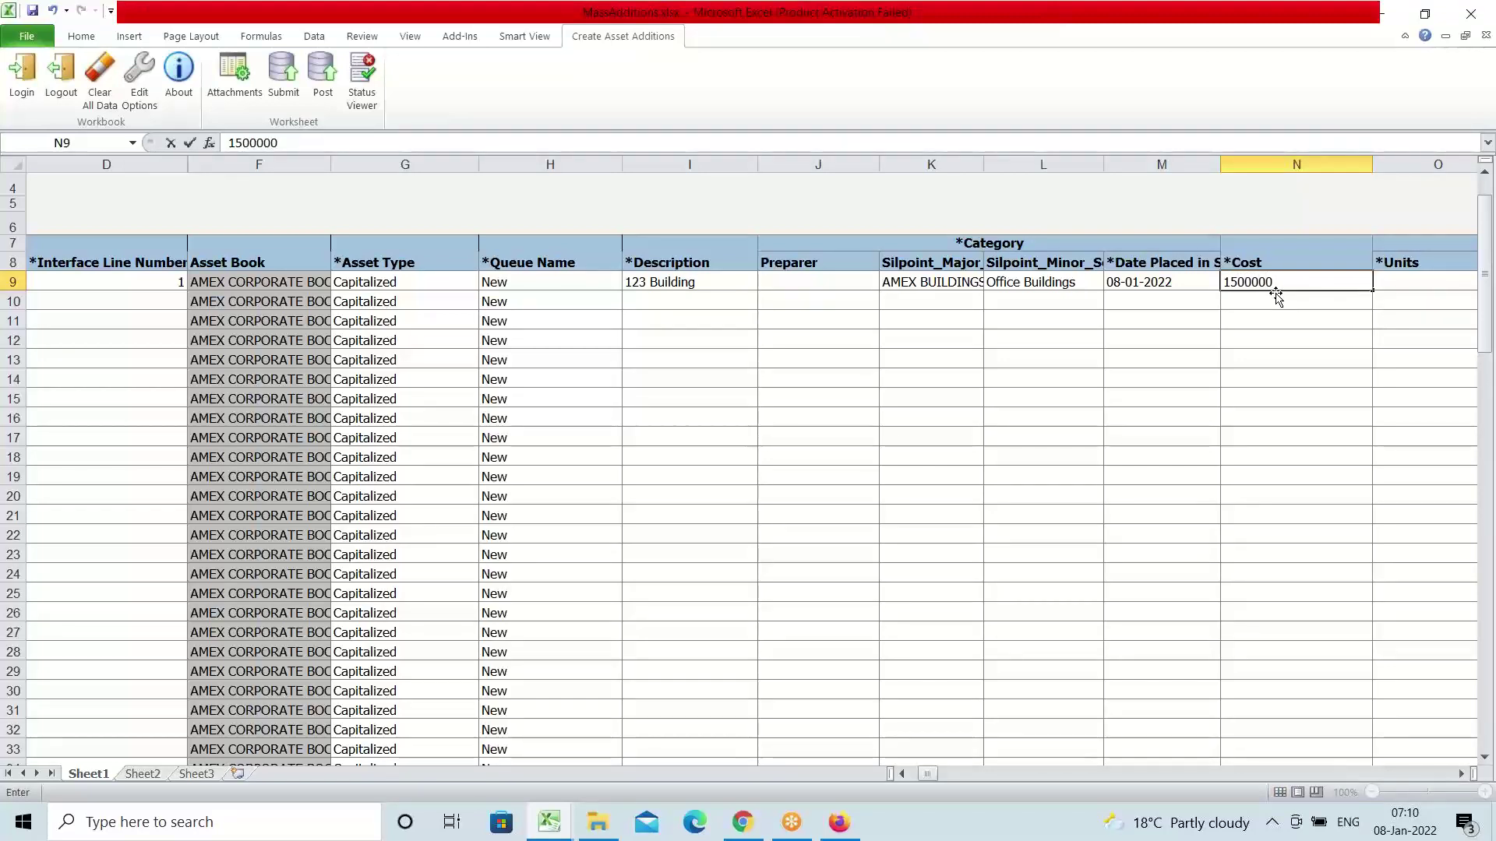
pyautogui.press('Tab')
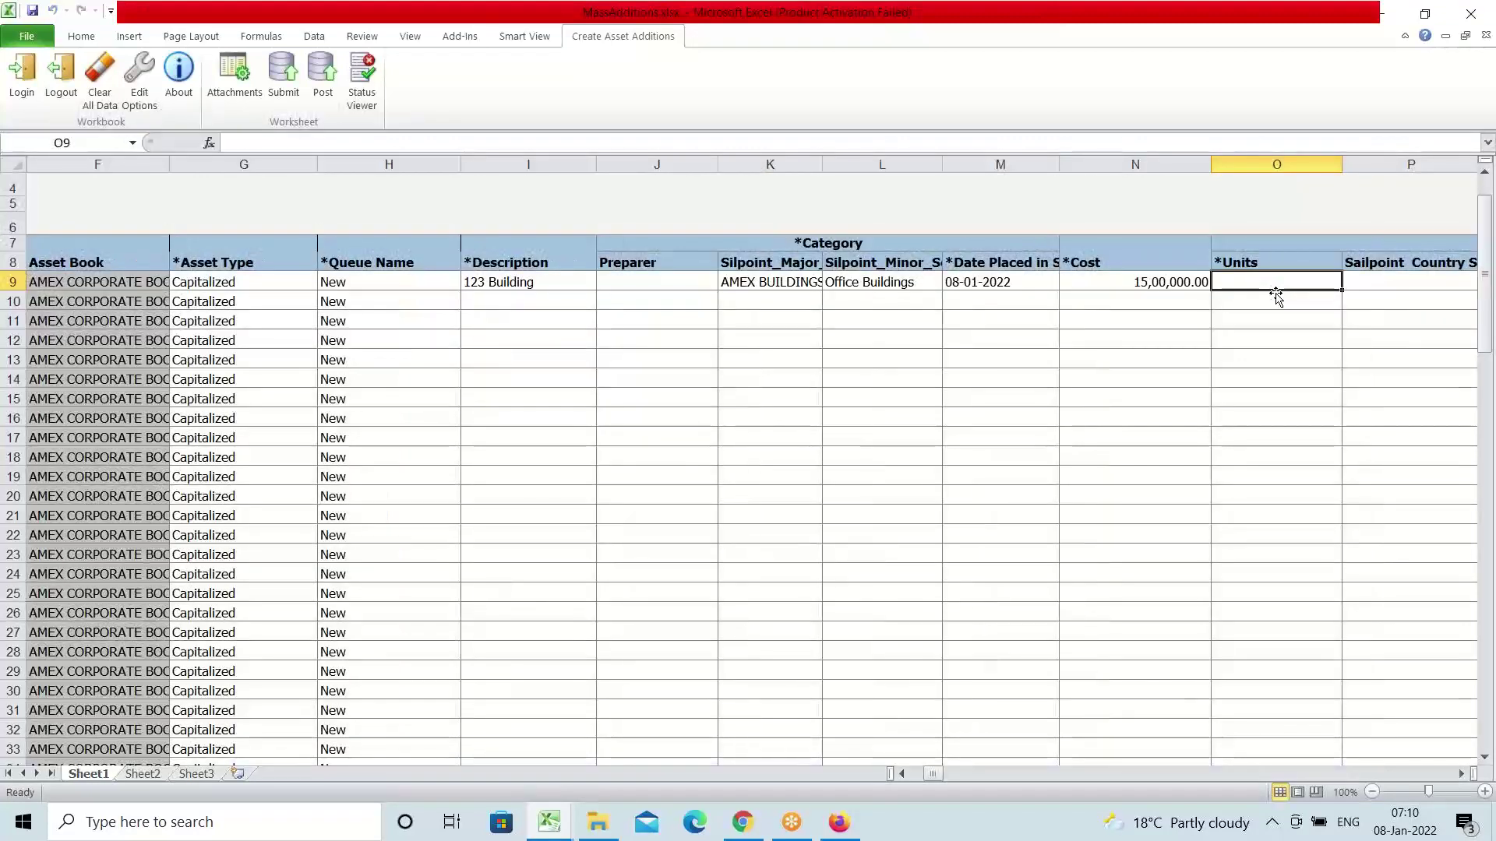
pyautogui.write('1')
pyautogui.press('Tab')
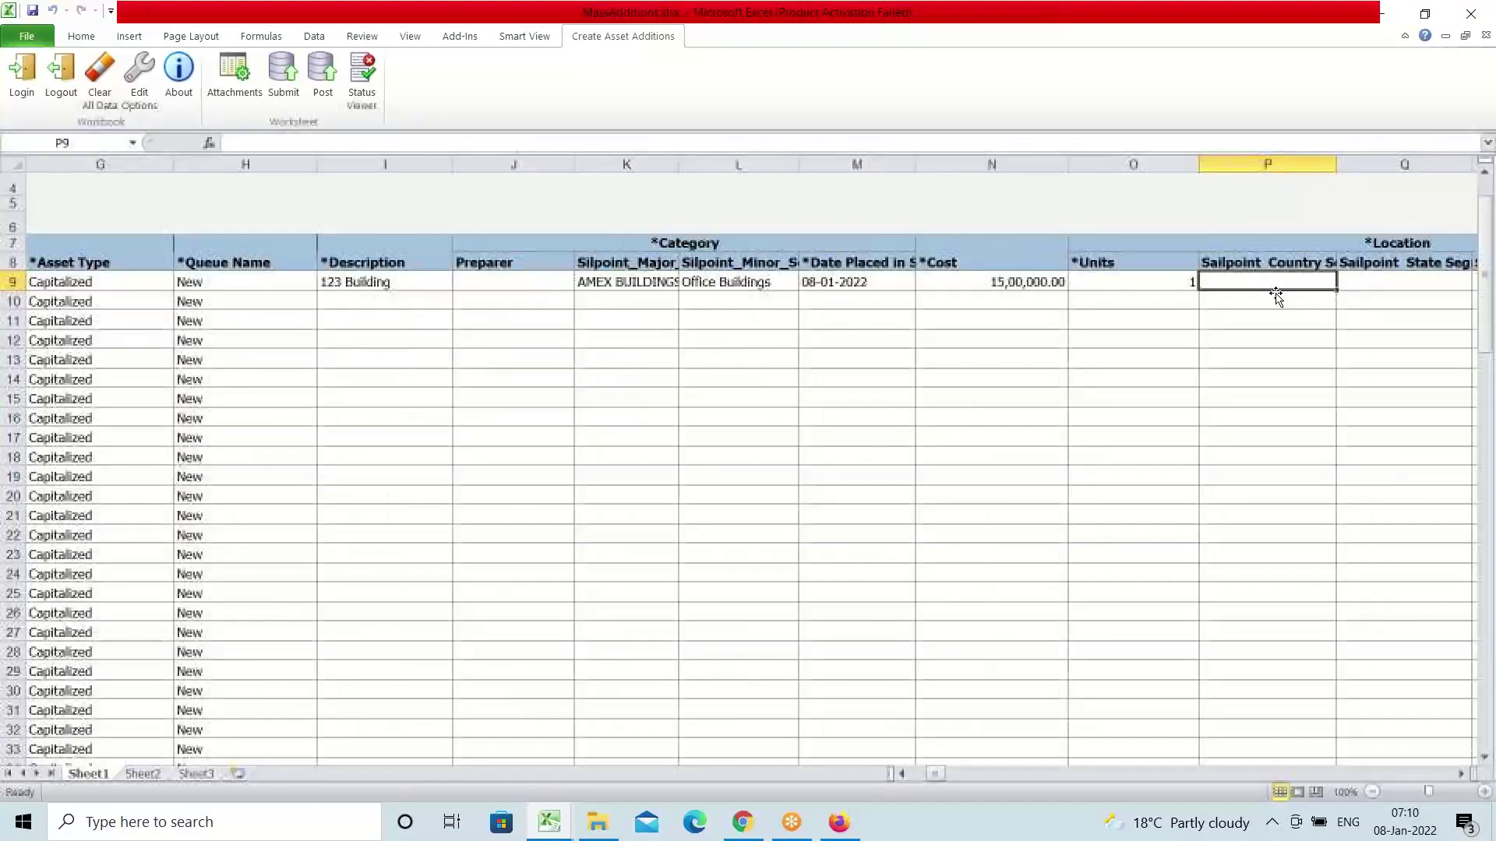
pyautogui.press('Tab')
pyautogui.press('Tab')
pyautogui.press('Tab')
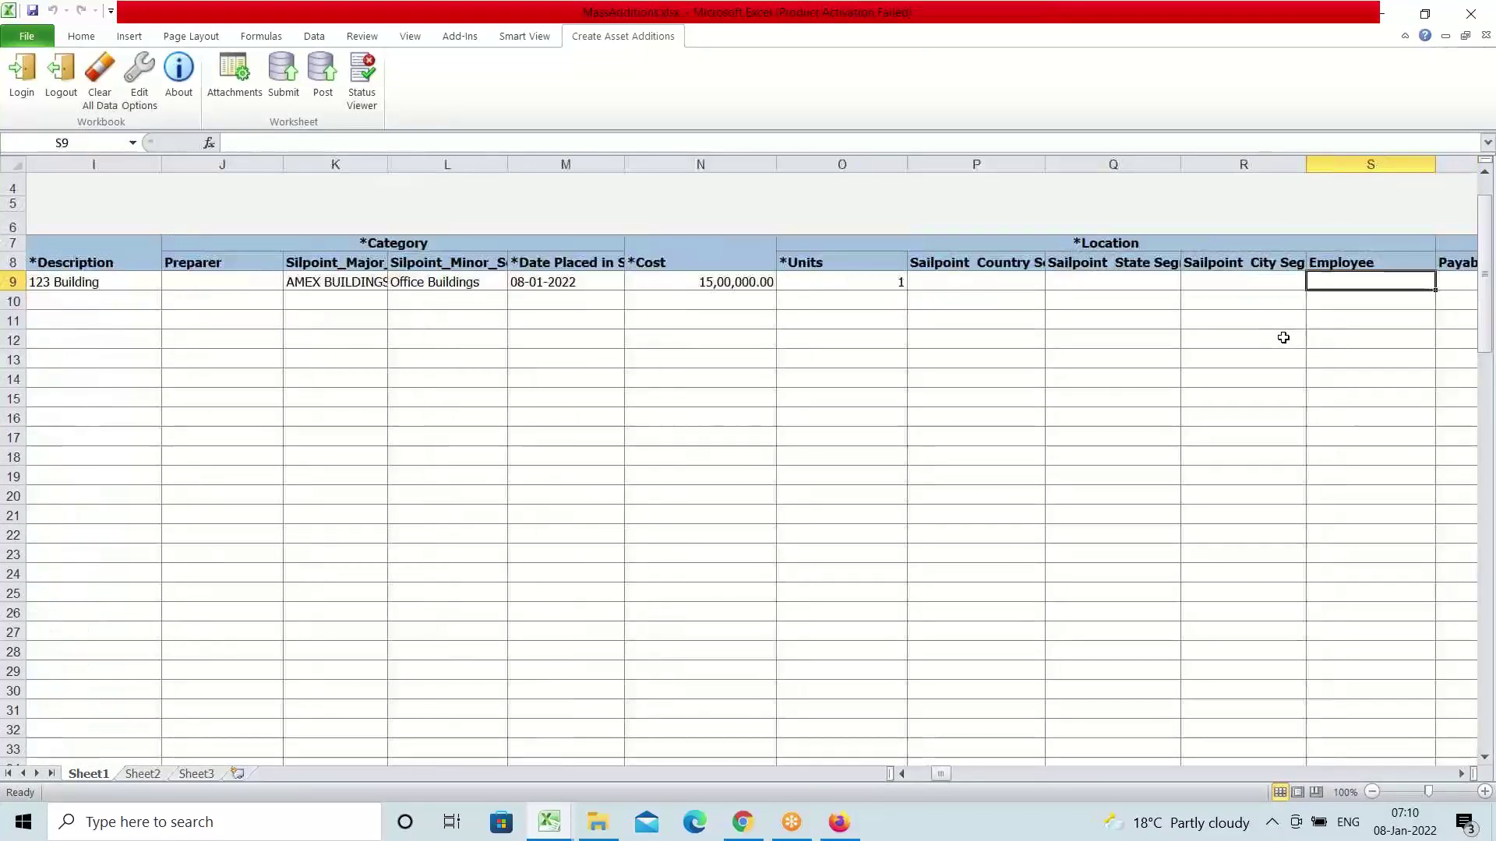
pyautogui.click(979, 282)
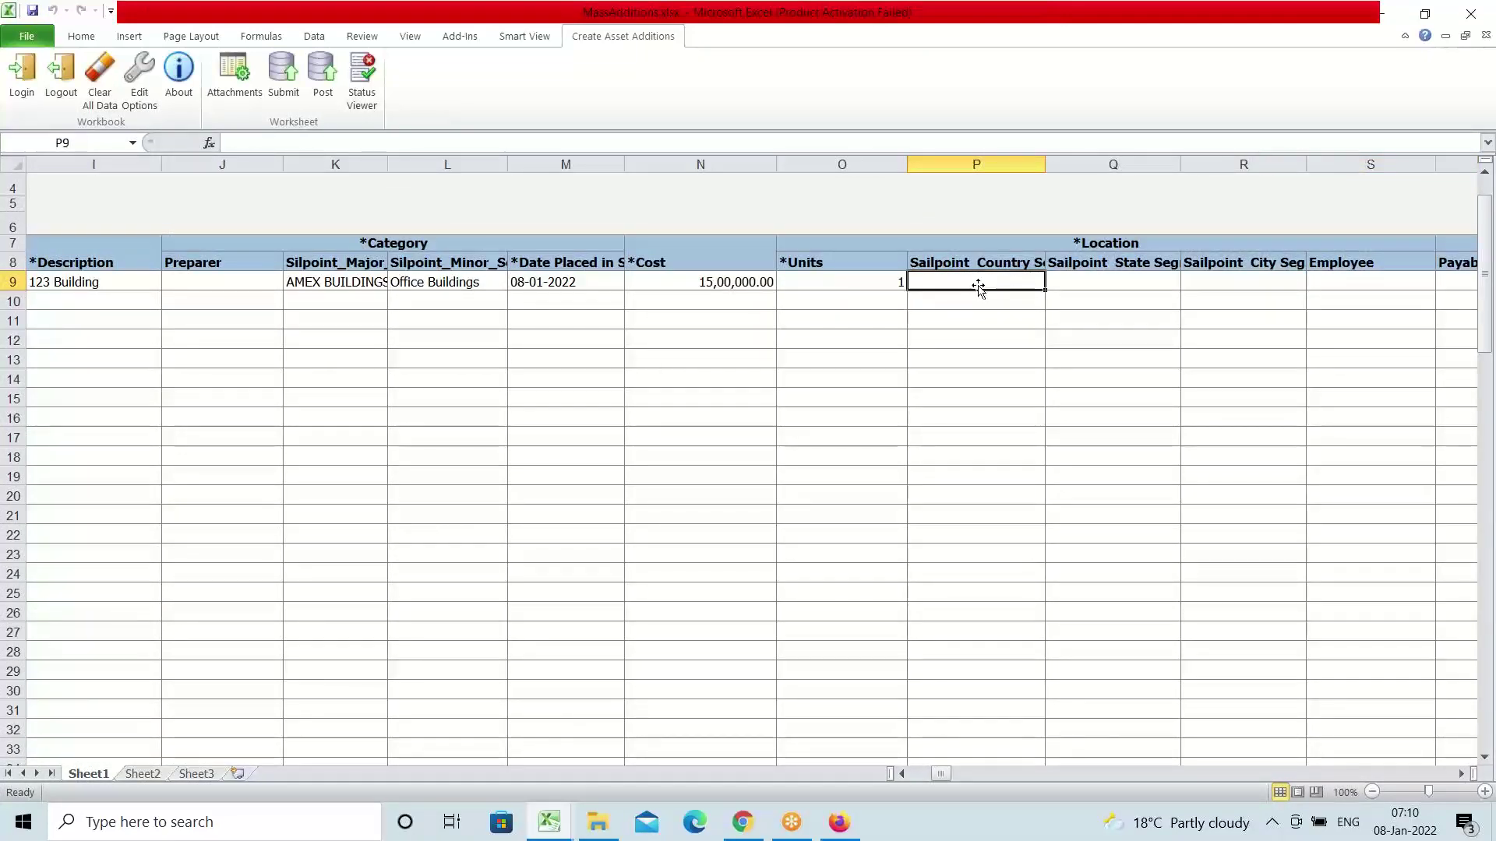
# Use the Location lookup to set row 9's location to United States, Texas, Dallas
pyautogui.doubleClick(979, 281)
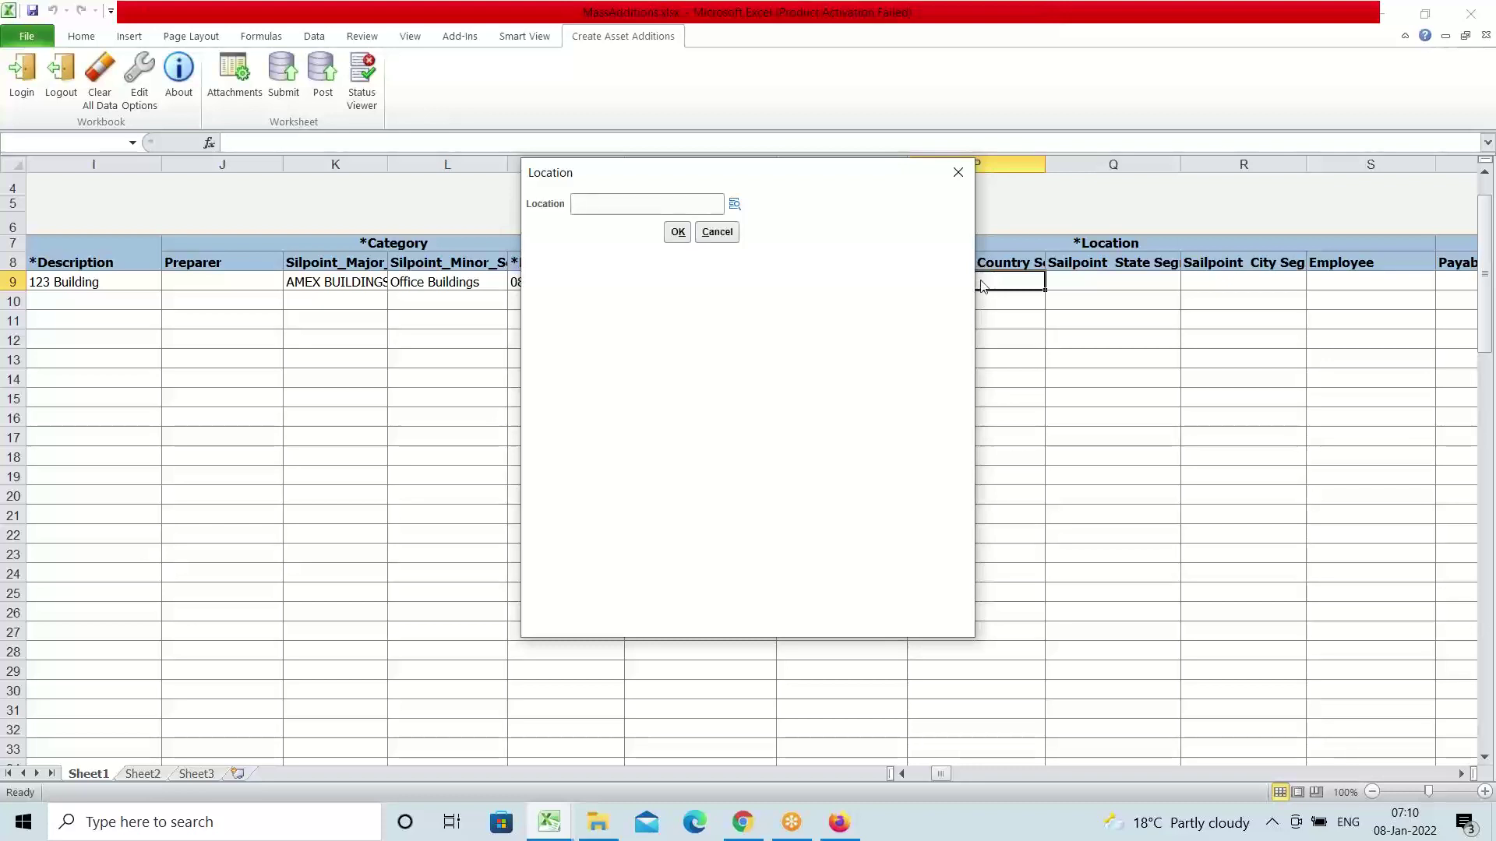
pyautogui.click(735, 203)
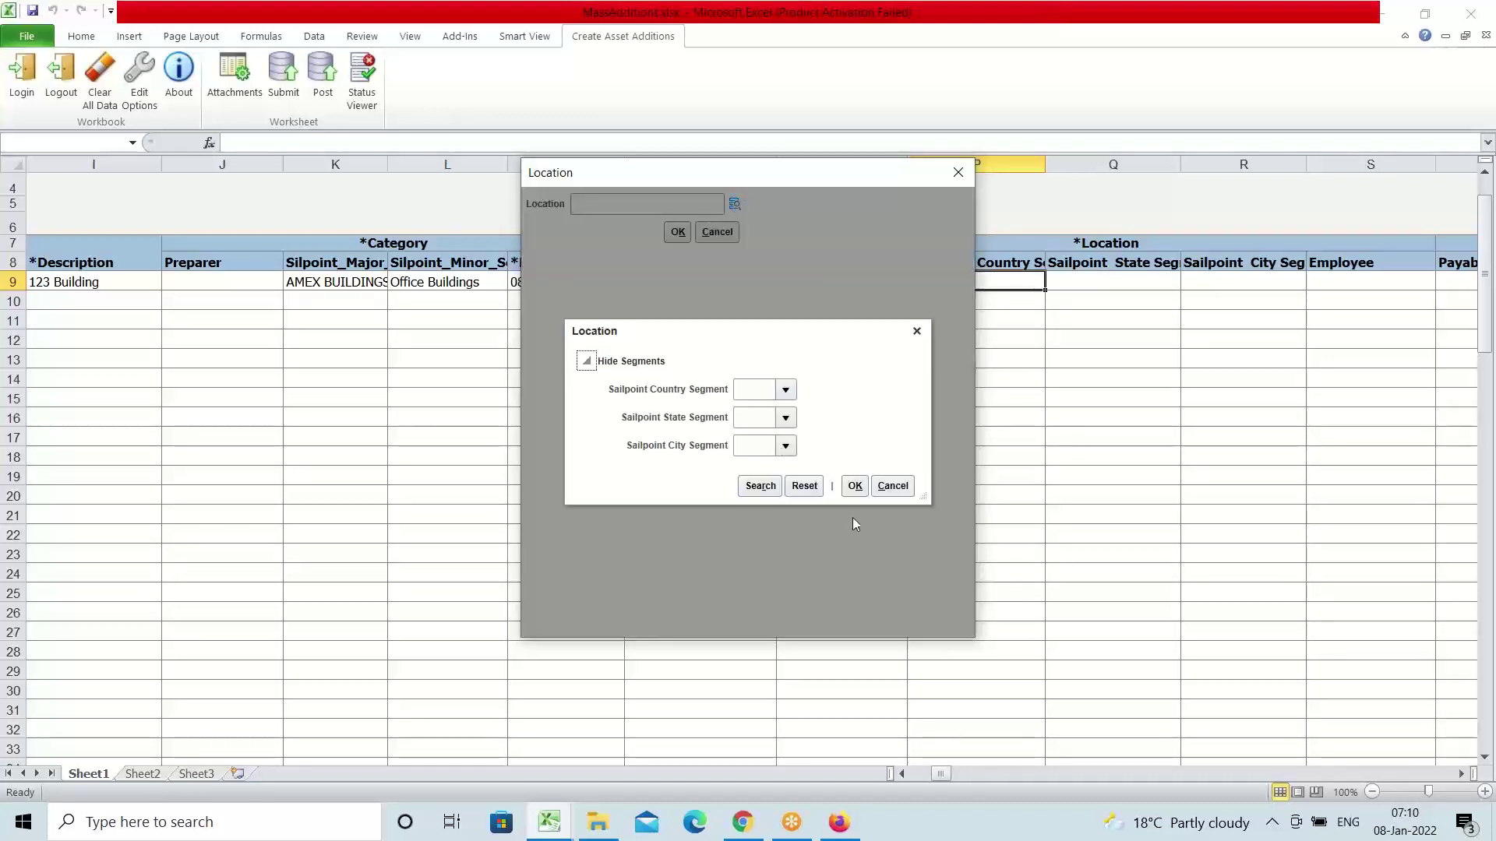
pyautogui.click(785, 390)
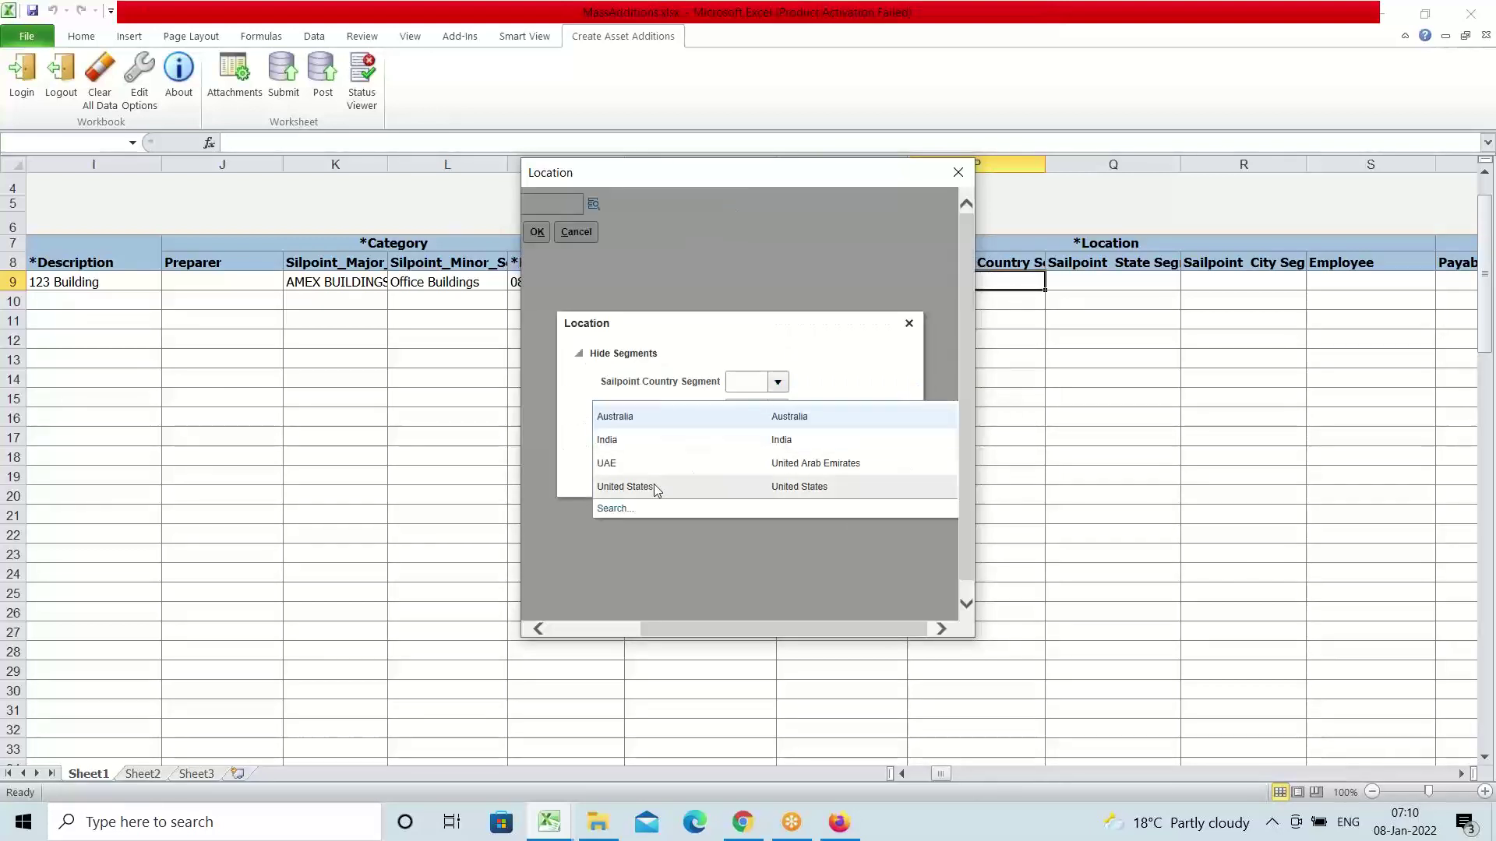
pyautogui.click(633, 489)
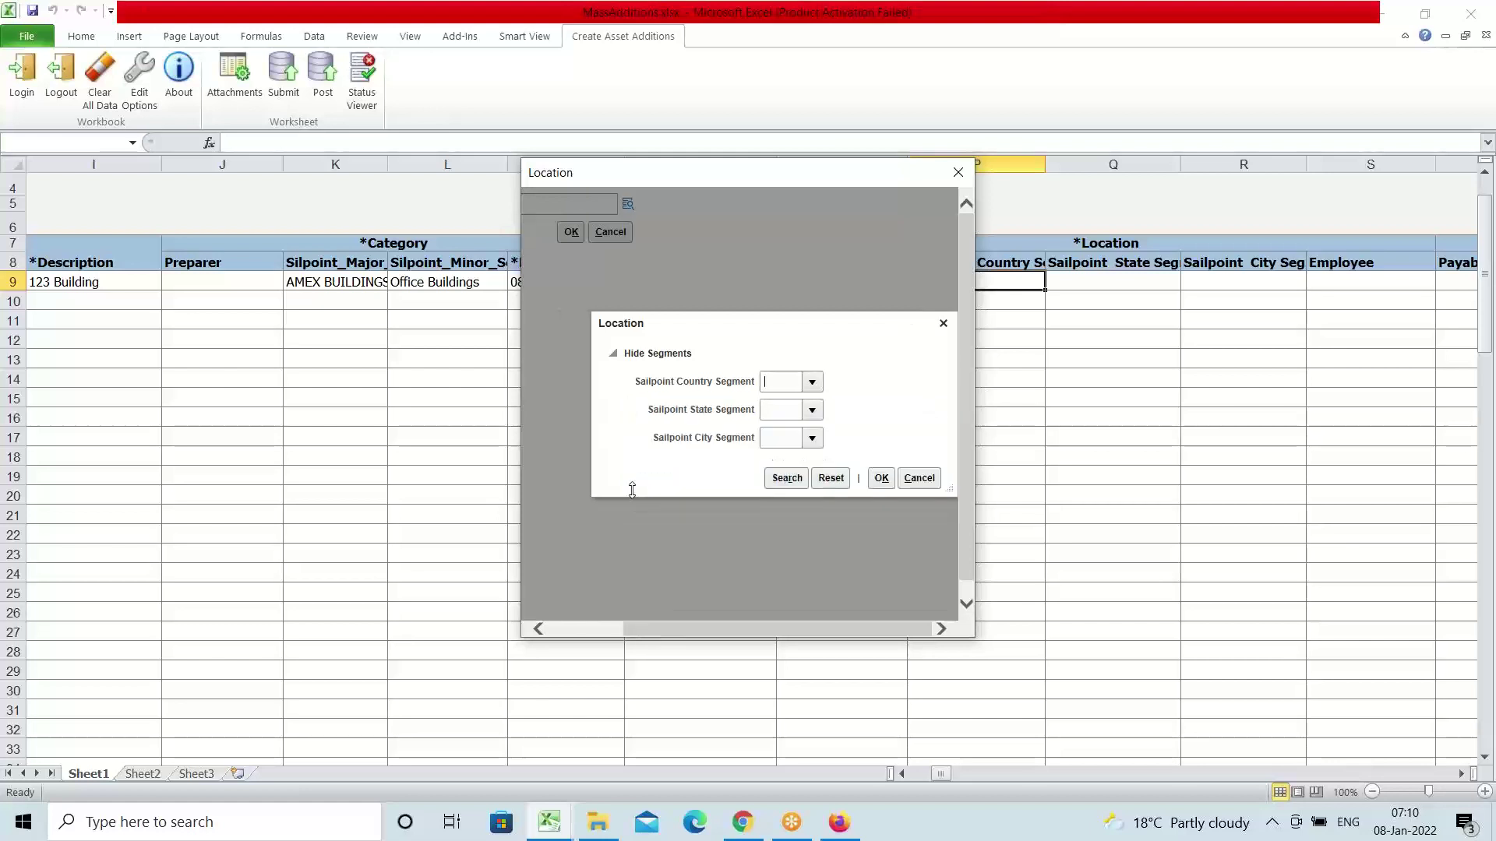
pyautogui.click(761, 487)
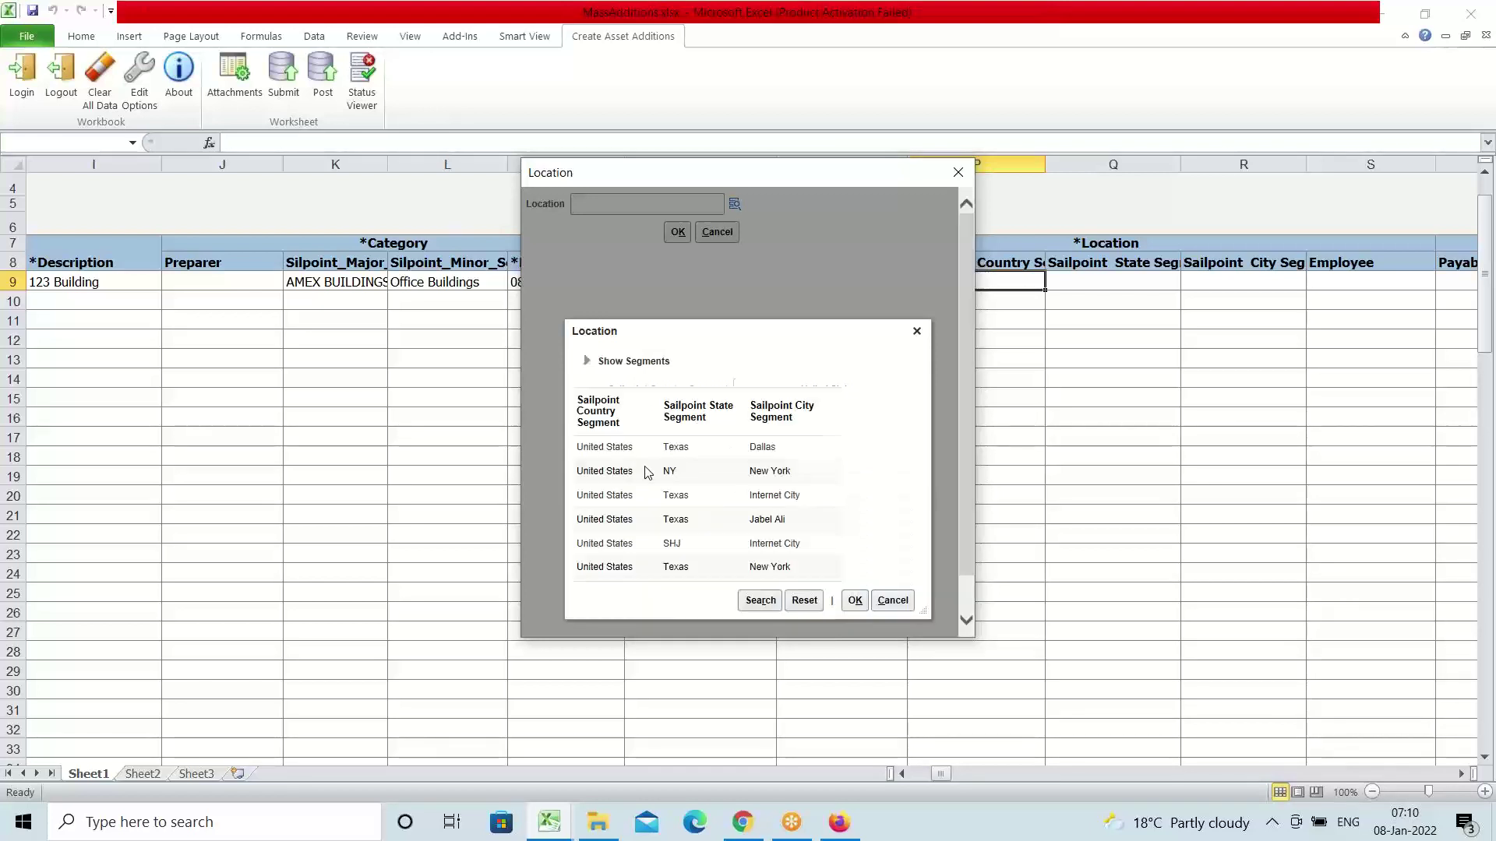
pyautogui.click(693, 391)
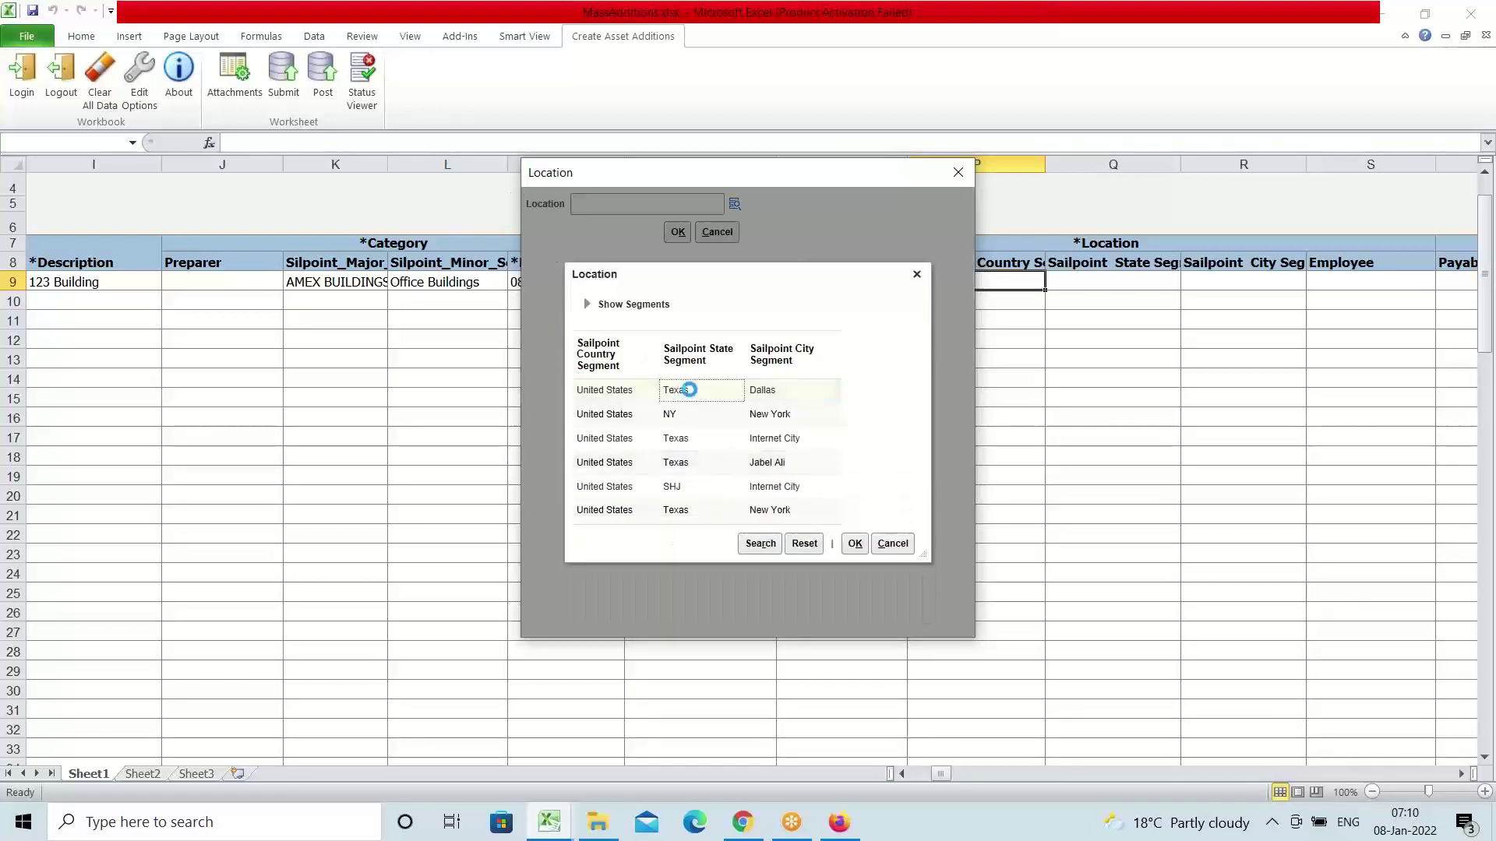
pyautogui.click(855, 544)
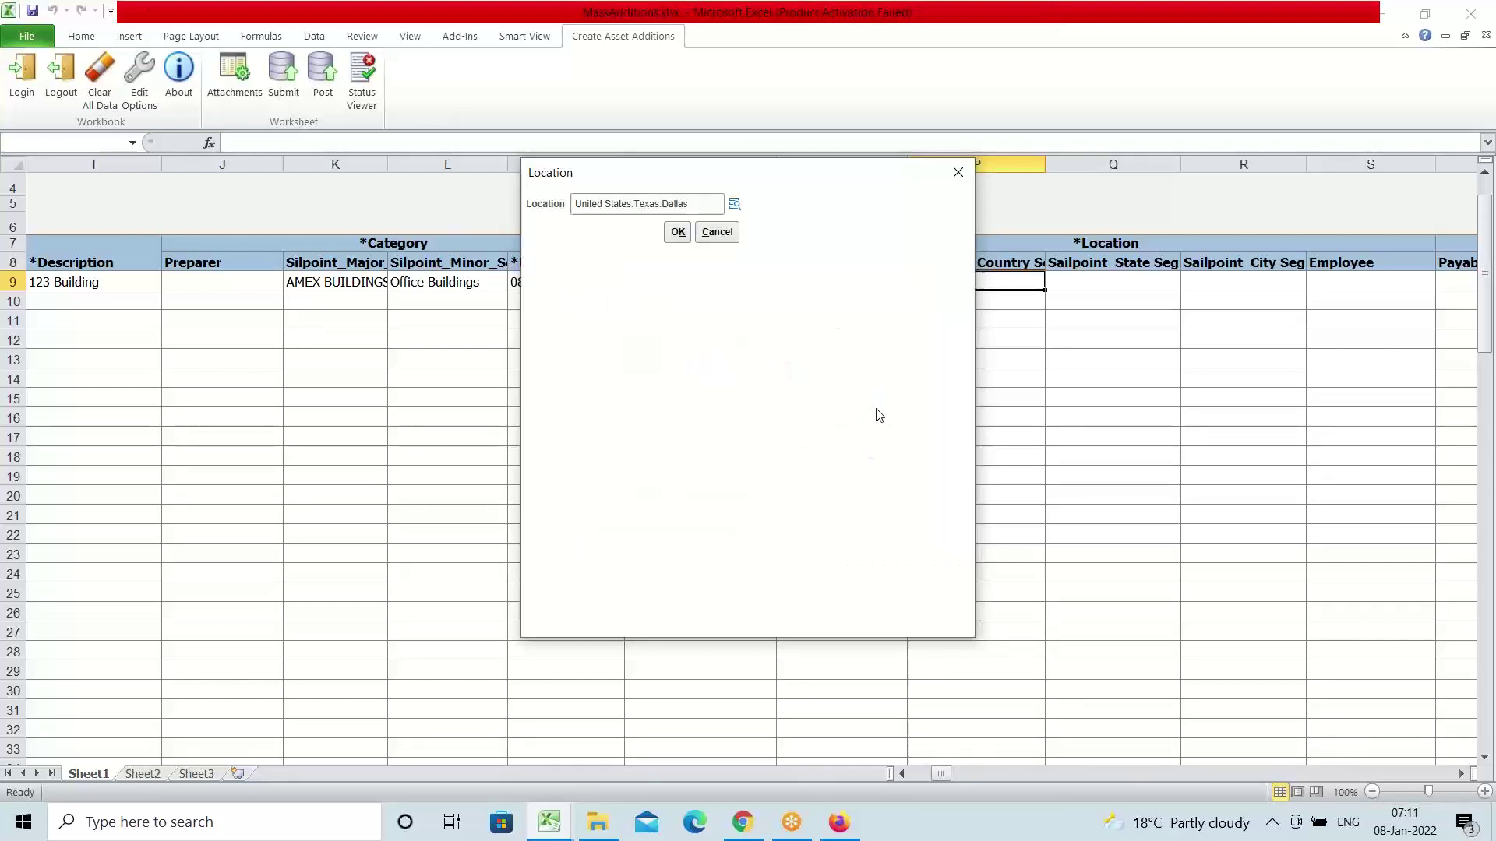
pyautogui.click(677, 232)
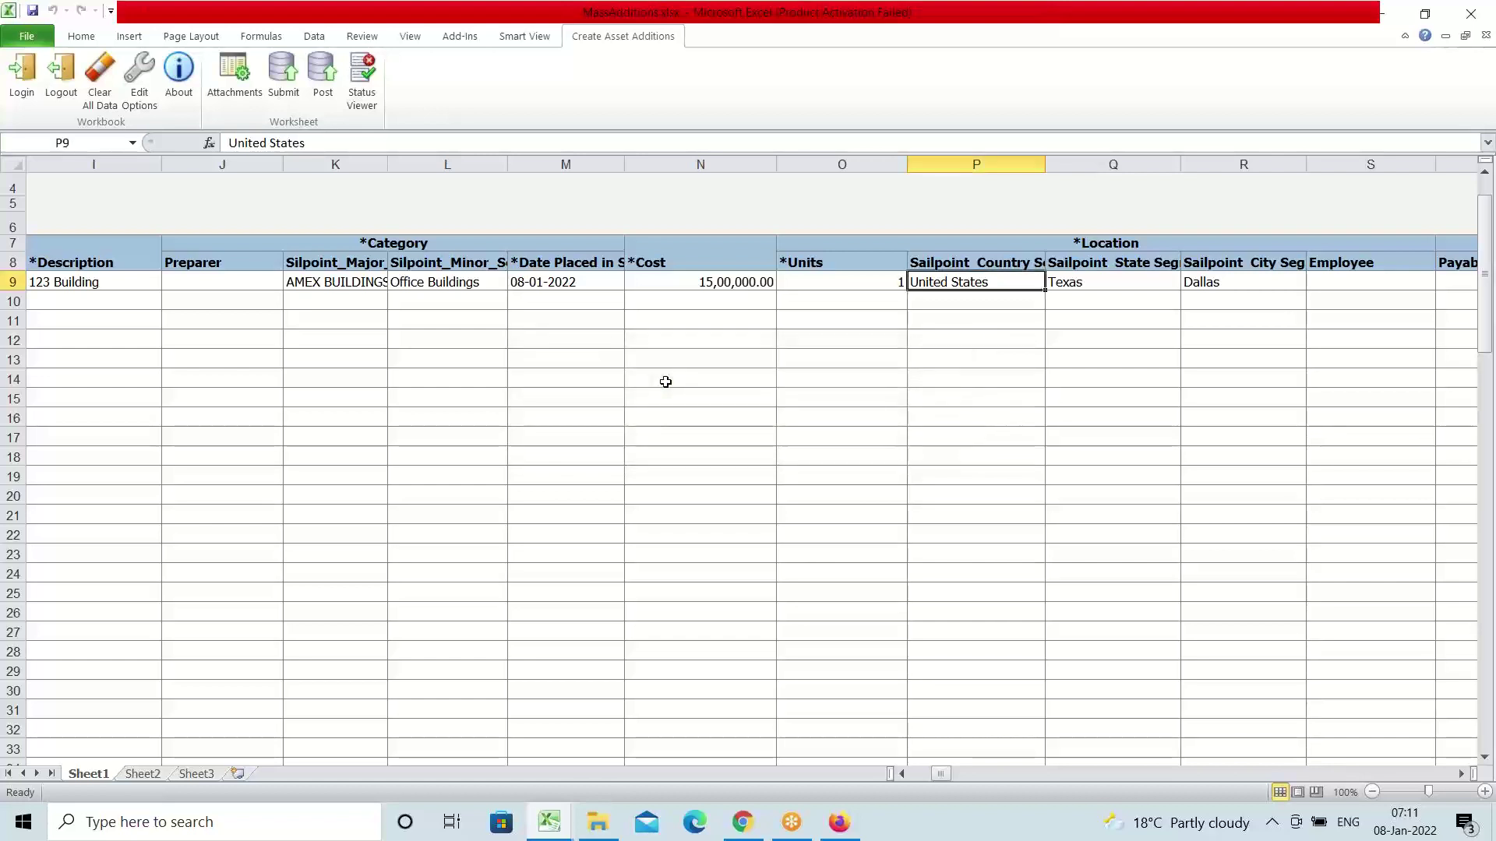
pyautogui.press('Right')
pyautogui.press('Right')
# Open row 9's Depreciation Expense Account editor and list the natural account values
pyautogui.press('Right')
pyautogui.press('Right')
pyautogui.press('Right')
pyautogui.press('Right')
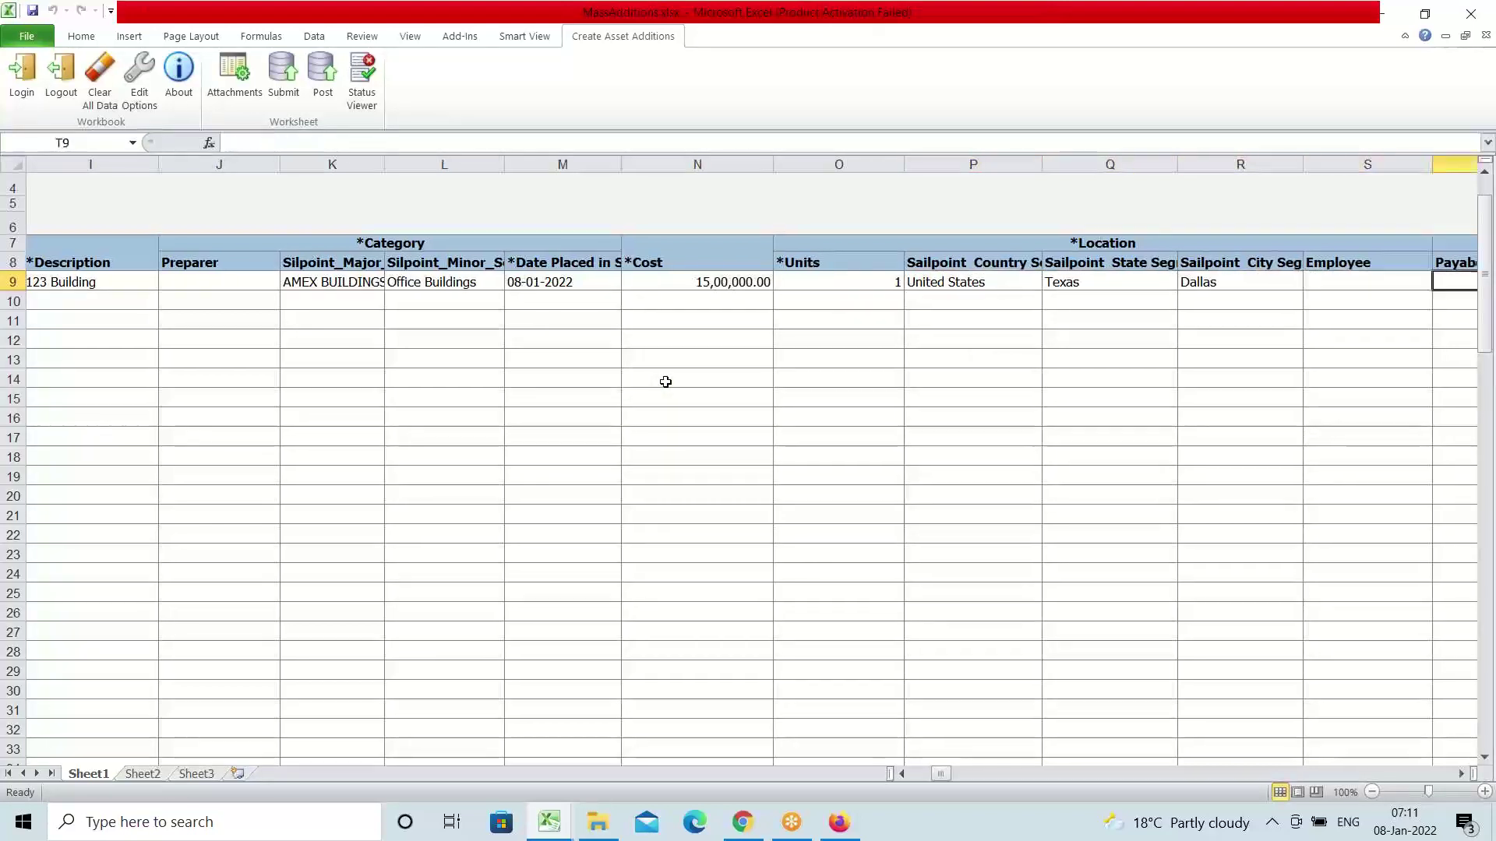
pyautogui.press('Right')
pyautogui.press('Right')
pyautogui.press('Right')
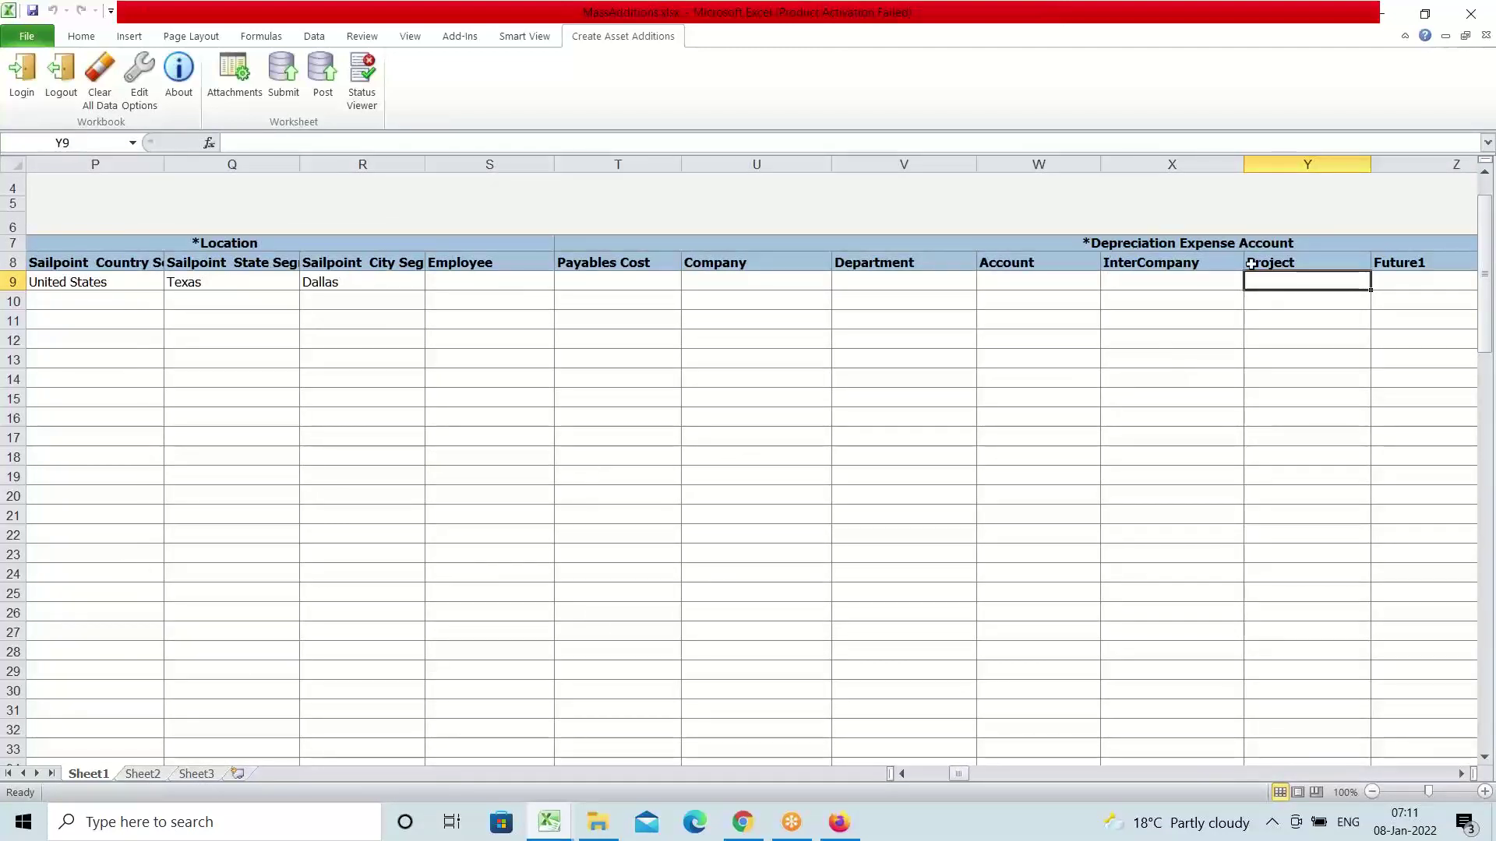
pyautogui.click(718, 281)
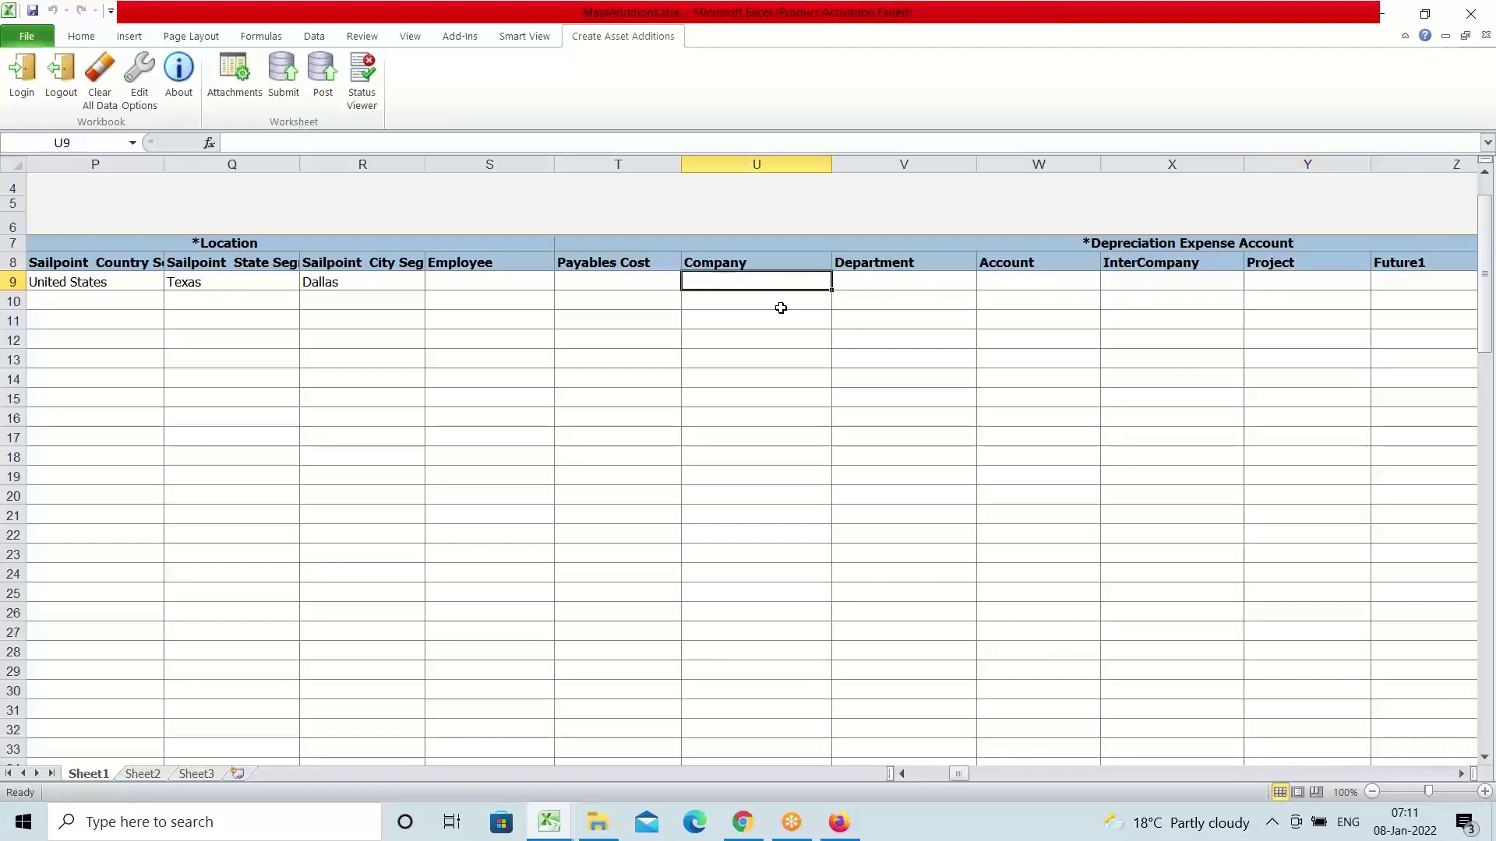
pyautogui.doubleClick(724, 282)
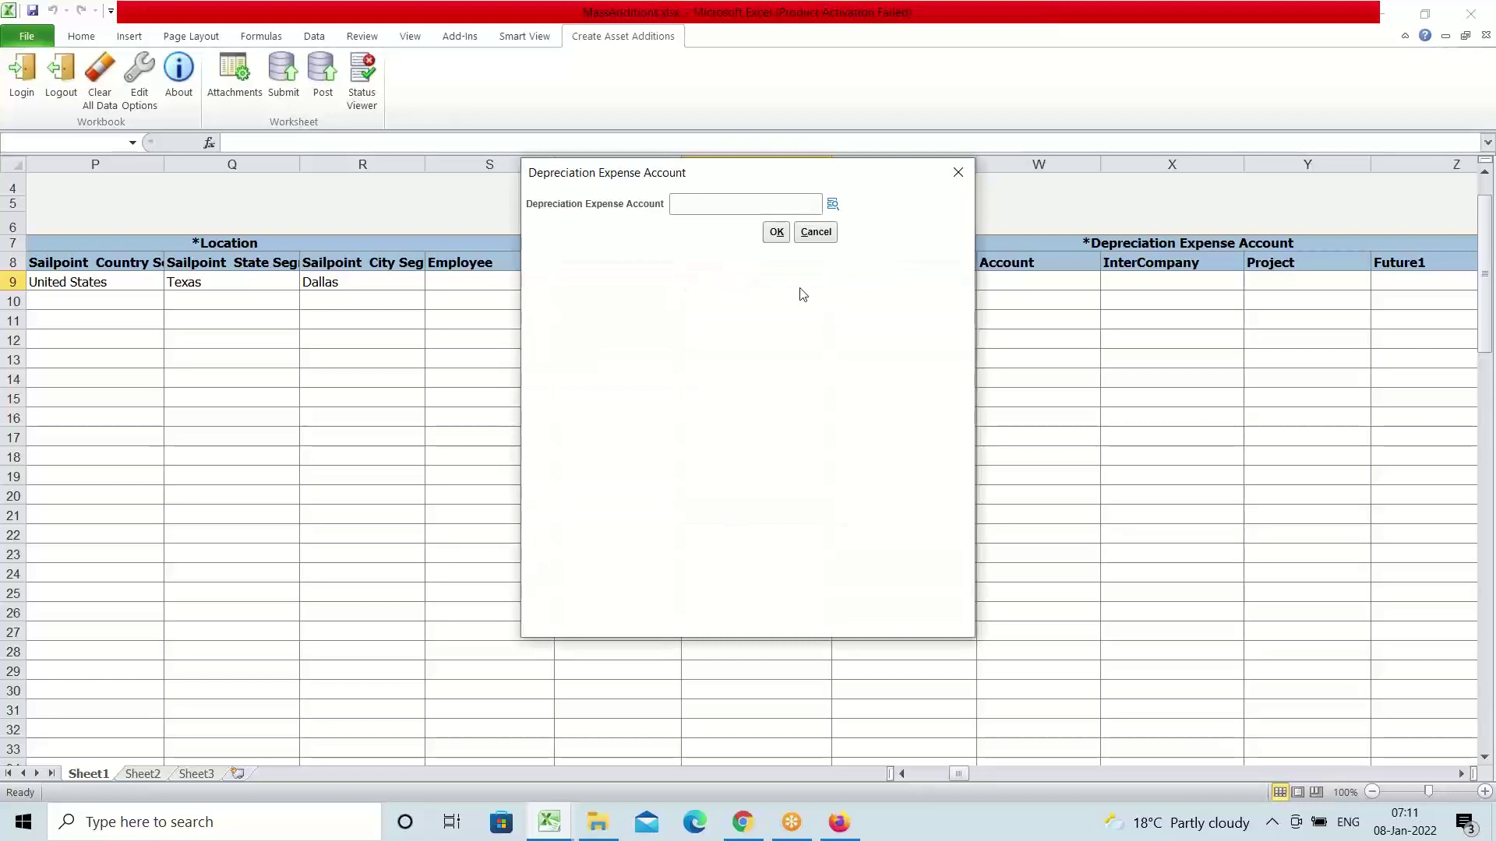
pyautogui.click(832, 203)
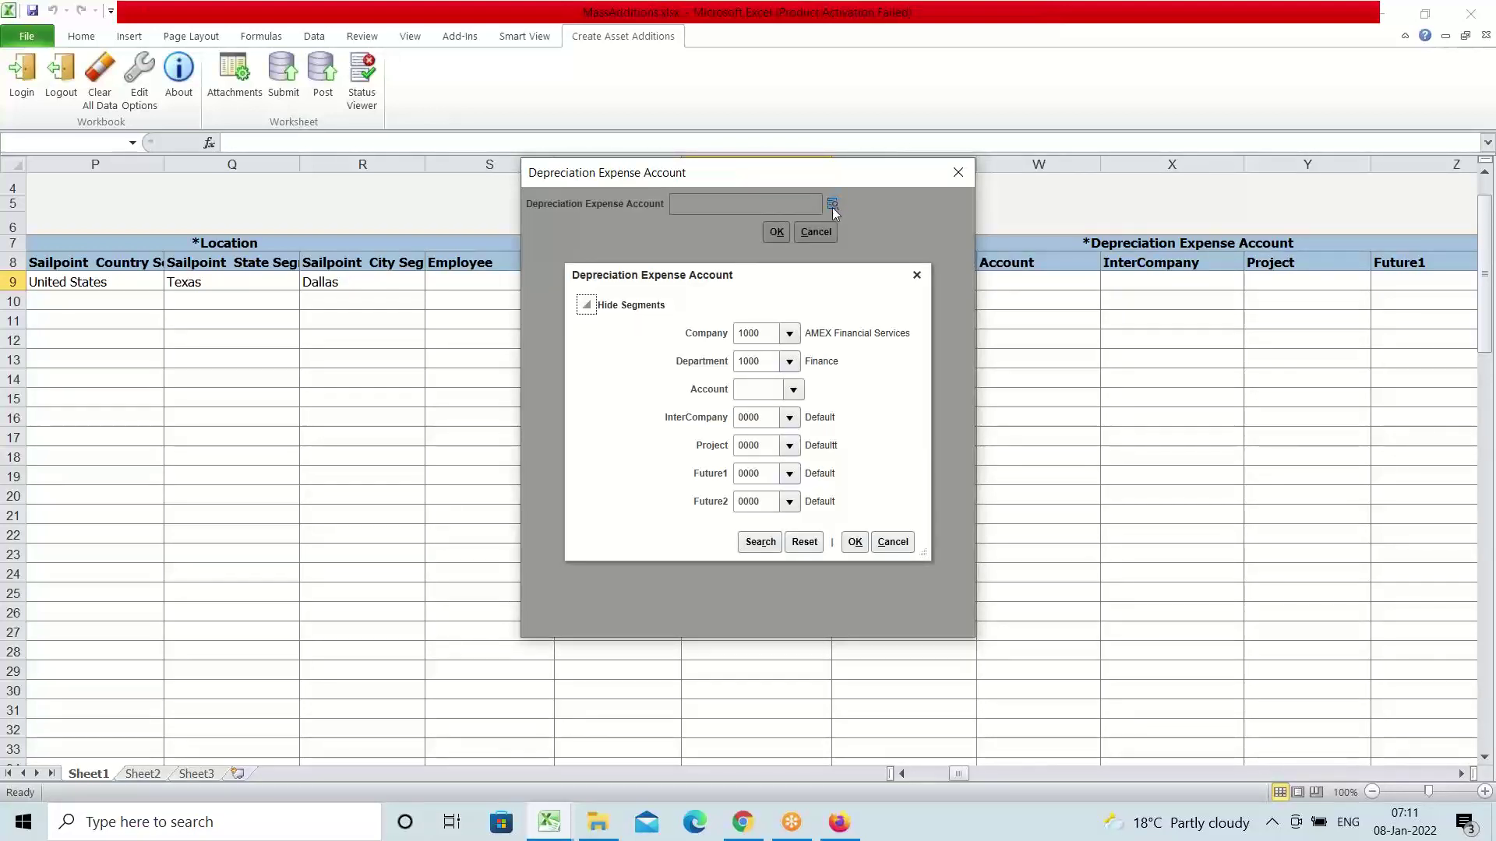
pyautogui.click(794, 389)
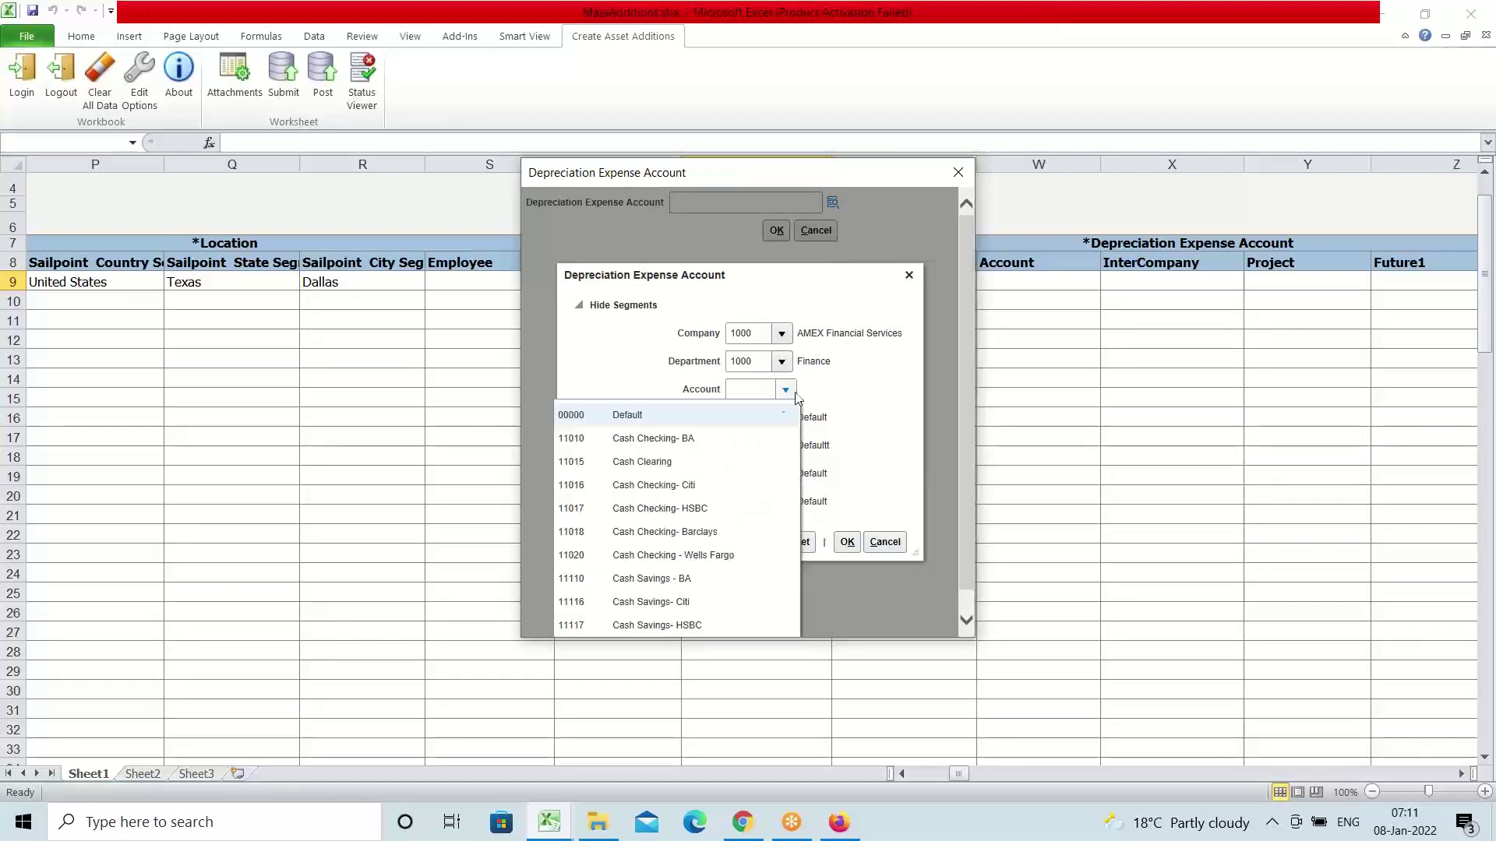
pyautogui.scroll(-1, 654, 561)
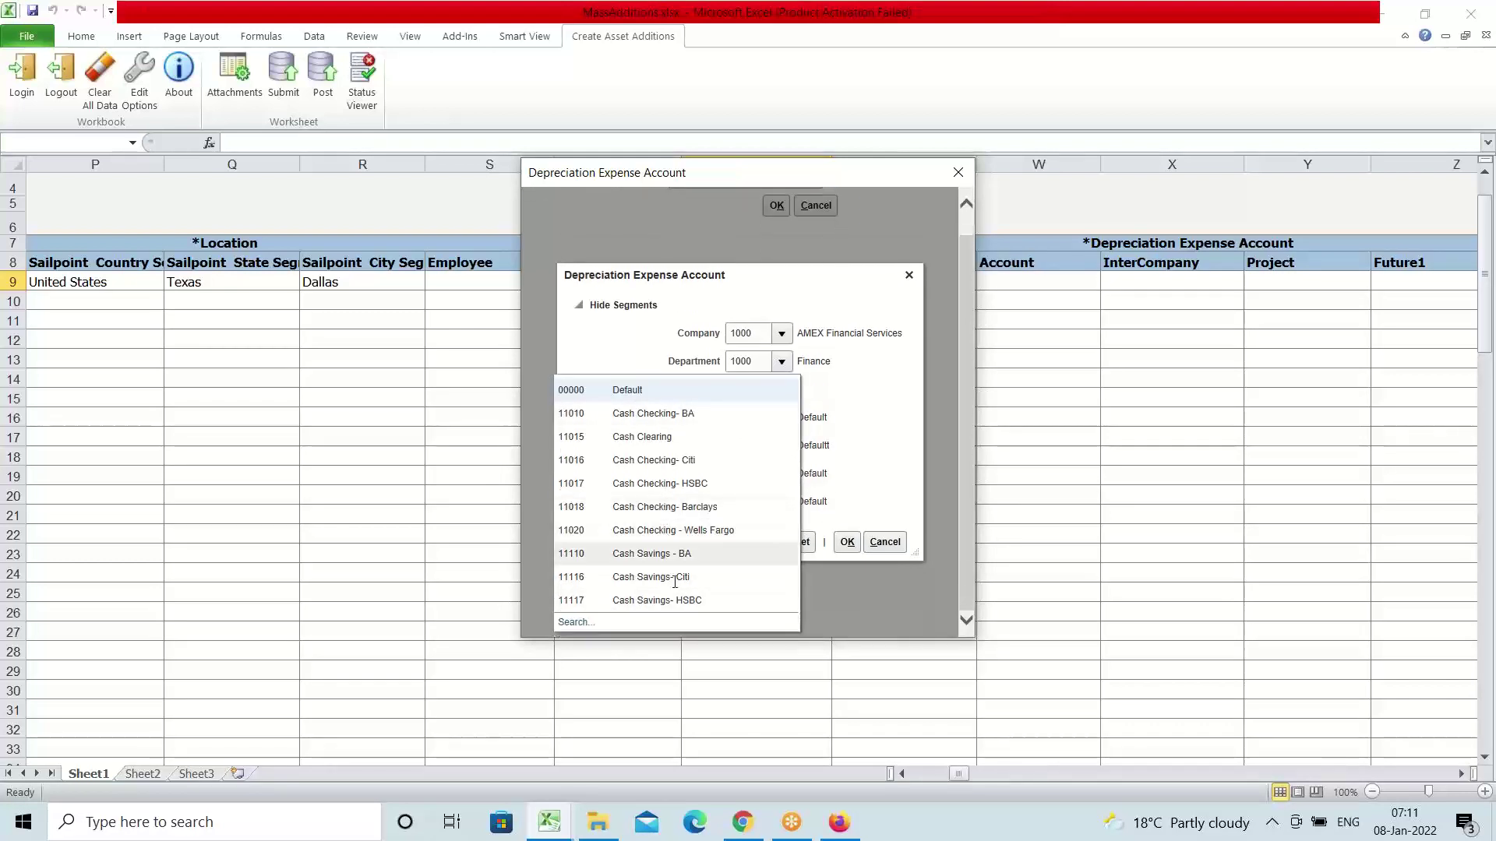
pyautogui.click(576, 623)
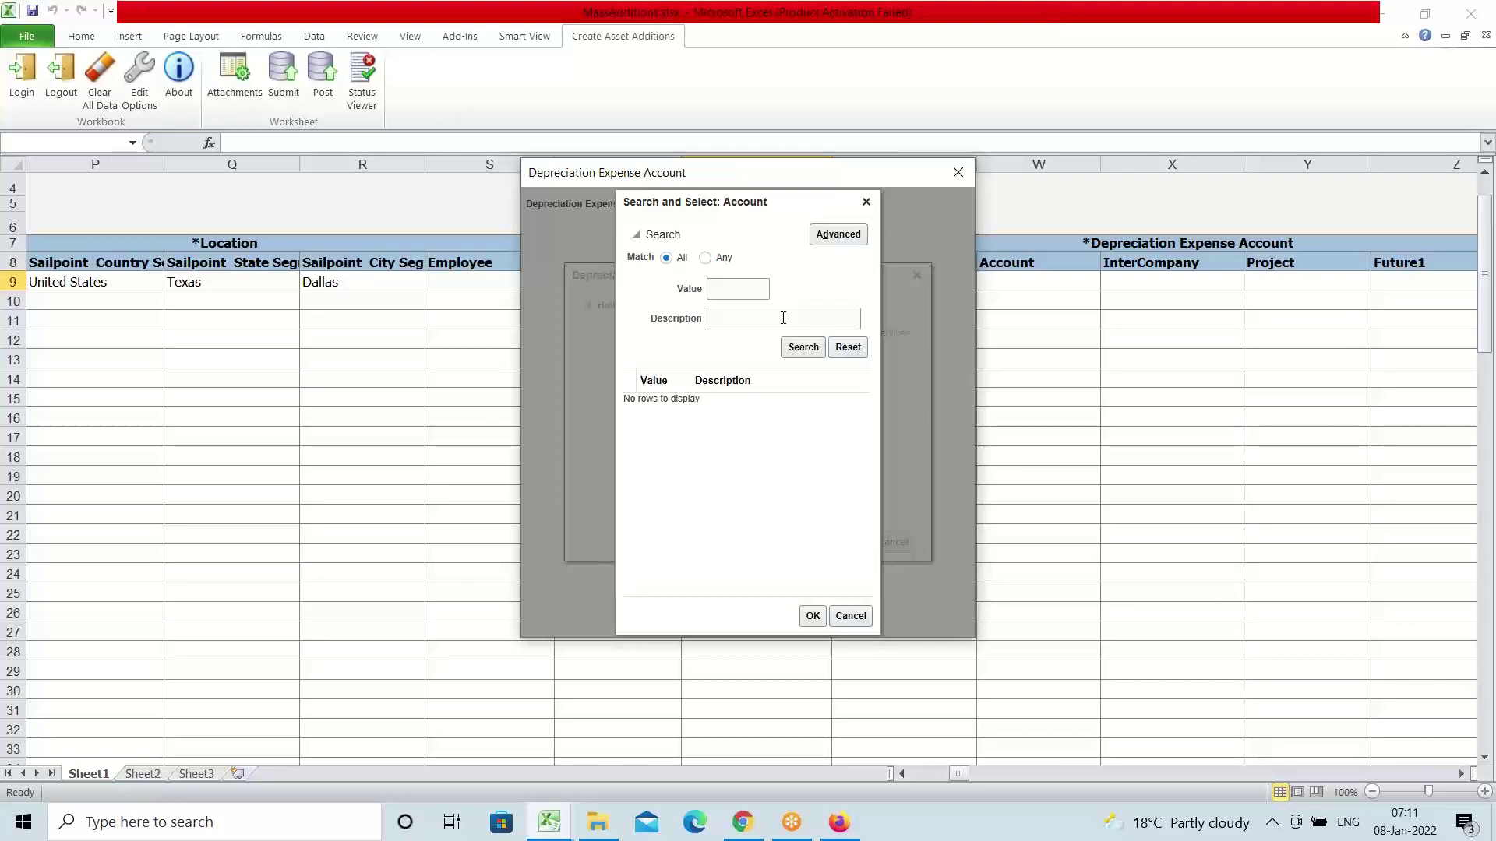
pyautogui.write('Building')
pyautogui.click(798, 350)
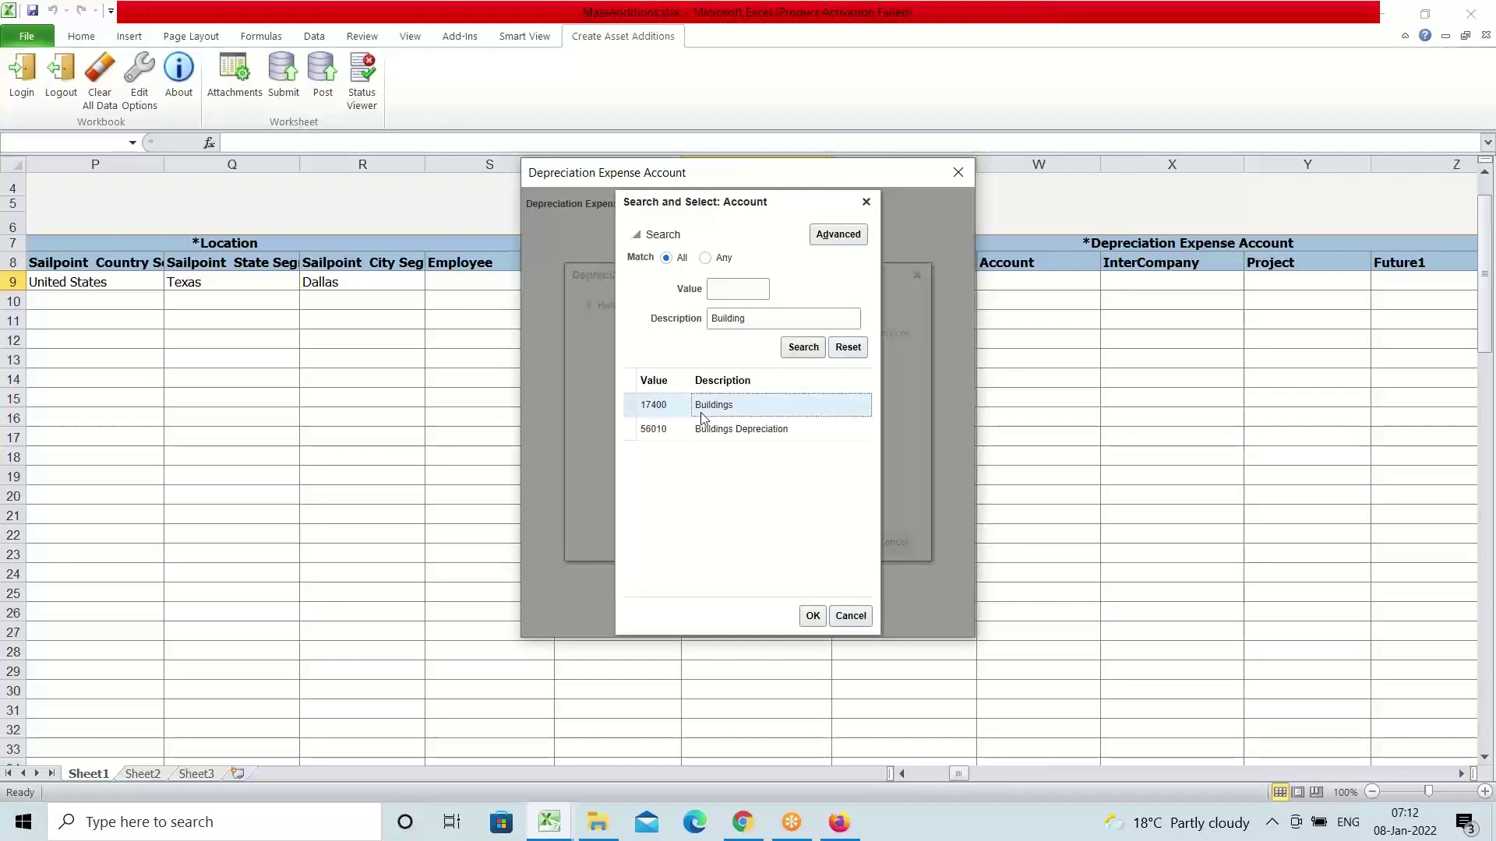
pyautogui.click(728, 436)
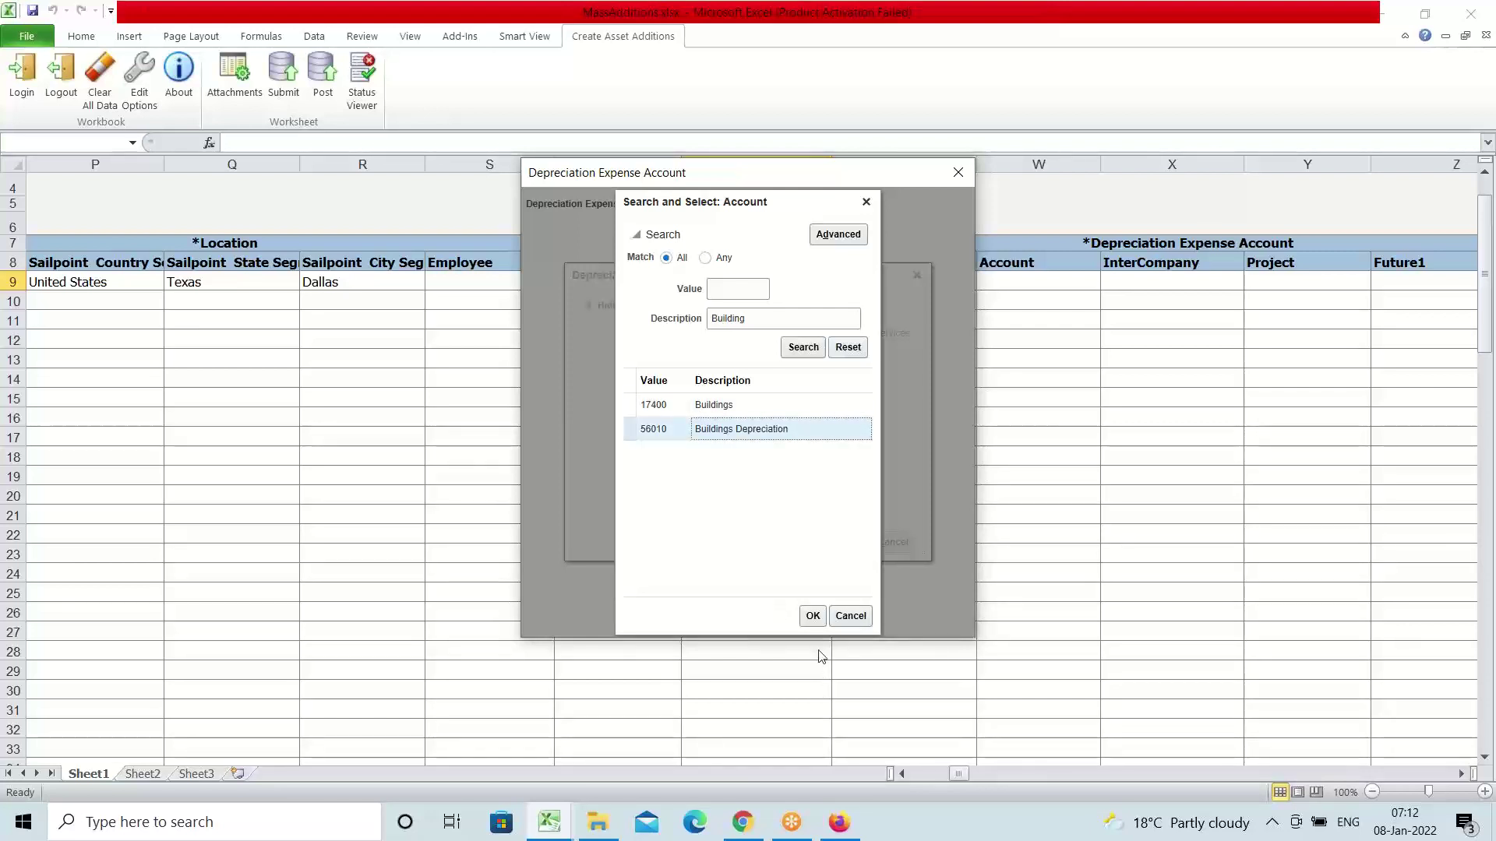
pyautogui.click(812, 616)
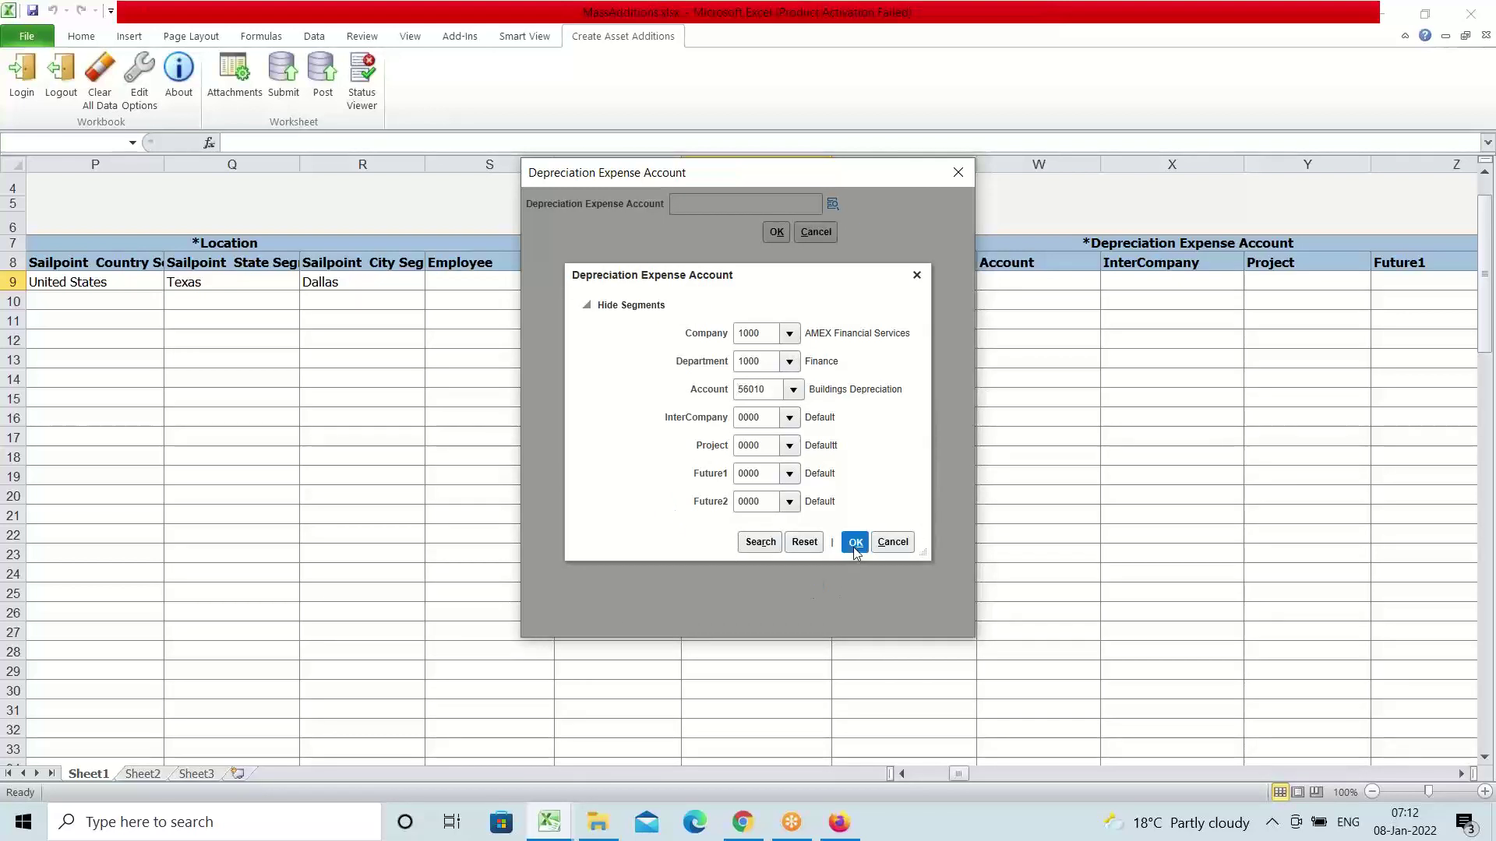
pyautogui.click(854, 543)
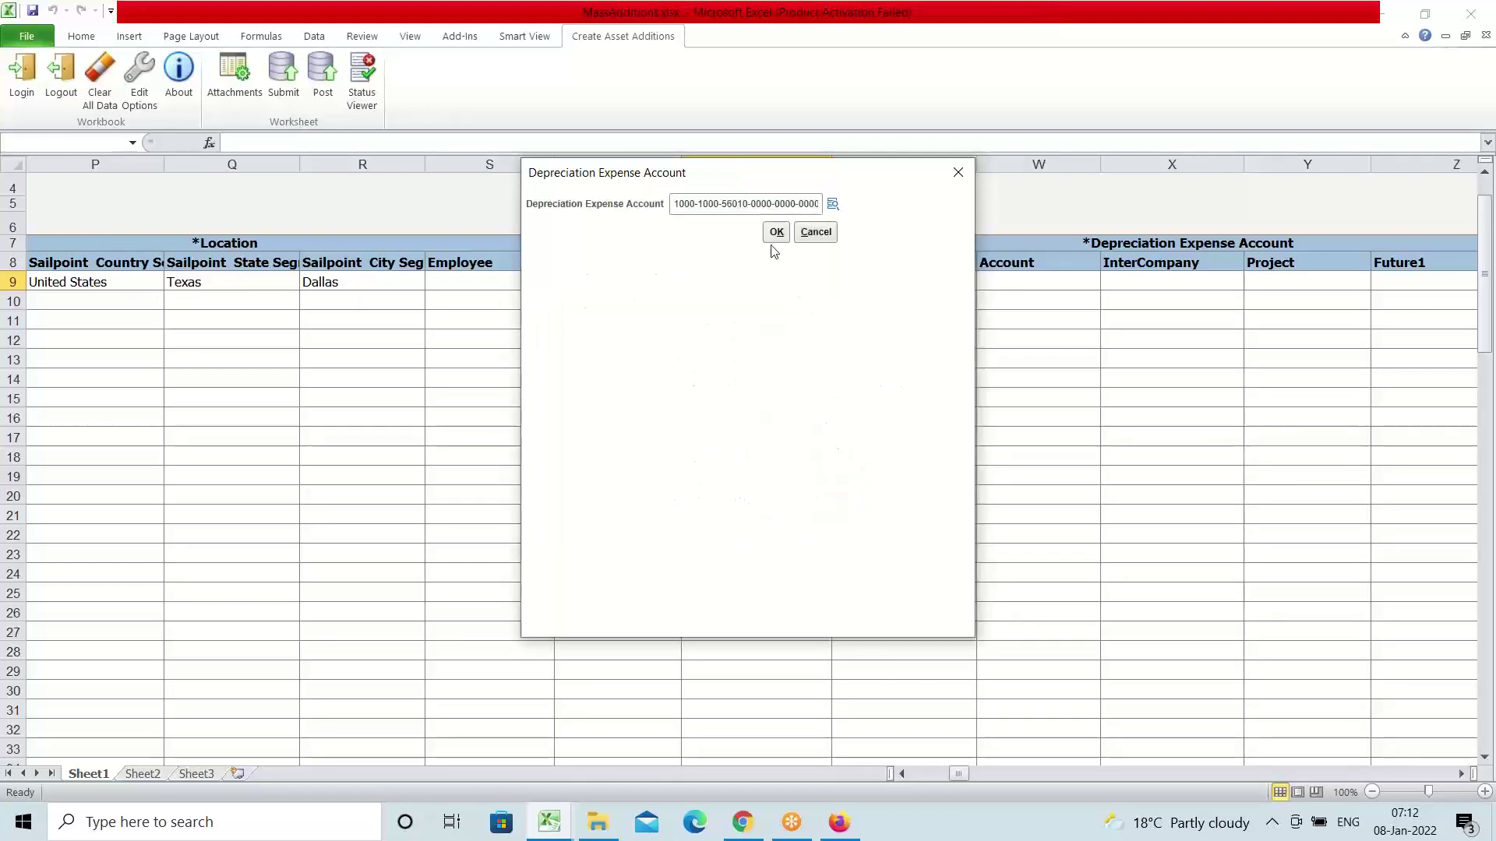
pyautogui.click(775, 233)
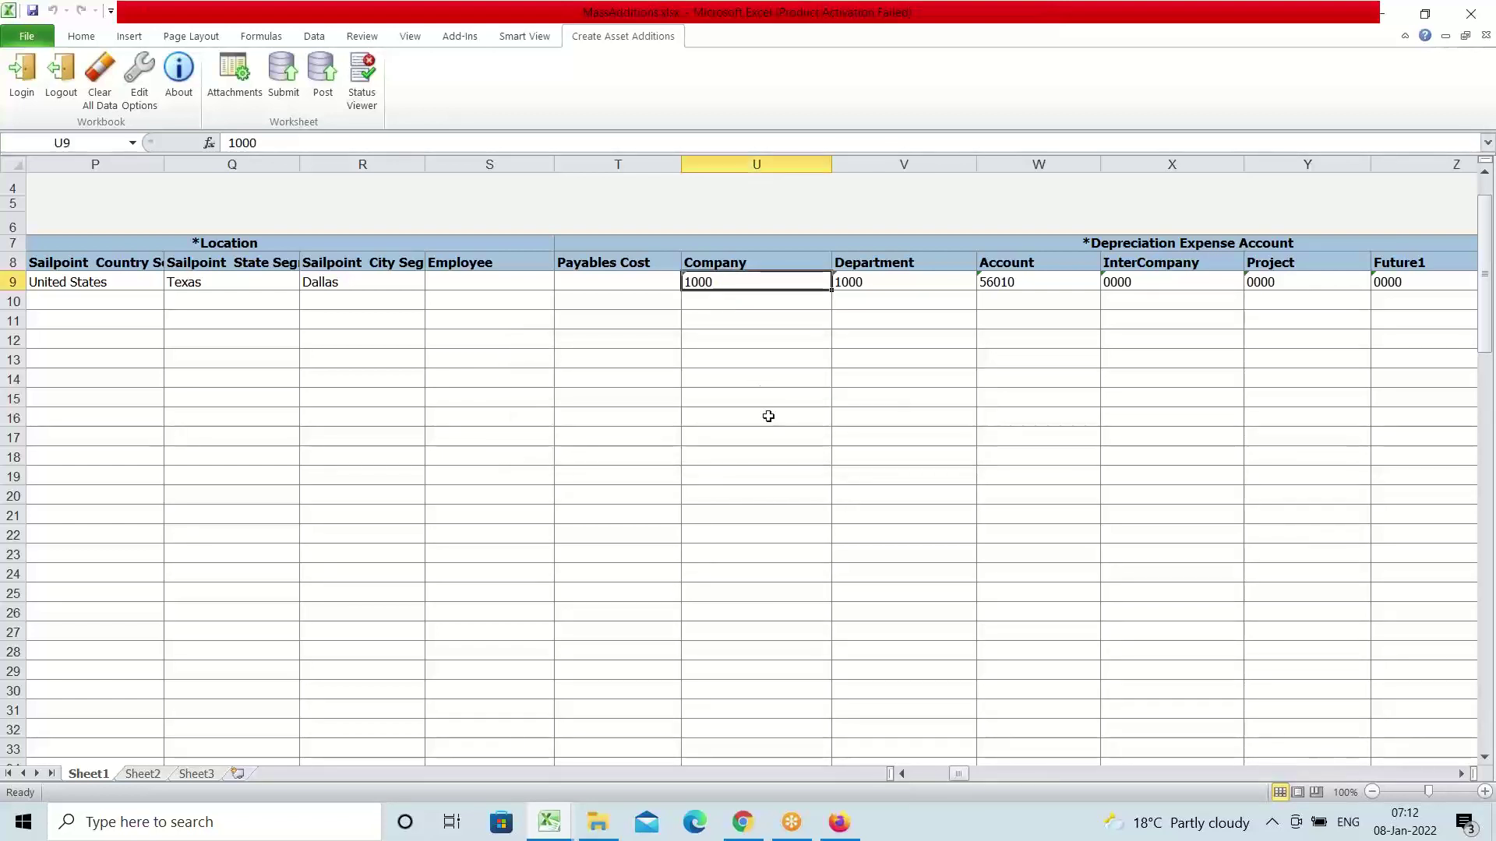
# Move right past Serial Number and the Clearing Account columns, then select Company cell AF9
pyautogui.press('Right')
pyautogui.press('Right')
pyautogui.press('Right')
pyautogui.press('Right')
pyautogui.press('Right')
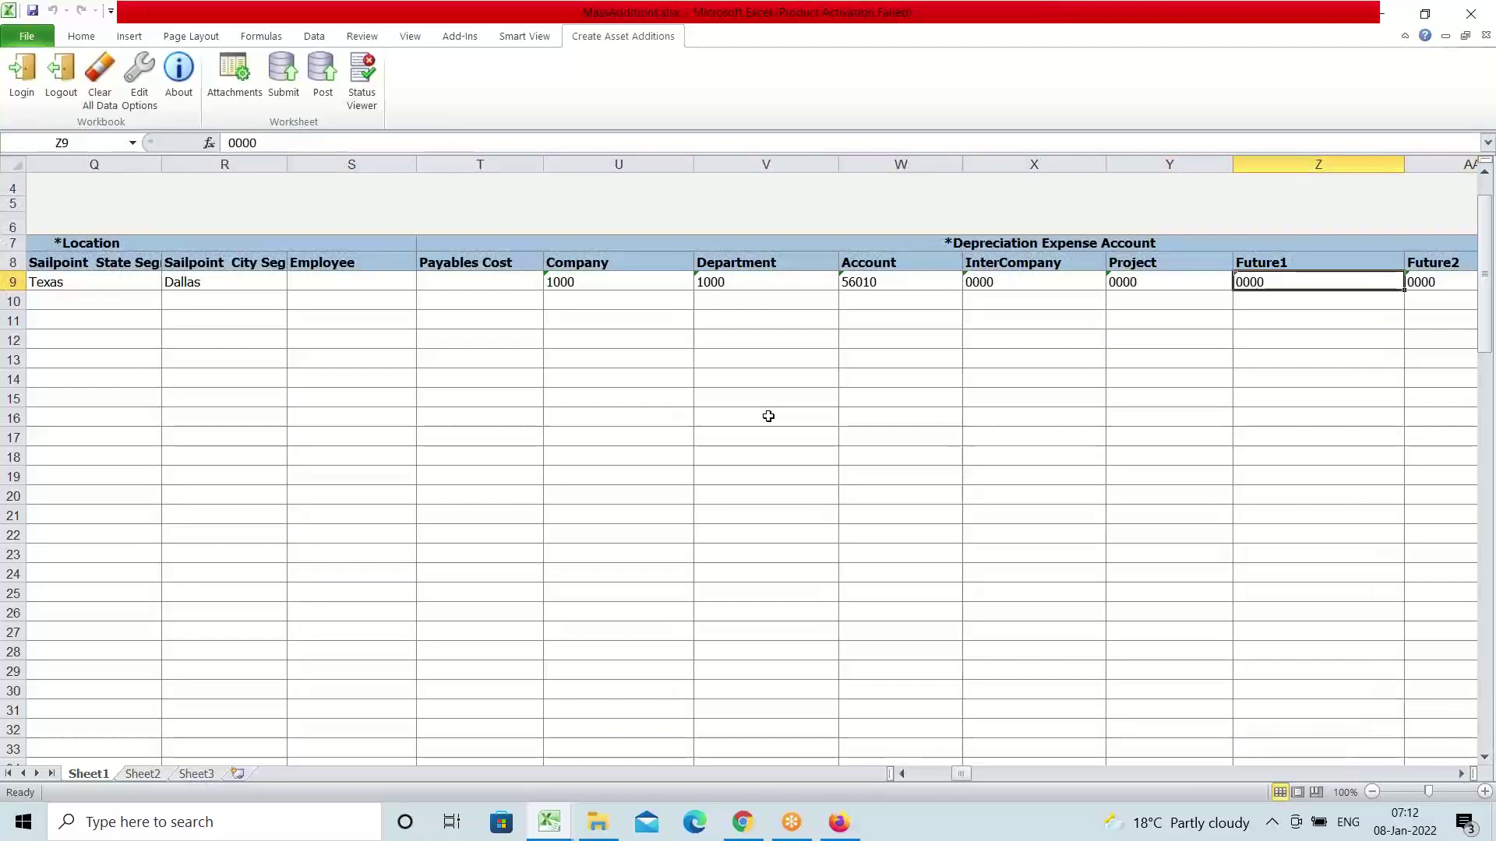
pyautogui.press('Right')
pyautogui.press('Right')
pyautogui.press('Right')
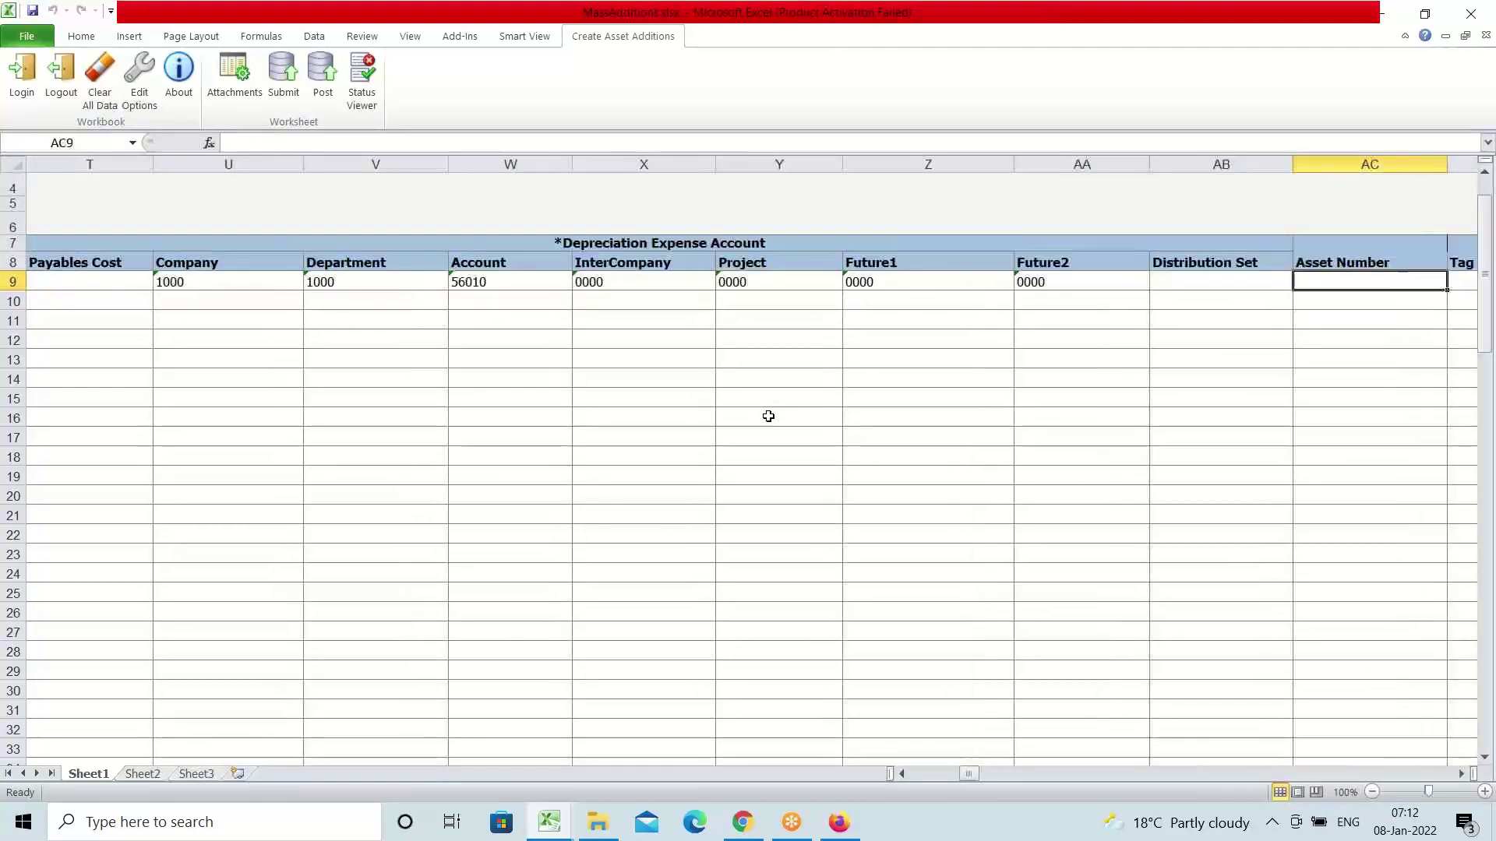
pyautogui.press('Right')
pyautogui.press('Right')
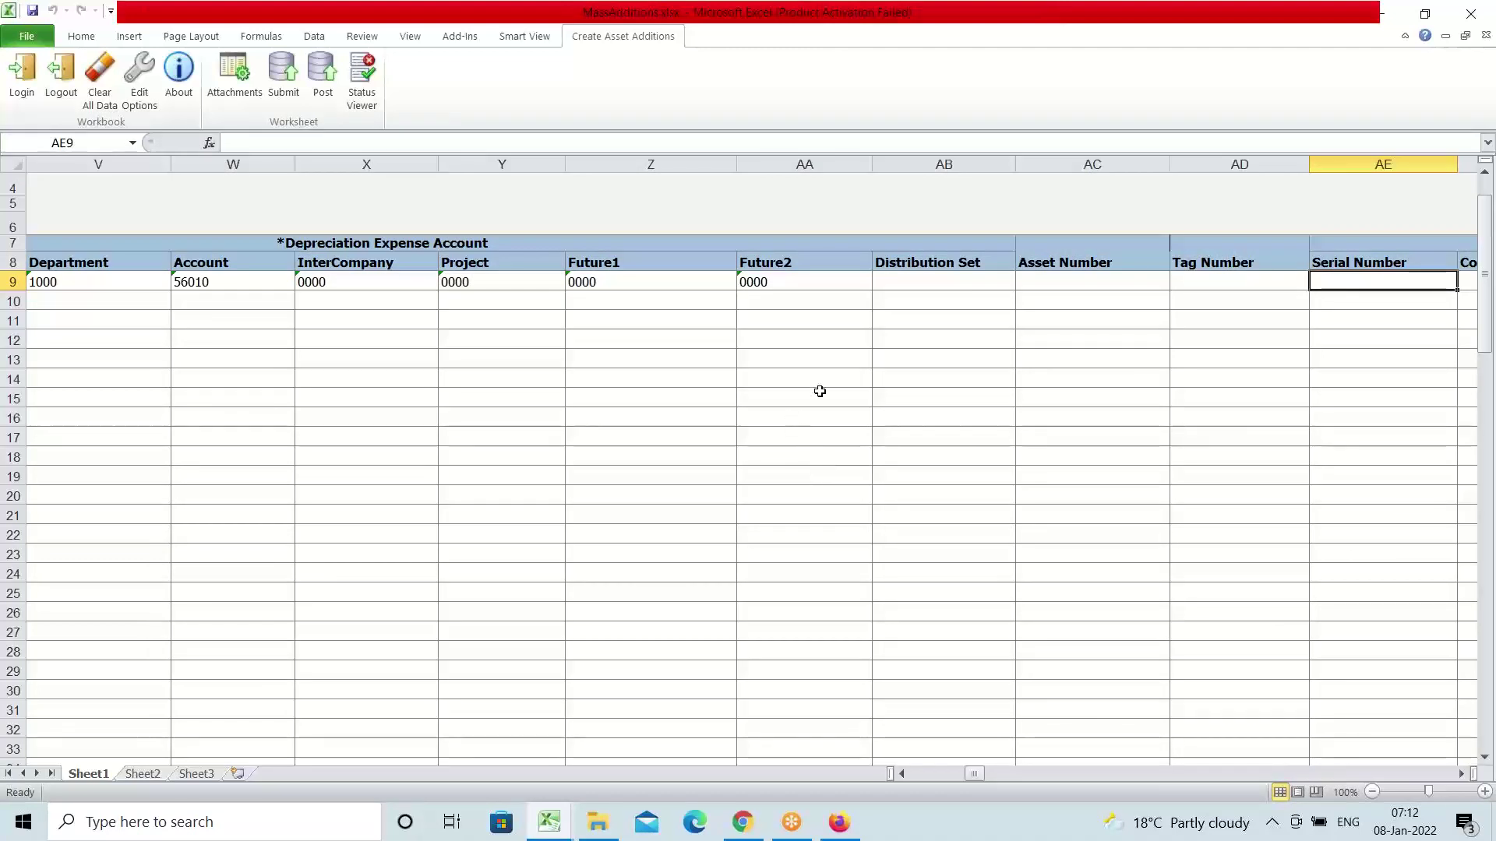
pyautogui.press('Right')
pyautogui.press('Right')
pyautogui.press('Right')
pyautogui.press('Right')
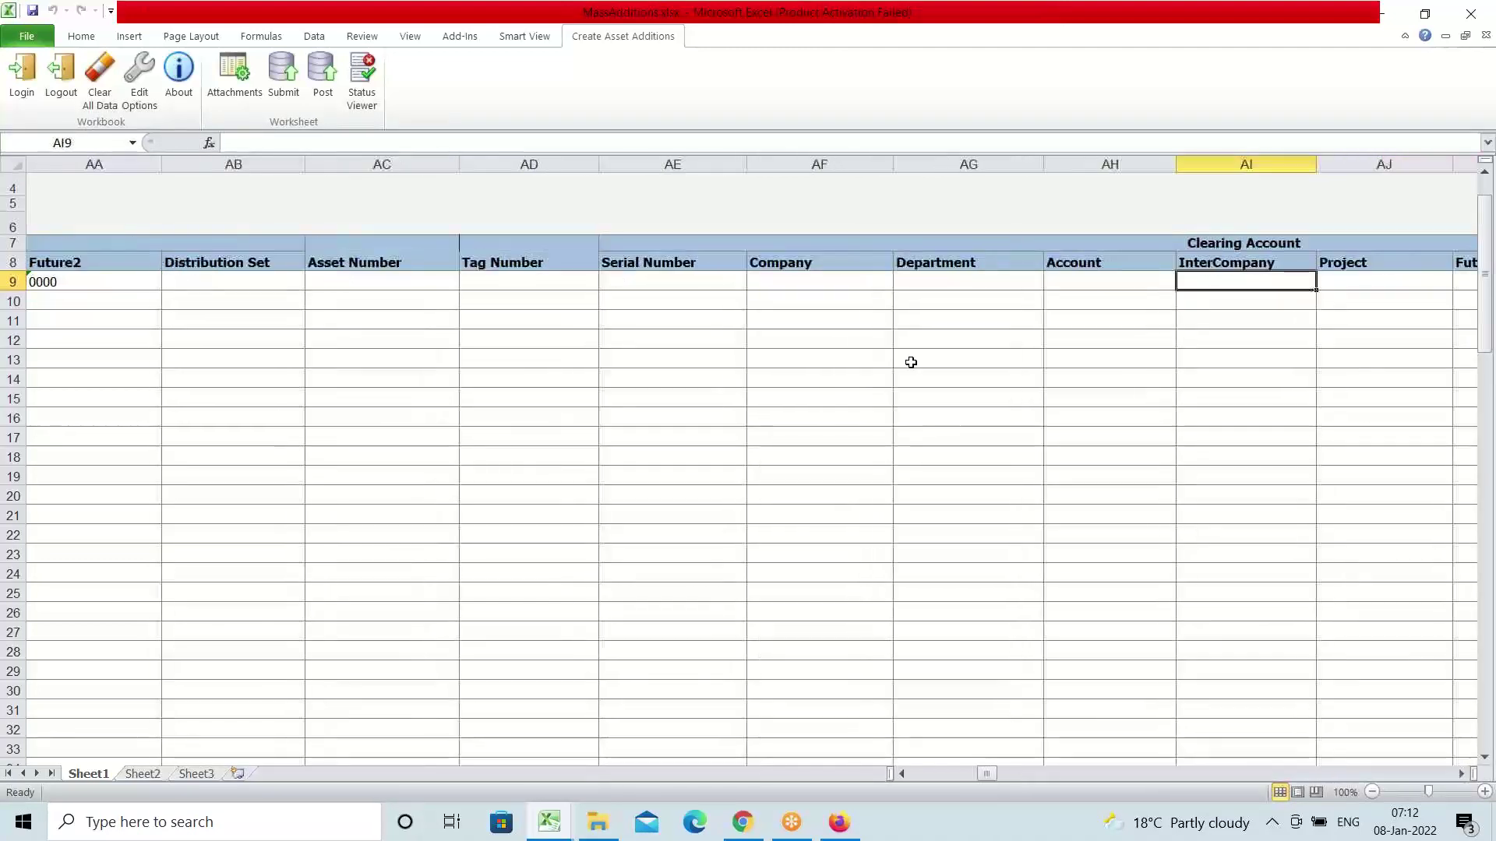
pyautogui.press('Right')
pyautogui.press('Right')
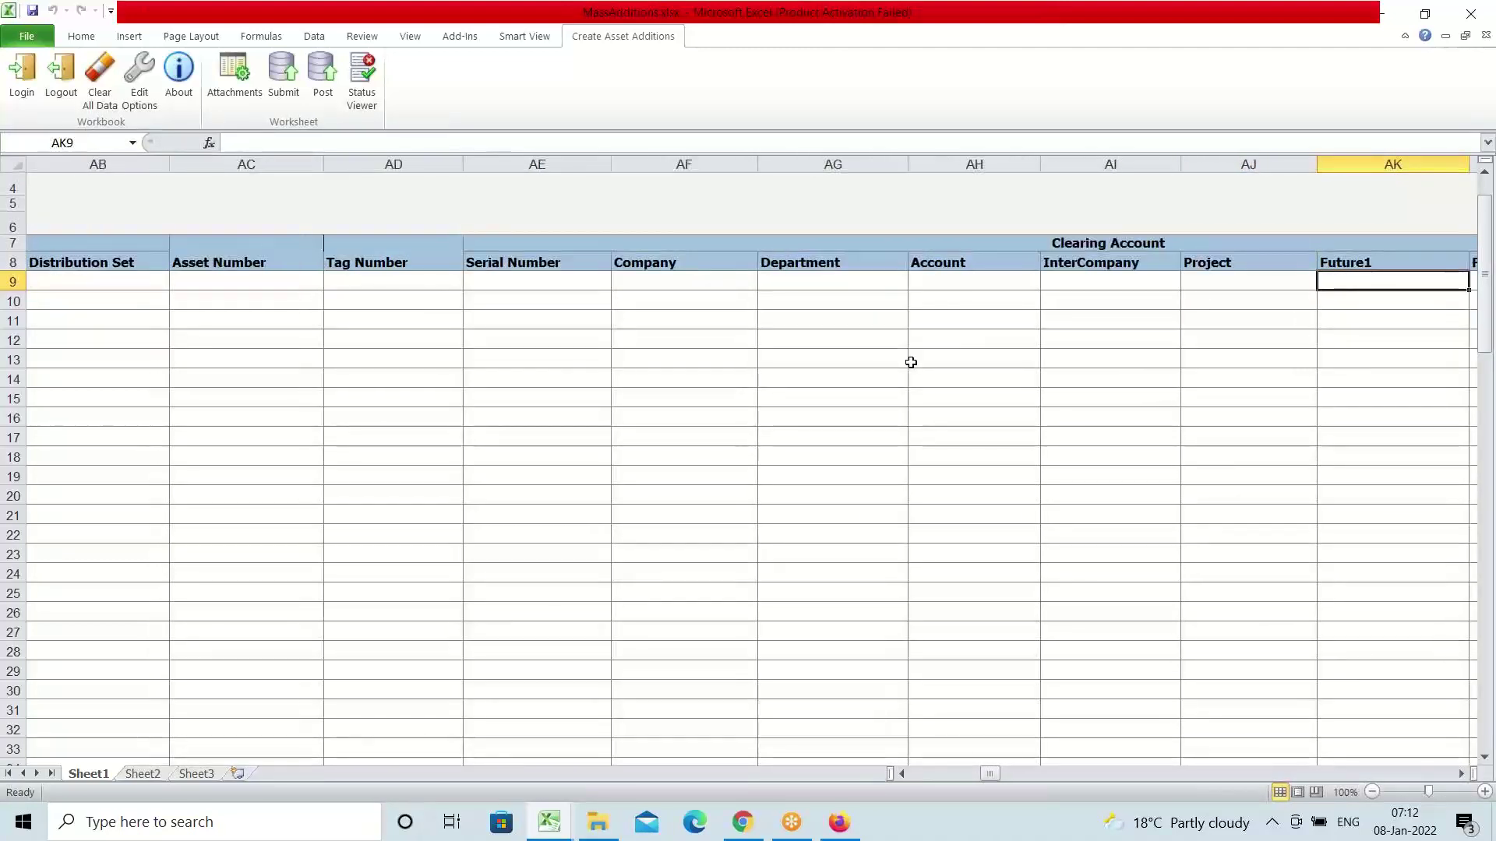
pyautogui.press('Right')
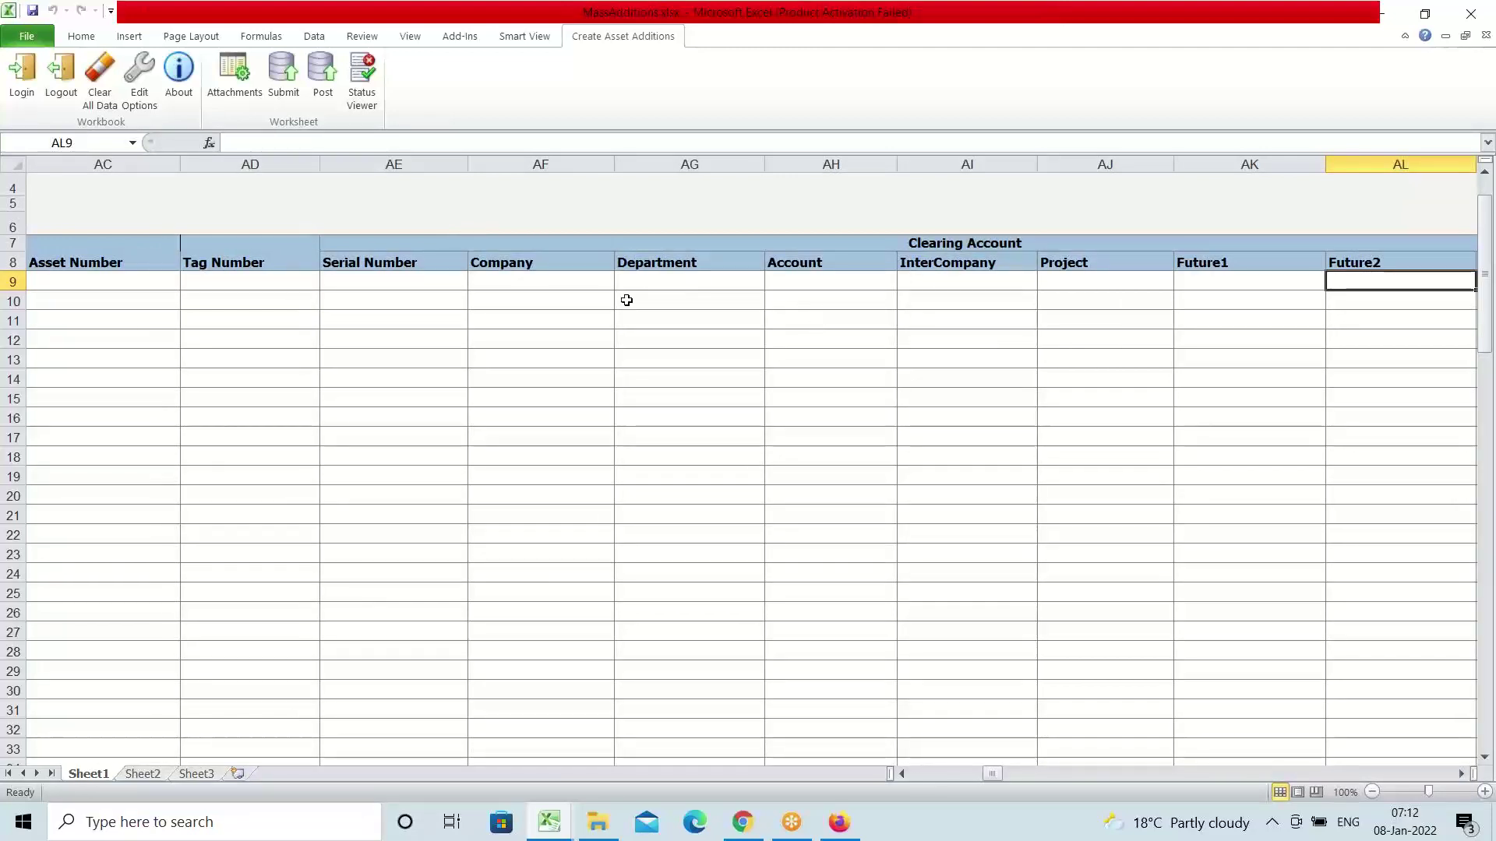
pyautogui.click(538, 281)
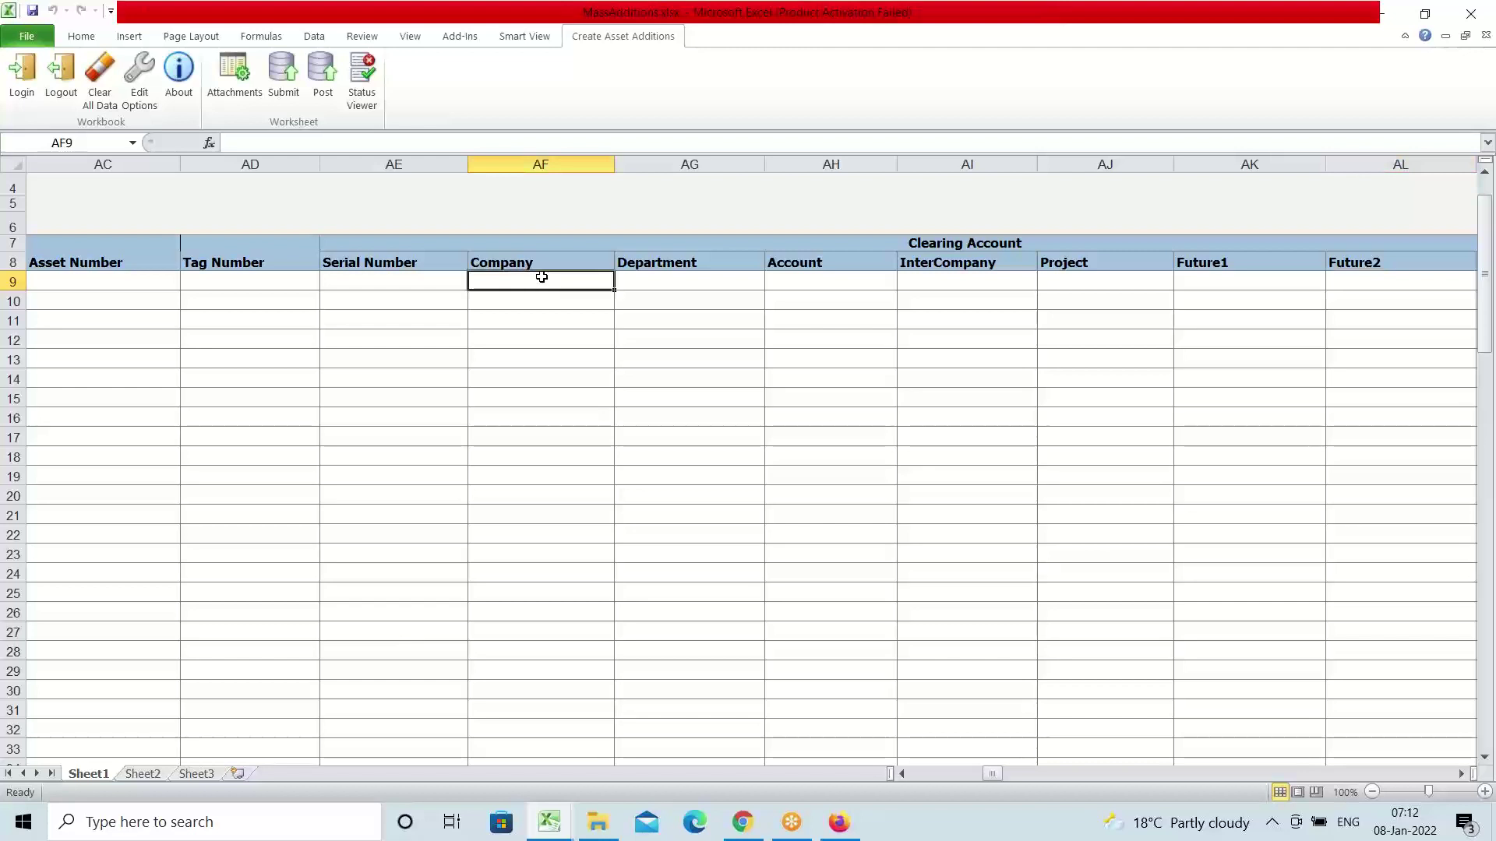
pyautogui.doubleClick(541, 277)
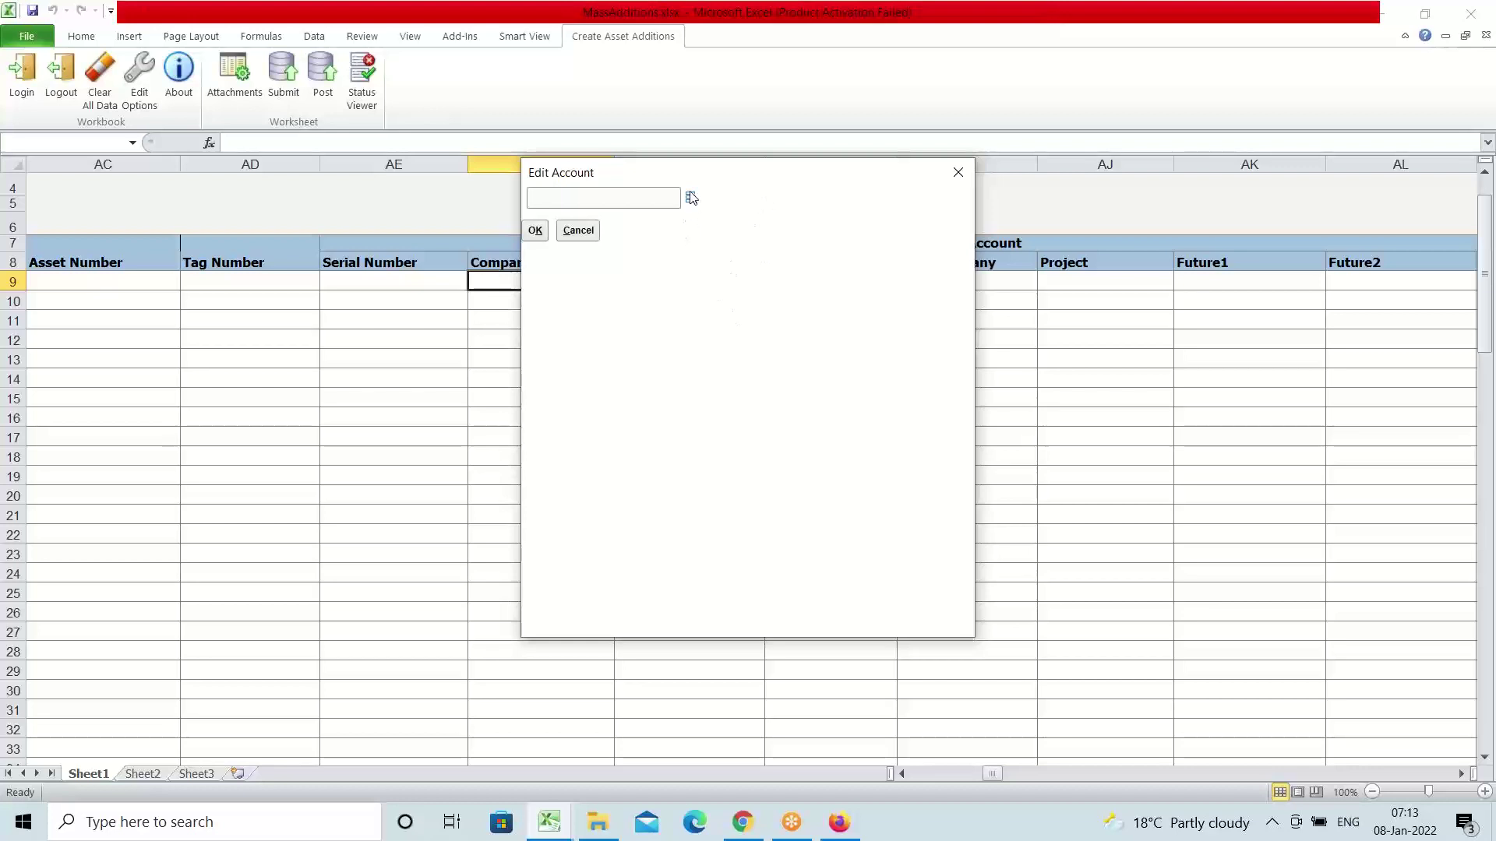
pyautogui.click(691, 198)
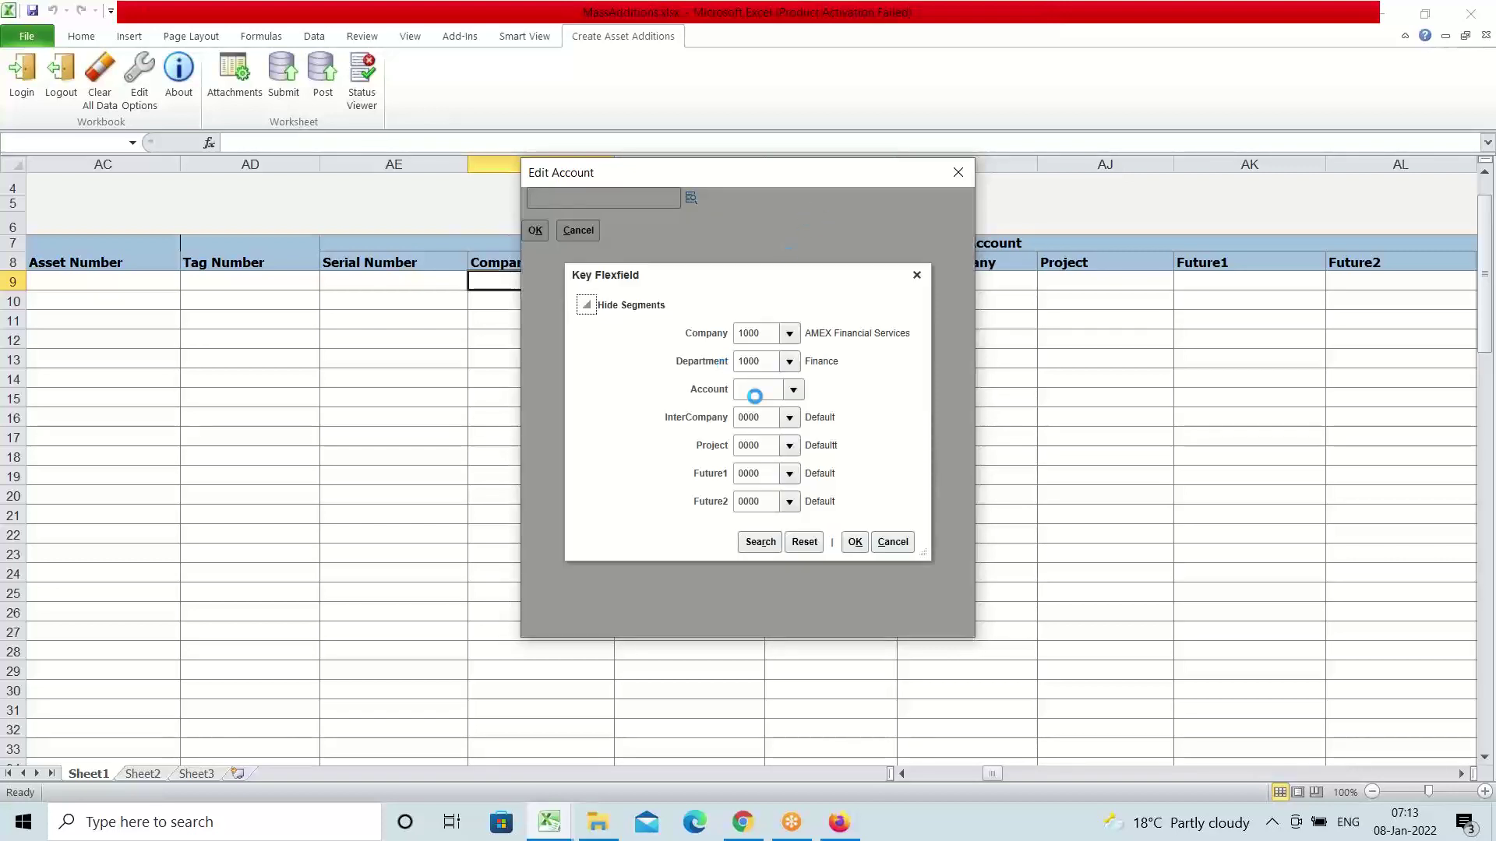
pyautogui.click(793, 391)
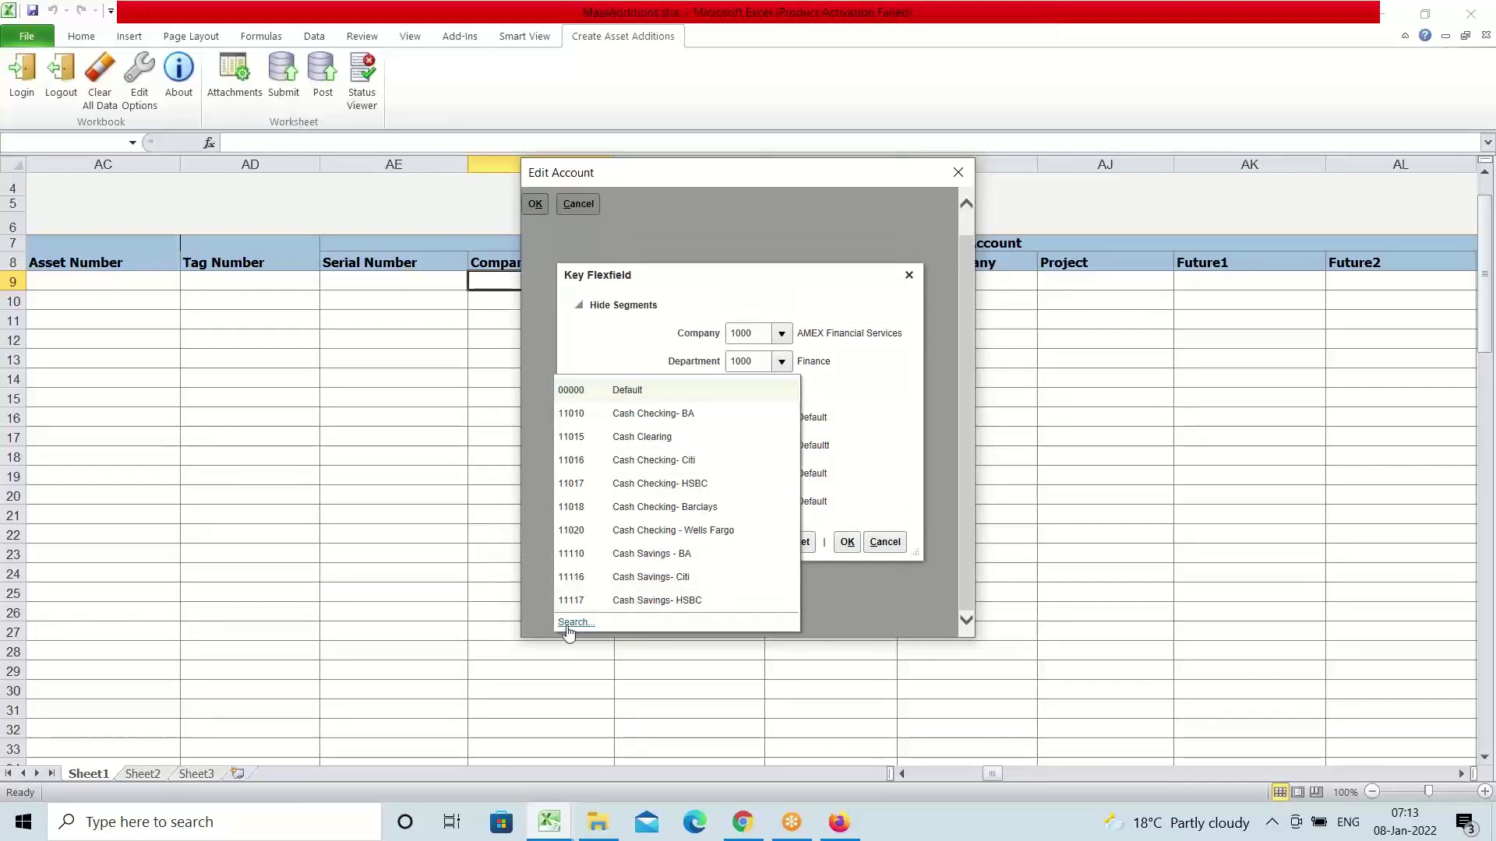
pyautogui.click(568, 623)
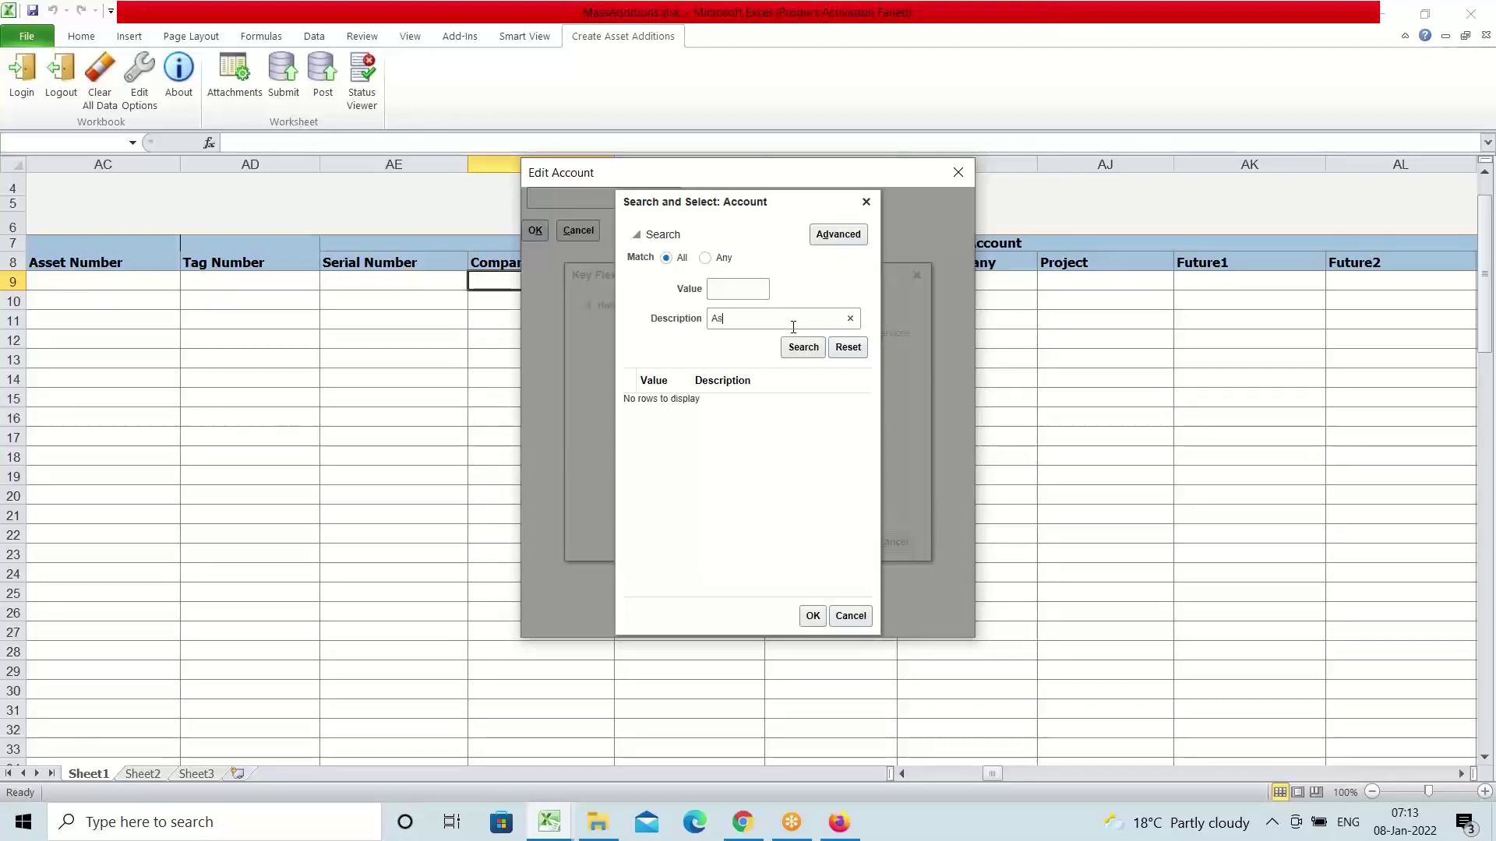
pyautogui.write('set C')
pyautogui.click(798, 351)
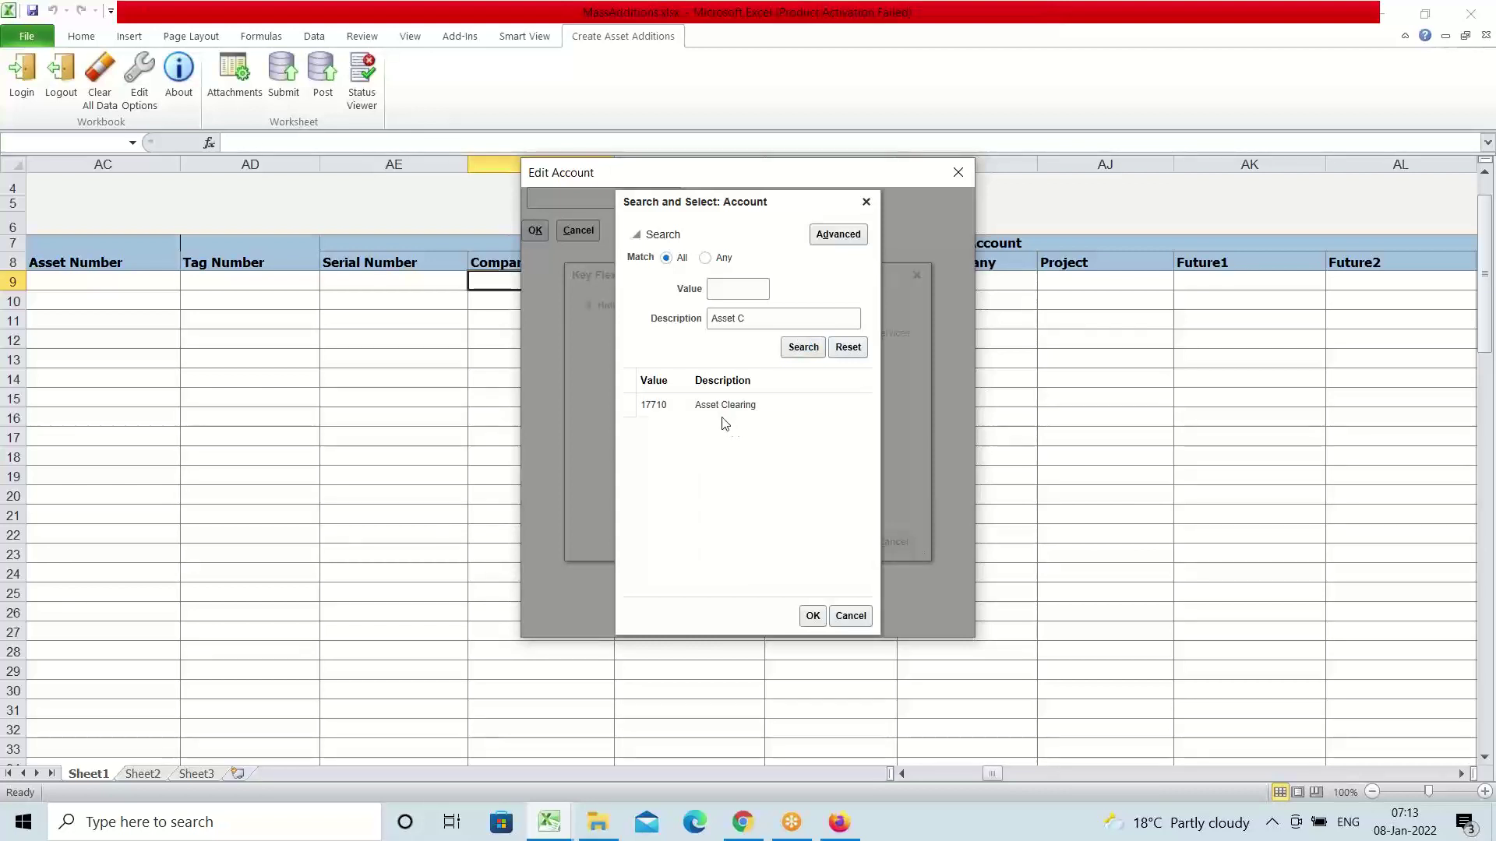
pyautogui.click(716, 410)
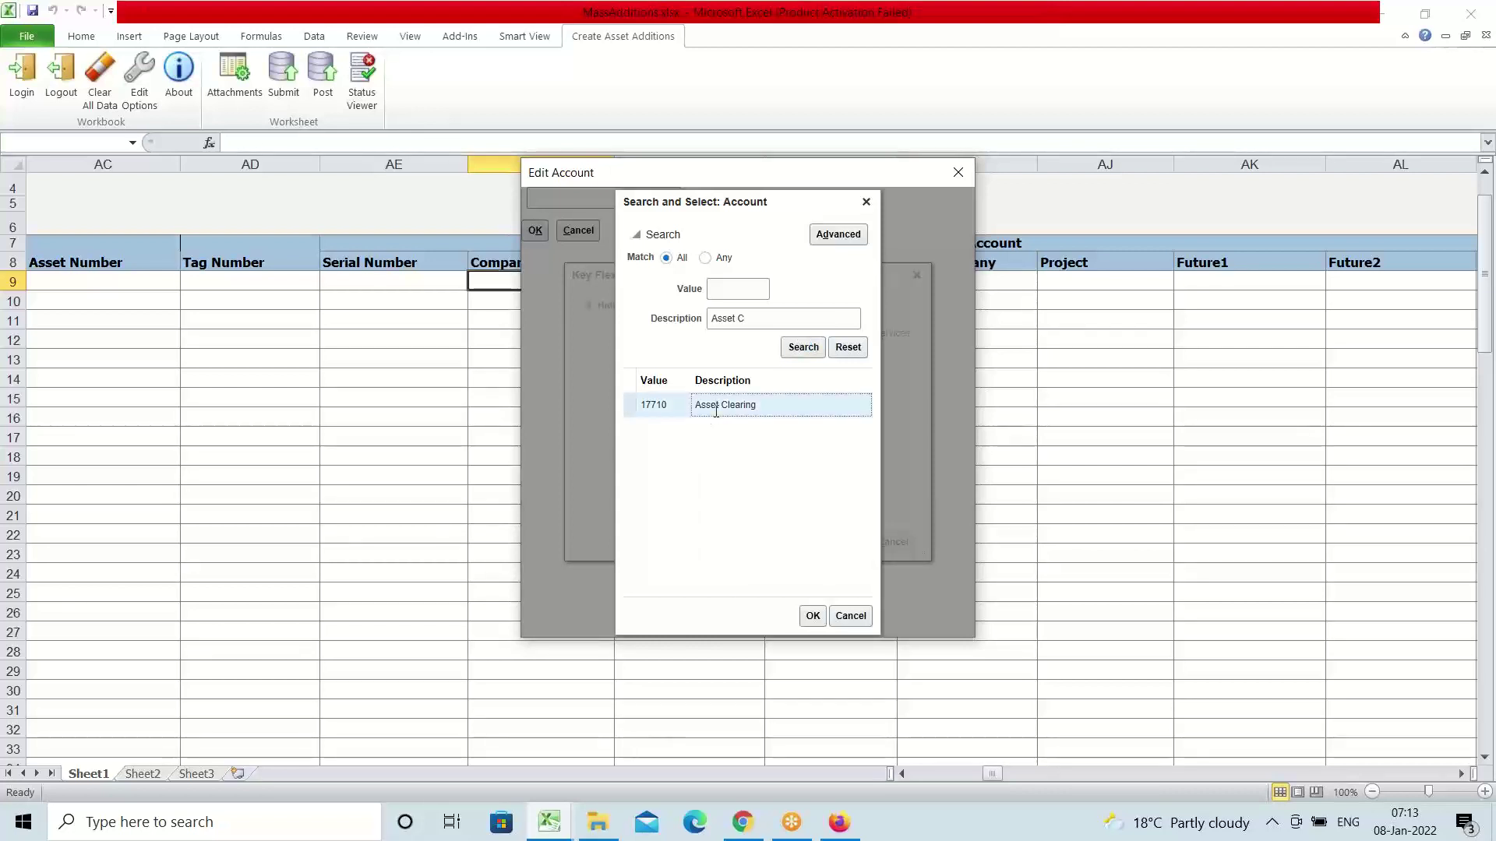
pyautogui.click(812, 616)
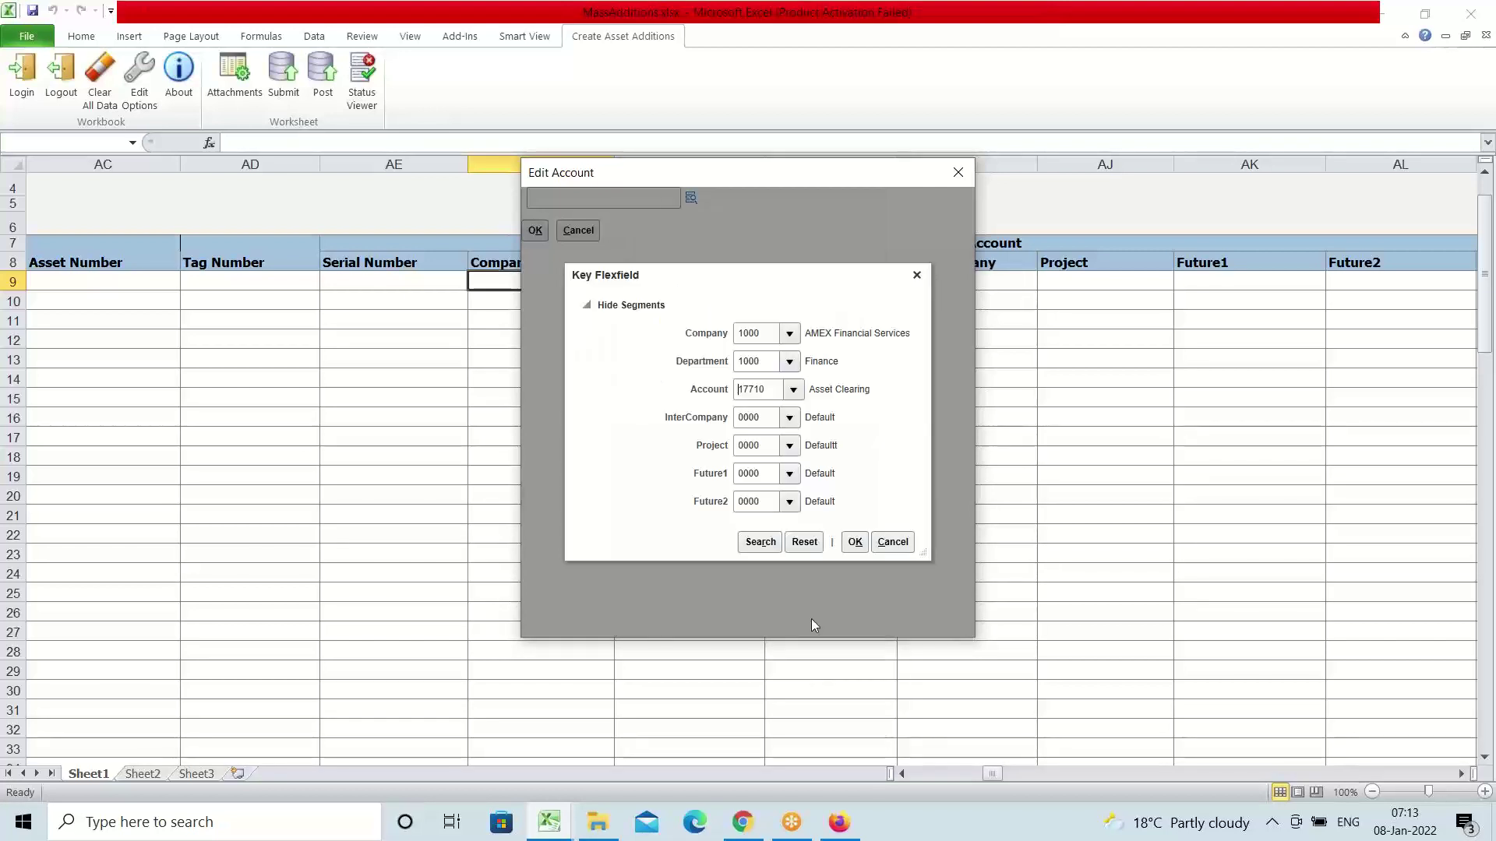
pyautogui.click(860, 543)
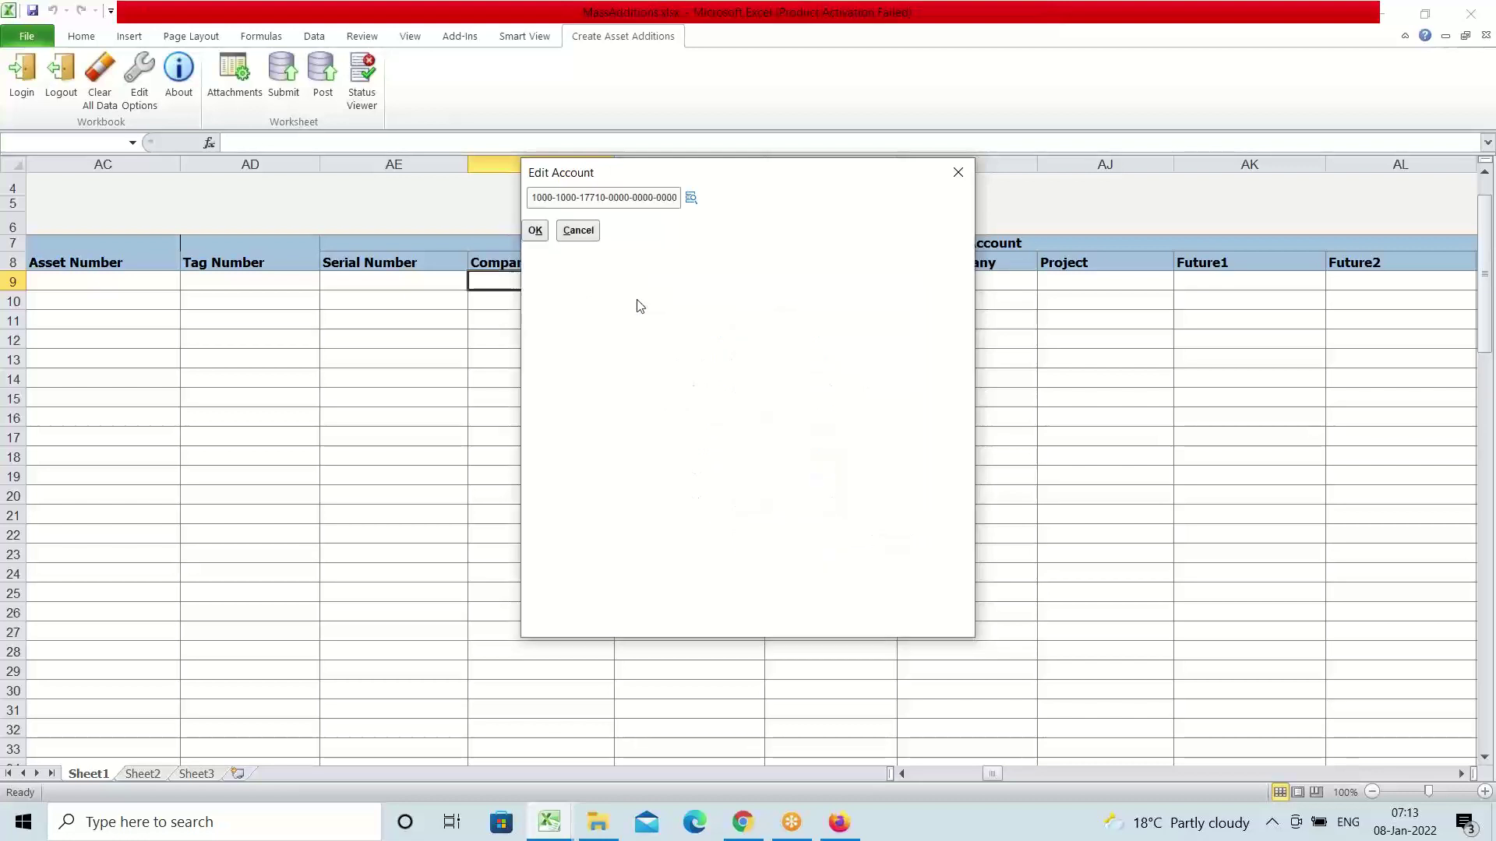
pyautogui.click(535, 230)
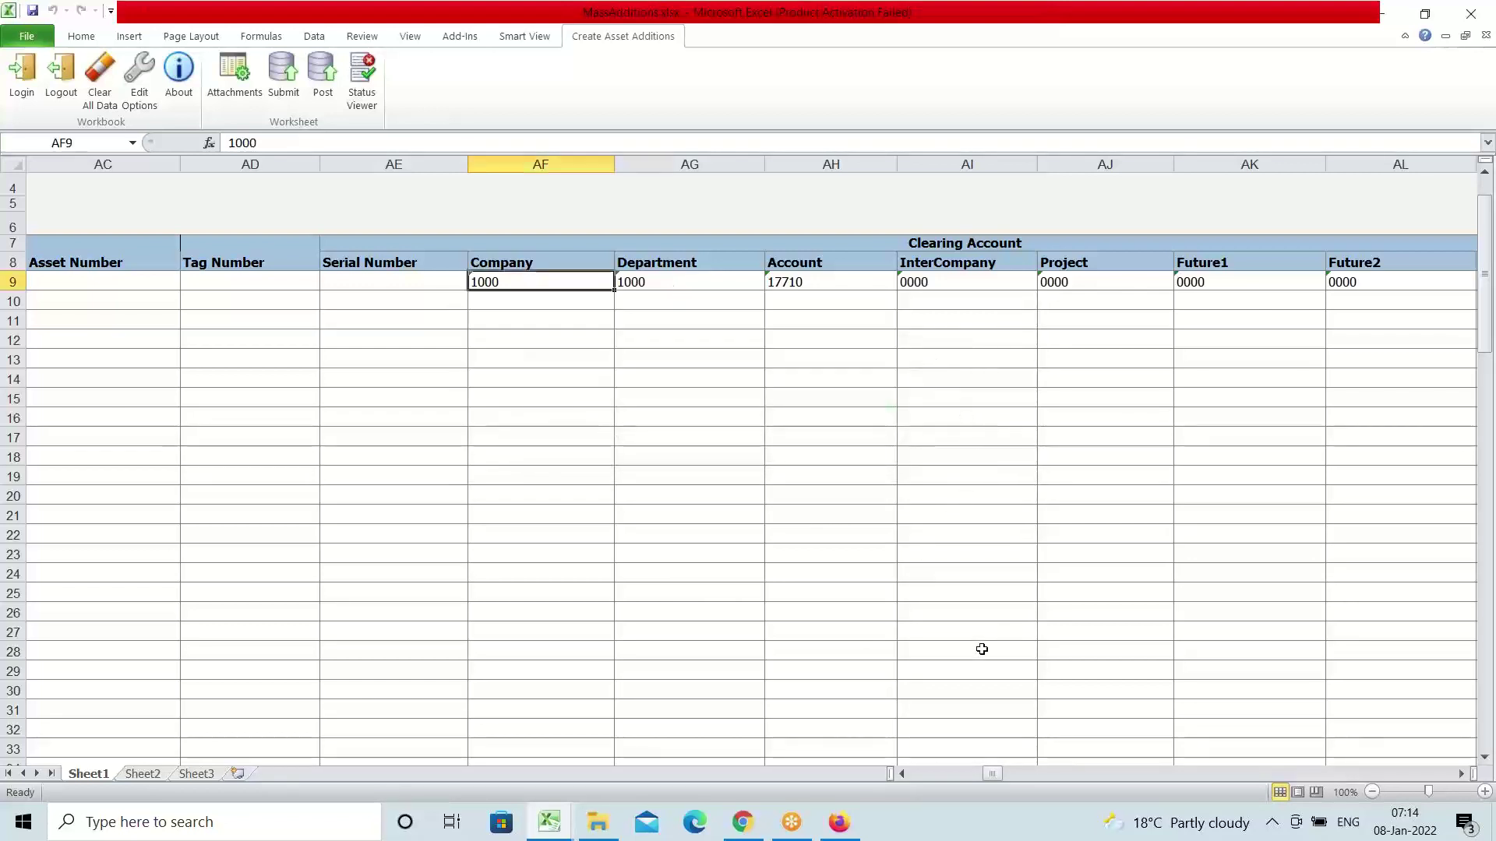
pyautogui.moveTo(994, 774); pyautogui.dragTo(669, 795)
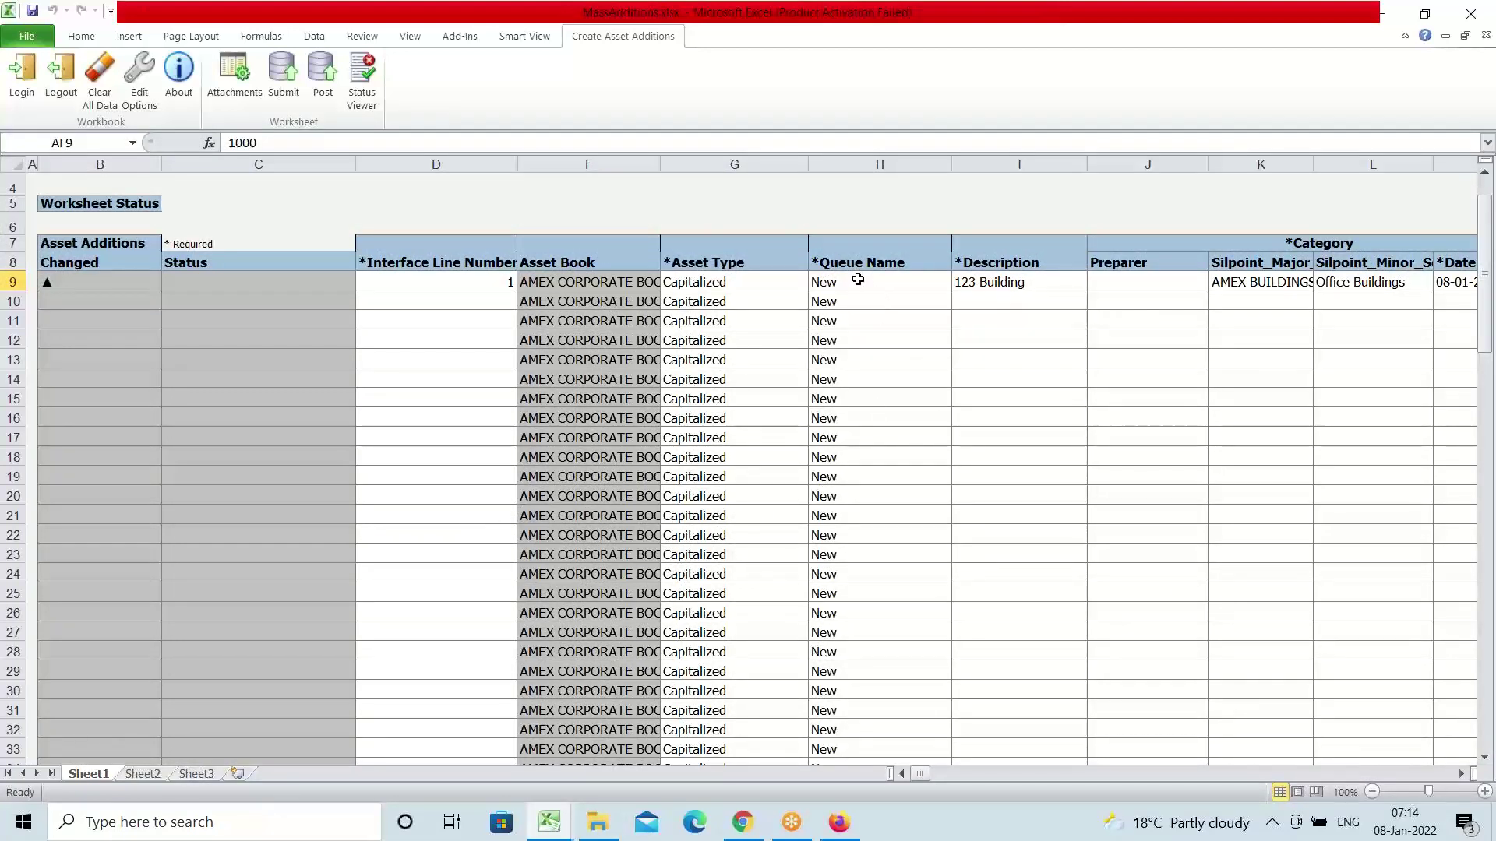
# Switch row 9's Queue Name in H9 between Post and New, ending on New
pyautogui.click(858, 279)
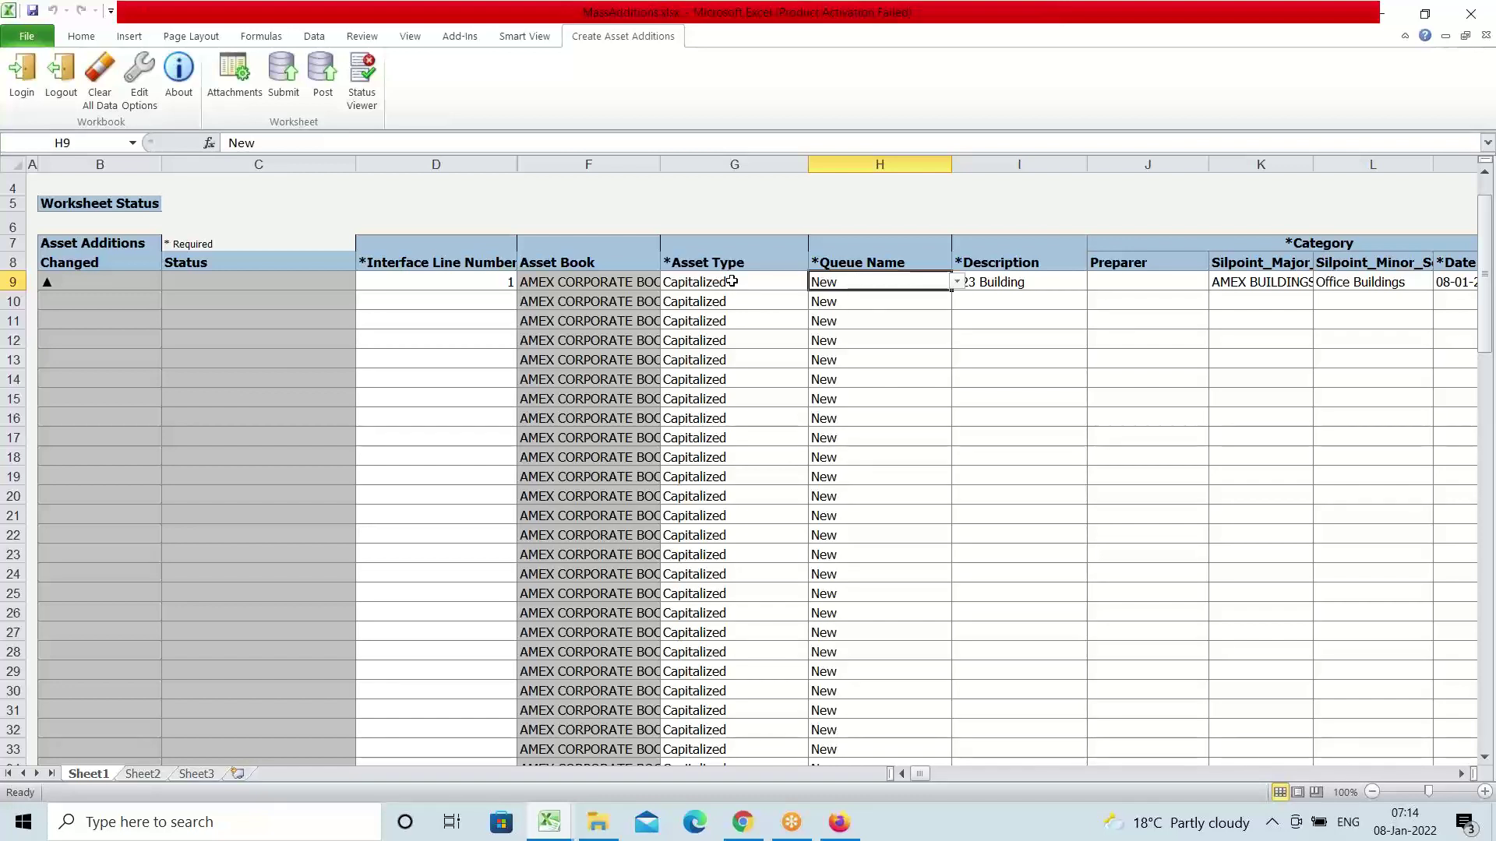
pyautogui.click(958, 284)
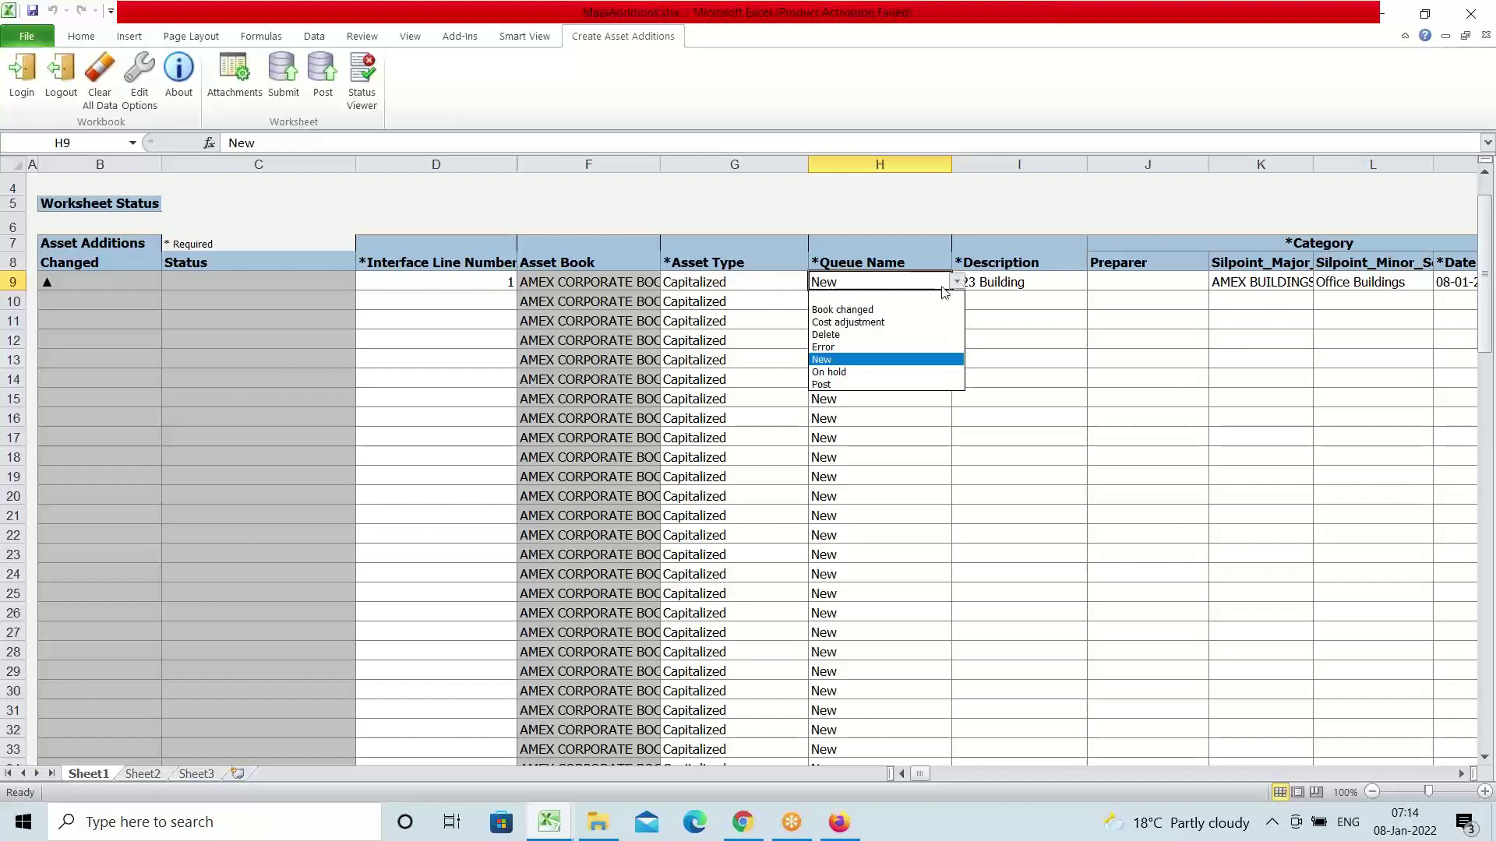
pyautogui.click(852, 384)
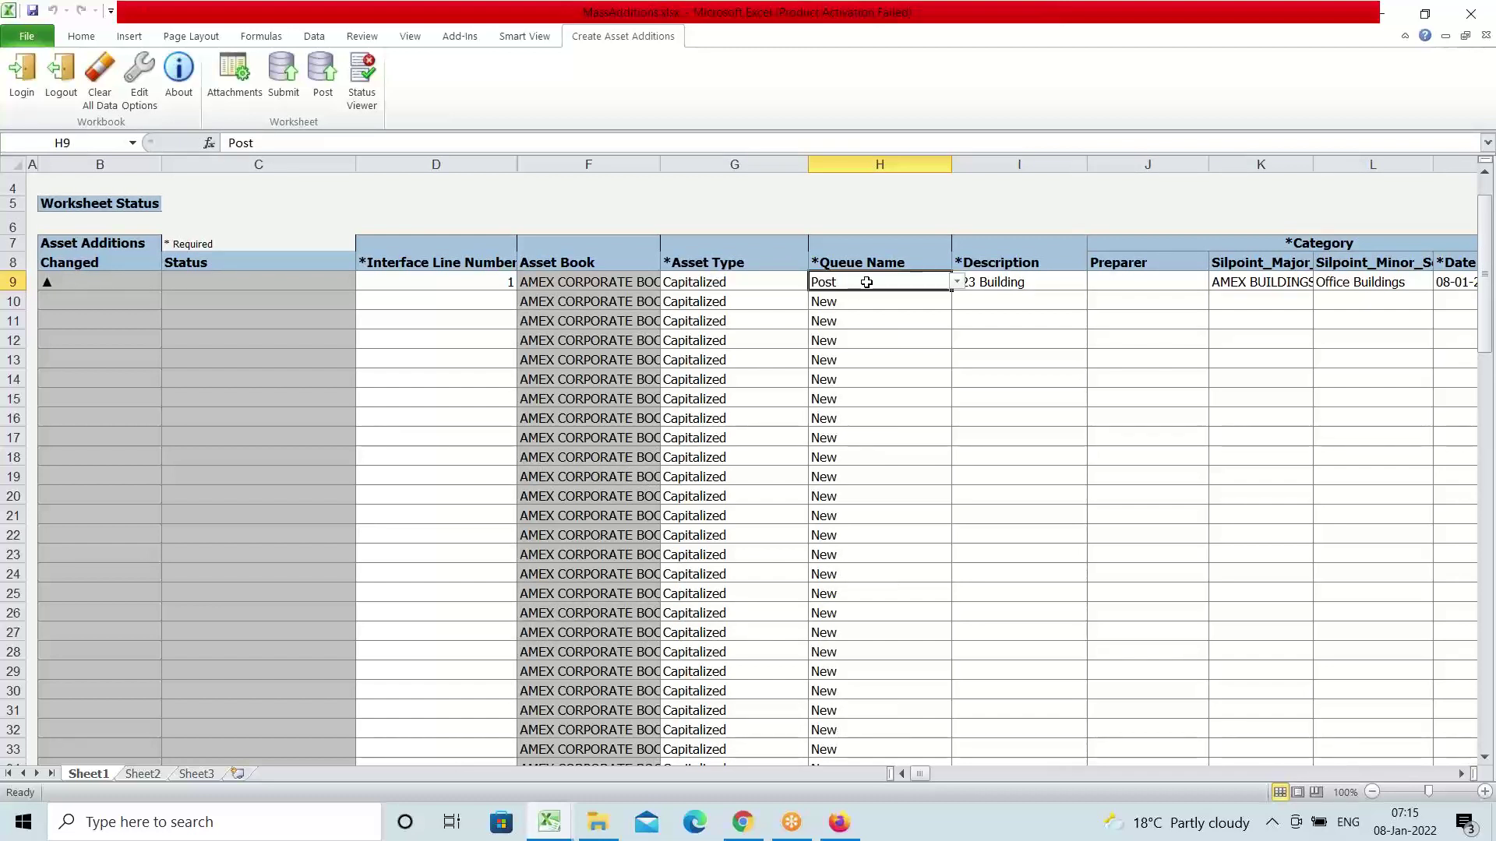
pyautogui.click(958, 284)
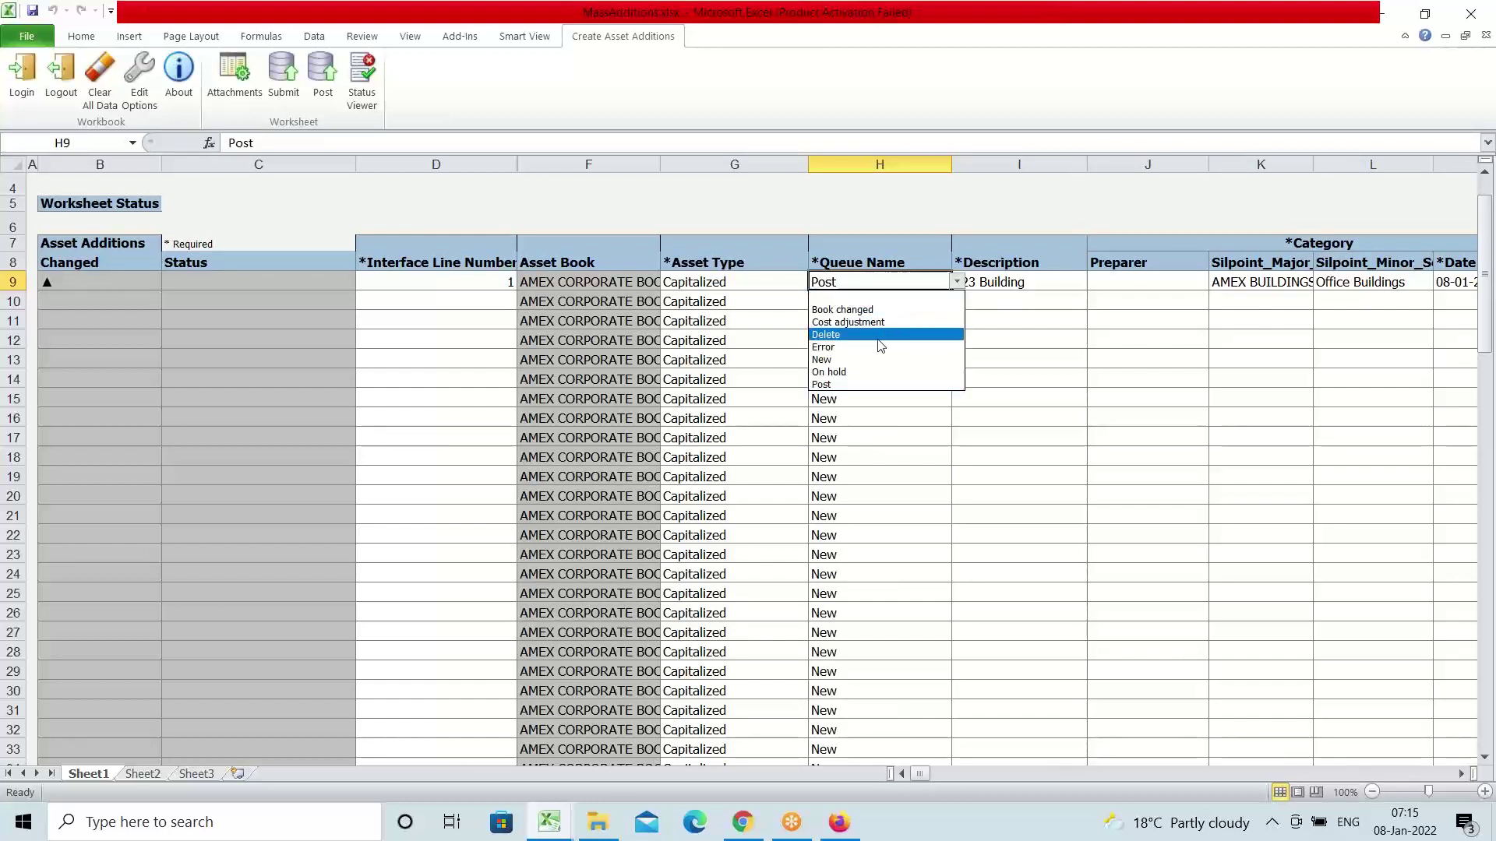
pyautogui.click(858, 363)
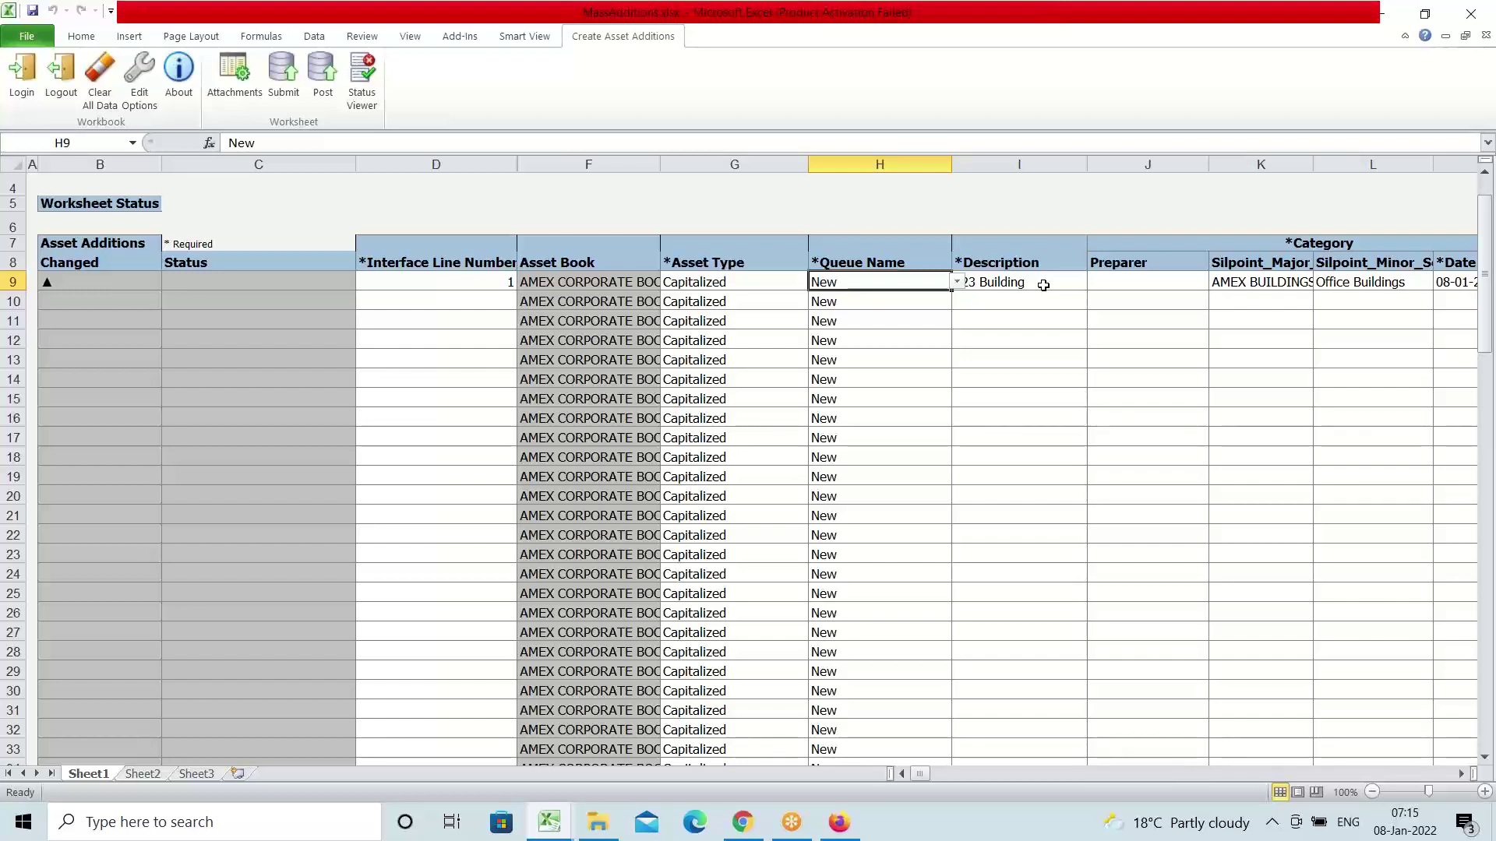
pyautogui.click(1043, 285)
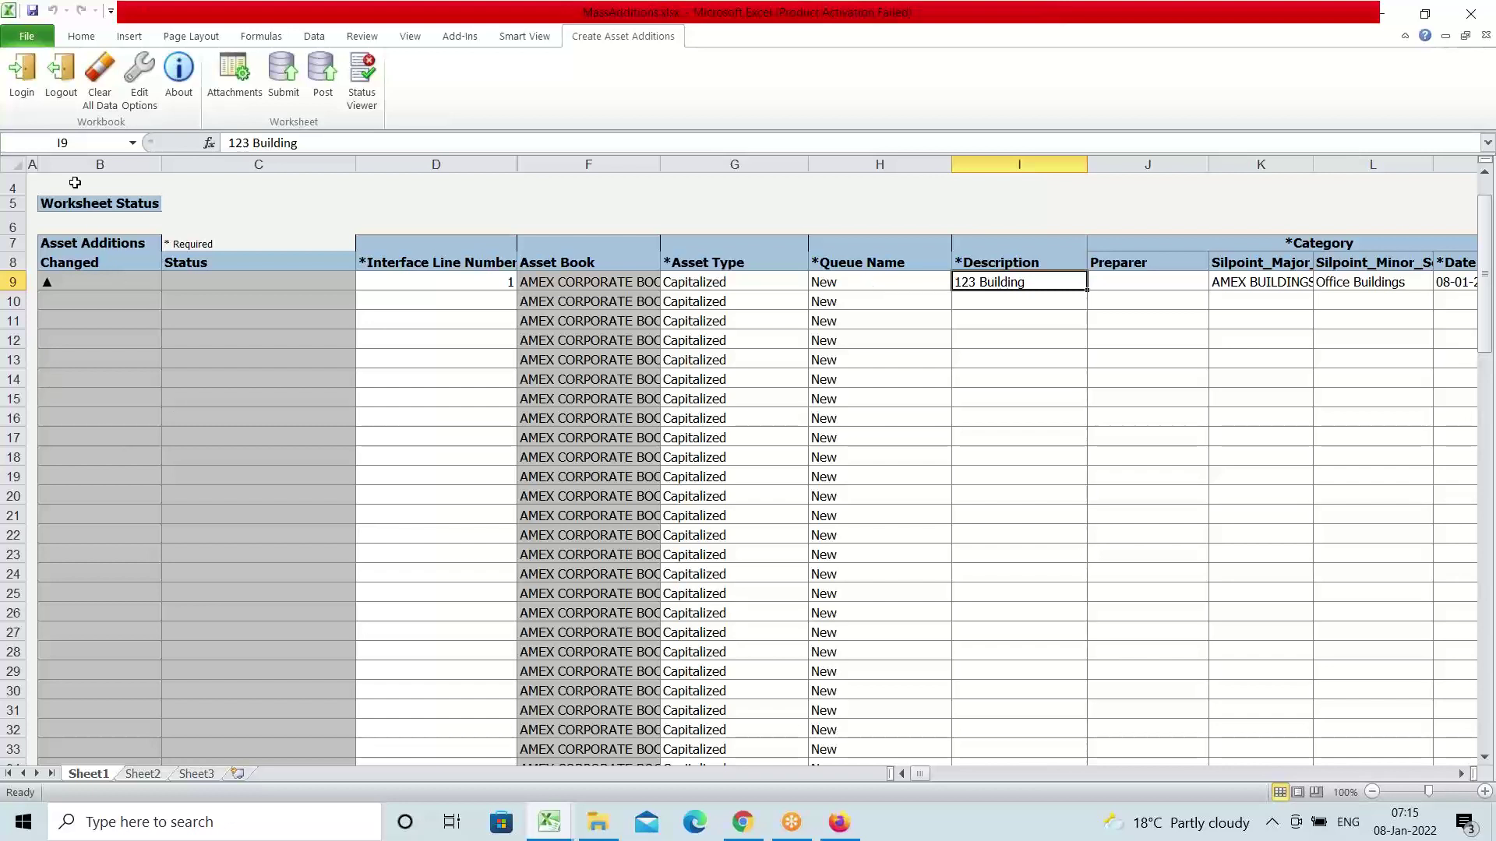
pyautogui.click(70, 66)
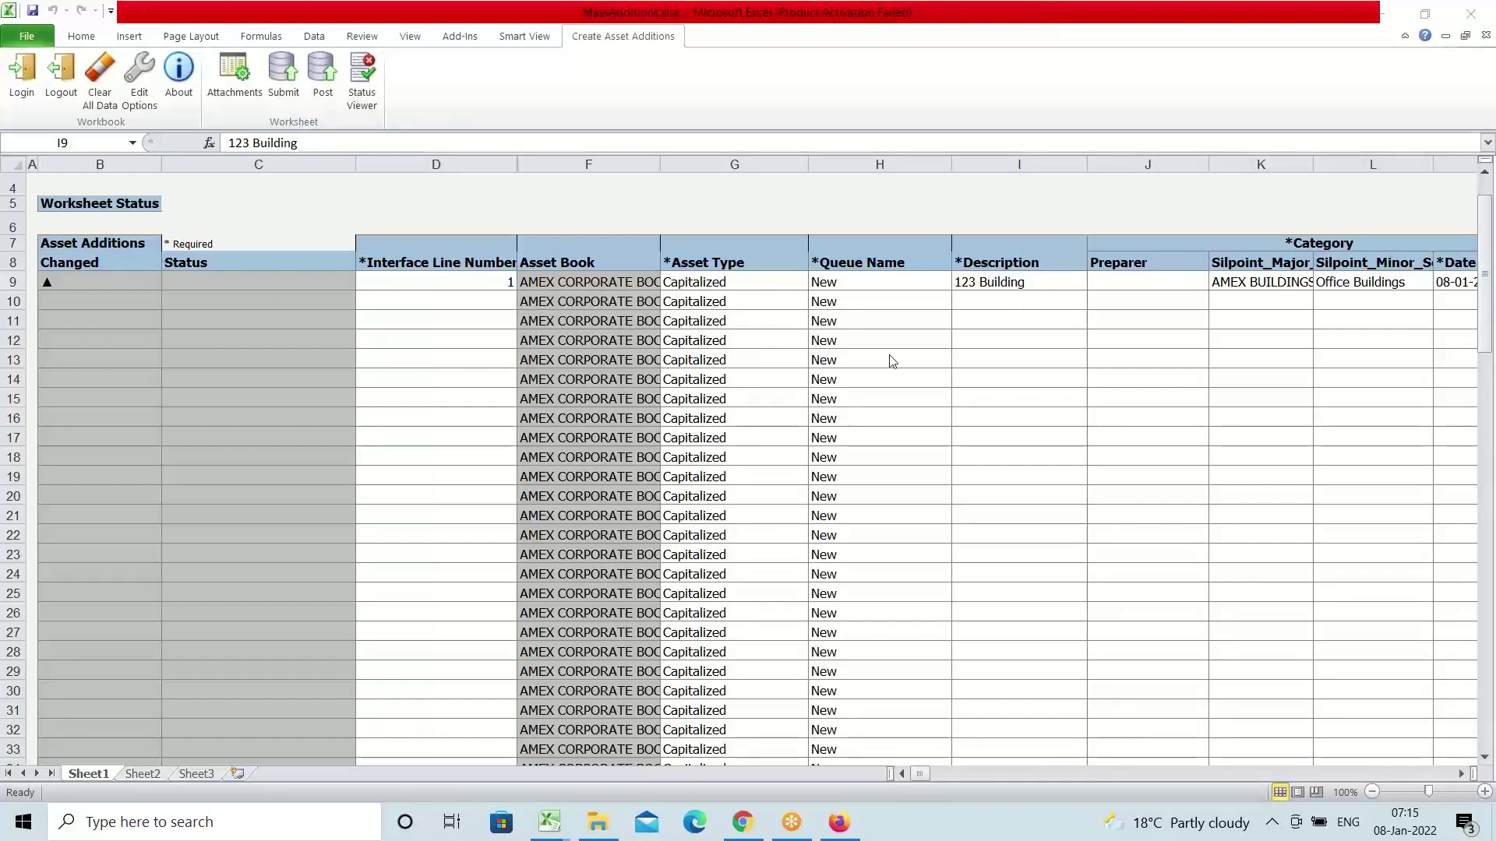
pyautogui.click(895, 282)
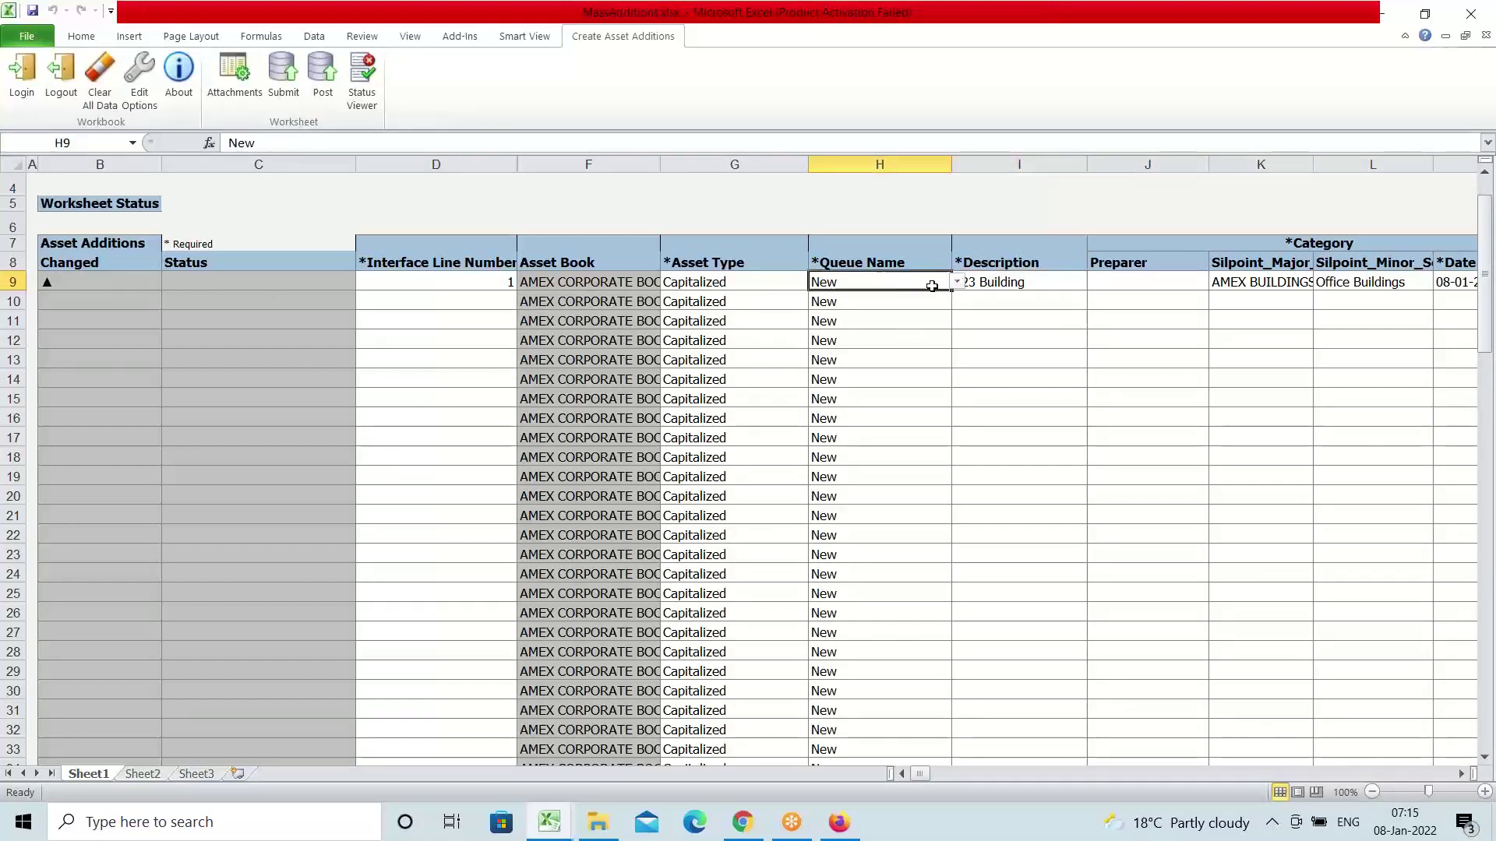
pyautogui.click(956, 282)
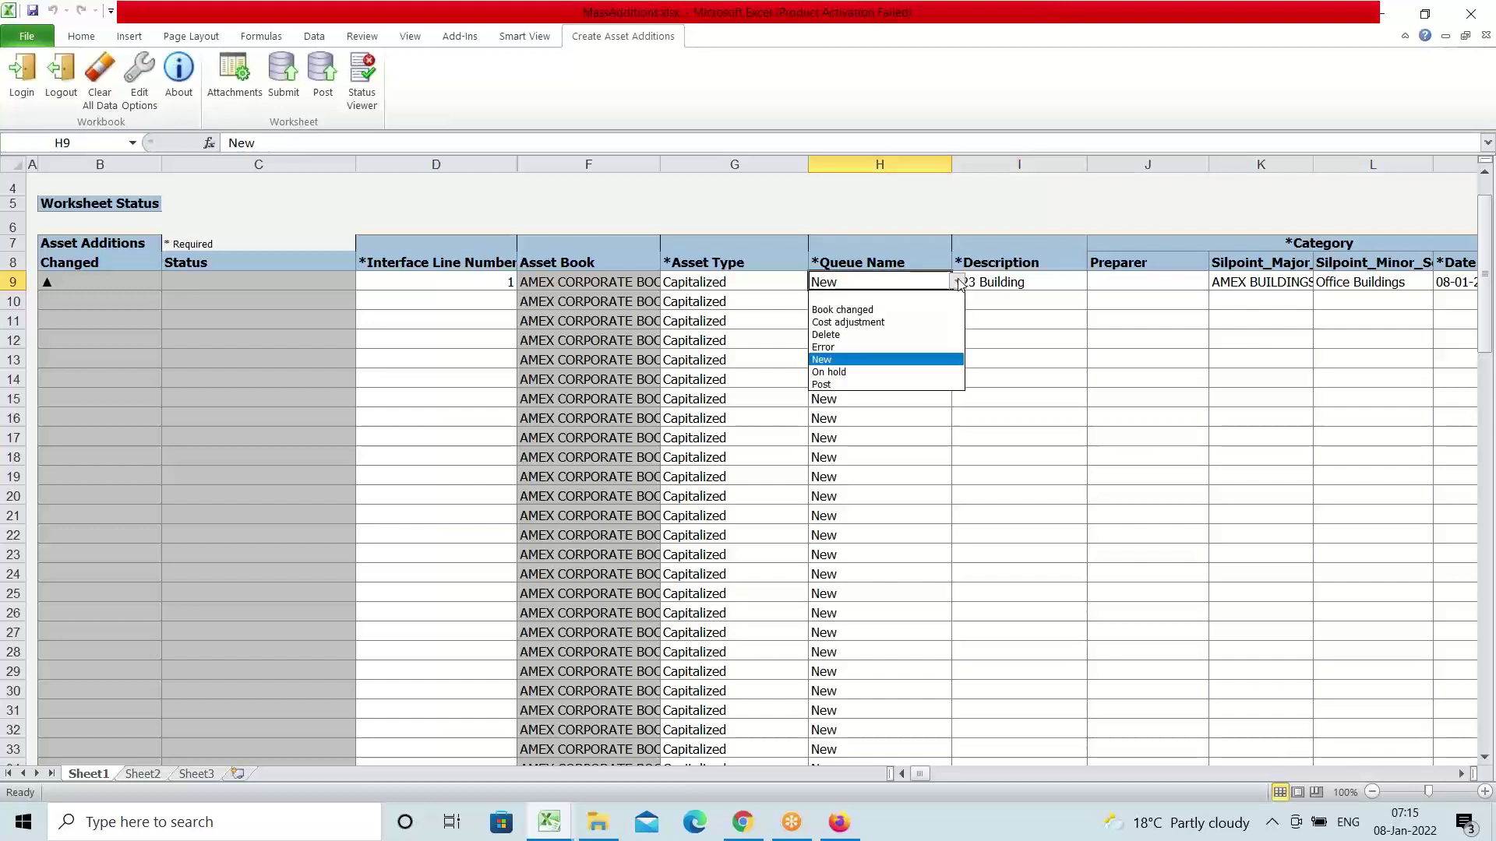
pyautogui.click(864, 384)
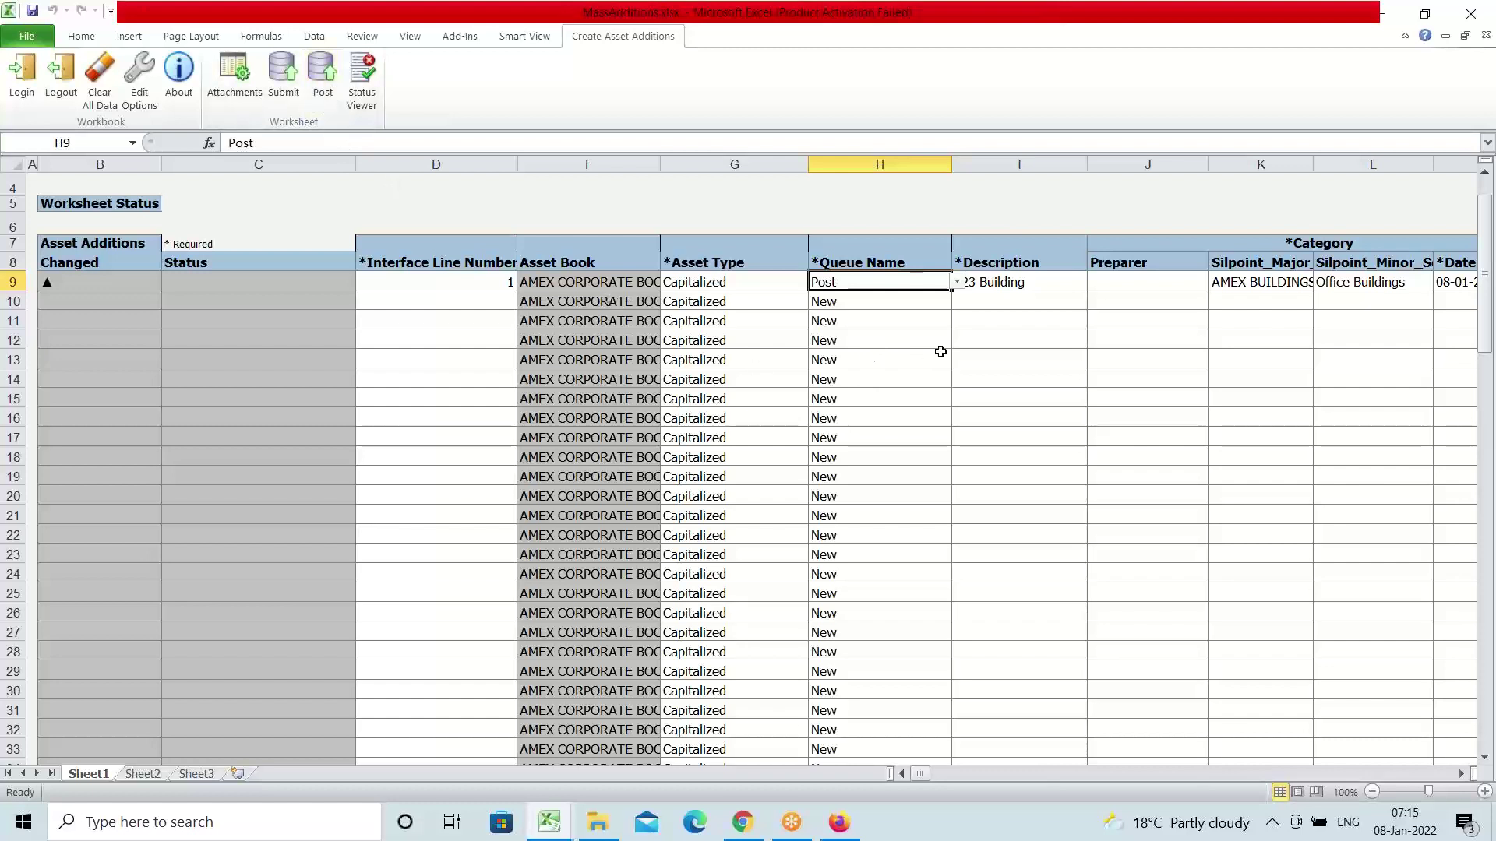
pyautogui.click(956, 282)
pyautogui.click(867, 359)
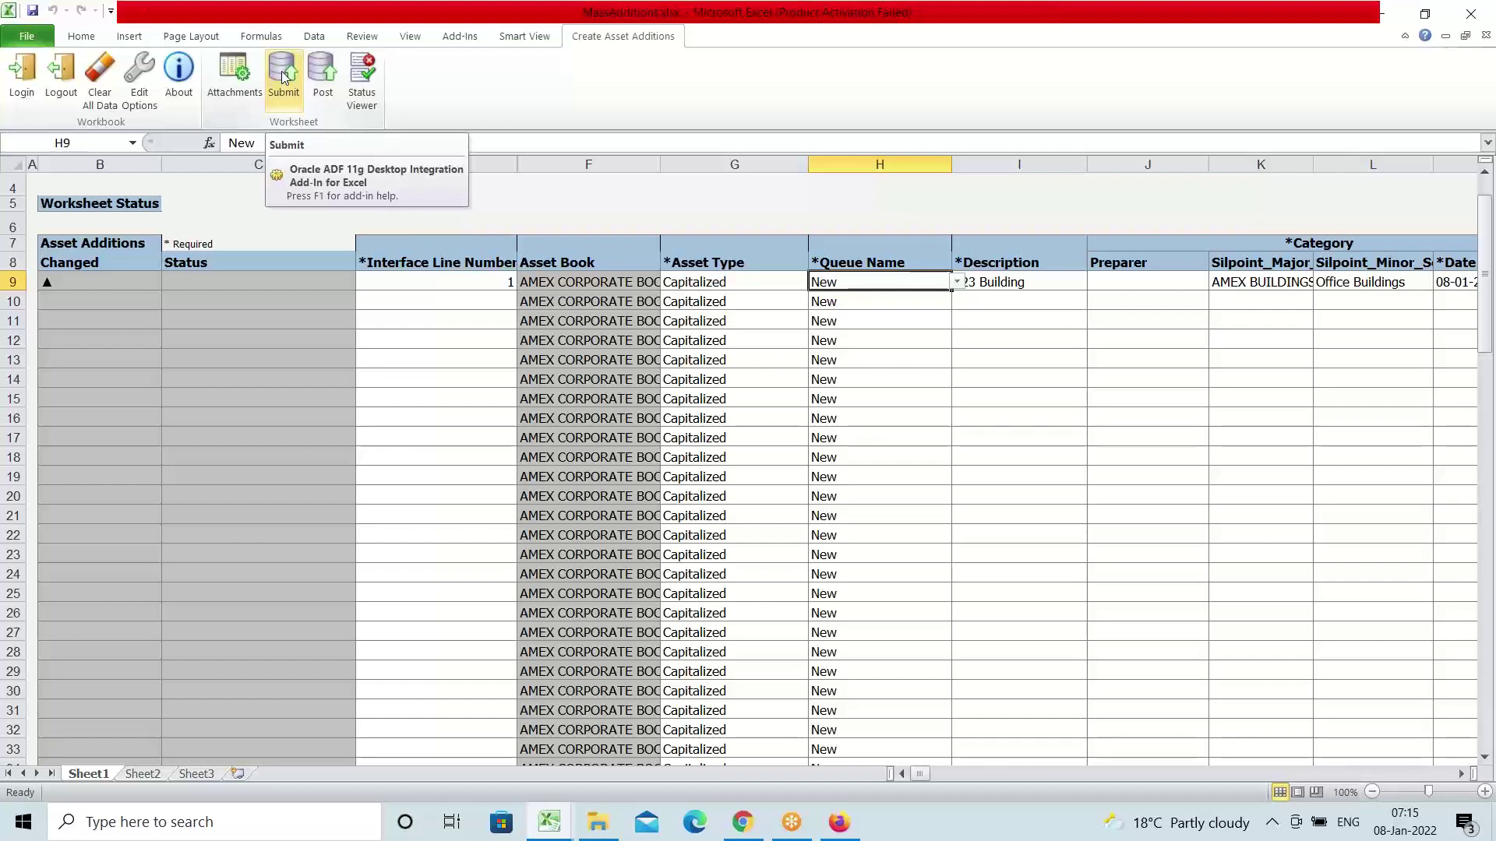
# Submit the 123 Building row to Oracle, accepting the upload options and the confirmation
pyautogui.click(283, 75)
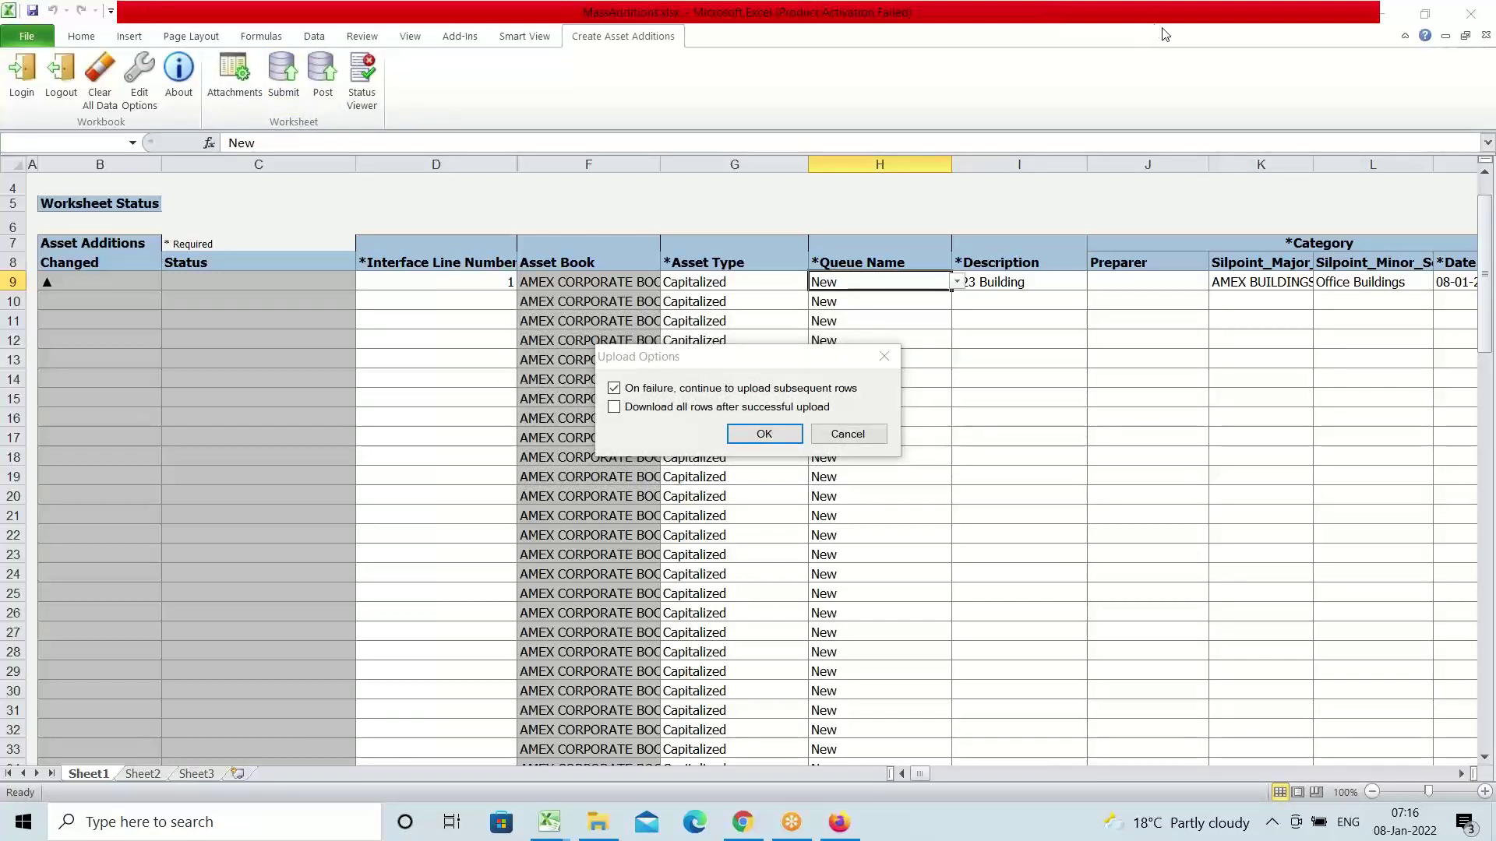
pyautogui.click(757, 441)
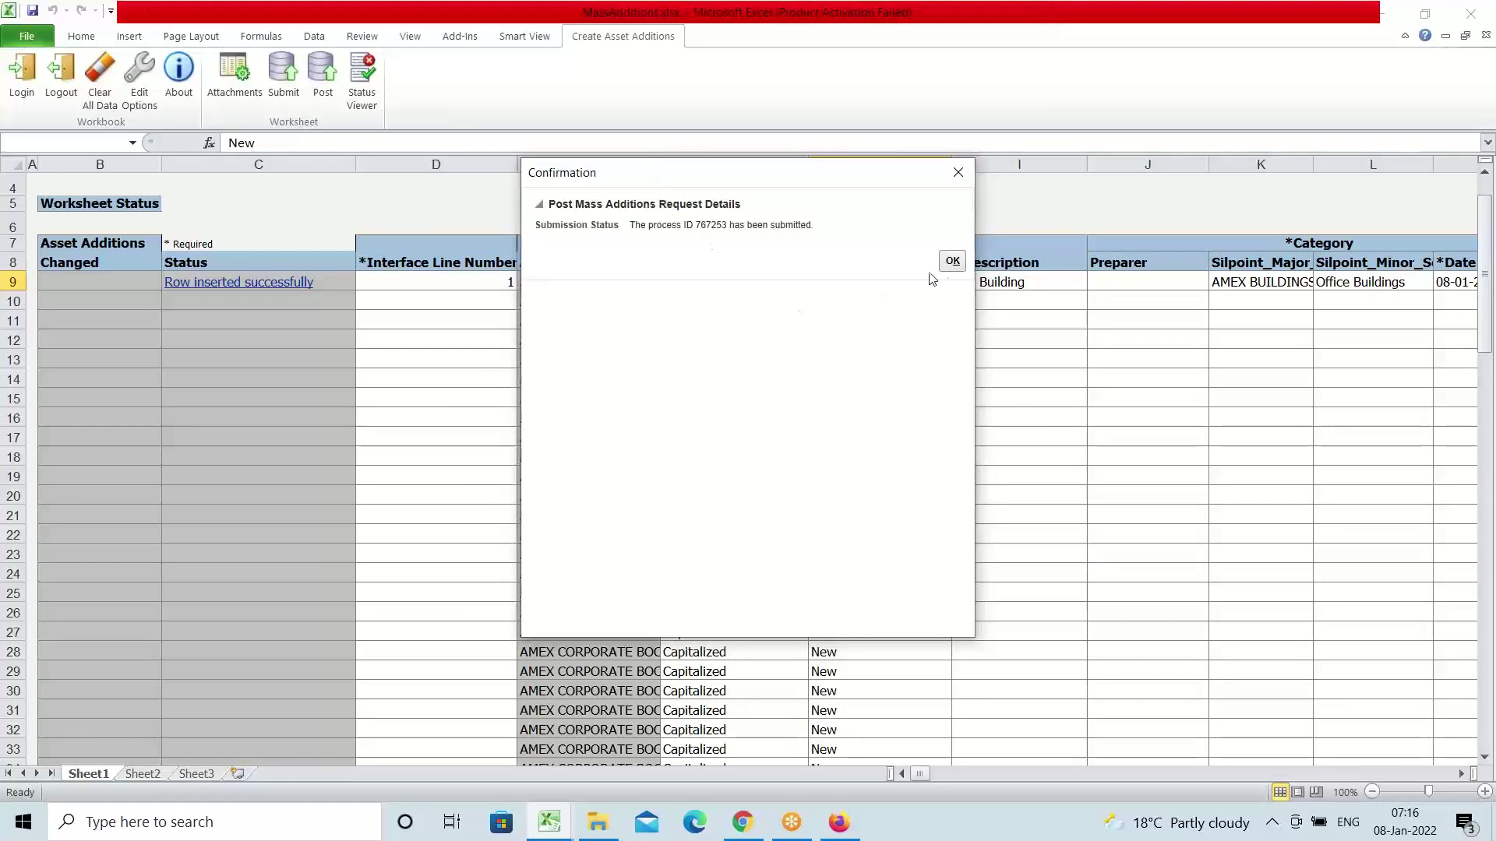
pyautogui.click(951, 261)
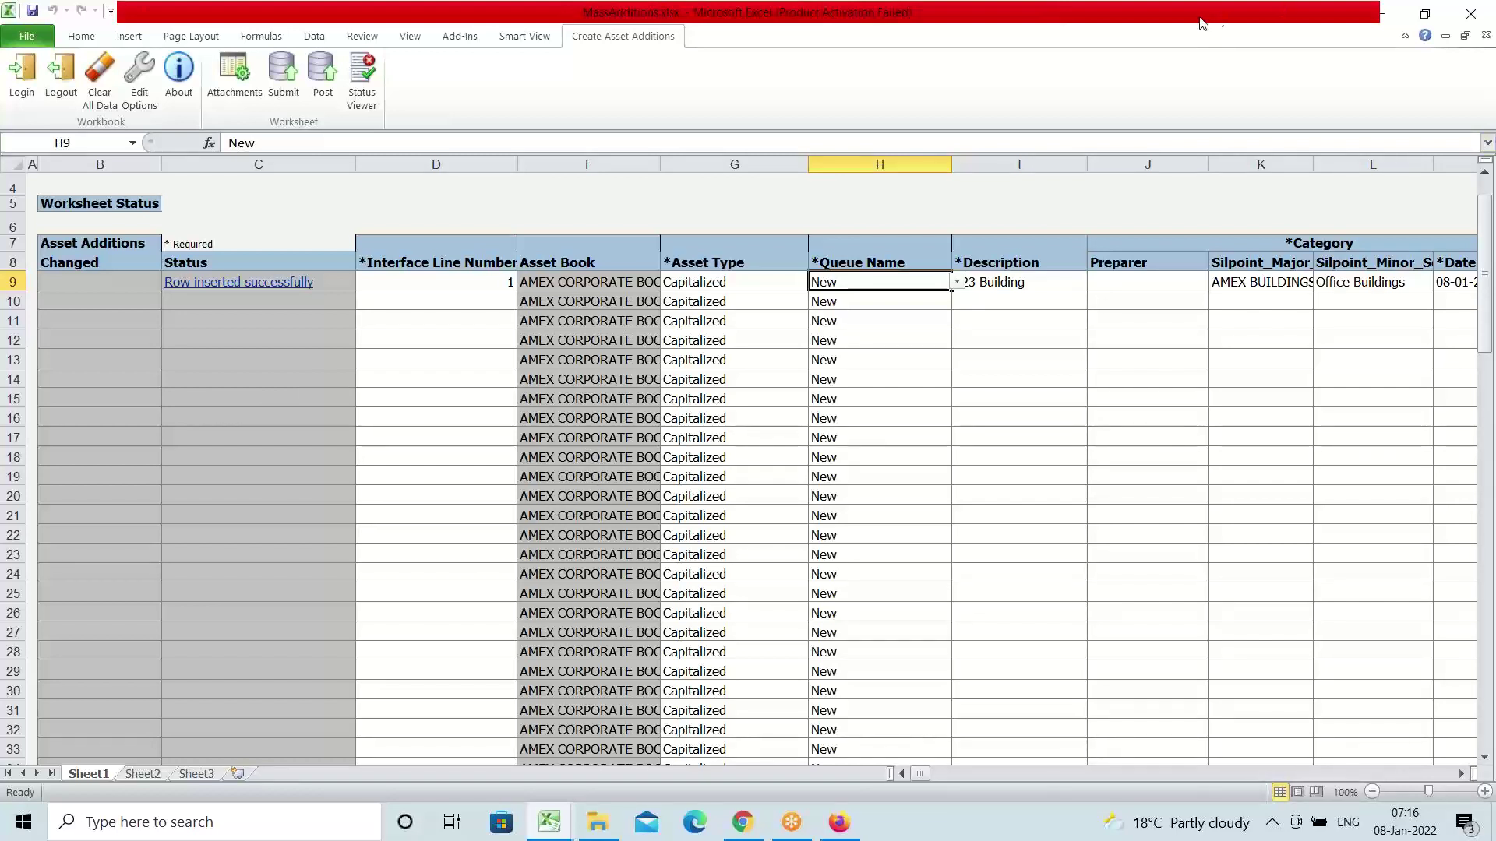
# Close MassAdditions.xlsx without saving
pyautogui.click(1068, 38)
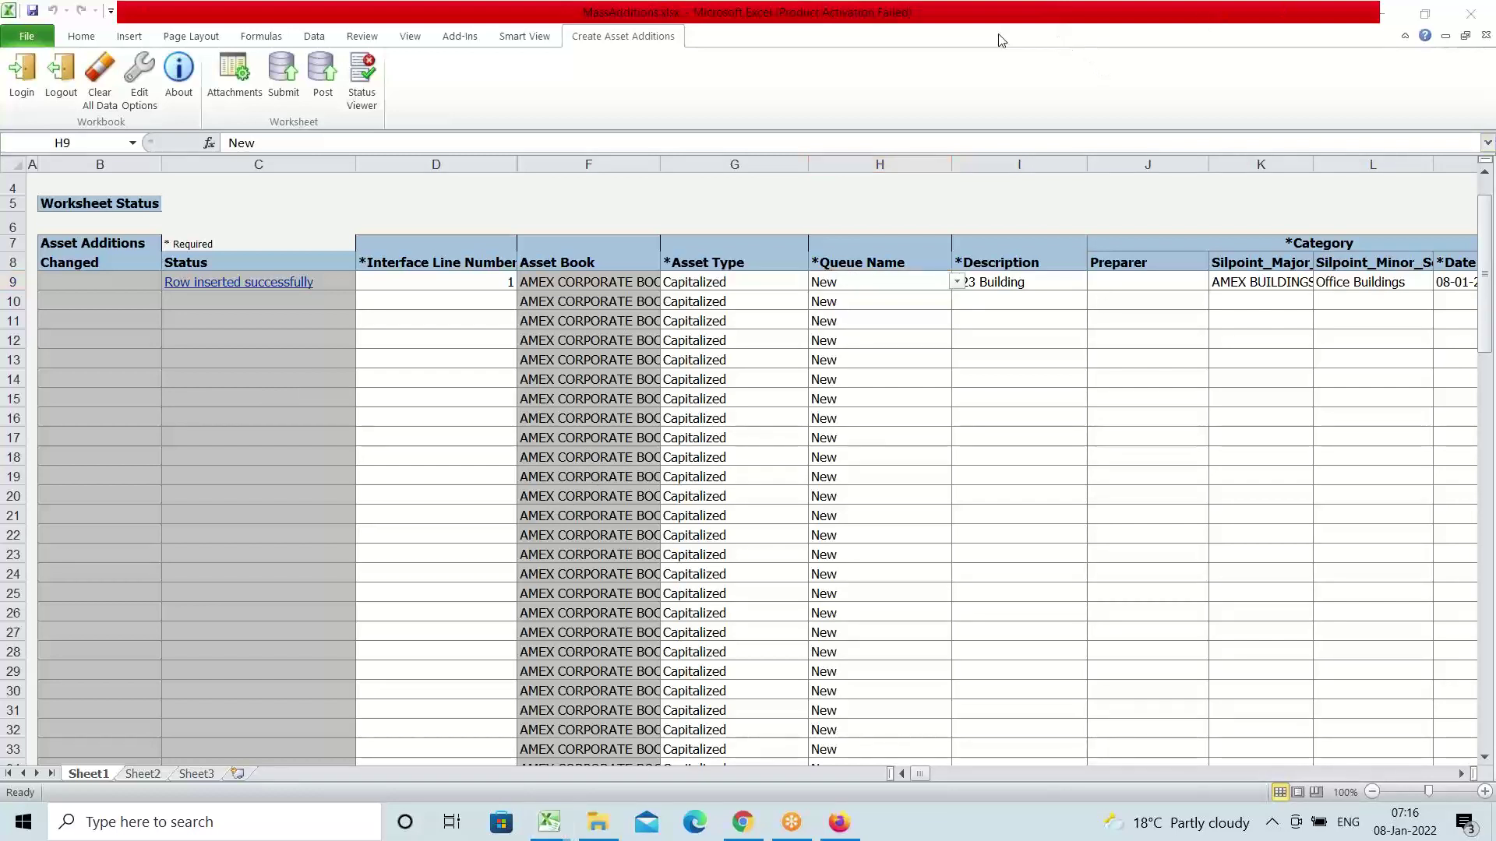
pyautogui.click(1471, 14)
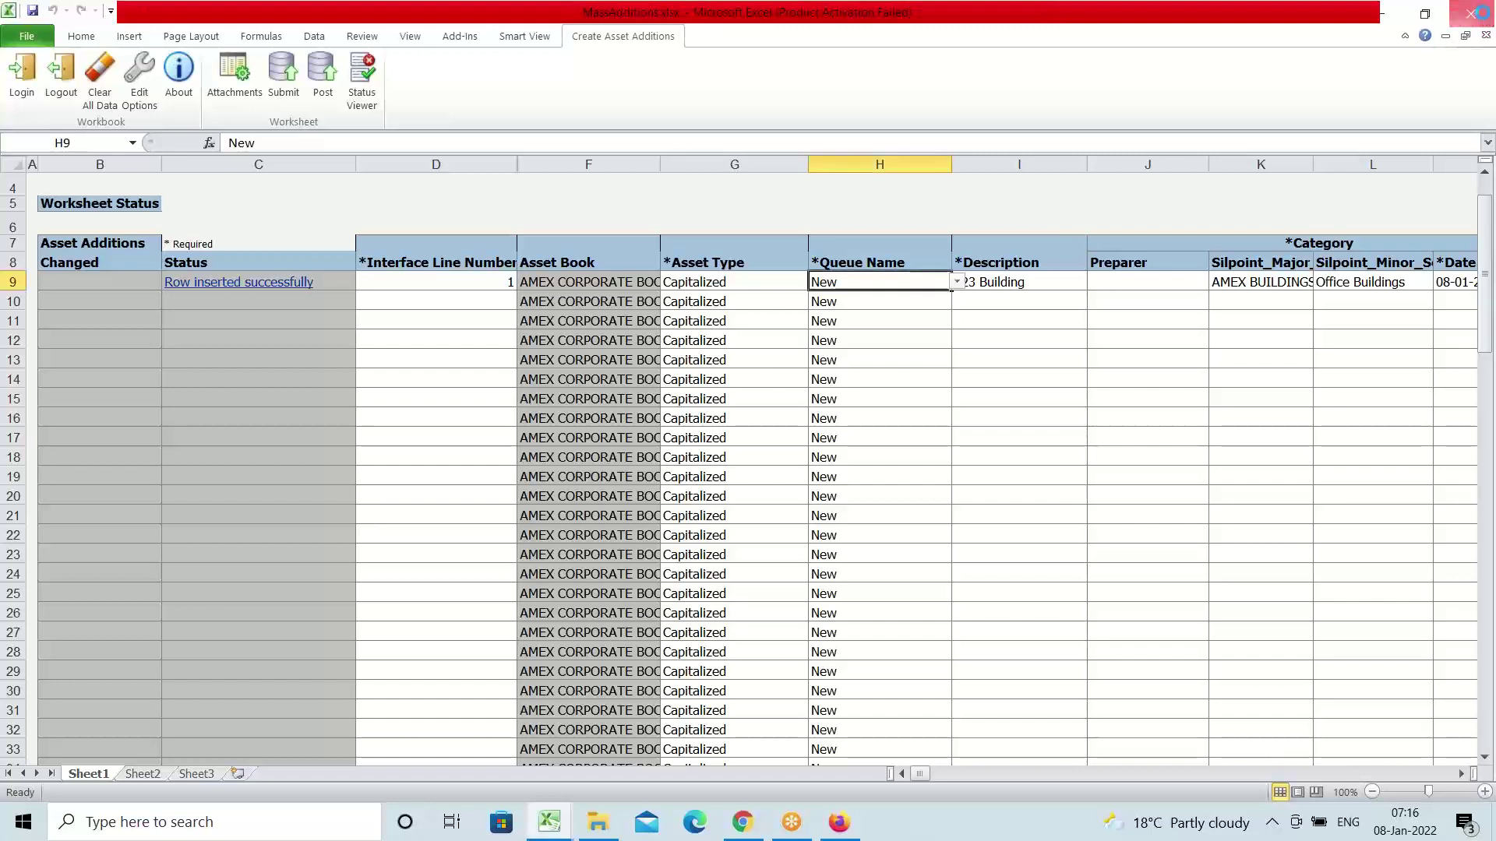
pyautogui.click(748, 435)
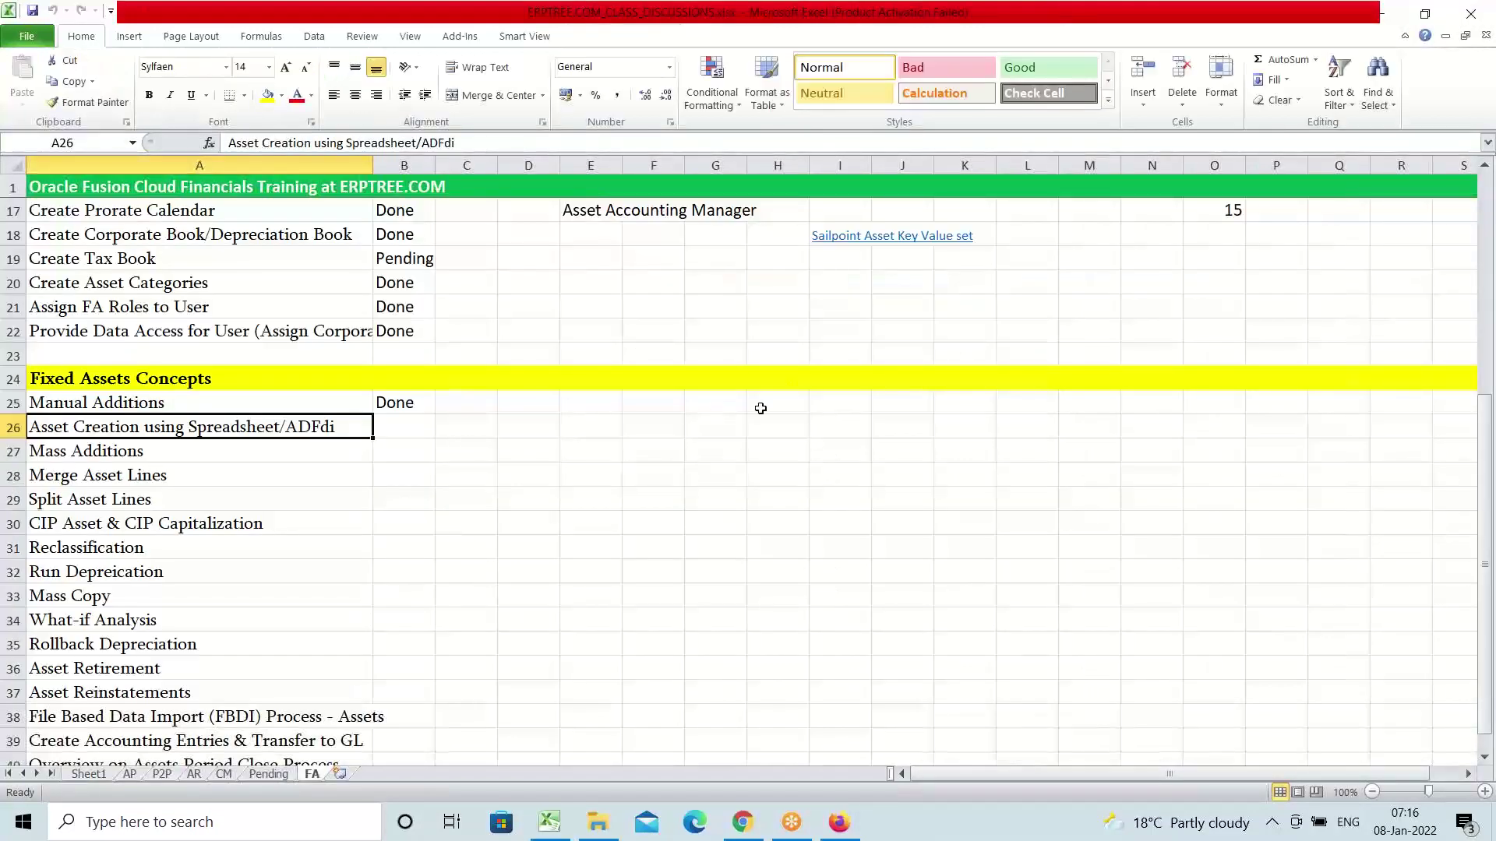
# Dismiss the spreadsheet prompt, reopen Fixed Assets > Assets, and bring up Actions for the 123 Building line
pyautogui.click(837, 824)
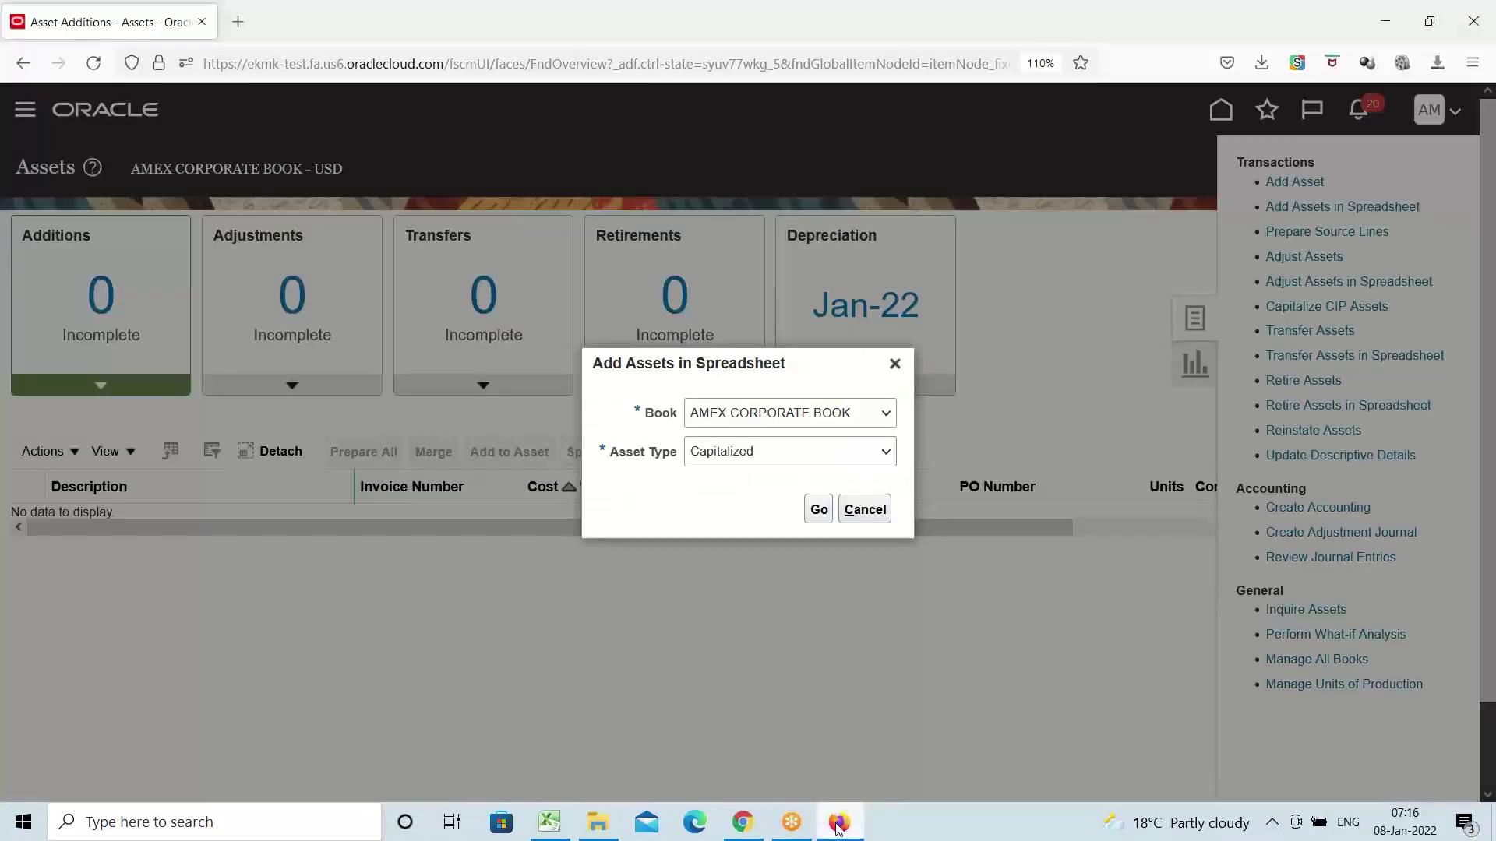
pyautogui.click(865, 508)
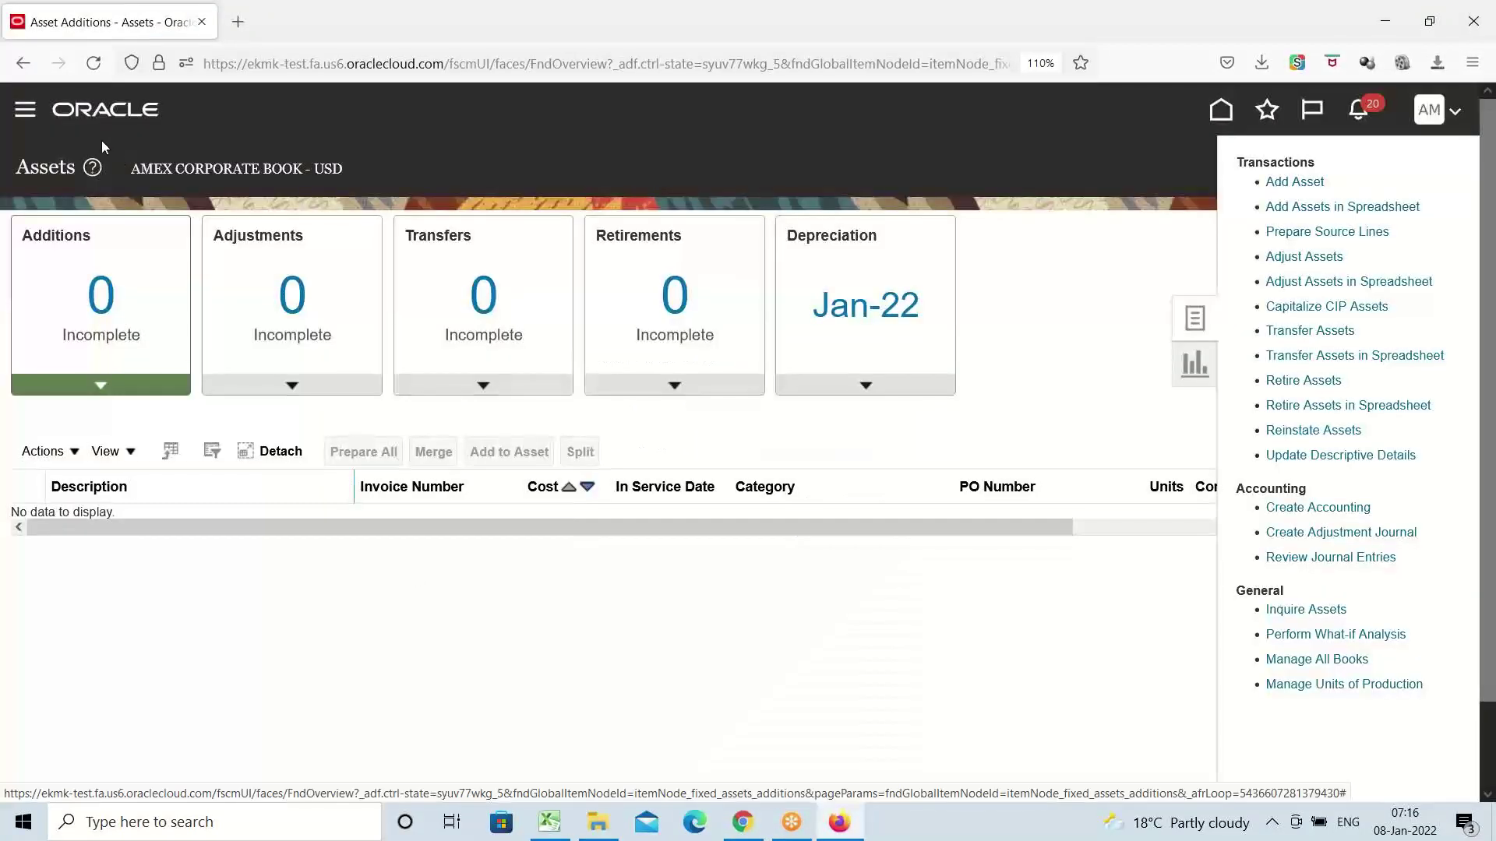
pyautogui.click(25, 116)
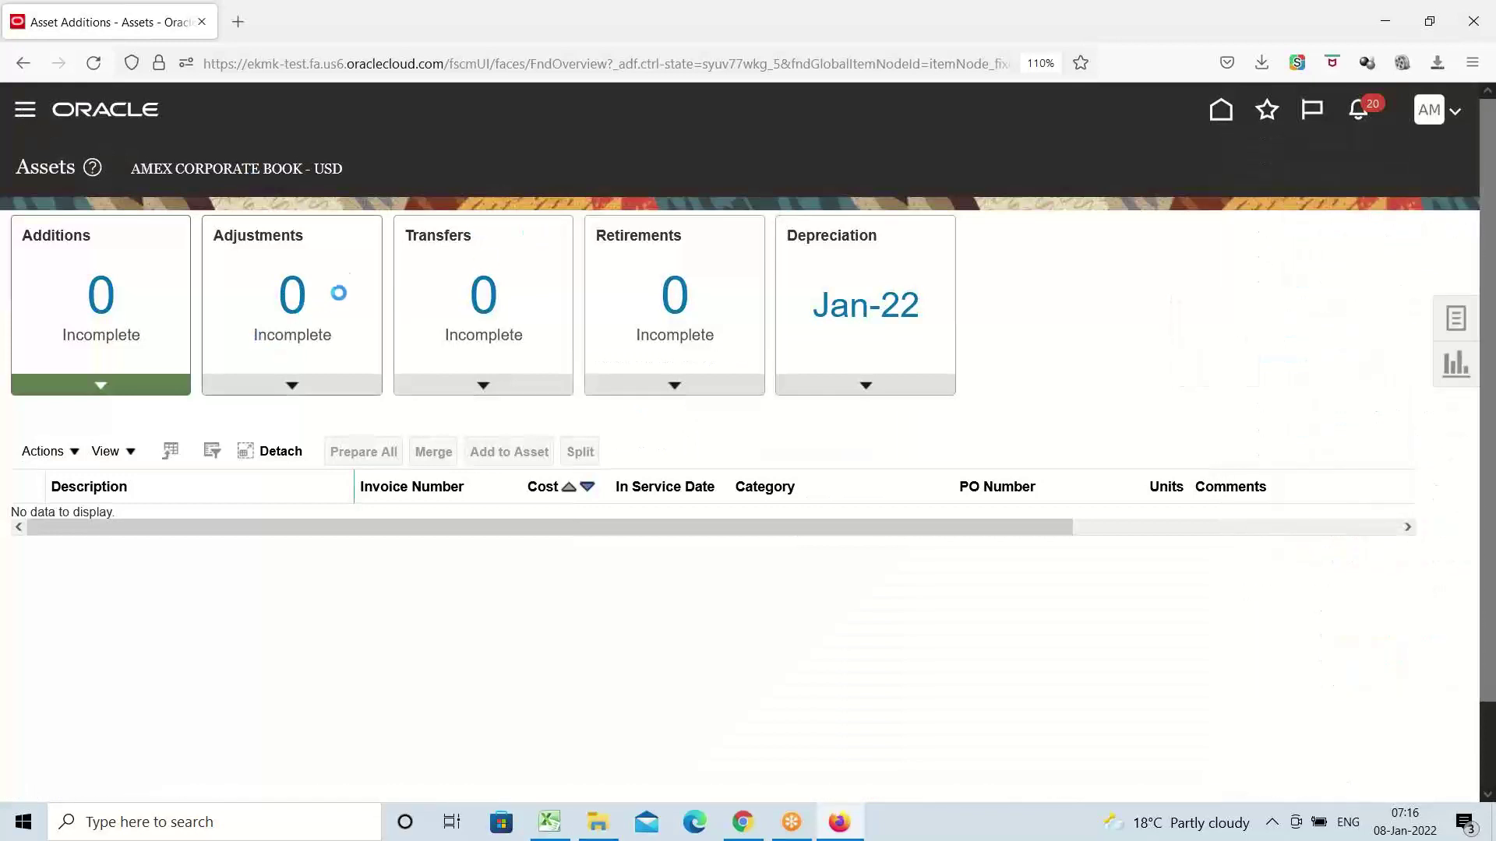
pyautogui.scroll(-9, 335, 246)
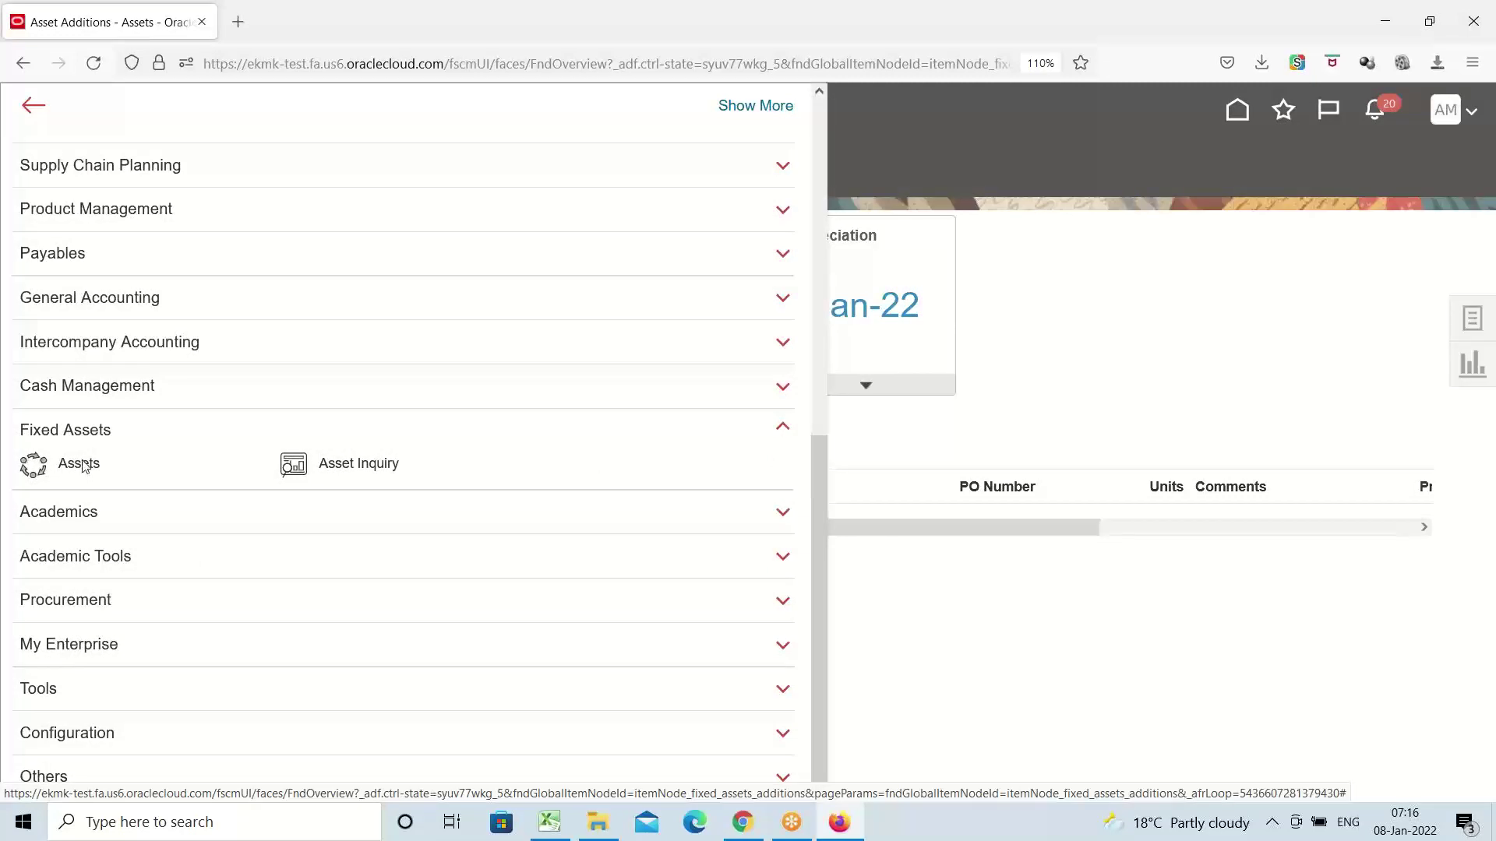
pyautogui.click(79, 463)
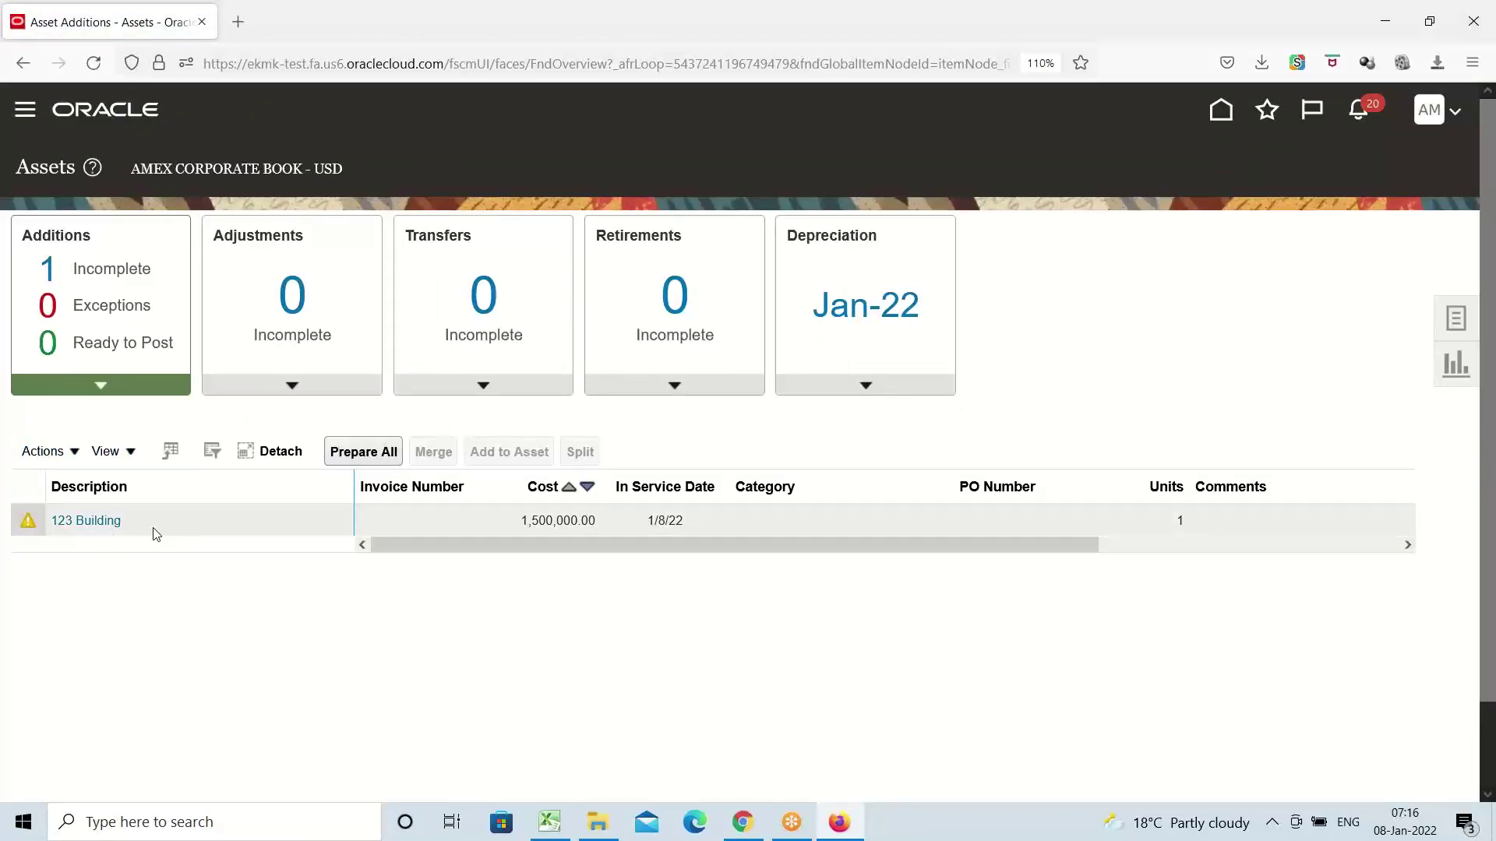
pyautogui.doubleClick(50, 235)
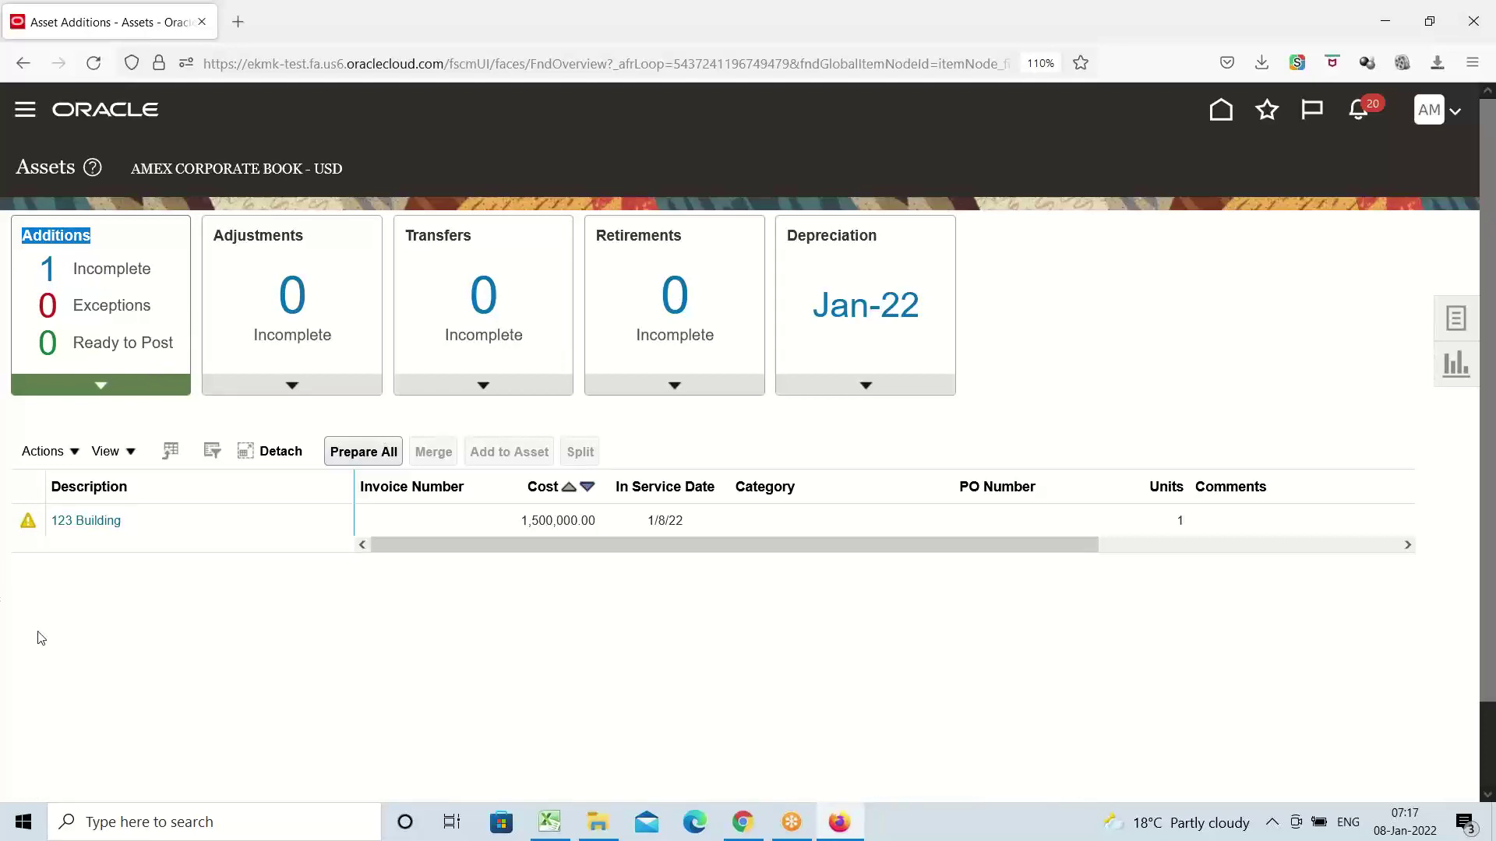
pyautogui.click(180, 521)
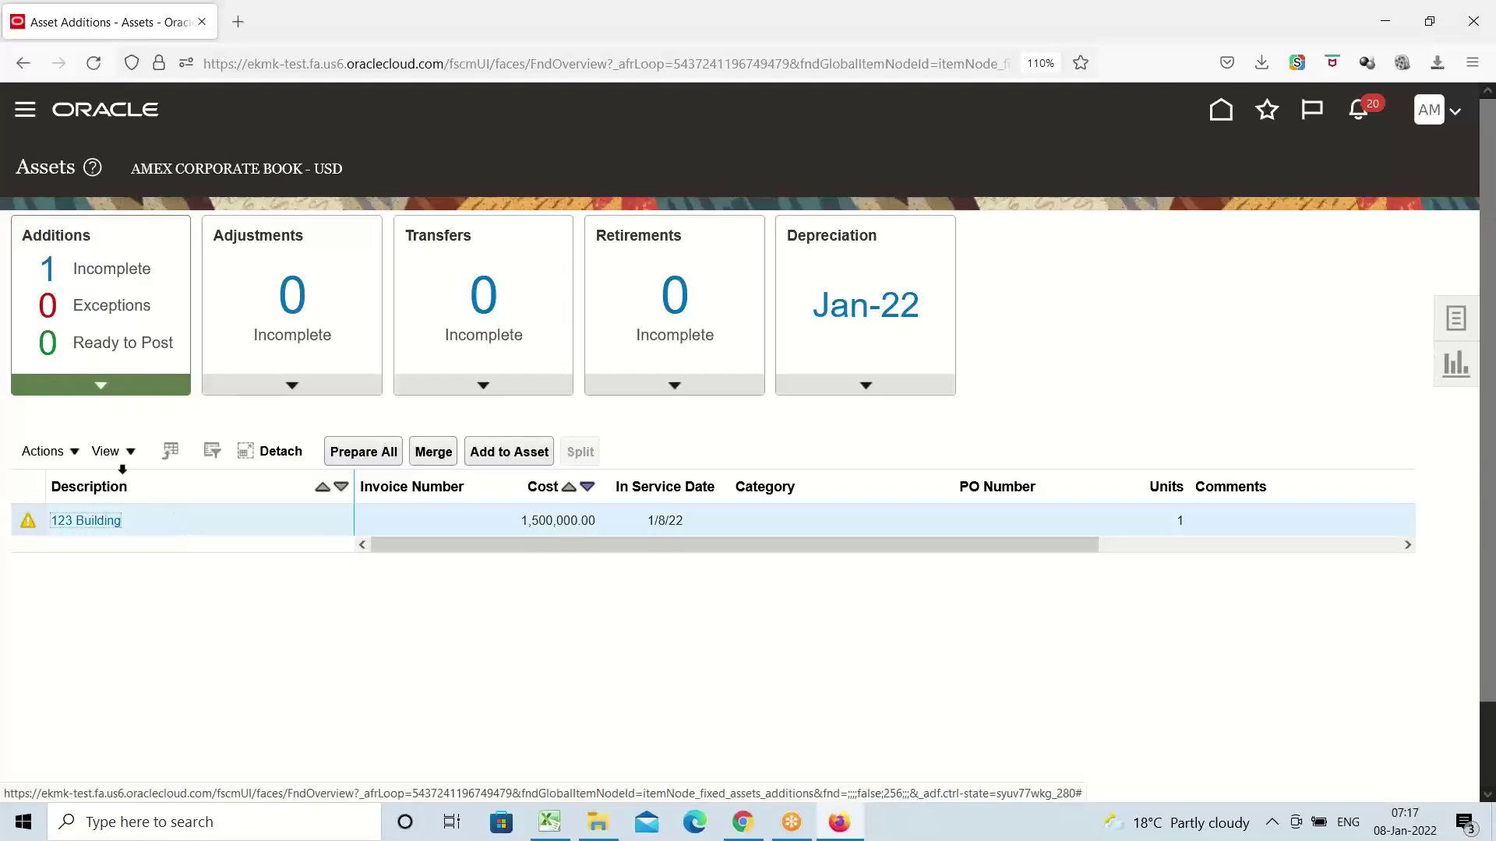
pyautogui.click(74, 453)
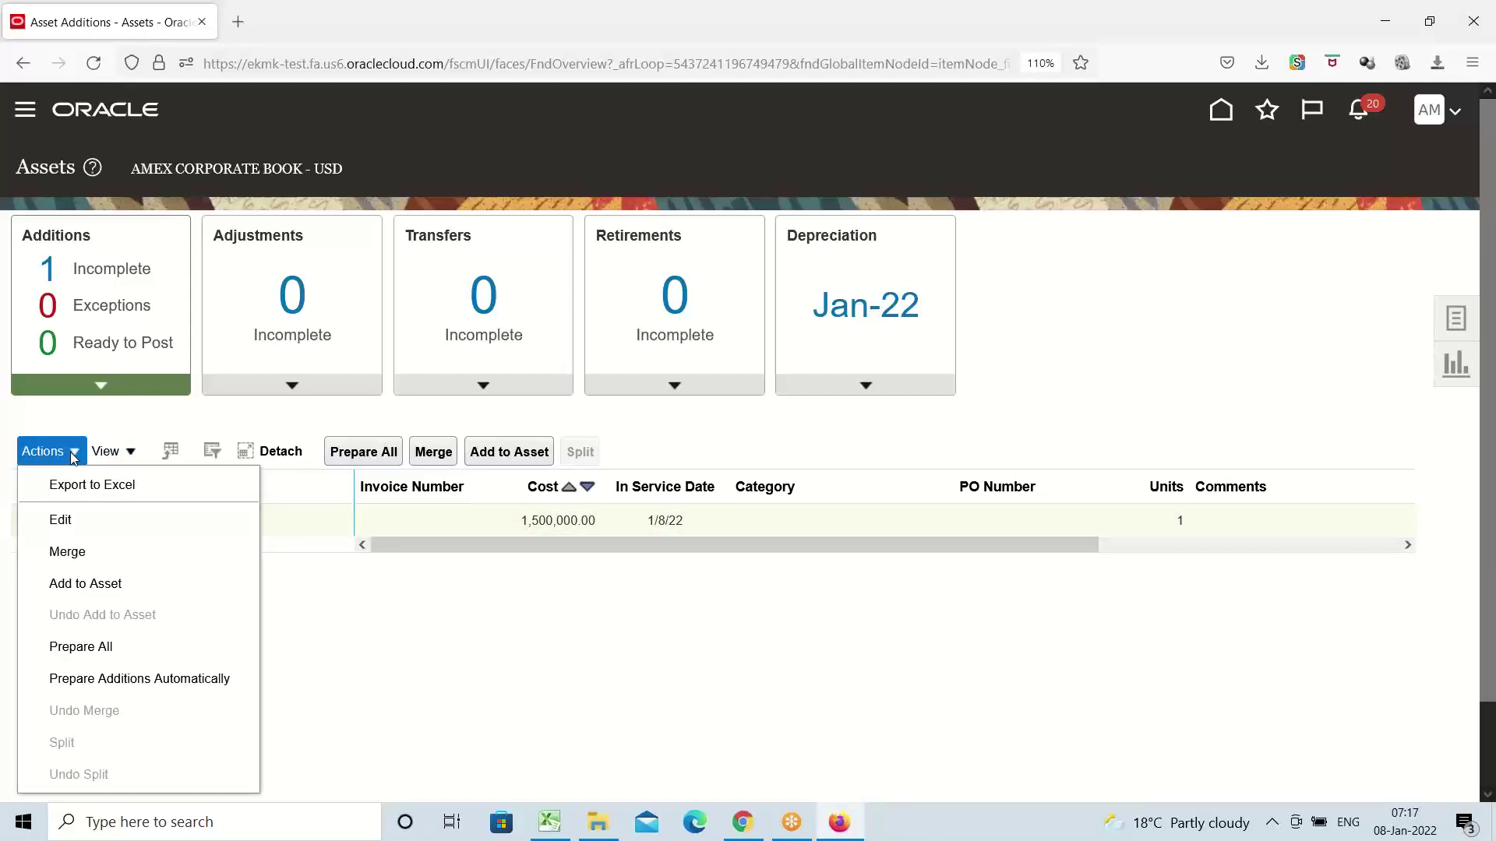
# Edit the 123 Building line with Queue set to Post; the save fails for a missing location
pyautogui.click(71, 522)
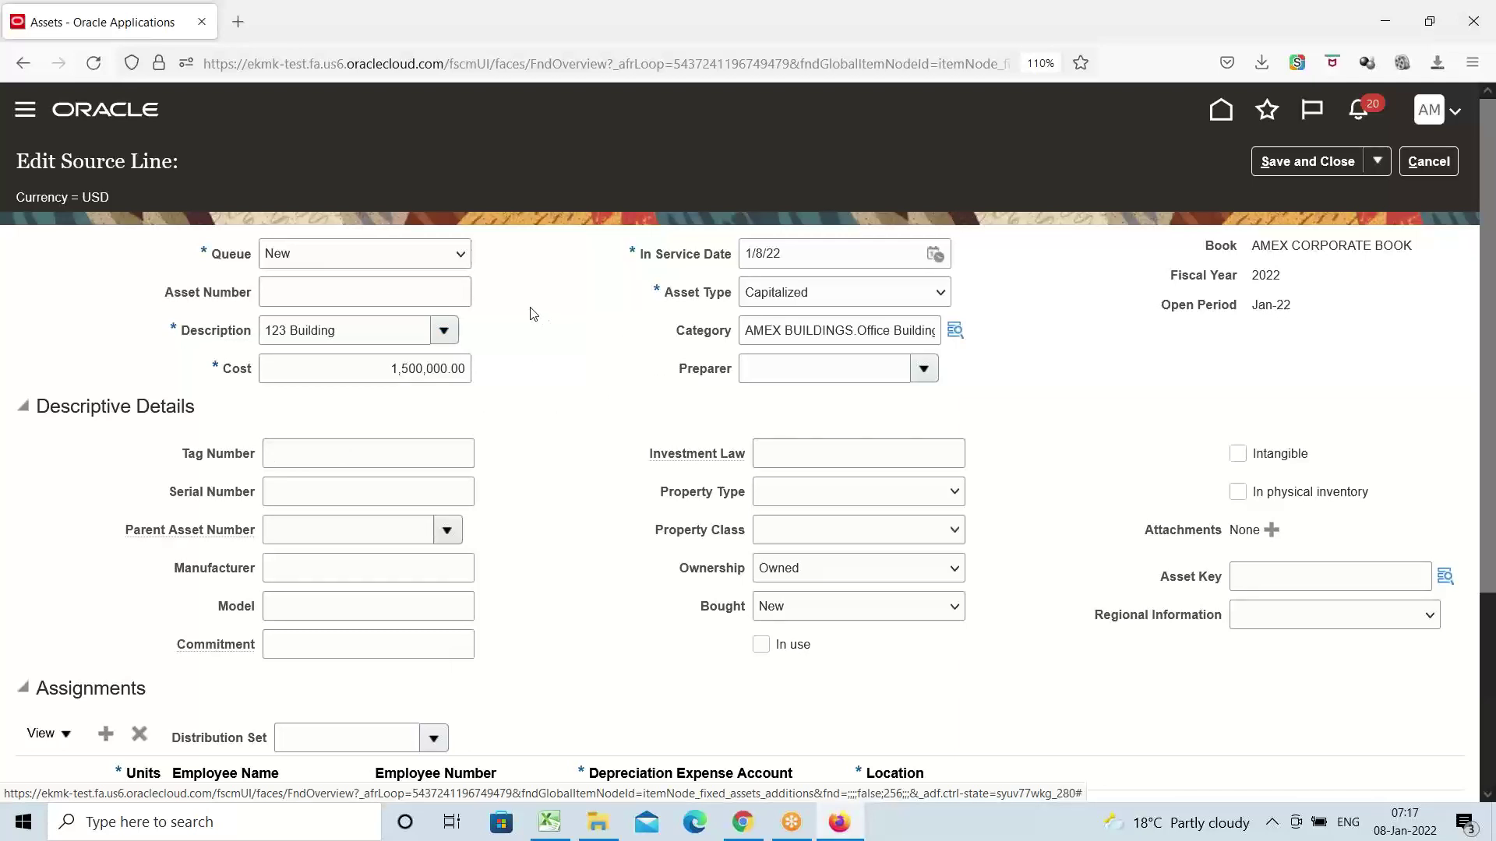
pyautogui.click(460, 256)
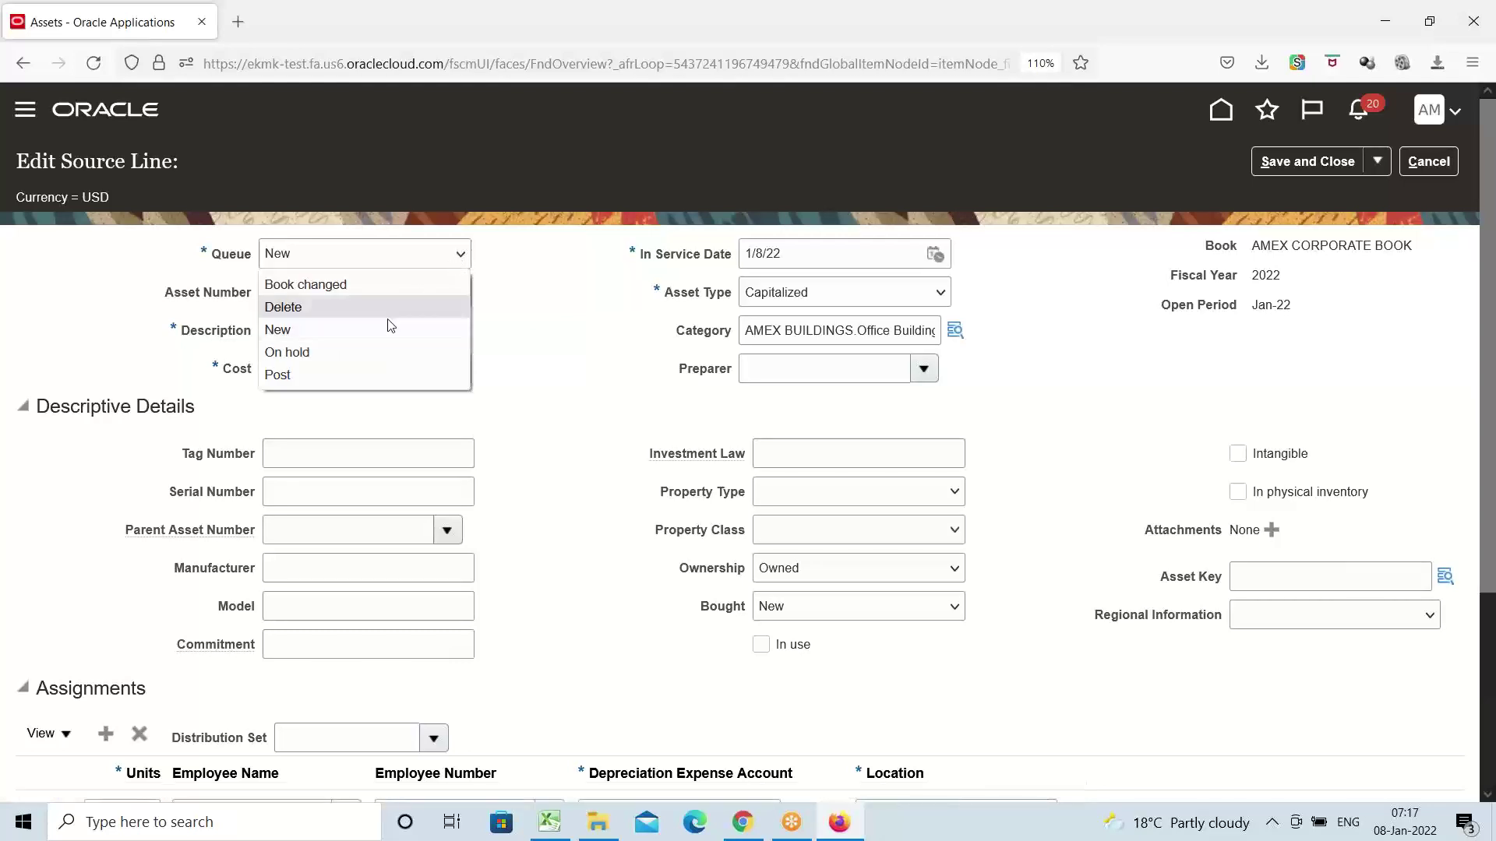
pyautogui.click(316, 383)
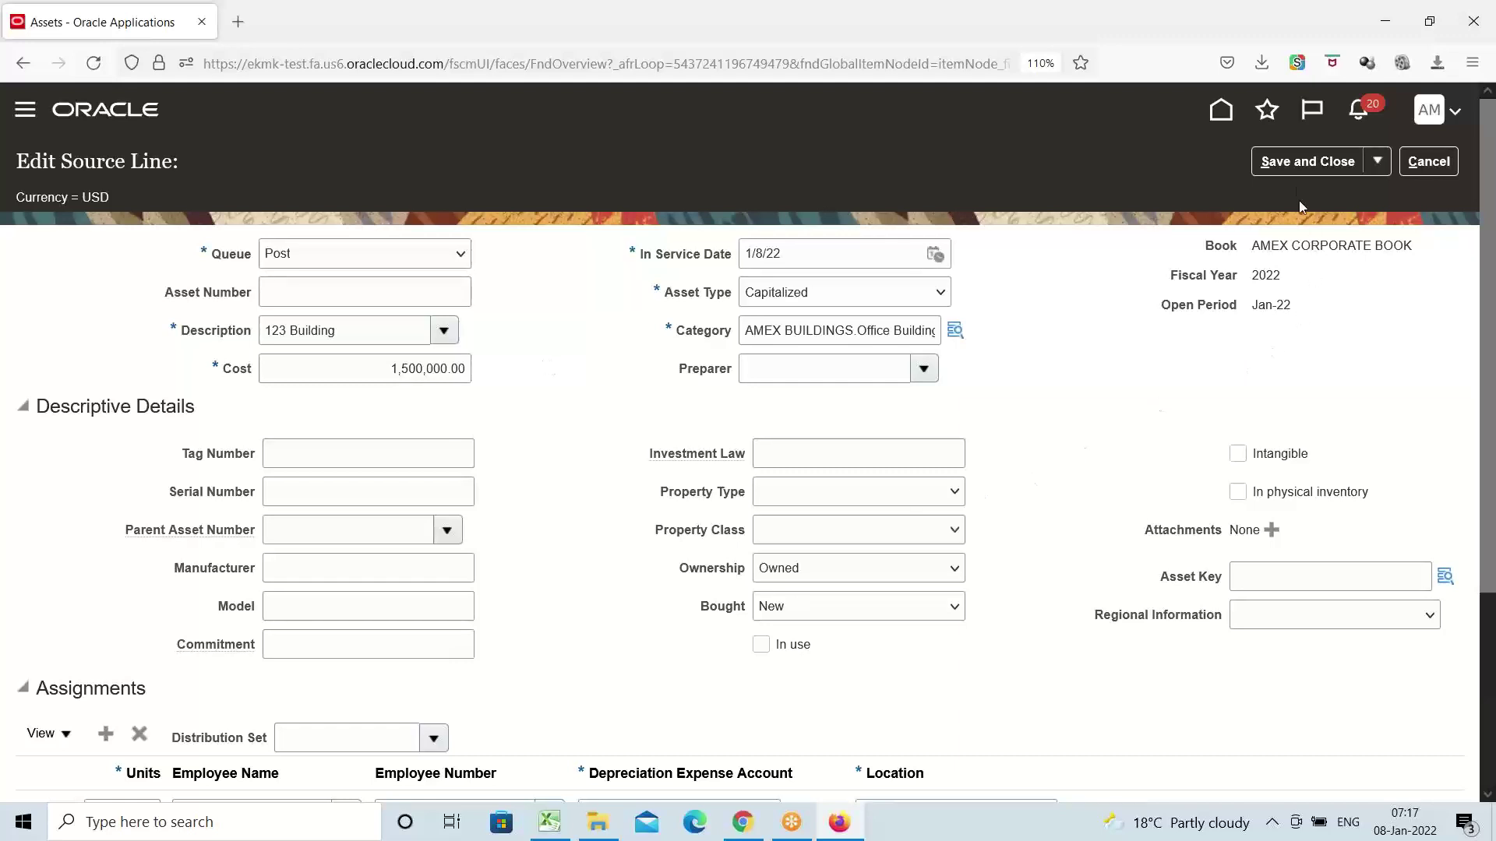
pyautogui.click(1297, 166)
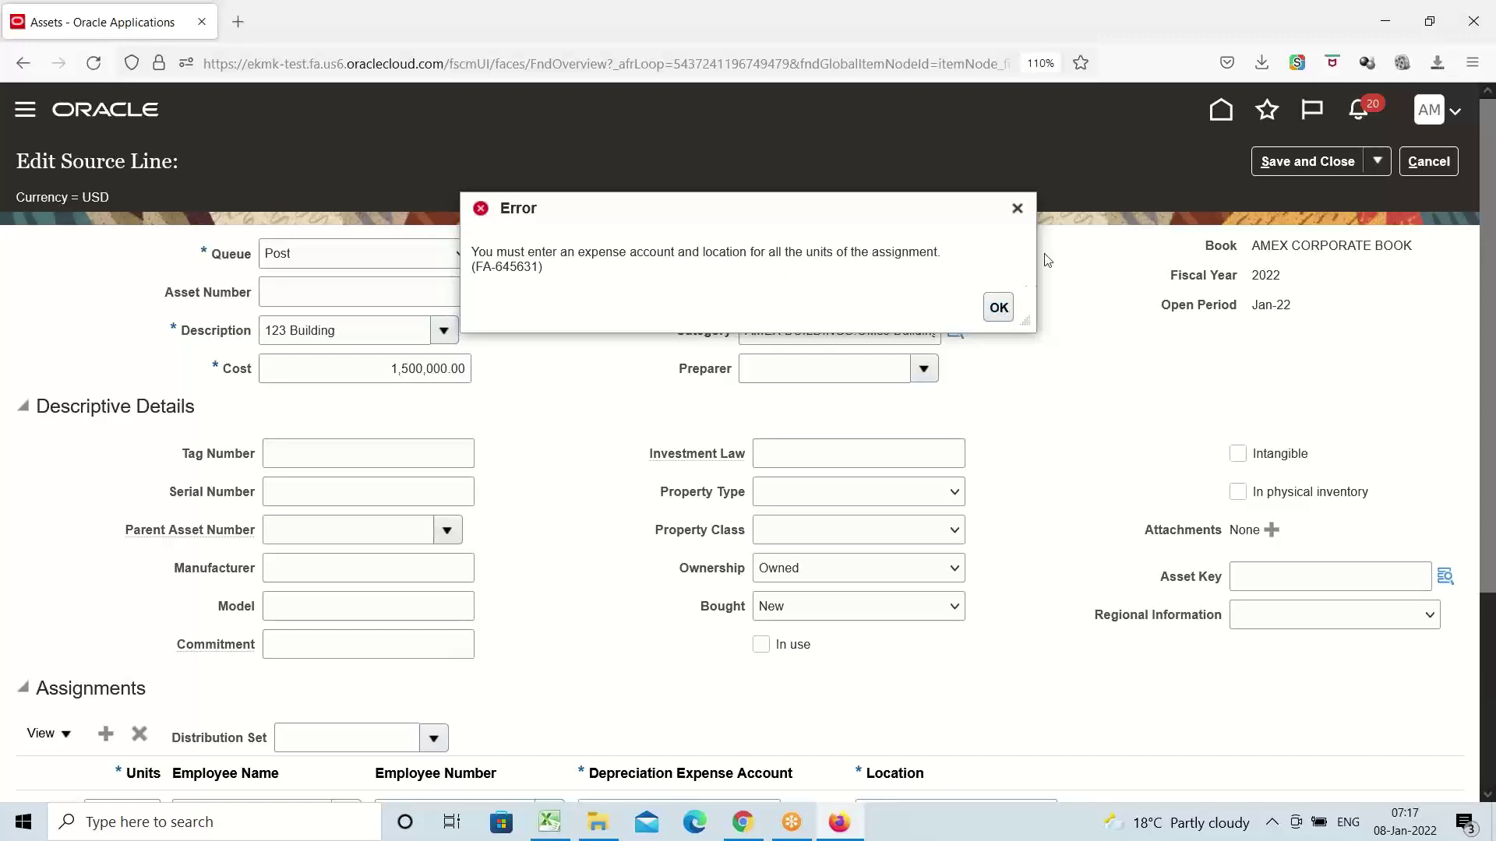
pyautogui.click(999, 307)
pyautogui.scroll(-3, 1053, 328)
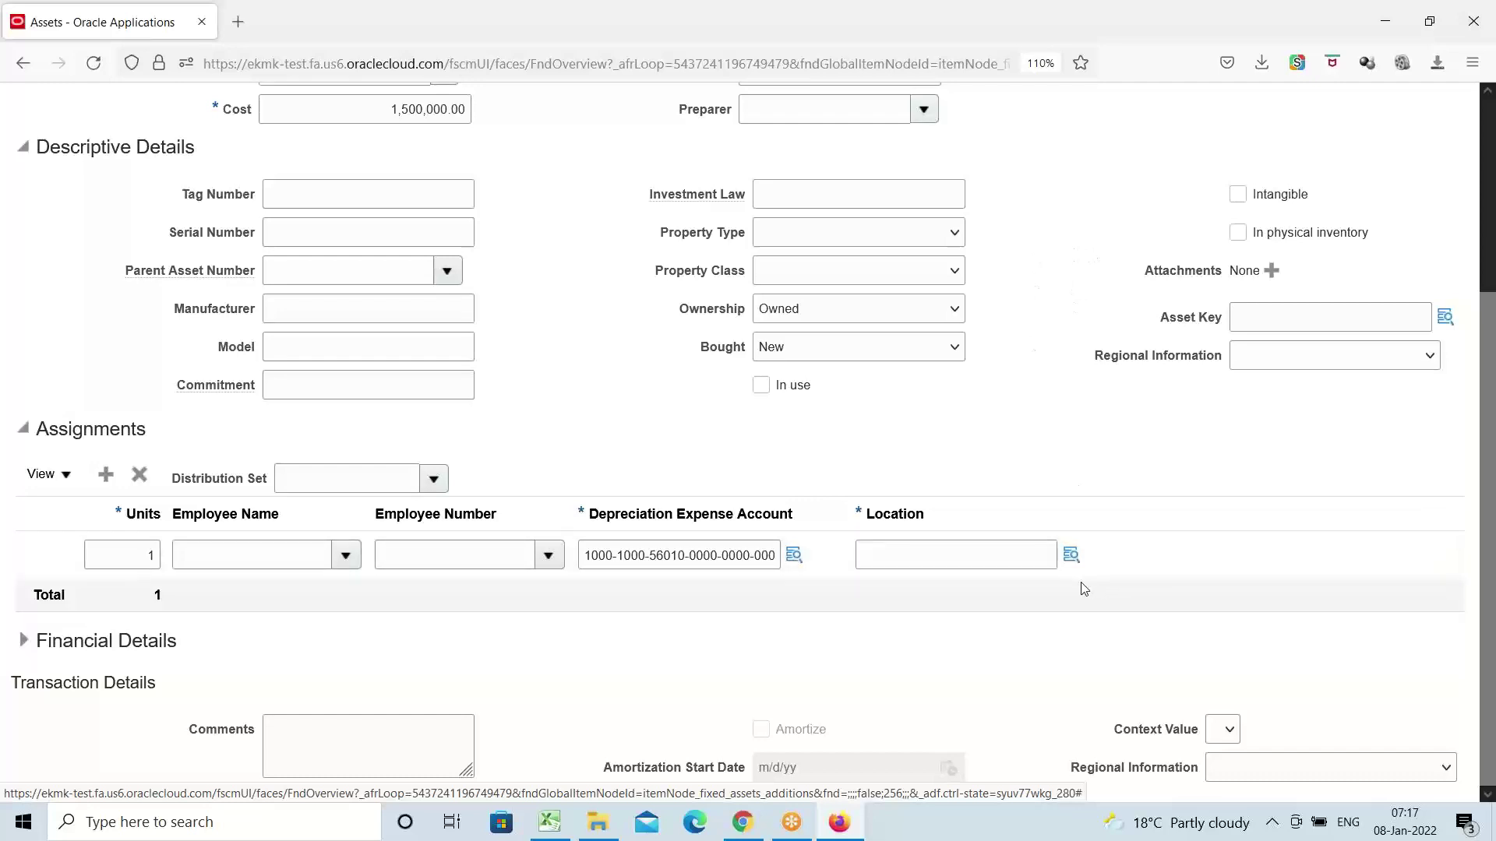
# Choose the NY, New York location in the United States for the assignment, then Save and Close
pyautogui.click(1071, 555)
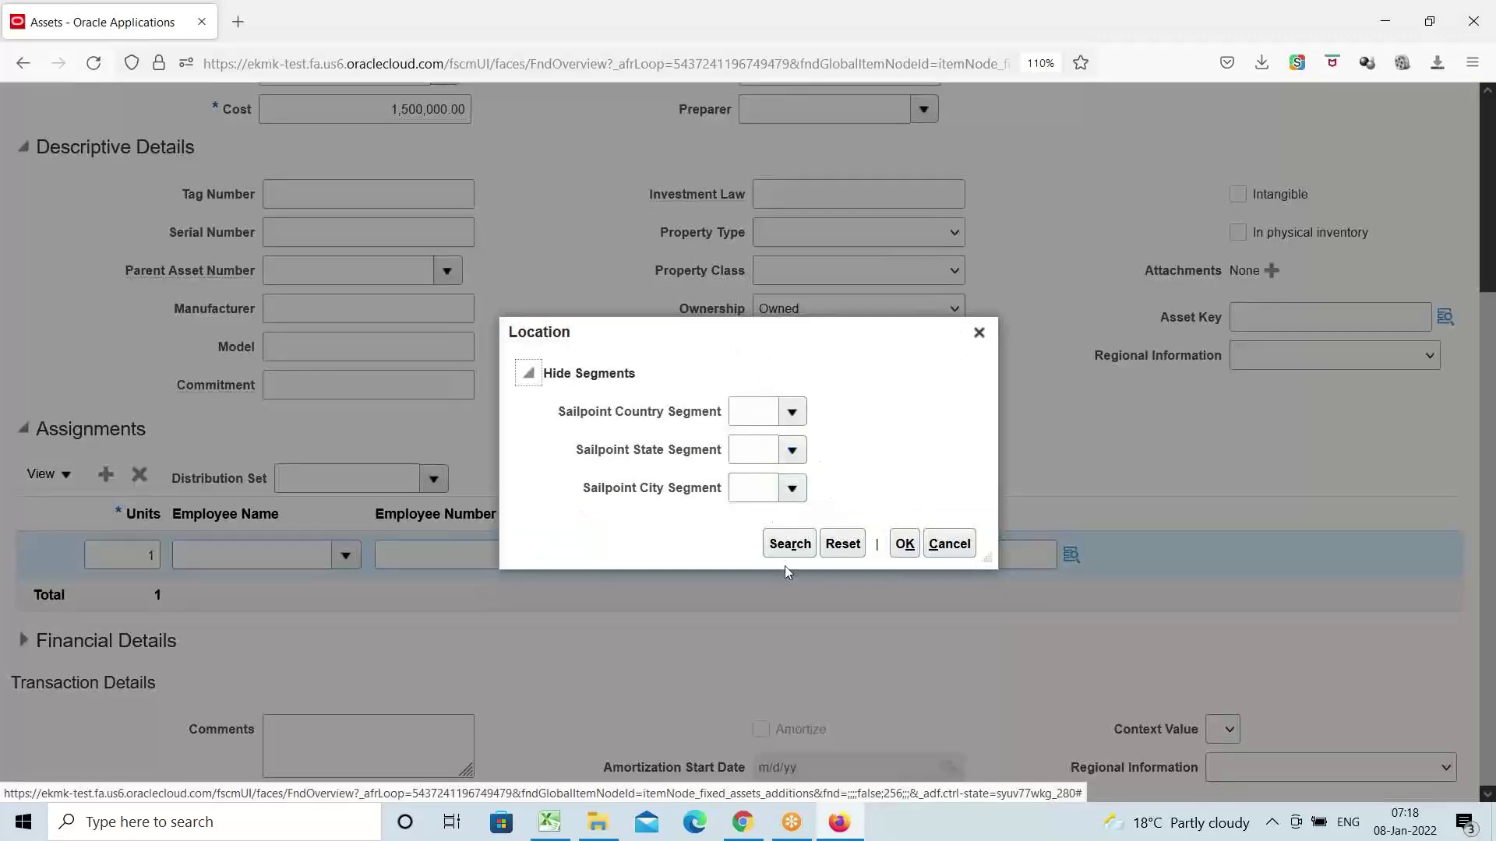
pyautogui.click(792, 413)
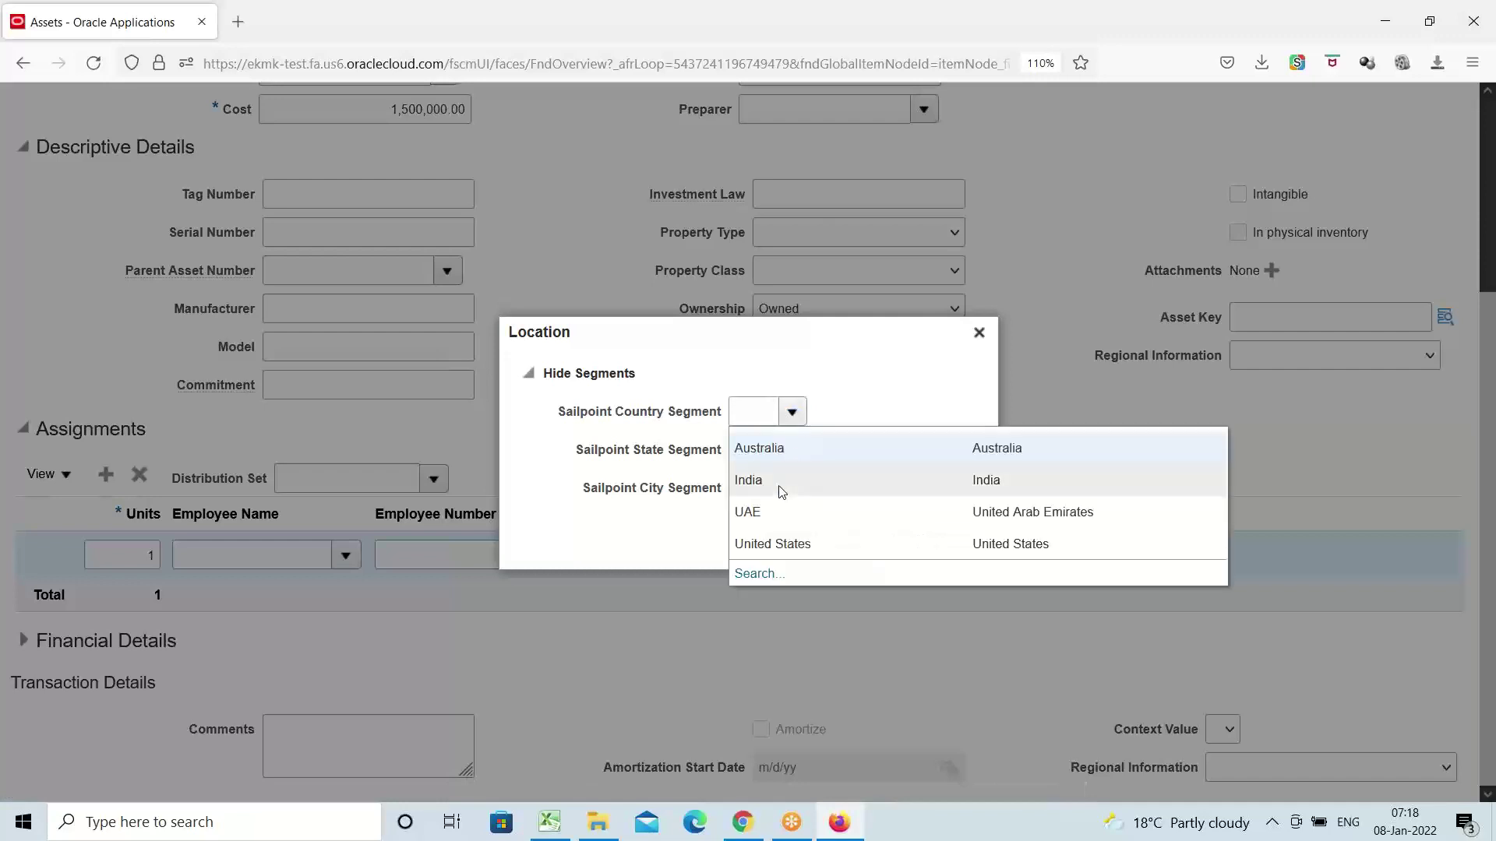
pyautogui.click(772, 543)
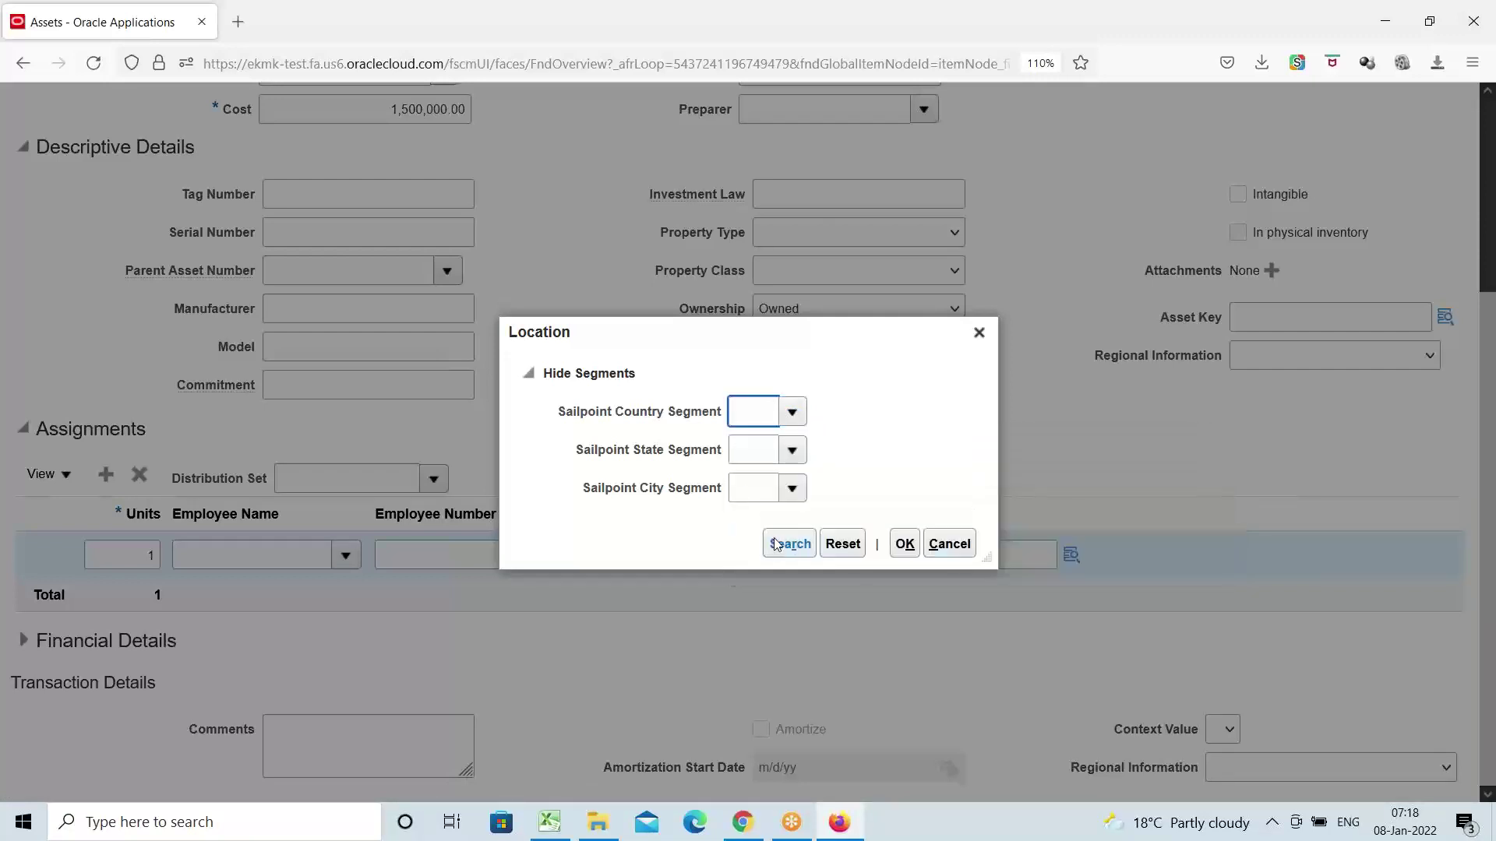
pyautogui.click(783, 547)
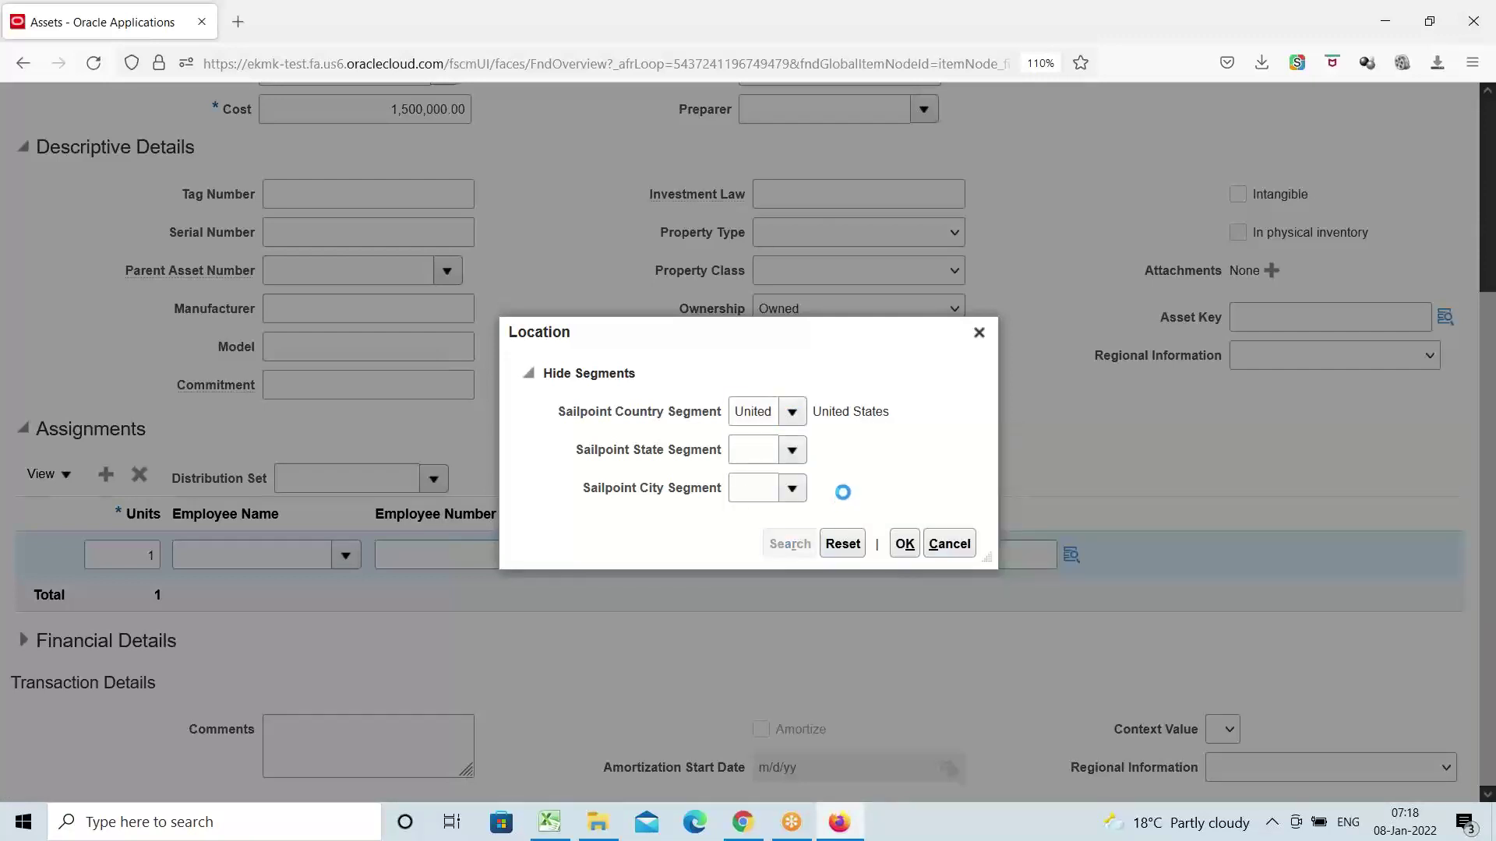
pyautogui.click(639, 417)
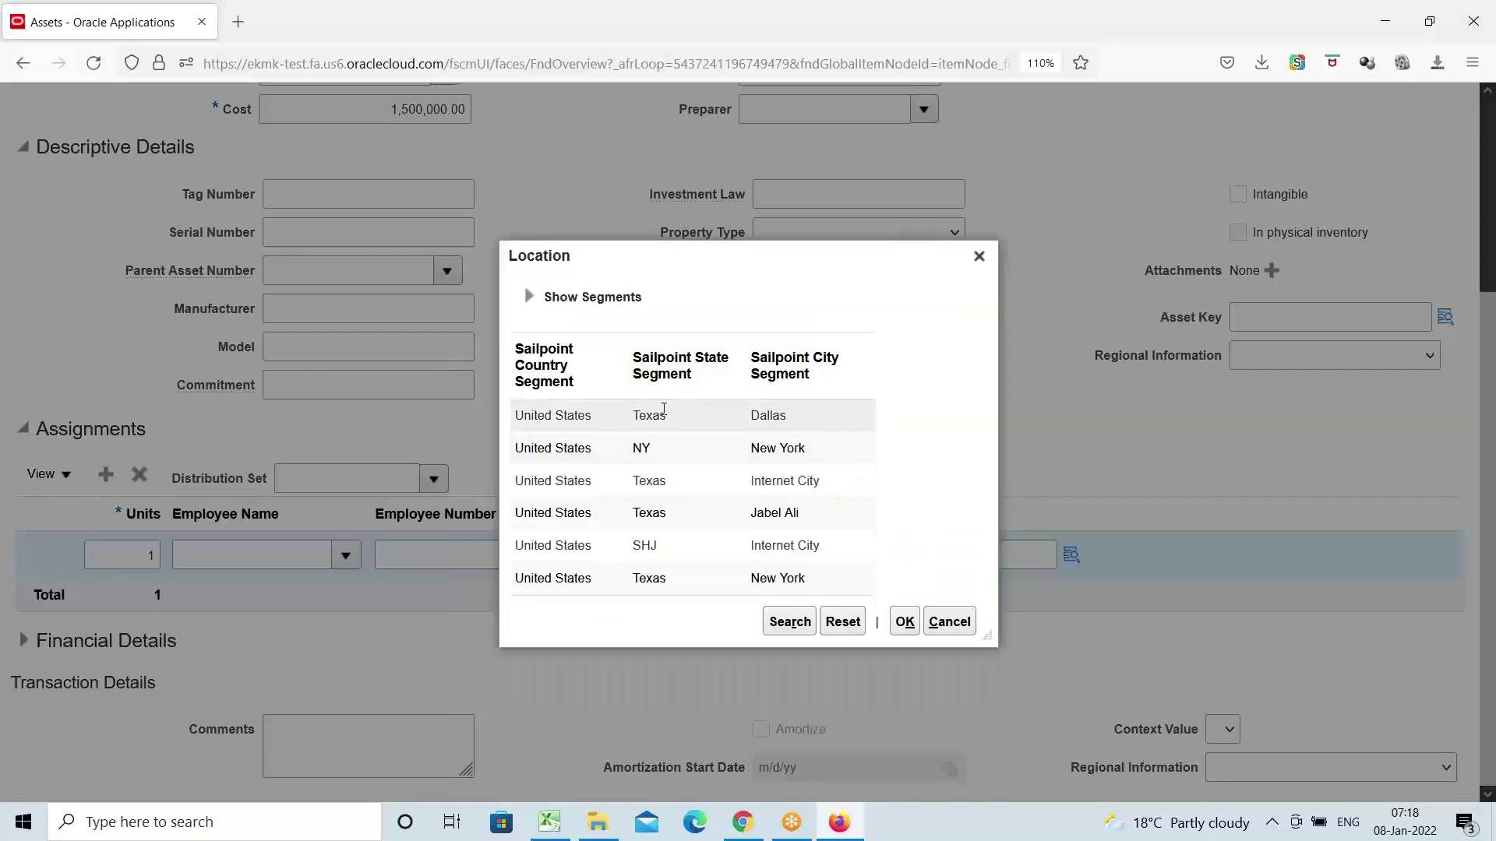
pyautogui.click(637, 450)
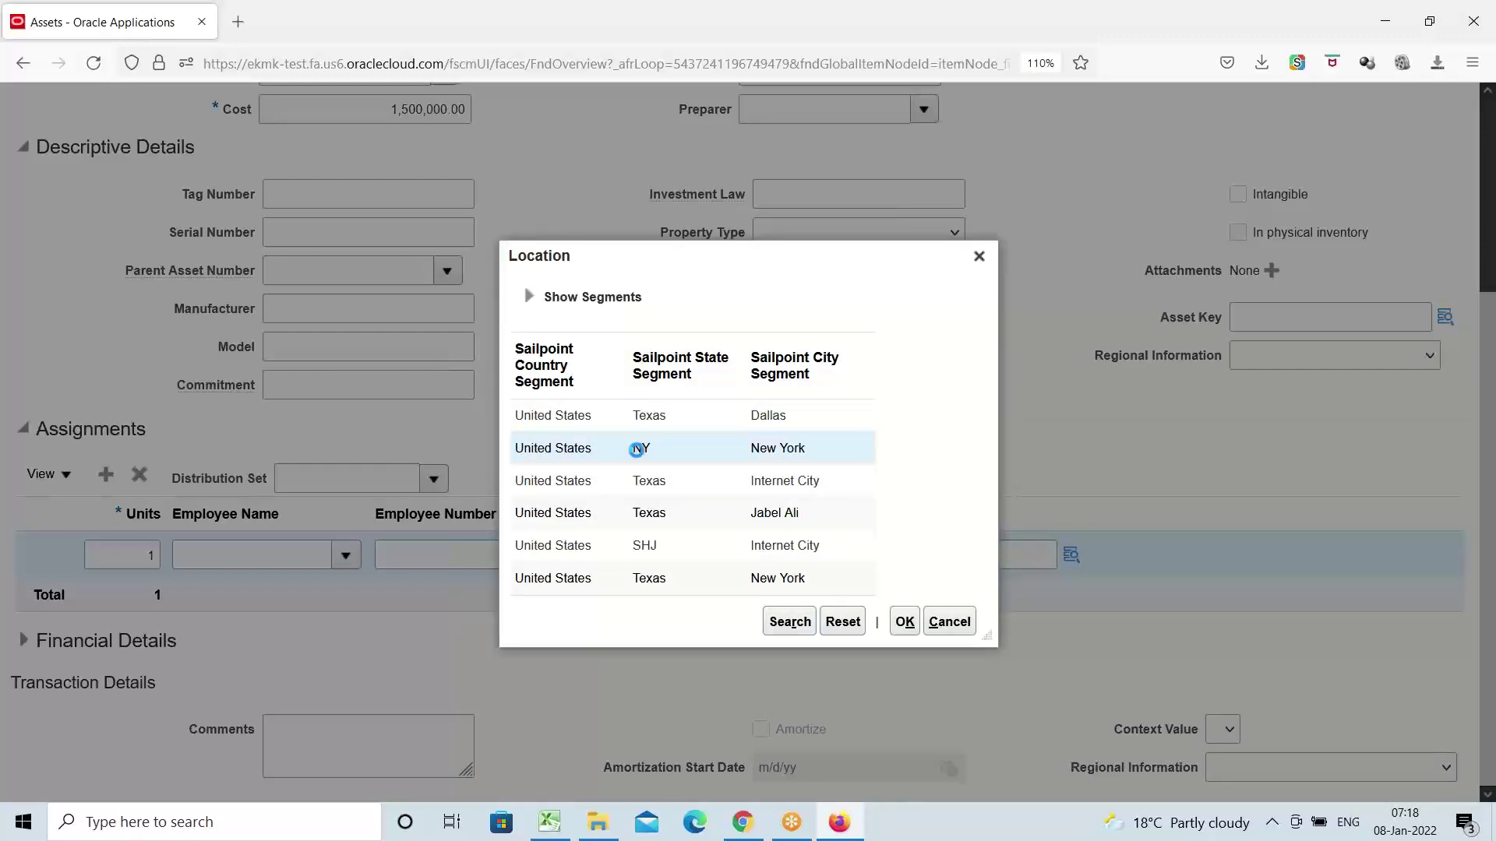
pyautogui.click(904, 622)
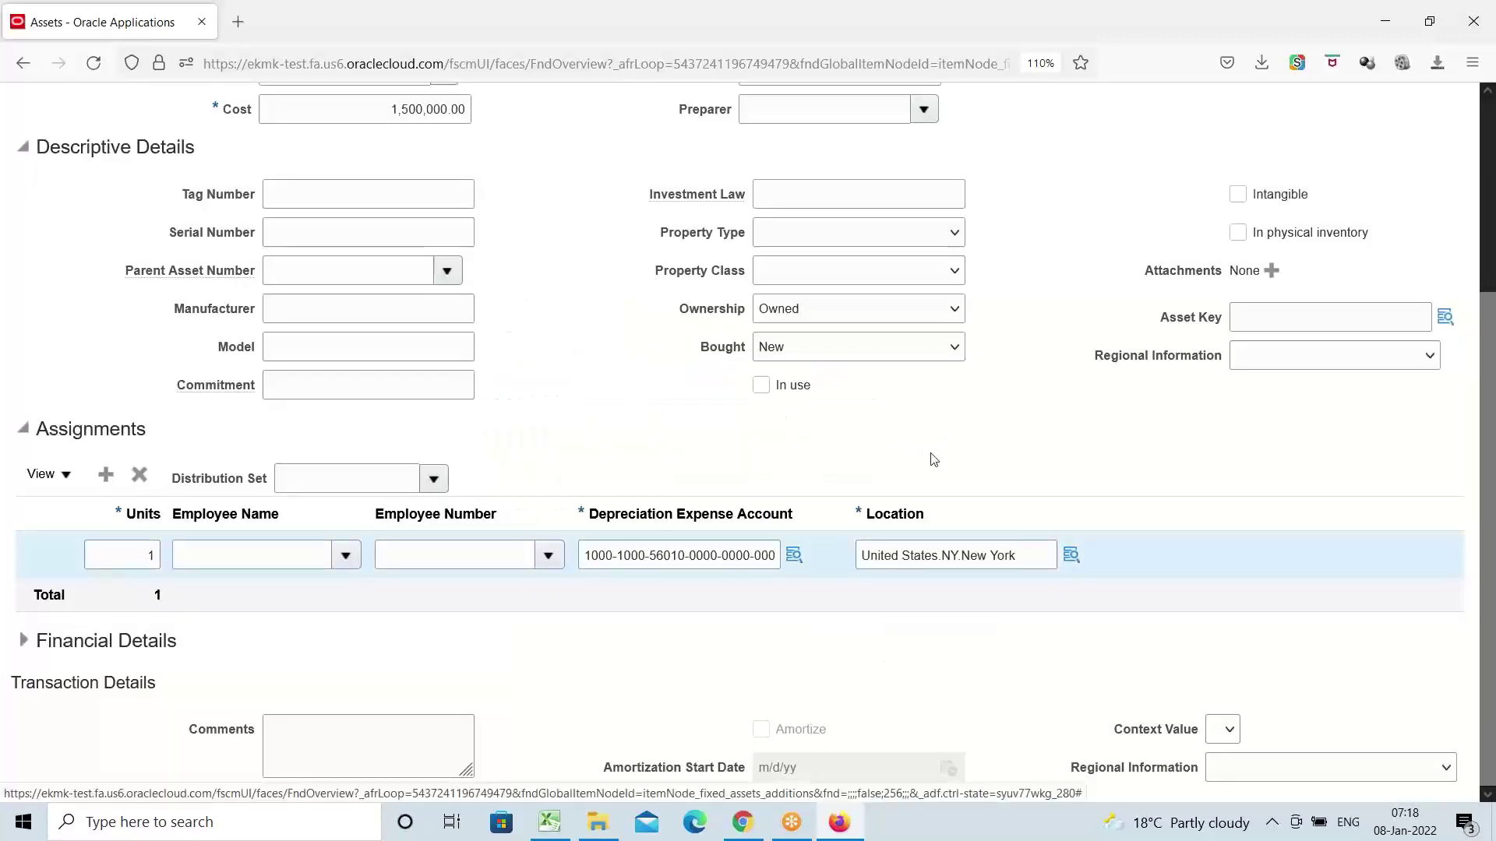
pyautogui.scroll(4, 646, 461)
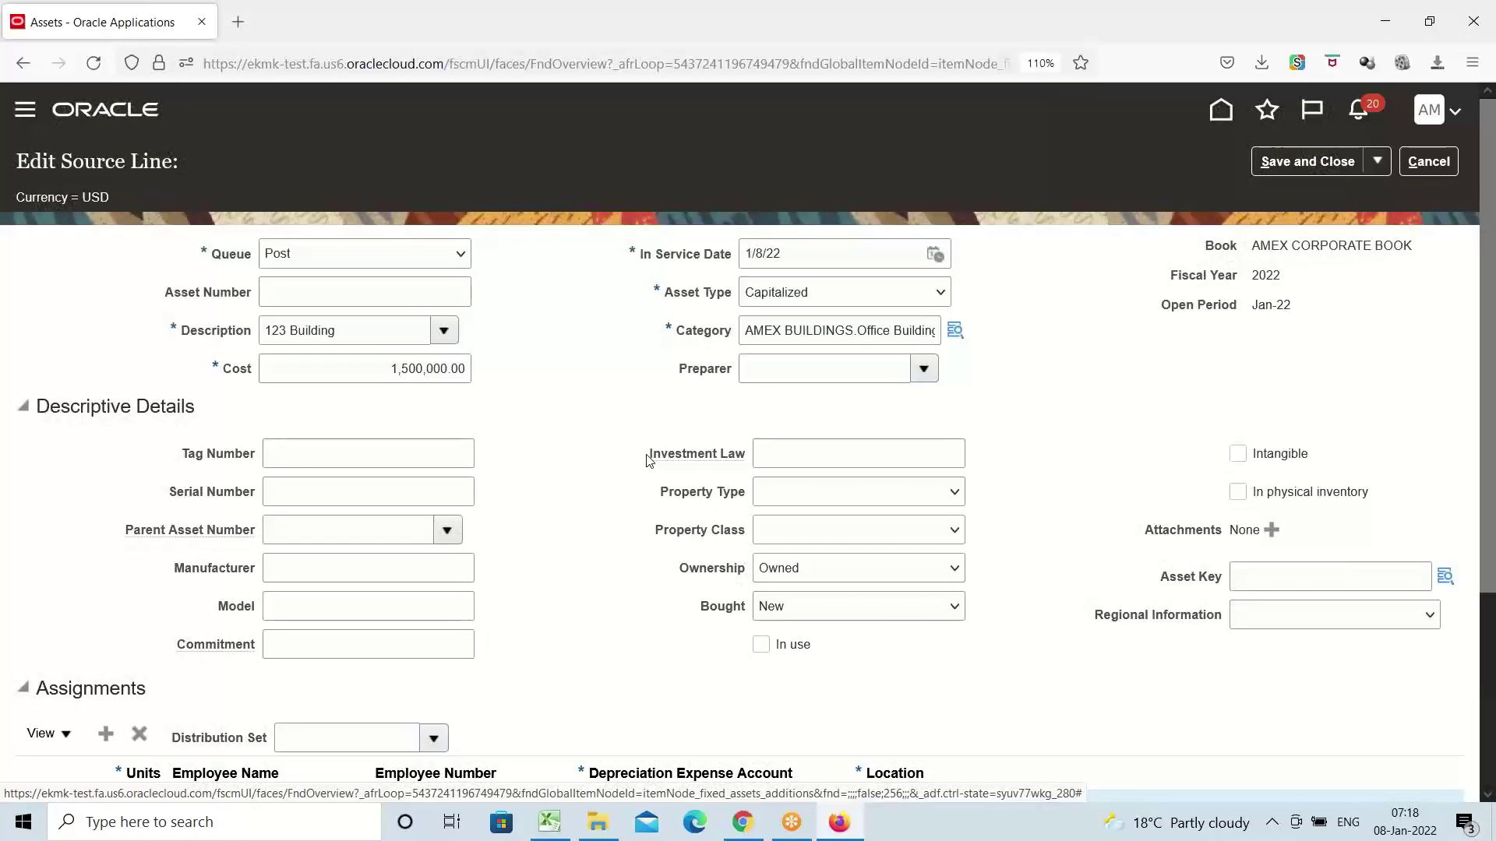
pyautogui.click(1295, 161)
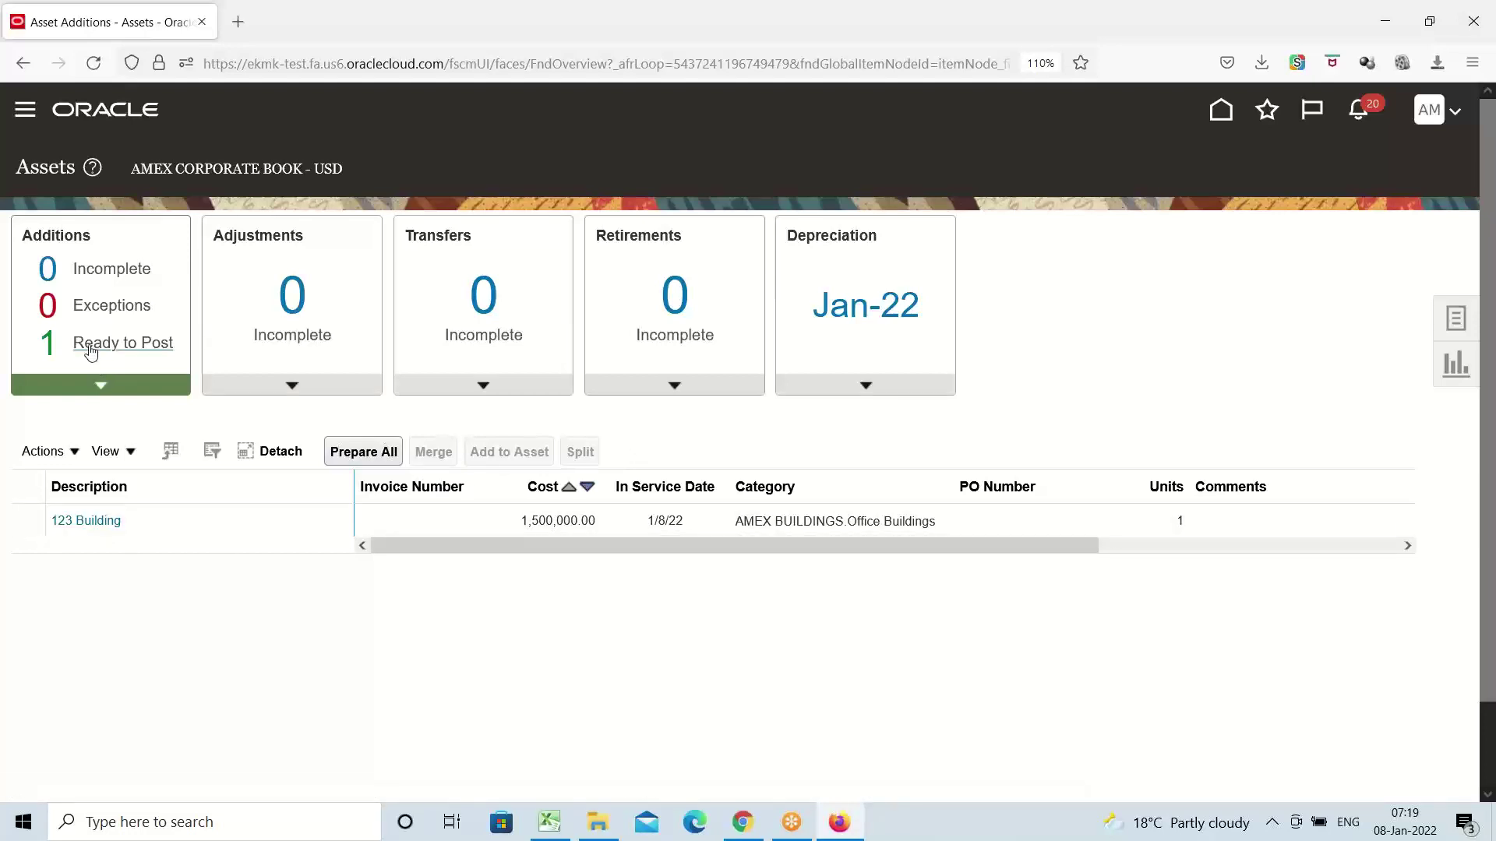
# Post the ready-to-post 123 Building addition with Post All
pyautogui.click(89, 344)
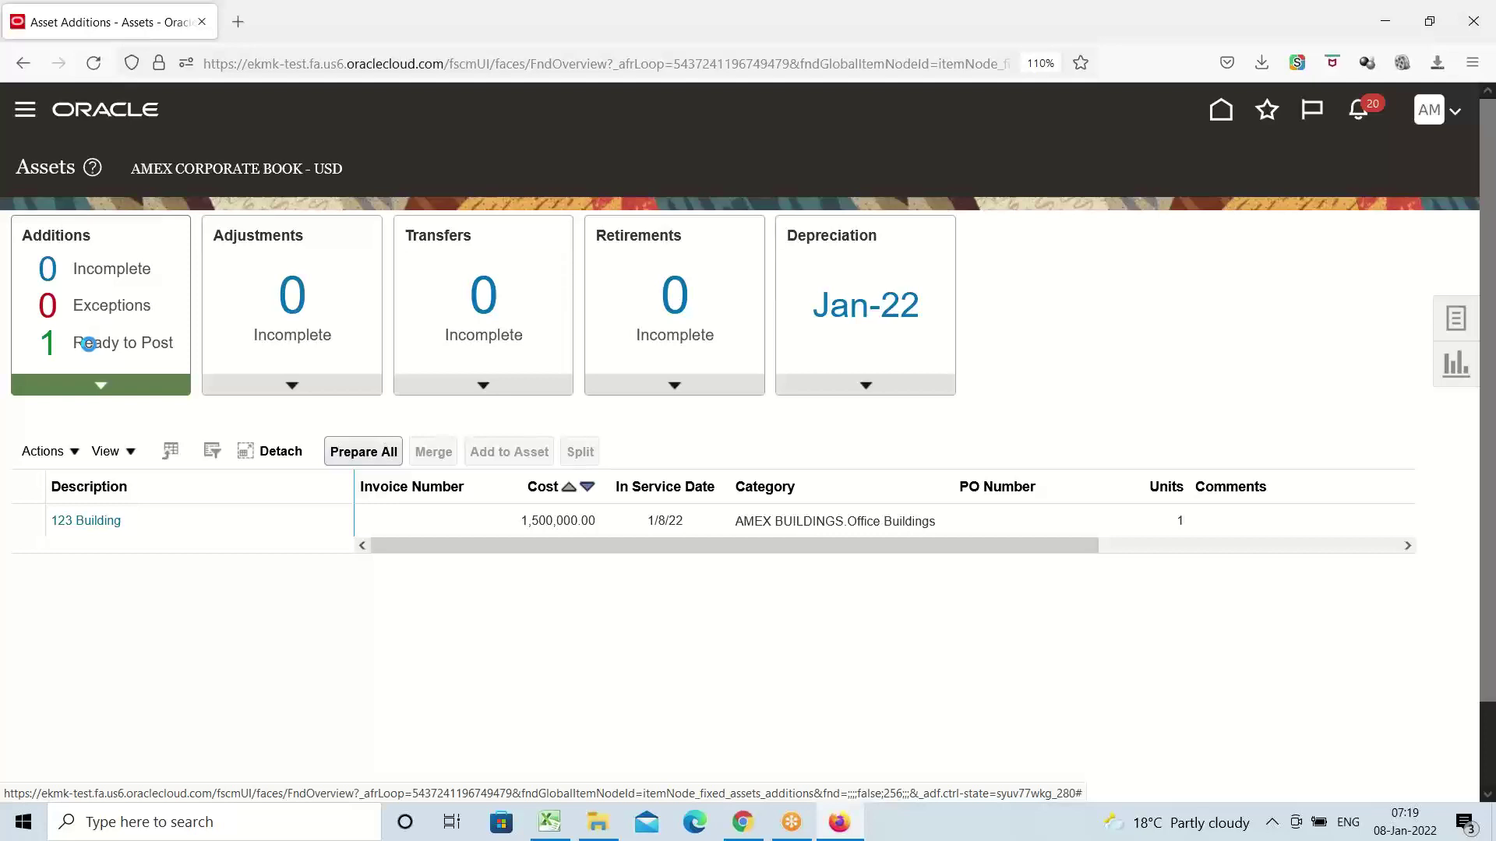
pyautogui.click(89, 344)
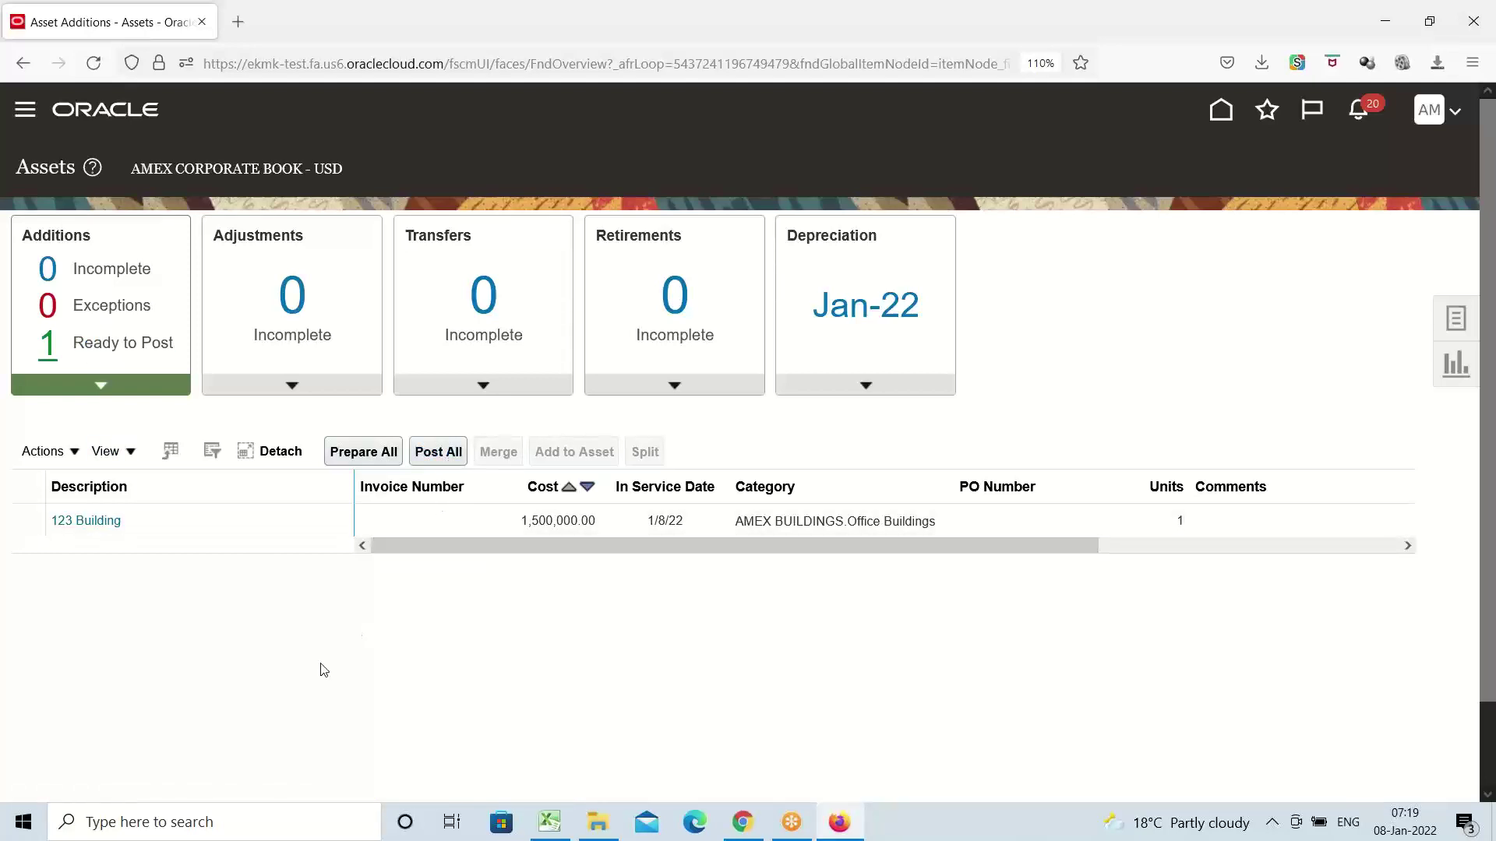
pyautogui.click(181, 521)
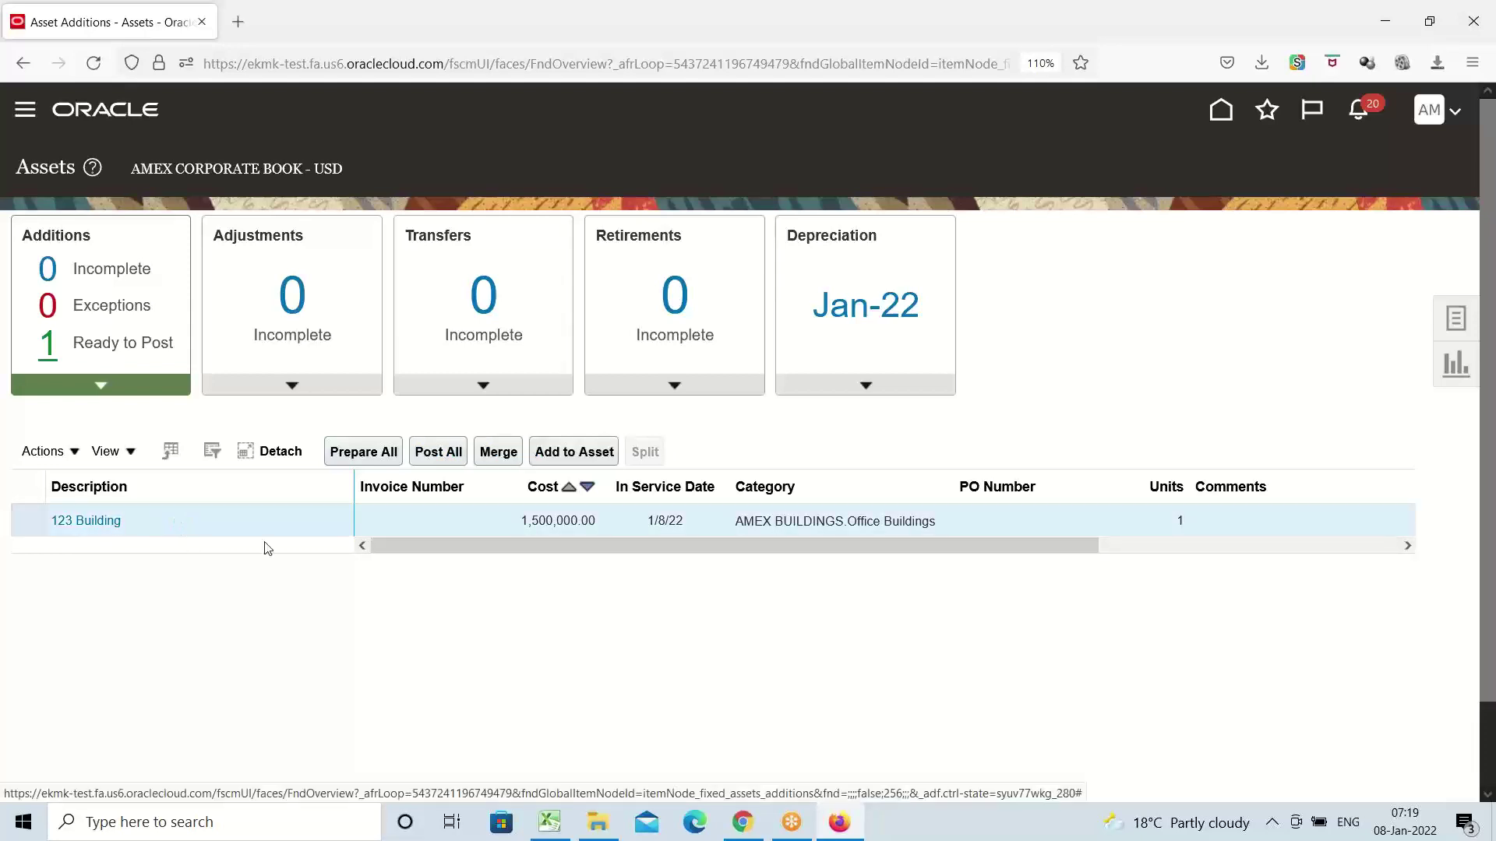
pyautogui.click(434, 454)
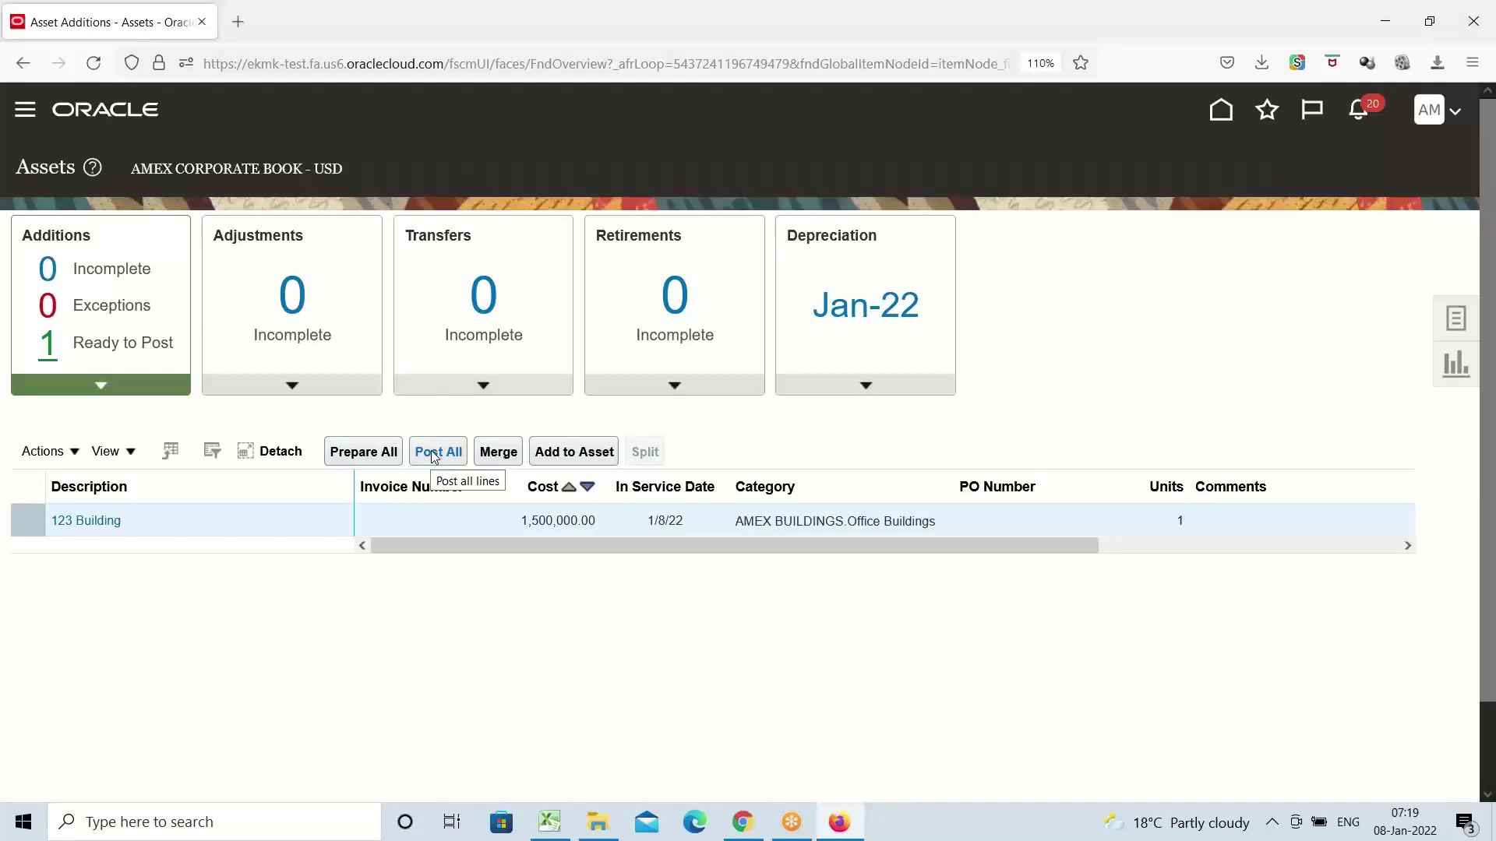
# Reopen Fixed Assets > Assets to refresh the additions list
pyautogui.click(25, 117)
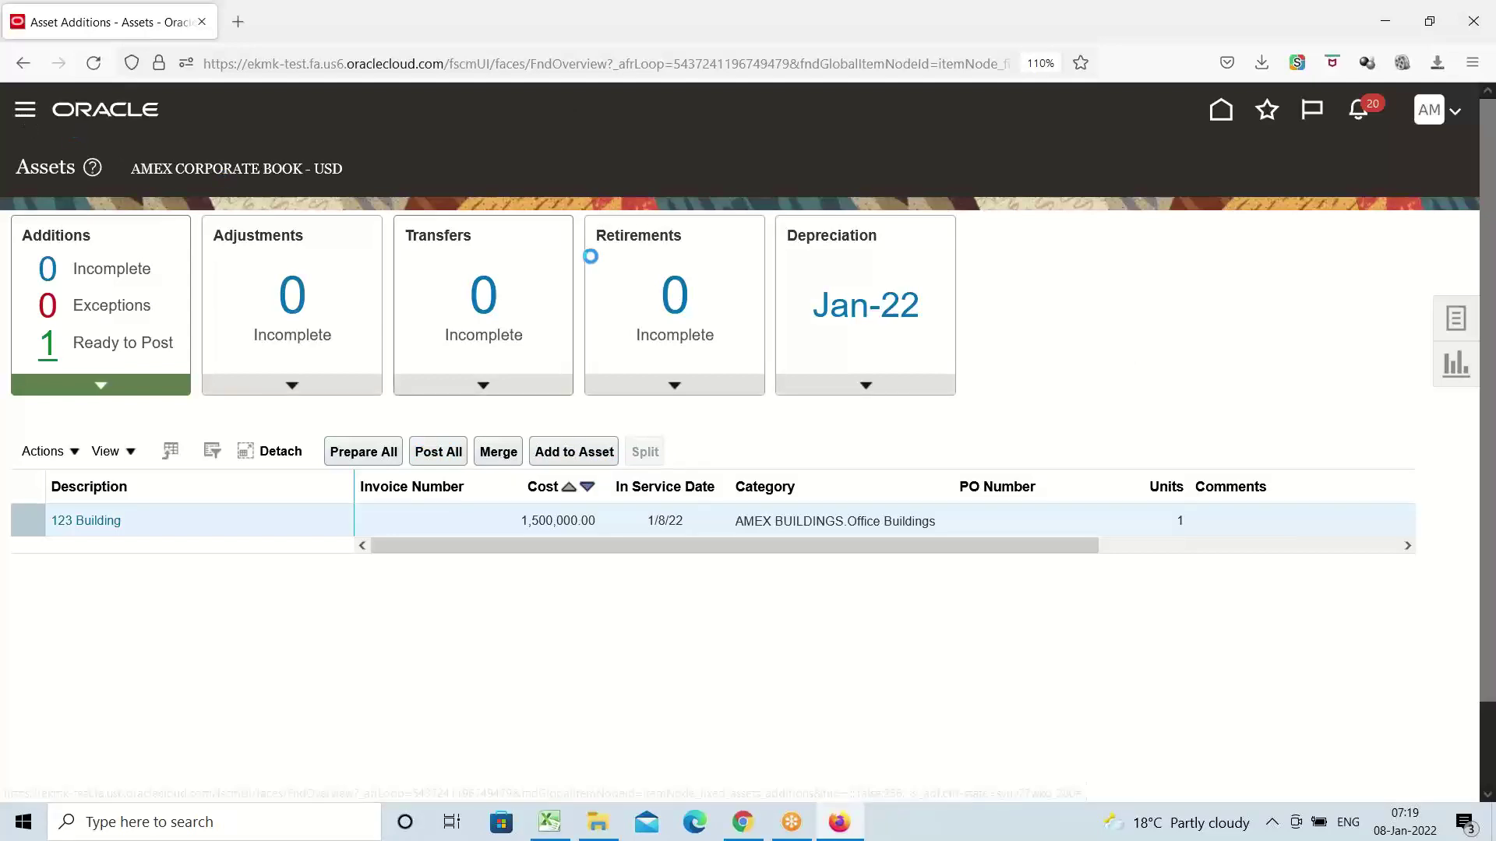
pyautogui.scroll(-10, 334, 391)
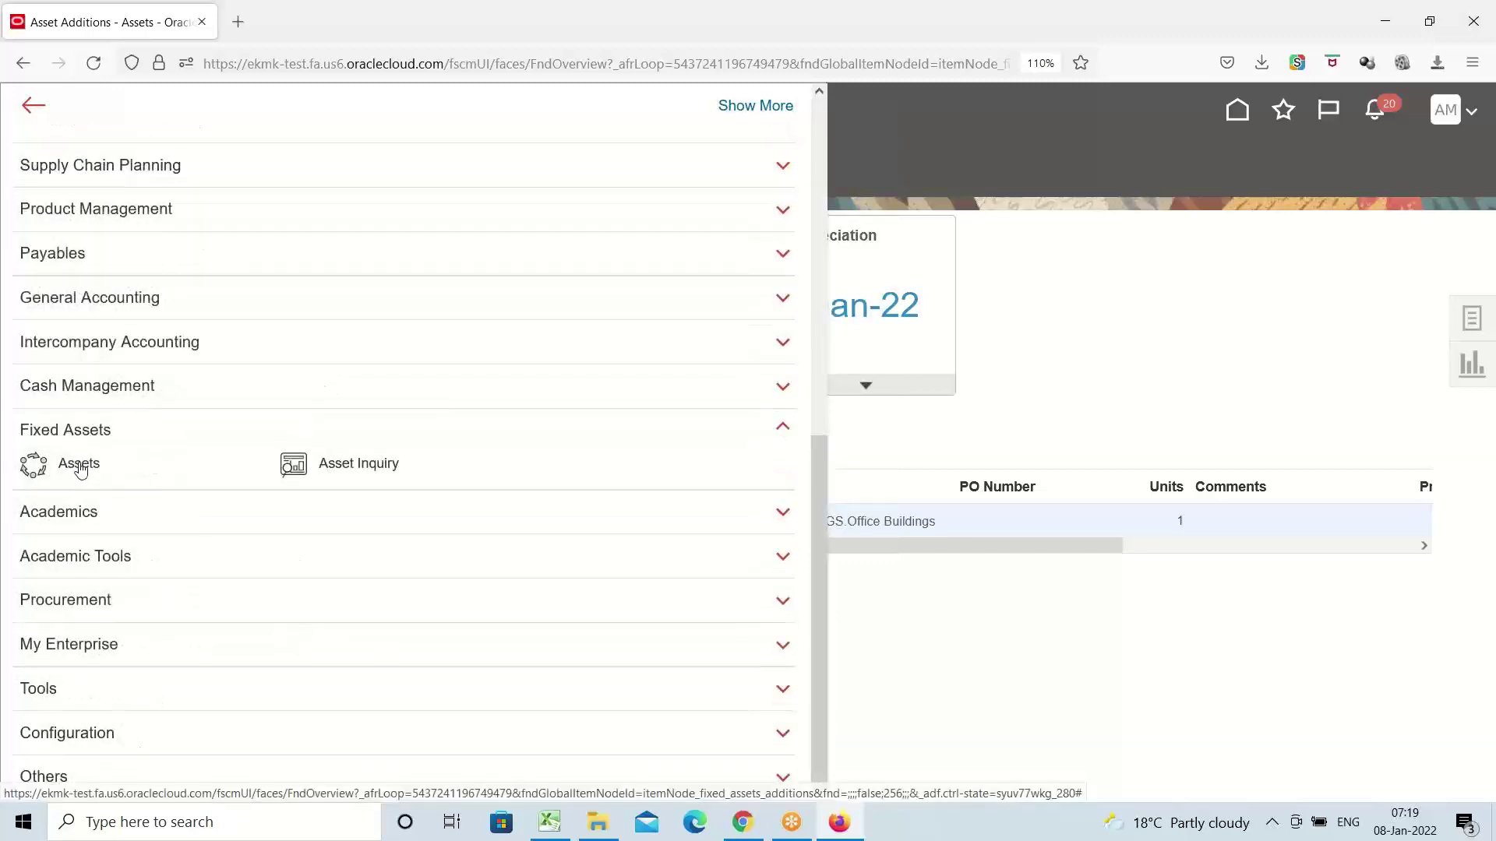
pyautogui.click(79, 465)
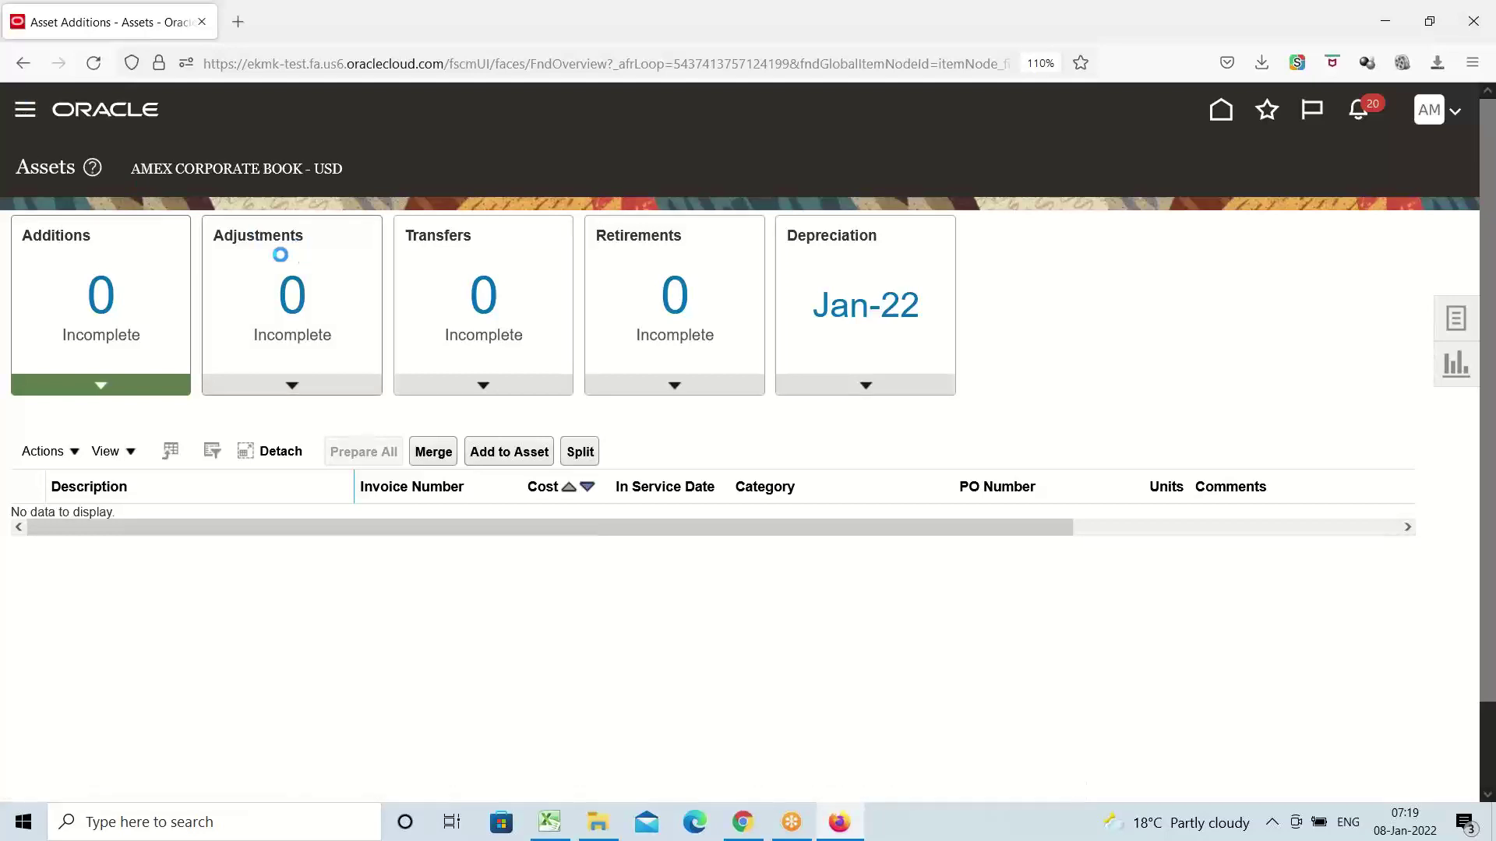
# Open Asset Inquiry and search with Category AMEX to list assets 1231, 1232 and 1233
pyautogui.click(292, 234)
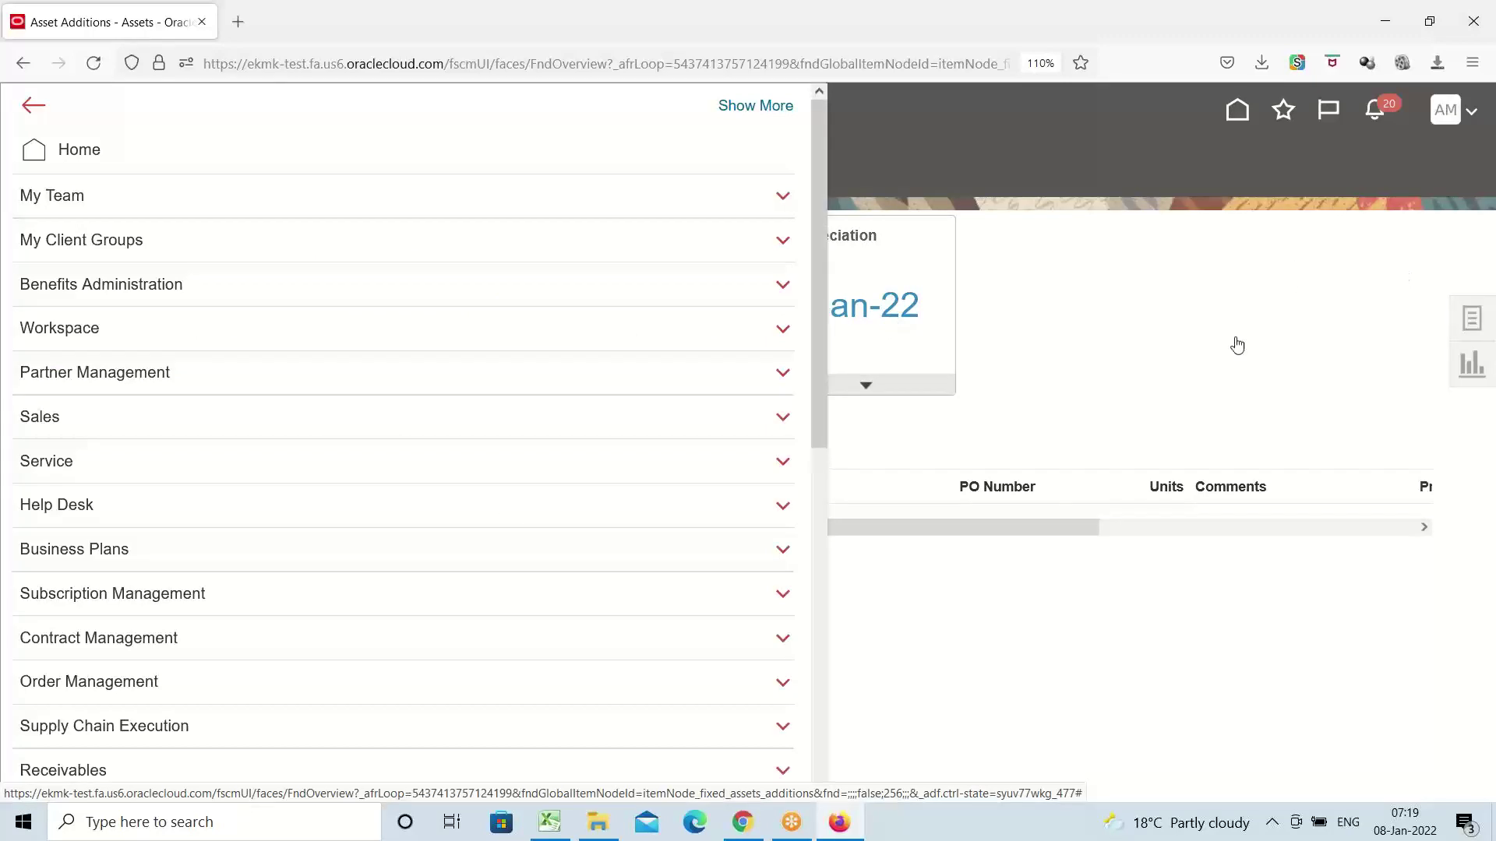
pyautogui.scroll(-1, 395, 402)
pyautogui.scroll(-10, 395, 402)
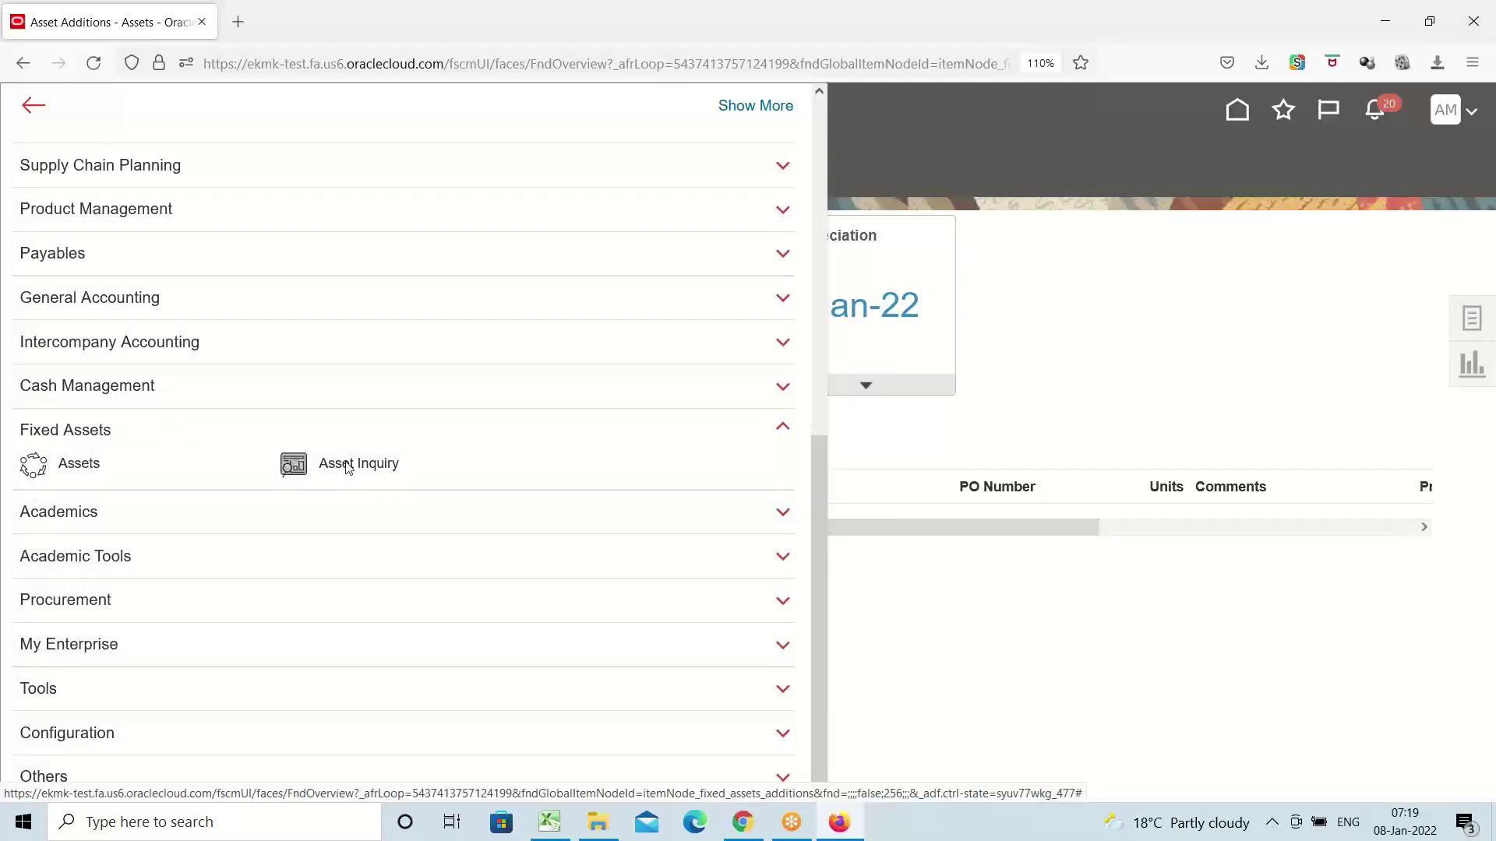
pyautogui.click(347, 466)
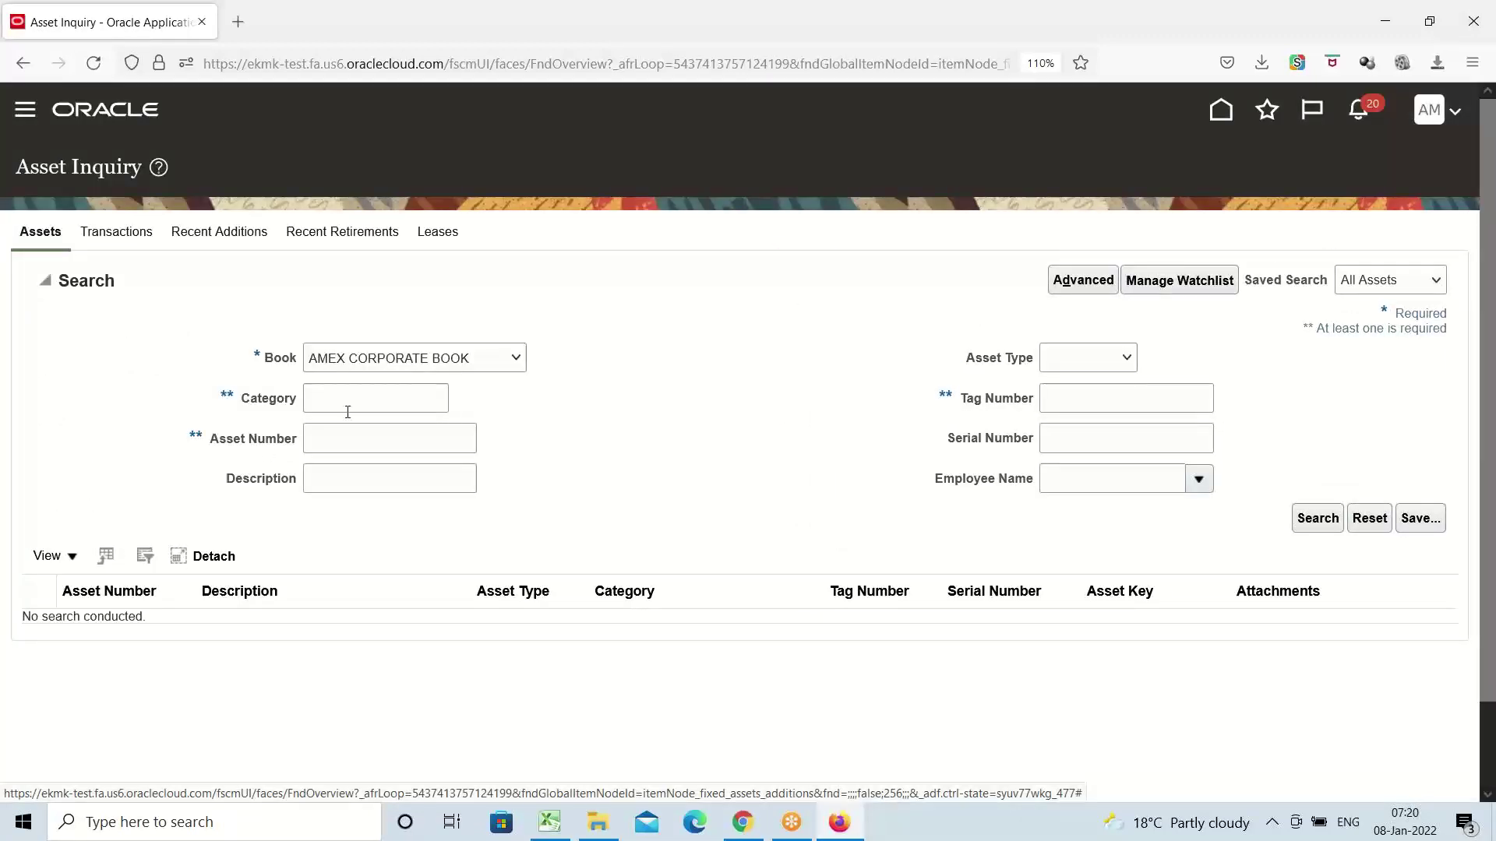
pyautogui.click(355, 402)
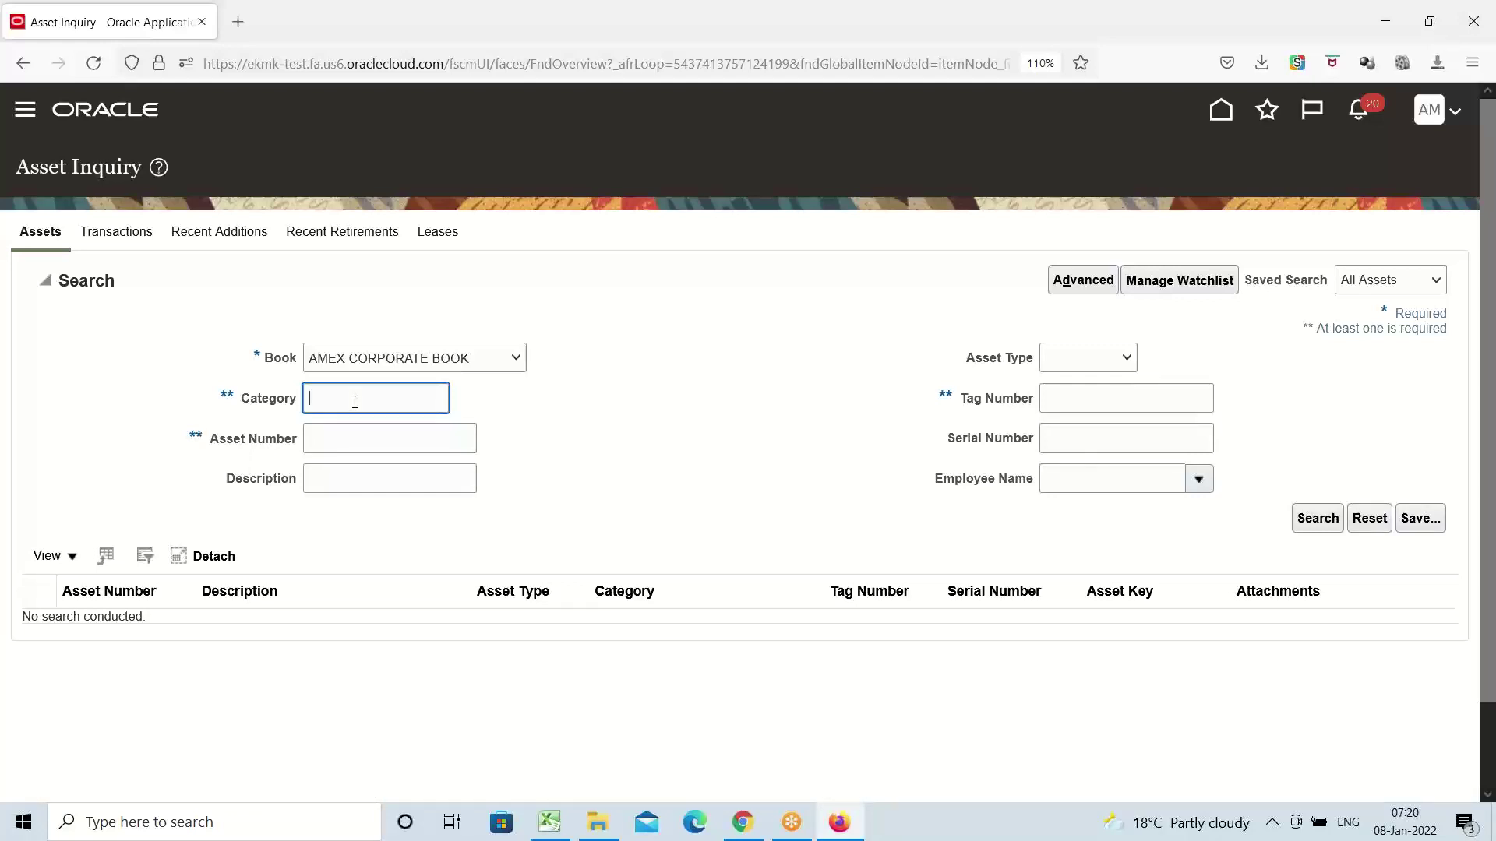
pyautogui.write('AMEX')
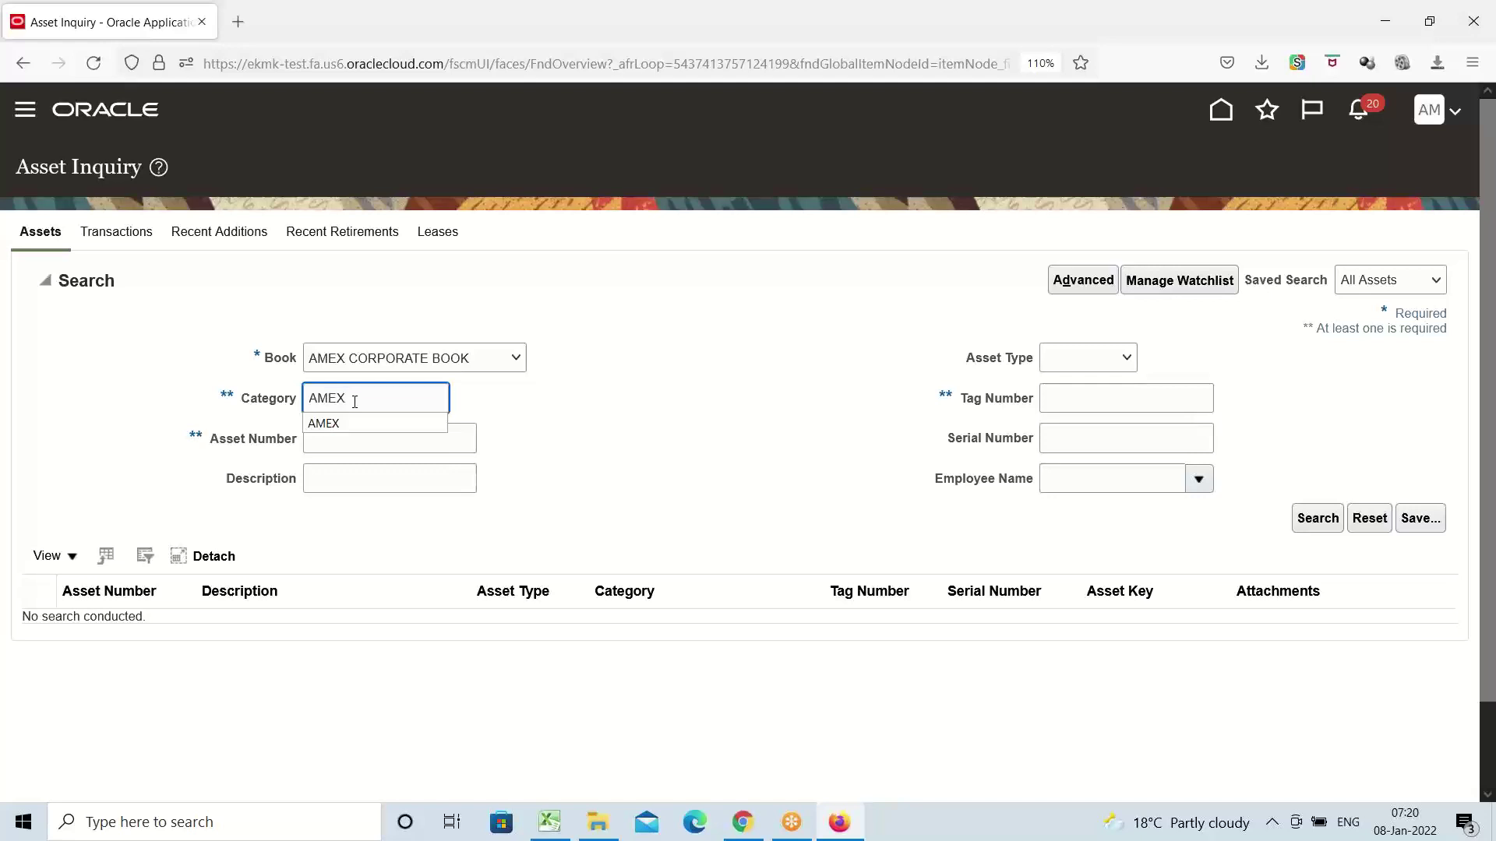
pyautogui.click(1324, 523)
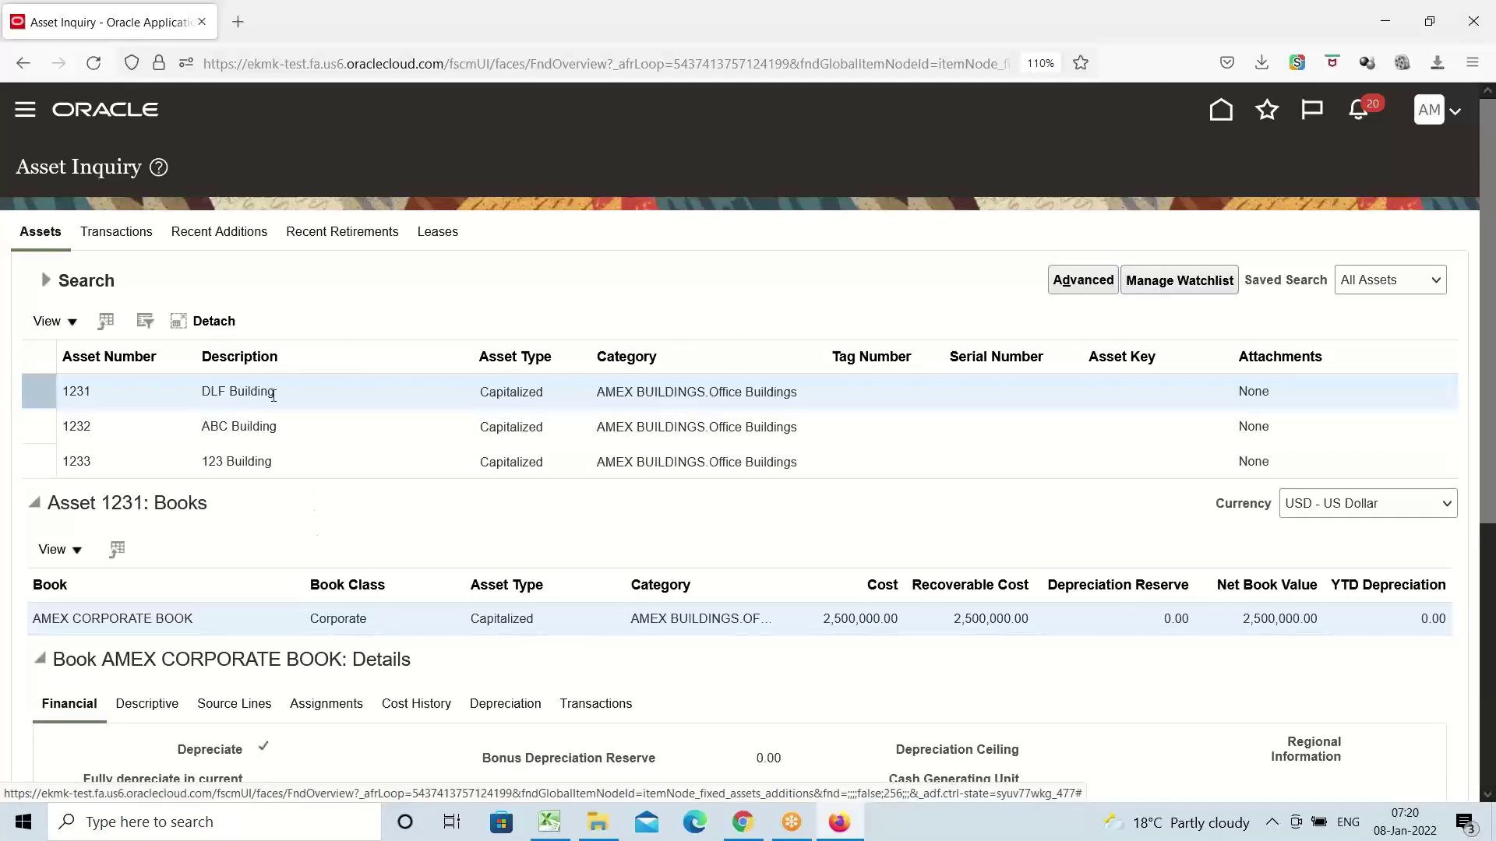
# Open asset 1233 and review its 1,500,000.00 cost and 50-year STL depreciation in the corporate book
pyautogui.click(234, 460)
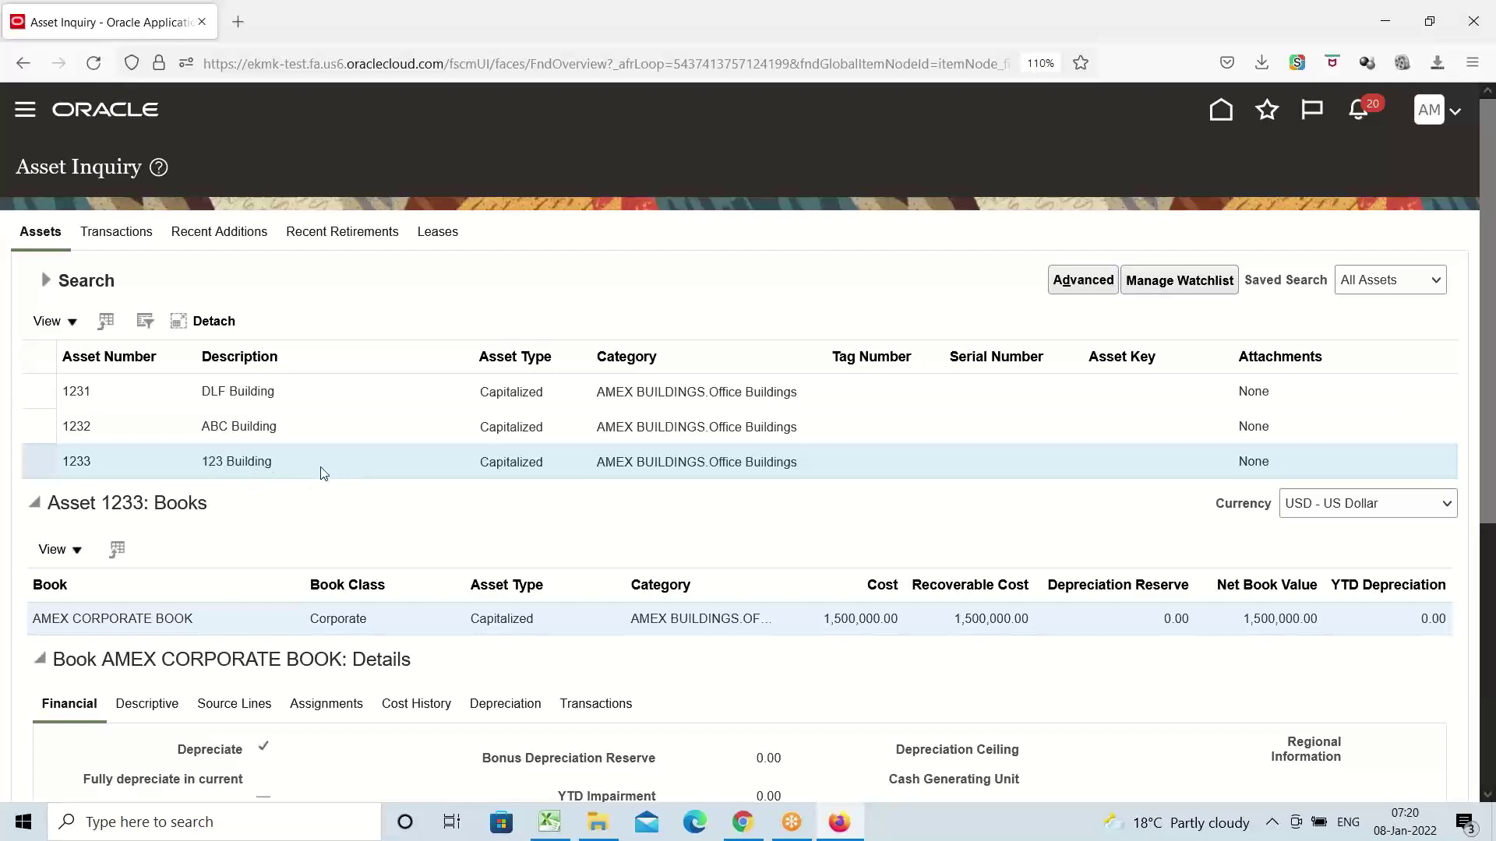
pyautogui.scroll(-3, 320, 467)
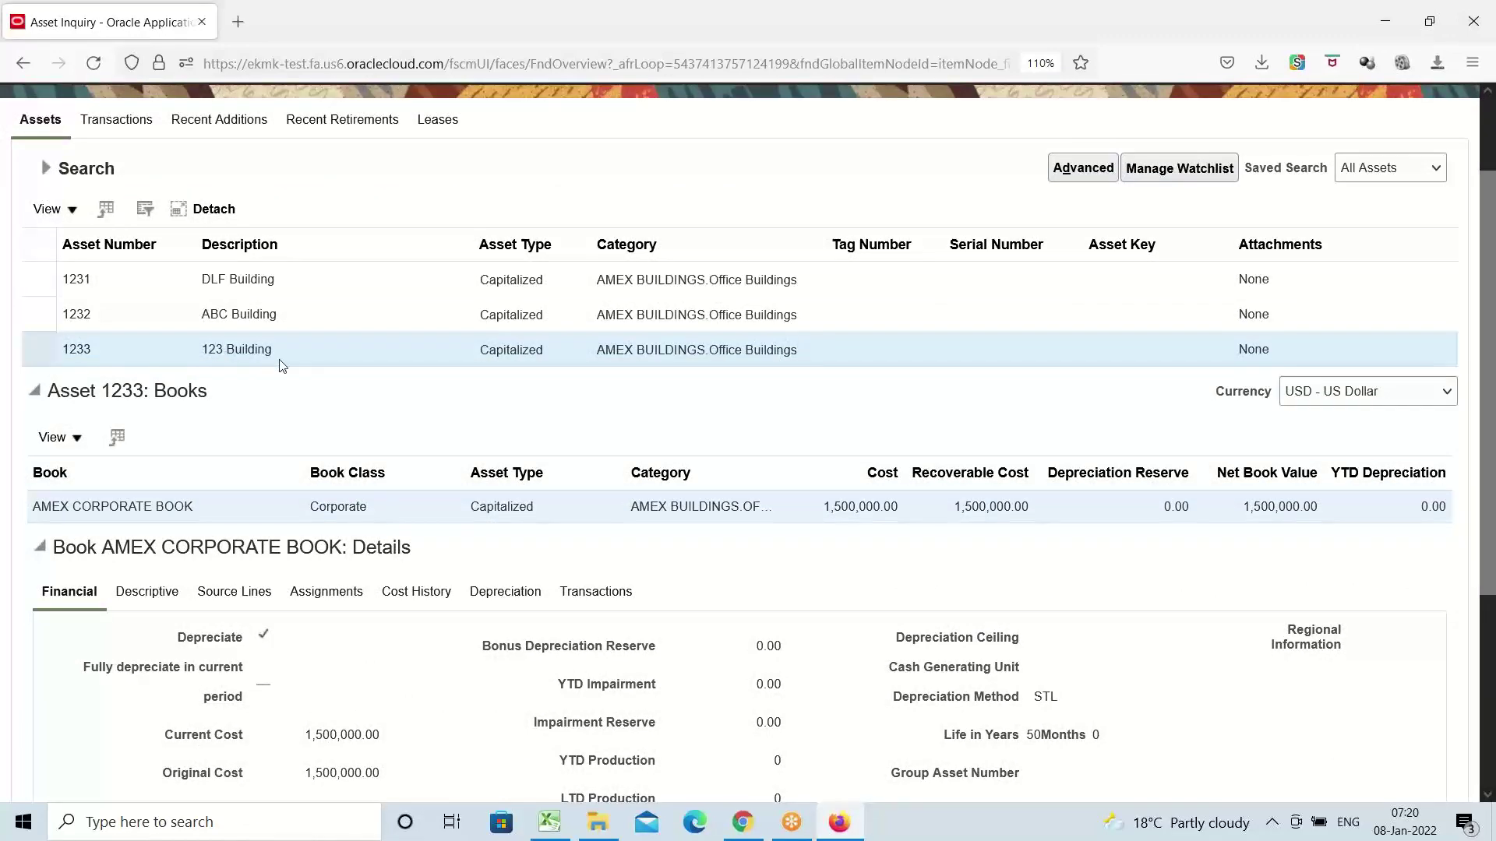
pyautogui.scroll(-3, 281, 362)
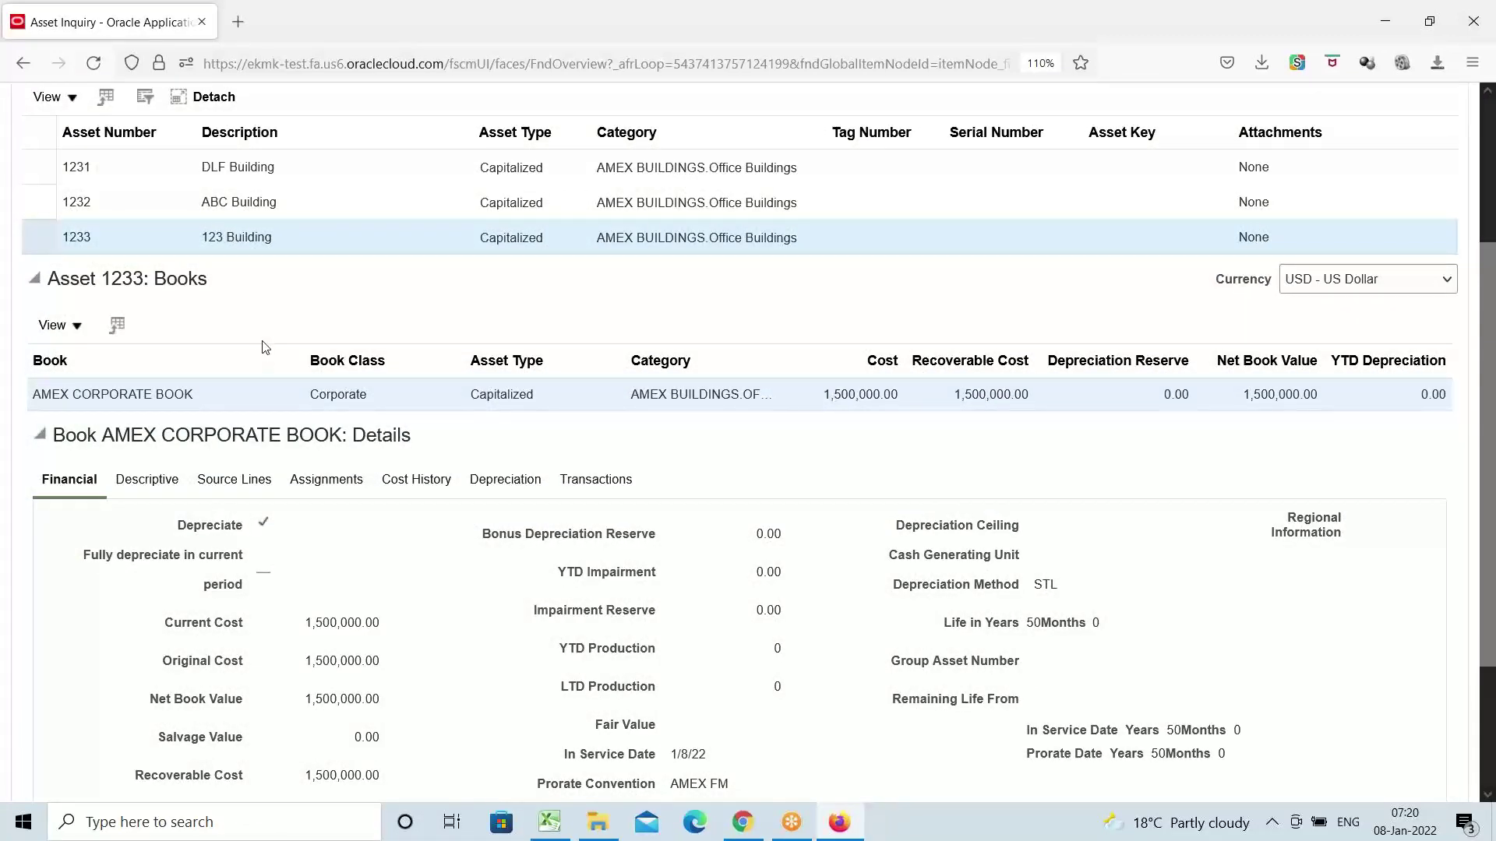
pyautogui.scroll(6, 262, 347)
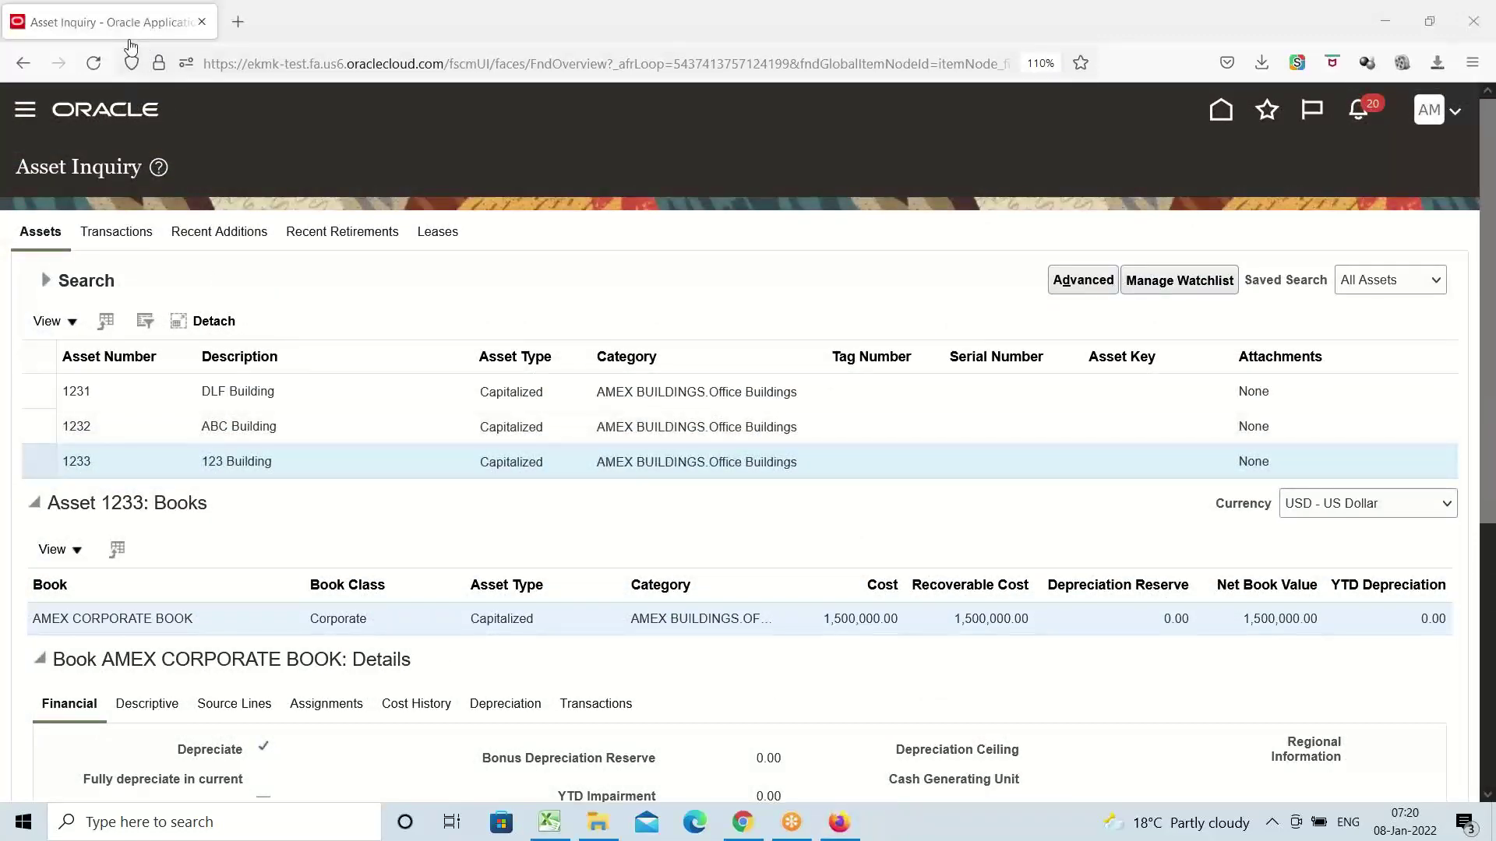
pyautogui.scroll(-12, 484, 311)
pyautogui.scroll(10, 459, 286)
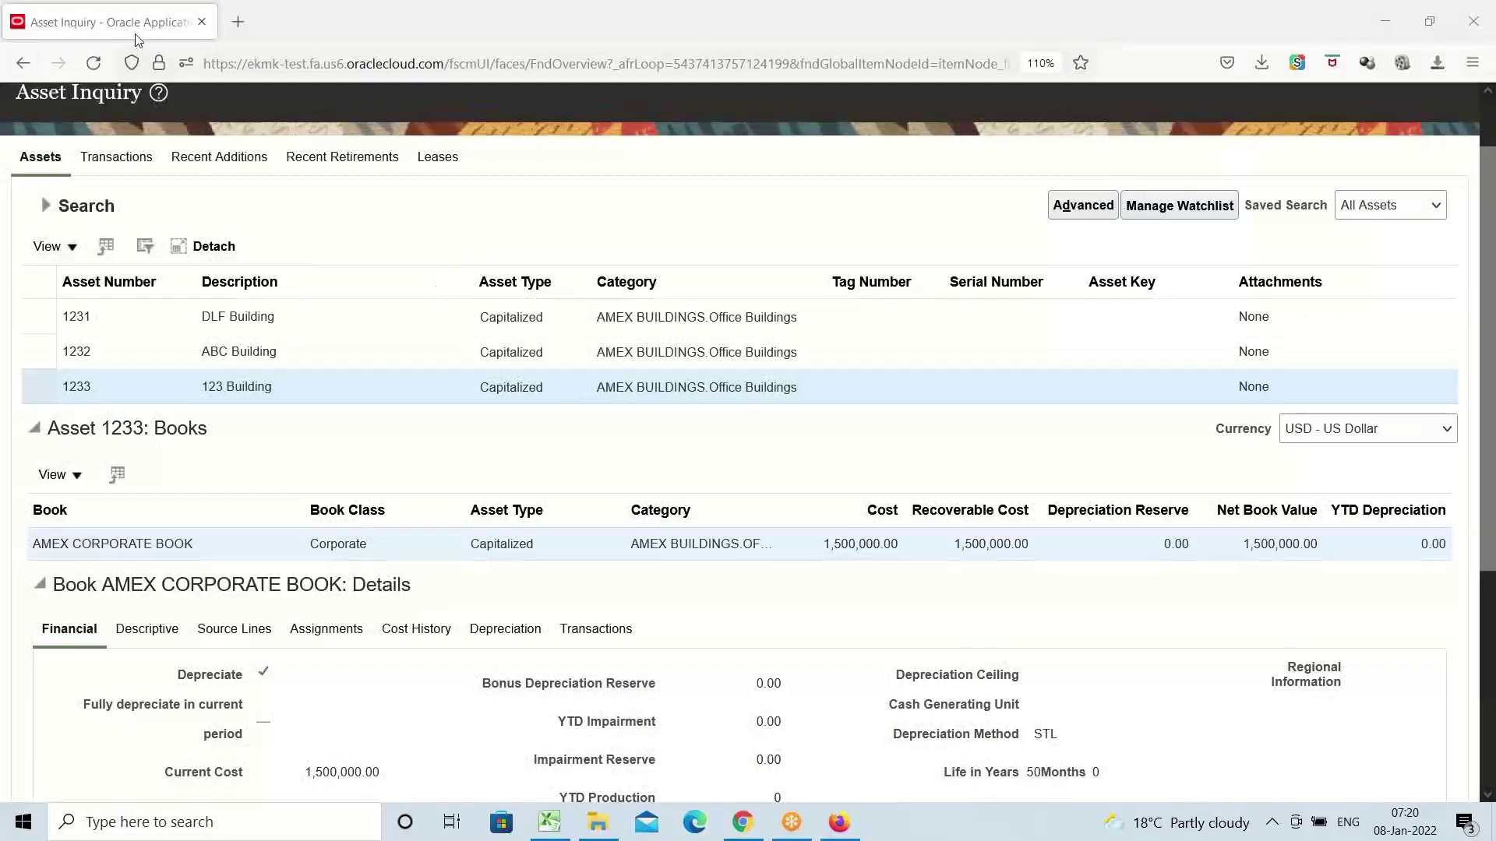
# Mark the ADFdi row's status in B26 as Done in the tracker
pyautogui.click(565, 832)
pyautogui.click(395, 431)
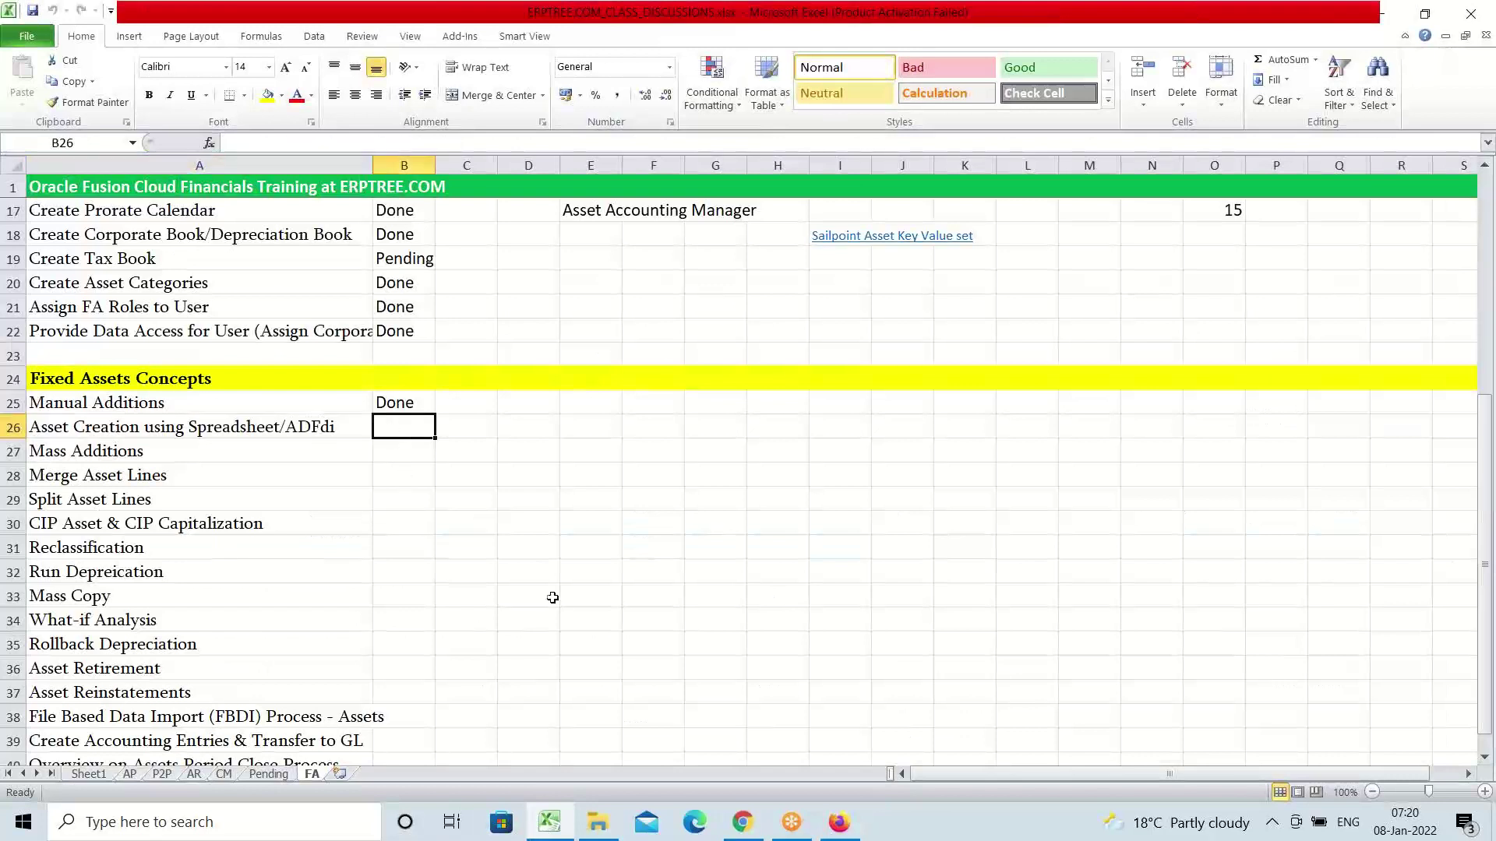
pyautogui.write('Done')
pyautogui.press('Tab')
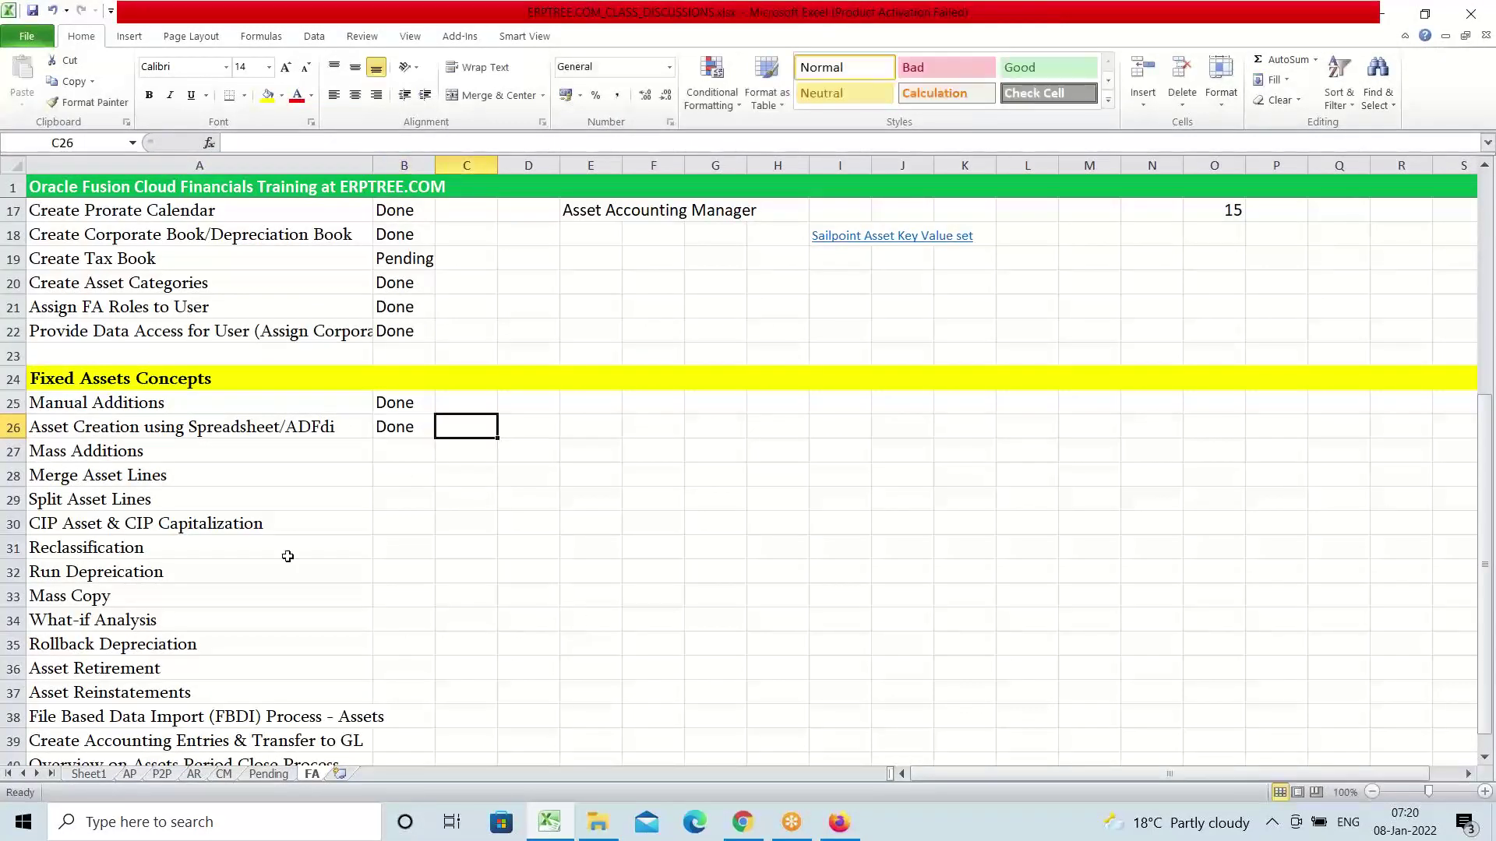
# Copy the Mass Additions entry from A27 into A42 as a new heading
pyautogui.click(141, 458)
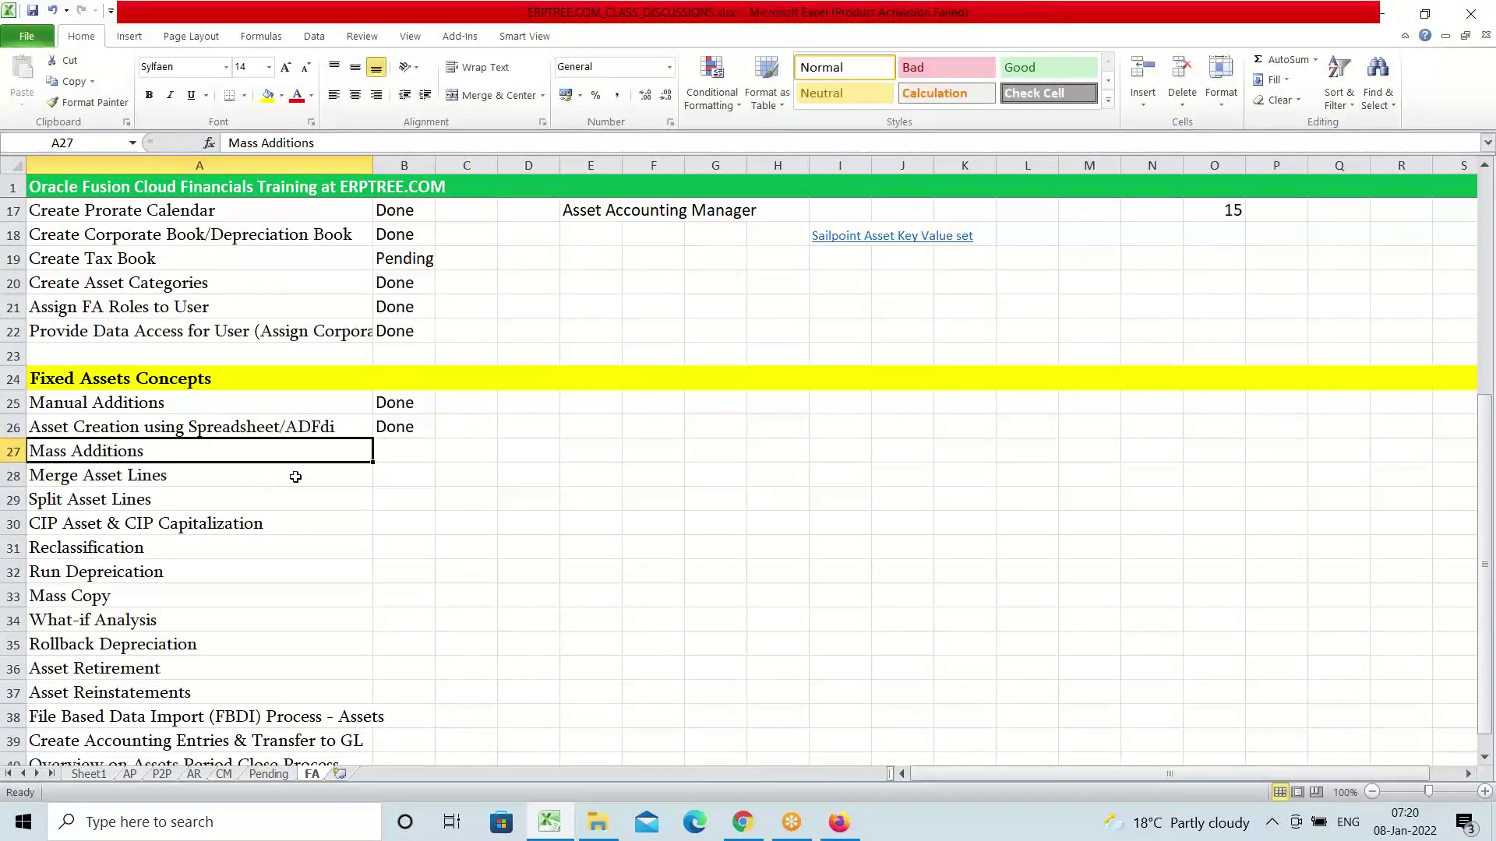
pyautogui.hotkey('ctrl', 'c')
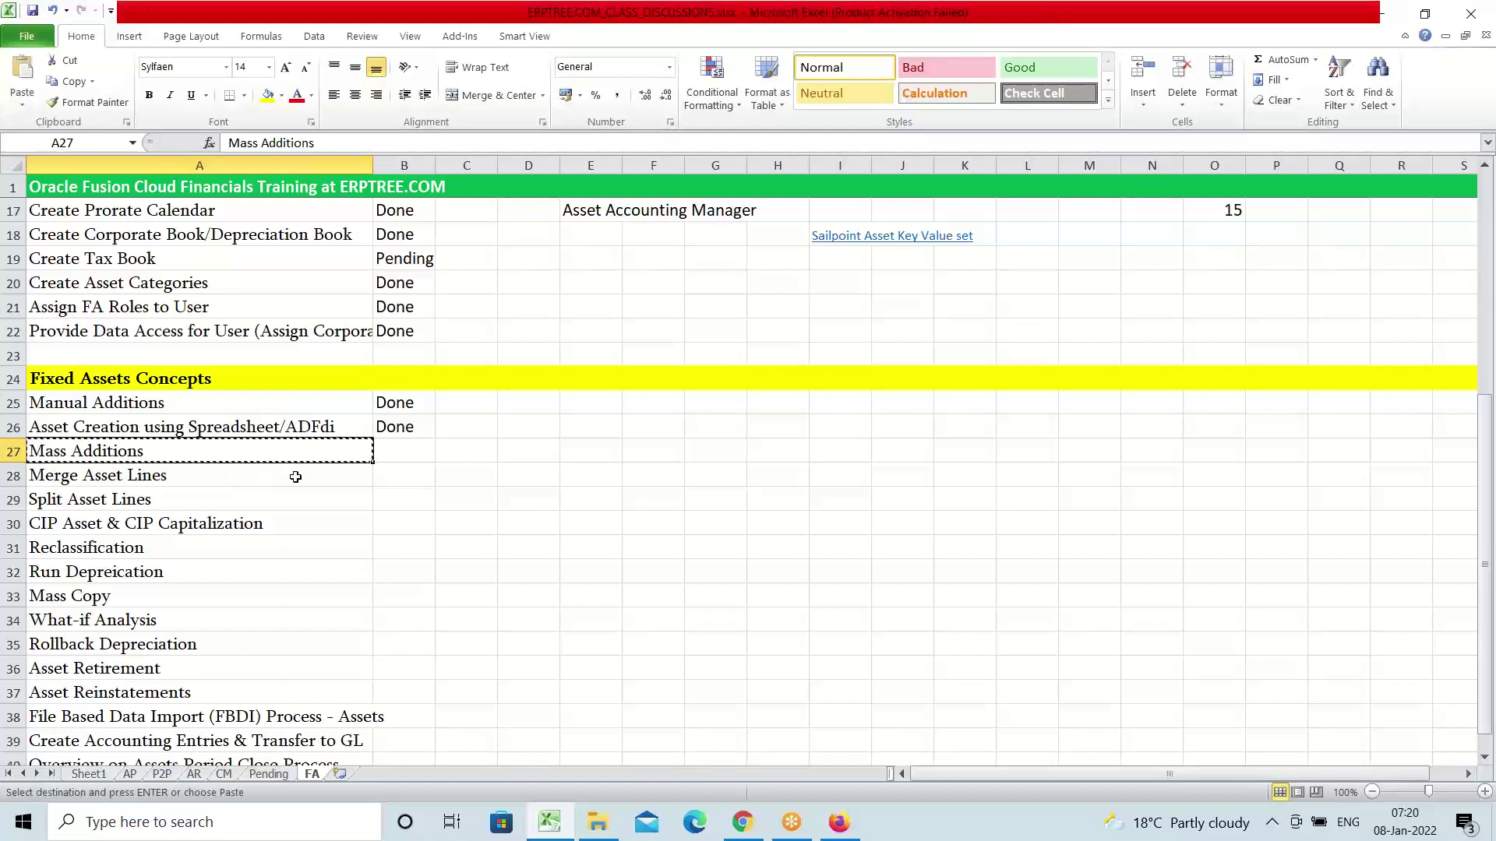
pyautogui.scroll(-3, 261, 479)
pyautogui.scroll(-1, 254, 486)
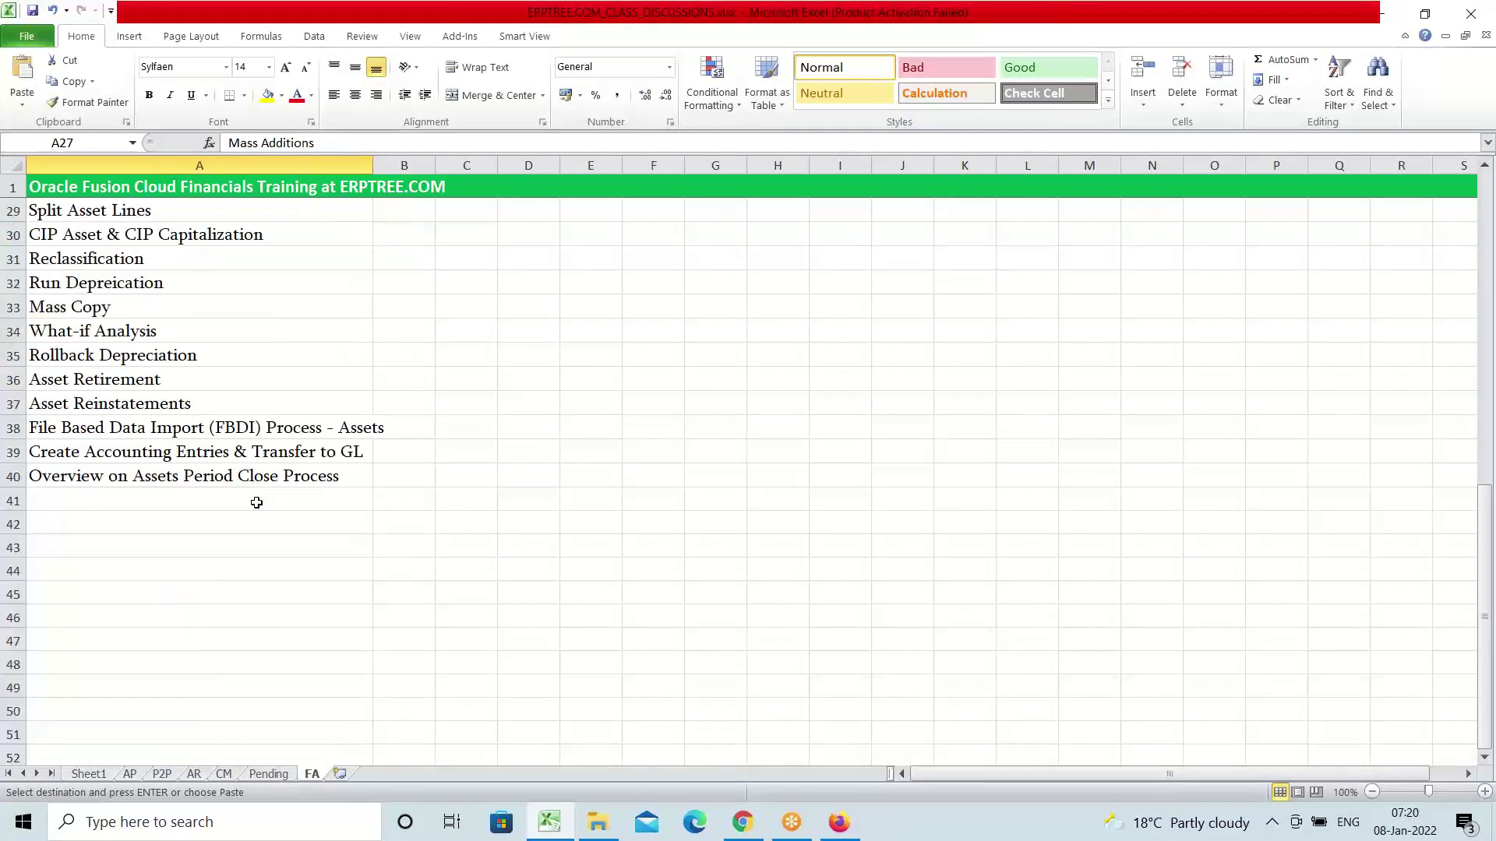
pyautogui.click(168, 523)
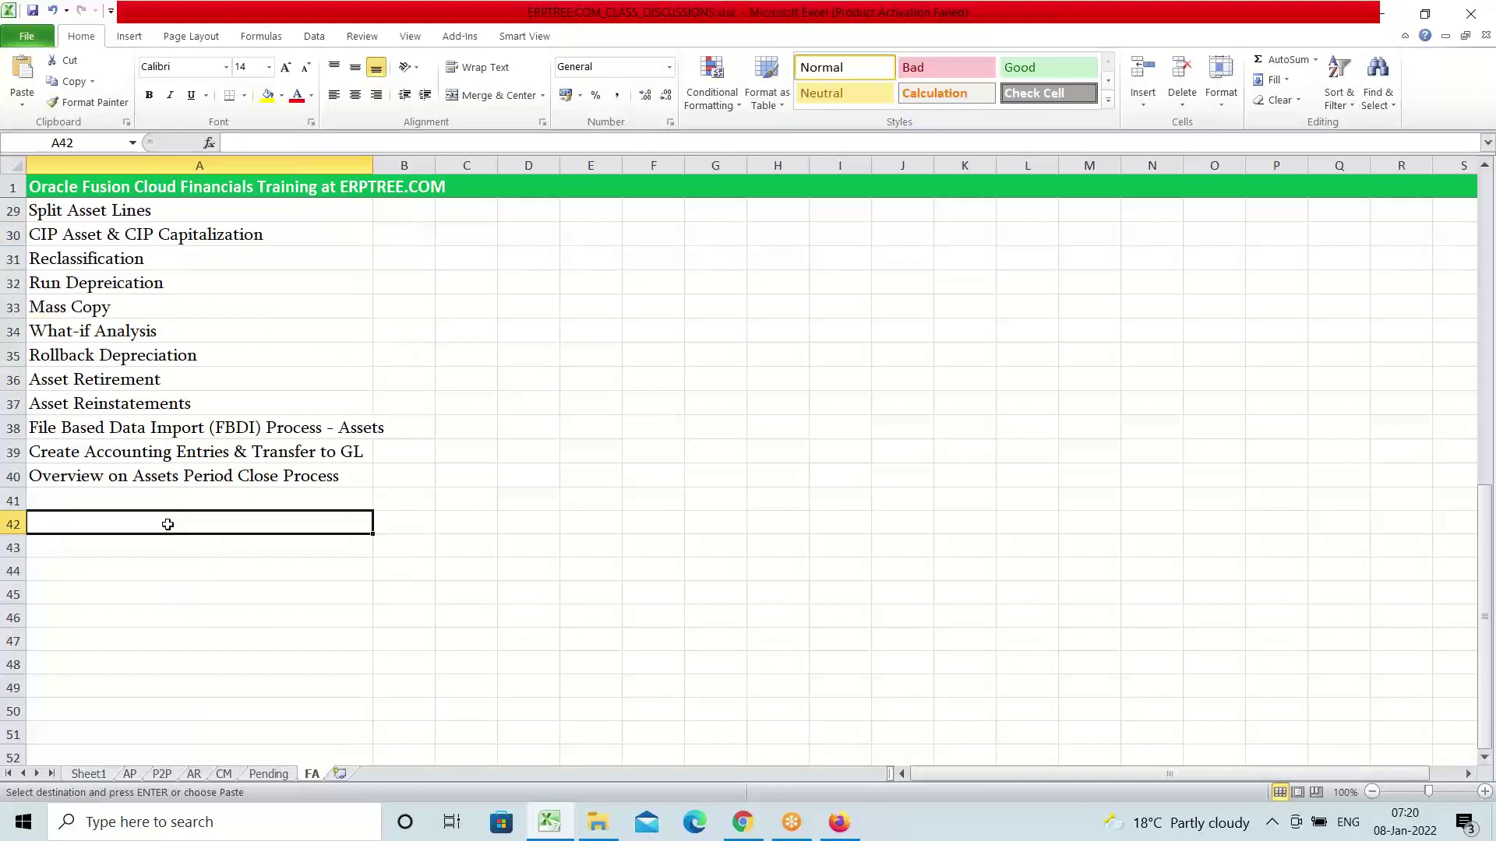
pyautogui.hotkey('ctrl', 'v')
pyautogui.press('Escape')
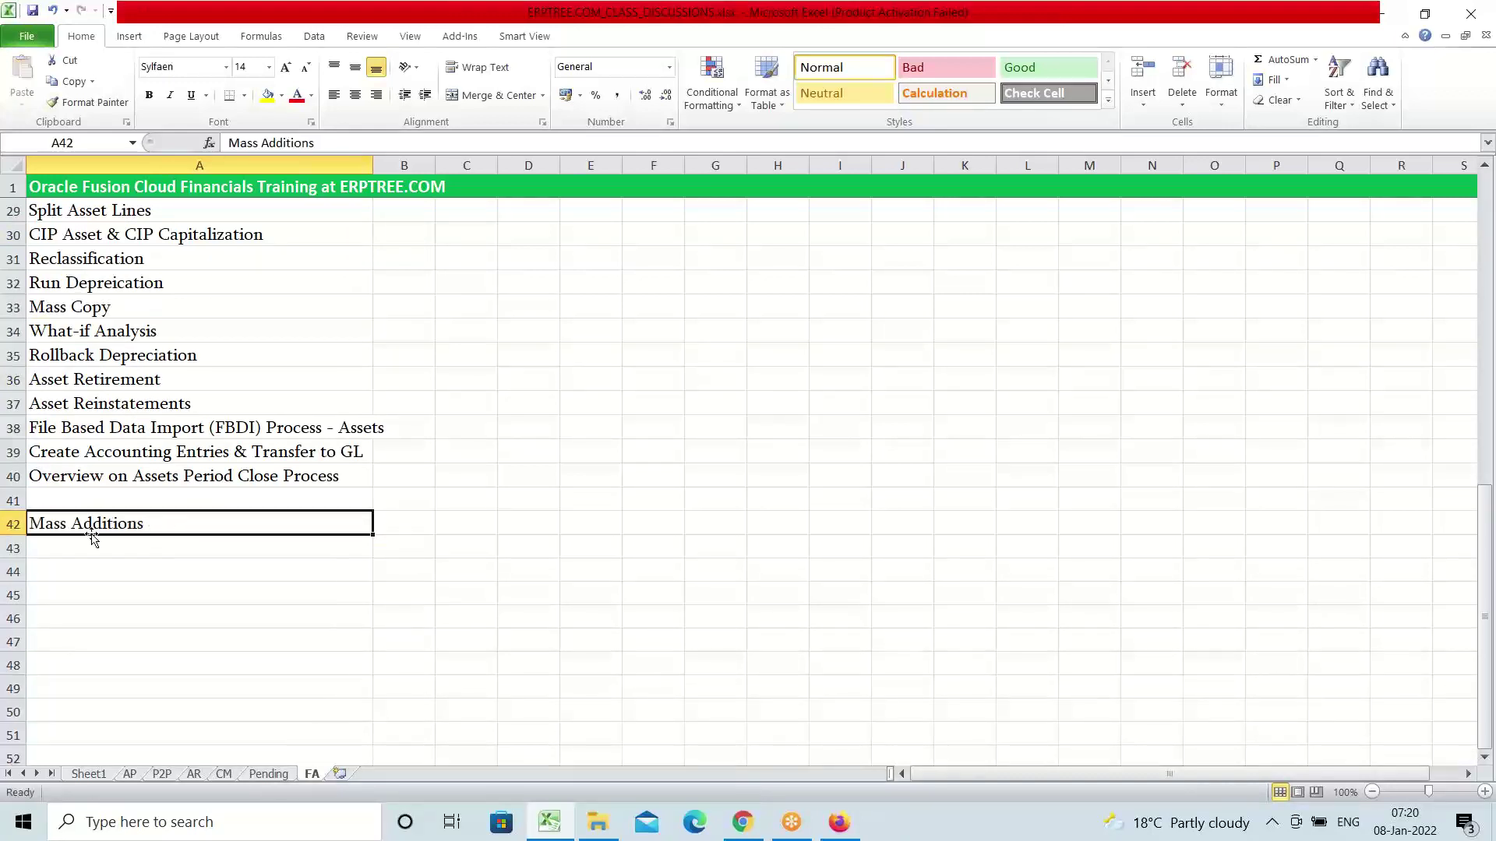
# Fill row 42 yellow and move to cell A43 below the heading
pyautogui.click(16, 523)
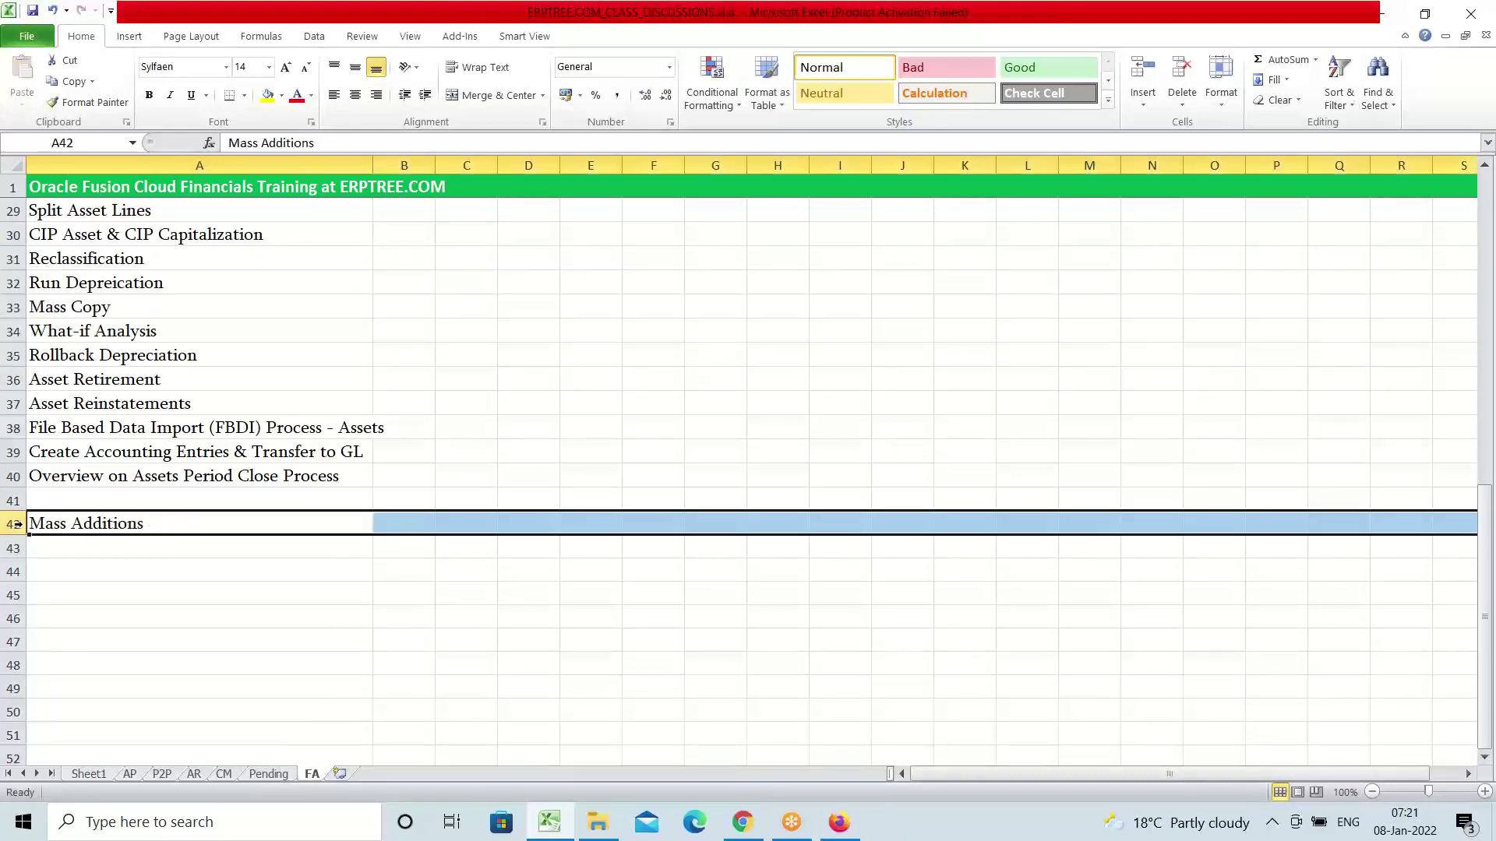
pyautogui.click(267, 94)
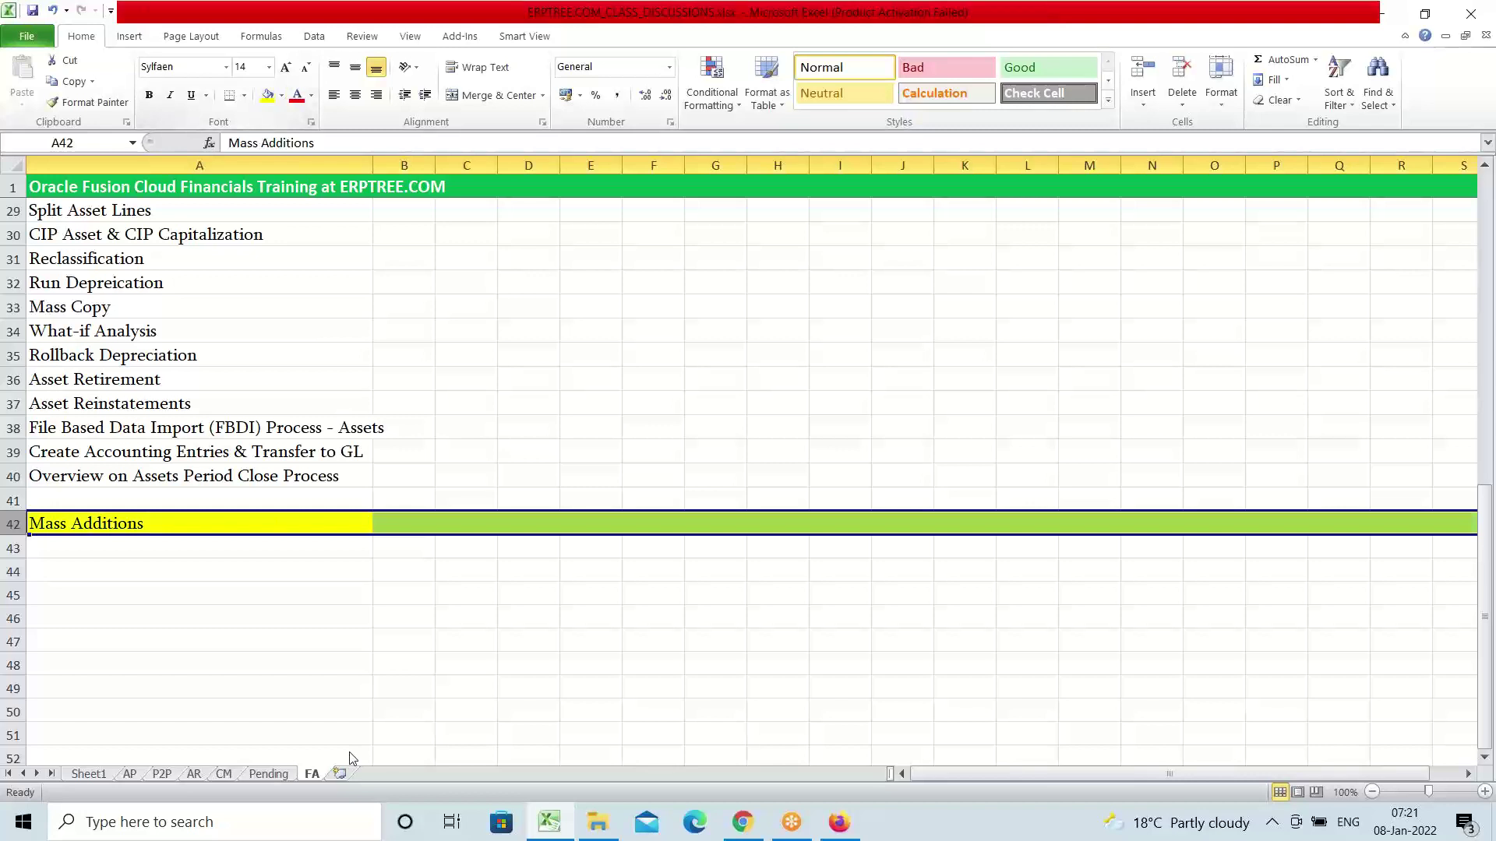
pyautogui.click(187, 551)
pyautogui.scroll(-2, 673, 634)
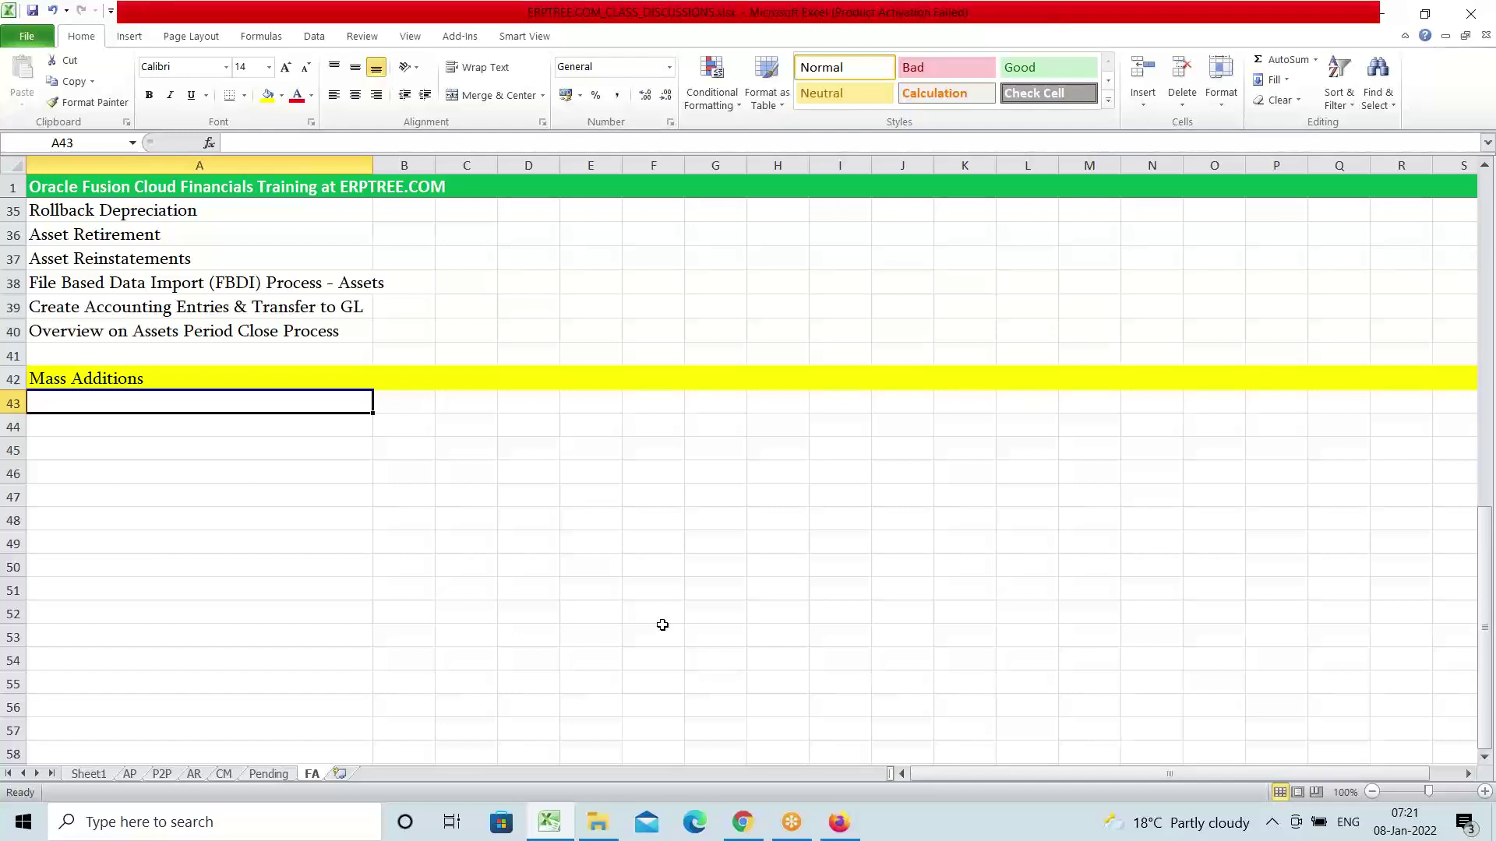
# Enter 'Create Asset Invoice in AP' in A43 and 'Create Accounting' in A44, then start typing 'Transfer'
pyautogui.write('c')
pyautogui.press('BackSpace')
pyautogui.write('Create')
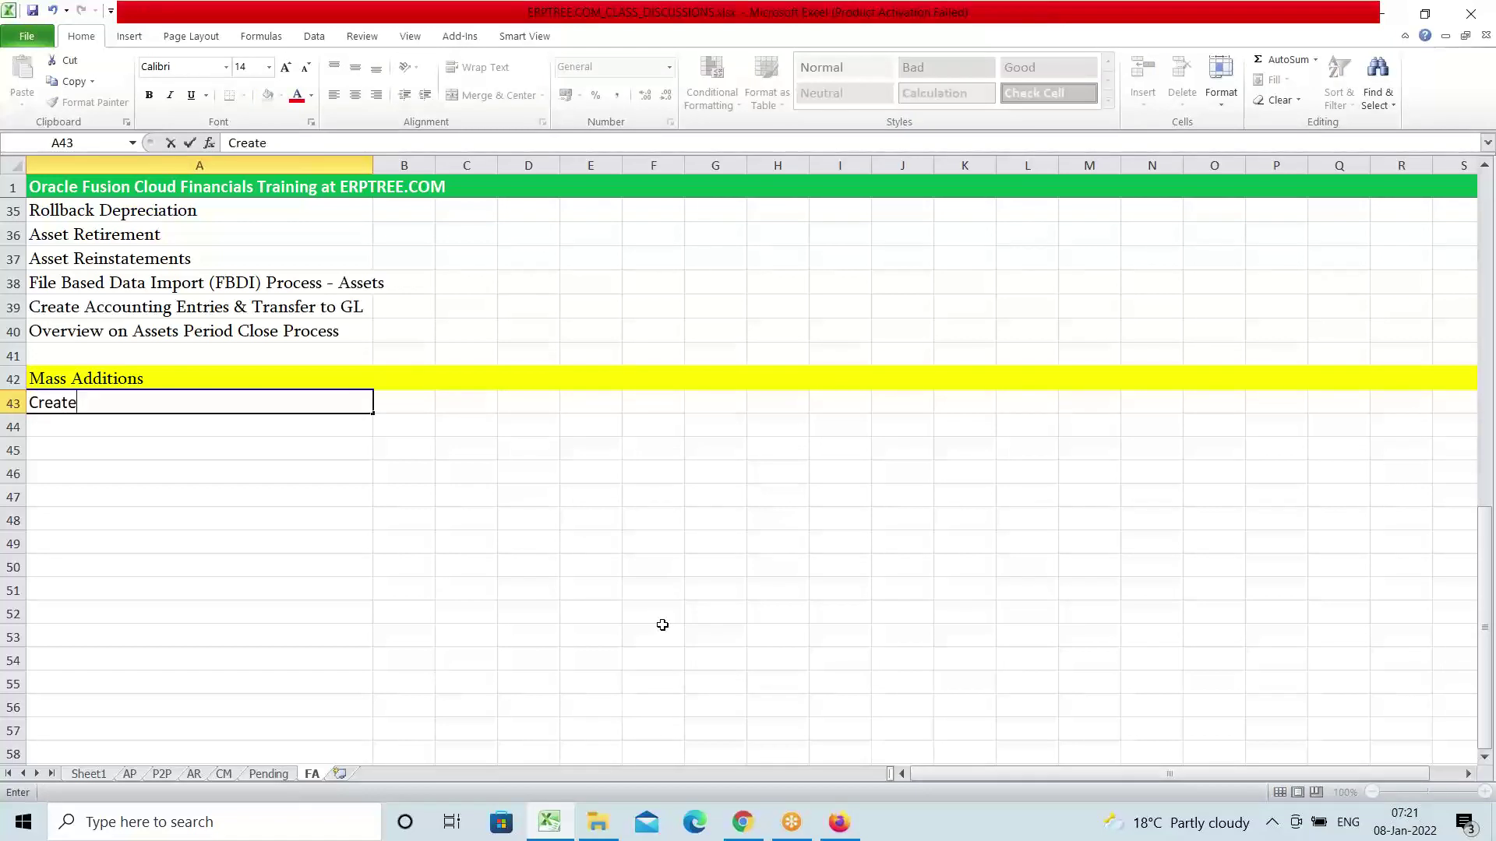
pyautogui.write(' Asset Invoice')
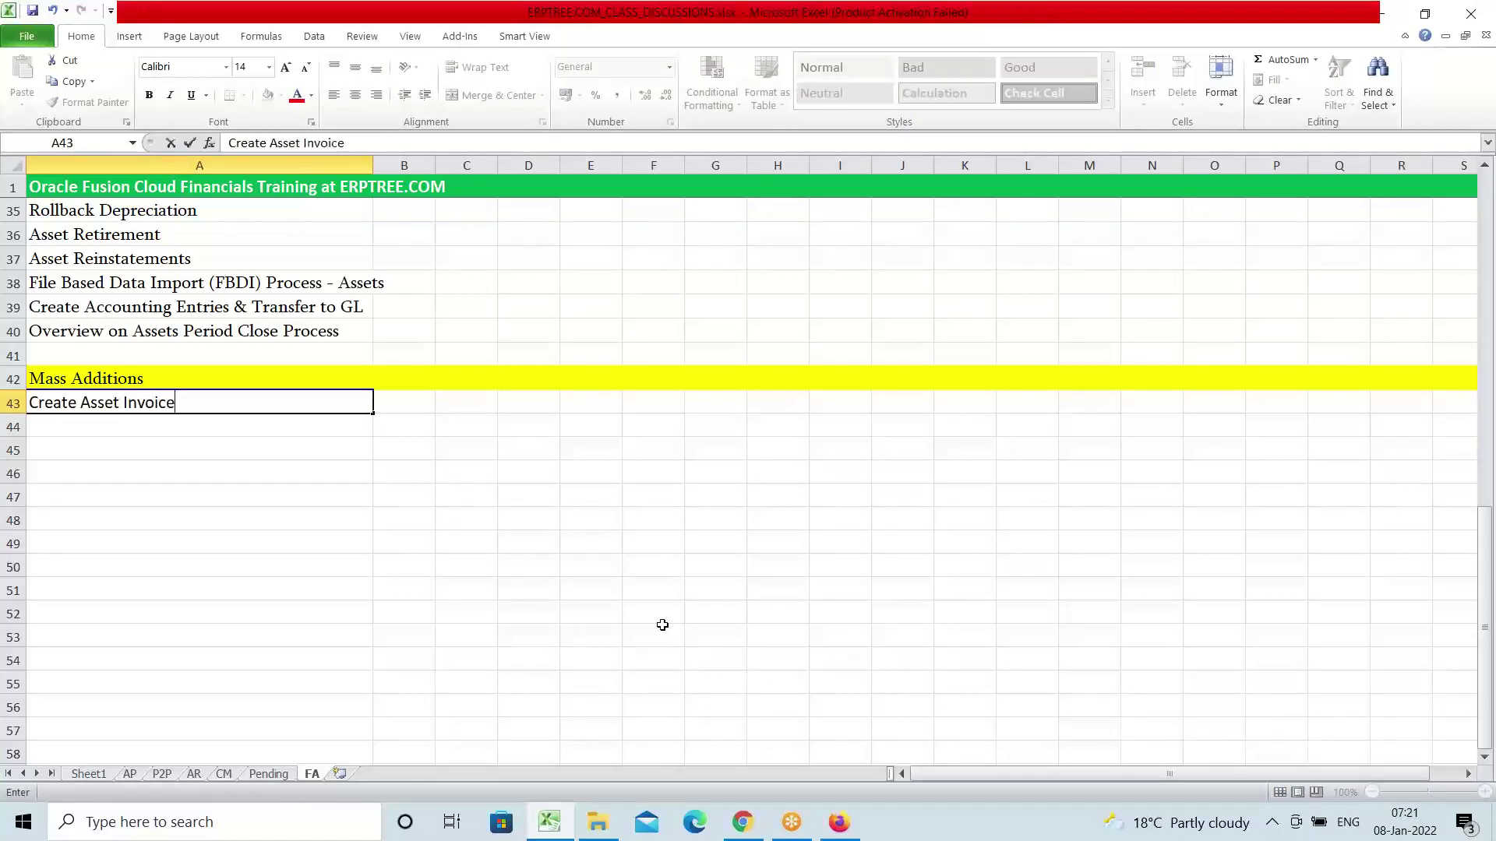
pyautogui.write(' in AP')
pyautogui.press('Return')
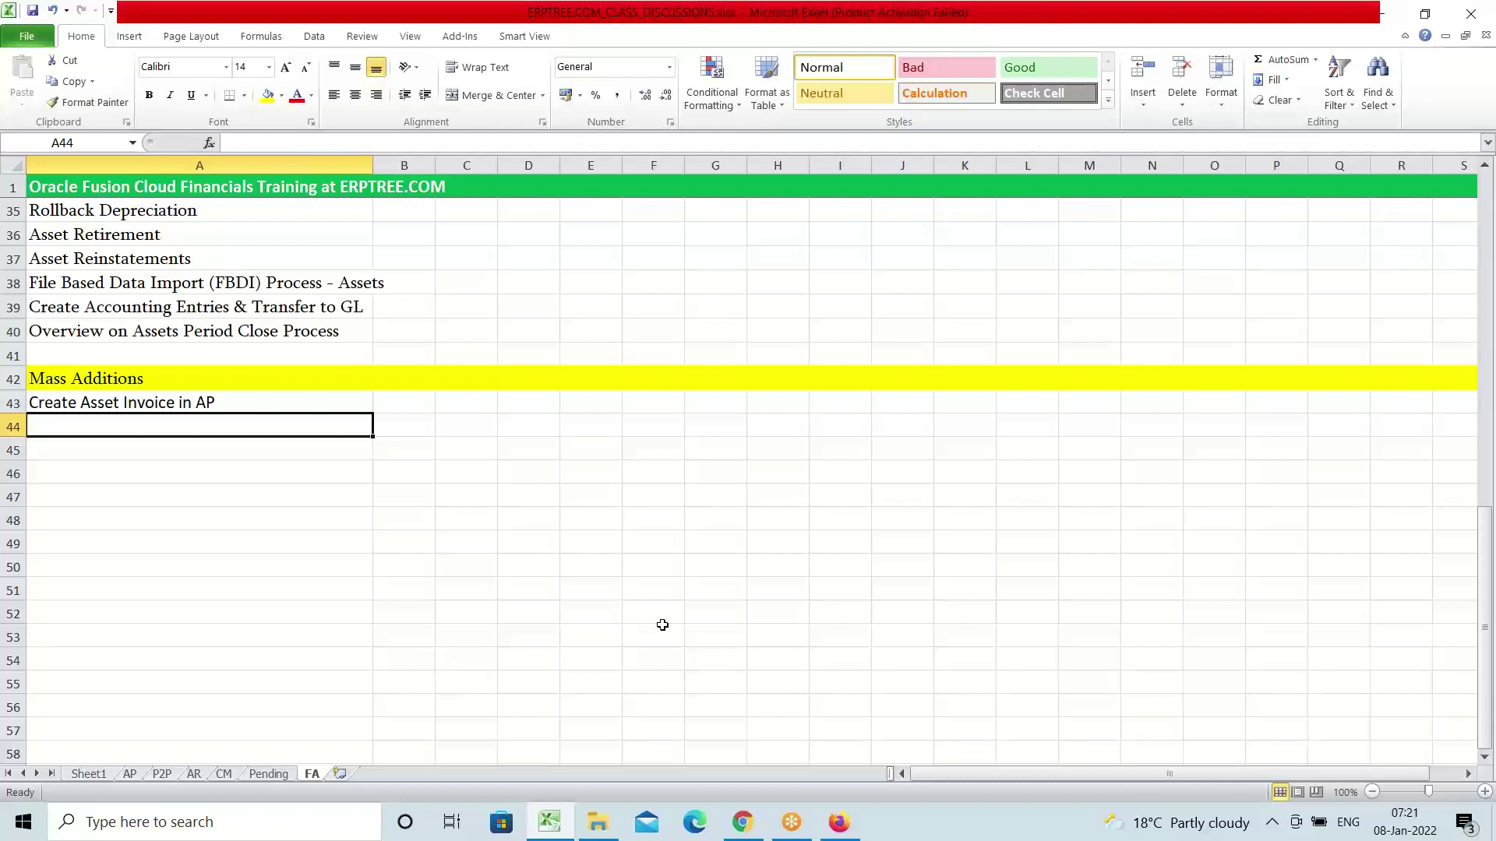
pyautogui.write('C')
pyautogui.press('BackSpace')
pyautogui.press('BackSpace')
pyautogui.write('Cre')
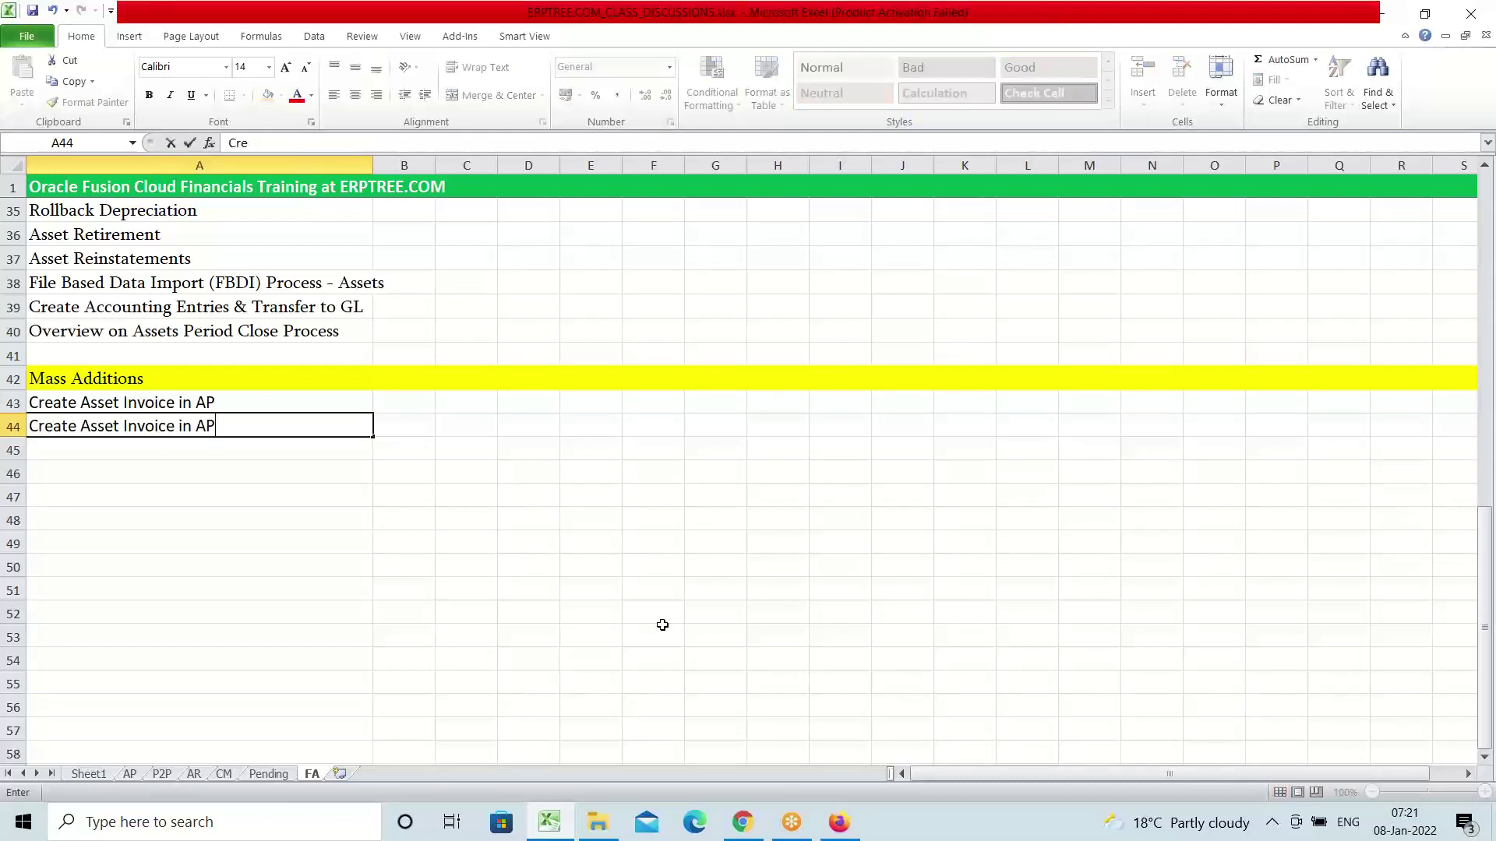
pyautogui.write('ate Accou')
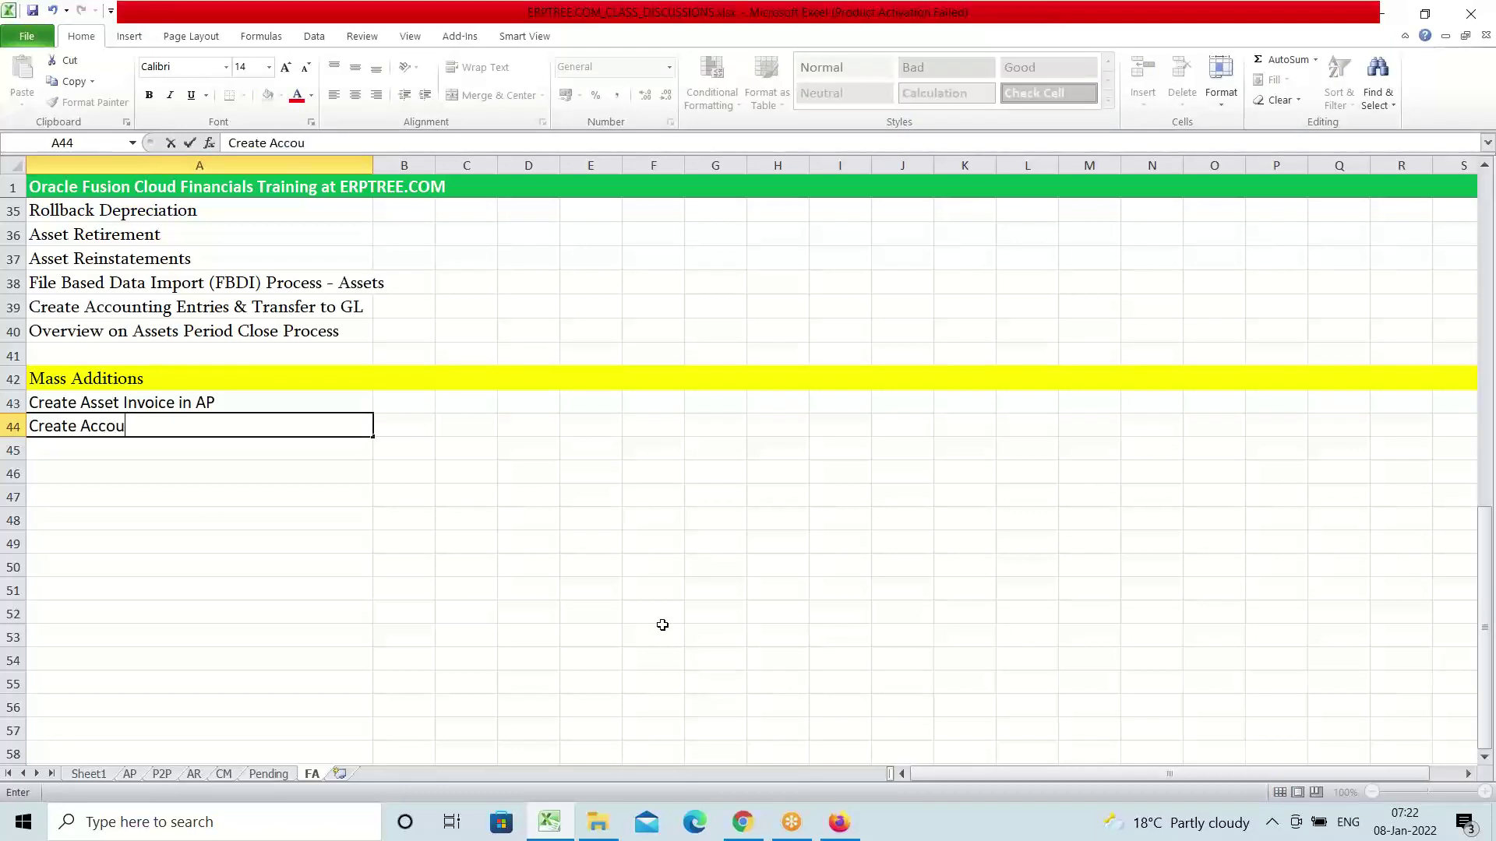
pyautogui.write('nting')
pyautogui.press('Return')
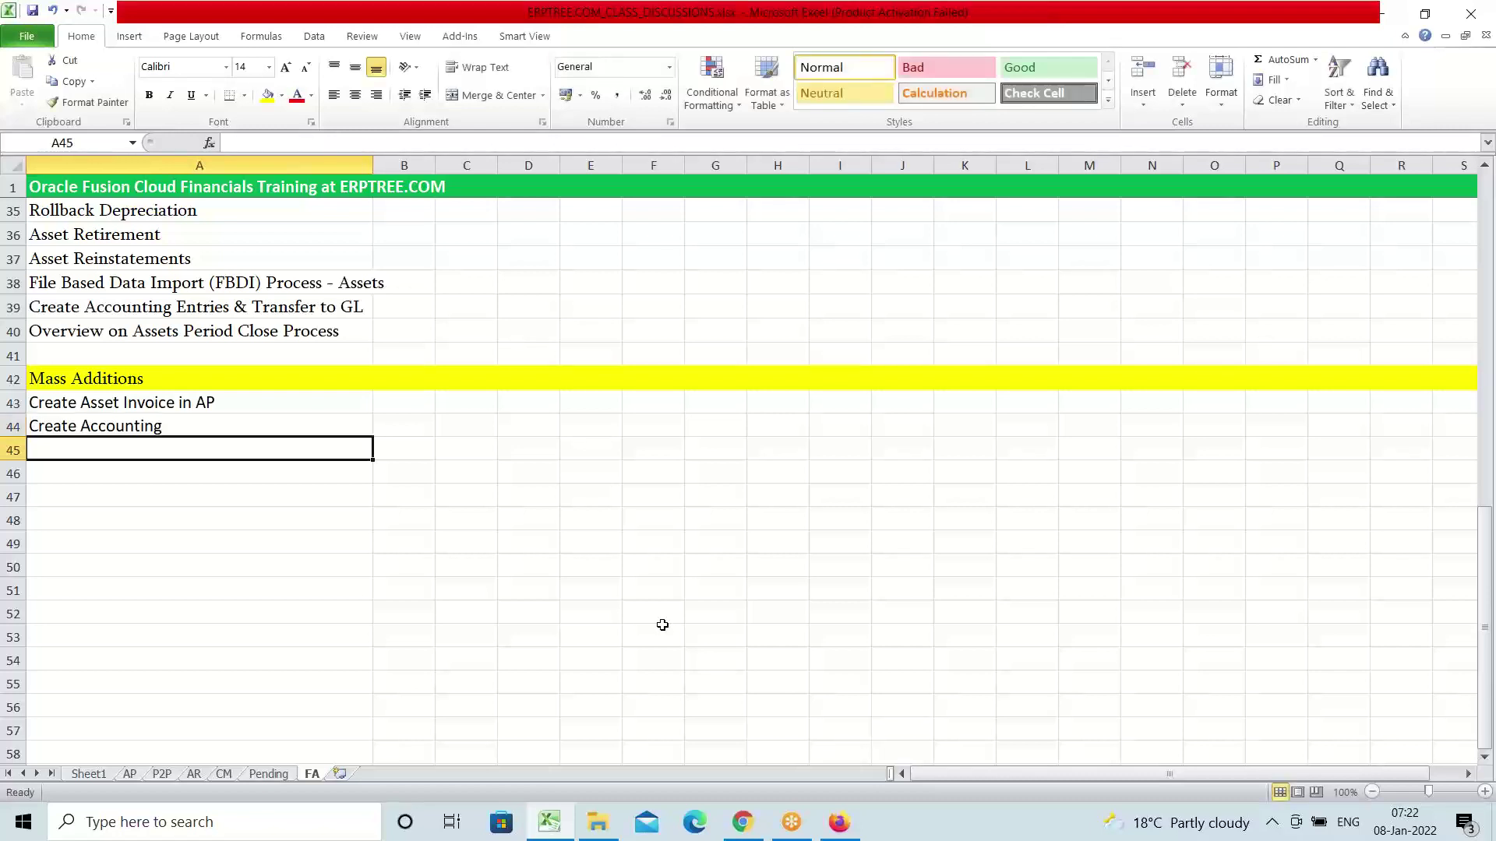
pyautogui.write('Transfer')
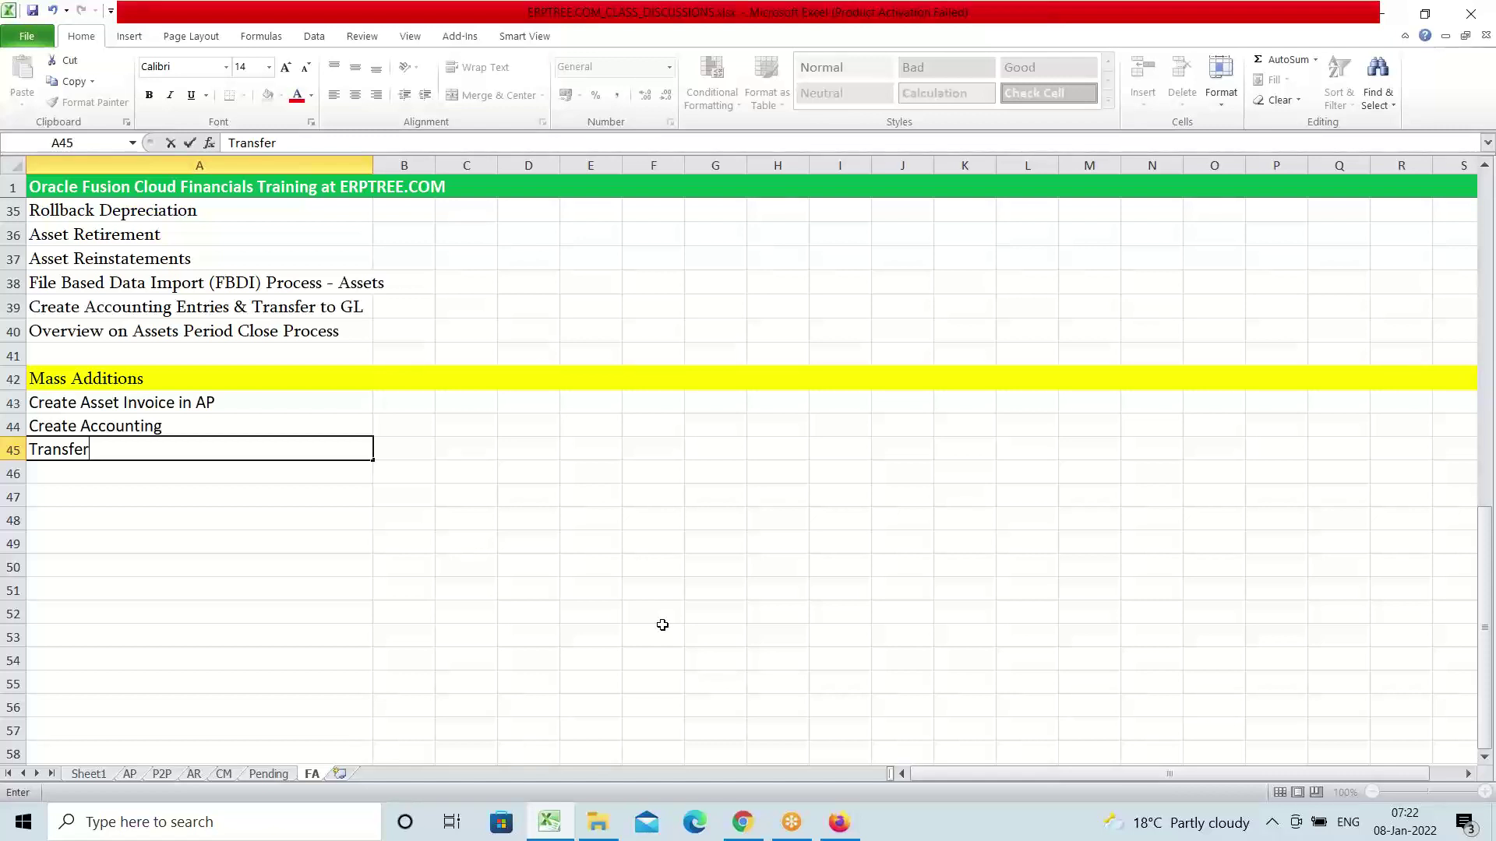
# Replace 'Transfer' in A45 with 'Prepare Mass Additions' and enter 'Post Mass Additions' in A46
pyautogui.press('BackSpace')
pyautogui.press('BackSpace')
pyautogui.press('BackSpace')
pyautogui.press('BackSpace')
pyautogui.press('BackSpace')
pyautogui.press('BackSpace')
pyautogui.press('BackSpace')
pyautogui.press('BackSpace')
pyautogui.write('P')
pyautogui.write('pare Mass A')
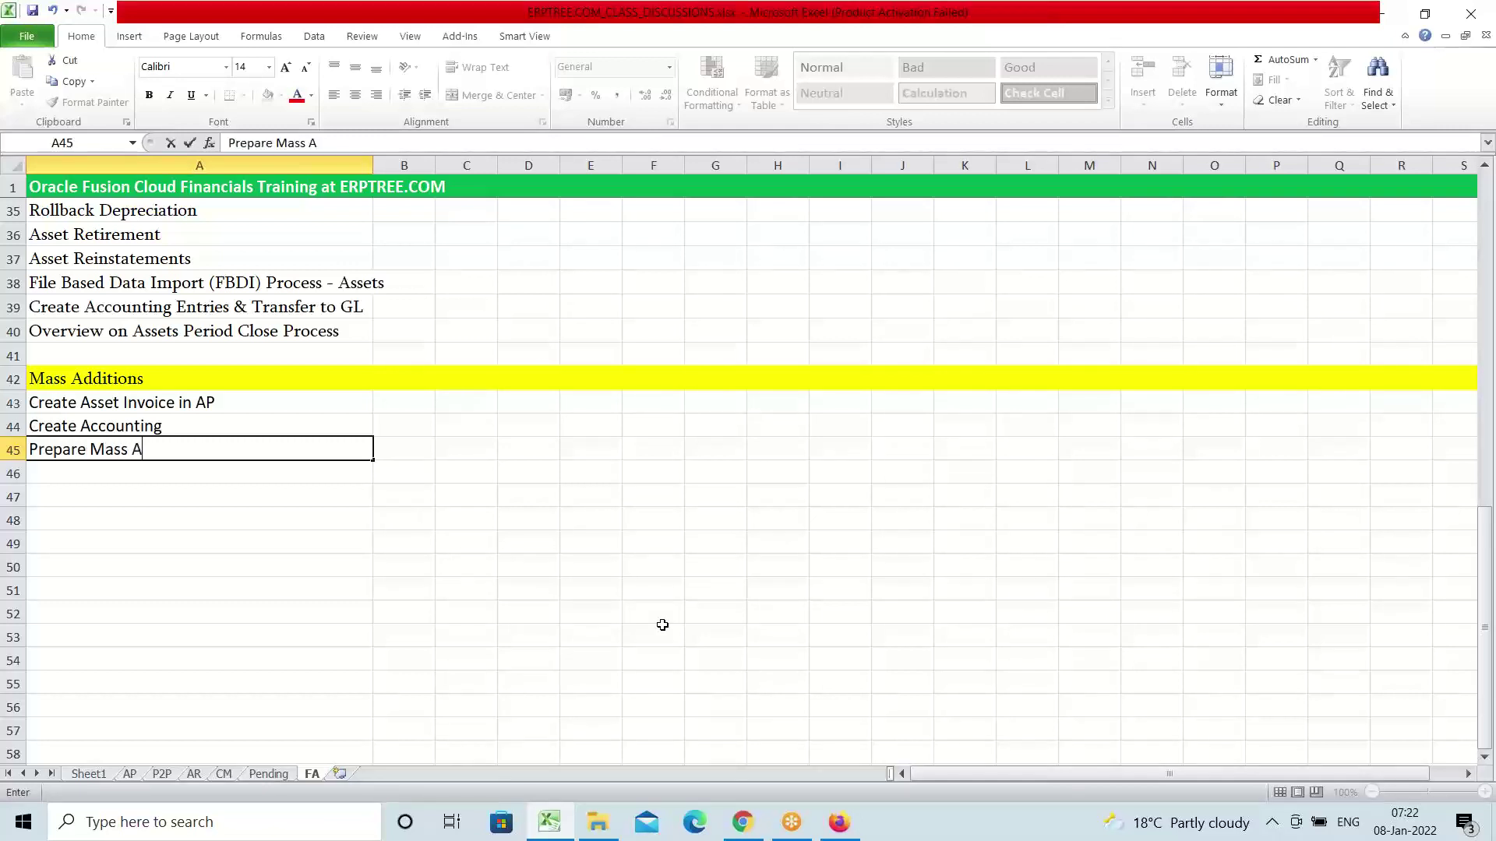
pyautogui.write('dditions')
pyautogui.press('Return')
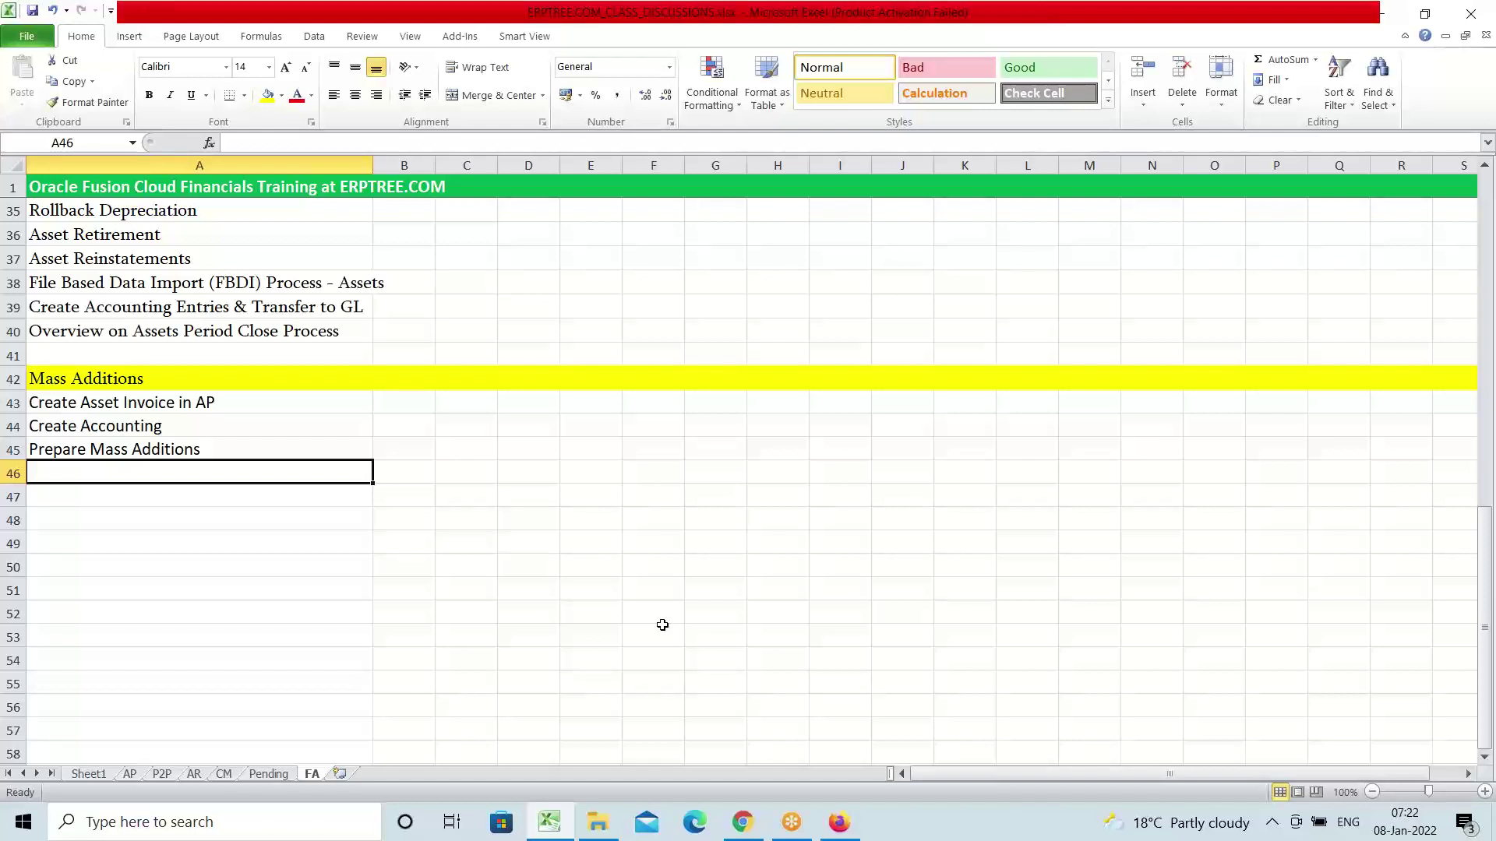
pyautogui.write('Post M')
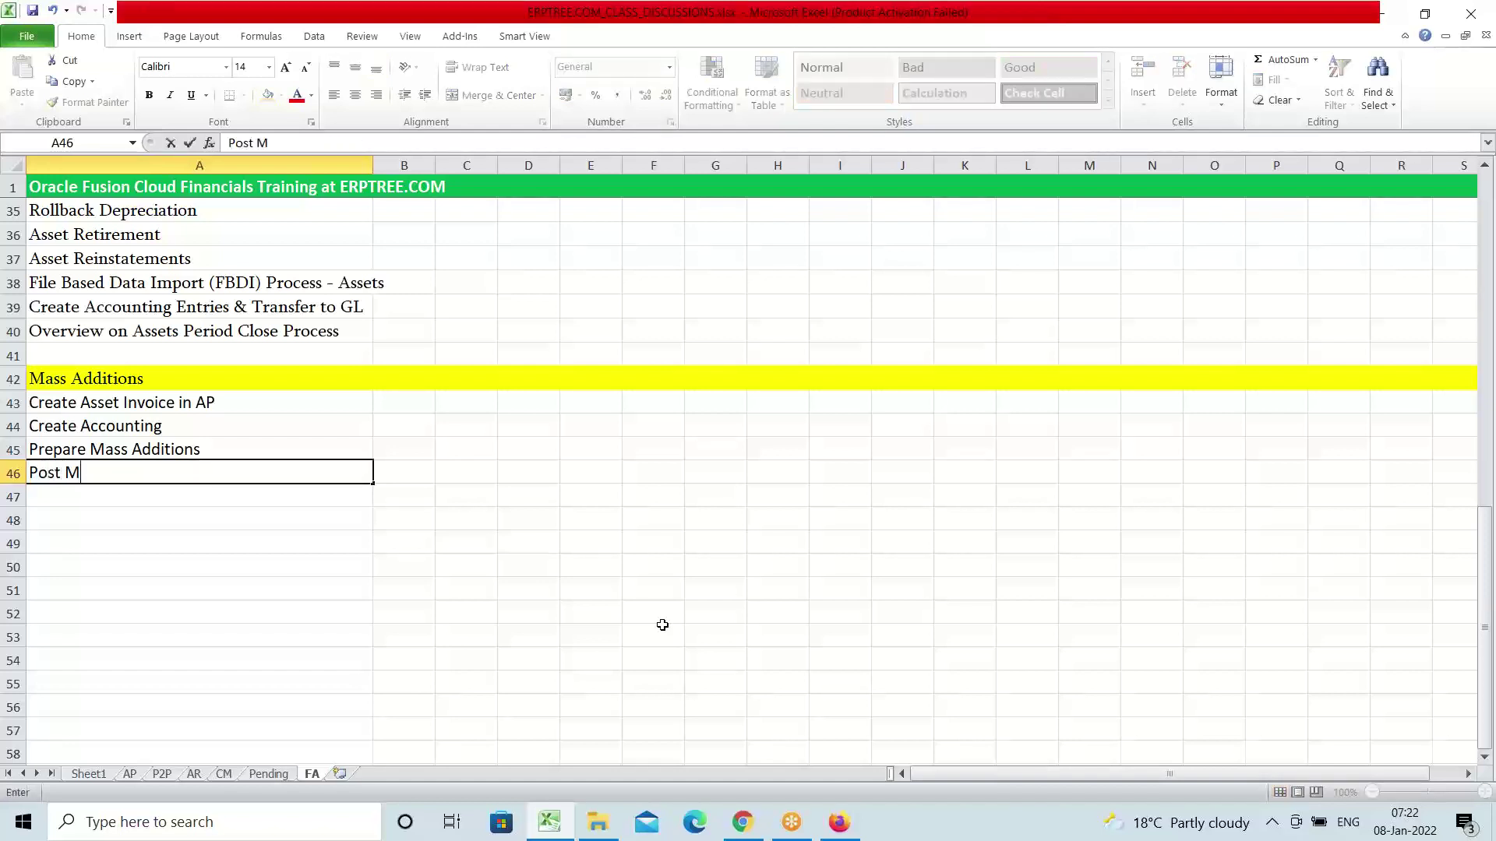
pyautogui.write('ass Additions')
pyautogui.hotkey('ctrl', 'Return')
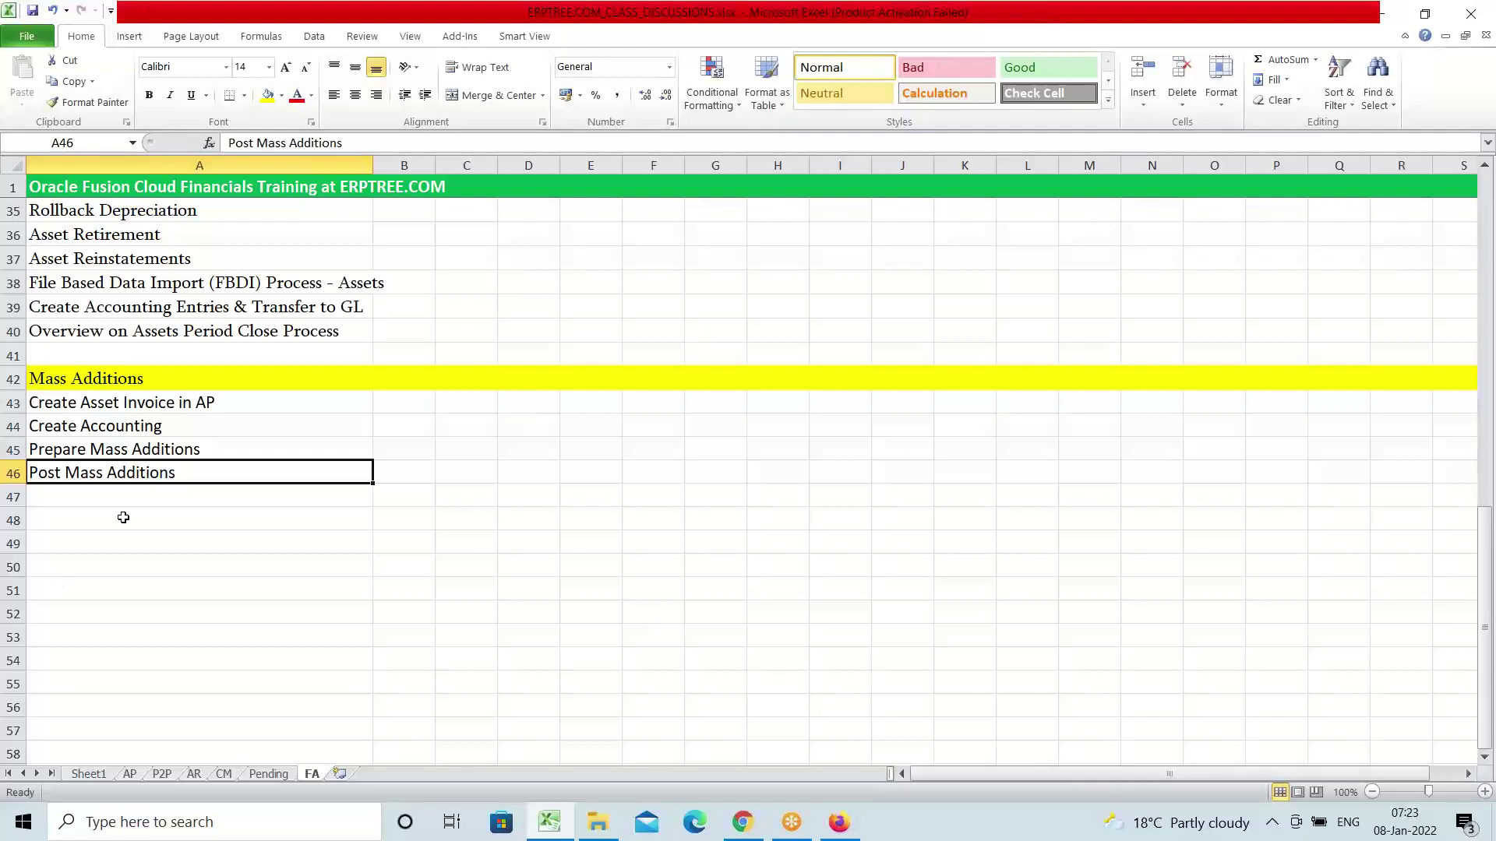
pyautogui.click(190, 410)
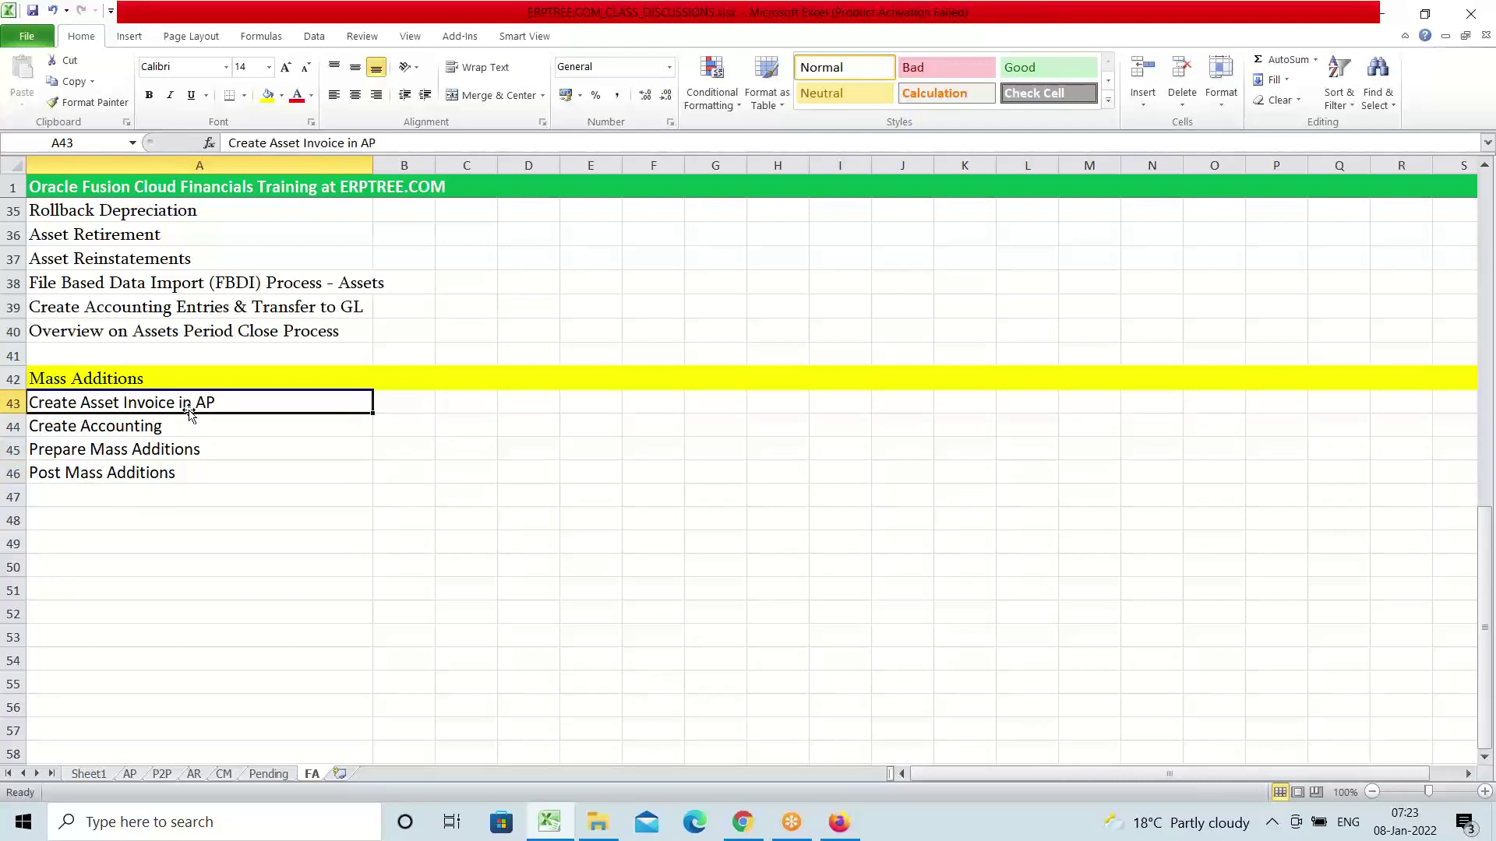
pyautogui.click(839, 821)
pyautogui.scroll(2, 767, 381)
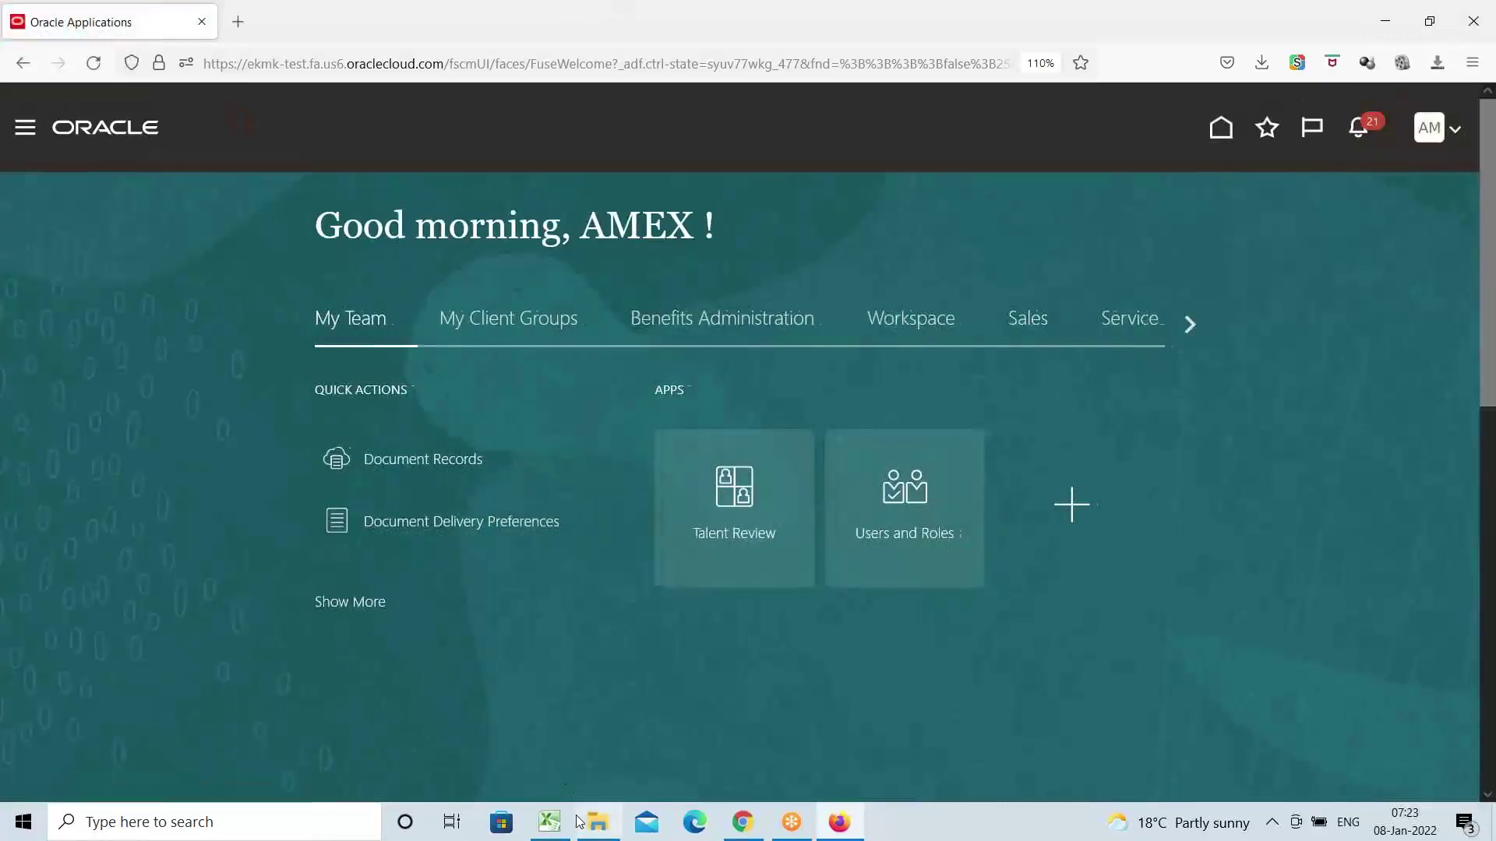
pyautogui.click(553, 828)
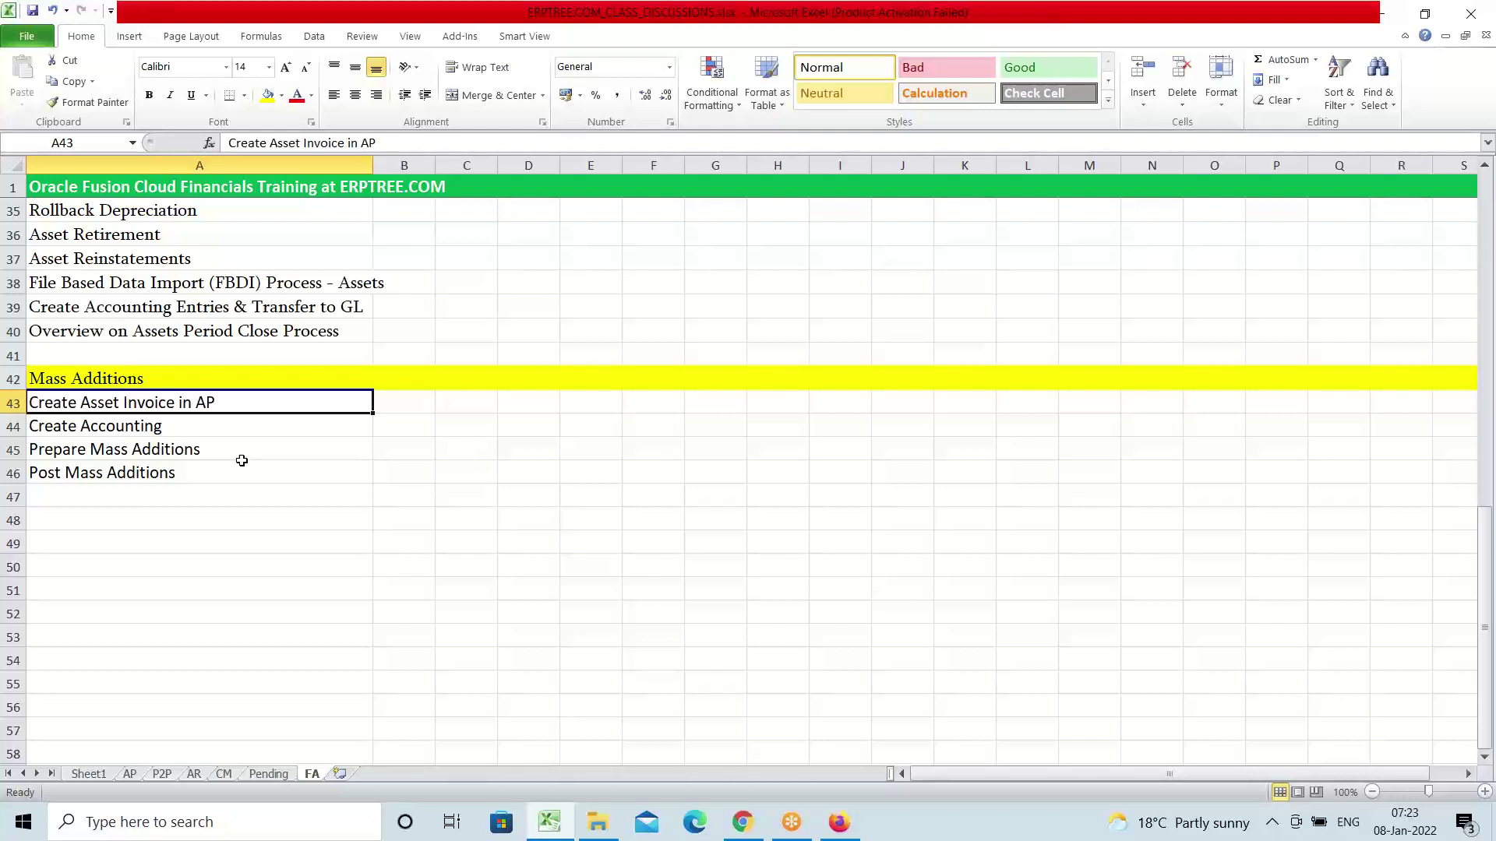
# Select the A42 'Mass Additions' heading text, cancel without changes, then switch to the Oracle home page
pyautogui.doubleClick(72, 378)
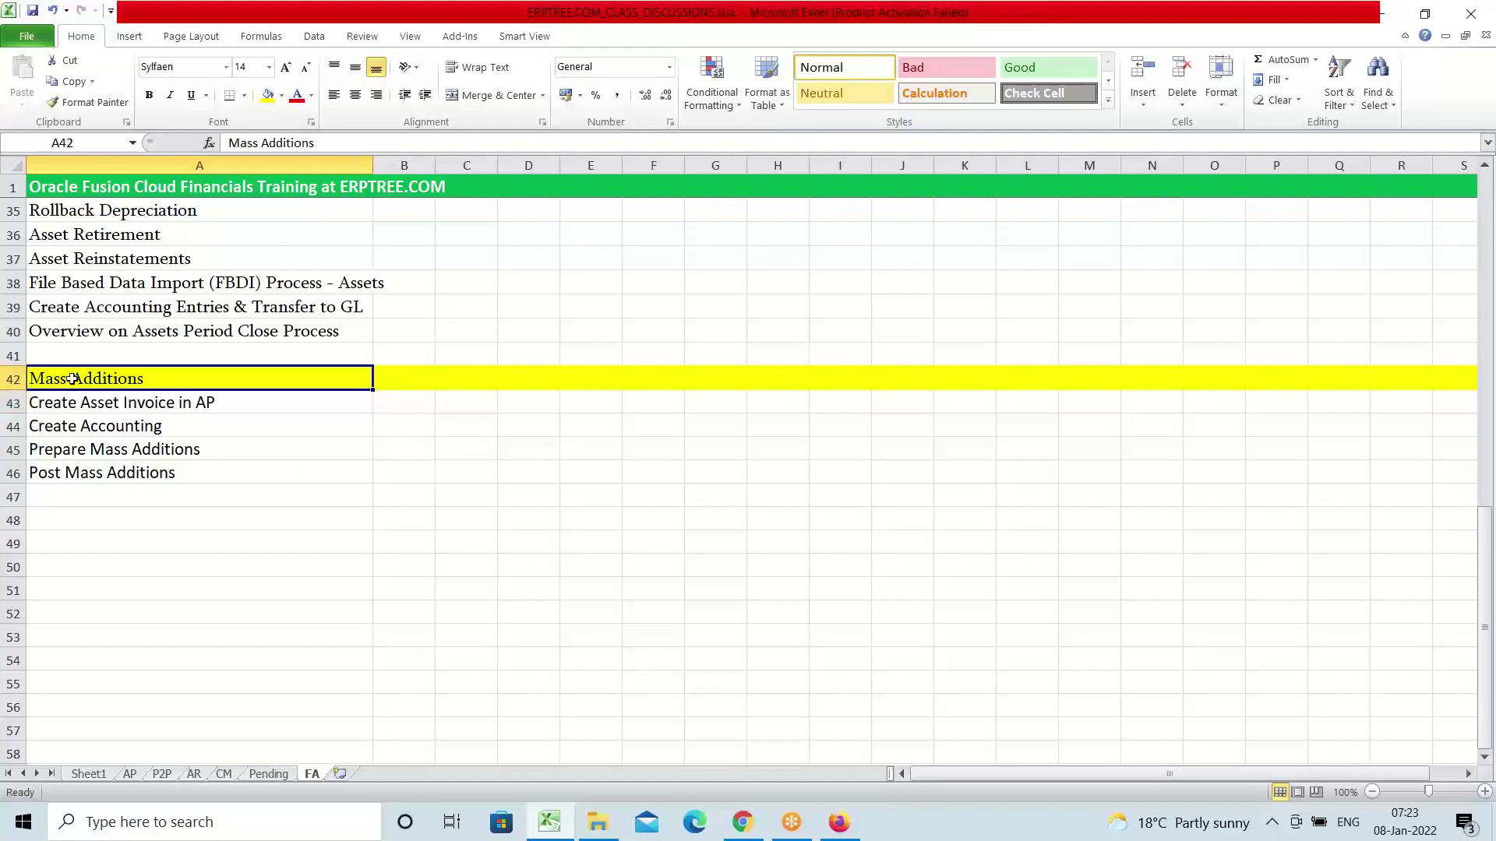
pyautogui.moveTo(76, 379); pyautogui.dragTo(15, 386)
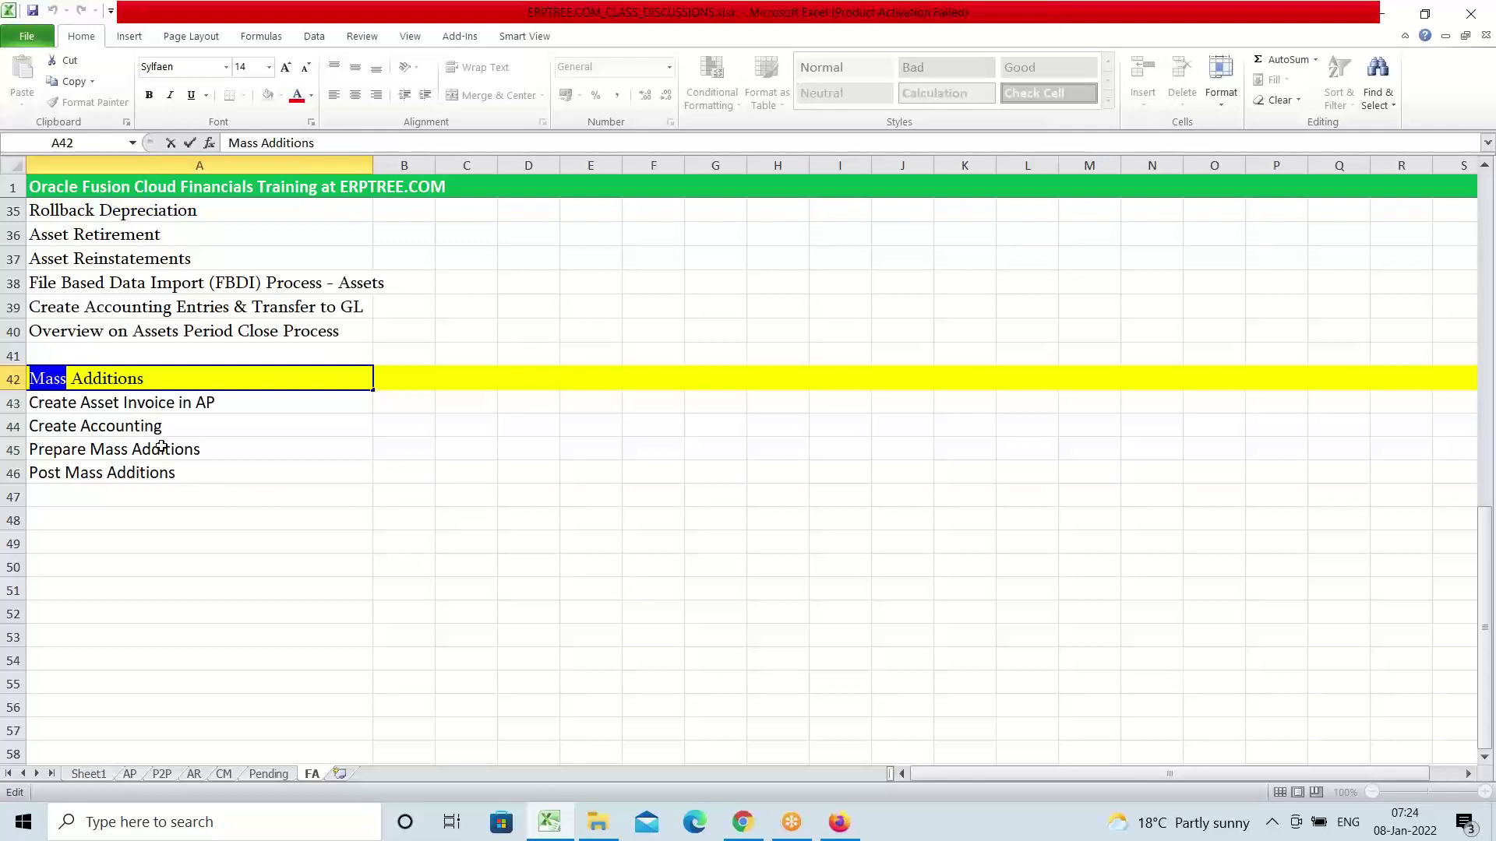
pyautogui.click(135, 405)
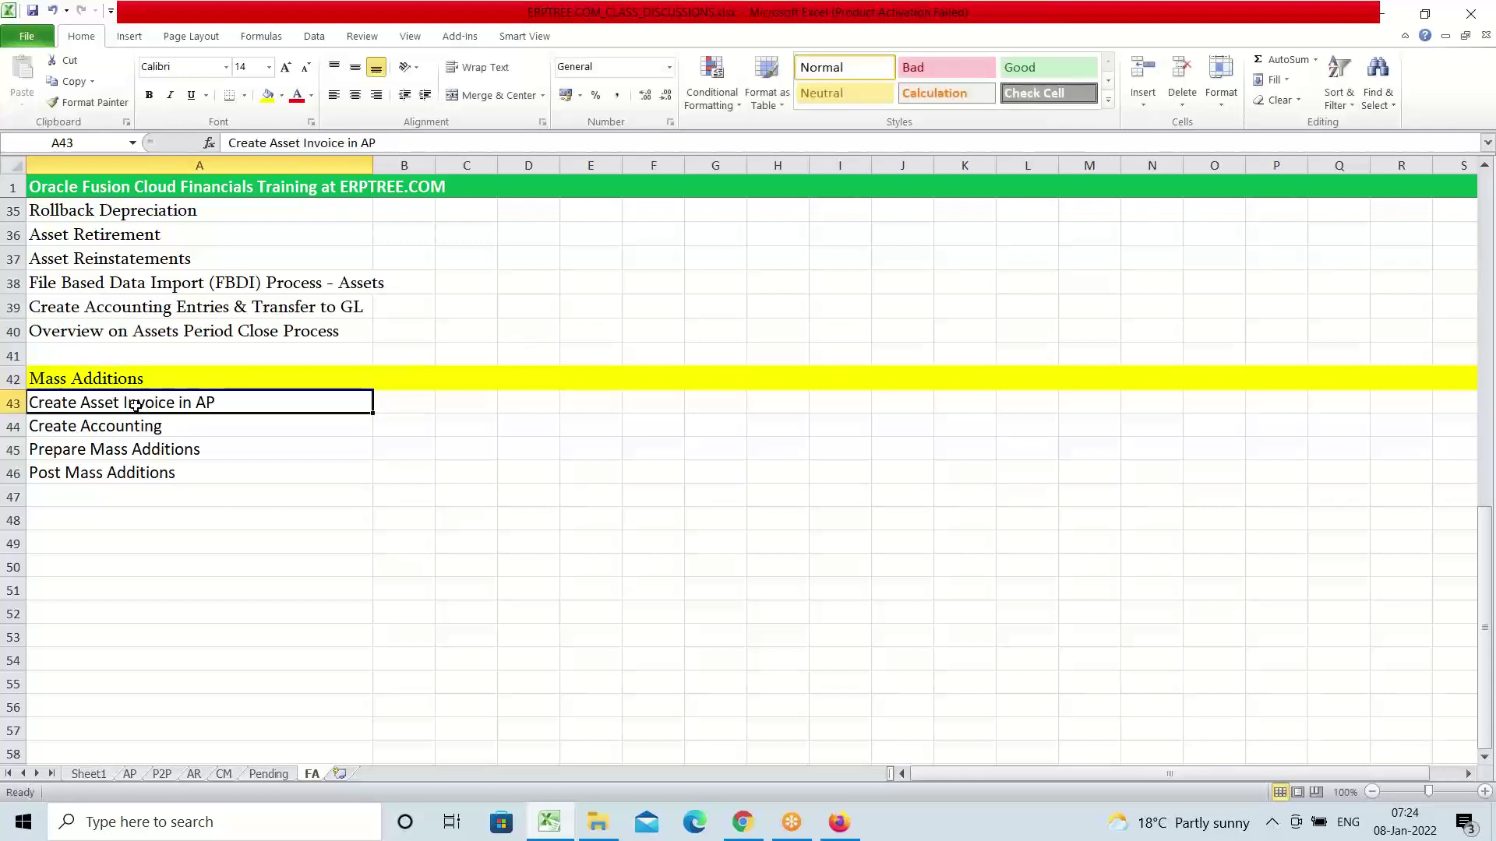
pyautogui.click(92, 380)
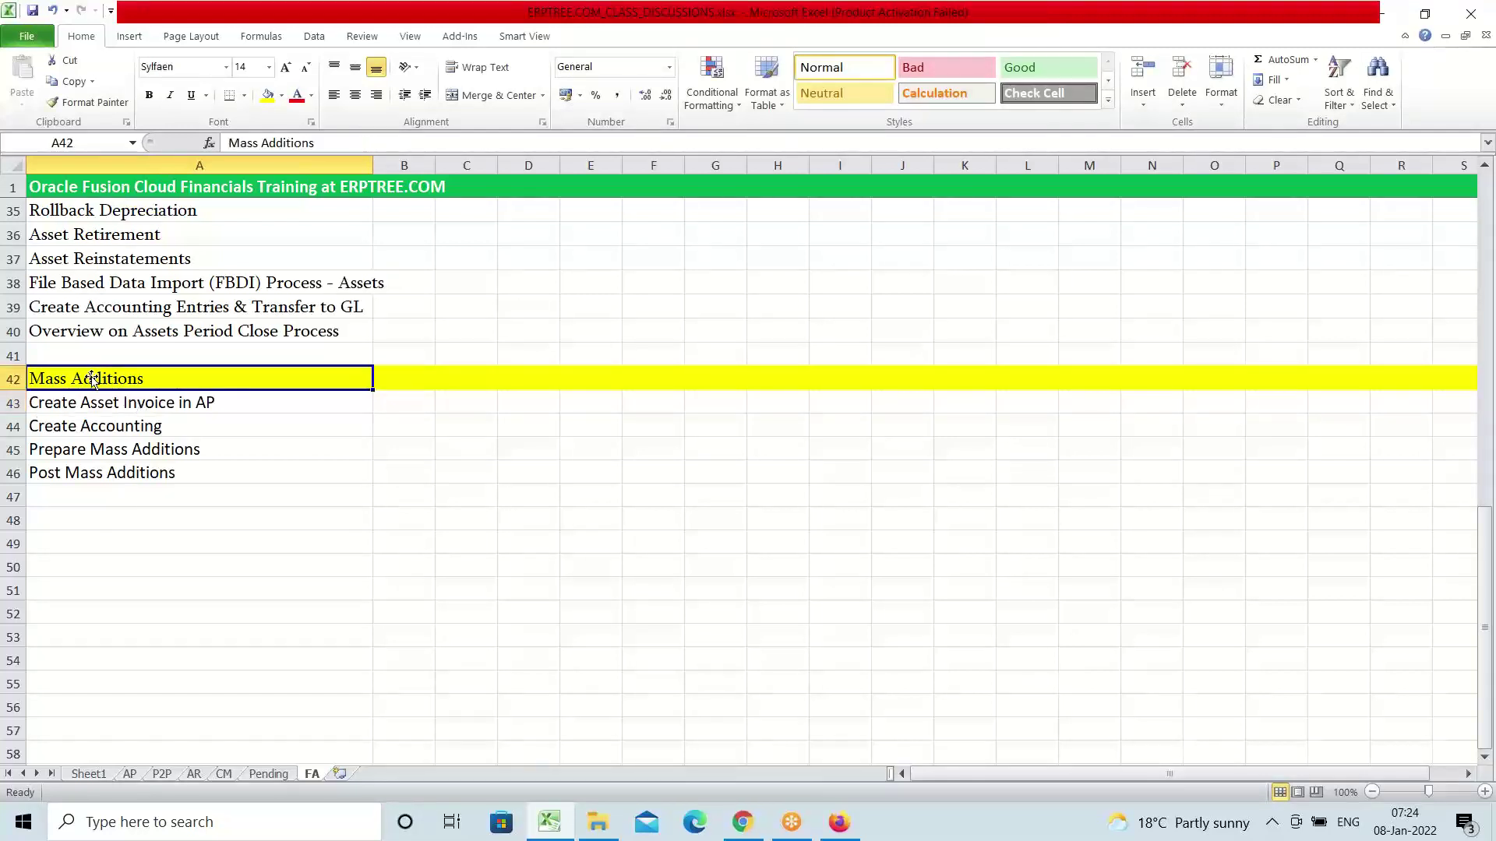
pyautogui.doubleClick(152, 380)
pyautogui.moveTo(150, 380); pyautogui.dragTo(12, 402)
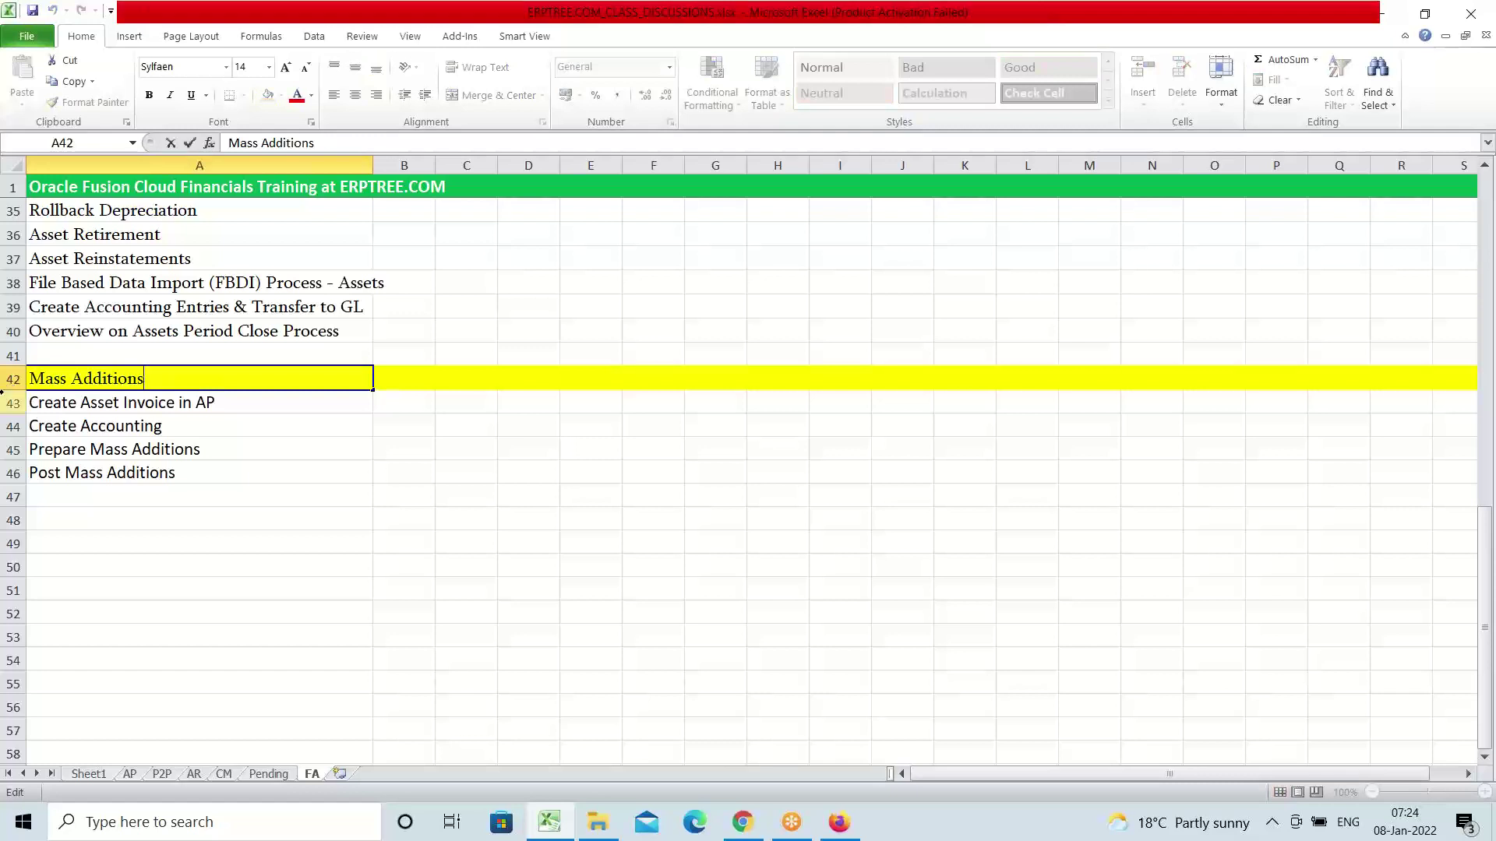
pyautogui.moveTo(144, 380); pyautogui.dragTo(29, 381)
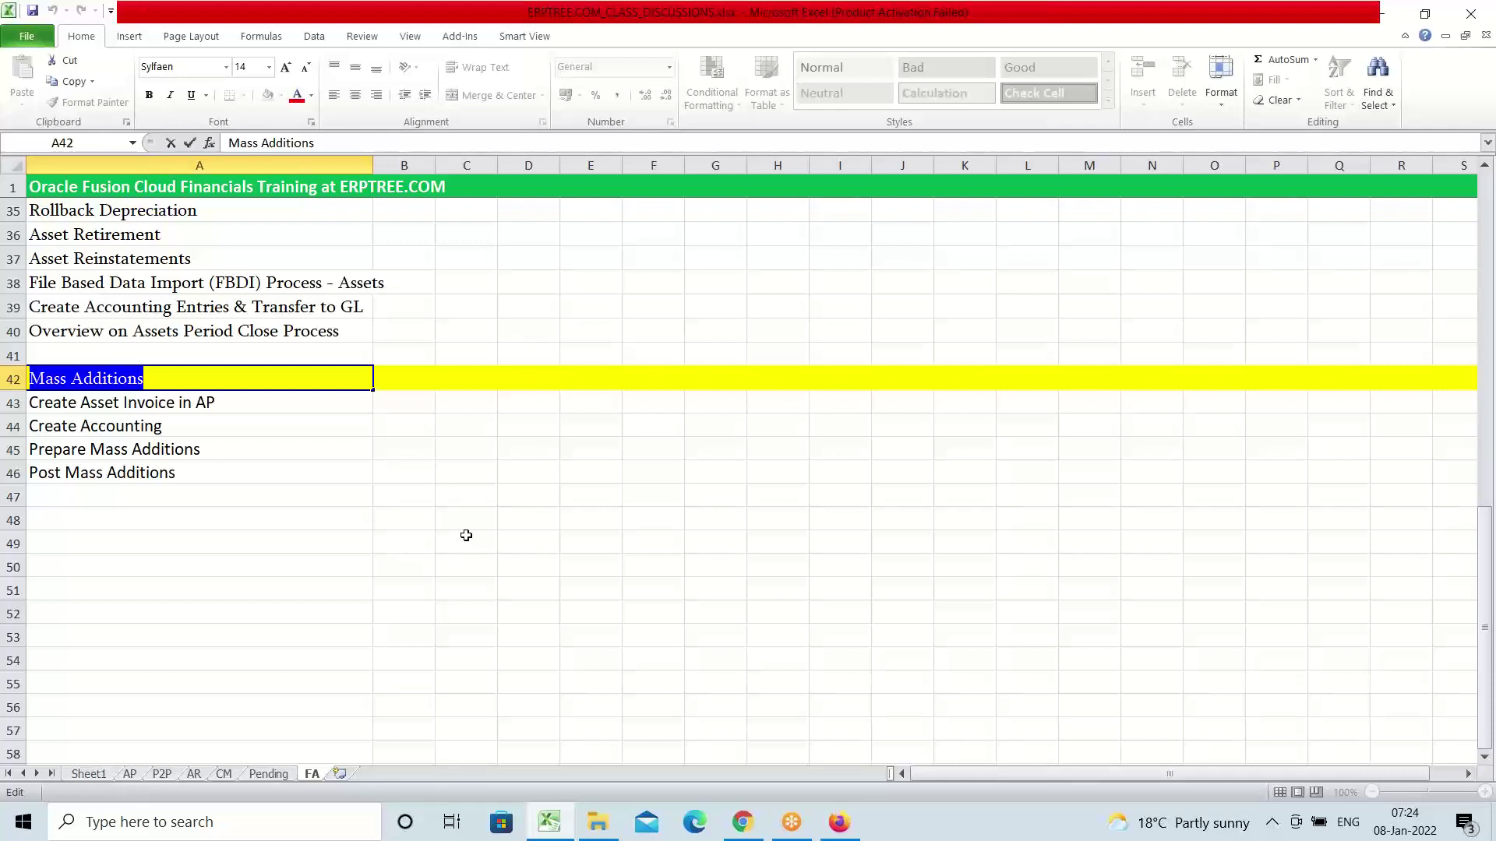
pyautogui.press('Escape')
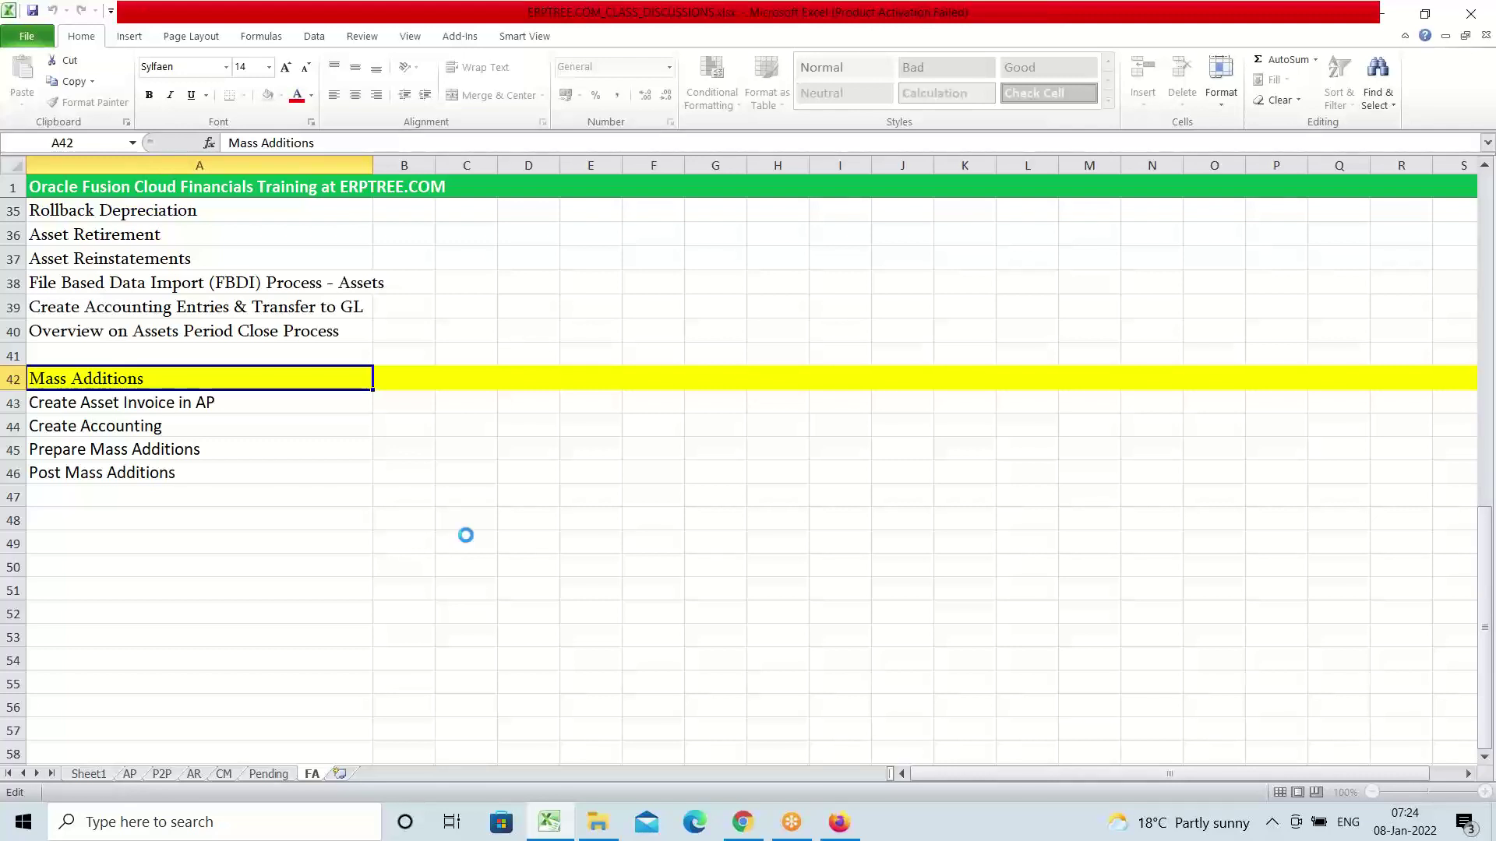
pyautogui.click(174, 411)
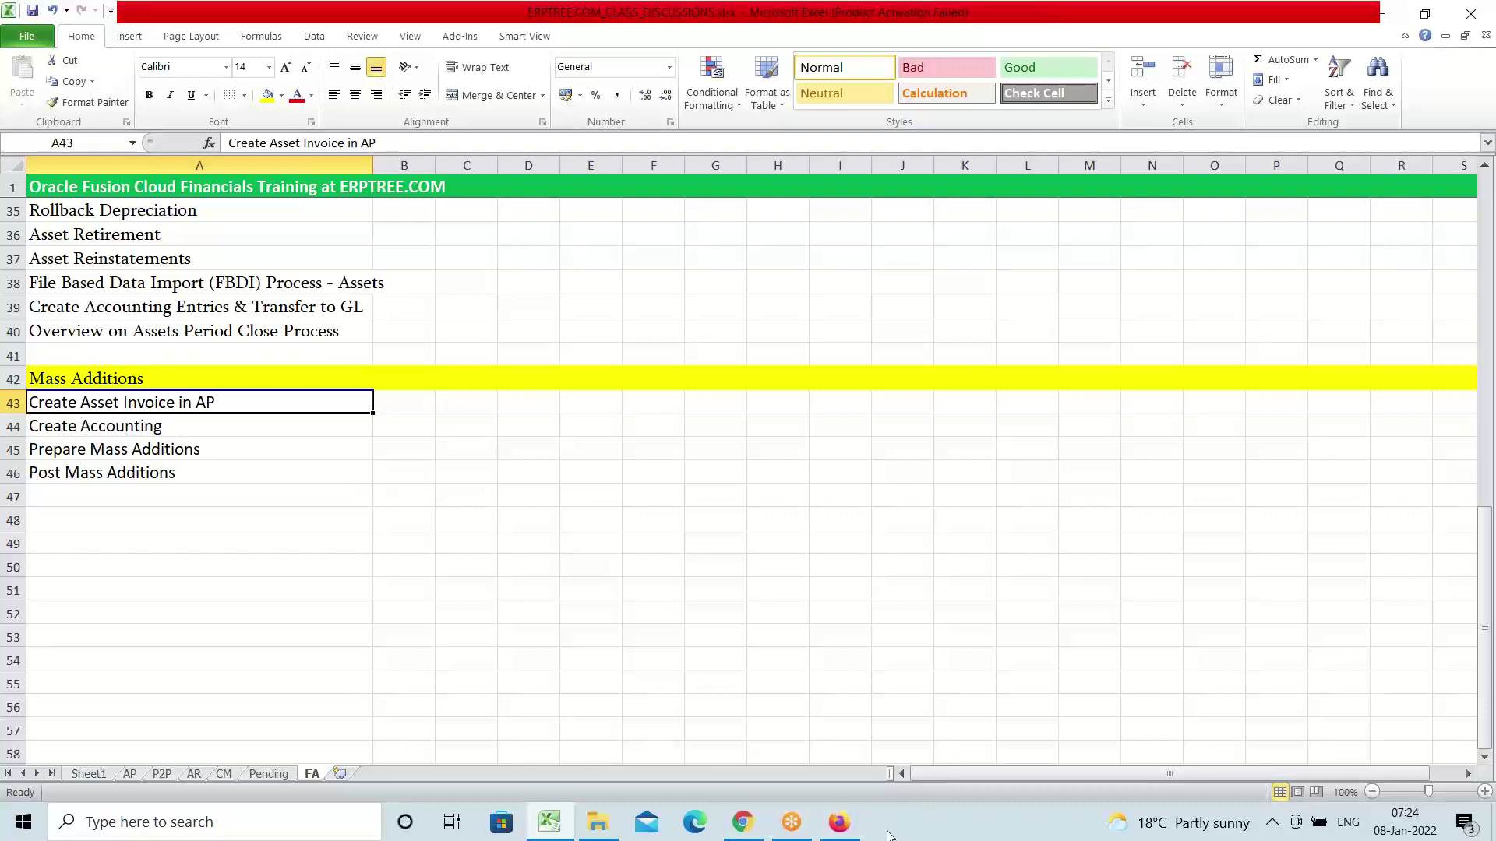
pyautogui.click(841, 824)
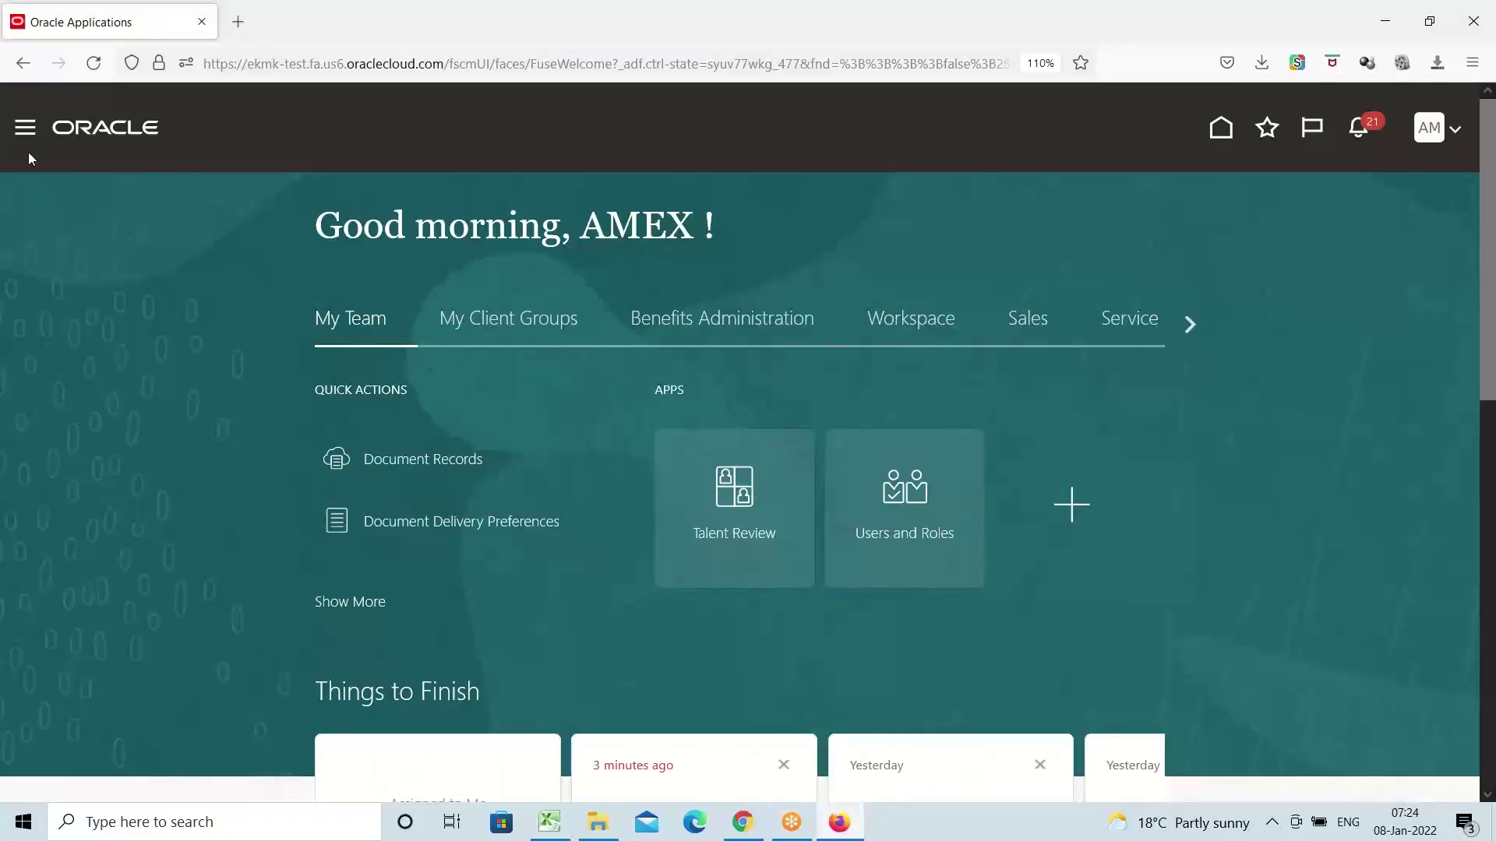
# Go to Payables > Invoices from the Navigator menu
pyautogui.click(26, 129)
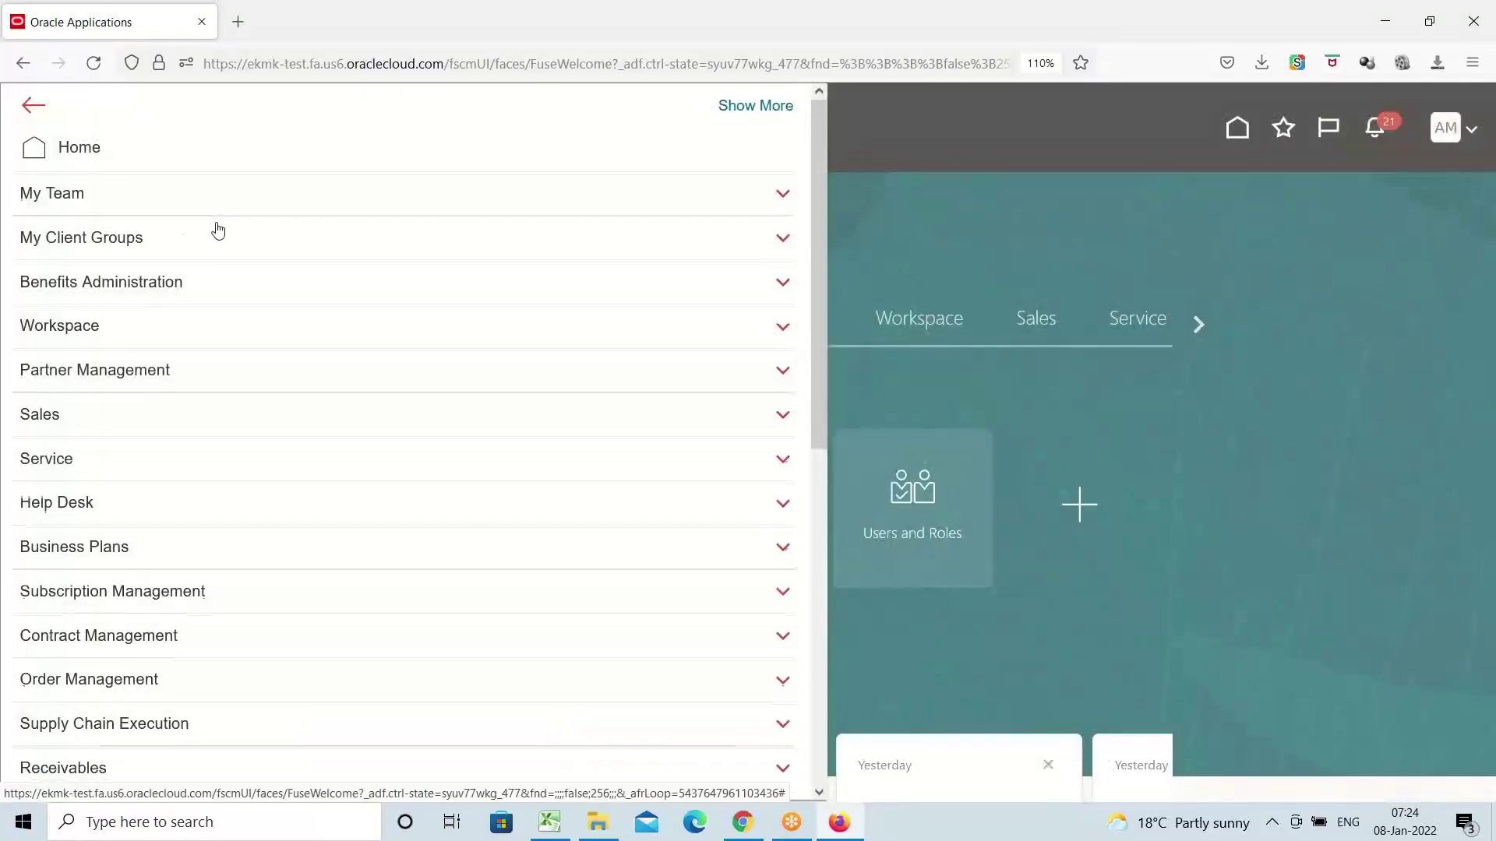
pyautogui.scroll(-5, 214, 230)
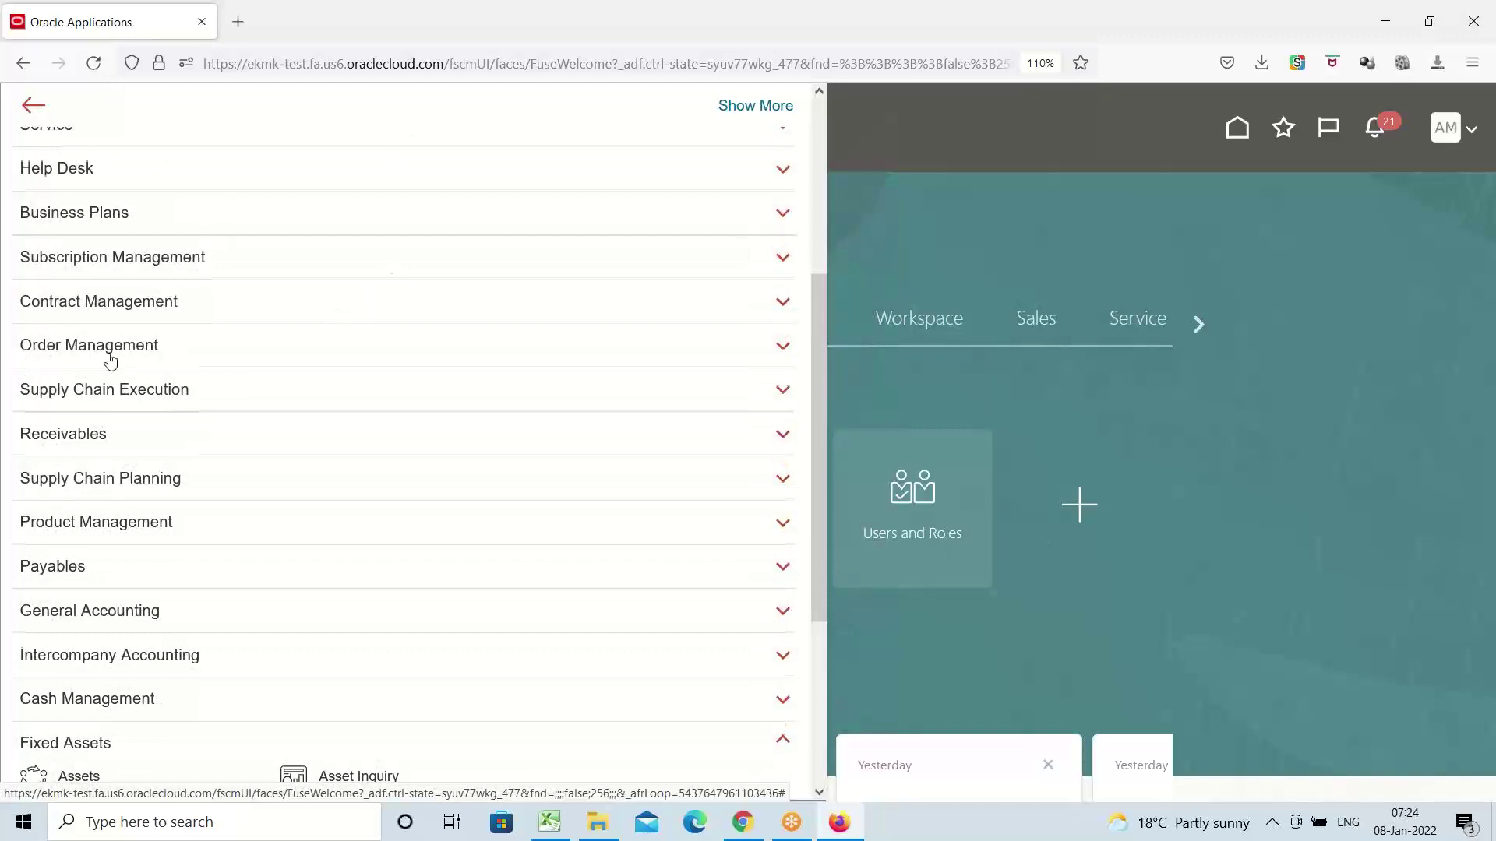
pyautogui.scroll(-3, 116, 405)
pyautogui.click(73, 400)
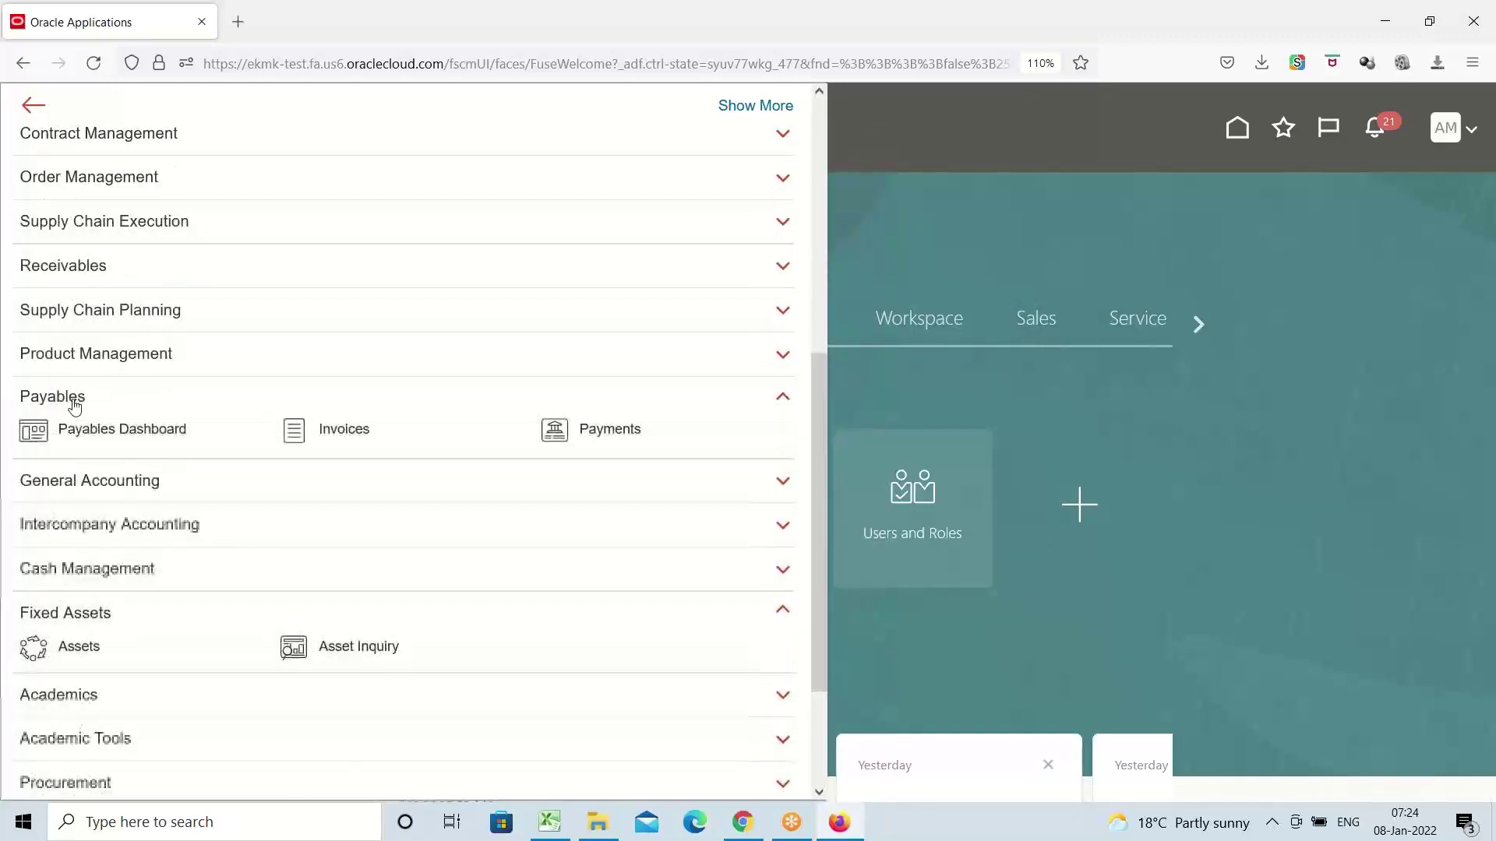
pyautogui.click(342, 433)
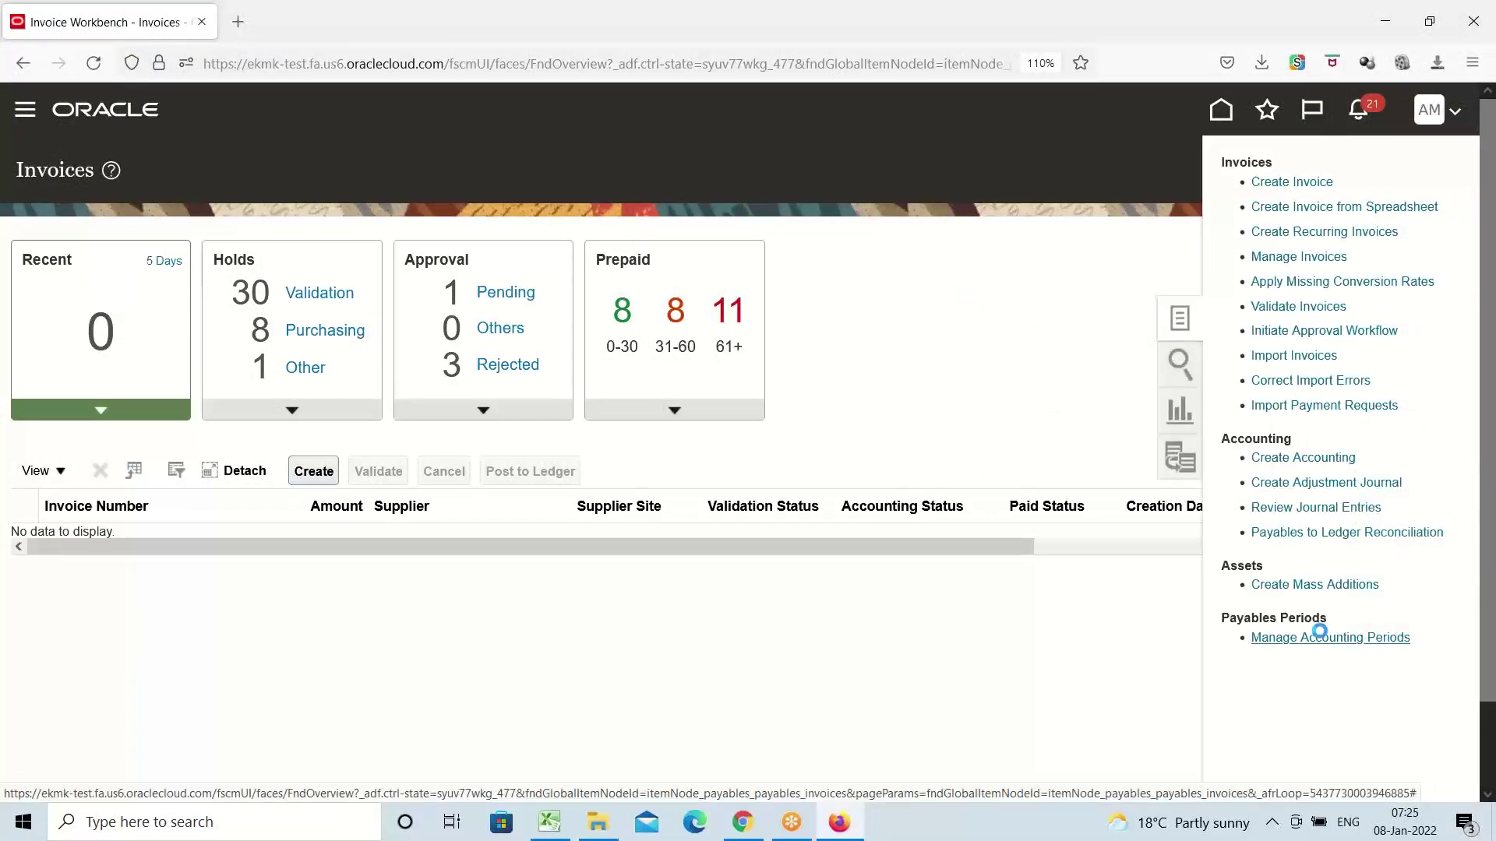
# Check AMEX USA Primary Ledger's Payables period statuses (open through Feb-22) in Manage Accounting Periods, then close it
pyautogui.click(1325, 638)
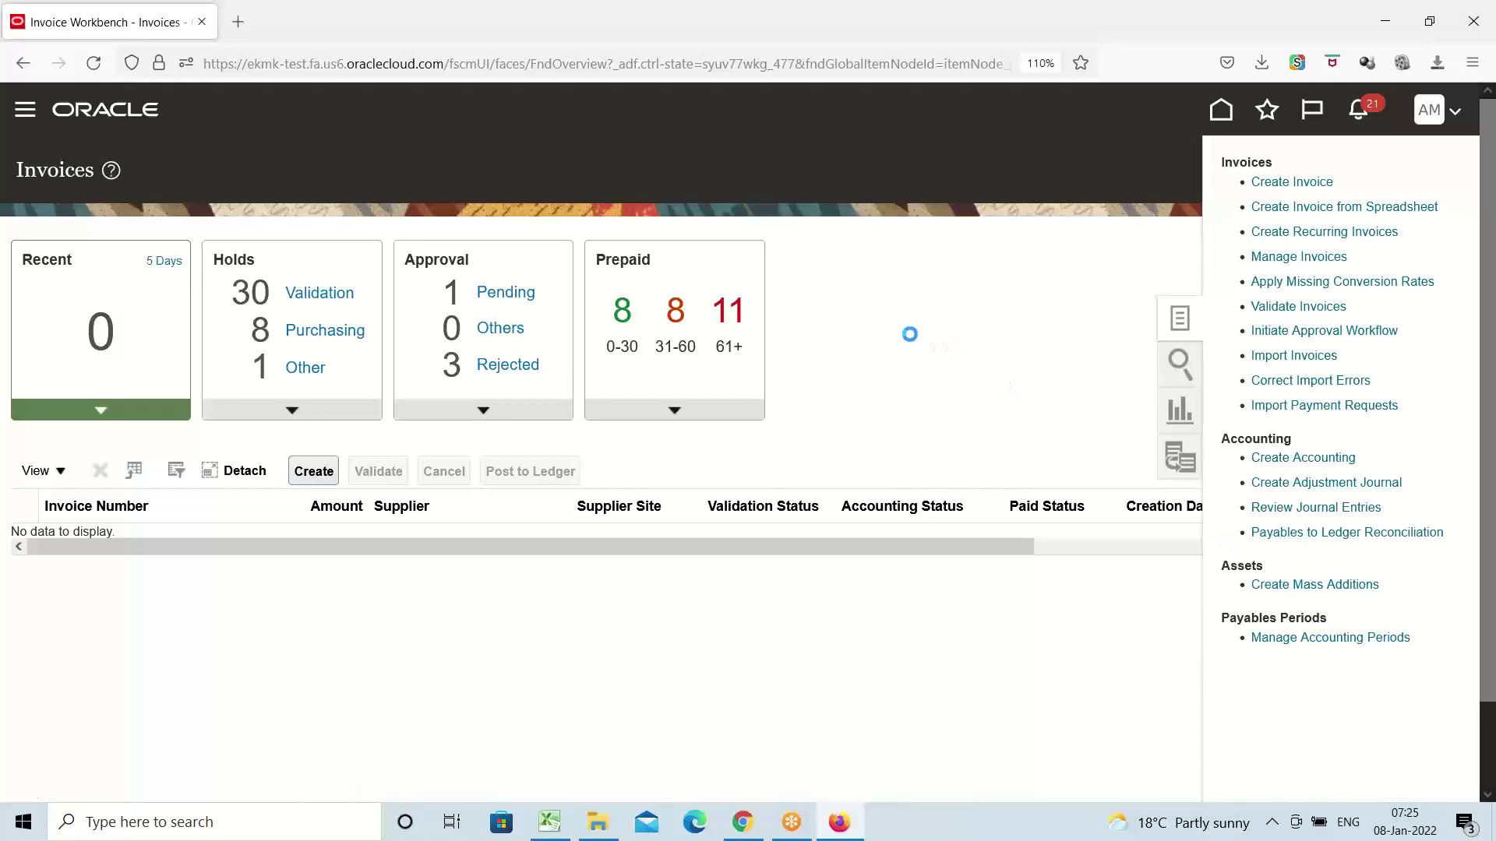
pyautogui.scroll(-2, 424, 478)
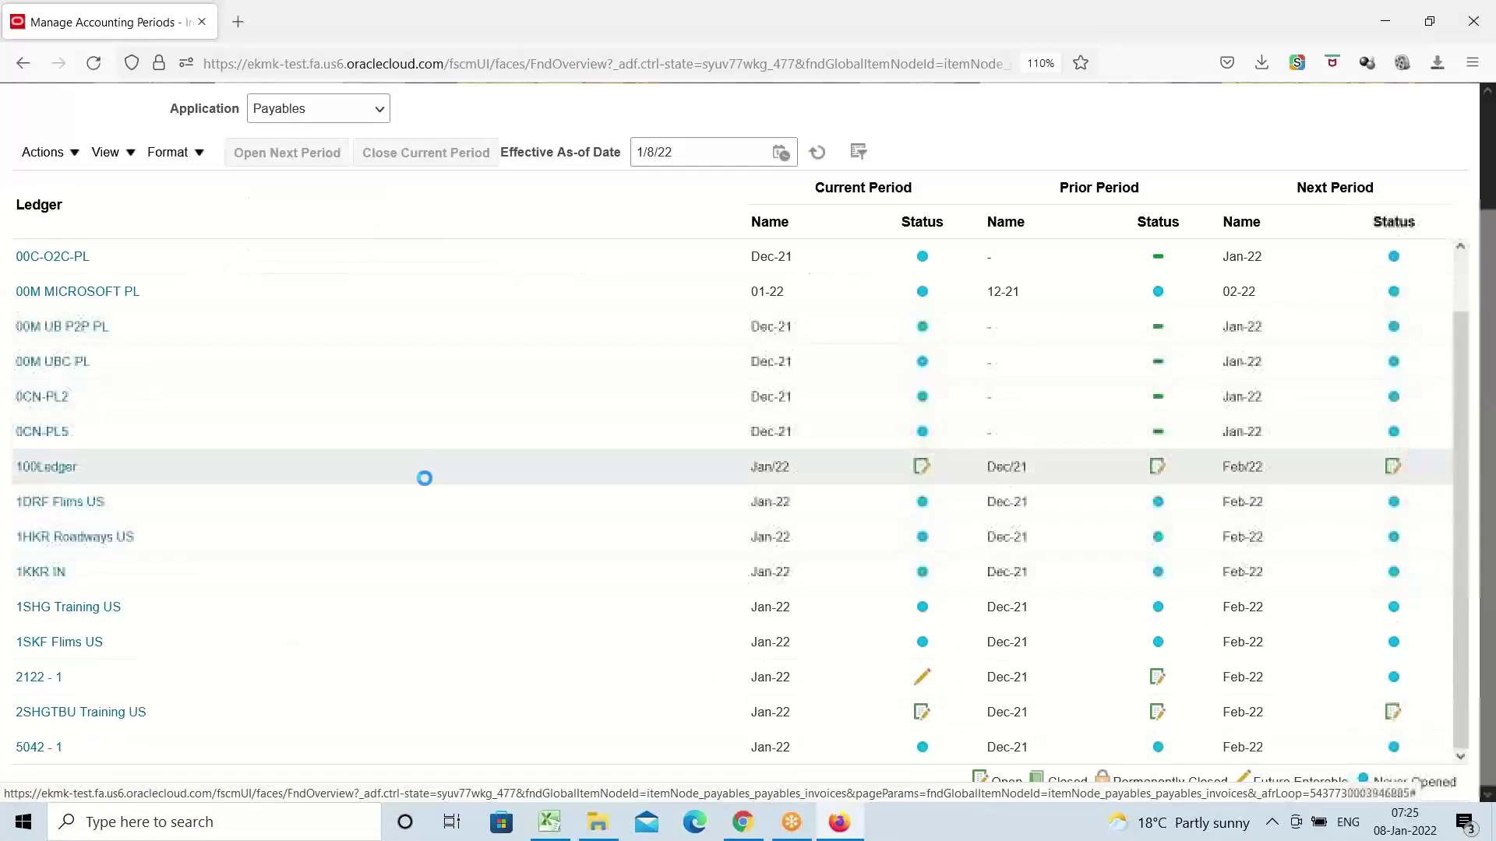
pyautogui.scroll(-6, 461, 444)
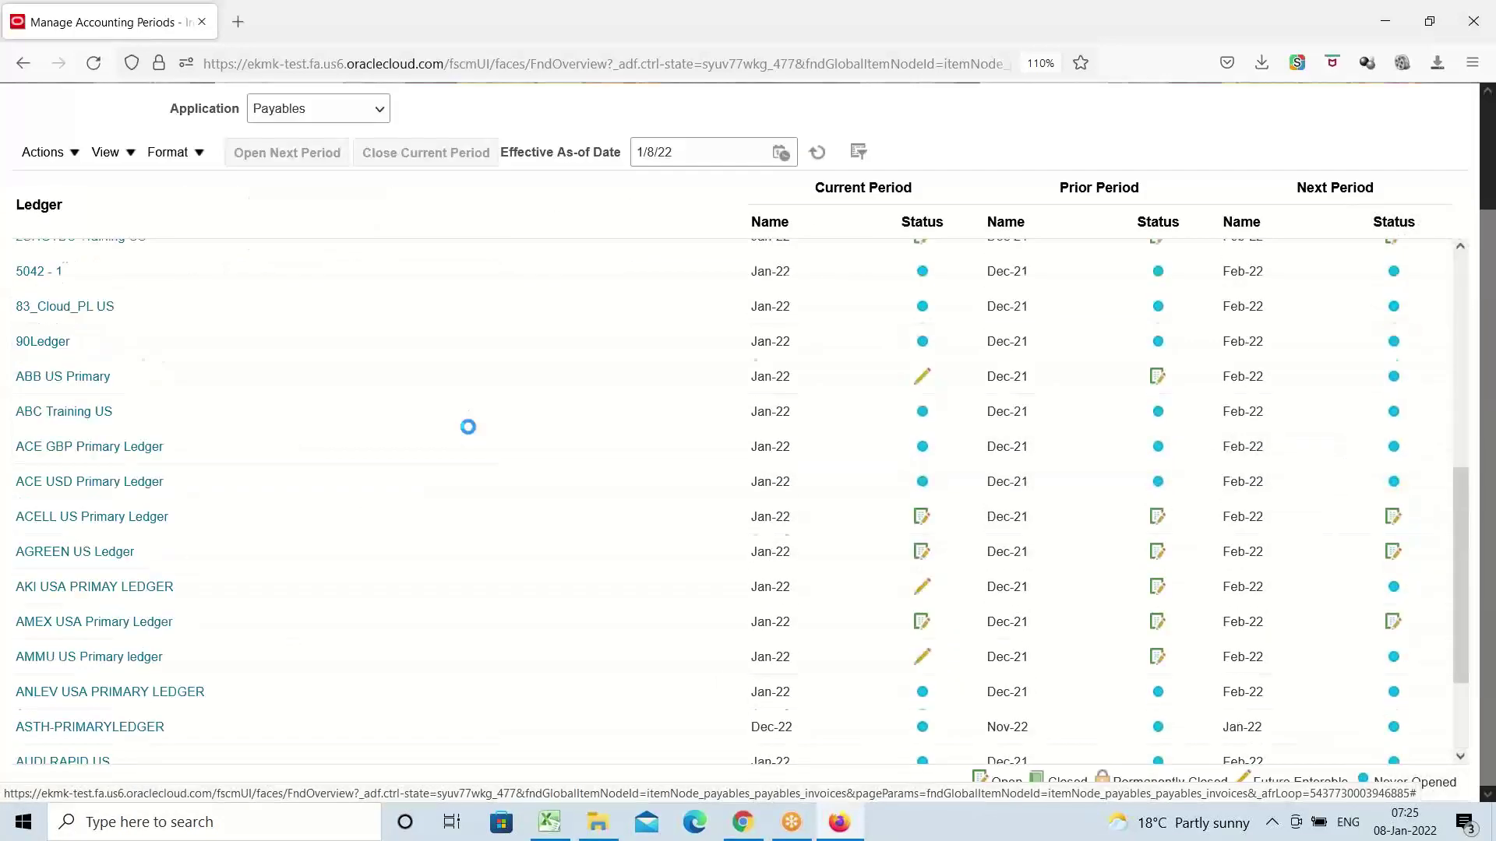
pyautogui.scroll(-1, 468, 427)
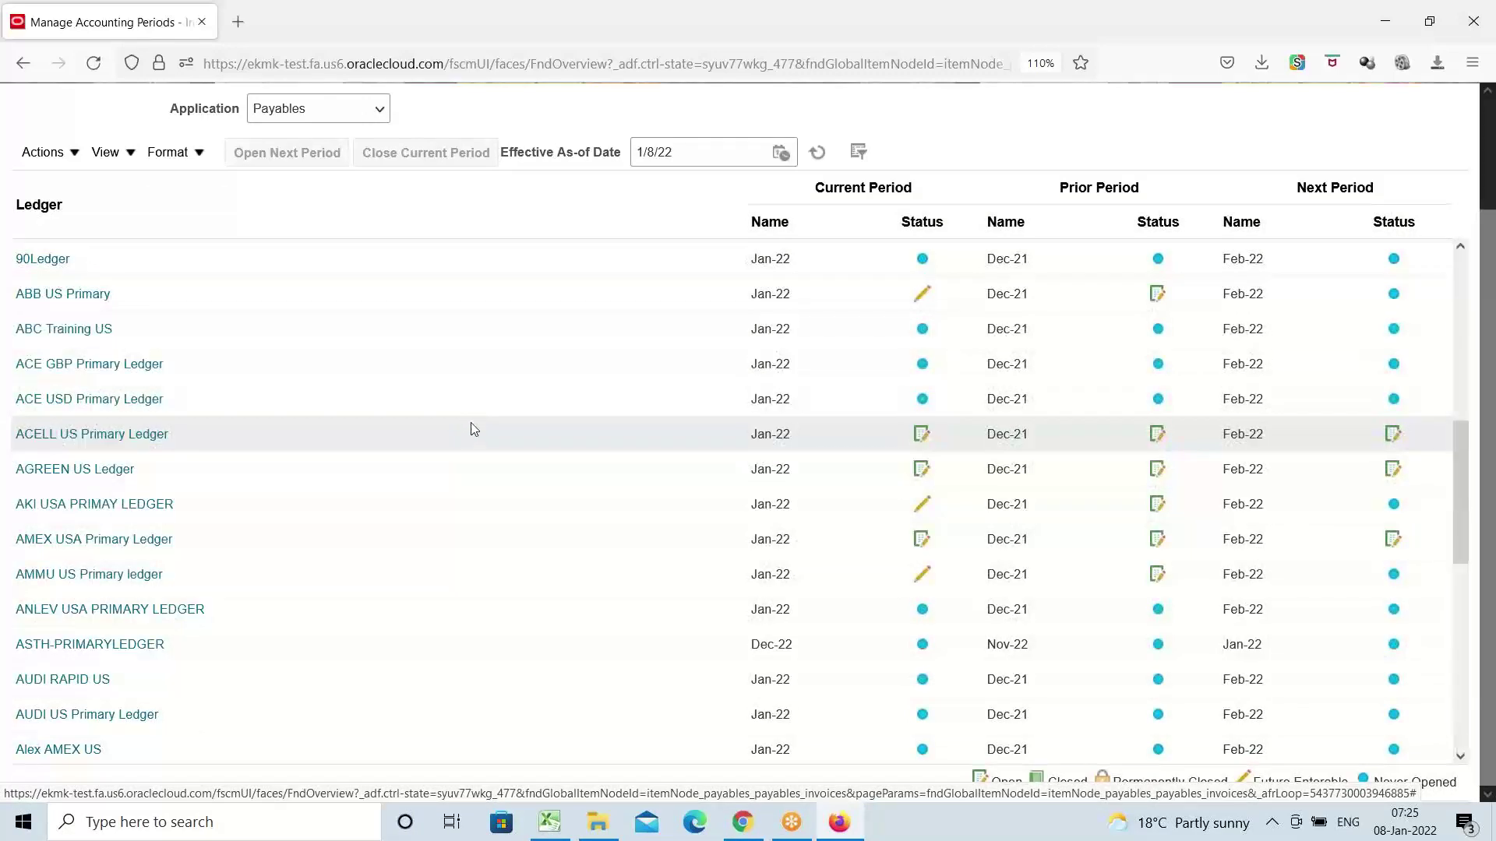
pyautogui.click(71, 543)
pyautogui.moveTo(70, 543)
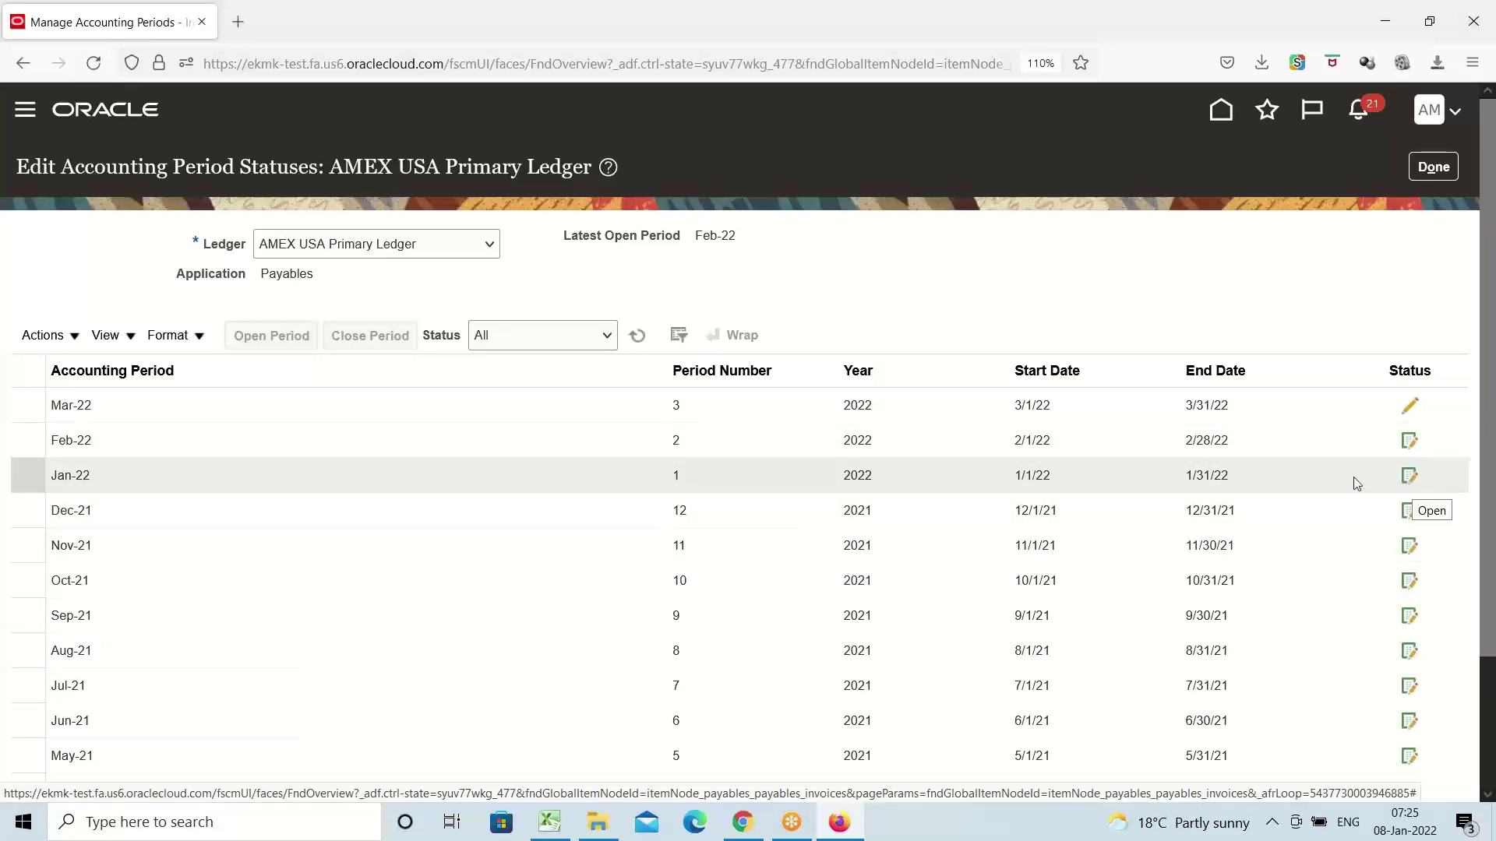
pyautogui.click(1431, 167)
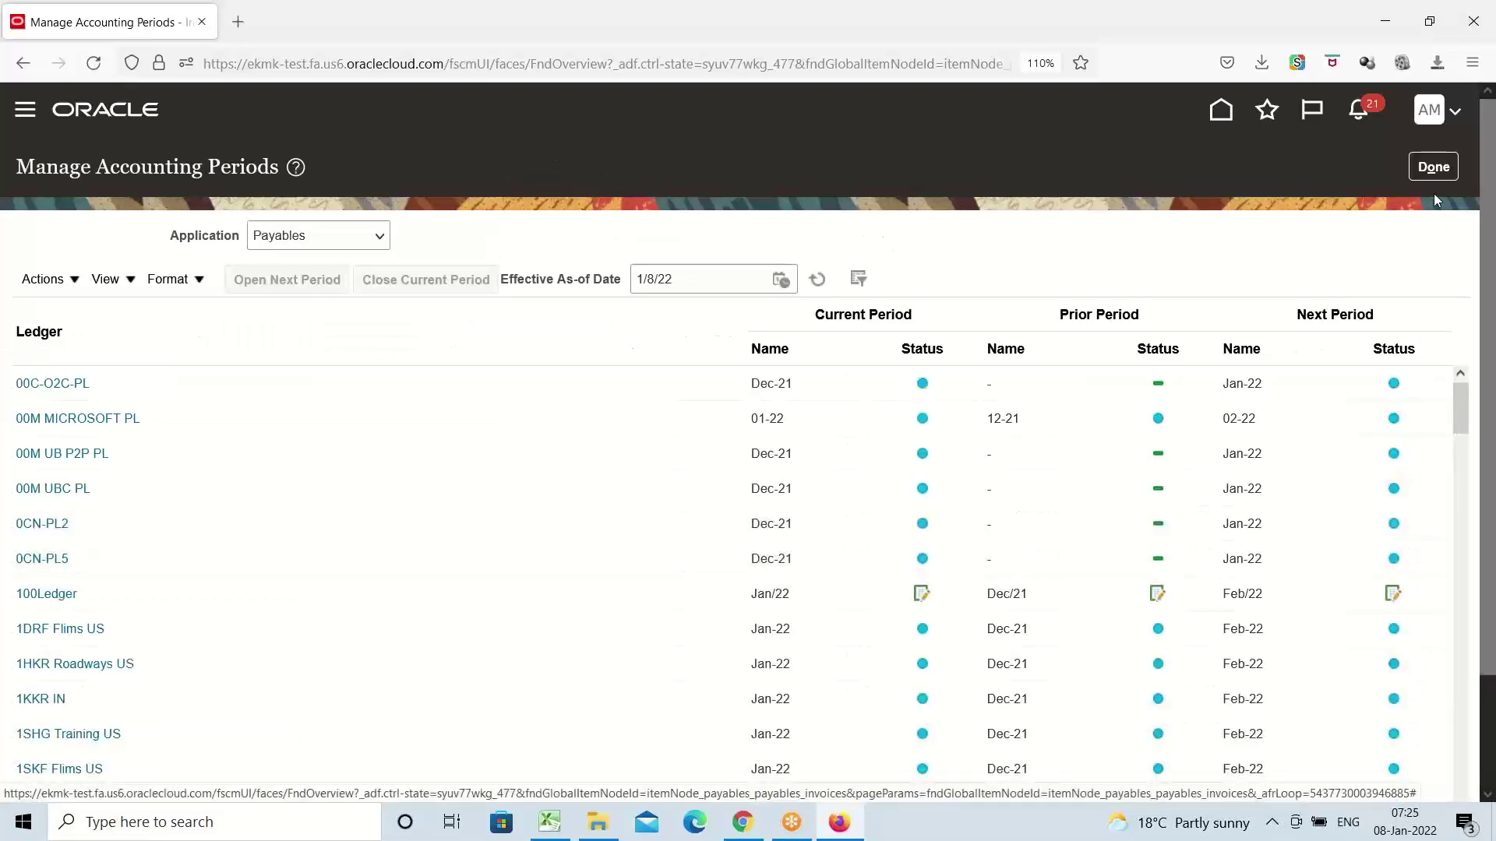
pyautogui.click(1434, 168)
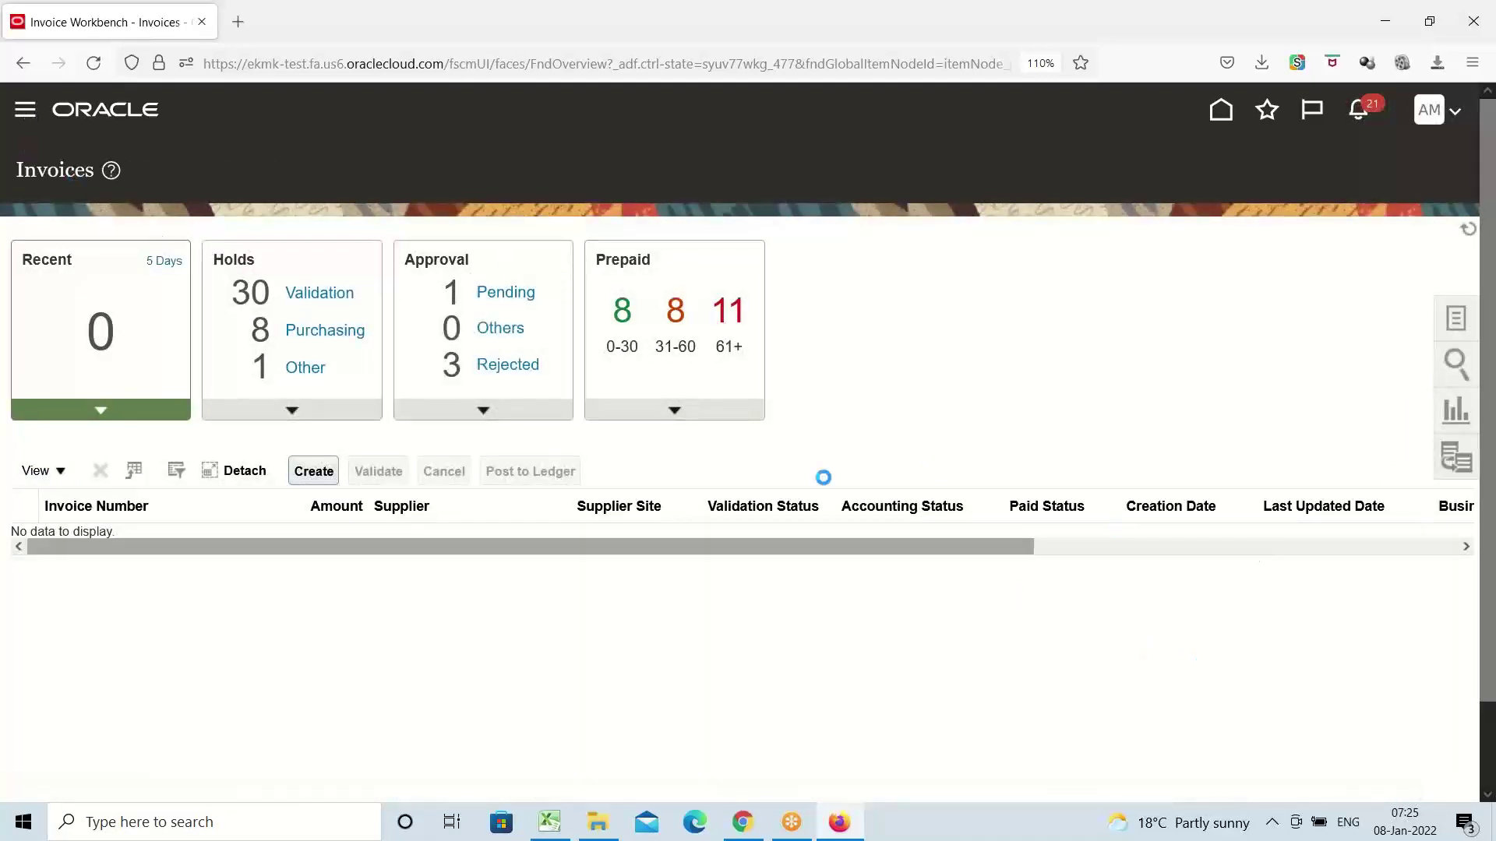
pyautogui.scroll(-5, 330, 528)
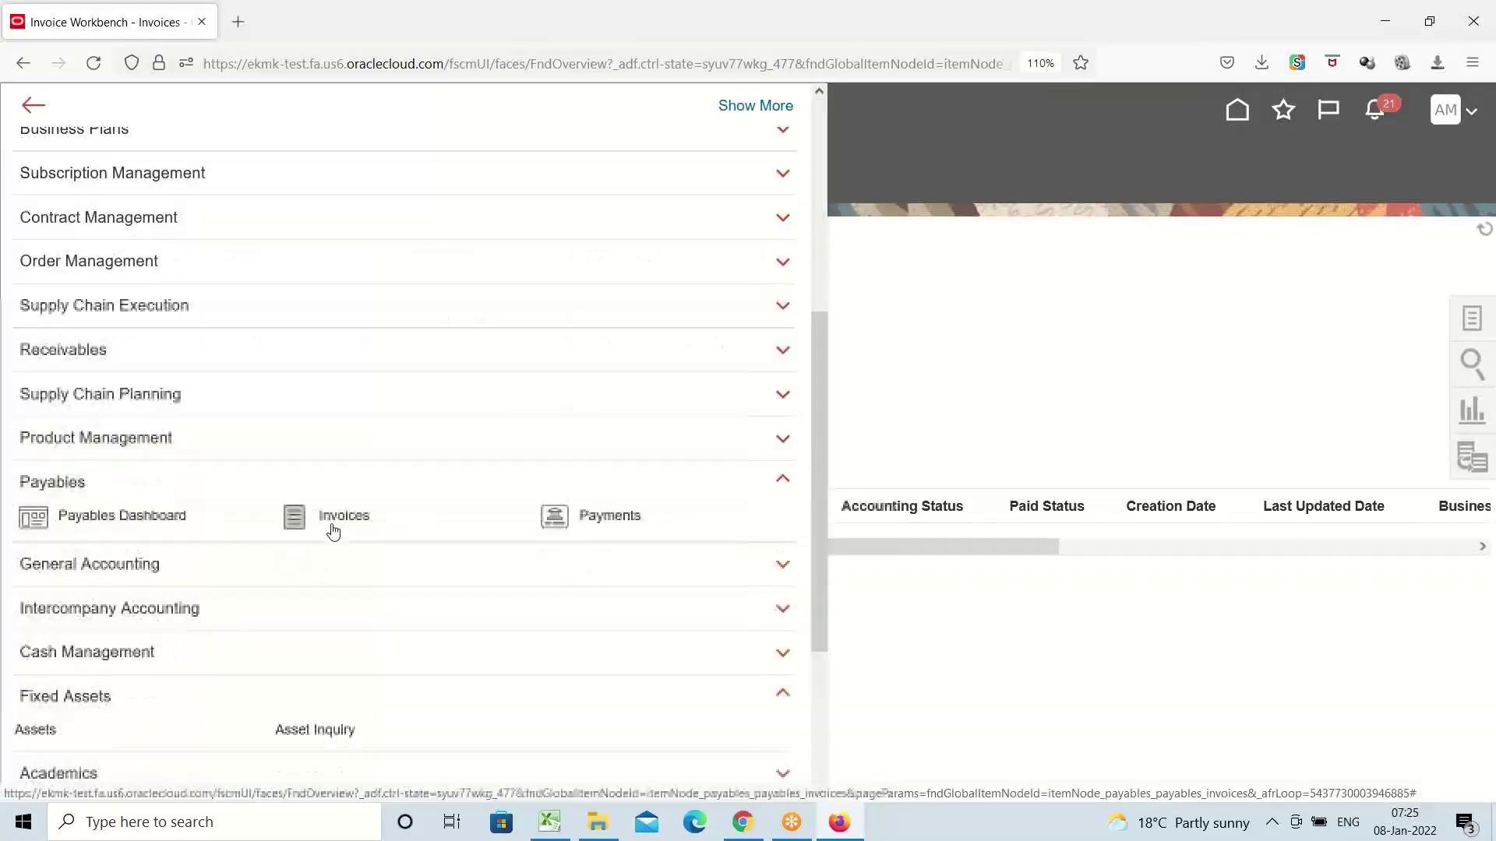
pyautogui.scroll(-3, 334, 532)
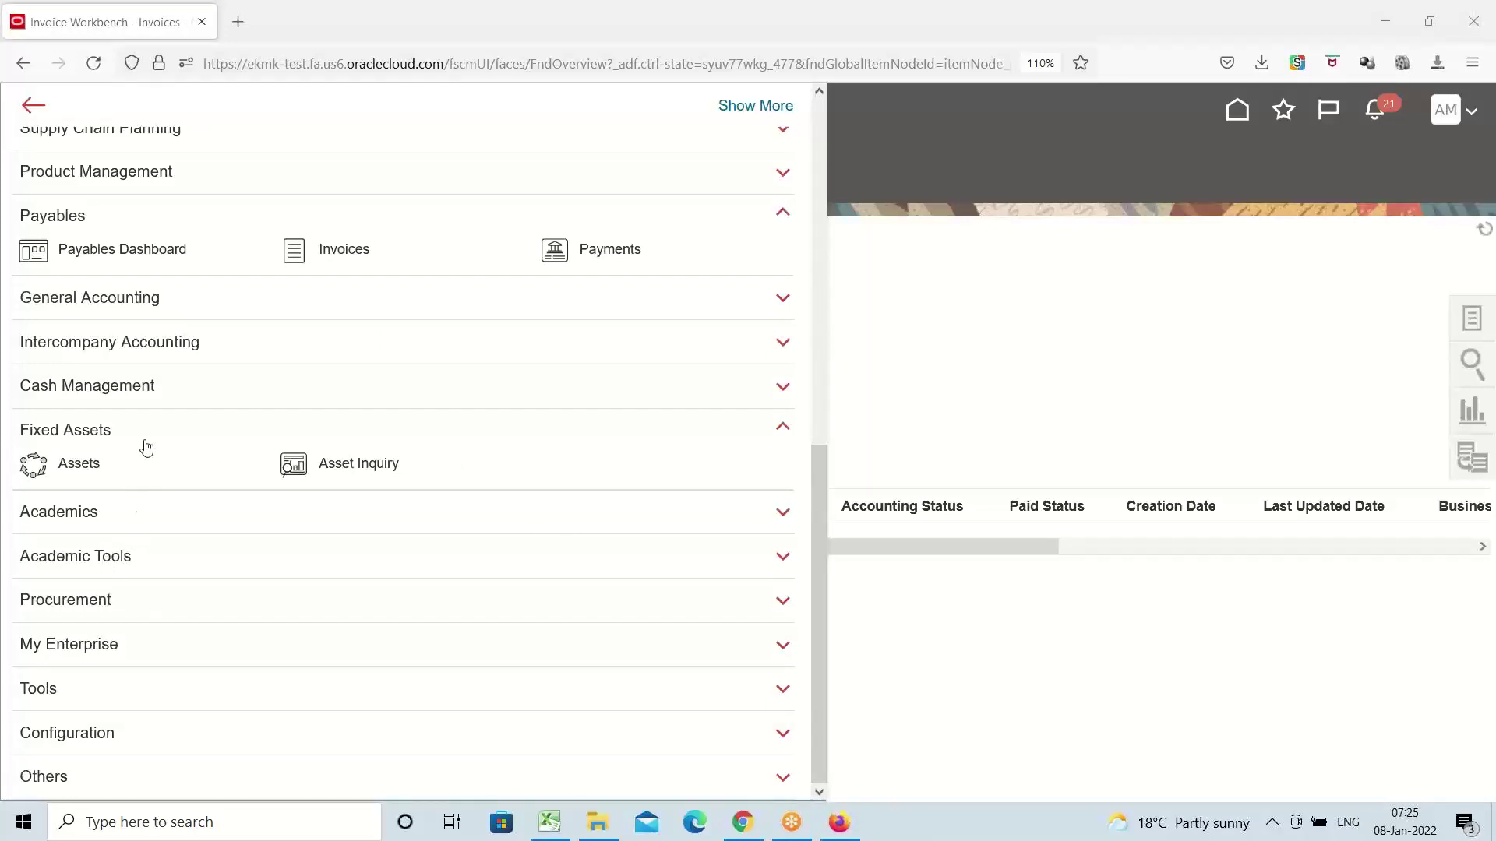
pyautogui.scroll(3, 145, 428)
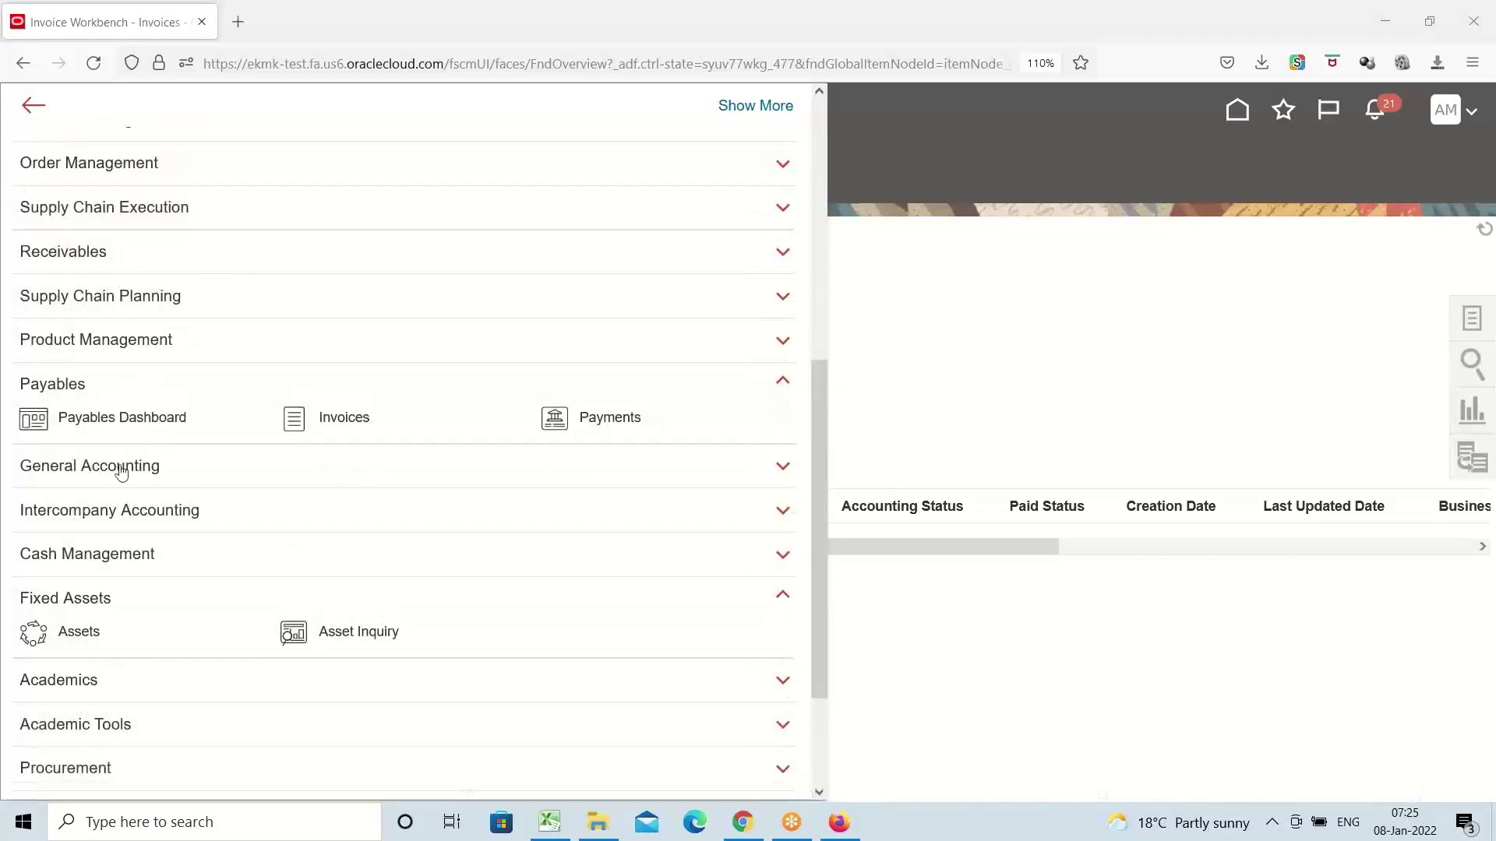
pyautogui.click(117, 465)
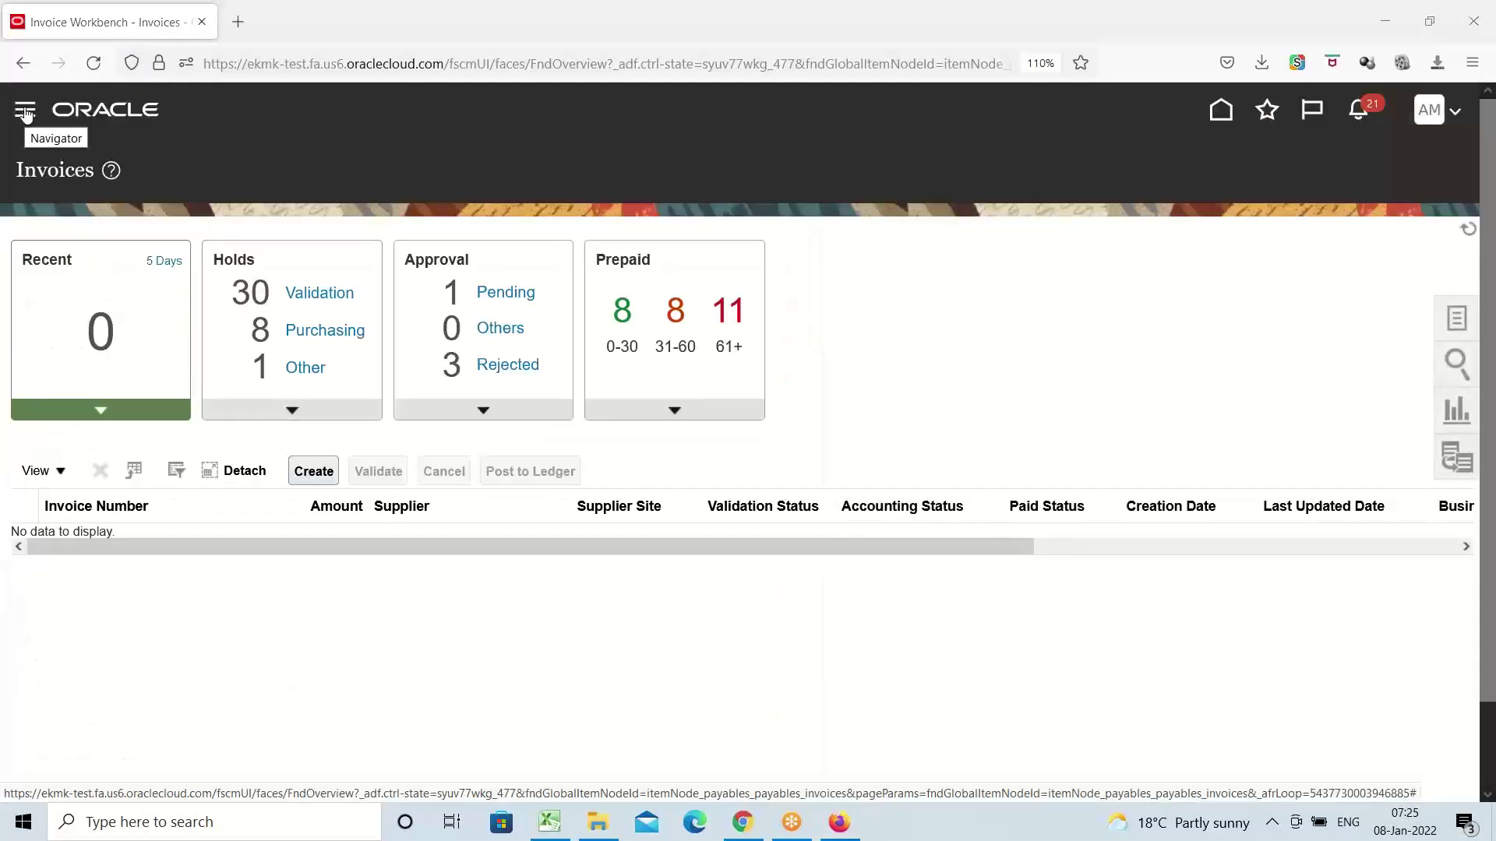
pyautogui.click(25, 109)
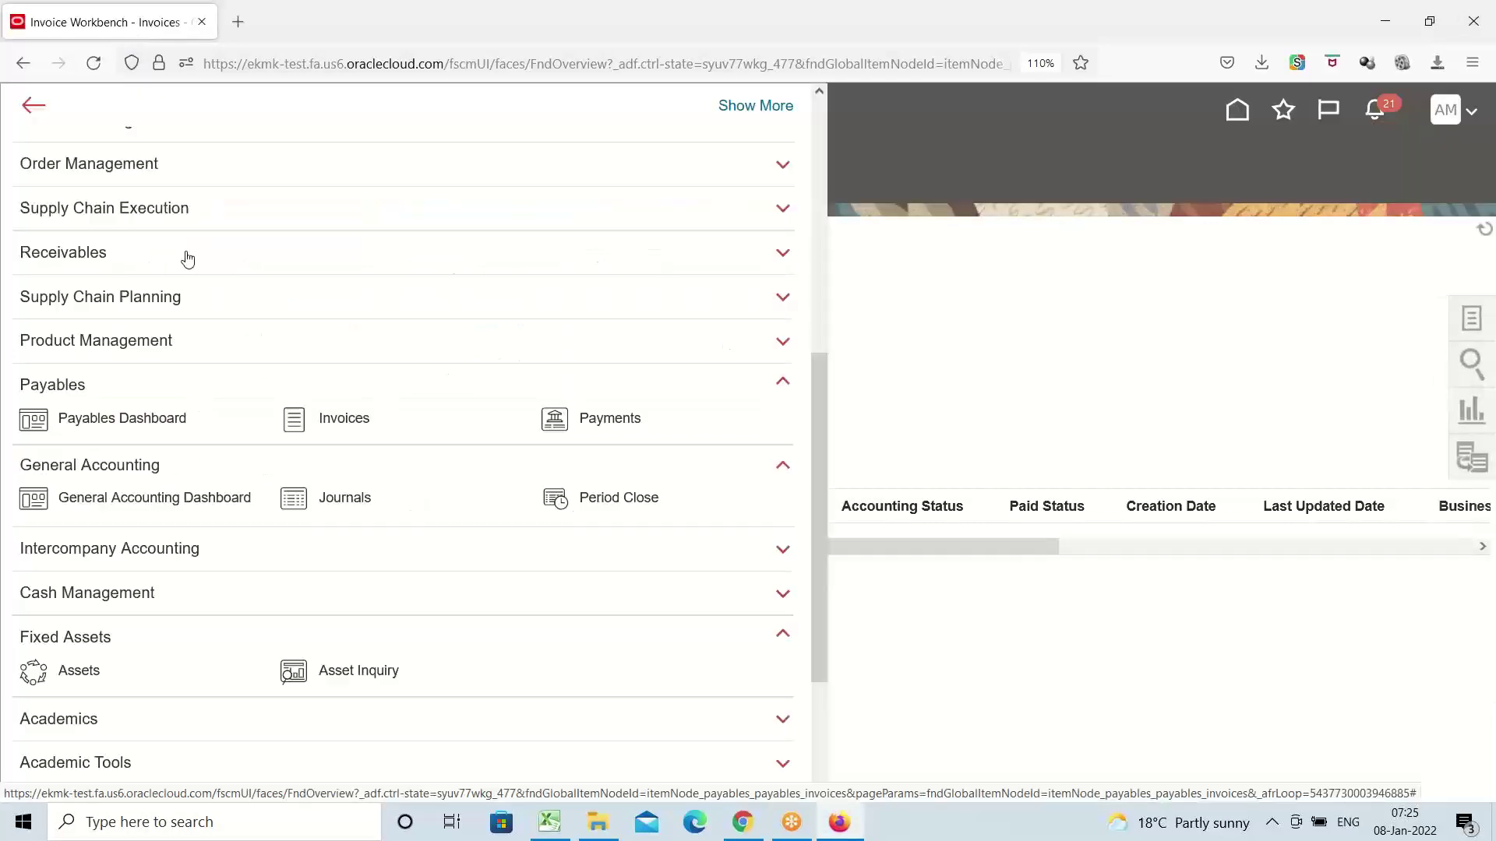
pyautogui.click(641, 499)
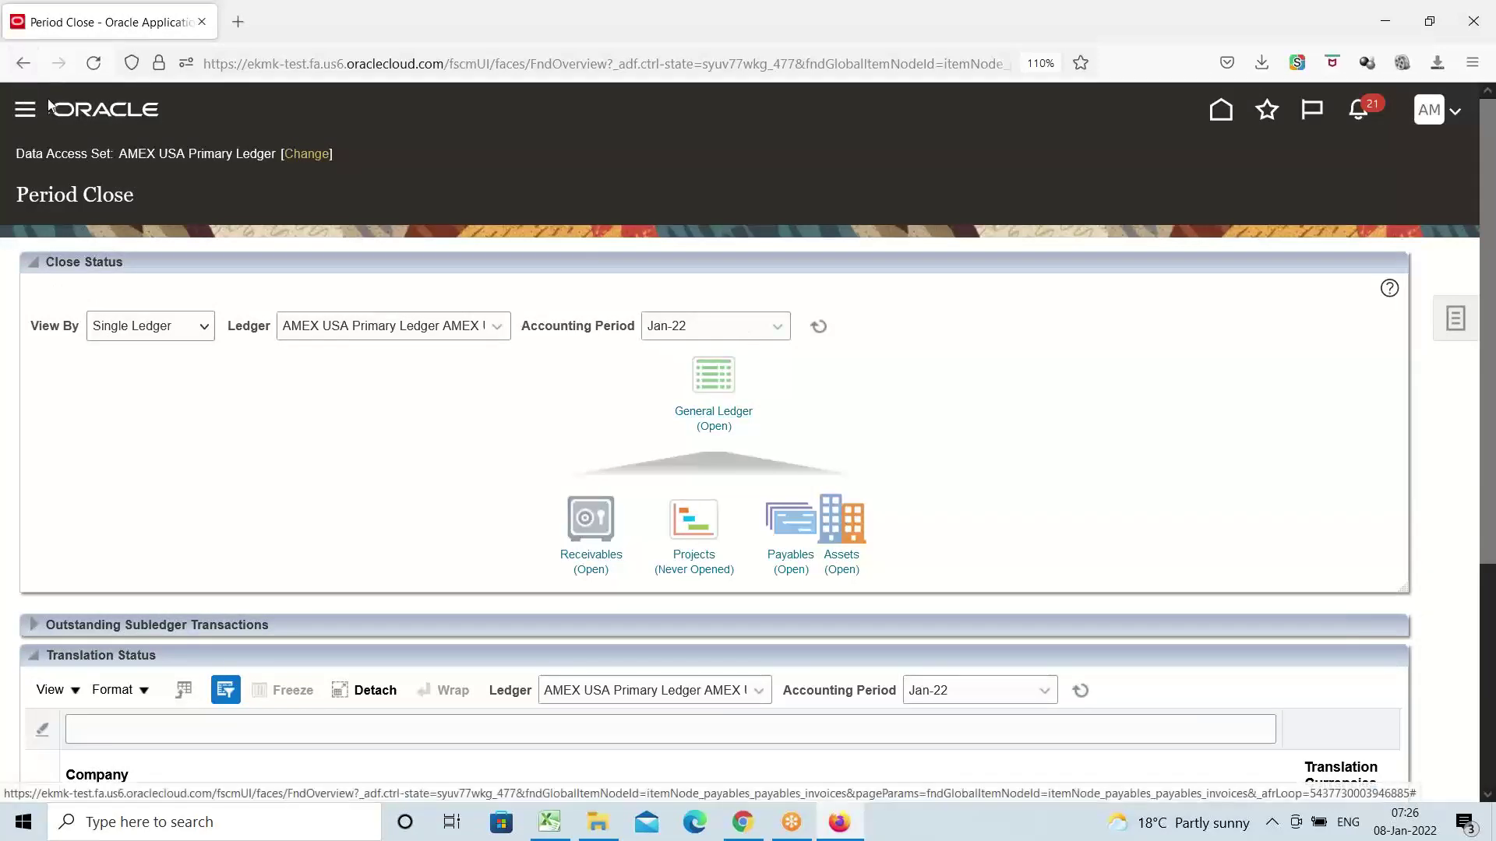
pyautogui.click(27, 115)
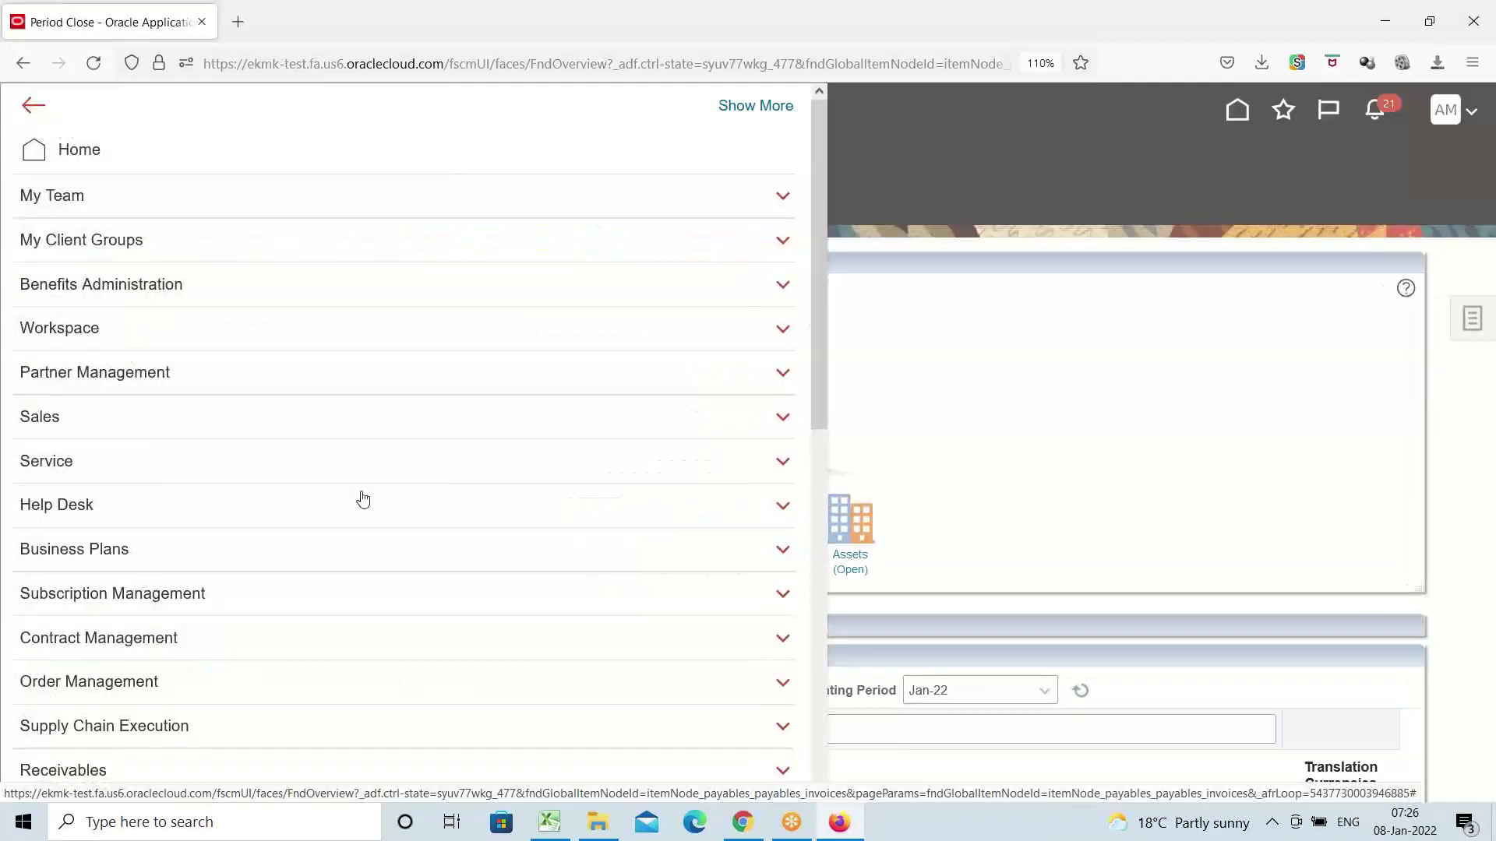
pyautogui.scroll(-5, 162, 448)
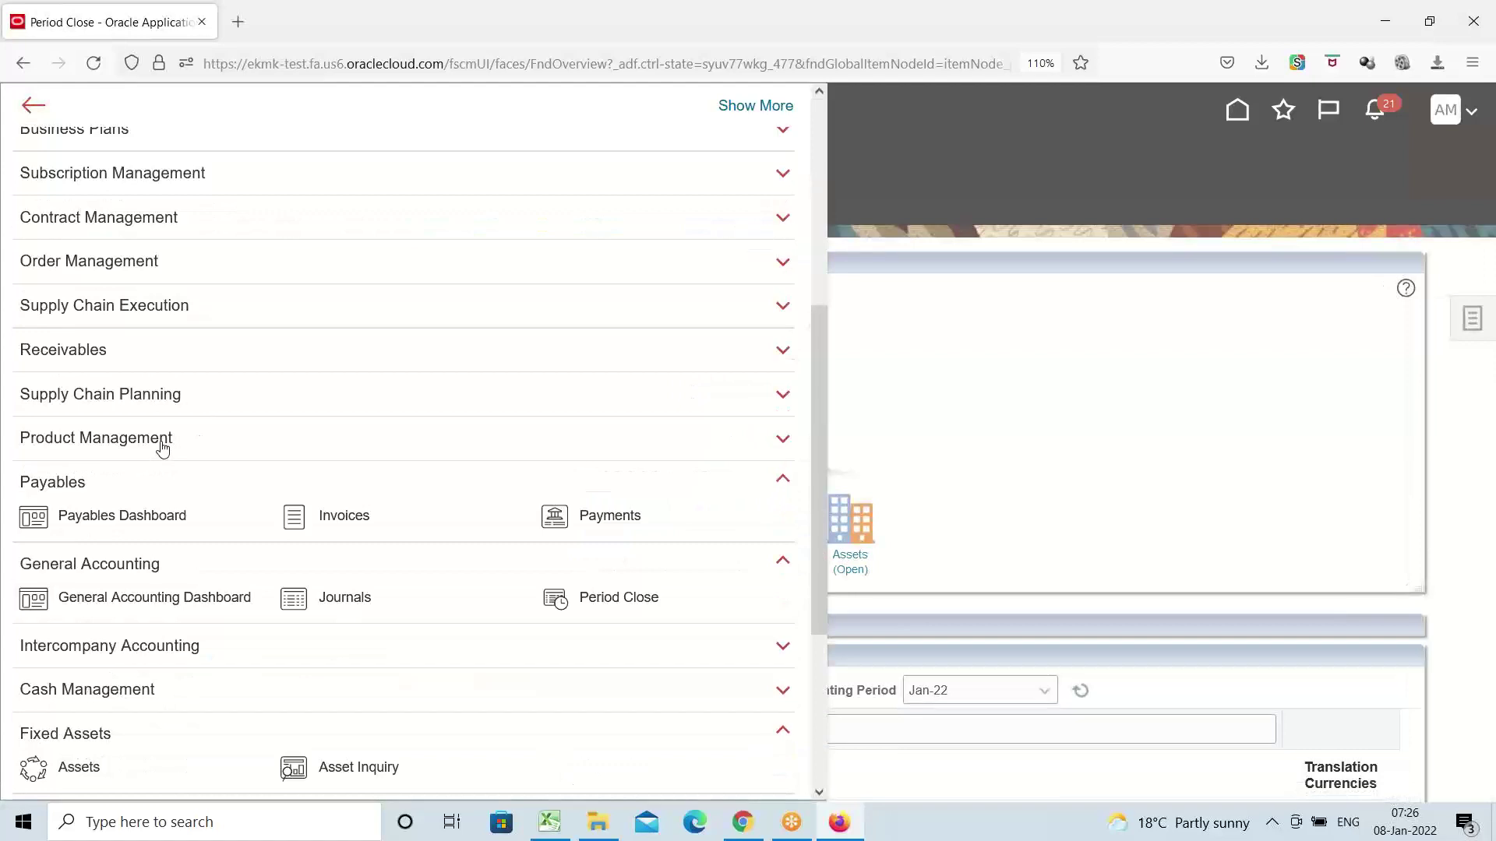
pyautogui.click(341, 518)
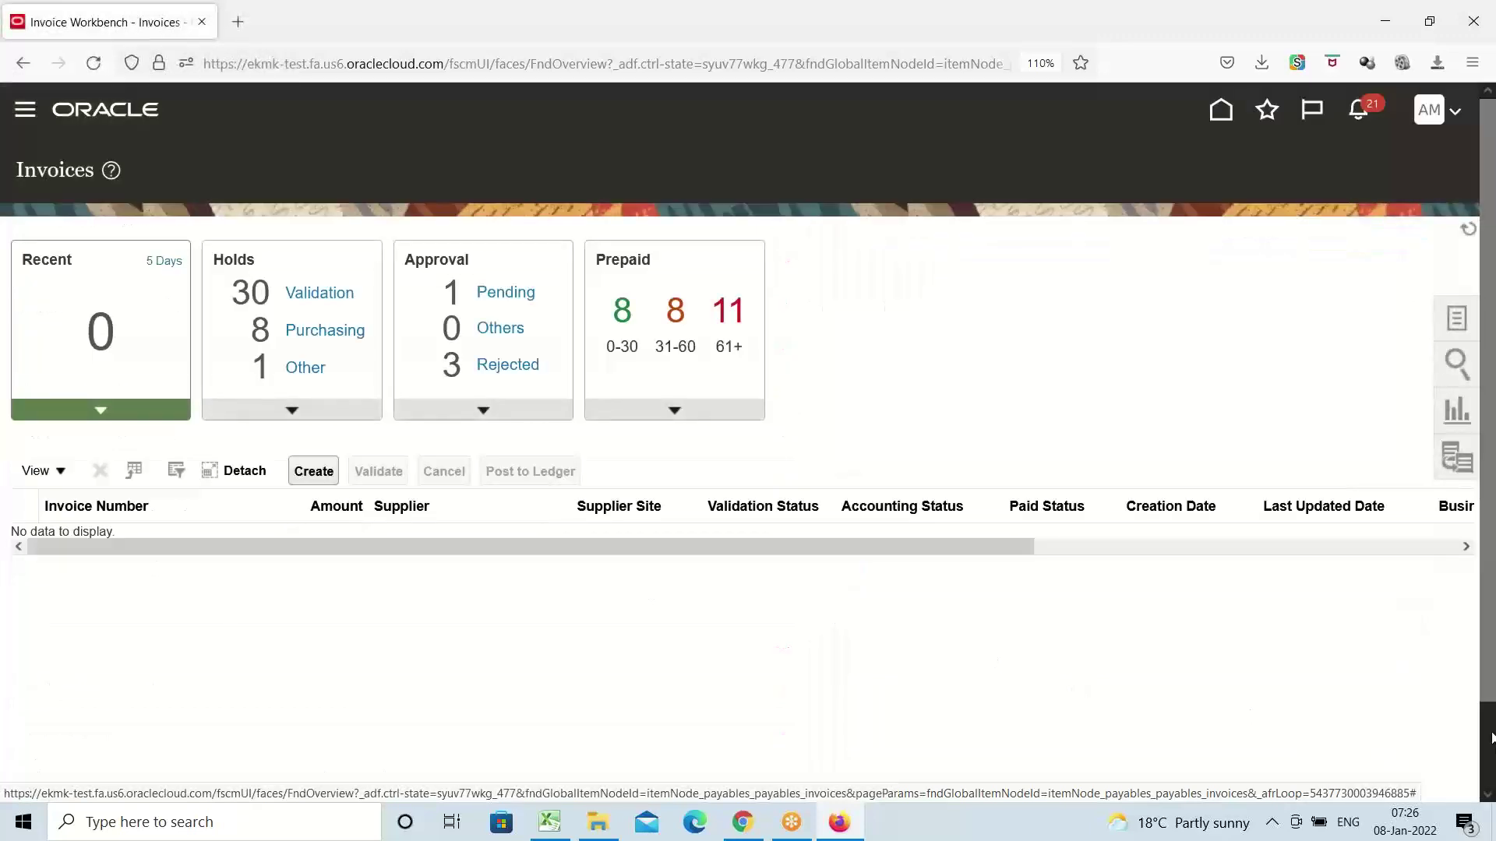
# Choose Create Invoice from the Invoices Tasks panel, reloading the page so the blank form loads
pyautogui.click(1457, 322)
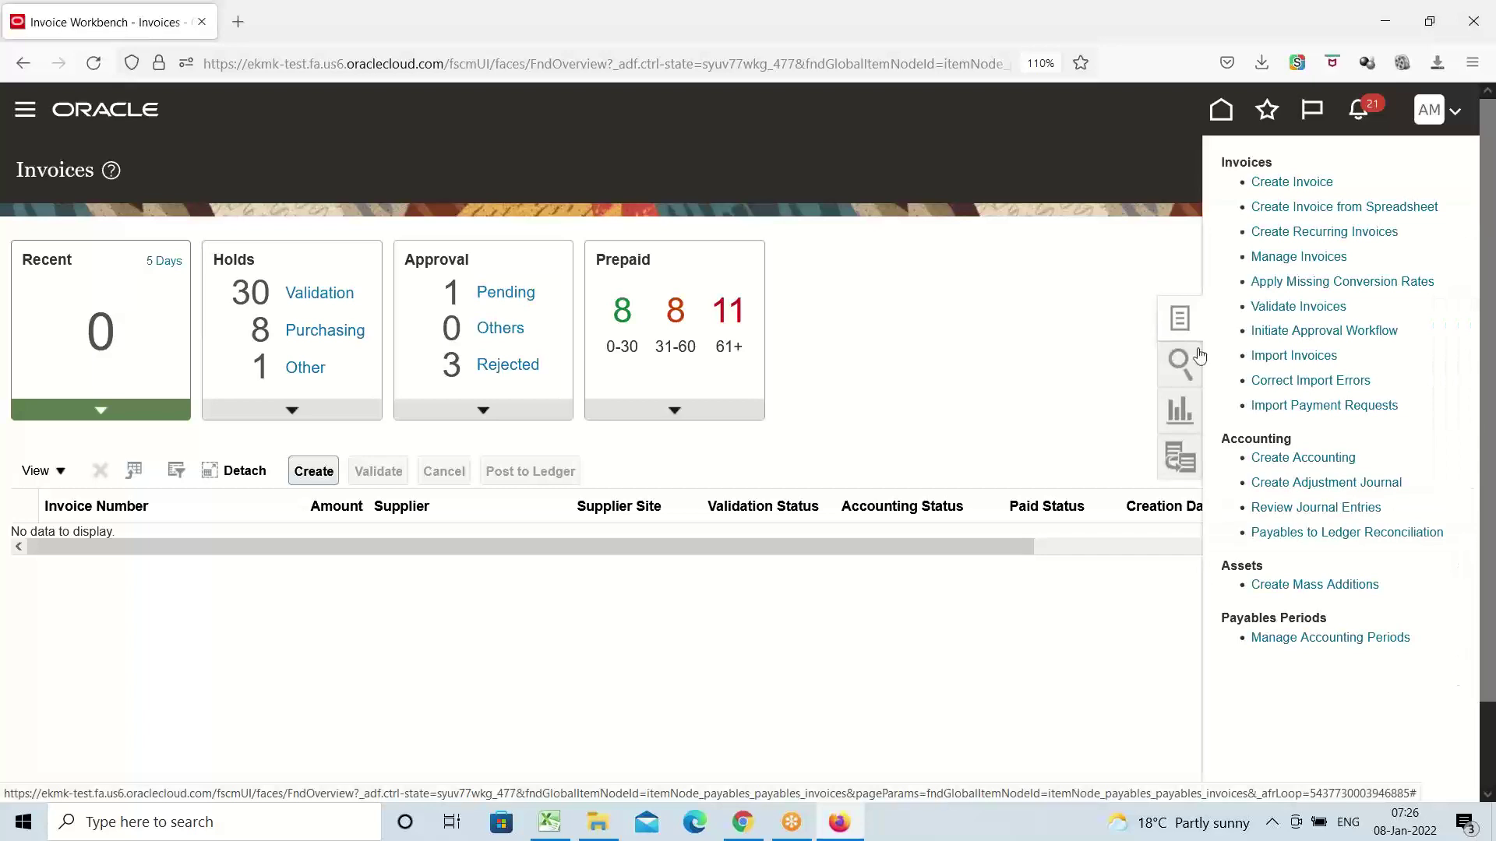
pyautogui.click(1290, 183)
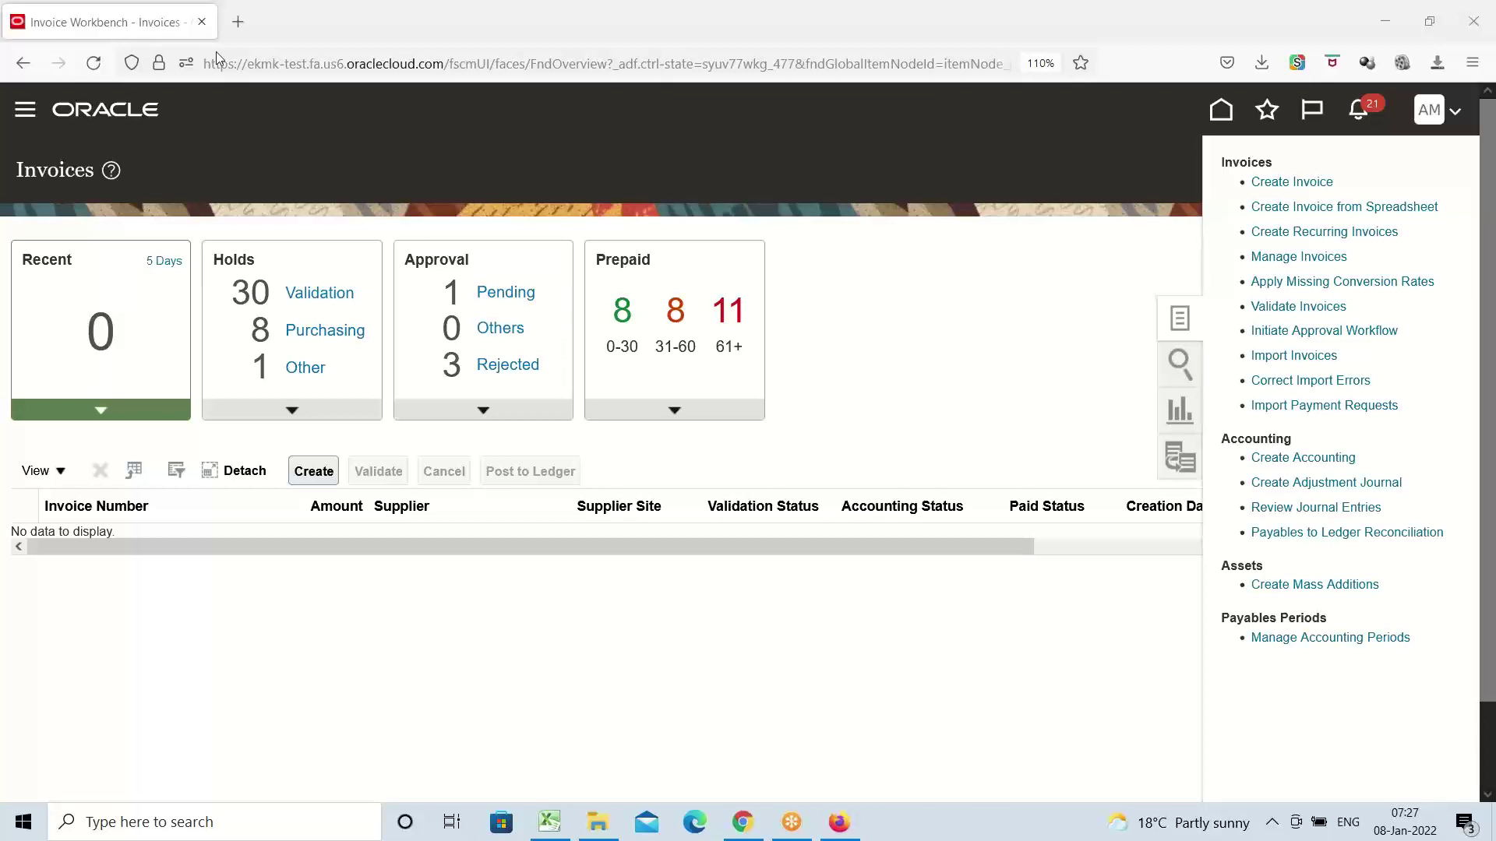
pyautogui.click(94, 68)
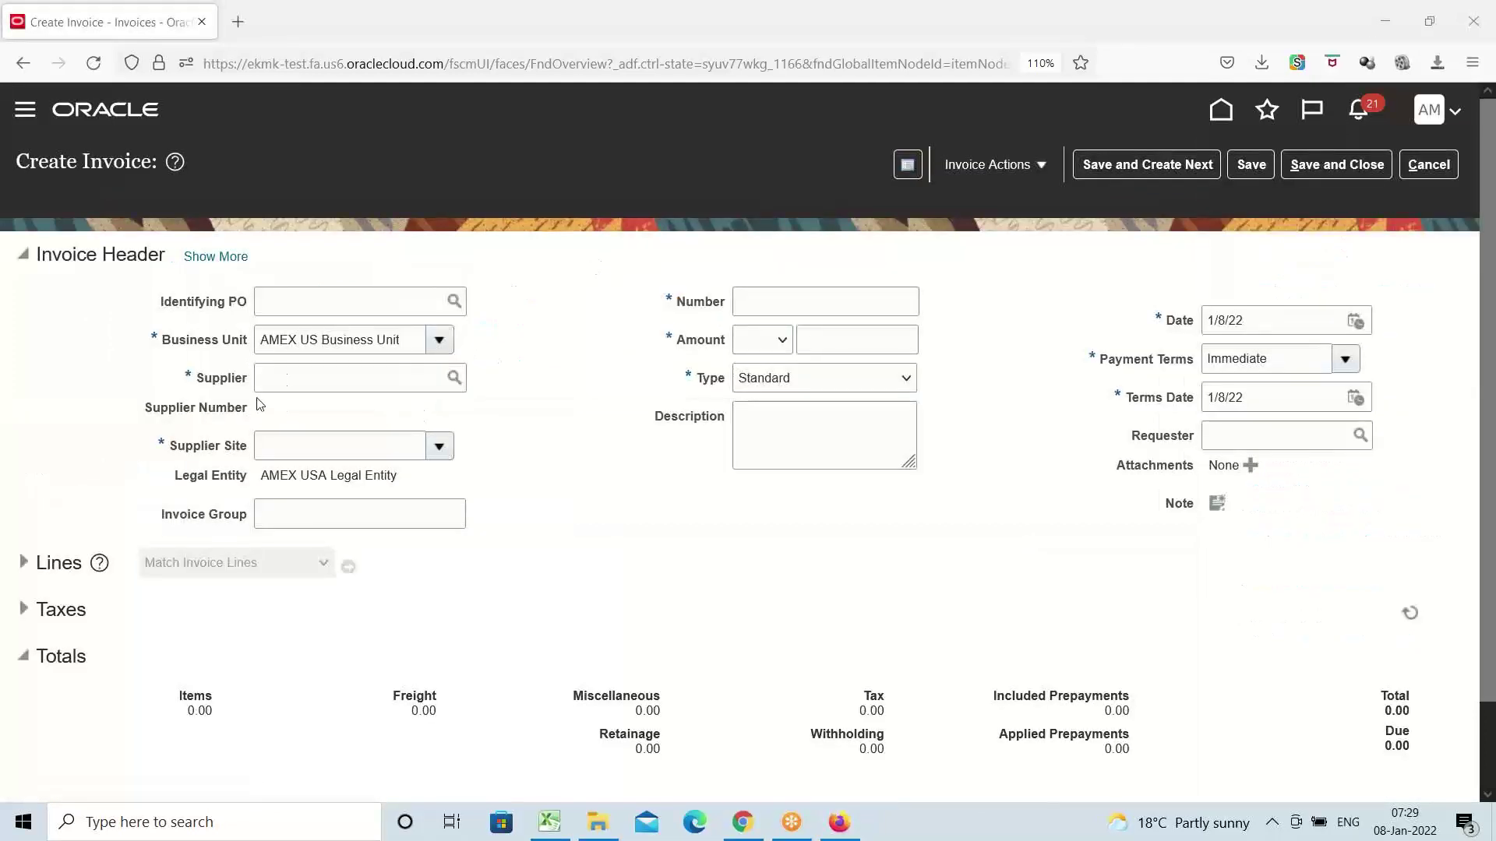
# Set the invoice supplier to AMEX Inc and the invoice number to AMEX123
pyautogui.click(284, 379)
pyautogui.write('amex')
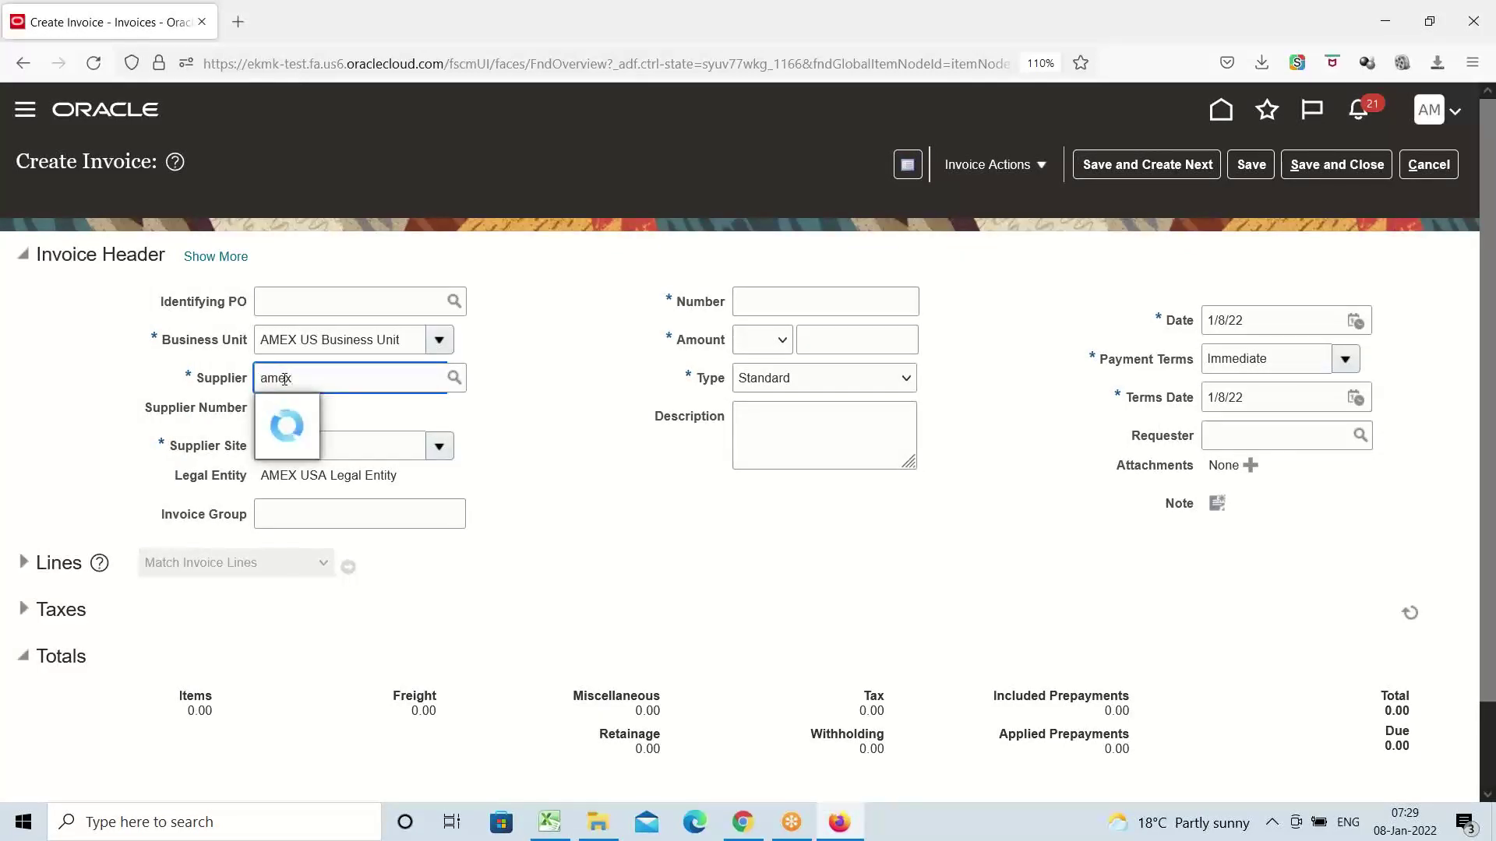
pyautogui.click(302, 411)
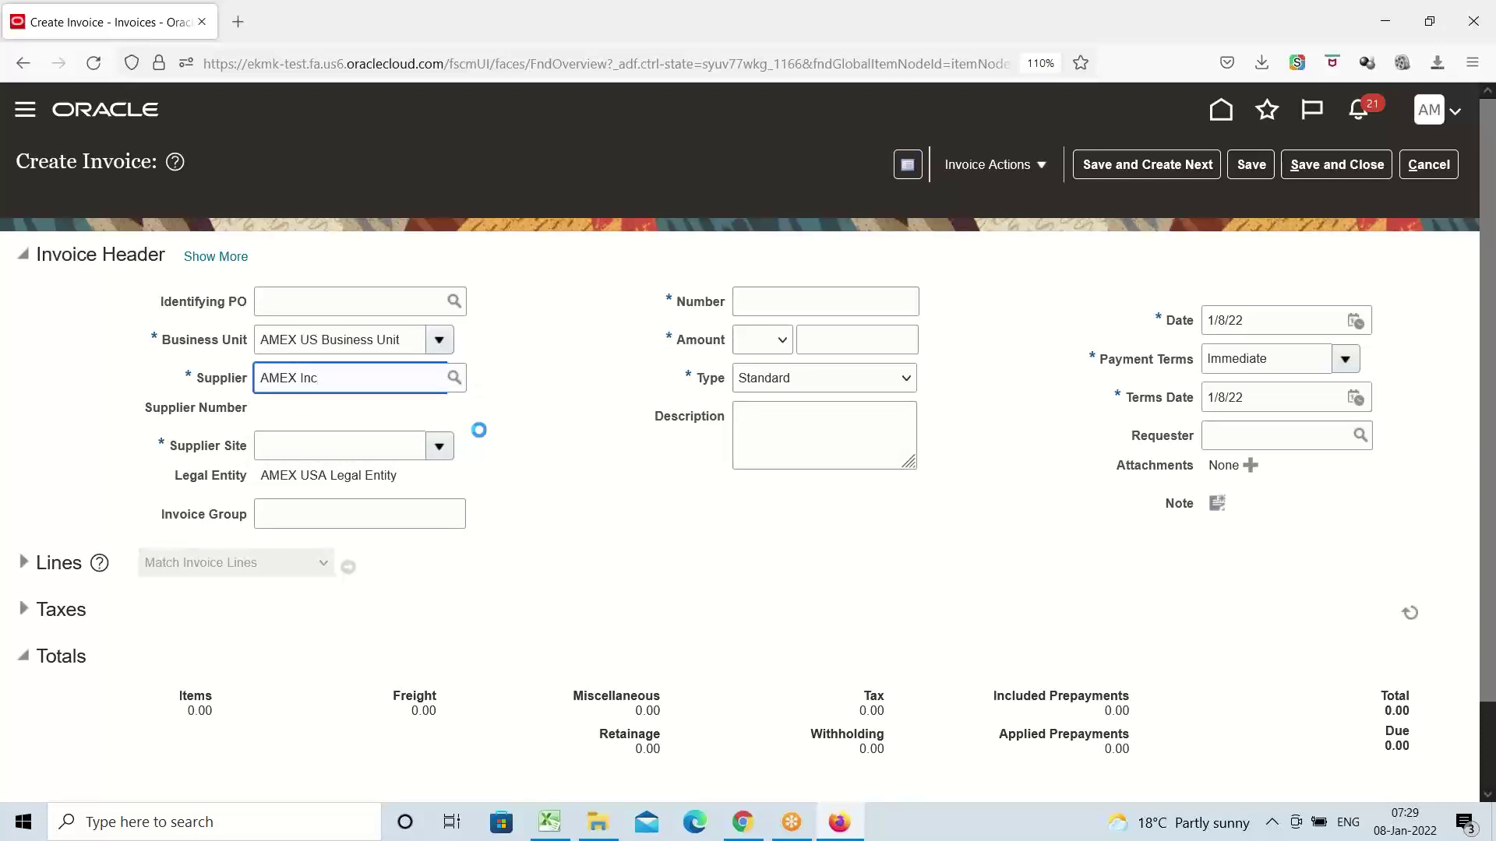
pyautogui.click(764, 306)
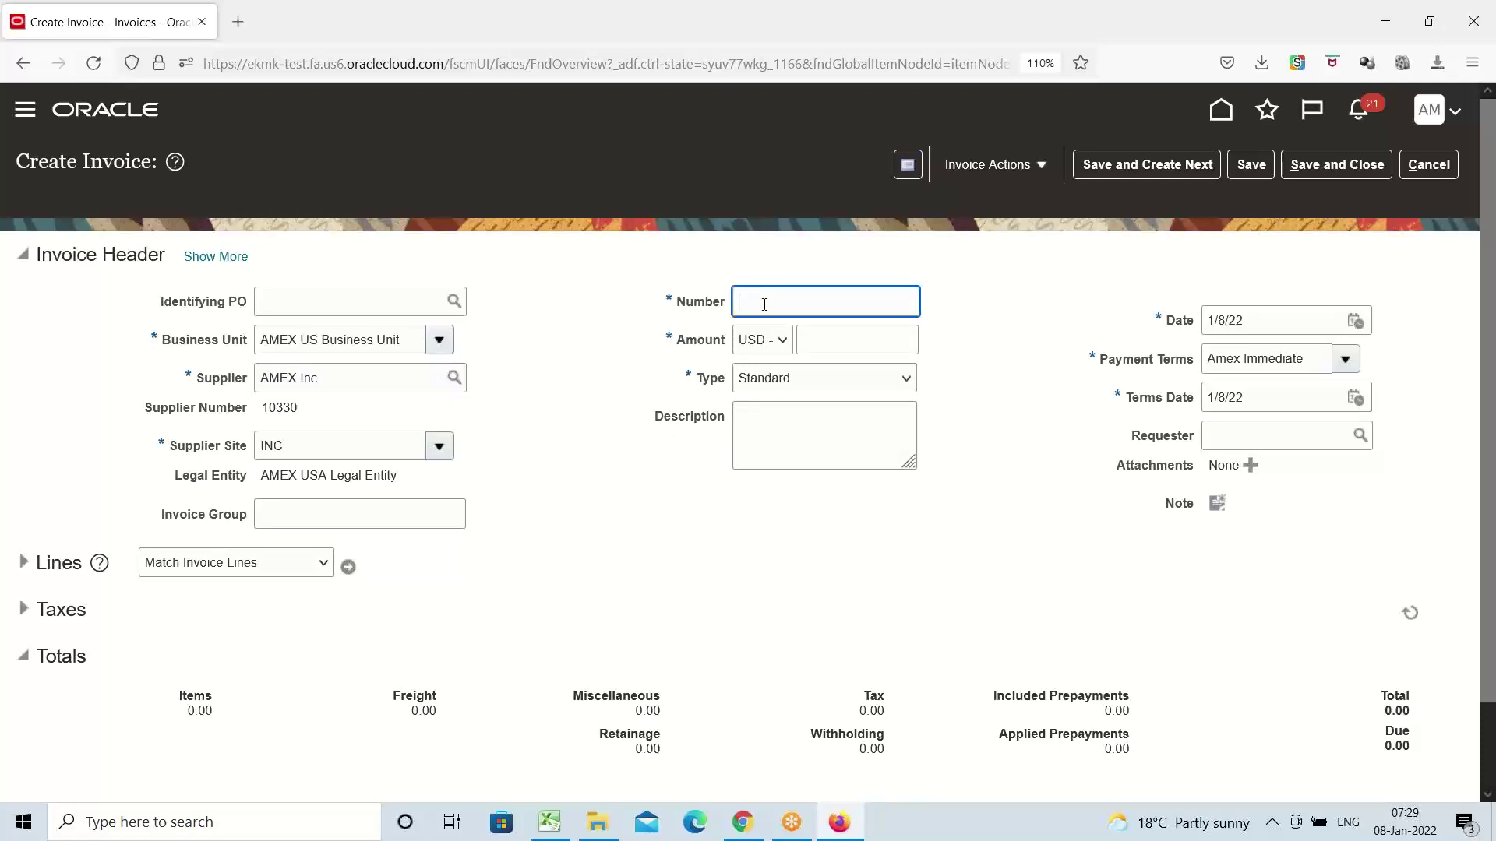
pyautogui.write('a')
pyautogui.press('BackSpace')
pyautogui.write('AMEX123')
# Enter an invoice amount of 3,000,000 and expand the Lines section
pyautogui.press('Tab')
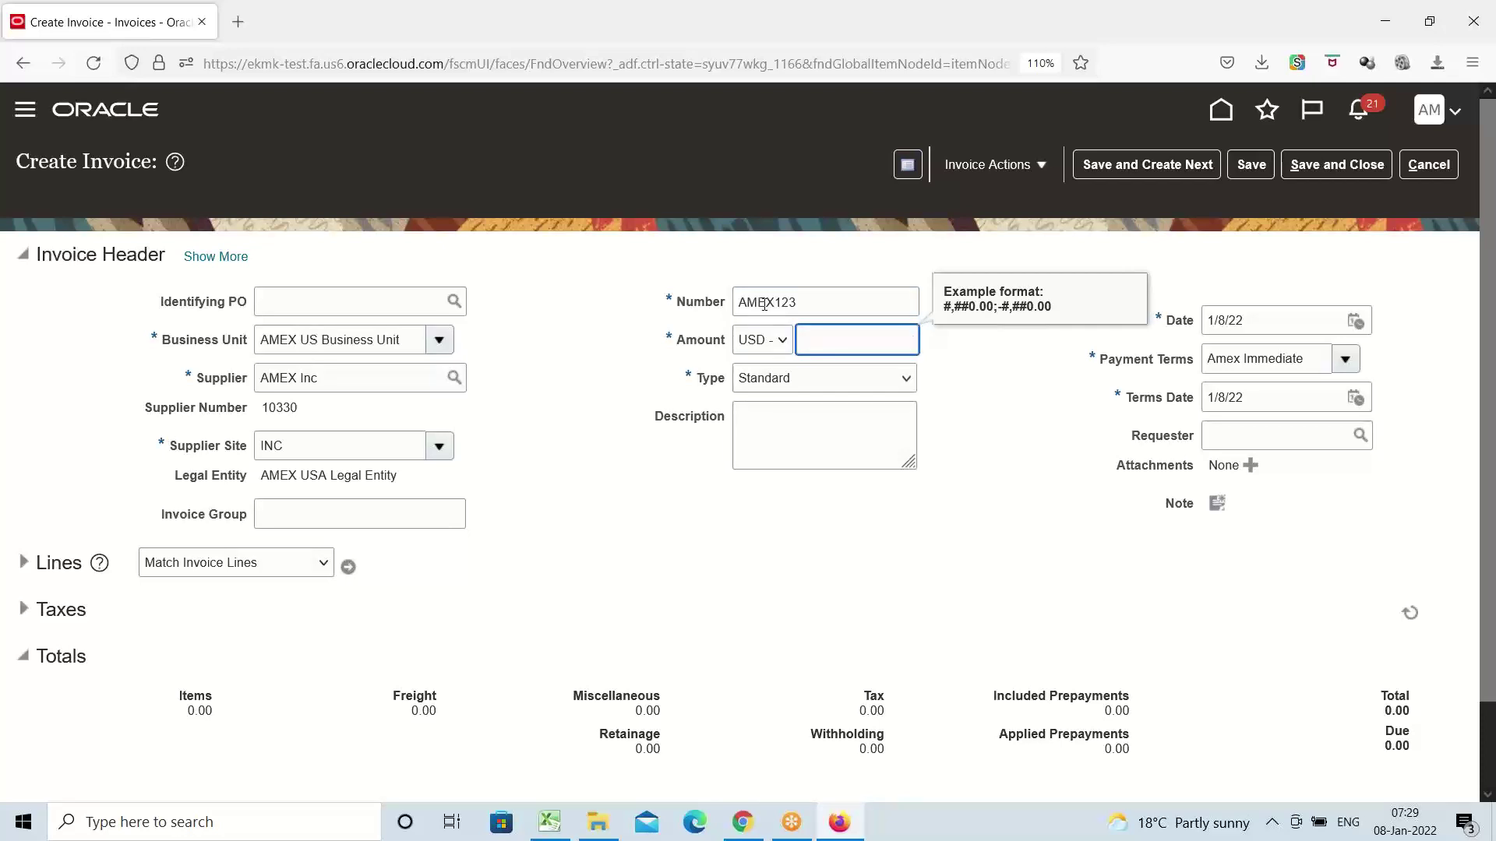
pyautogui.write('3,0')
pyautogui.write('00,000')
pyautogui.press('Tab')
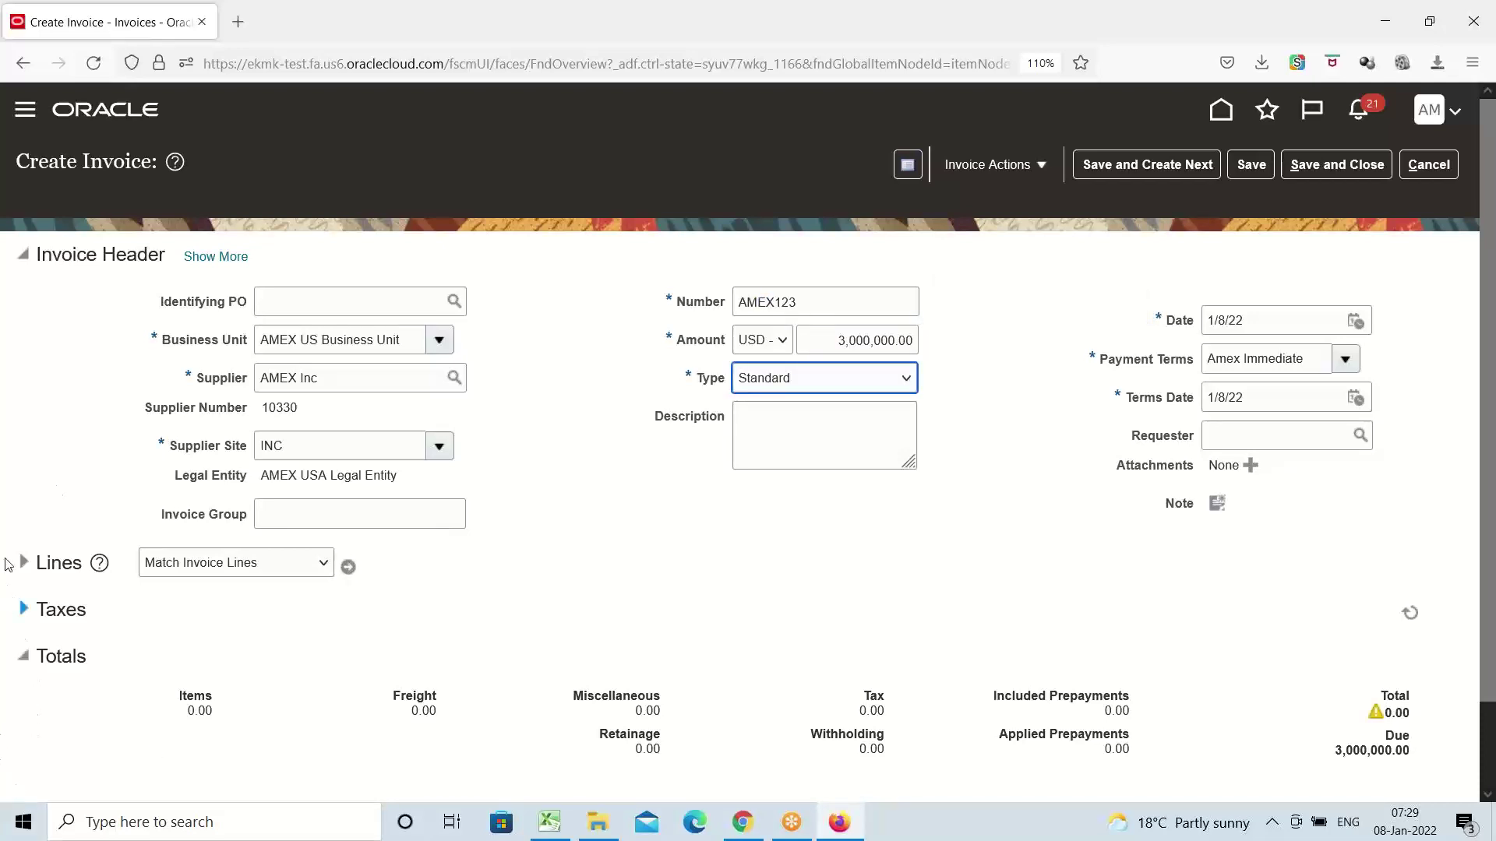
pyautogui.click(22, 564)
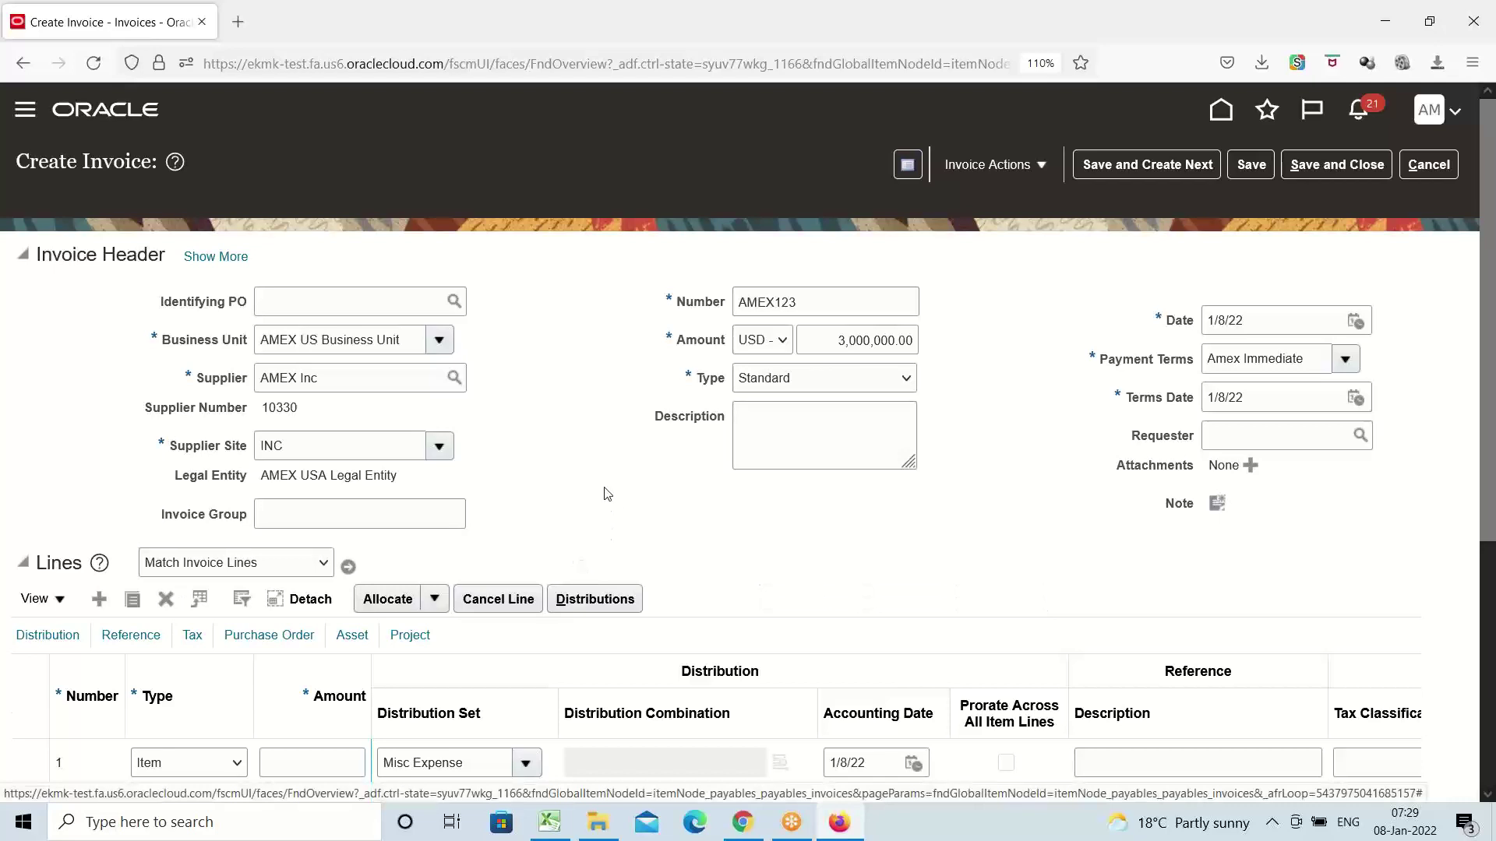
# Give line 1 an amount of 3,000,000, clear the Misc Expense distribution set, and search Distribution Combinations
pyautogui.scroll(-2, 600, 490)
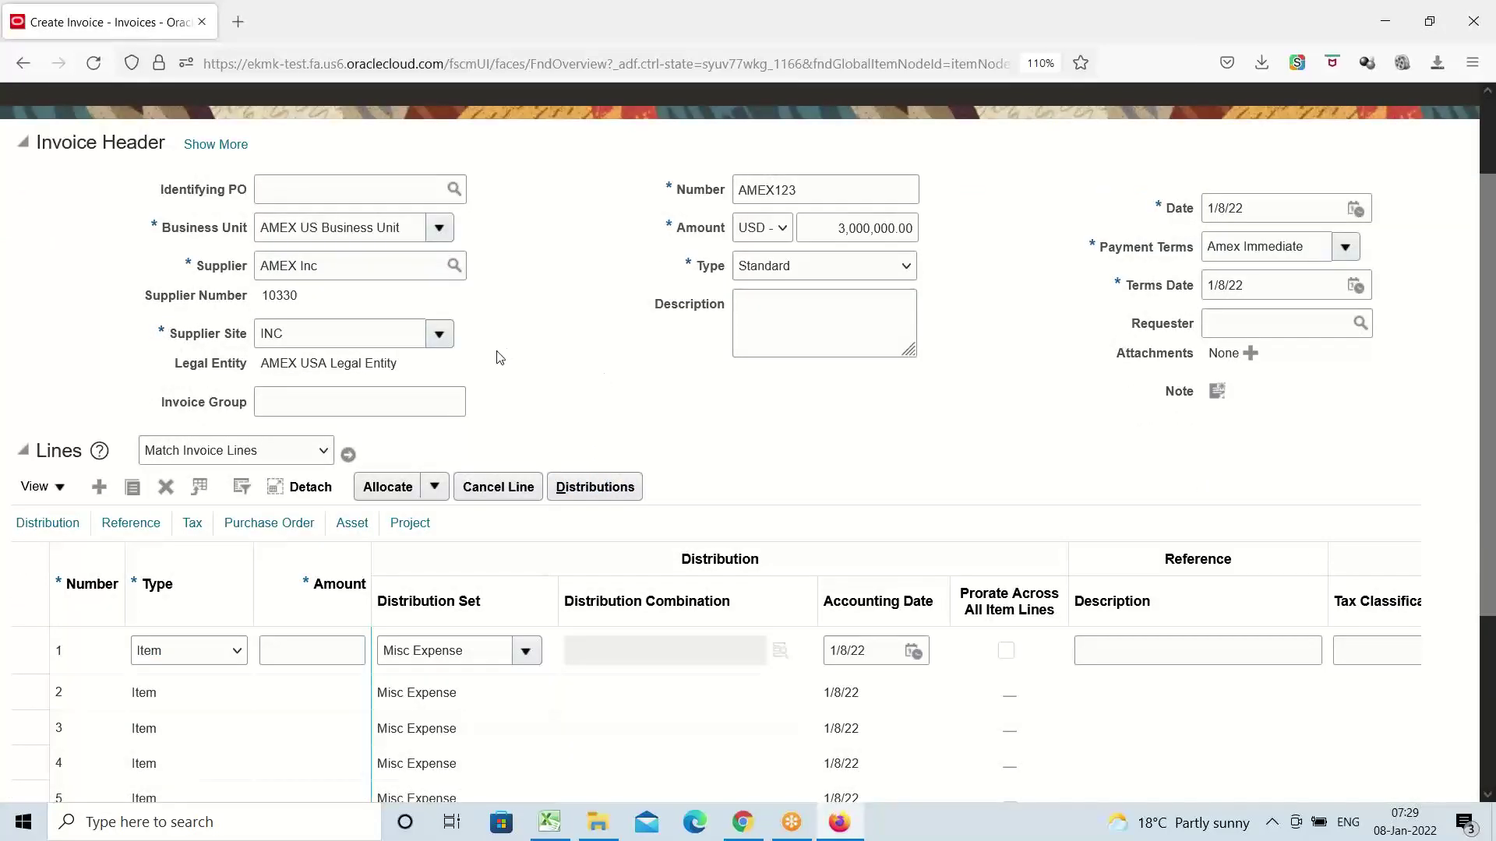
pyautogui.scroll(-3, 501, 356)
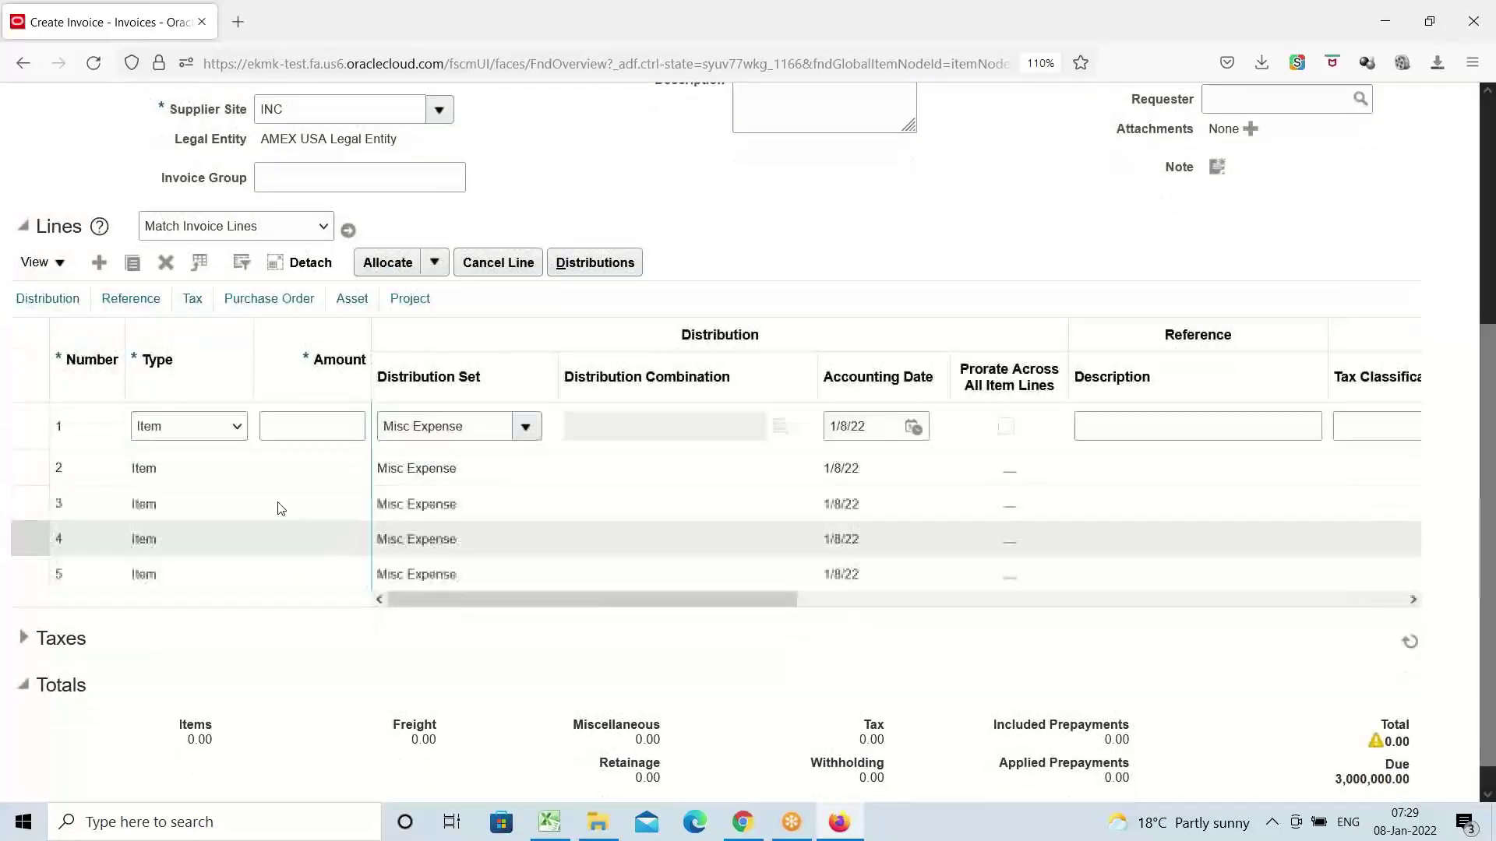
pyautogui.click(331, 424)
pyautogui.write('30')
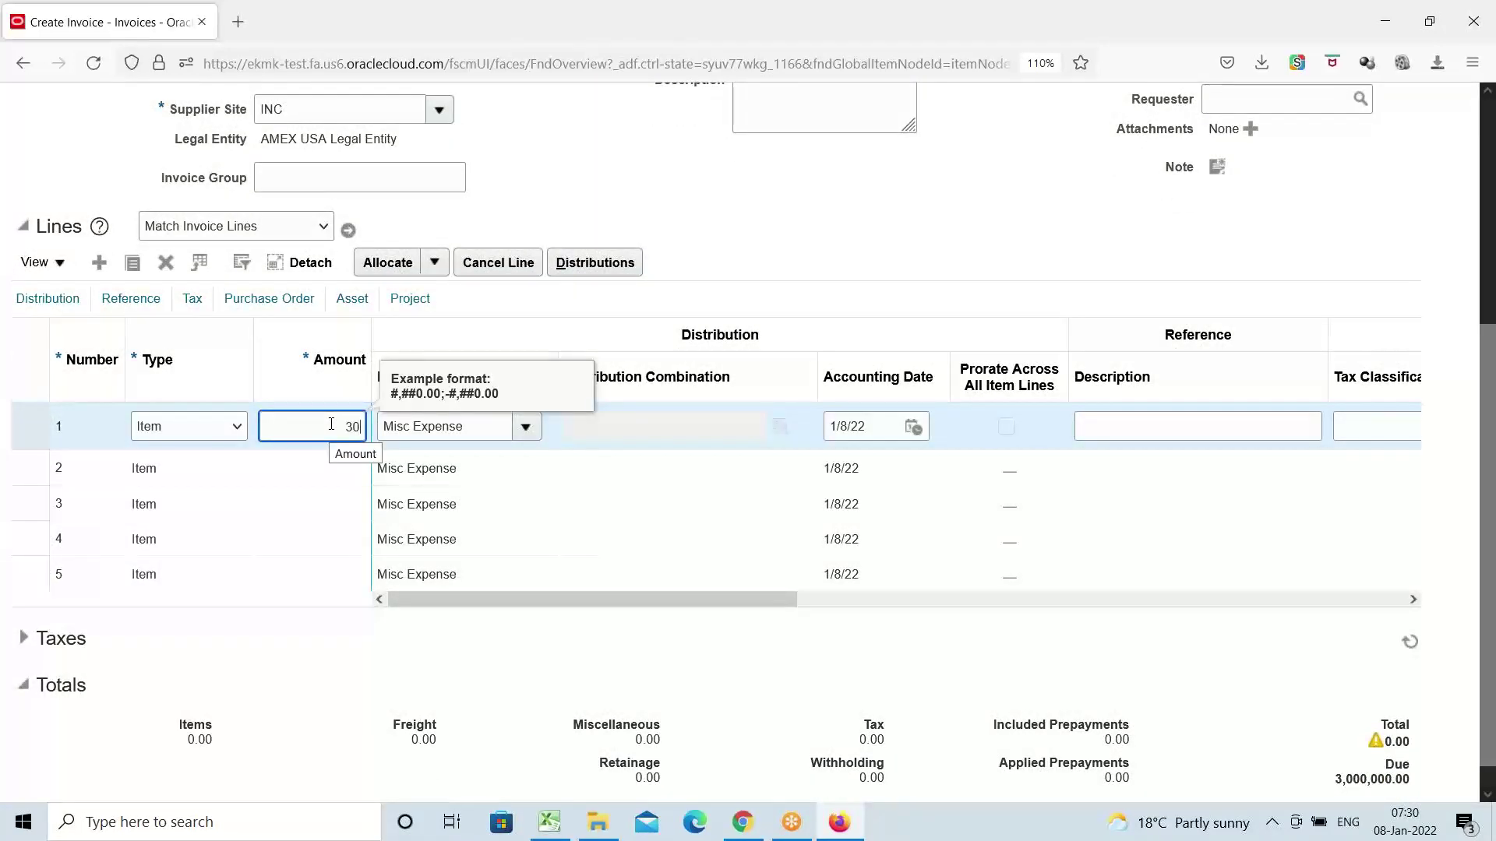
pyautogui.write('00000')
pyautogui.press('Tab')
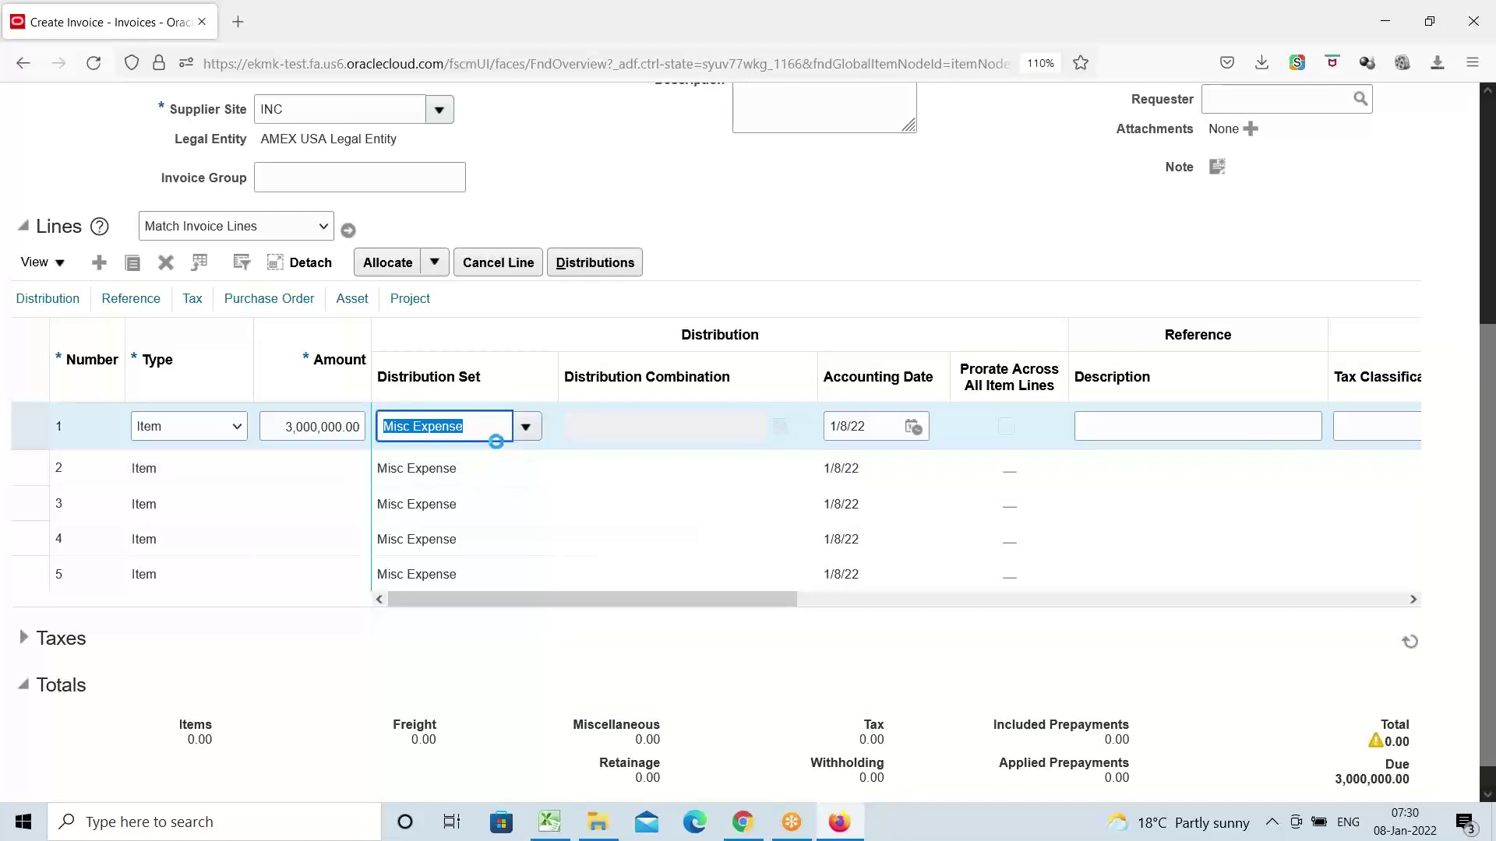
pyautogui.press('BackSpace')
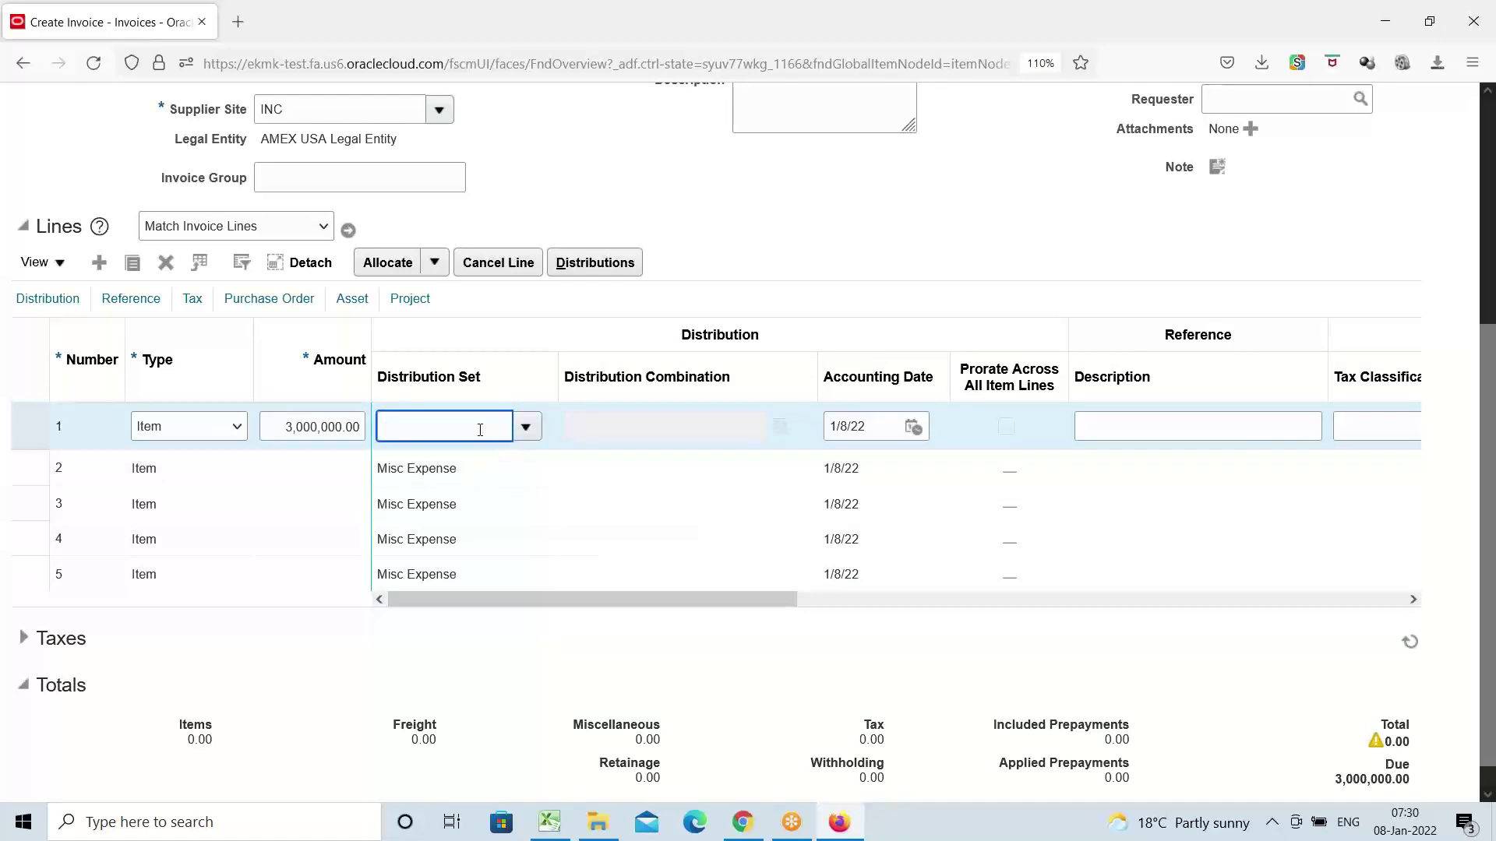
pyautogui.press('Tab')
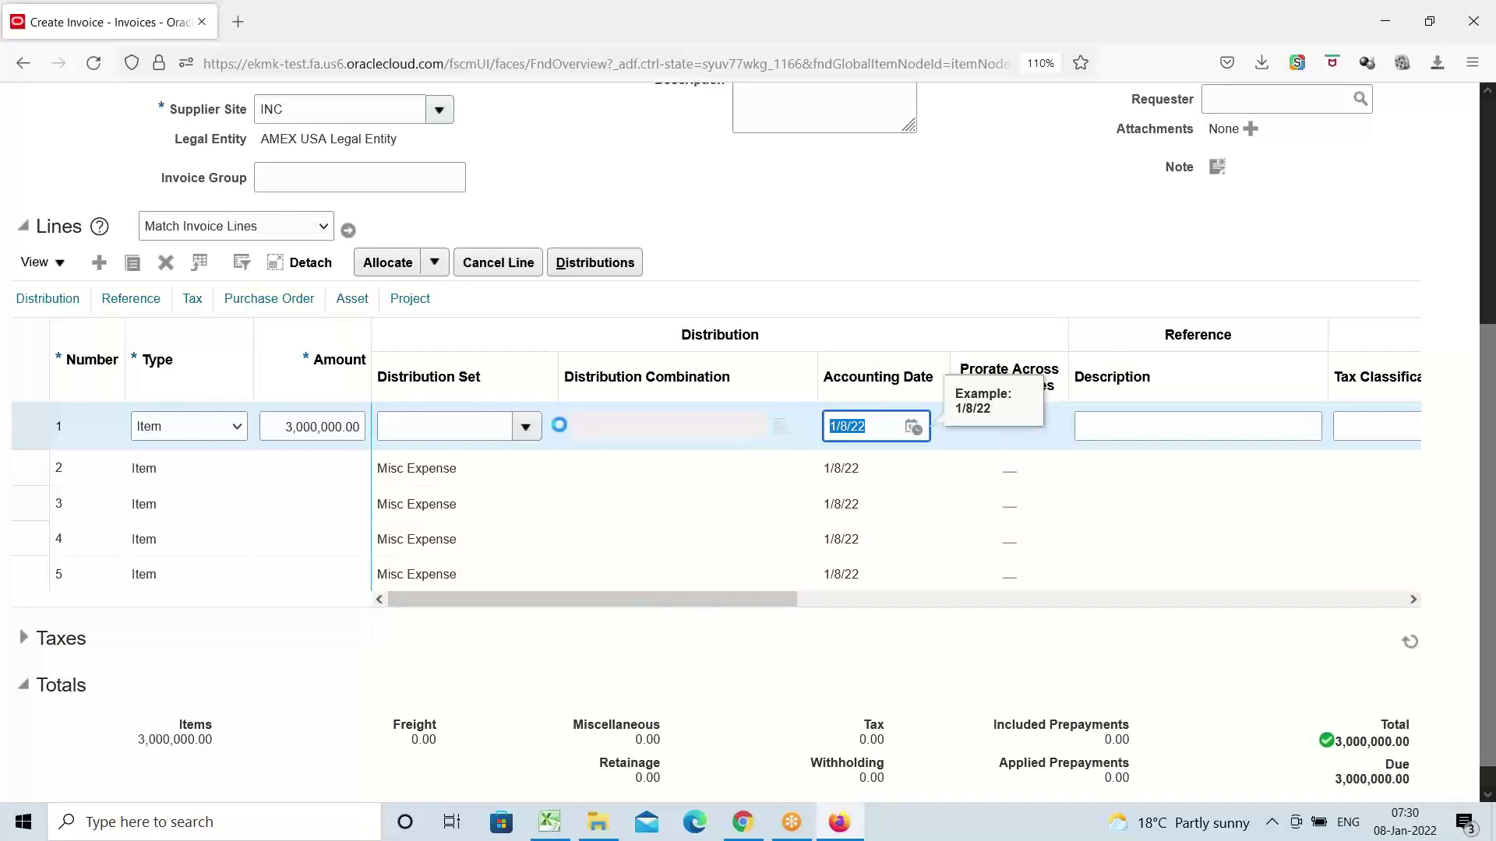
pyautogui.click(657, 430)
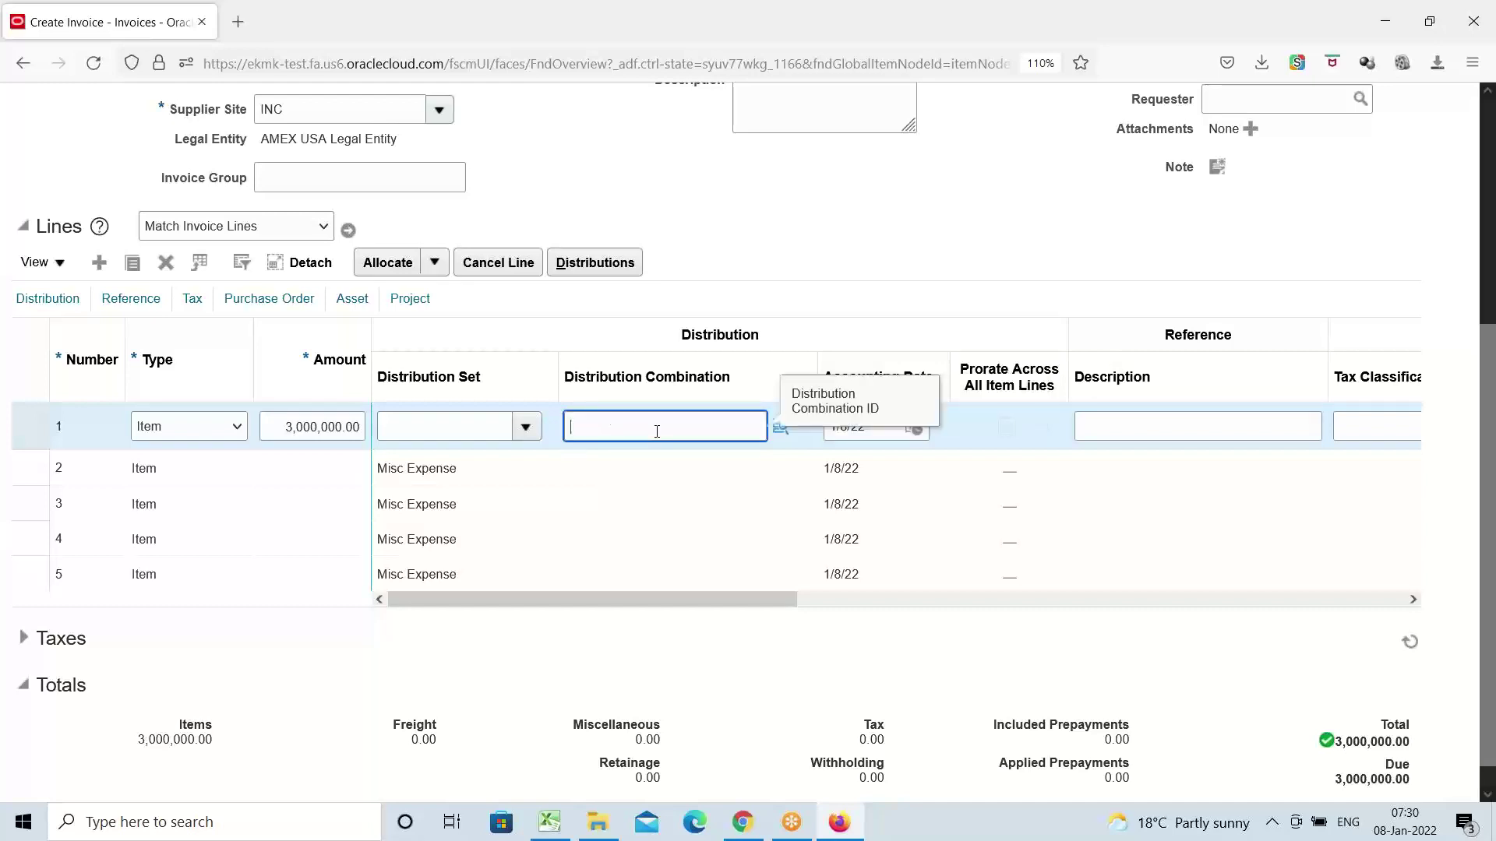
pyautogui.click(780, 430)
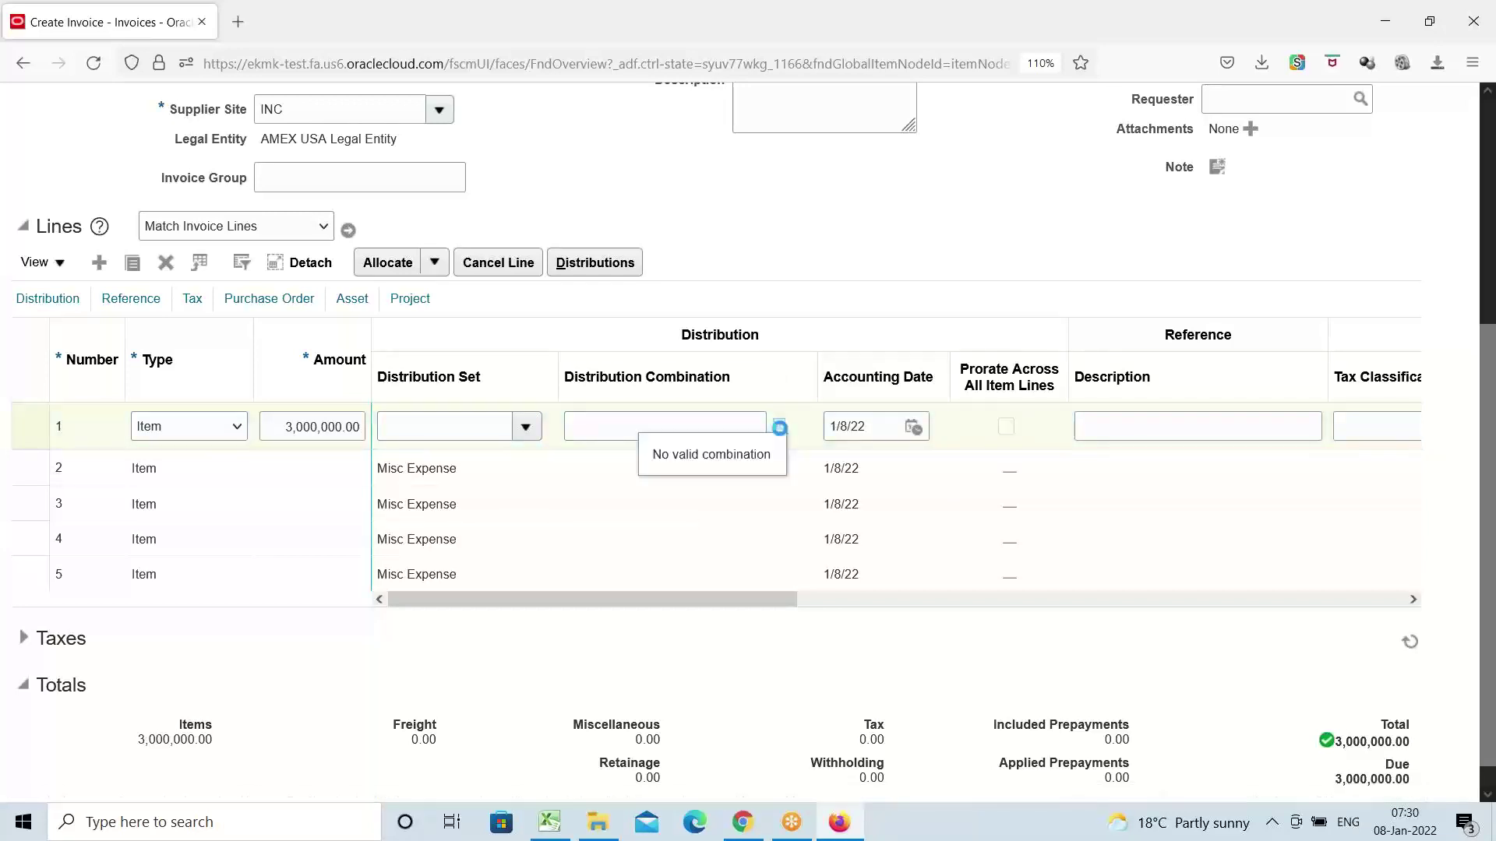
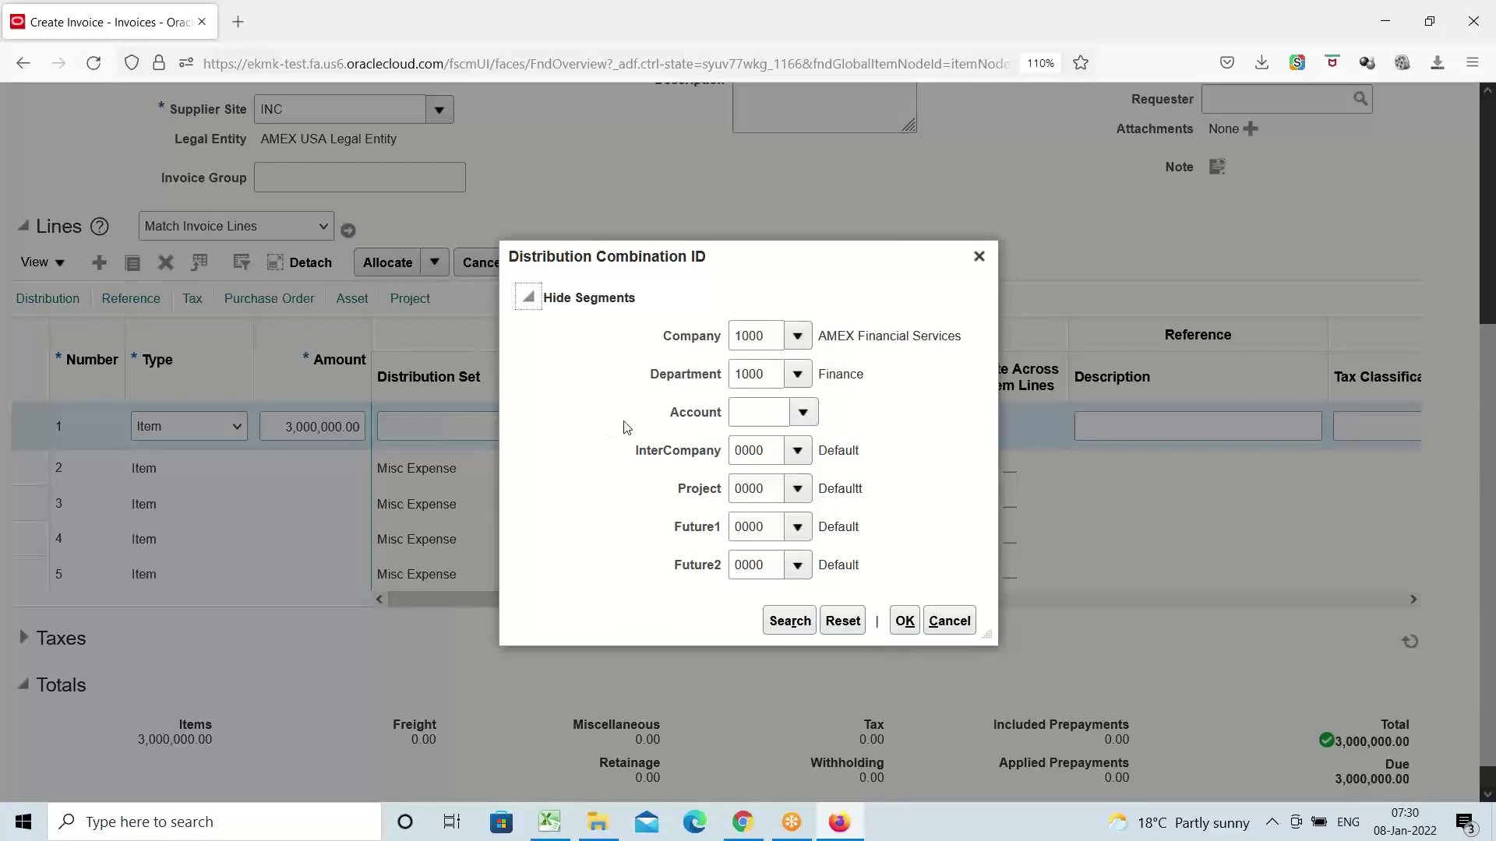
# Search the Account segment values by the description 'Asset c'
pyautogui.click(803, 413)
pyautogui.click(803, 413)
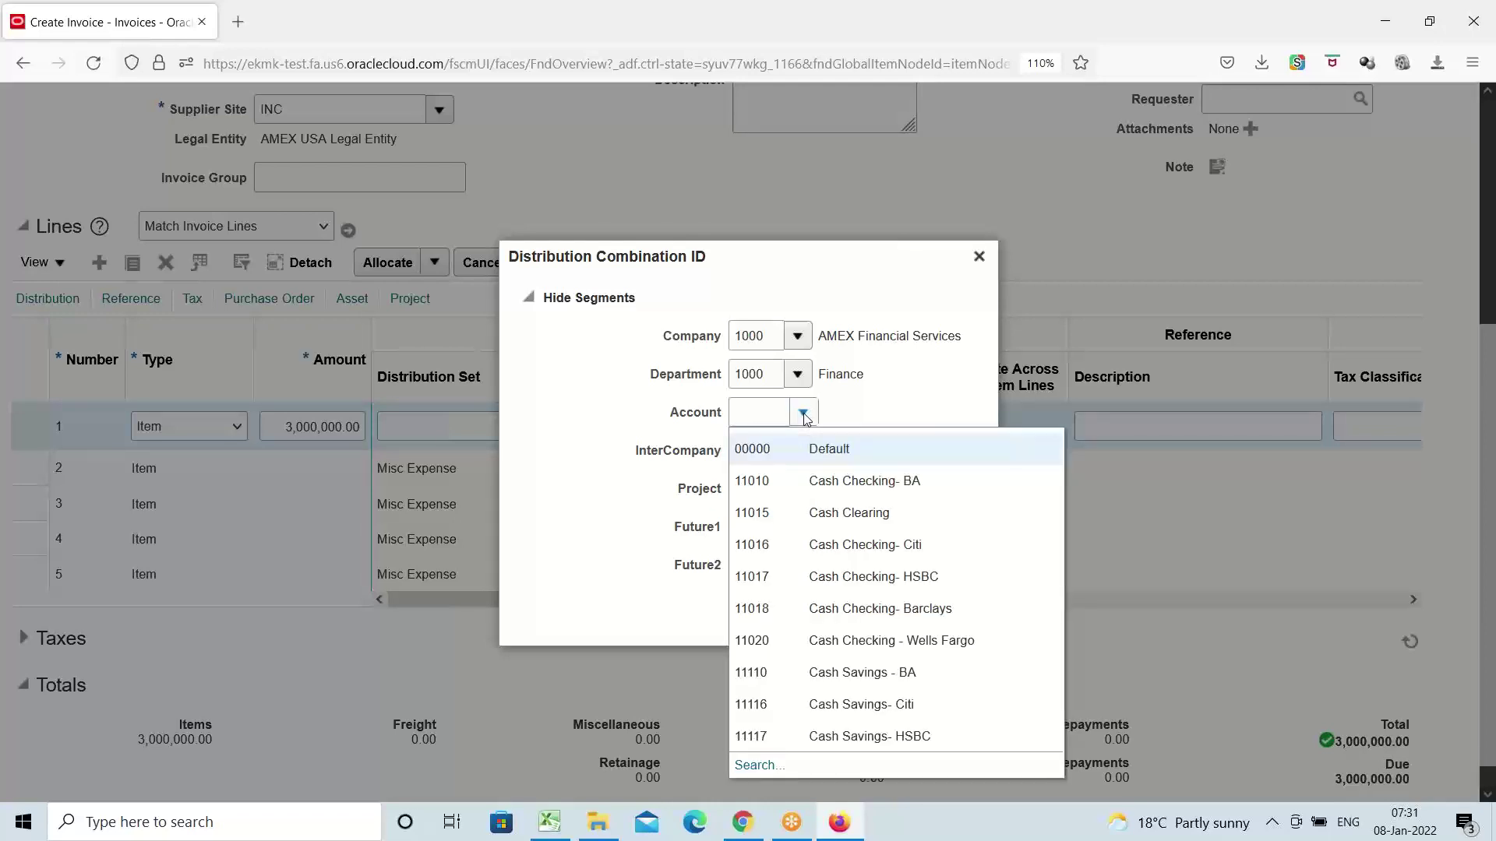
pyautogui.click(760, 765)
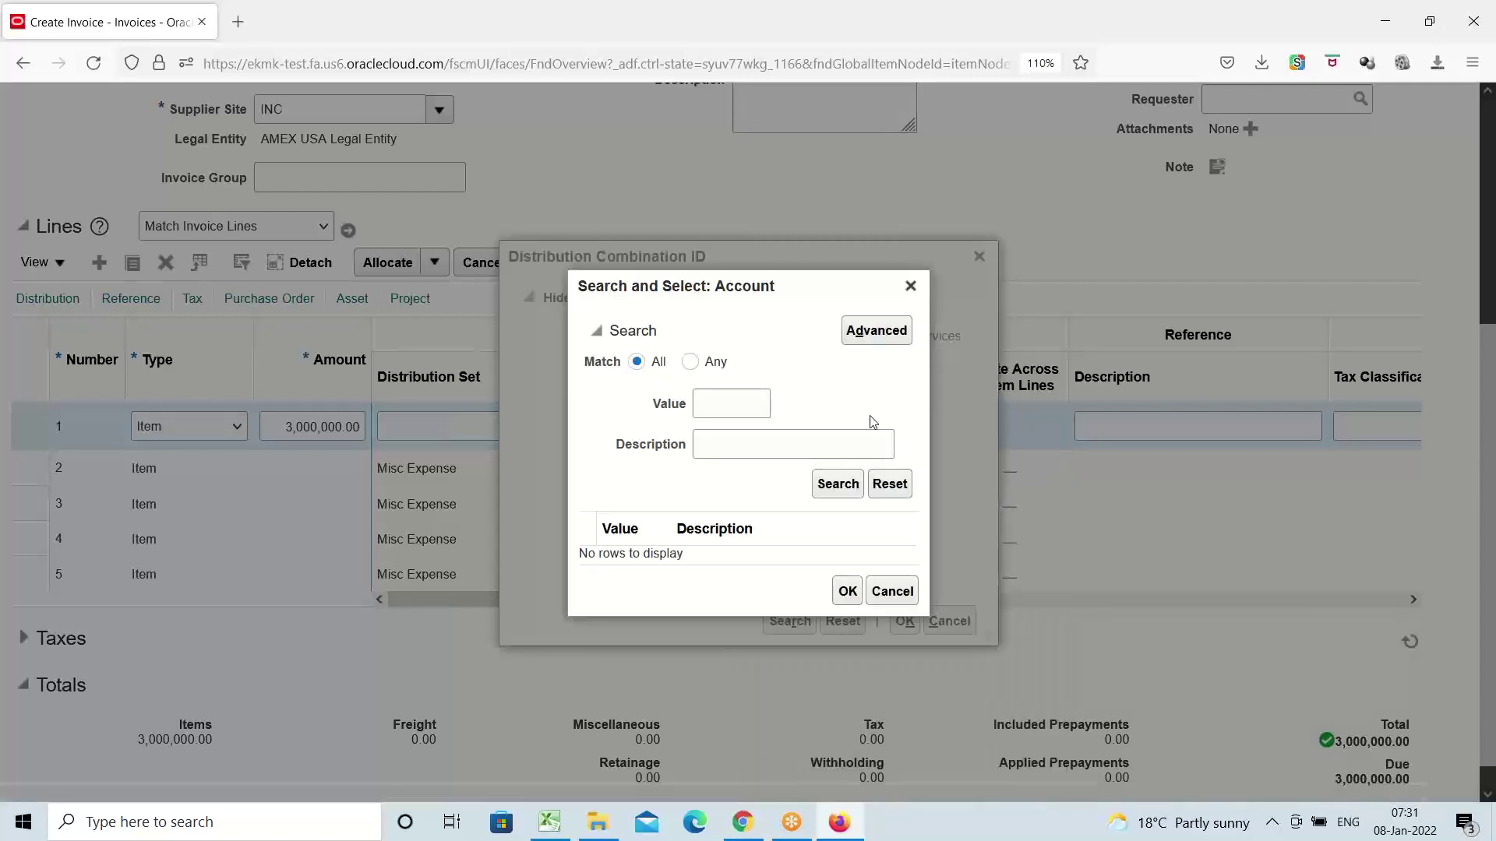
pyautogui.click(757, 444)
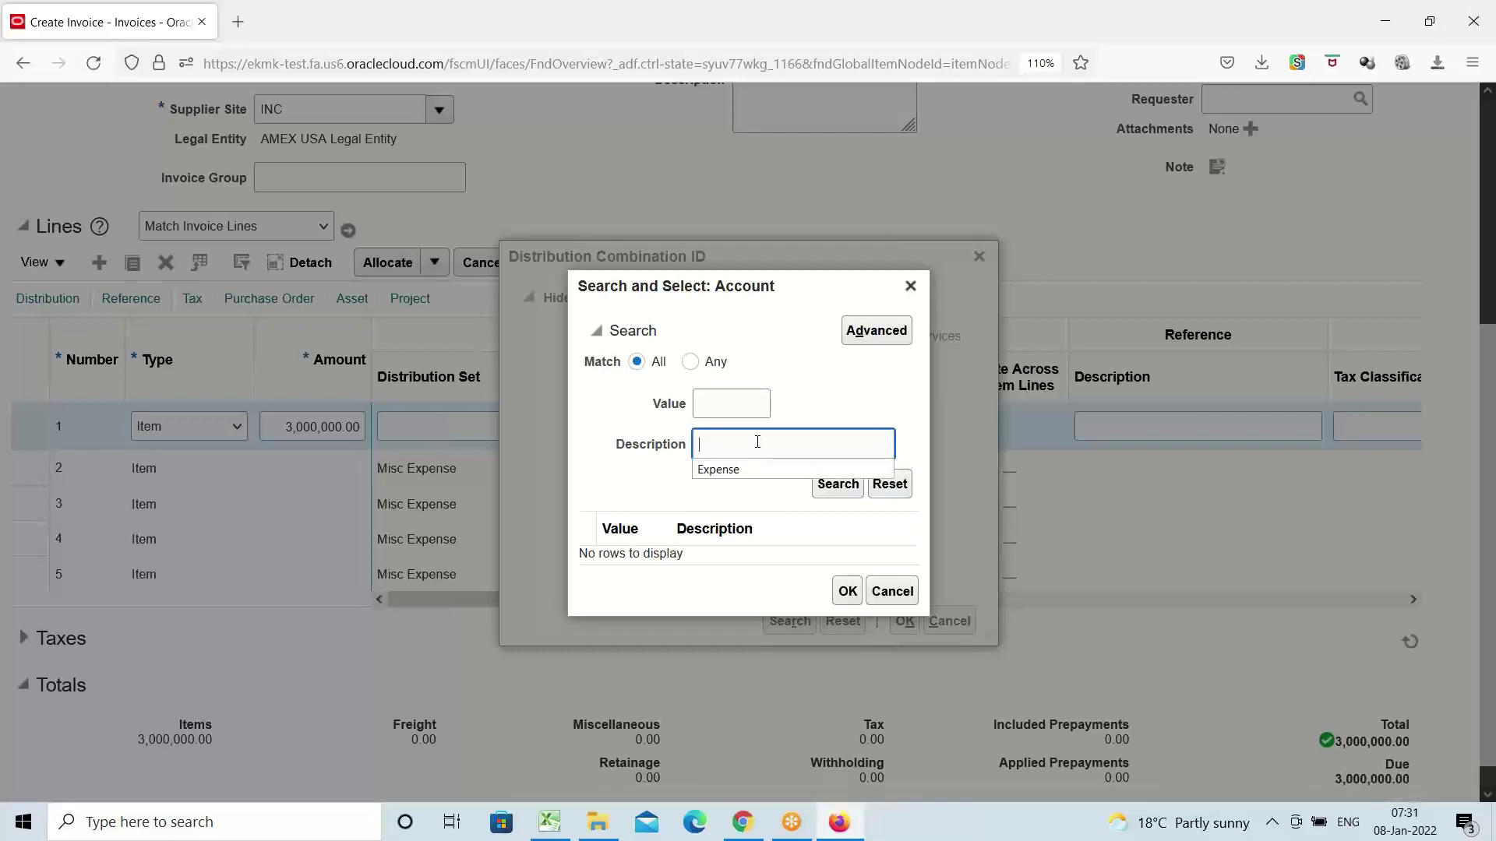
pyautogui.write('AC')
pyautogui.press('BackSpace')
pyautogui.write('s')
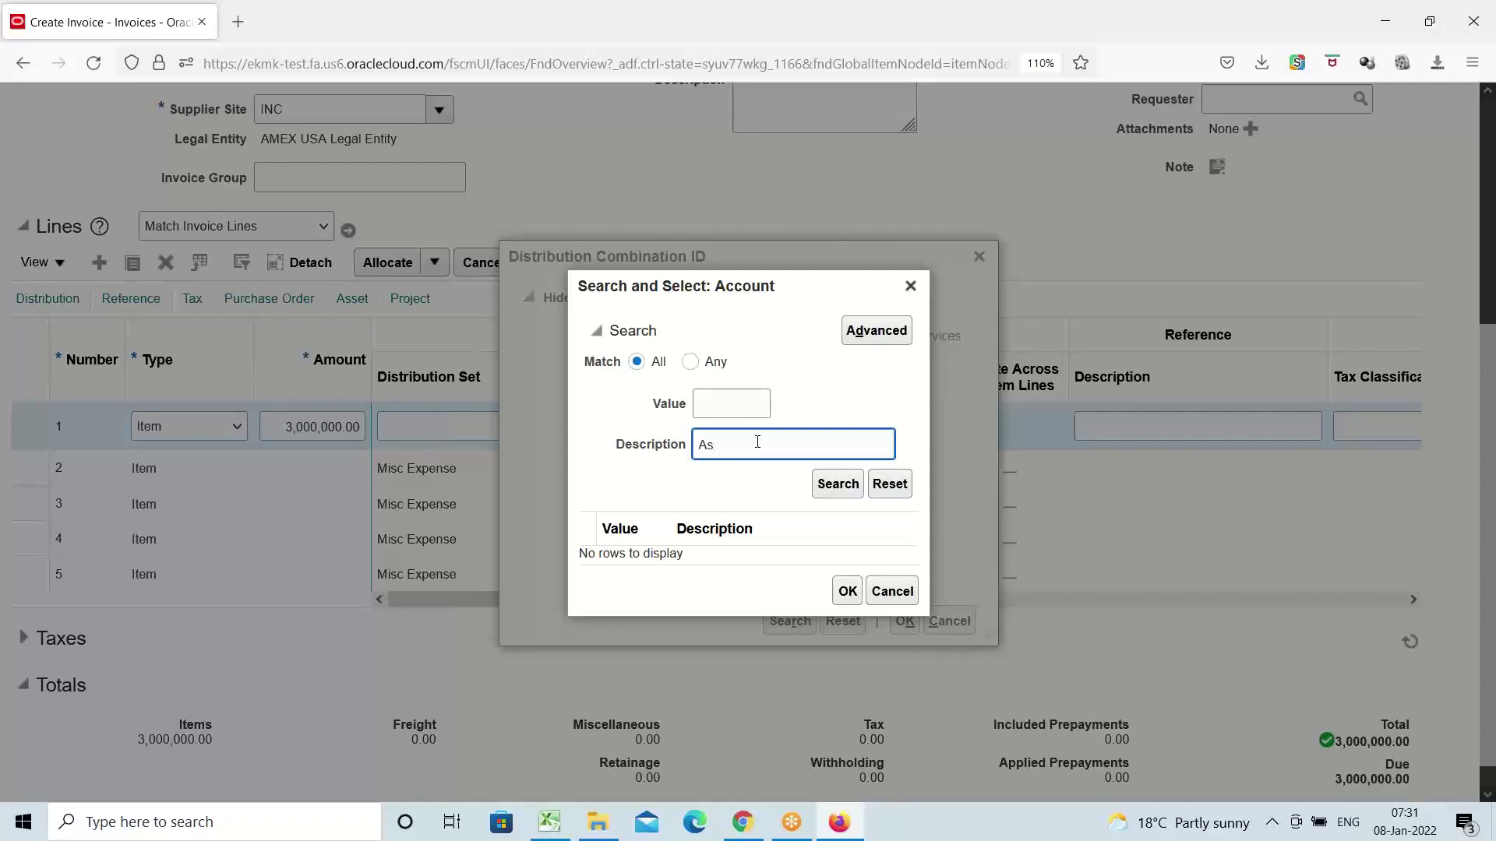
pyautogui.write('set ac')
pyautogui.press('BackSpace')
pyautogui.press('BackSpace')
pyautogui.write('c')
pyautogui.click(833, 485)
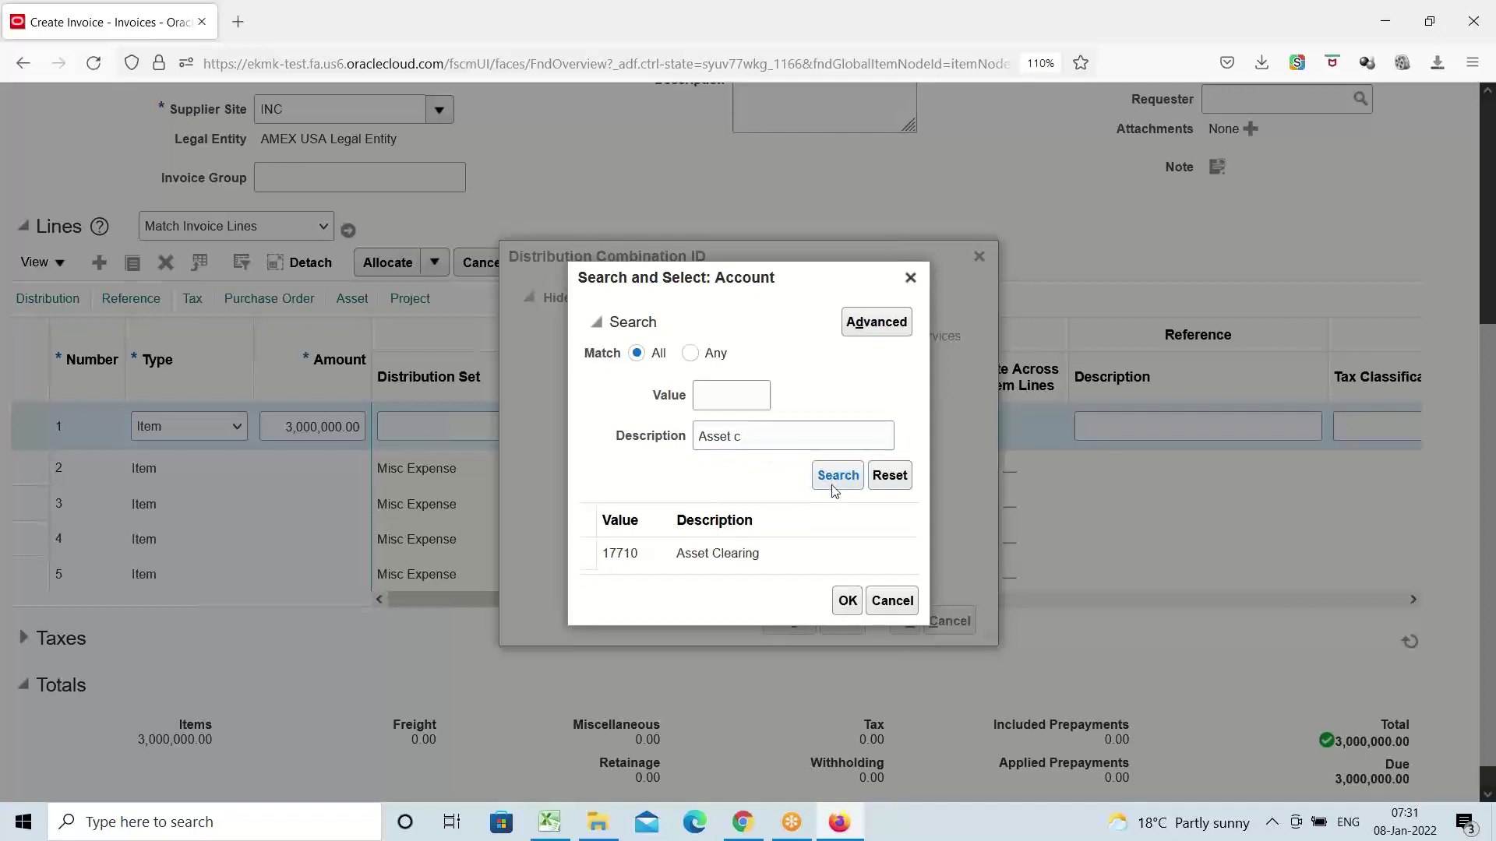
pyautogui.click(830, 553)
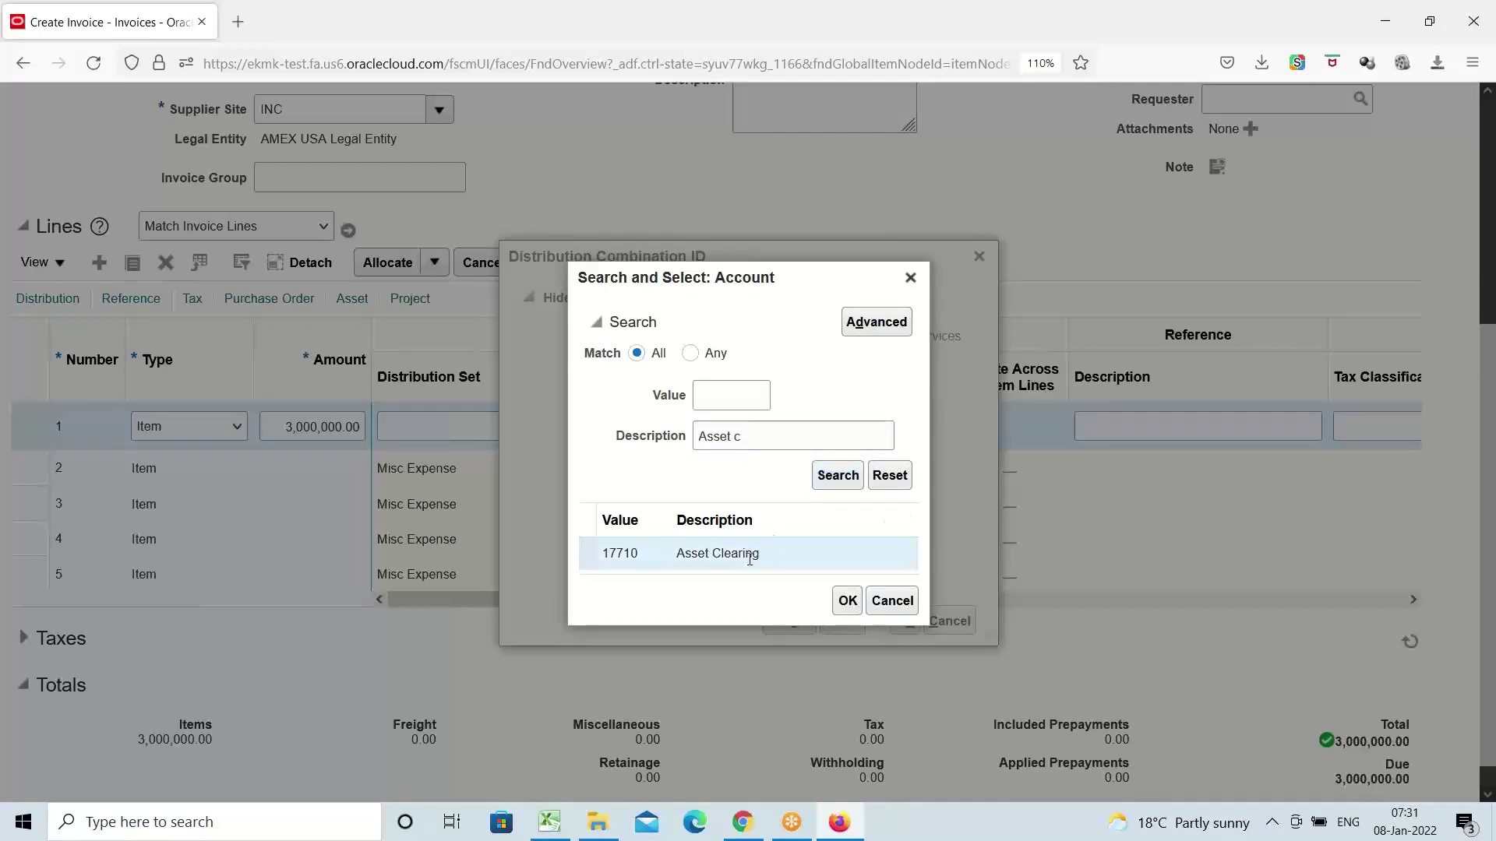
pyautogui.click(844, 601)
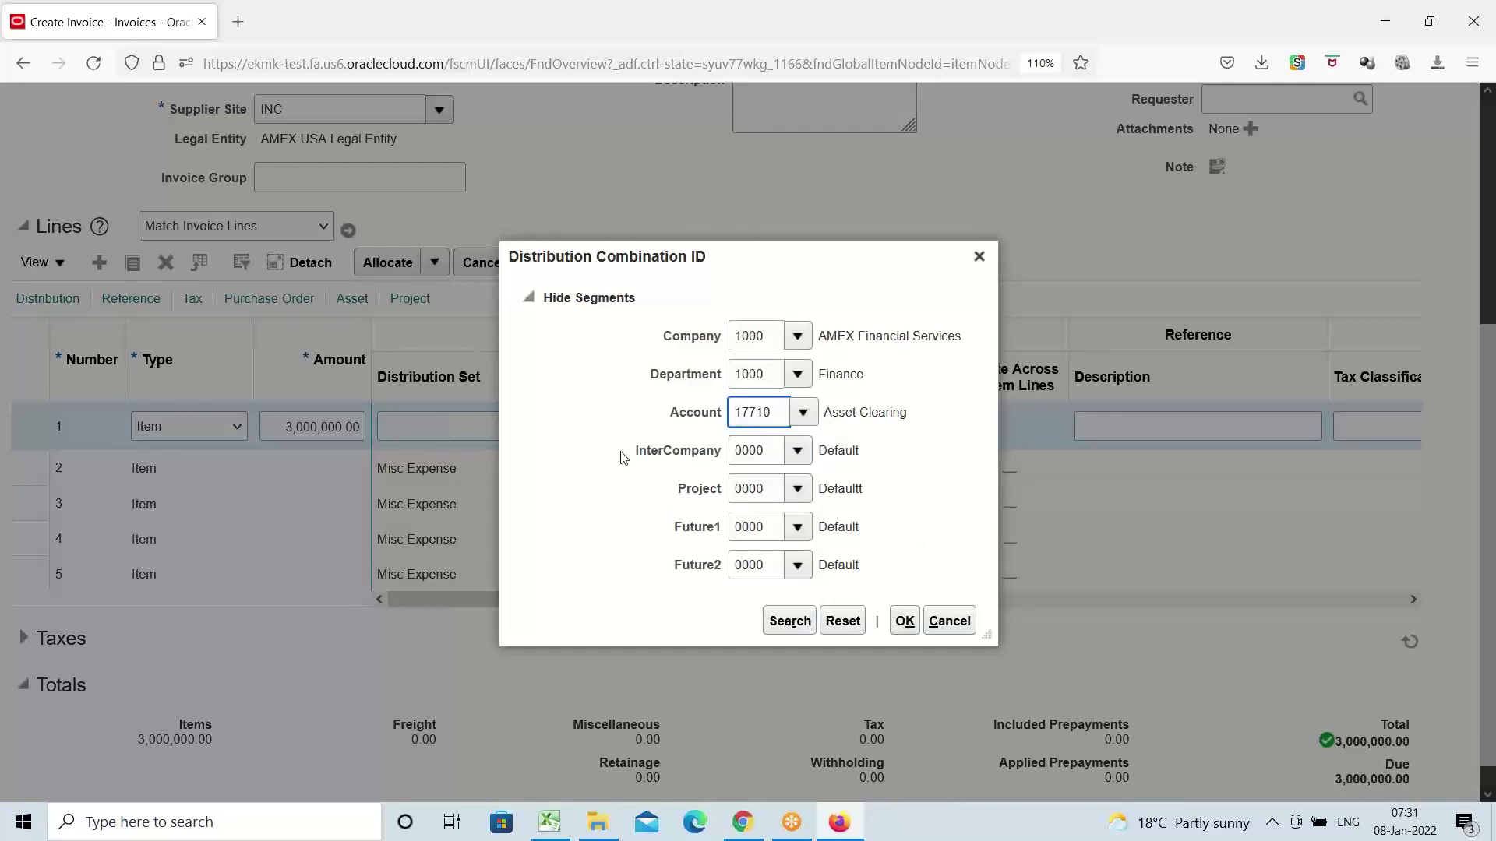
pyautogui.click(904, 621)
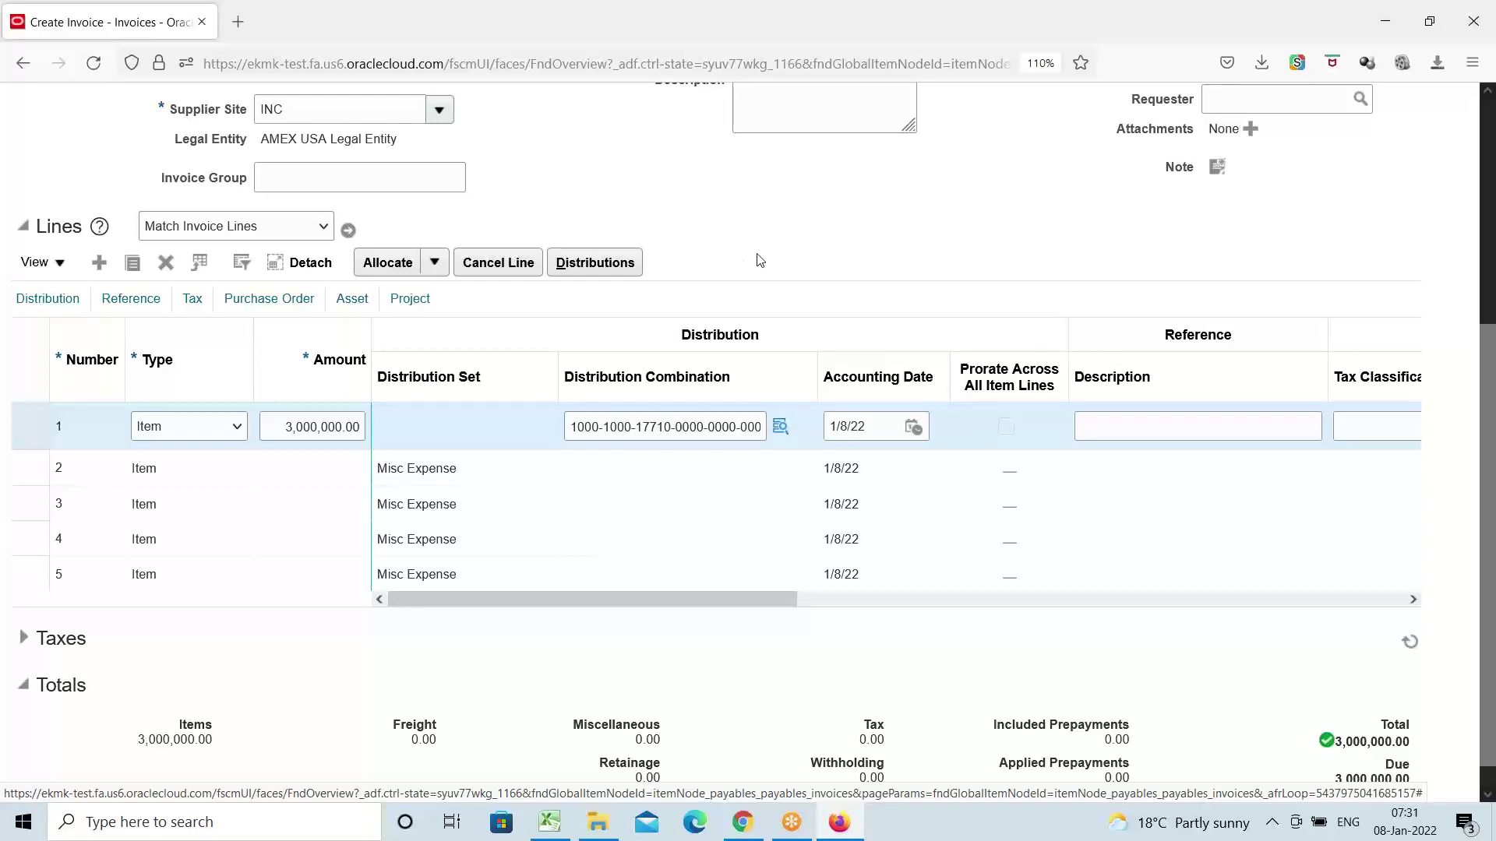
# Review line 1's asset details and its 17710 distribution, then scroll back to the invoice header
pyautogui.click(349, 300)
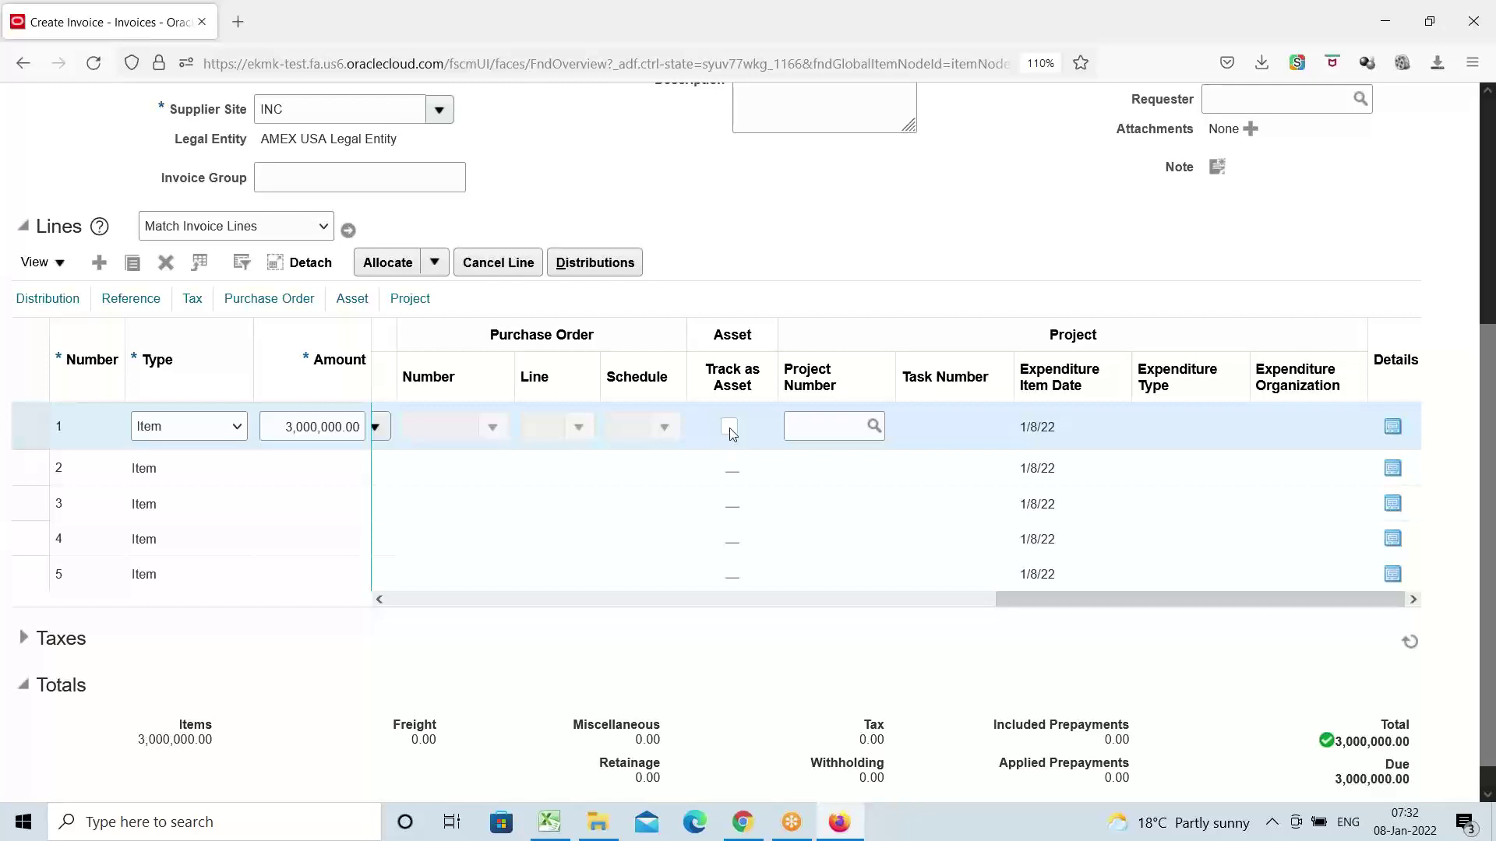
pyautogui.click(46, 300)
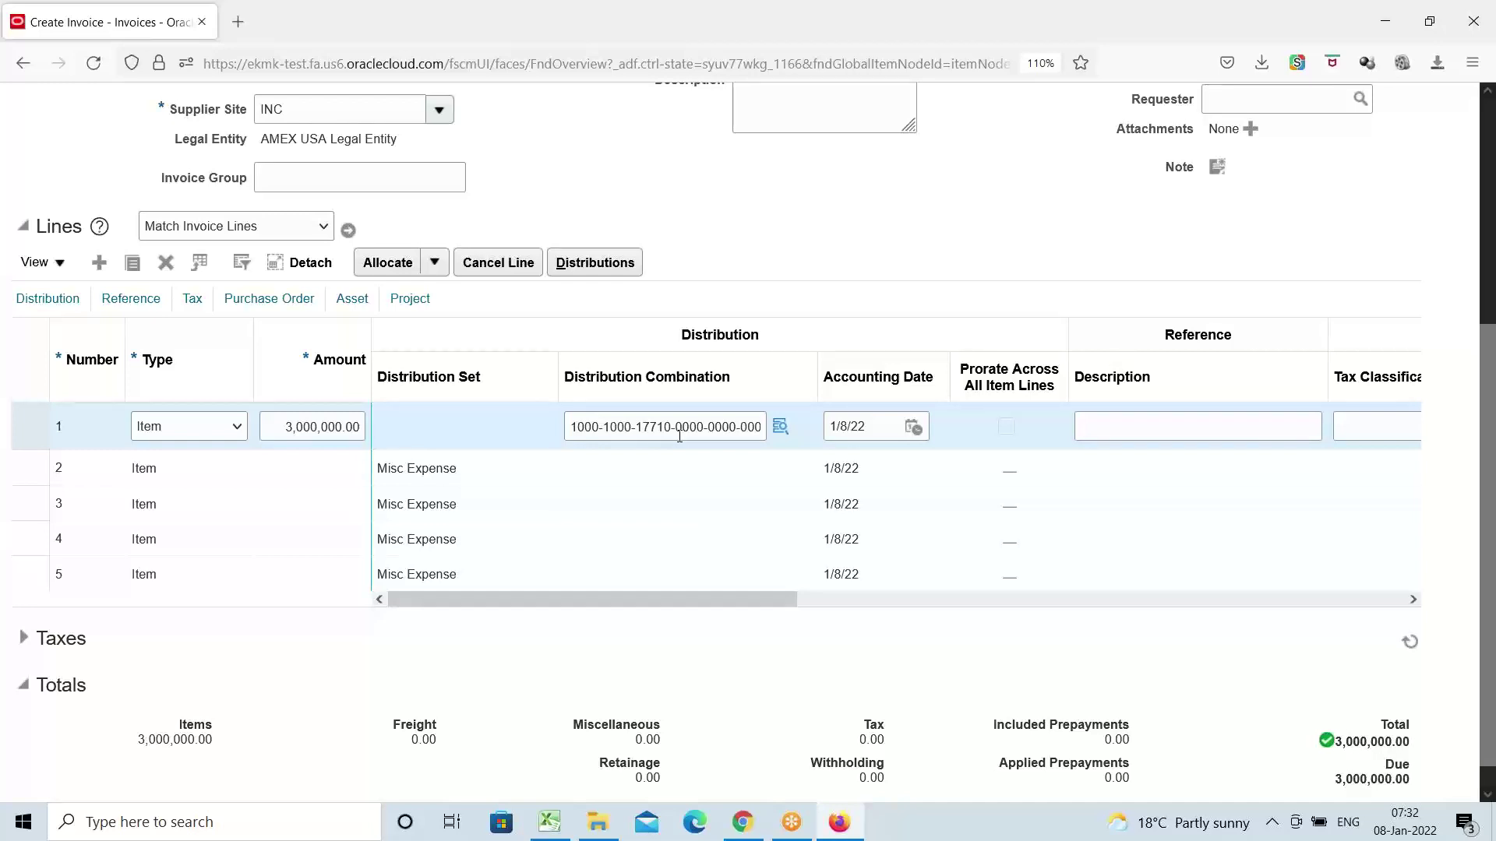
pyautogui.scroll(3, 766, 306)
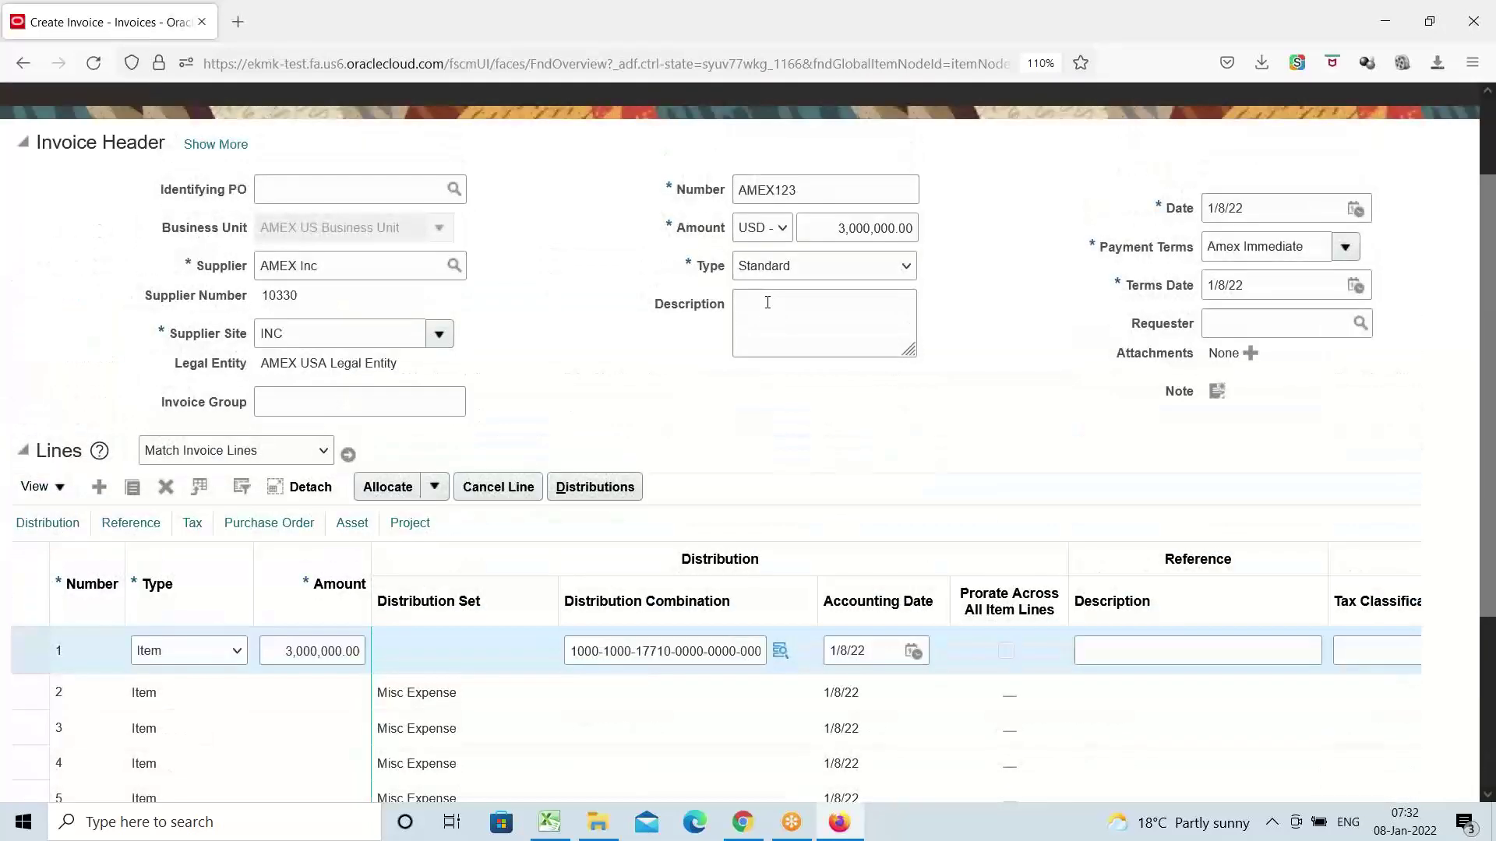
pyautogui.scroll(2, 767, 302)
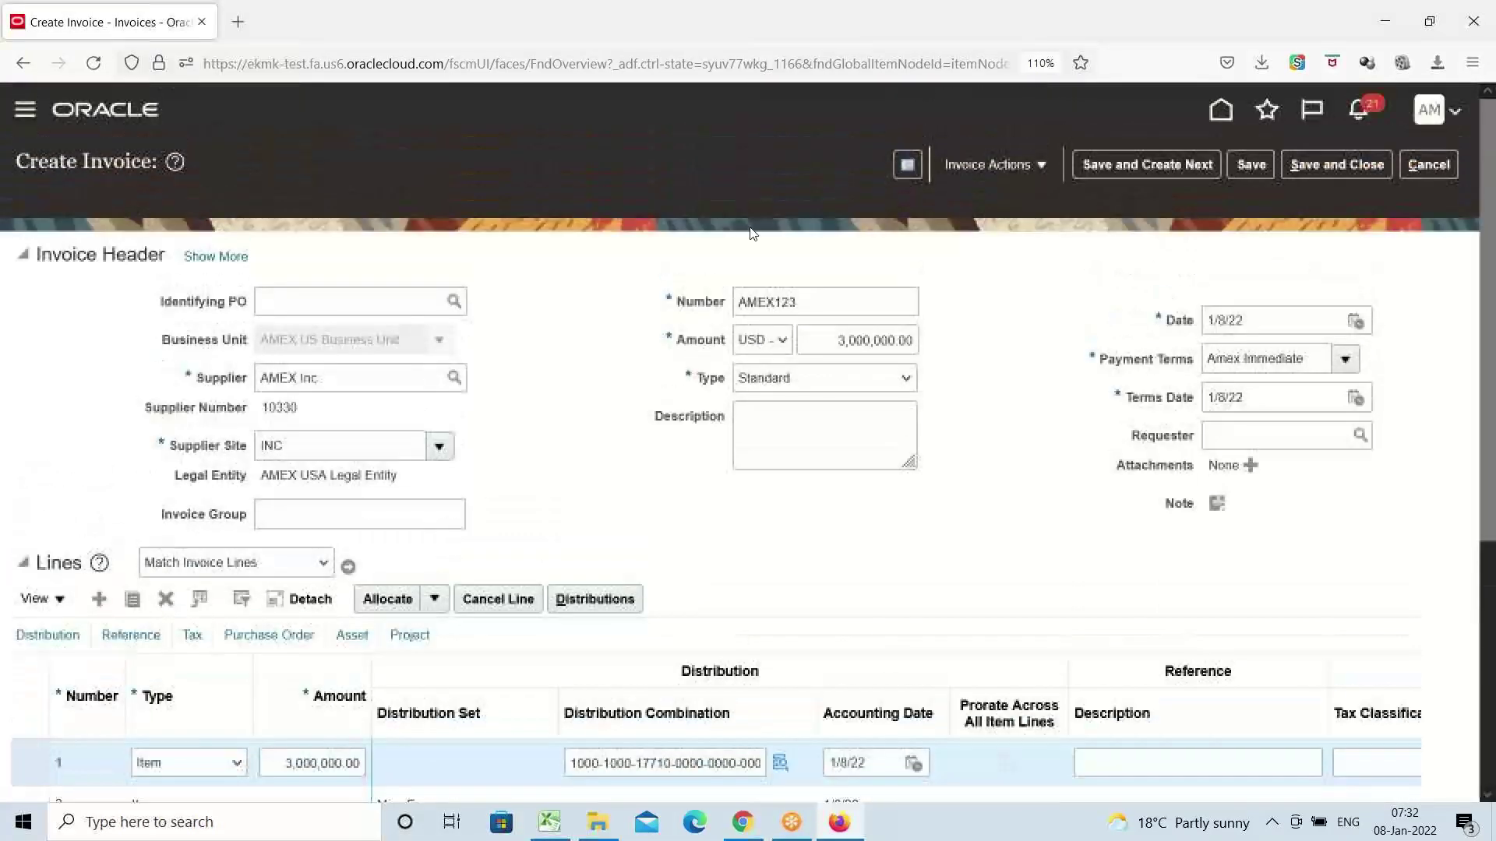
# Run Validate on invoice AMEX123 from Invoice Actions
pyautogui.click(1037, 170)
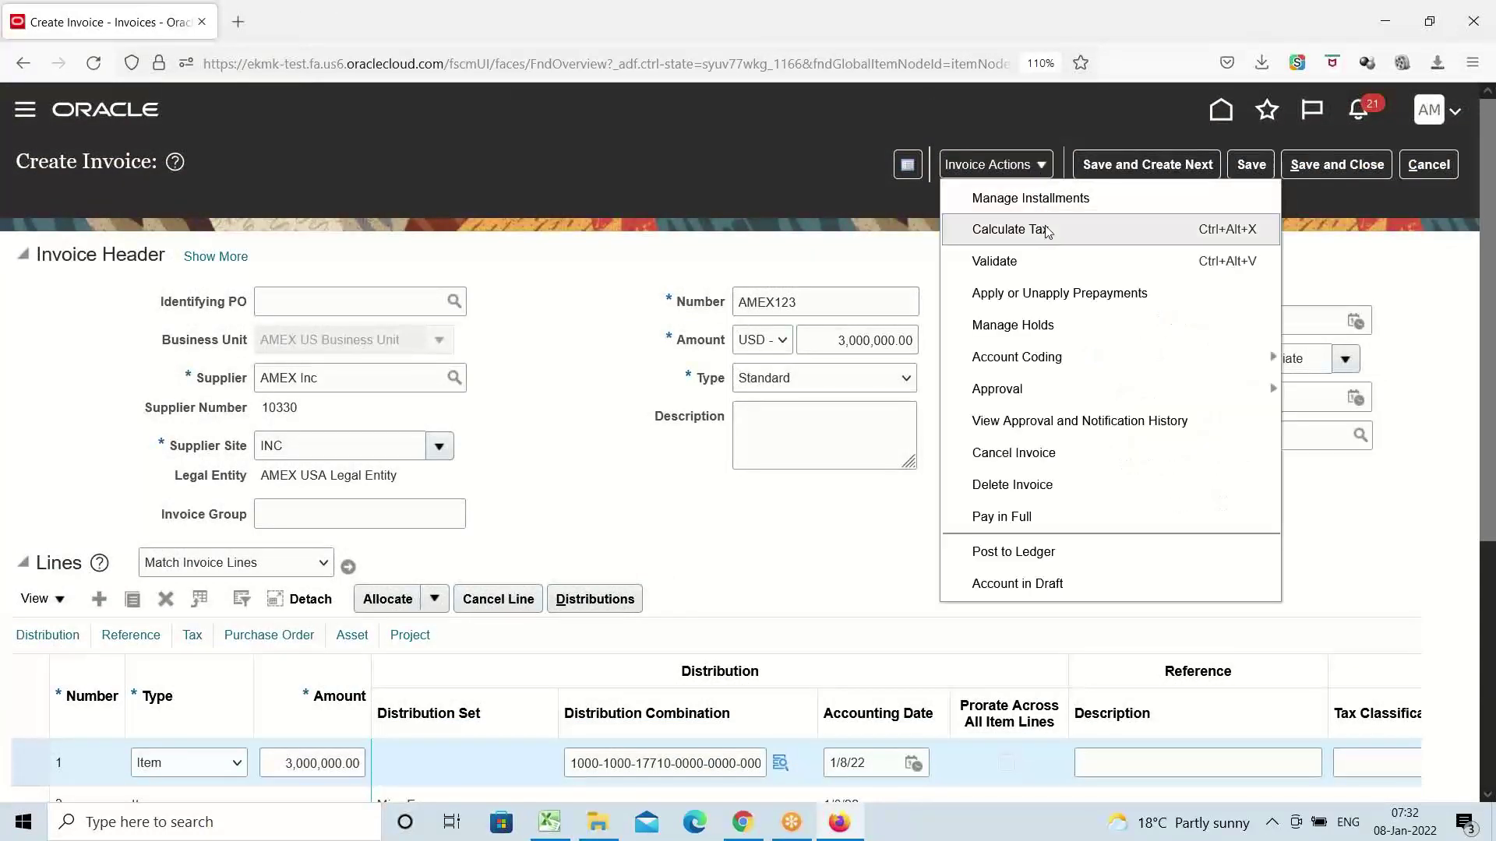
pyautogui.click(1043, 261)
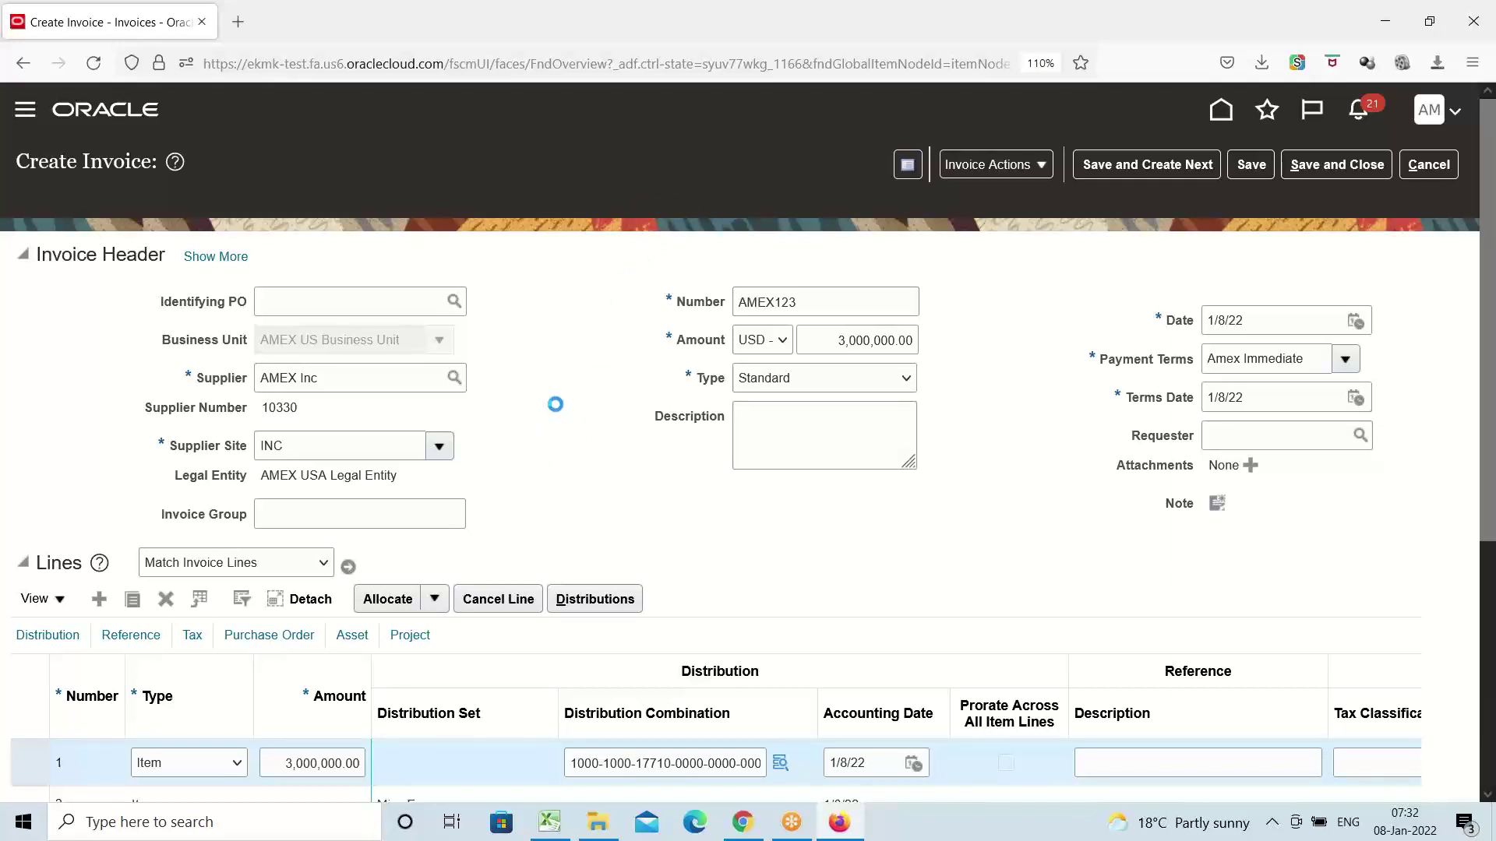
pyautogui.scroll(-5, 561, 399)
# Check the Create Asset Invoice in AP and Create Accounting steps in Excel, then return to the invoice
pyautogui.click(558, 824)
pyautogui.click(92, 427)
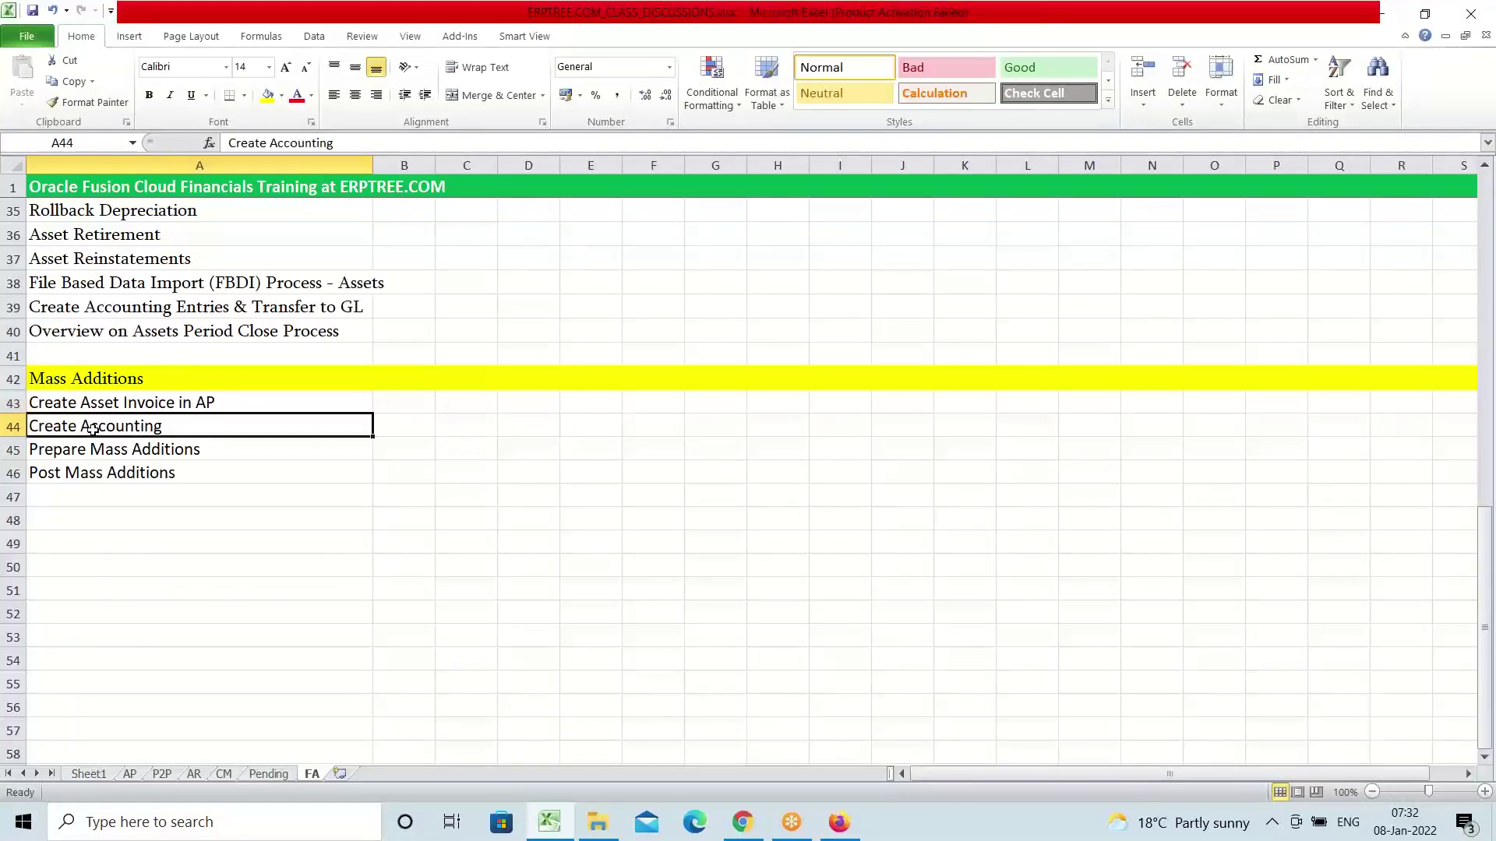
pyautogui.click(95, 406)
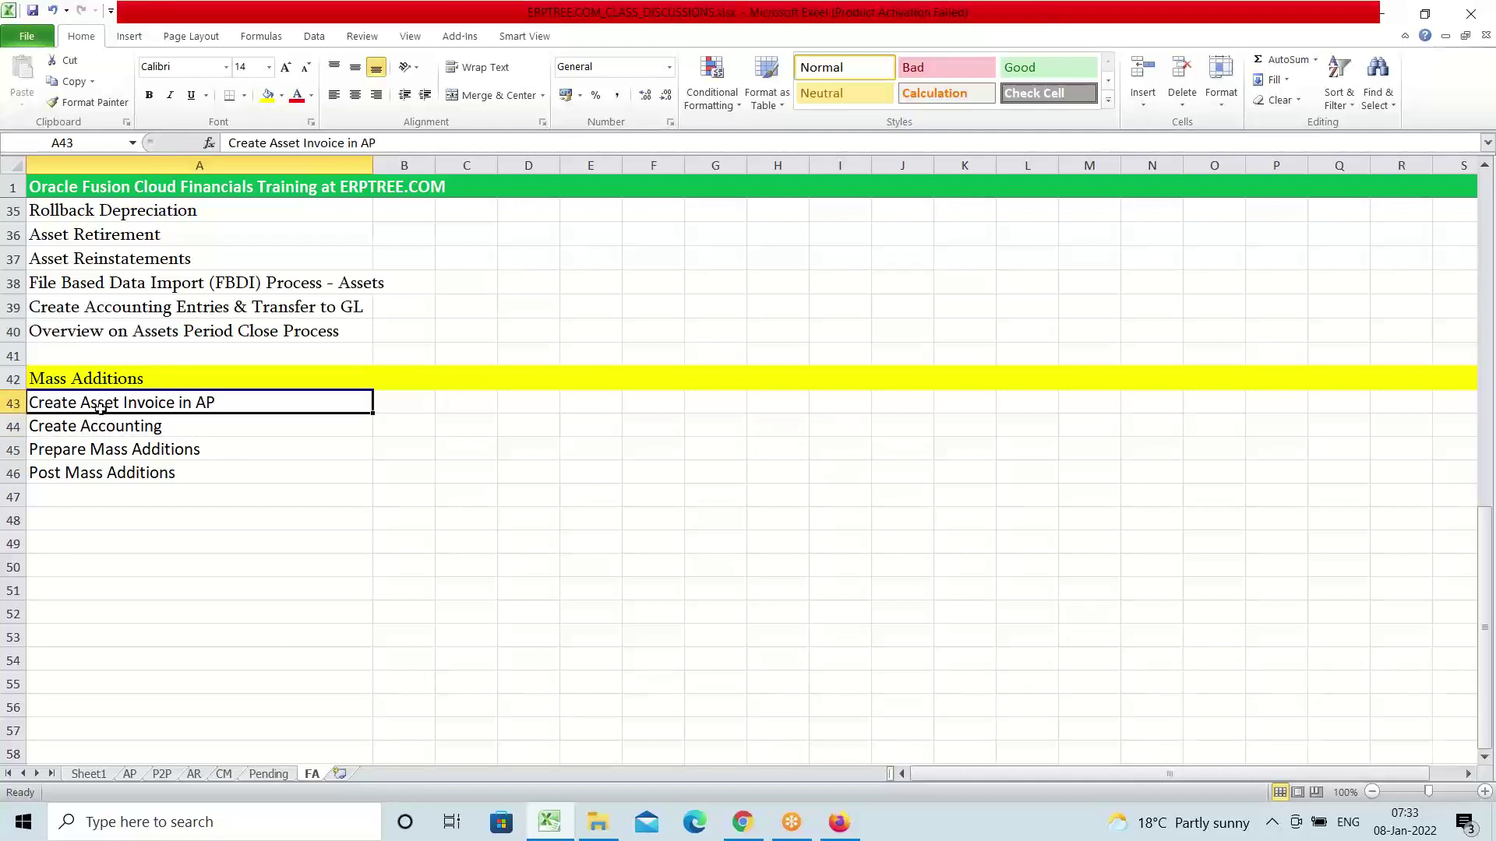
pyautogui.click(113, 427)
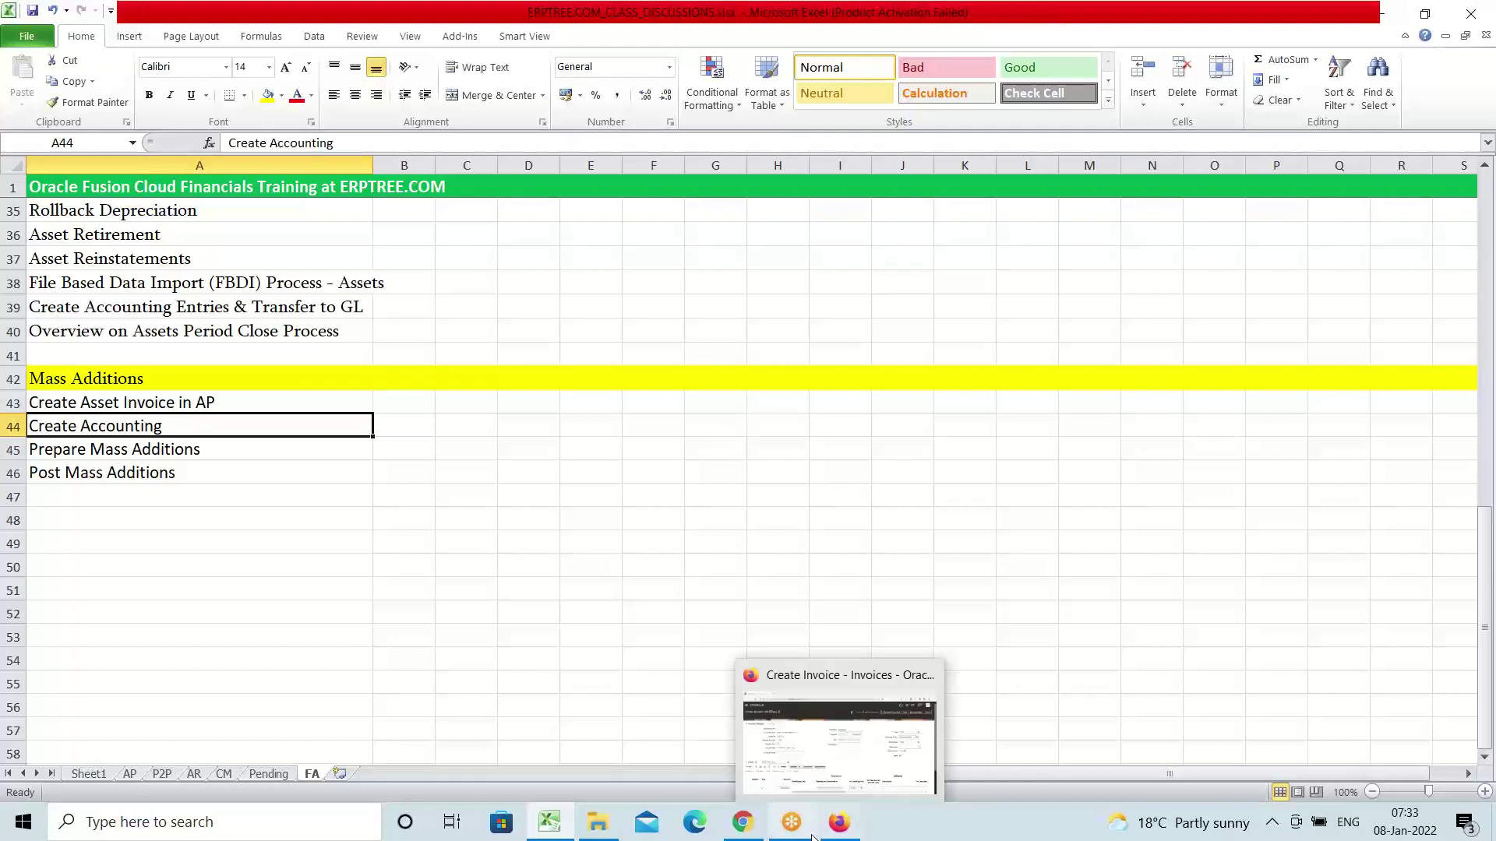
pyautogui.click(839, 822)
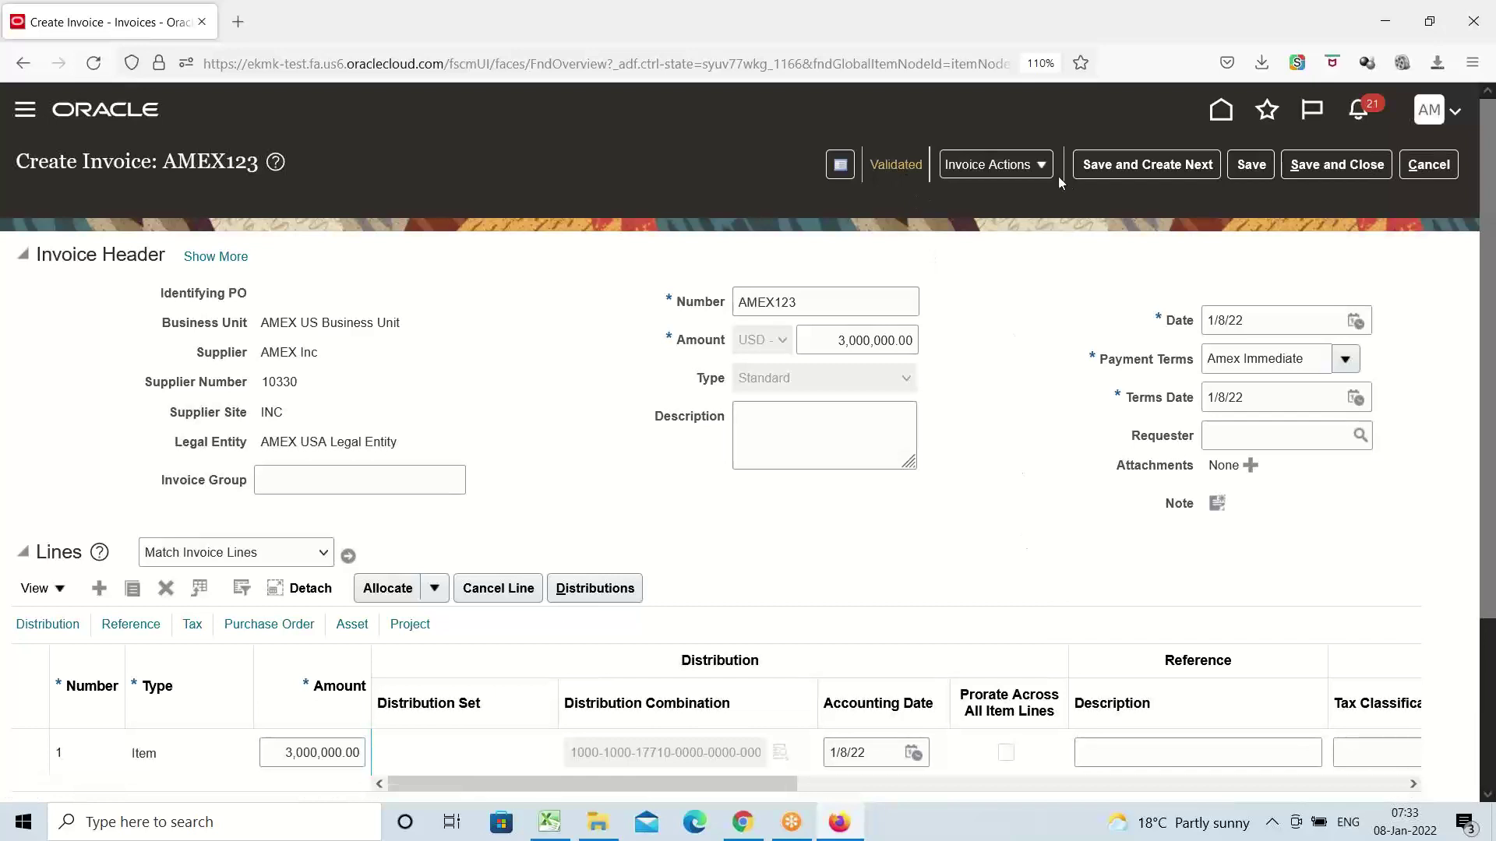
# Post invoice AMEX123's accounting to the ledger, acknowledge the confirmation, and save and close it
pyautogui.click(1040, 166)
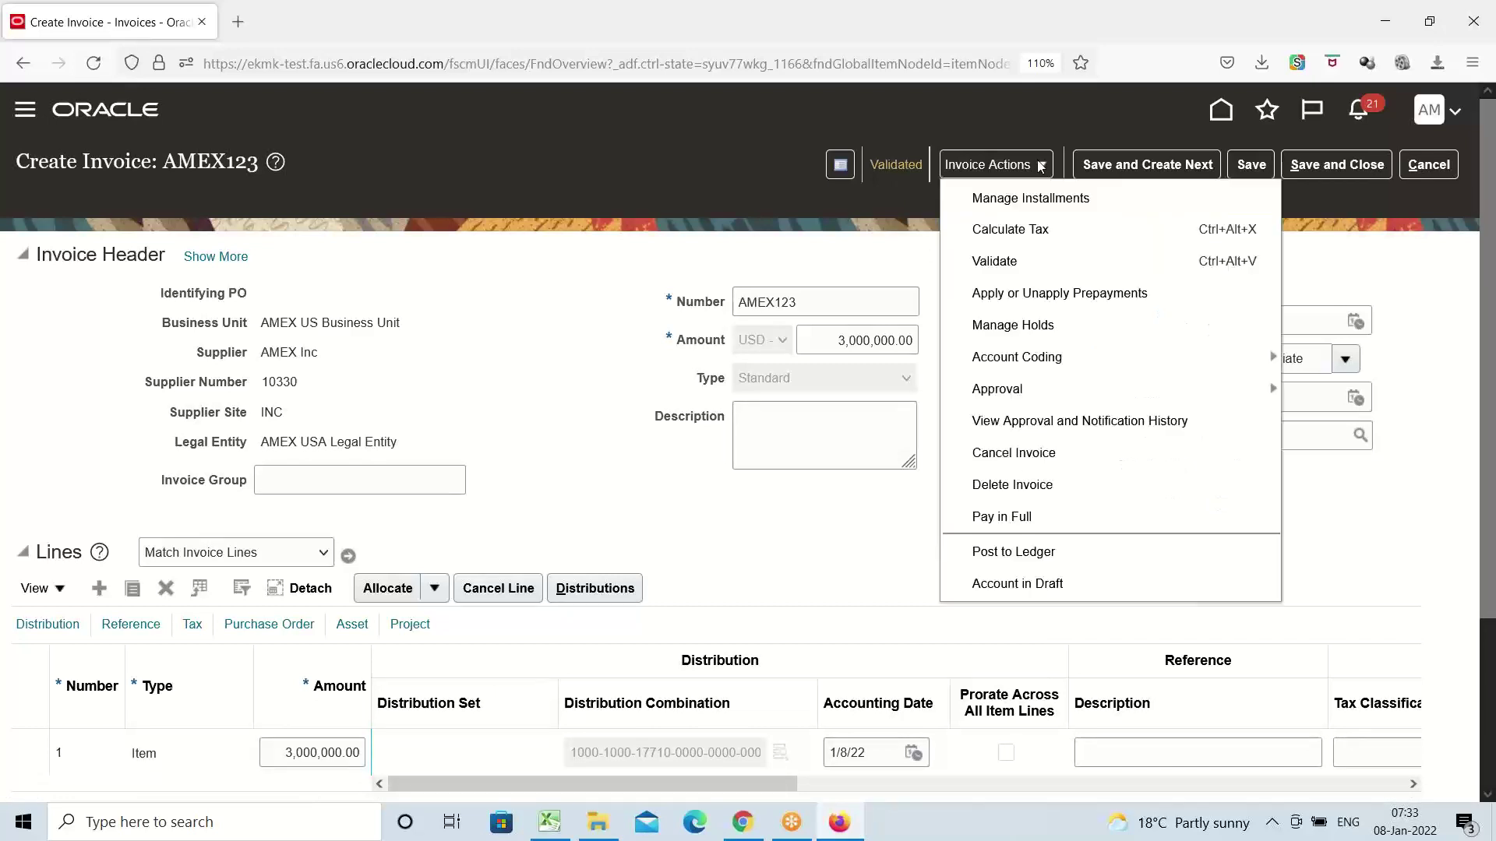
pyautogui.click(1012, 553)
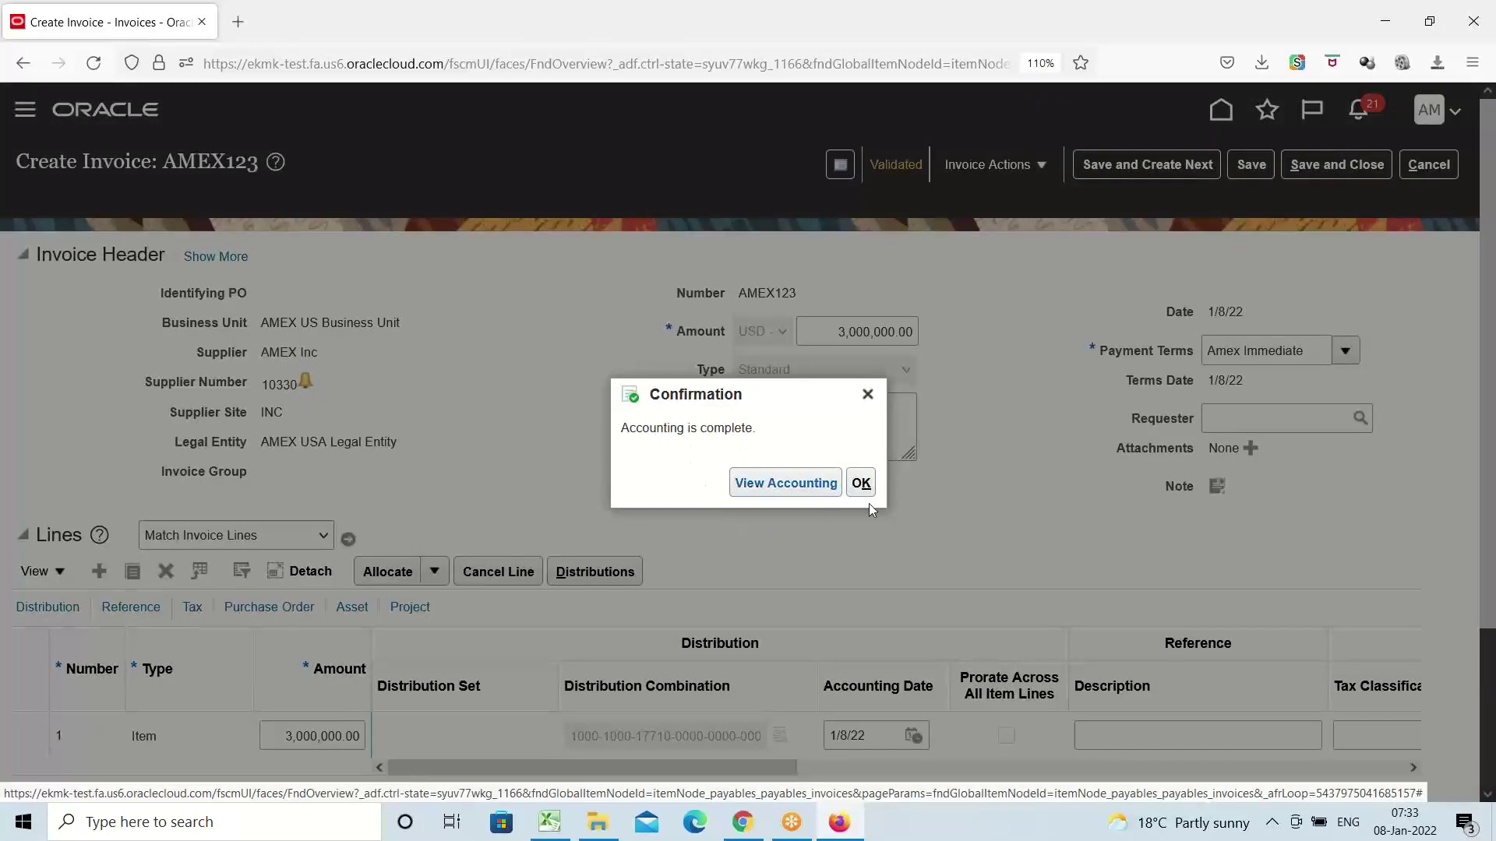
pyautogui.click(861, 483)
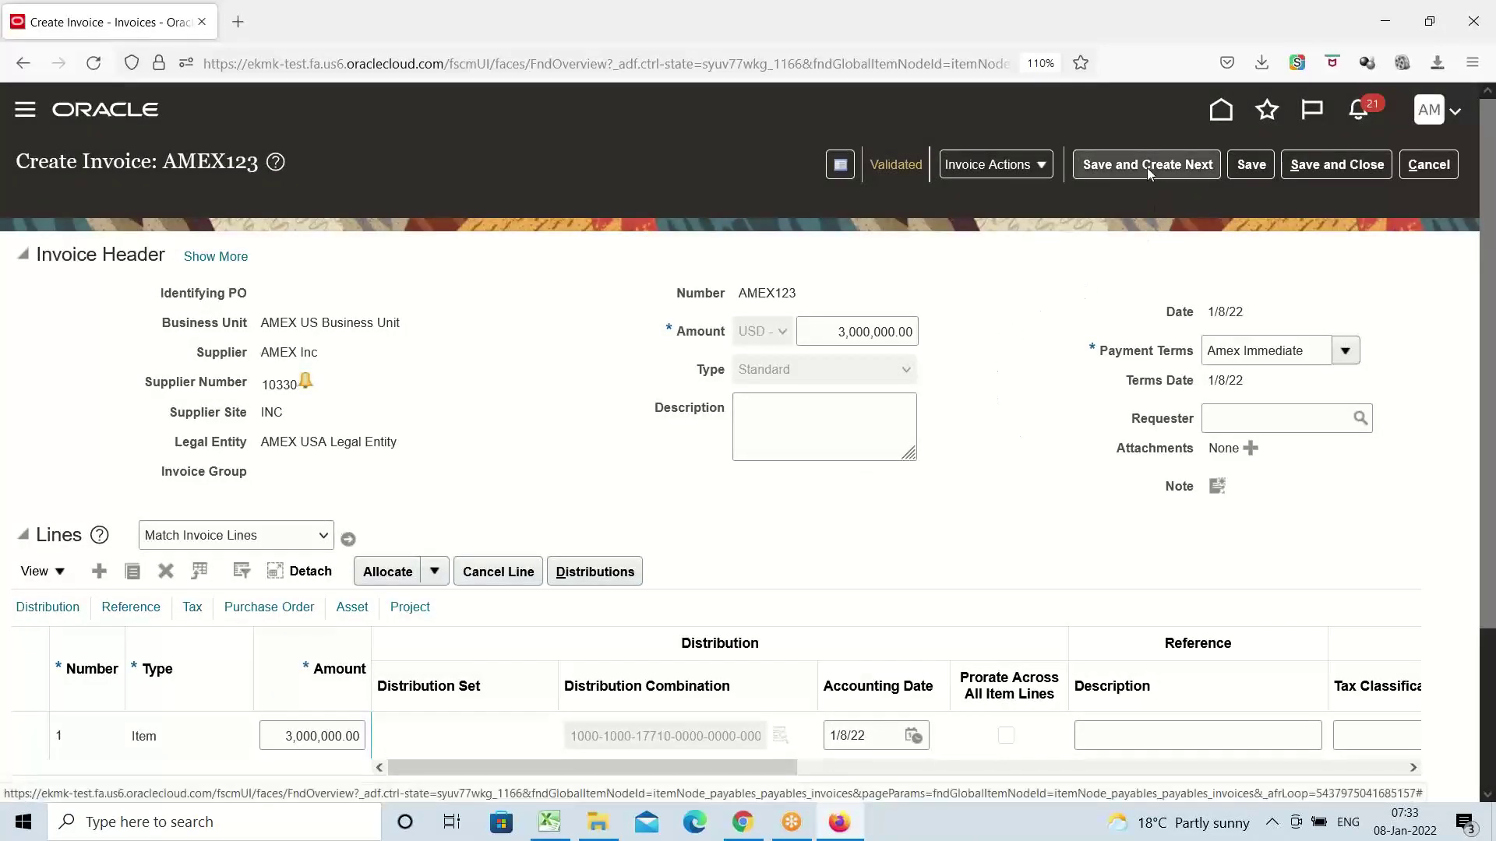
pyautogui.click(1325, 166)
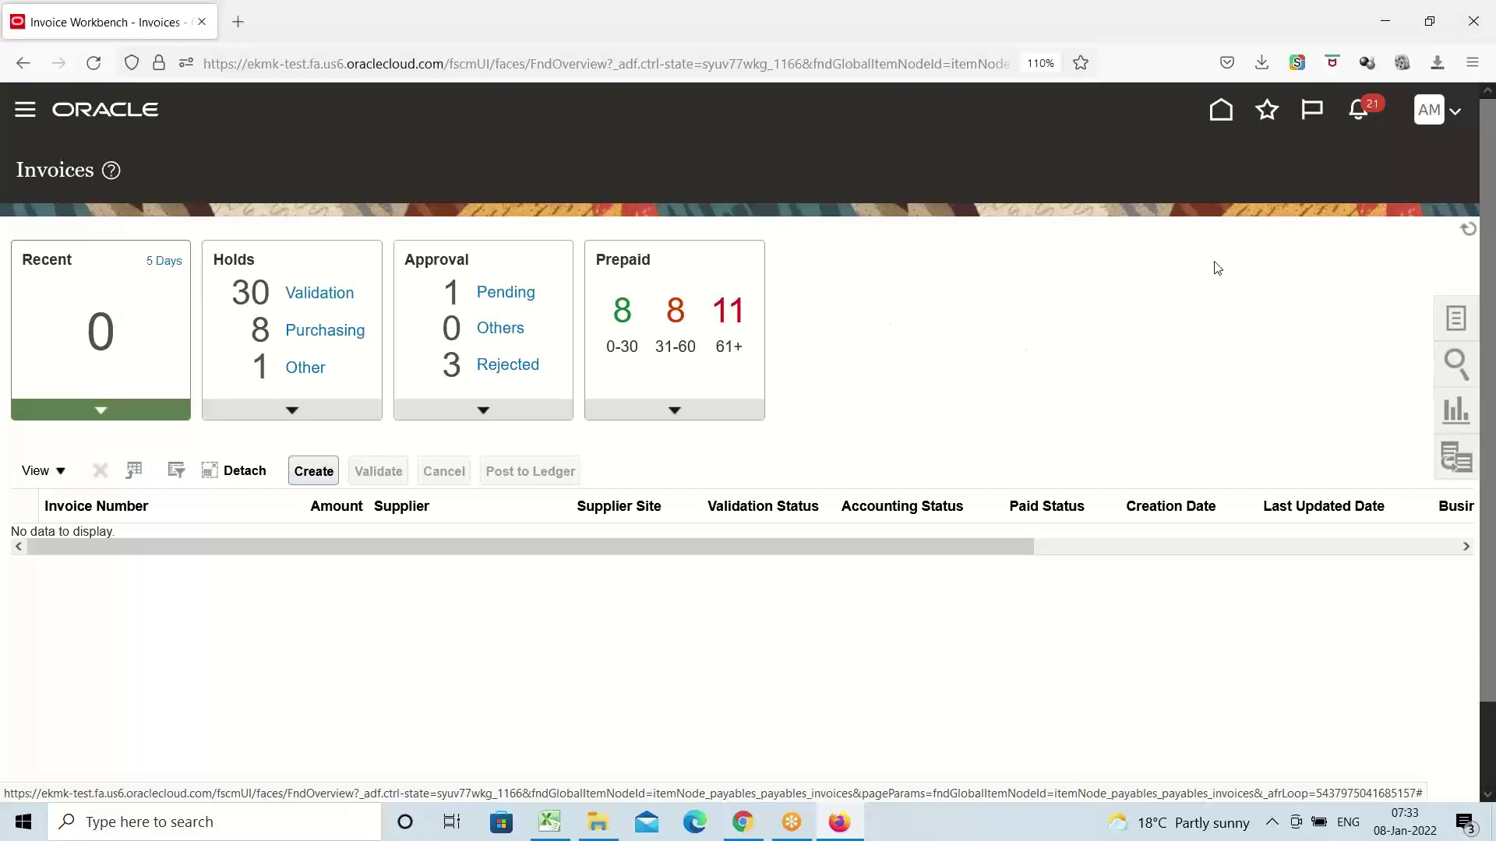
# Look over the payables tasks, including Create Mass Additions, then bring up the Excel workbook
pyautogui.click(1455, 319)
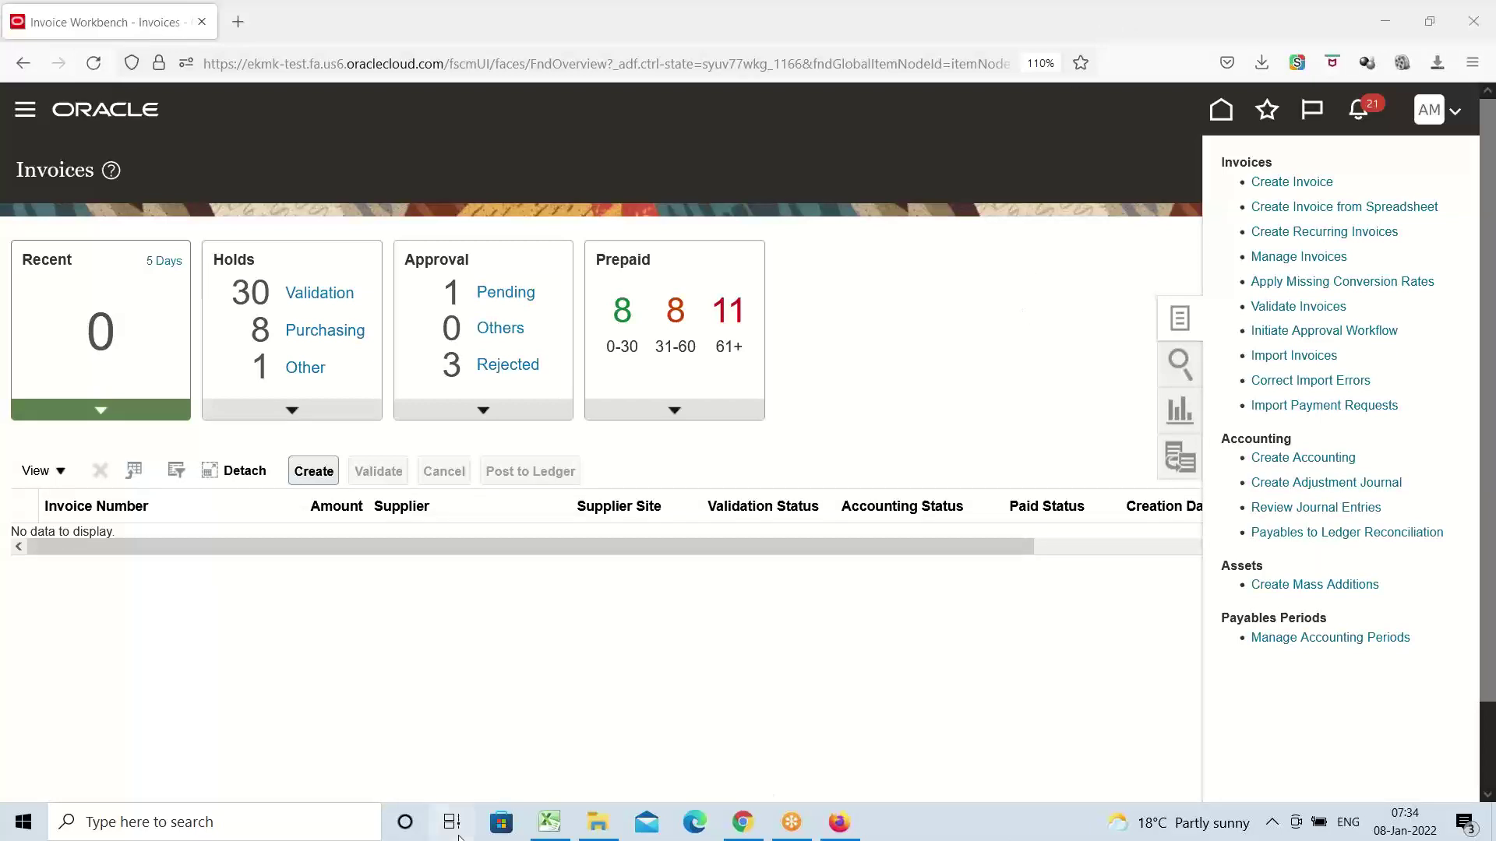
pyautogui.click(550, 827)
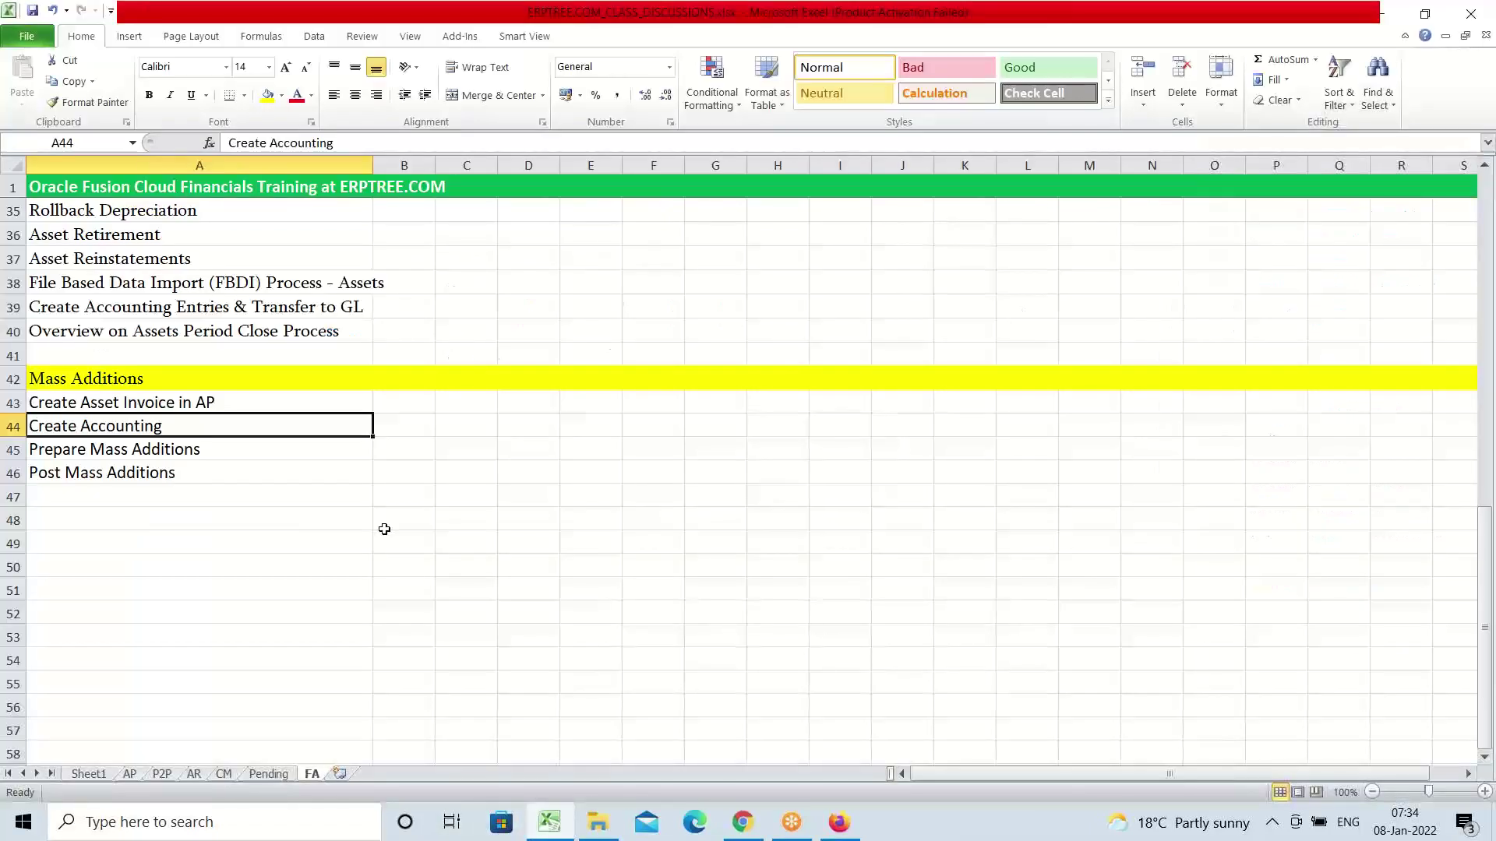
# Copy the Prepare and Post Mass Additions rows down one row, starting at A46
pyautogui.click(148, 454)
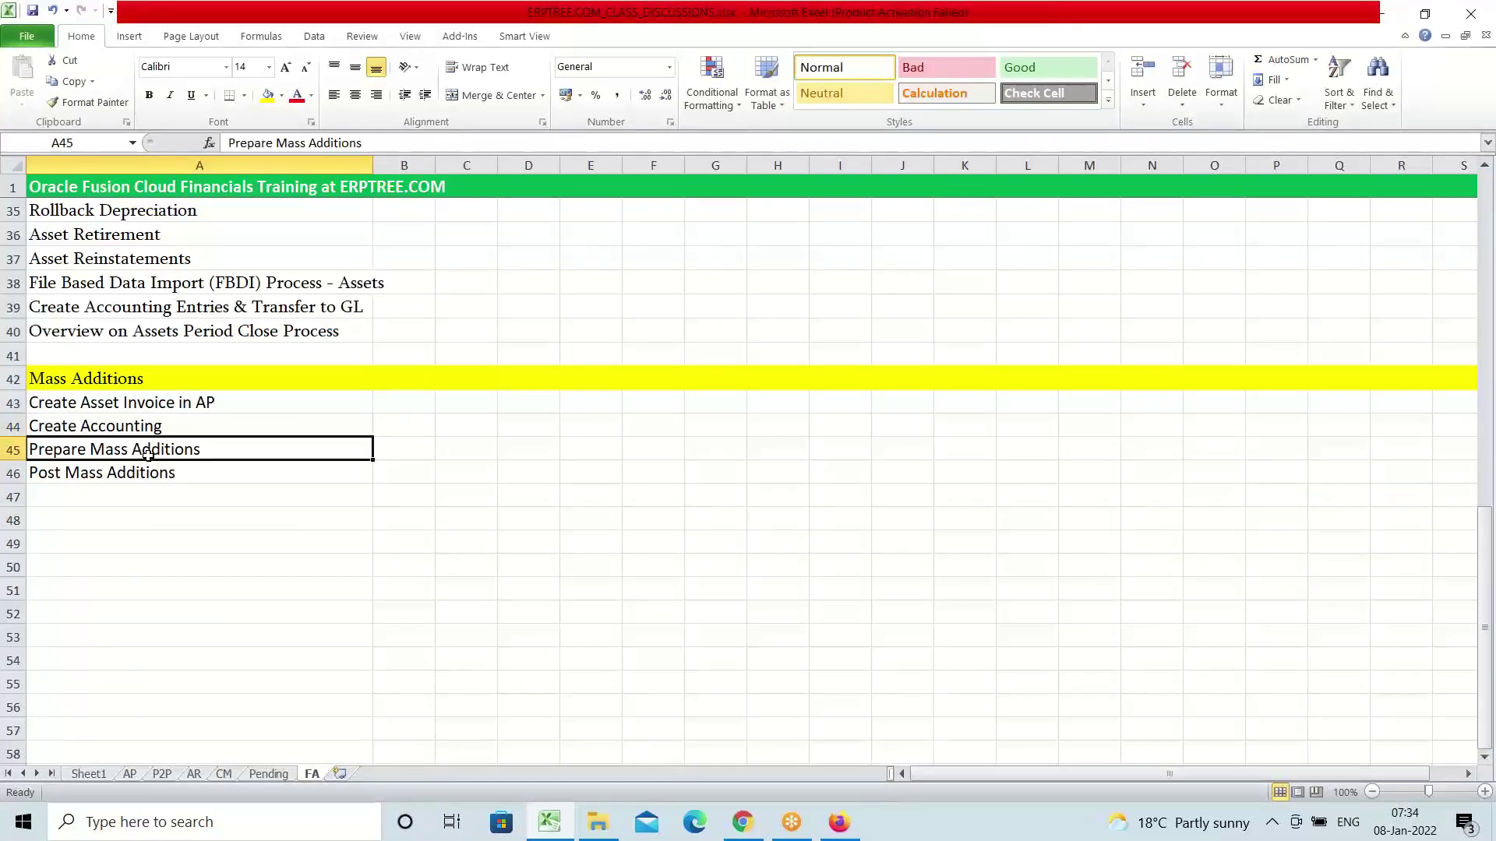
pyautogui.moveTo(148, 454); pyautogui.dragTo(205, 472)
pyautogui.hotkey('ctrl', 'c')
pyautogui.click(120, 476)
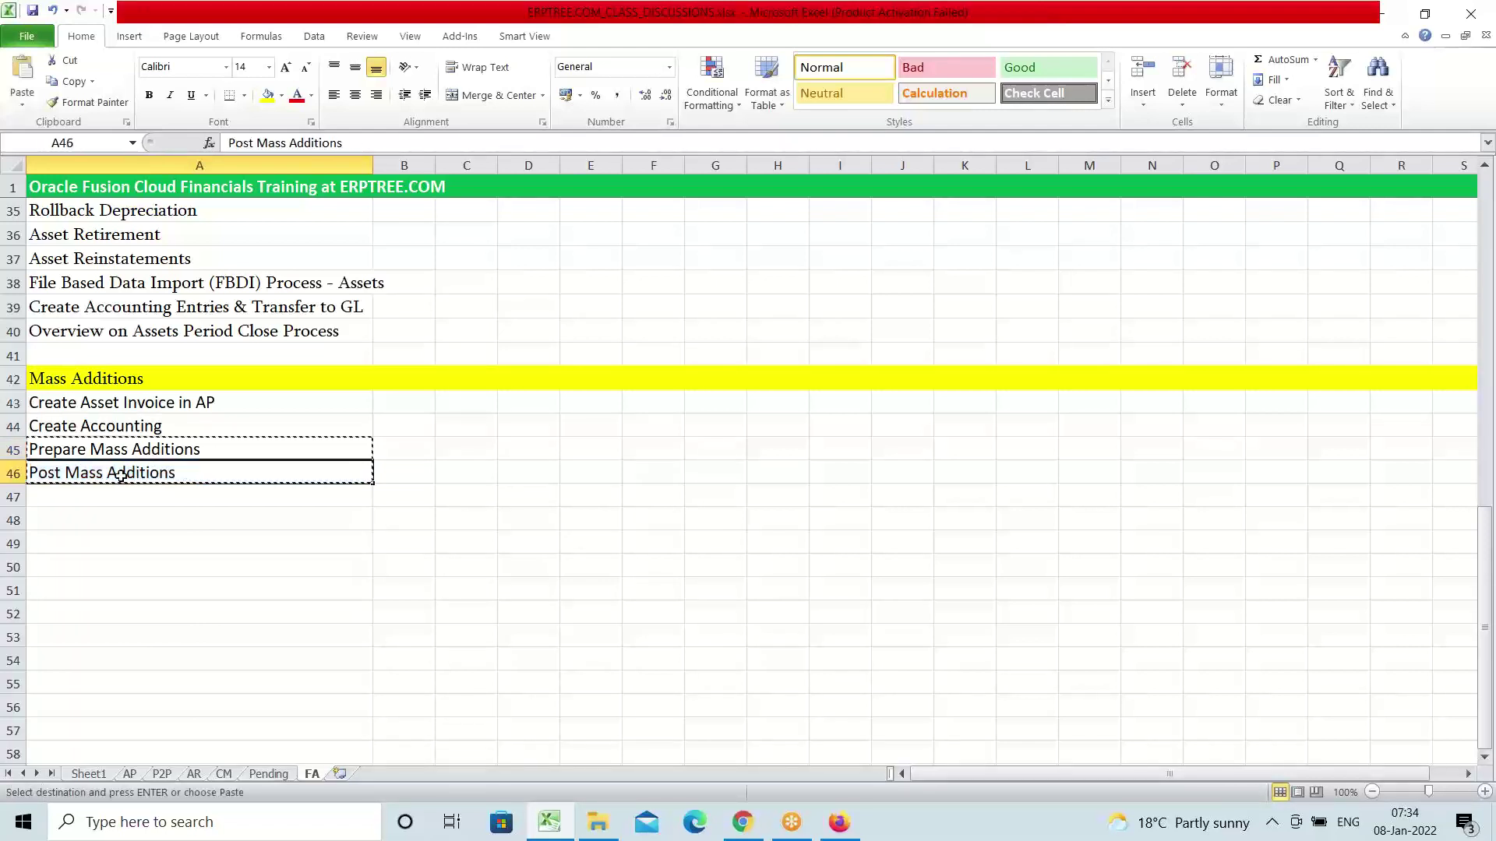
pyautogui.hotkey('ctrl', 'v')
pyautogui.press('Escape')
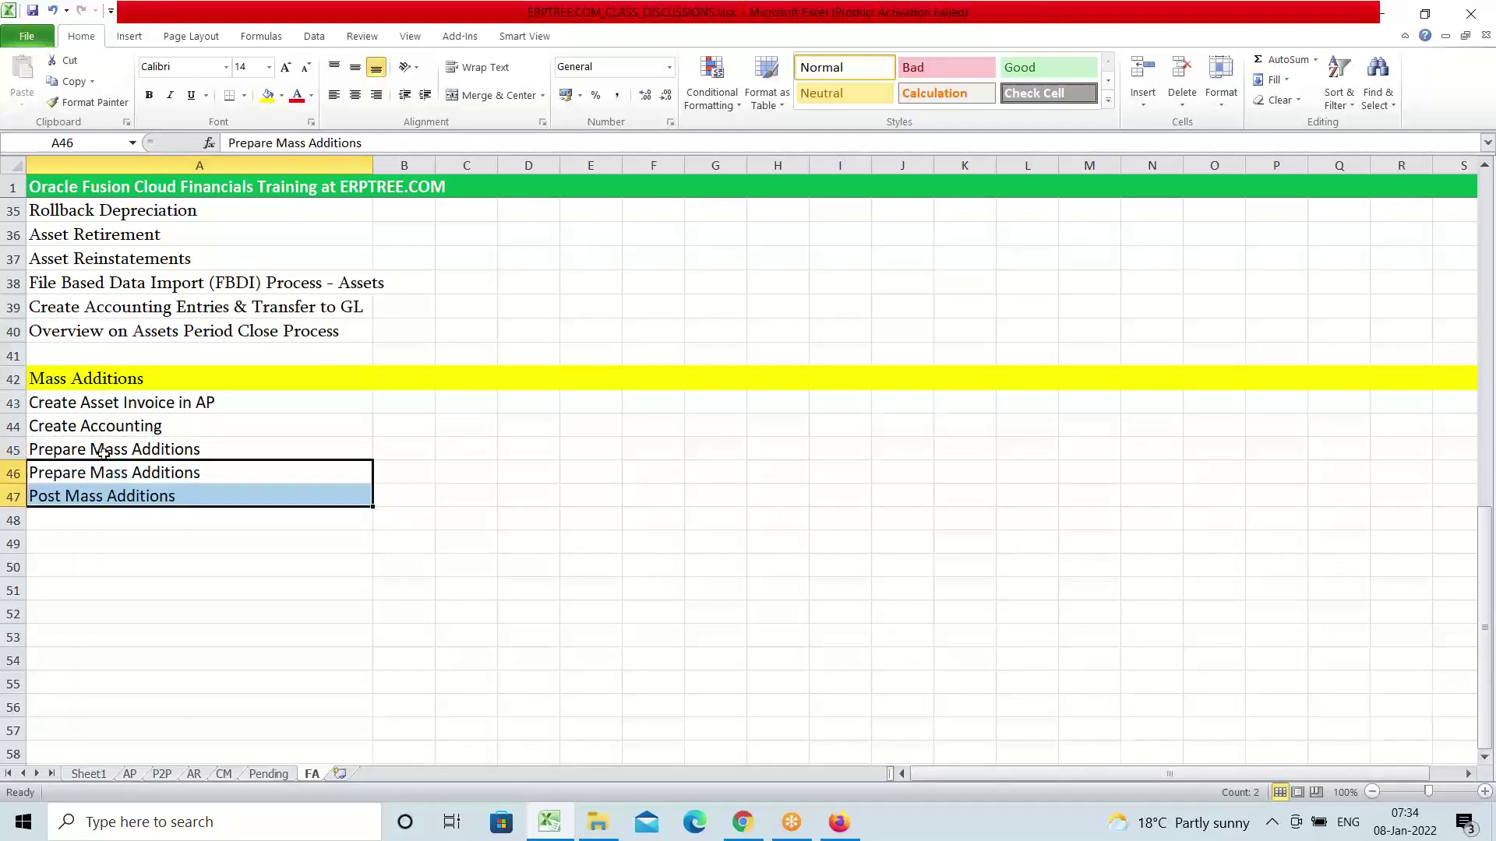
# Rewrite cell A45 as 'Create Mass Additions (Transfering Asset Lines from AP to FA)'
pyautogui.click(88, 448)
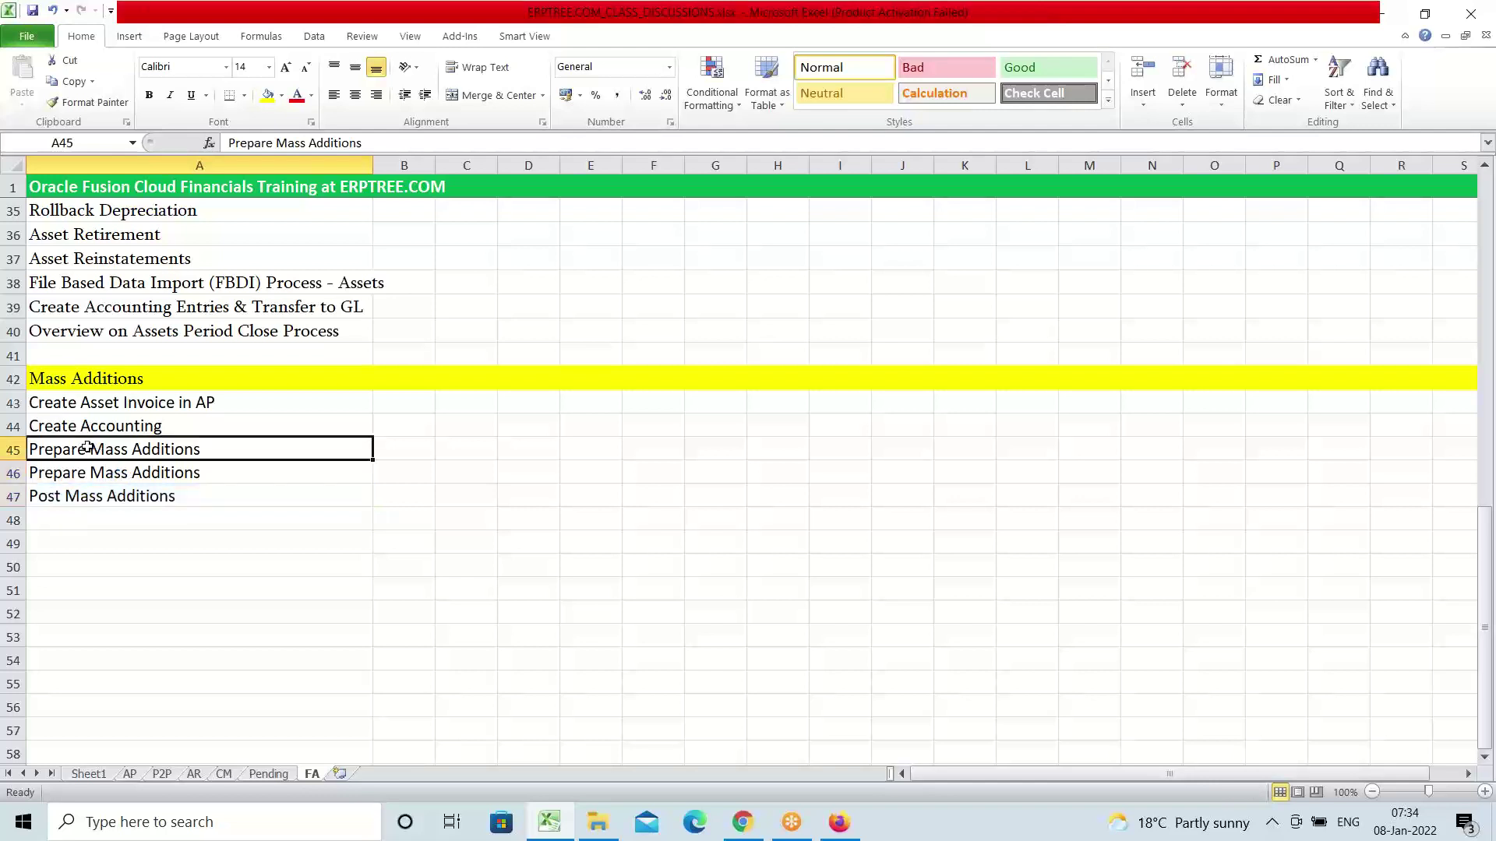
pyautogui.doubleClick(88, 448)
pyautogui.press('BackSpace')
pyautogui.press('BackSpace')
pyautogui.press('BackSpace')
pyautogui.press('BackSpace')
pyautogui.press('BackSpace')
pyautogui.press('BackSpace')
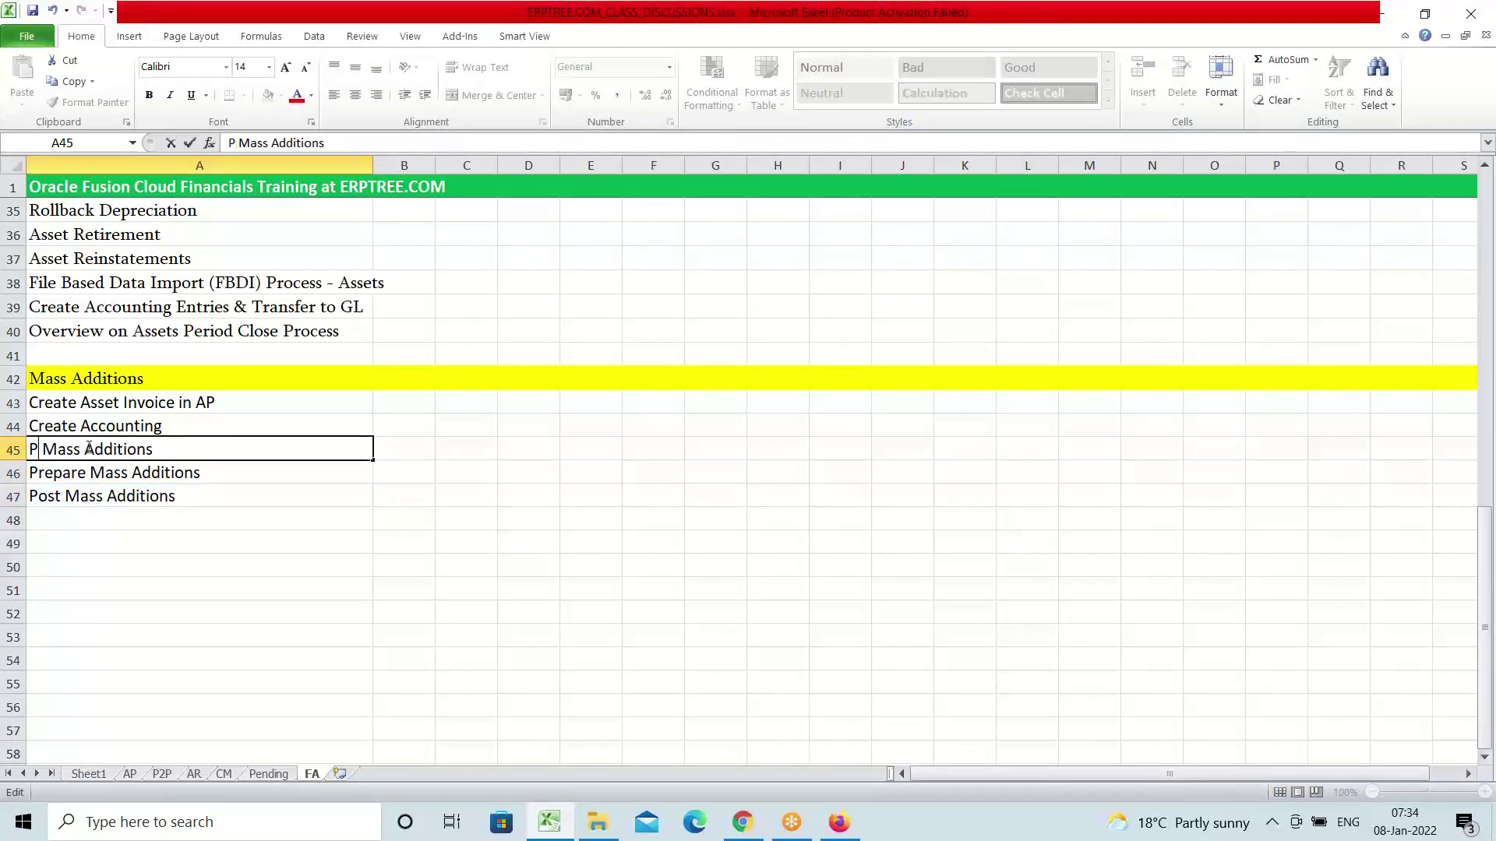
pyautogui.press('BackSpace')
pyautogui.write('Create')
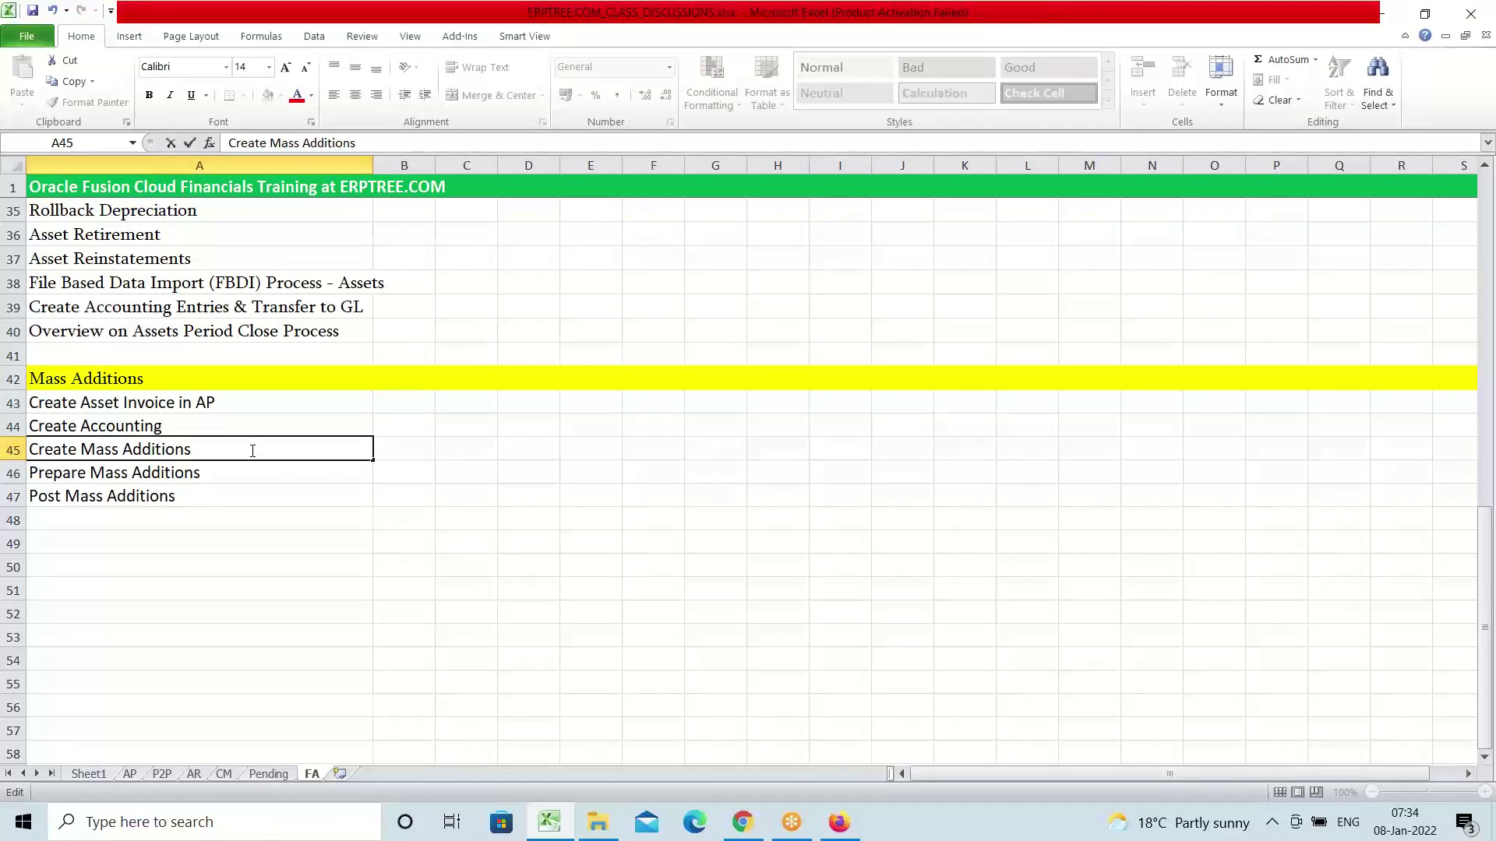
pyautogui.write(' Mass Additions (Transfering A')
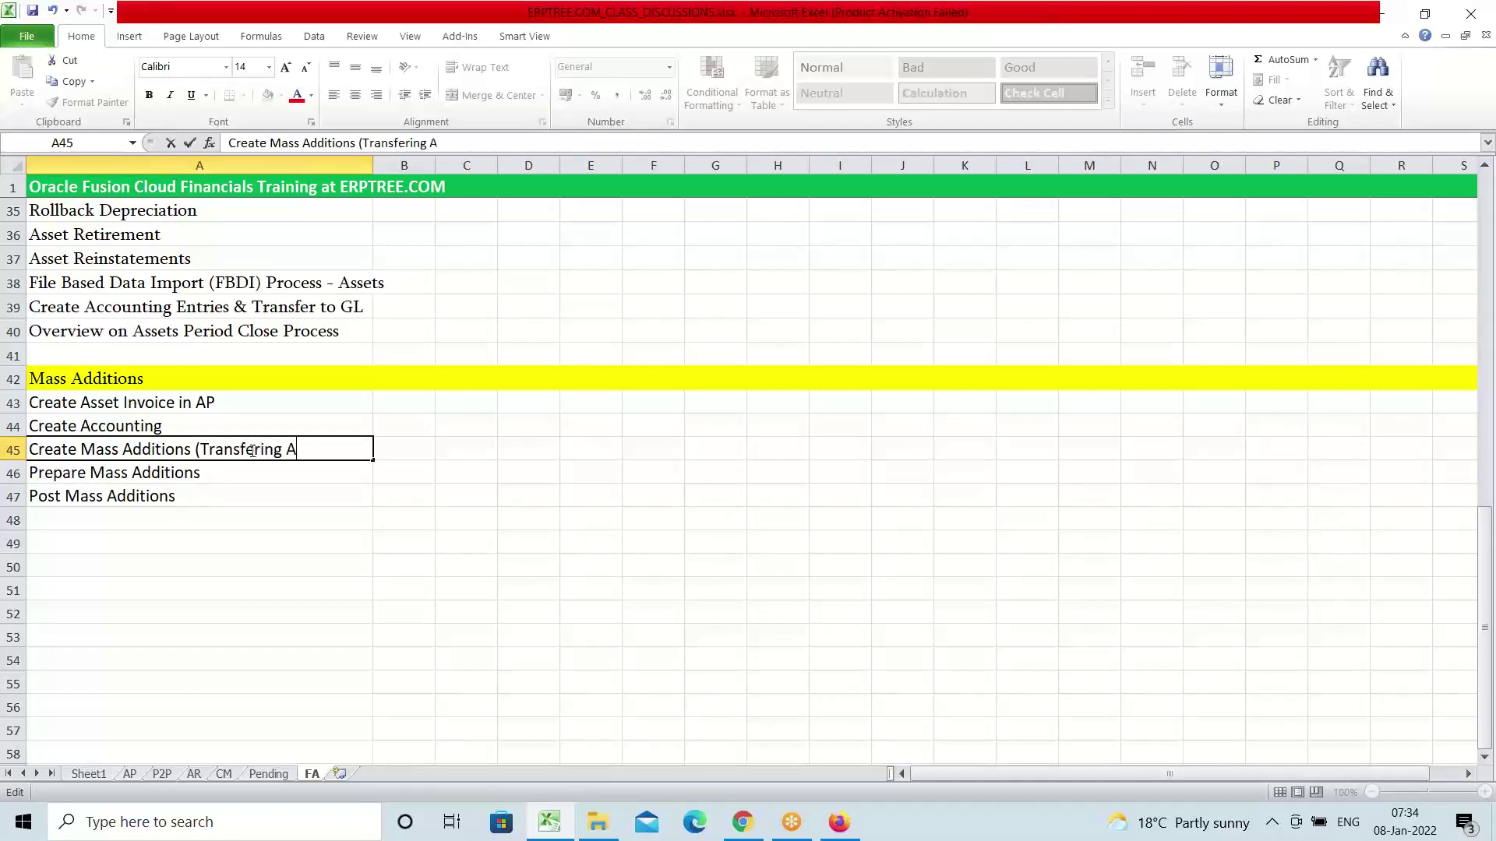
pyautogui.write('sset Lines from')
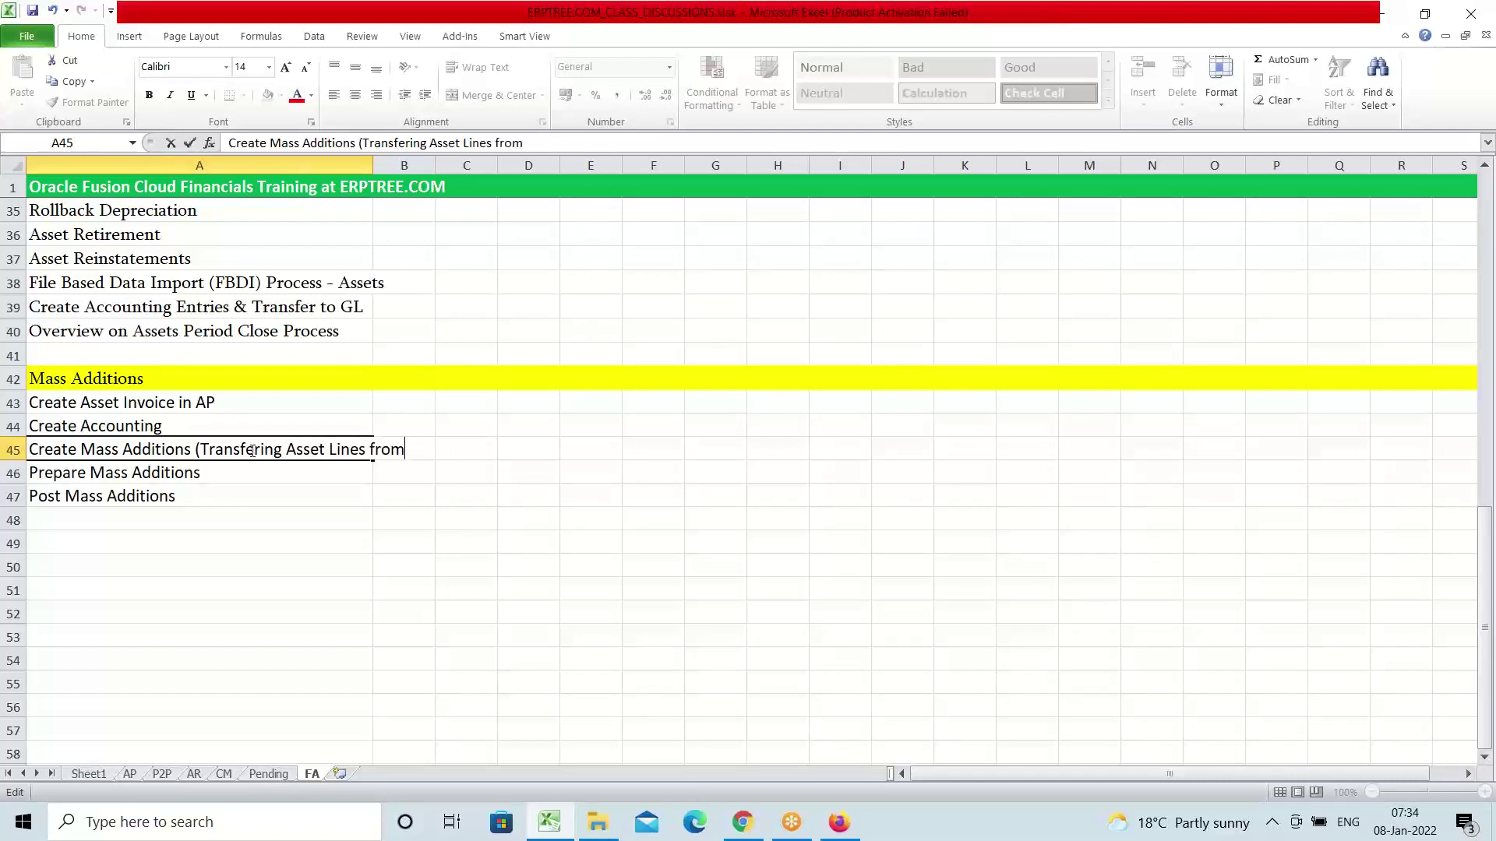
pyautogui.write(' AP to FA')
pyautogui.write(')')
pyautogui.hotkey('ctrl', 'Return')
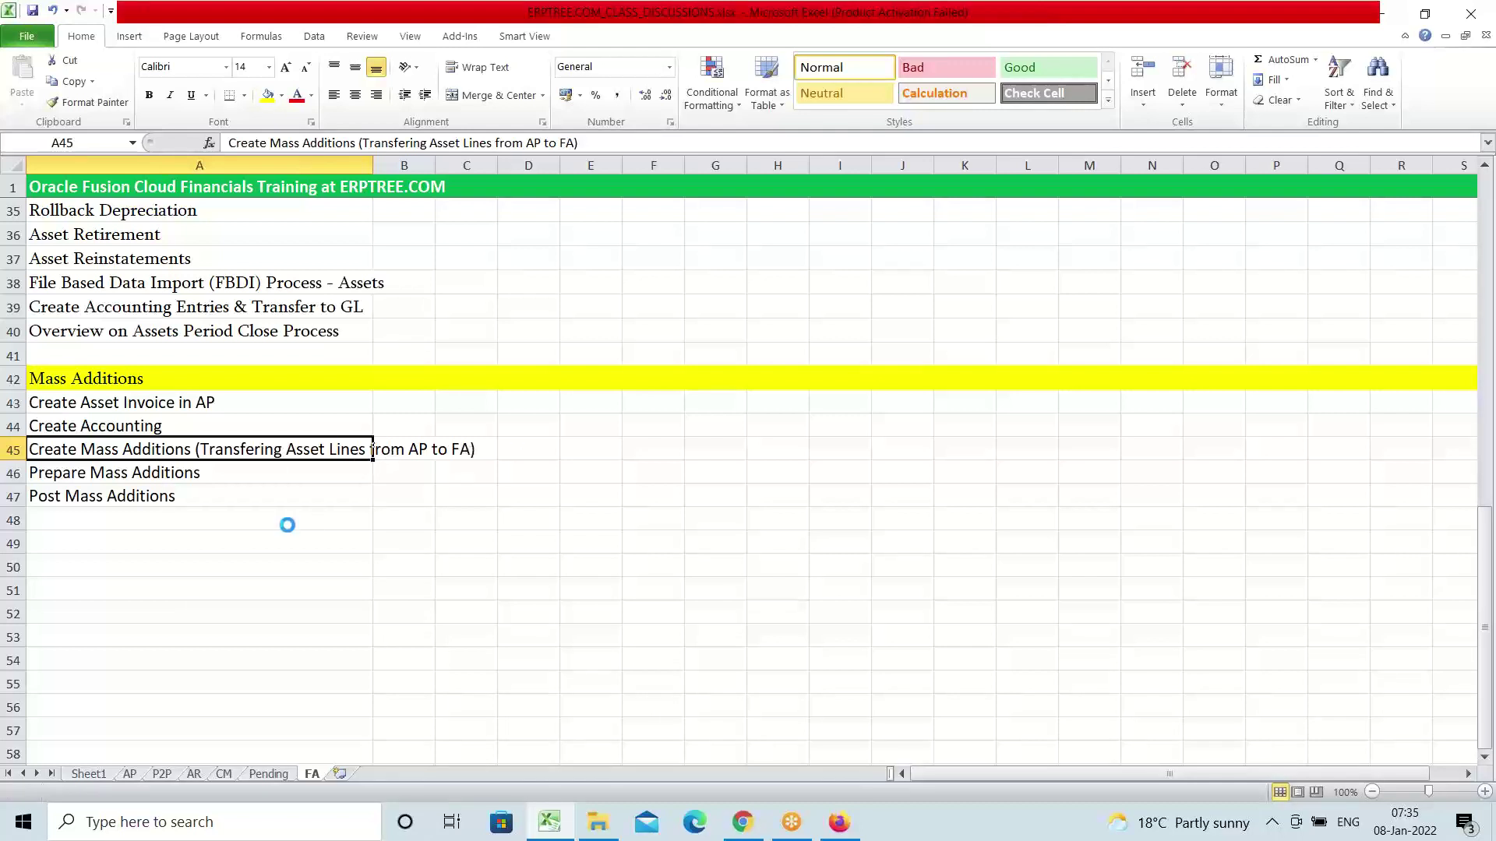
# Check the Post and Prepare Mass Additions rows, then return to the Oracle invoices page
pyautogui.click(185, 491)
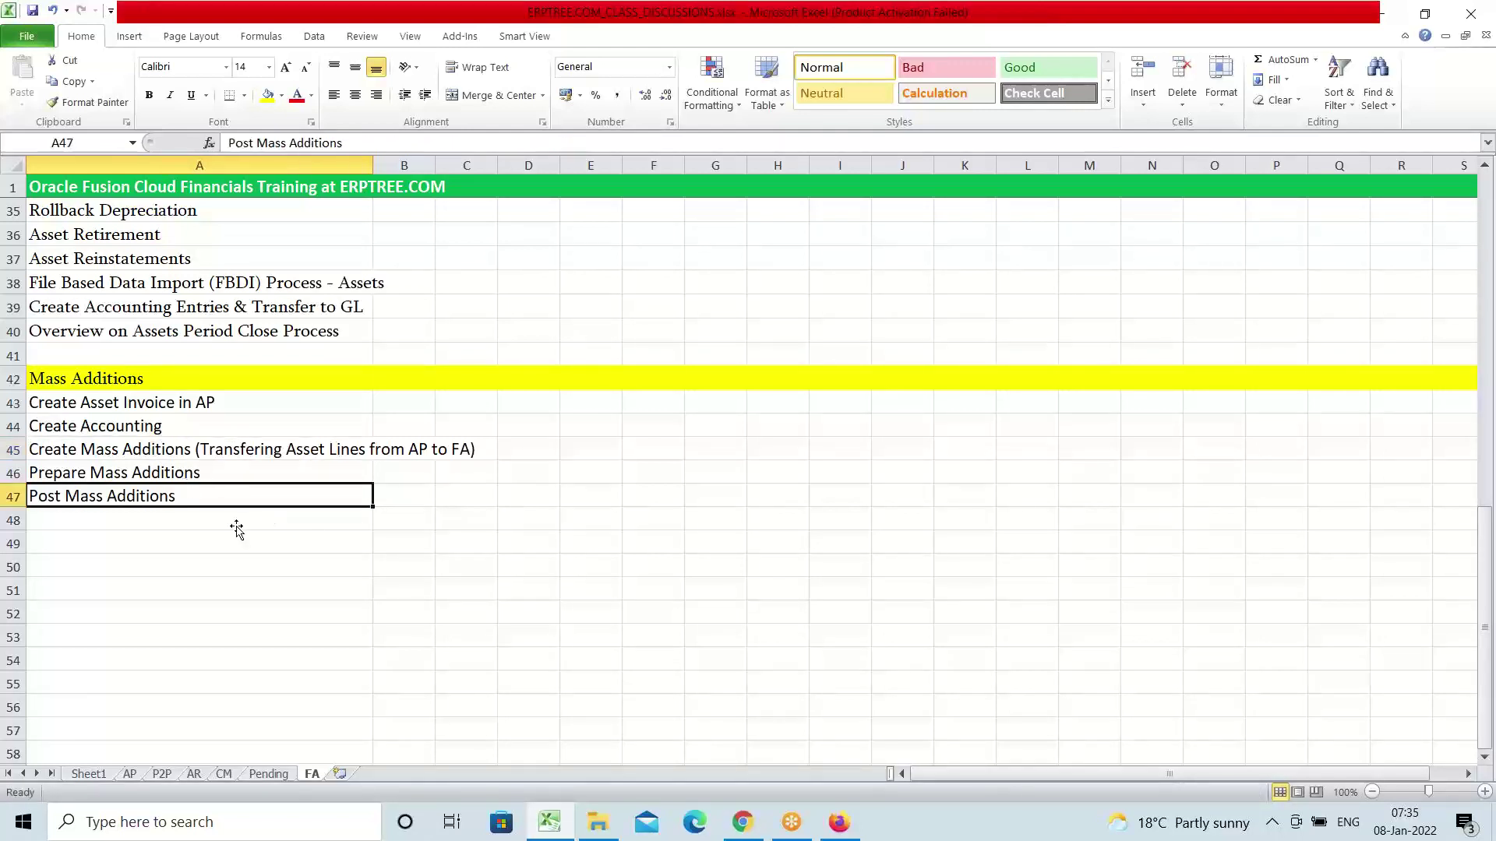
pyautogui.click(192, 471)
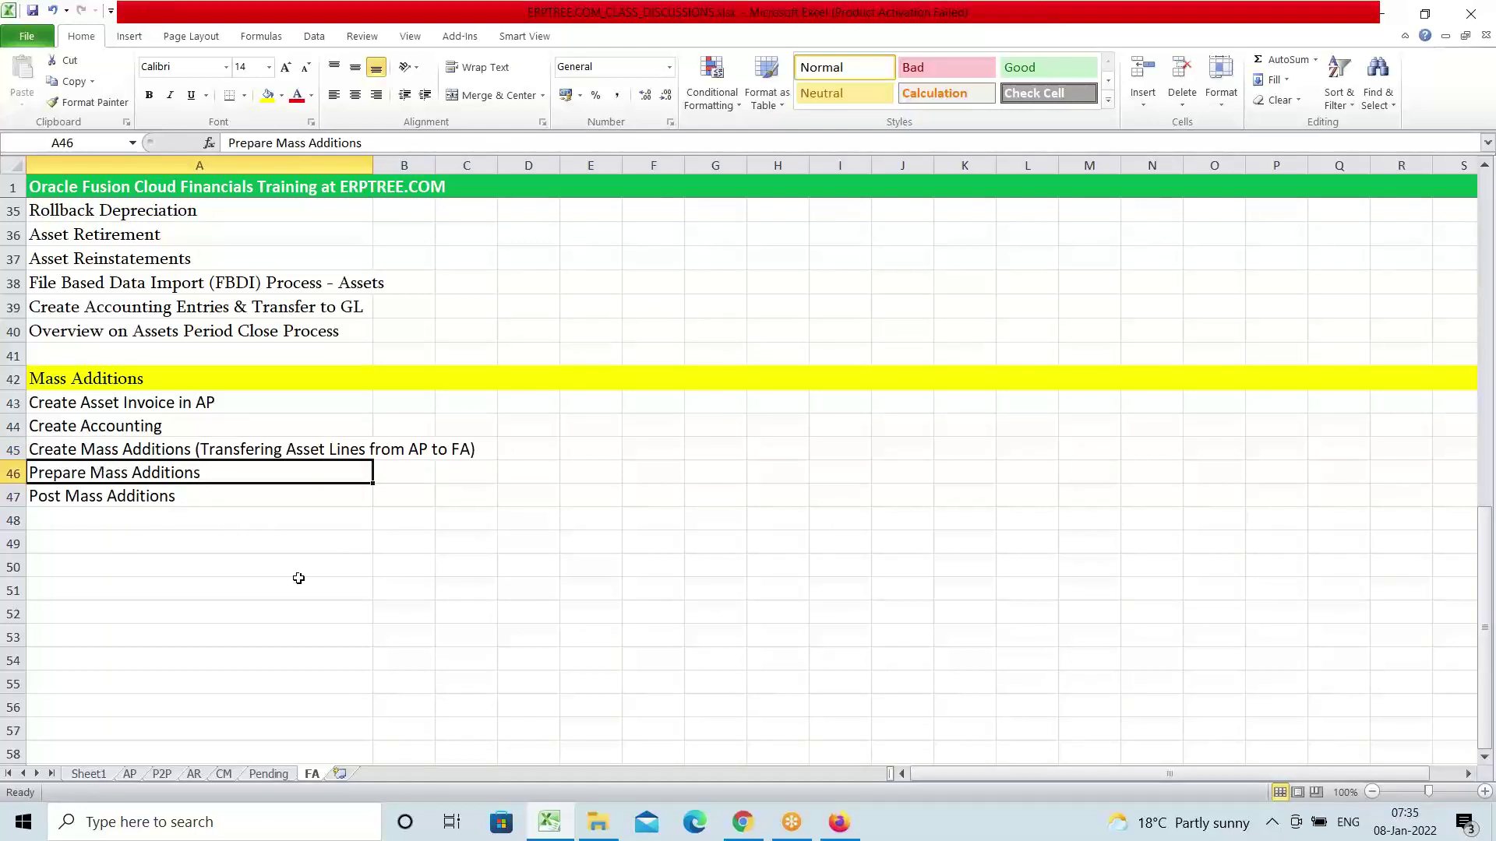
pyautogui.click(839, 823)
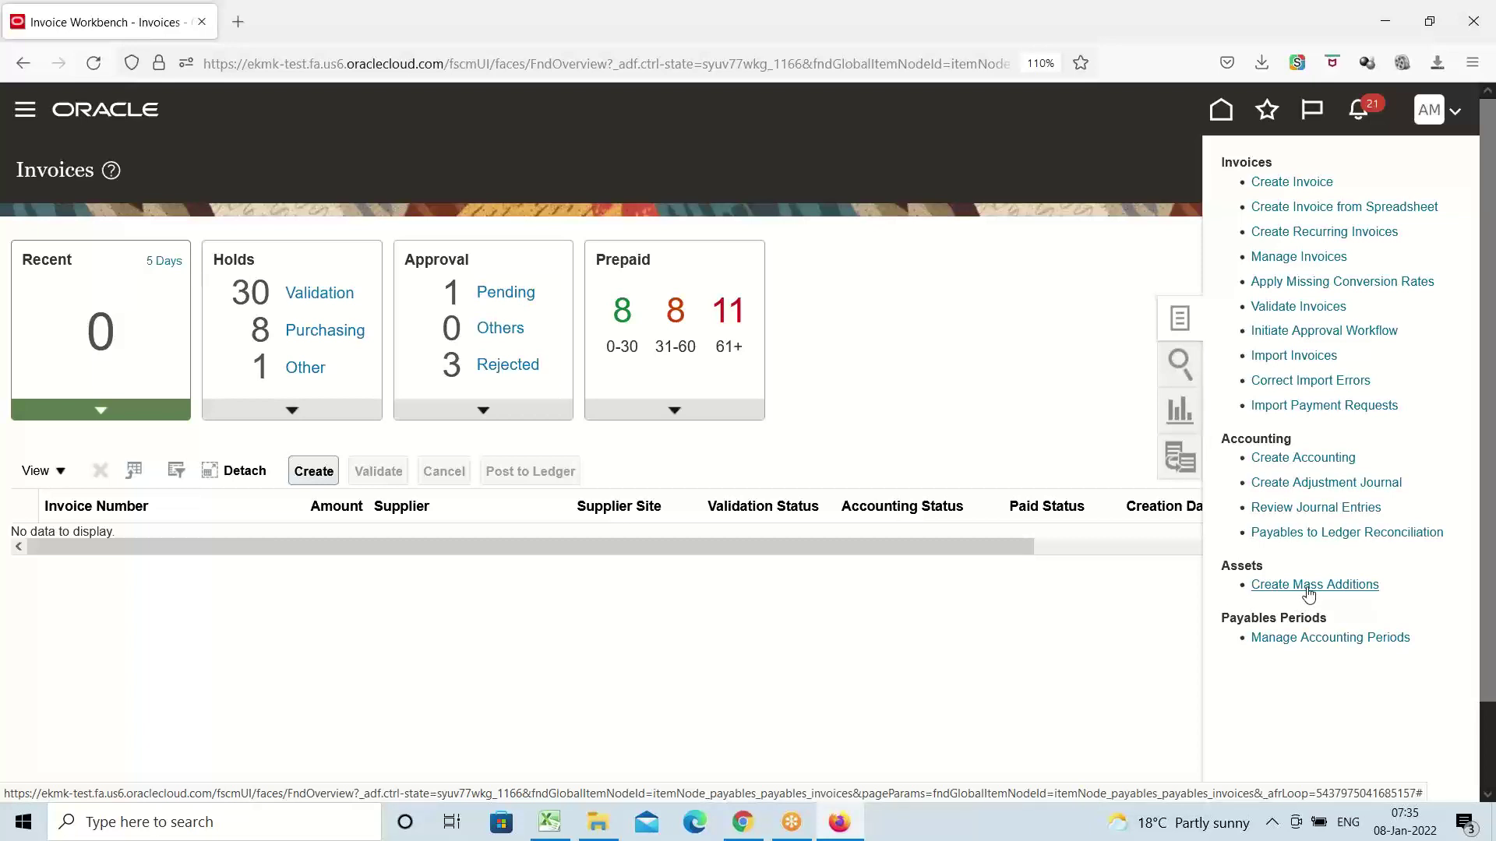
# Submit Create Mass Additions for AMEX CORPORATE BOOK dated 1/8/22 (process 767285), then leave the request page
pyautogui.click(1307, 585)
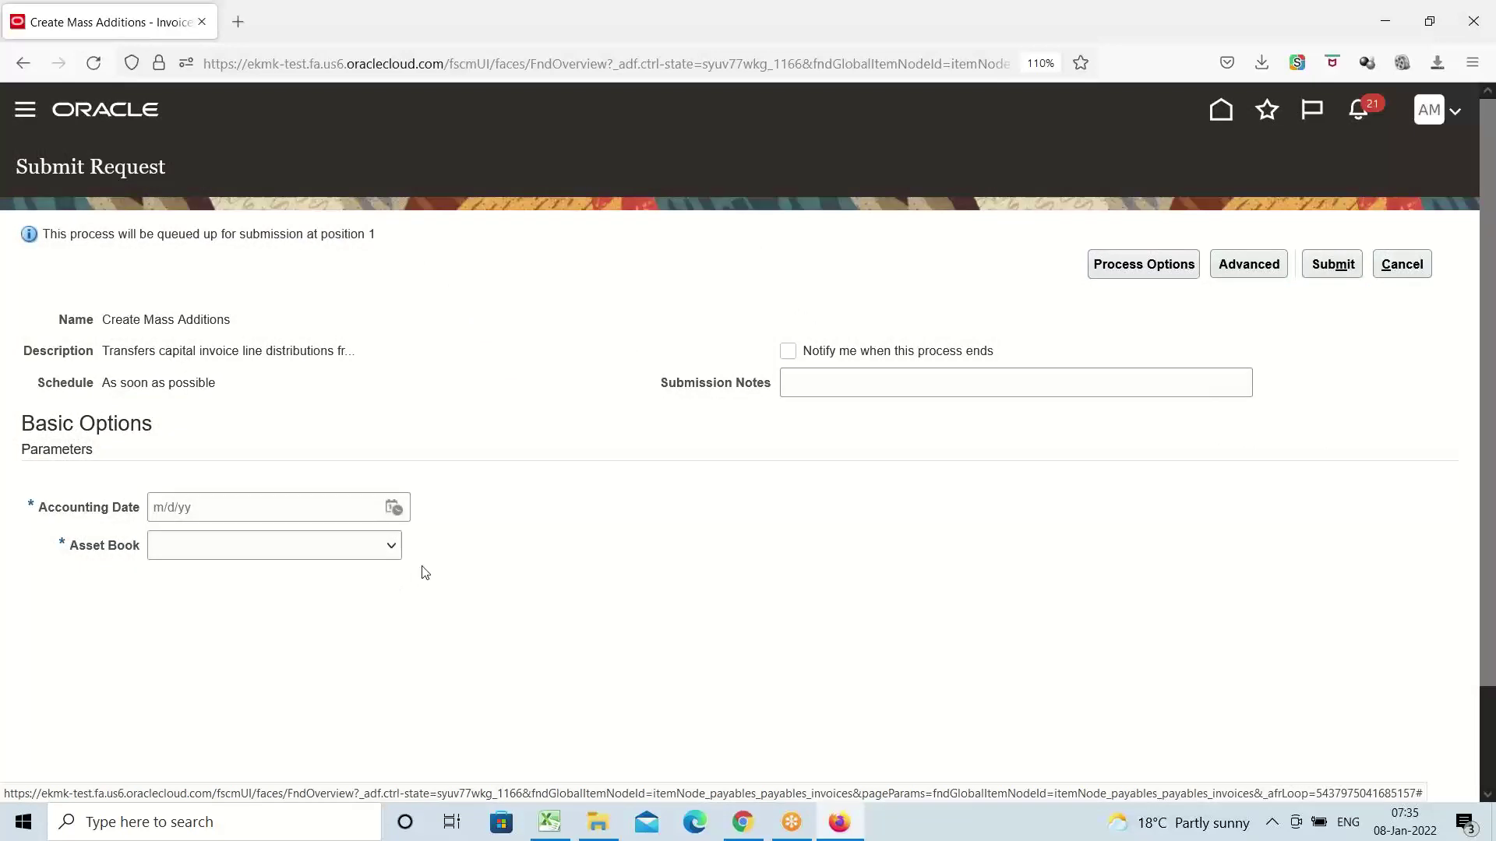
pyautogui.click(394, 511)
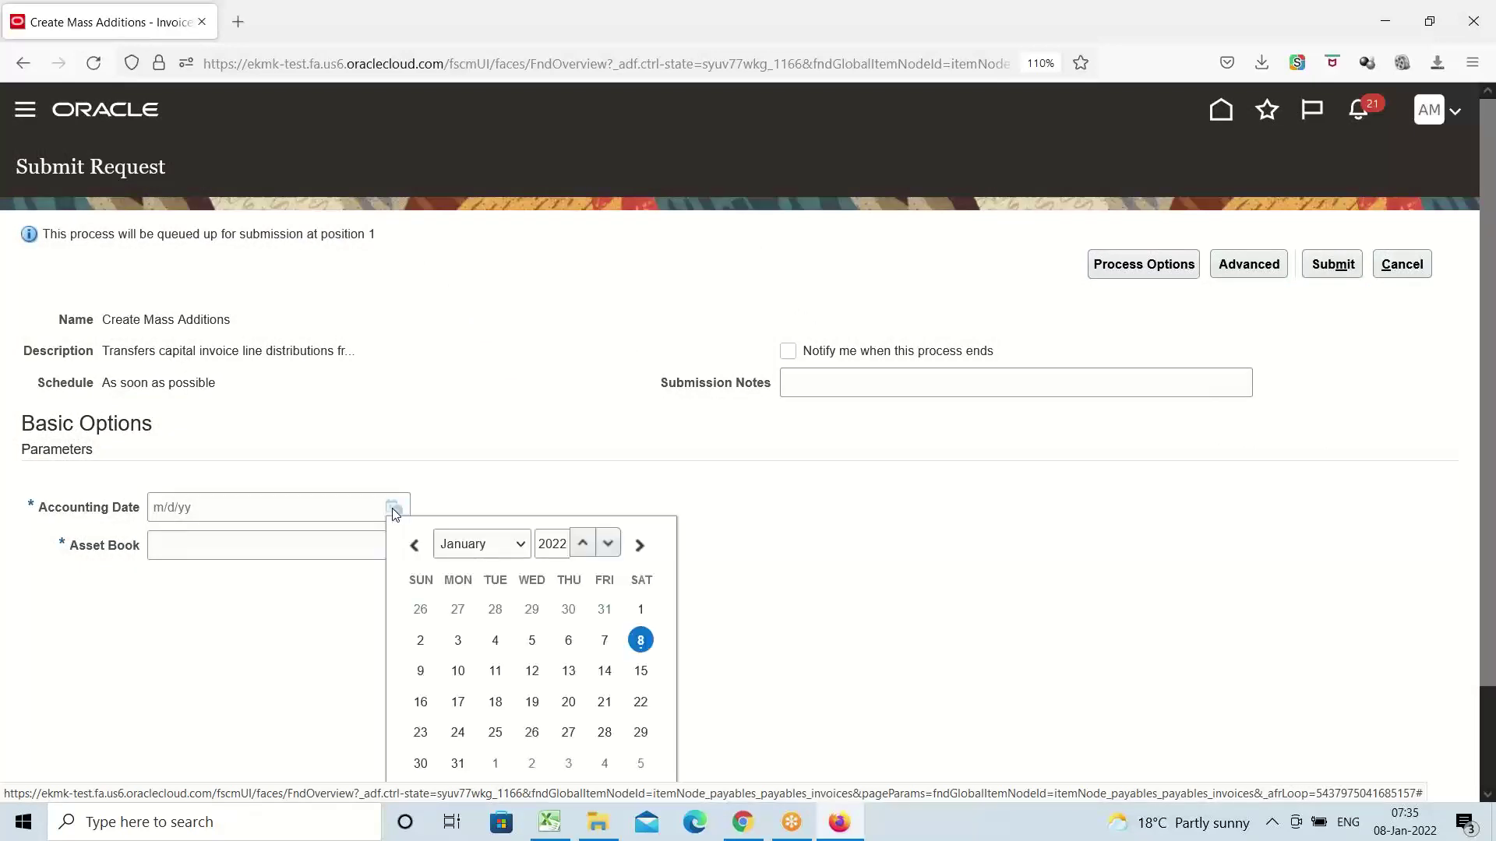
pyautogui.click(641, 640)
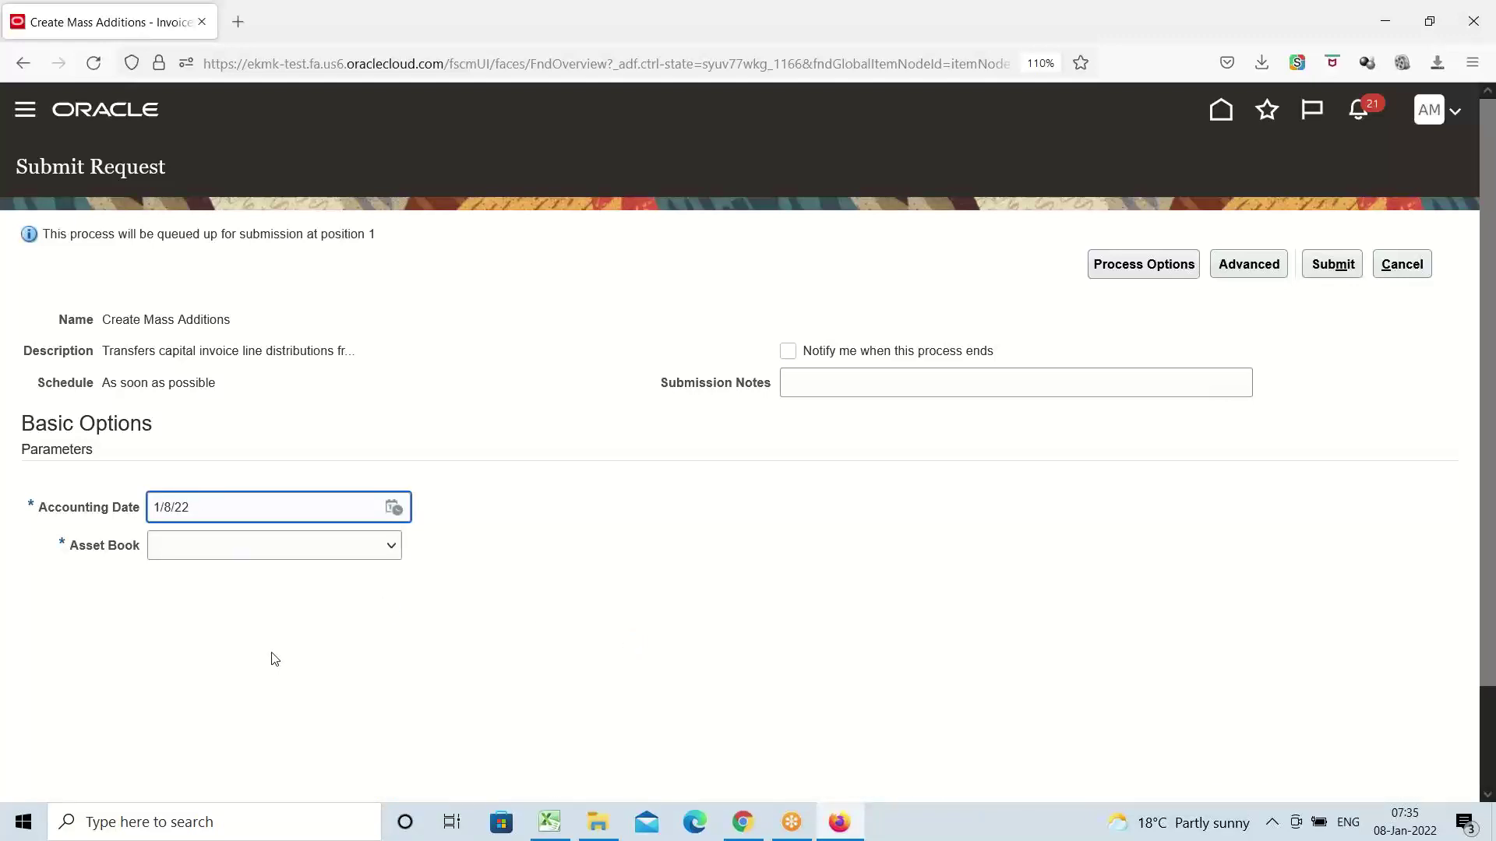
pyautogui.click(390, 548)
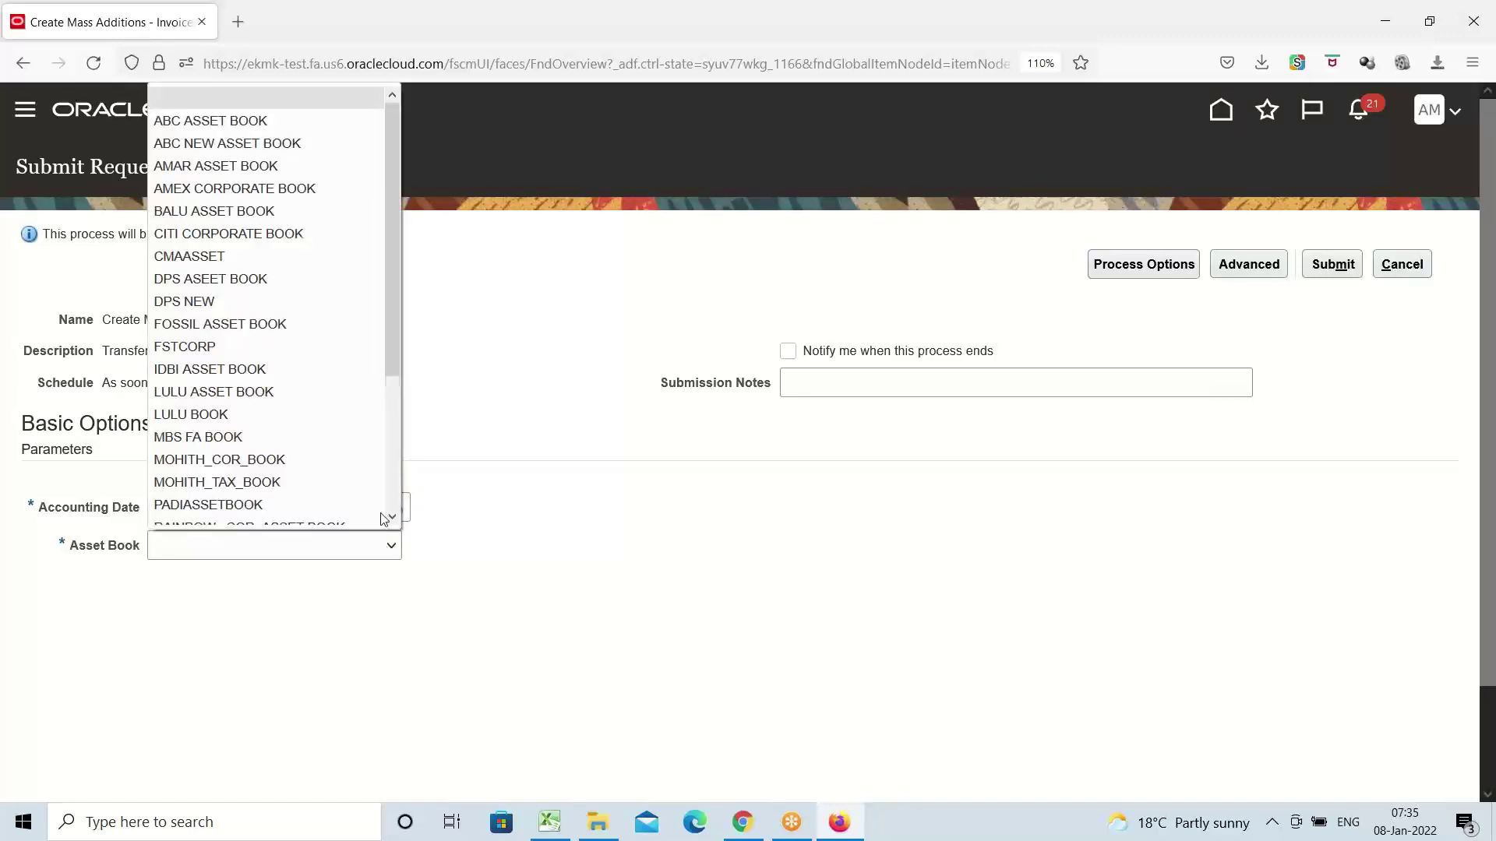
pyautogui.click(231, 177)
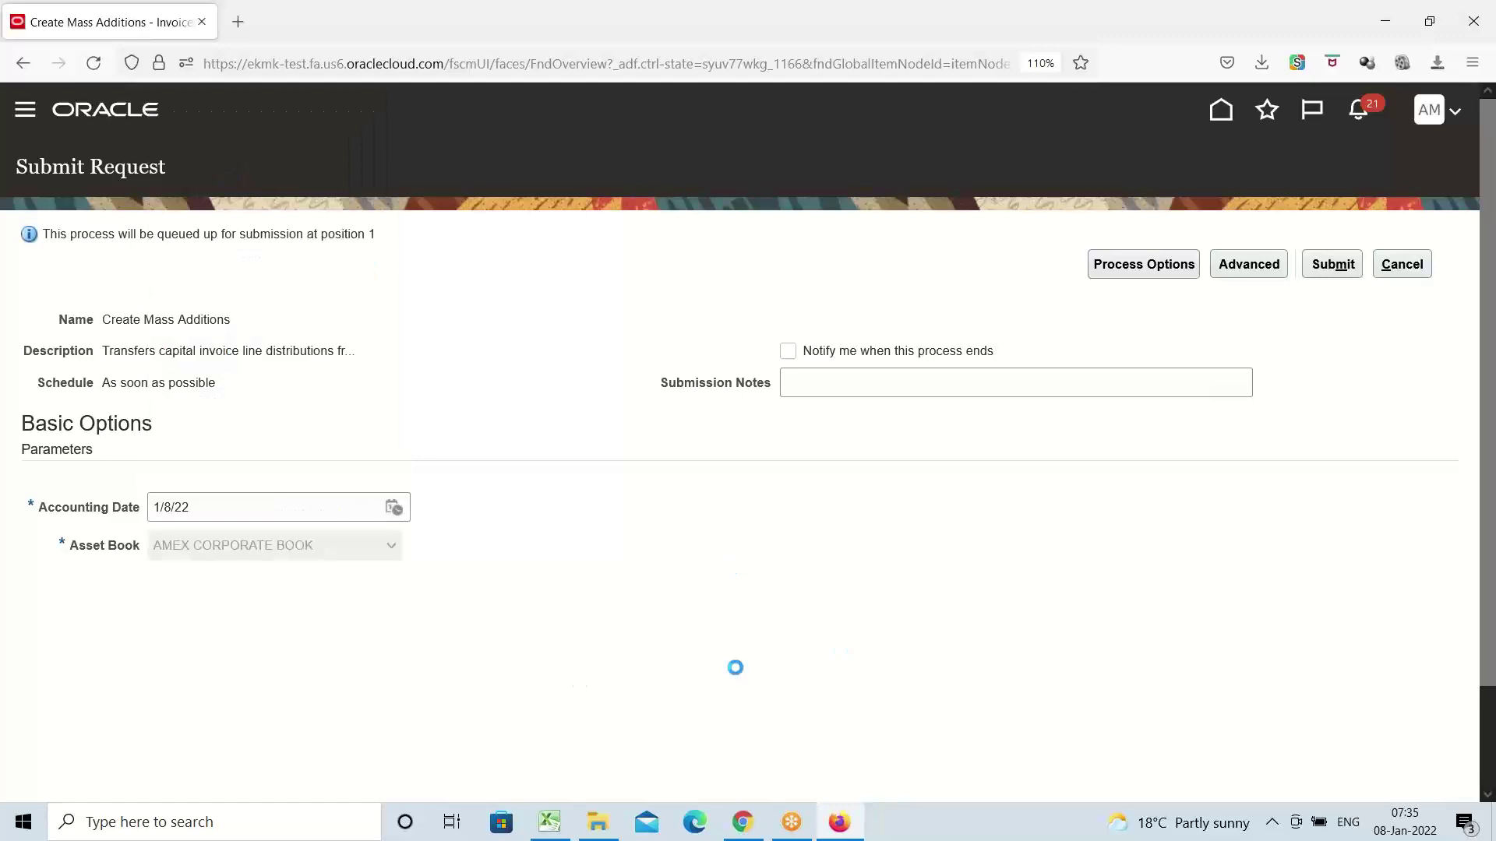
pyautogui.click(1333, 265)
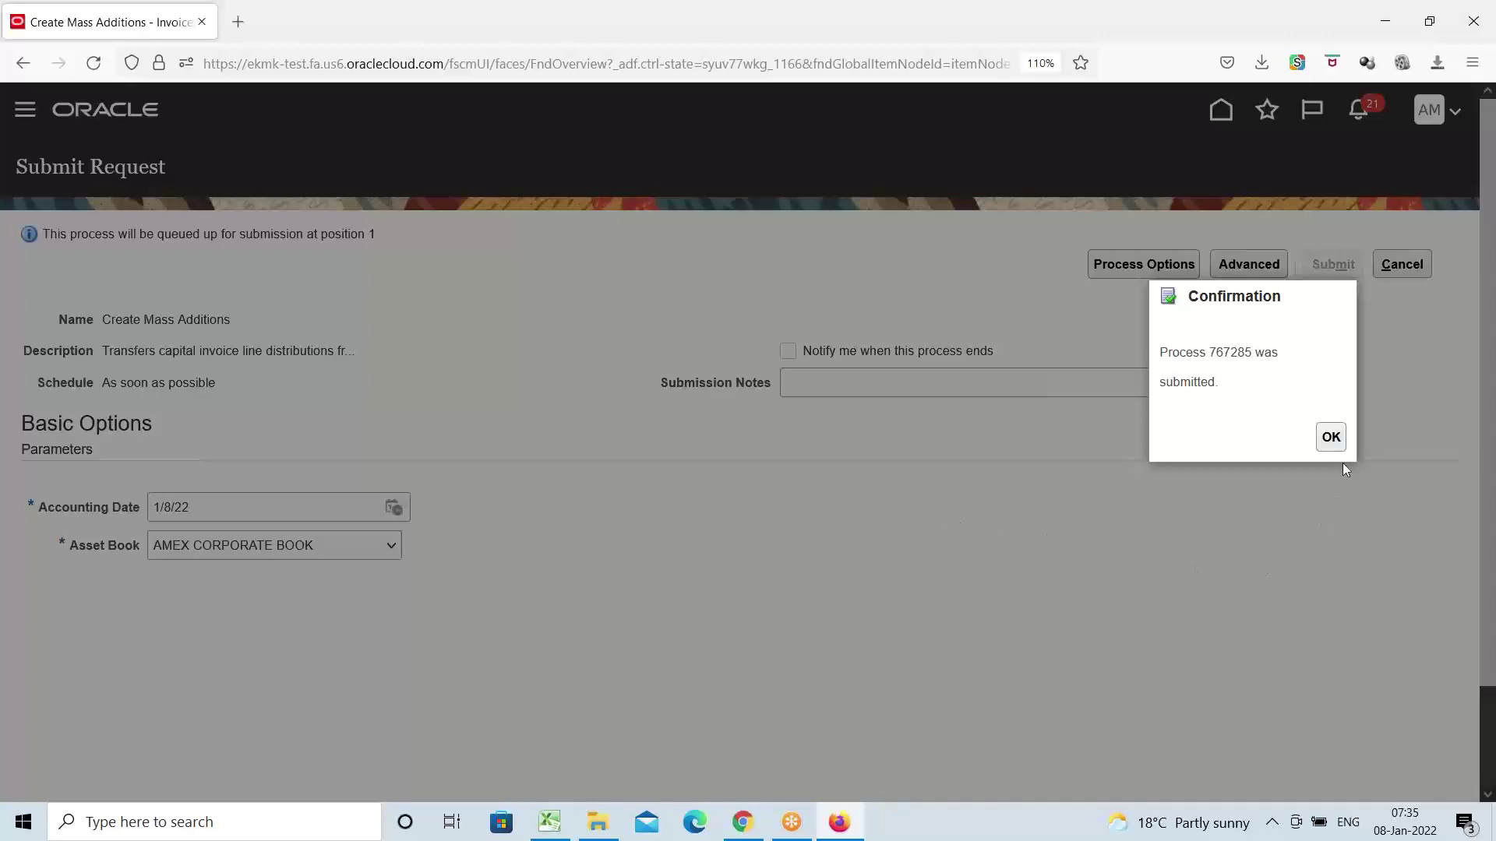
pyautogui.click(1331, 438)
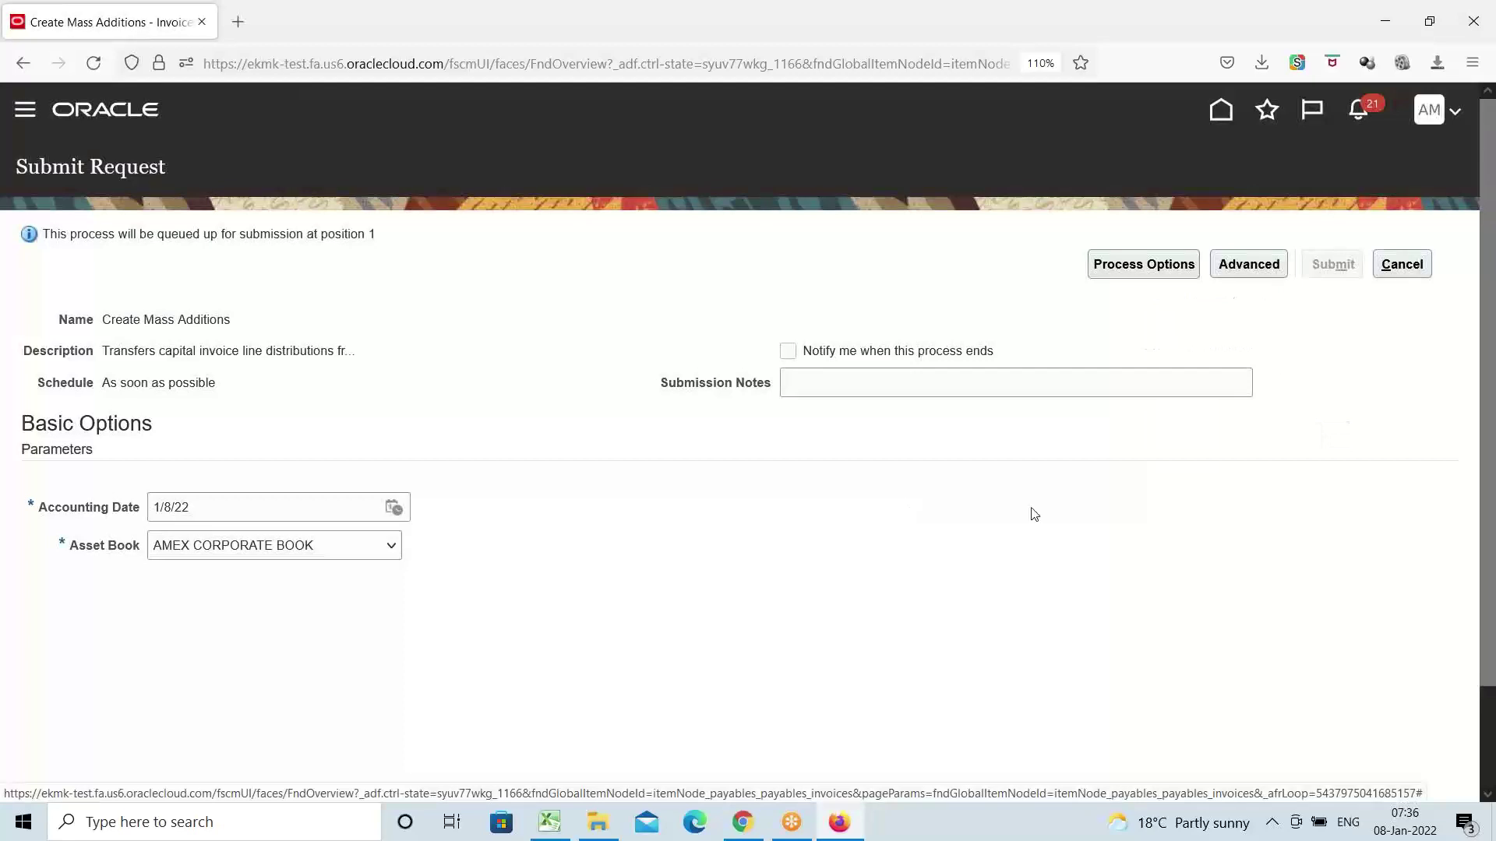
pyautogui.click(1412, 265)
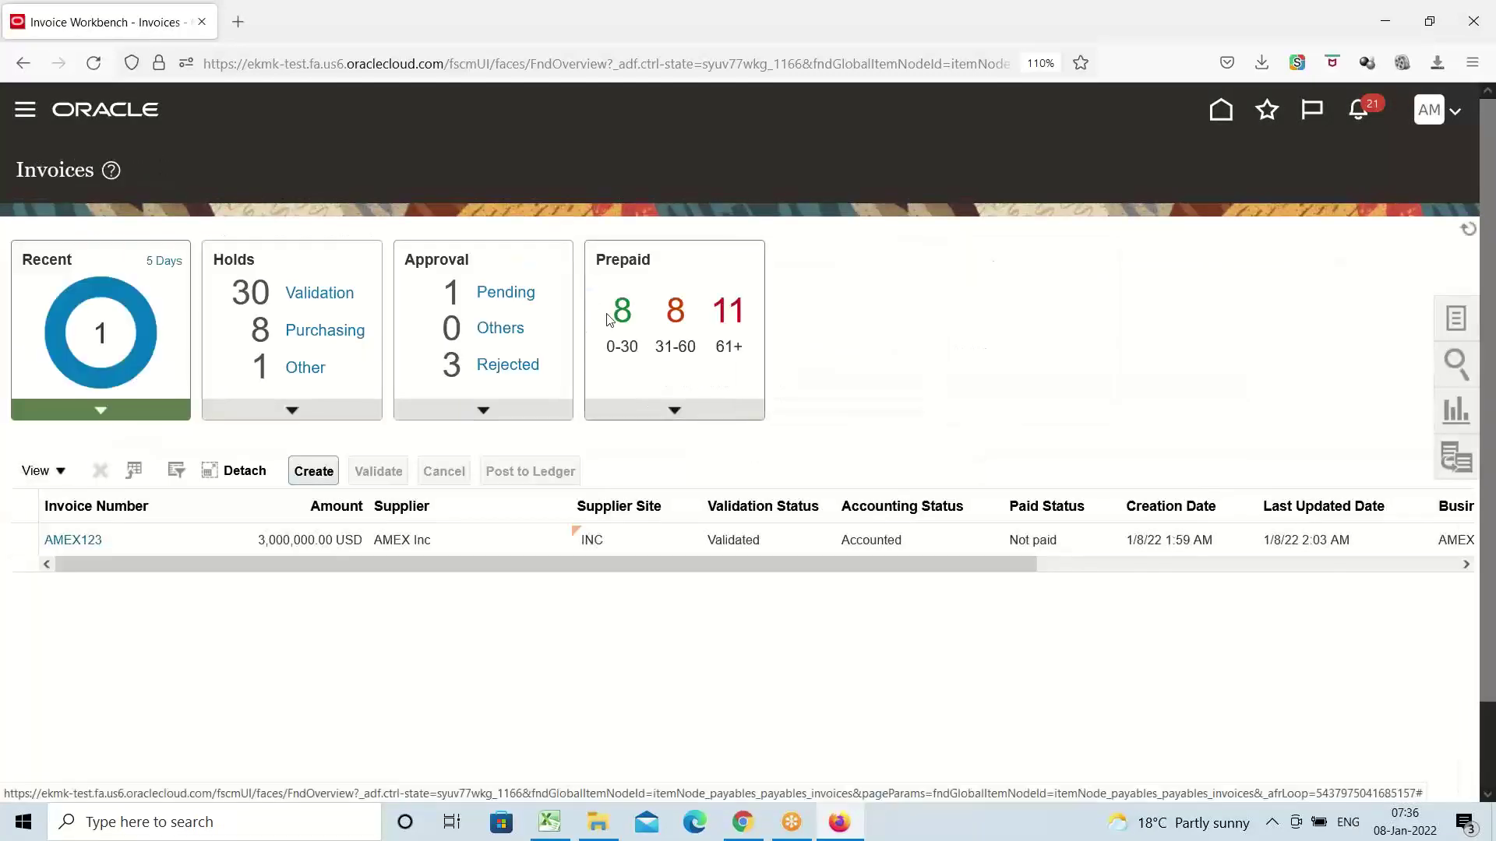
pyautogui.click(1459, 323)
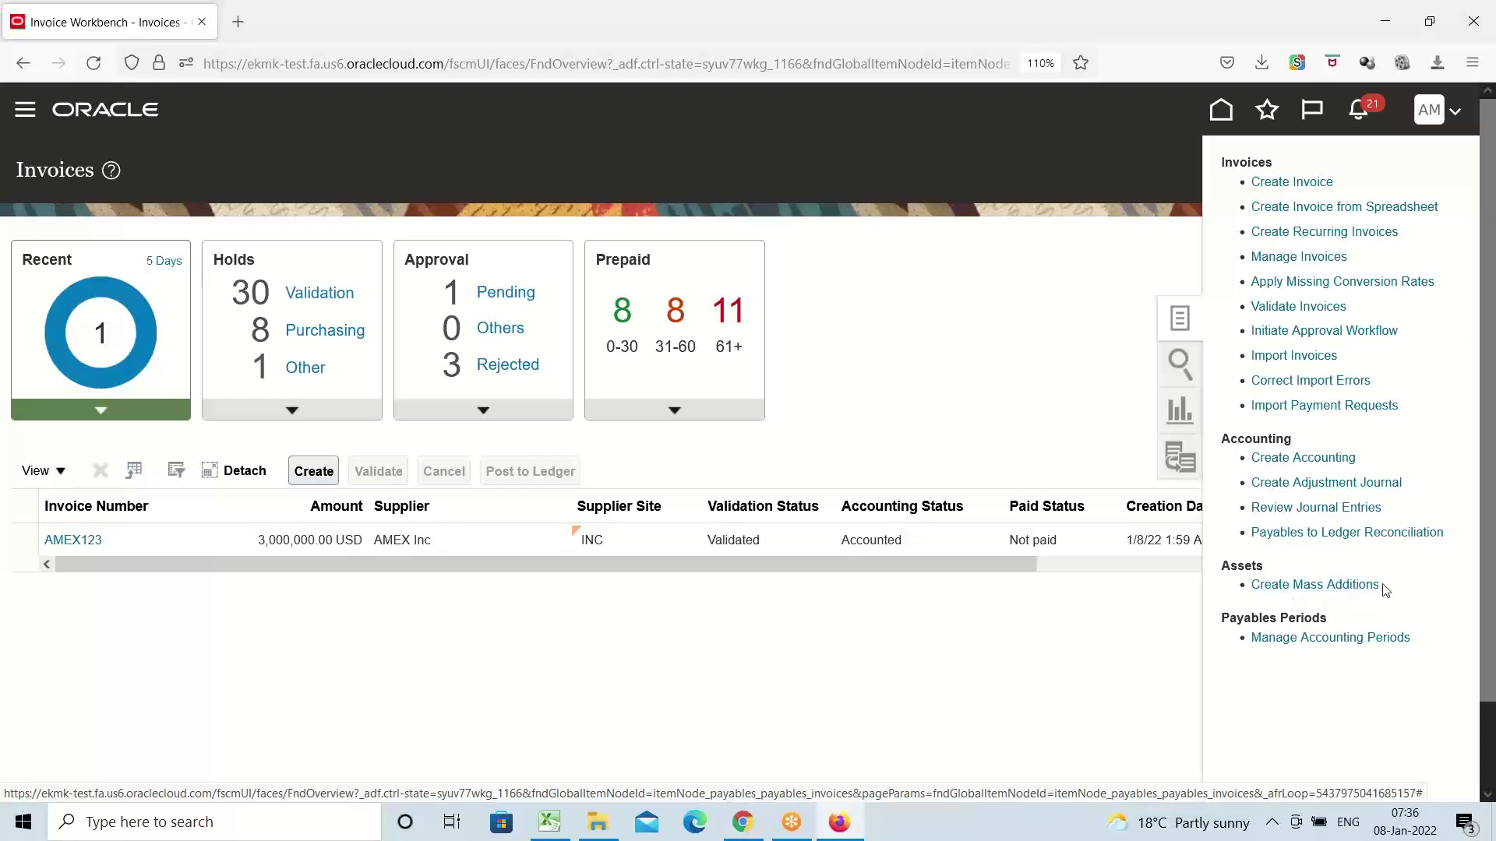
pyautogui.click(958, 340)
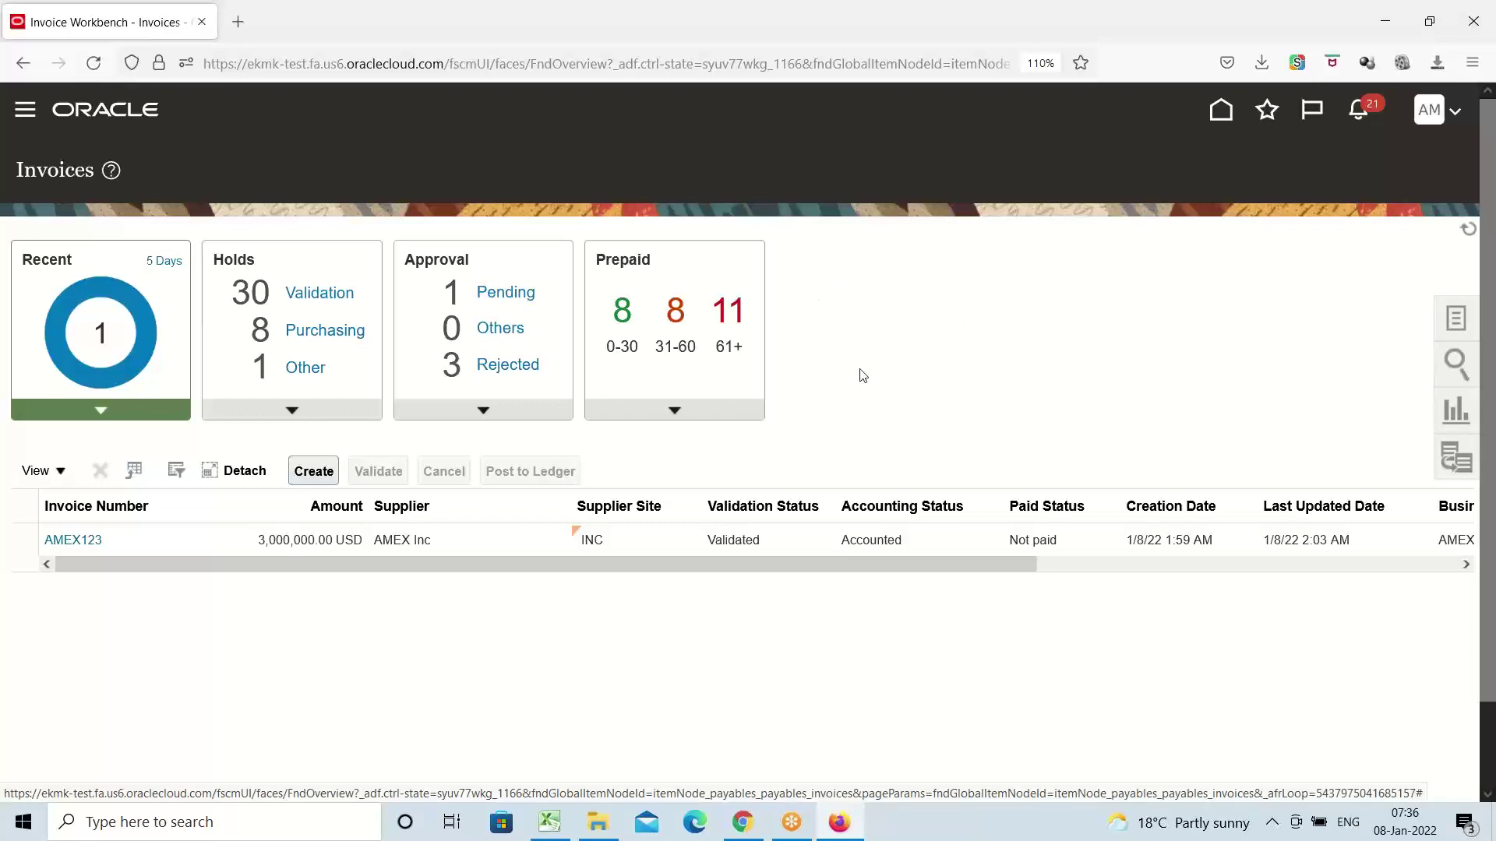
# Go to the Fixed Assets > Assets work area from the navigator menu
pyautogui.click(26, 114)
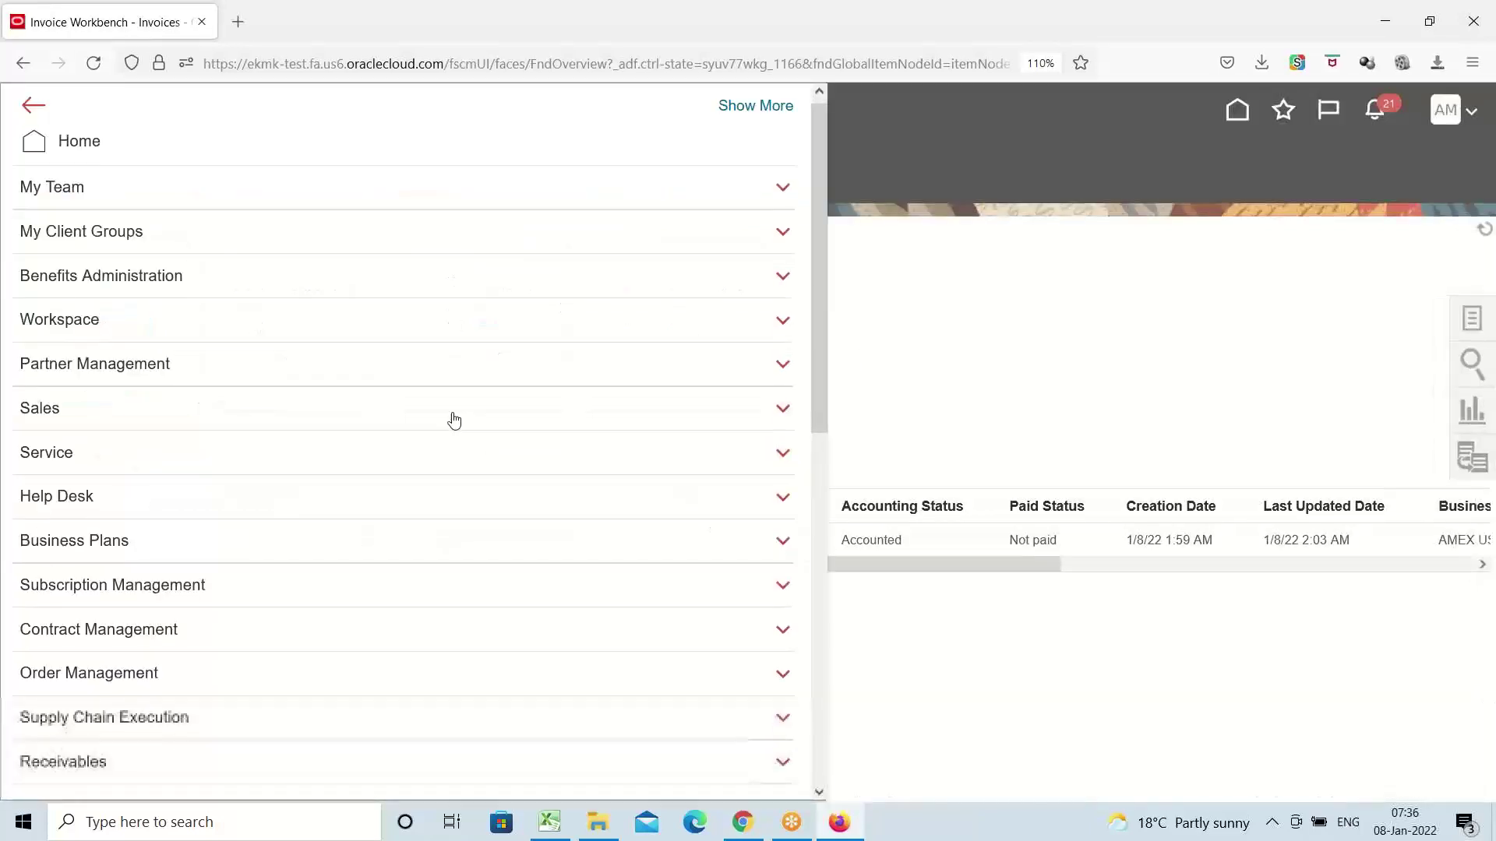
pyautogui.scroll(-7, 451, 418)
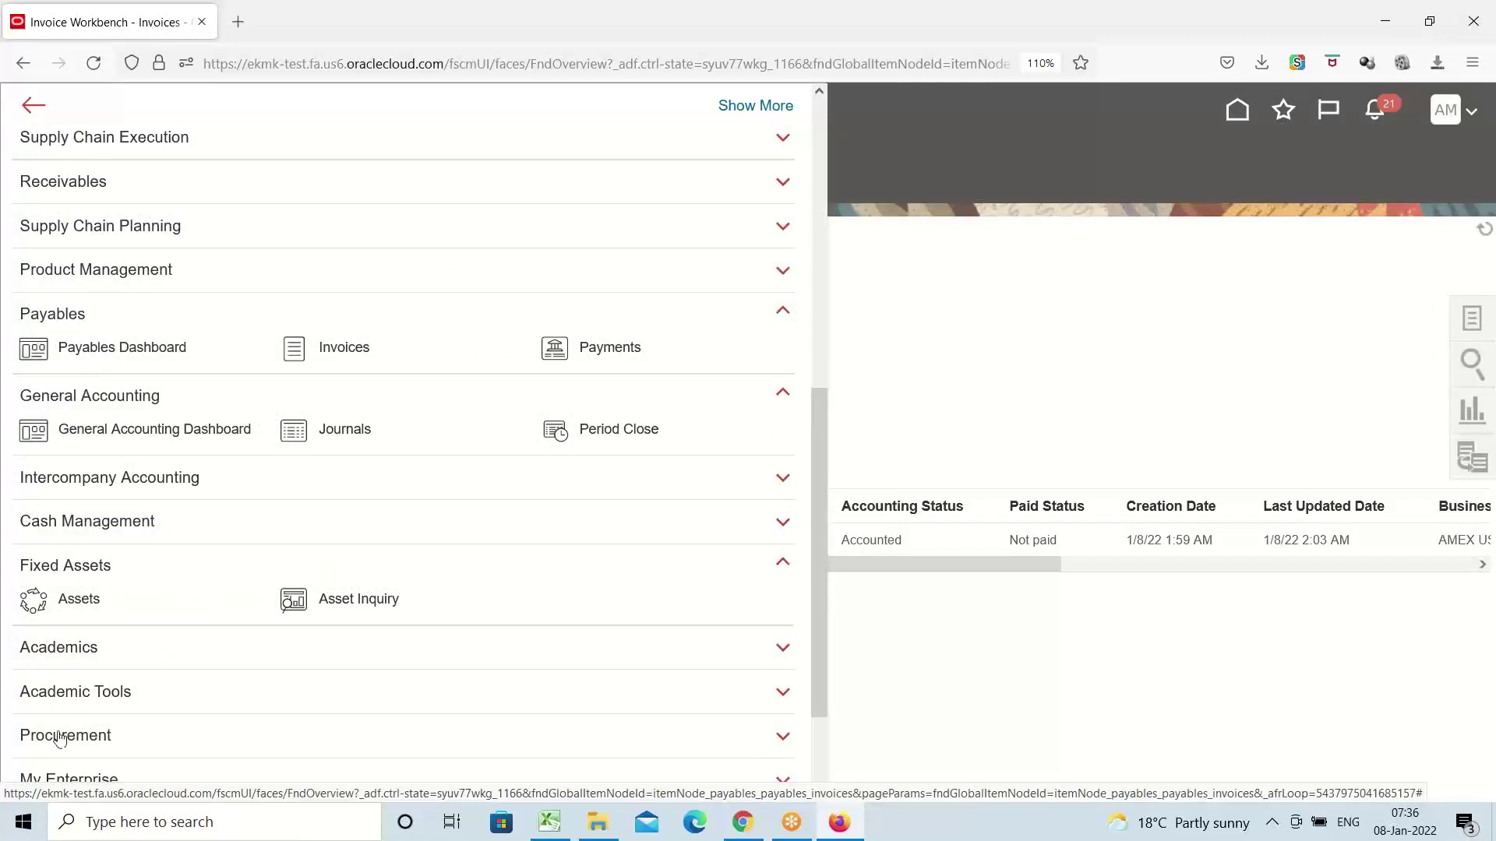
pyautogui.click(79, 600)
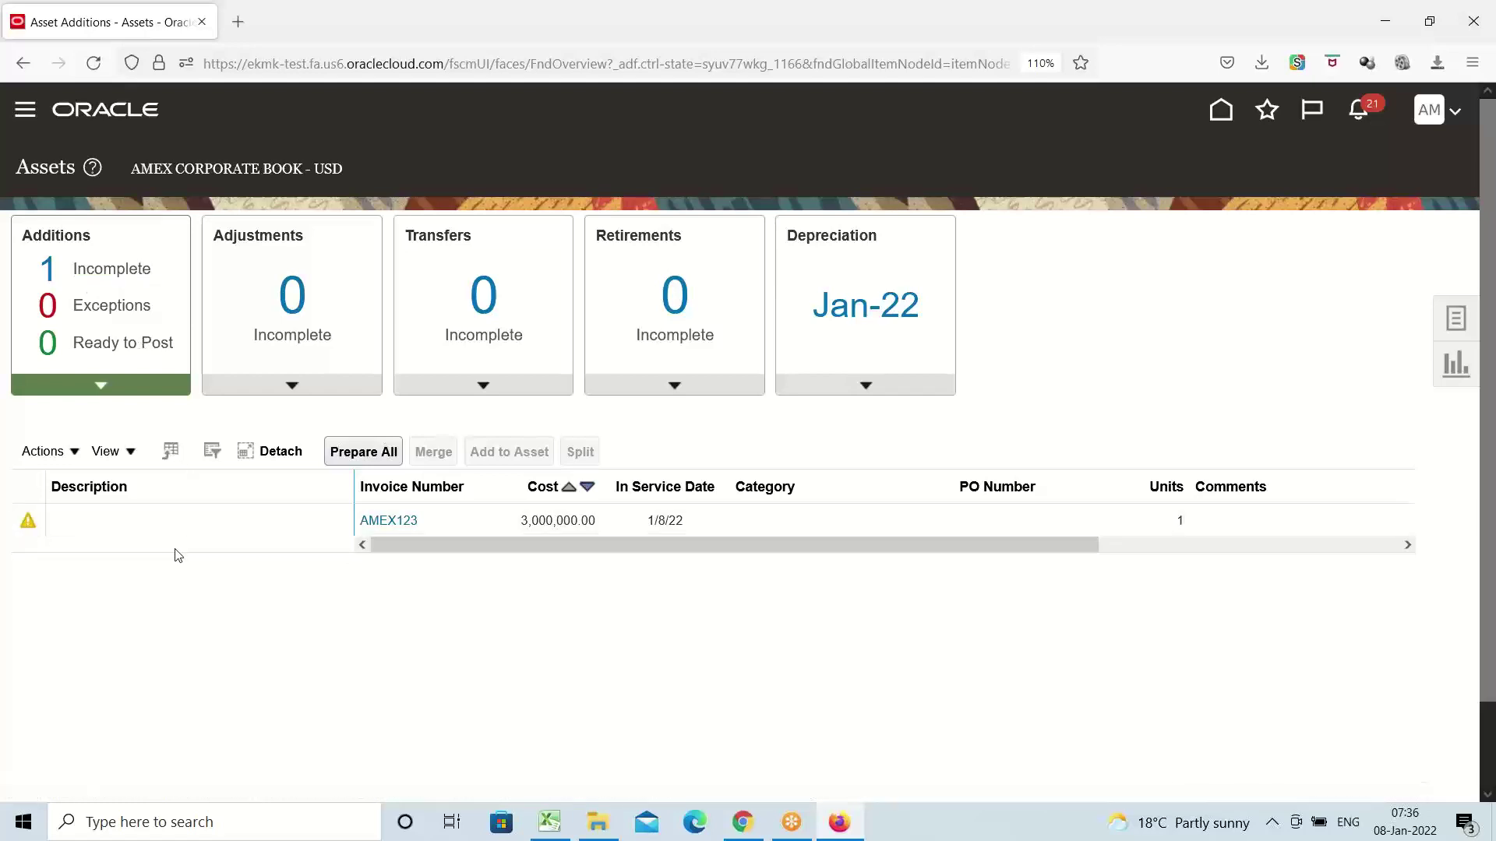
# Edit the AMEX123 addition line, look over its Edit Source Line page, then switch to Excel
pyautogui.click(133, 528)
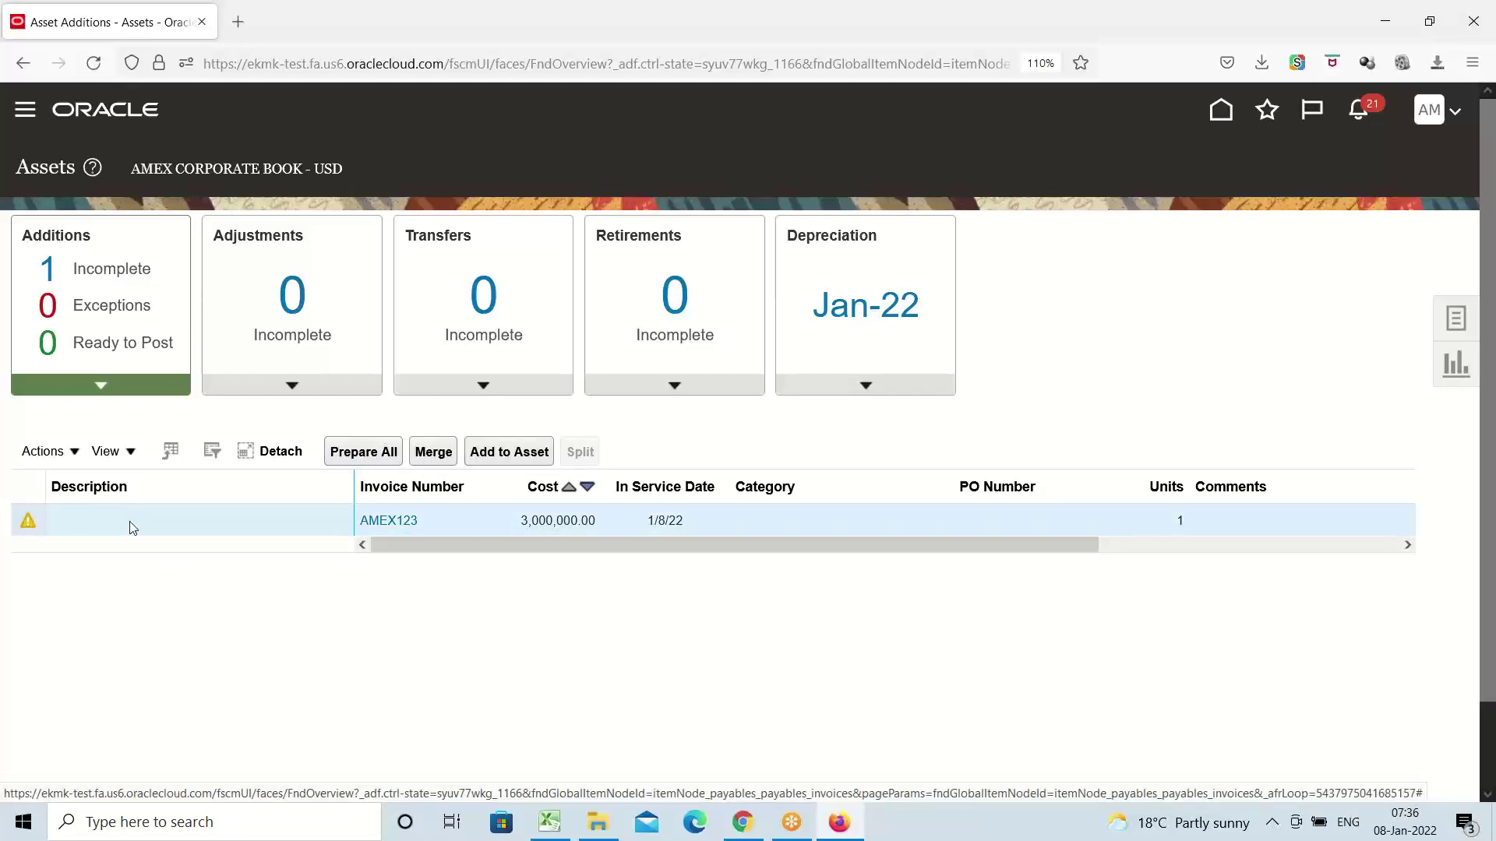
pyautogui.click(72, 455)
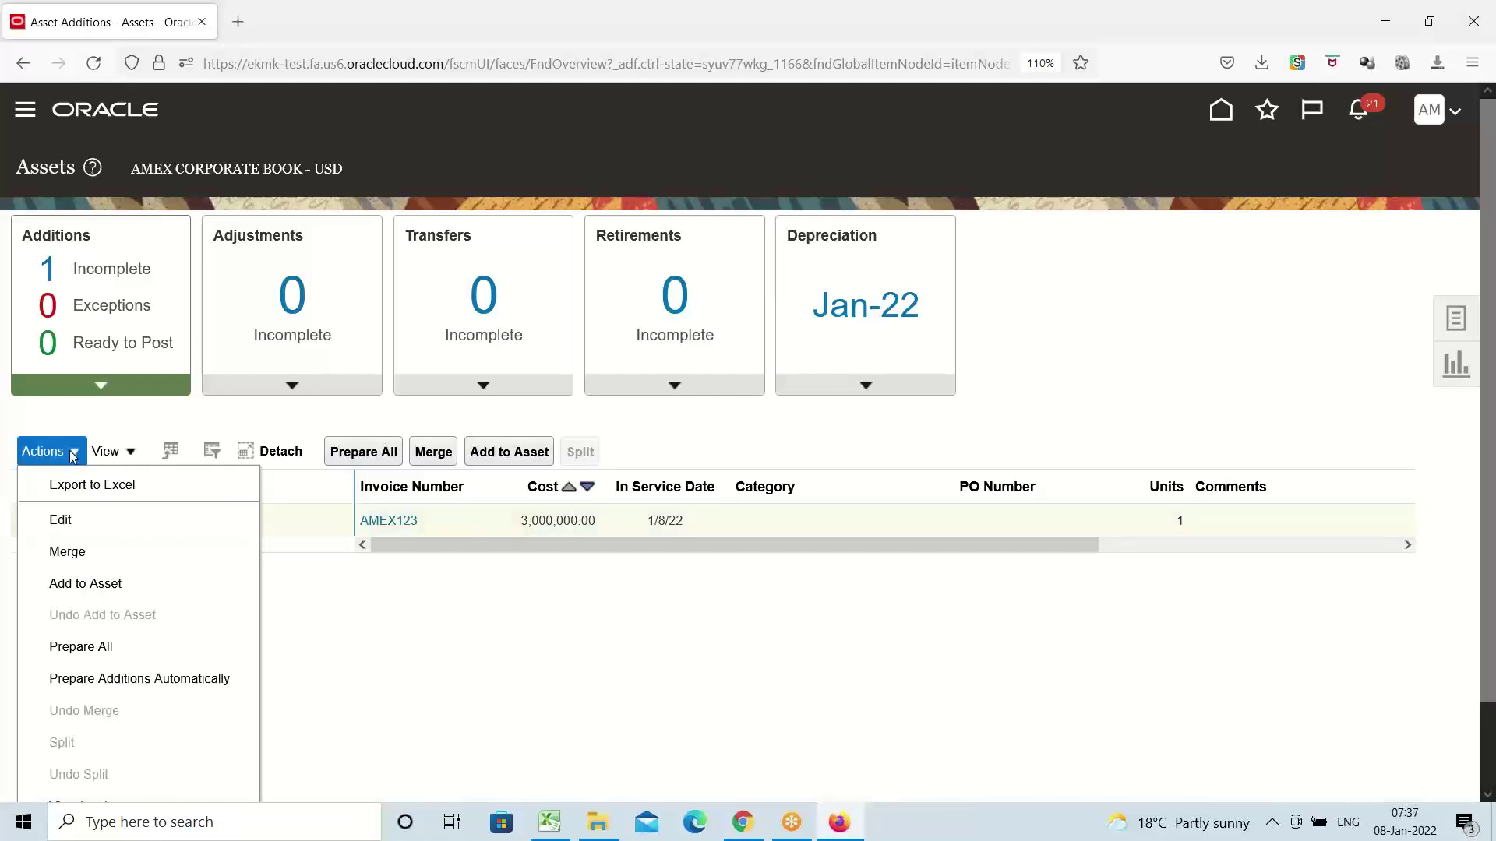
pyautogui.click(78, 518)
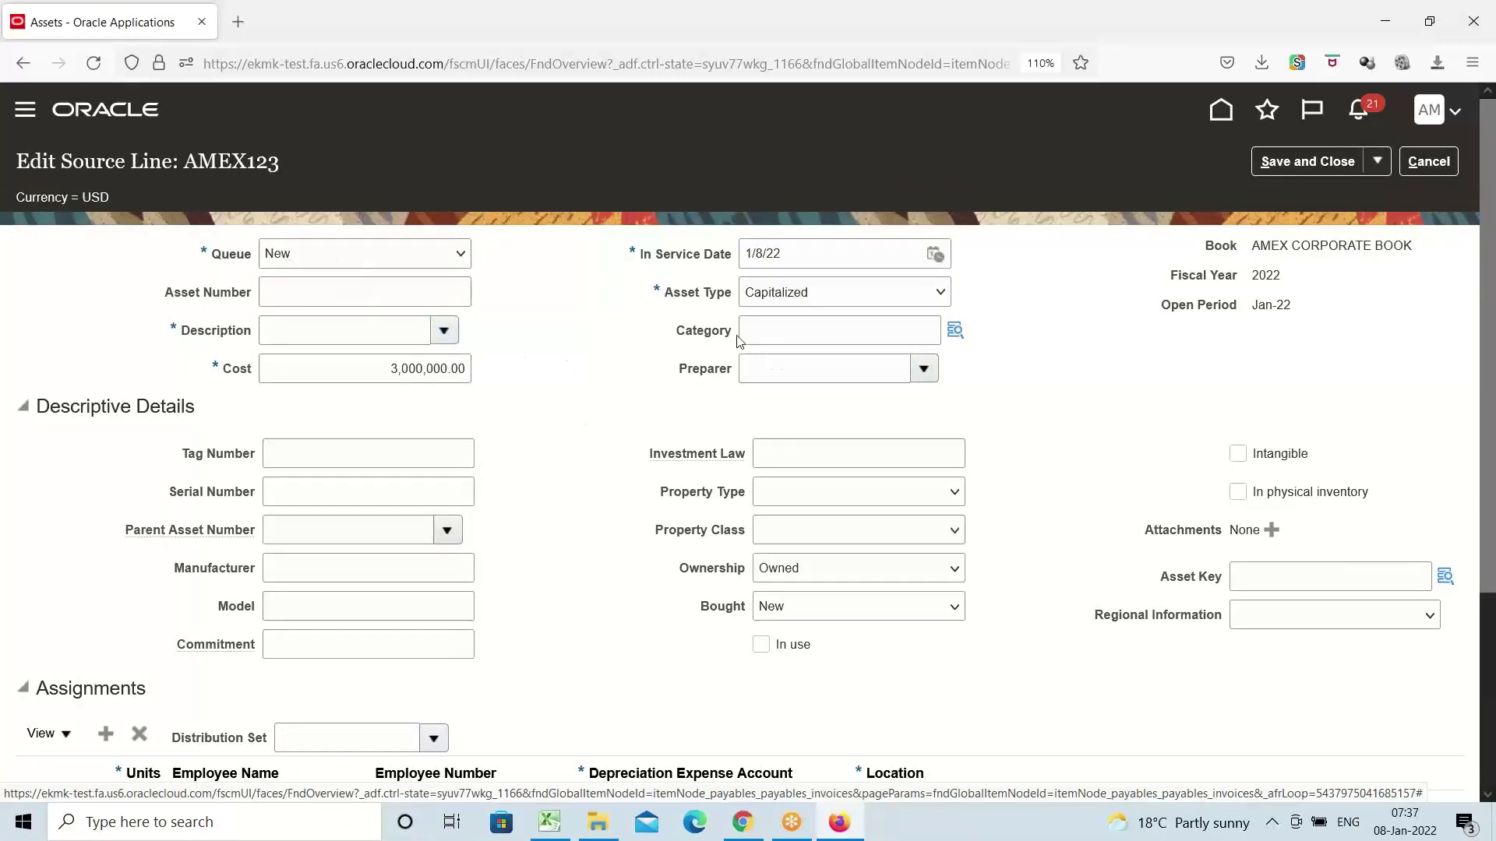
pyautogui.scroll(-3, 549, 405)
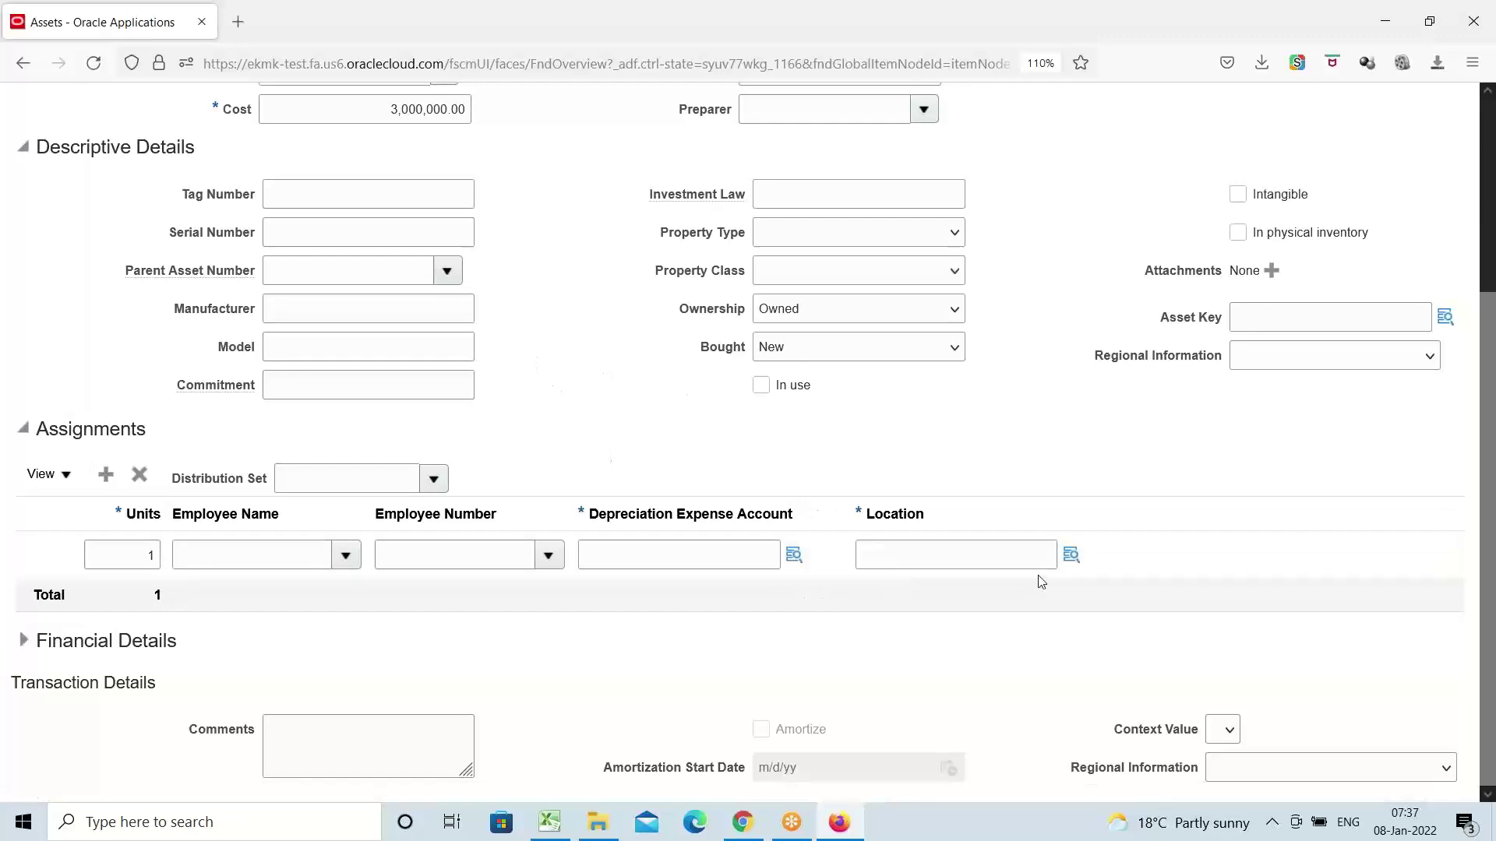
pyautogui.scroll(3, 614, 468)
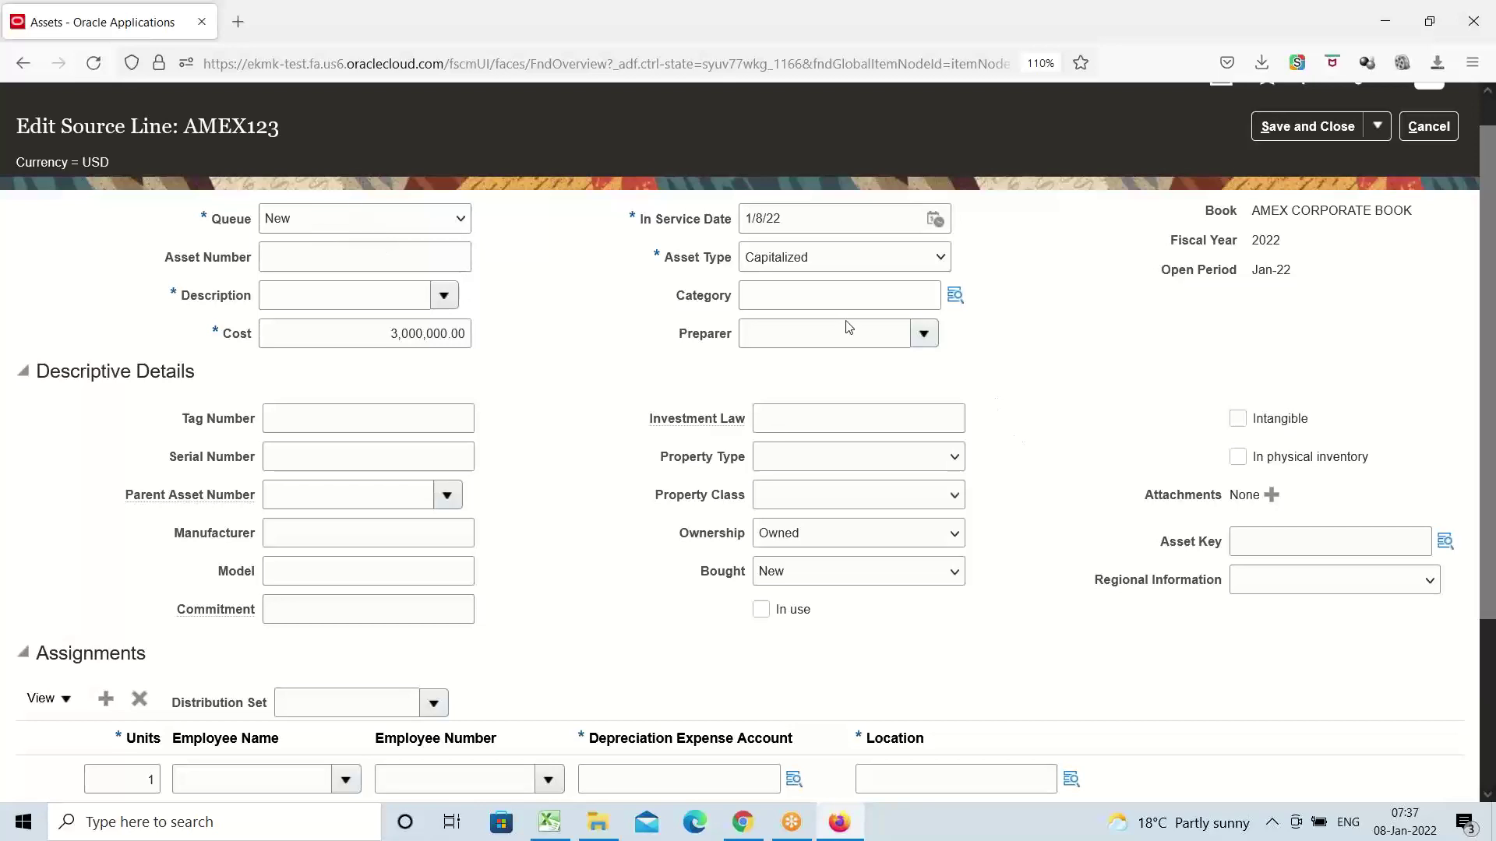
pyautogui.scroll(-3, 545, 418)
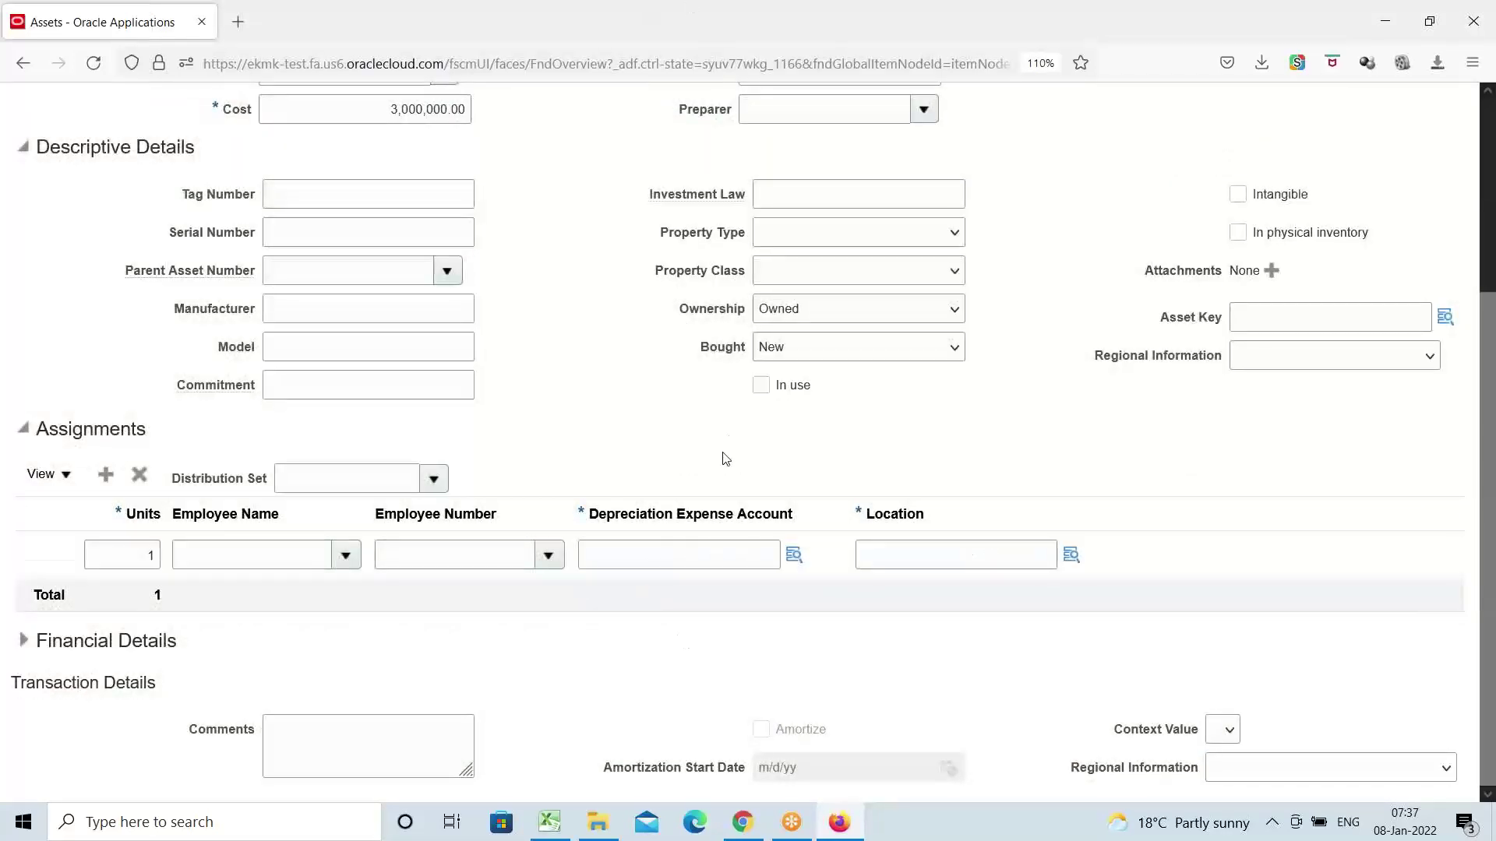
pyautogui.click(549, 821)
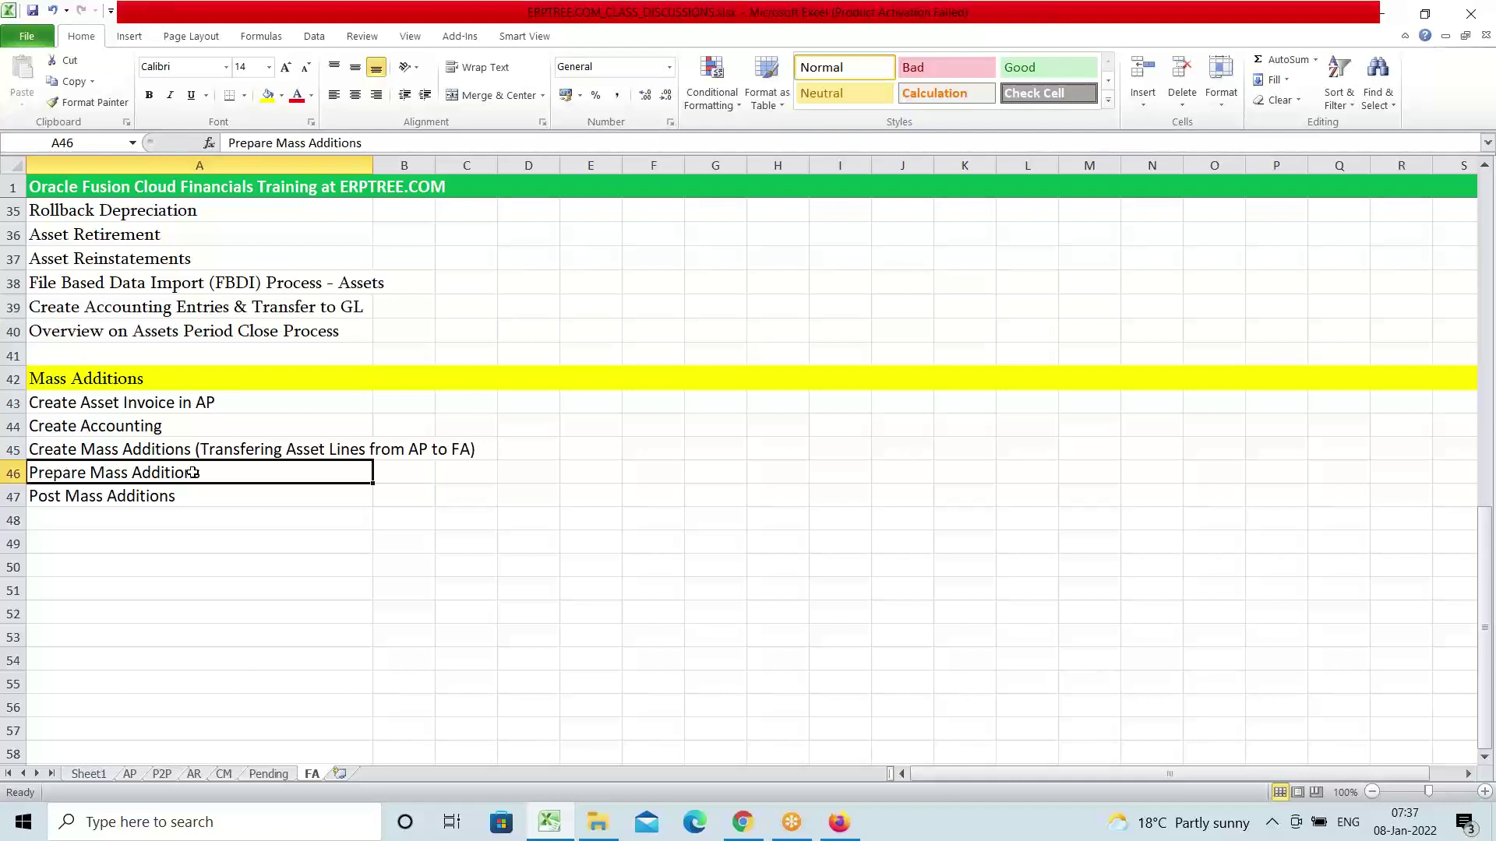
# Review the Post, Create and Prepare Mass Additions rows in the Excel checklist, then return to Oracle
pyautogui.click(128, 499)
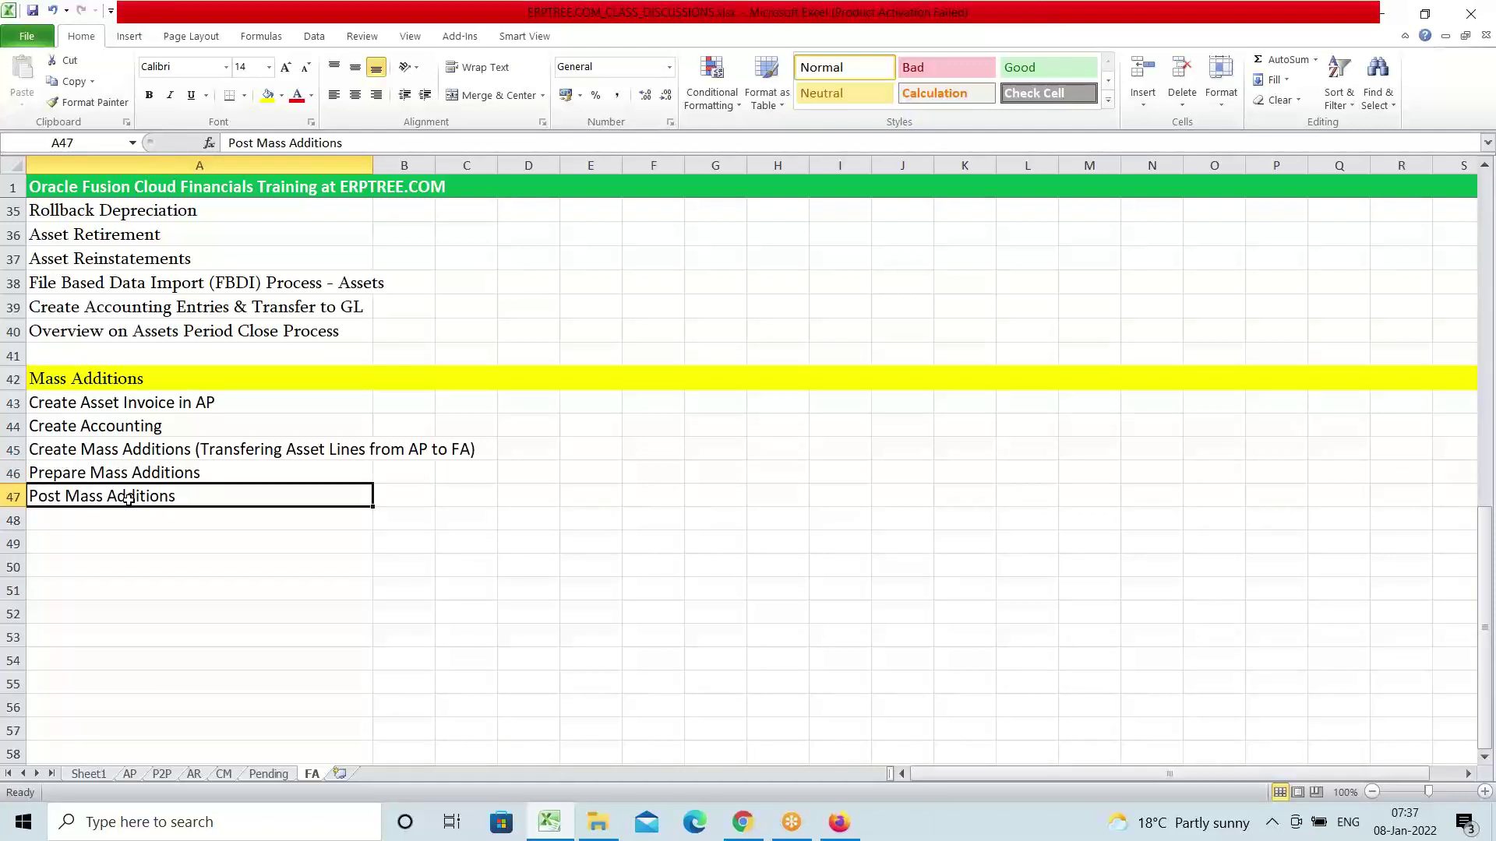
pyautogui.click(117, 451)
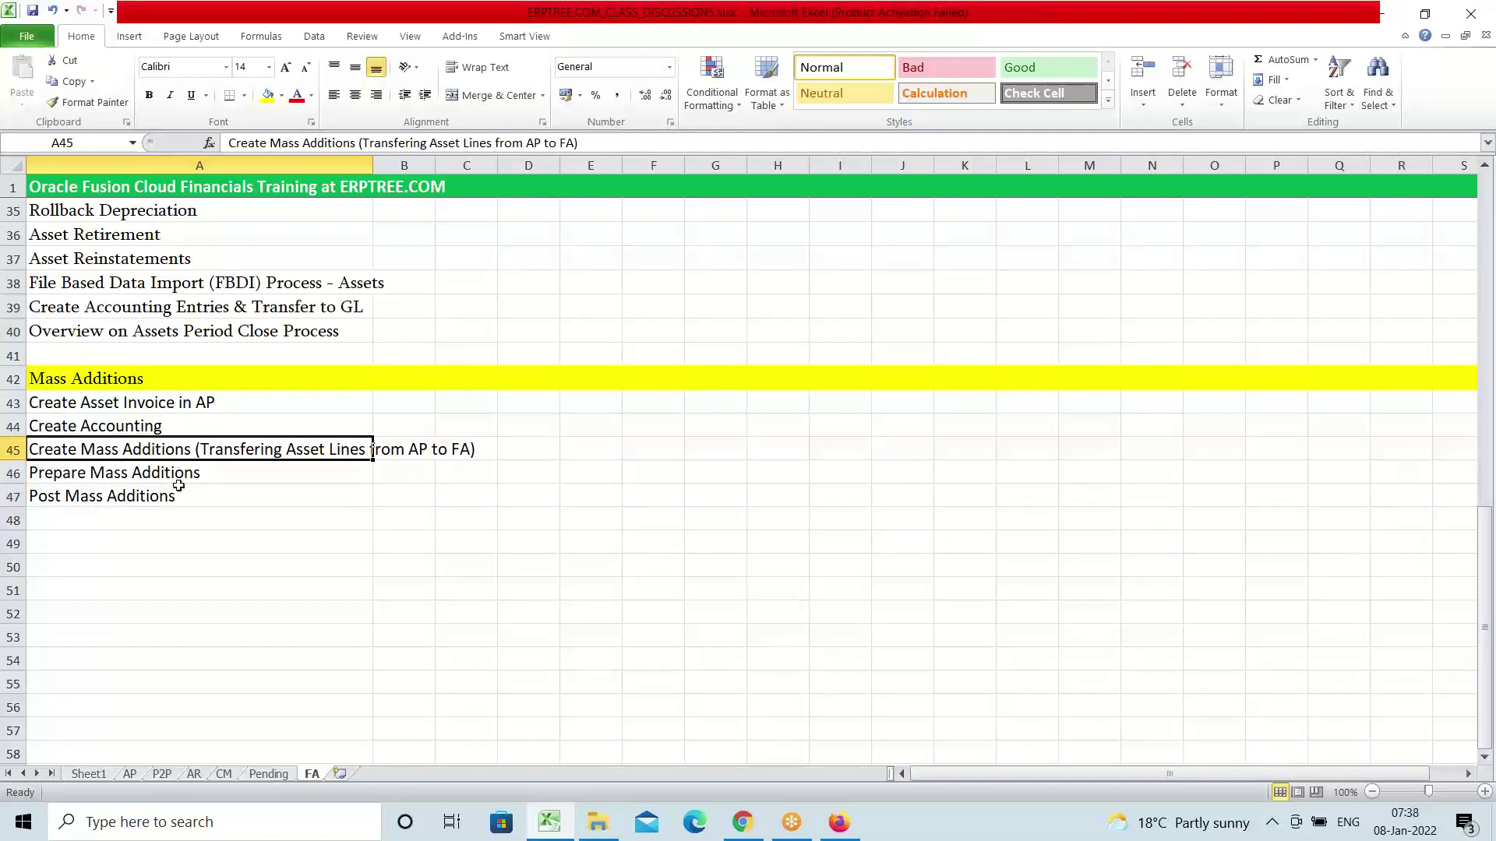
pyautogui.click(157, 471)
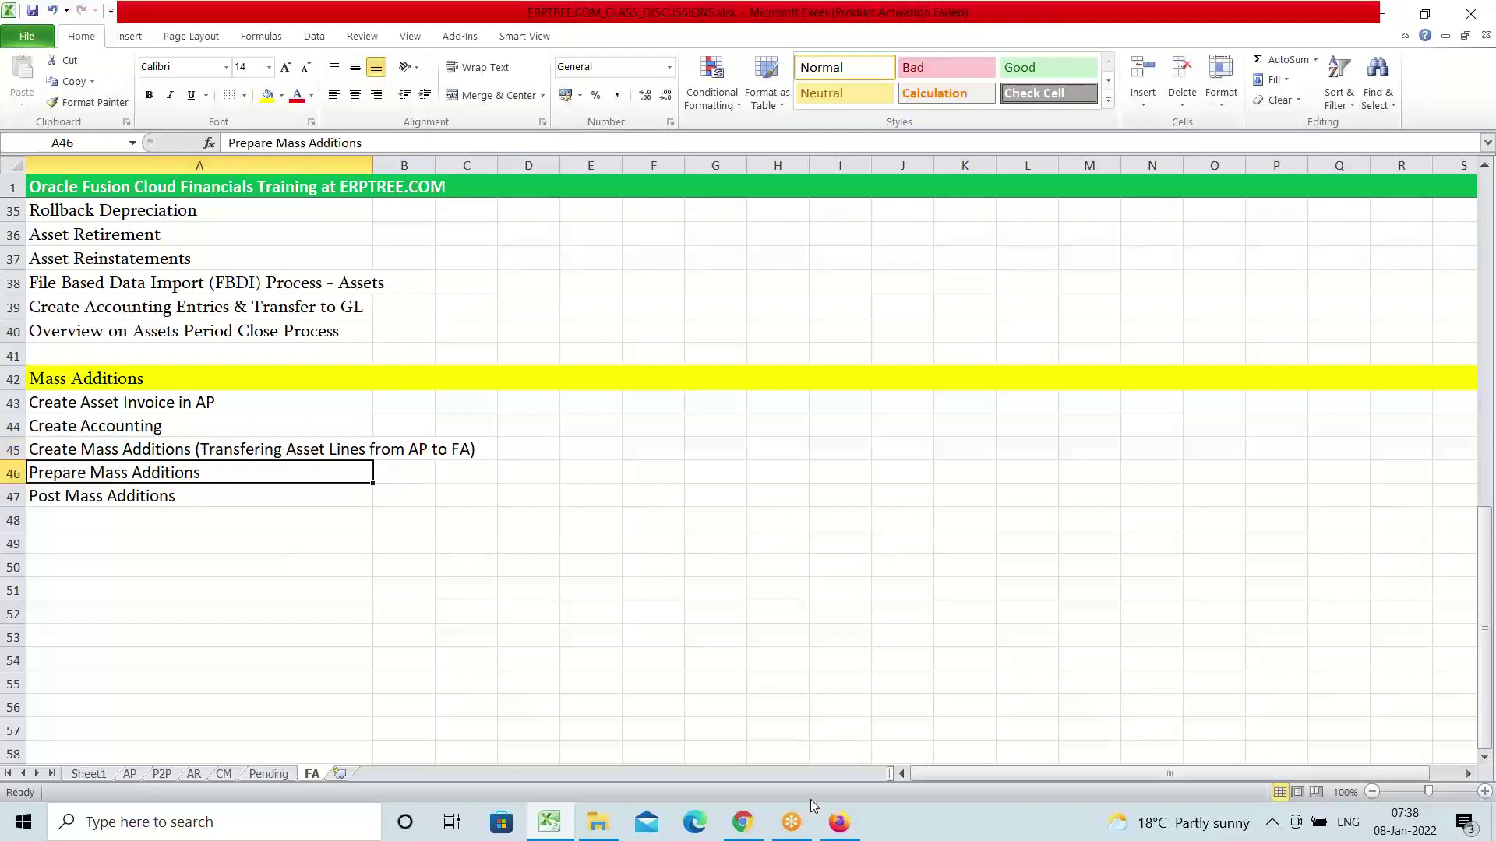
pyautogui.click(839, 821)
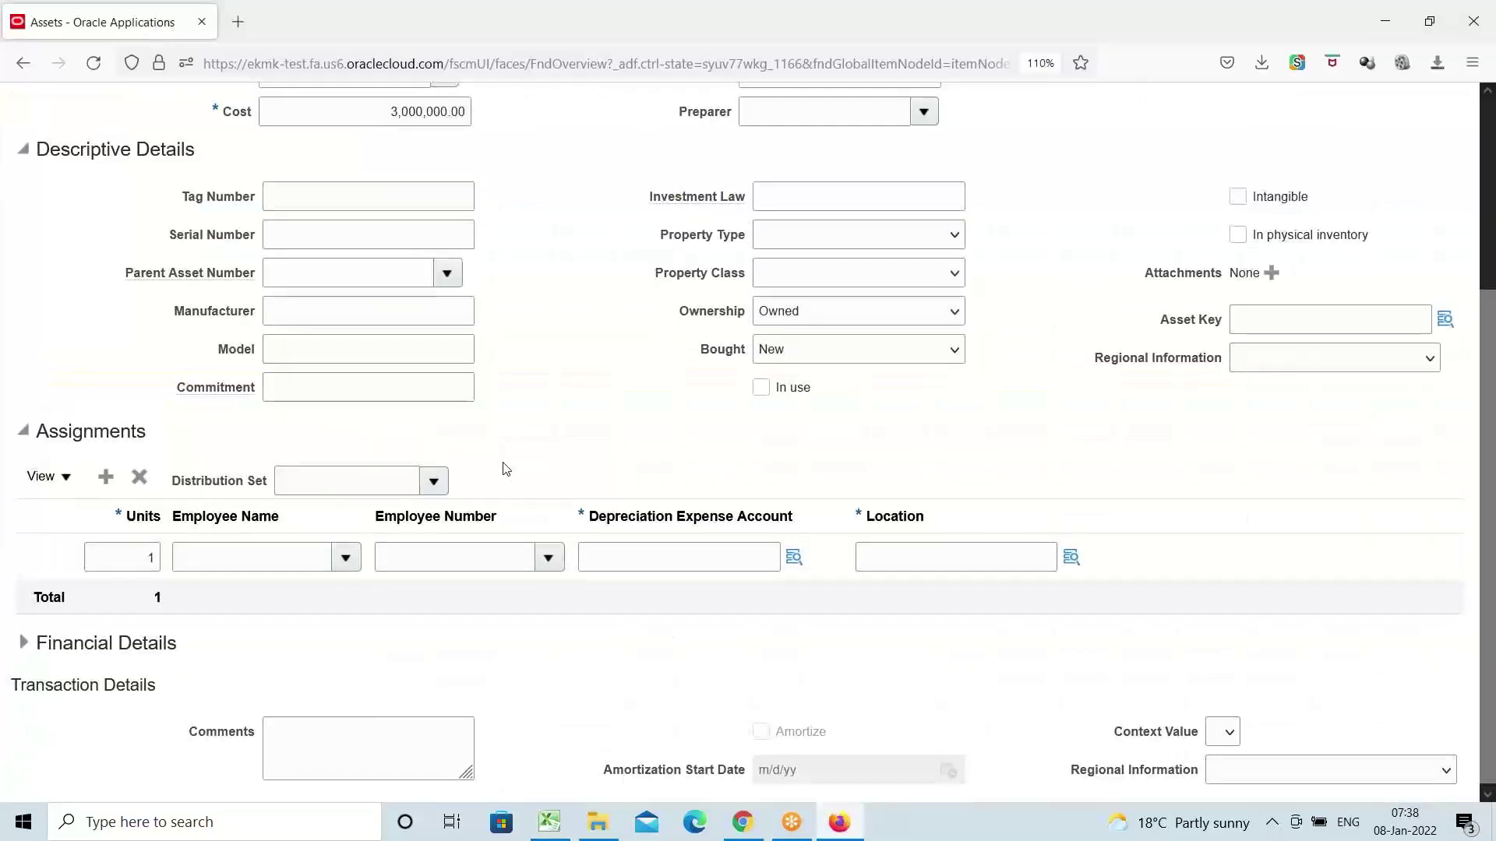
# Cancel the AMEX123 source-line edit without saving the changes
pyautogui.scroll(3, 505, 468)
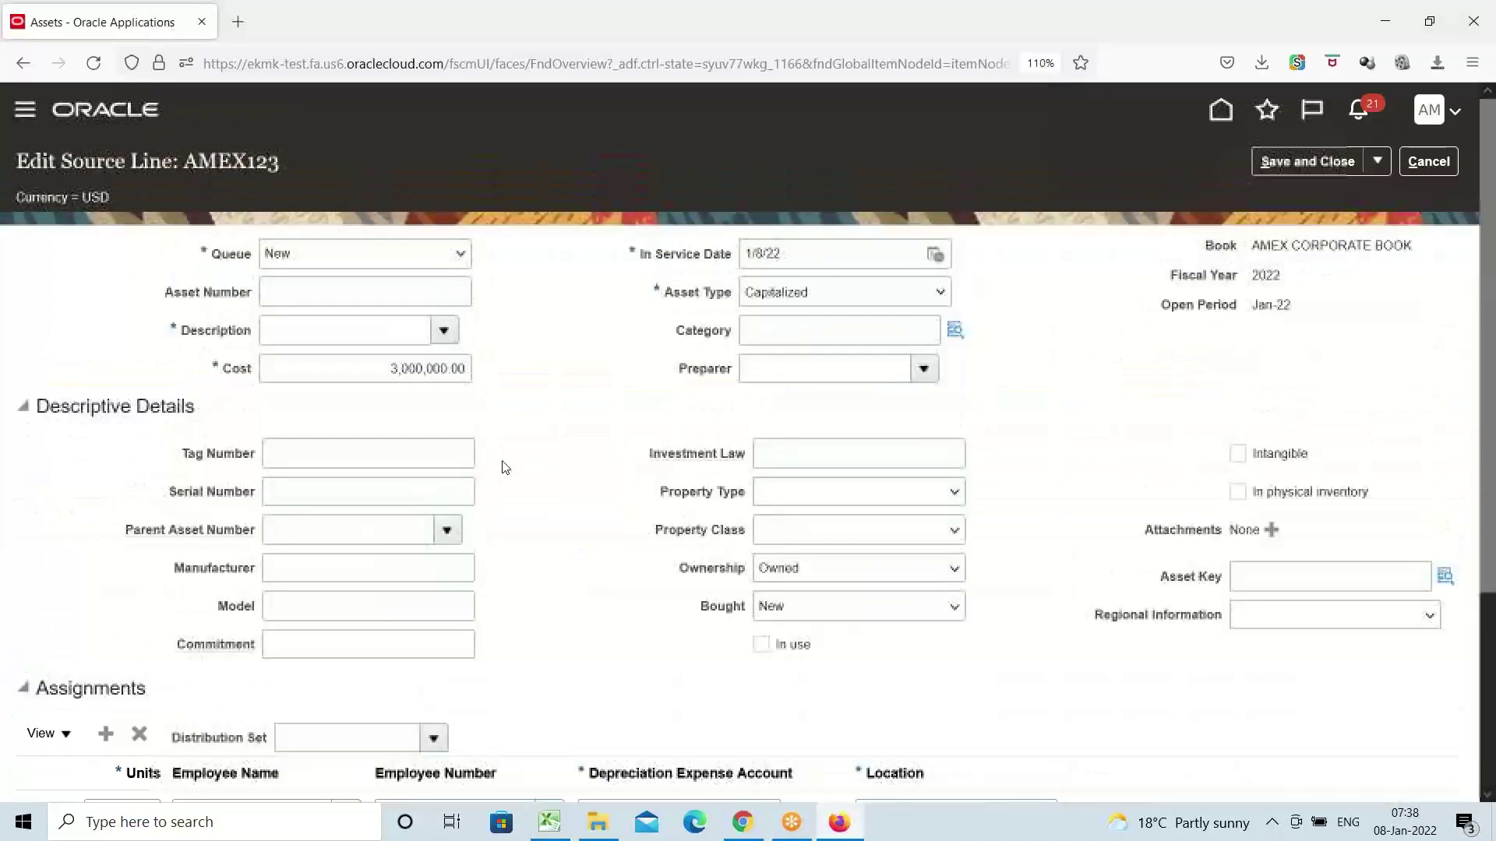
pyautogui.click(1429, 162)
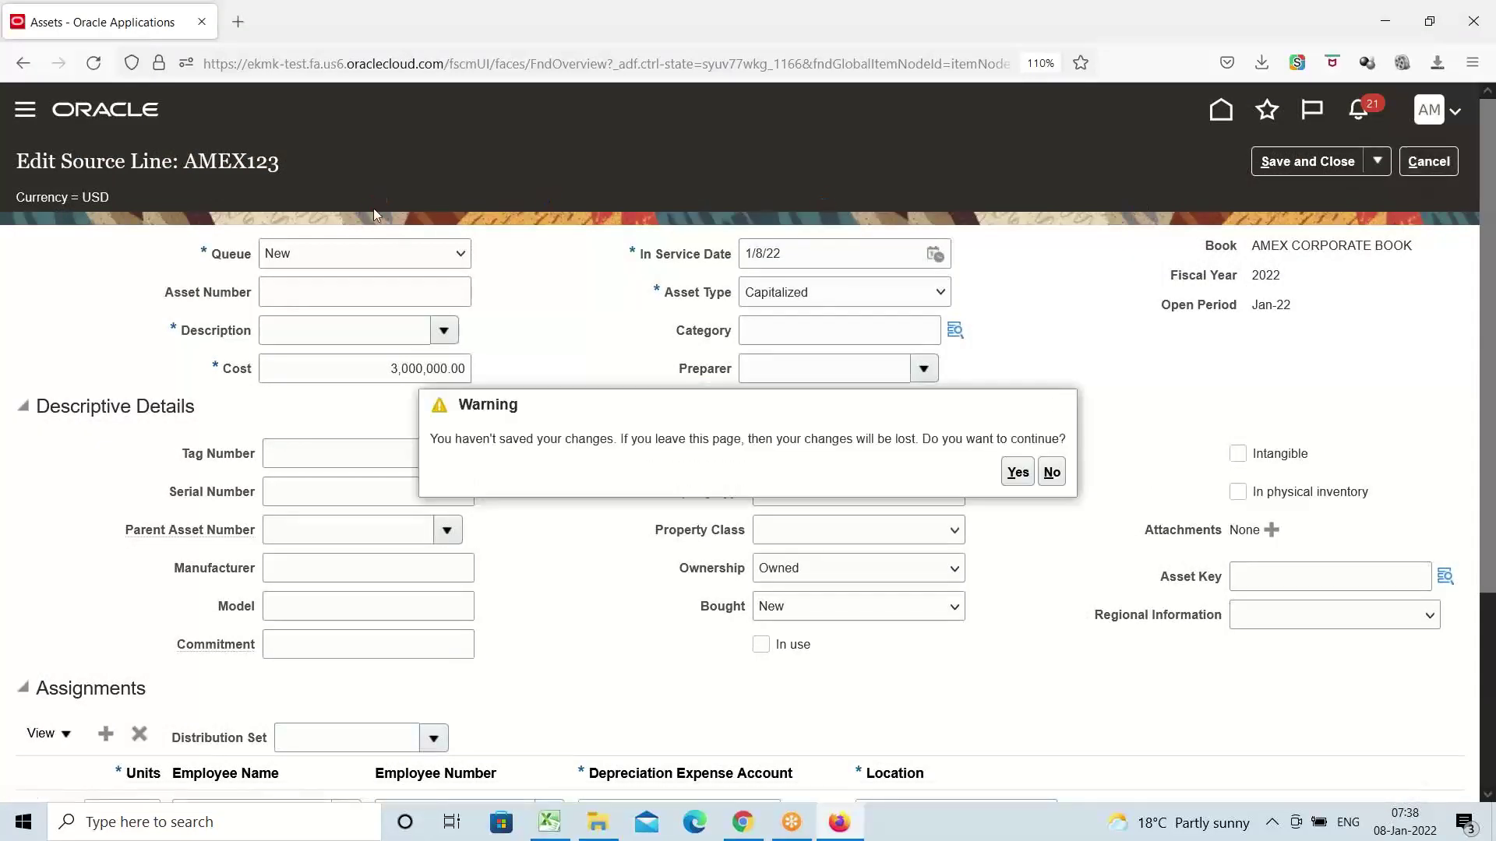
pyautogui.click(1016, 474)
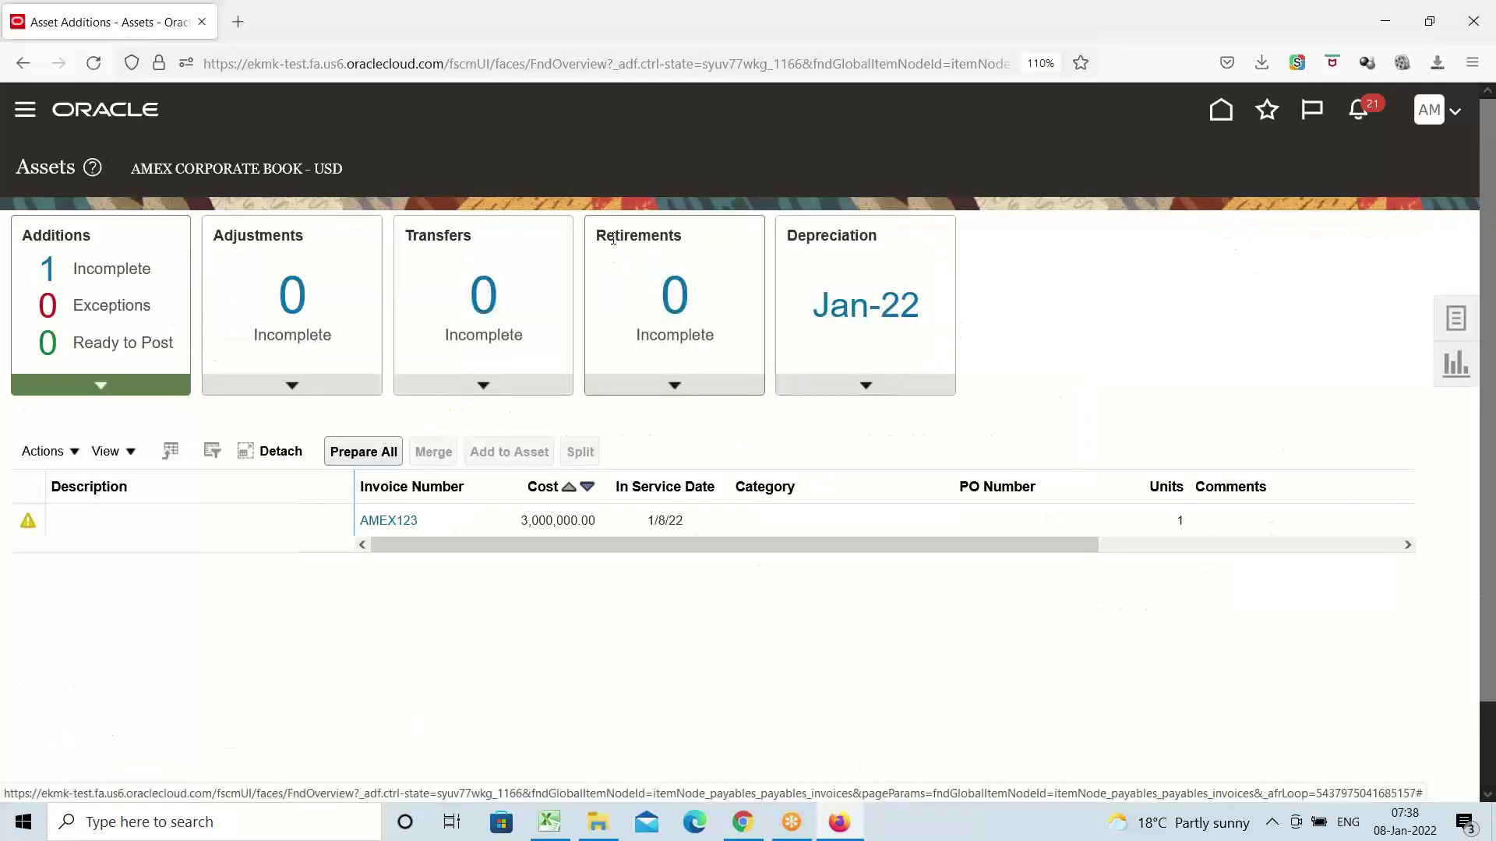
# Select the AMEX123 line, glance at its Actions menu, and bring up the asset task list
pyautogui.click(123, 523)
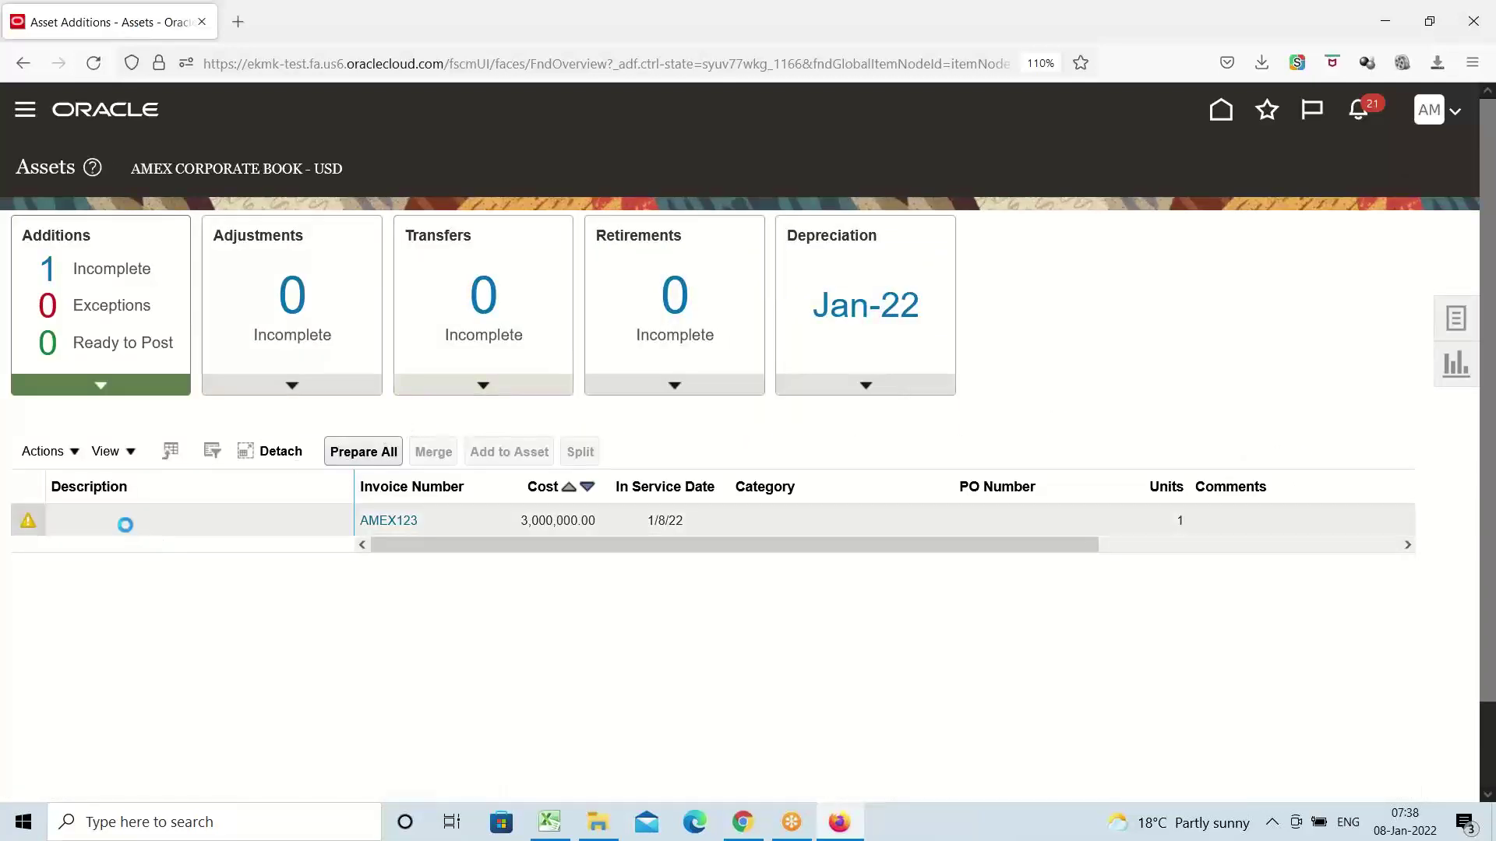
pyautogui.click(76, 455)
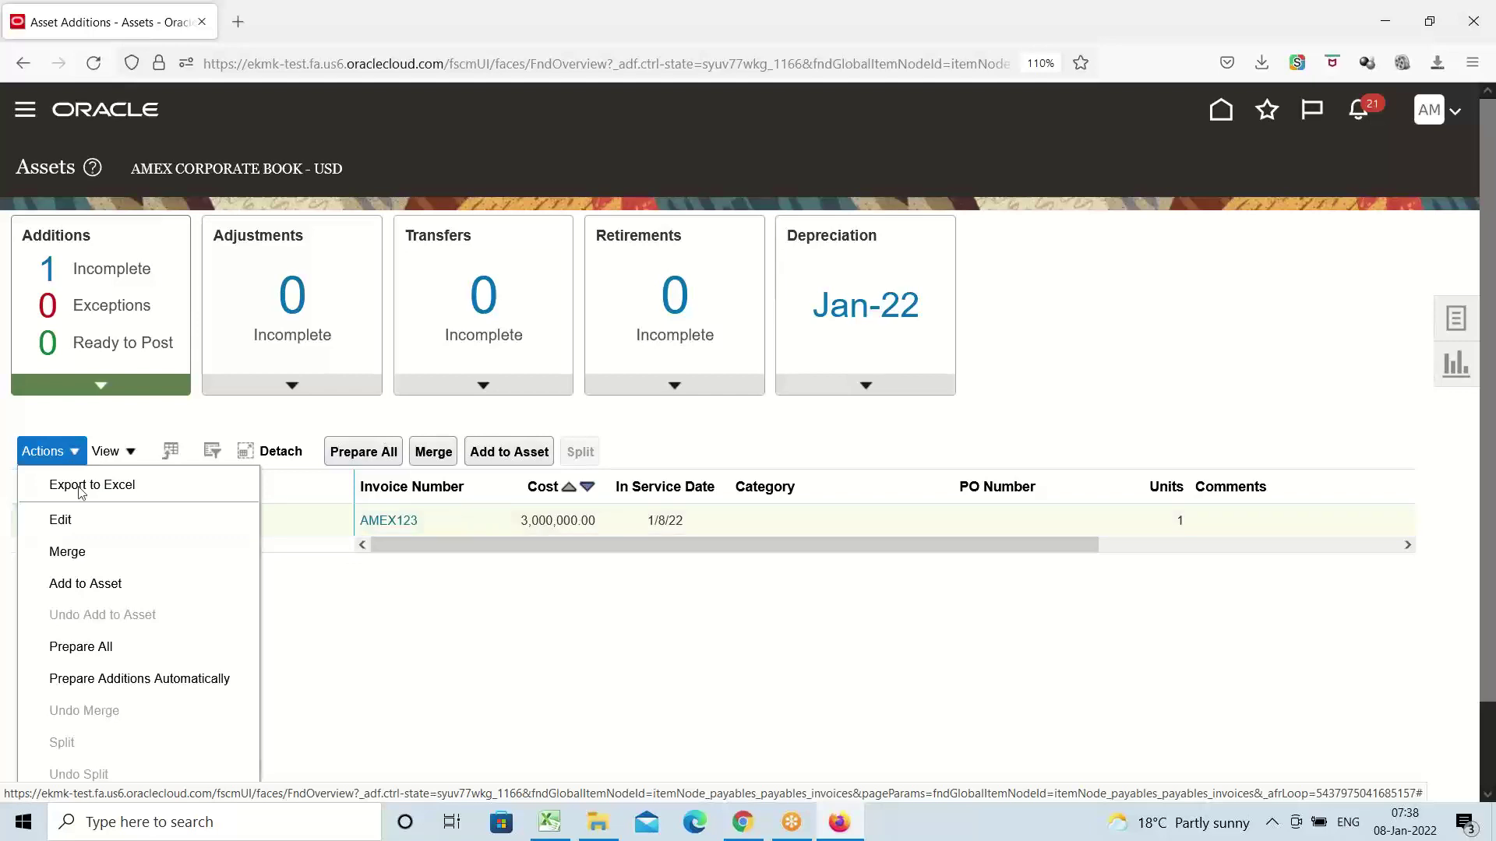
pyautogui.click(1210, 340)
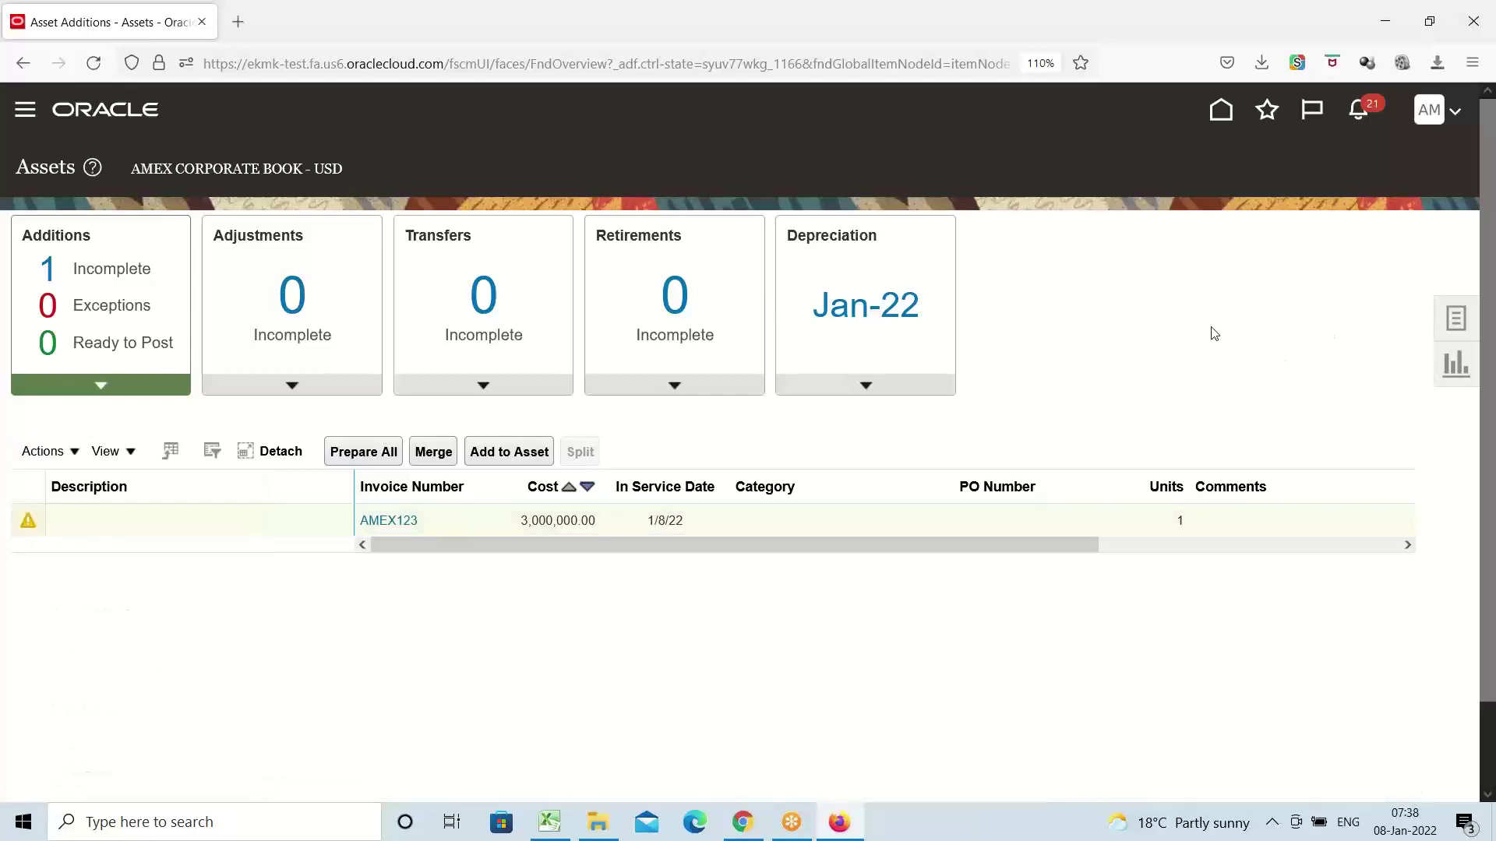
pyautogui.click(1465, 327)
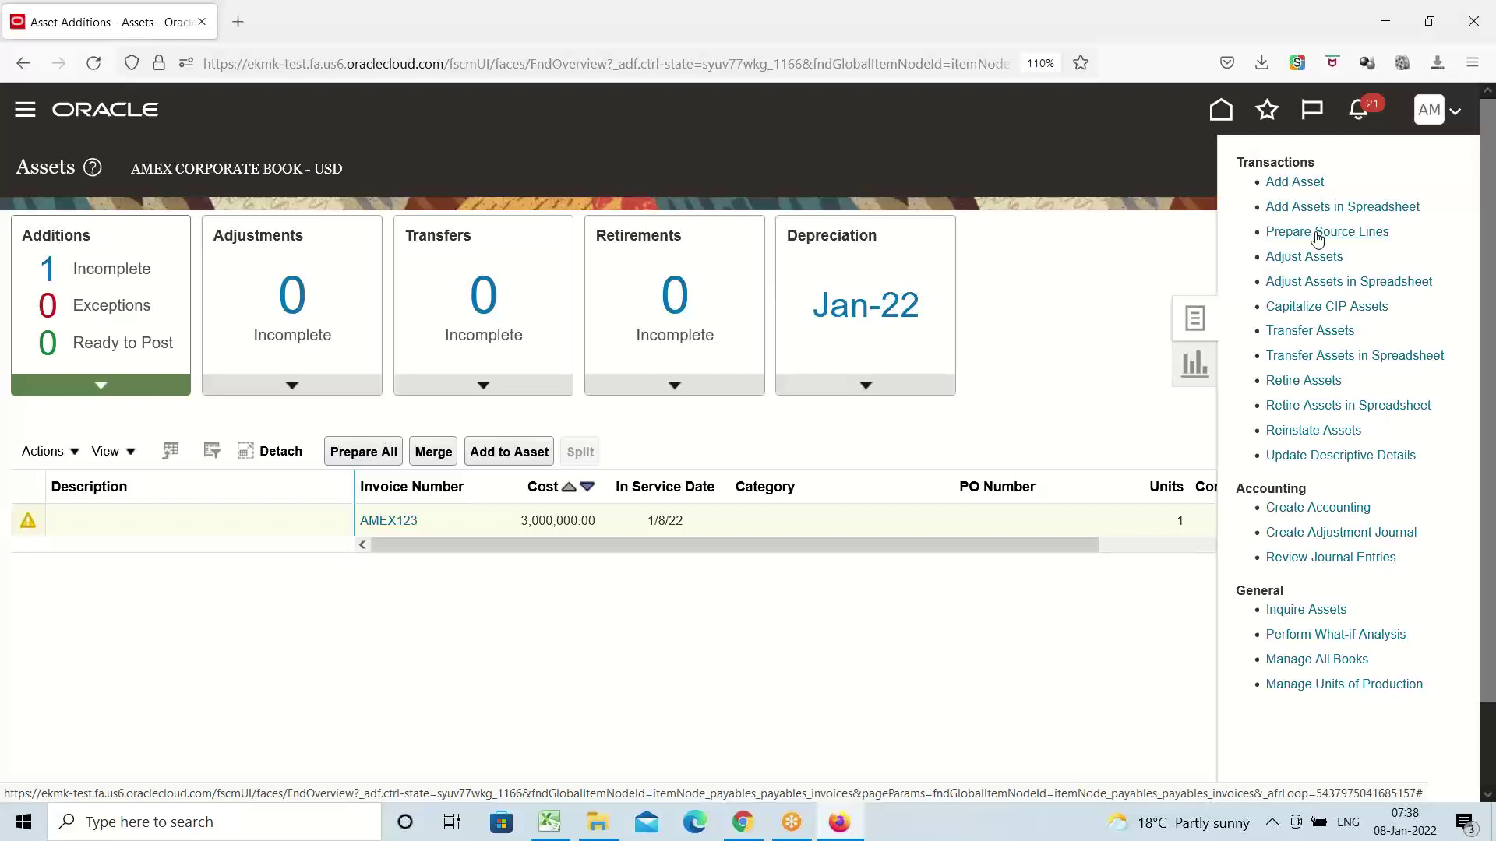
# Search Prepare Source Lines in AMEX CORPORATE BOOK and open AMEX123 for editing
pyautogui.click(1317, 233)
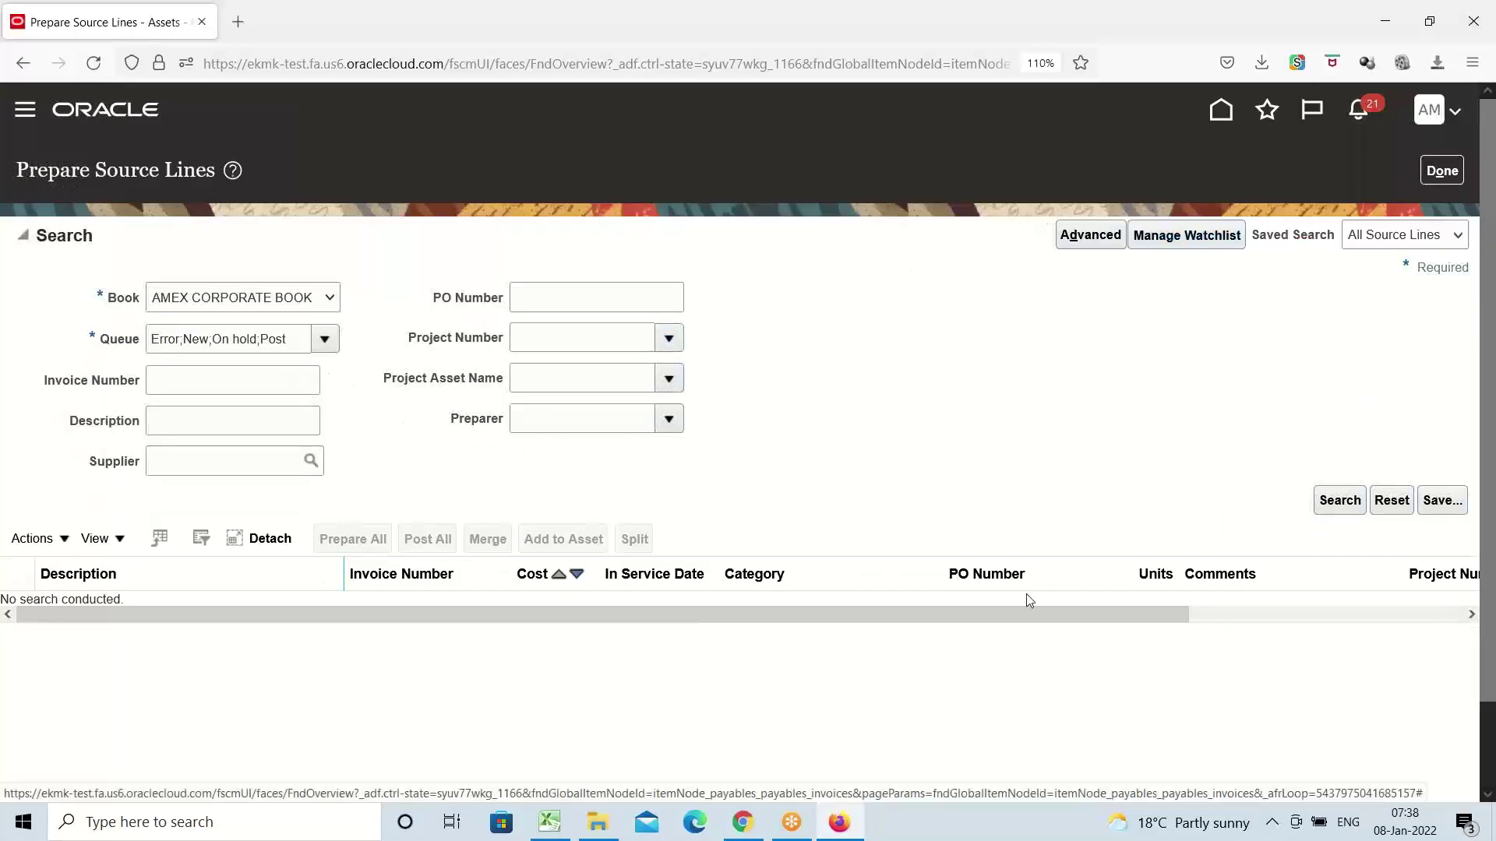
pyautogui.click(1345, 505)
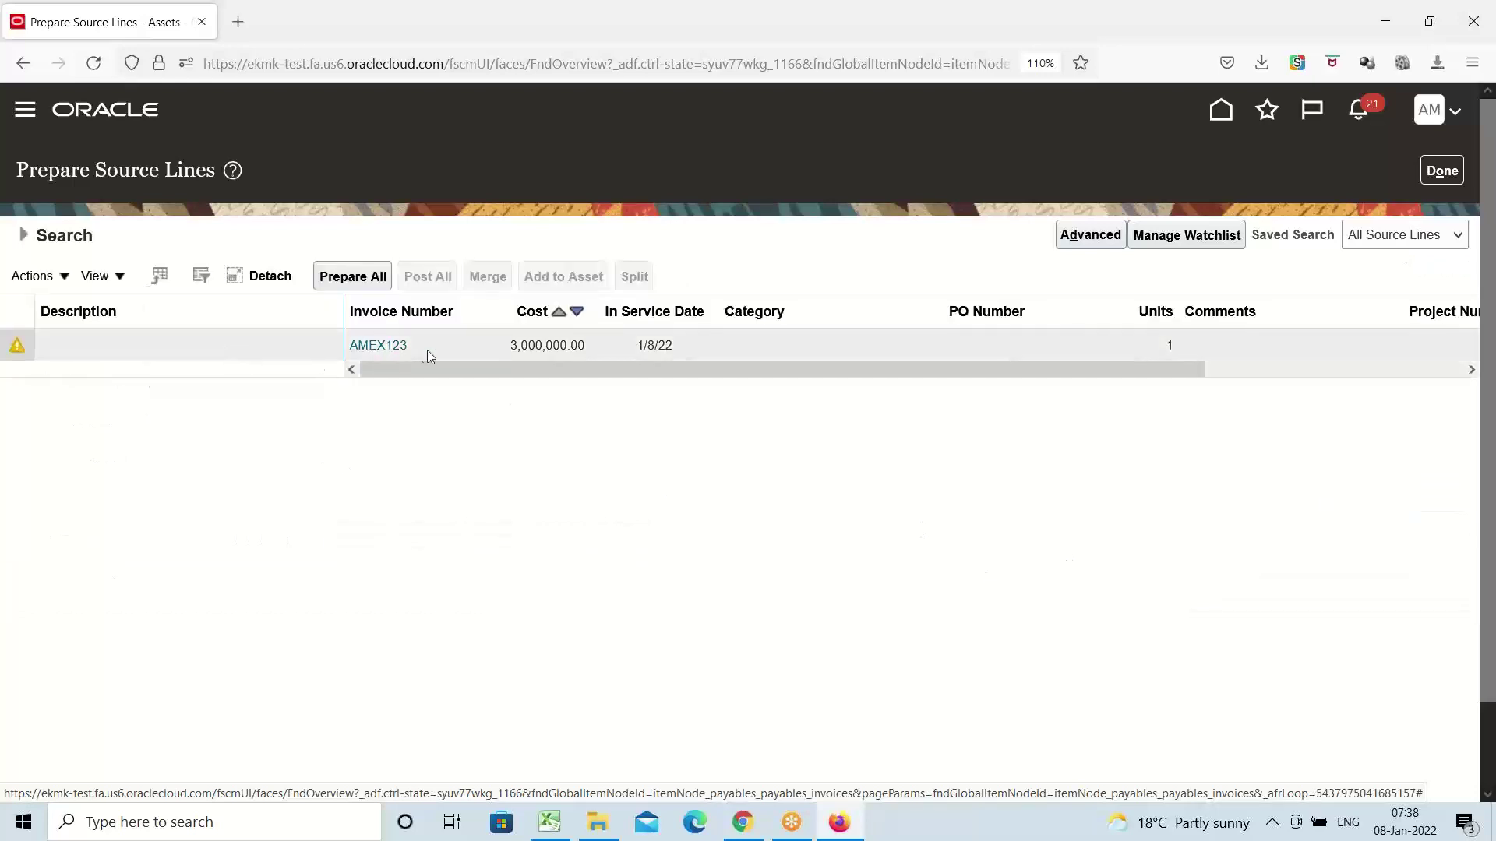
pyautogui.click(111, 348)
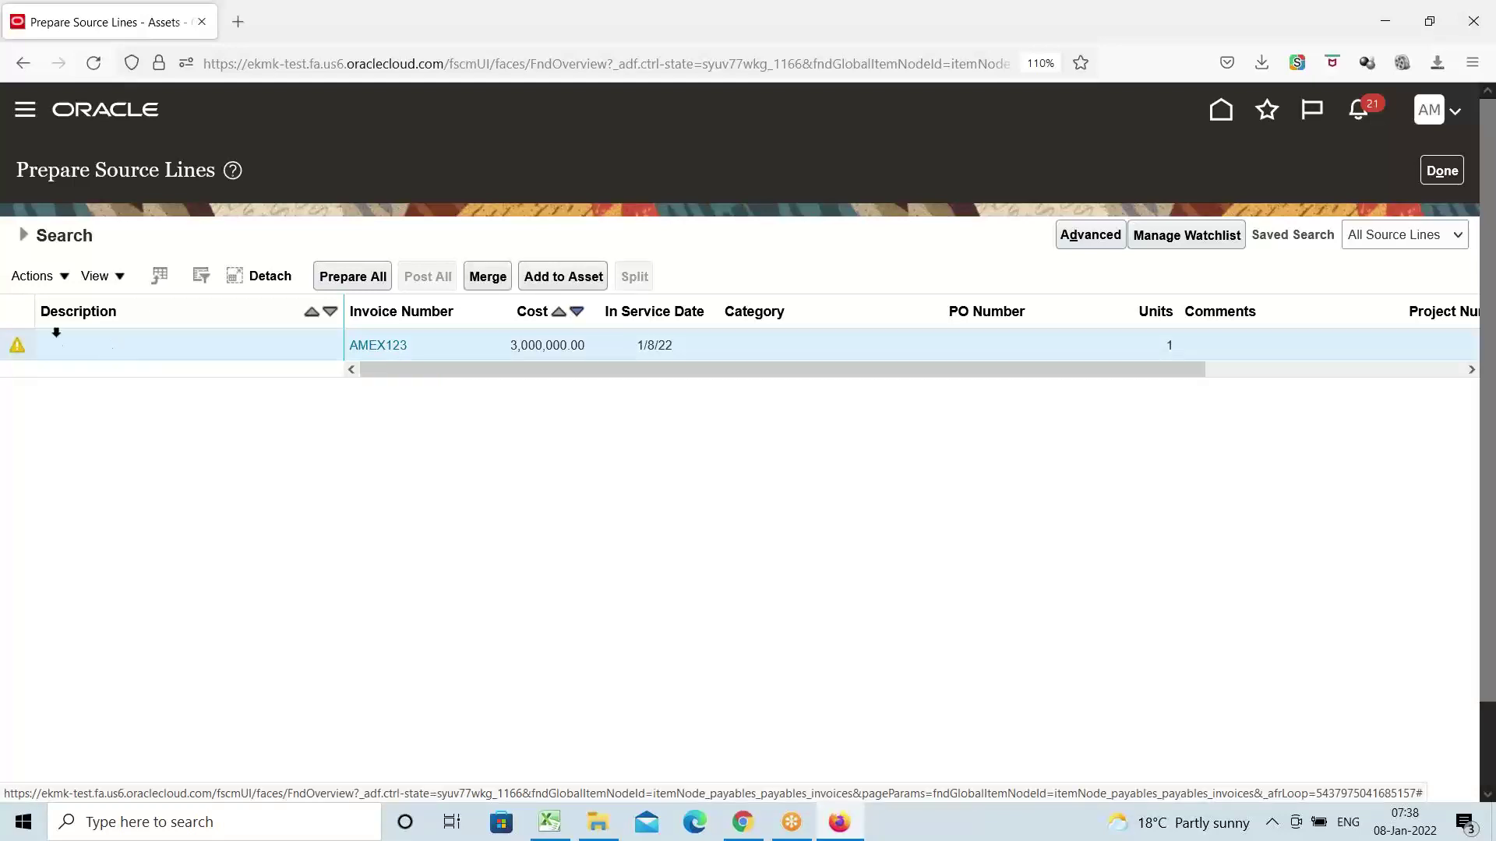
pyautogui.click(62, 277)
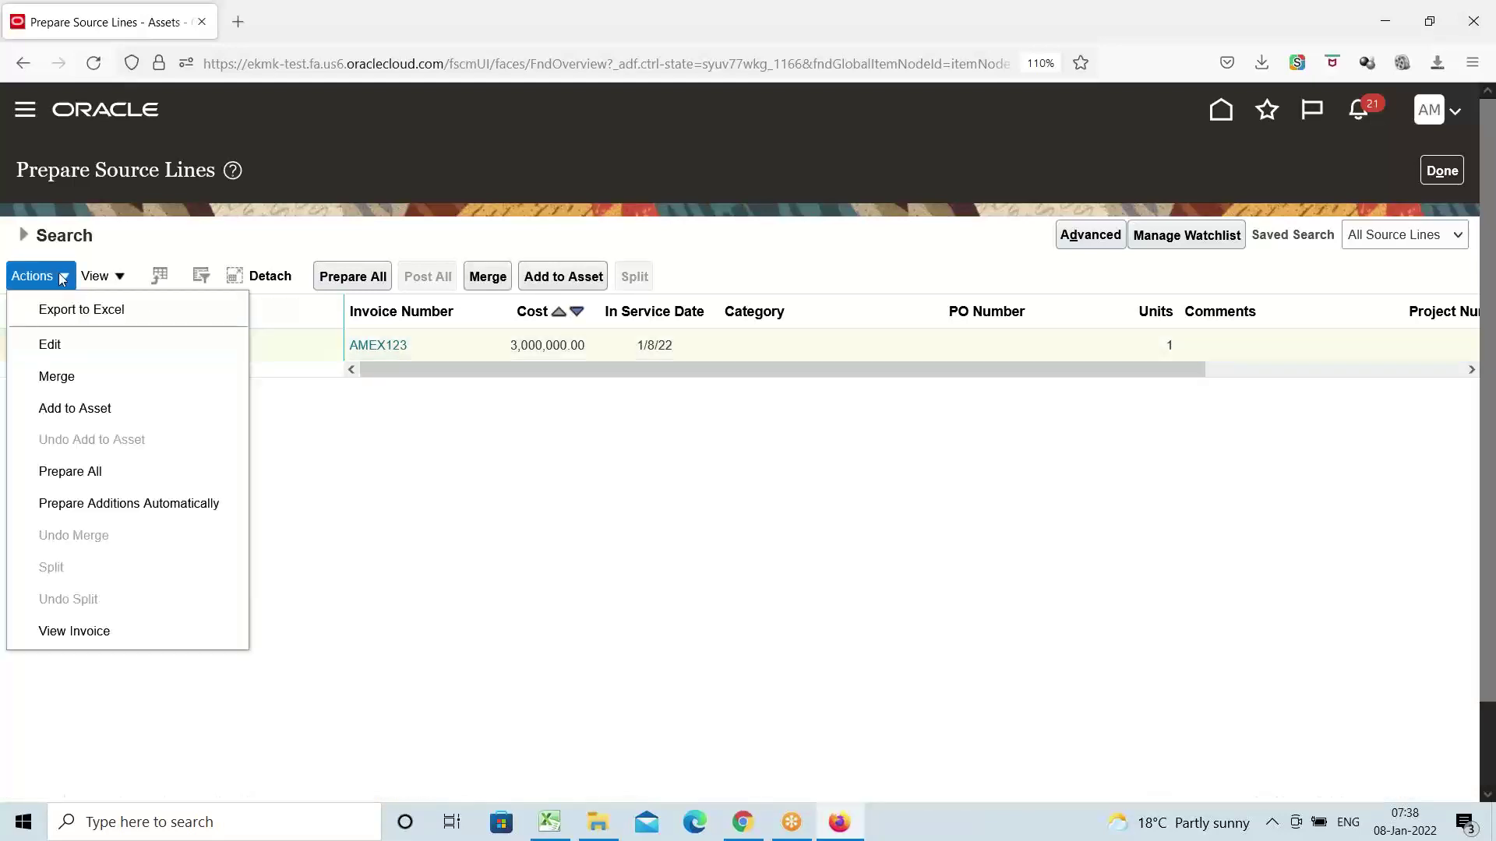
pyautogui.click(56, 345)
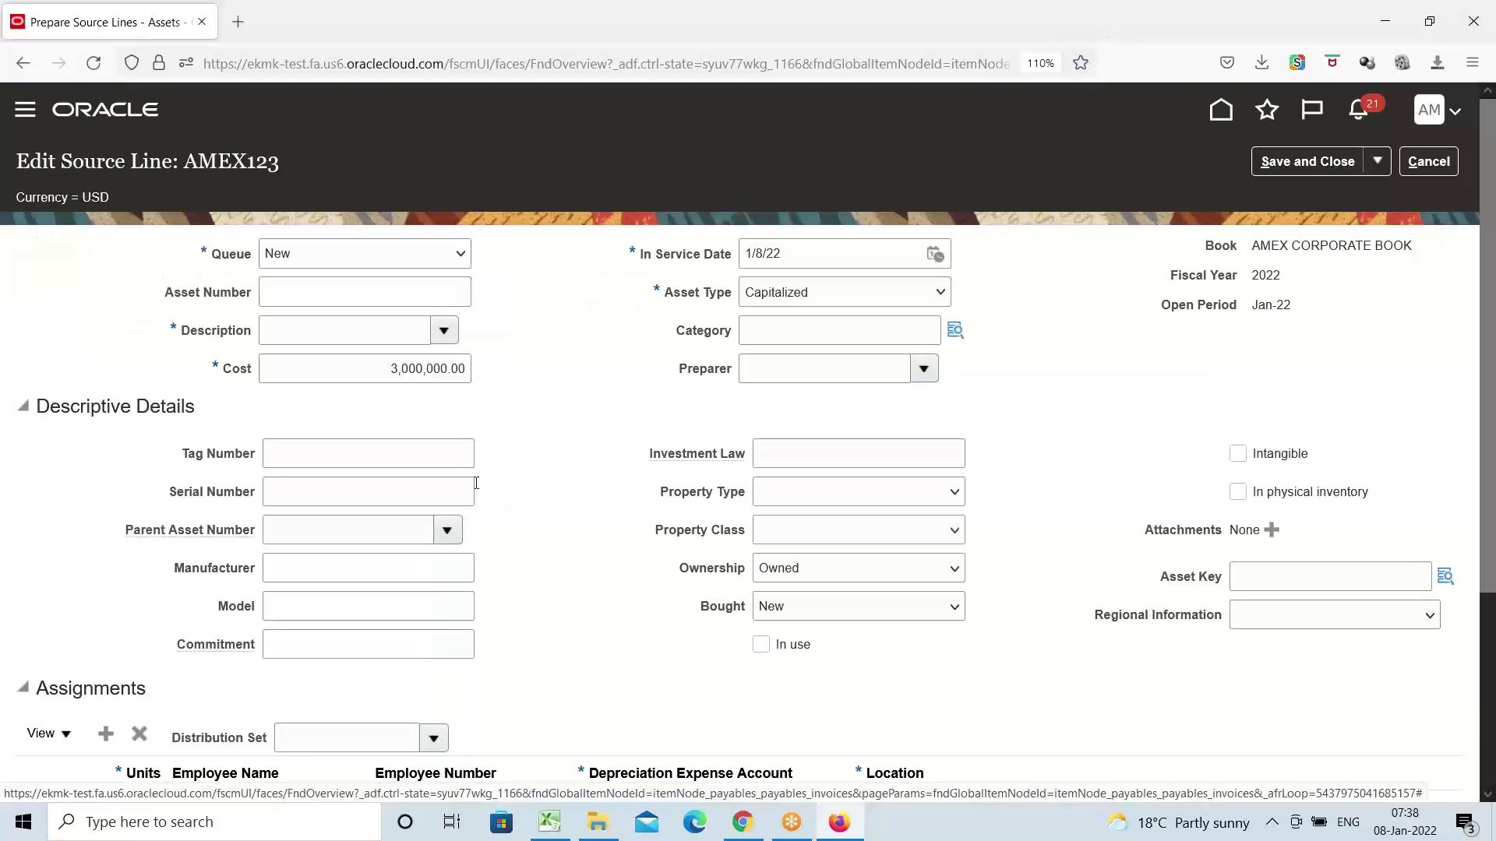
# Check the queue options, leave it New, discard the edits and finish with Prepare Source Lines
pyautogui.click(290, 257)
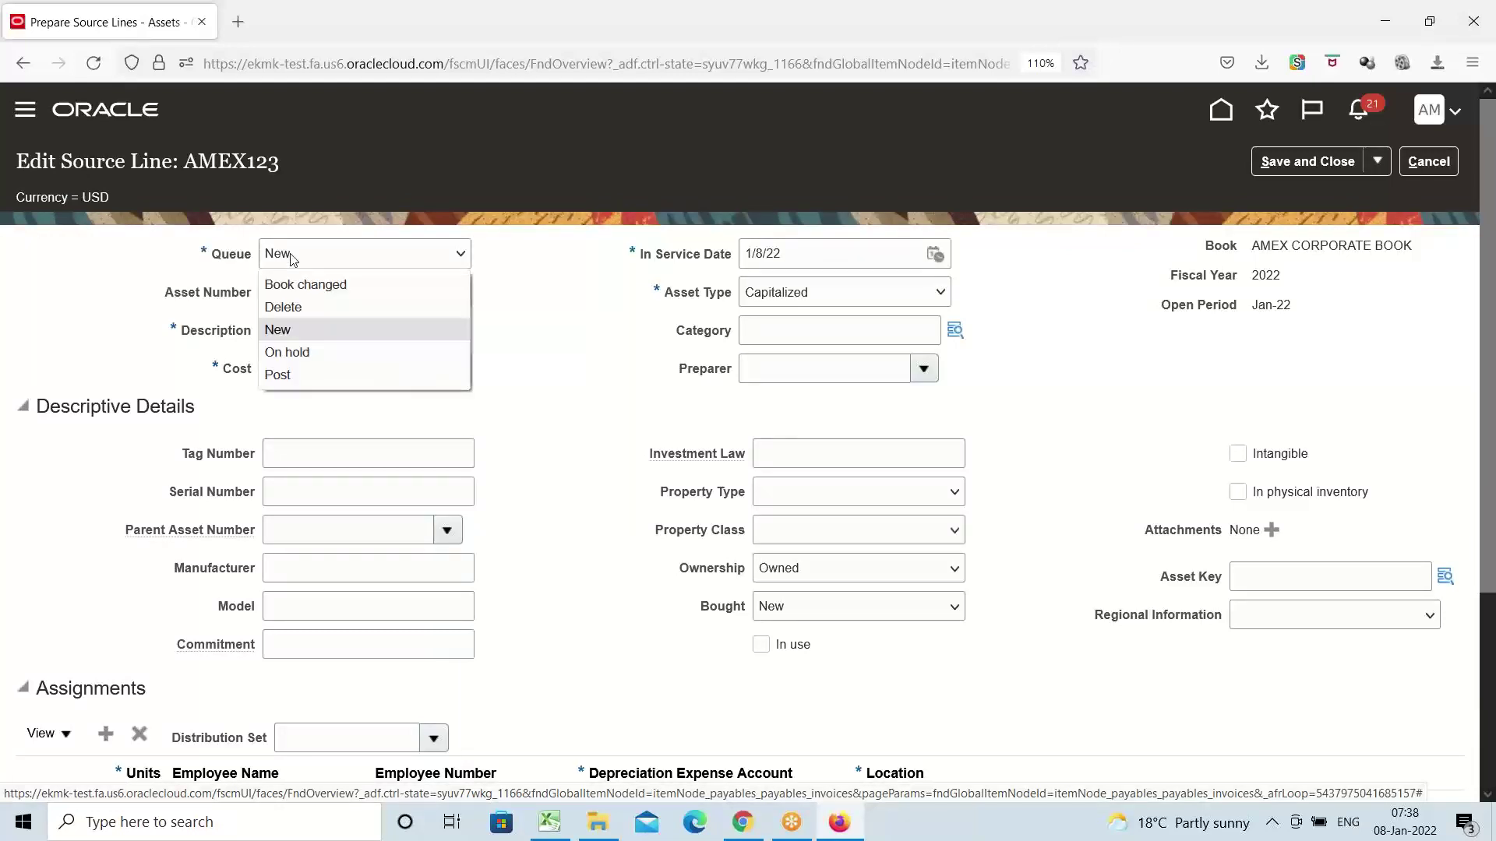
pyautogui.click(658, 368)
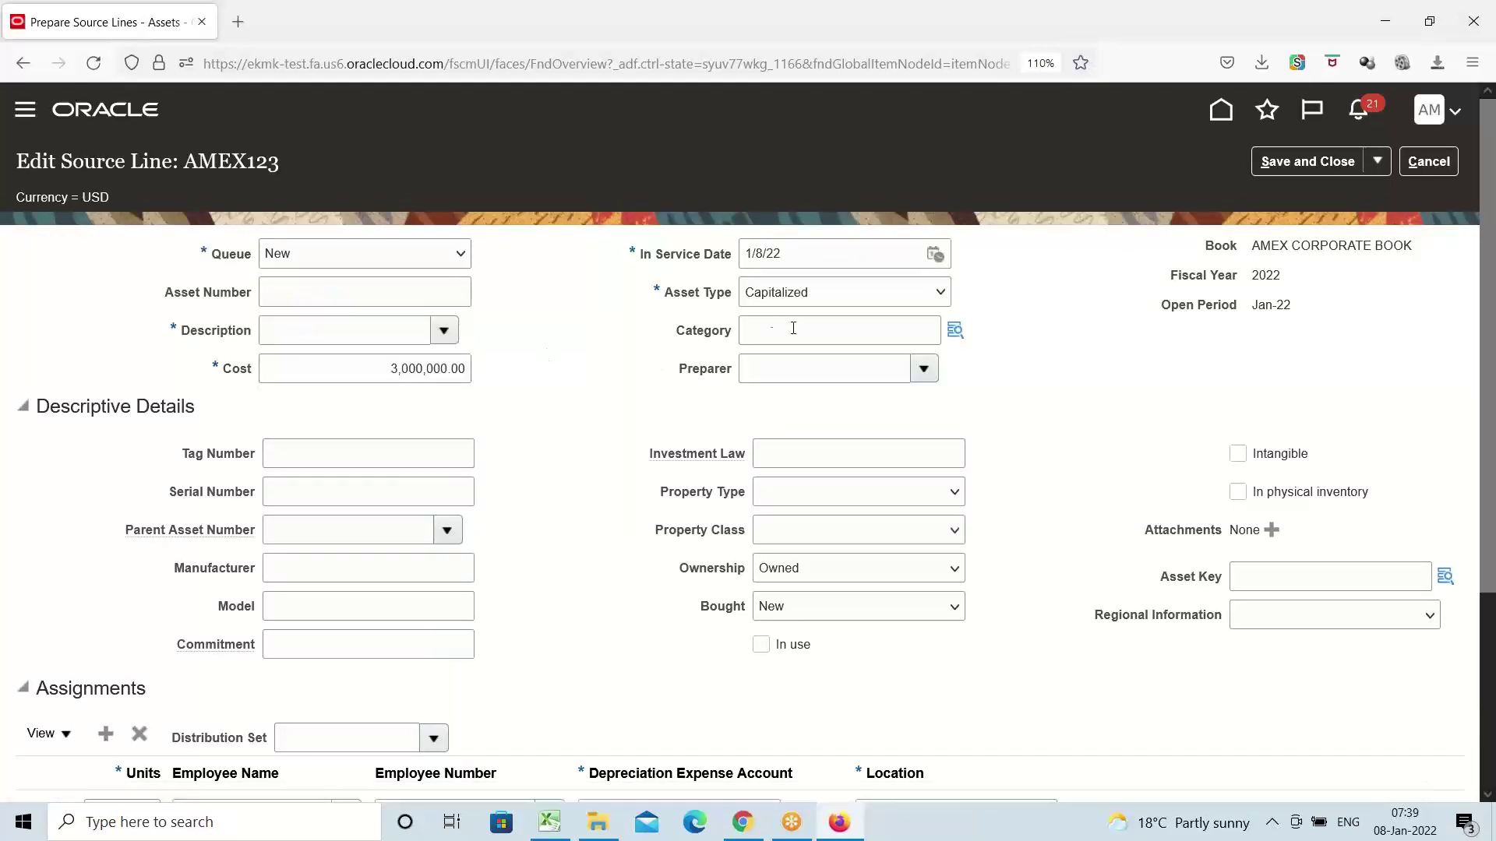
pyautogui.scroll(-3, 517, 497)
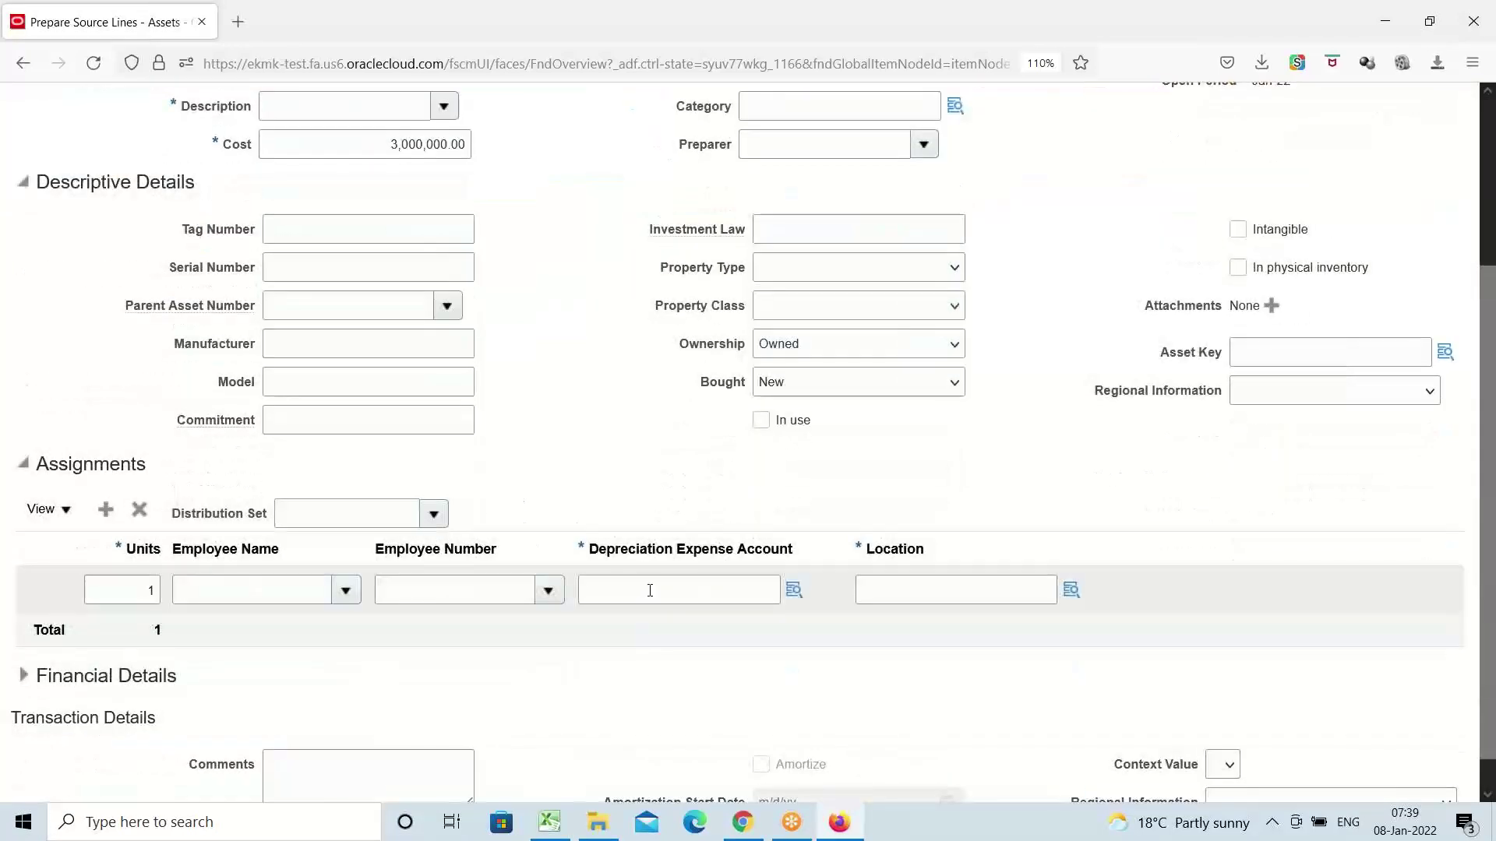
pyautogui.scroll(1, 556, 427)
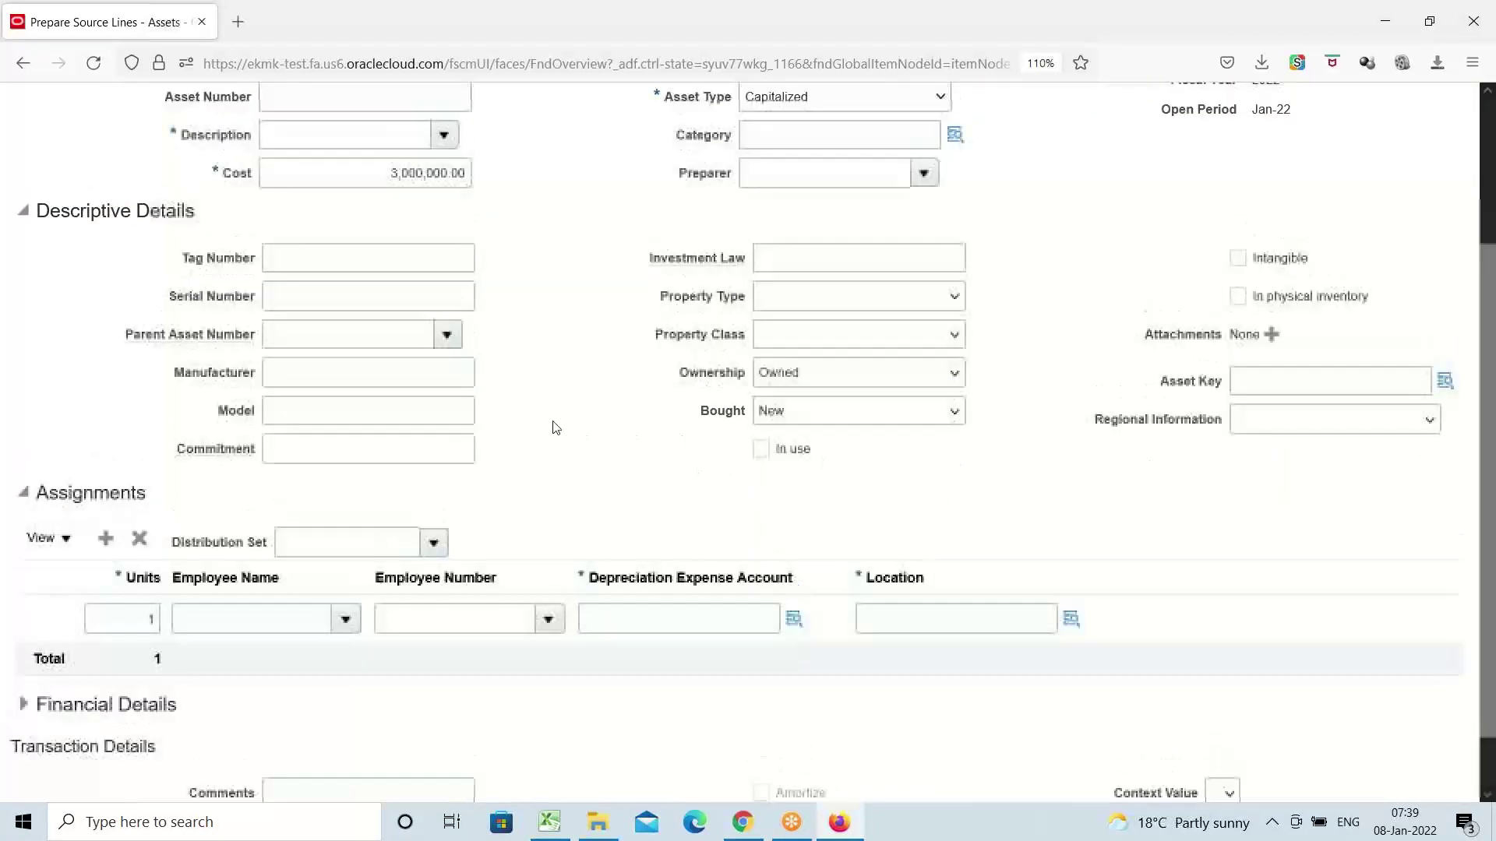
pyautogui.scroll(3, 555, 428)
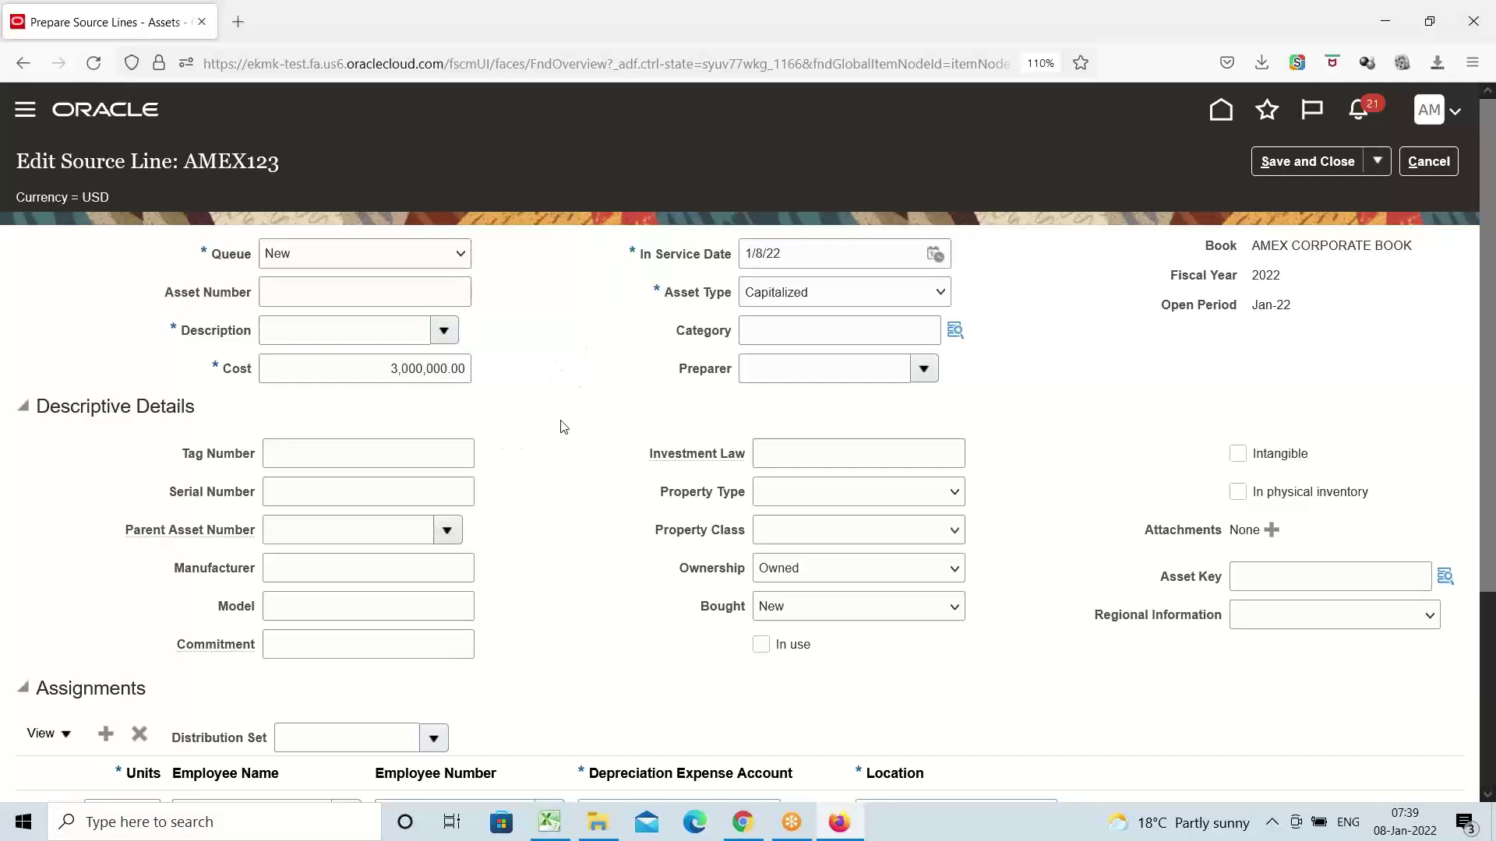
pyautogui.click(1417, 167)
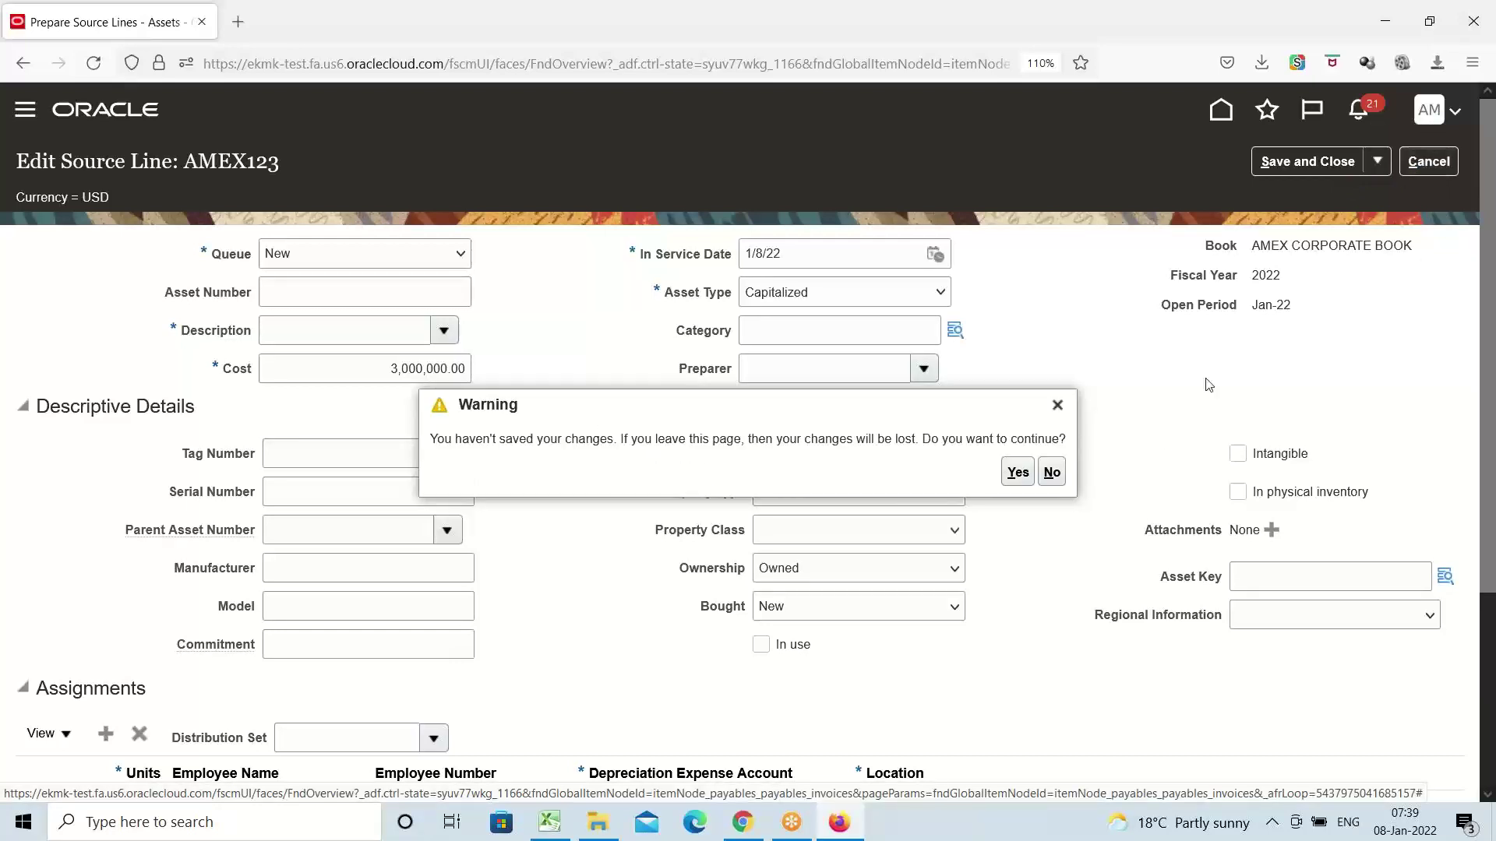
pyautogui.click(1017, 472)
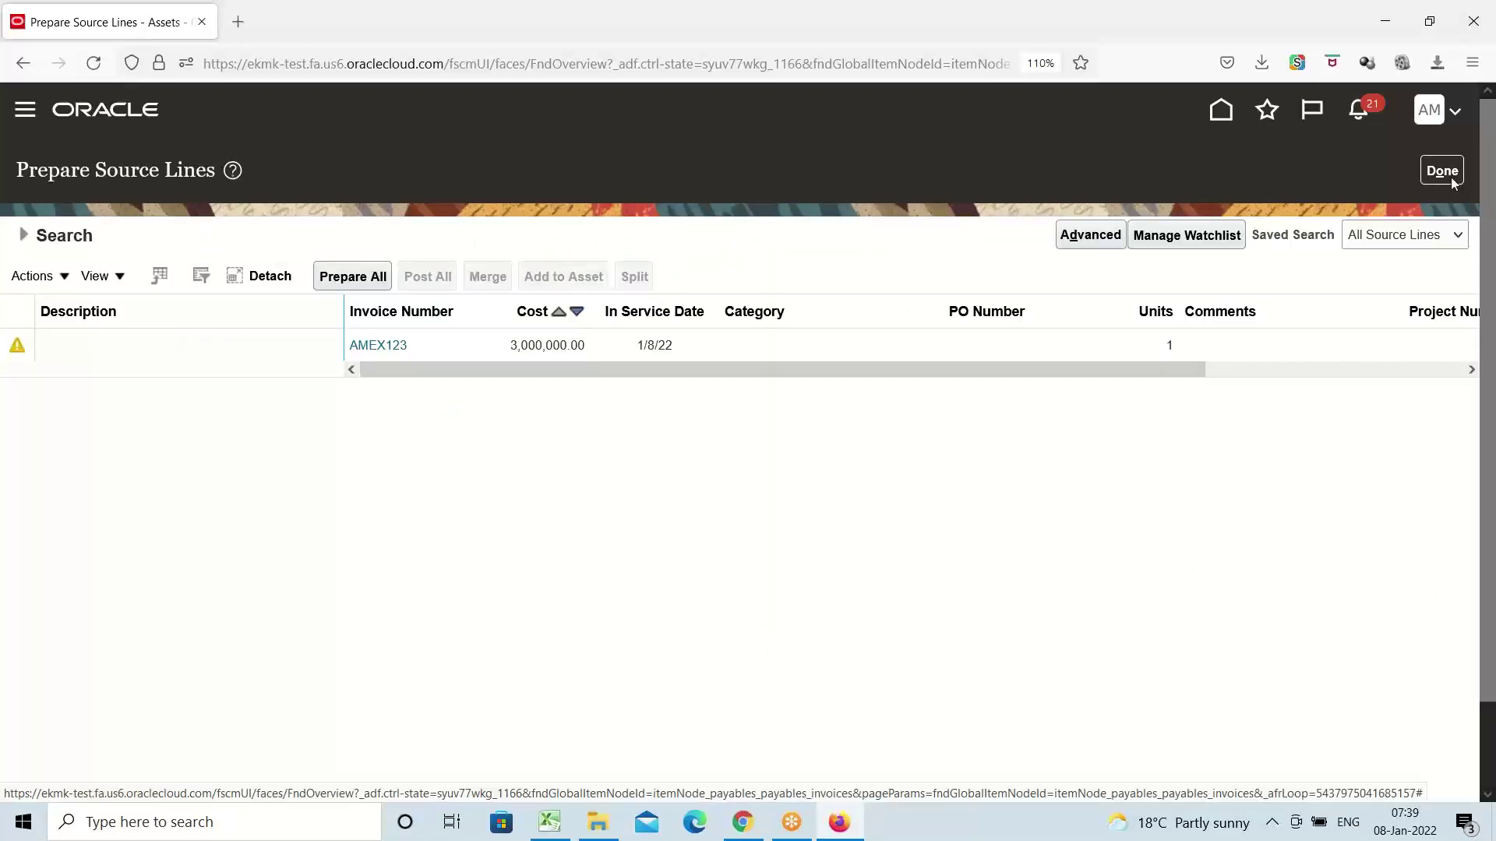
pyautogui.click(1442, 172)
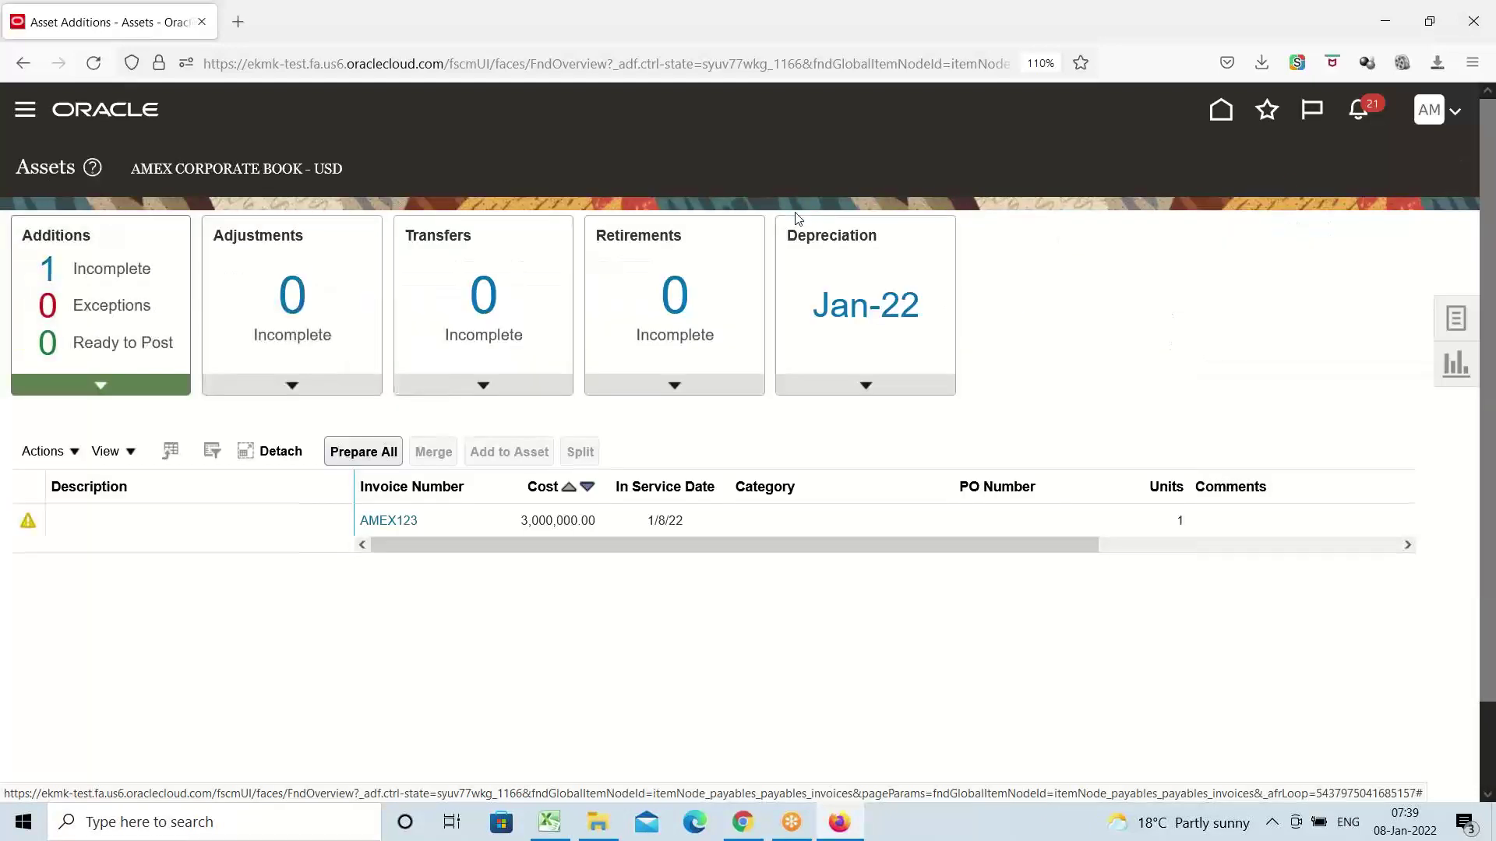
# Select the AMEX123 source line and open it for editing
pyautogui.click(1456, 319)
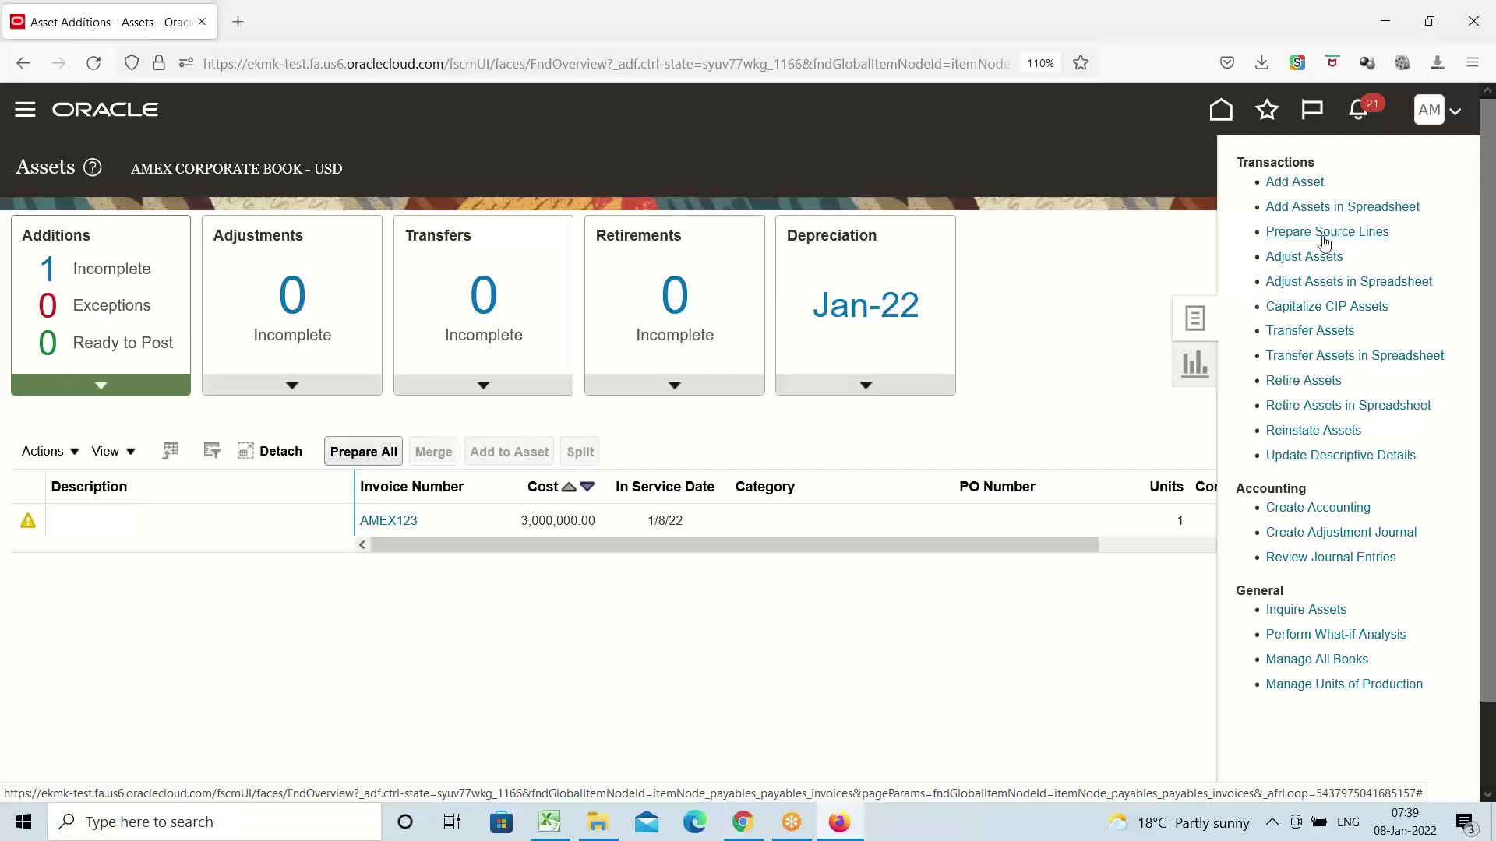
pyautogui.click(63, 425)
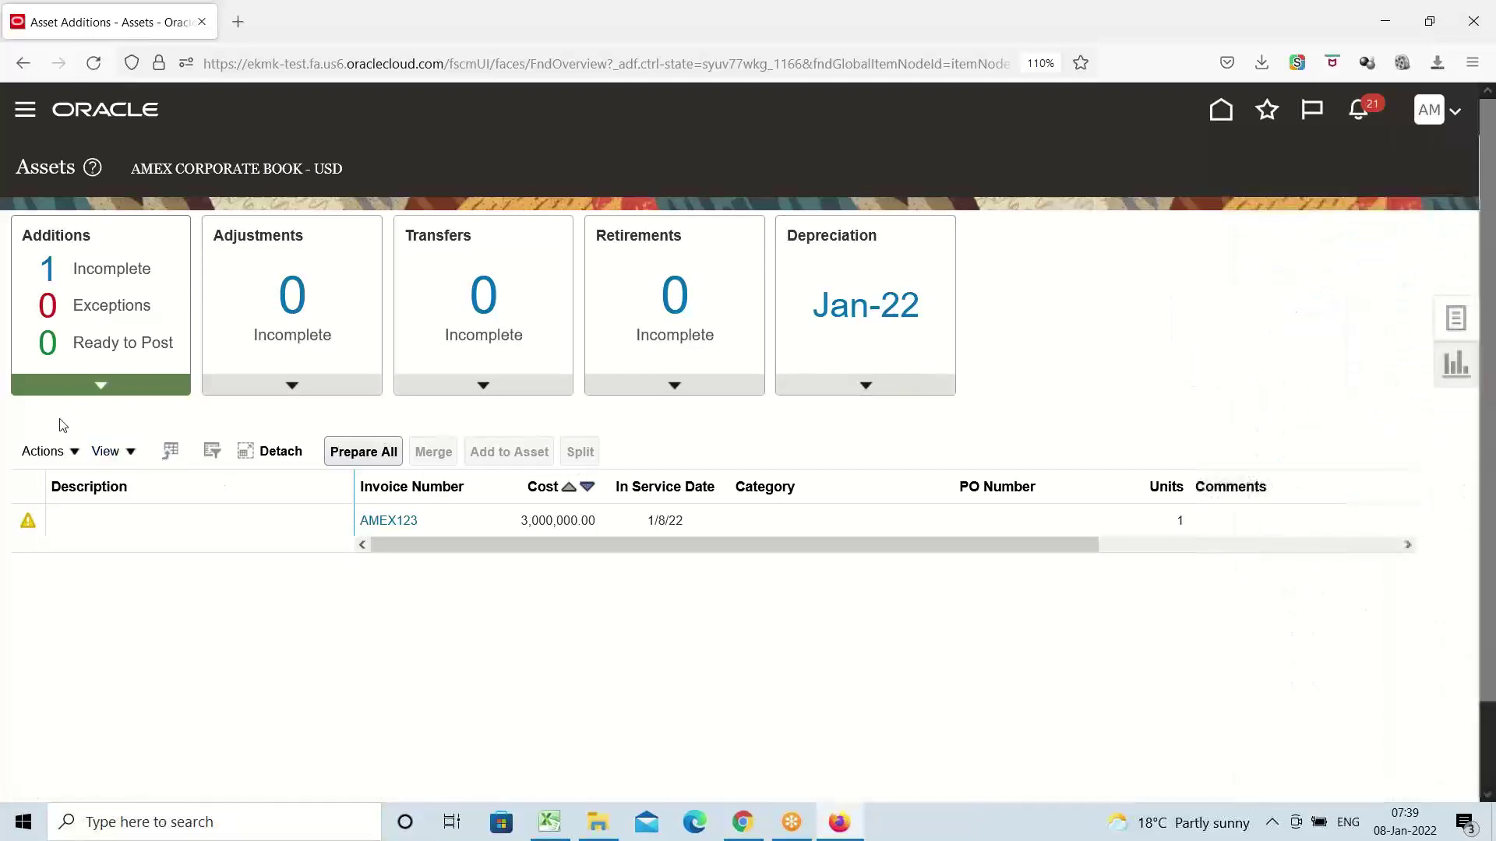
pyautogui.click(110, 520)
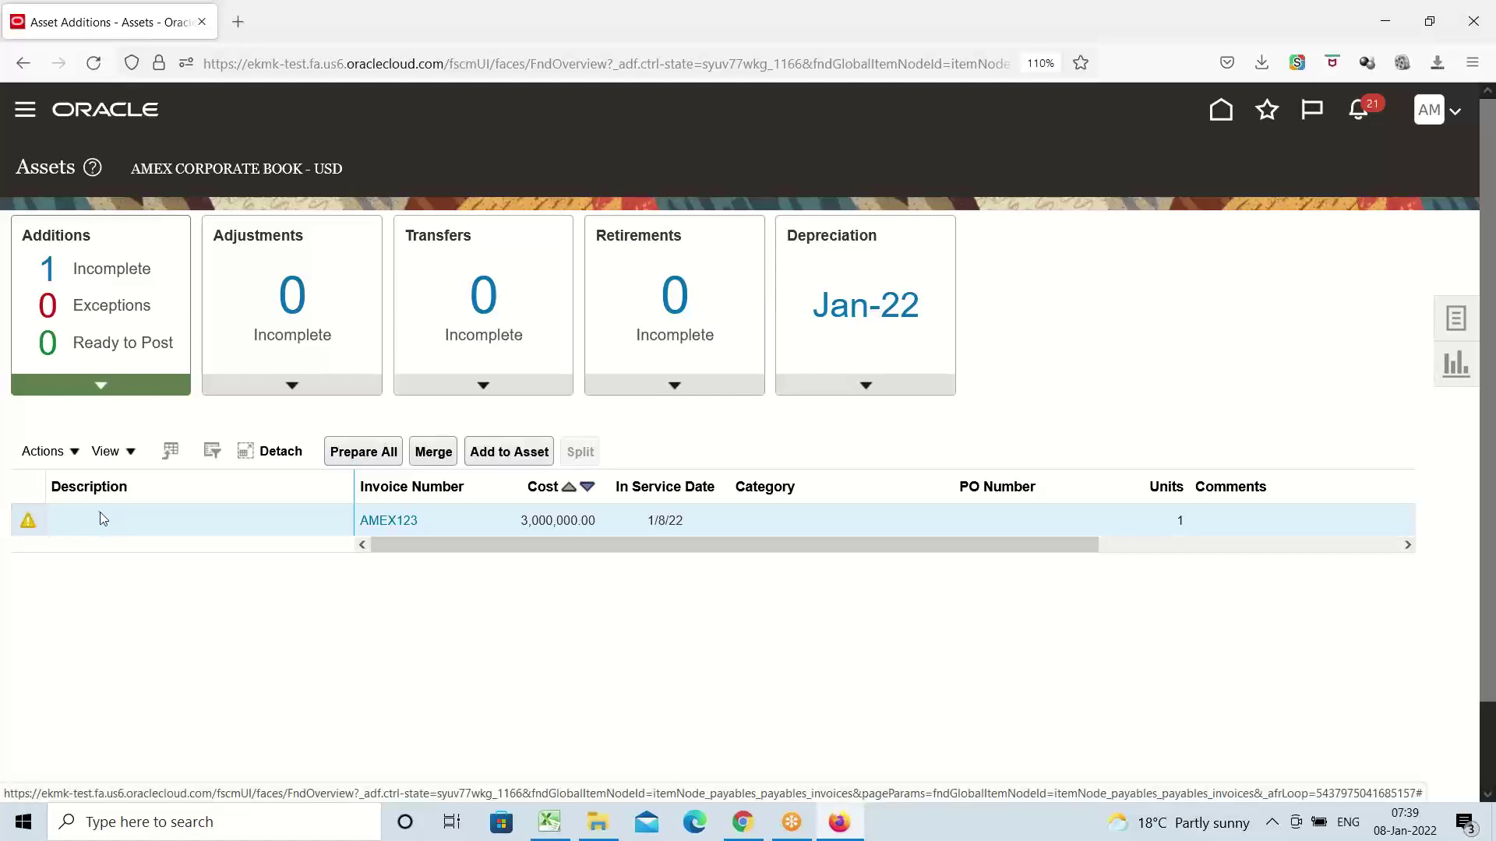
pyautogui.click(74, 454)
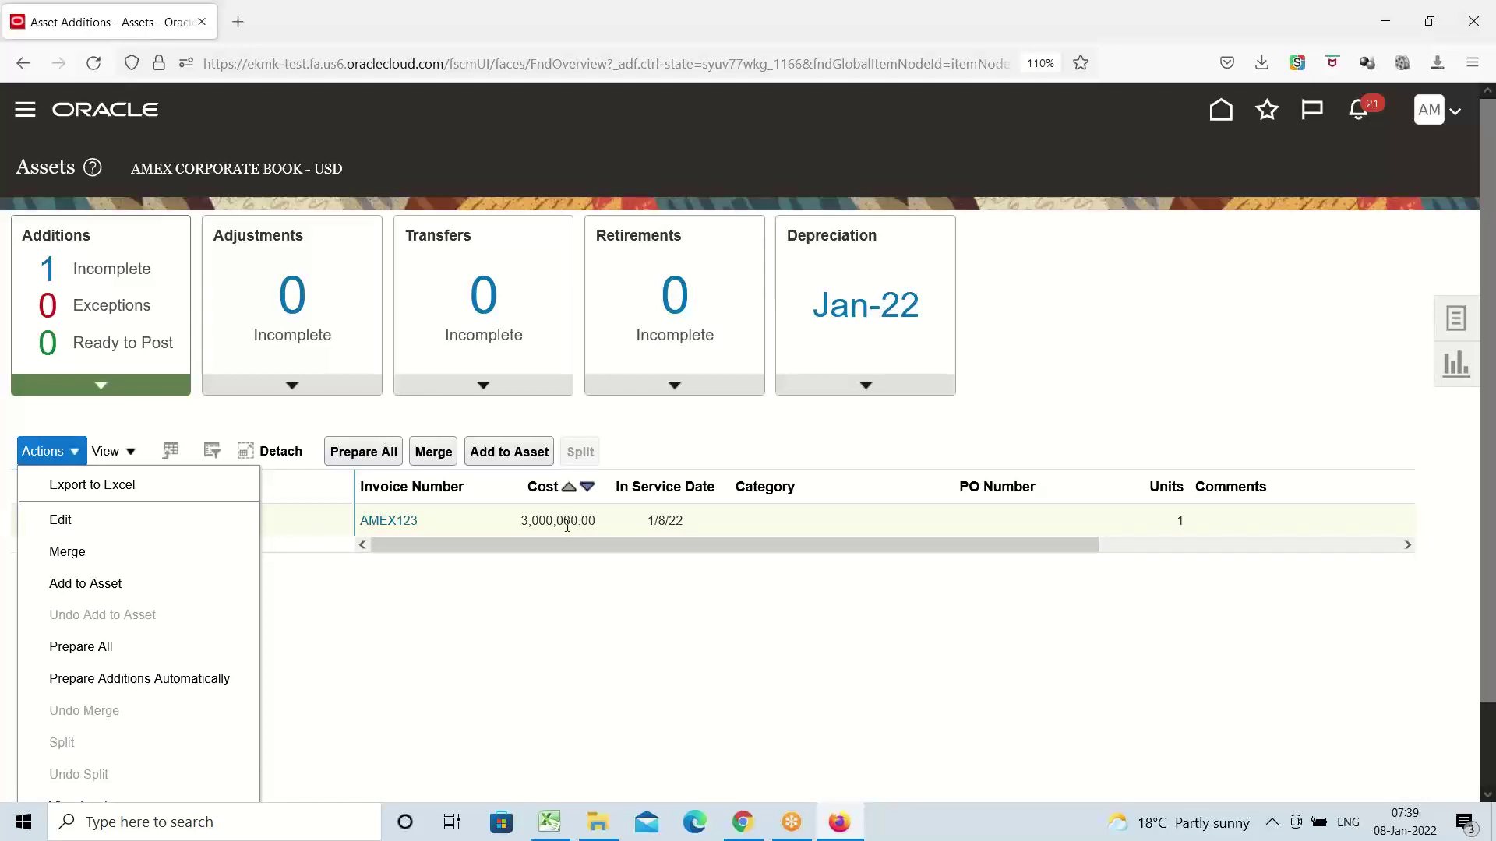
pyautogui.click(74, 526)
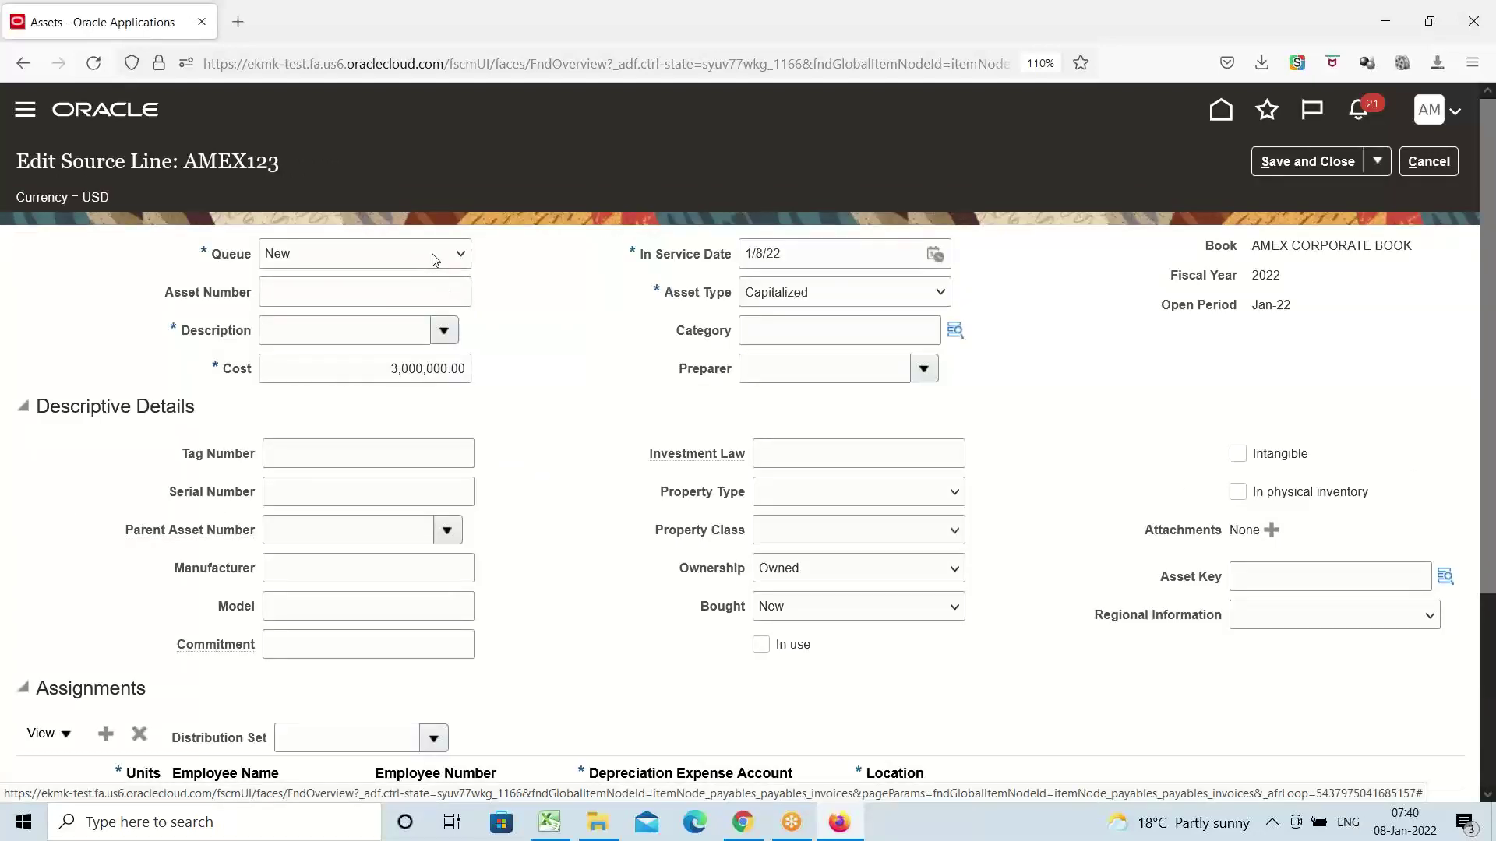
# Set the AMEX123 queue to Post and bring up the category search
pyautogui.click(461, 253)
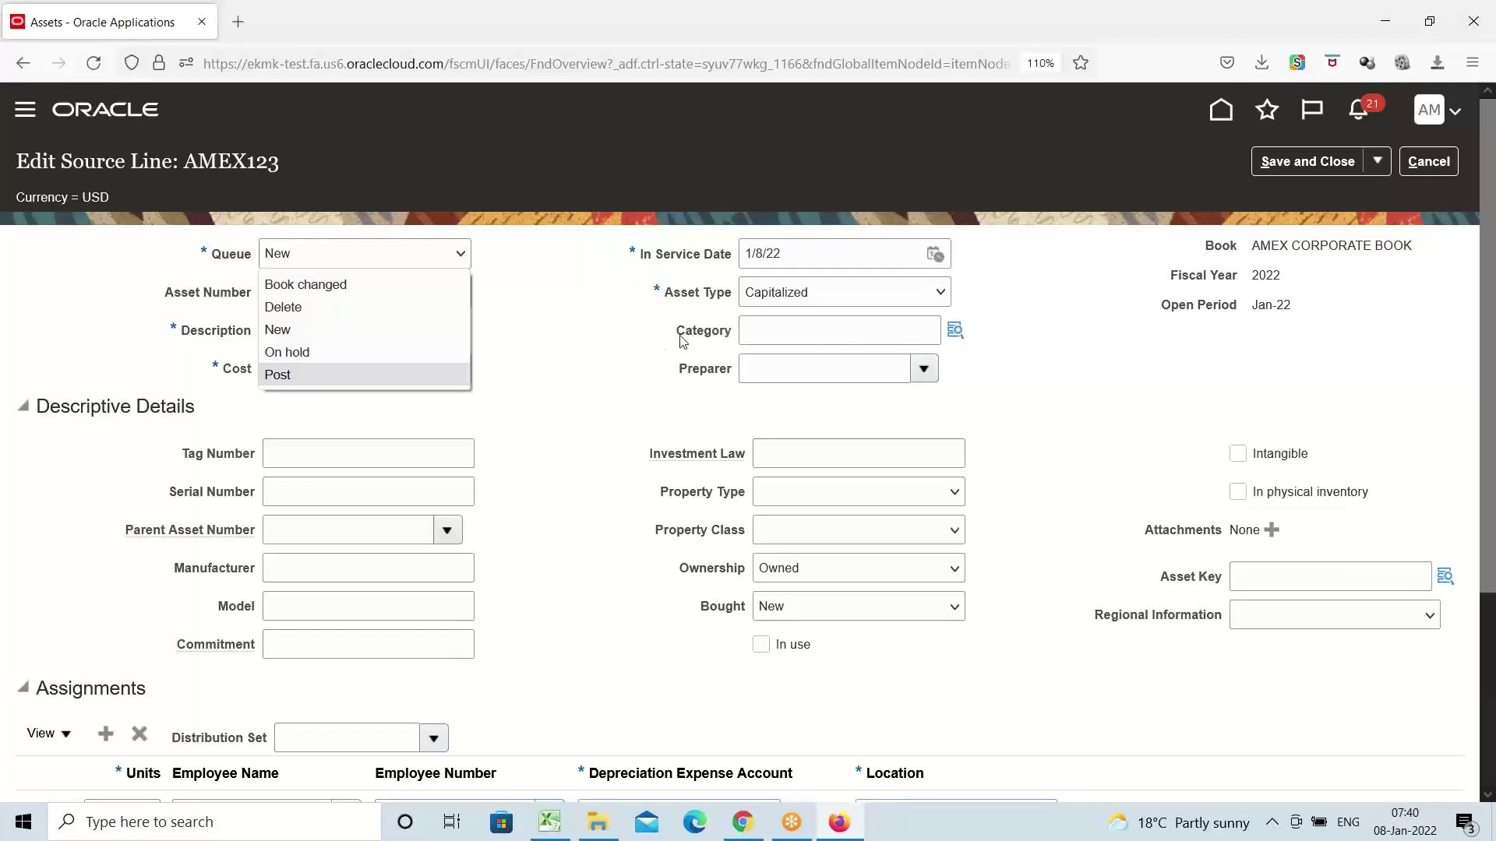
pyautogui.click(305, 382)
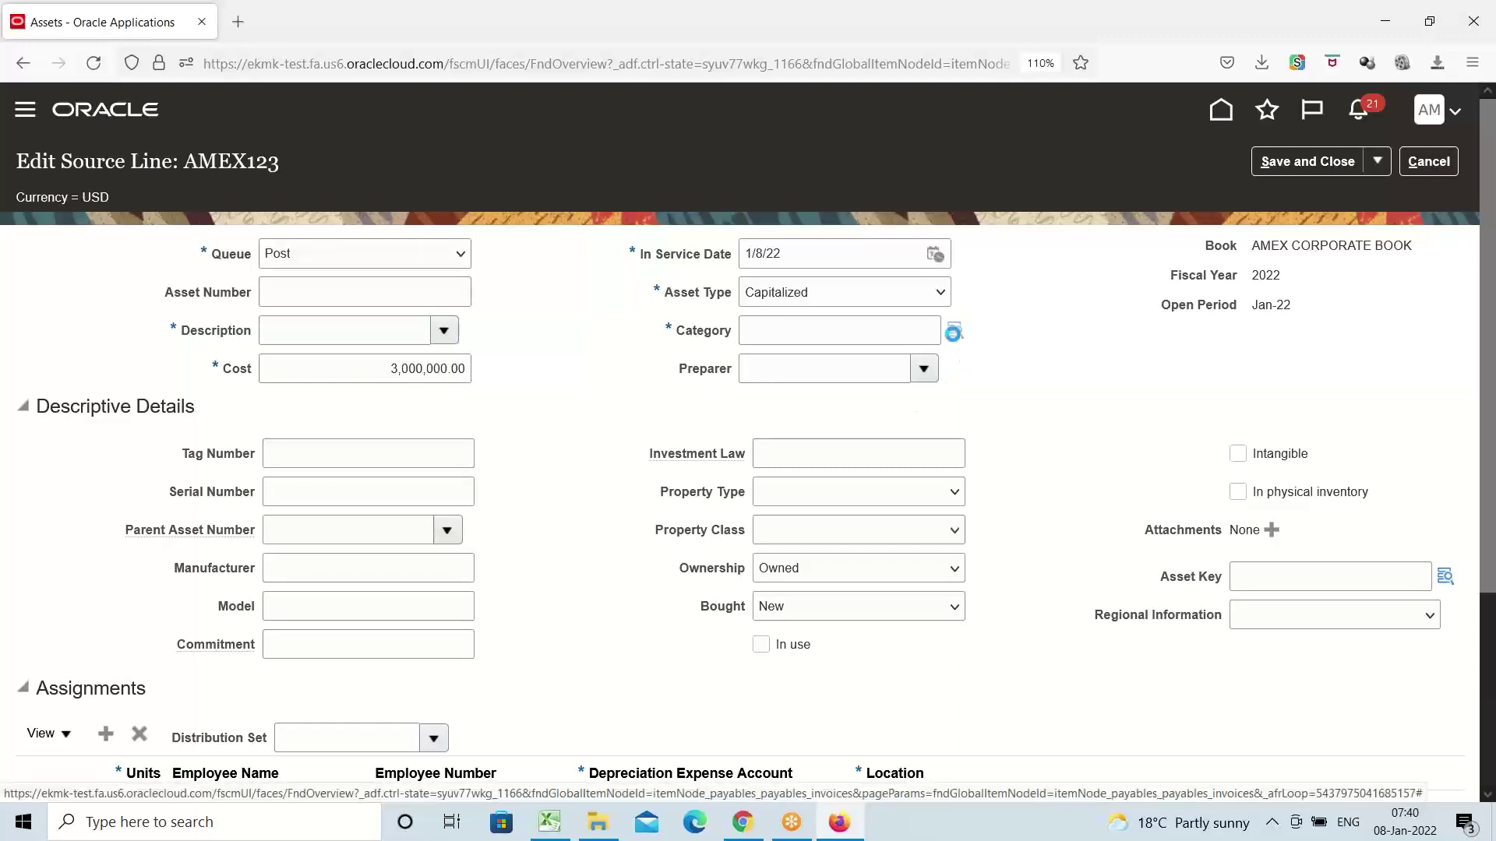
pyautogui.click(960, 337)
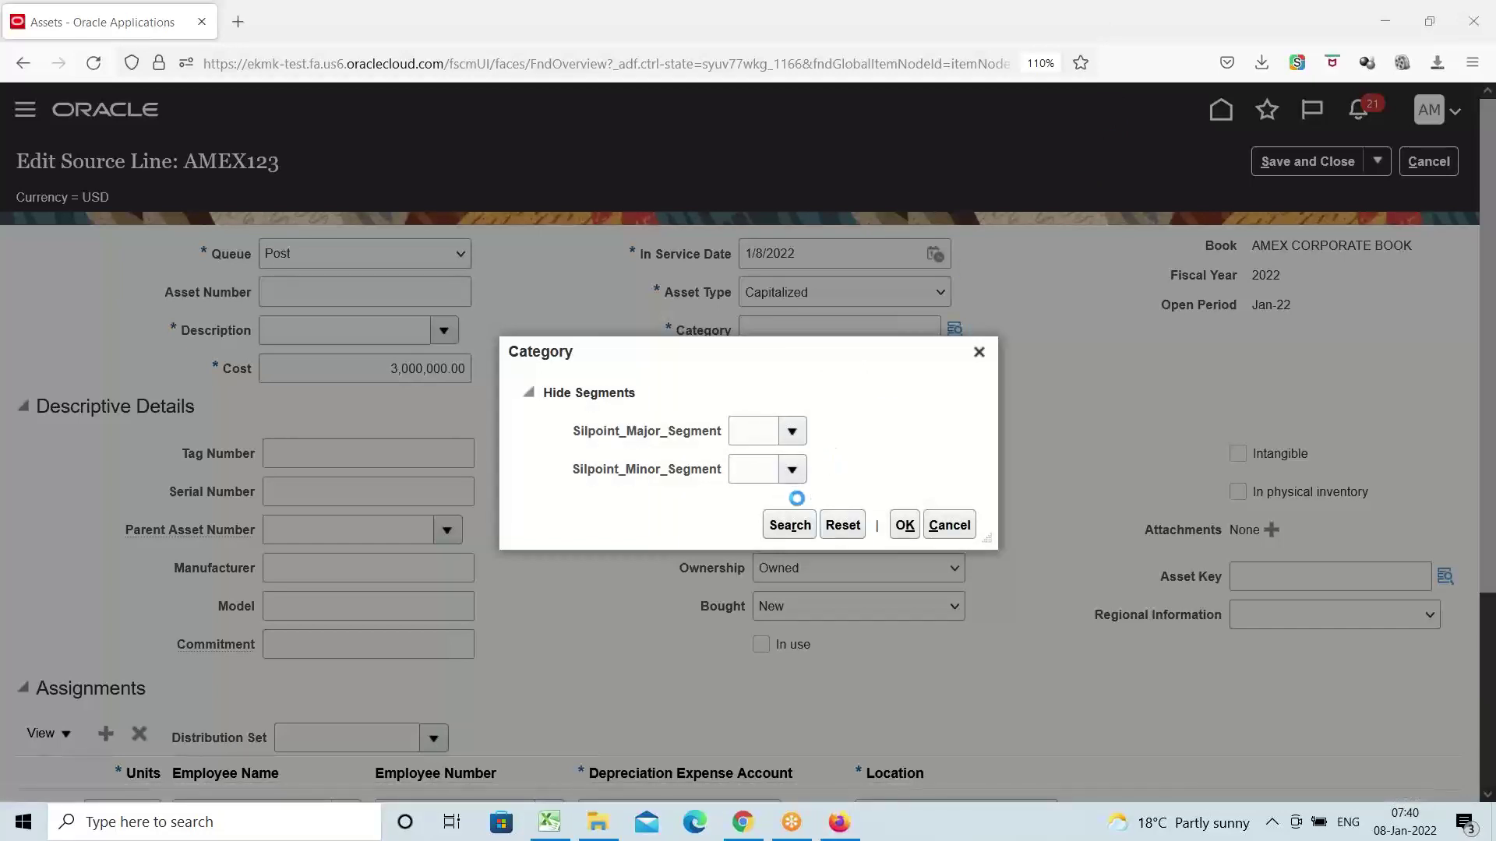
# Choose AMEX BUILDINGS as major segment and Office Buildings as minor segment for the category
pyautogui.click(792, 433)
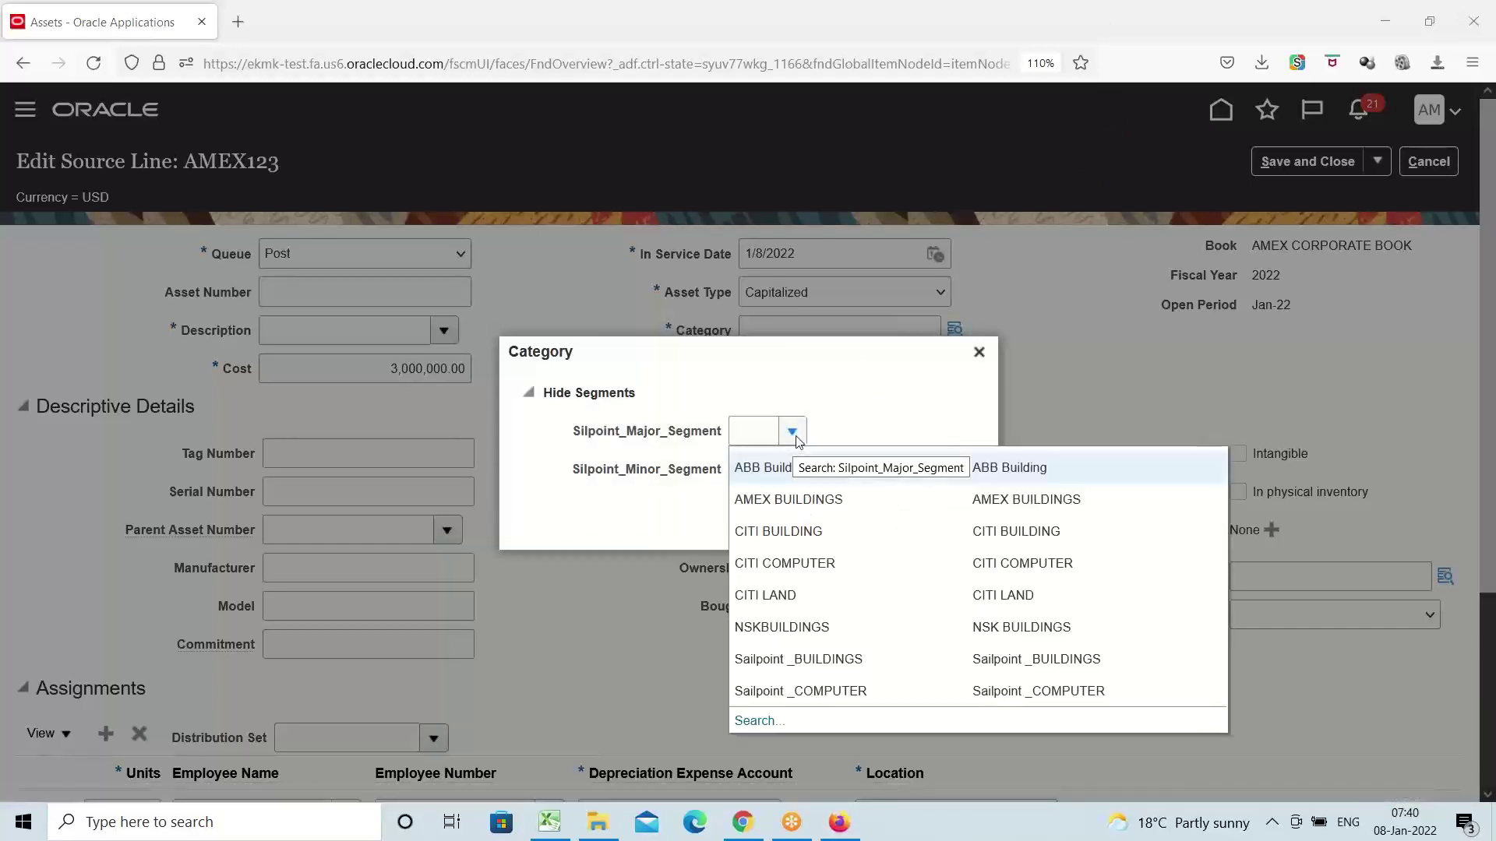
pyautogui.click(816, 509)
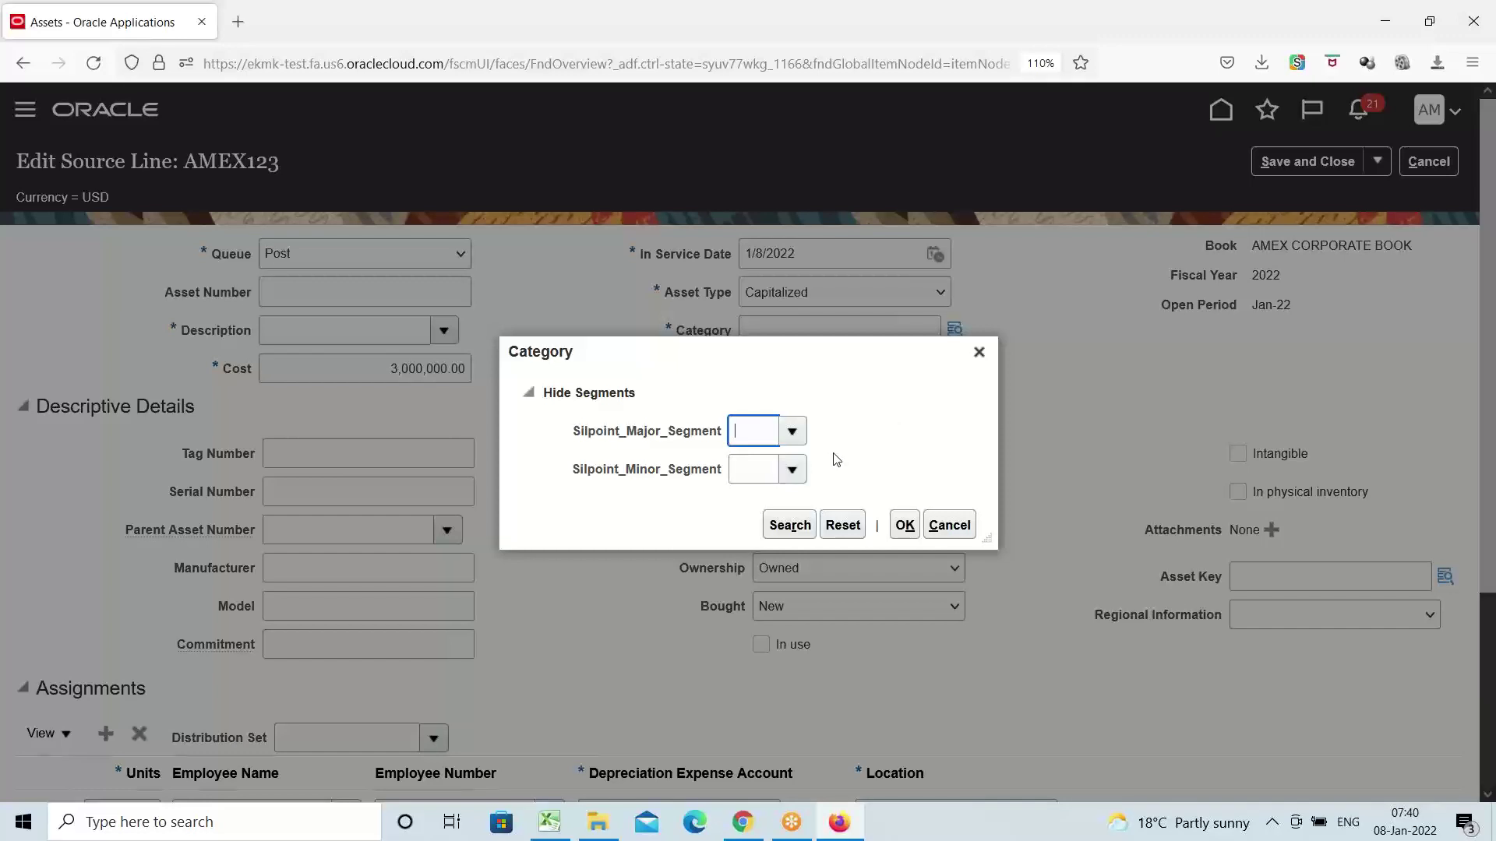
pyautogui.click(792, 431)
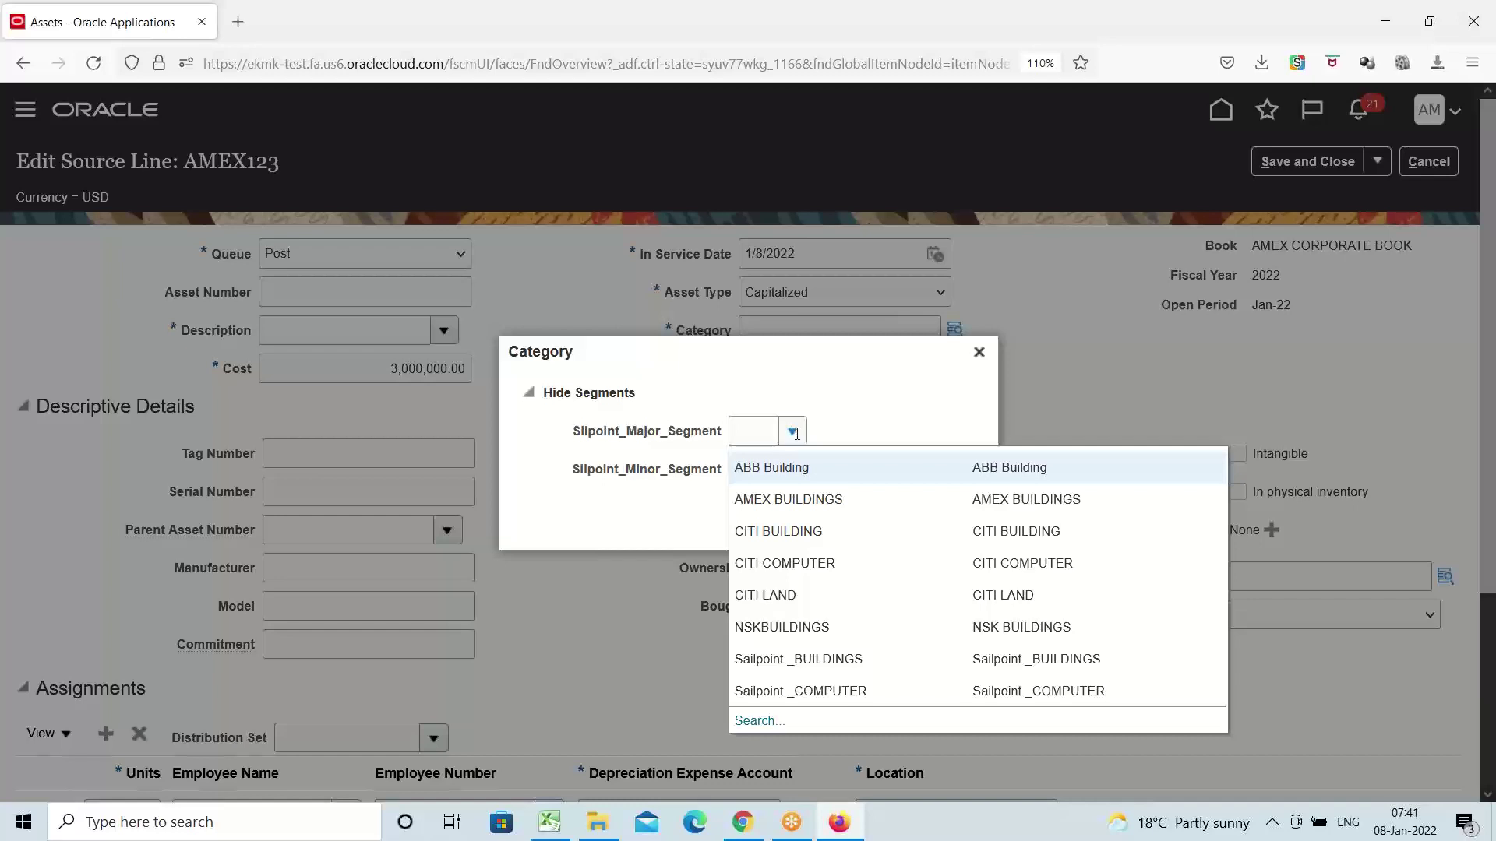
pyautogui.click(783, 492)
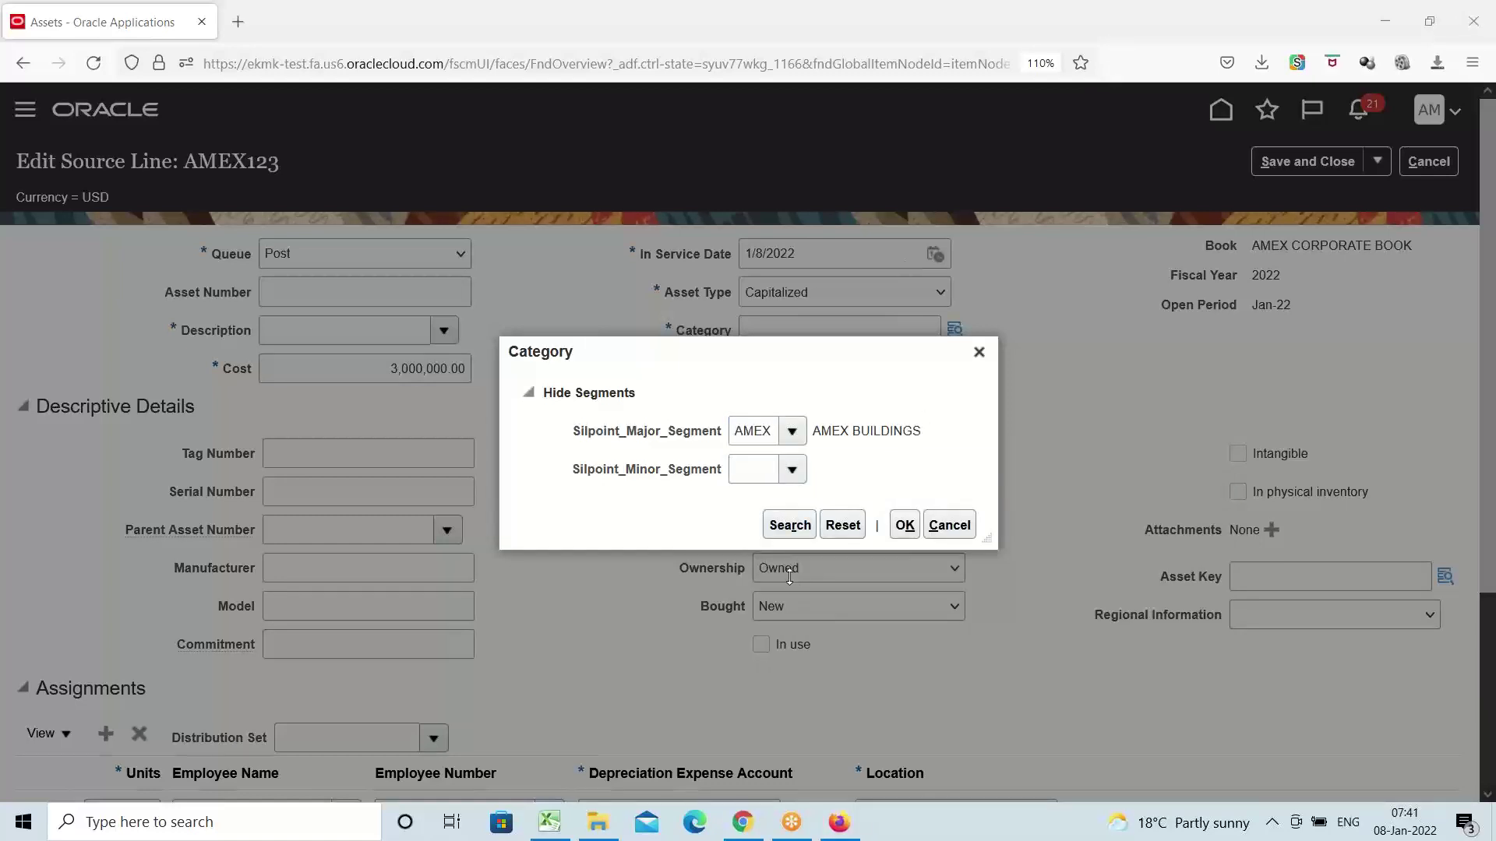
pyautogui.click(792, 469)
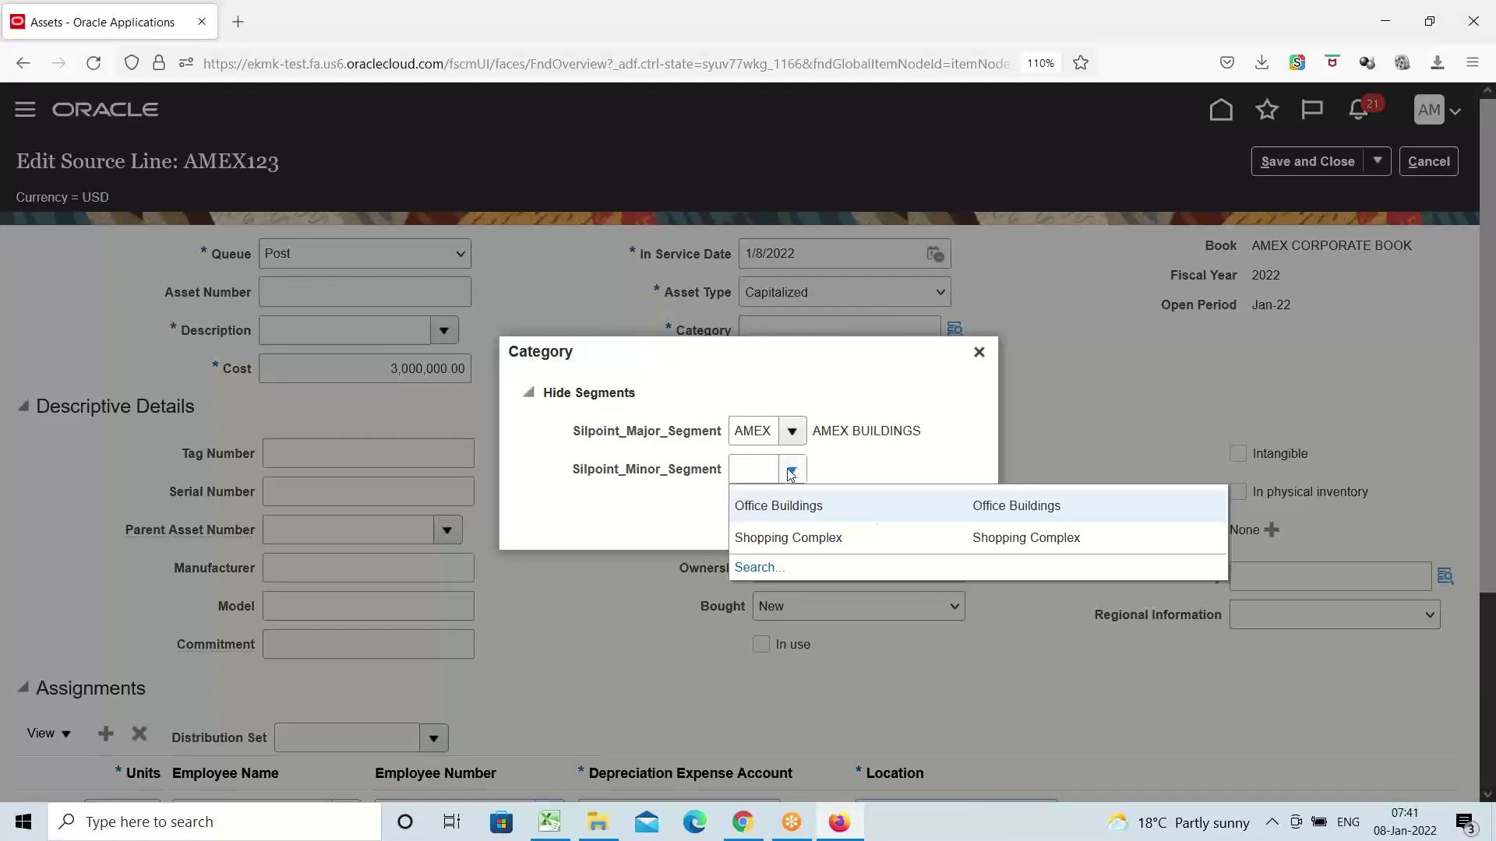
pyautogui.click(776, 507)
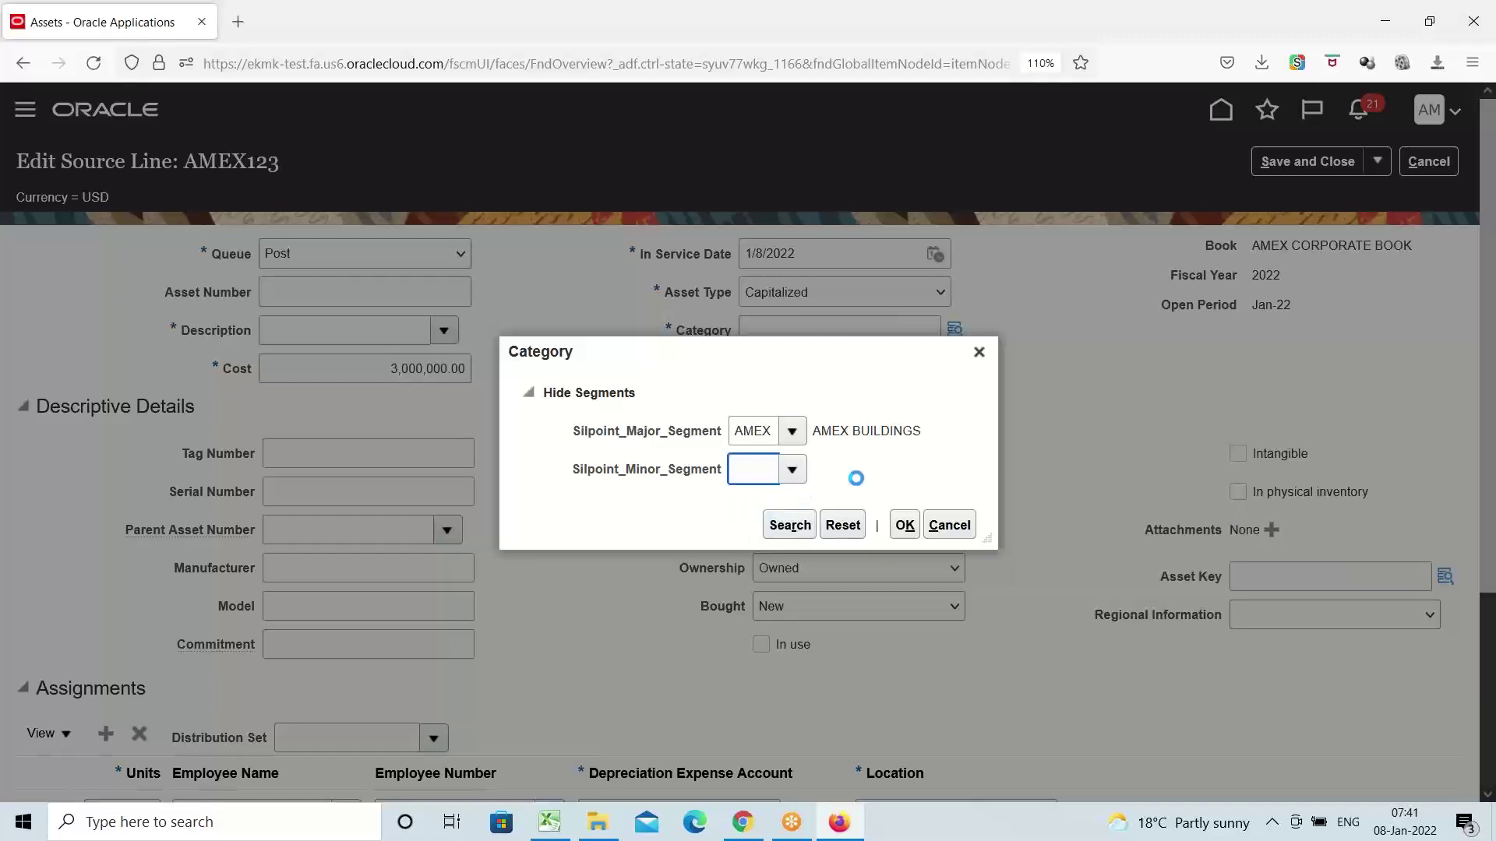
pyautogui.click(904, 527)
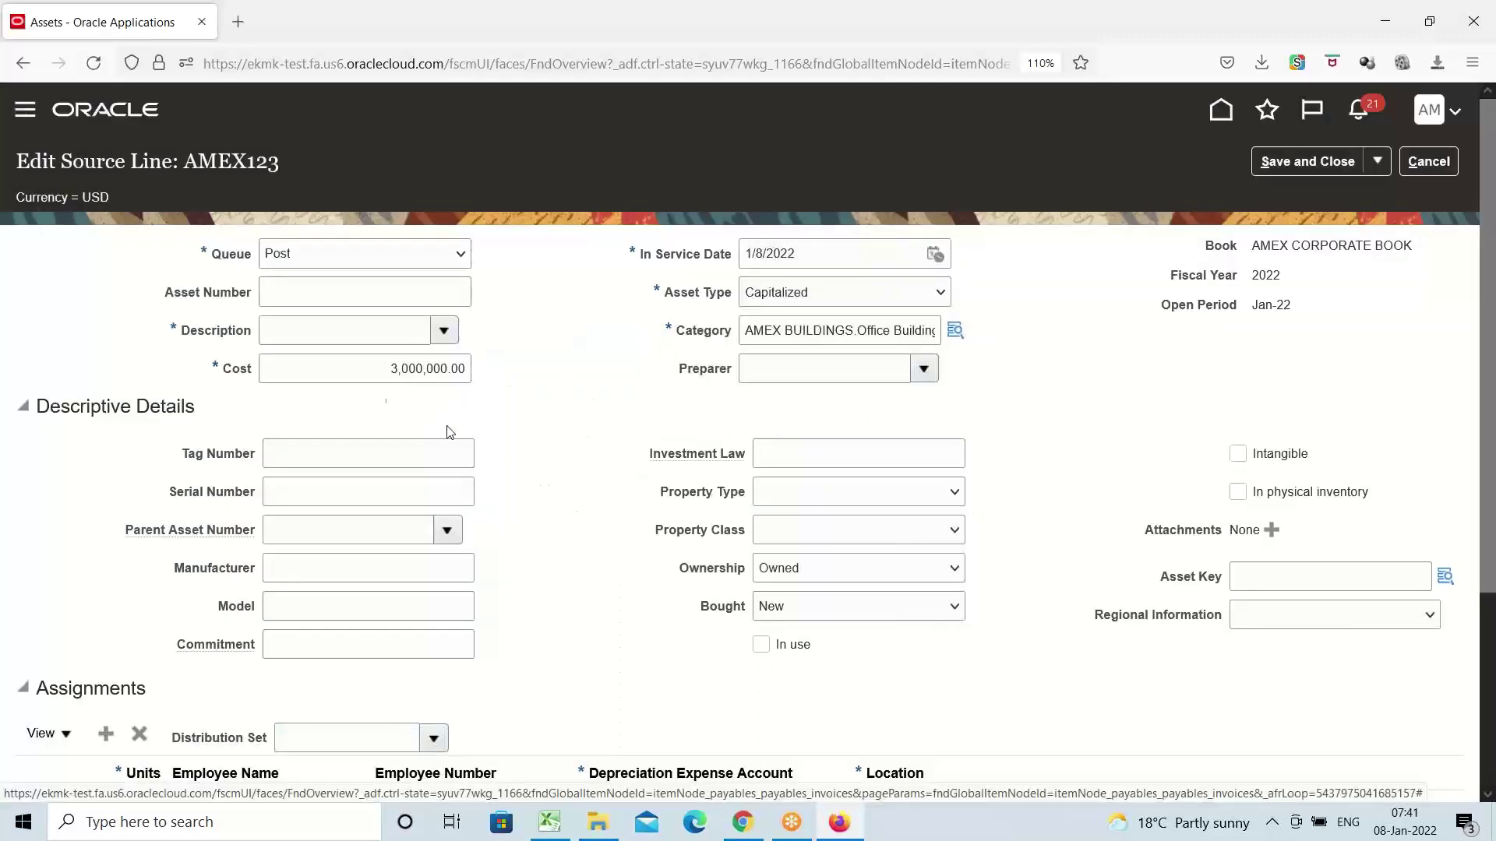
# Enter 'X Building' as the source line's description
pyautogui.click(301, 333)
pyautogui.write('x')
pyautogui.press('BackSpace')
pyautogui.write('X Building')
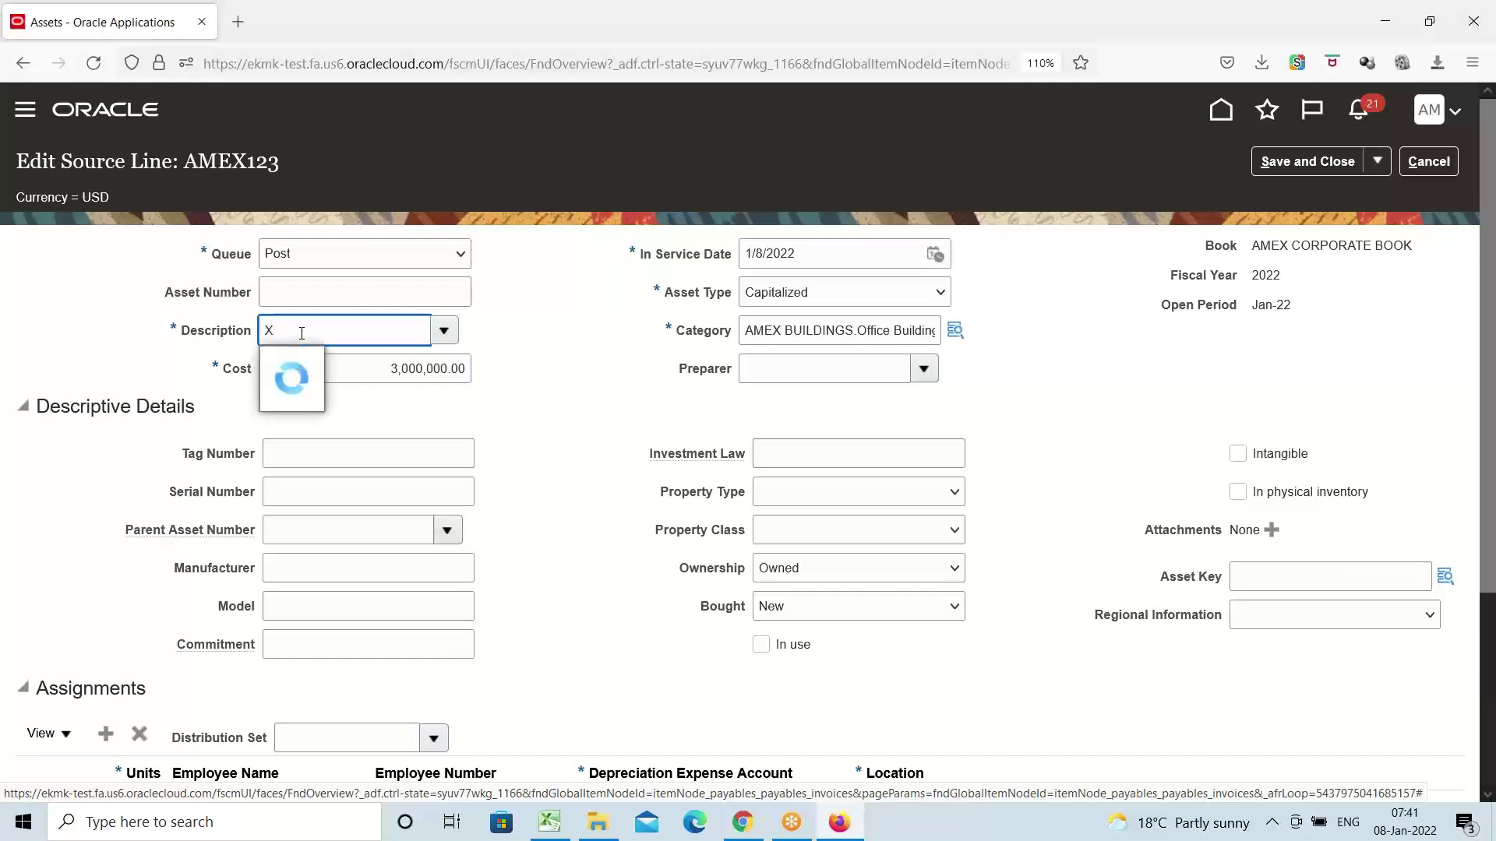
pyautogui.press('Tab')
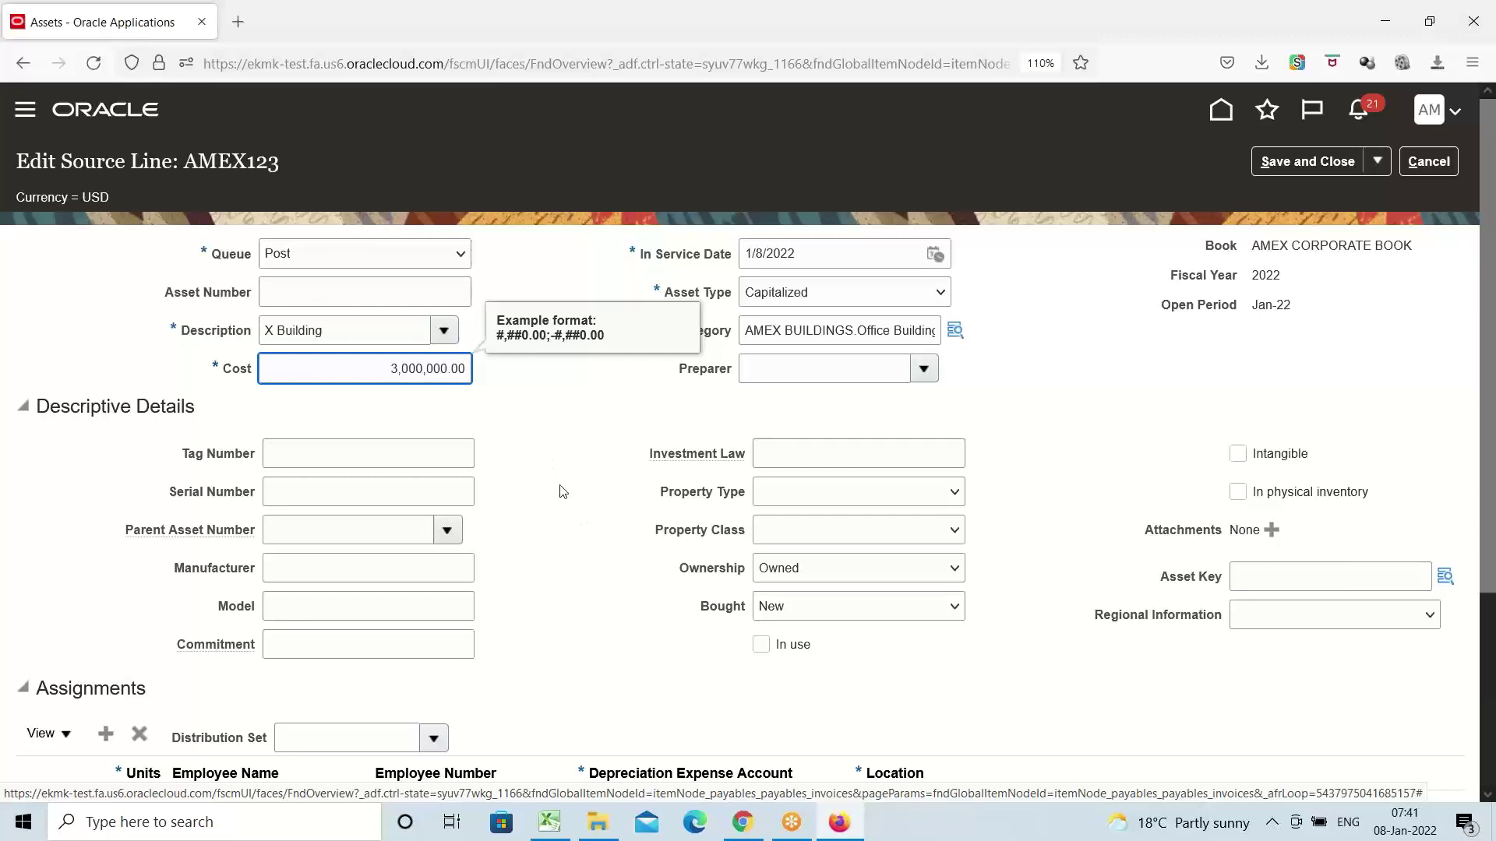
# Bring up the location search for the line's assignment
pyautogui.scroll(-3, 560, 491)
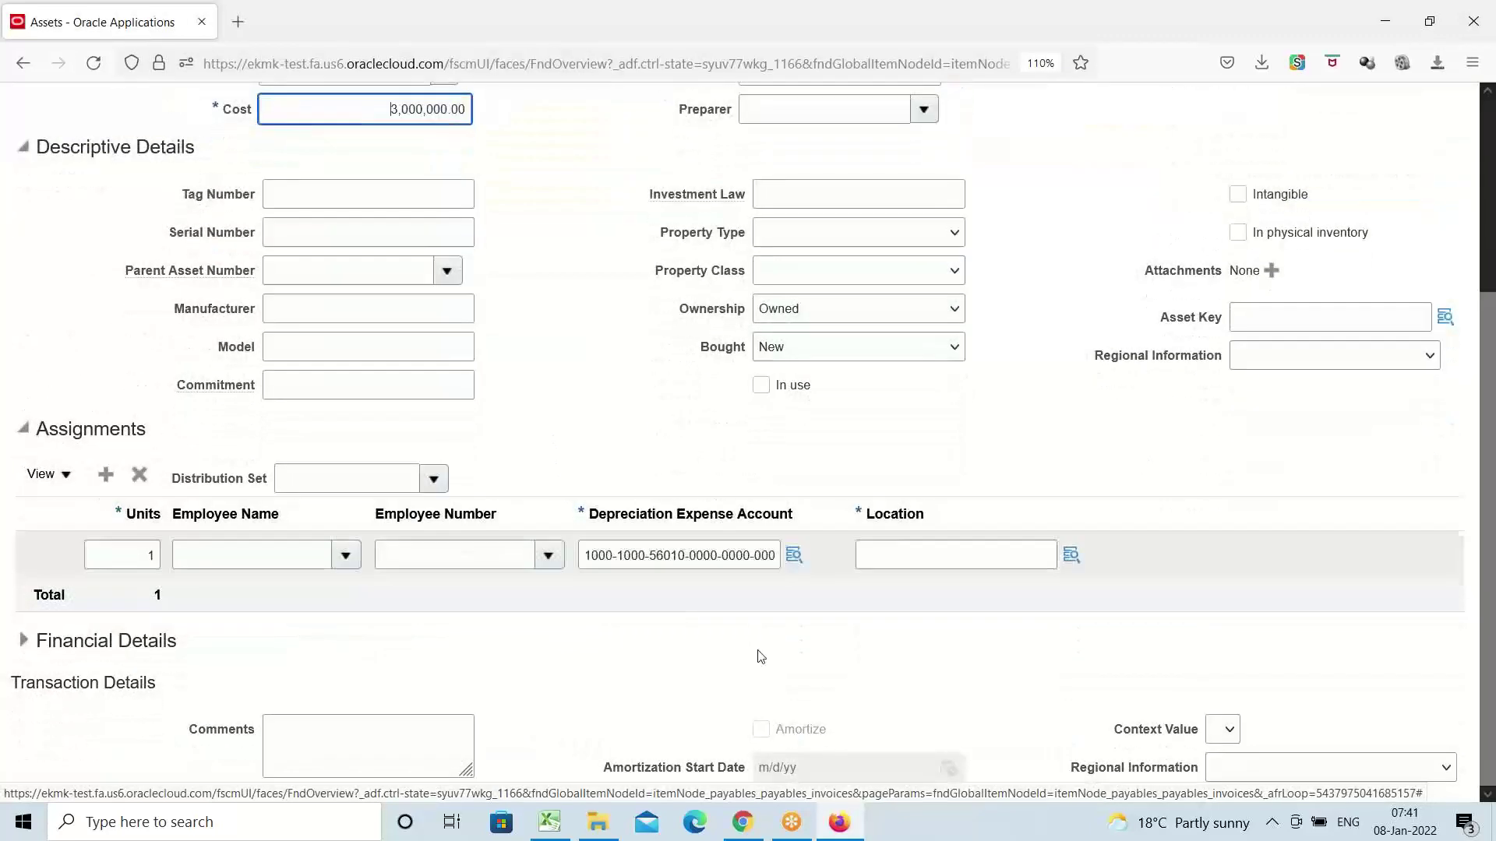
pyautogui.scroll(3, 710, 530)
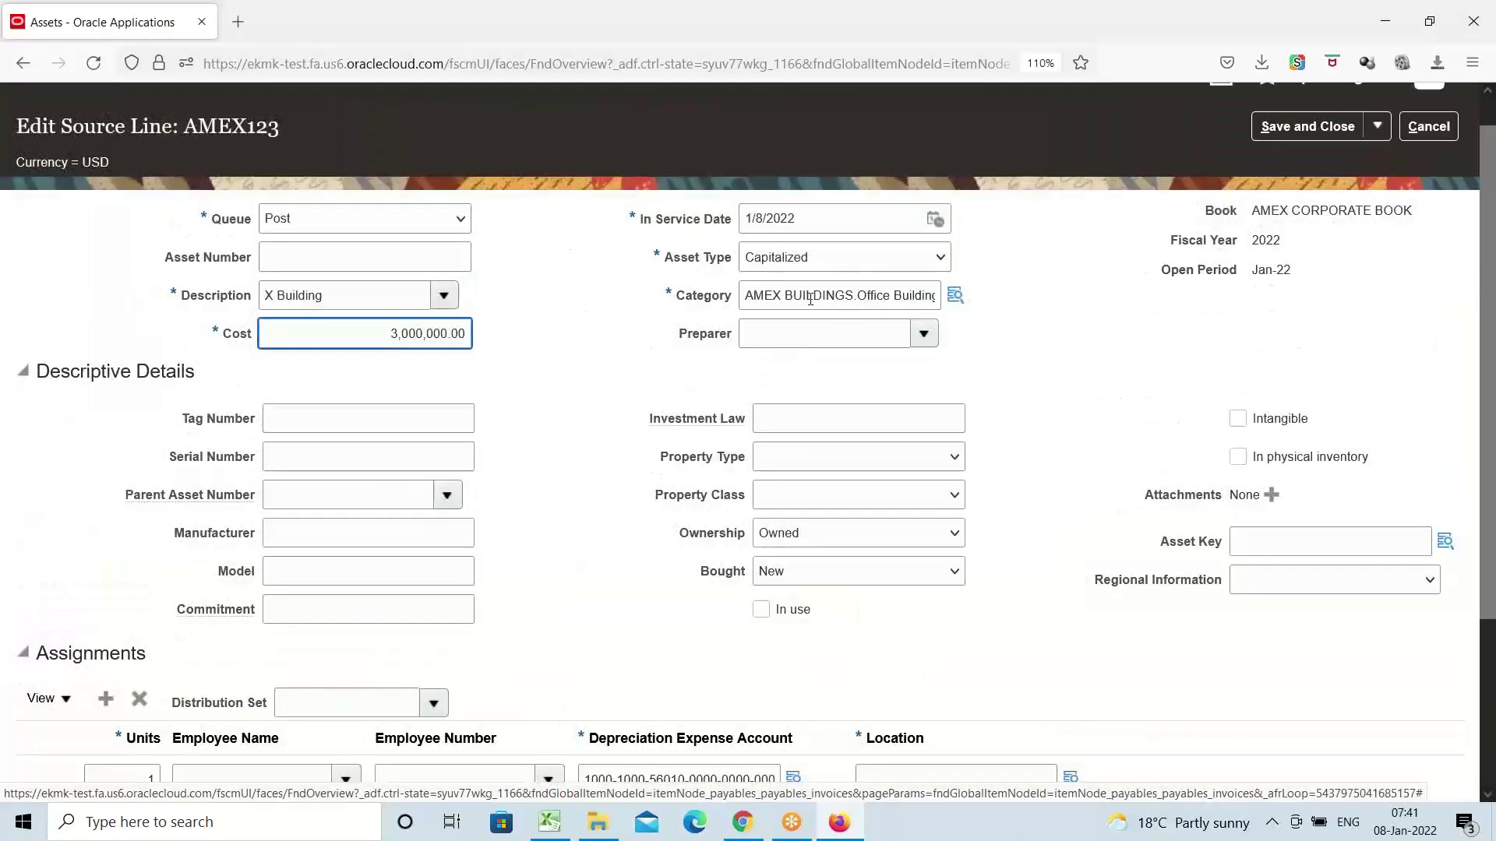
pyautogui.scroll(-3, 701, 473)
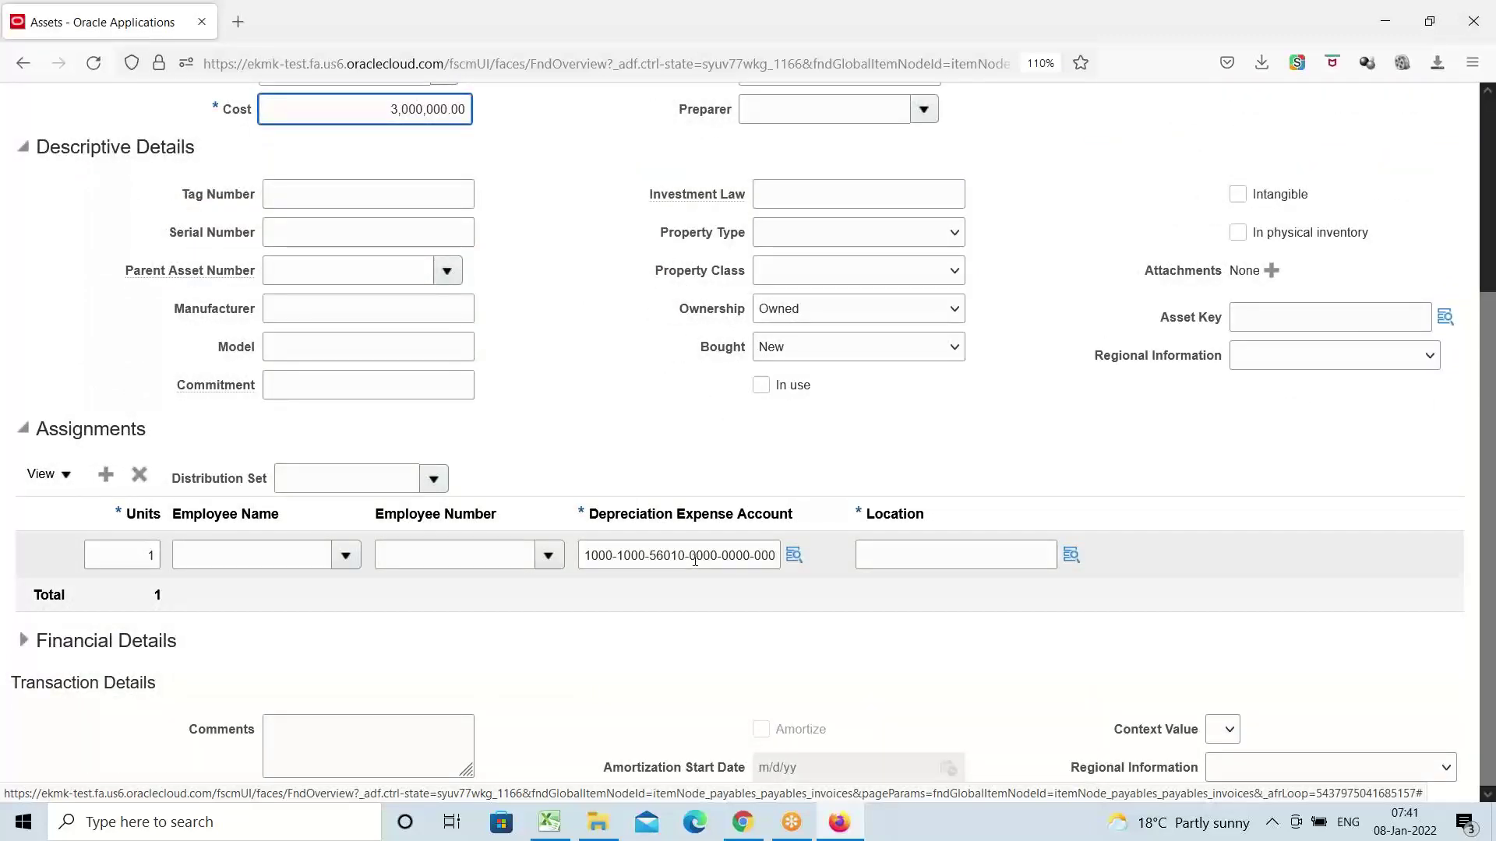
pyautogui.click(1072, 555)
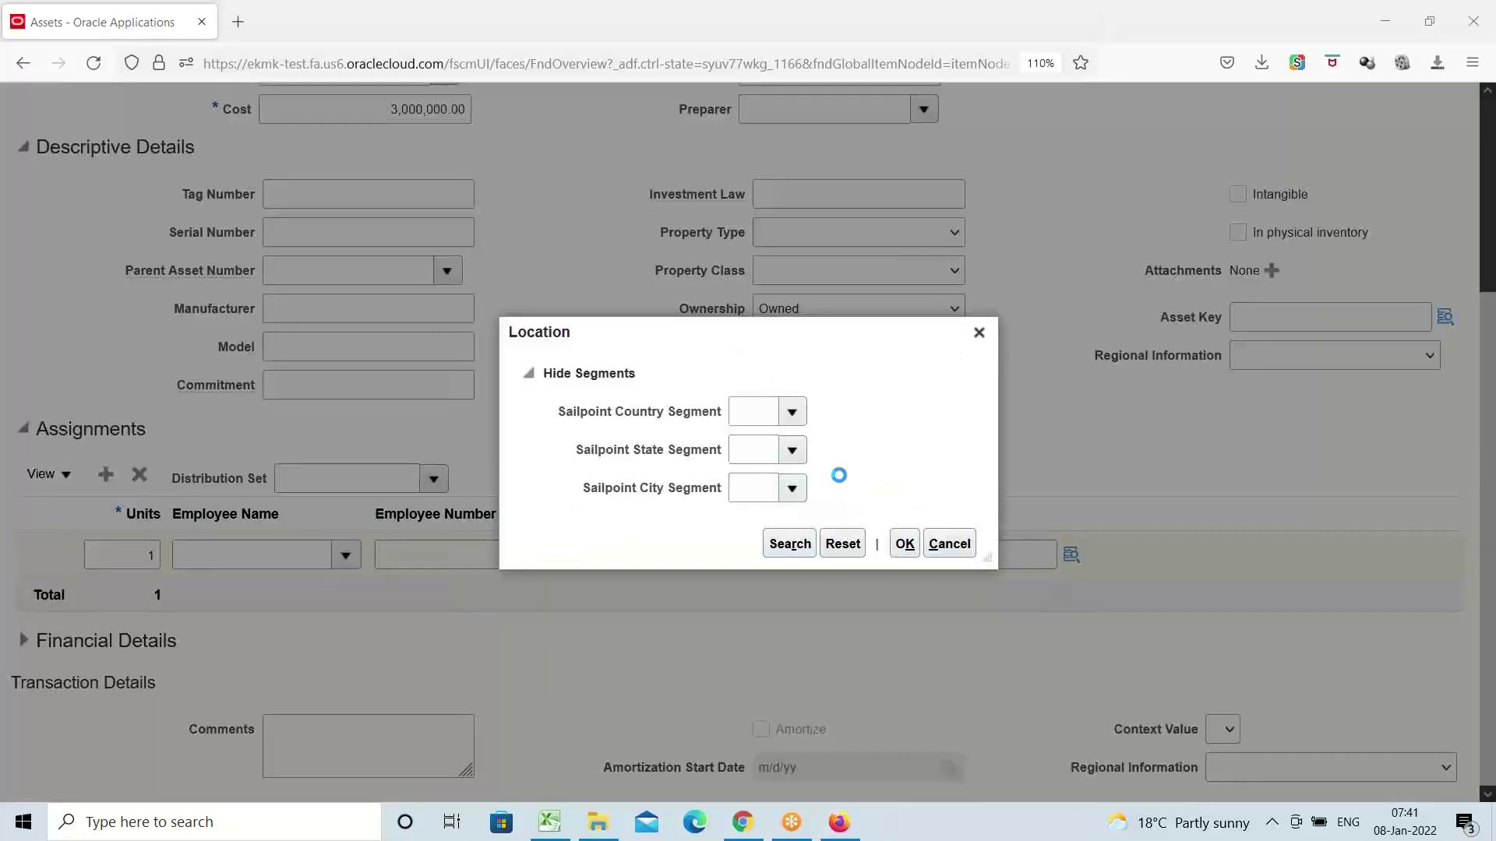
# Set the assignment location to United States, NY, New York
pyautogui.click(794, 416)
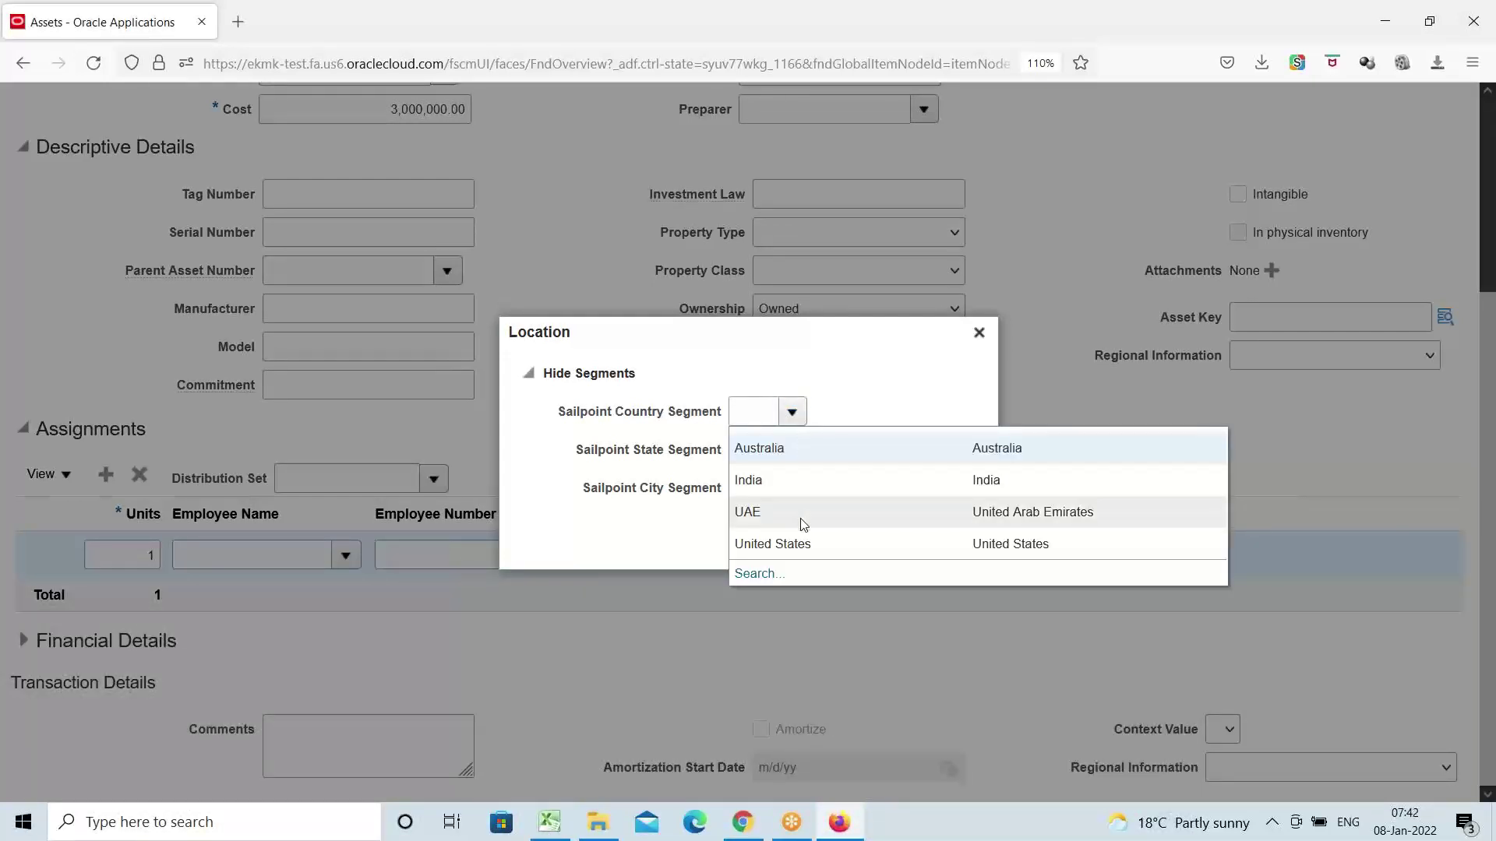
pyautogui.click(804, 541)
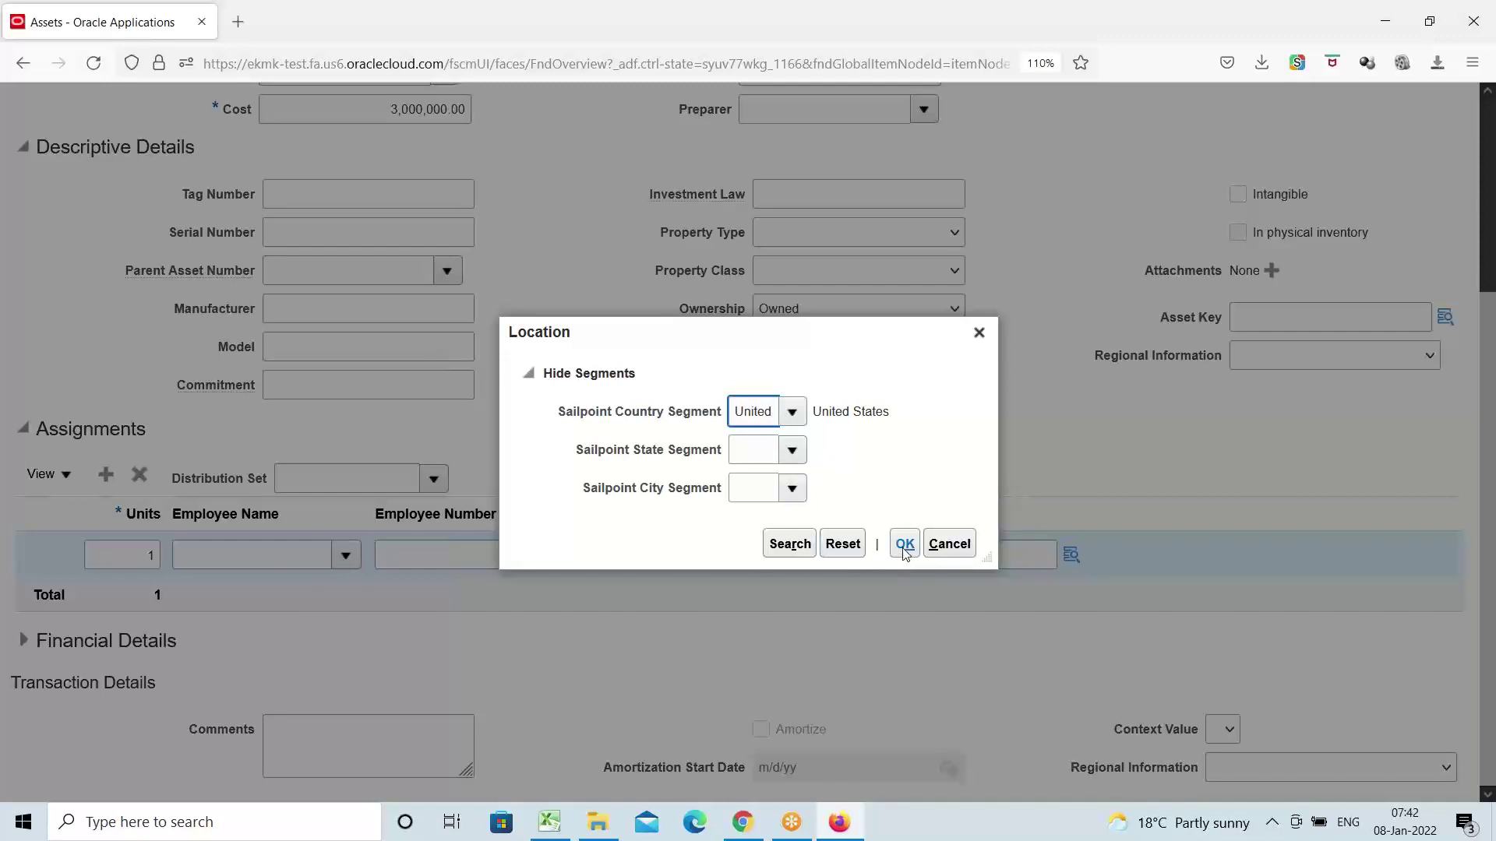
pyautogui.click(788, 544)
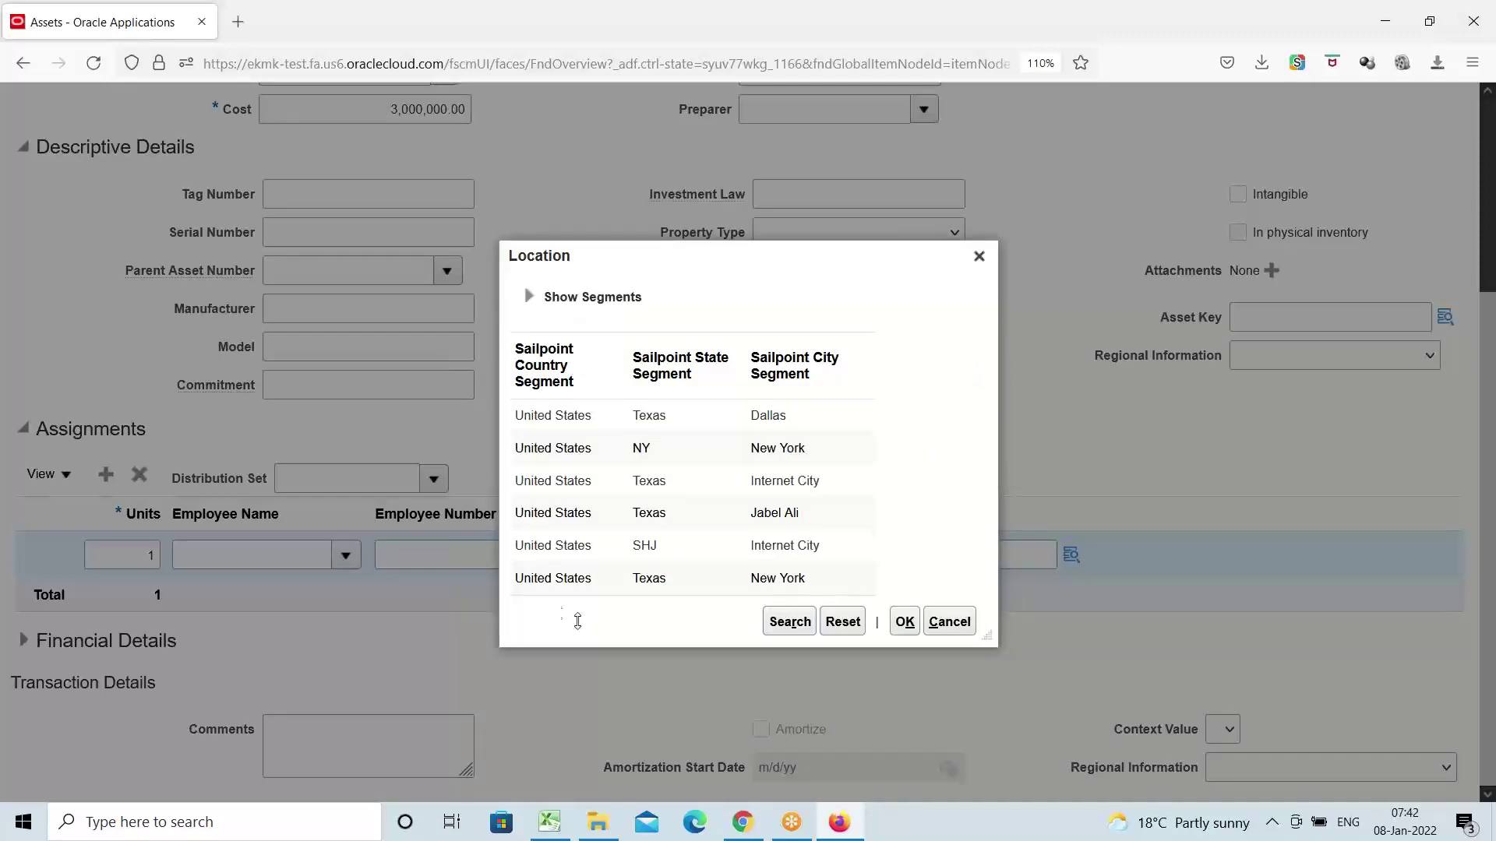
pyautogui.click(653, 450)
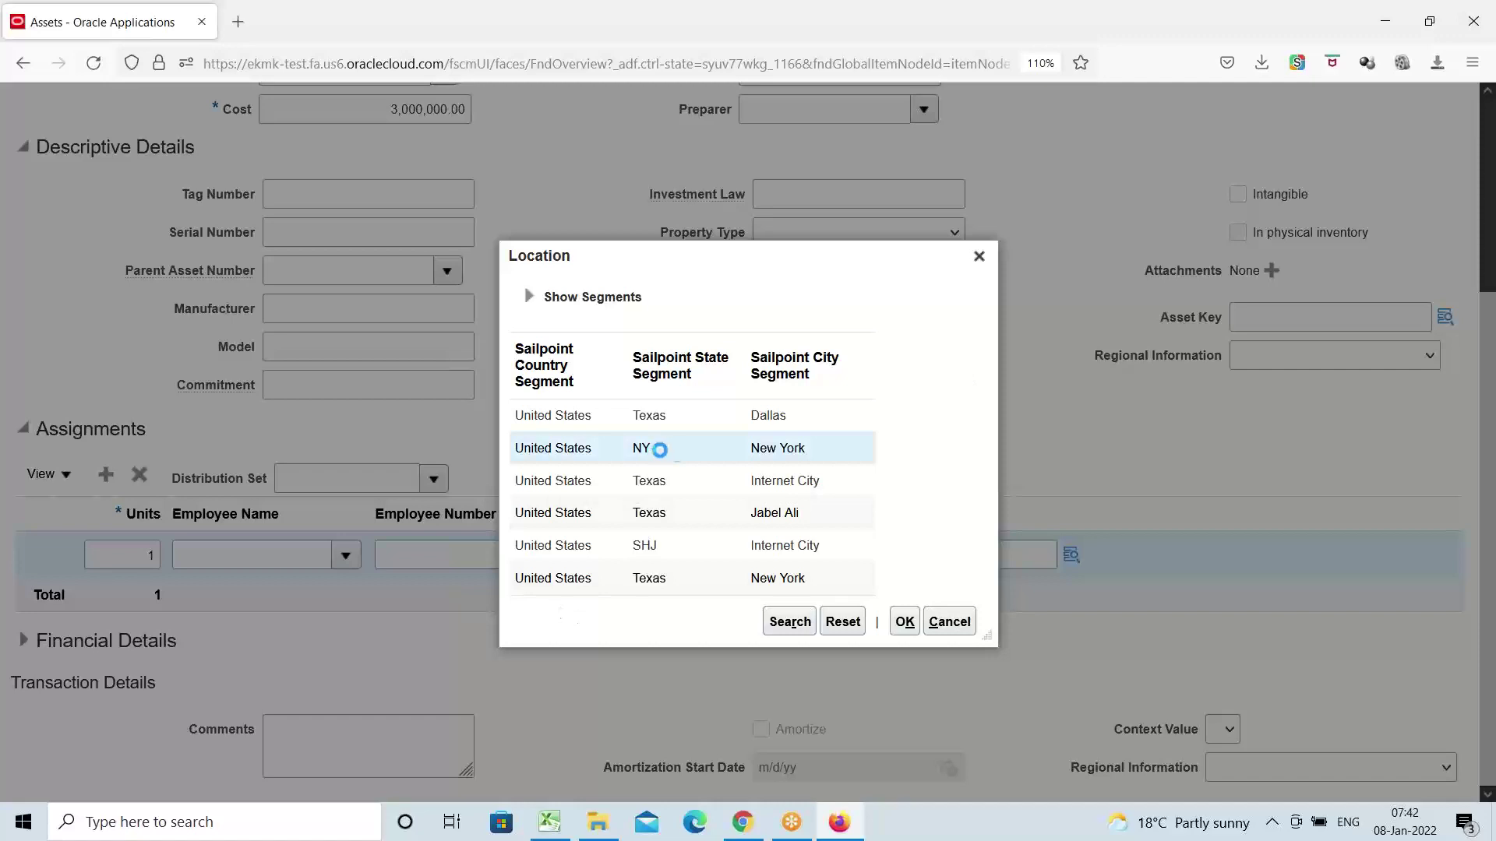
pyautogui.click(901, 626)
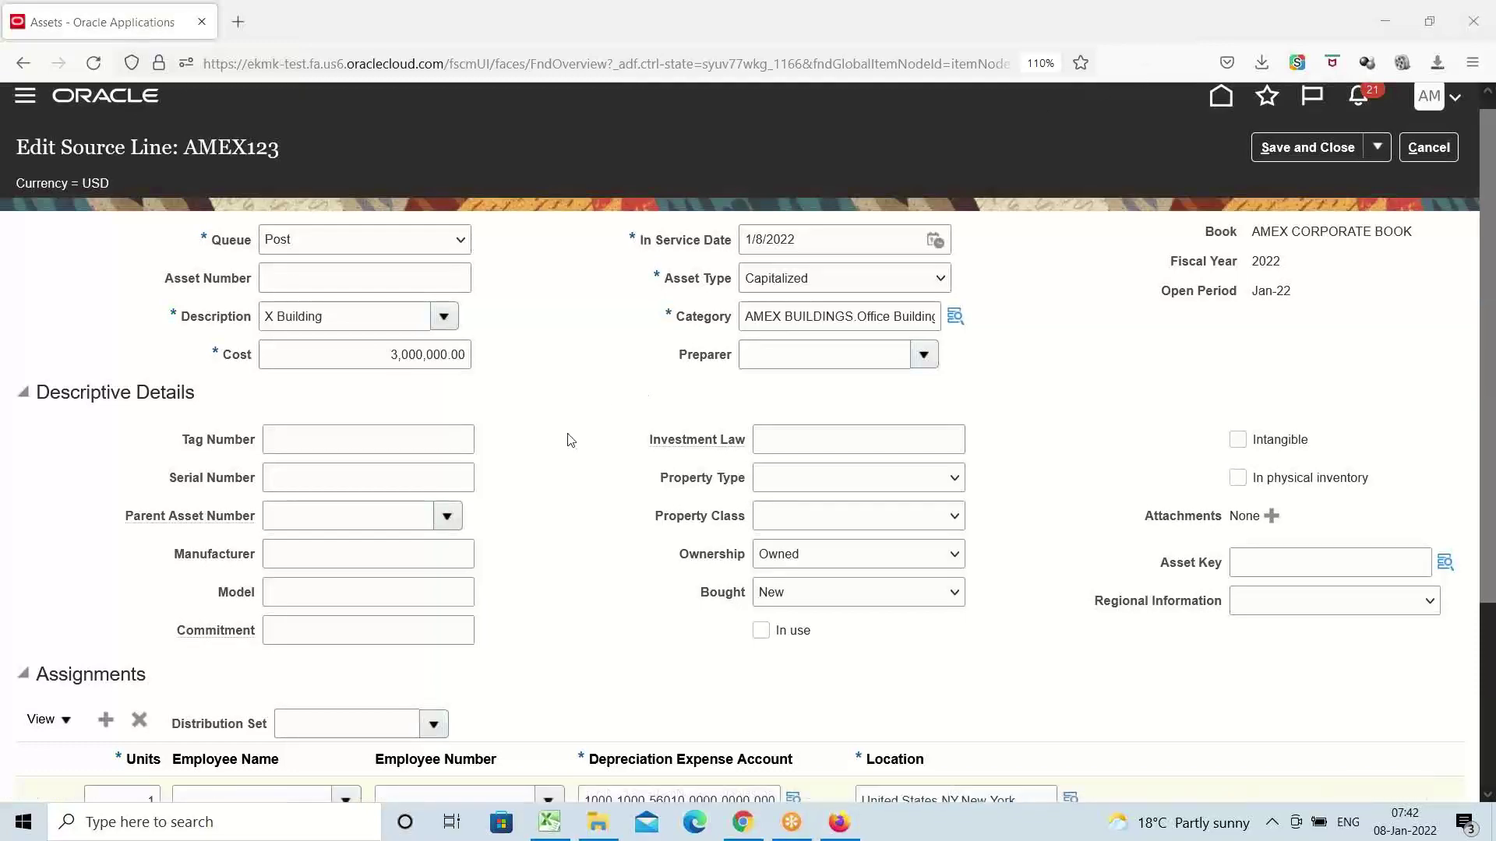
# Save and close the AMEX123 source line
pyautogui.scroll(-3, 571, 441)
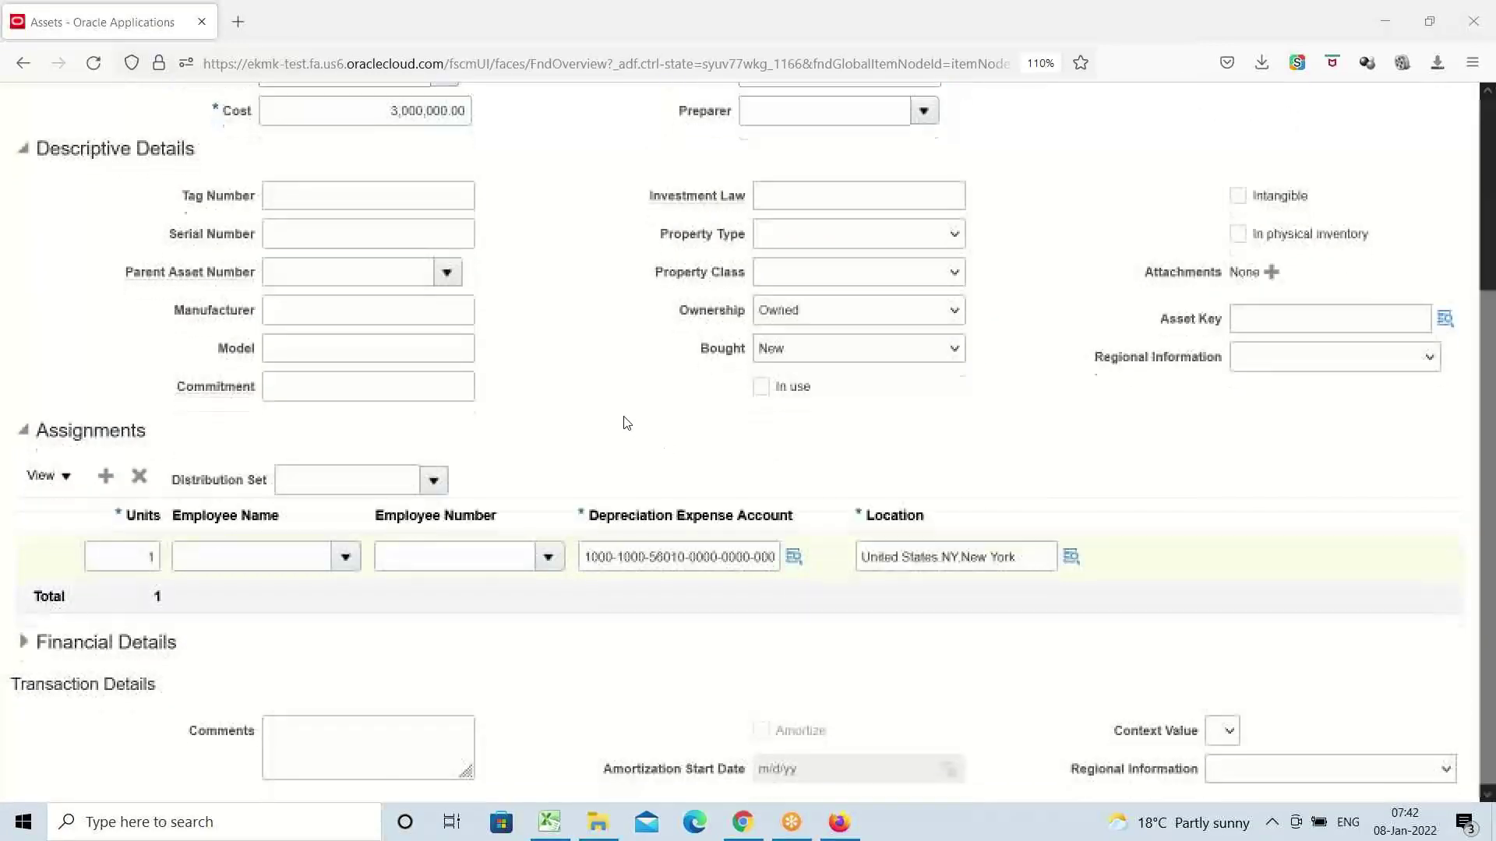
pyautogui.scroll(3, 627, 421)
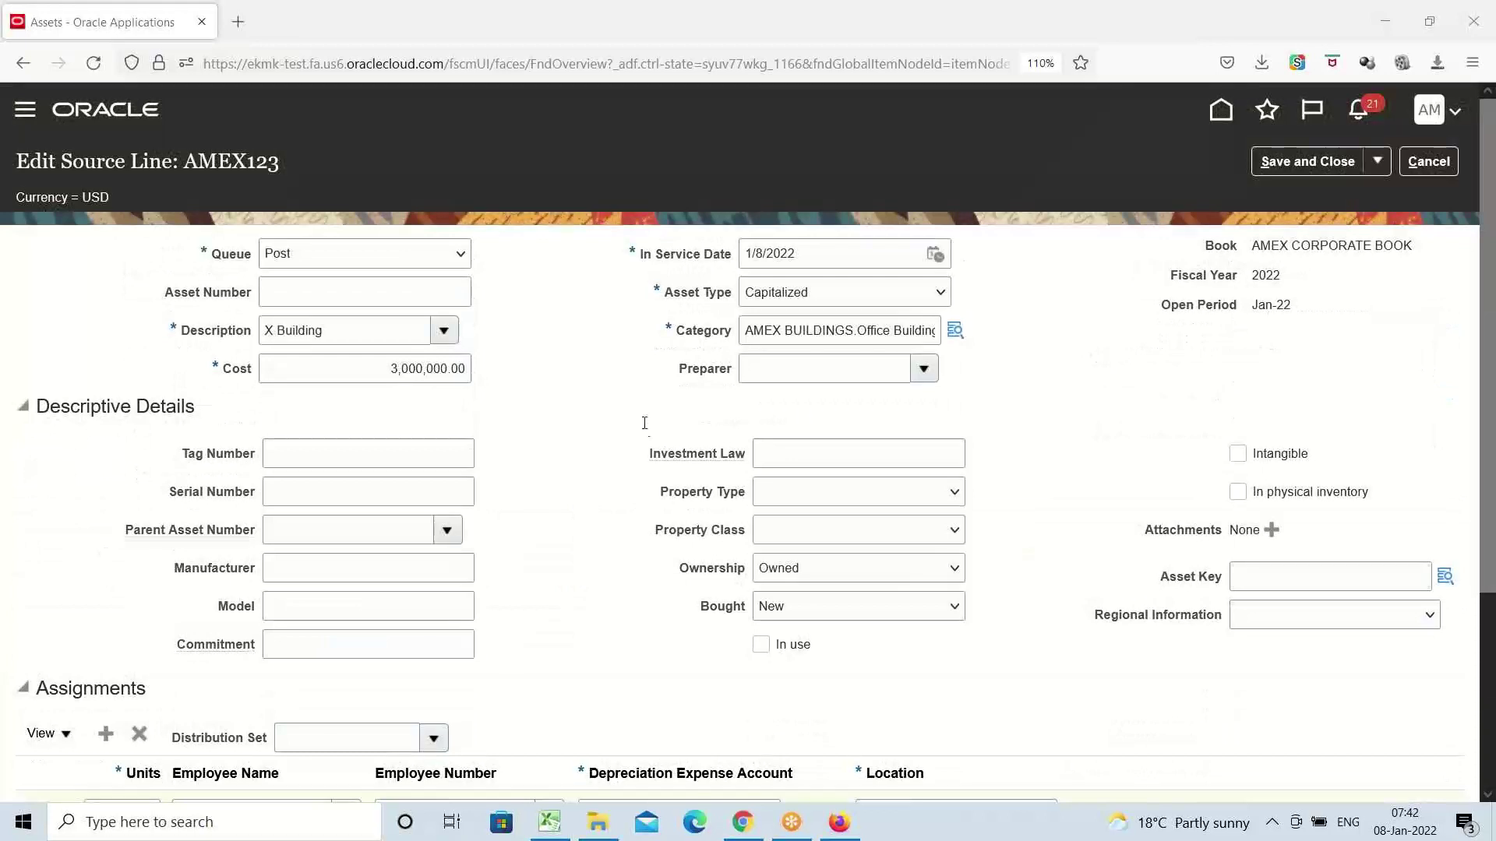
pyautogui.click(1293, 162)
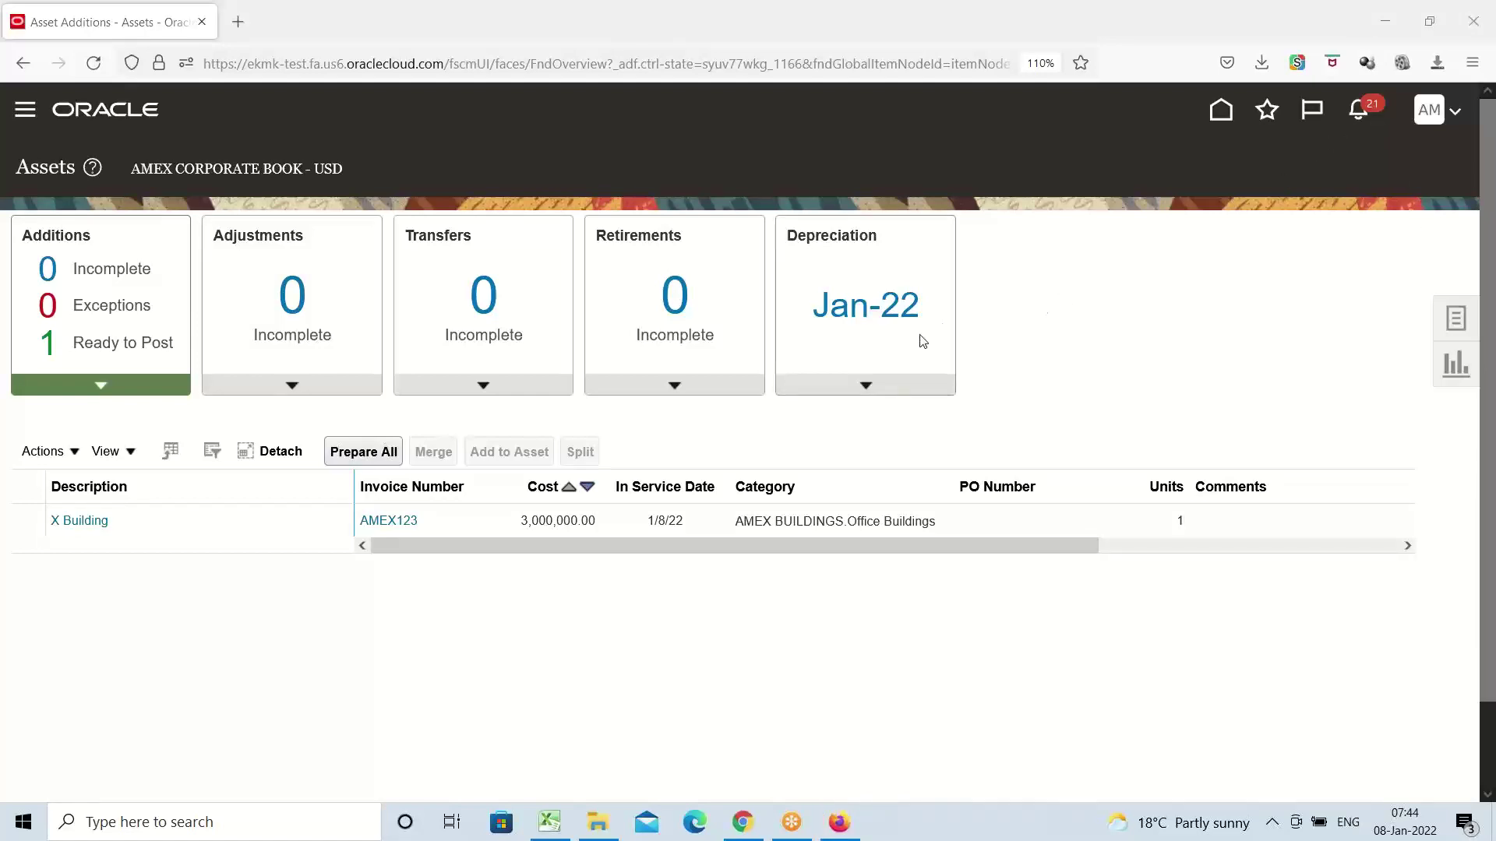
# List the X Building addition ready to post, choose Post All, then check Post Mass Additions in Excel
pyautogui.click(114, 343)
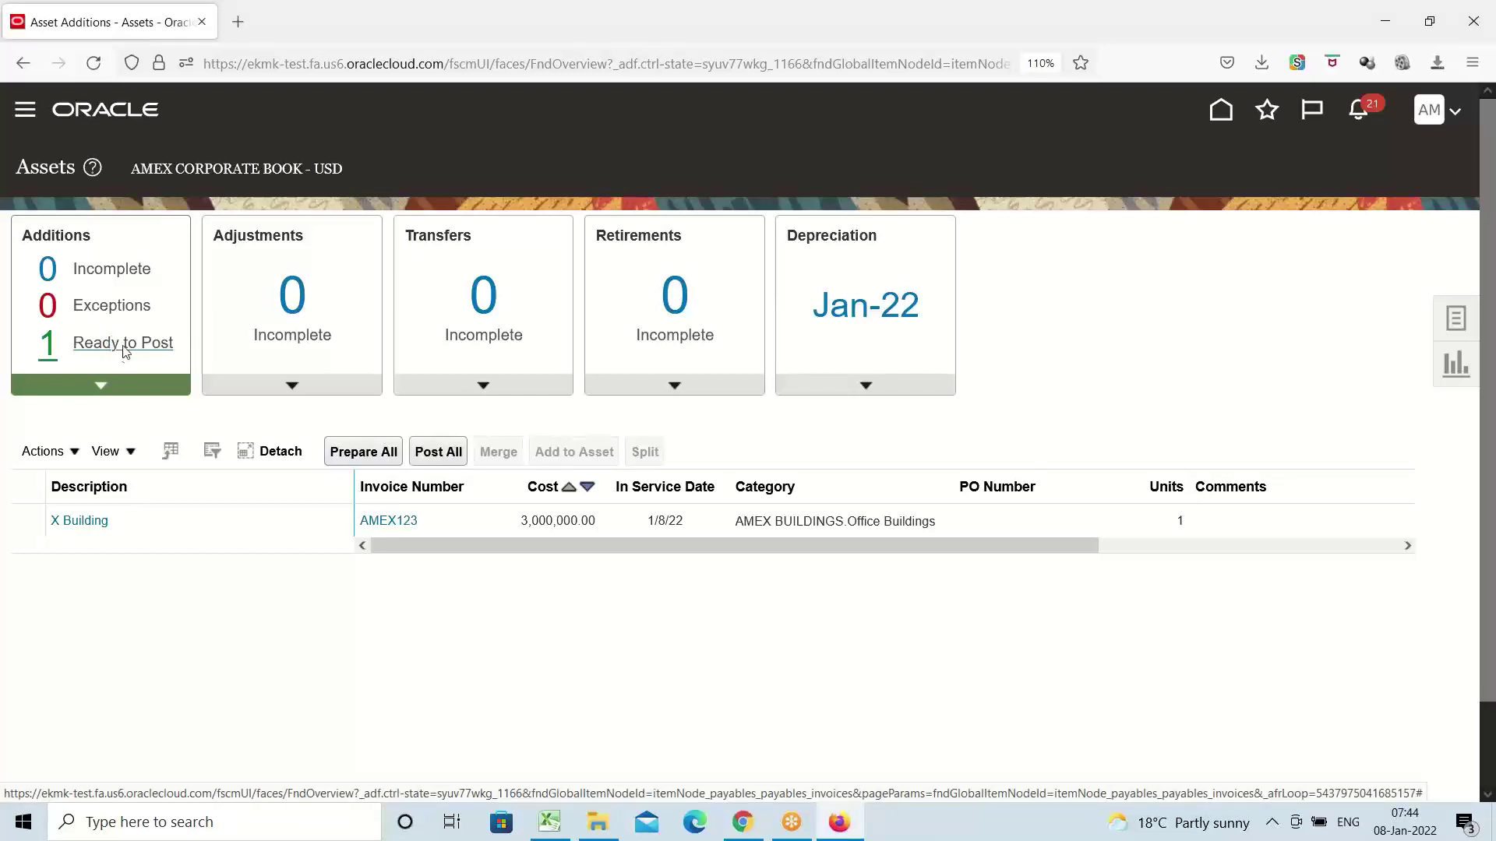
pyautogui.click(430, 467)
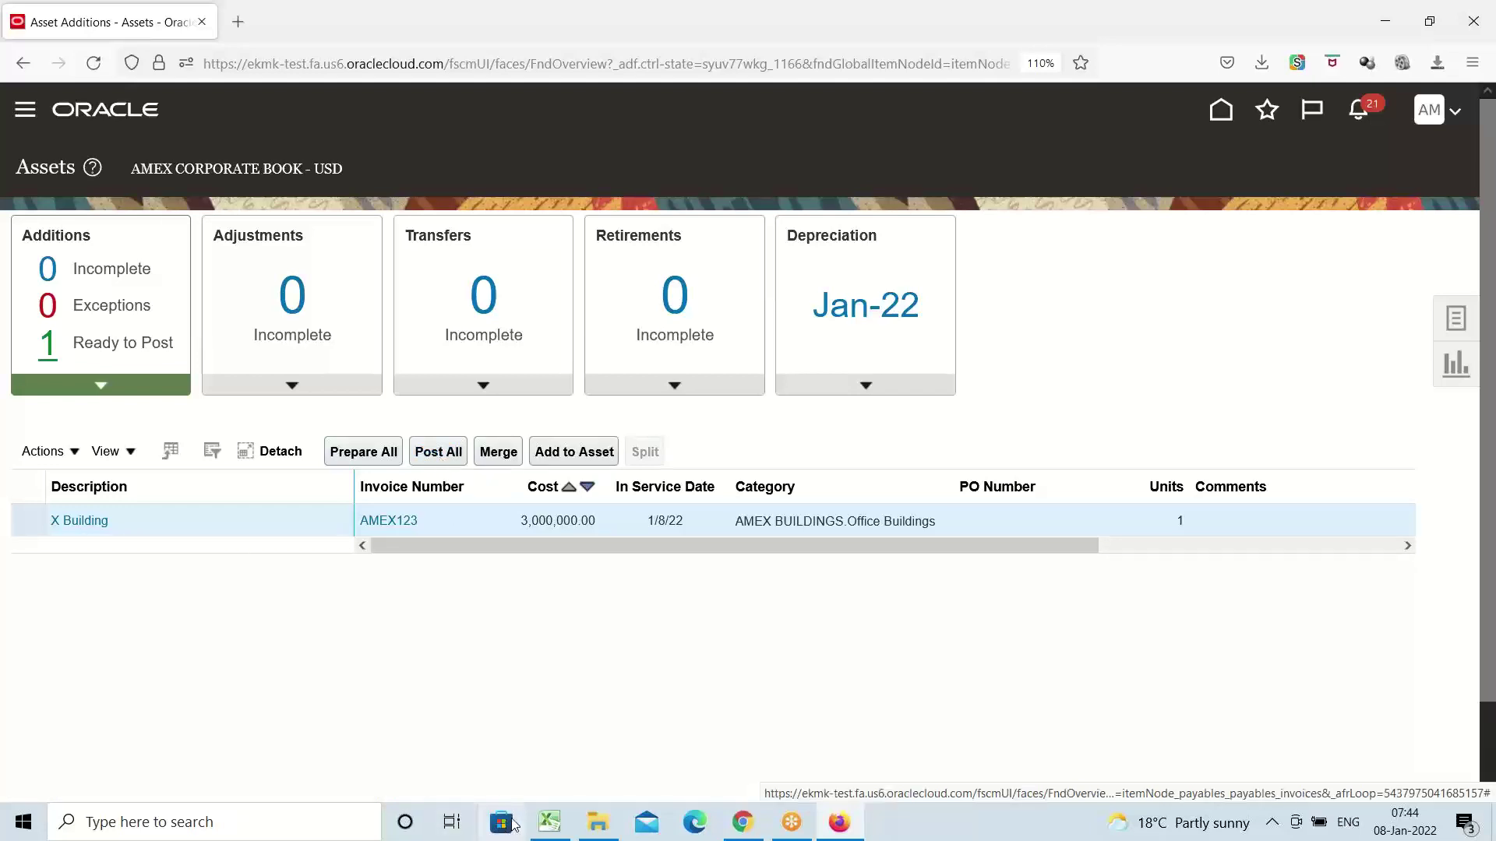
pyautogui.click(548, 823)
pyautogui.click(123, 499)
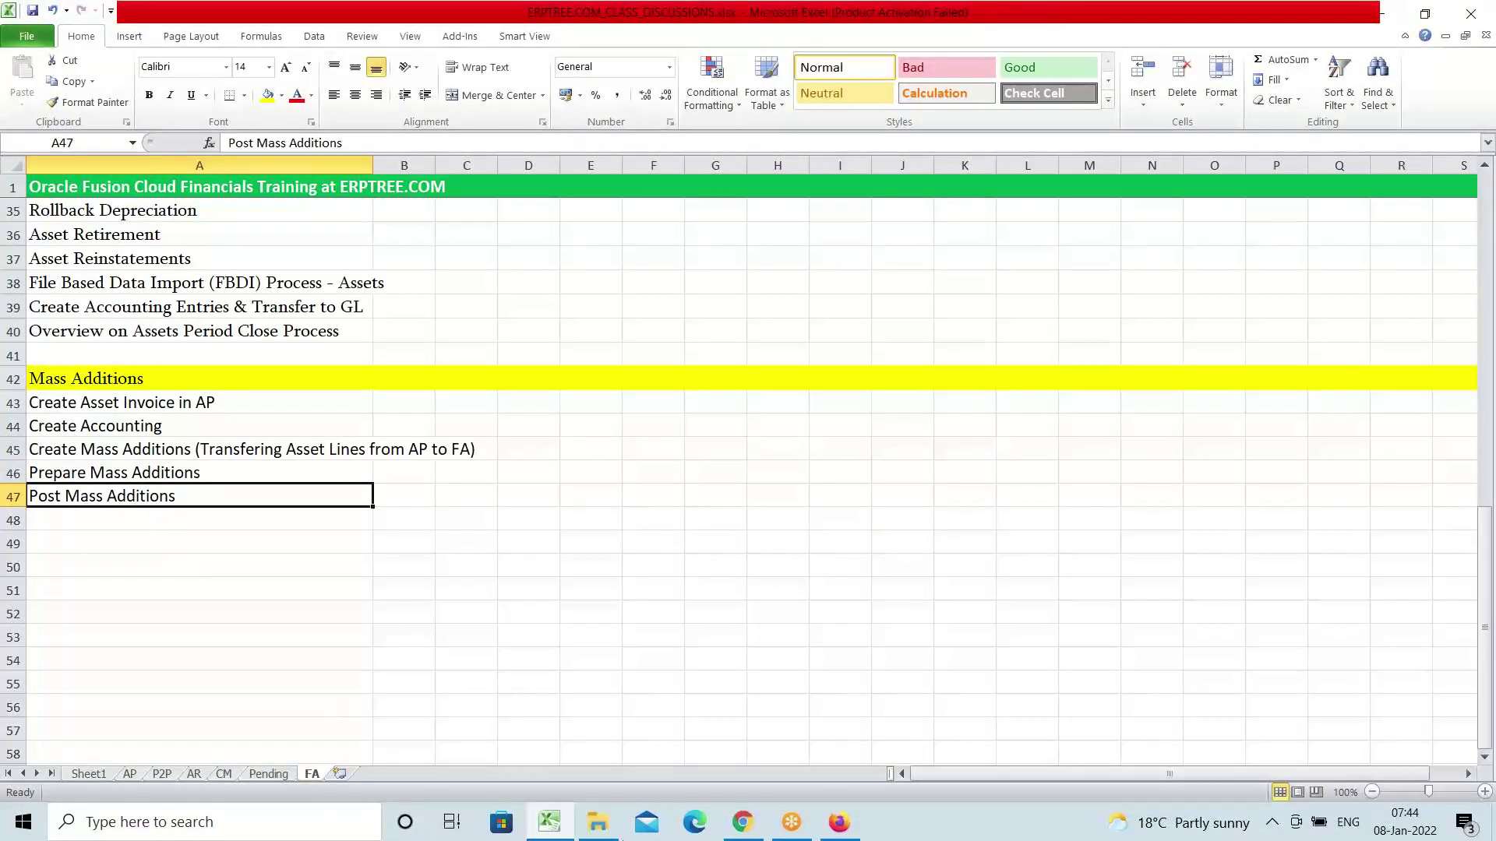
# Return from Excel to the Oracle Assets page showing X Building ready to post
pyautogui.click(839, 823)
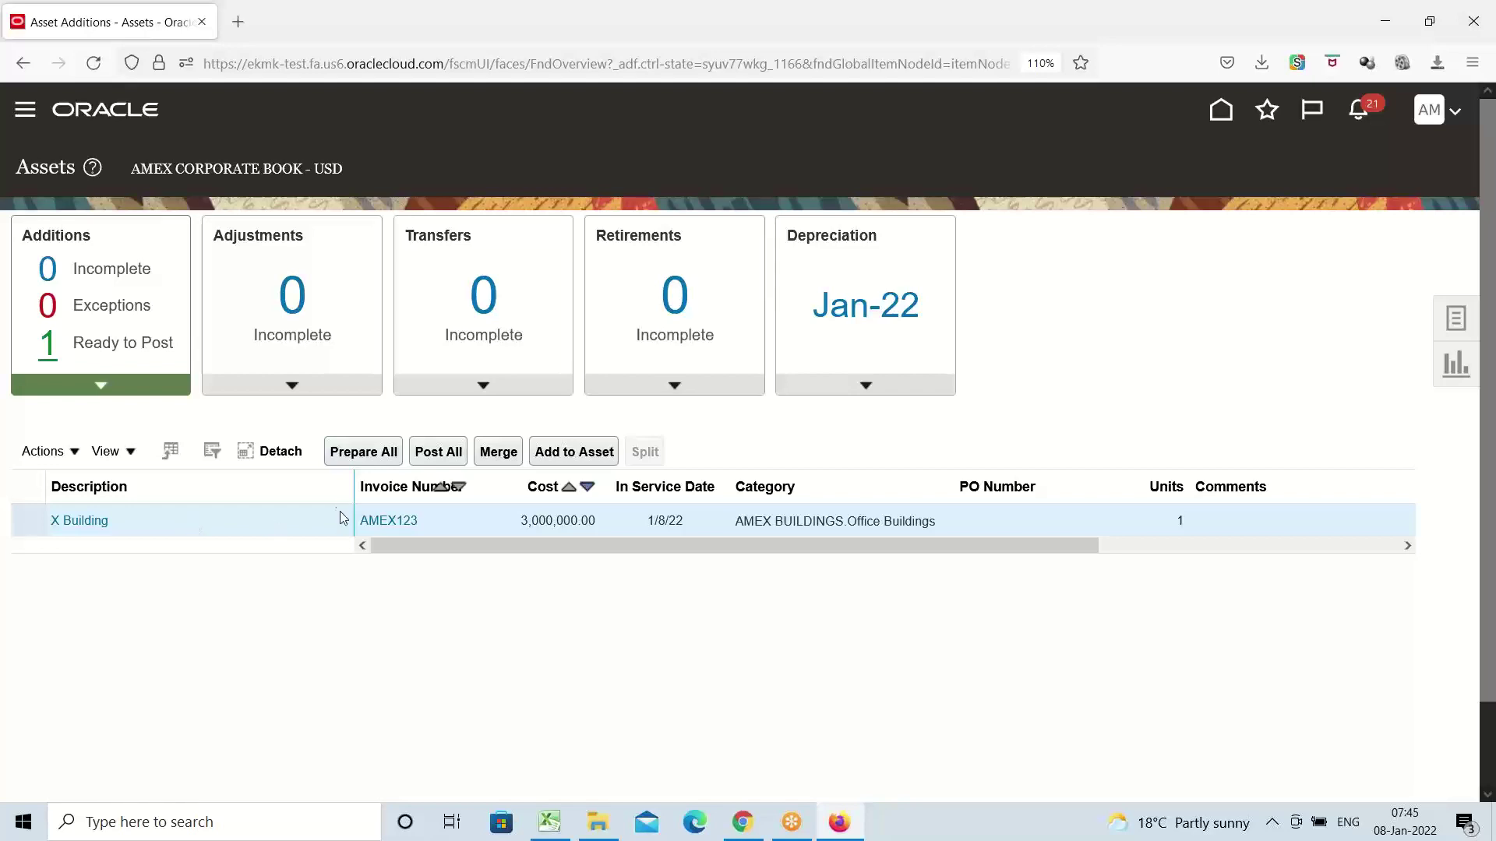
# Post all ready additions and go to the Fixed Assets Asset Inquiry page via the Navigator
pyautogui.click(435, 453)
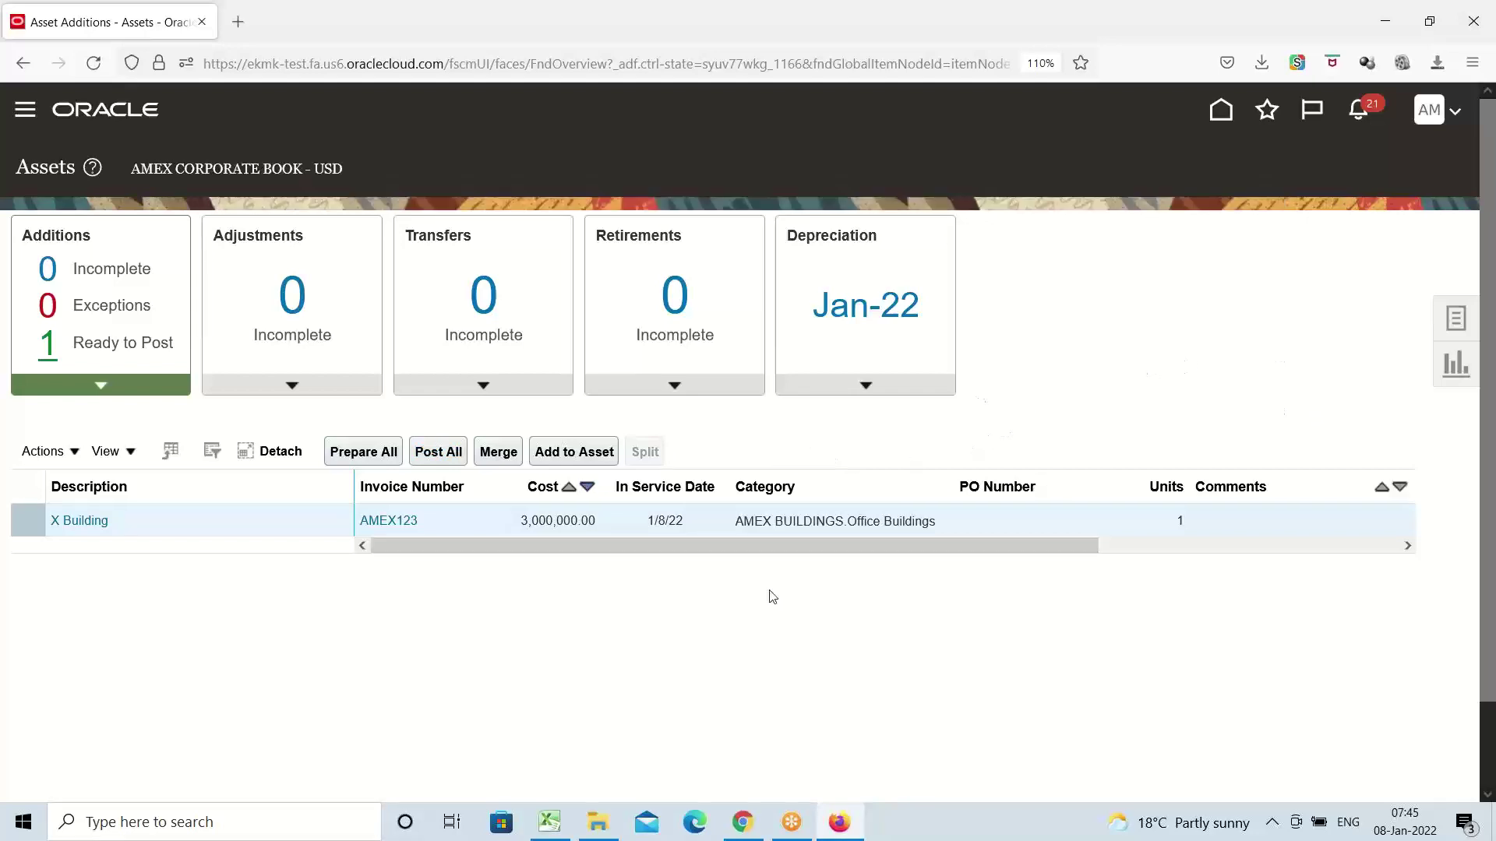
pyautogui.click(26, 110)
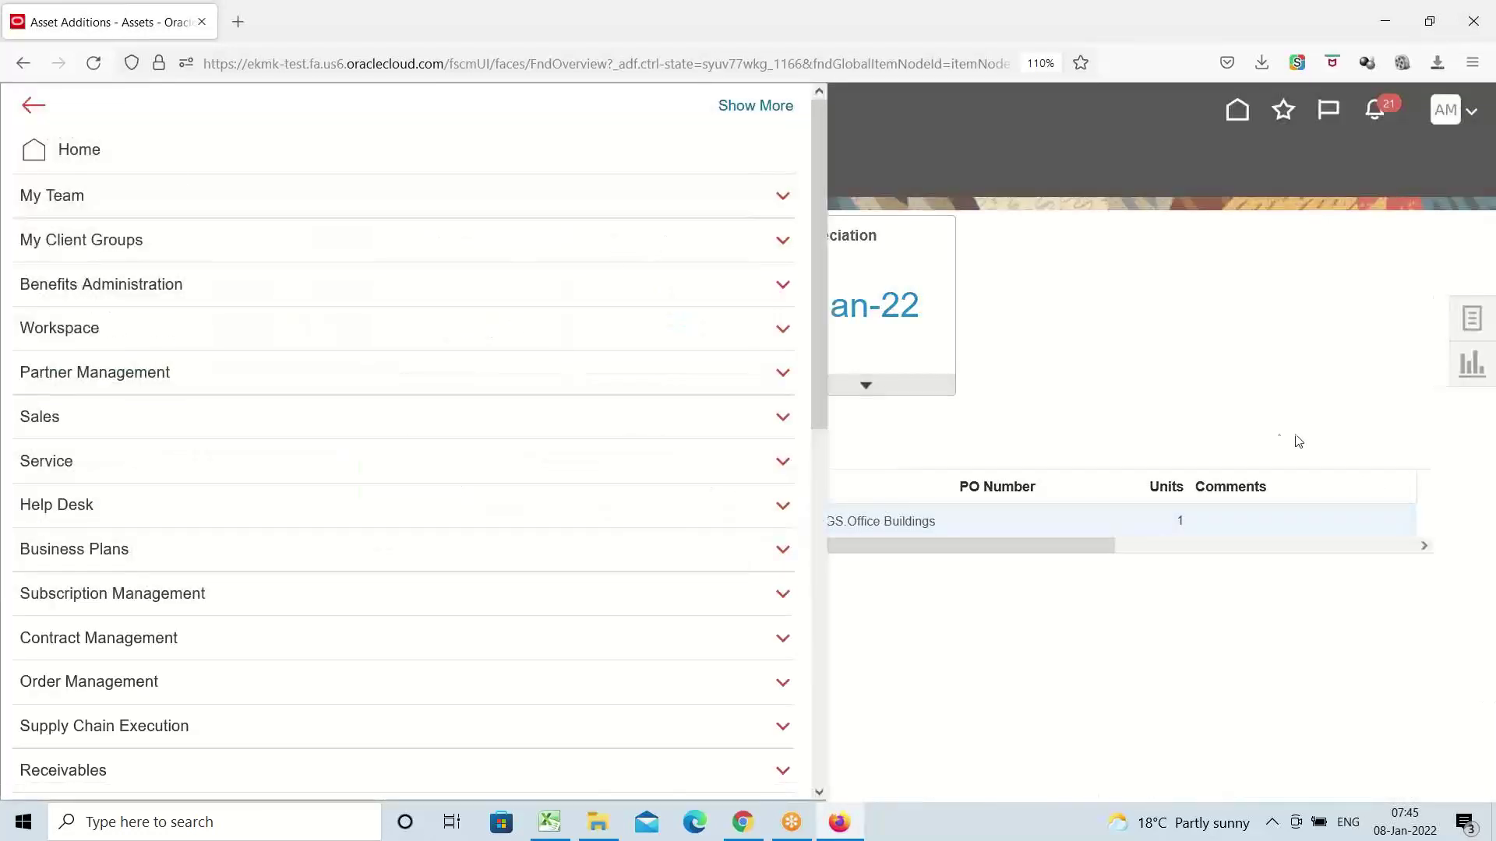
pyautogui.scroll(-3, 124, 388)
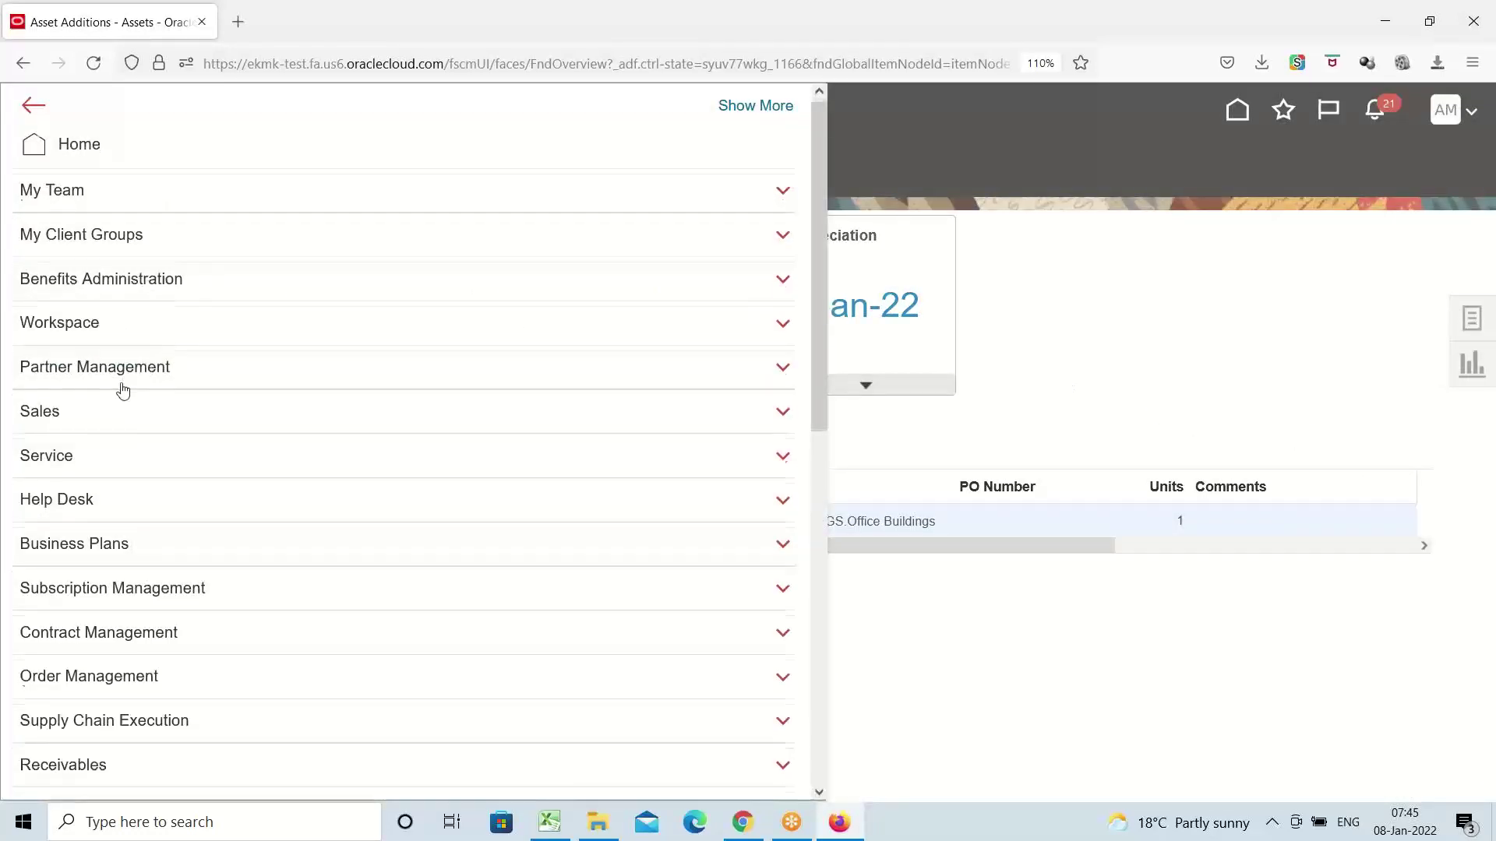
pyautogui.scroll(-6, 85, 350)
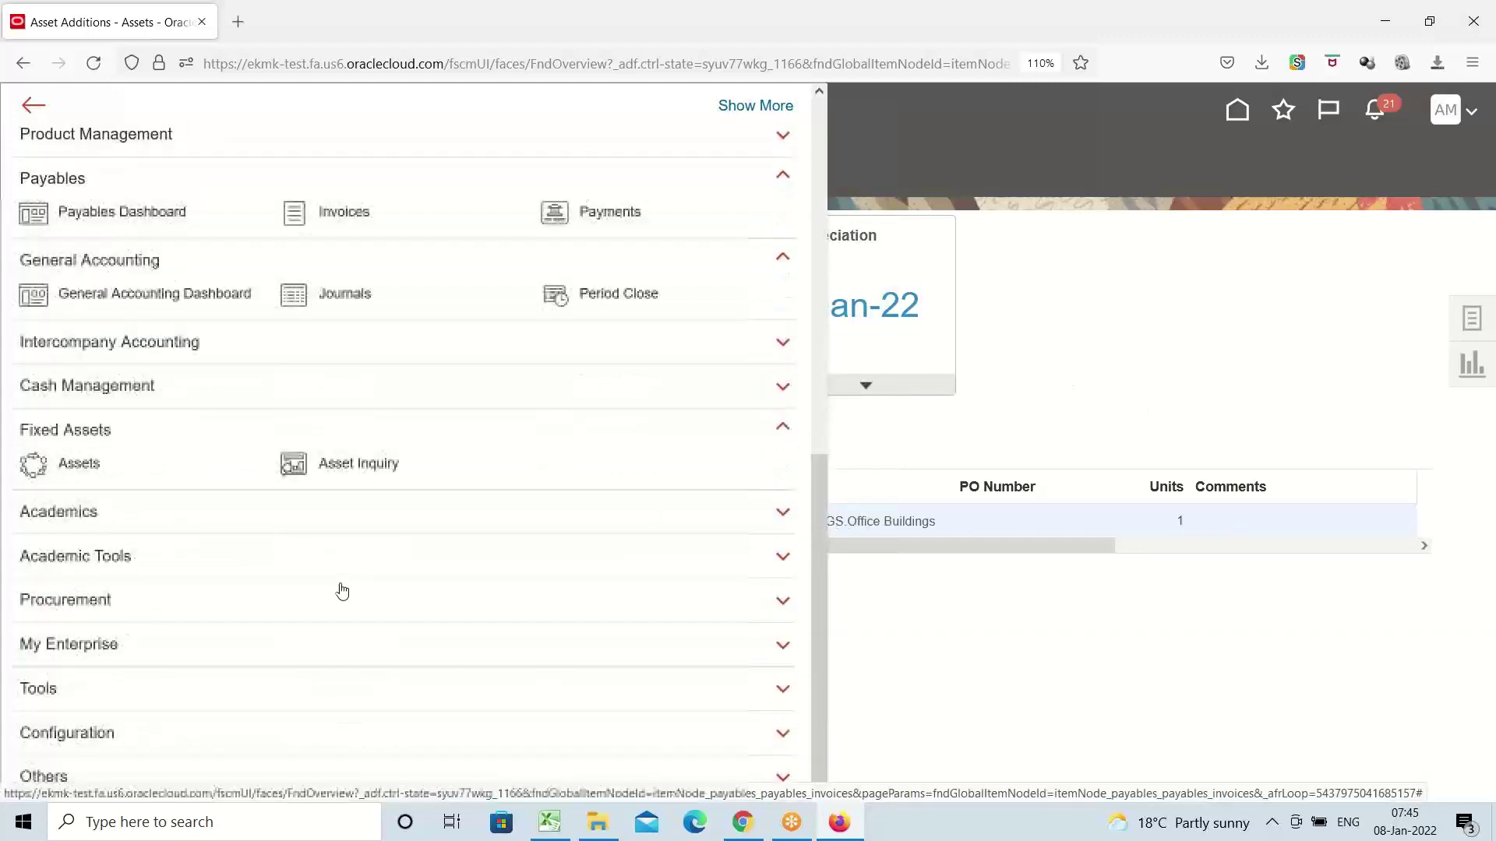
pyautogui.click(355, 467)
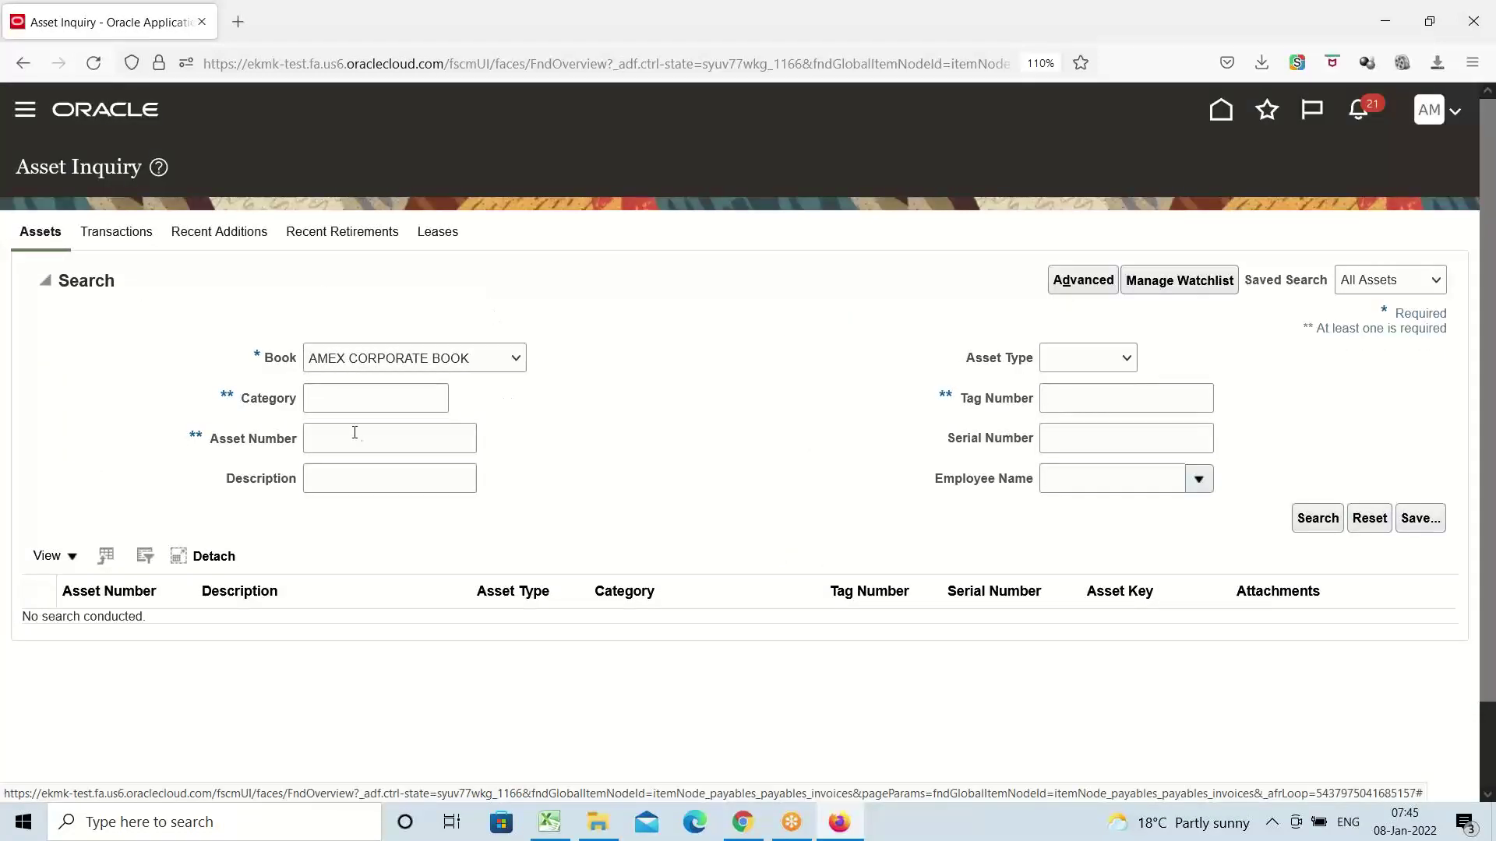
# Search assets by category AM and open asset 1234 X Building's books, costing 3,000,000.00
pyautogui.click(362, 403)
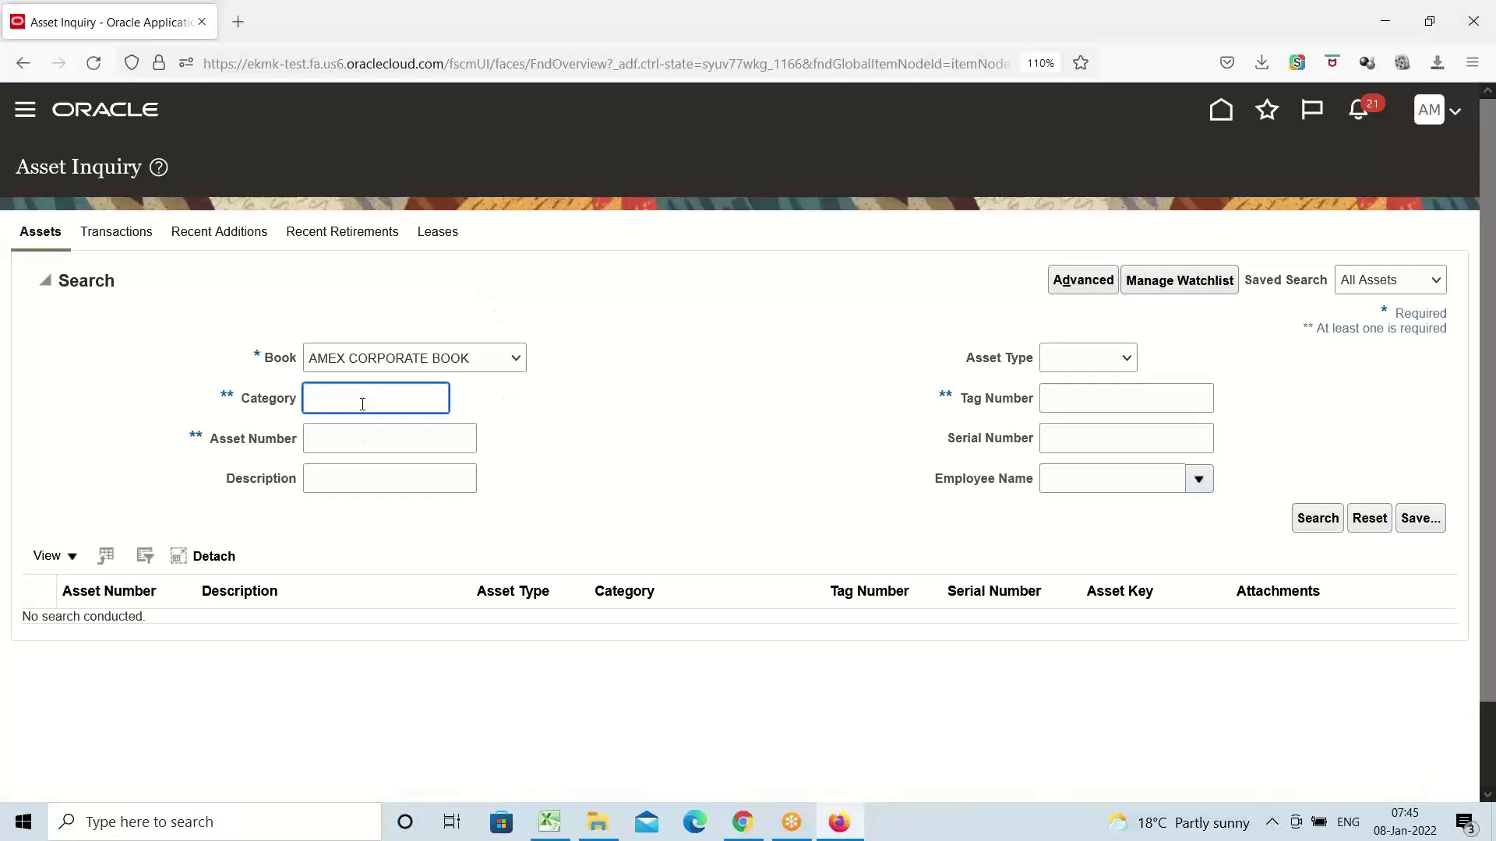
pyautogui.write('AMEX')
pyautogui.click(1314, 520)
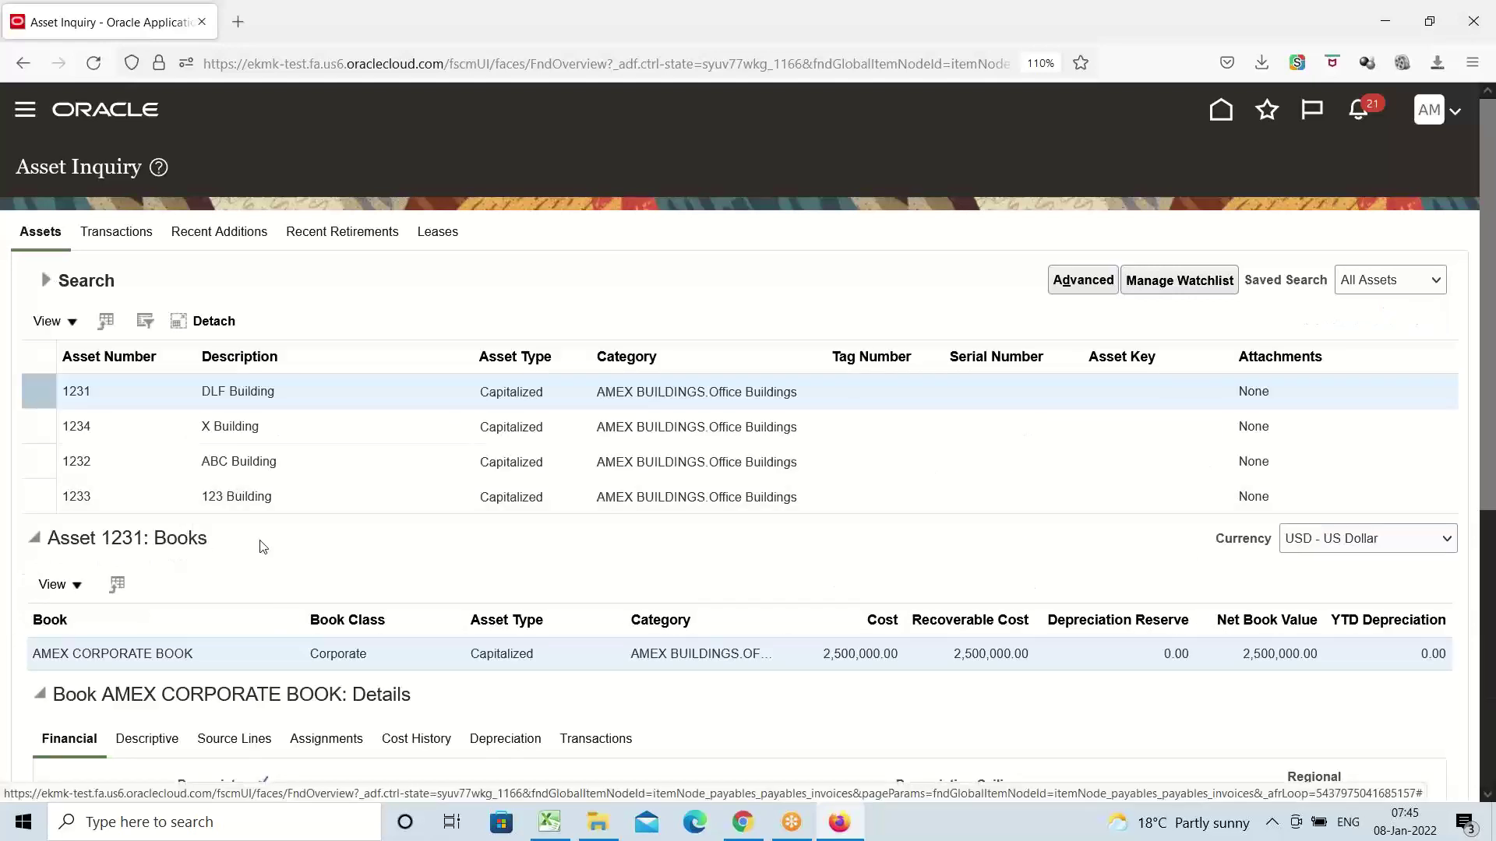
pyautogui.click(254, 427)
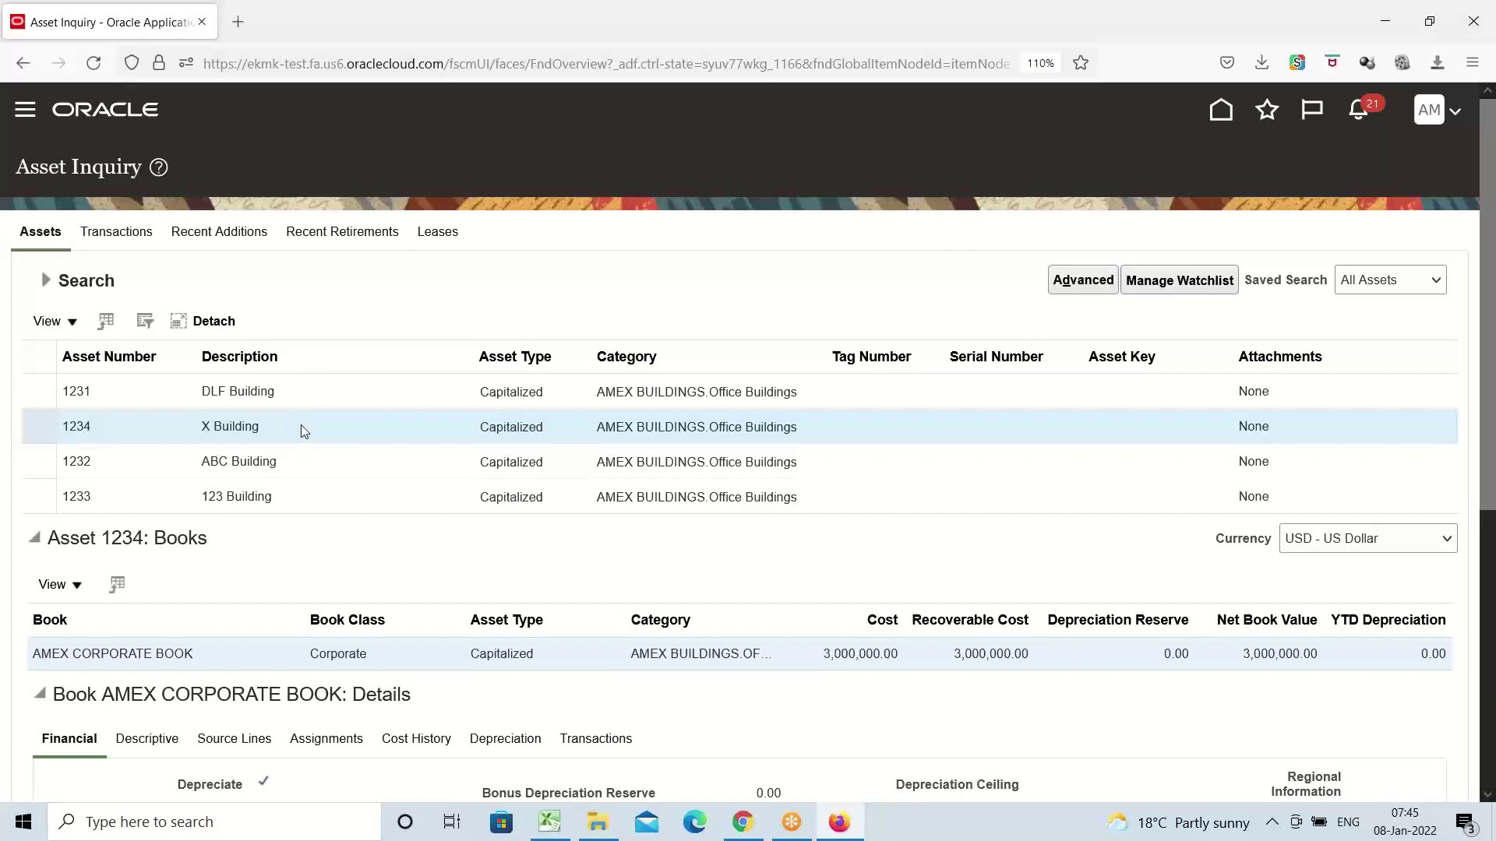
pyautogui.scroll(-5, 303, 422)
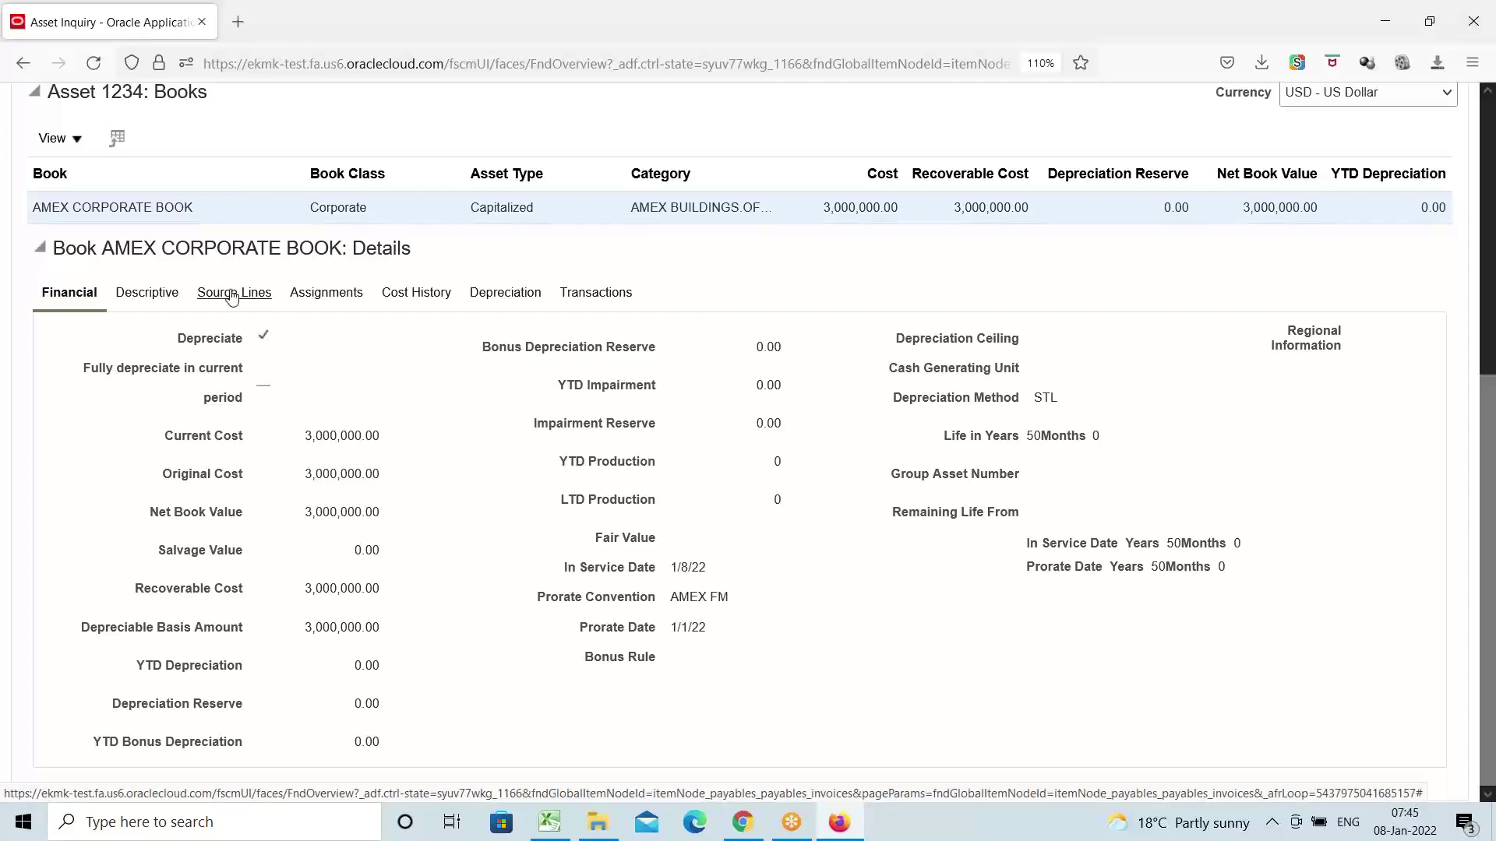
# Review asset 1234's source lines, confirming invoice AMEX123 with source ORACLE PAYABLES
pyautogui.click(231, 295)
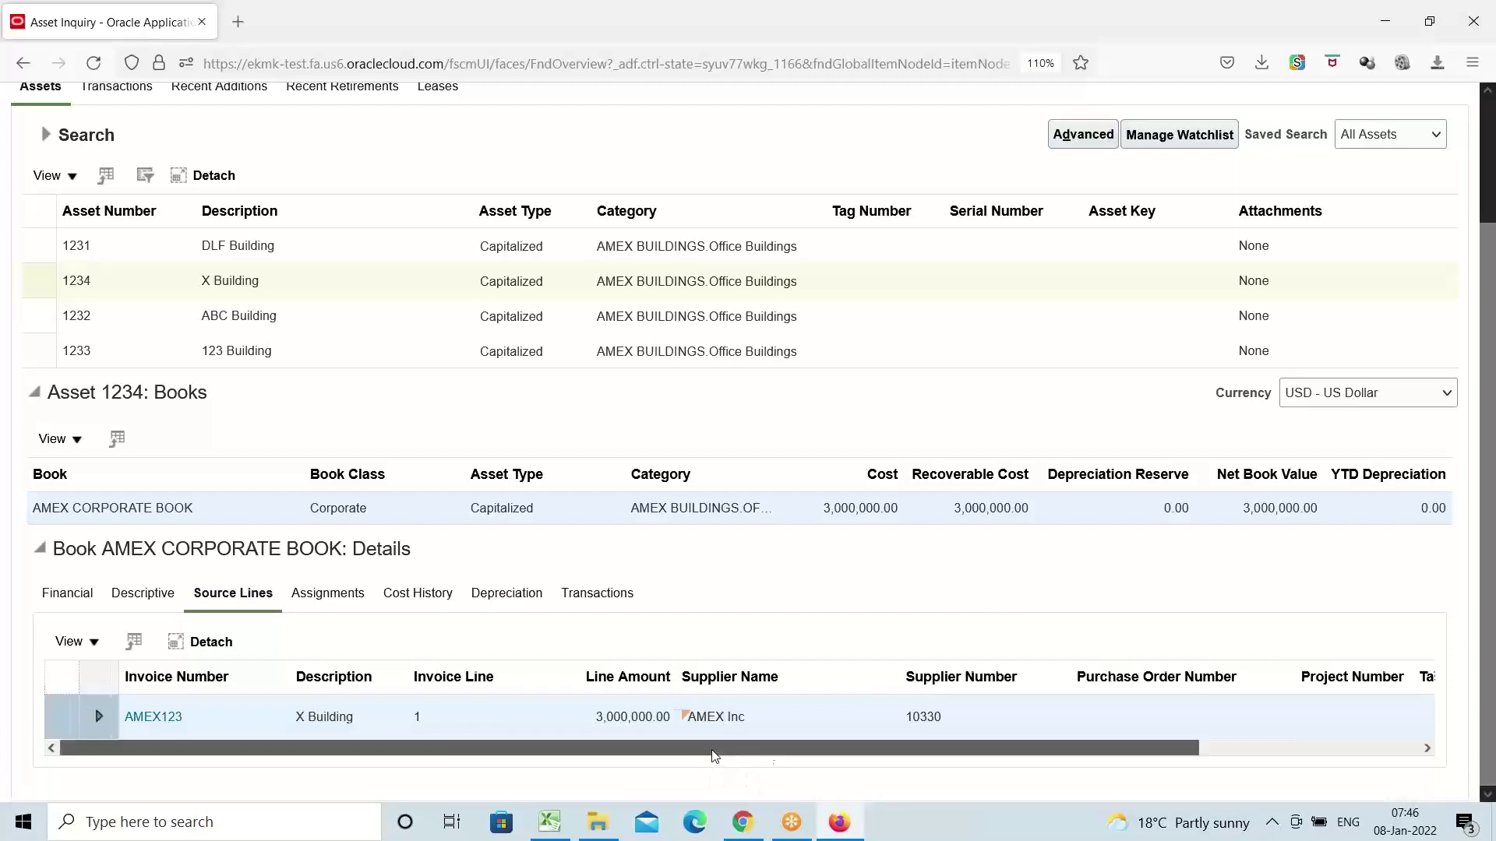
pyautogui.moveTo(711, 753); pyautogui.dragTo(1298, 761)
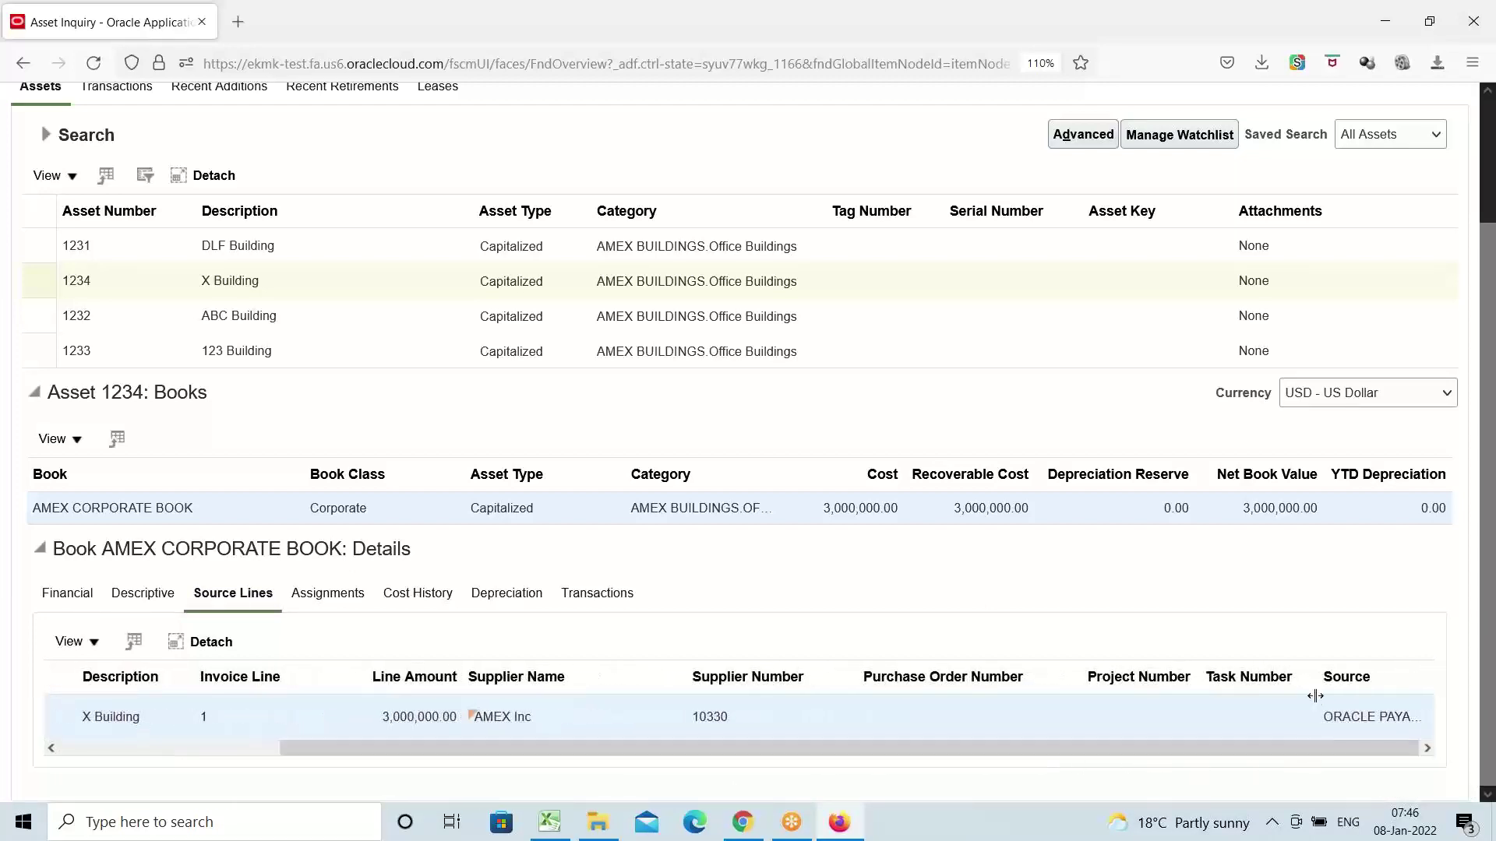
pyautogui.moveTo(1315, 691); pyautogui.dragTo(1155, 691)
pyautogui.click(1427, 764)
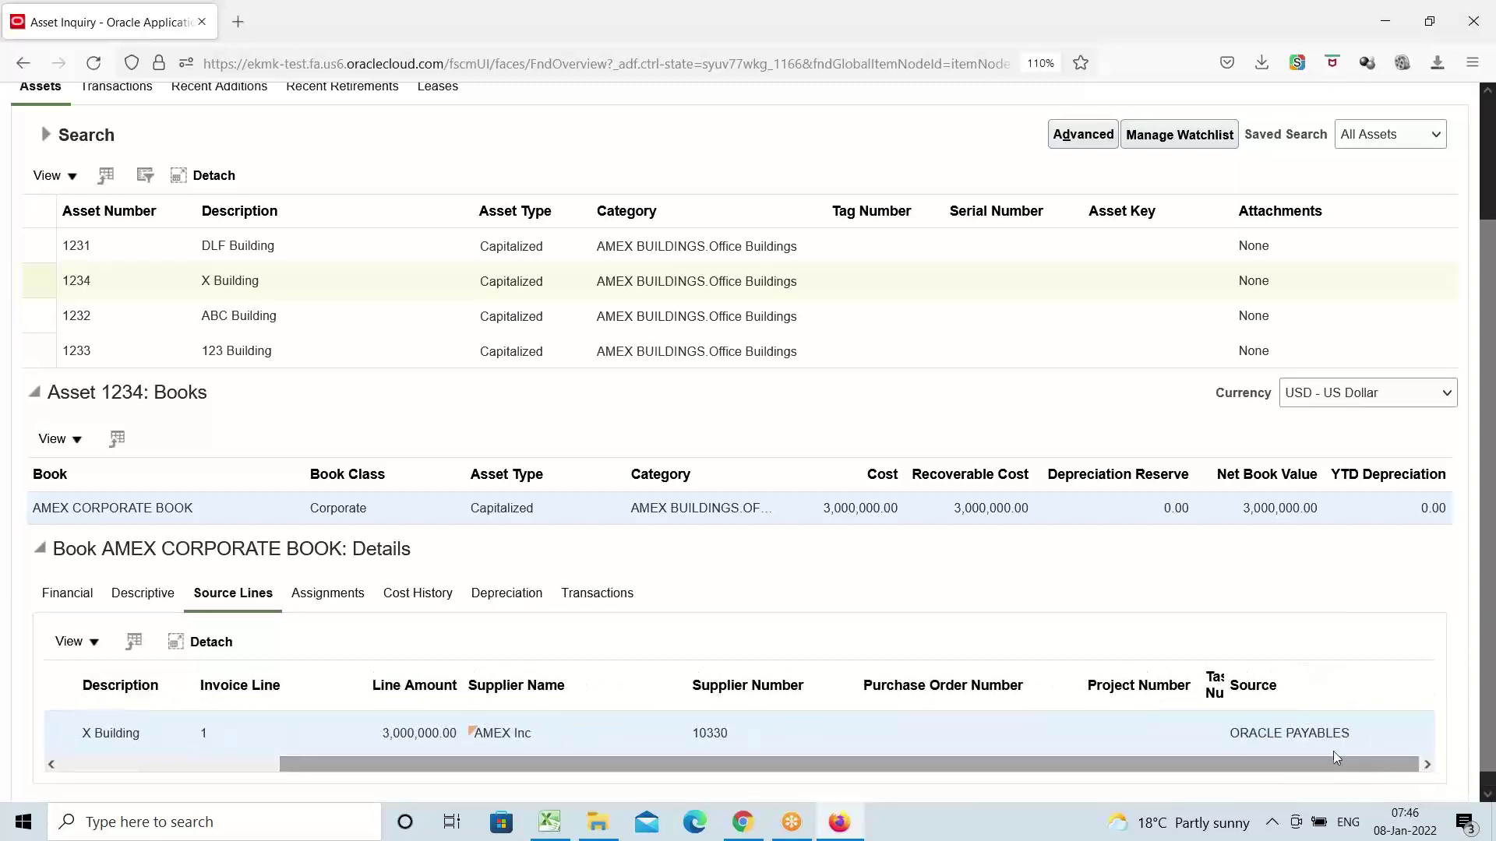
pyautogui.tripleClick(1312, 735)
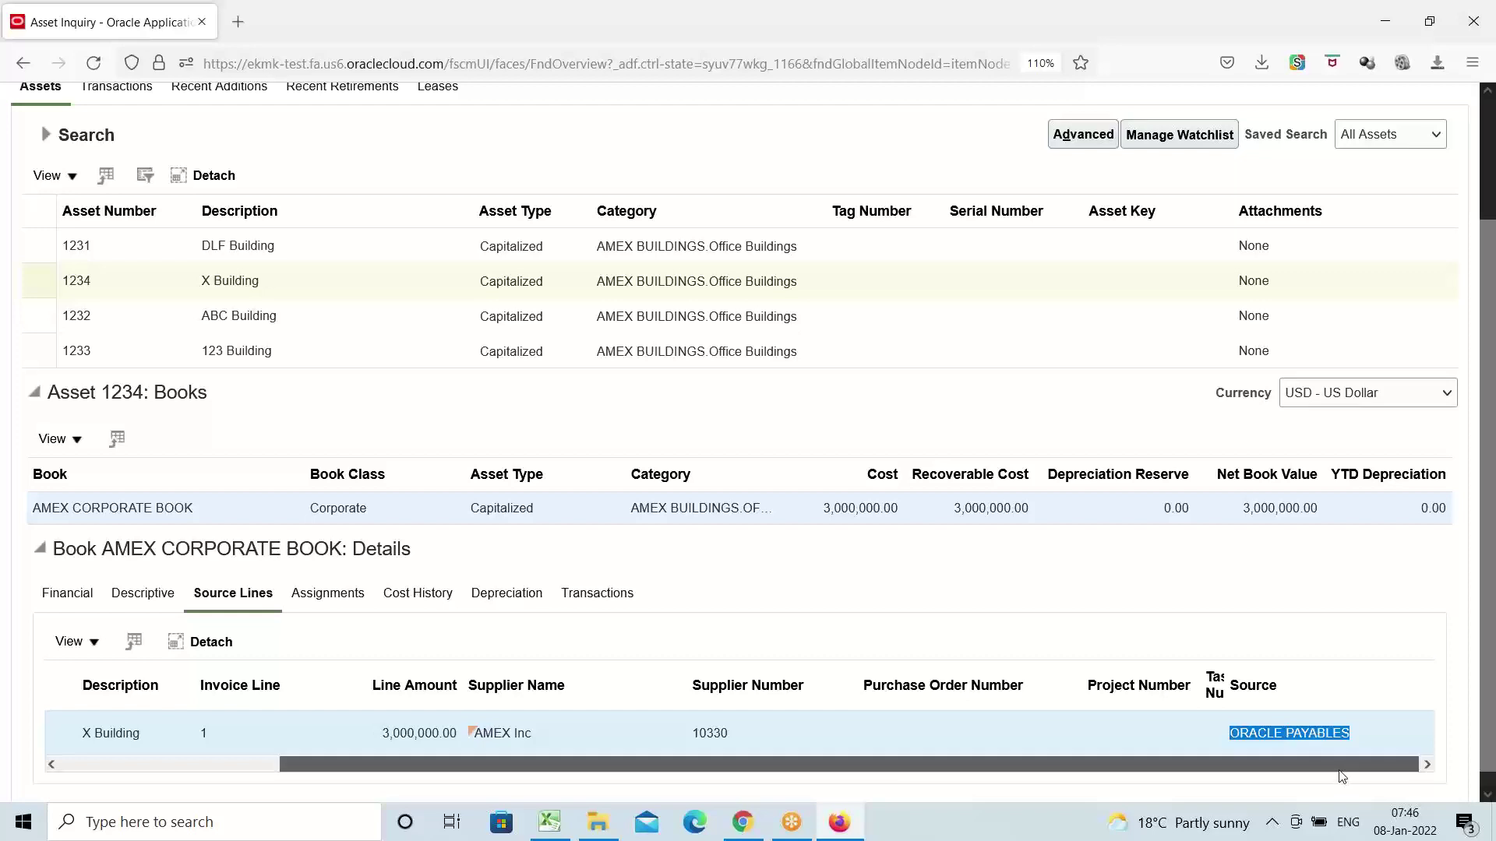
pyautogui.moveTo(1337, 766); pyautogui.dragTo(978, 828)
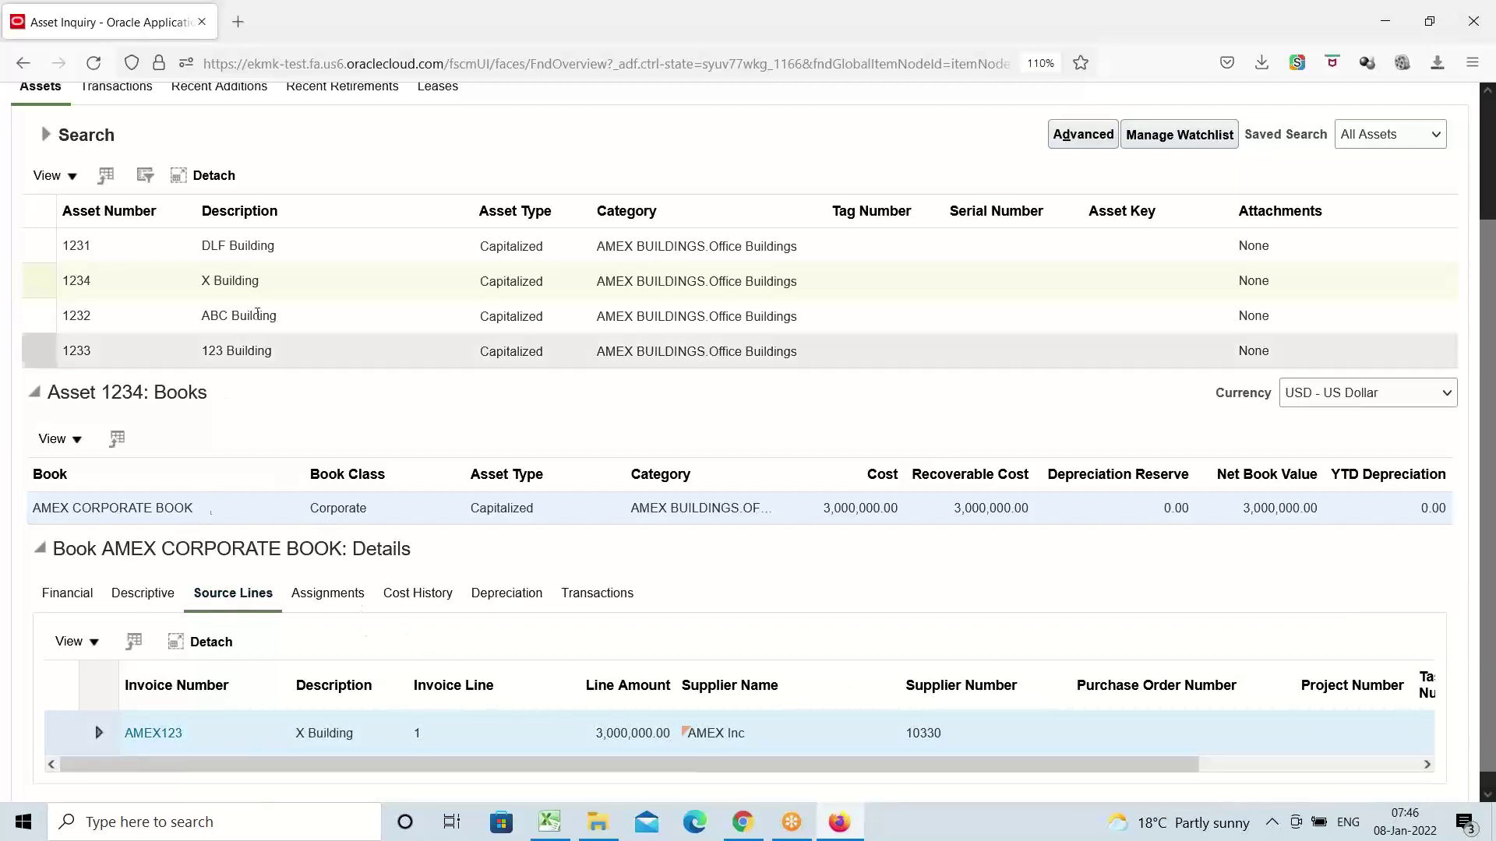
# Compare with asset 1231 DLF Building, return to asset 1234, then go back to Excel
pyautogui.click(258, 246)
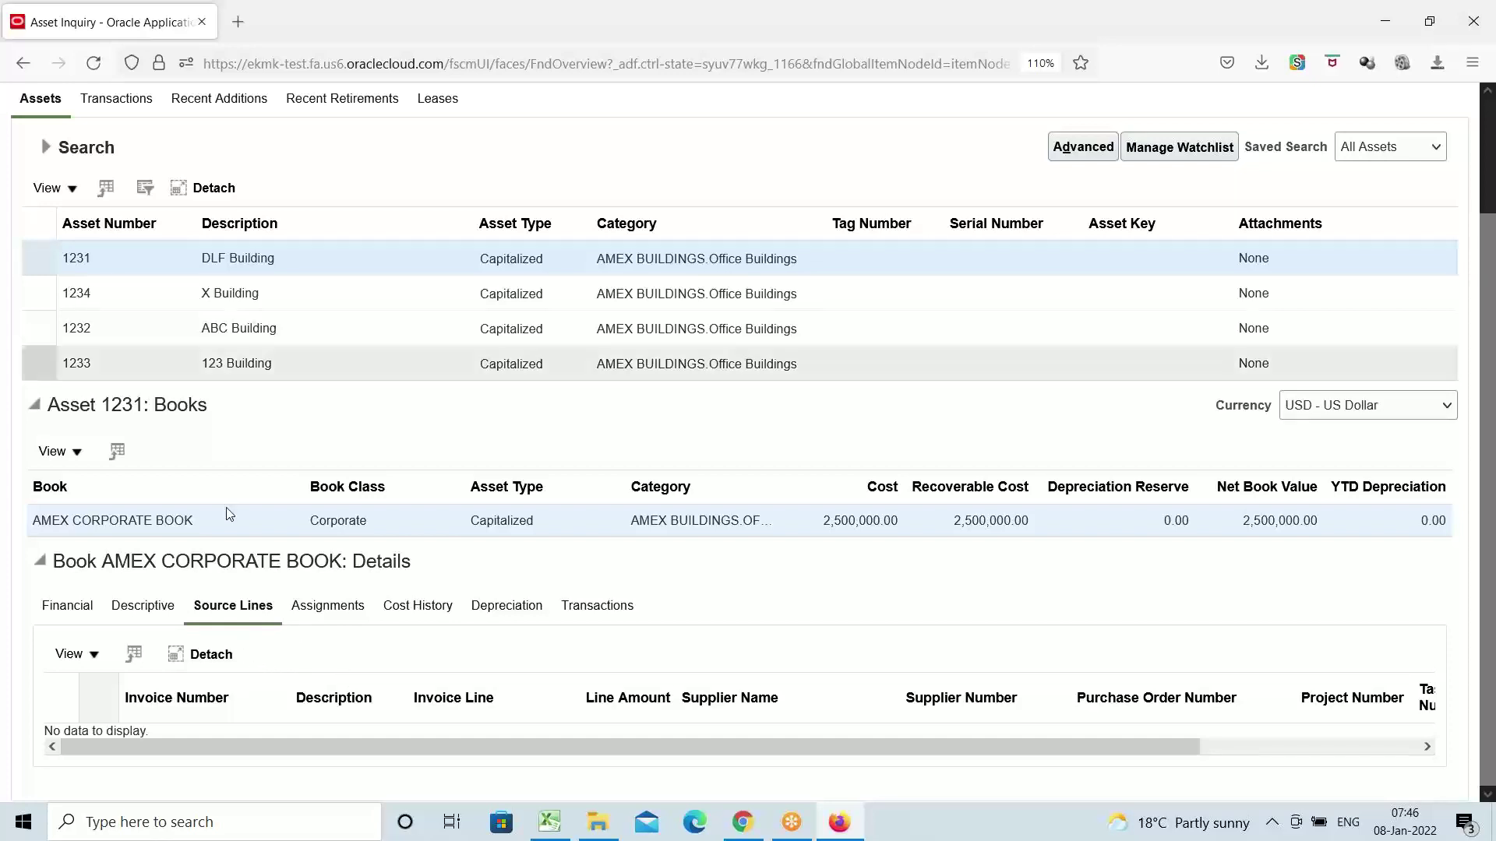
pyautogui.click(244, 295)
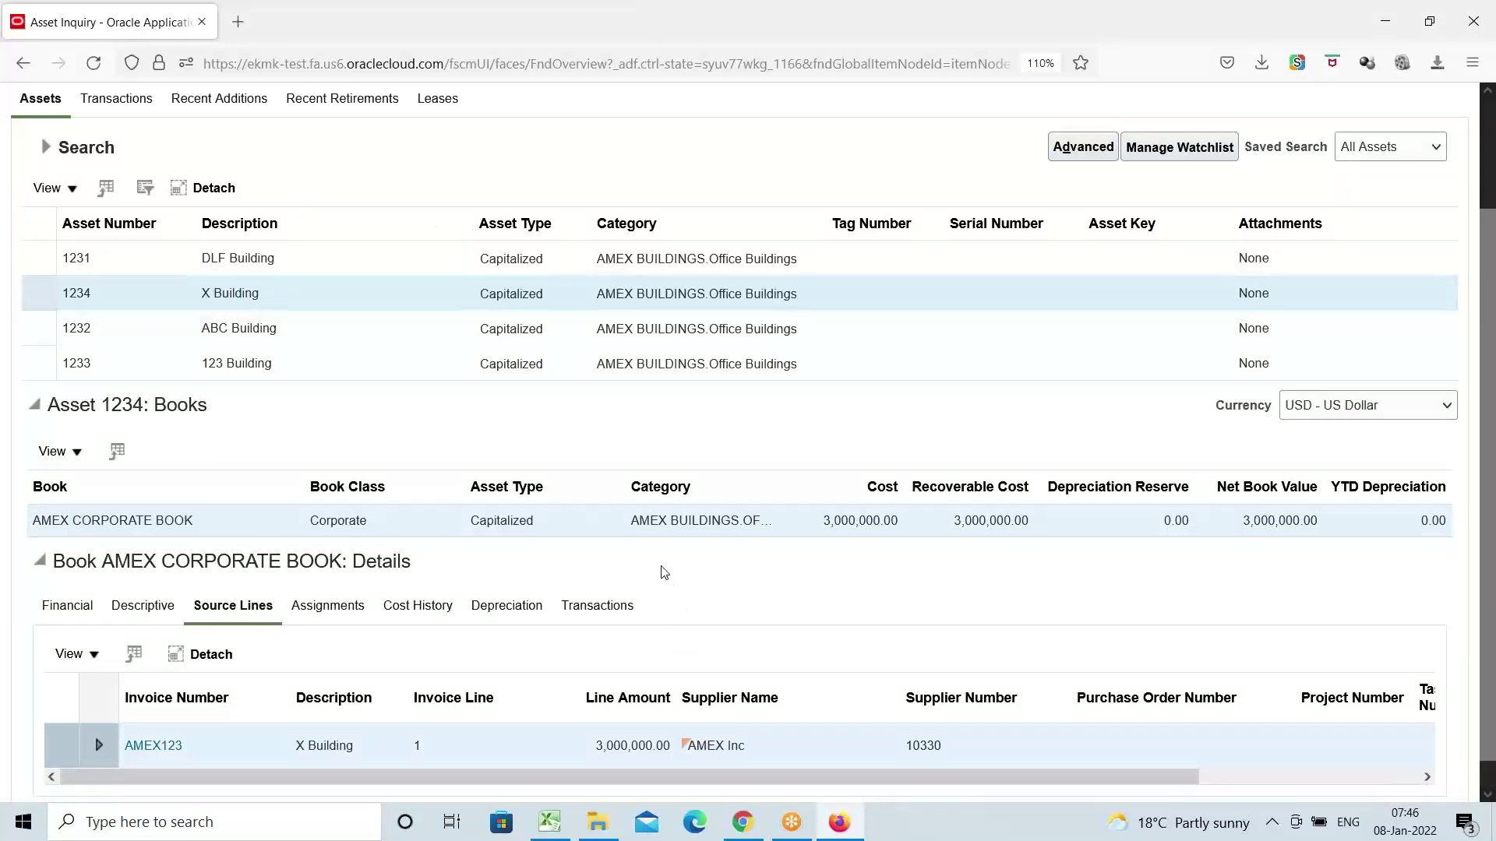
pyautogui.scroll(-1, 664, 573)
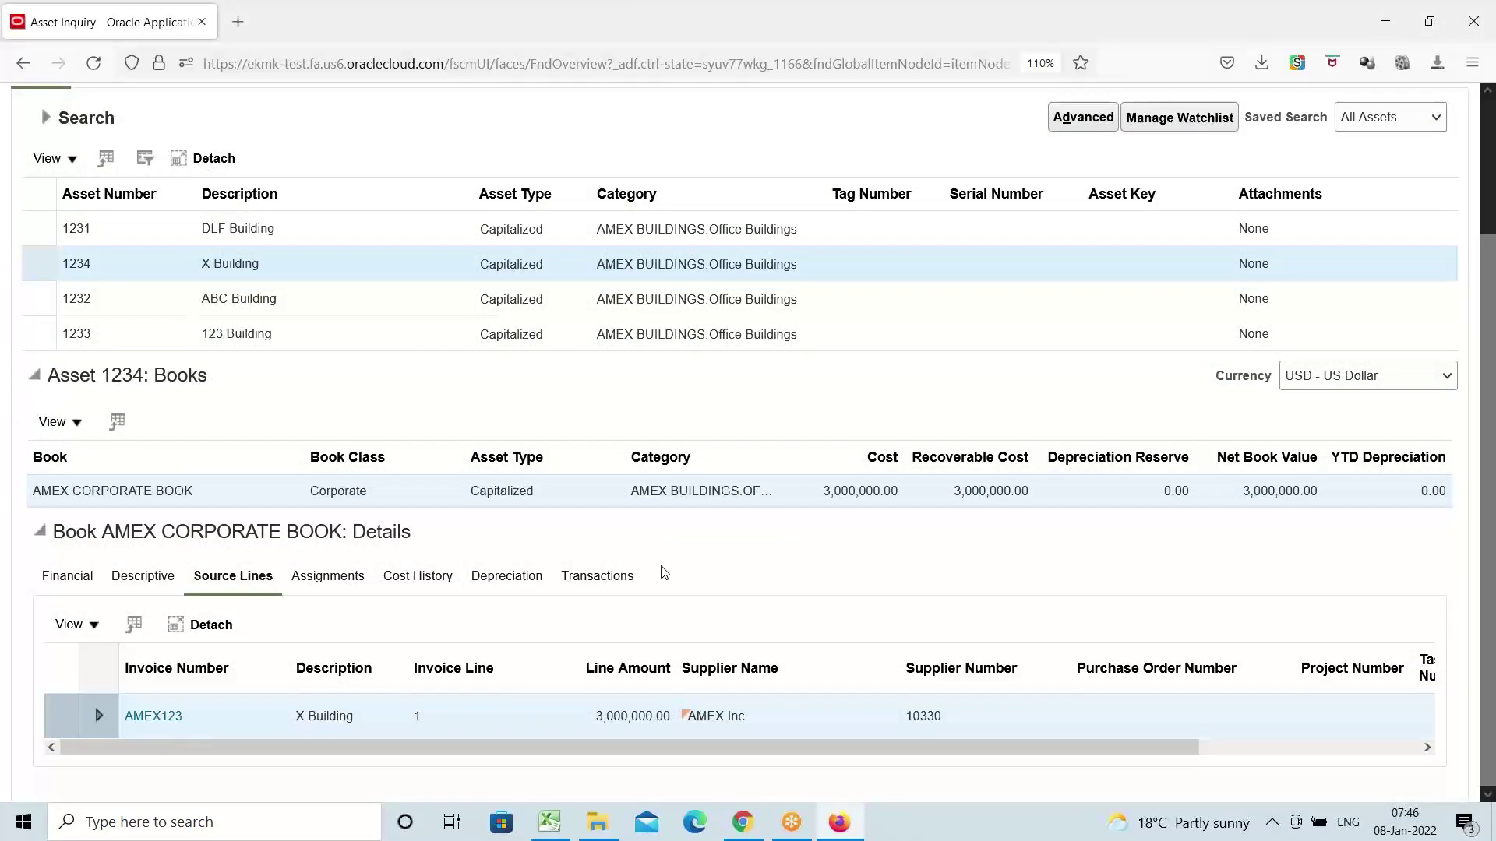
pyautogui.scroll(3, 664, 573)
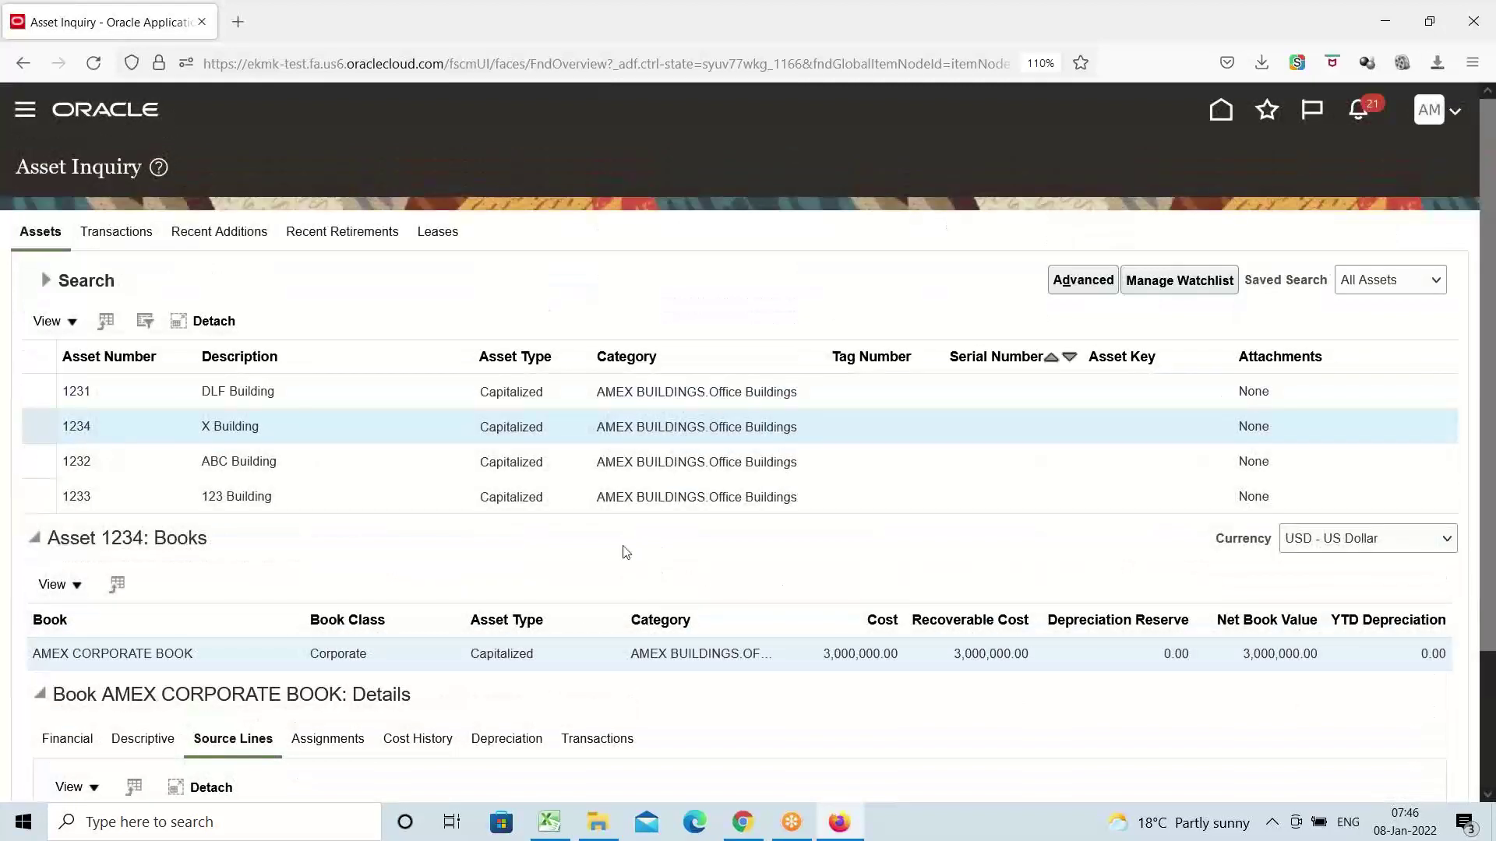
pyautogui.click(549, 822)
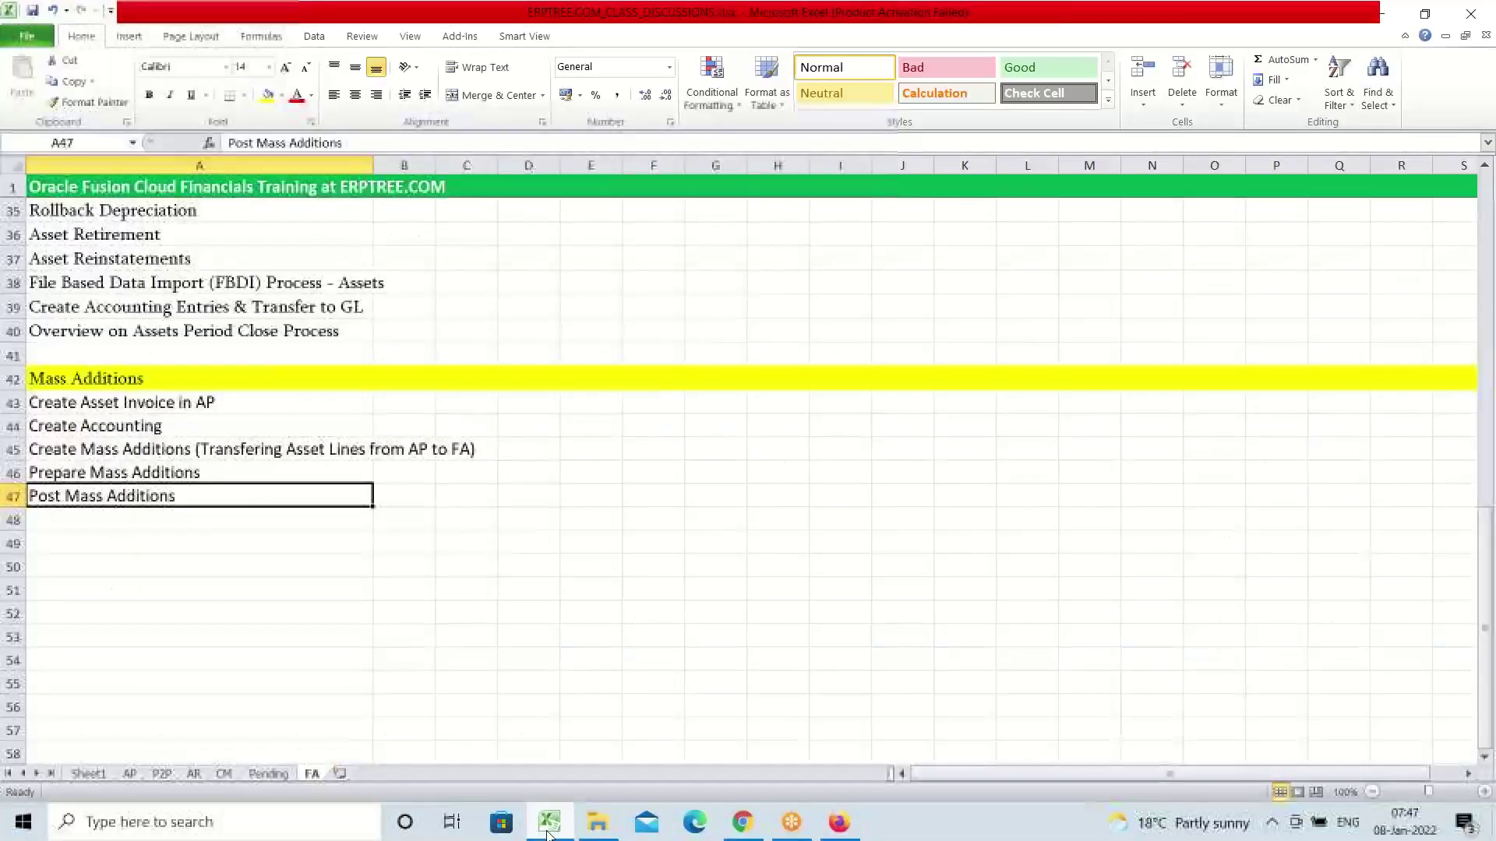
# Mark the Mass Additions topic as Done on the FA sheet
pyautogui.scroll(5, 172, 490)
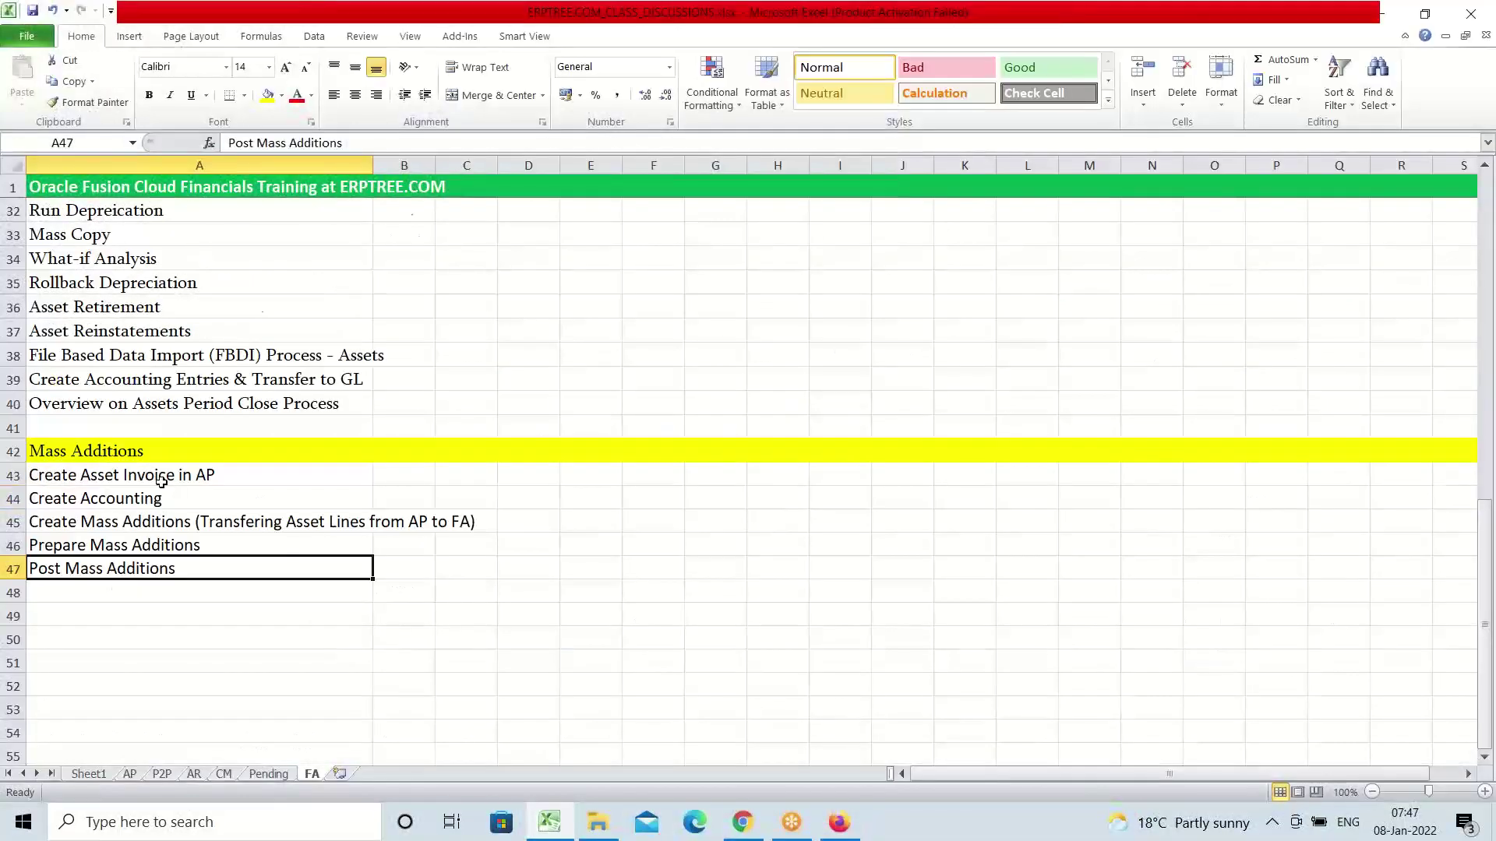
pyautogui.scroll(4, 161, 474)
pyautogui.scroll(-4, 179, 491)
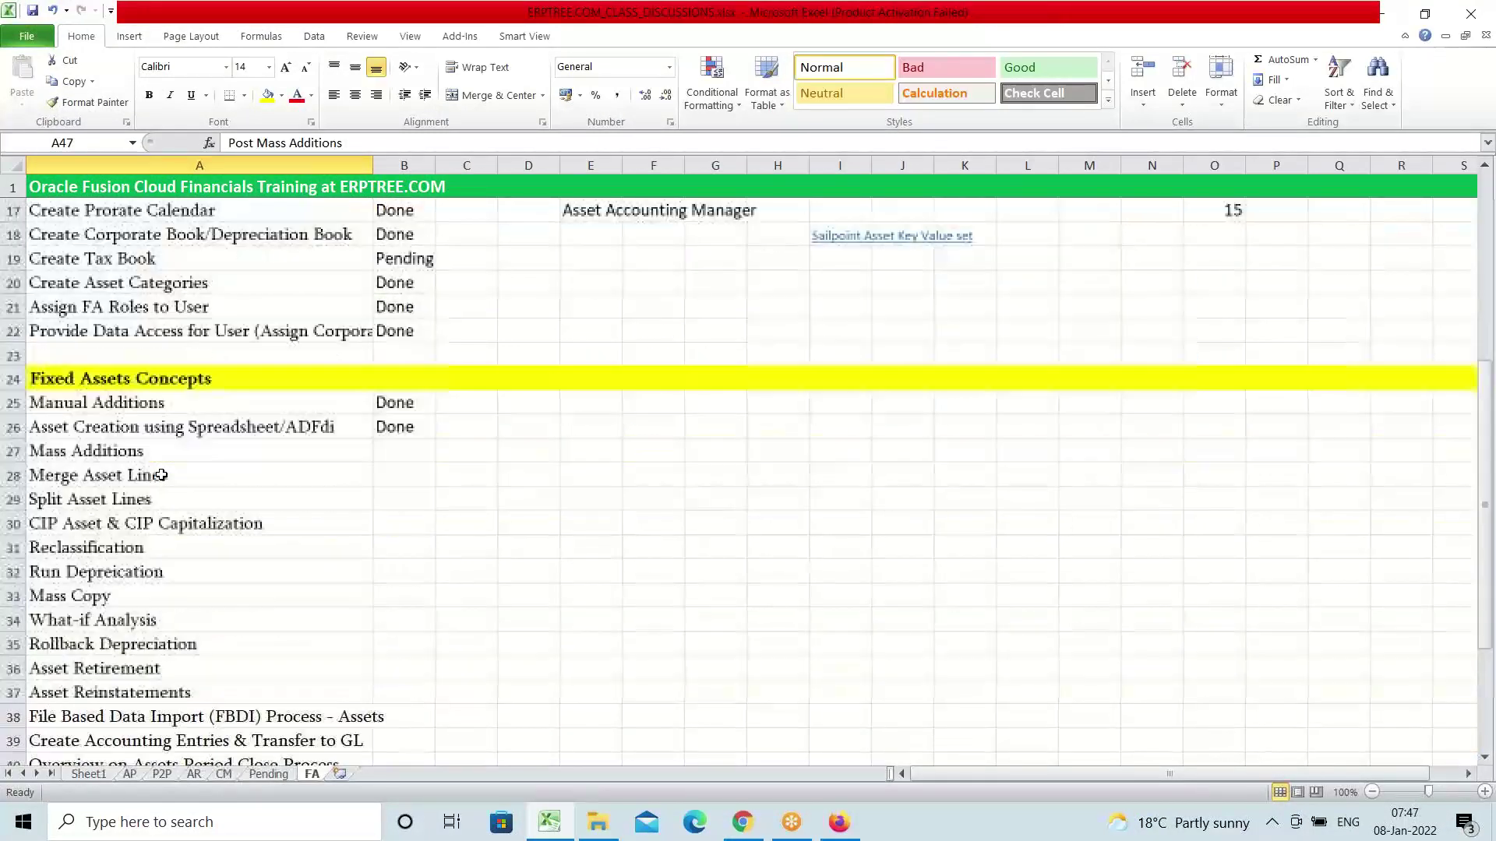
pyautogui.click(160, 383)
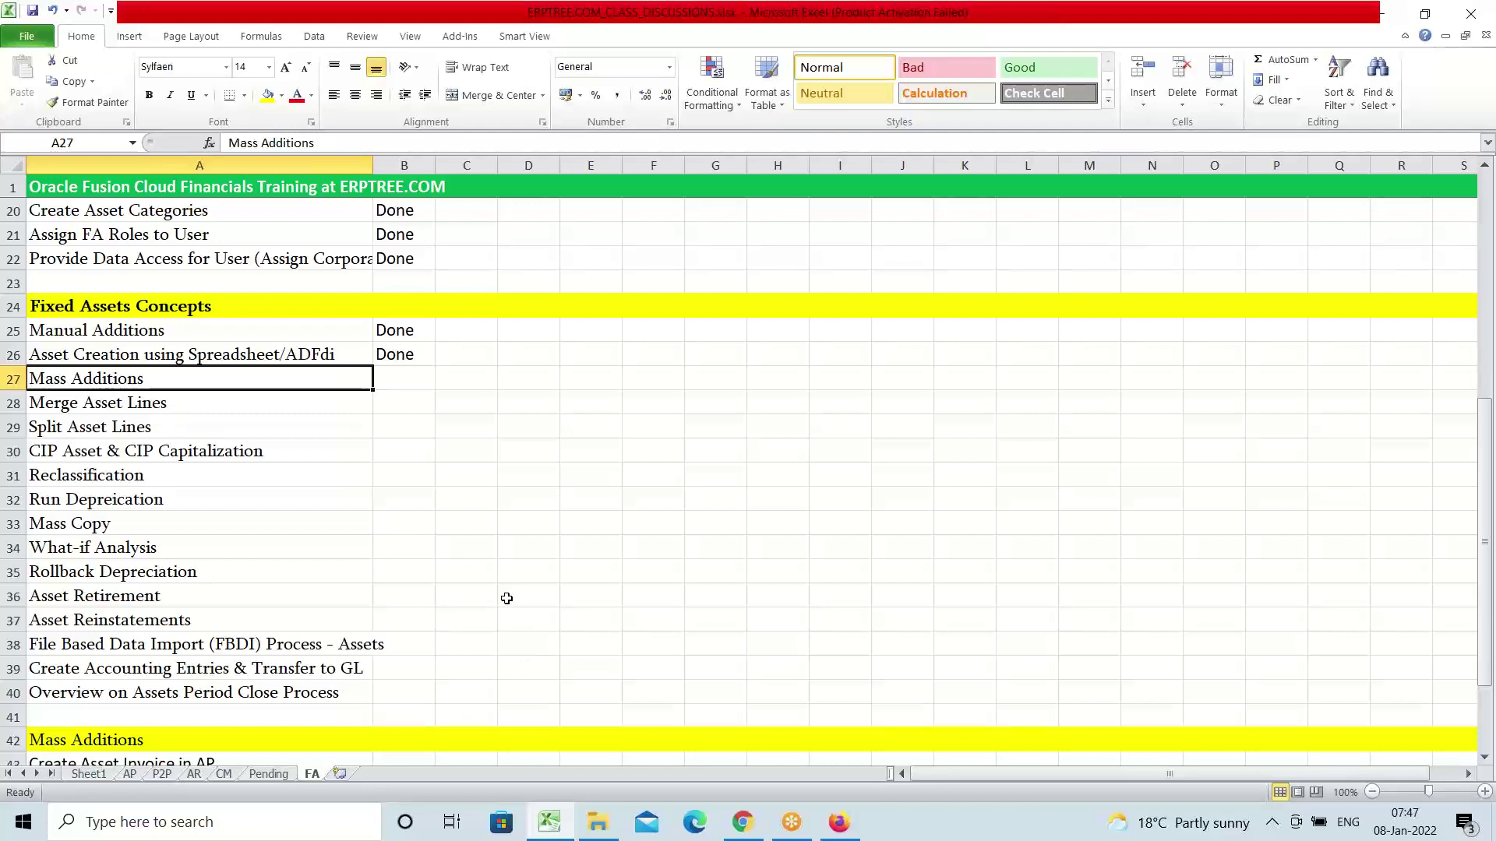
pyautogui.press('Right')
pyautogui.write('Done')
pyautogui.press('Tab')
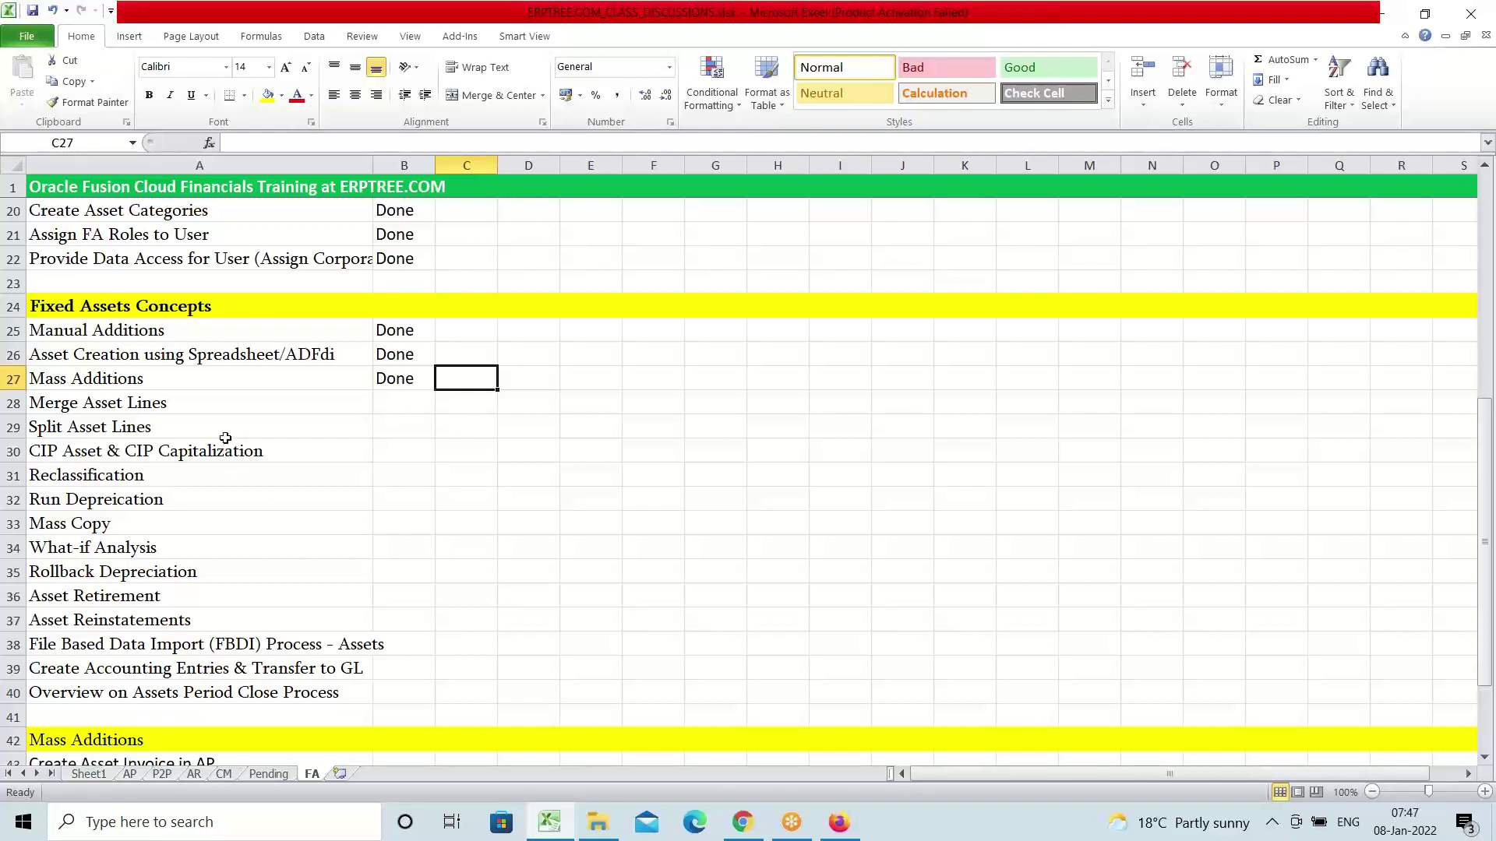
# Type the heading Invoice in cell J28 beside Merge Asset Lines
pyautogui.click(173, 403)
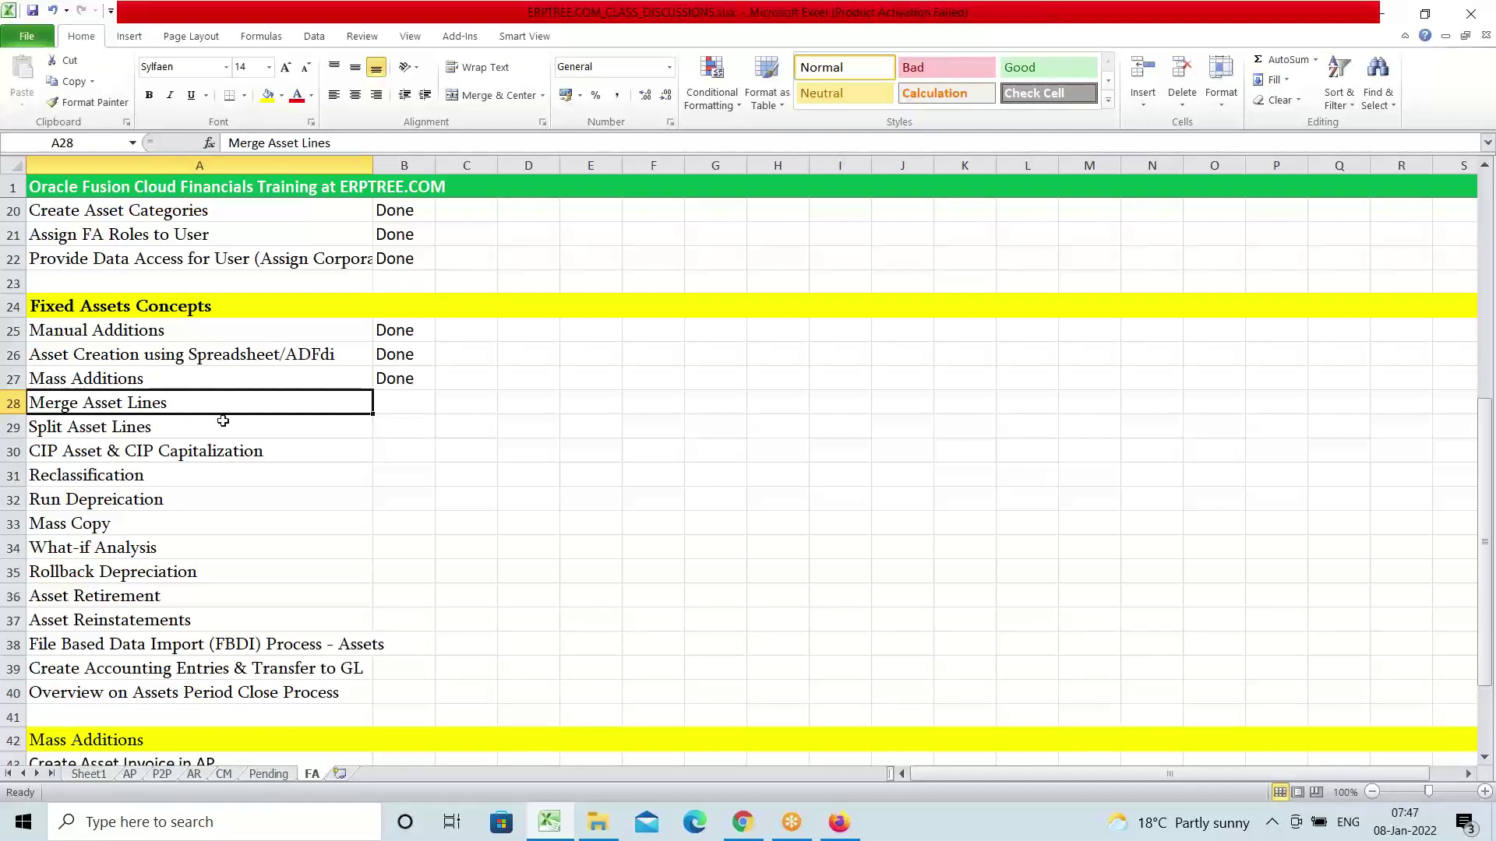
pyautogui.click(899, 397)
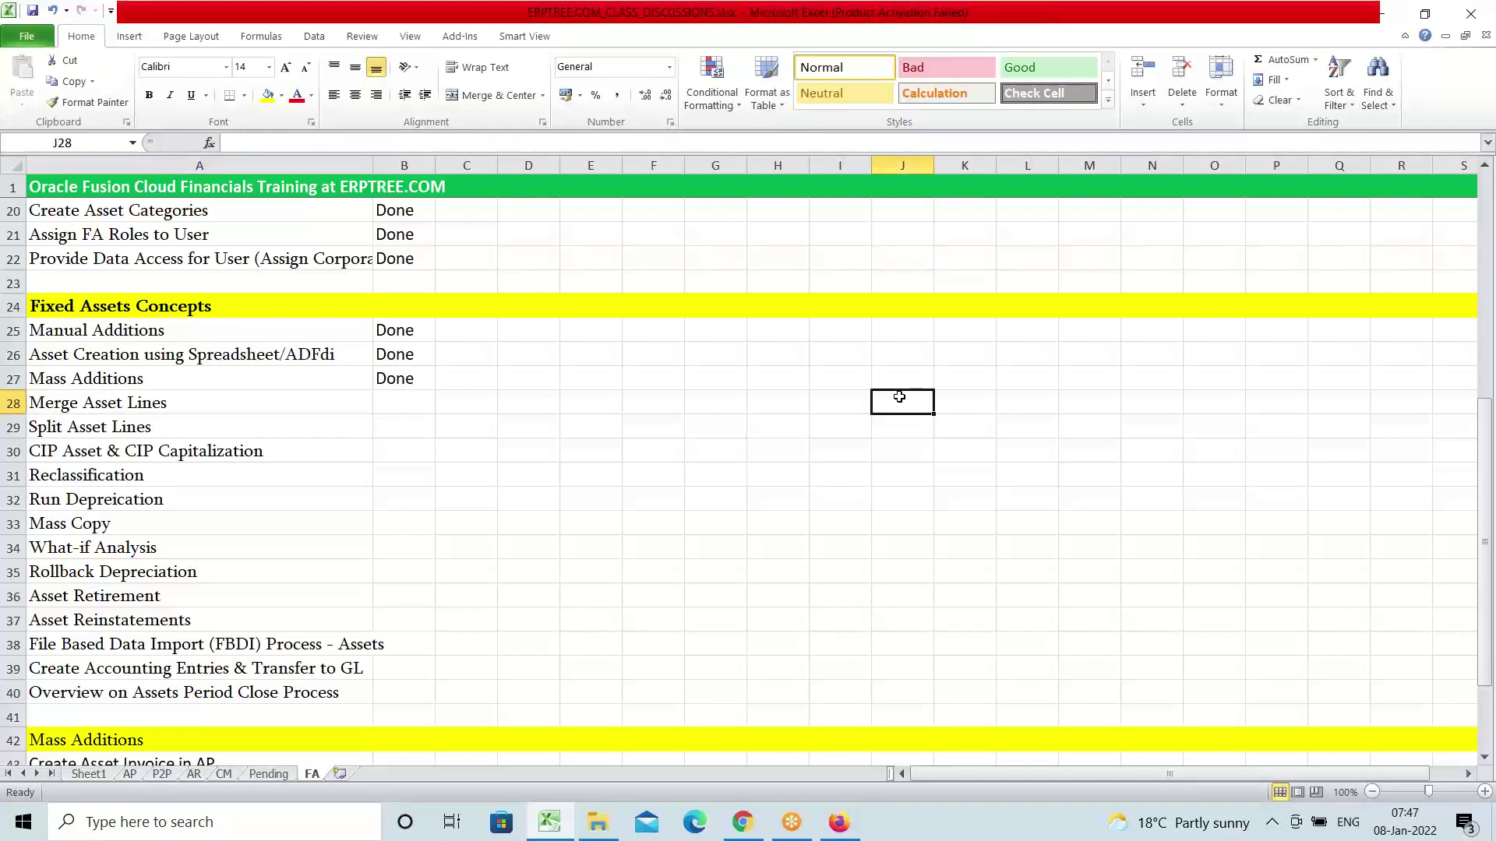
pyautogui.write('I')
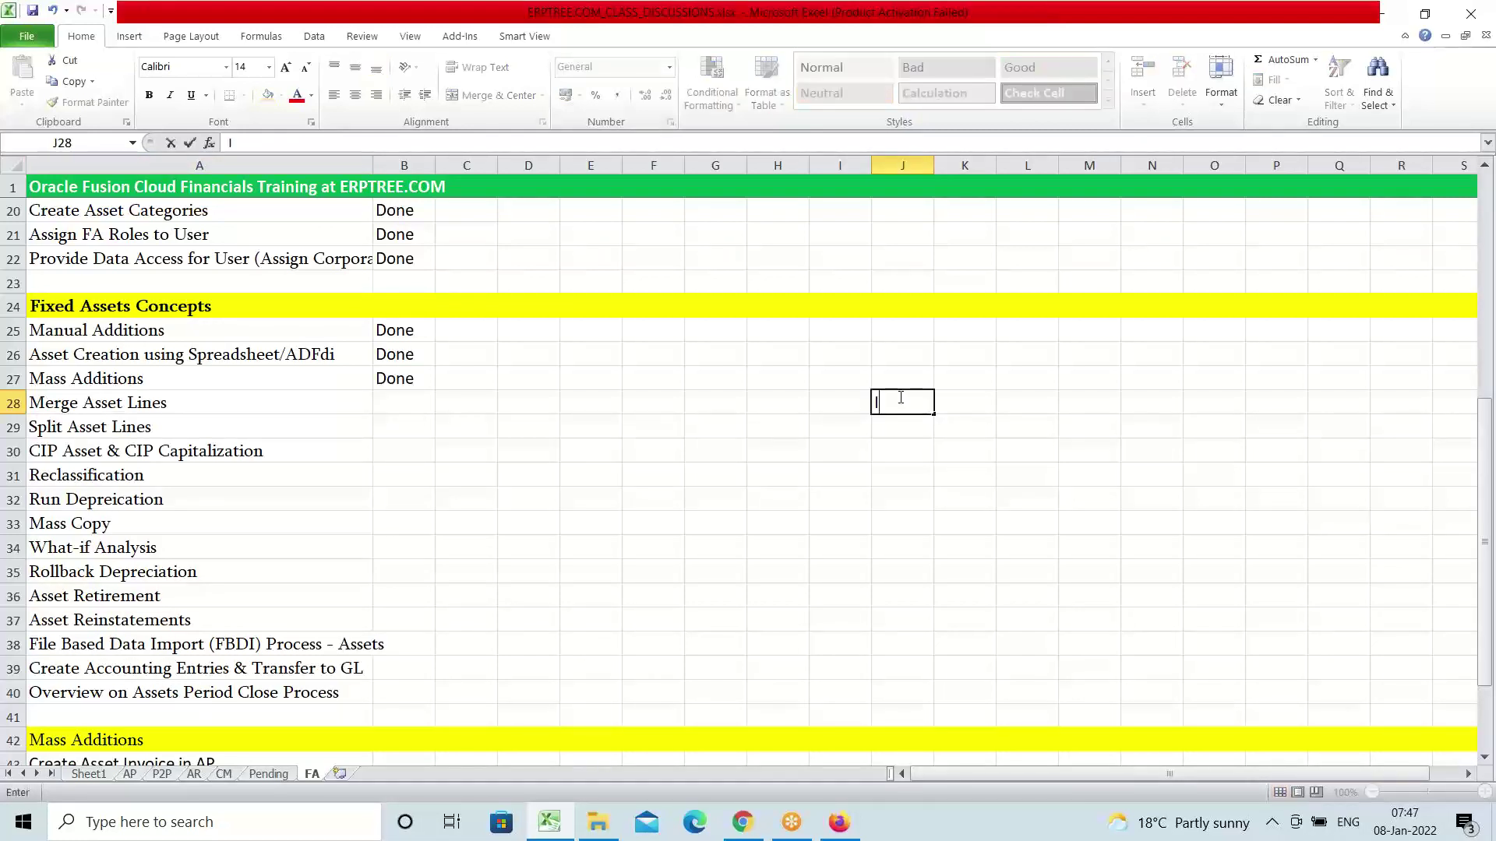
pyautogui.write('nvoice')
# Confirm the Invoice heading and enter Line1 with amount 10000
pyautogui.press('Return')
pyautogui.write('L')
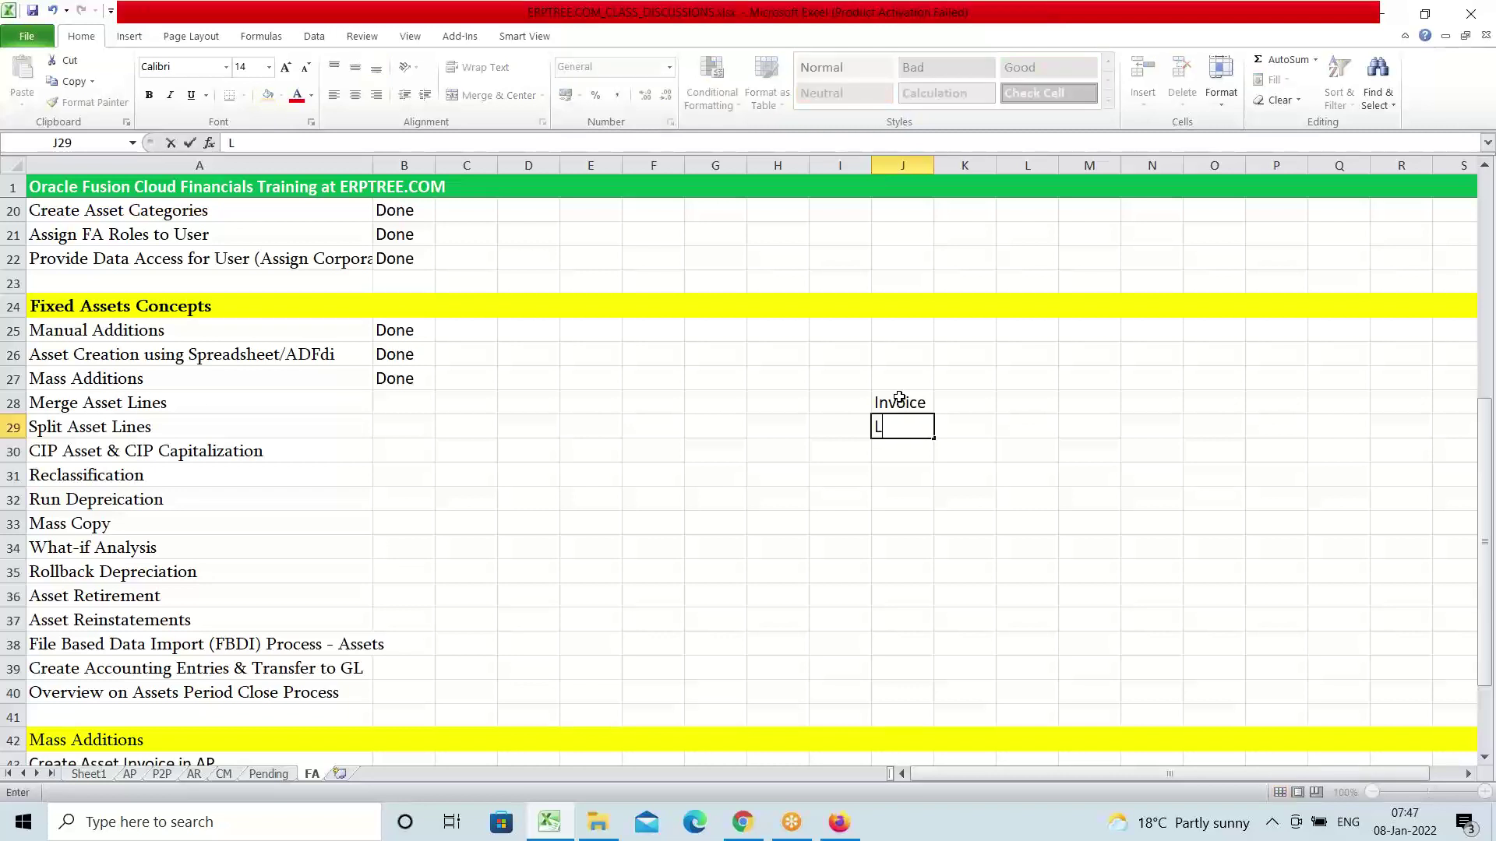
pyautogui.write('ine1')
pyautogui.press('Tab')
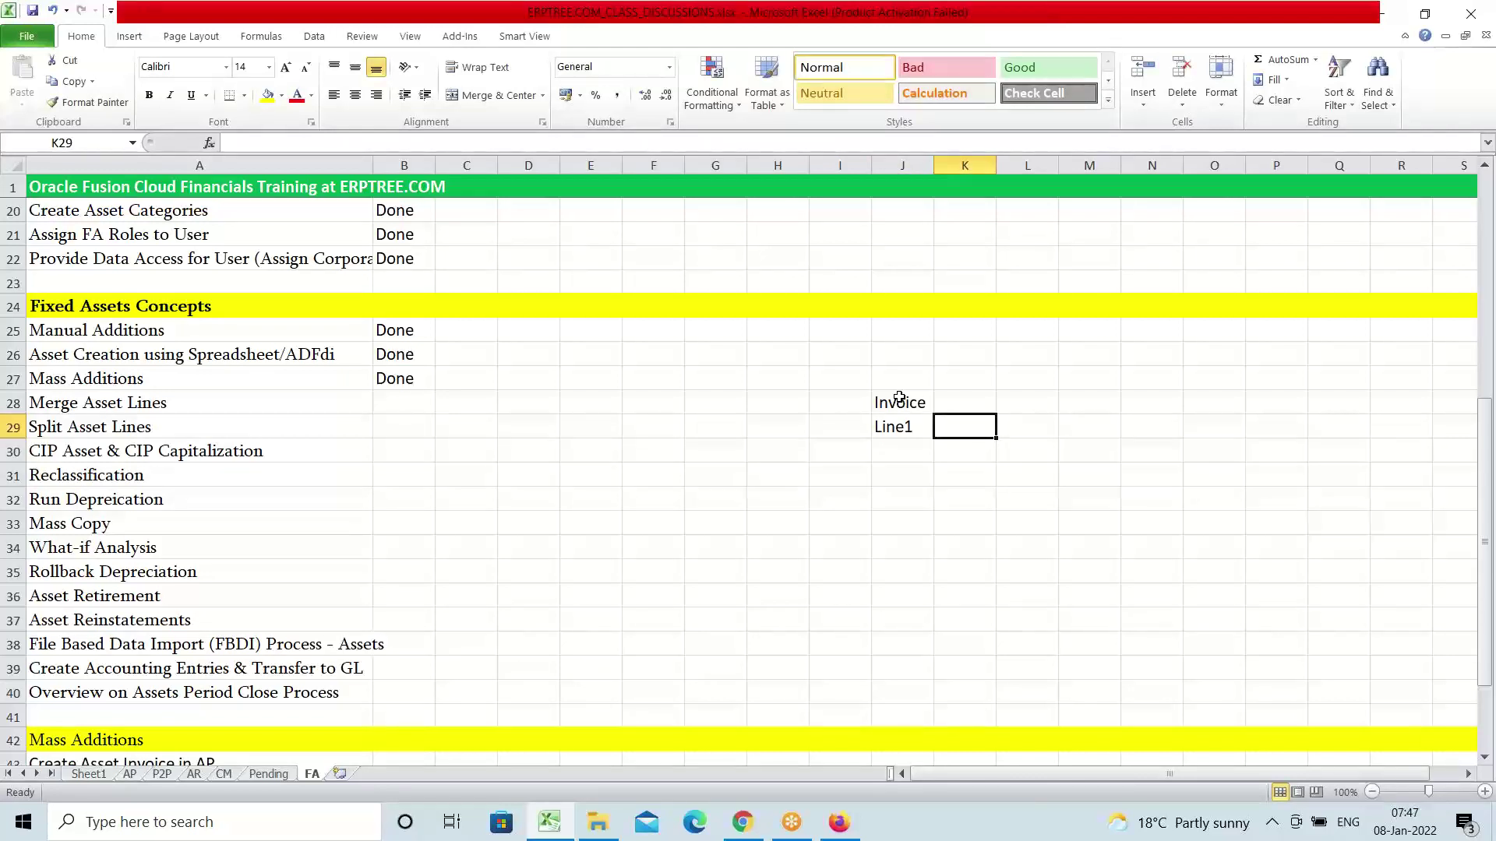
pyautogui.write('10000')
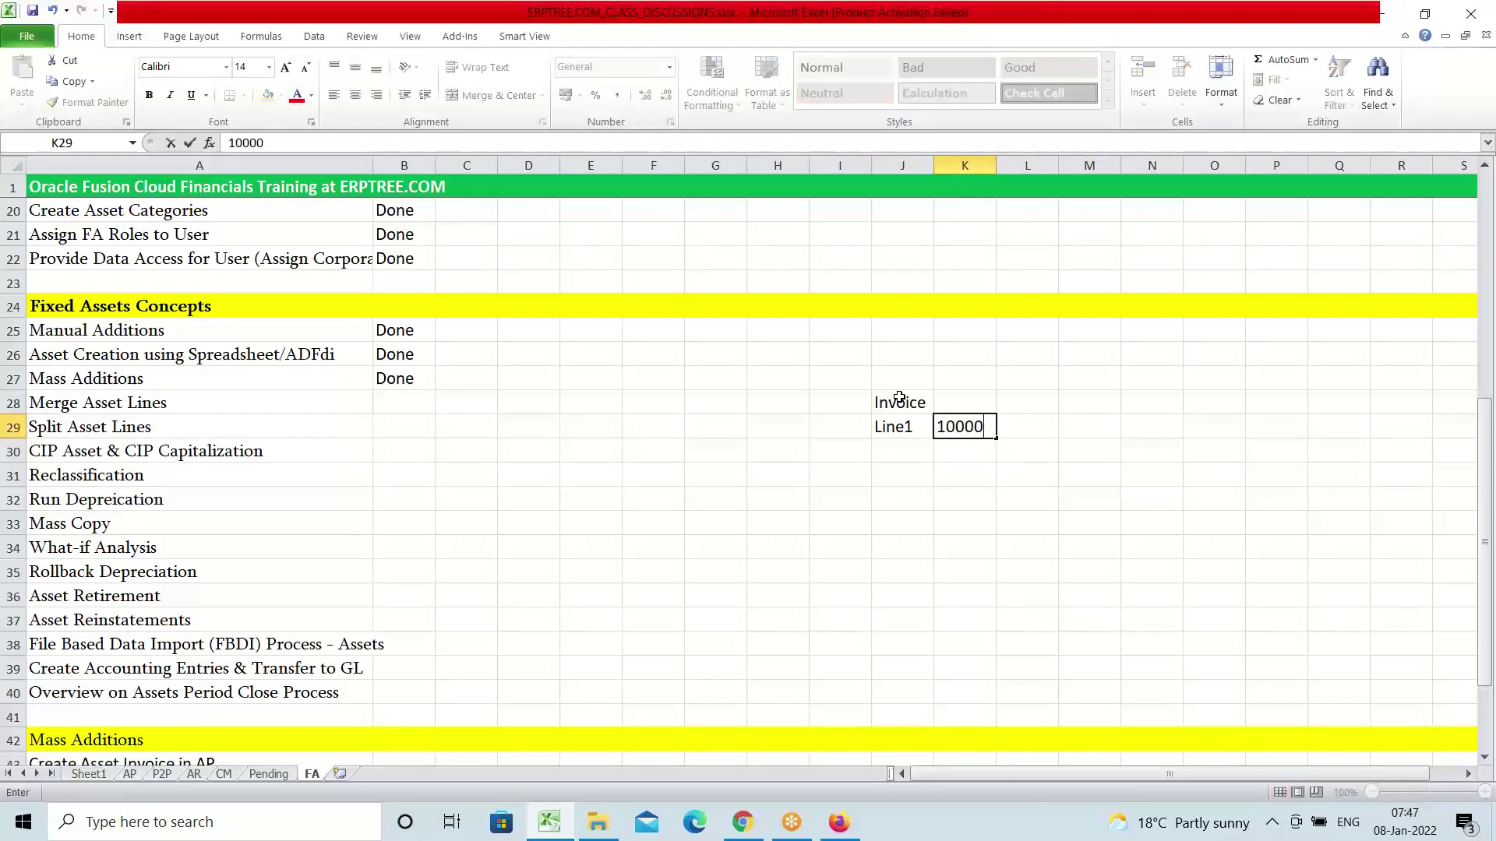
pyautogui.press('Return')
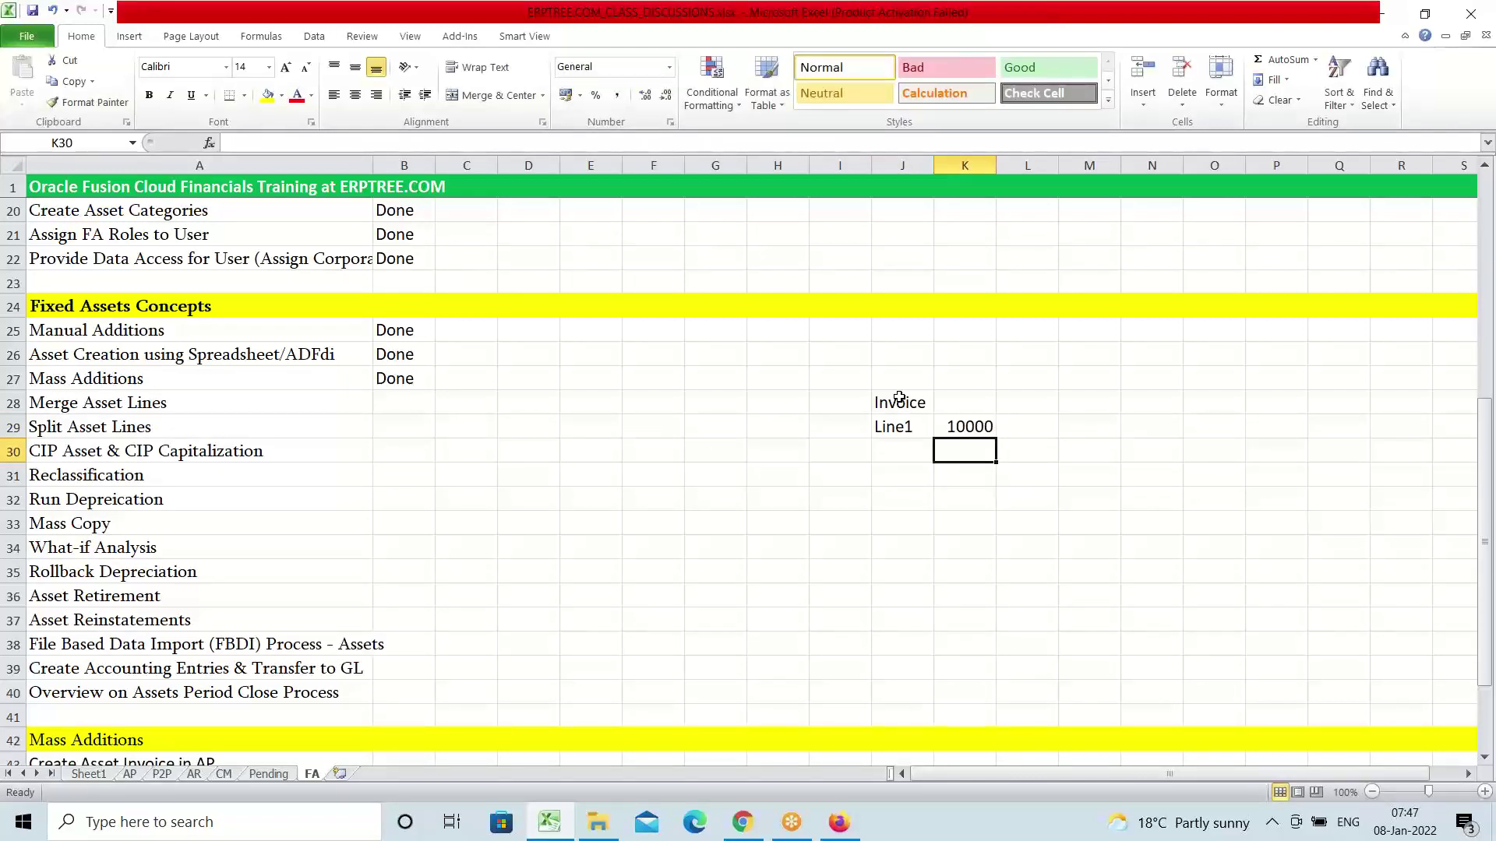
# Add Line2 with amount 10000 in row 30
pyautogui.press('Left')
pyautogui.write('l')
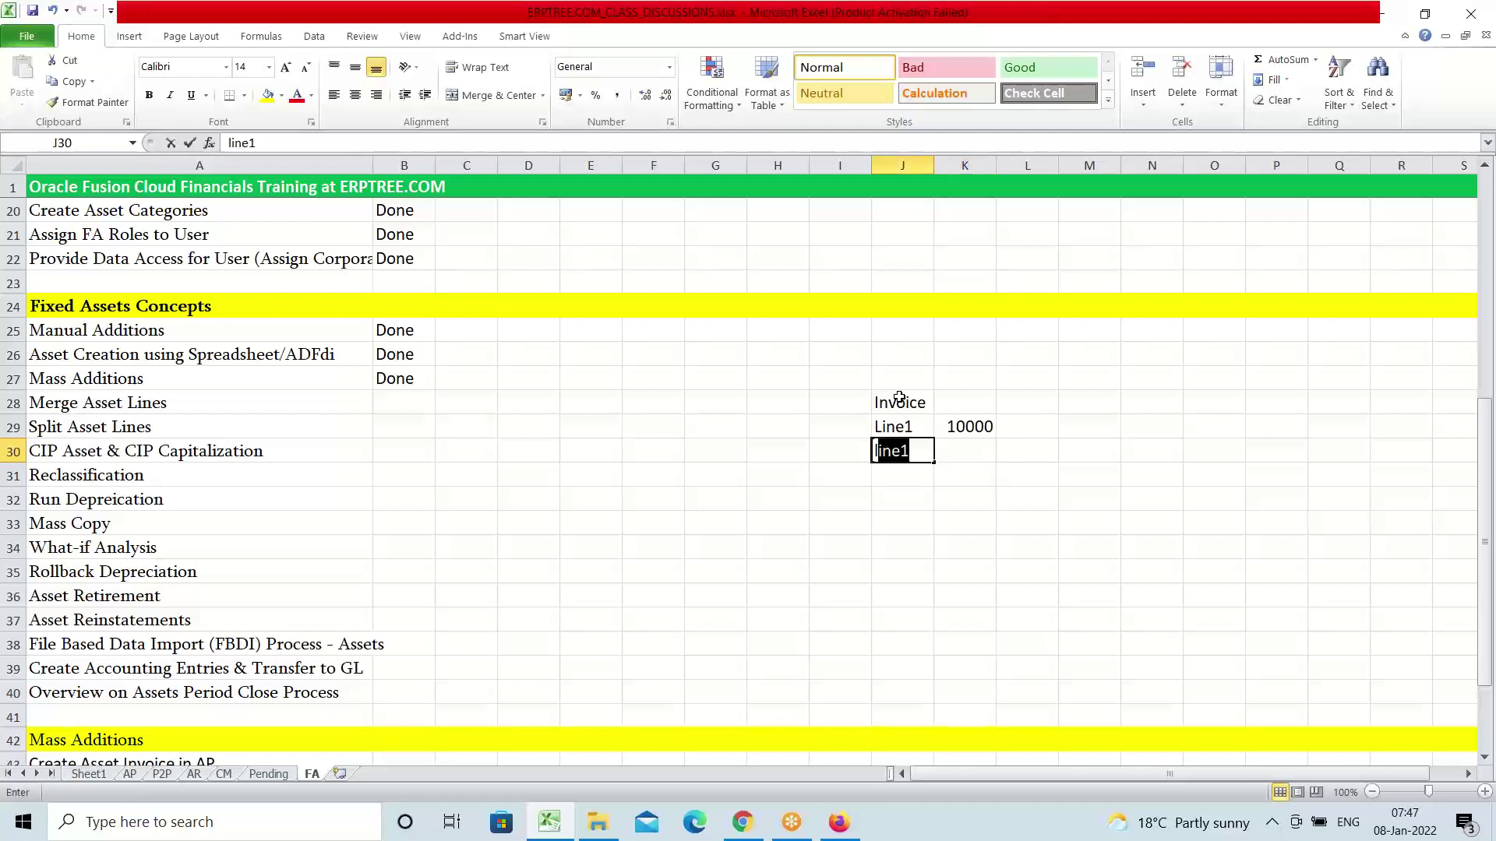
pyautogui.press('Tab')
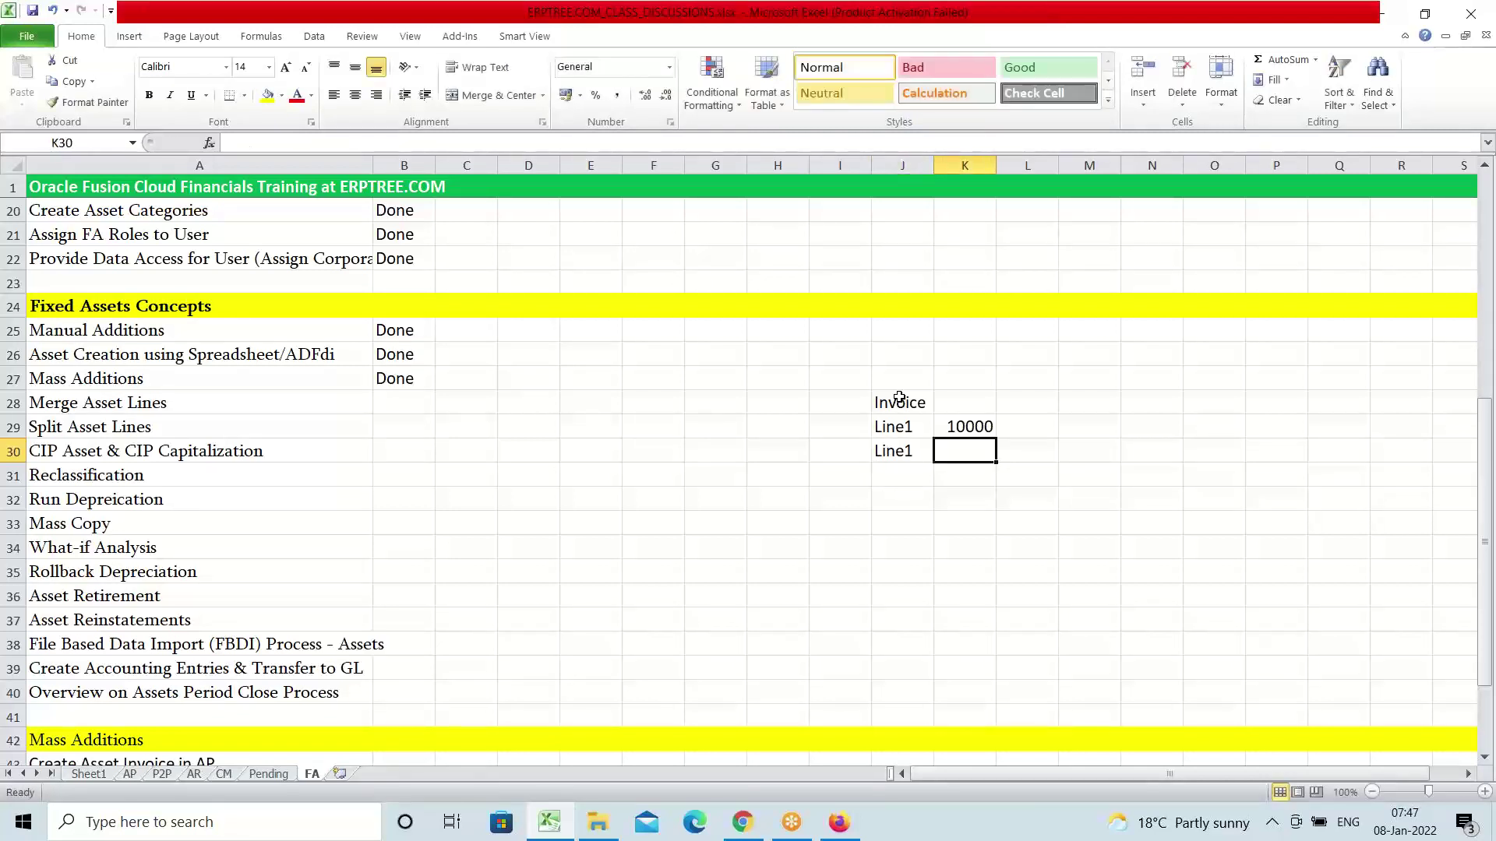
pyautogui.doubleClick(917, 451)
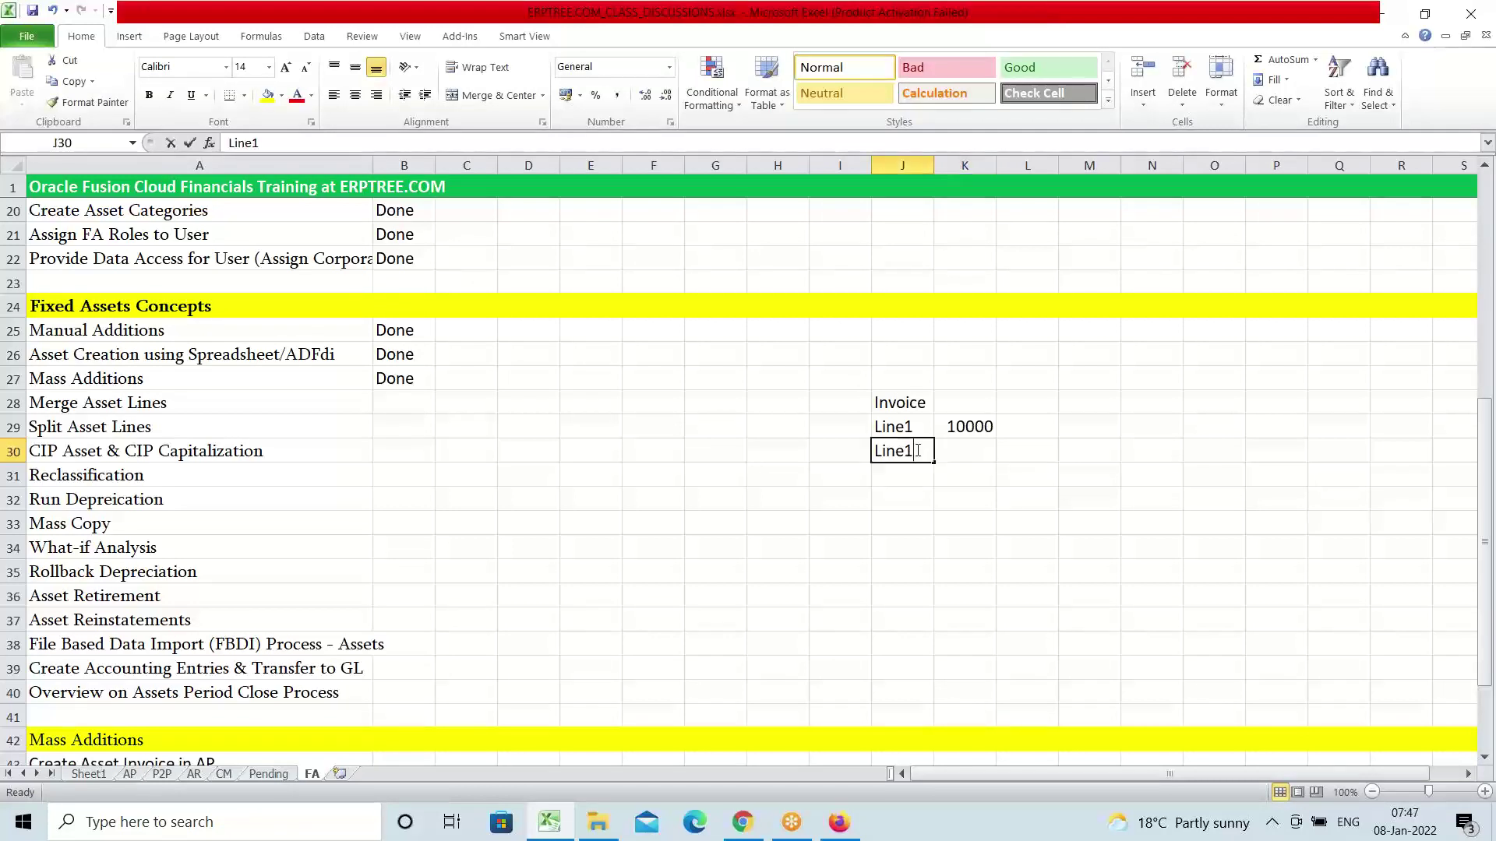
pyautogui.press('BackSpace')
pyautogui.write('2')
pyautogui.press('Tab')
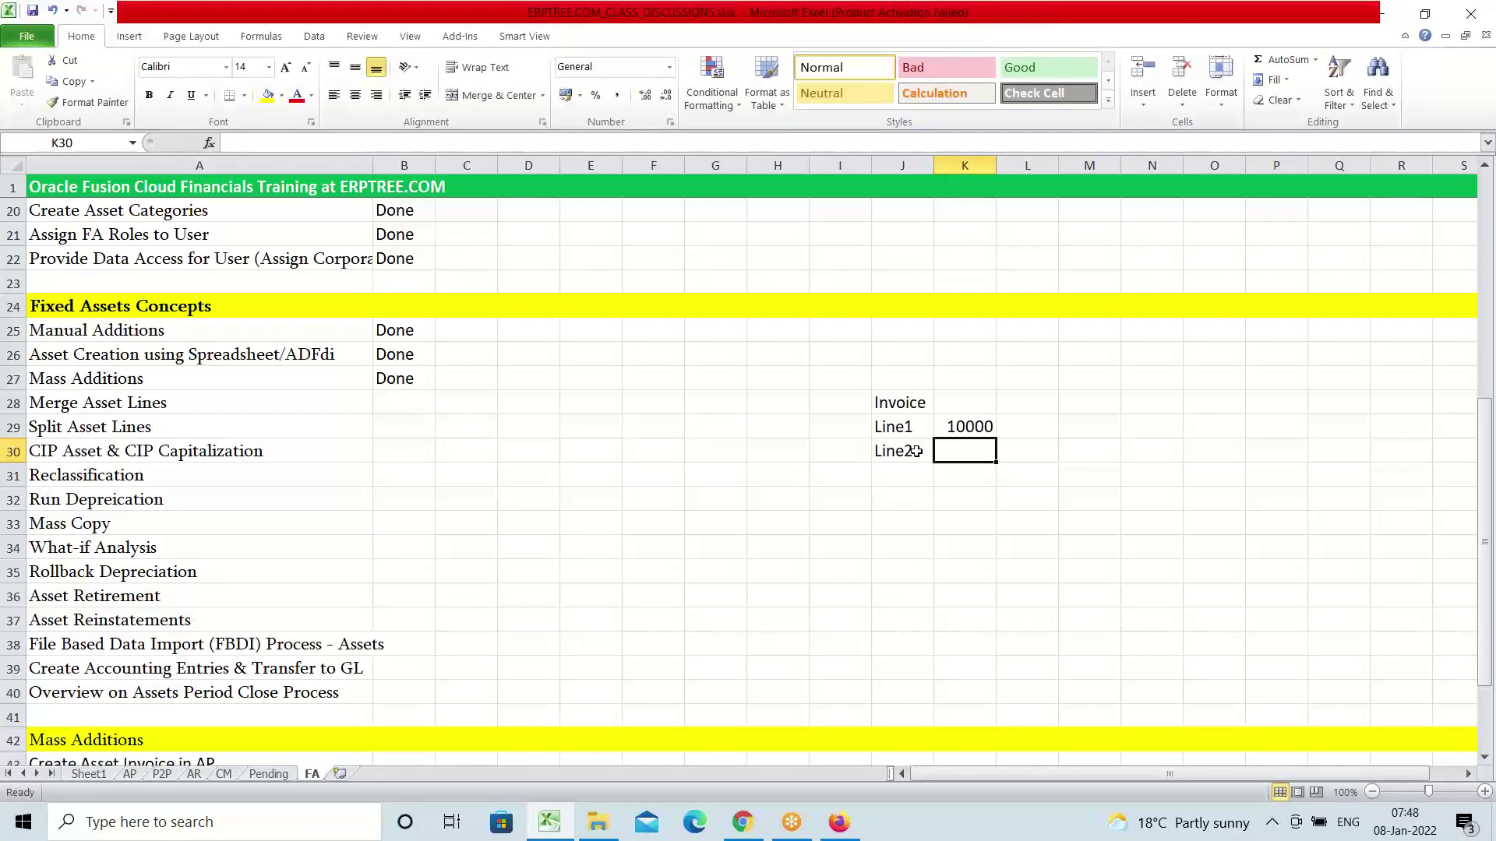
pyautogui.write('10000')
pyautogui.press('Tab')
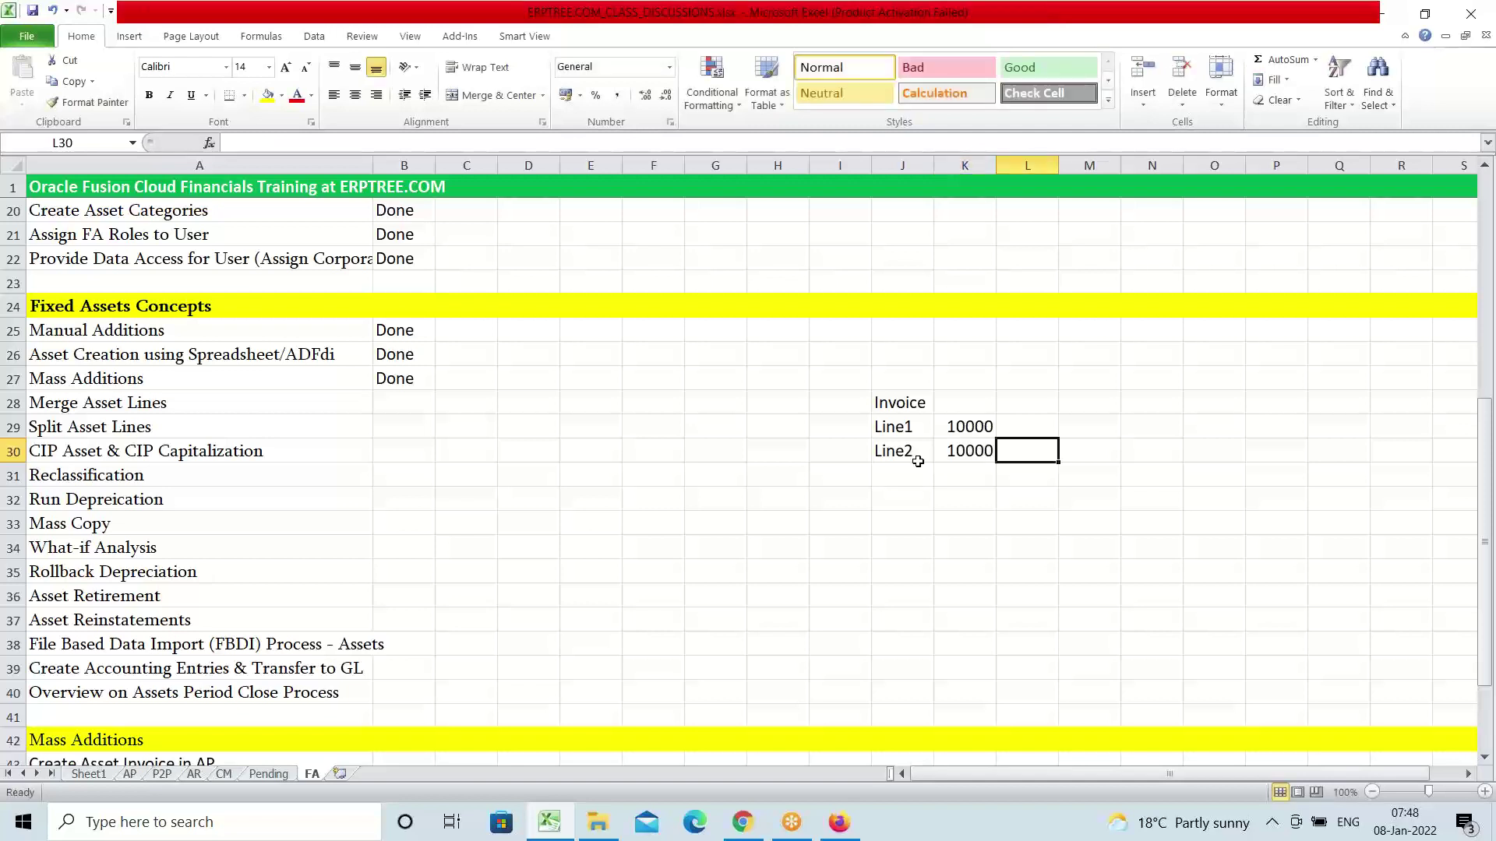
# Check the total of both amounts, then label cell J31 as Line3
pyautogui.moveTo(970, 430); pyautogui.dragTo(979, 456)
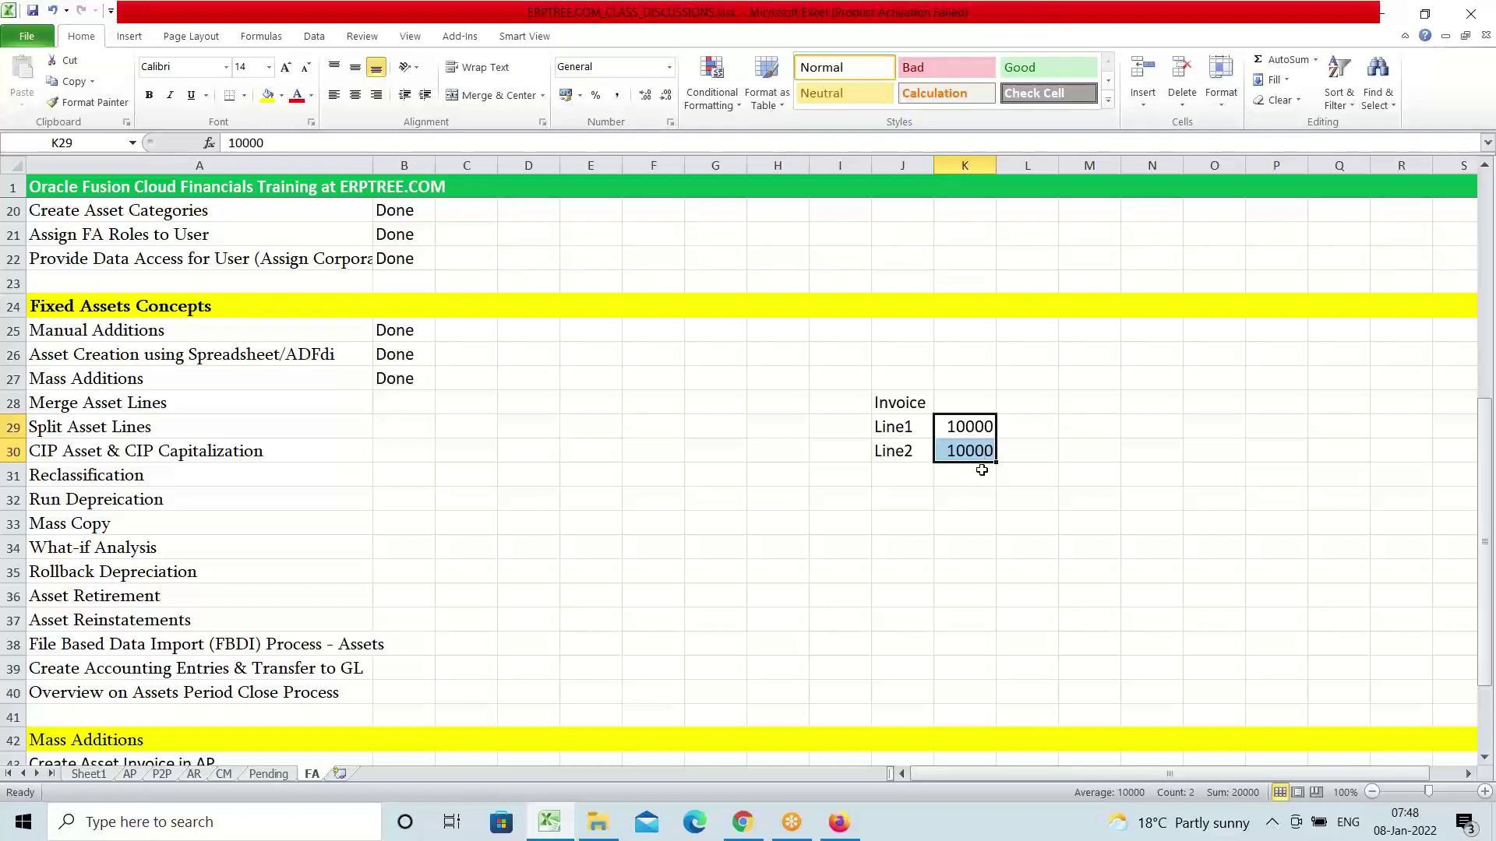
pyautogui.click(913, 470)
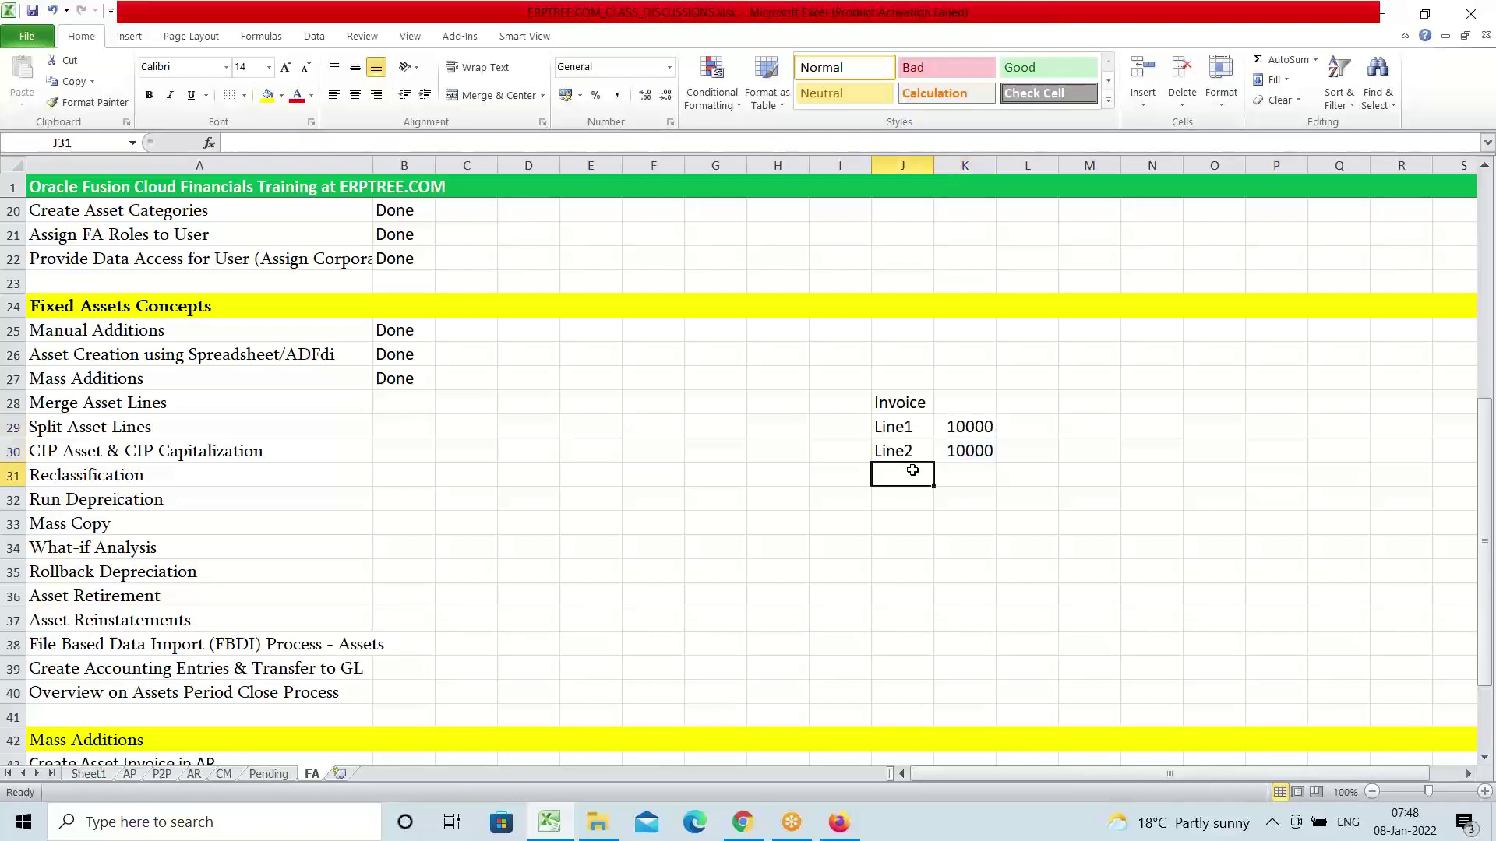
pyautogui.write('Lin')
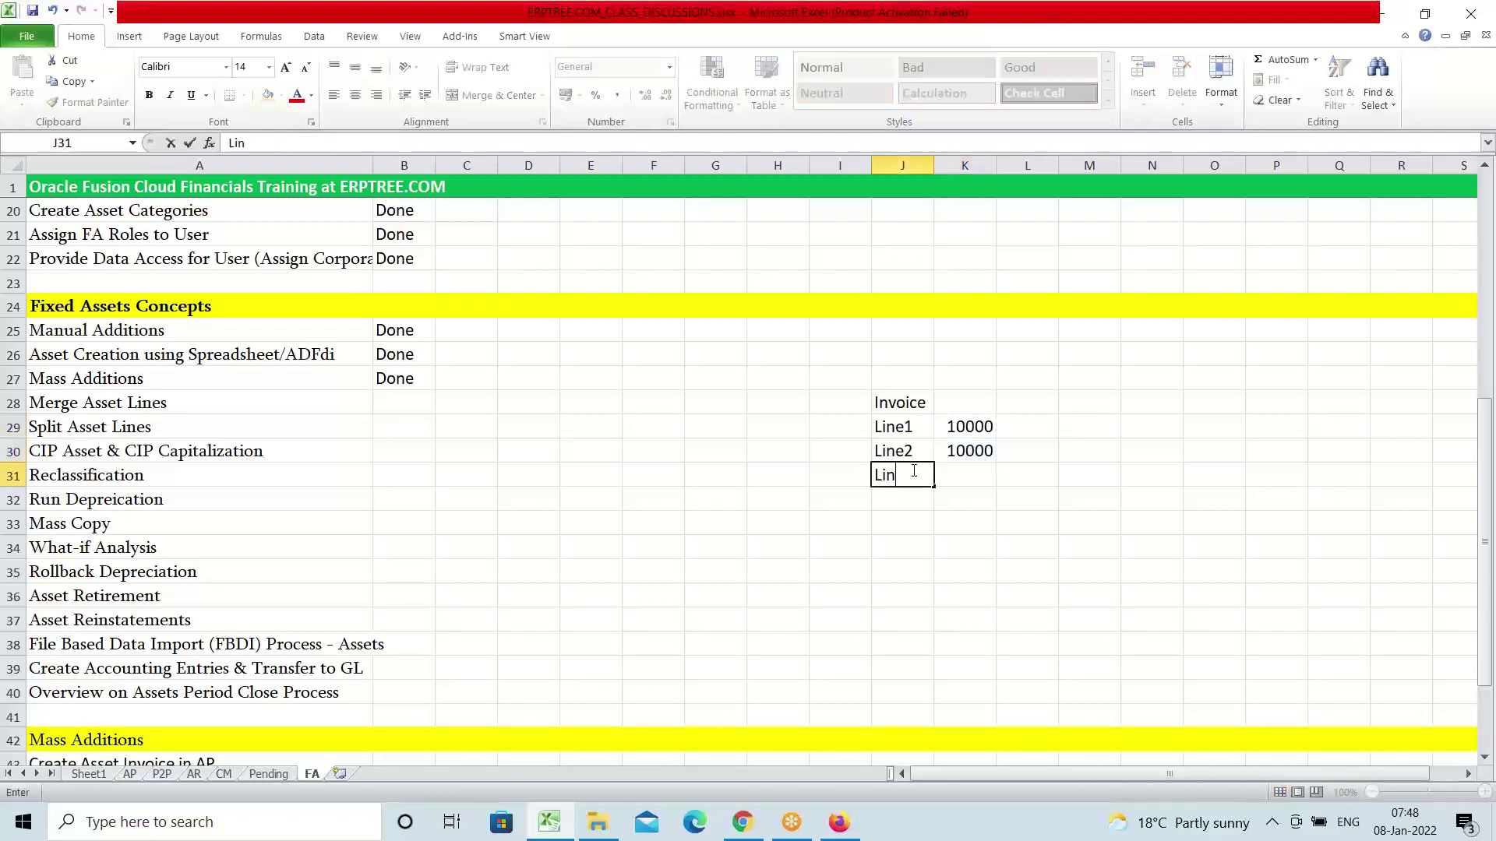
pyautogui.write('e3')
pyautogui.press('Tab')
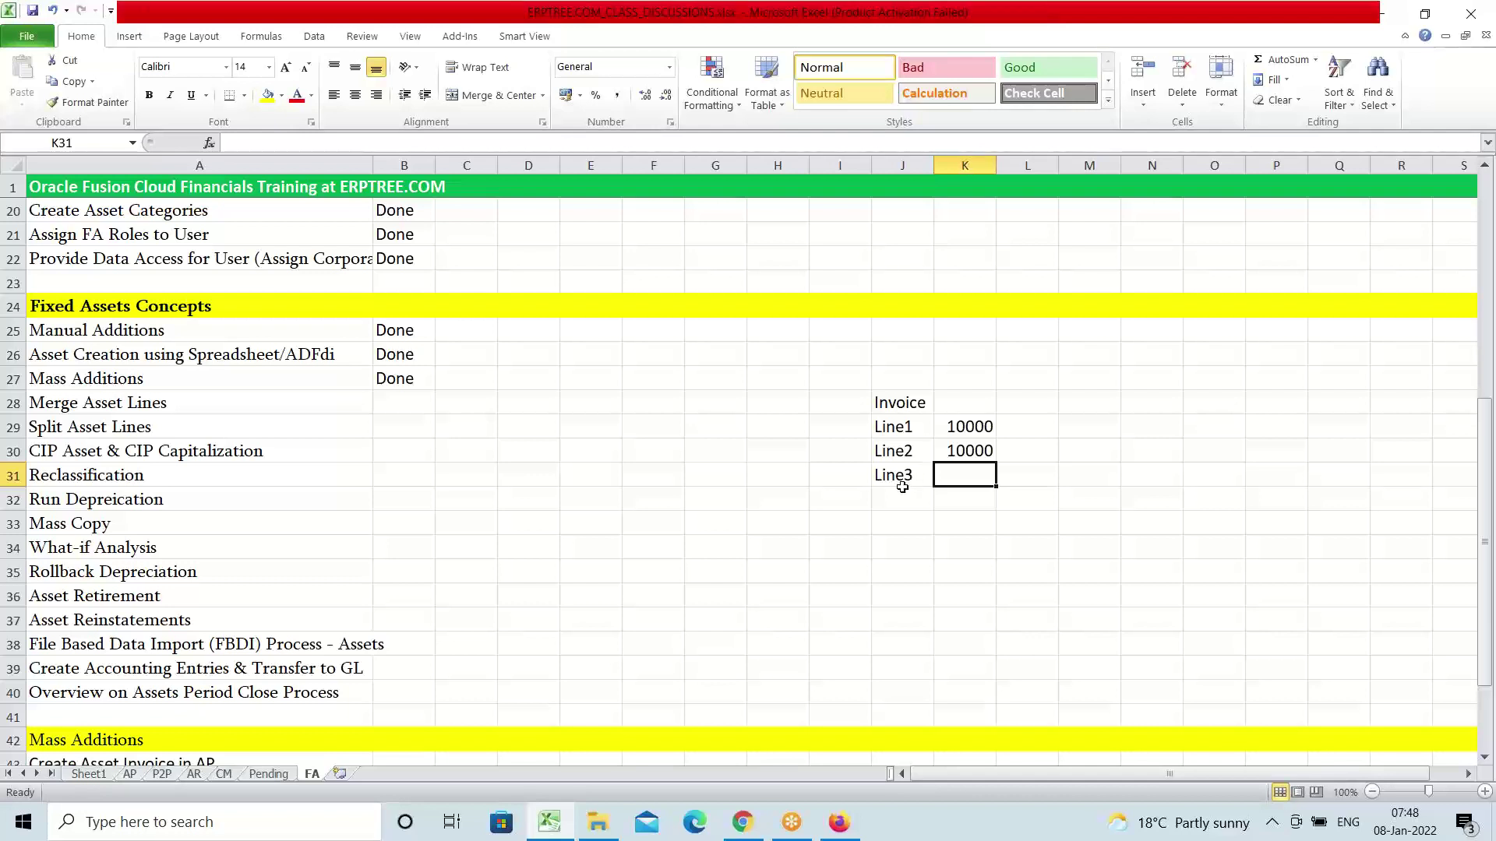
# Delete the Line3 label from J31 and return to the Merge Asset Lines topic
pyautogui.click(902, 476)
pyautogui.press('Delete')
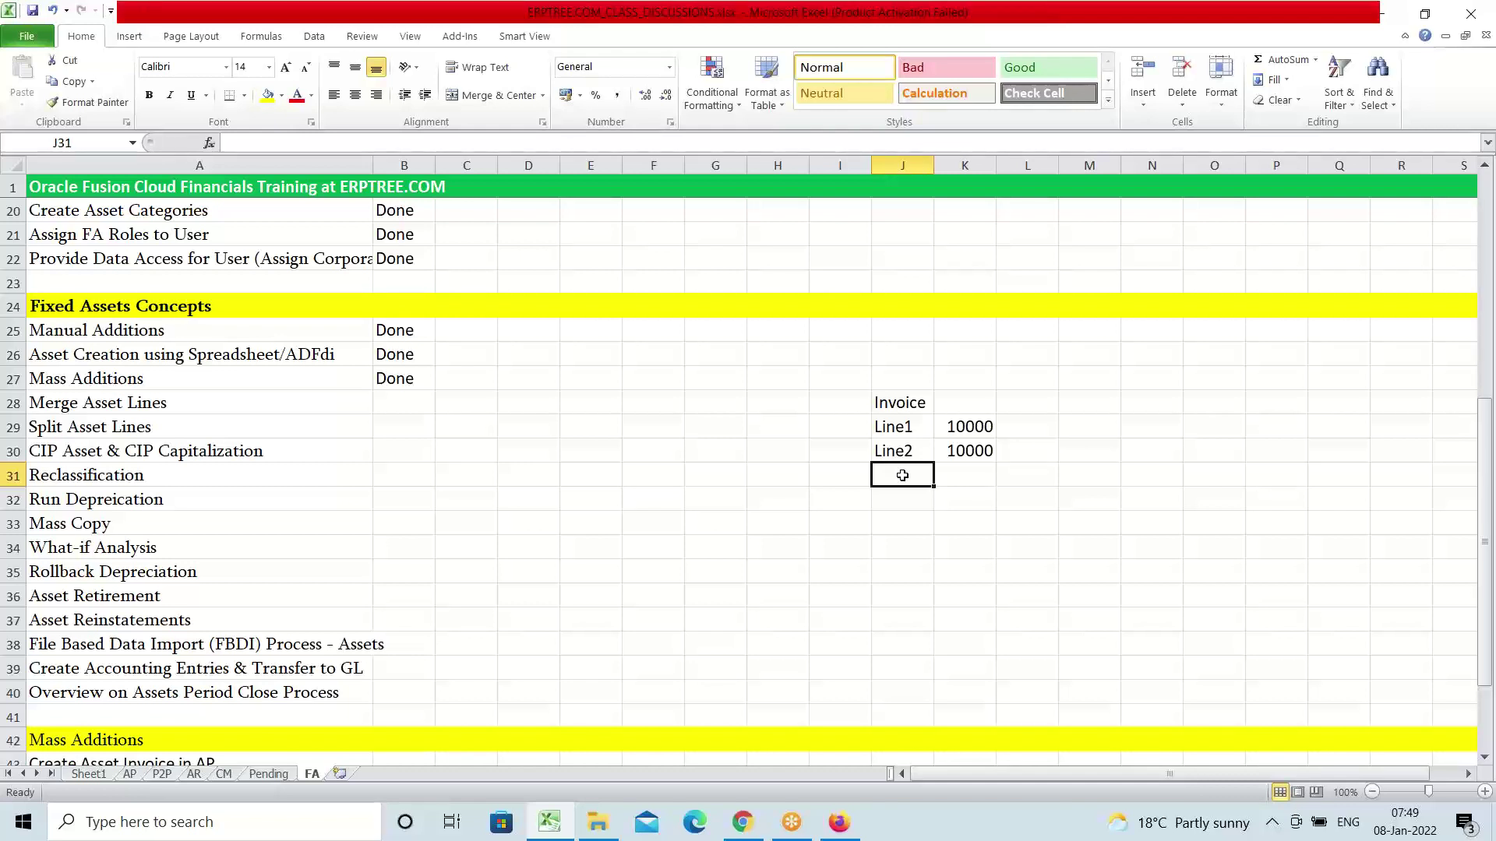
pyautogui.click(100, 396)
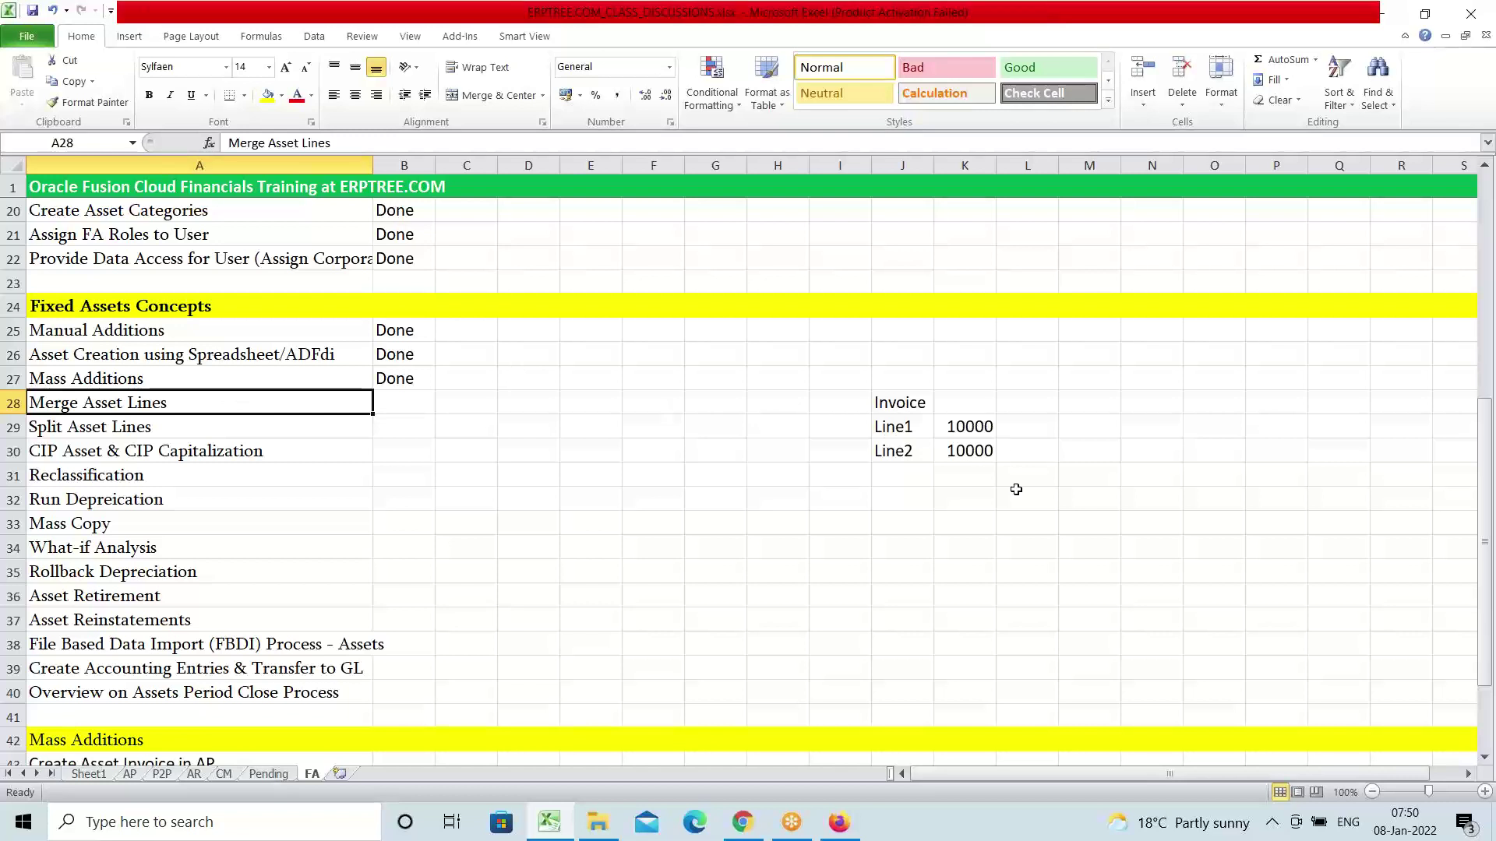
# Confirm Line1 and Line2 total 20000, then return to Oracle's Asset Inquiry in Firefox
pyautogui.moveTo(895, 428); pyautogui.dragTo(980, 454)
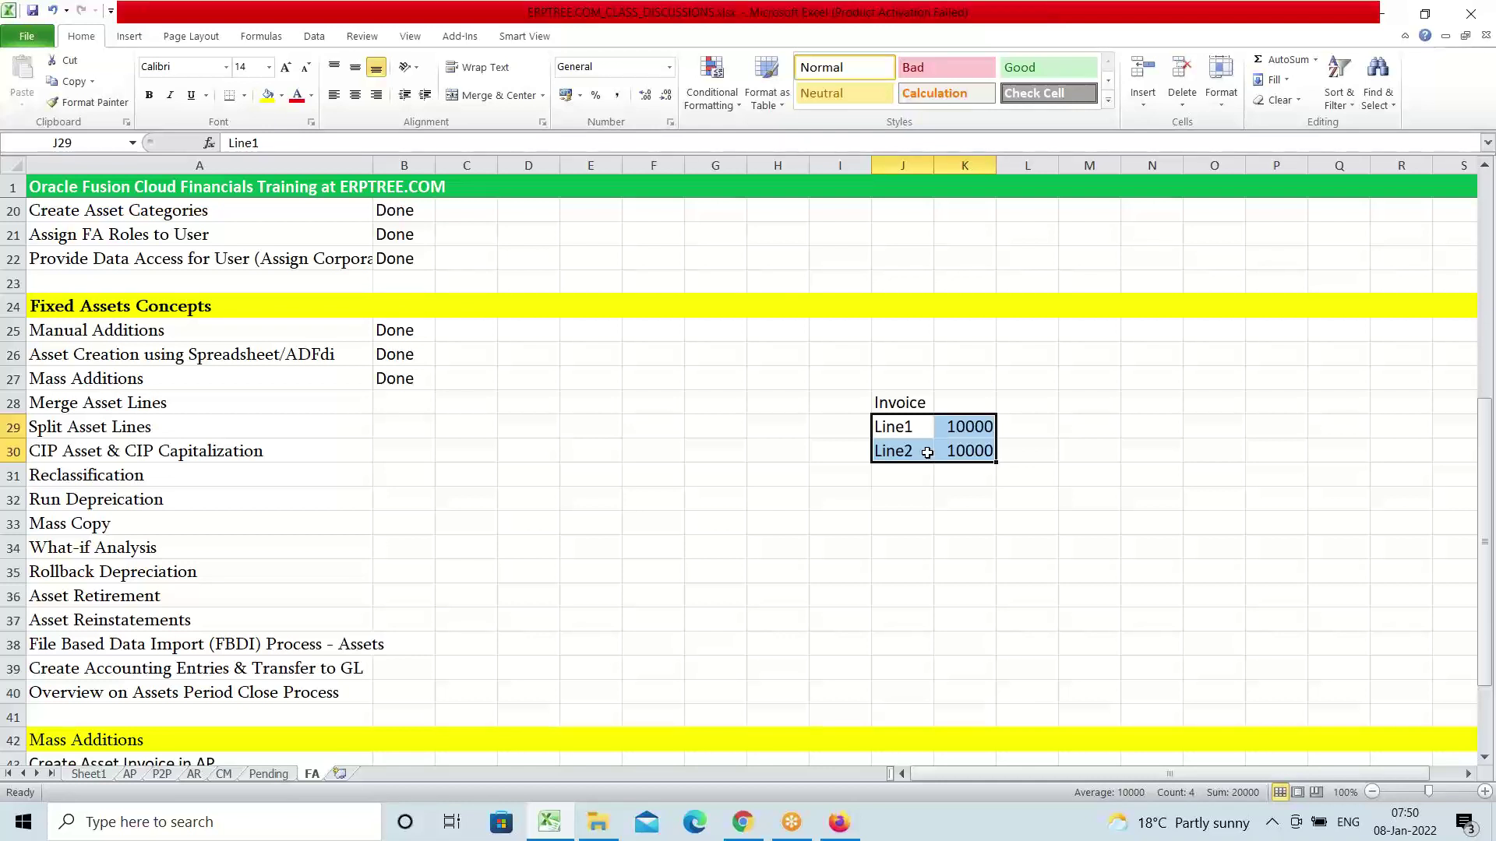
pyautogui.click(117, 405)
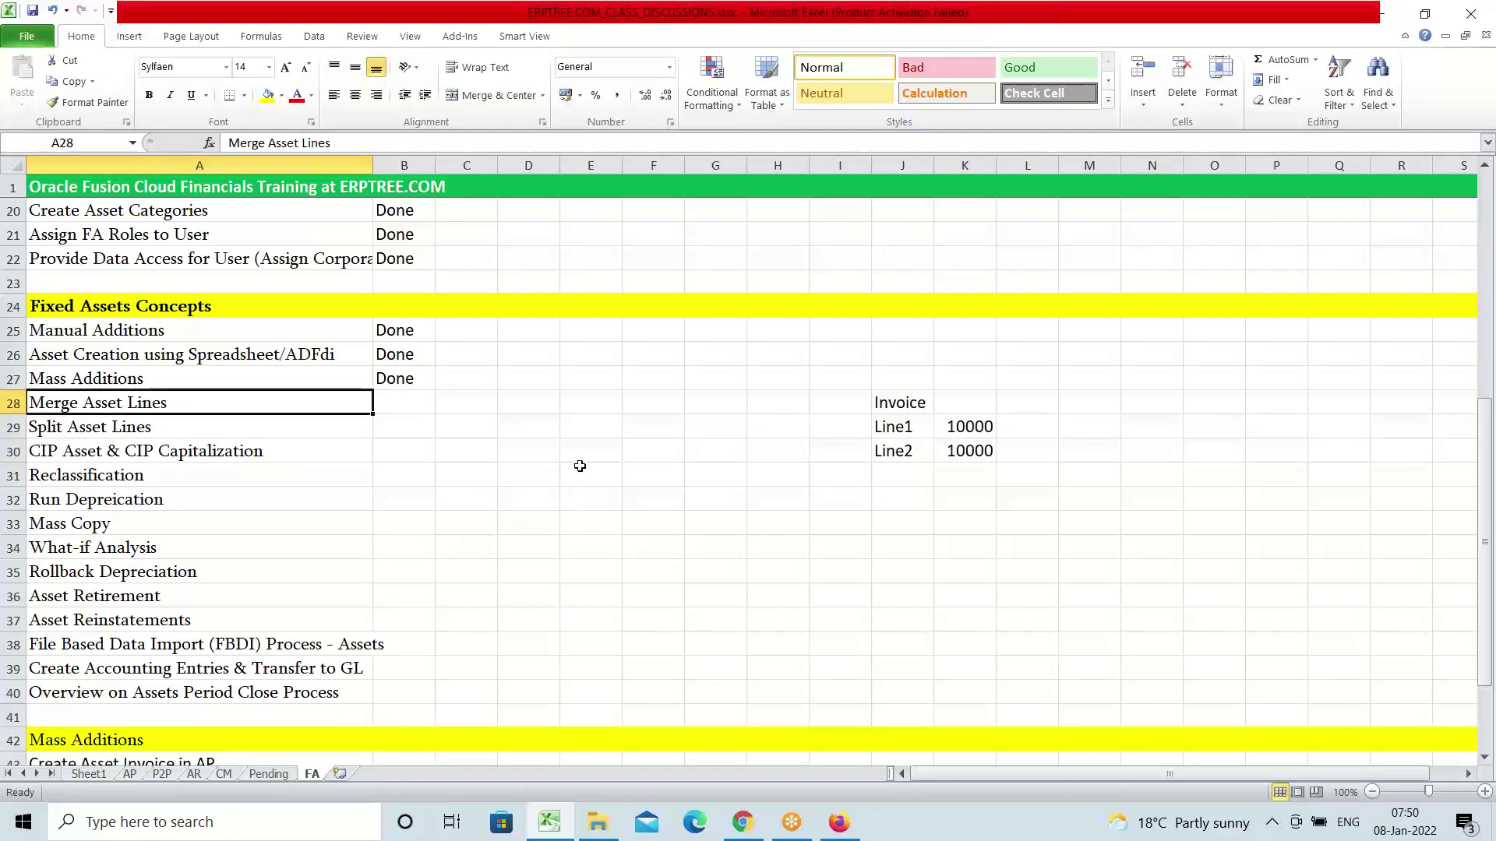
pyautogui.click(839, 823)
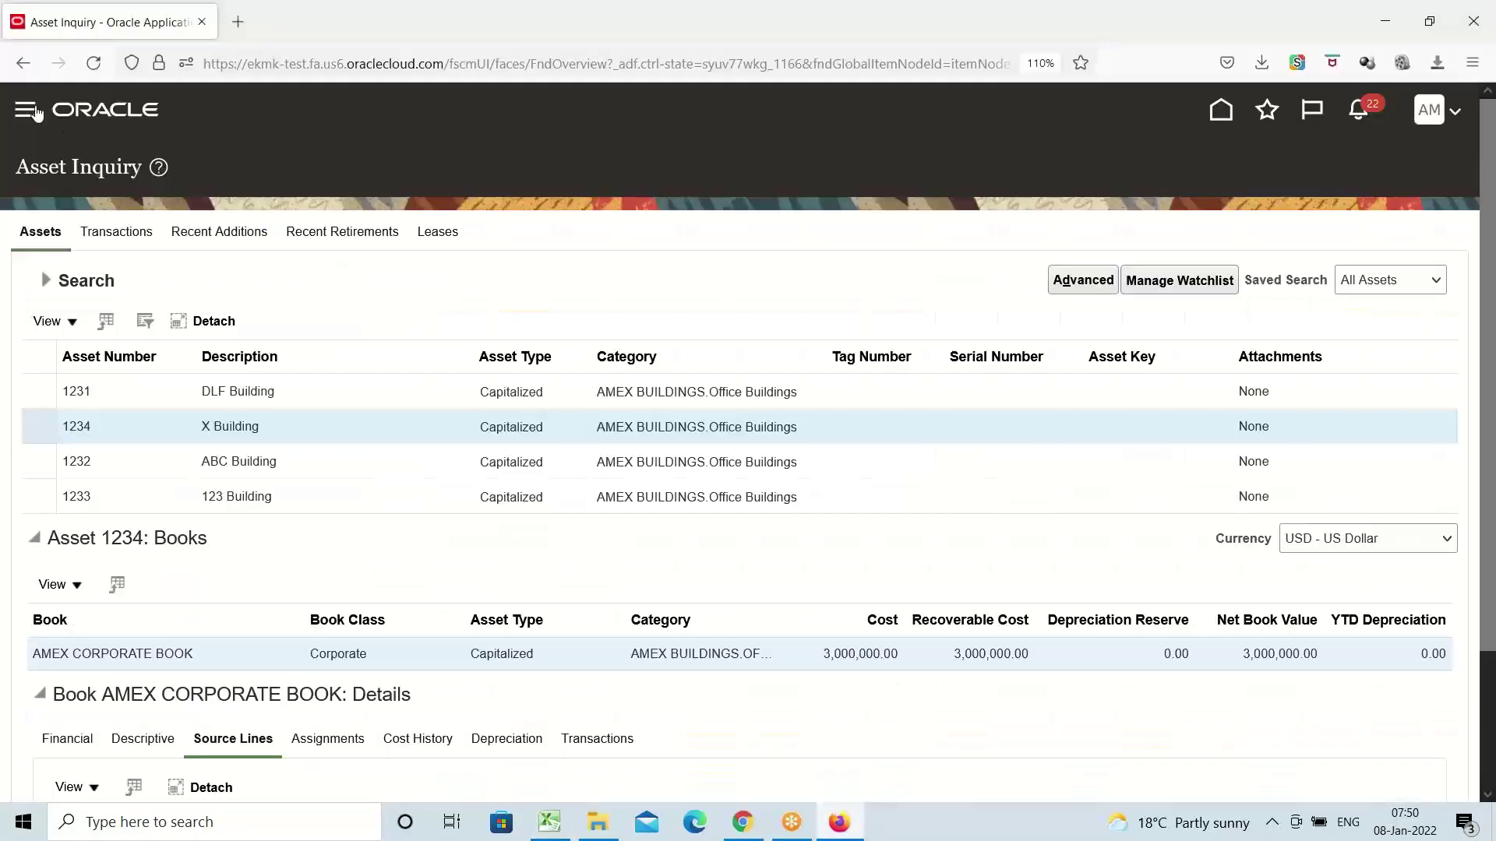
# Go to Payables > Invoices from the Navigator menu
pyautogui.click(26, 112)
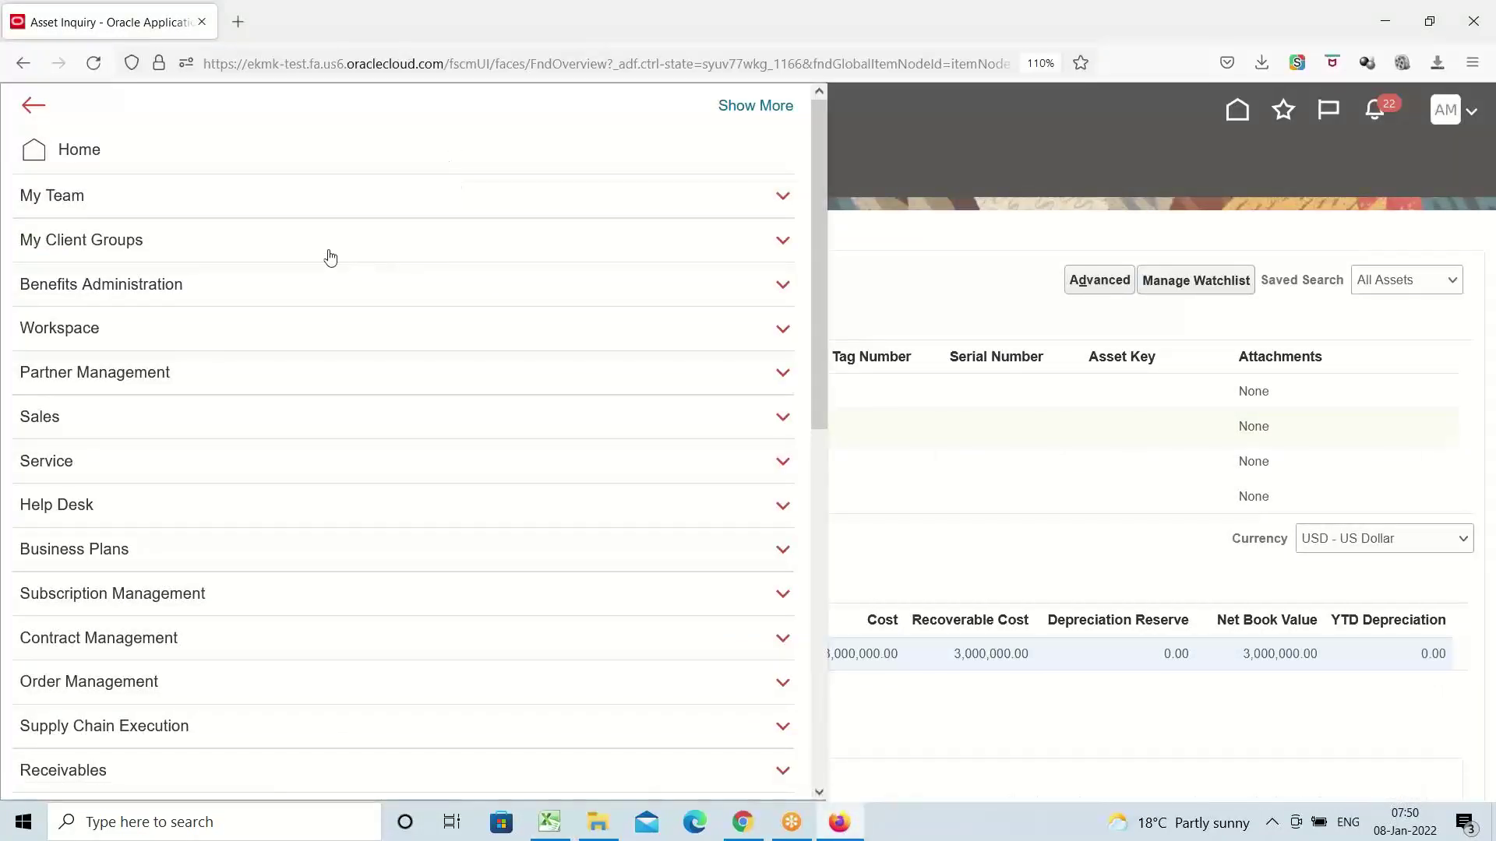
pyautogui.scroll(-5, 241, 269)
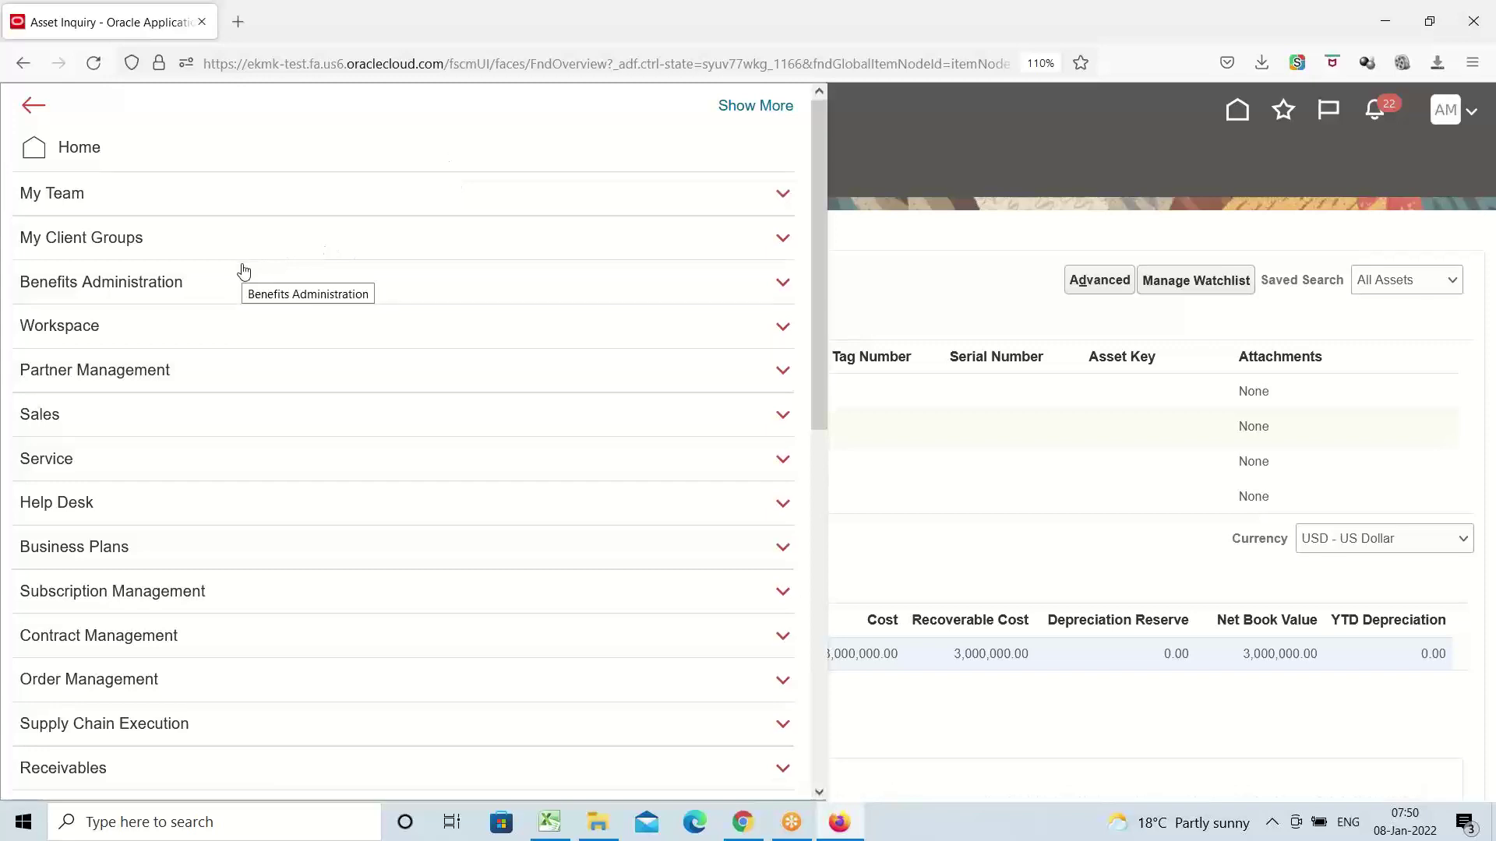
pyautogui.scroll(-2, 244, 270)
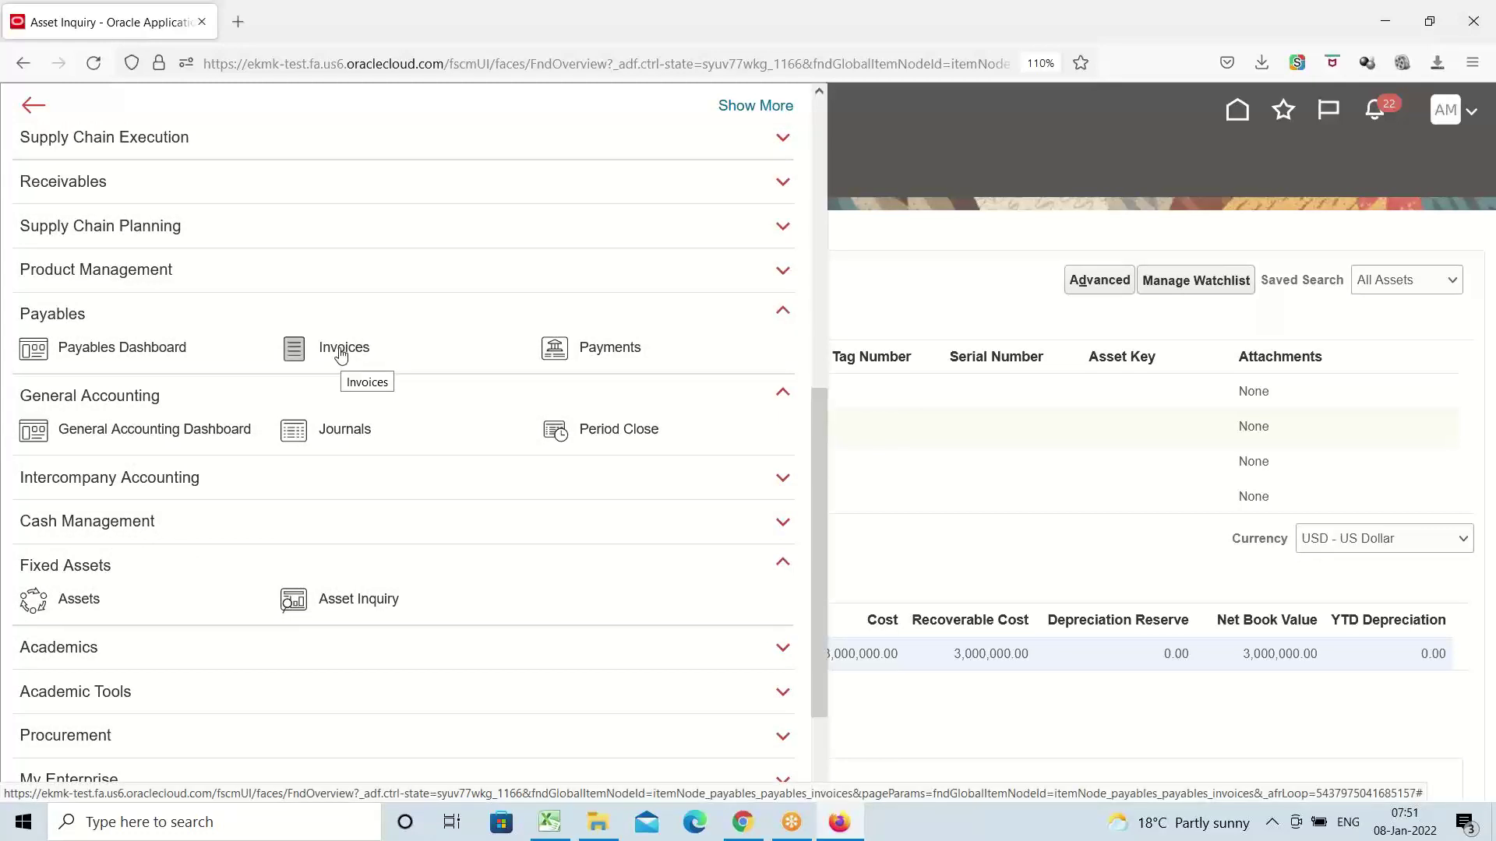
pyautogui.click(342, 355)
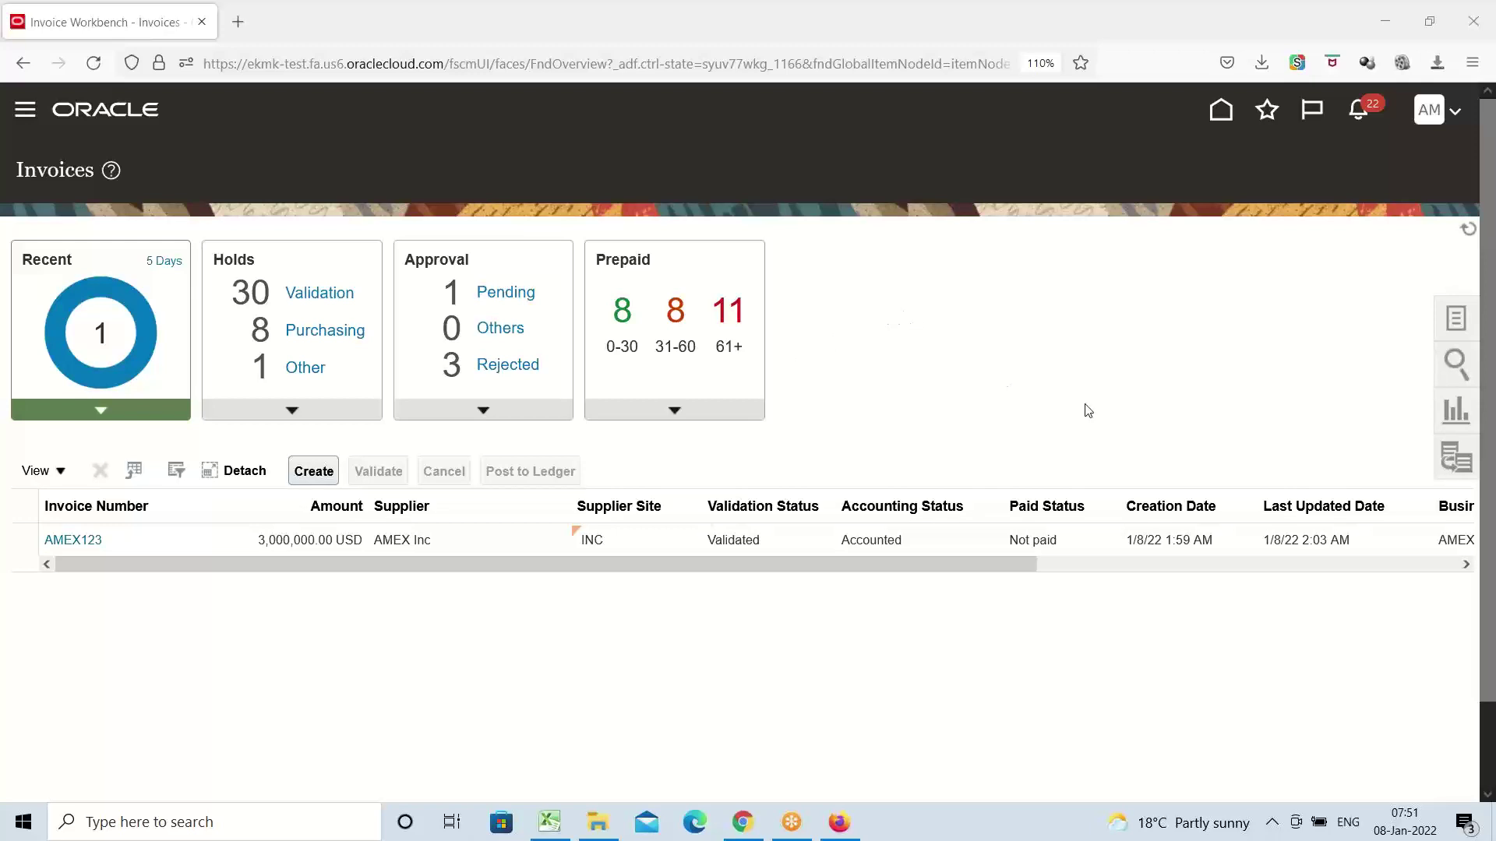
# Choose Create Invoice from the Tasks panel for the AMEX US Business Unit
pyautogui.click(1459, 320)
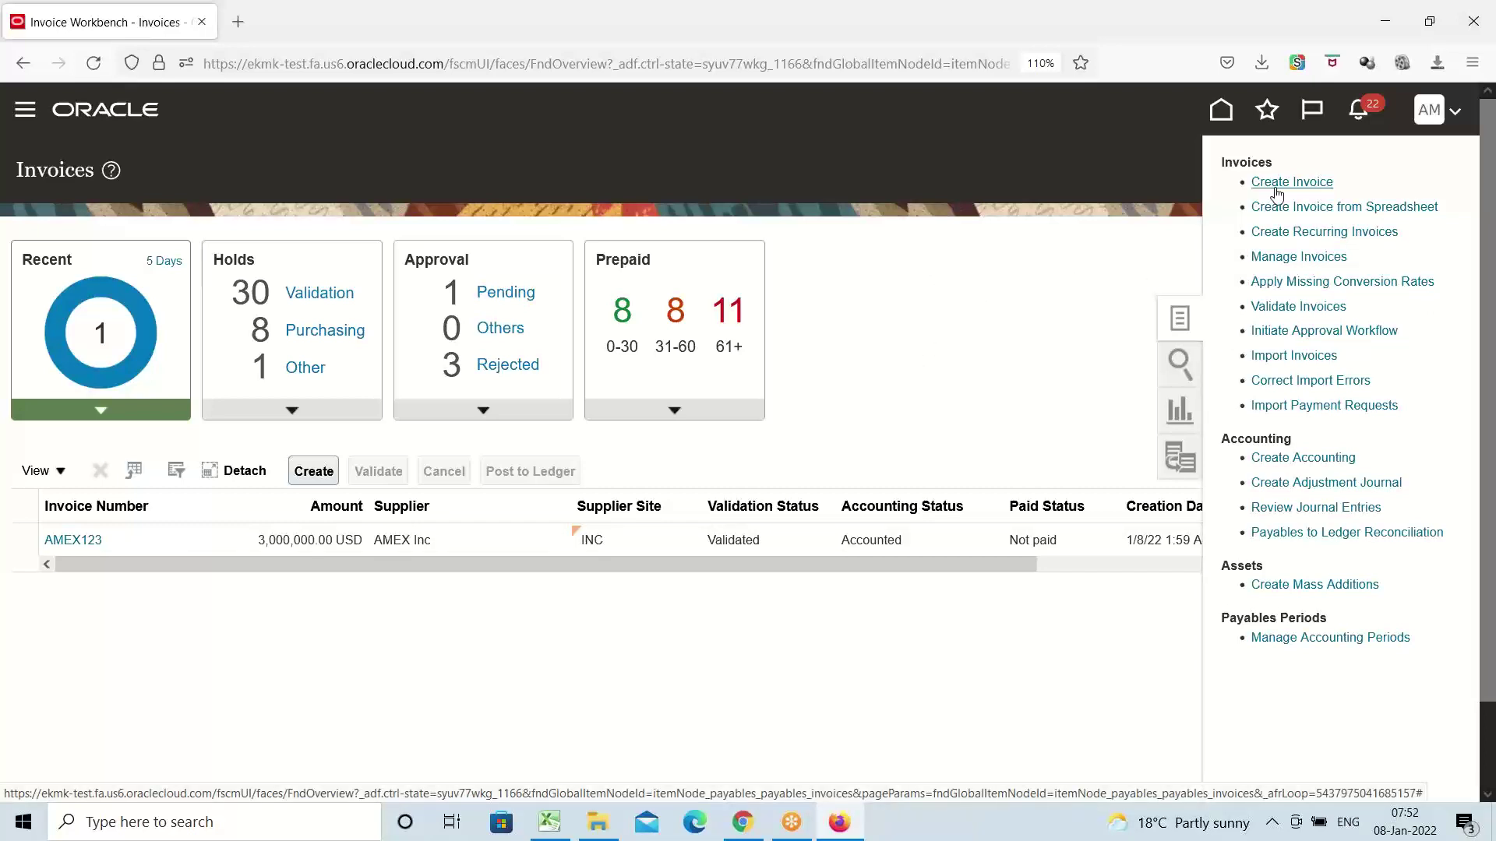
pyautogui.click(1275, 184)
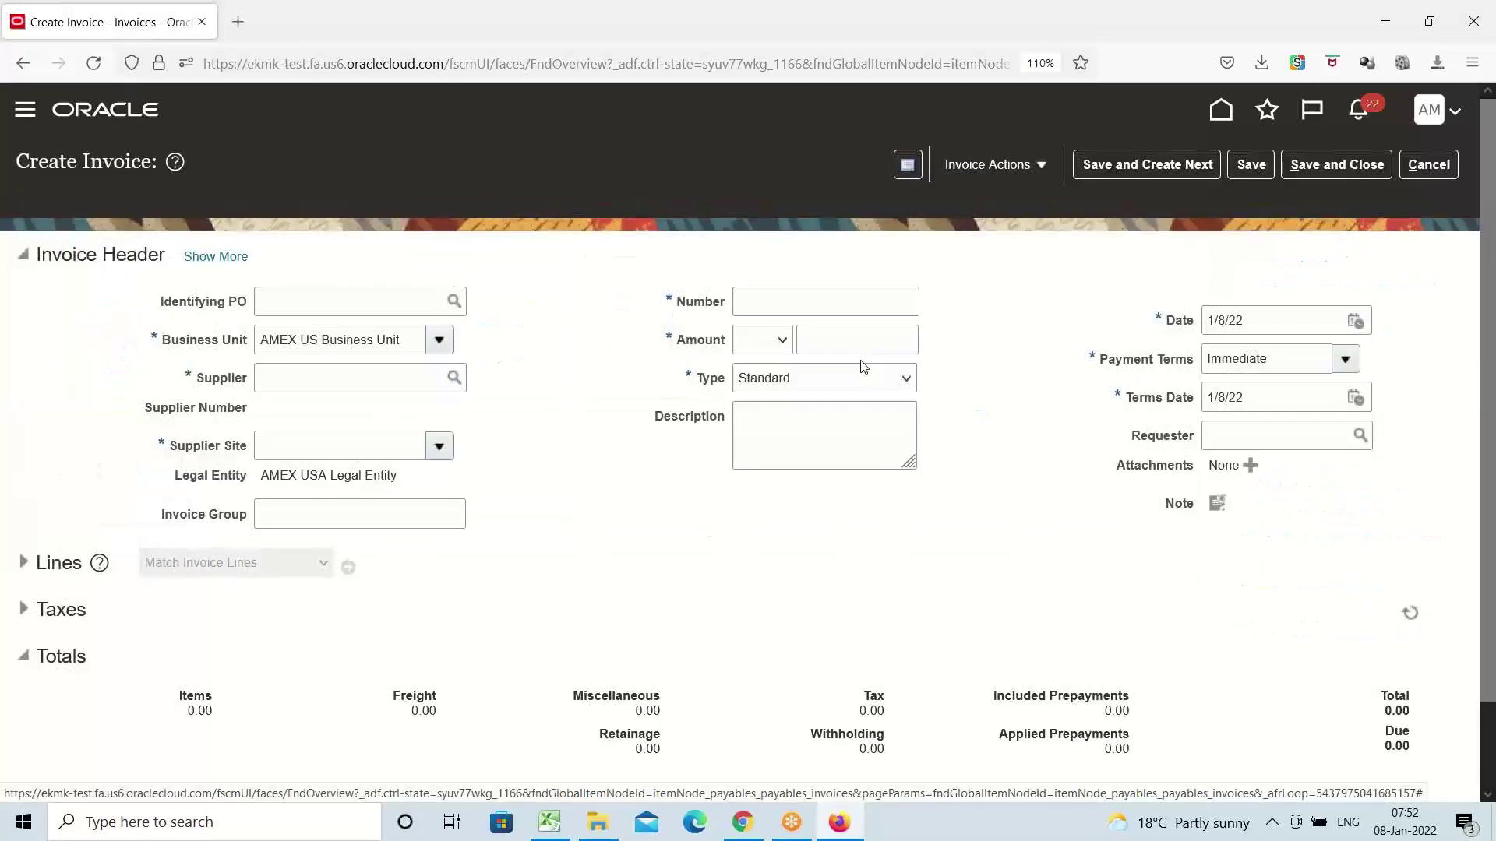
# Enter supplier AMEX Inc, invoice number AMEX9, amount 5,000,000.00, and expand the Lines section
pyautogui.click(308, 382)
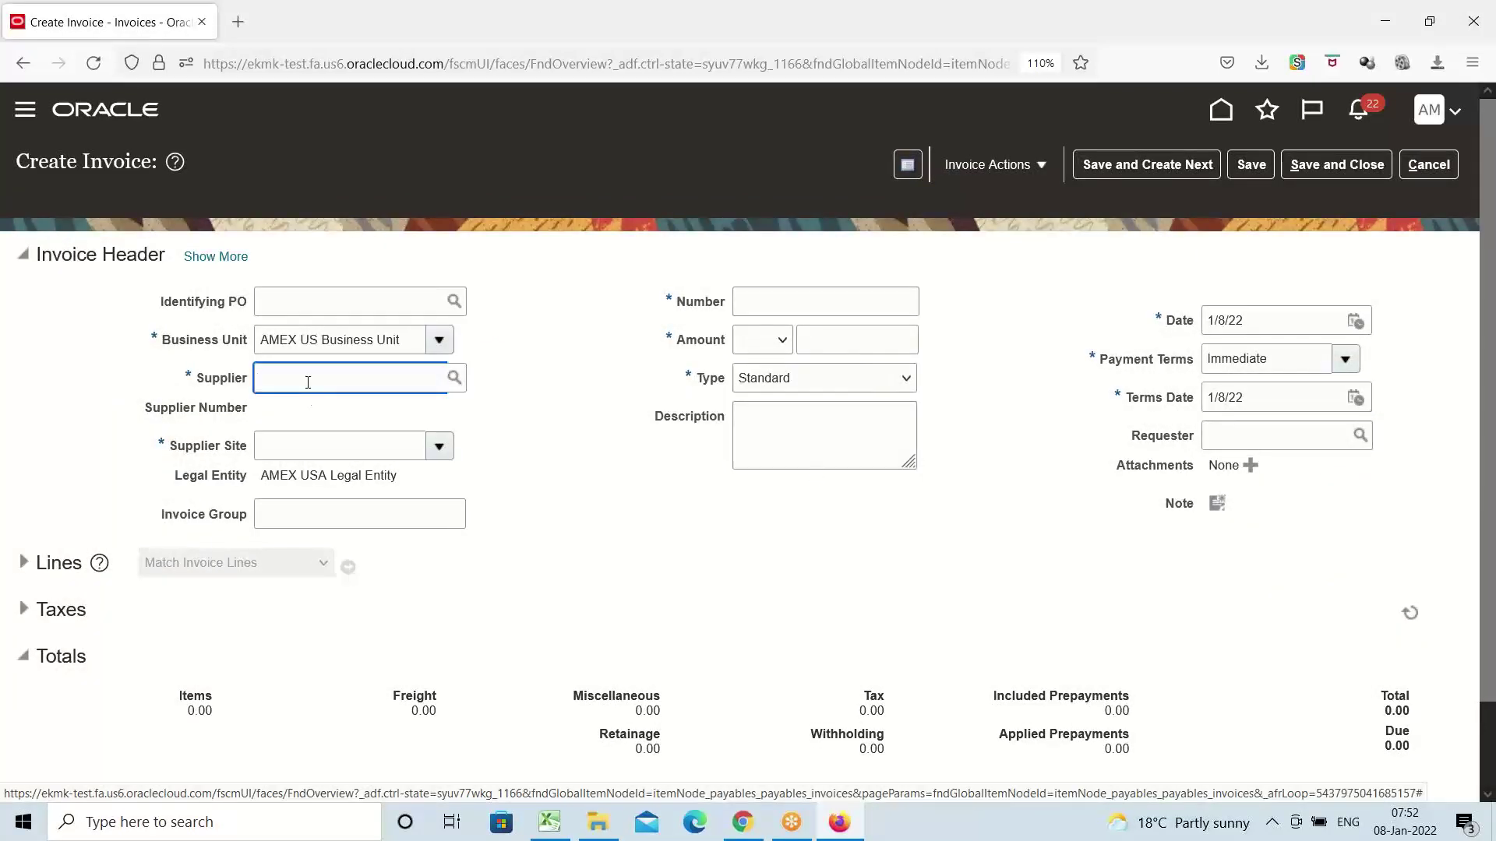
pyautogui.write('AMEX')
pyautogui.press('Tab')
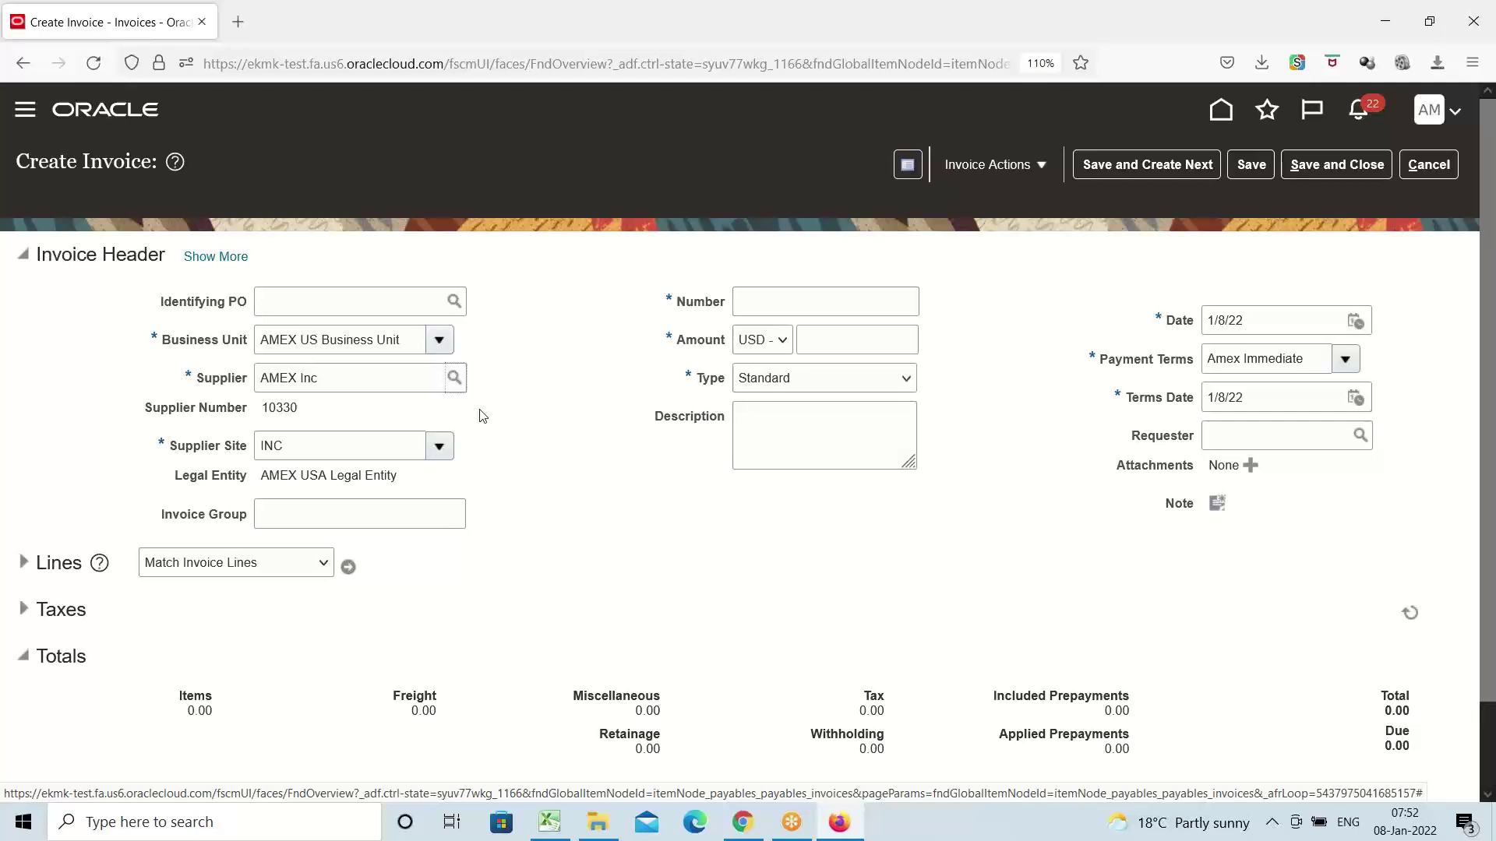
pyautogui.click(764, 304)
pyautogui.write('AMEX9')
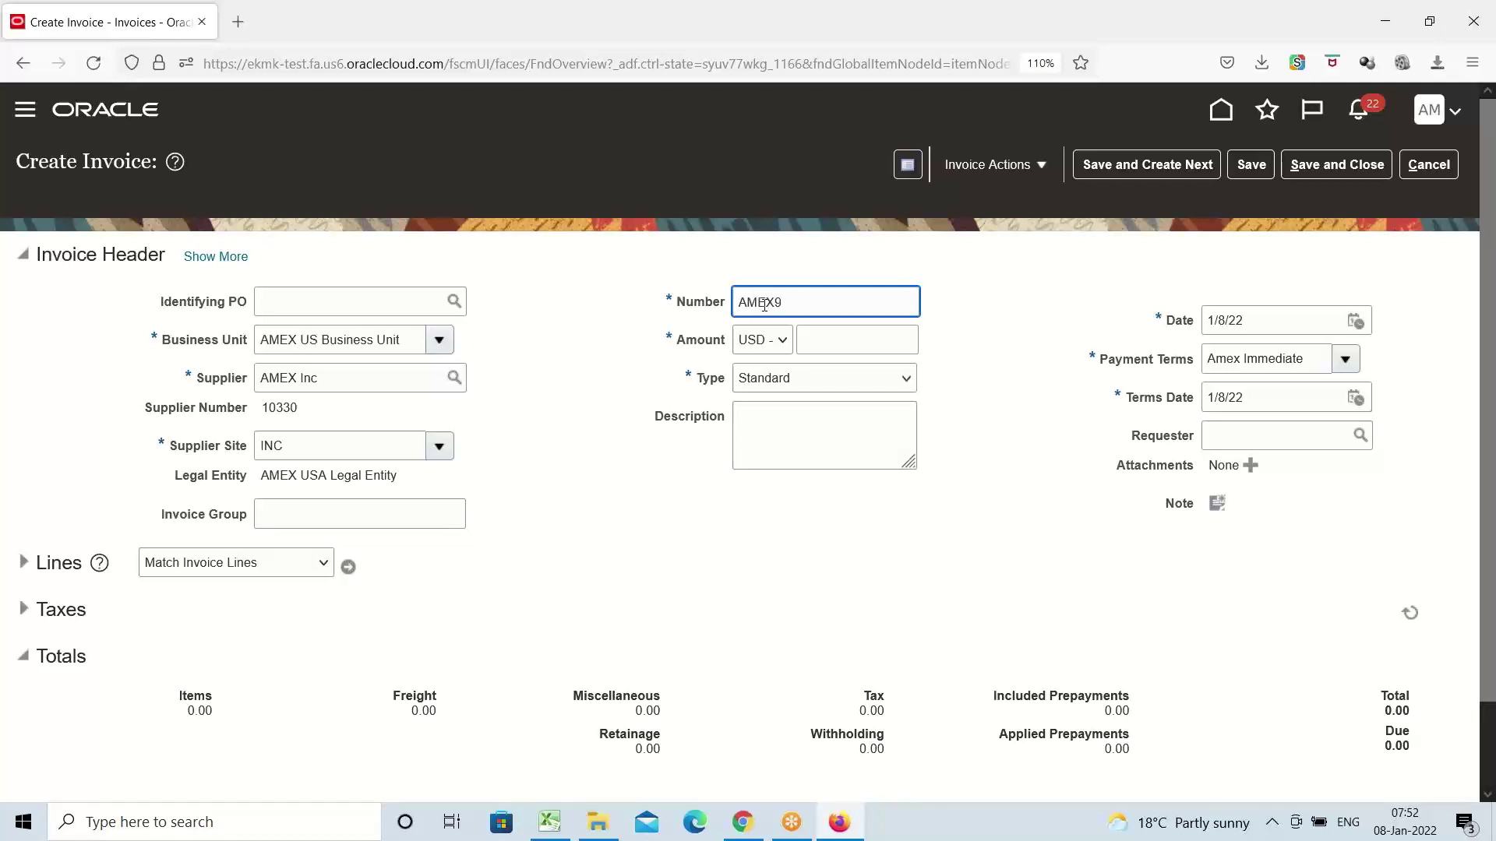
pyautogui.press('Tab')
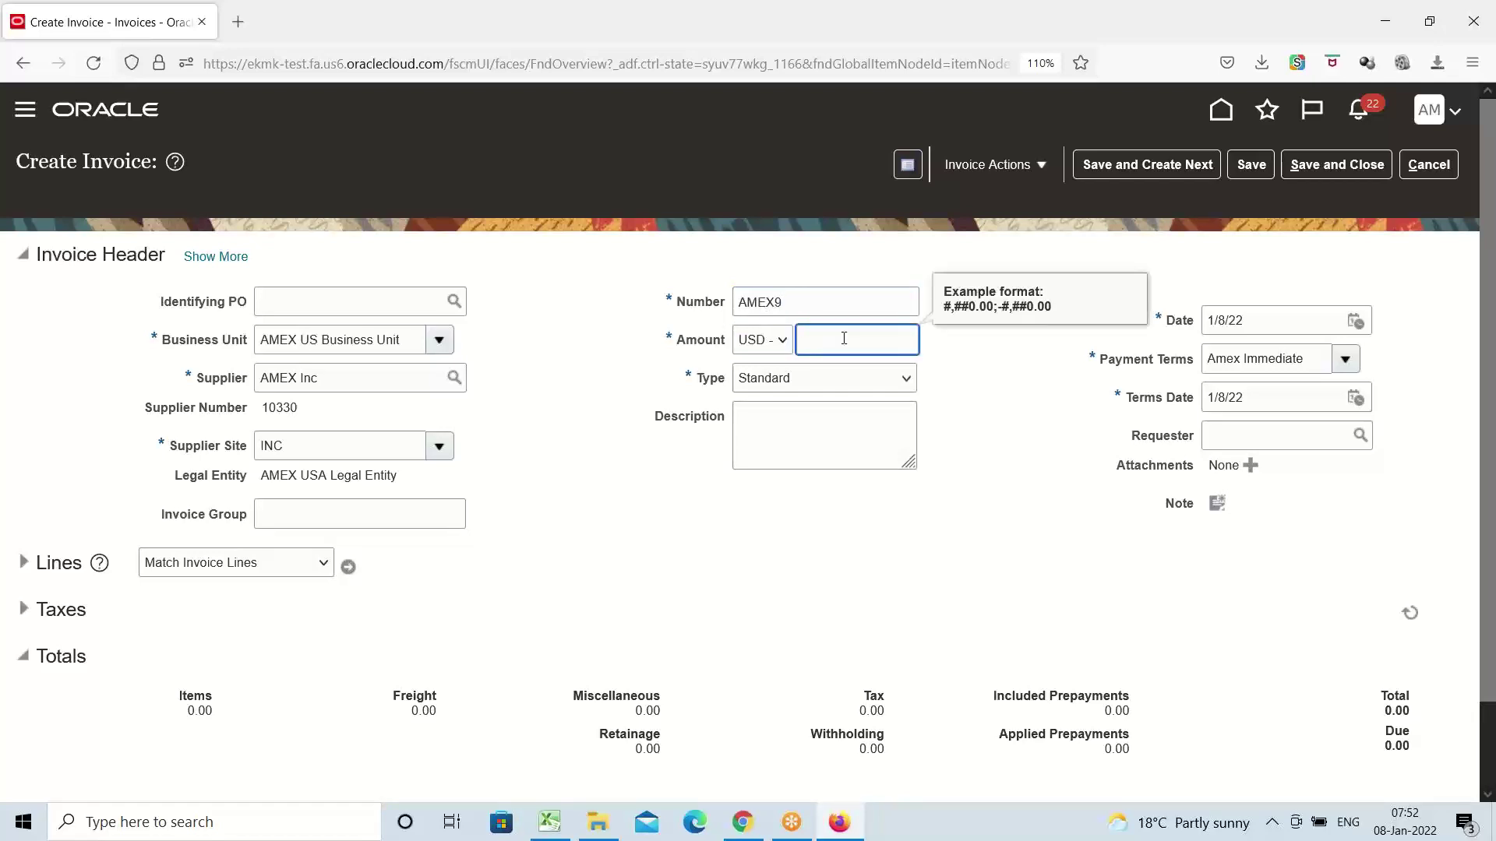
pyautogui.write('5000000')
pyautogui.press('Tab')
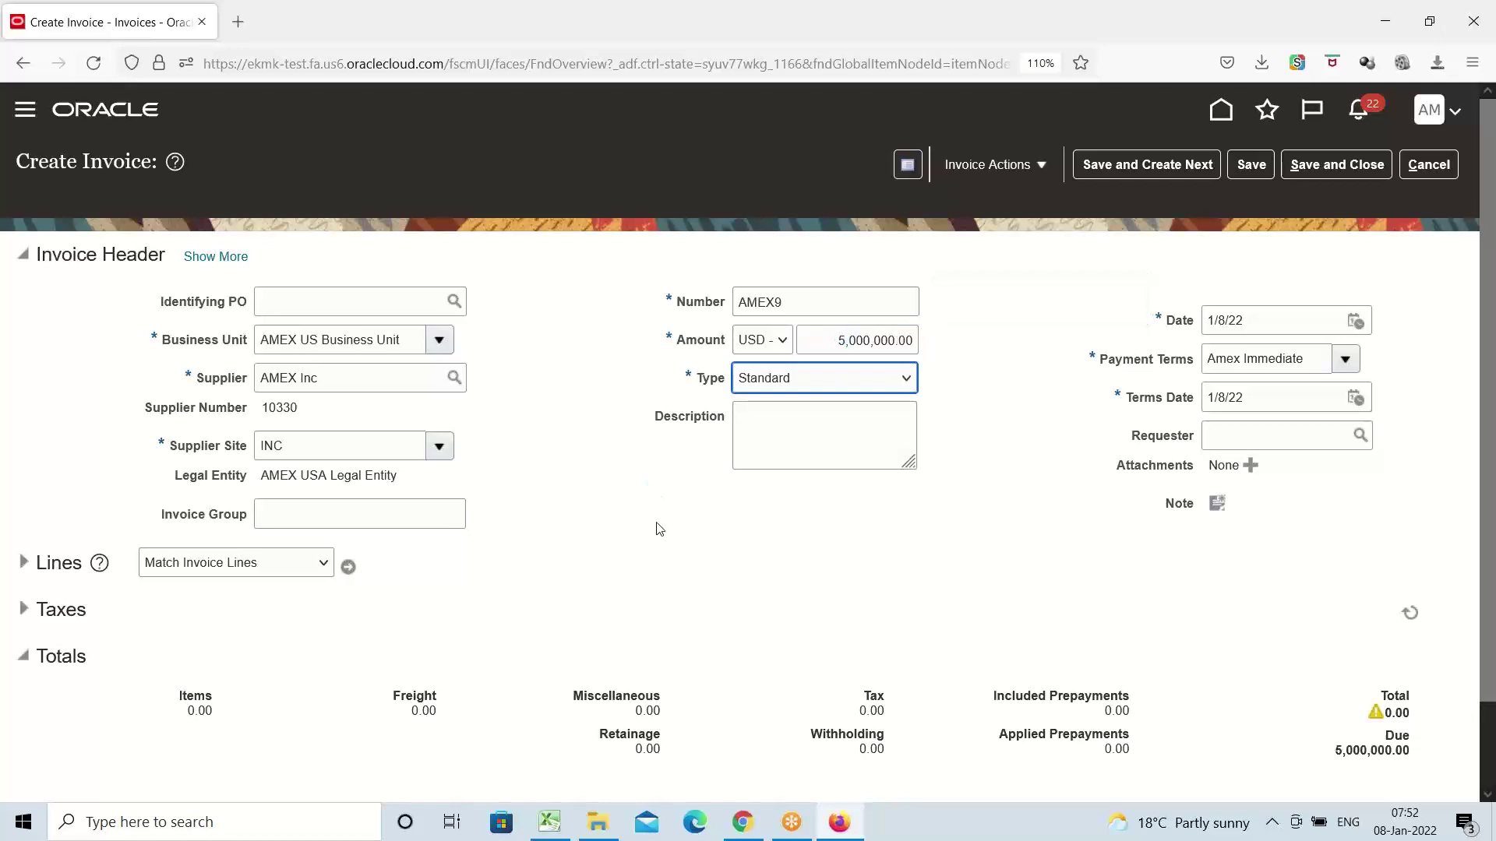
pyautogui.click(22, 566)
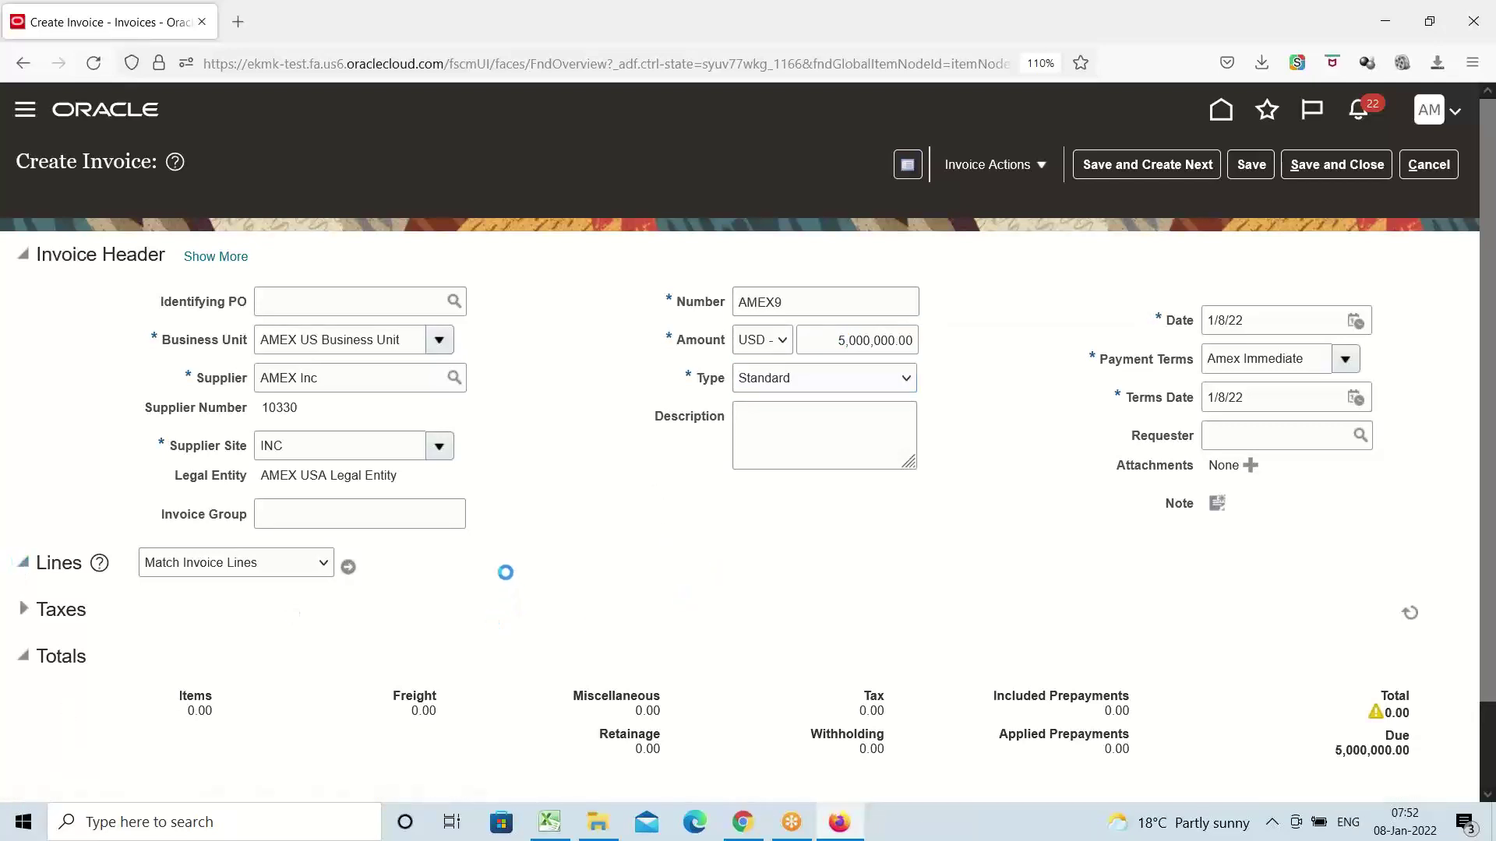
pyautogui.scroll(-3, 565, 519)
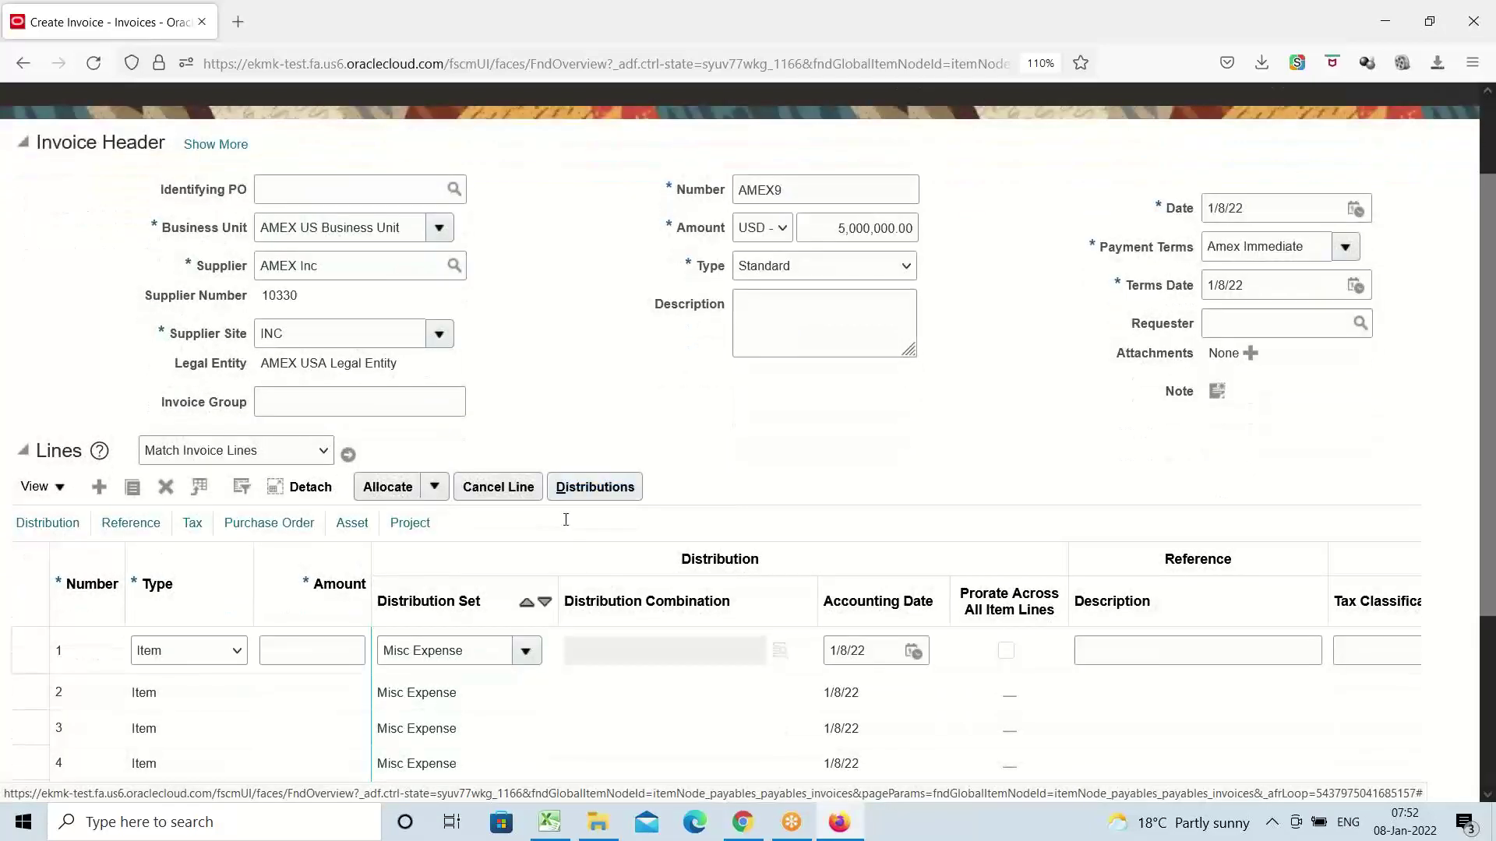
# Set line 1 amount to 2,500,000.00, remove the Misc Expense distribution set, and open its distribution combination
pyautogui.click(310, 647)
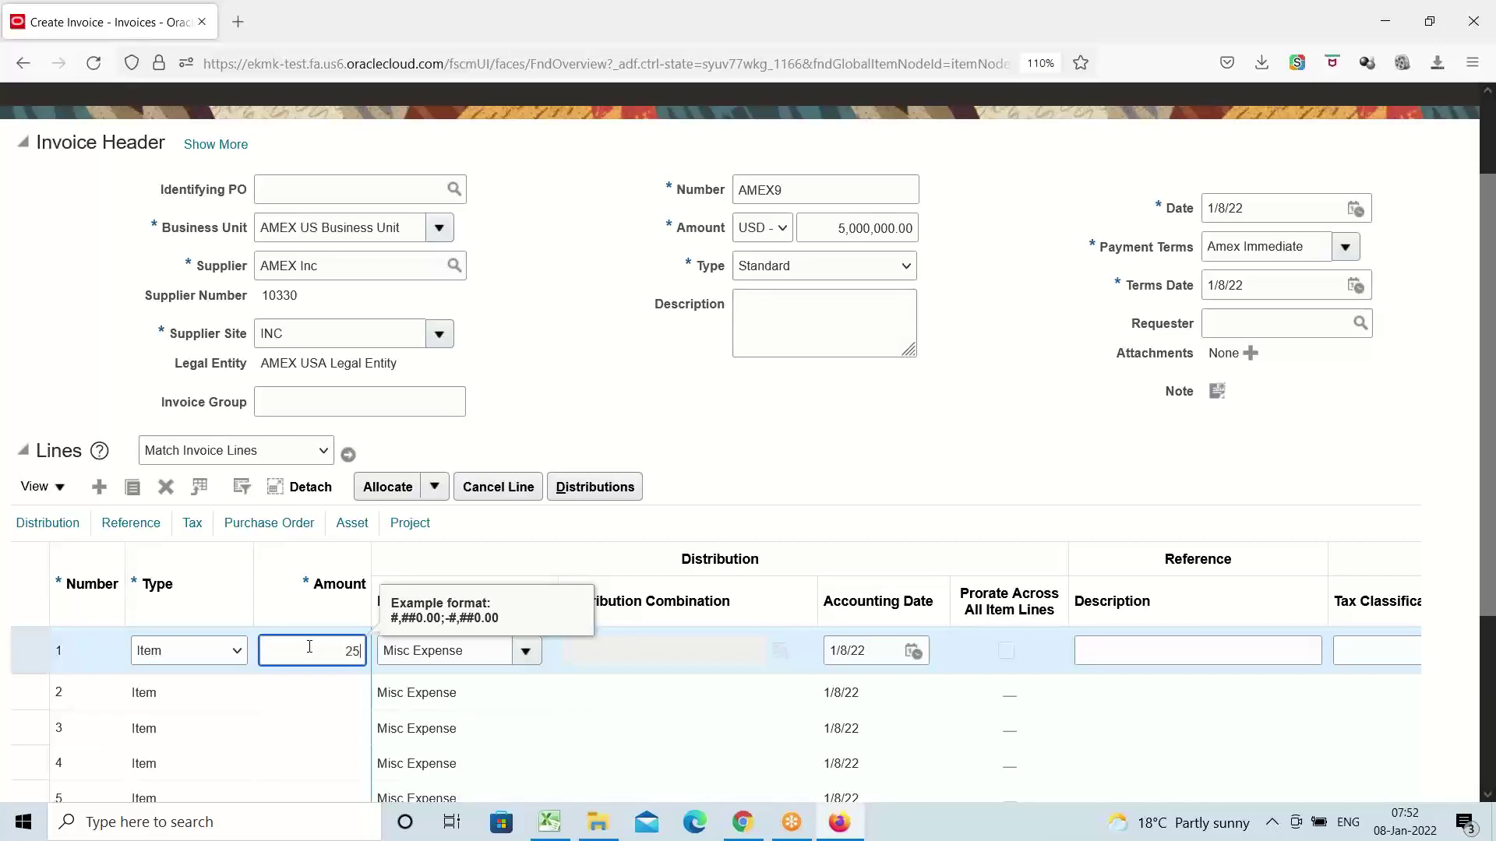
pyautogui.write('2500000')
pyautogui.press('Tab')
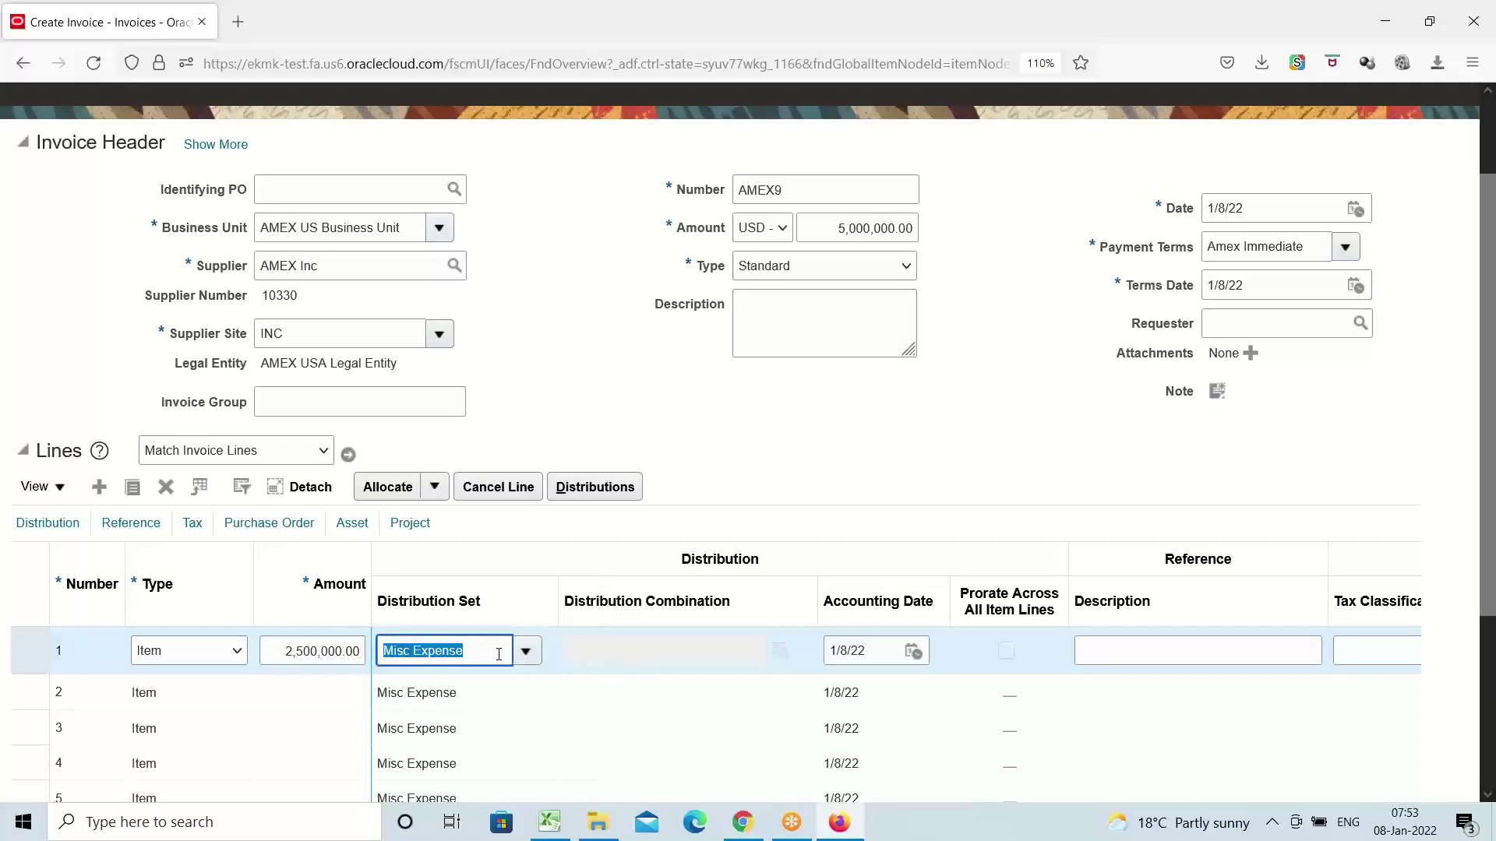
pyautogui.press('BackSpace')
pyautogui.press('Tab')
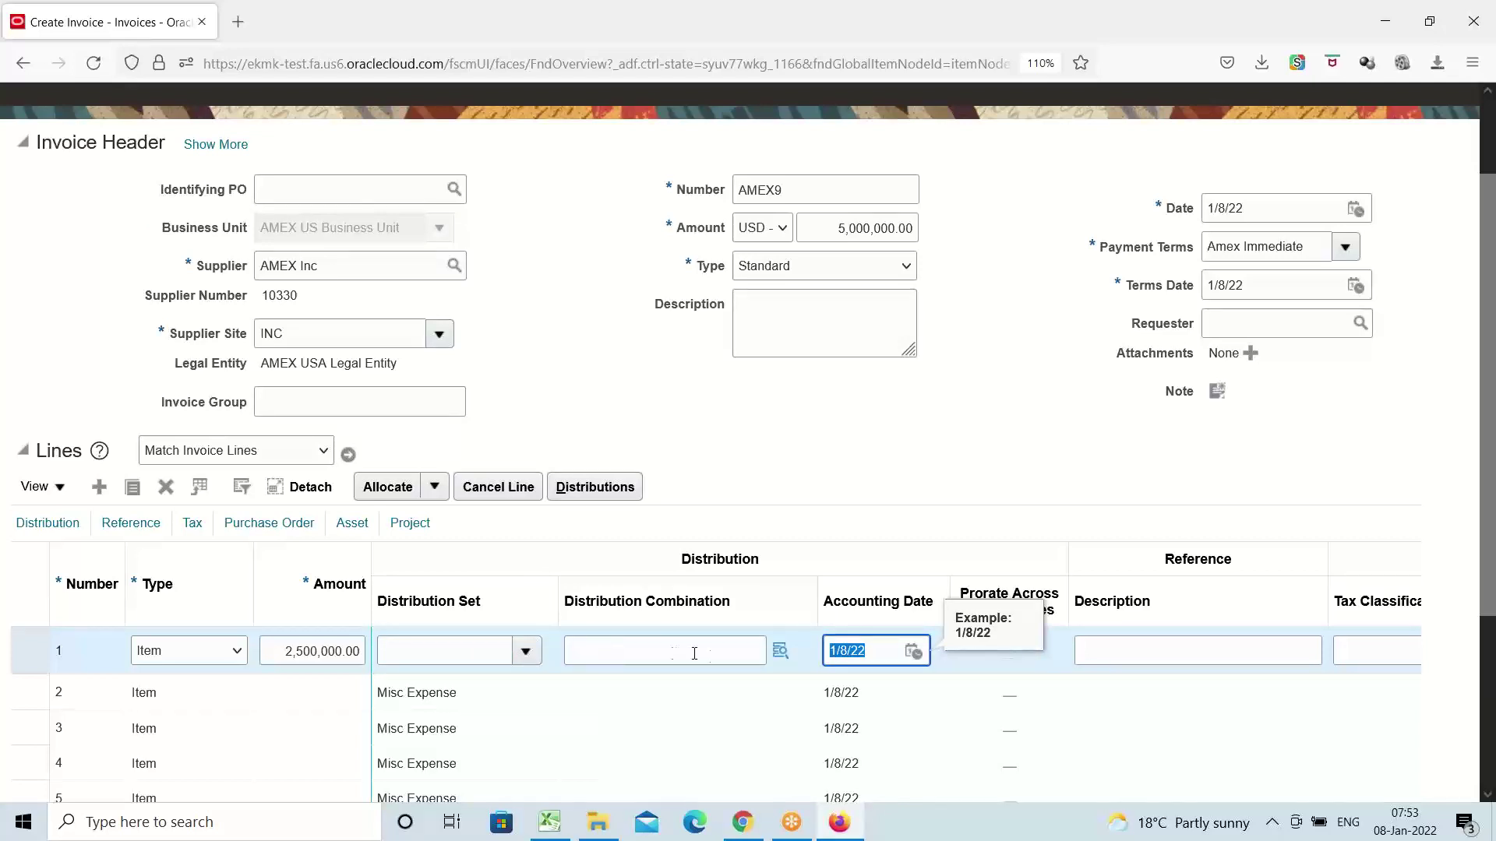
pyautogui.click(780, 651)
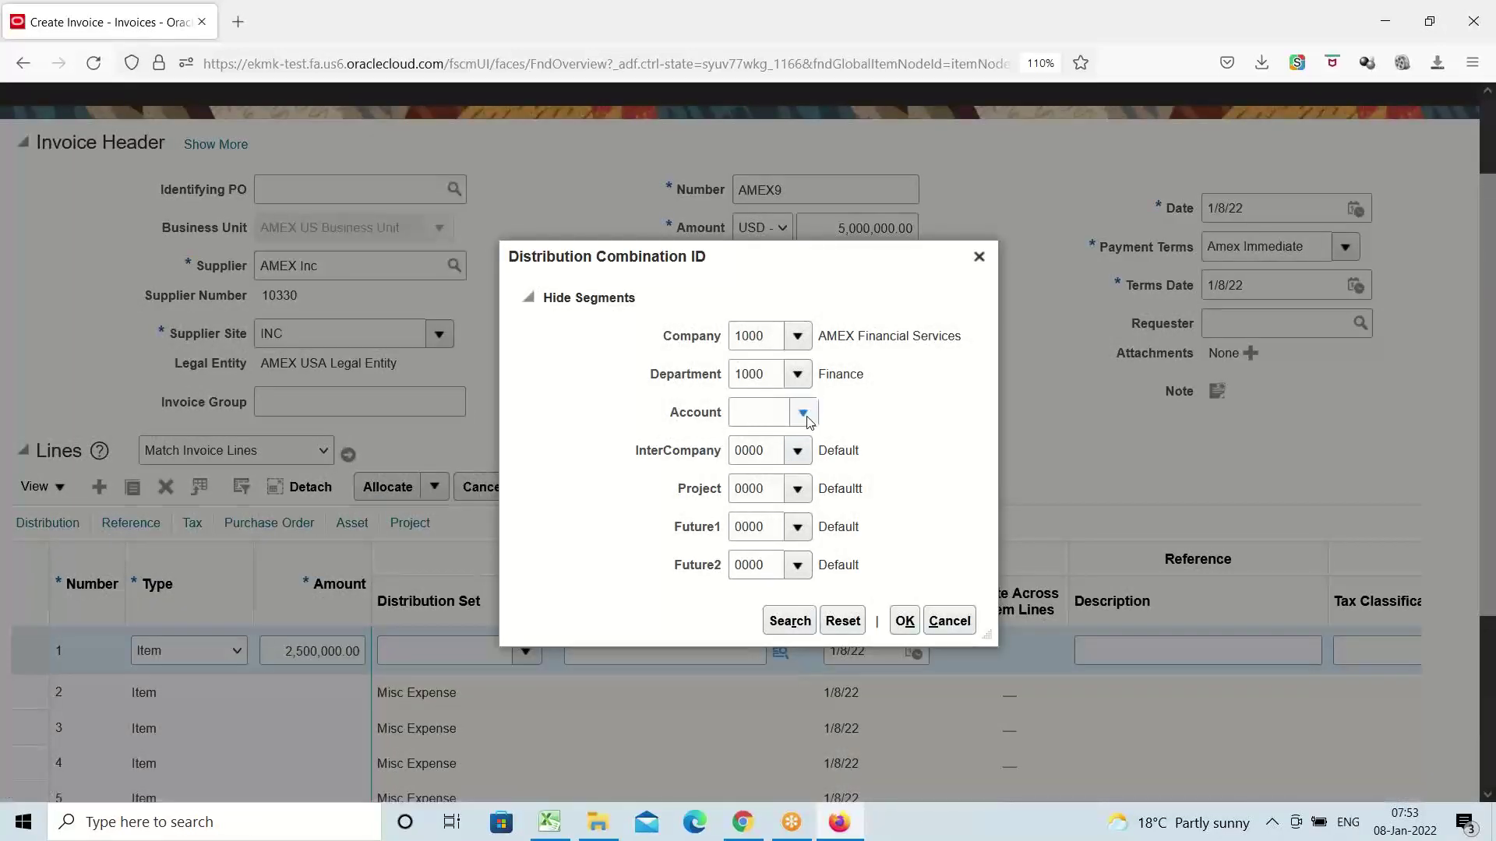
pyautogui.click(804, 412)
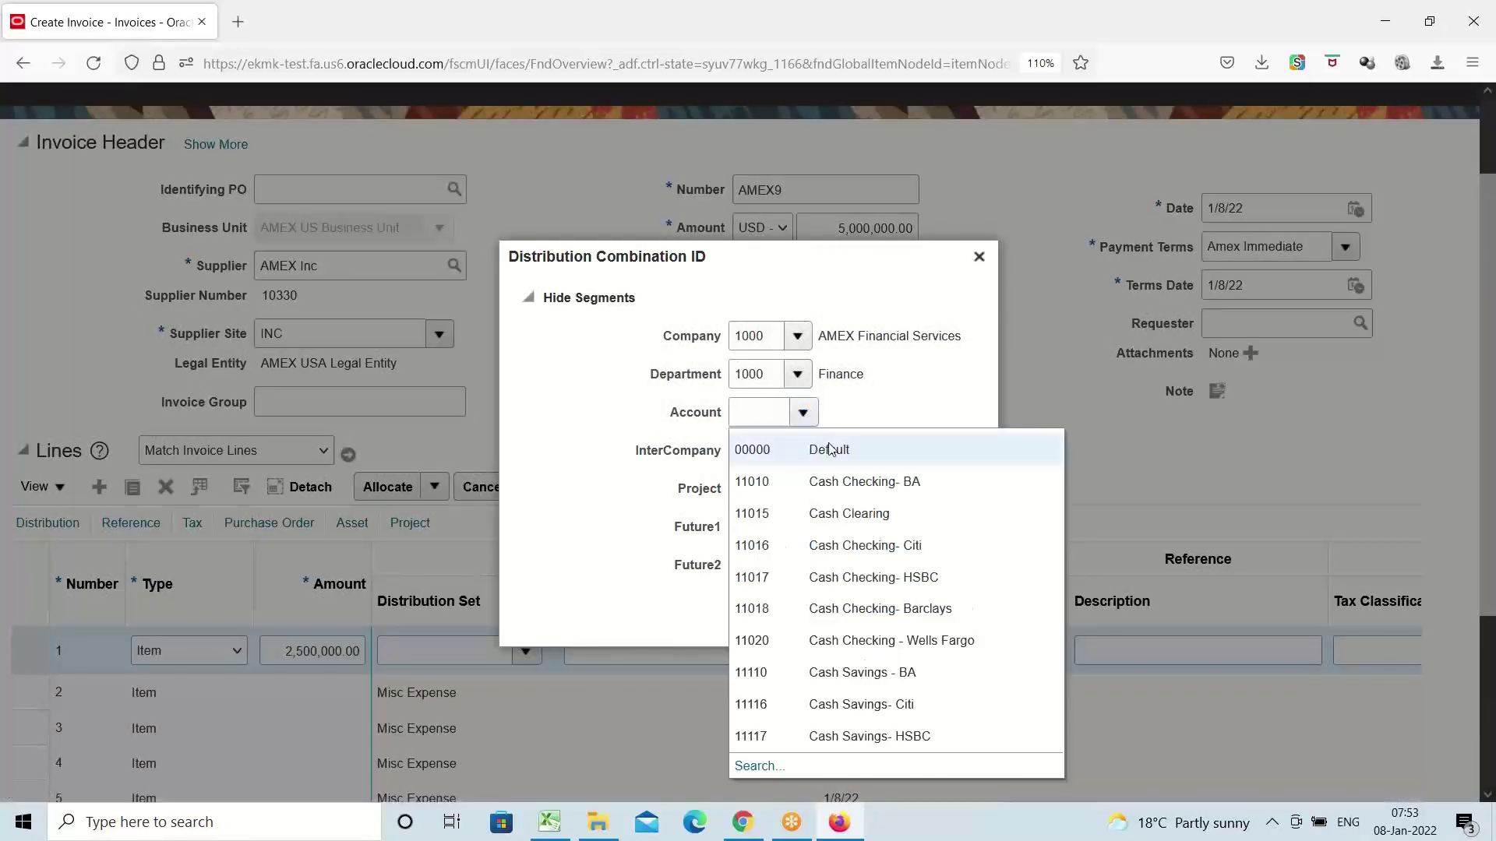
pyautogui.click(758, 767)
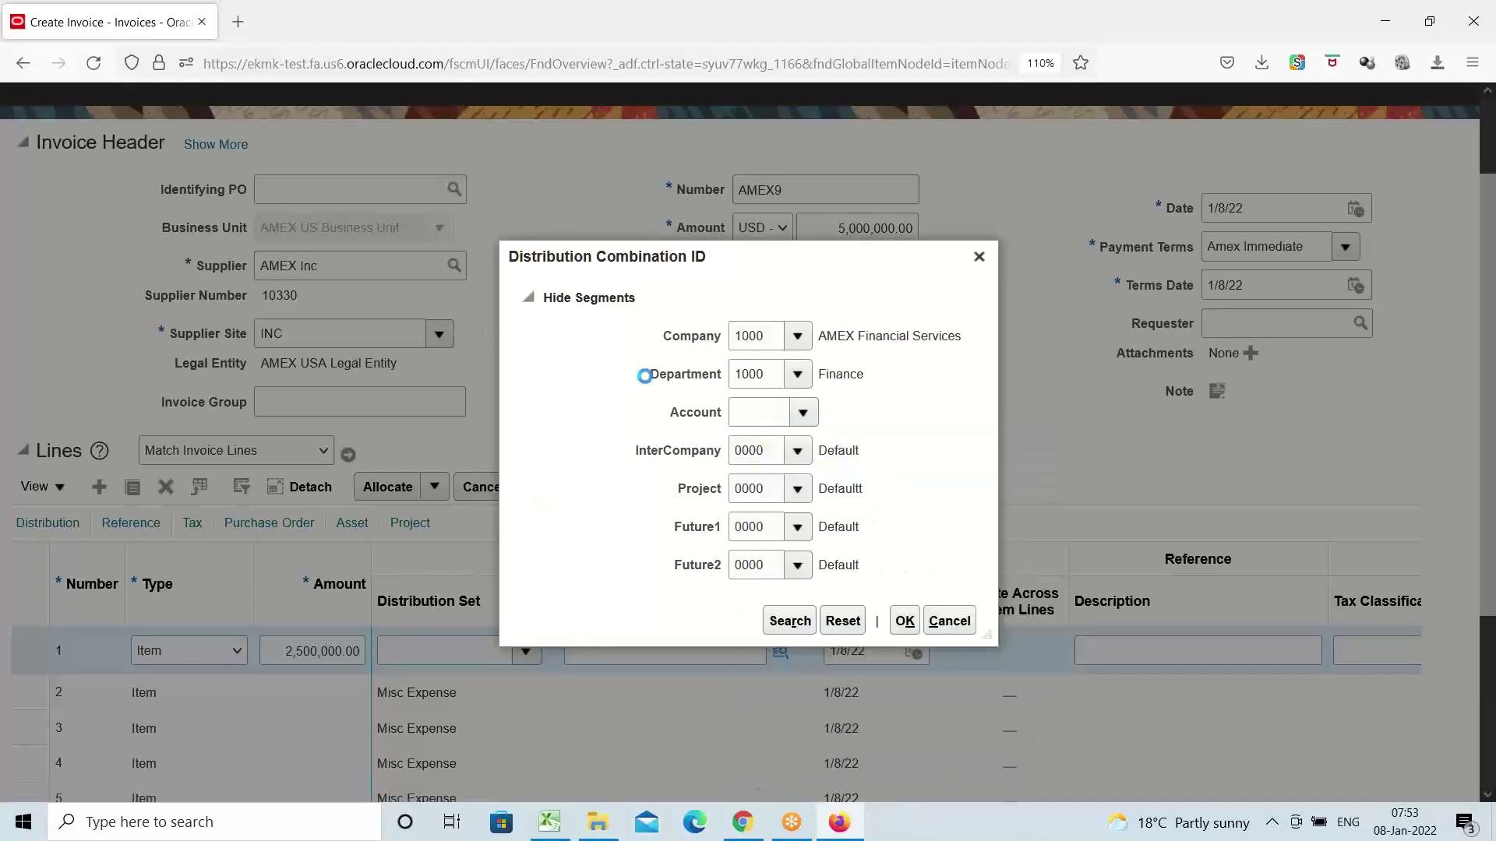
pyautogui.click(775, 447)
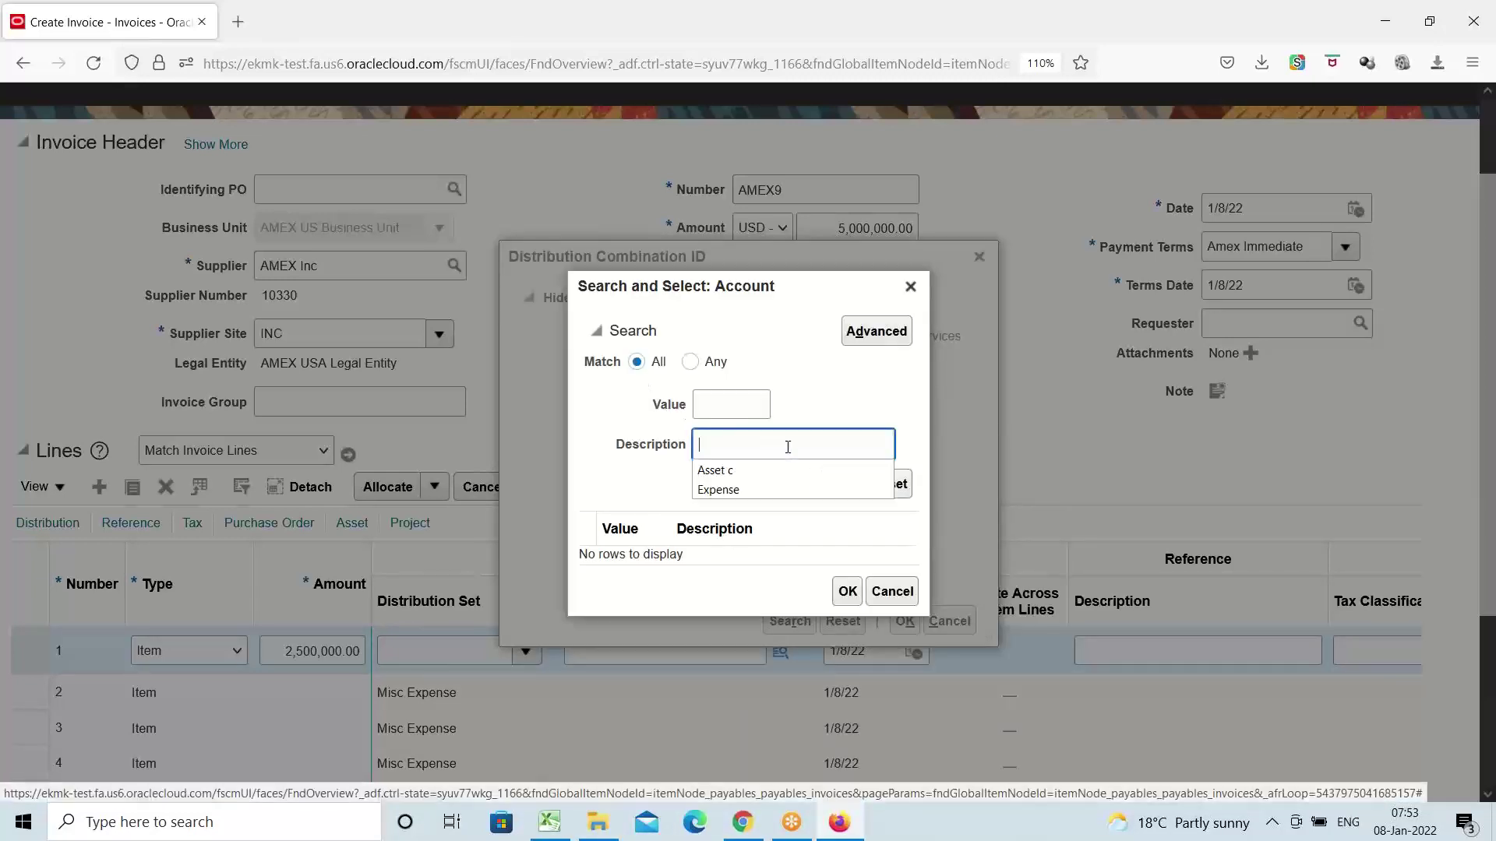
pyautogui.click(751, 470)
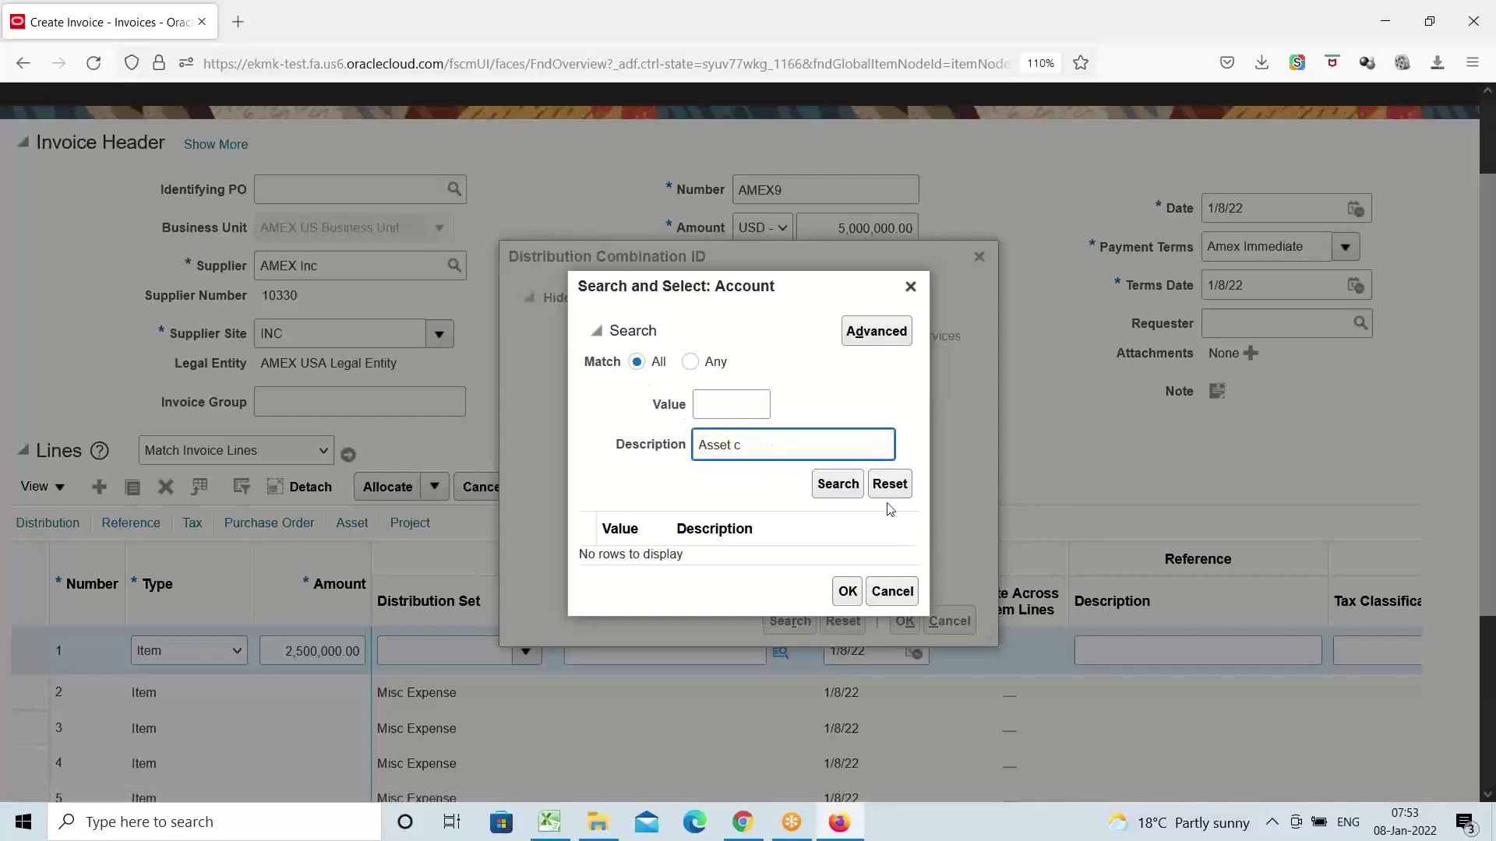
pyautogui.click(839, 486)
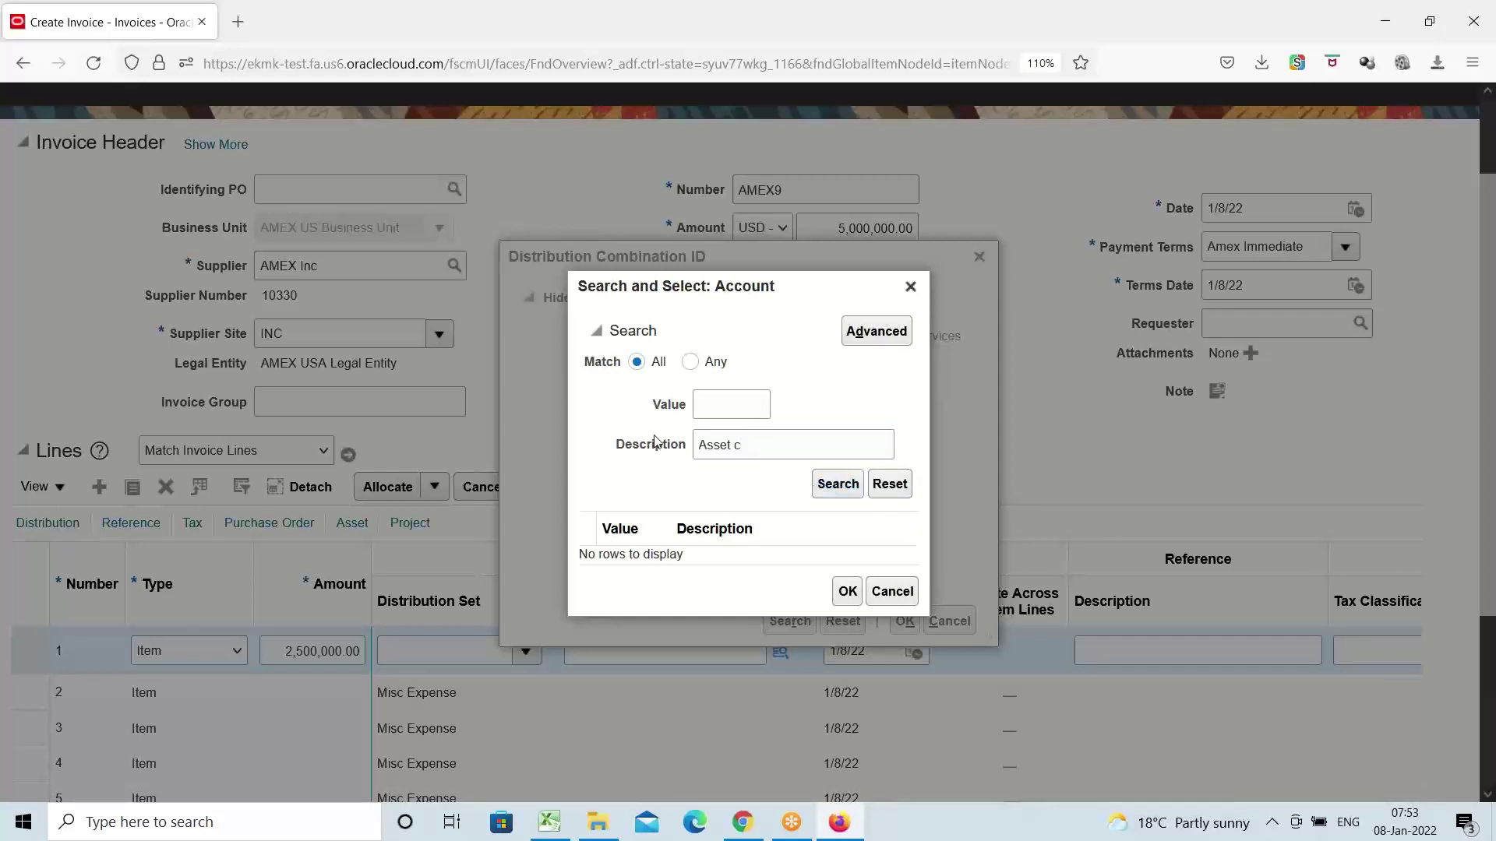
pyautogui.click(689, 550)
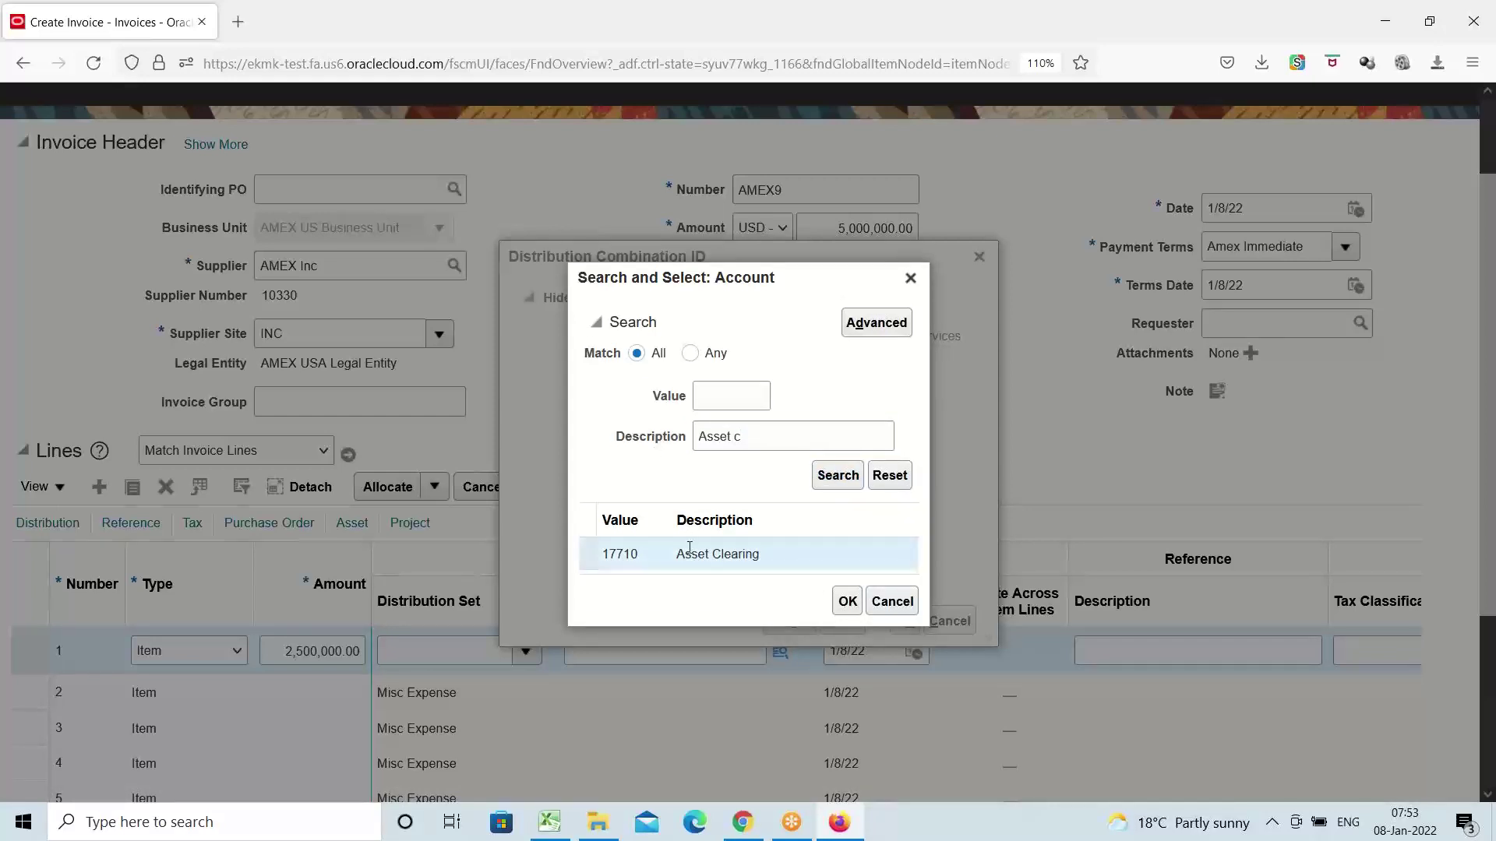
pyautogui.click(846, 601)
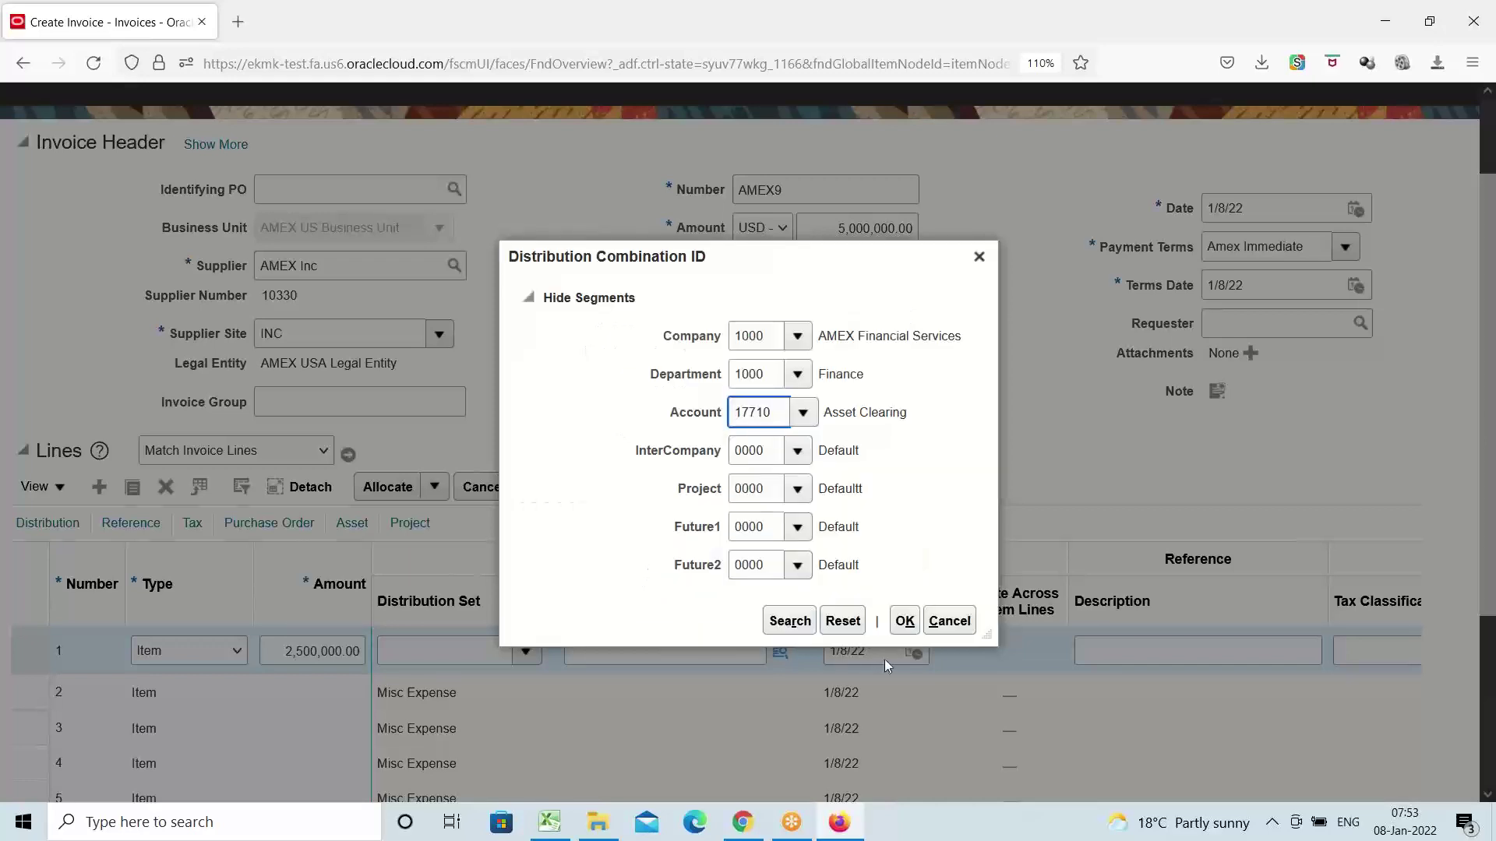
pyautogui.click(901, 620)
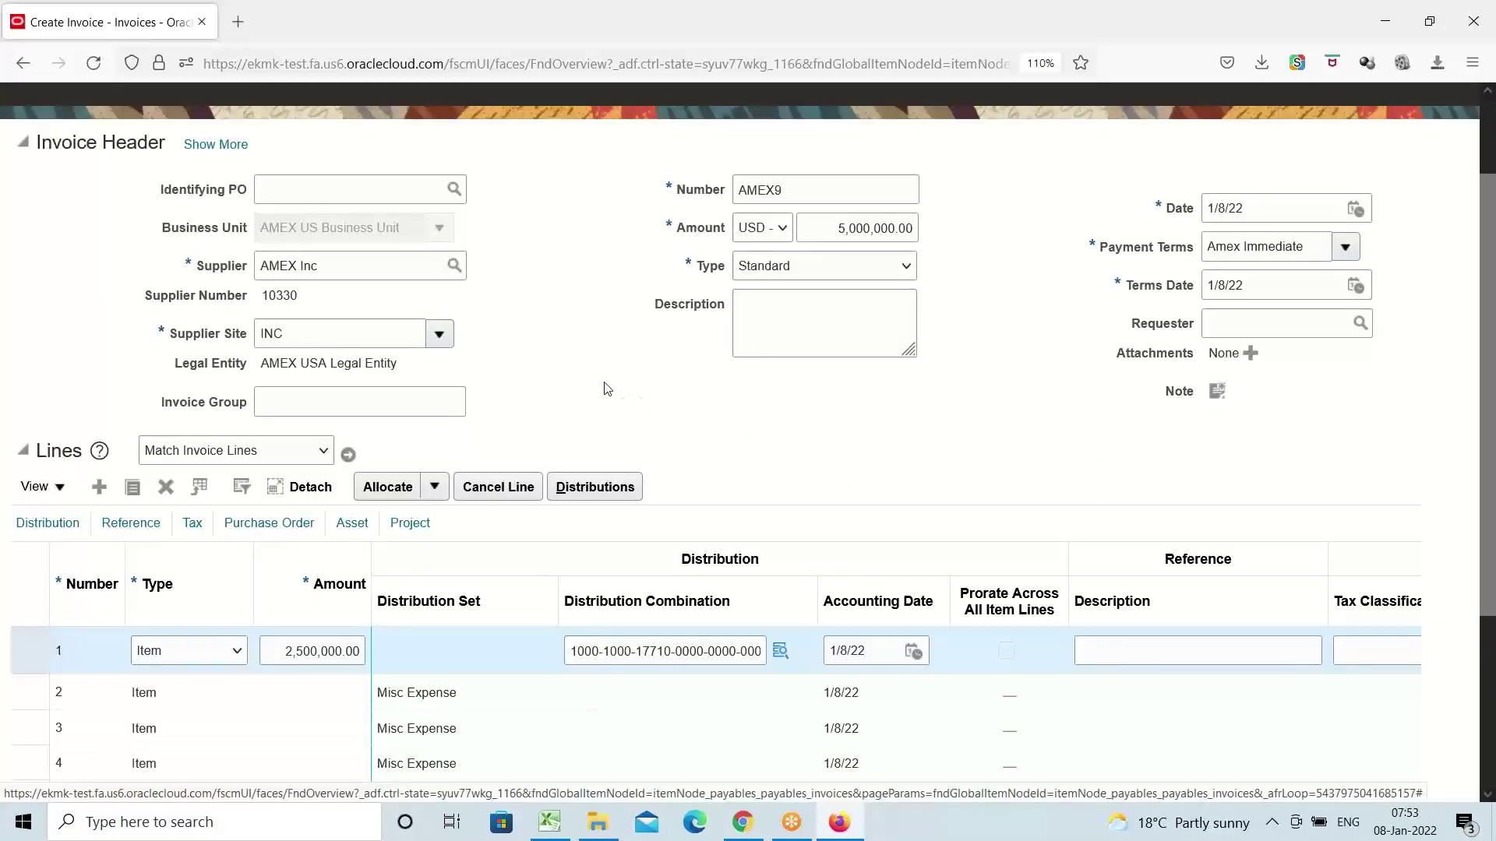
pyautogui.scroll(-3, 606, 382)
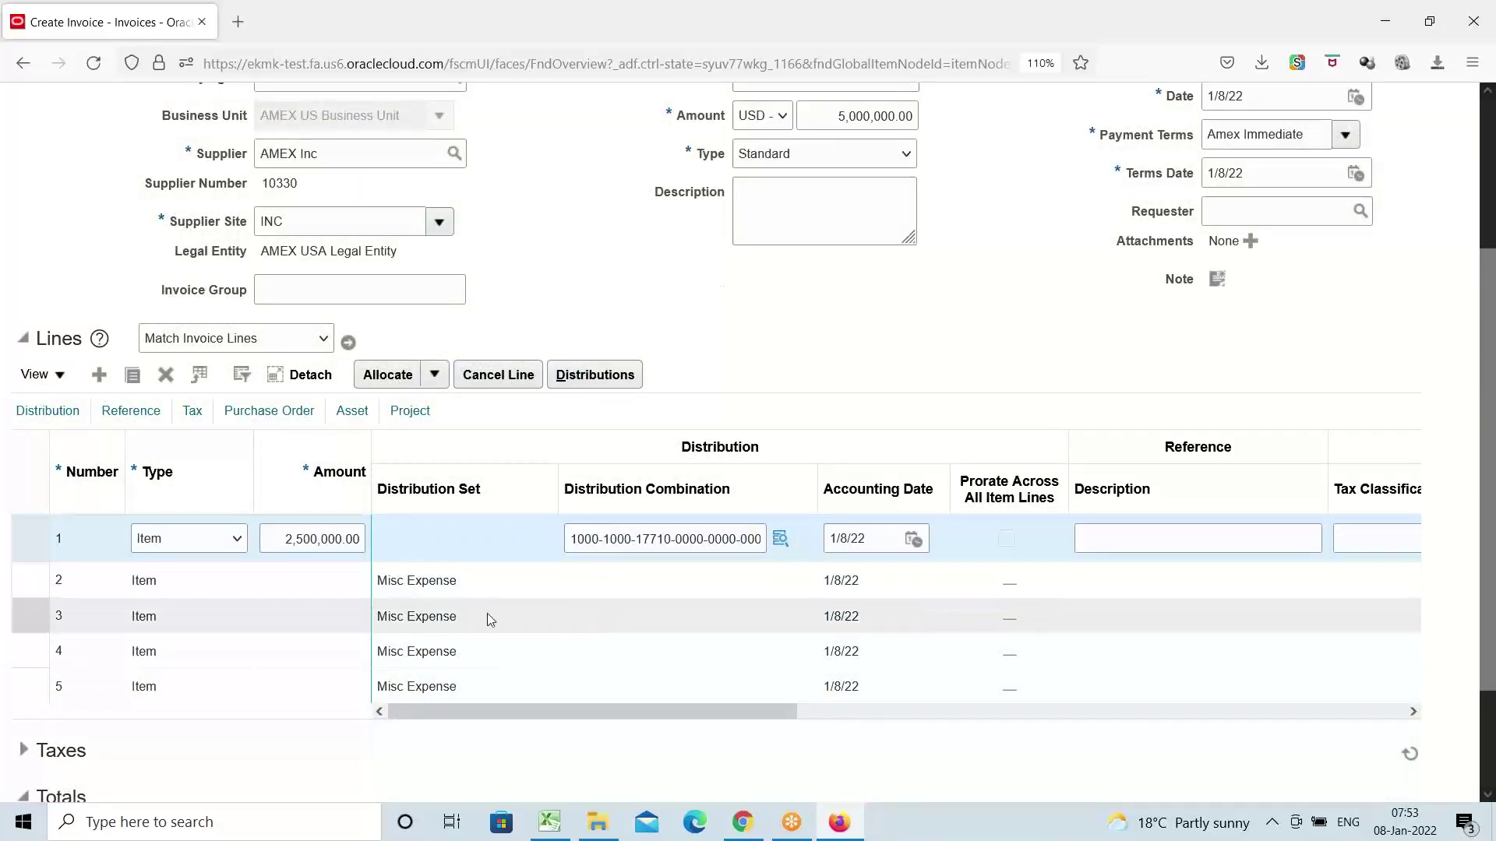
pyautogui.click(325, 576)
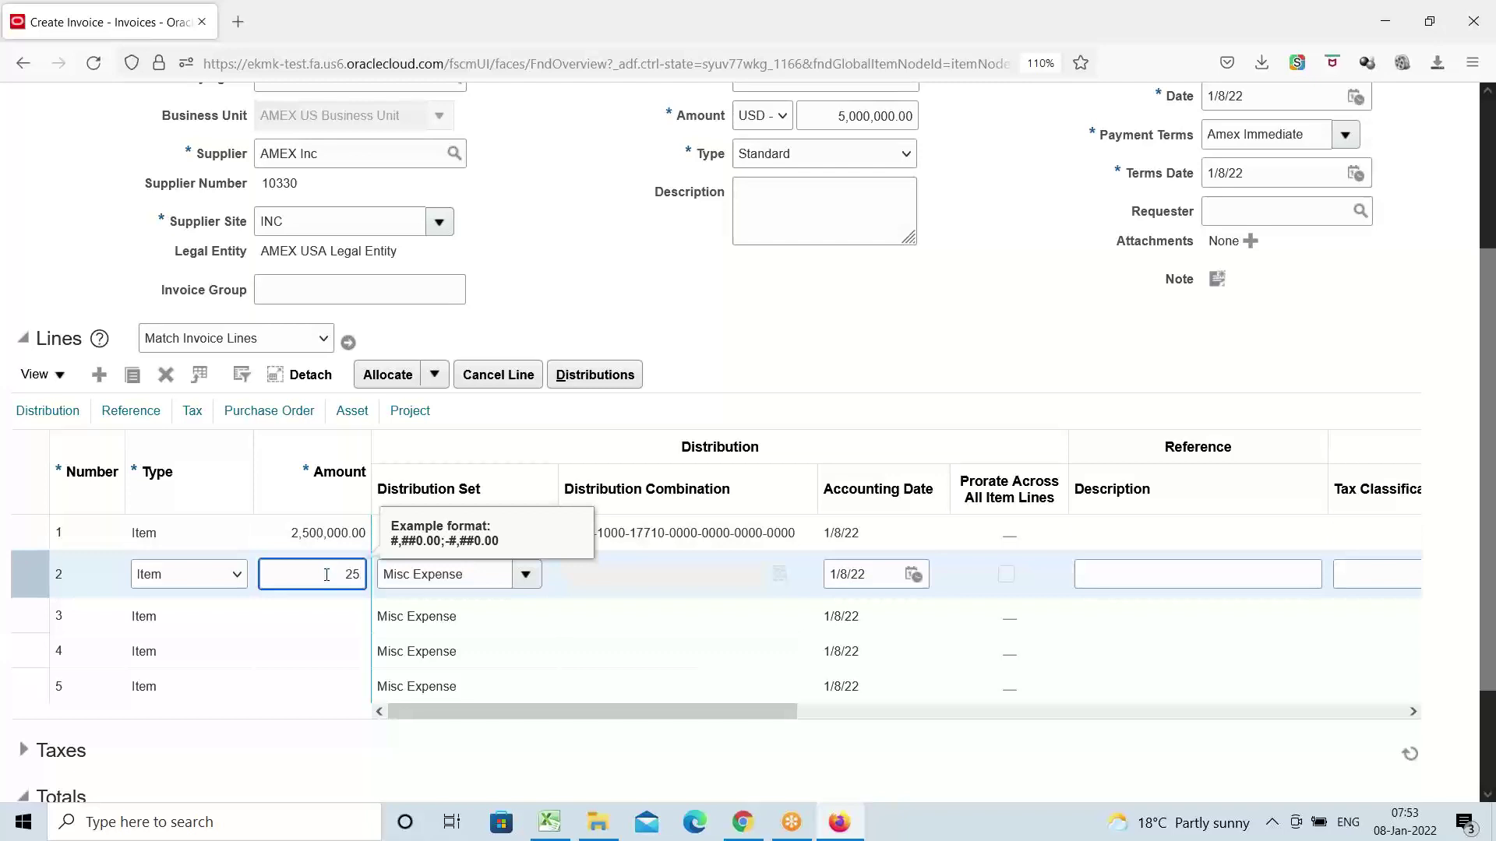
# Enter 2,500,000 as line 2's amount and clear its Misc Expense distribution set
pyautogui.write('2,500,000')
pyautogui.press('Tab')
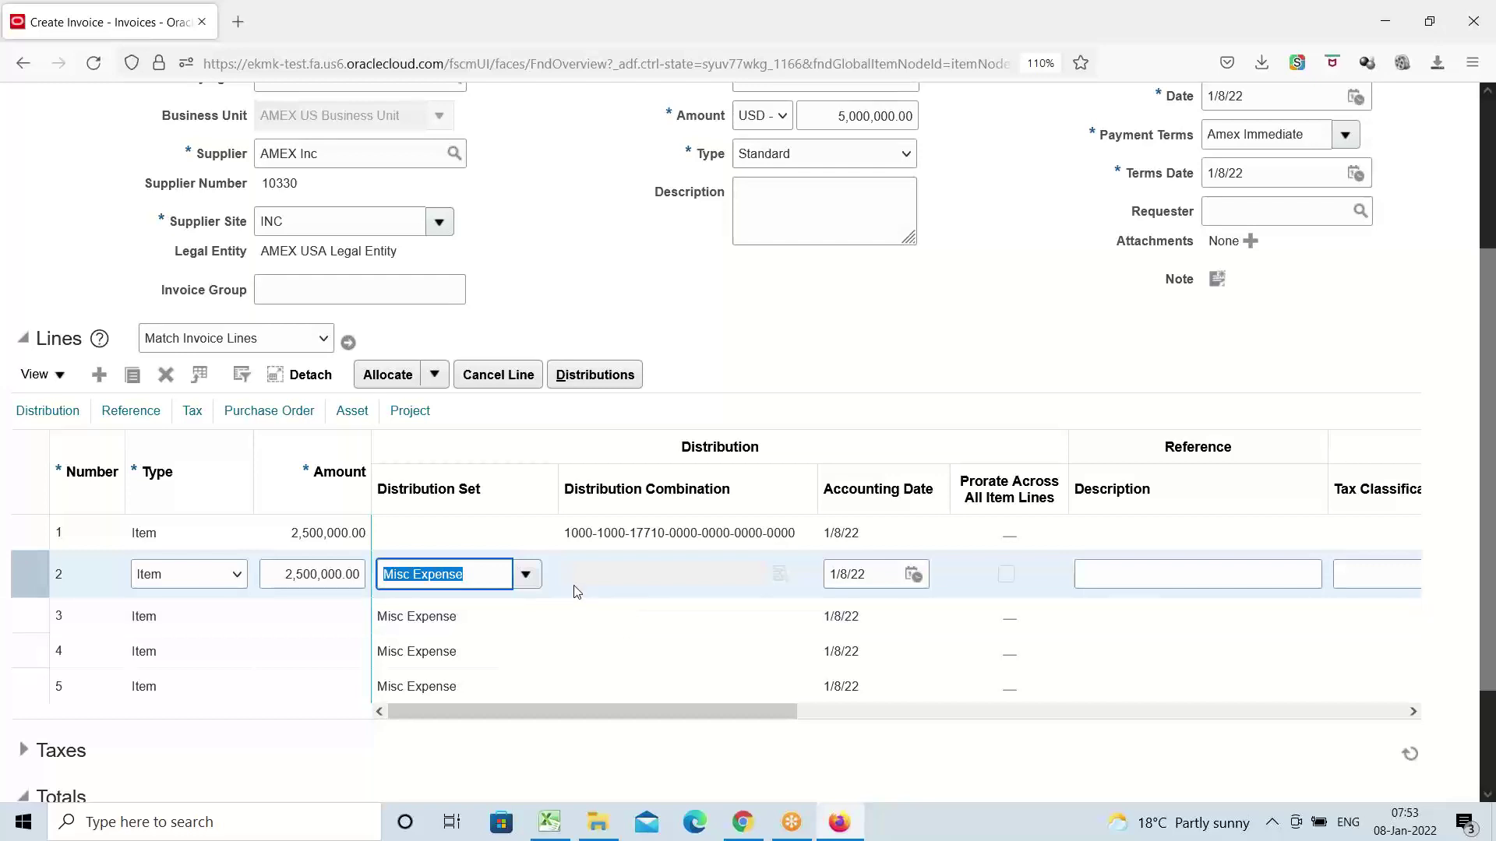
pyautogui.press('BackSpace')
pyautogui.press('Tab')
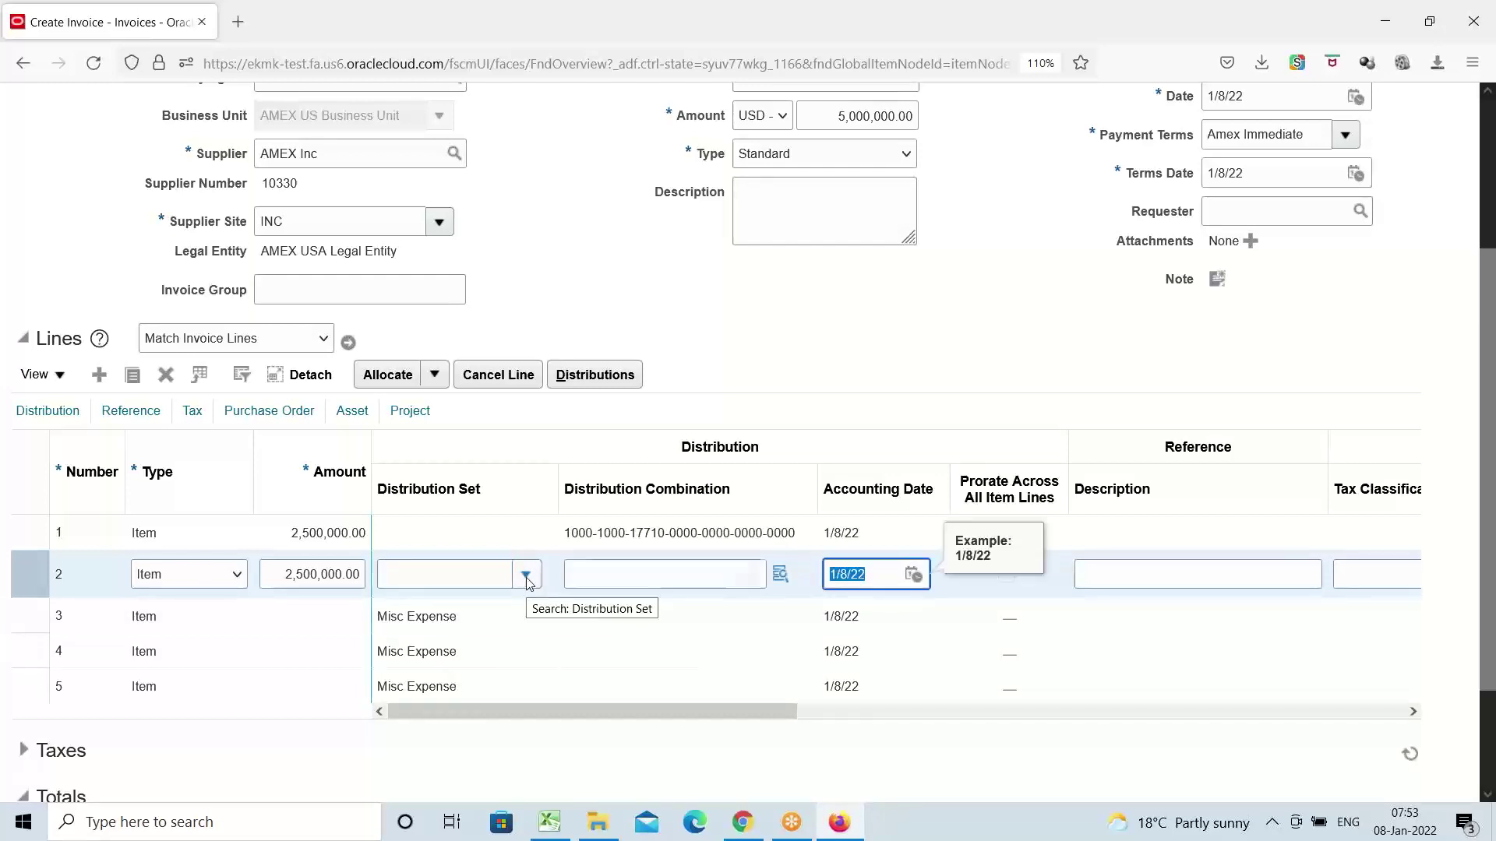
pyautogui.click(779, 574)
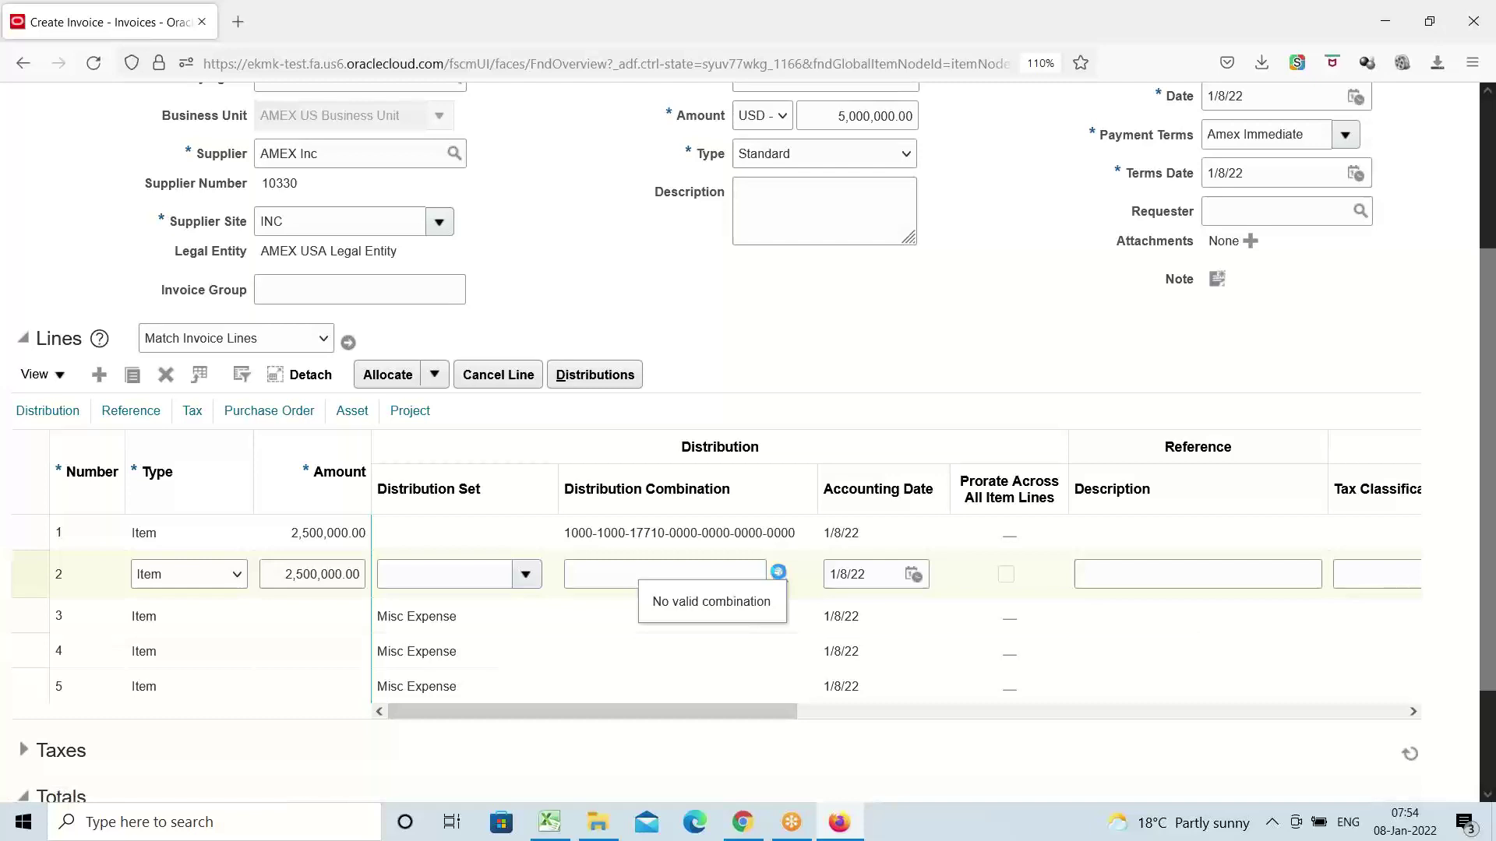
pyautogui.click(778, 572)
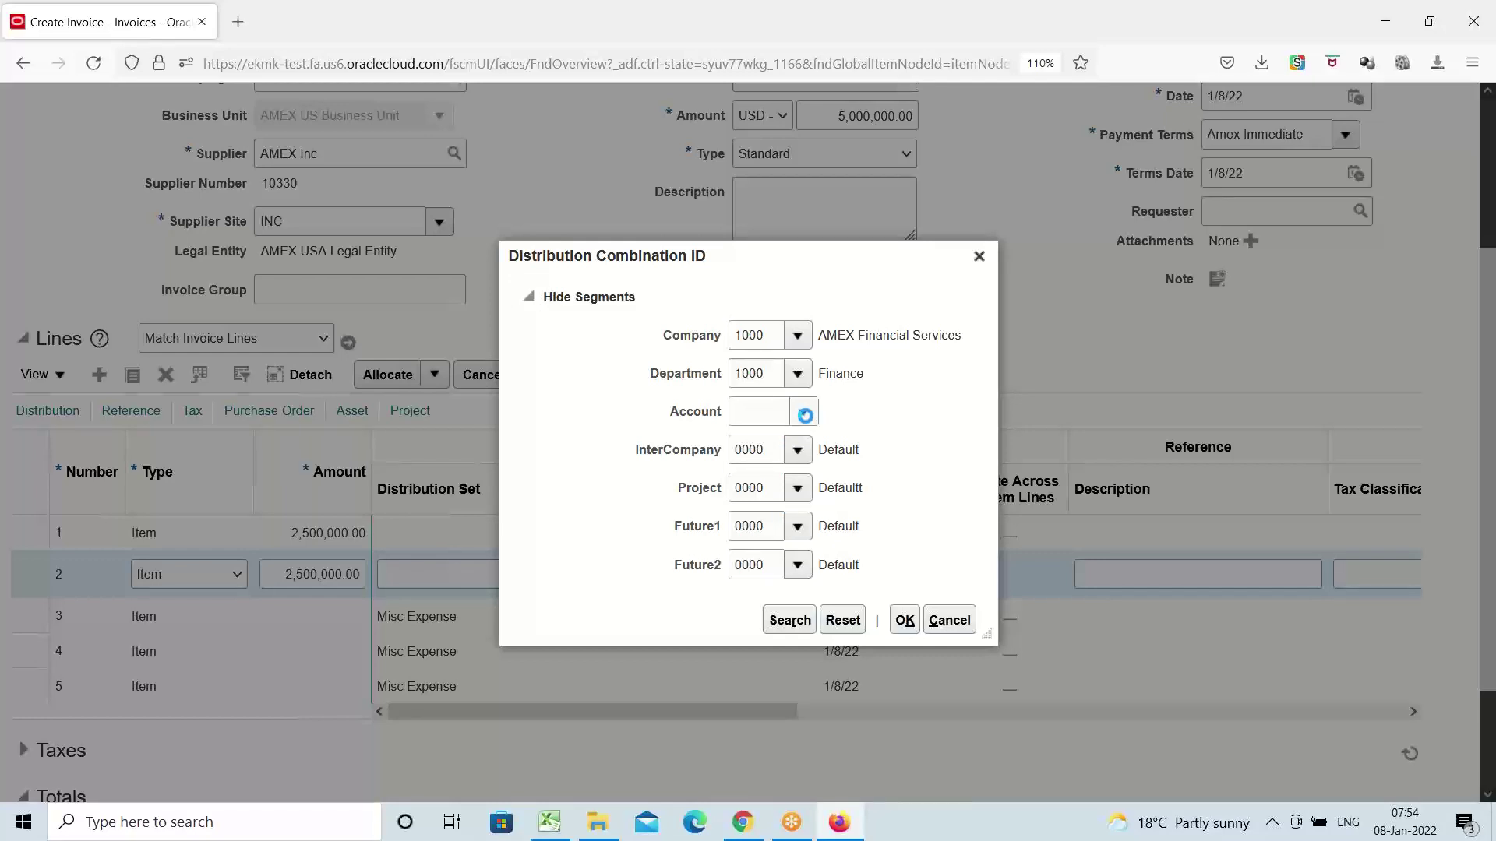
pyautogui.click(803, 412)
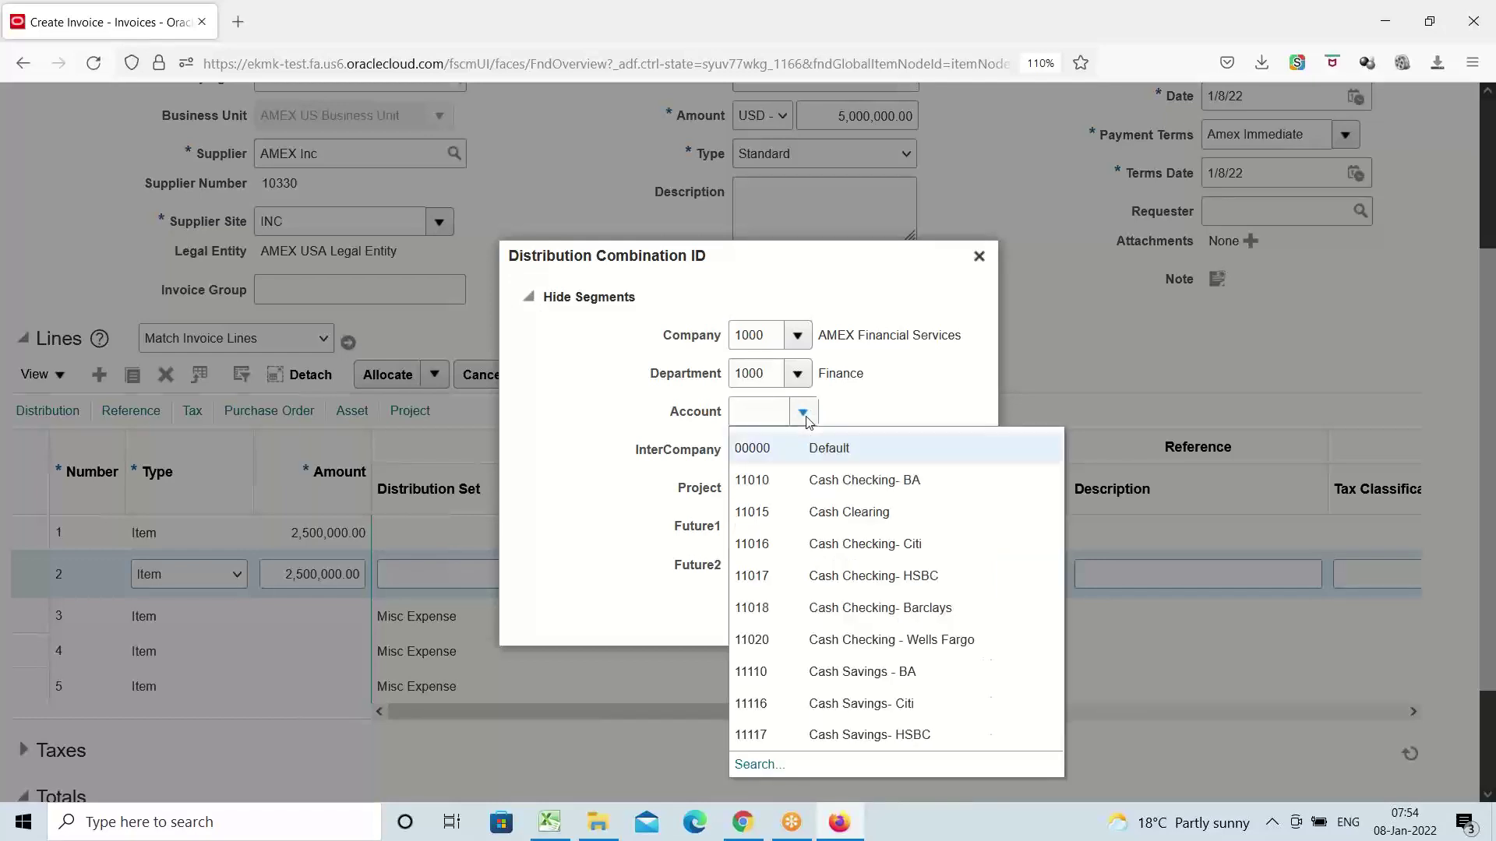
pyautogui.click(757, 765)
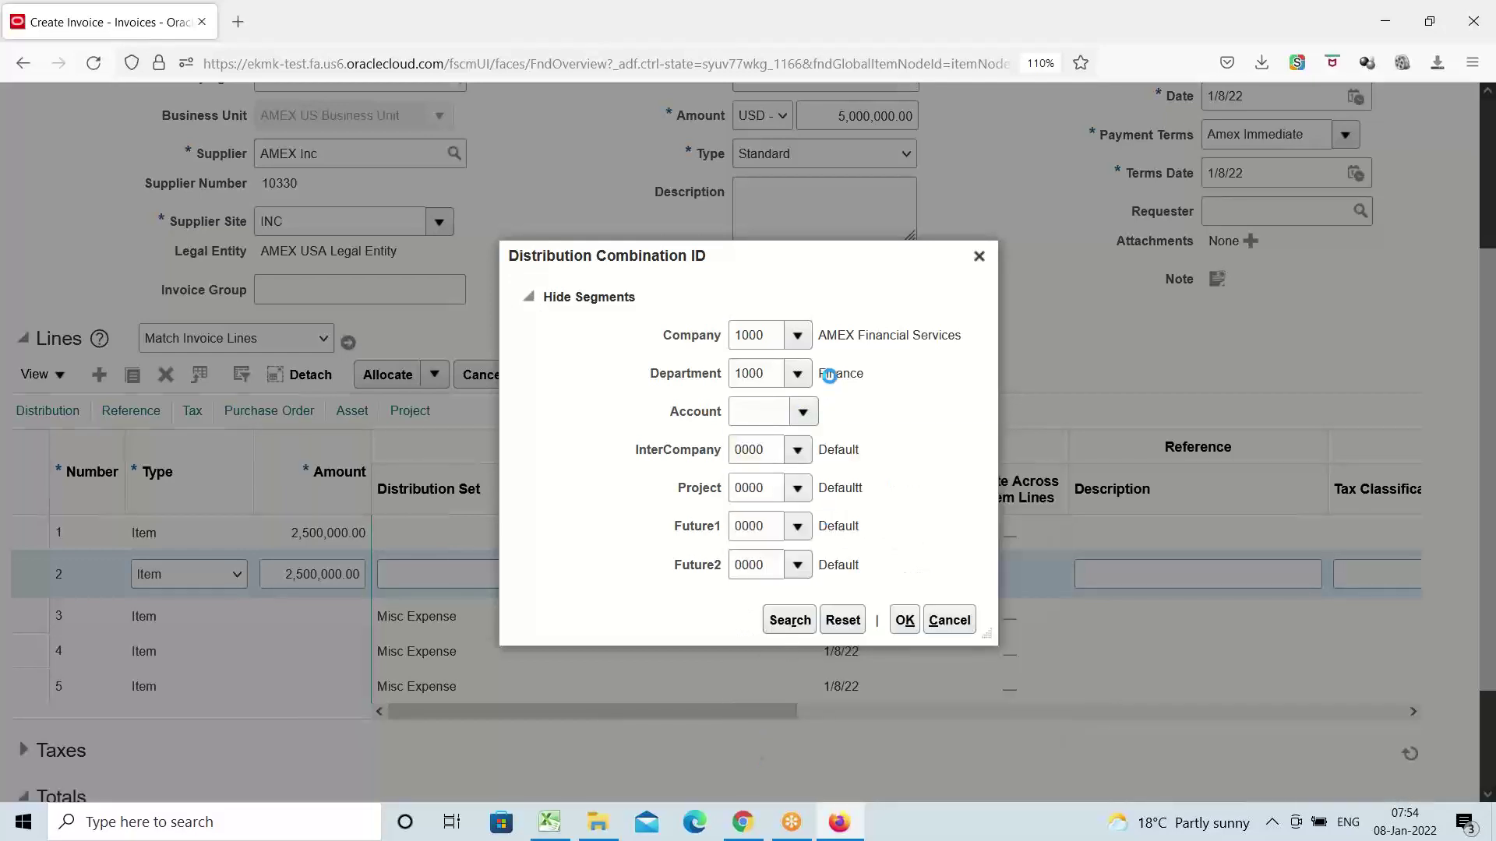
pyautogui.click(801, 442)
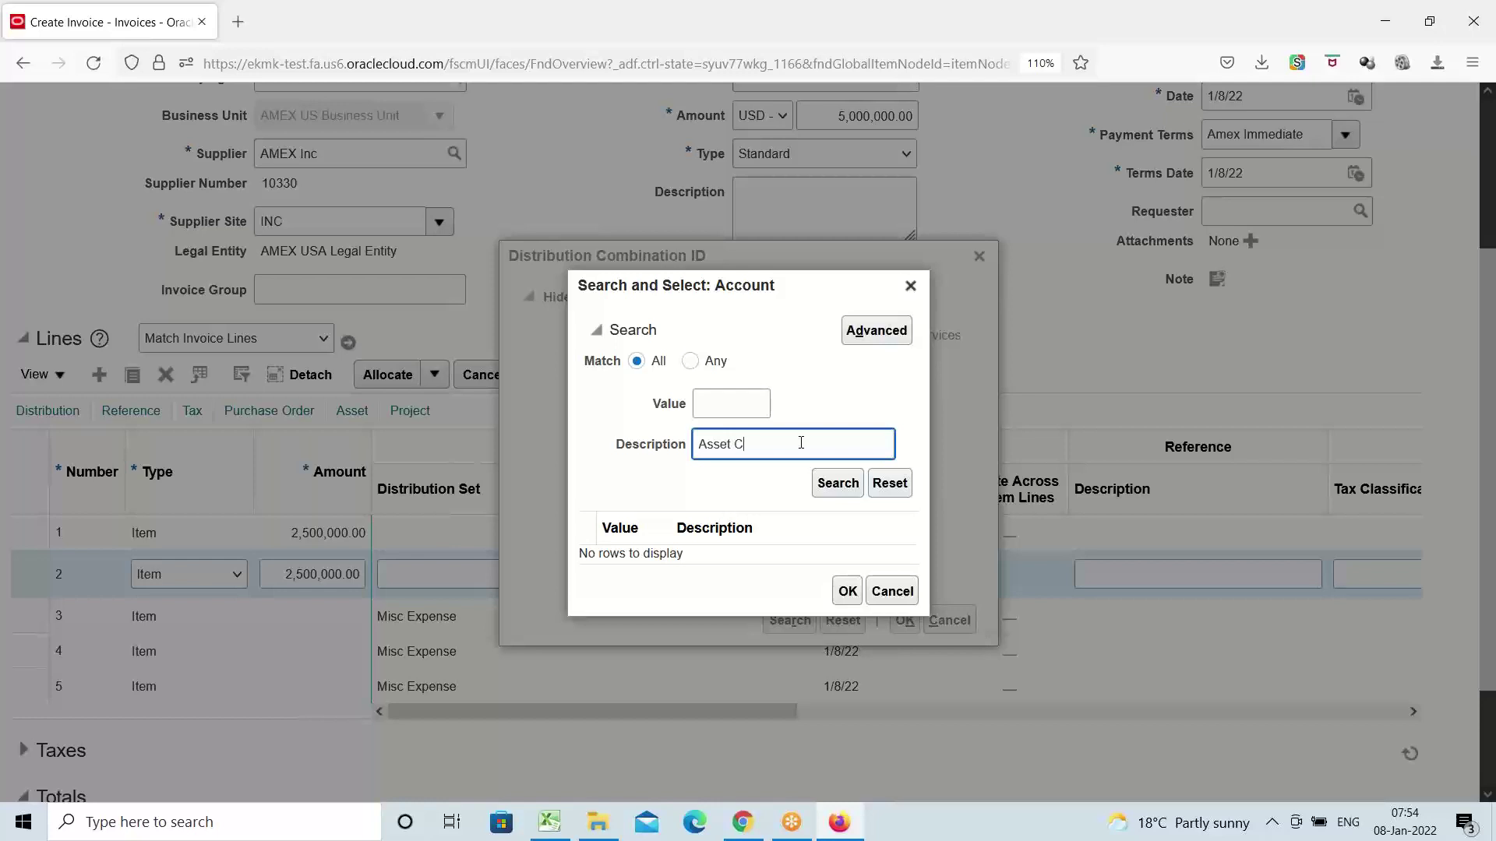
pyautogui.write('Asset Cl')
pyautogui.click(840, 487)
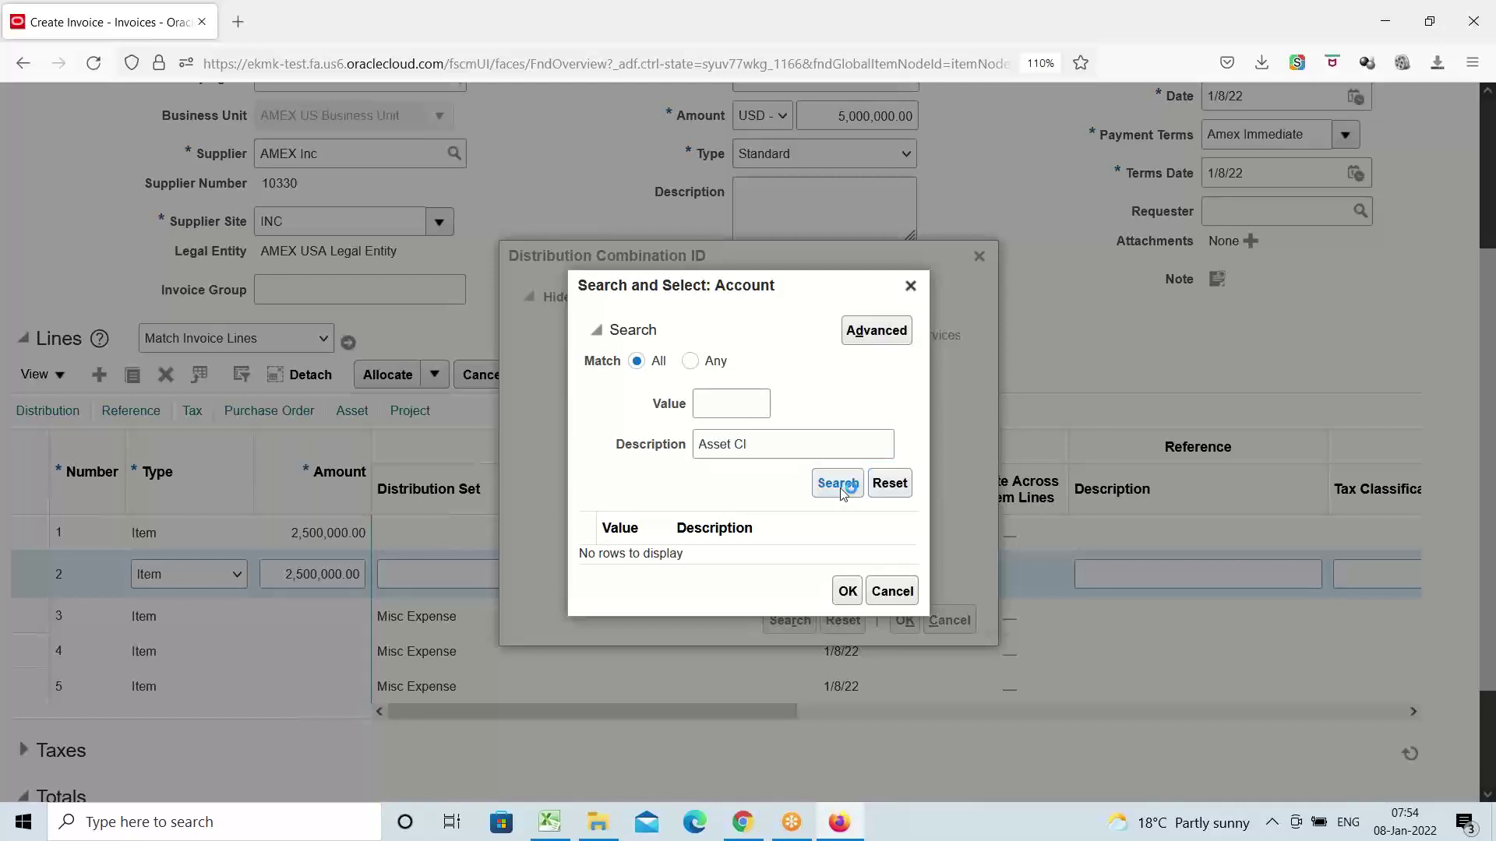
pyautogui.click(759, 554)
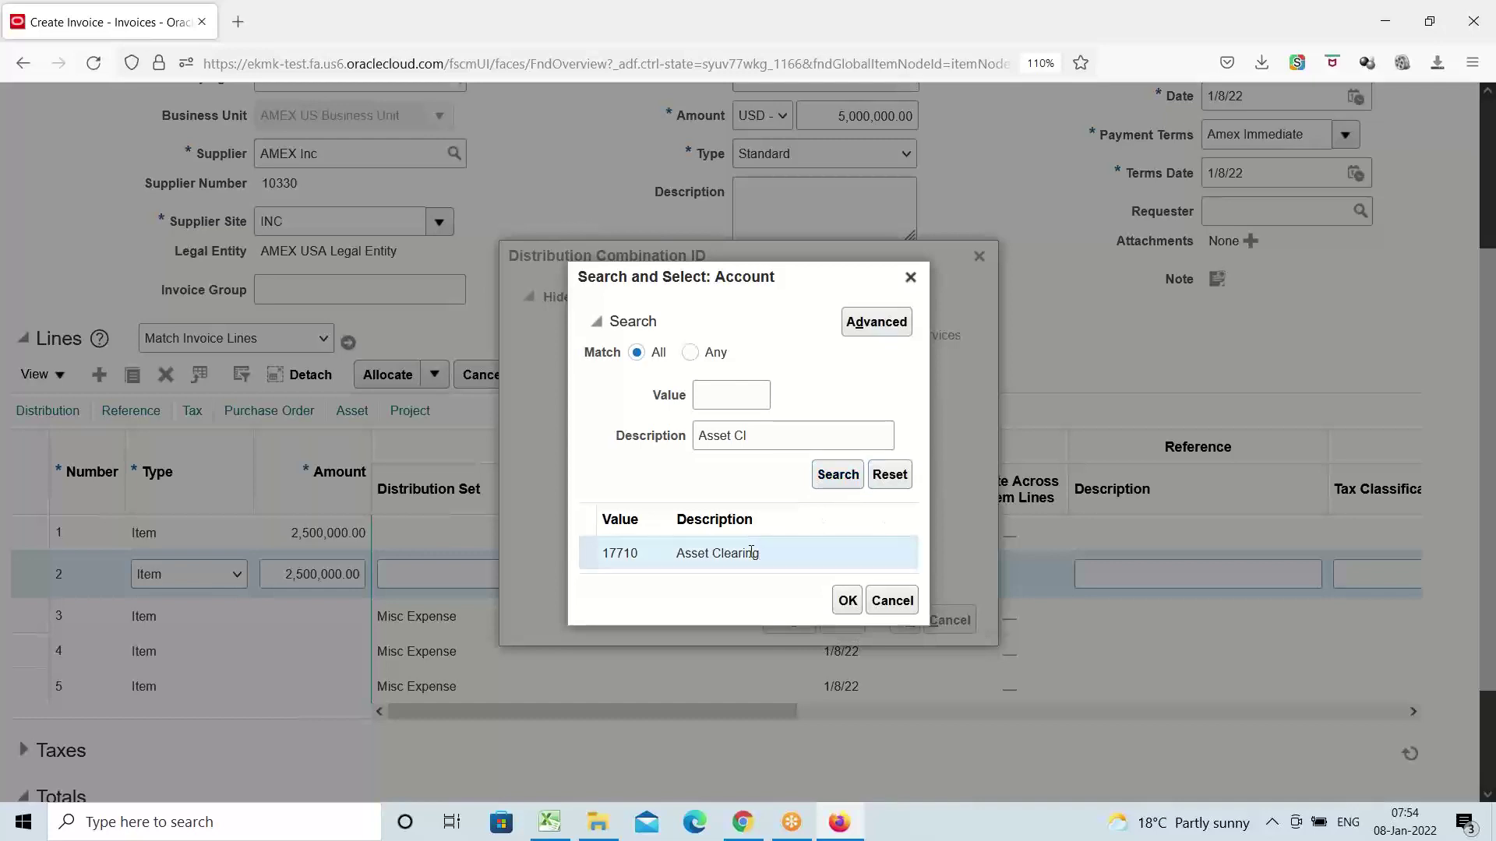
pyautogui.click(847, 600)
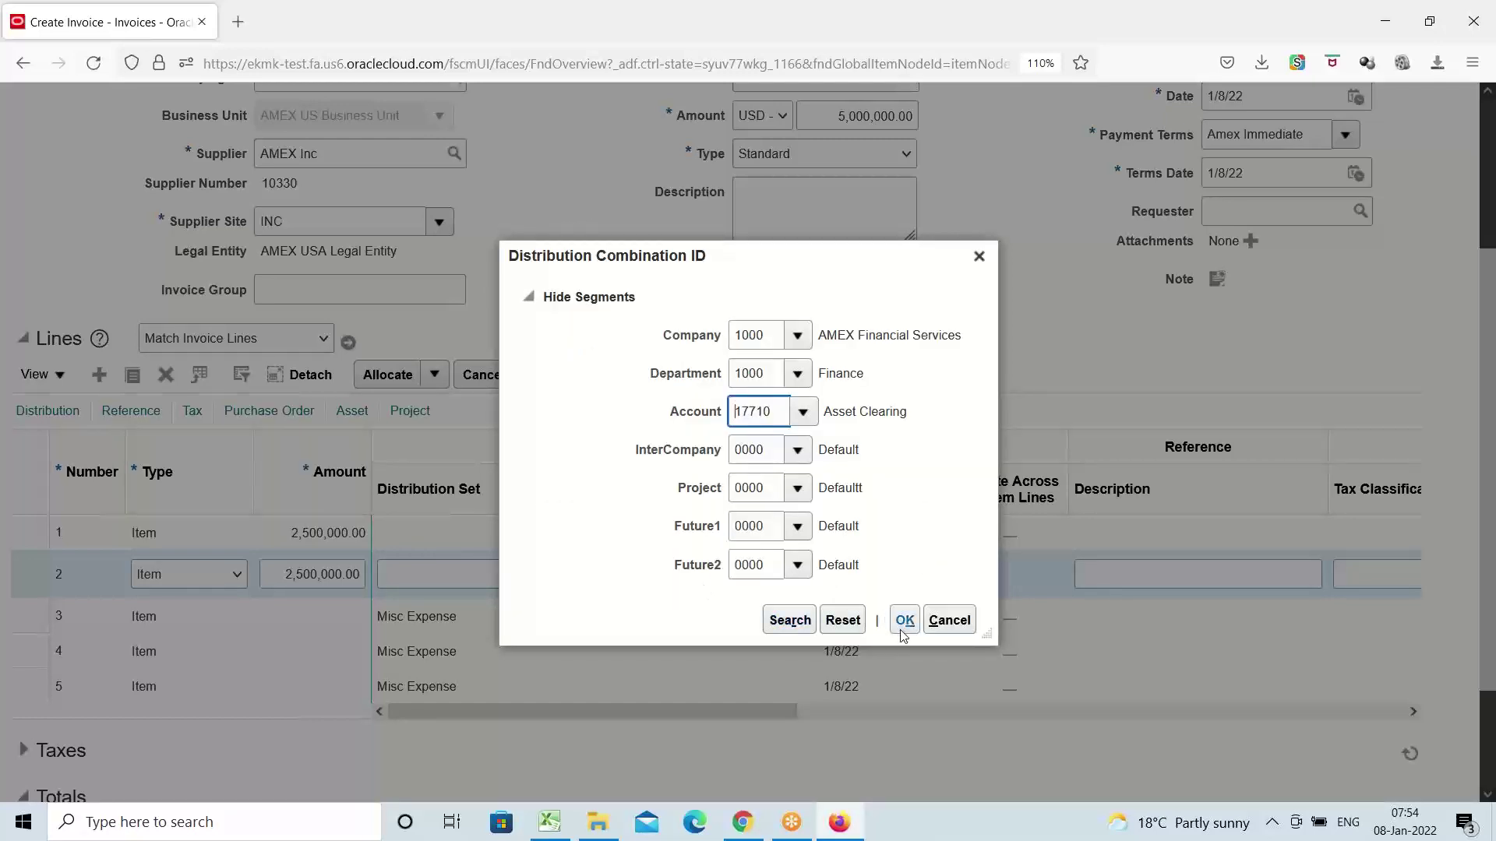
pyautogui.click(903, 620)
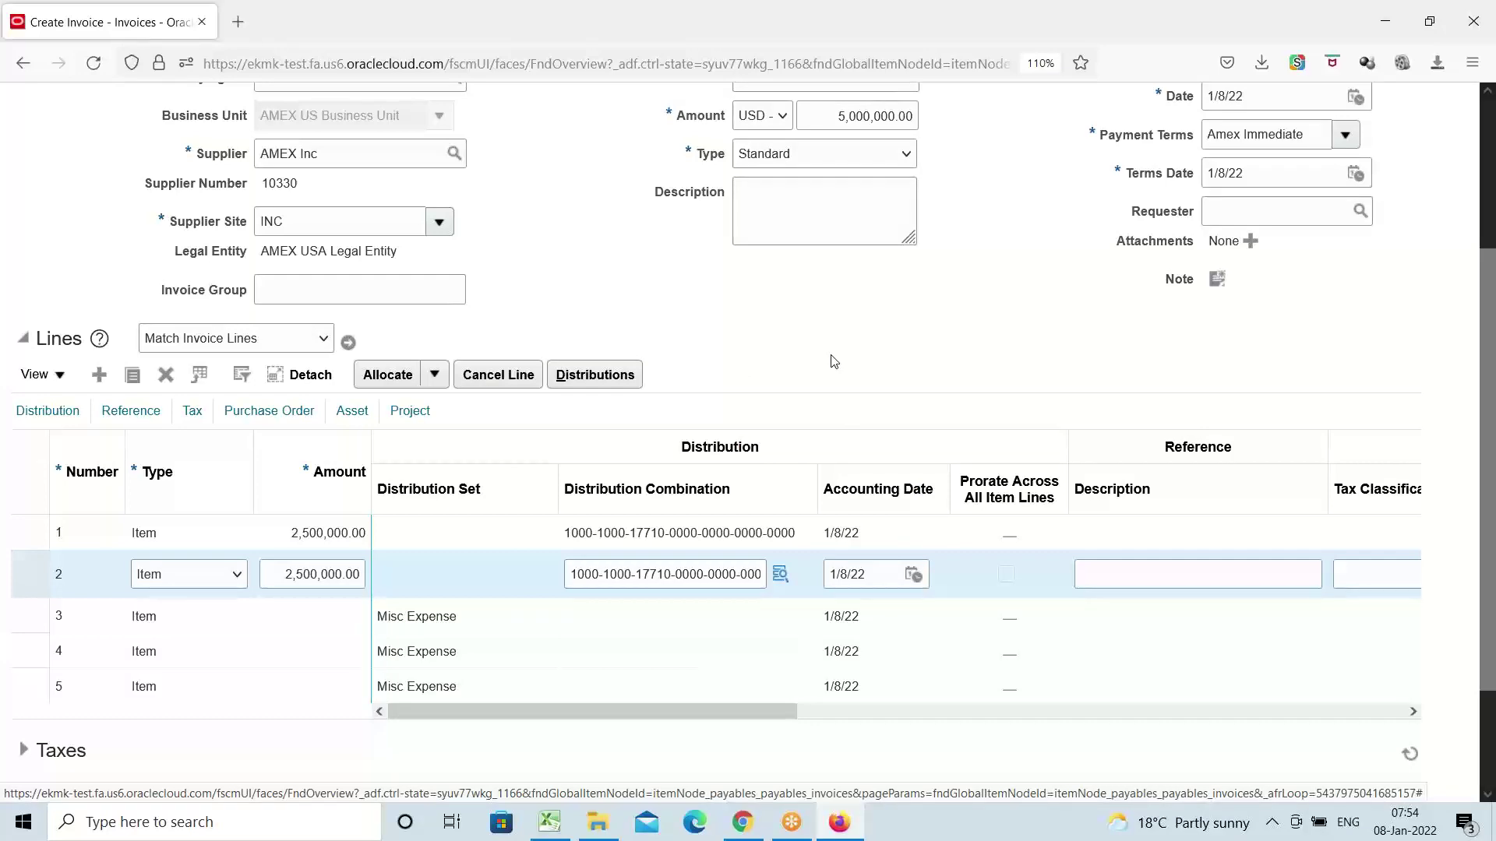
# Validate invoice AMEX9
pyautogui.scroll(3, 832, 360)
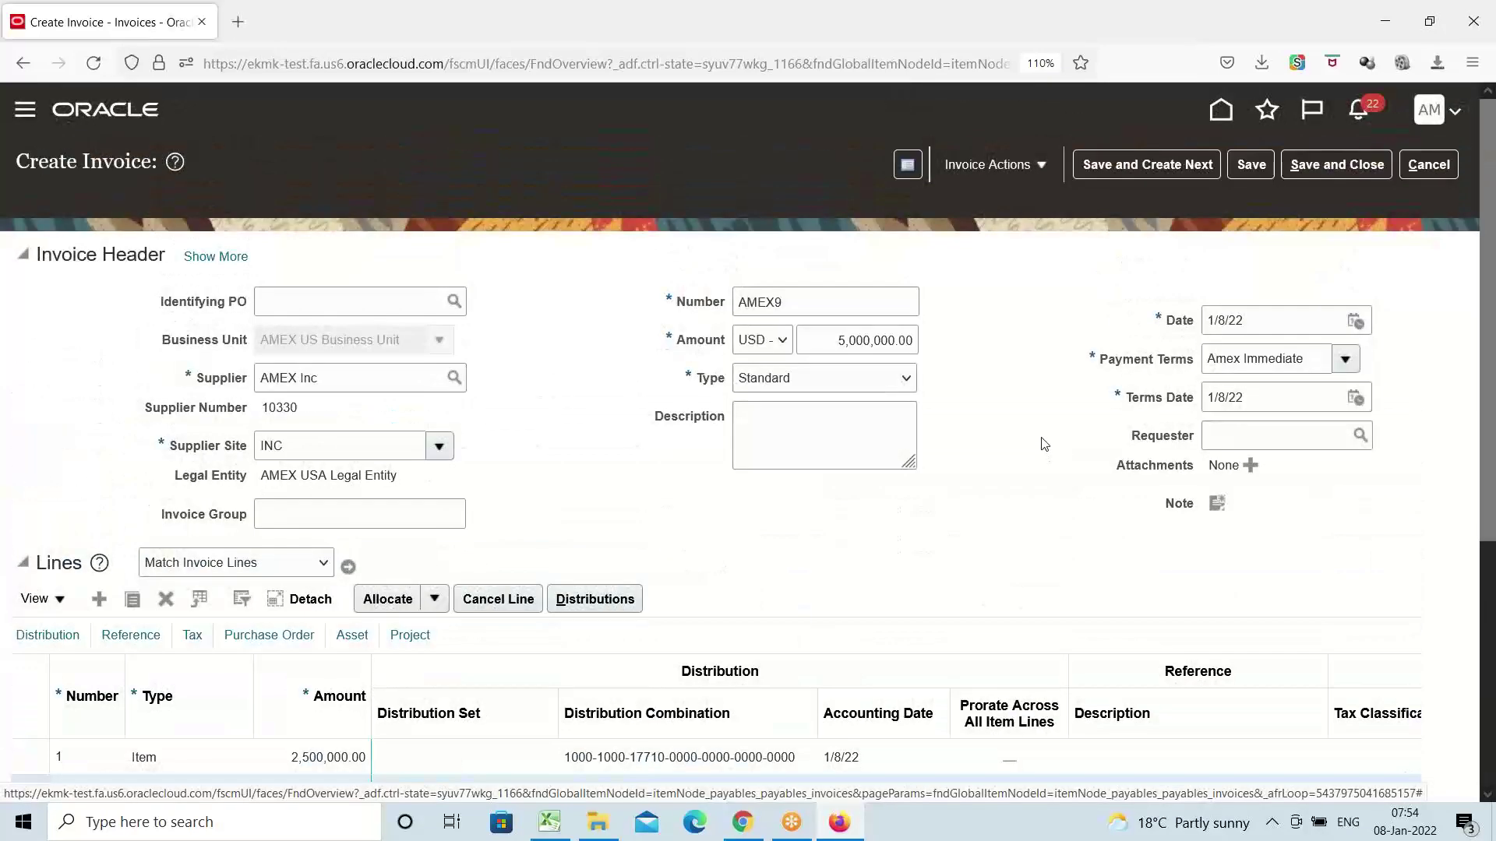
pyautogui.scroll(-3, 1029, 417)
pyautogui.scroll(3, 1032, 413)
pyautogui.click(1041, 163)
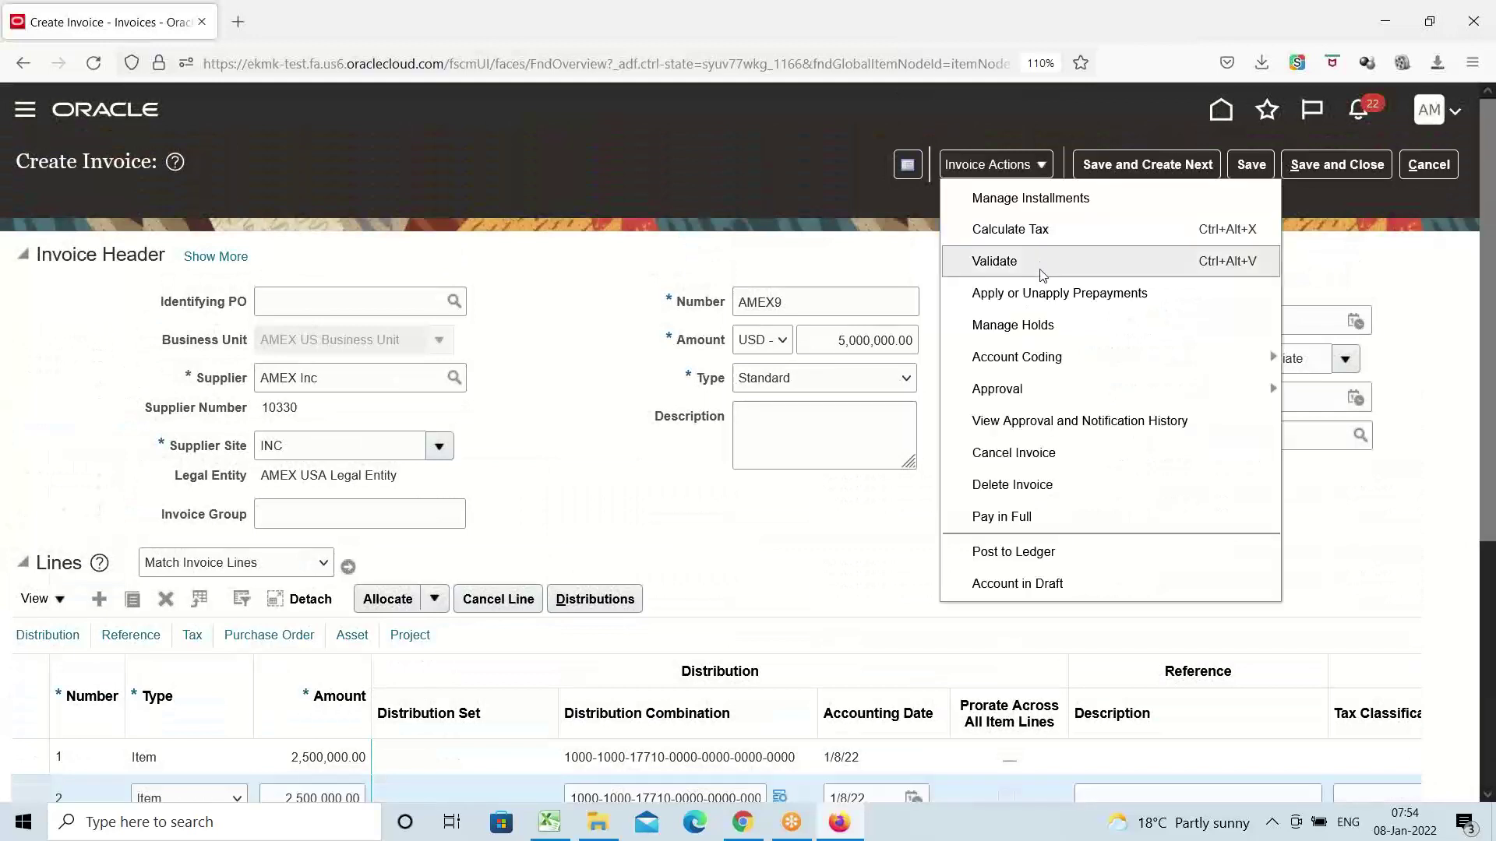
pyautogui.click(1037, 259)
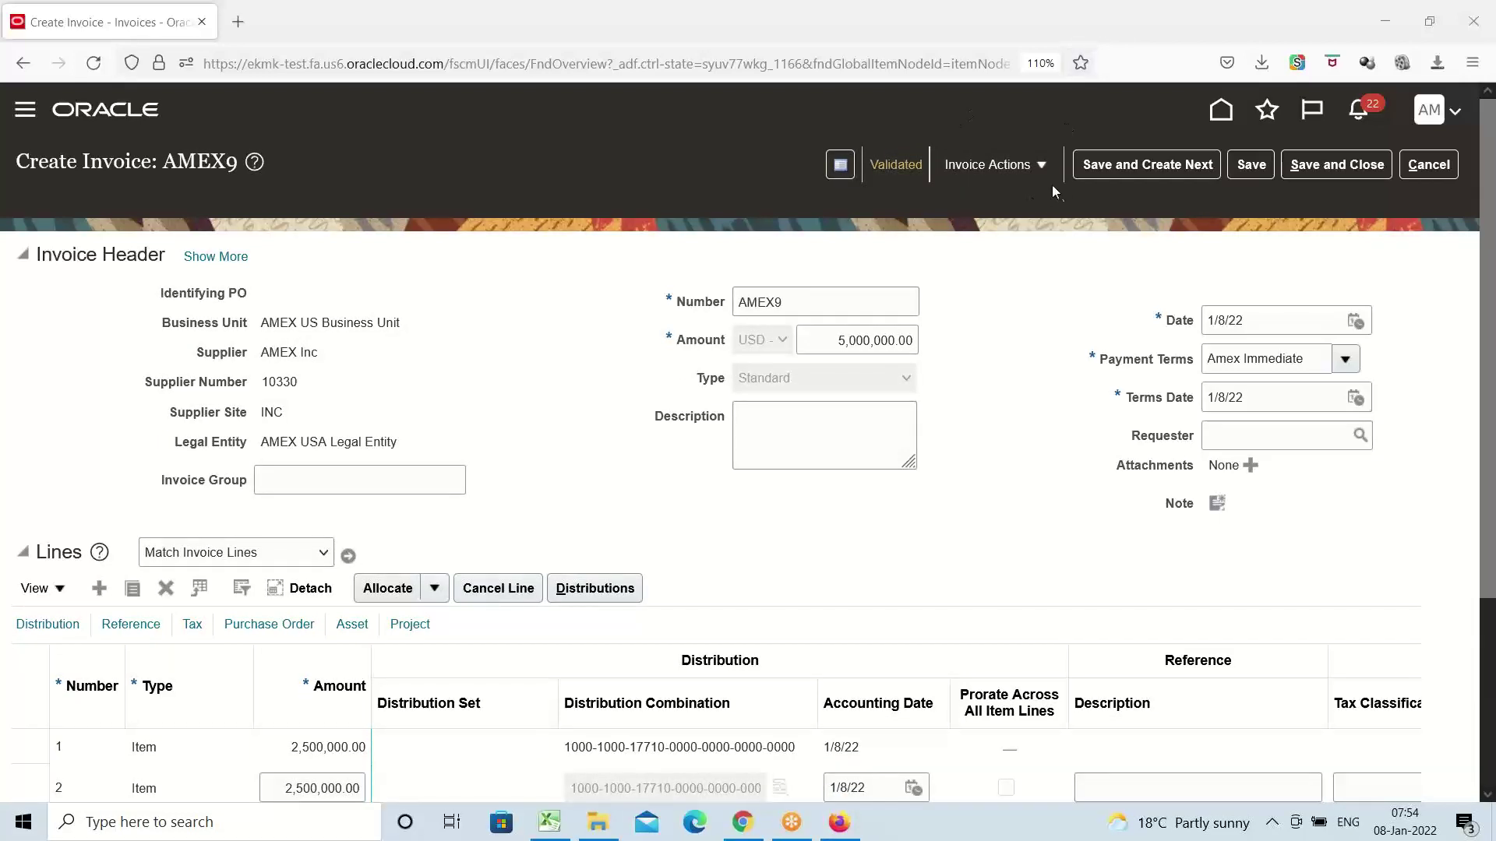
# Post invoice AMEX9's accounting to the ledger and close the invoice
pyautogui.click(1046, 165)
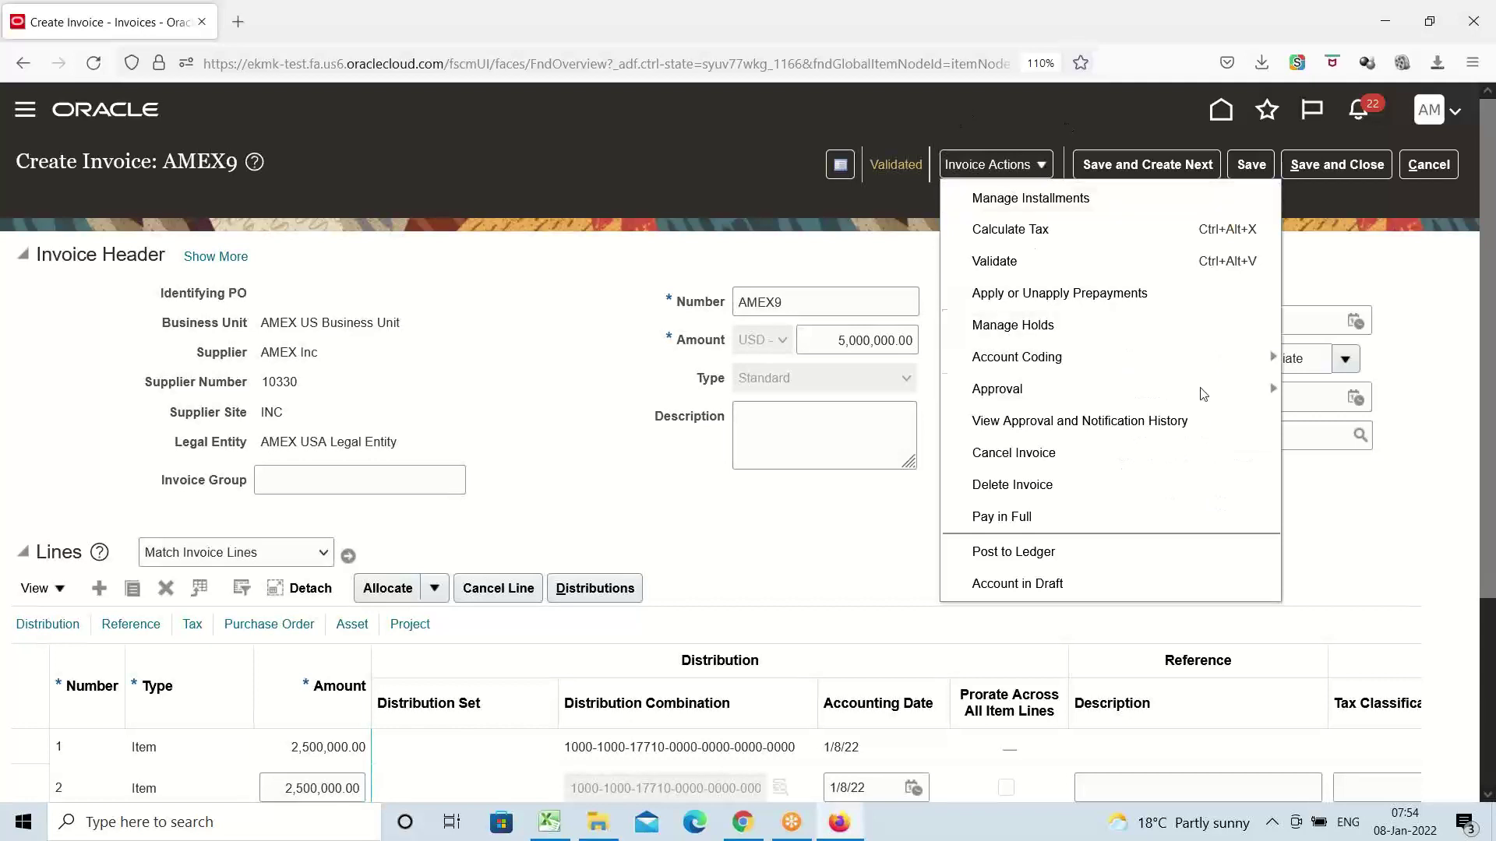
pyautogui.click(1012, 551)
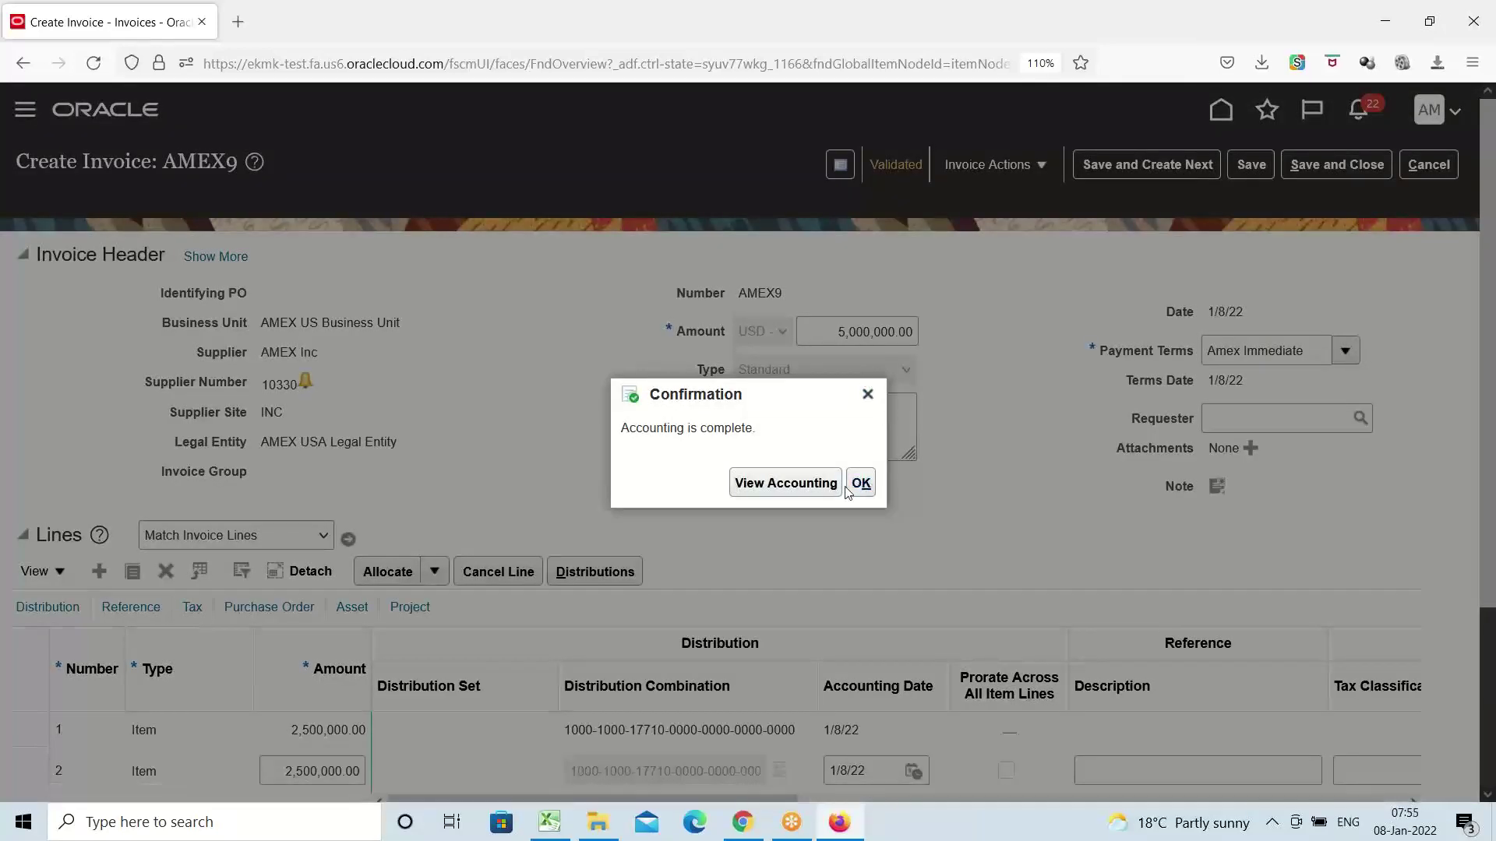
pyautogui.click(866, 485)
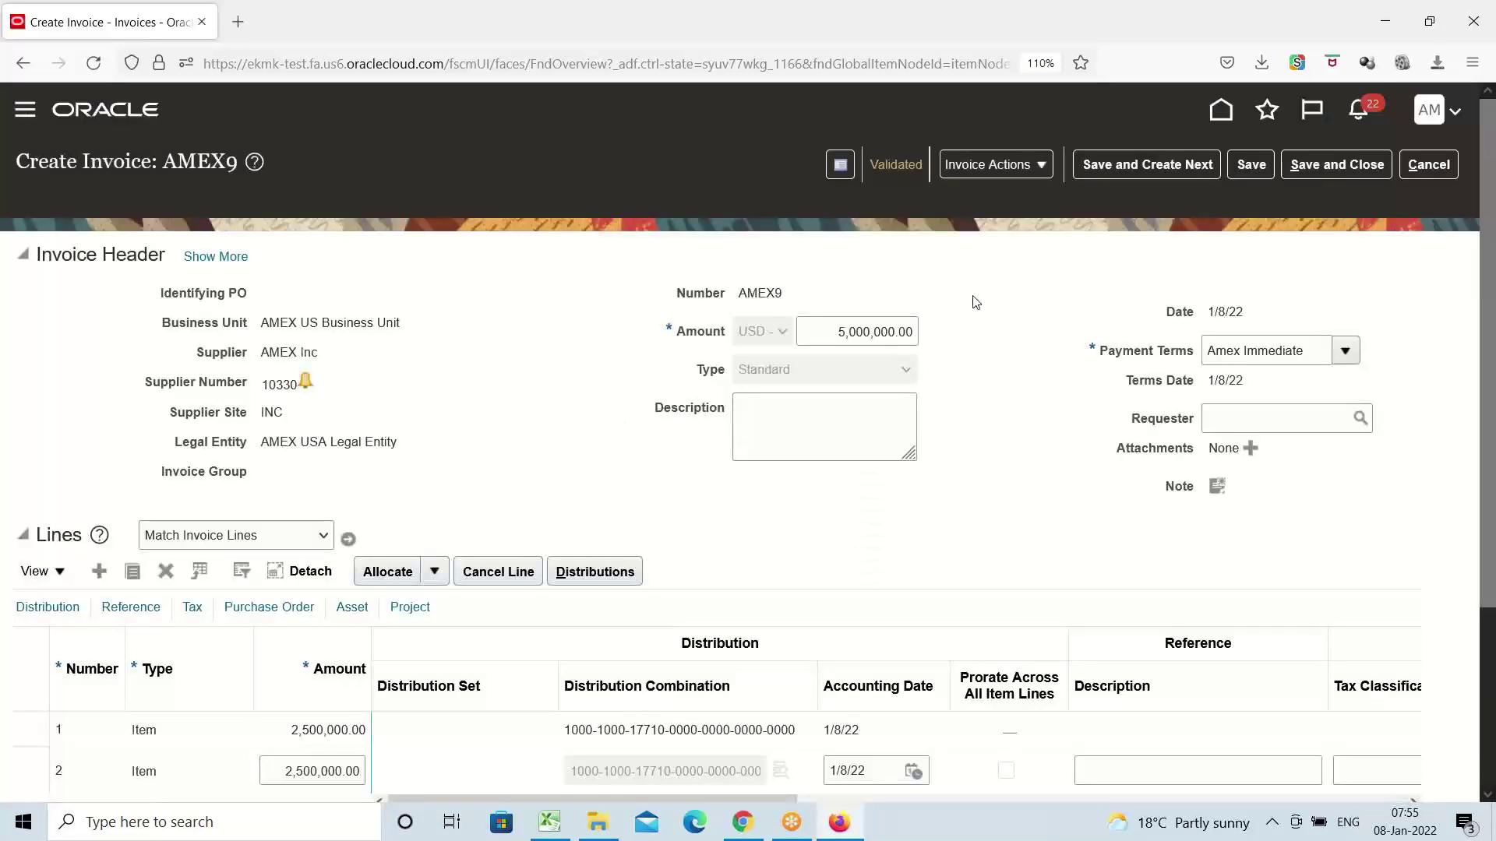
pyautogui.click(1432, 165)
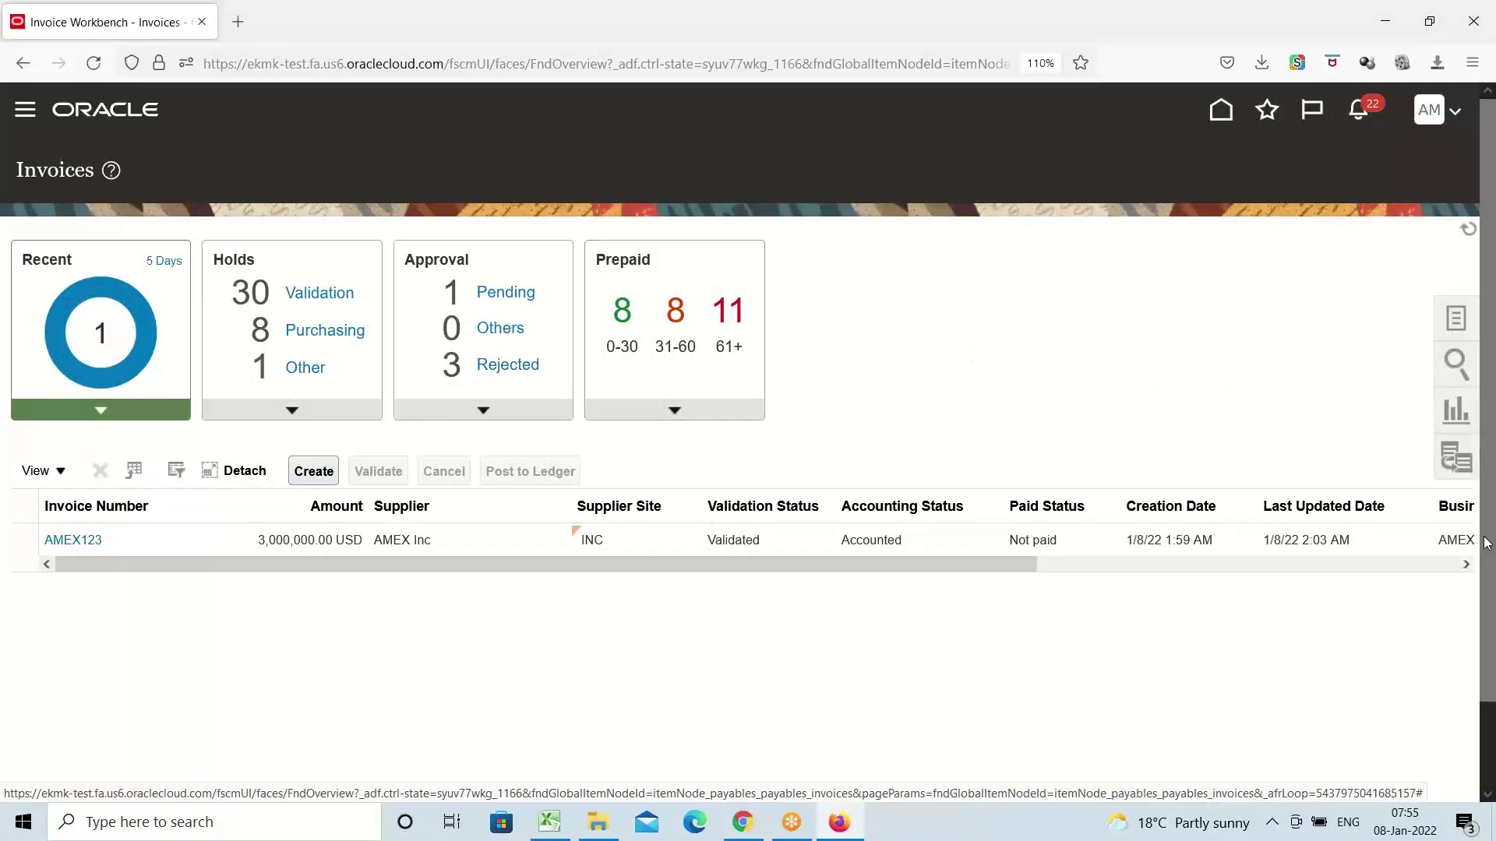
# Run Create Mass Additions with accounting date 1/8/22 and asset book AMEX CORPORATE BOOK (process 767308)
pyautogui.click(1457, 316)
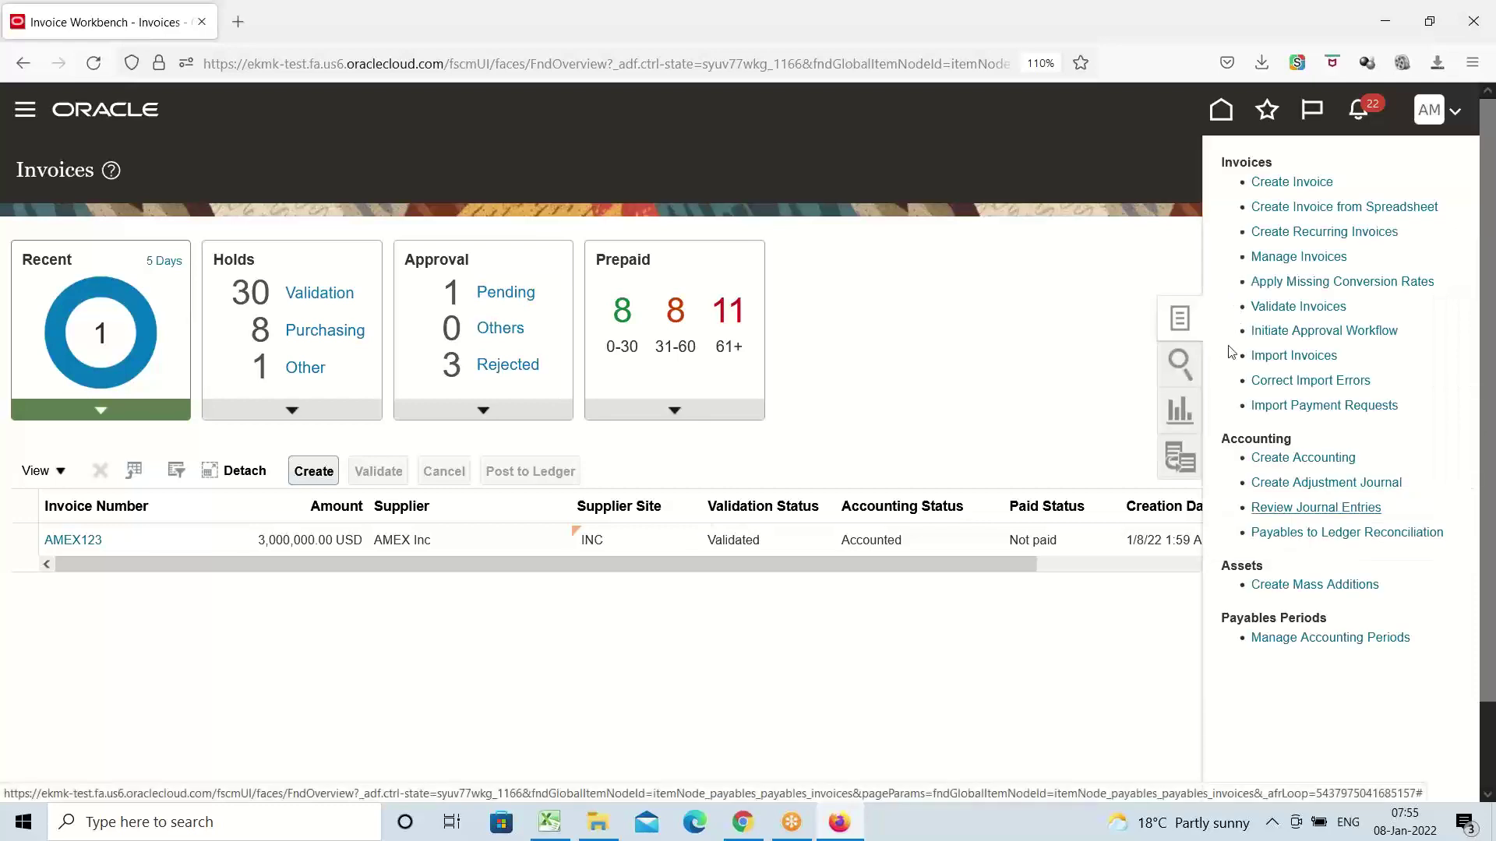
pyautogui.click(1294, 585)
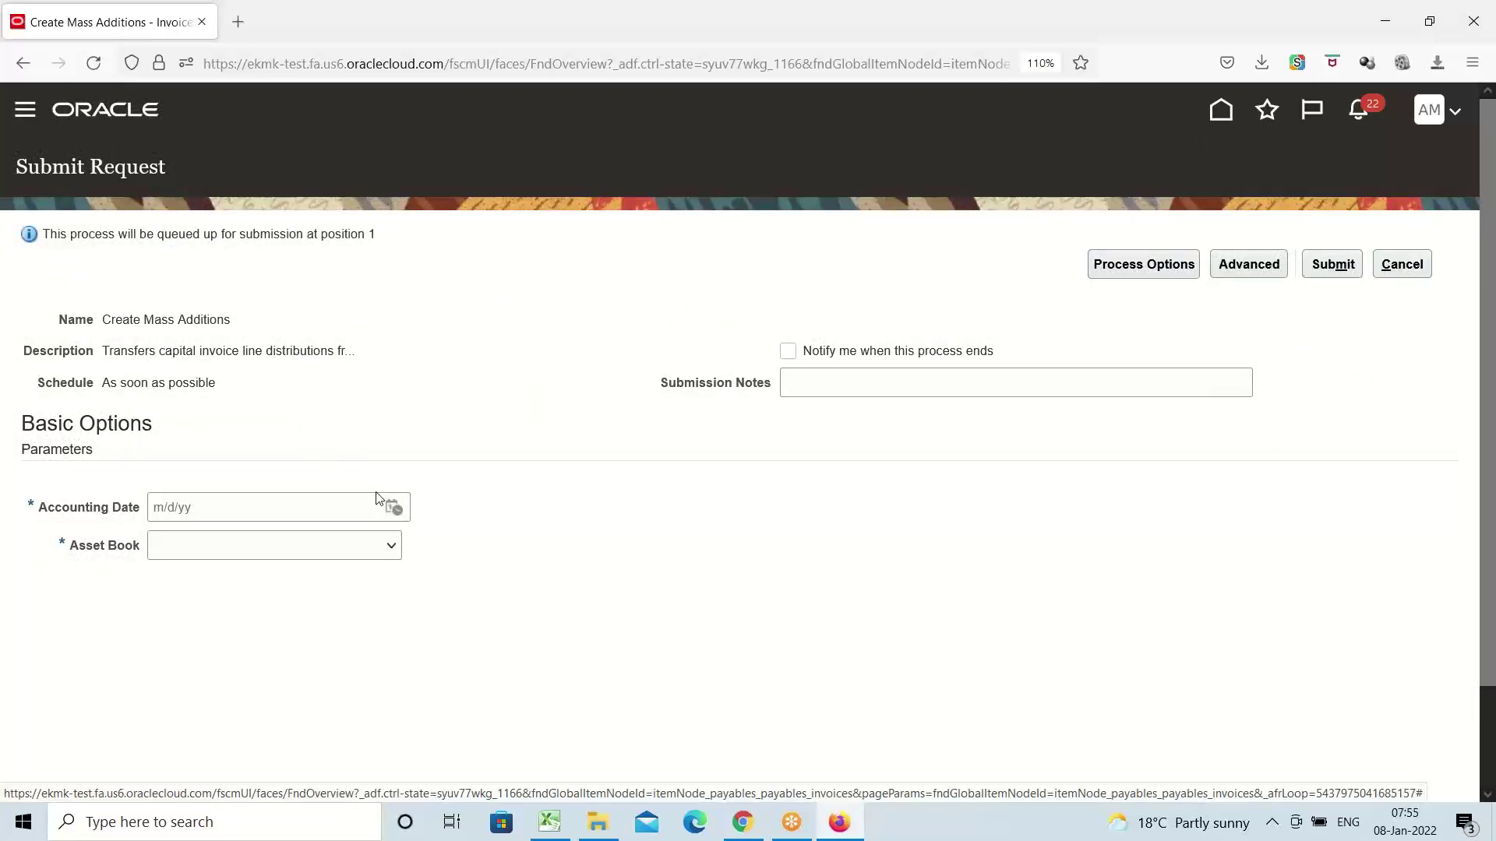
pyautogui.click(394, 507)
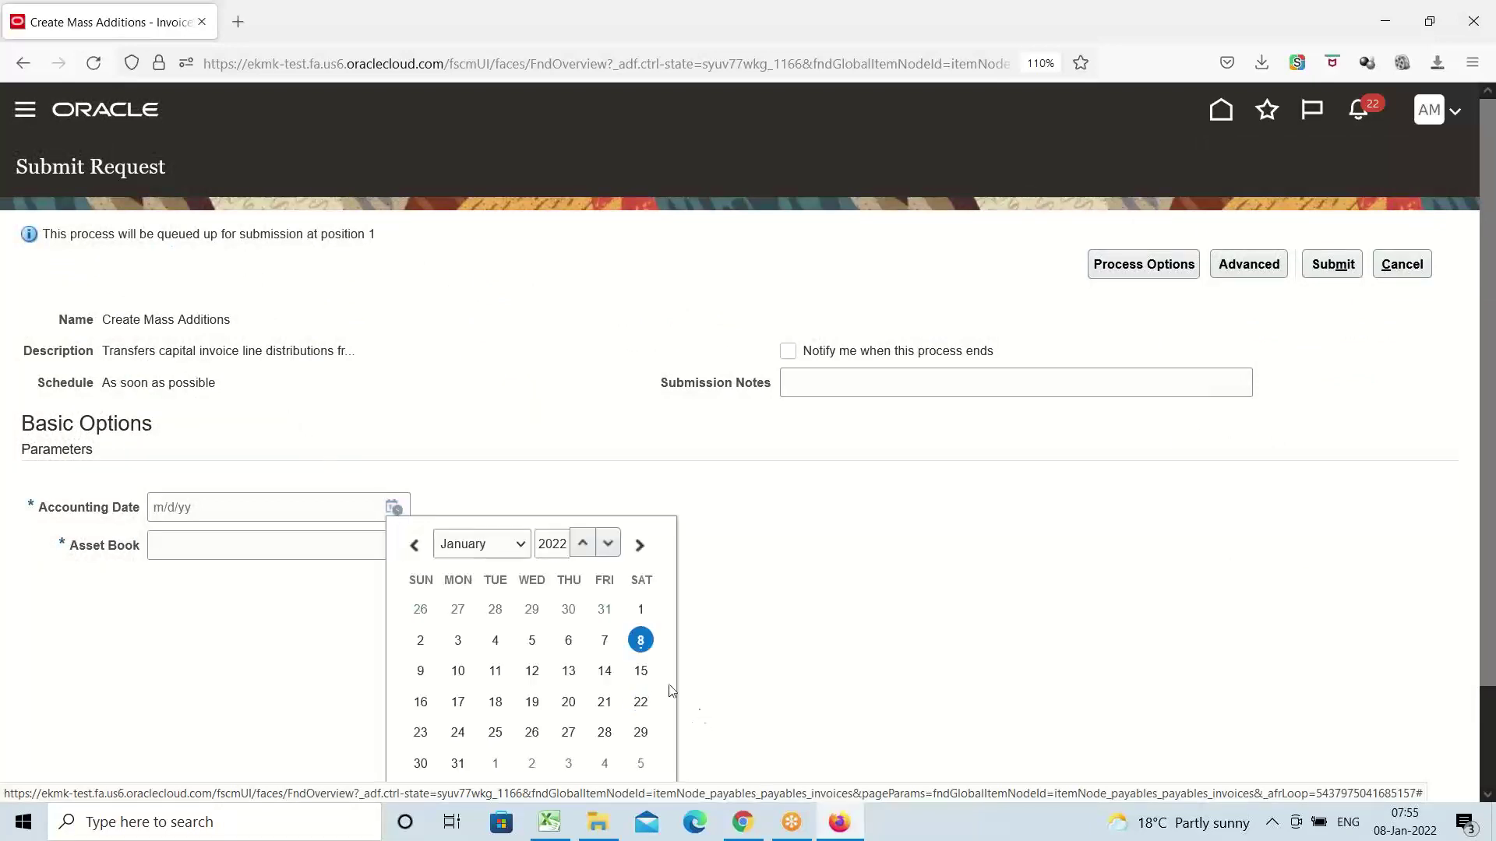
pyautogui.click(640, 640)
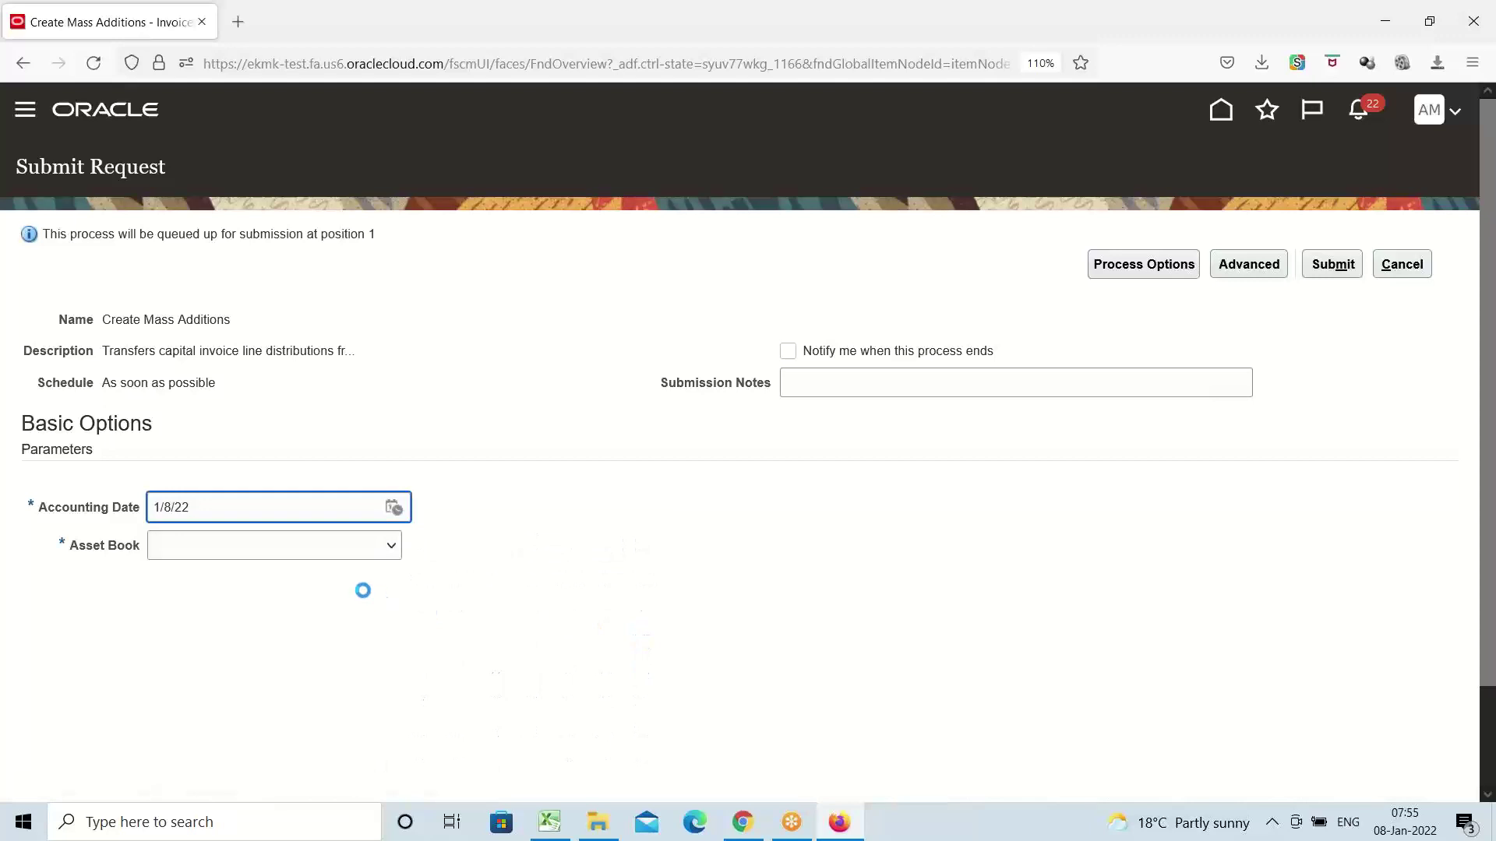
pyautogui.click(388, 548)
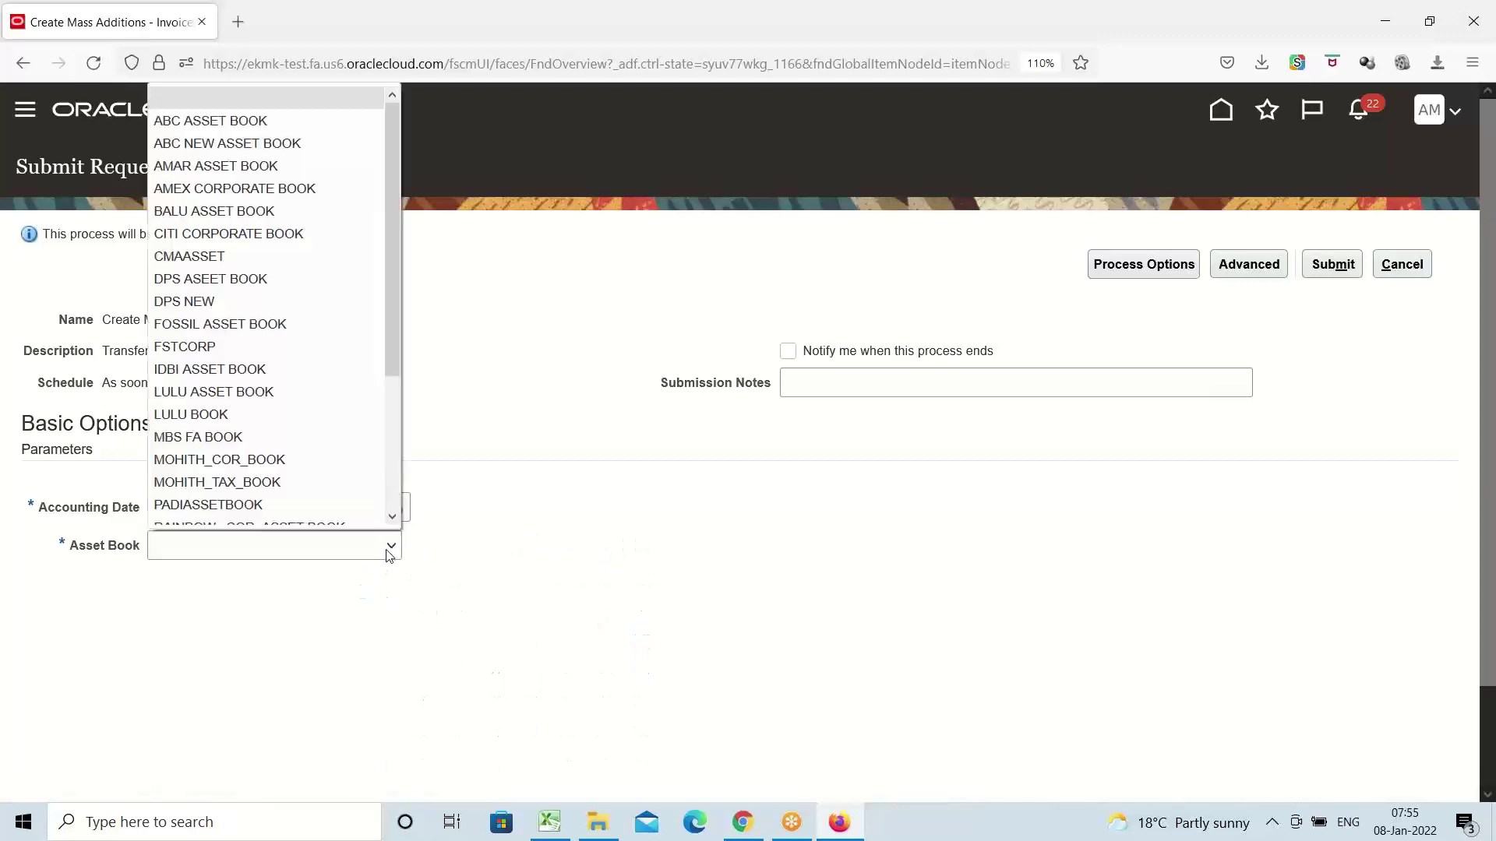
pyautogui.click(218, 190)
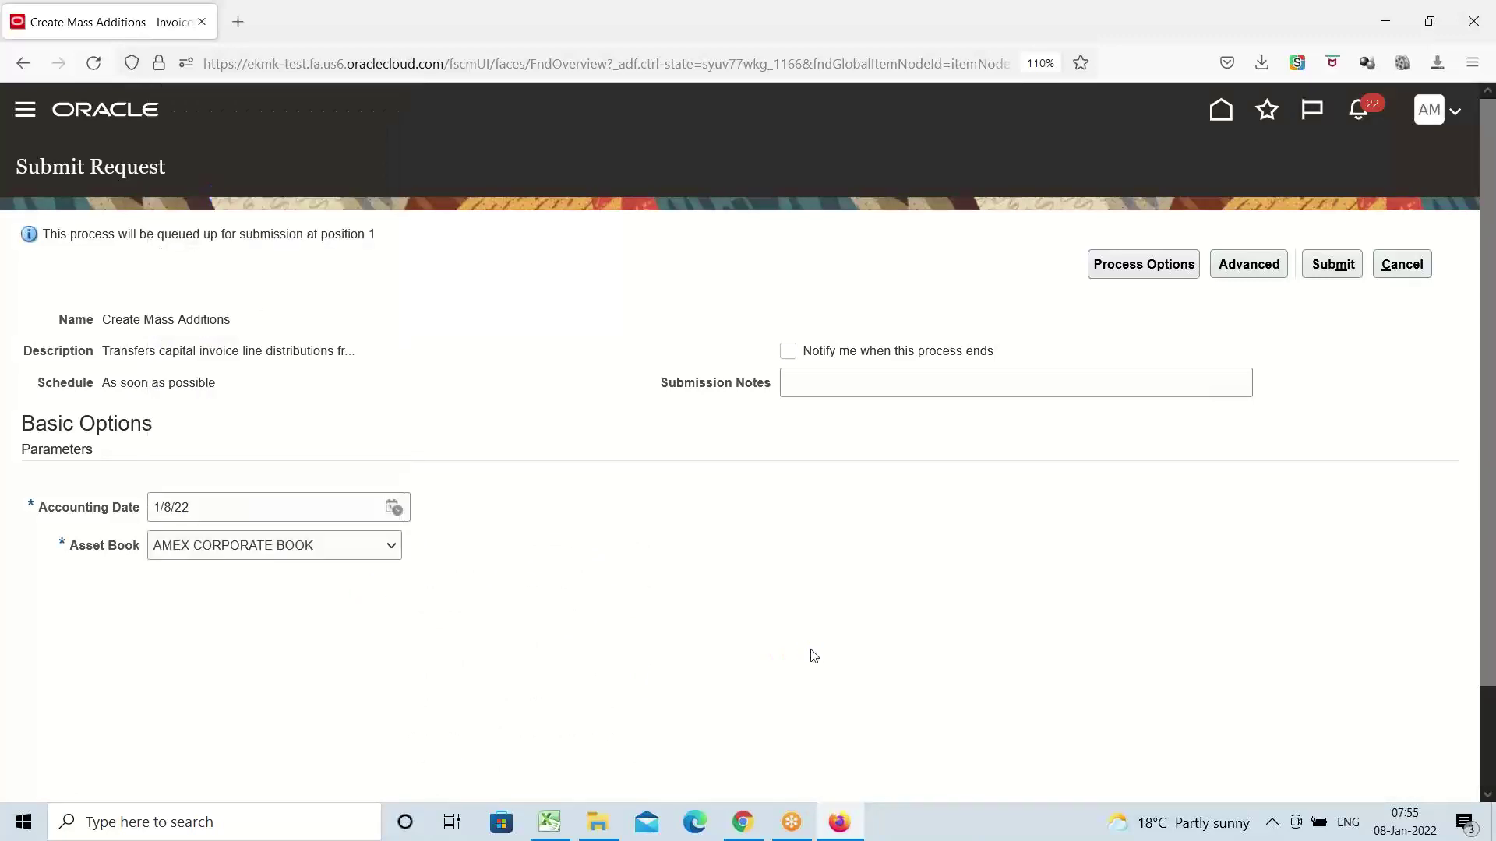
pyautogui.click(1329, 265)
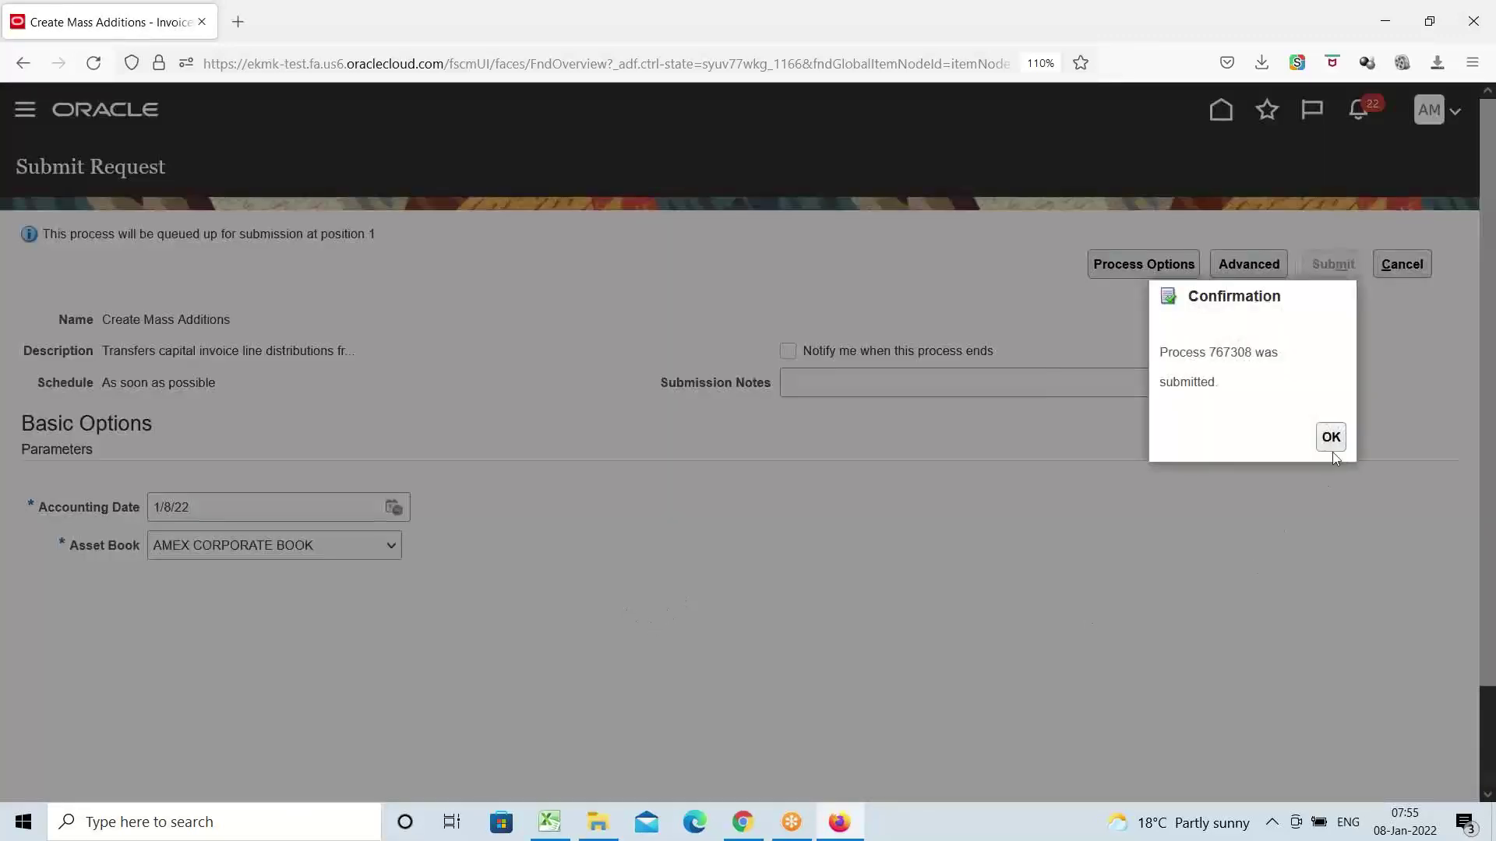
pyautogui.click(1329, 437)
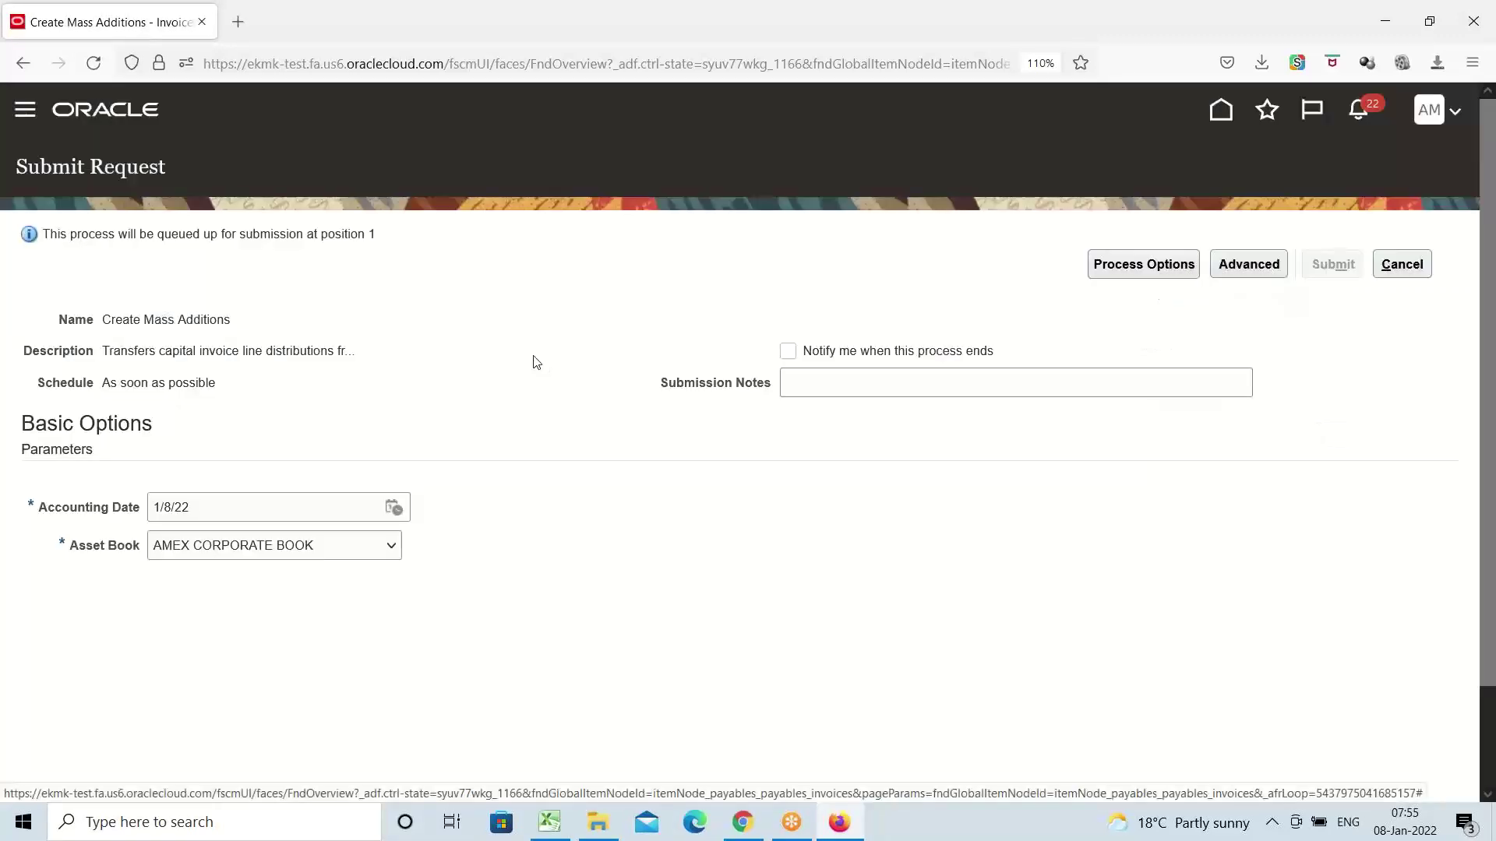
pyautogui.click(1401, 264)
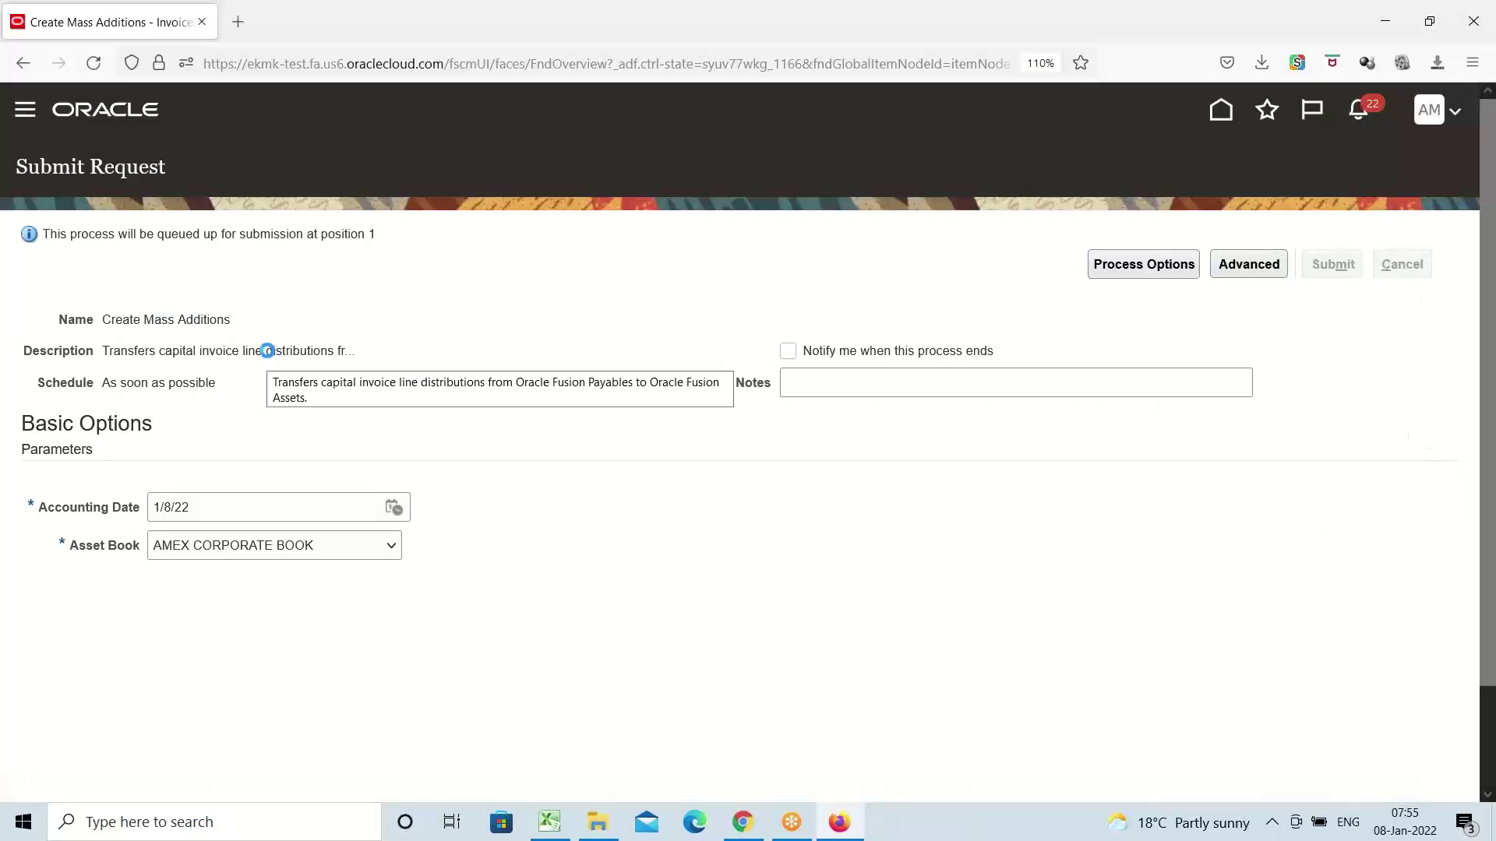
# Go to Fixed Assets > Assets and select the first 2,500,000 AMEX9 addition line
pyautogui.click(25, 109)
pyautogui.scroll(-5, 296, 448)
pyautogui.scroll(-4, 298, 442)
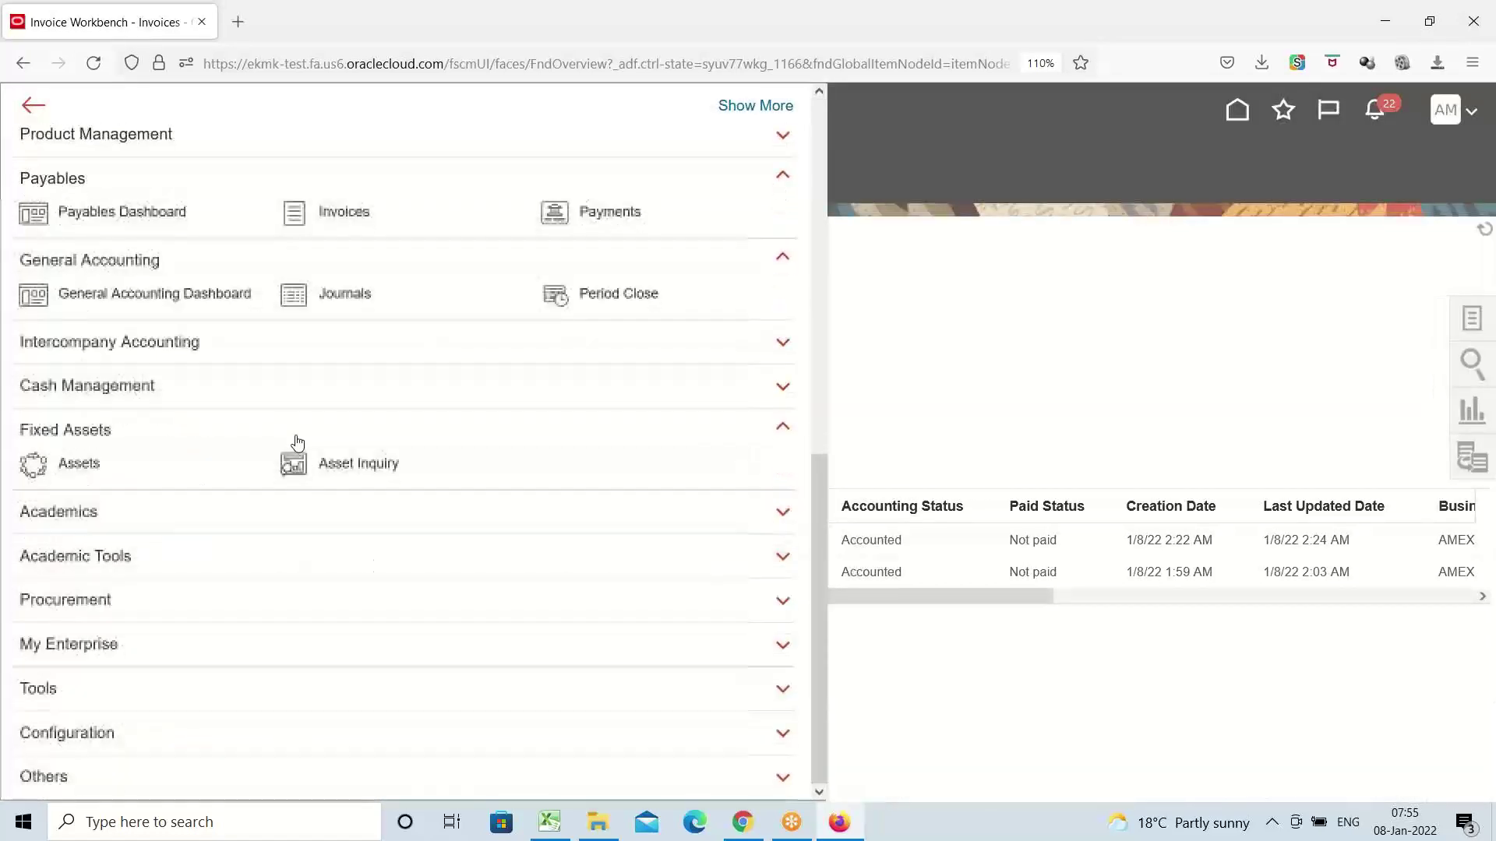
pyautogui.click(653, 320)
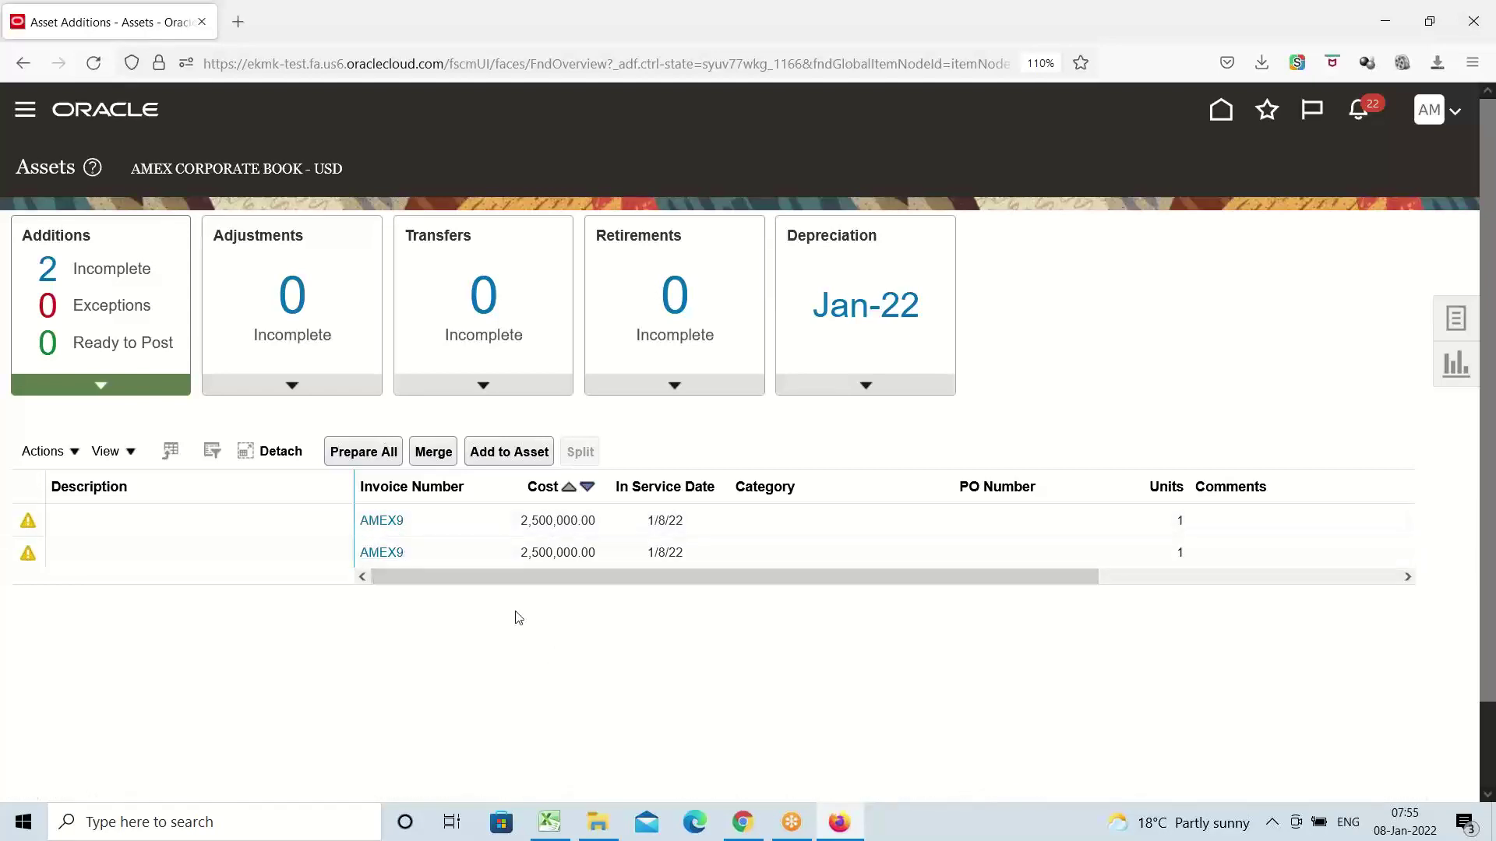
pyautogui.click(71, 519)
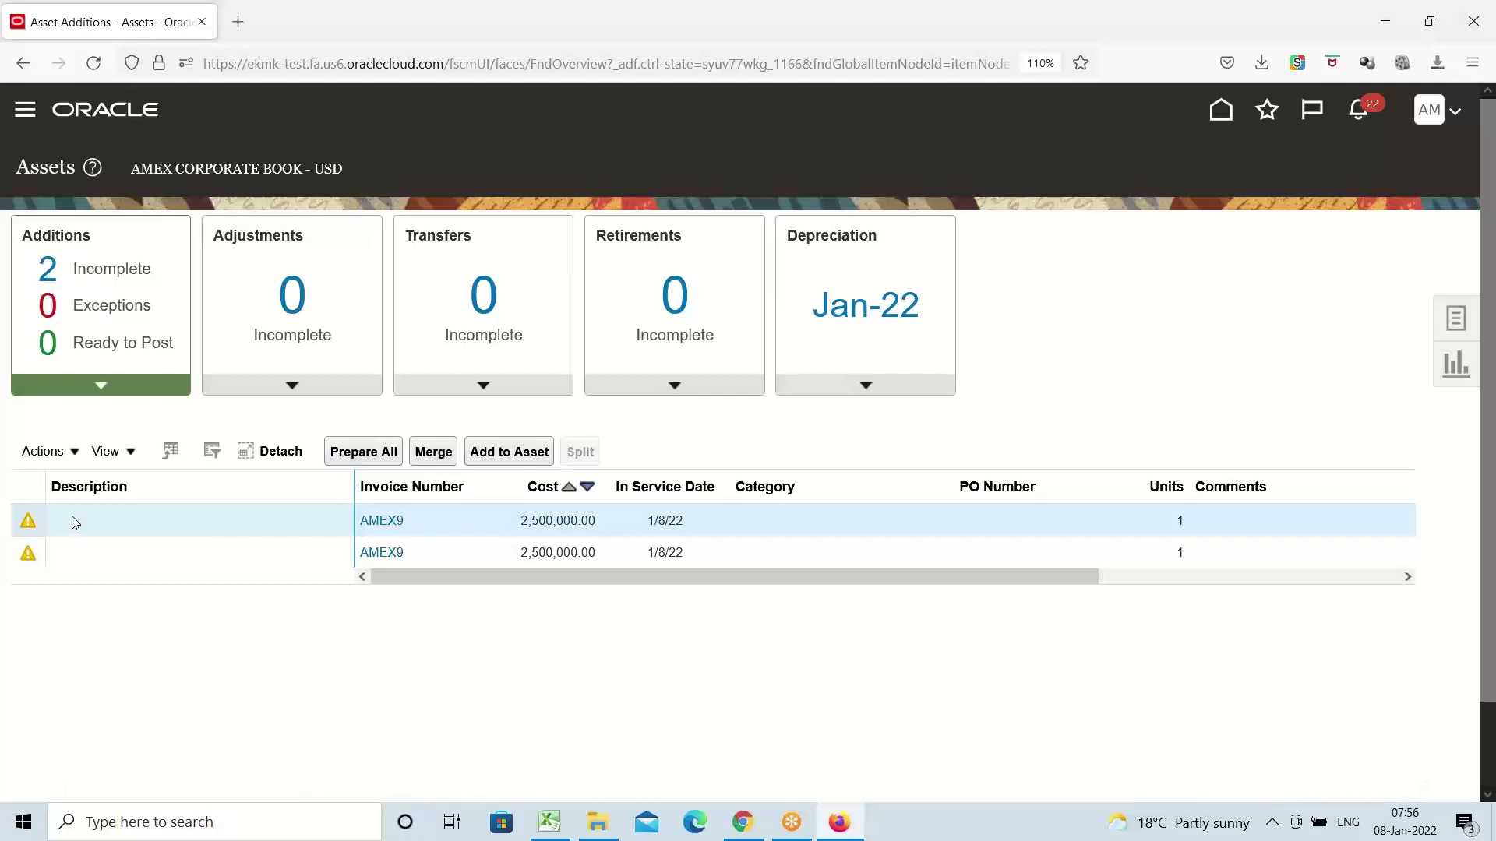
# Abandon the first merge attempt, declining to remove the selected lines
pyautogui.click(431, 454)
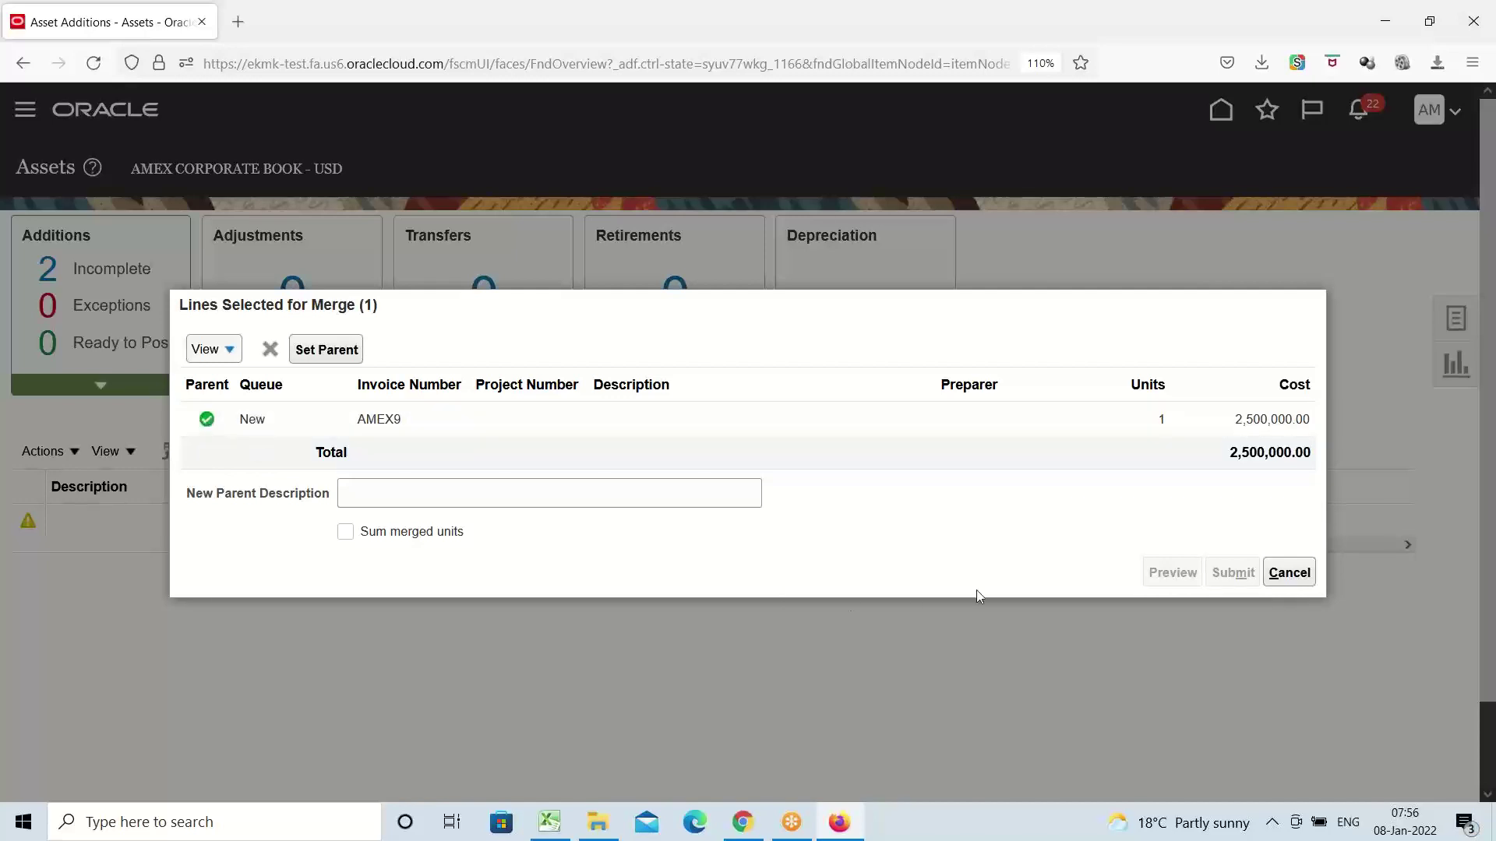
pyautogui.click(1290, 573)
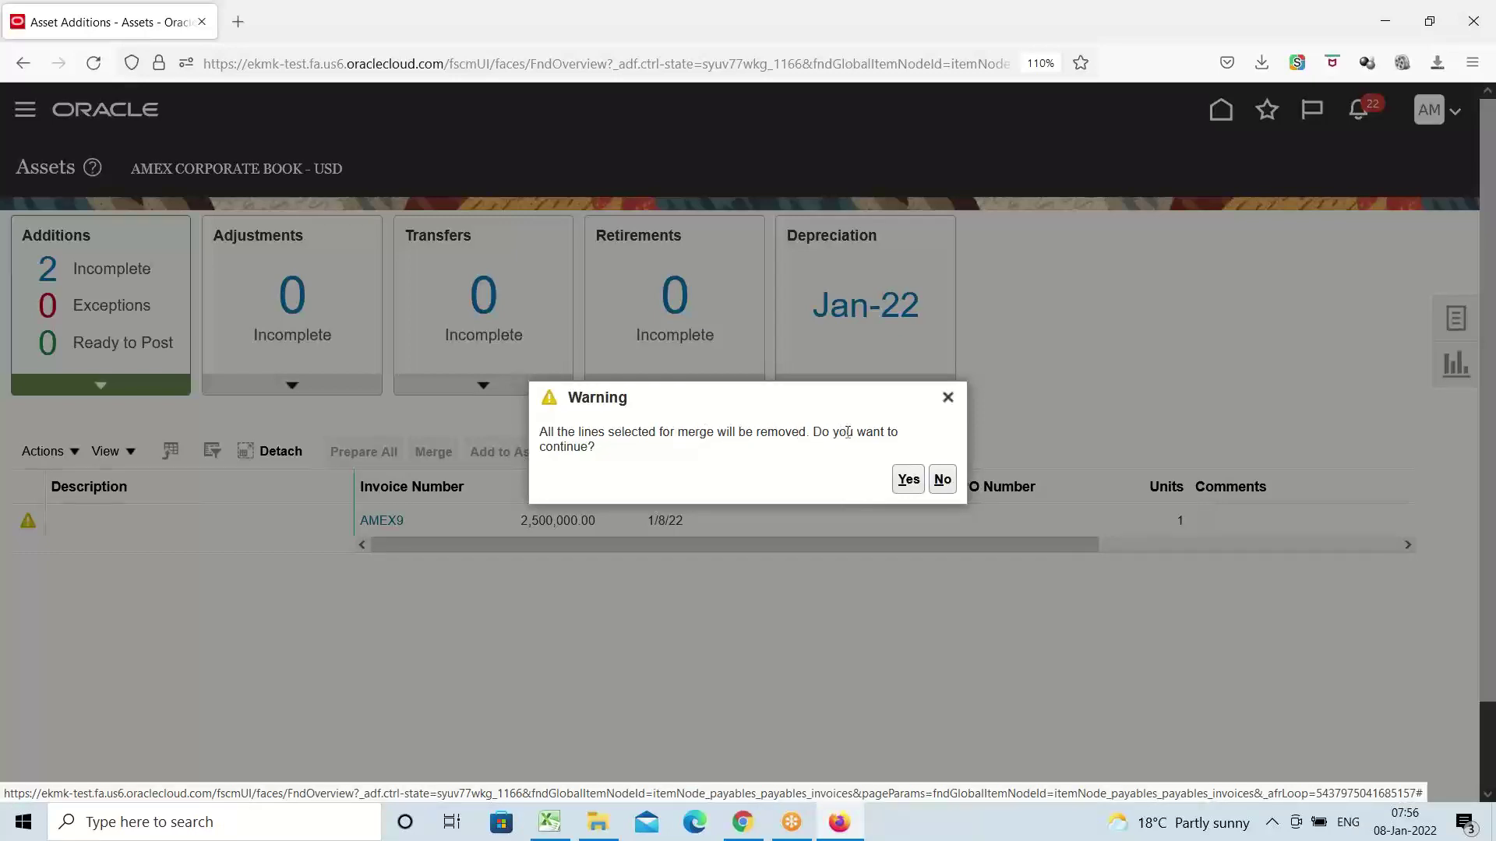
pyautogui.click(943, 480)
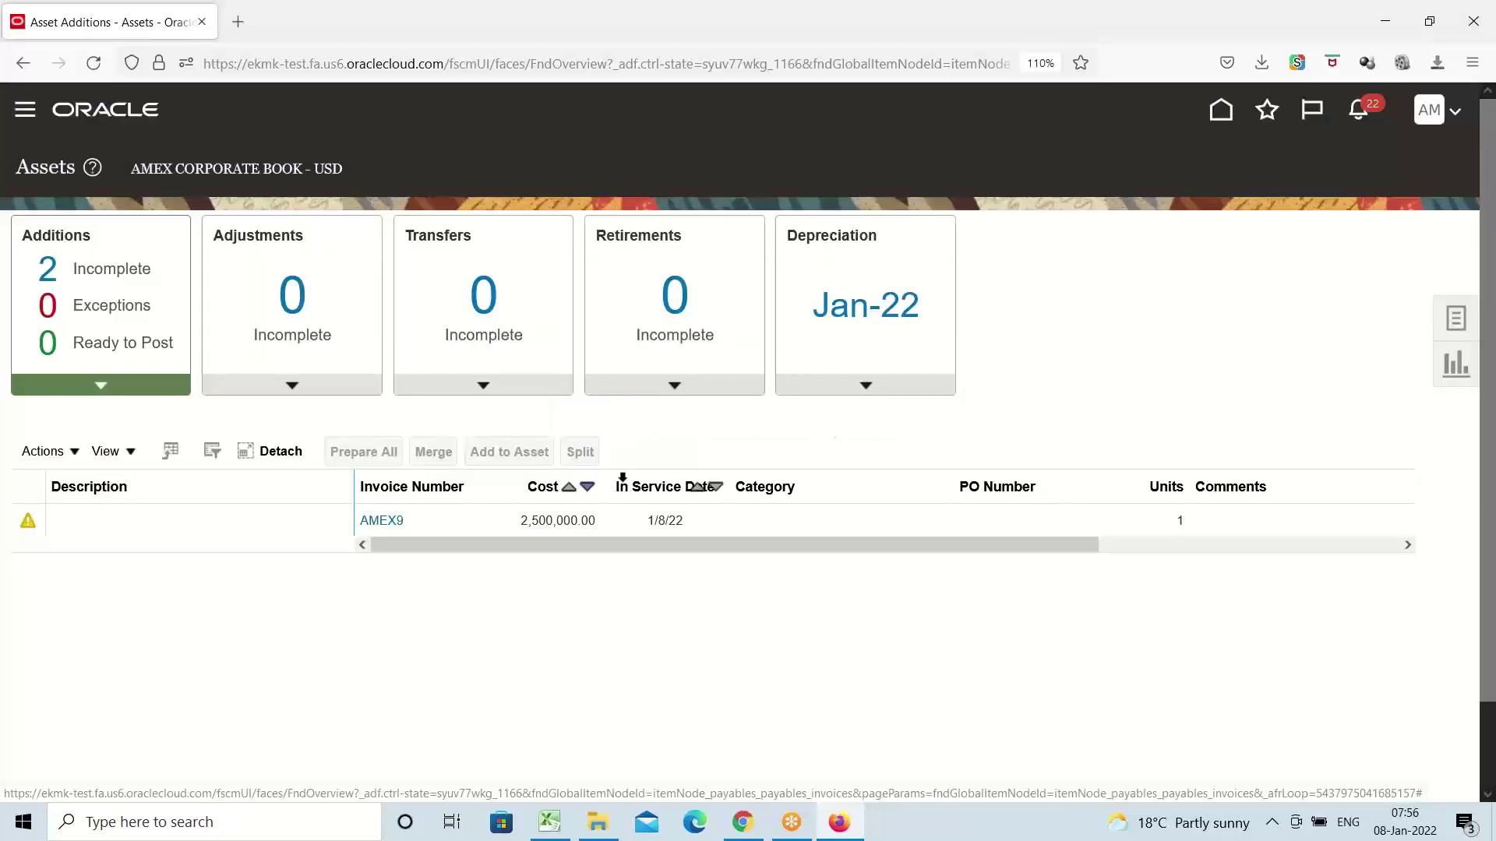
# Select the AMEX9 line again and submit the merge of both 2,500,000 lines
pyautogui.click(154, 516)
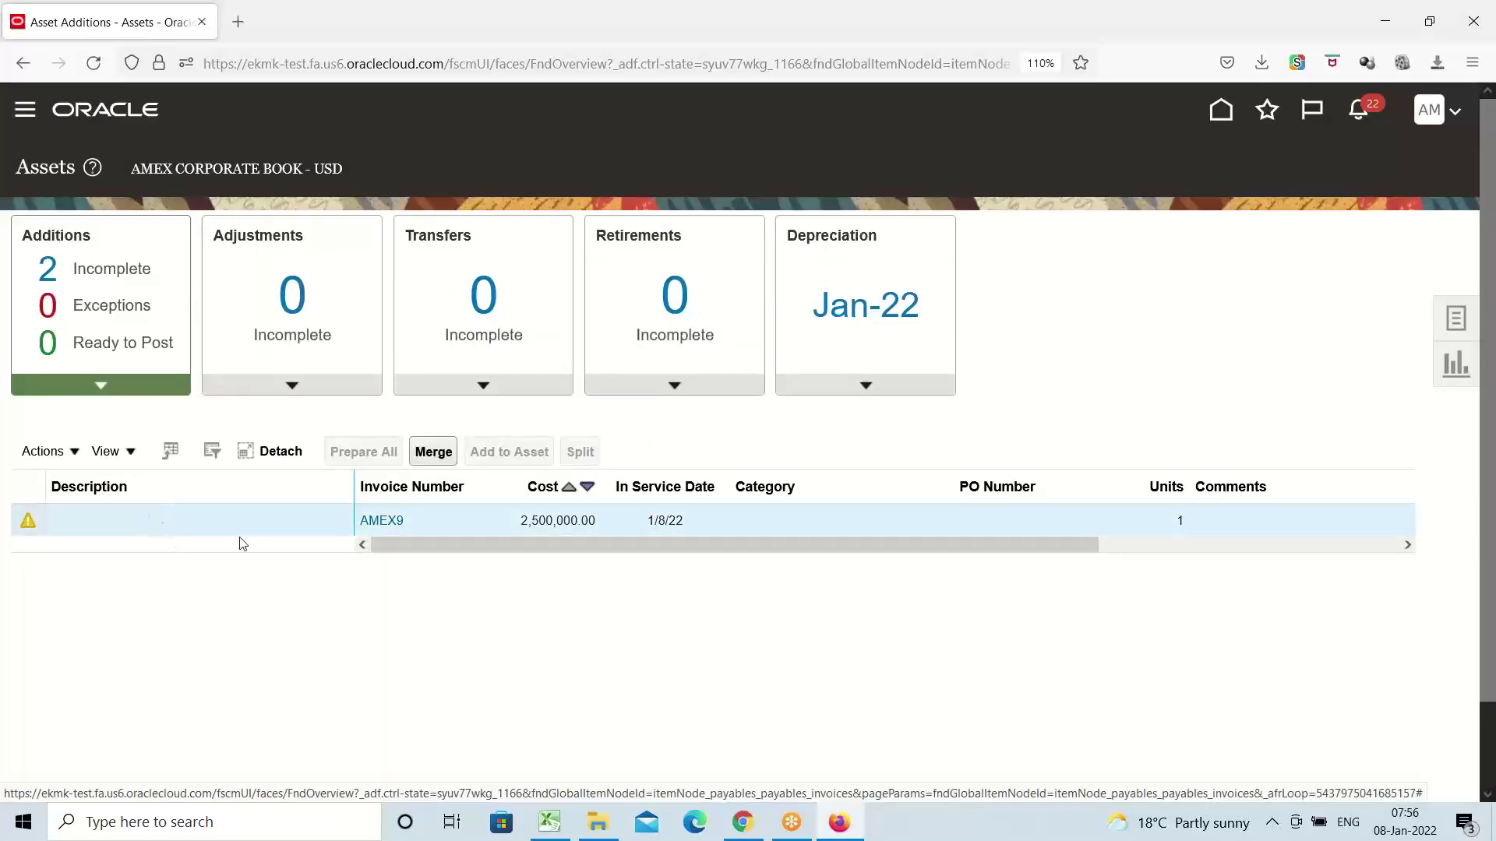
pyautogui.click(427, 456)
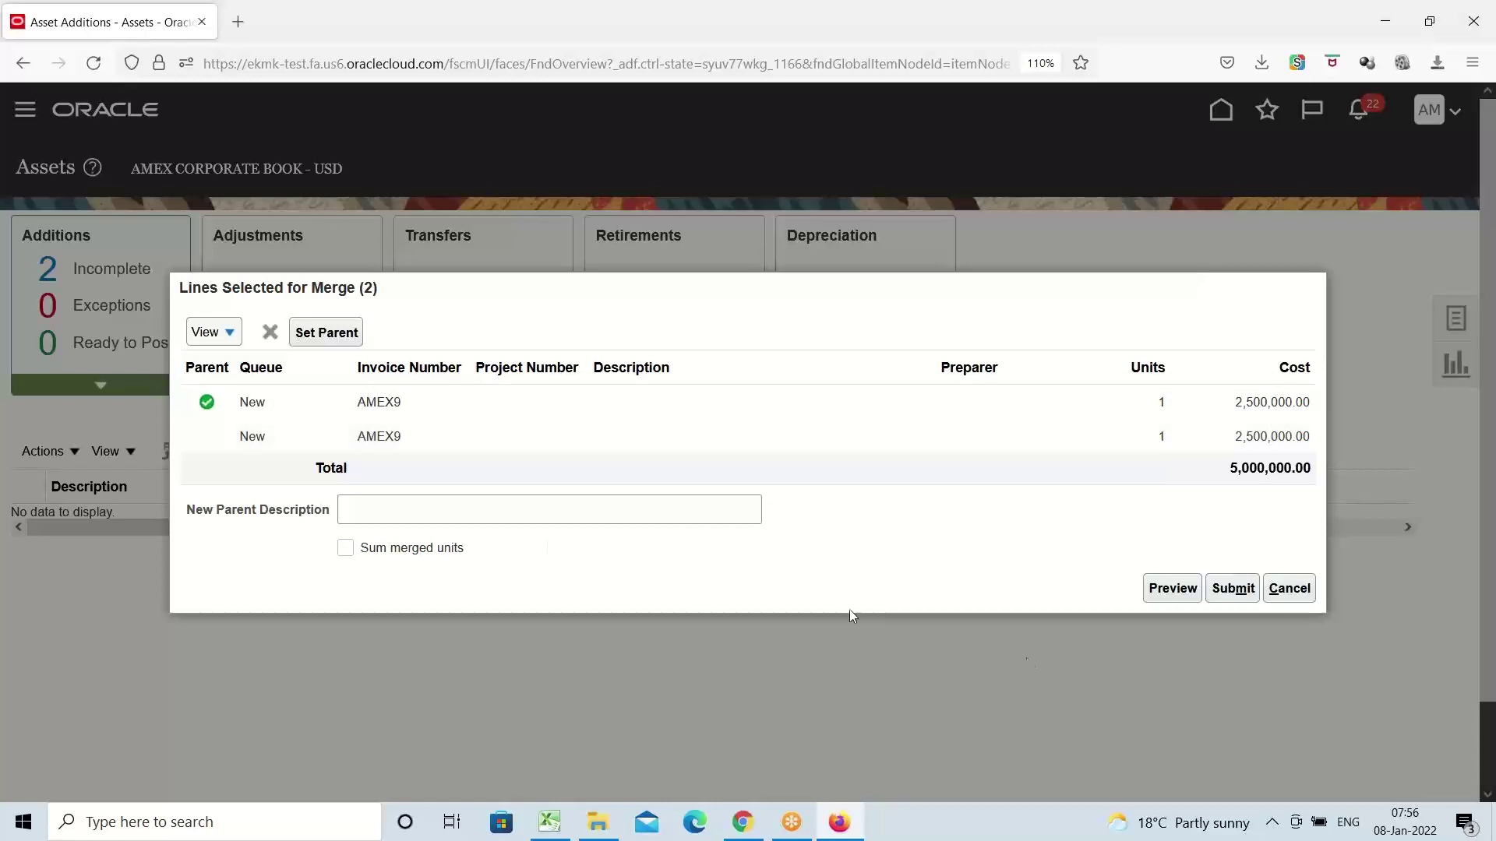
pyautogui.click(1237, 594)
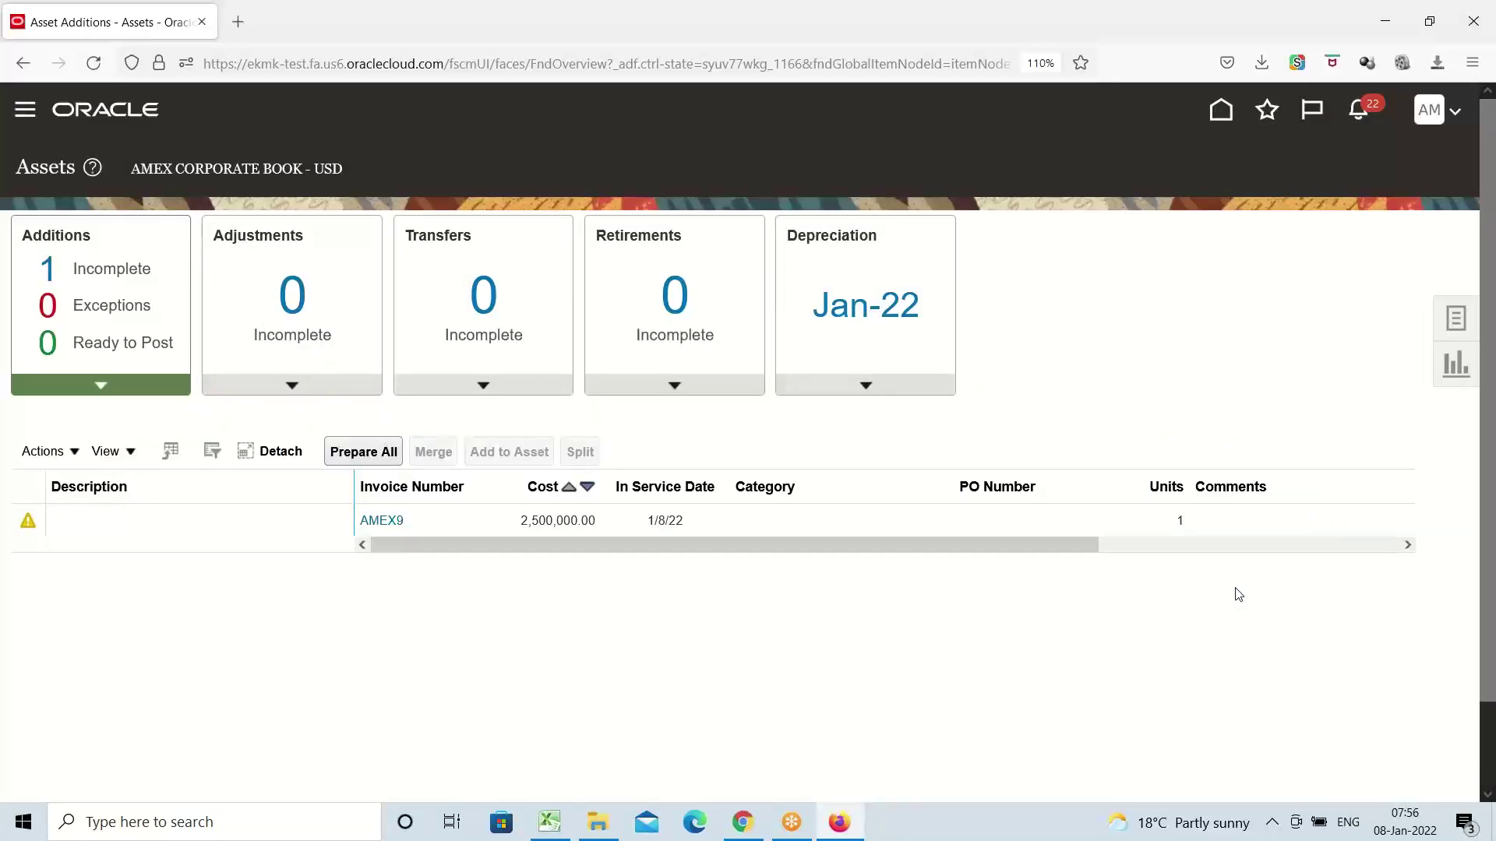
pyautogui.click(99, 527)
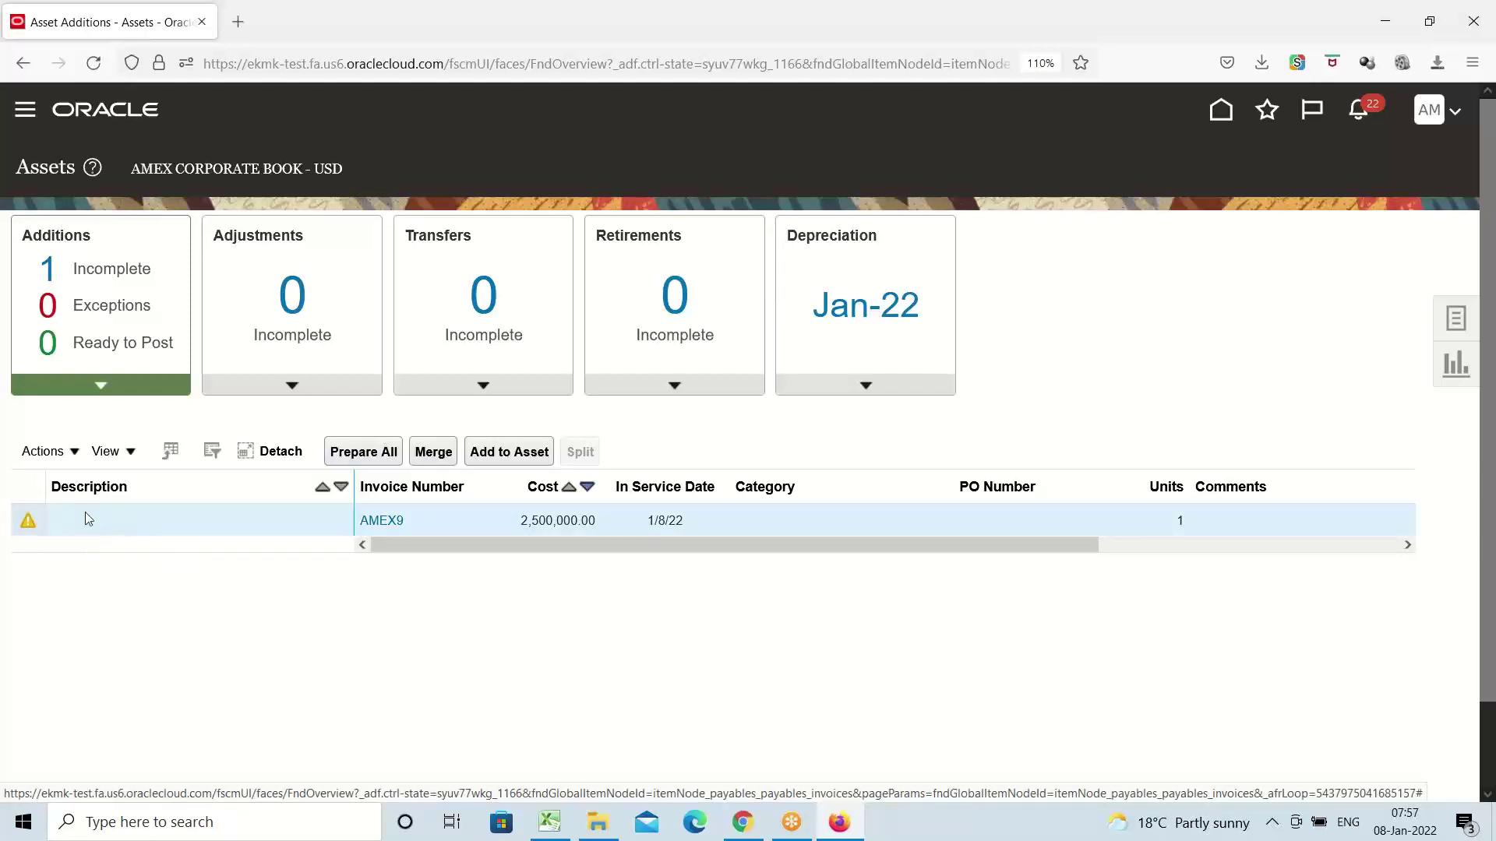
pyautogui.click(76, 453)
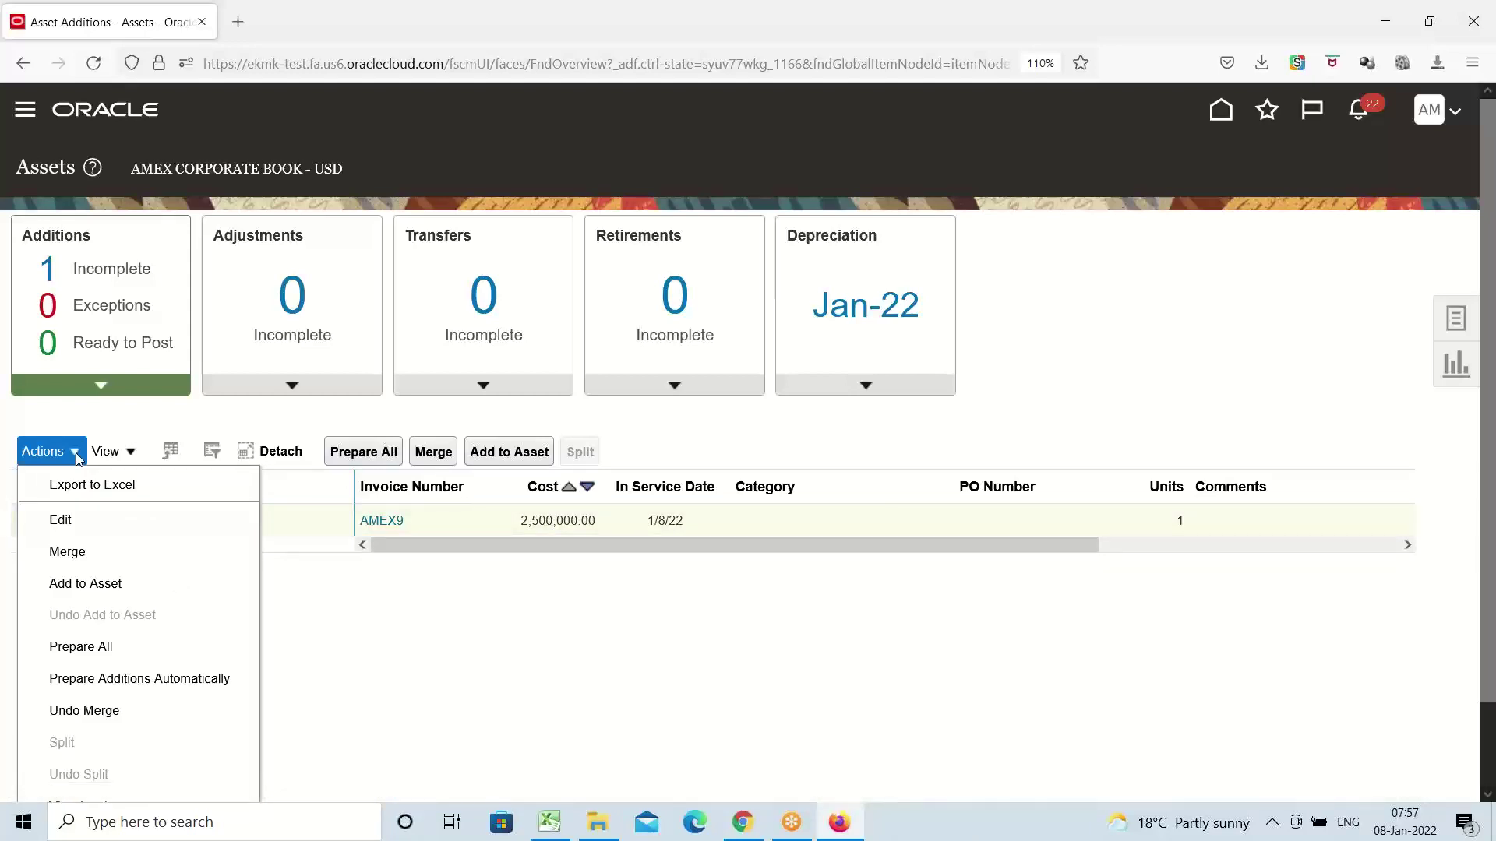
pyautogui.click(61, 520)
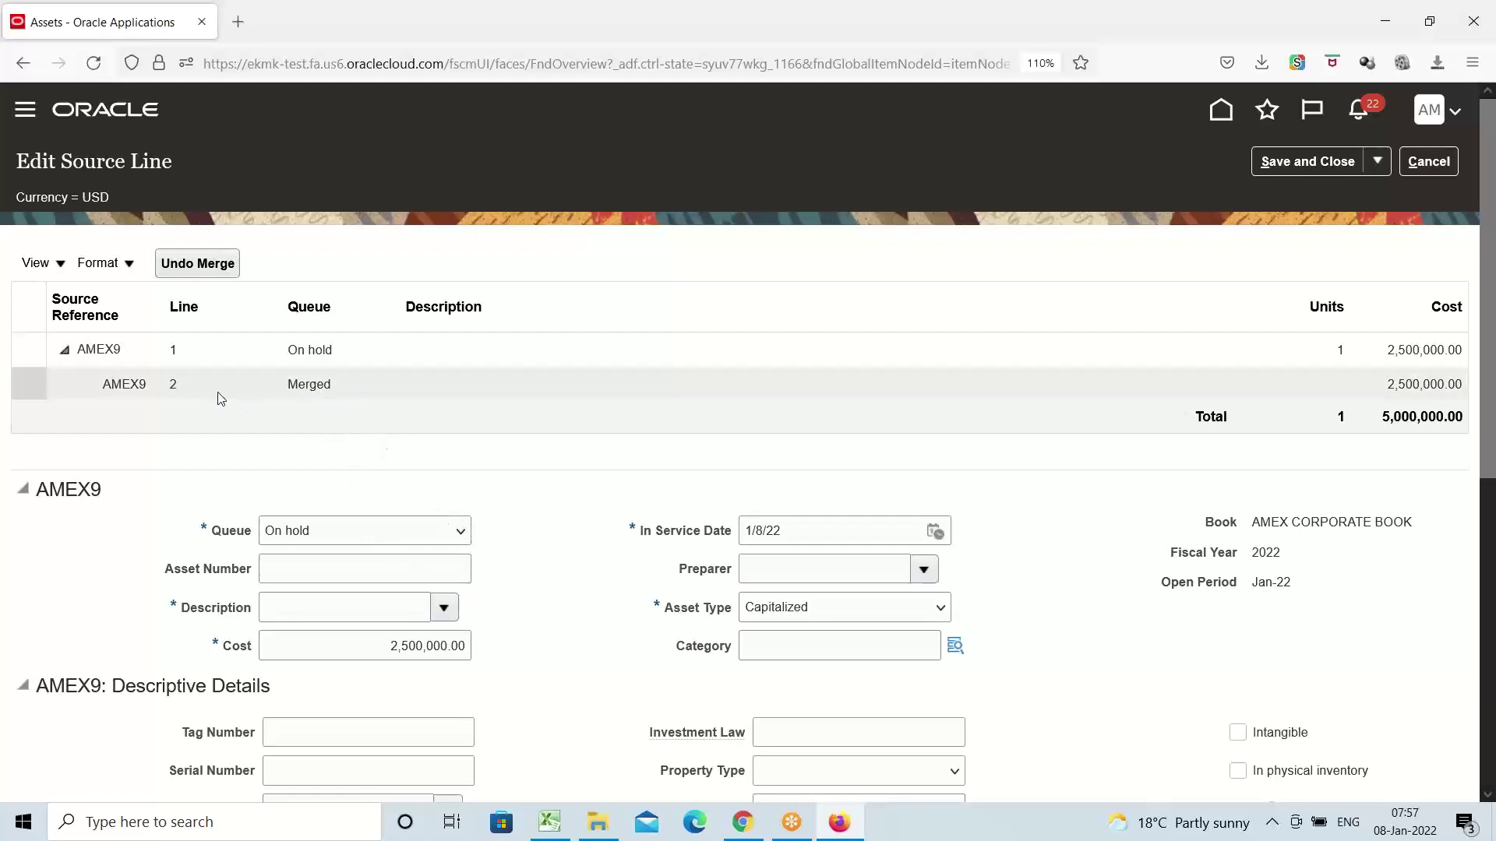
pyautogui.click(330, 386)
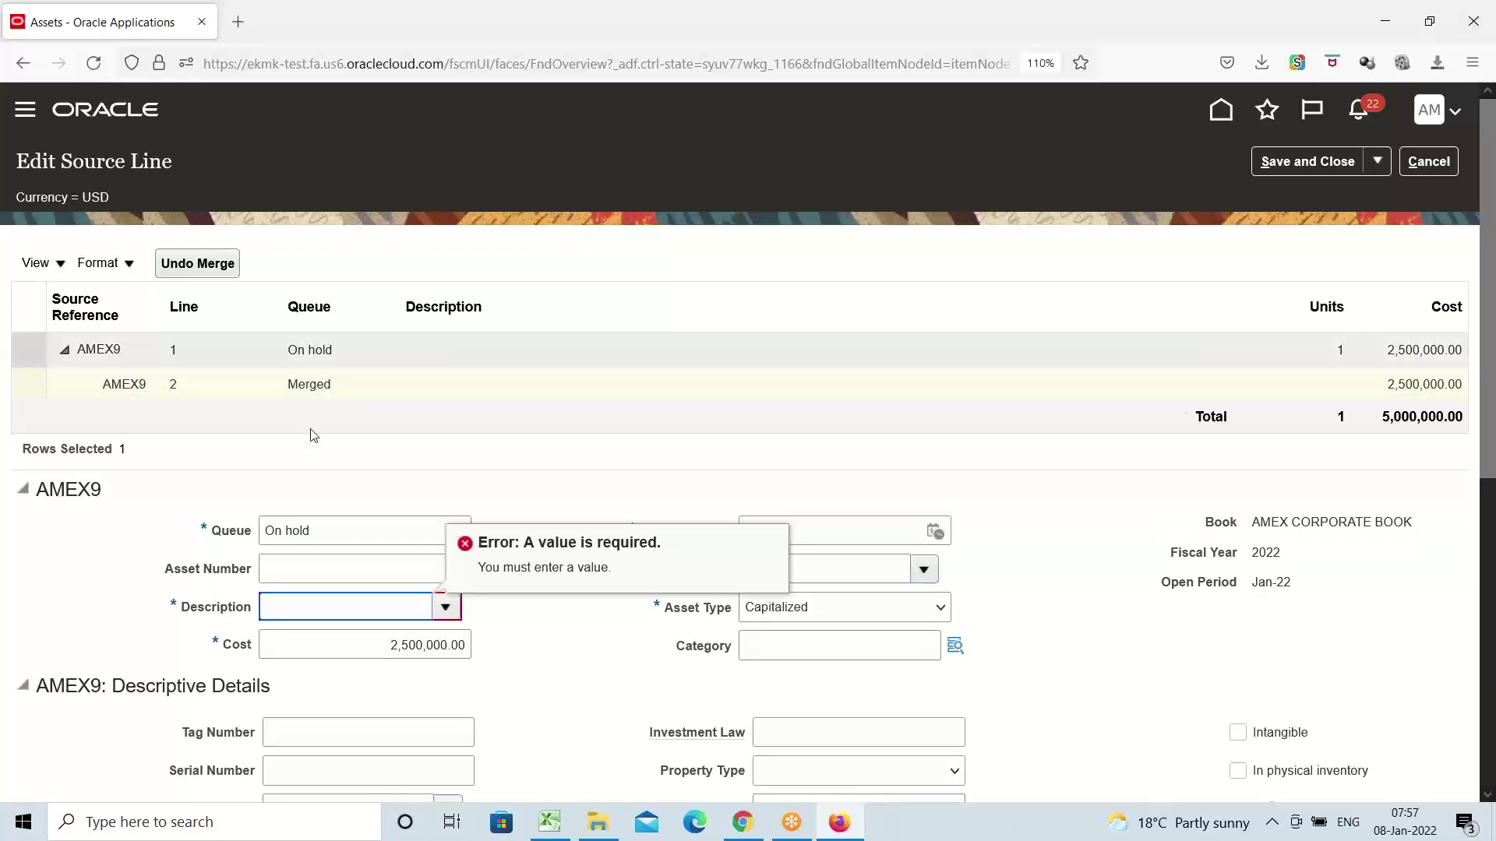
pyautogui.click(344, 349)
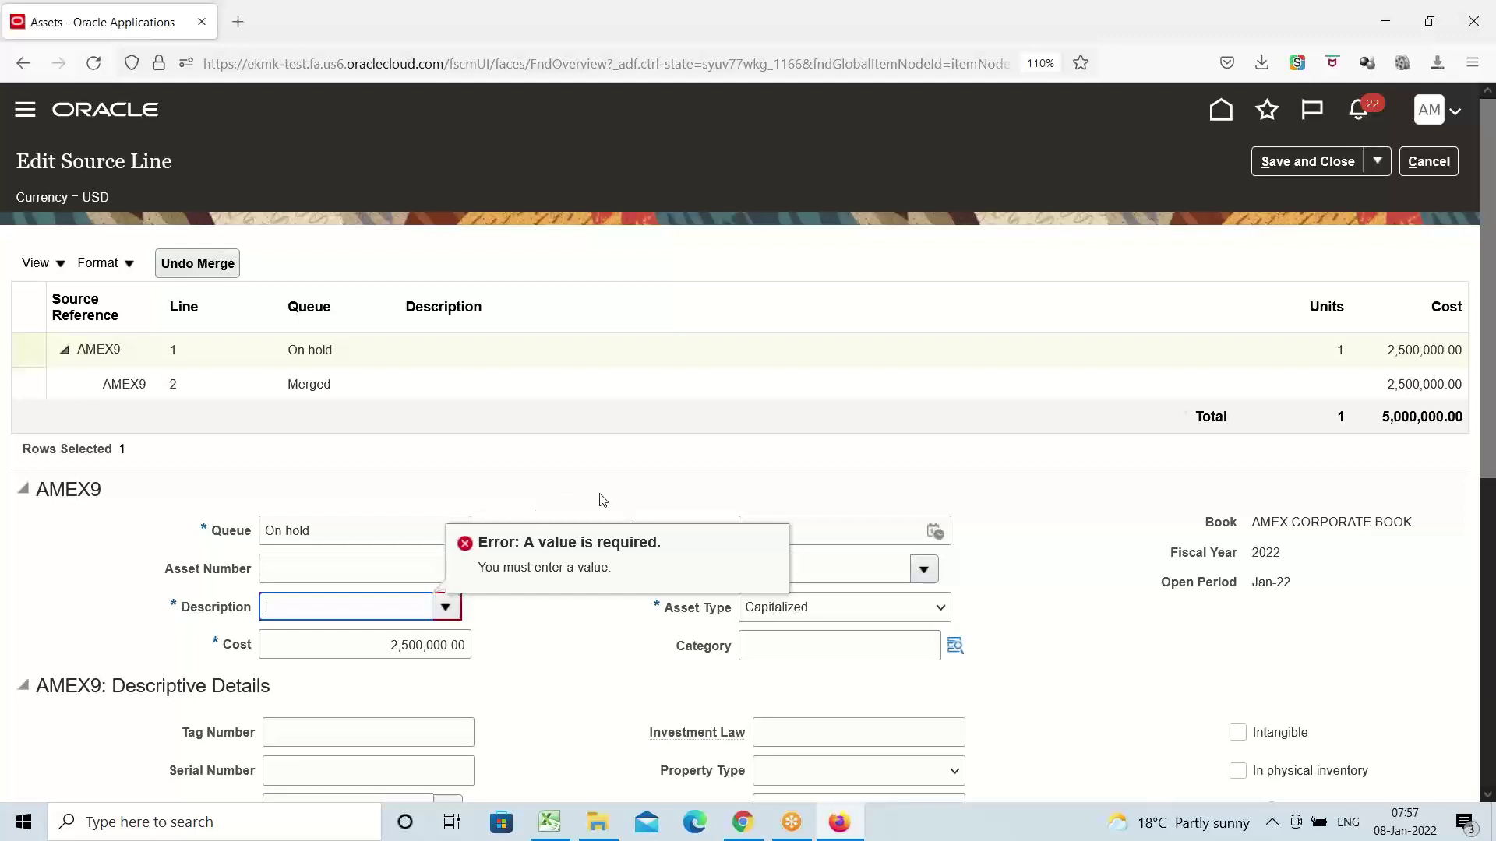
pyautogui.click(1427, 162)
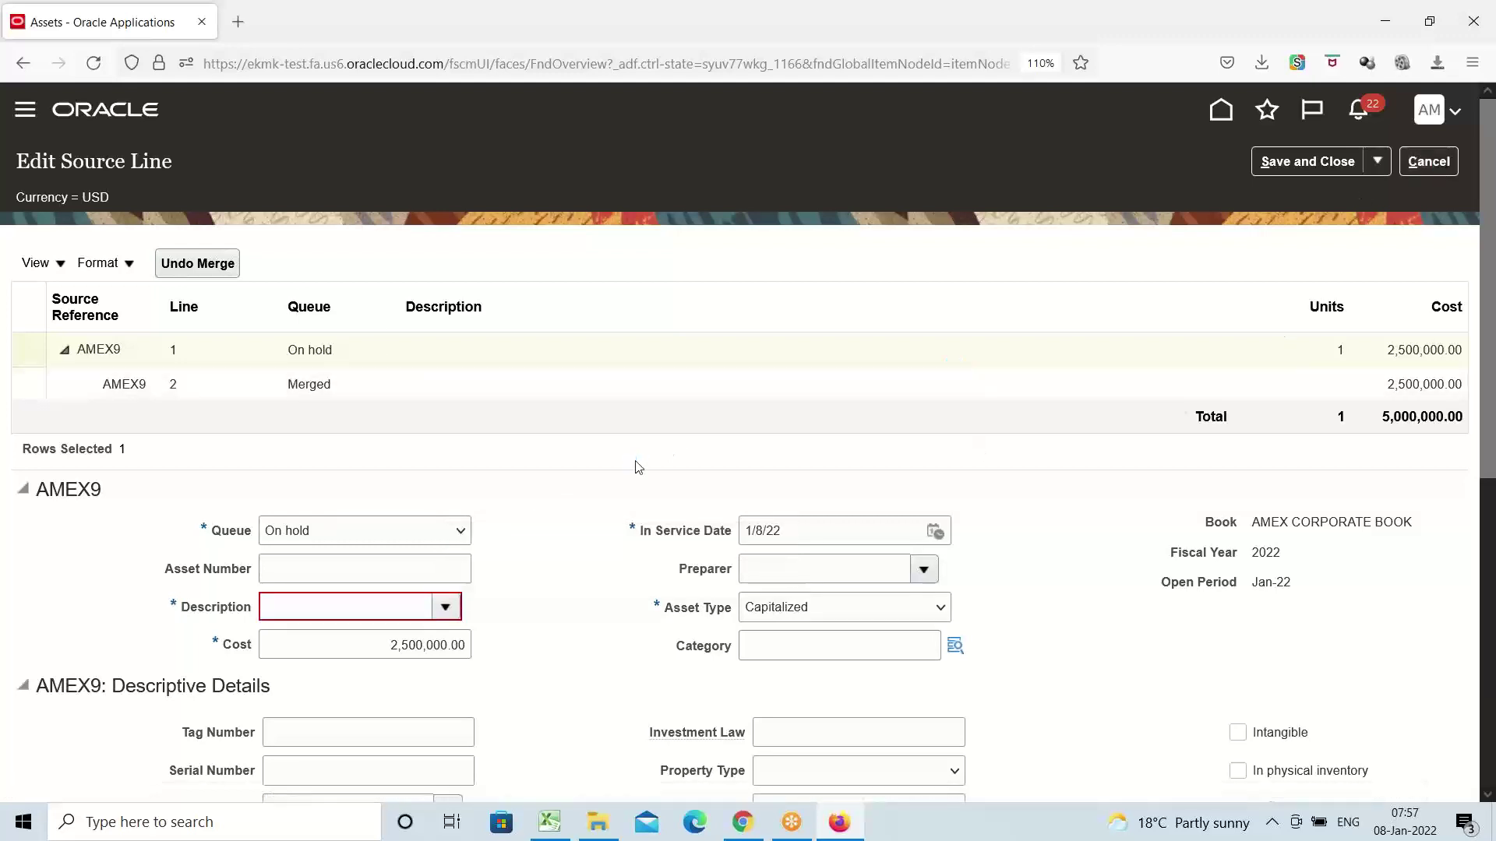
pyautogui.click(1018, 473)
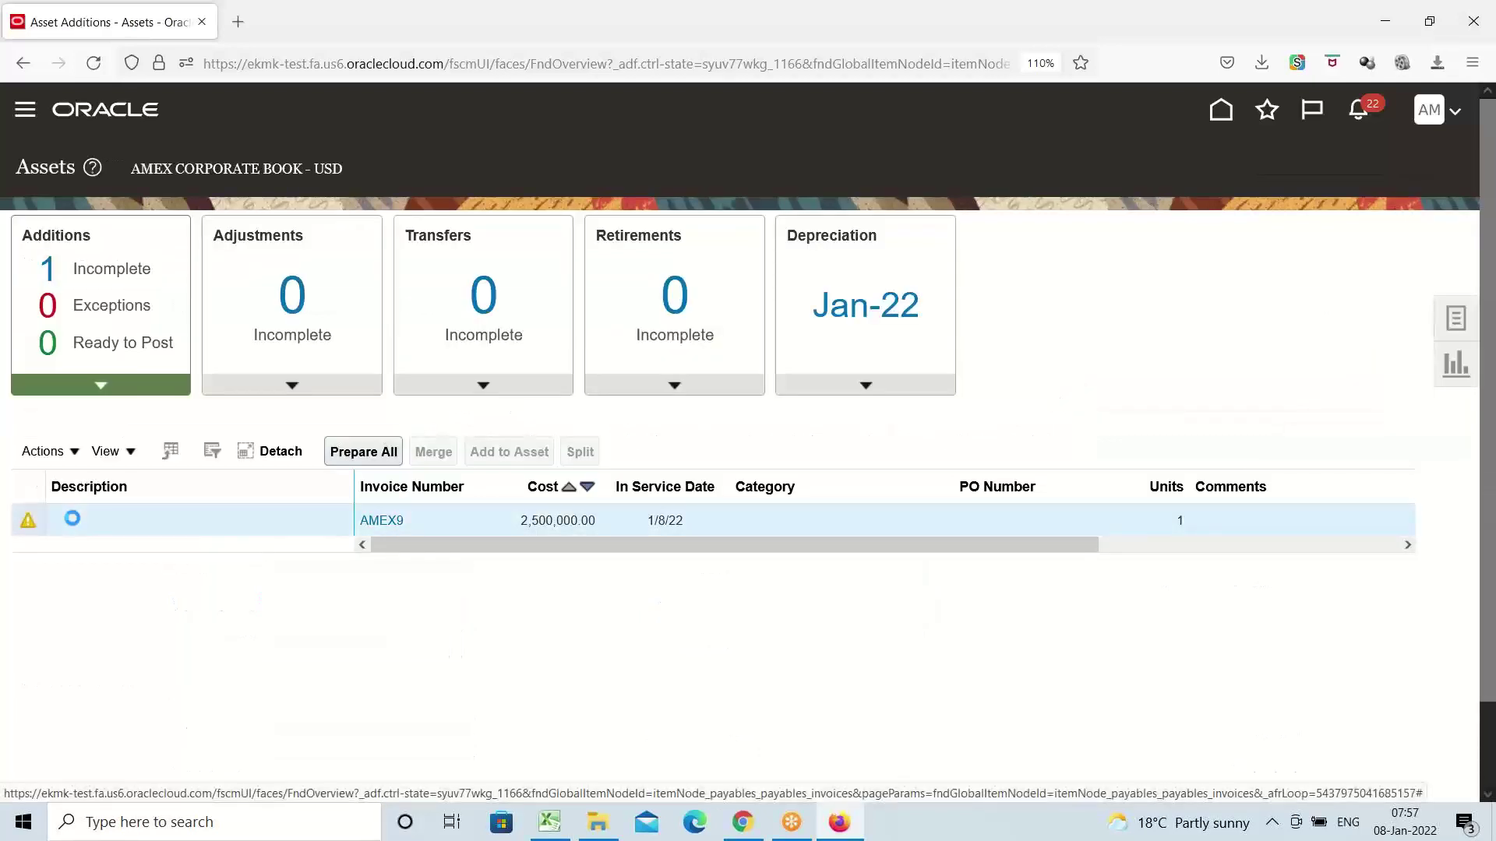
# Edit the merged AMEX9 source line and set its queue to Post
pyautogui.click(46, 451)
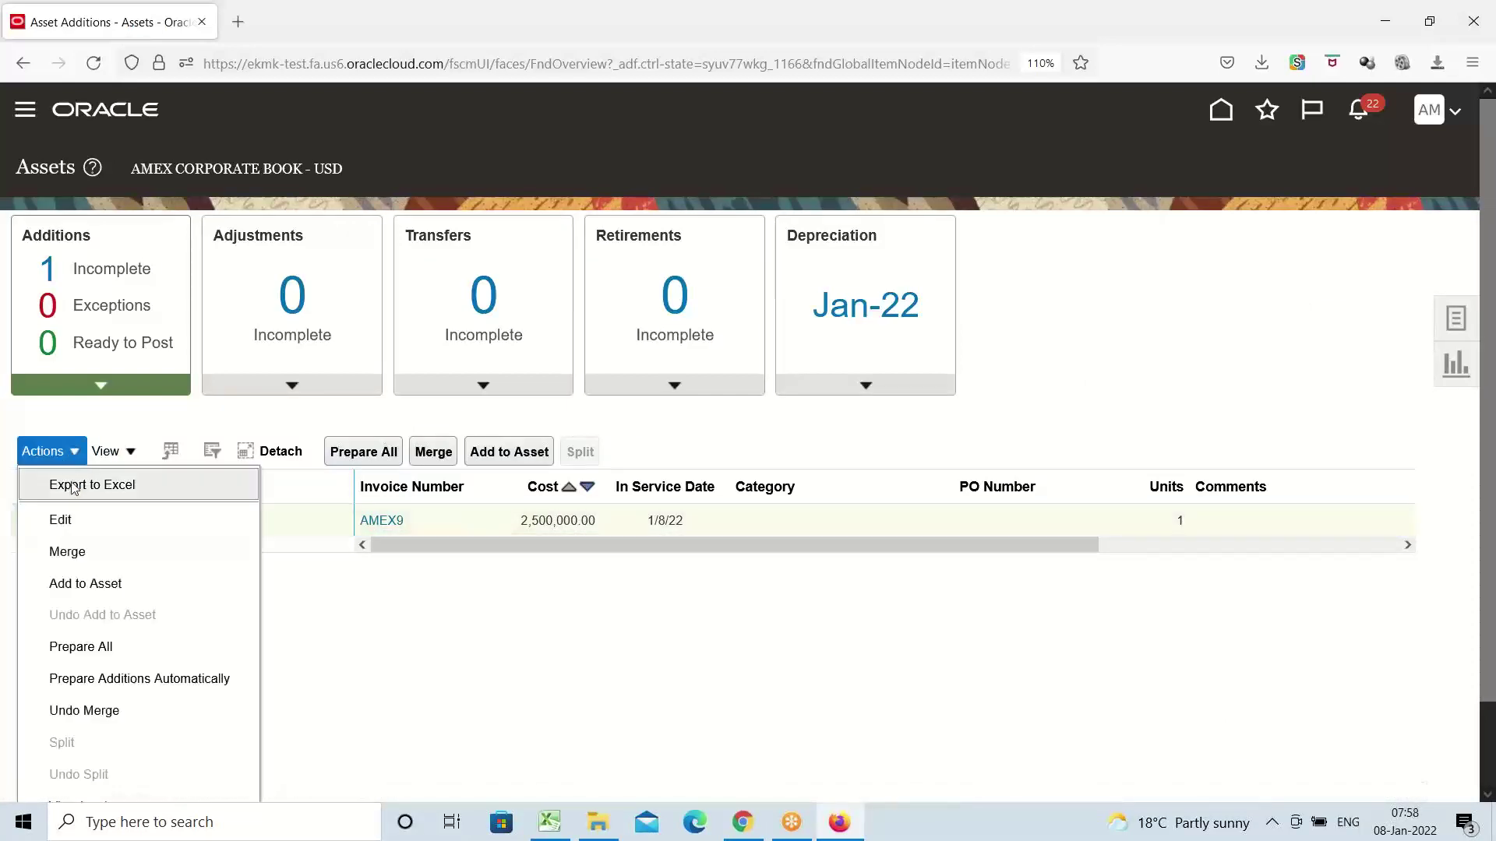
pyautogui.click(78, 521)
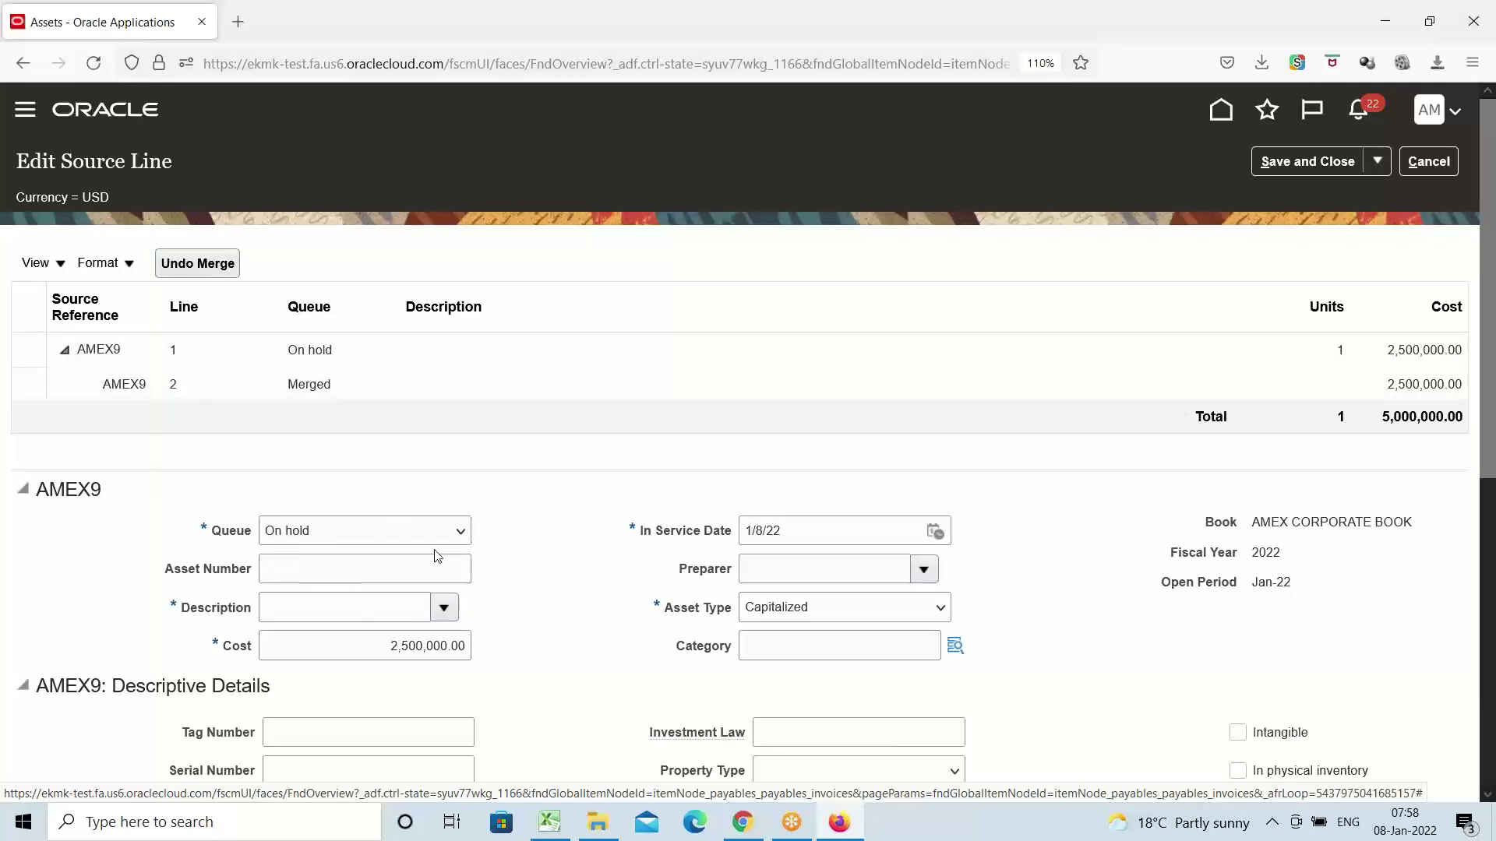
pyautogui.click(461, 536)
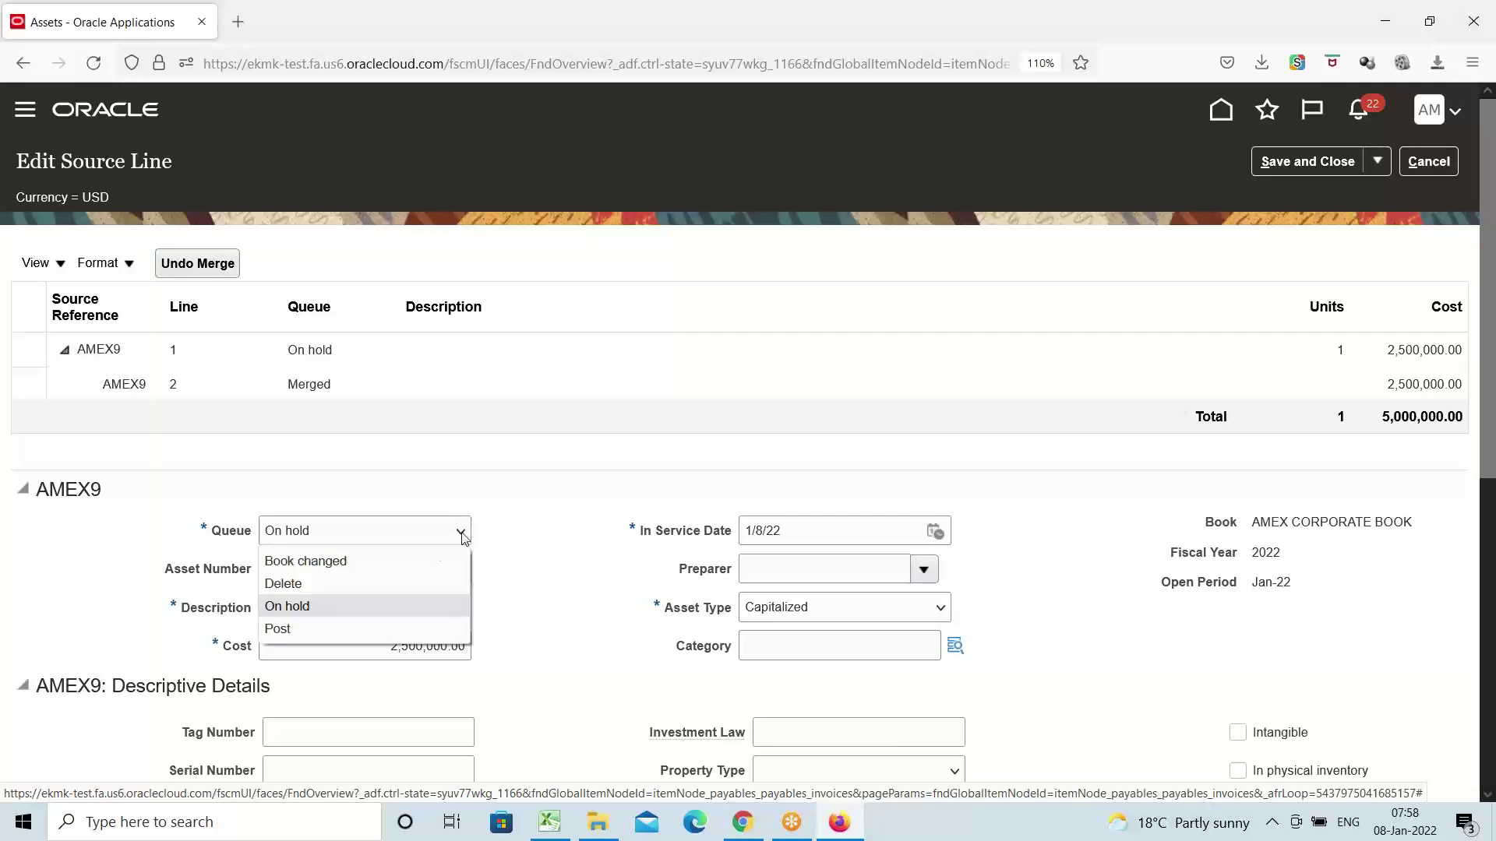
pyautogui.click(279, 633)
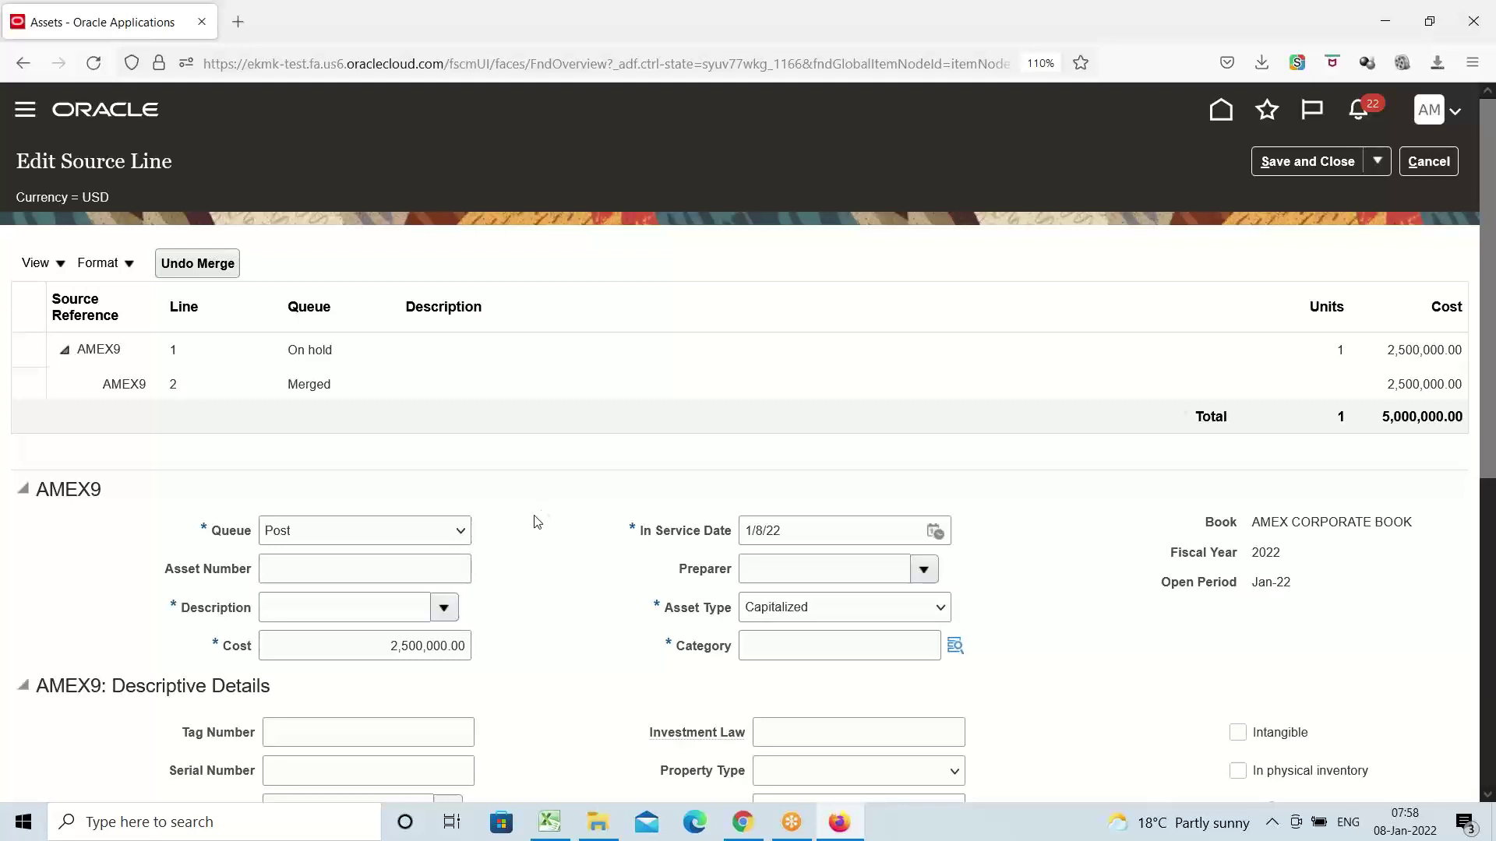
# Enter 'Oracle Building' as the line's description
pyautogui.scroll(-3, 521, 511)
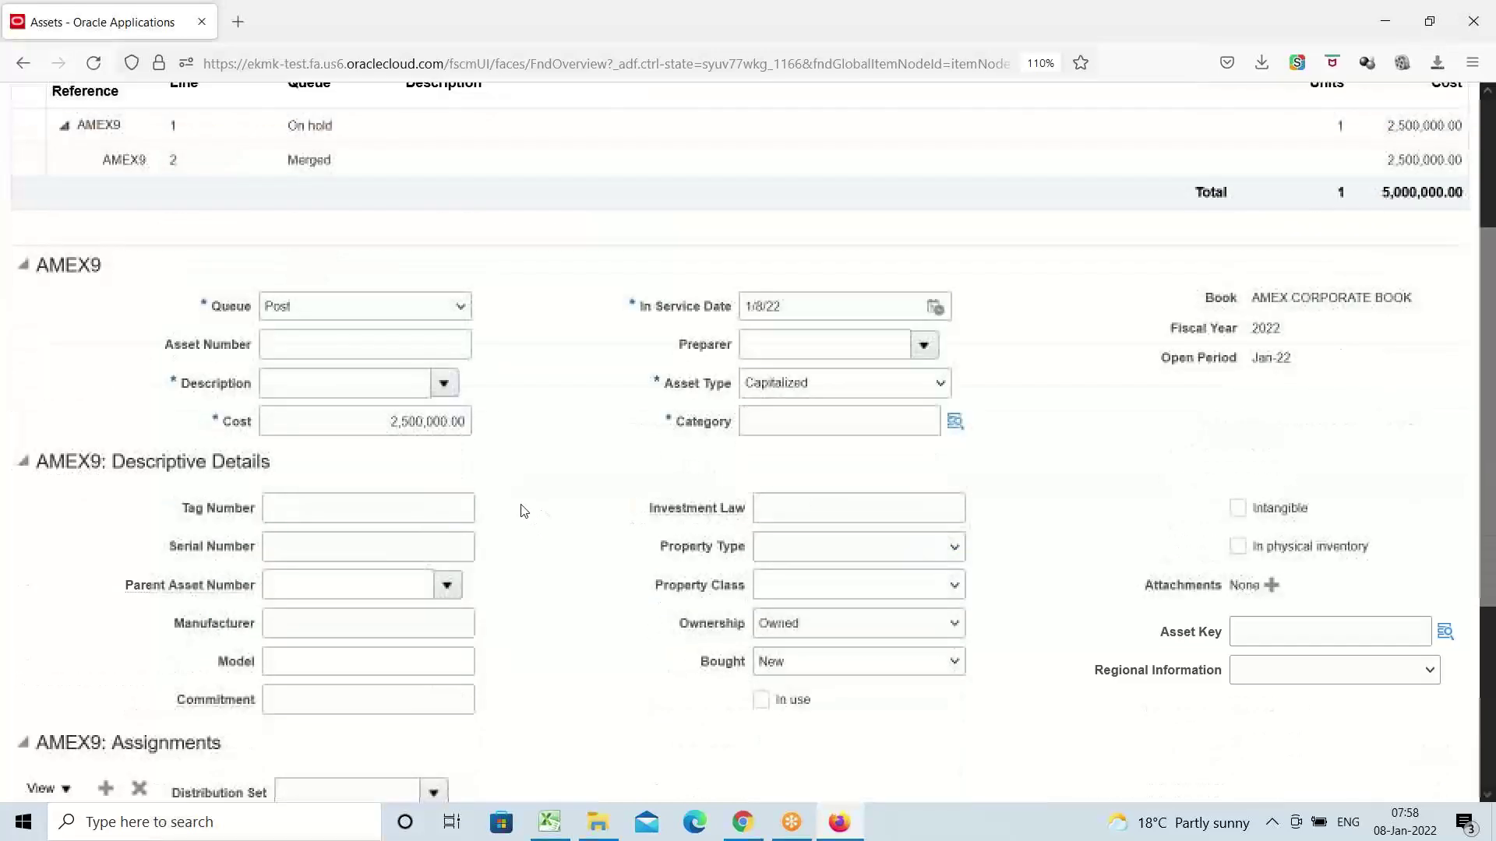
pyautogui.click(340, 388)
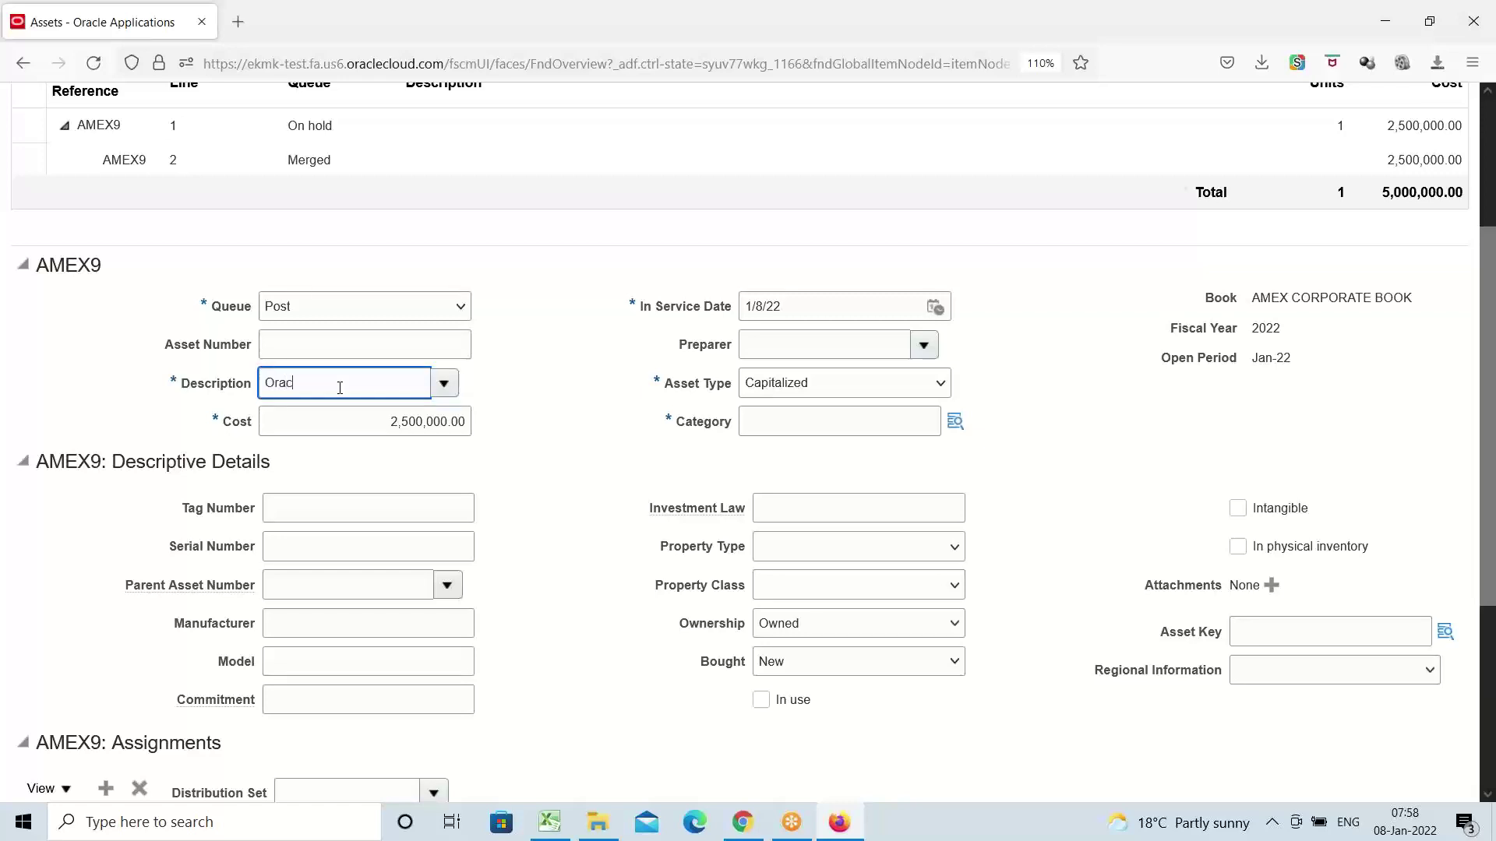
pyautogui.write('Oracle Building')
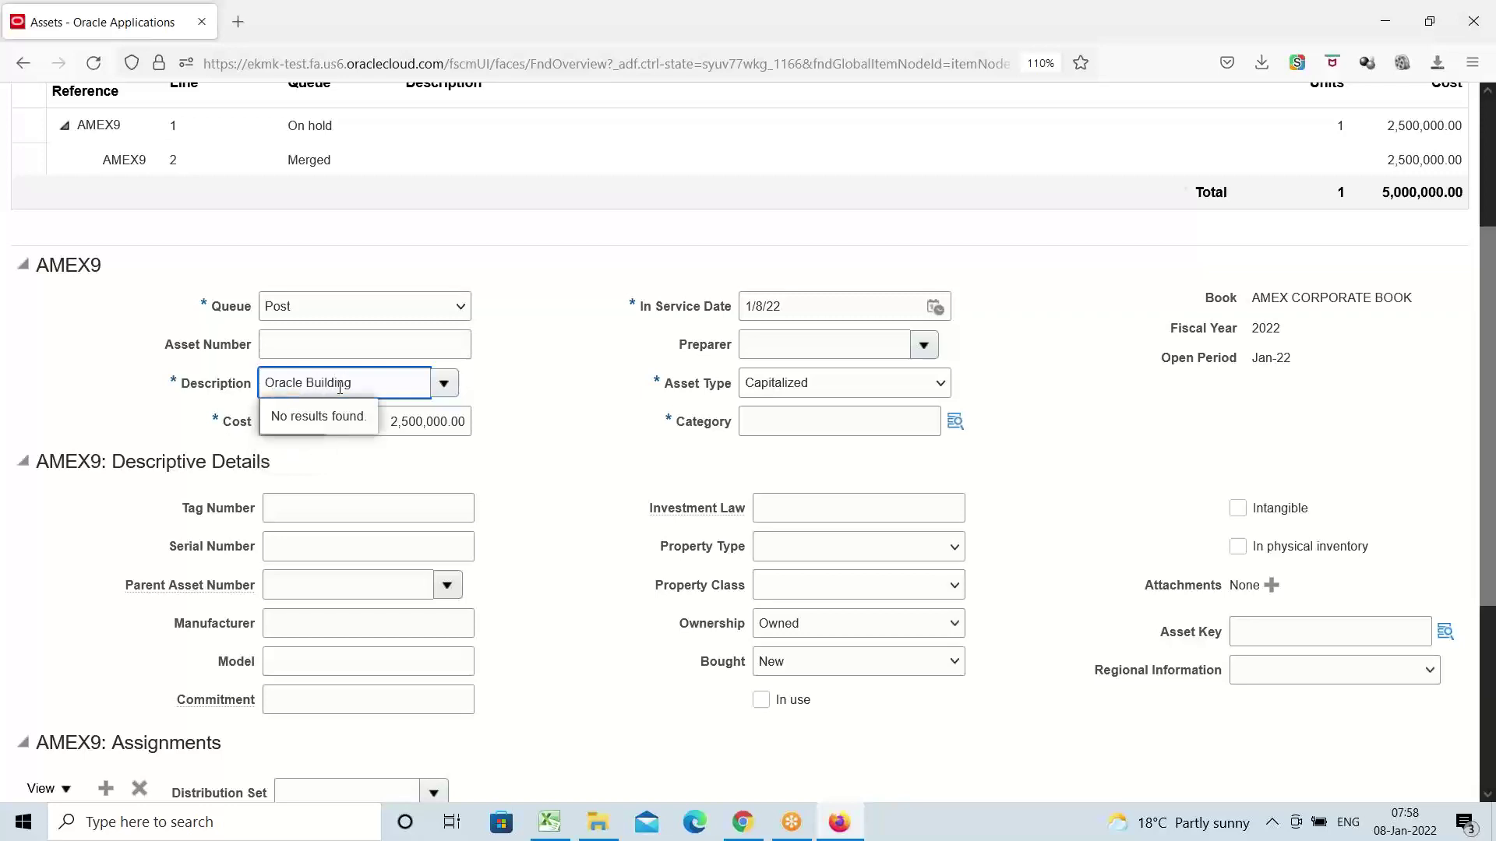
pyautogui.press('Tab')
pyautogui.press('Tab')
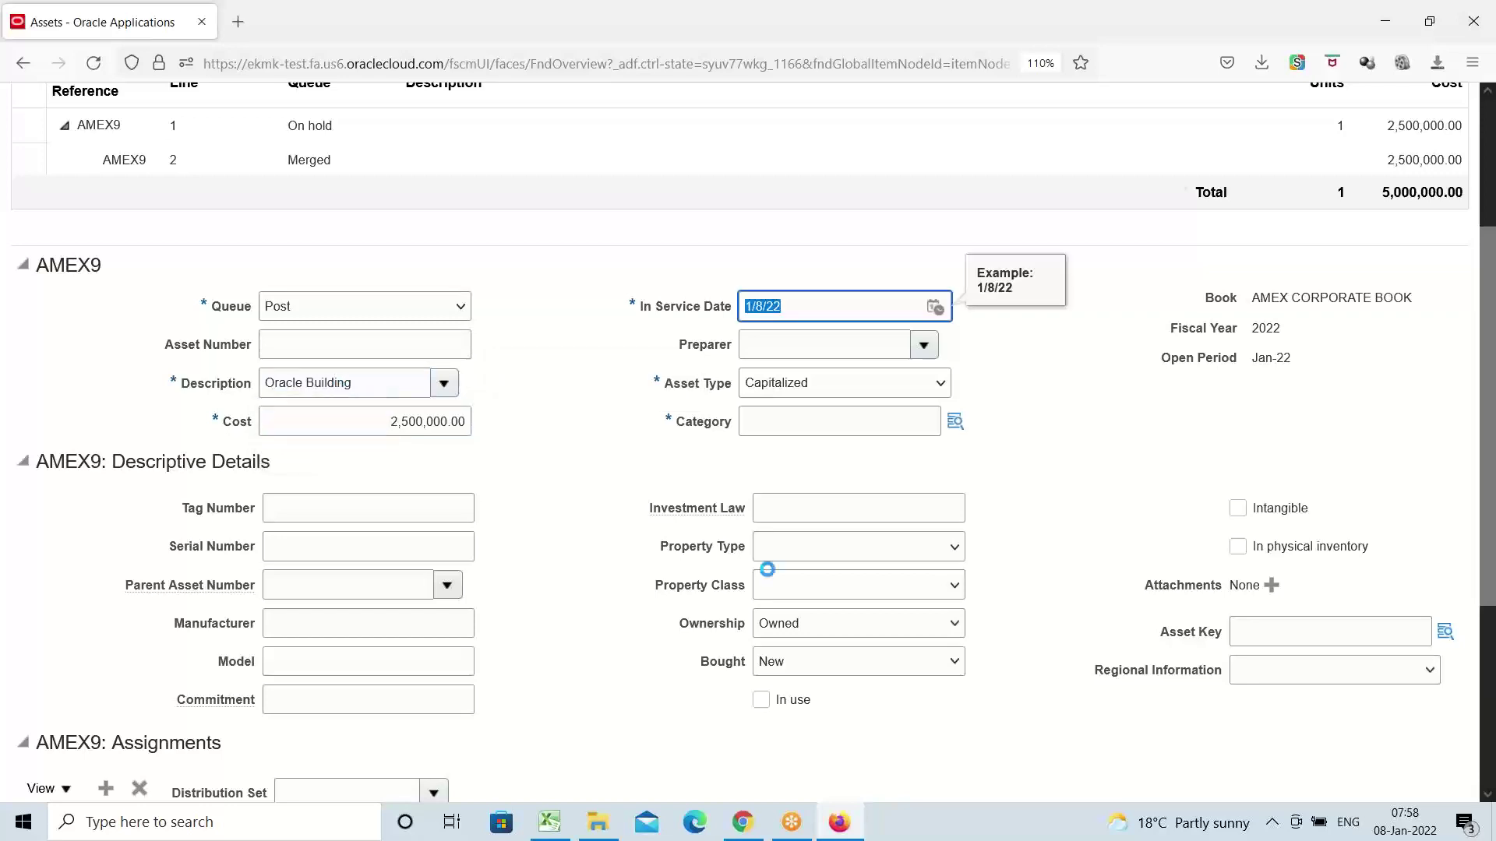
pyautogui.click(953, 422)
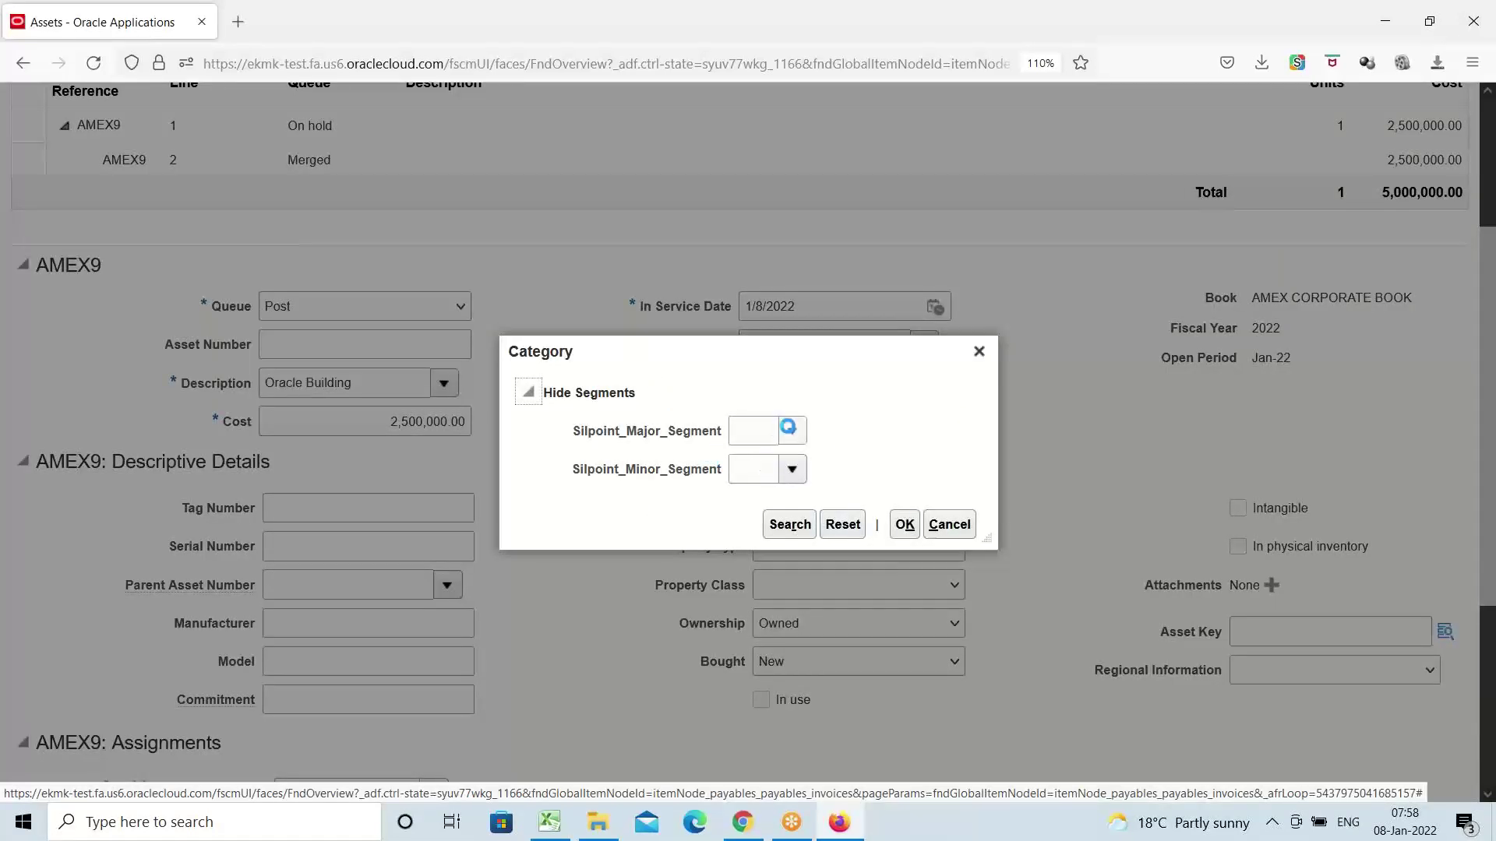
# Set the category to major AMEX BUILDINGS and minor Office Buildings
pyautogui.click(790, 429)
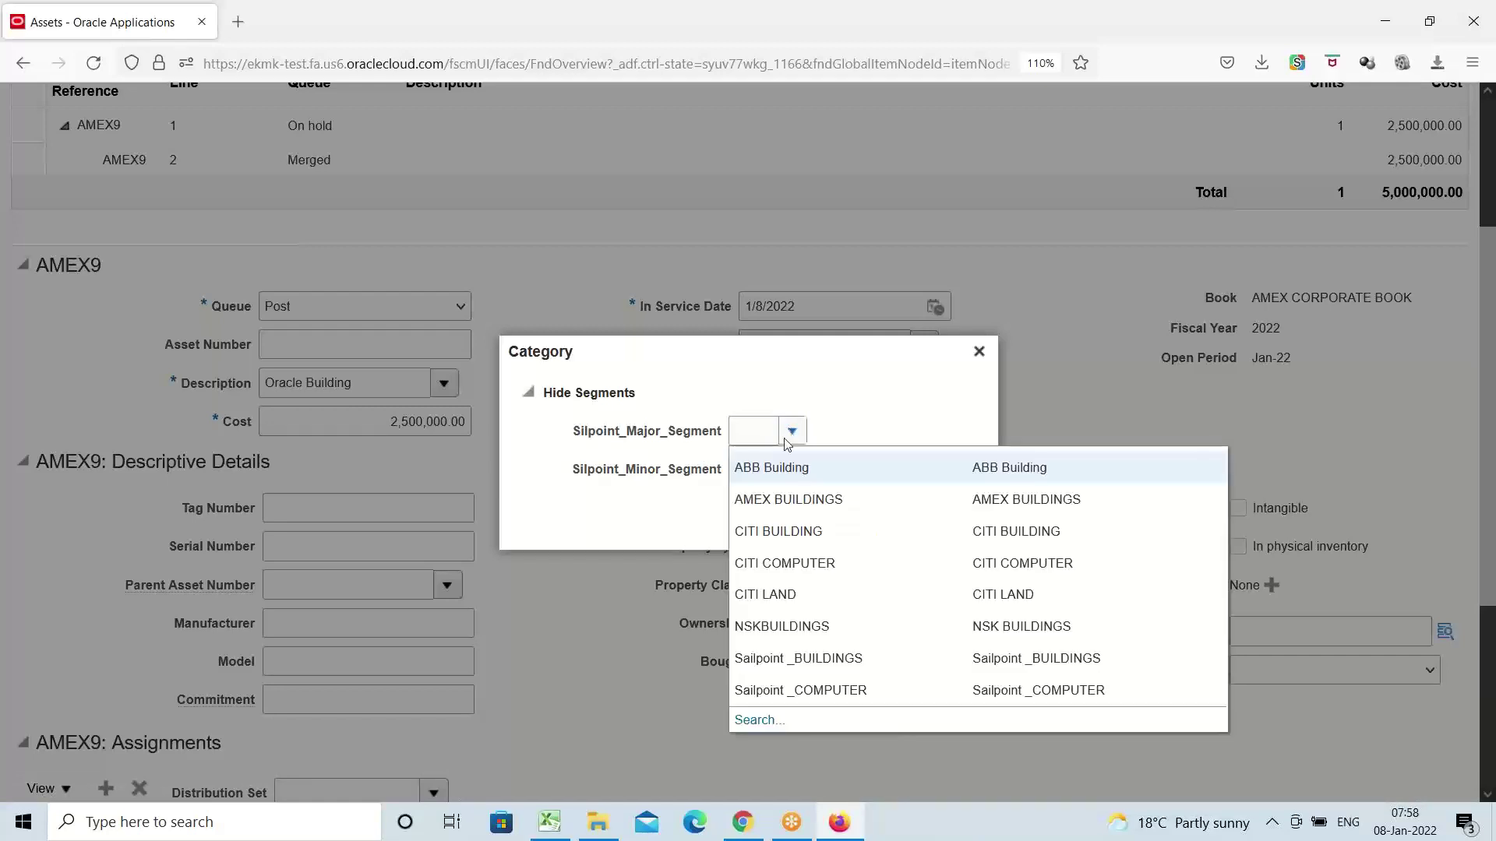
pyautogui.click(779, 499)
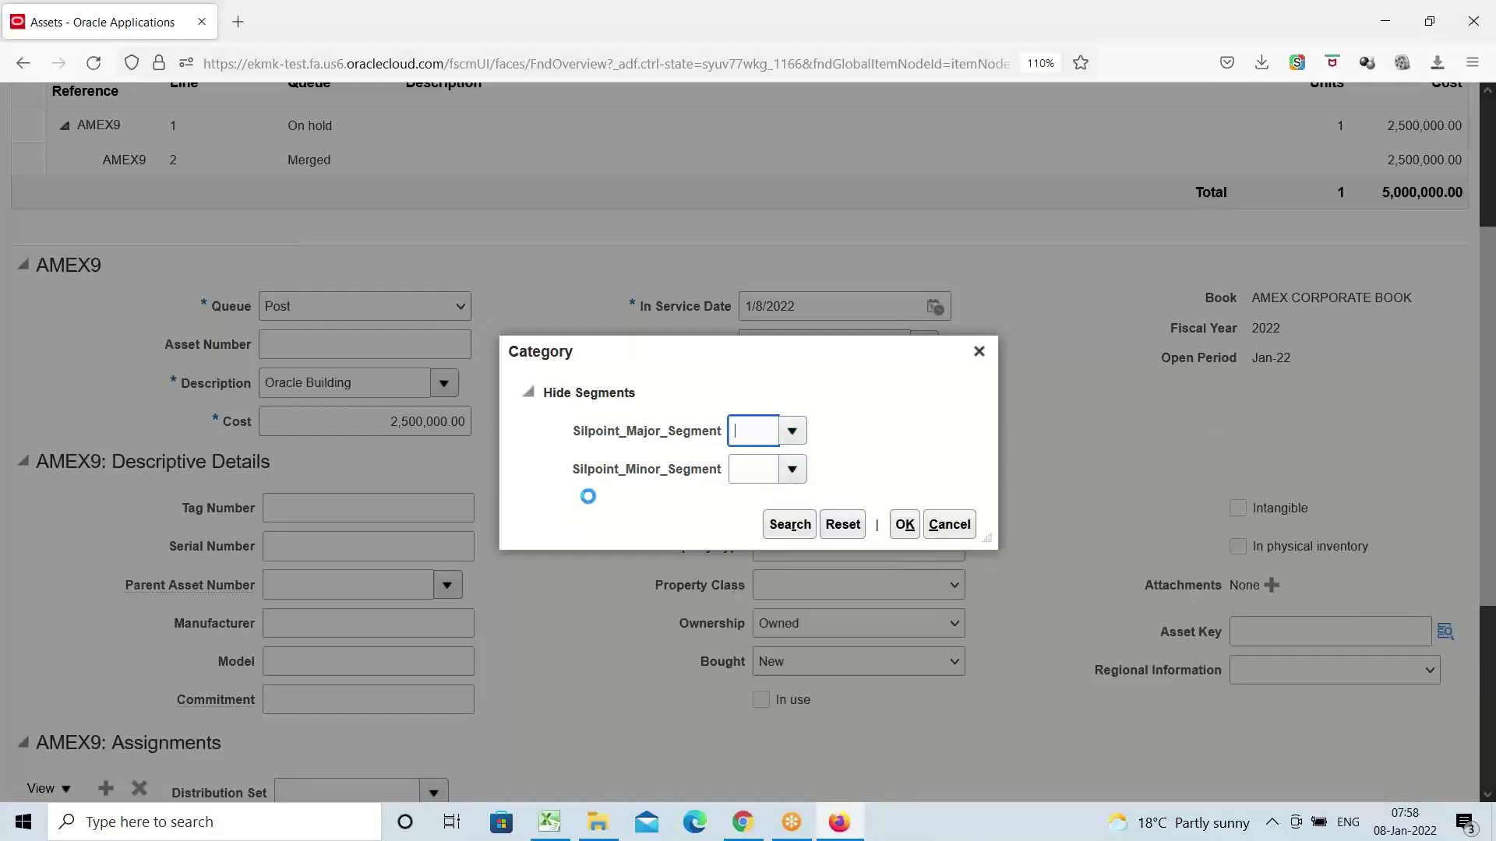
pyautogui.click(792, 470)
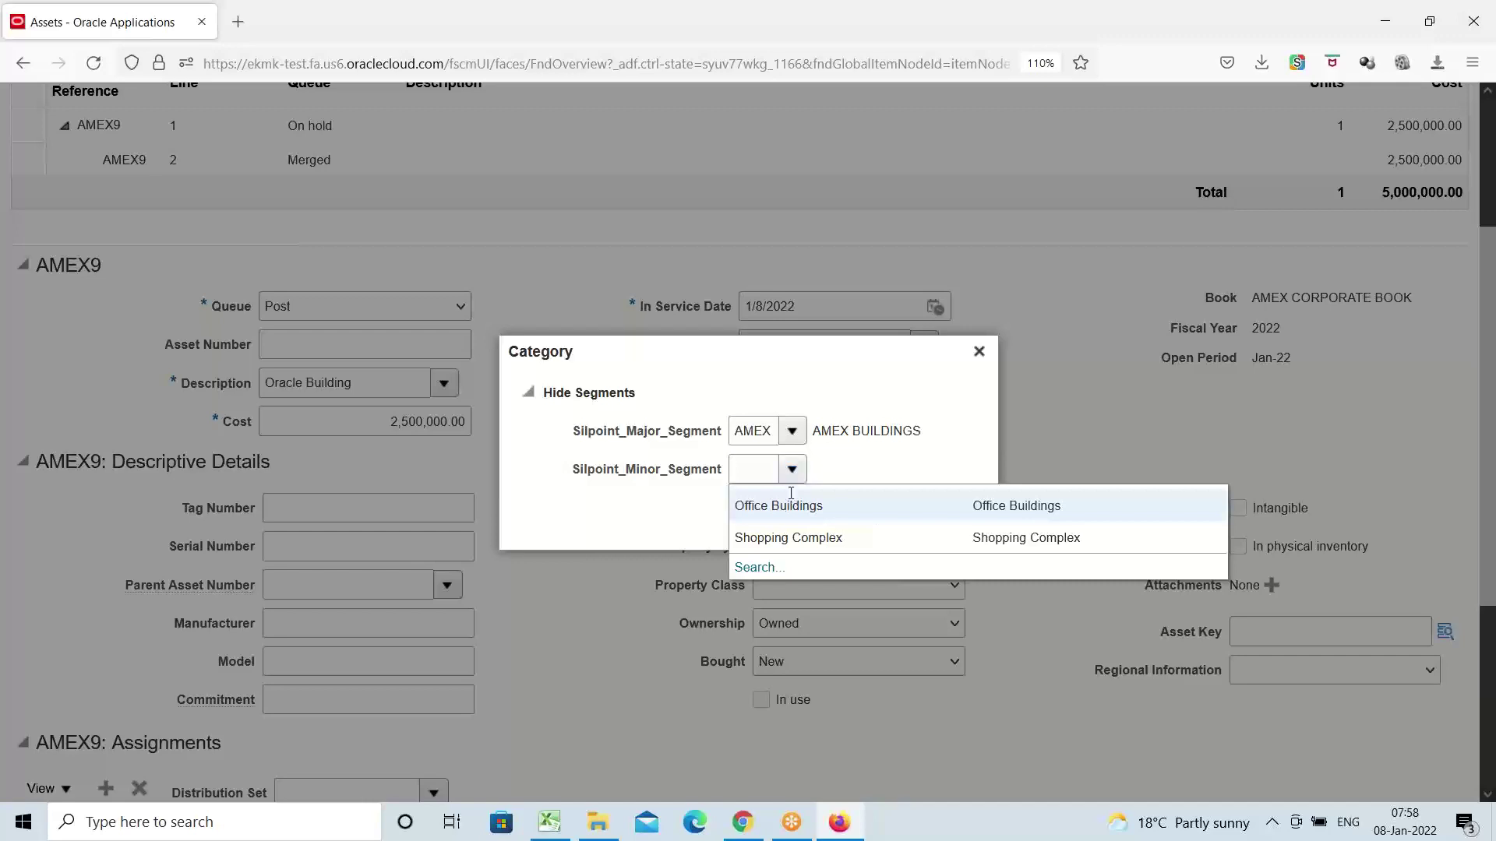
pyautogui.click(780, 506)
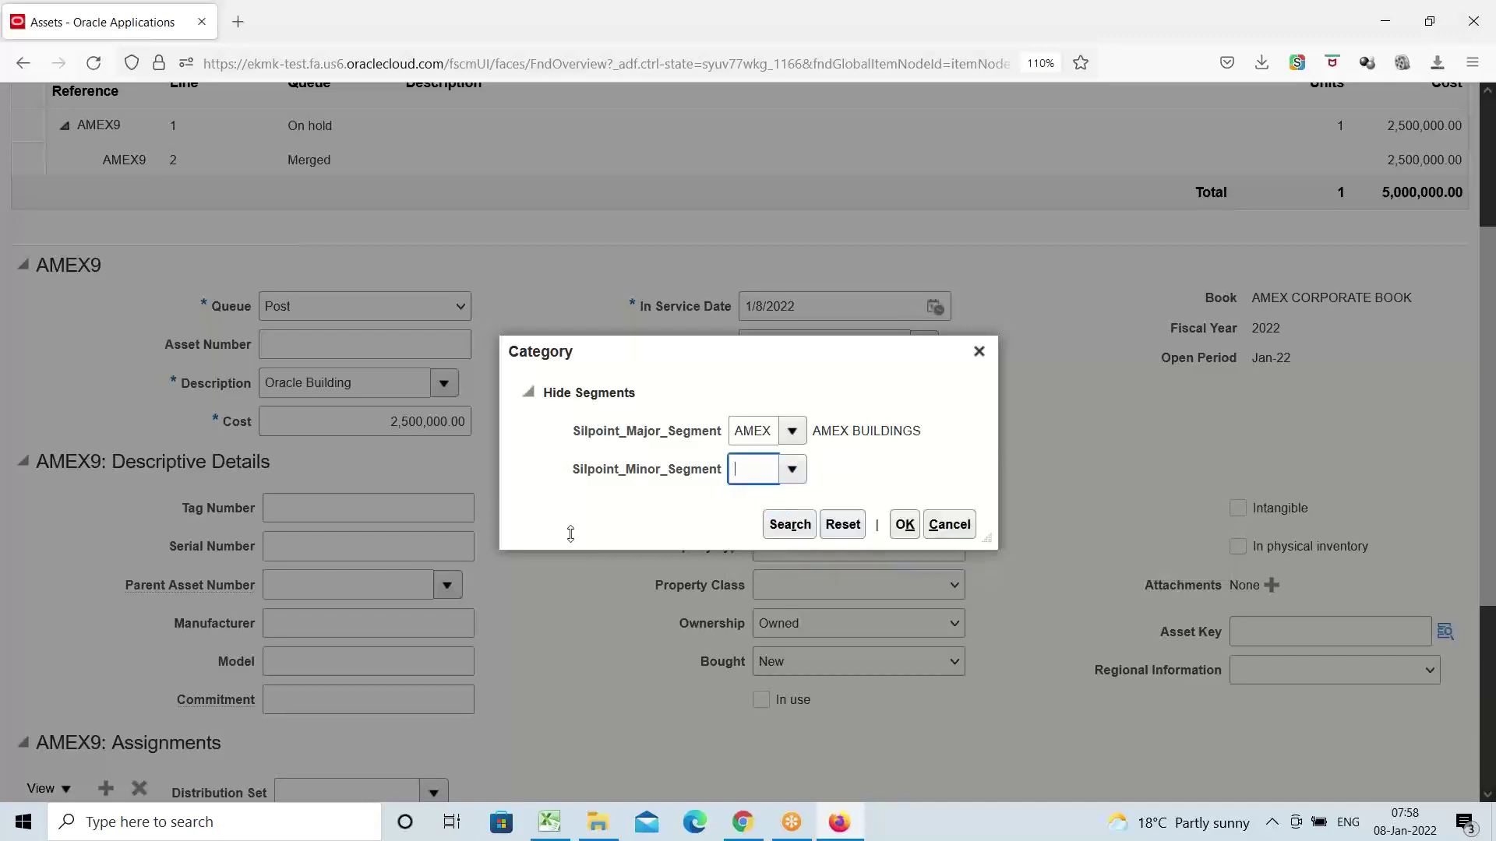
pyautogui.click(906, 533)
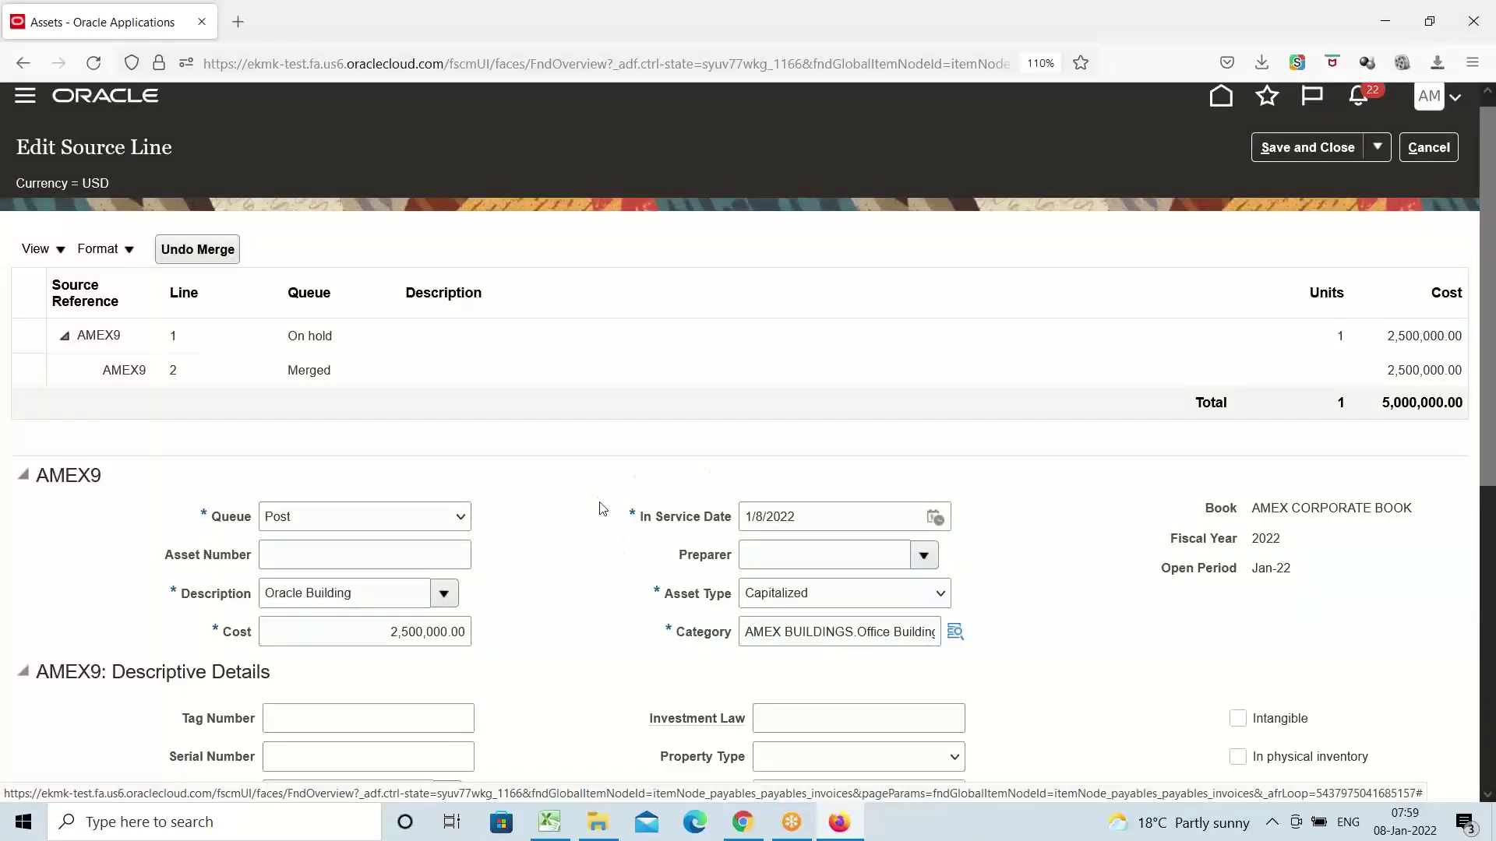
pyautogui.scroll(-3, 601, 508)
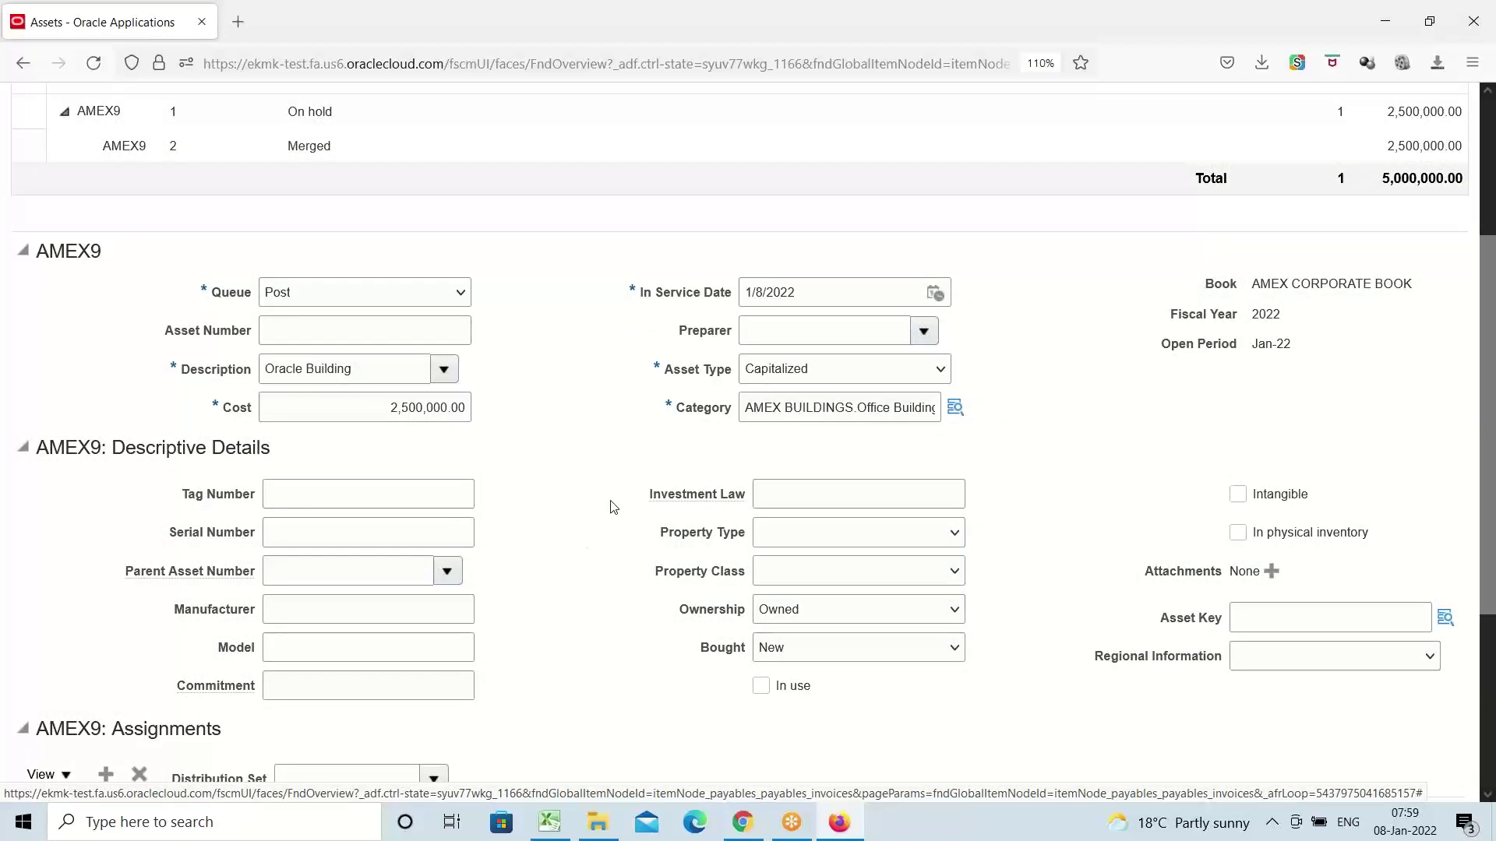
pyautogui.scroll(-3, 598, 487)
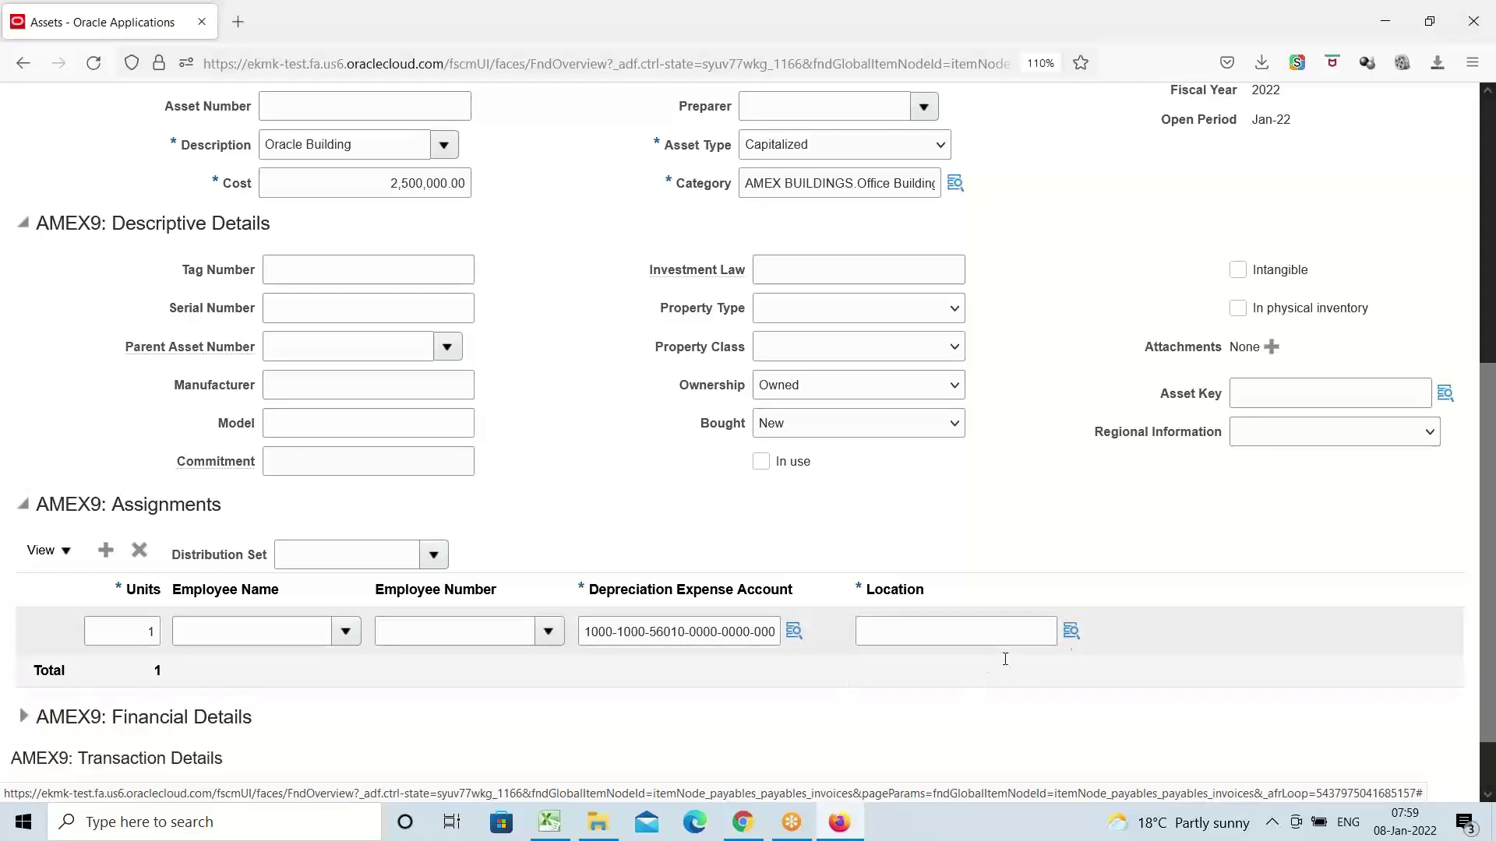
# Set the assignment location to United States.NY.New York
pyautogui.click(1071, 631)
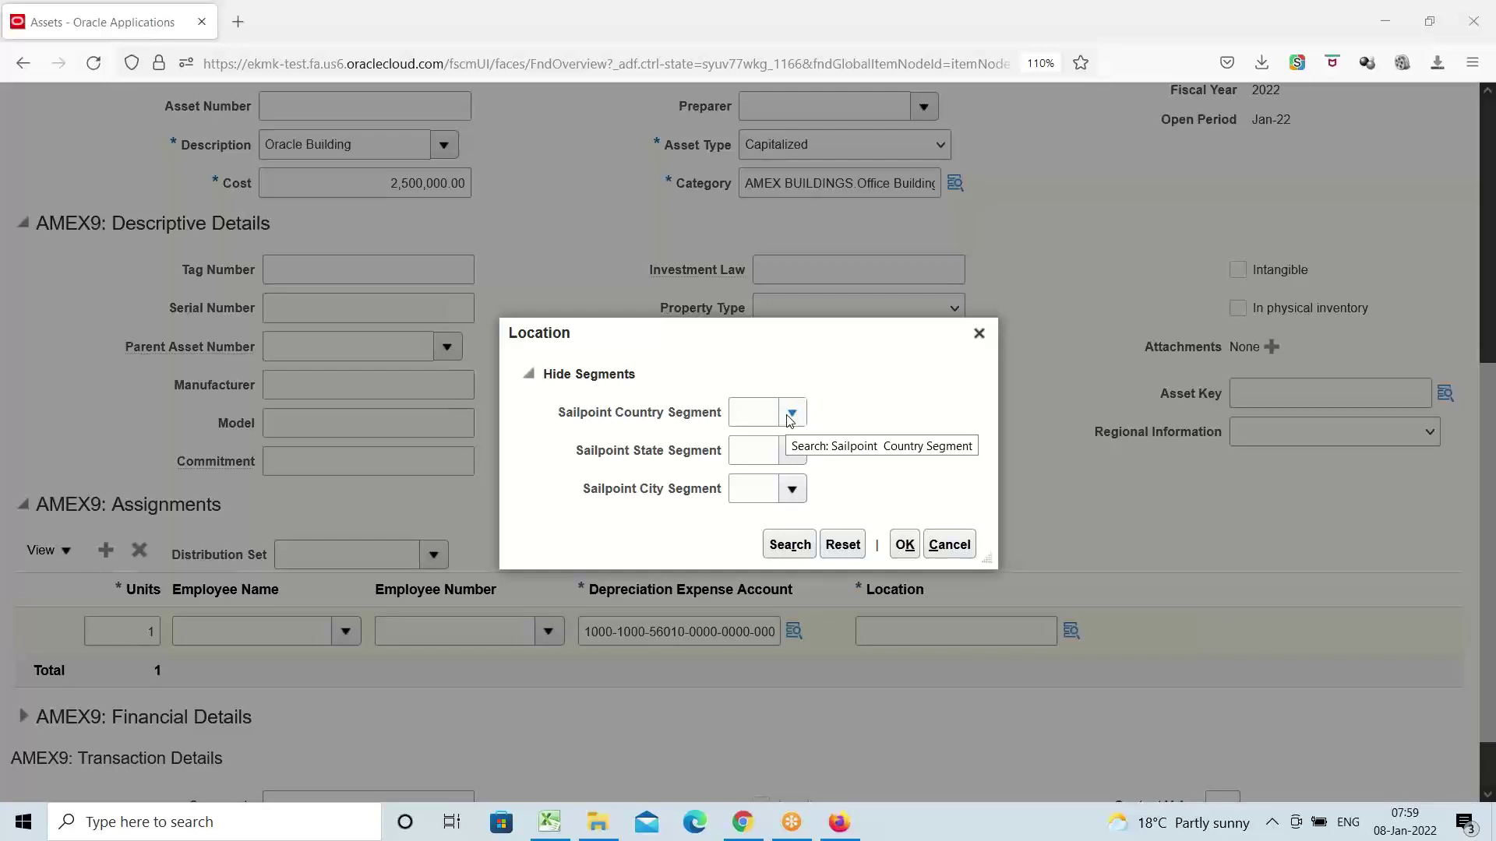
pyautogui.click(791, 417)
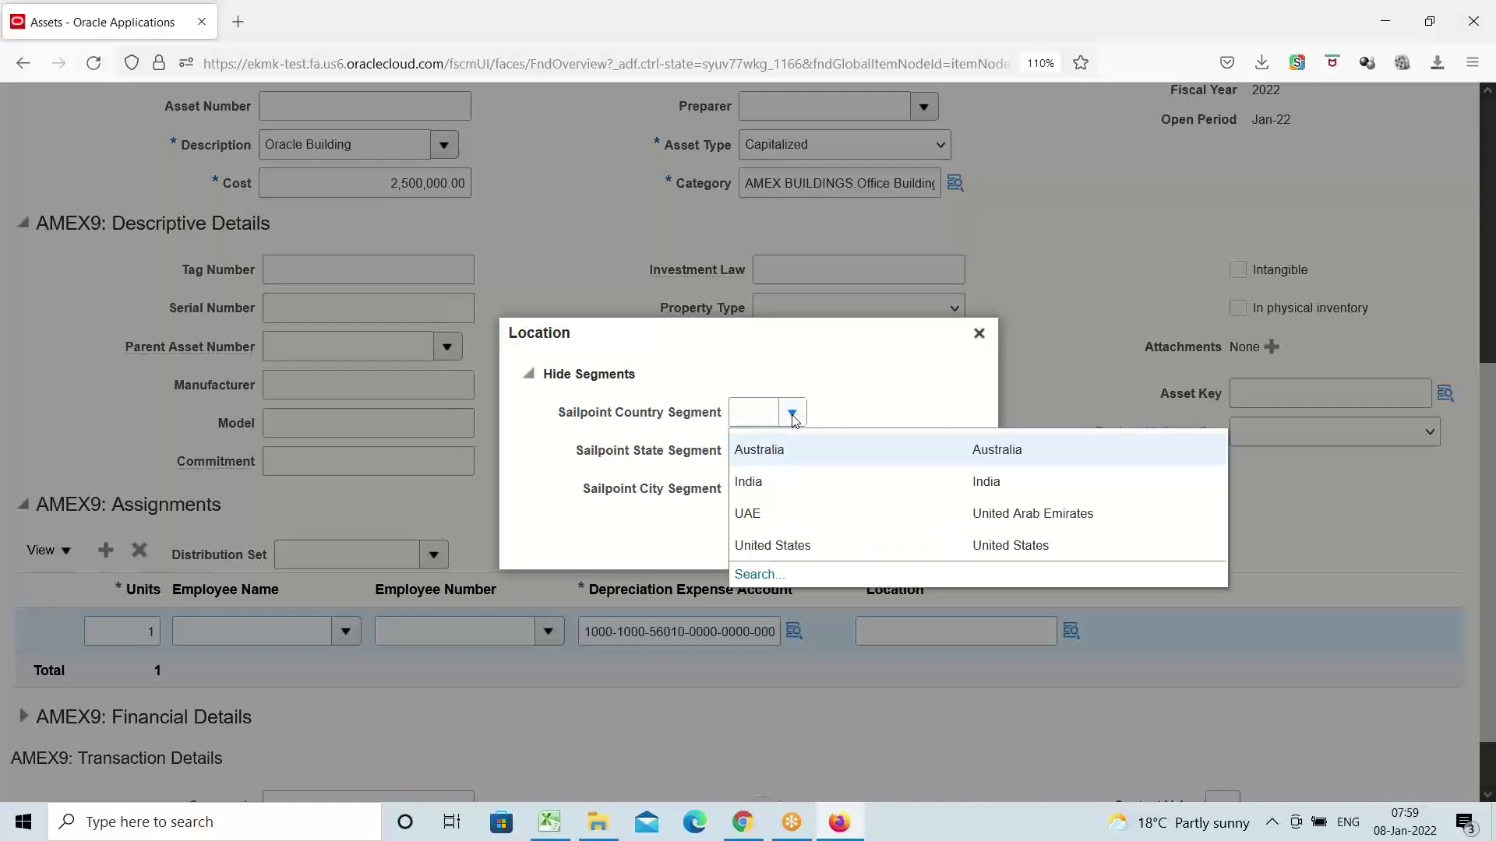
pyautogui.click(810, 549)
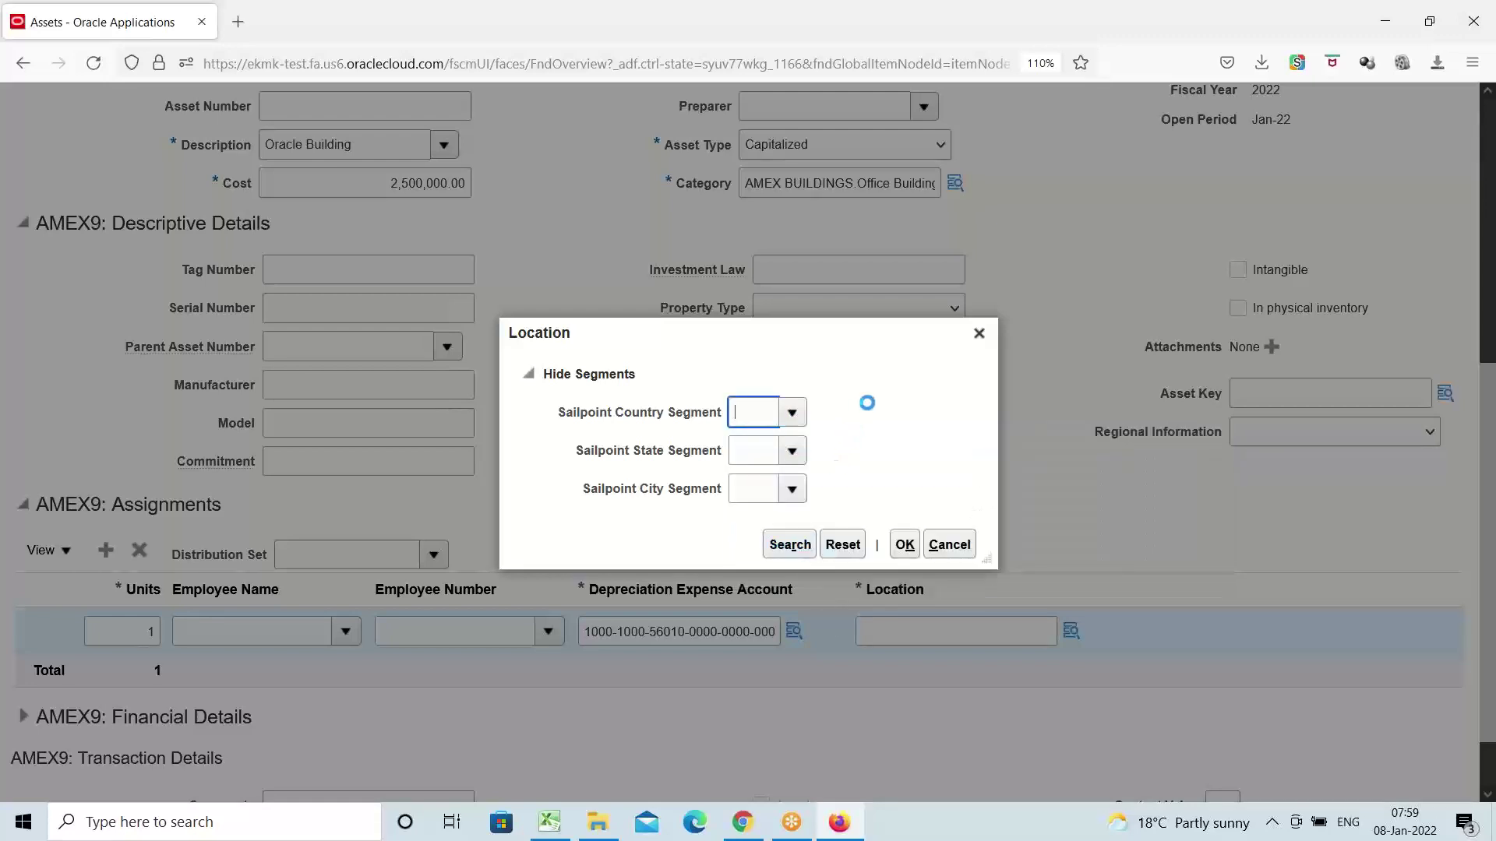
pyautogui.click(791, 545)
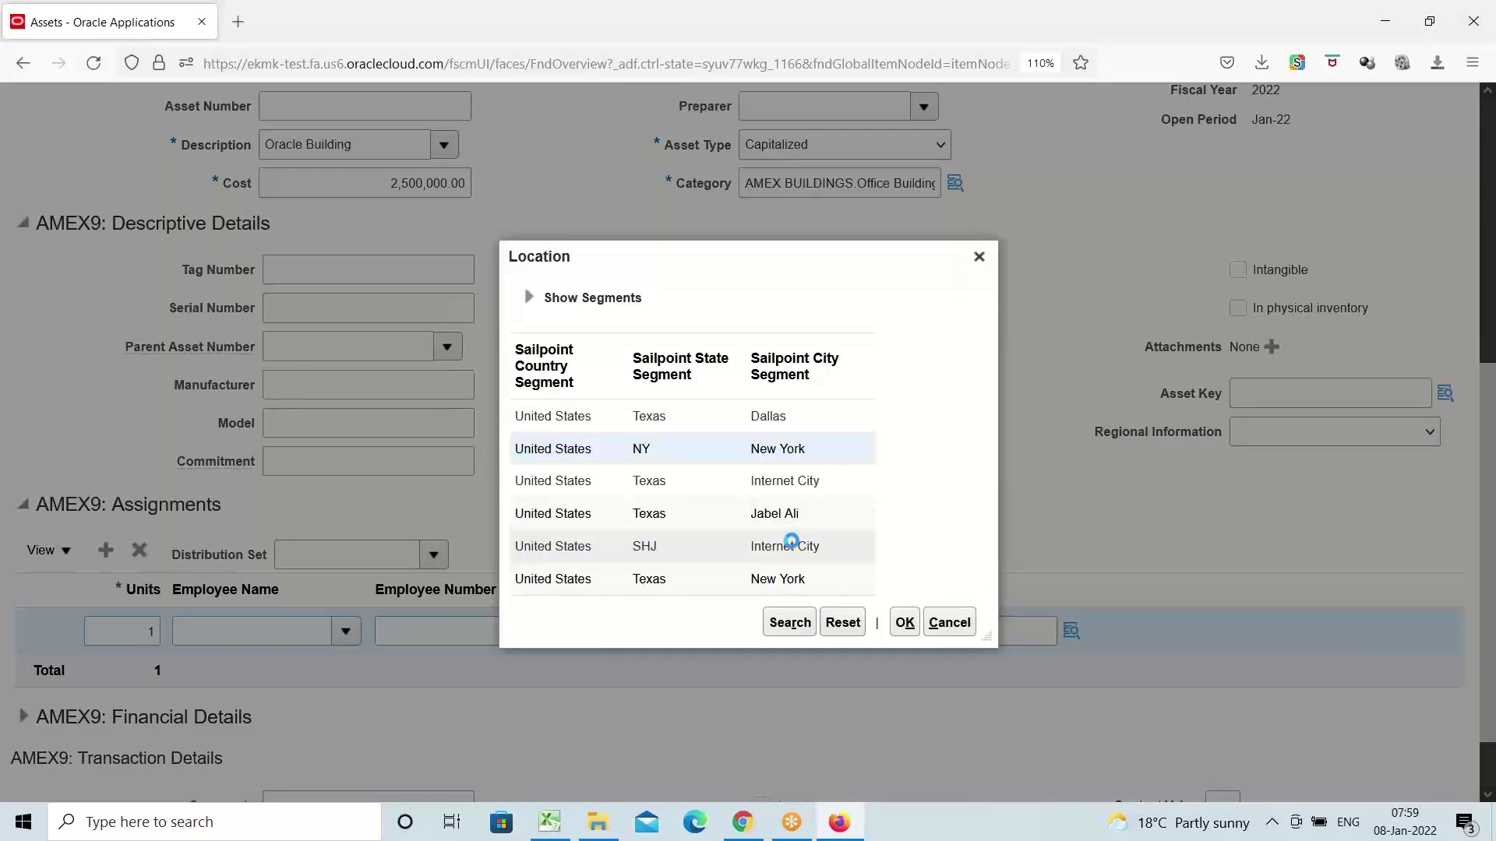
pyautogui.moveTo(791, 543)
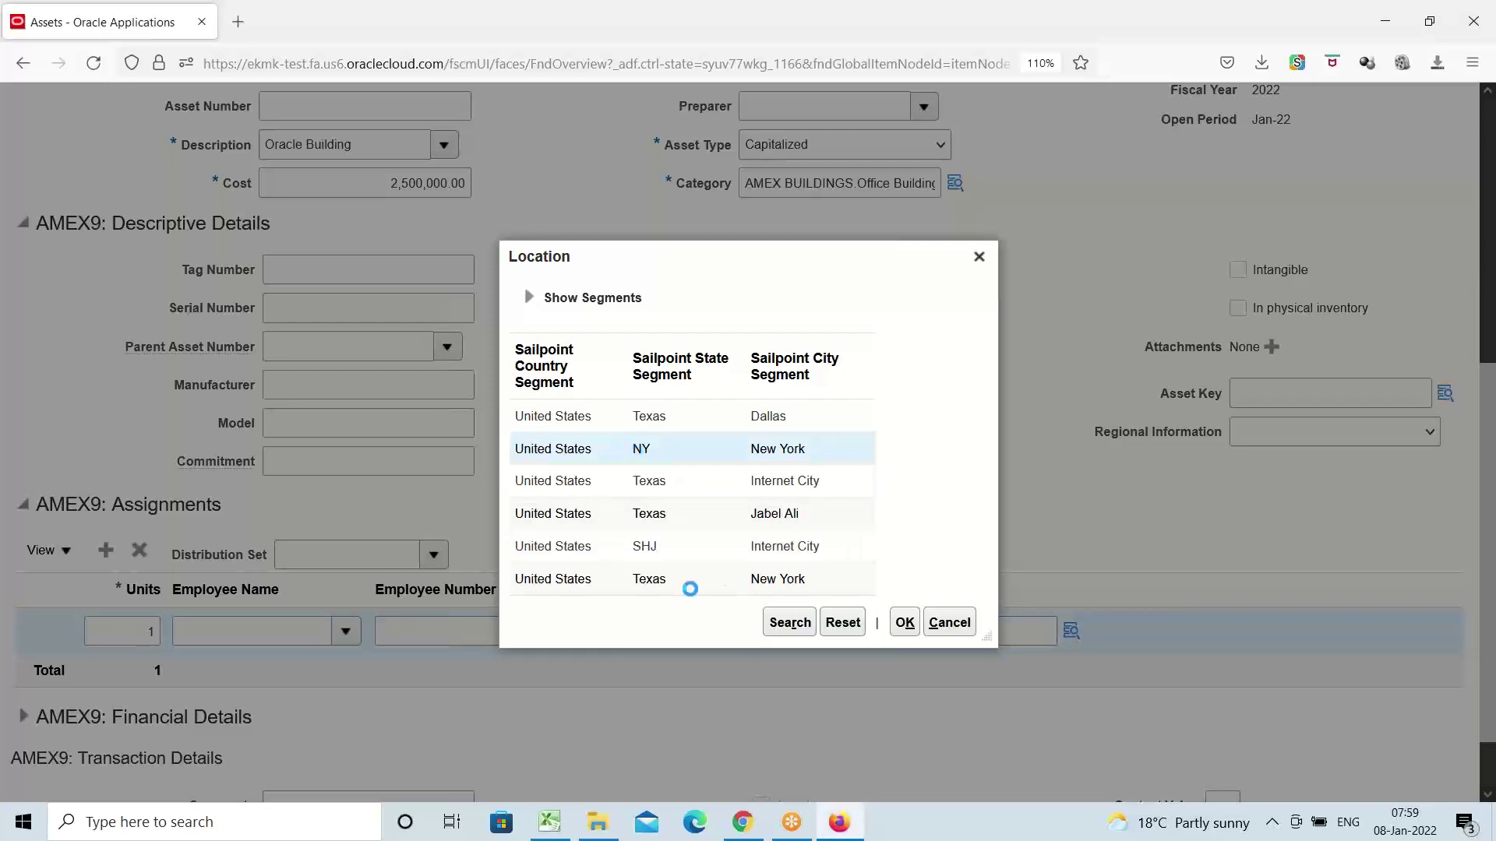
pyautogui.click(903, 621)
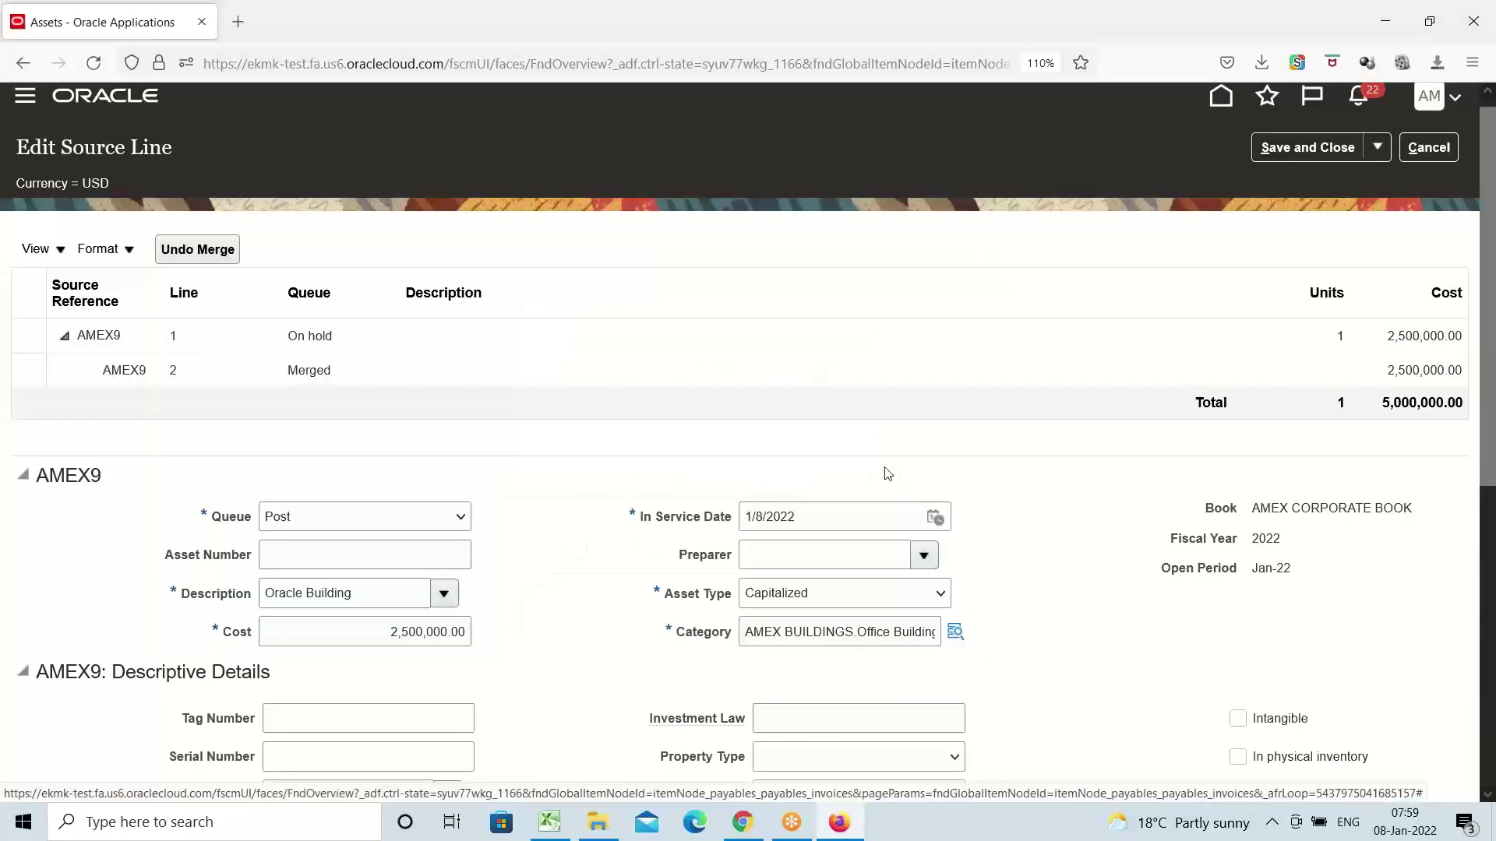
pyautogui.scroll(-6, 485, 495)
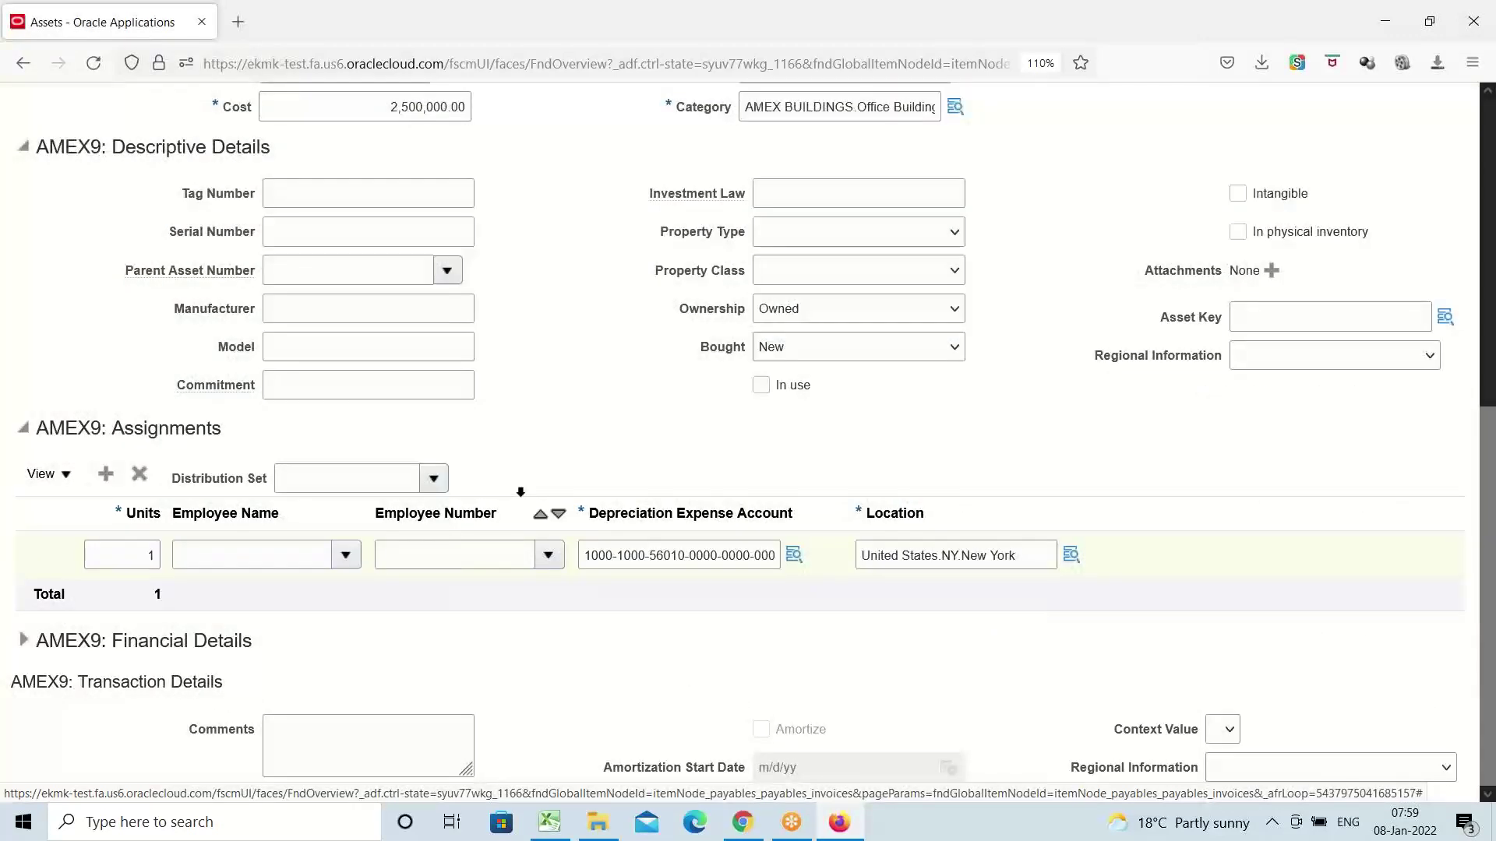
pyautogui.scroll(7, 499, 426)
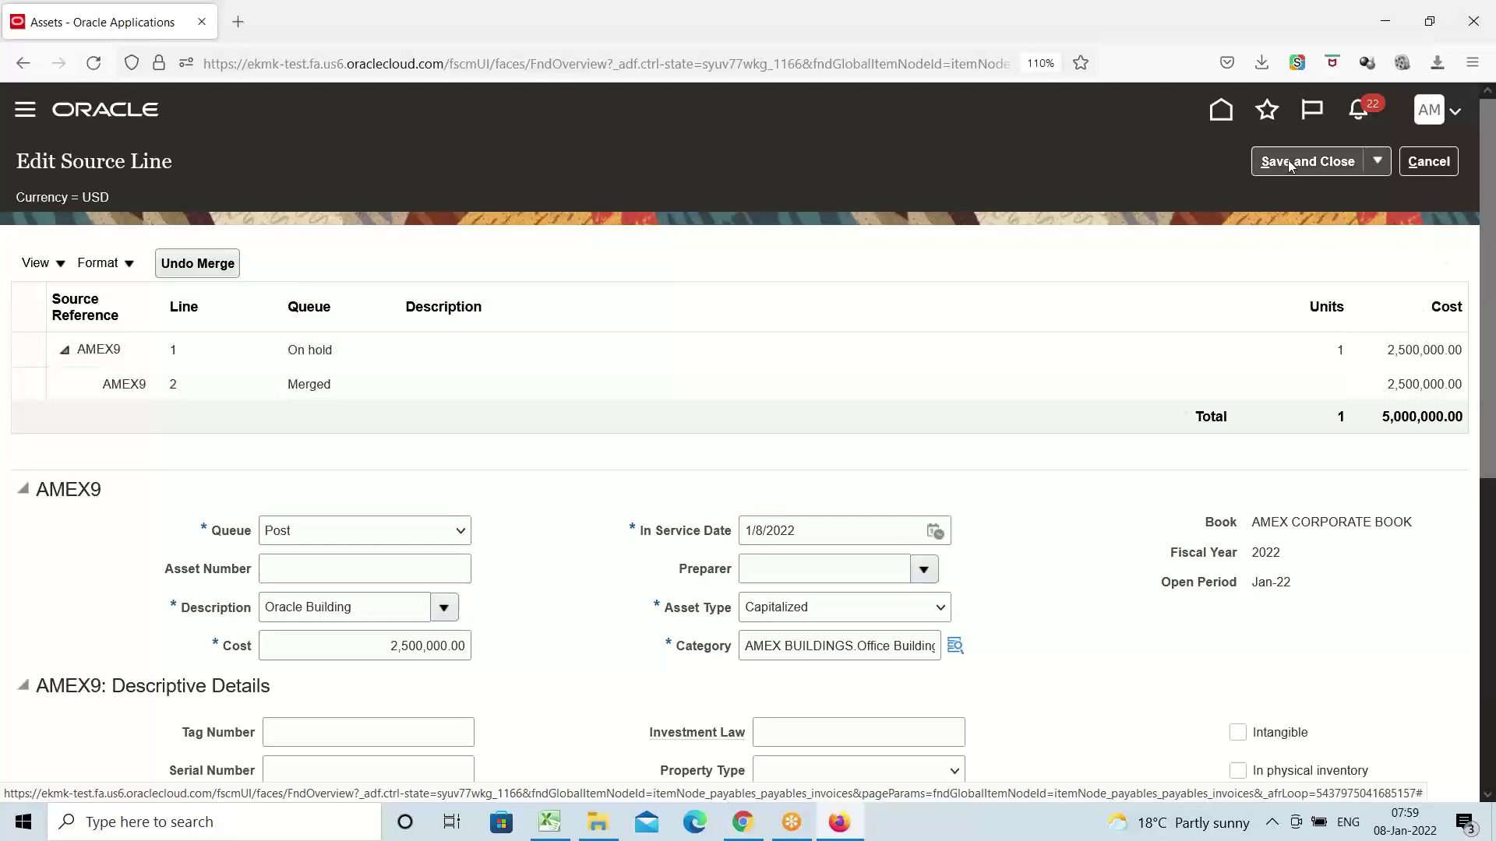
# Save the merged AMEX9 line and post the ready Oracle Building addition to AMEX CORPORATE BOOK
pyautogui.click(1289, 165)
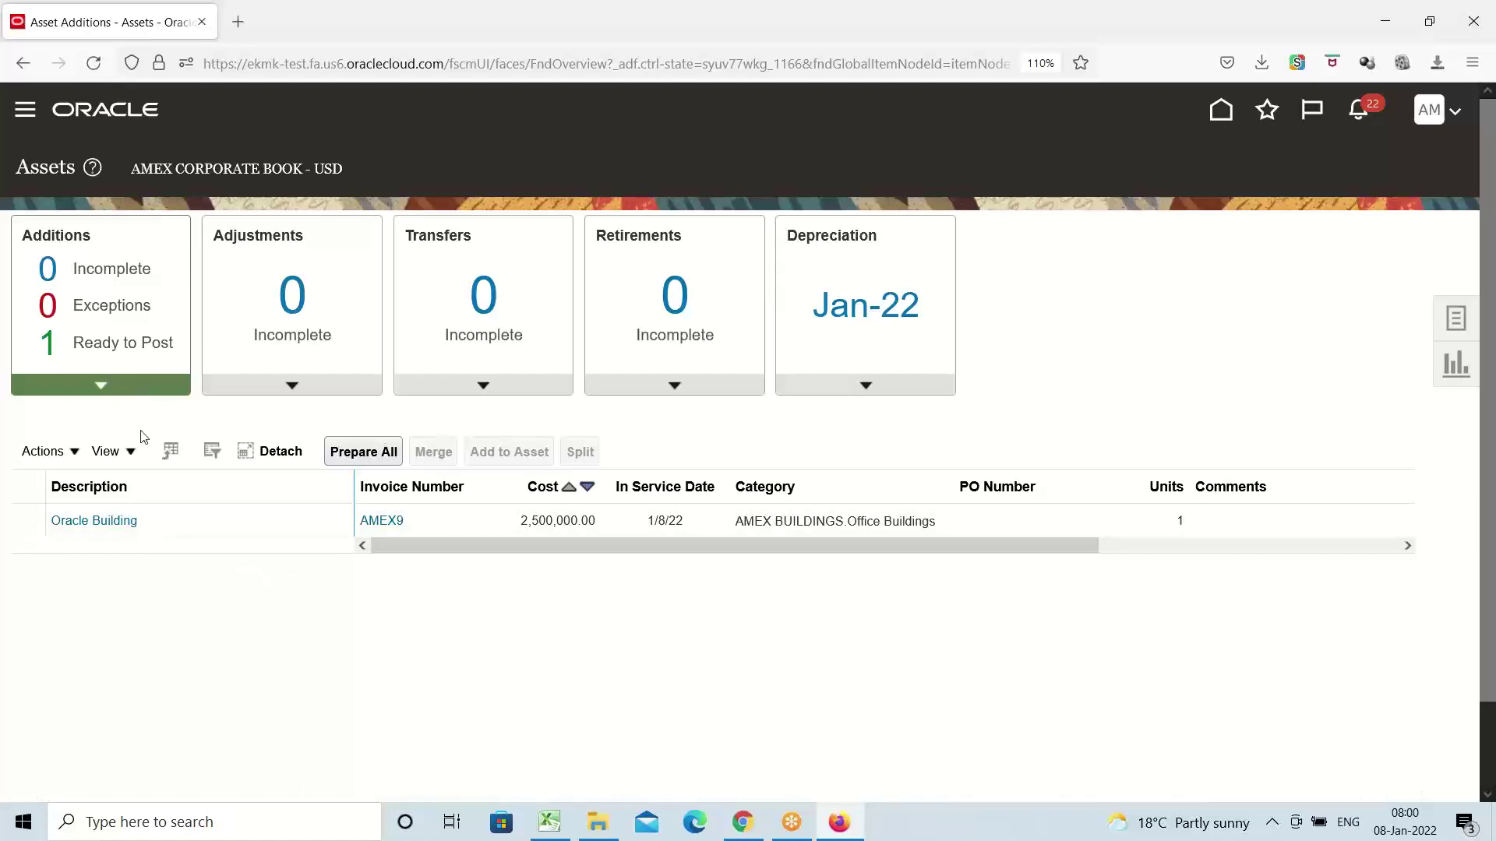
pyautogui.click(102, 345)
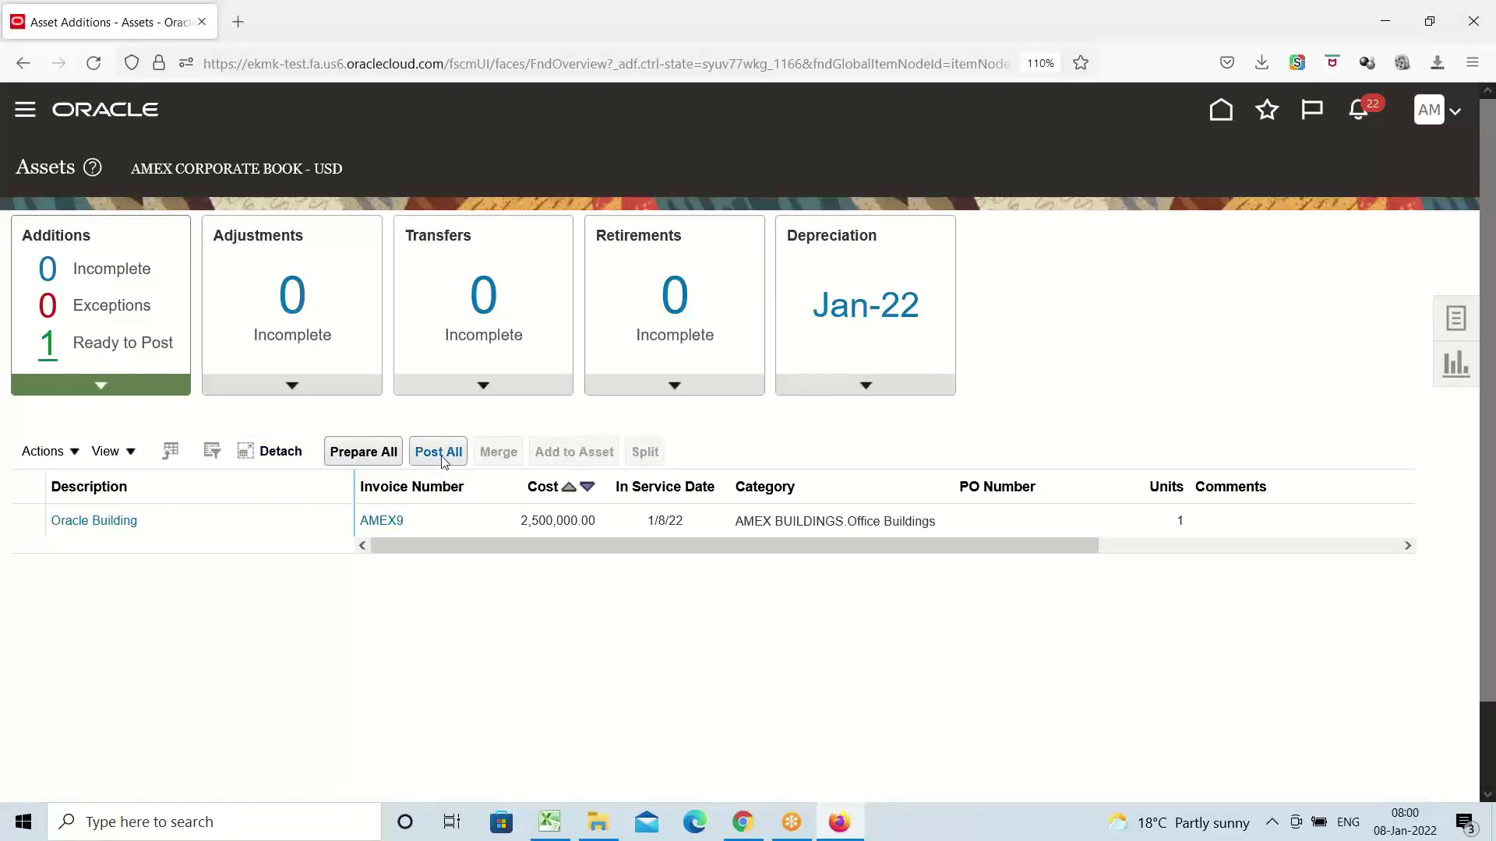
pyautogui.click(438, 454)
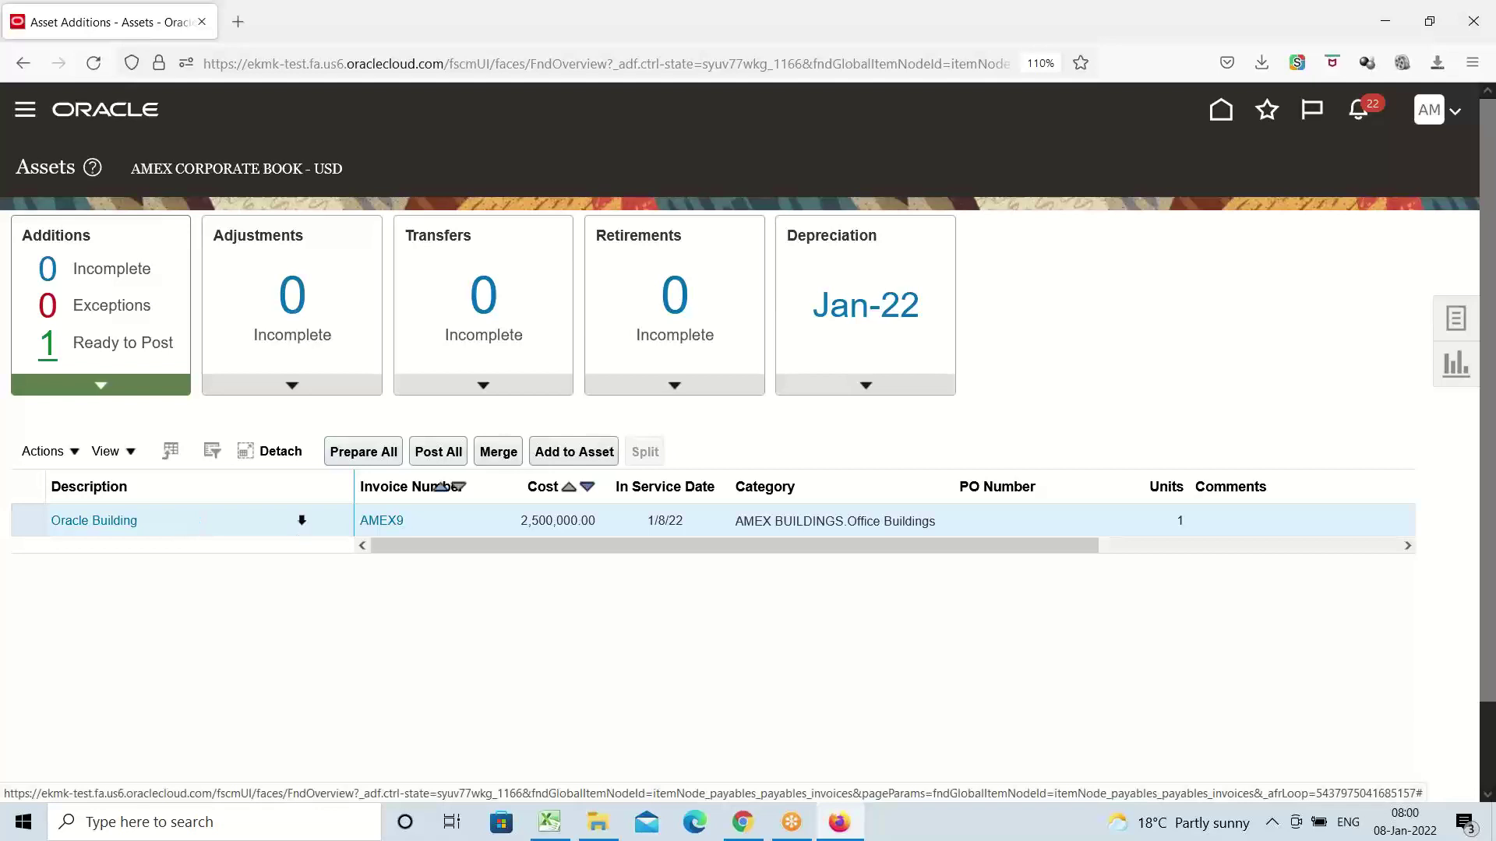
pyautogui.click(440, 453)
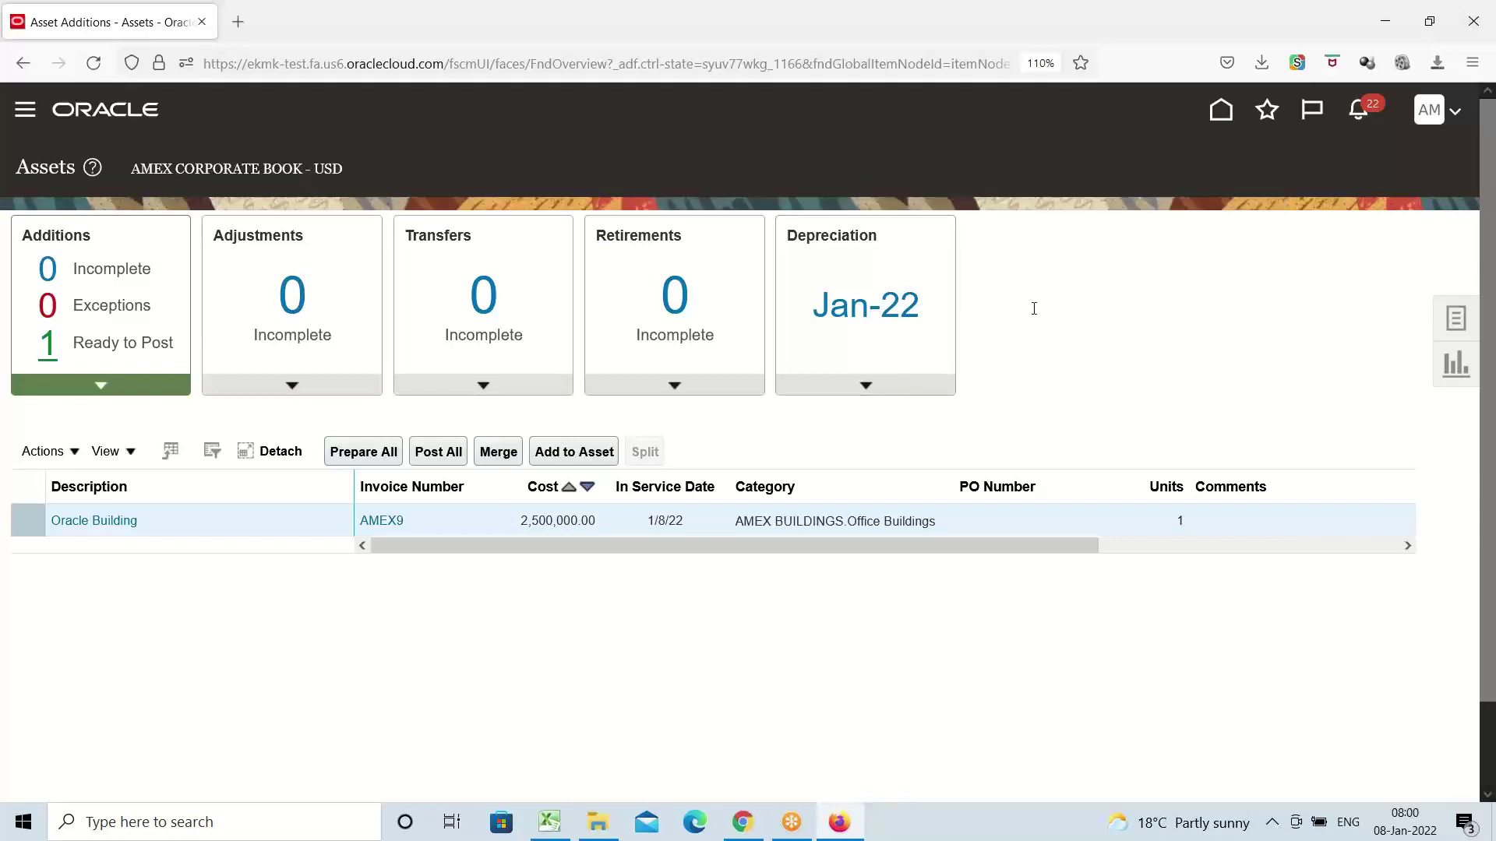
# Search Asset Inquiry by Category AMEX and open the books of asset 1235 Oracle Building
pyautogui.click(25, 109)
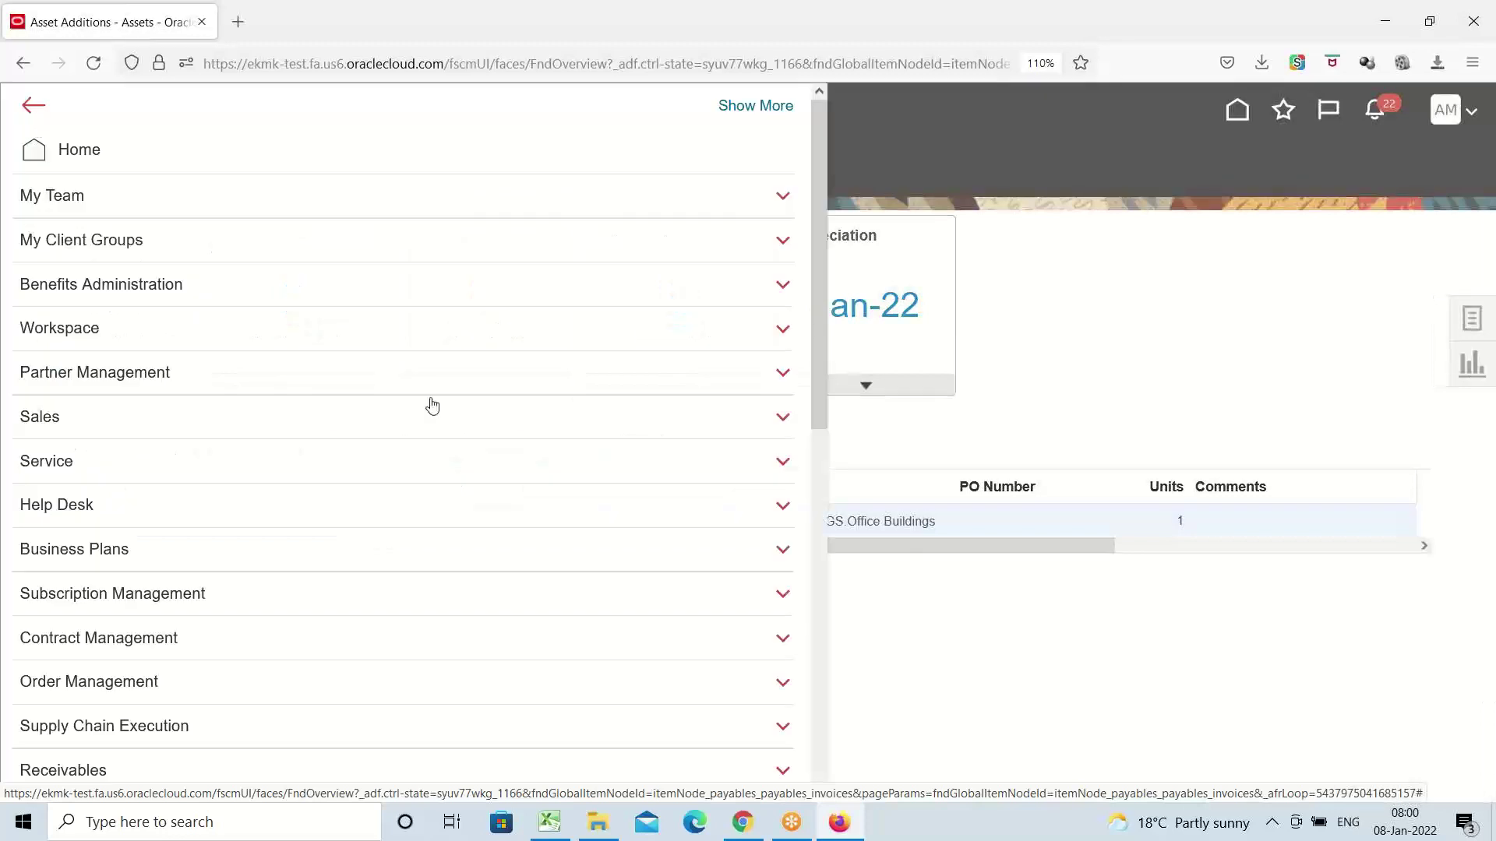
pyautogui.scroll(-8, 234, 374)
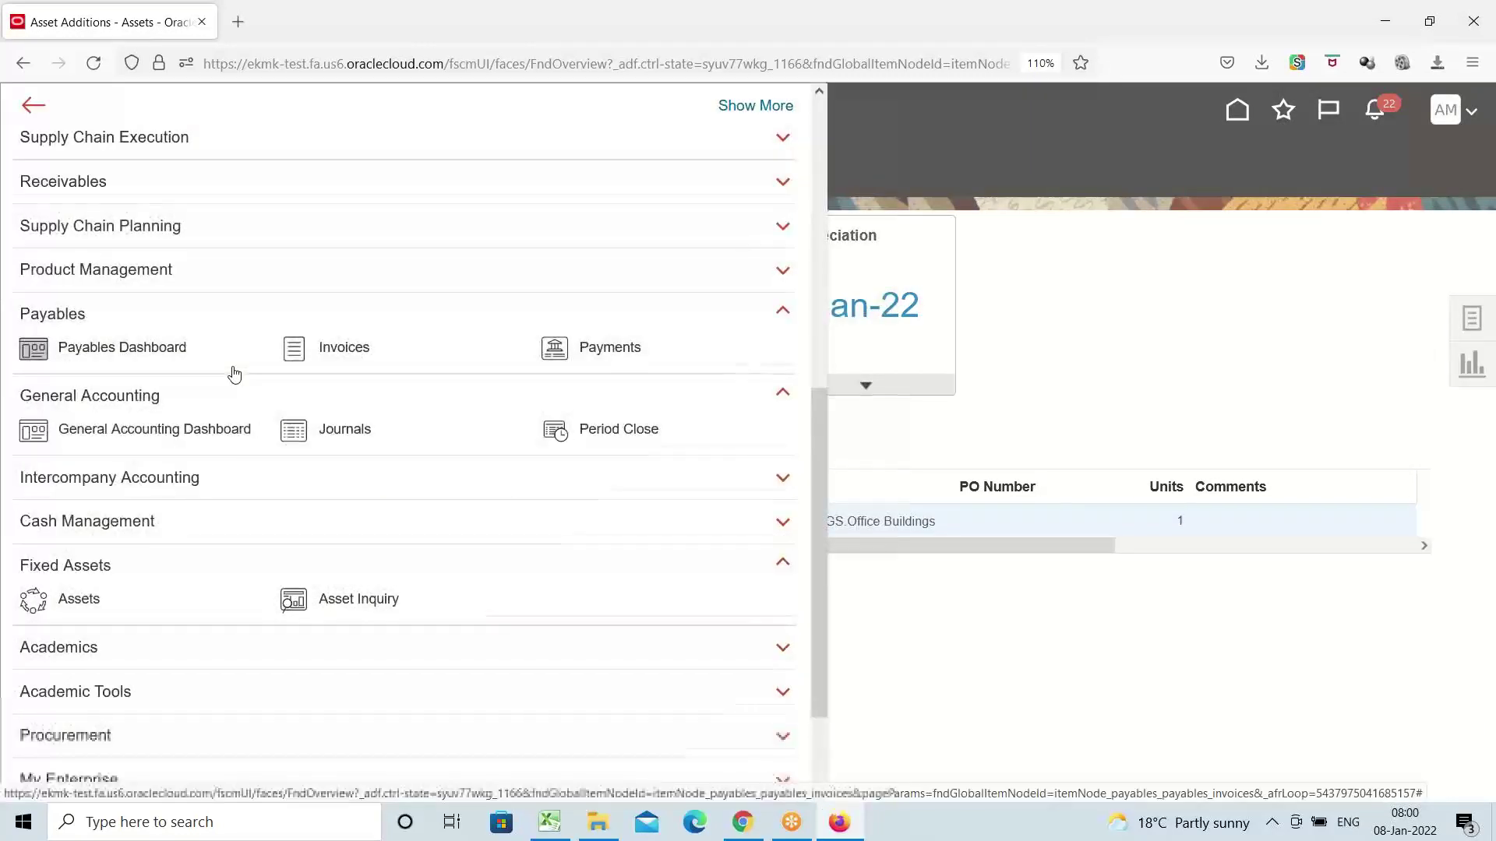
pyautogui.scroll(-2, 233, 374)
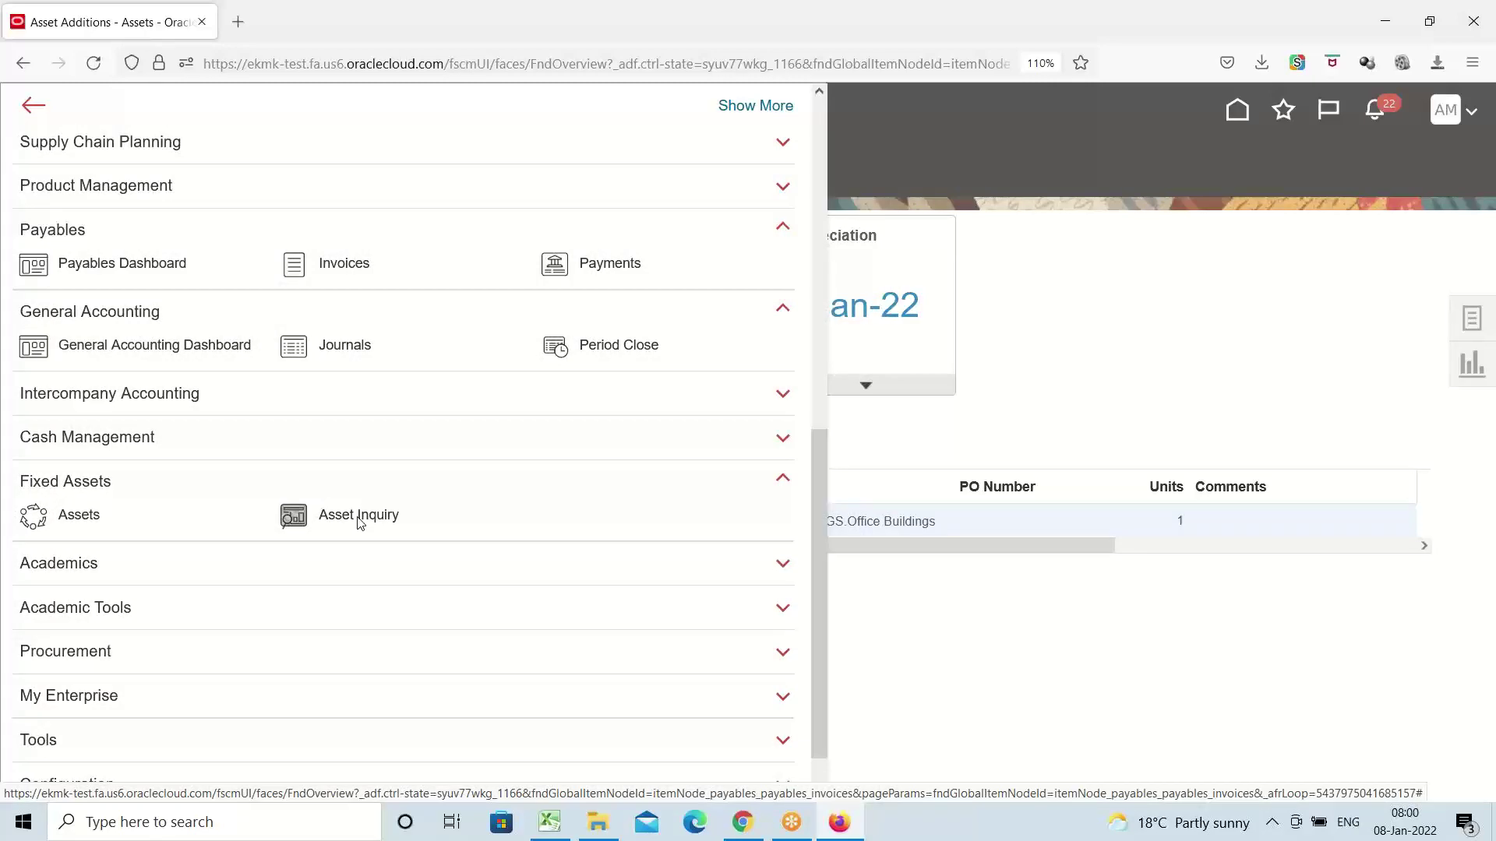
pyautogui.click(359, 516)
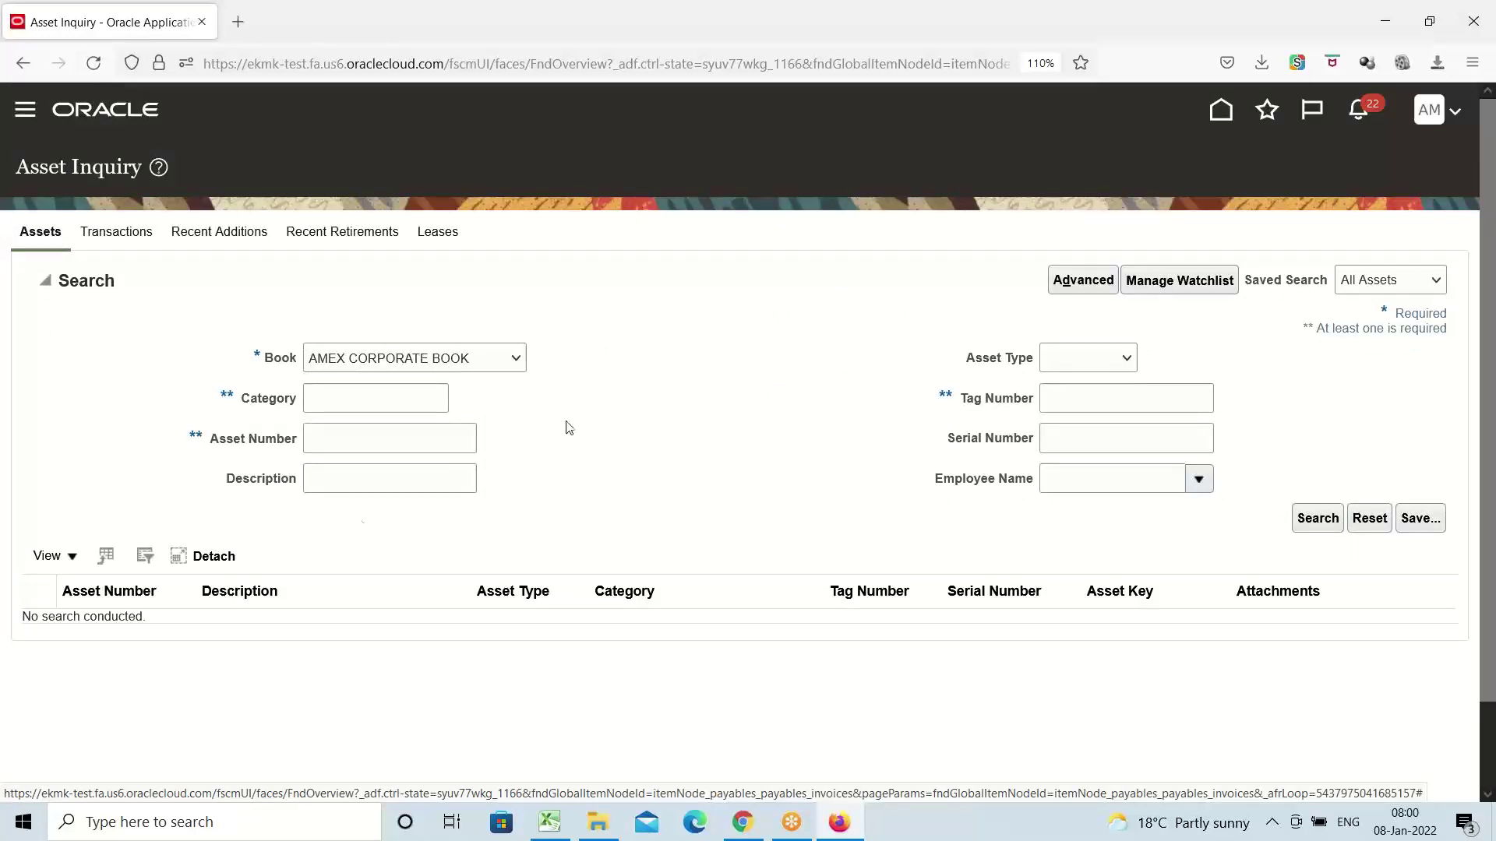
pyautogui.click(384, 398)
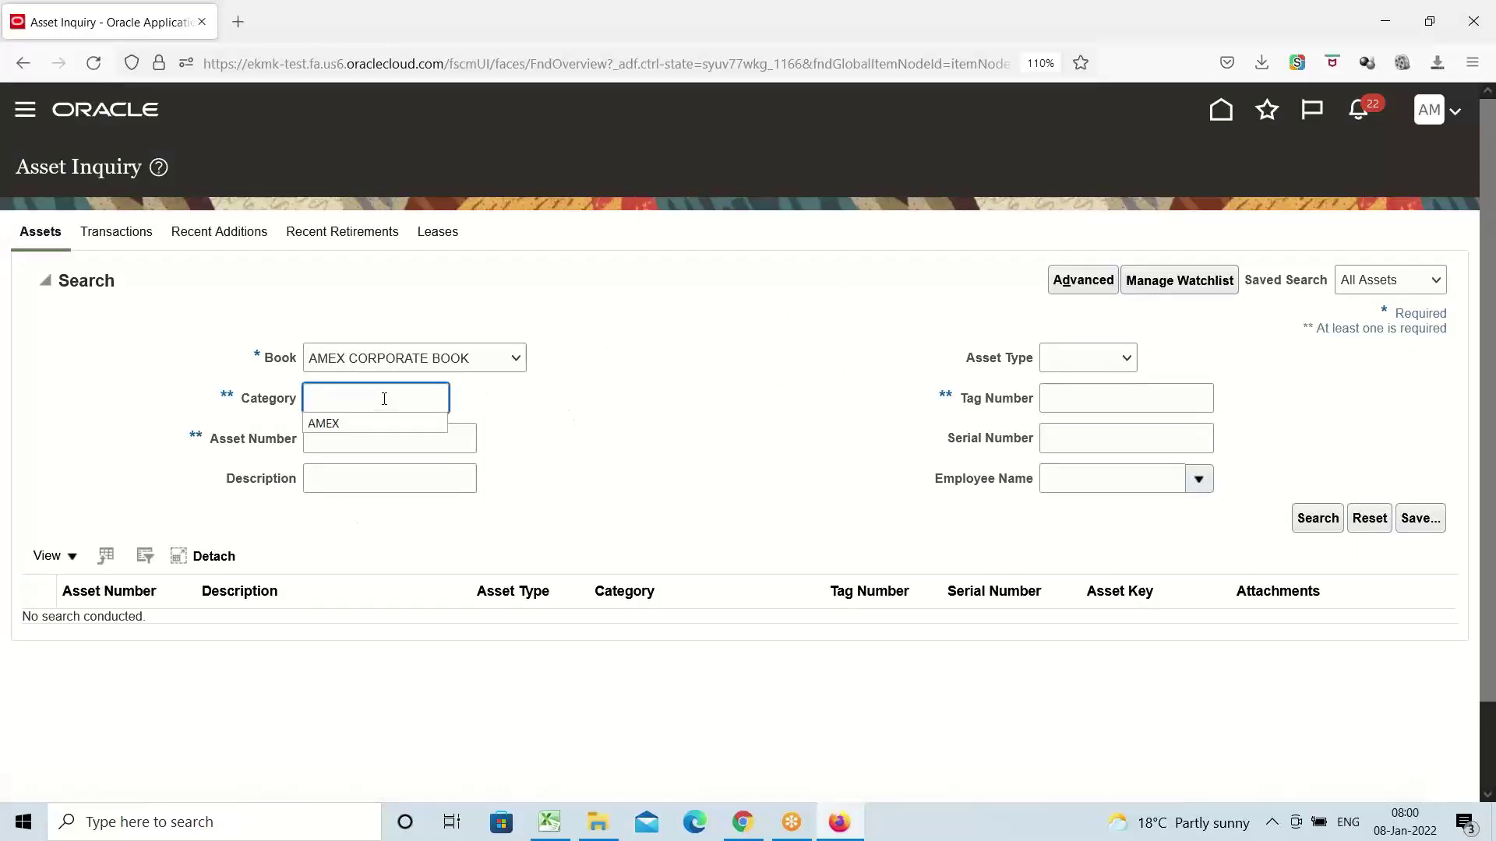
pyautogui.click(389, 424)
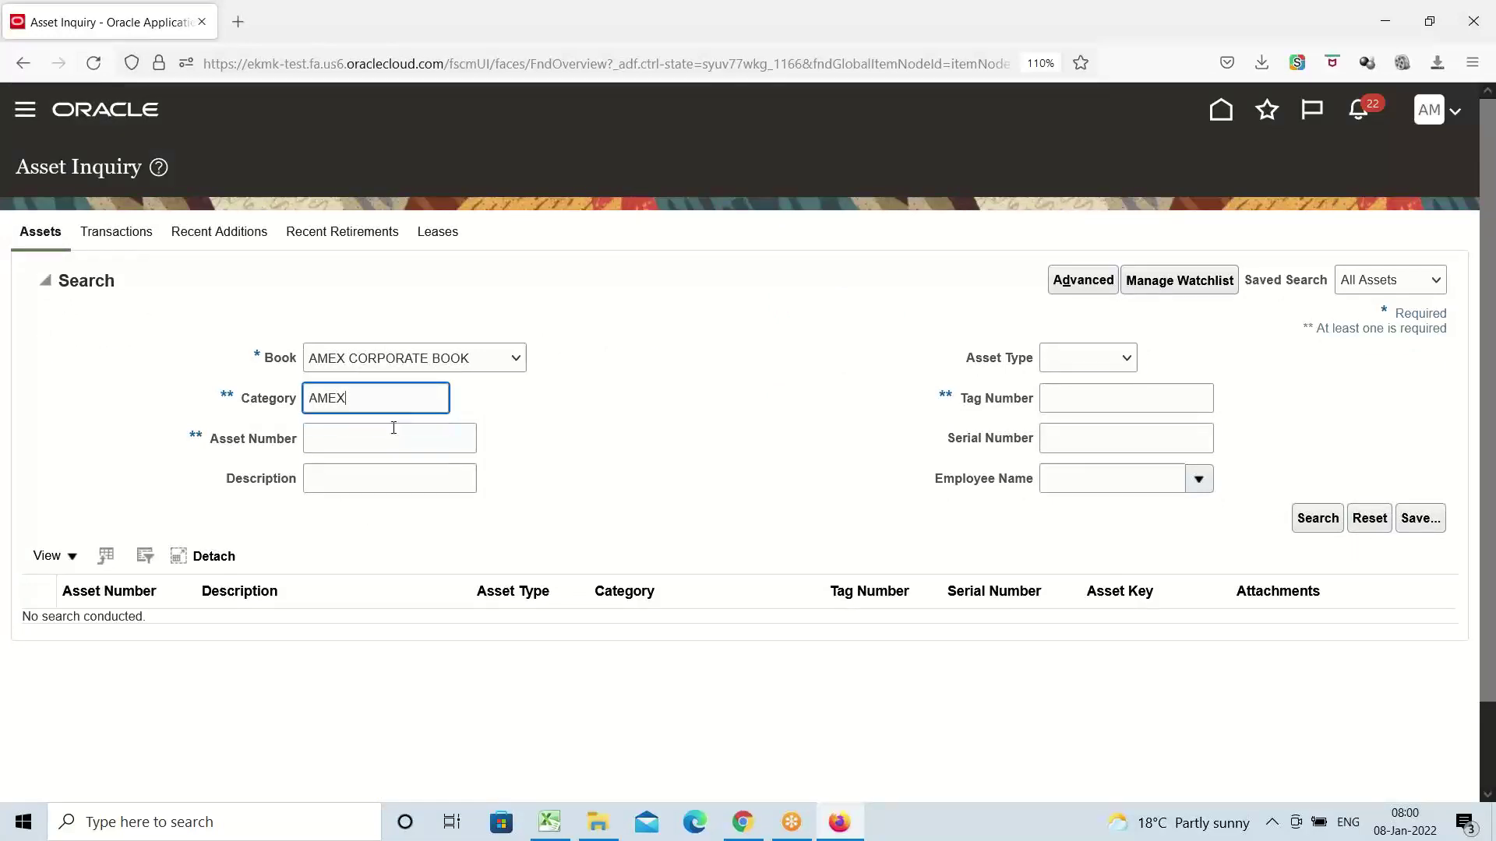
pyautogui.click(1317, 518)
pyautogui.click(285, 463)
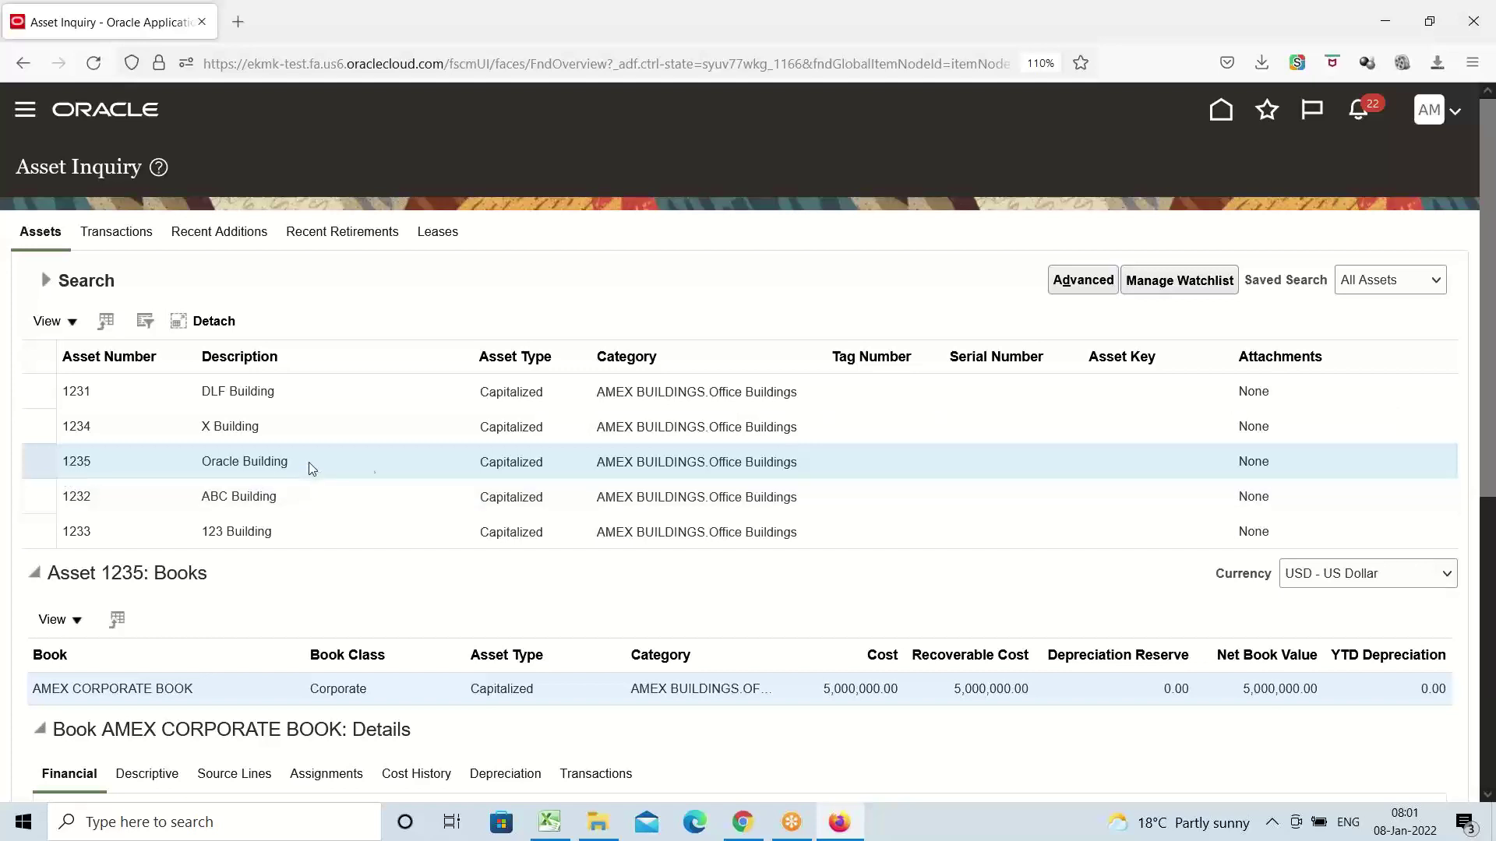
# Review the two AMEX9 invoice source lines behind asset 1235
pyautogui.scroll(-4, 576, 384)
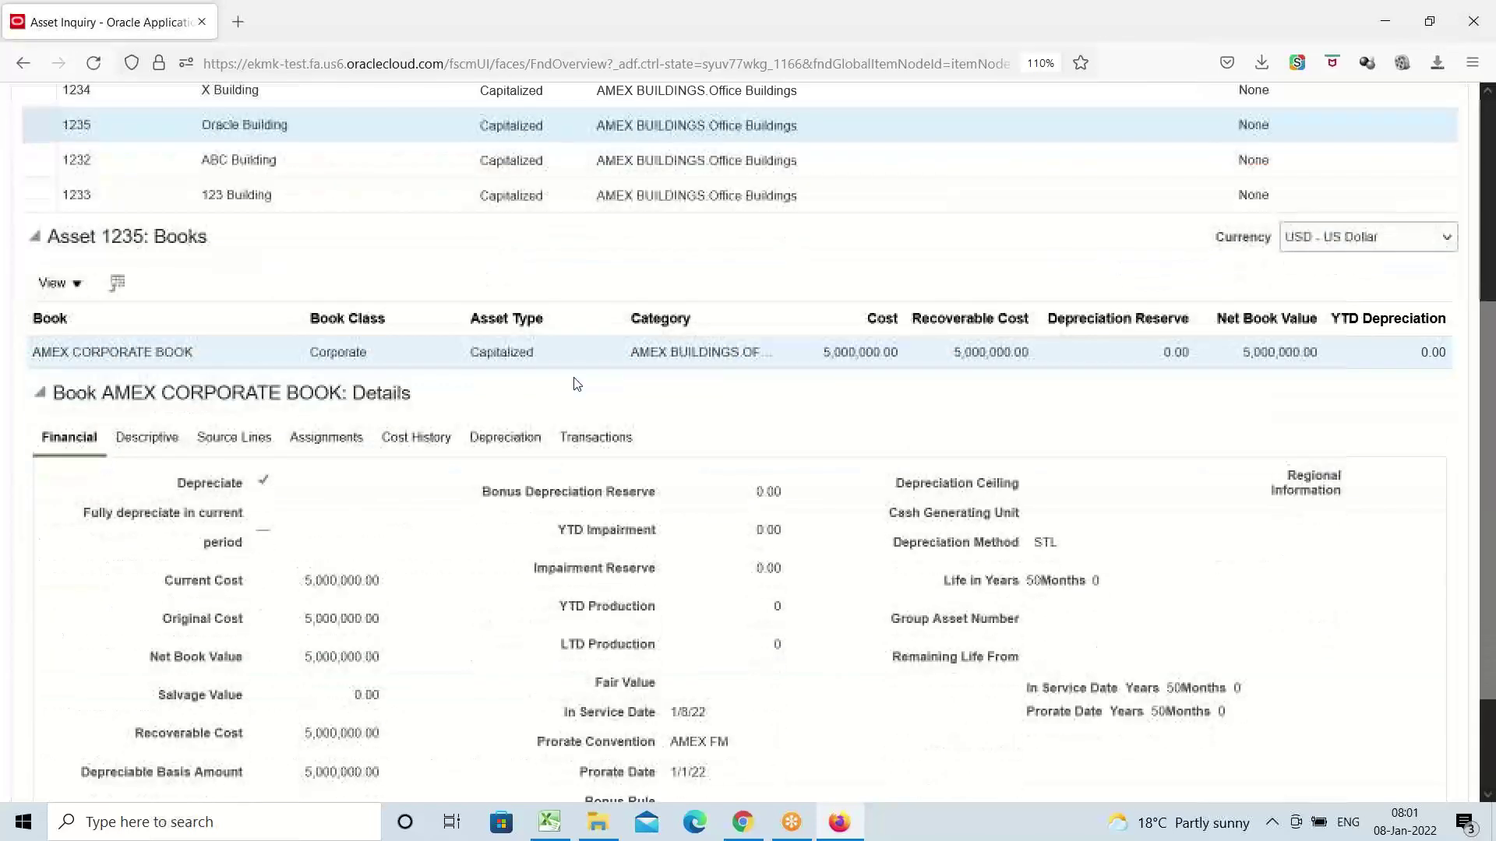
pyautogui.click(237, 445)
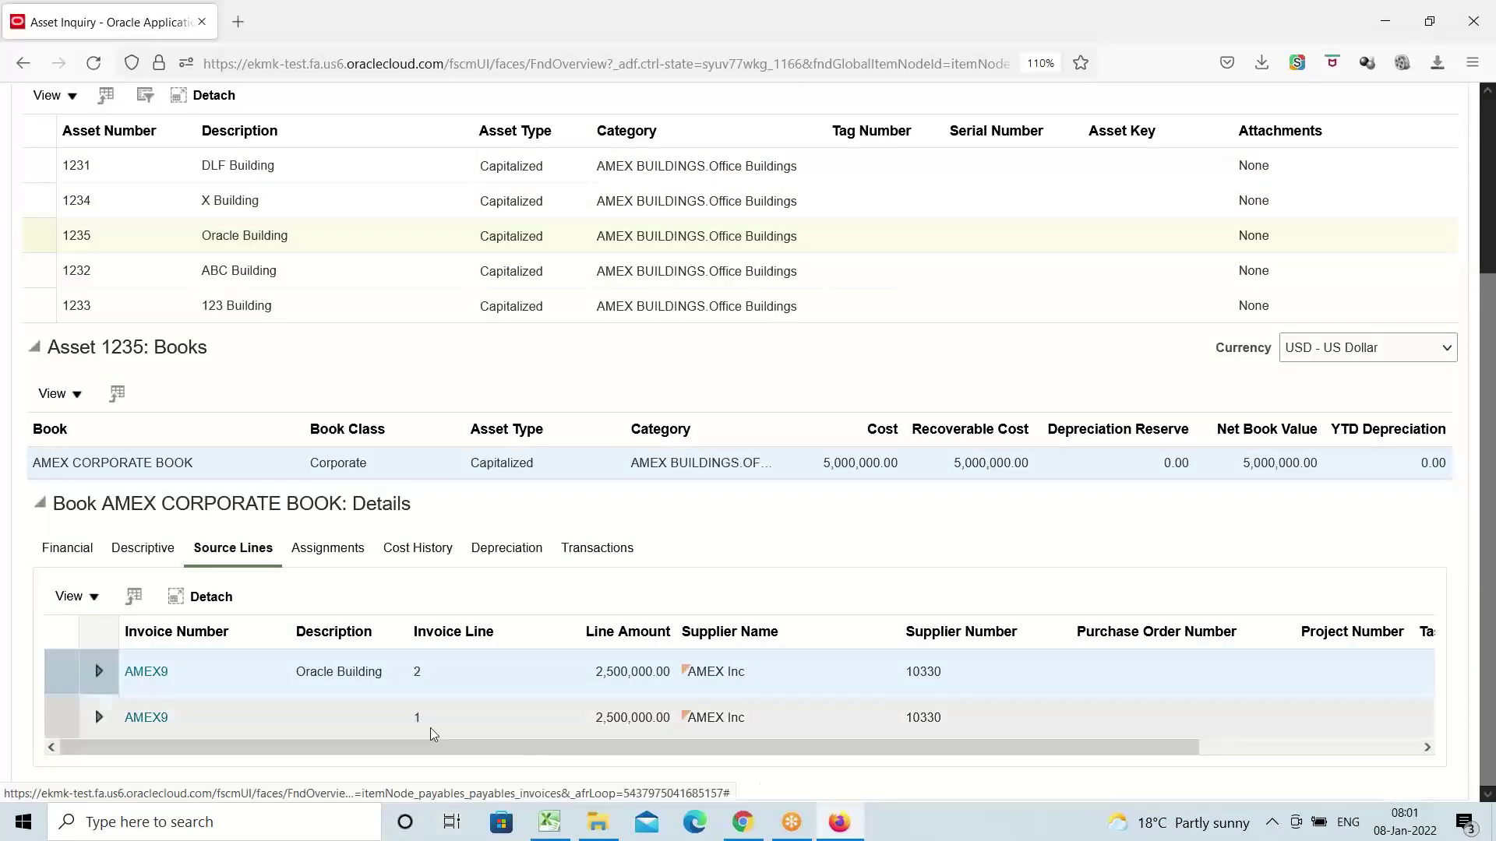
pyautogui.moveTo(470, 657)
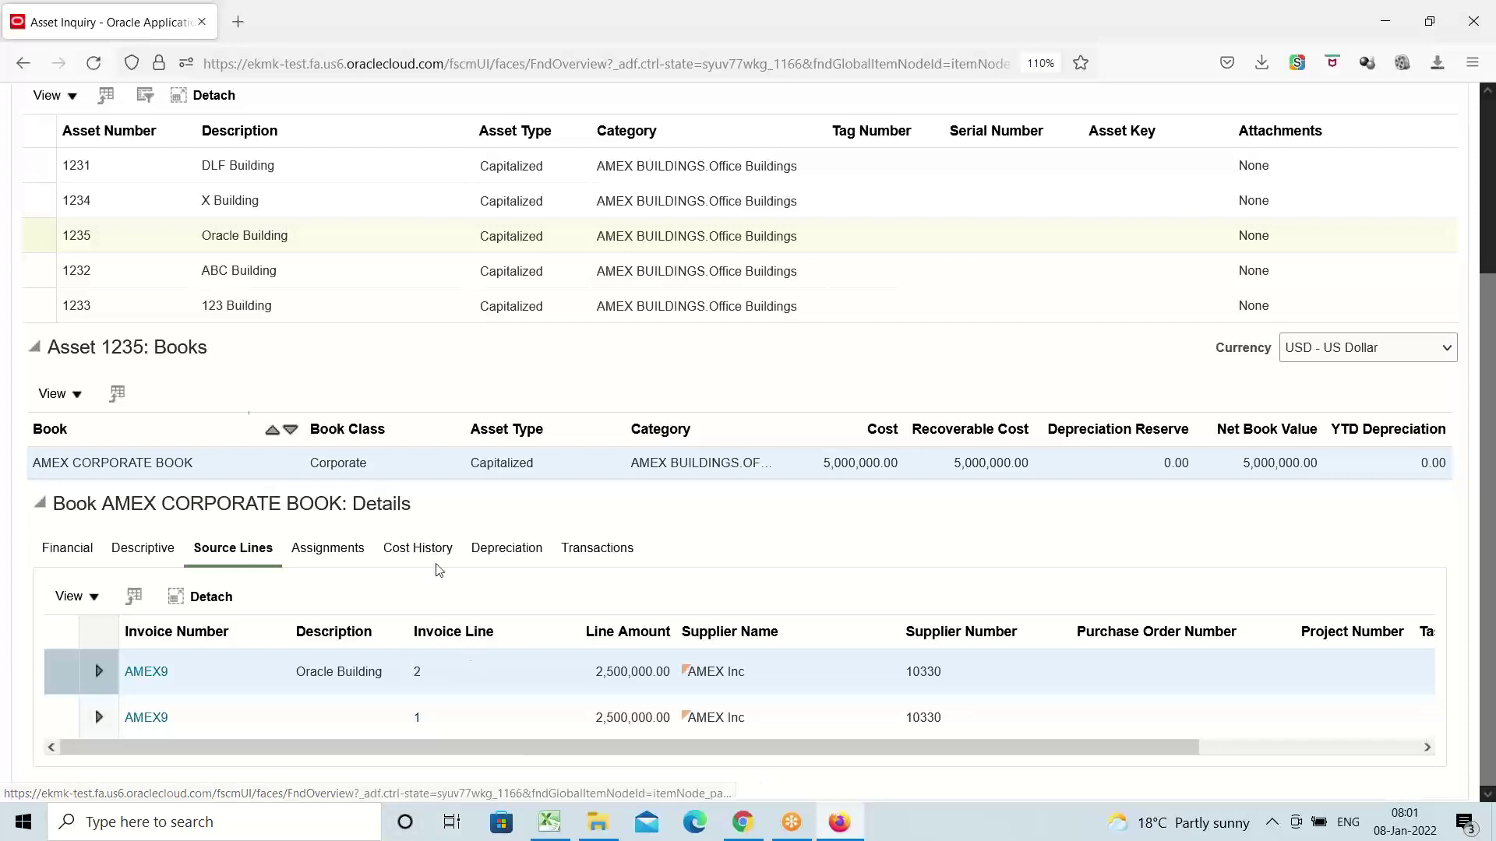
pyautogui.scroll(3, 251, 407)
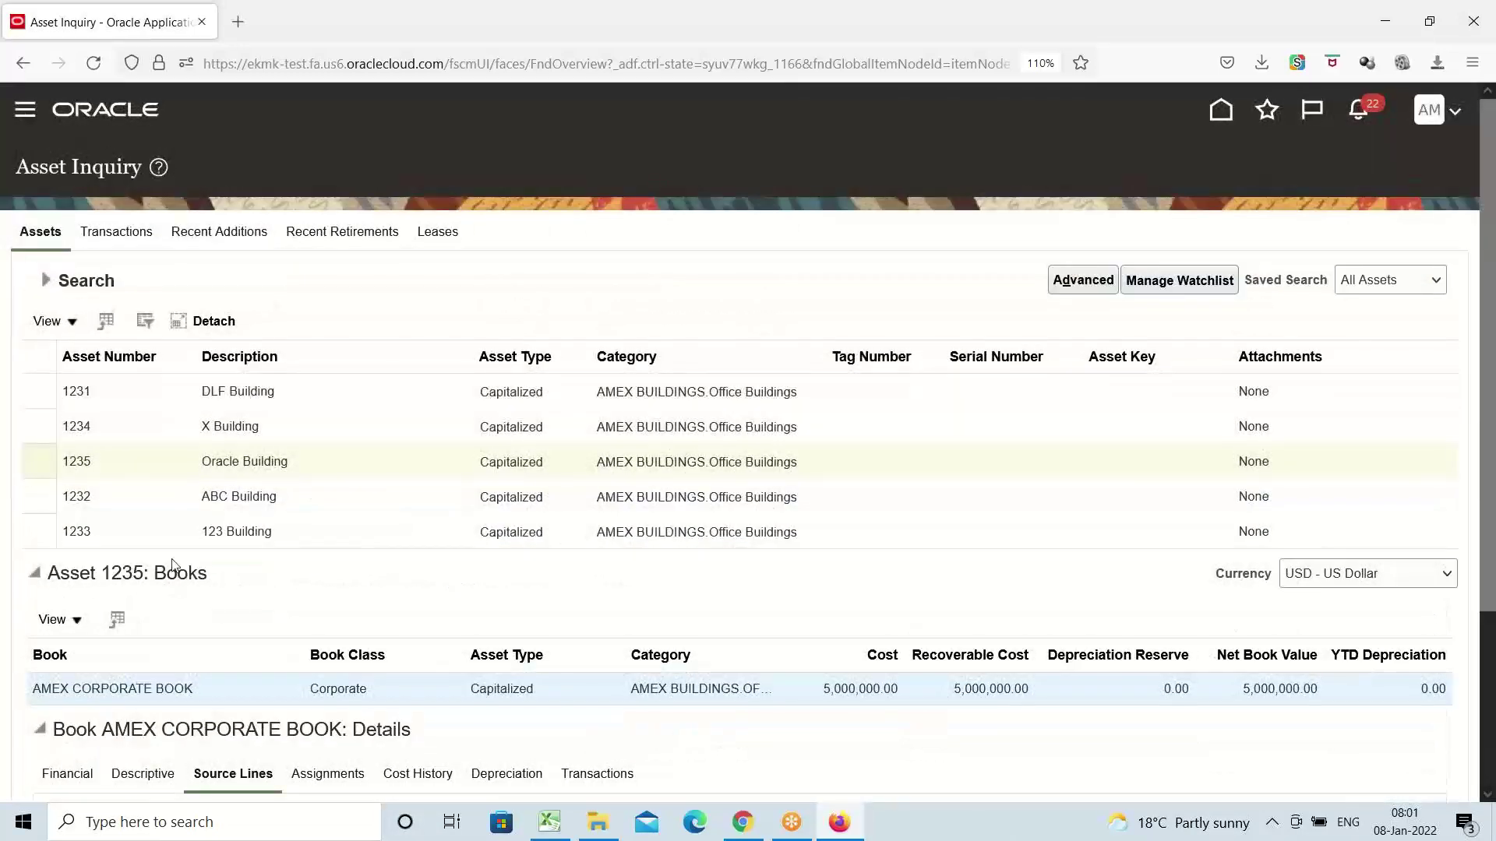
pyautogui.scroll(-3, 176, 566)
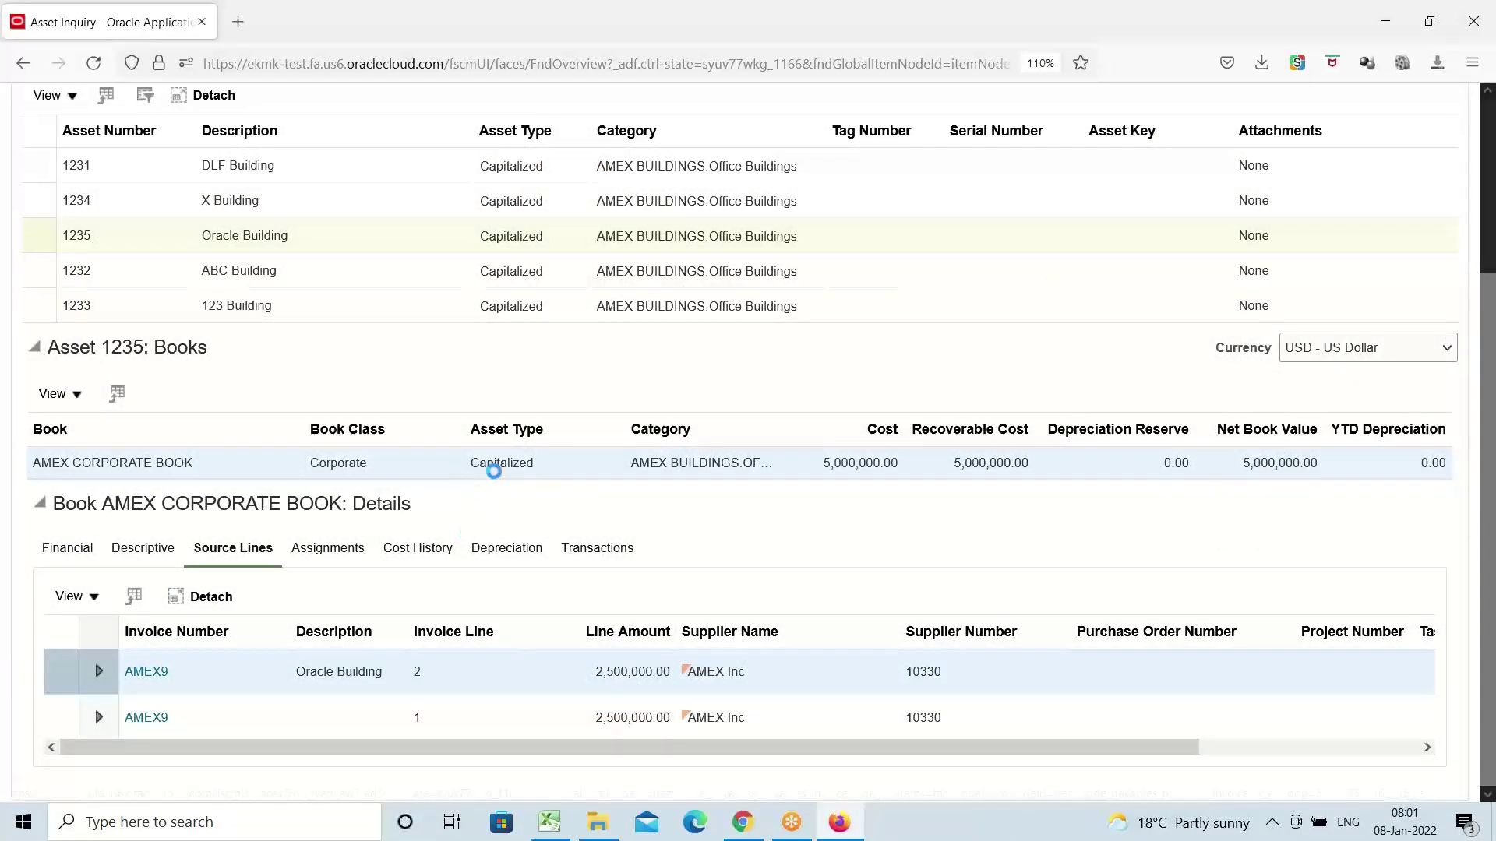
pyautogui.scroll(-2, 570, 497)
pyautogui.scroll(-1, 569, 497)
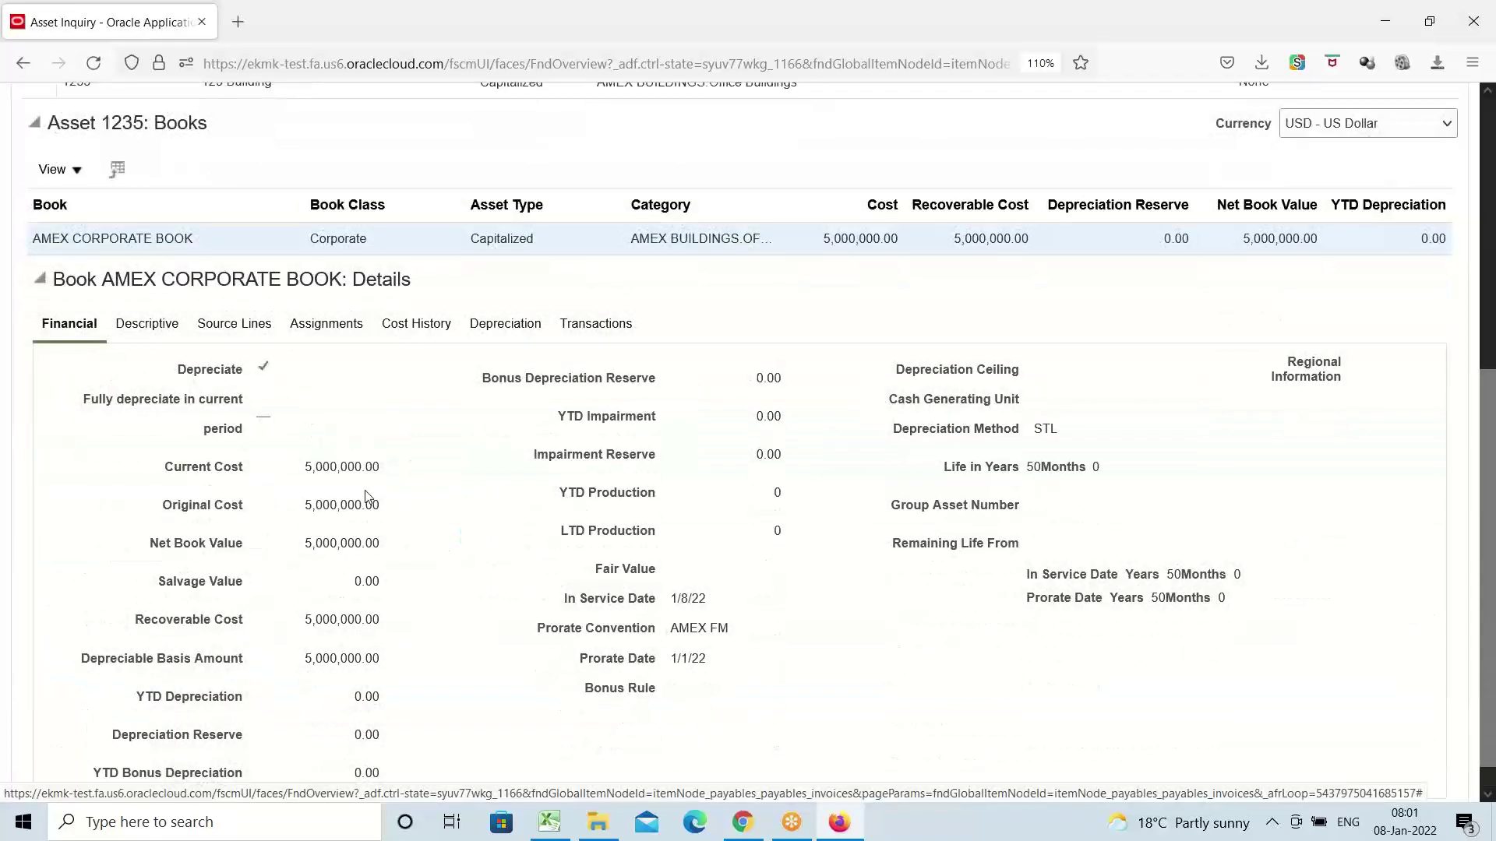
# Check the 5,000,000.00 current and original cost and net book value, then go to Excel cell A29
pyautogui.doubleClick(331, 467)
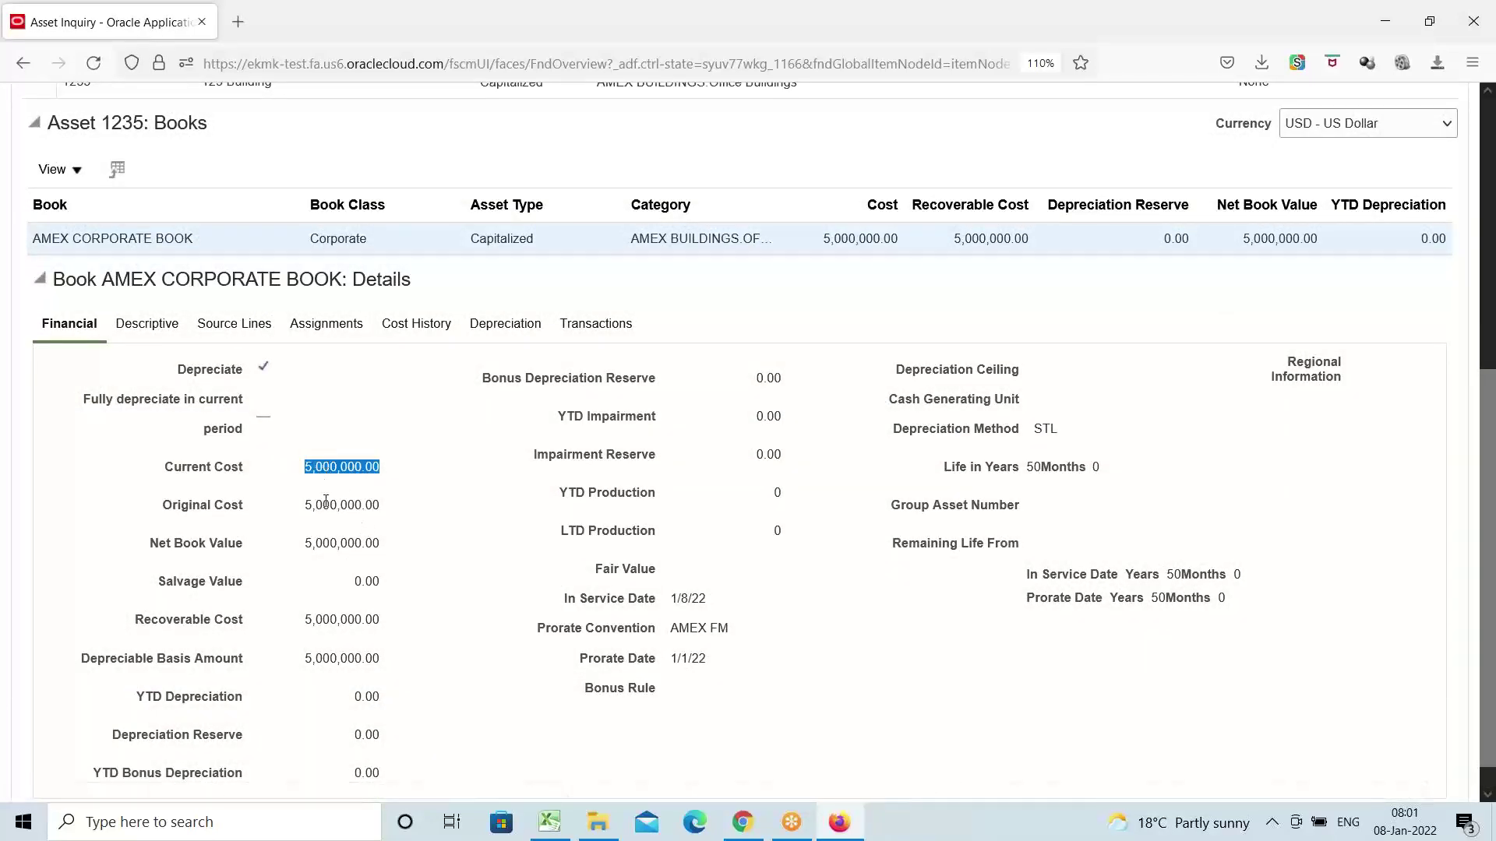
pyautogui.doubleClick(323, 505)
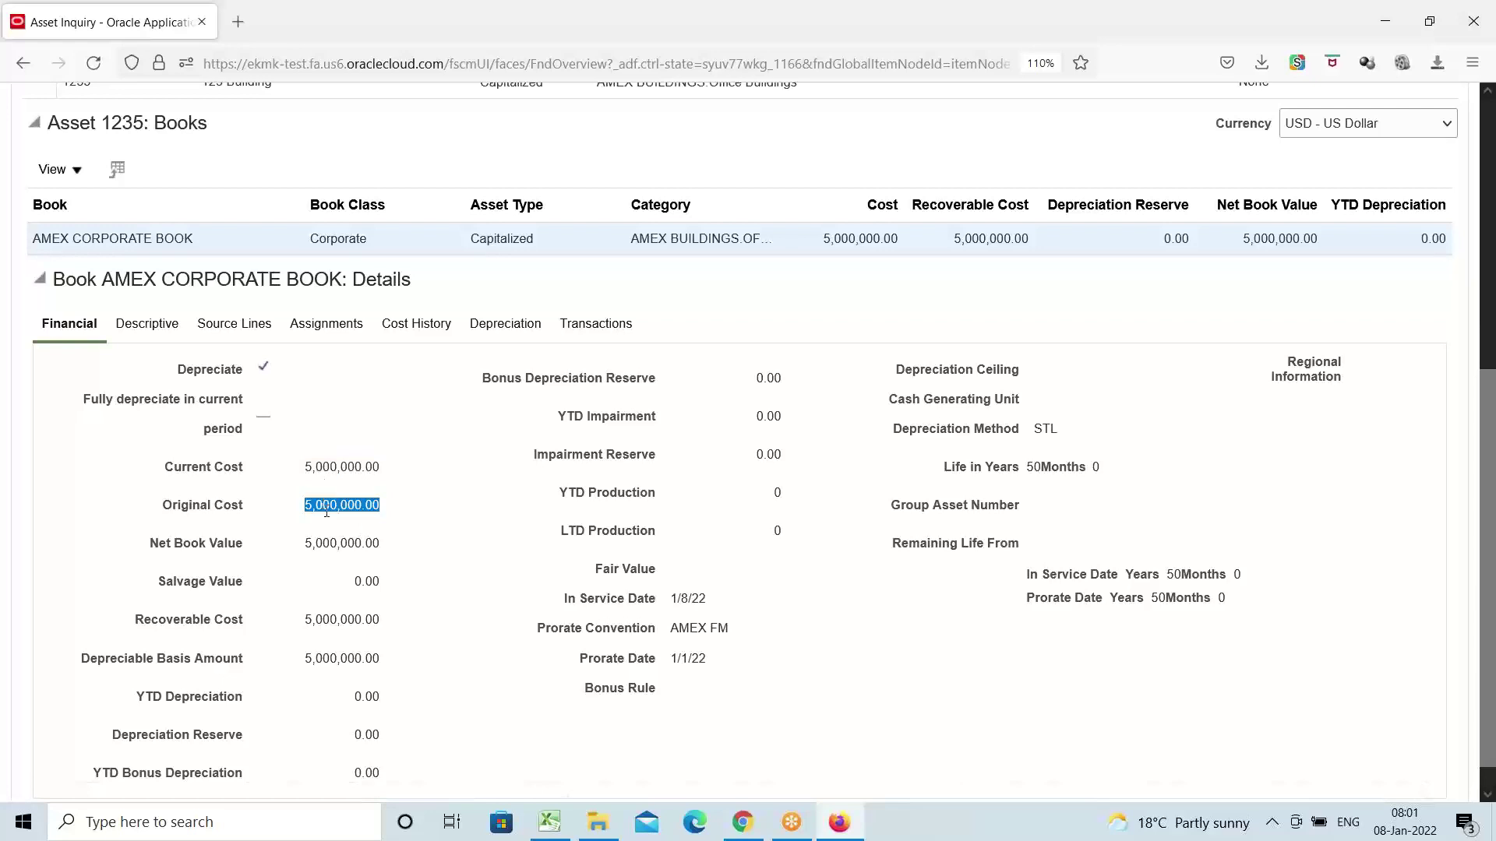
pyautogui.doubleClick(334, 543)
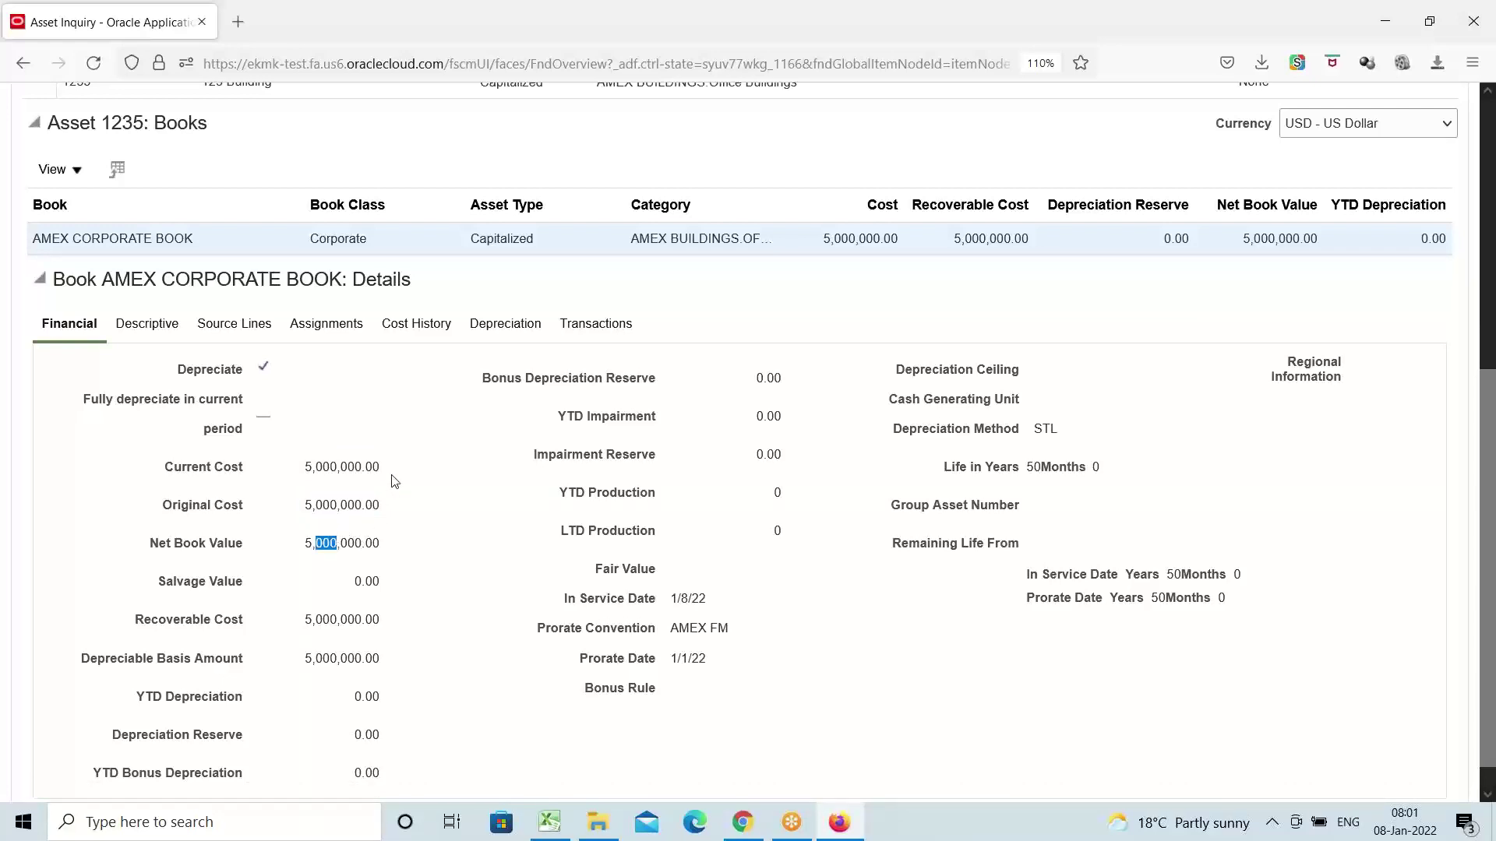
pyautogui.scroll(2, 396, 481)
pyautogui.scroll(6, 379, 432)
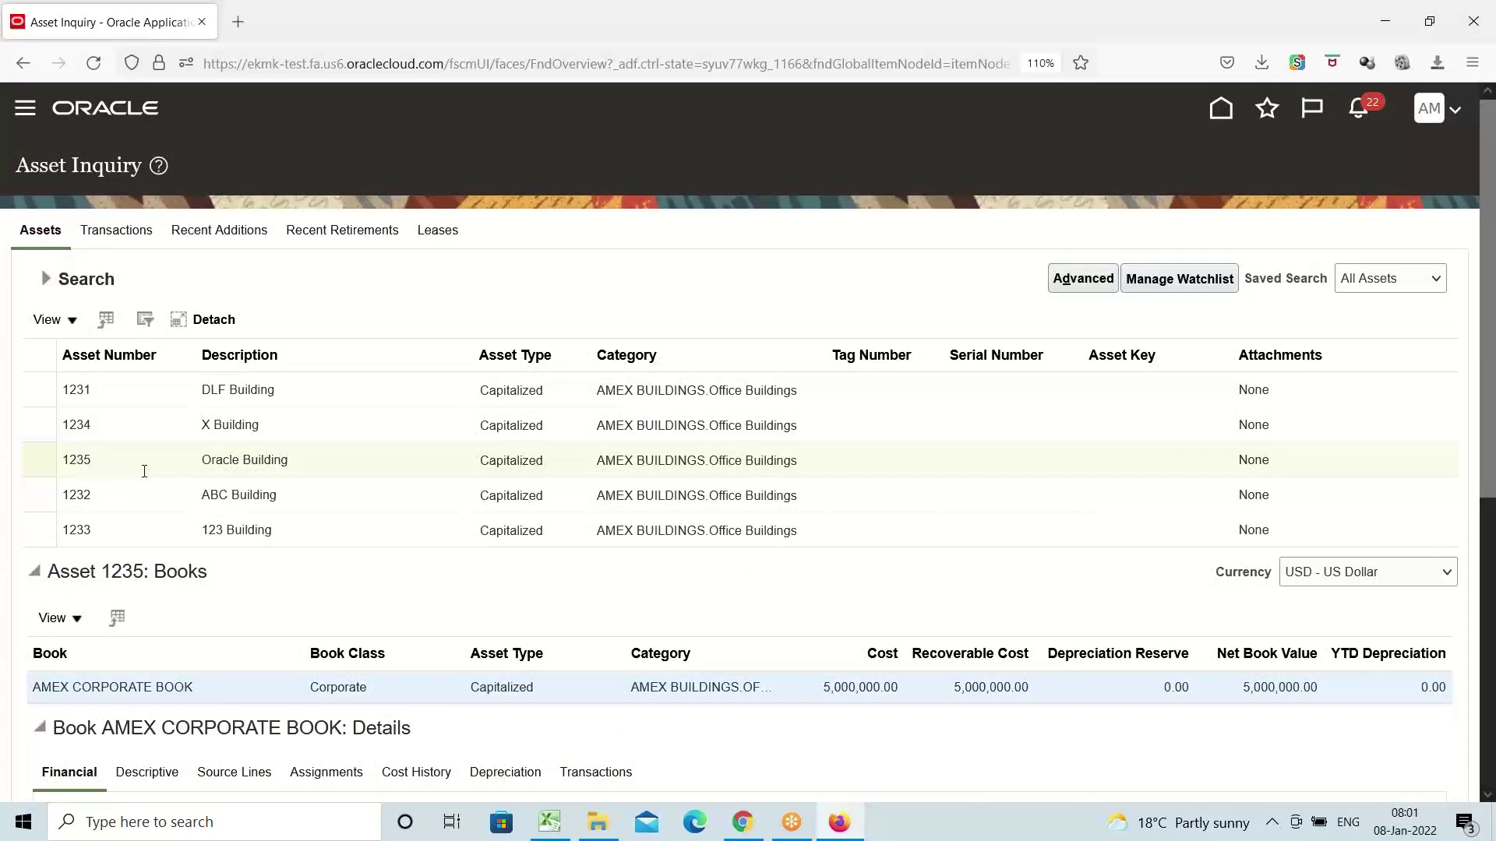
pyautogui.click(315, 464)
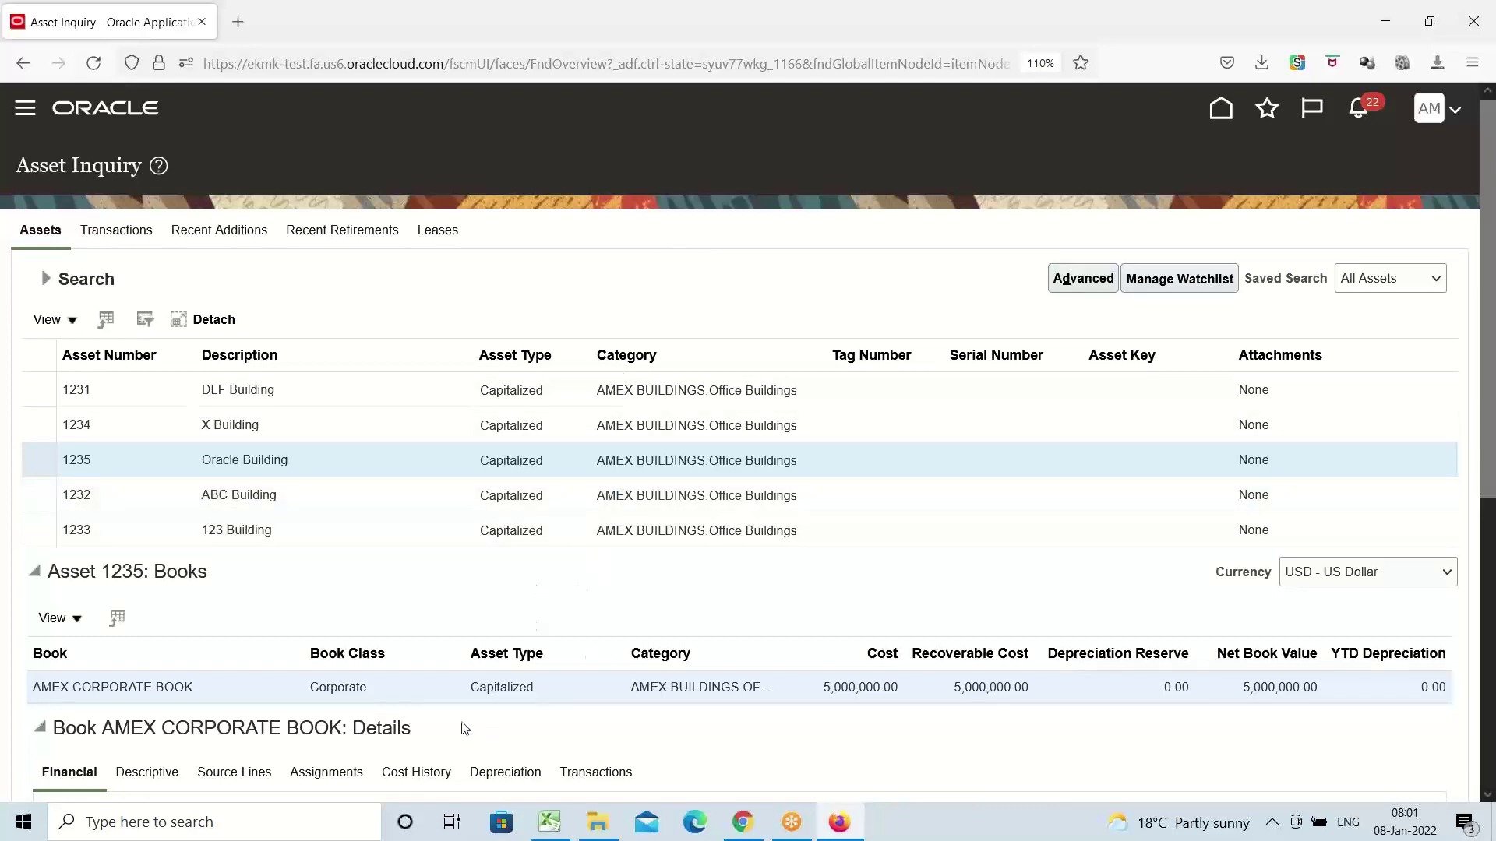
pyautogui.click(549, 822)
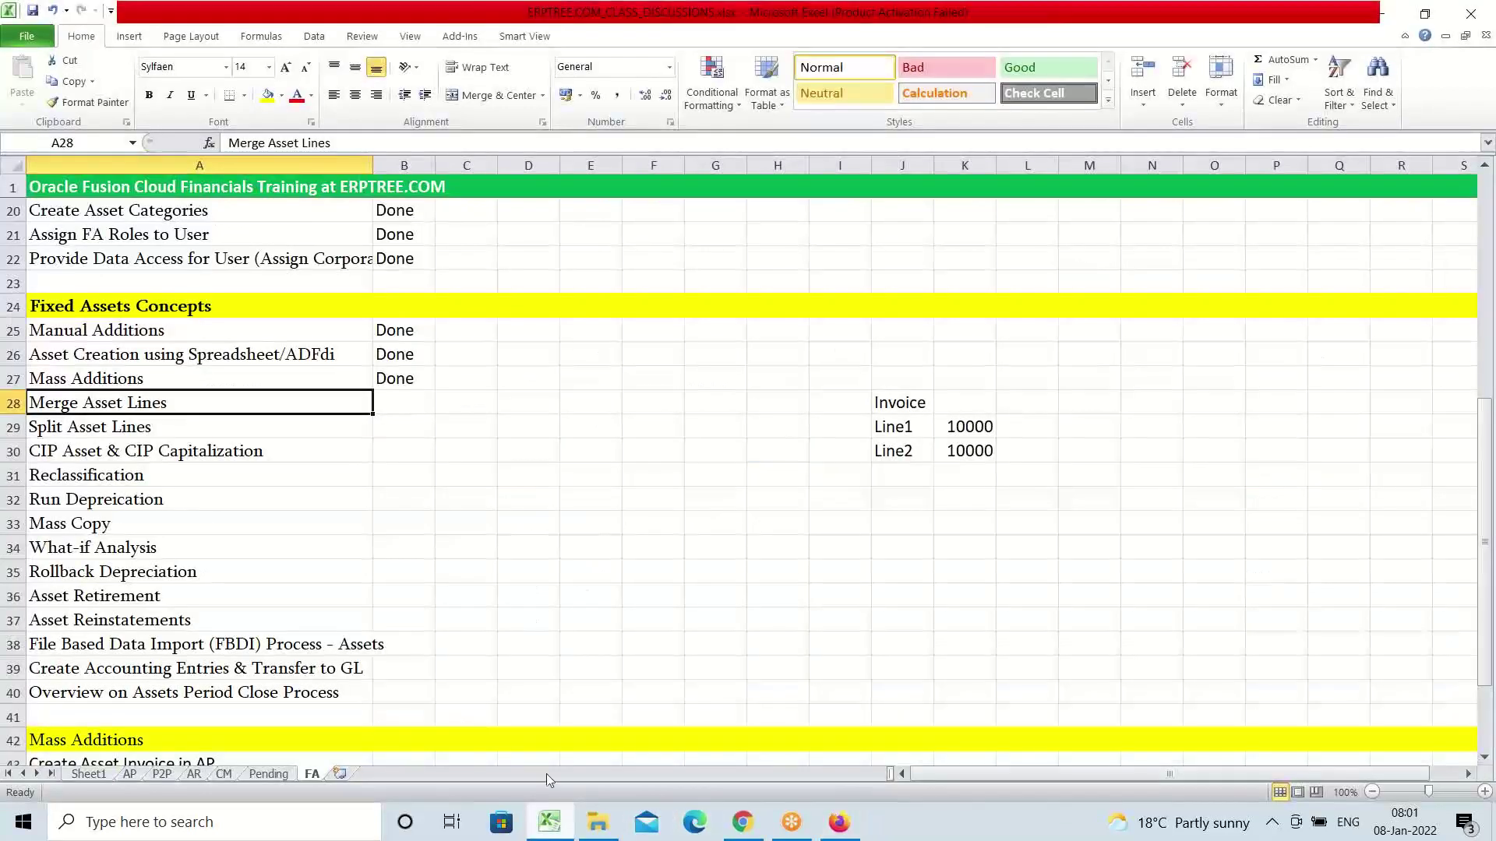
pyautogui.click(169, 430)
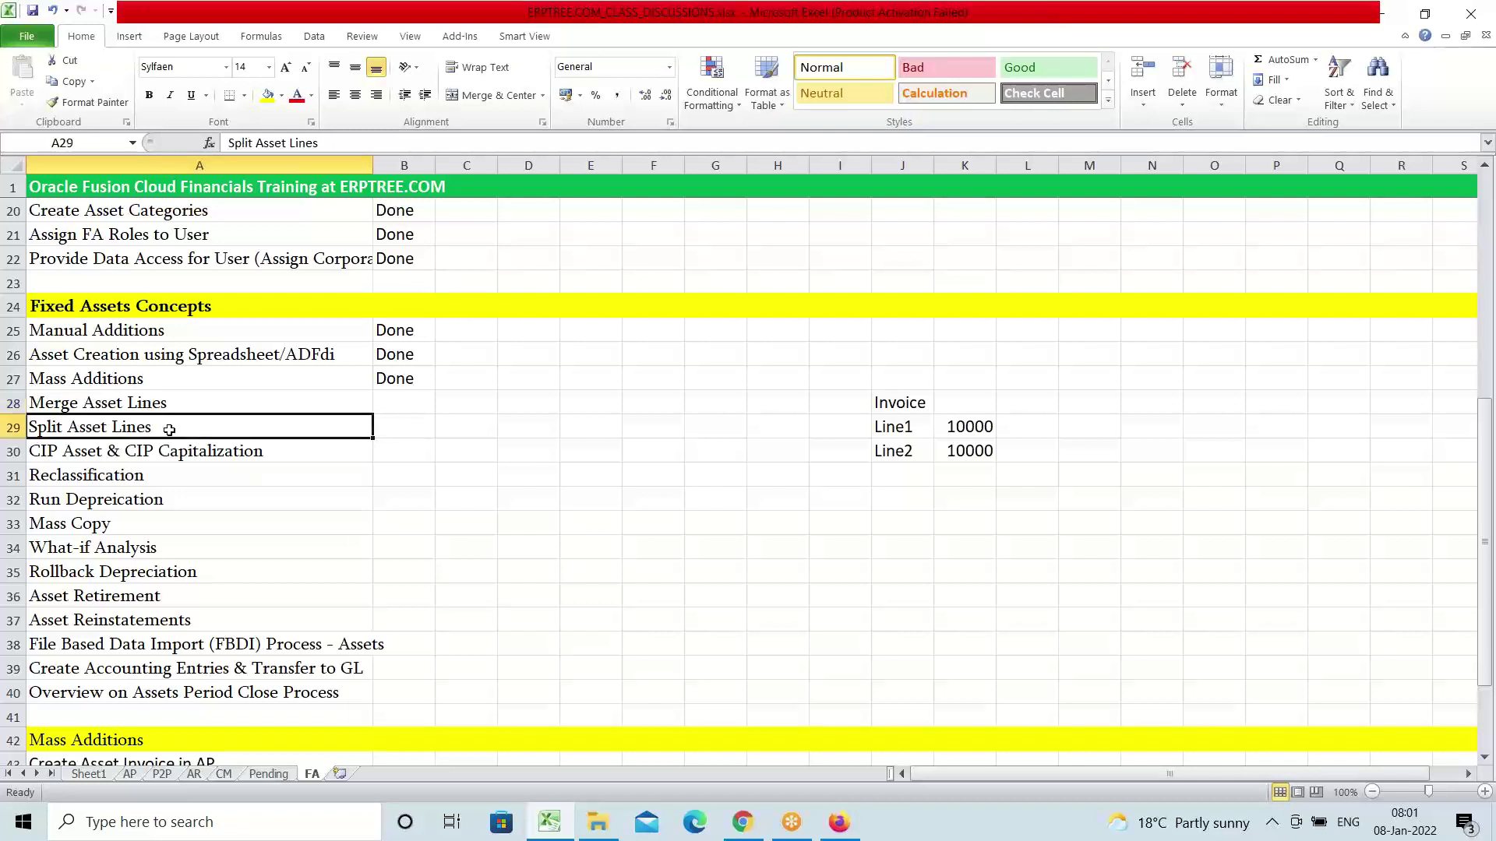
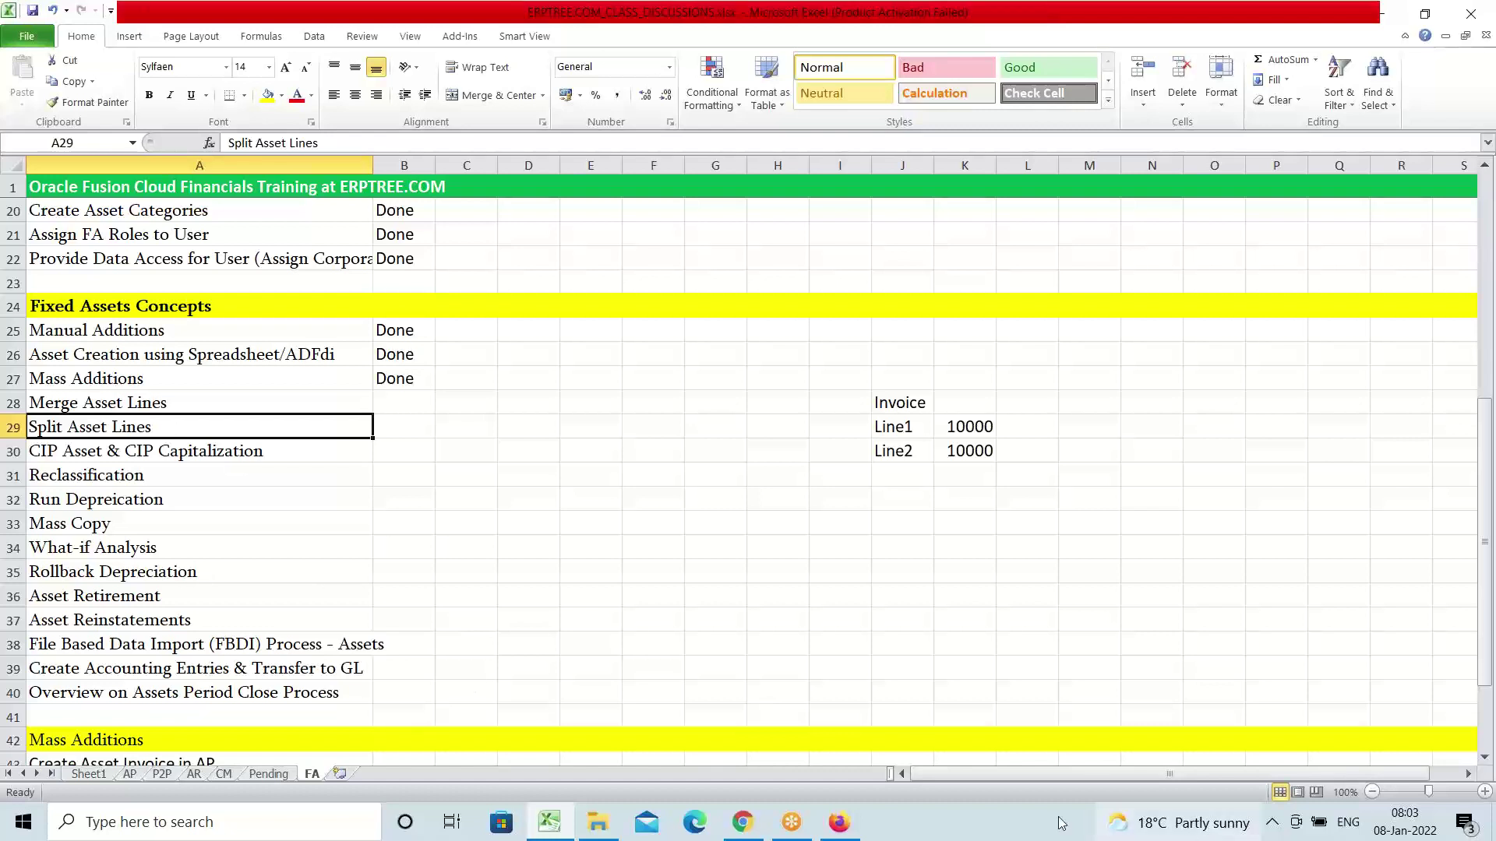
# Switch from the Excel checklist back to the Oracle Asset Inquiry page in Firefox
pyautogui.click(839, 824)
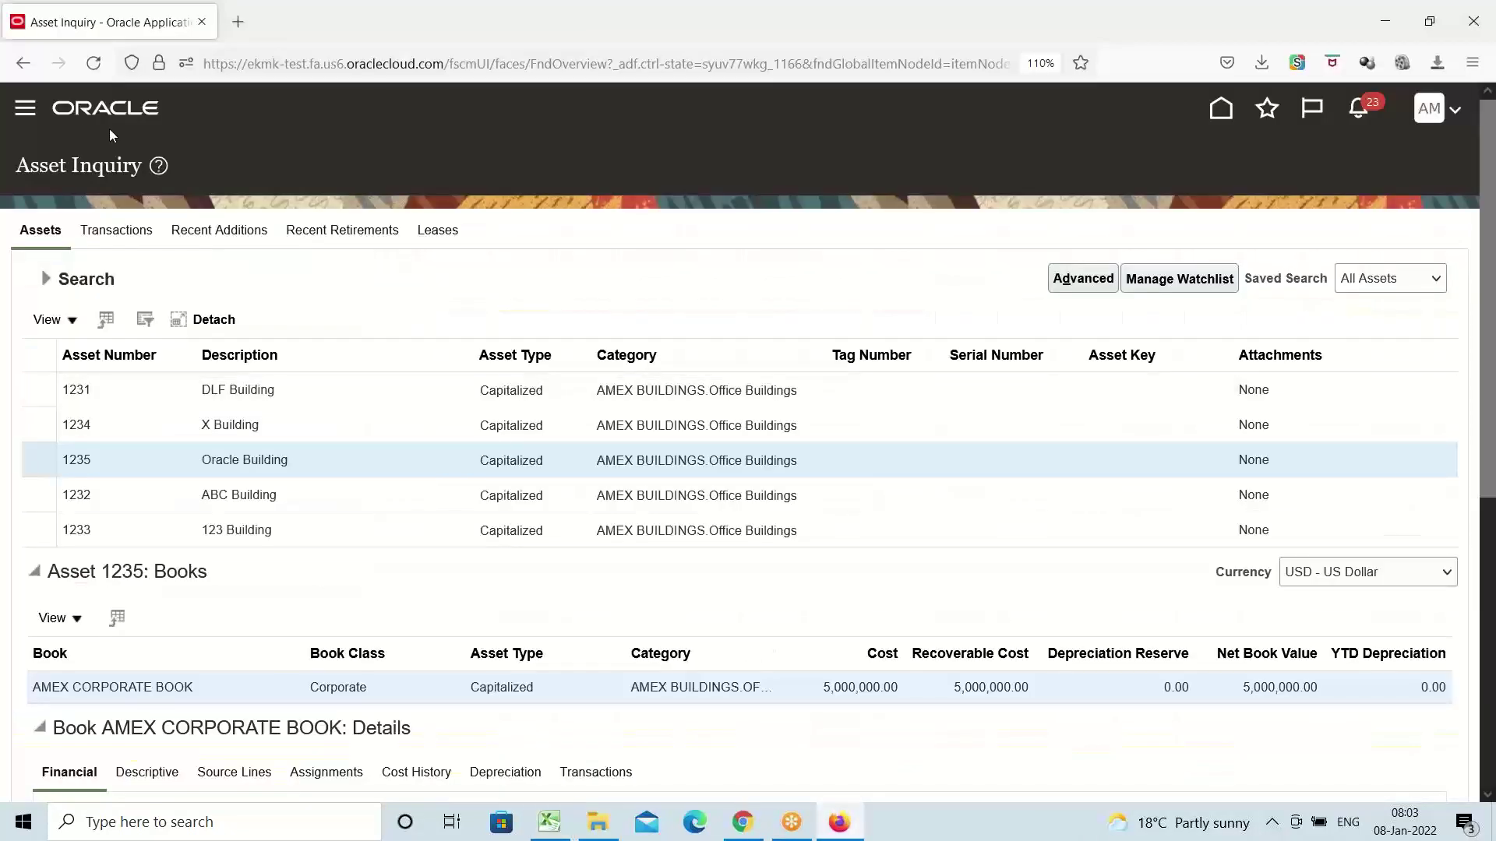
# Go to Payables Invoices from the Navigator and start a new invoice
pyautogui.click(25, 108)
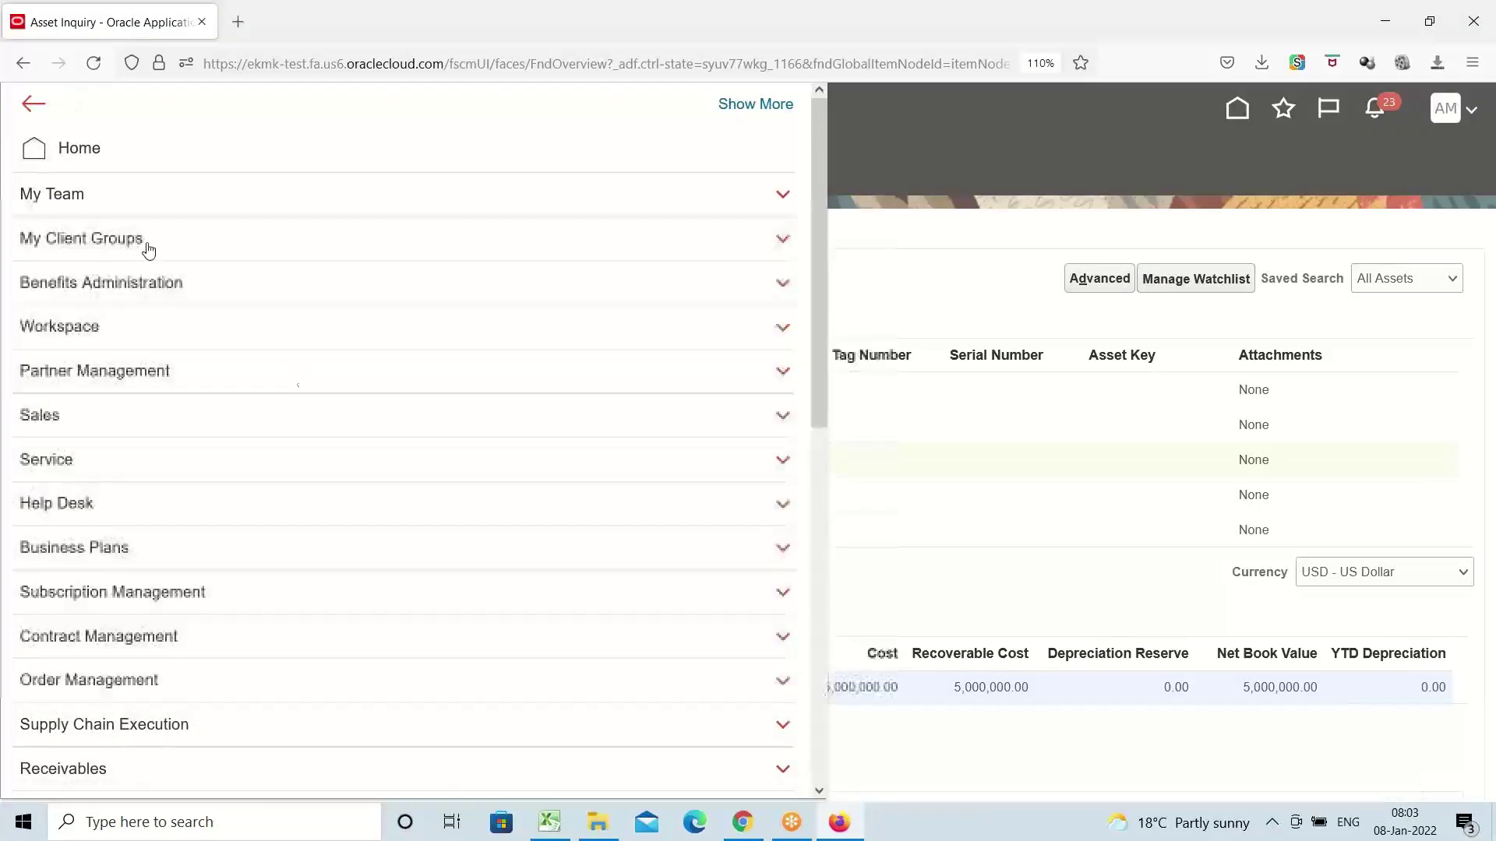
pyautogui.scroll(-5, 144, 243)
pyautogui.scroll(-2, 148, 246)
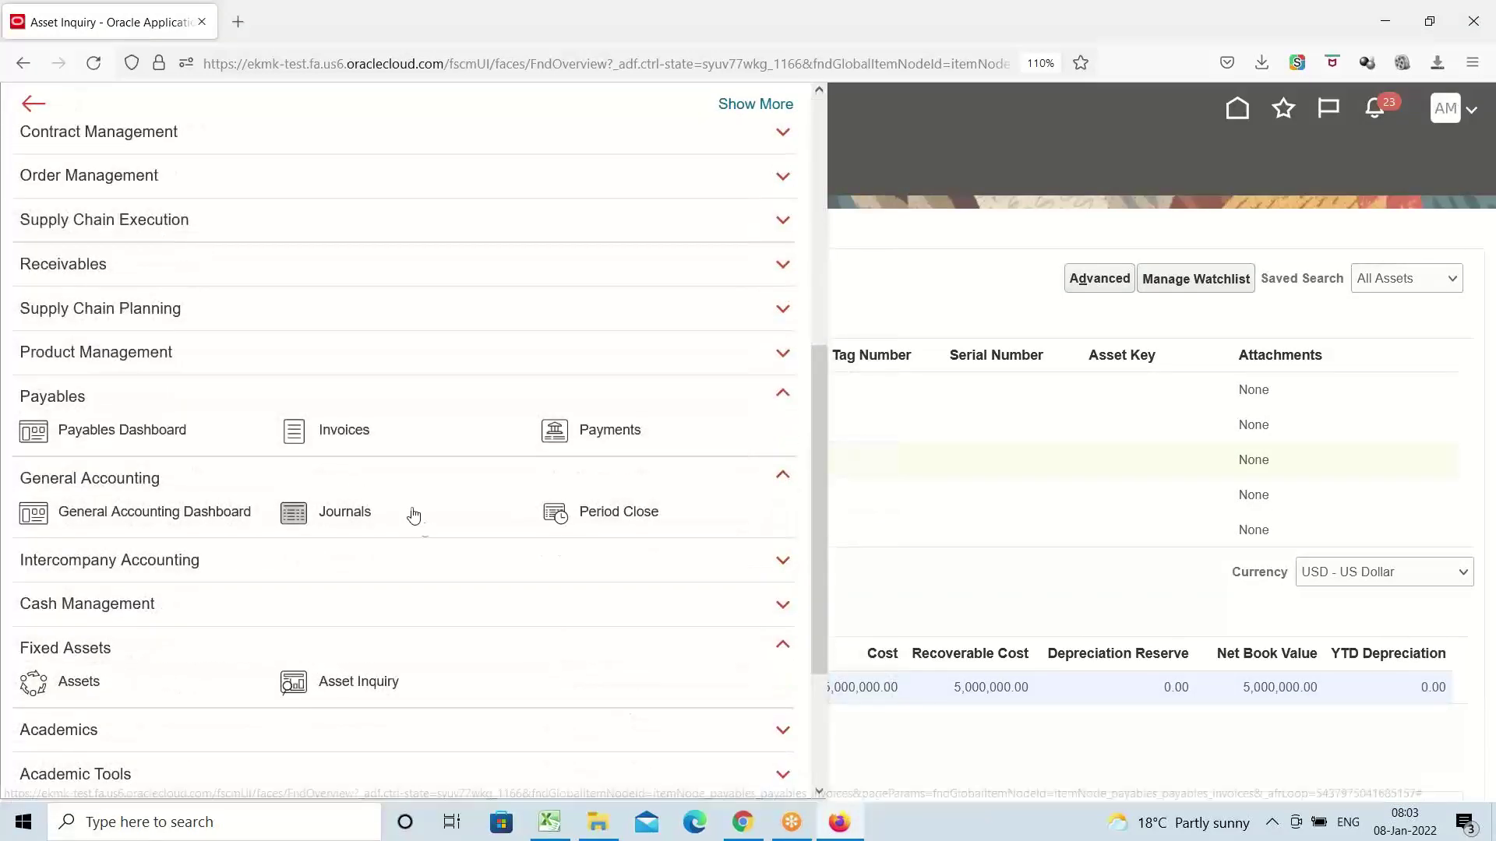
pyautogui.click(341, 437)
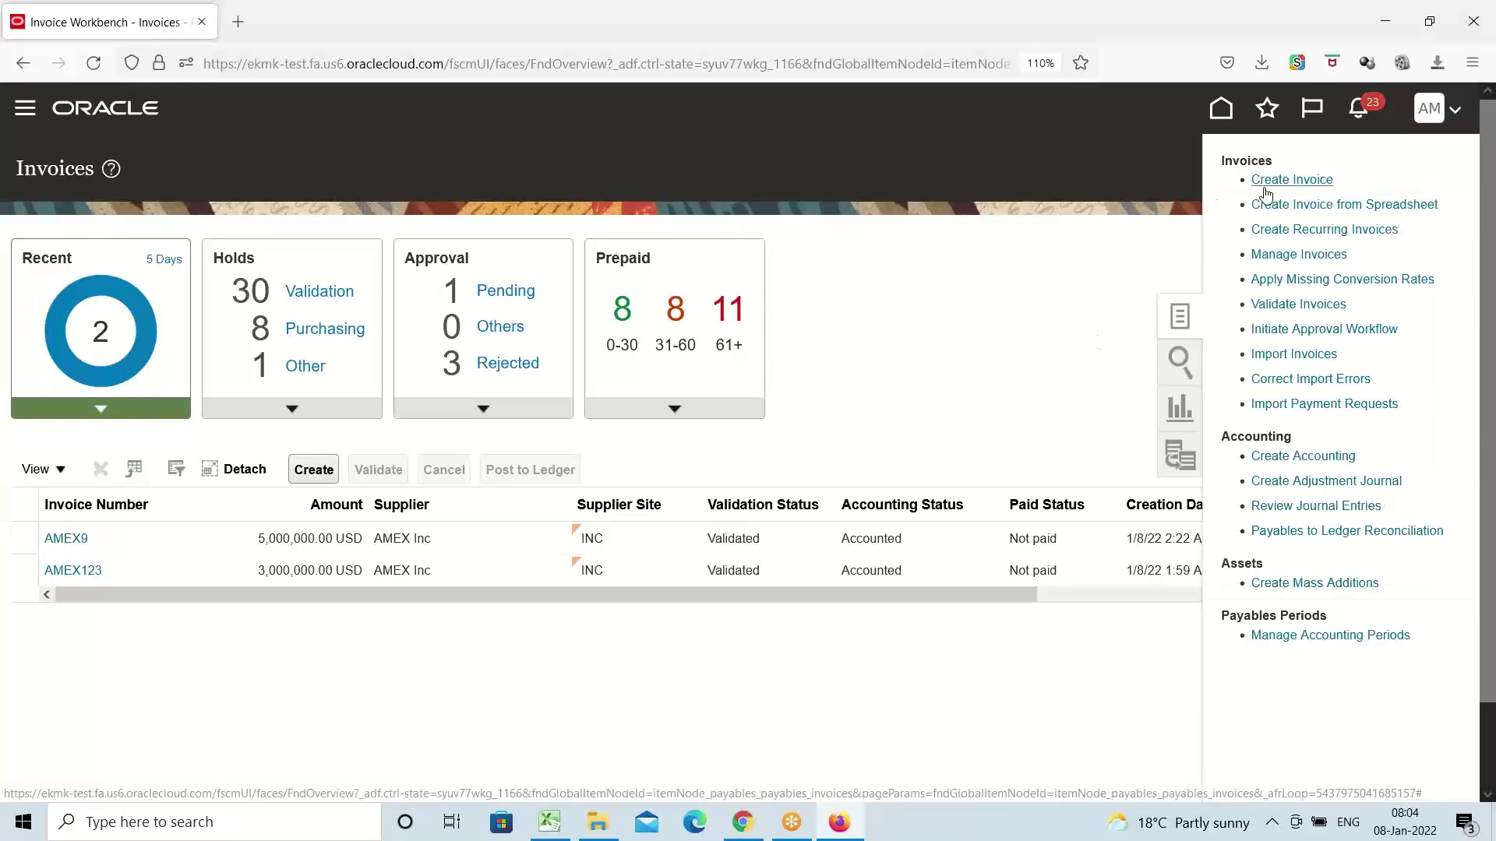
pyautogui.click(1263, 180)
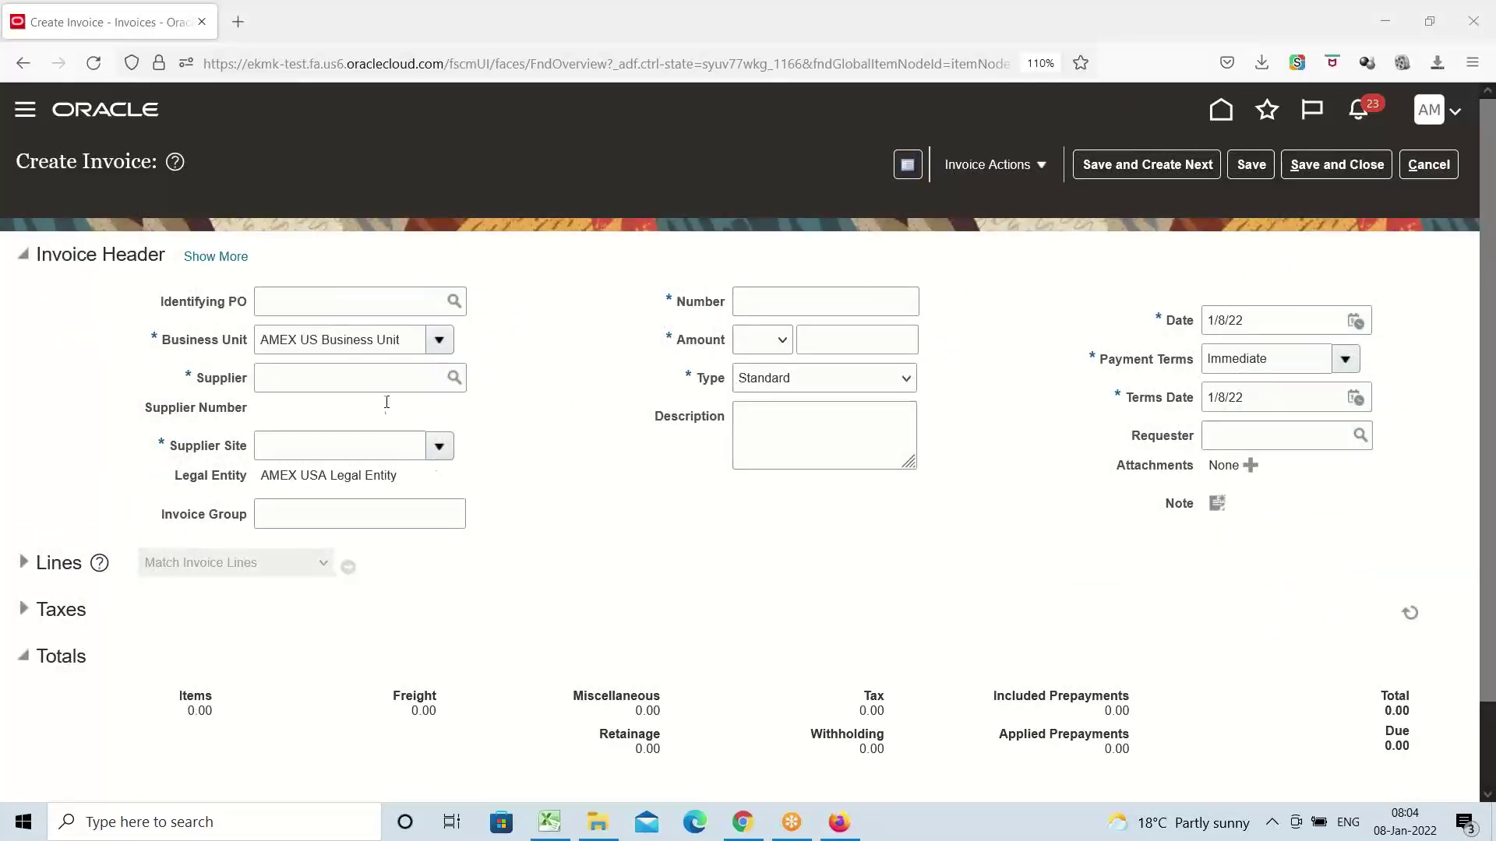
# Set the supplier to AMEX Inc and the invoice number to AMEX5
pyautogui.click(349, 378)
pyautogui.write('amex')
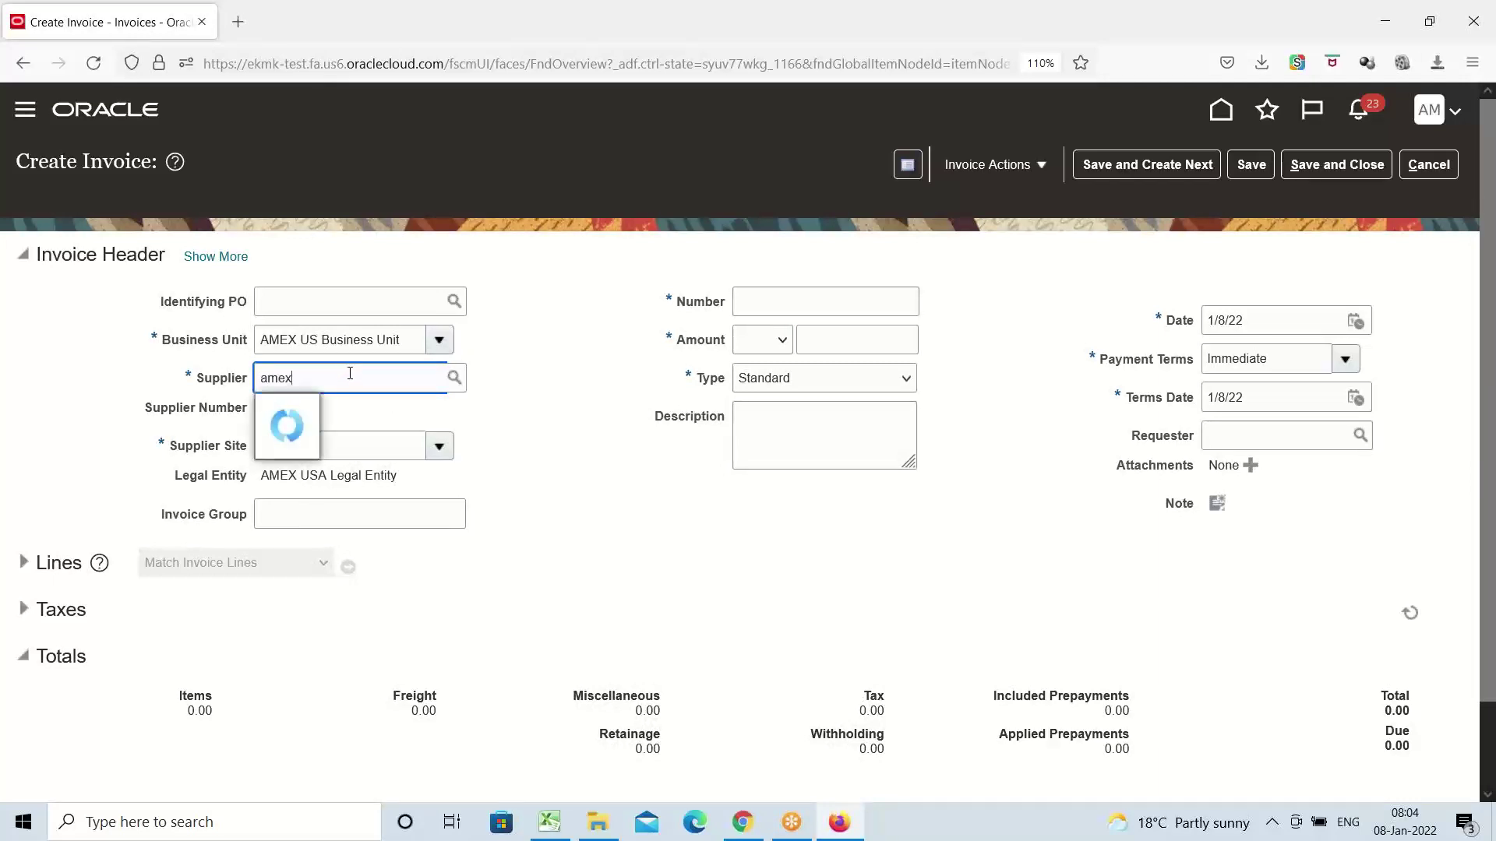
pyautogui.click(353, 413)
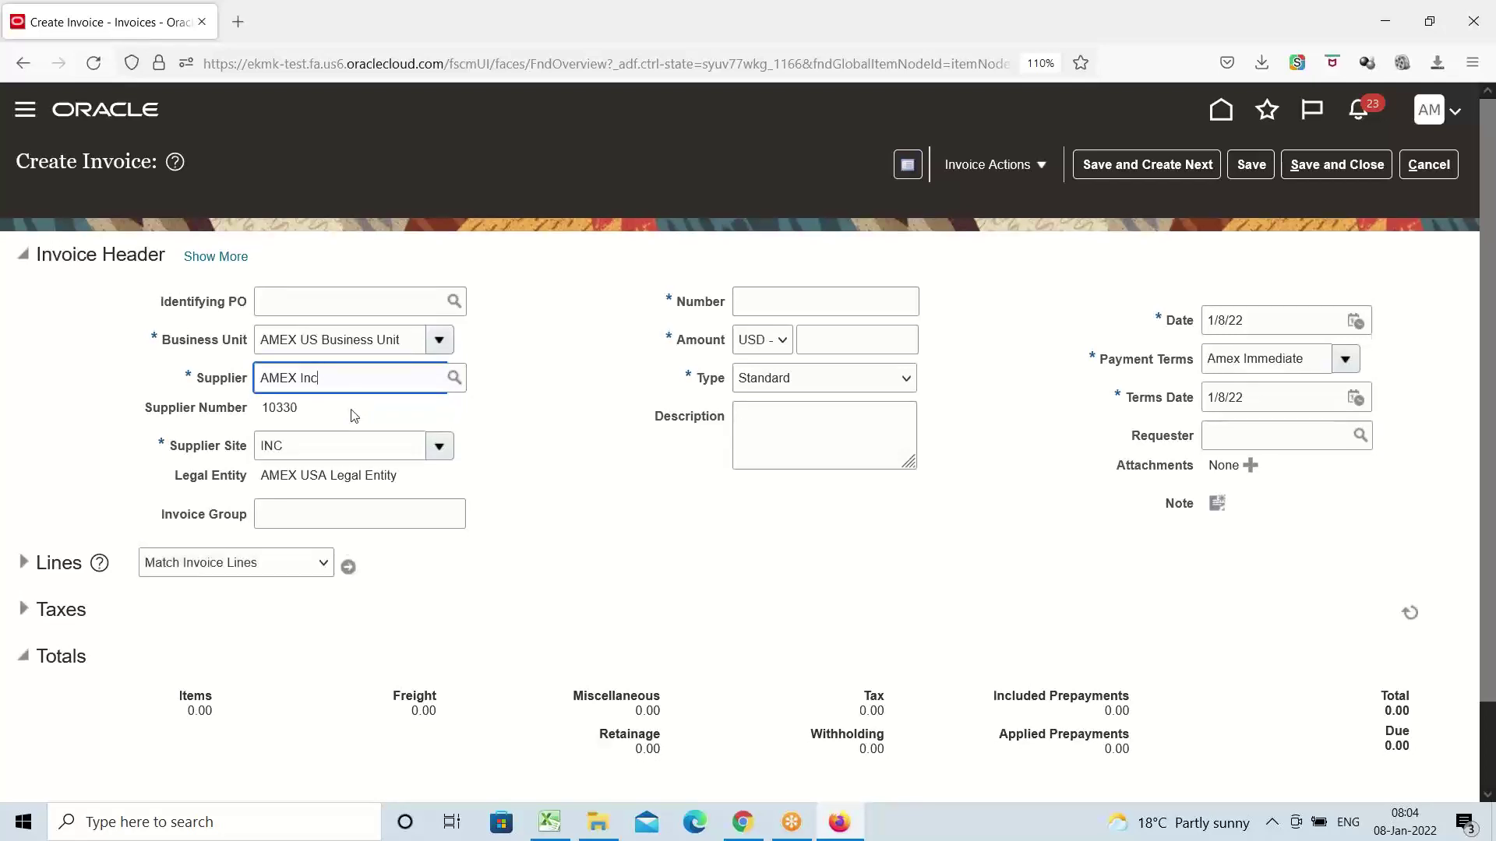
pyautogui.click(828, 303)
pyautogui.write('a')
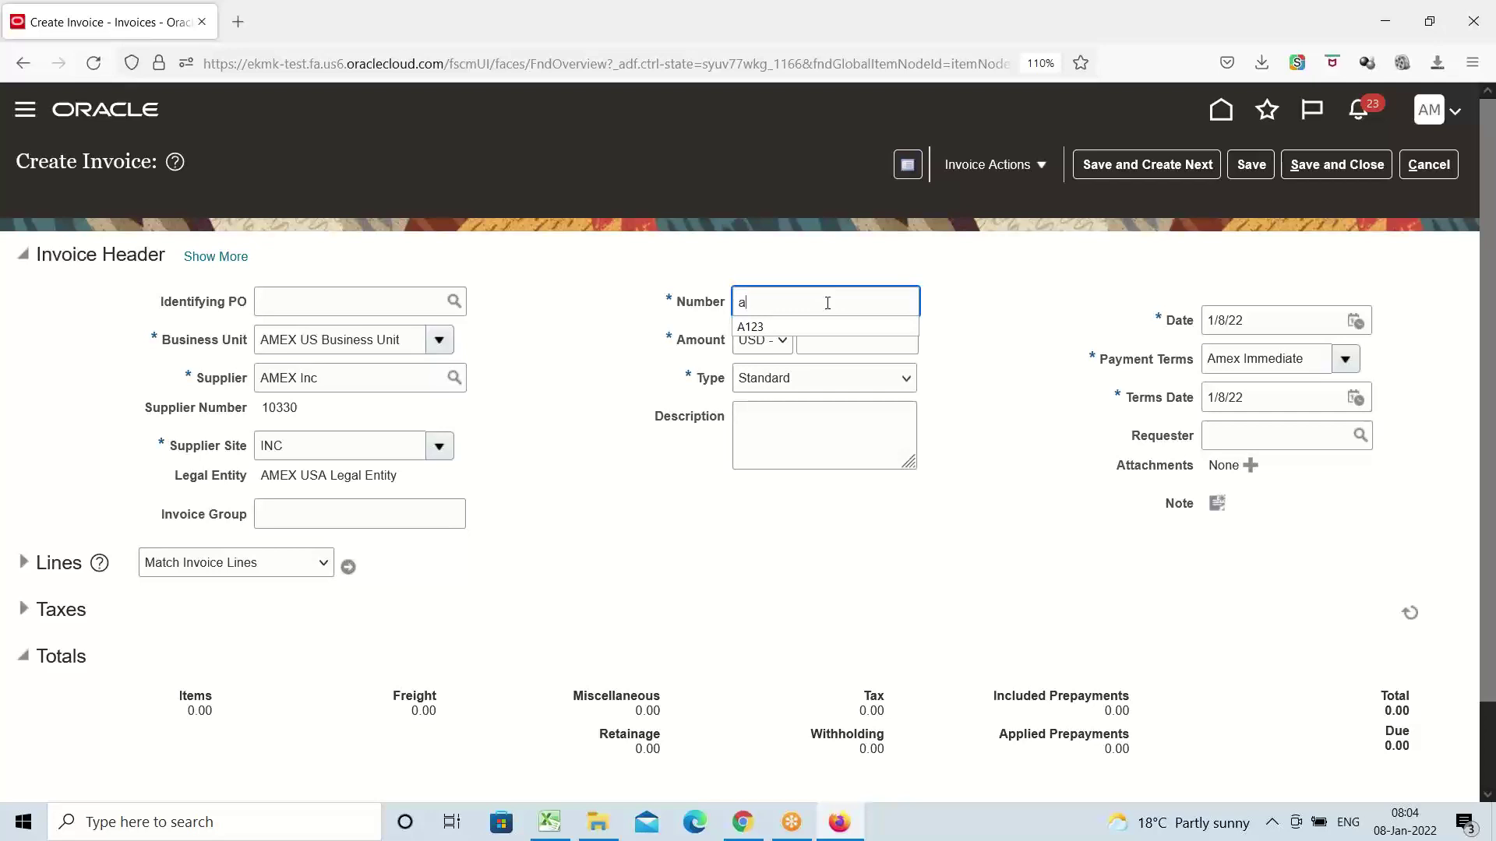
pyautogui.press('BackSpace')
pyautogui.write('AMEX')
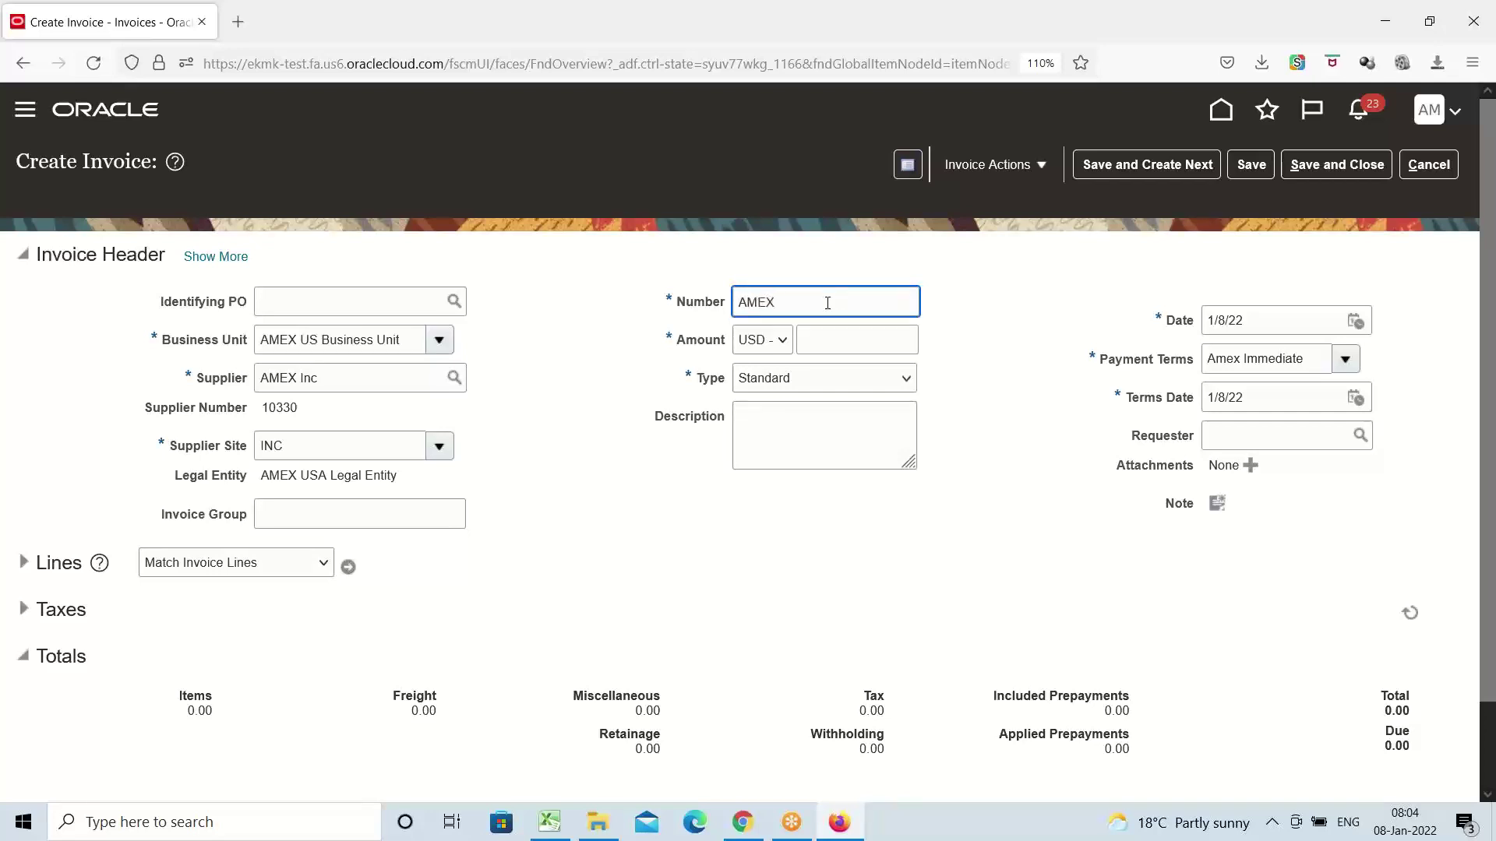
pyautogui.write('5')
# Enter the invoice amount 5,000,000 and expand the Lines section
pyautogui.press('Tab')
pyautogui.press('Tab')
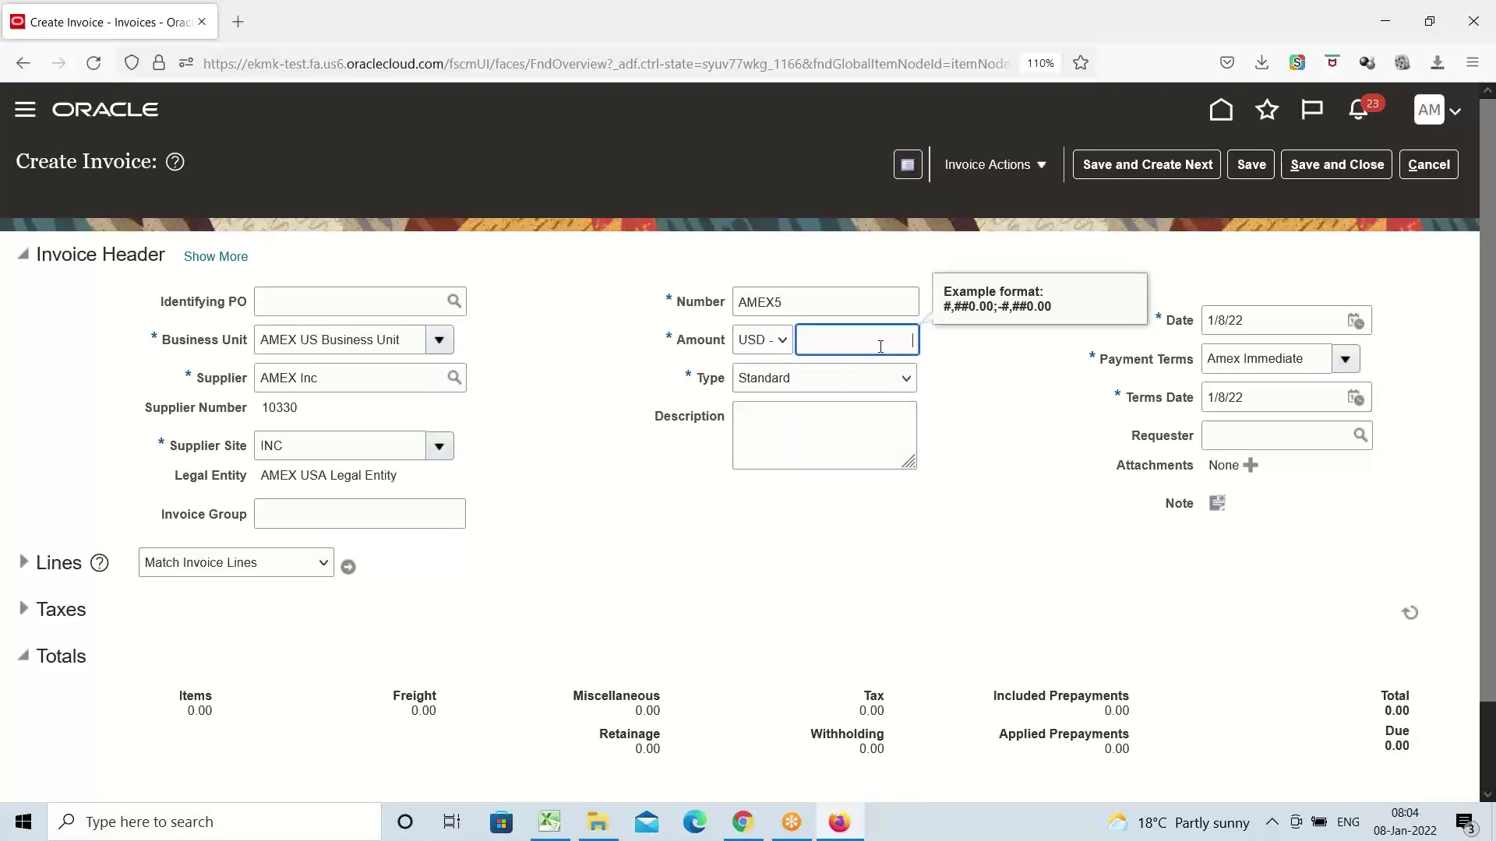
pyautogui.write('5,0')
pyautogui.write('00,0')
pyautogui.write('00')
pyautogui.press('Tab')
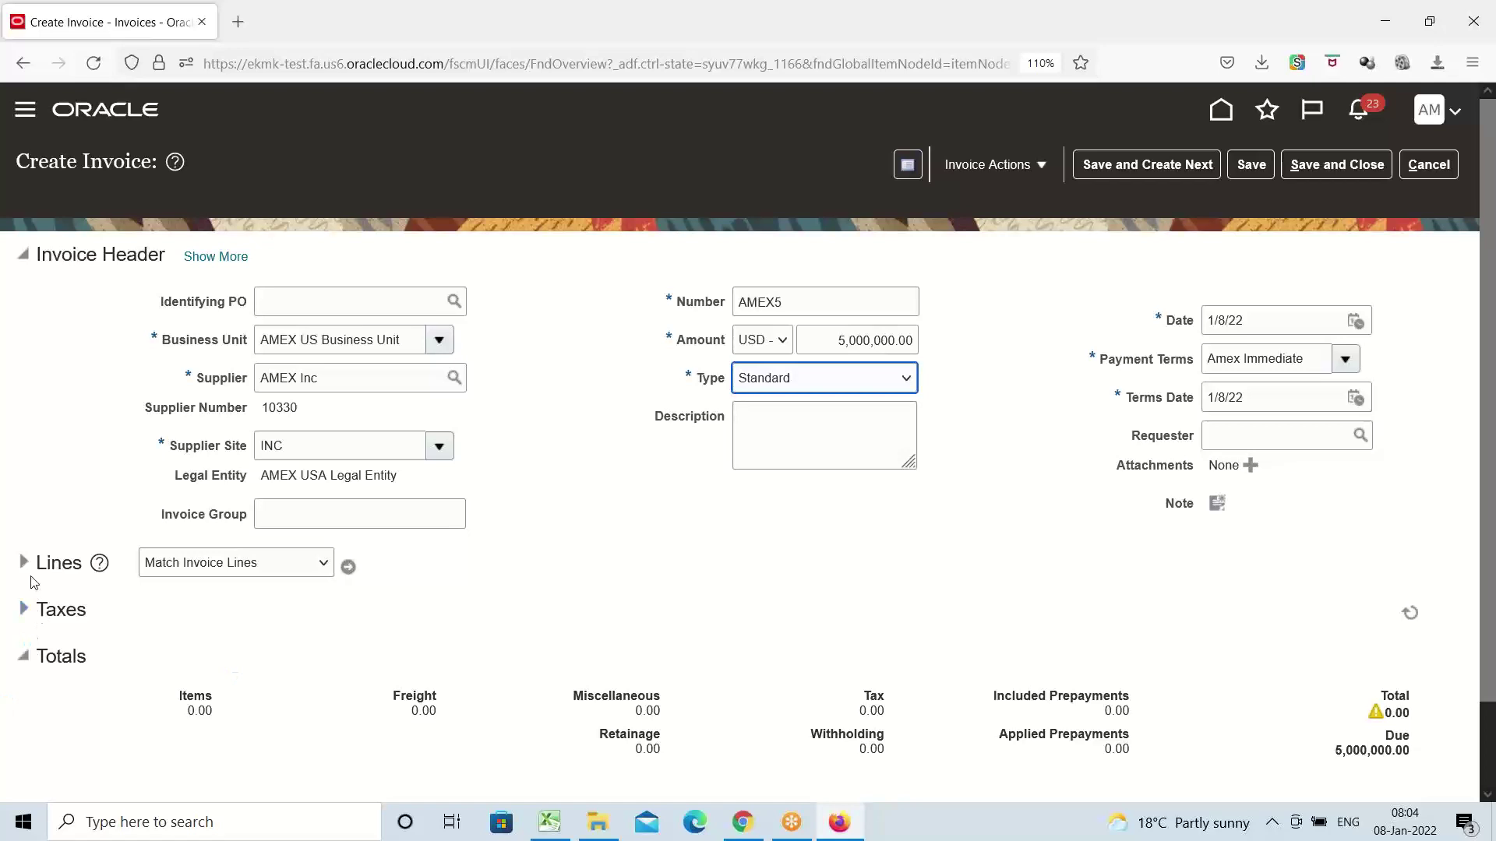
pyautogui.click(24, 564)
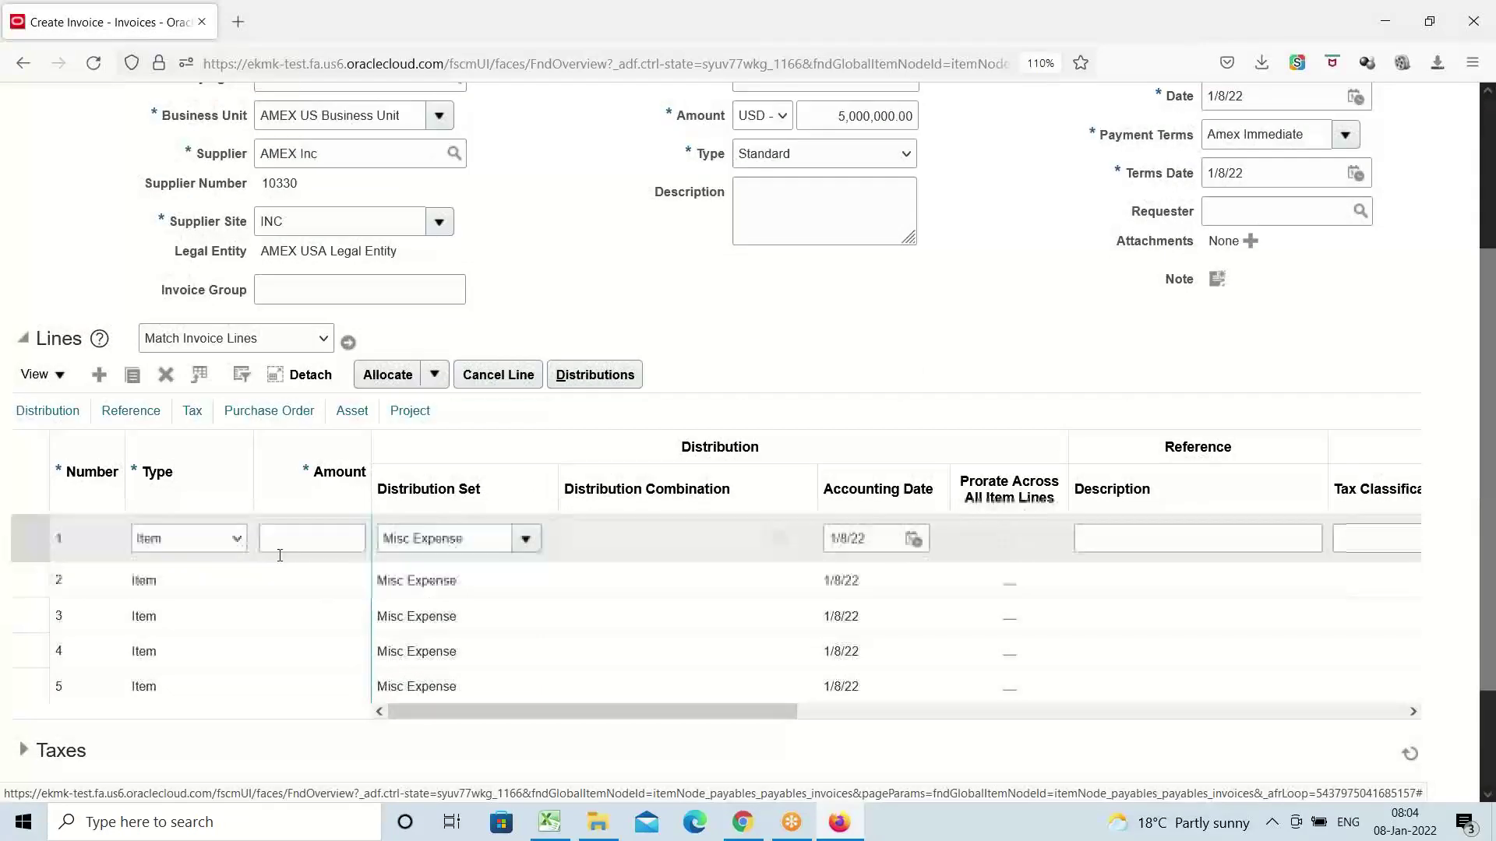
# Give line 1 an amount of 5,000,000 and clear its Misc Expense distribution set
pyautogui.click(279, 539)
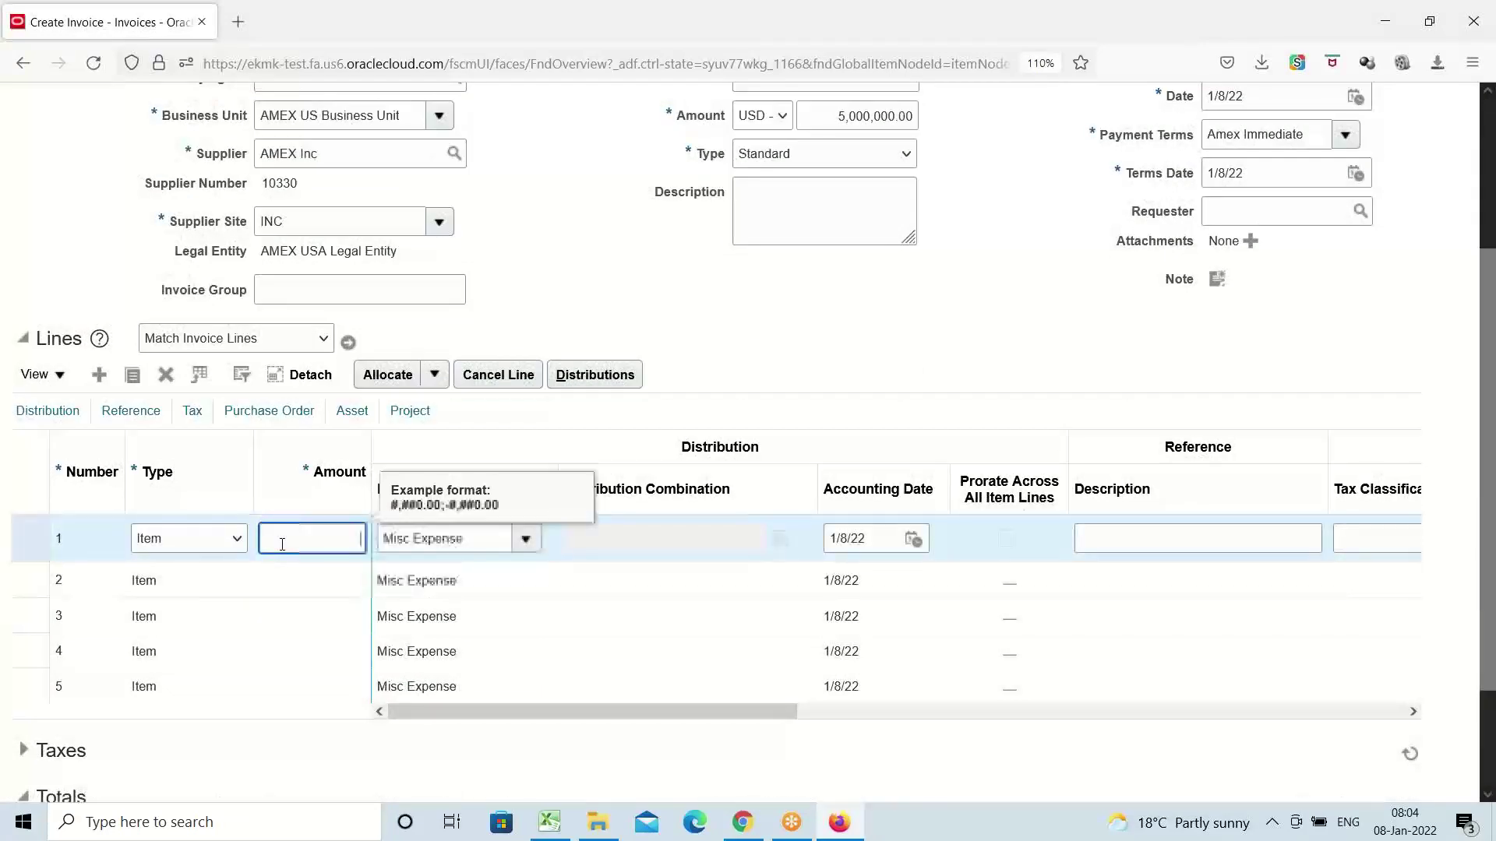
pyautogui.write('50')
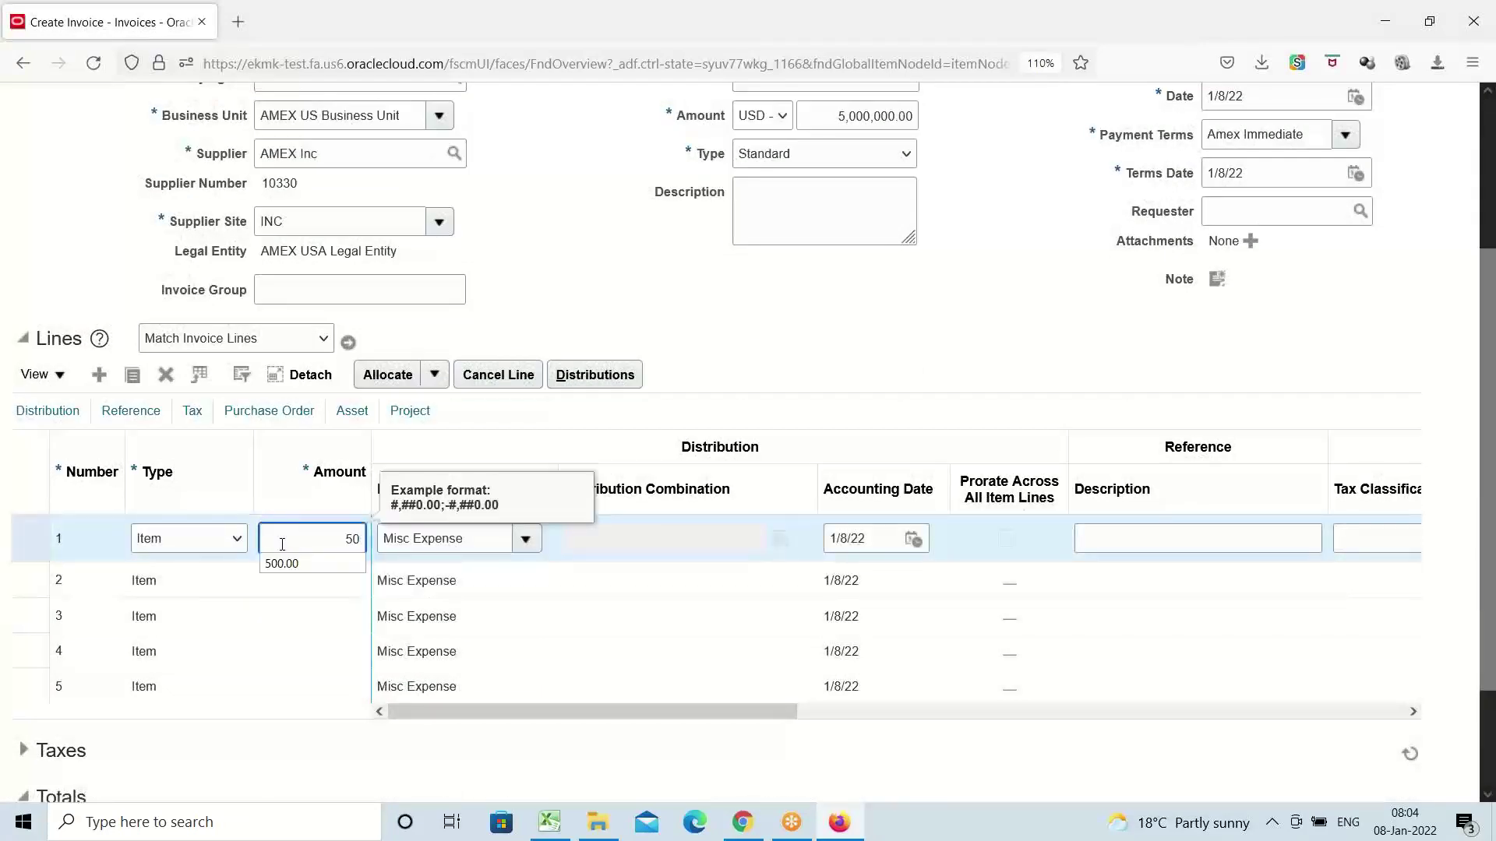
pyautogui.write('00000')
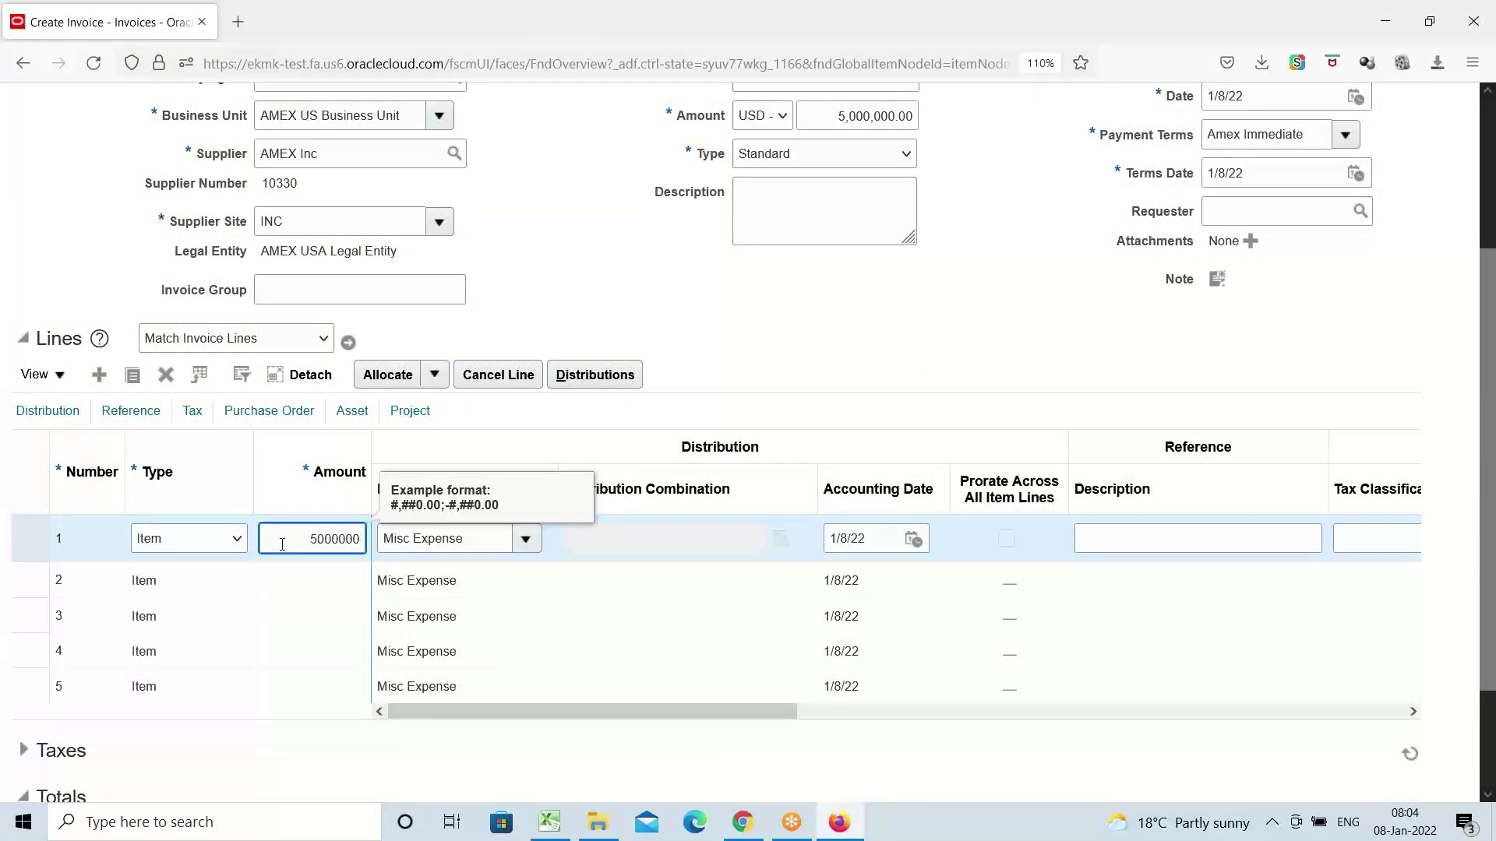
pyautogui.click(488, 538)
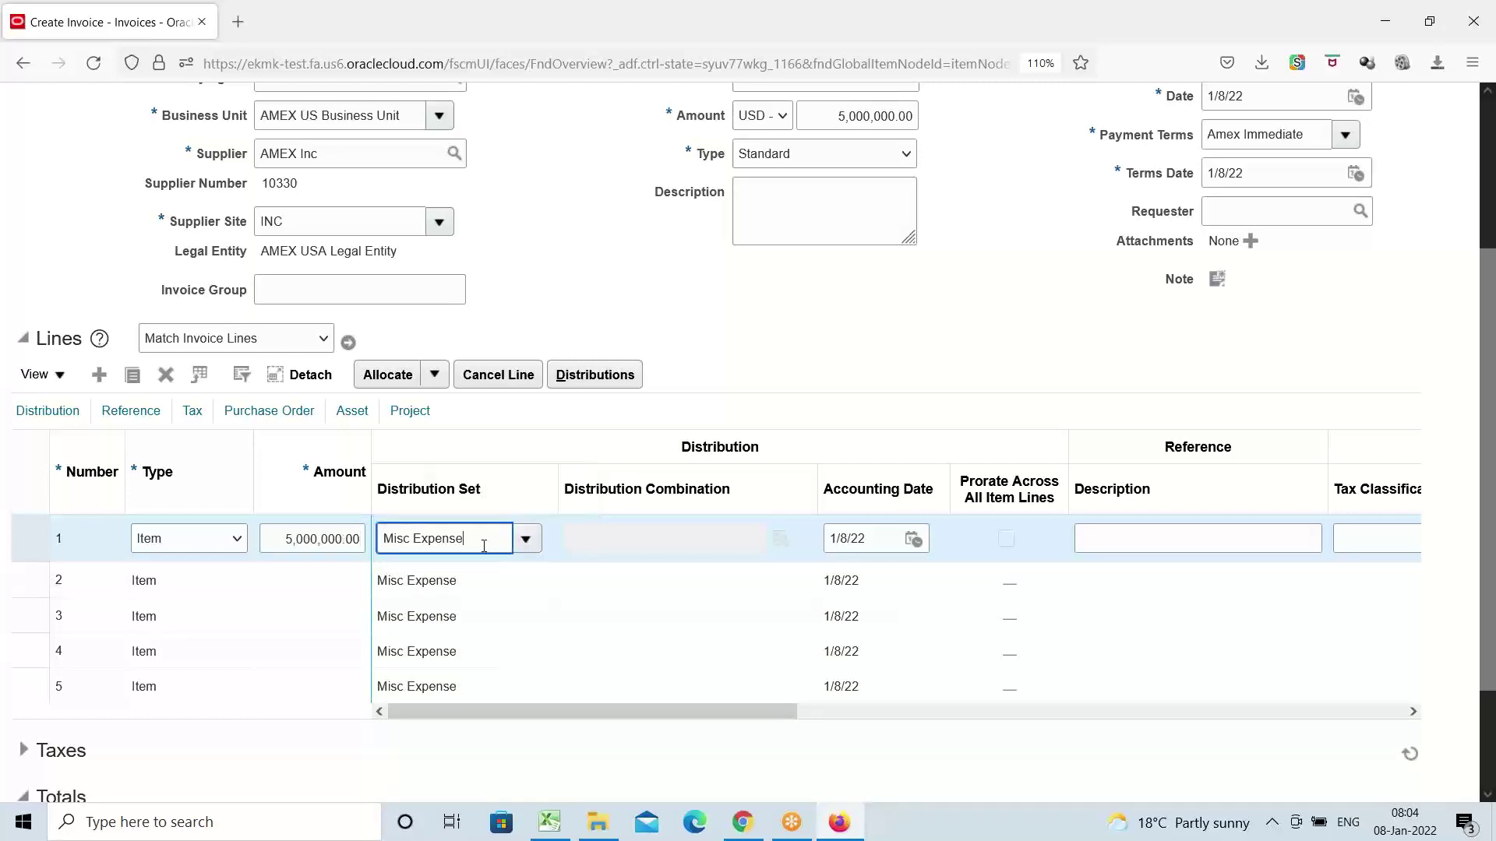
pyautogui.moveTo(488, 537); pyautogui.dragTo(374, 545)
pyautogui.press('BackSpace')
pyautogui.press('Tab')
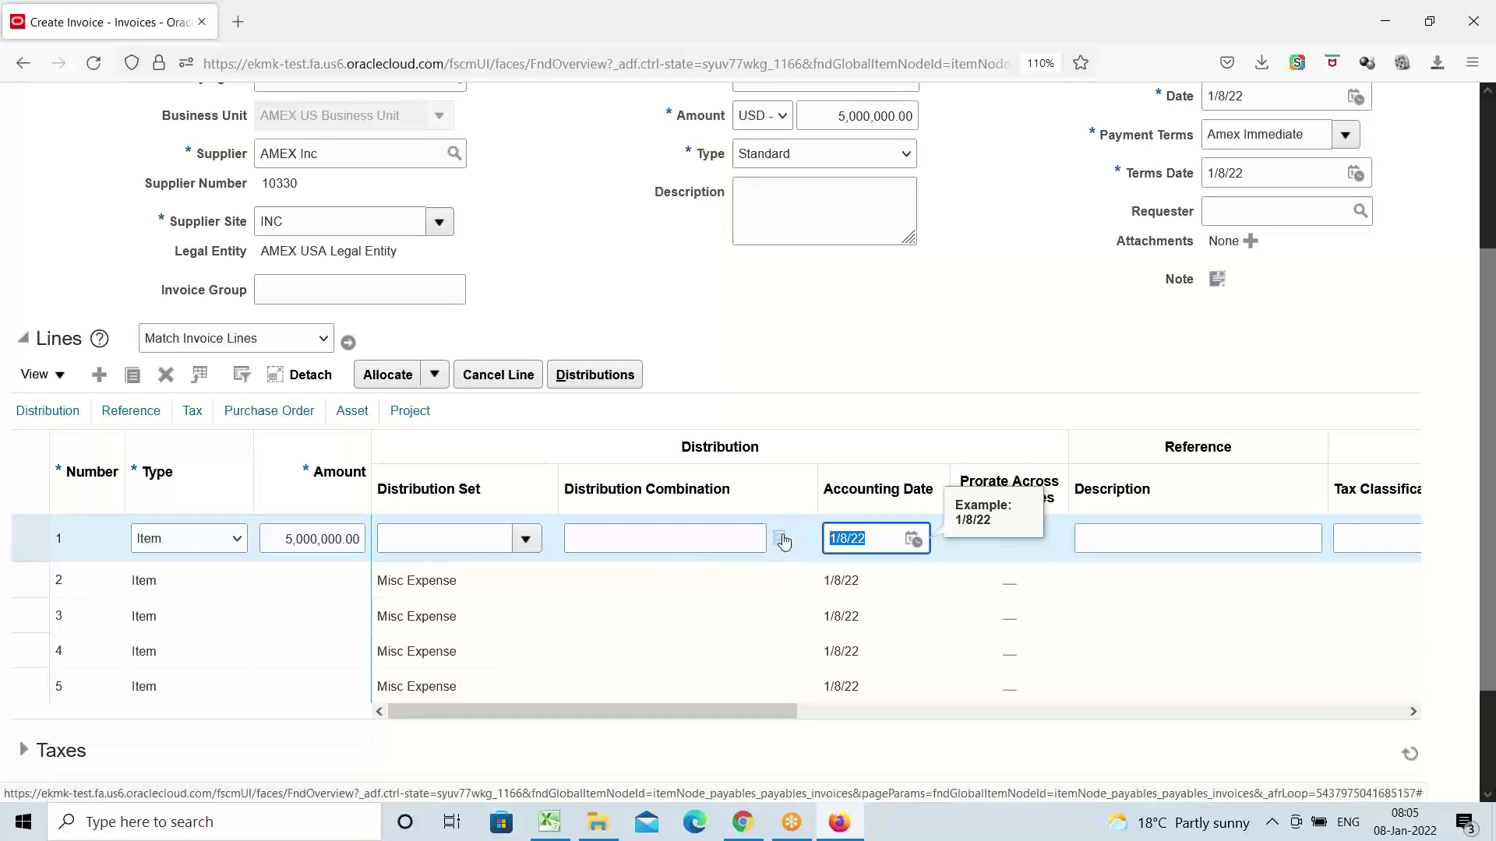
pyautogui.click(634, 539)
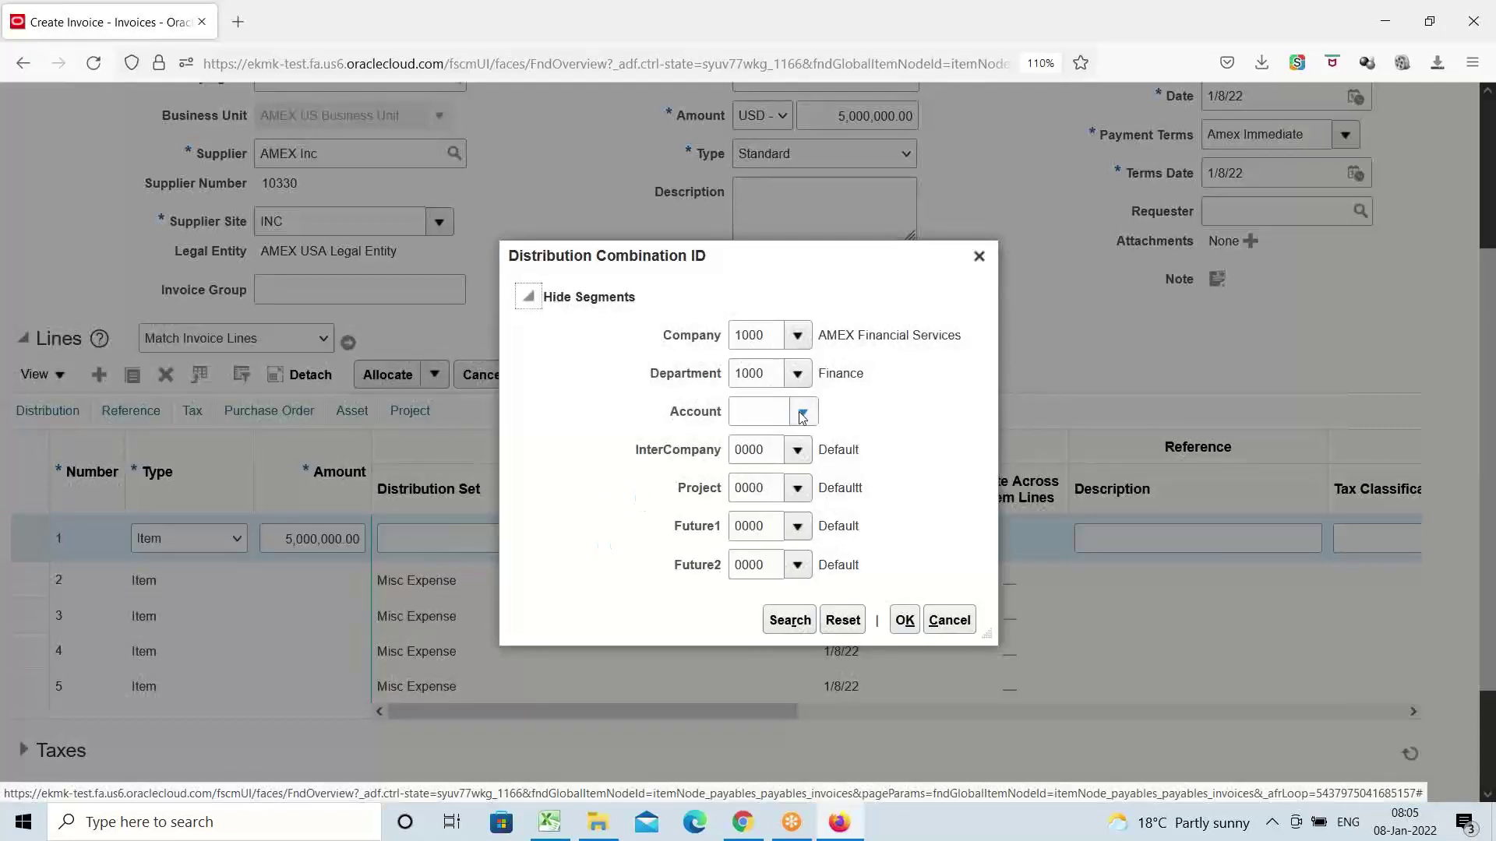
pyautogui.click(803, 418)
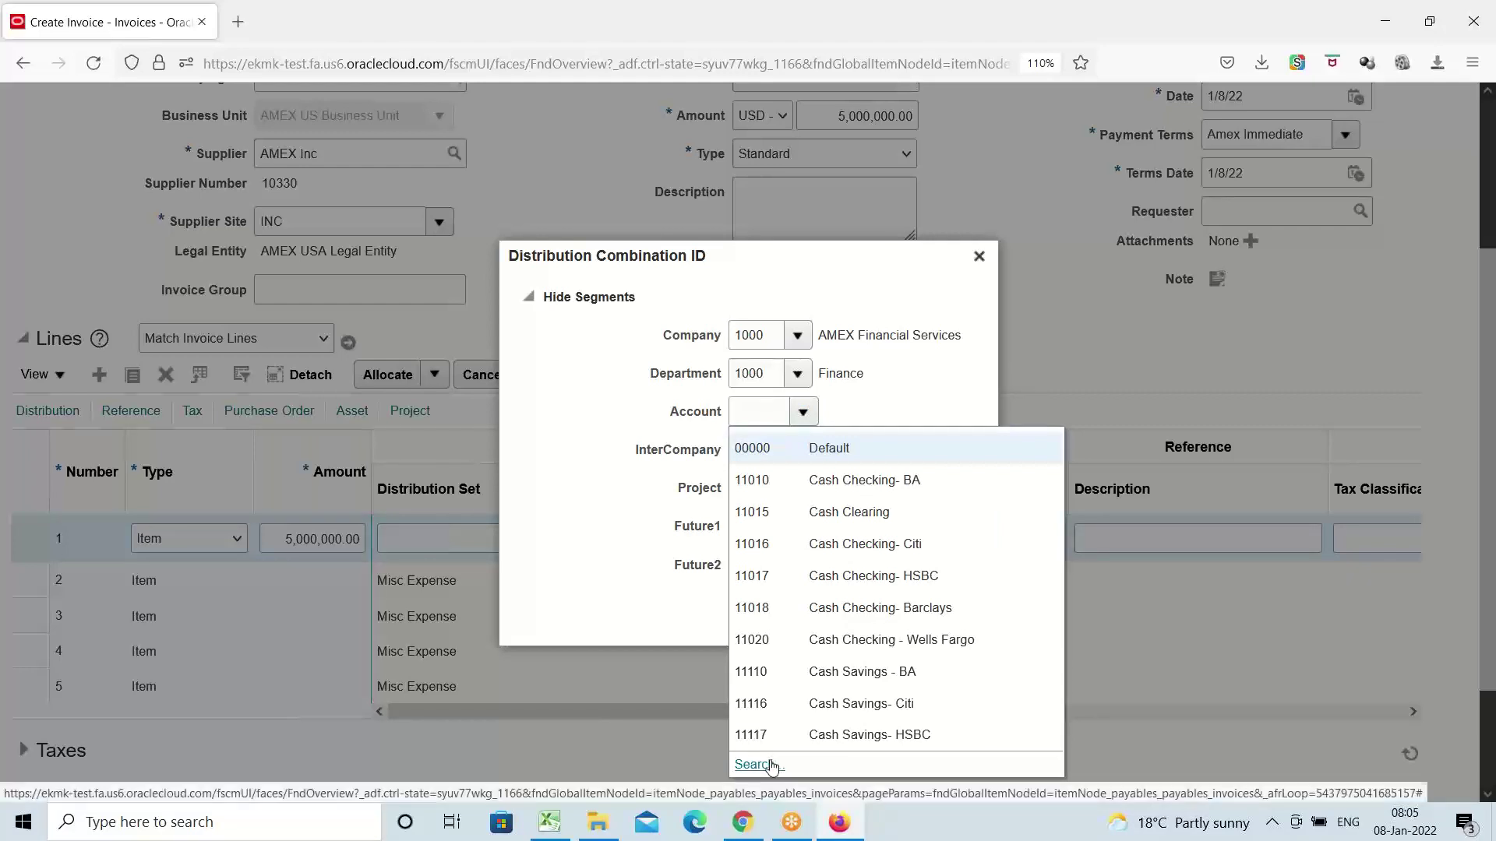
pyautogui.click(761, 765)
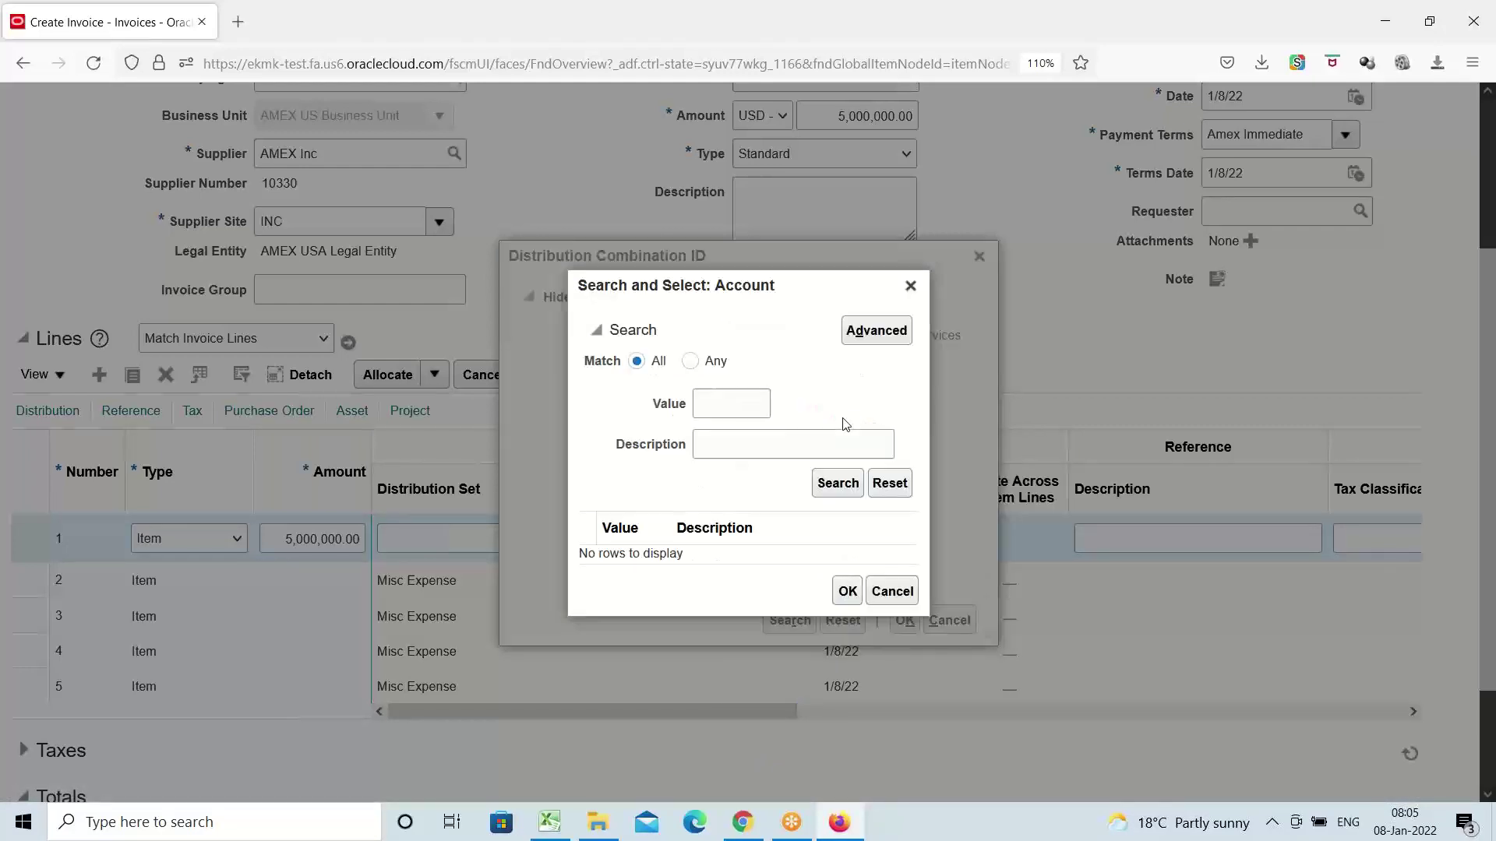
pyautogui.click(800, 443)
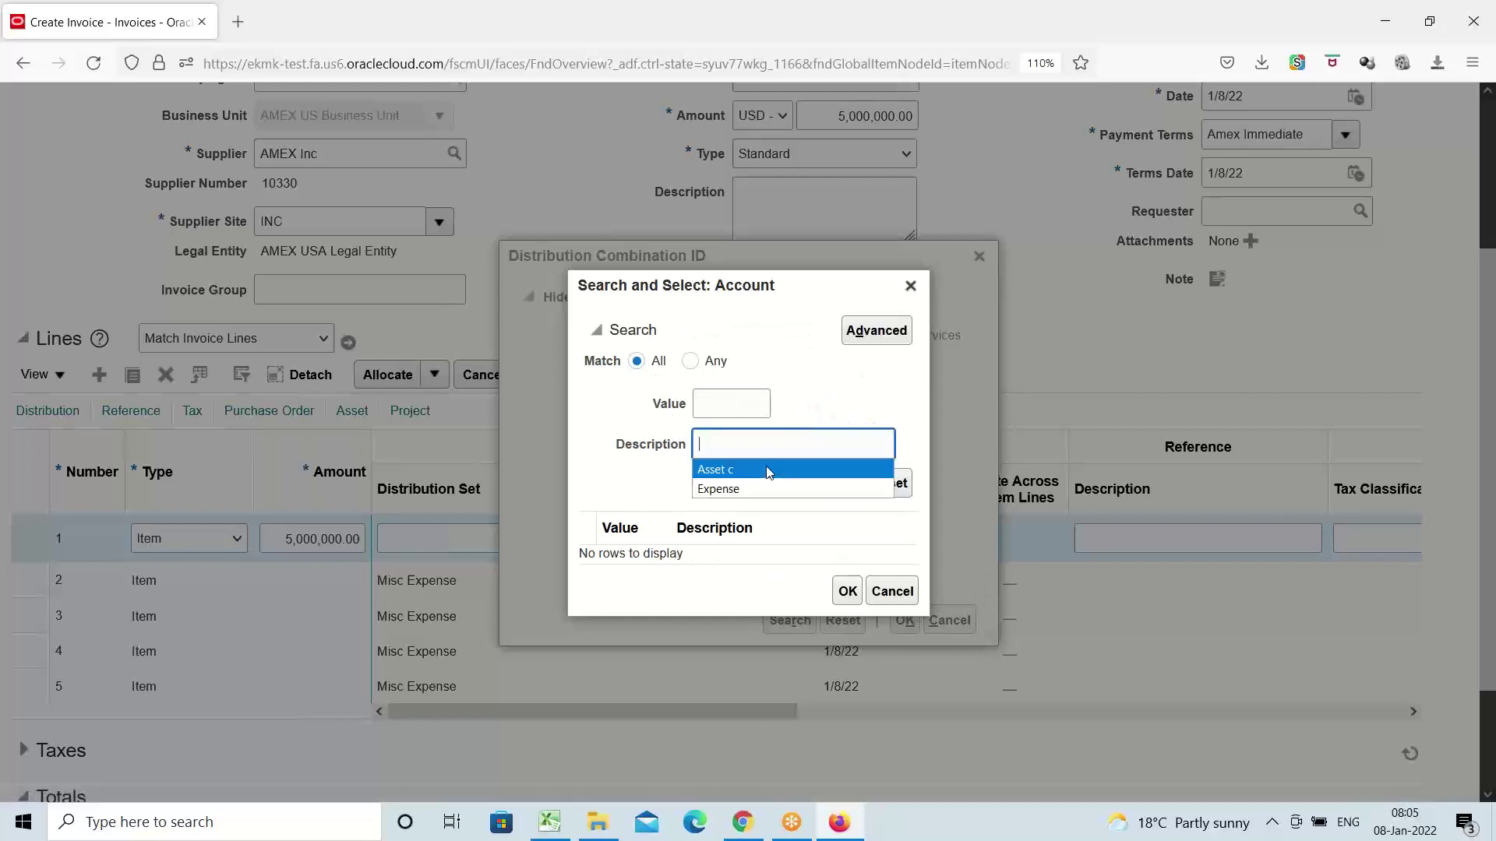
pyautogui.click(767, 471)
pyautogui.click(837, 486)
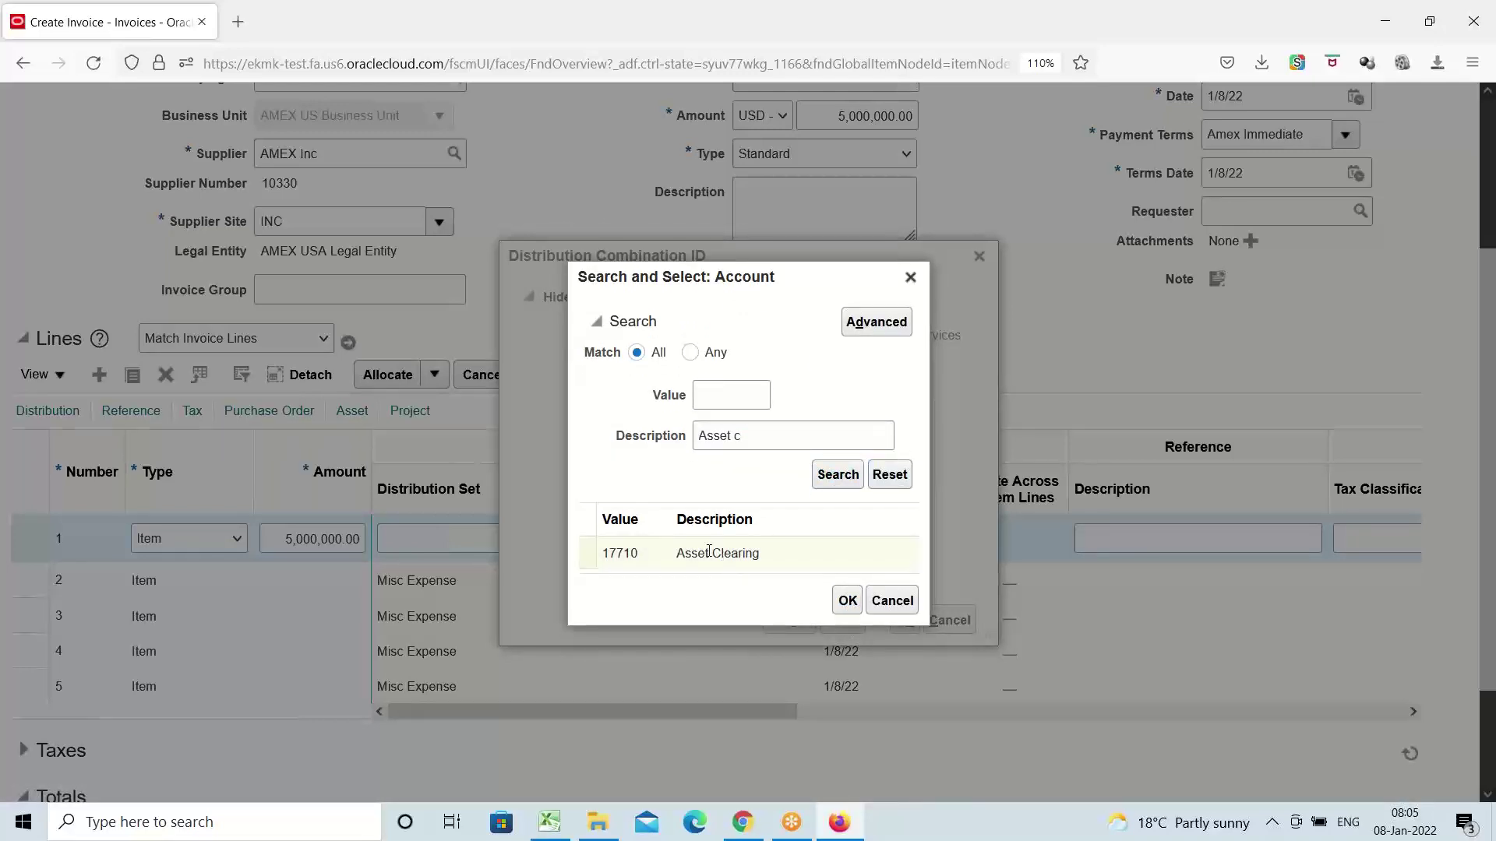
pyautogui.click(709, 552)
pyautogui.click(847, 601)
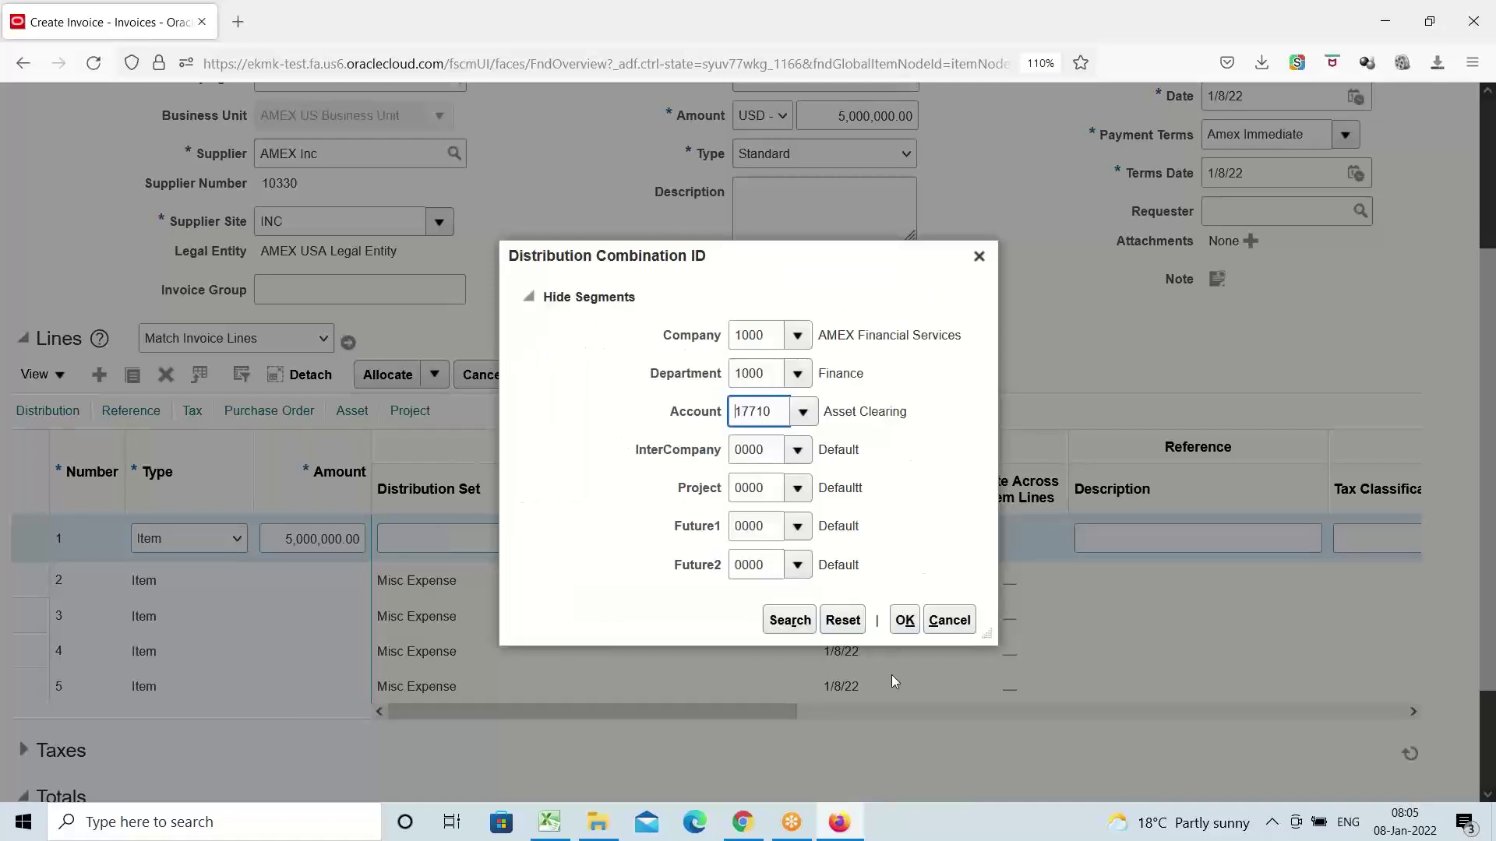
pyautogui.click(904, 620)
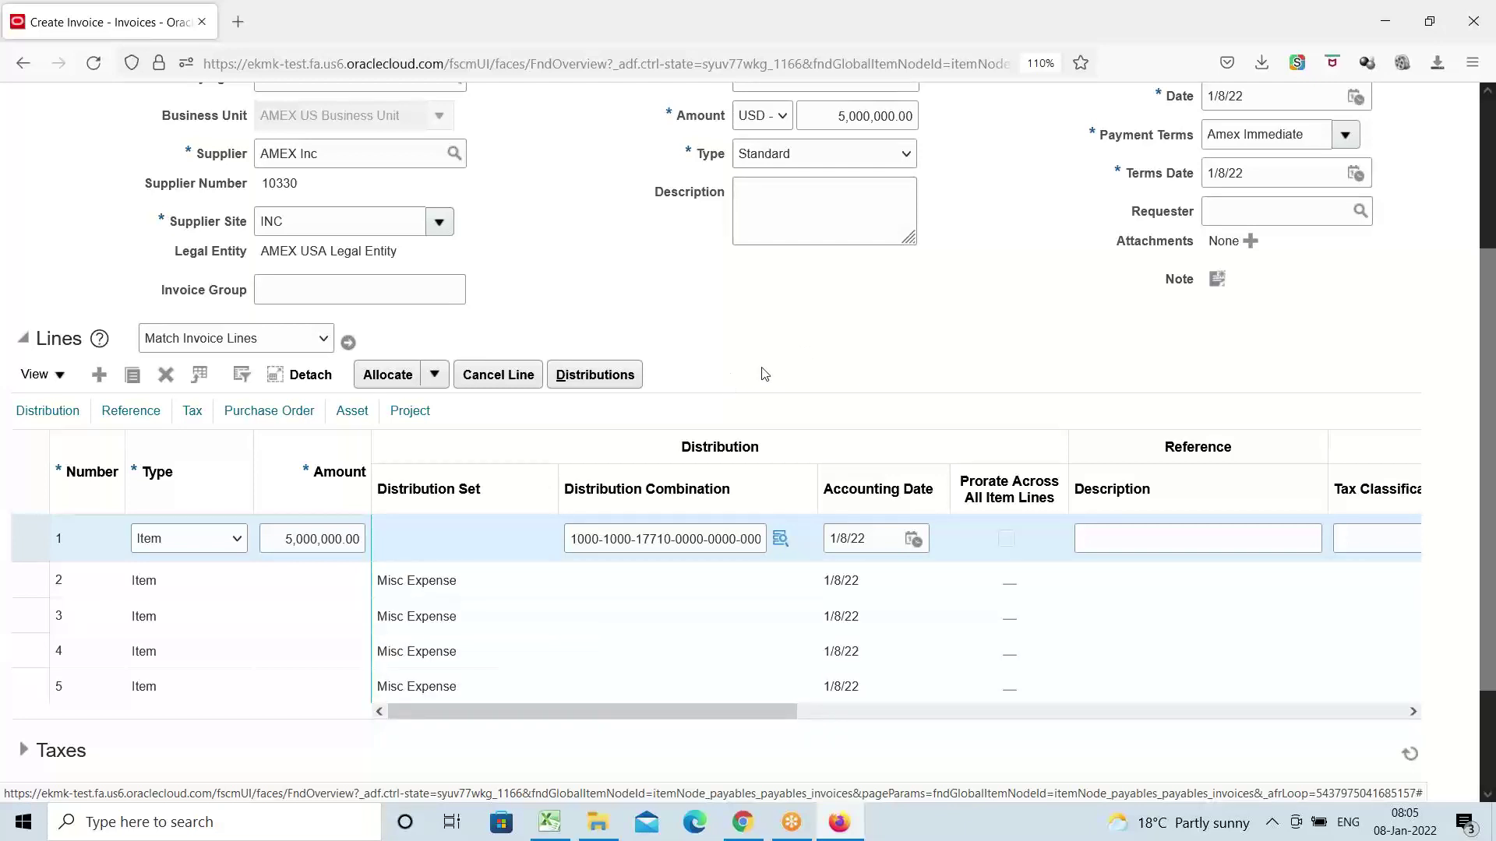
# Validate invoice AMEX5
pyautogui.scroll(3, 726, 370)
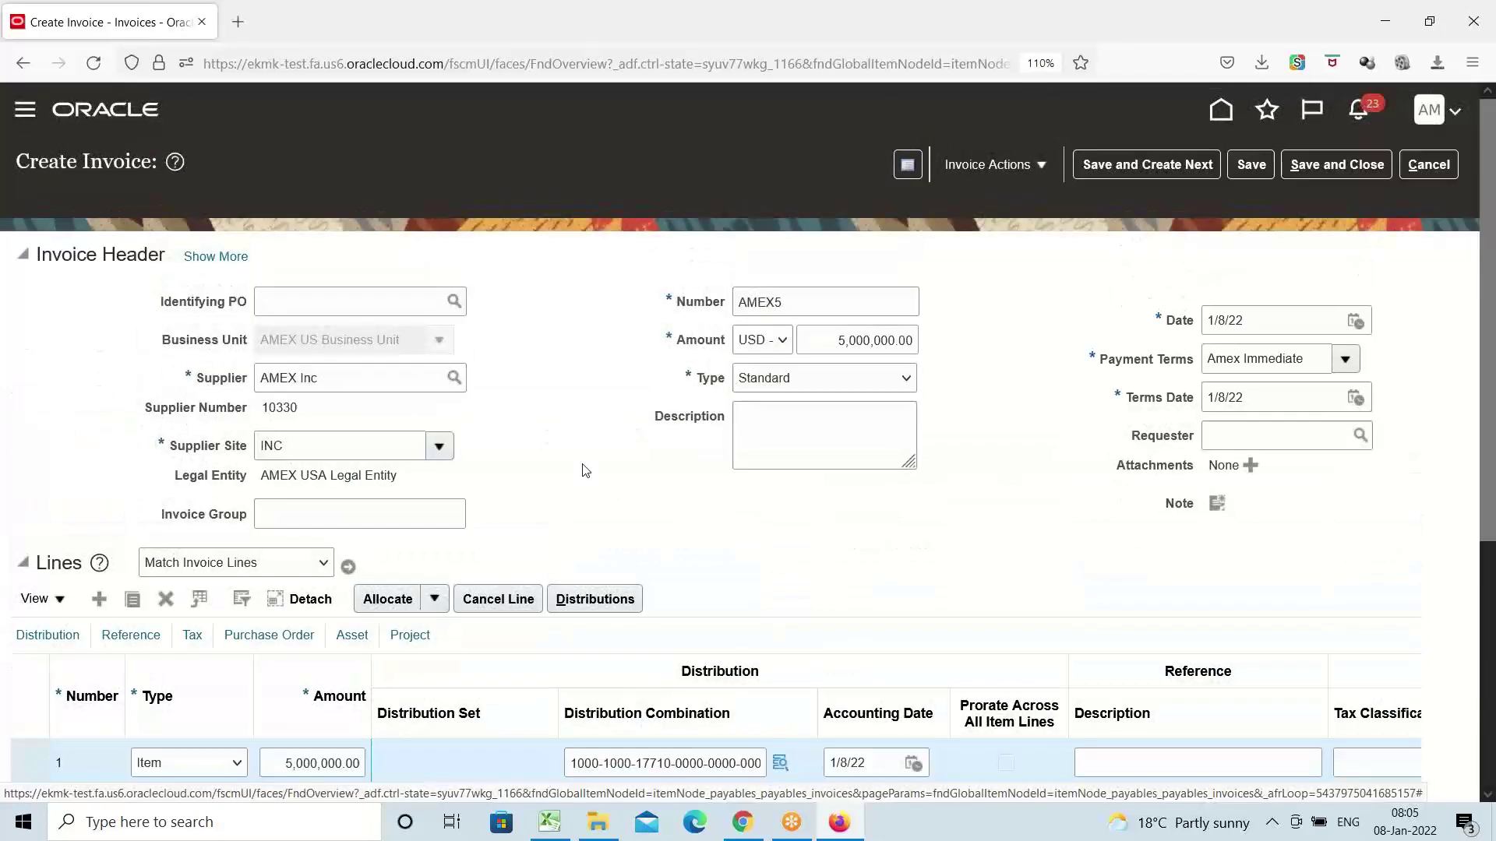
pyautogui.scroll(-2, 592, 468)
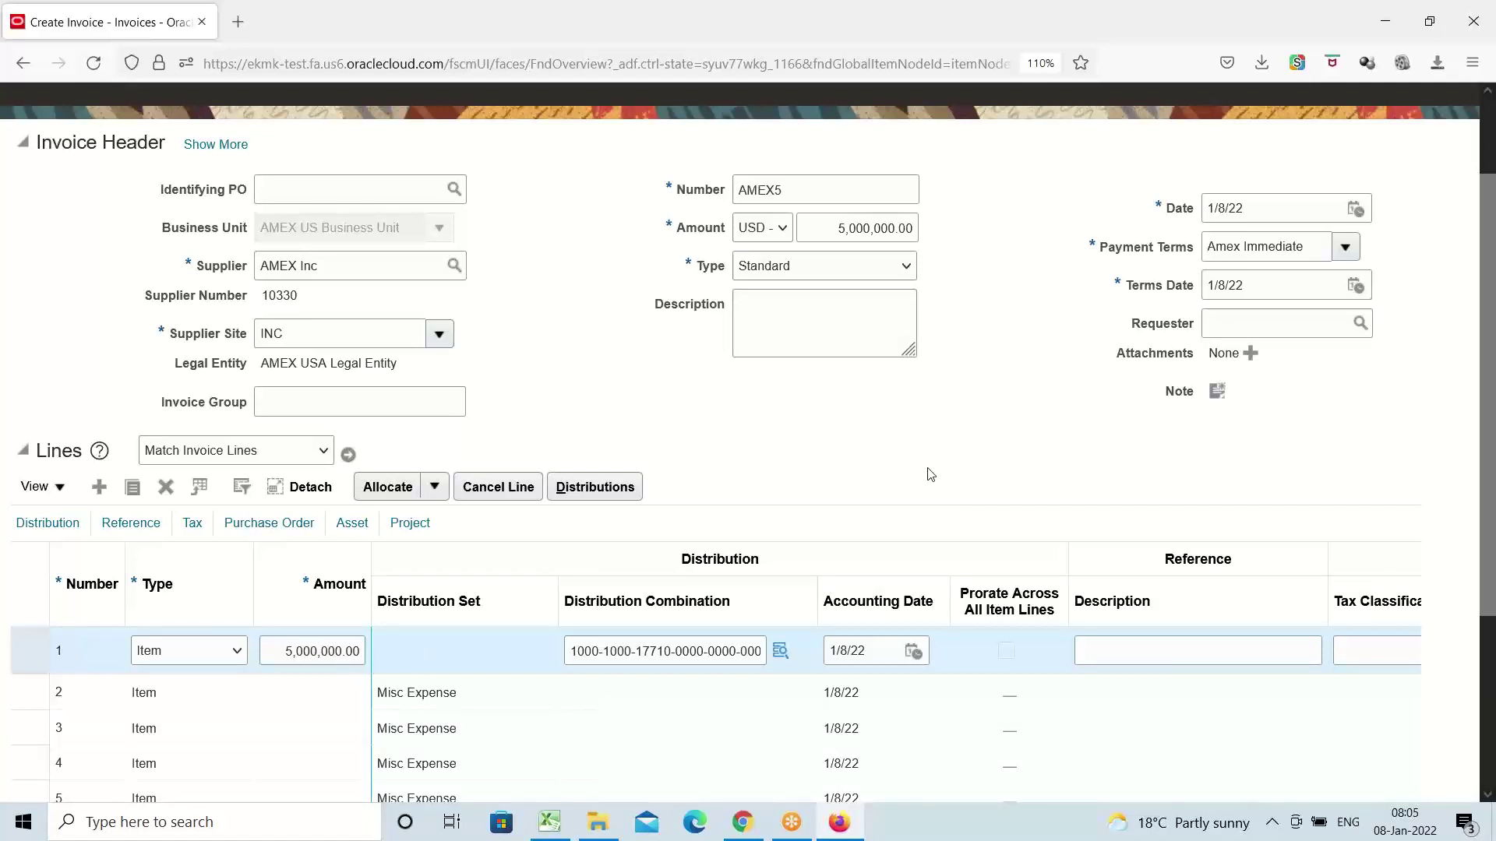
pyautogui.scroll(2, 930, 475)
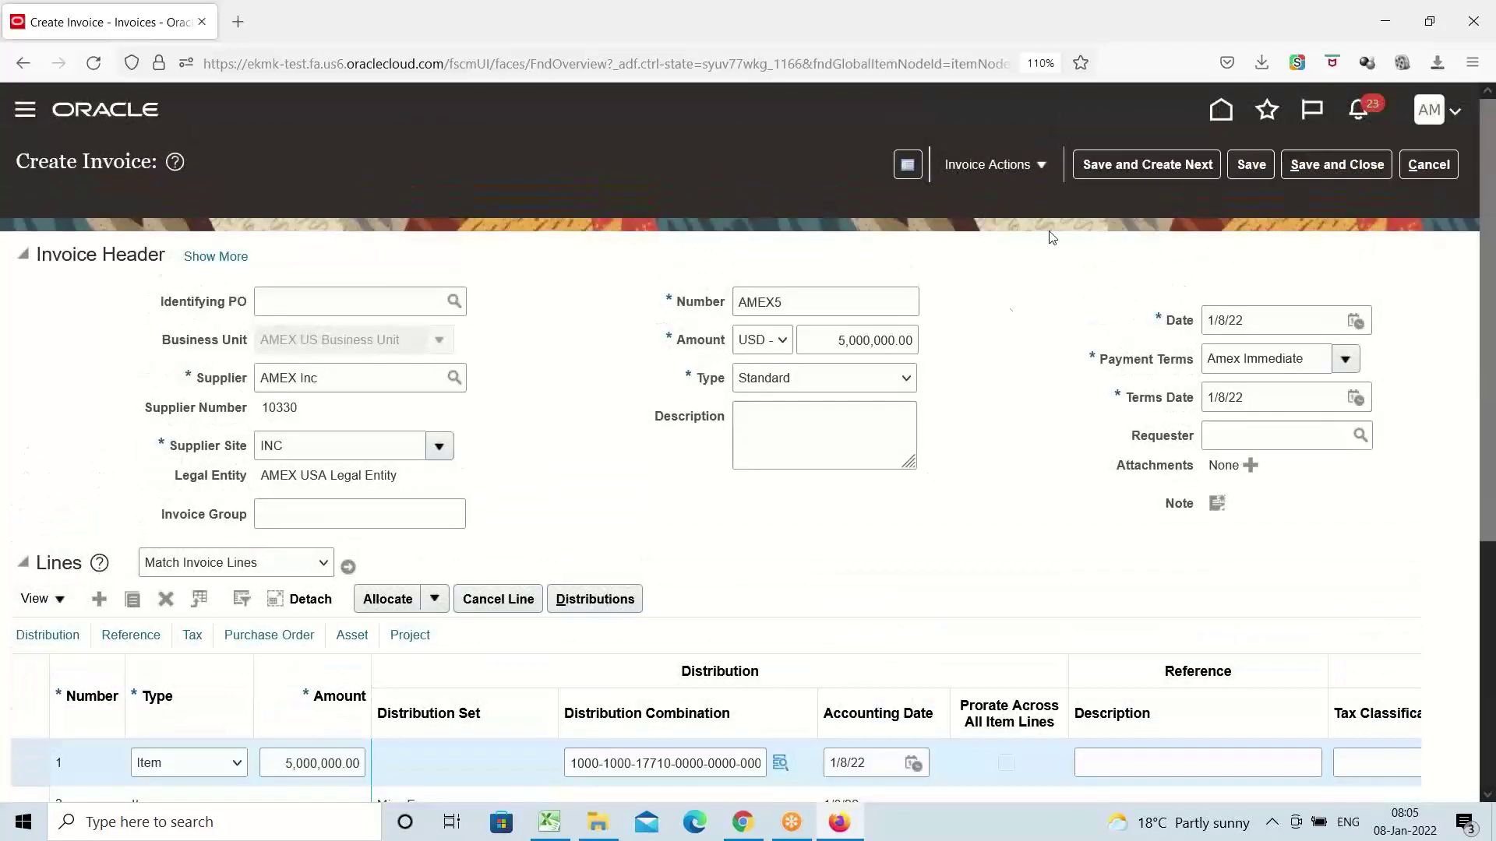
pyautogui.click(1038, 165)
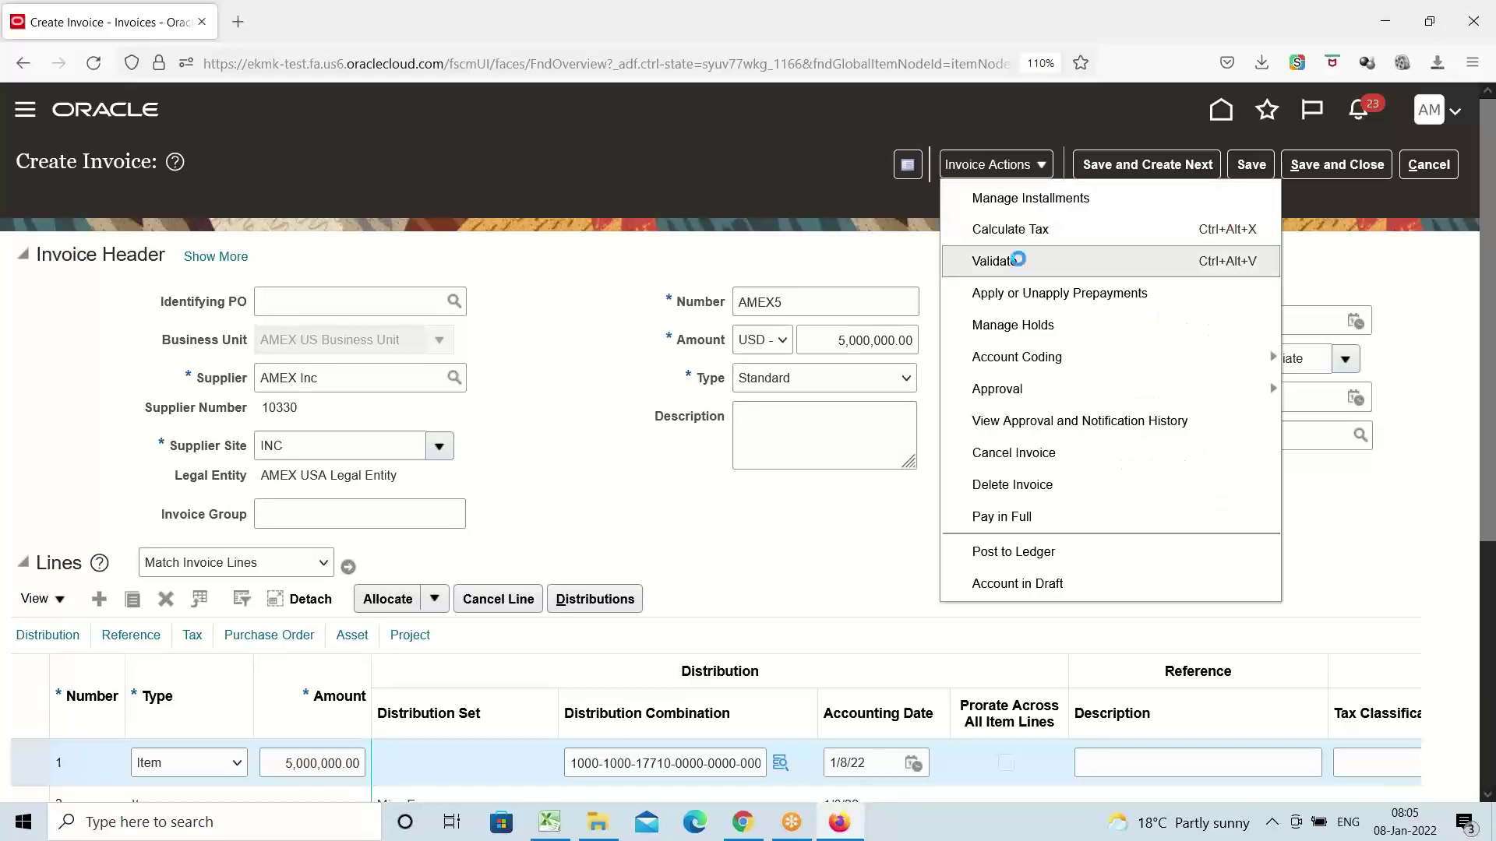
pyautogui.click(1021, 263)
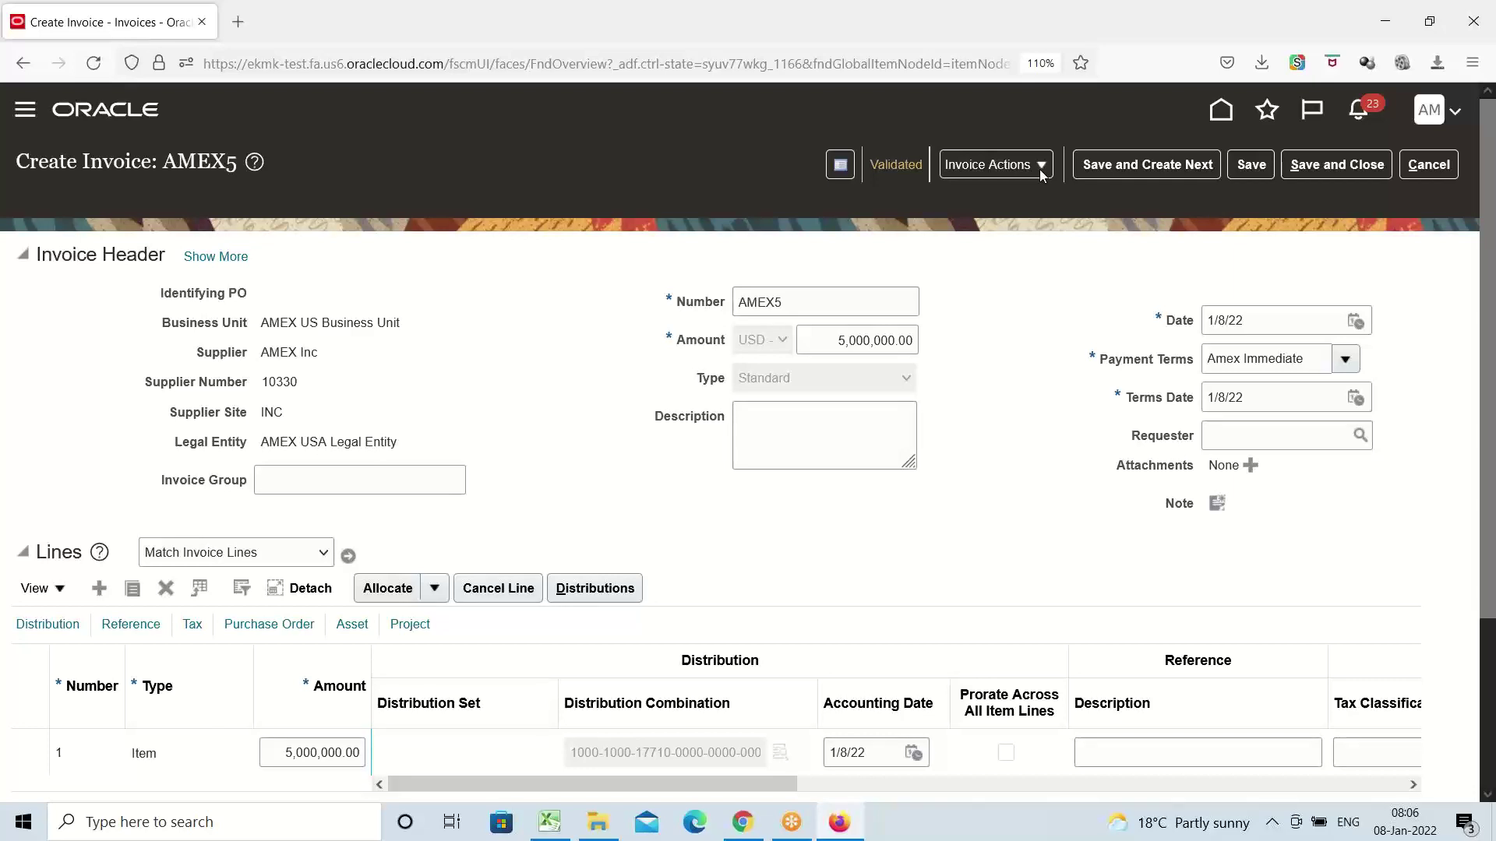
# Post invoice AMEX5 to the ledger, acknowledge accounting complete, then save and close it
pyautogui.click(1041, 165)
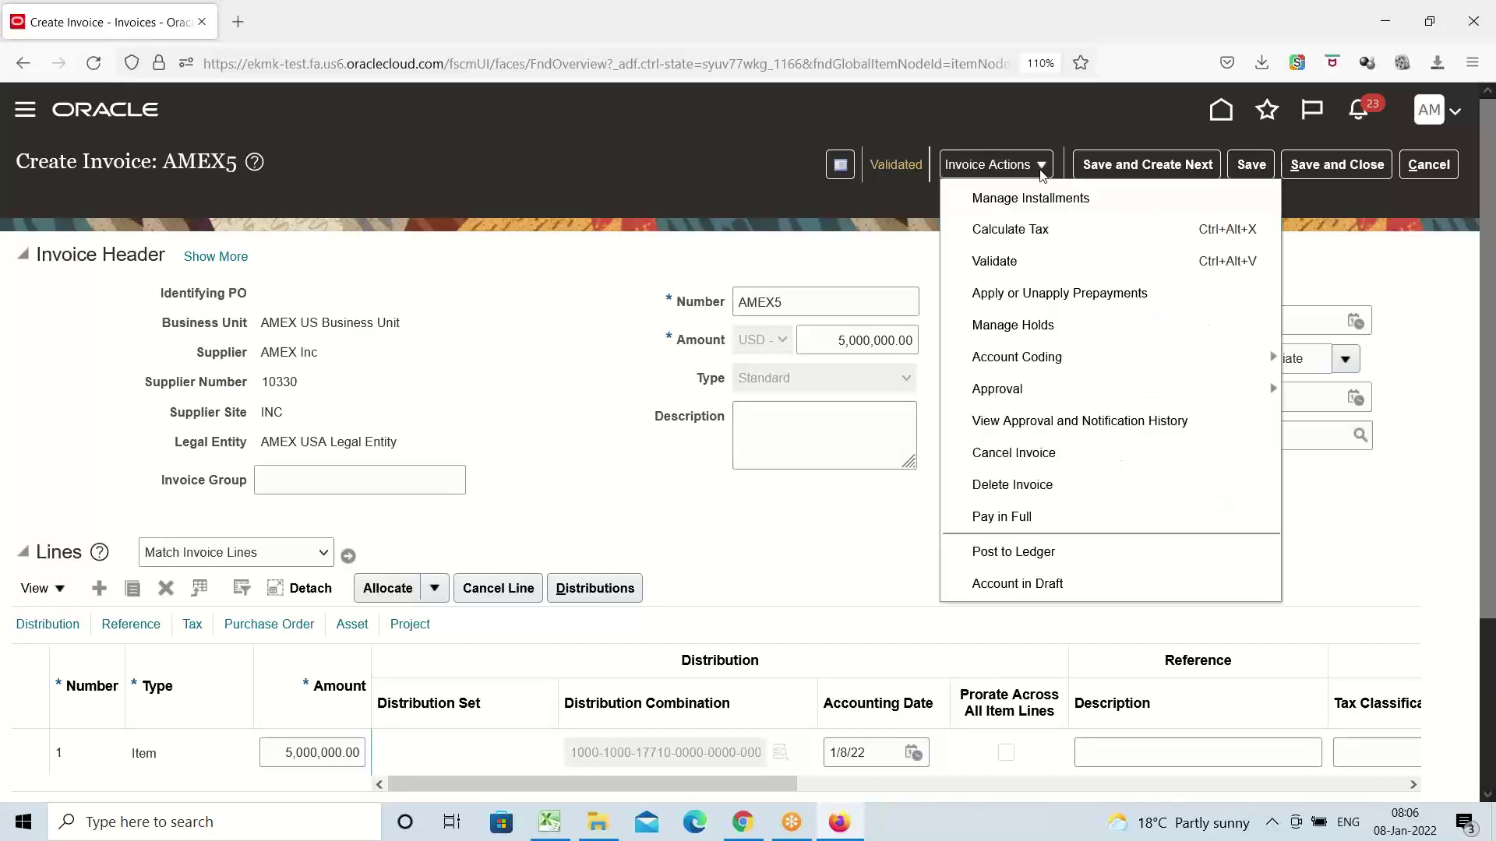
pyautogui.click(1041, 559)
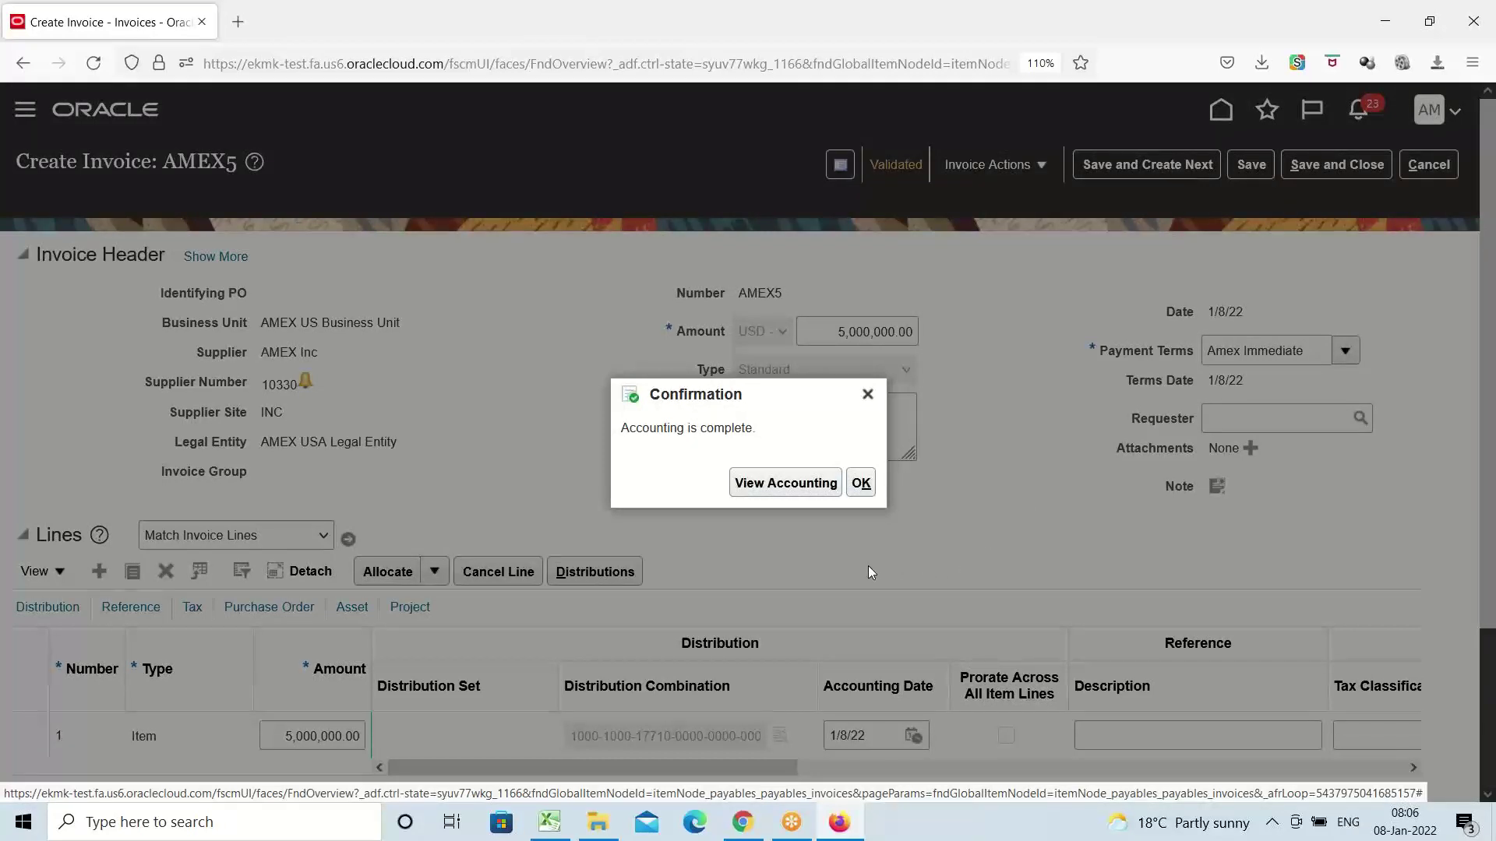
pyautogui.click(861, 484)
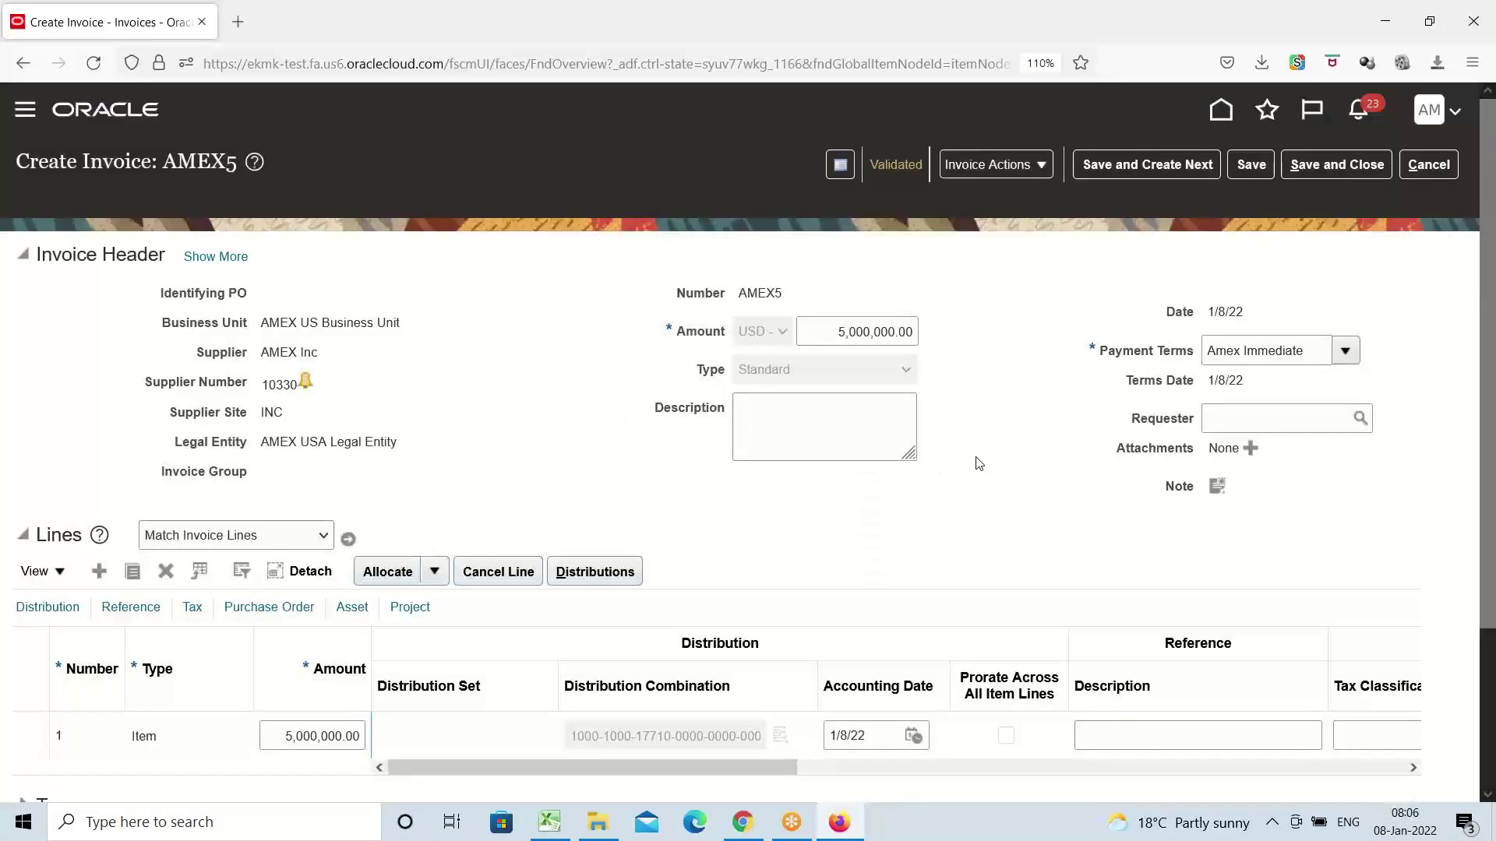
pyautogui.click(1330, 164)
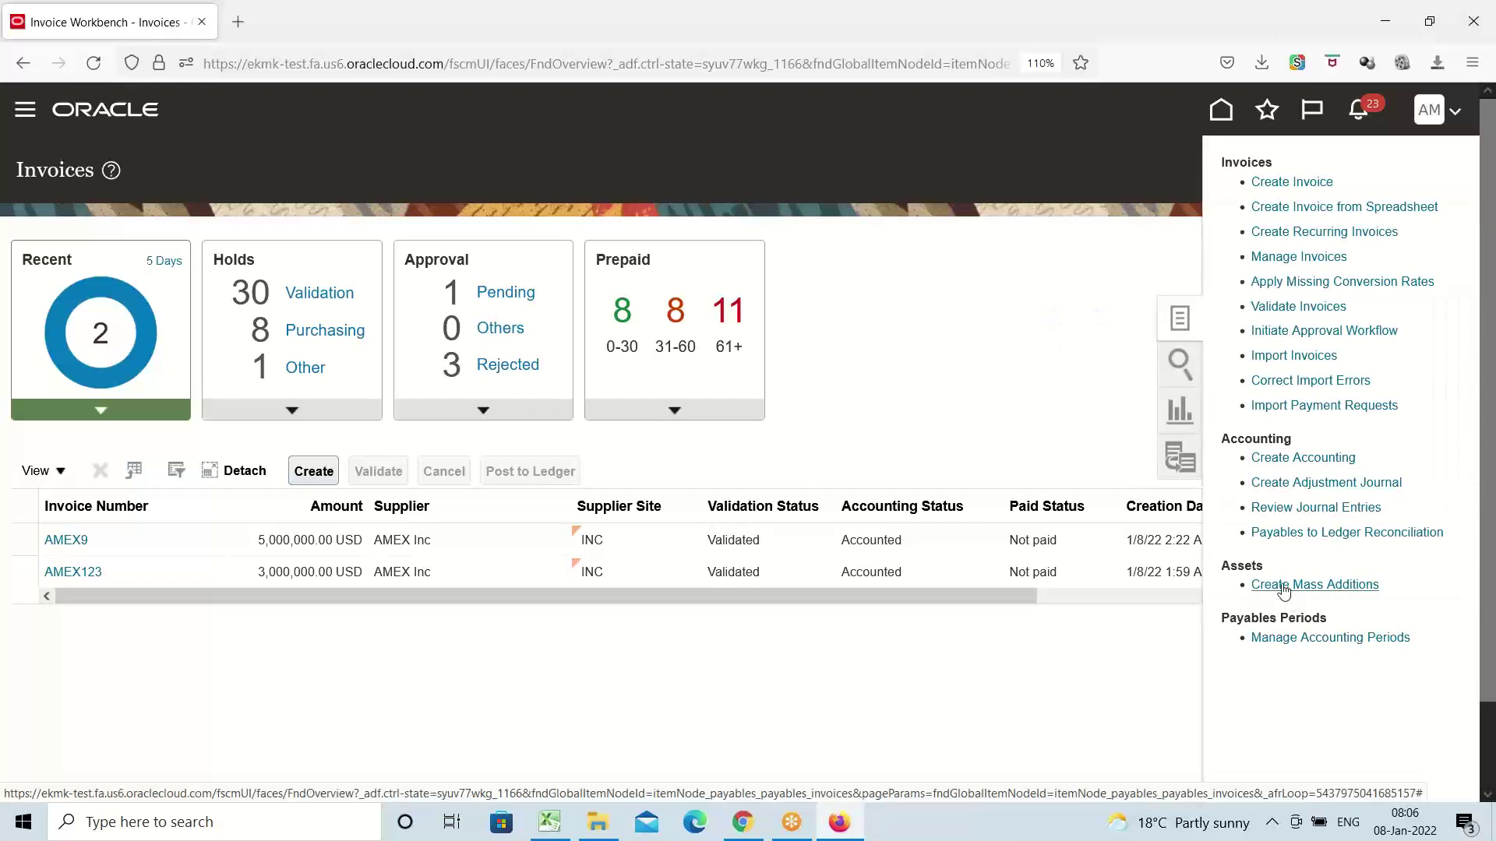
# Submit Create Mass Additions for AMEX CORPORATE BOOK with accounting date 1/8/22
pyautogui.click(1280, 585)
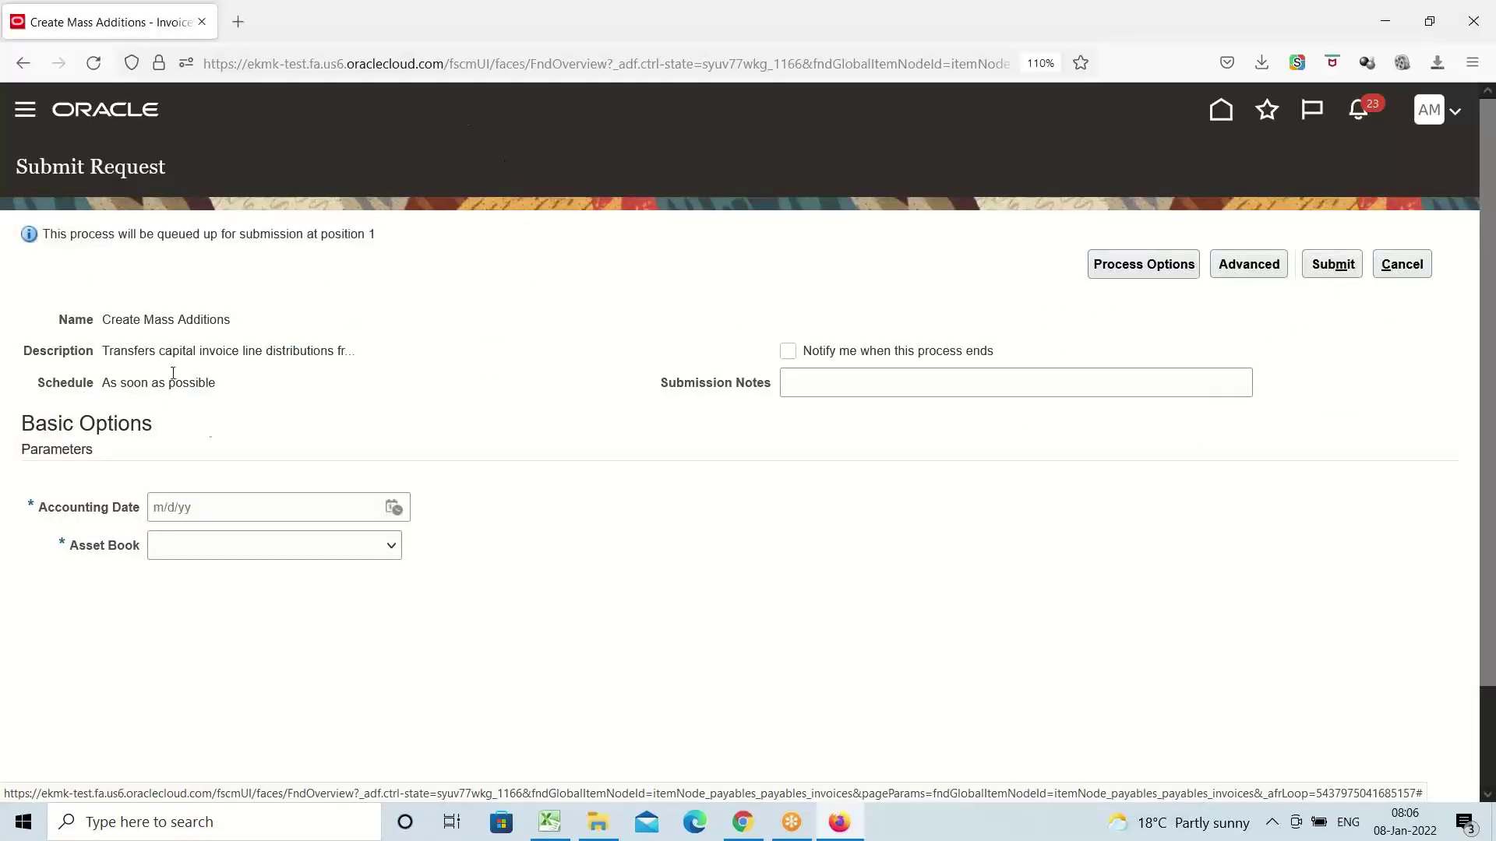
pyautogui.click(394, 510)
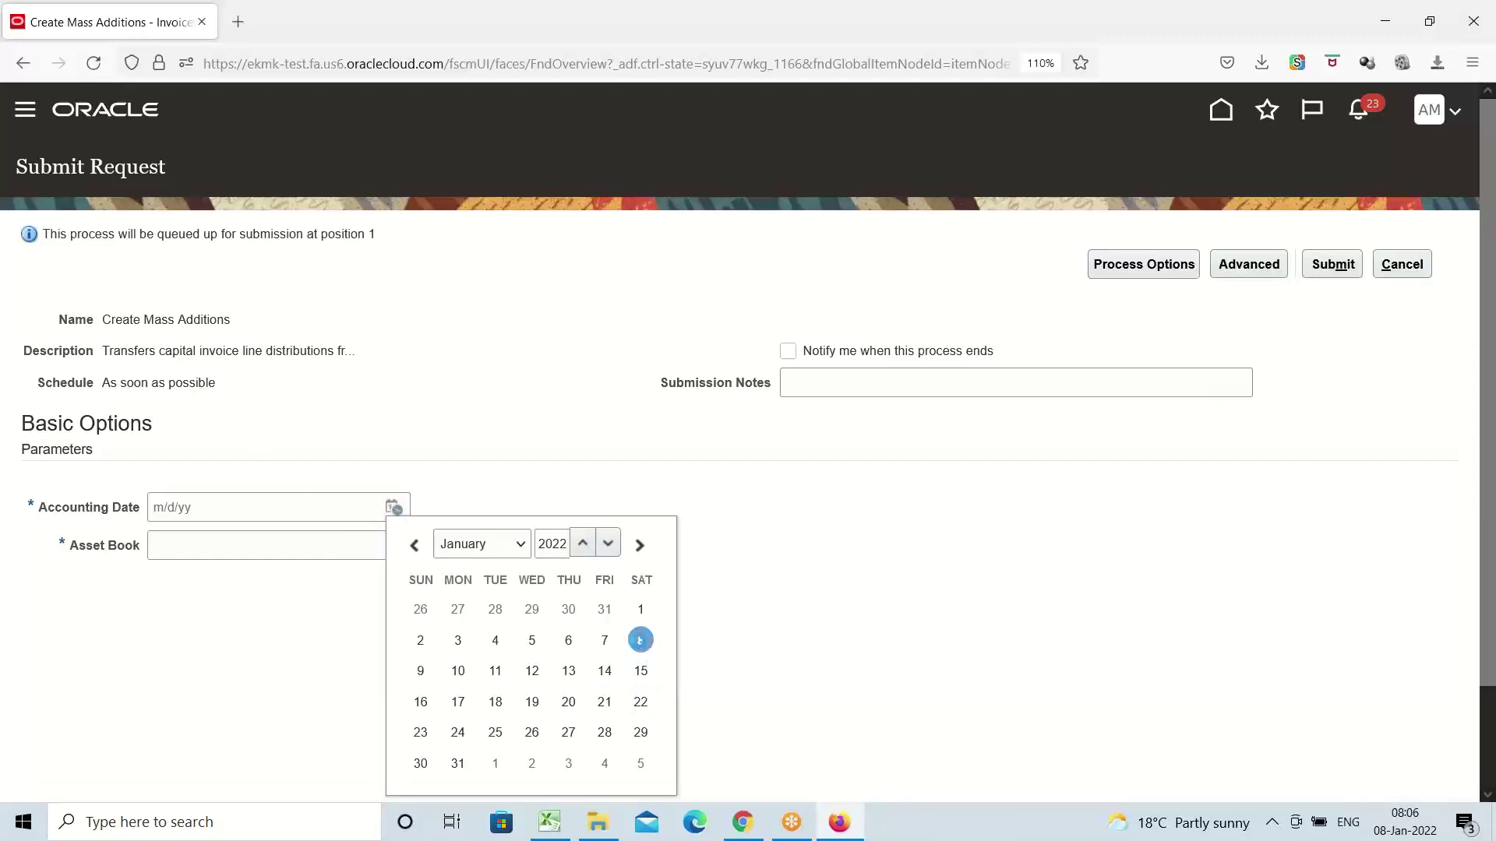
pyautogui.click(639, 641)
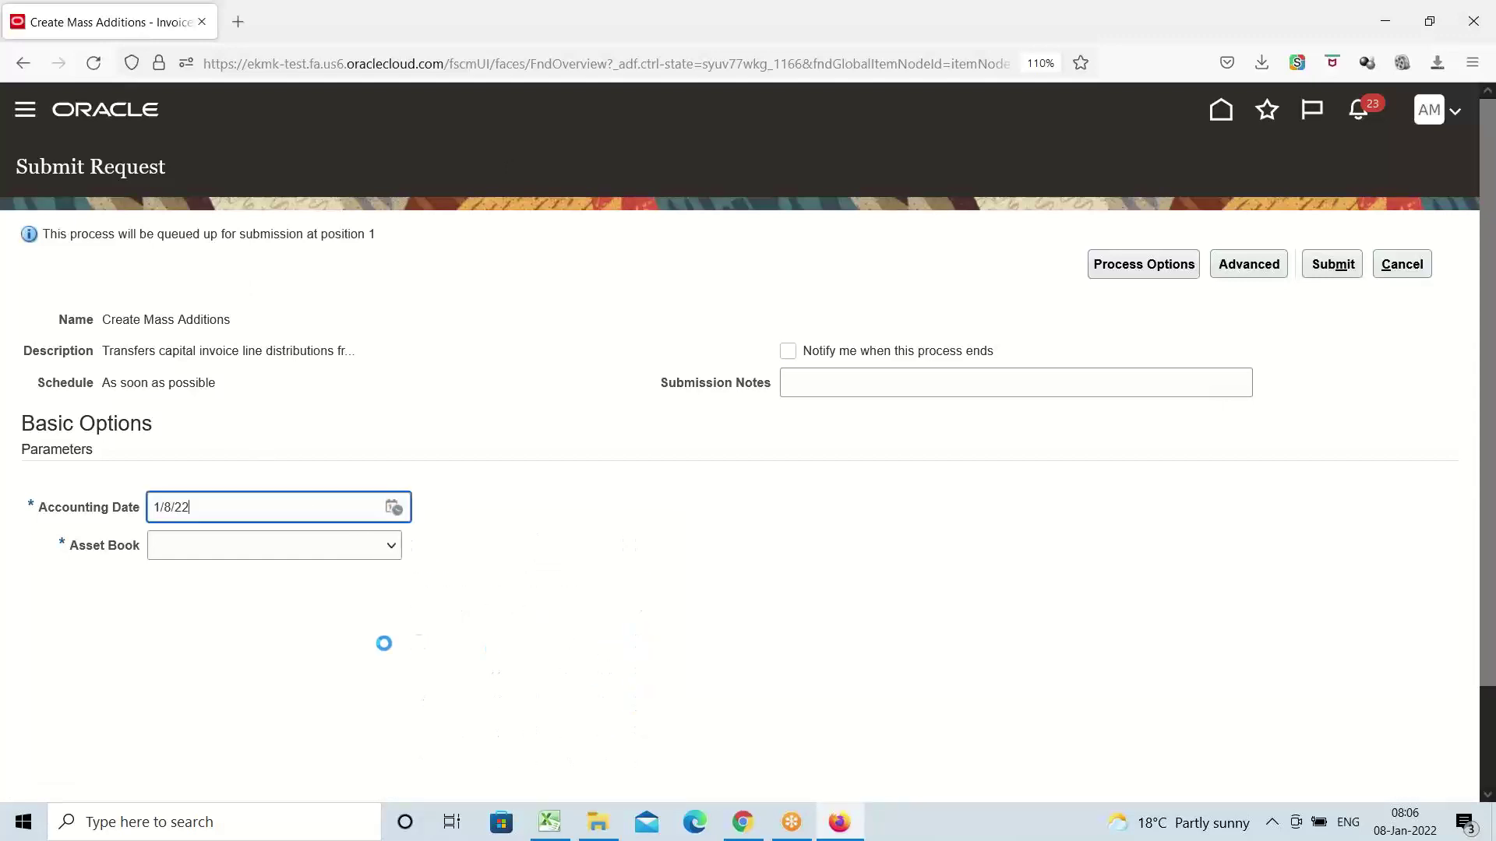
pyautogui.click(392, 548)
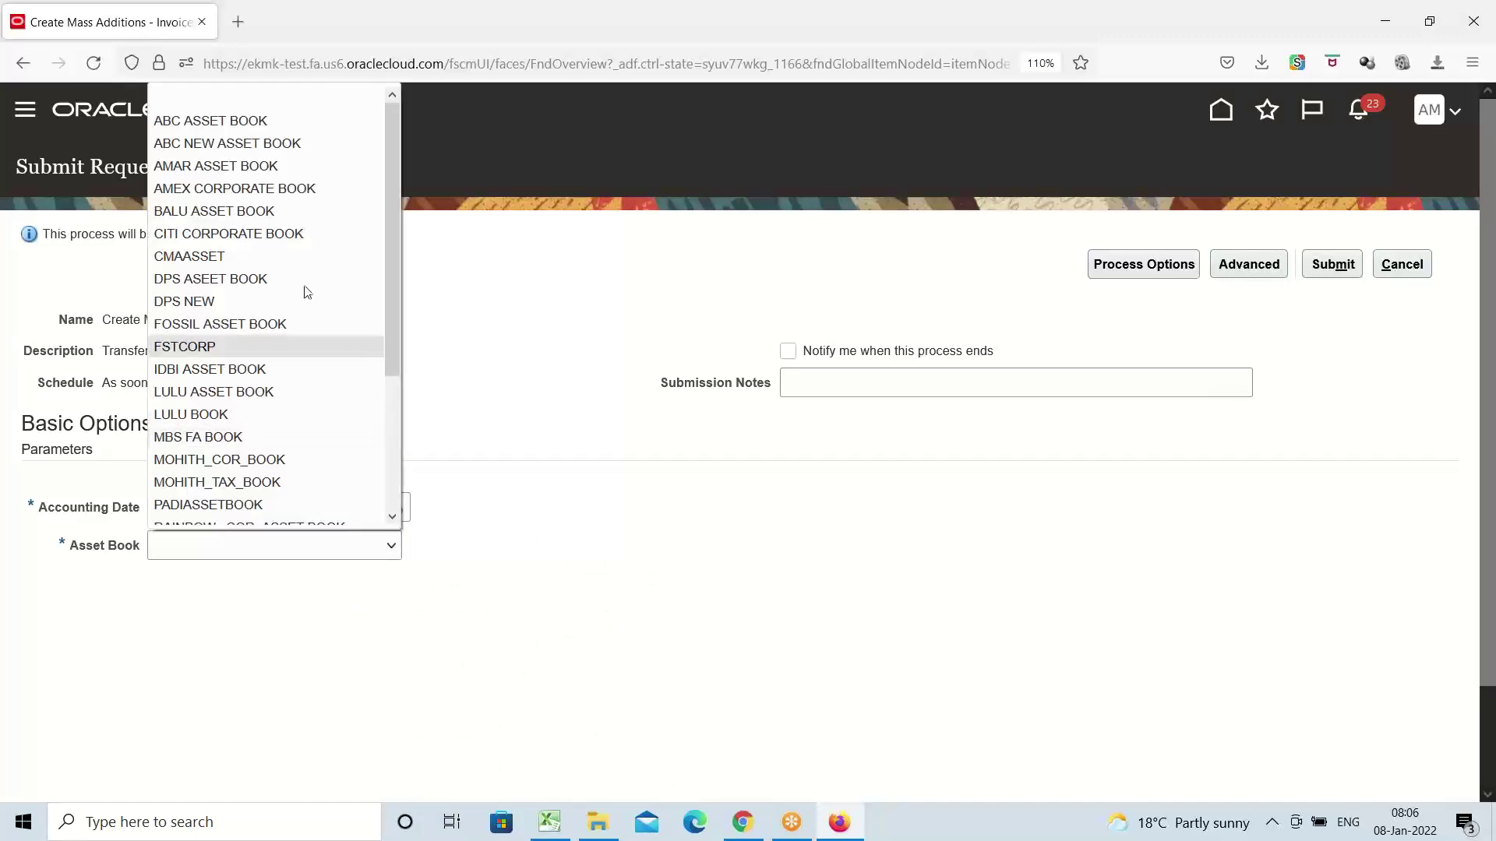
pyautogui.click(265, 189)
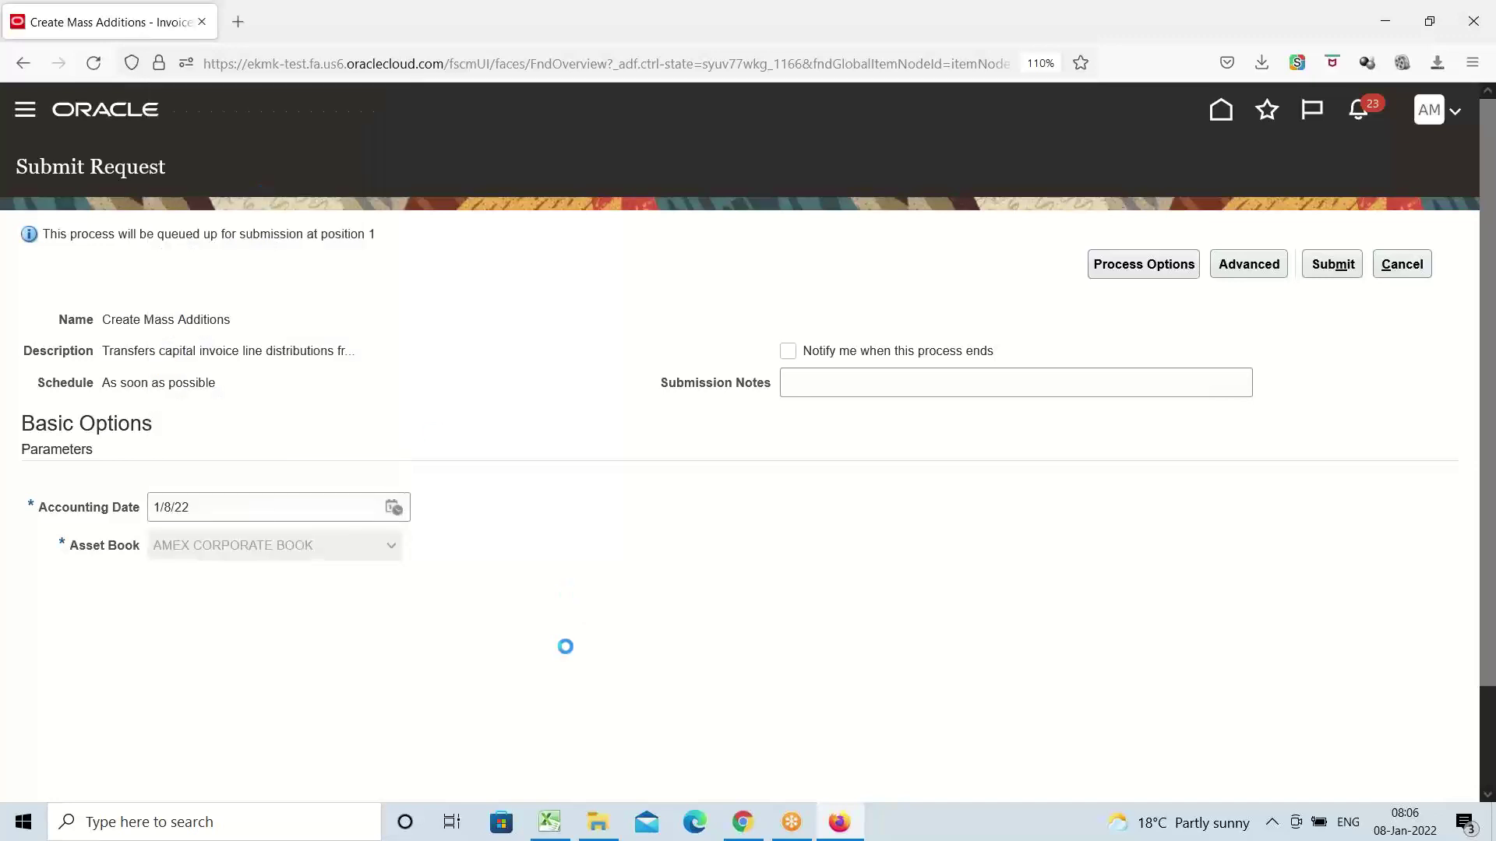
pyautogui.click(1333, 264)
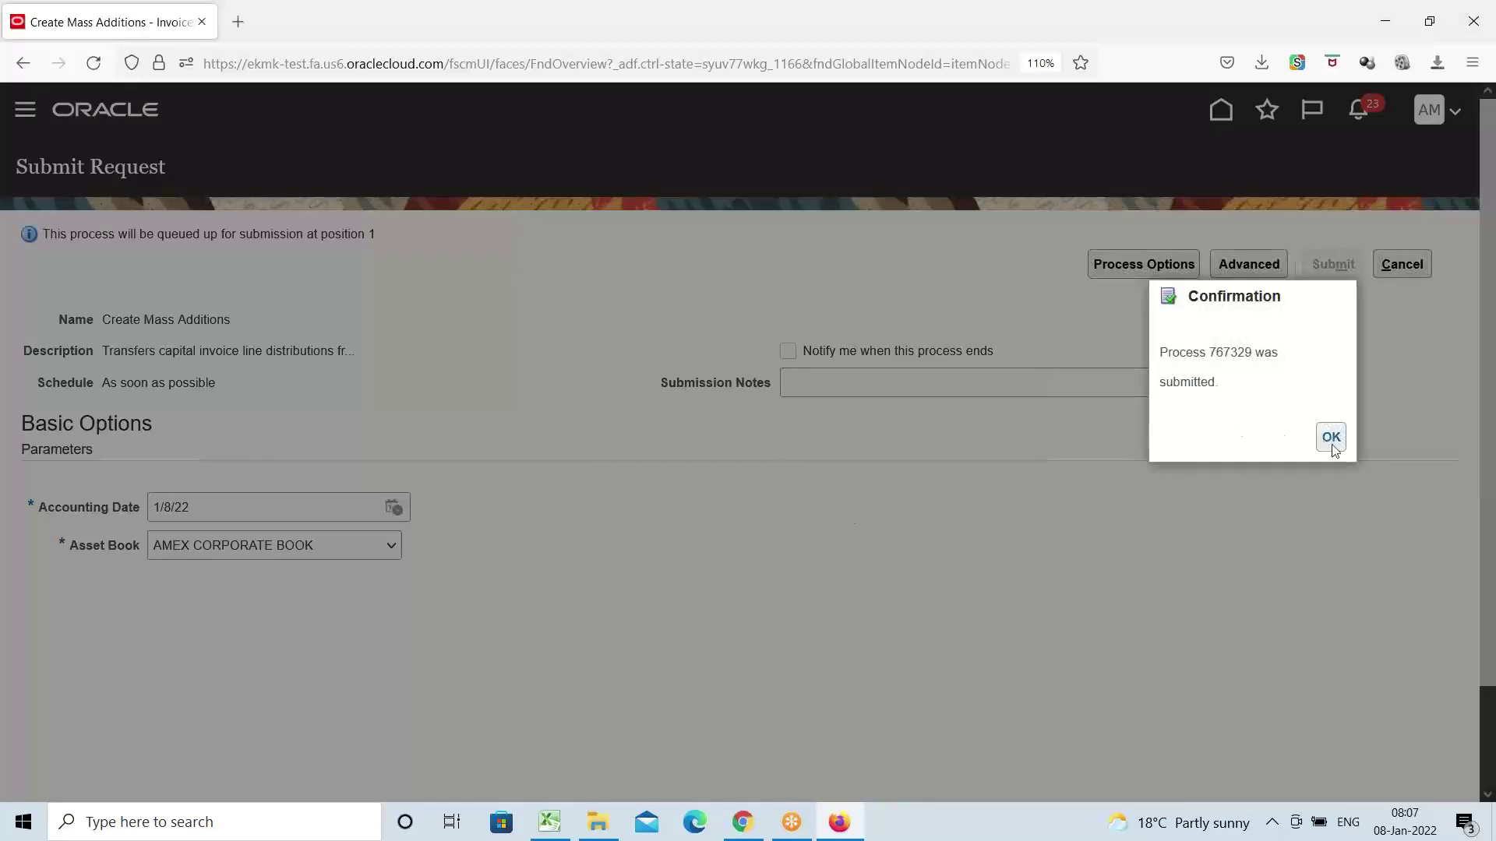
pyautogui.click(1327, 439)
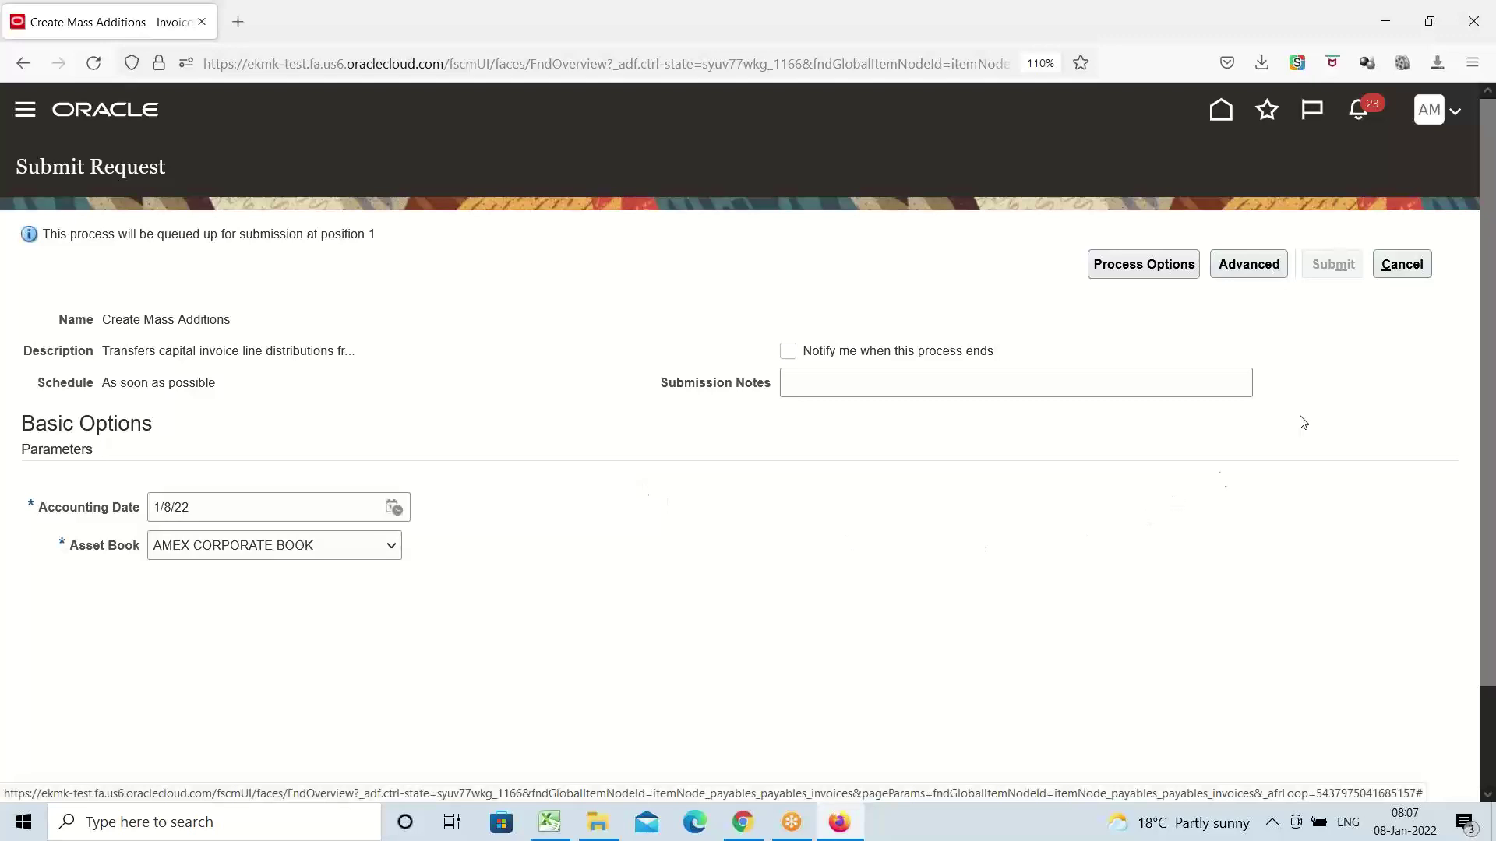
# Leave the request page for Invoices and open the Navigator menu
pyautogui.click(1416, 265)
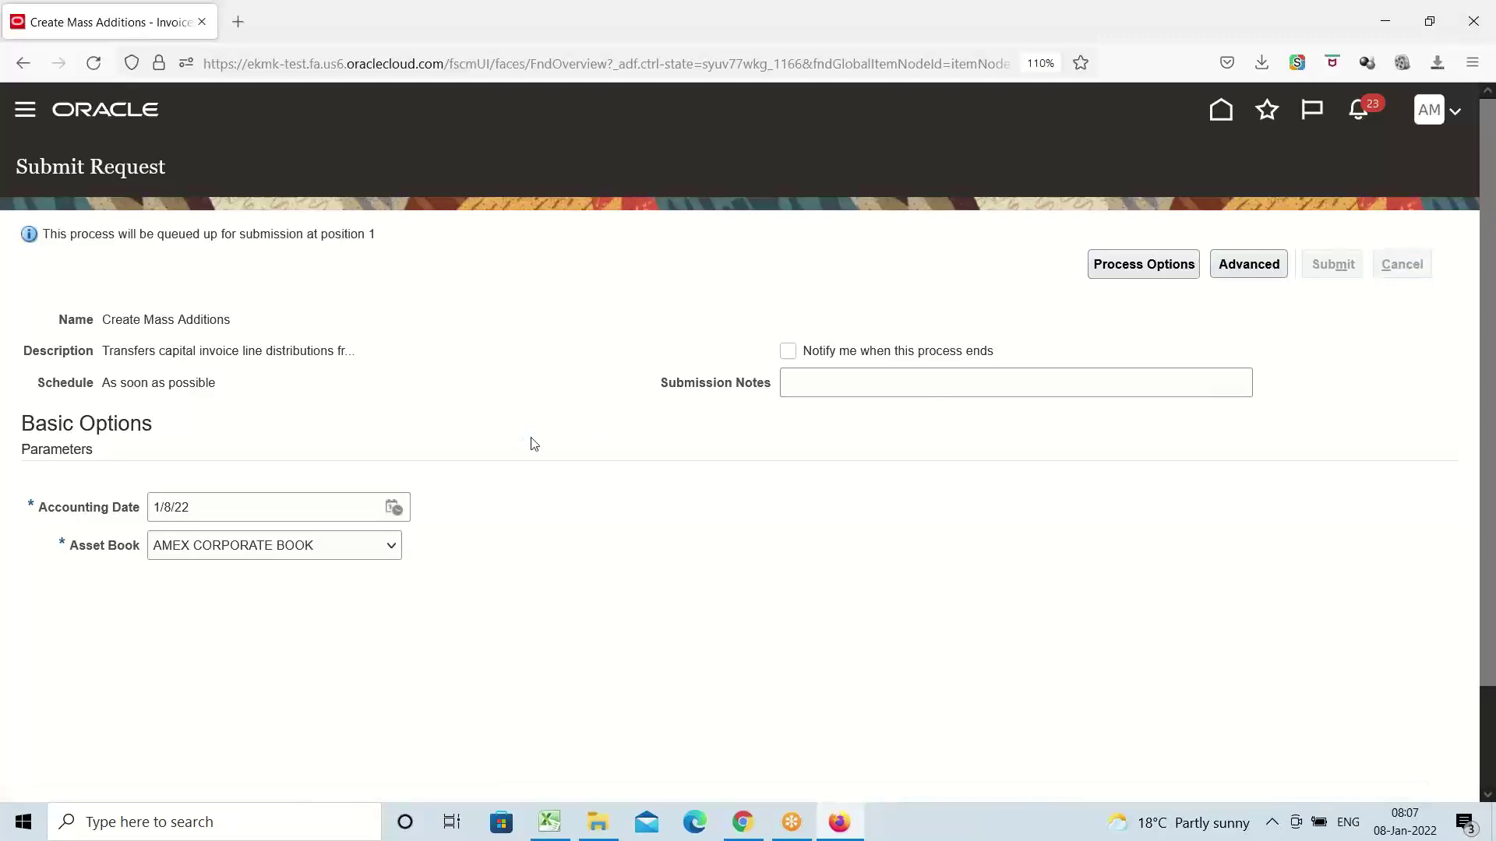
pyautogui.click(25, 111)
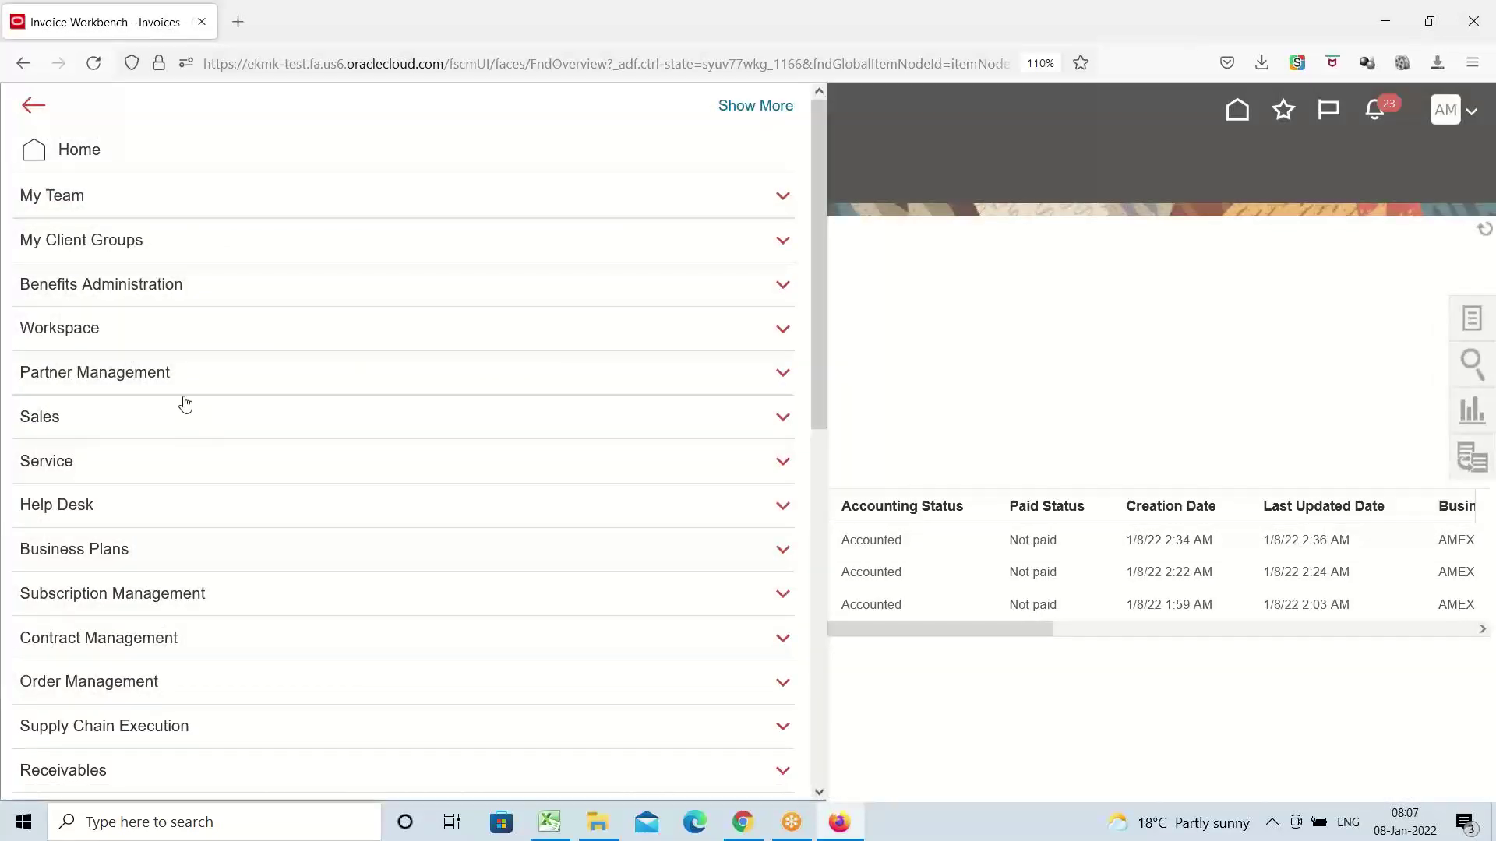
pyautogui.scroll(-6, 185, 403)
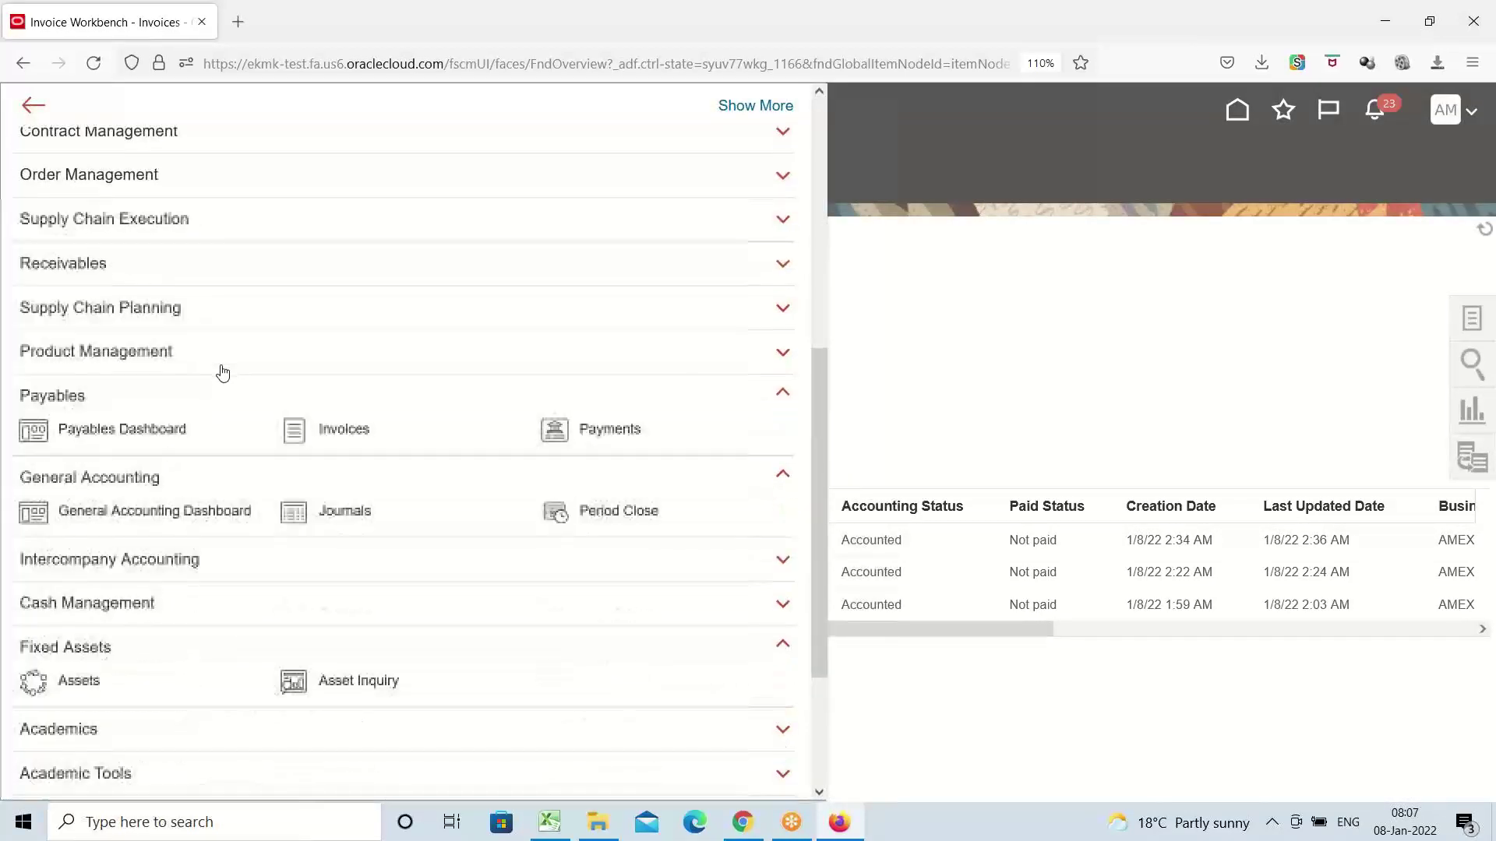
# Open Fixed Assets > Assets and select the AMEX5 5,000,000.00 incomplete addition
pyautogui.scroll(-2, 222, 372)
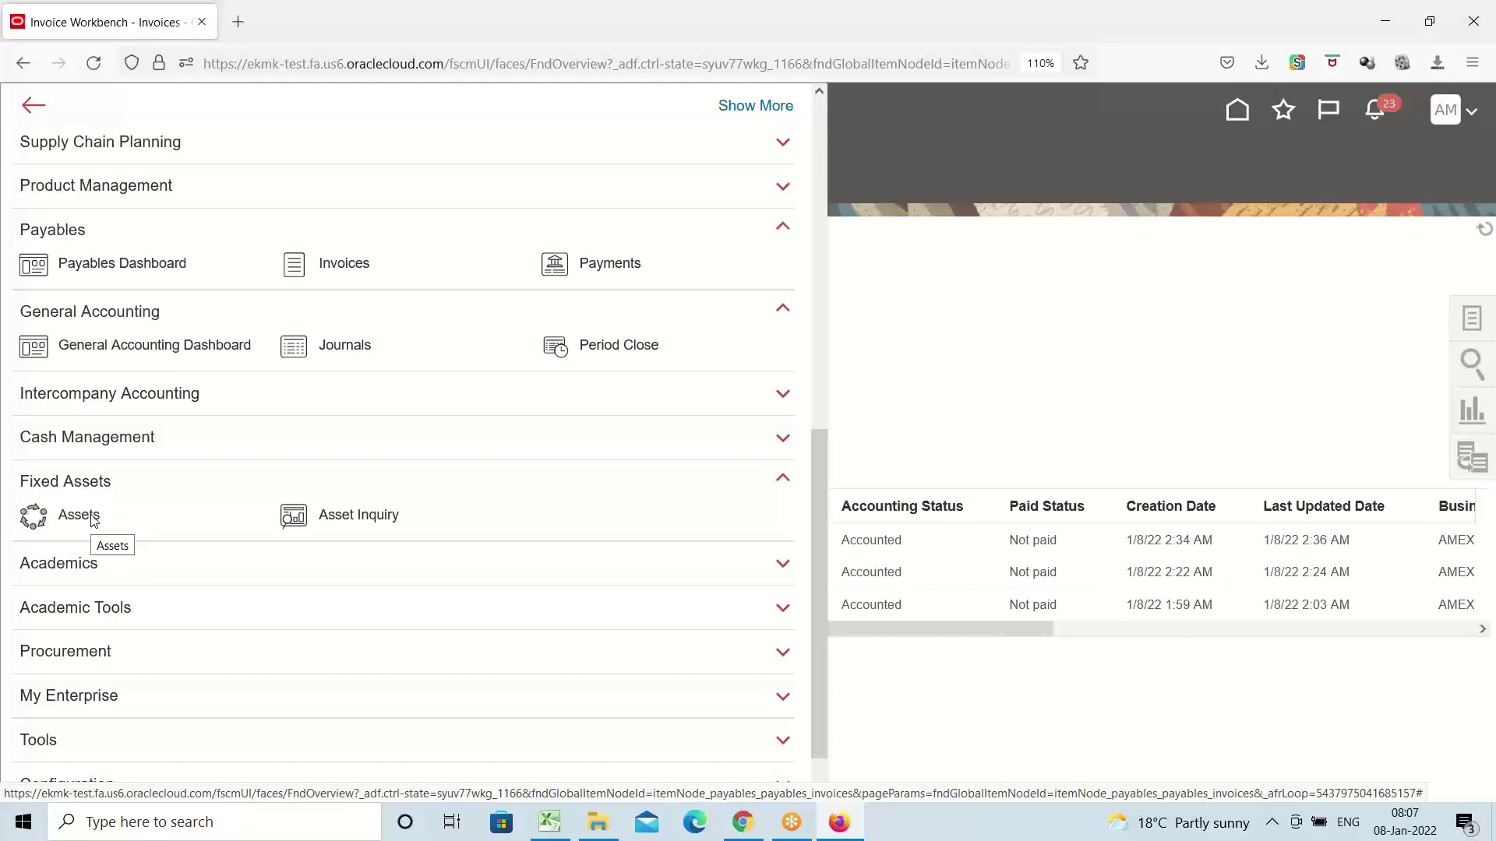
pyautogui.click(92, 519)
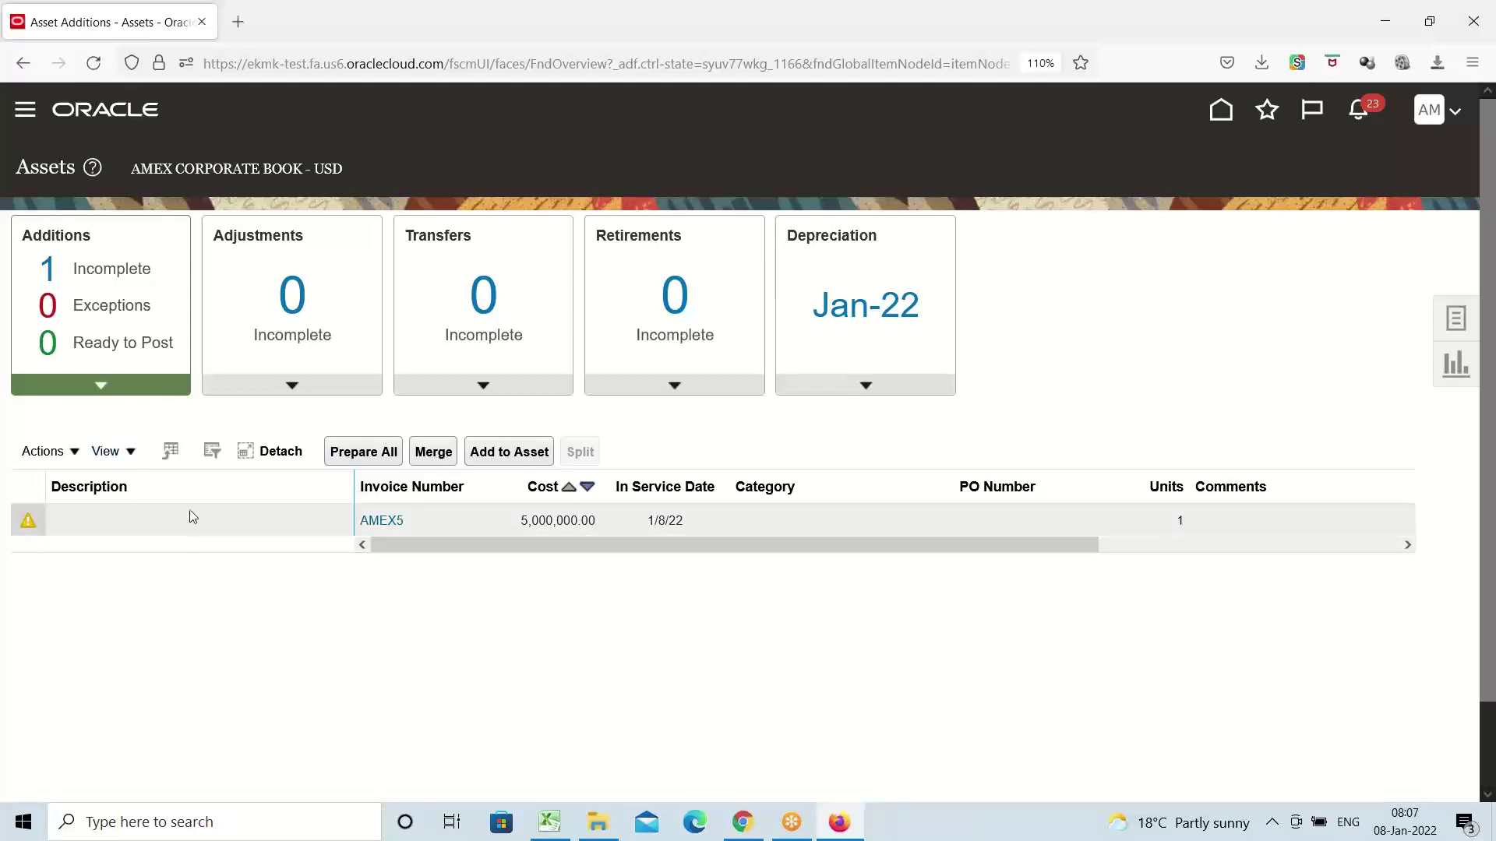
pyautogui.click(174, 523)
# Edit the AMEX5 source line and move it to the Post queue
pyautogui.click(77, 458)
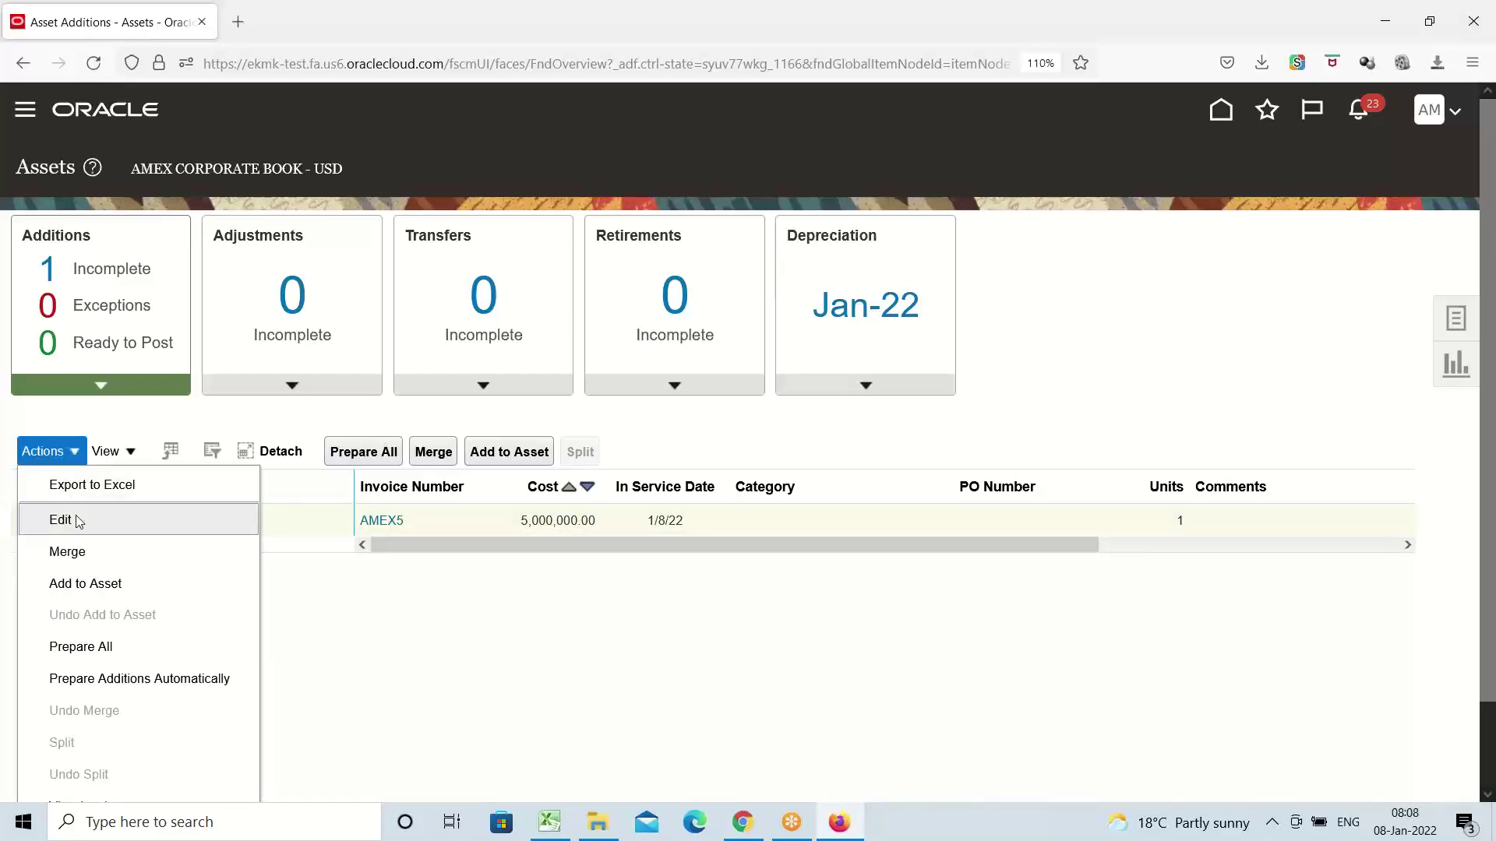
pyautogui.click(75, 520)
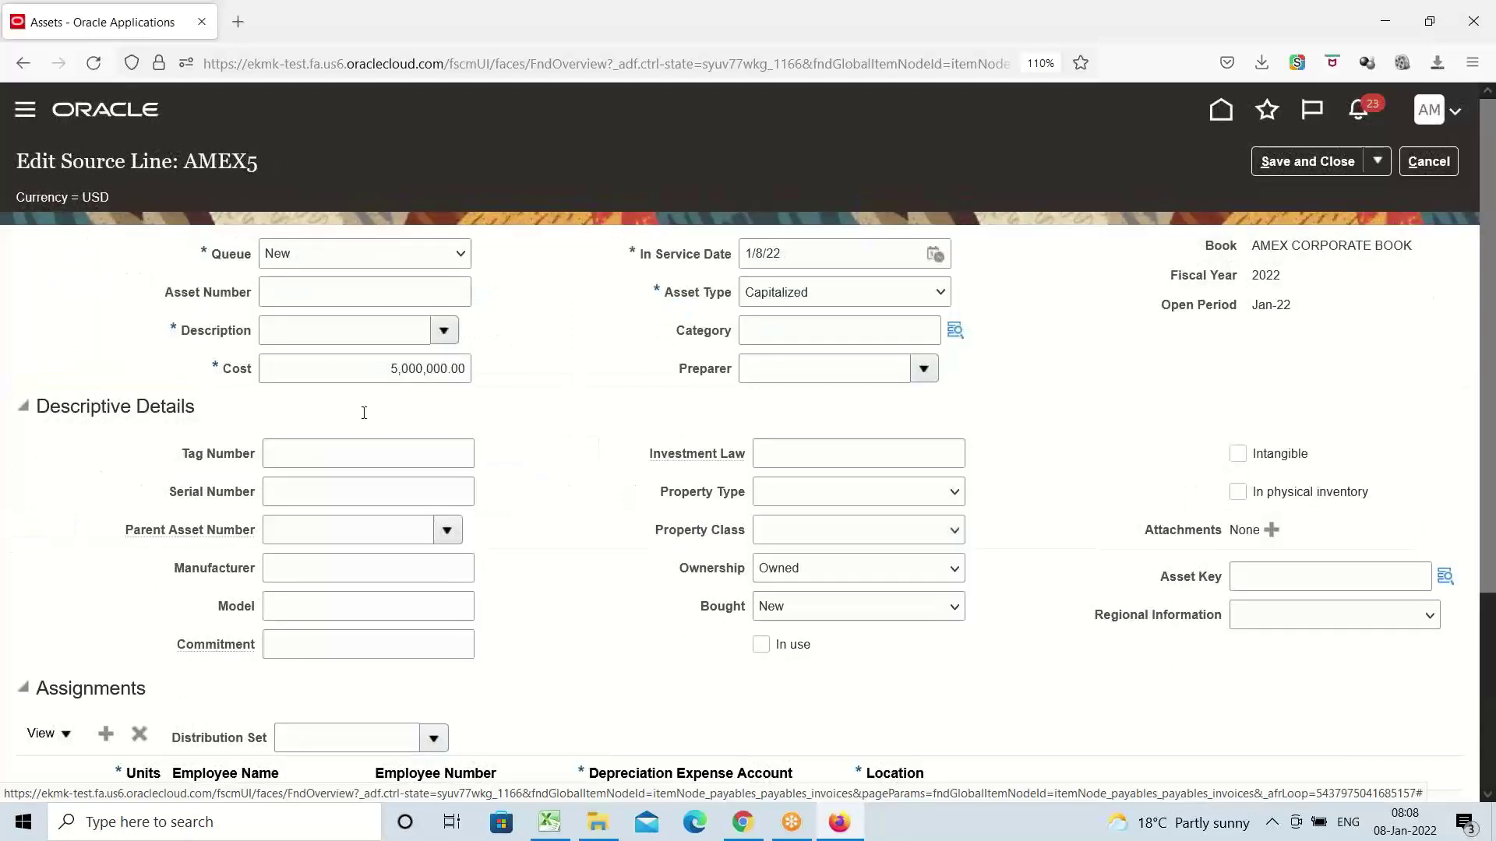
pyautogui.click(461, 258)
pyautogui.click(324, 372)
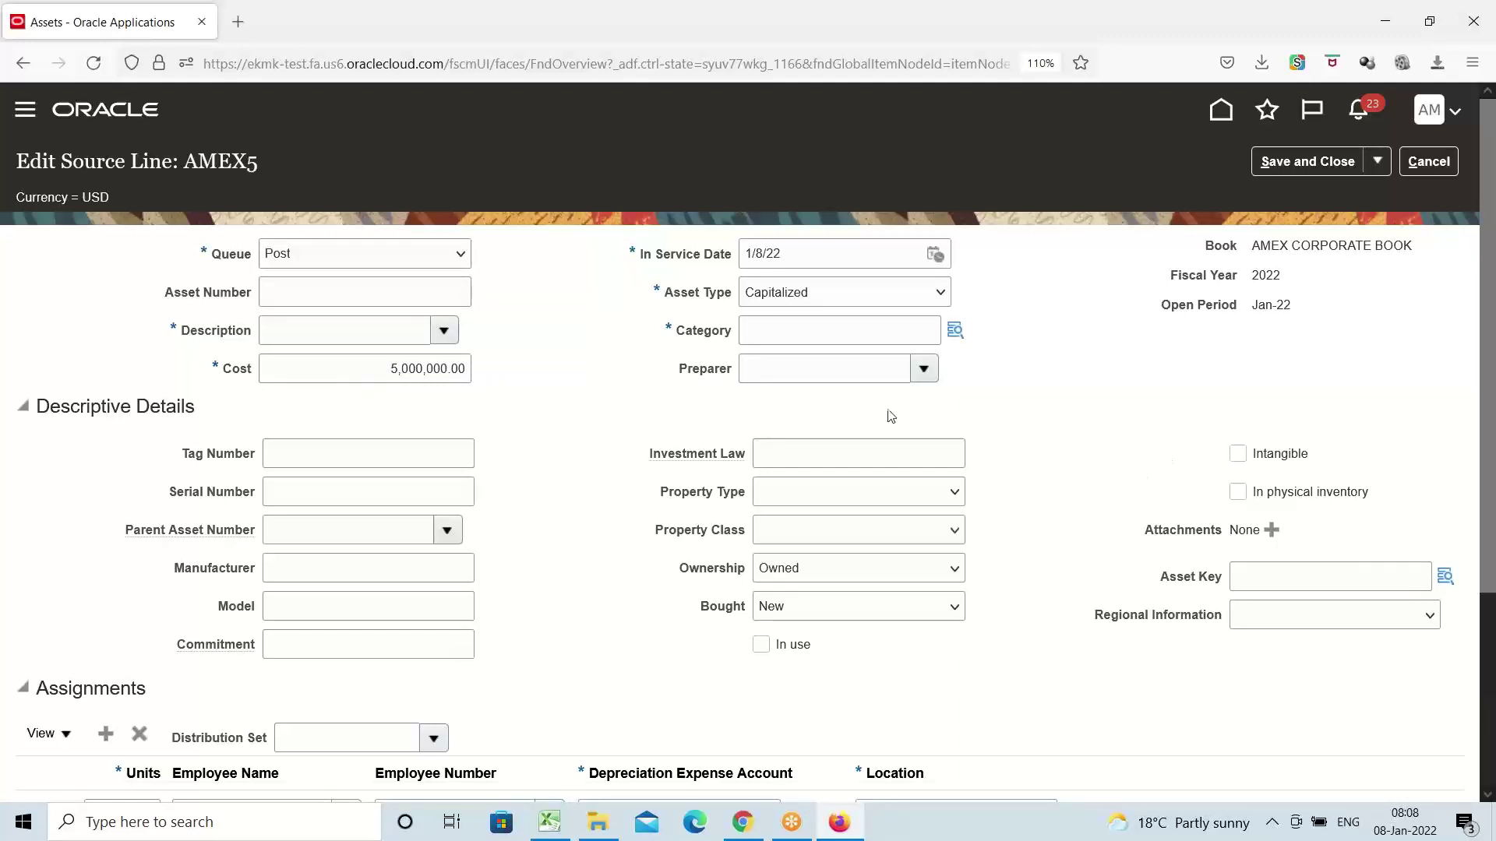
# Assign the line the category AMEX BUILDINGS.Office Buildings
pyautogui.click(810, 335)
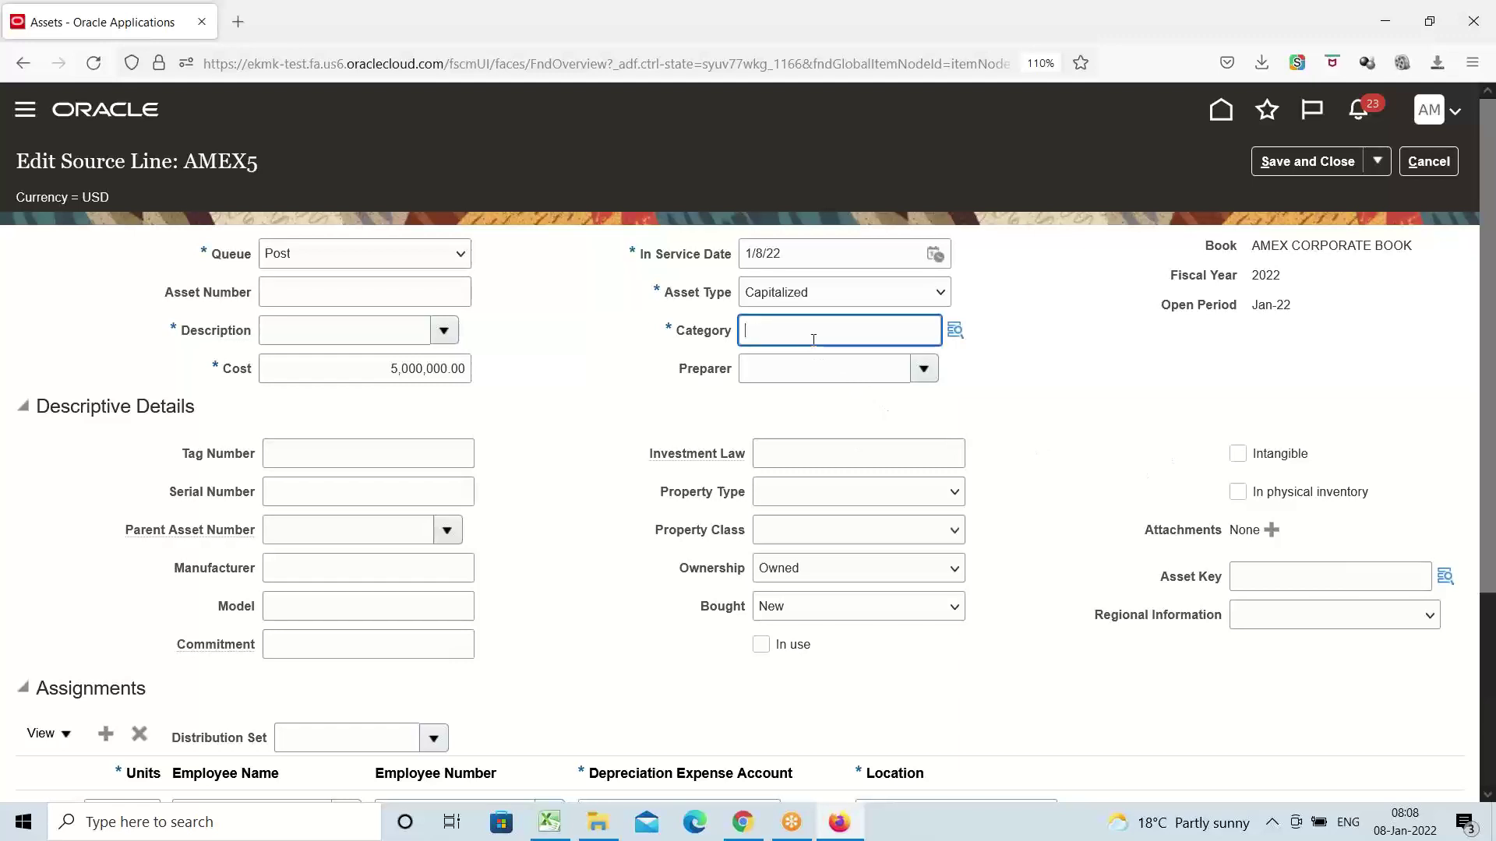
pyautogui.click(954, 334)
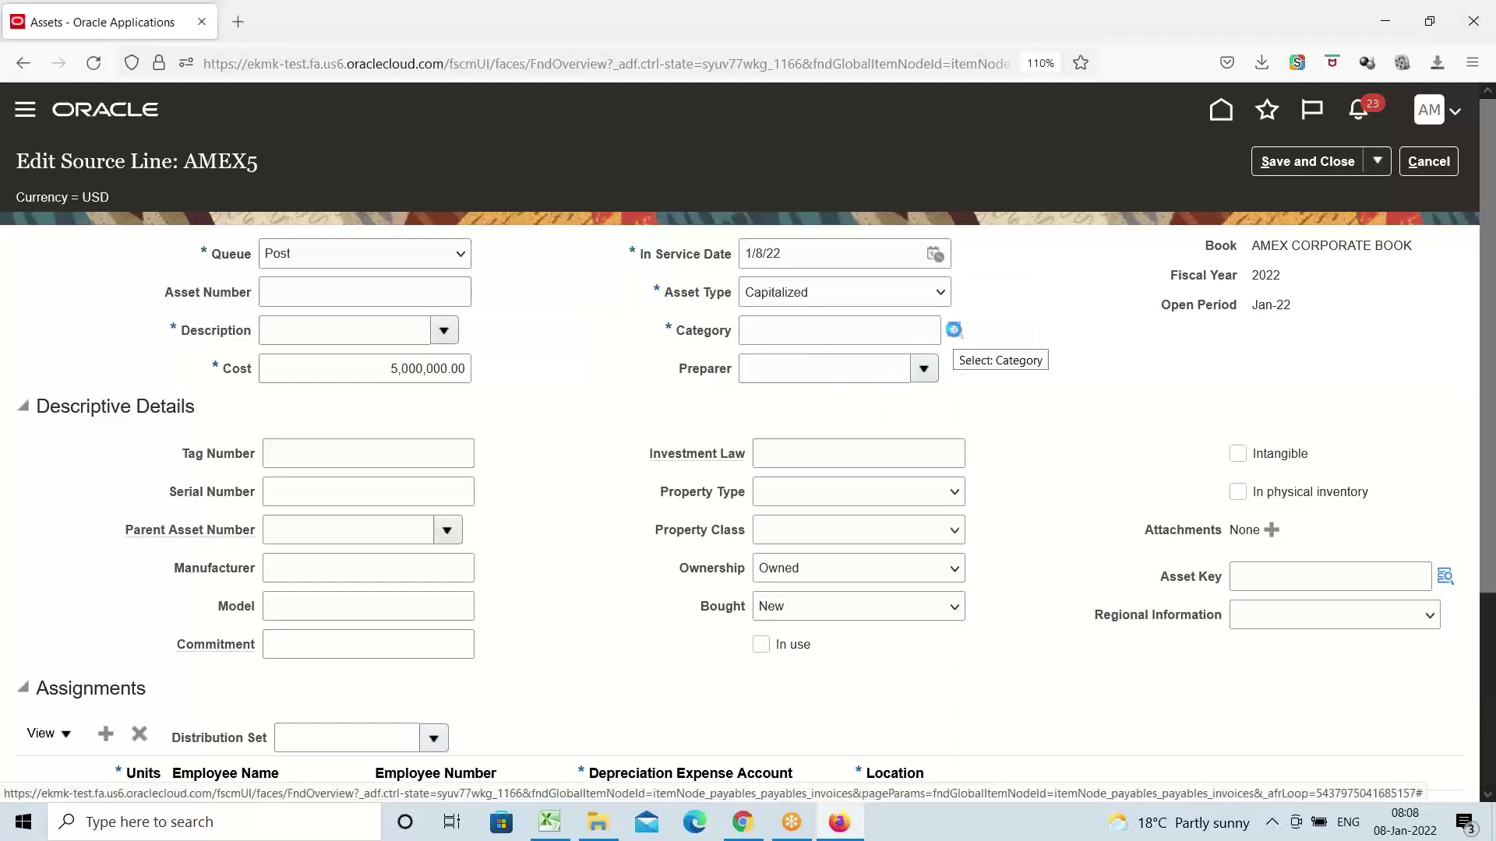
pyautogui.click(955, 333)
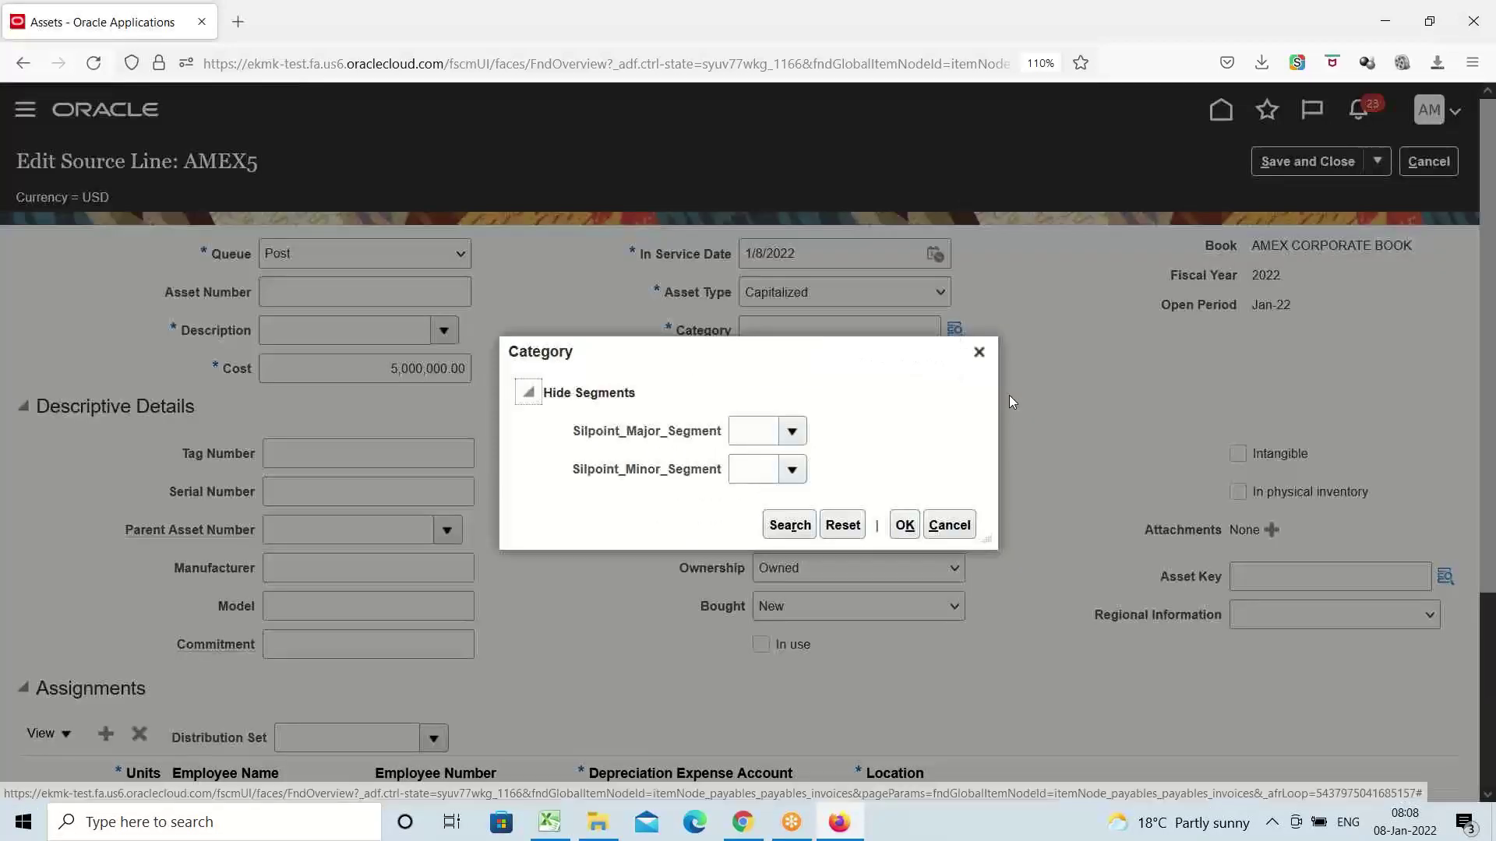
pyautogui.click(793, 433)
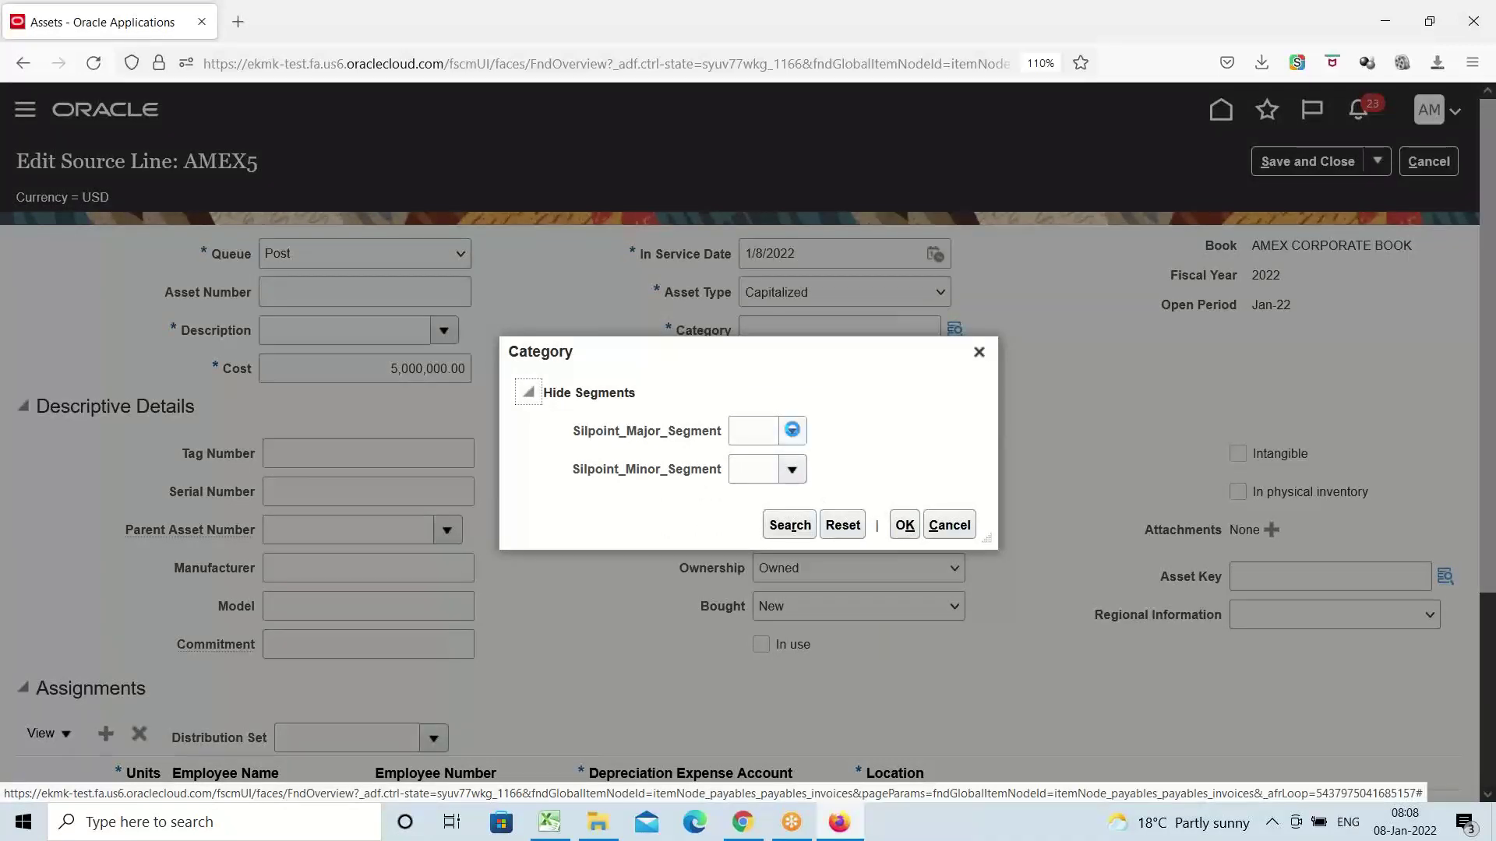
pyautogui.click(790, 433)
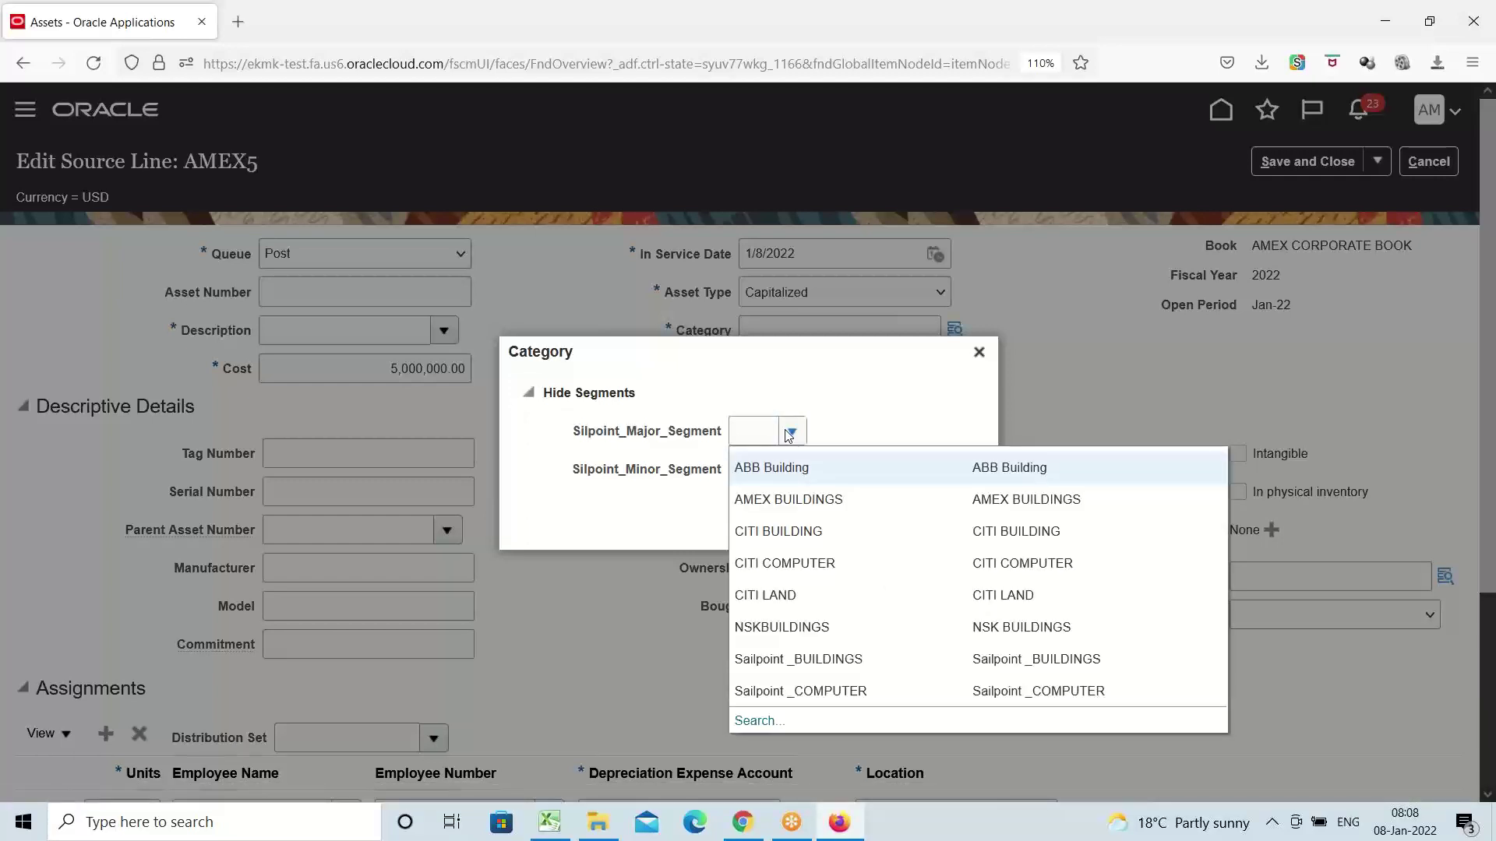
pyautogui.click(815, 504)
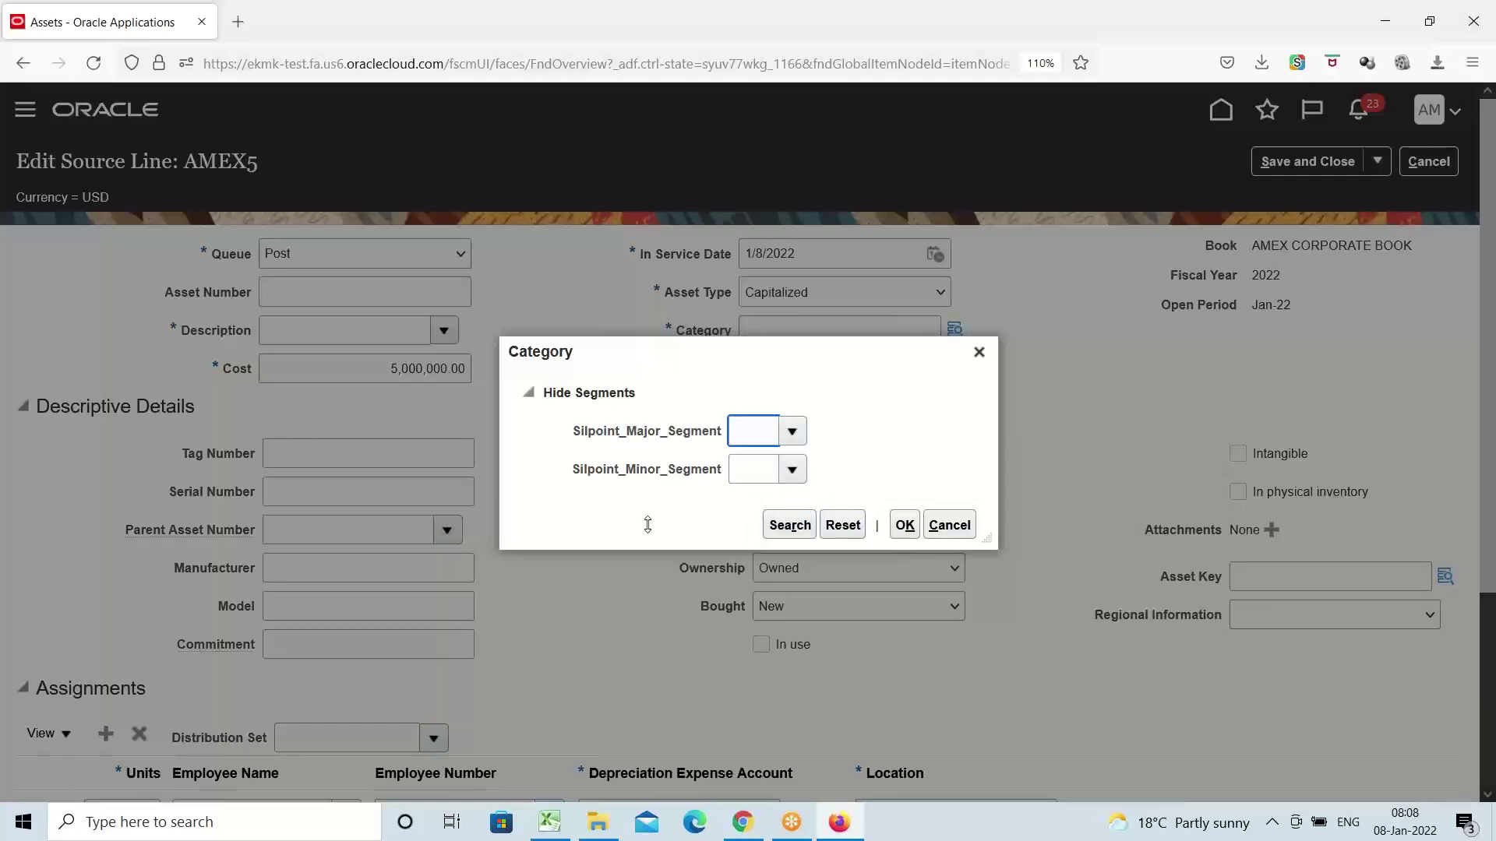
pyautogui.click(792, 470)
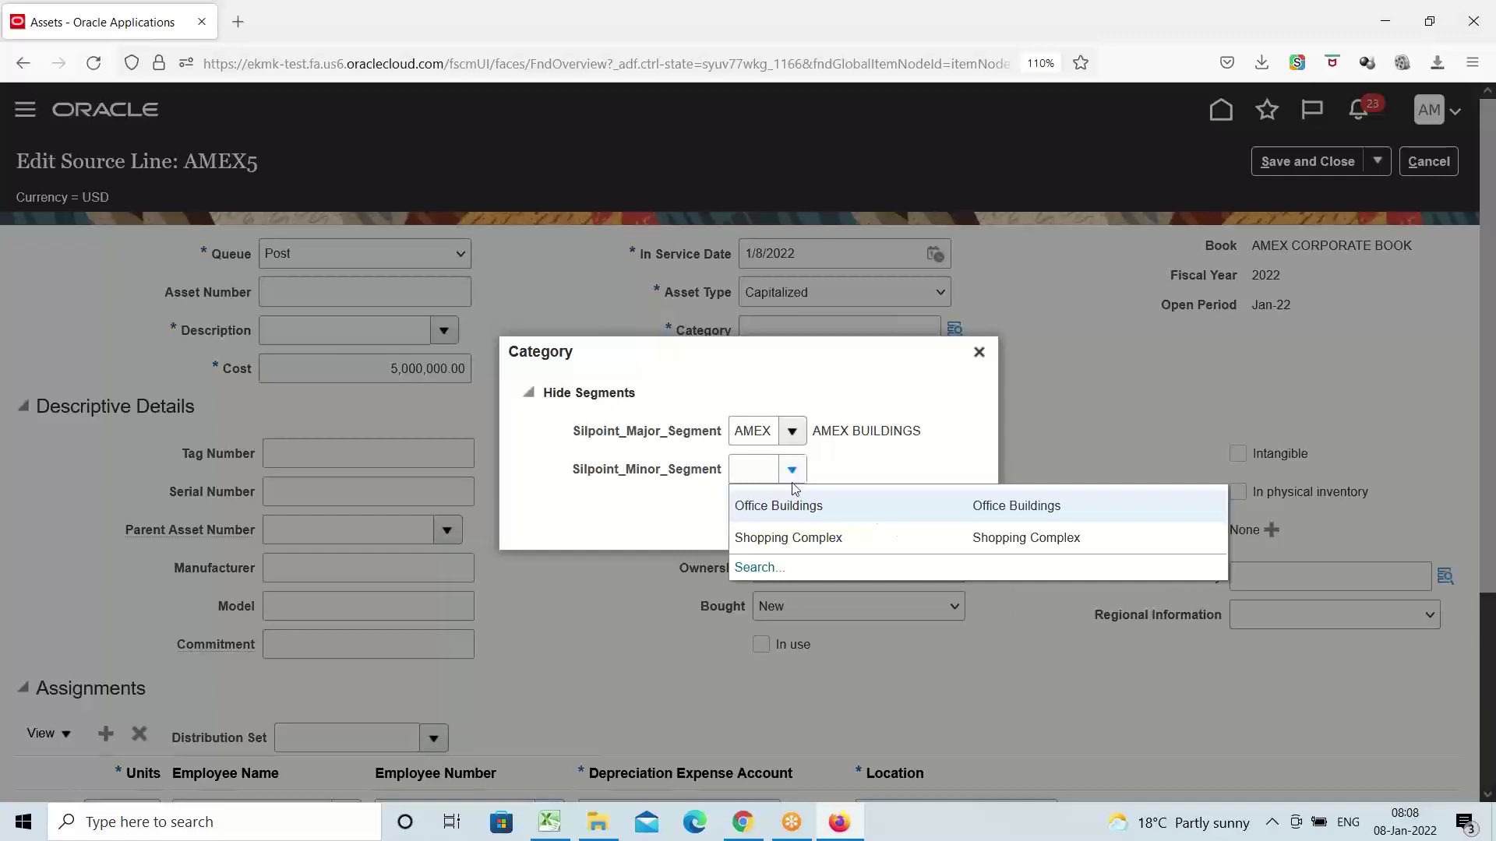
pyautogui.click(794, 502)
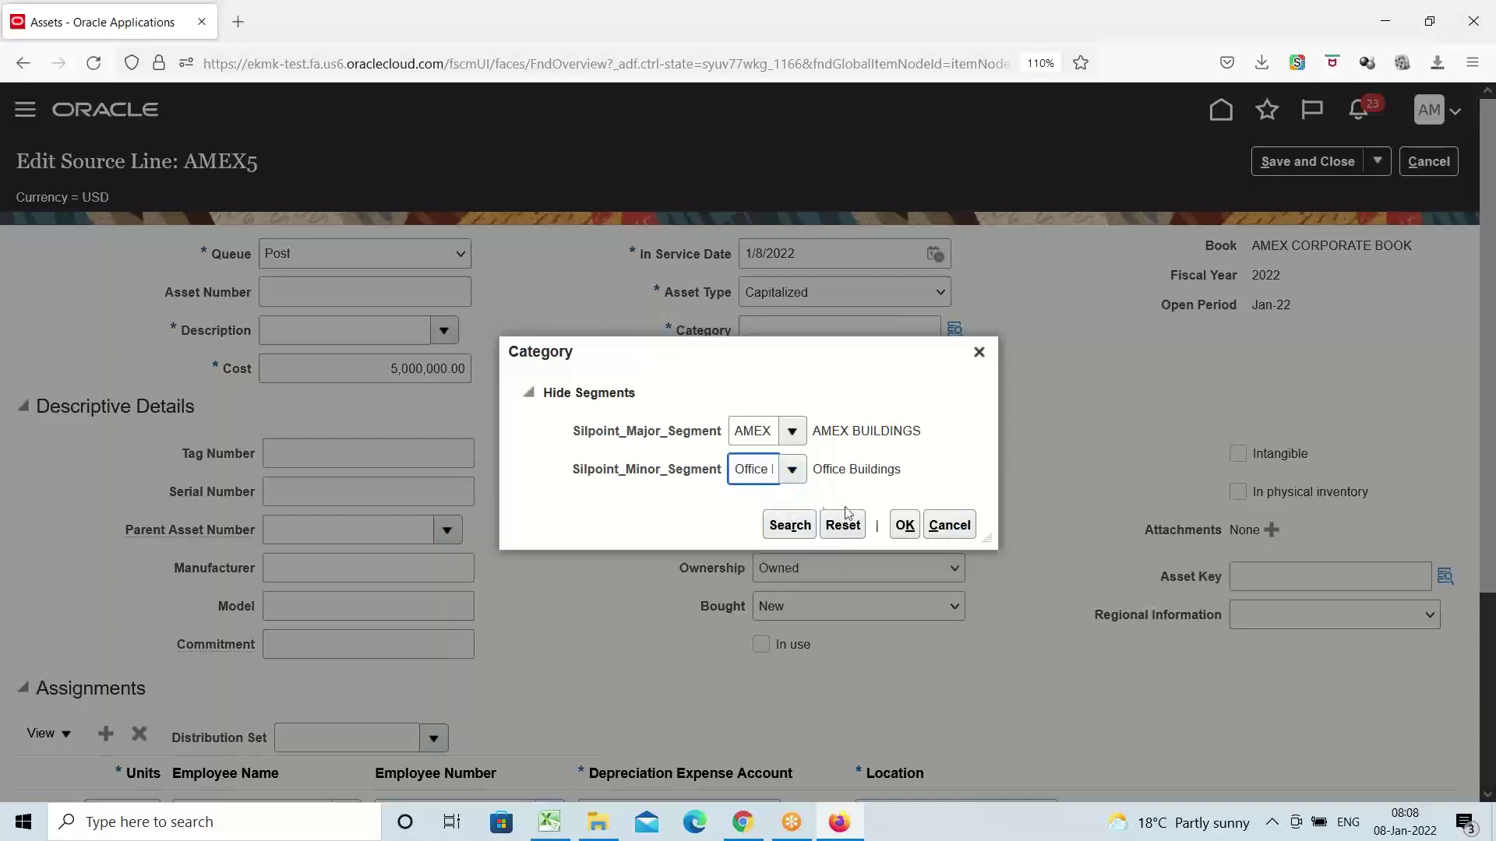
pyautogui.click(904, 520)
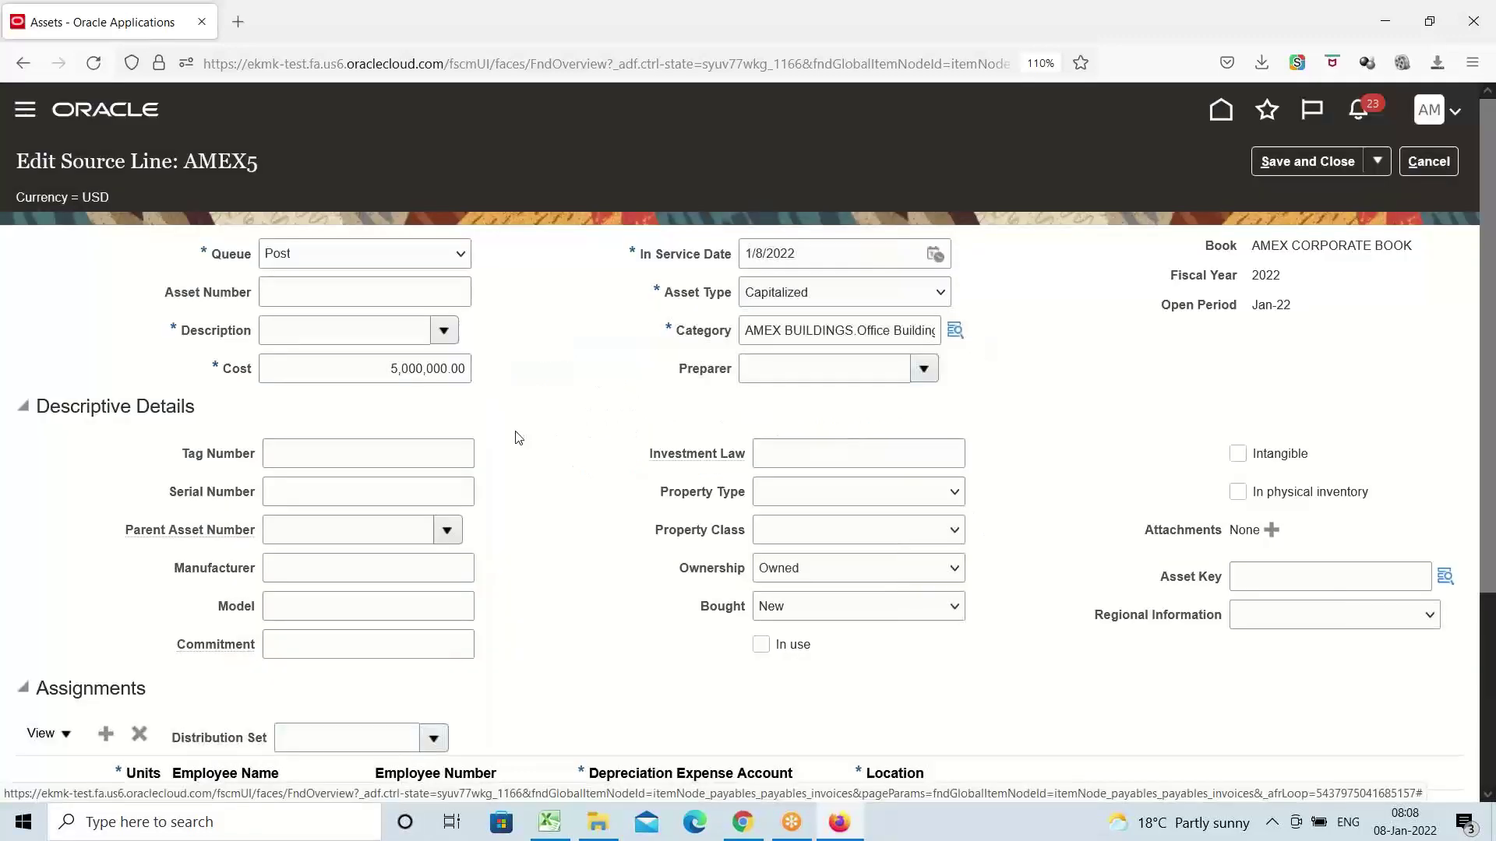
# Enter a building description for the asset on the source line
pyautogui.click(329, 329)
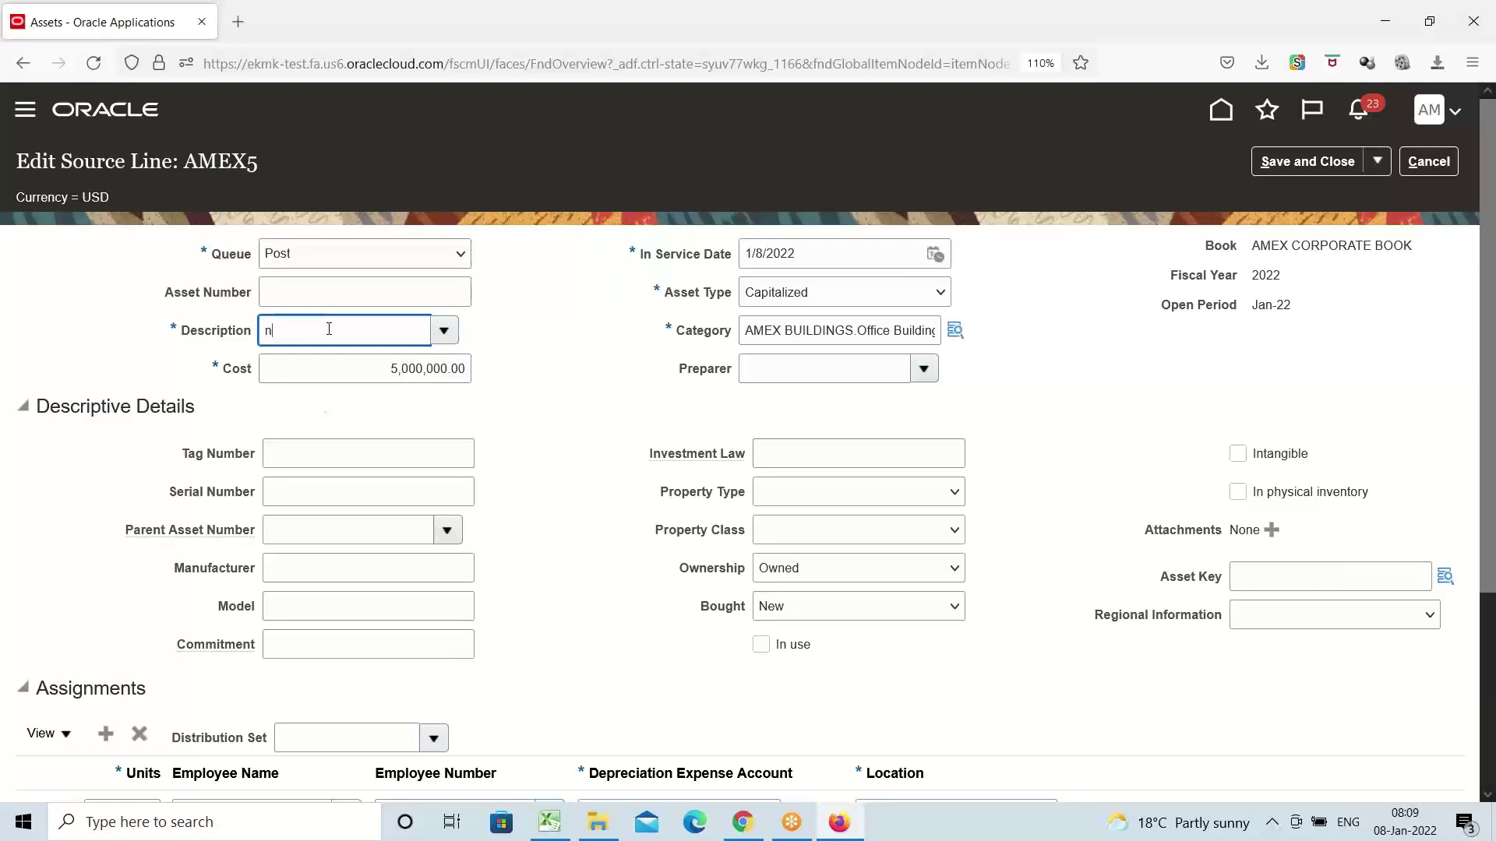
pyautogui.press('BackSpace')
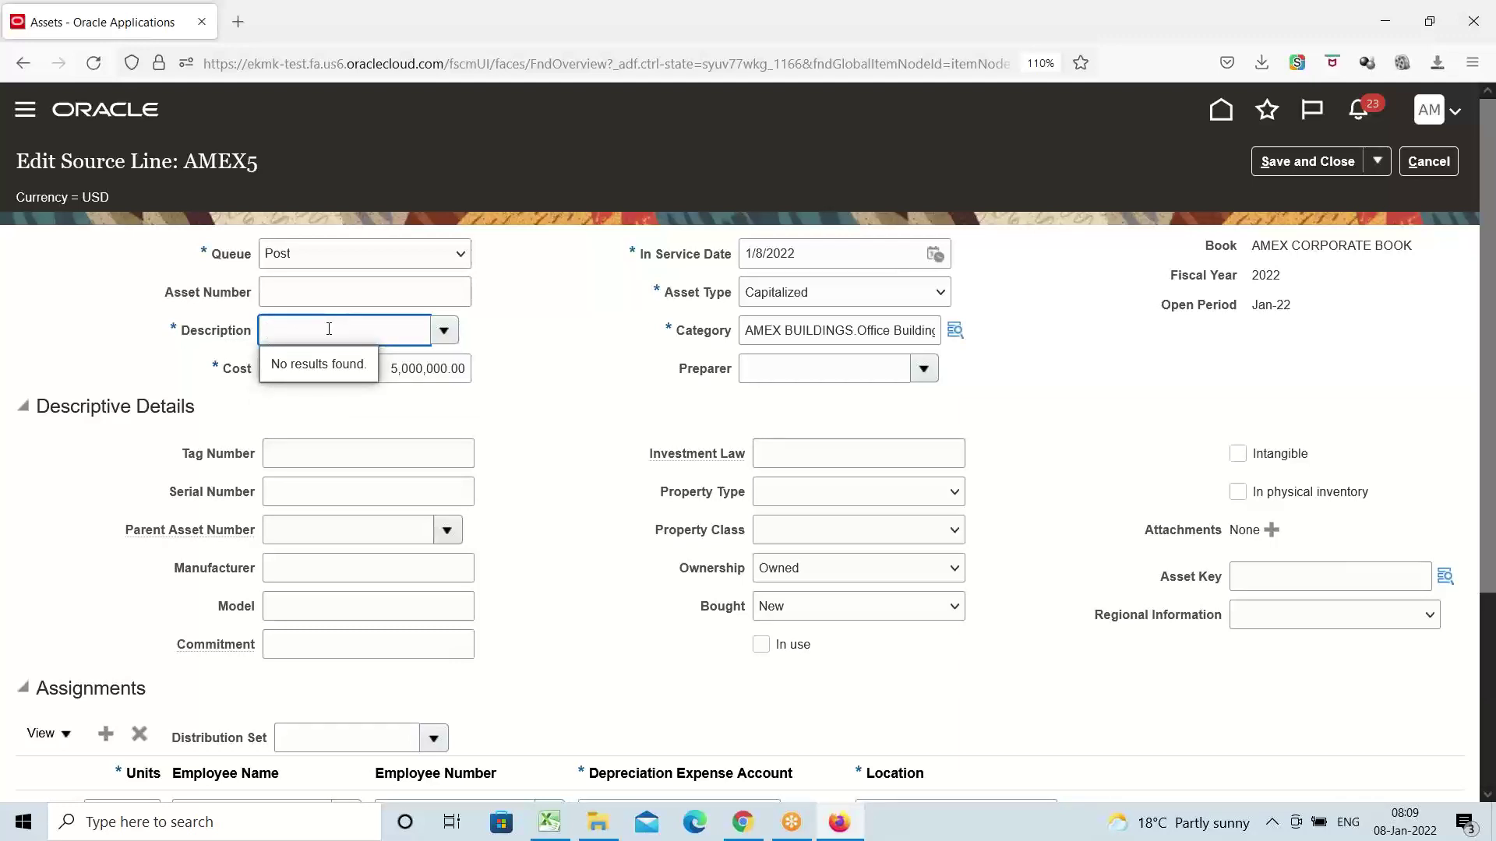
pyautogui.write('A Buil')
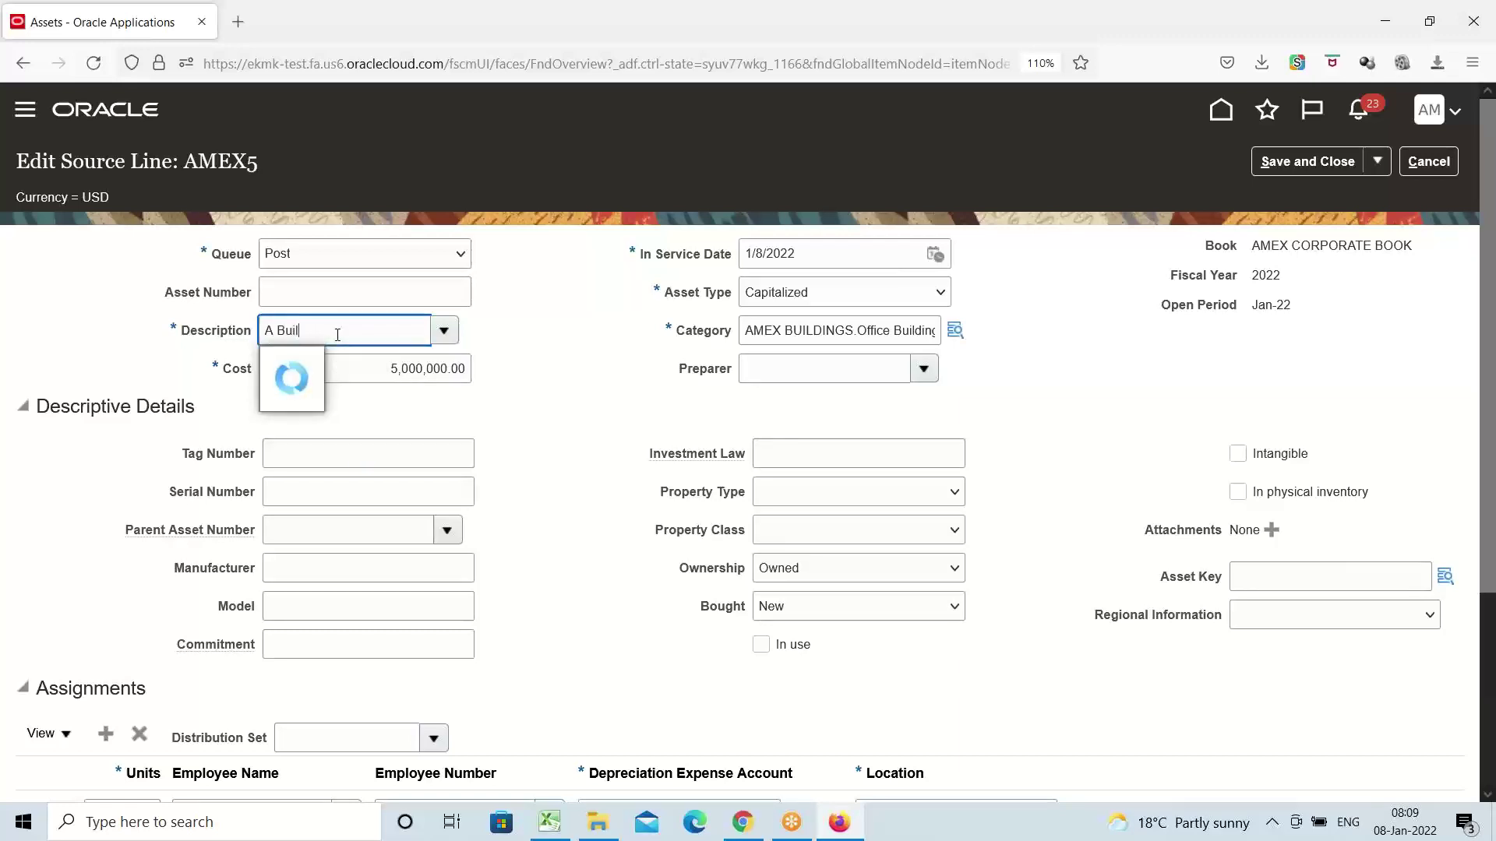
pyautogui.write('ding')
pyautogui.press('Tab')
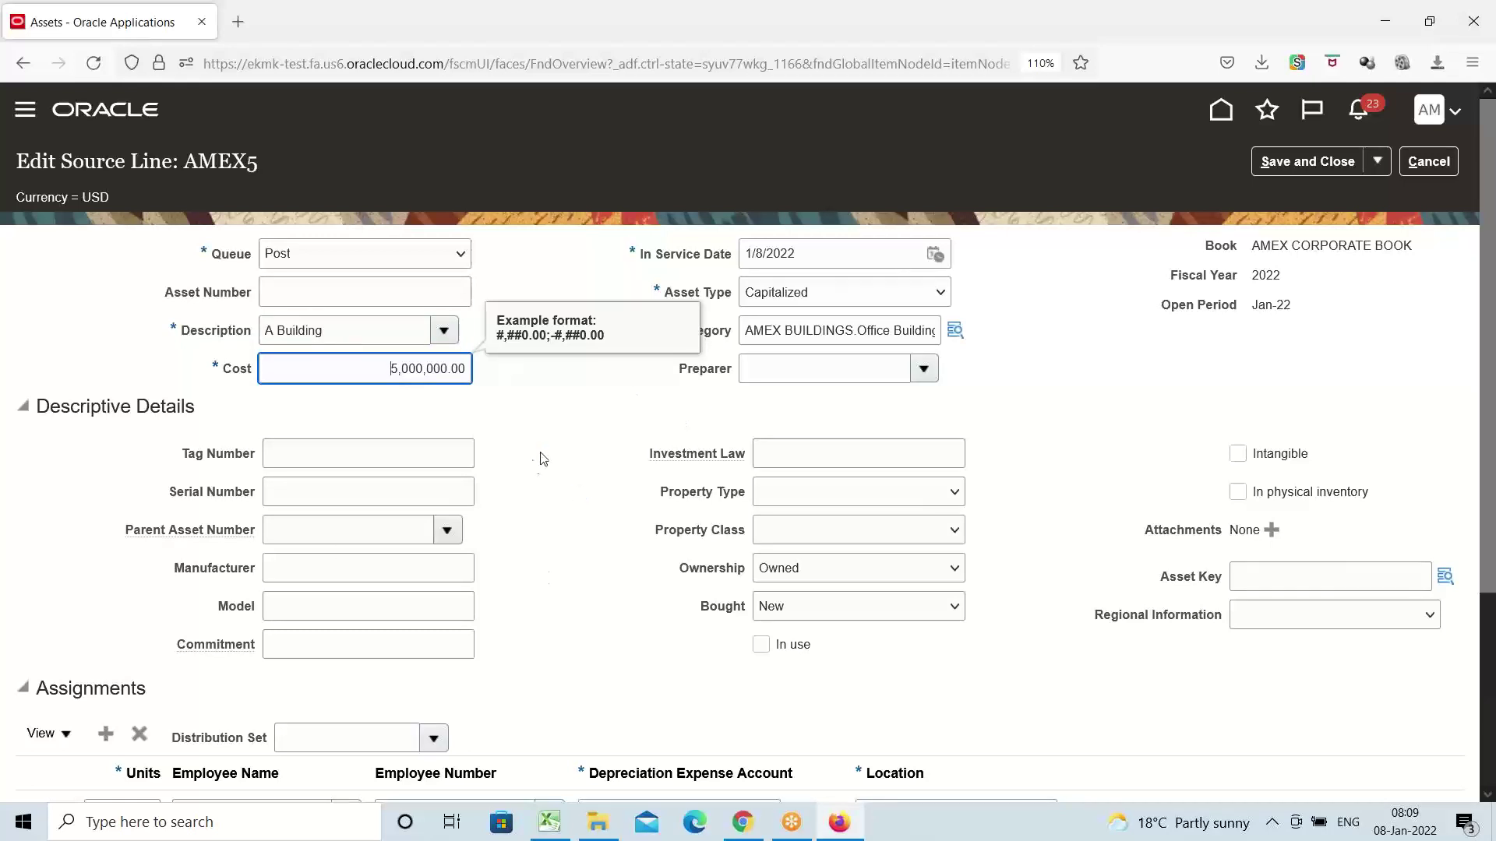
# Set the assignment location to United States.NY.New York
pyautogui.scroll(-3, 558, 441)
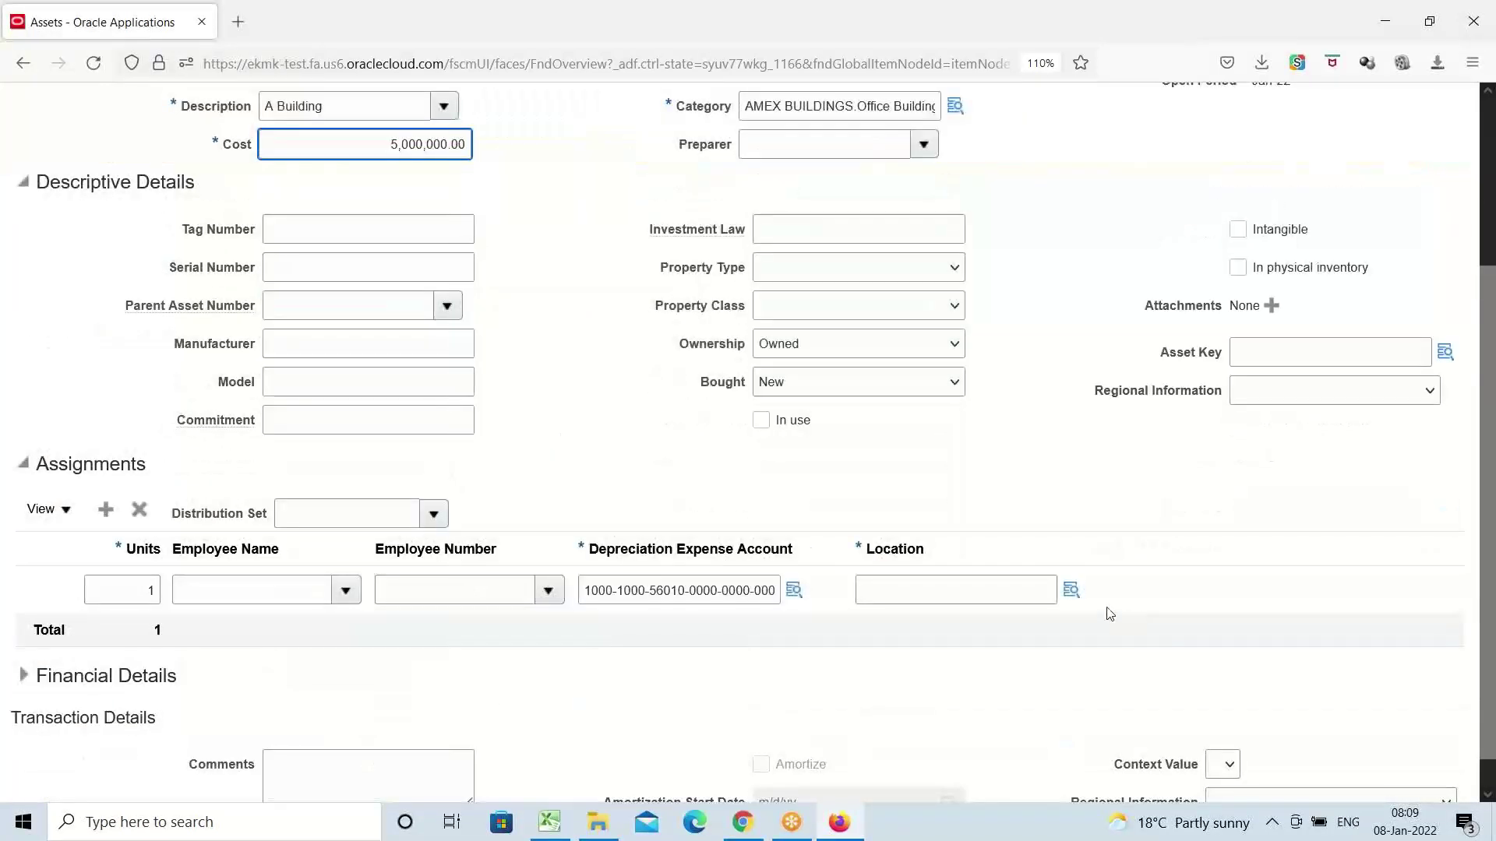
pyautogui.click(1071, 590)
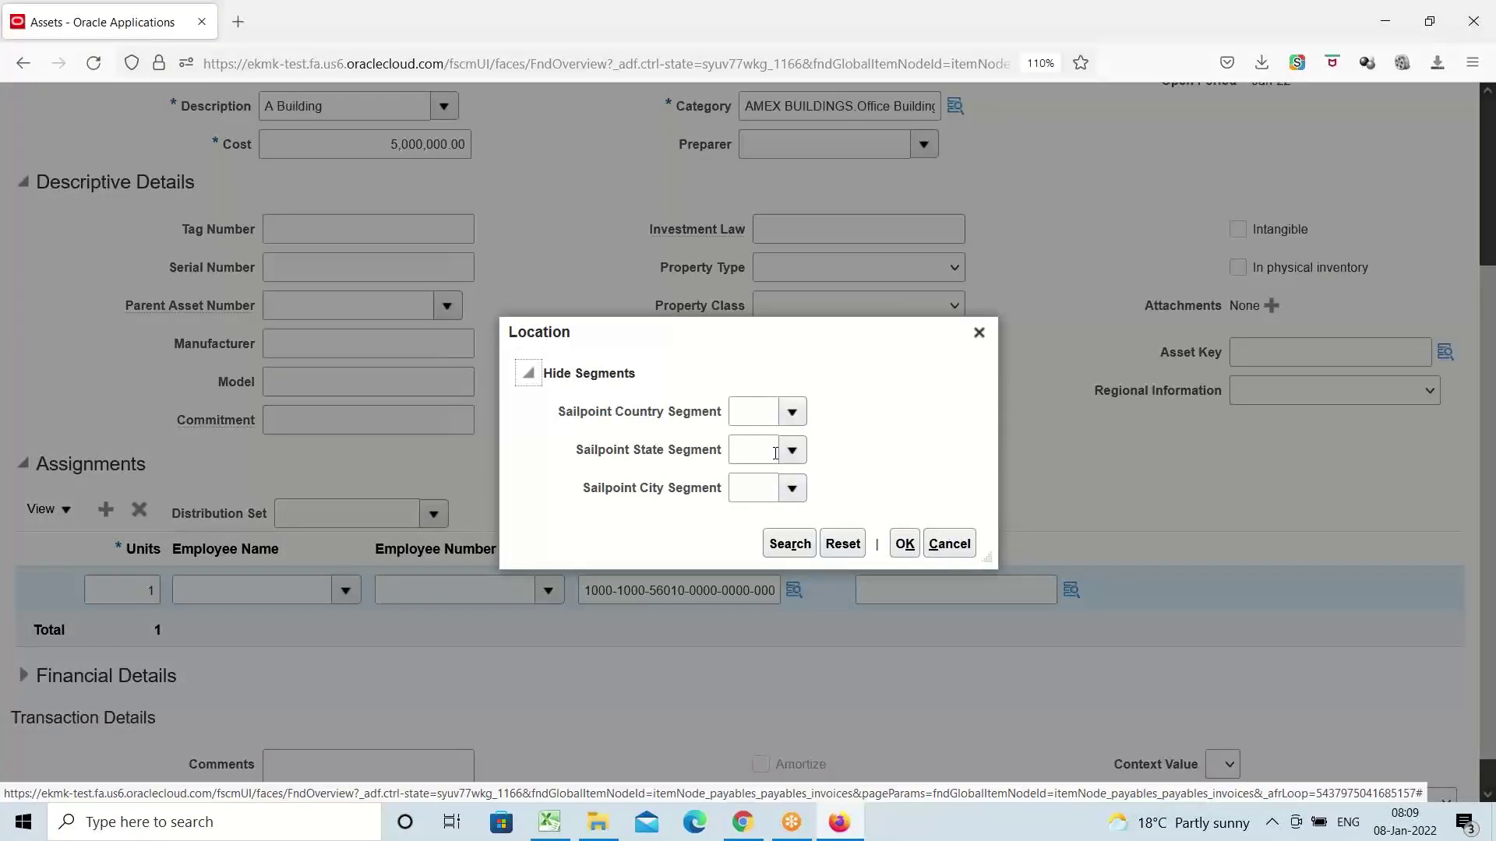
pyautogui.click(788, 412)
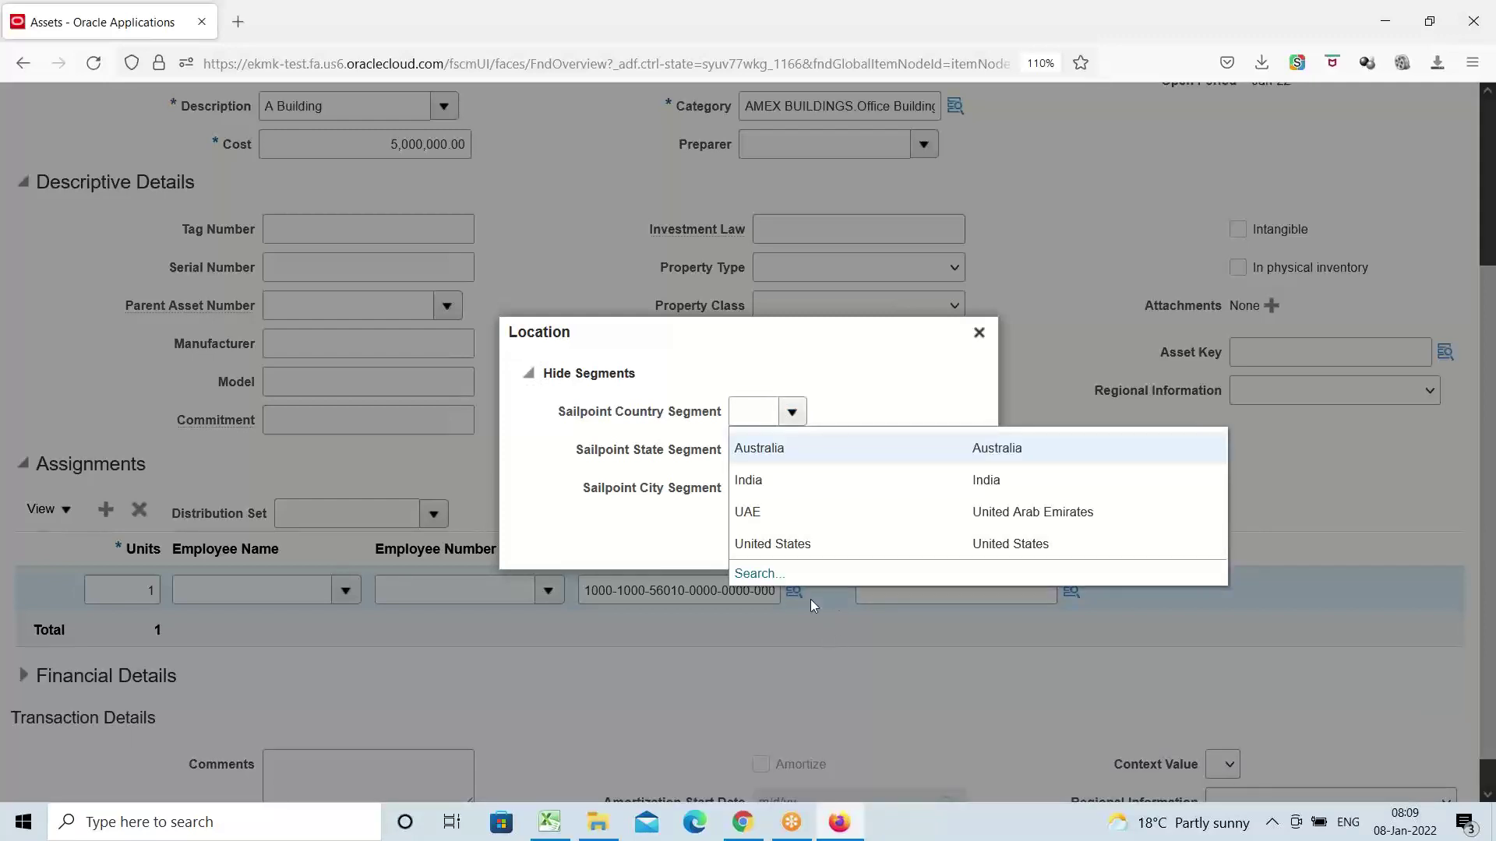
pyautogui.click(783, 546)
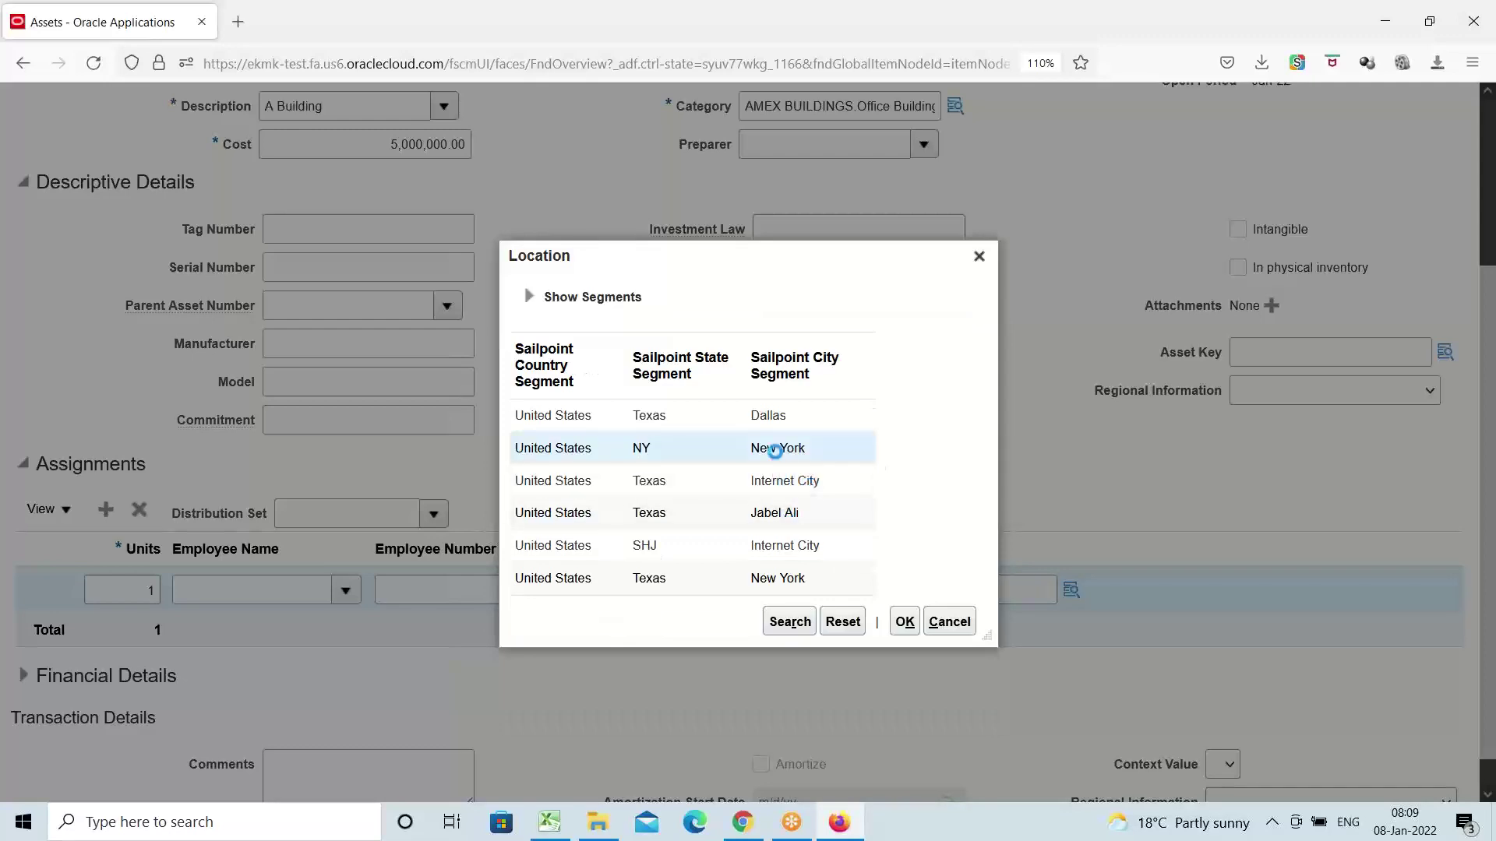
pyautogui.click(904, 623)
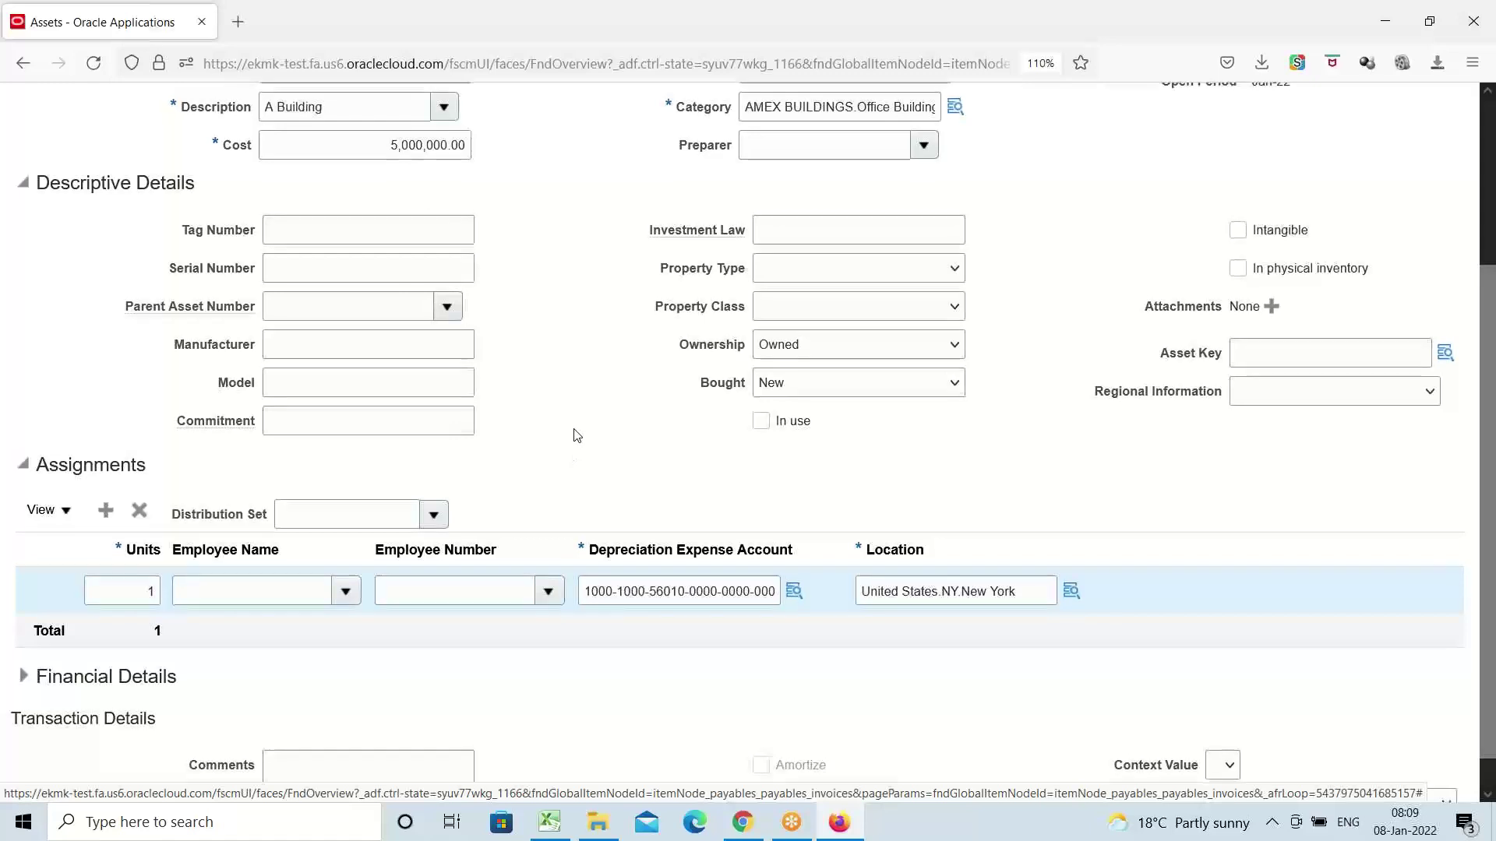
pyautogui.scroll(3, 571, 434)
pyautogui.click(393, 256)
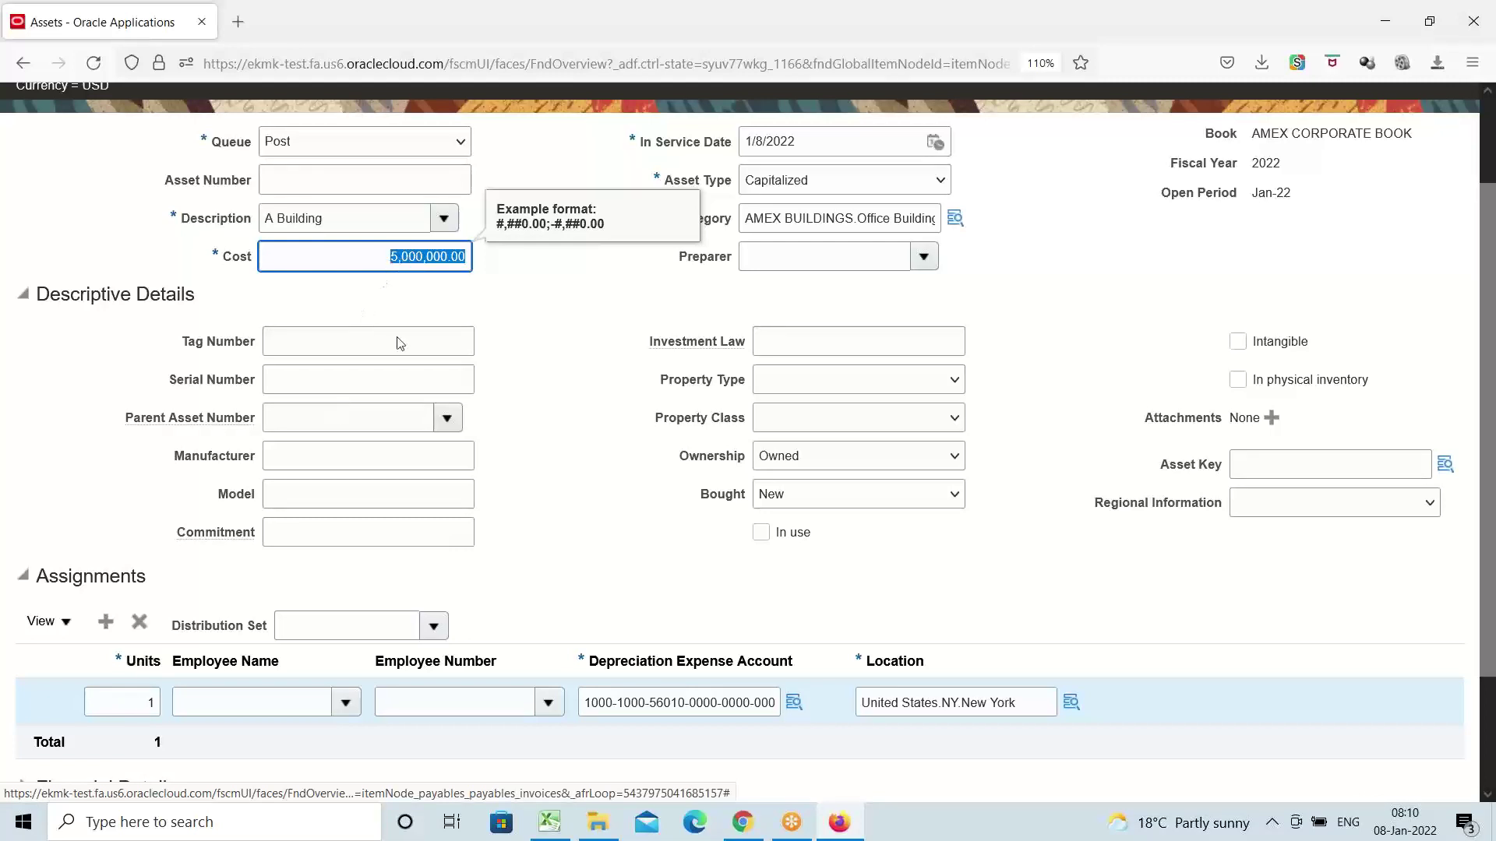
# Change the AMEX5 line's units from 1 to 5, then save and close it
pyautogui.click(149, 705)
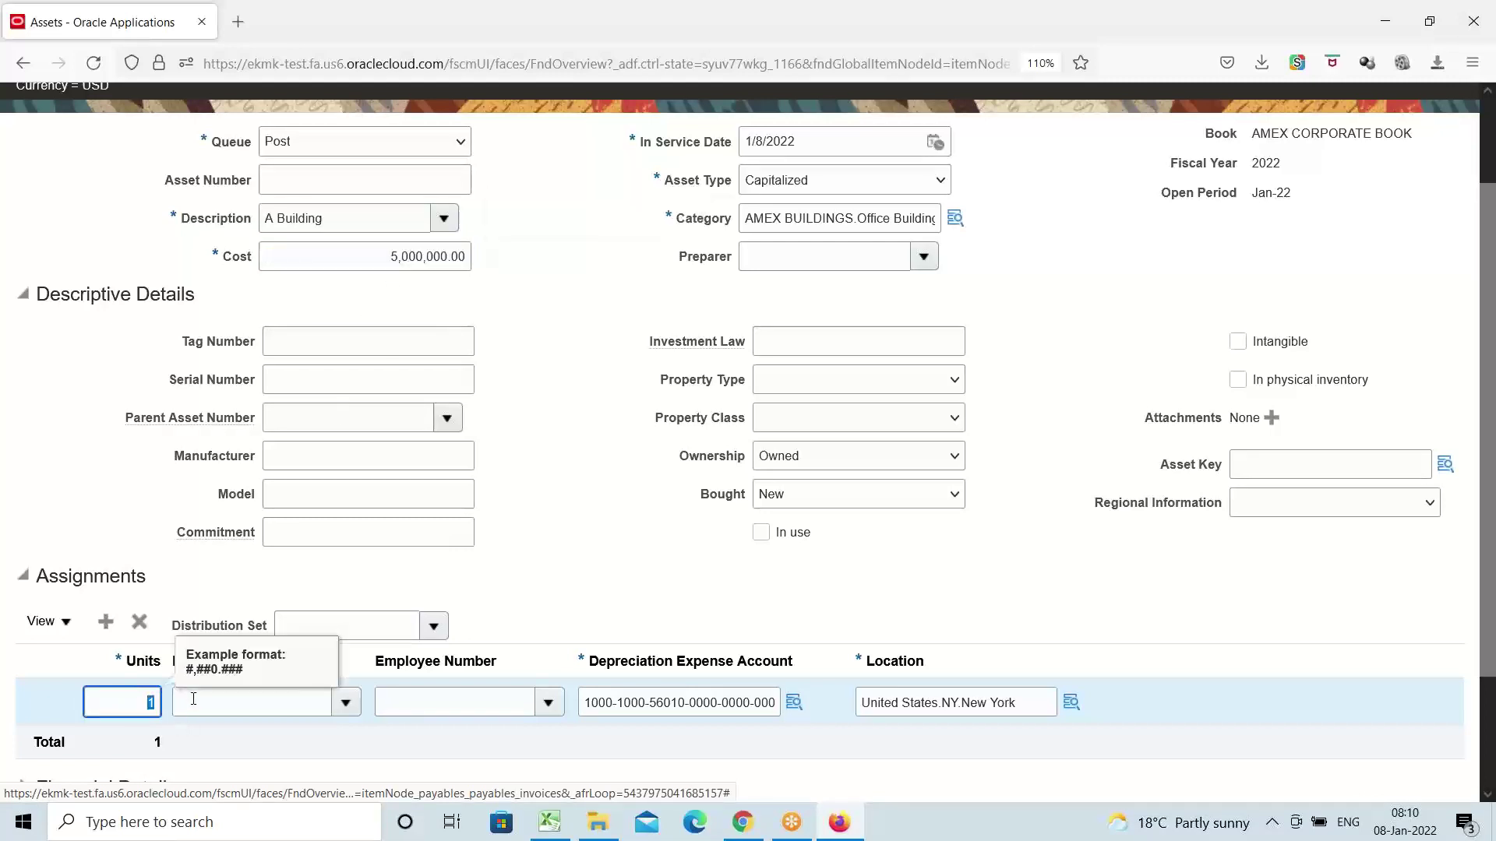
pyautogui.write('5')
pyautogui.click(598, 527)
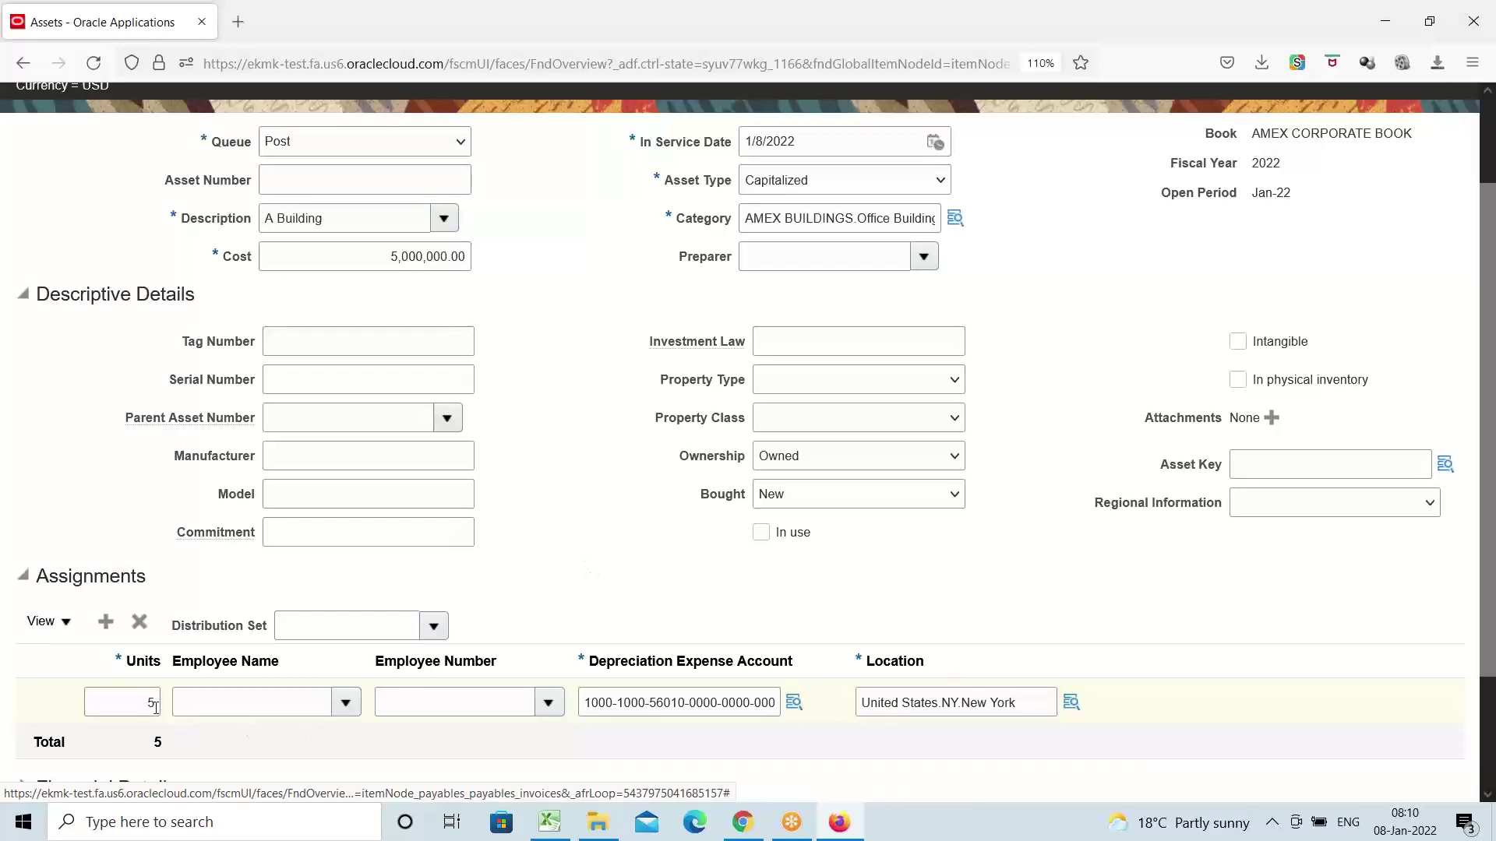
pyautogui.scroll(2, 732, 573)
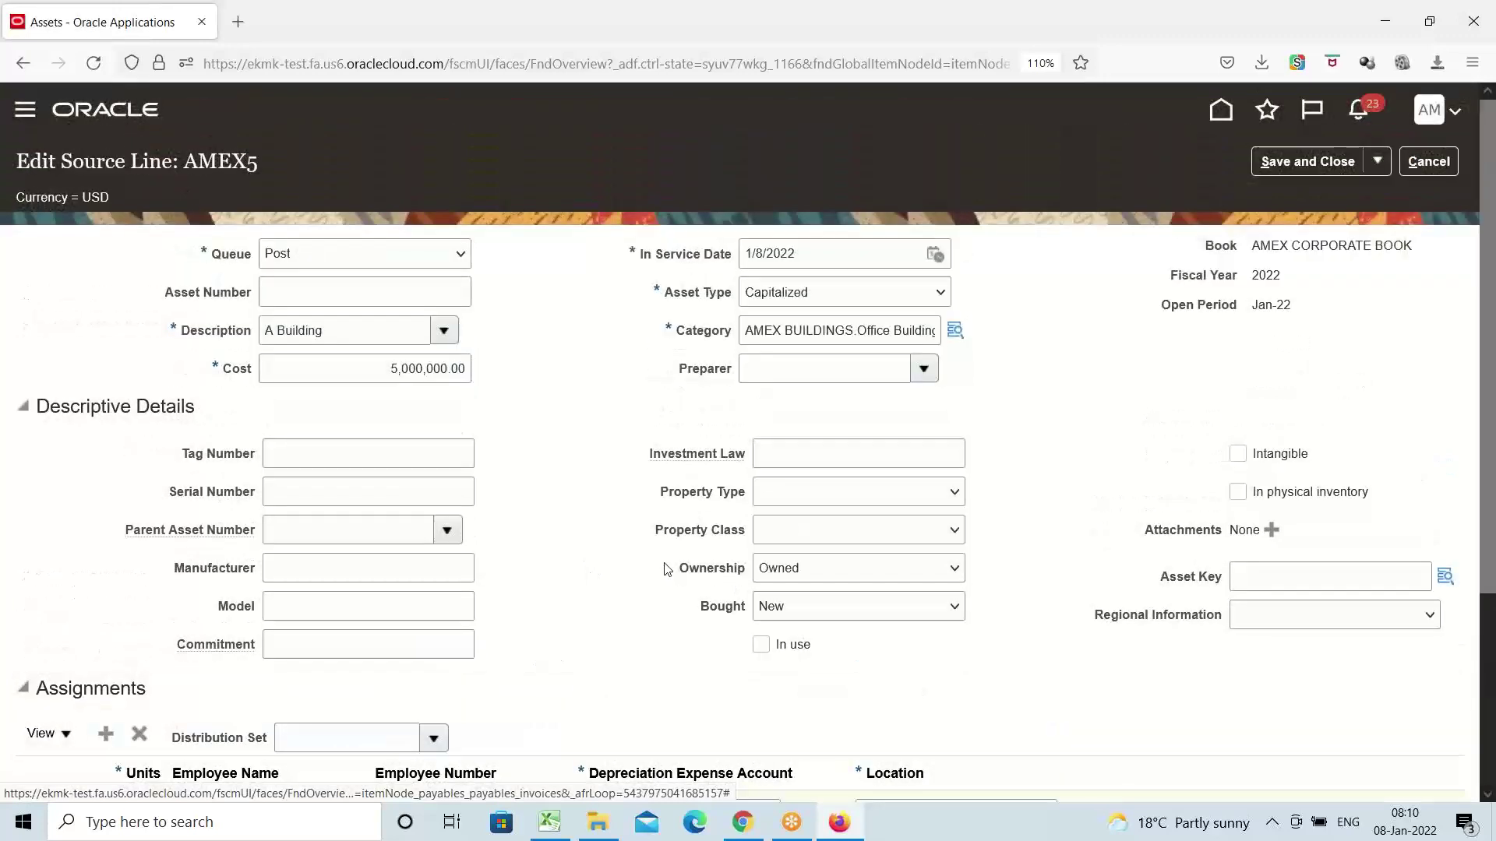
pyautogui.scroll(-4, 656, 558)
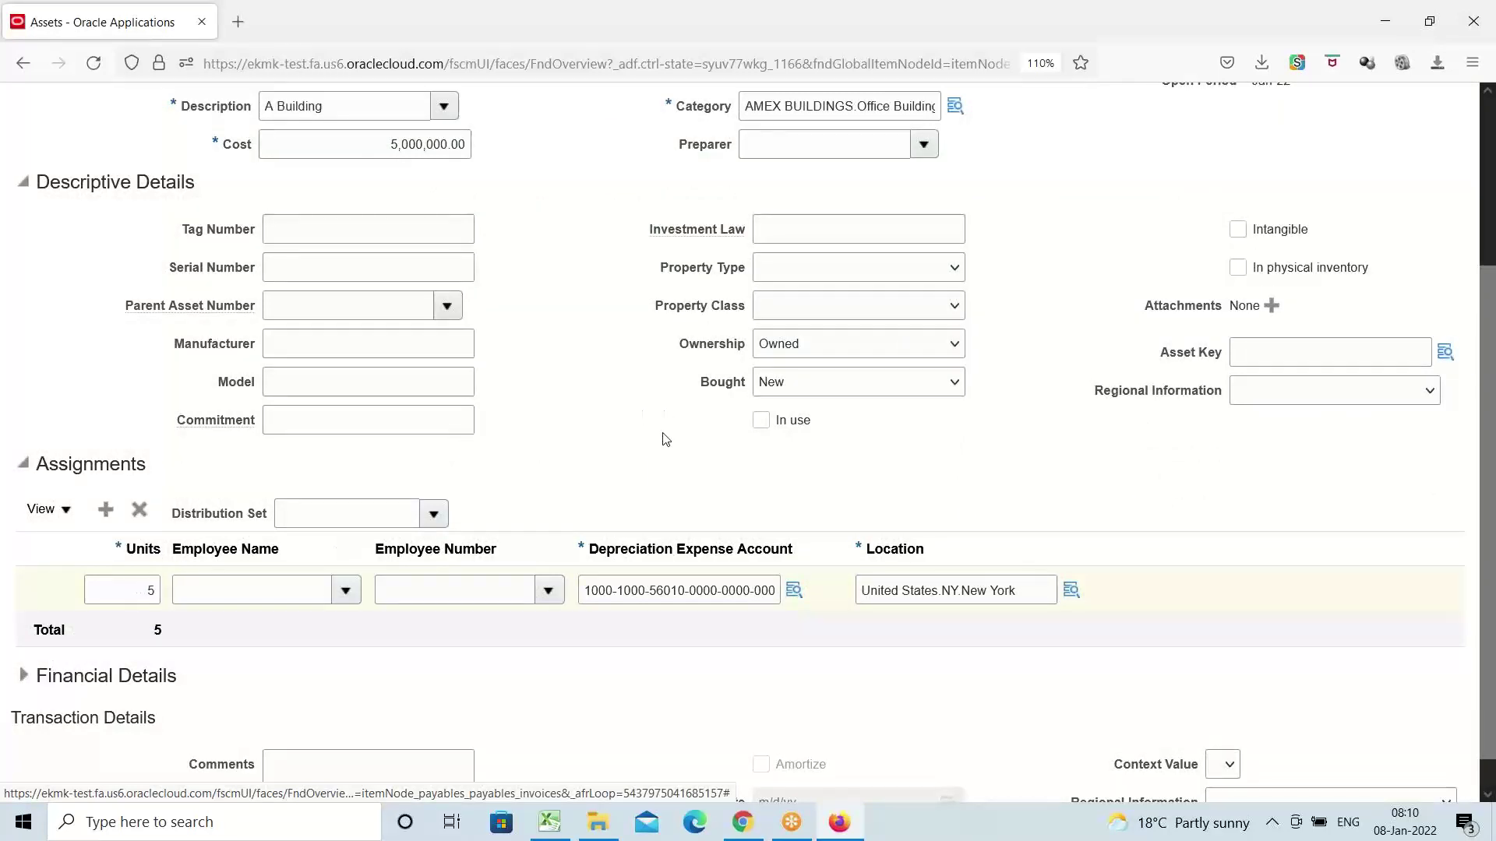
pyautogui.scroll(3, 615, 413)
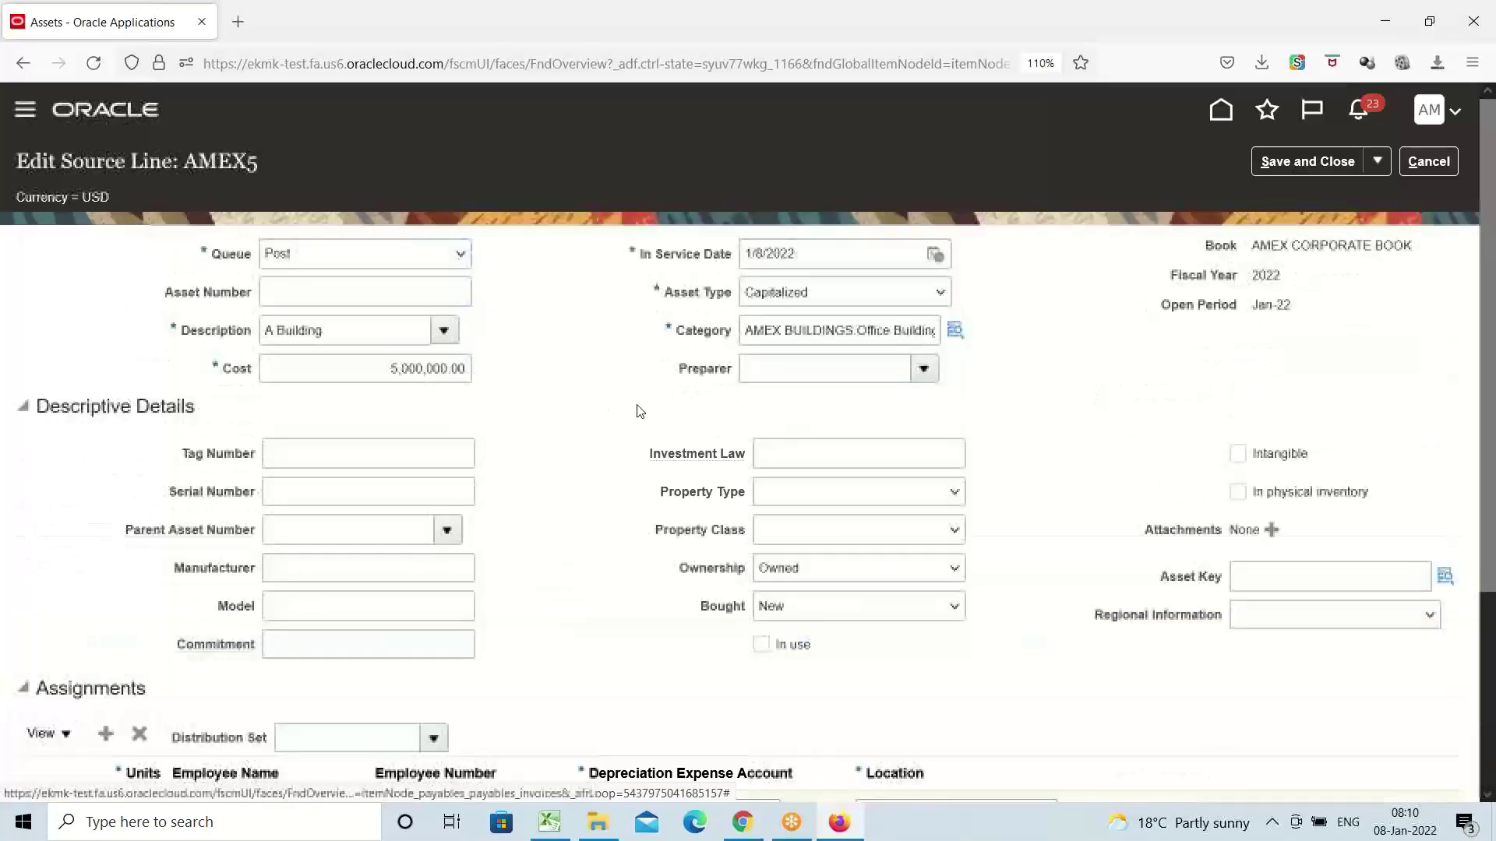
pyautogui.click(1297, 162)
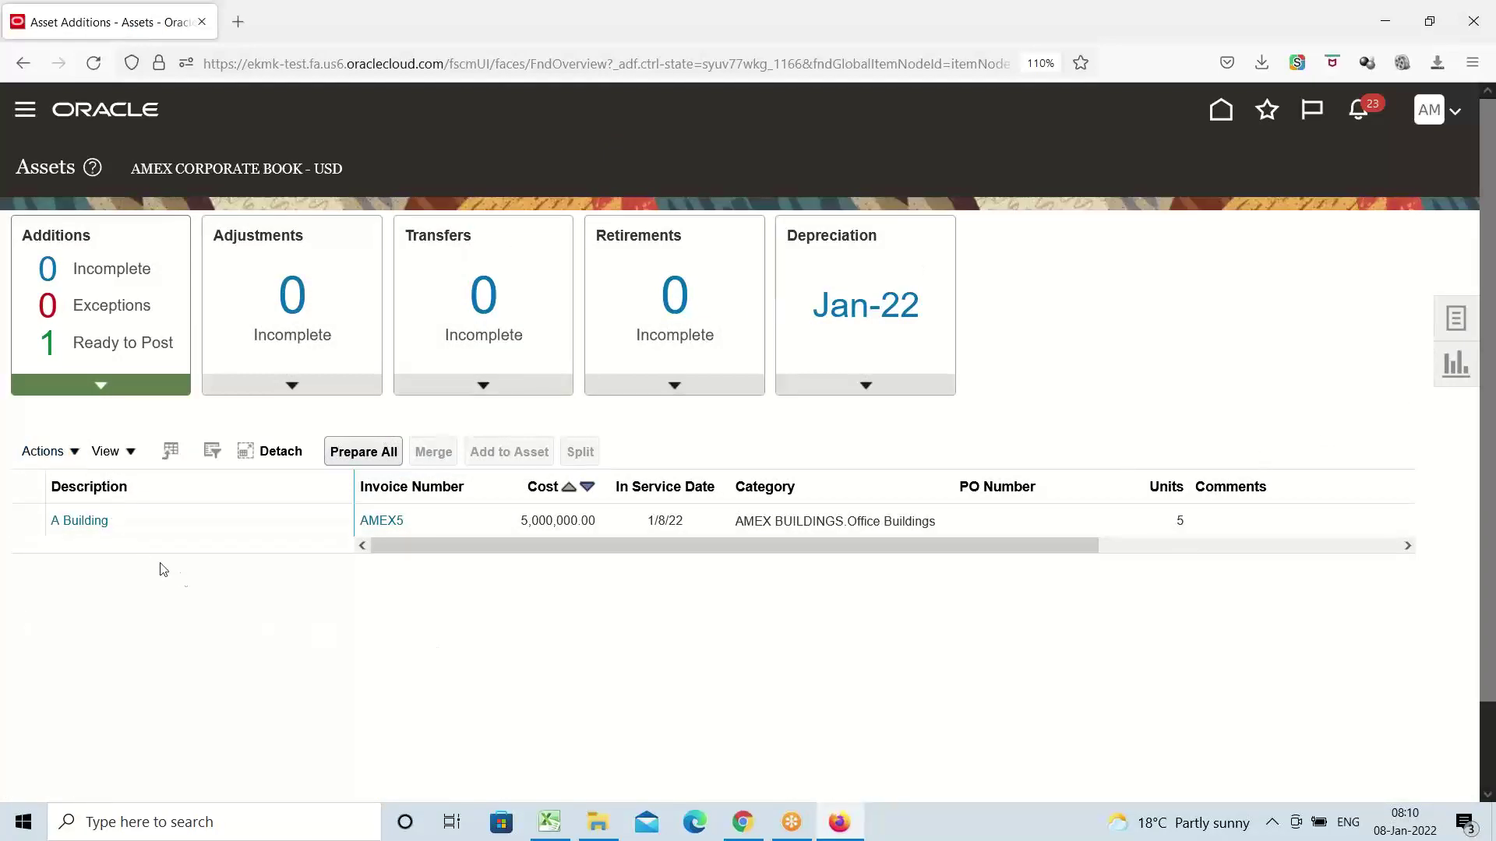
# Split the AMEX5 A Building line into five 1-unit lines of 1,000,000.00 each
pyautogui.click(138, 519)
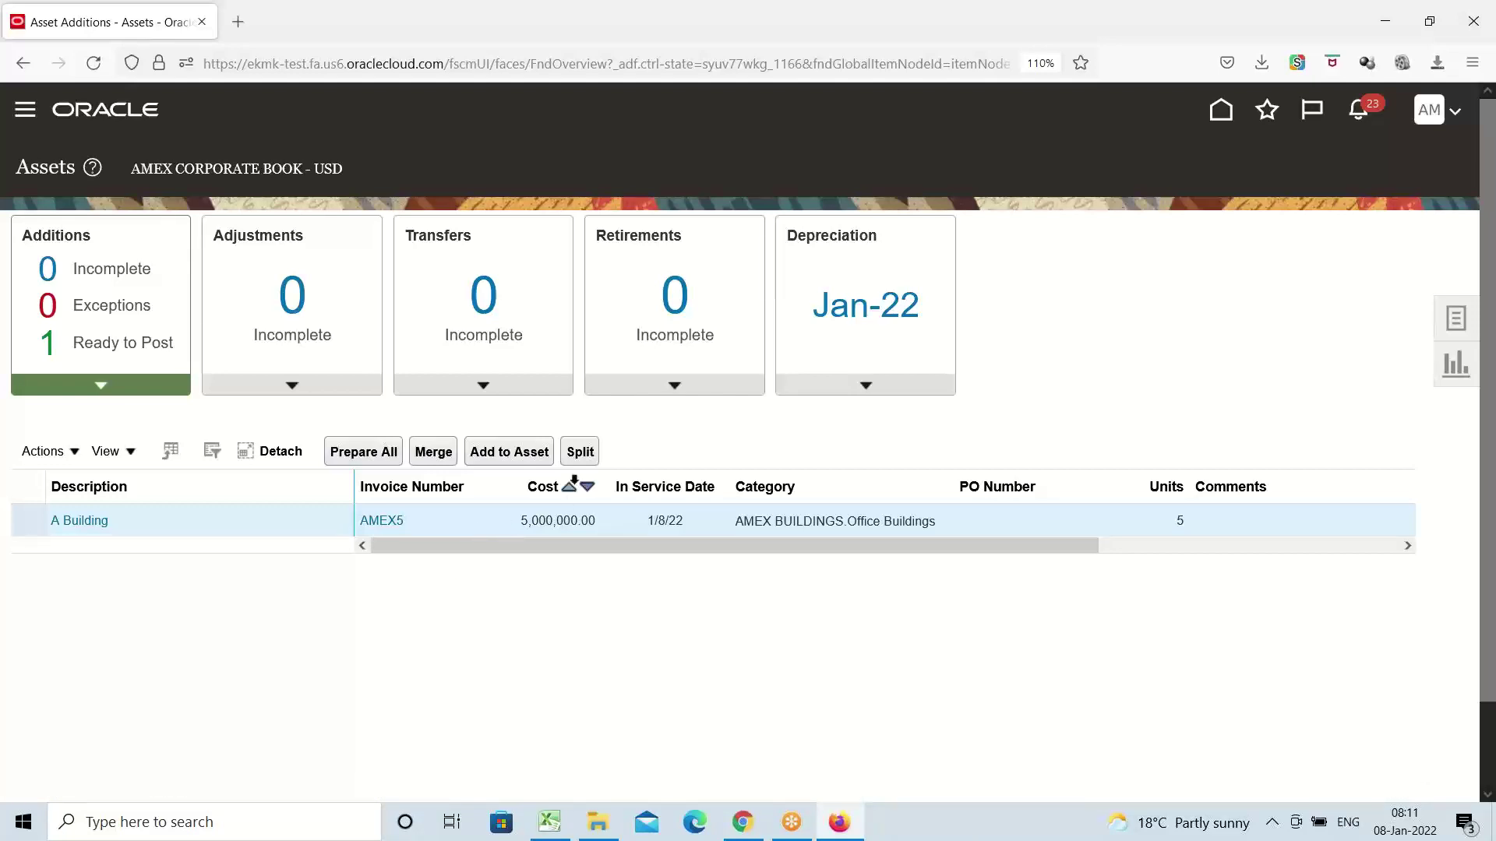
pyautogui.click(580, 451)
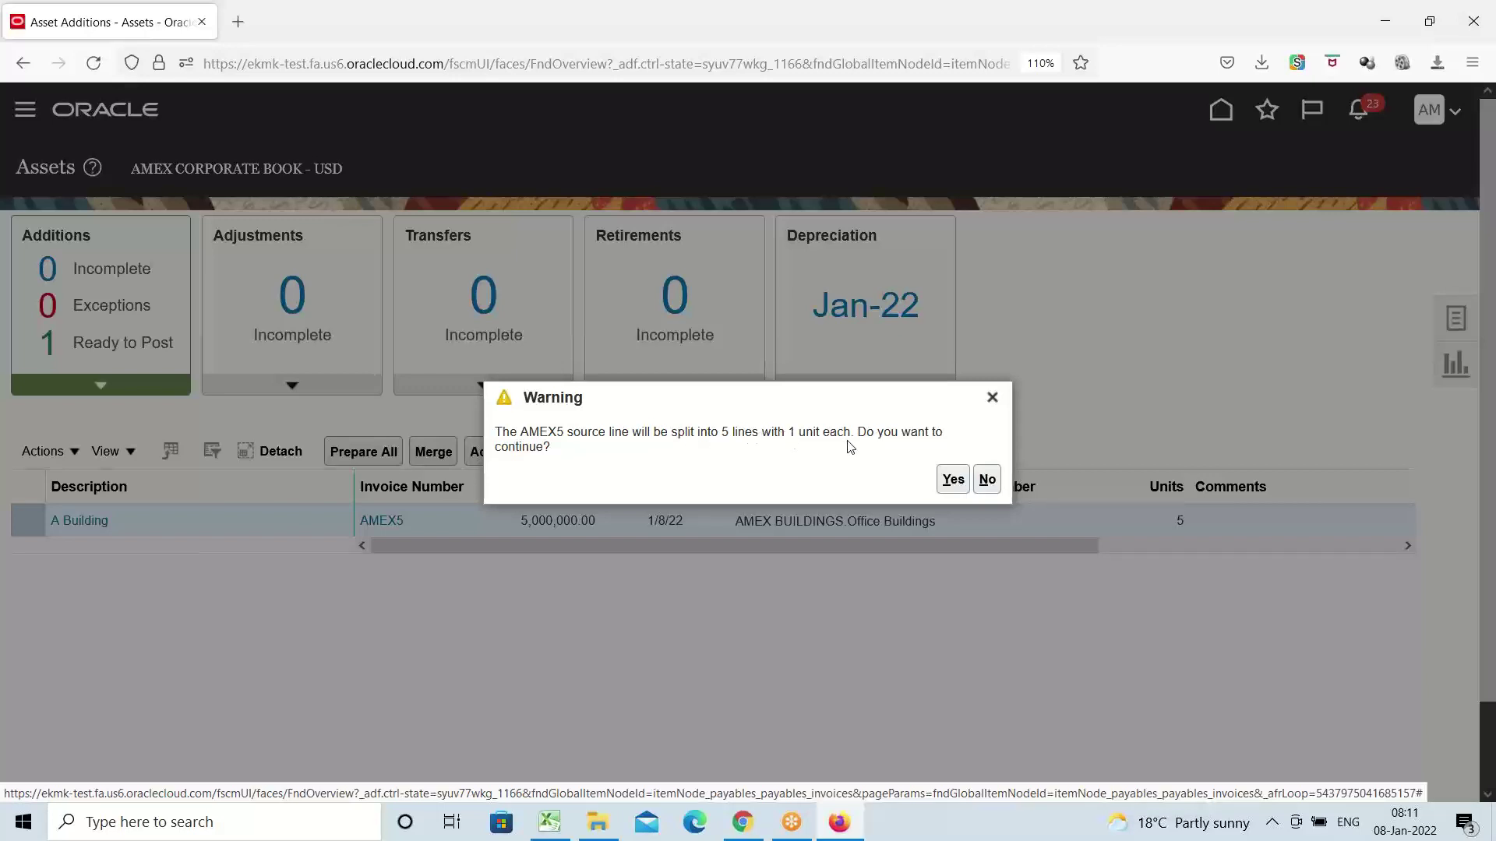
pyautogui.click(954, 485)
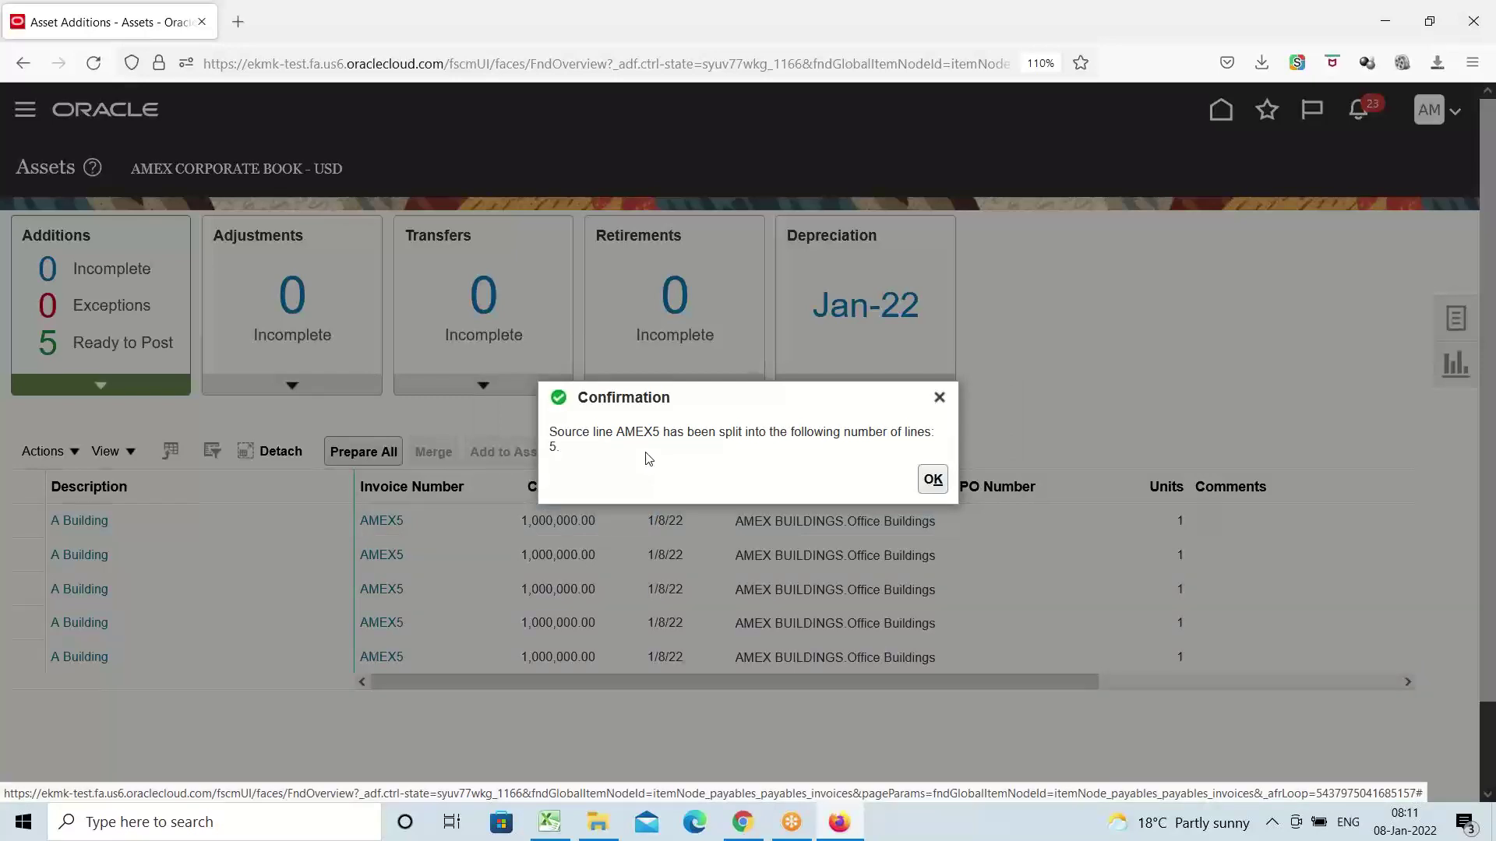
# Post all five ready-to-post A Building additions from the split AMEX5 line
pyautogui.click(933, 480)
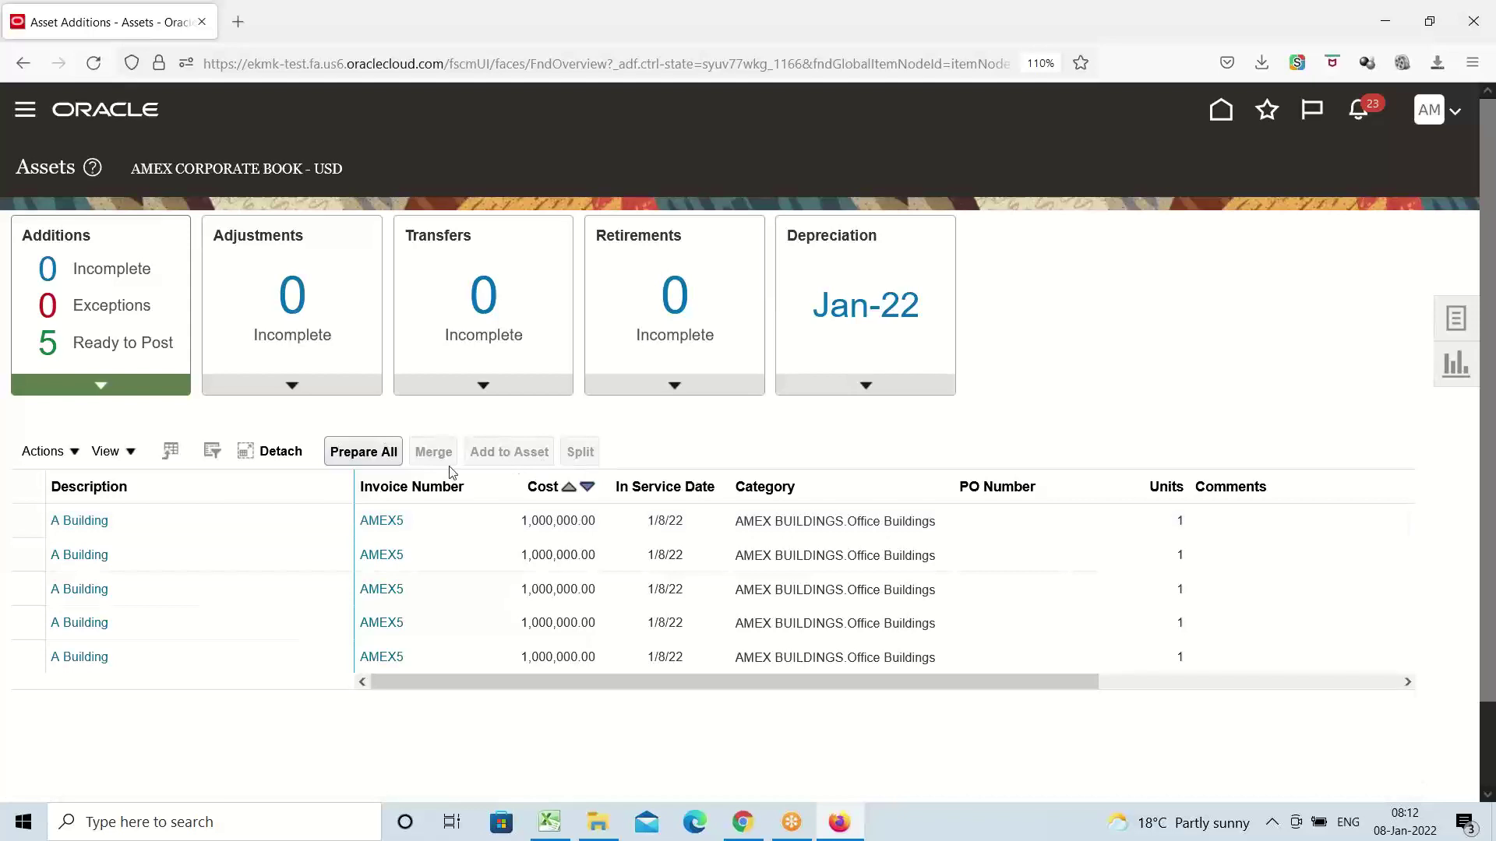
pyautogui.click(104, 345)
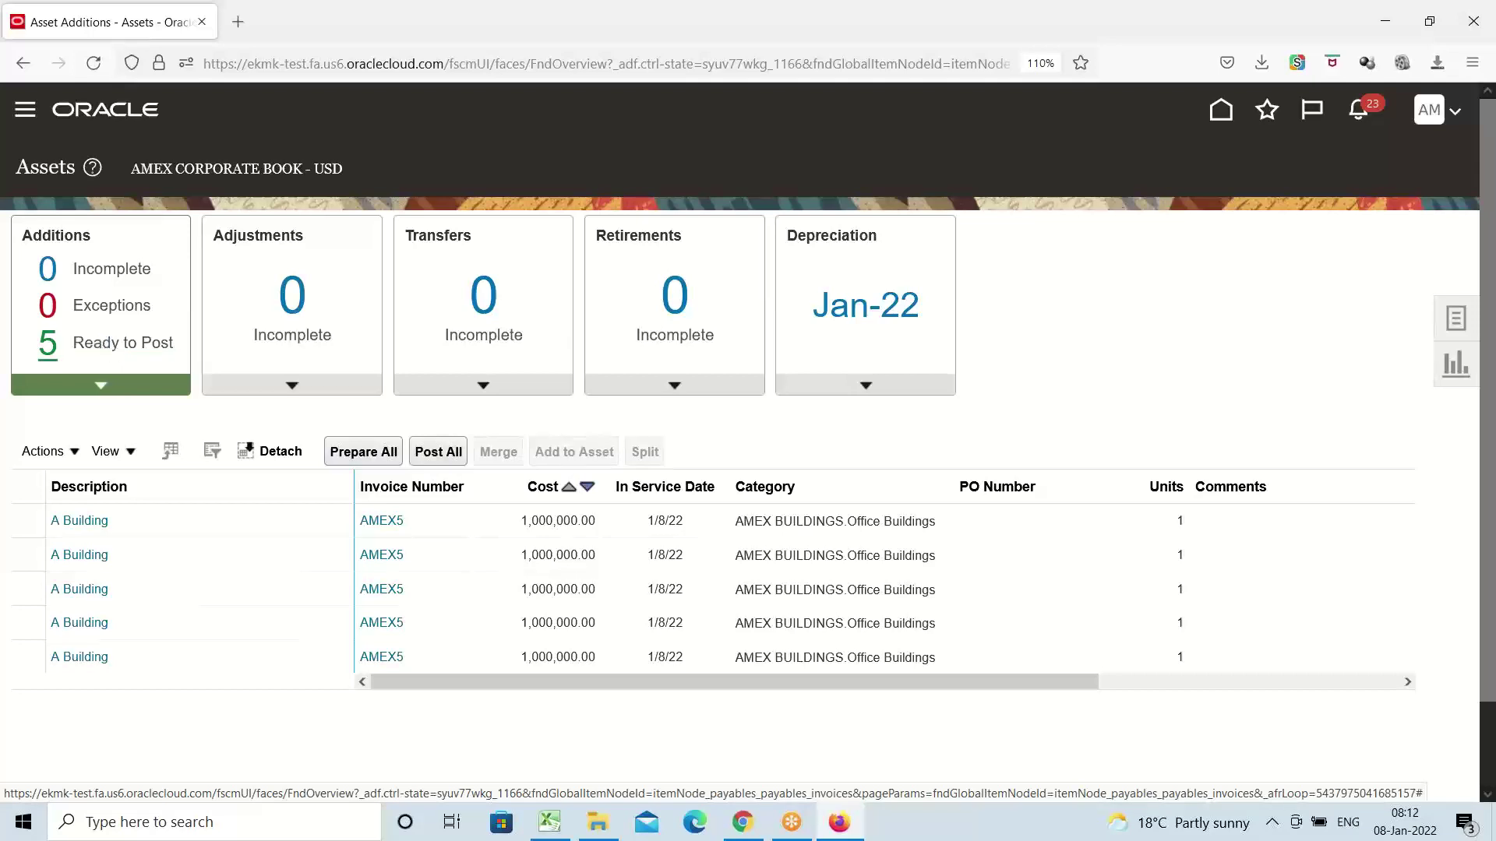
pyautogui.click(41, 484)
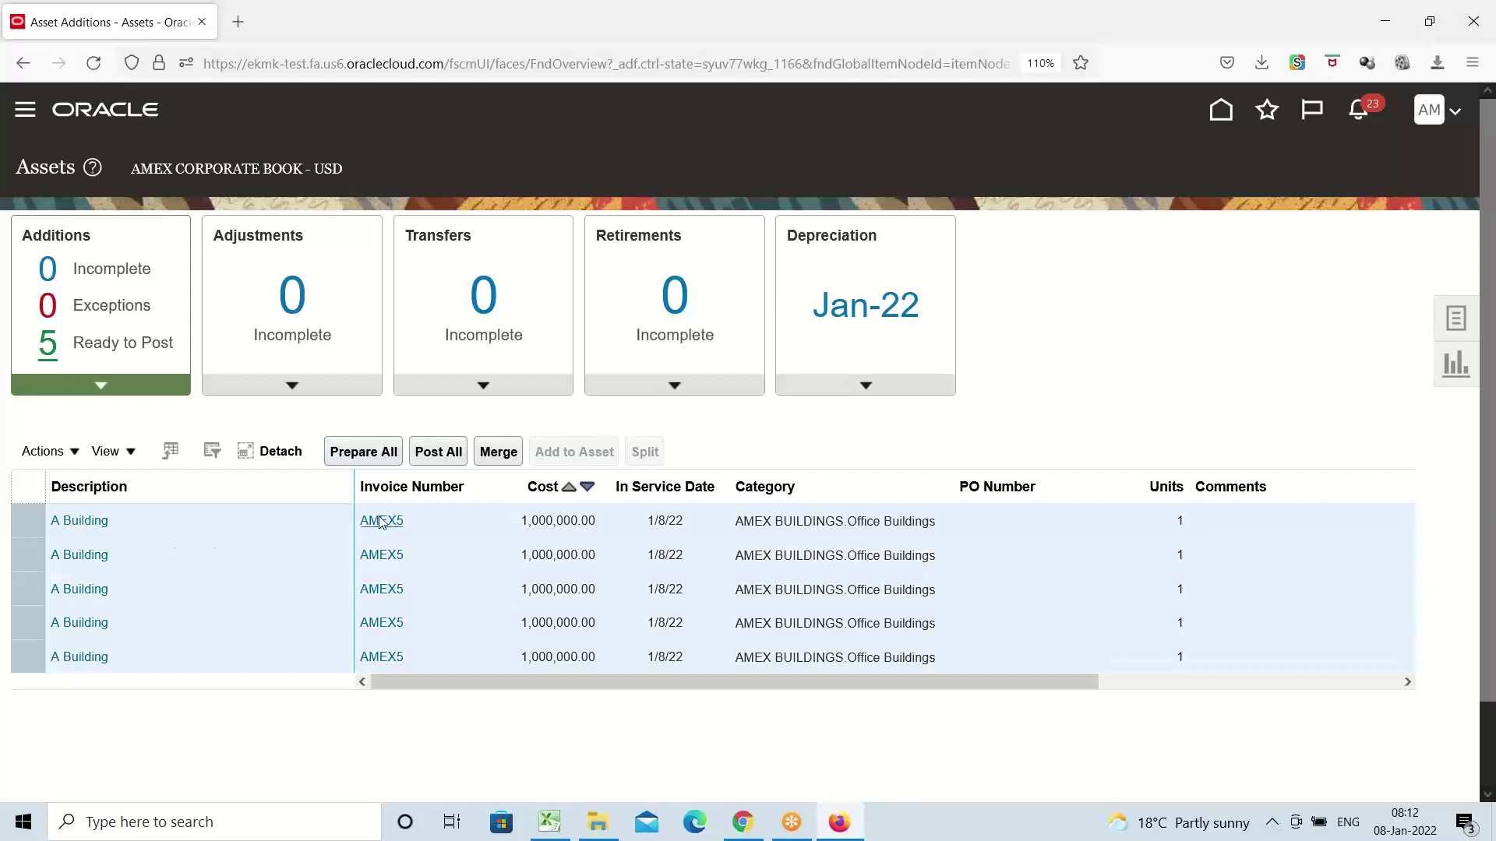
pyautogui.click(434, 454)
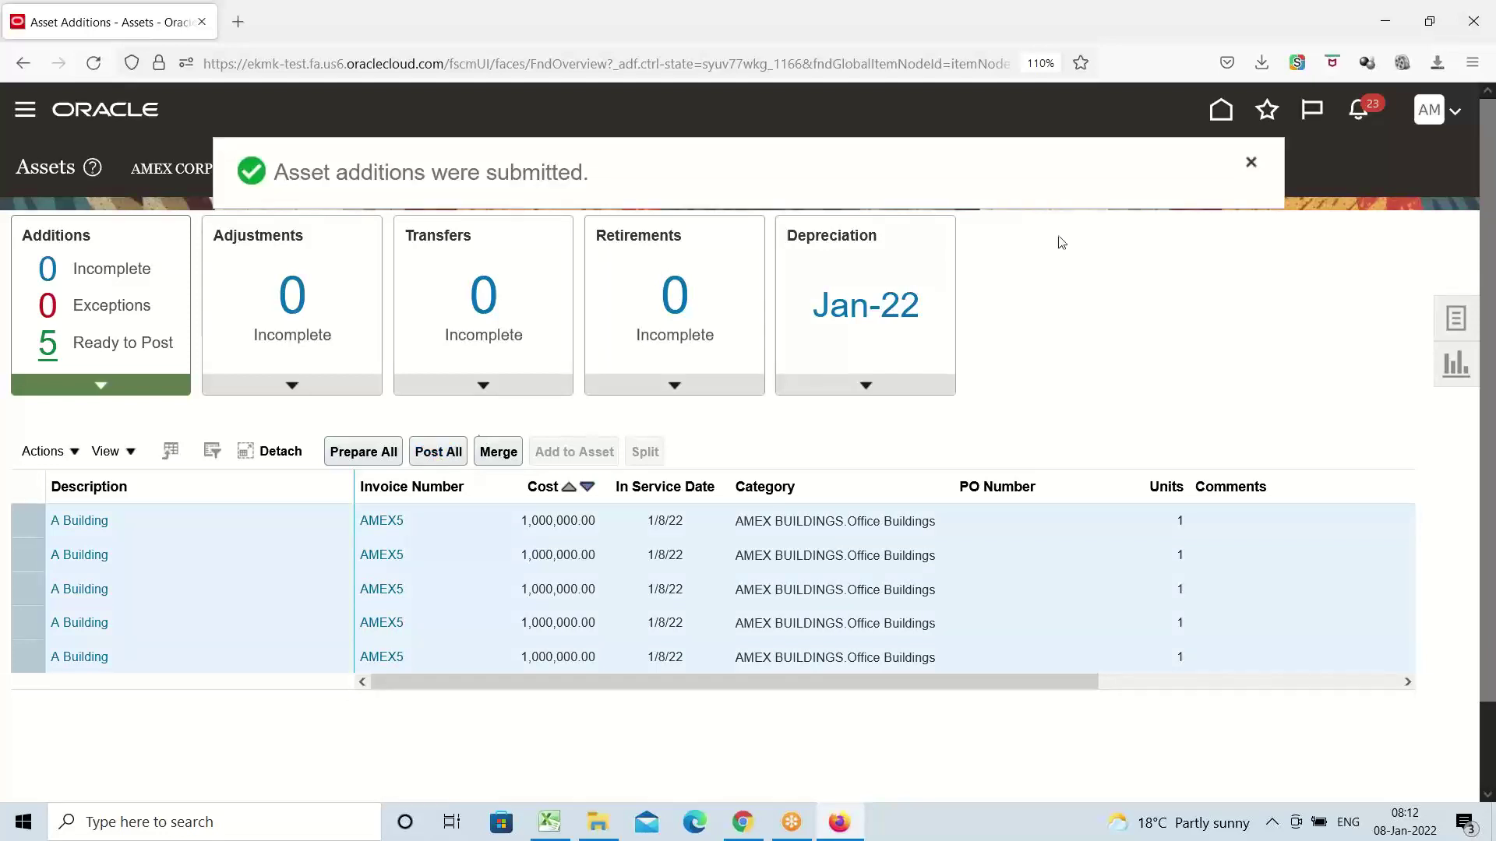
pyautogui.click(25, 109)
pyautogui.scroll(-8, 488, 411)
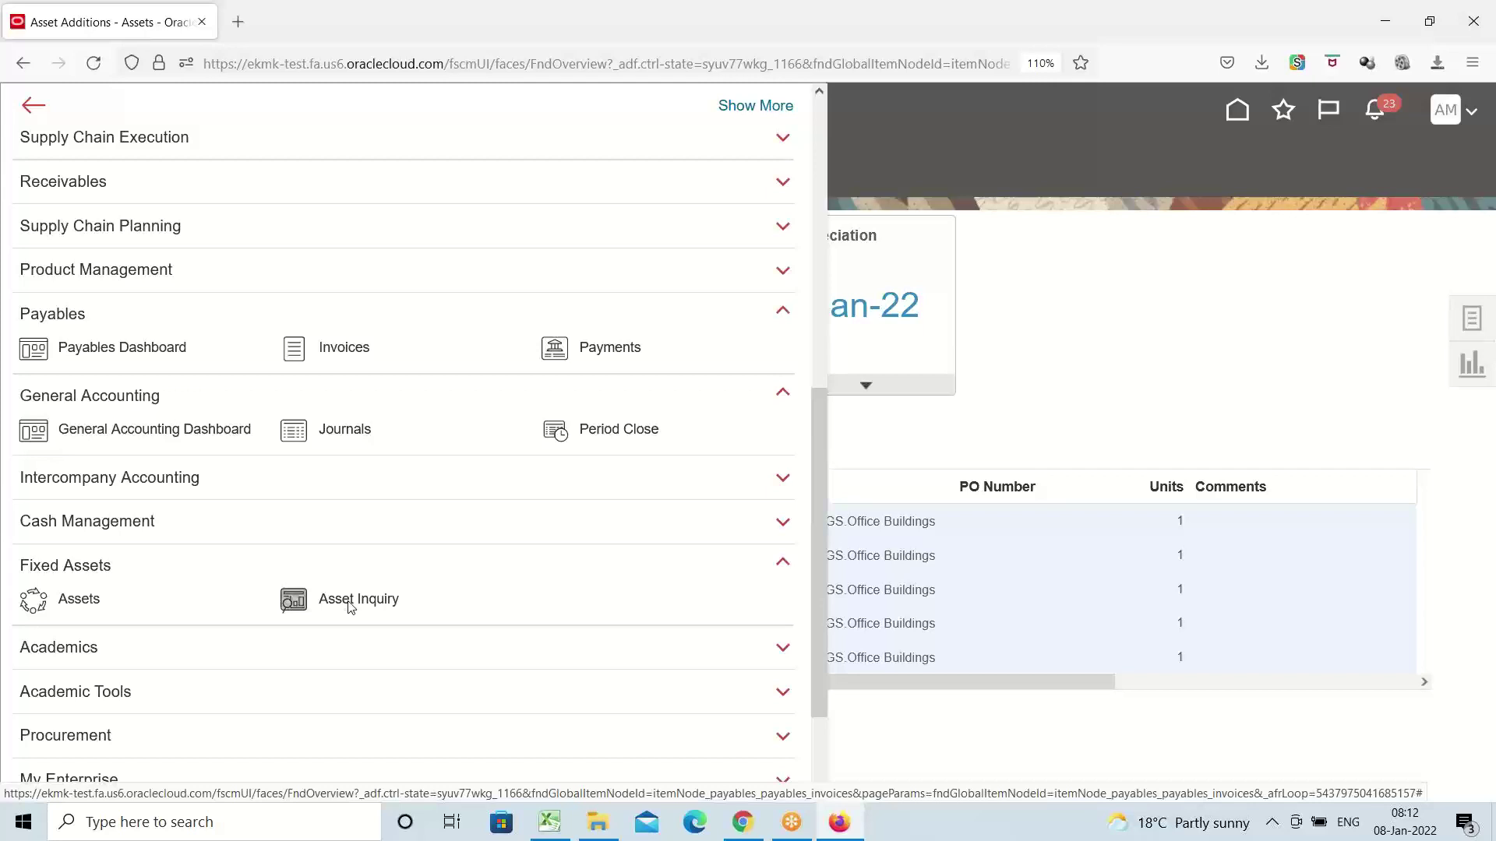
# In Asset Inquiry, search assets in the AMEX category and select asset 1238, A Building
pyautogui.click(350, 601)
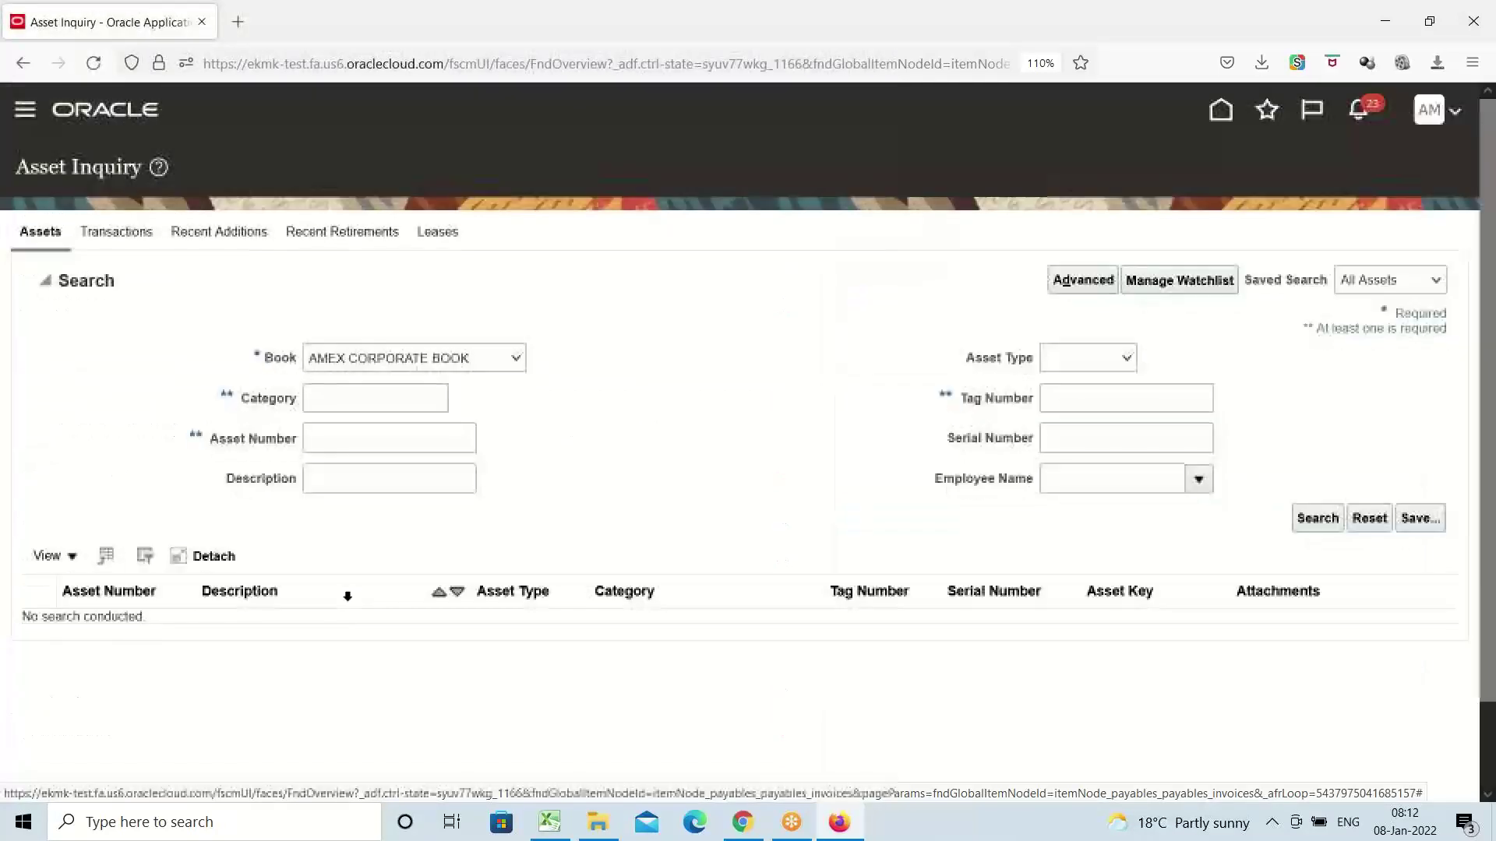
pyautogui.click(383, 399)
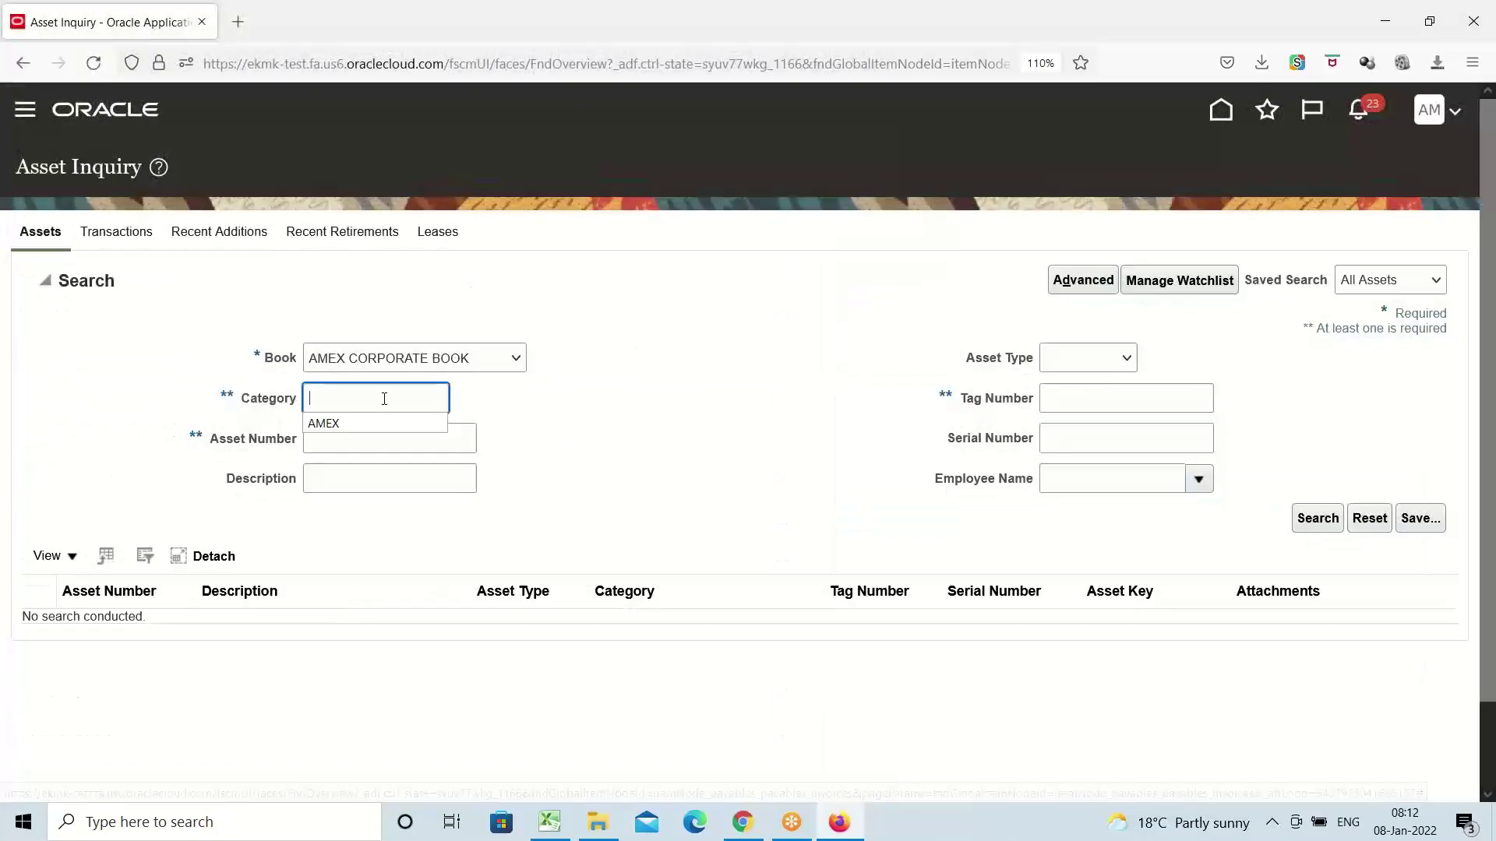
pyautogui.click(381, 426)
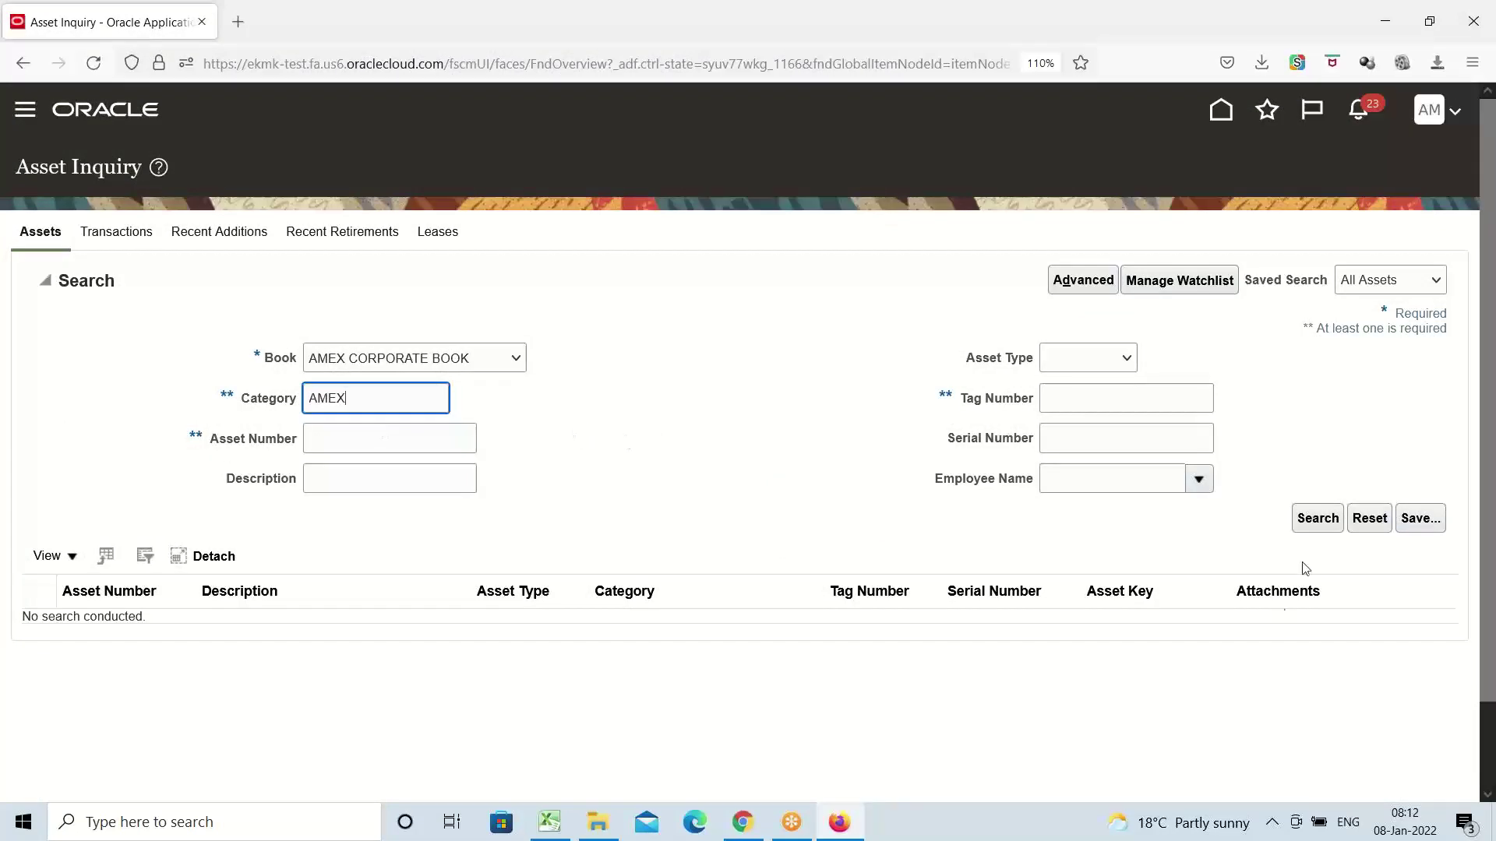
pyautogui.click(1315, 519)
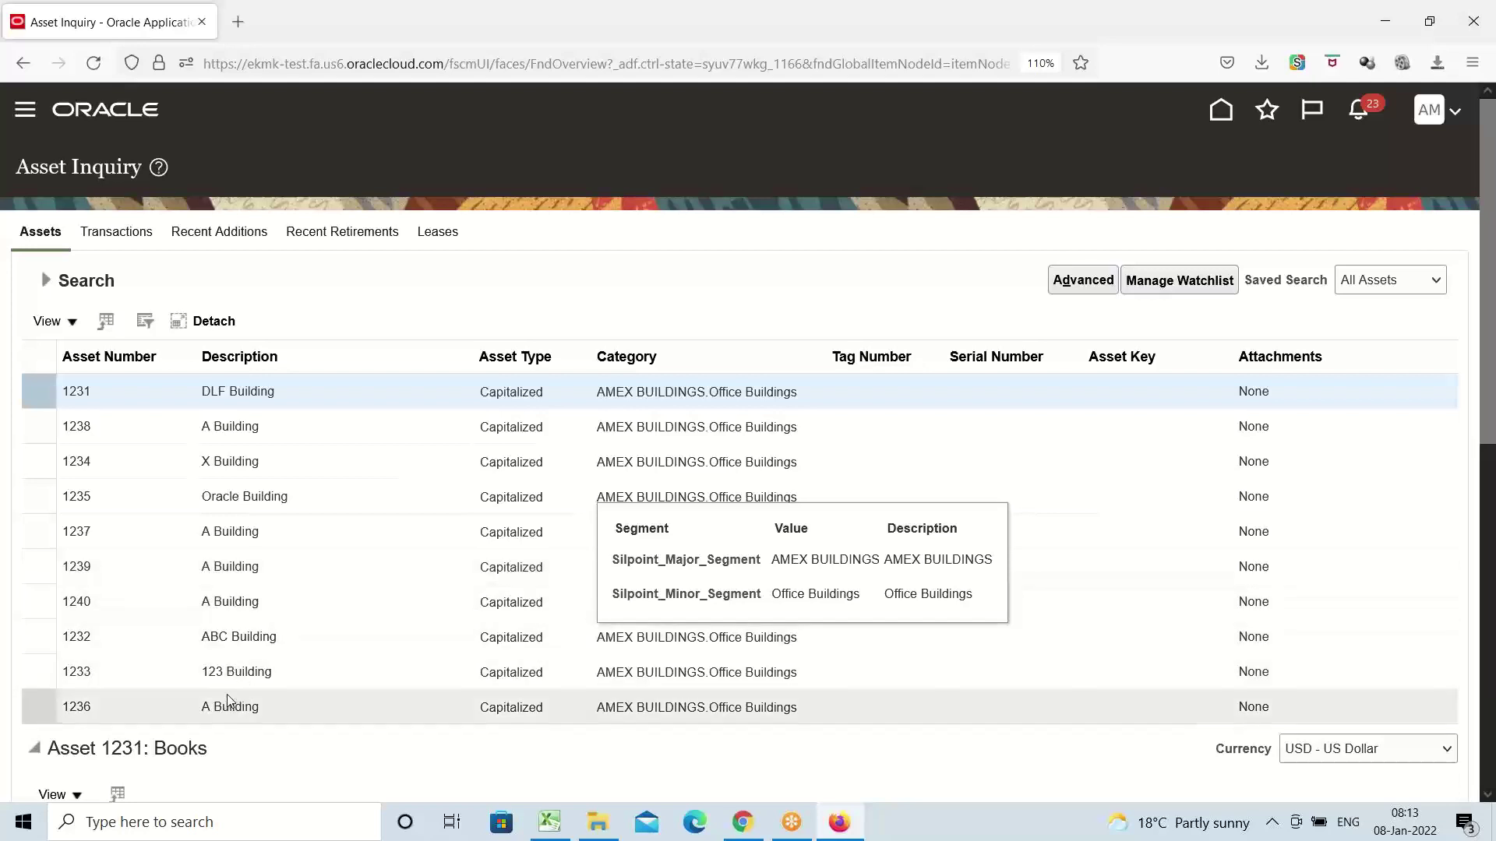
pyautogui.scroll(-3, 568, 280)
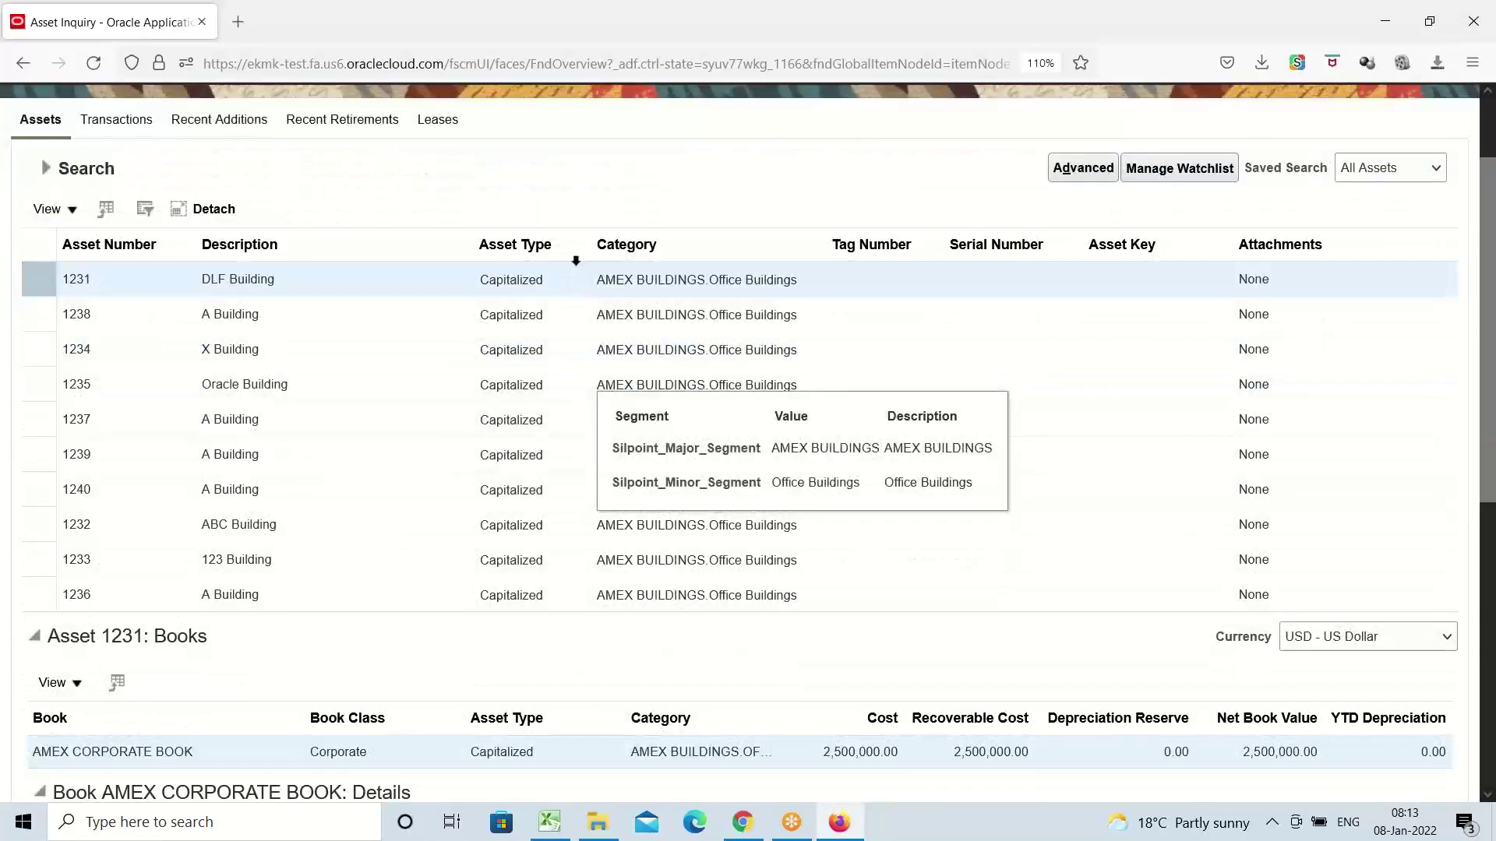
pyautogui.click(227, 315)
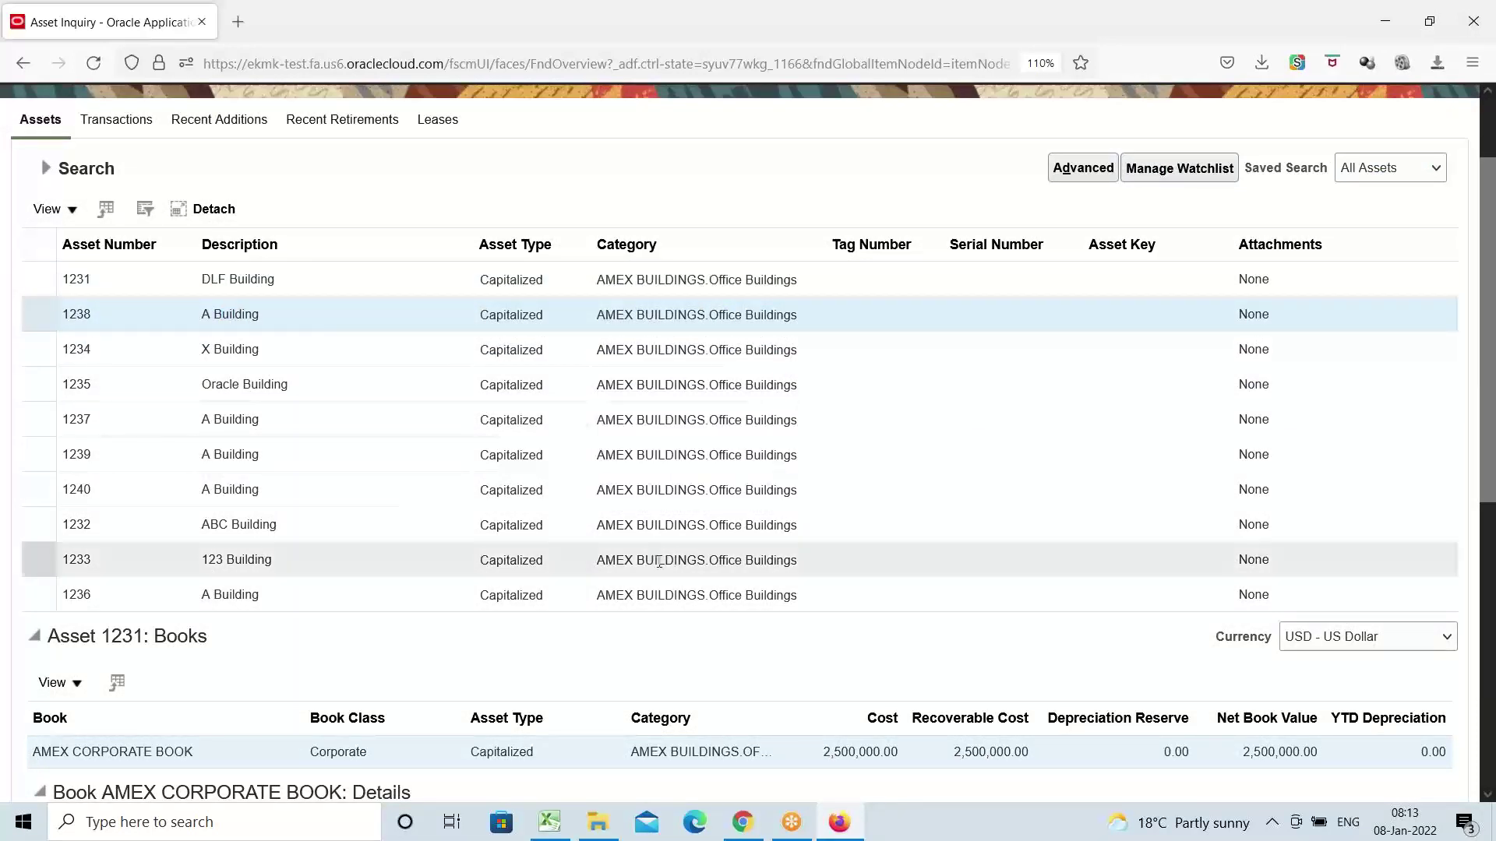
# Review asset 1238's AMEX CORPORATE BOOK source line: invoice AMEX5, 1,000,000.00, AMEX Inc
pyautogui.scroll(-9, 451, 537)
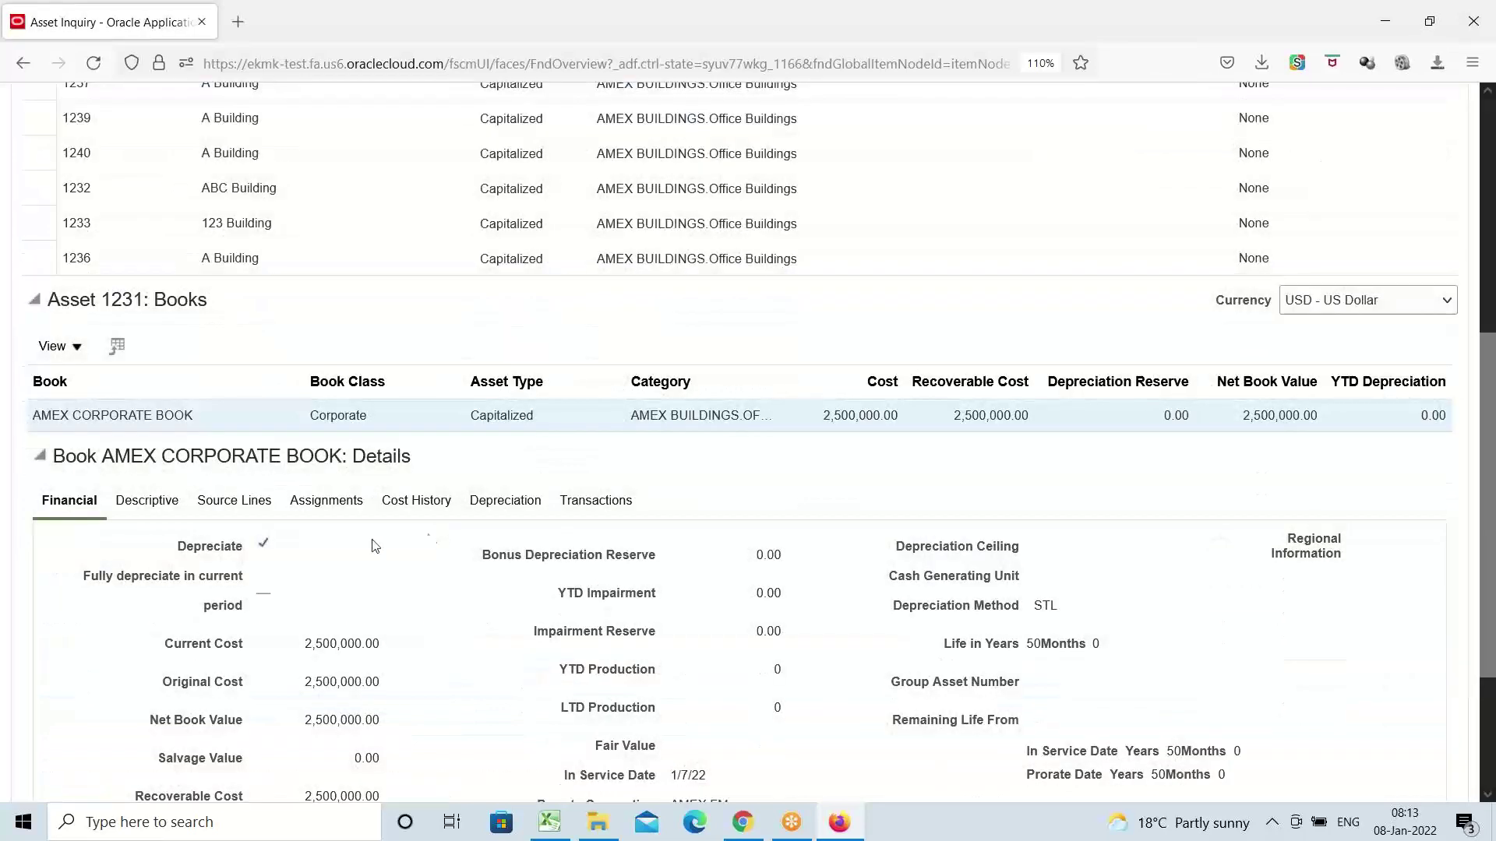
pyautogui.click(236, 503)
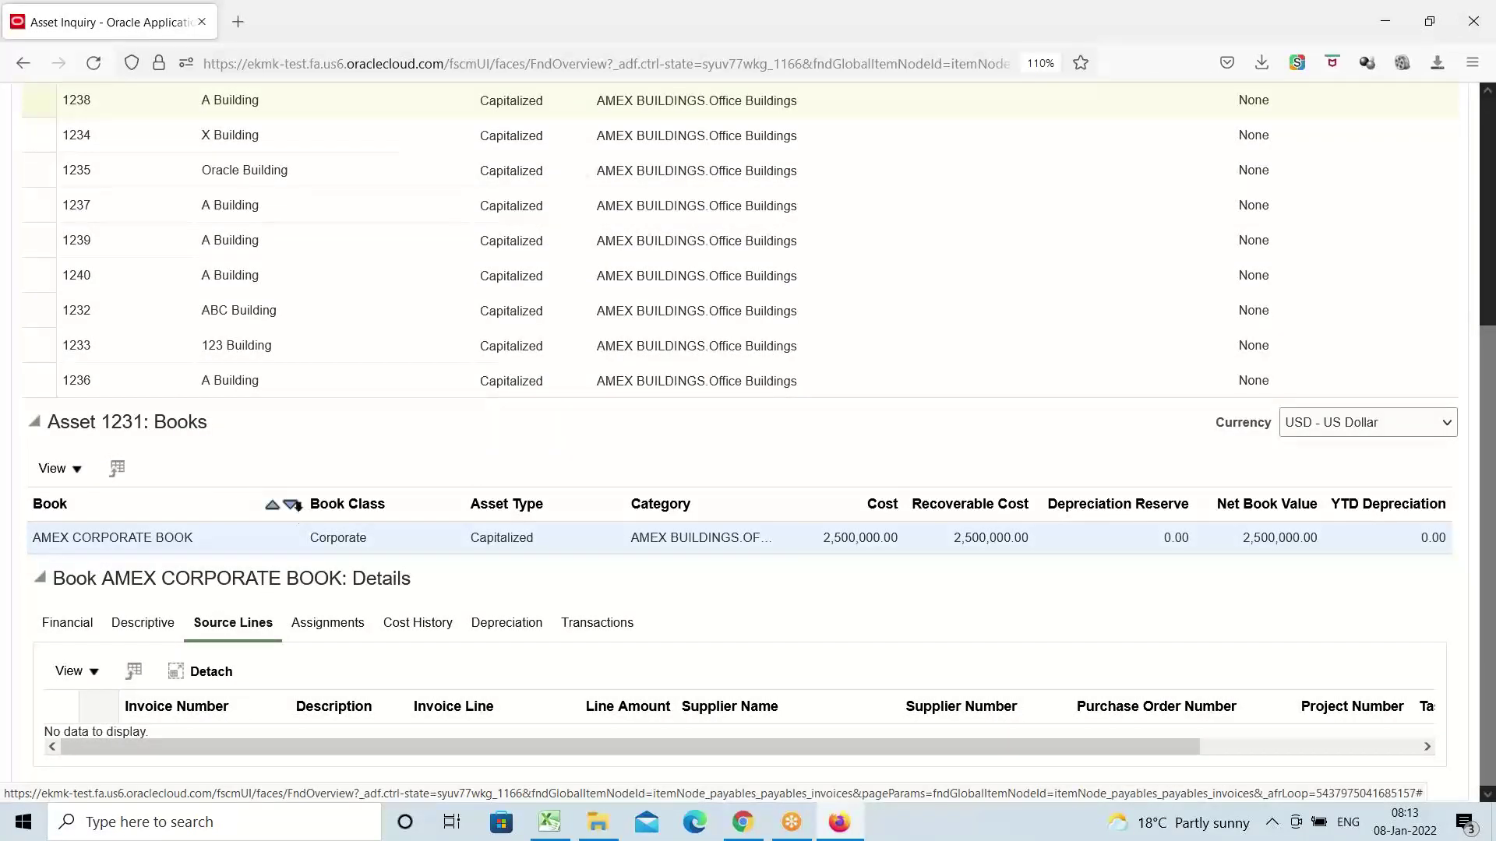
pyautogui.scroll(9, 296, 514)
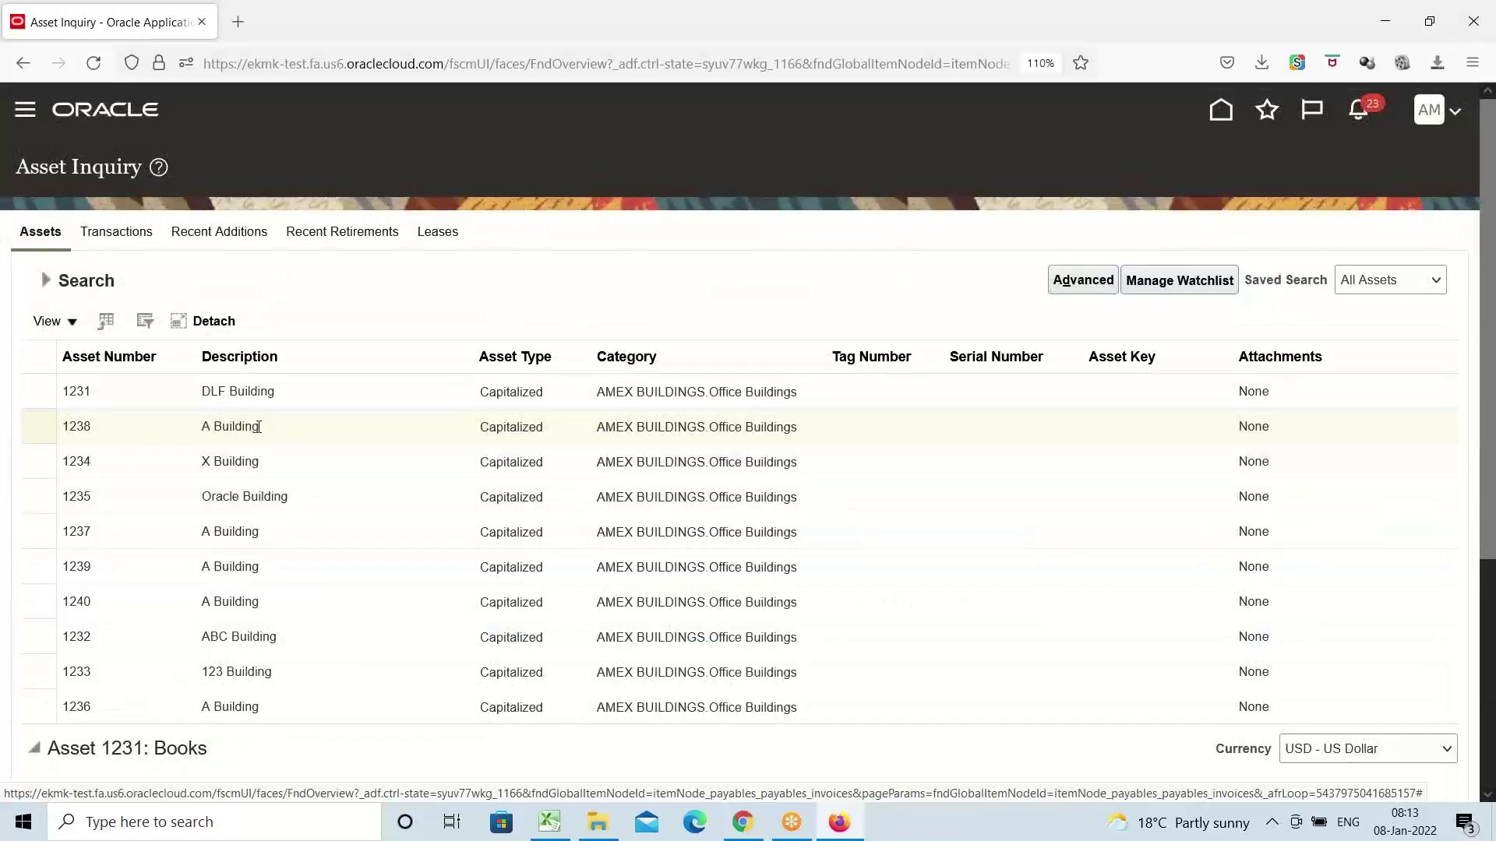
pyautogui.click(261, 427)
pyautogui.click(272, 457)
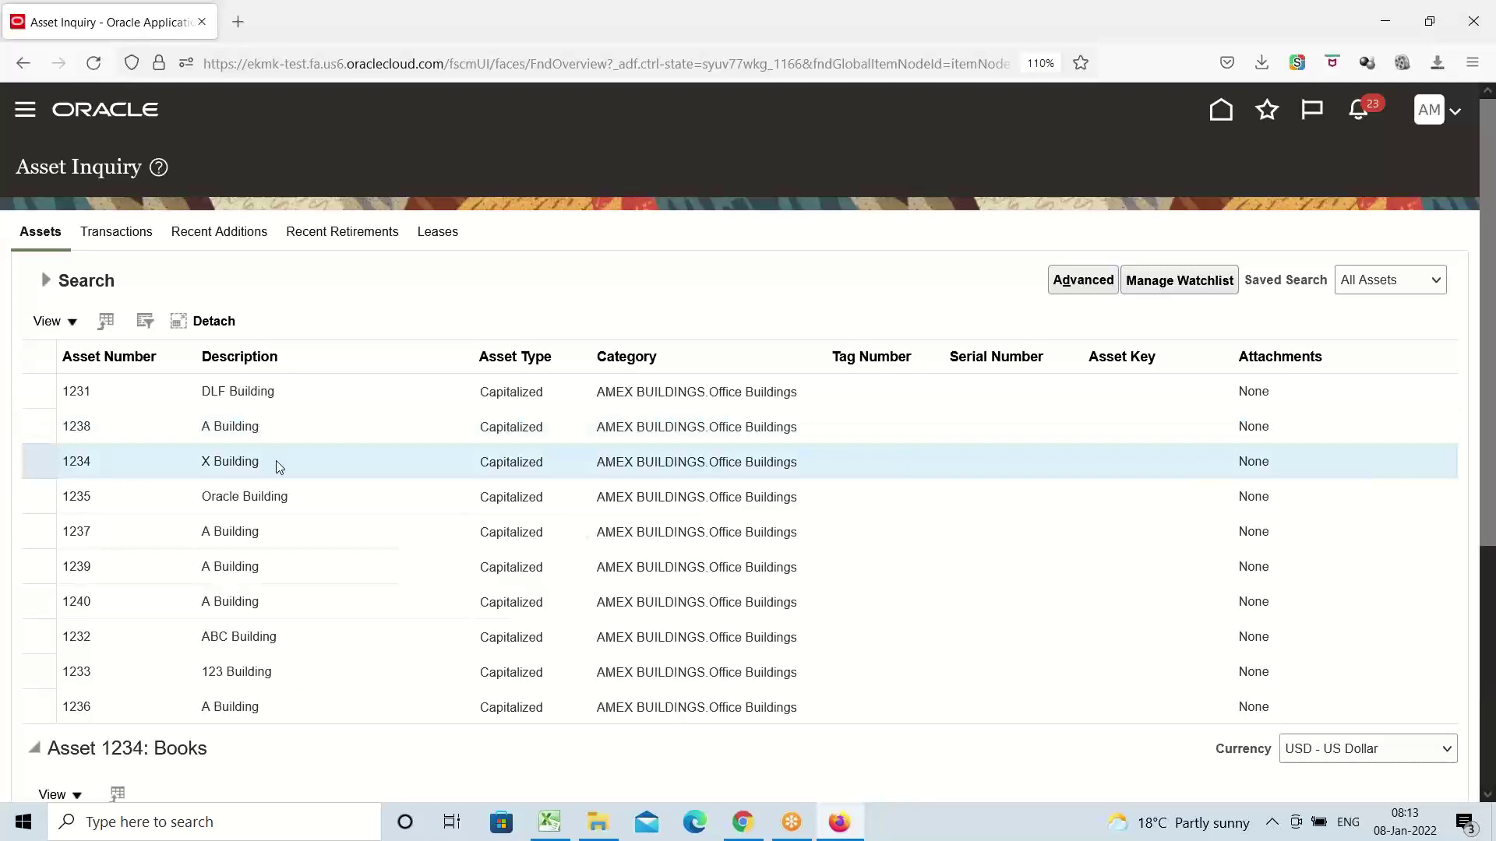
pyautogui.click(236, 425)
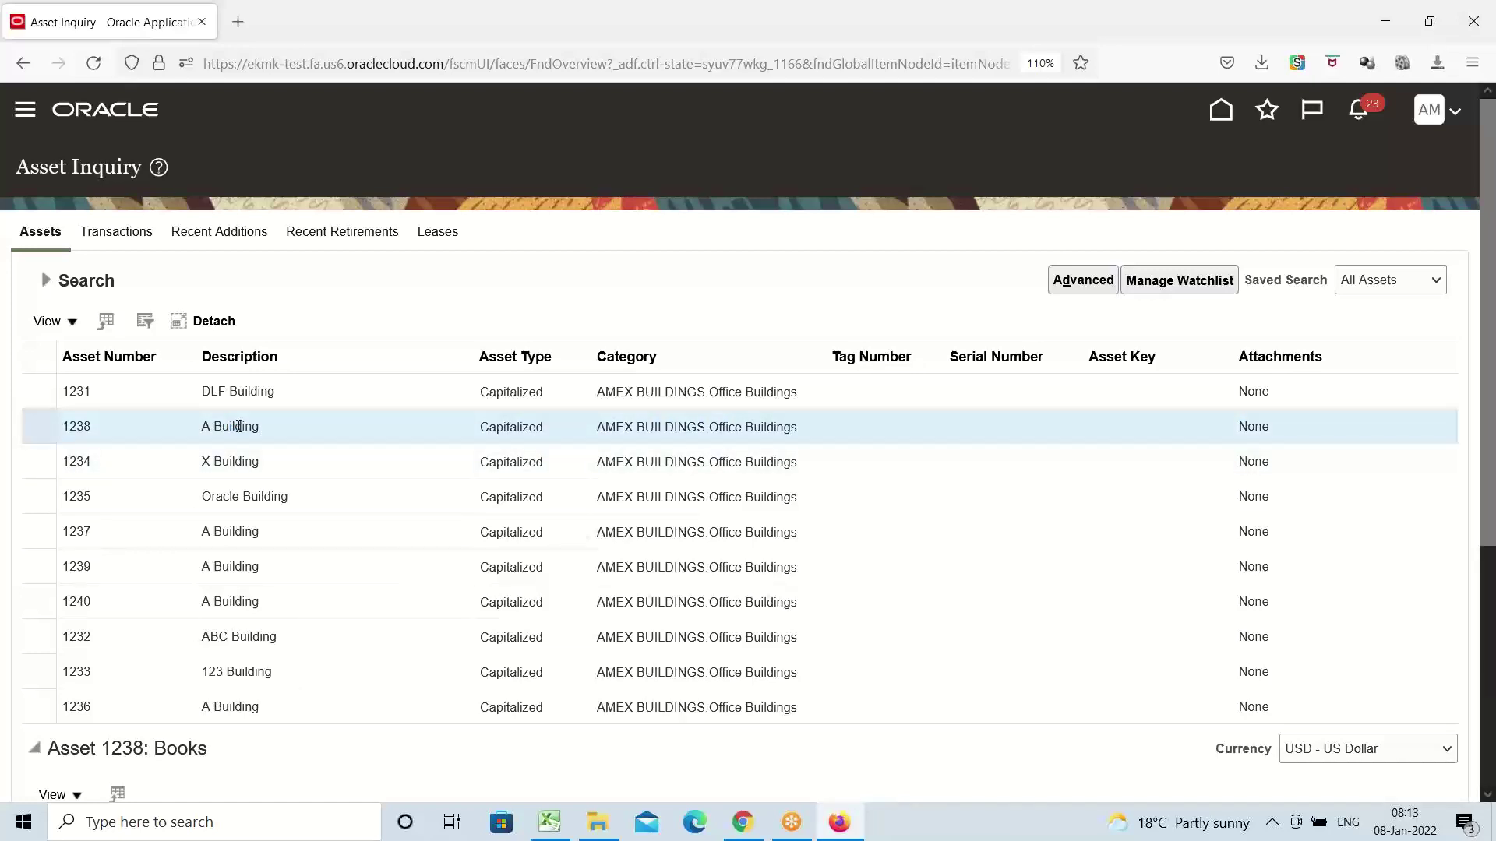
pyautogui.scroll(-3, 557, 375)
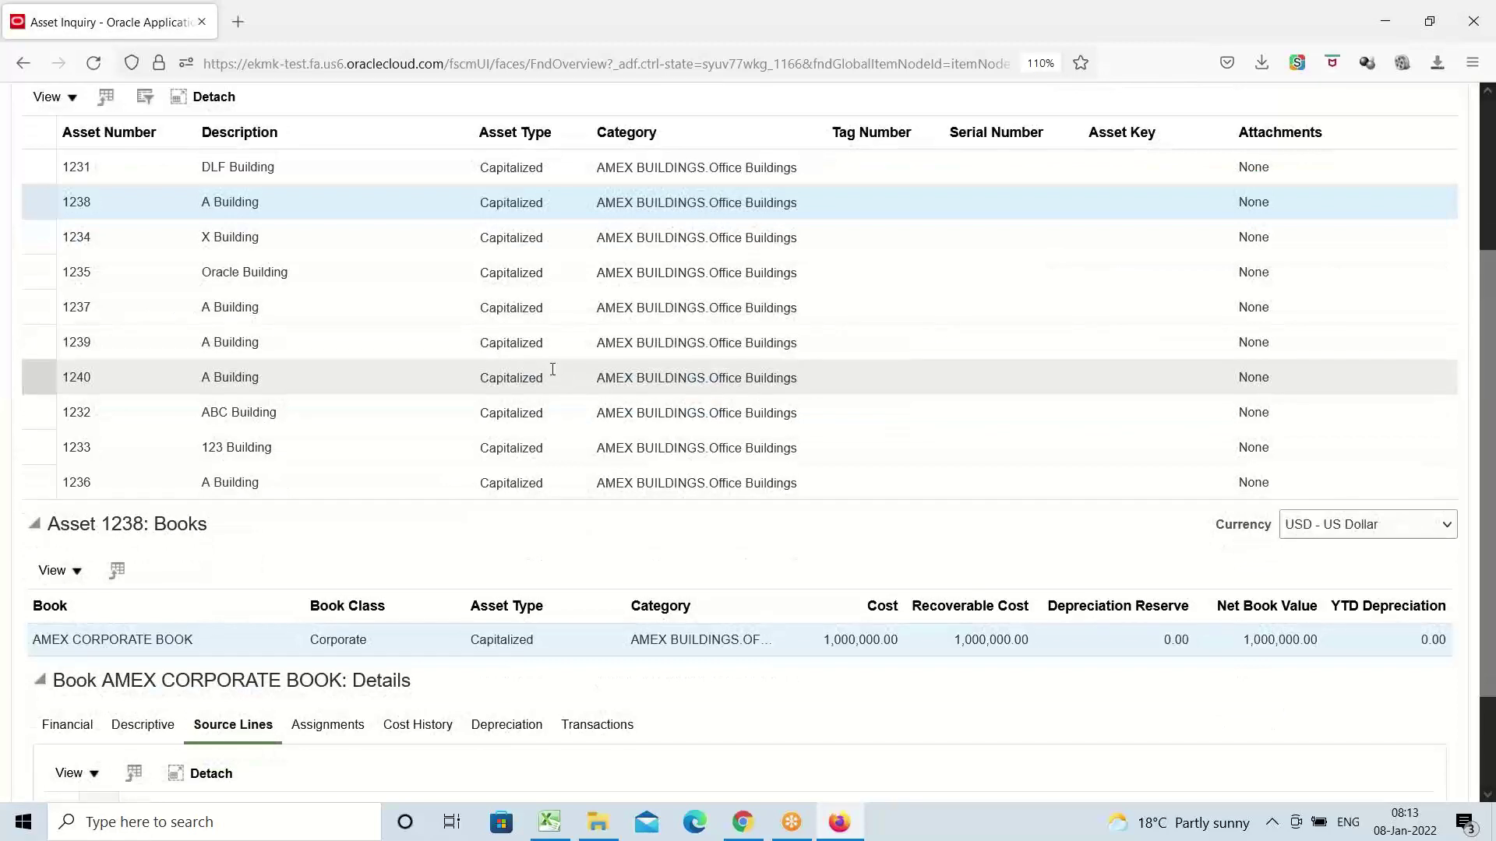
pyautogui.scroll(-2, 456, 402)
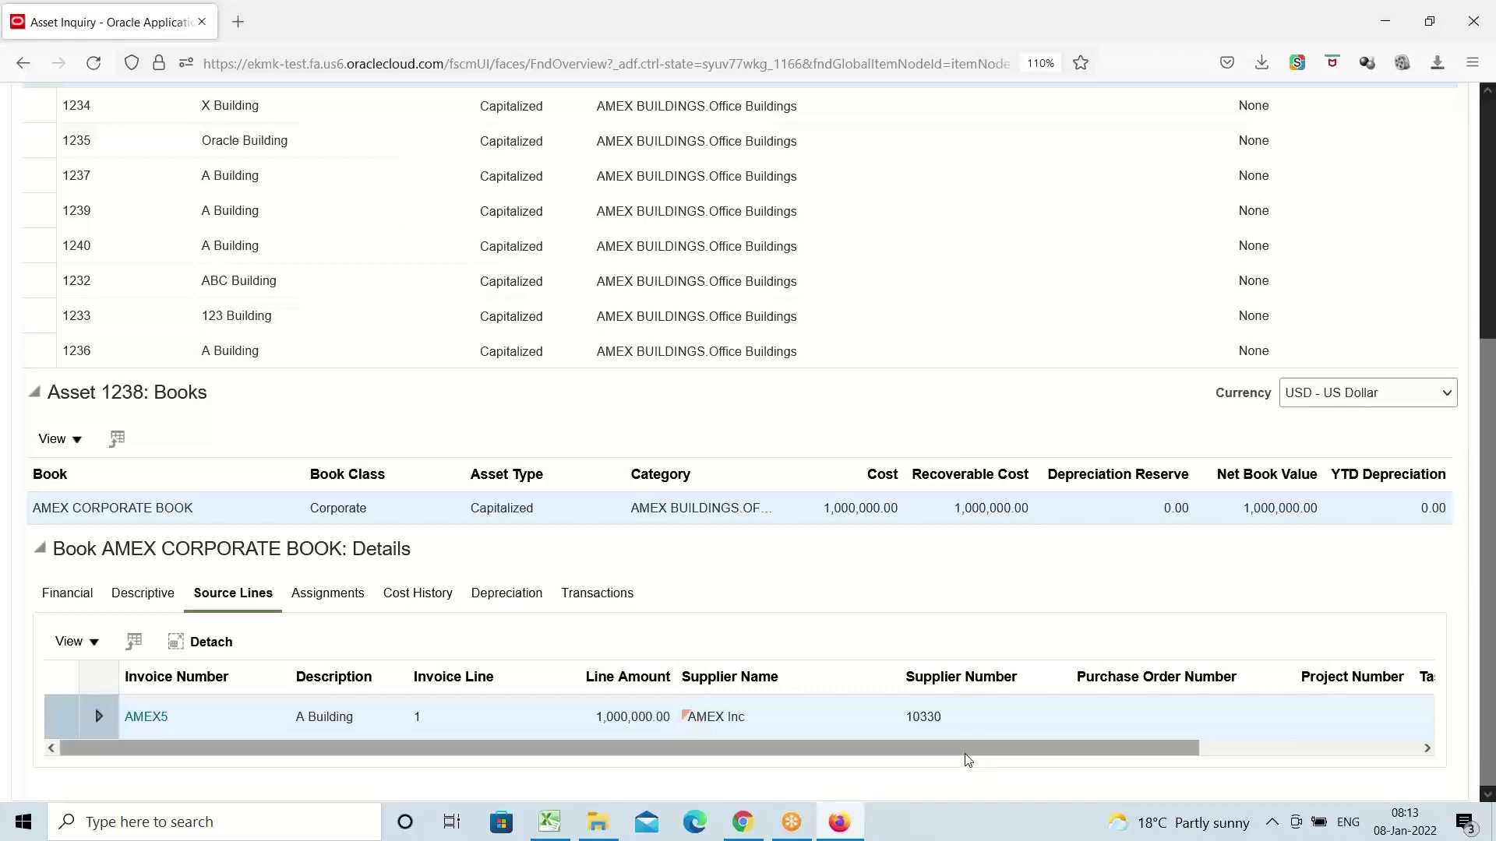
pyautogui.moveTo(966, 749); pyautogui.dragTo(394, 788)
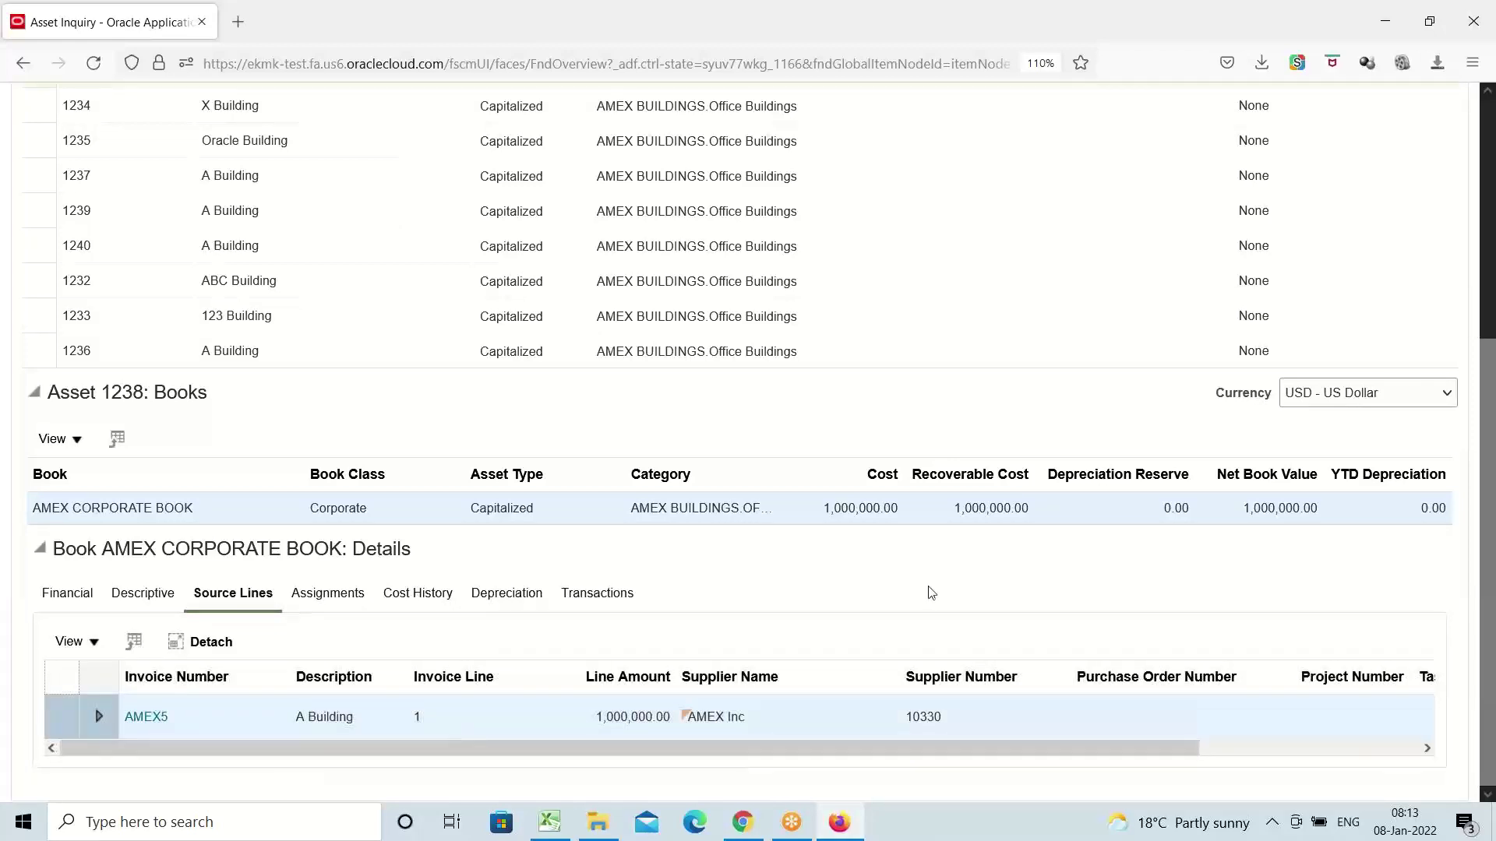
pyautogui.scroll(1, 913, 543)
pyautogui.scroll(5, 913, 544)
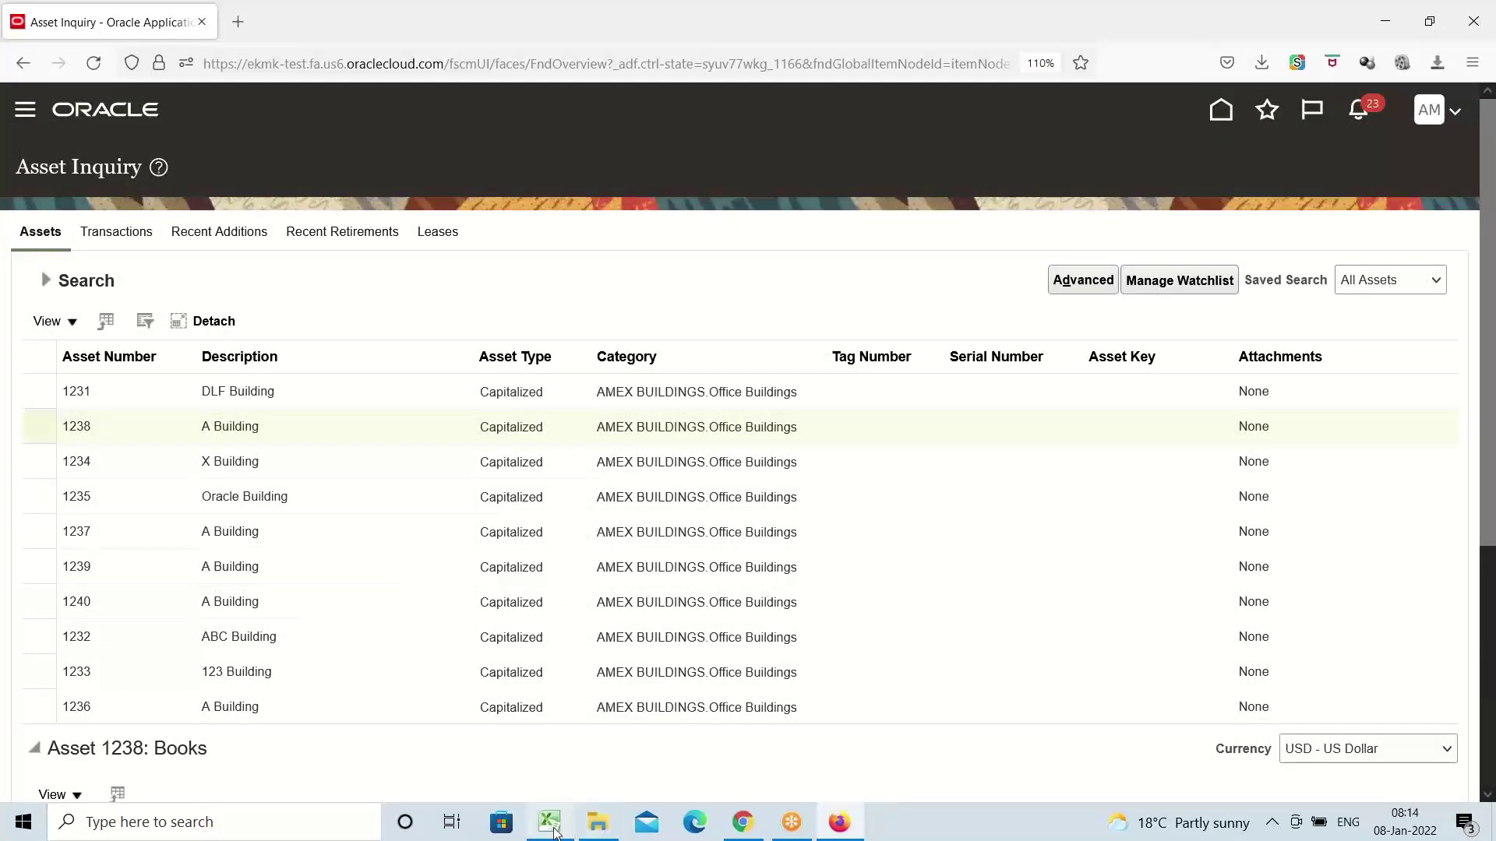
pyautogui.click(550, 824)
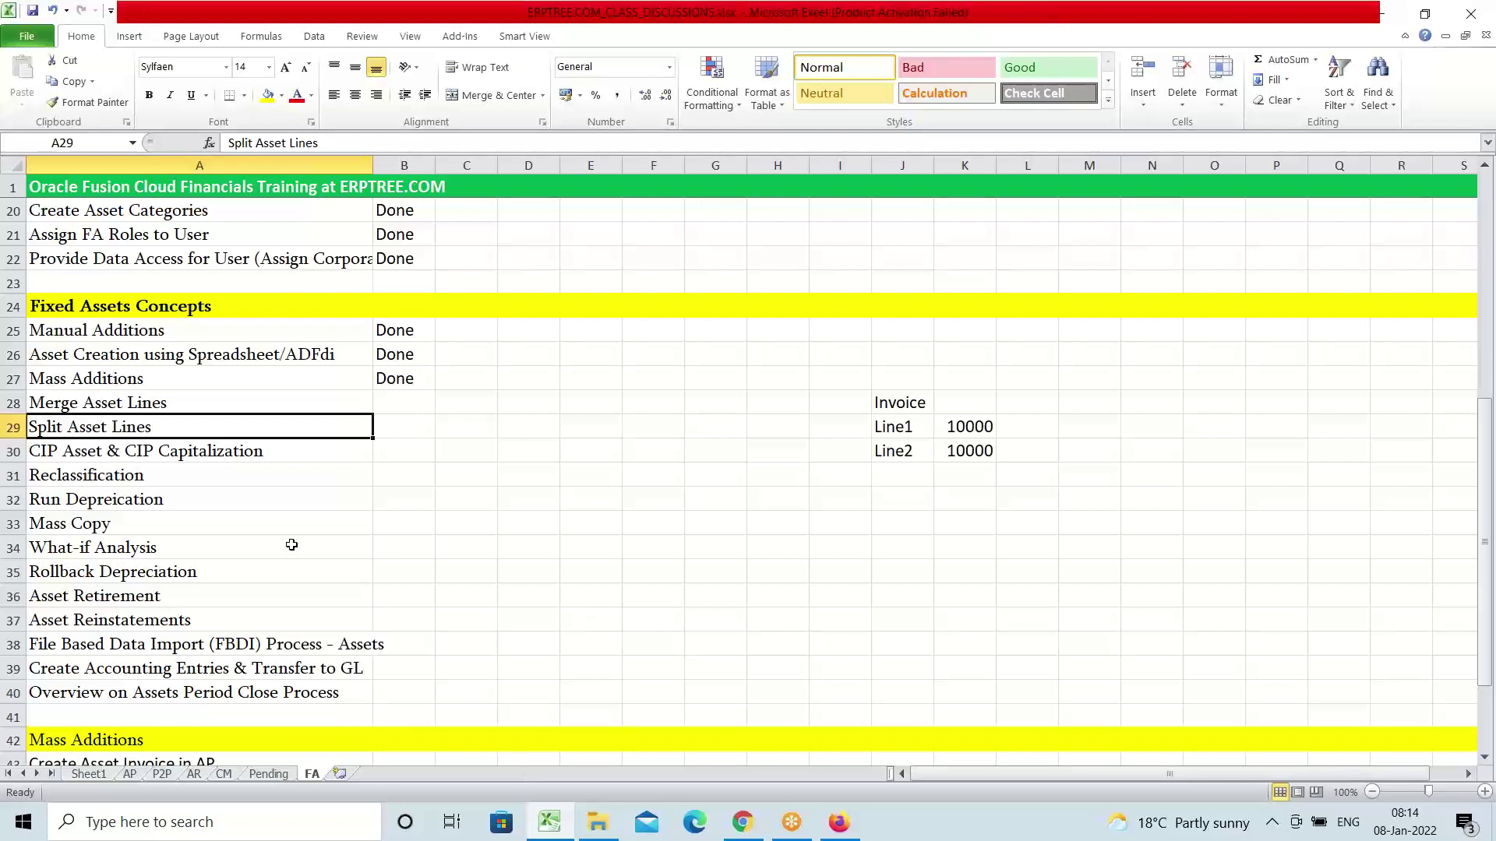
pyautogui.click(162, 453)
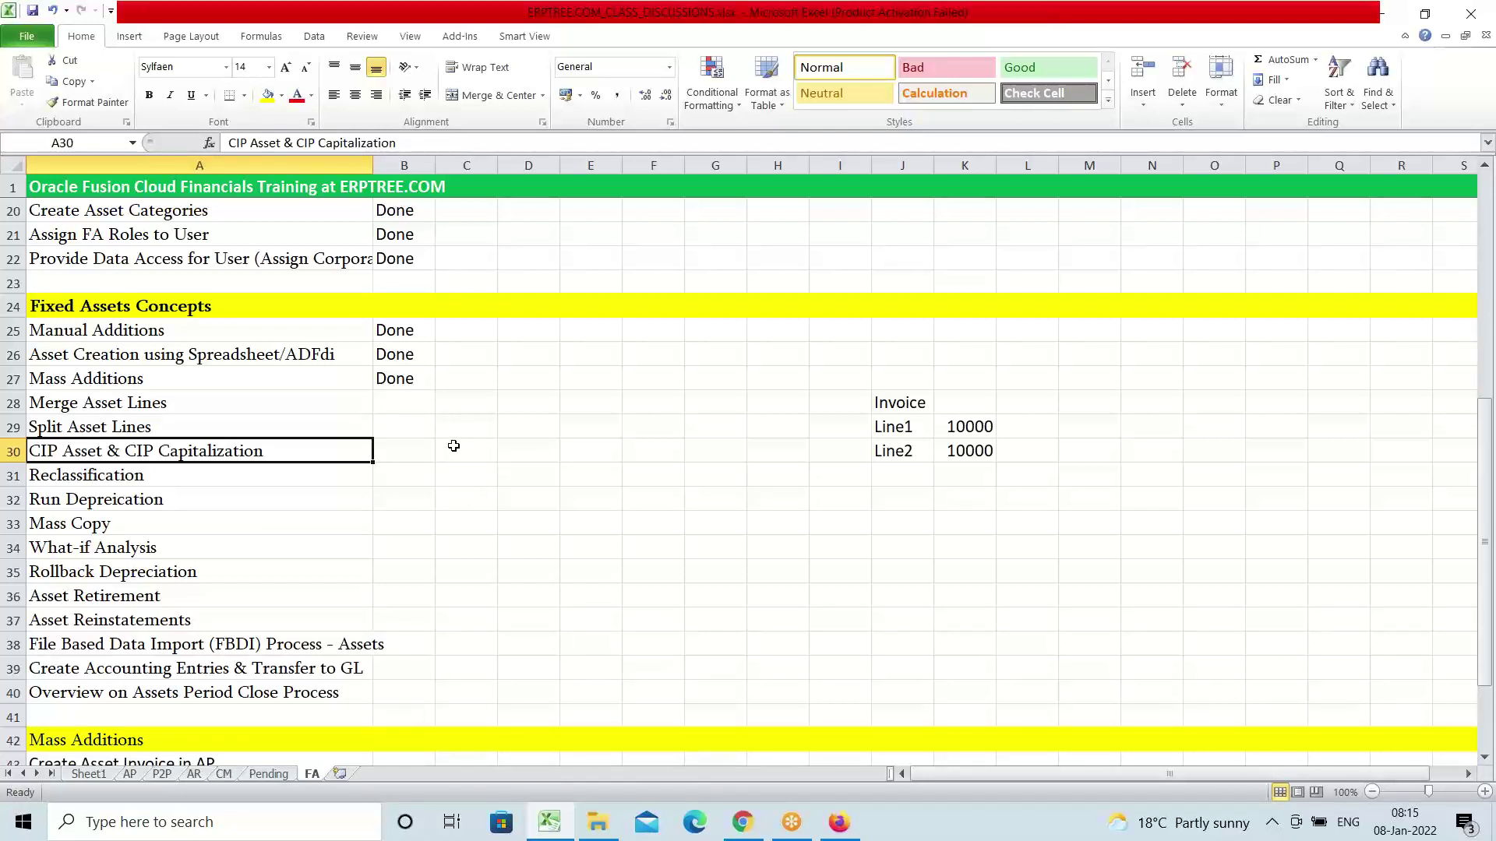
pyautogui.click(838, 824)
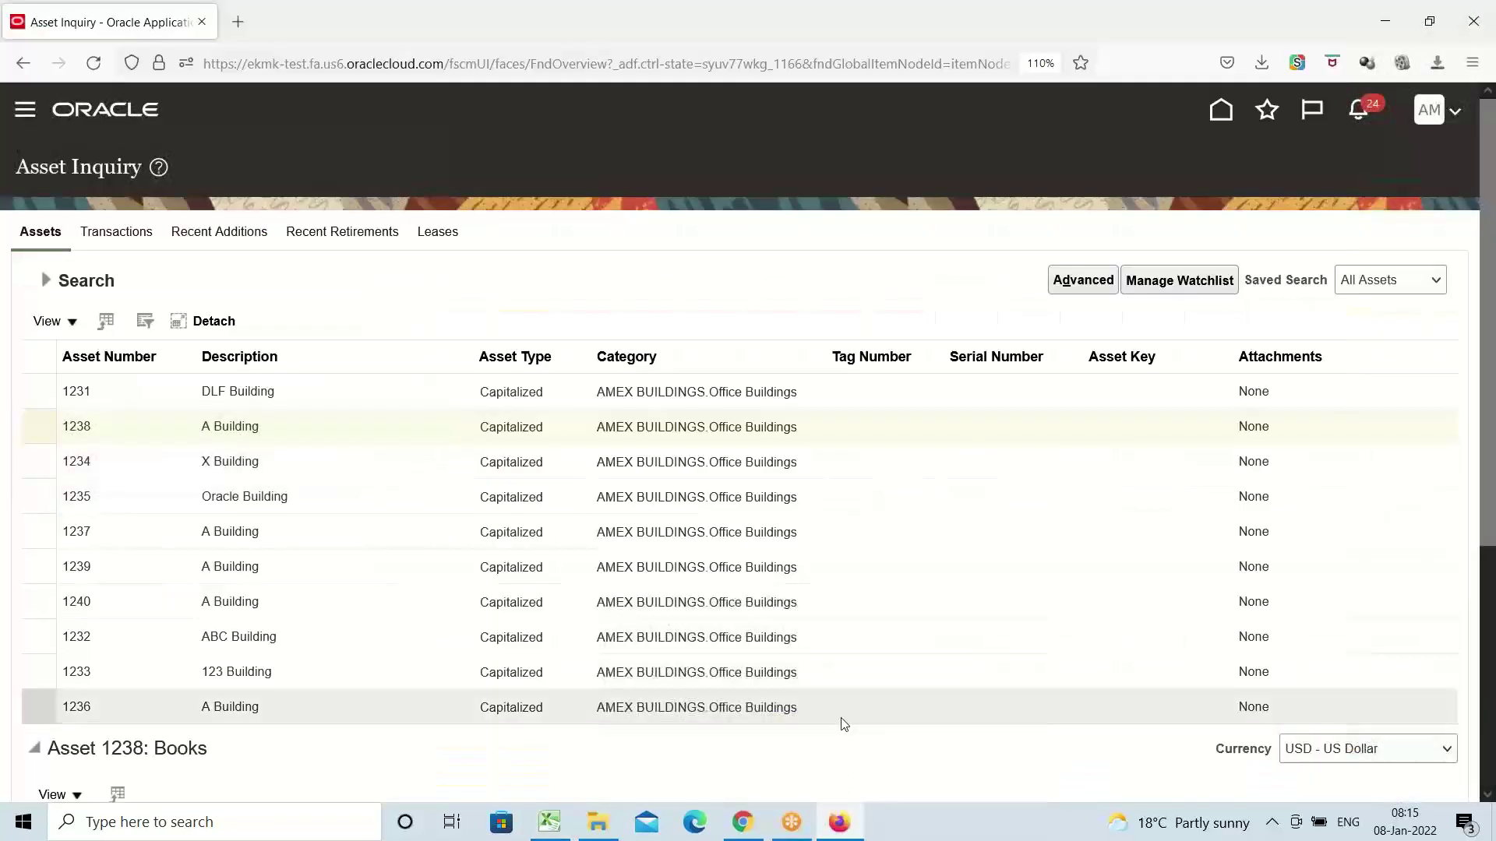
# Go to the Fixed Assets > Assets work area and show its Tasks panel
pyautogui.click(25, 109)
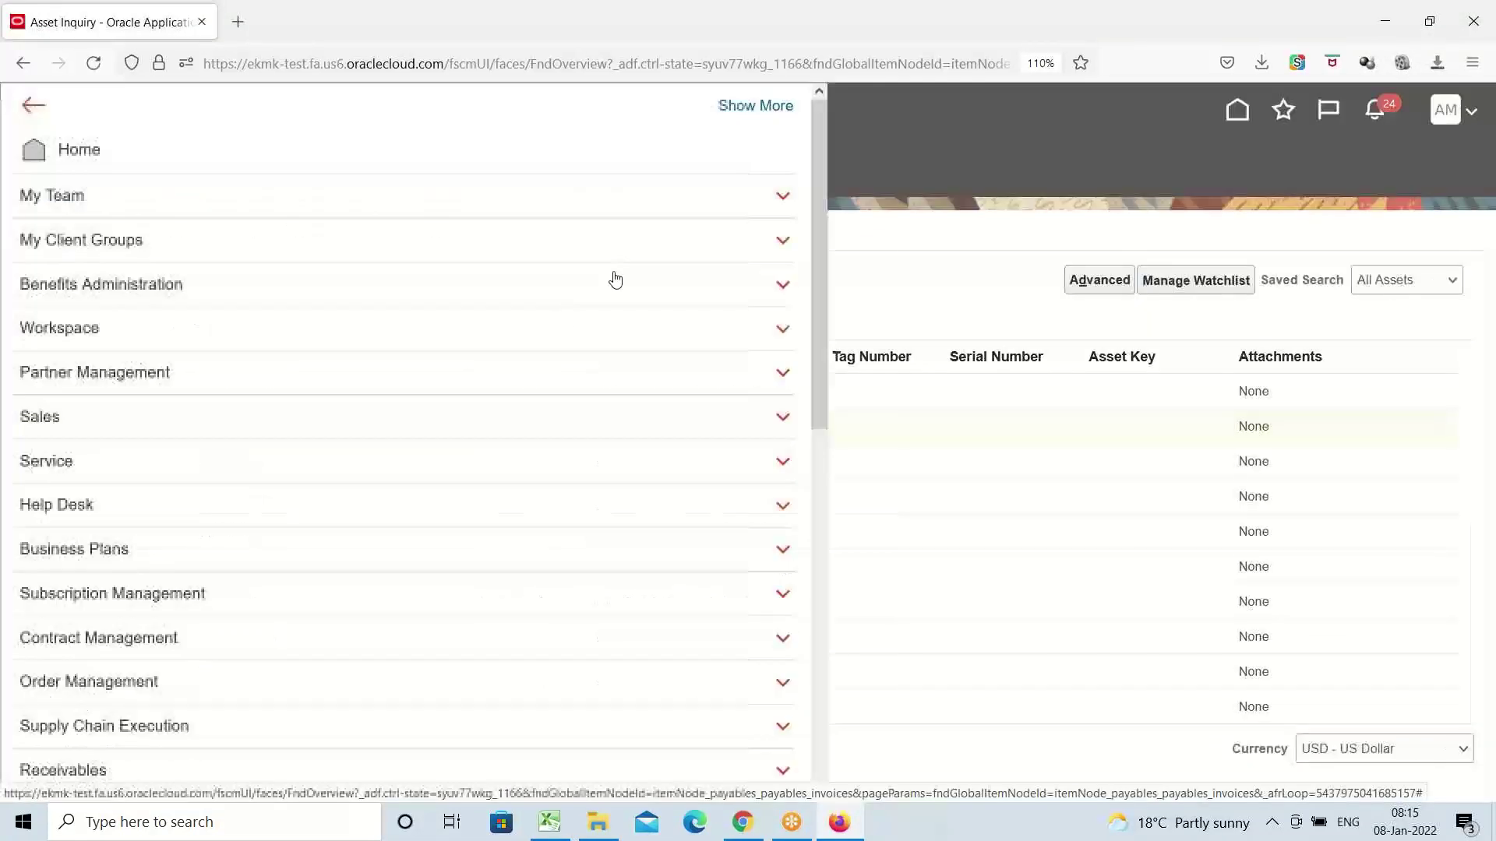
pyautogui.scroll(-3, 379, 325)
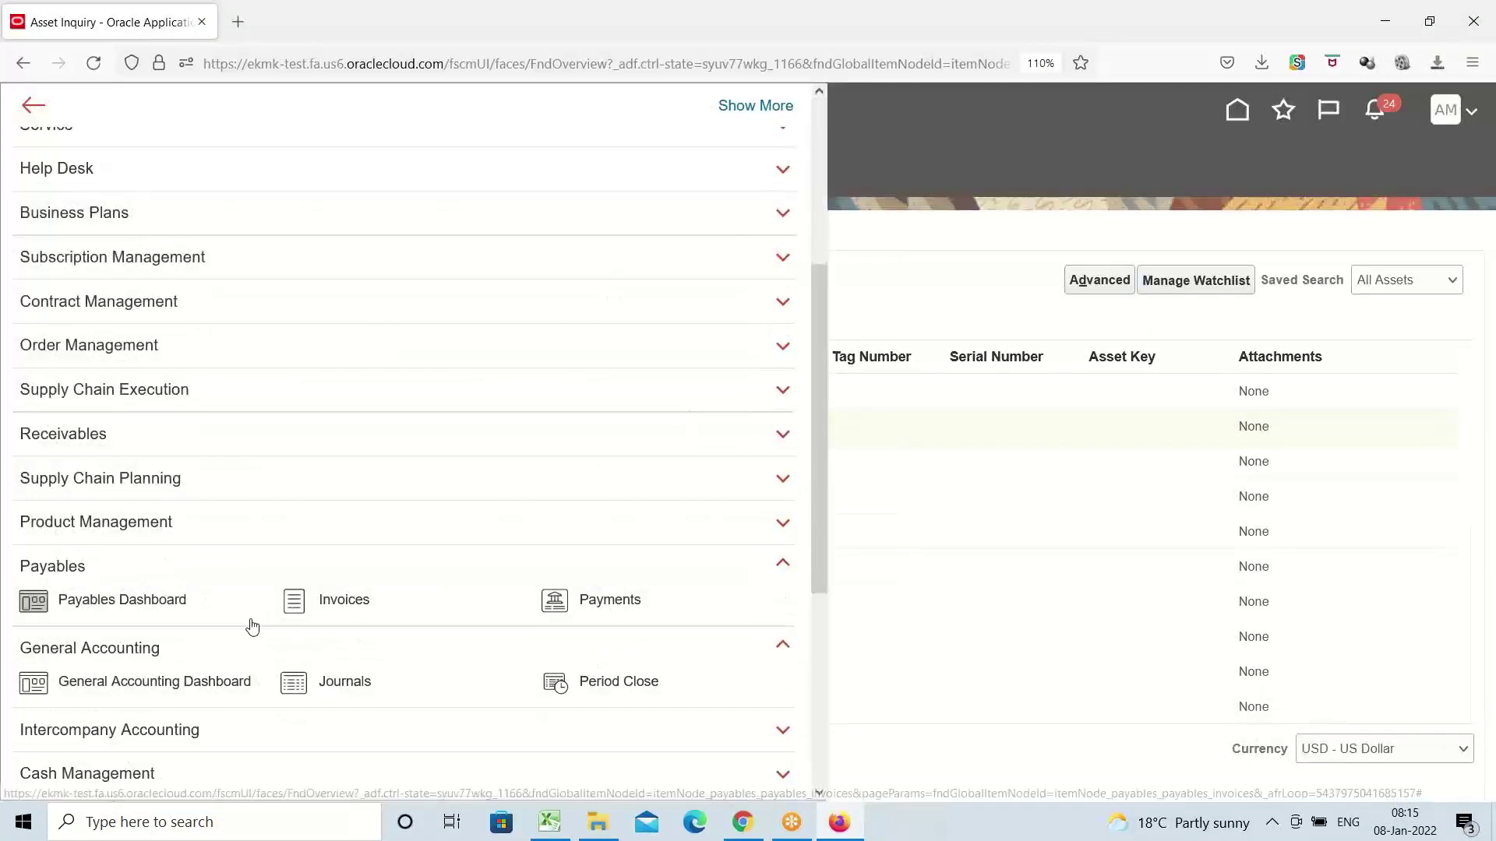
pyautogui.scroll(-5, 247, 442)
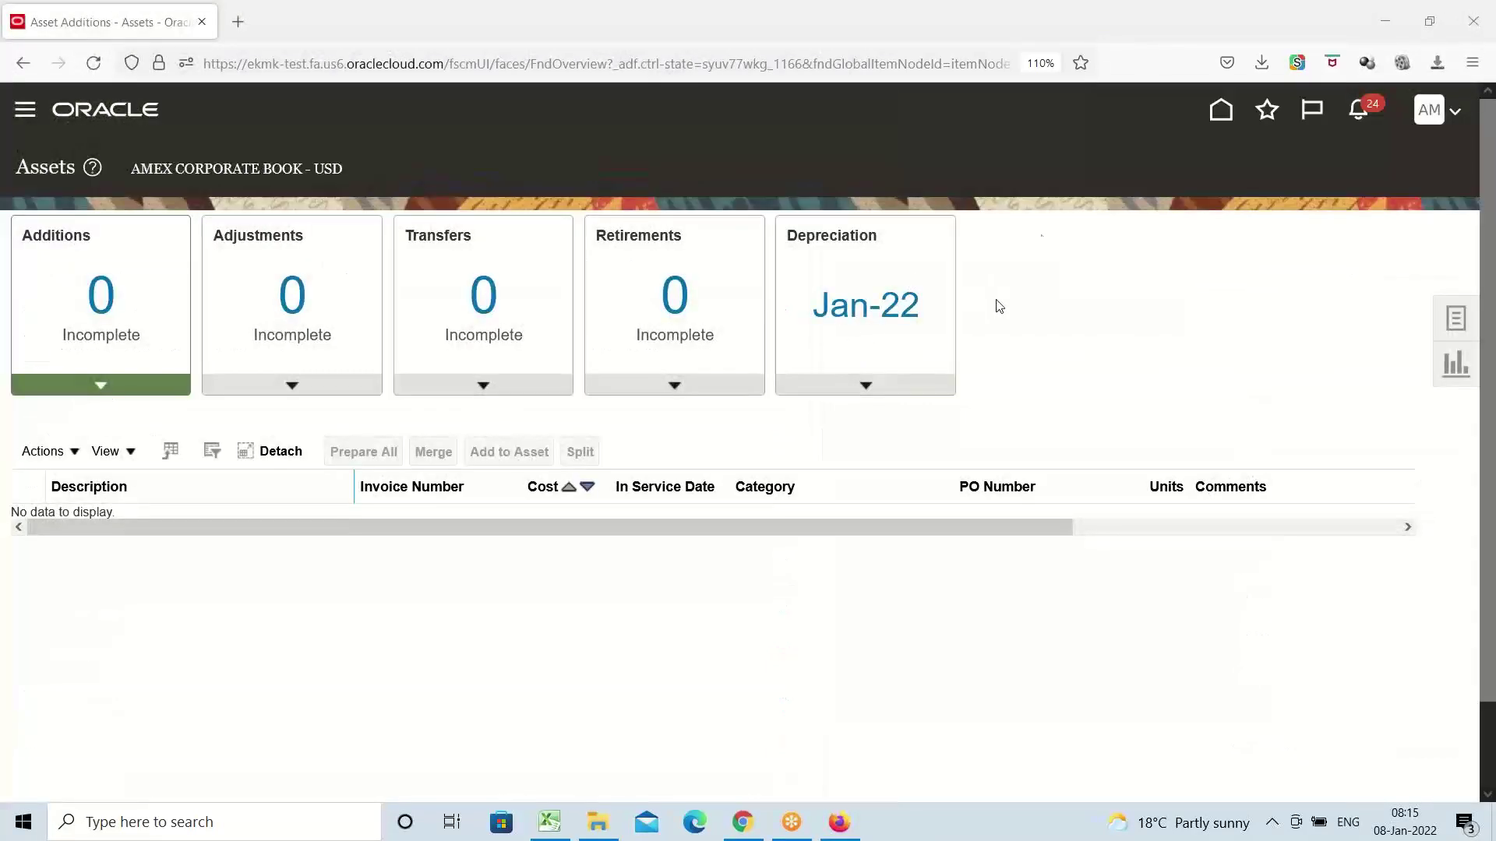
pyautogui.click(1454, 328)
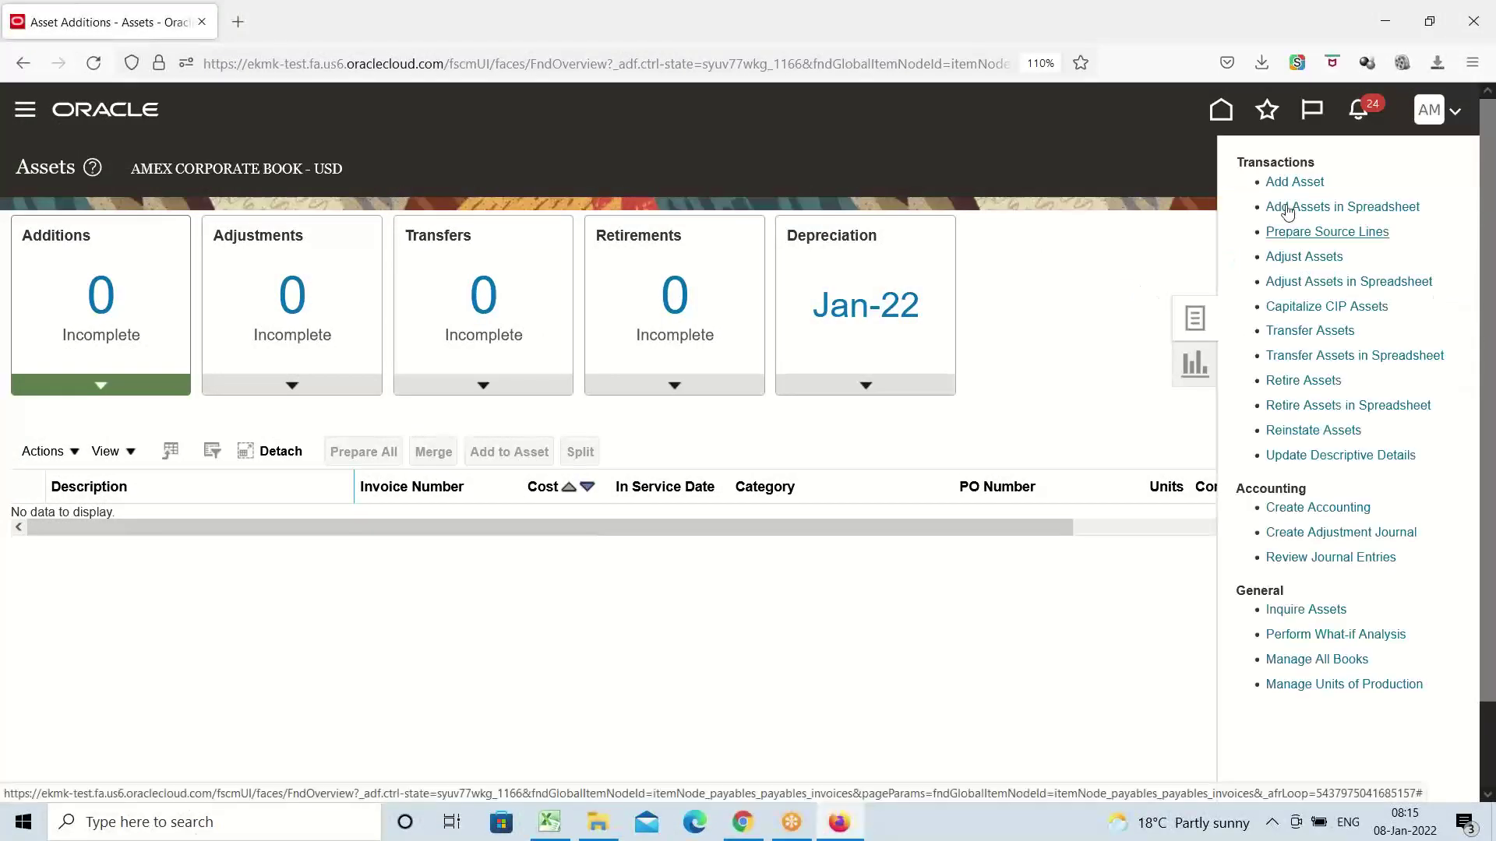
# Start a new CIP asset with category AMEX BUILDINGS.Office Buildings
pyautogui.click(1294, 183)
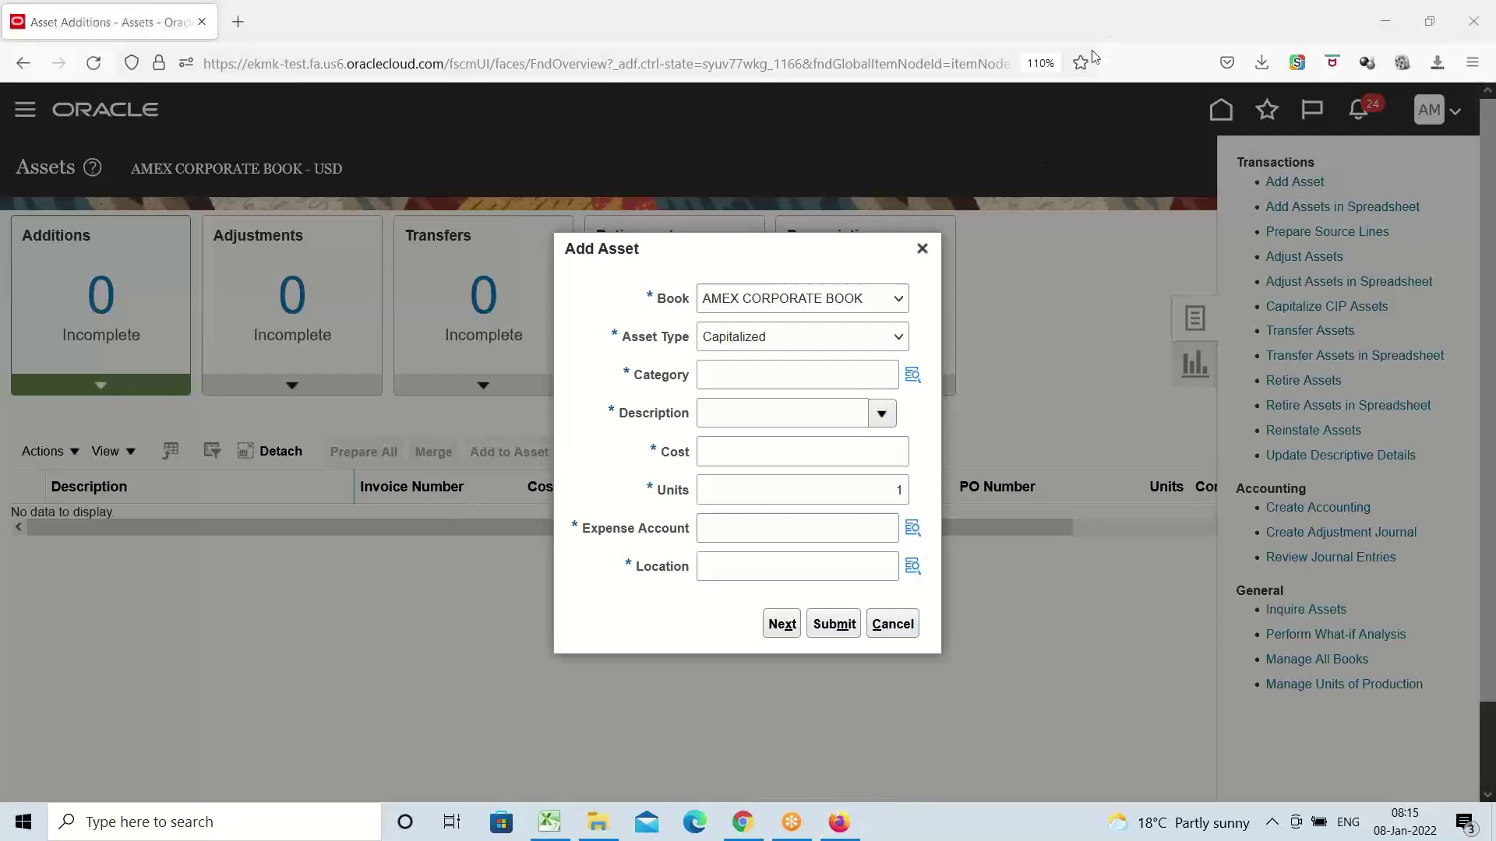
pyautogui.click(840, 334)
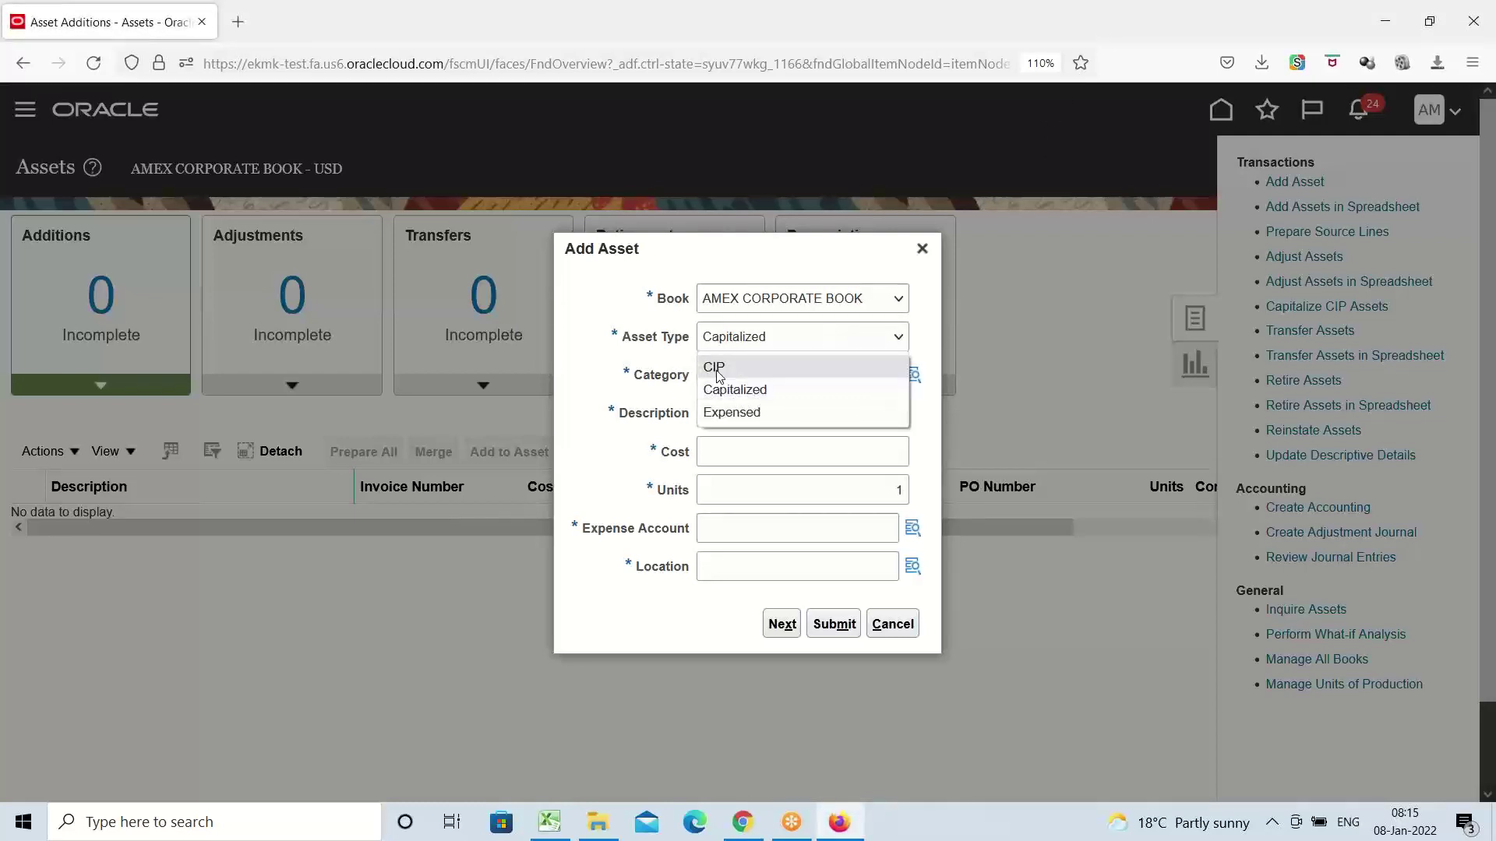
pyautogui.click(710, 363)
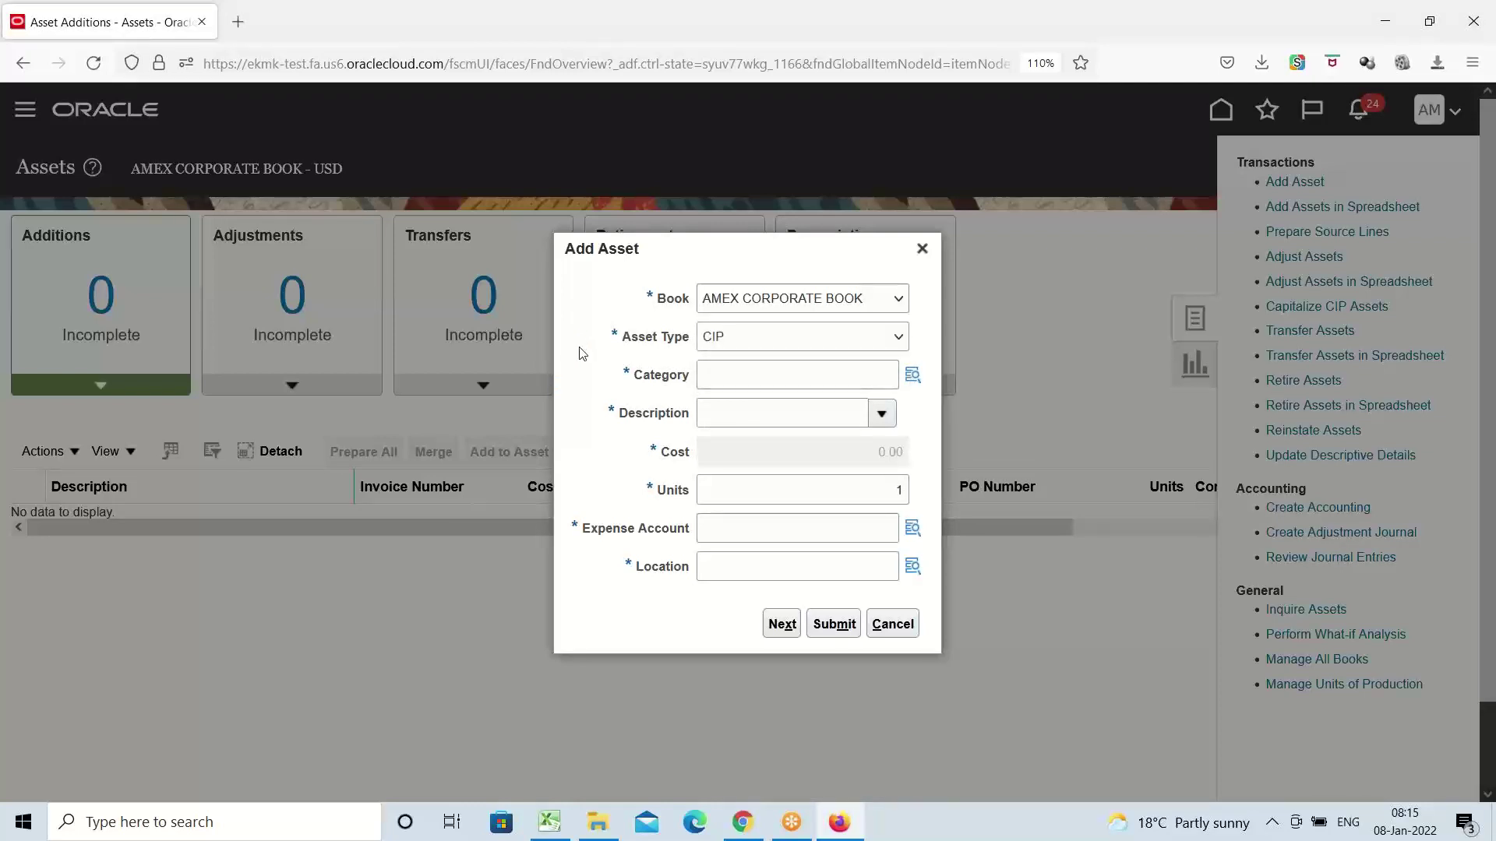
pyautogui.click(913, 377)
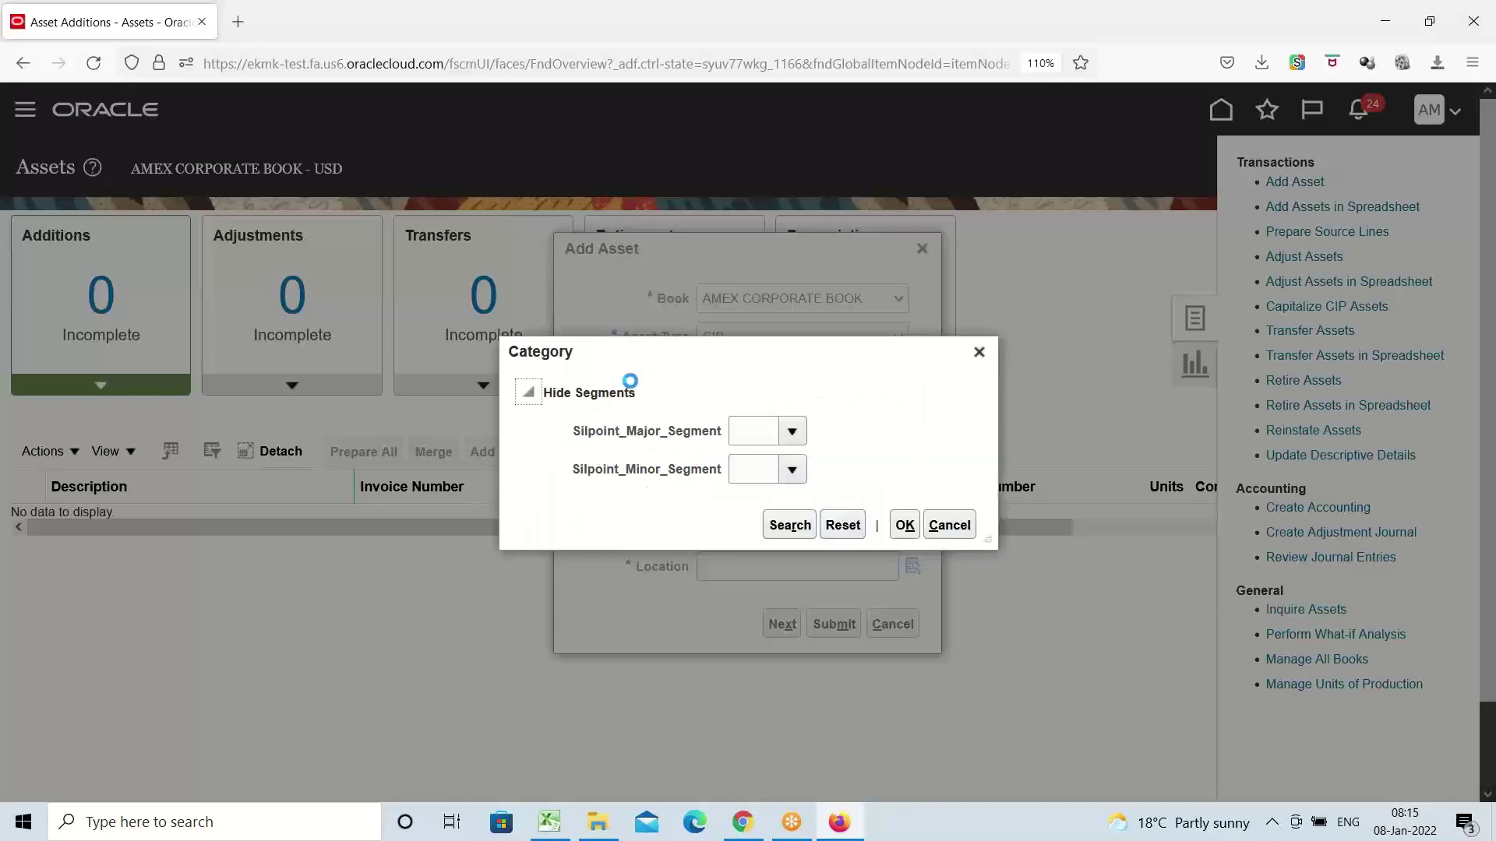
pyautogui.click(792, 431)
pyautogui.click(789, 499)
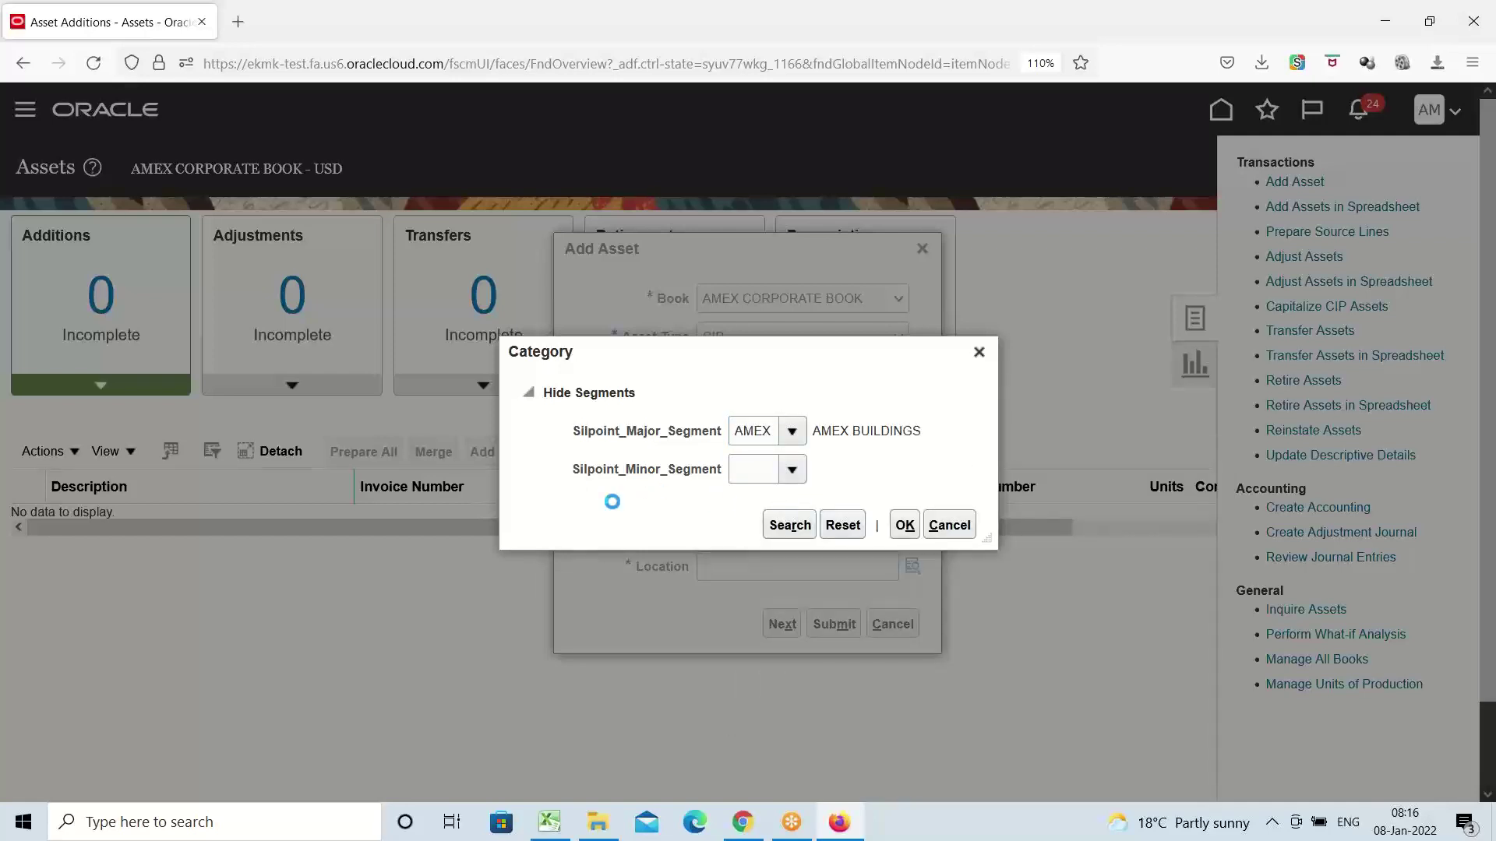
pyautogui.click(761, 506)
pyautogui.click(904, 525)
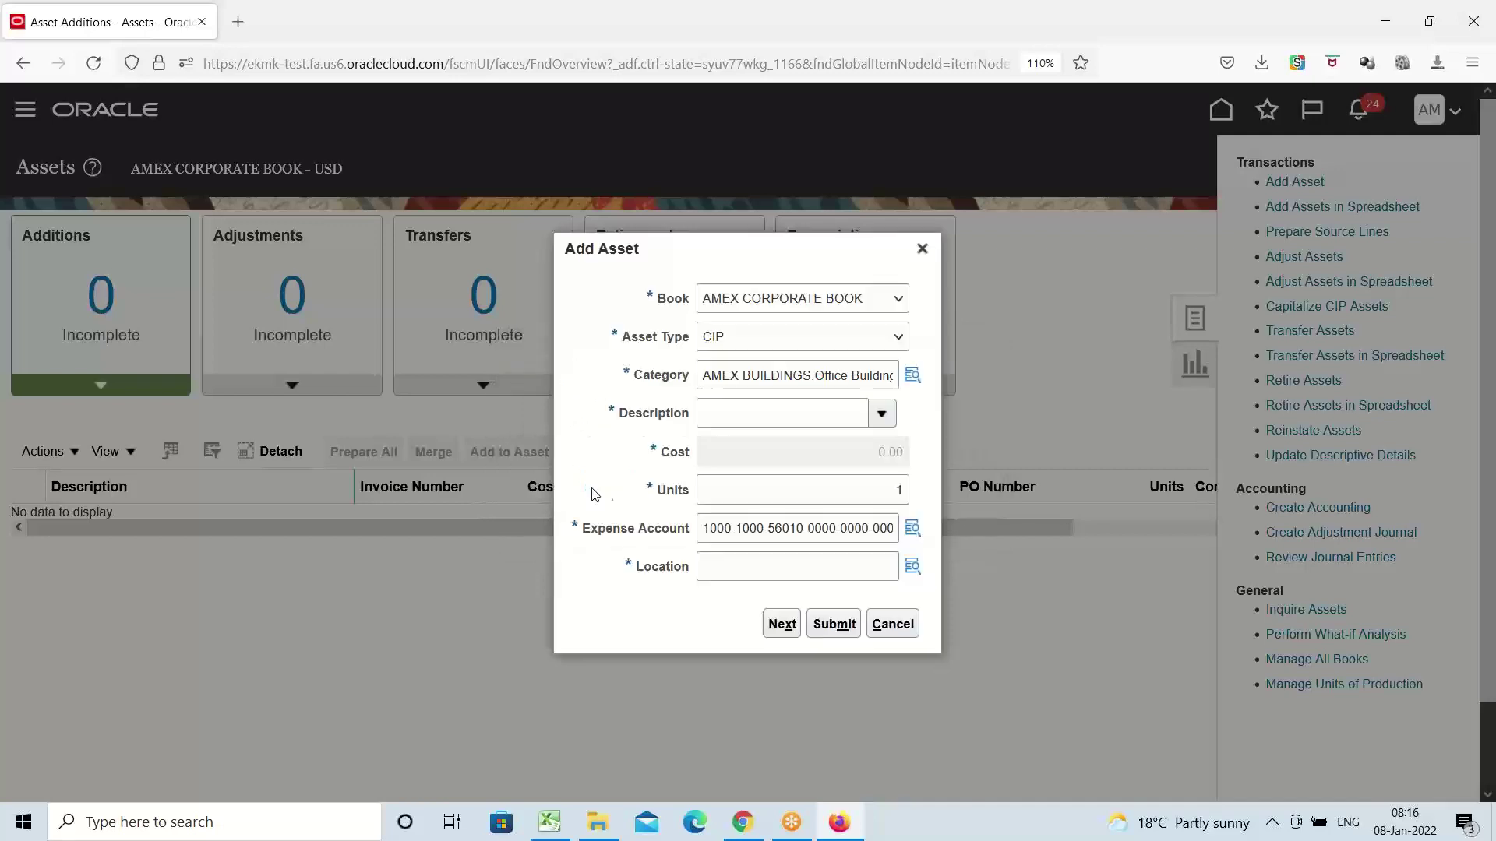
# Give the asset description 'df' and location United States.Texas.Dallas
pyautogui.click(785, 419)
pyautogui.write('df')
pyautogui.press('Tab')
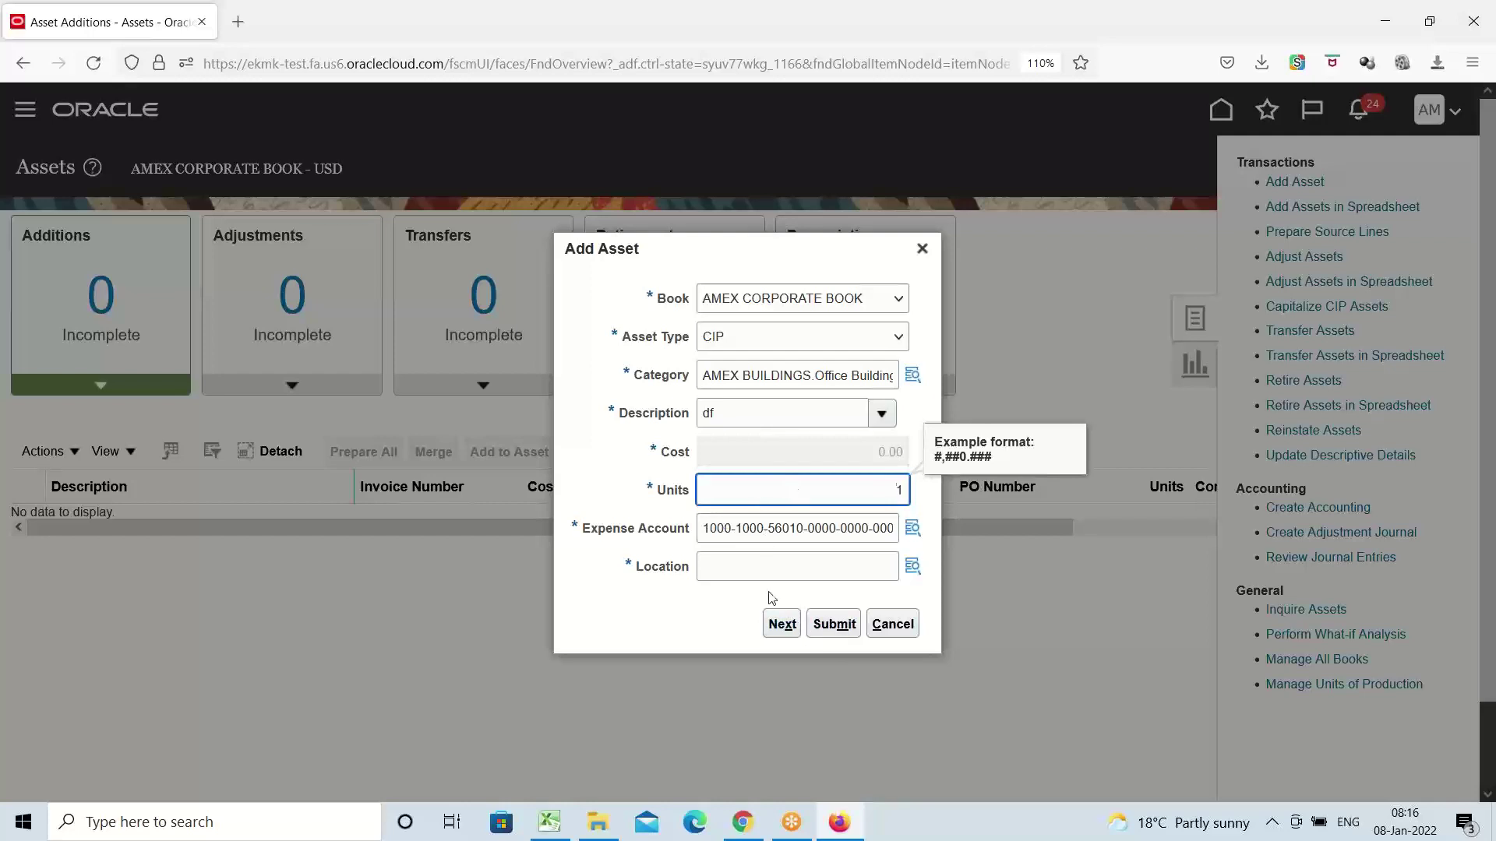
pyautogui.click(791, 567)
pyautogui.click(913, 566)
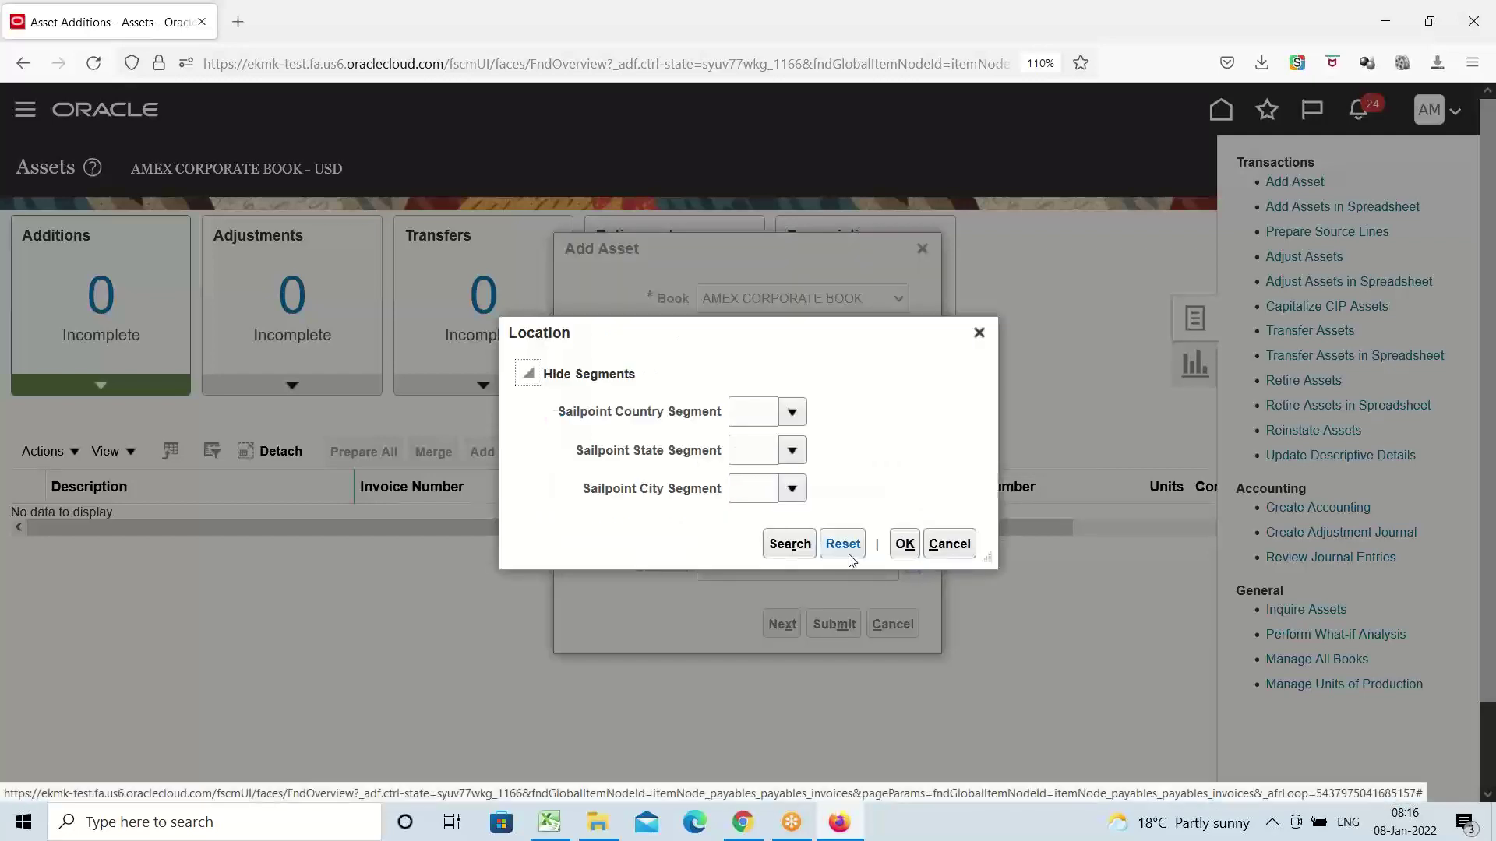
pyautogui.click(788, 544)
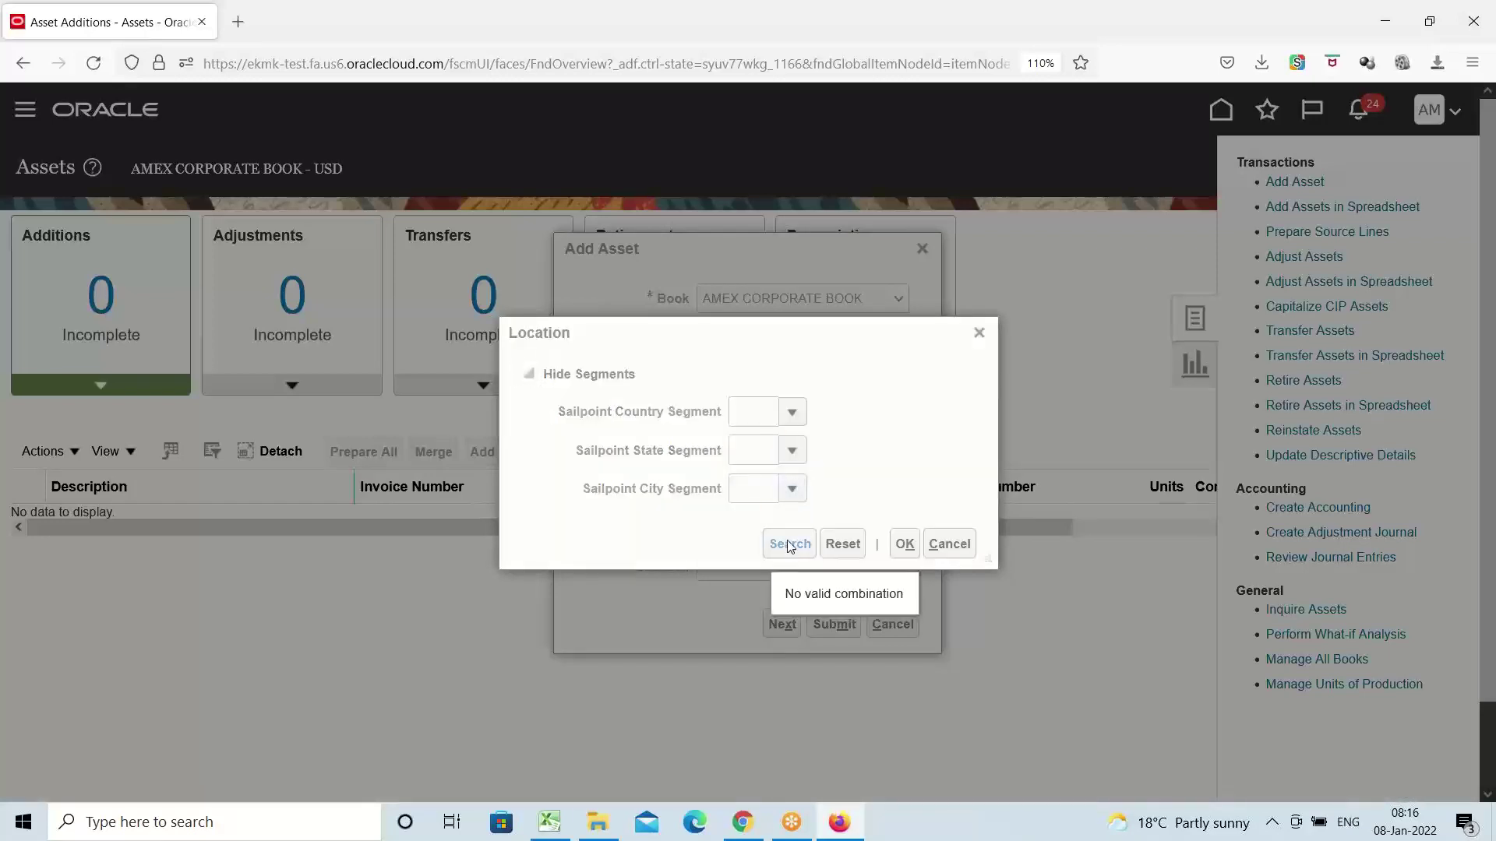
pyautogui.click(788, 546)
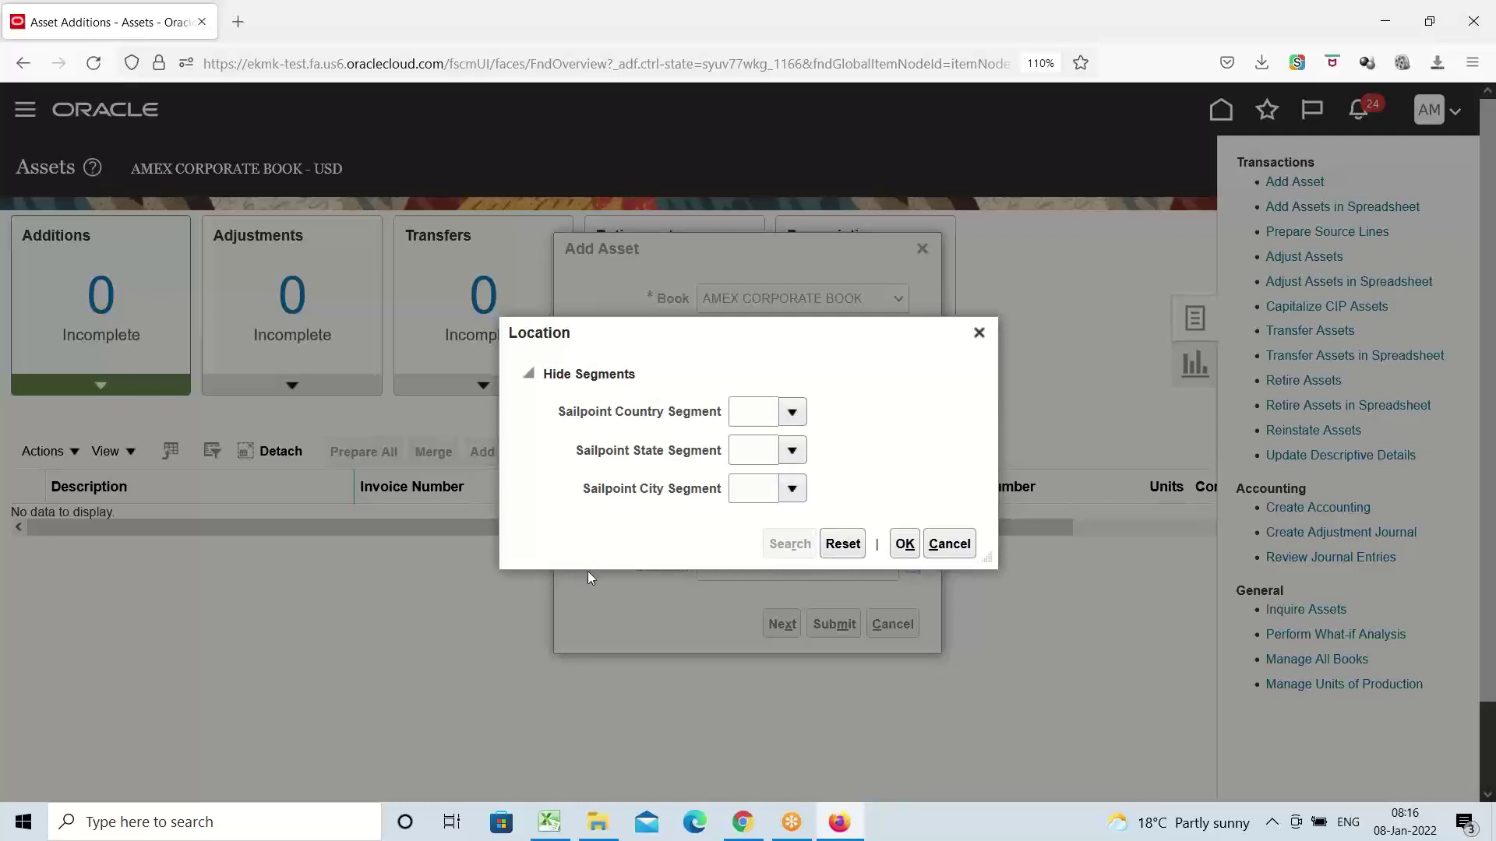
pyautogui.click(538, 264)
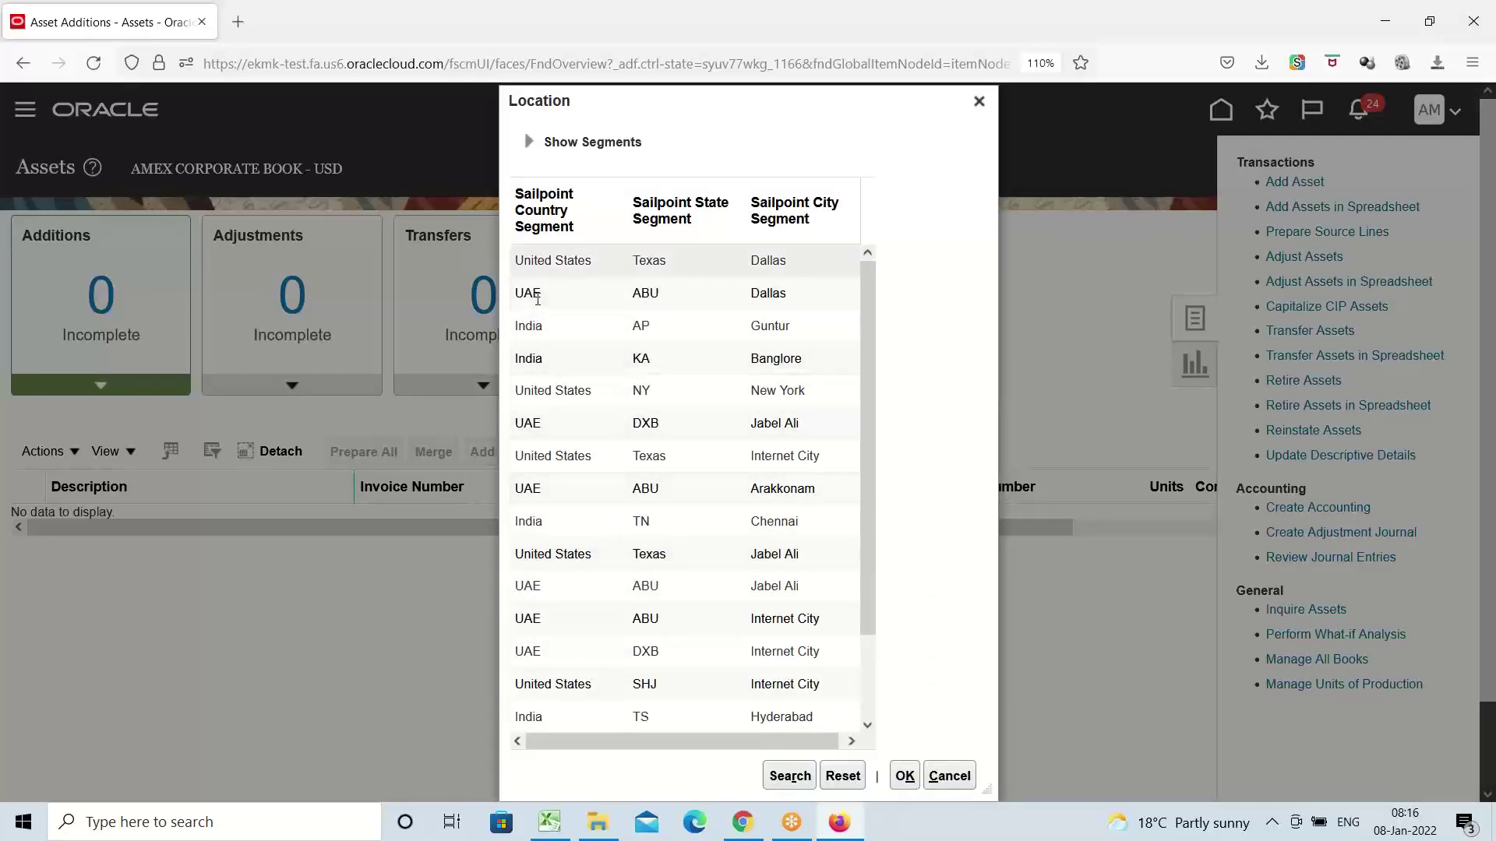
pyautogui.click(906, 775)
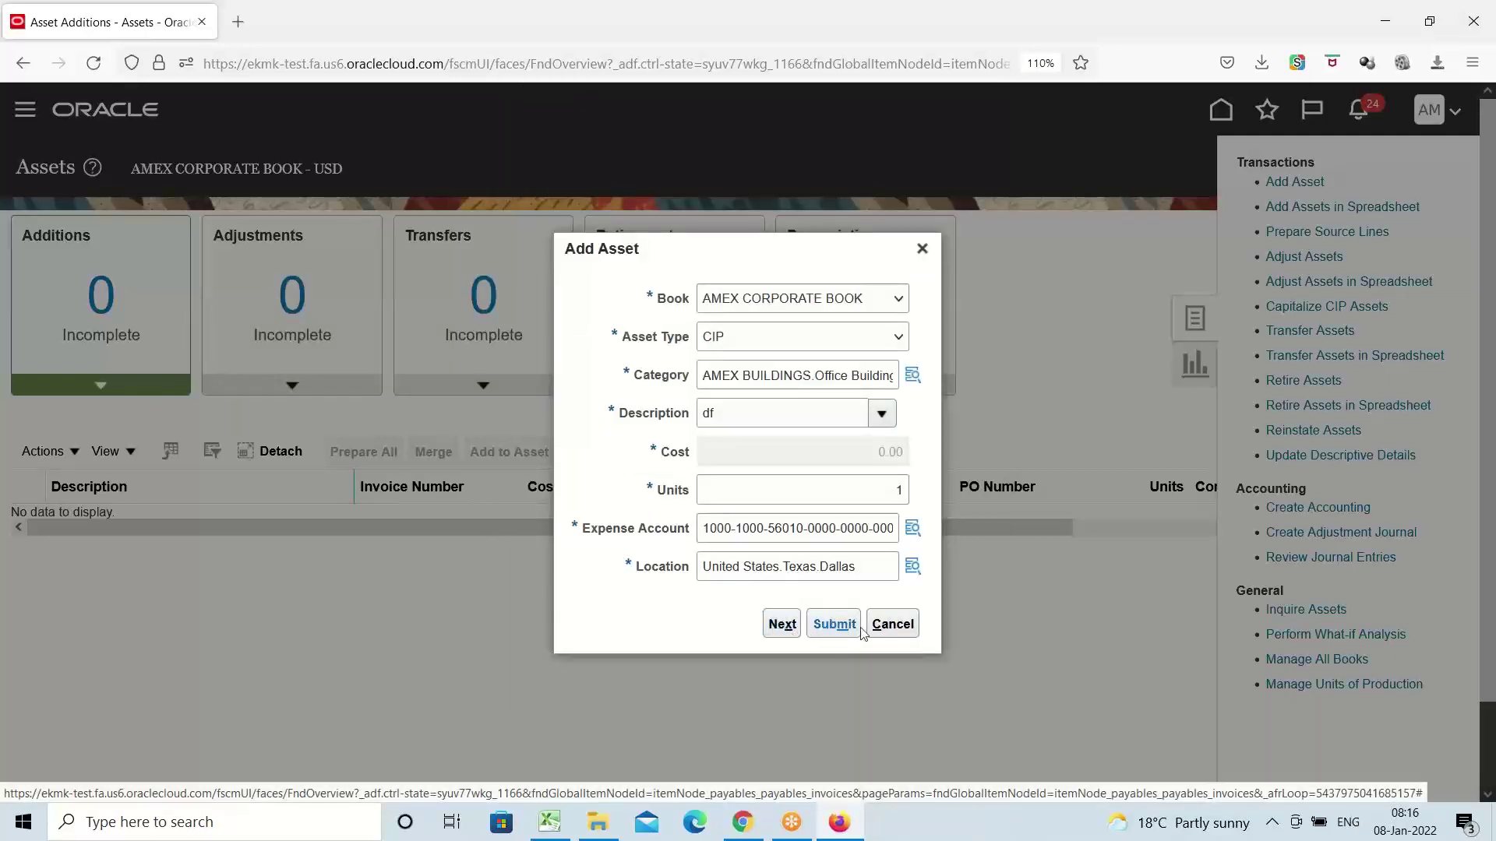
# Submit the CIP asset, dismiss the FA-645116 missing CIP accounts error, and discard the entry
pyautogui.click(844, 628)
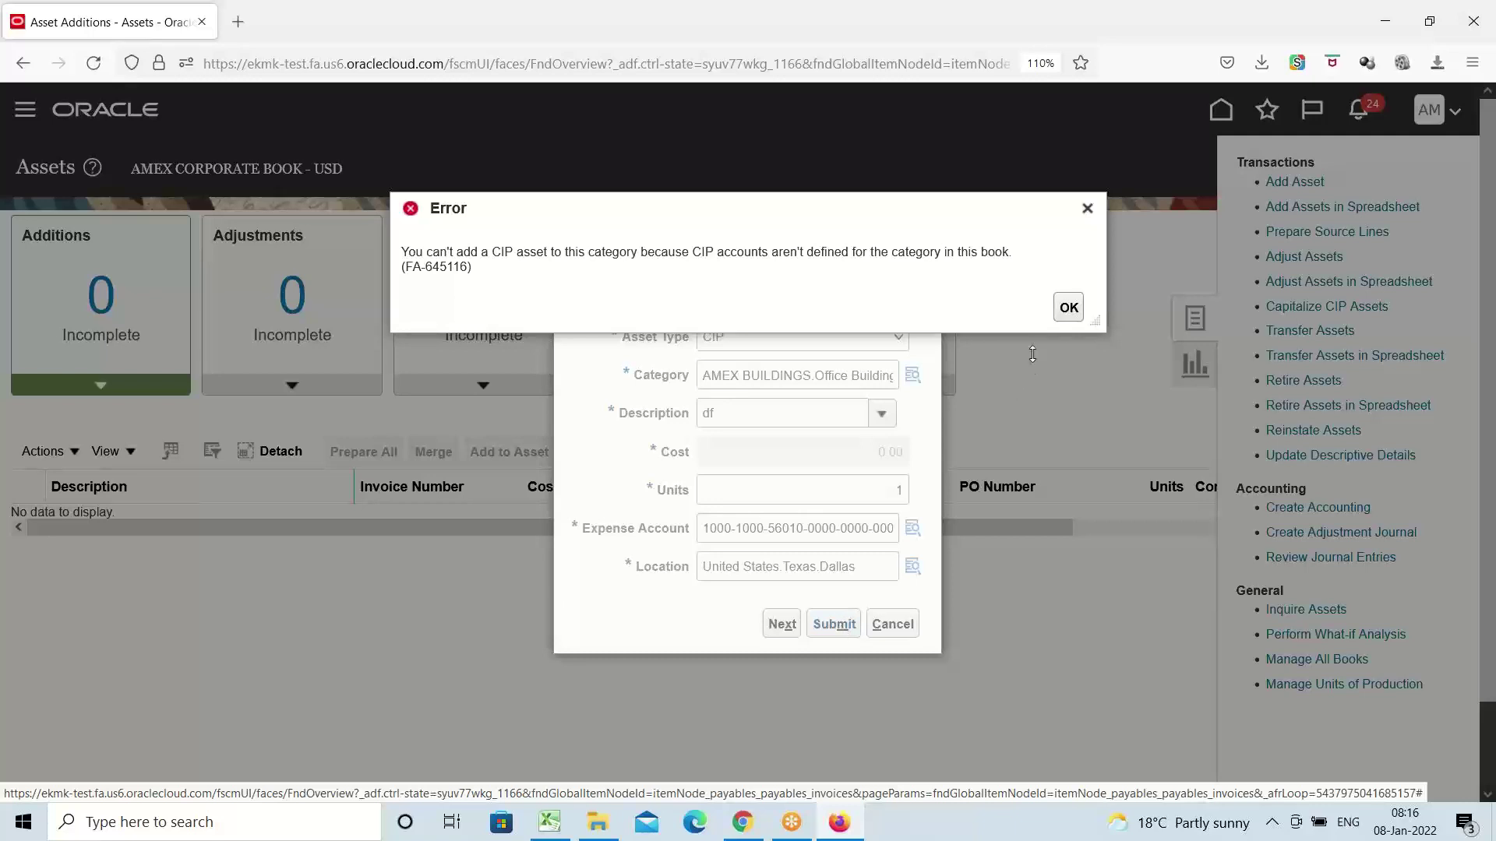
pyautogui.click(1087, 208)
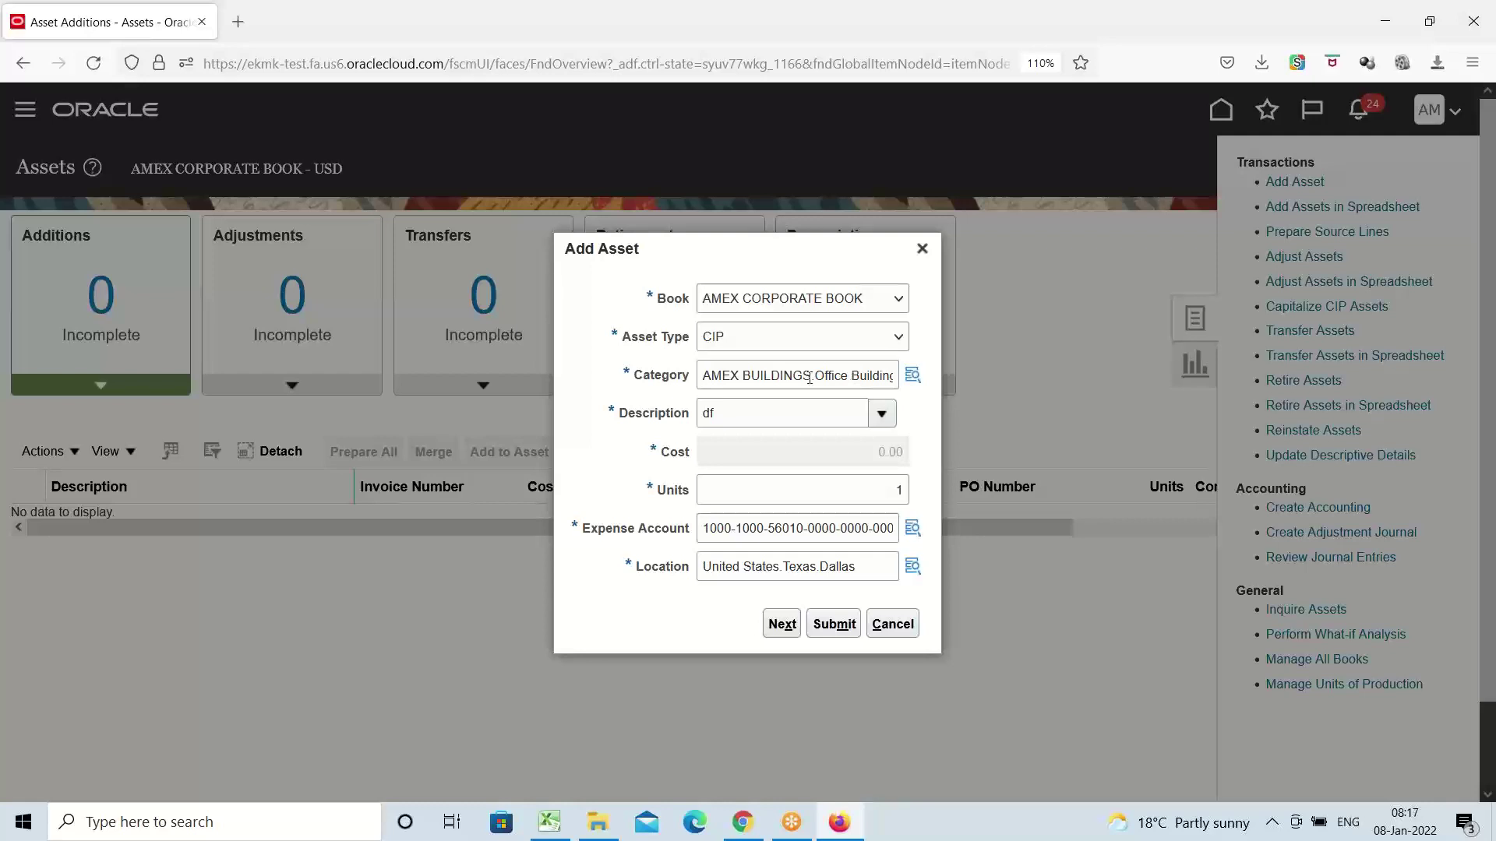
pyautogui.click(922, 248)
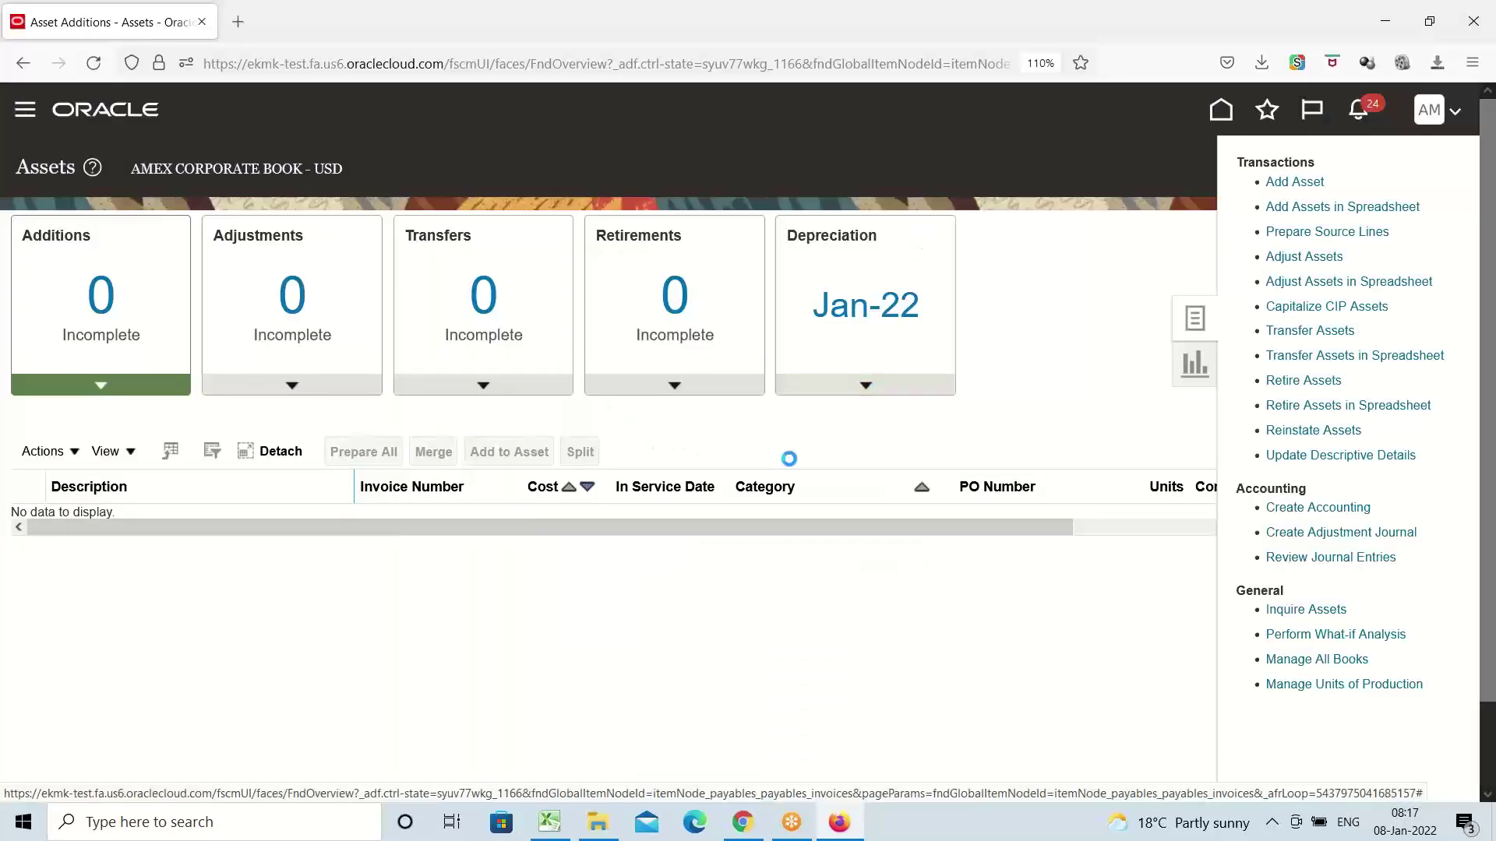
# Open the AMEX Implementation Project via Setup and Maintenance's Manage Implementation Projects
pyautogui.click(1427, 112)
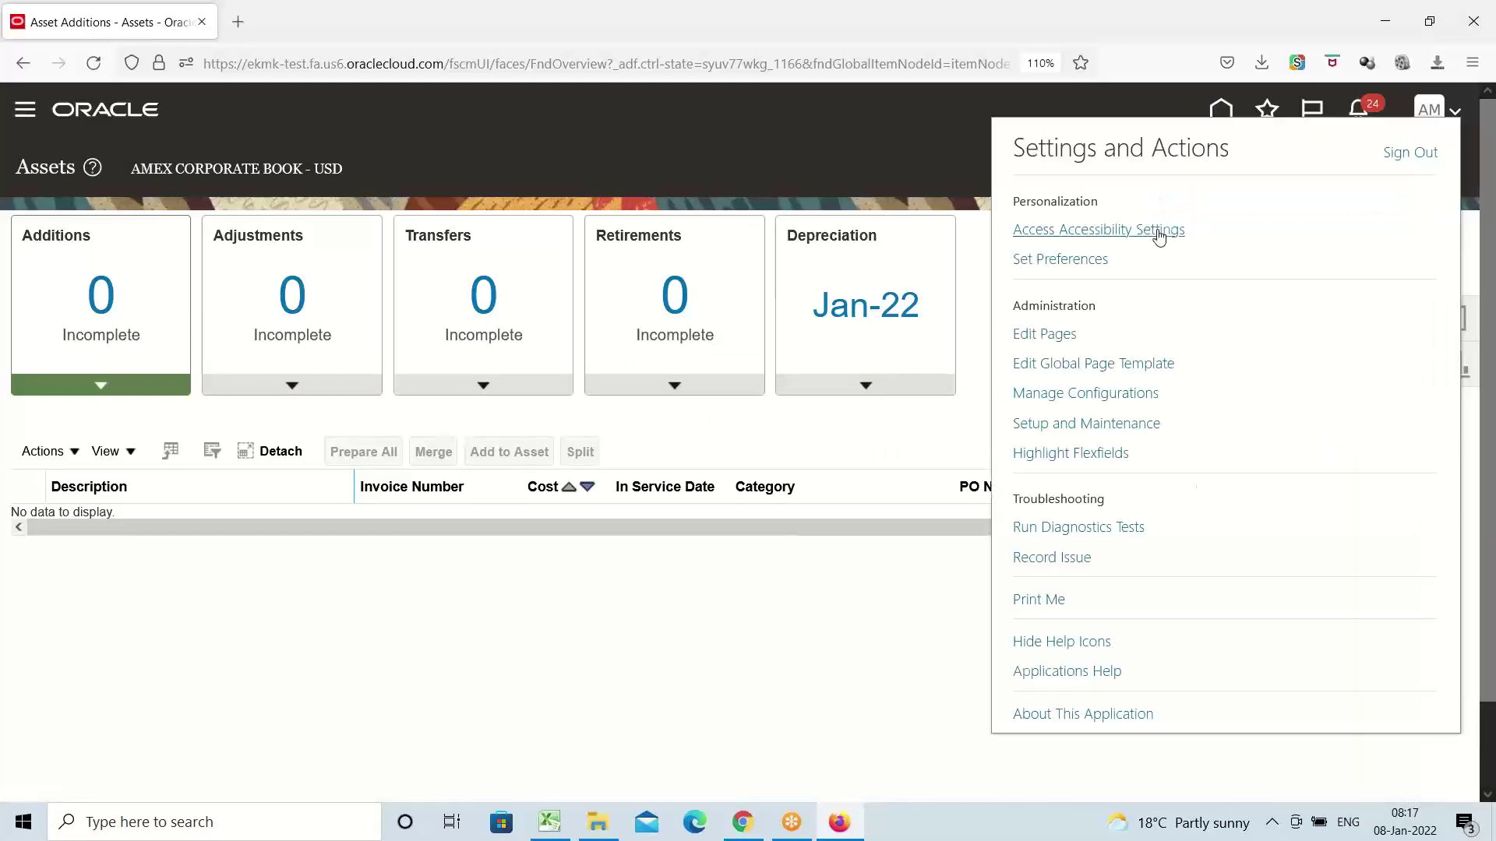
pyautogui.click(1113, 425)
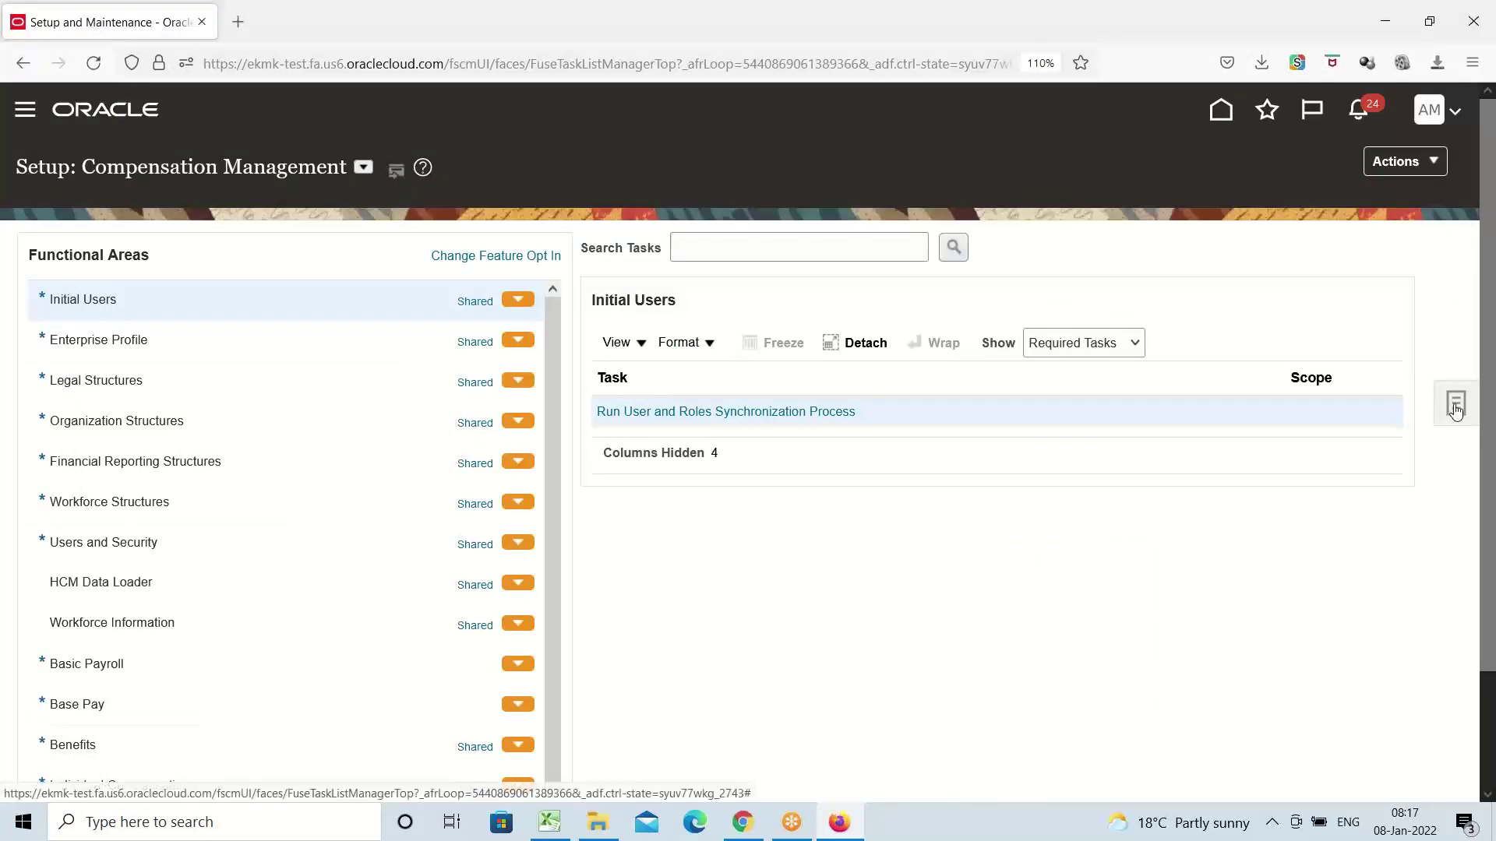
pyautogui.click(1456, 402)
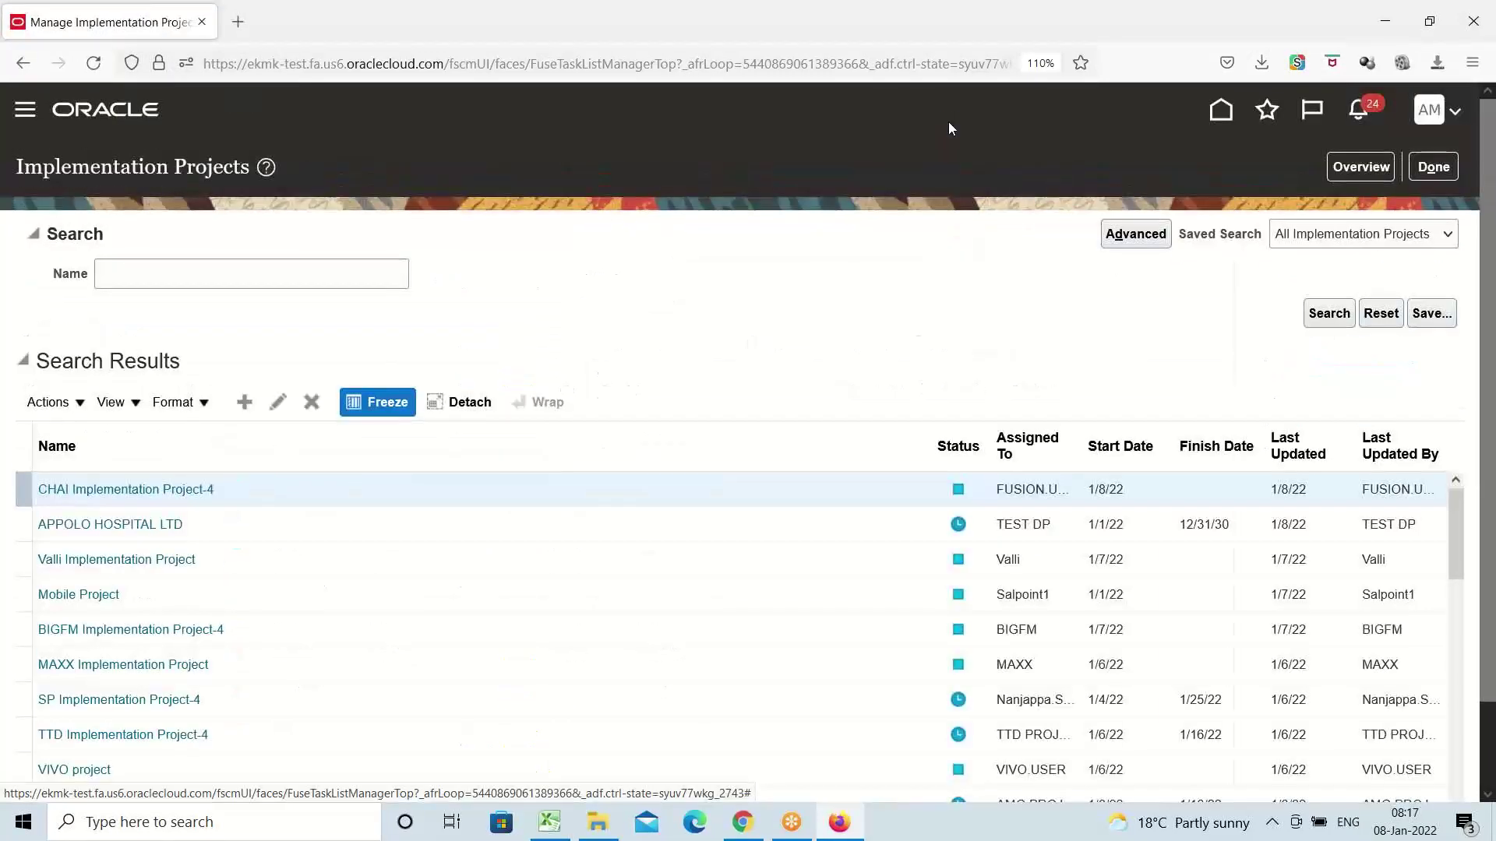
pyautogui.click(1360, 168)
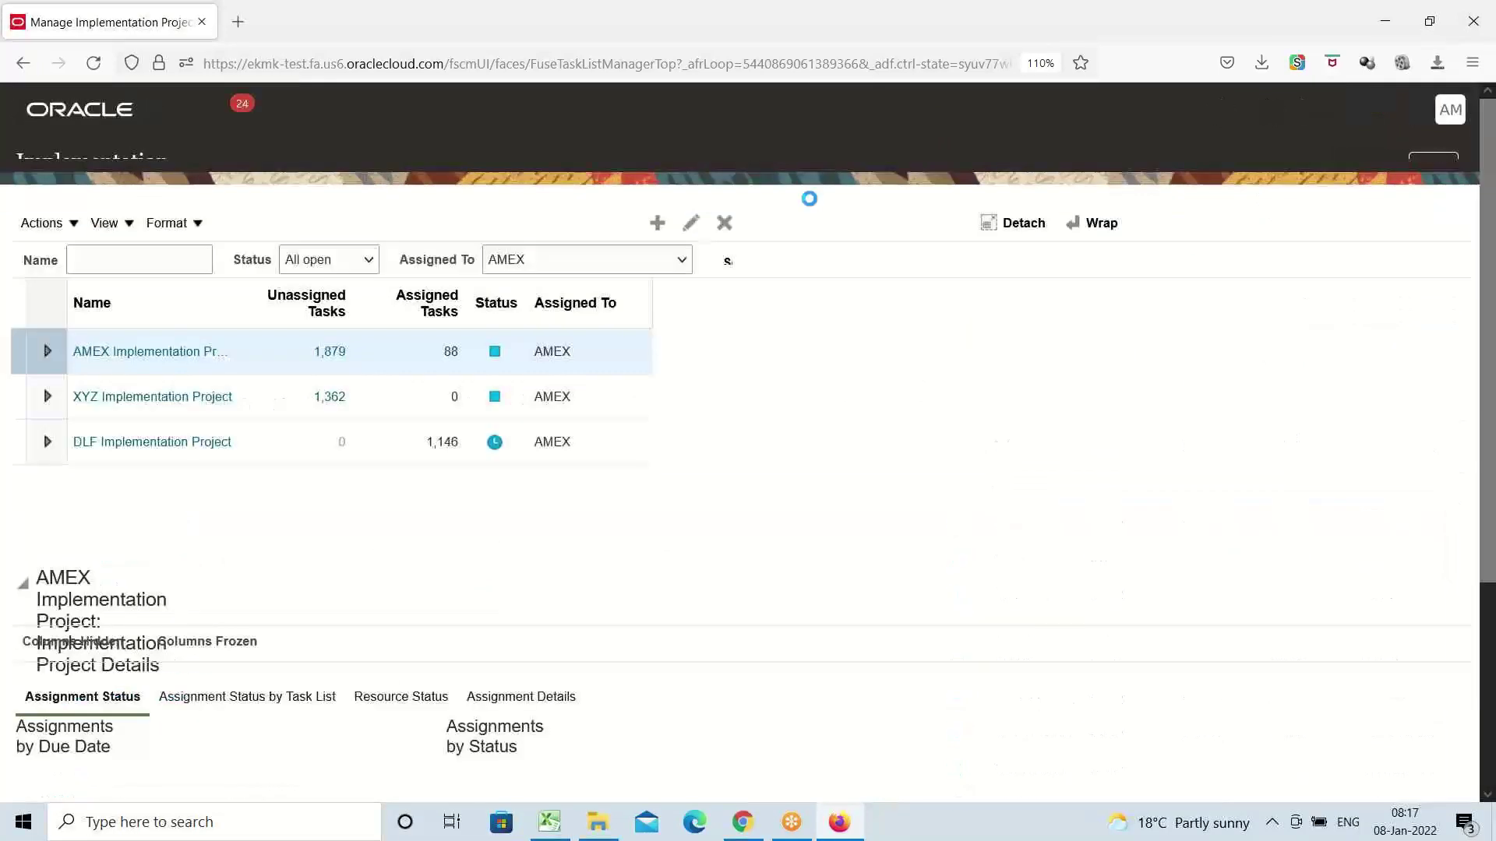
pyautogui.click(191, 379)
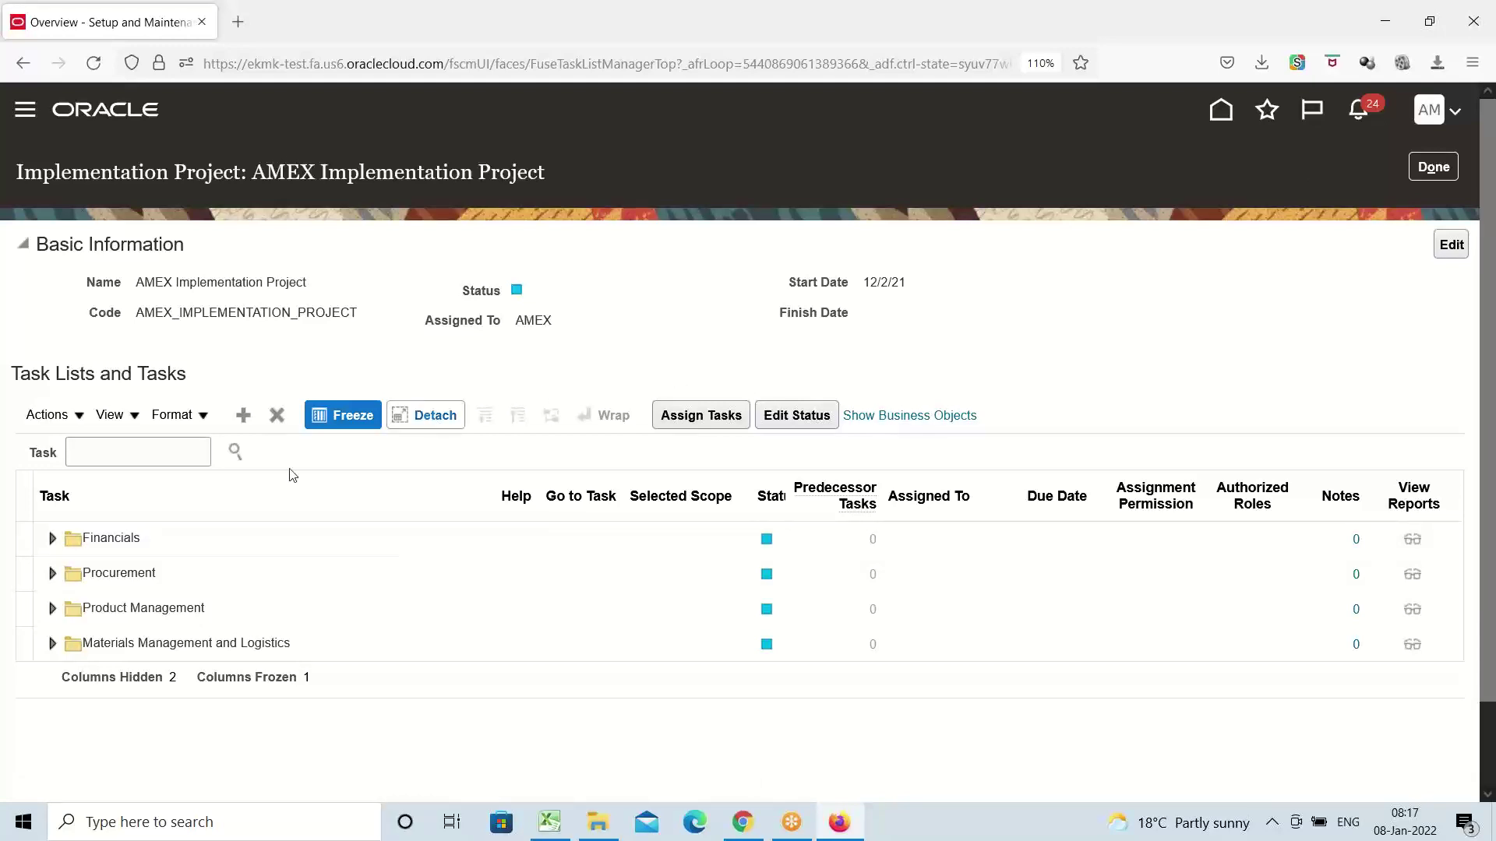
# Search the project tasks for 'asset cat' and launch Manage Asset Categories
pyautogui.click(115, 460)
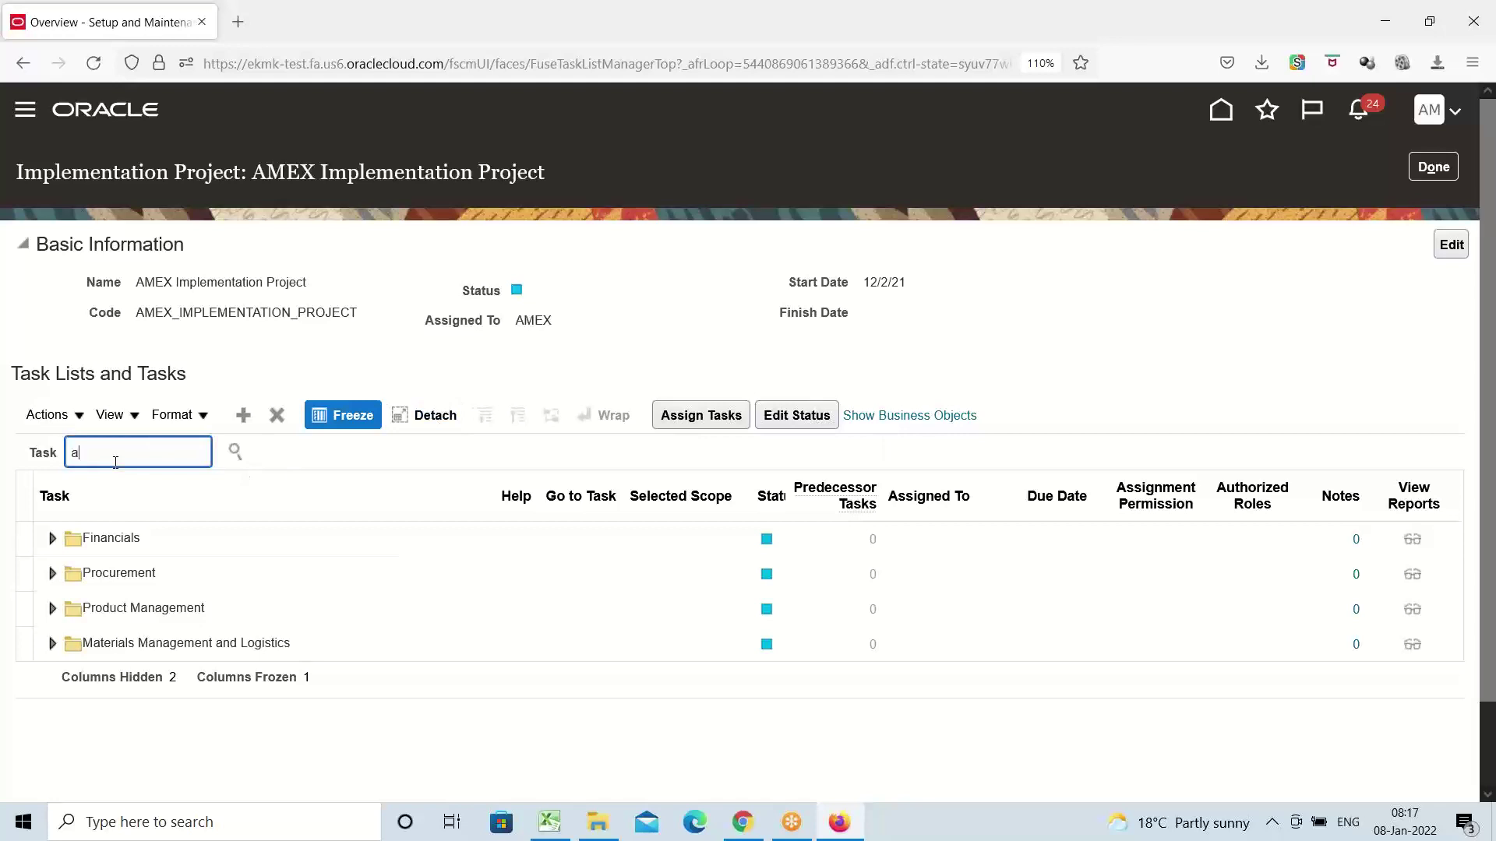
pyautogui.write('asset cat')
pyautogui.press('Return')
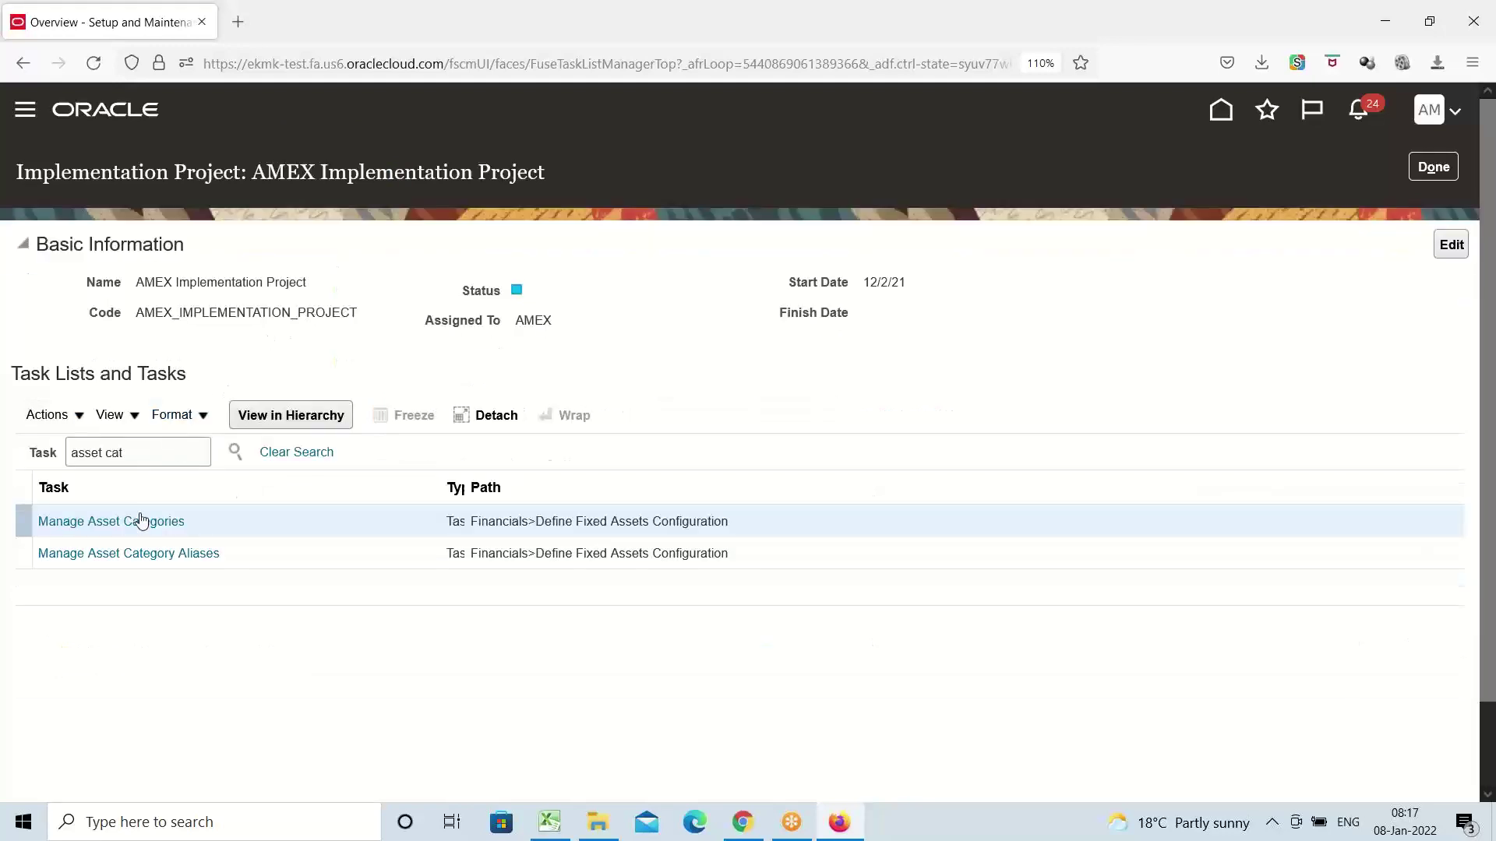
pyautogui.click(140, 520)
pyautogui.click(142, 523)
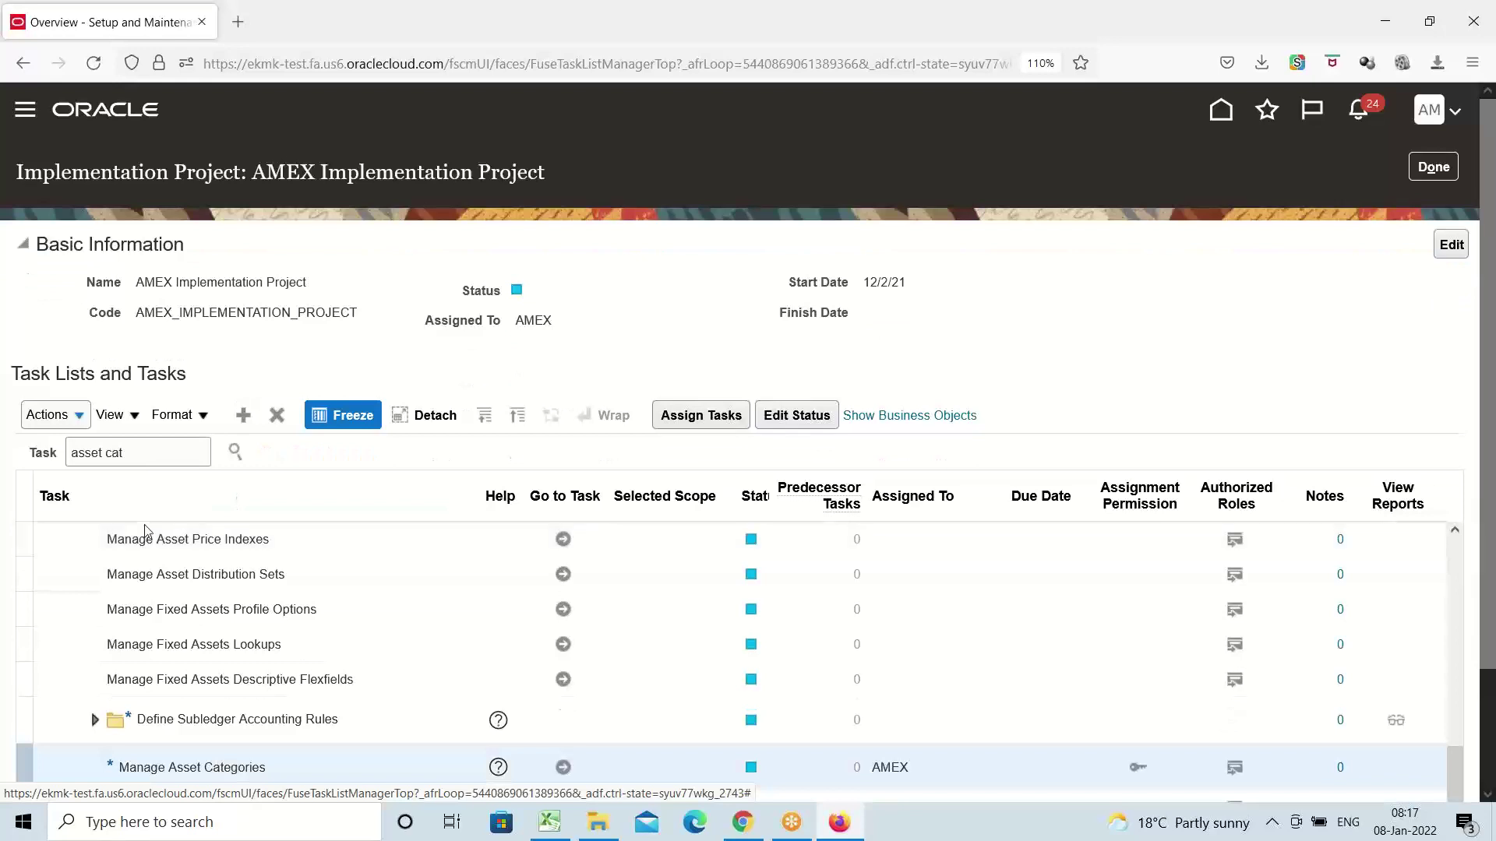
pyautogui.scroll(-3, 740, 470)
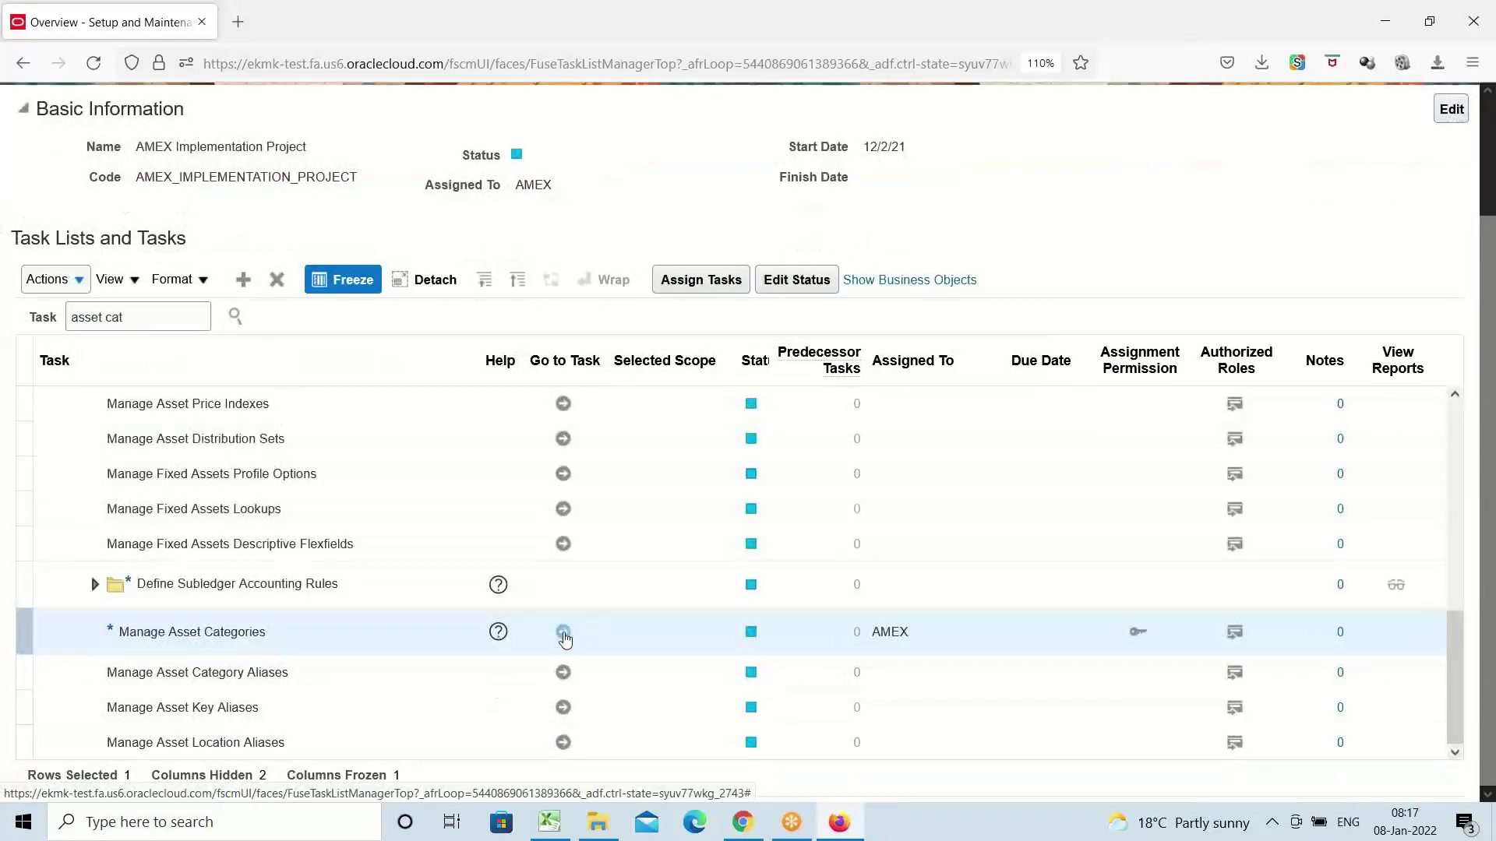
pyautogui.click(561, 635)
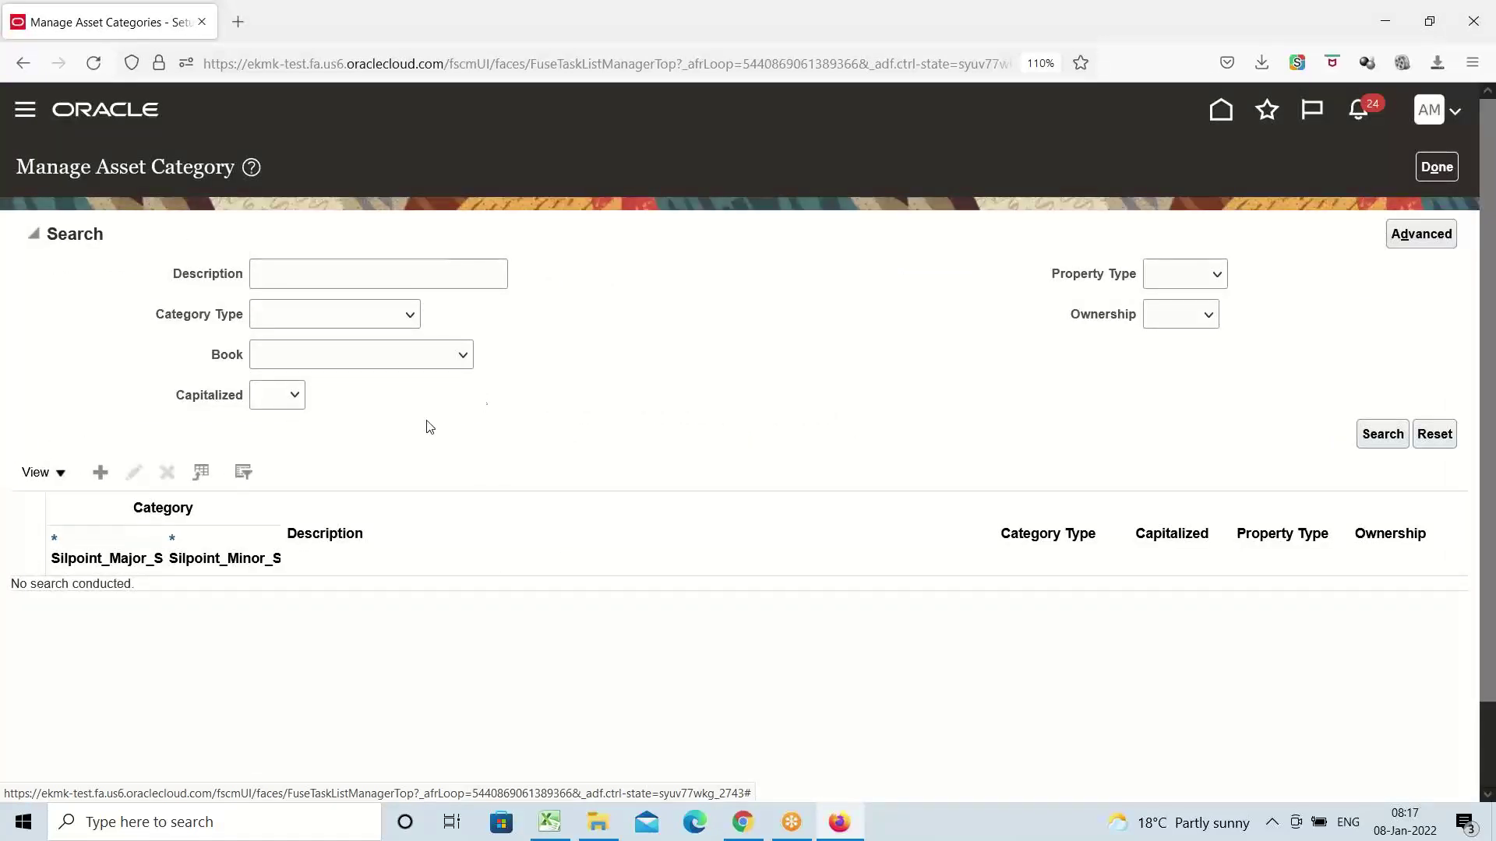
# Discard a blank new category, then set the search Book to AMEX CORPORATE BOOK
pyautogui.click(99, 476)
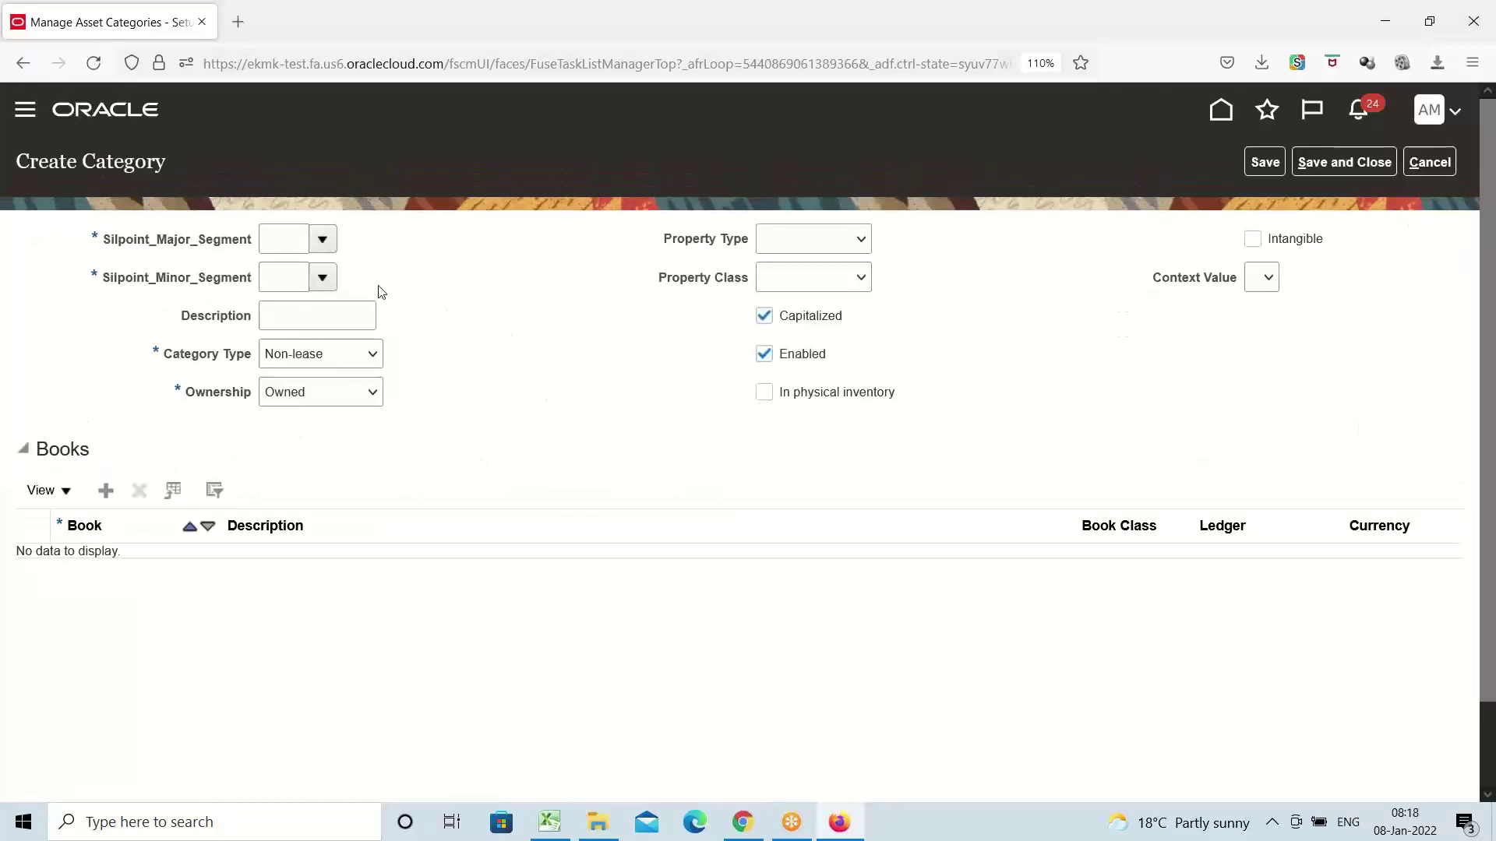
pyautogui.click(1434, 172)
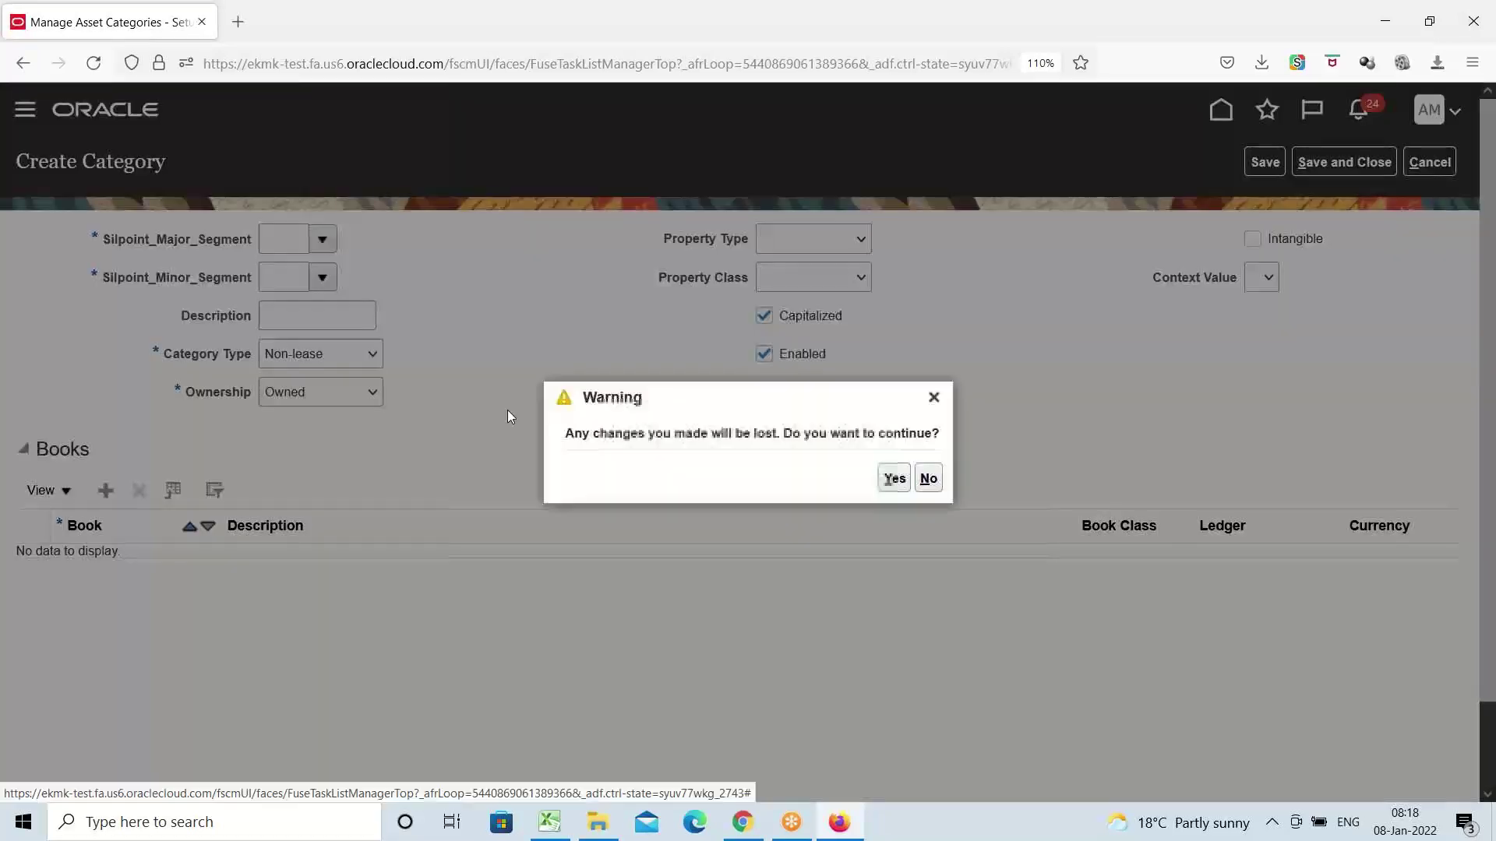
pyautogui.click(895, 478)
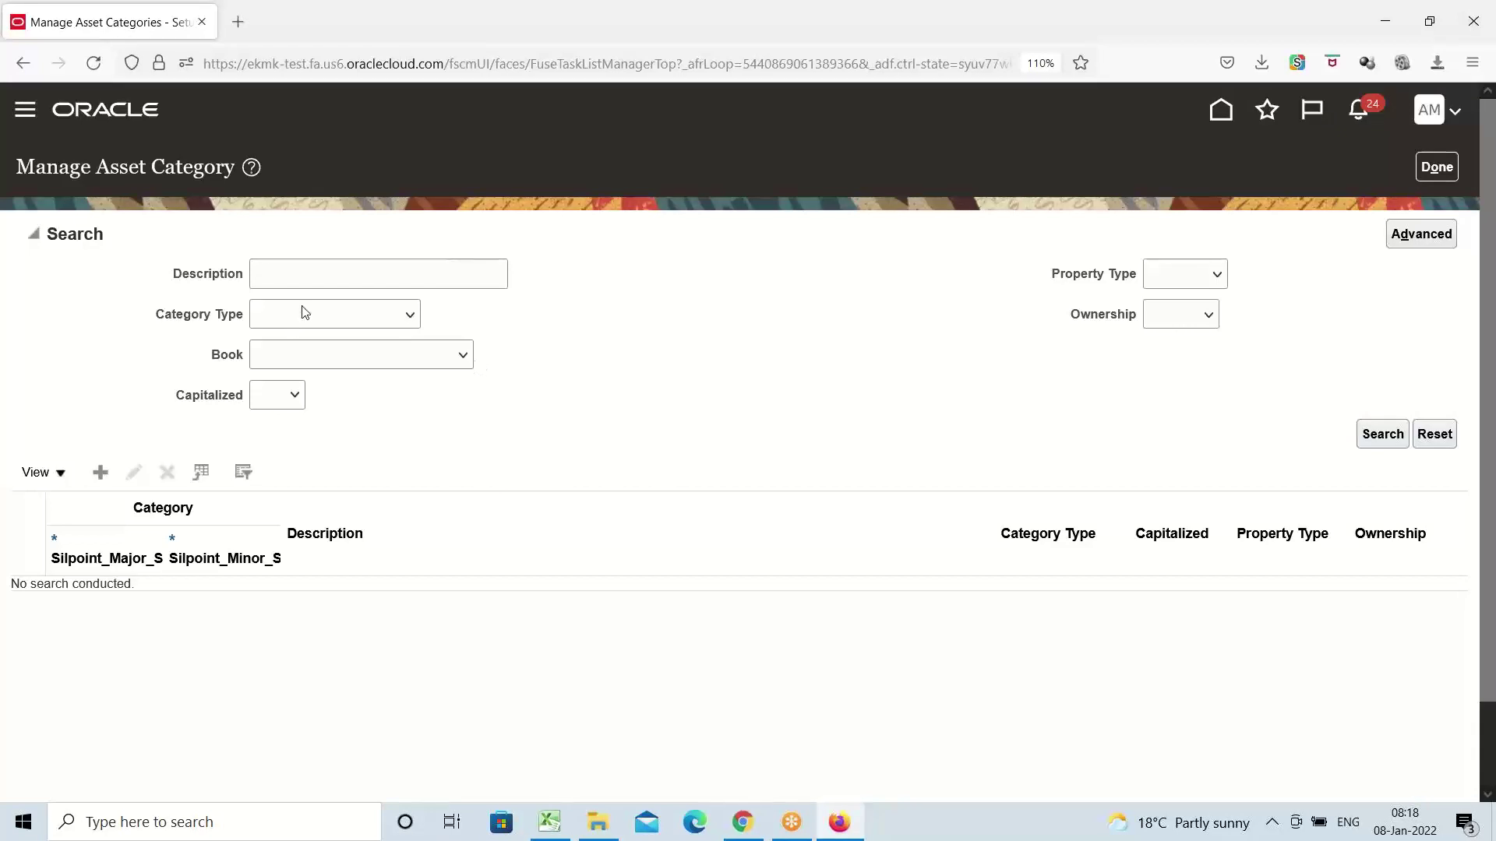
pyautogui.click(460, 358)
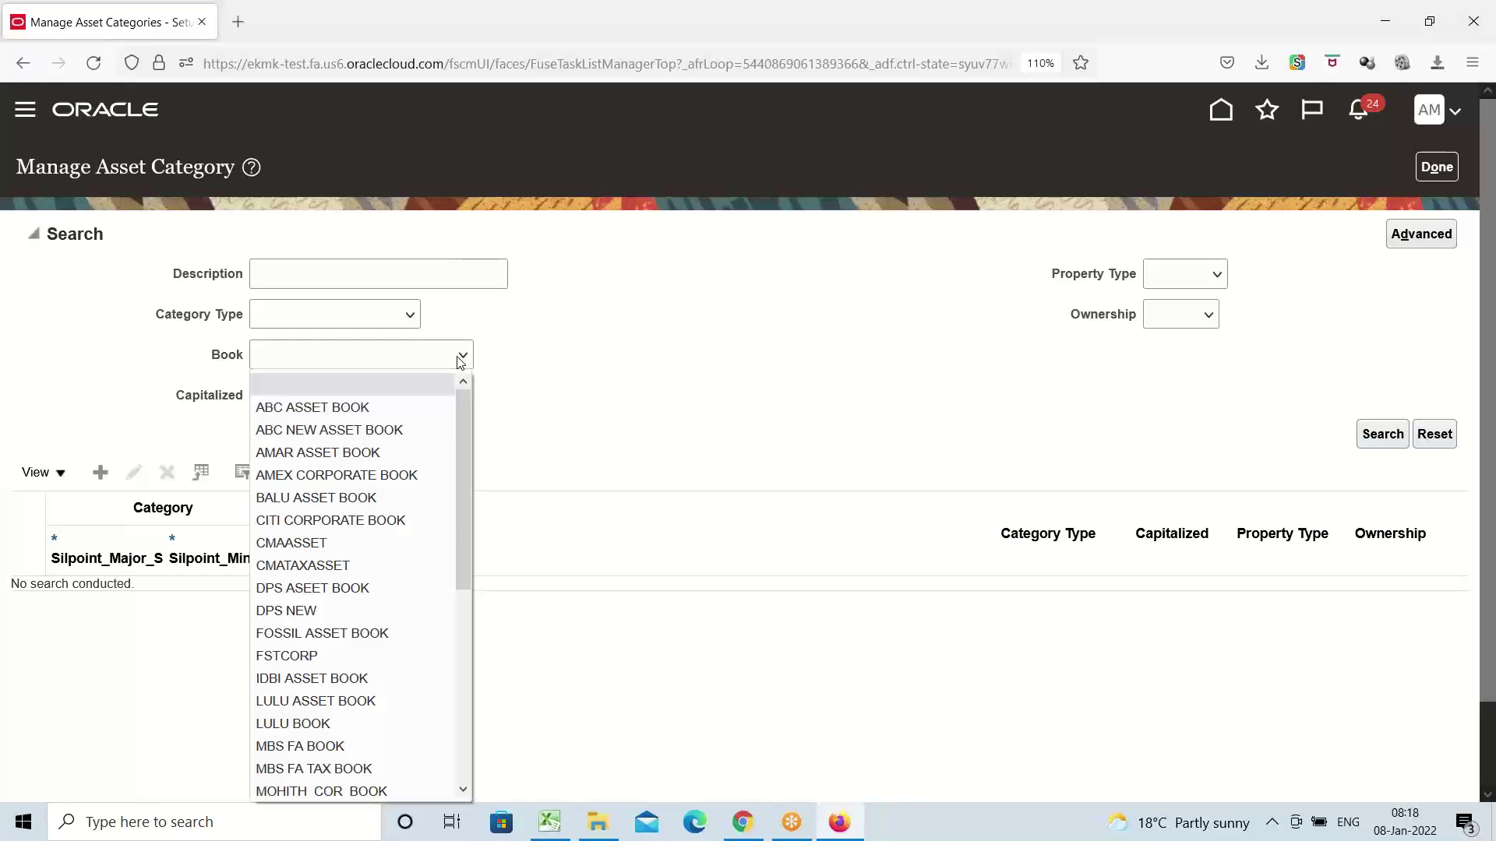
pyautogui.click(391, 477)
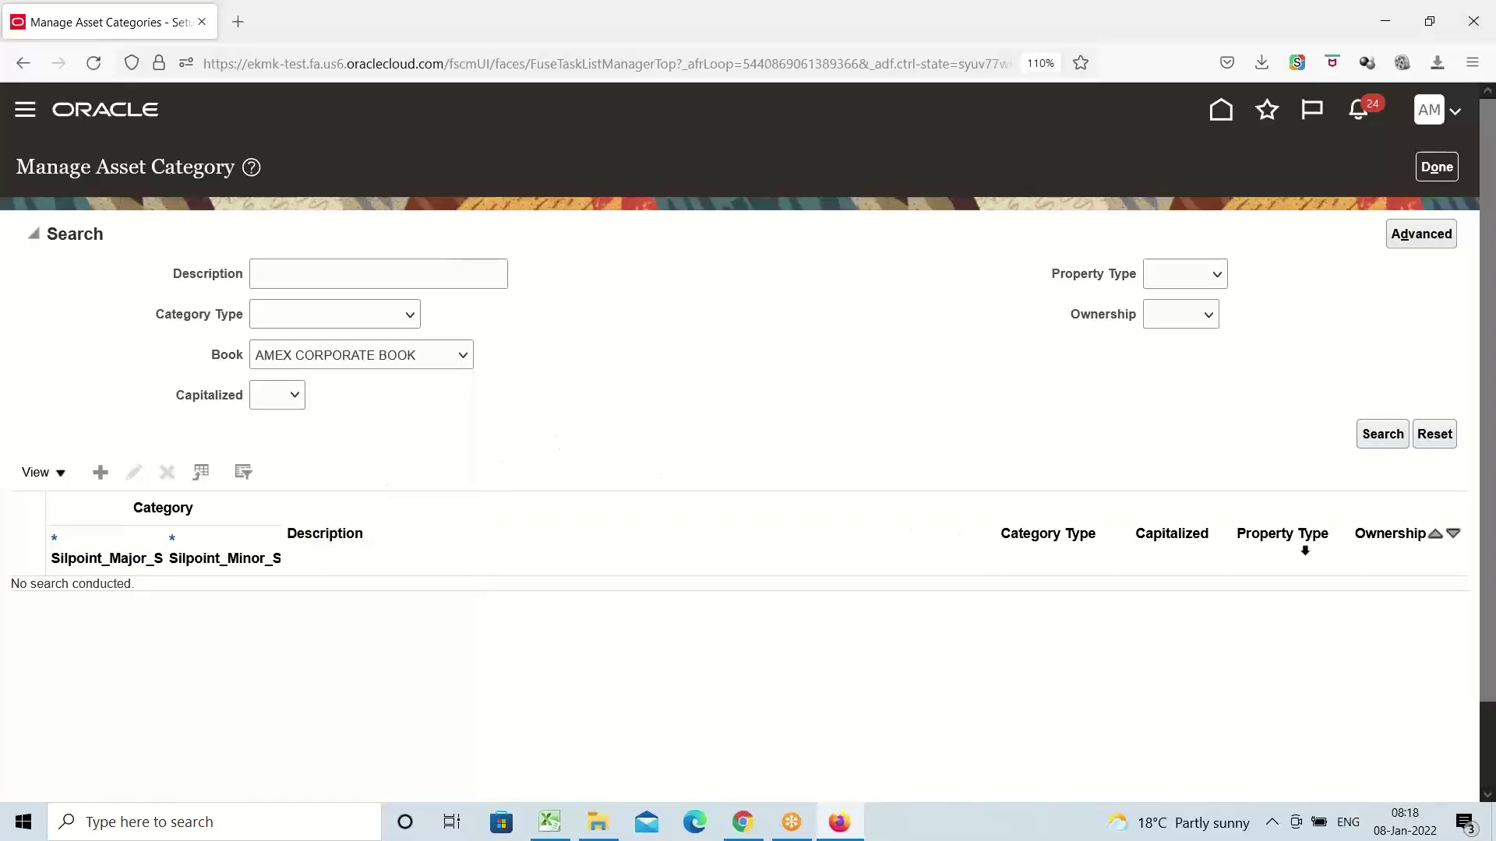
# Search and edit the AMEX BUILDINGS.Office Buildings category, reaching its CIP Cost account field
pyautogui.click(1384, 435)
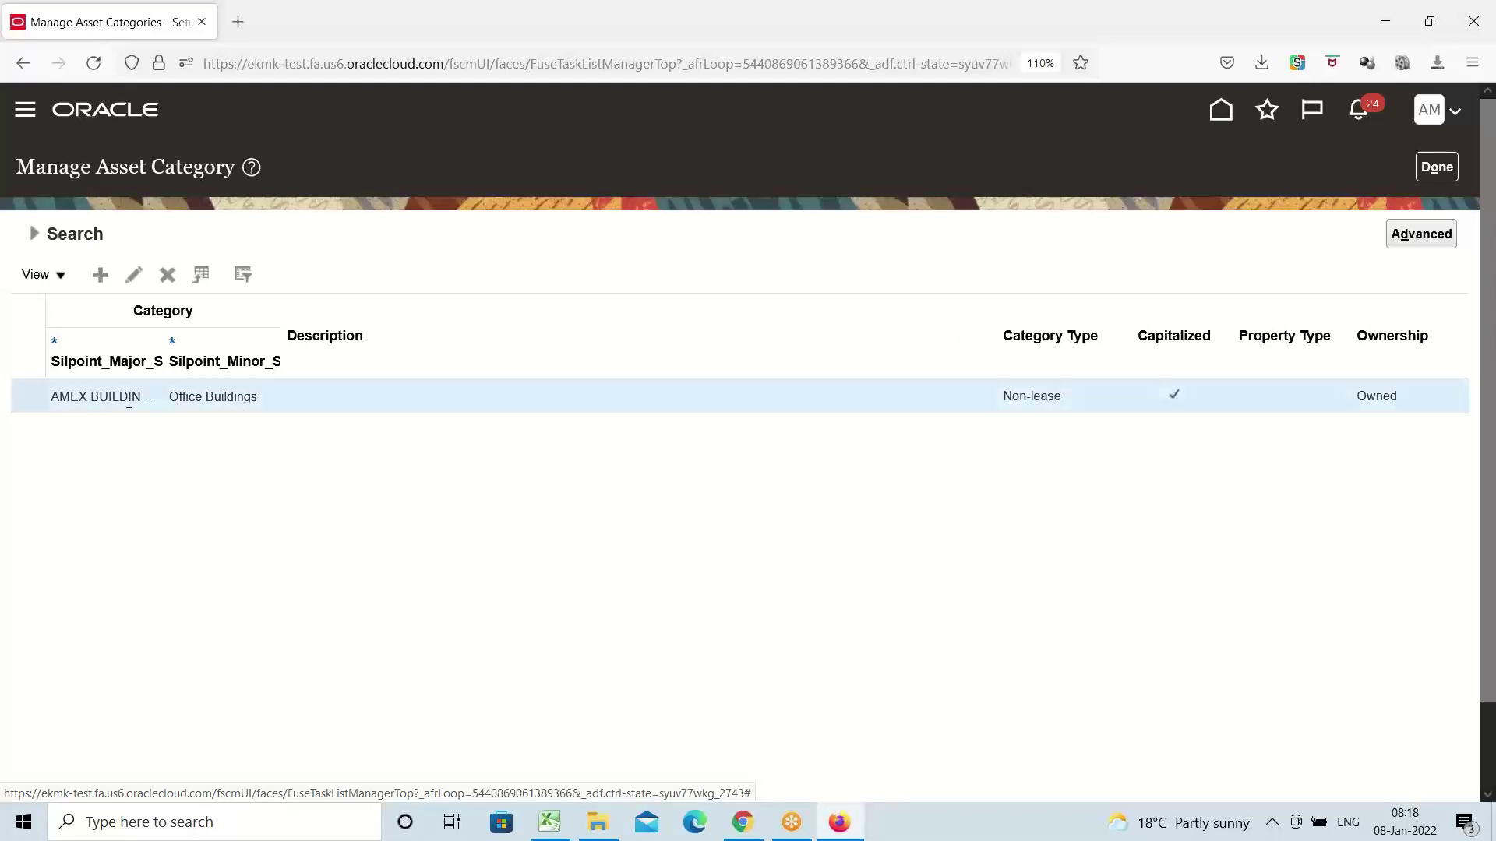
pyautogui.click(135, 276)
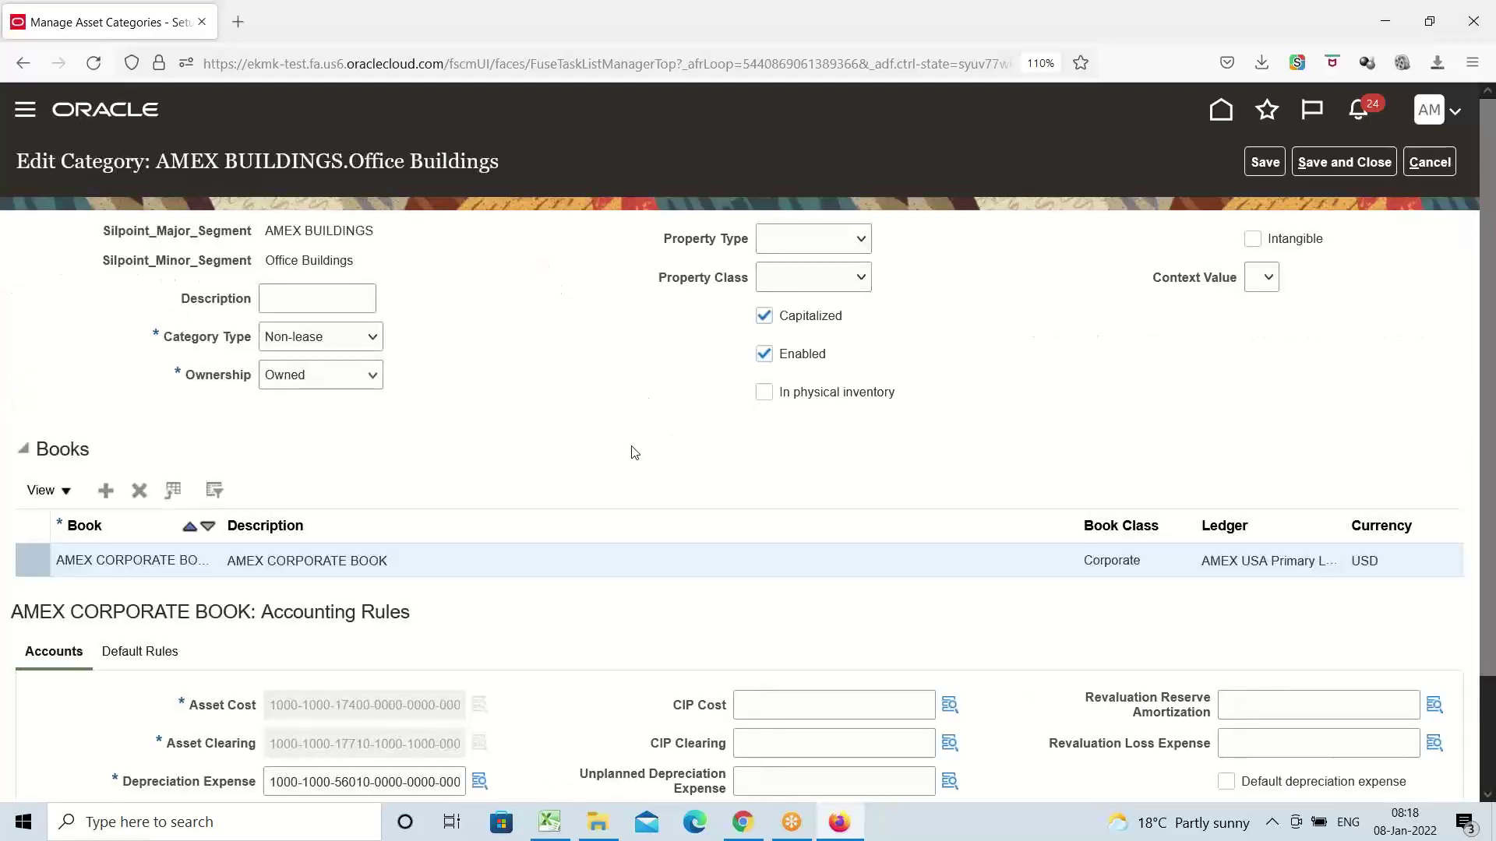
pyautogui.scroll(-3, 571, 450)
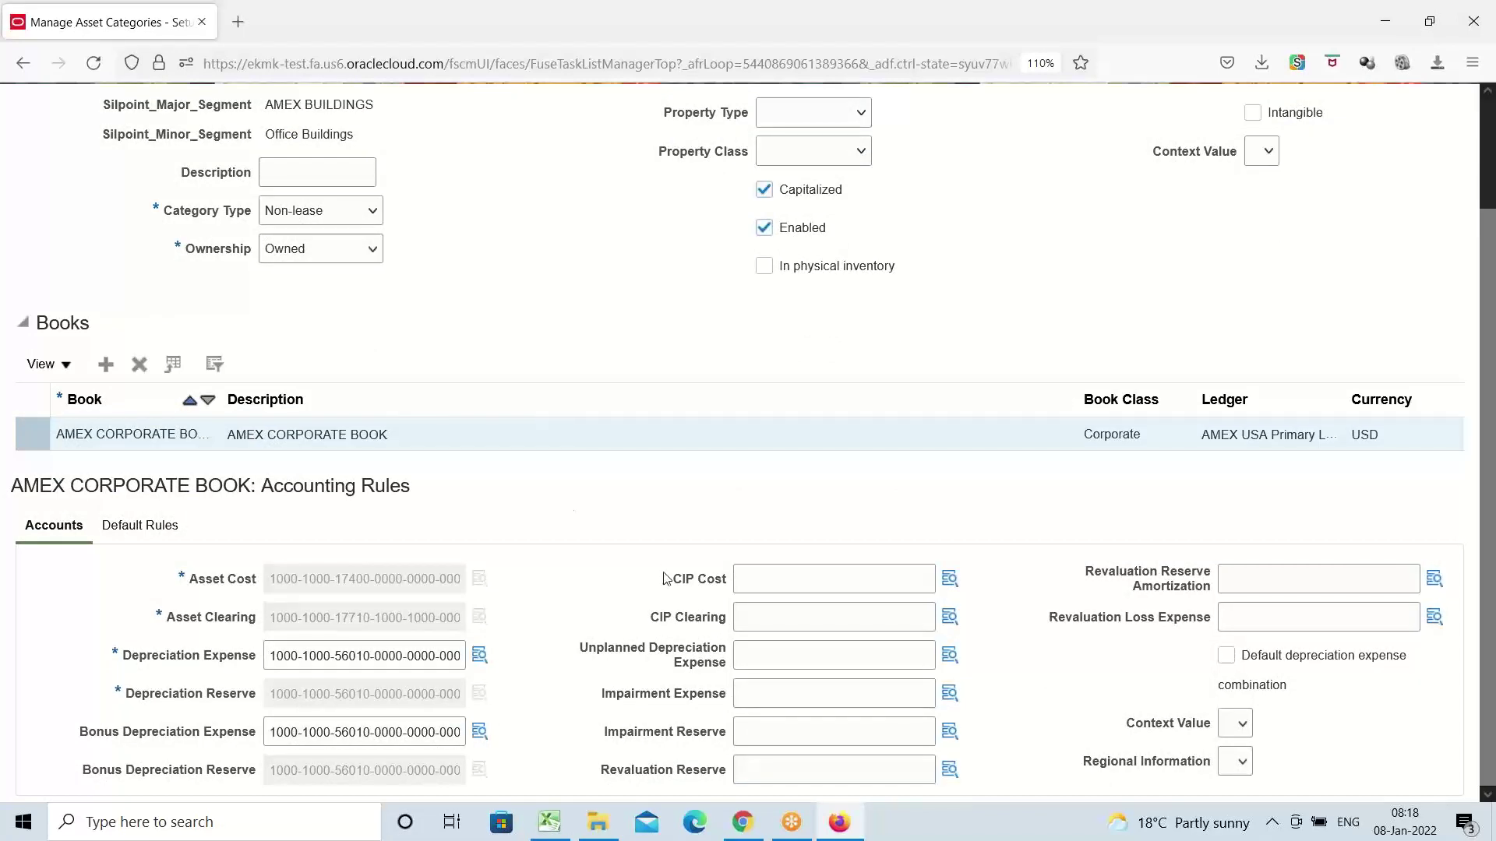
pyautogui.moveTo(678, 580); pyautogui.dragTo(722, 589)
pyautogui.click(712, 406)
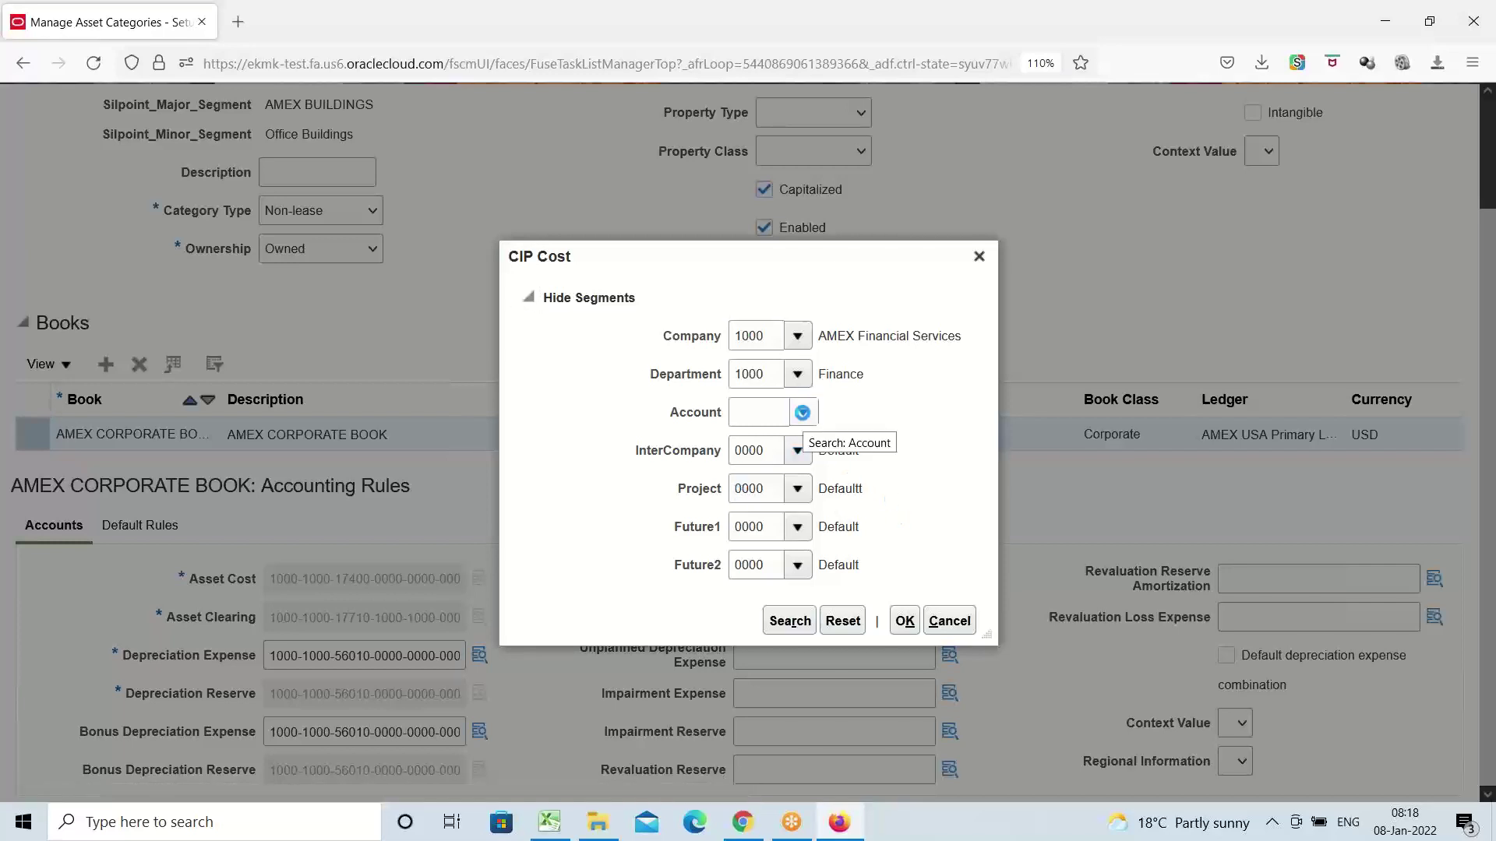
pyautogui.click(802, 413)
pyautogui.click(754, 767)
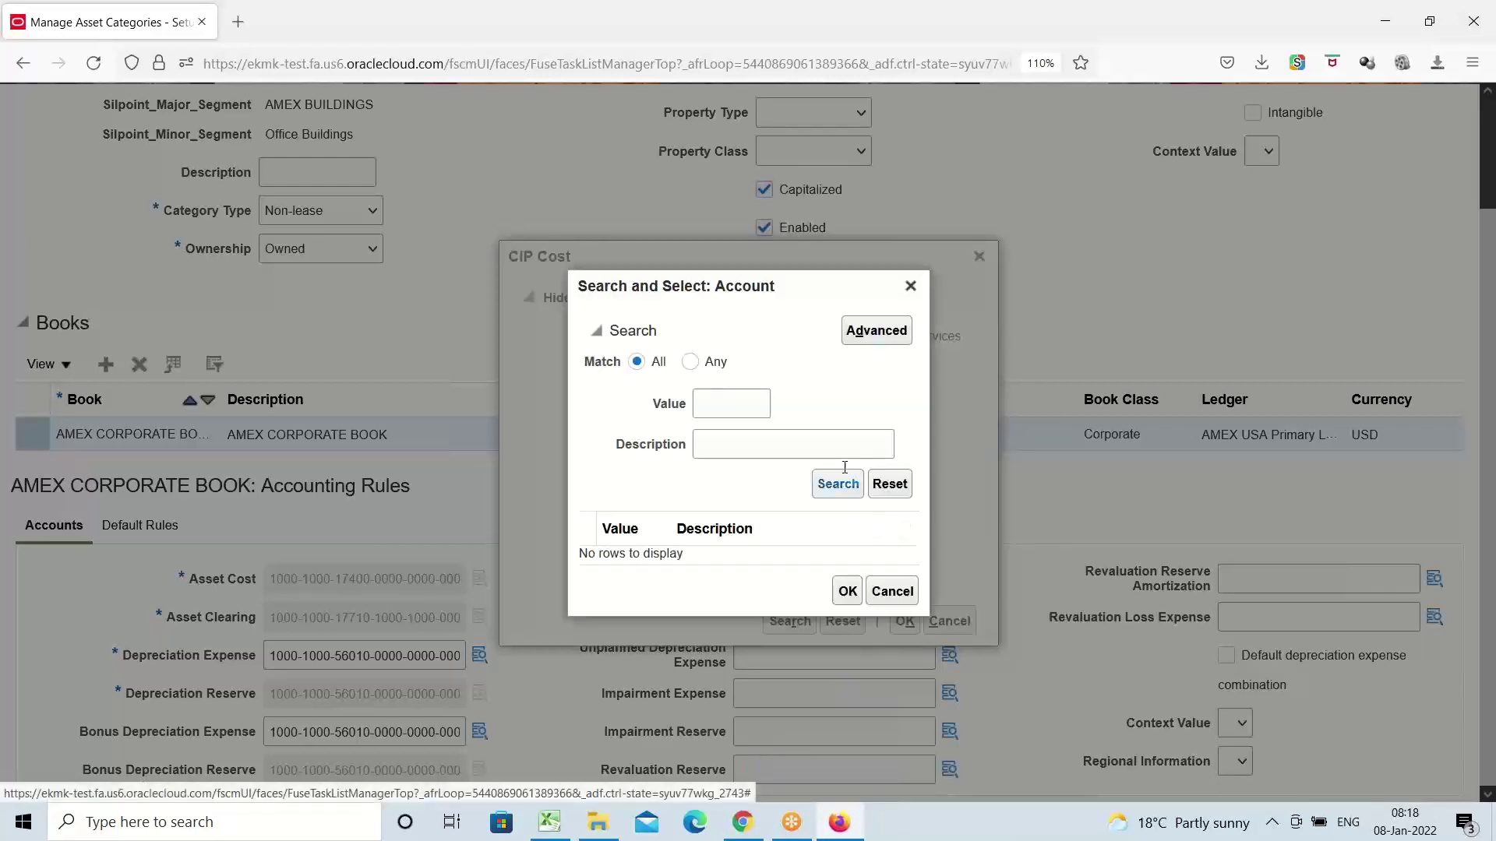
pyautogui.click(798, 444)
pyautogui.write('c')
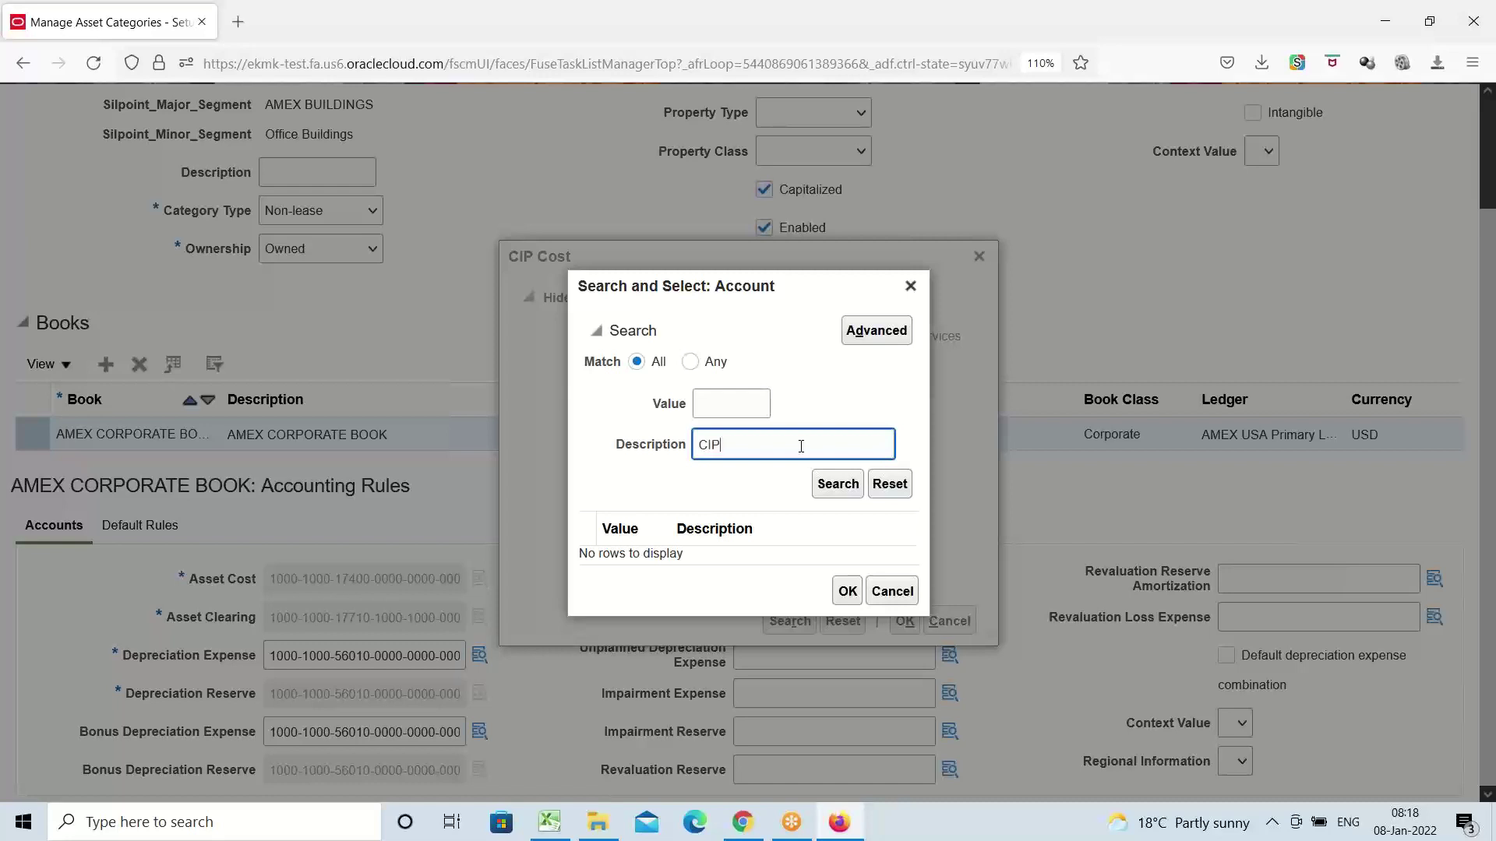
pyautogui.click(829, 488)
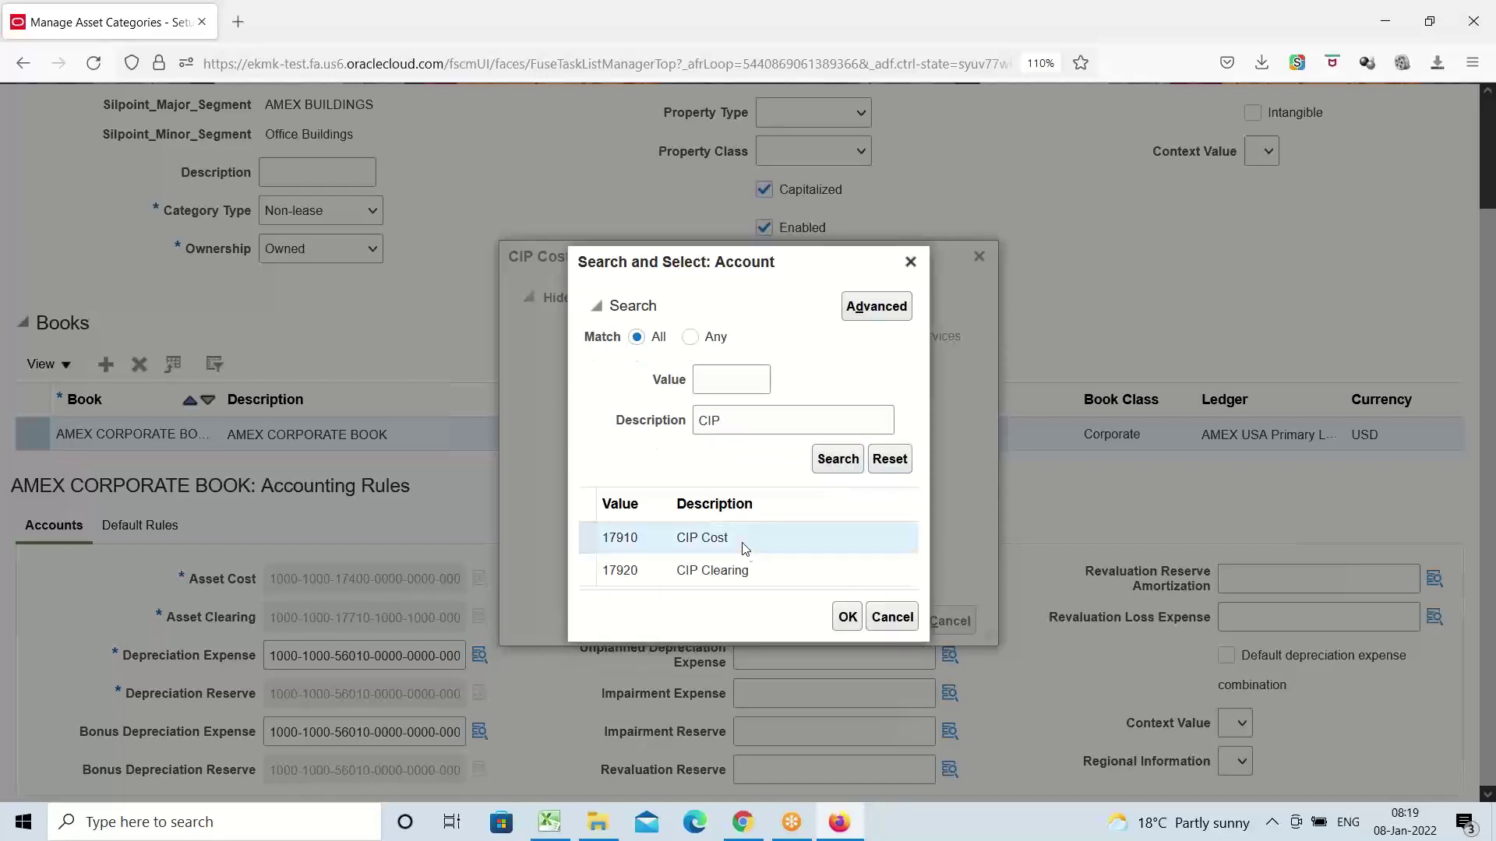
pyautogui.click(852, 623)
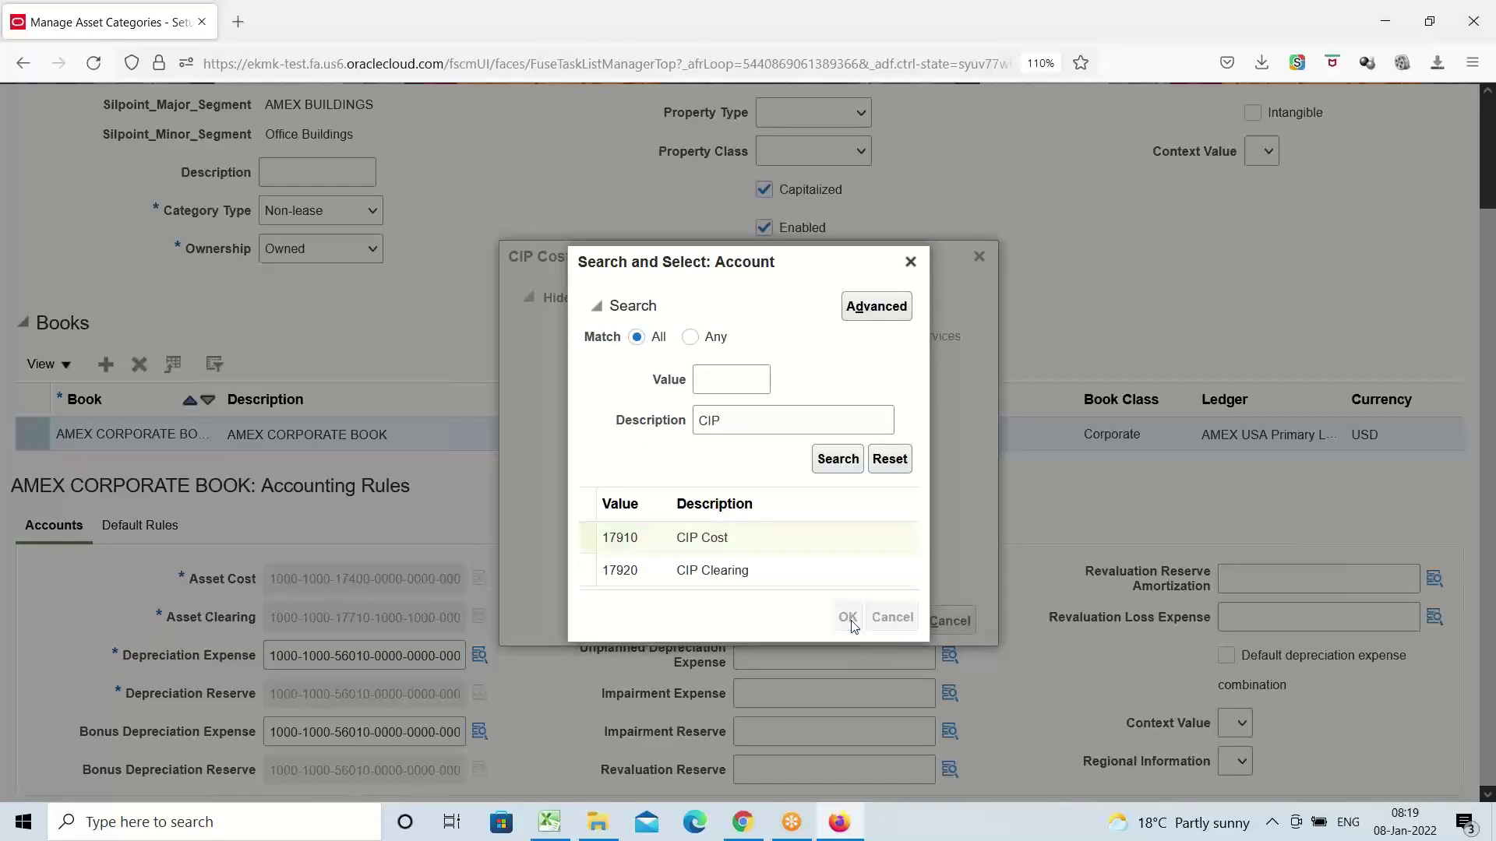
pyautogui.click(904, 621)
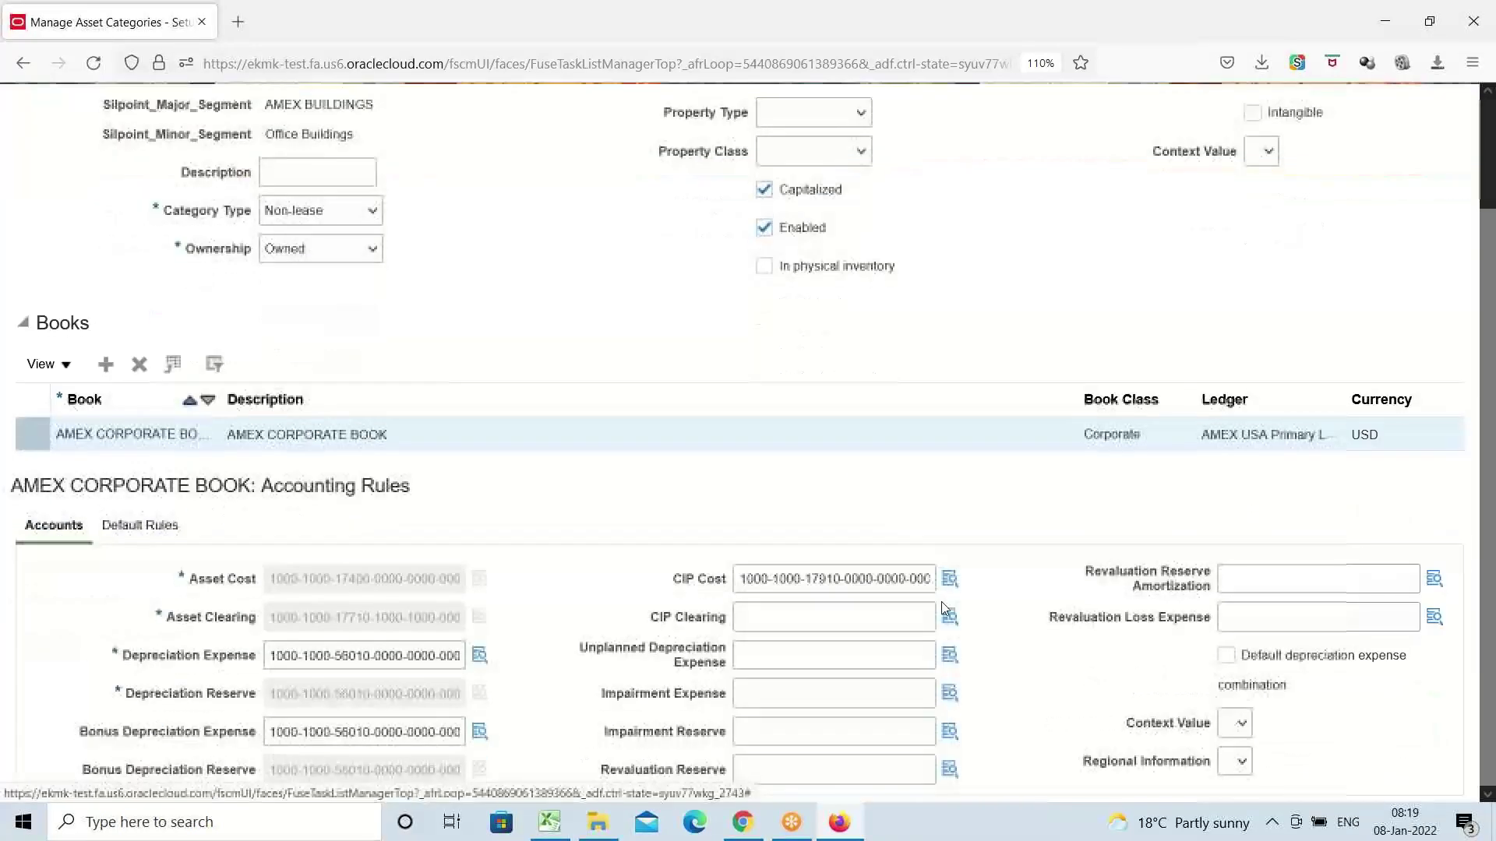
# Search accounts by description 'Cl' and submit 17920 CIP Clearing as the CIP Clearing combination
pyautogui.click(949, 616)
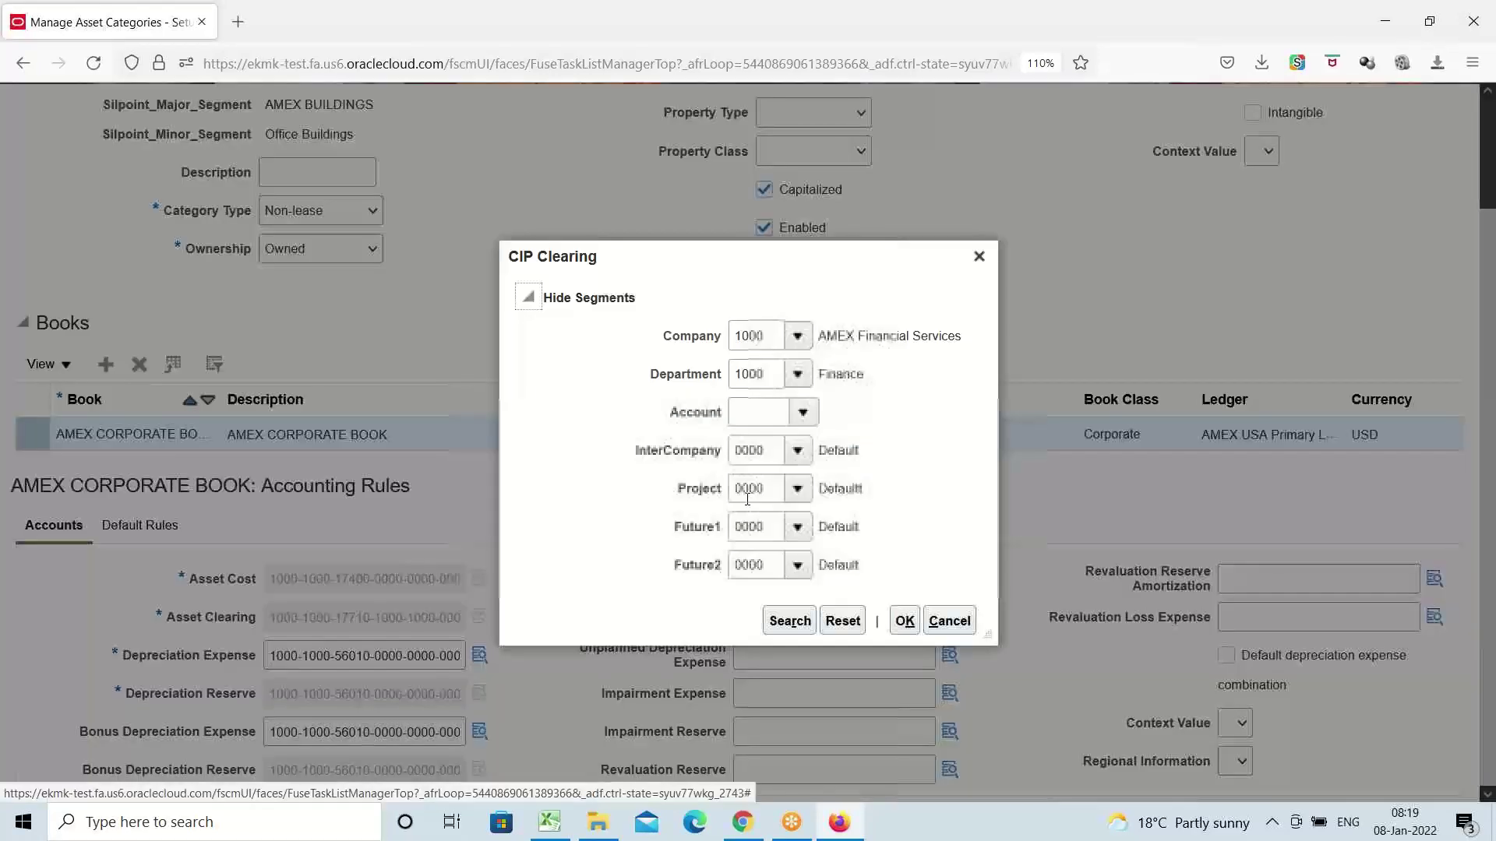
pyautogui.click(798, 414)
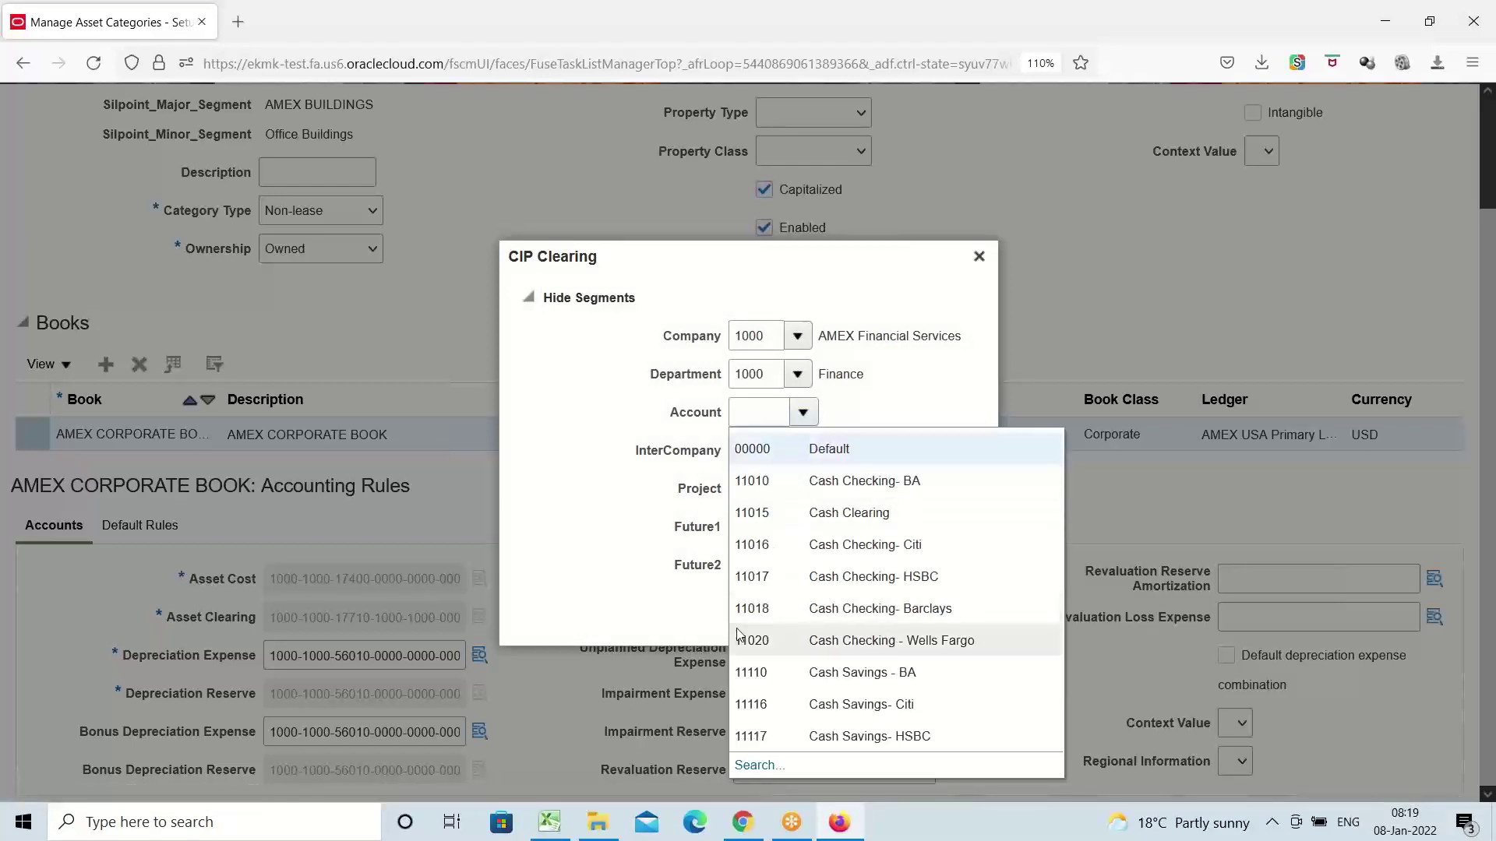
pyautogui.click(757, 765)
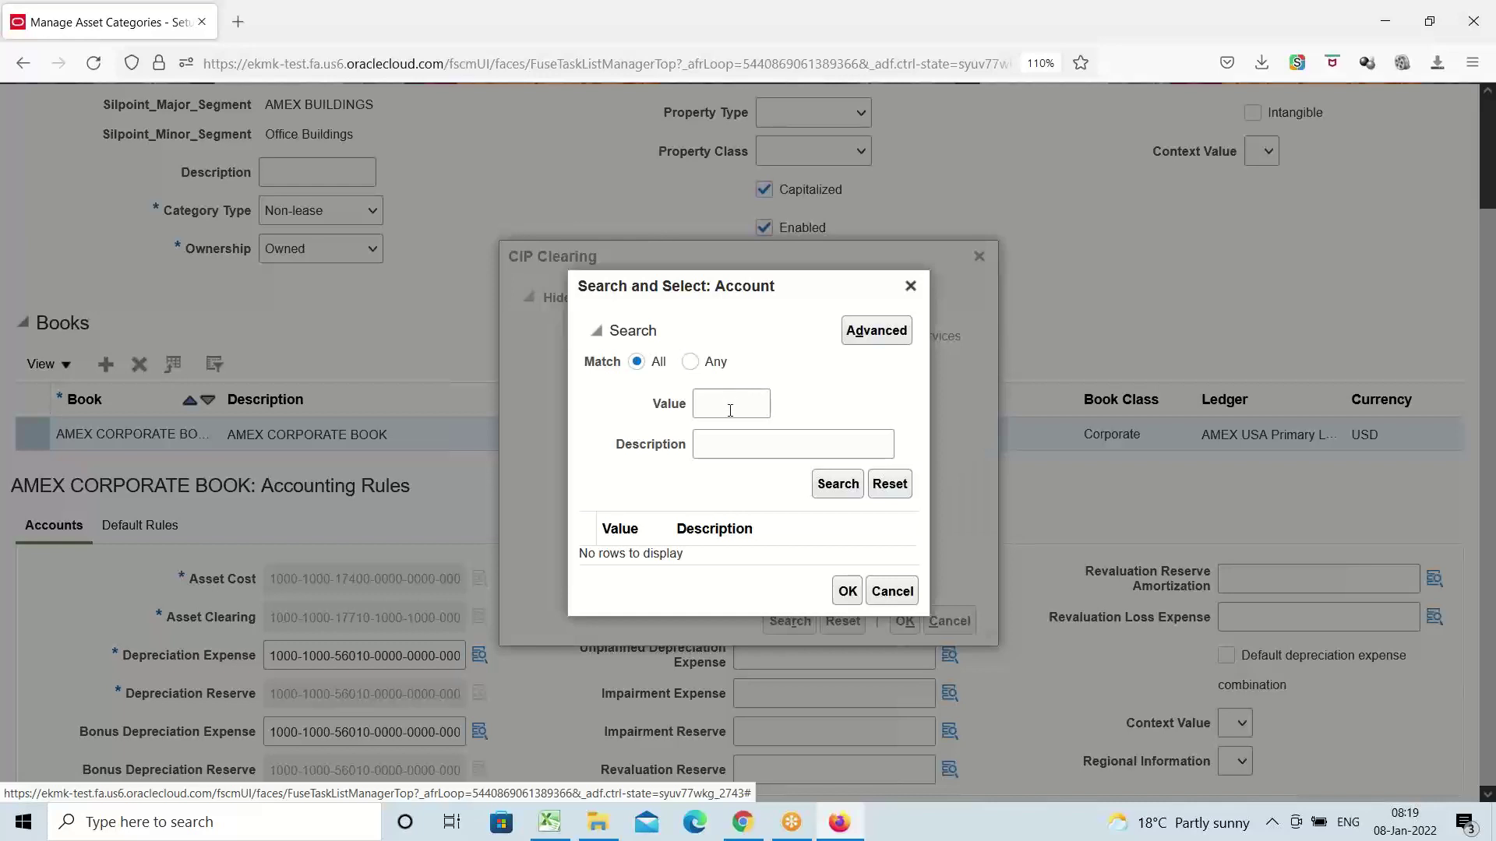
pyautogui.click(728, 442)
pyautogui.write('Cl')
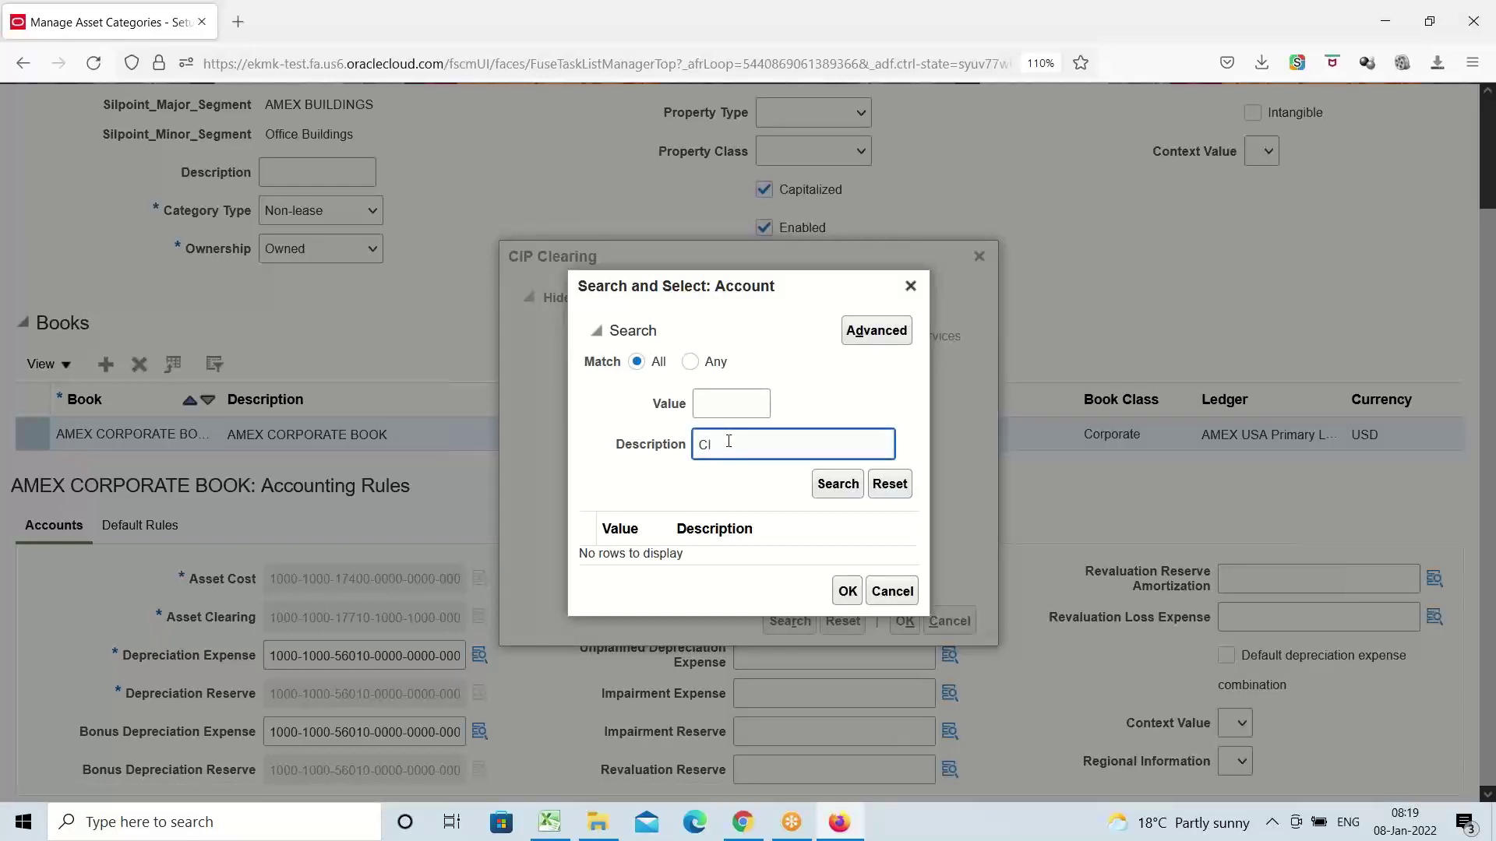
pyautogui.click(835, 486)
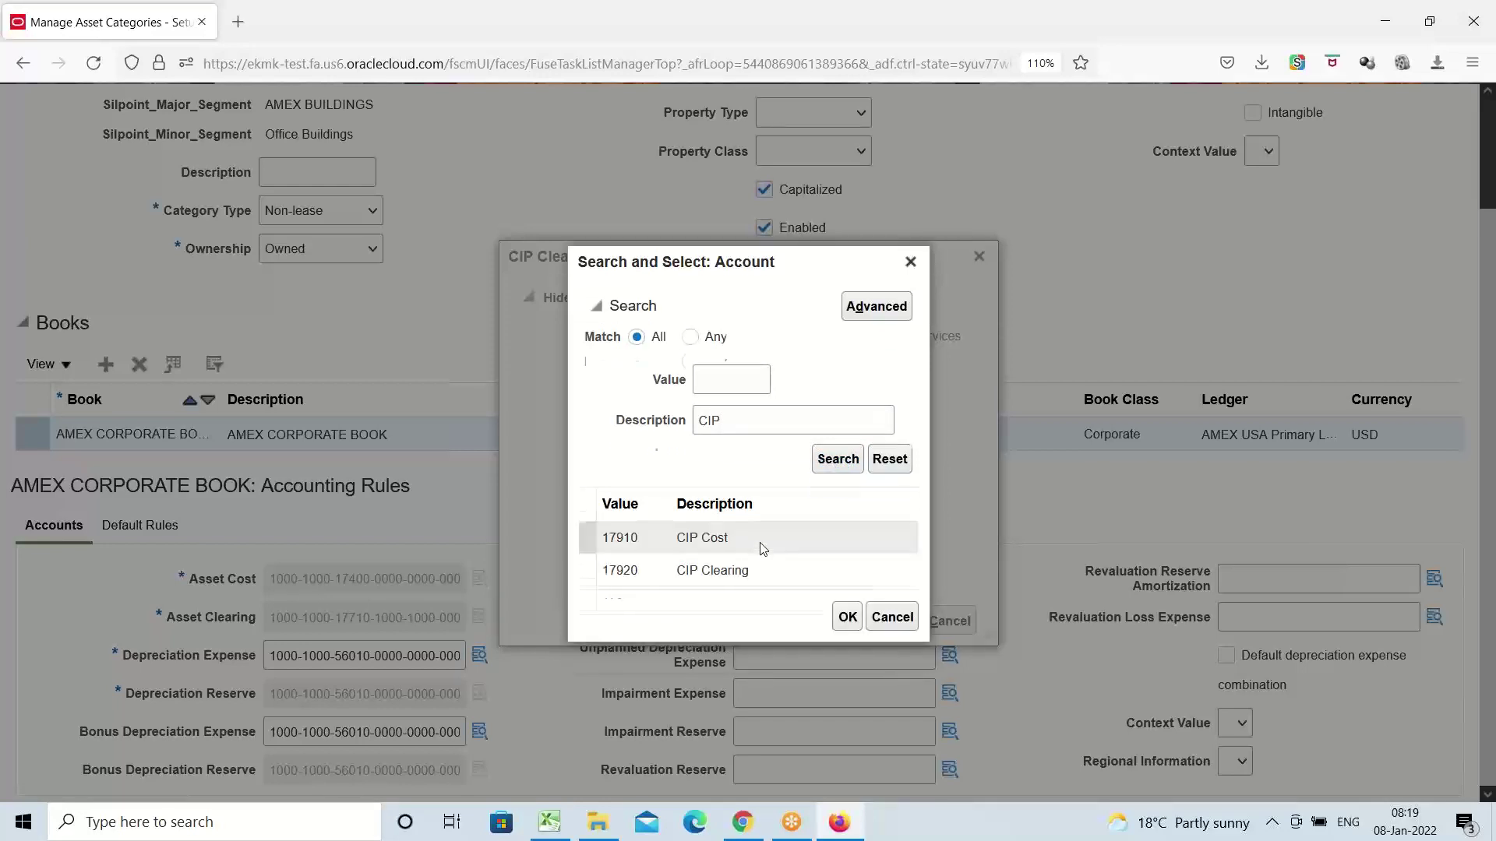
pyautogui.click(740, 573)
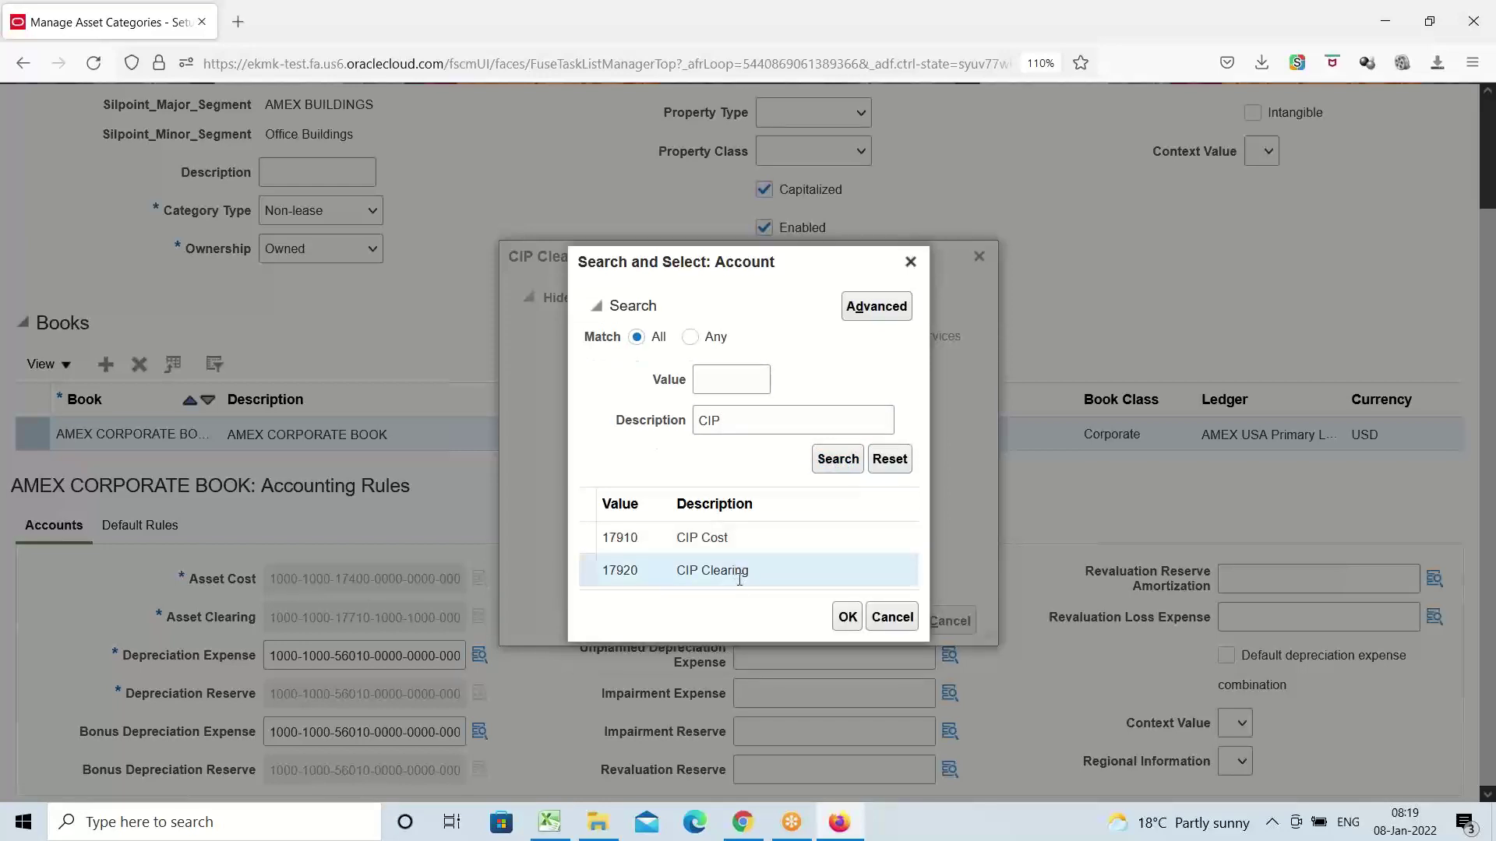
pyautogui.click(848, 617)
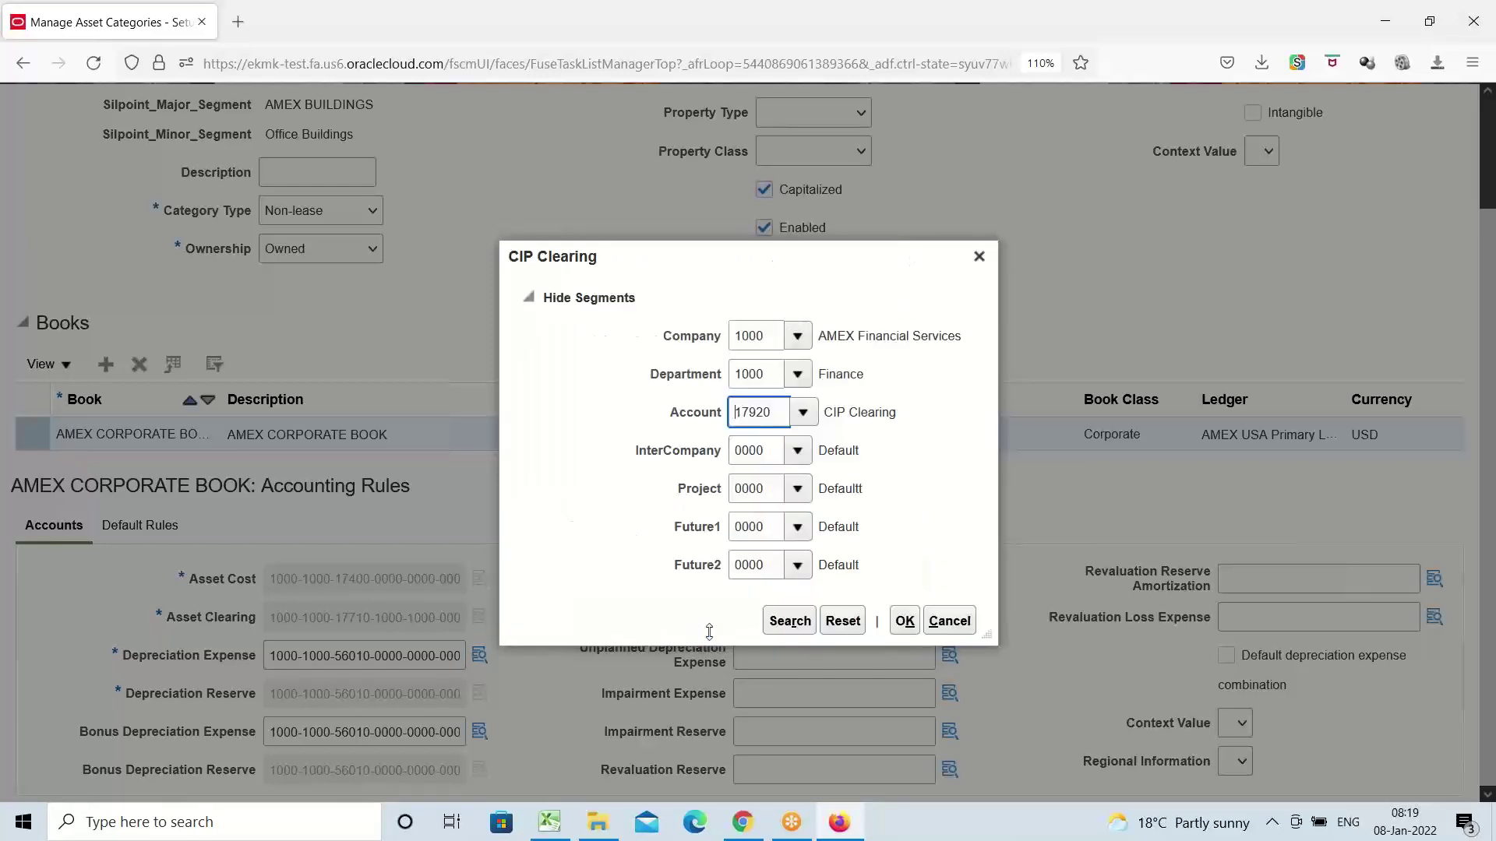
pyautogui.click(904, 634)
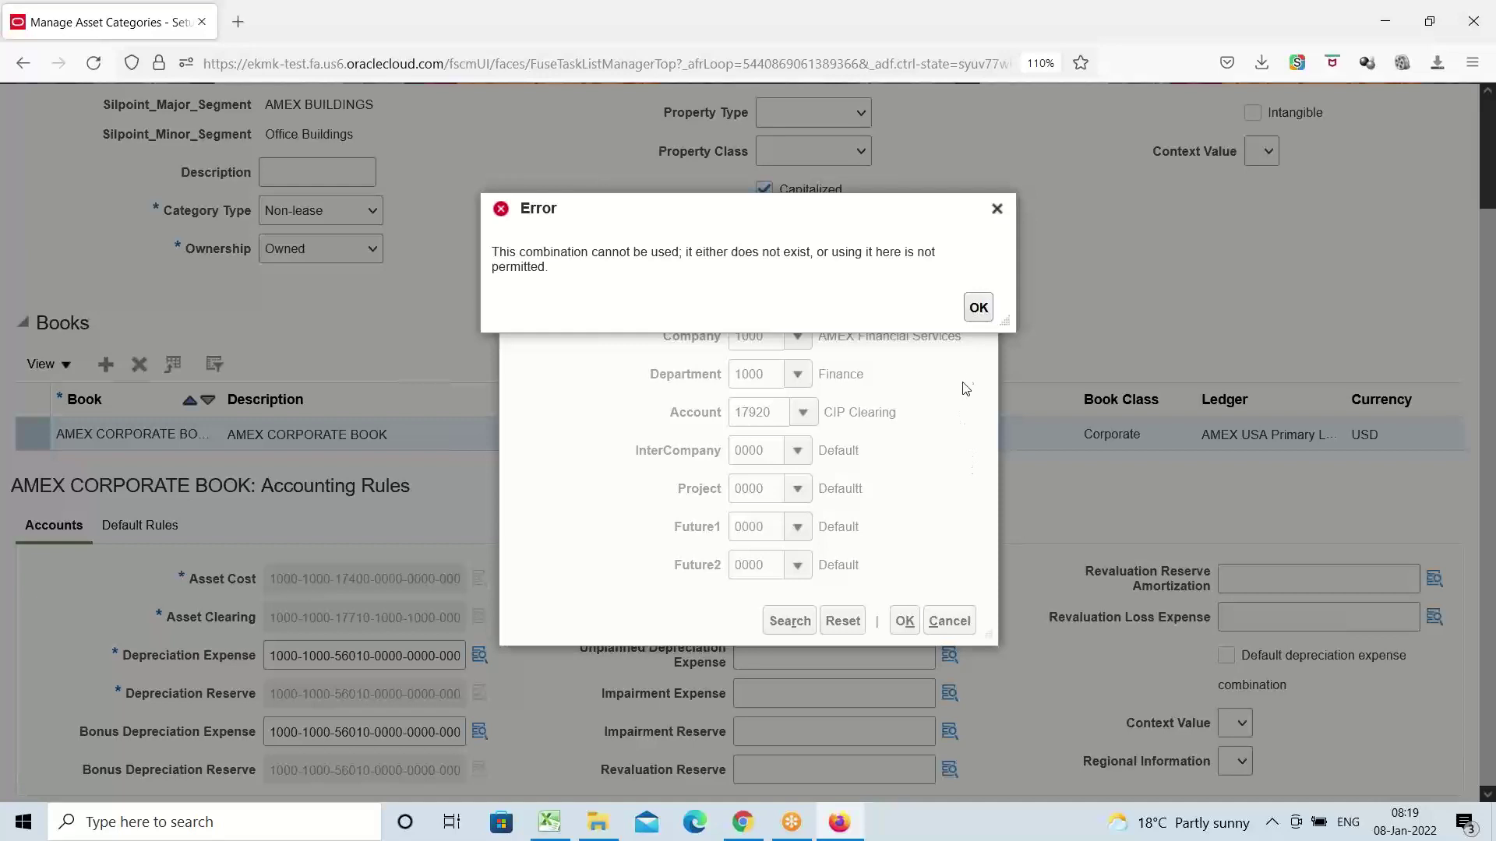
# Dismiss the invalid-combination error, retry the 17920 combination, and dismiss the repeated not-permitted error
pyautogui.click(981, 314)
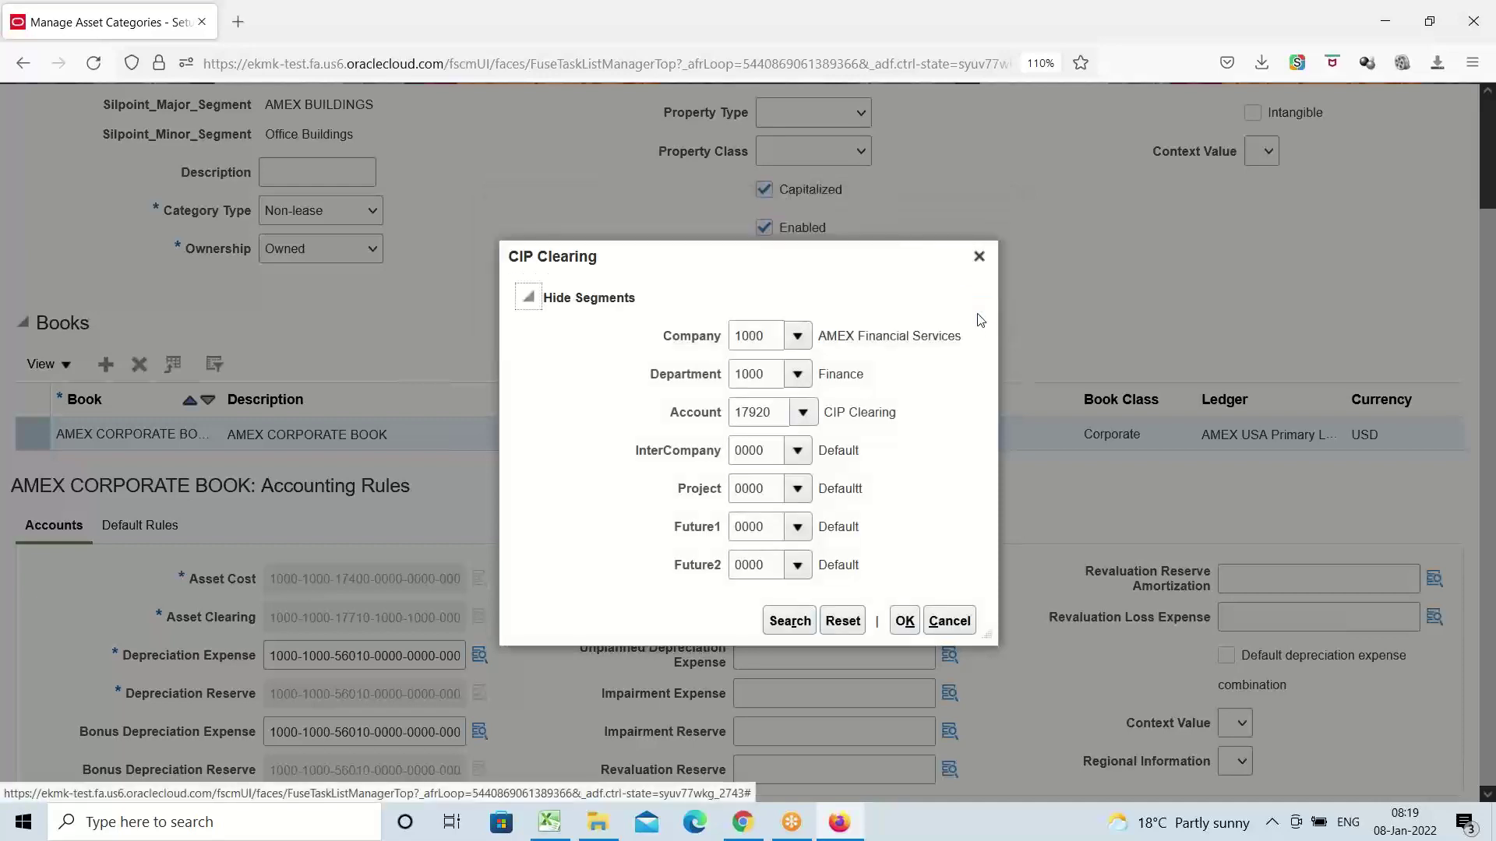
pyautogui.click(781, 405)
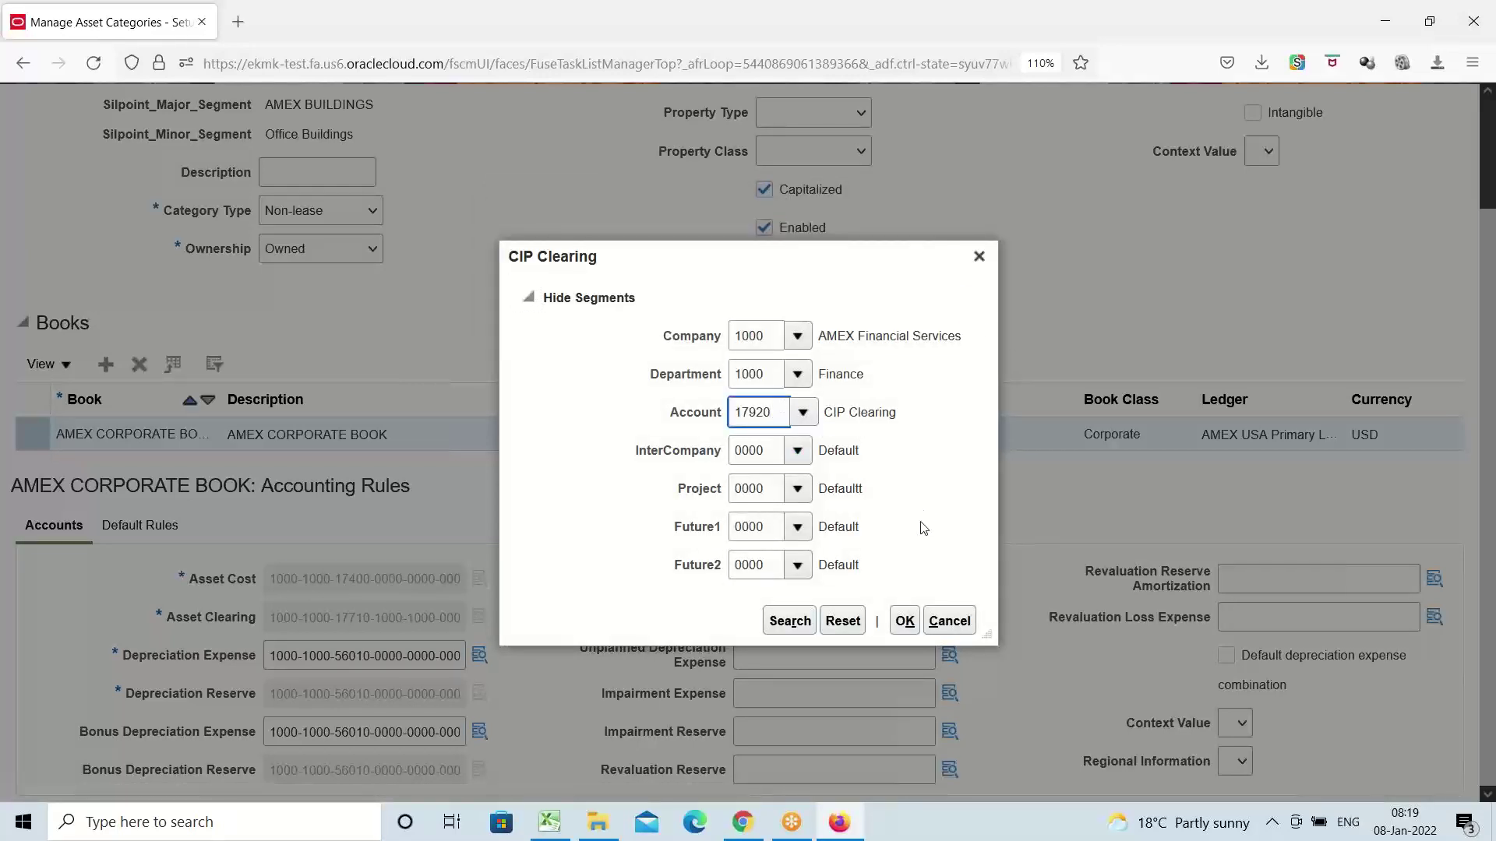
pyautogui.click(904, 620)
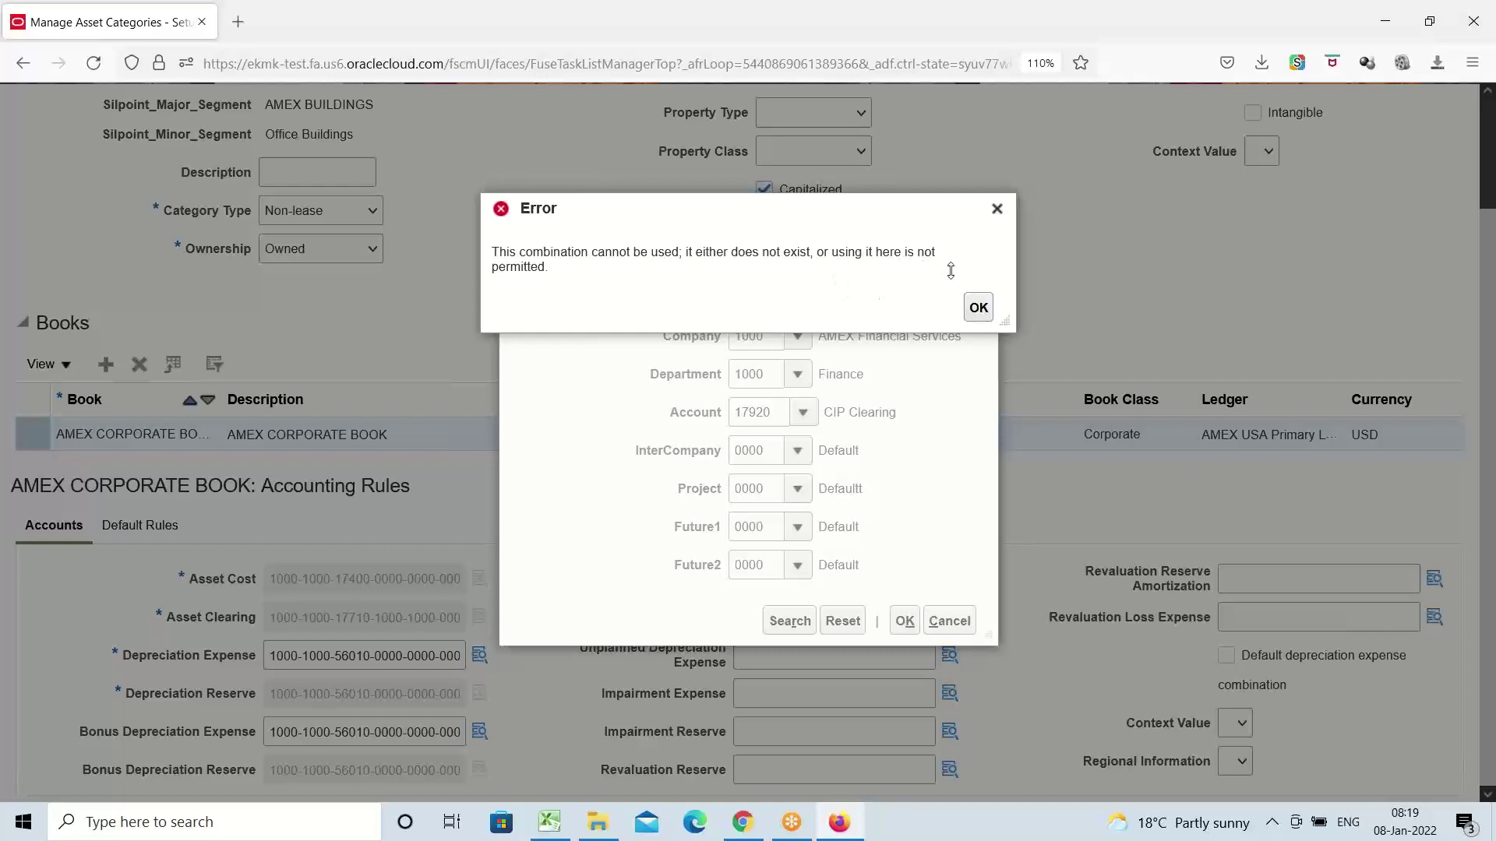
pyautogui.doubleClick(520, 266)
pyautogui.click(996, 209)
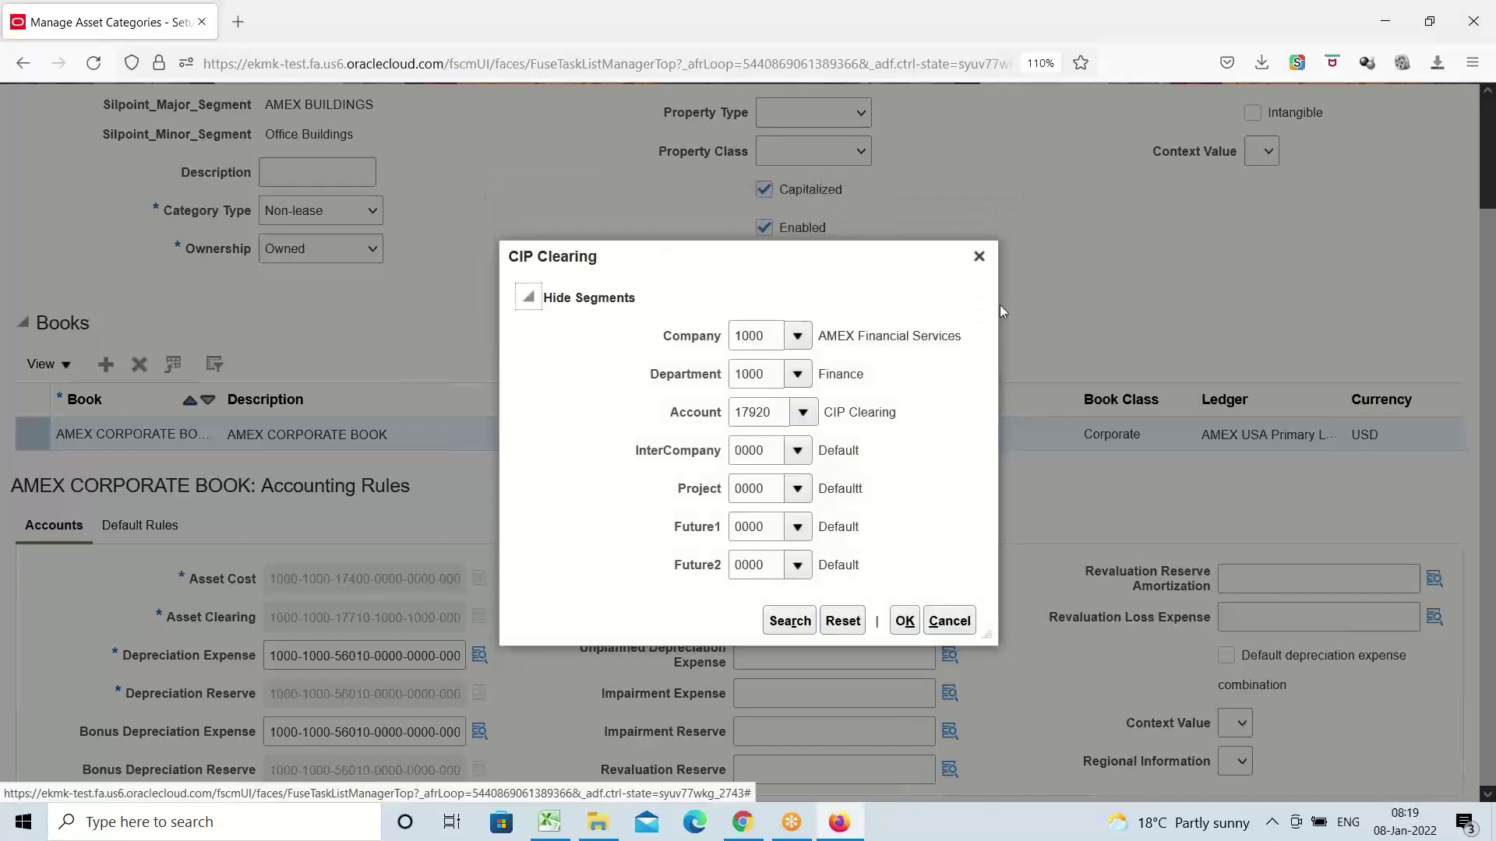
# Retry the CIP Clearing lookup with account 17920 CIP Clearing, which is rejected again
pyautogui.click(979, 256)
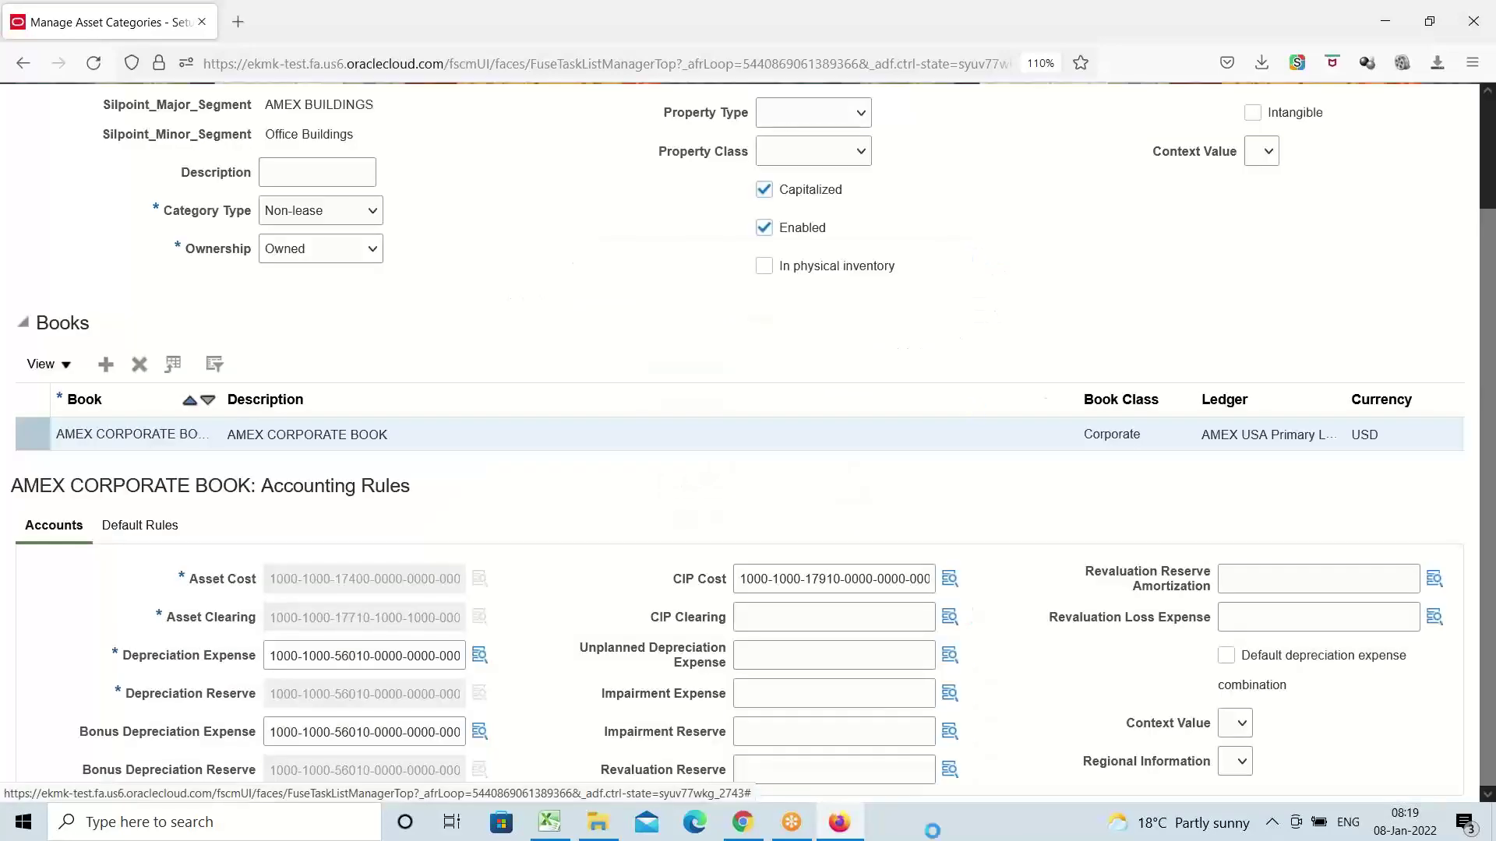
pyautogui.click(950, 617)
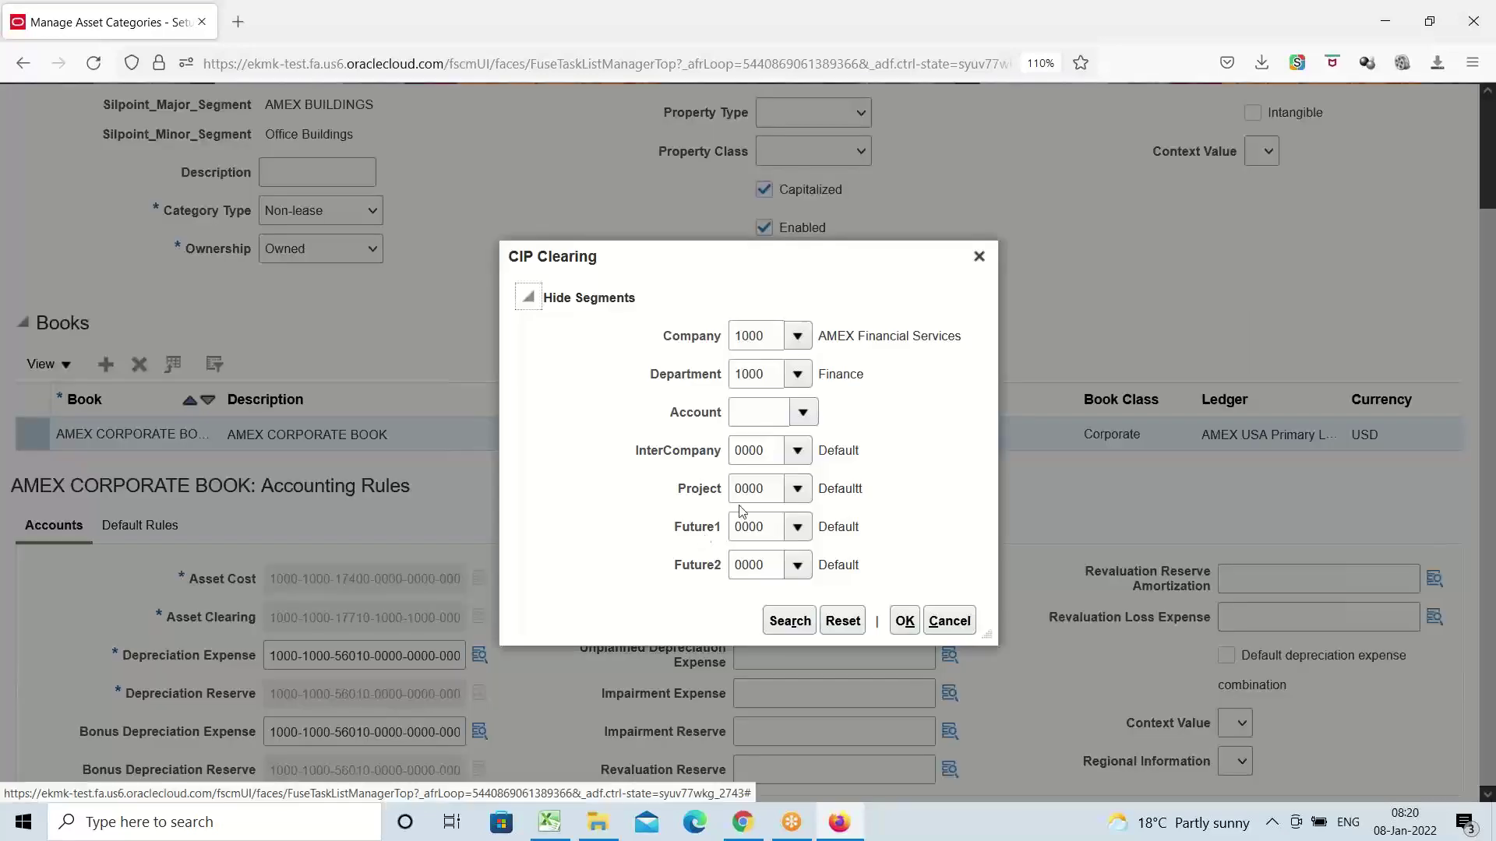
pyautogui.click(800, 412)
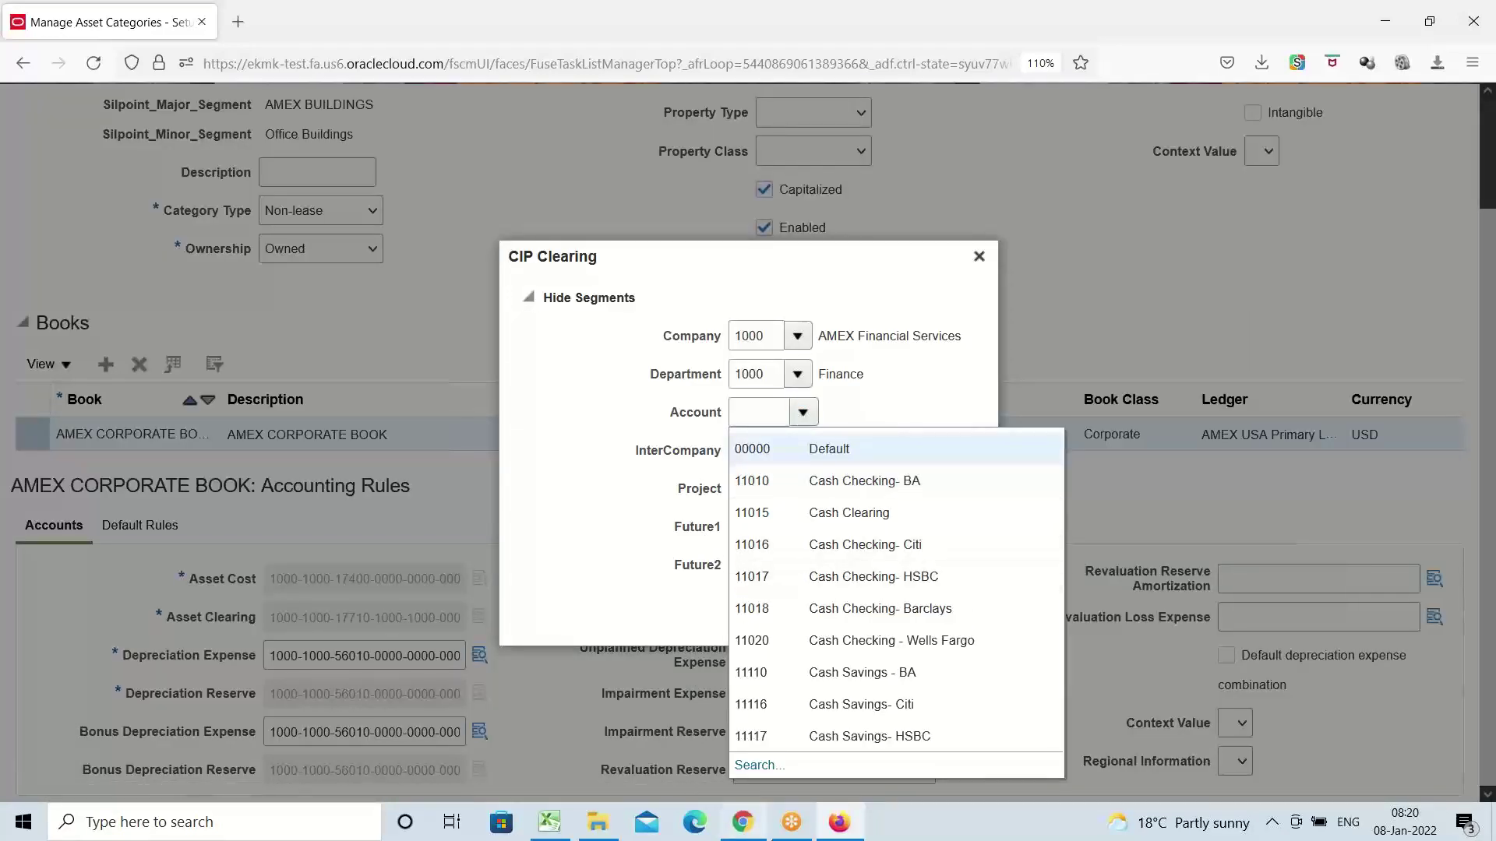
pyautogui.click(752, 764)
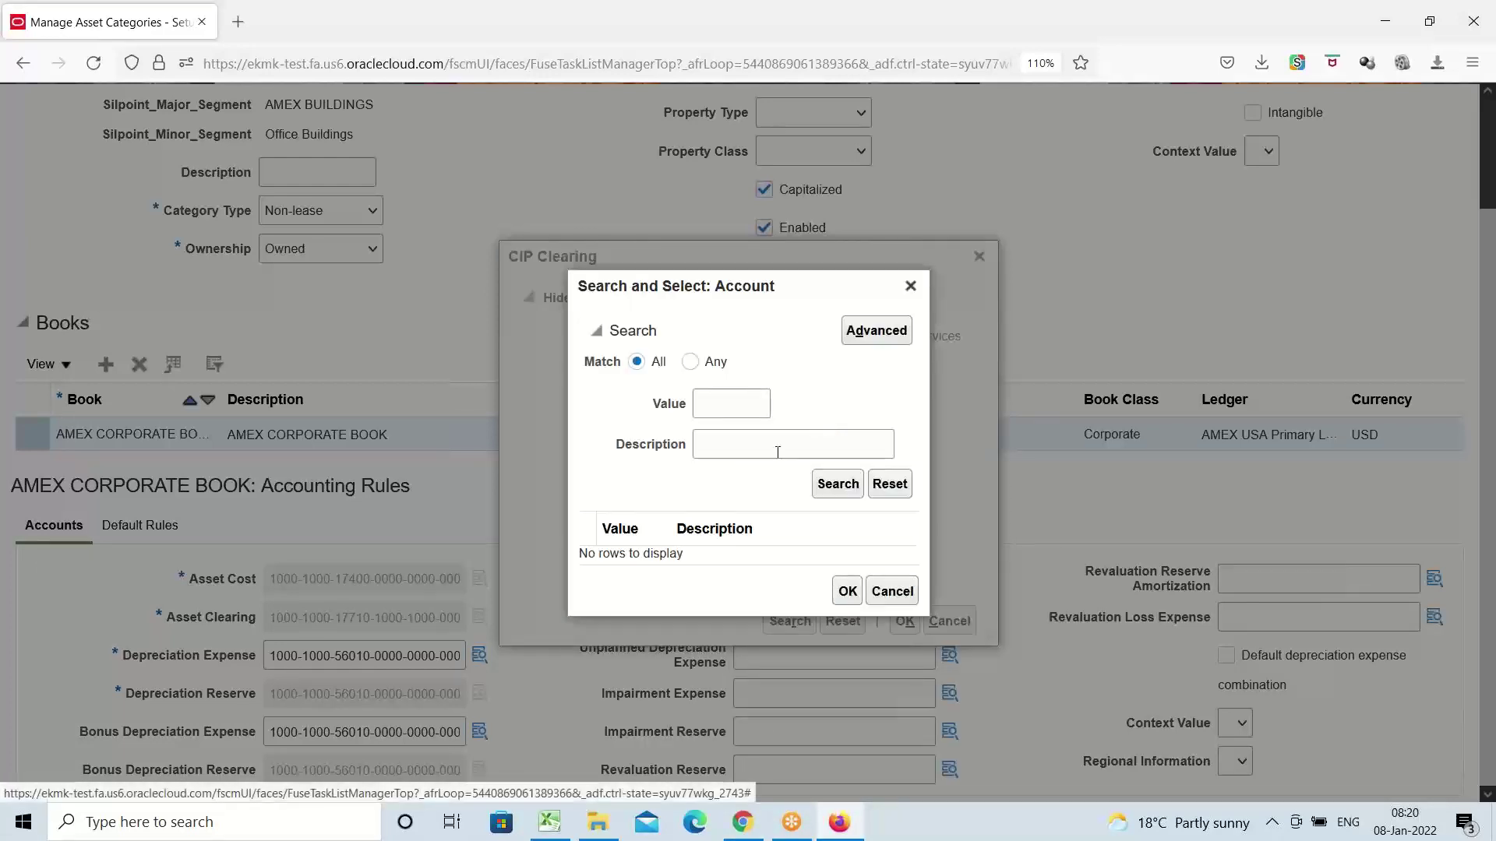
pyautogui.click(778, 450)
pyautogui.click(746, 467)
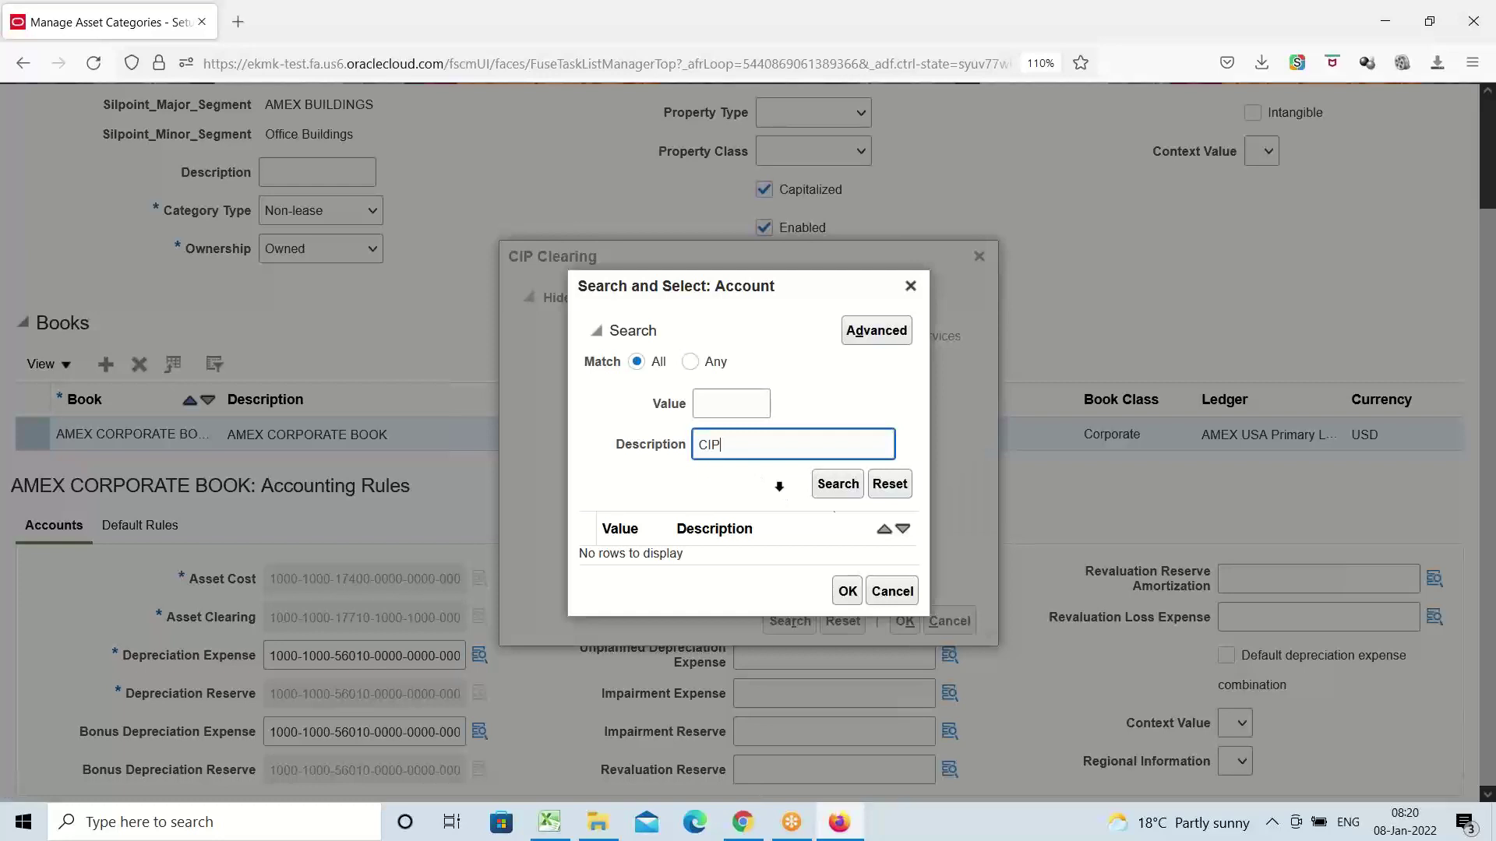
pyautogui.click(837, 486)
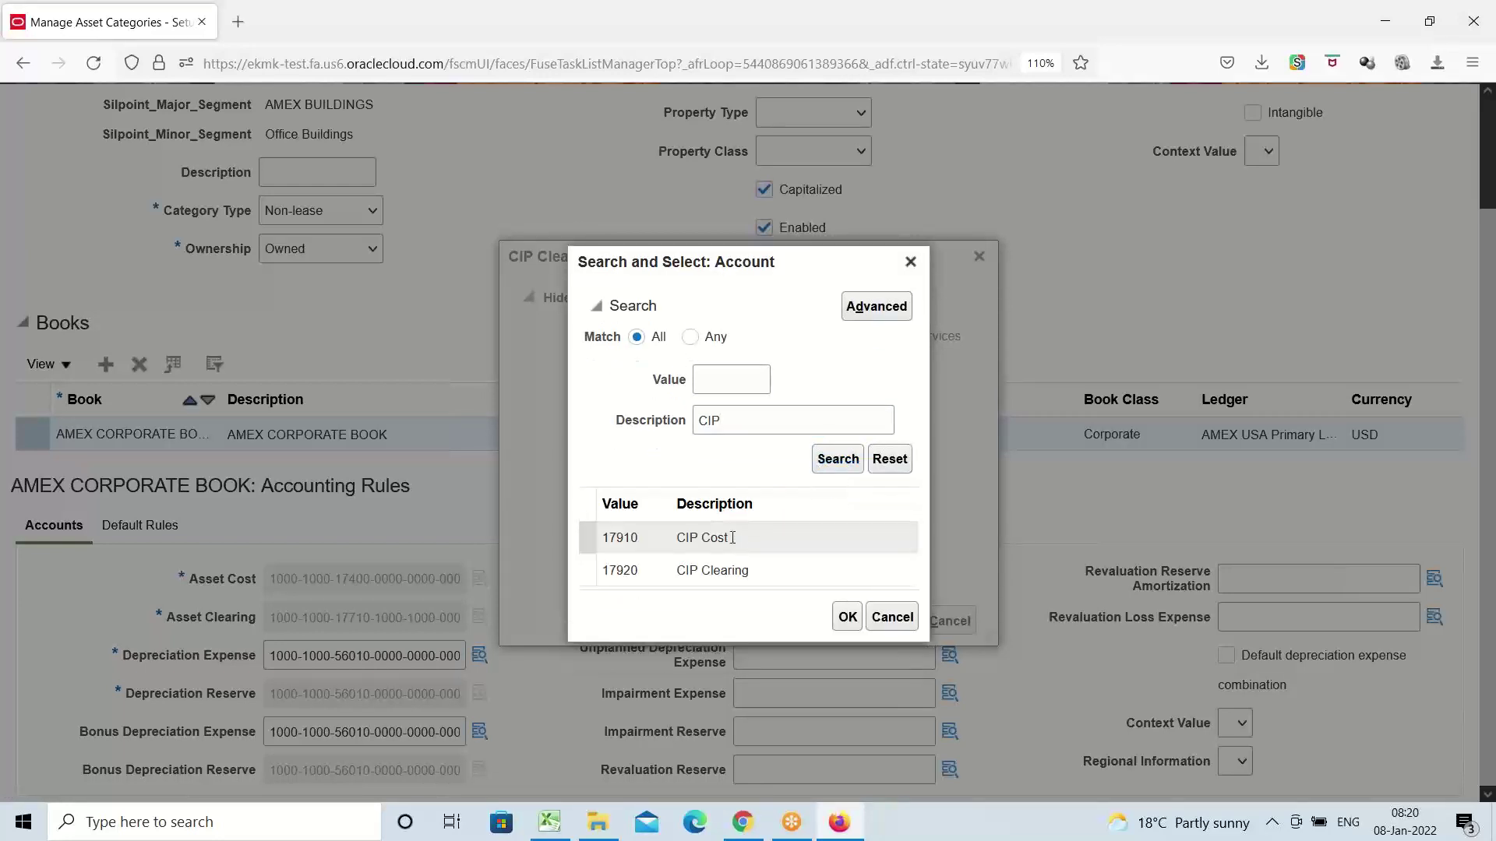
pyautogui.click(707, 569)
pyautogui.click(848, 617)
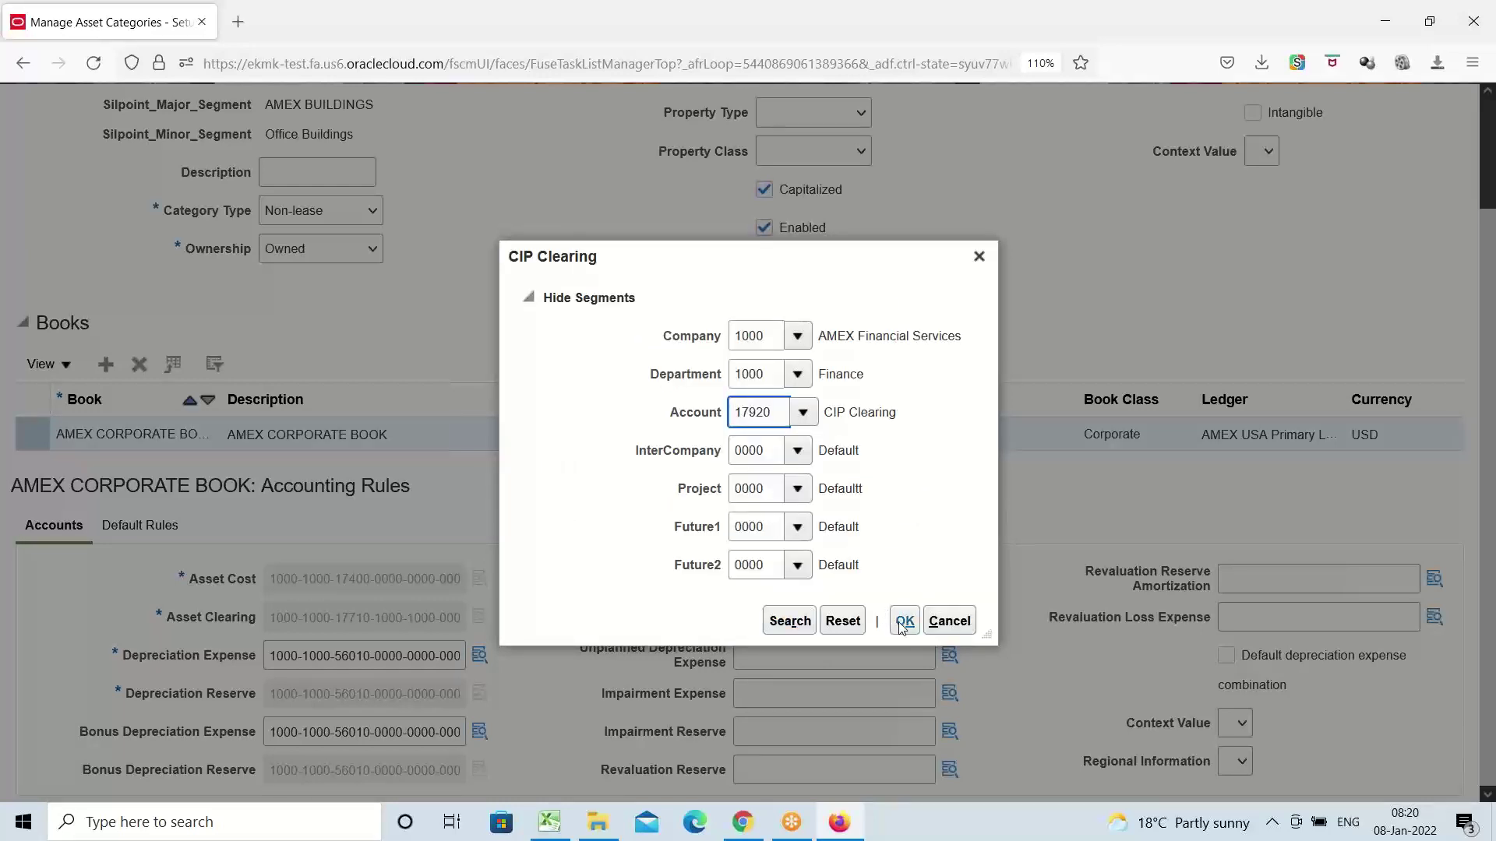
pyautogui.click(903, 623)
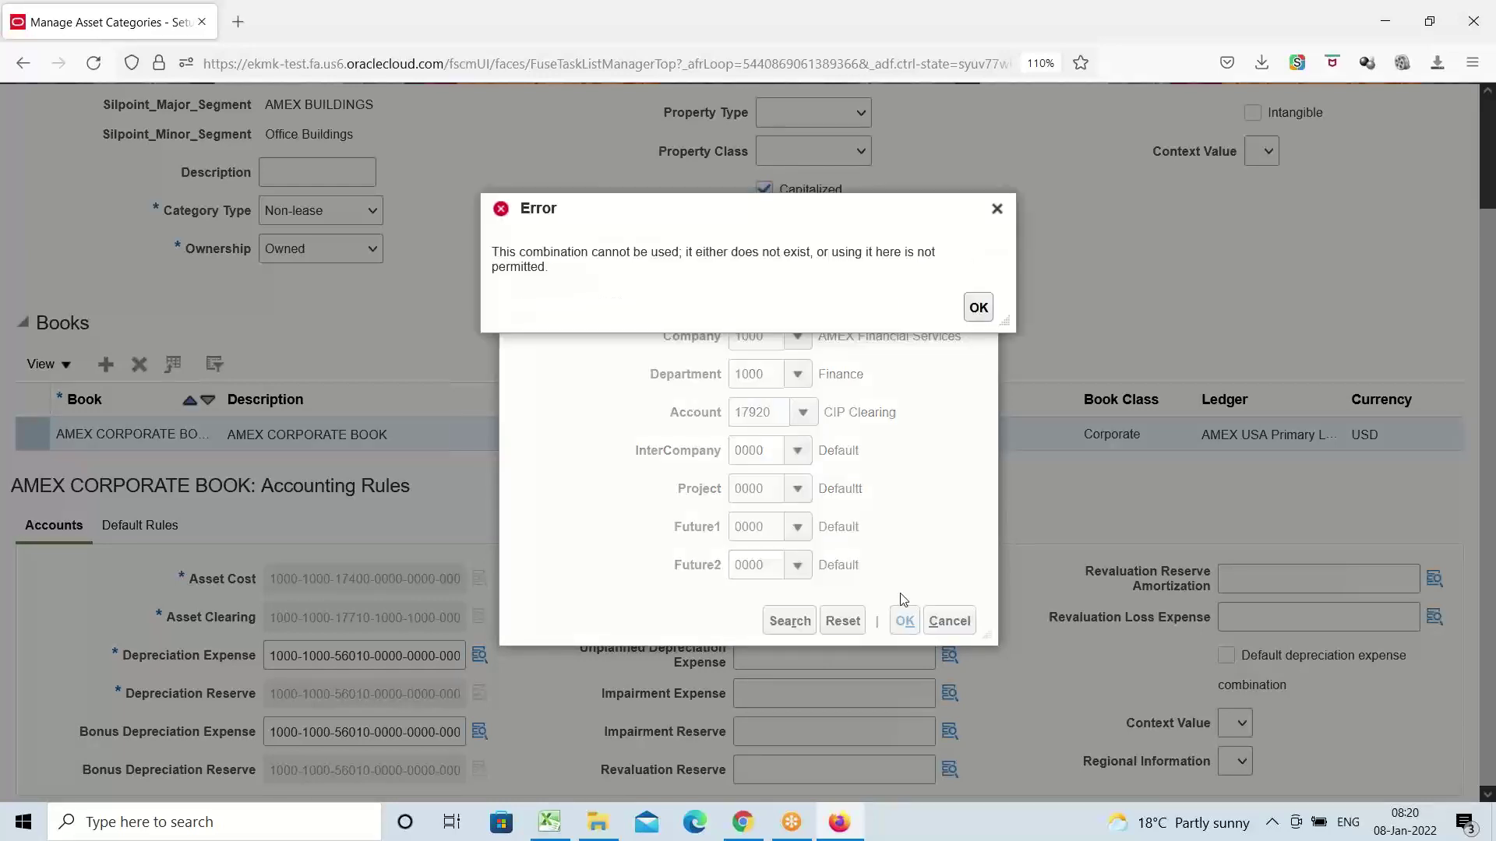
pyautogui.click(978, 308)
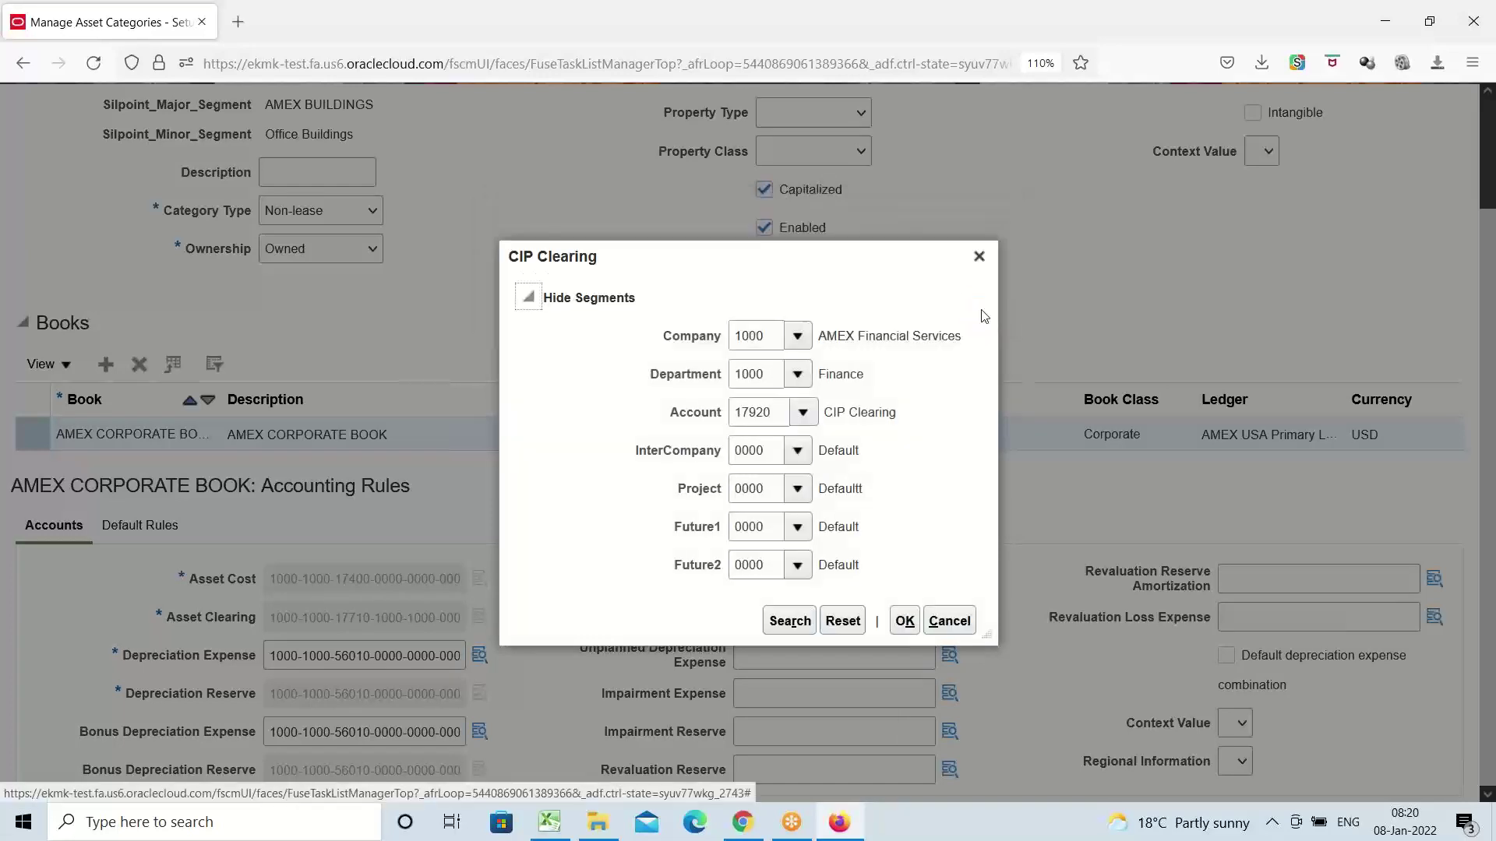
# Clear the 17920 value, search by CIP, and set CIP Clearing to 17910 CIP Cost
pyautogui.click(800, 415)
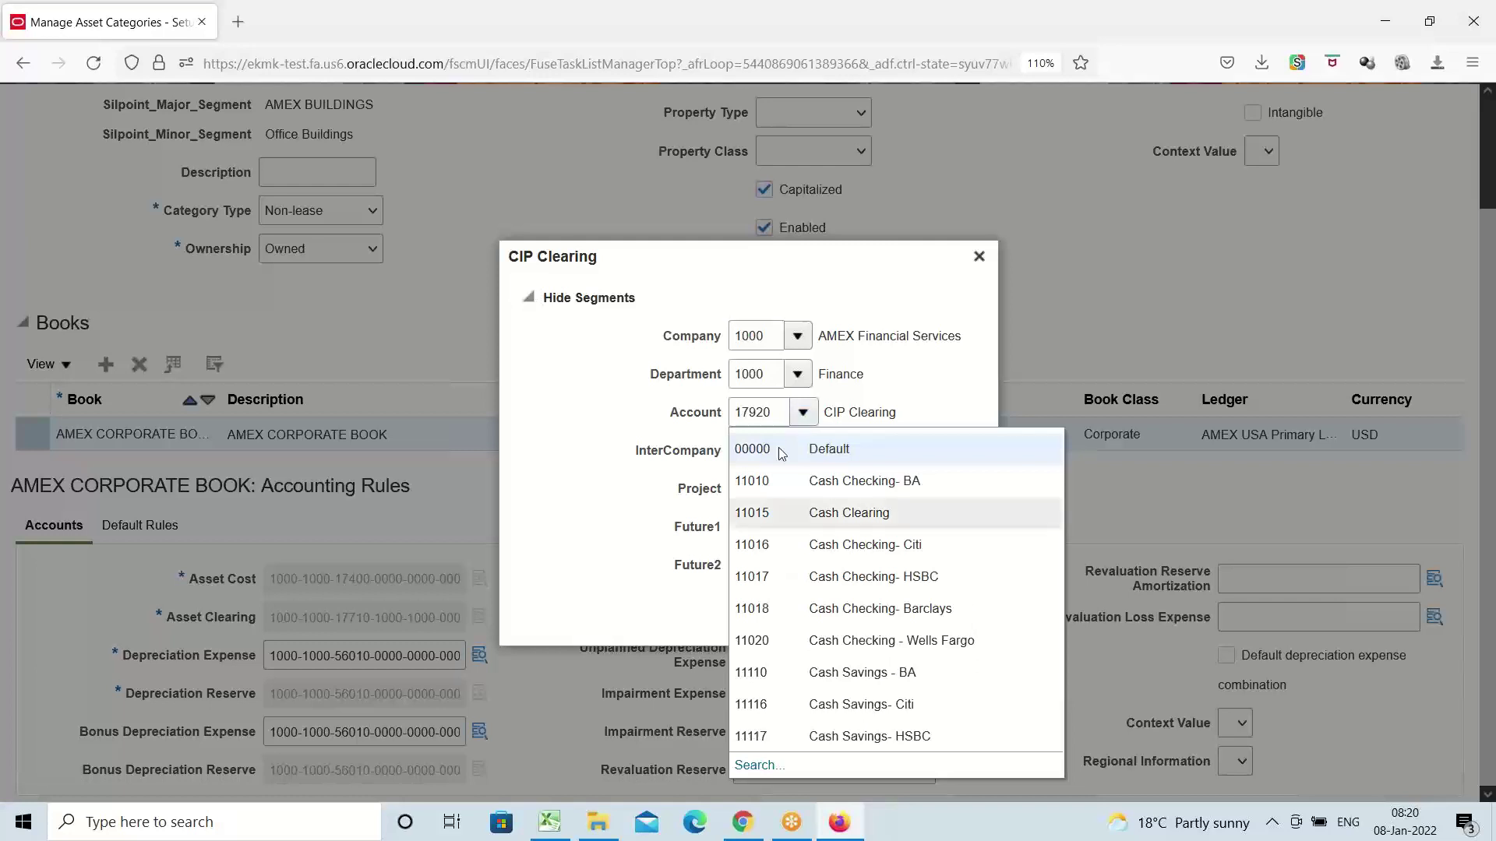
pyautogui.click(760, 766)
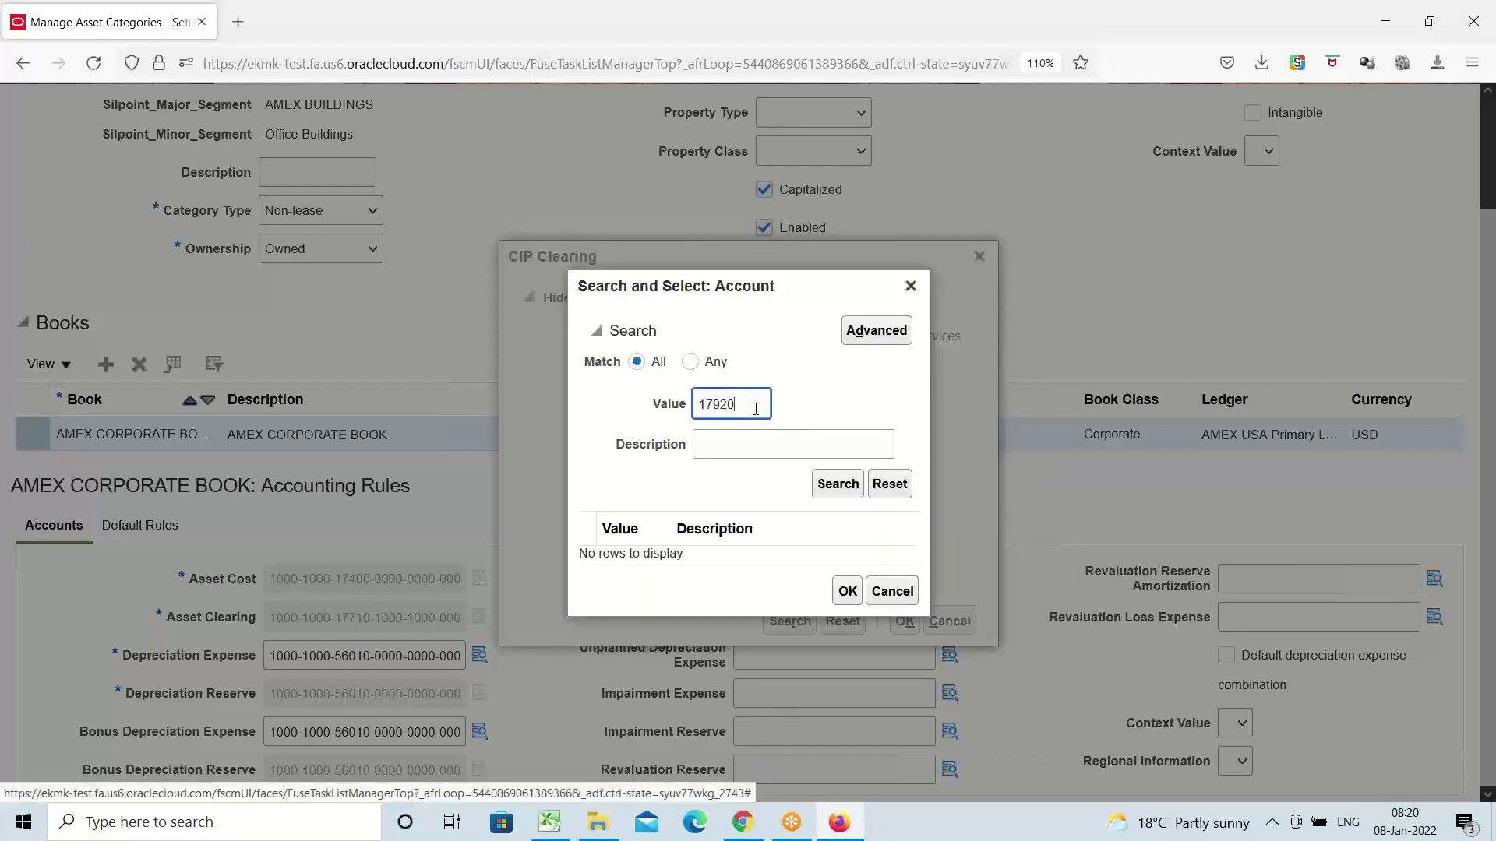
pyautogui.doubleClick(760, 405)
pyautogui.press('BackSpace')
pyautogui.press('Tab')
pyautogui.write('C')
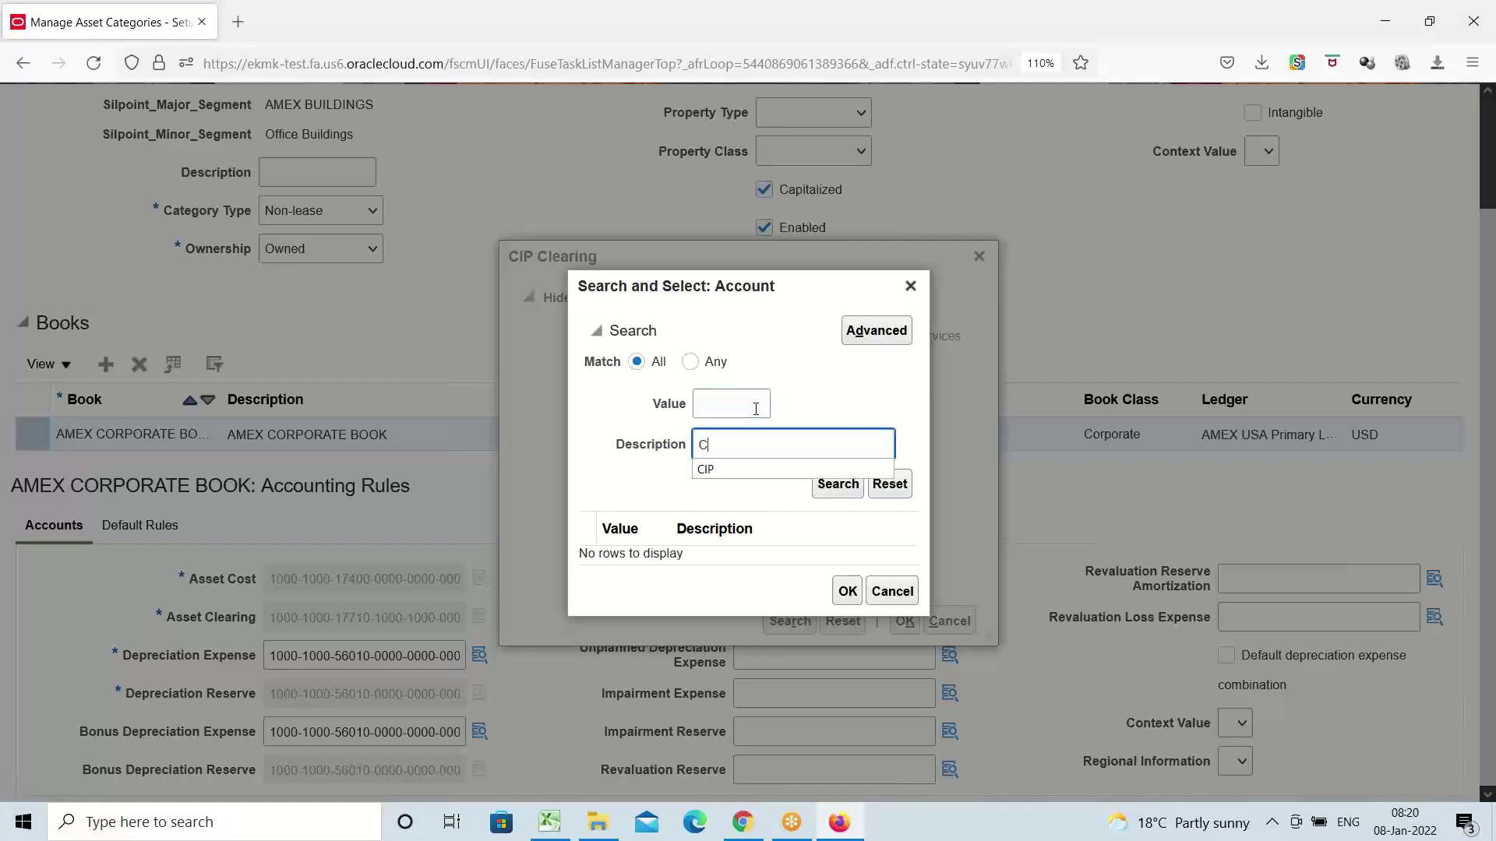
pyautogui.click(736, 469)
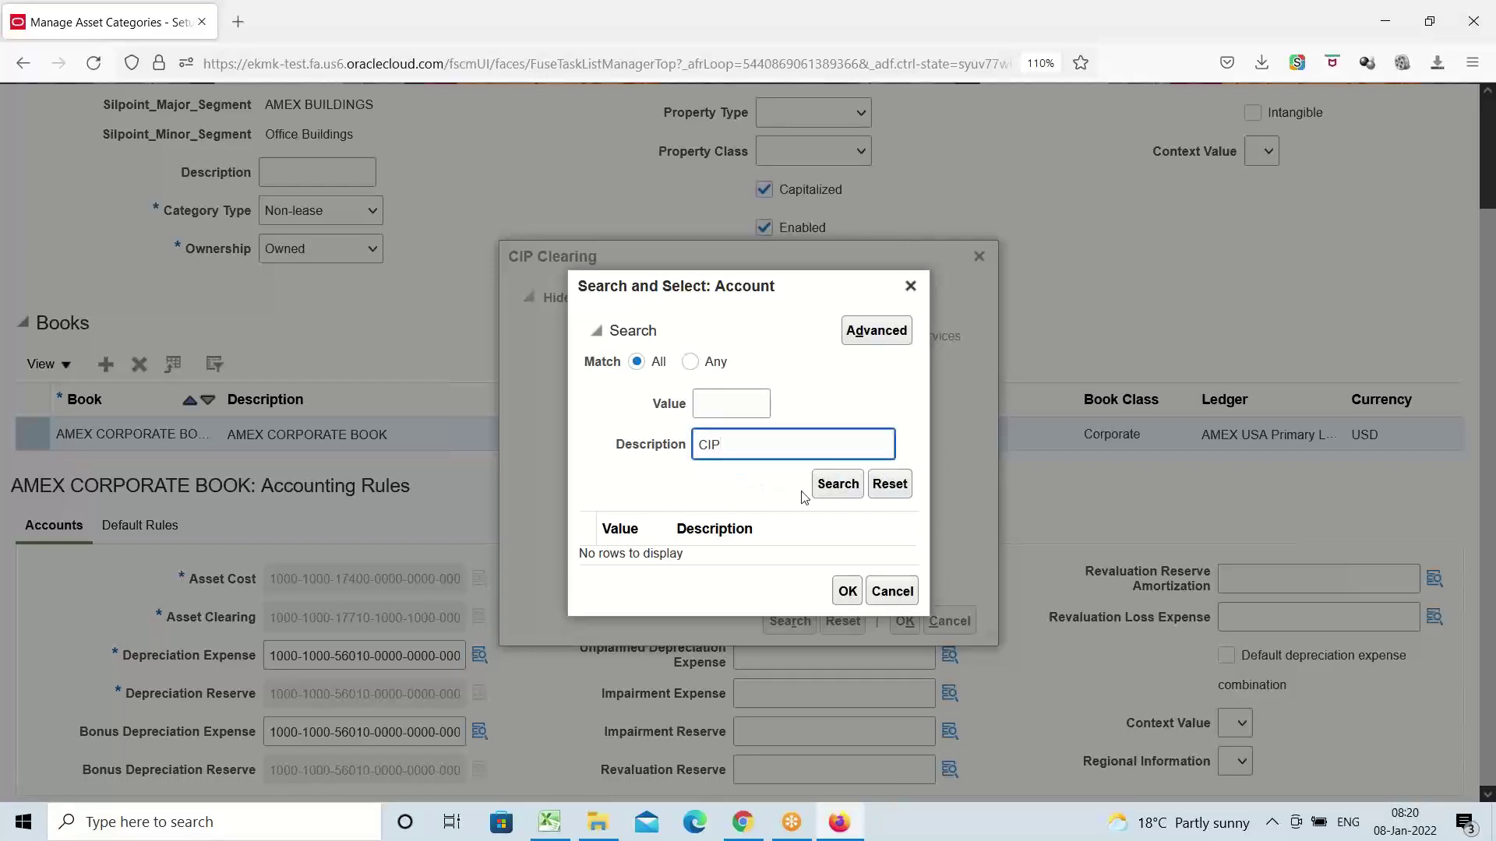
pyautogui.click(824, 489)
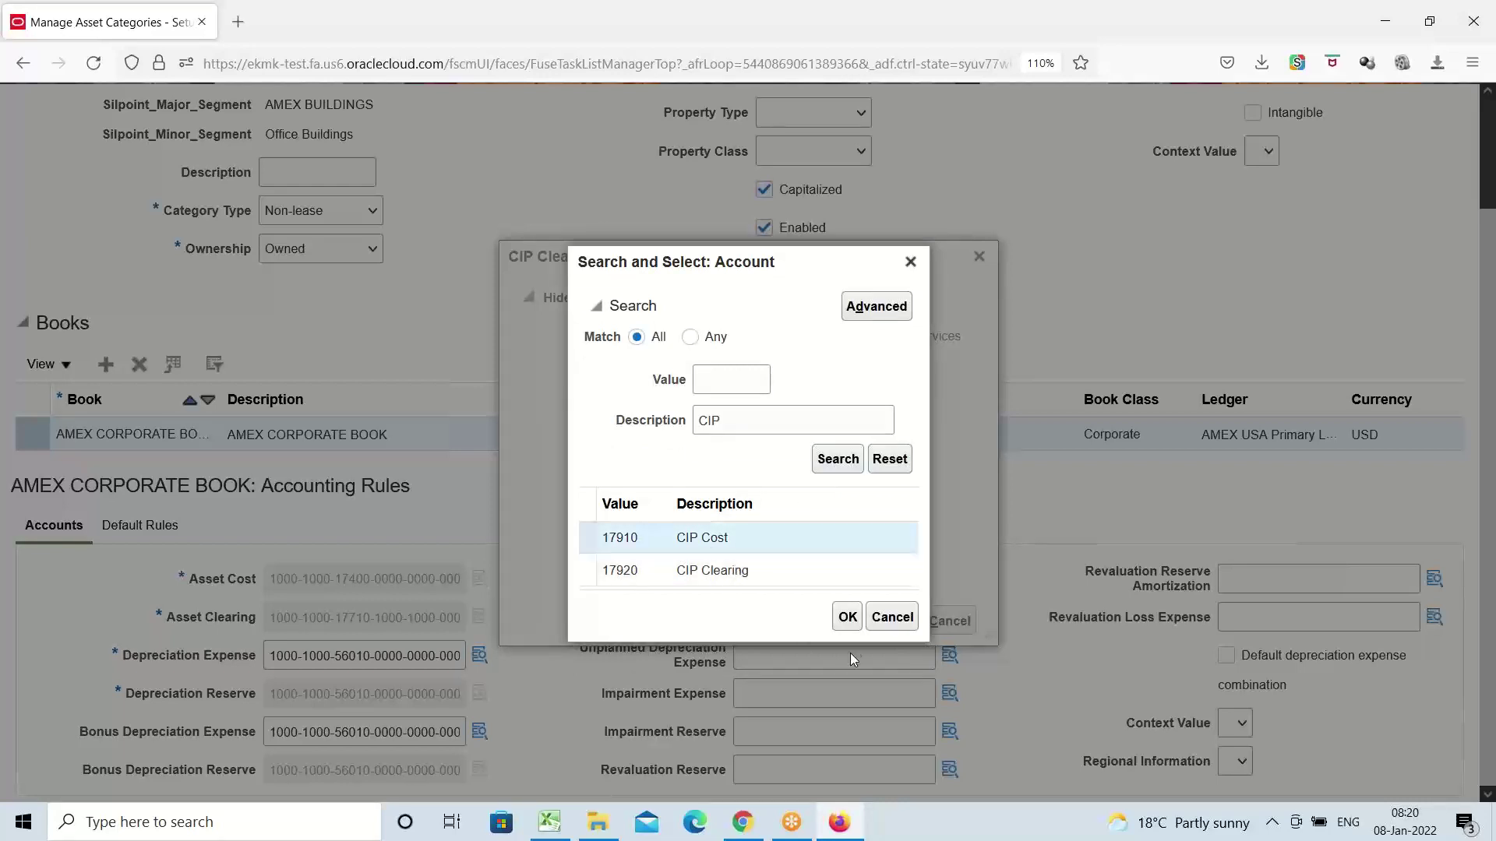
pyautogui.click(848, 618)
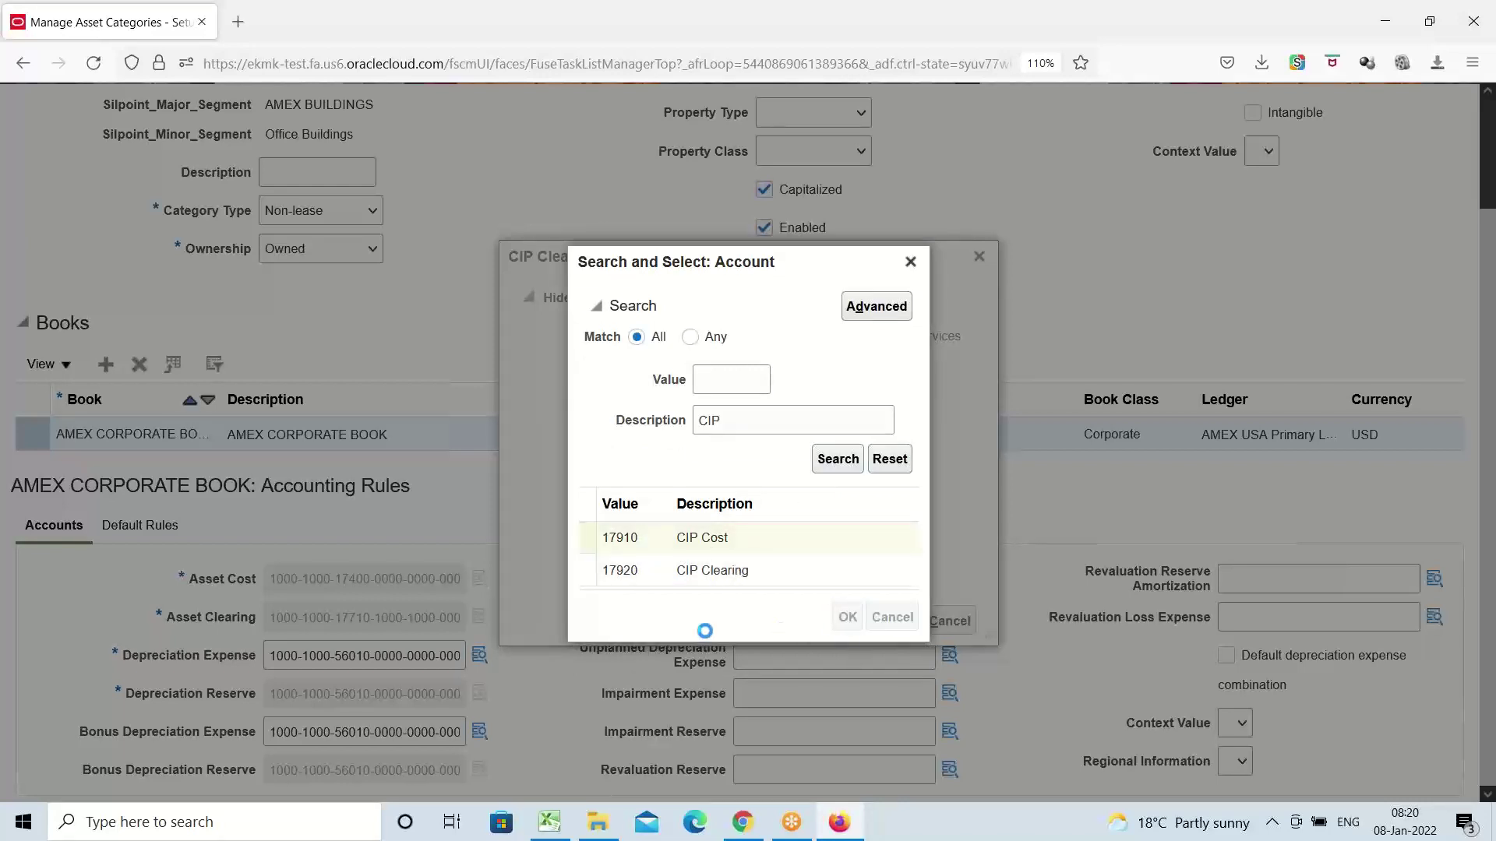
pyautogui.click(904, 621)
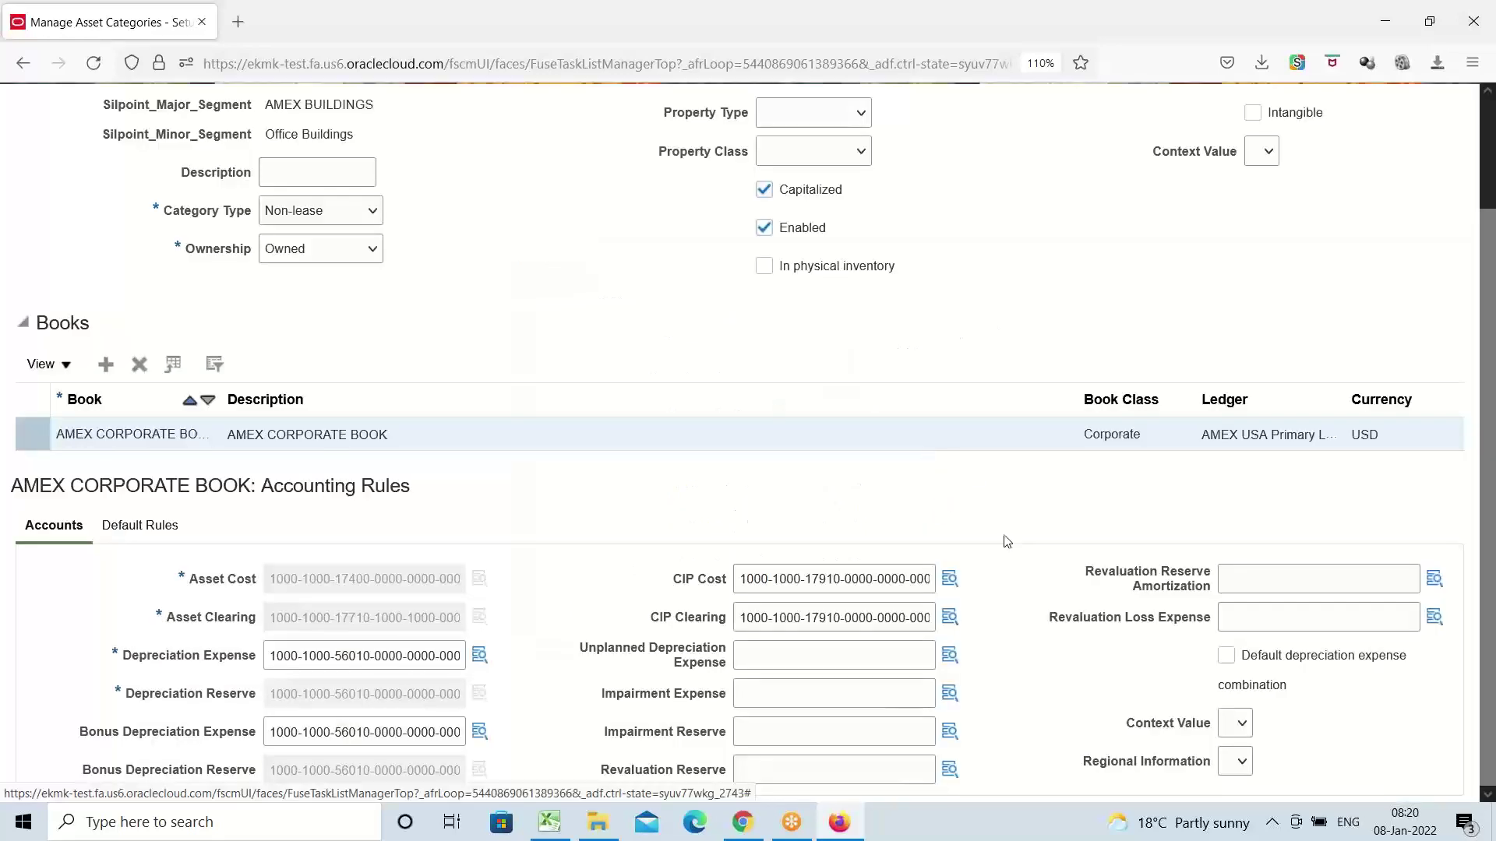
pyautogui.scroll(2, 987, 560)
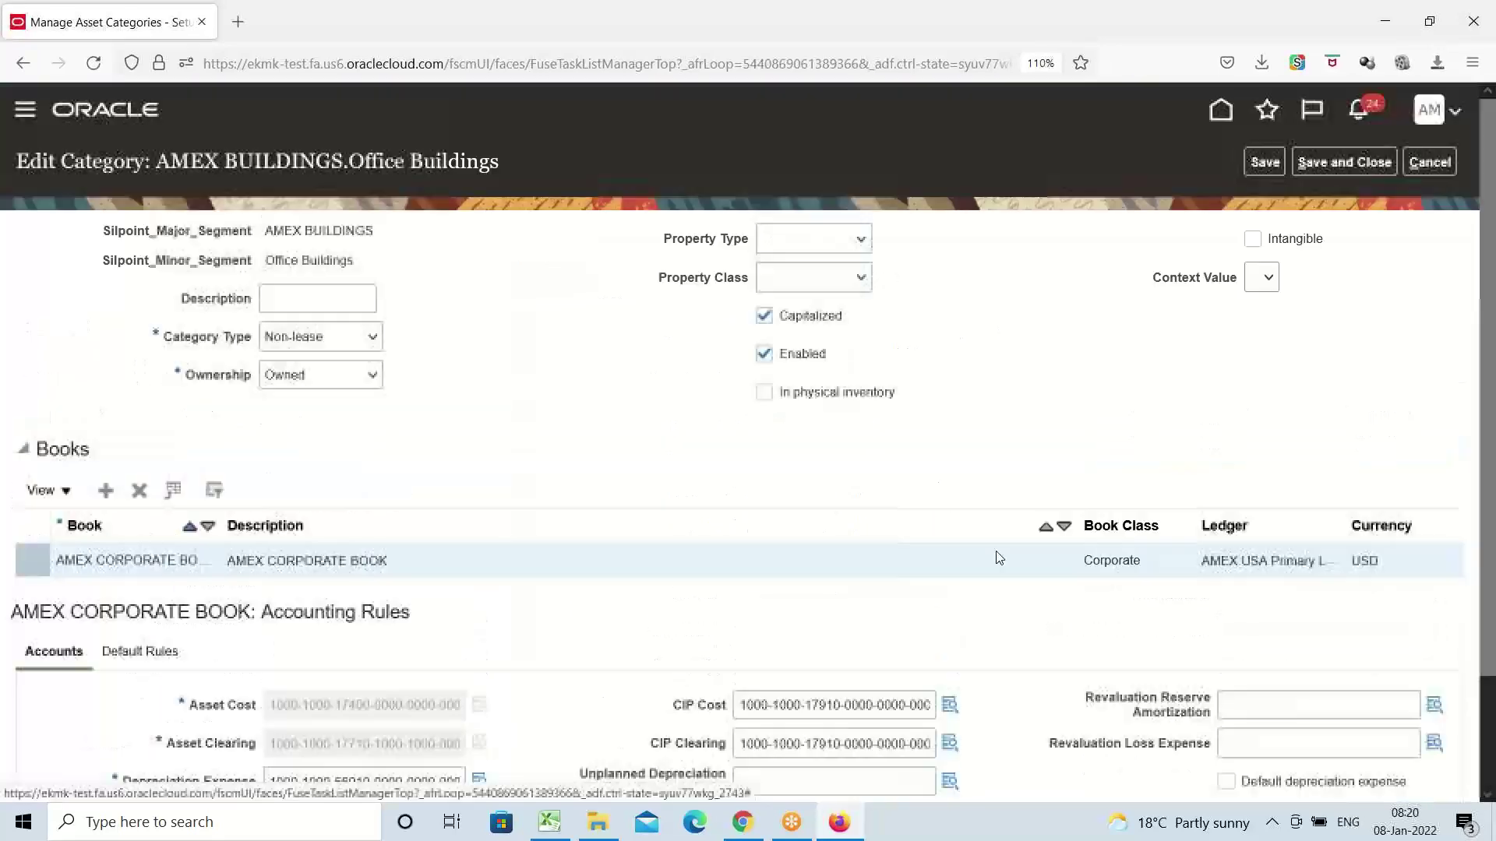
# Save and close the Office Buildings category, check the Excel checklist, and return to Firefox
pyautogui.click(1335, 163)
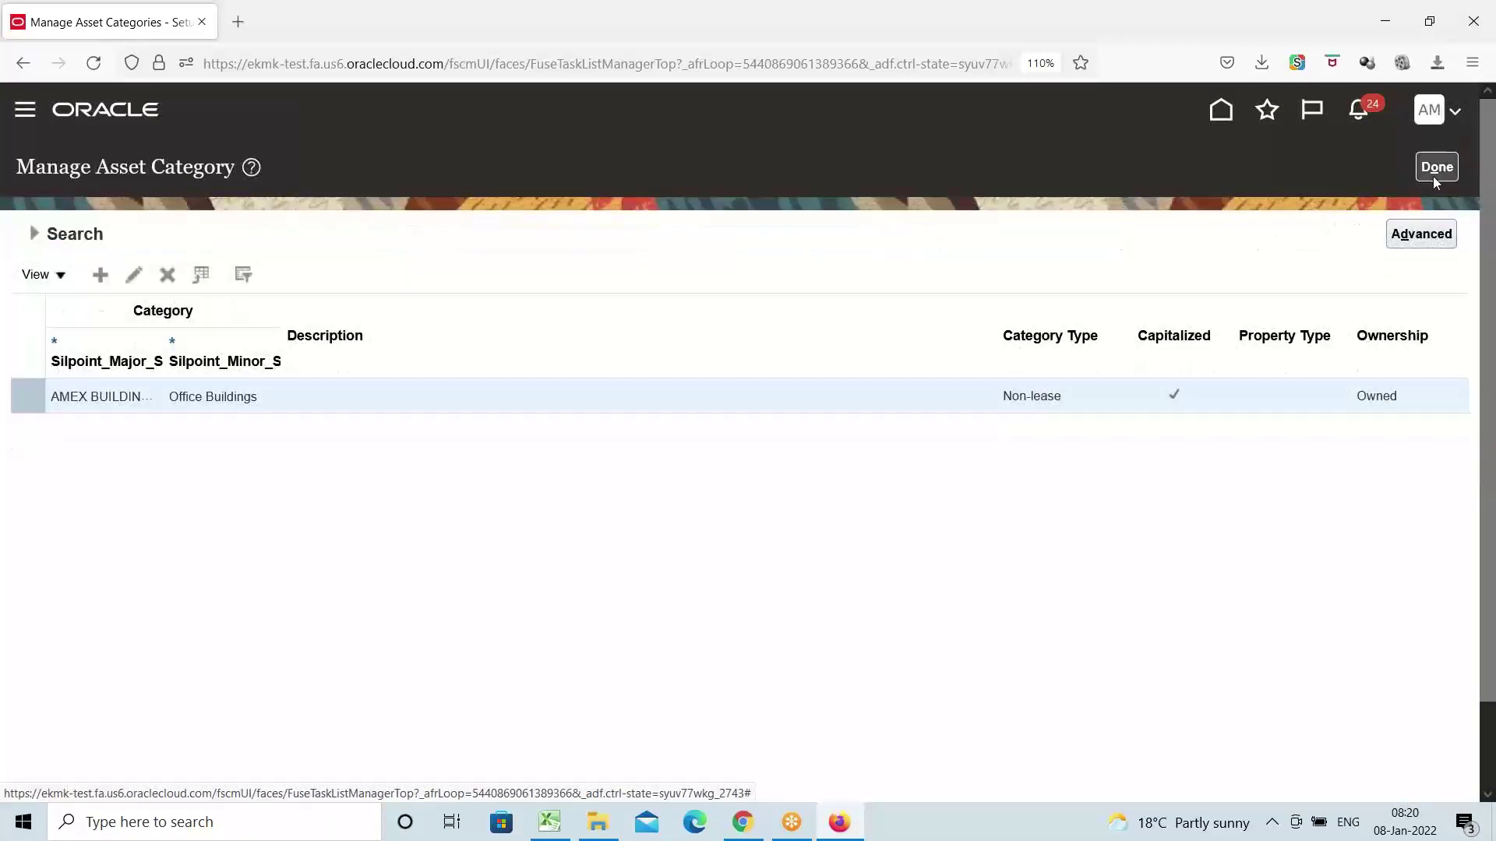
pyautogui.click(1436, 169)
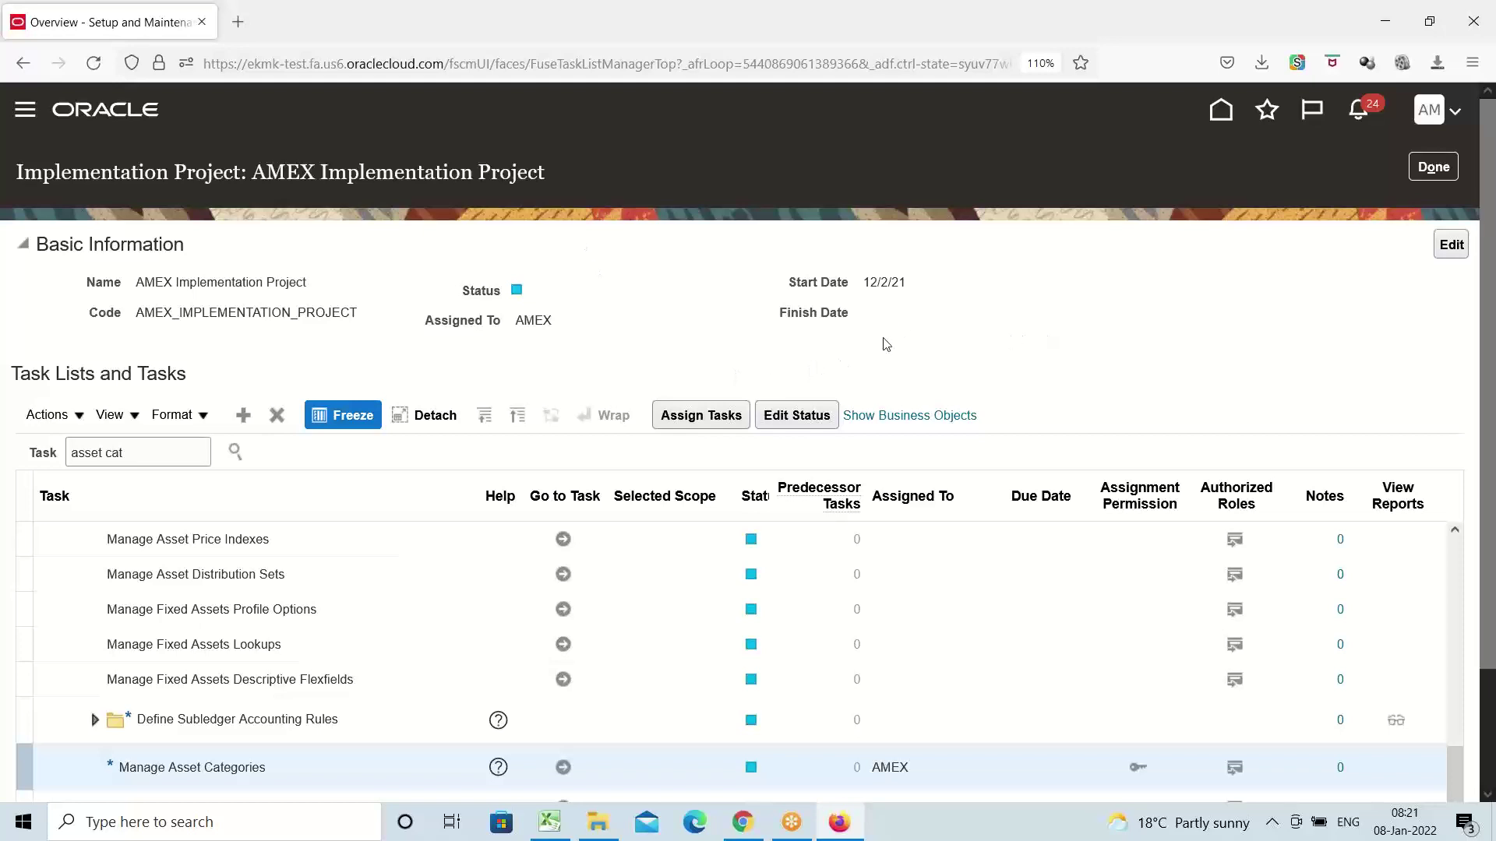
pyautogui.click(551, 822)
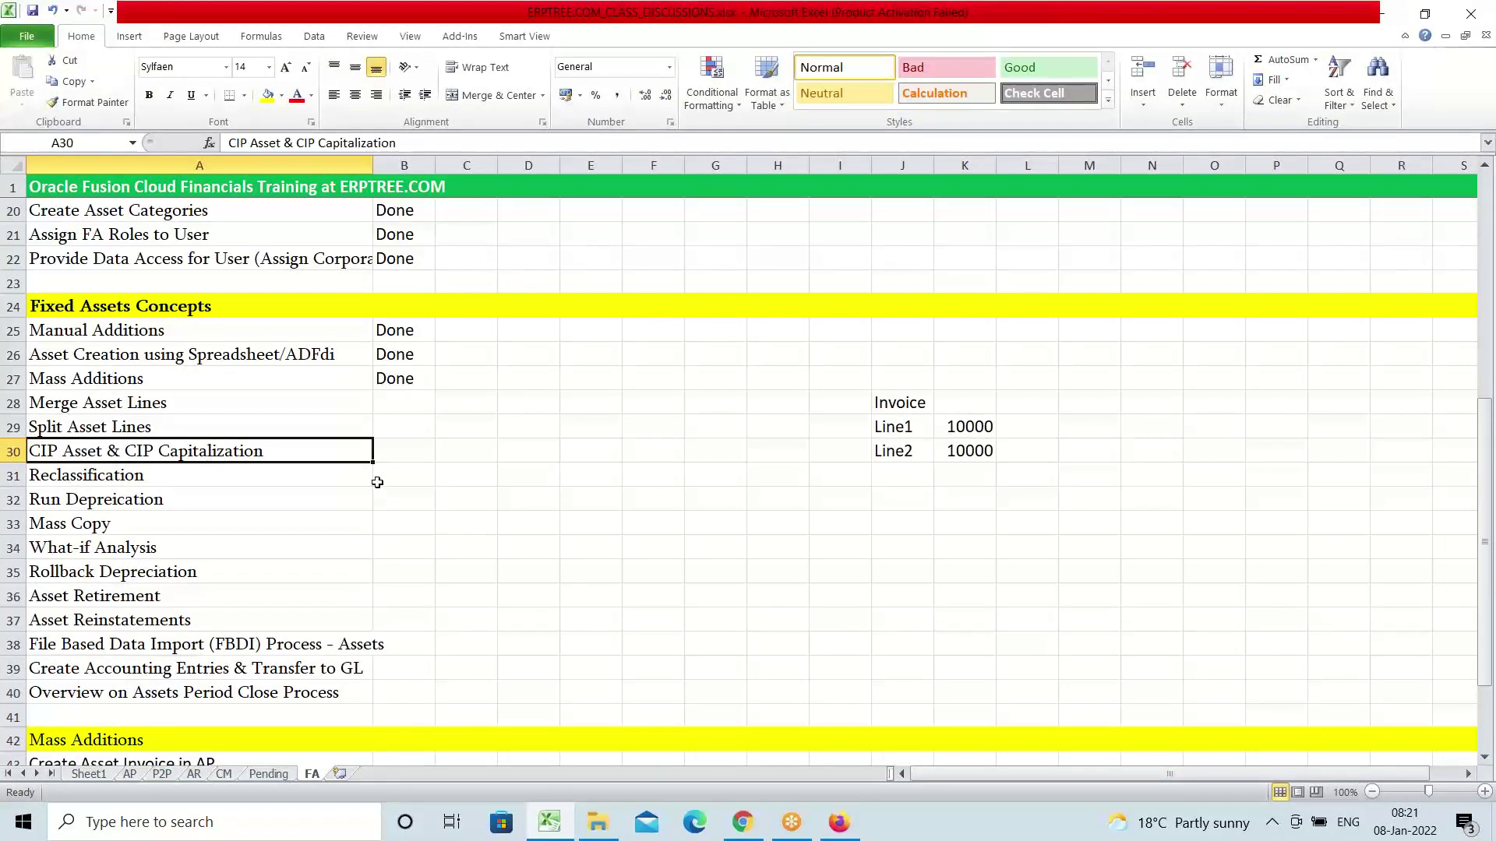
pyautogui.click(851, 832)
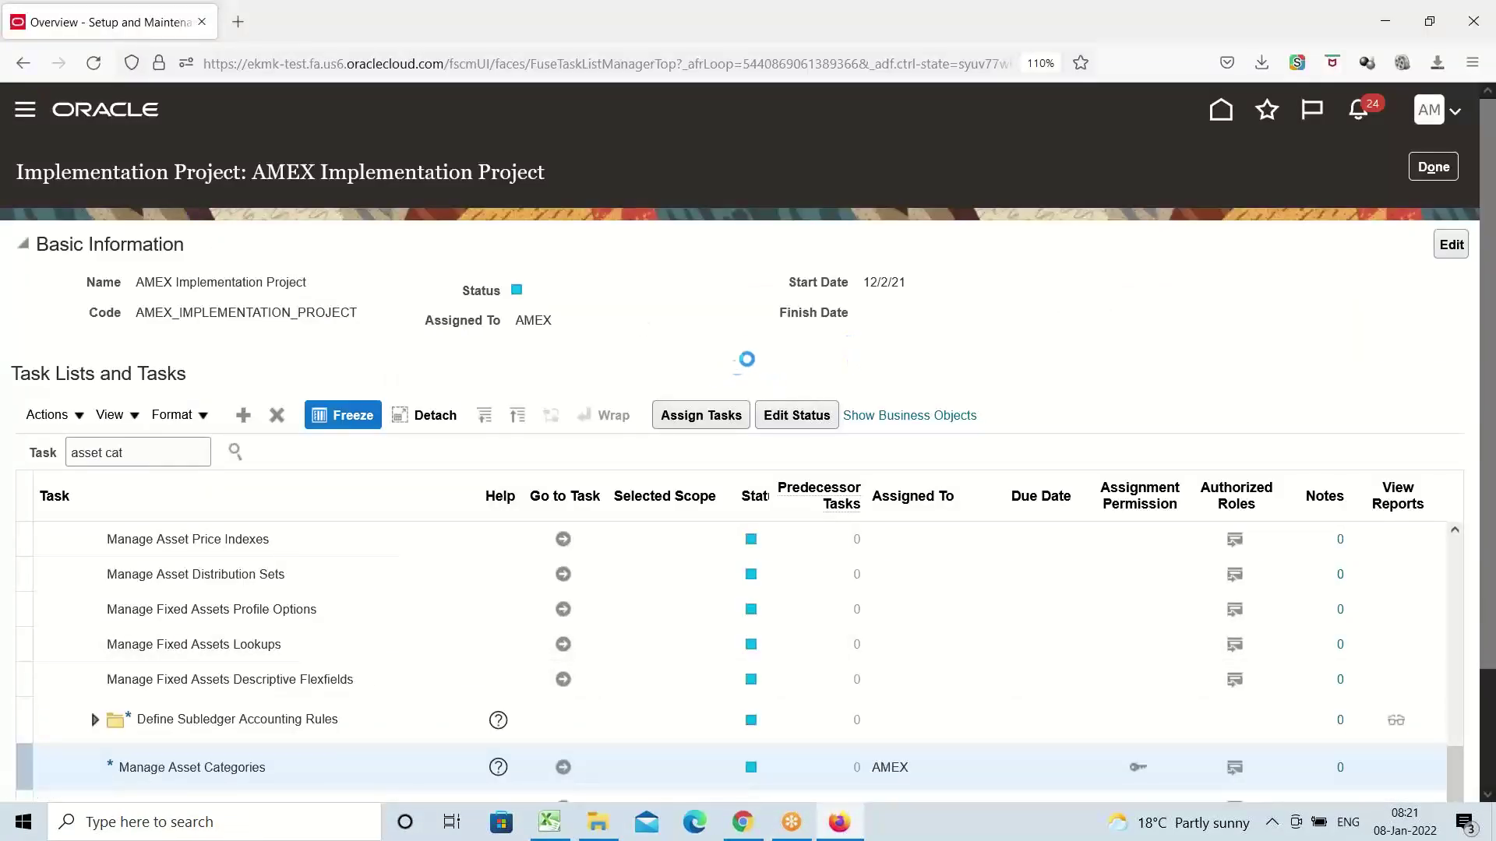
# Open the Fixed Assets Assets work area and show its Tasks panel
pyautogui.scroll(-7, 447, 471)
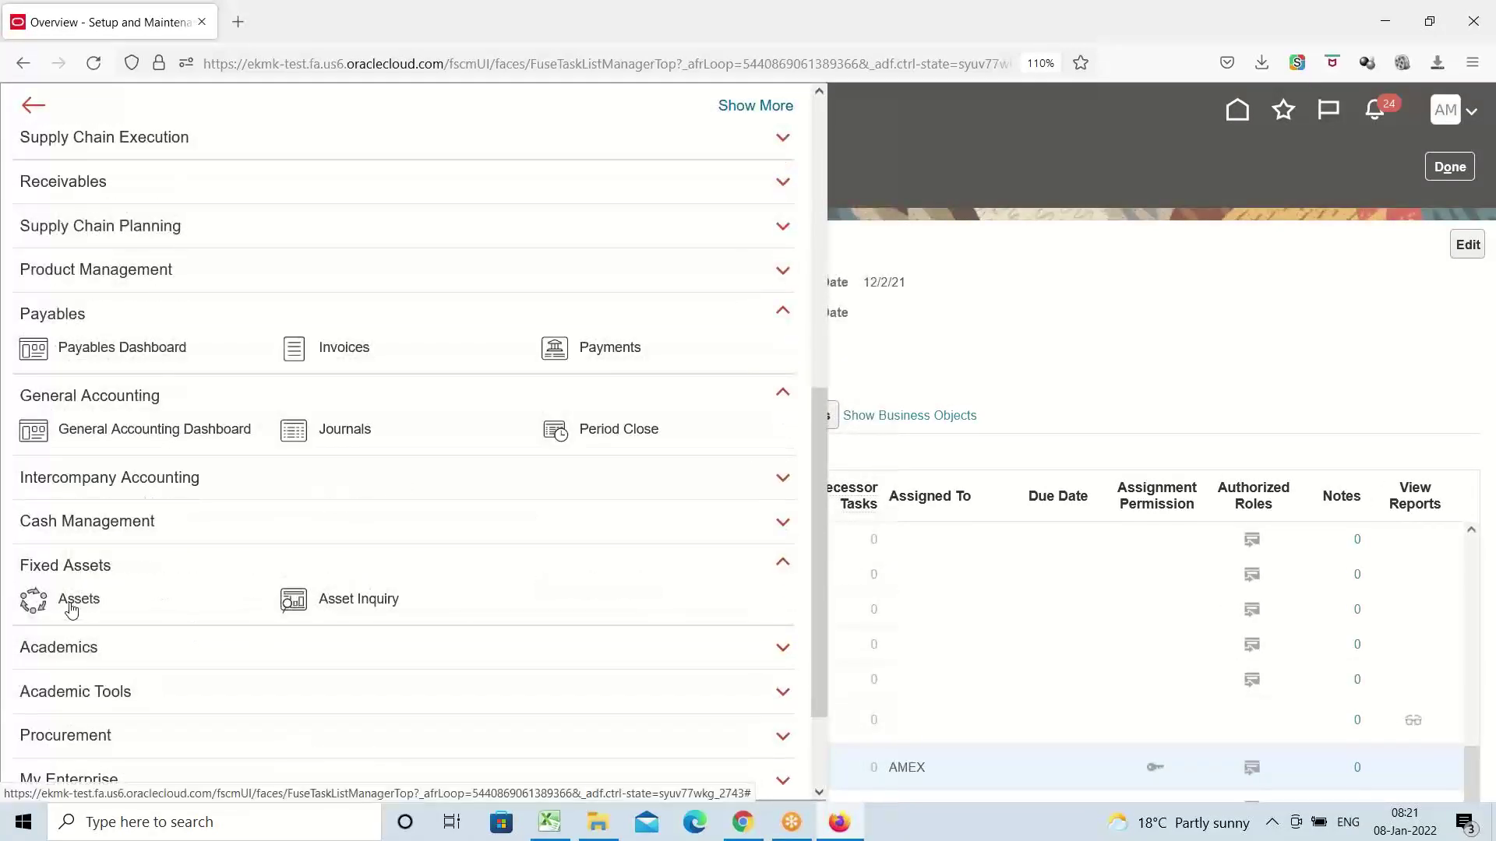
pyautogui.click(78, 602)
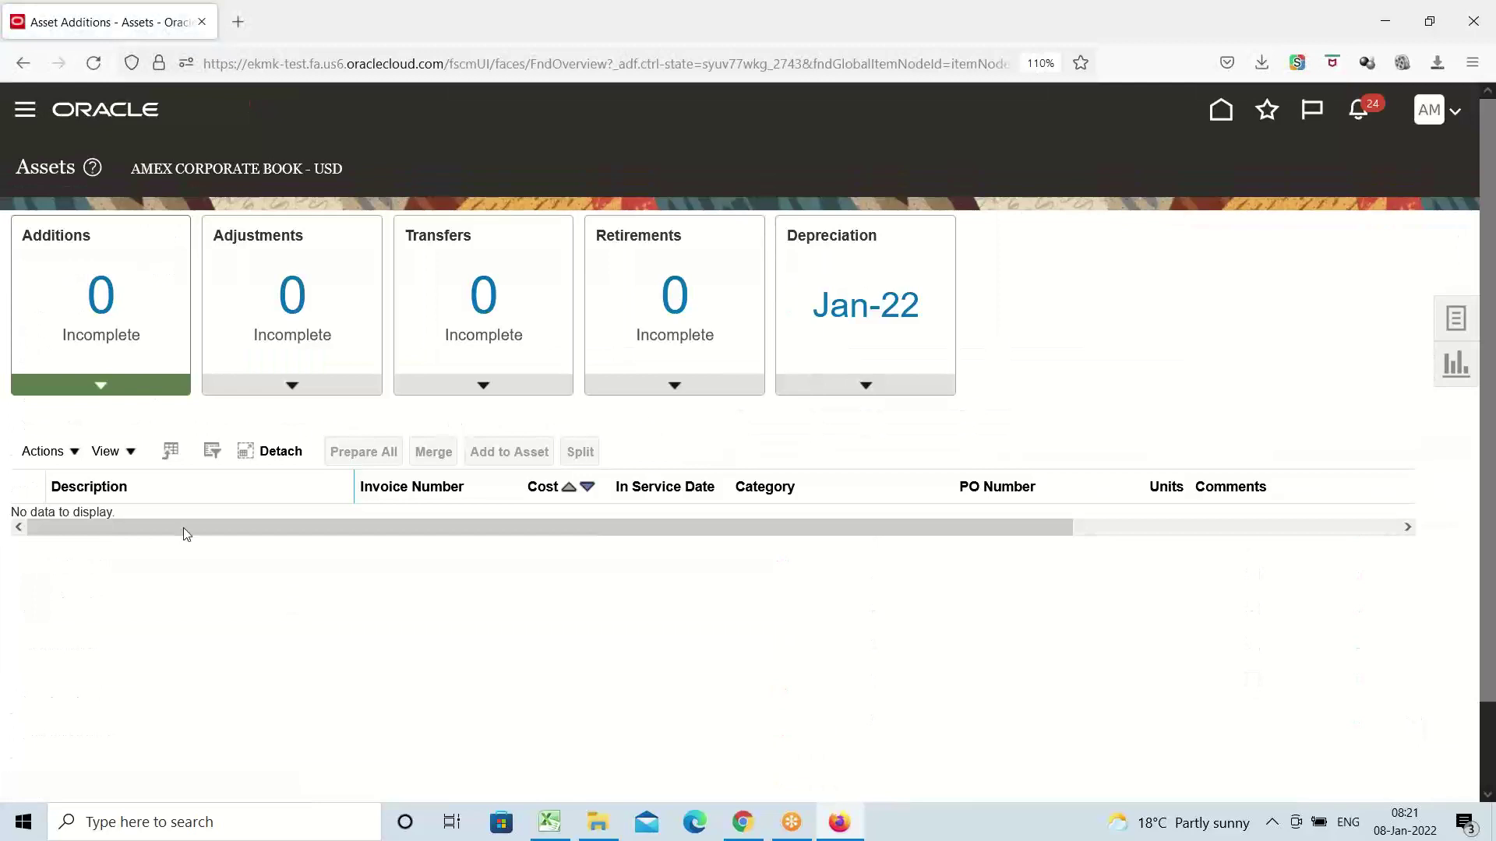
pyautogui.click(1457, 325)
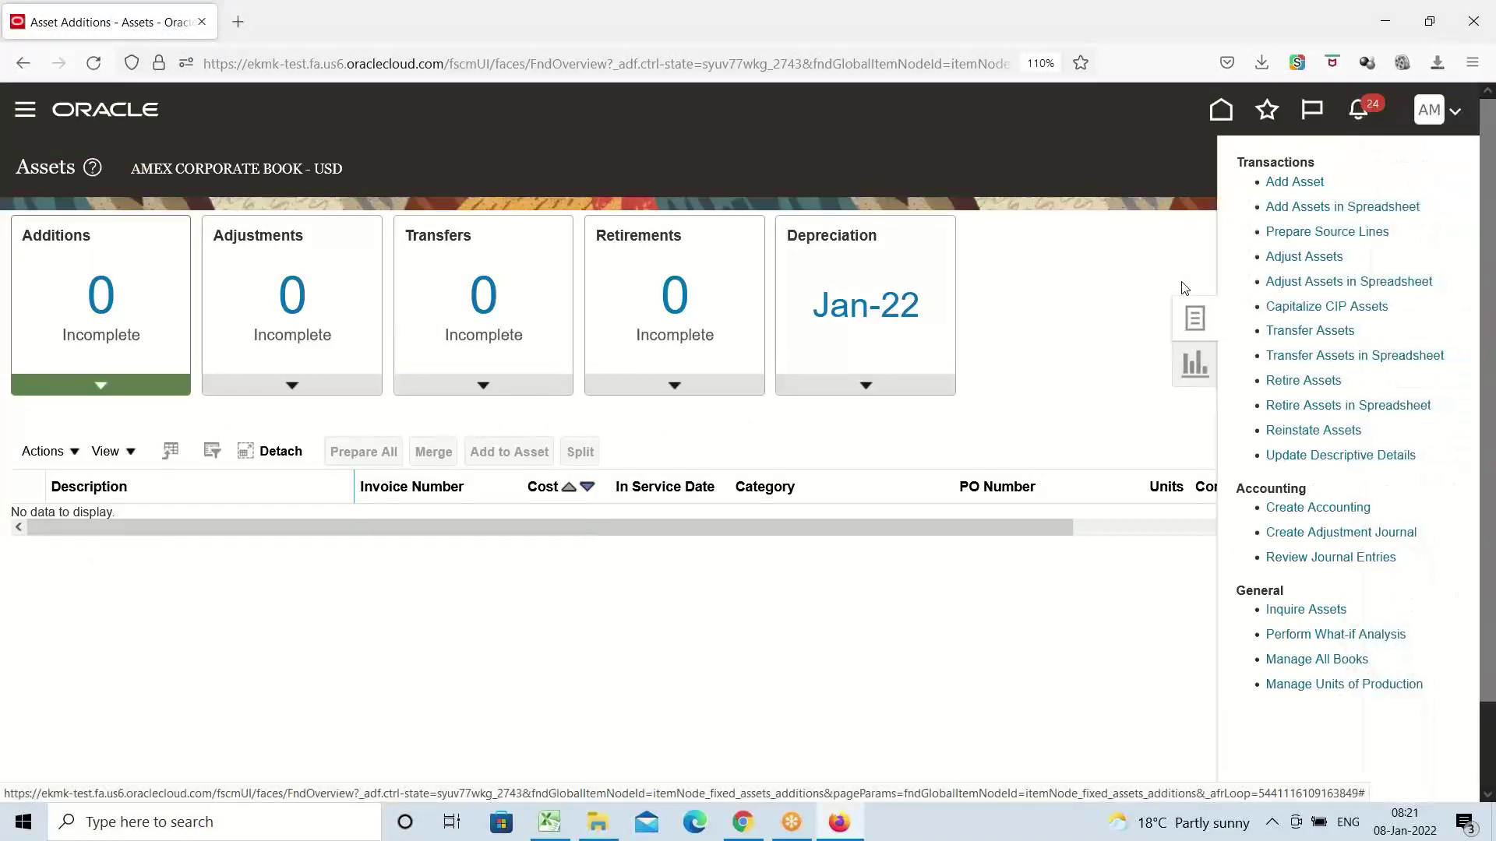
# Start adding a new asset with asset type CIP
pyautogui.click(1298, 183)
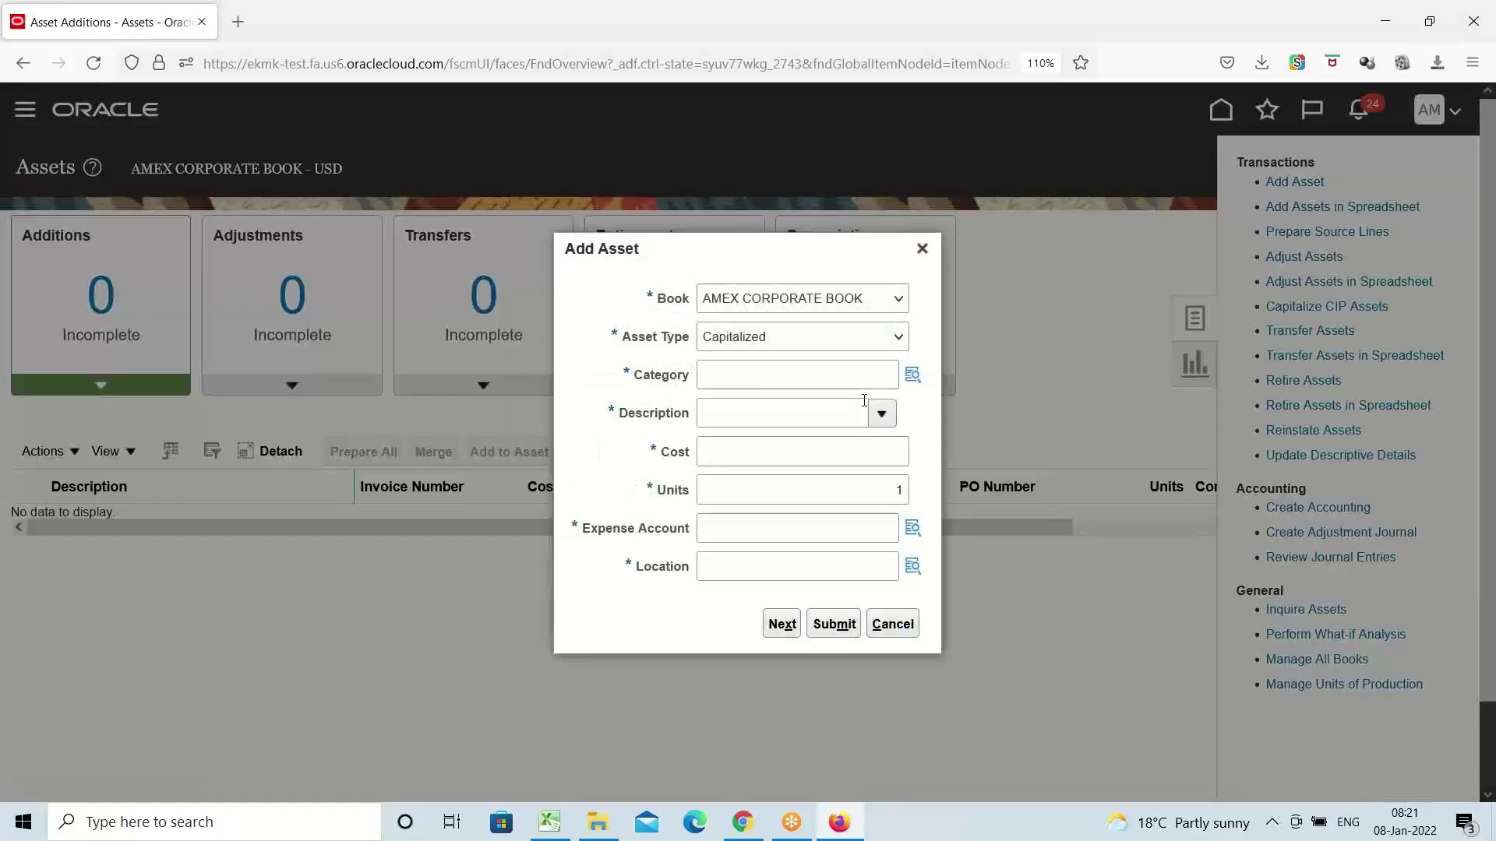
pyautogui.click(882, 343)
pyautogui.click(779, 369)
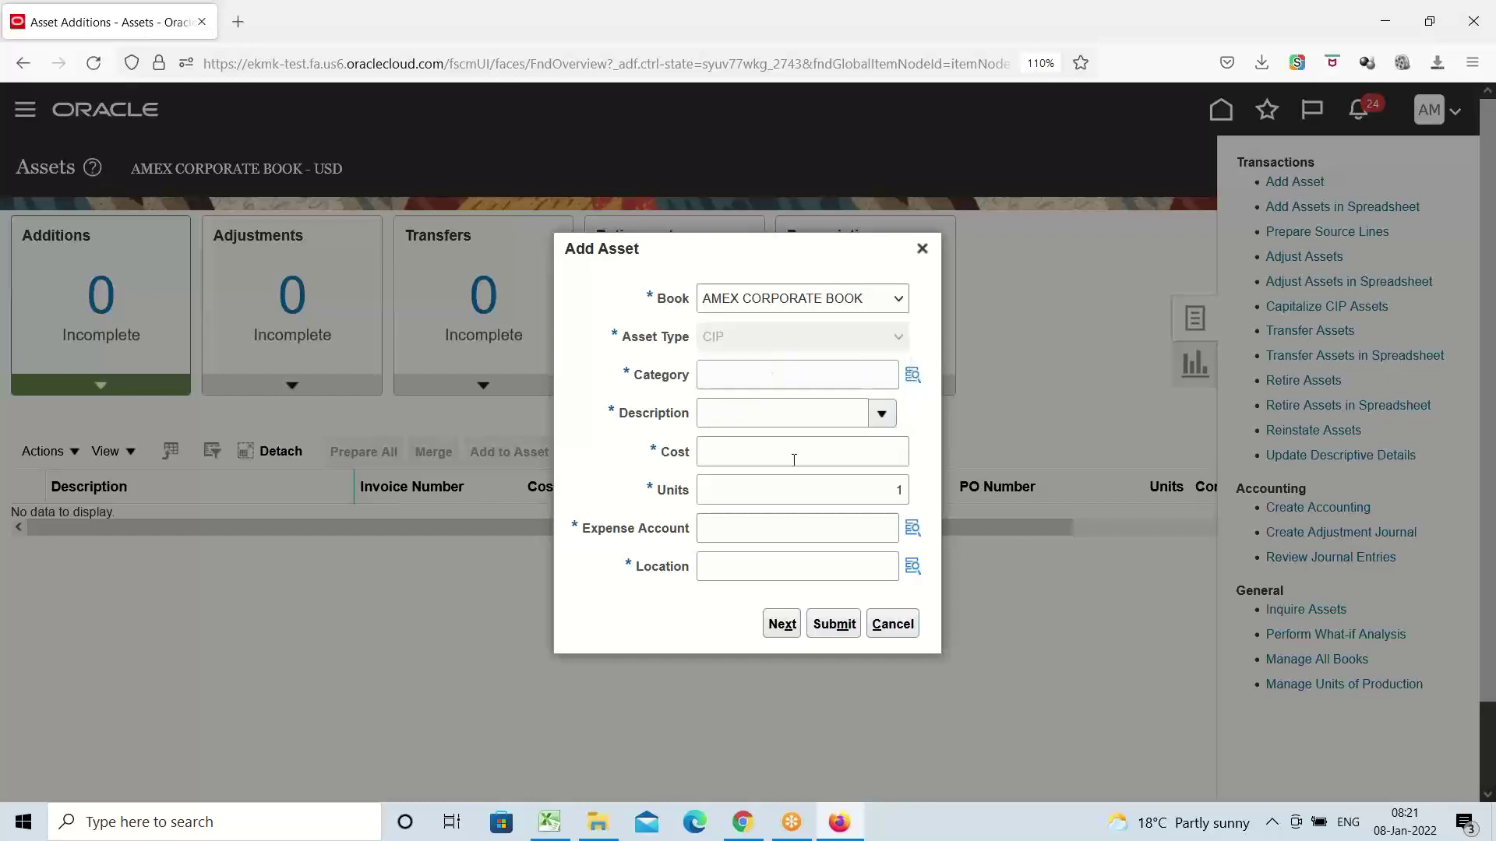
# Choose AMEX BUILDINGS and Office Buildings as the category segments and confirm
pyautogui.click(913, 378)
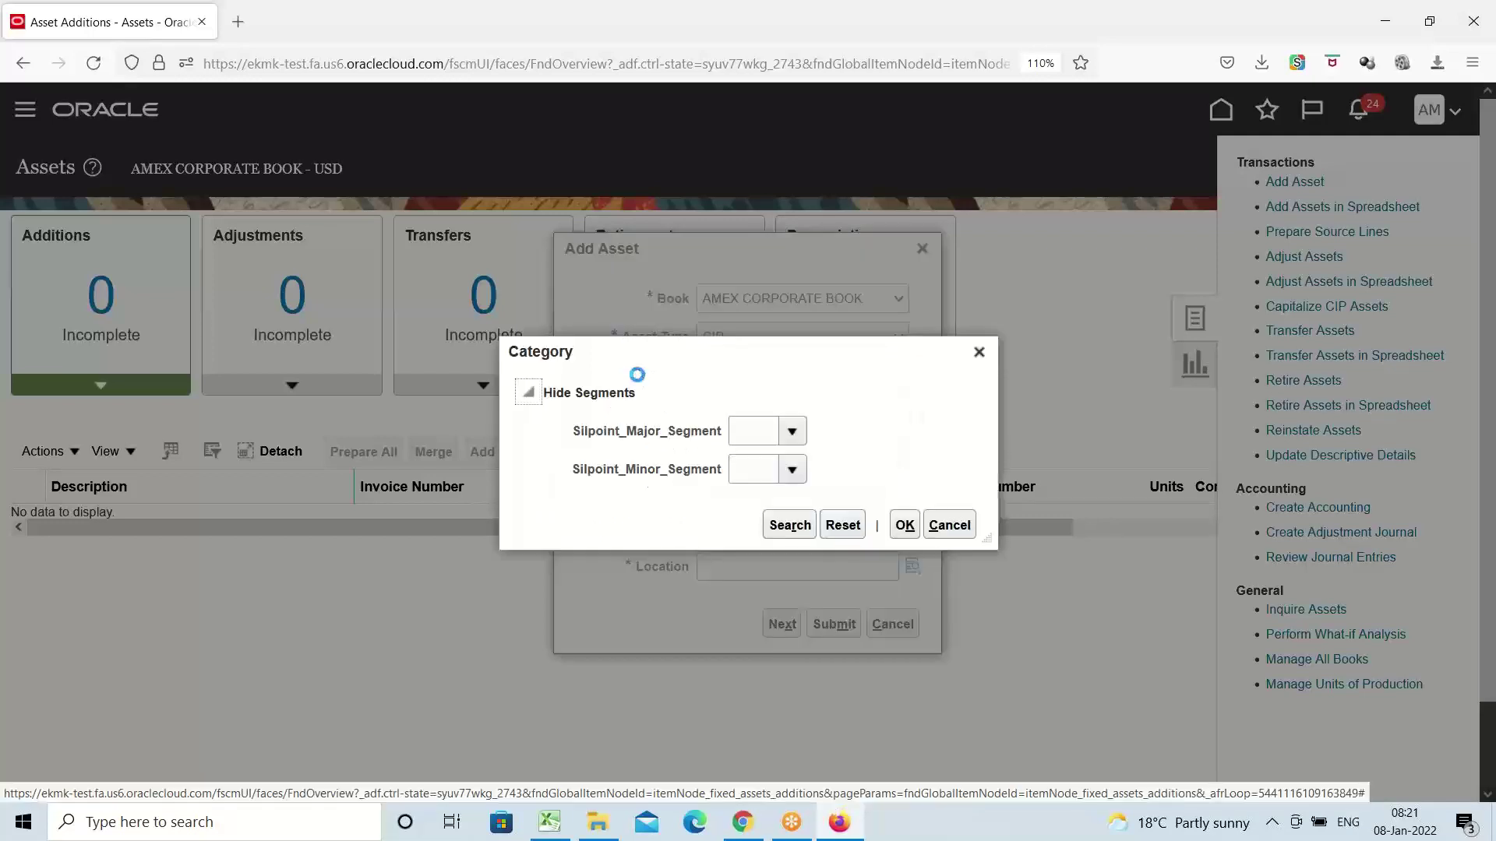
pyautogui.click(790, 432)
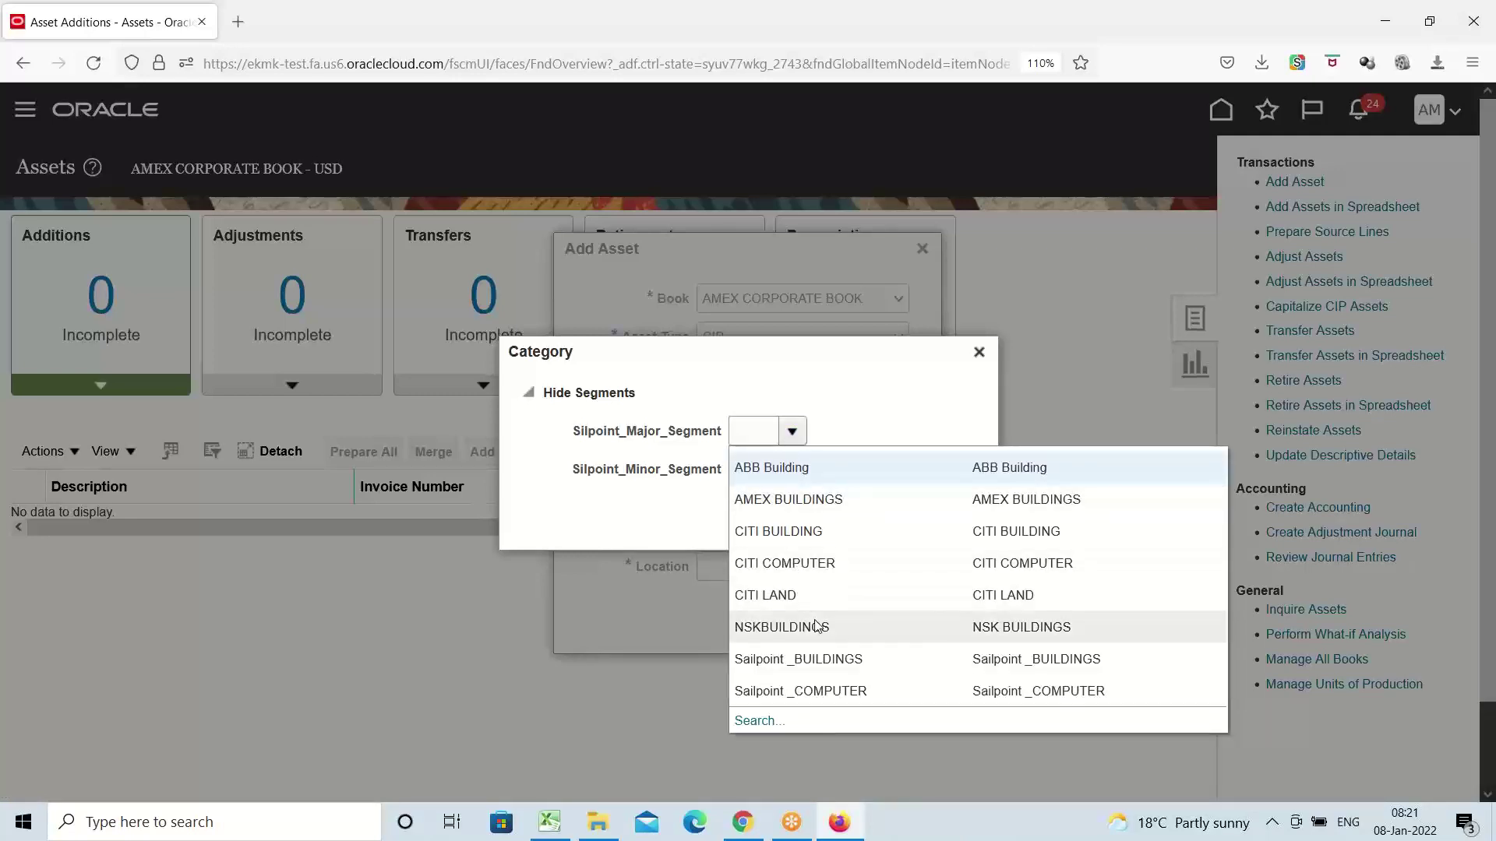
pyautogui.click(806, 502)
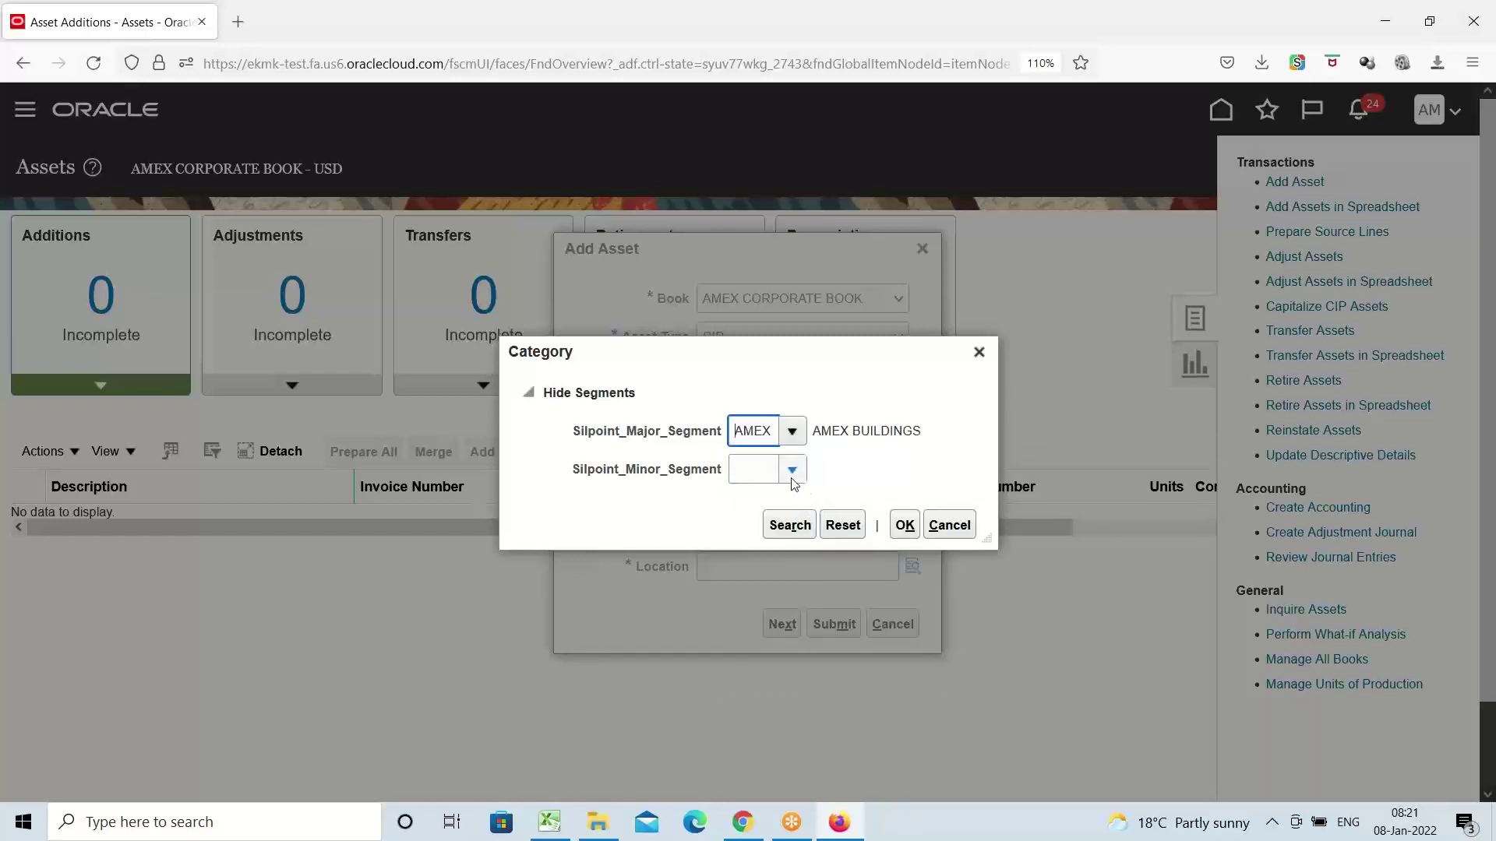
pyautogui.click(791, 474)
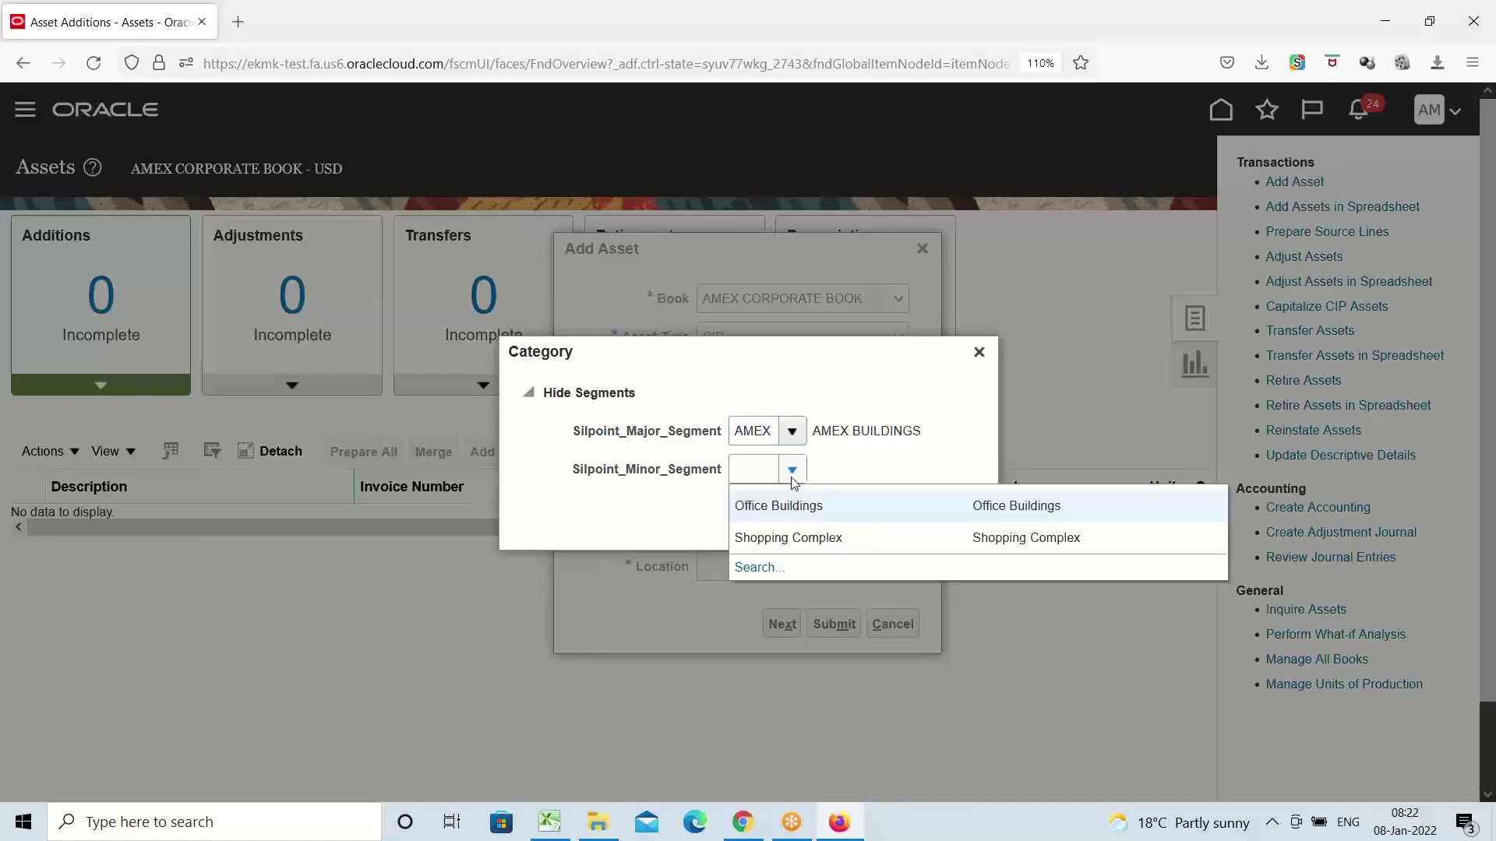
pyautogui.click(786, 506)
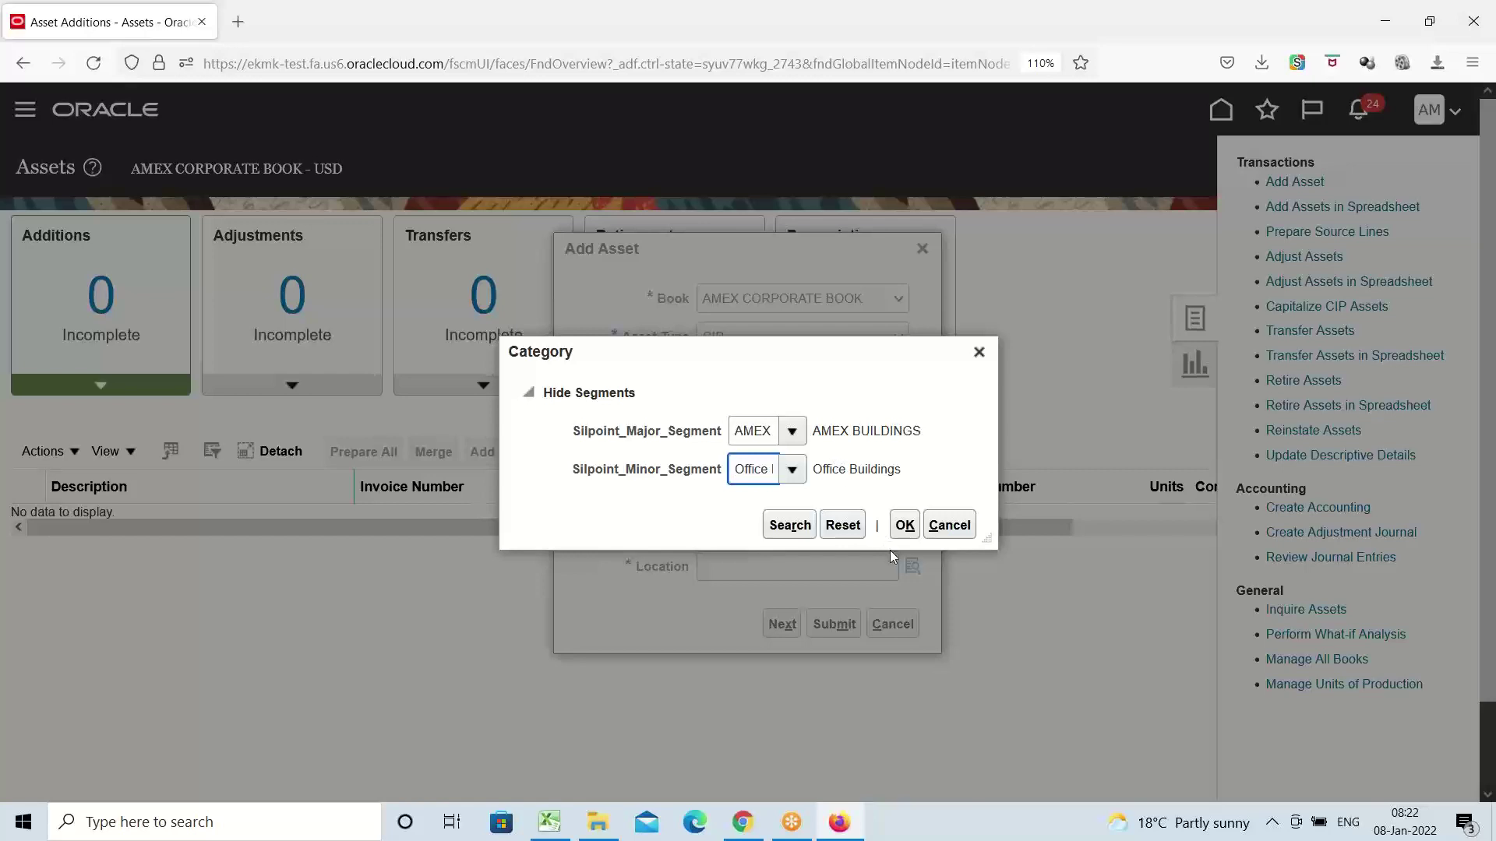
pyautogui.click(904, 526)
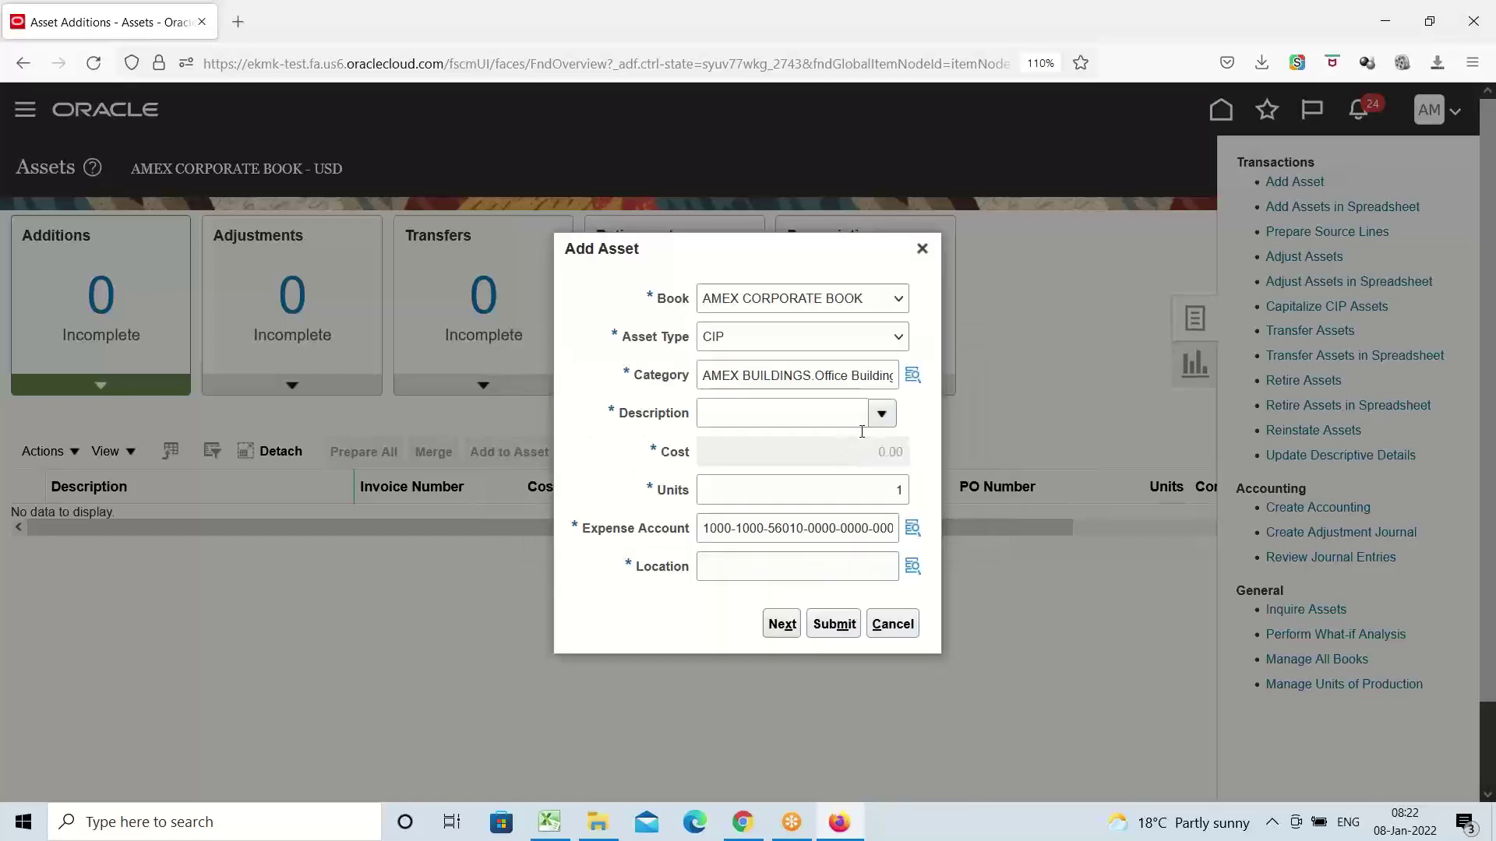
# Enter ABC as the asset description
pyautogui.click(777, 422)
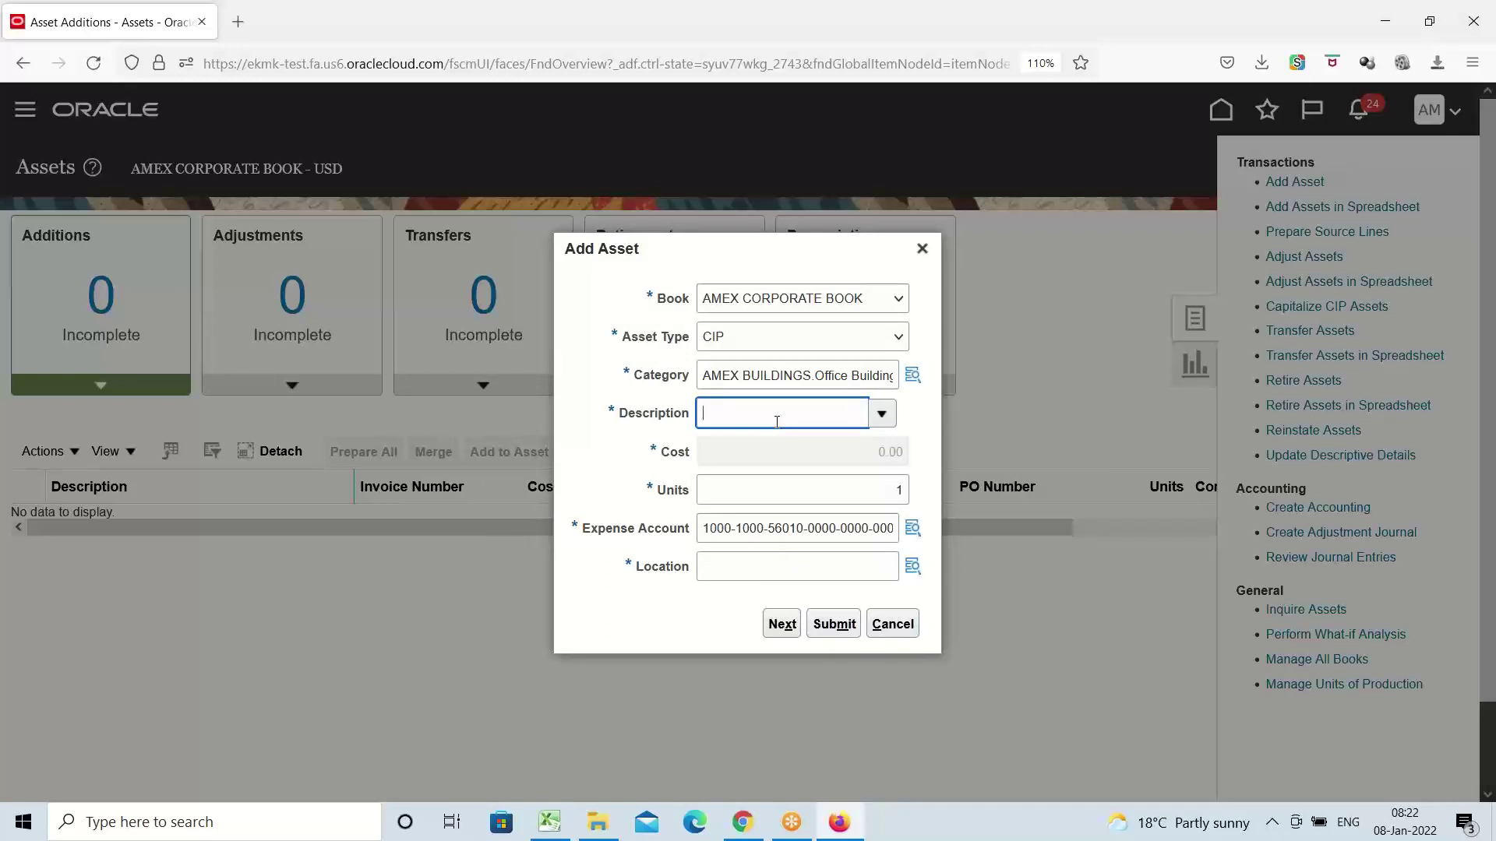
pyautogui.write('ABC')
pyautogui.press('Tab')
pyautogui.press('Tab')
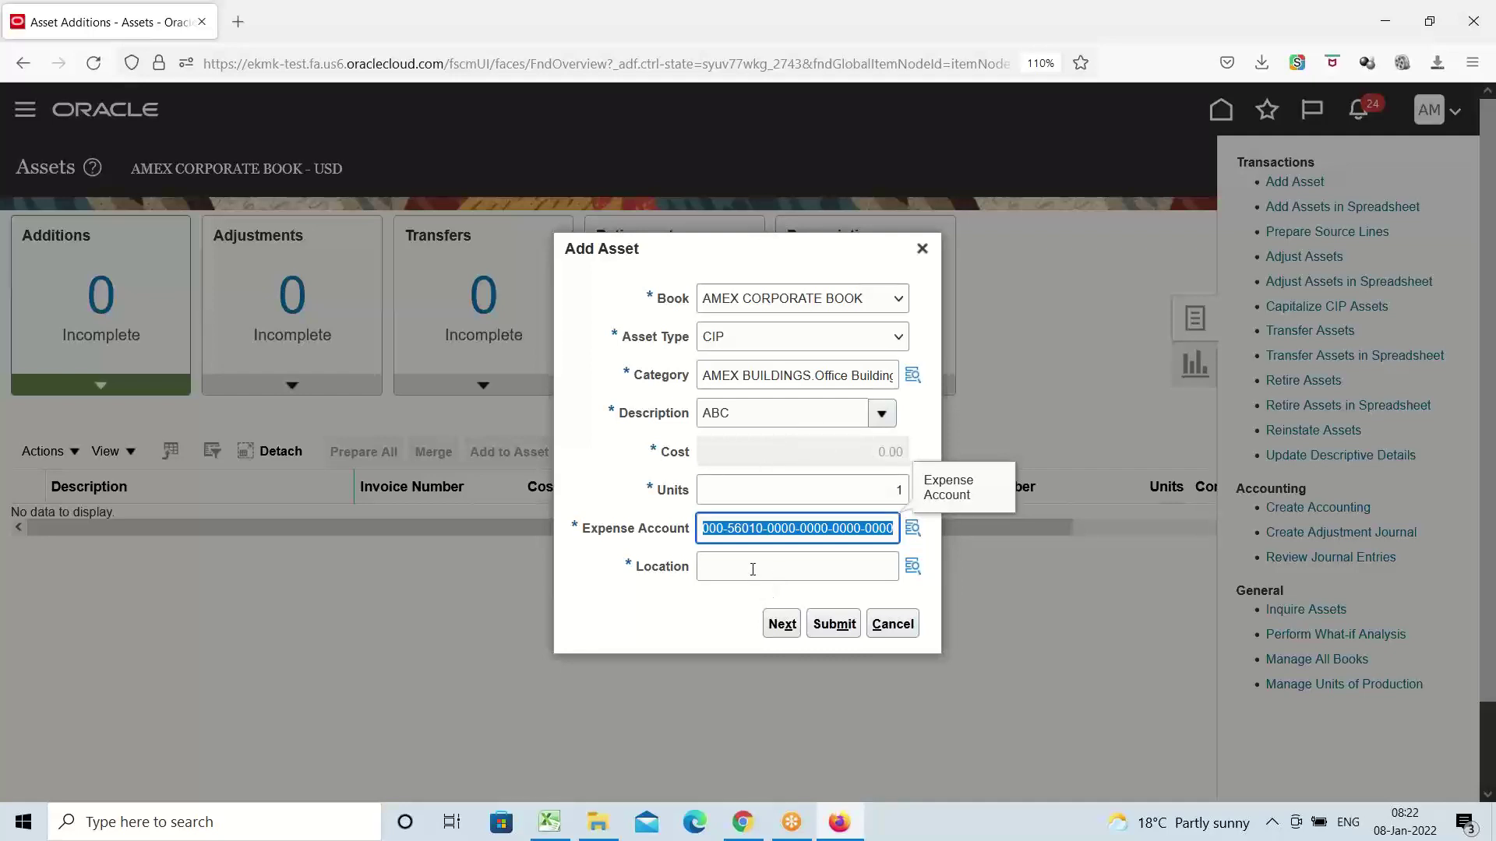
# Set the asset location to United States.Texas.Dallas
pyautogui.click(873, 577)
pyautogui.click(912, 567)
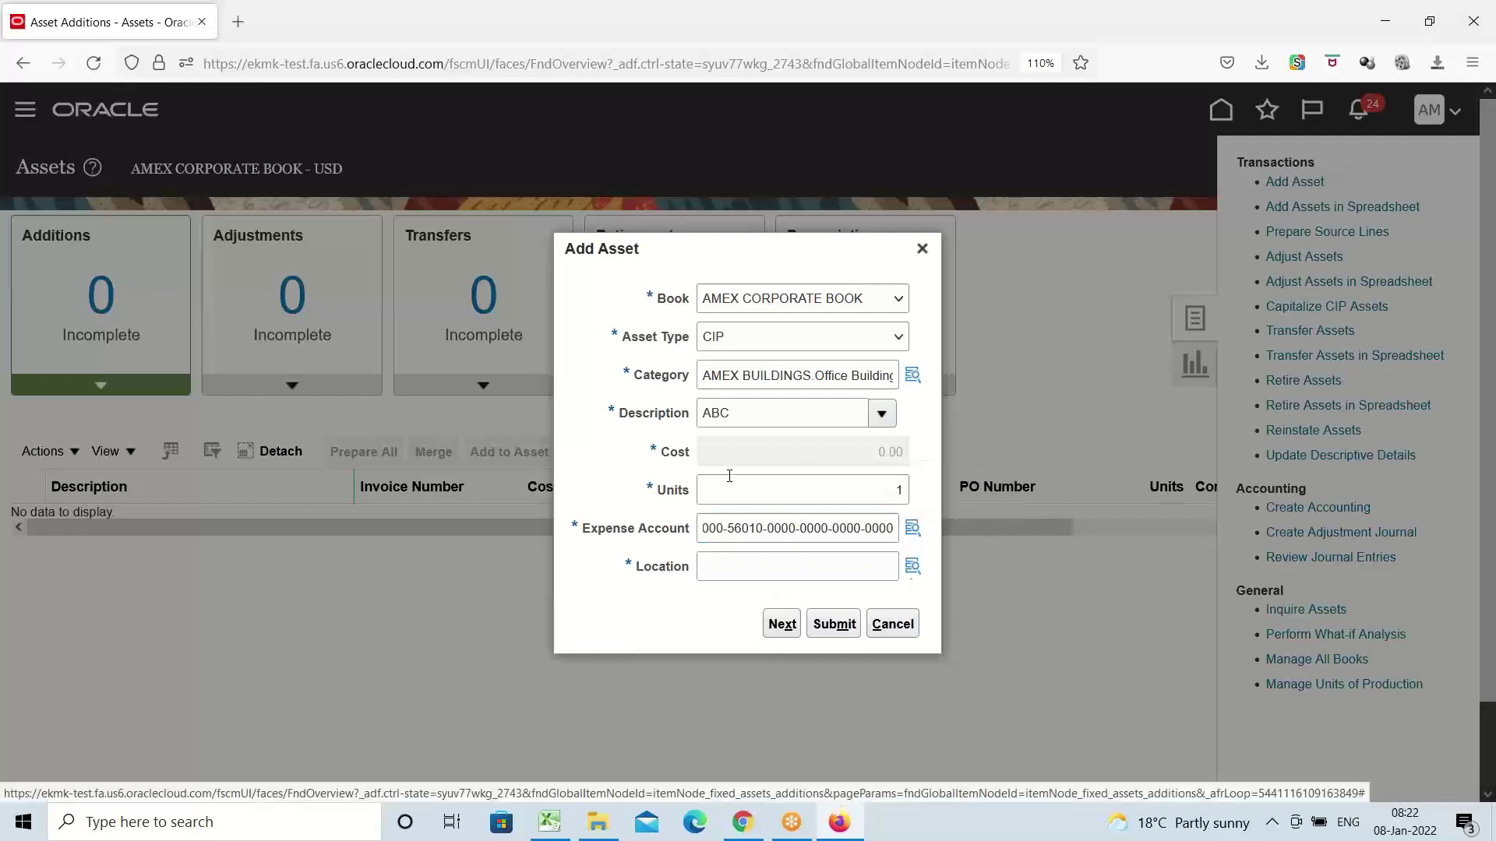
pyautogui.click(807, 545)
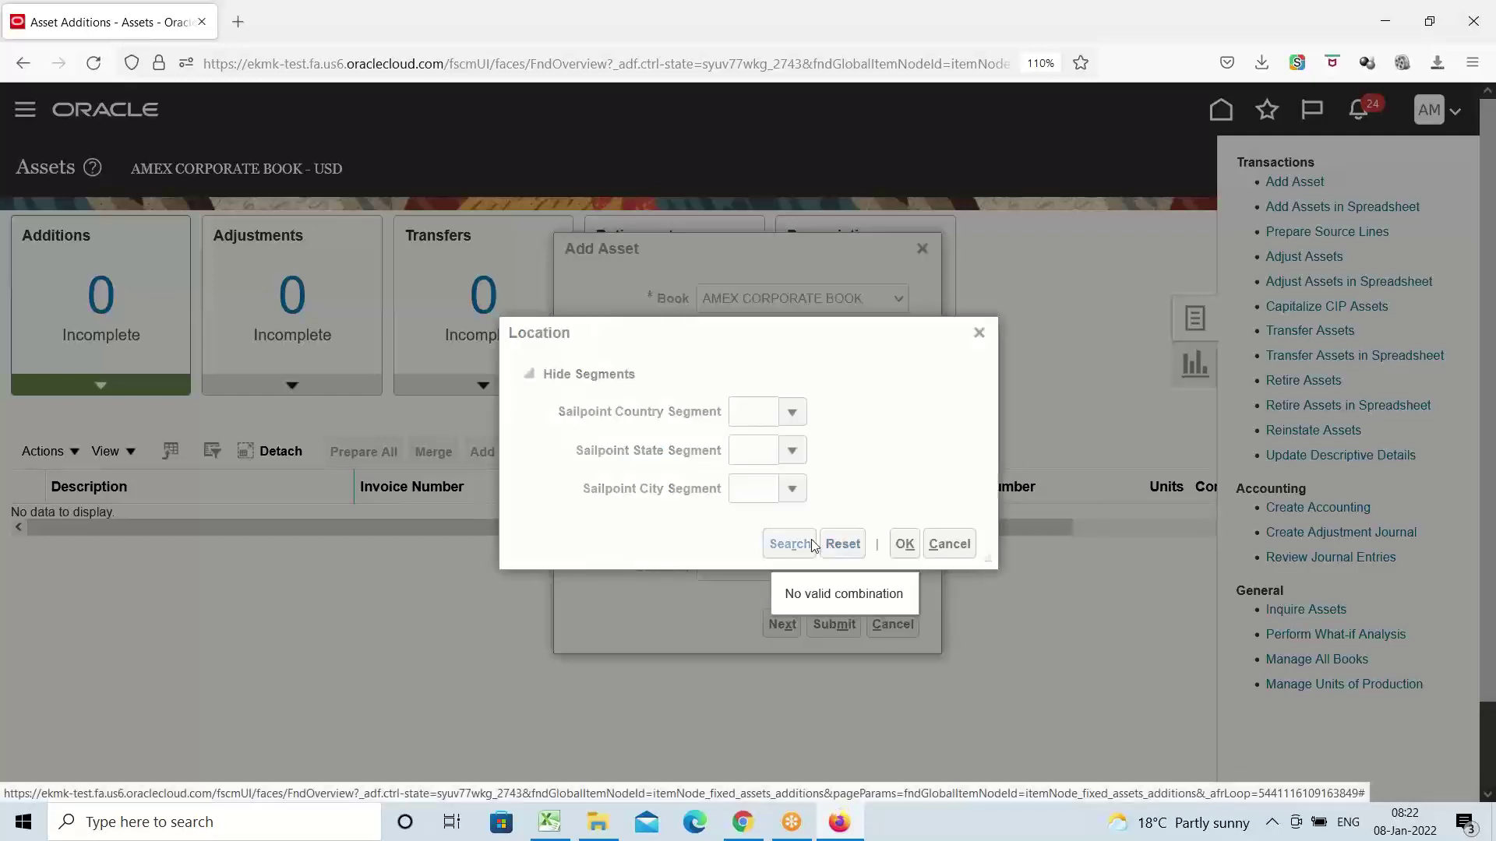
pyautogui.click(807, 545)
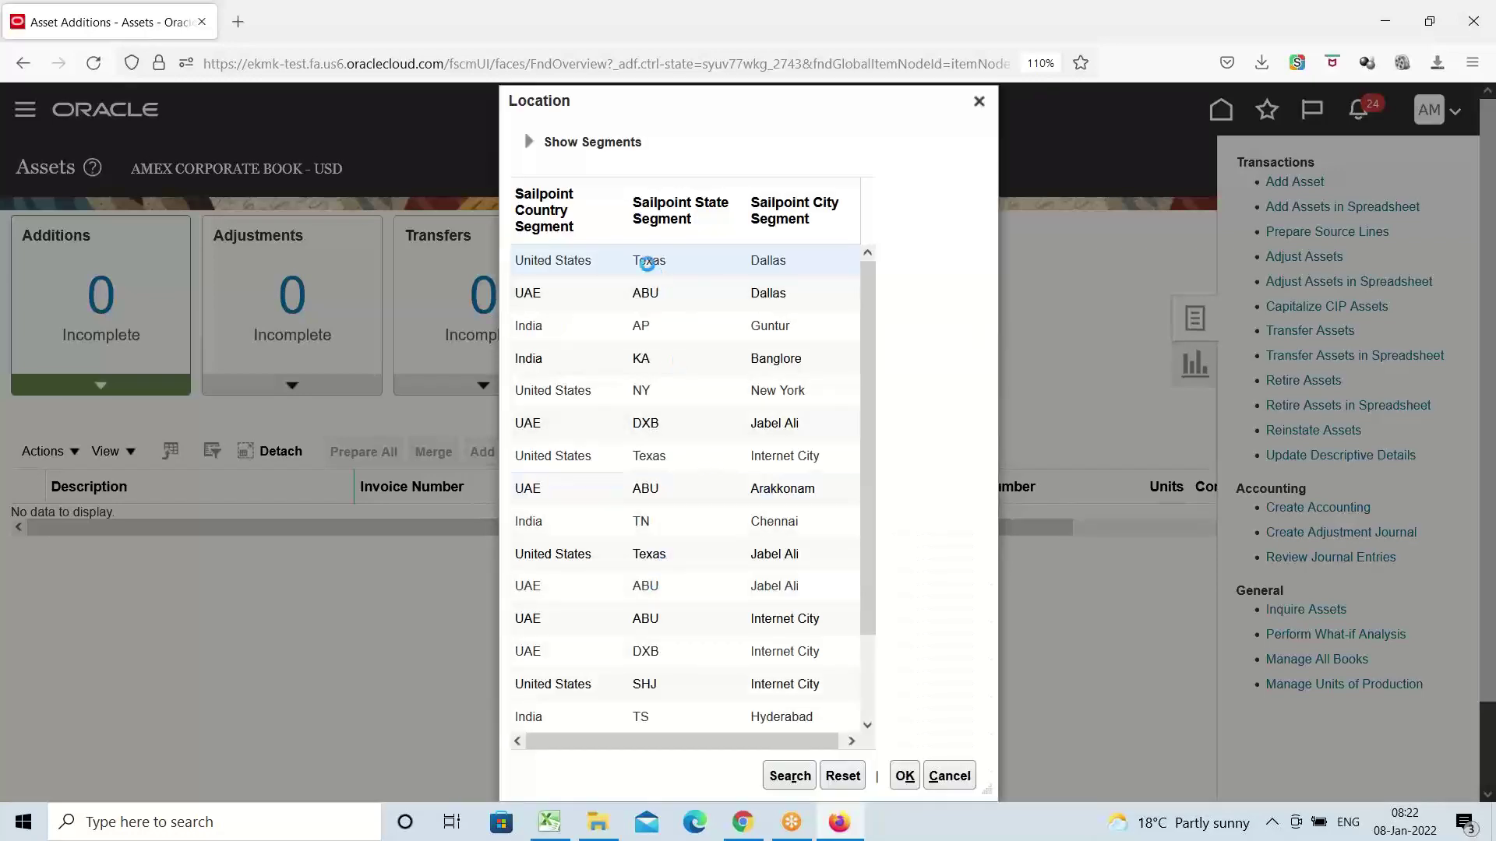
pyautogui.click(649, 261)
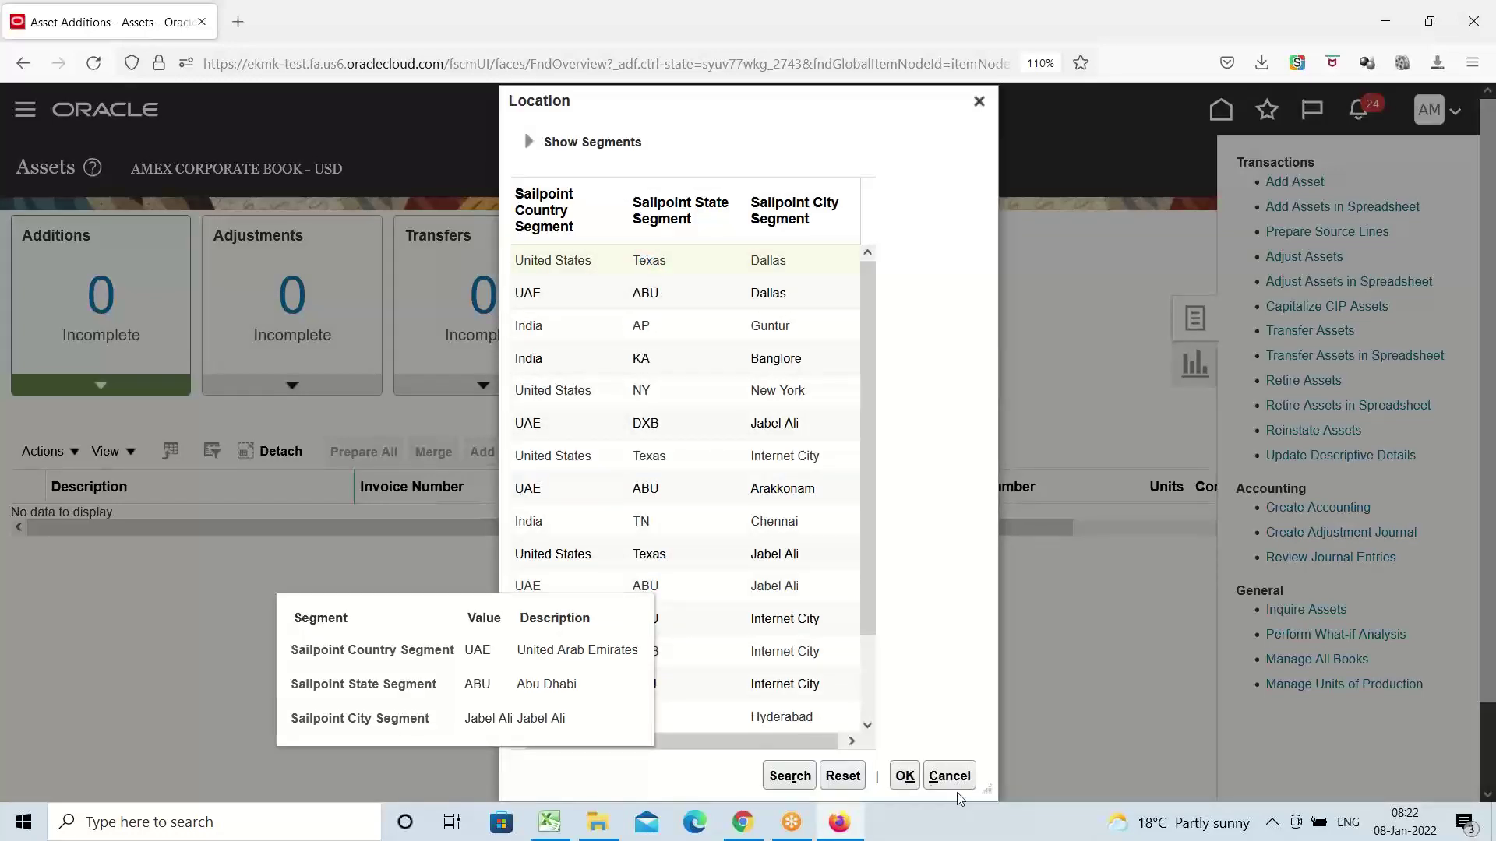
pyautogui.click(904, 776)
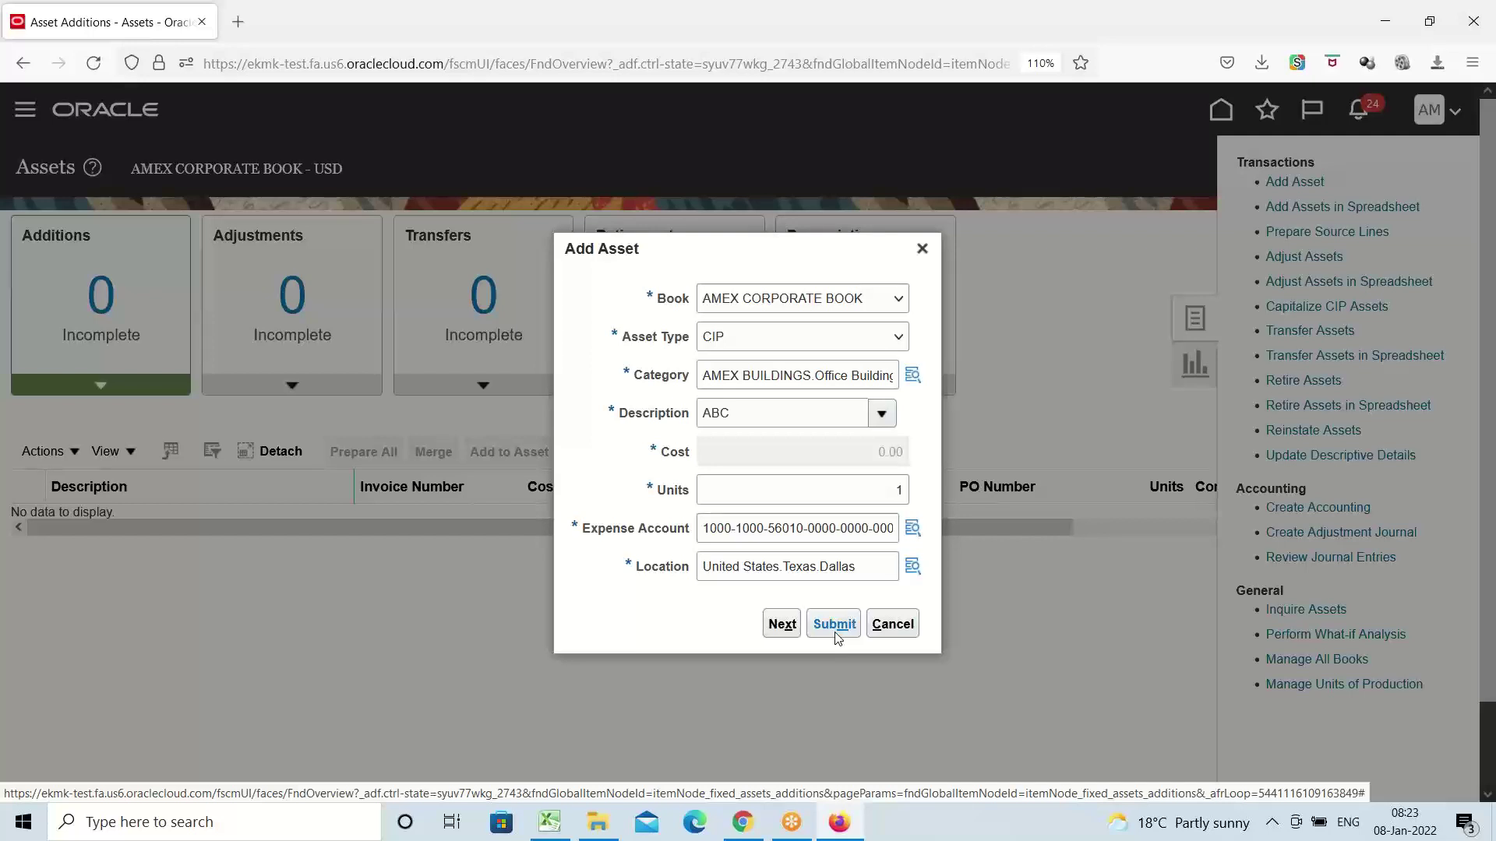
# Under Financial Details, add a source line with line amount 2,500,000
pyautogui.click(779, 623)
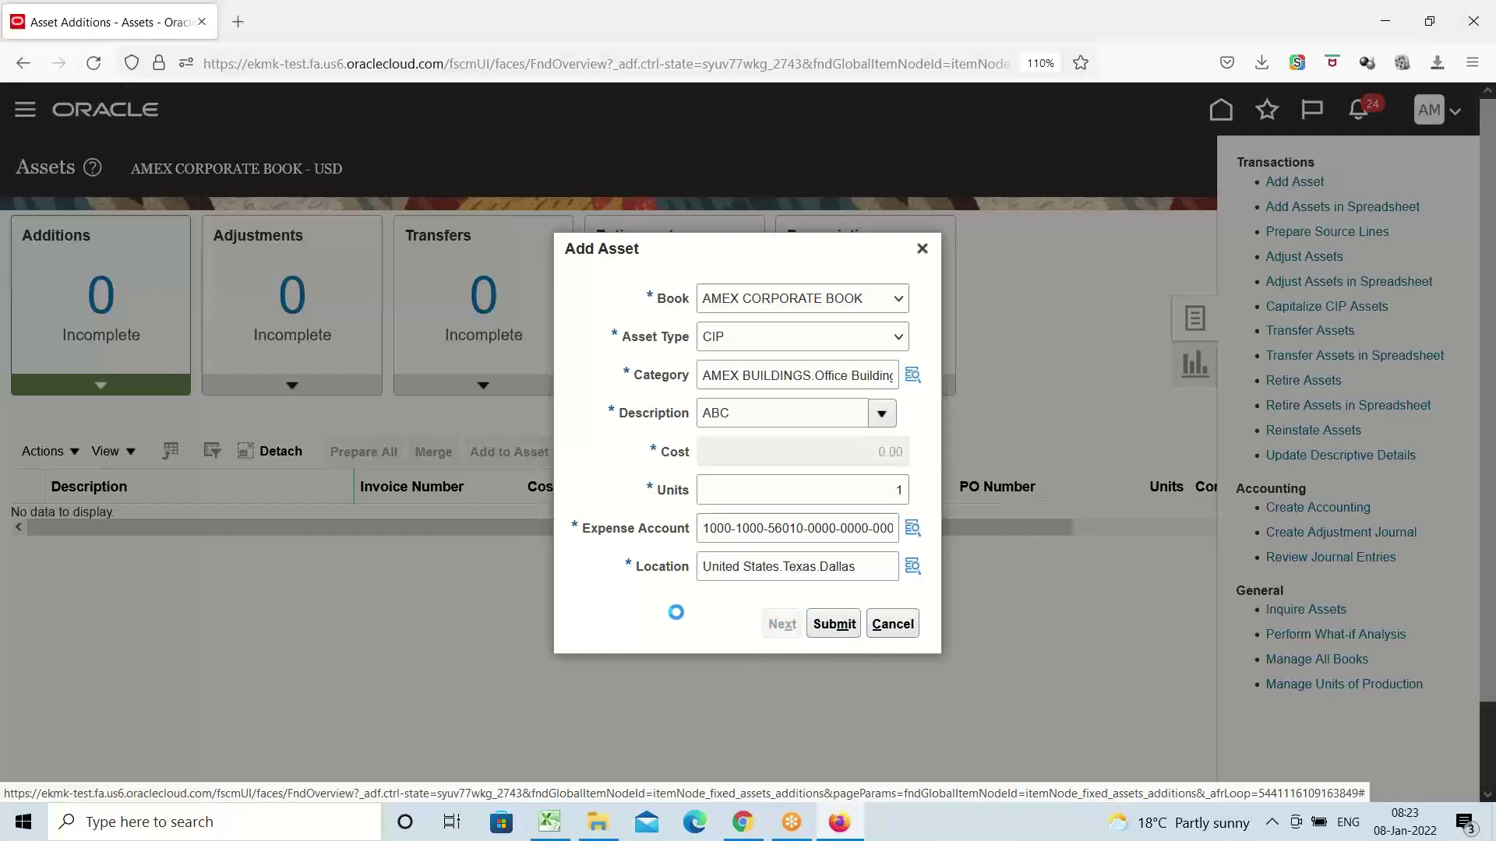
pyautogui.scroll(-3, 647, 590)
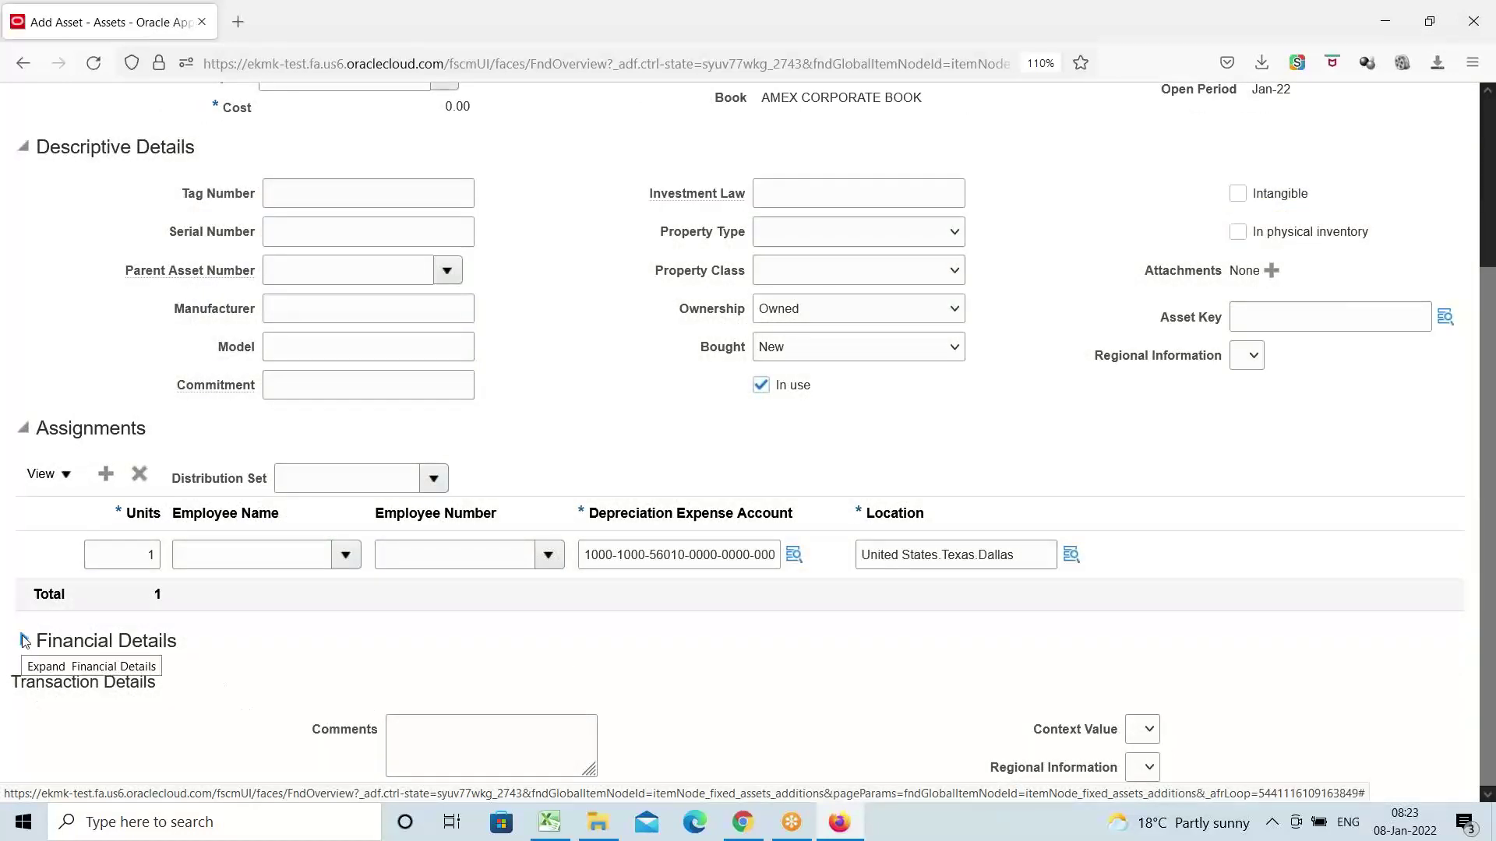
pyautogui.click(23, 640)
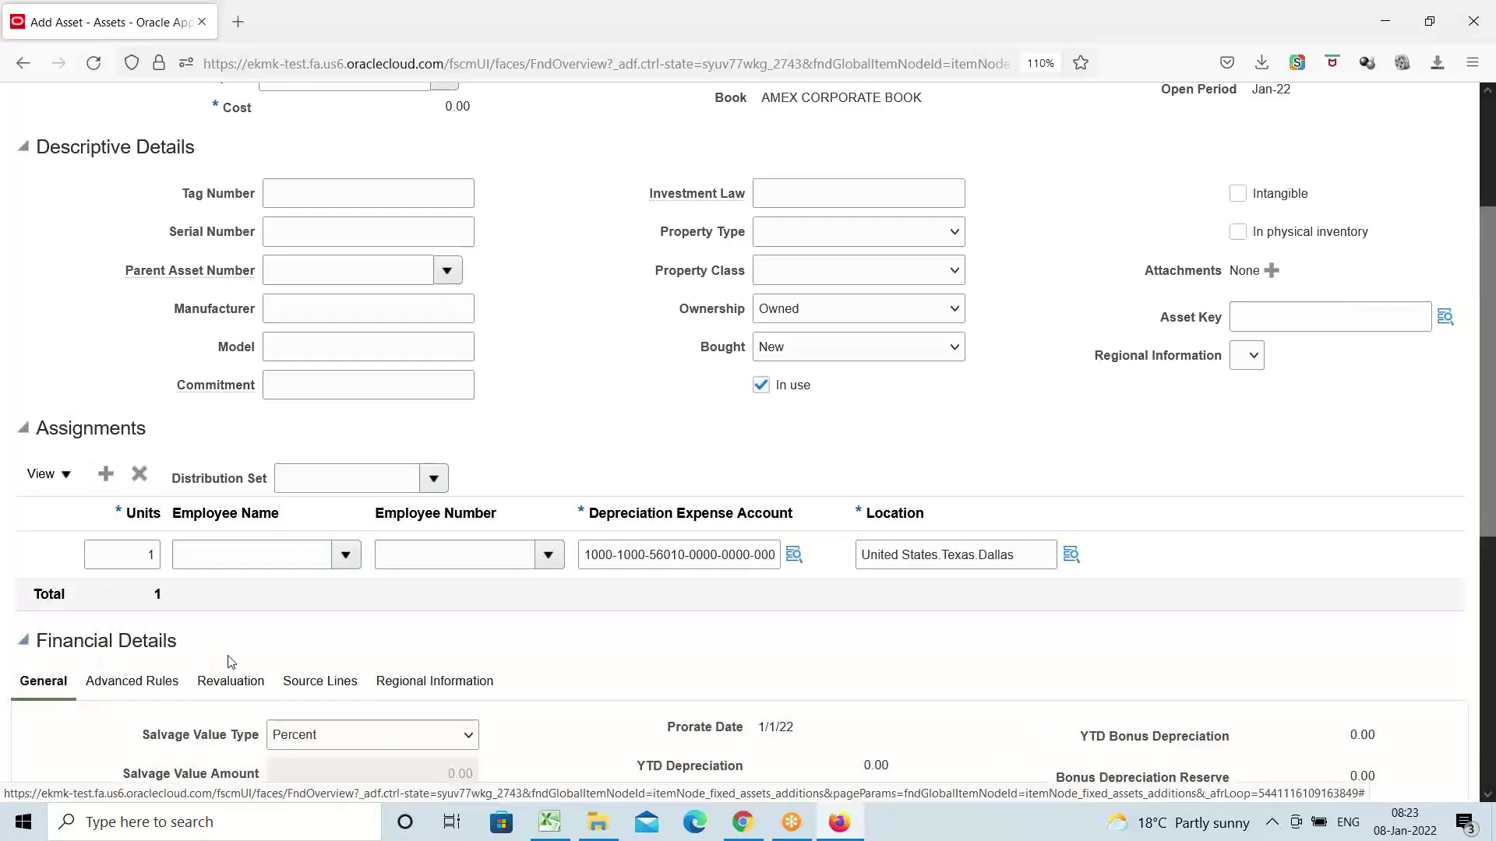
pyautogui.scroll(-4, 234, 658)
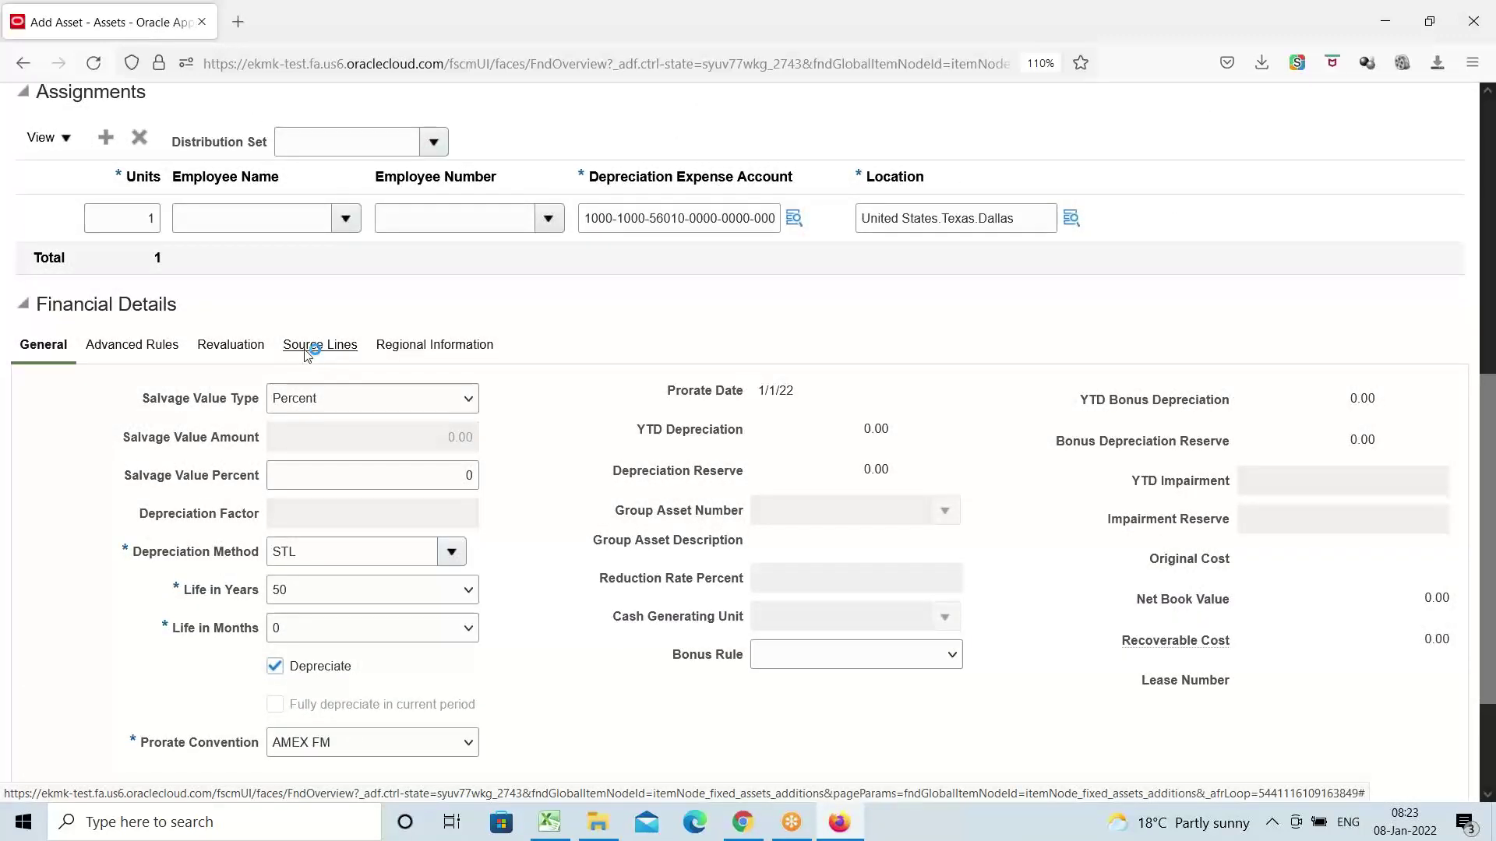
pyautogui.click(307, 349)
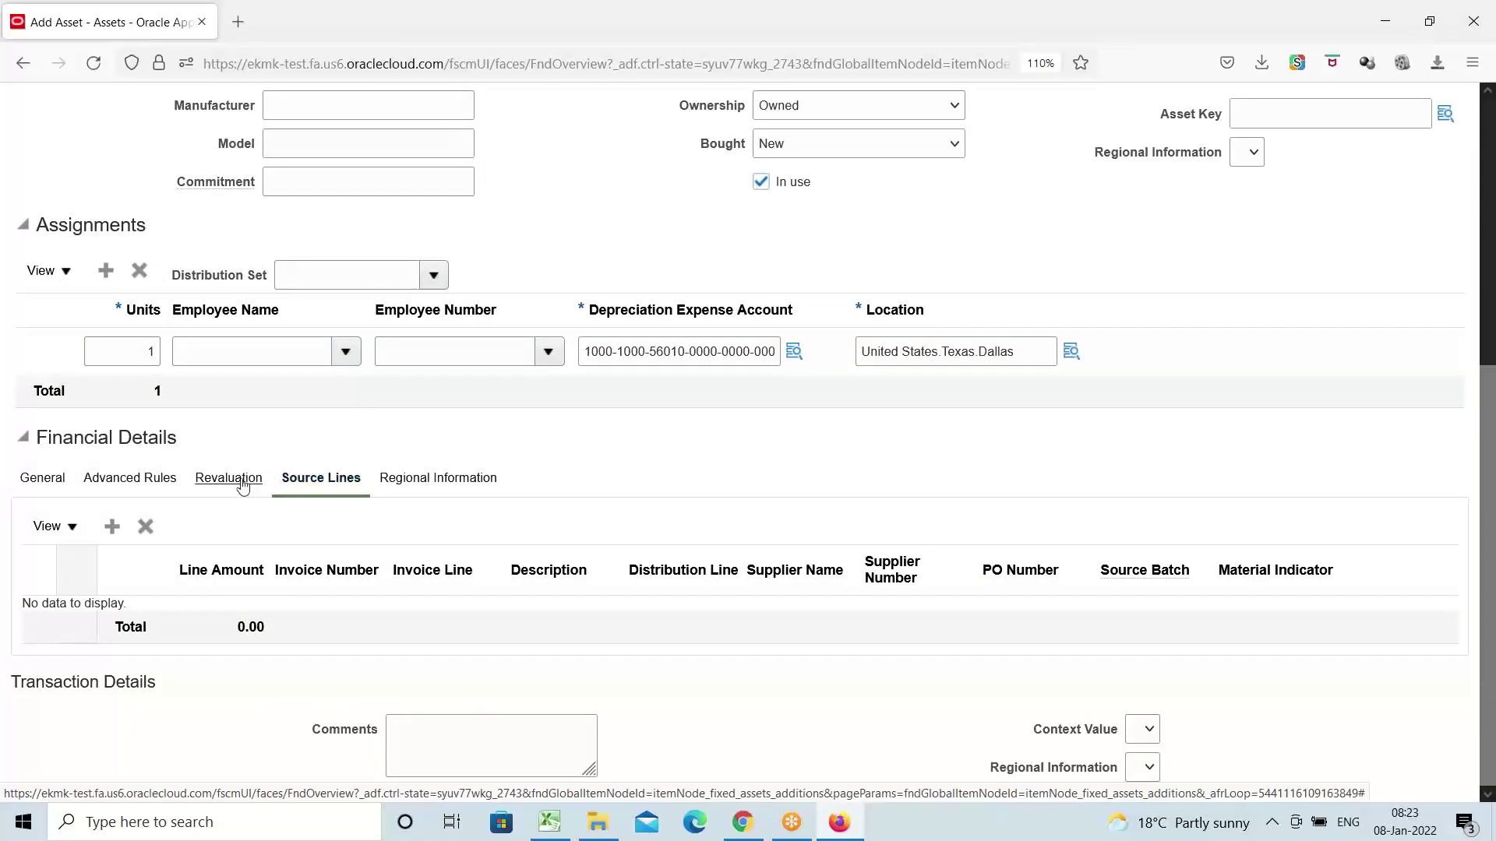
pyautogui.click(111, 527)
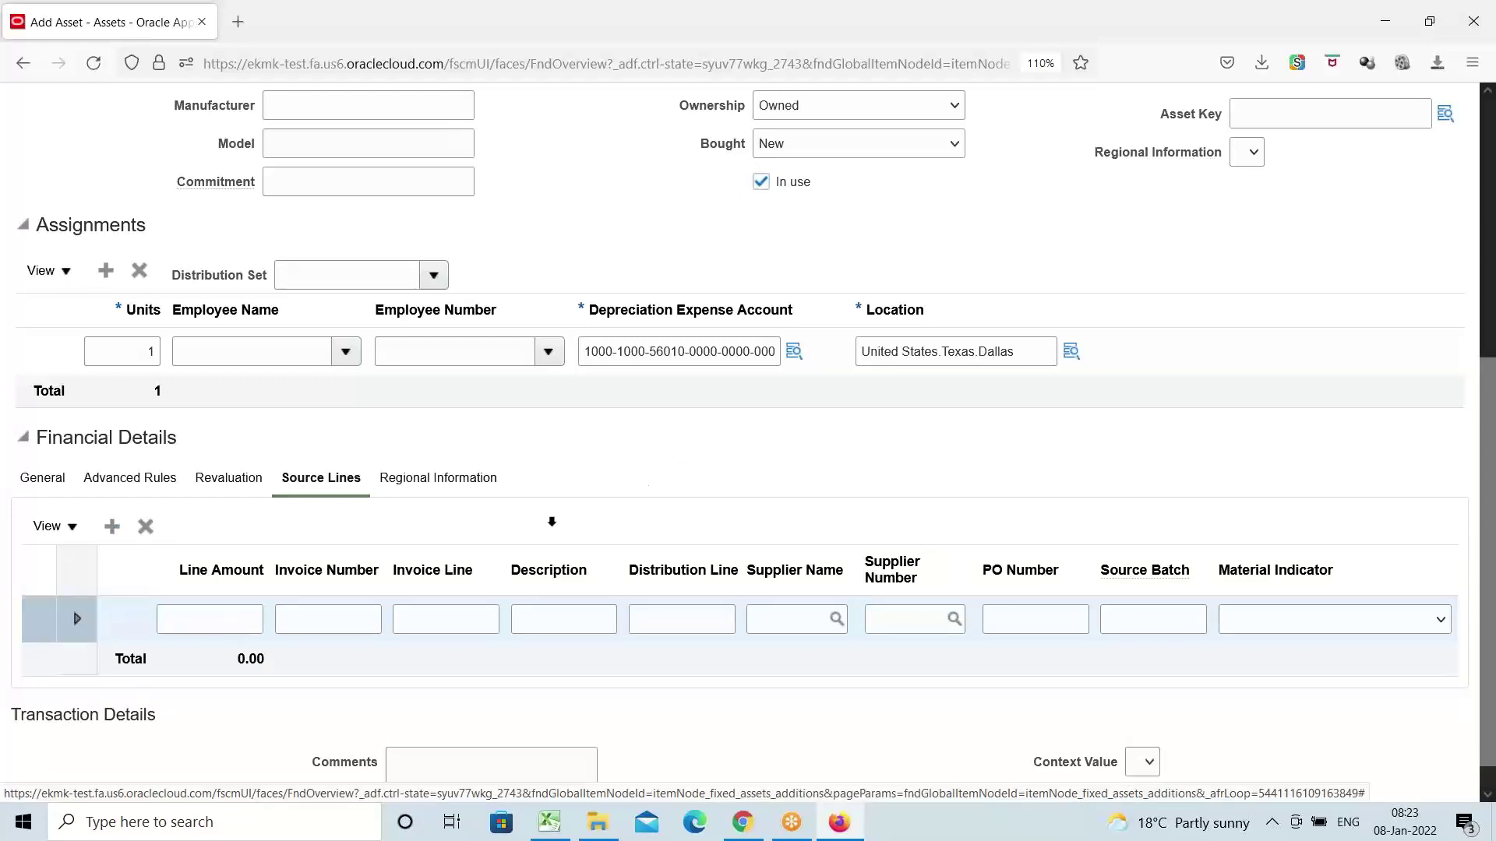
pyautogui.click(216, 623)
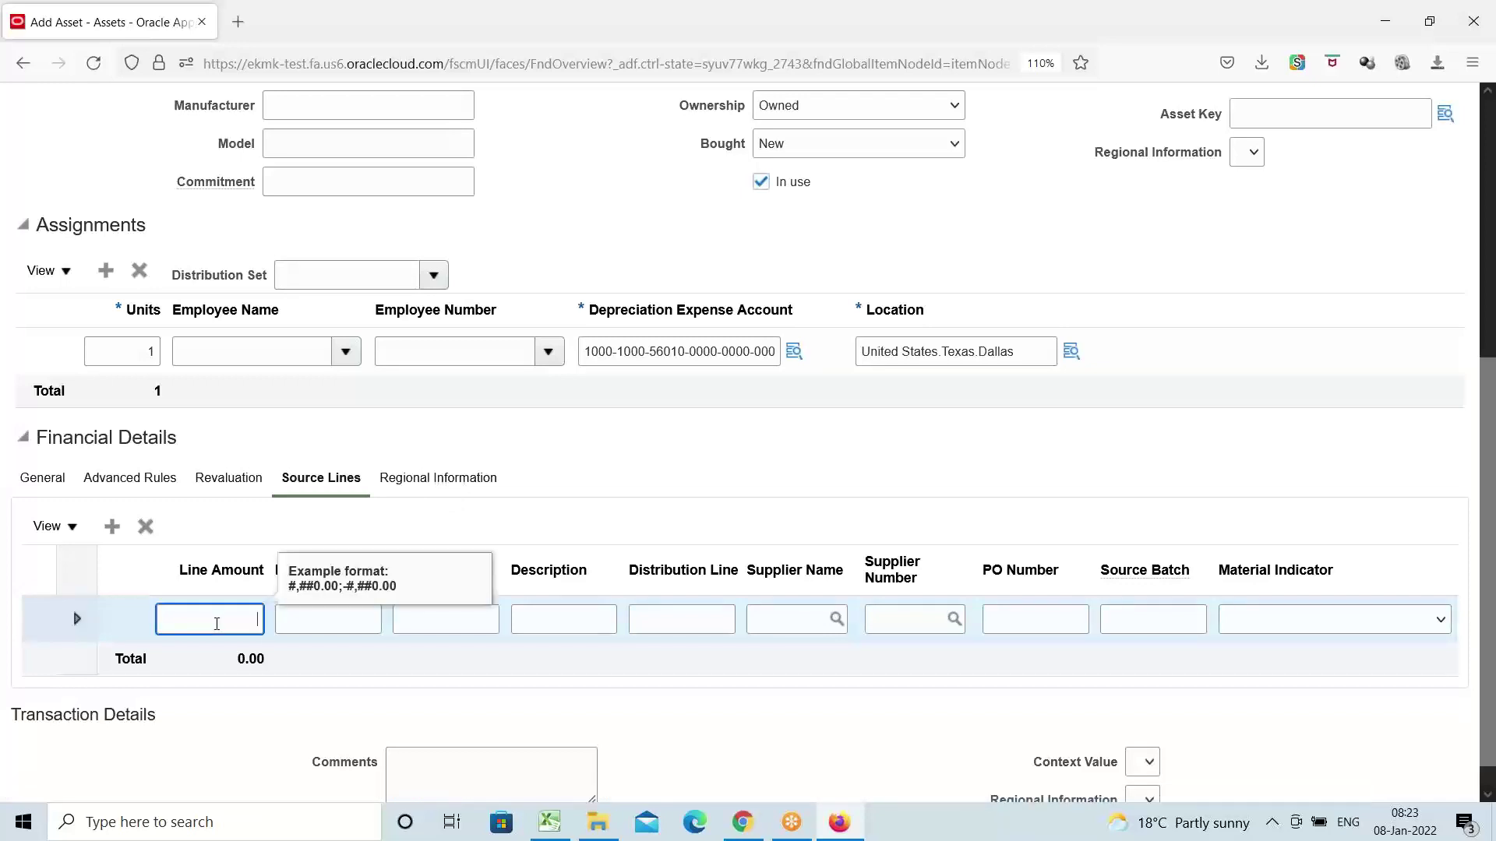
pyautogui.write('2500000')
pyautogui.click(479, 513)
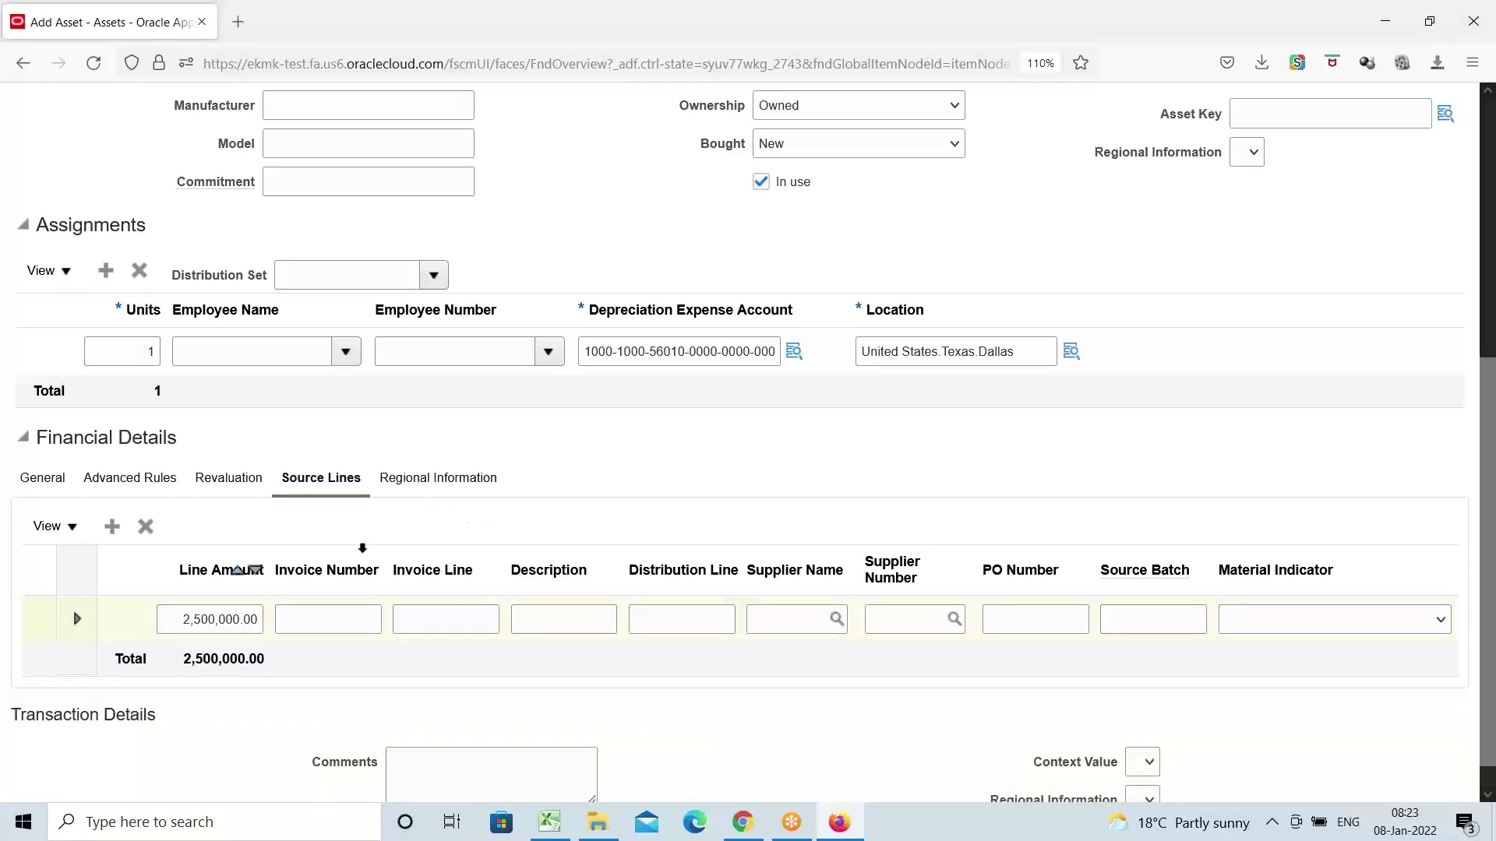
pyautogui.scroll(5, 523, 455)
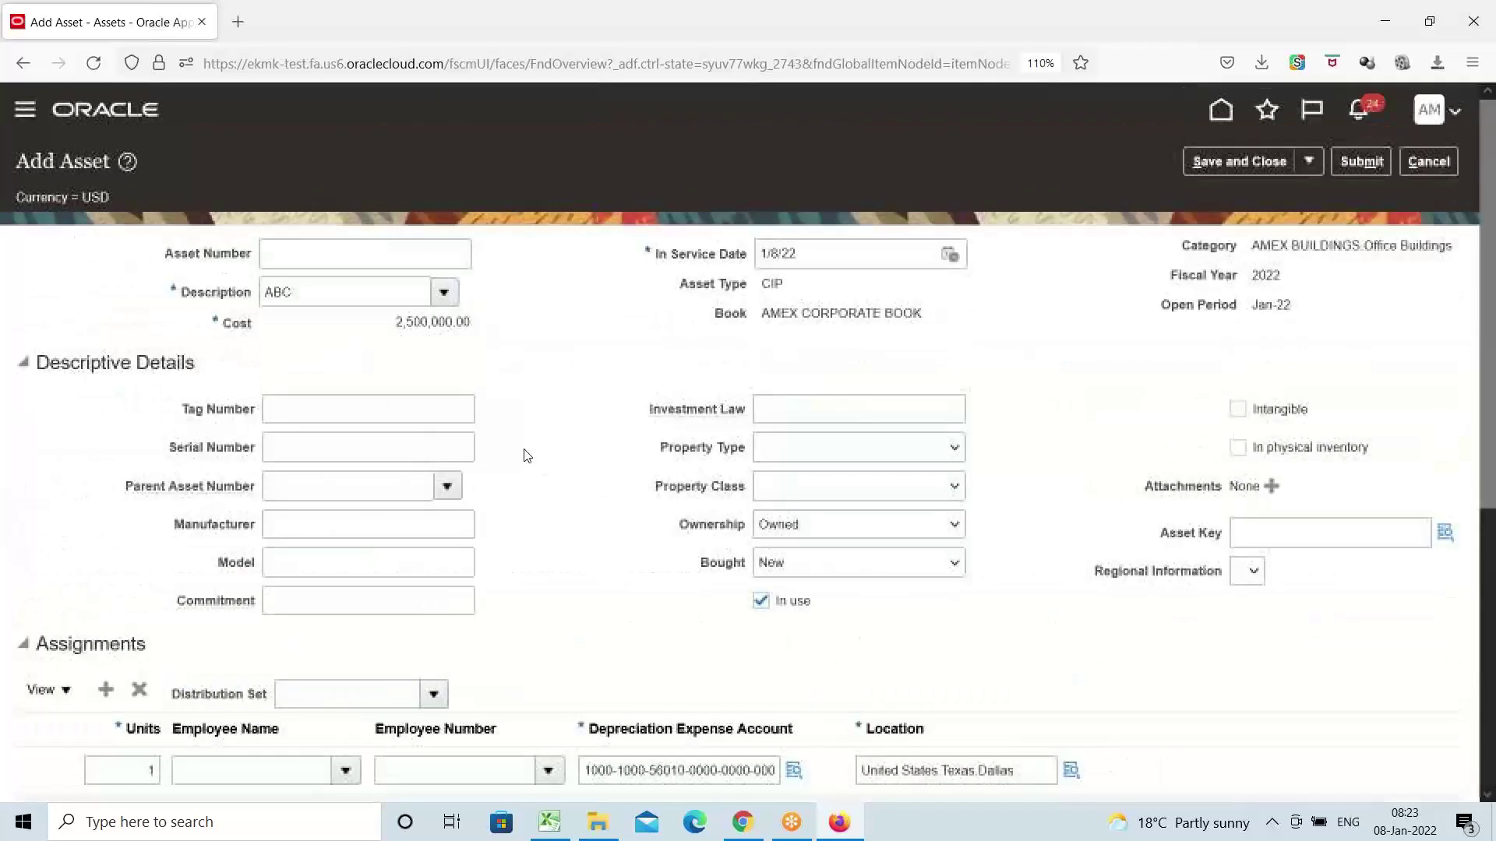
# Submit asset ABC and return to the Fixed Assets Assets work area
pyautogui.click(1360, 165)
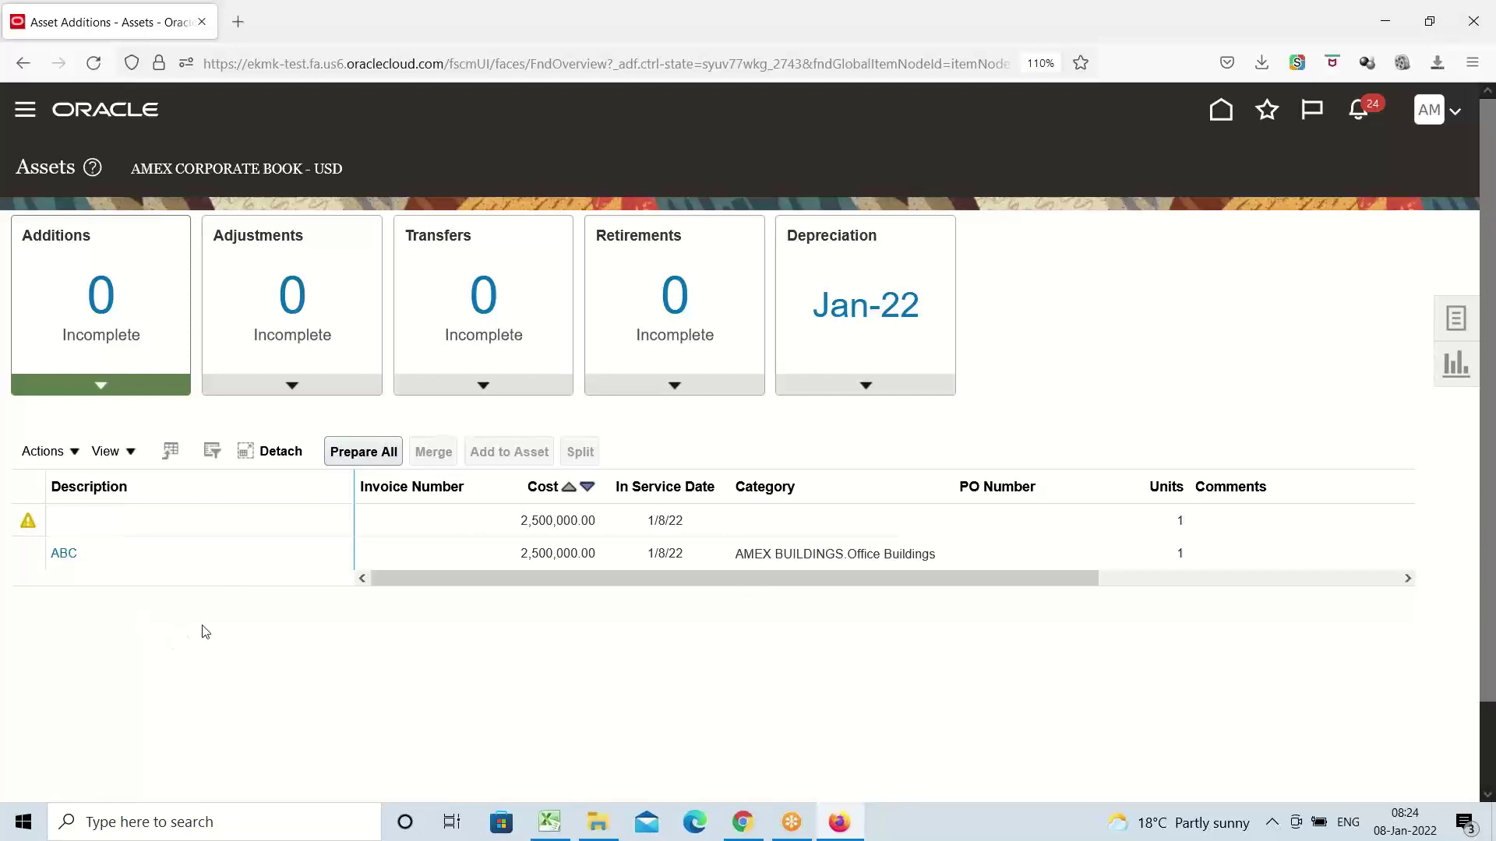
pyautogui.click(28, 112)
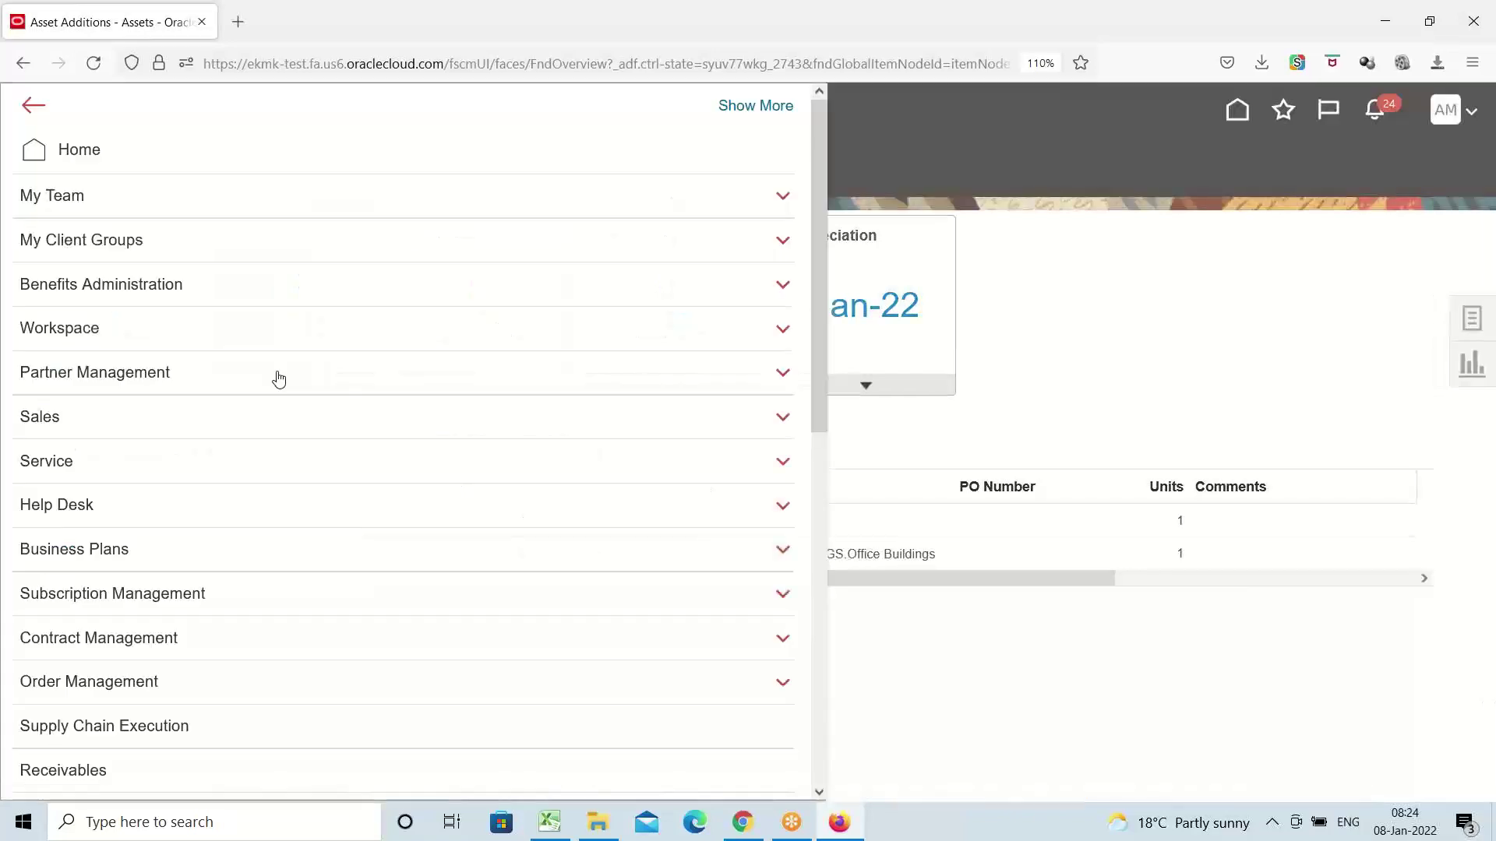
pyautogui.scroll(-6, 110, 308)
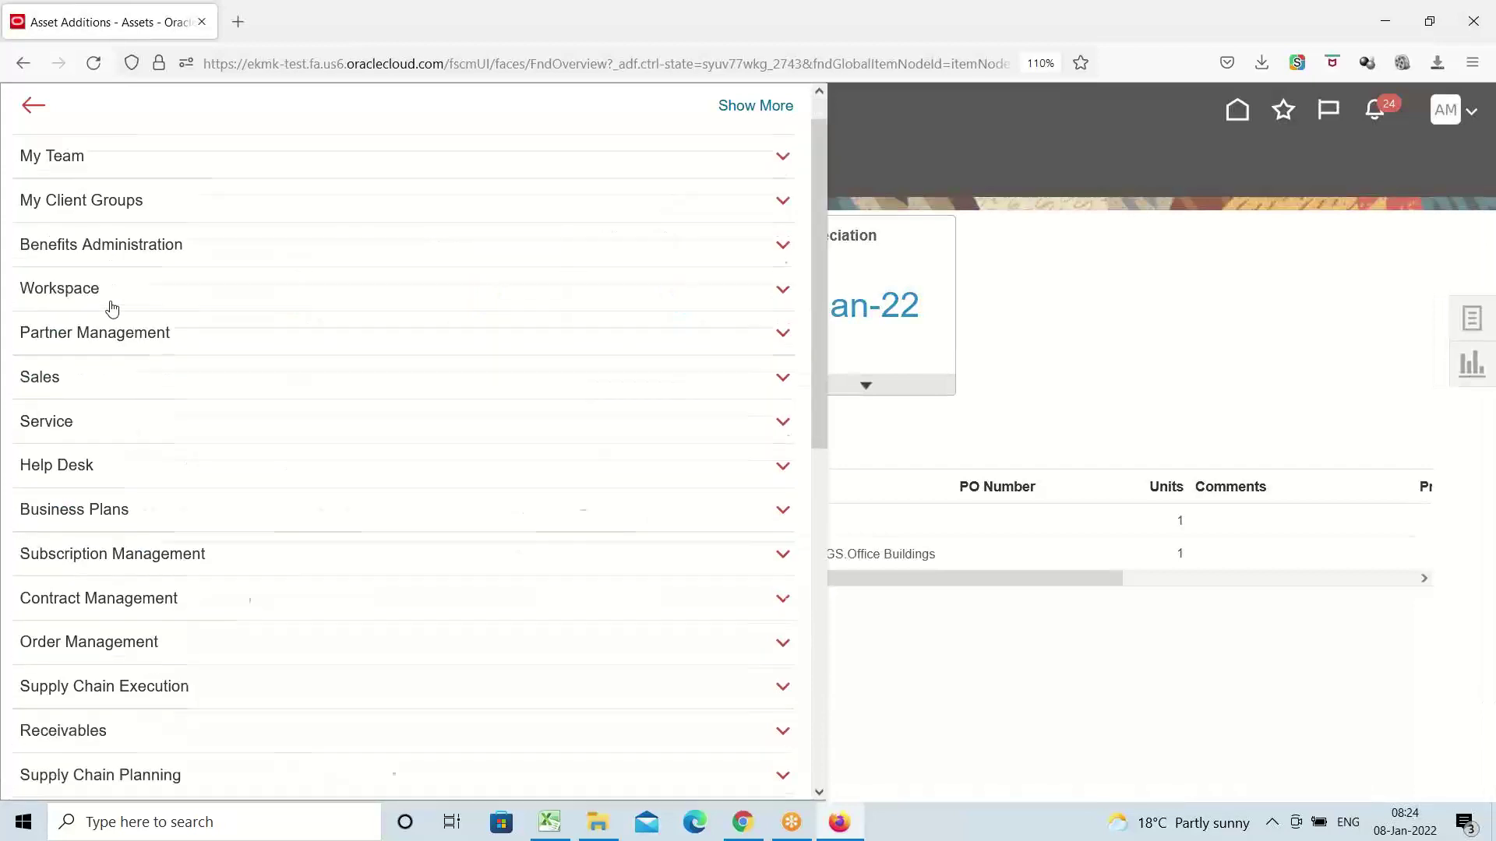
pyautogui.scroll(-3, 56, 470)
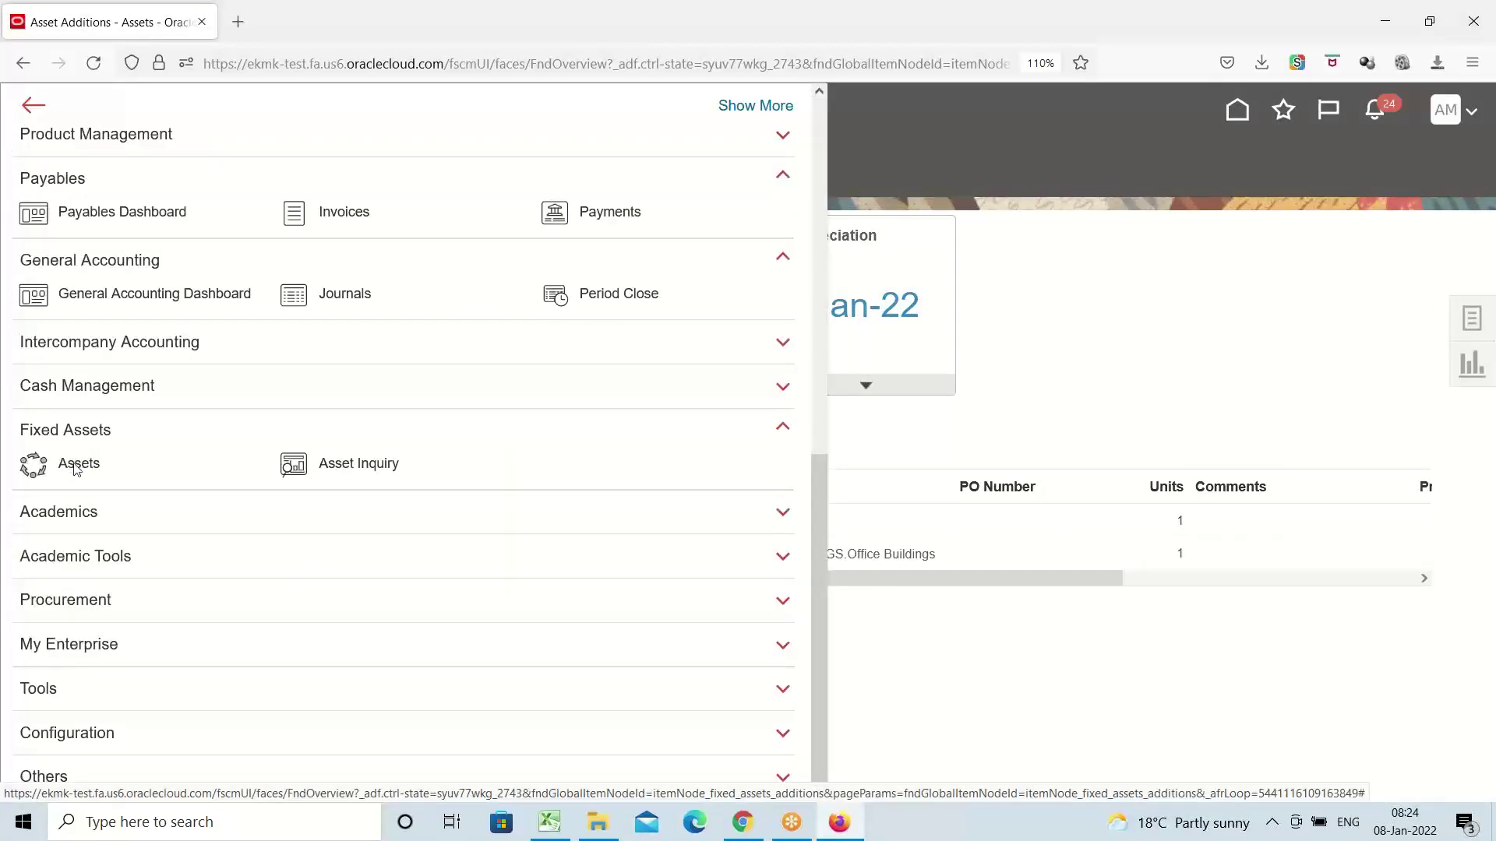
pyautogui.click(74, 465)
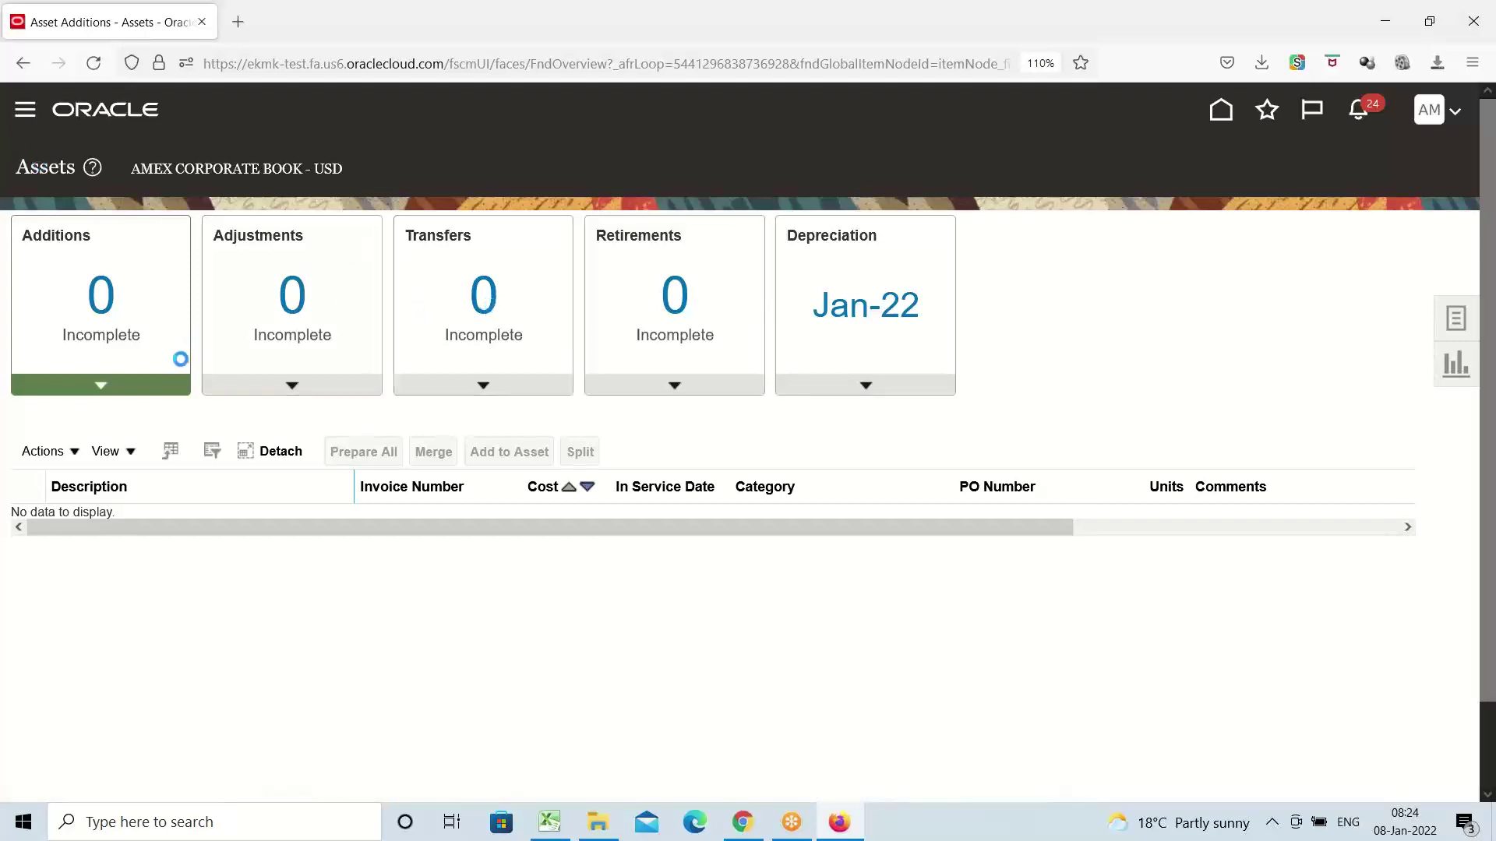
pyautogui.scroll(-10, 154, 350)
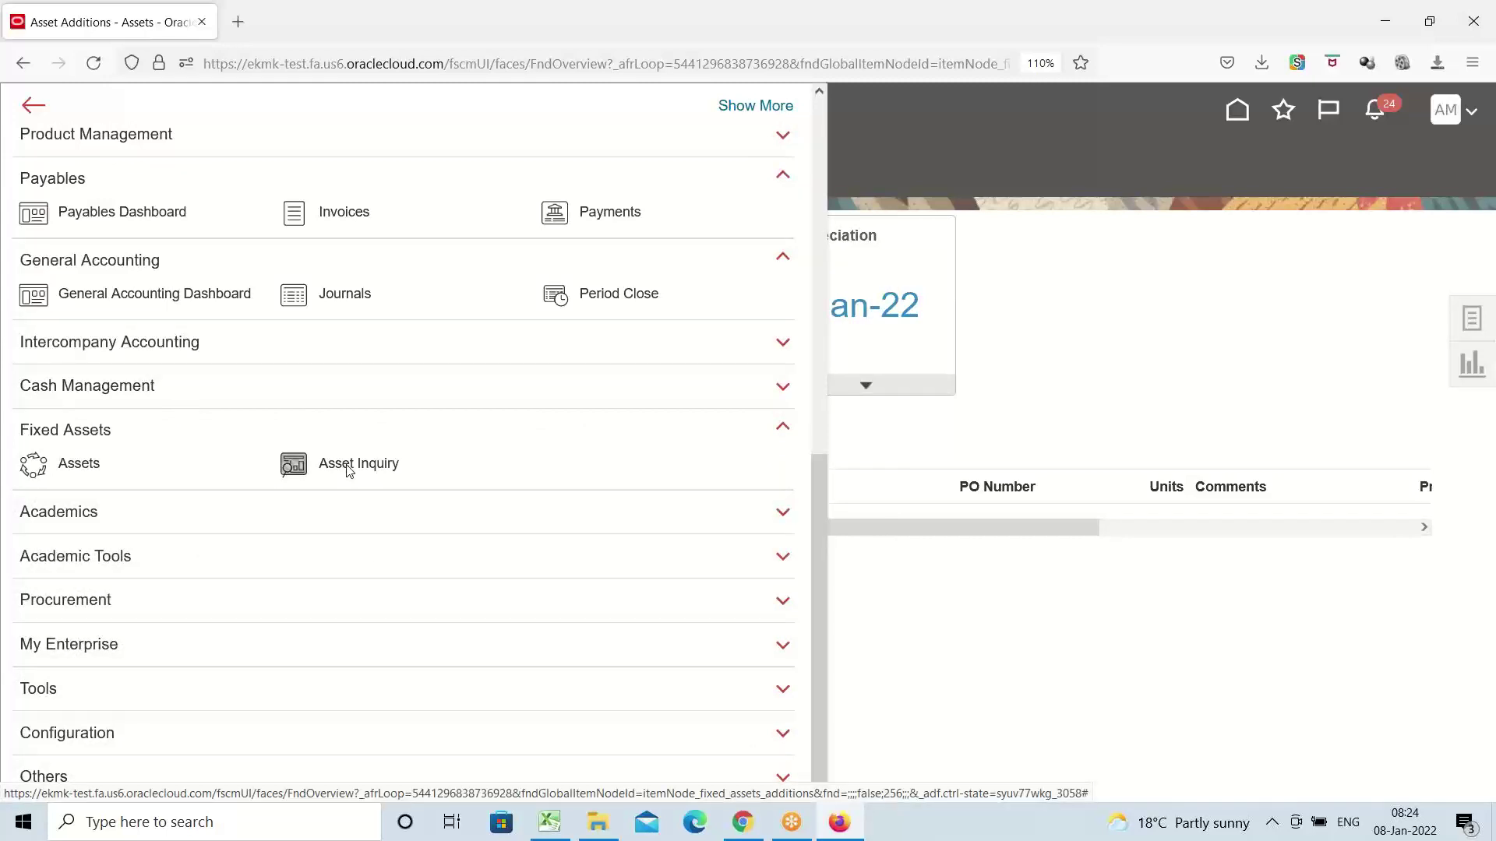
# Open Asset Inquiry and search for assets with category AMEX
pyautogui.click(349, 466)
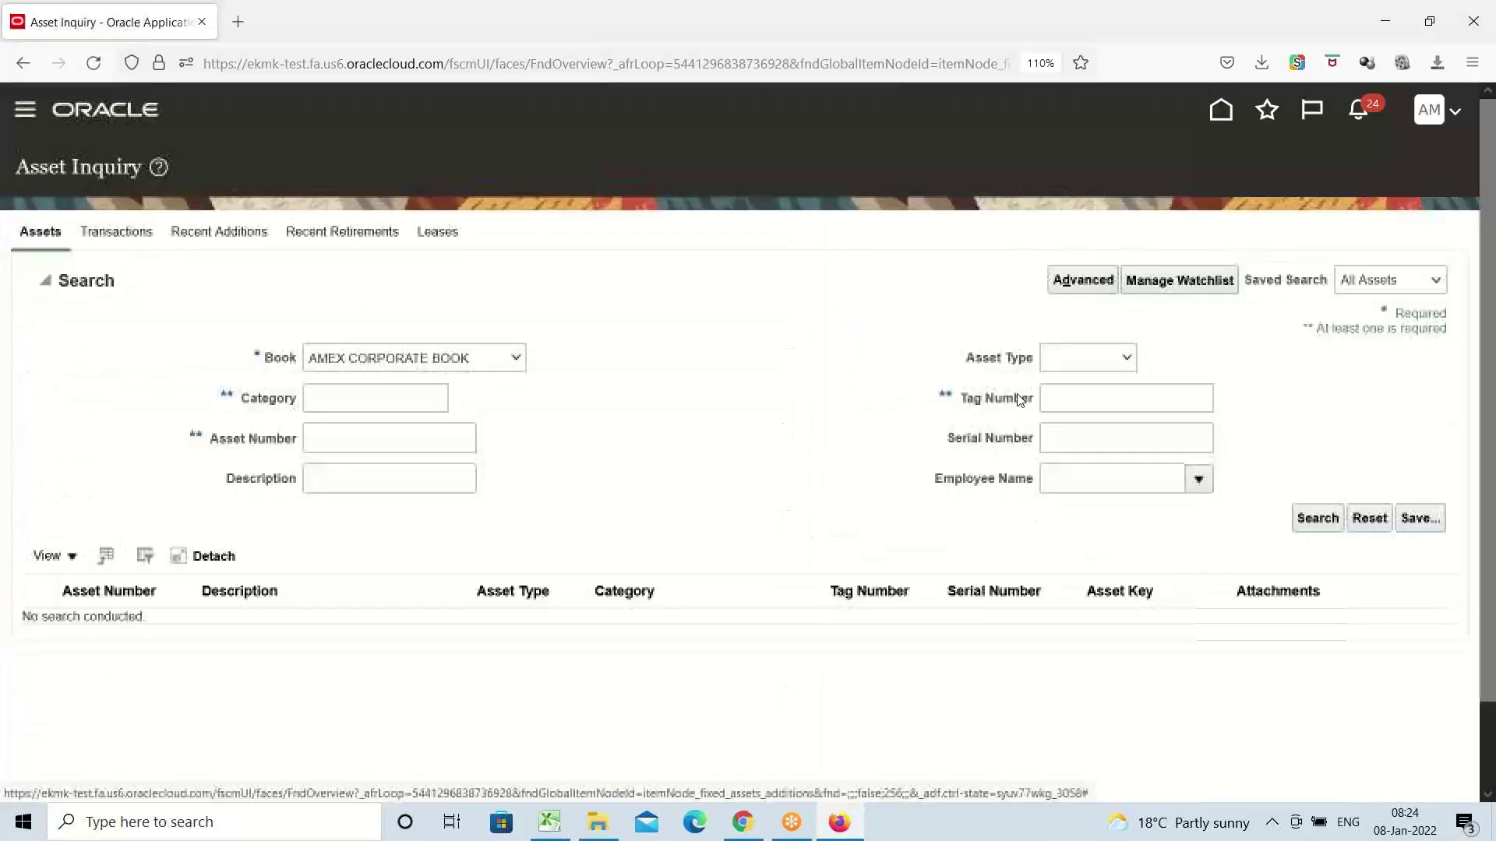
pyautogui.click(427, 405)
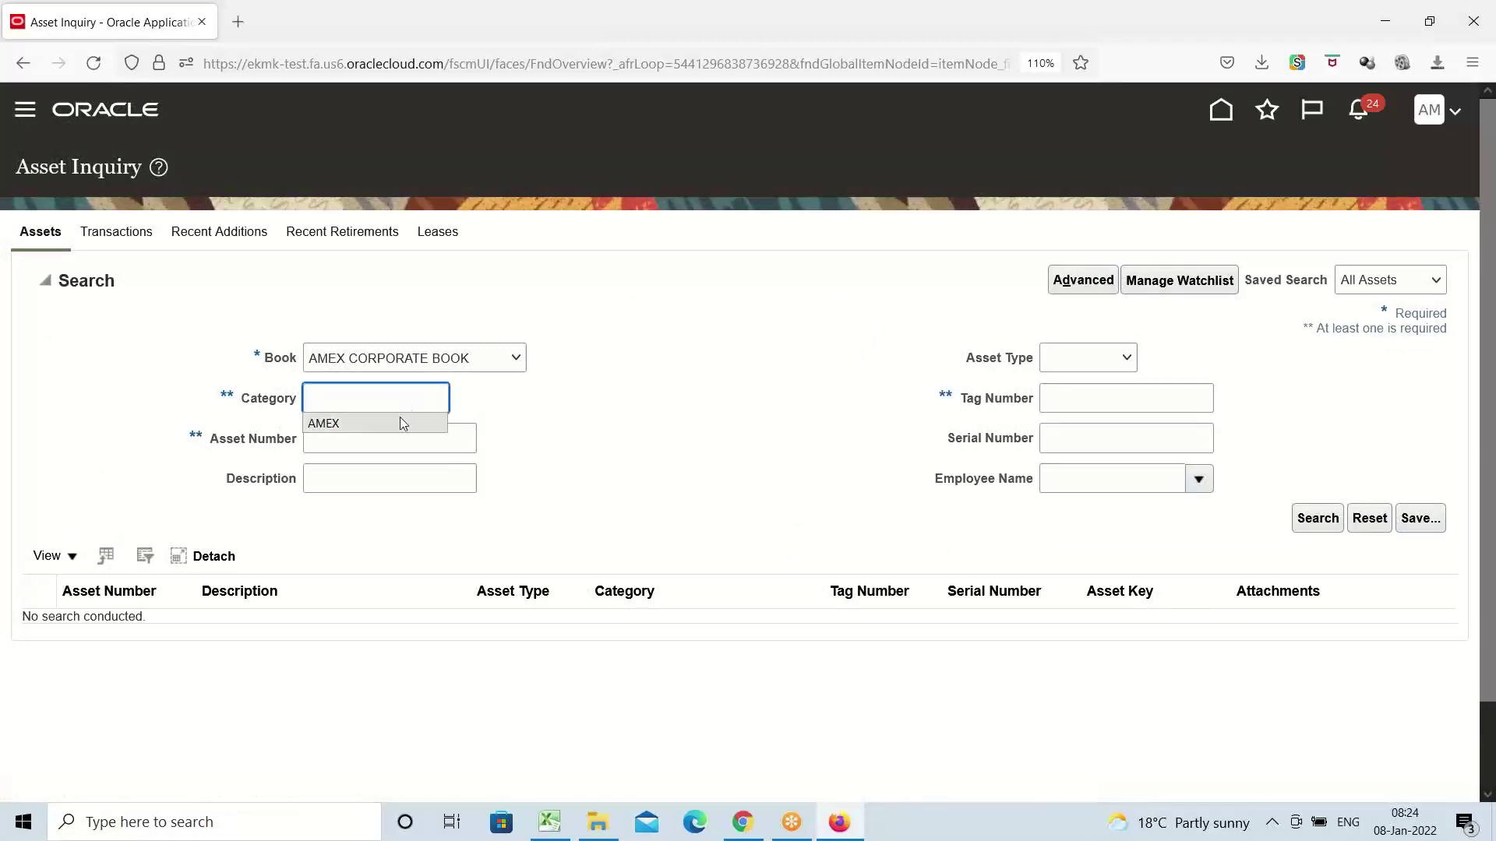
pyautogui.click(400, 422)
pyautogui.click(1316, 518)
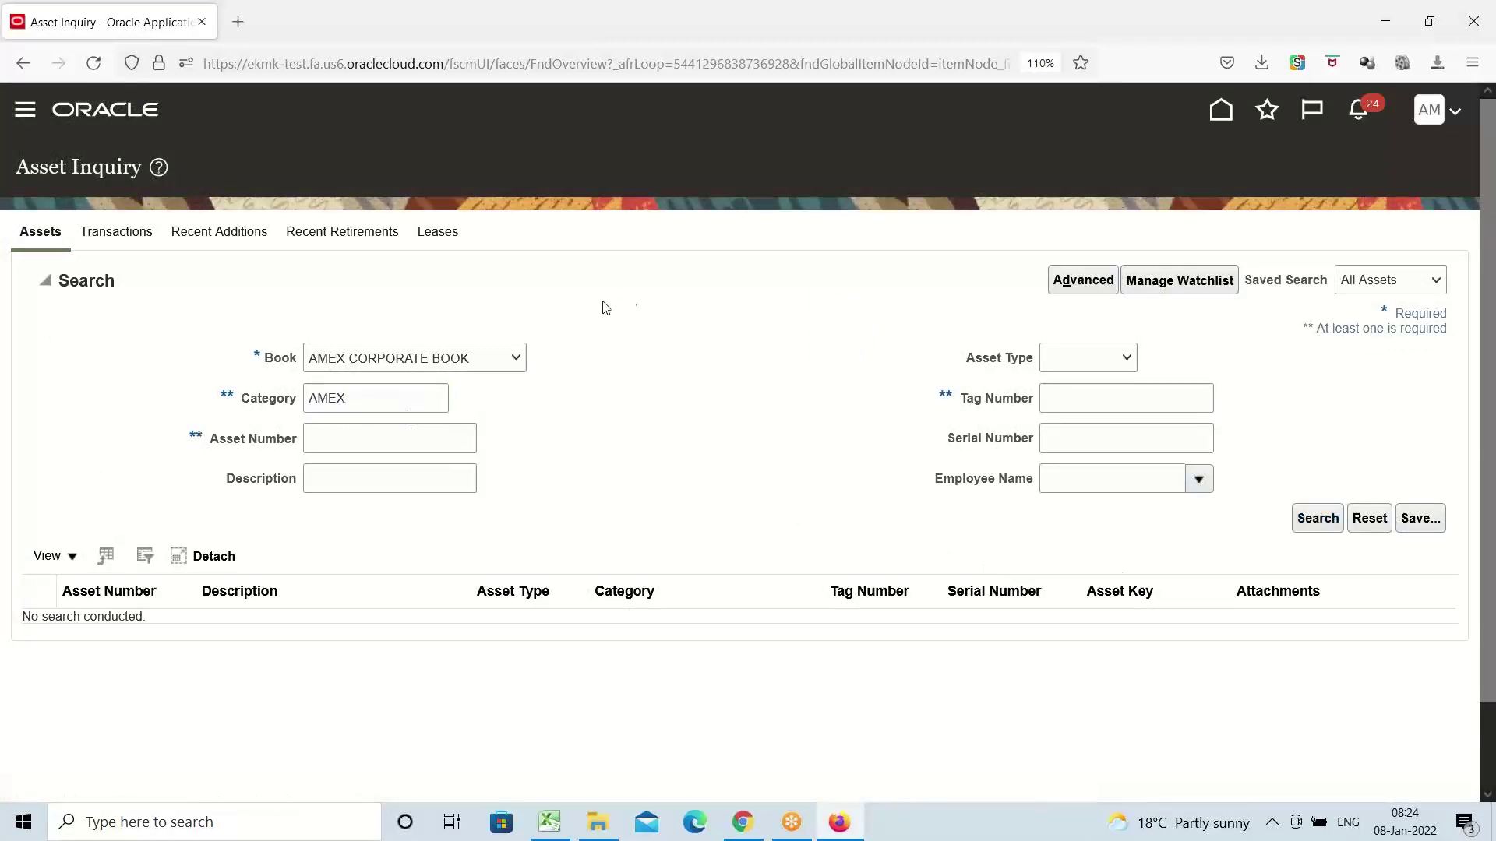
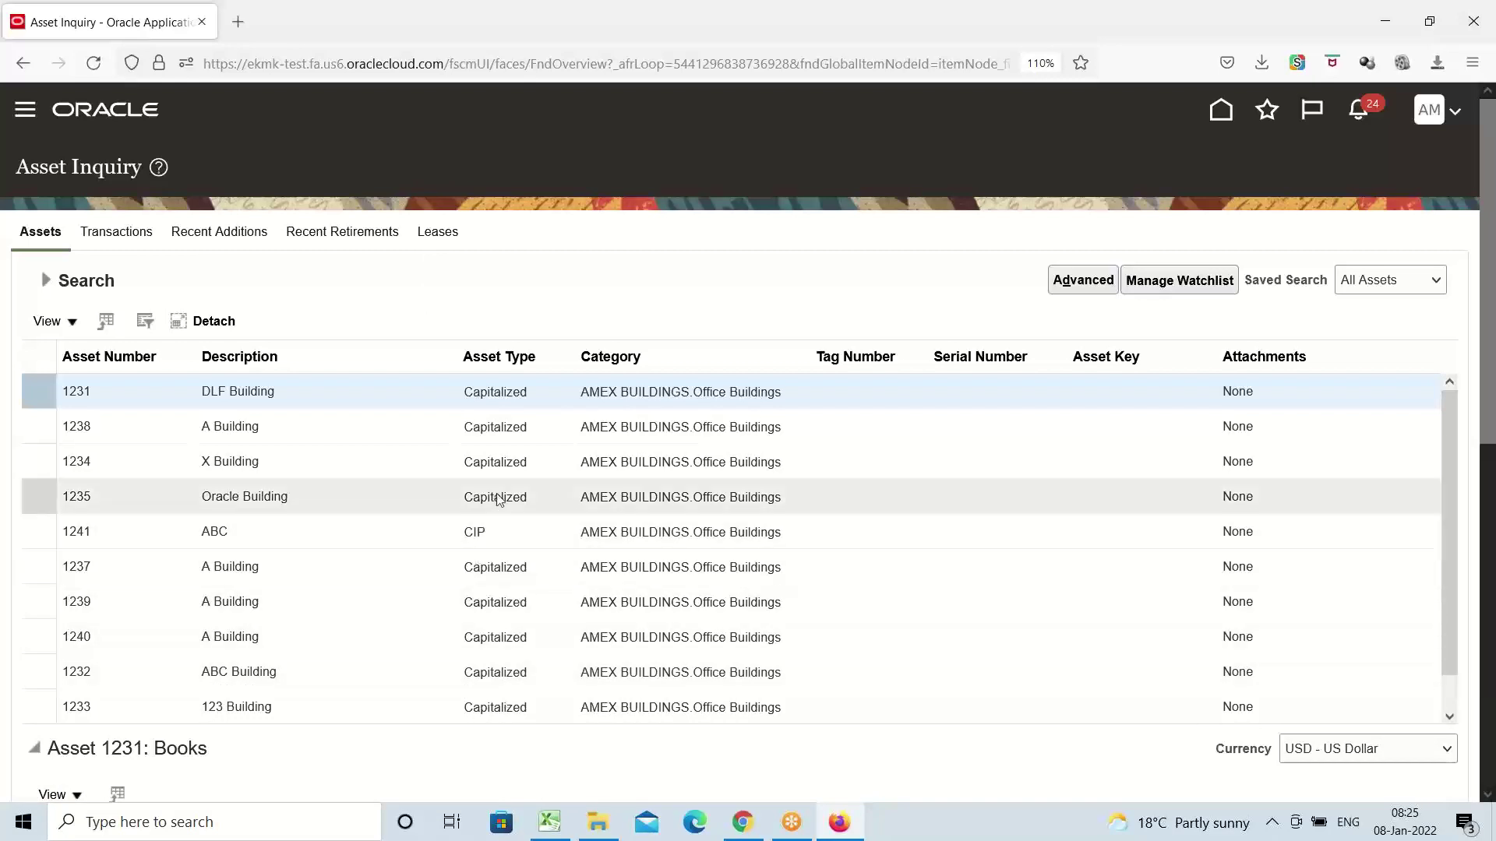
# Go to the Fixed Assets Assets work area and launch the Capitalize CIP Assets task
pyautogui.click(22, 114)
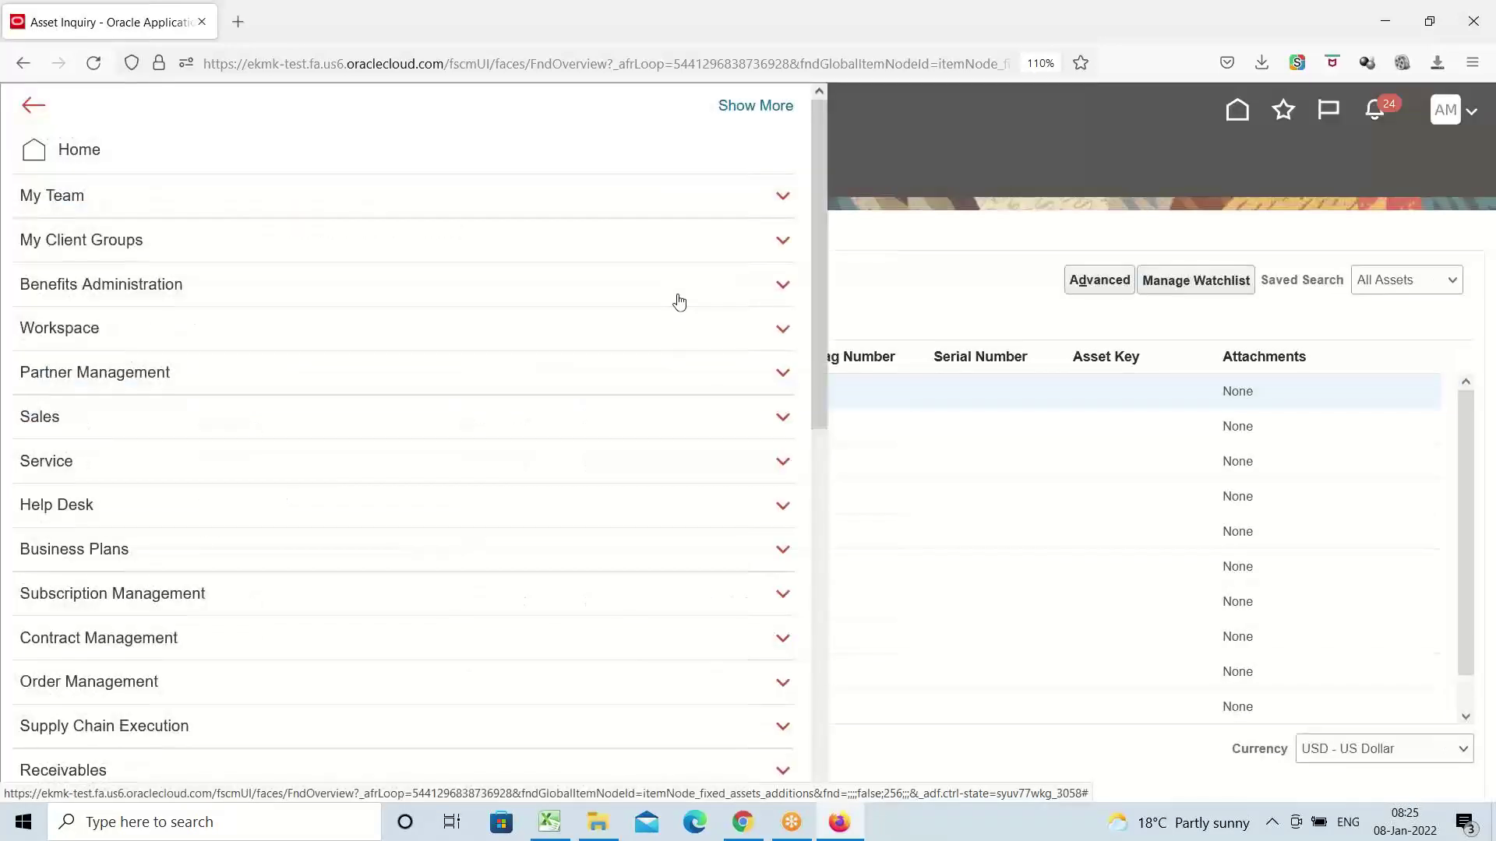
pyautogui.scroll(-10, 411, 437)
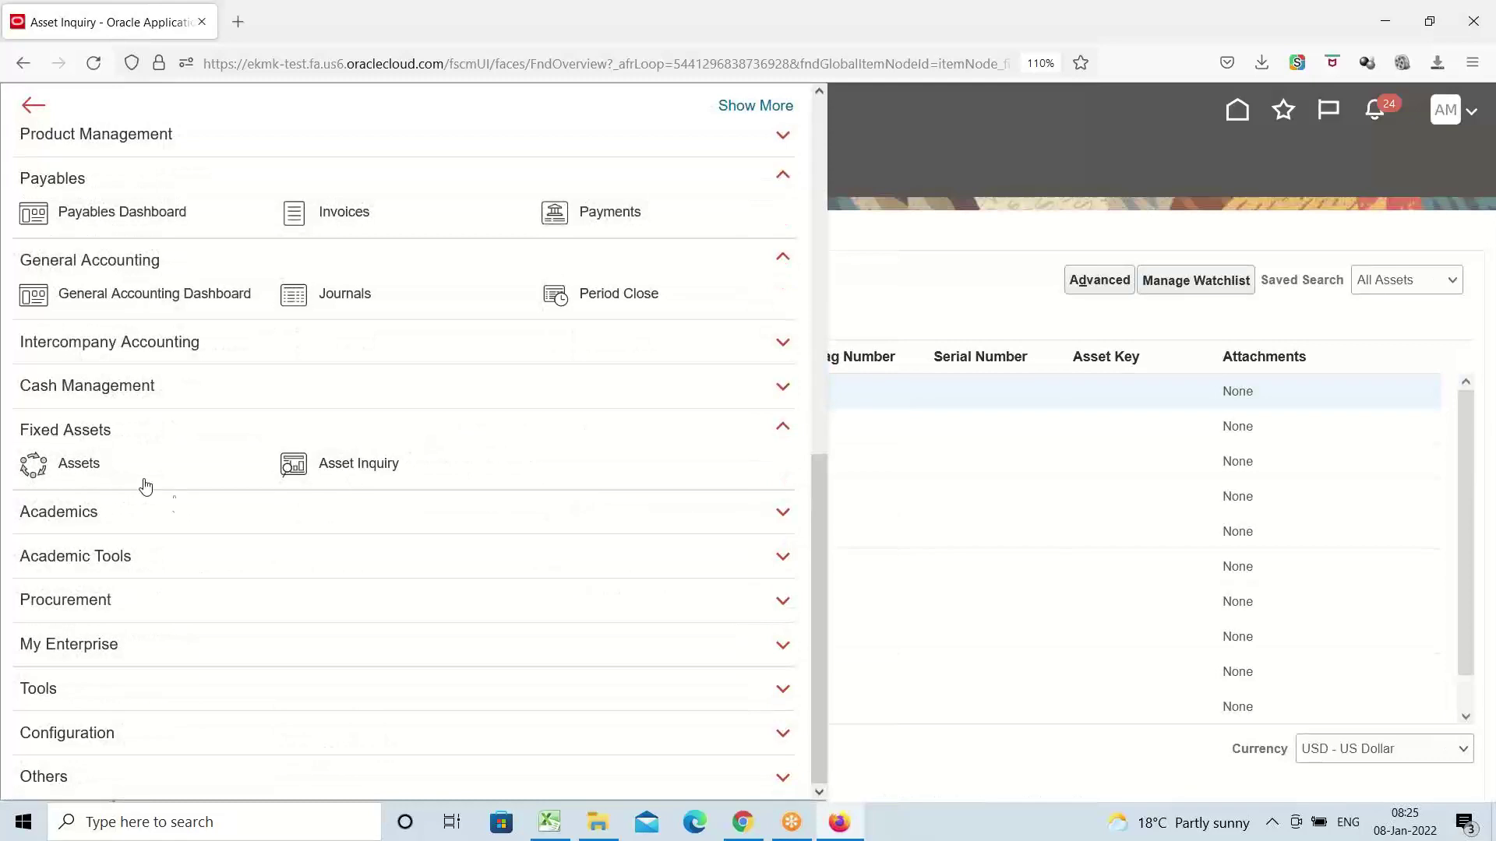
pyautogui.click(78, 463)
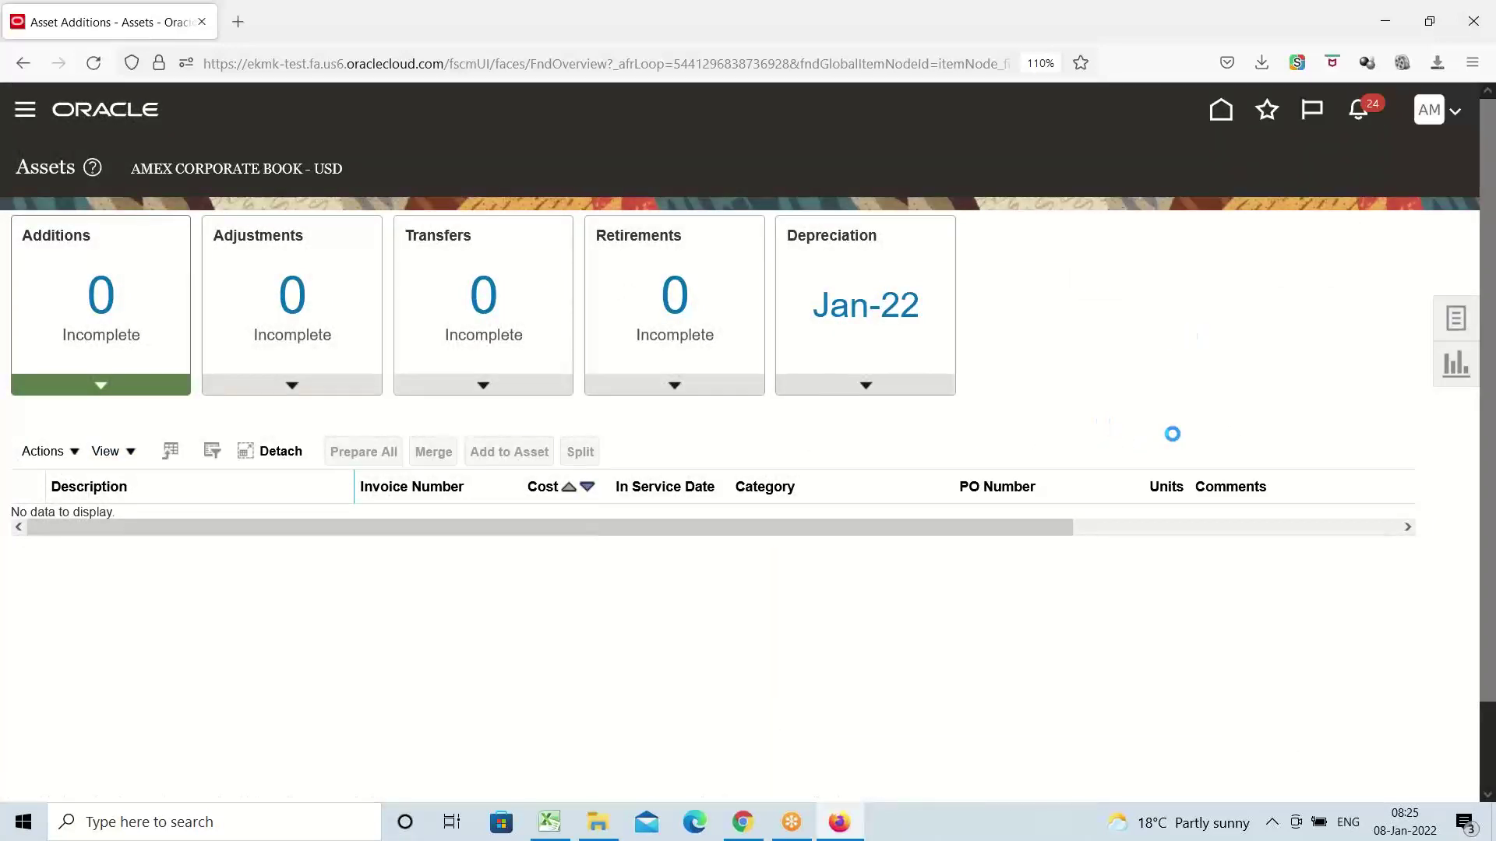
pyautogui.click(1455, 318)
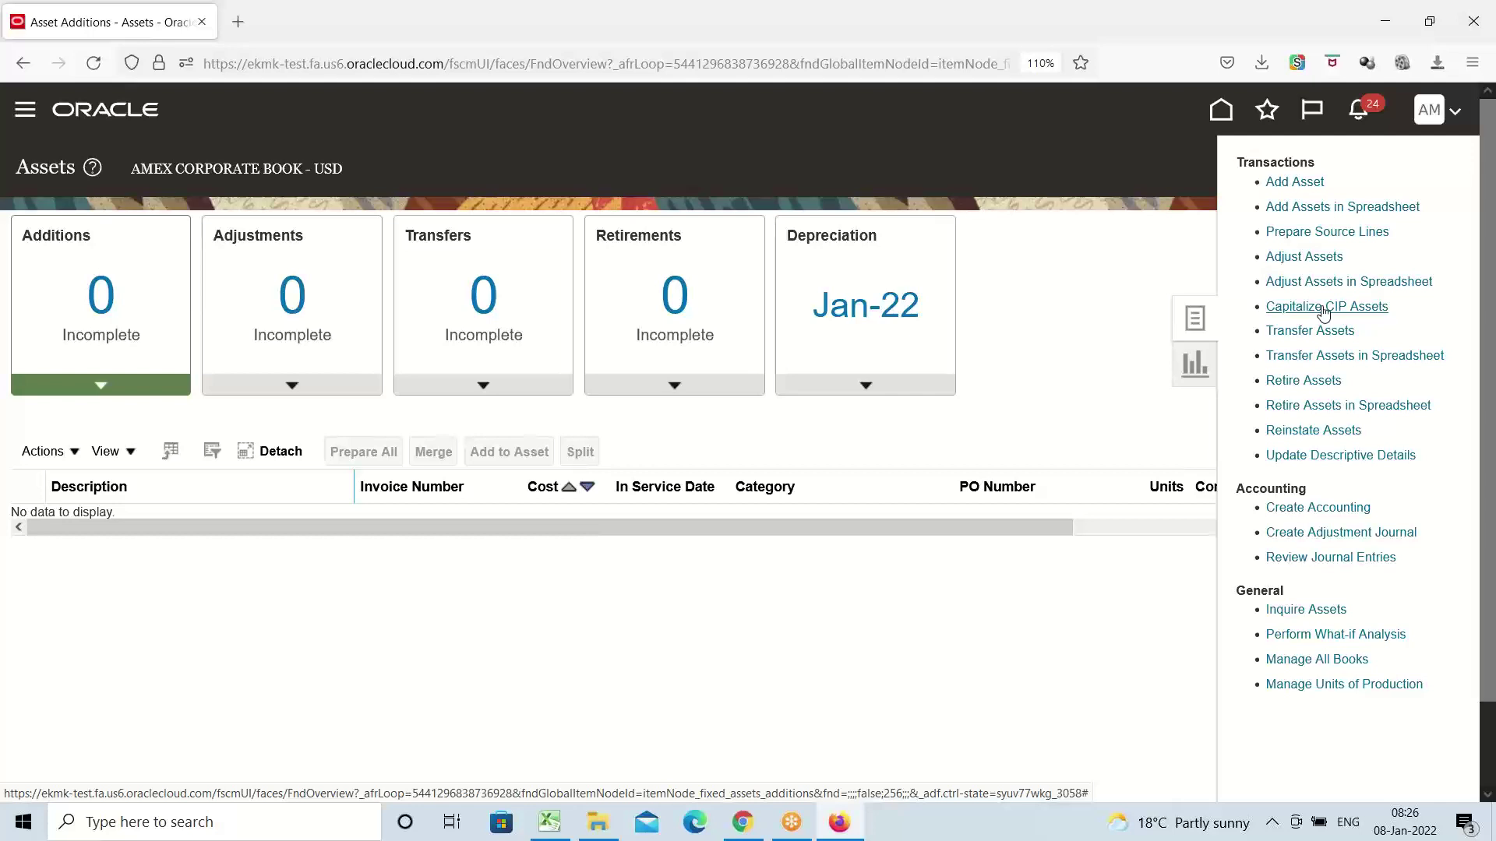
pyautogui.click(1316, 308)
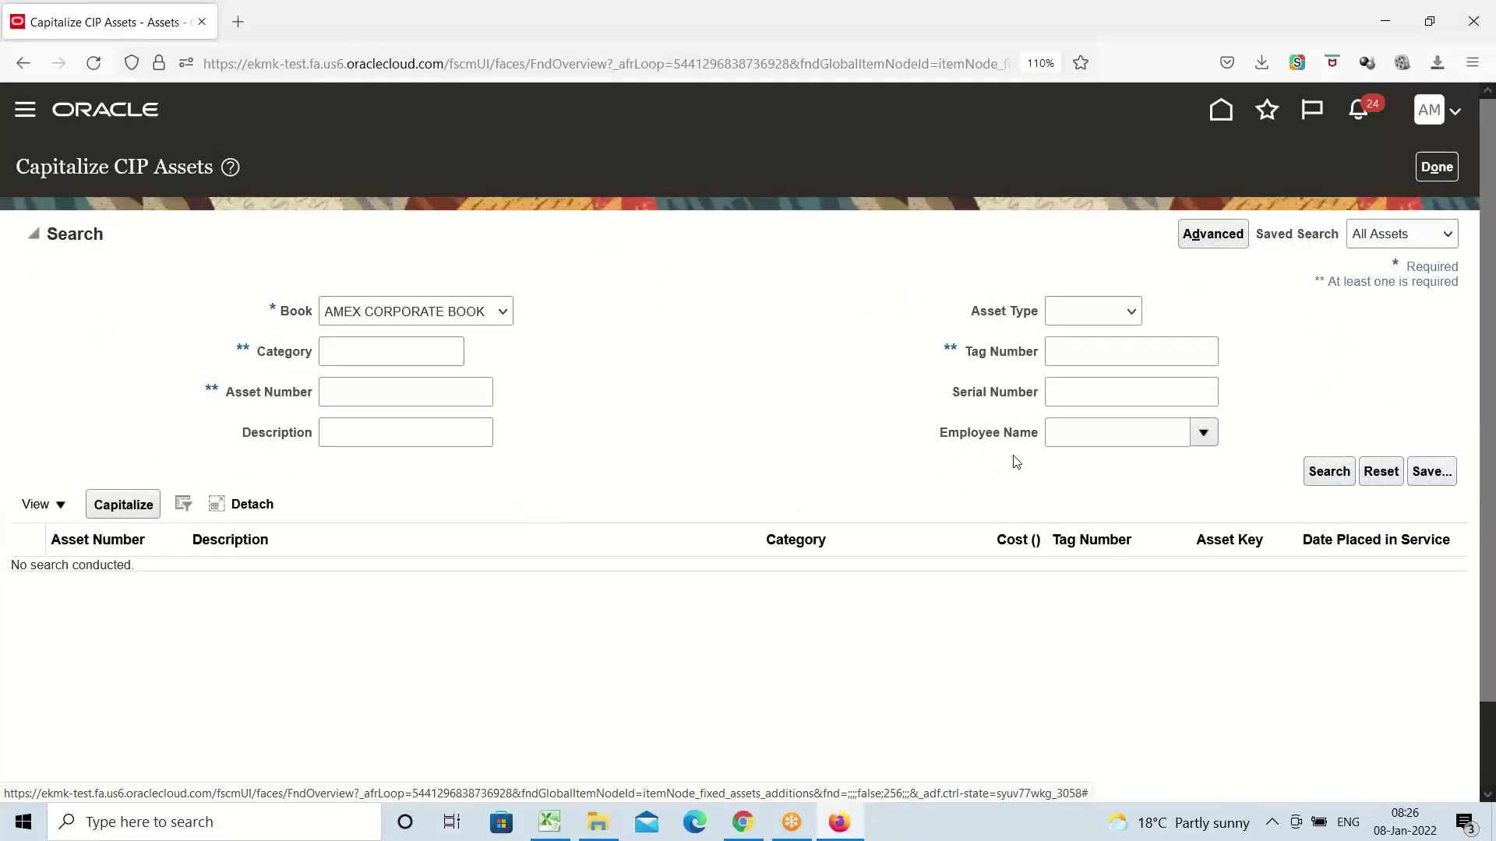
# Search for CIP-type assets in category AMEX
pyautogui.click(360, 351)
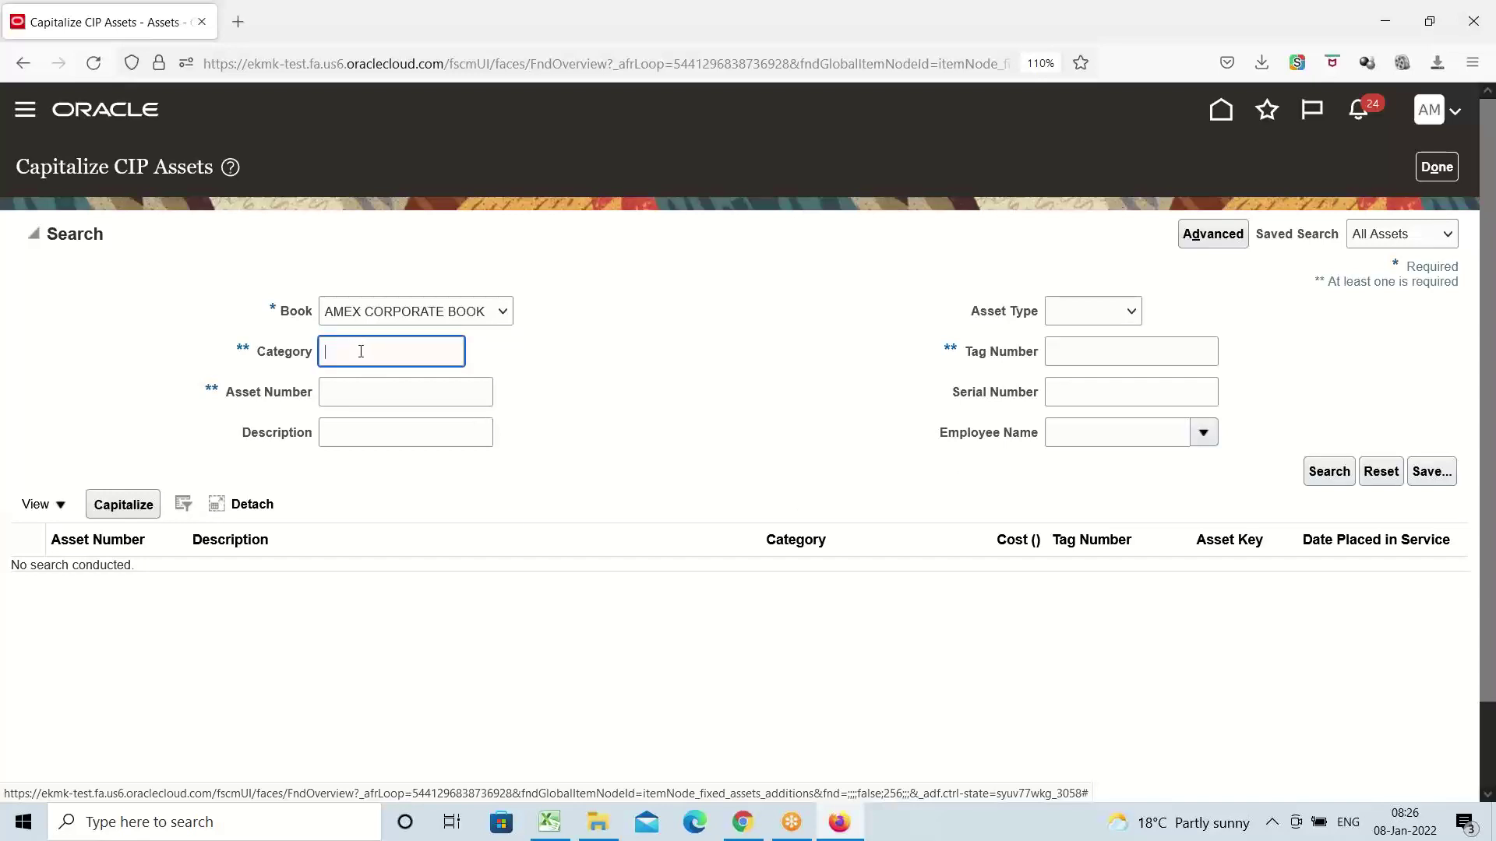
pyautogui.write('AMEX')
pyautogui.click(1131, 311)
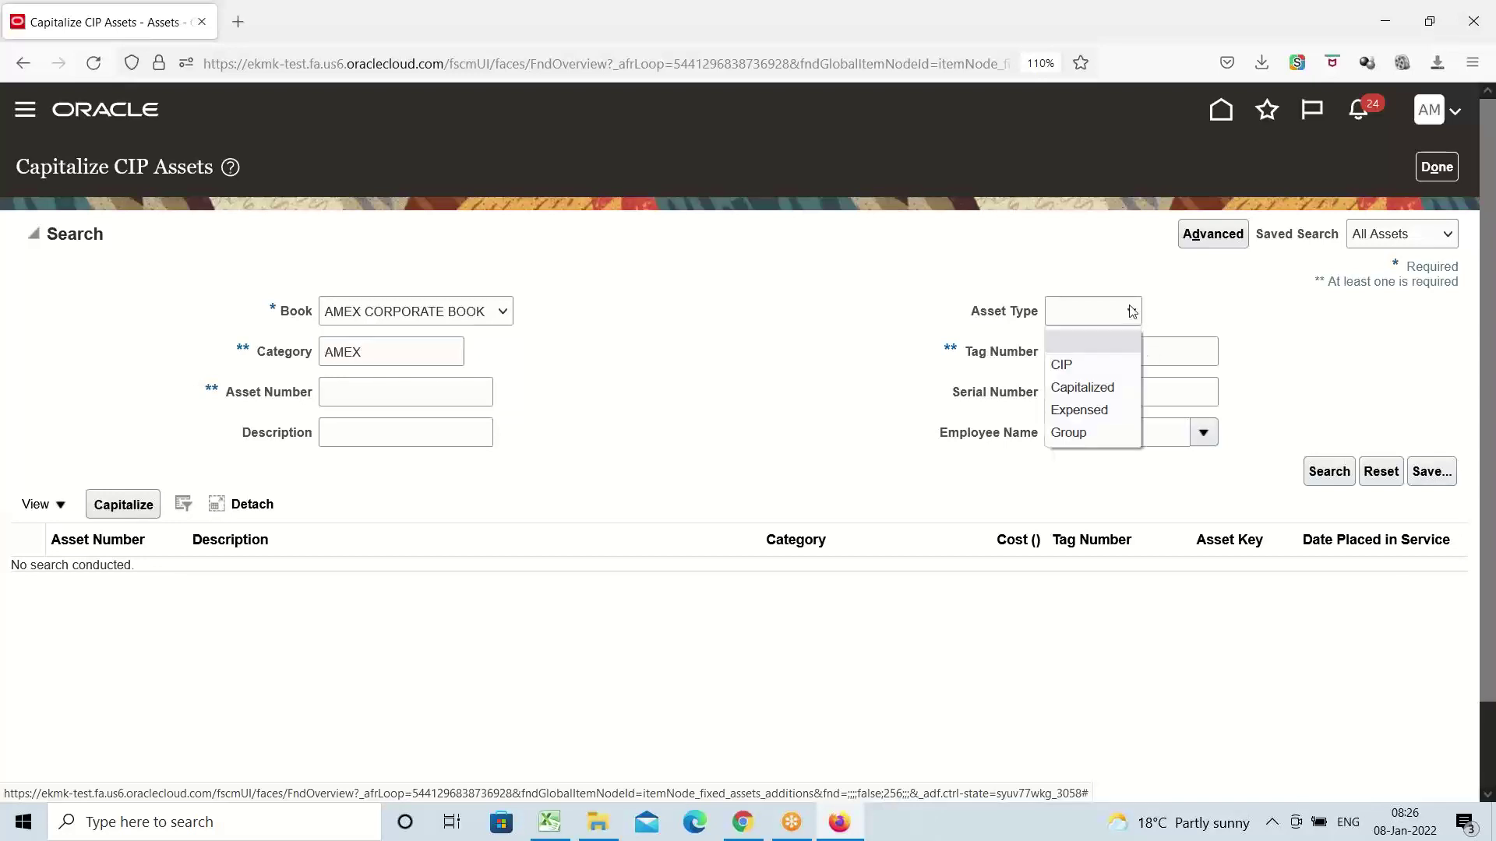
pyautogui.click(1083, 361)
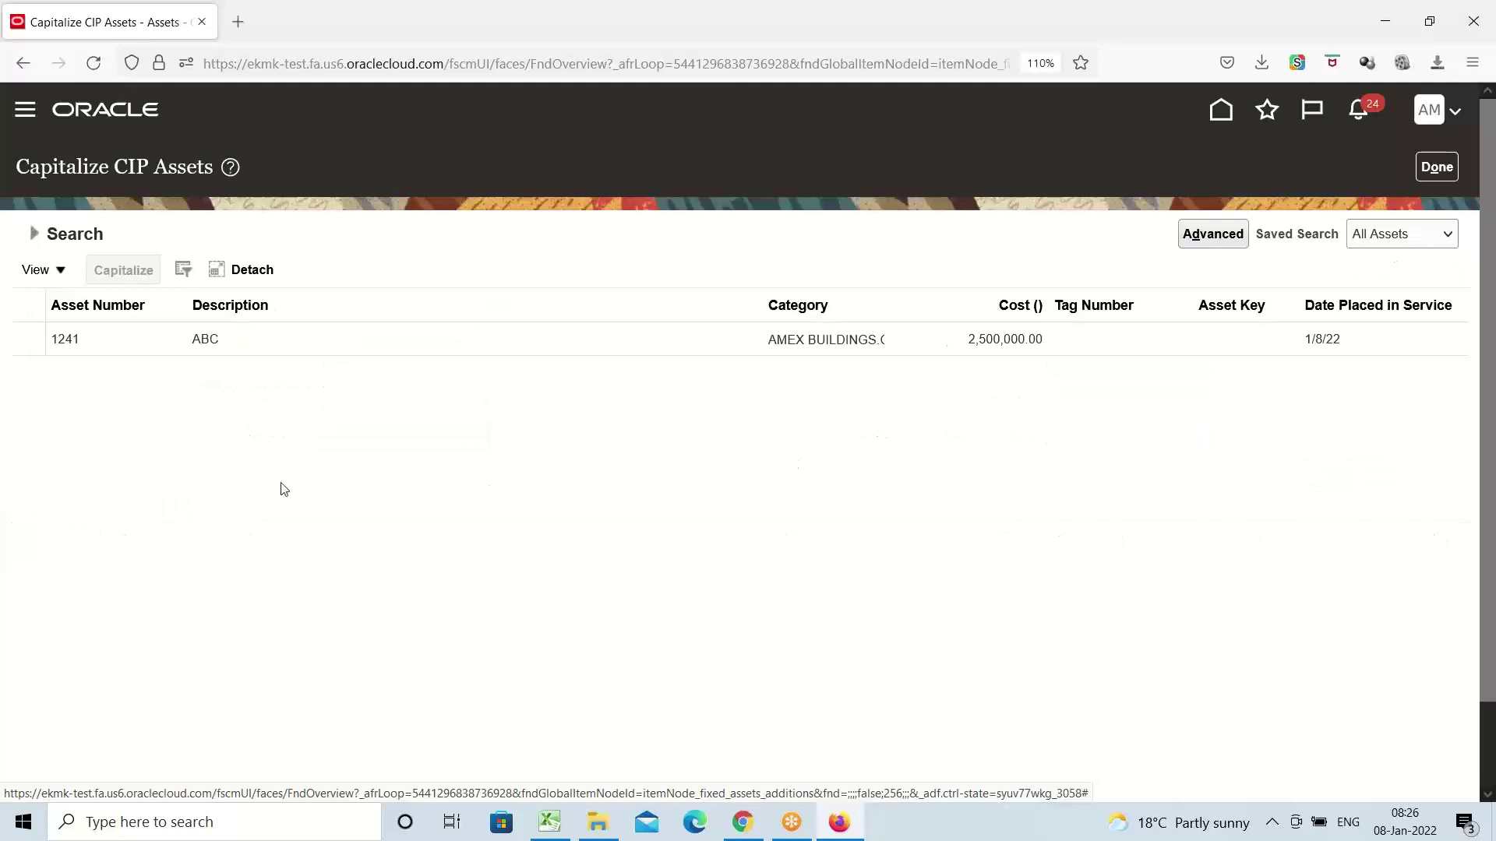
# Capitalize CIP asset 1241 with date placed in service 1/8/22
pyautogui.click(119, 339)
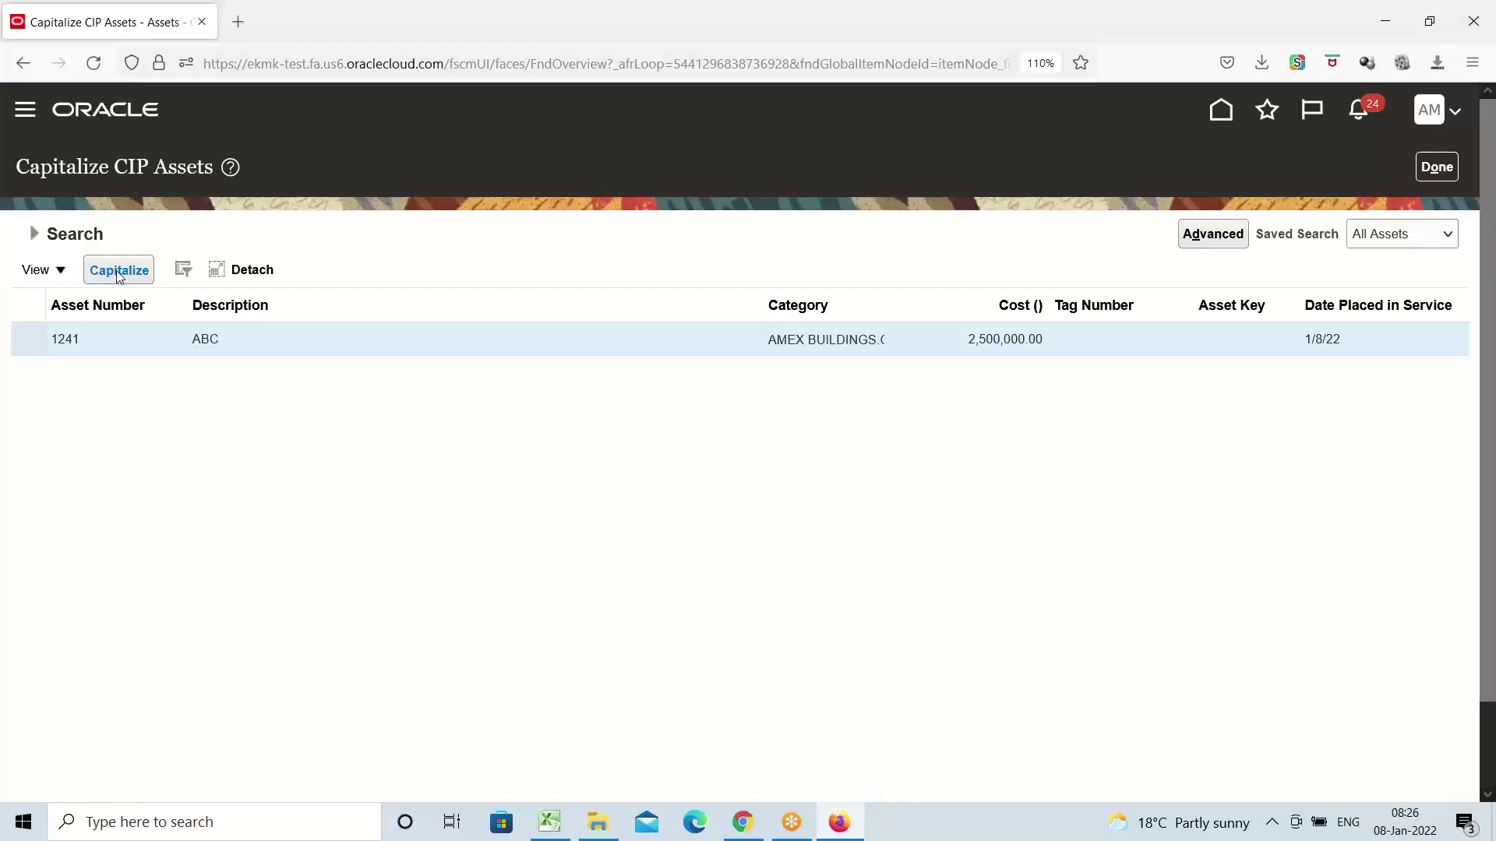
pyautogui.click(119, 270)
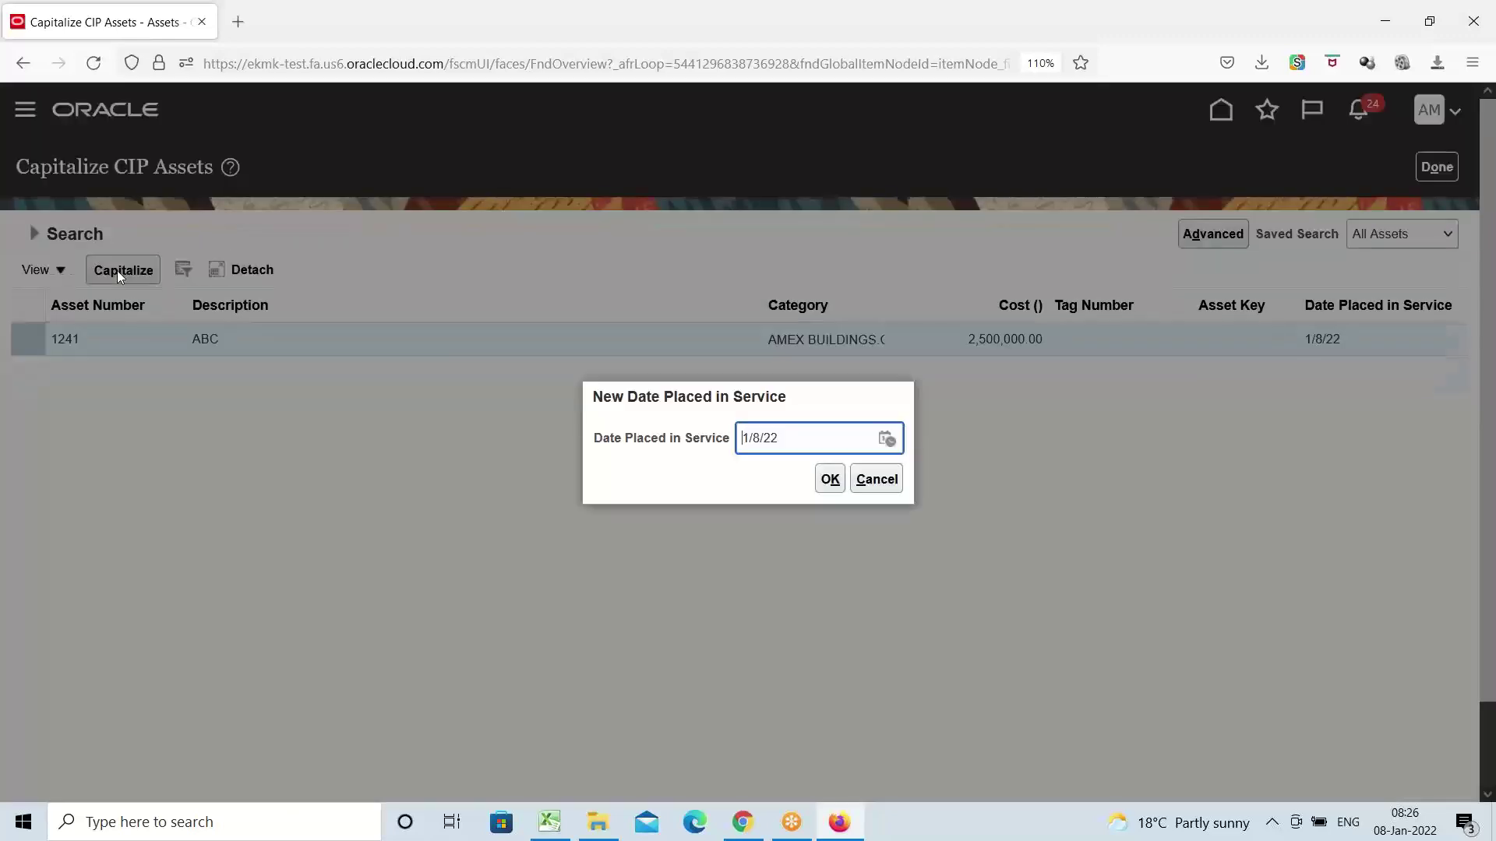
pyautogui.click(830, 489)
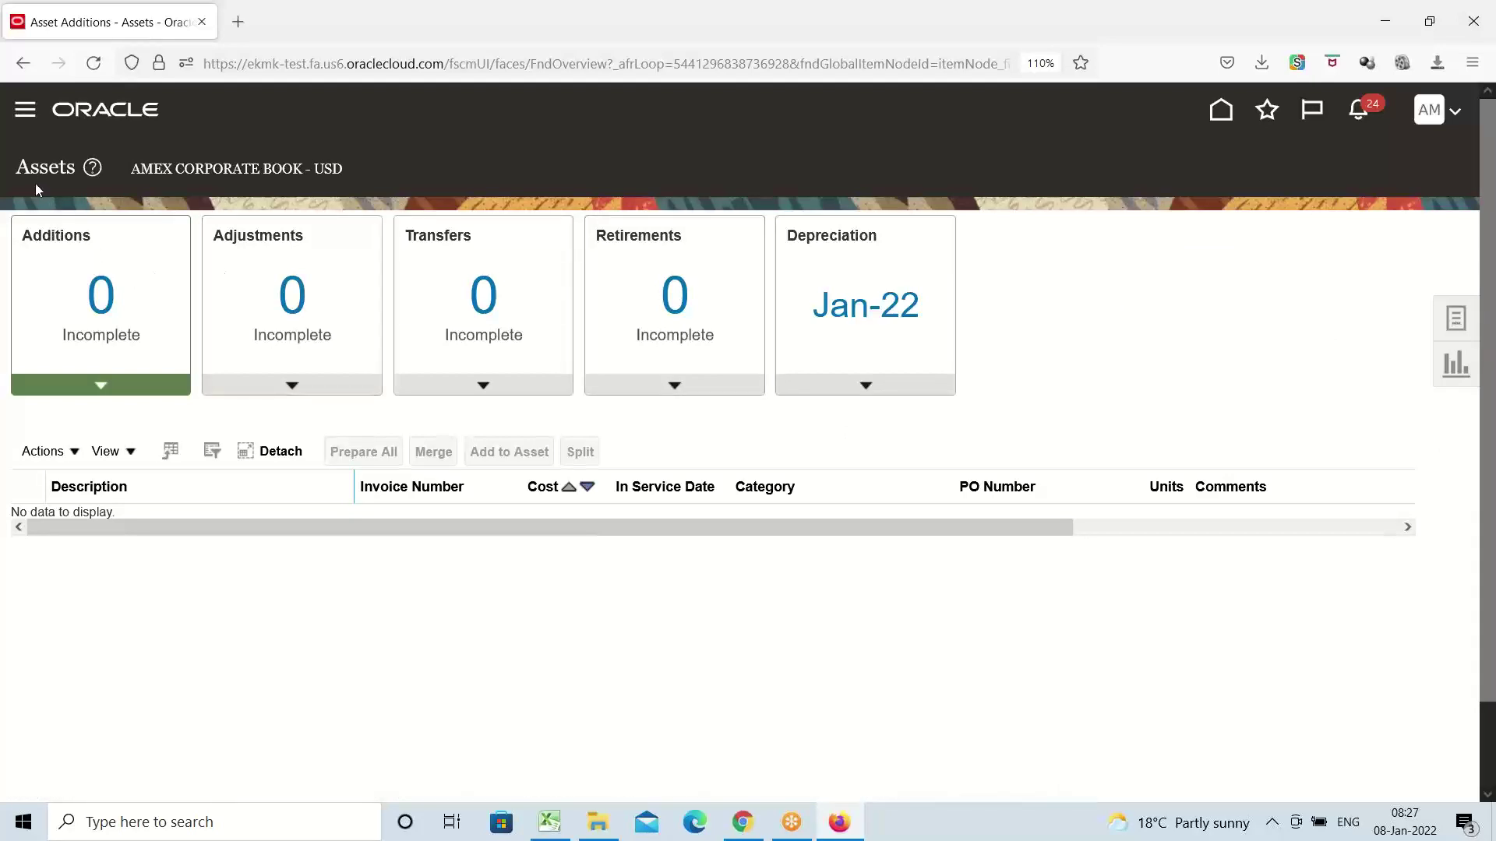
# Search Asset Inquiry by category AMEX to confirm asset 1241 ABC is Capitalized, then switch to Excel
pyautogui.click(25, 109)
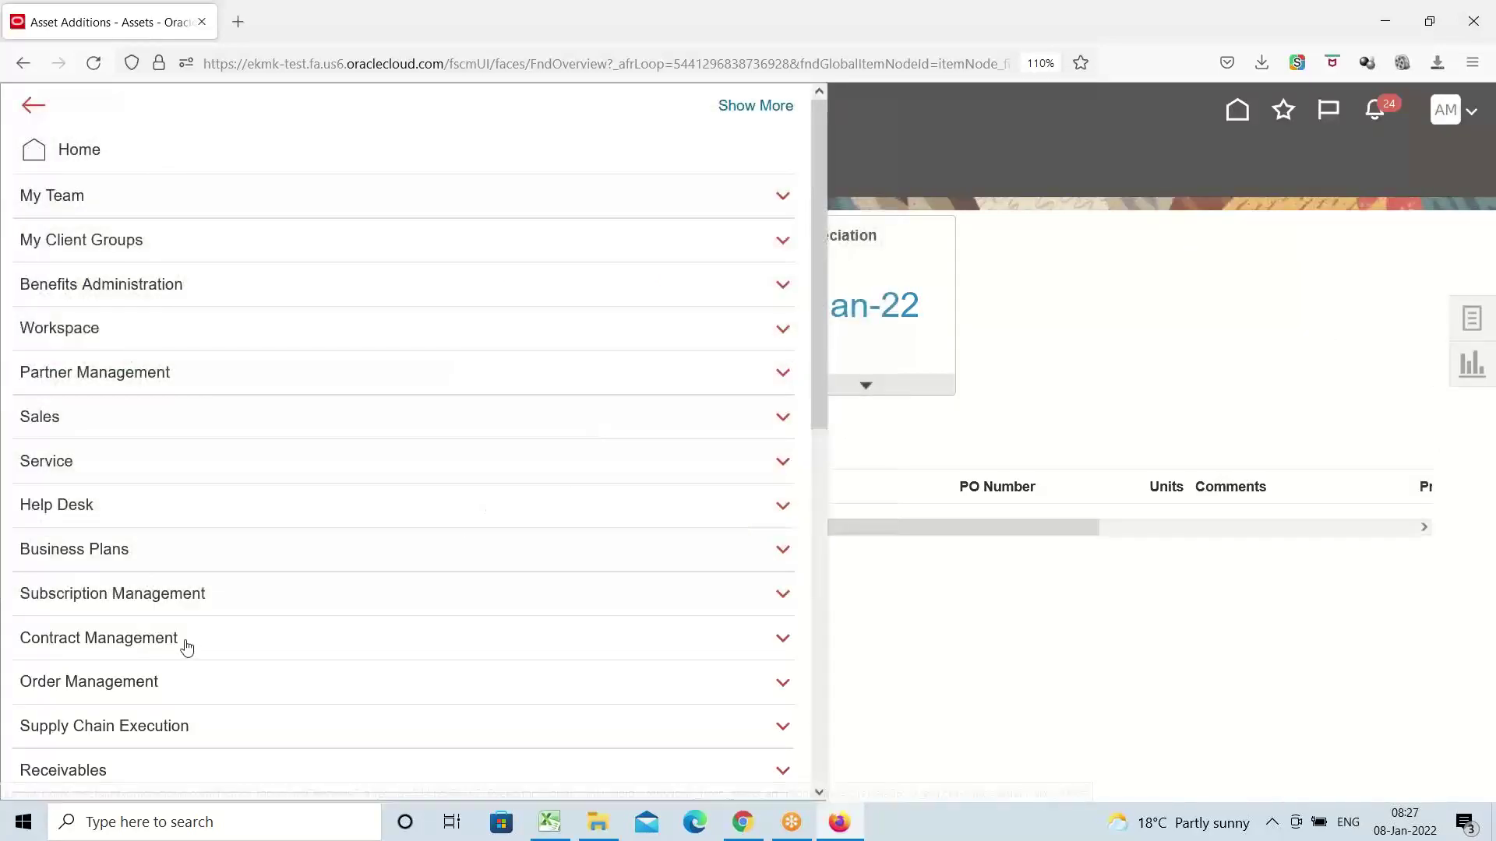
pyautogui.scroll(-3, 234, 580)
pyautogui.scroll(-5, 234, 579)
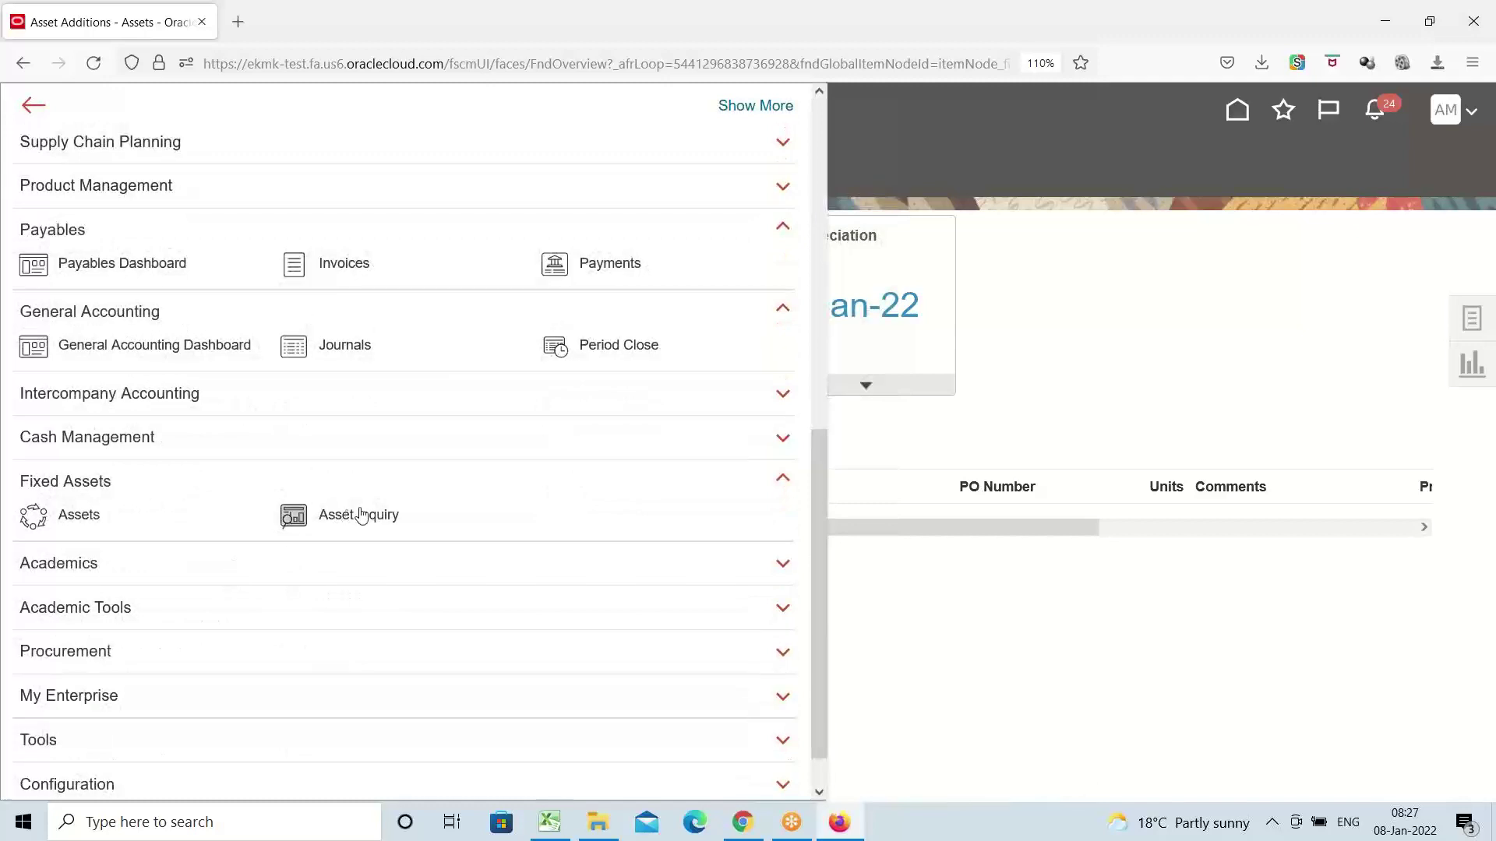
pyautogui.click(364, 521)
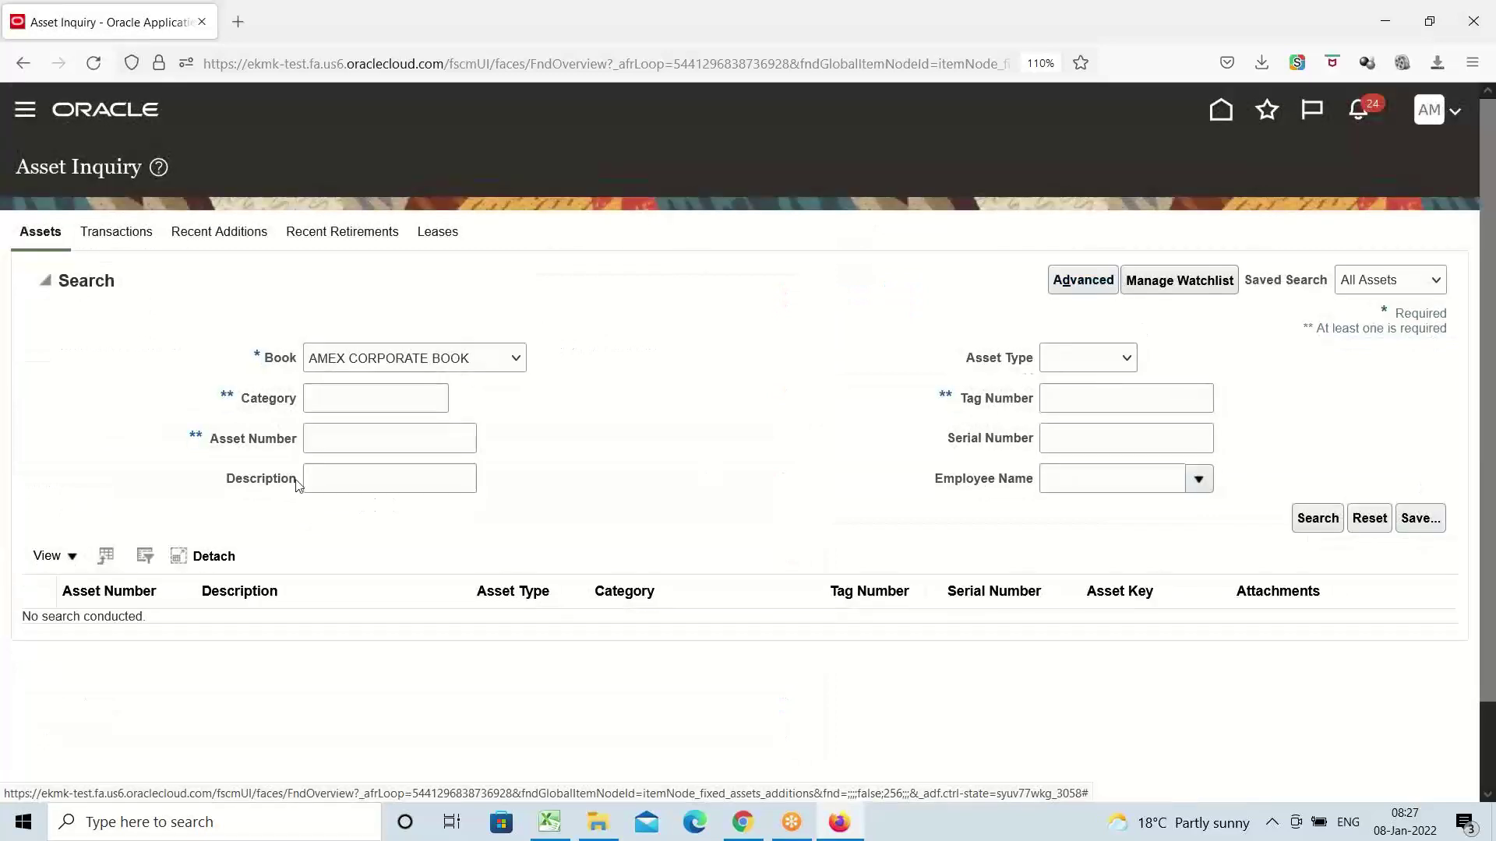
pyautogui.click(328, 398)
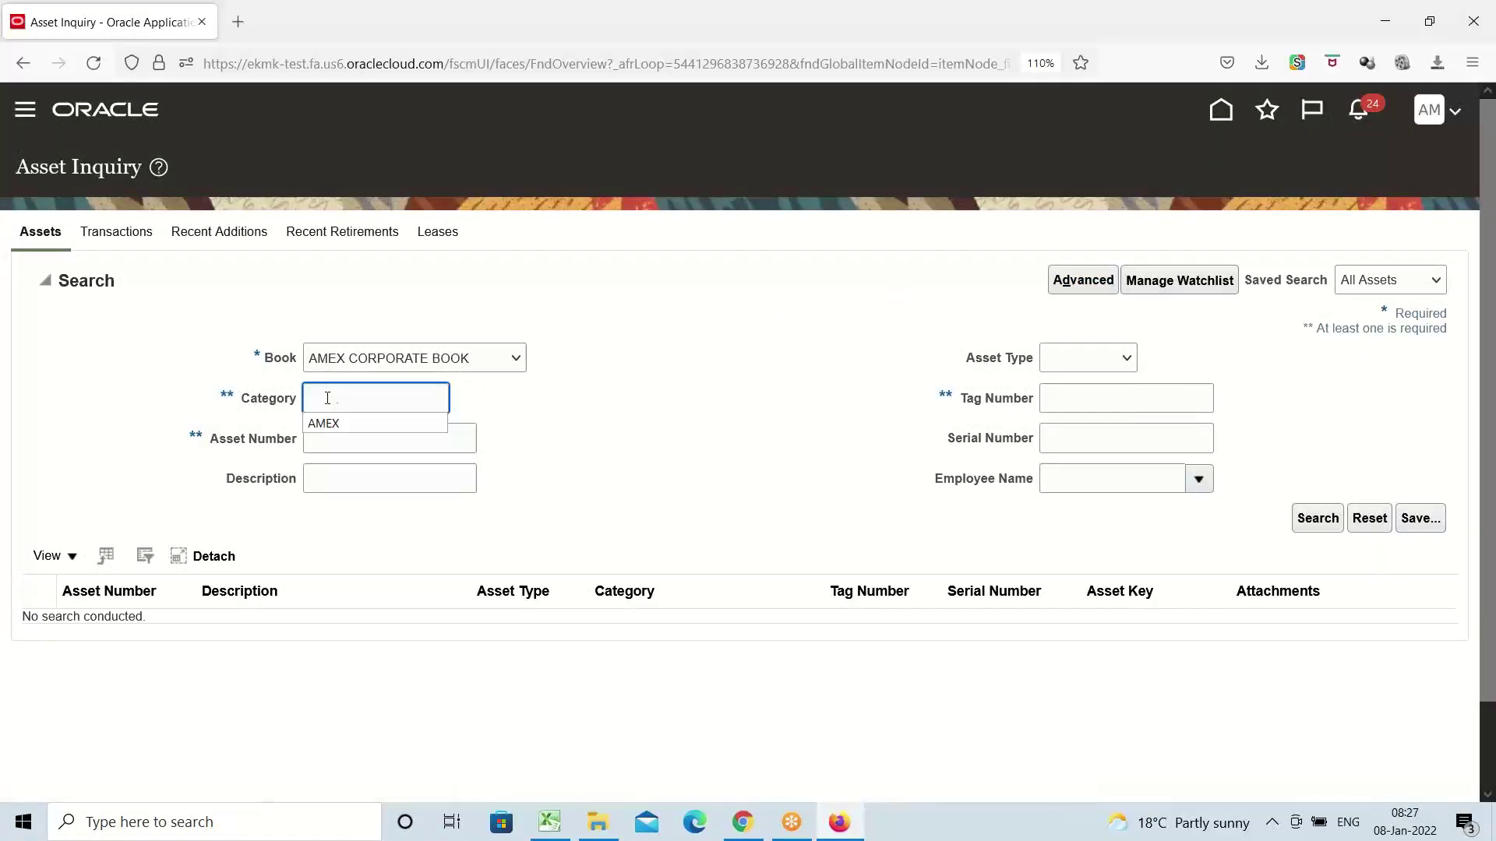
pyautogui.click(333, 424)
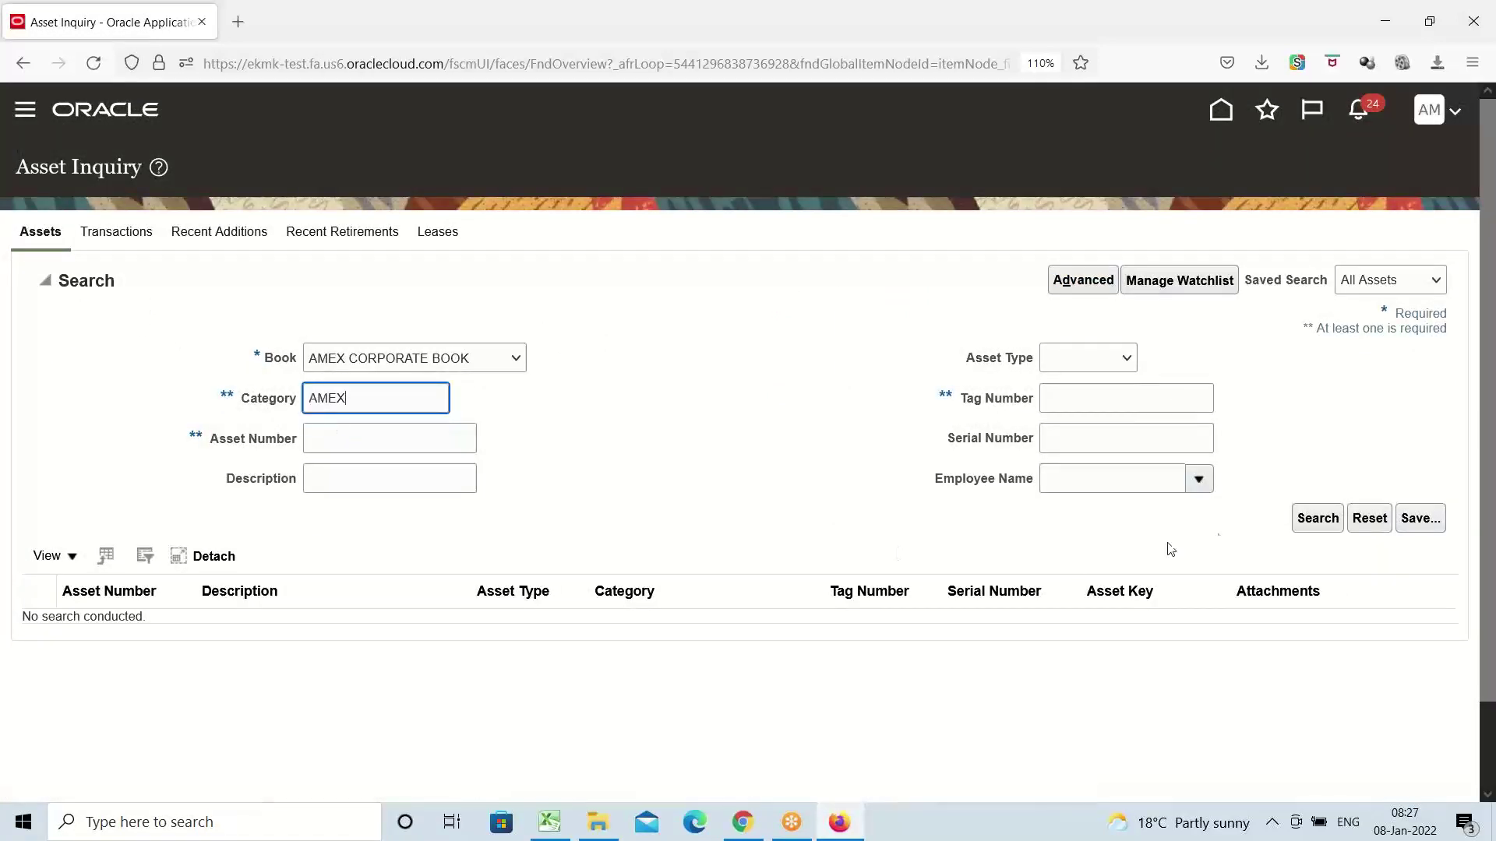
pyautogui.click(1311, 529)
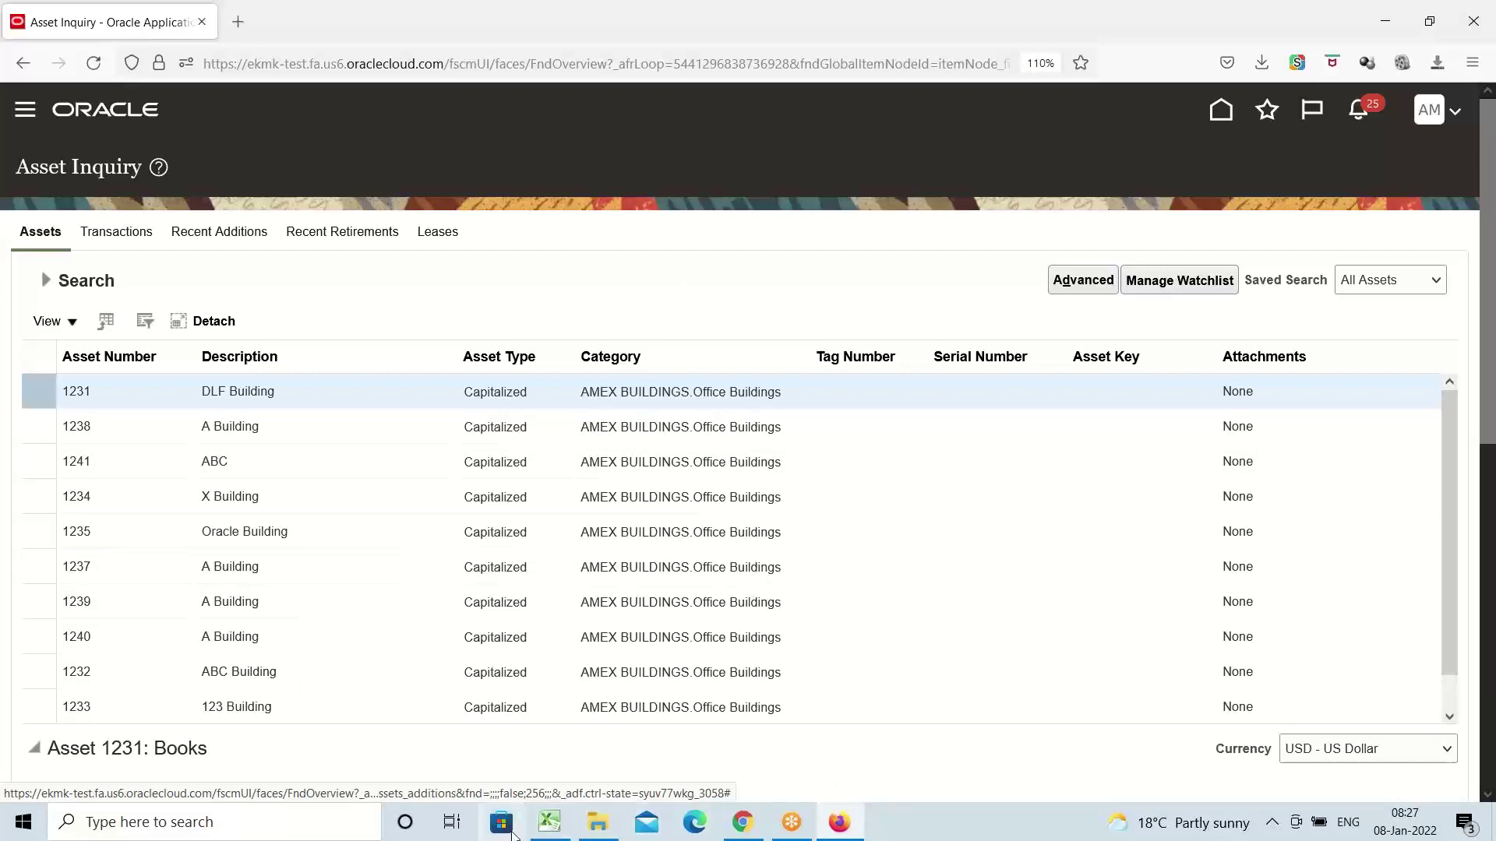
pyautogui.click(548, 824)
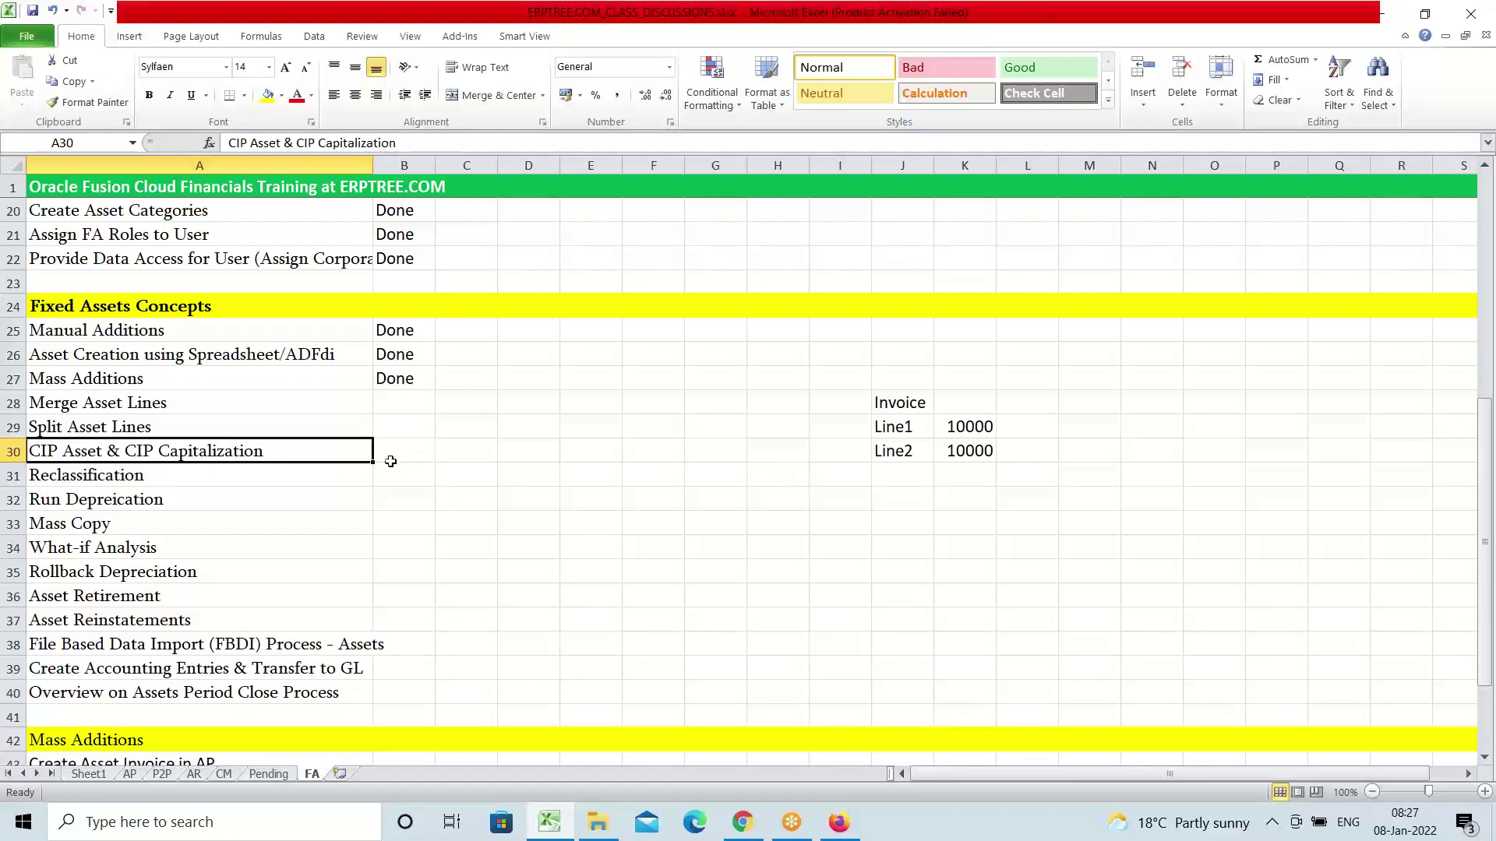
# Fill Done from B27 down to B30 for the Merge, Split and CIP Capitalization topics
pyautogui.click(388, 379)
pyautogui.moveTo(433, 389); pyautogui.dragTo(431, 462)
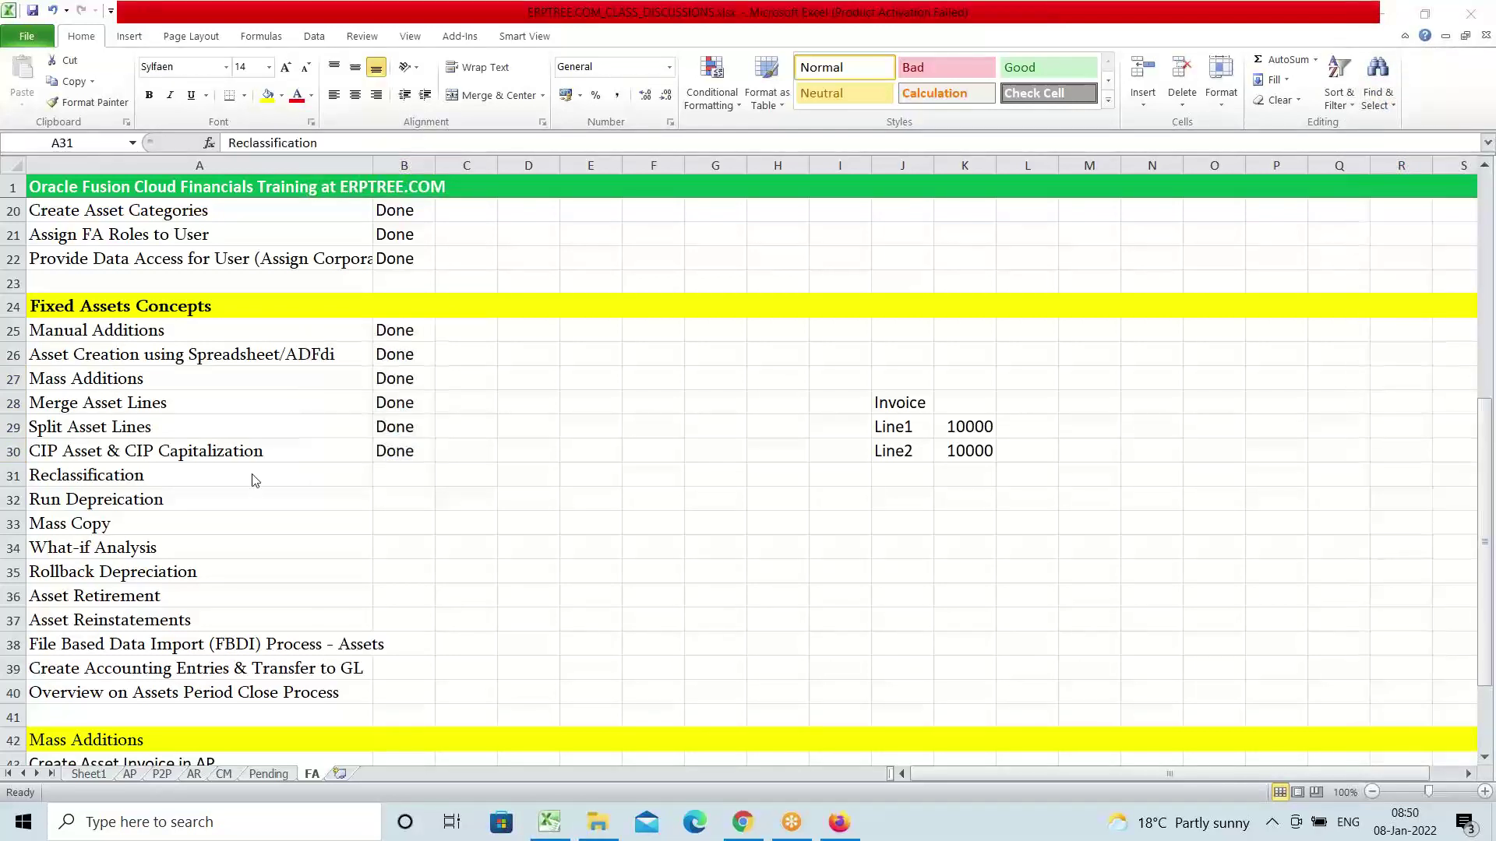
pyautogui.click(252, 479)
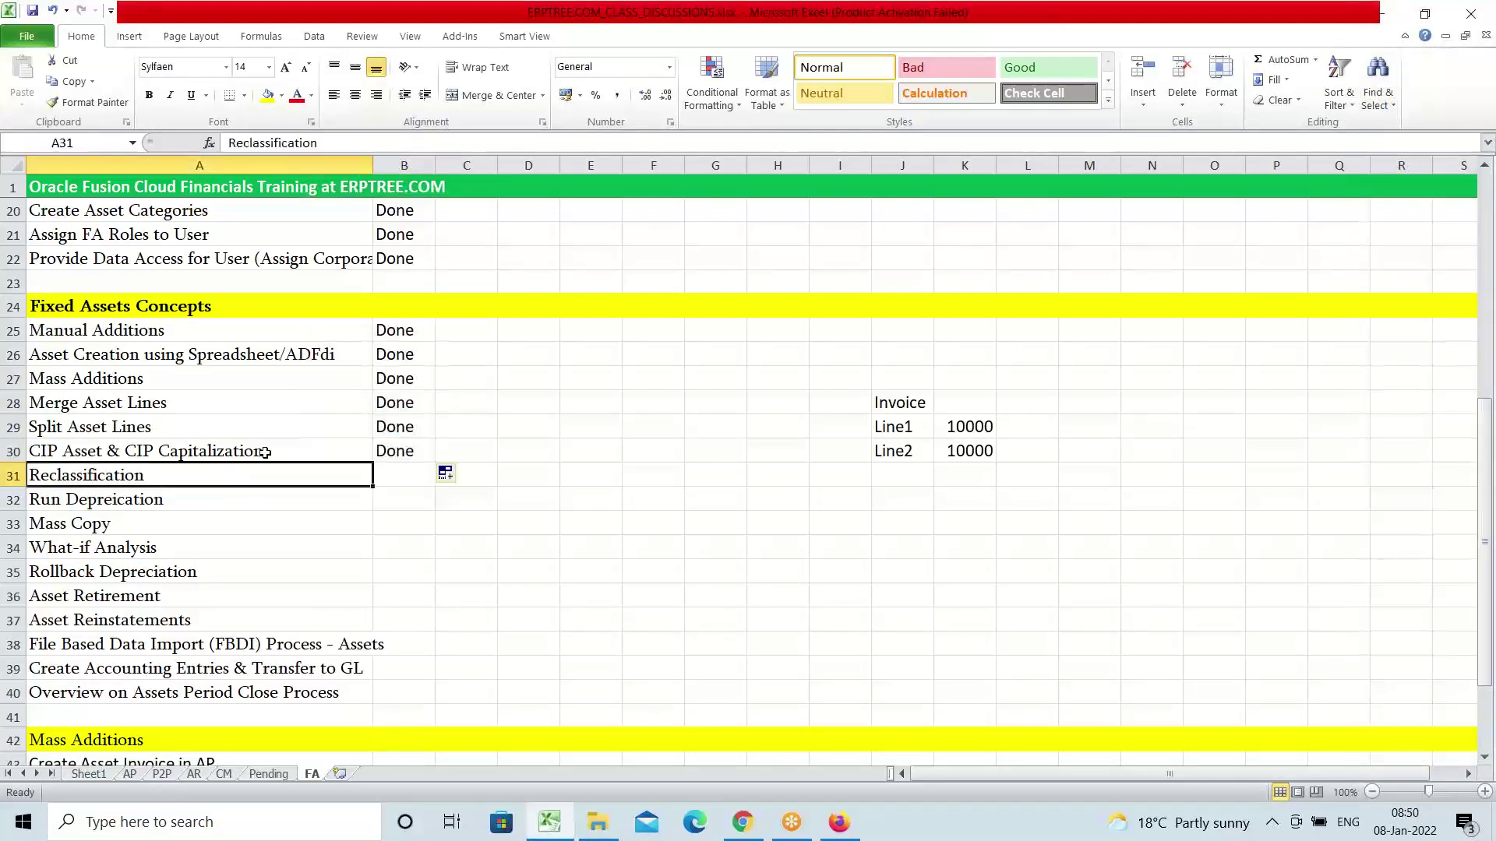
pyautogui.click(245, 450)
pyautogui.click(113, 473)
# Go to Setup and Maintenance and open the AMEX Implementation Project
pyautogui.click(844, 831)
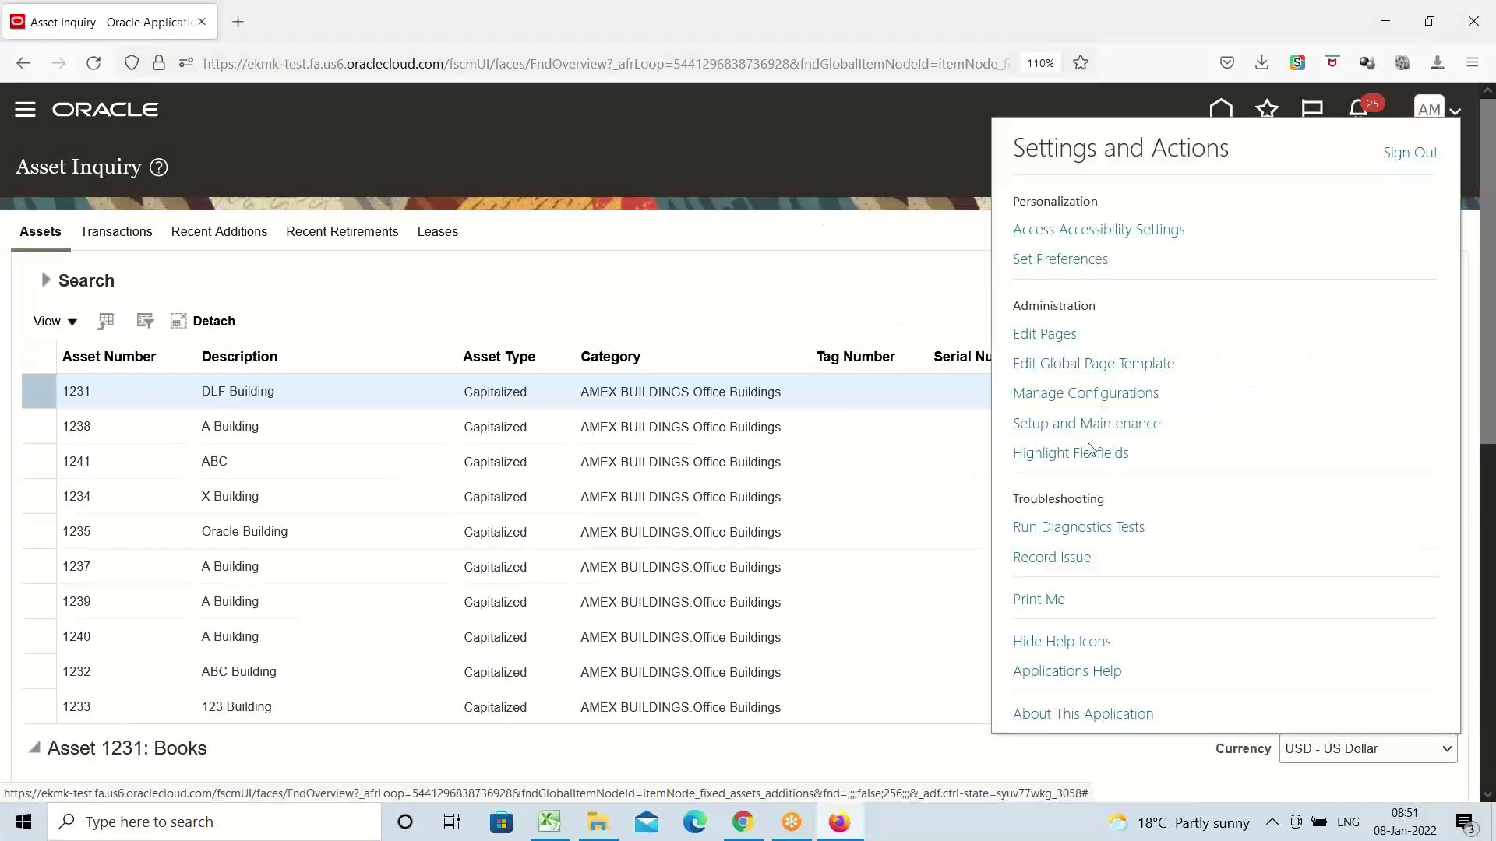
pyautogui.click(1095, 430)
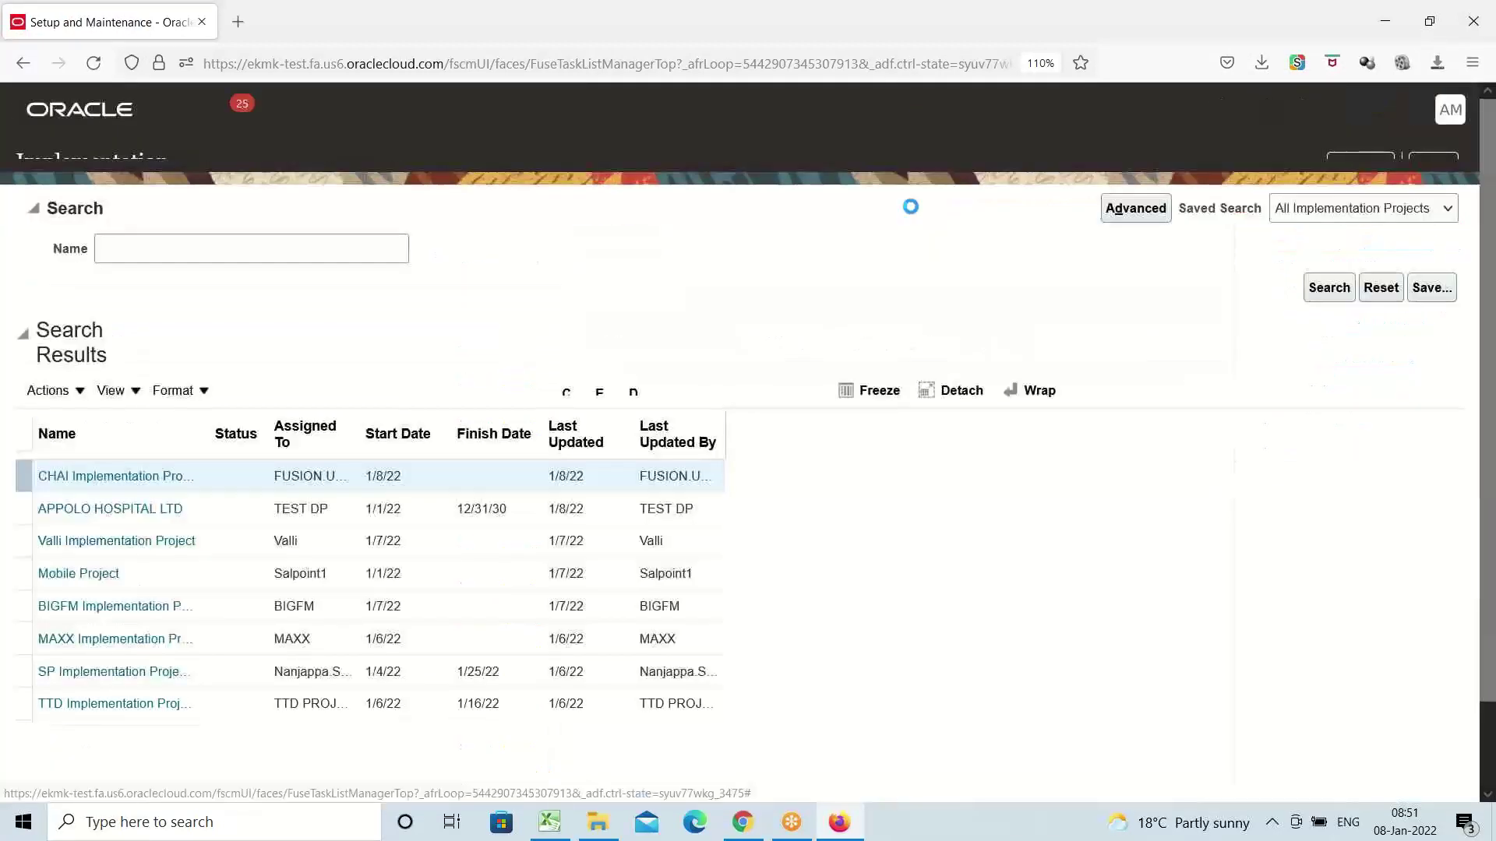
pyautogui.click(1353, 168)
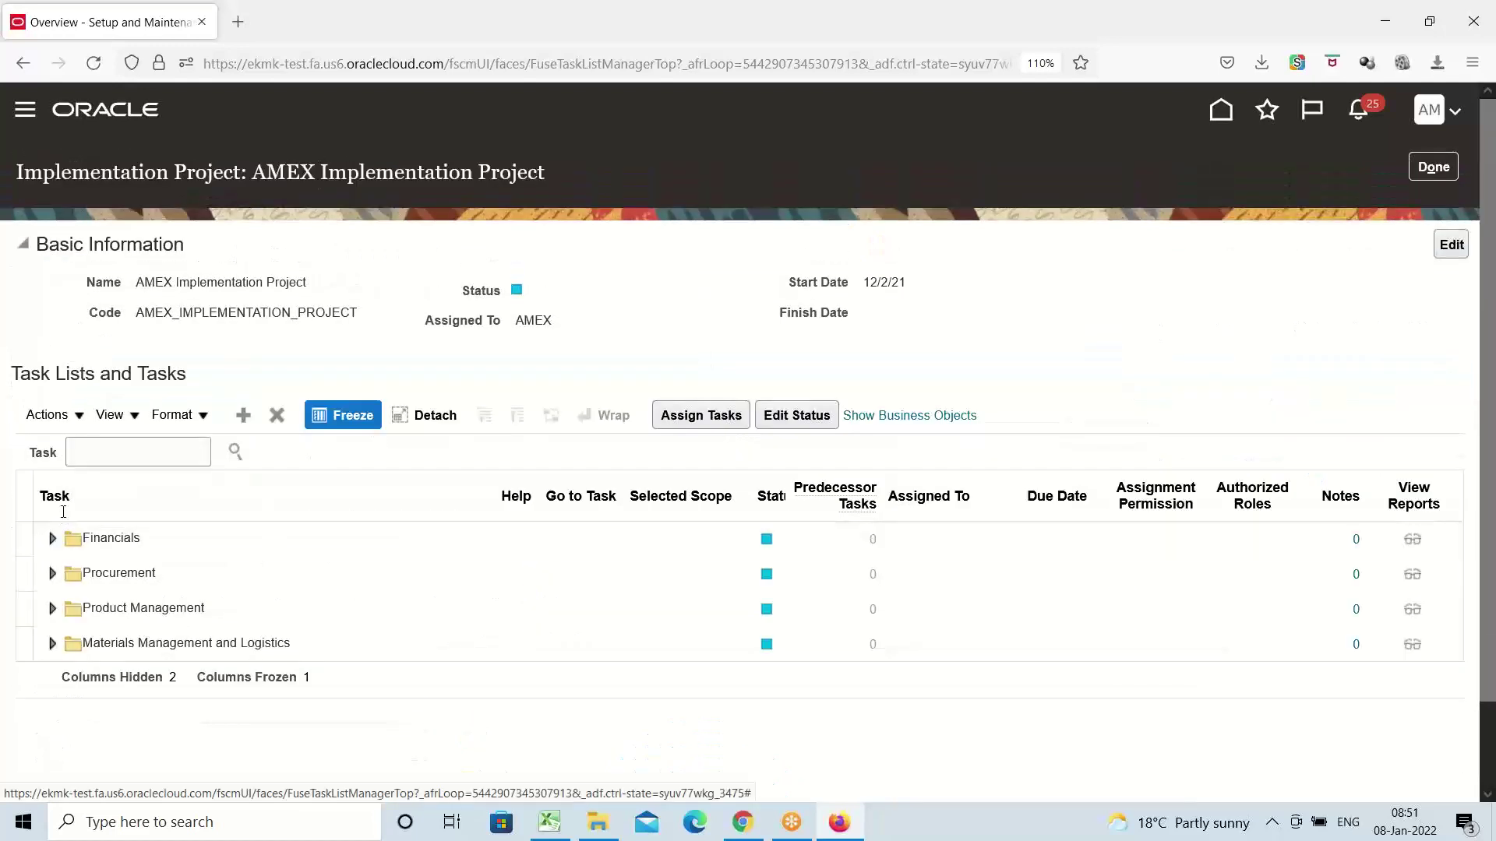
# Search the project's tasks for 'asset ca' and open Manage Asset Categories
pyautogui.click(114, 453)
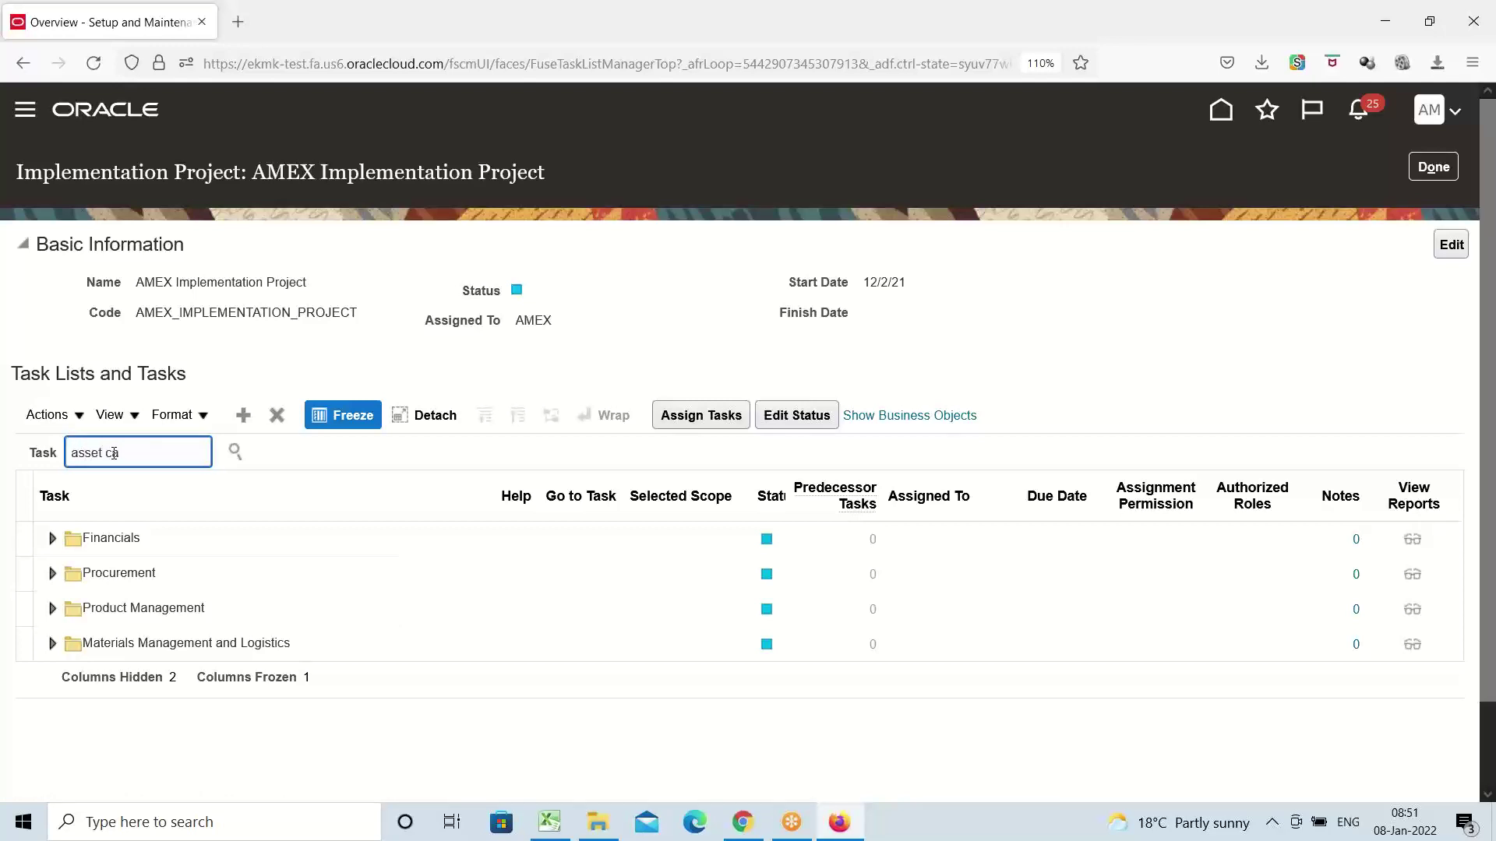
pyautogui.press('Return')
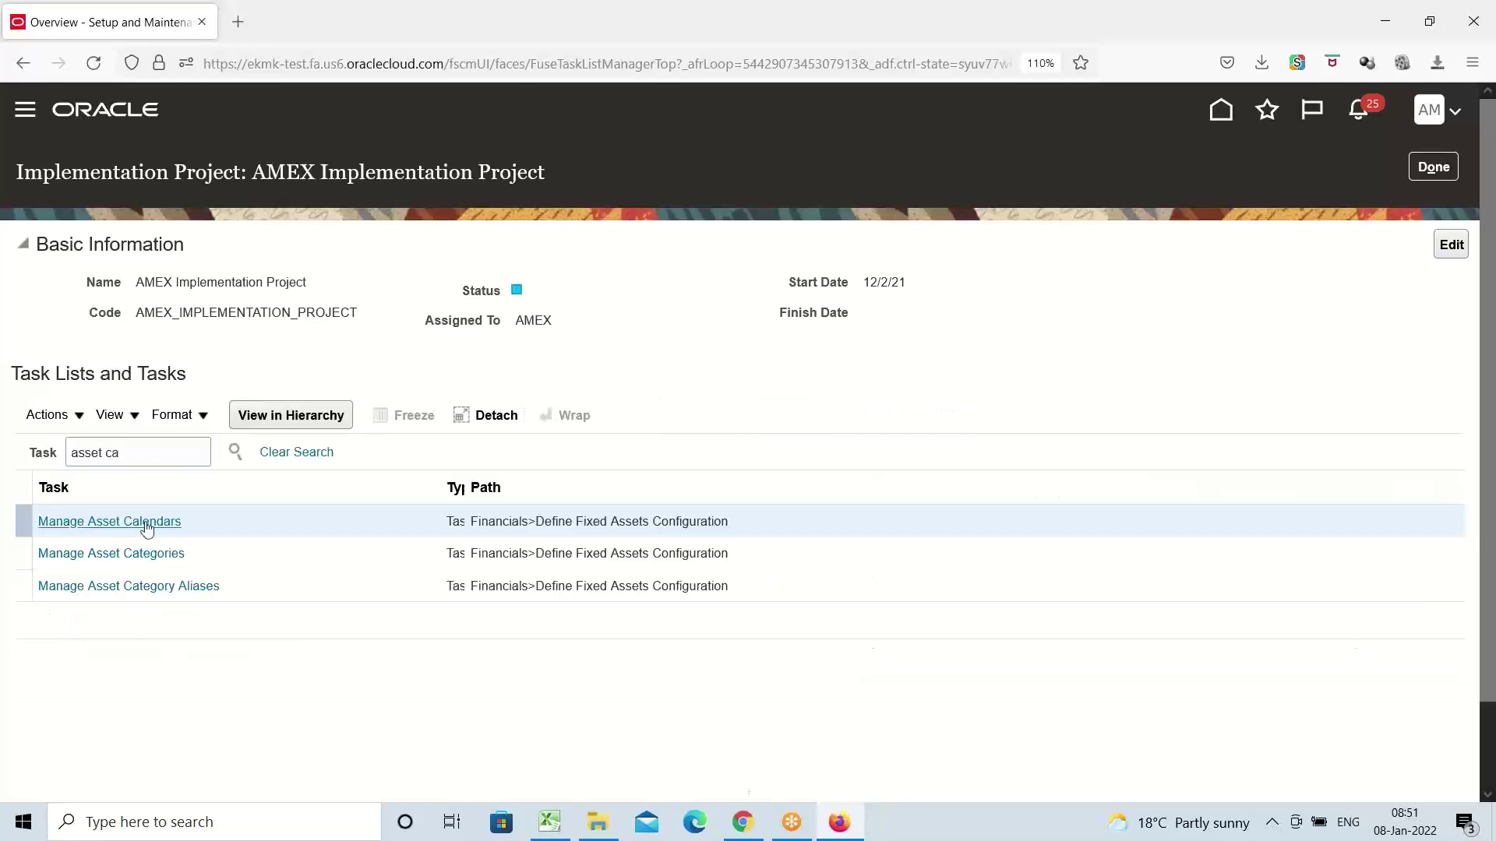
pyautogui.click(145, 521)
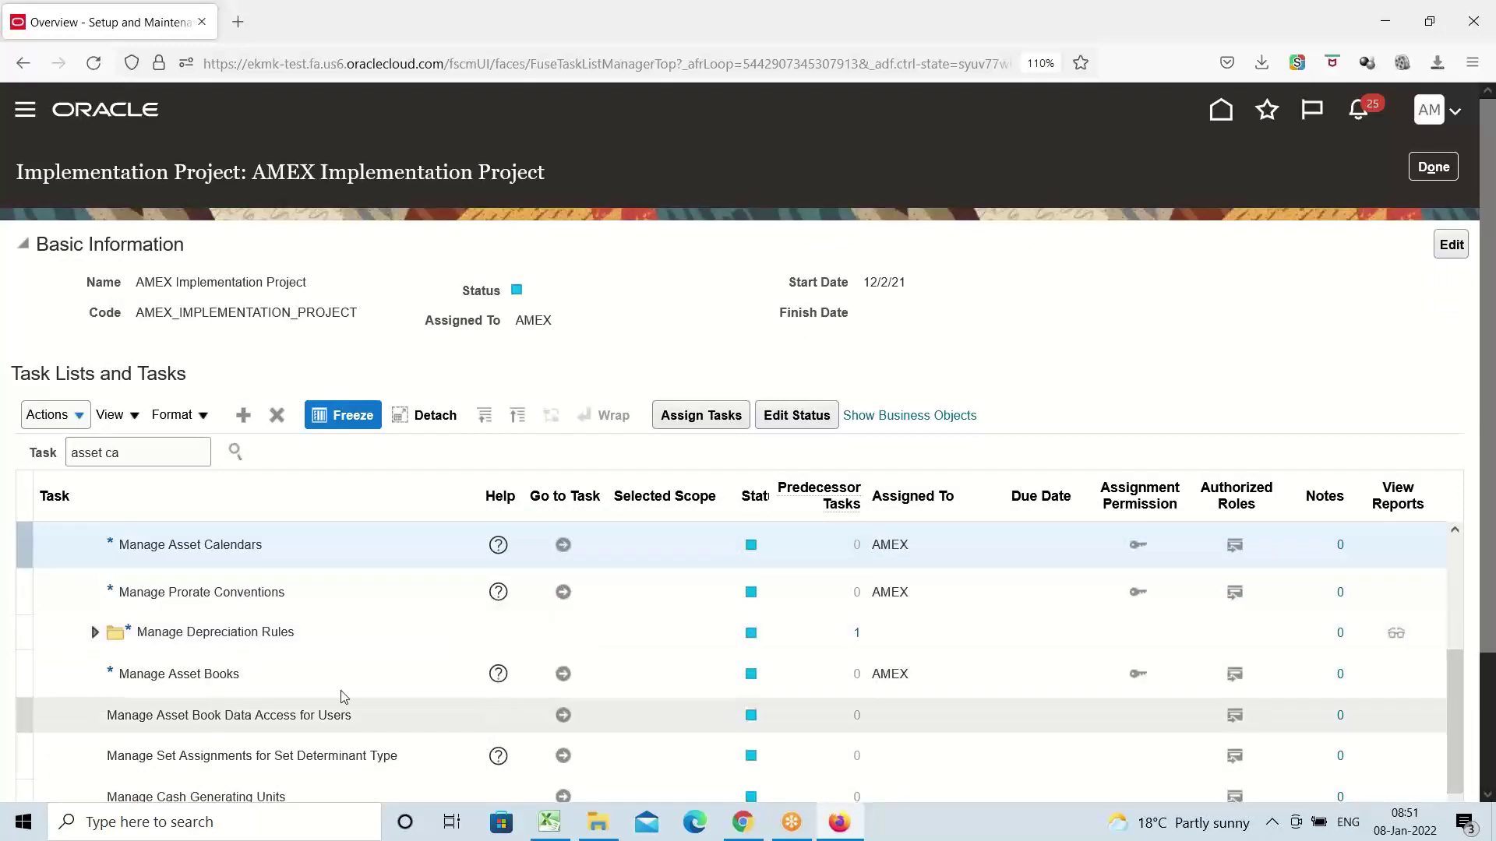
pyautogui.scroll(-6, 394, 670)
pyautogui.scroll(-2, 319, 652)
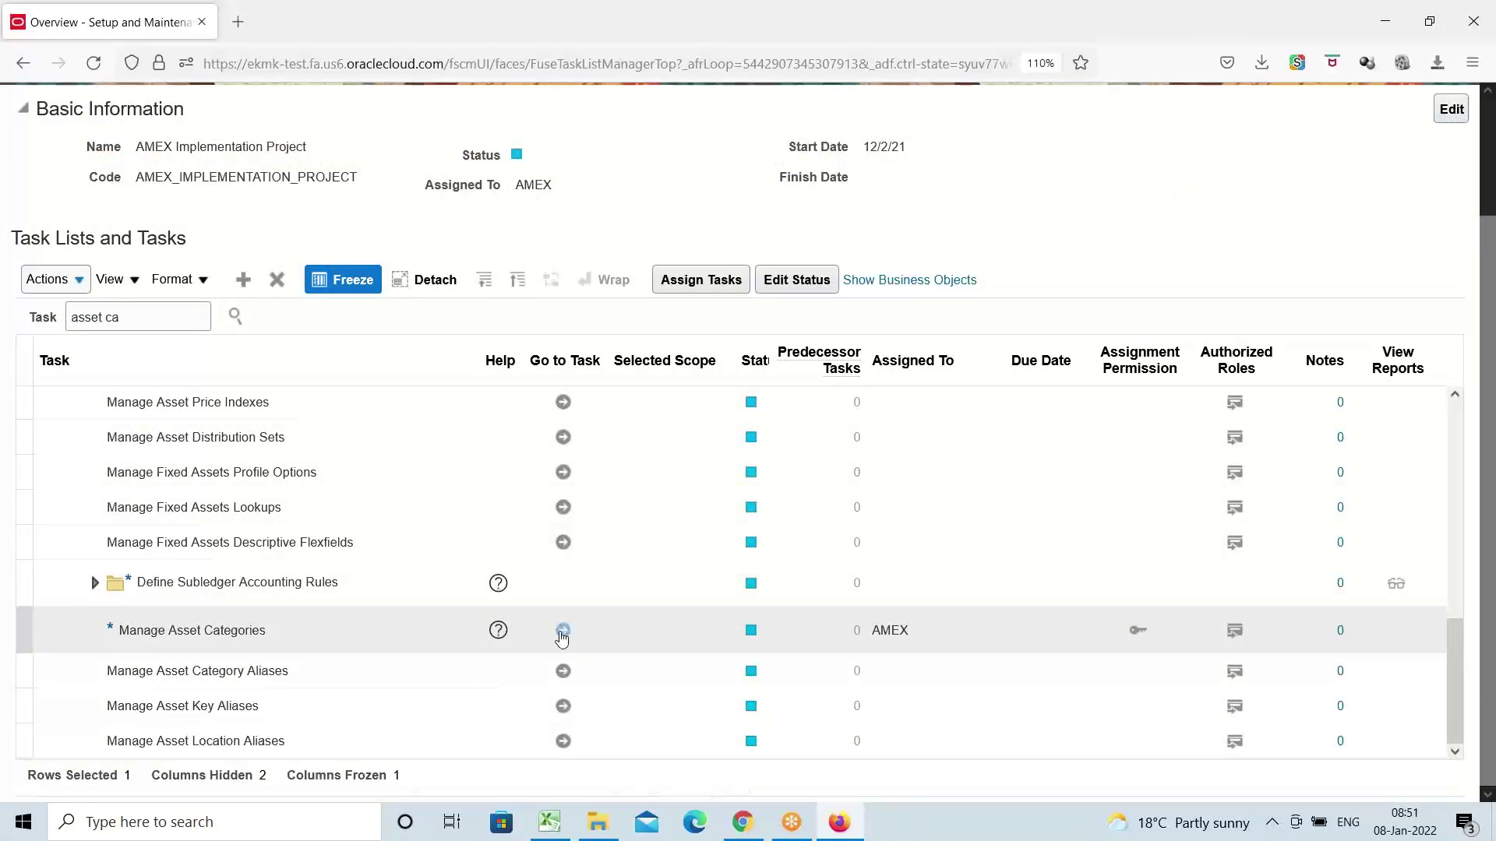
pyautogui.click(562, 630)
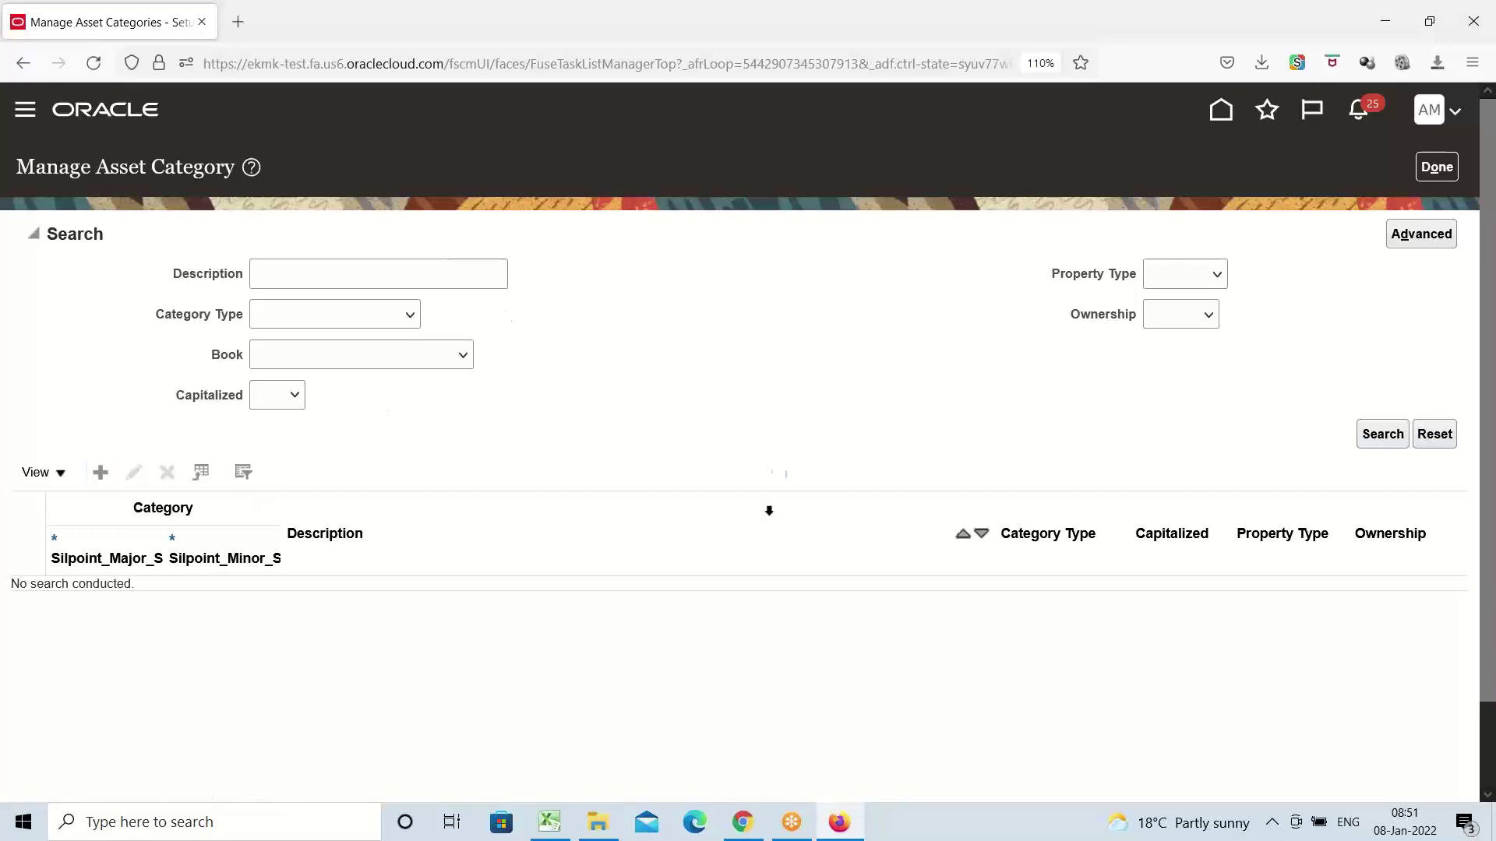
# Set the category segments to major AMEX and minor Shopping Complex
pyautogui.click(315, 240)
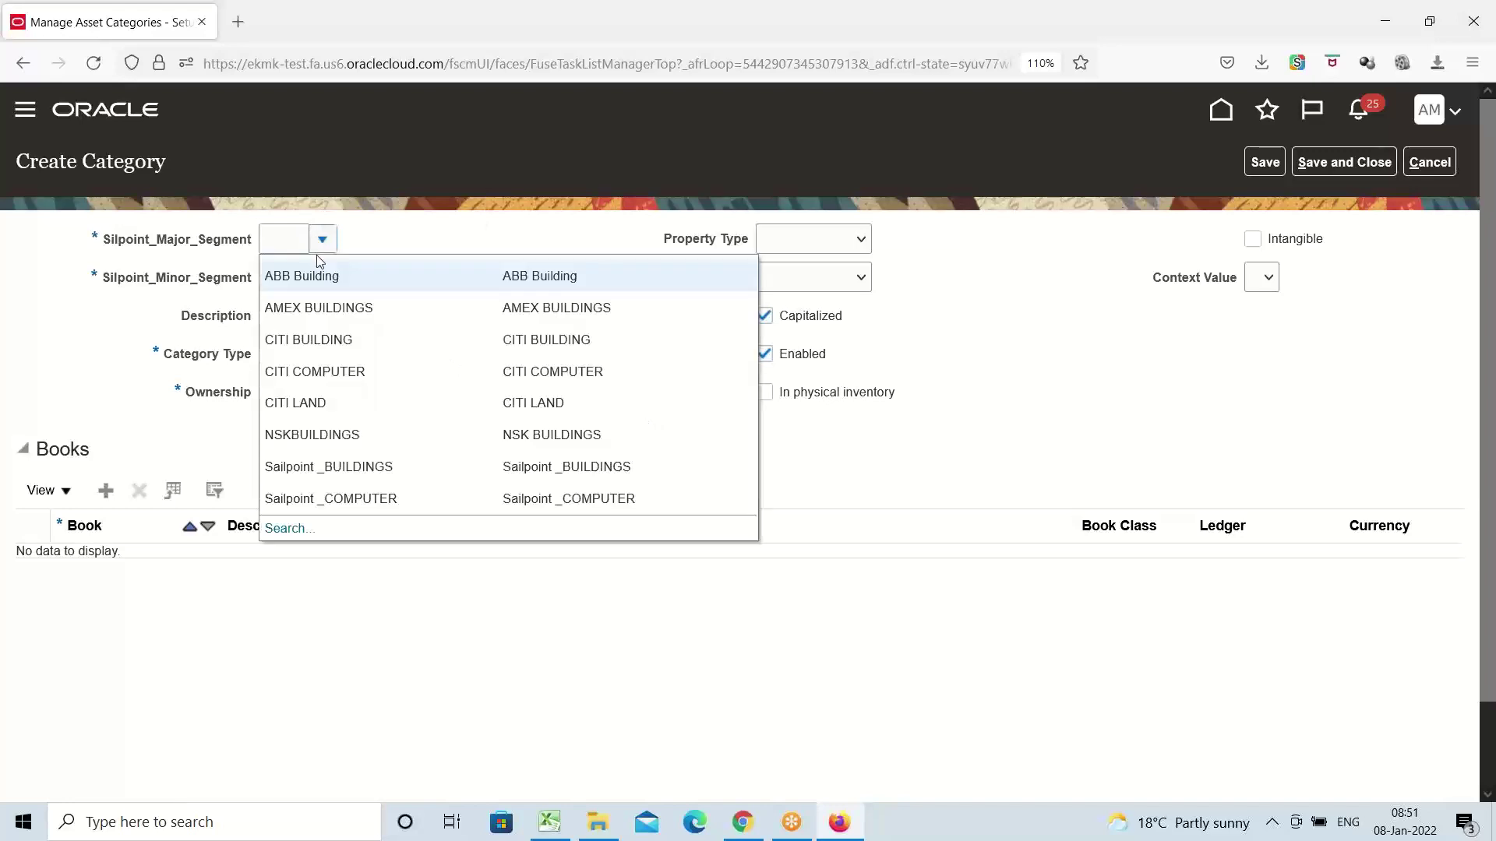
pyautogui.click(324, 298)
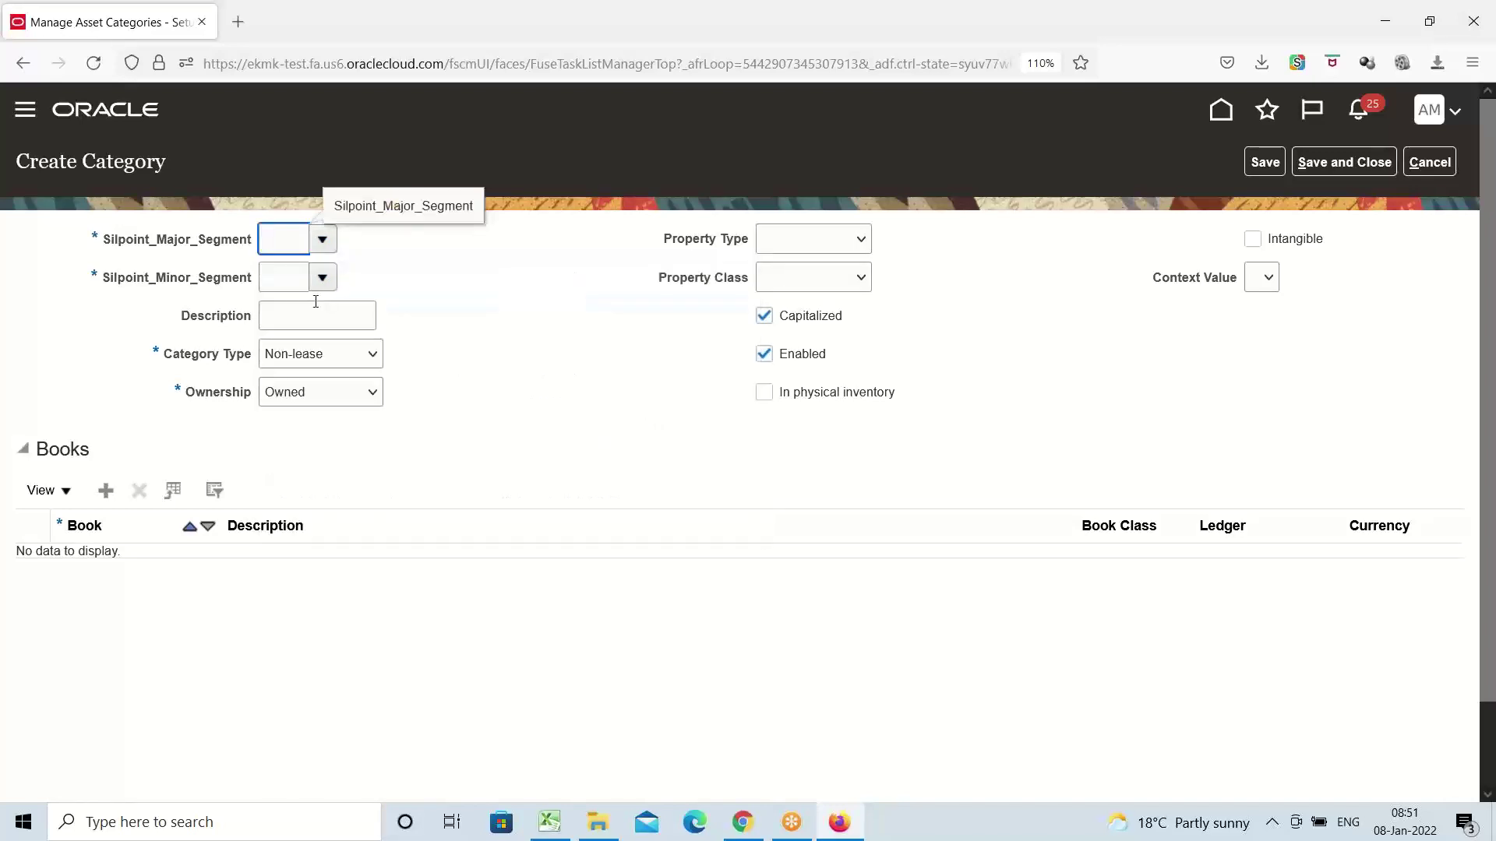
pyautogui.click(320, 278)
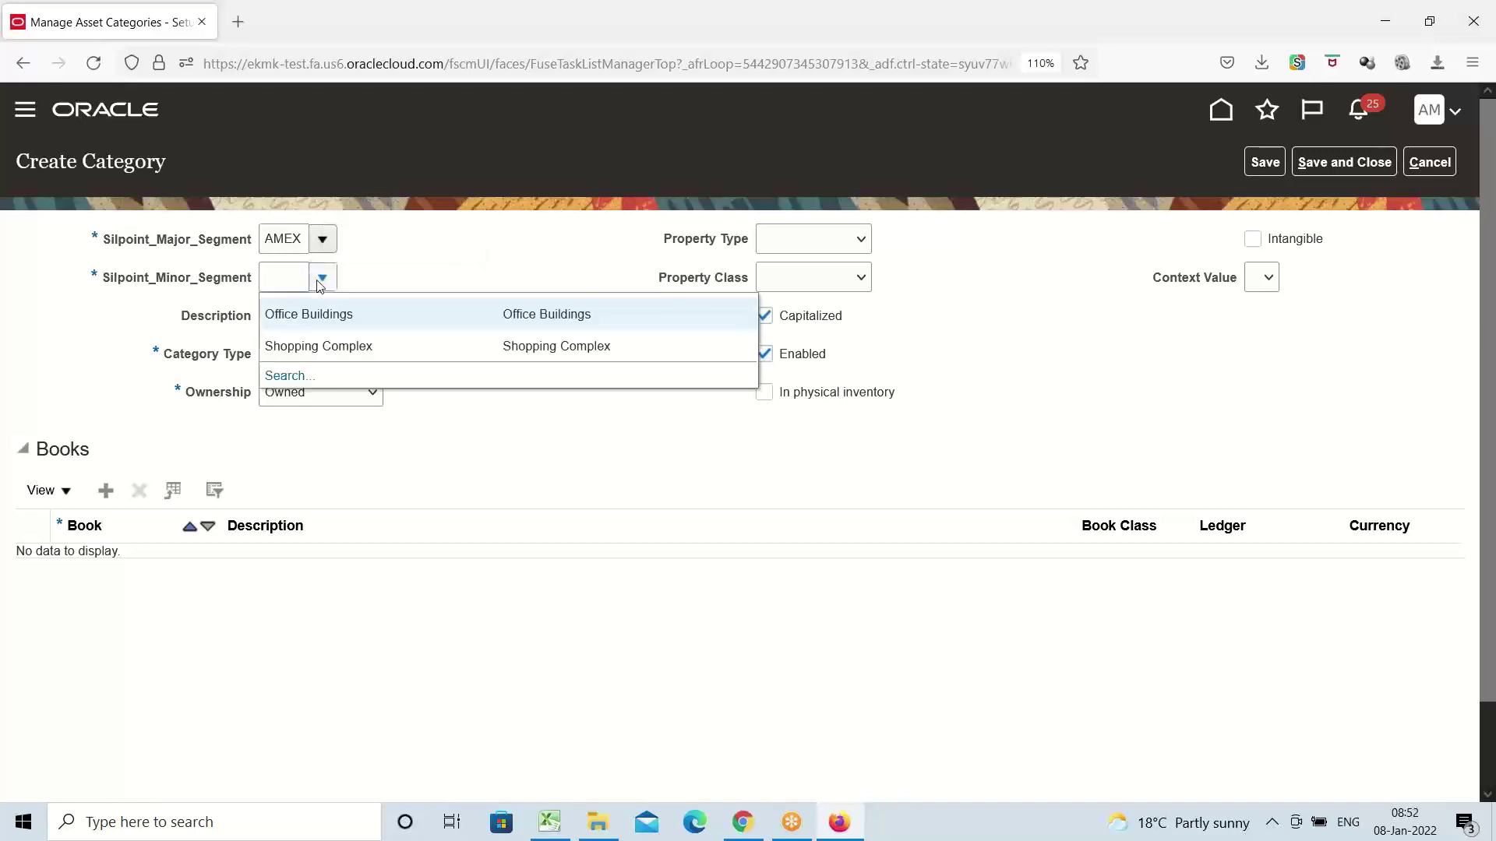
pyautogui.click(336, 344)
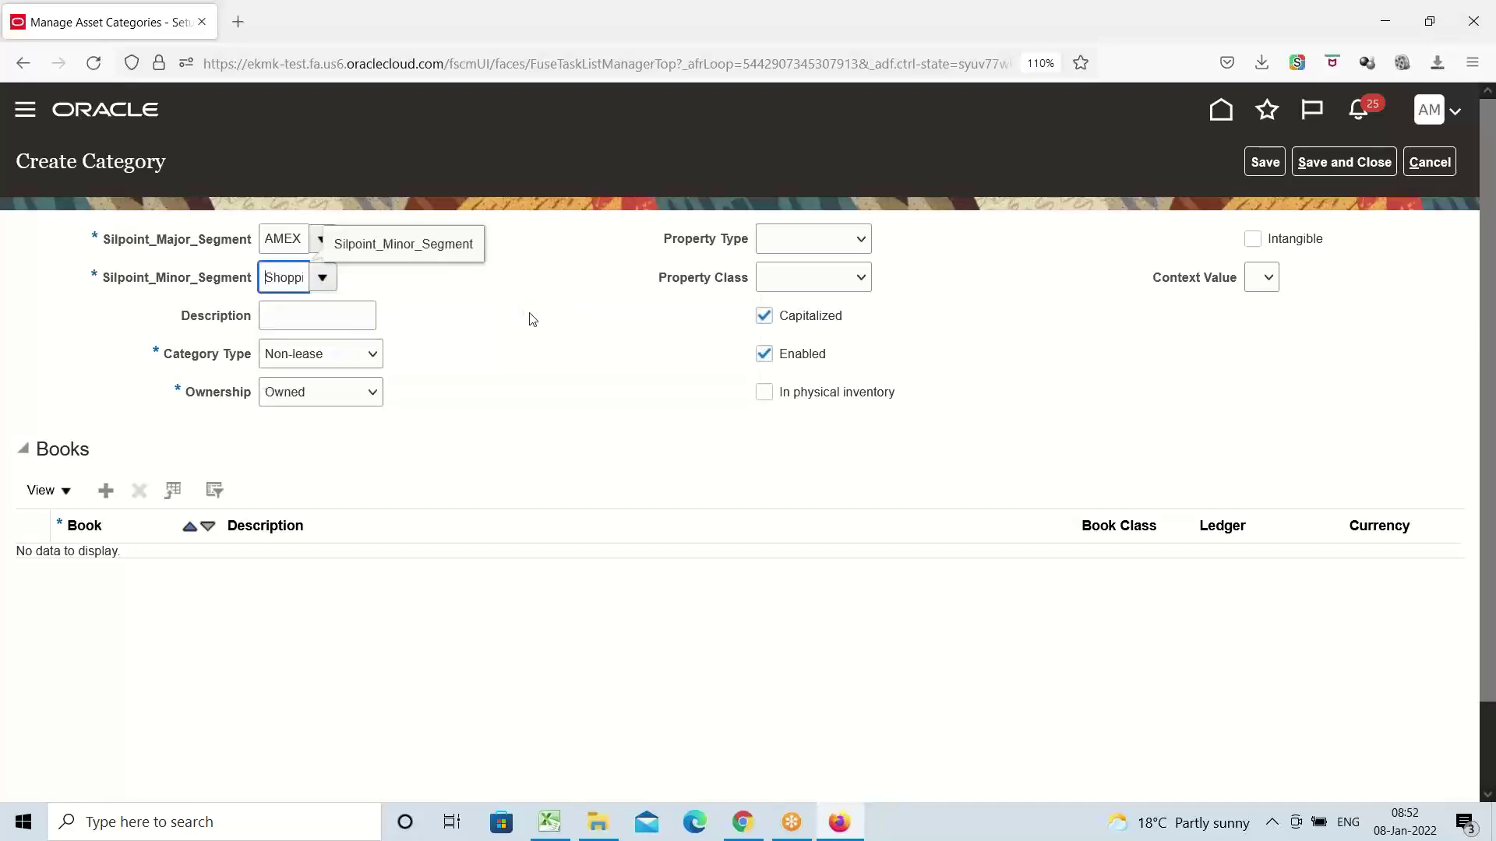
pyautogui.click(323, 281)
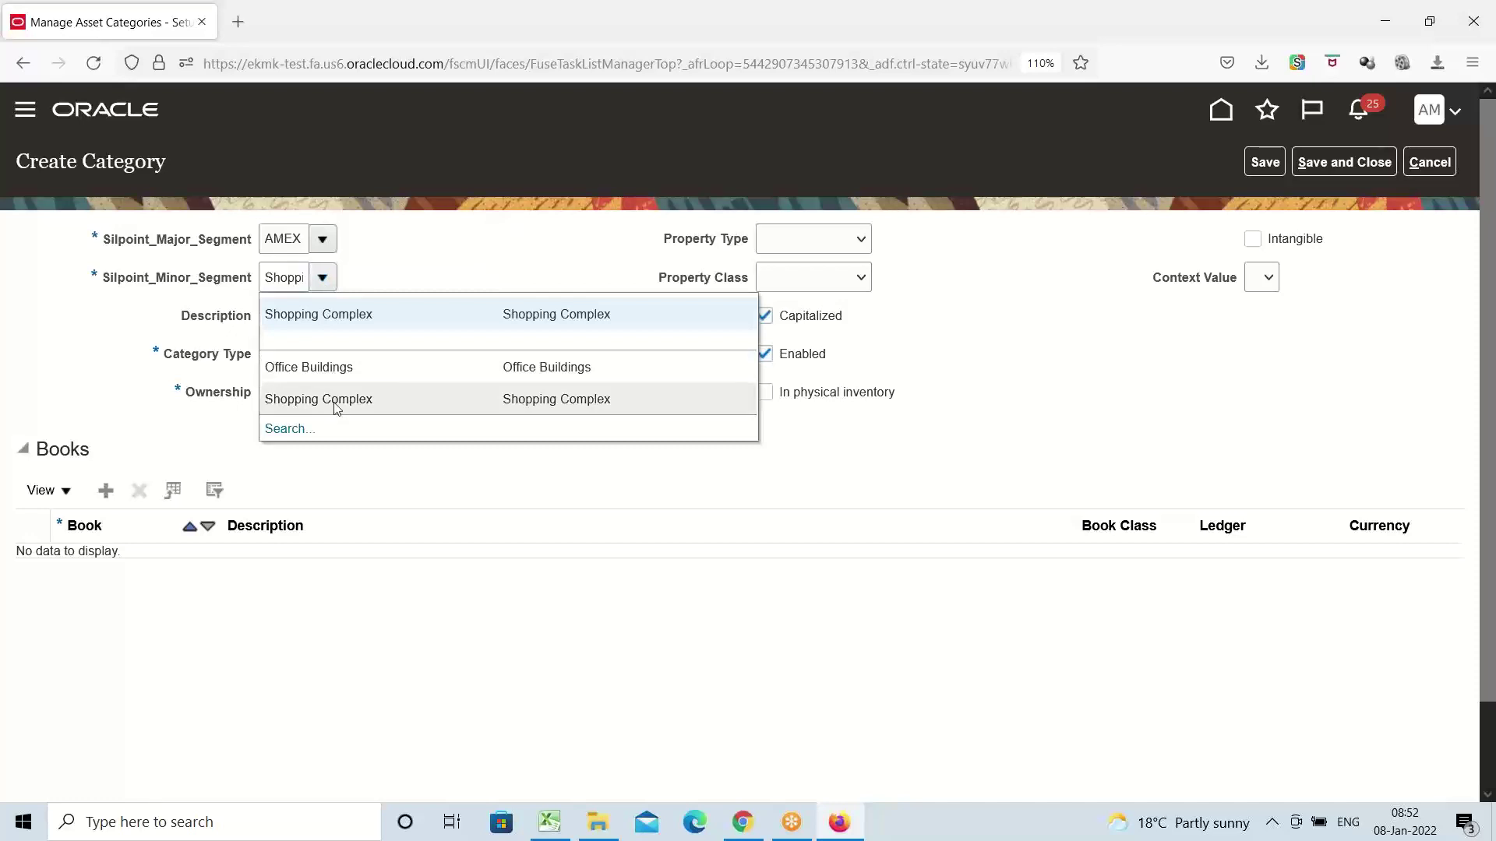
pyautogui.click(452, 483)
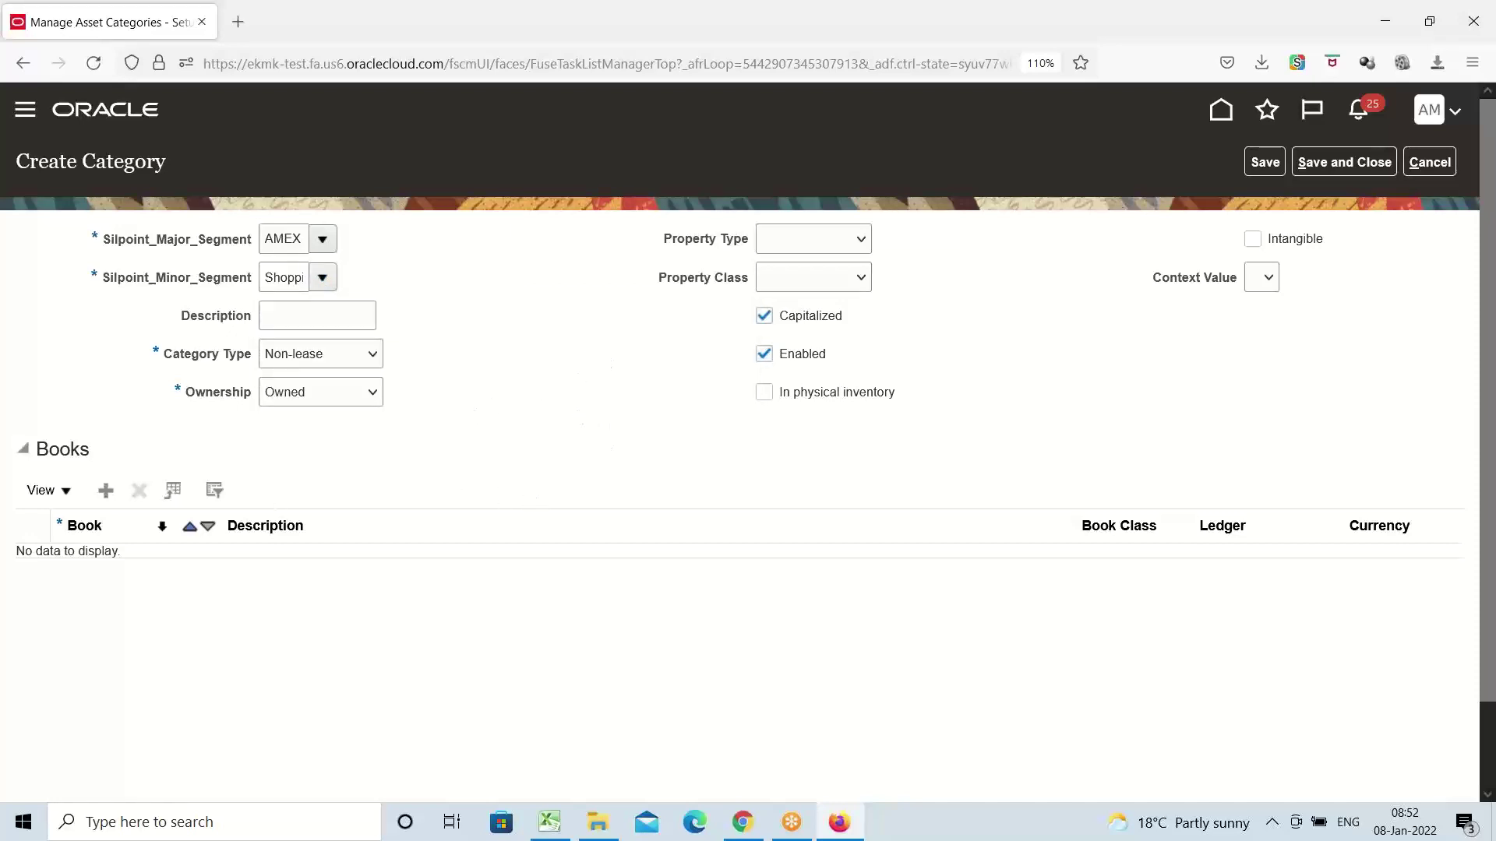
# Add a book row for AMEX CORPORATE BOOK and bring up its Asset Cost account
pyautogui.click(104, 489)
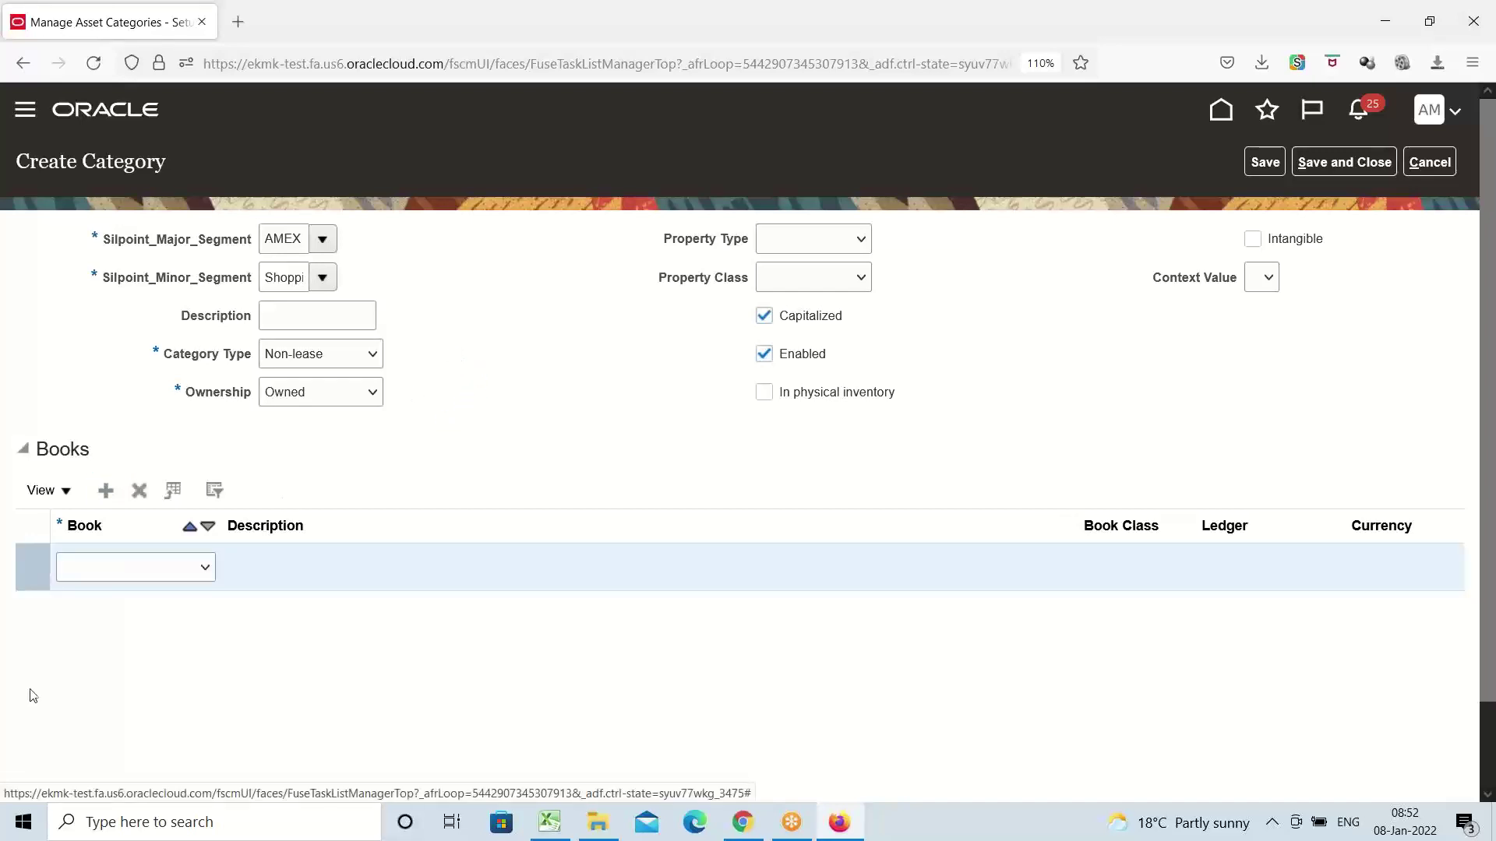
pyautogui.click(187, 573)
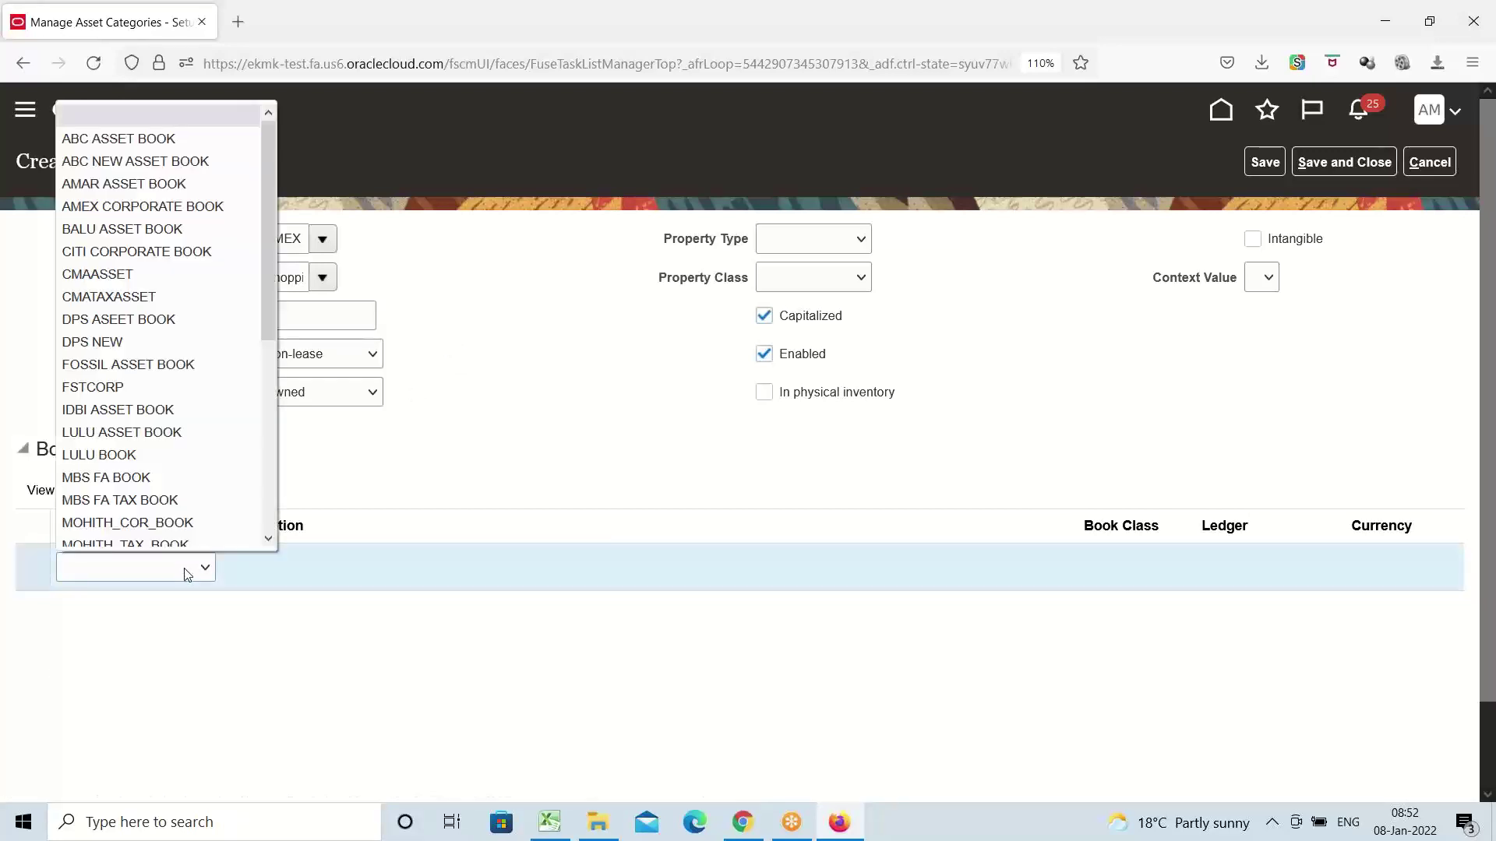
pyautogui.click(145, 207)
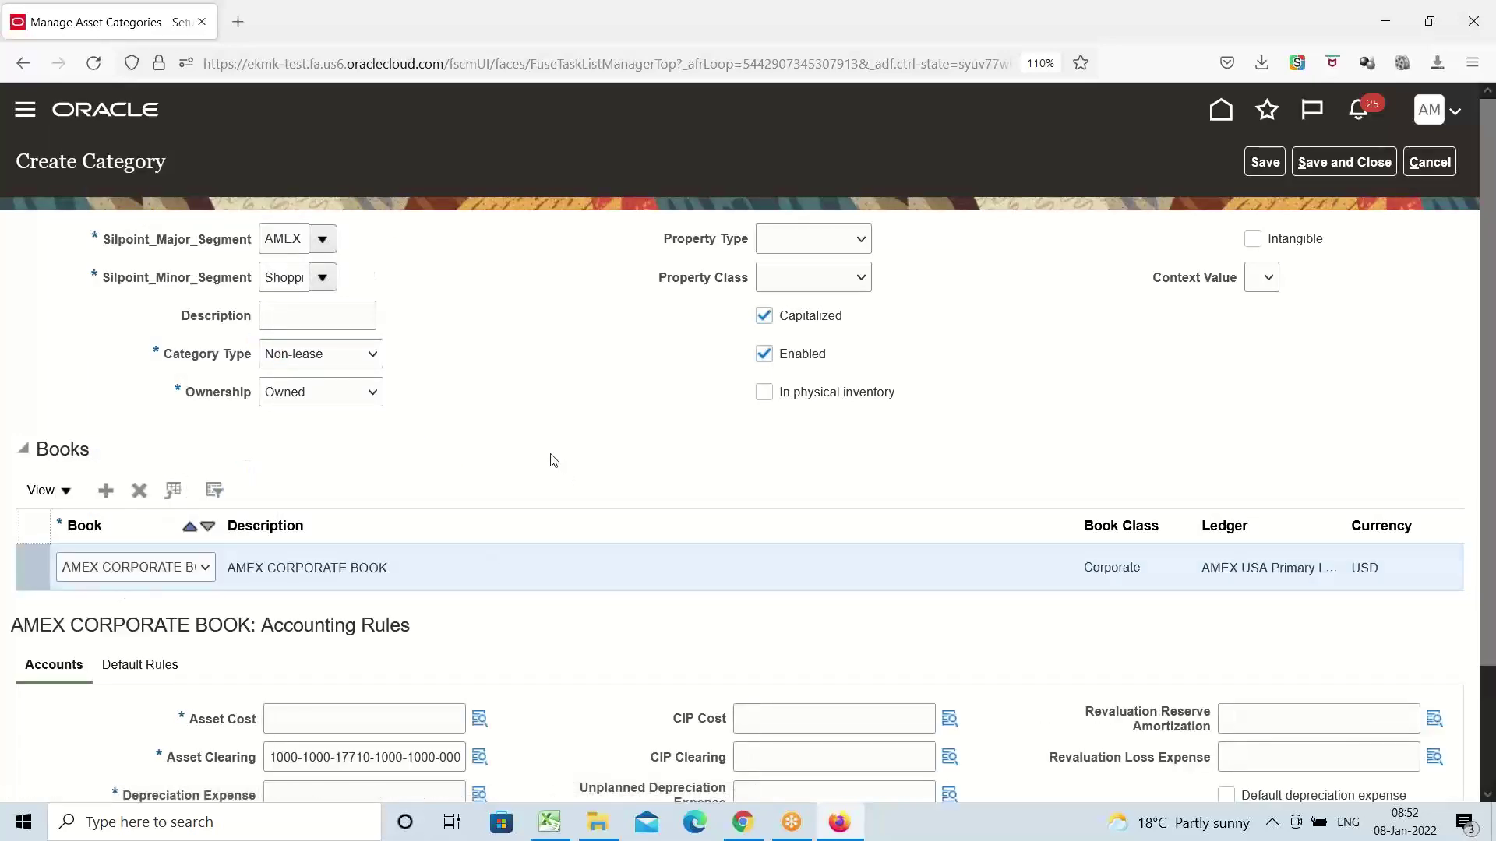
pyautogui.scroll(-2, 537, 444)
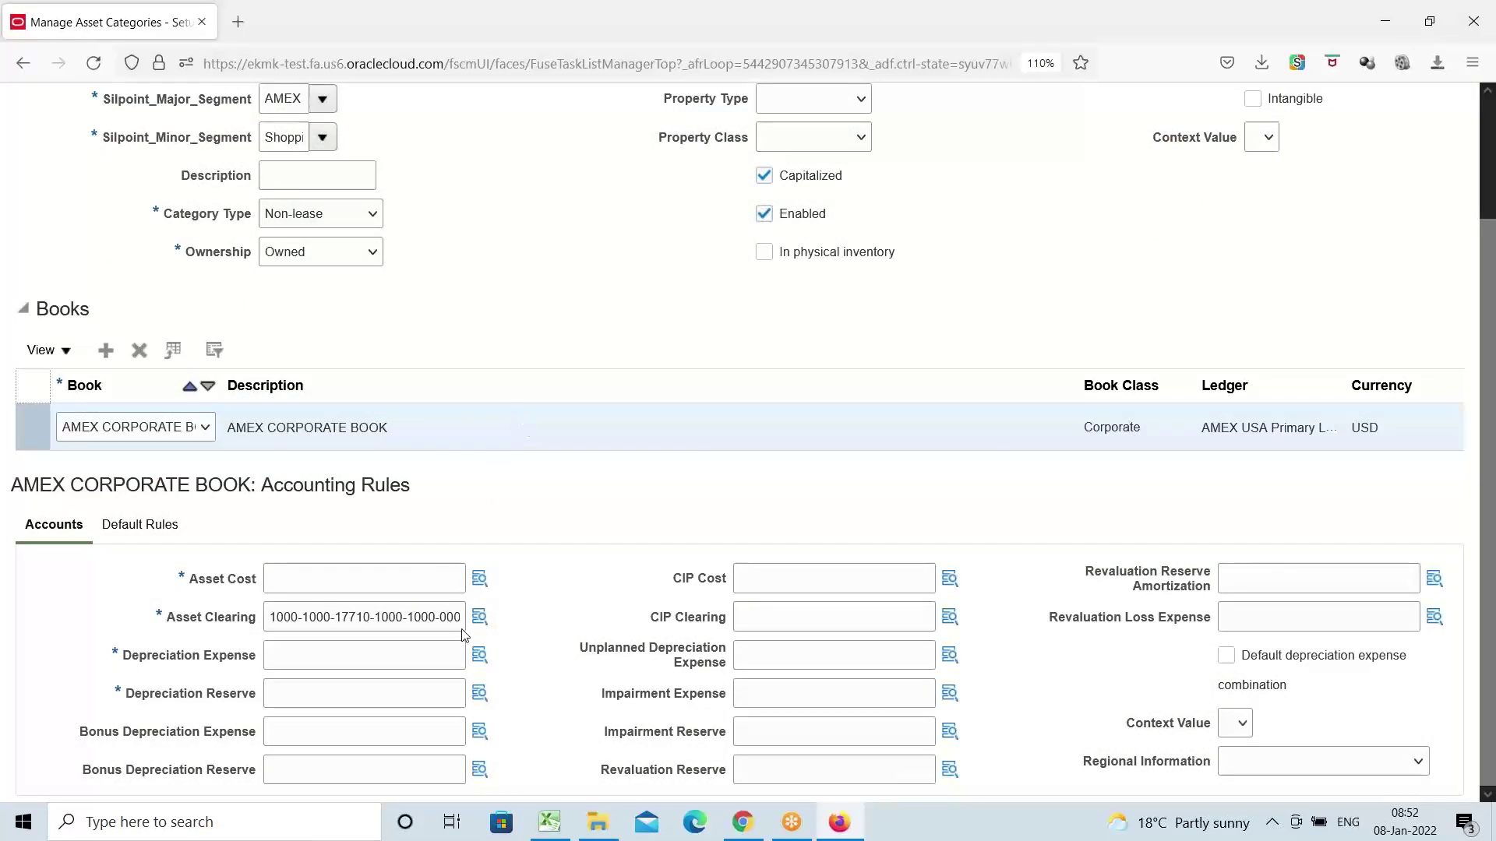
pyautogui.click(478, 578)
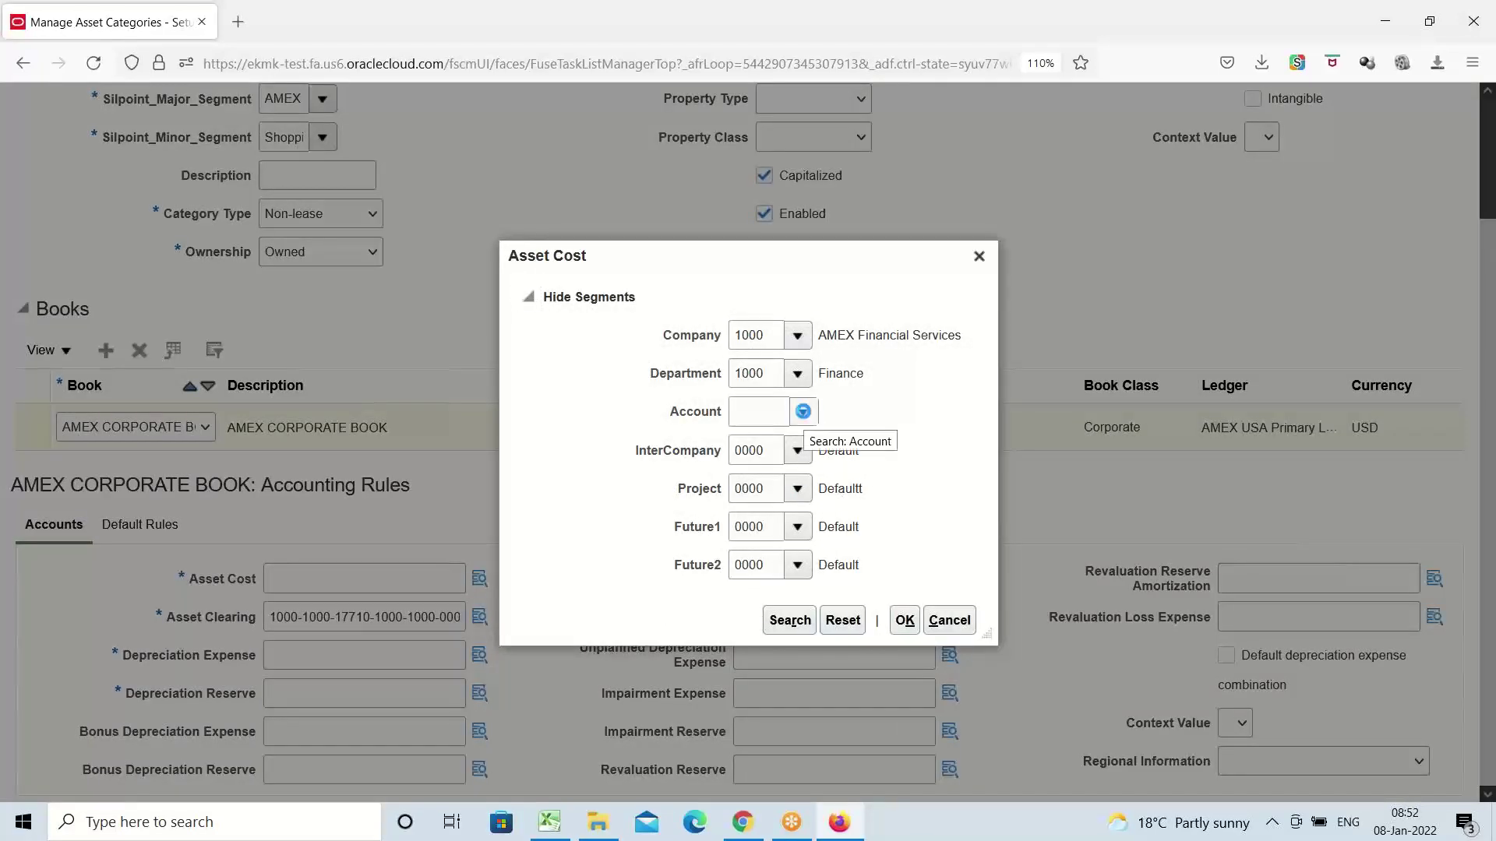
# Set the Asset Cost account to 17400 Buildings by searching accounts for 'Building'
pyautogui.click(804, 412)
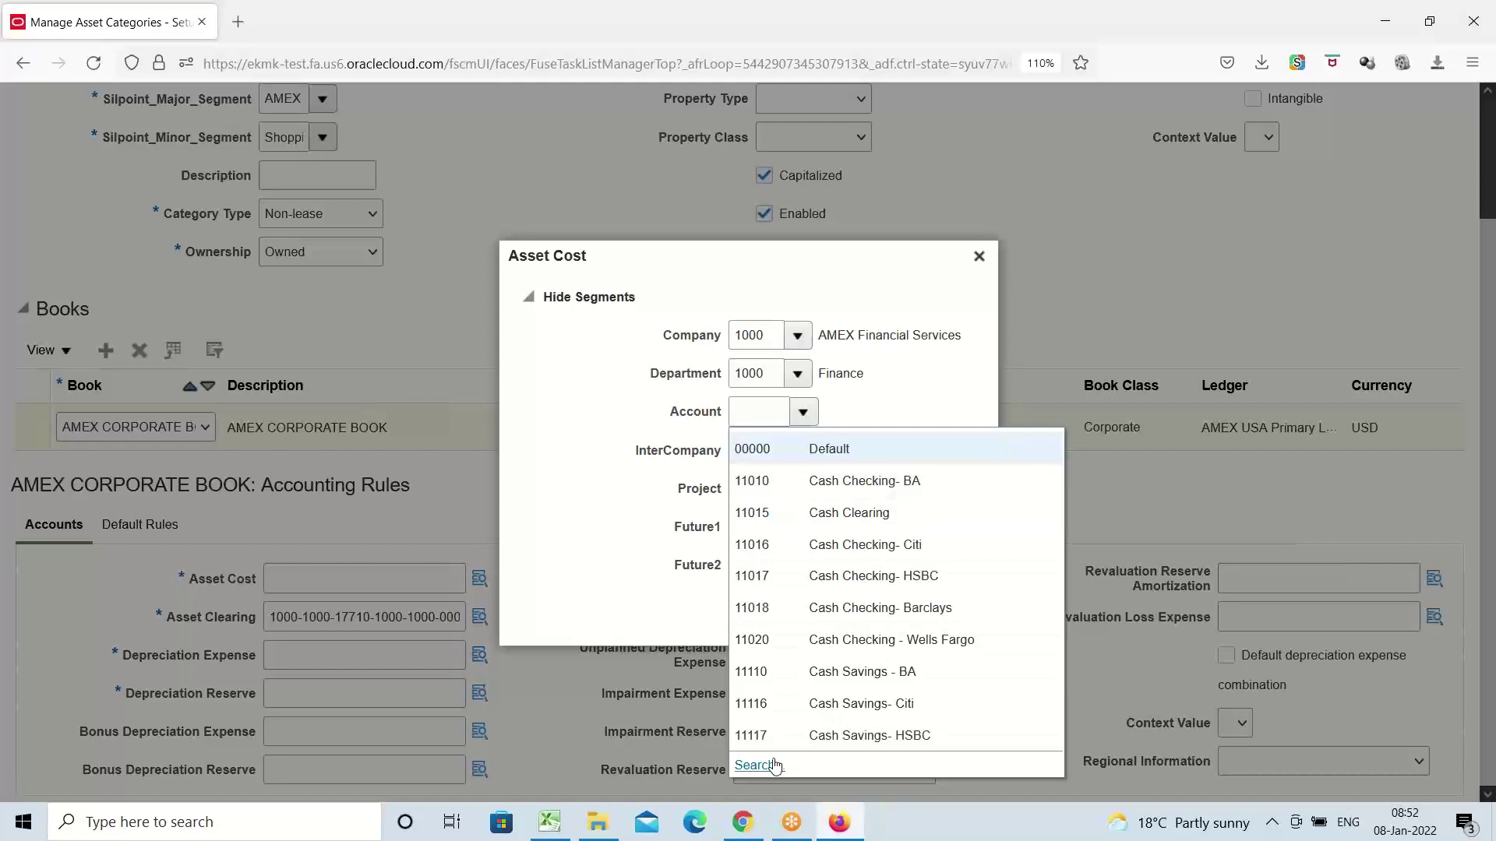
pyautogui.click(803, 409)
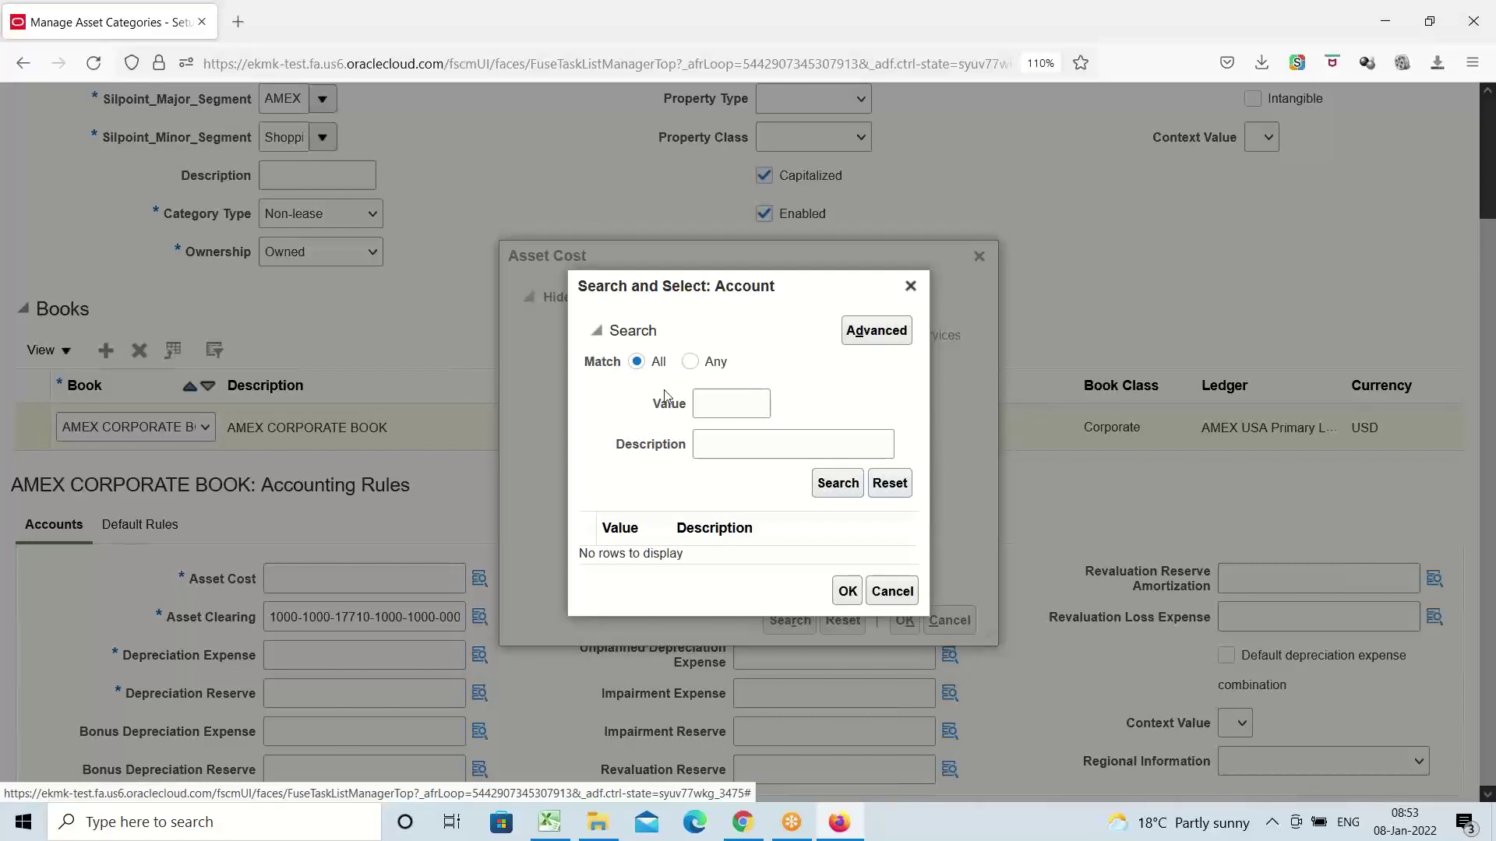
pyautogui.click(779, 450)
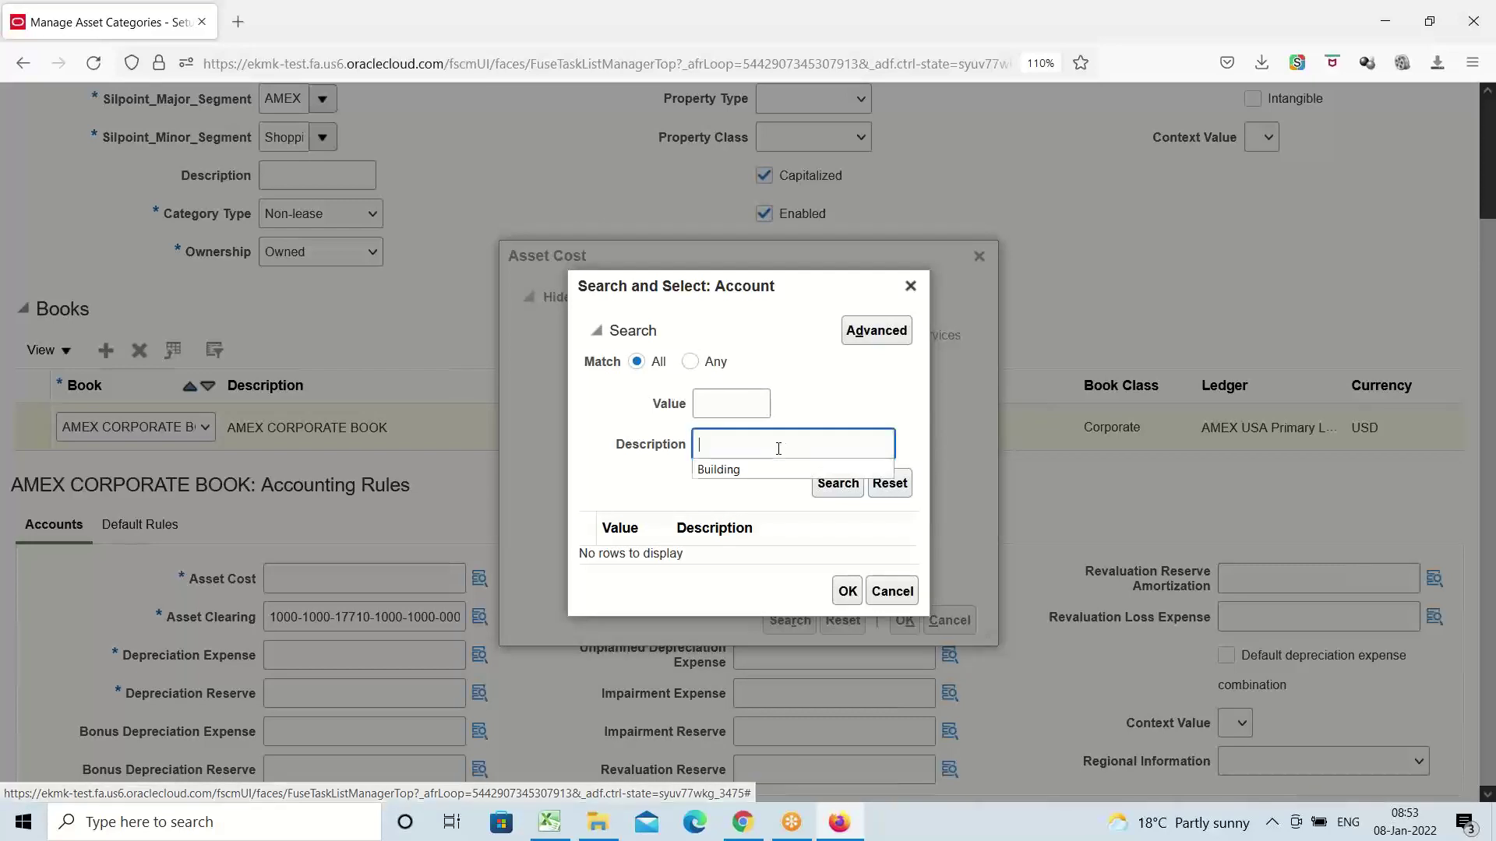
pyautogui.click(772, 469)
pyautogui.click(834, 490)
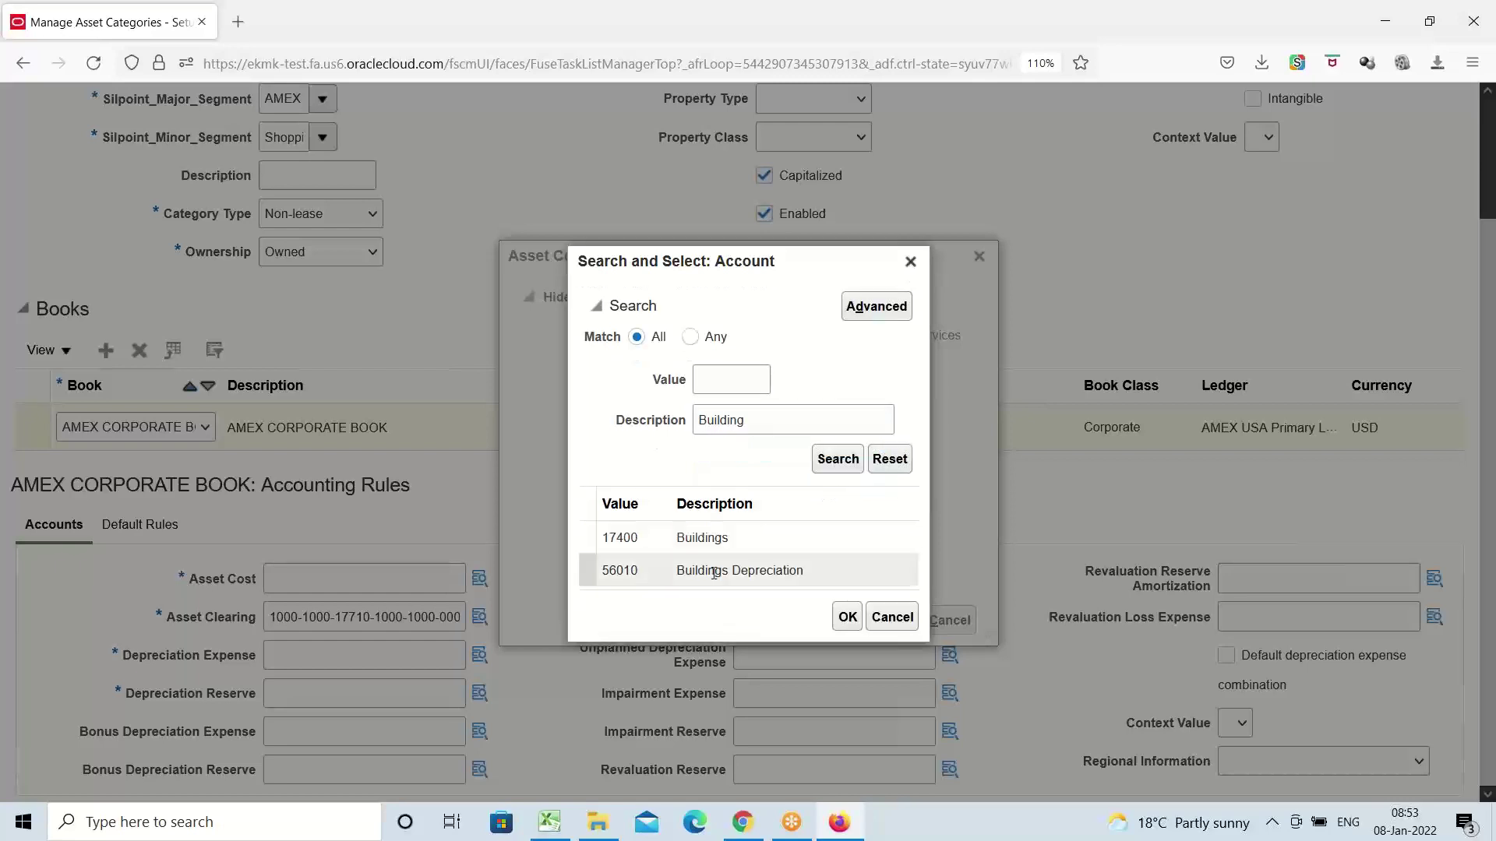
pyautogui.click(712, 536)
pyautogui.click(851, 620)
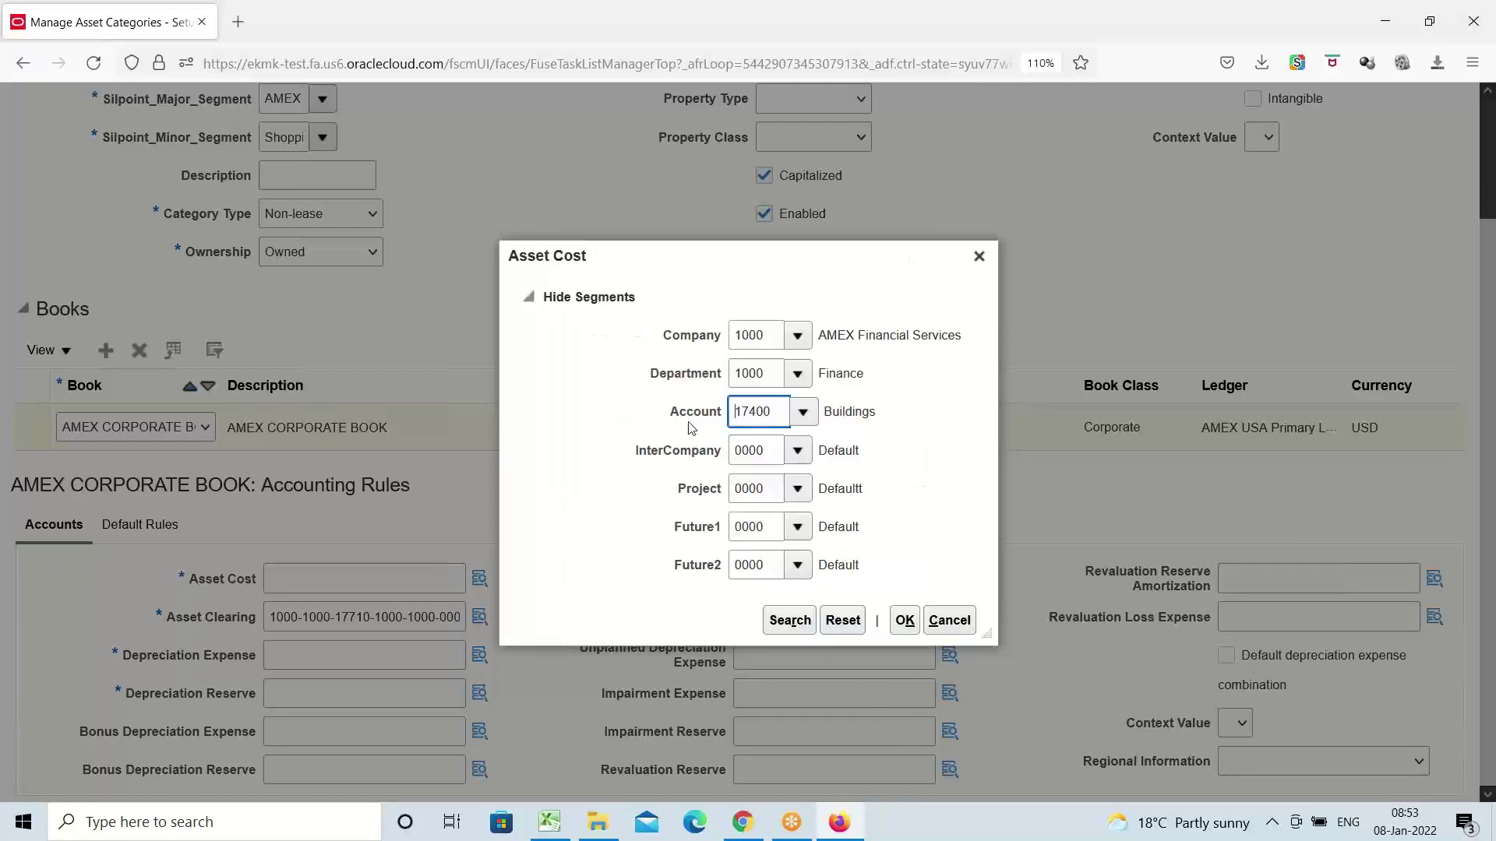
pyautogui.click(904, 620)
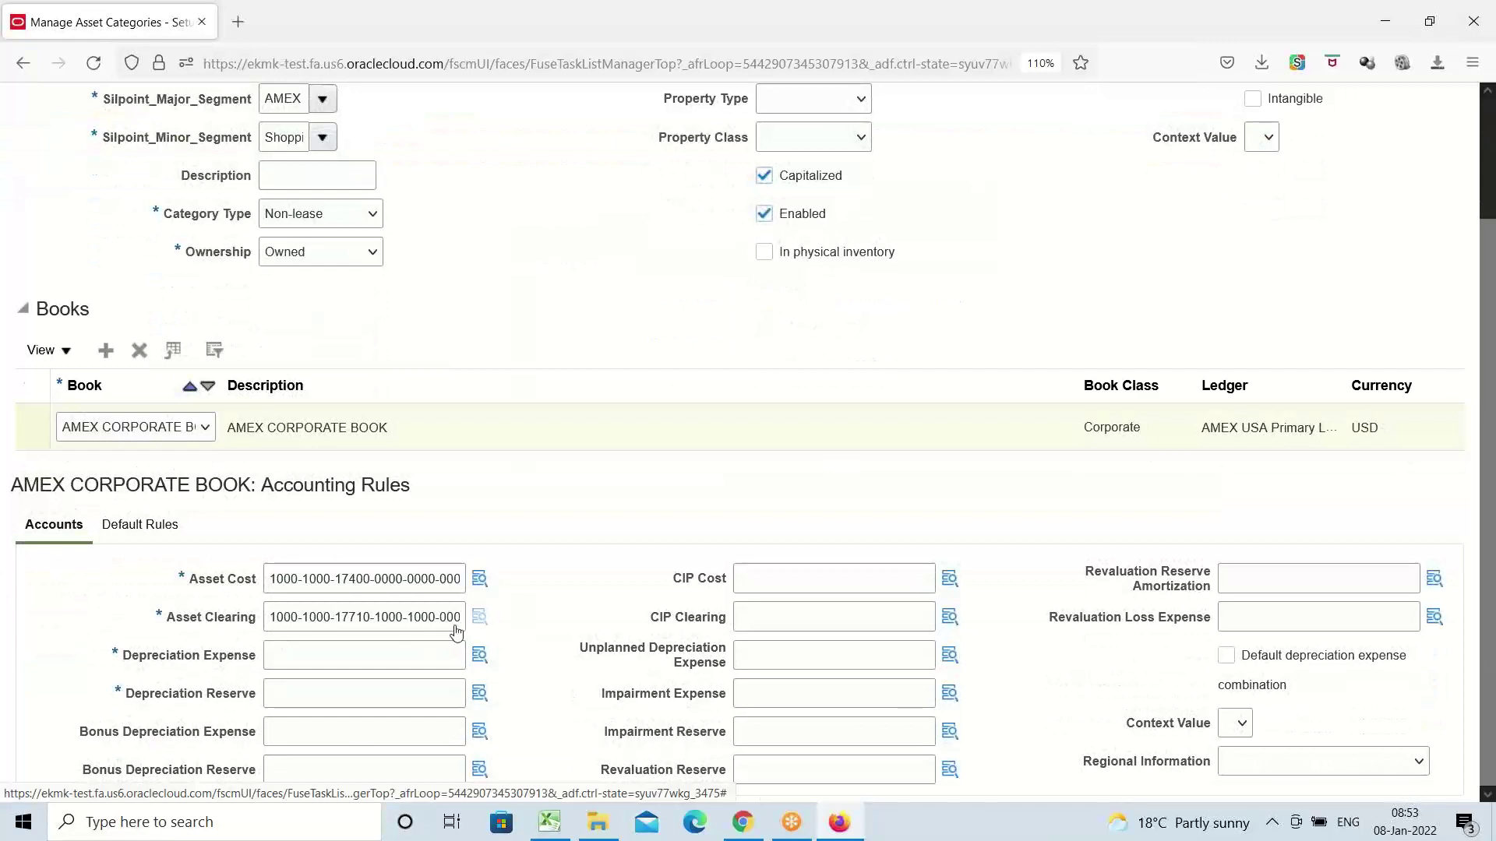
pyautogui.click(479, 617)
pyautogui.moveTo(480, 620)
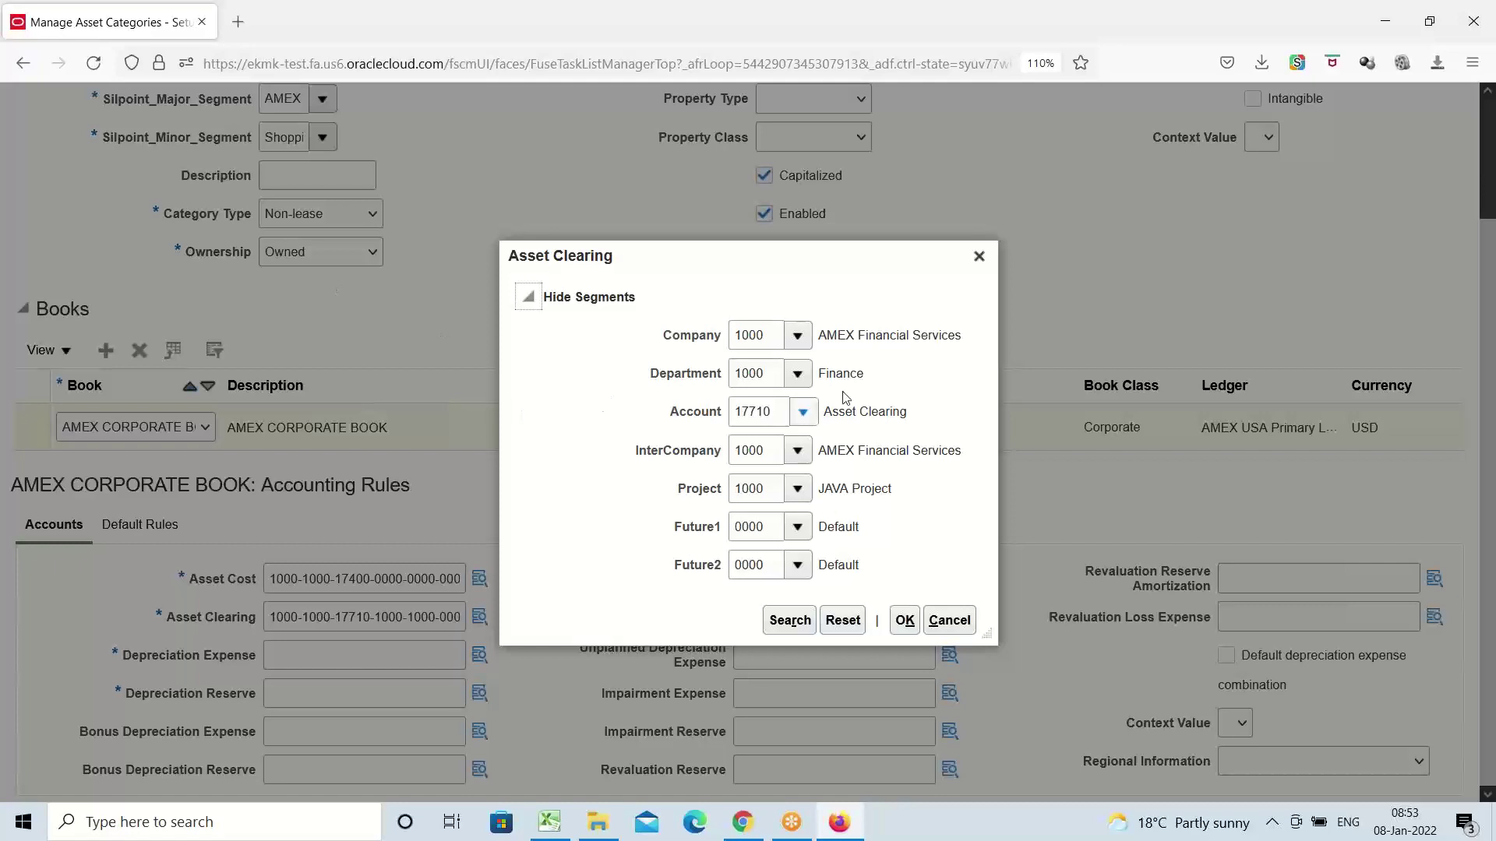
pyautogui.click(979, 257)
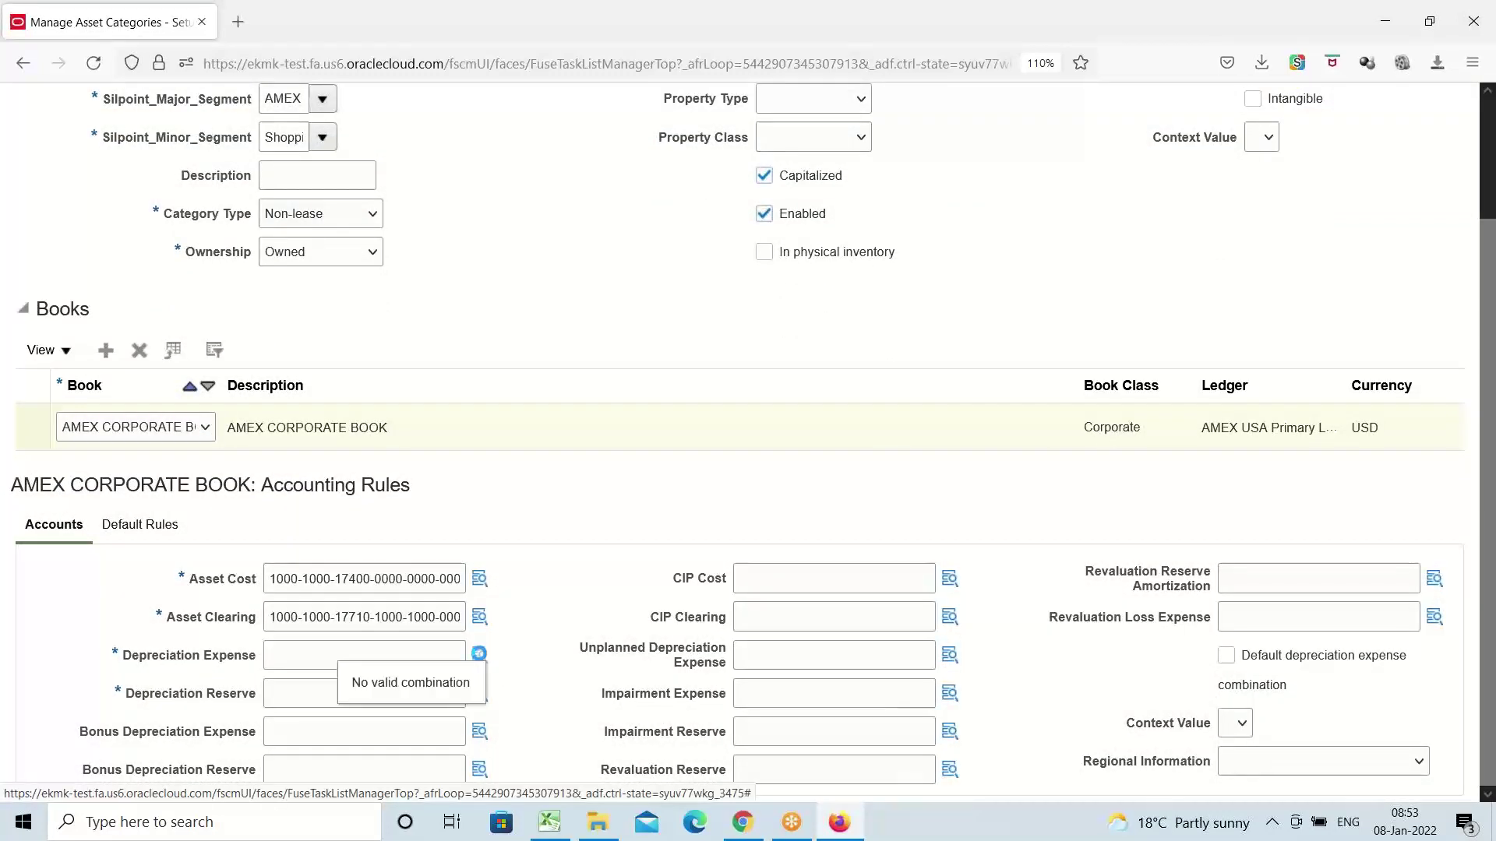
# Set the Depreciation Expense account to 56010 Buildings Depreciation
pyautogui.click(479, 654)
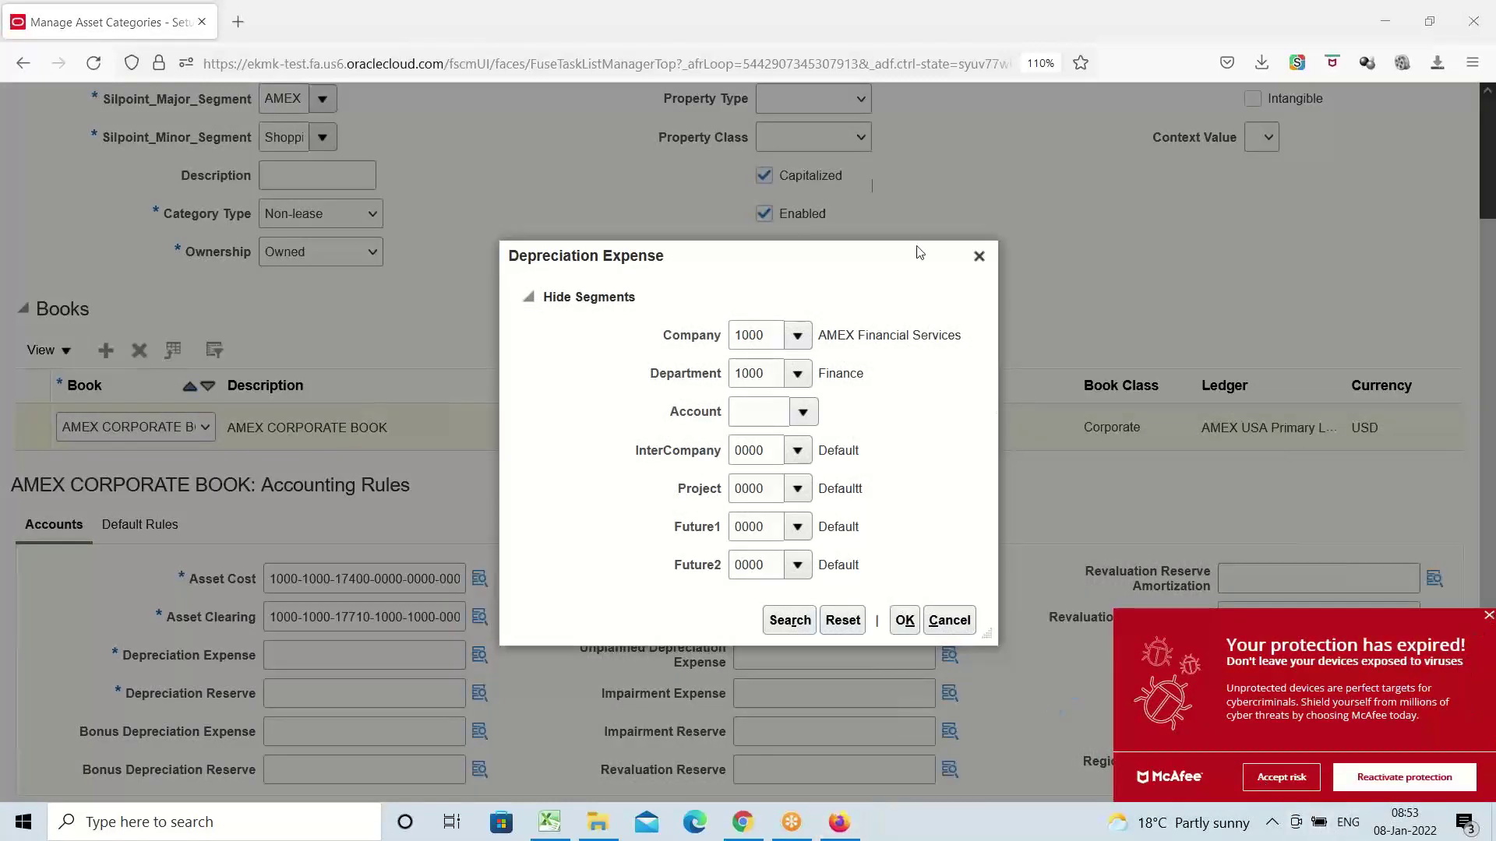
pyautogui.click(803, 413)
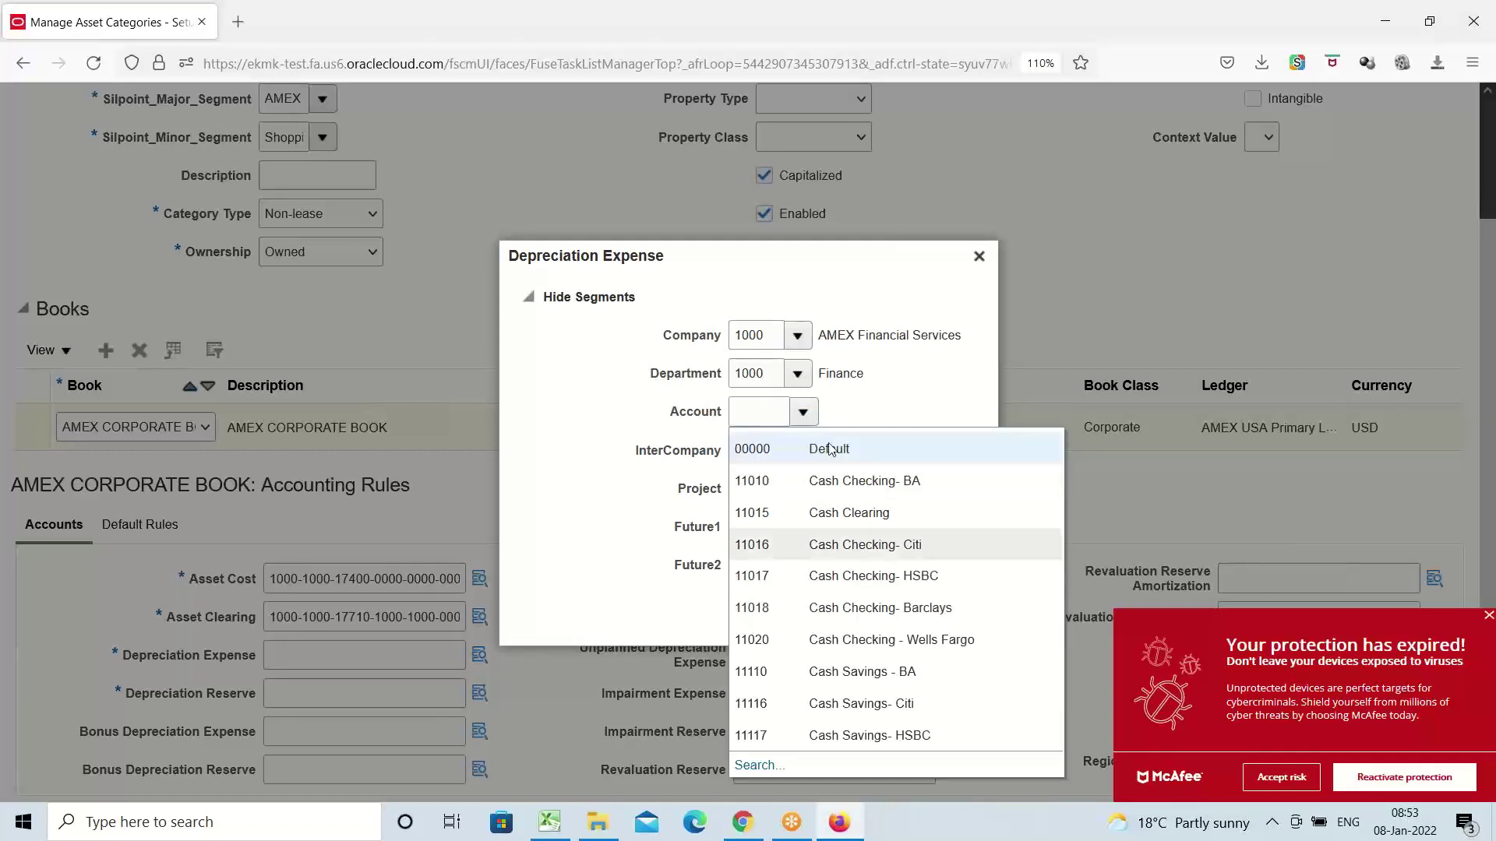
pyautogui.click(761, 767)
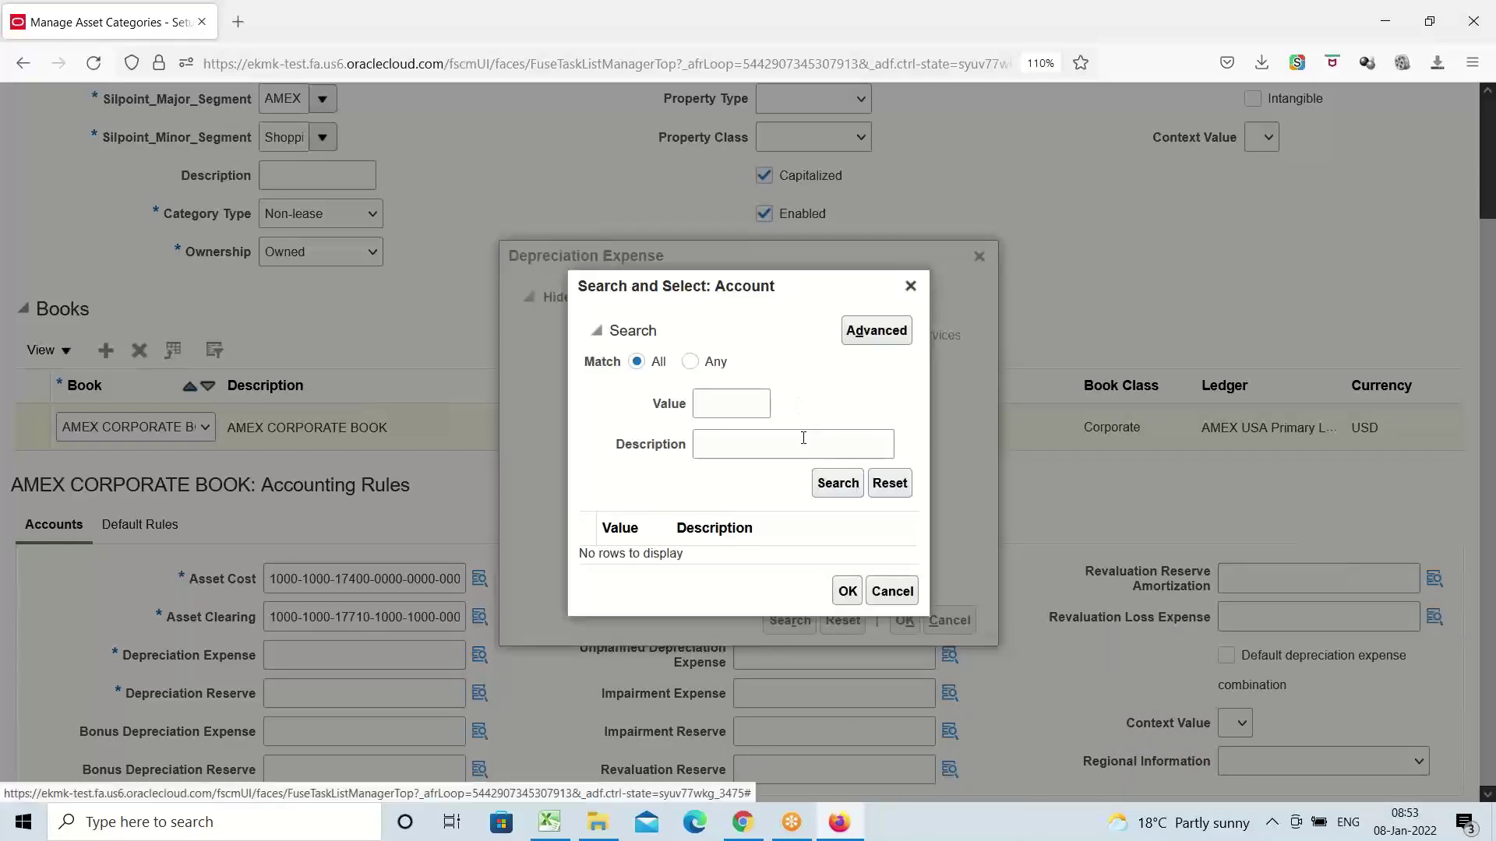
pyautogui.click(803, 438)
pyautogui.click(780, 471)
pyautogui.click(832, 483)
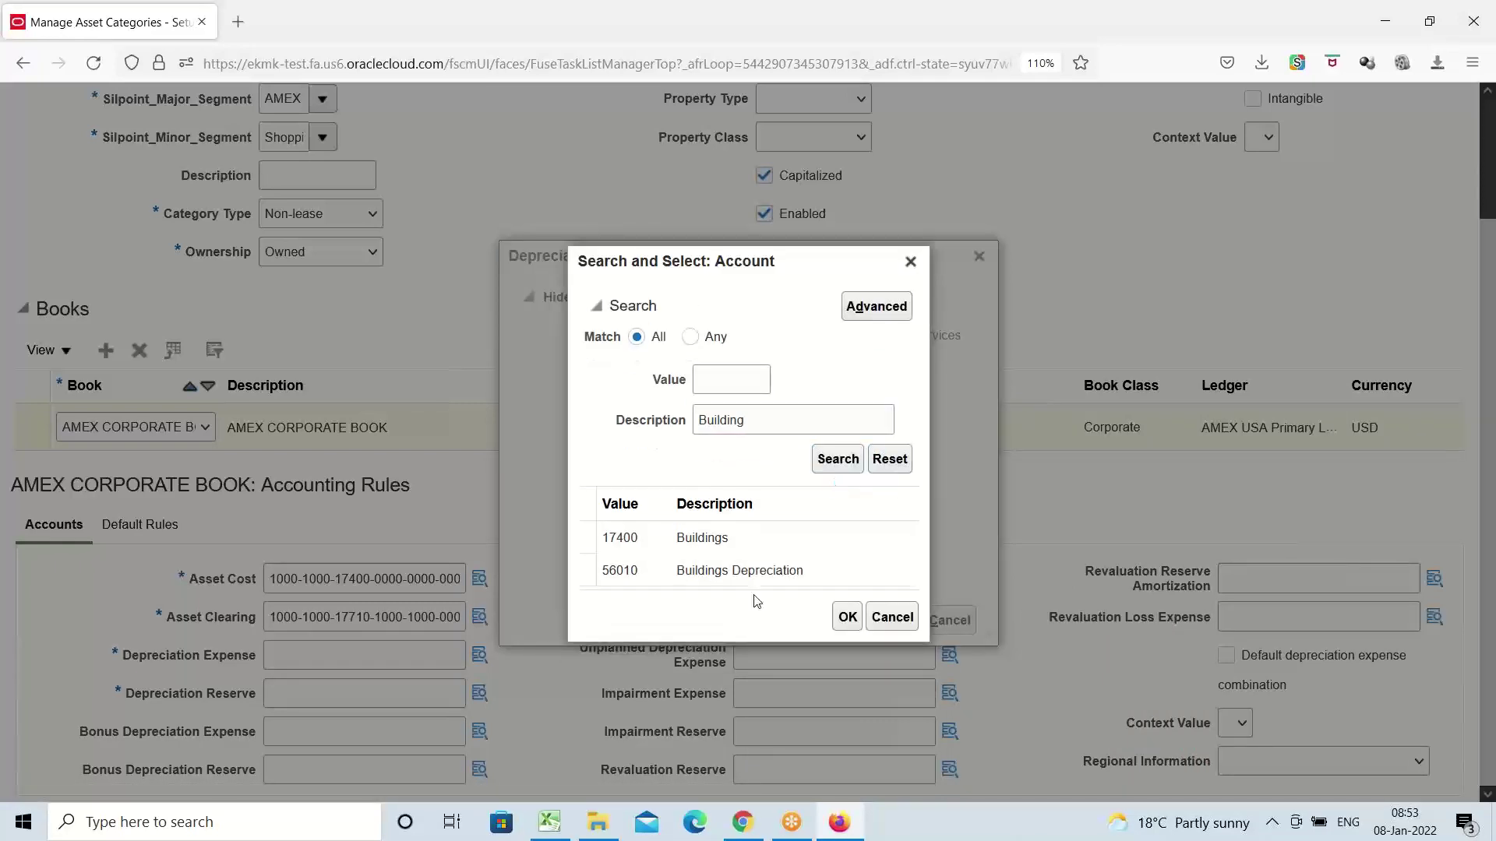
pyautogui.click(680, 569)
pyautogui.click(854, 623)
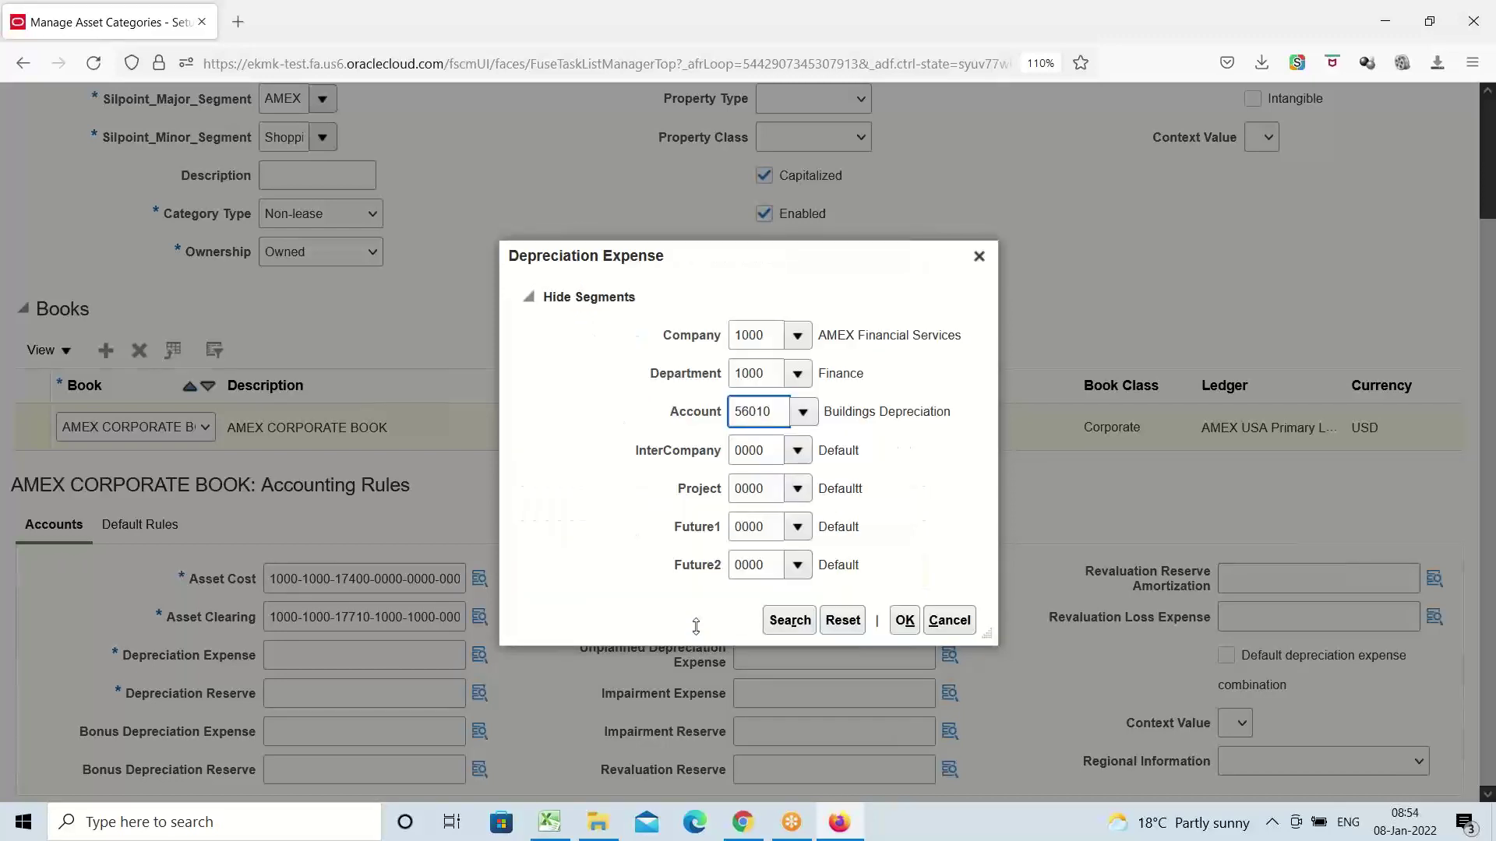
pyautogui.click(905, 620)
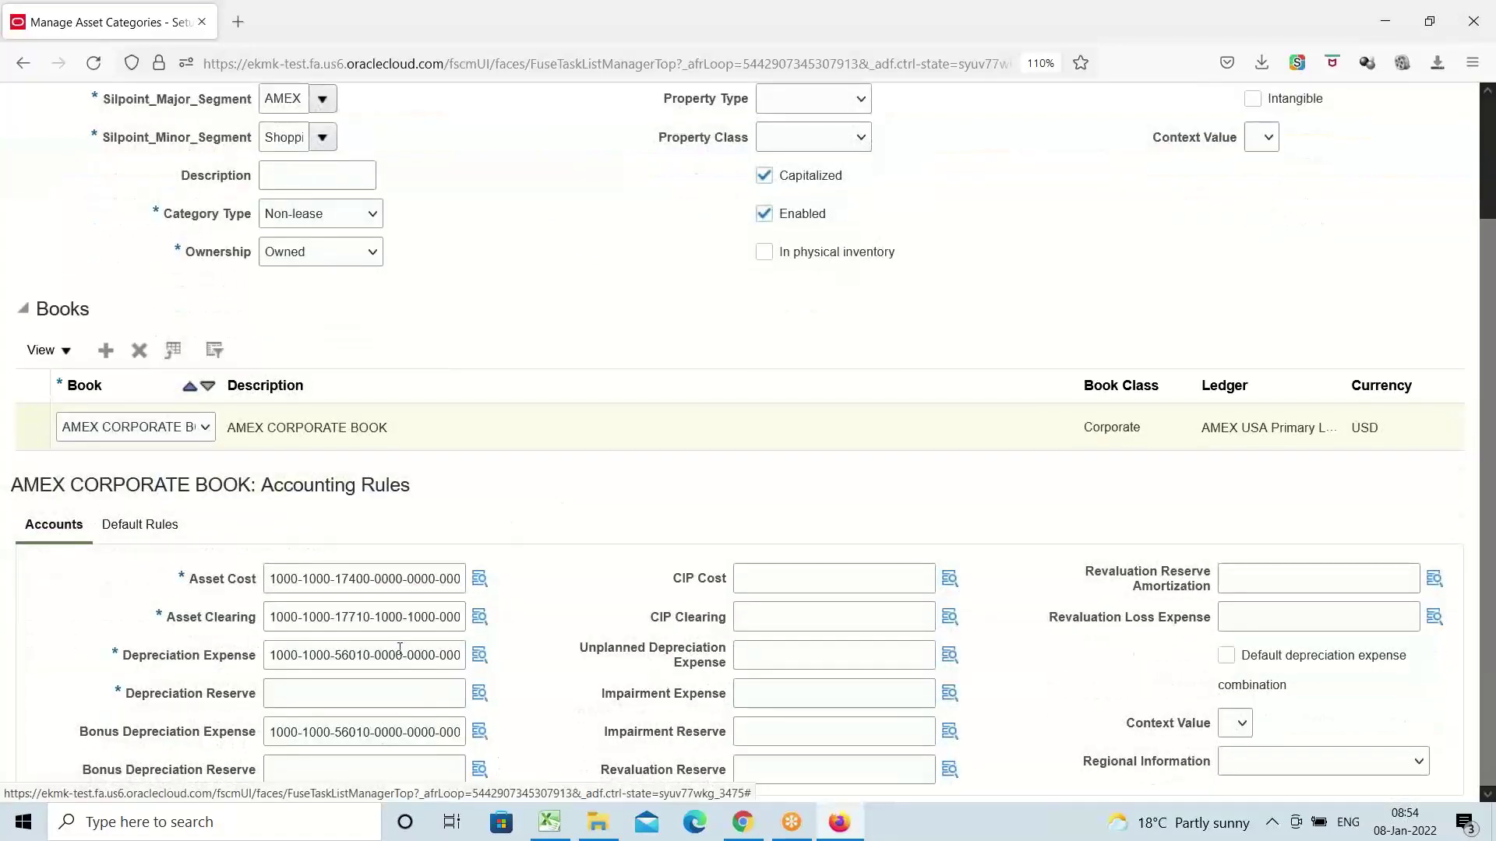
# Copy the 56010 combination into Depreciation Reserve and show the Default Rules
pyautogui.doubleClick(400, 655)
pyautogui.hotkey('ctrl', 'a')
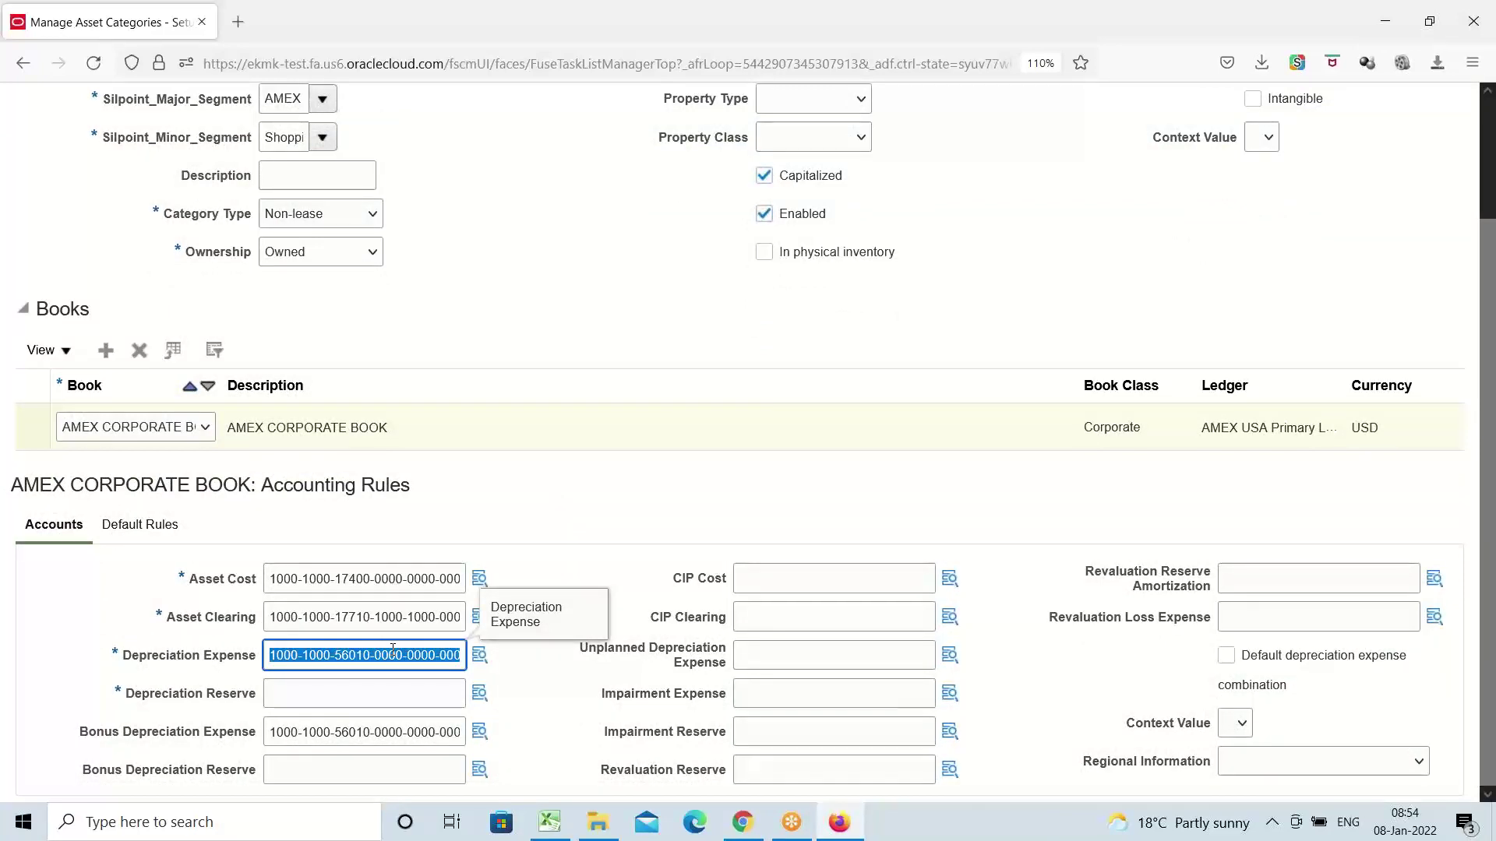
pyautogui.press('Tab')
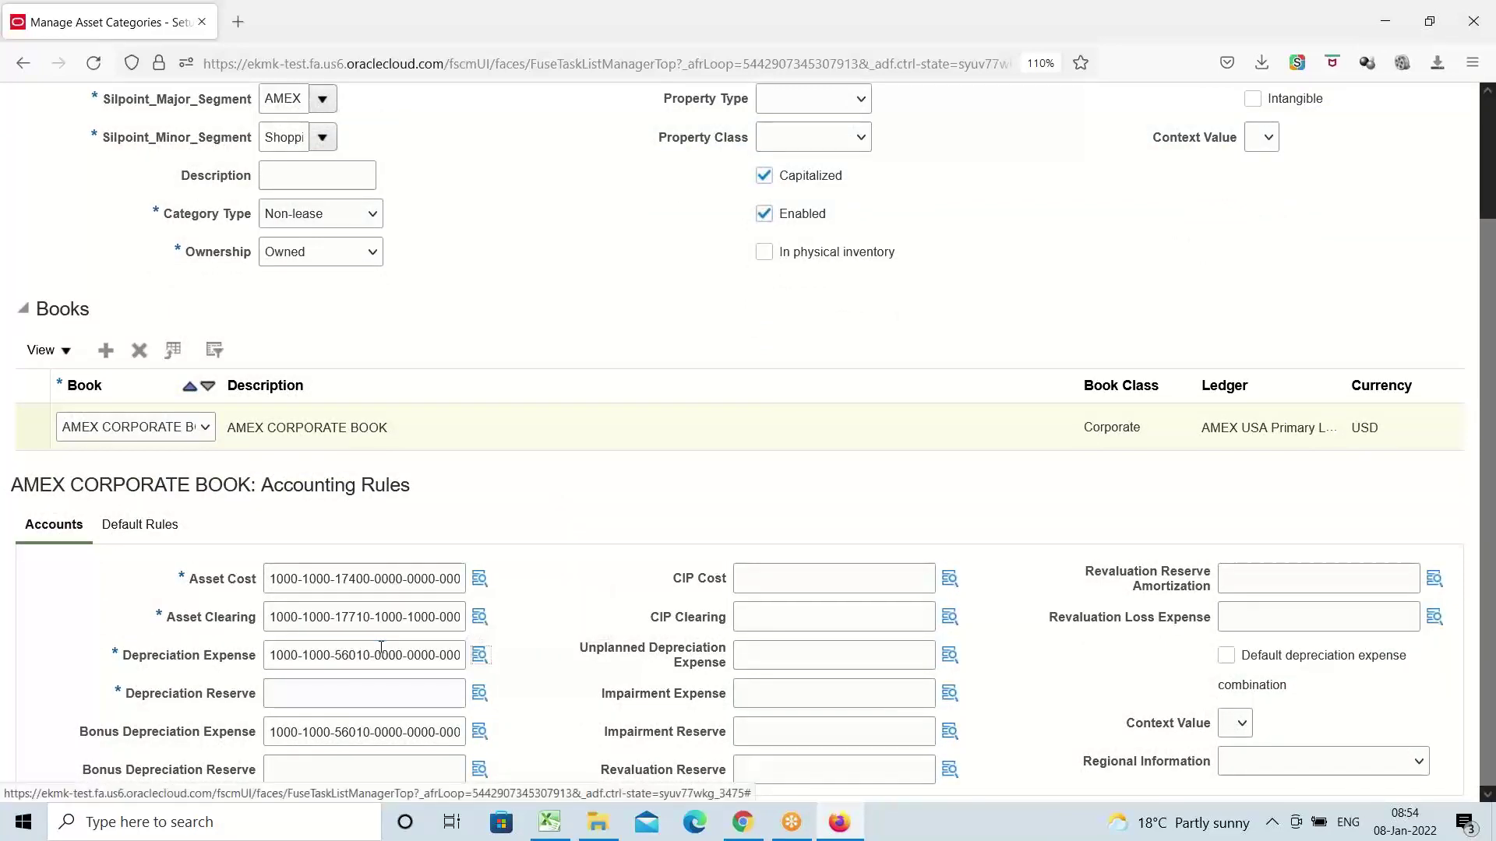
pyautogui.press('Tab')
pyautogui.hotkey('ctrl', 'v')
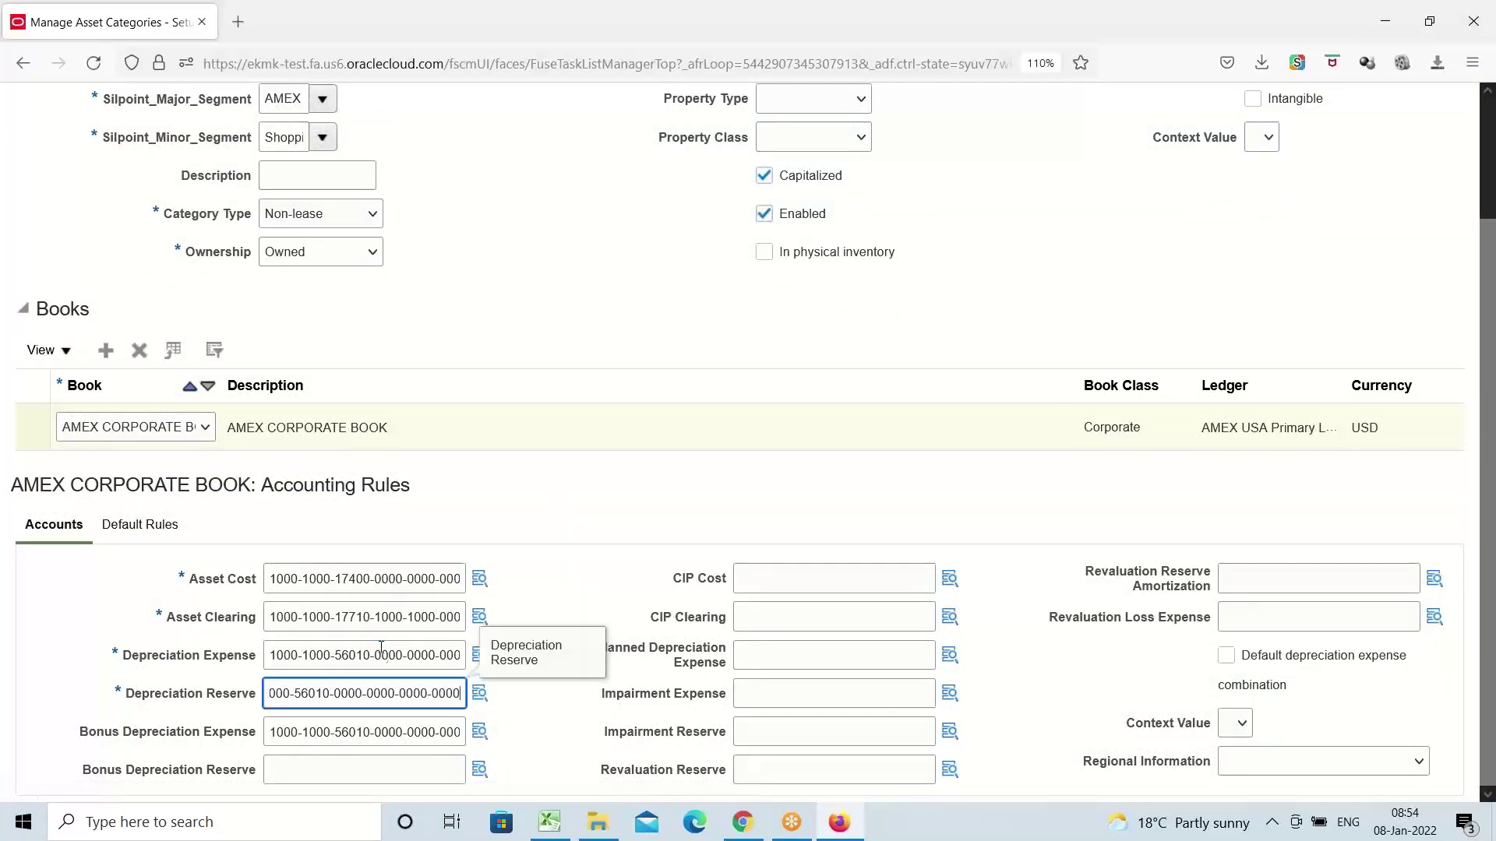
pyautogui.click(548, 499)
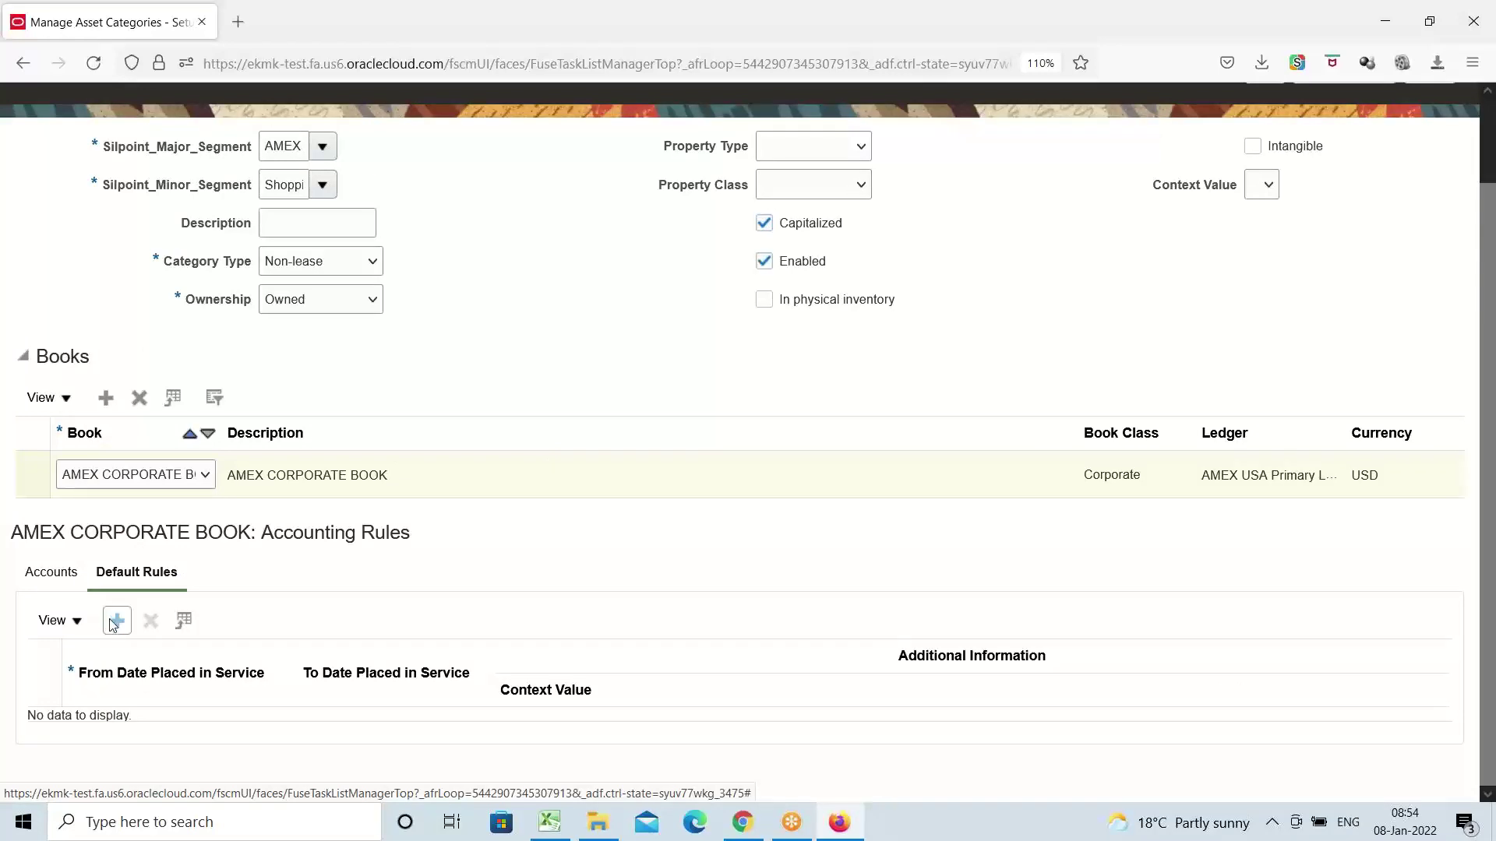
# Add a default rule row with depreciation method STL (Straight-Line)
pyautogui.click(116, 622)
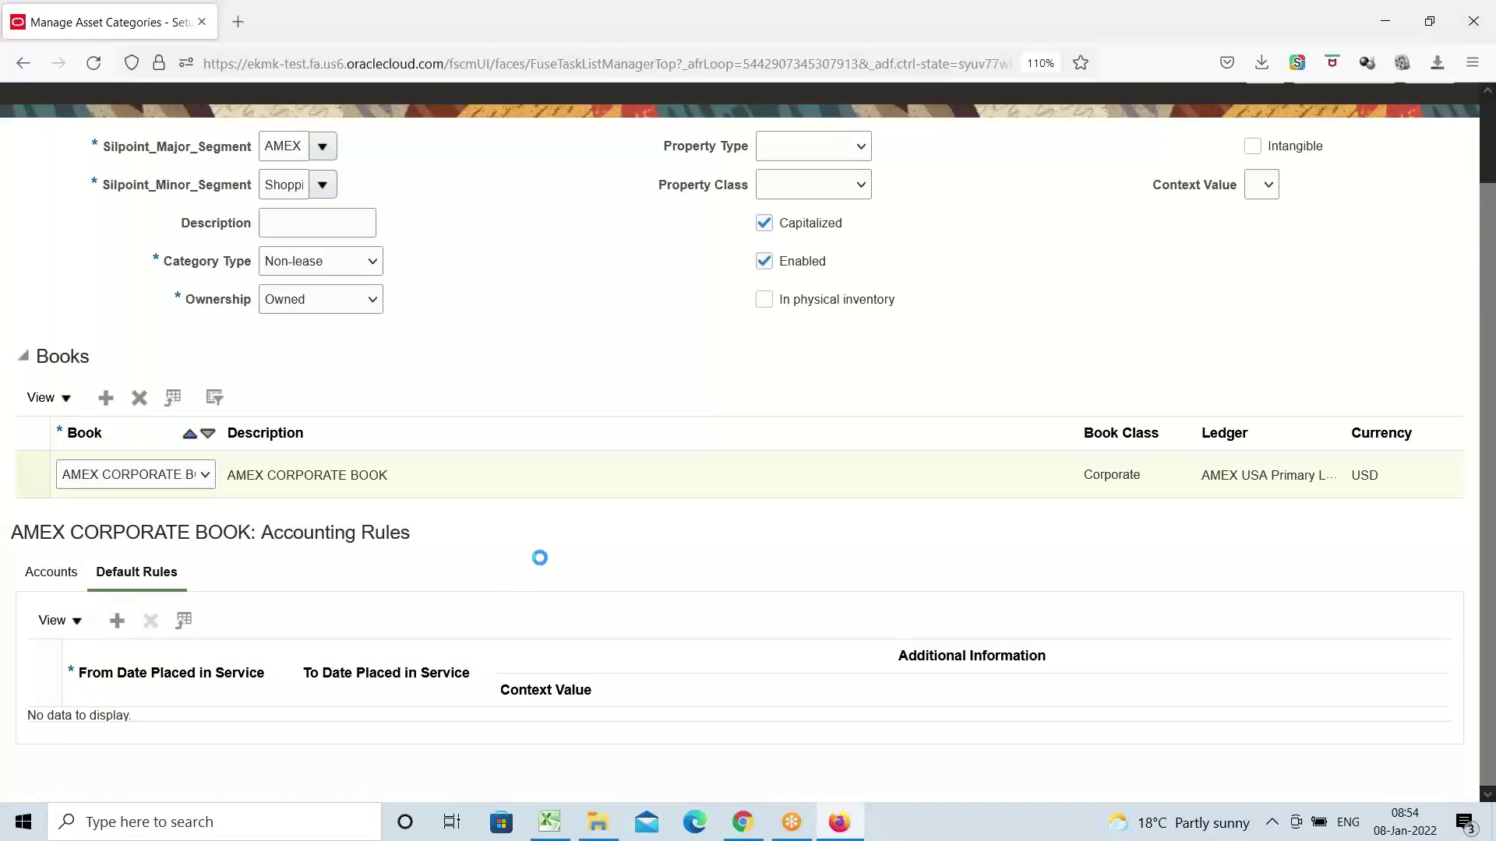
pyautogui.scroll(-3, 512, 538)
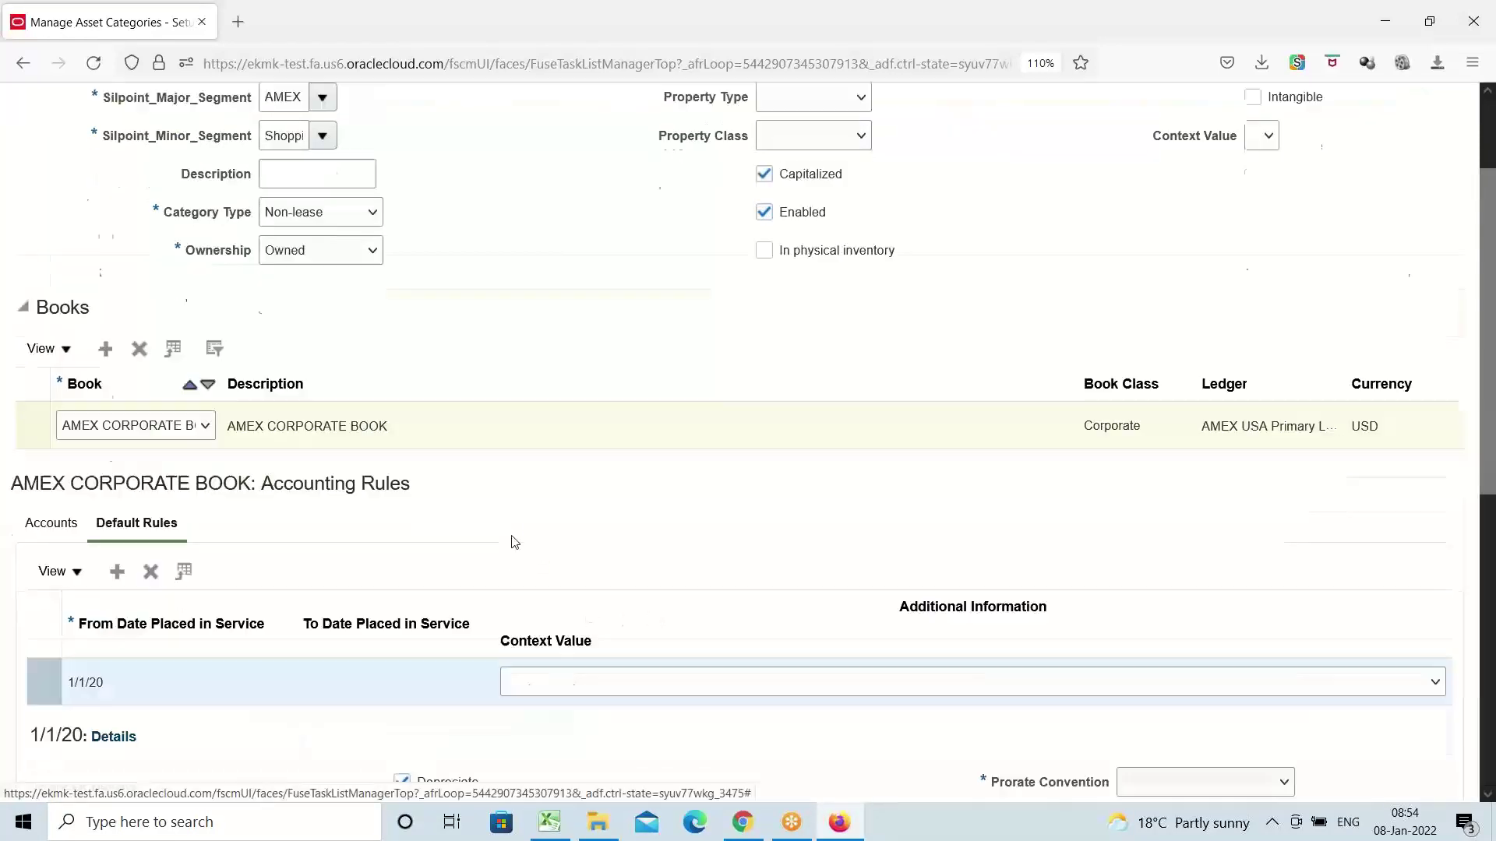
pyautogui.click(492, 645)
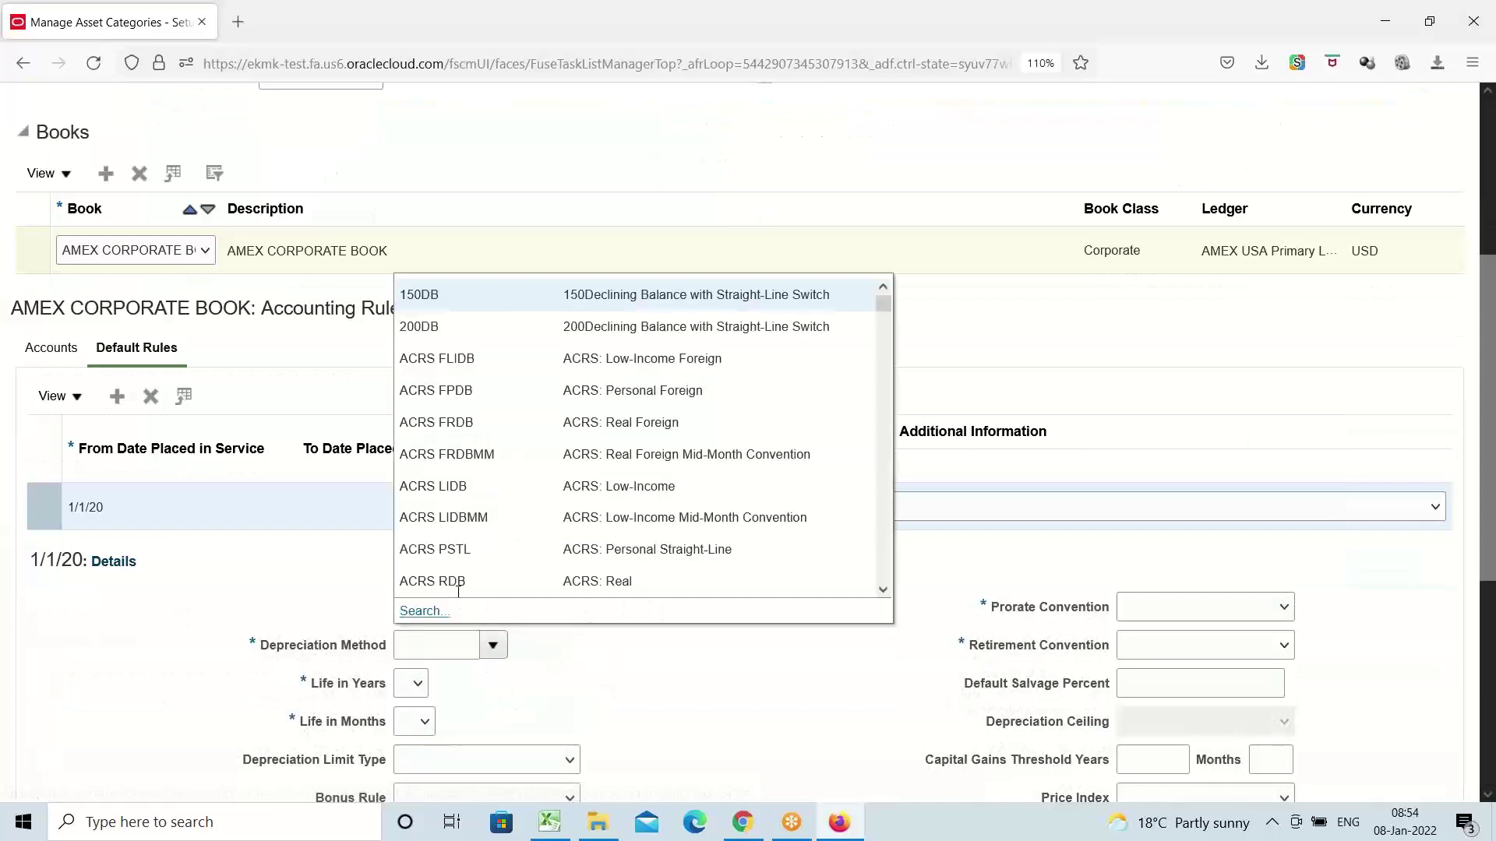
pyautogui.click(434, 614)
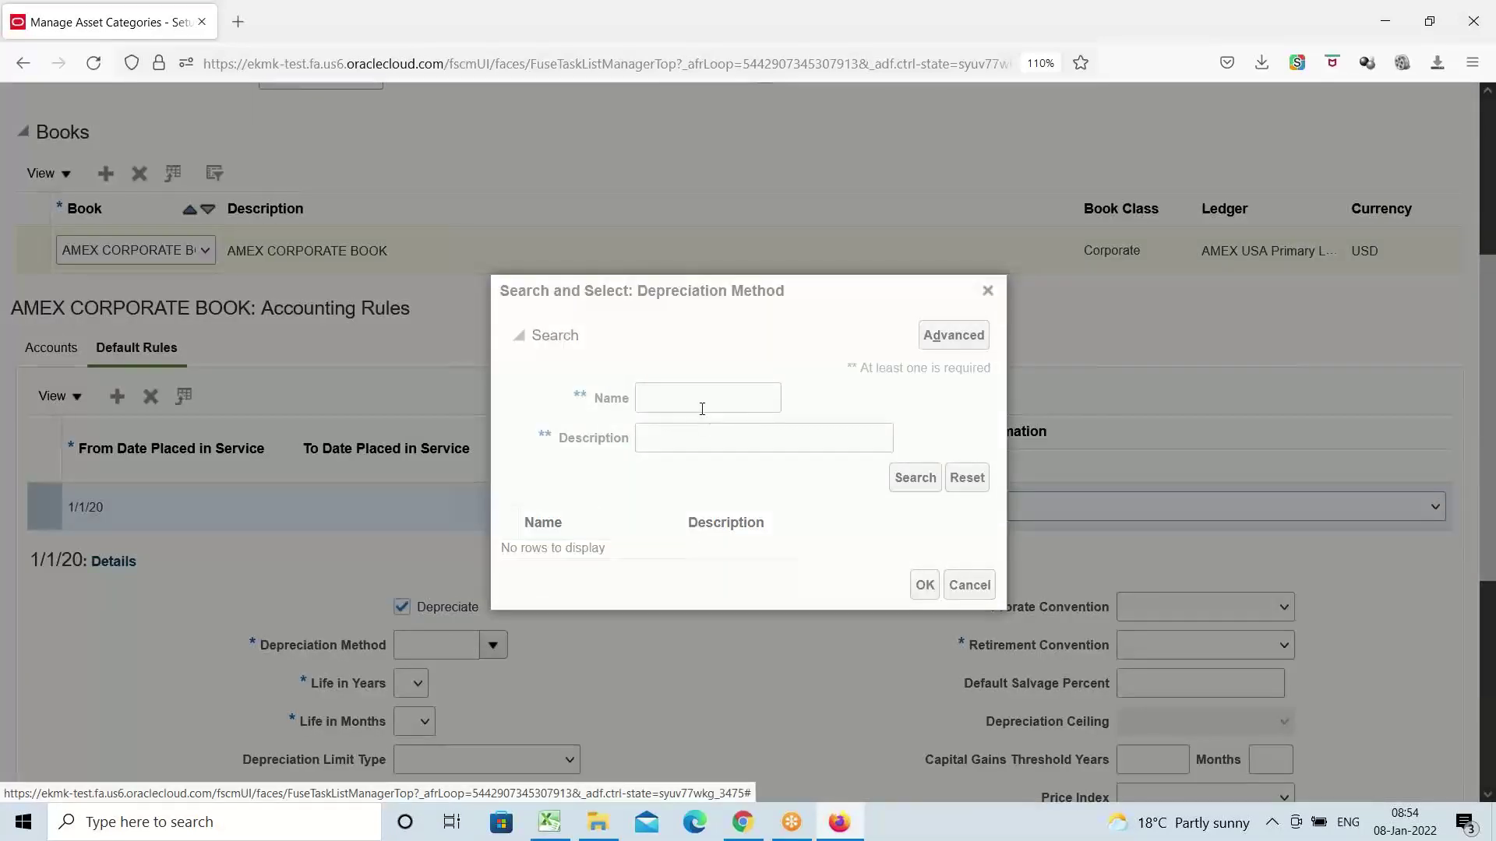
pyautogui.click(699, 406)
pyautogui.write('STL')
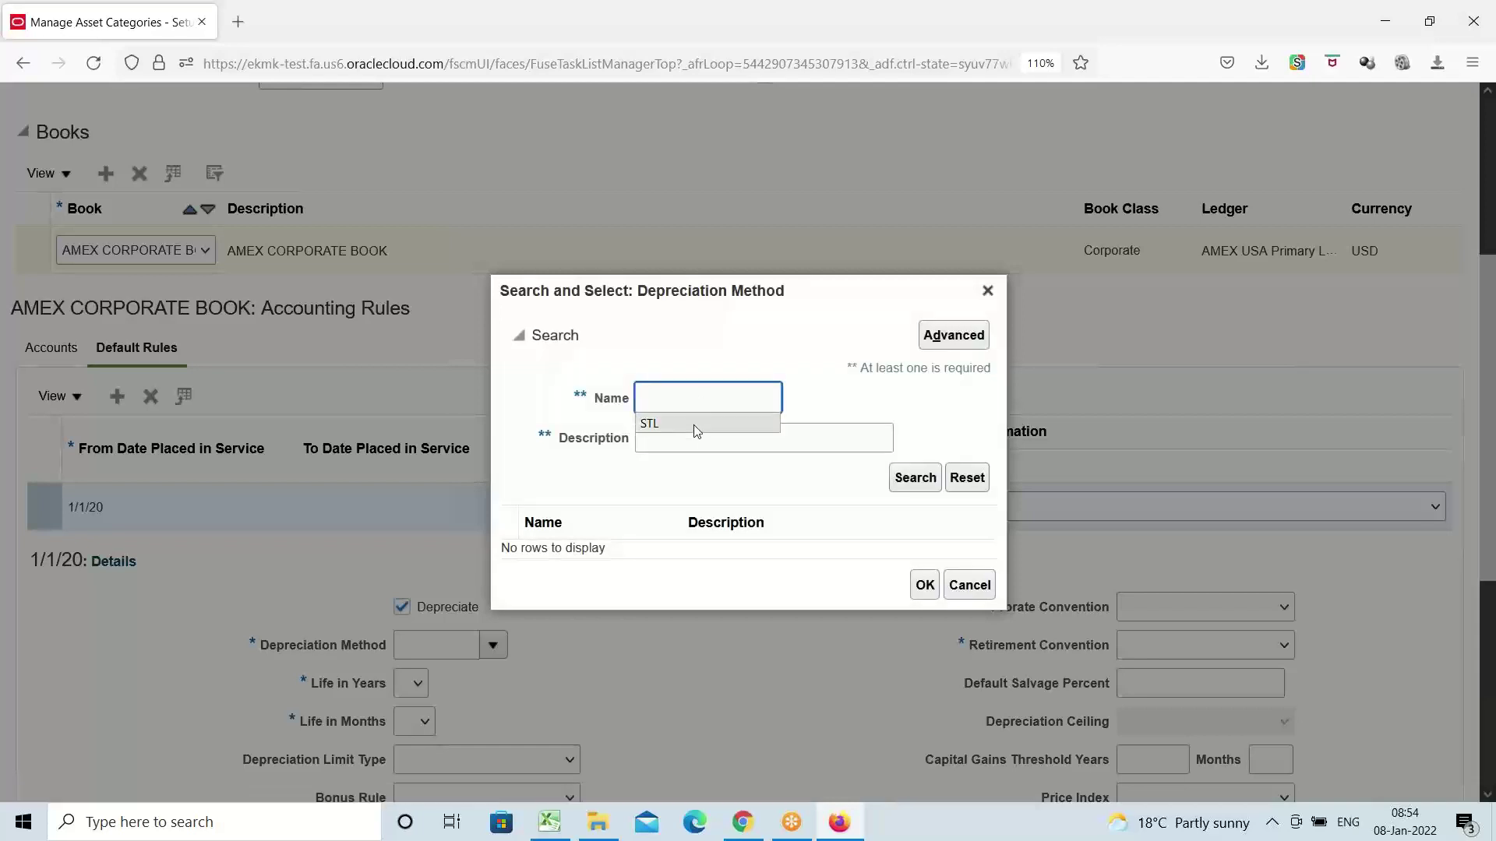
pyautogui.click(911, 478)
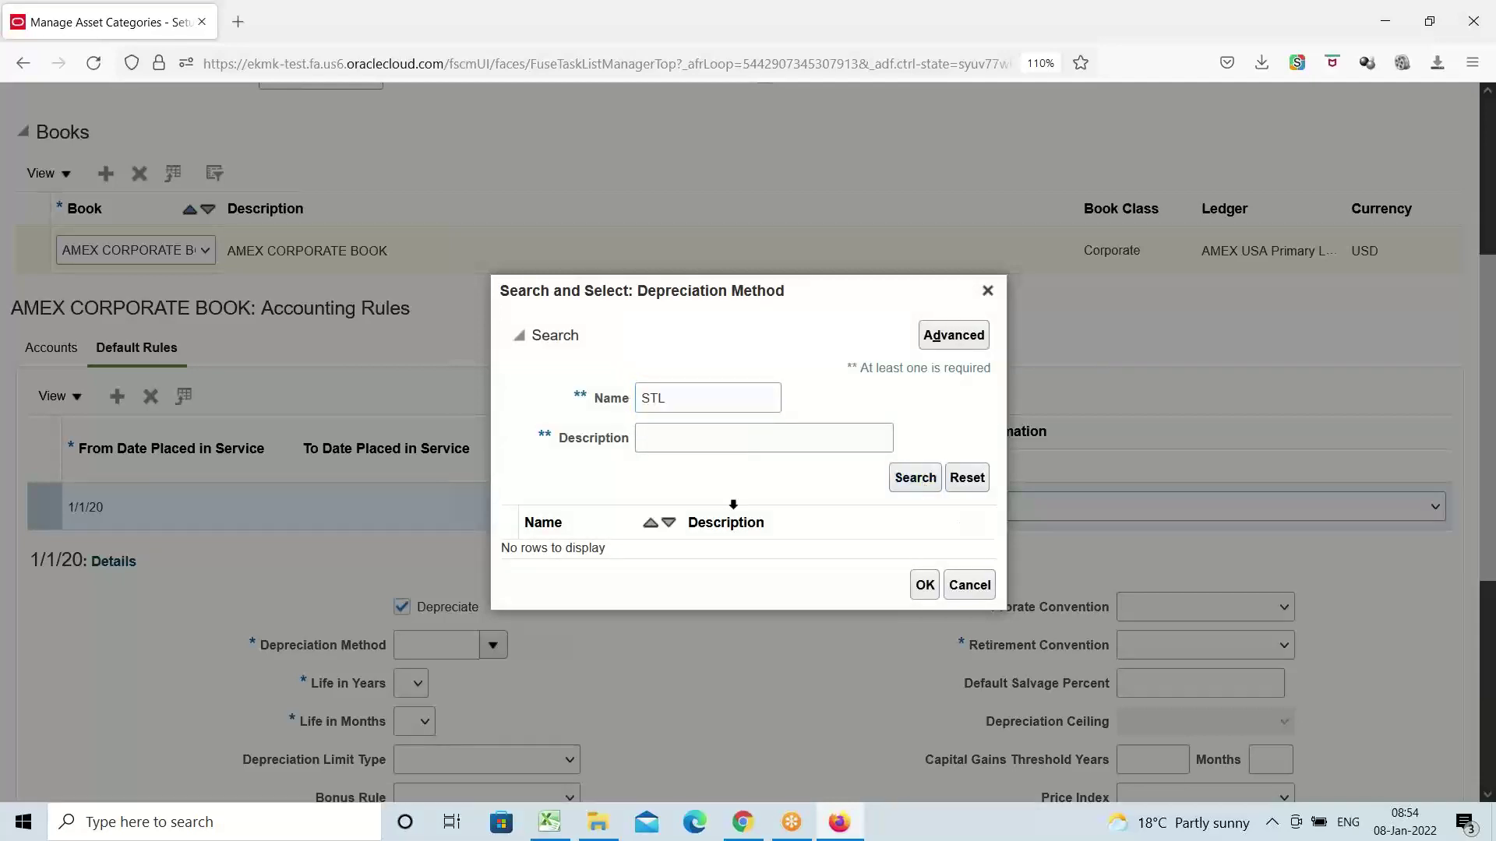
pyautogui.click(546, 434)
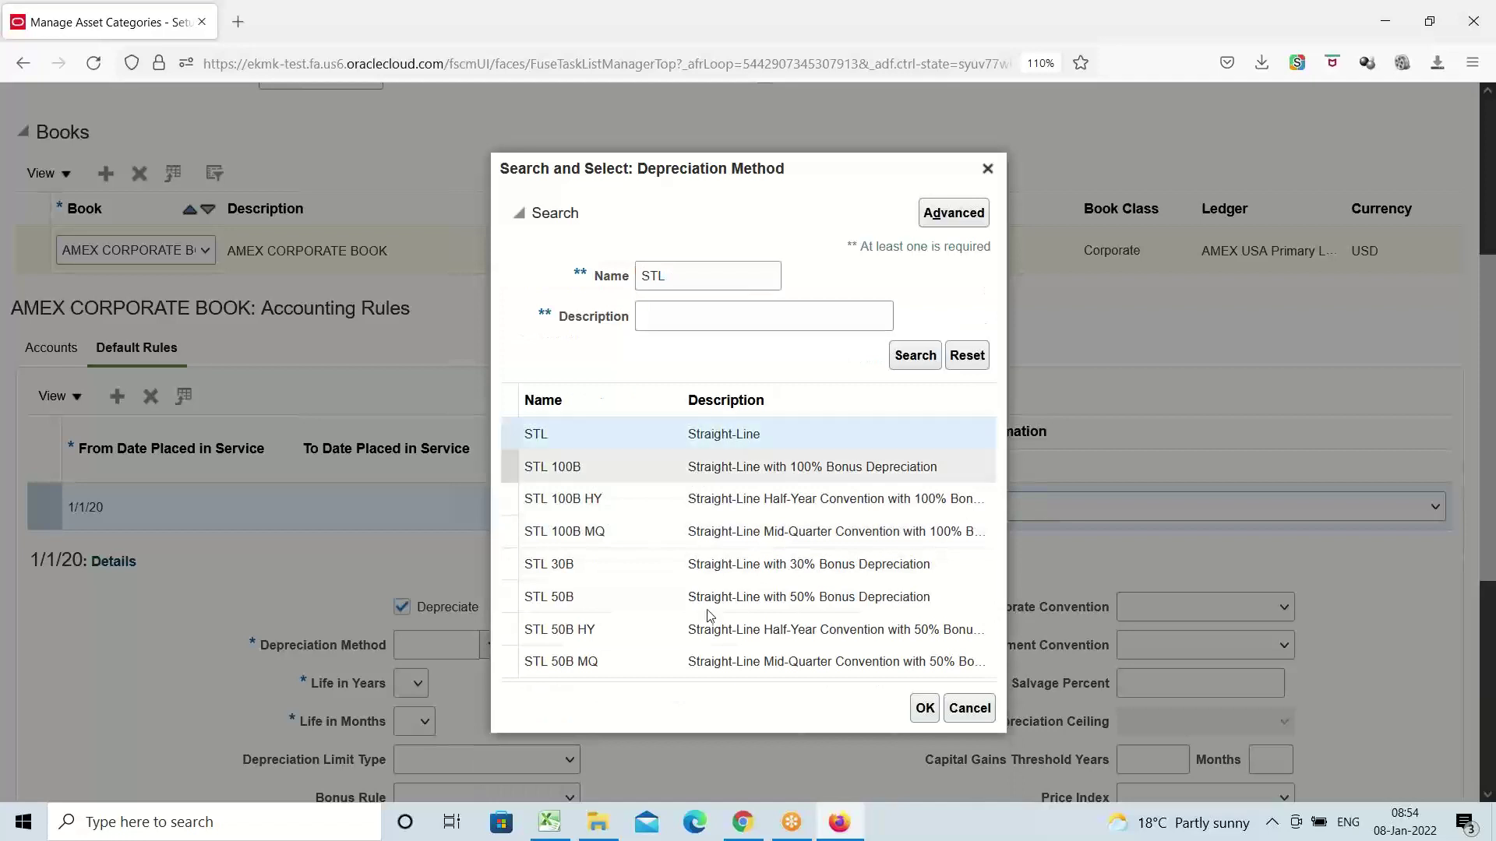
pyautogui.click(925, 708)
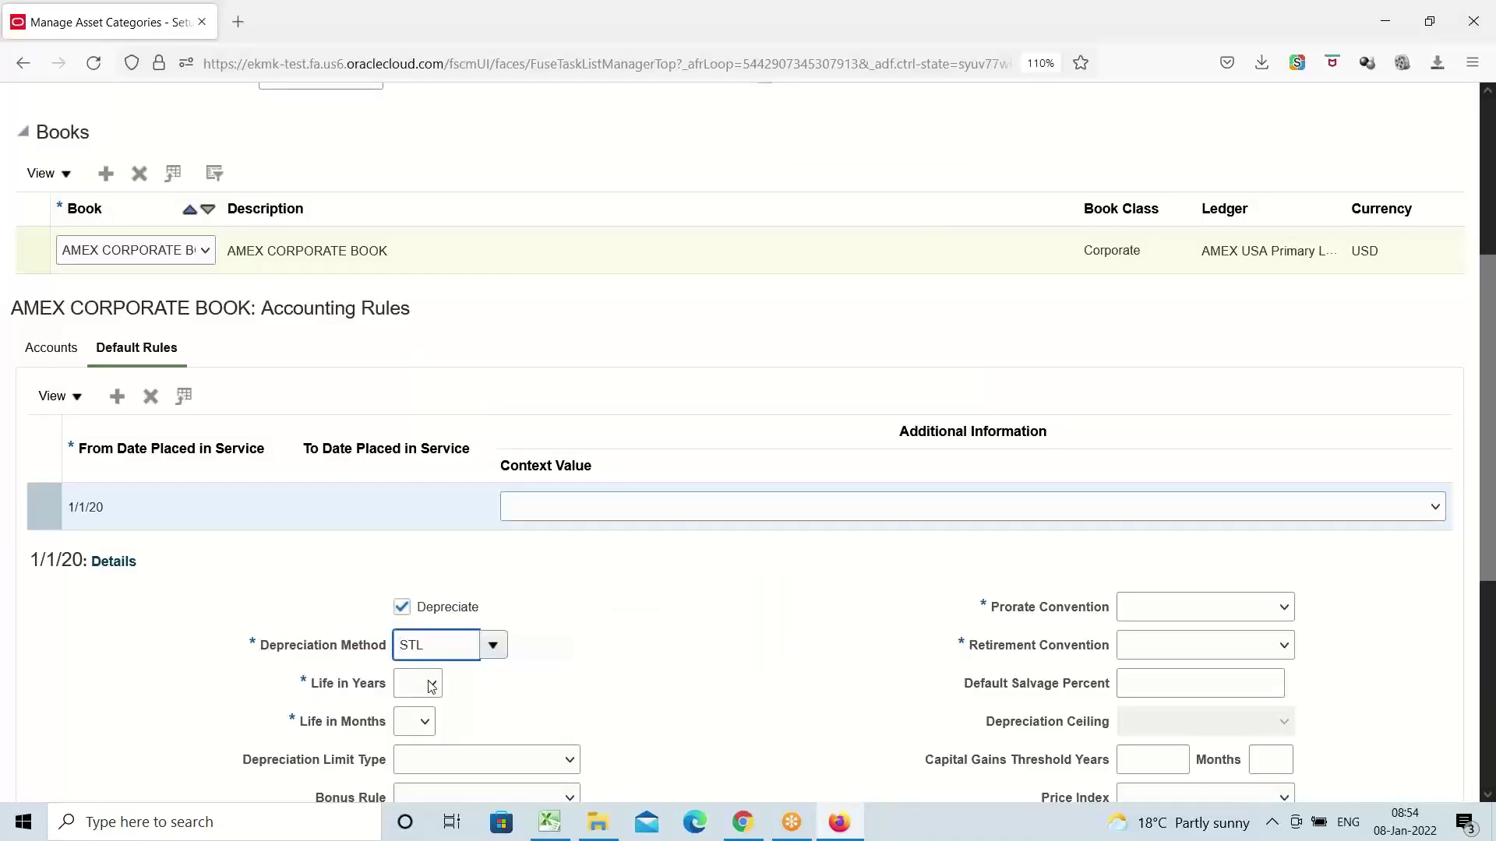
# Set life to 50 years 0 months with AMEX FM prorate and retirement conventions
pyautogui.click(431, 684)
pyautogui.moveTo(428, 454); pyautogui.dragTo(447, 628)
pyautogui.click(414, 636)
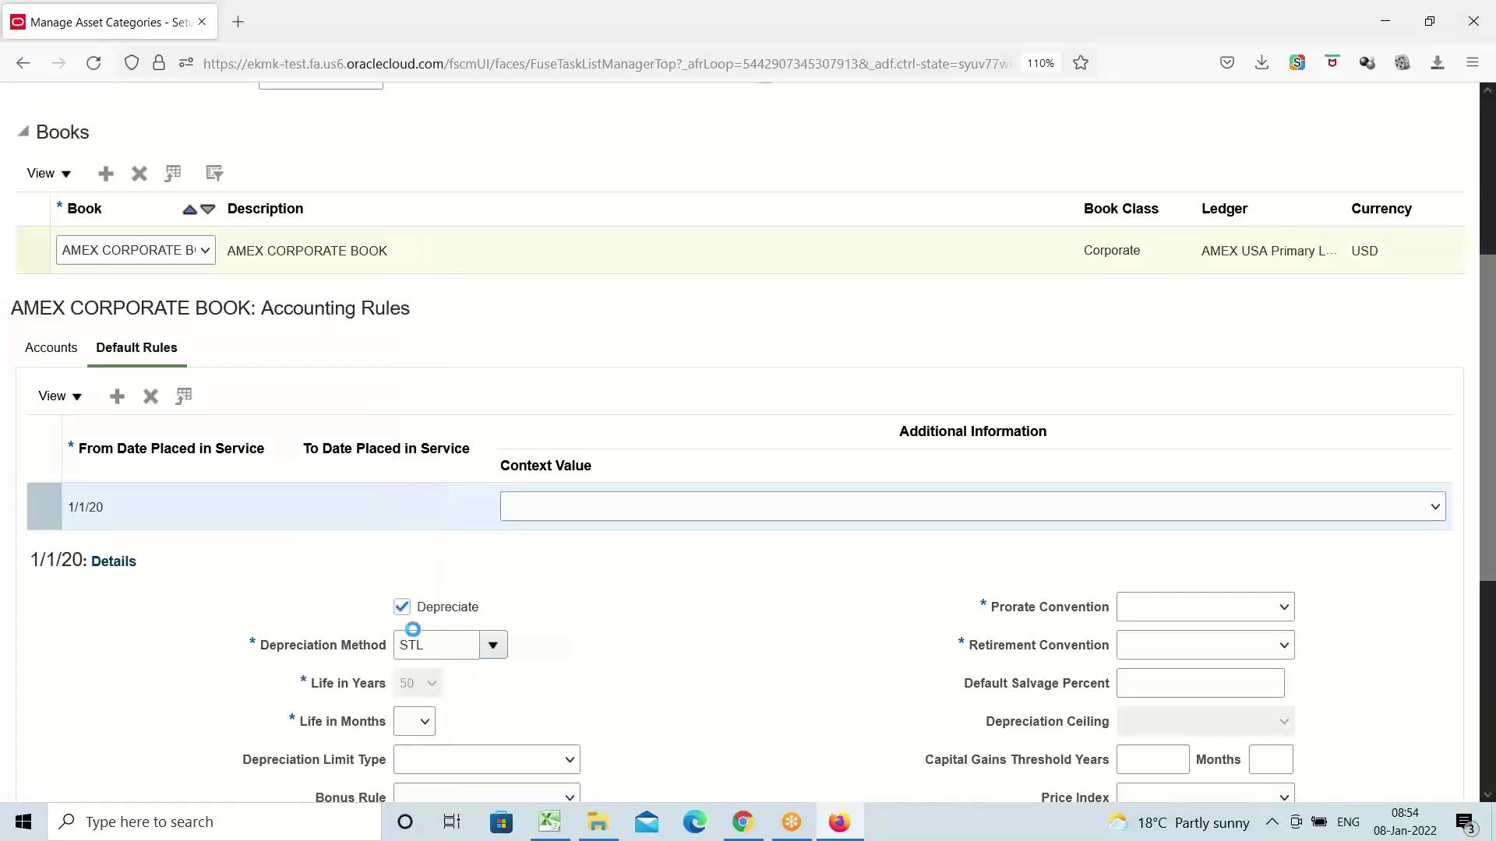
pyautogui.click(424, 724)
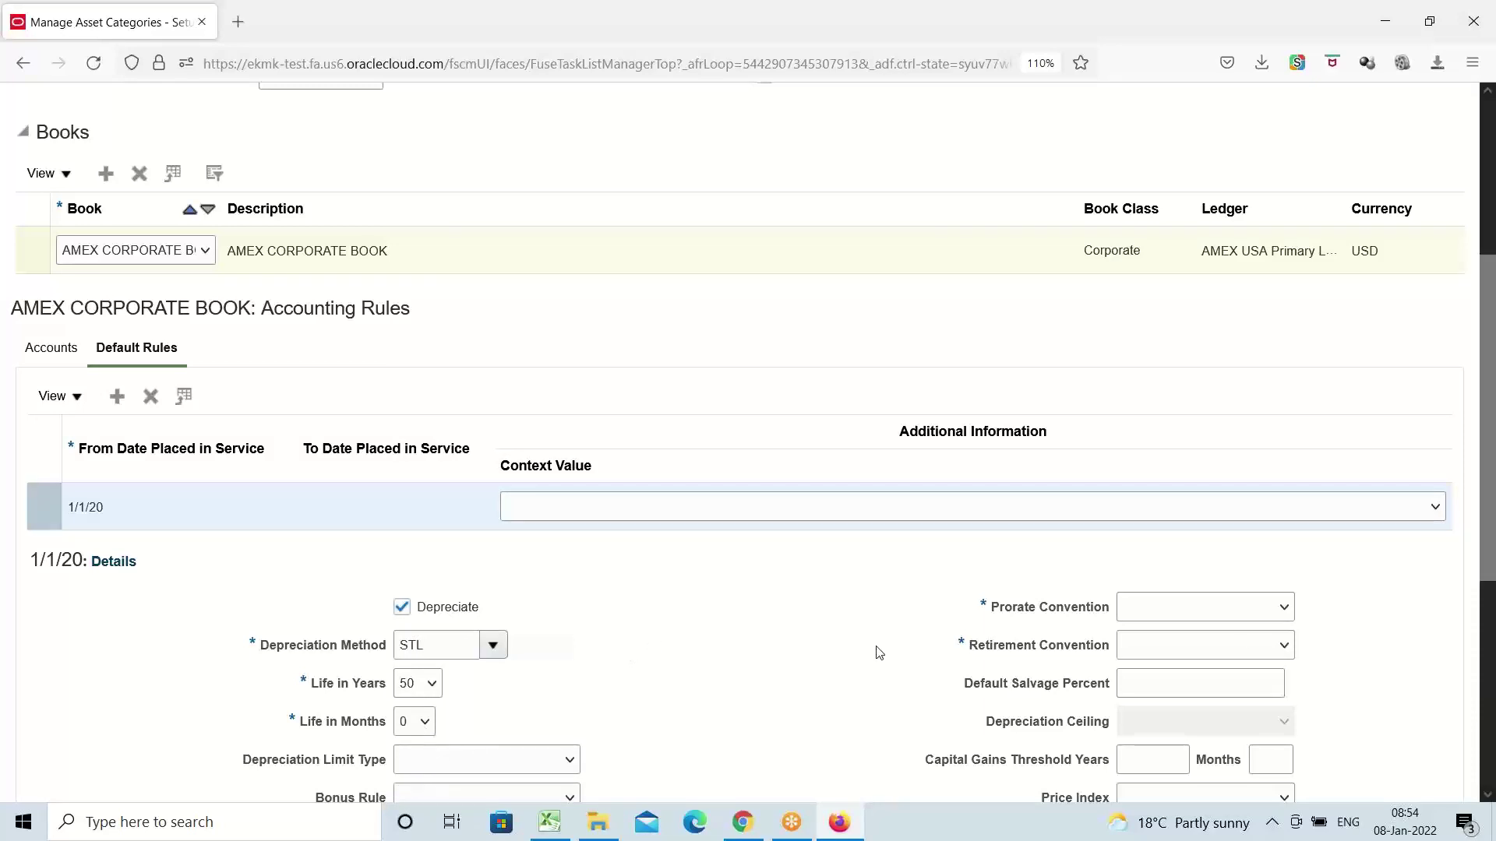
pyautogui.click(1284, 612)
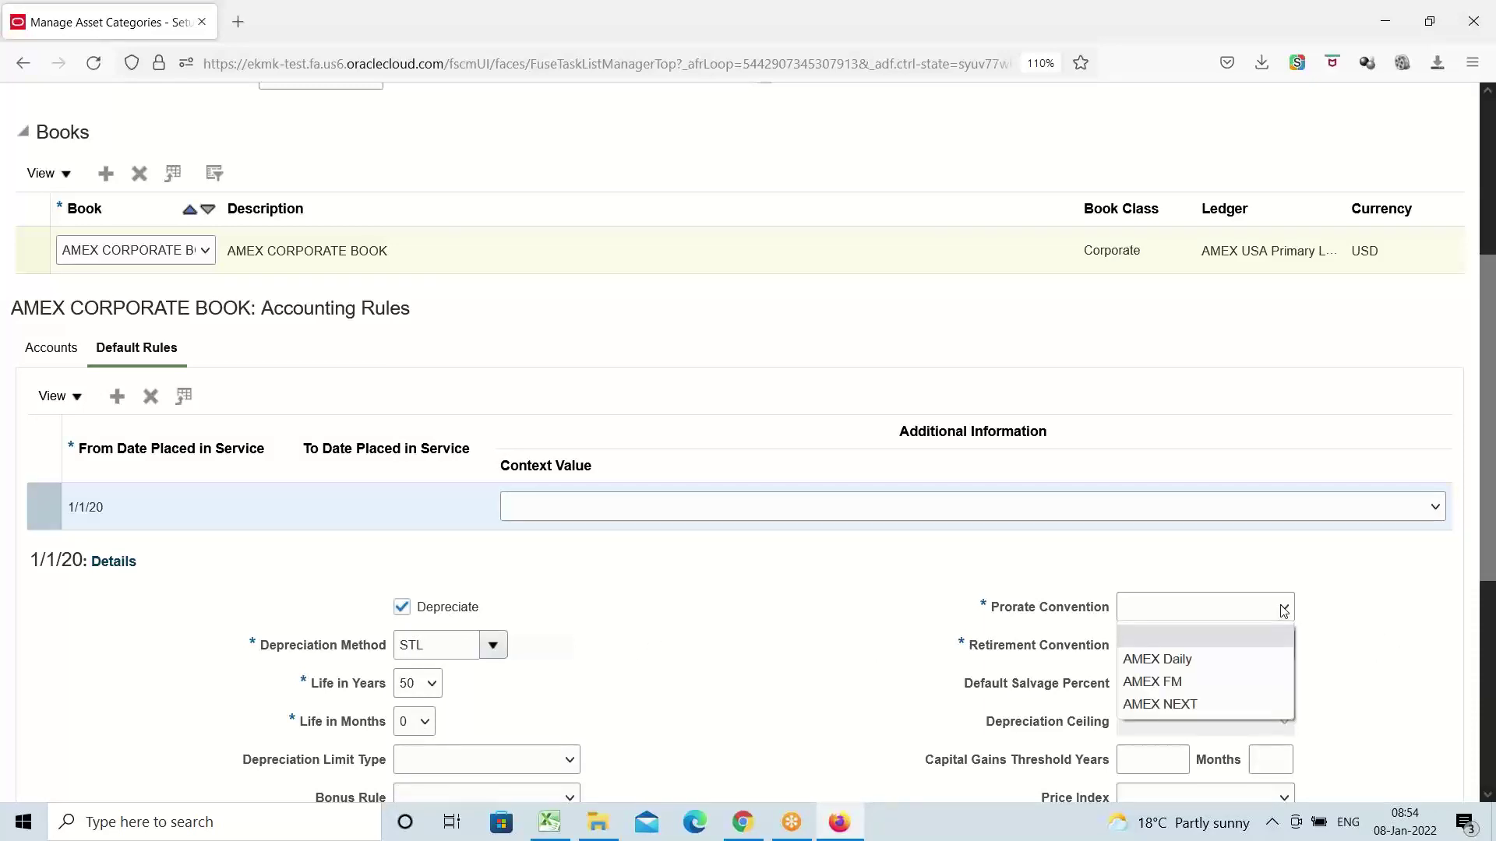
pyautogui.click(1173, 682)
pyautogui.click(1242, 653)
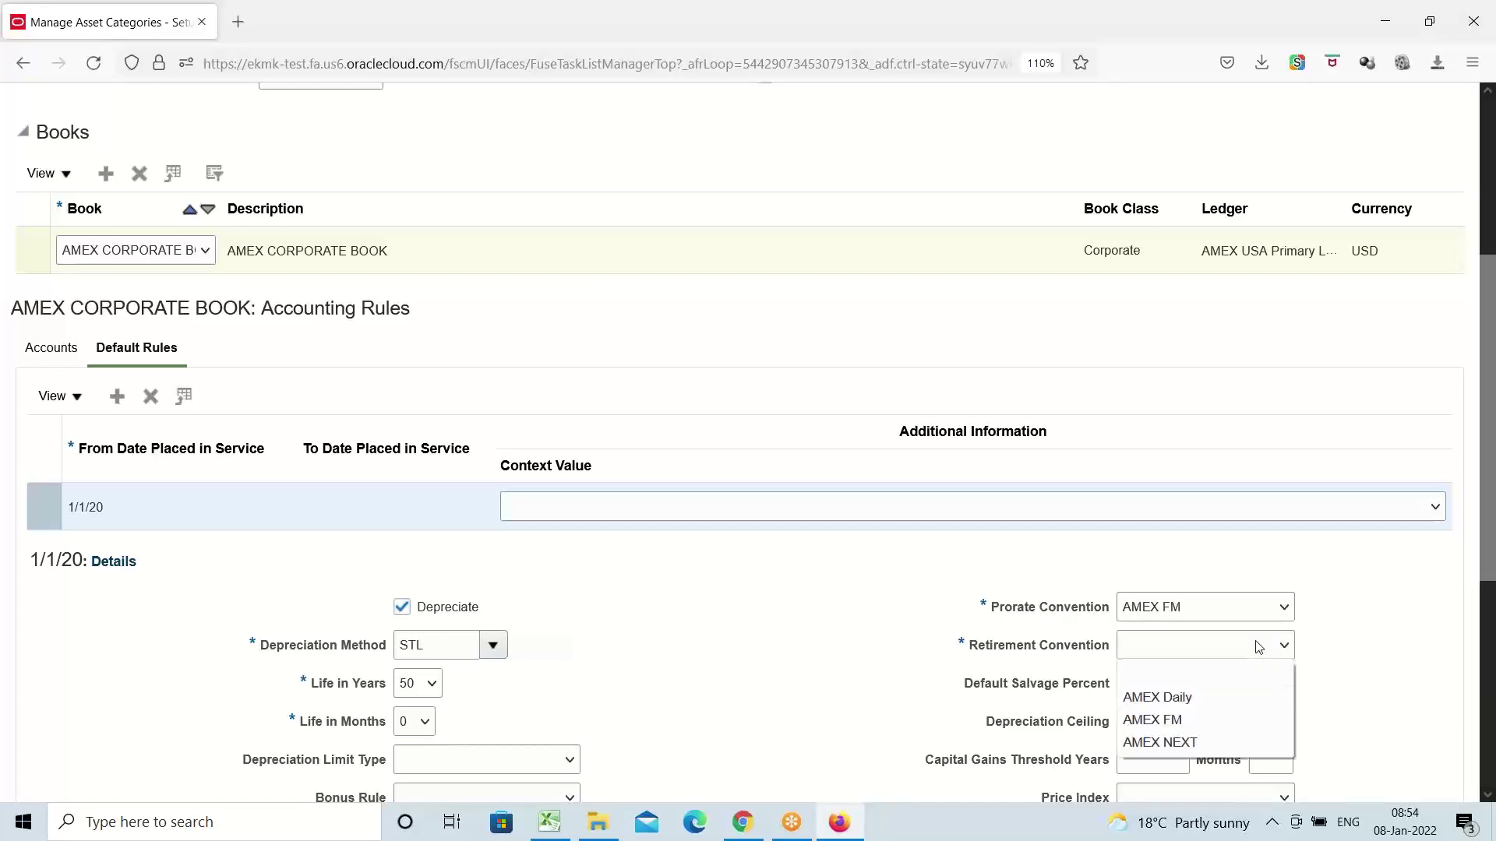
pyautogui.click(1200, 721)
pyautogui.scroll(5, 765, 615)
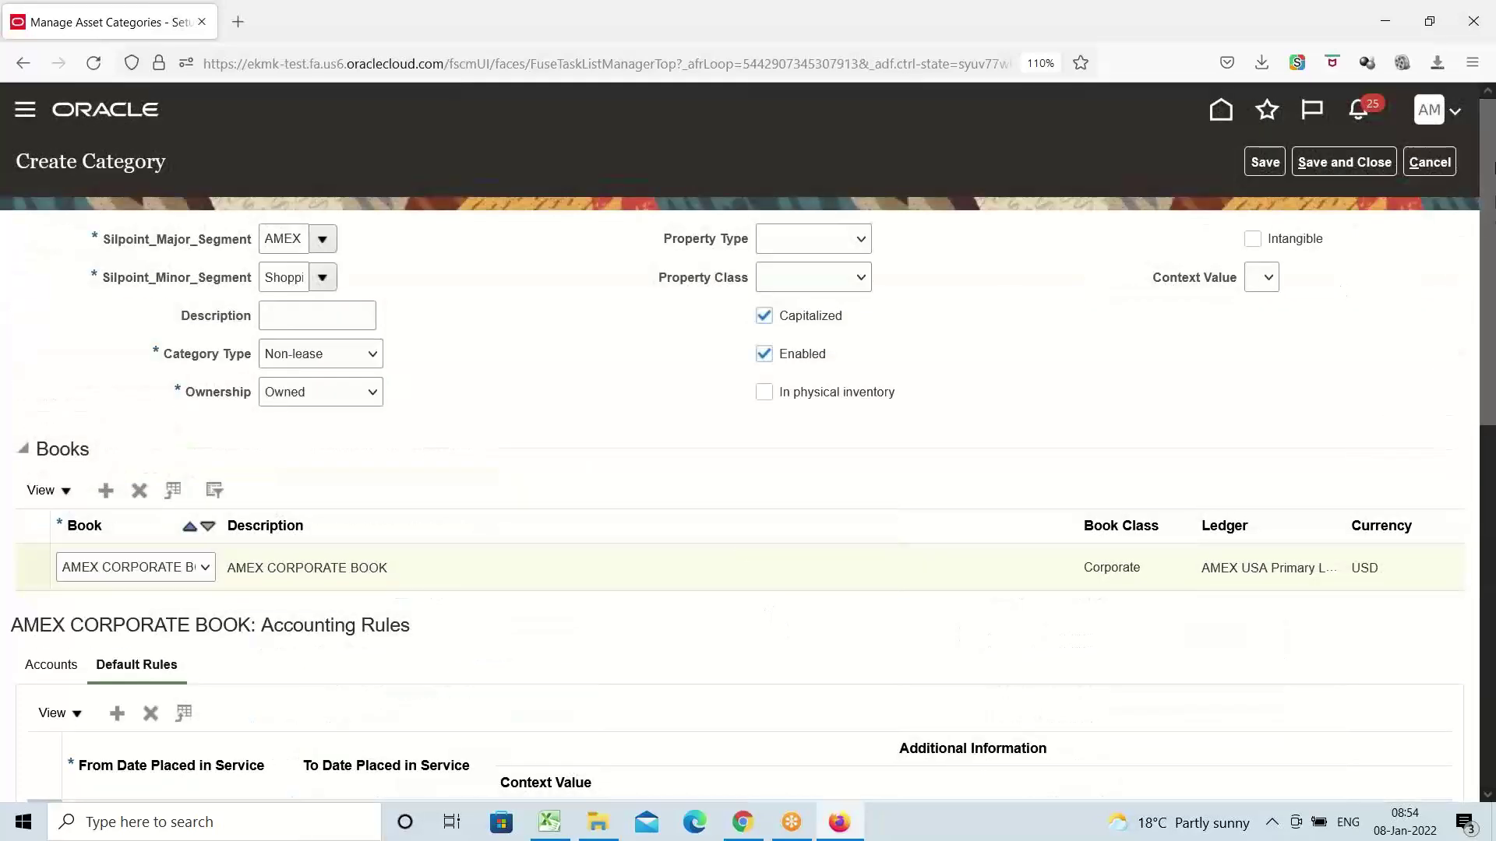
# Save the AMEX / Shopping Complex category, finish, and return to the Fixed Assets Assets work area
pyautogui.click(1359, 165)
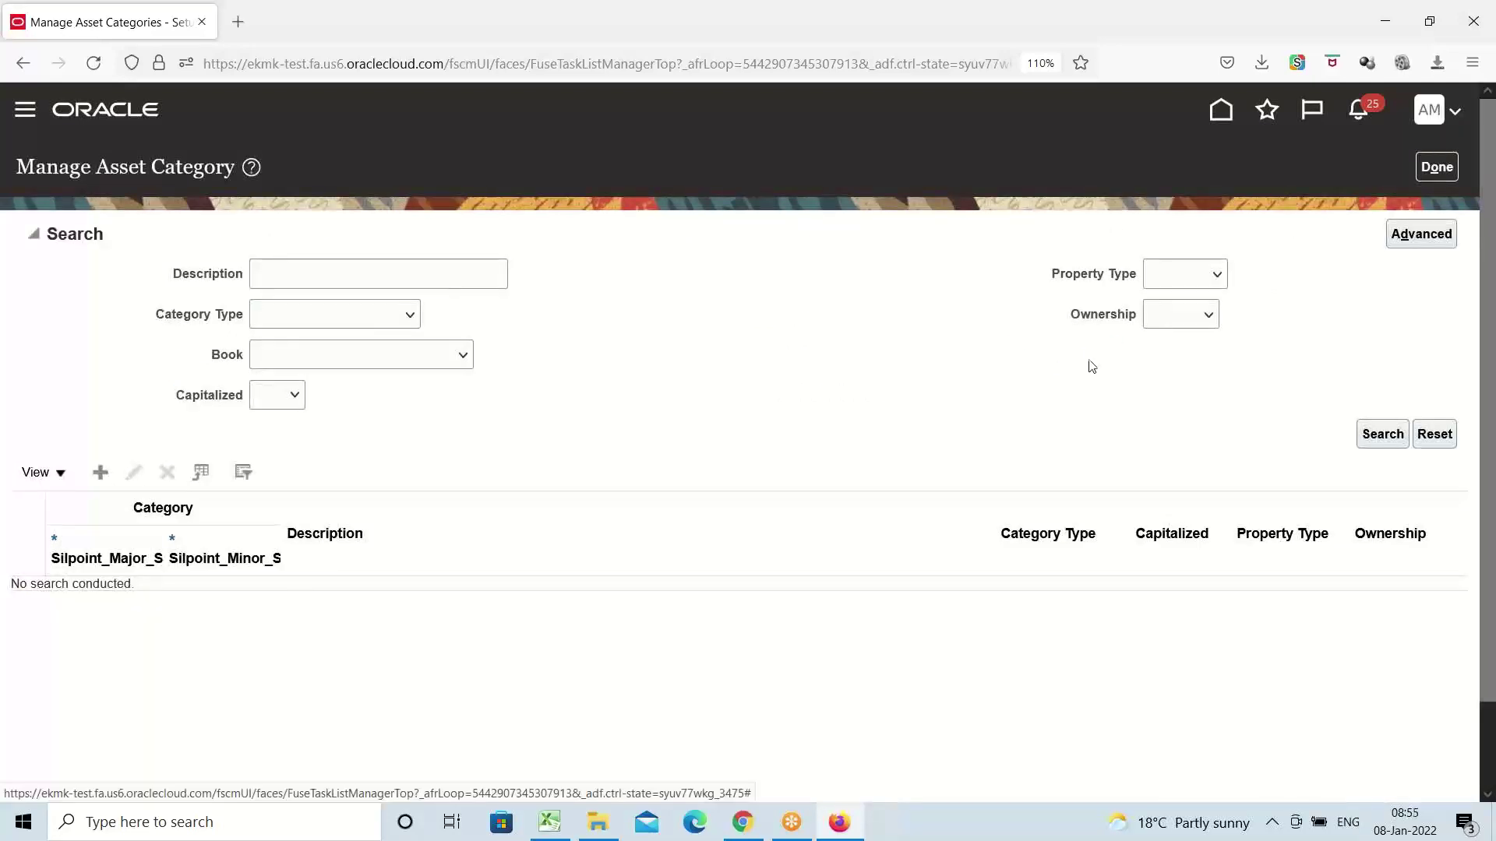
pyautogui.click(1436, 166)
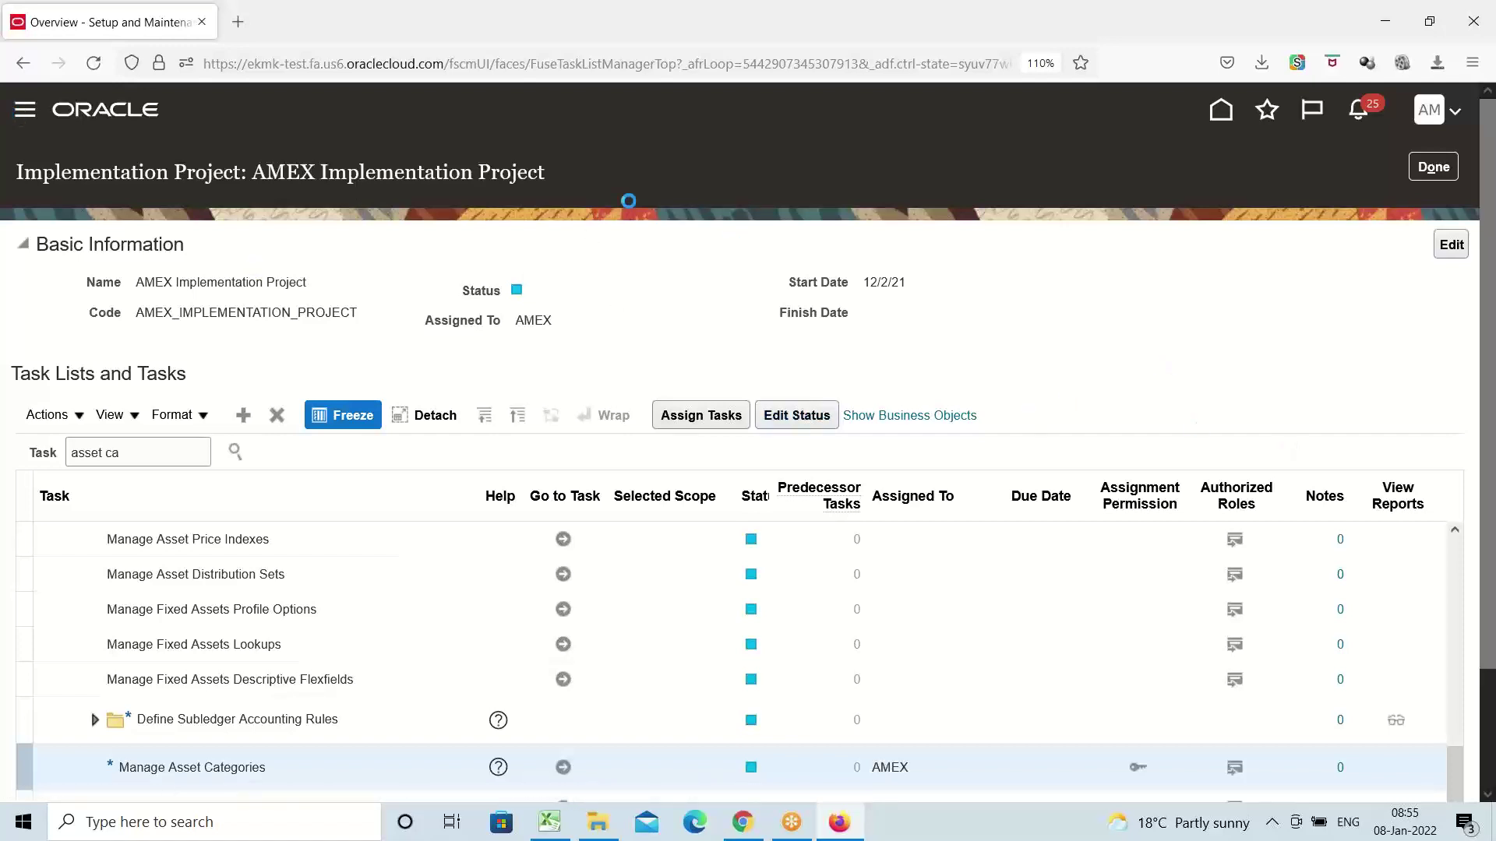
pyautogui.scroll(-5, 491, 334)
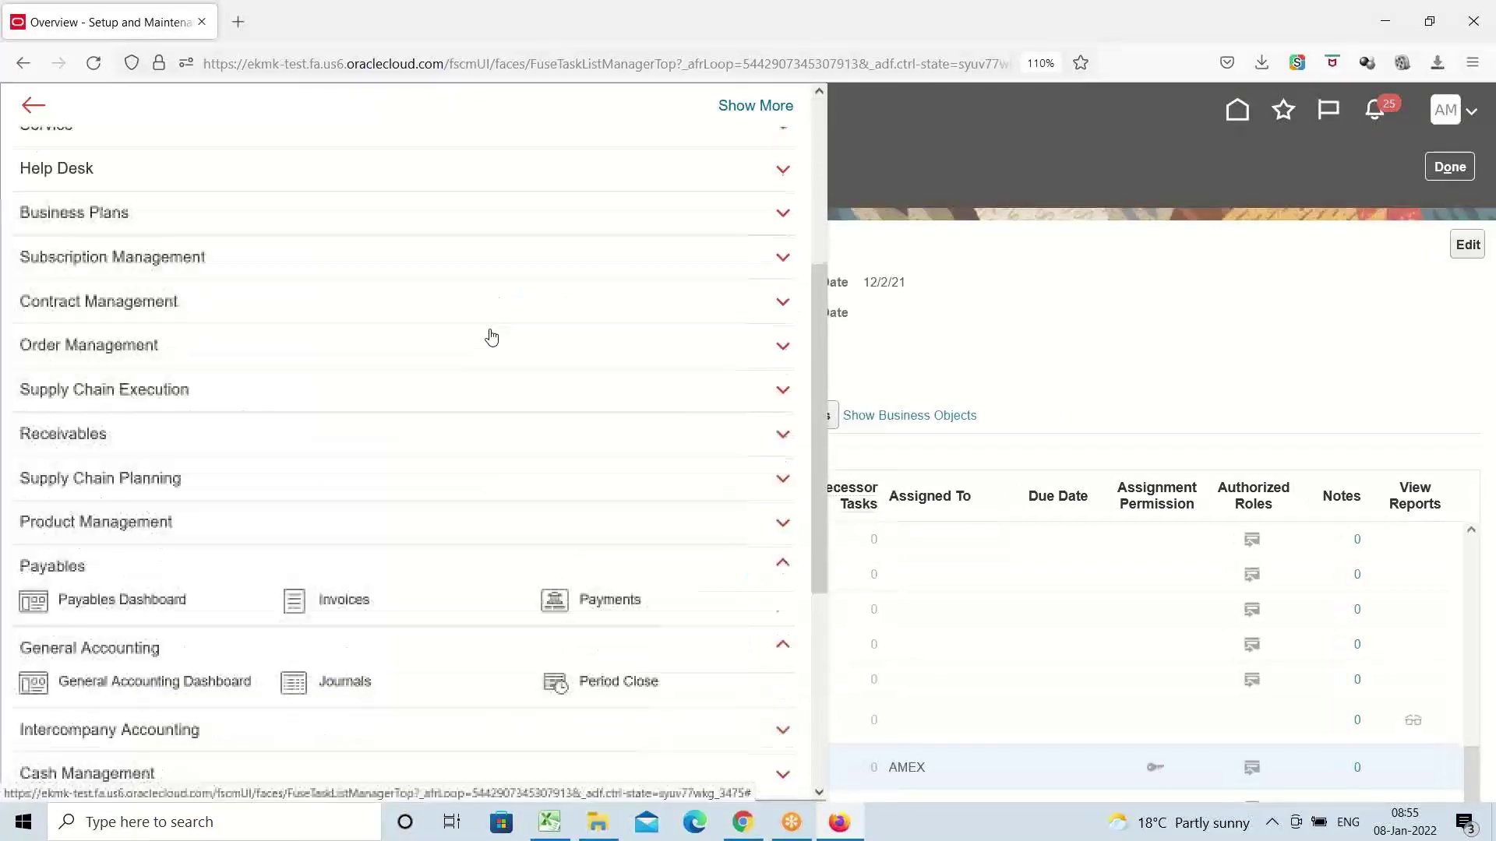
pyautogui.scroll(-2, 479, 348)
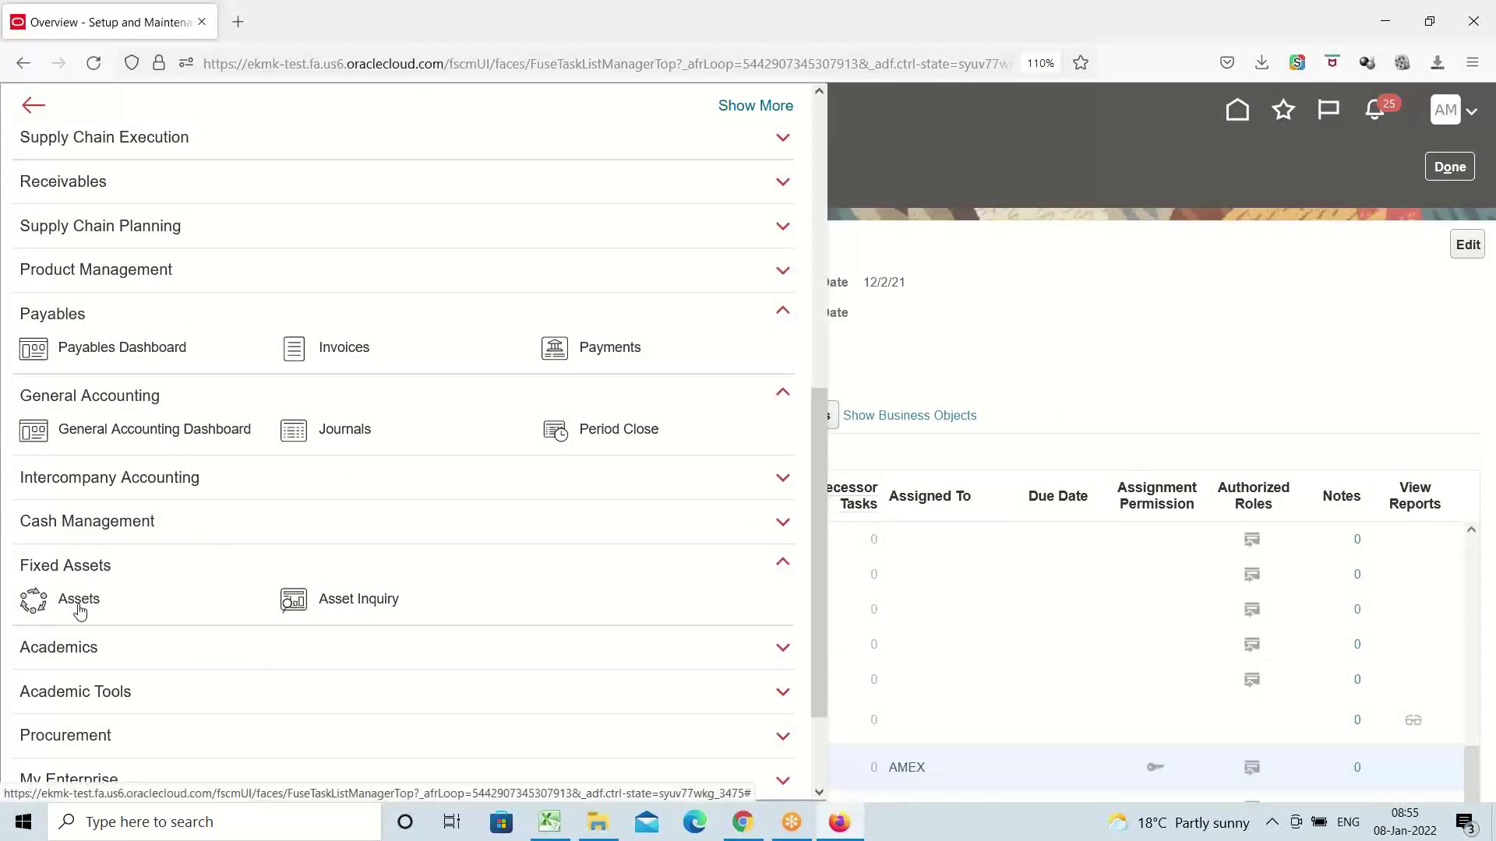
pyautogui.click(80, 600)
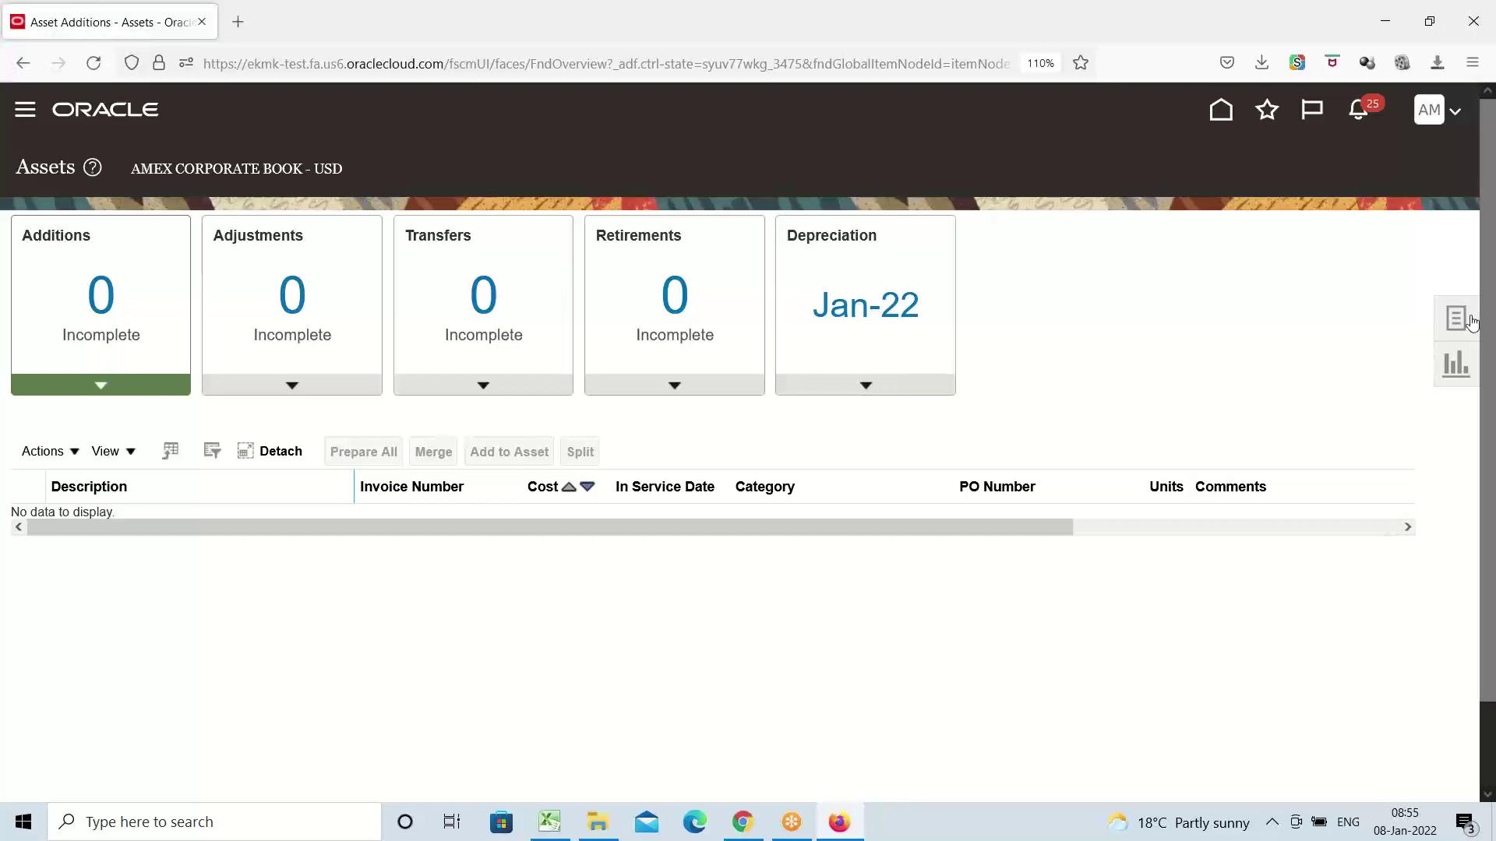
# Open Adjust Assets from the Tasks panel for AMEX CORPORATE BOOK
pyautogui.click(1469, 322)
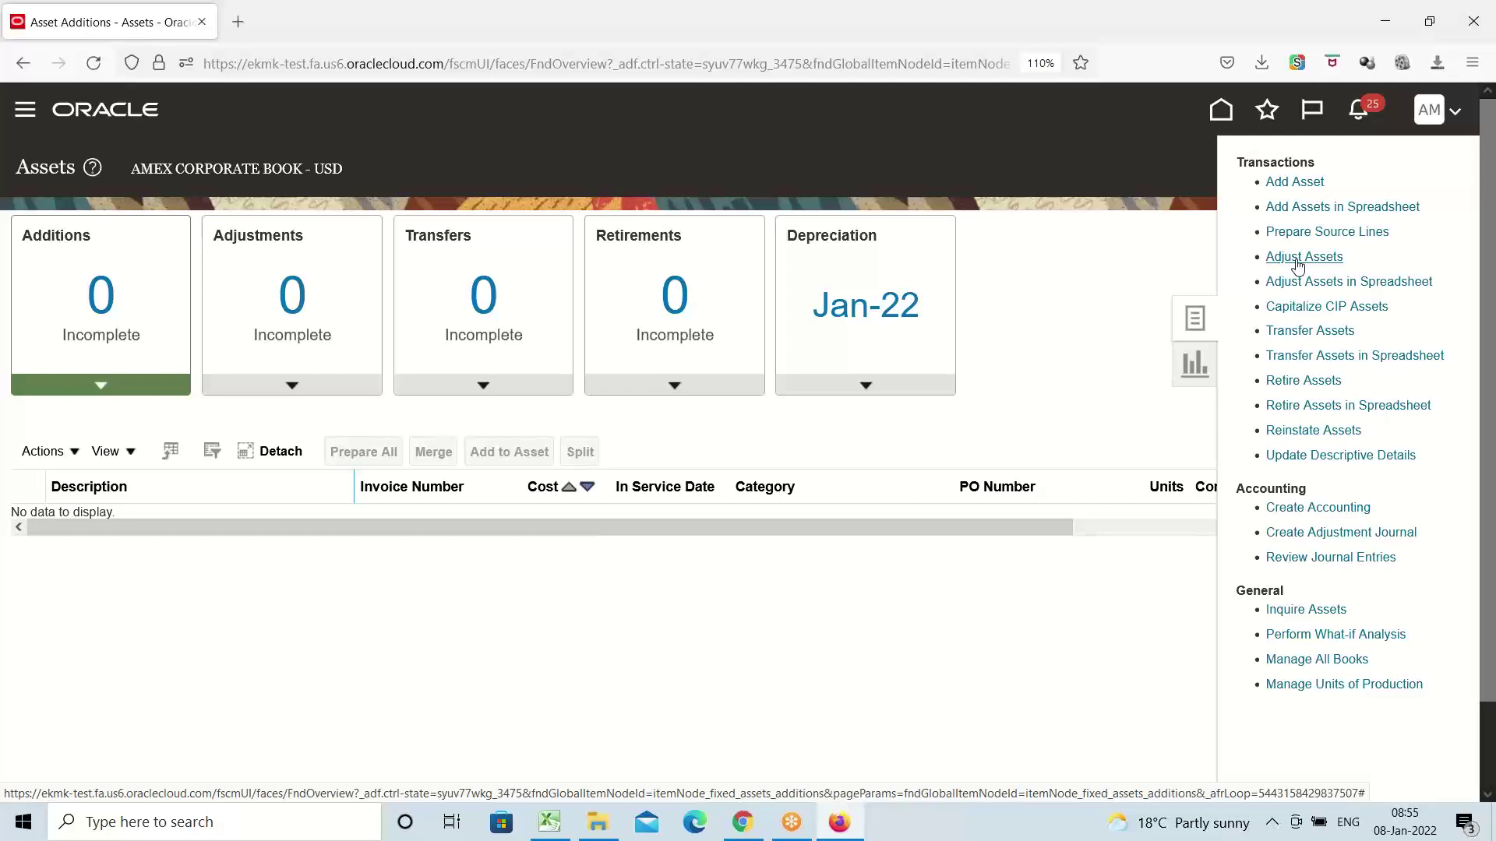
pyautogui.click(1315, 336)
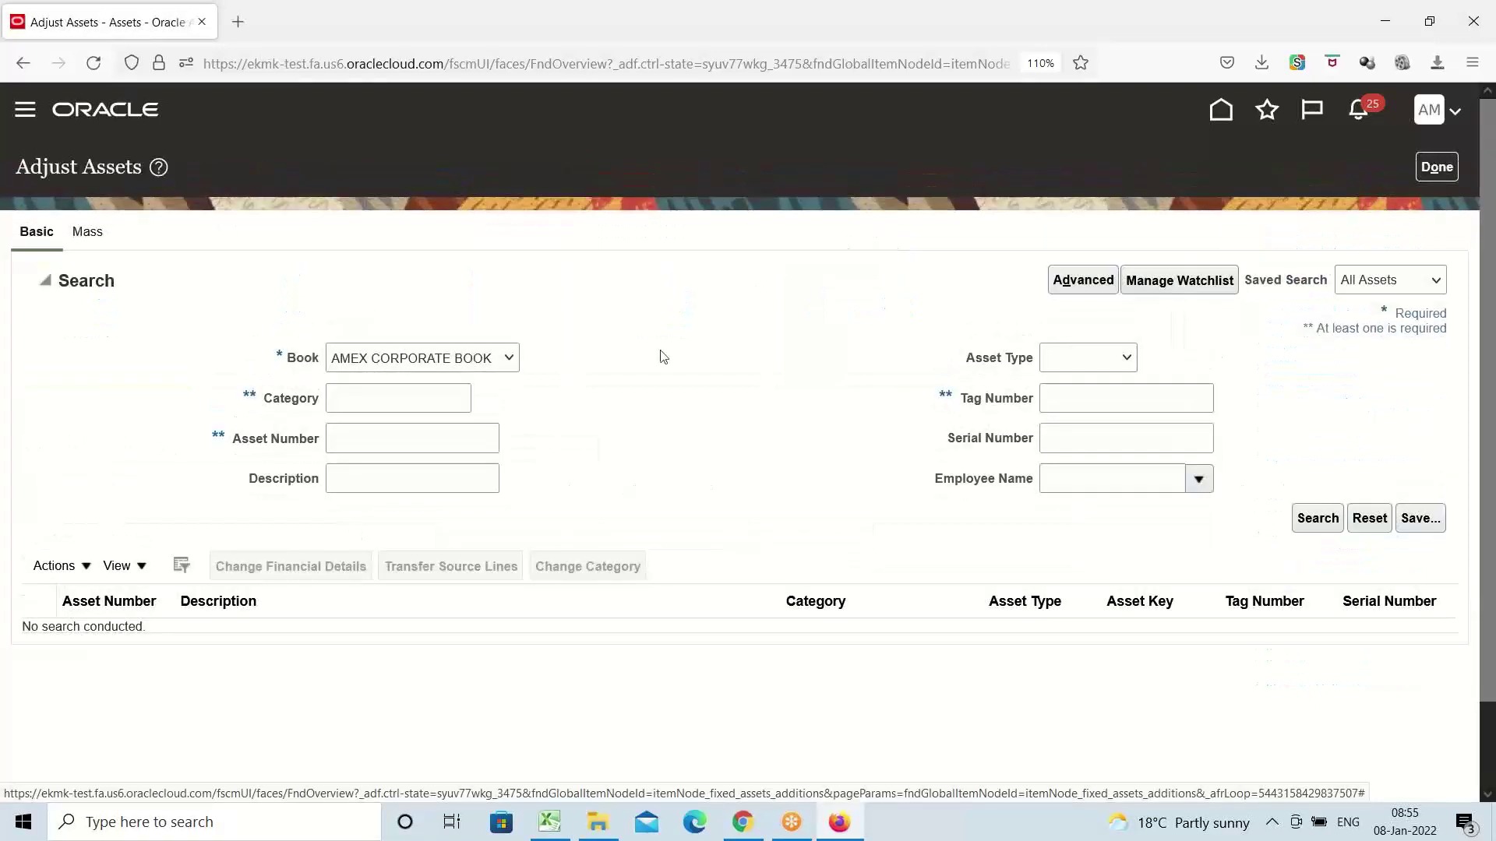
# Search the asset list for assets in the AMEX category
pyautogui.click(336, 402)
pyautogui.write('ame')
pyautogui.press('BackSpace')
pyautogui.press('BackSpace')
pyautogui.press('BackSpace')
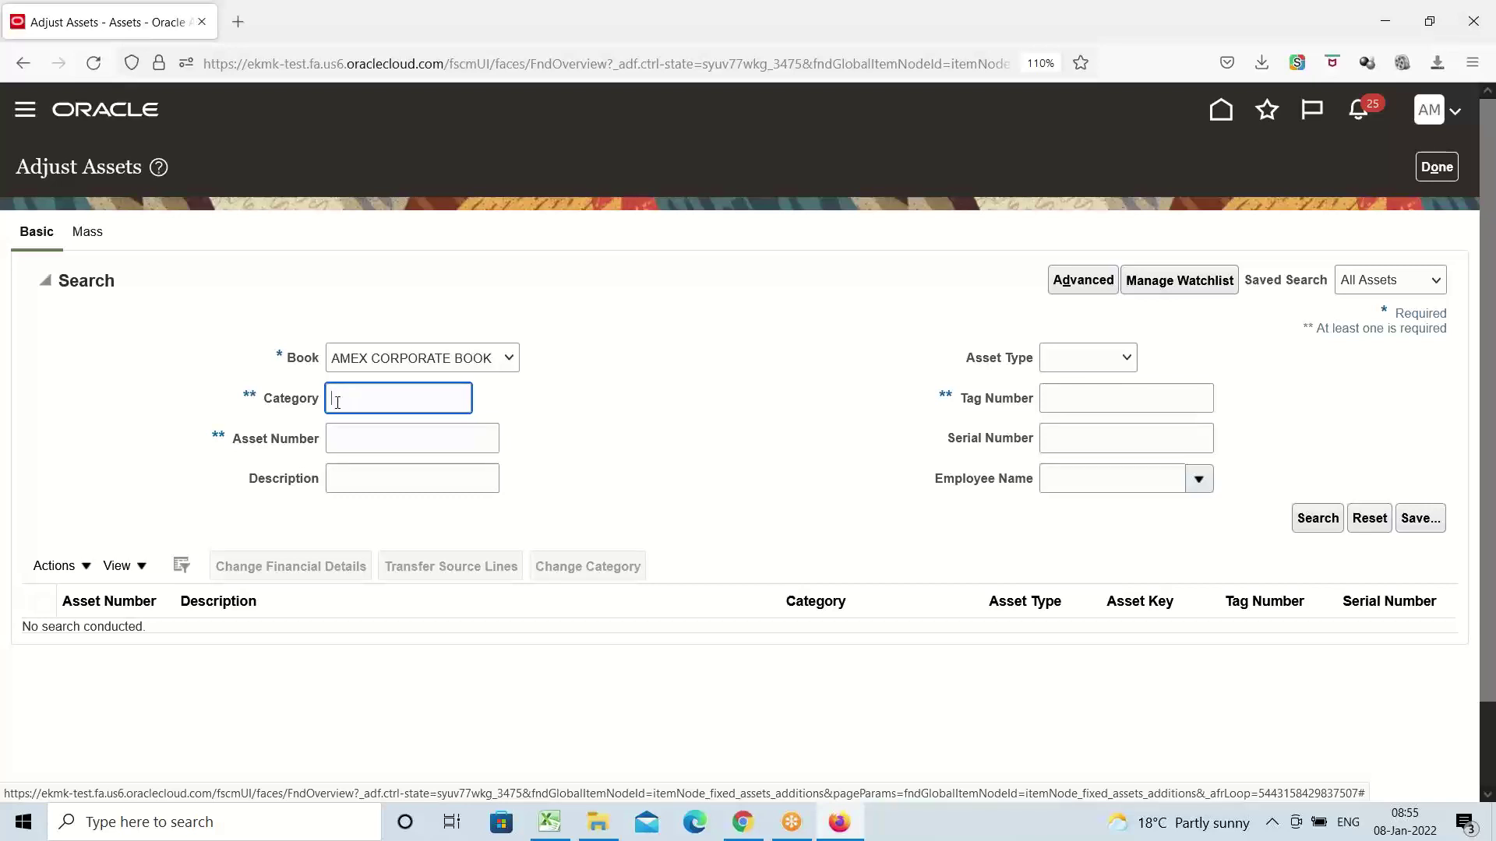
pyautogui.write('AMEX')
pyautogui.click(1318, 519)
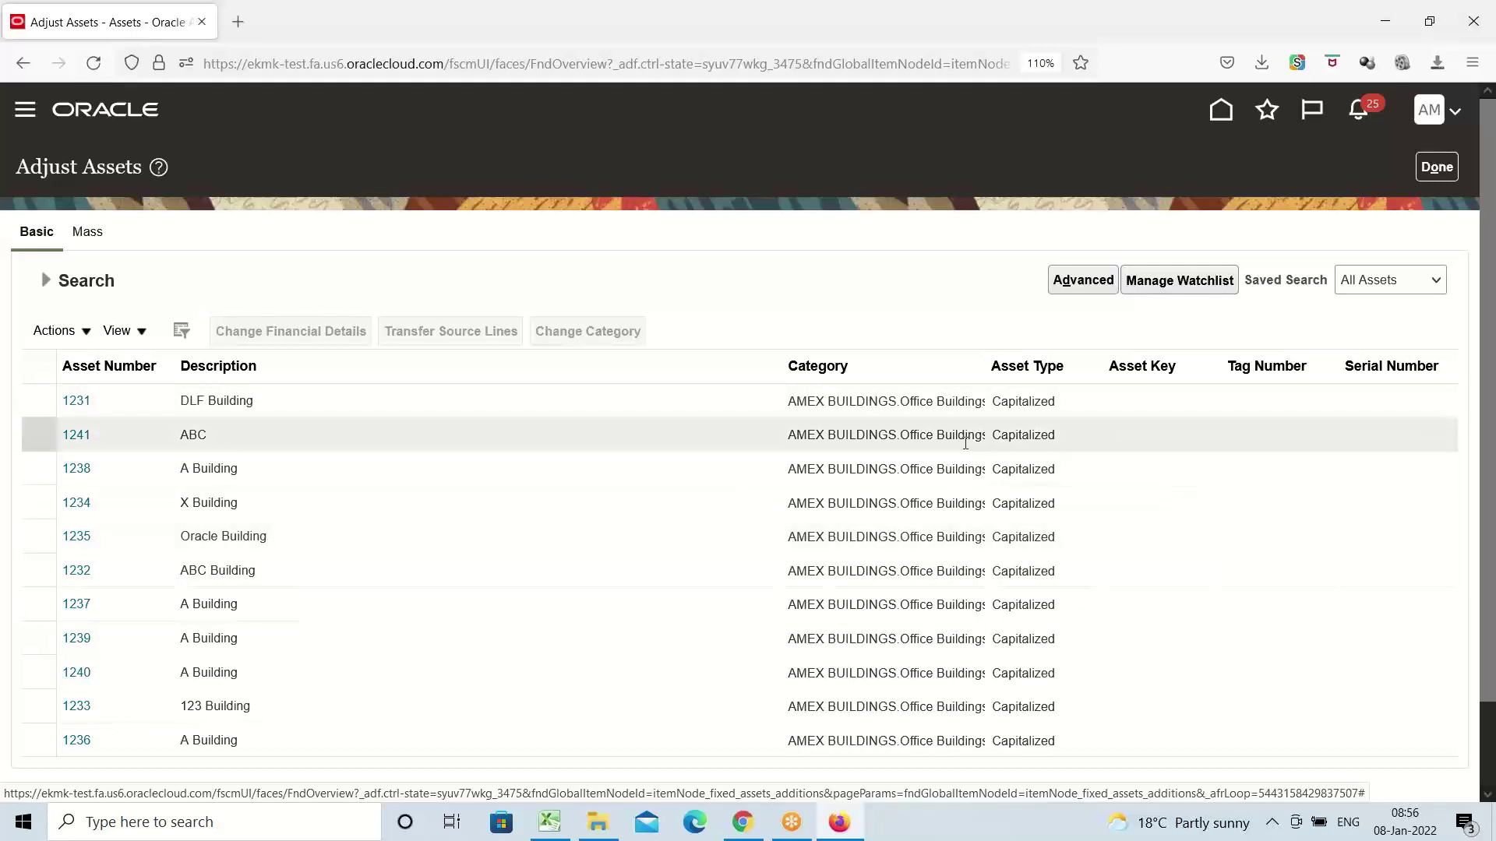
# Browse the AMEX assets, select 1235 Oracle Building, and start Change Category
pyautogui.moveTo(940, 410)
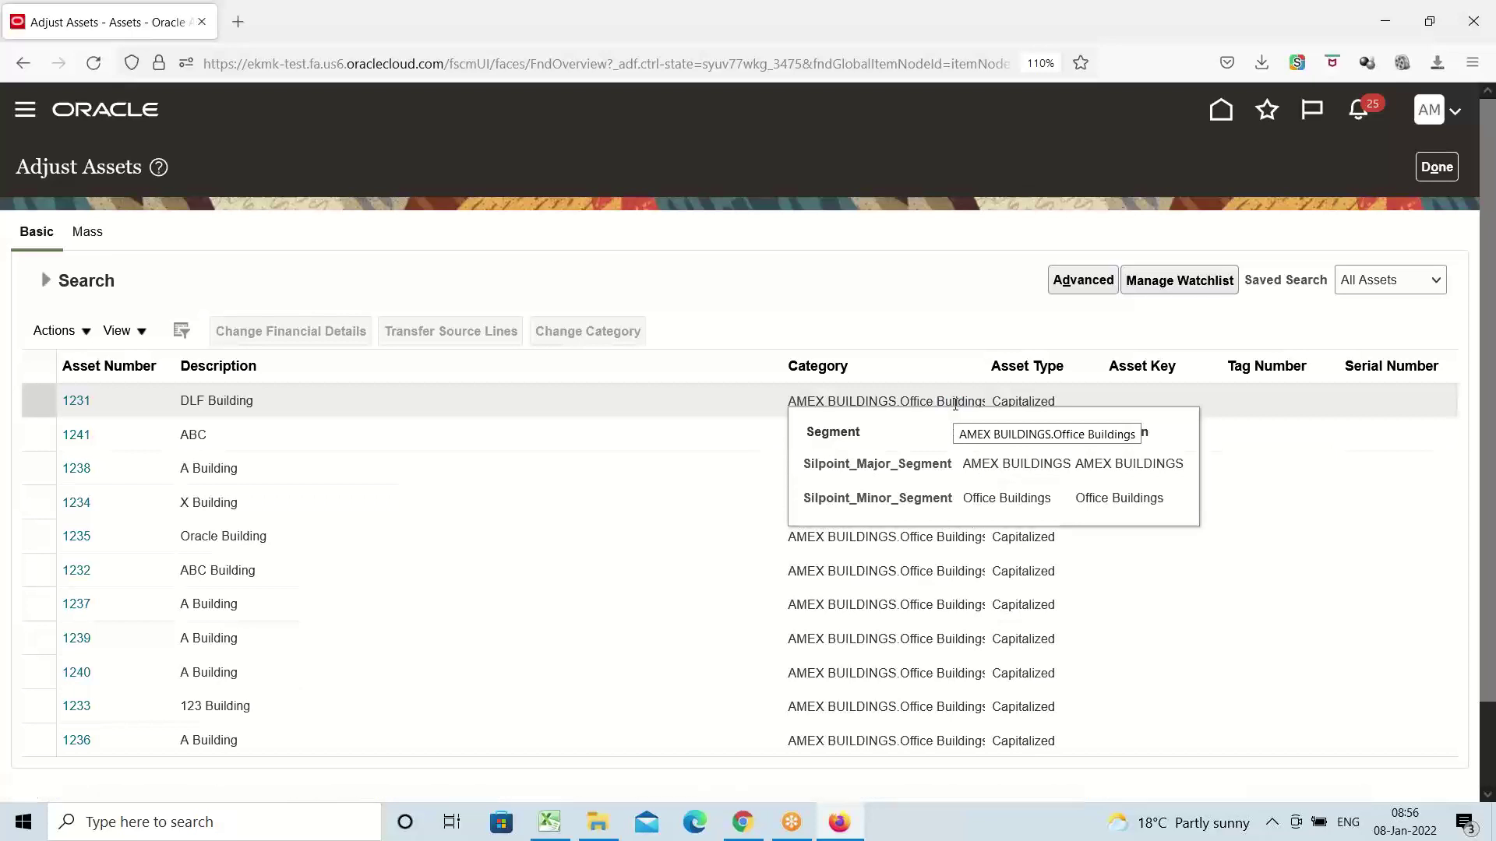
pyautogui.click(165, 402)
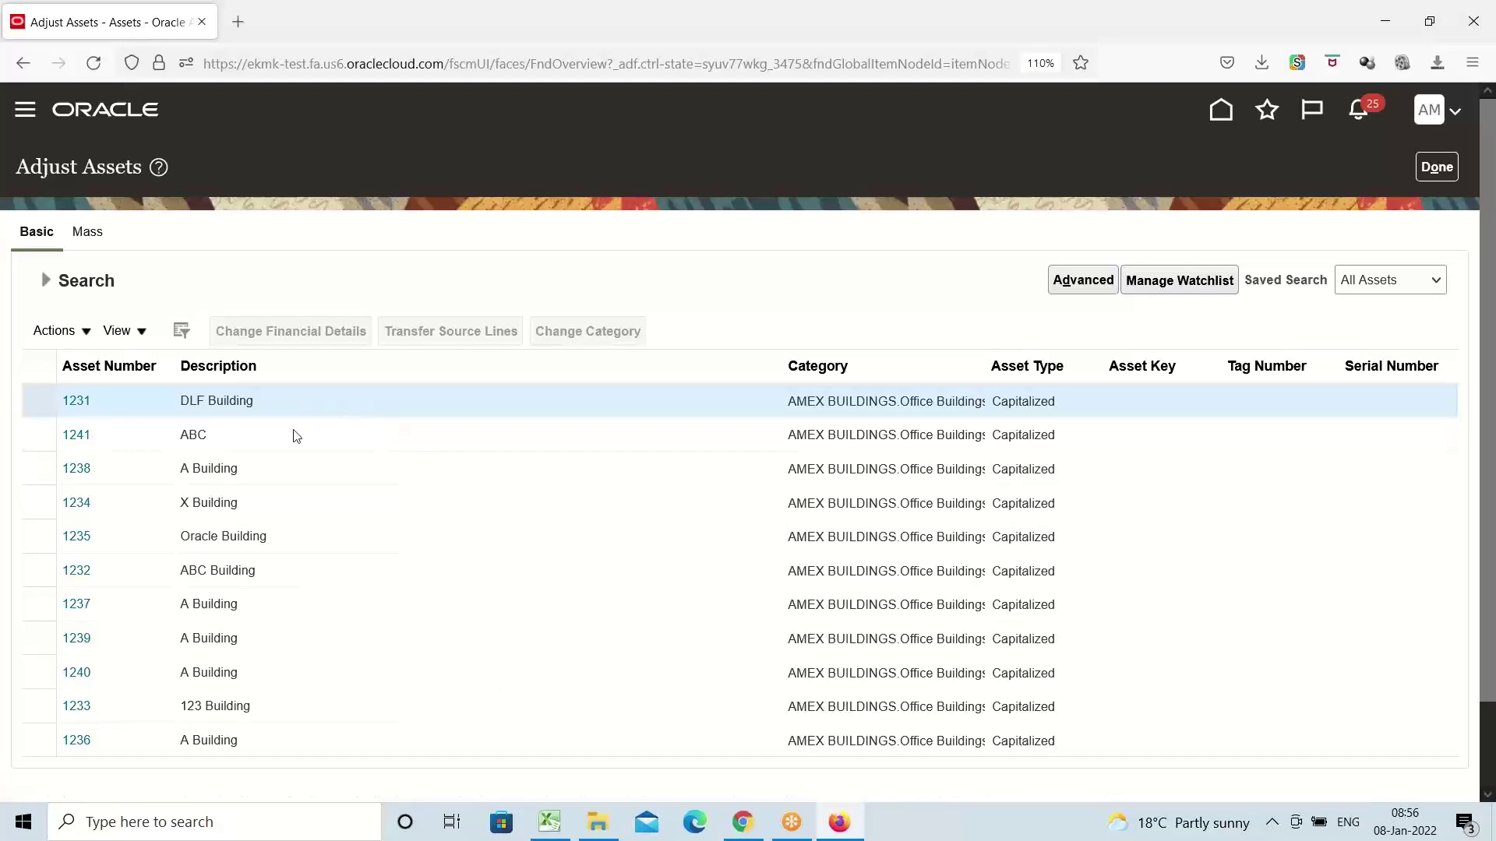
pyautogui.click(213, 437)
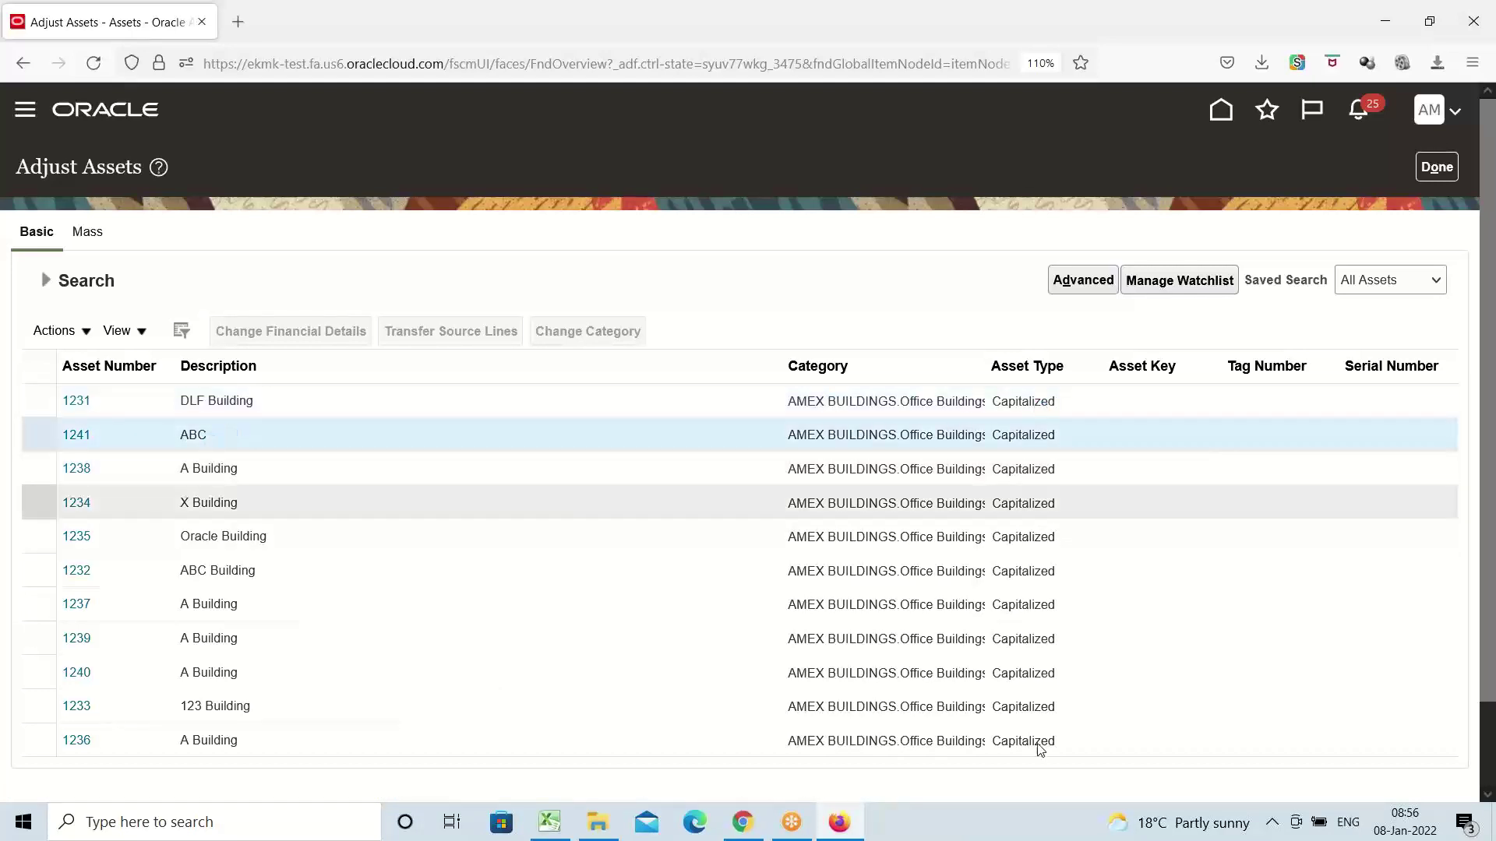
pyautogui.click(245, 471)
pyautogui.click(248, 524)
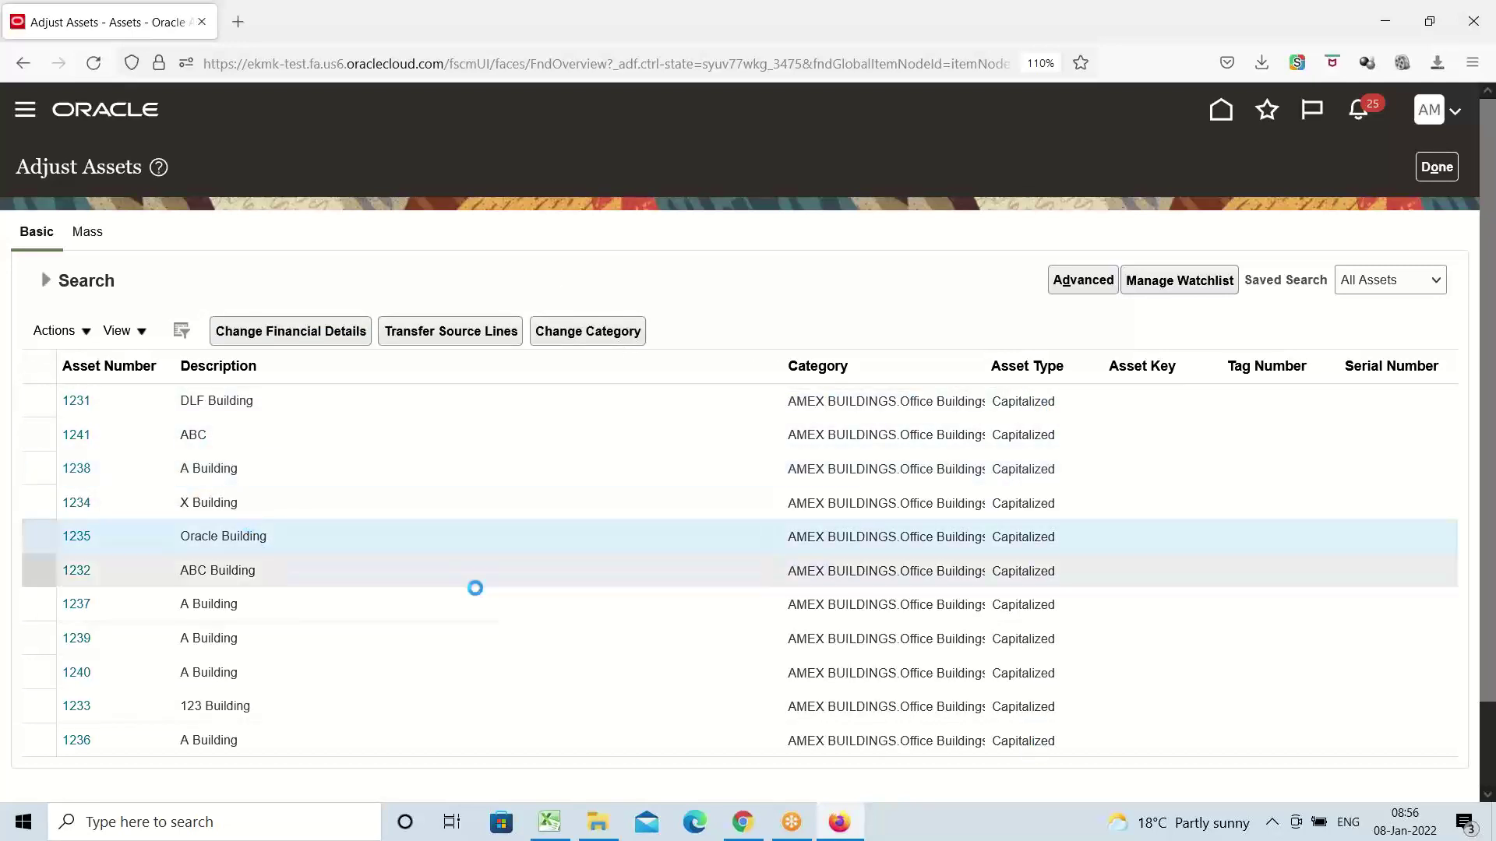
pyautogui.click(269, 563)
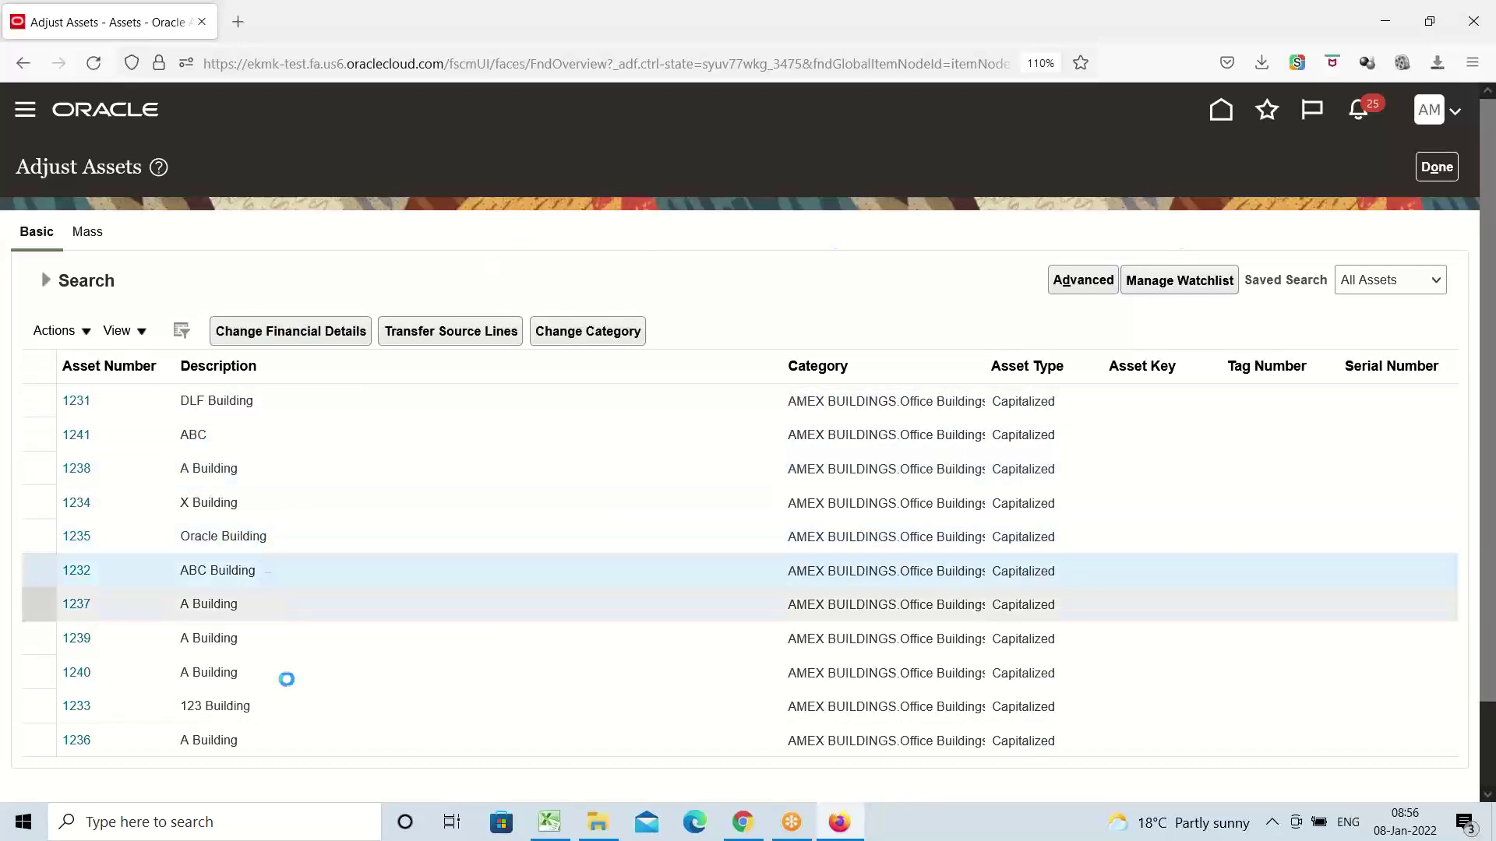
pyautogui.click(287, 679)
pyautogui.click(323, 474)
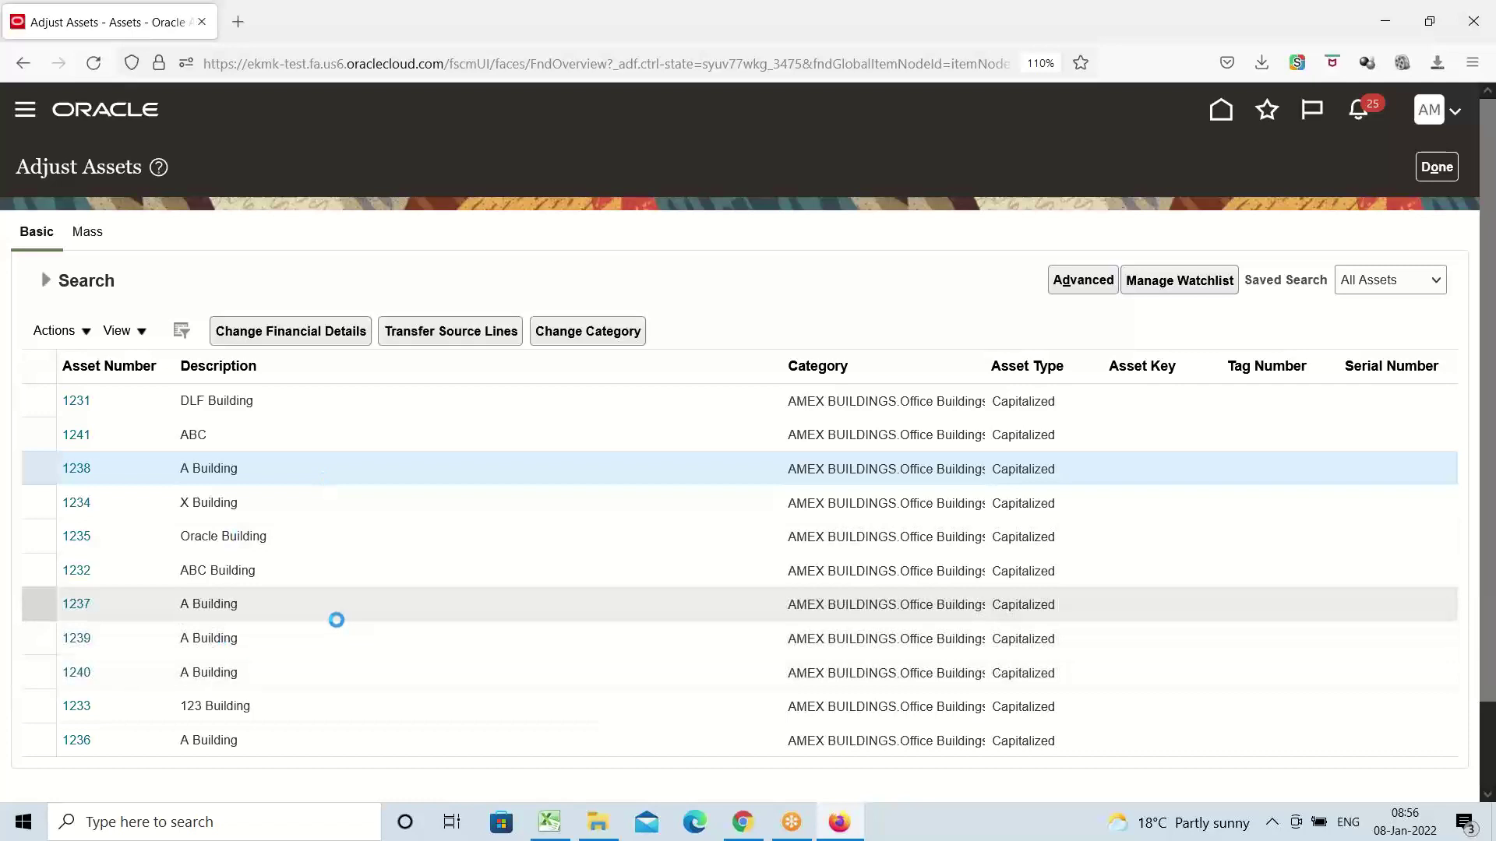
pyautogui.click(315, 628)
pyautogui.click(223, 437)
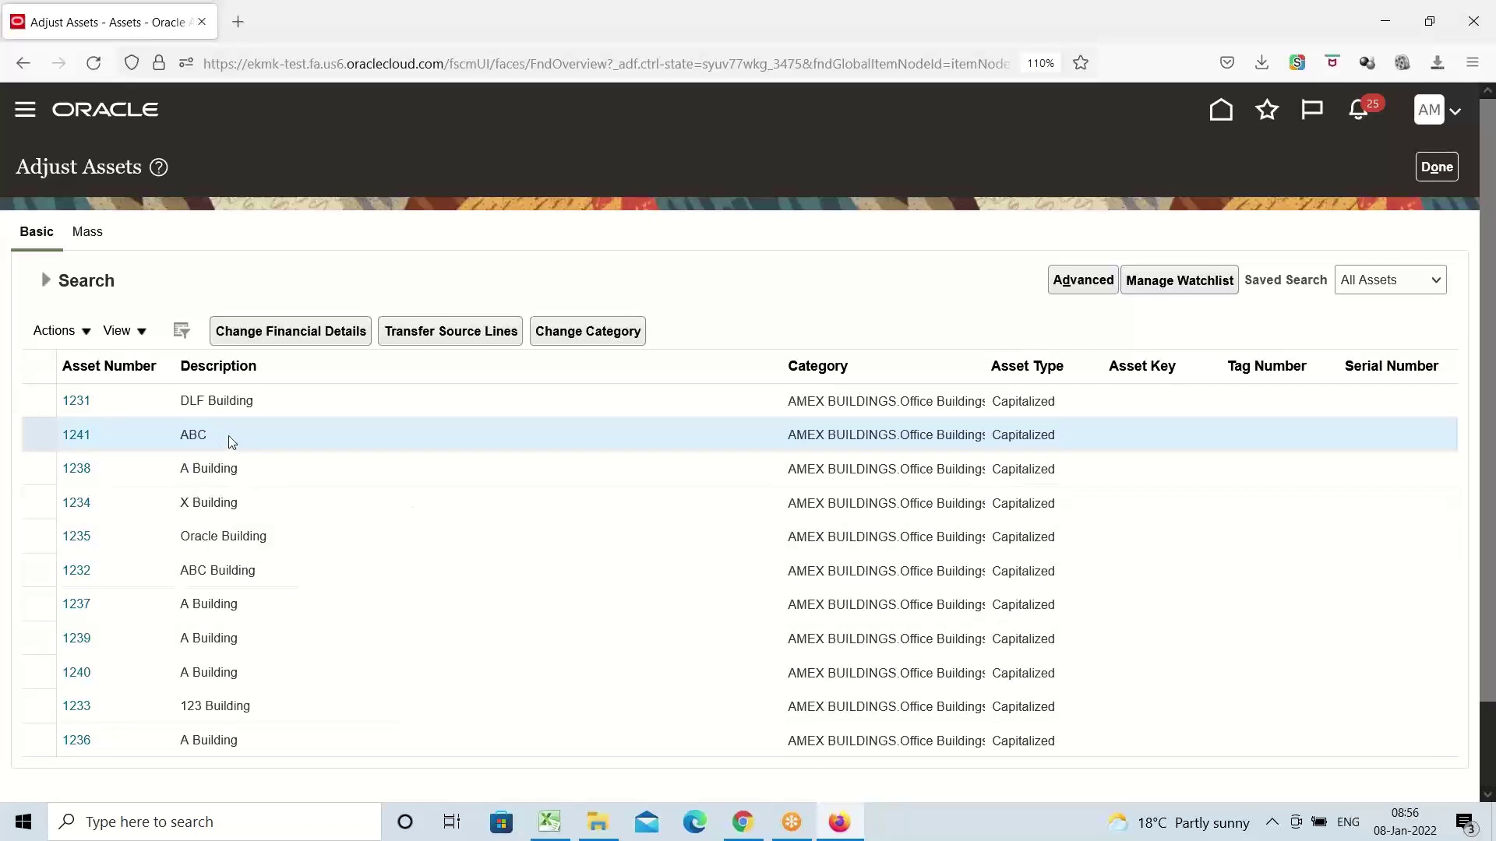
pyautogui.click(227, 470)
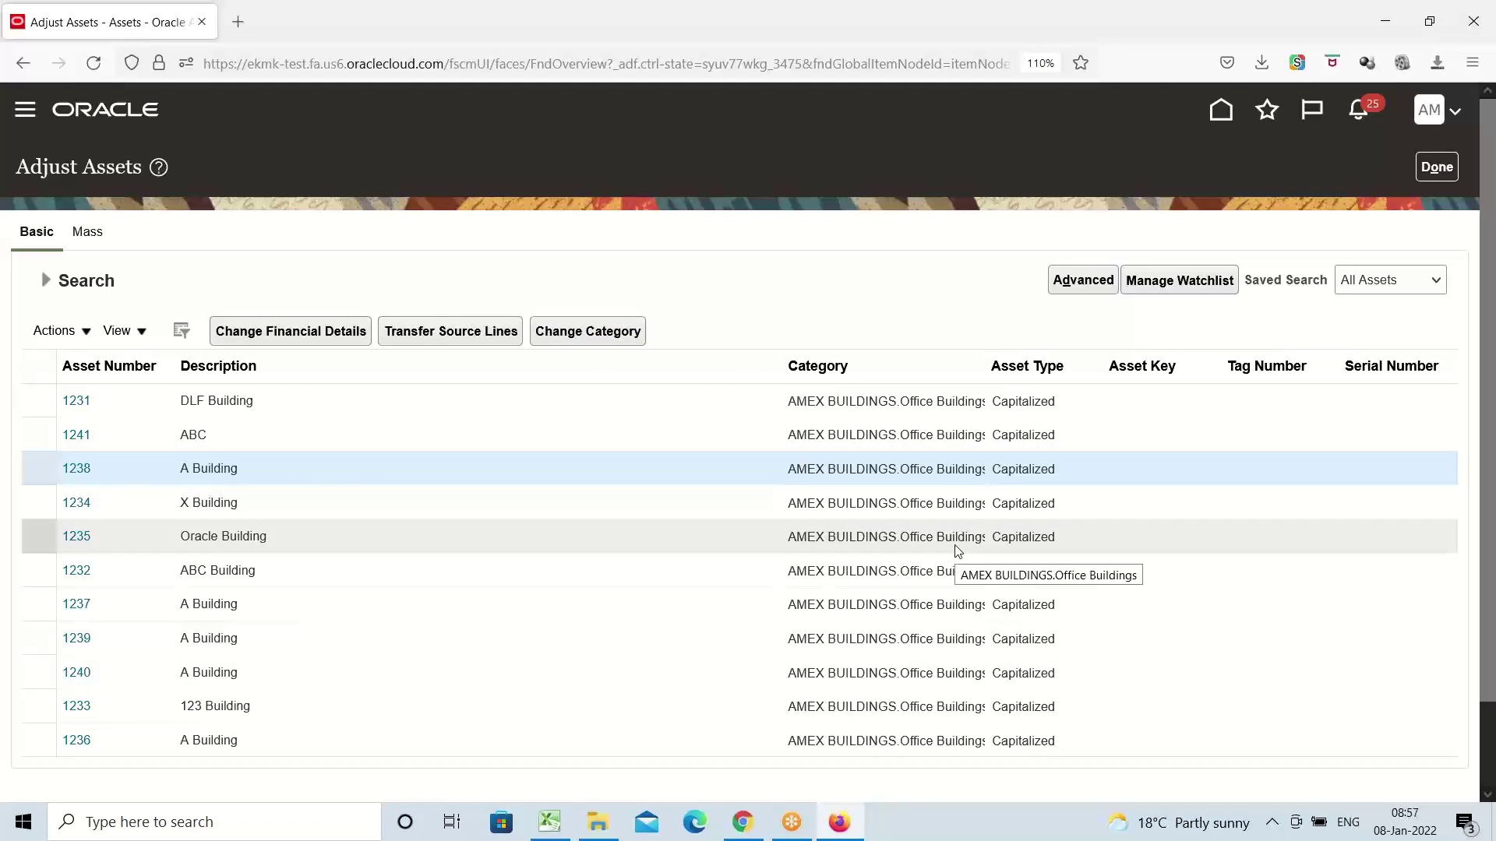
pyautogui.click(220, 537)
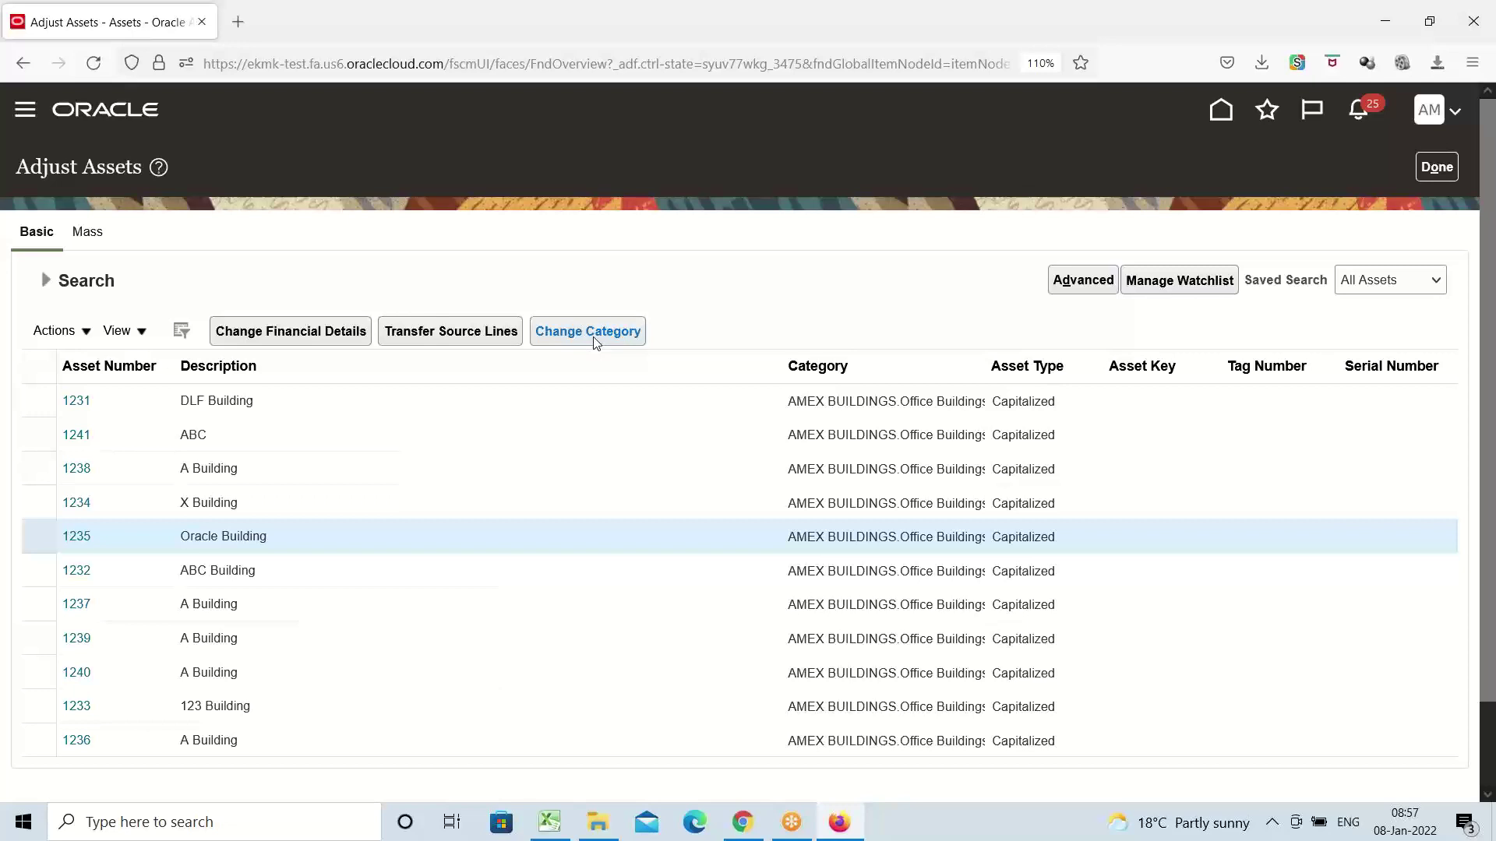
pyautogui.click(592, 335)
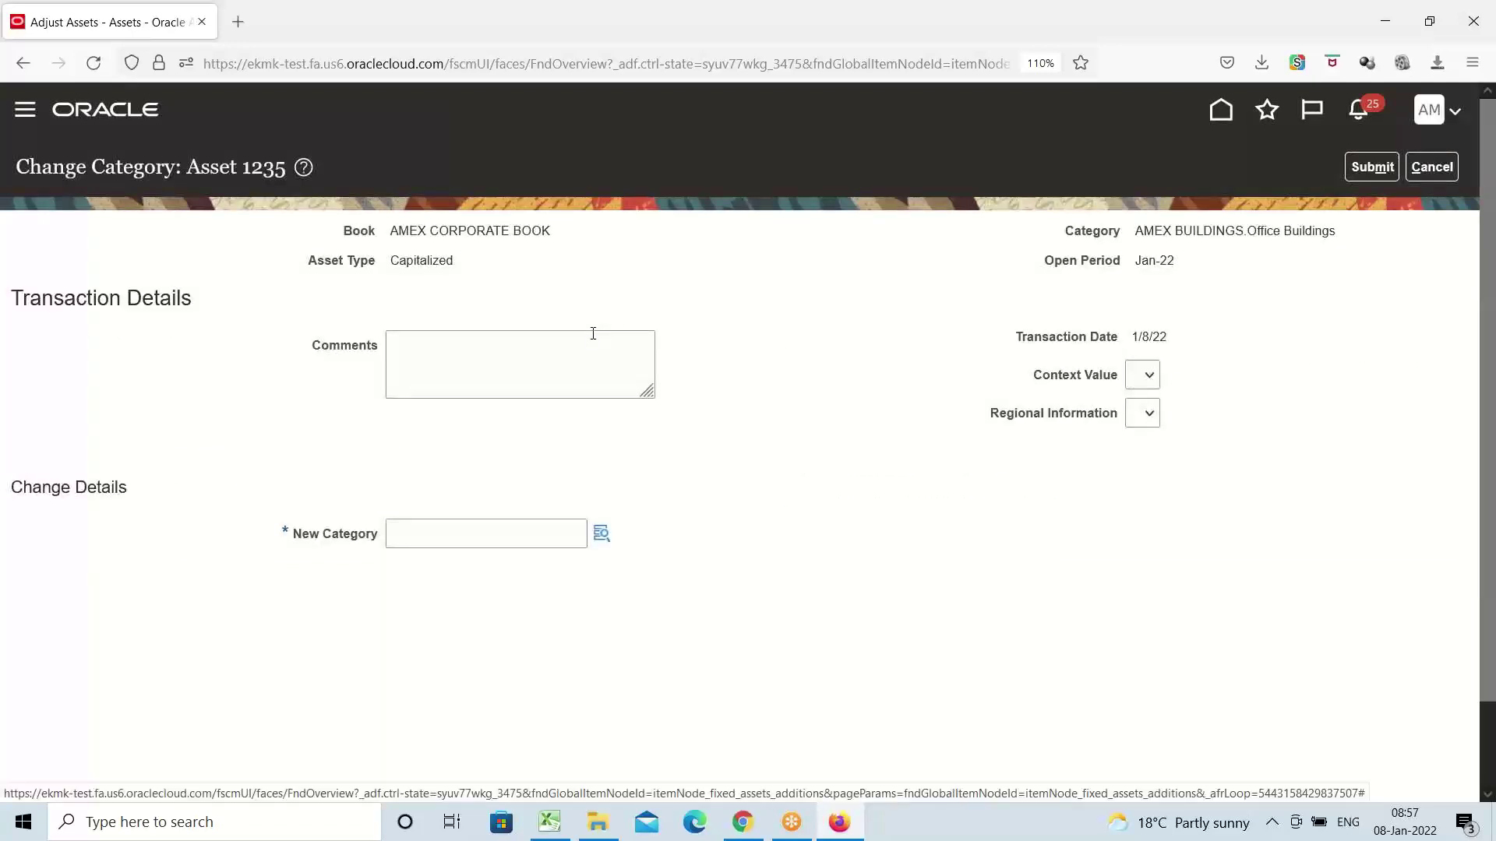
# On asset 1235's Change Category page, bring up the New Category segment picker
pyautogui.click(442, 354)
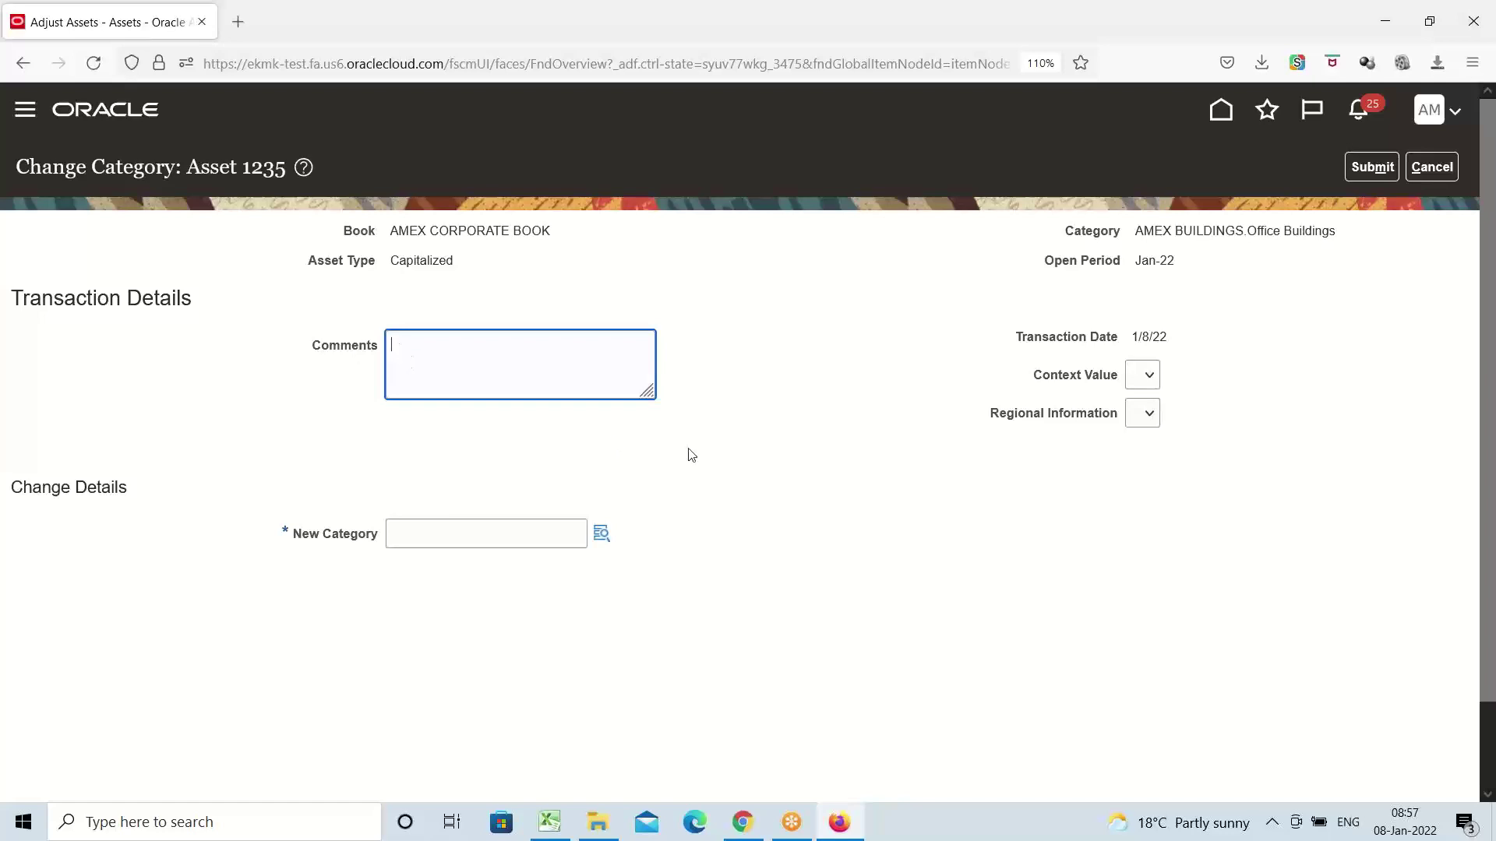
pyautogui.click(263, 171)
pyautogui.tripleClick(263, 171)
pyautogui.click(538, 281)
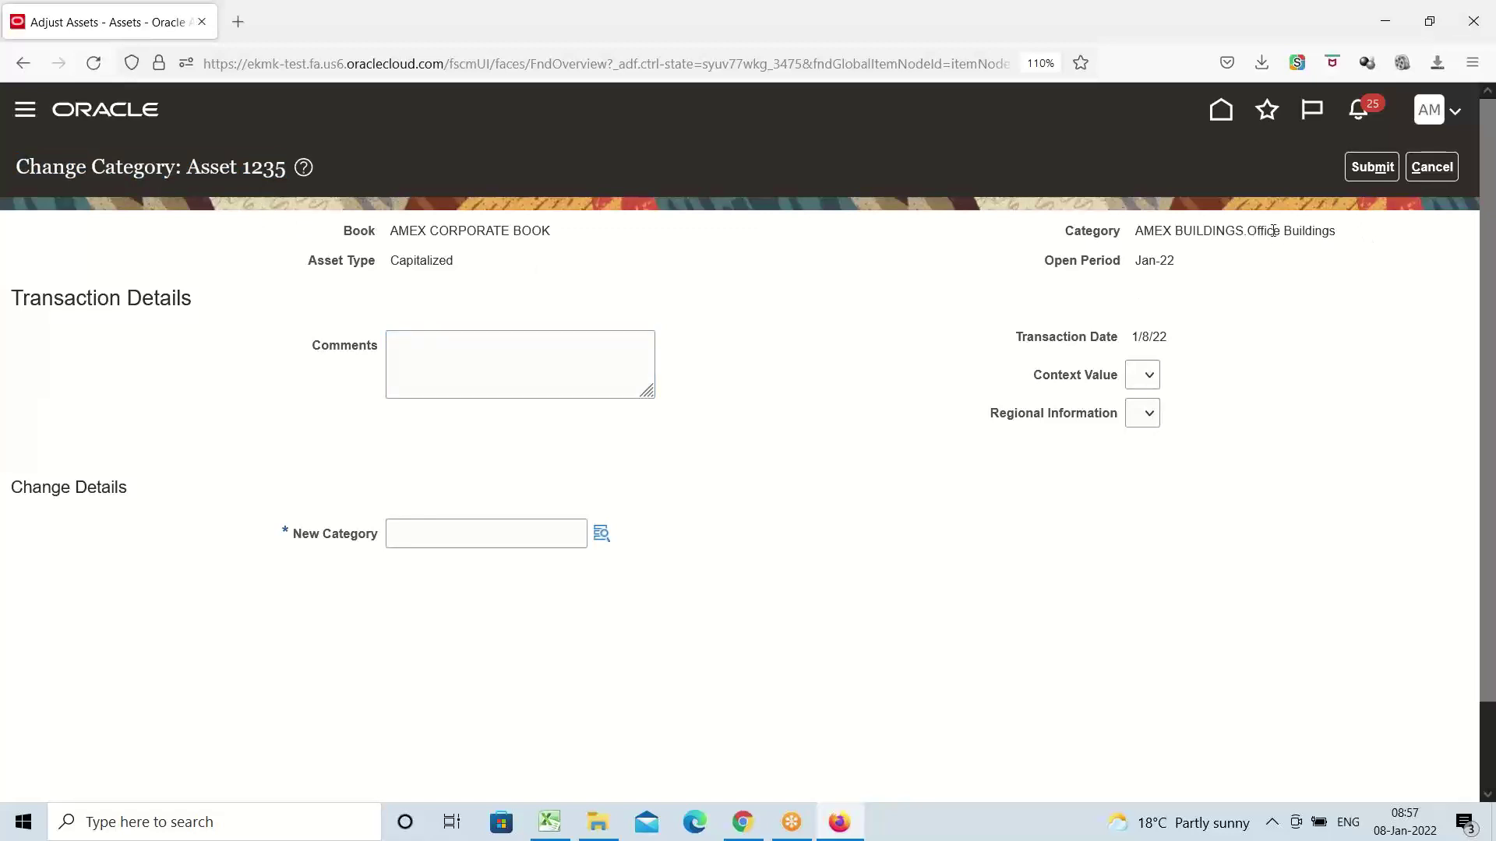
pyautogui.click(601, 535)
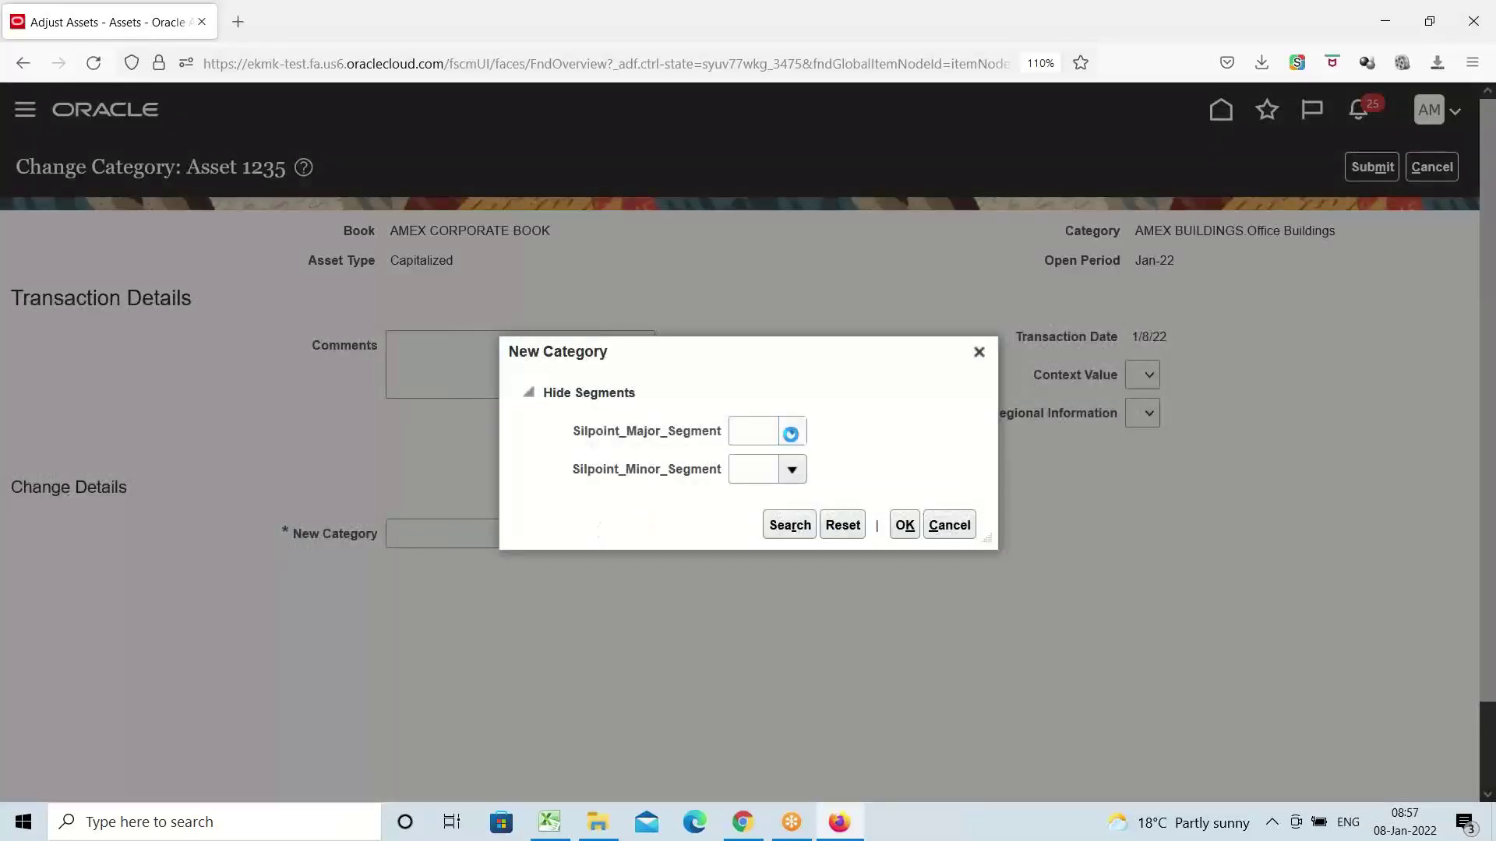
# Pick major AMEX BUILDINGS and minor Shopping Complex for asset 1235, then submit
pyautogui.click(791, 433)
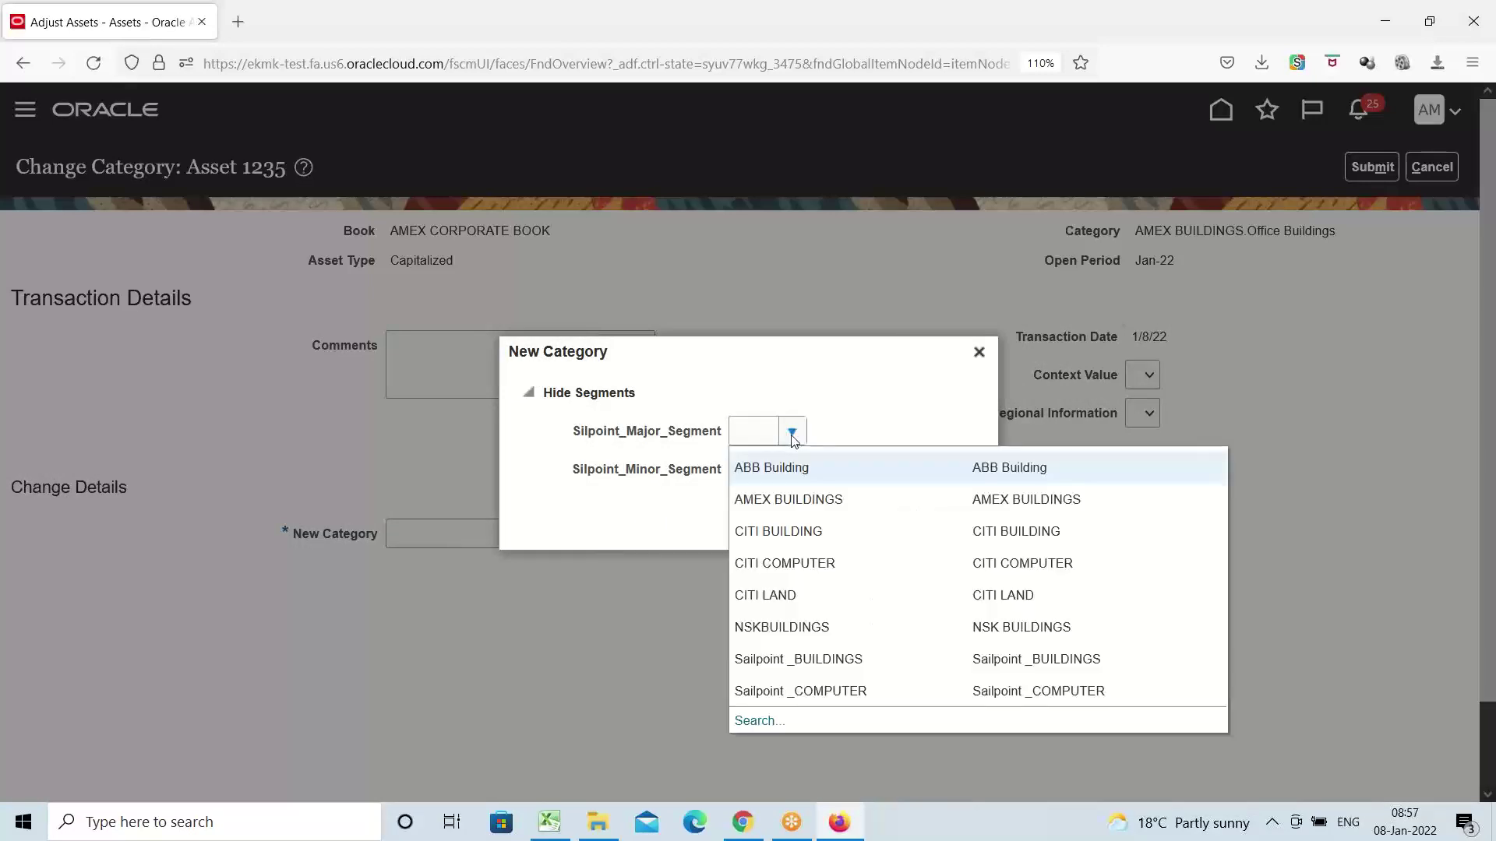
pyautogui.click(785, 500)
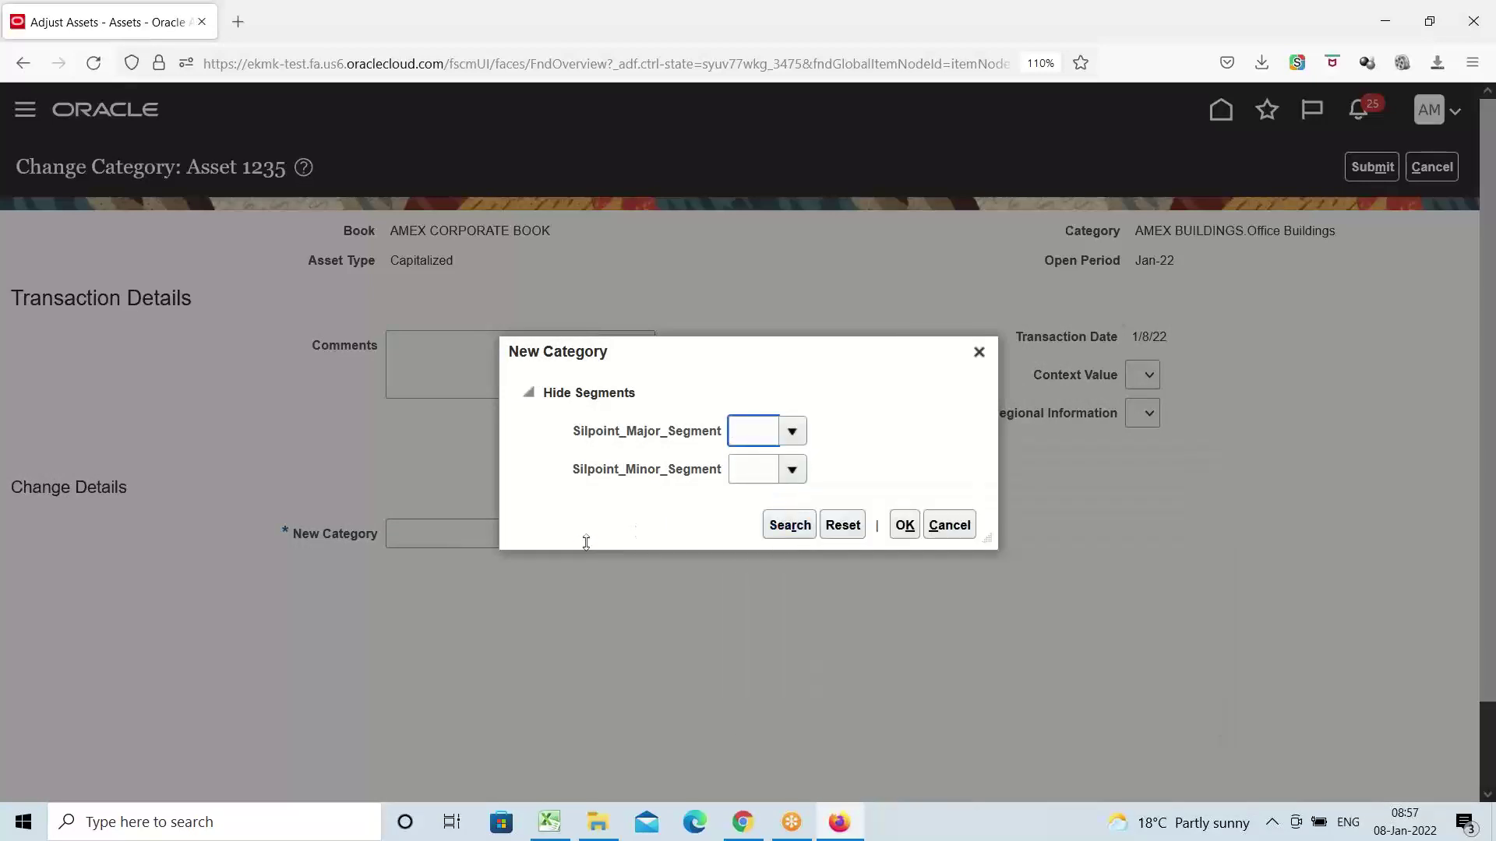
pyautogui.click(790, 469)
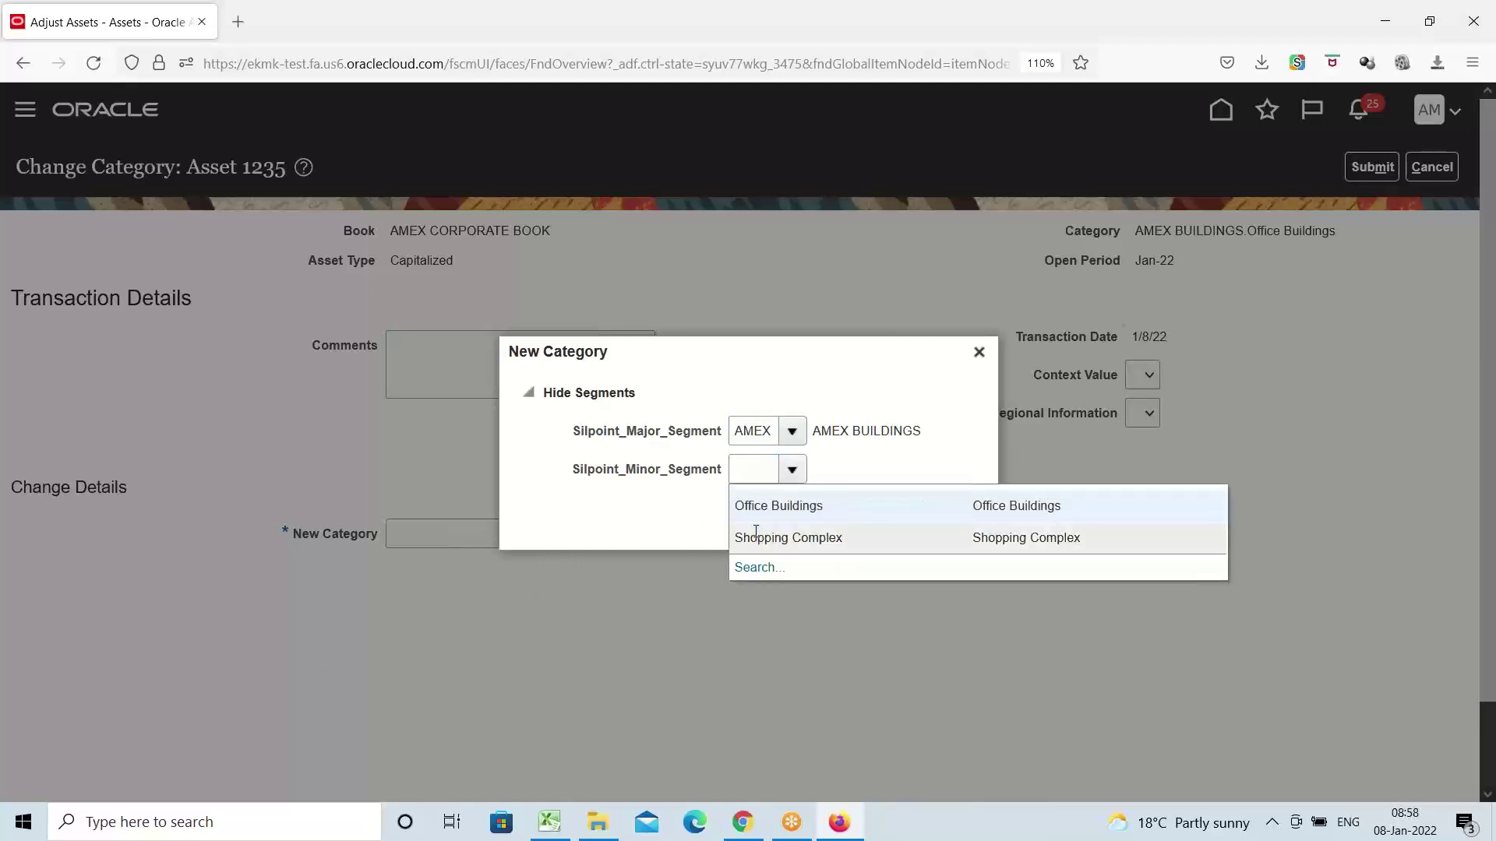
pyautogui.click(755, 532)
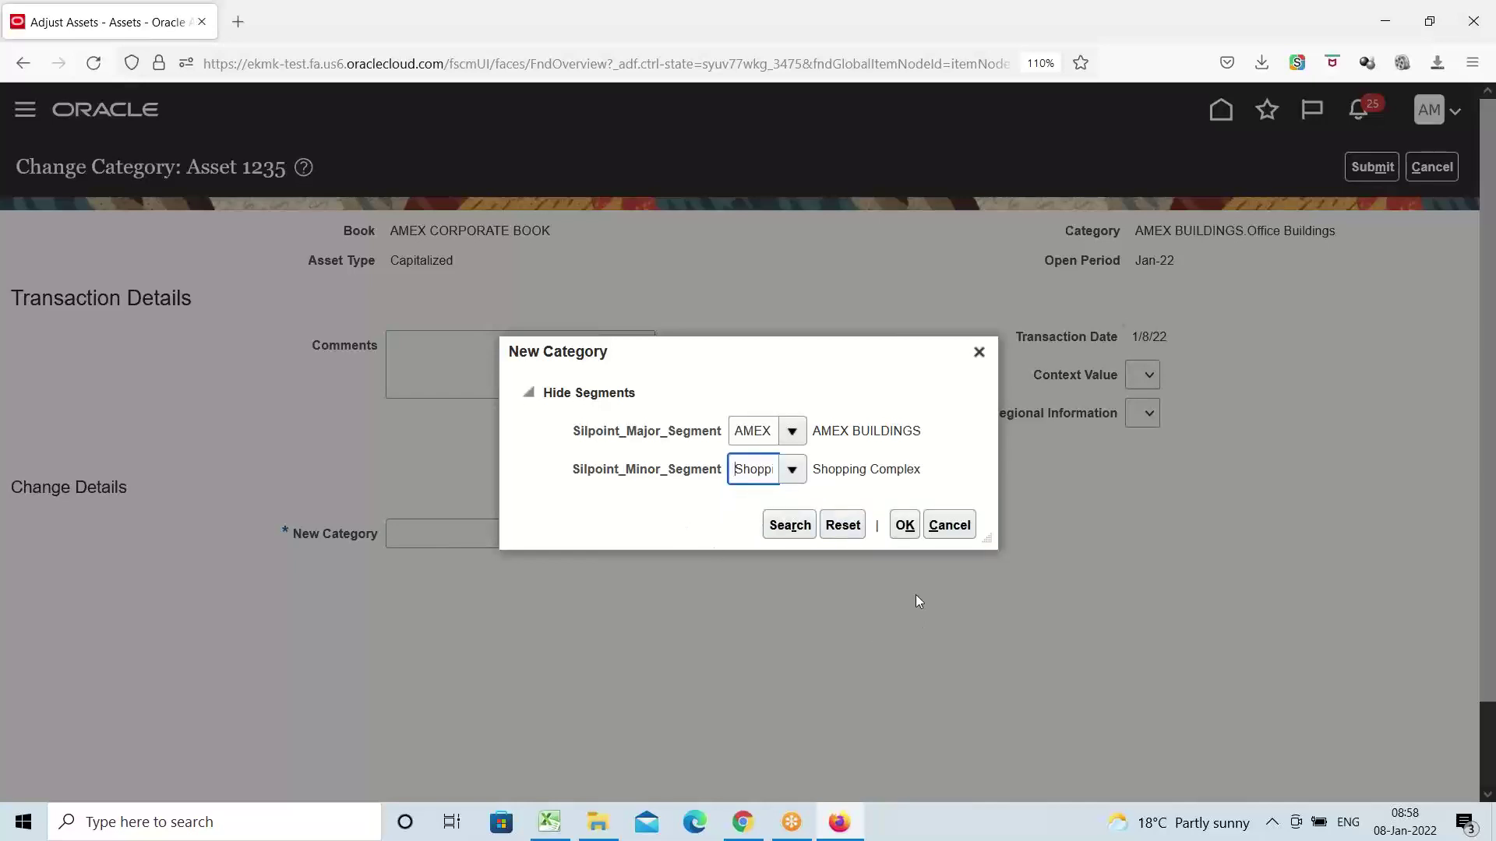
pyautogui.click(906, 528)
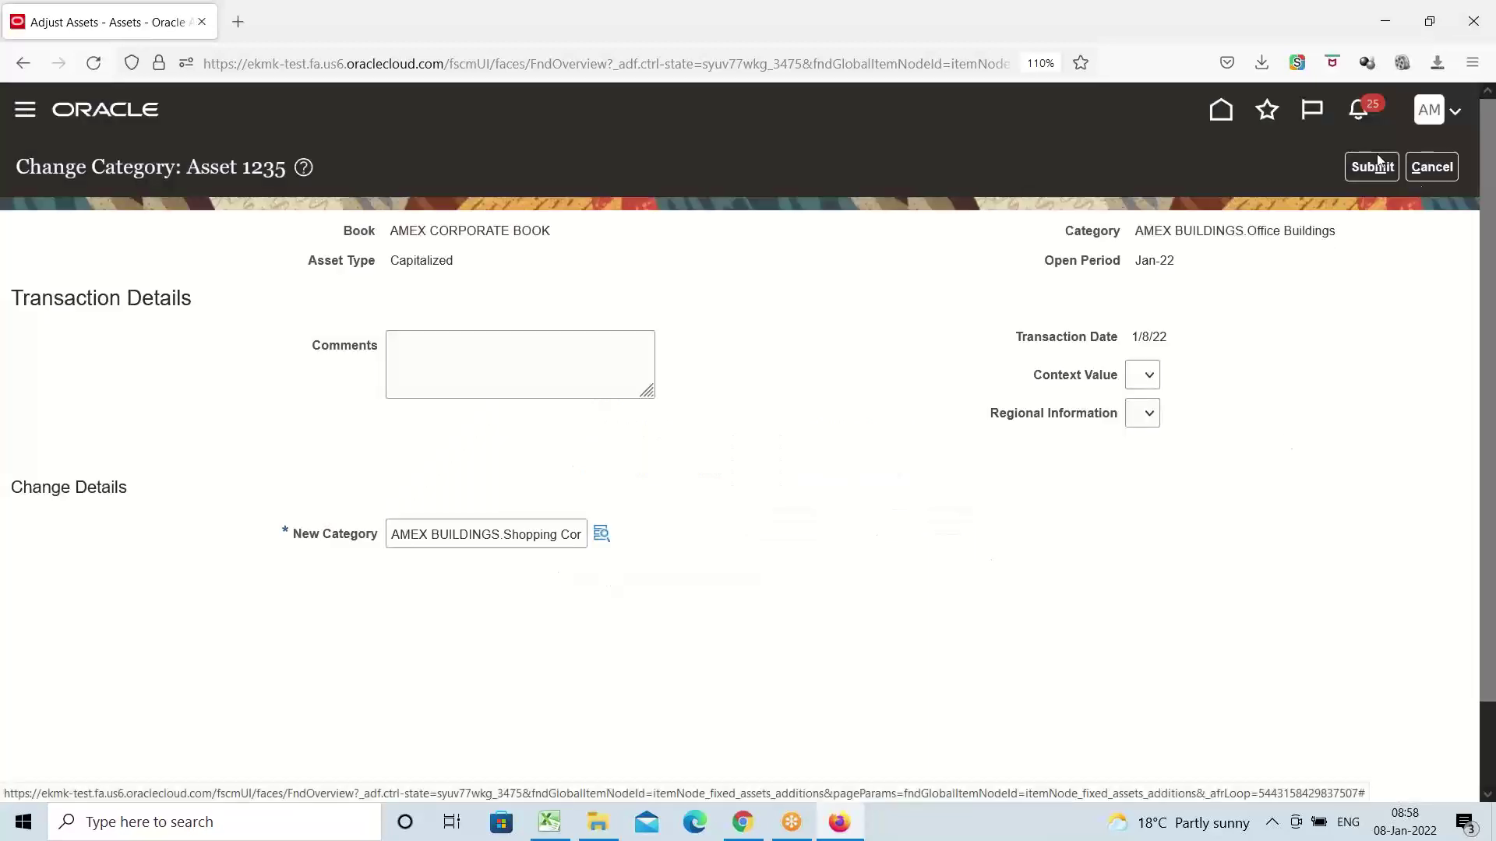
pyautogui.click(1373, 166)
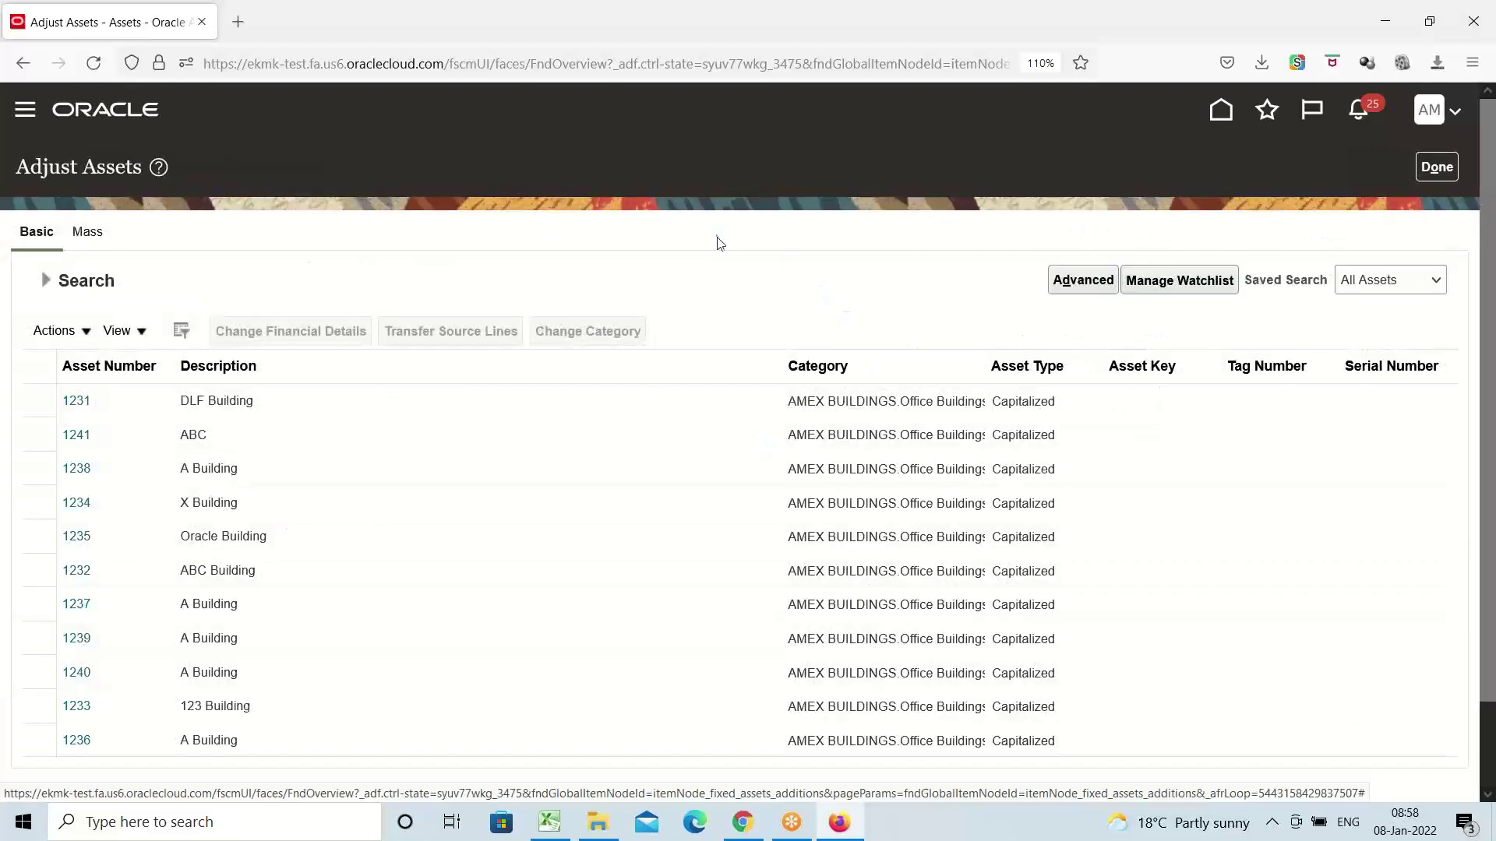
# Finish Adjust Assets and go to Asset Inquiry under Fixed Assets
pyautogui.click(1443, 167)
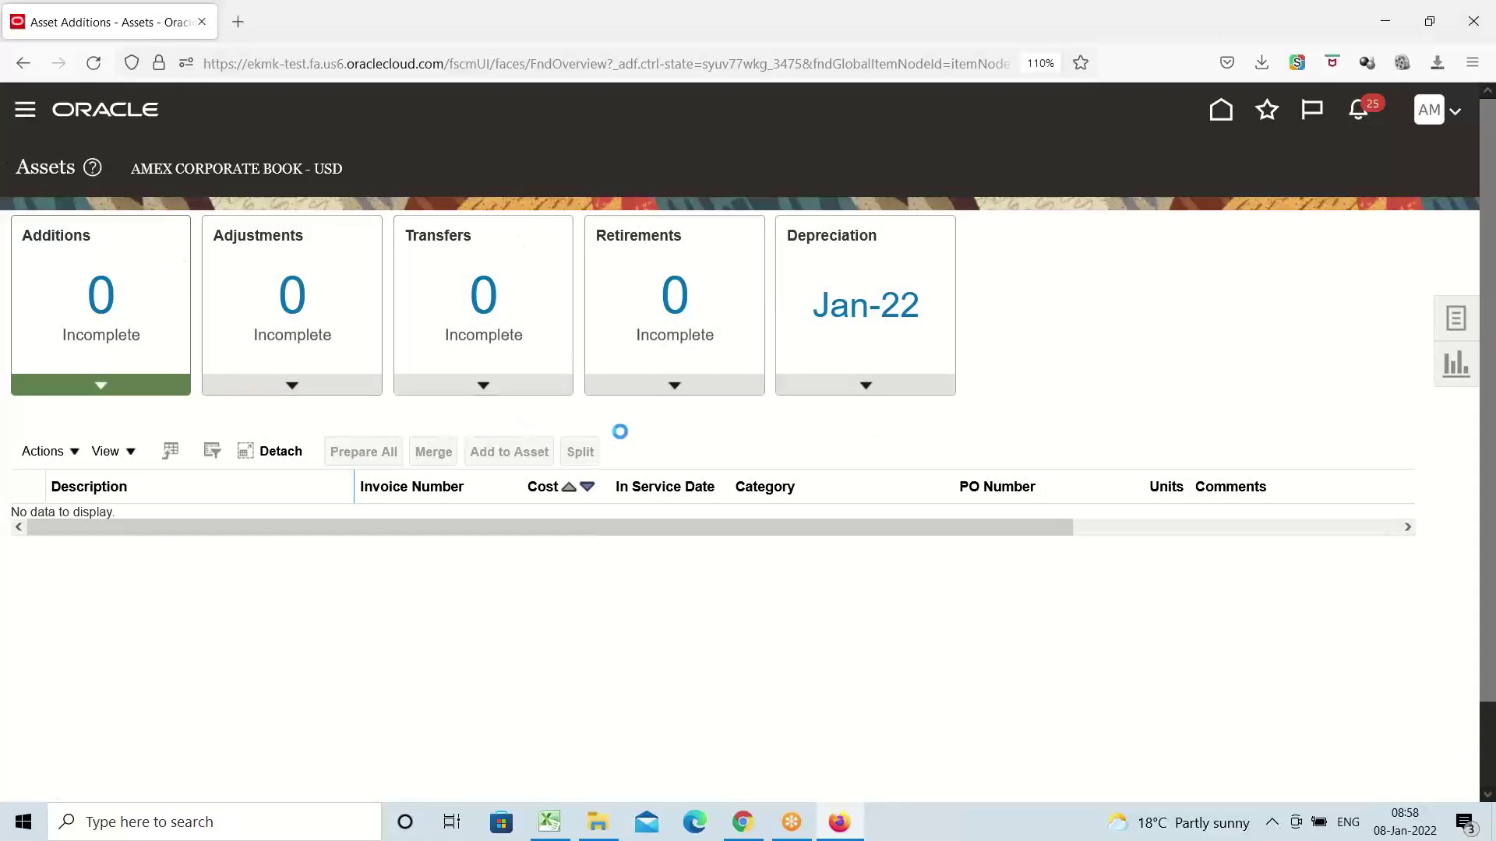
pyautogui.scroll(-6, 291, 395)
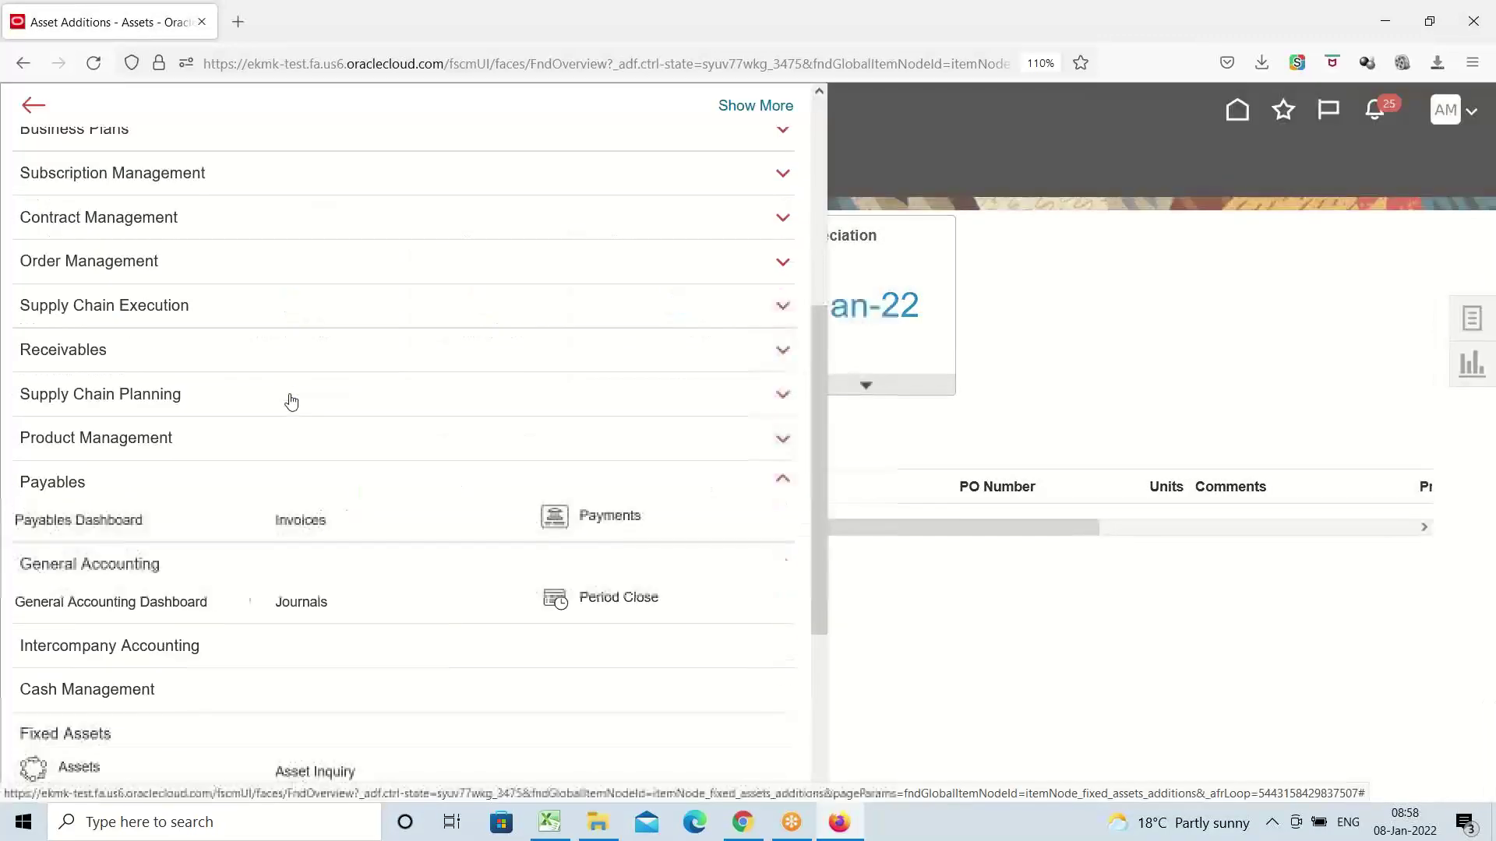
pyautogui.scroll(-3, 293, 402)
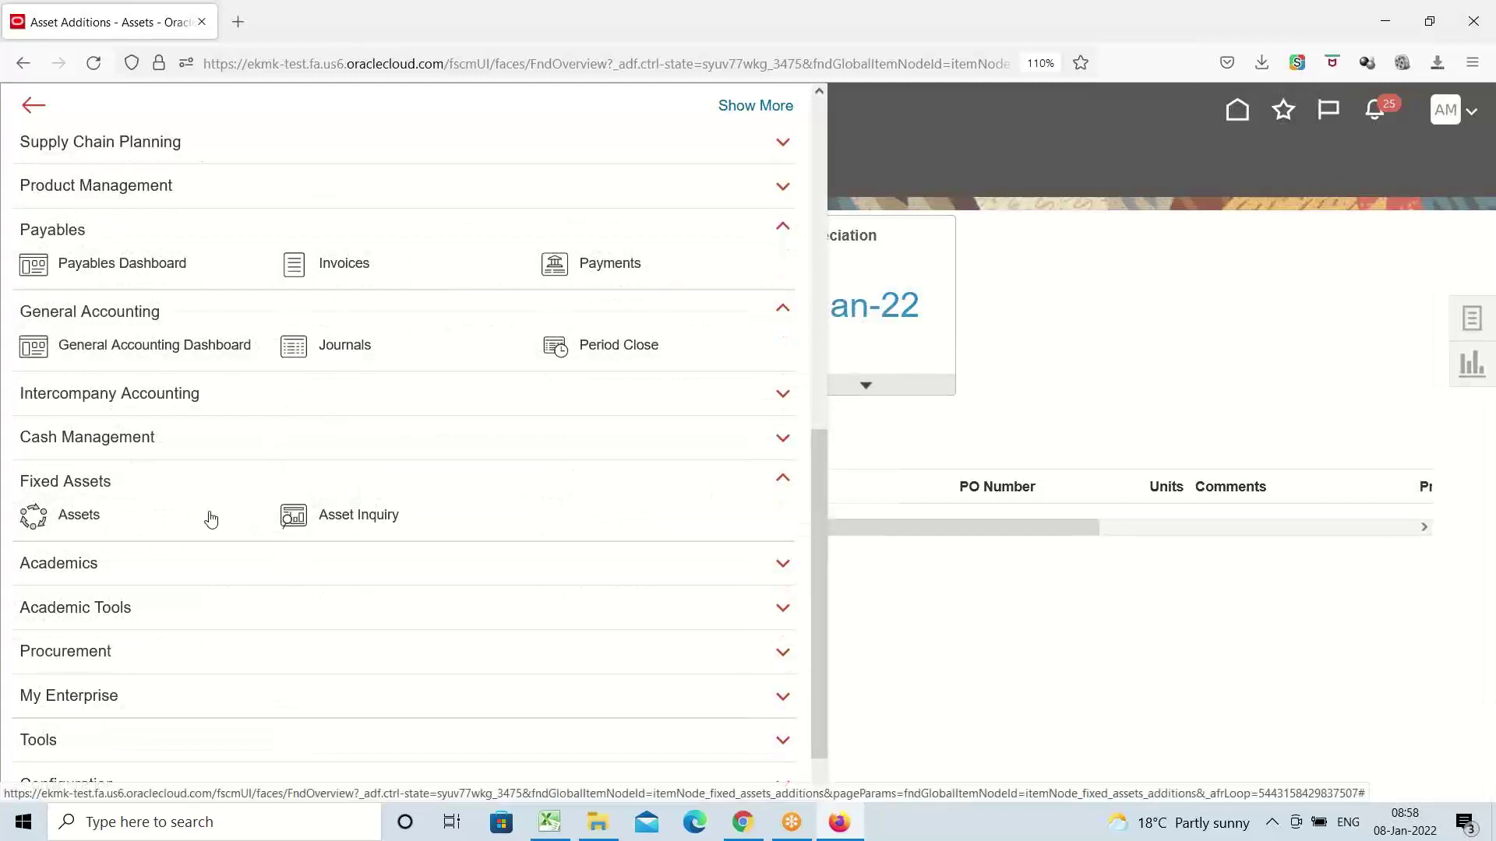
pyautogui.click(364, 520)
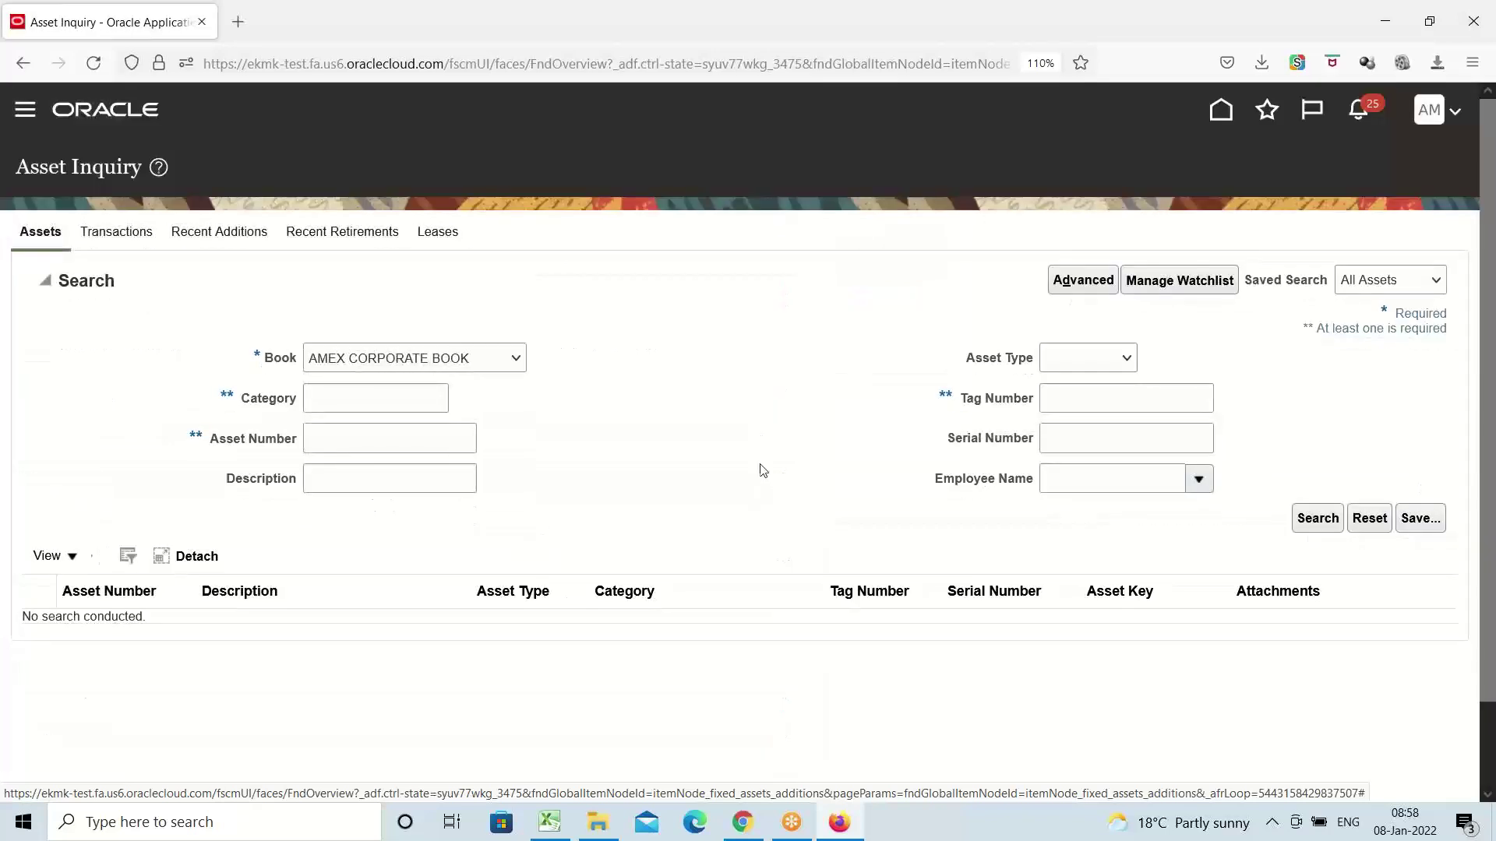
# Search Asset Inquiry for AMEX assets, confirming 1235 shows AMEX BUILDINGS.Shopping Complex, then switch to Excel
pyautogui.click(419, 395)
pyautogui.click(393, 421)
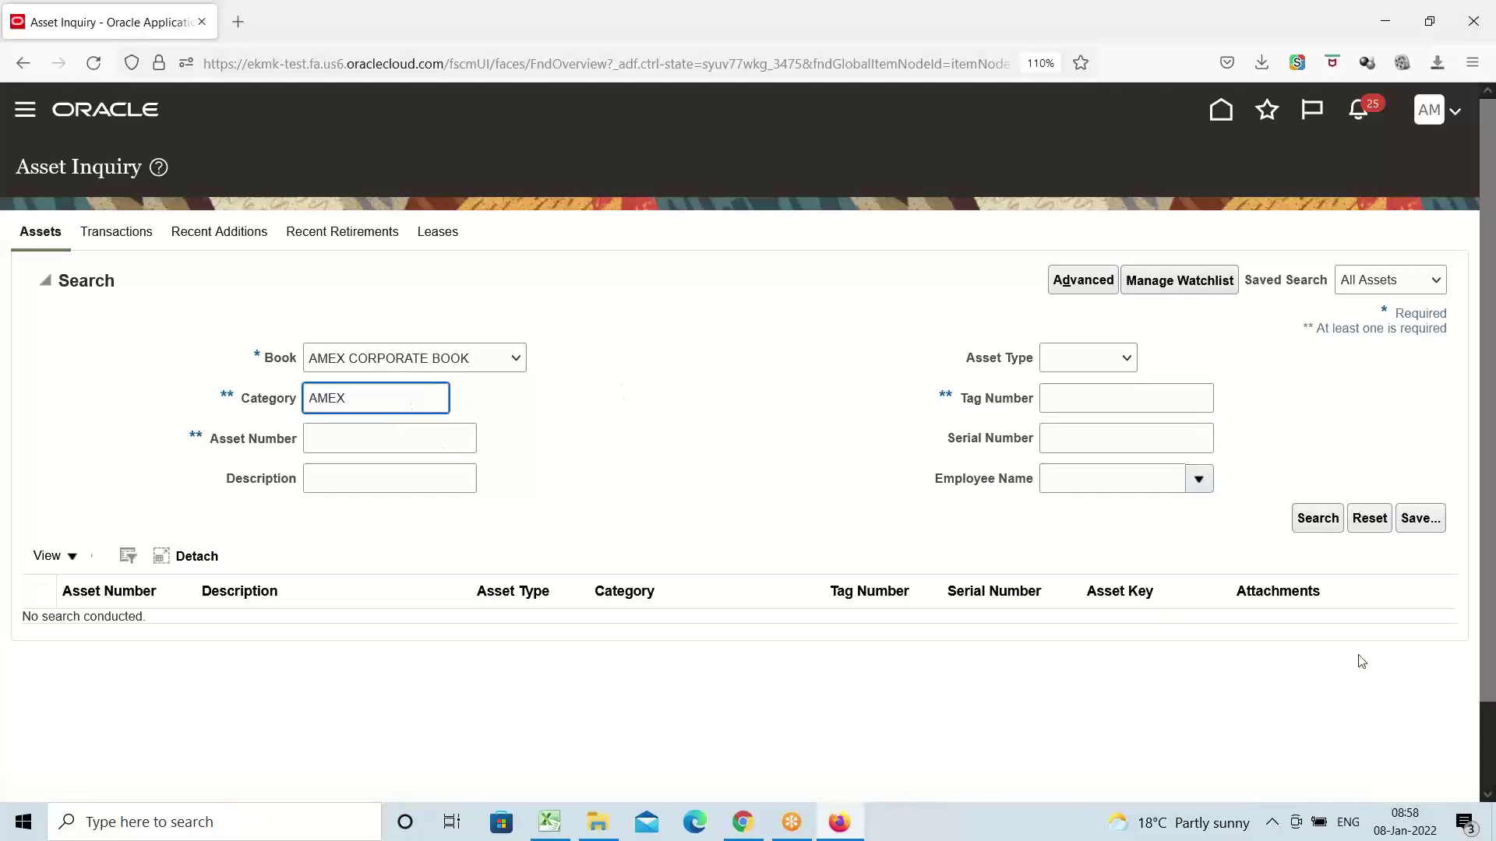
pyautogui.click(1317, 518)
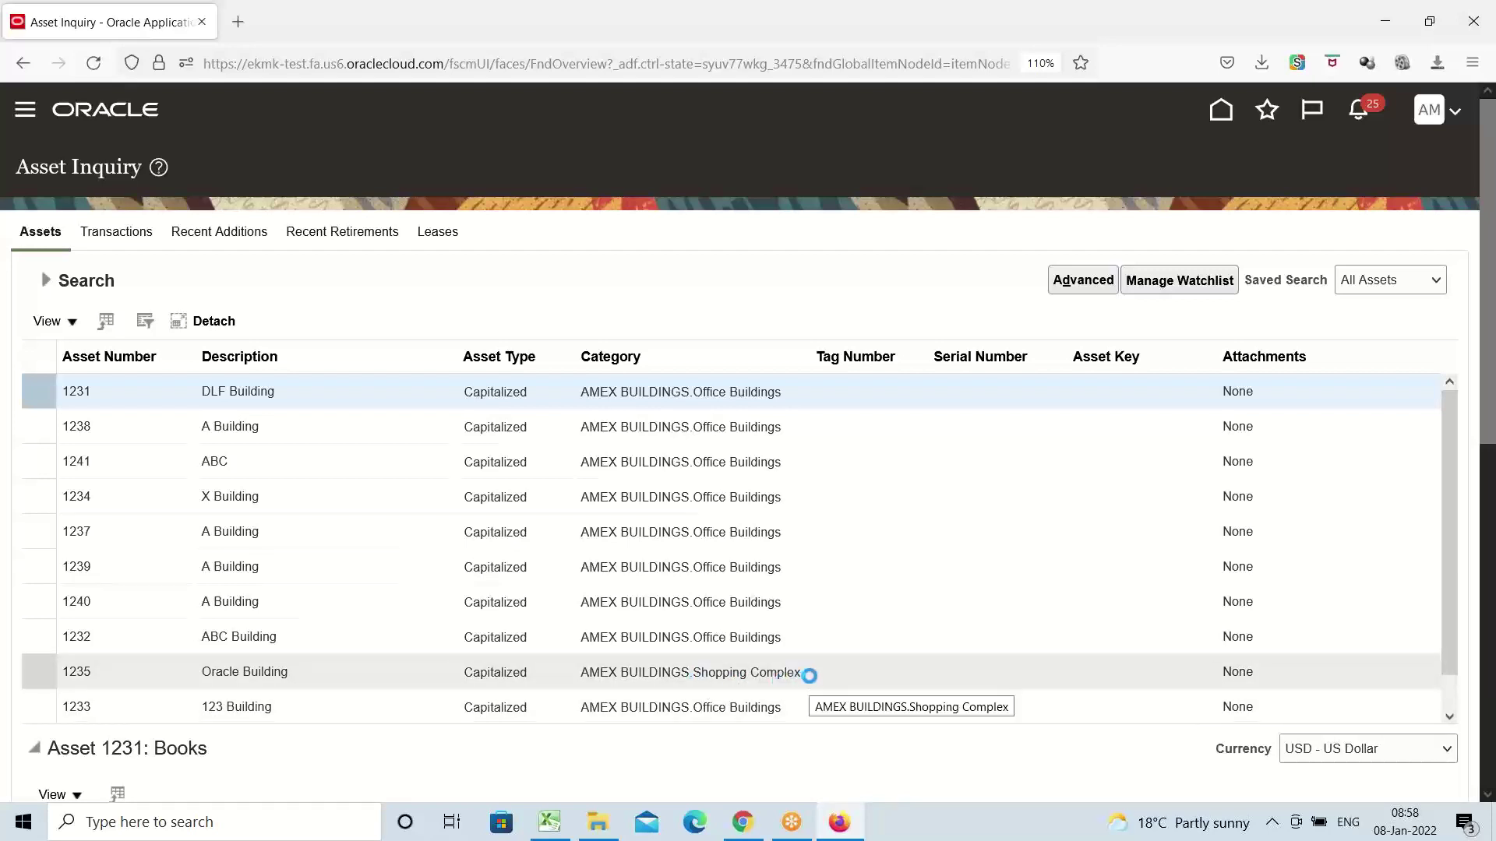
pyautogui.moveTo(807, 686)
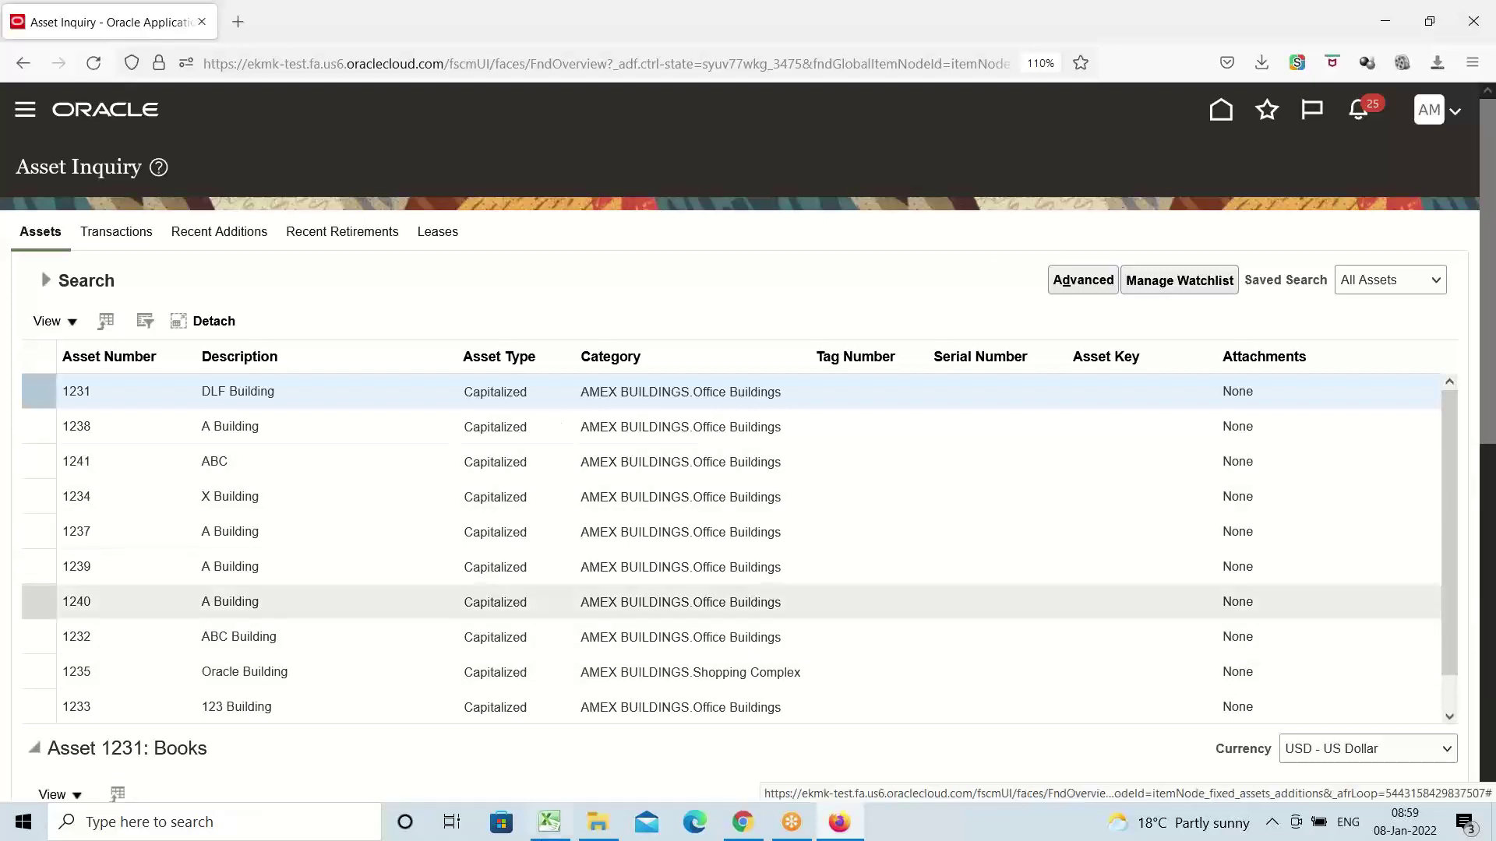
pyautogui.click(545, 823)
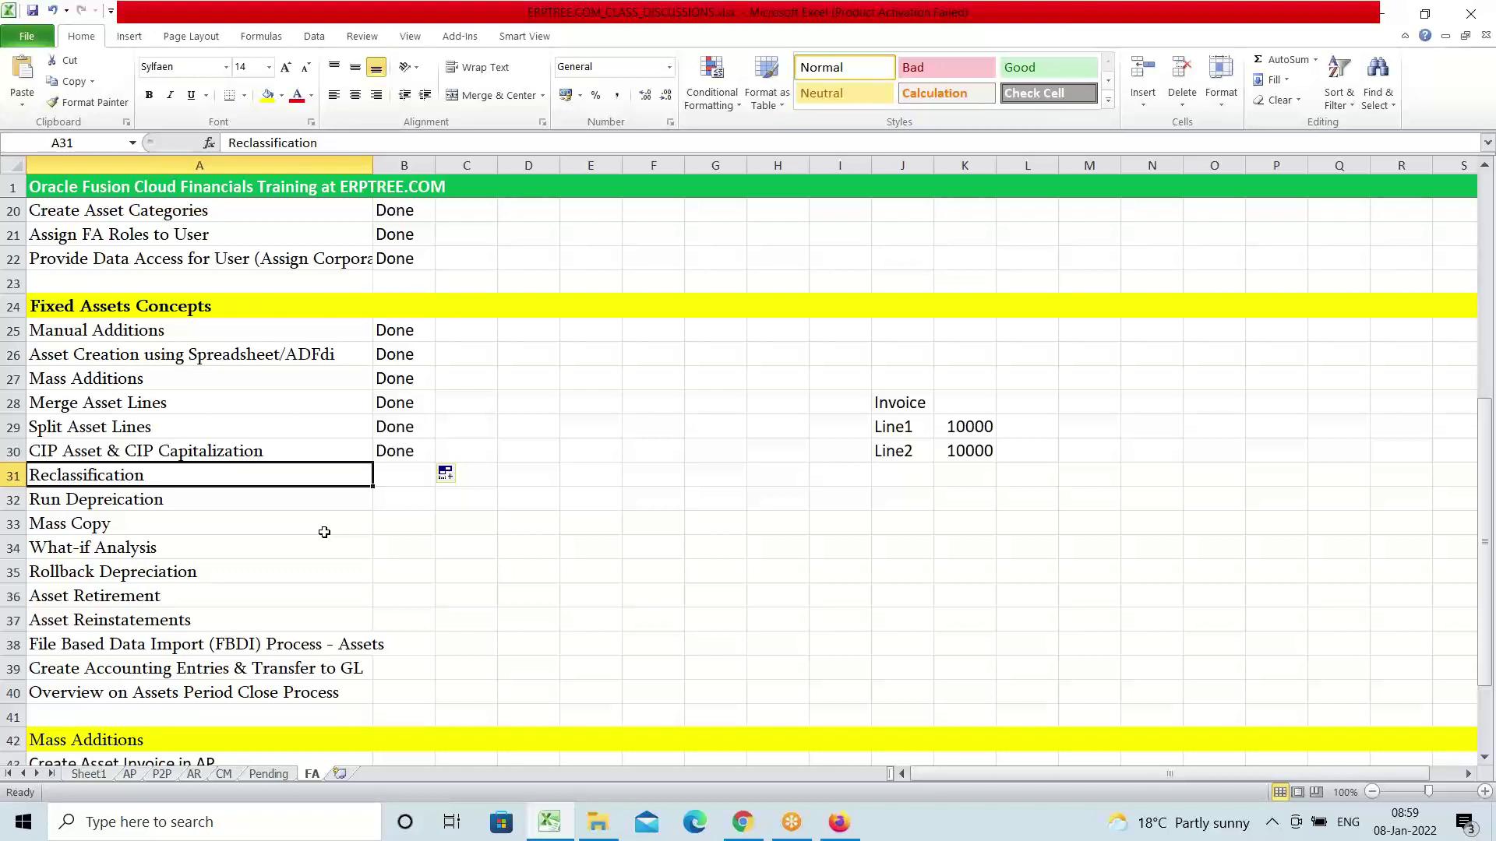
# Enter Done as the Reclassification status in the FA topic checklist
pyautogui.press('Right')
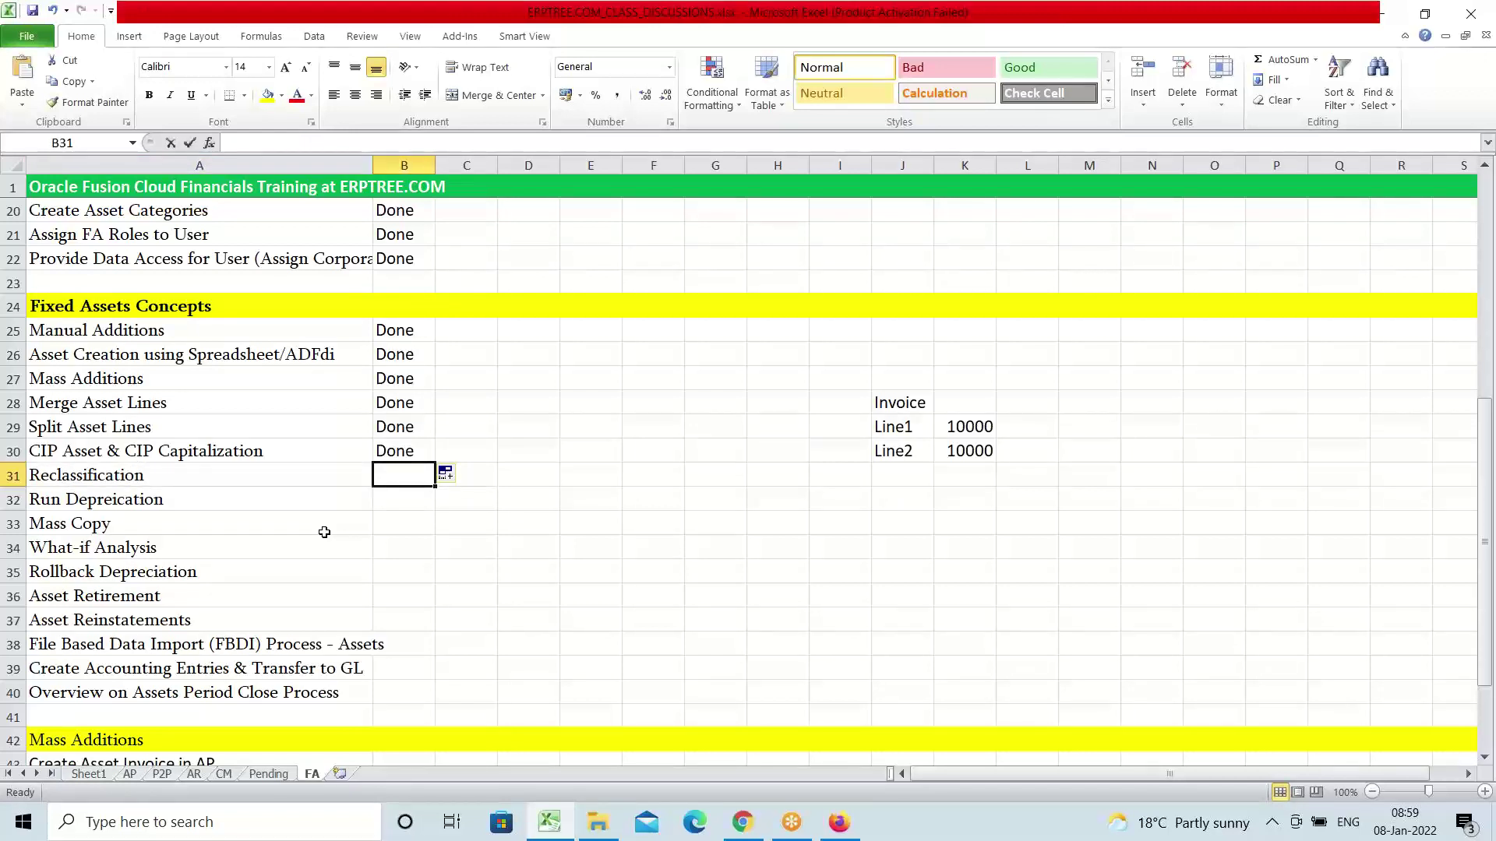
pyautogui.write('Done')
pyautogui.press('Tab')
pyautogui.click(129, 500)
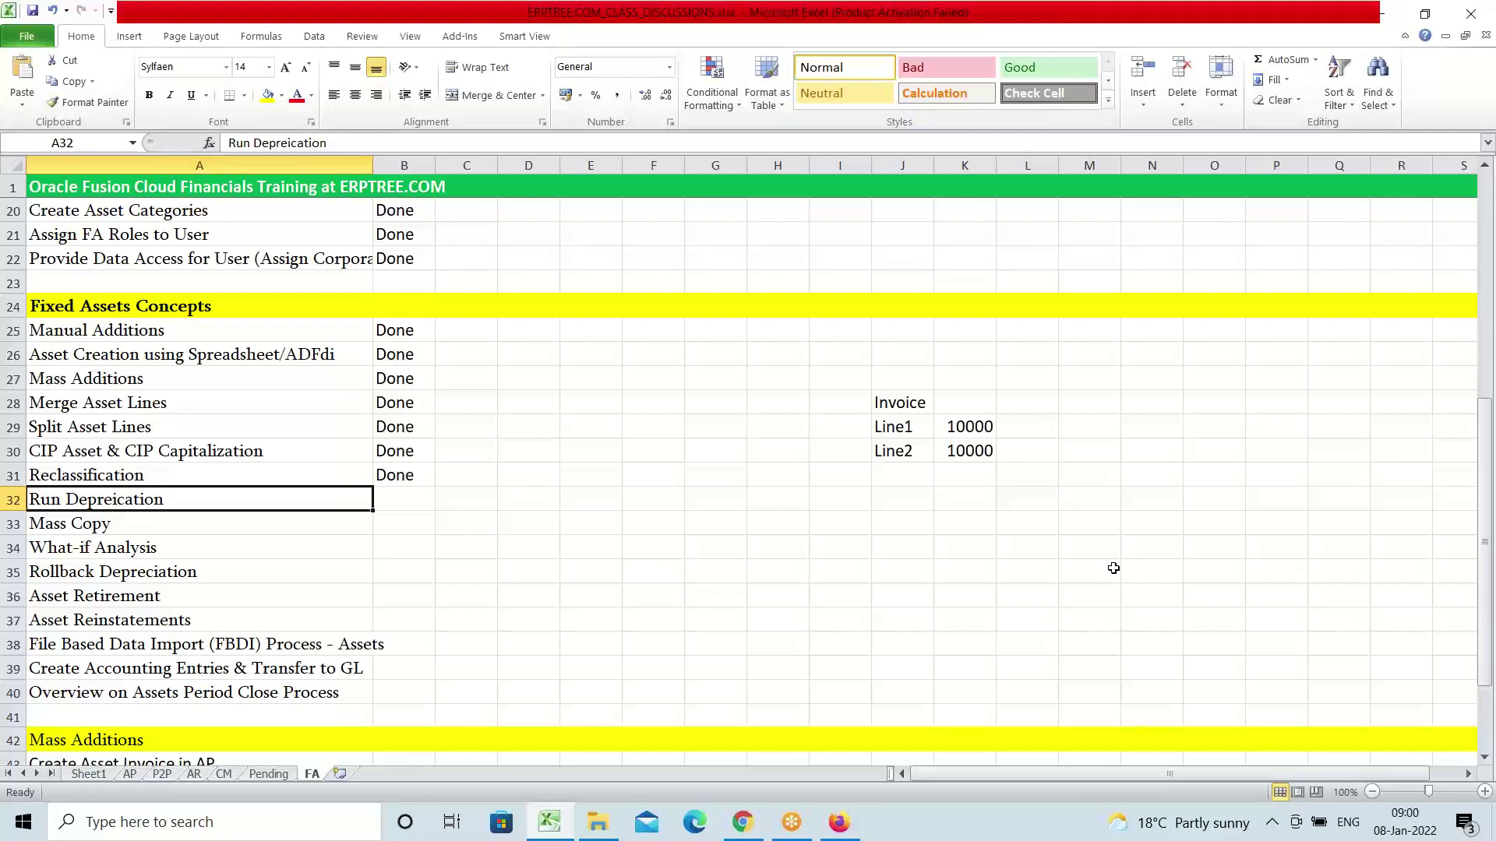
pyautogui.click(848, 505)
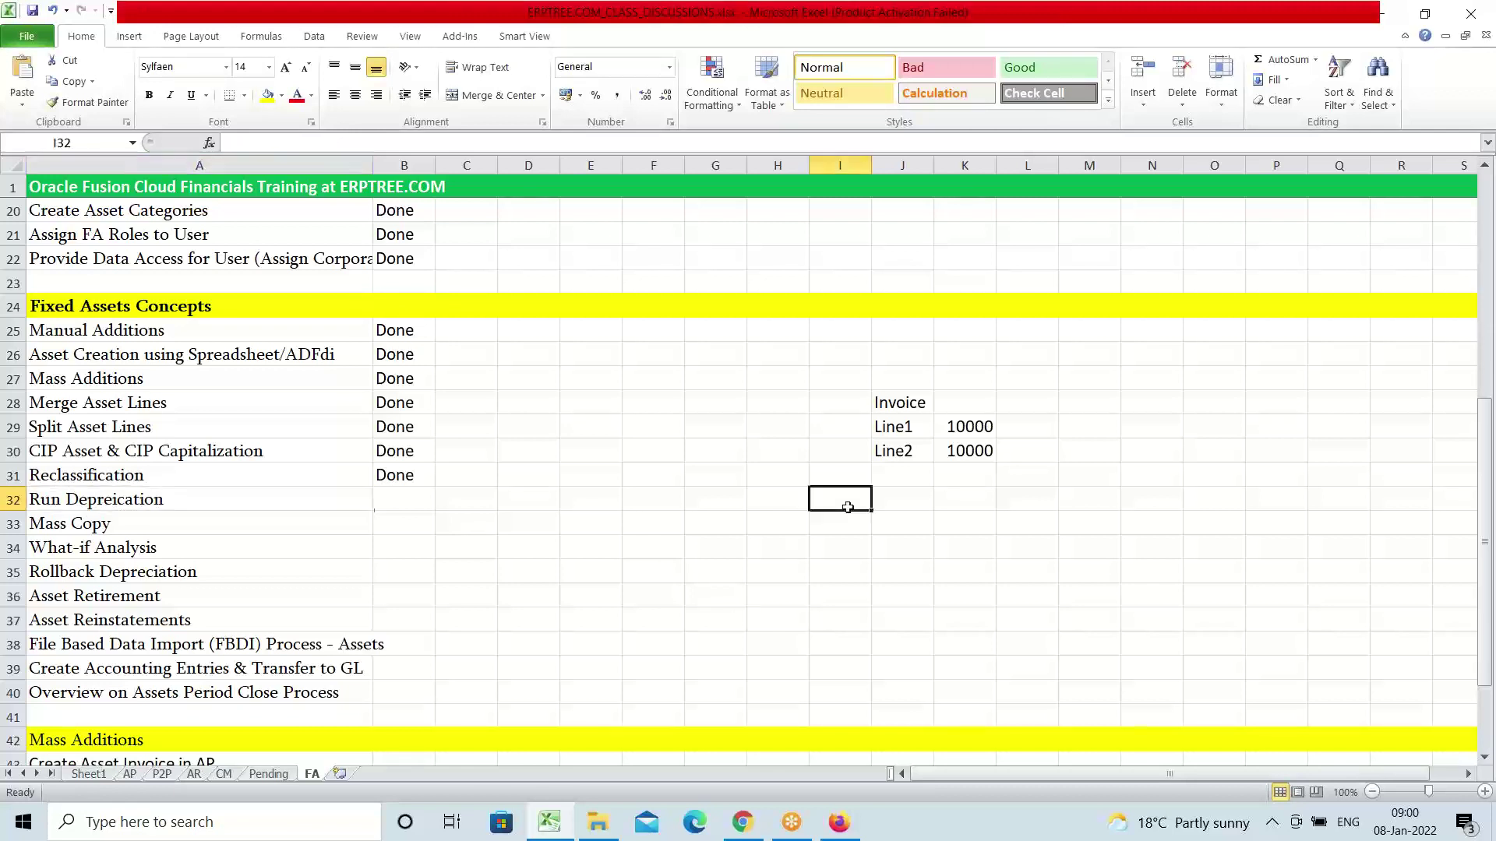
# Type the labels Draft Mode and Final Mode in cells I33 and I34
pyautogui.click(838, 531)
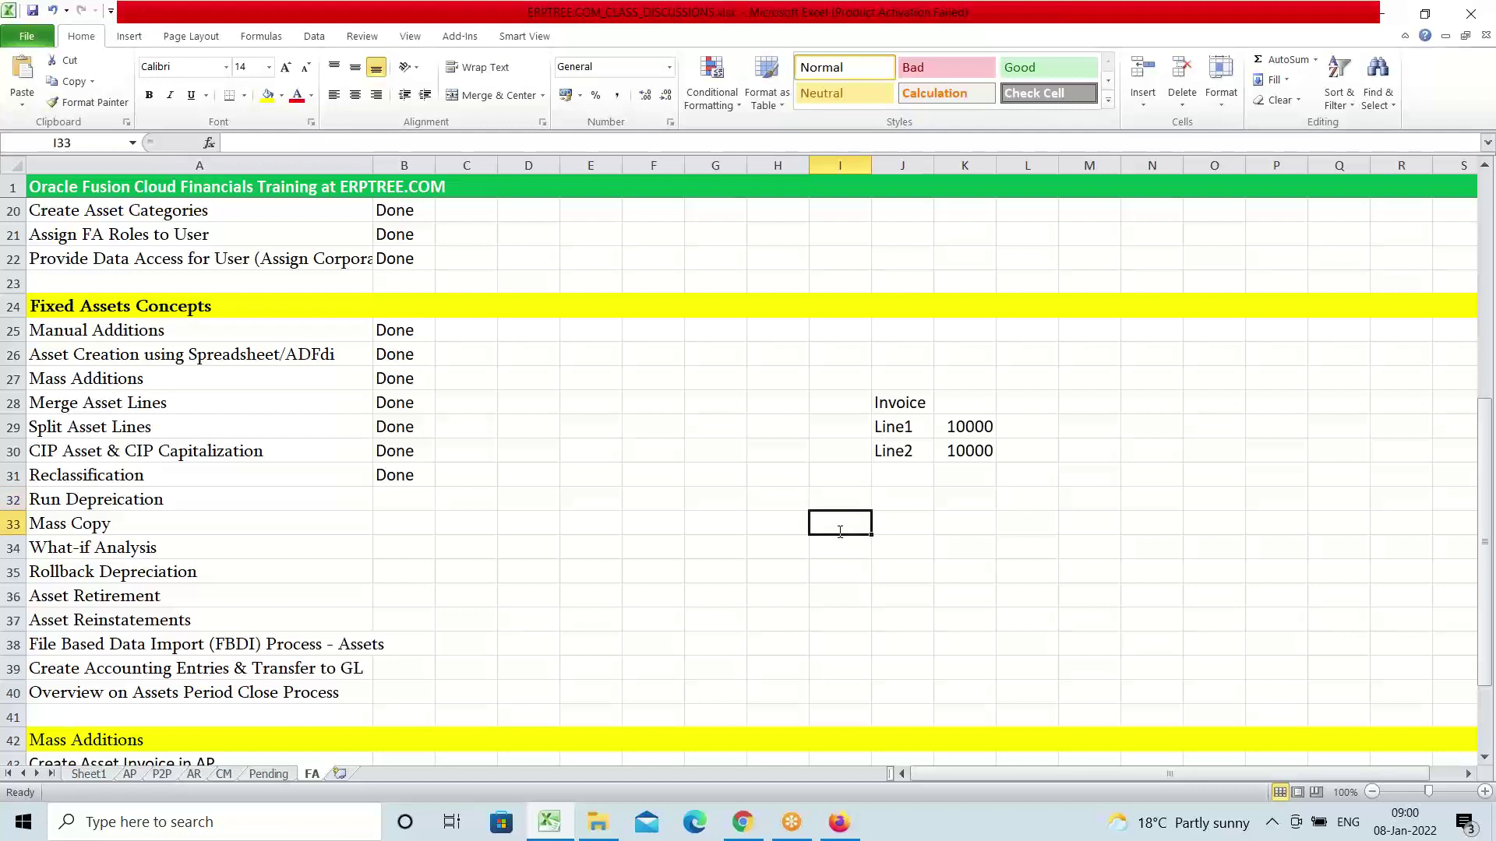
pyautogui.write('d')
pyautogui.press('BackSpace')
pyautogui.write('D')
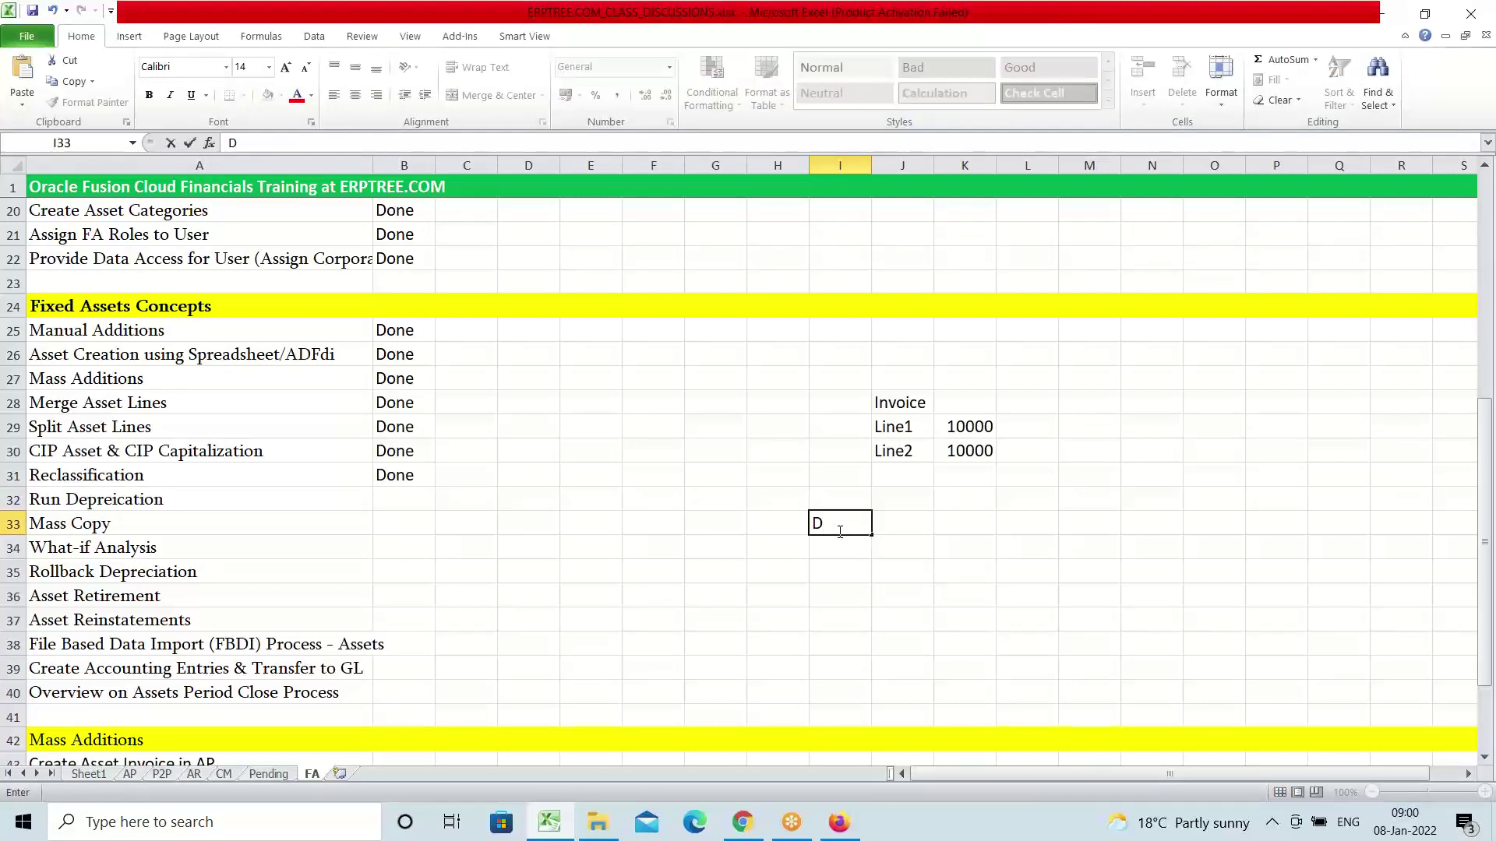
pyautogui.write('raft Mode')
pyautogui.press('Return')
pyautogui.write('Final ')
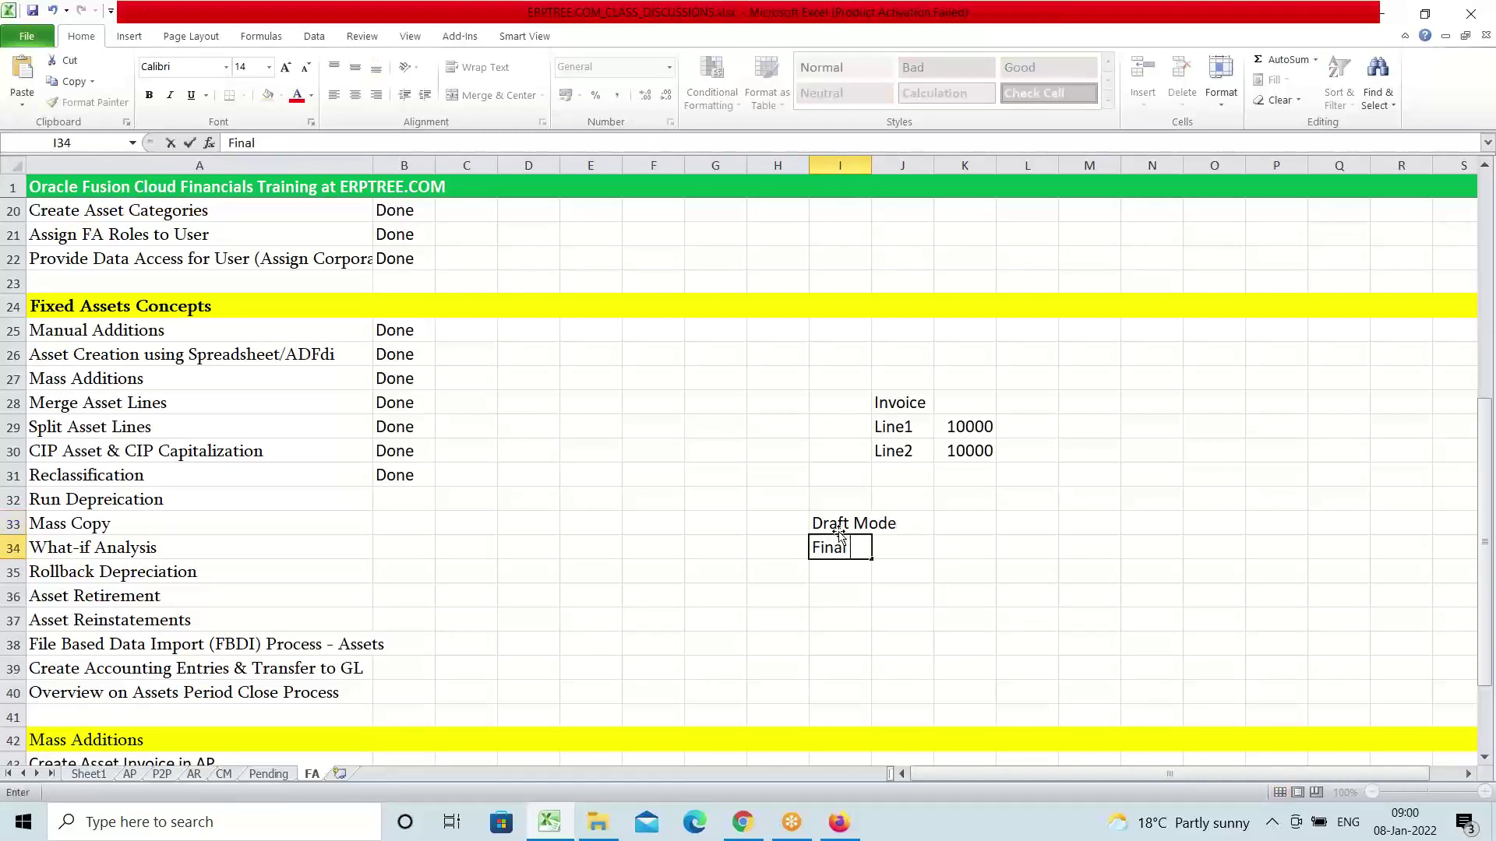
pyautogui.write('Mode')
# Describe Draft Mode as 'Sample Depreciation' and Final Mode as 'Actual Depreciation, Close Current Period, Open Next Period'
pyautogui.click(951, 523)
pyautogui.write('Sam')
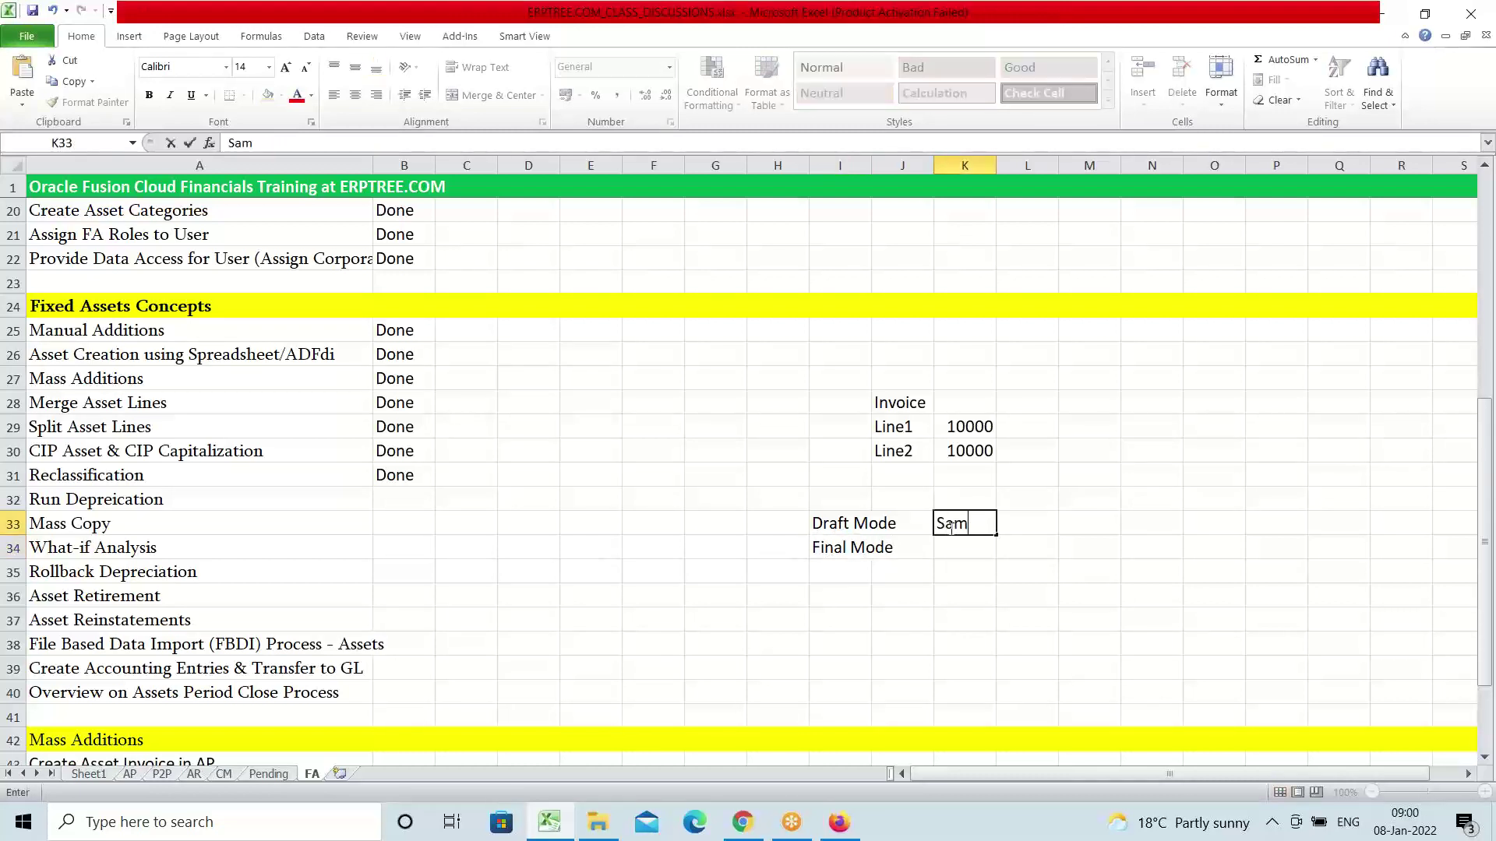
pyautogui.write('ple Depreciation')
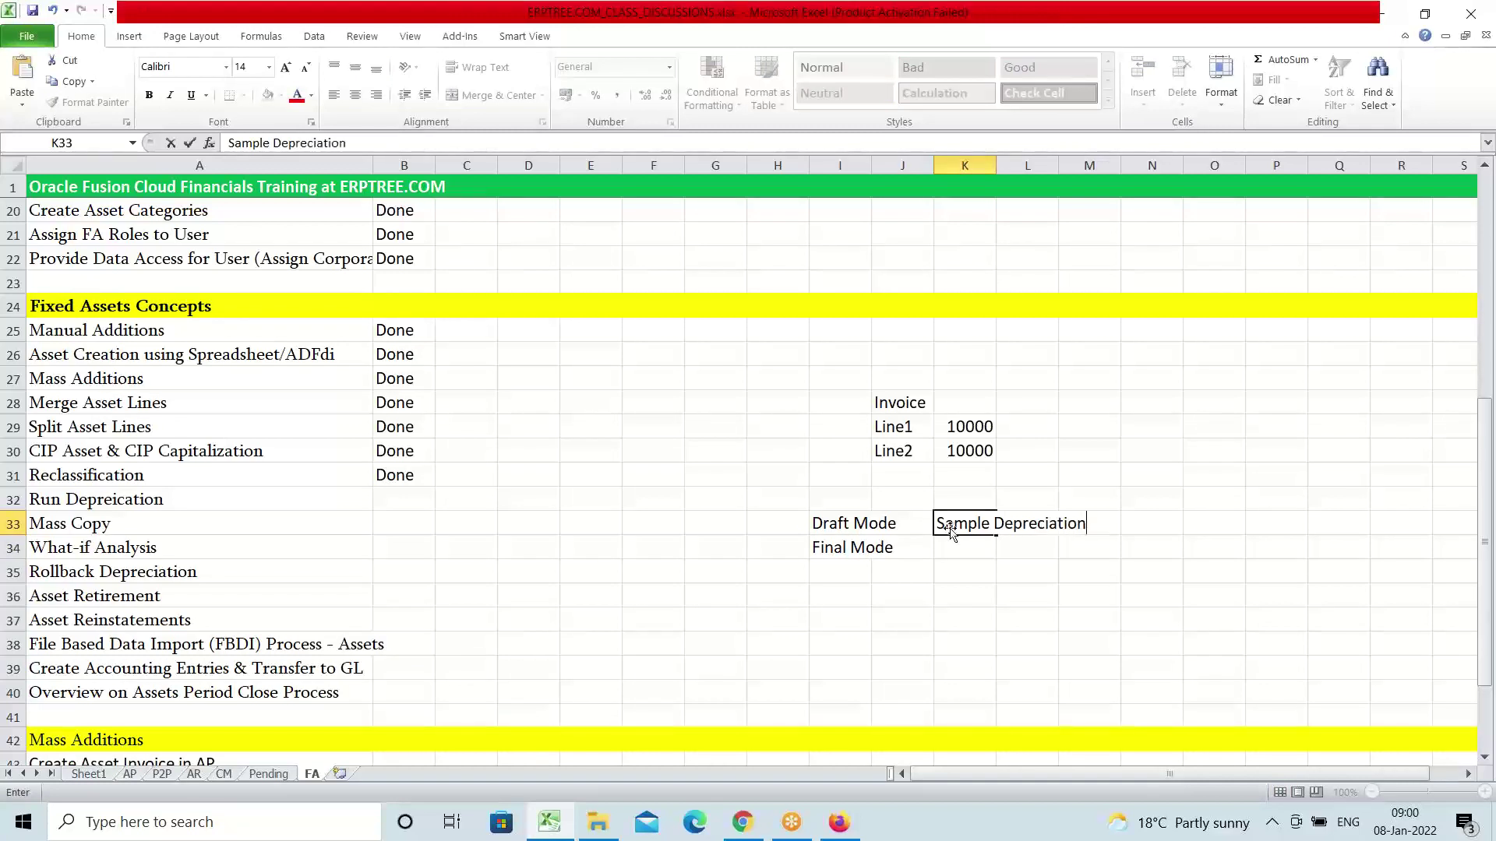
pyautogui.click(959, 552)
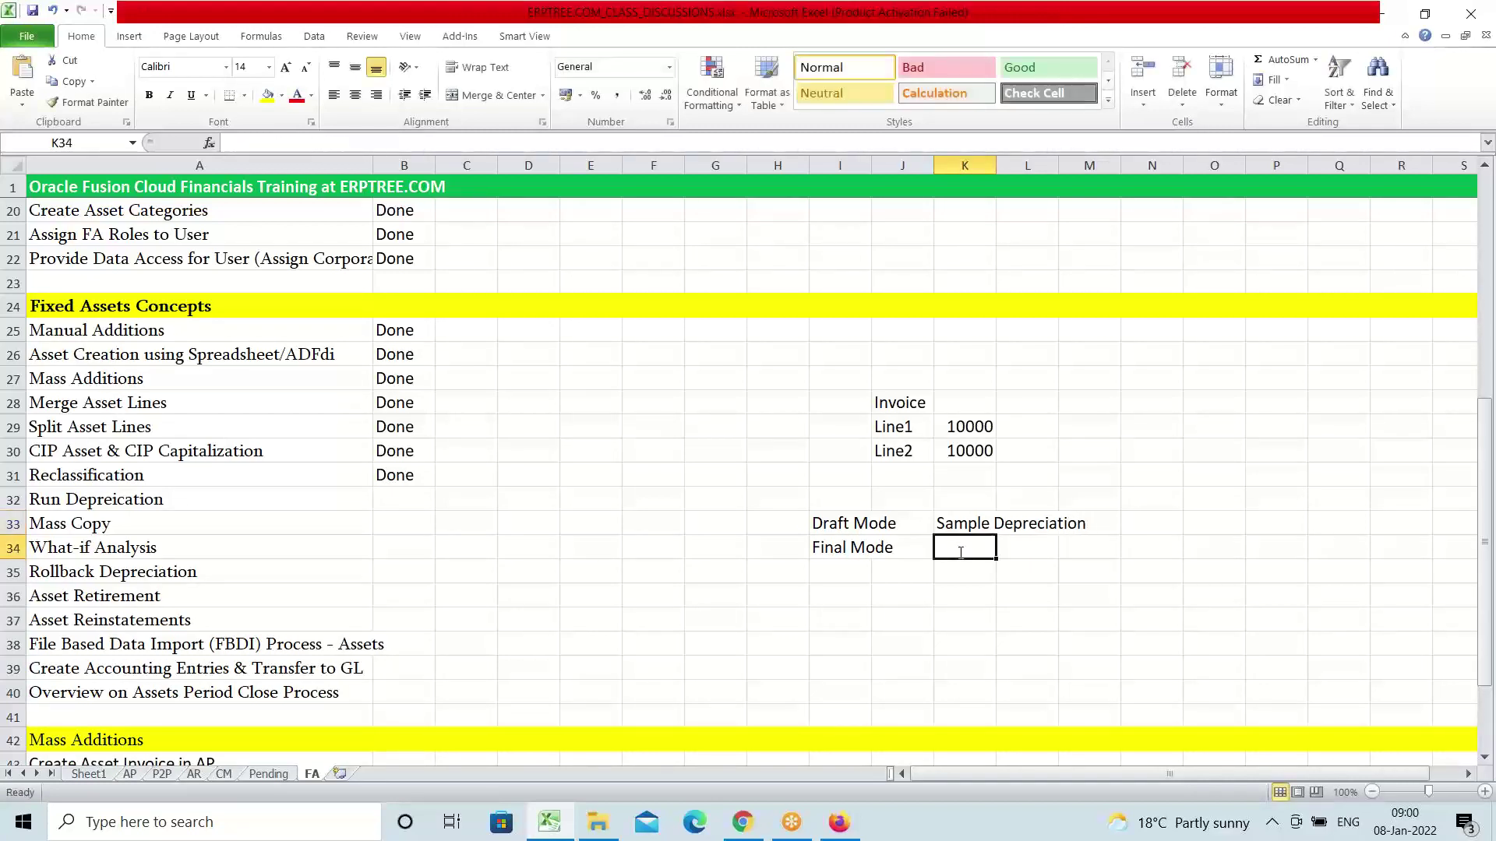
pyautogui.write('Actual D')
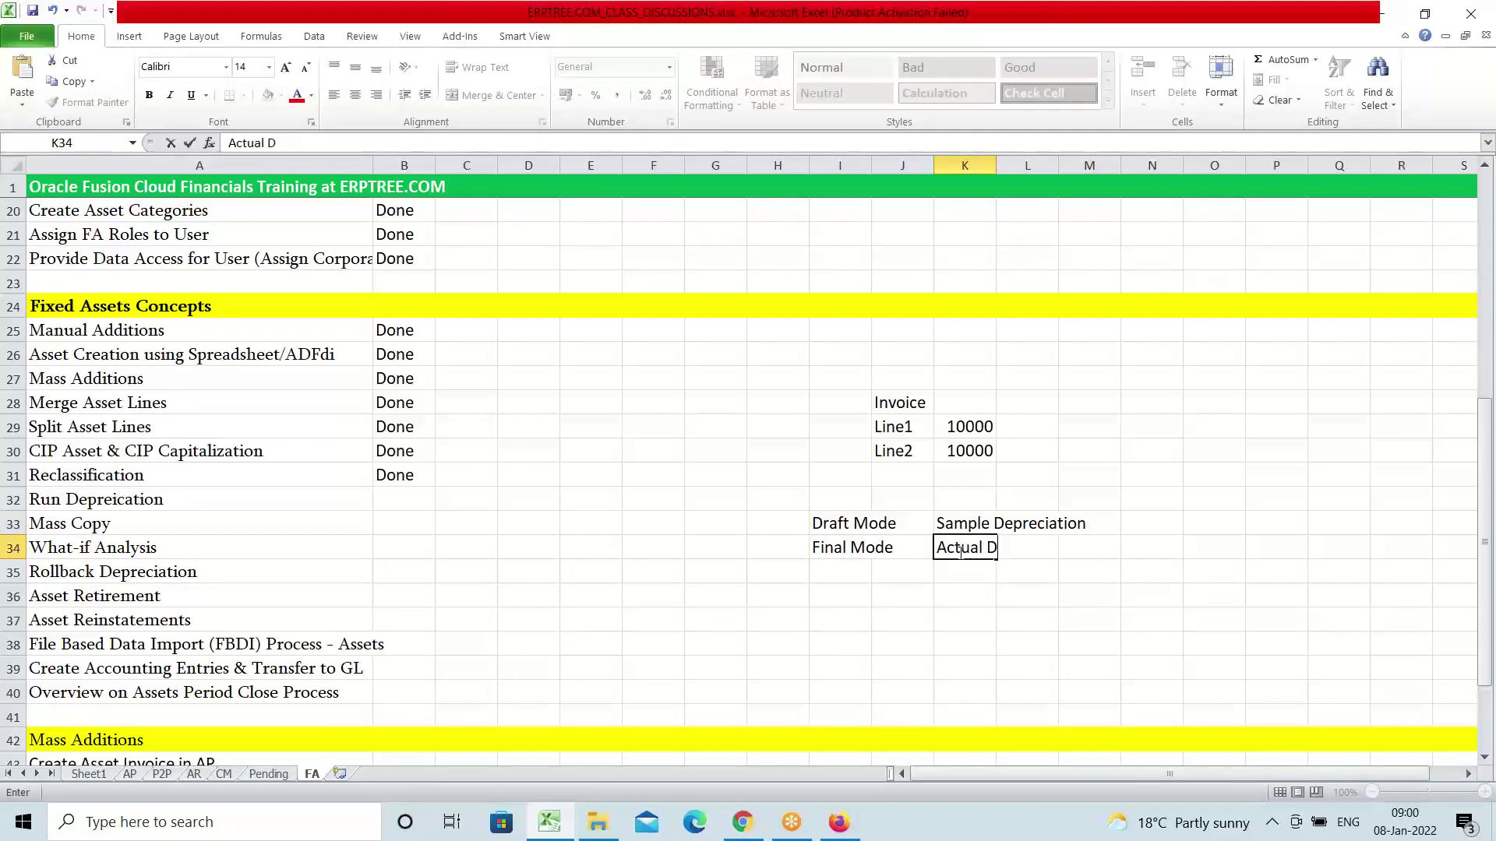
pyautogui.write('epreciation, ')
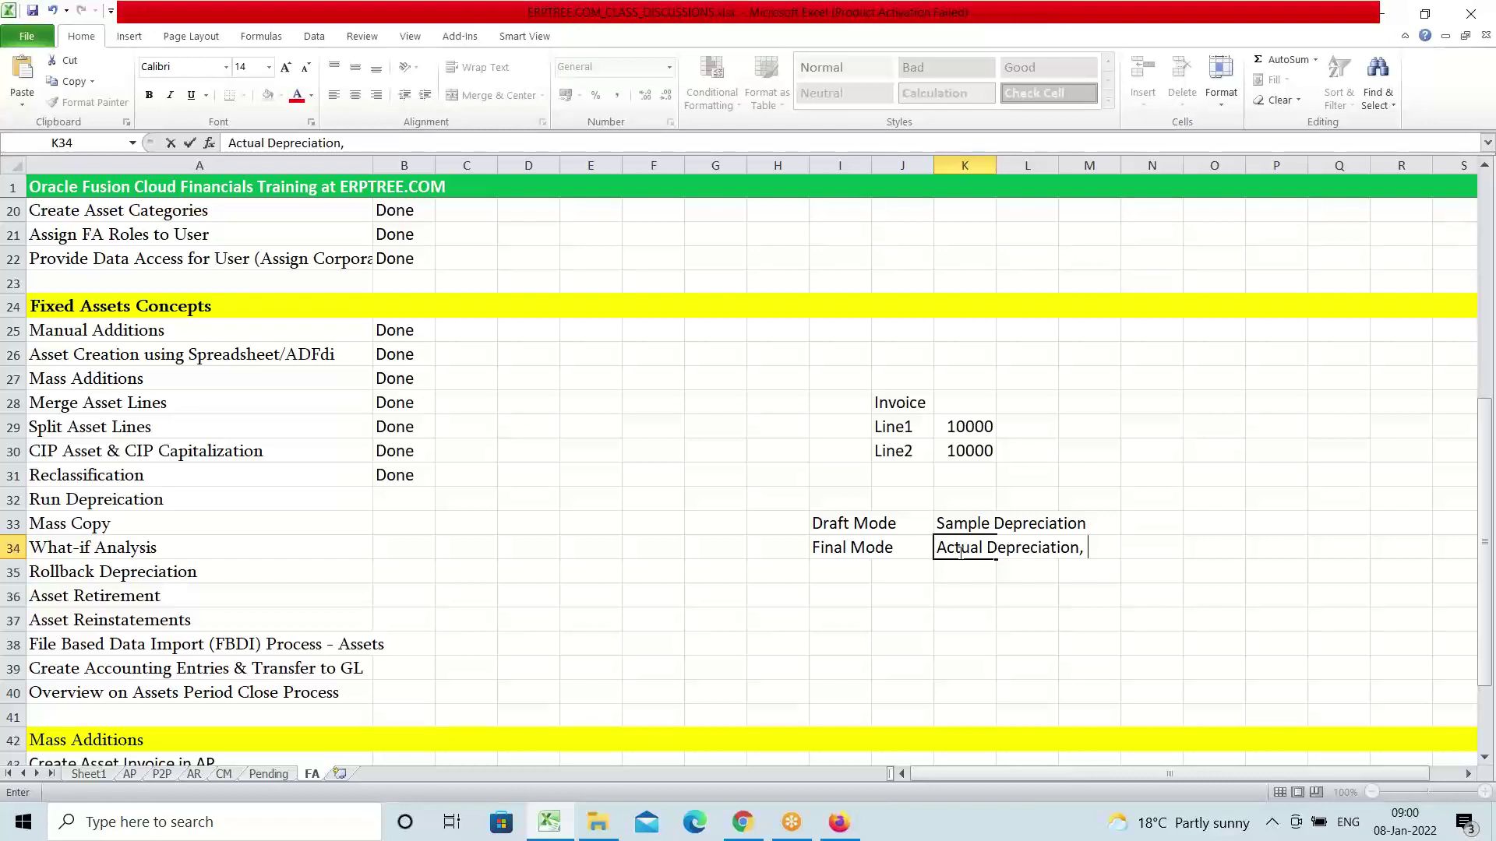
pyautogui.write('Close Current Peri')
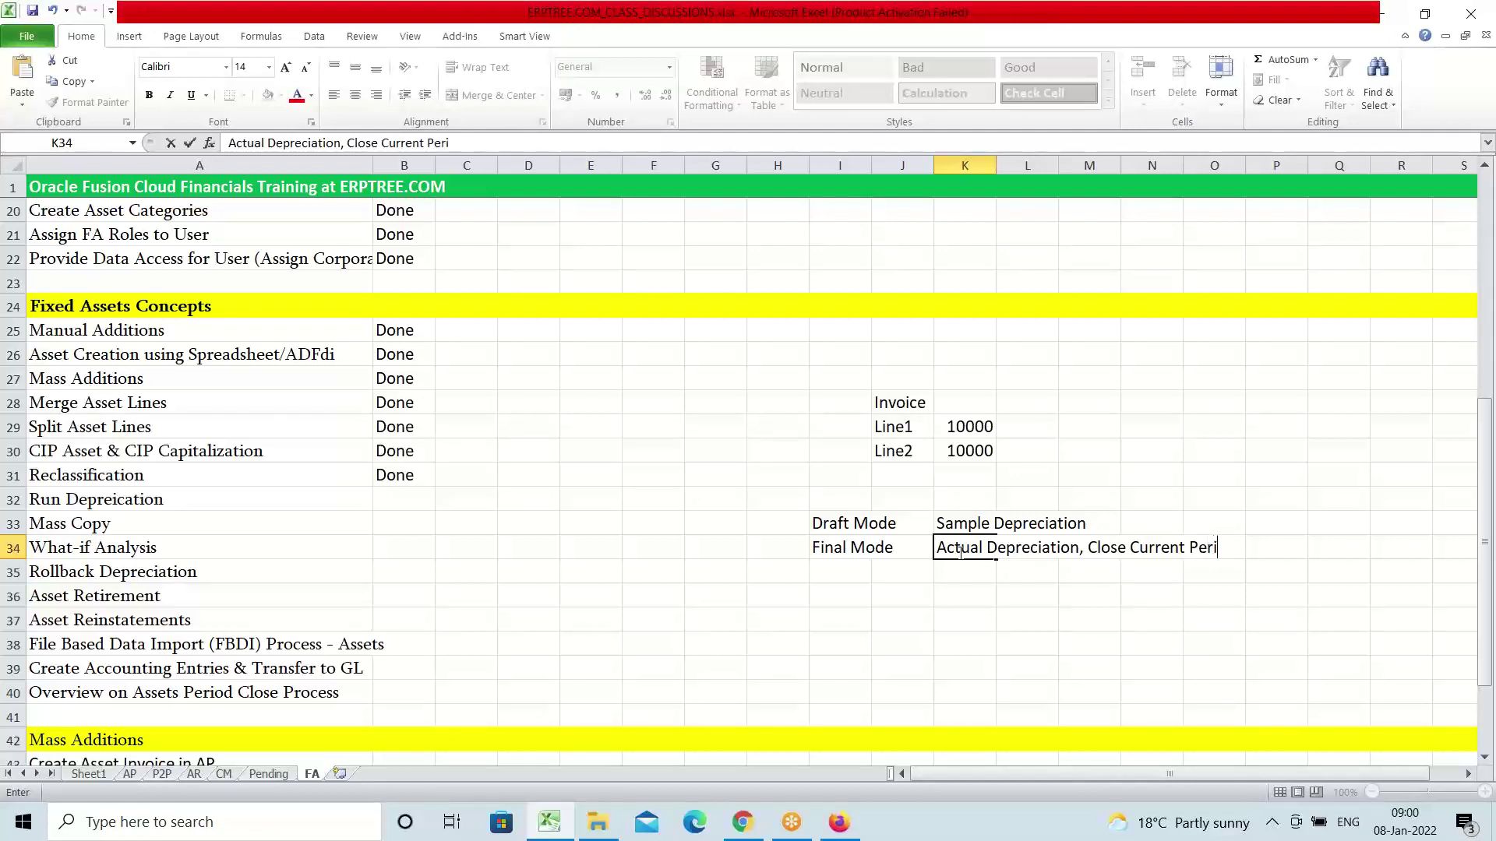
pyautogui.write('od, Open Nex')
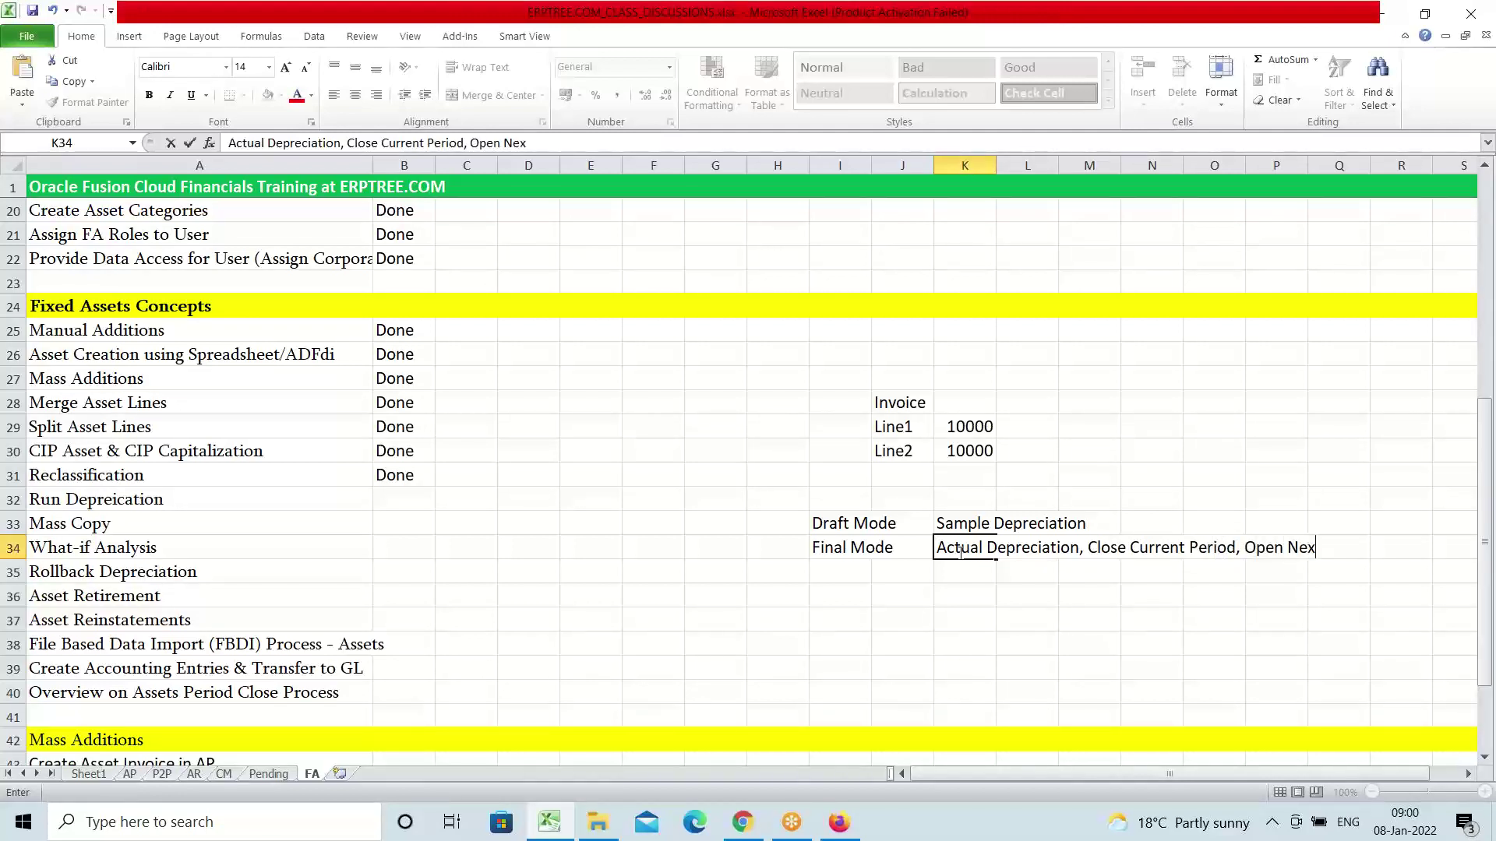
pyautogui.write('t Period')
# Commit the Final Mode description, revisit Run Depreication, and return to Oracle in Firefox
pyautogui.moveTo(845, 528); pyautogui.dragTo(981, 515)
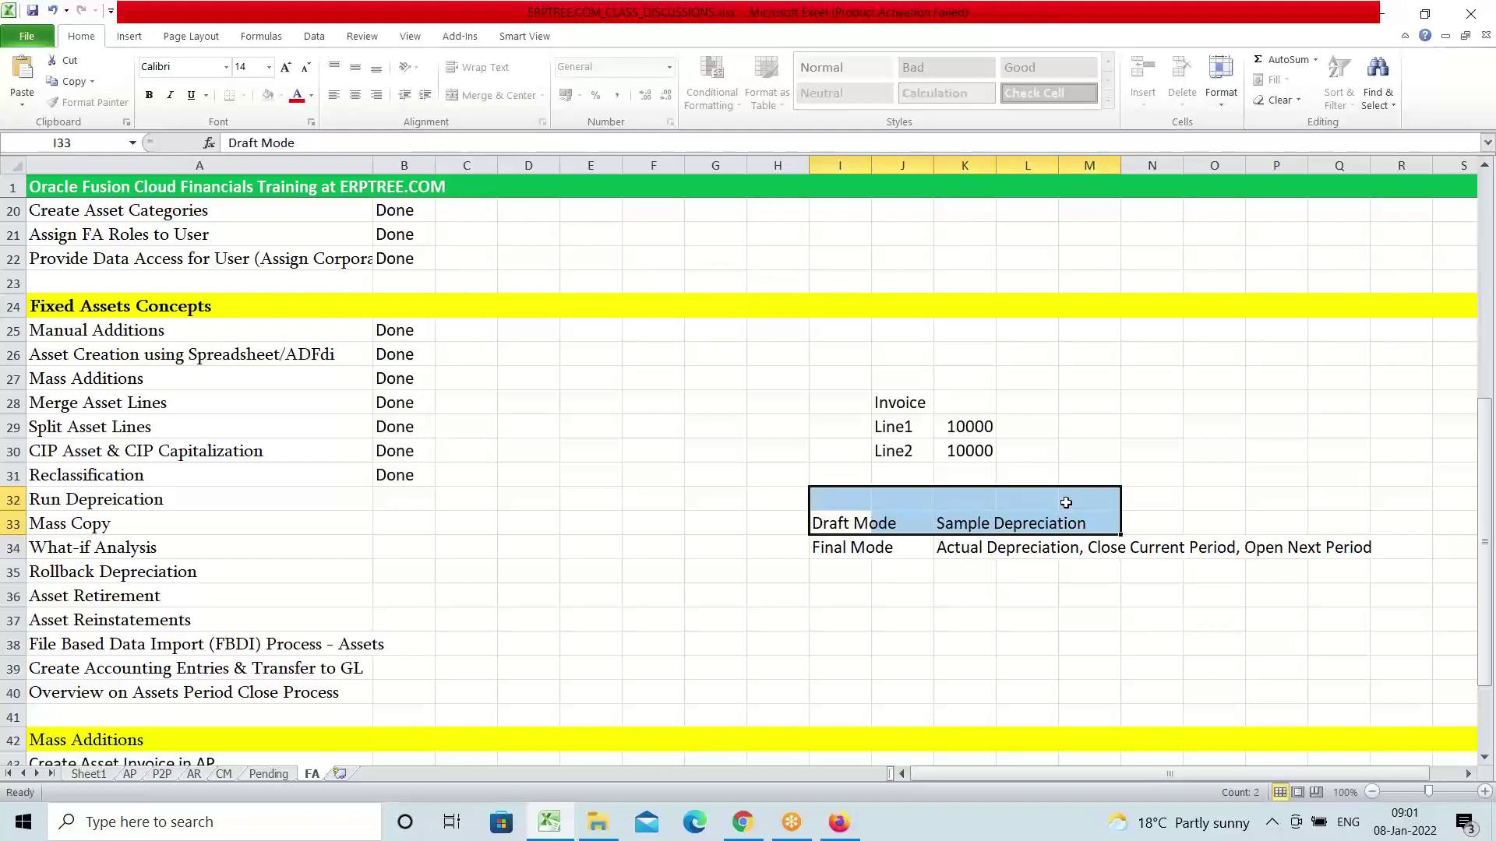
pyautogui.click(840, 553)
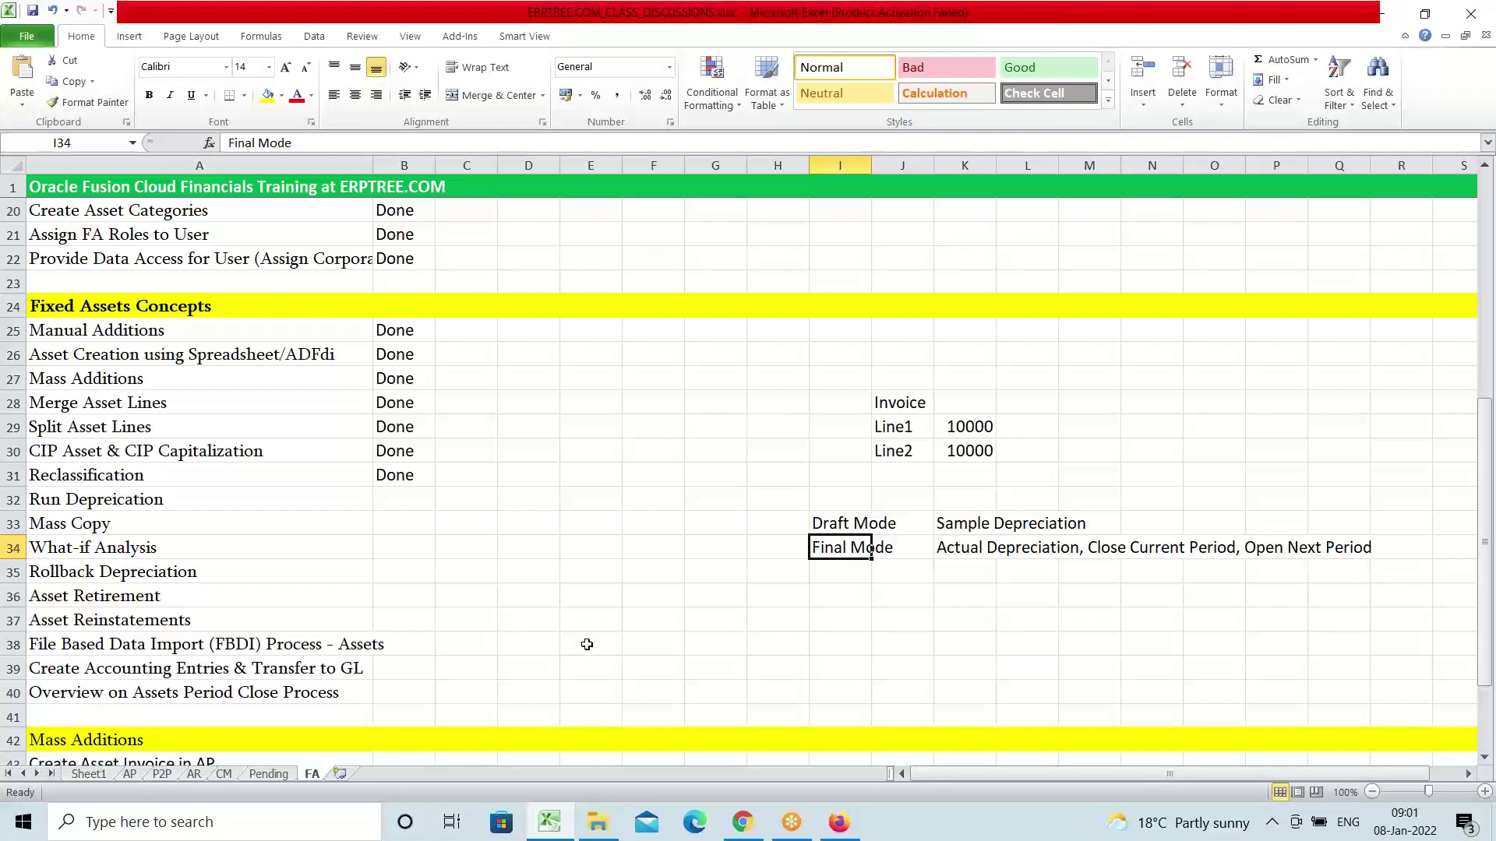
pyautogui.click(217, 497)
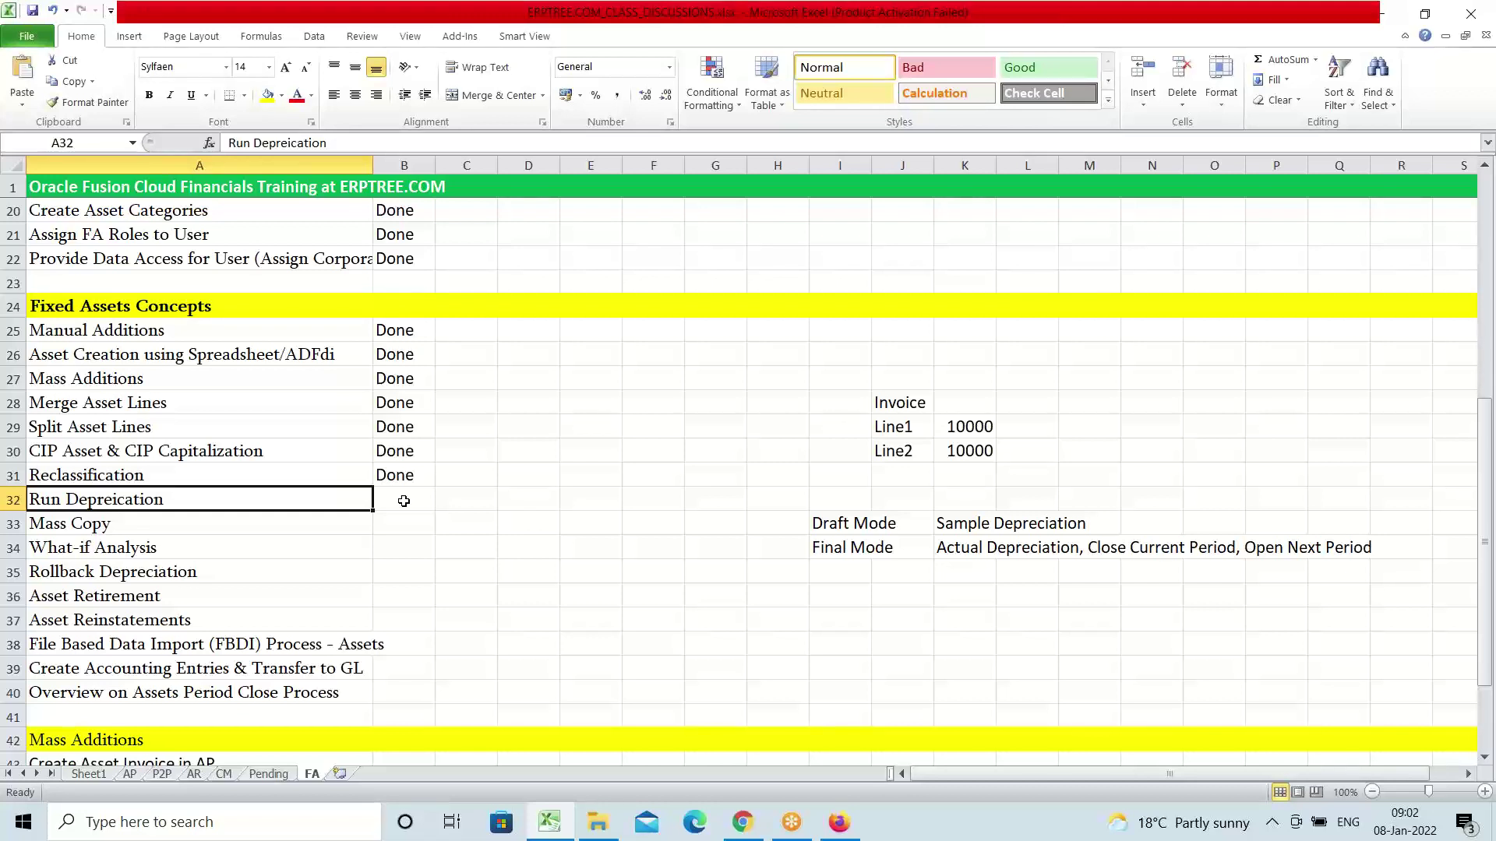
pyautogui.click(403, 501)
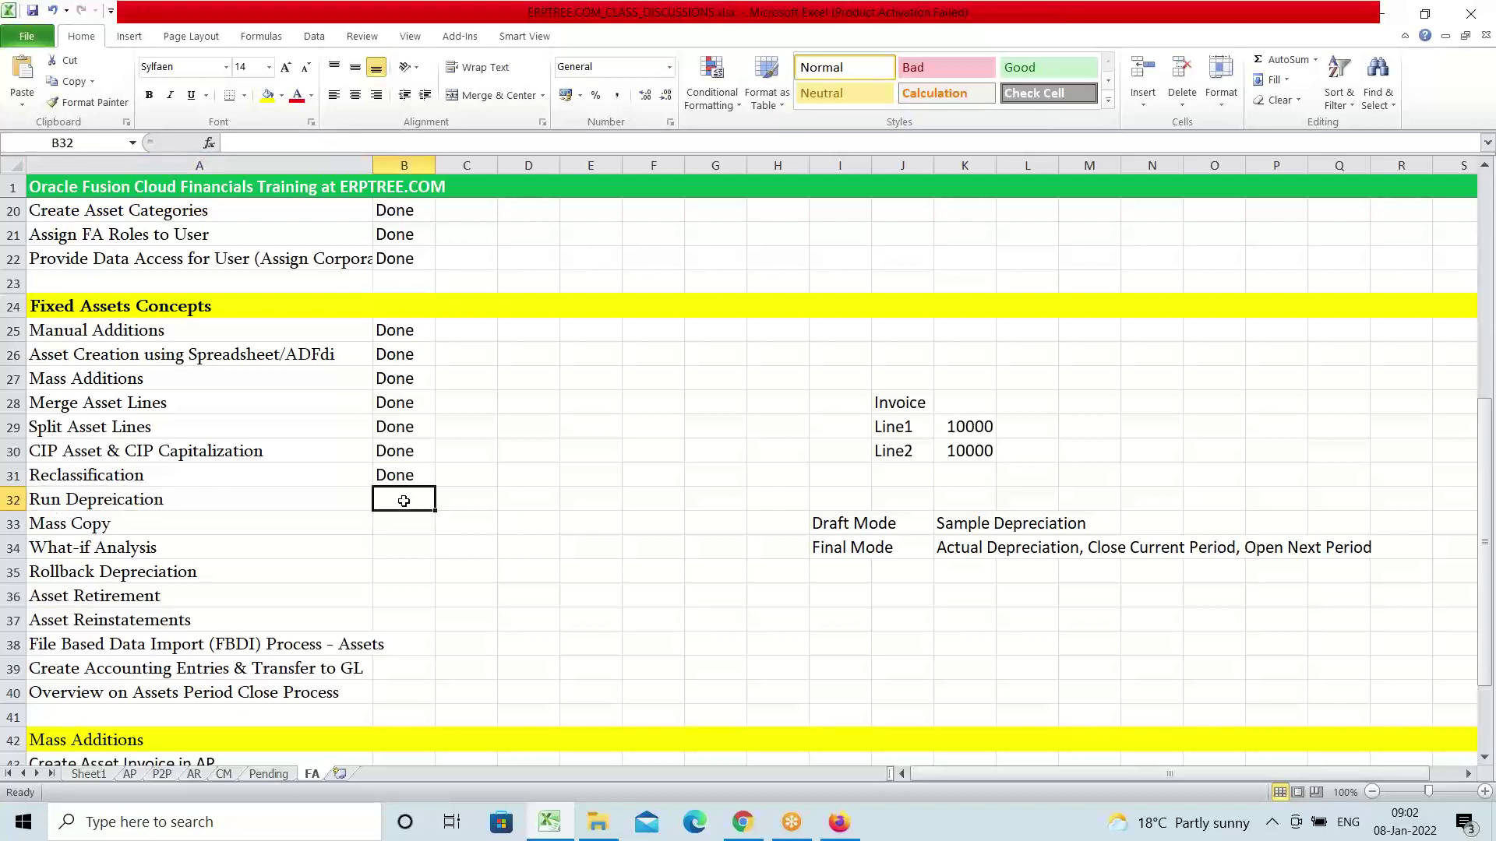
pyautogui.click(109, 505)
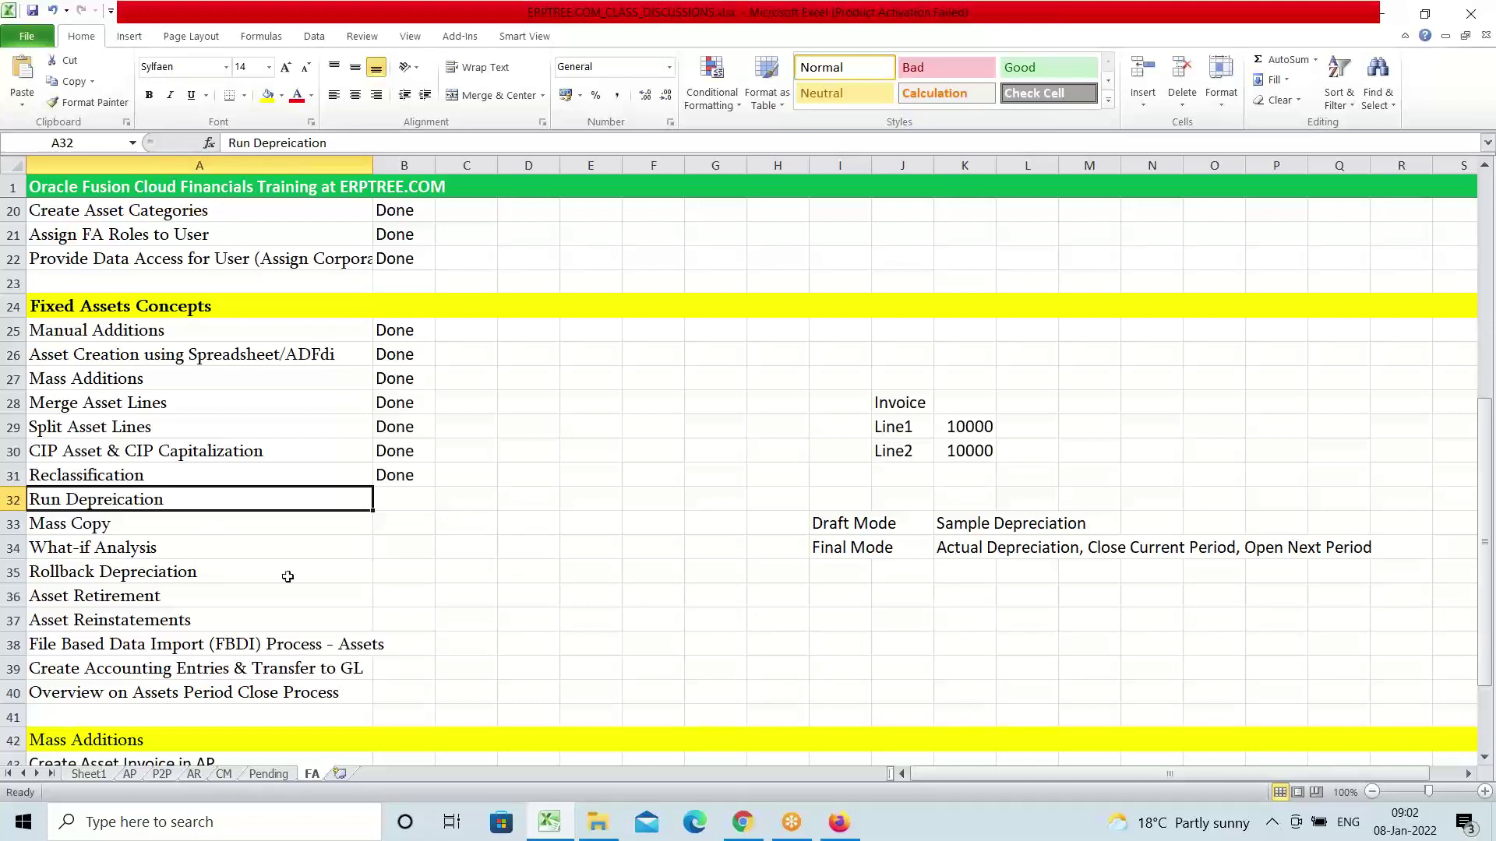
pyautogui.click(839, 823)
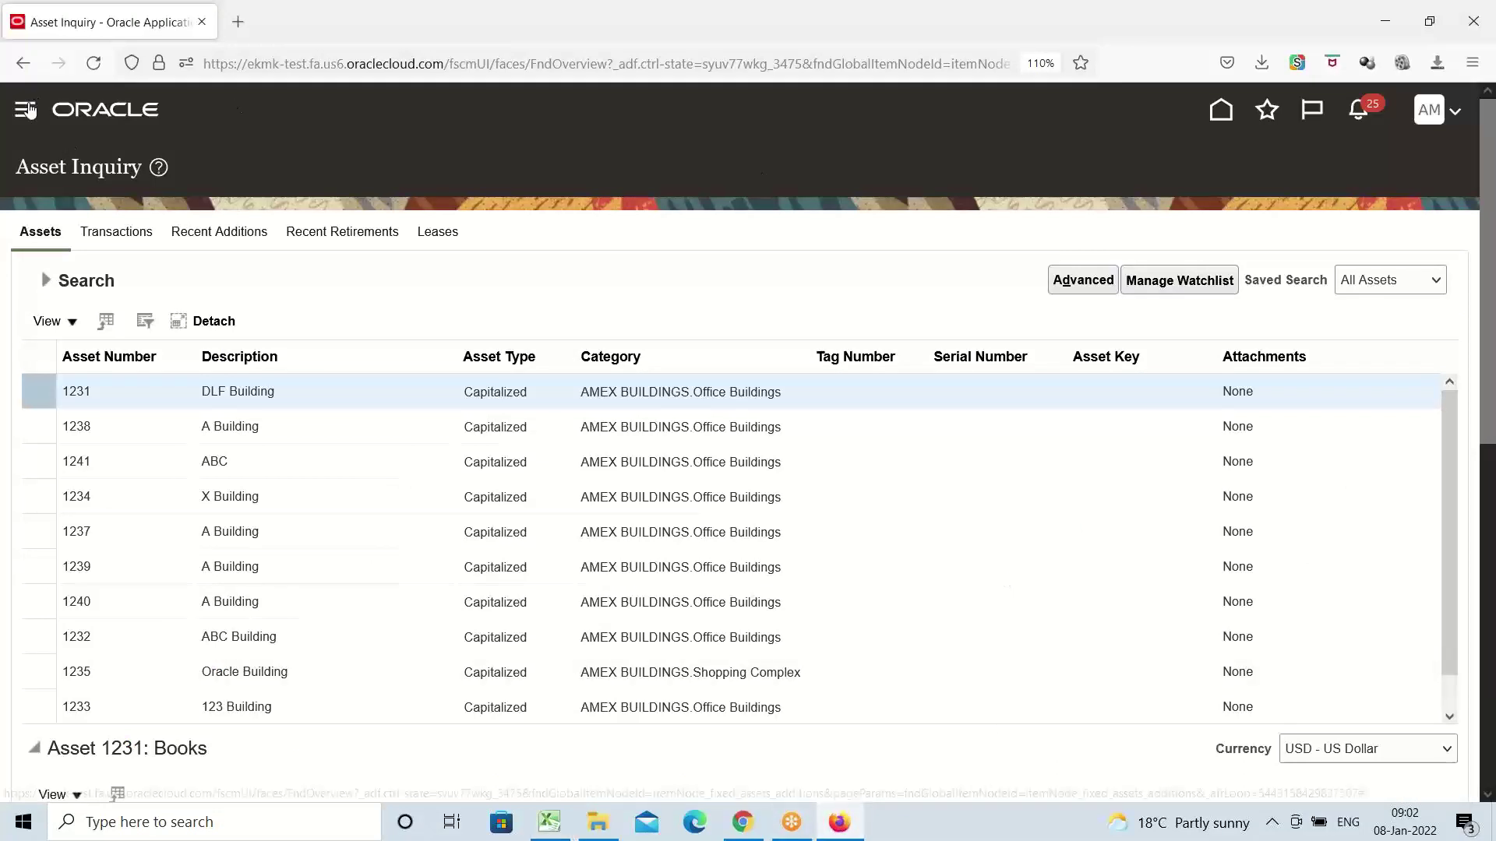
pyautogui.click(26, 110)
# Open Fixed Assets > Assets and check the book AMEX CORPORATE BOOK - USD at period Jan-22
pyautogui.scroll(-4, 317, 437)
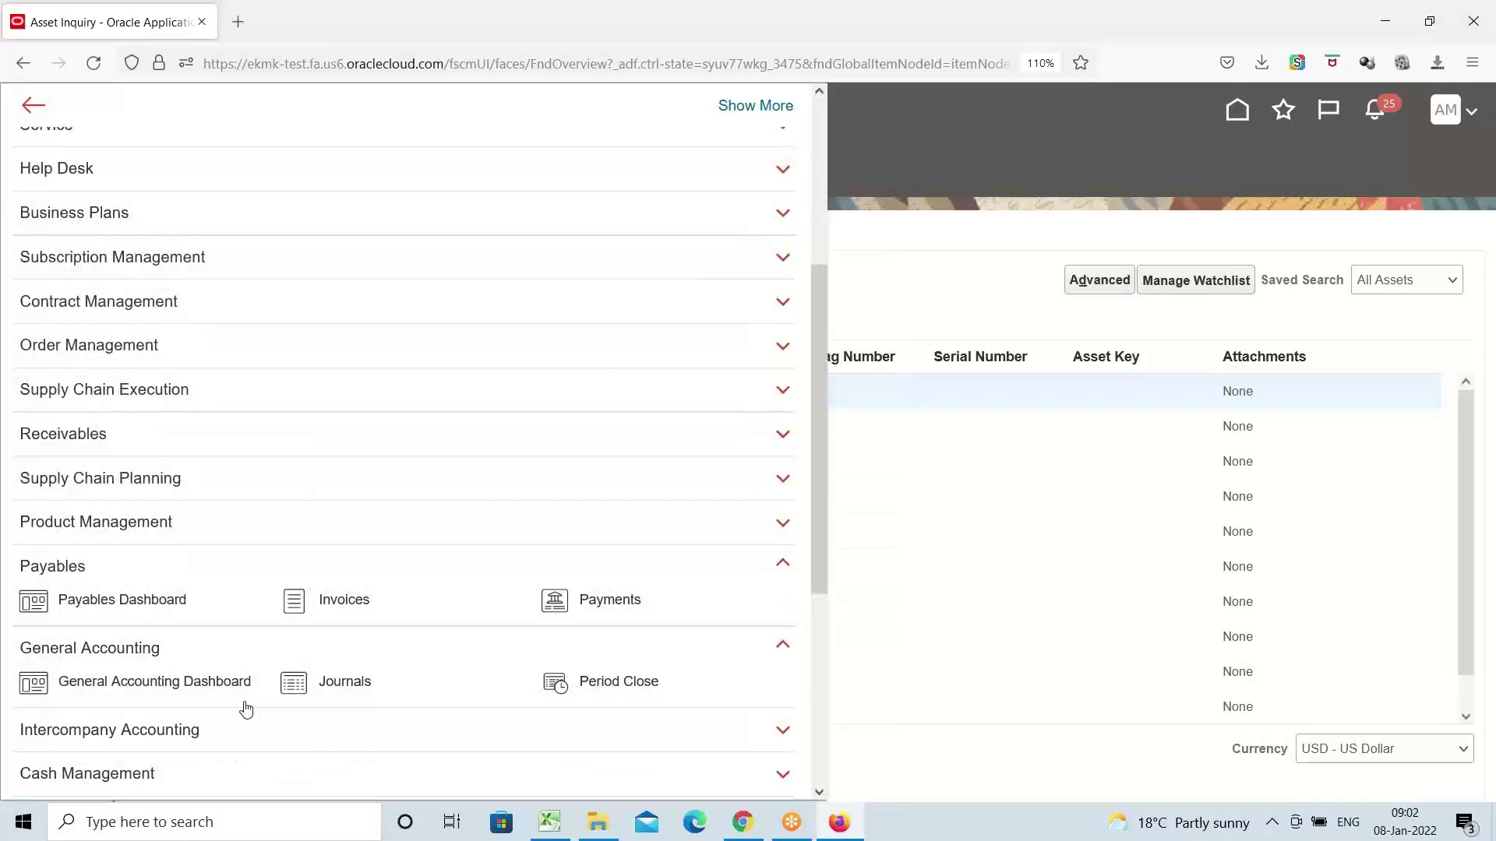
pyautogui.scroll(-5, 117, 674)
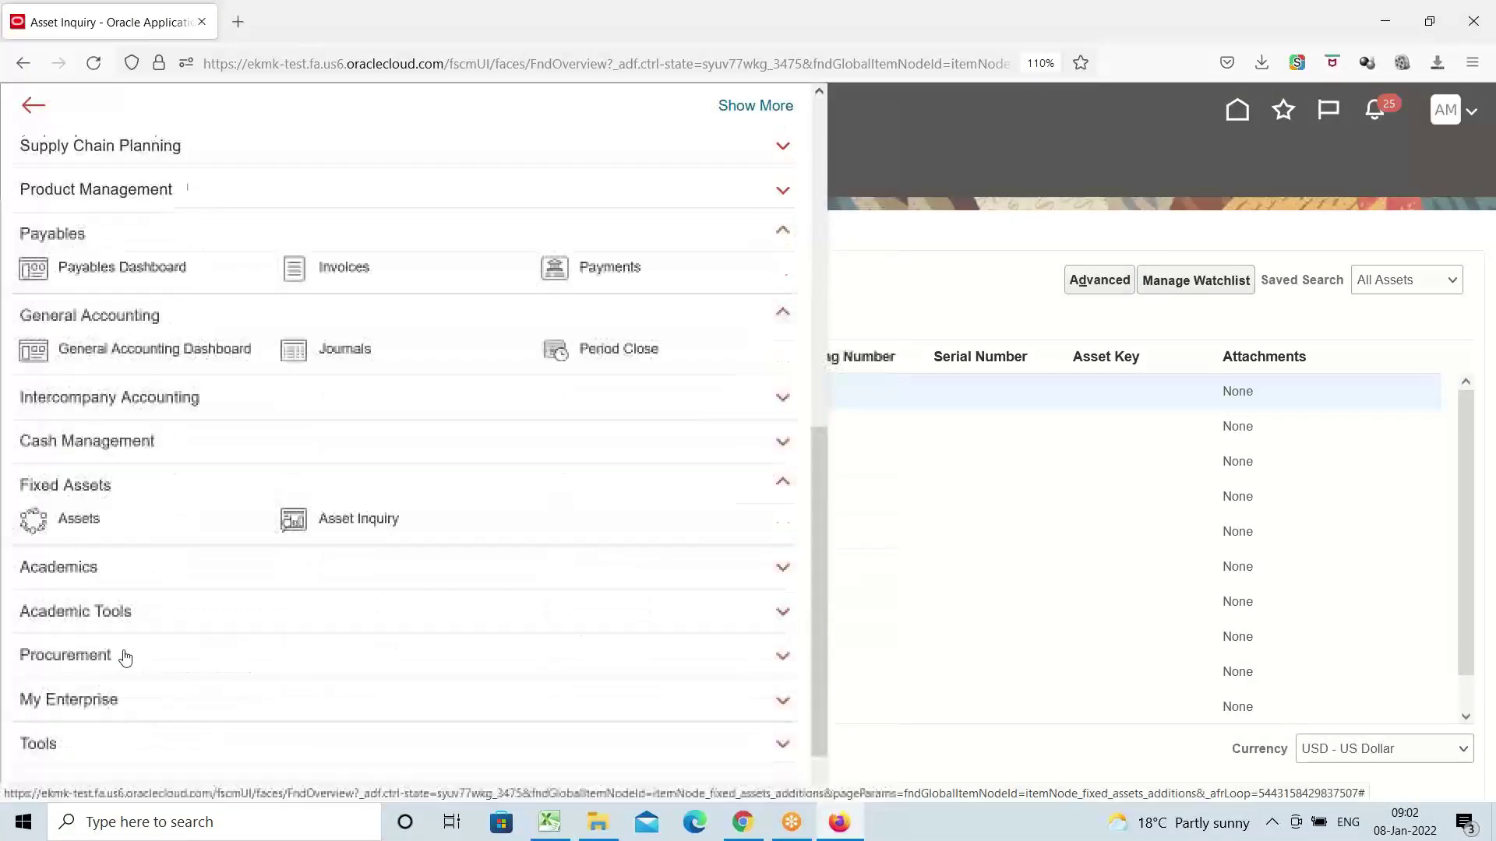
pyautogui.click(79, 515)
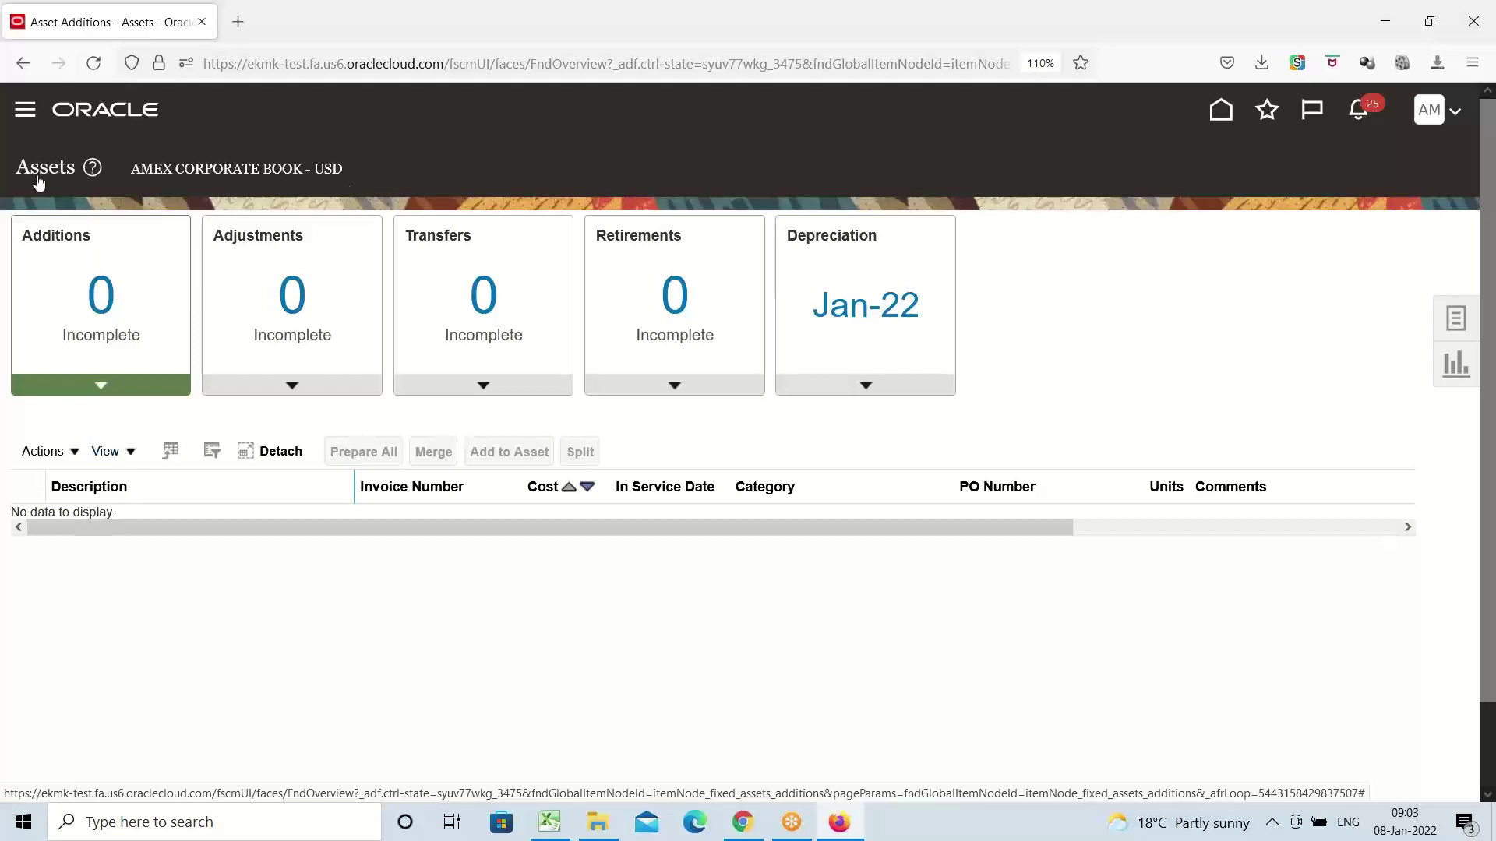
pyautogui.tripleClick(301, 168)
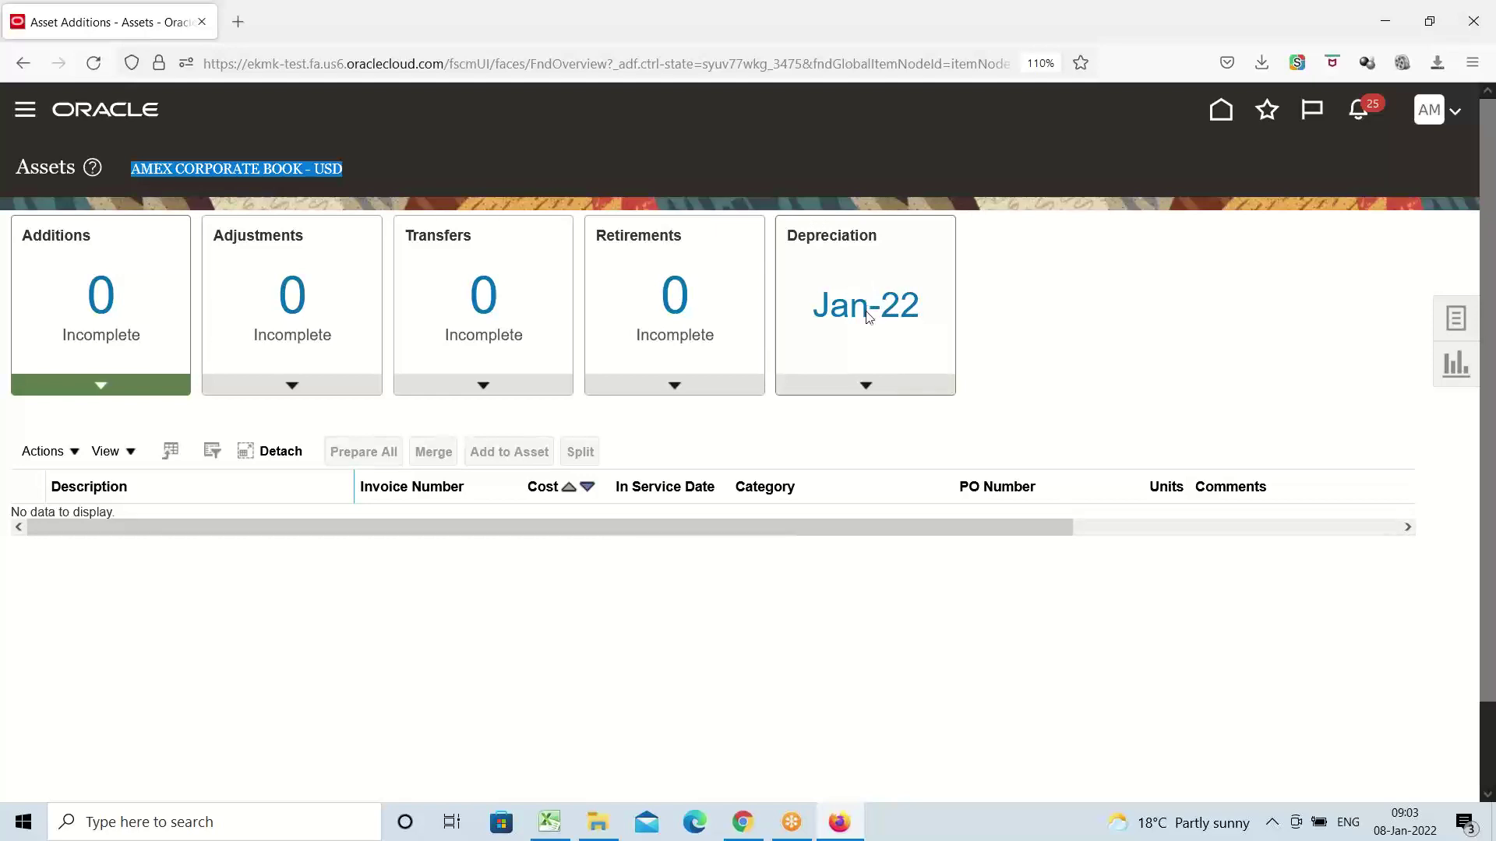
# Review Jan-22 period details for AMEX CORPORATE BOOK and AMEX USA Primary Ledger, then open the 12 completed additions
pyautogui.click(865, 387)
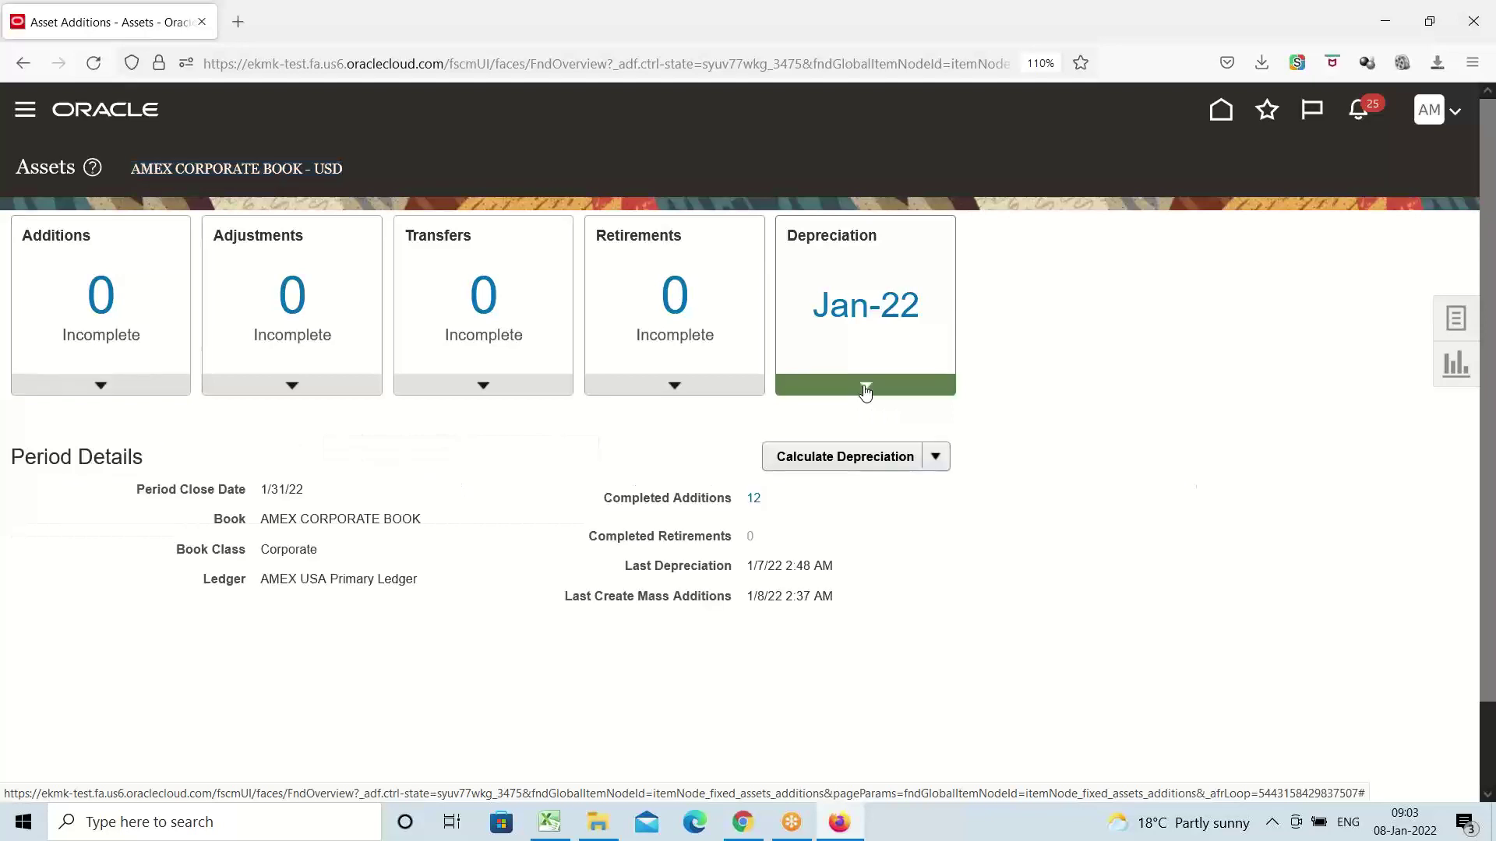
pyautogui.tripleClick(331, 516)
pyautogui.doubleClick(330, 516)
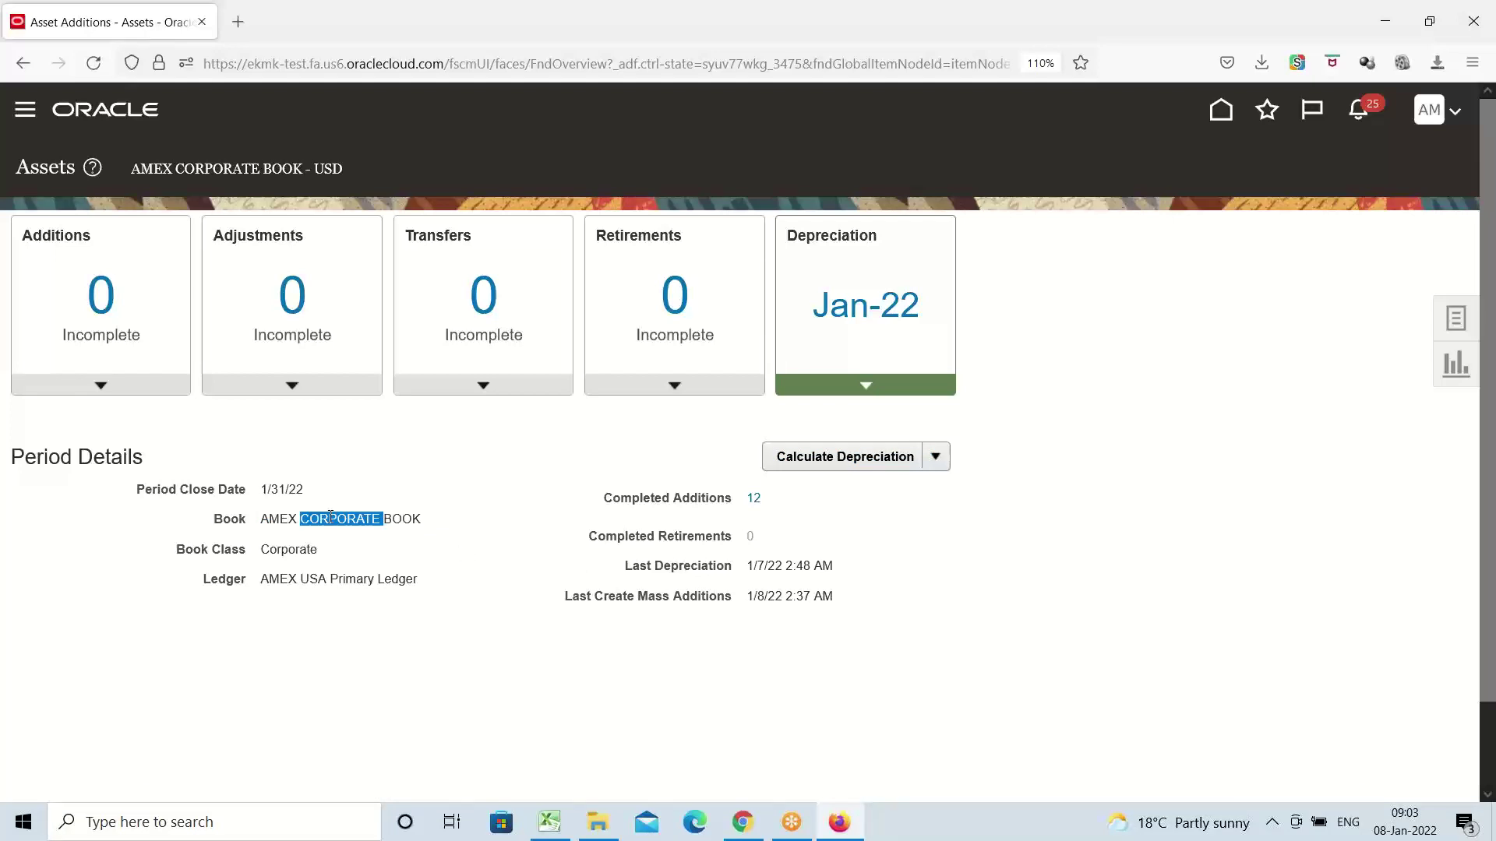
pyautogui.tripleClick(337, 576)
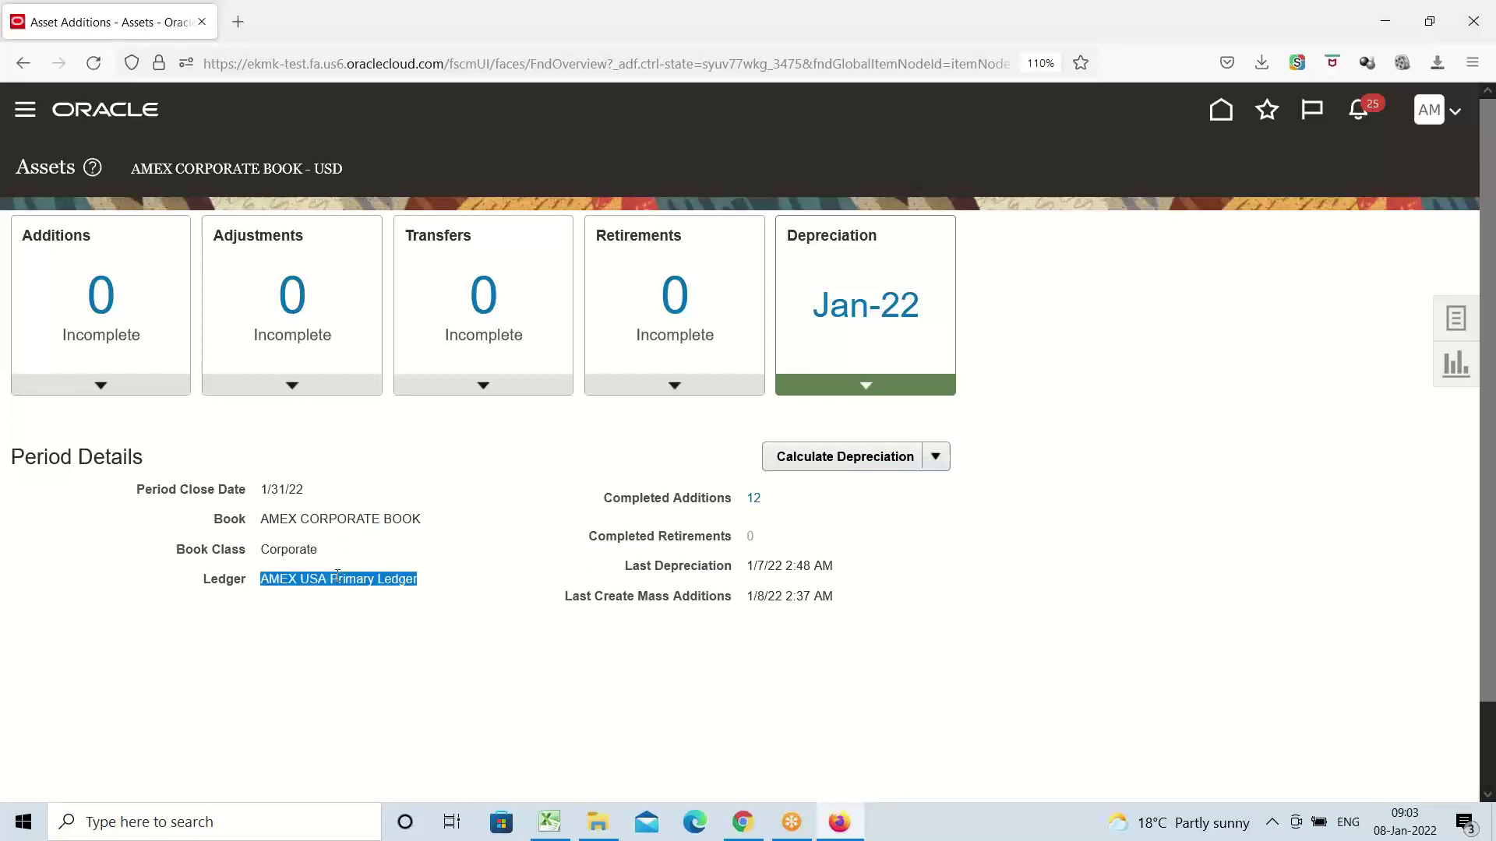
pyautogui.tripleClick(689, 496)
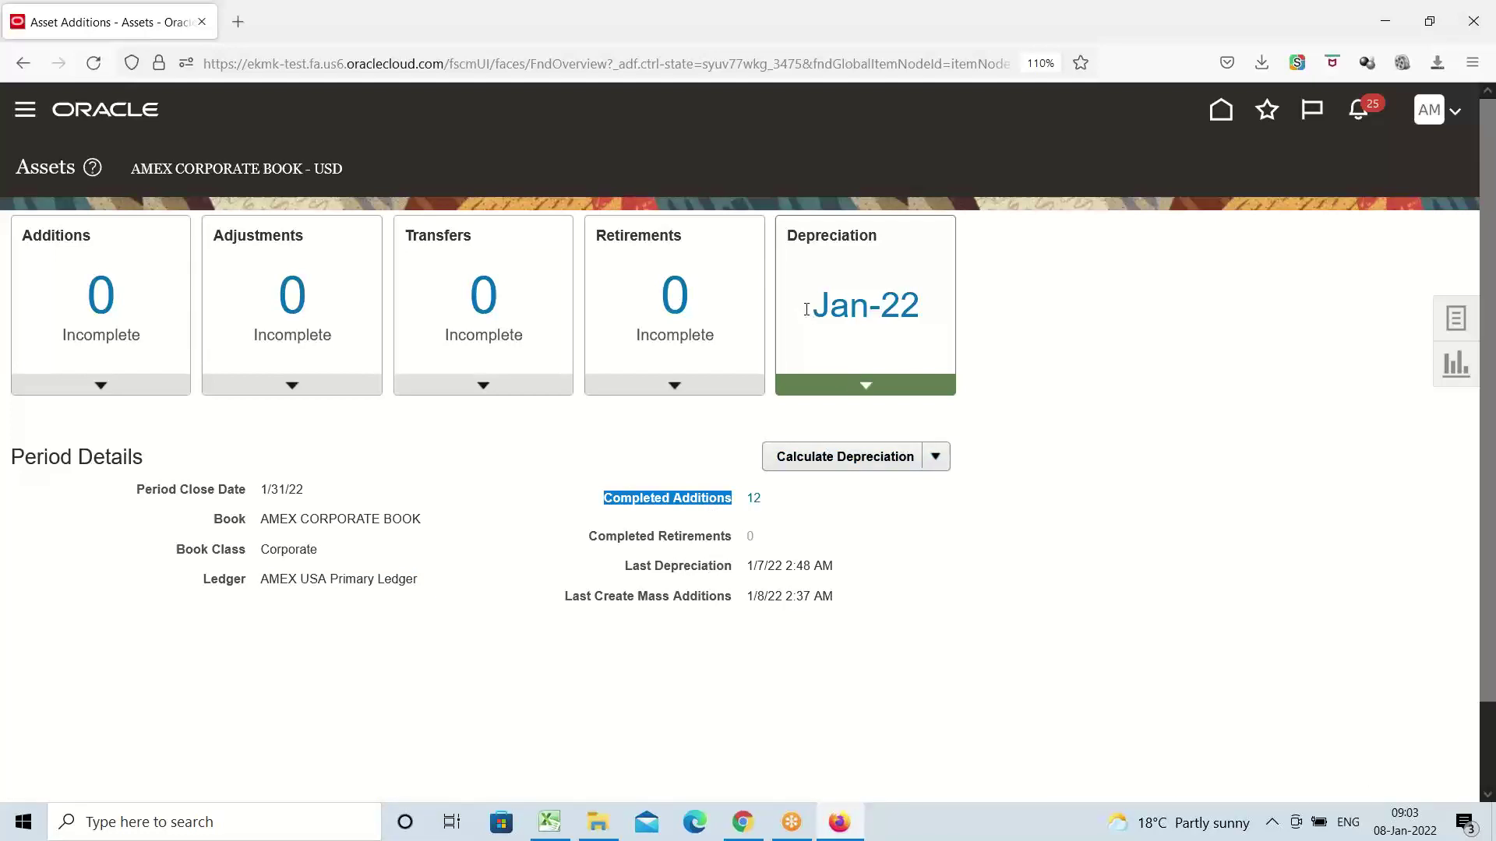
pyautogui.click(754, 497)
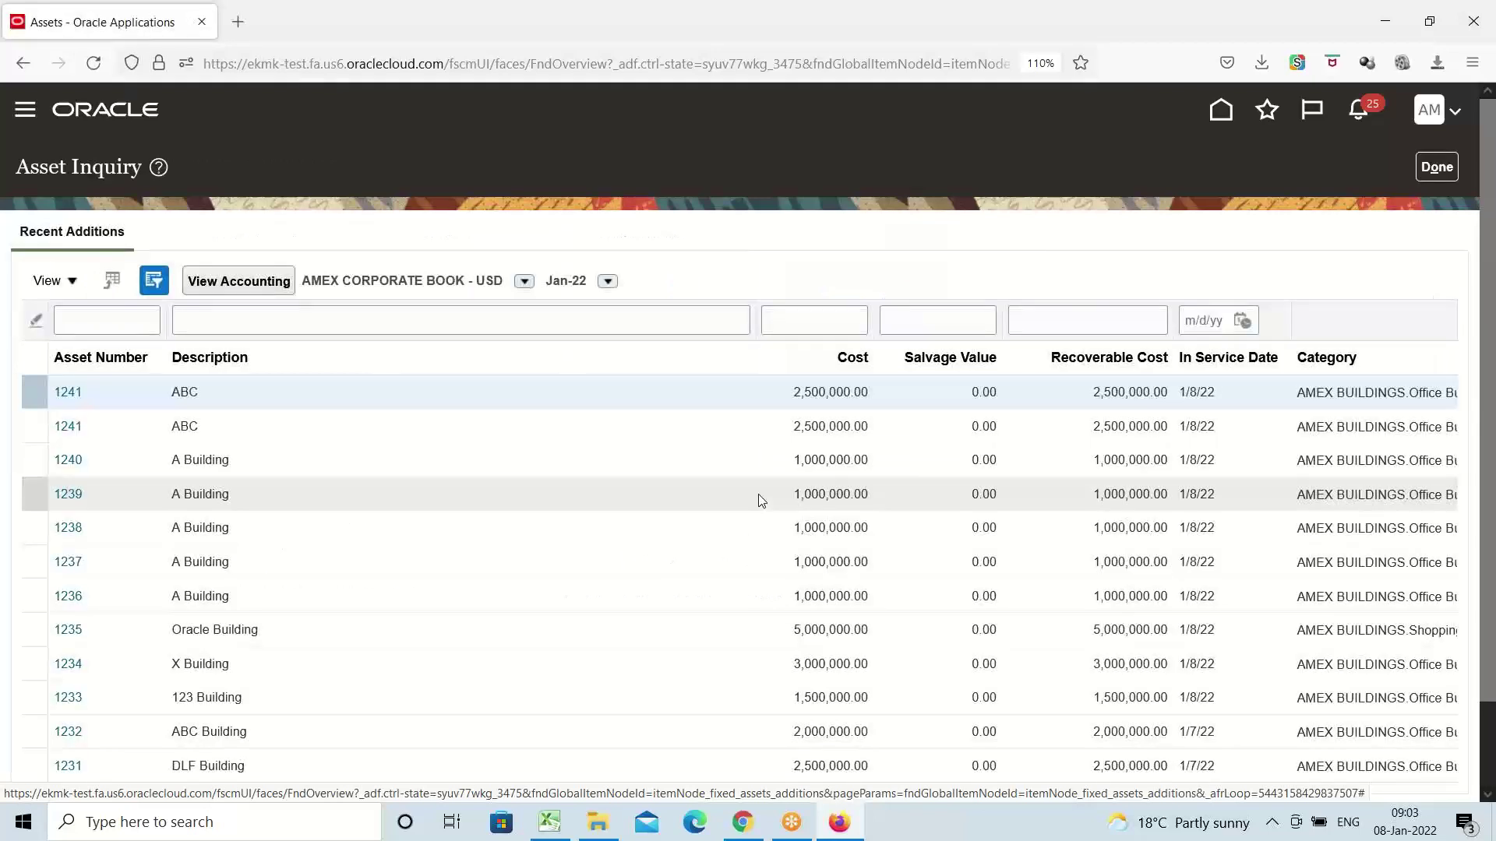
# Look over the Recent Additions list of assets and costs, then return to the period details
pyautogui.scroll(-2, 376, 440)
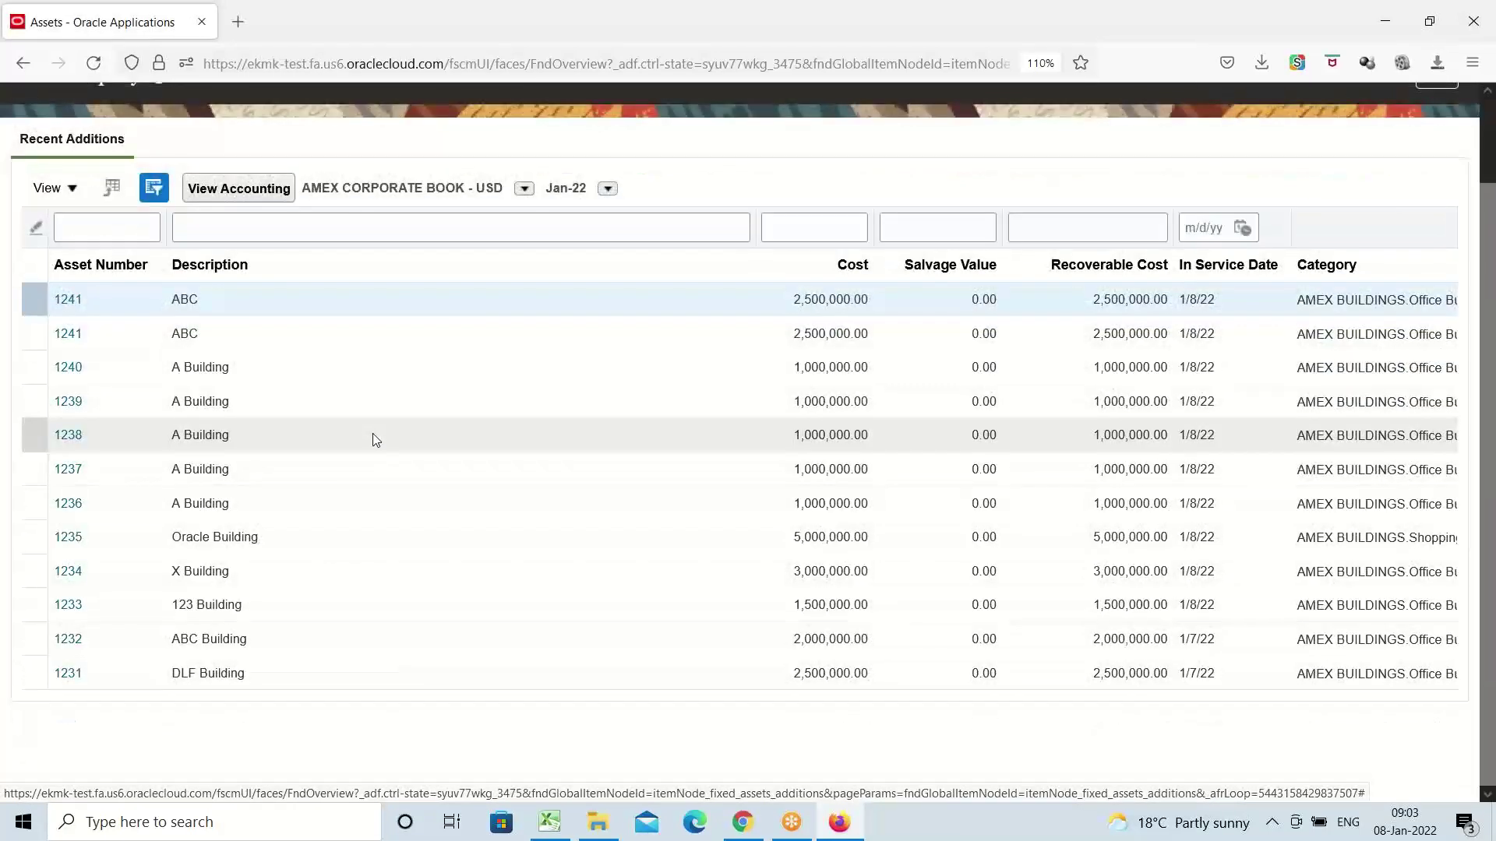
pyautogui.scroll(2, 372, 433)
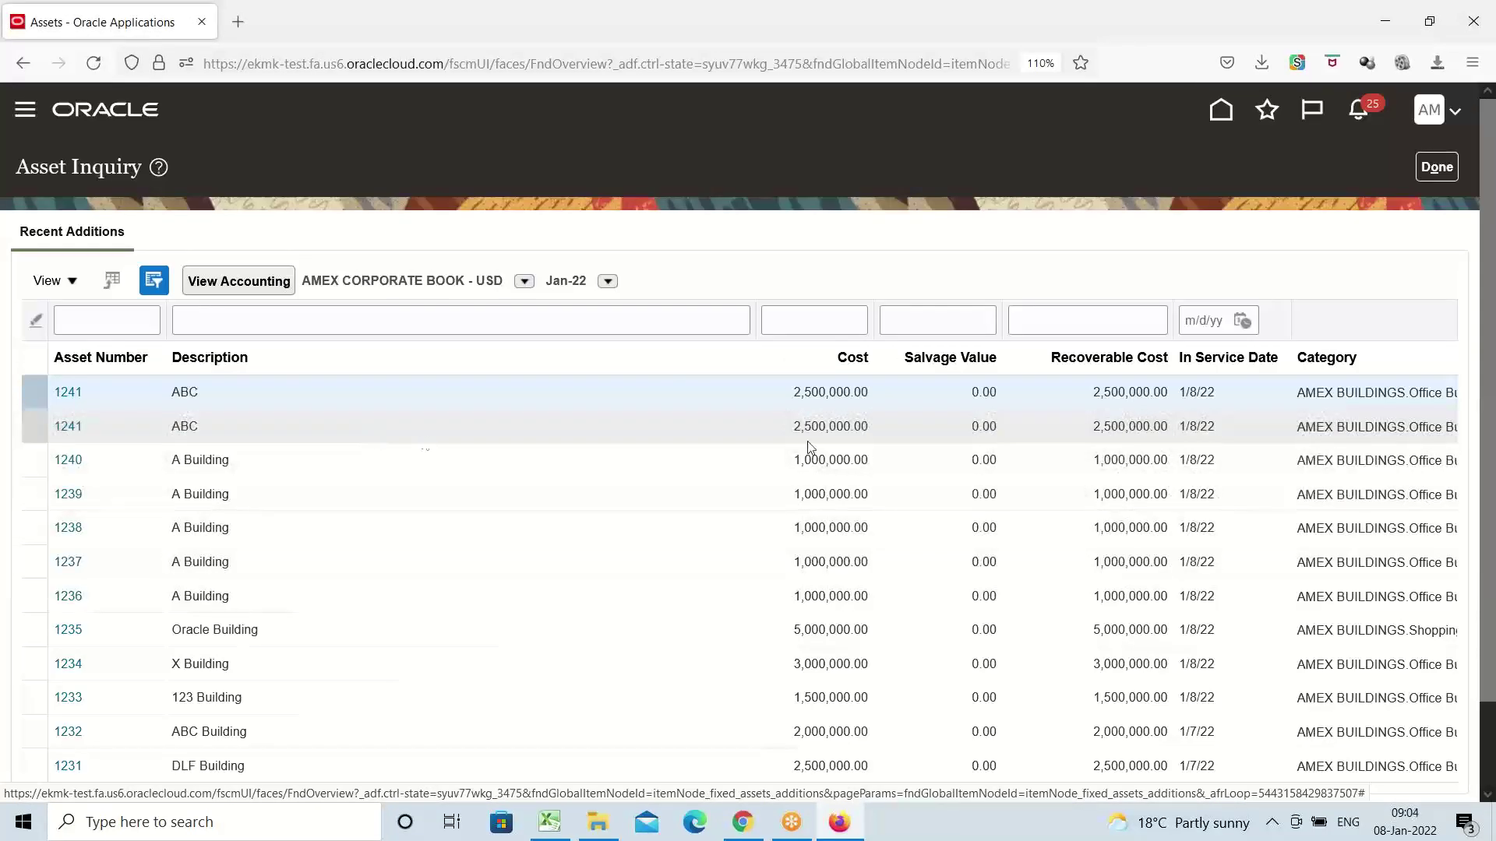
pyautogui.click(1436, 167)
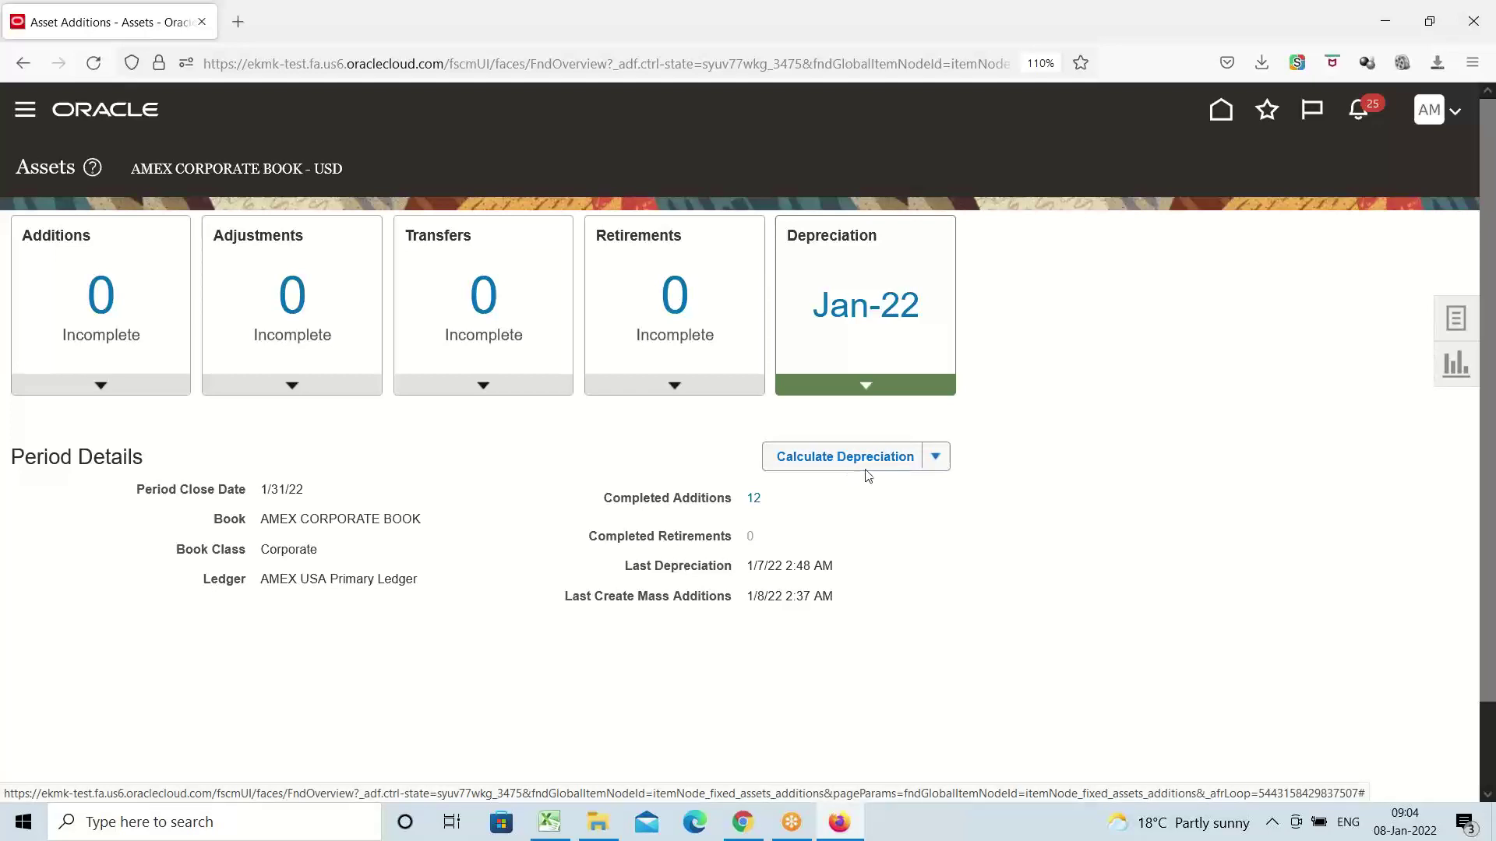
# Submit the Jan-22 depreciation calculation for AMEX CORPORATE BOOK, leaving the period open
pyautogui.click(937, 458)
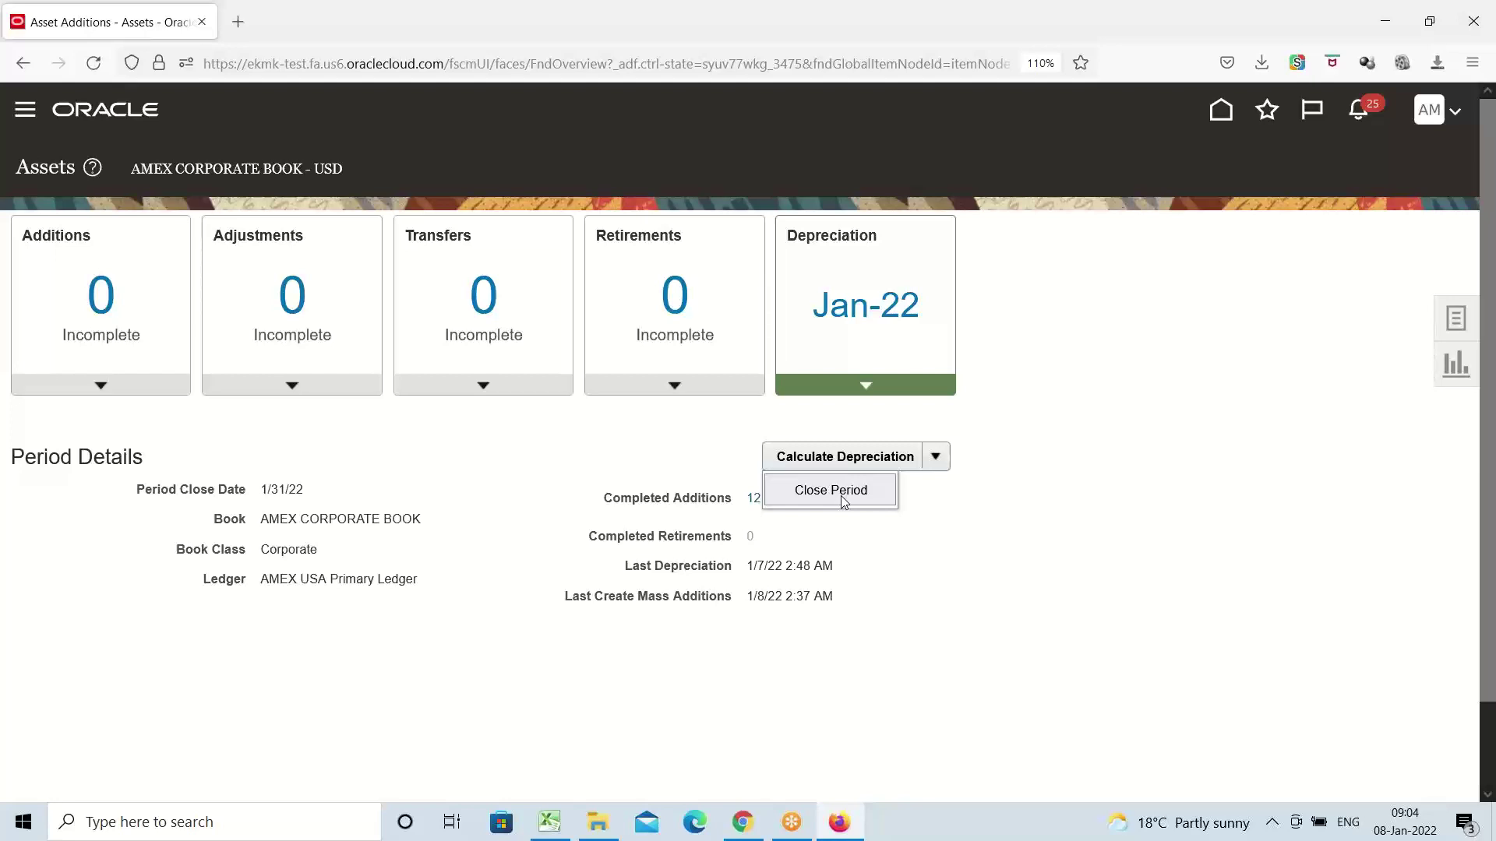
pyautogui.click(944, 538)
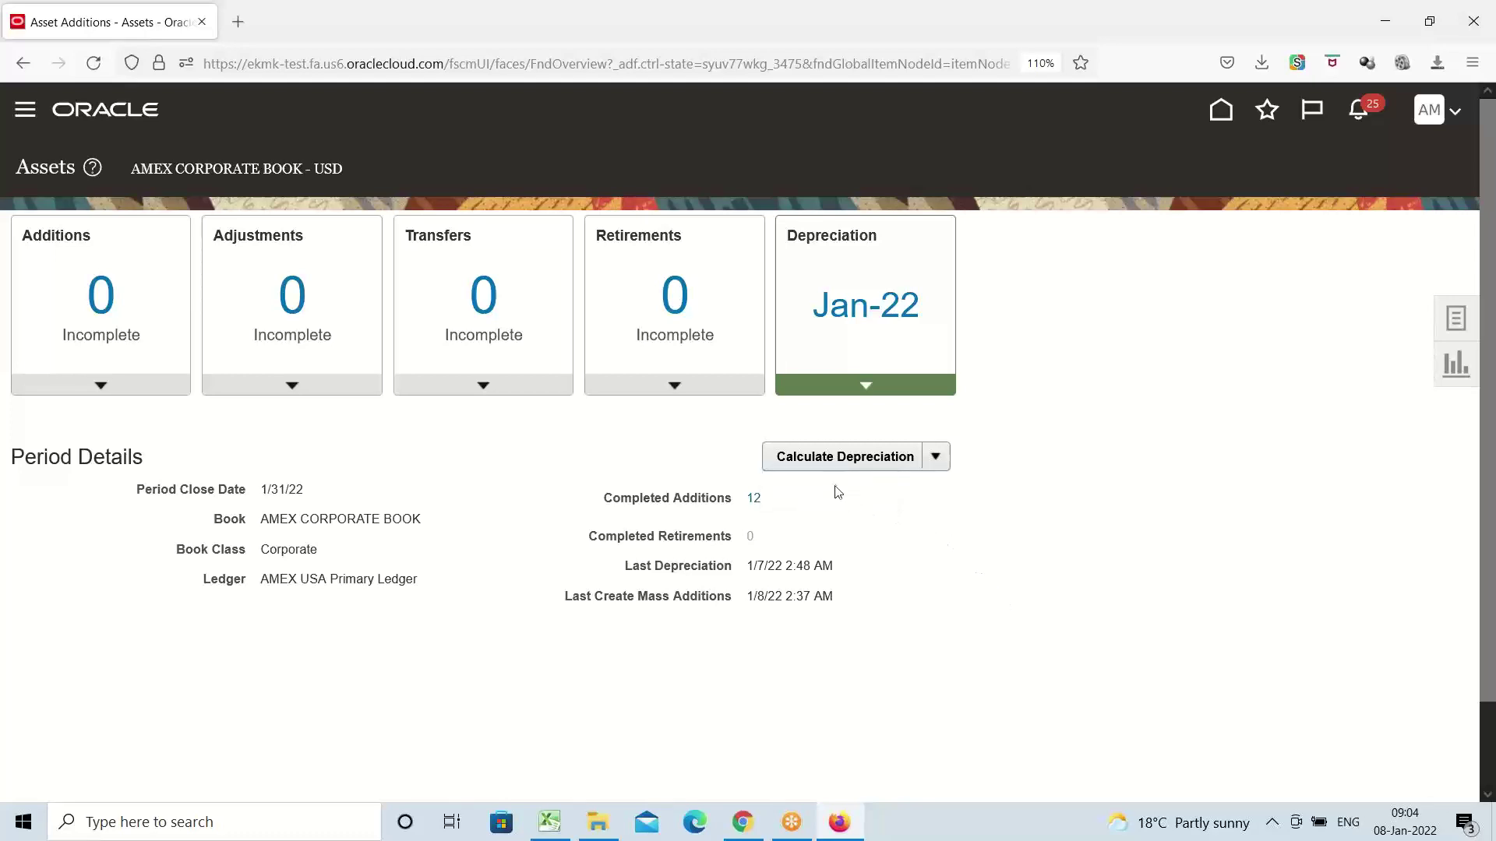
pyautogui.click(801, 458)
# Go to Fixed Assets > Asset Inquiry and search for assets in the AMEX category
pyautogui.click(25, 113)
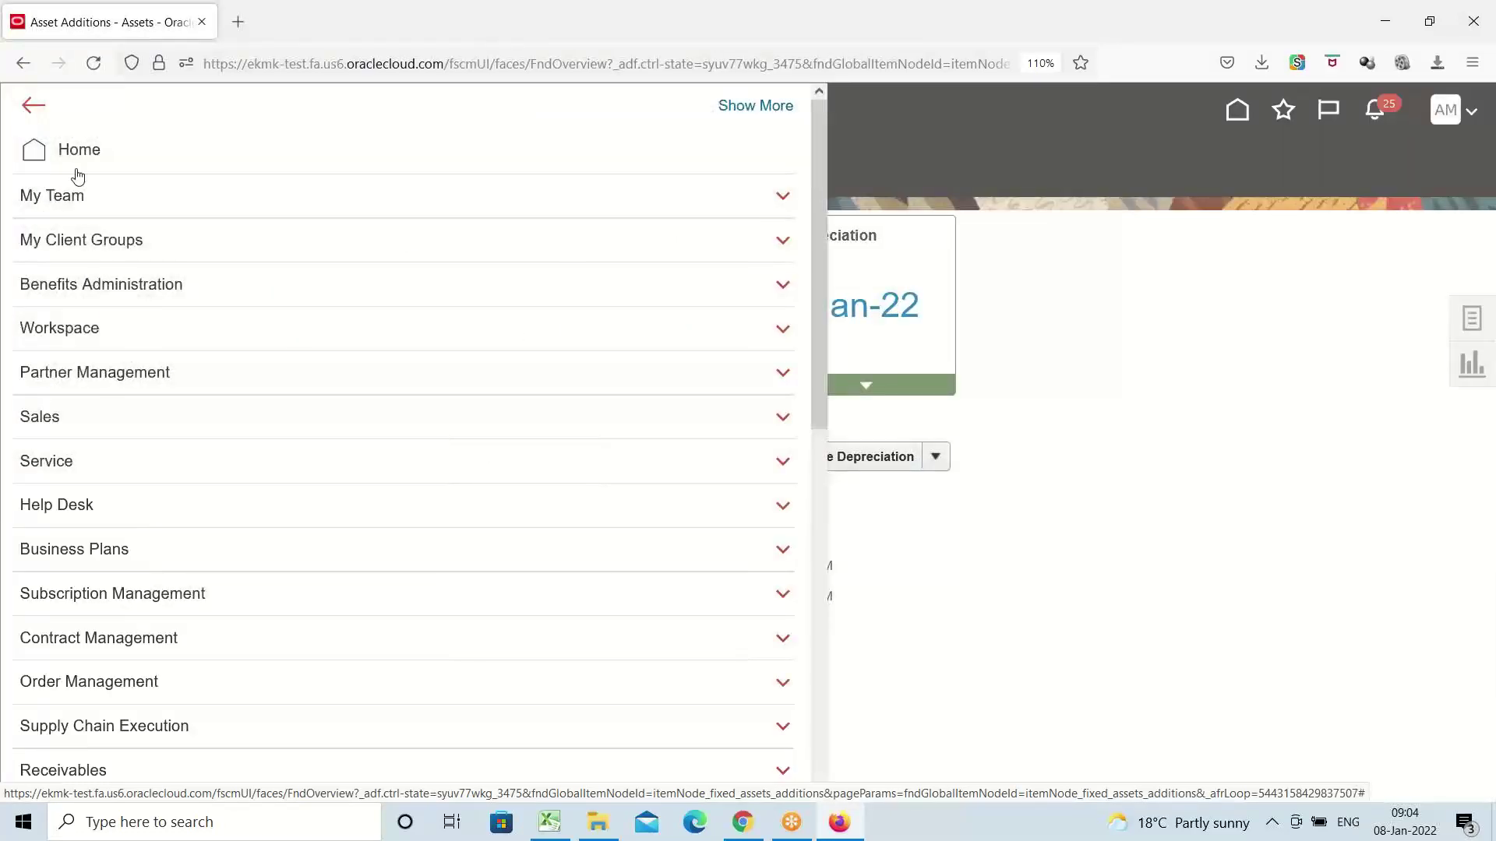
pyautogui.scroll(-8, 293, 459)
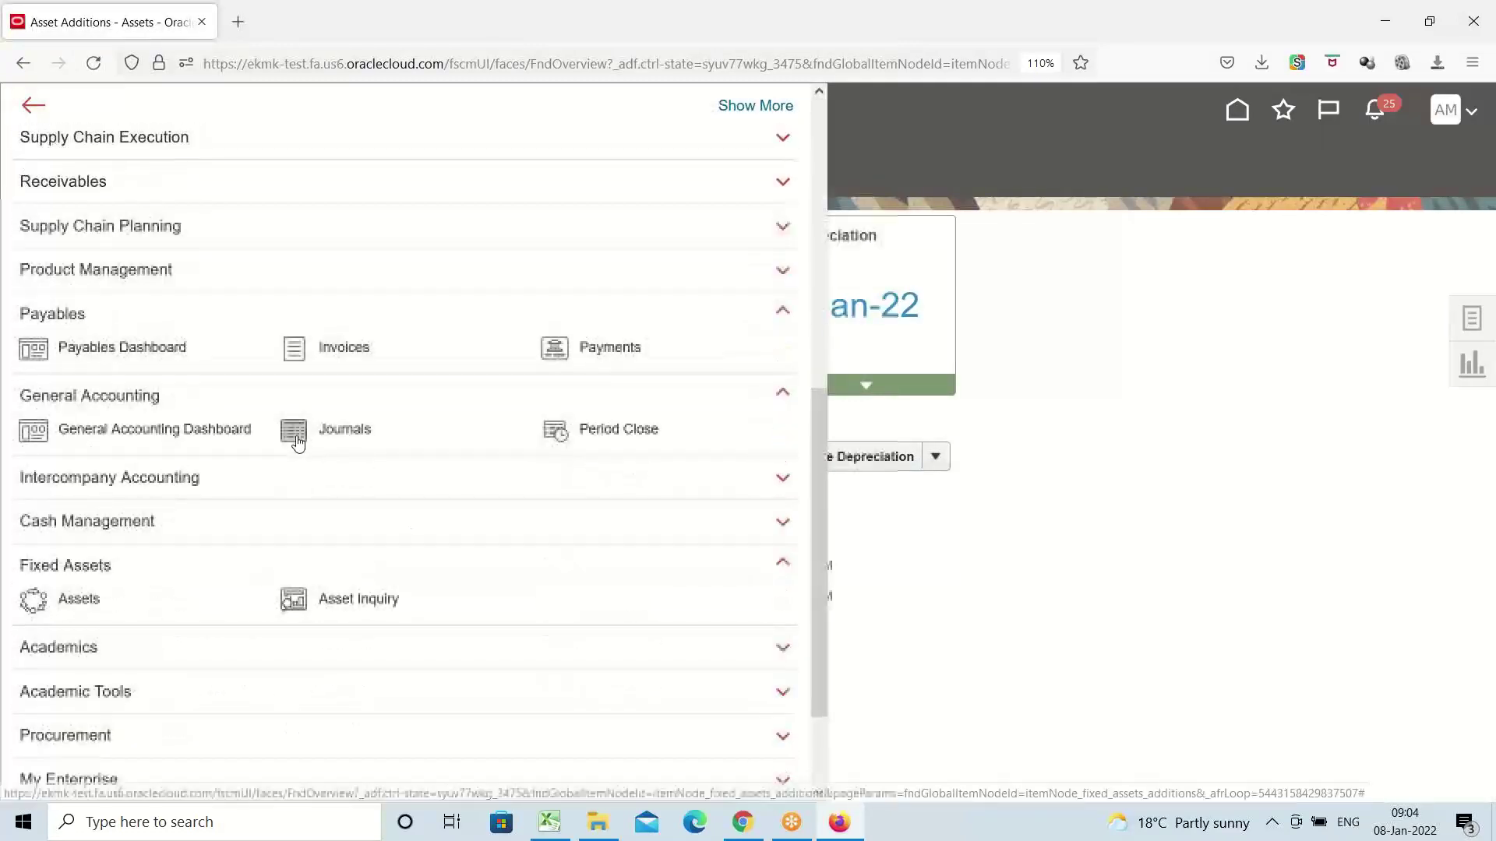
pyautogui.scroll(-2, 297, 442)
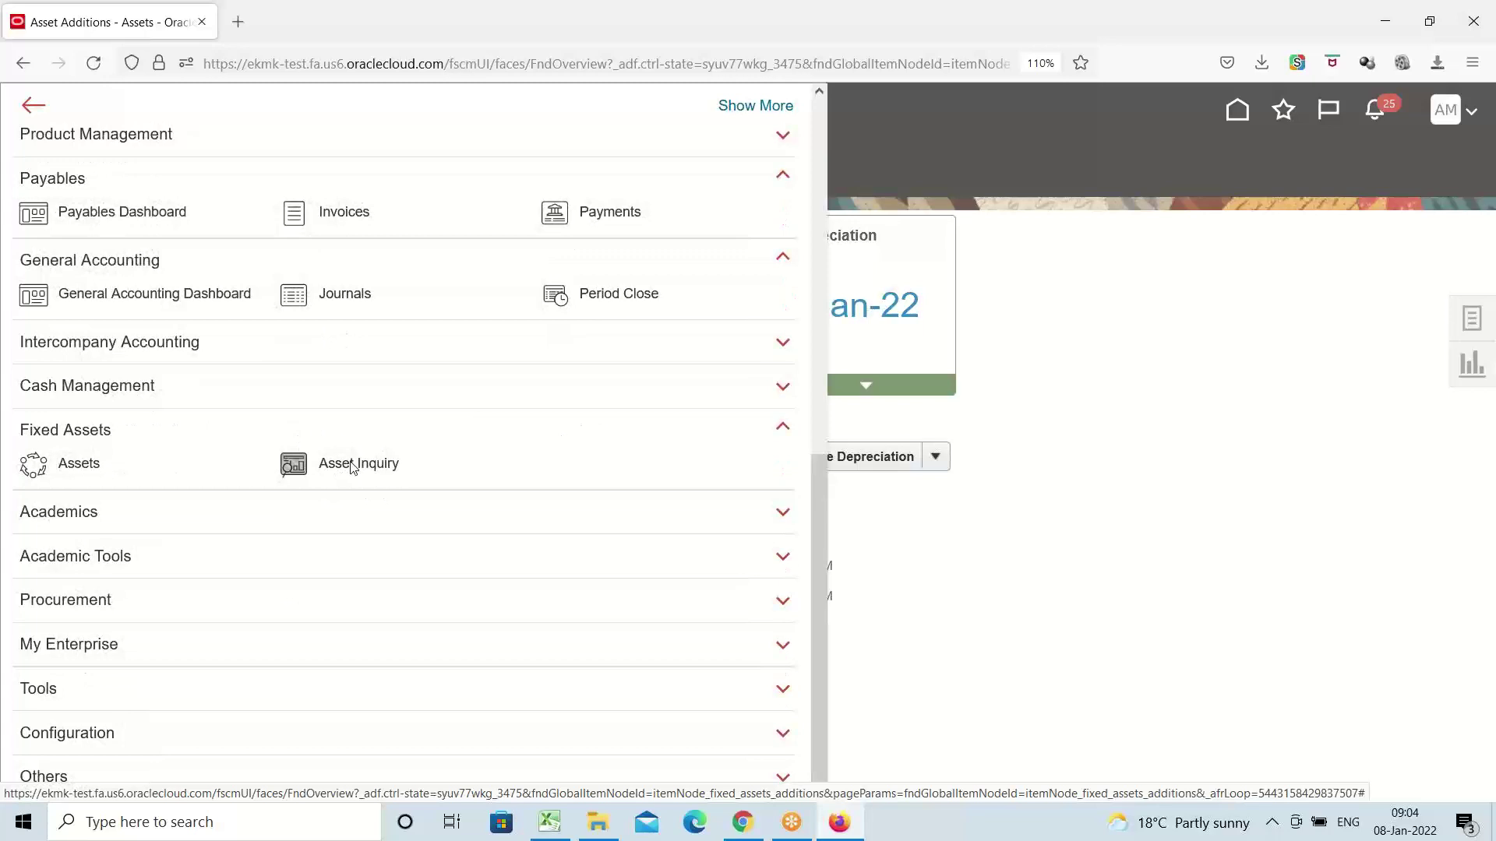
pyautogui.click(352, 465)
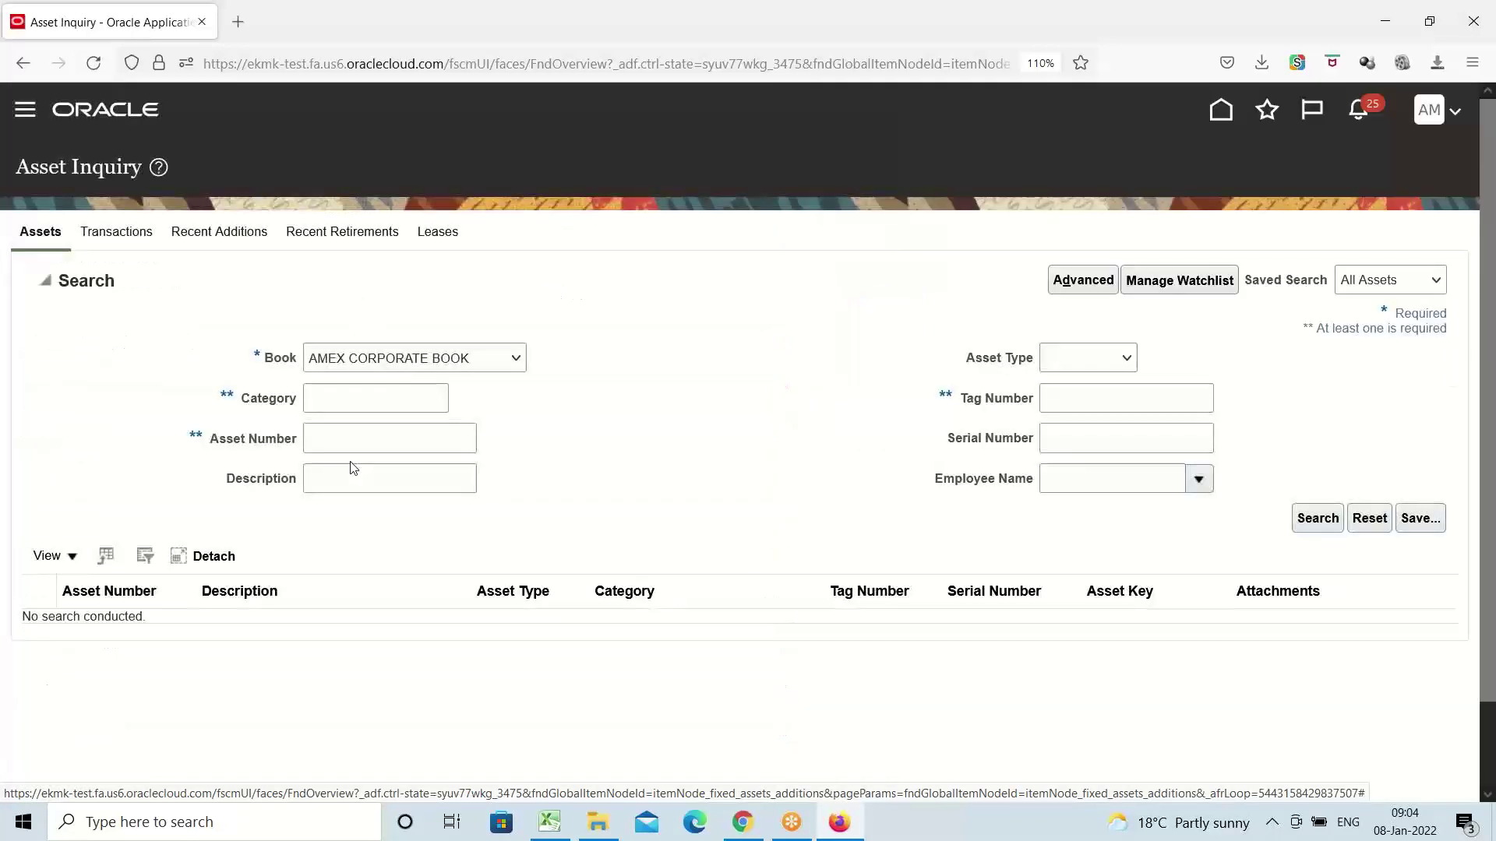
pyautogui.click(358, 402)
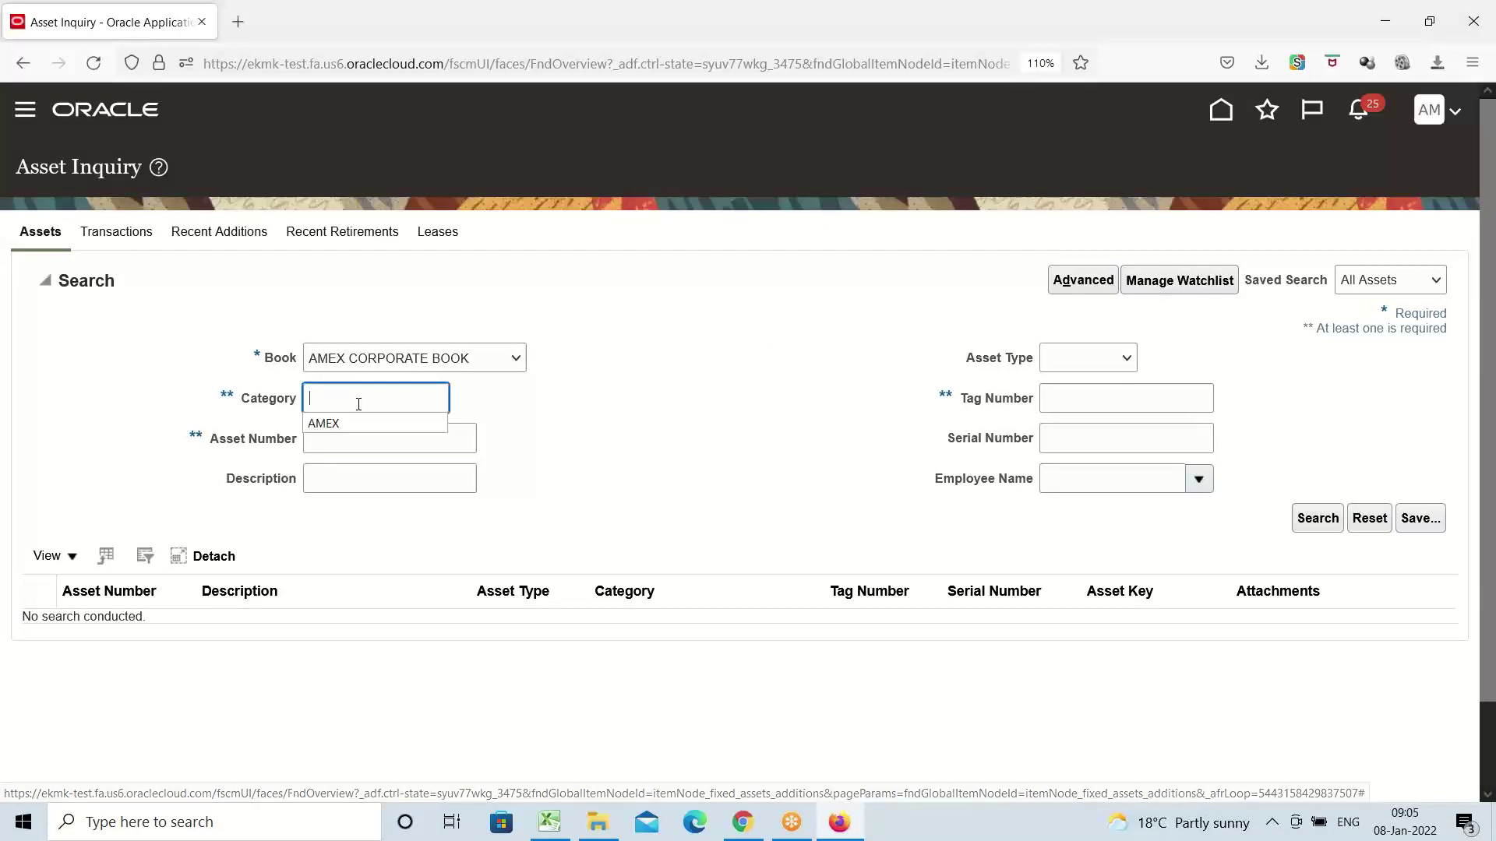
pyautogui.click(369, 424)
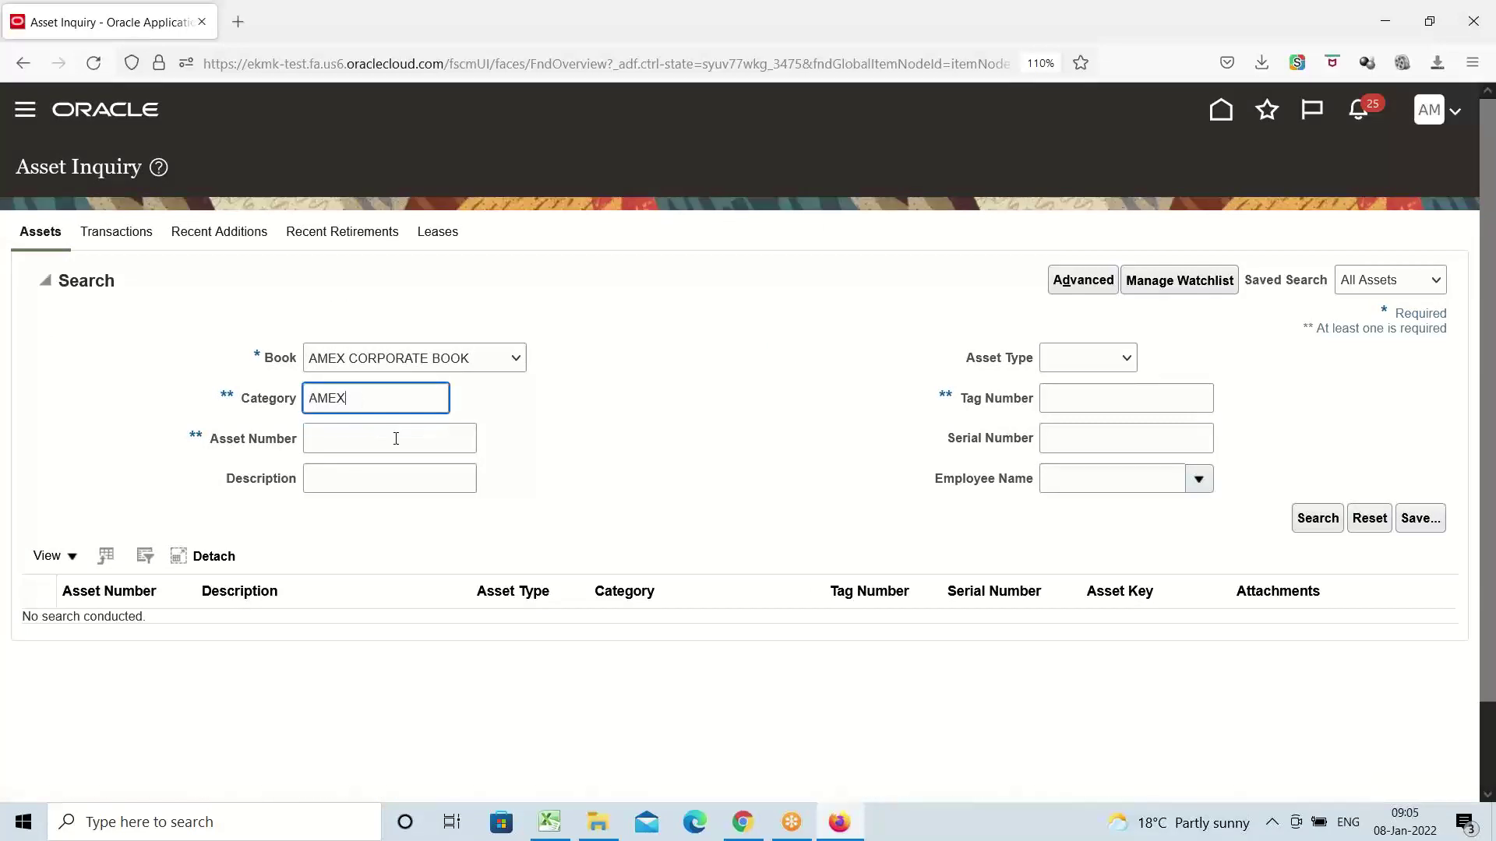
pyautogui.click(1325, 521)
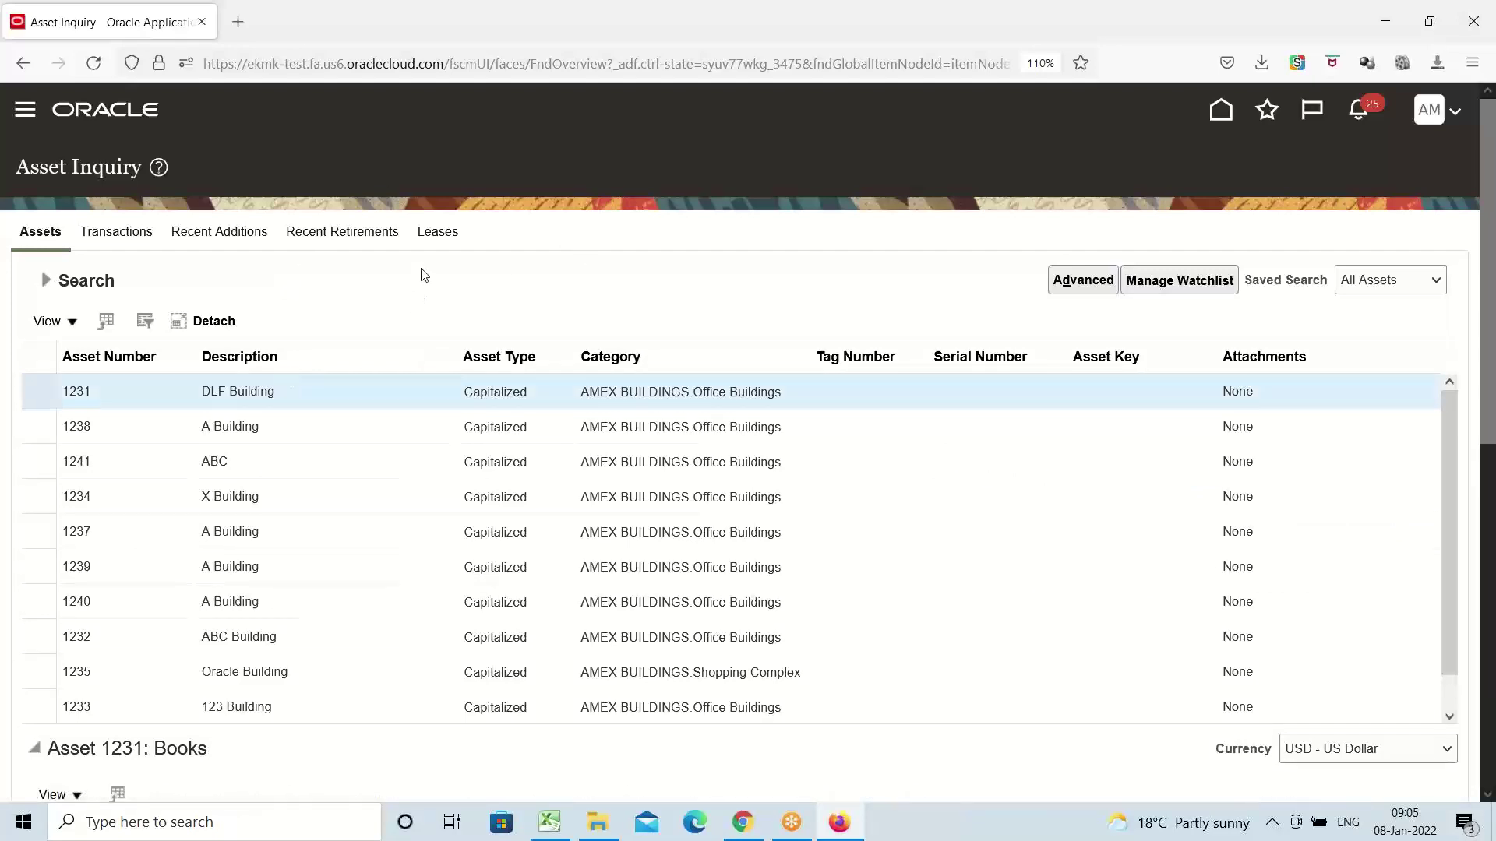
# Confirm asset 1231's Jan-22 depreciation of 4,166.67, then bring up asset 1241's details
pyautogui.scroll(-5, 420, 269)
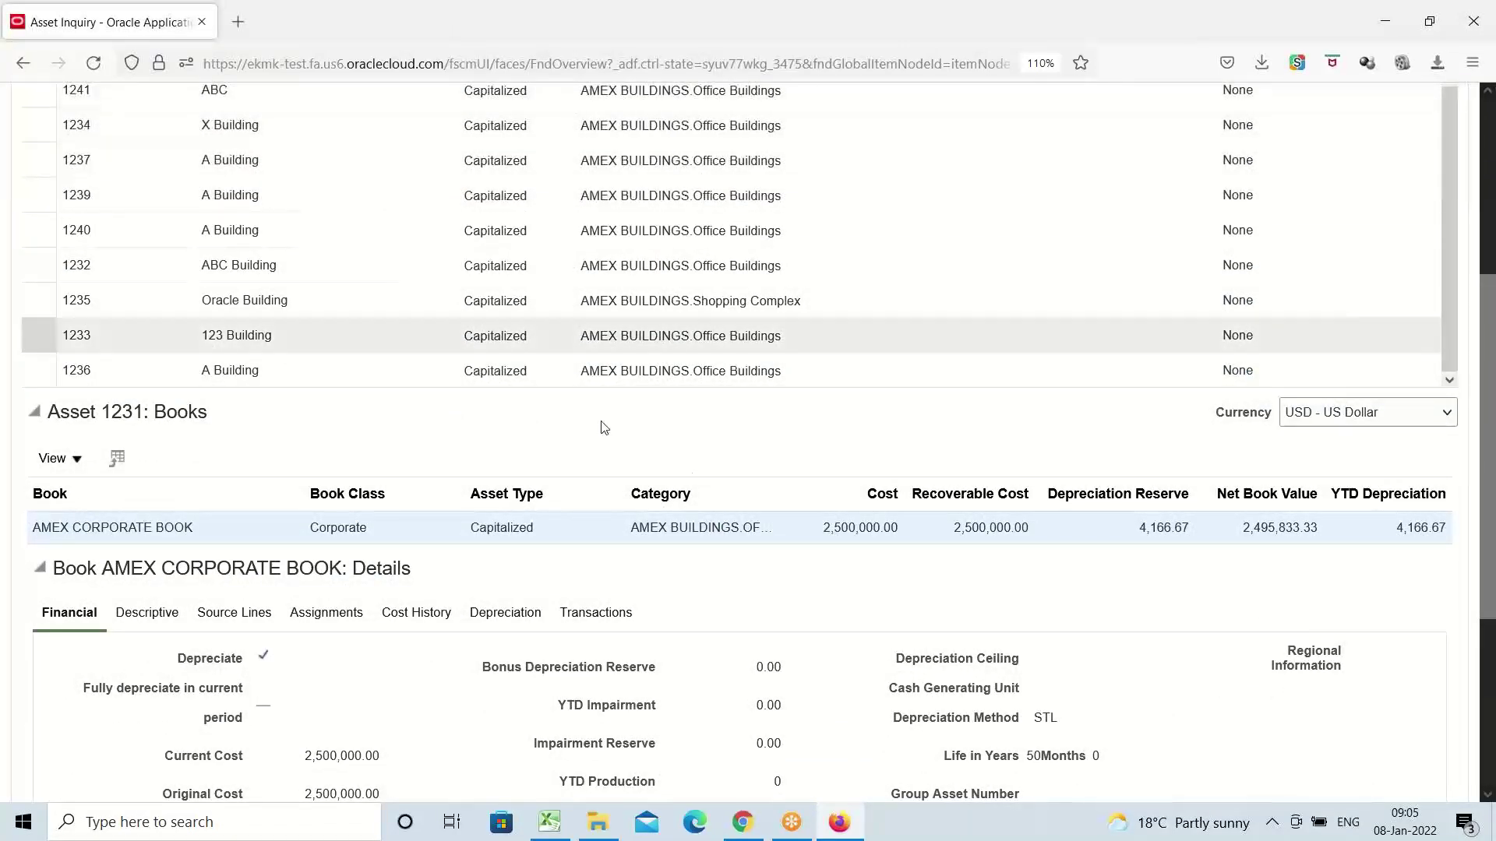
pyautogui.click(505, 615)
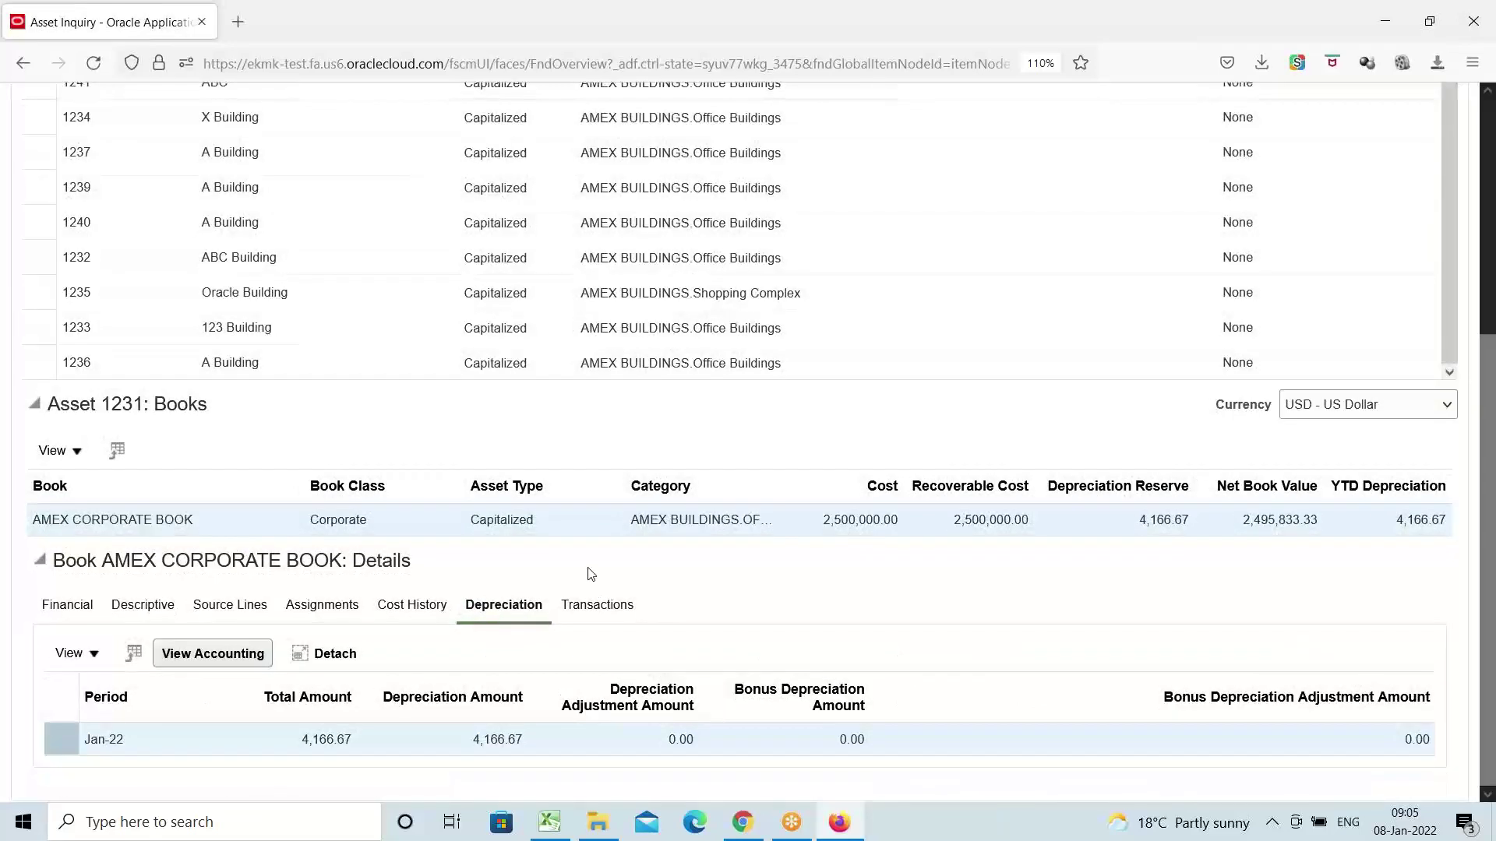
pyautogui.tripleClick(99, 746)
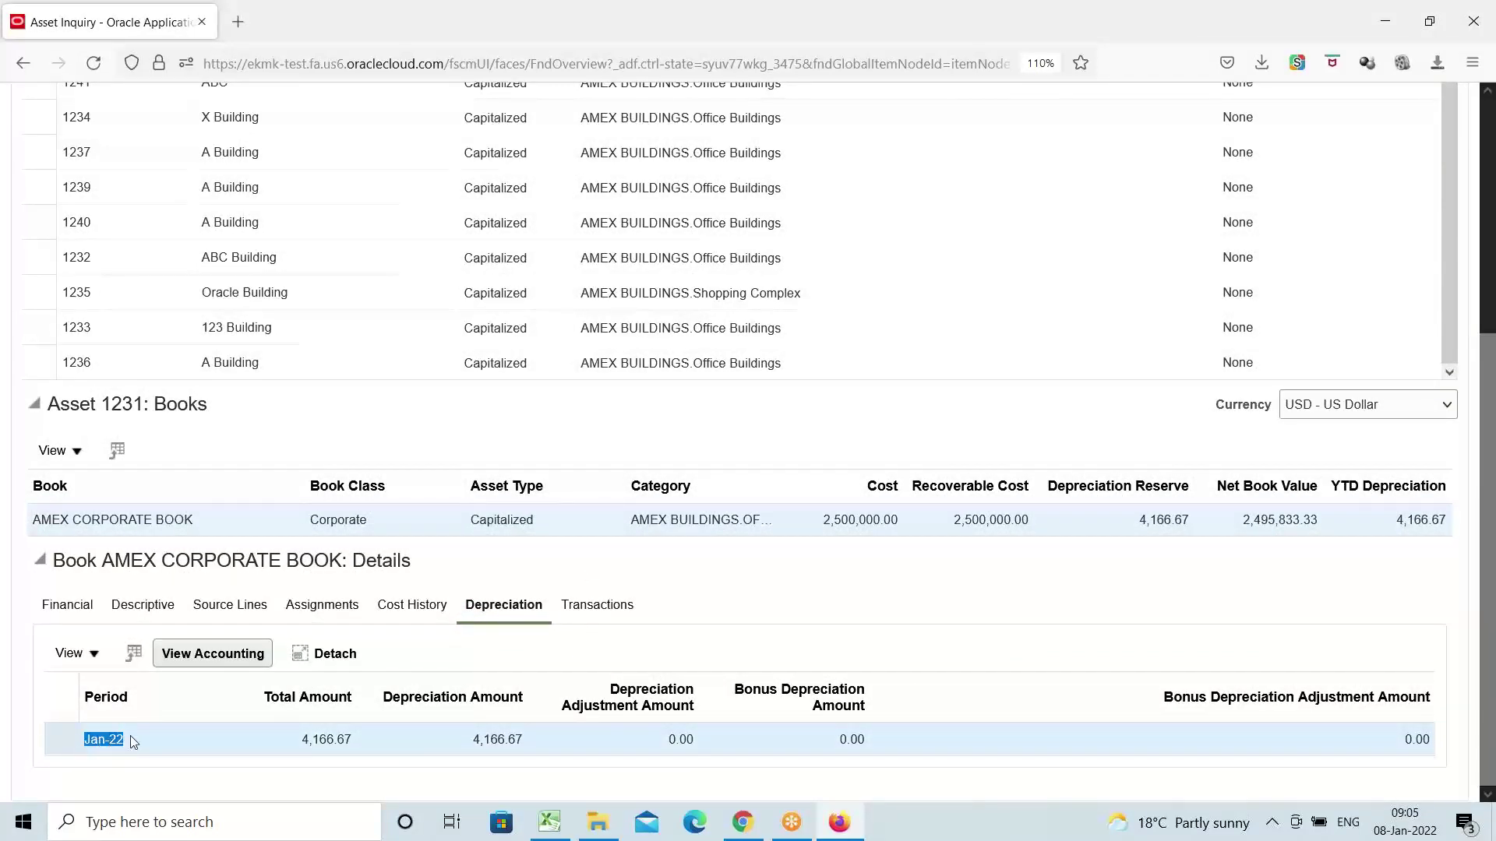
pyautogui.tripleClick(329, 739)
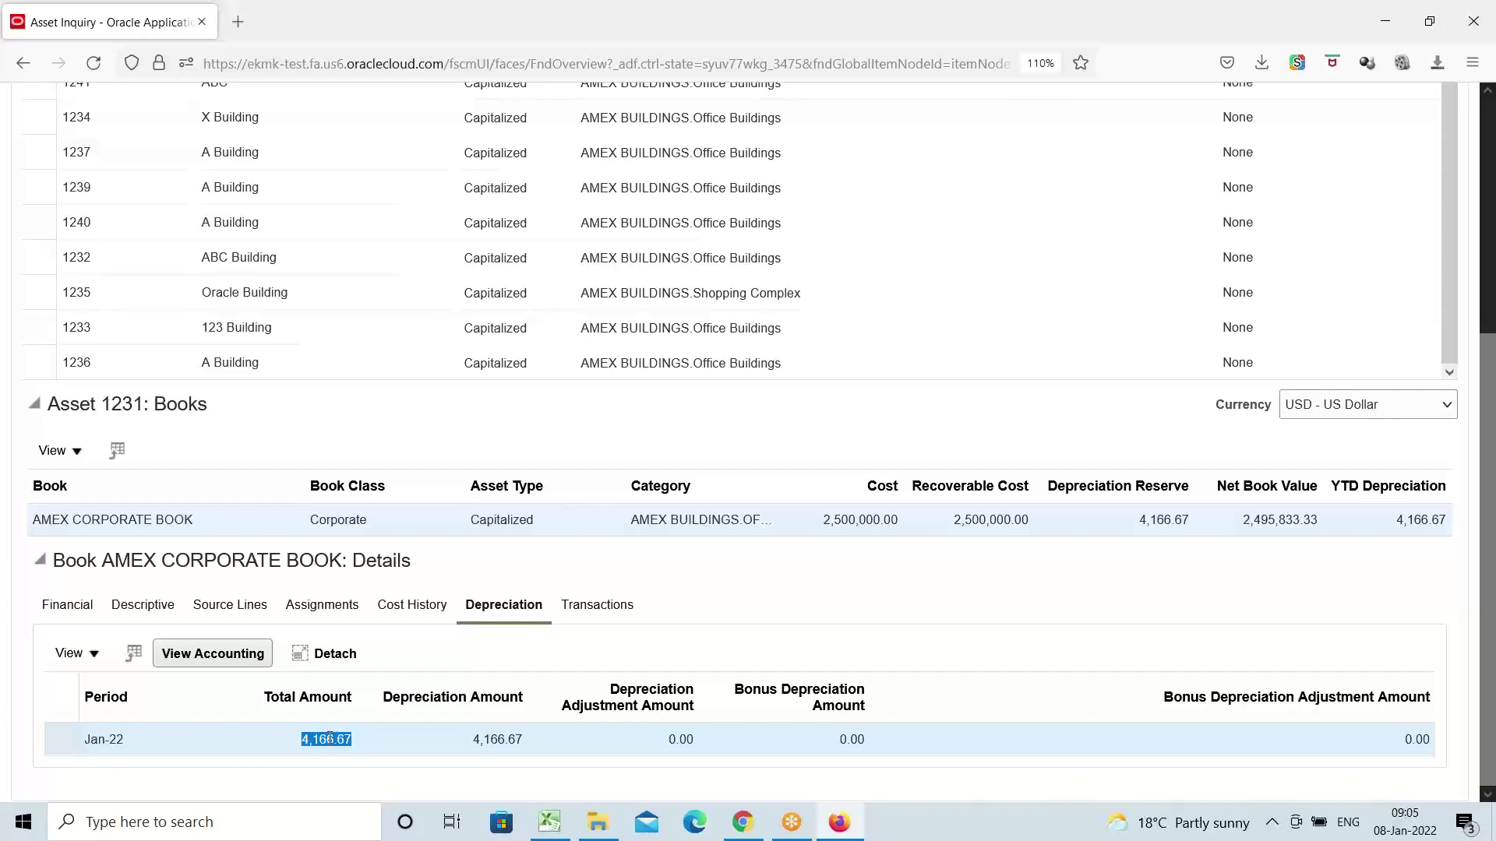
pyautogui.scroll(5, 373, 530)
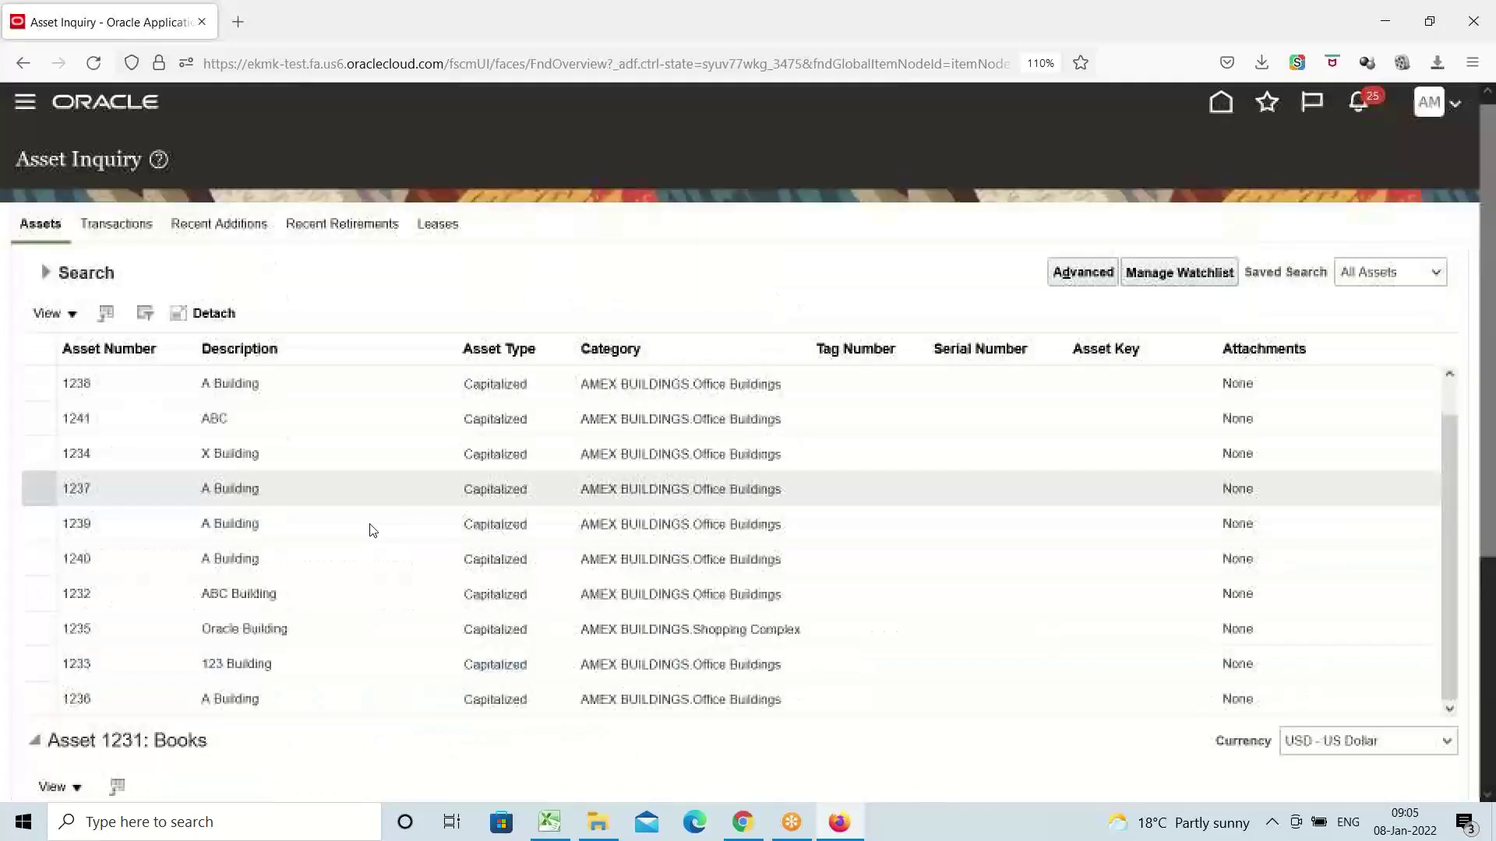
pyautogui.click(225, 417)
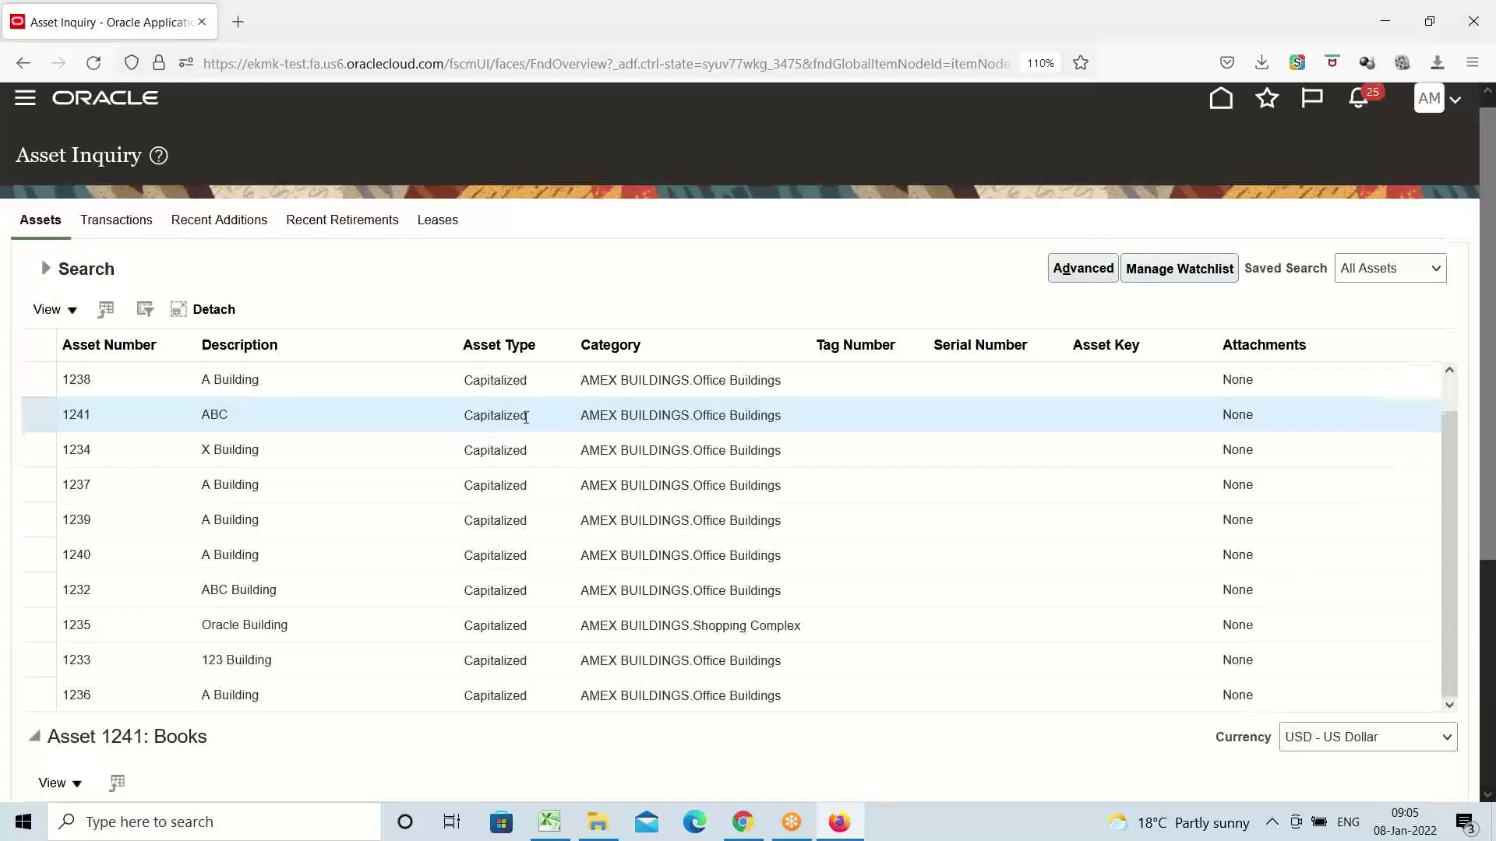
pyautogui.scroll(-4, 527, 423)
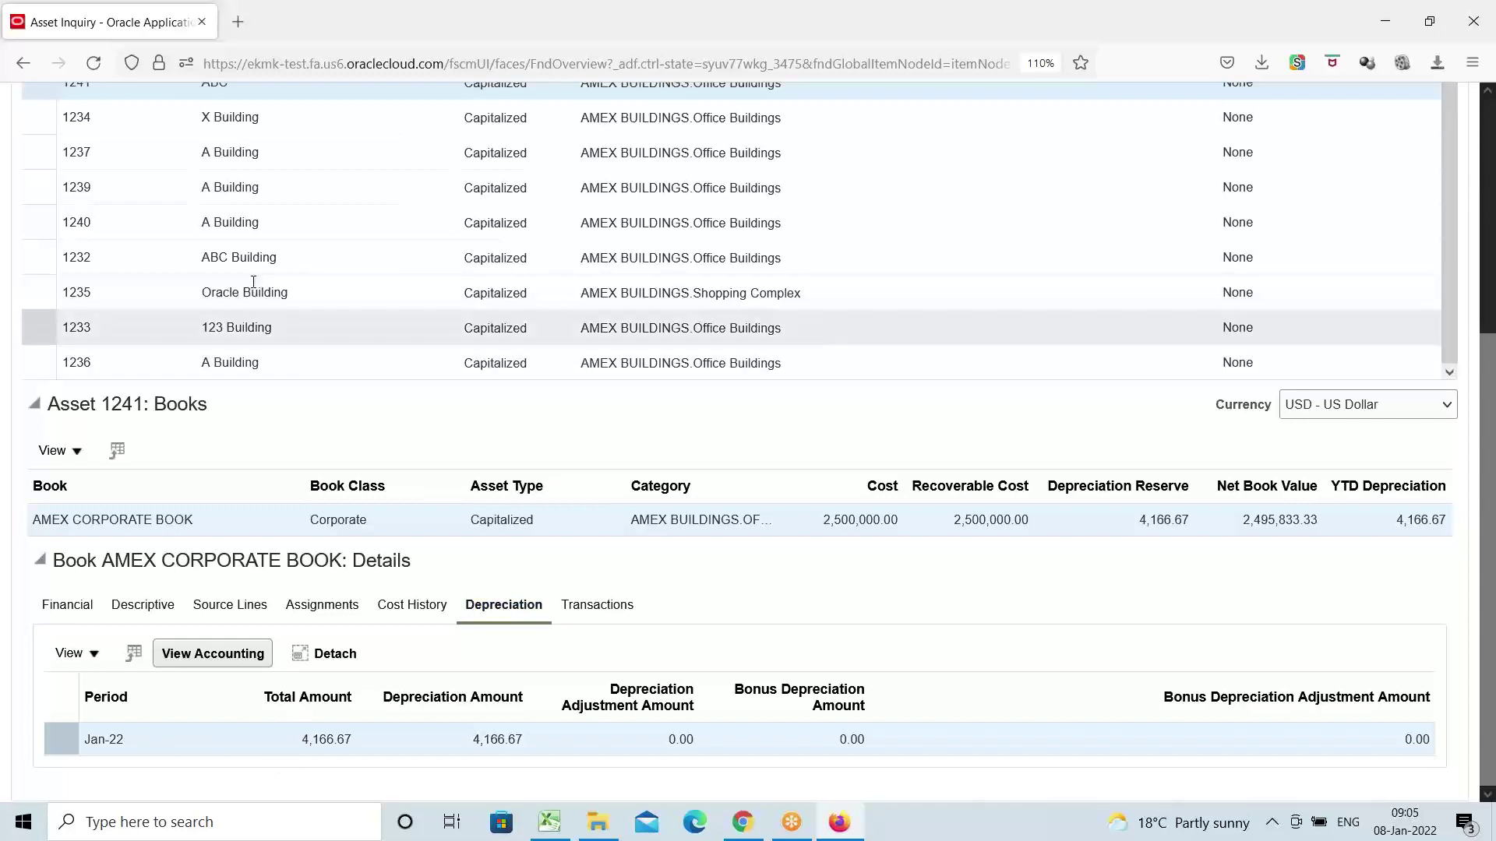
# Select asset 1233 (123 Building) and note its Jan-22 depreciation of 2,500.00 on 1,500,000.00 cost
pyautogui.click(262, 327)
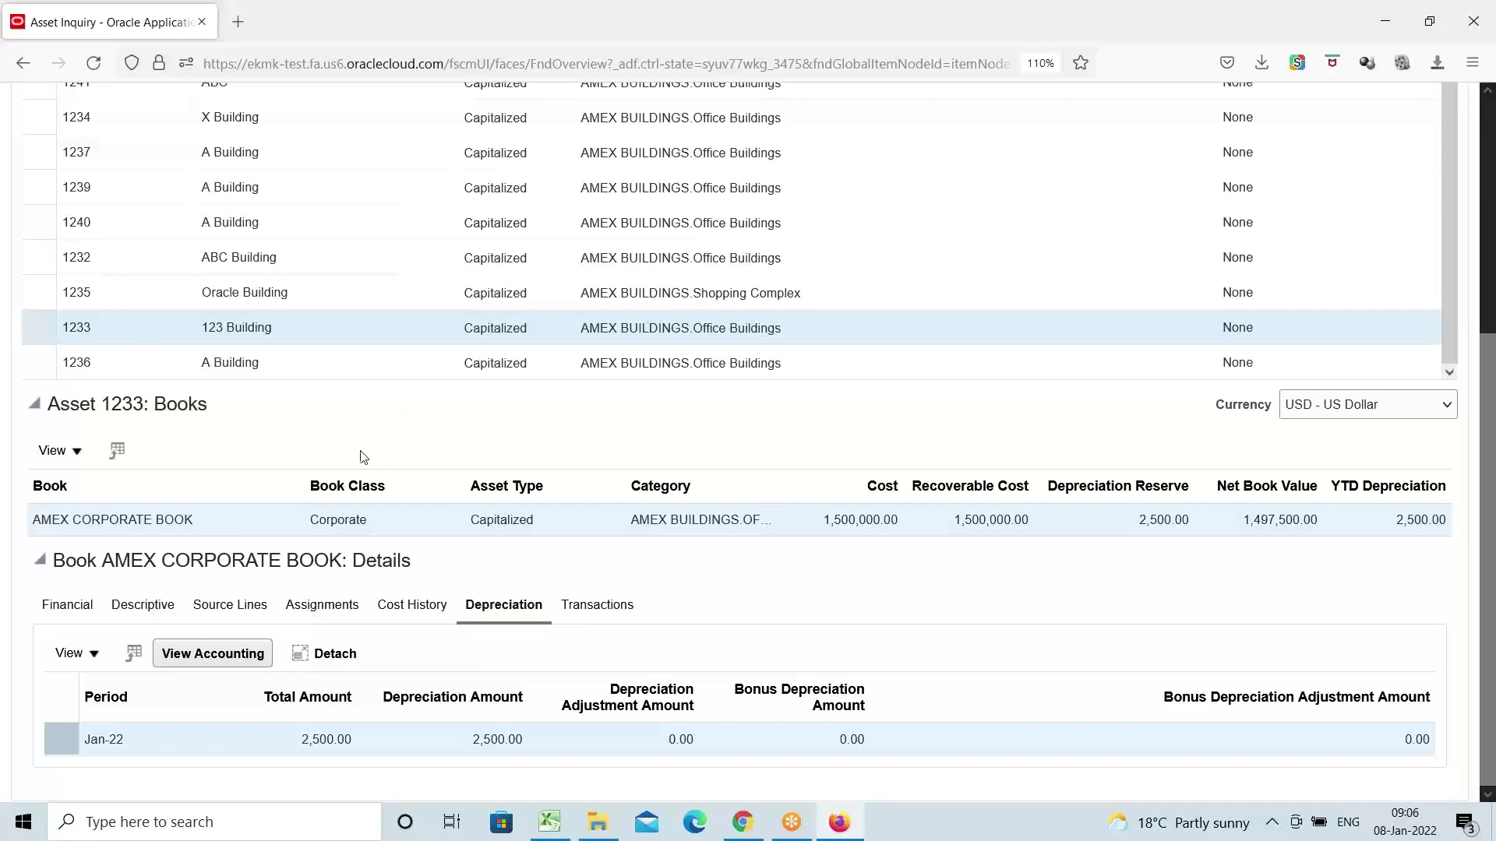
pyautogui.tripleClick(315, 739)
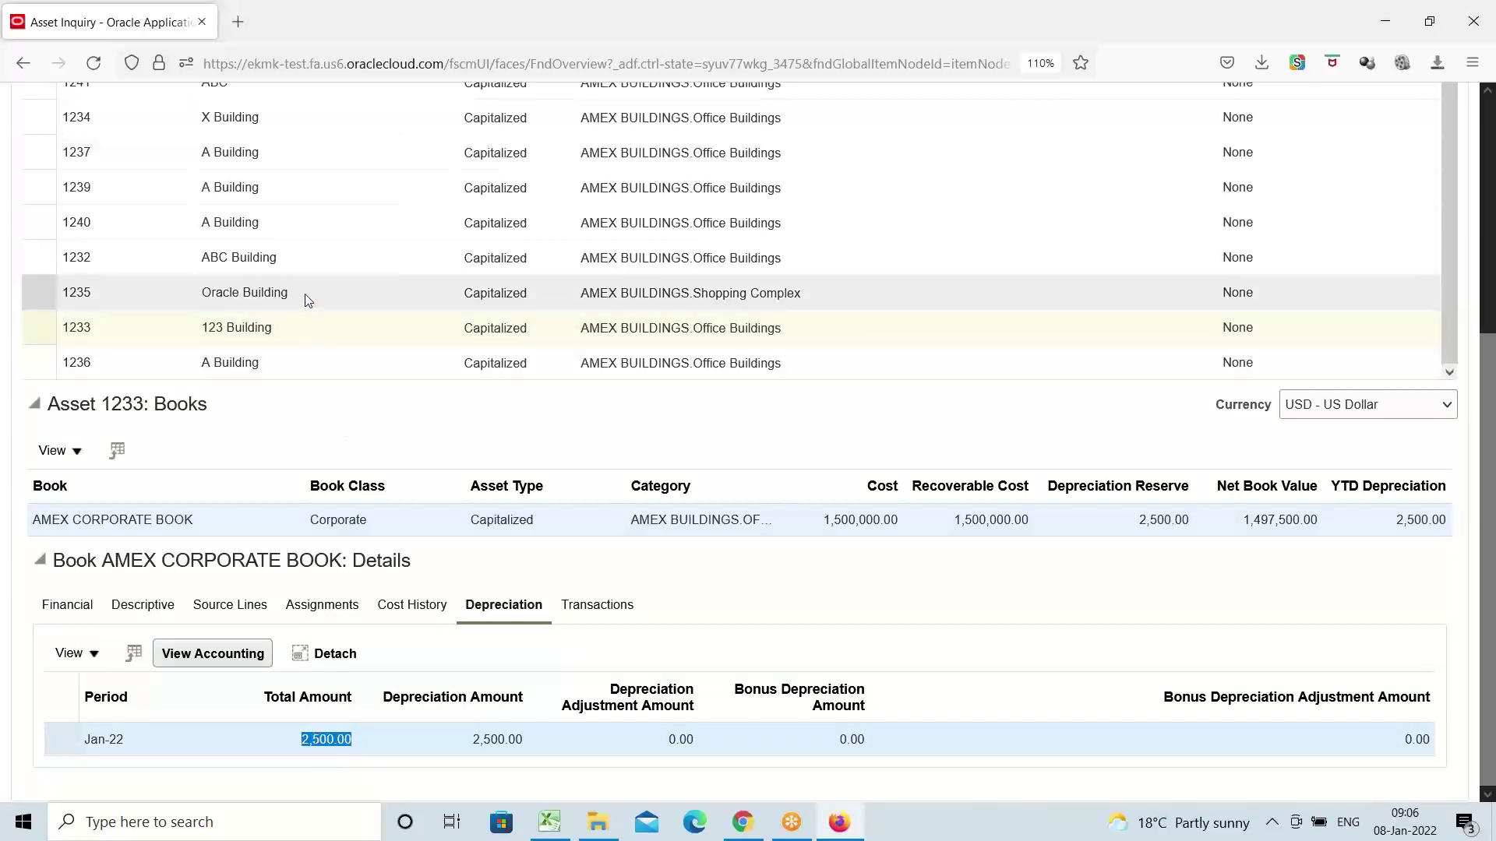
pyautogui.scroll(5, 308, 301)
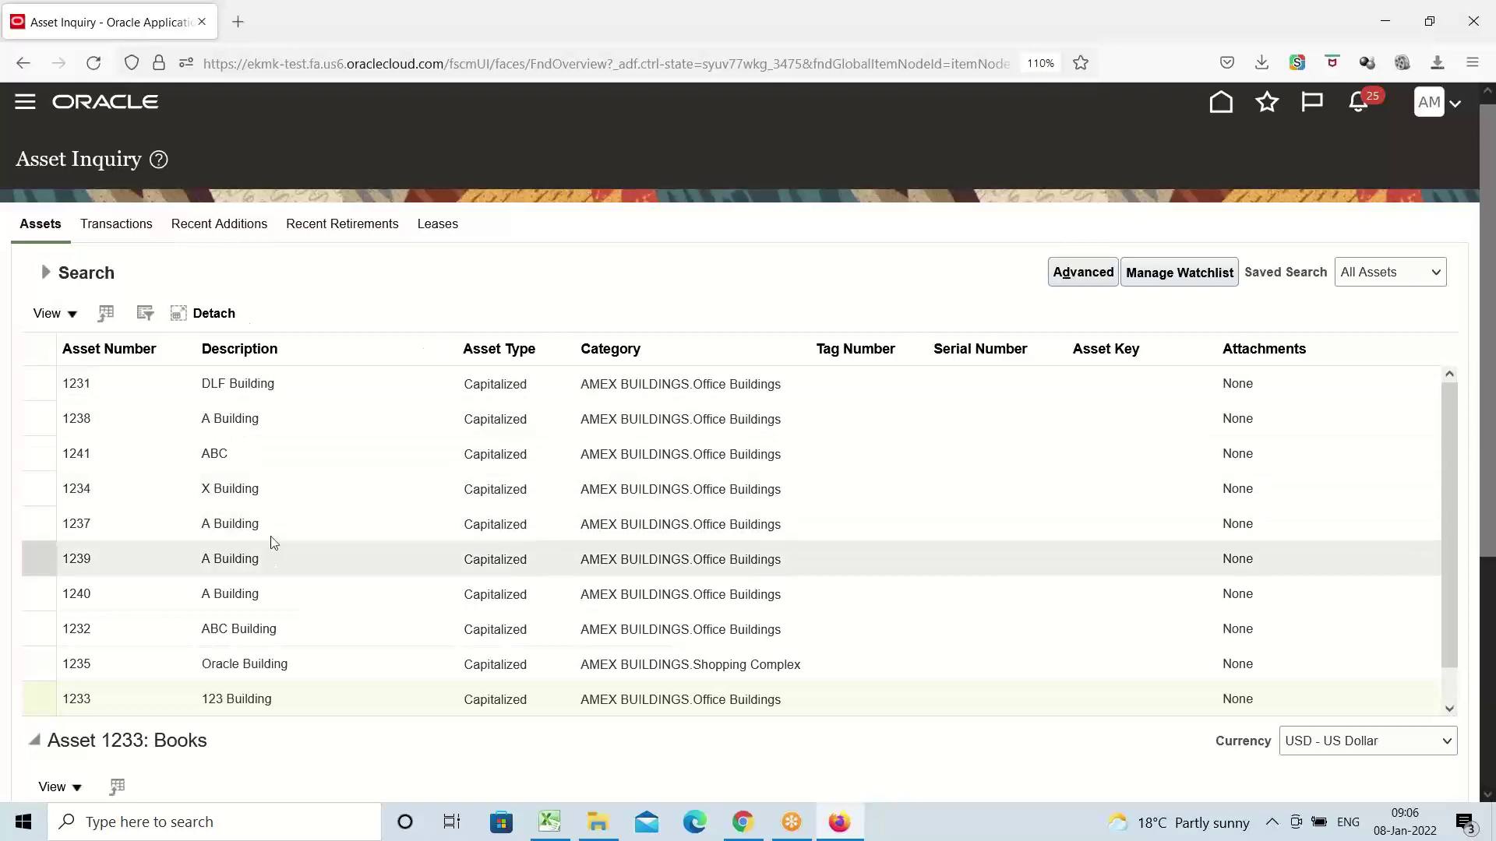
# Check asset 1235 (Oracle Building): Jan-22 depreciation 8,333.33 on 5,000,000.00 cost, then open the Navigator
pyautogui.scroll(-5, 267, 544)
pyautogui.click(243, 286)
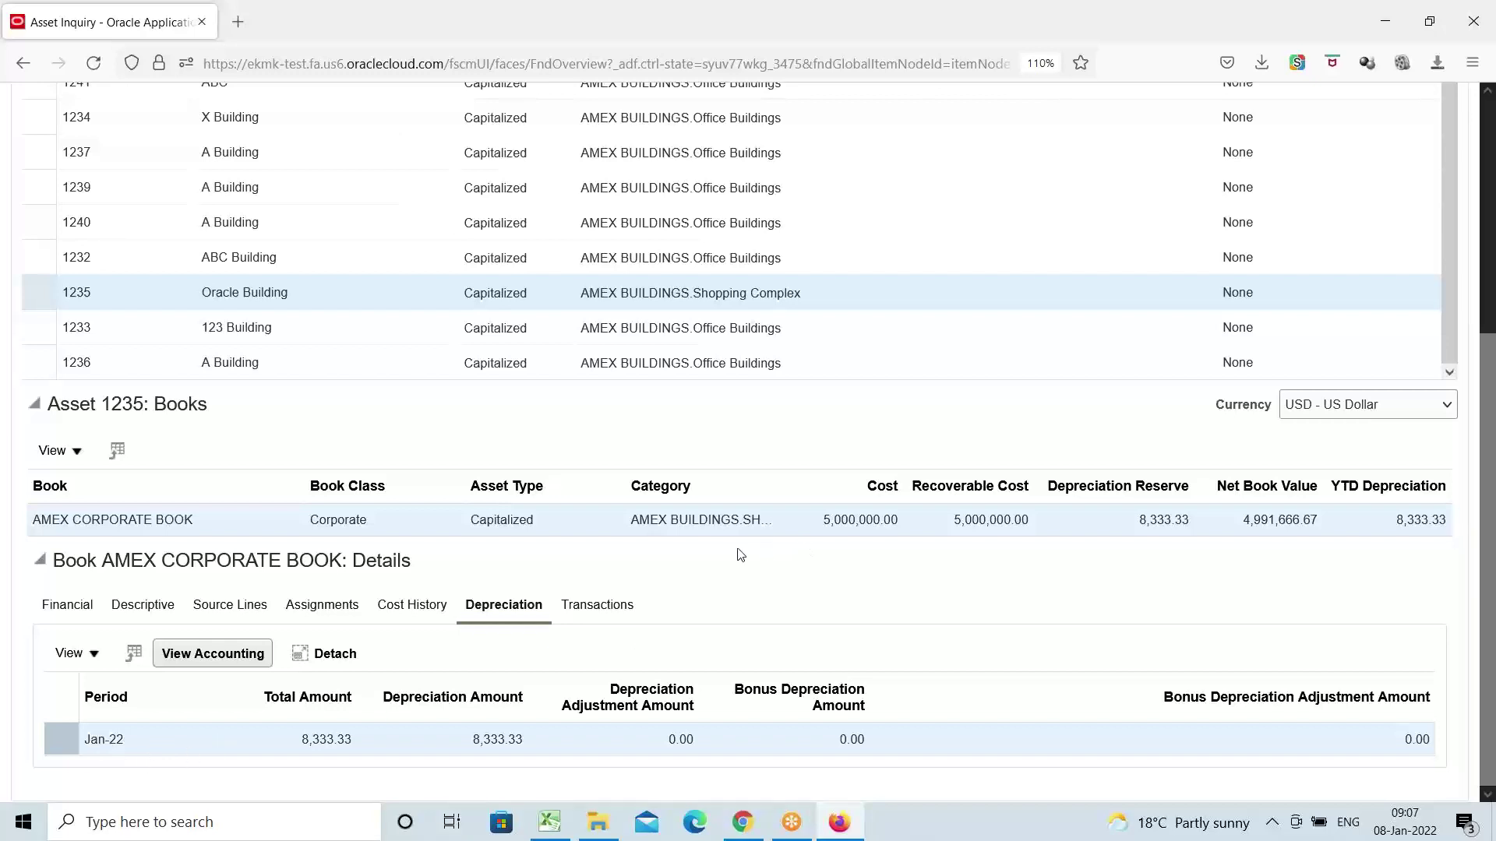
pyautogui.scroll(5, 818, 545)
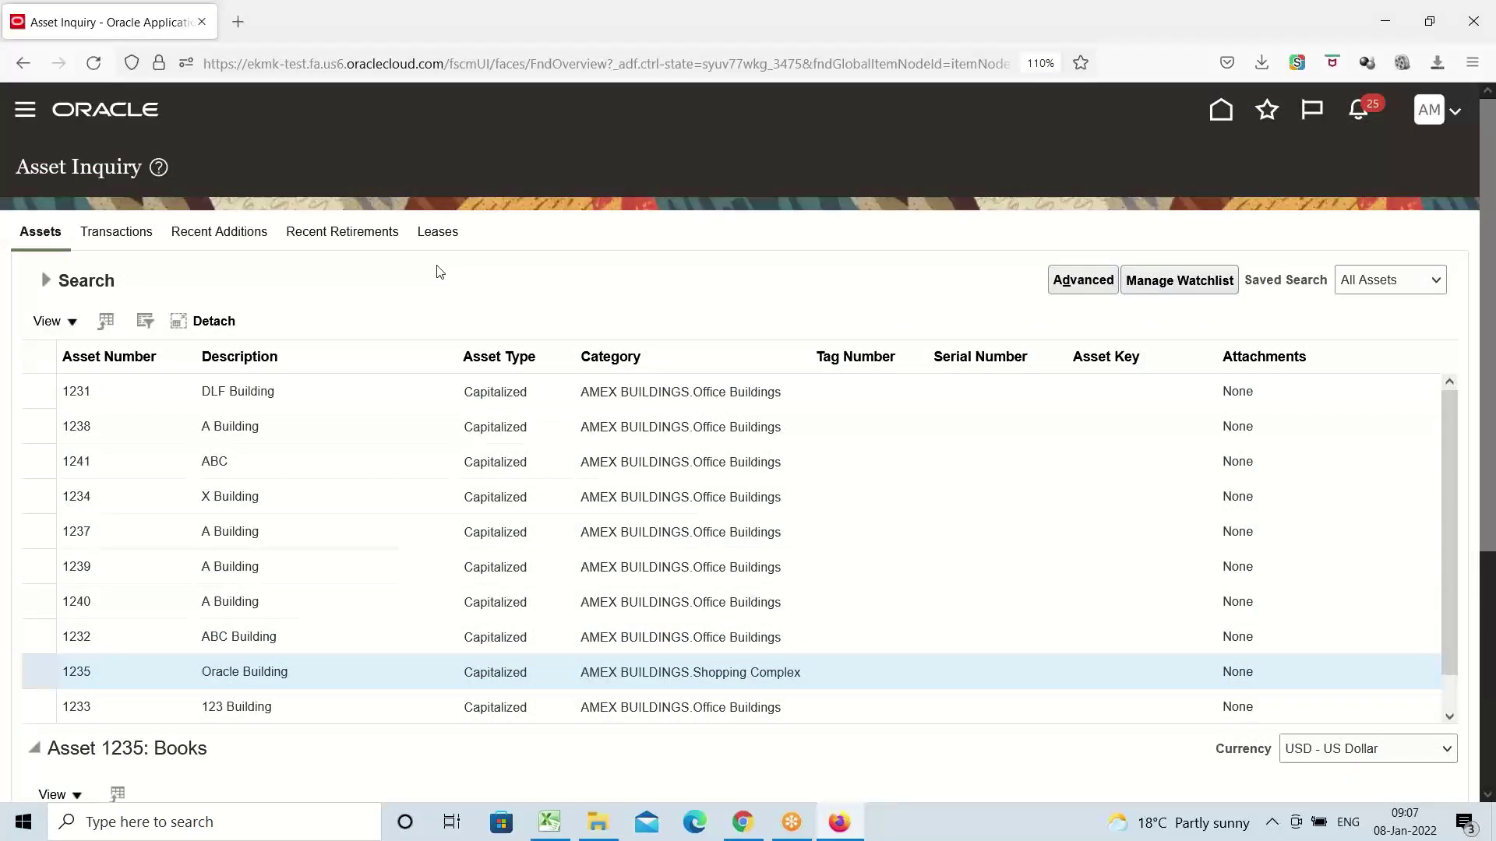
pyautogui.scroll(-2, 440, 272)
pyautogui.scroll(2, 442, 269)
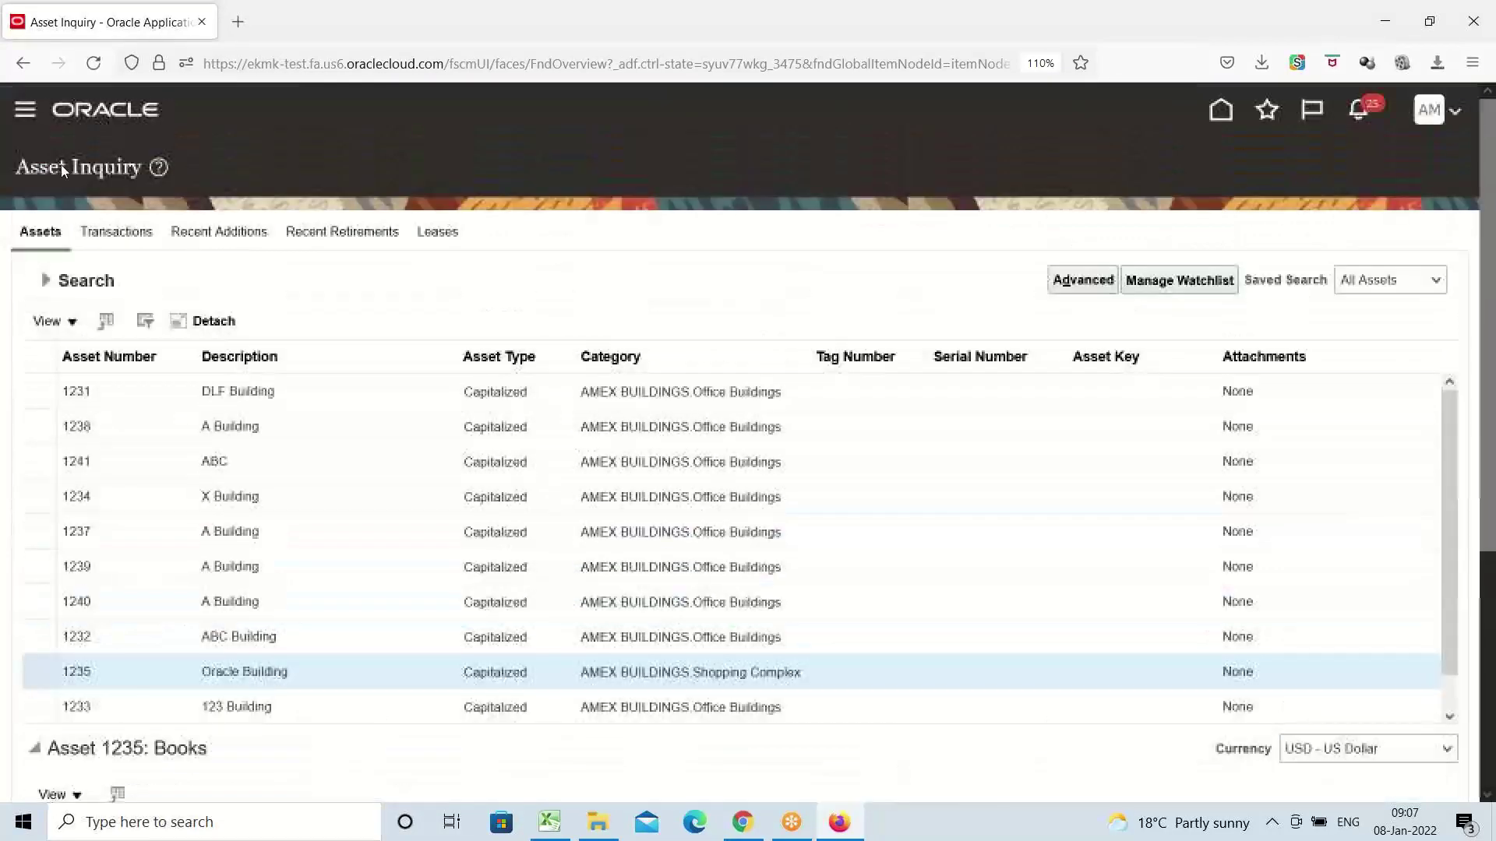
pyautogui.click(20, 116)
pyautogui.scroll(-6, 390, 397)
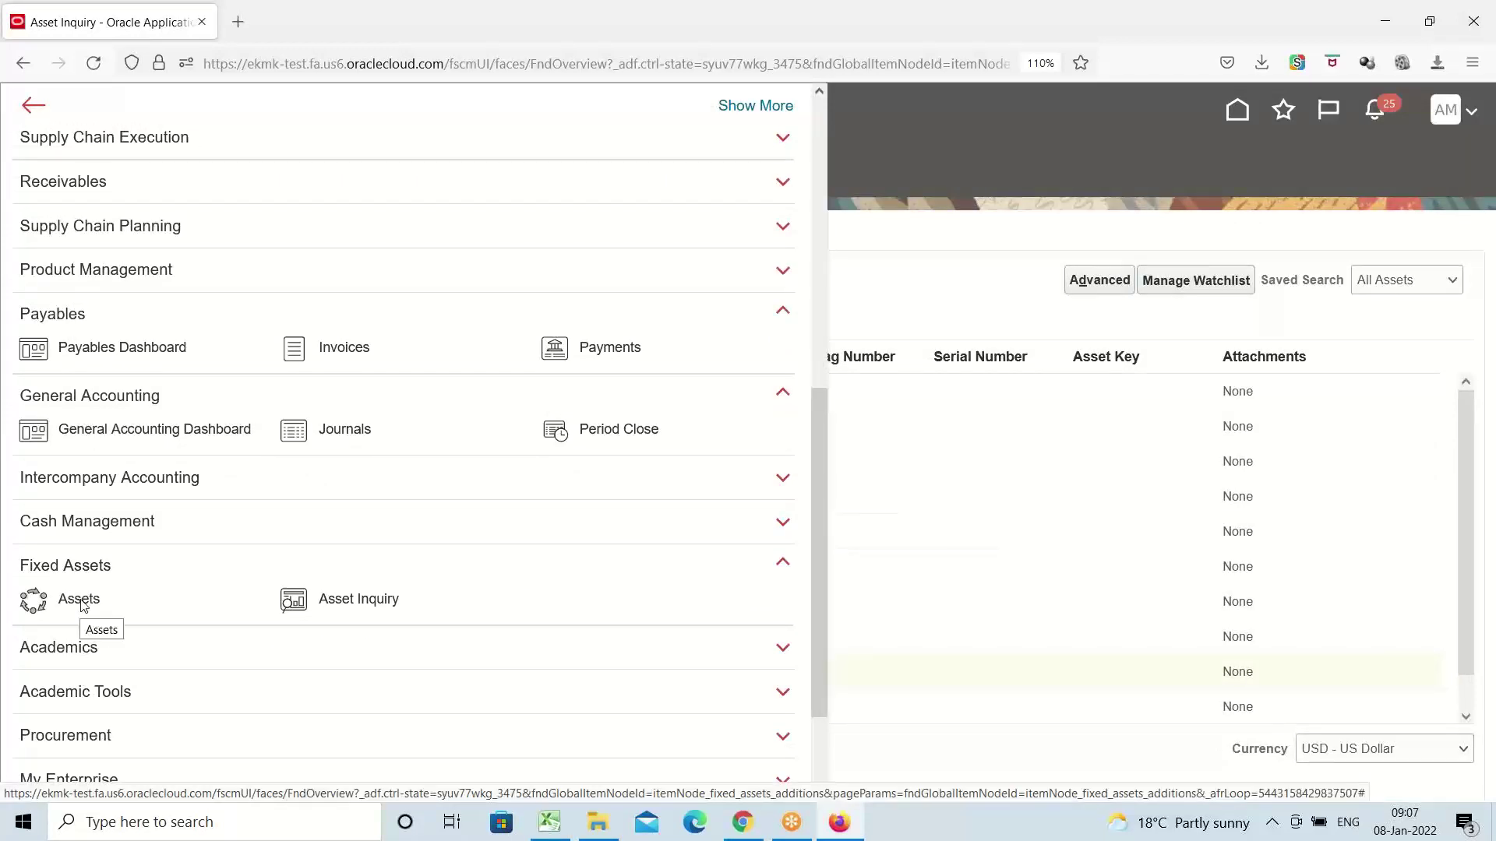
# Open Fixed Assets > Assets and review the Jan-22 period and the Calculate Depreciation options
pyautogui.click(80, 600)
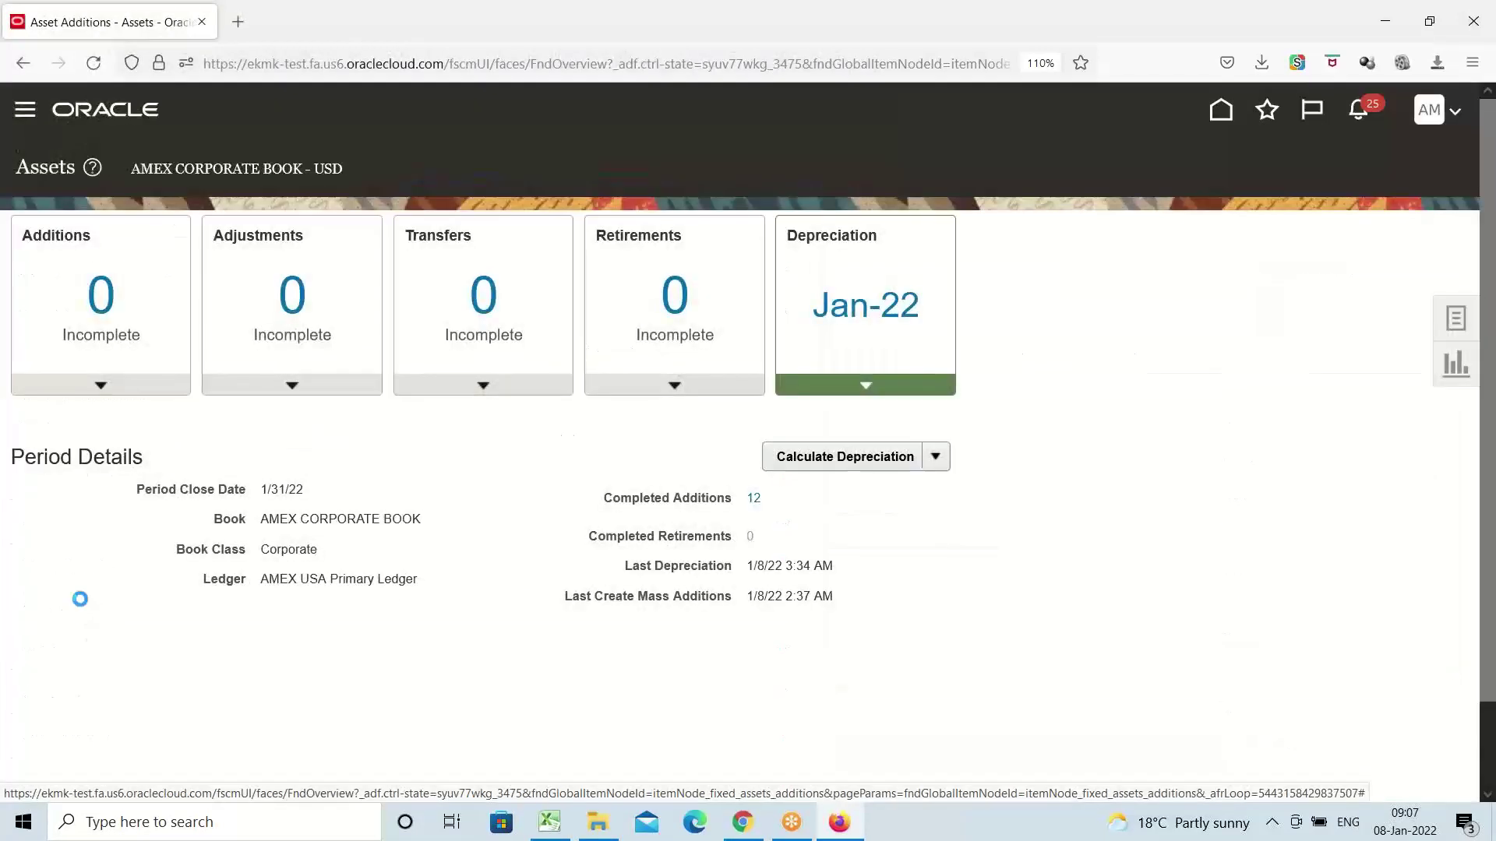
pyautogui.doubleClick(874, 314)
pyautogui.click(874, 314)
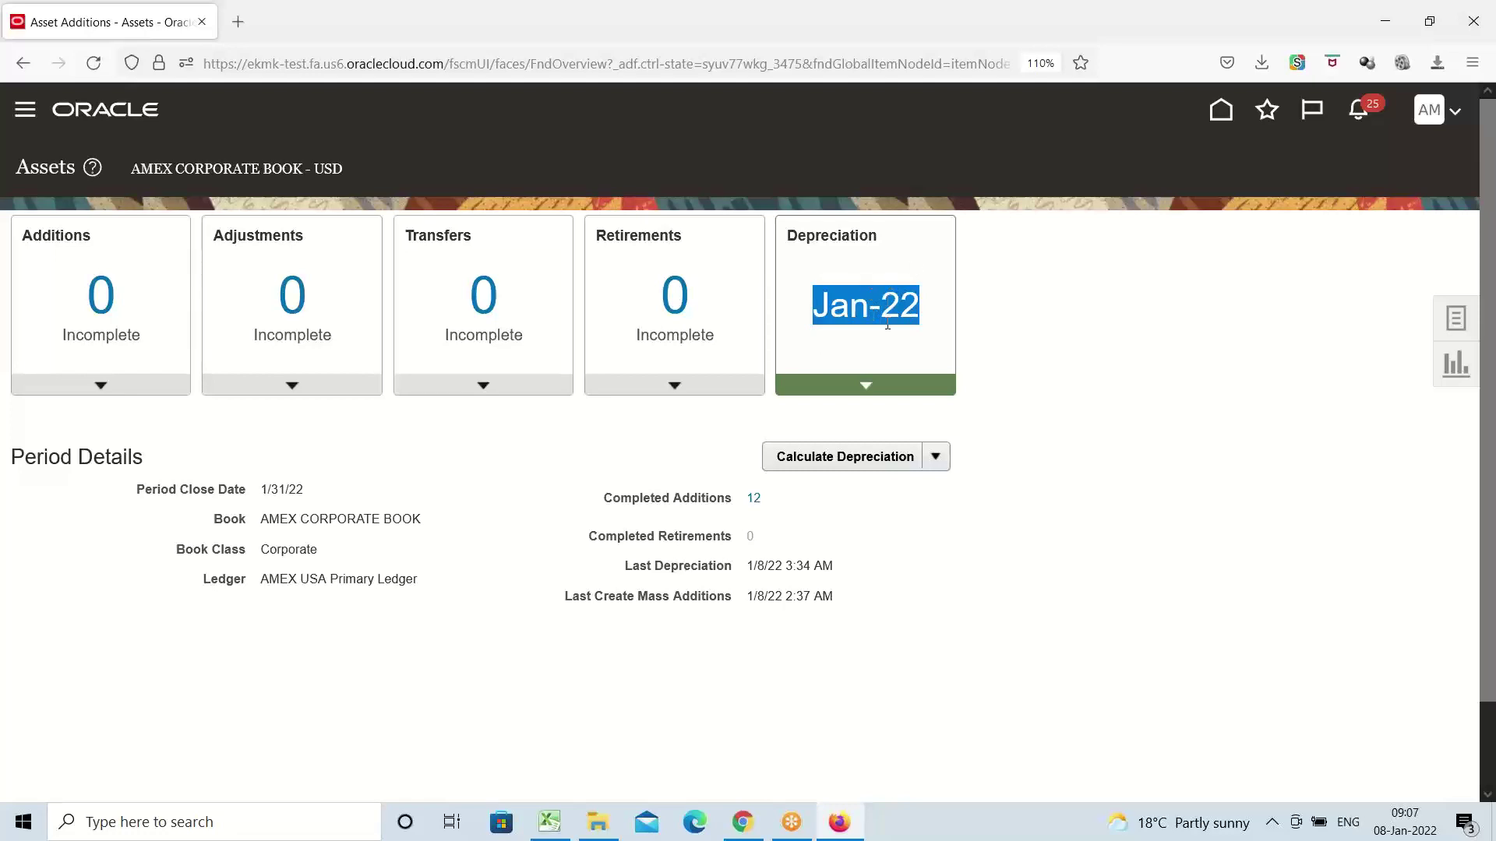
pyautogui.click(934, 461)
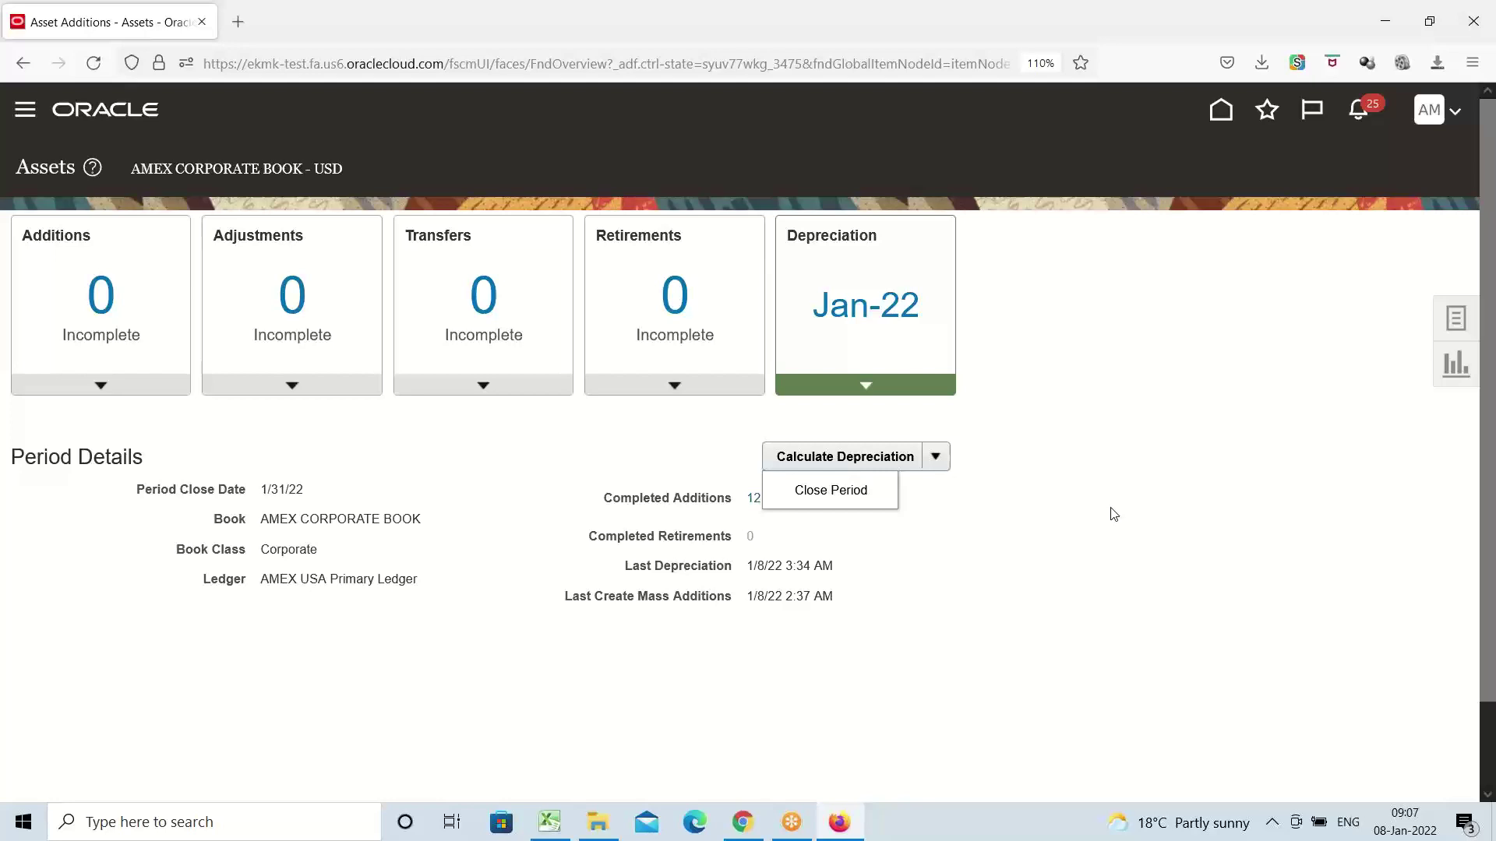
pyautogui.click(370, 471)
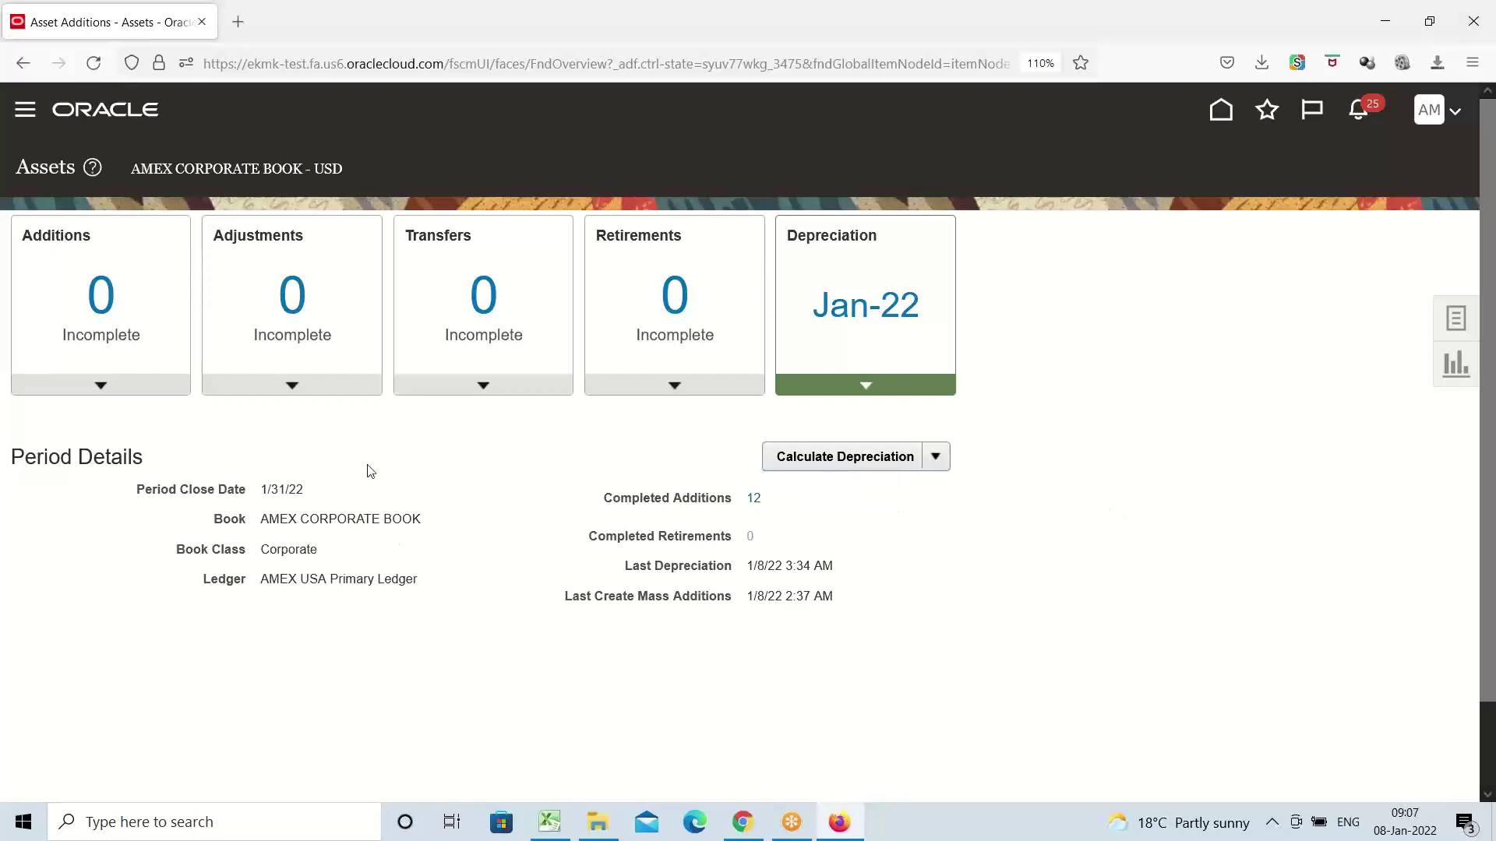
# Switch to the Excel FA checklist and move past What-if Analysis to the Rollback Depreciation topic
pyautogui.click(547, 824)
pyautogui.scroll(-2, 349, 493)
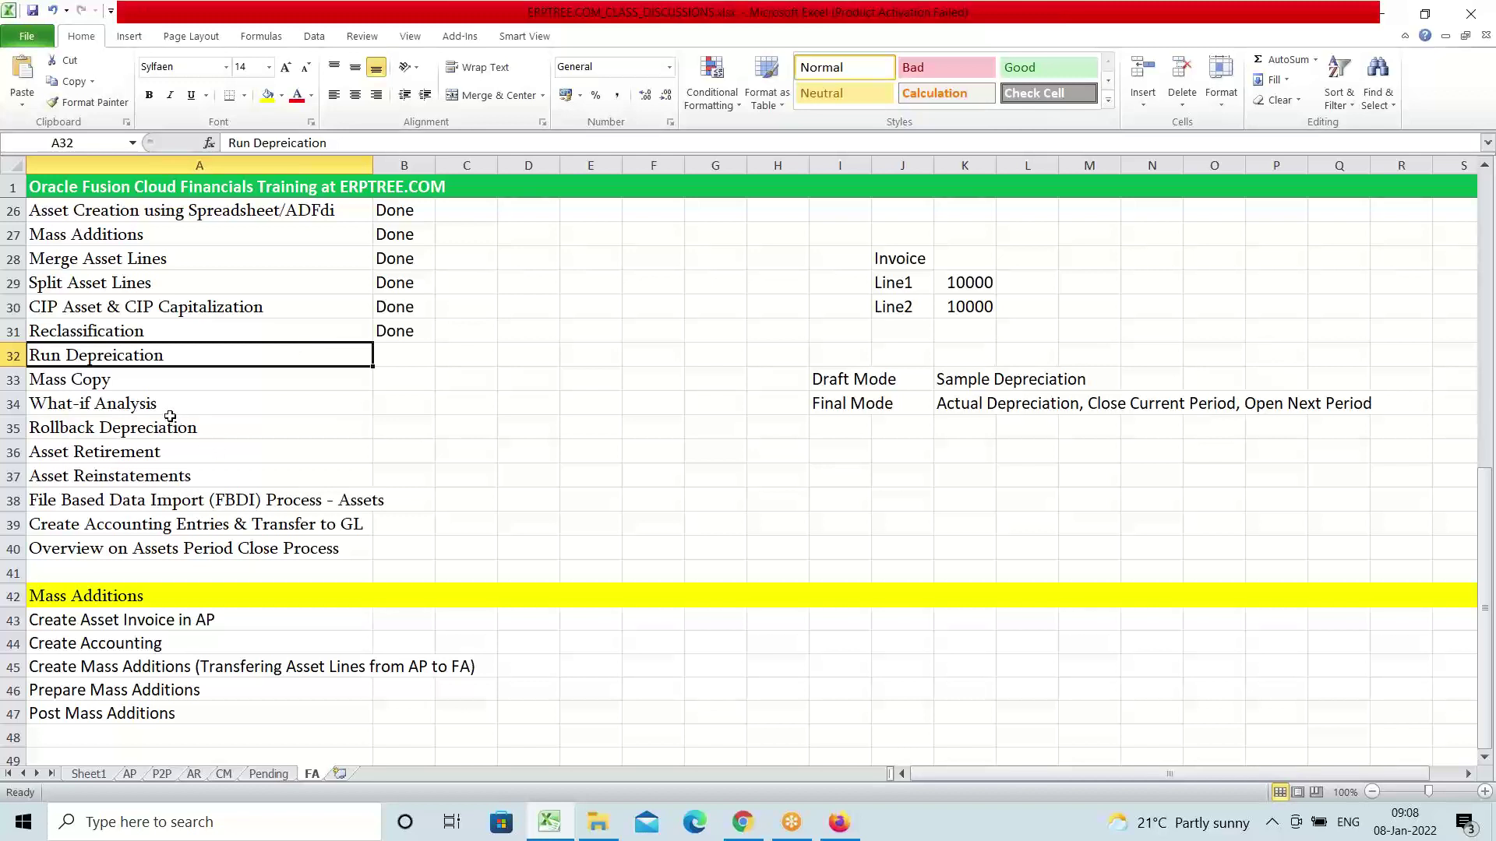
pyautogui.click(107, 401)
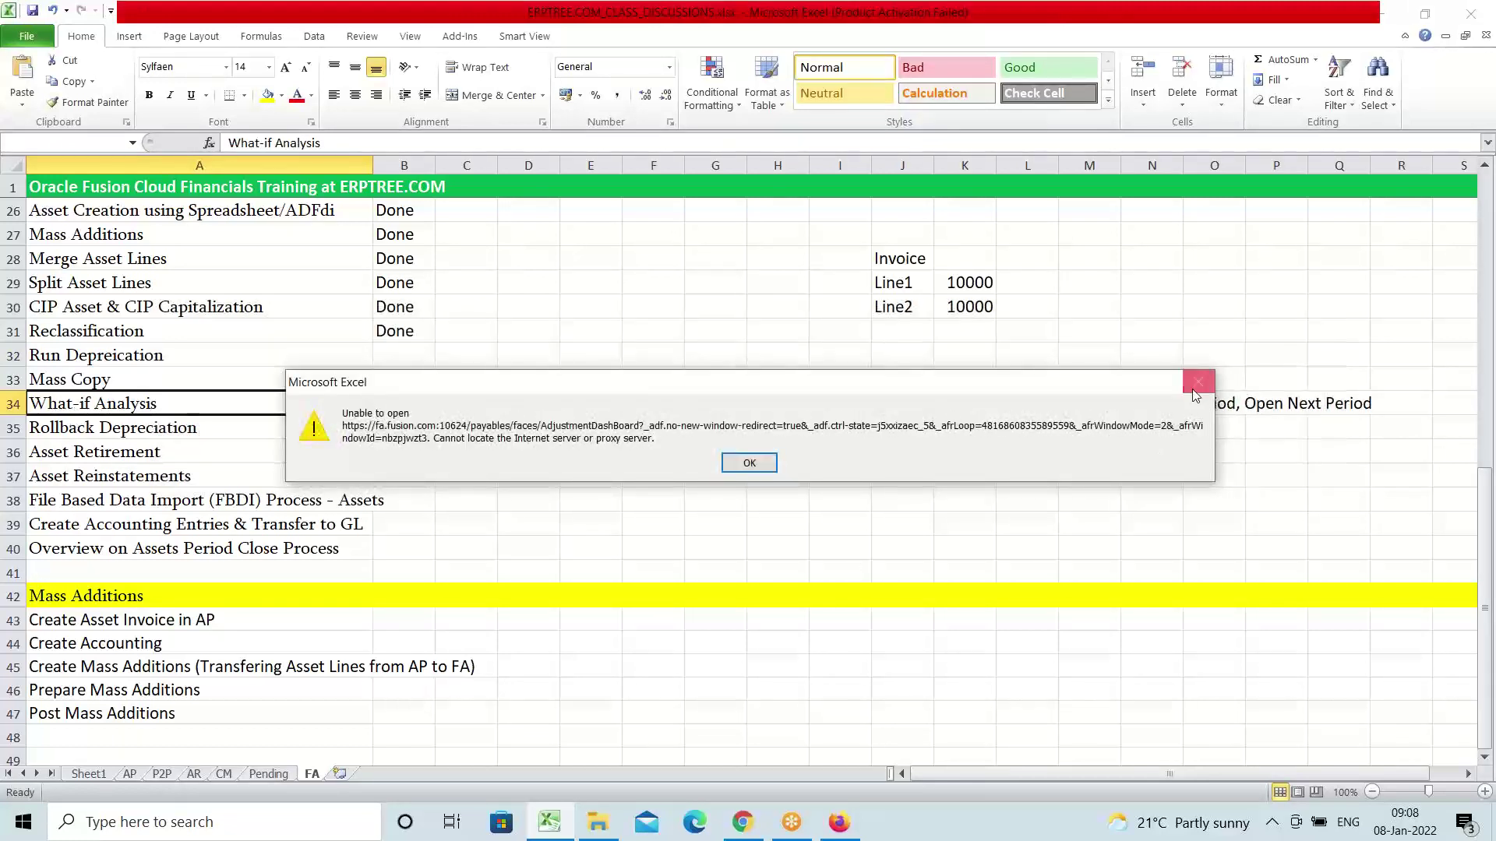
pyautogui.click(1198, 381)
pyautogui.click(197, 429)
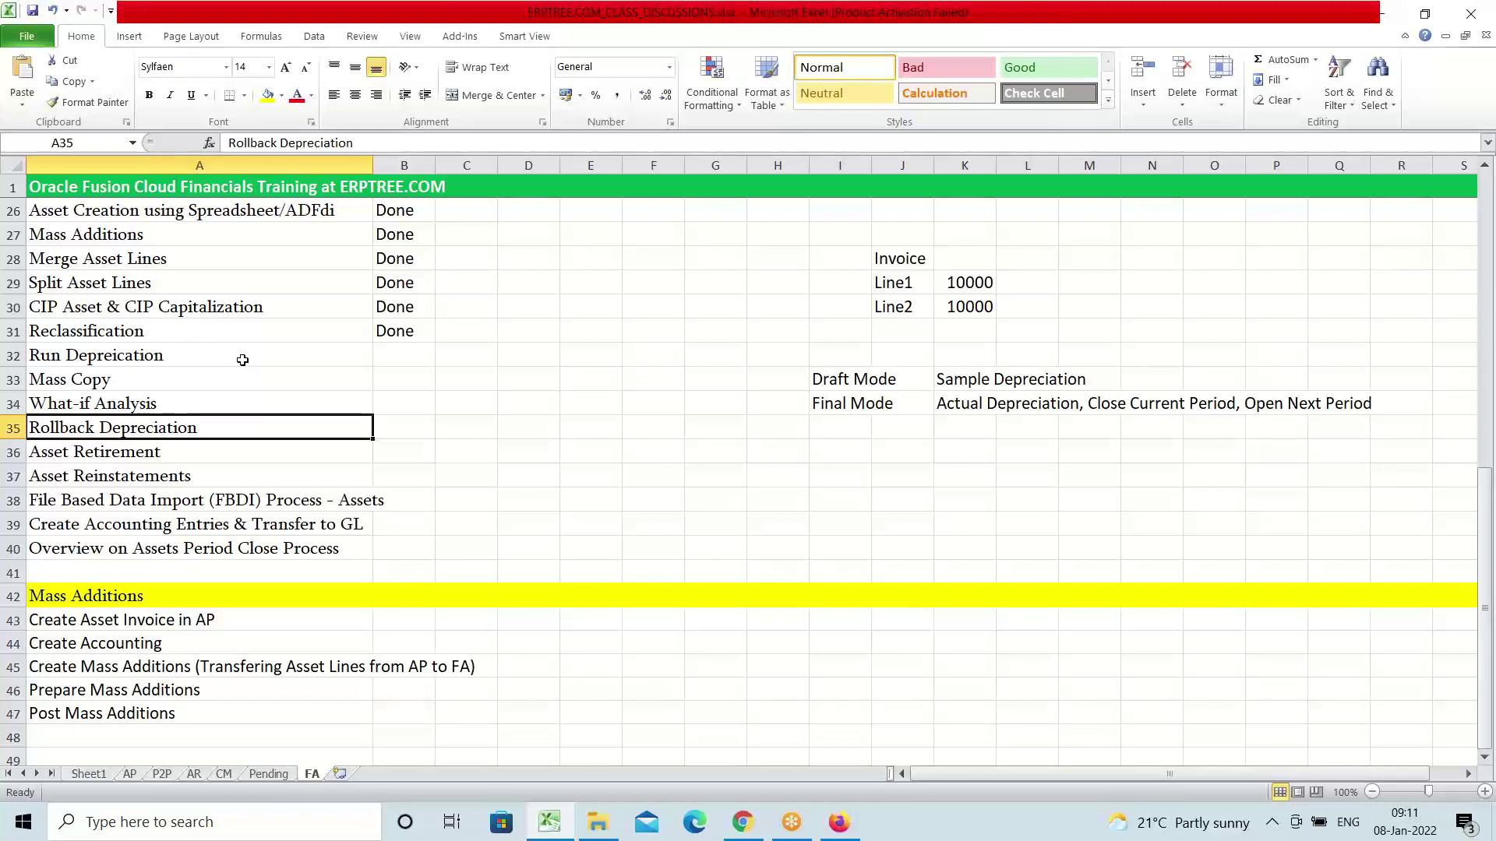
# Switch from the Excel notes to the Oracle Fusion Assets overview in Firefox
pyautogui.click(839, 822)
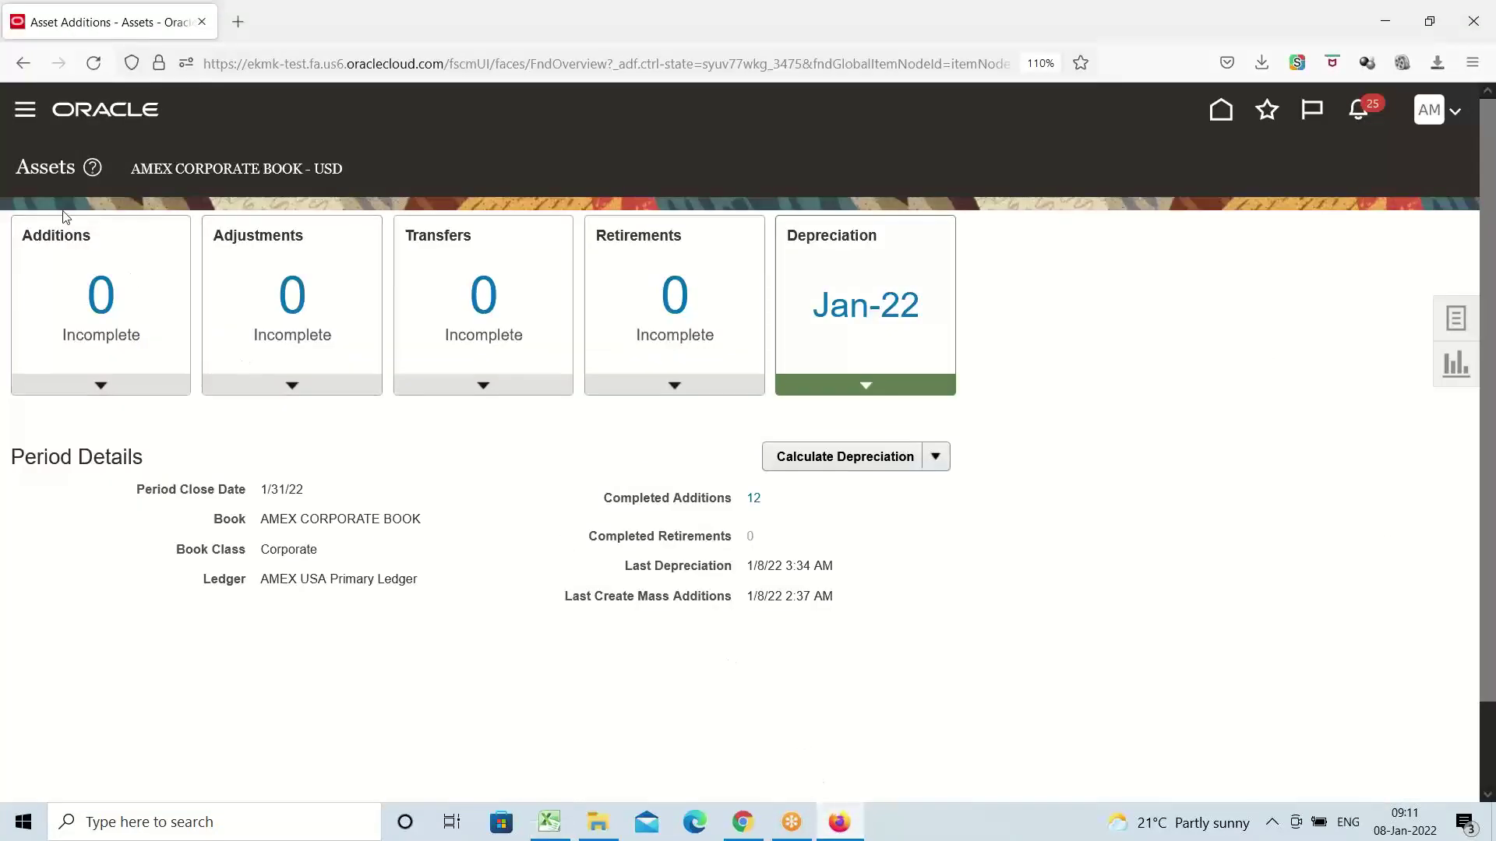
# Show the empty Additions list, close its Actions menu unused, and open the asset Tasks panel
pyautogui.click(102, 392)
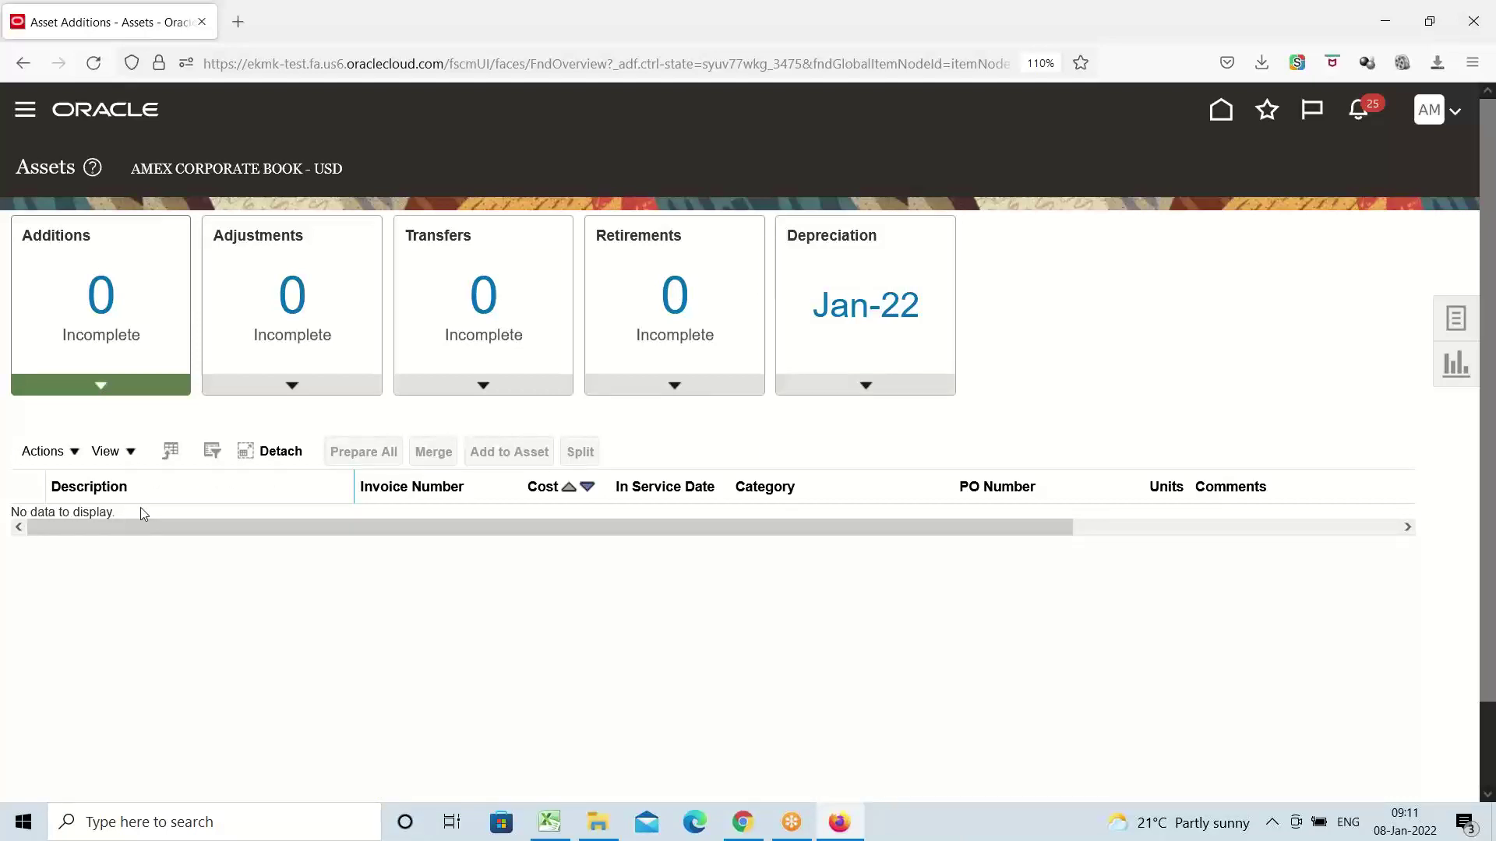
pyautogui.click(78, 454)
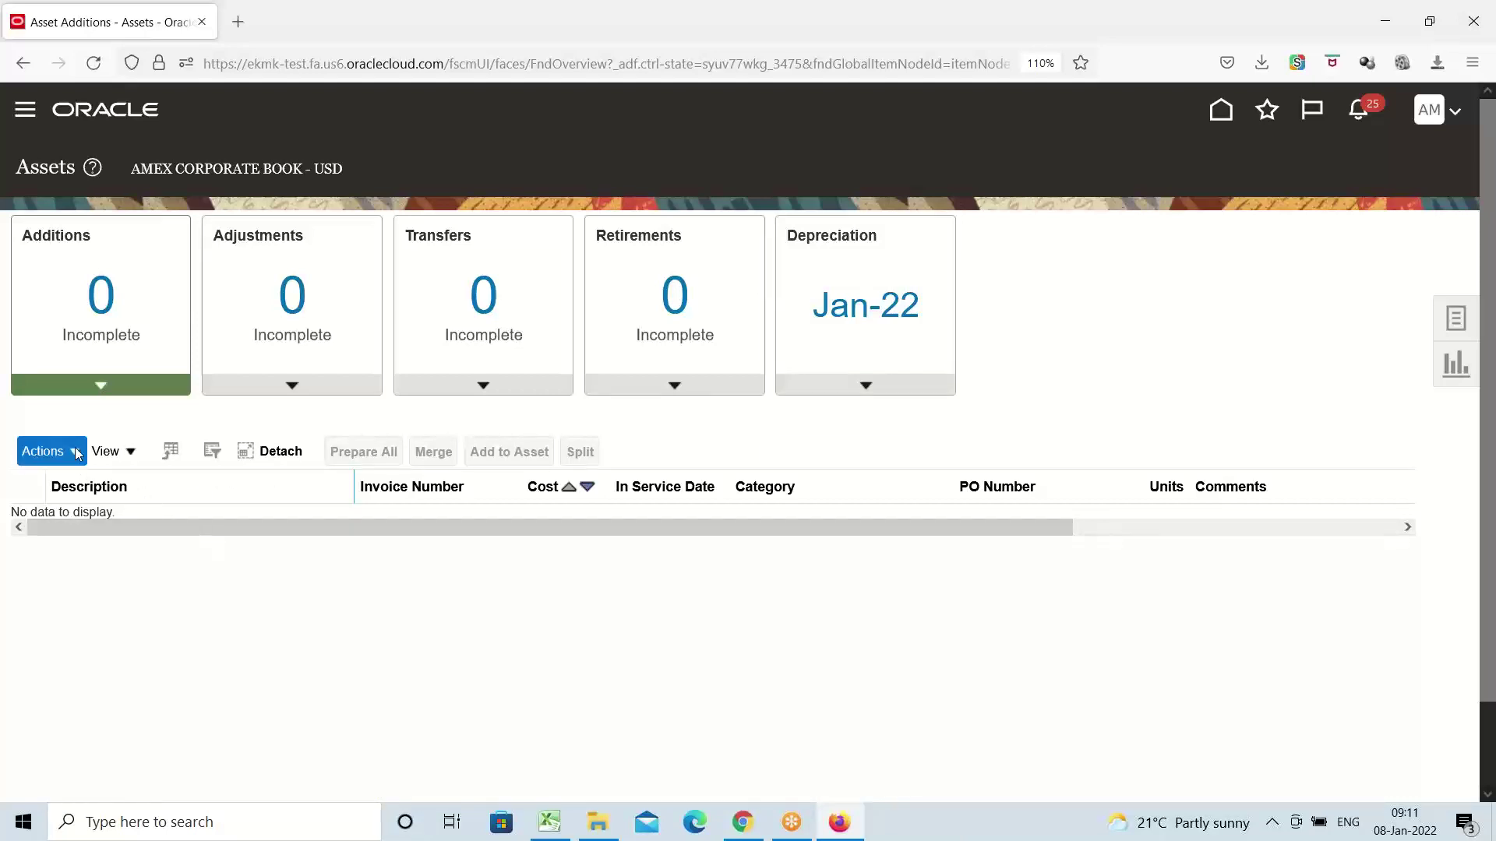
pyautogui.click(282, 504)
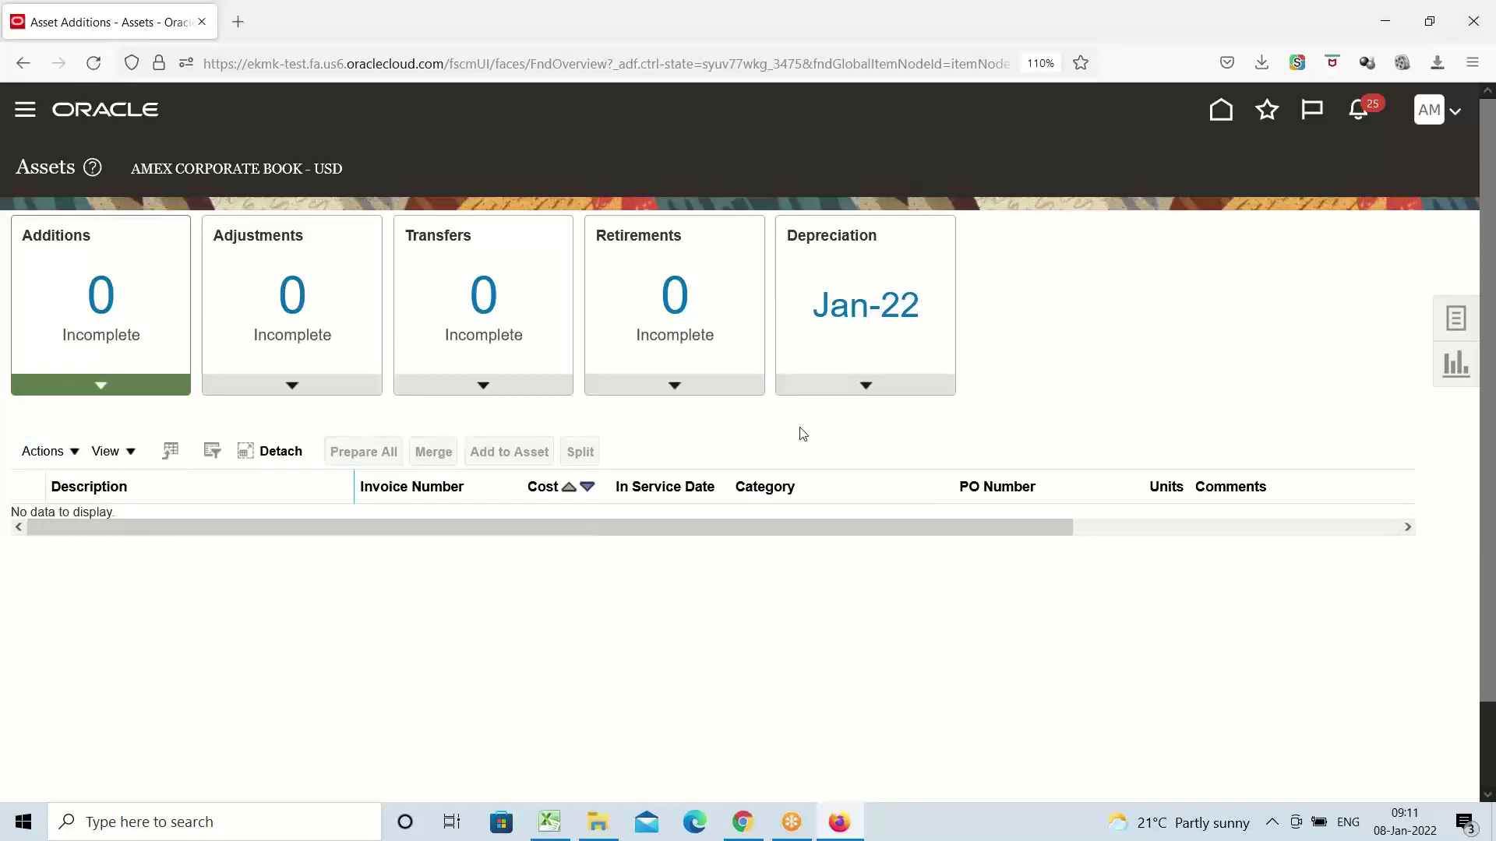
pyautogui.click(1462, 318)
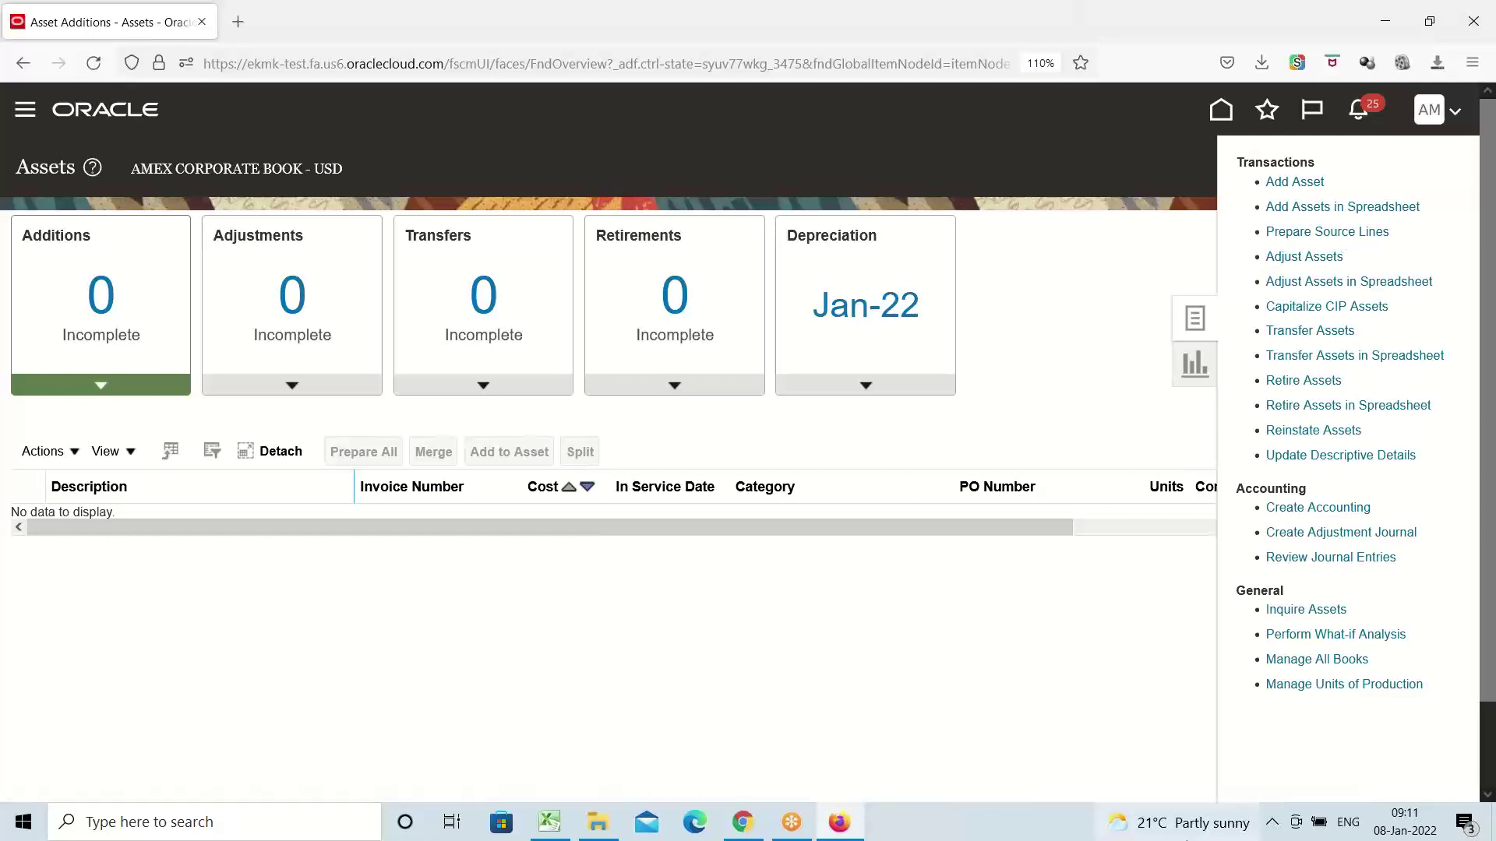
# Close the asset Tasks panel and switch back to the Excel FA notes workbook
pyautogui.click(1036, 328)
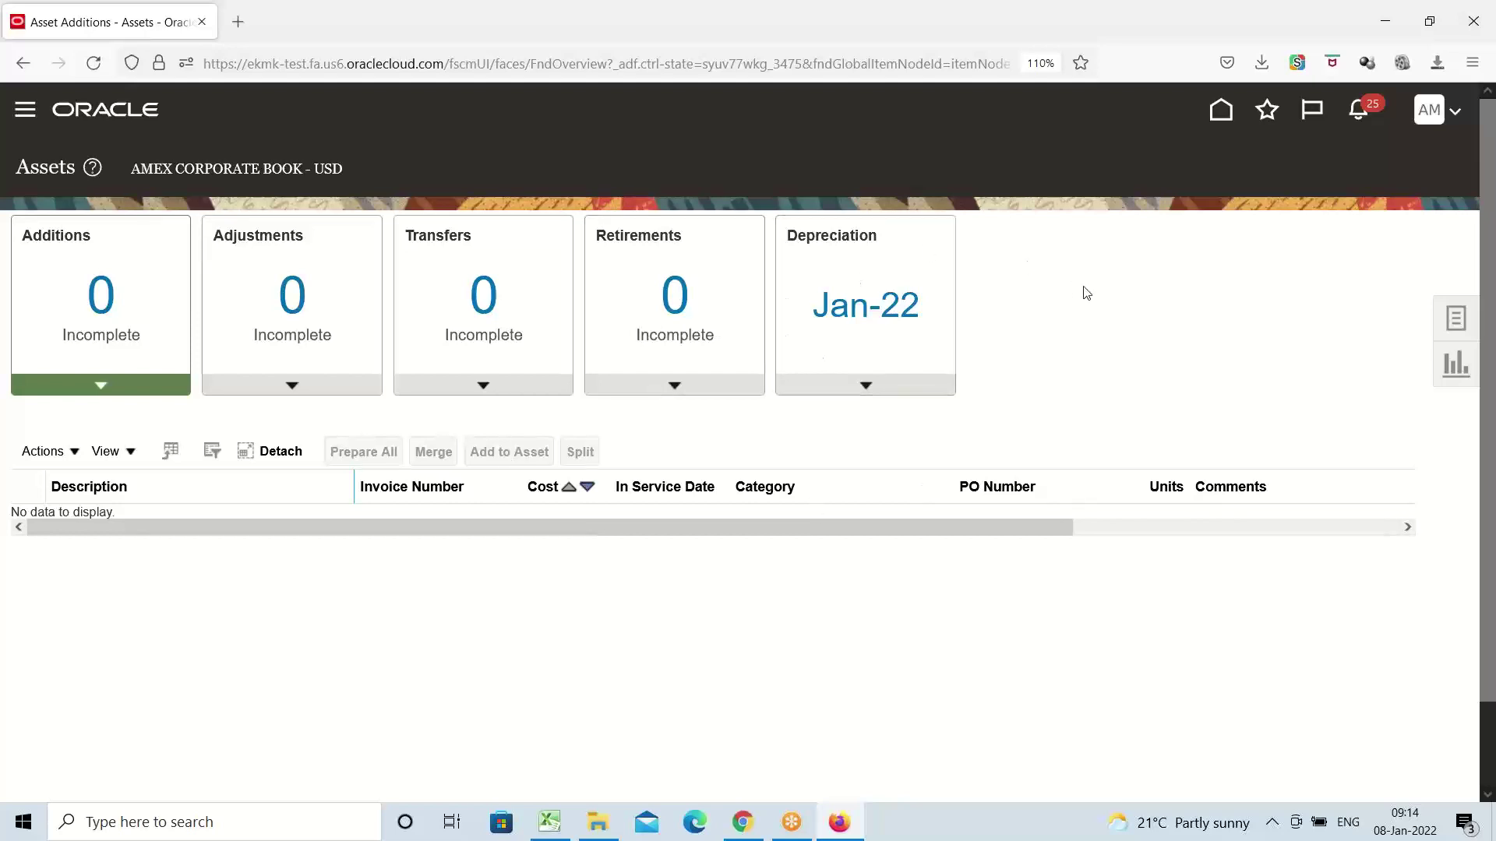
pyautogui.click(548, 818)
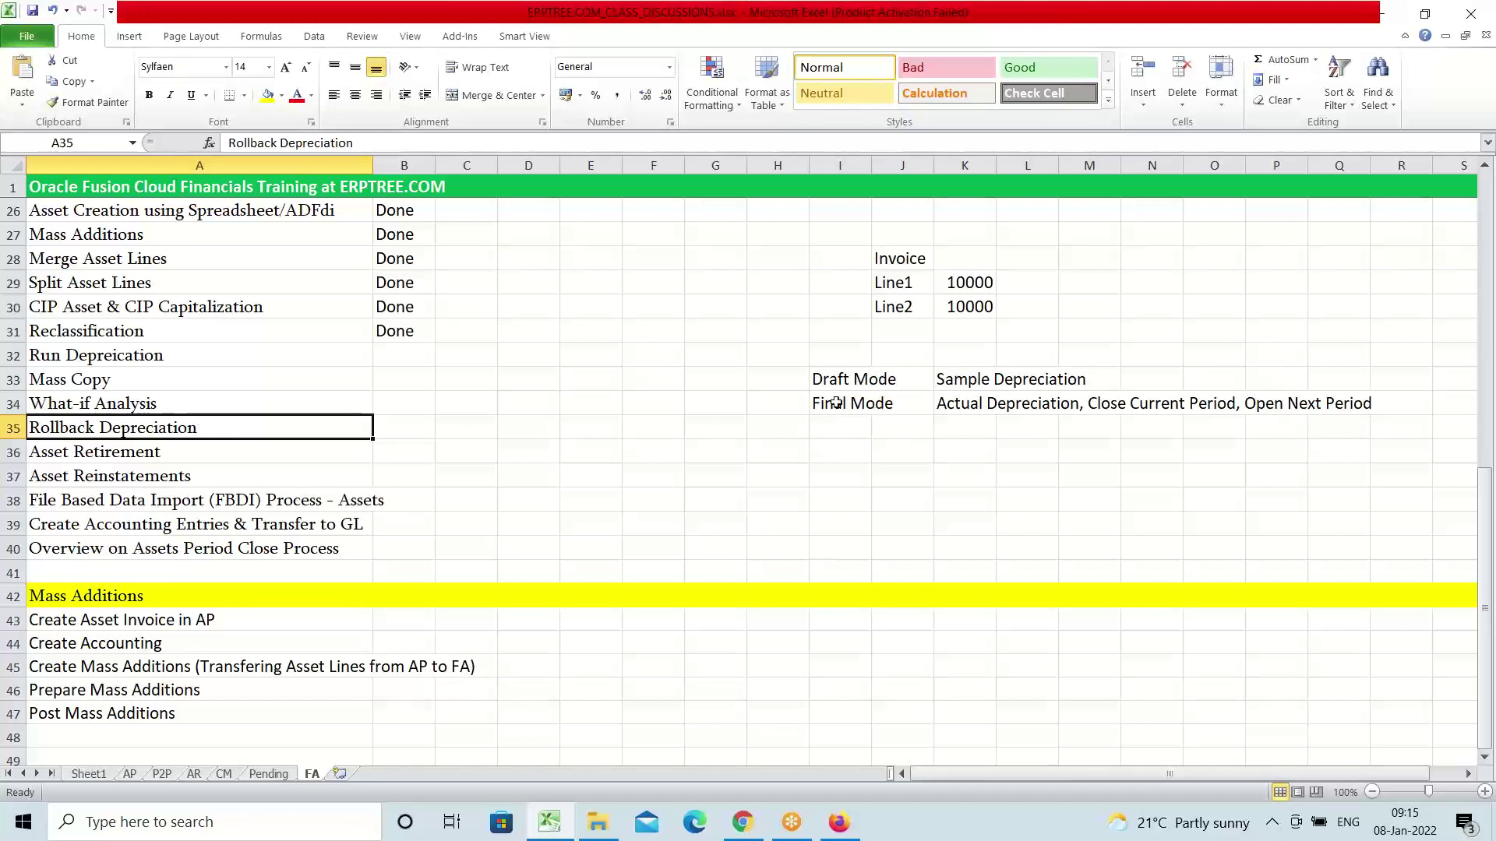
# Review the Draft Mode (I33:L33), Final Mode (I34) and Rollback Depreciation (A35) notes, then return to Oracle
pyautogui.moveTo(821, 381); pyautogui.dragTo(1059, 378)
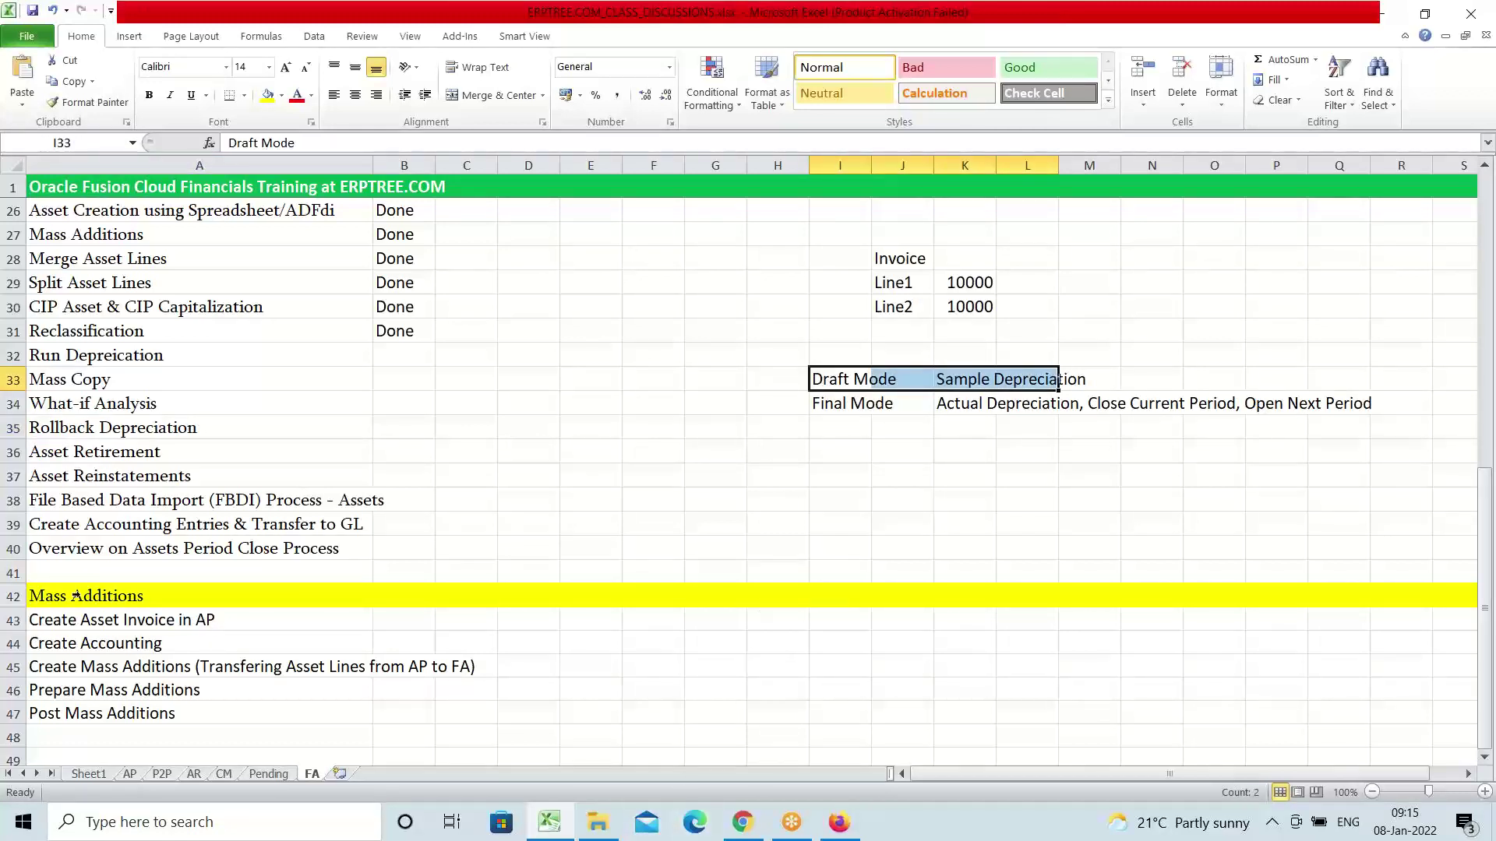
pyautogui.click(835, 407)
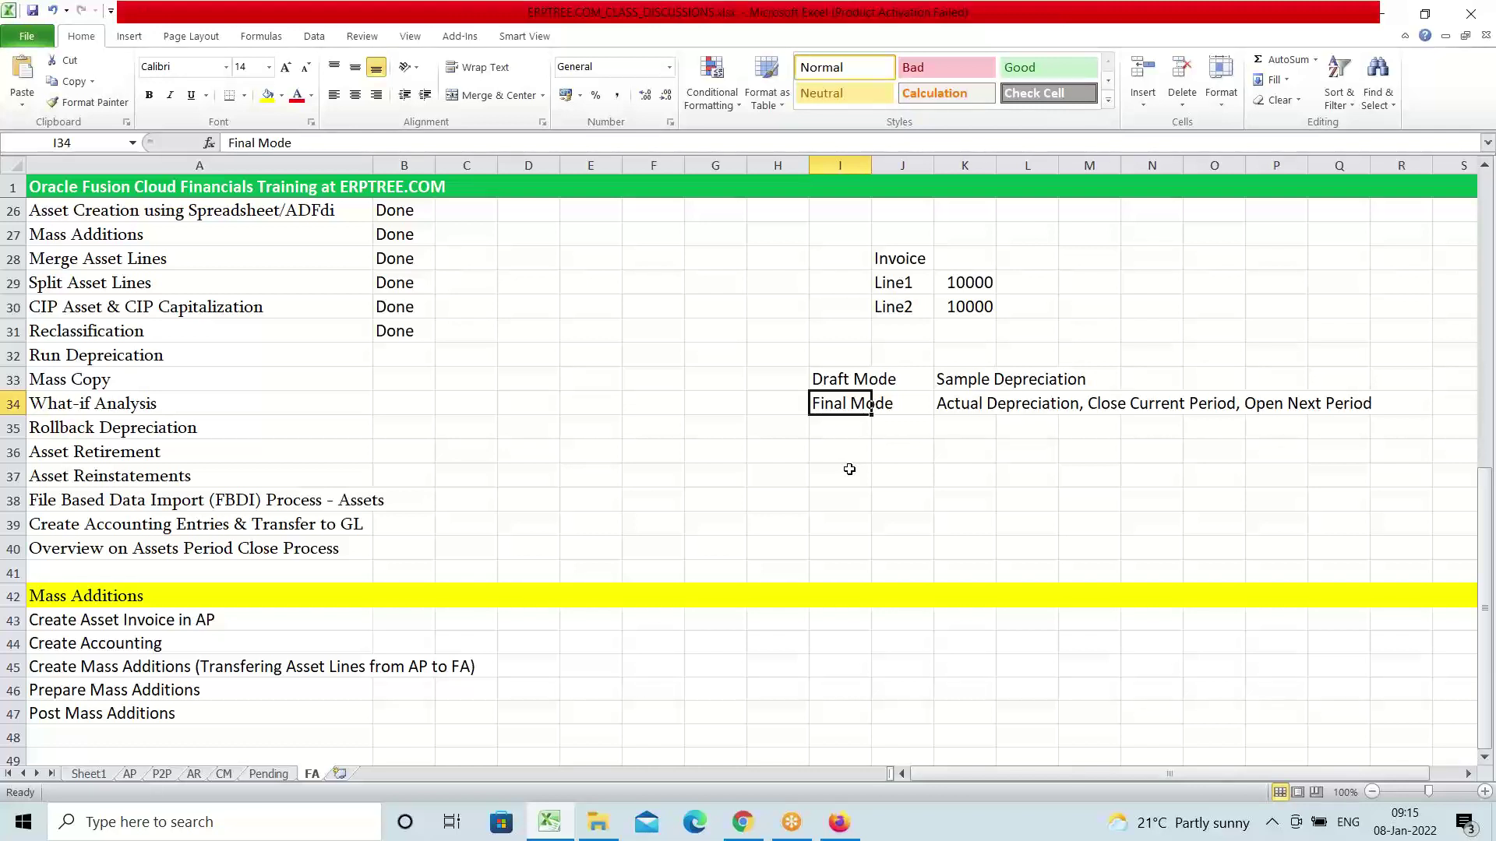
pyautogui.click(60, 428)
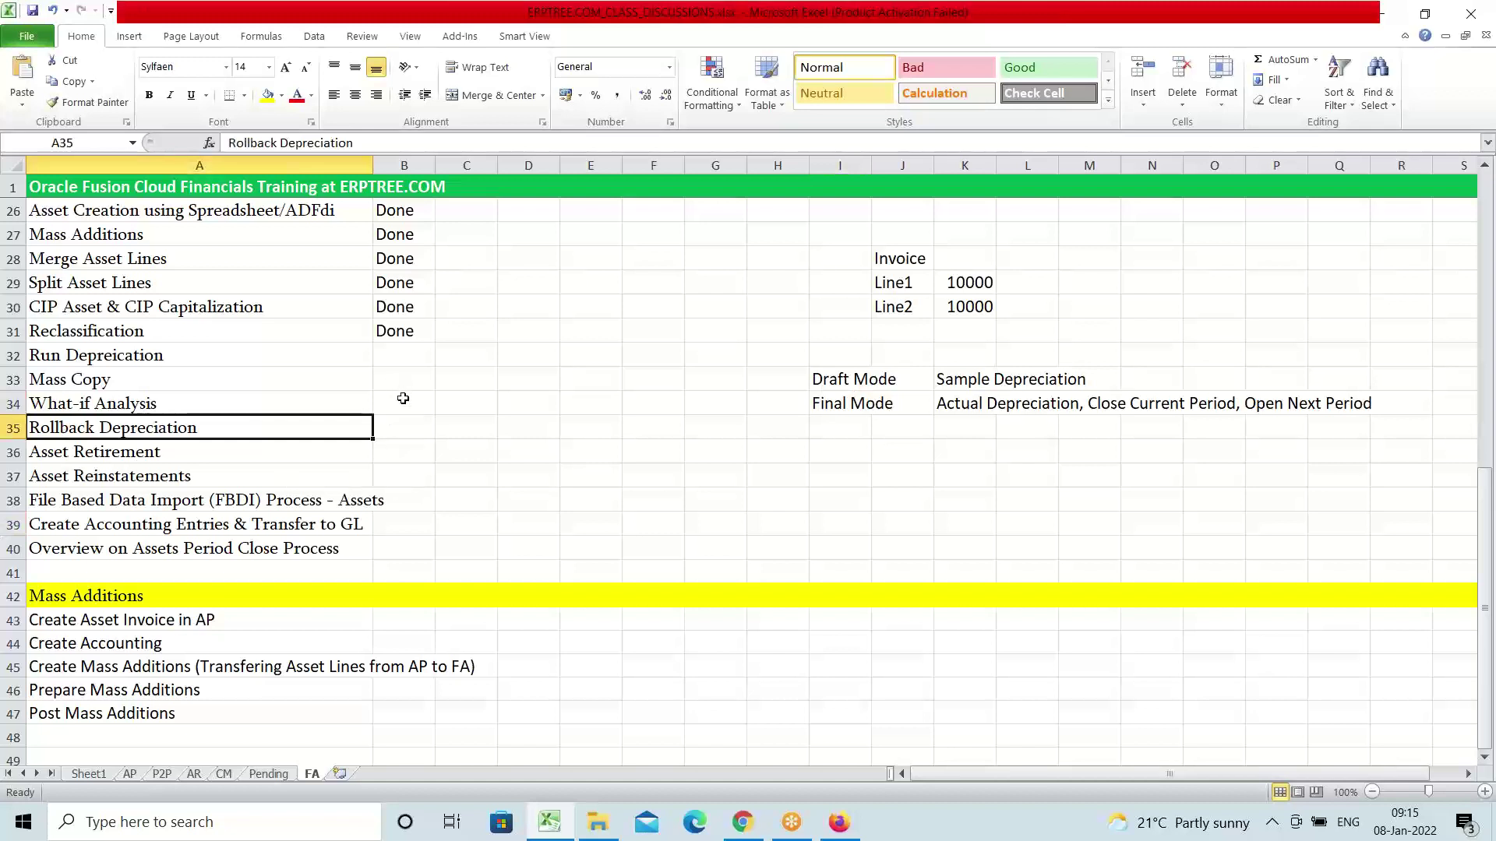
pyautogui.click(839, 829)
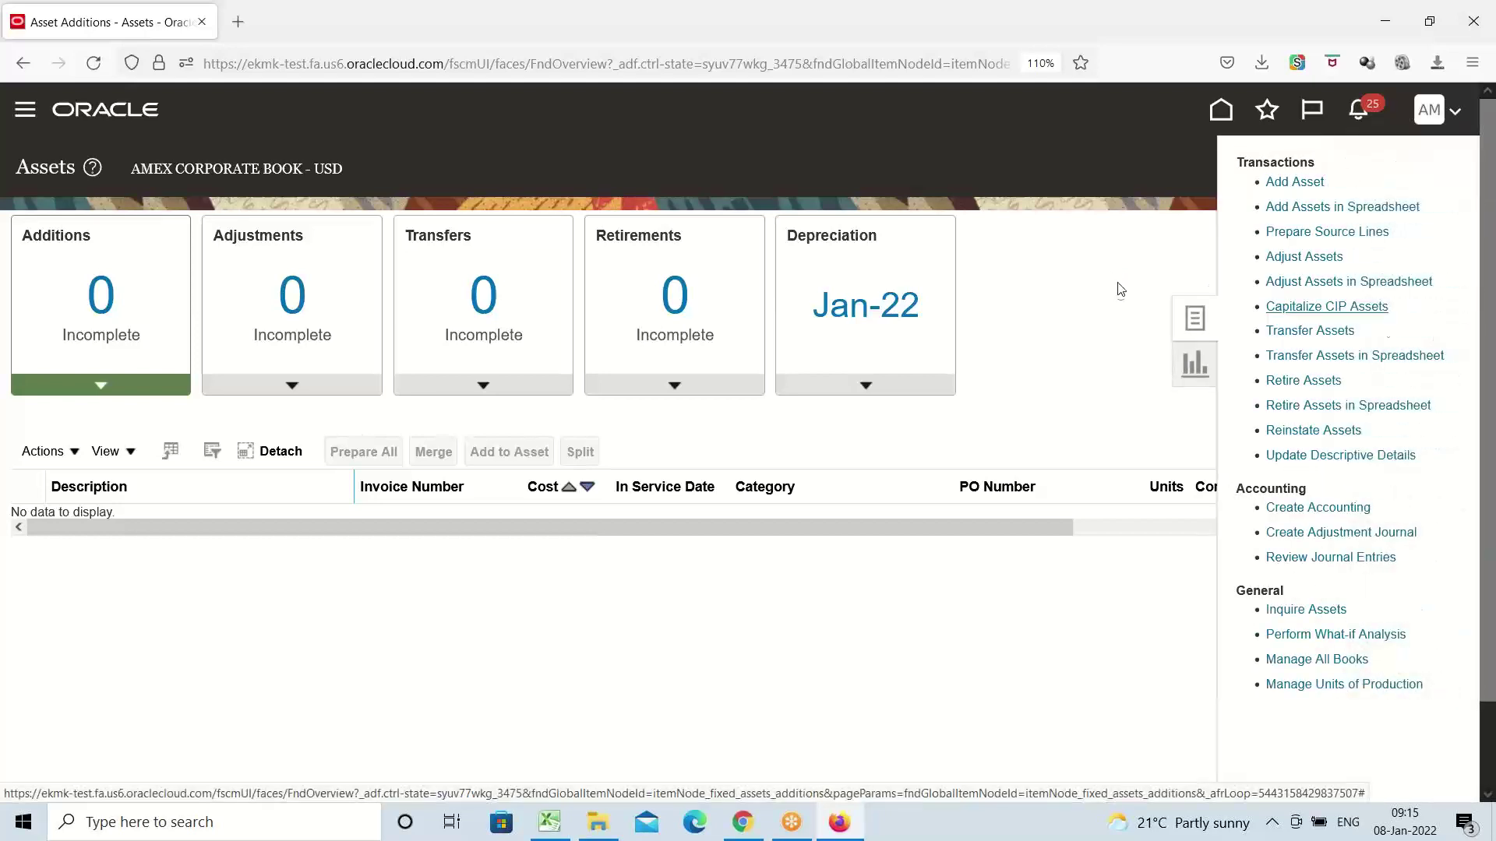
# On Adjust Assets, search by category AMEX to list assets 1231 through 1241
pyautogui.click(1331, 264)
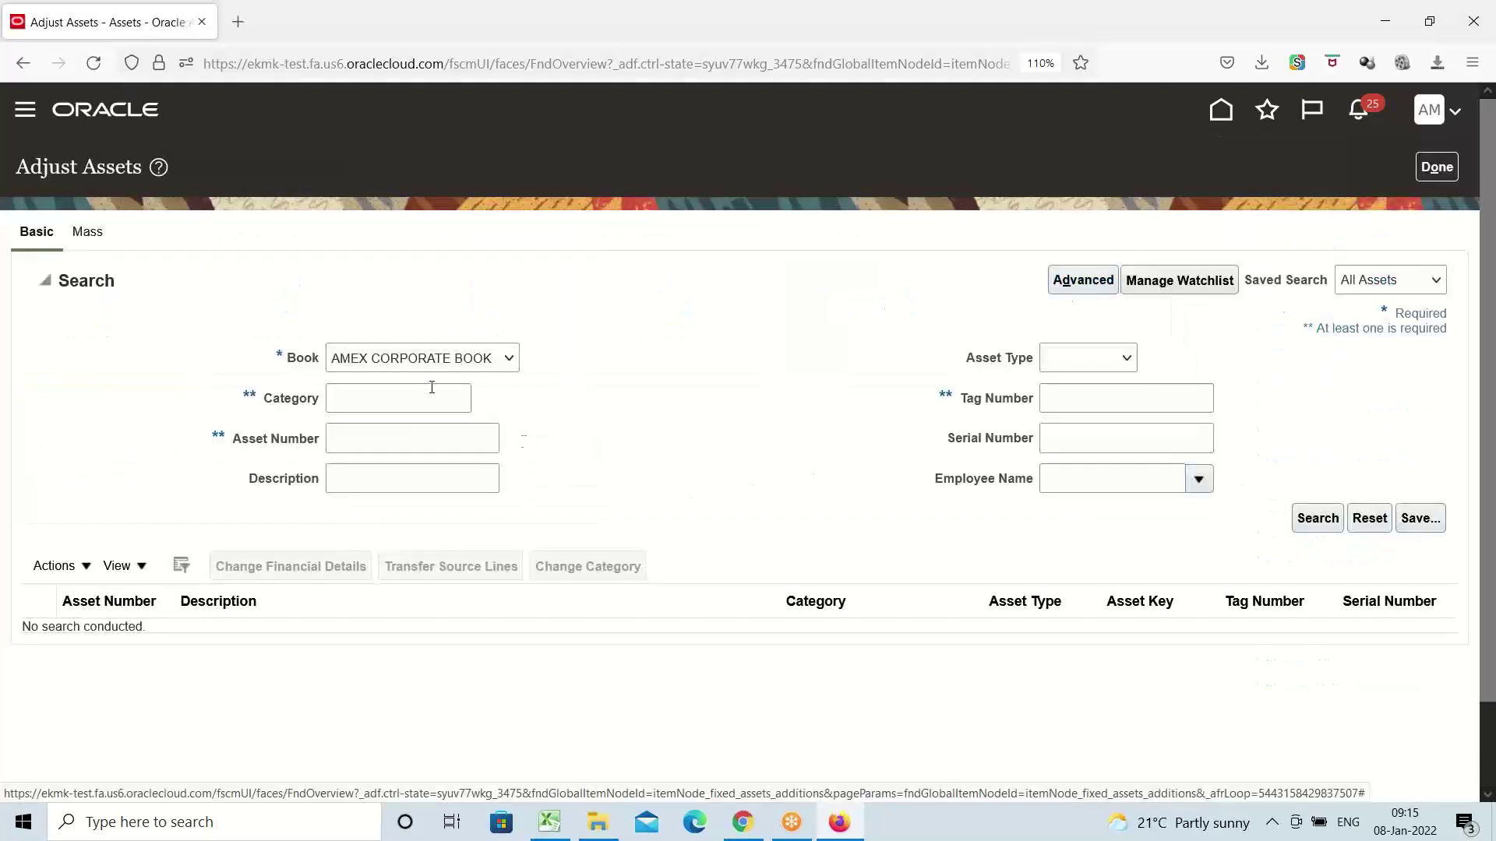
pyautogui.click(414, 393)
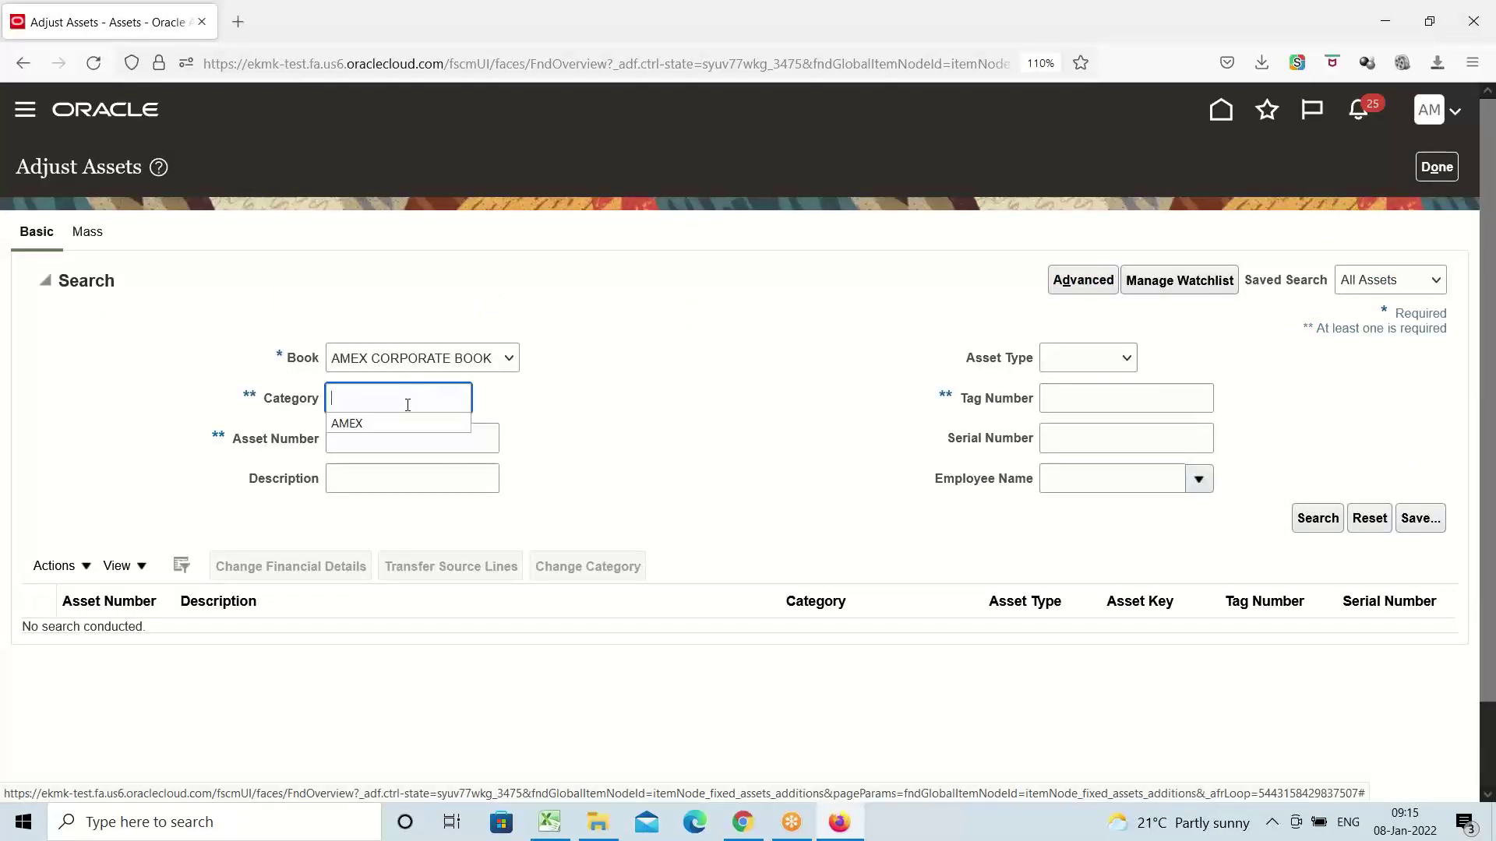
pyautogui.click(409, 423)
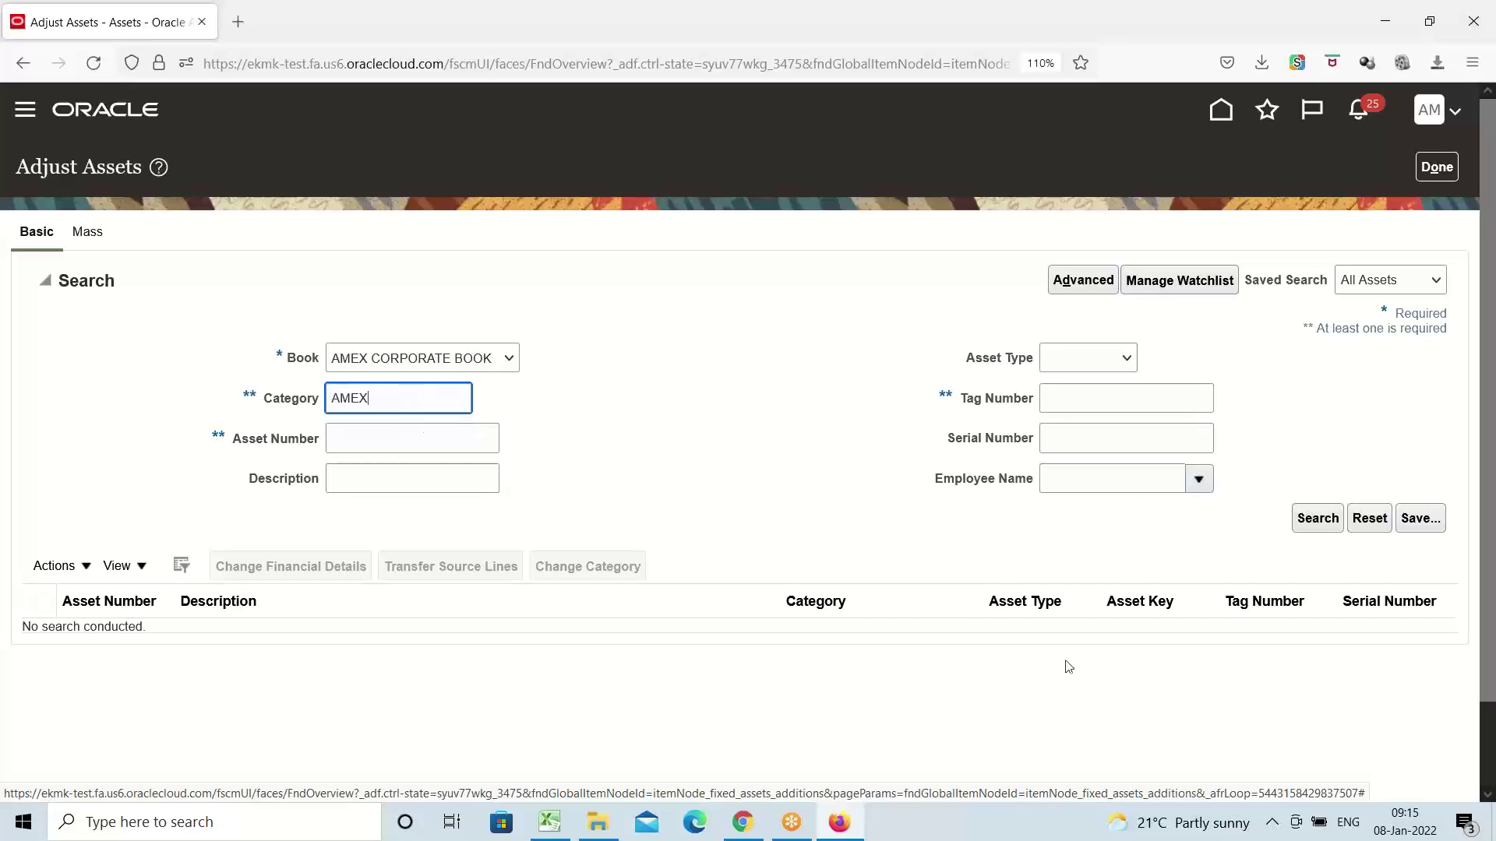
pyautogui.click(1318, 520)
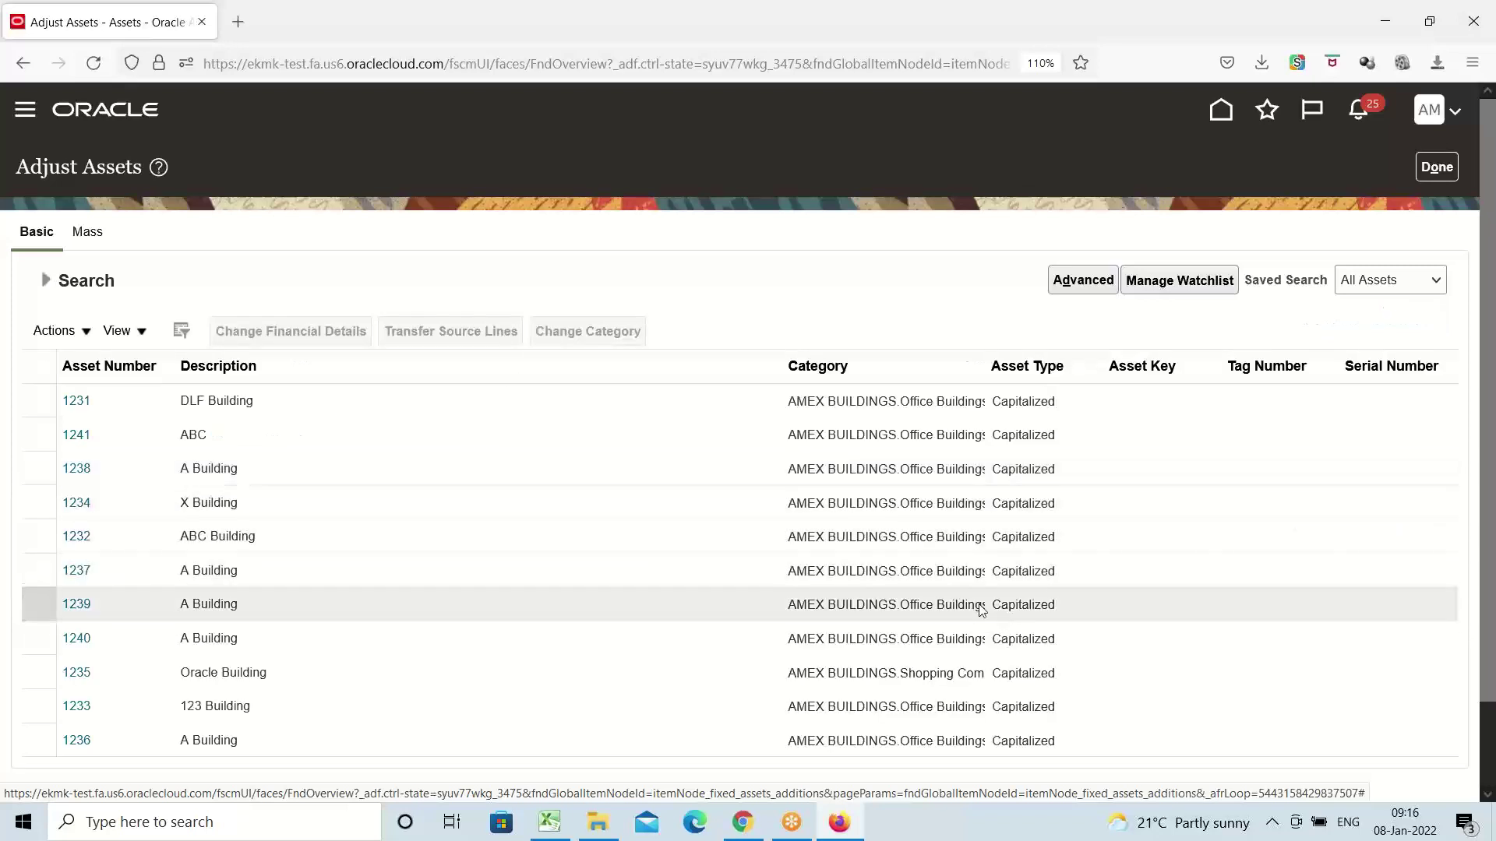
pyautogui.scroll(-2, 276, 497)
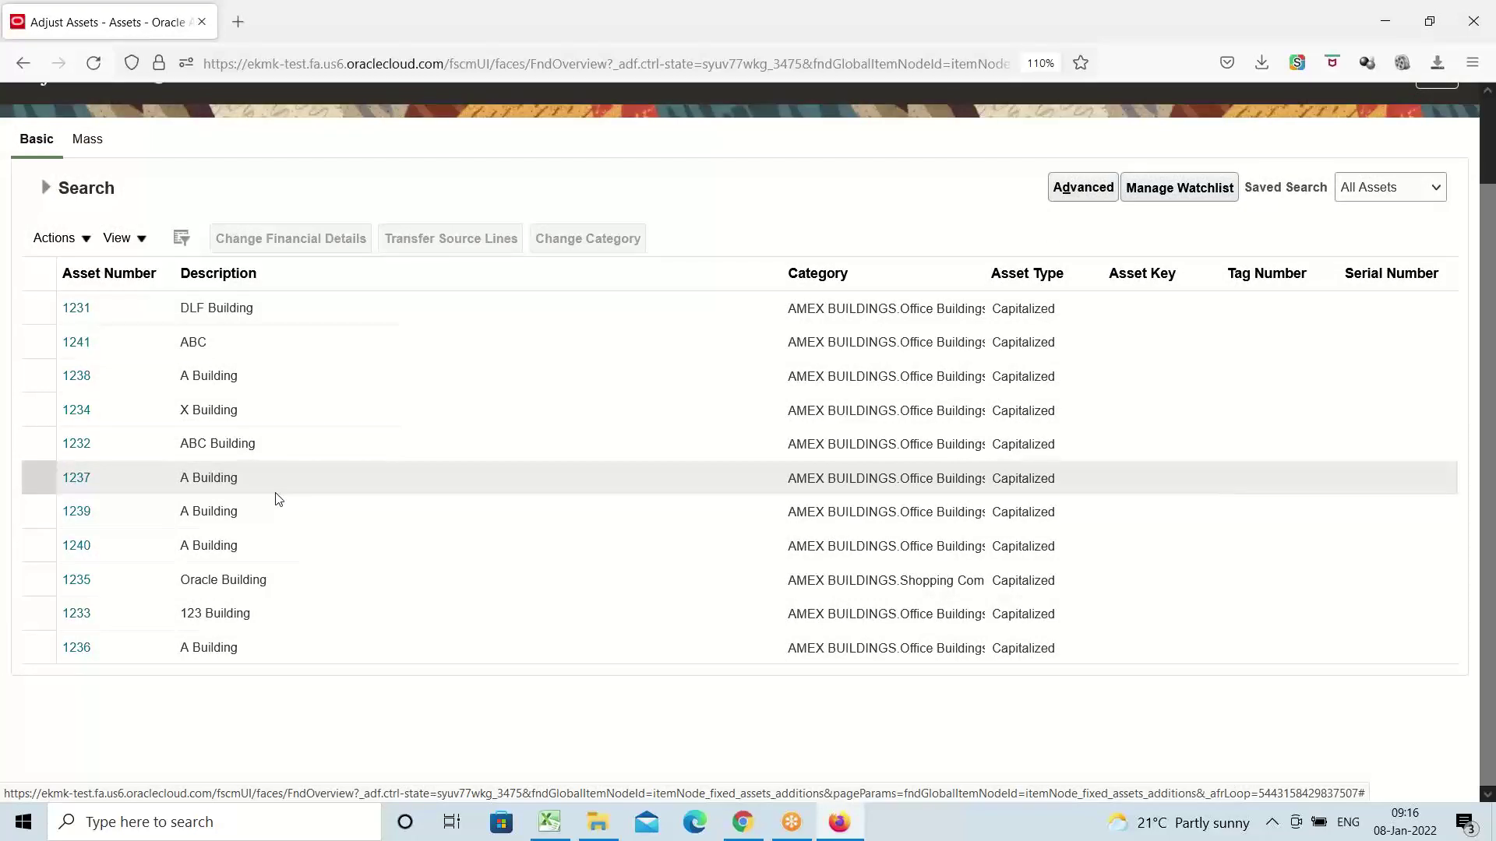
# Set asset 1234 (X Building) to a 45-year life in its financial details and finish with Done
pyautogui.click(116, 410)
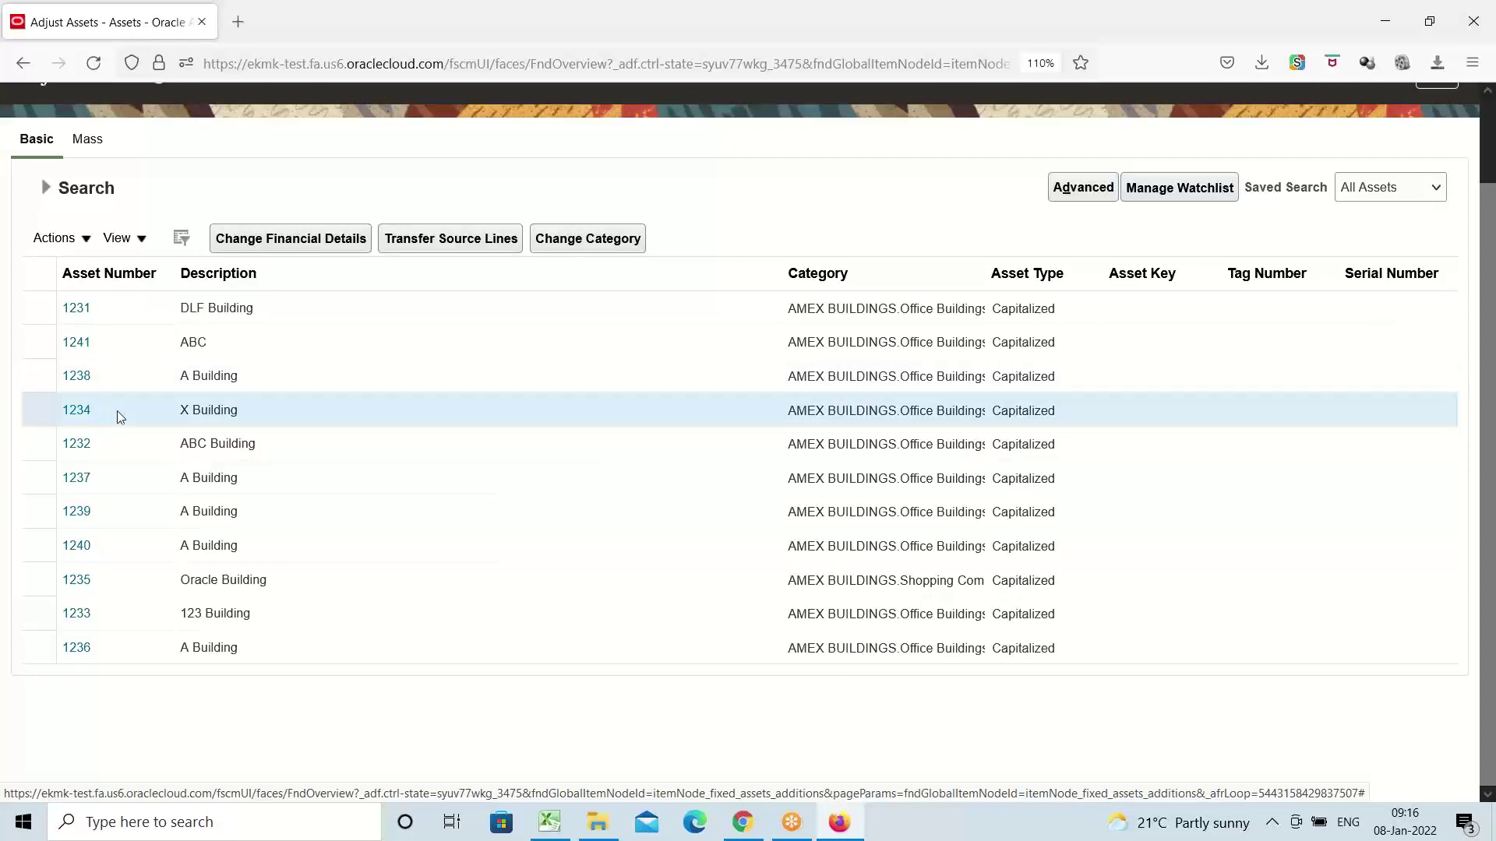
pyautogui.click(277, 251)
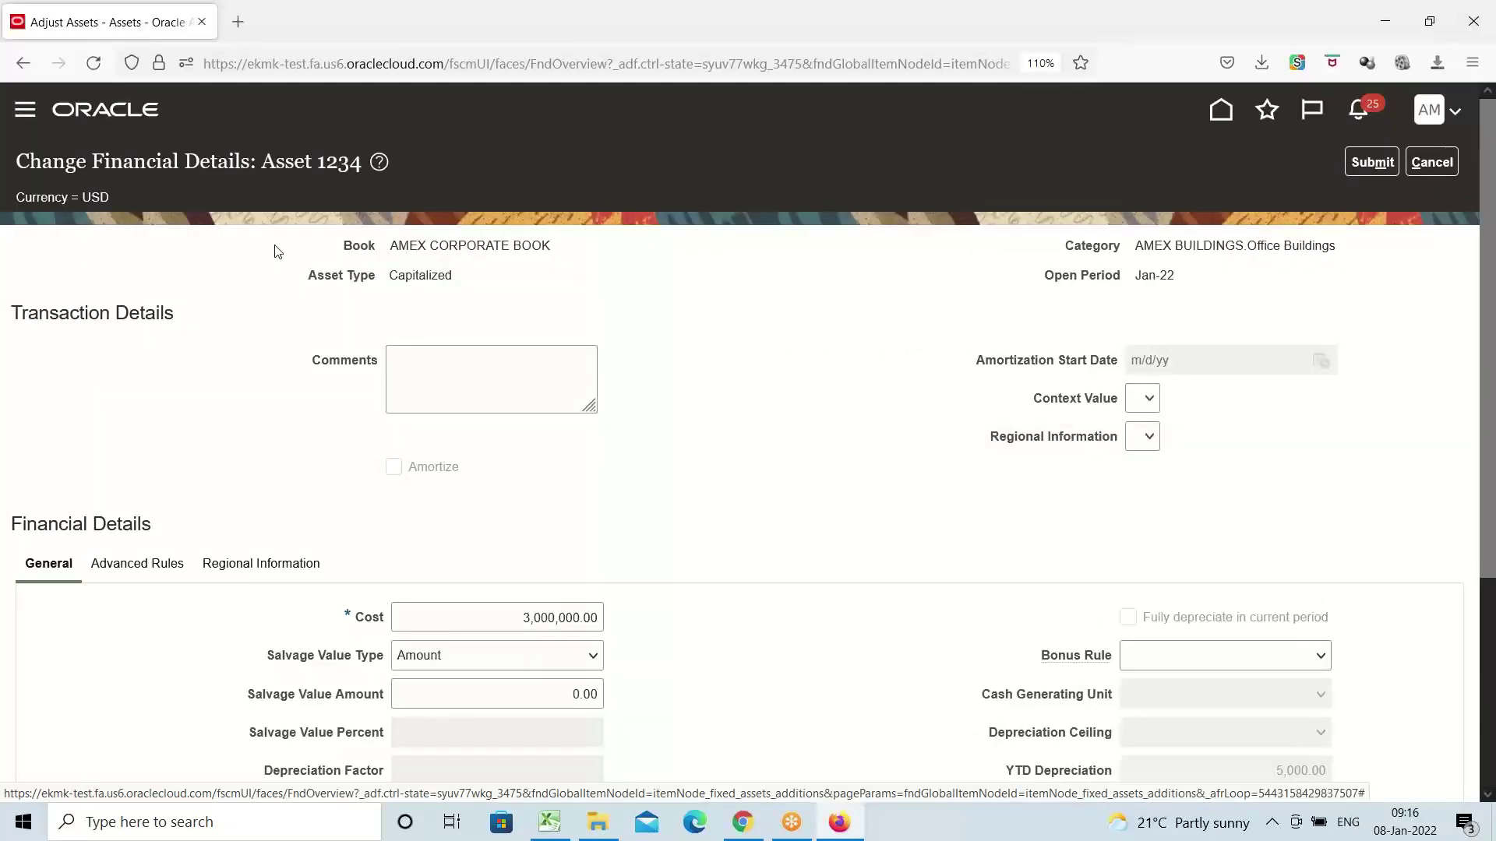
pyautogui.scroll(-3, 660, 445)
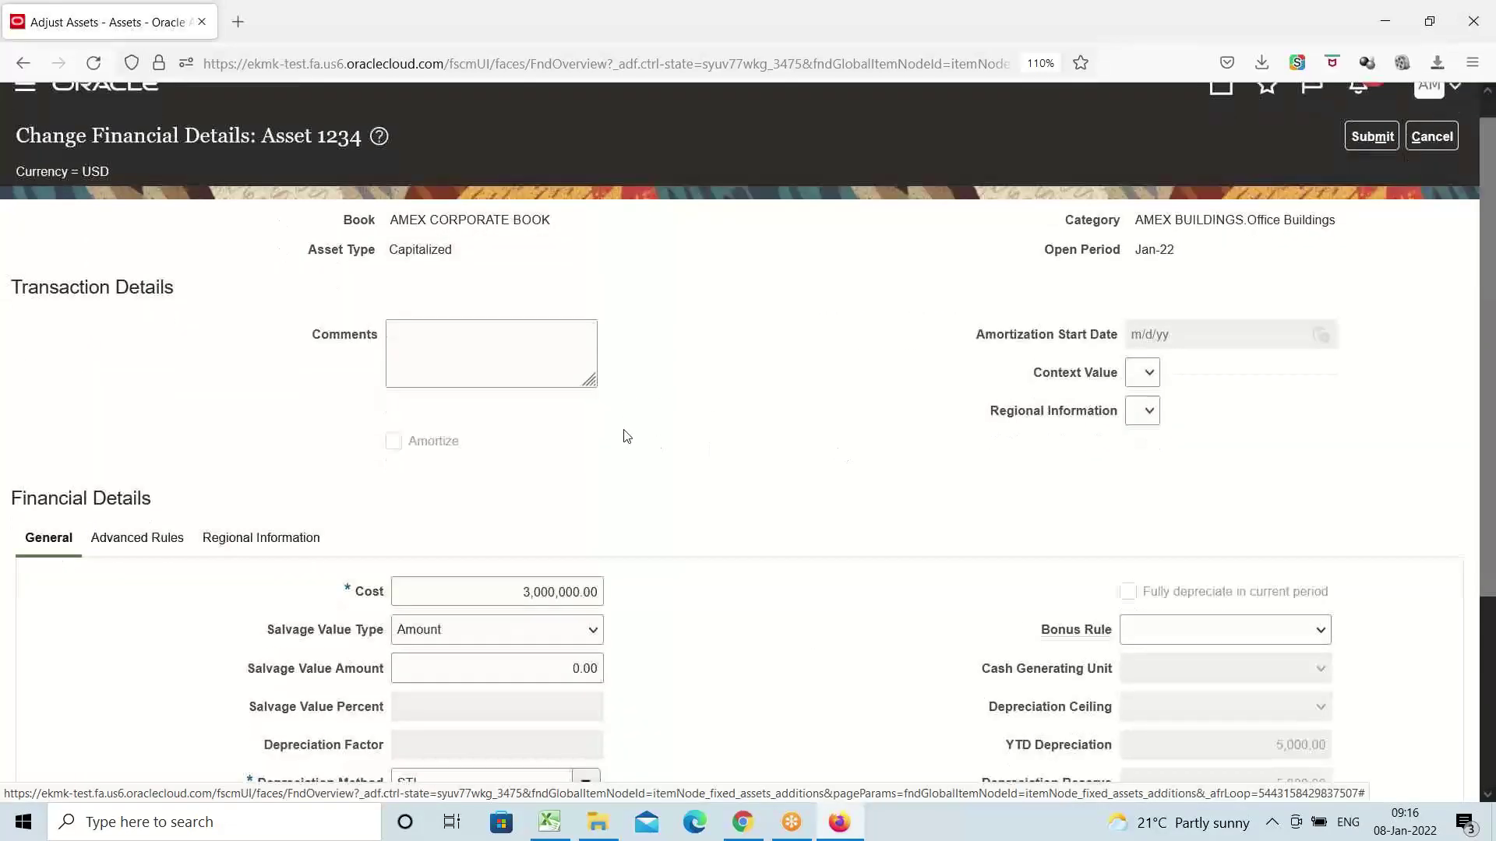
pyautogui.scroll(-1, 699, 379)
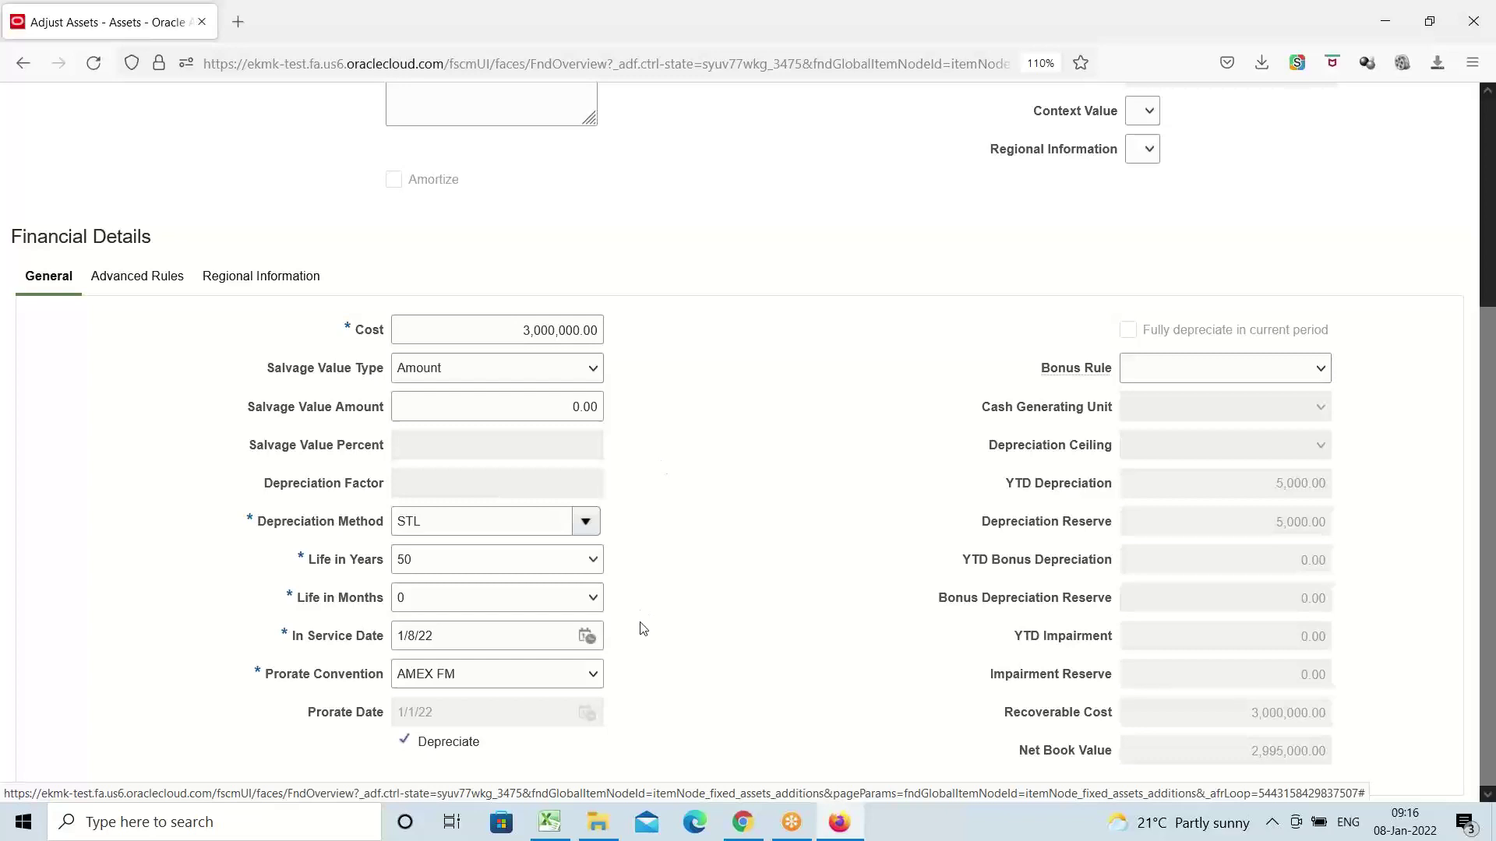
pyautogui.click(594, 560)
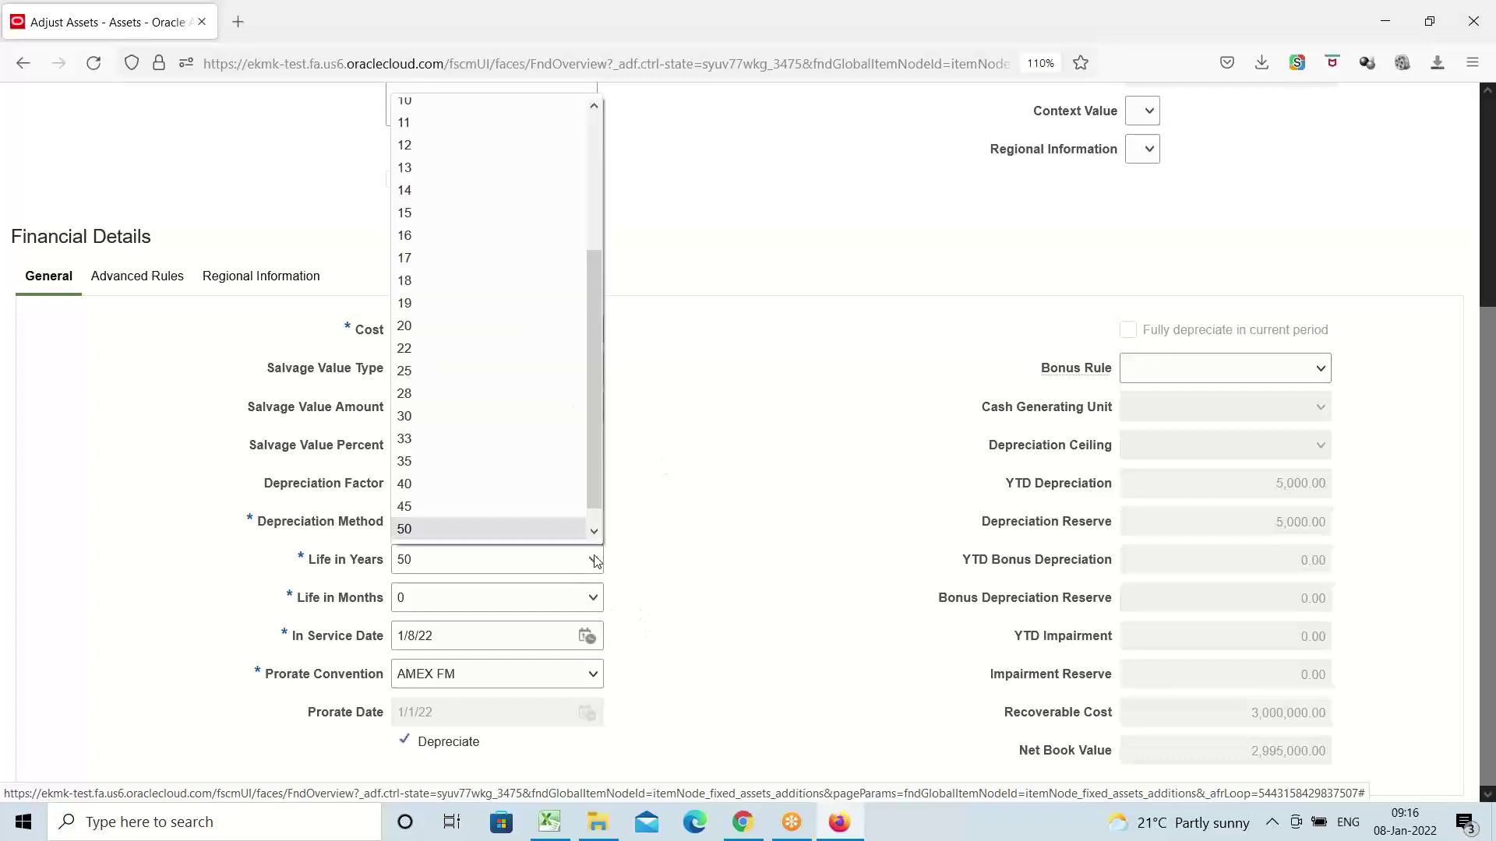
pyautogui.click(428, 506)
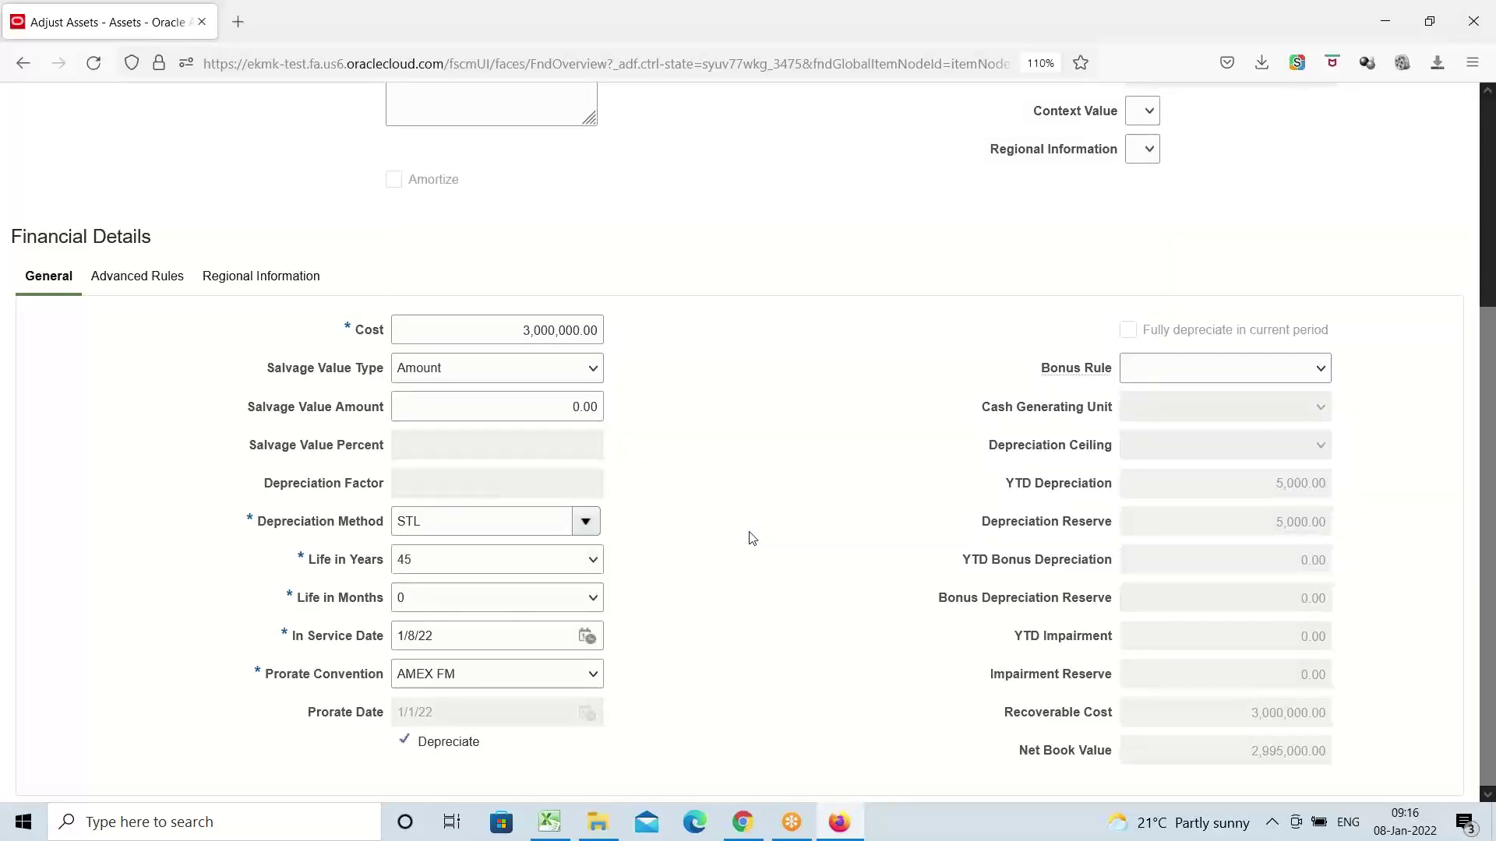
pyautogui.scroll(5, 751, 534)
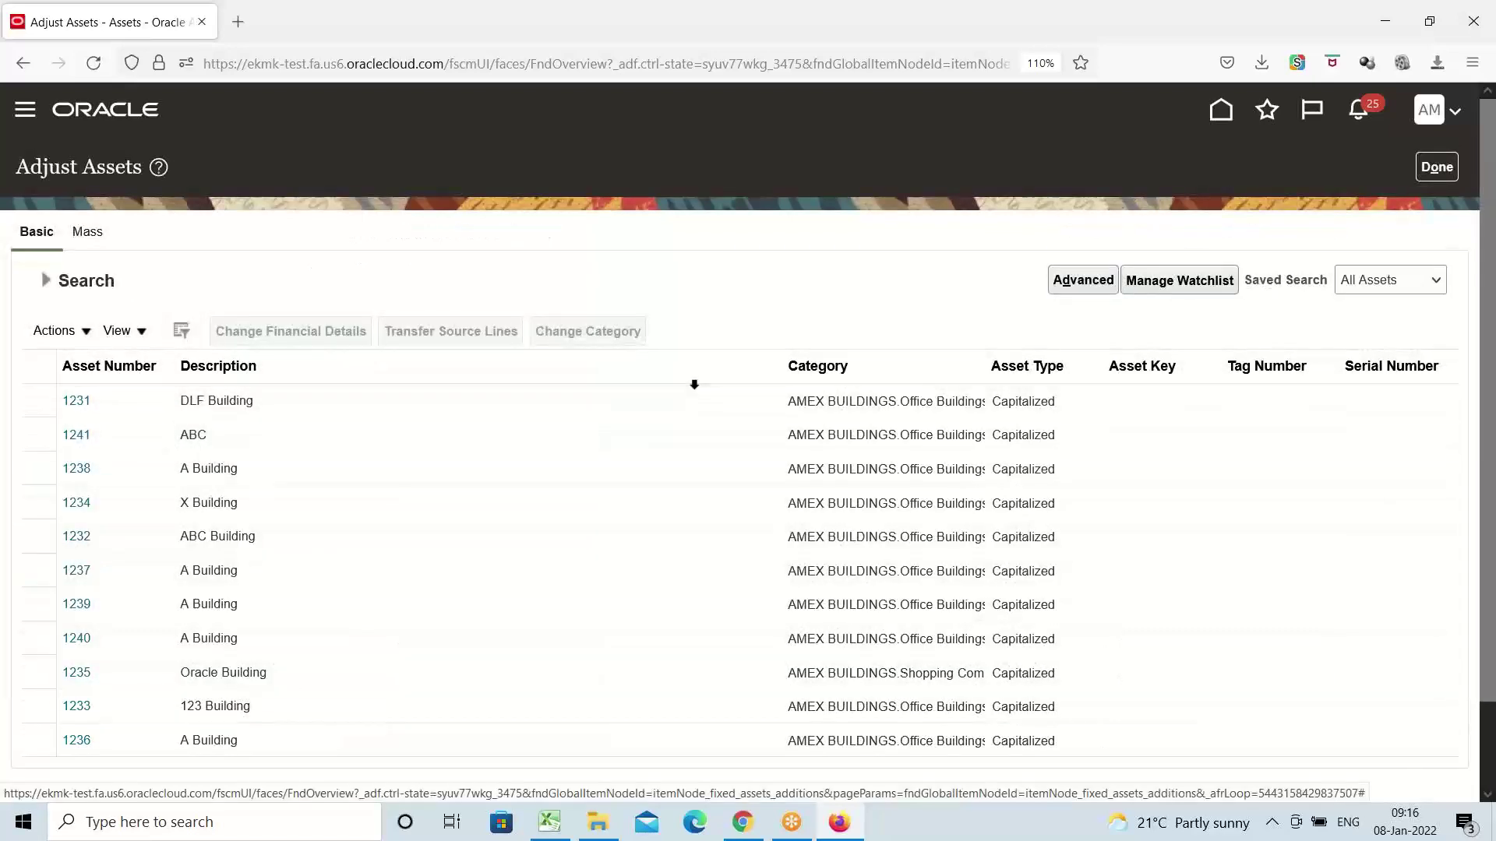
pyautogui.click(1435, 167)
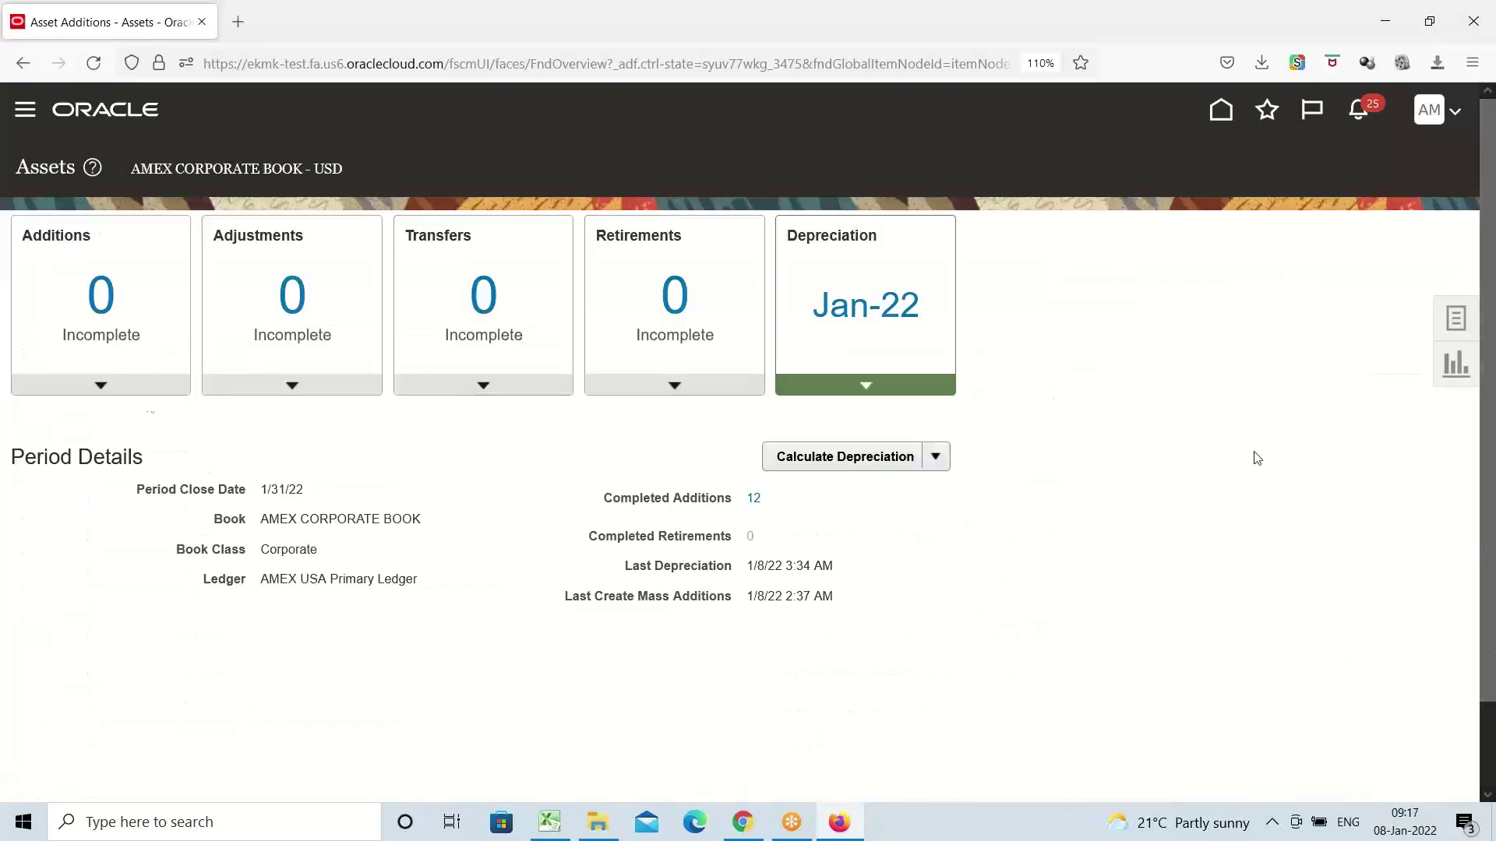
# Open Asset Inquiry and filter the assets by category AMEX
pyautogui.click(25, 110)
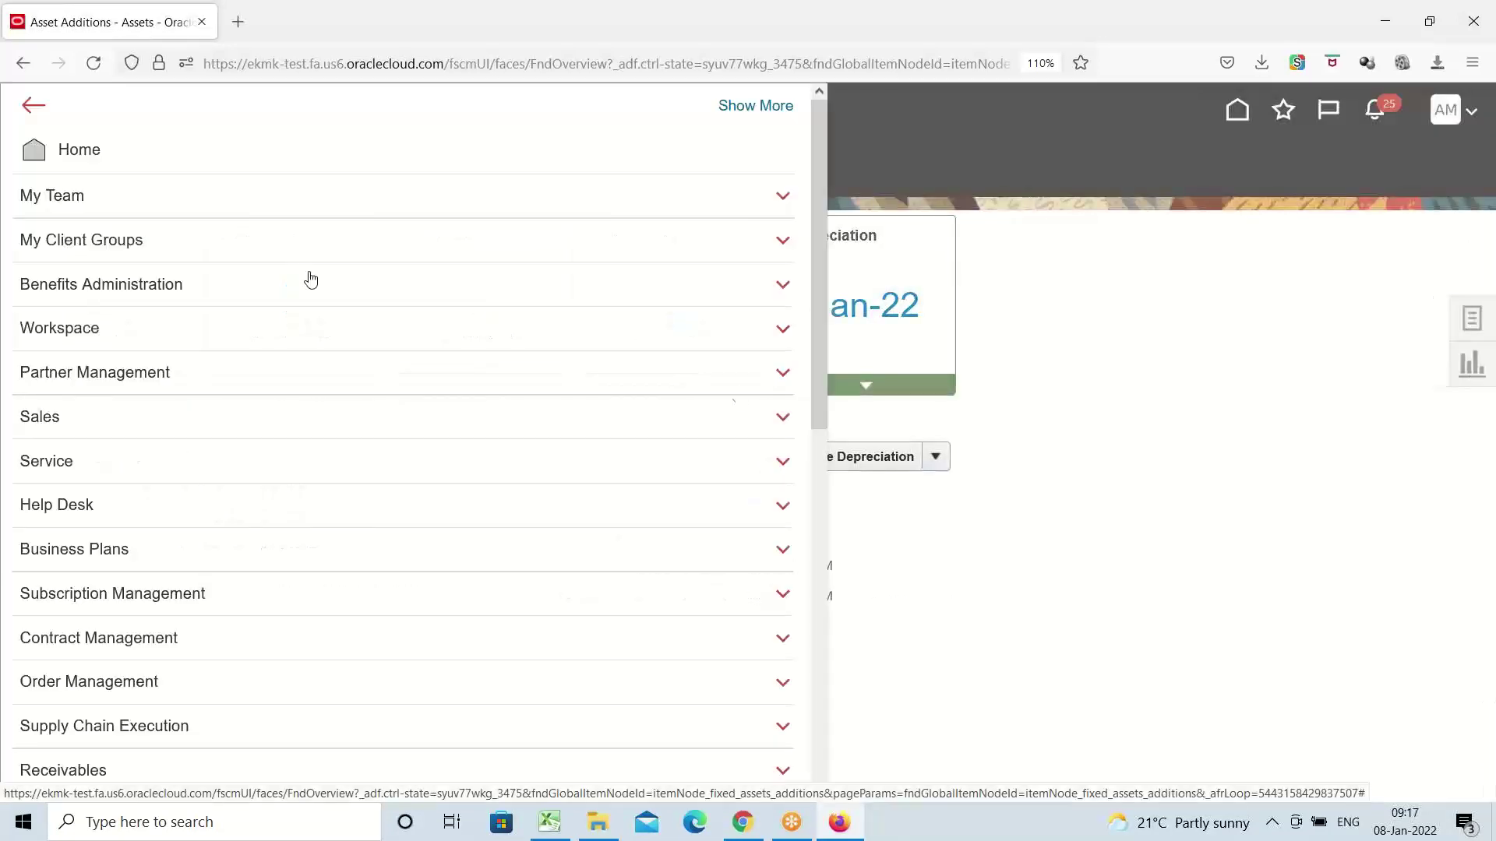
pyautogui.scroll(-8, 283, 543)
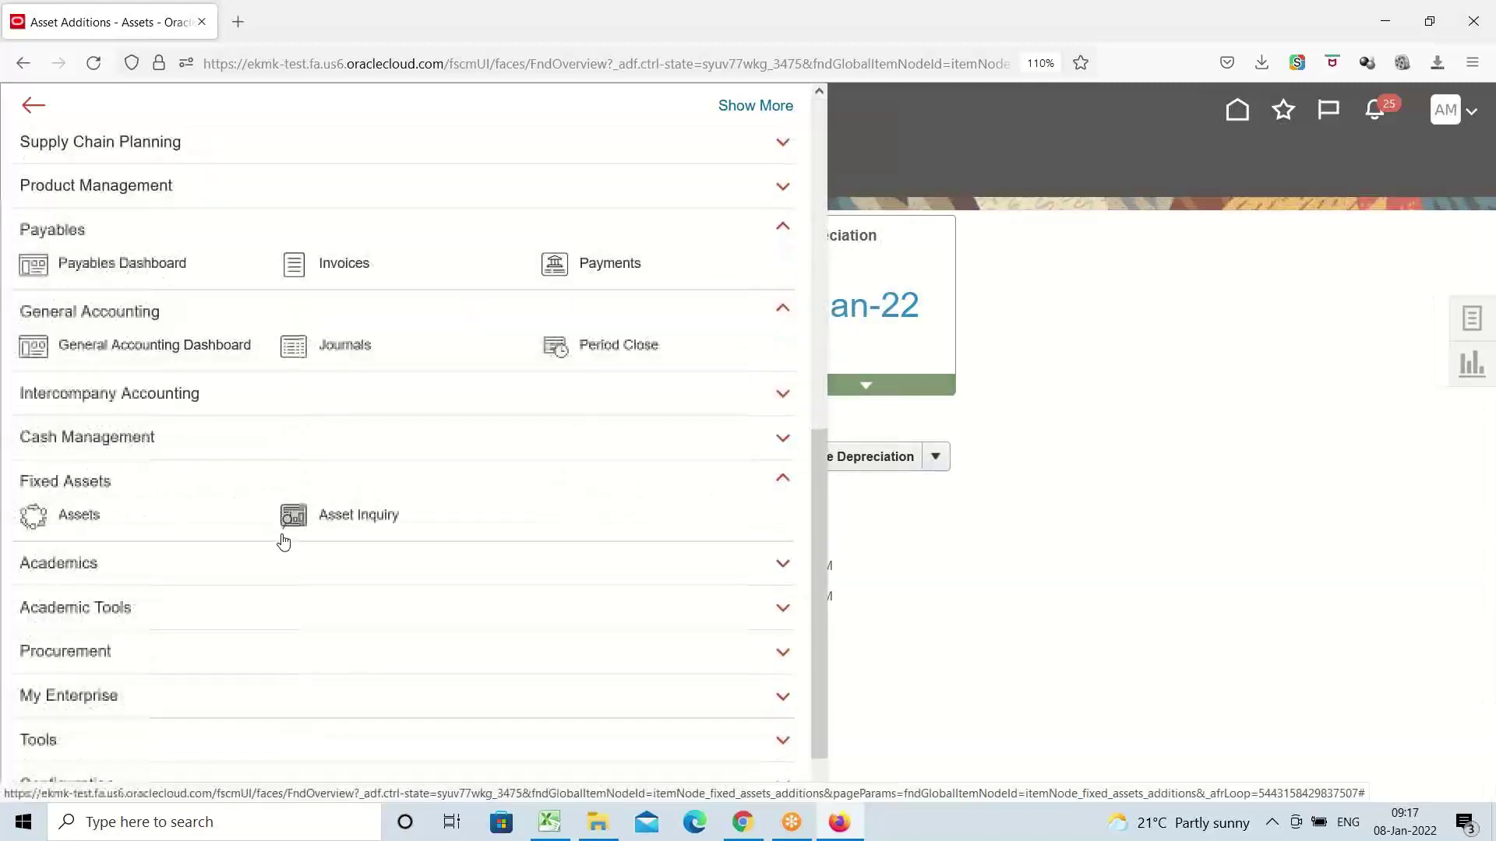
pyautogui.click(382, 516)
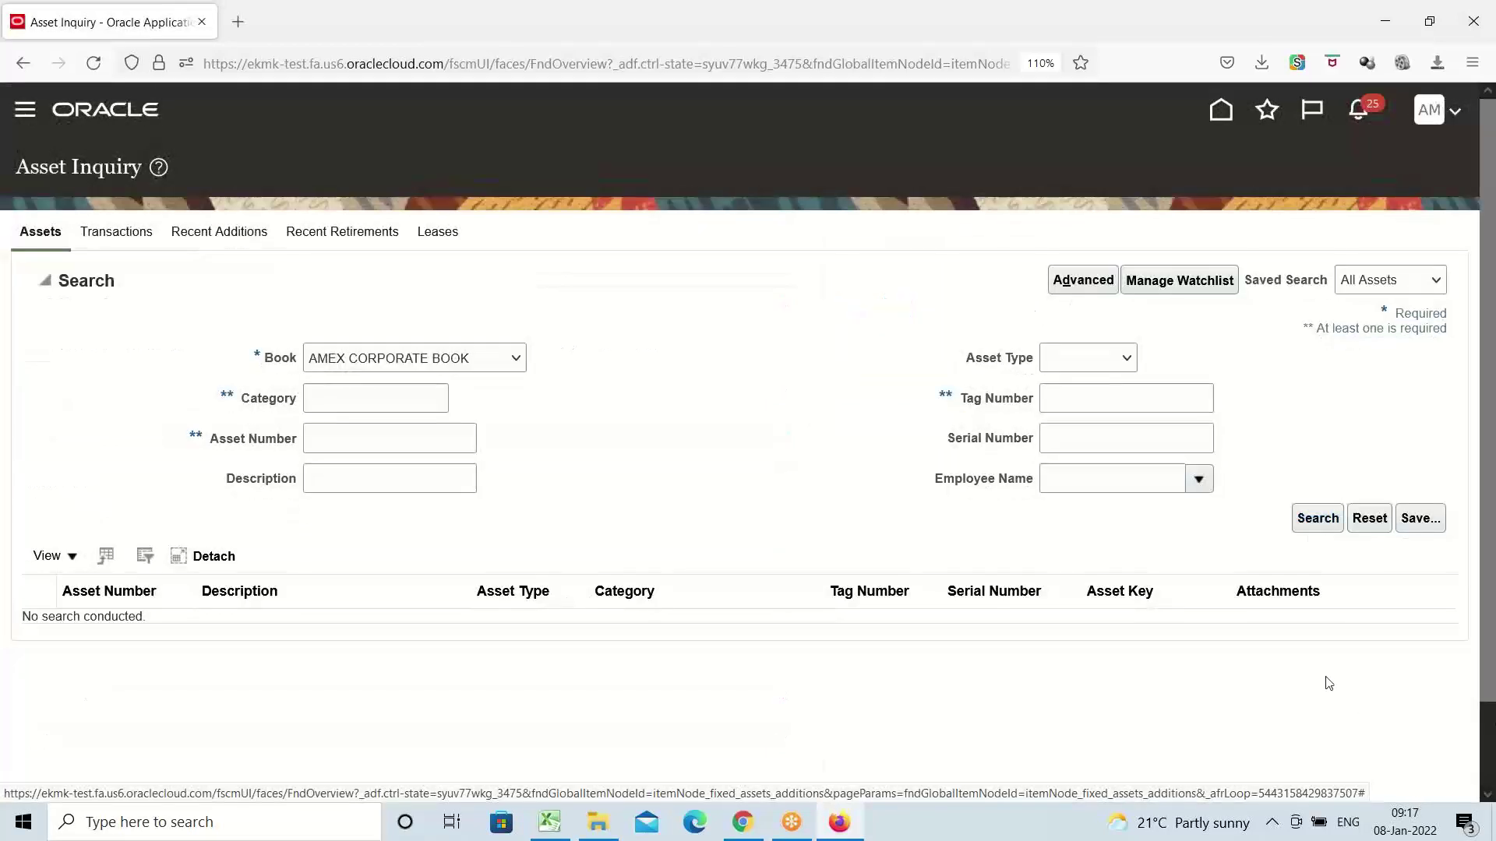
pyautogui.click(370, 403)
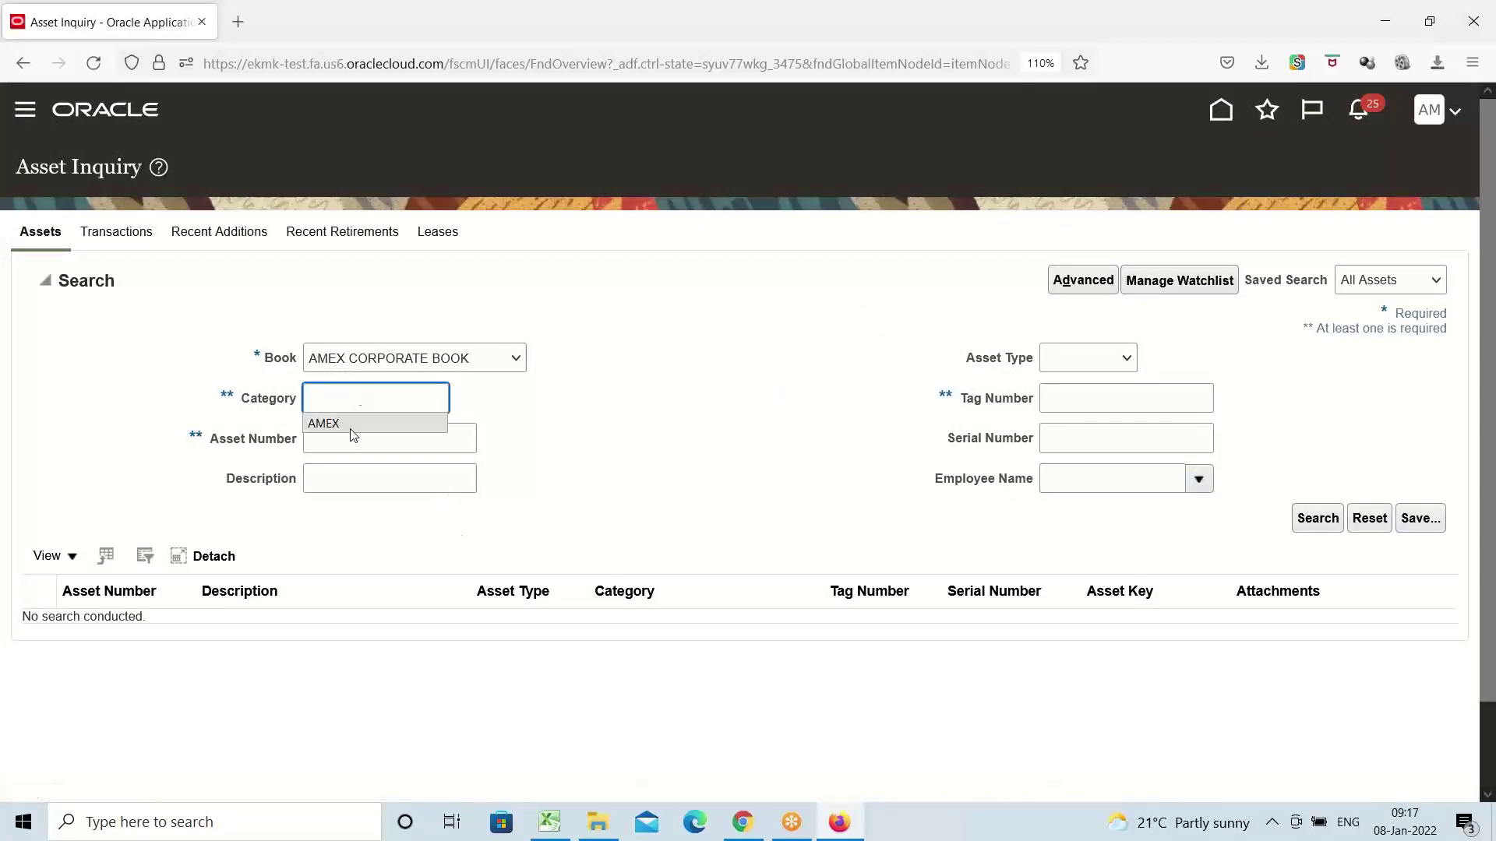
pyautogui.click(351, 427)
pyautogui.click(1315, 522)
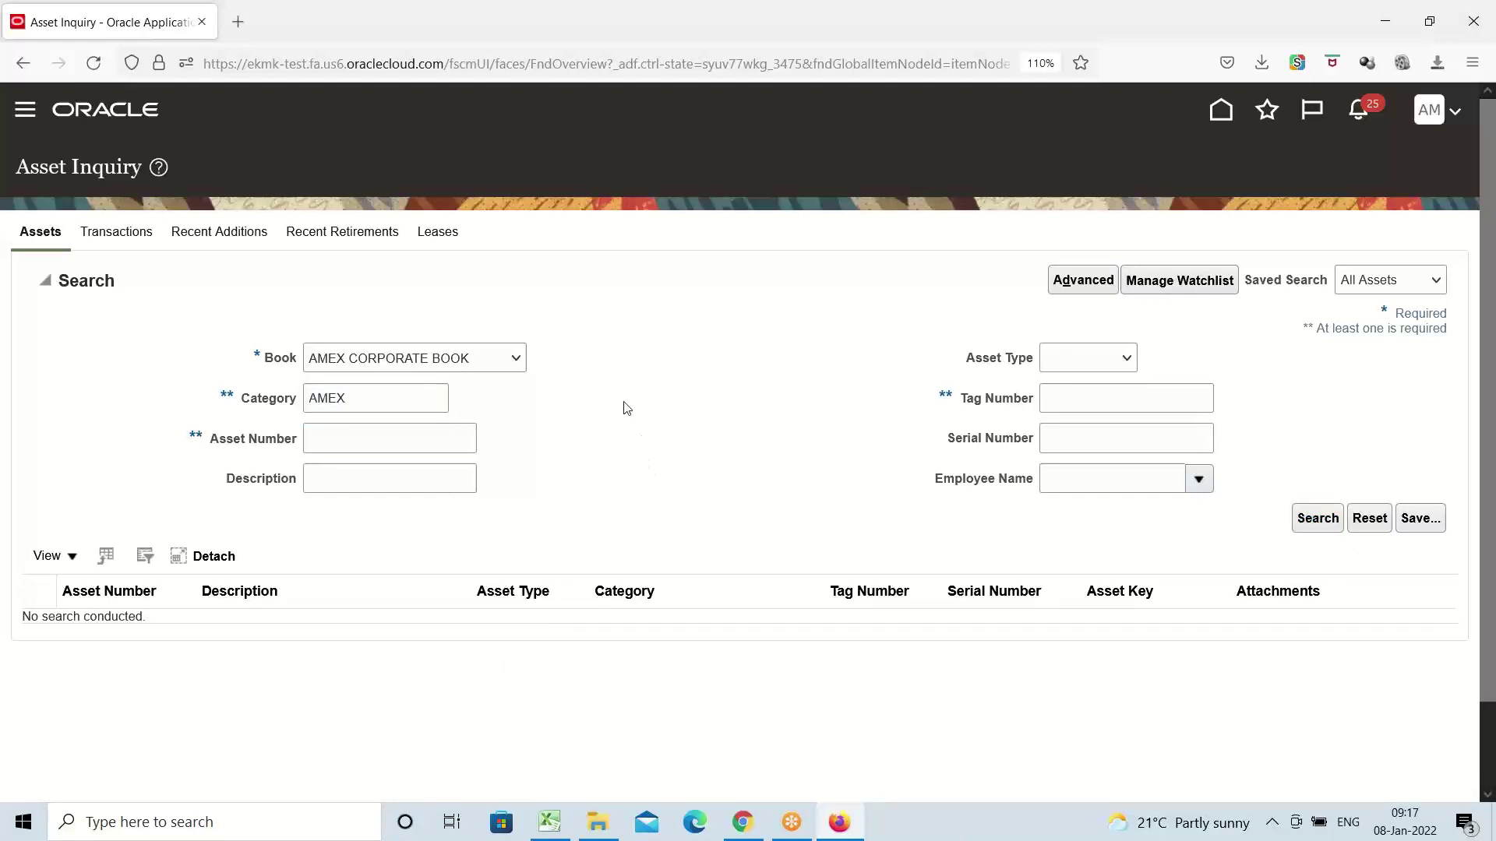
# Check the Depreciation tab for assets 1238, 1241, 1233 and 1235, then 1234 with none recorded
pyautogui.scroll(-2, 402, 489)
pyautogui.scroll(-1, 402, 489)
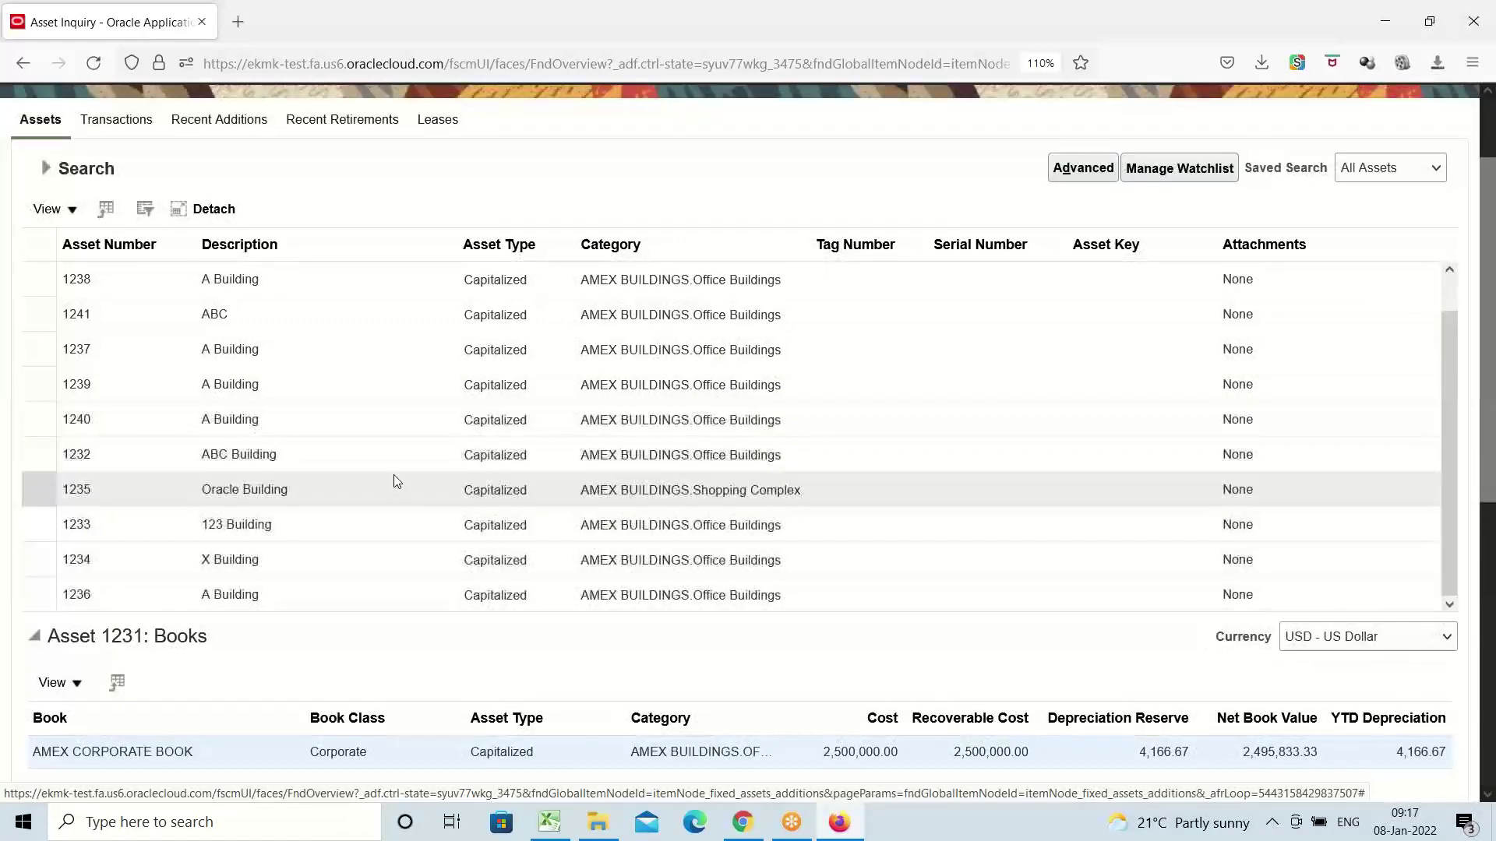
pyautogui.click(267, 298)
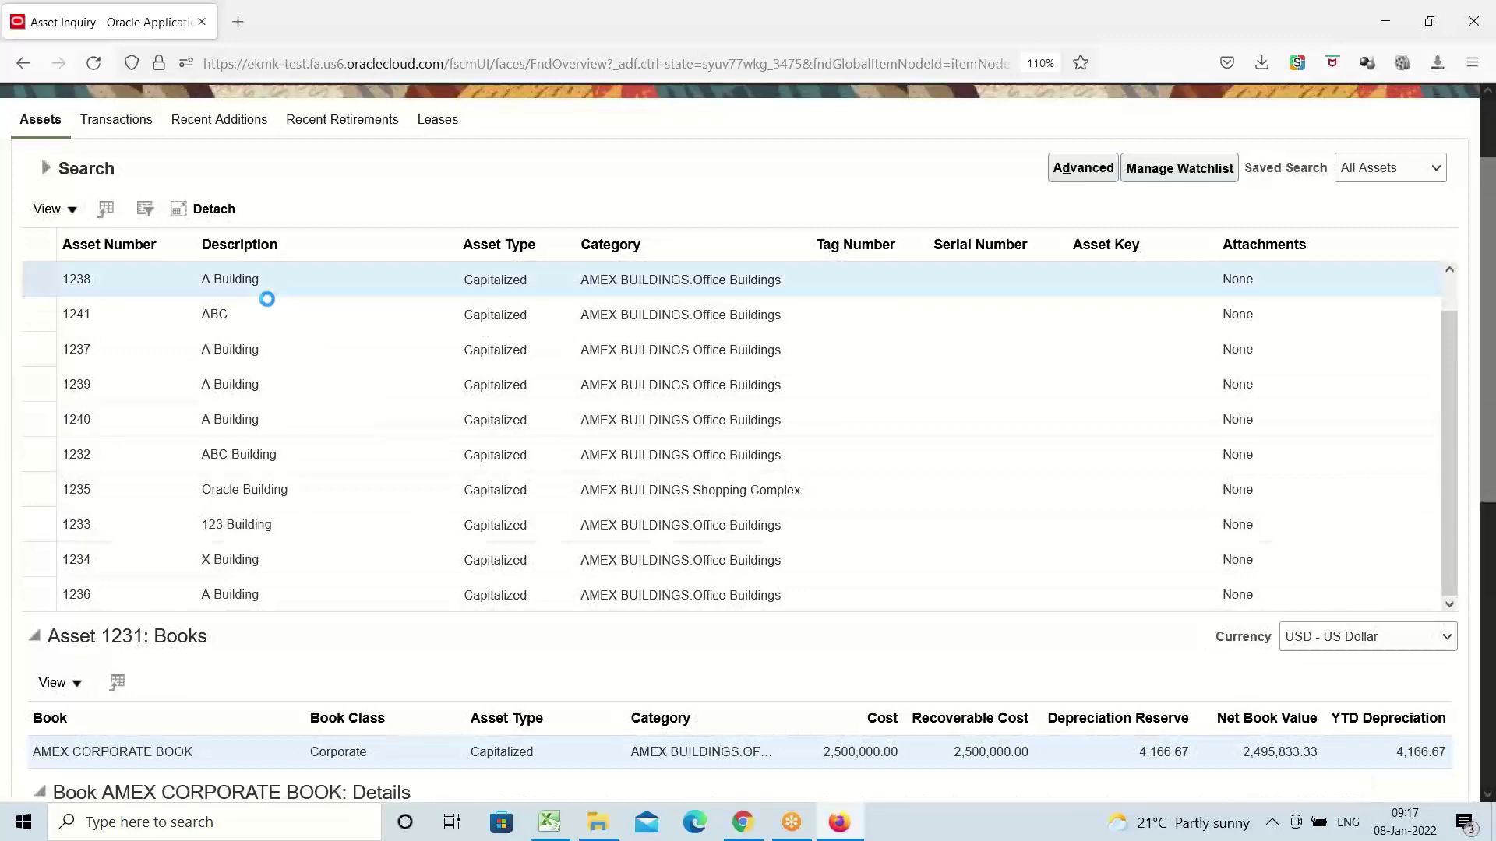
pyautogui.scroll(-5, 875, 654)
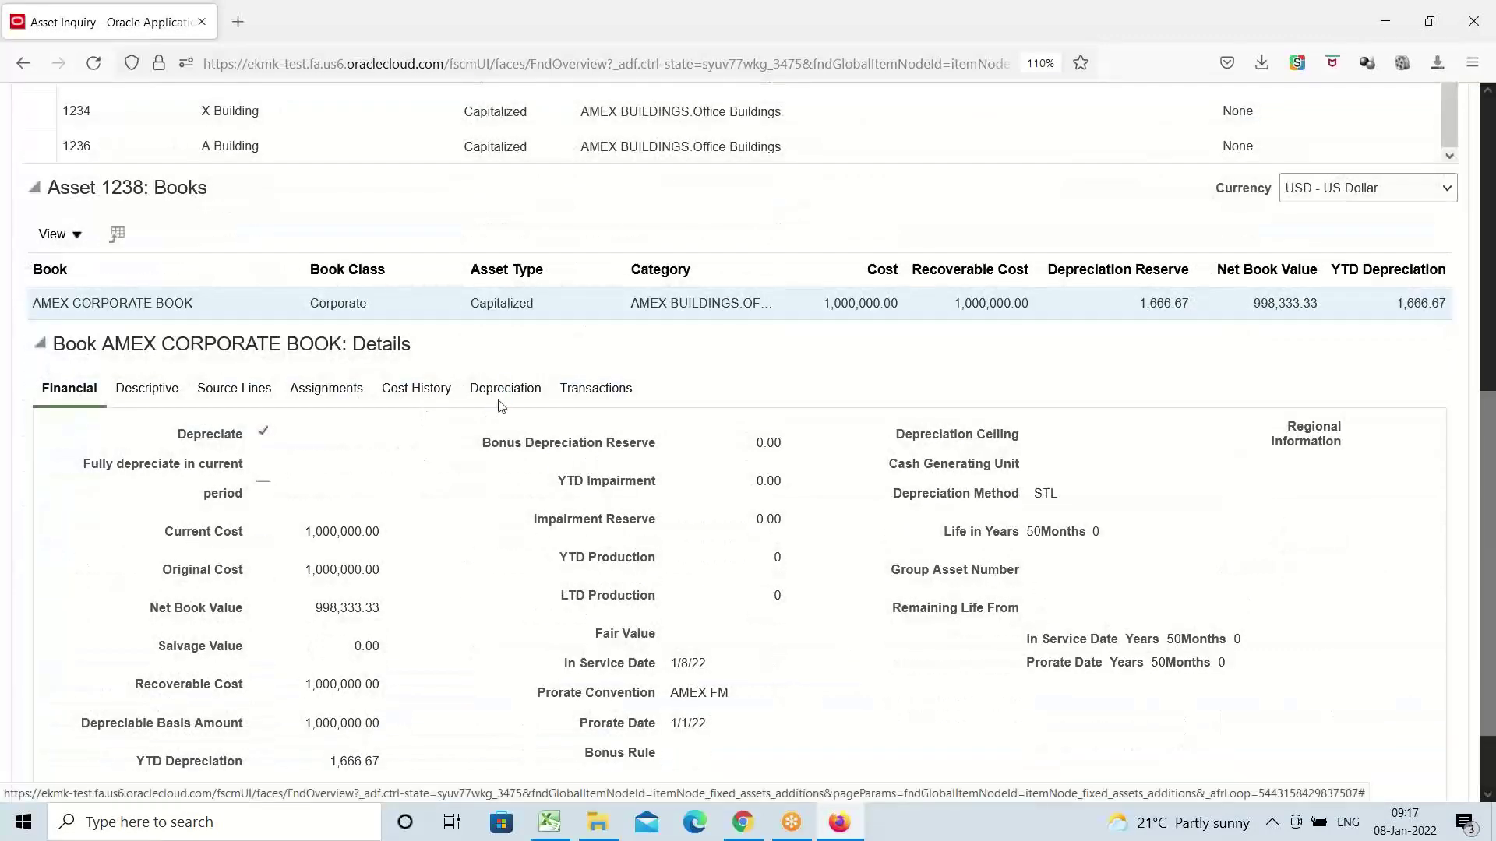
pyautogui.click(502, 398)
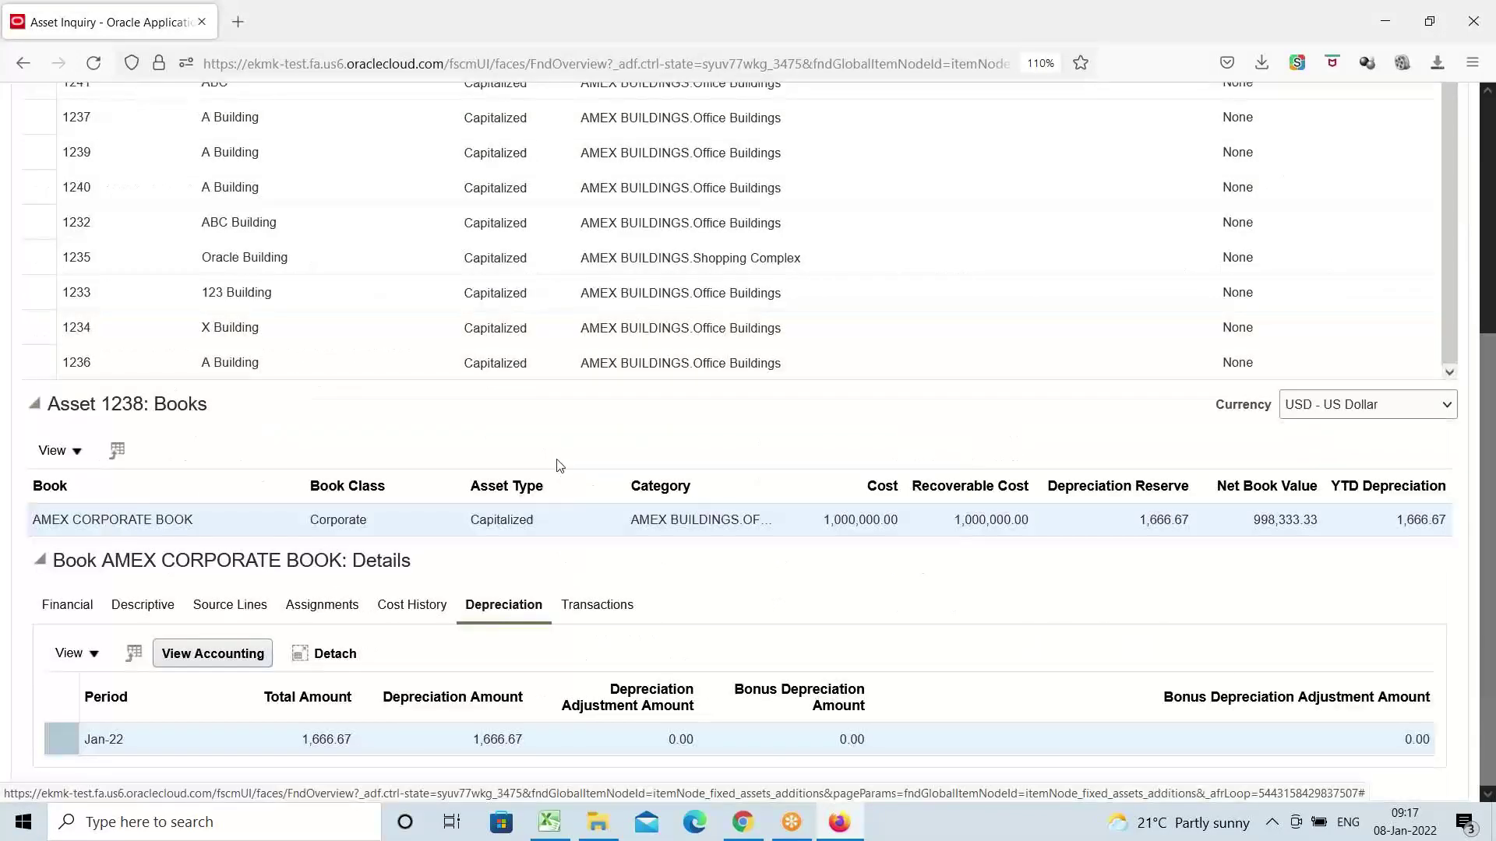
pyautogui.scroll(3, 408, 507)
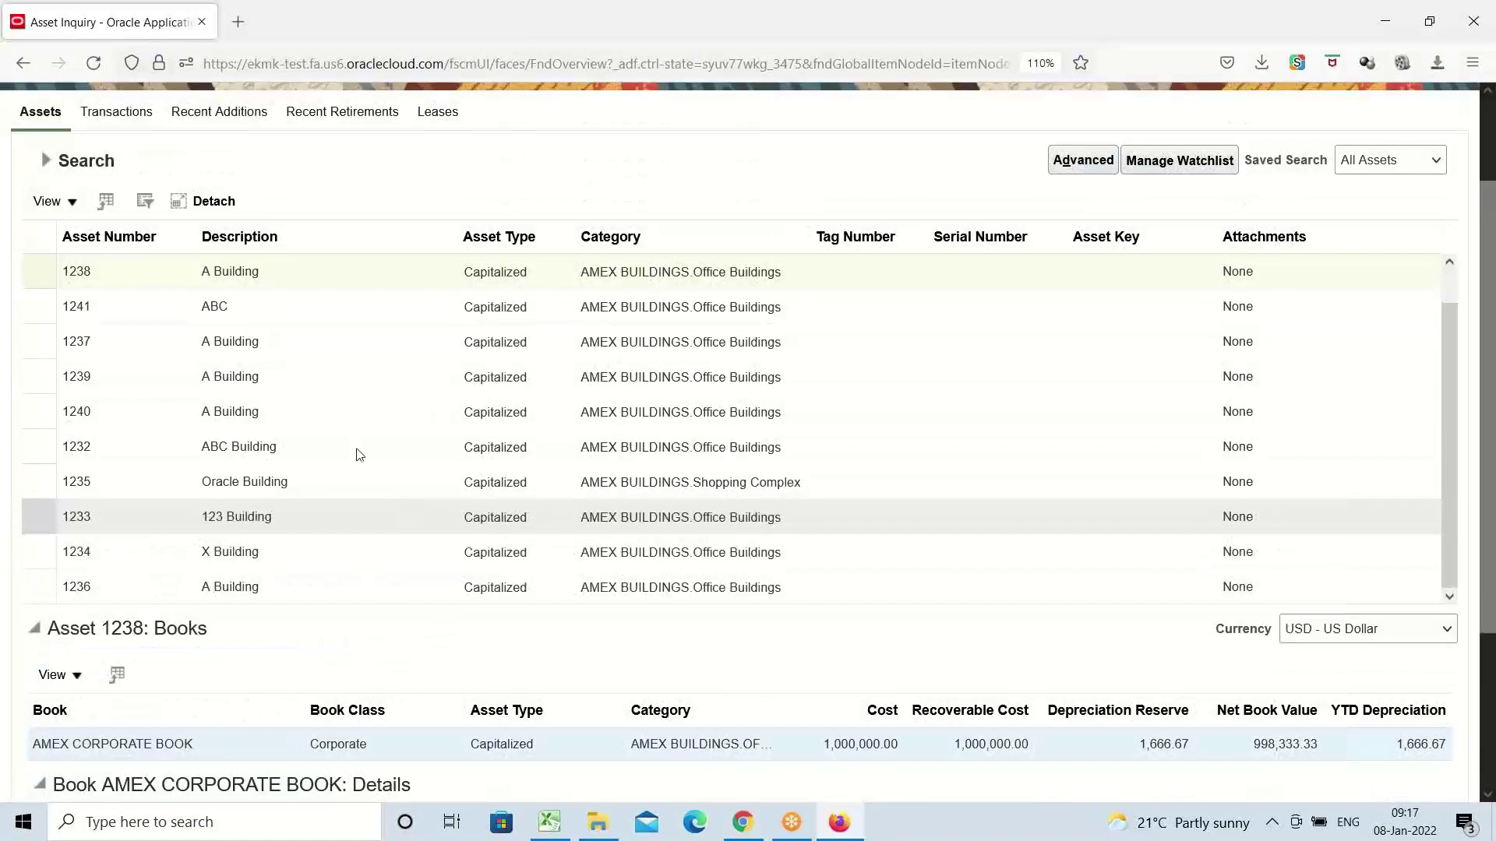
pyautogui.click(220, 296)
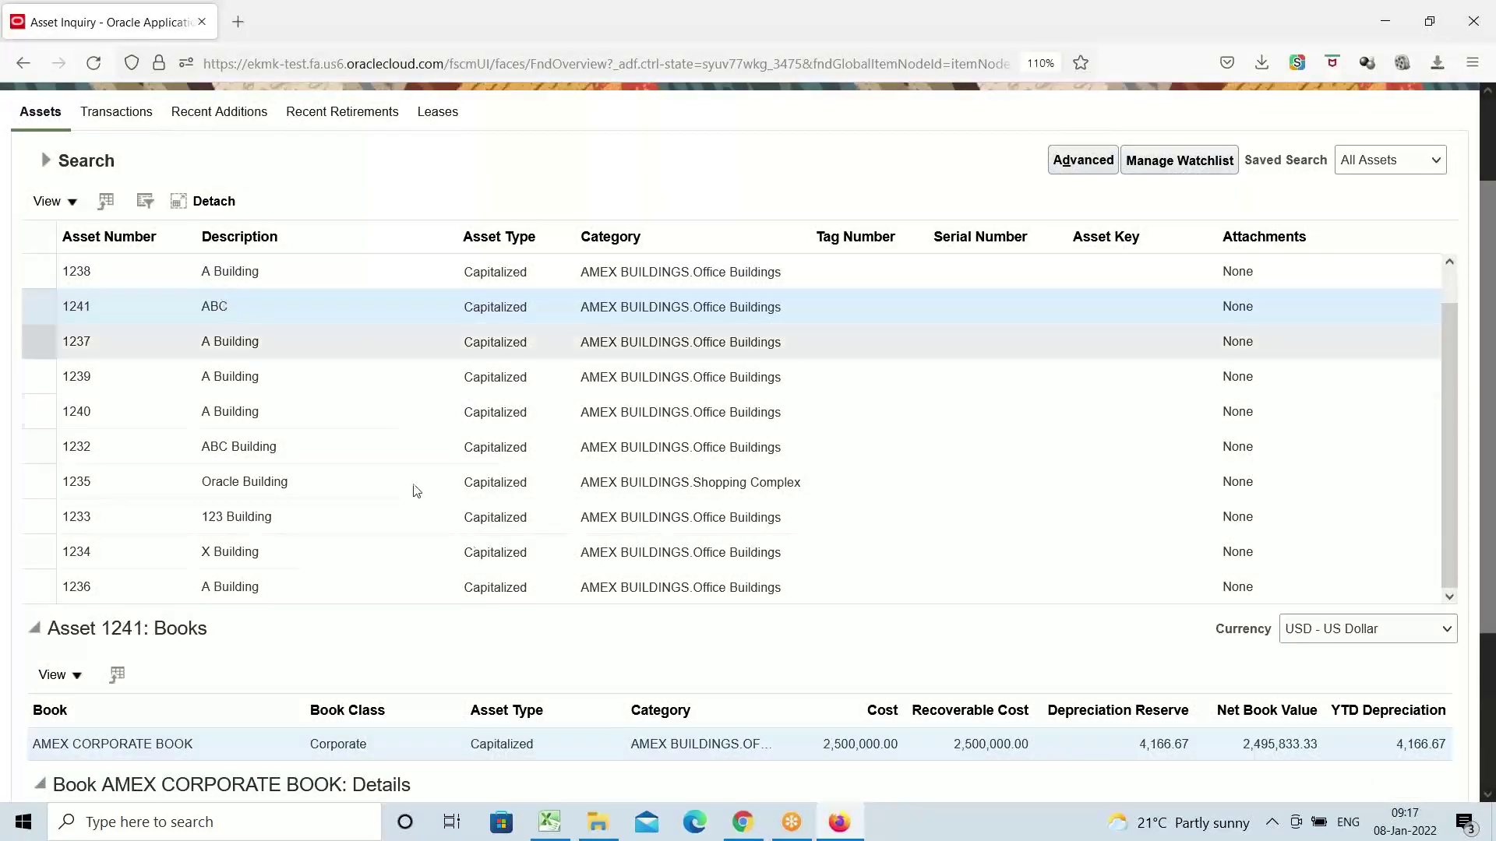
pyautogui.scroll(-3, 488, 574)
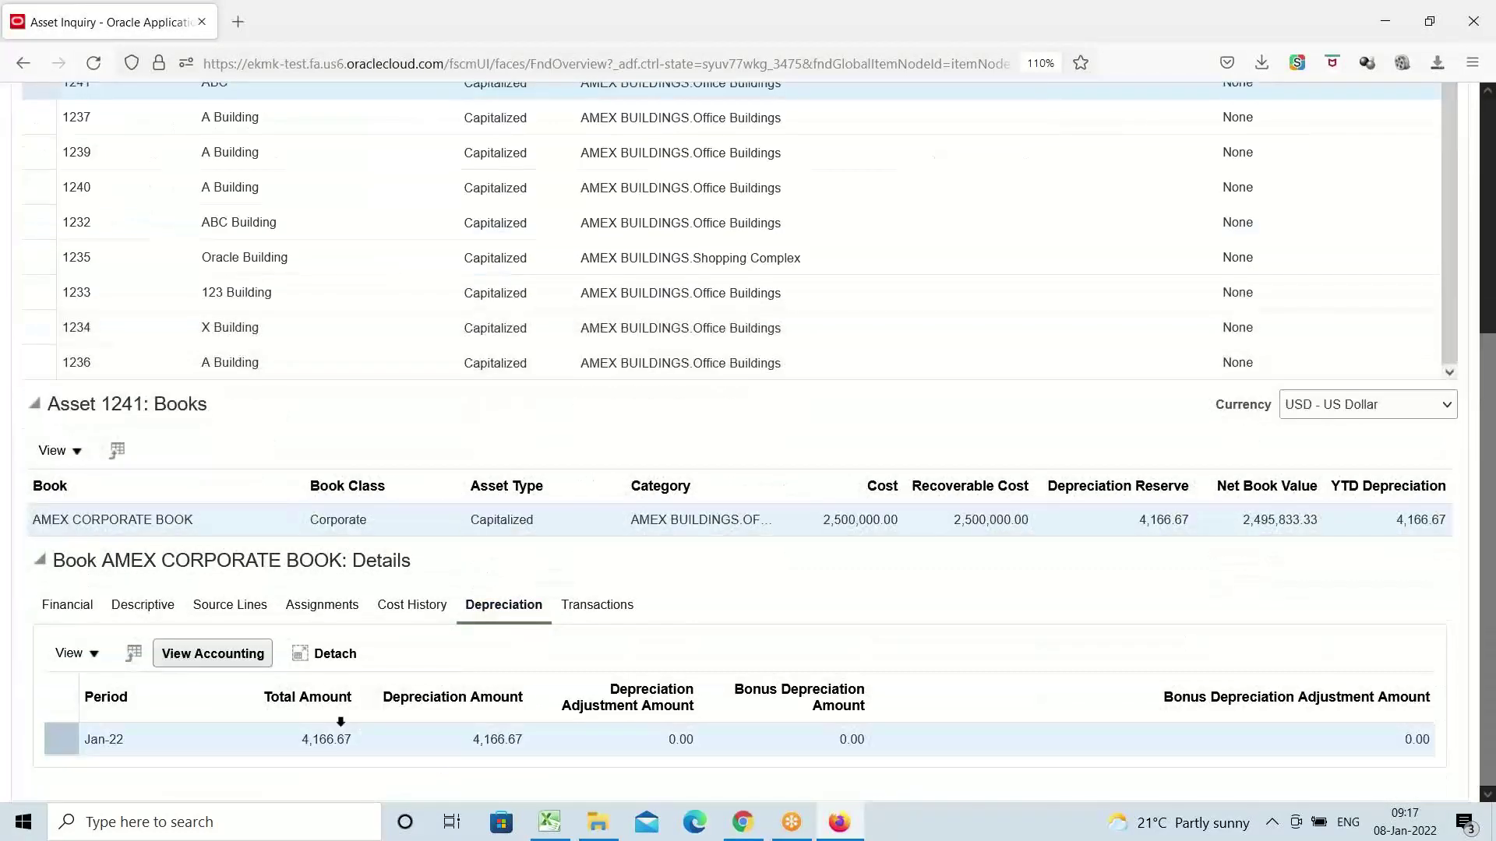
pyautogui.click(261, 293)
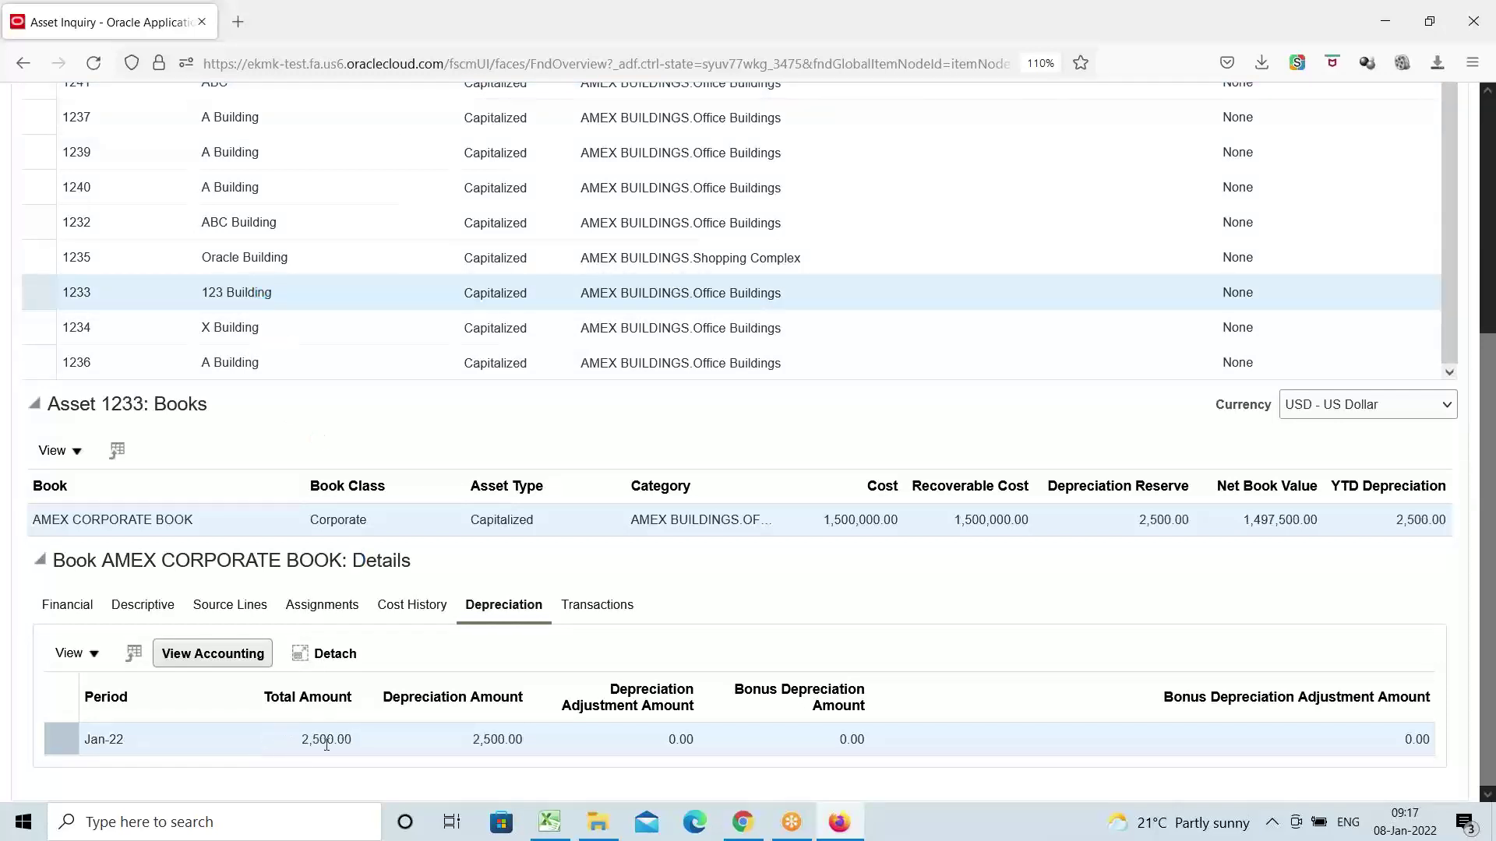
pyautogui.click(280, 257)
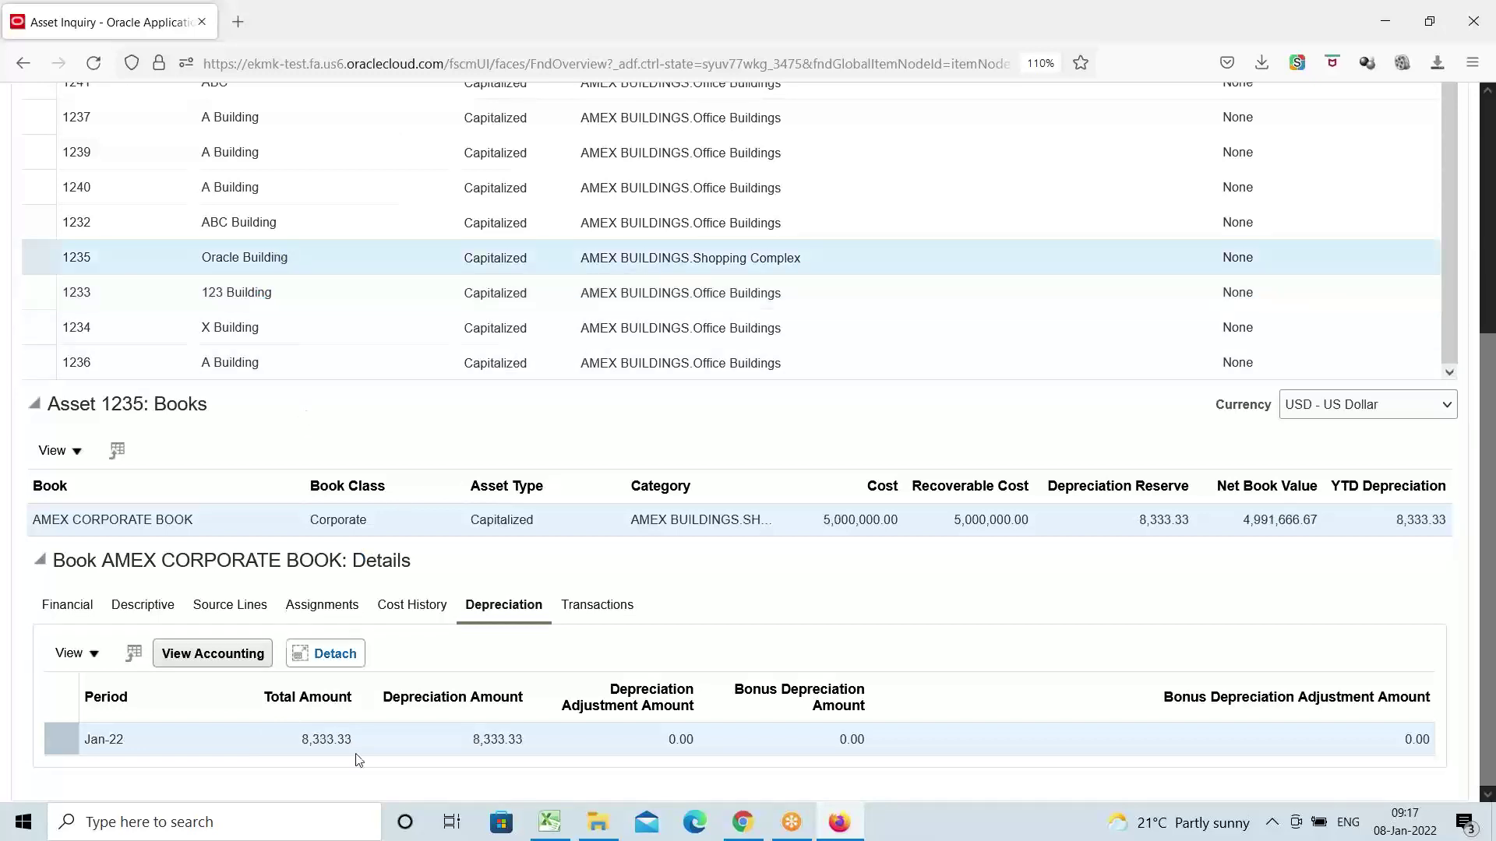
pyautogui.click(248, 332)
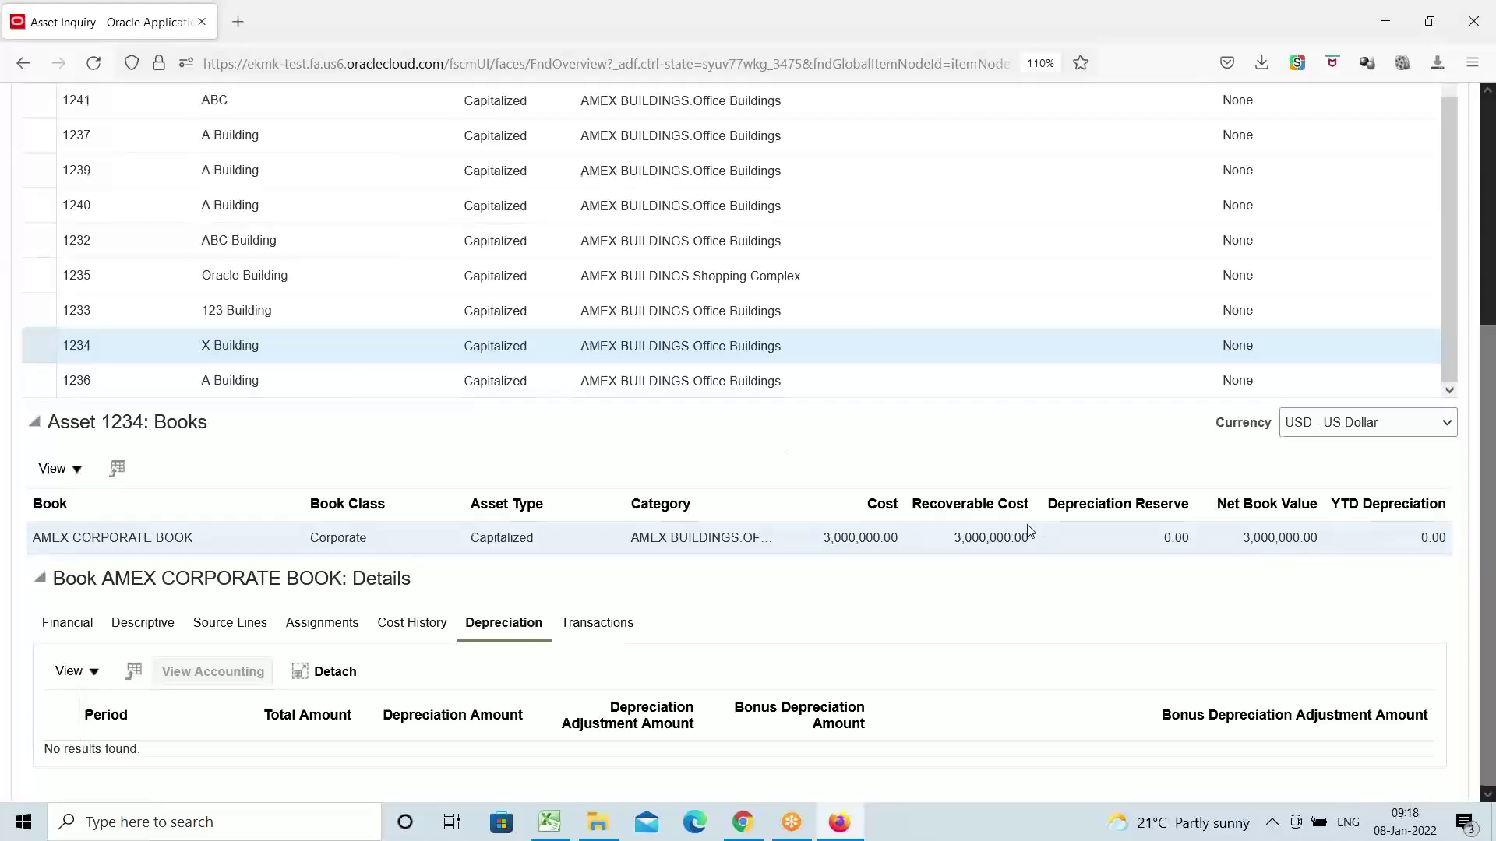
pyautogui.scroll(5, 1028, 524)
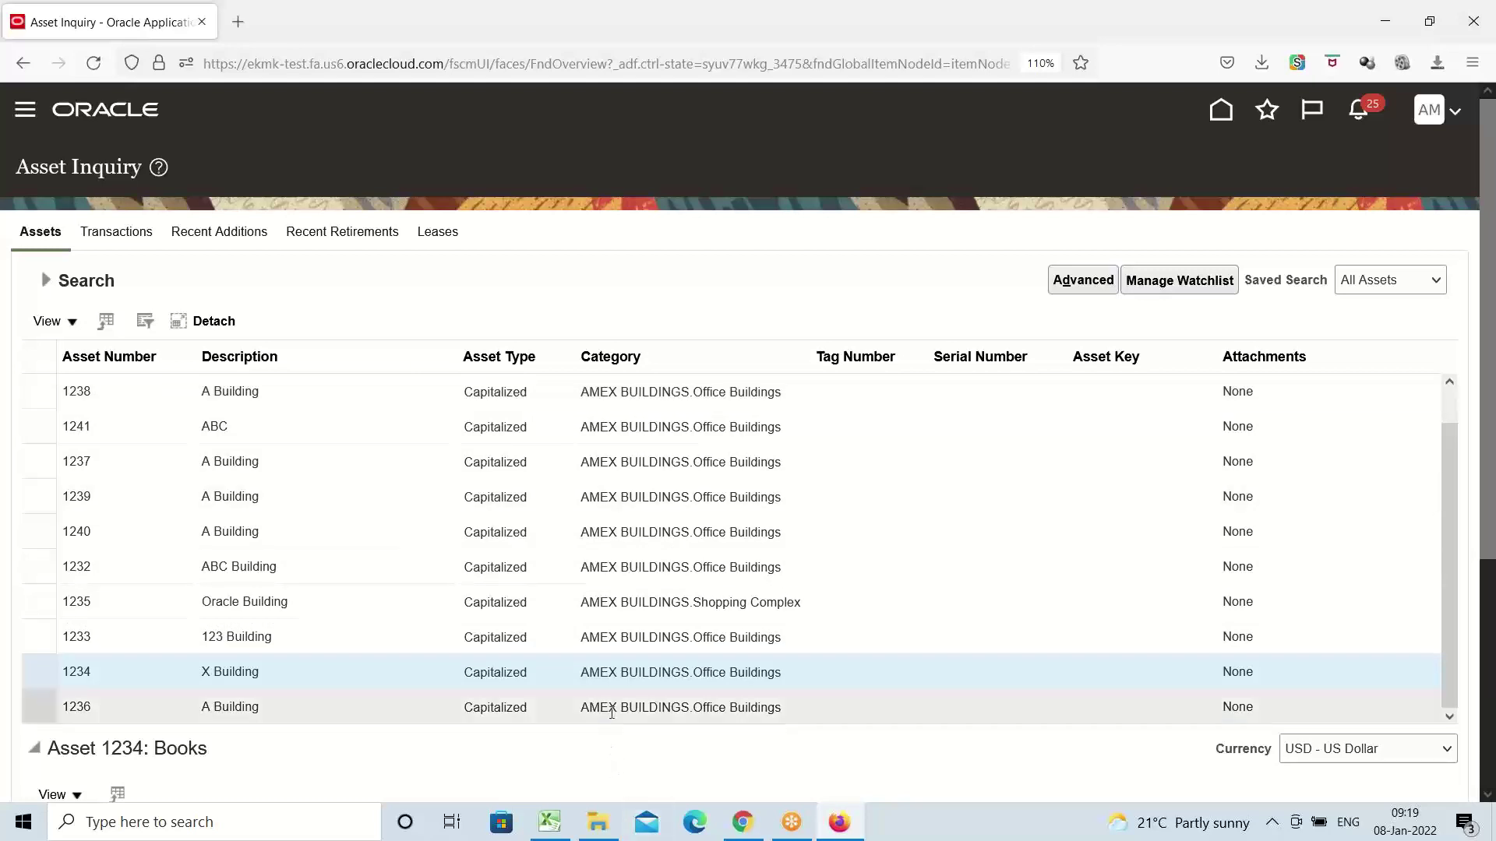
pyautogui.click(621, 675)
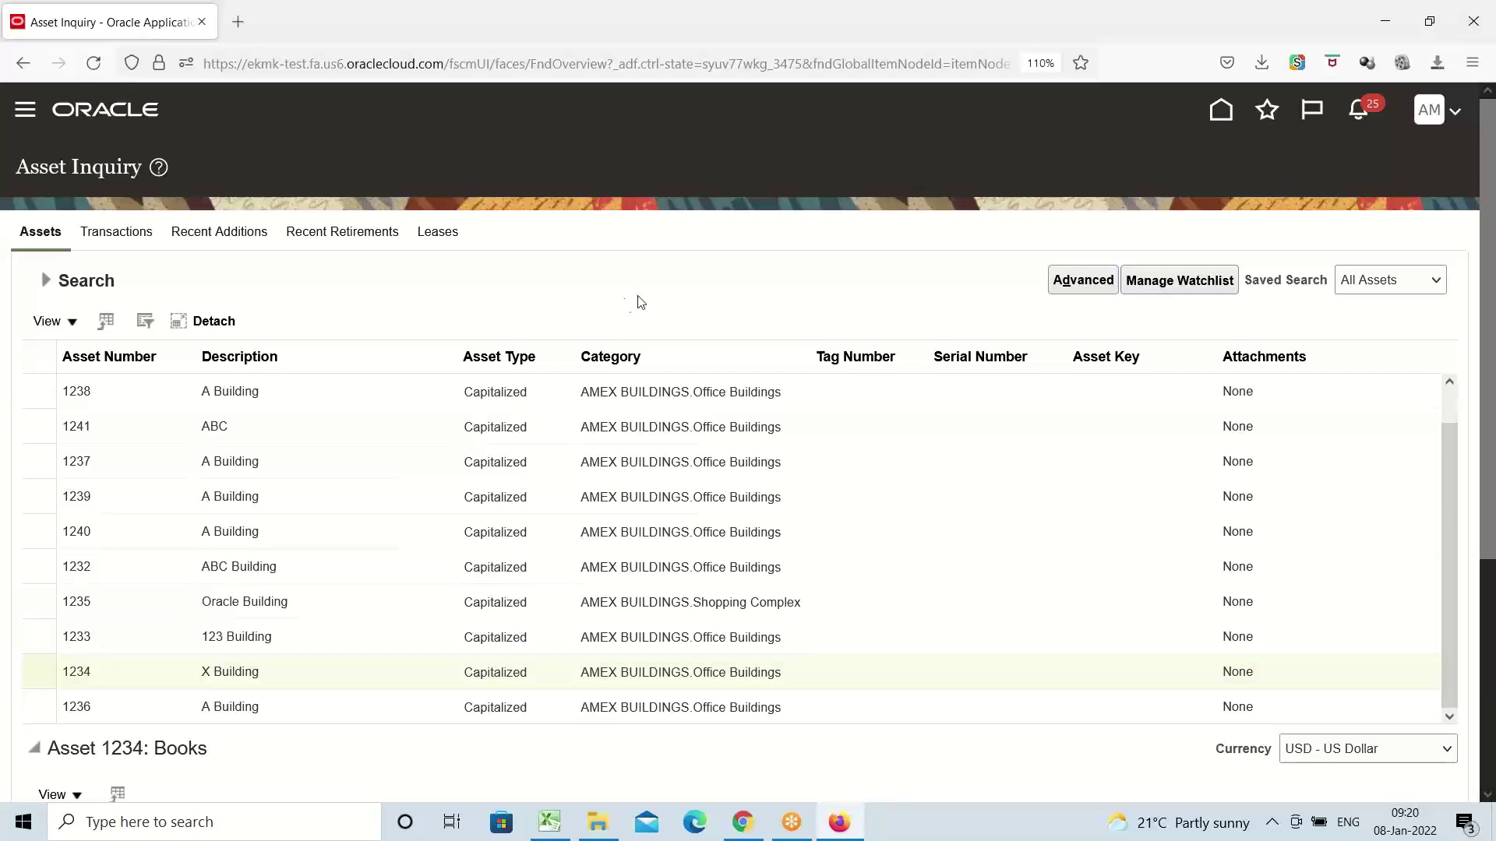
# Go to Navigator > Fixed Assets > Assets for the AMEX CORPORATE BOOK, then switch to Excel
pyautogui.click(22, 116)
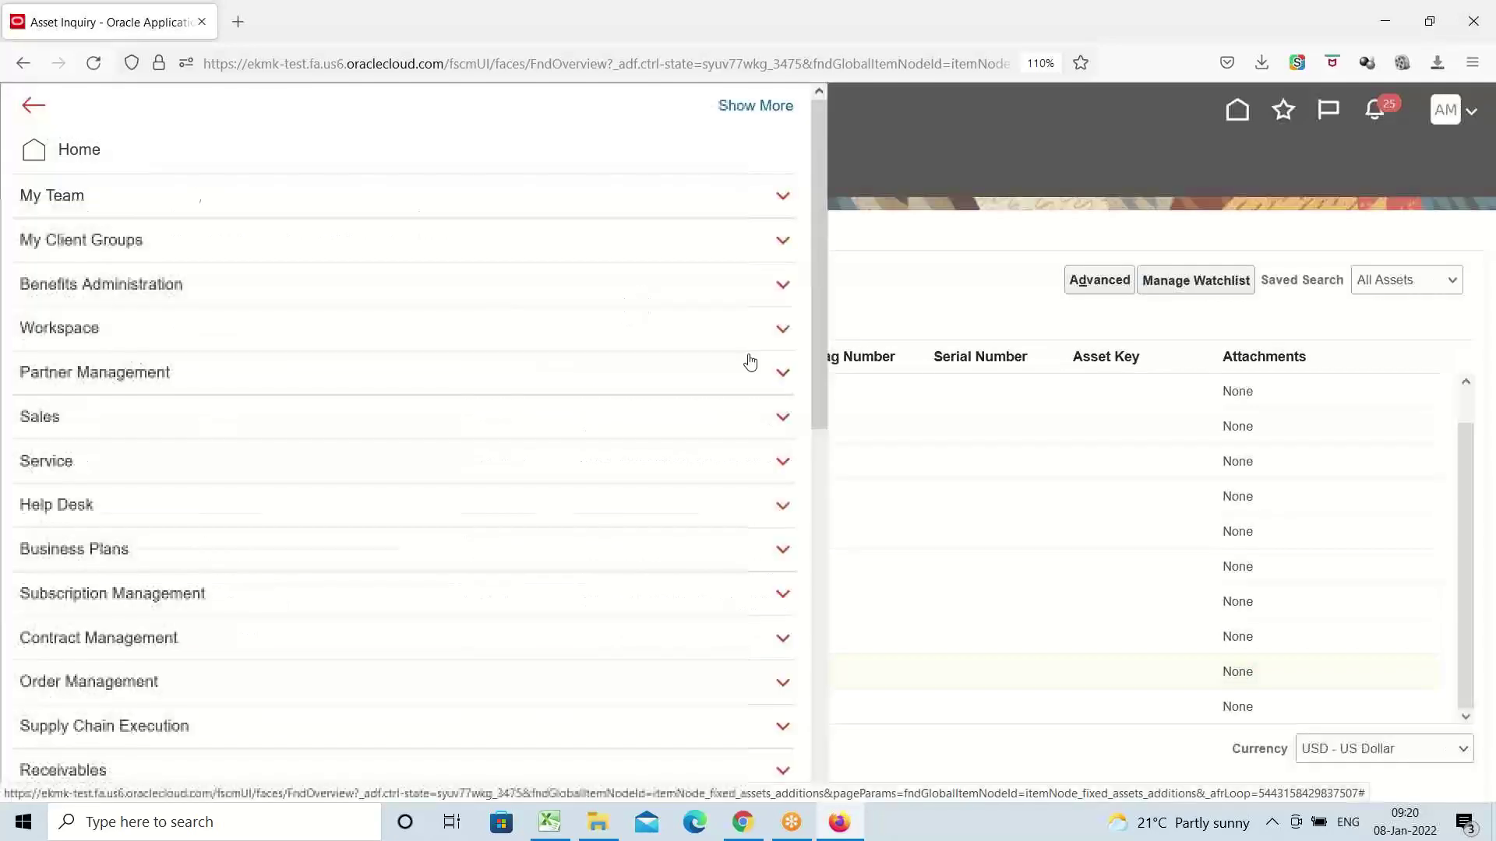
pyautogui.scroll(-4, 331, 465)
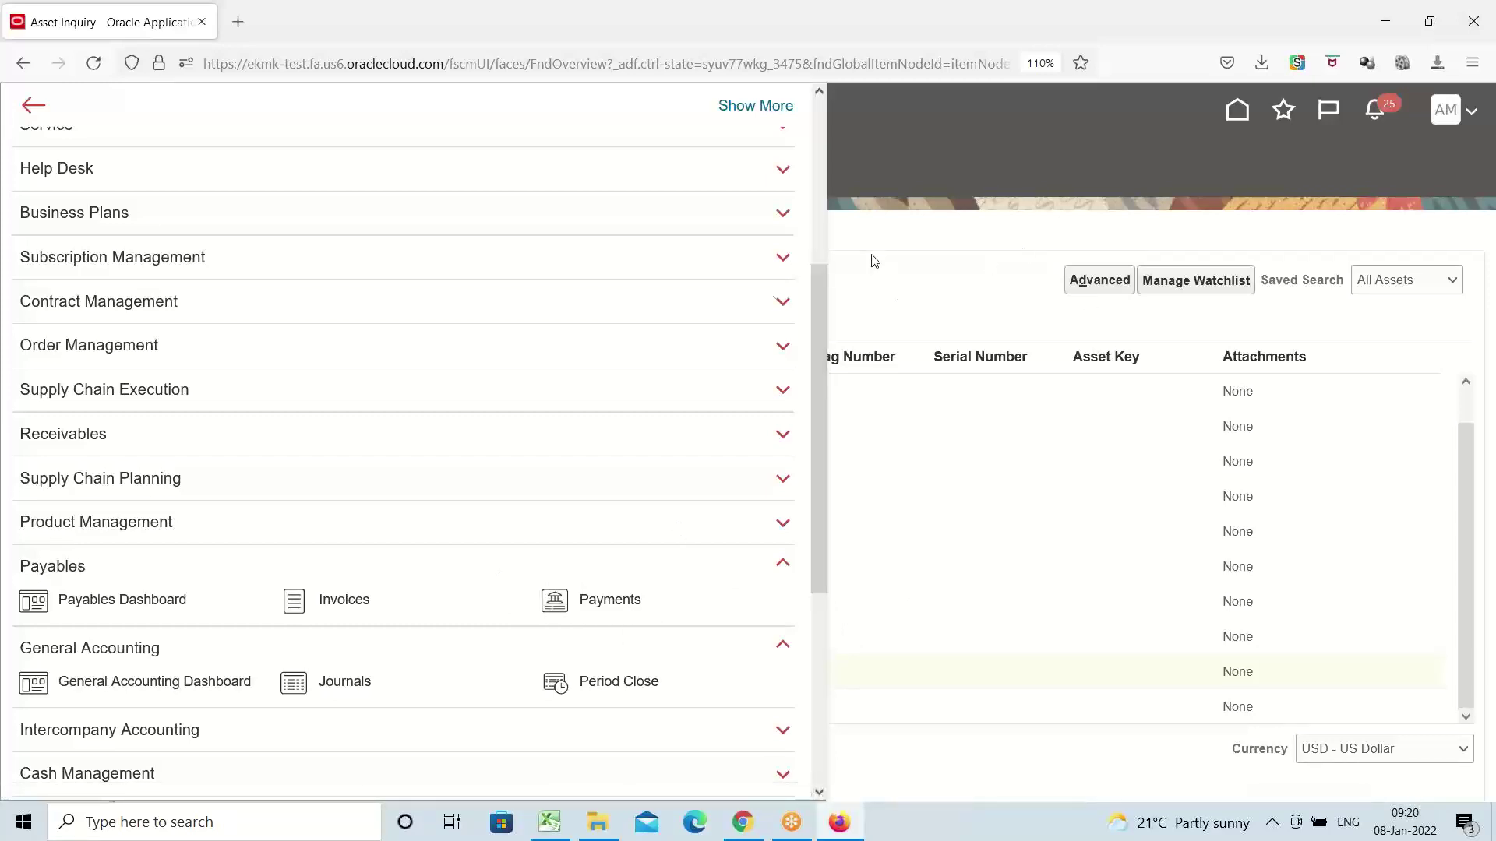
pyautogui.scroll(-3, 421, 488)
pyautogui.scroll(-2, 421, 488)
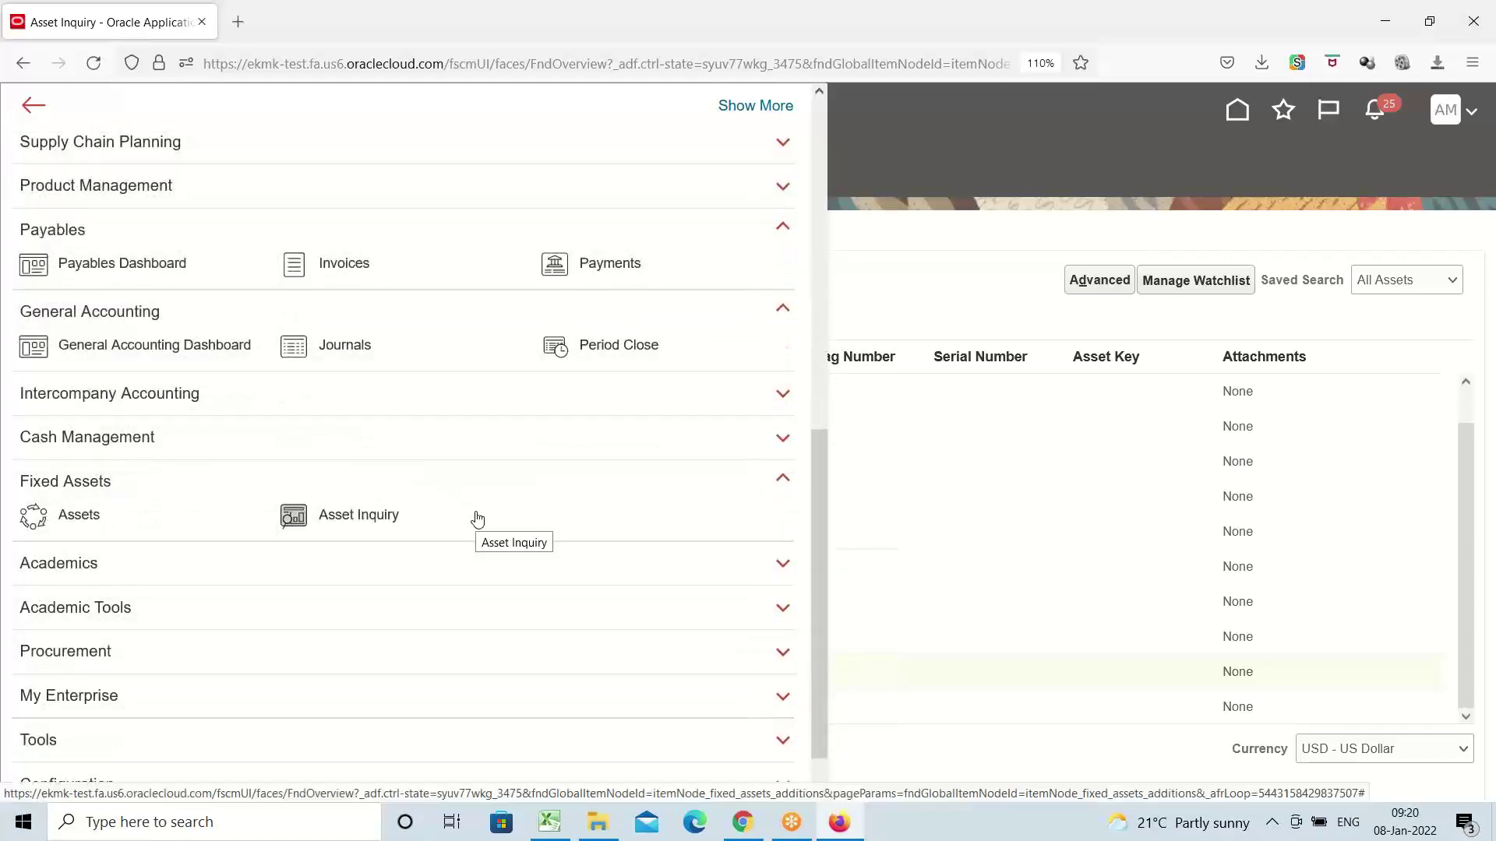
pyautogui.click(85, 515)
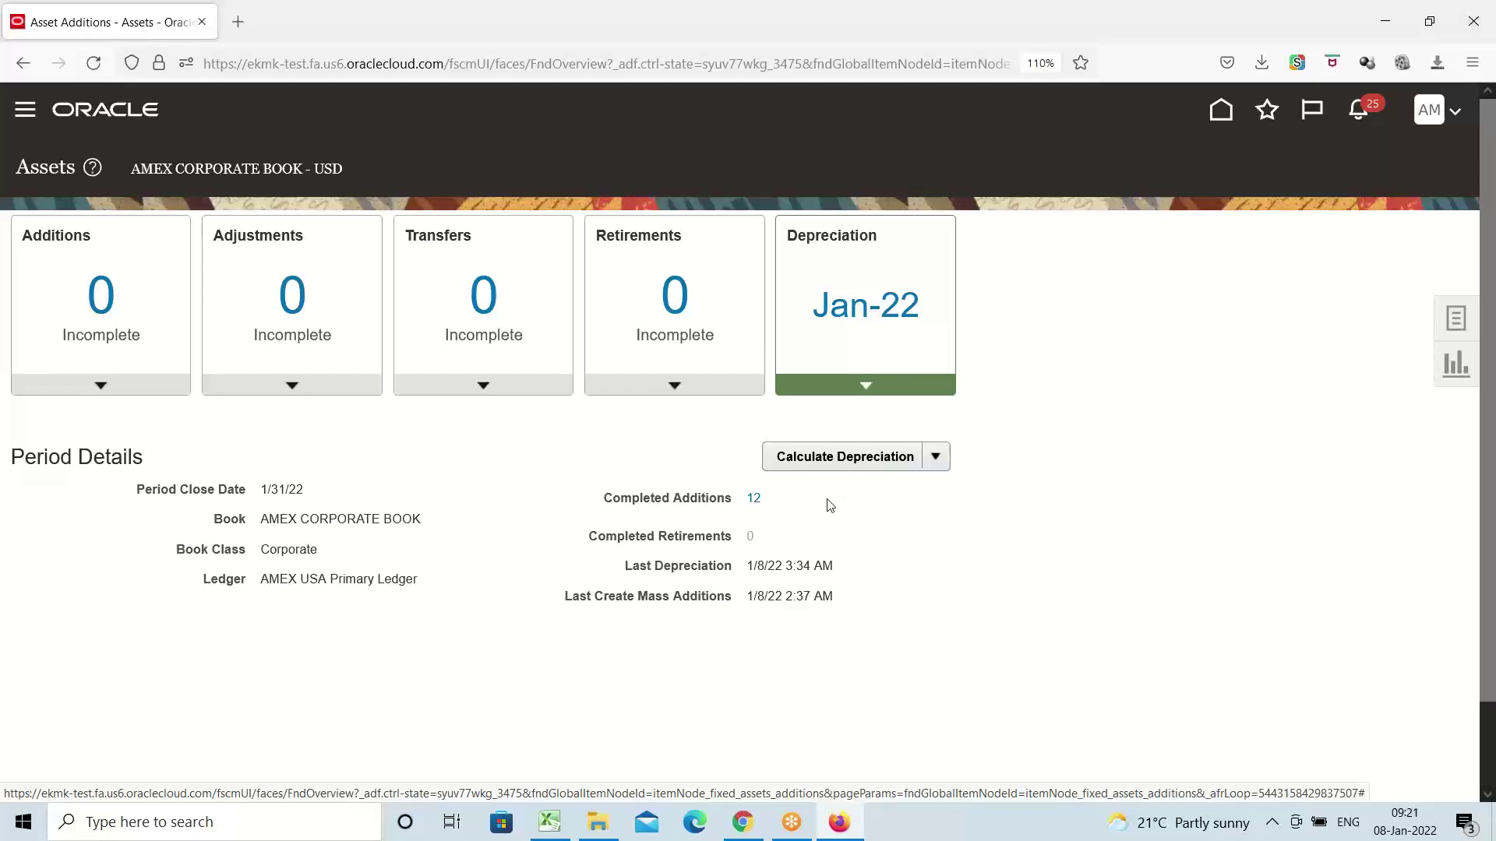
pyautogui.click(549, 822)
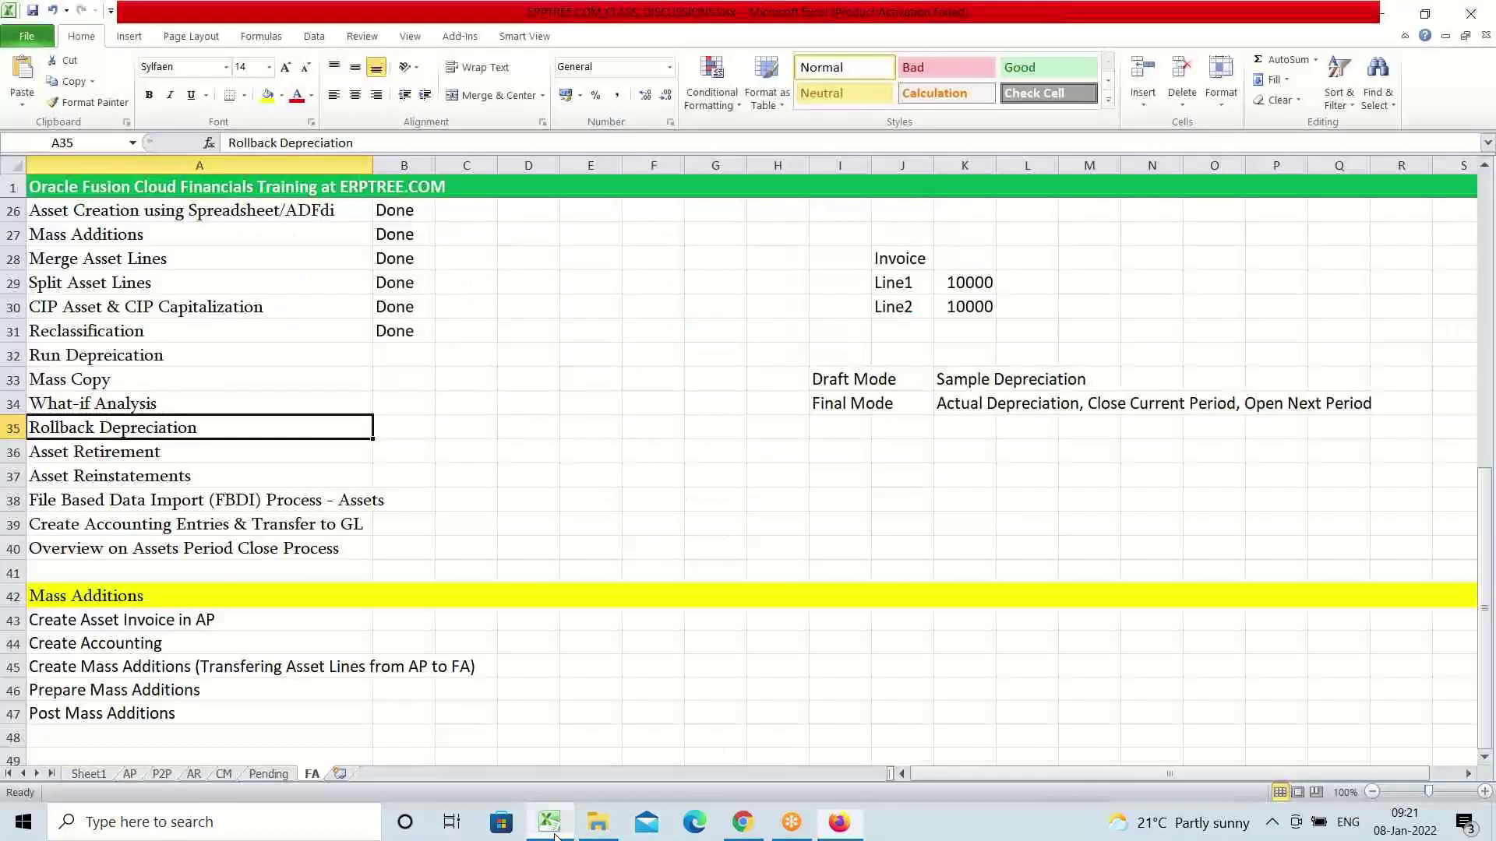
pyautogui.click(161, 340)
pyautogui.click(154, 362)
pyautogui.click(148, 382)
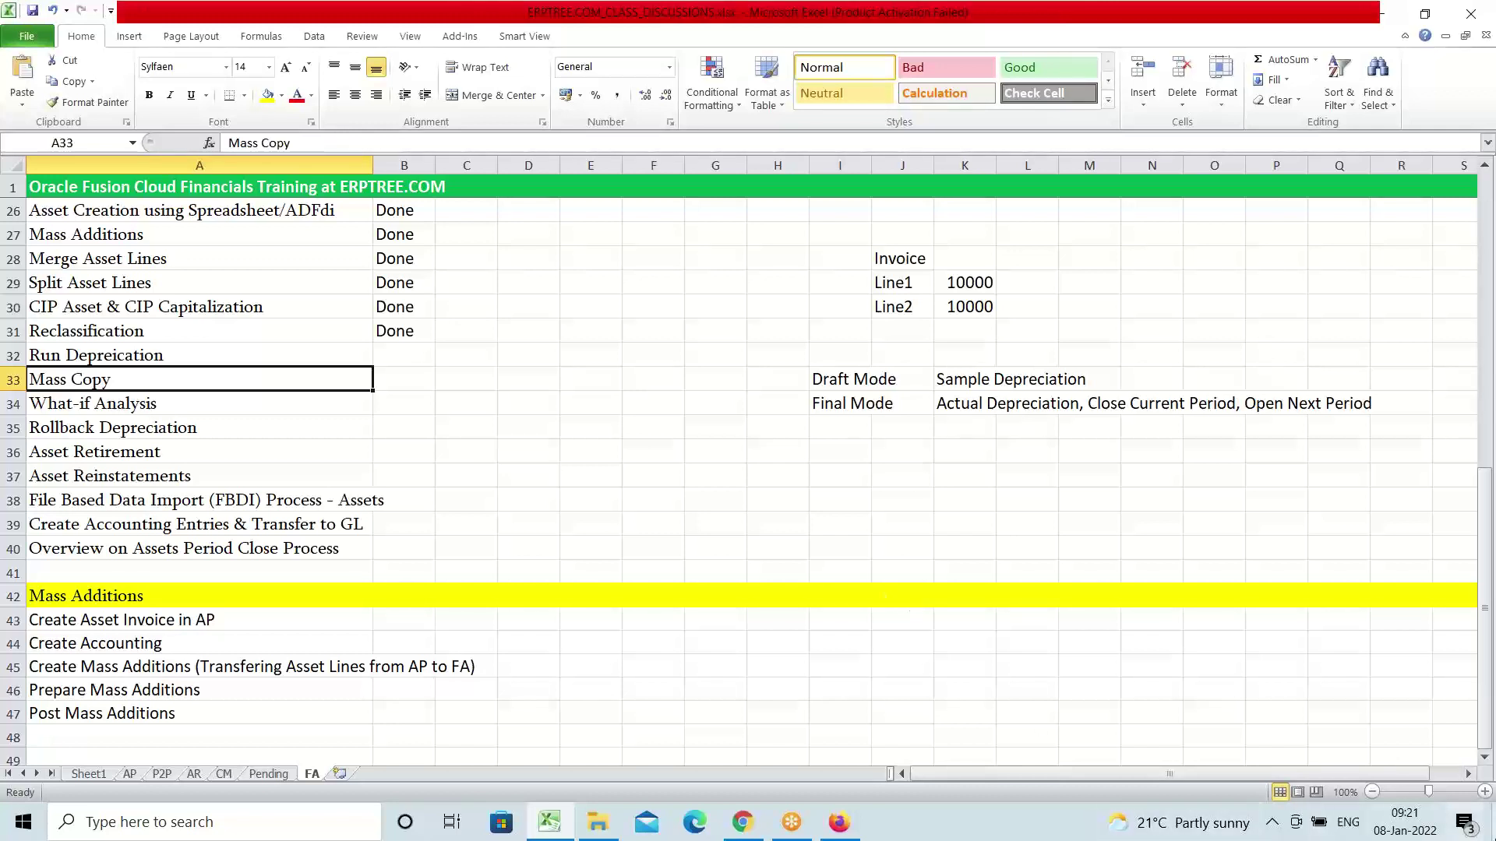
# Enter the headings 'Companies Act' in H37 and 'IT Act' in L37
pyautogui.click(754, 473)
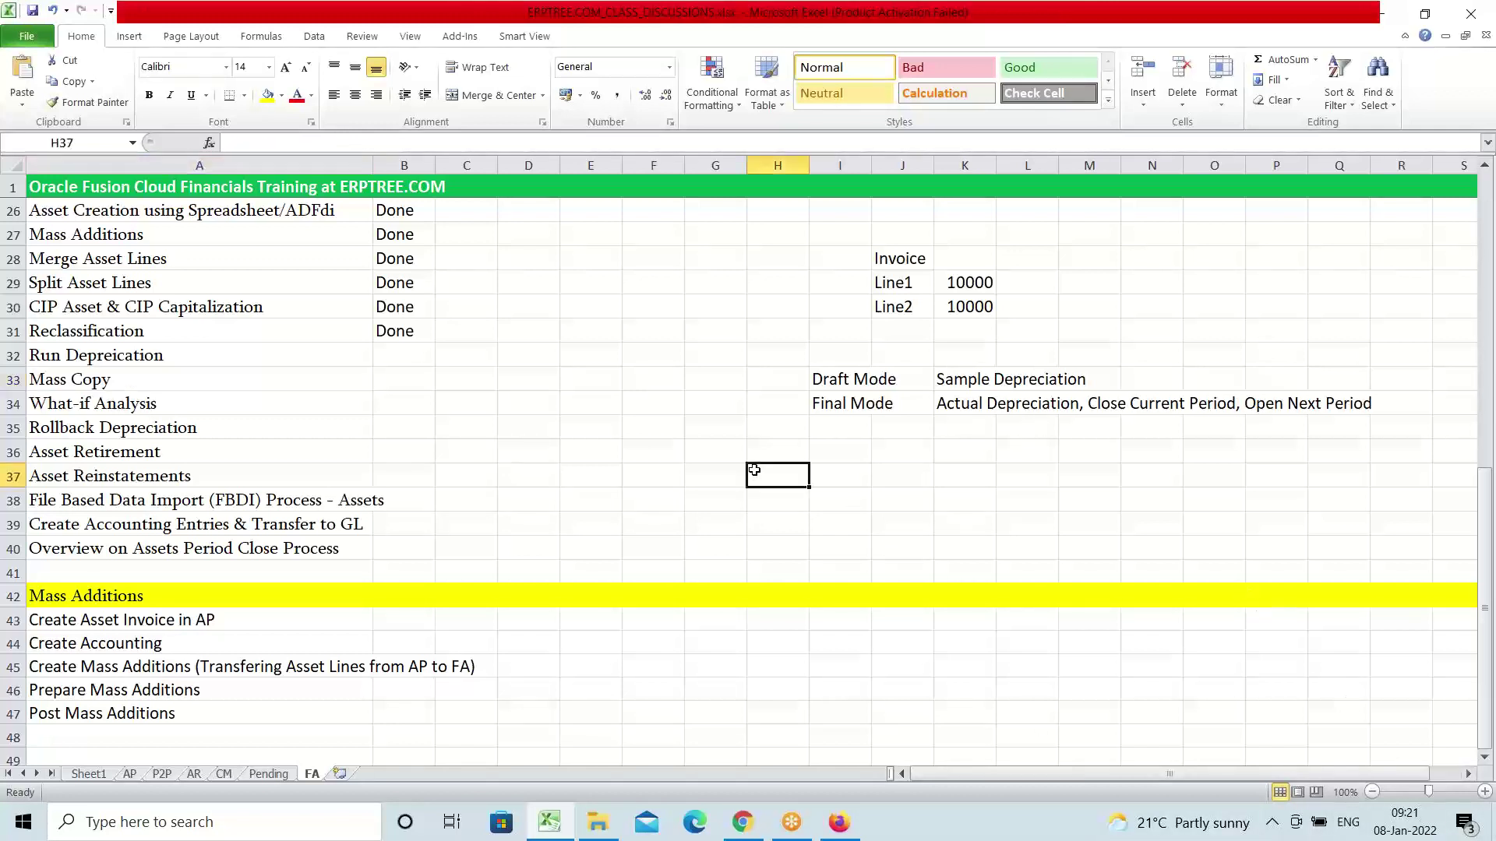
pyautogui.write('Company')
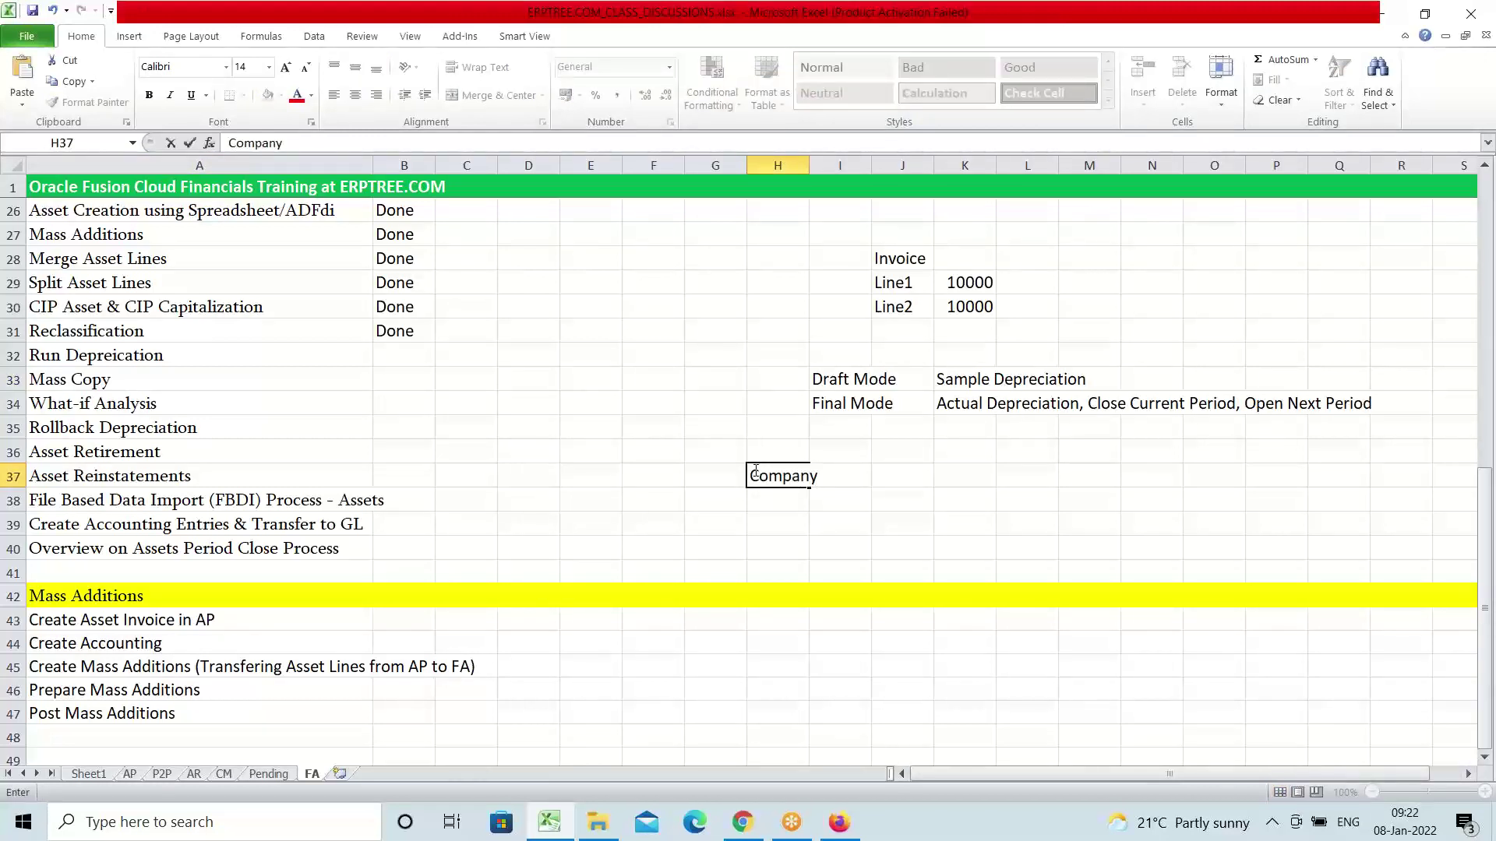
pyautogui.press('BackSpace')
pyautogui.write('ies Act')
pyautogui.press('Tab')
pyautogui.press('Tab')
pyautogui.press('Tab')
pyautogui.press('Tab')
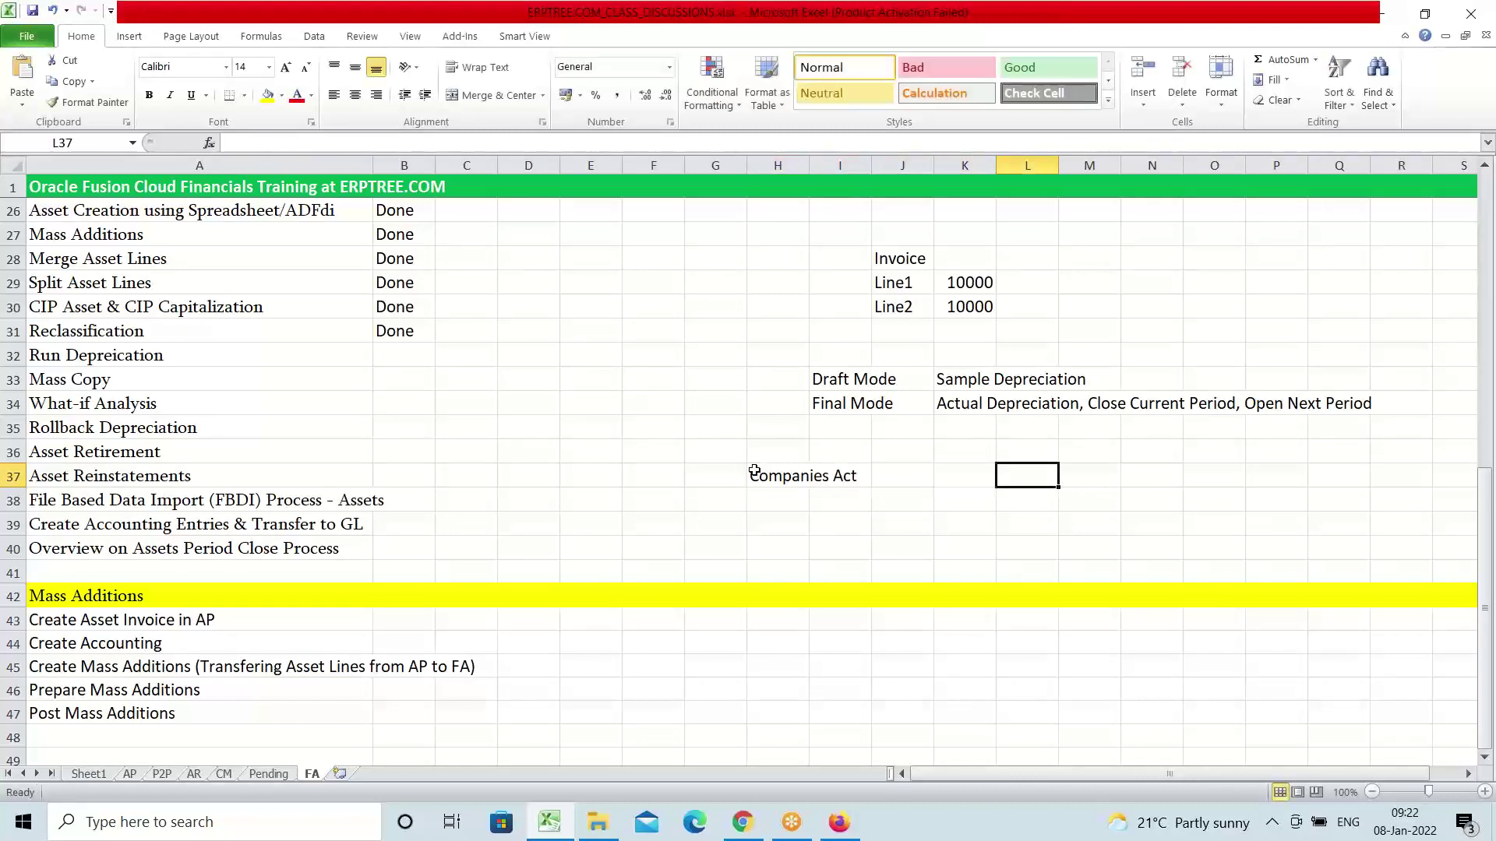
pyautogui.write('IUT')
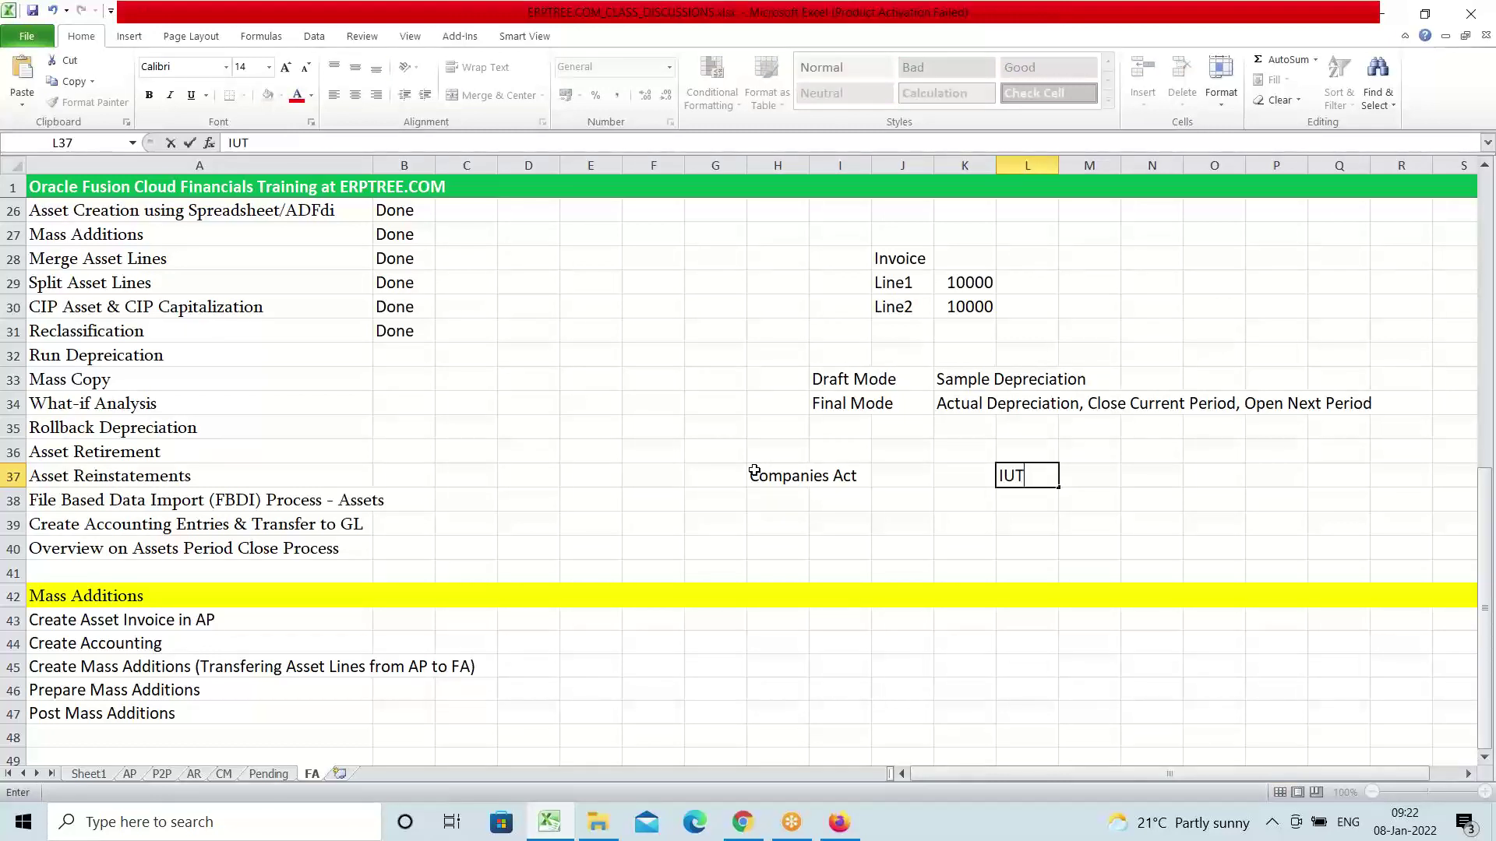
pyautogui.press('BackSpace')
pyautogui.press('BackSpace')
pyautogui.write('T Act')
pyautogui.click(779, 500)
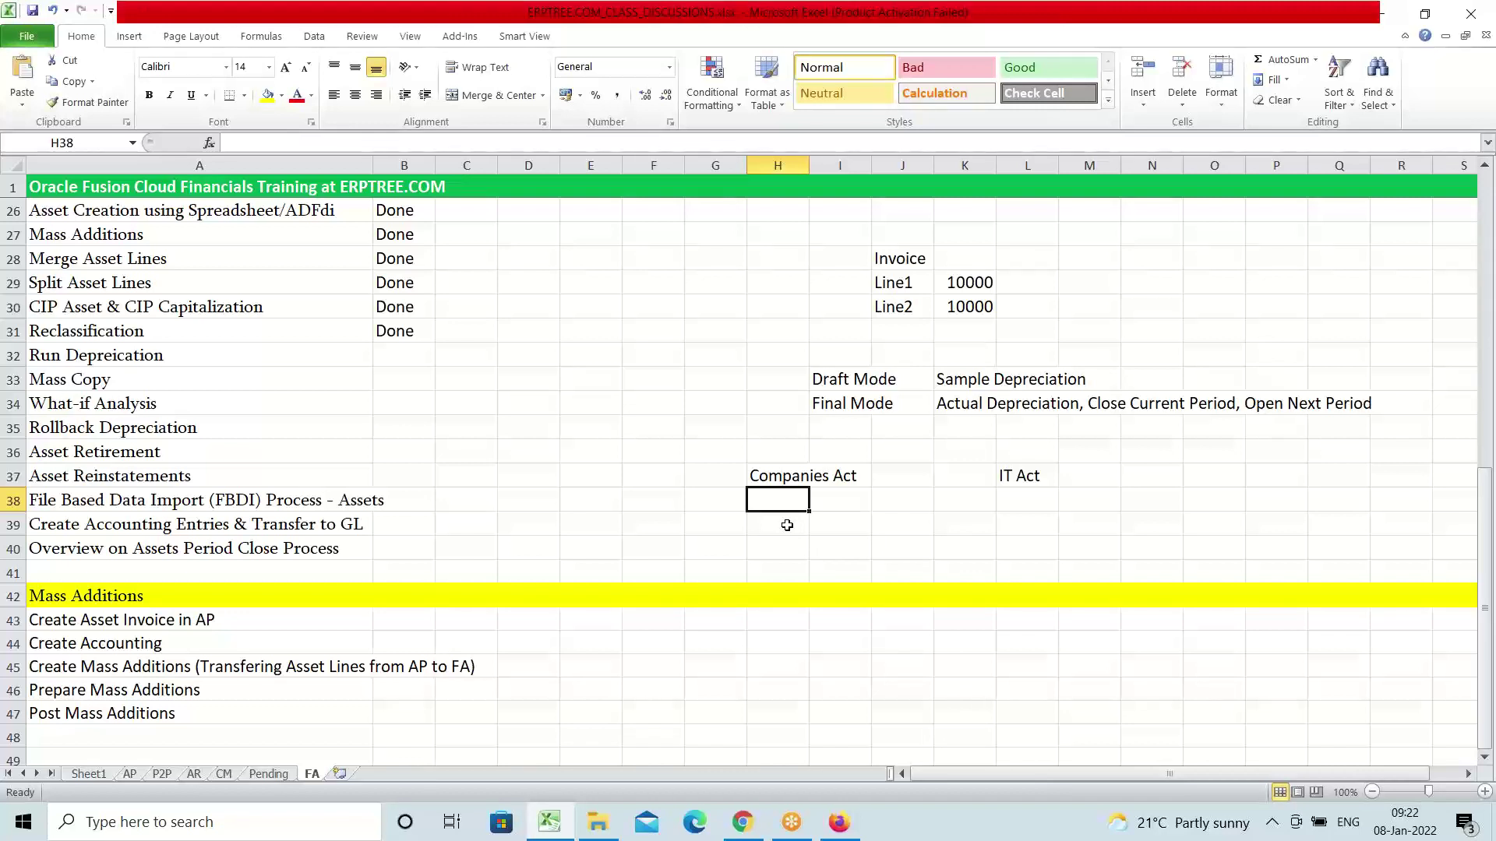
# Enter 50 under Companies Act in H38 and 45 under IT Act in L38
pyautogui.write('50')
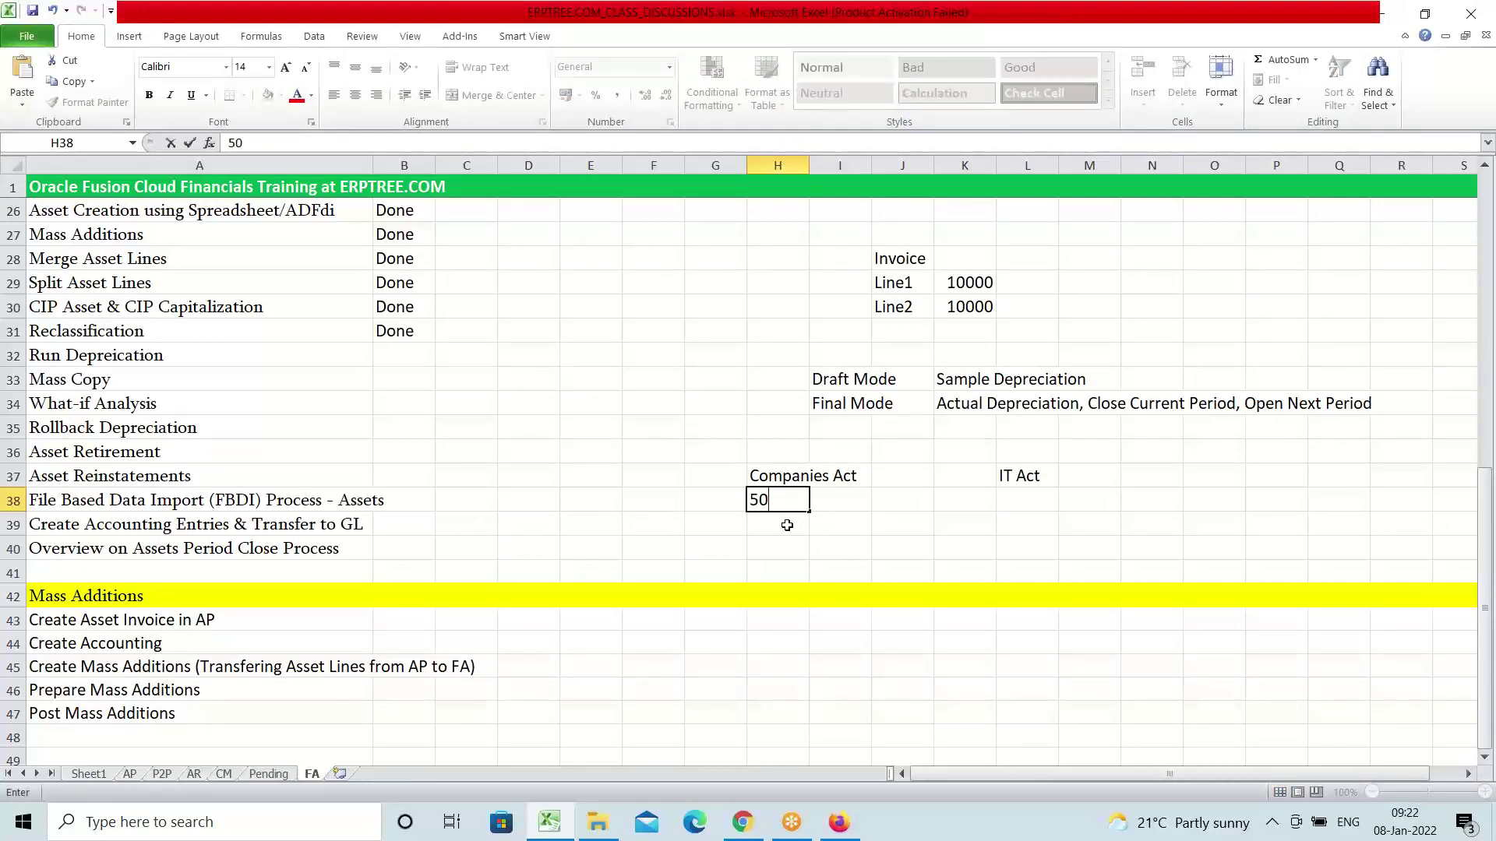
pyautogui.press('Right')
pyautogui.press('Right')
pyautogui.press('Right')
pyautogui.press('Right')
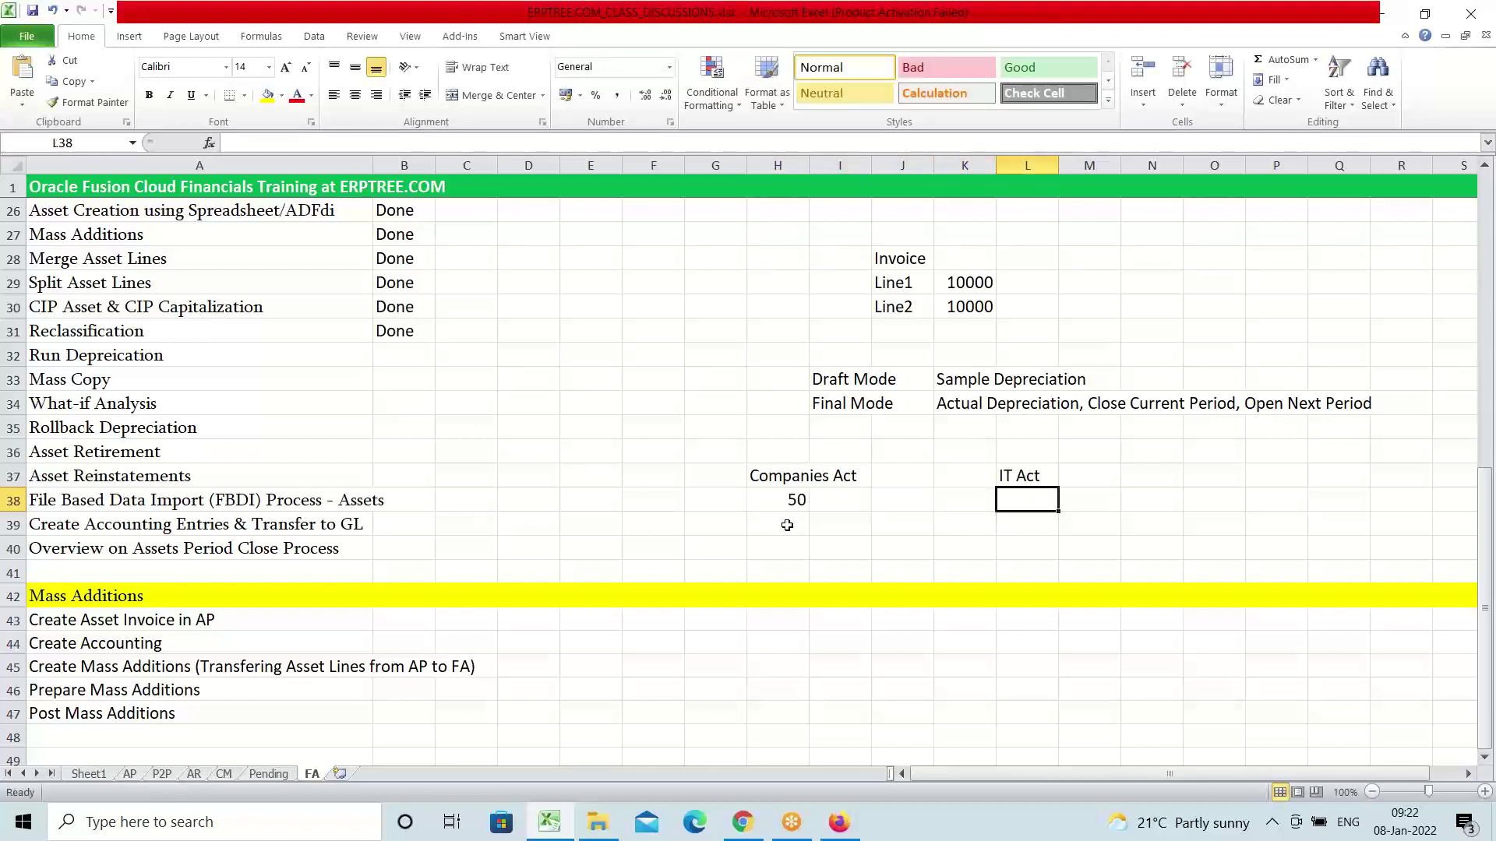
pyautogui.write('45')
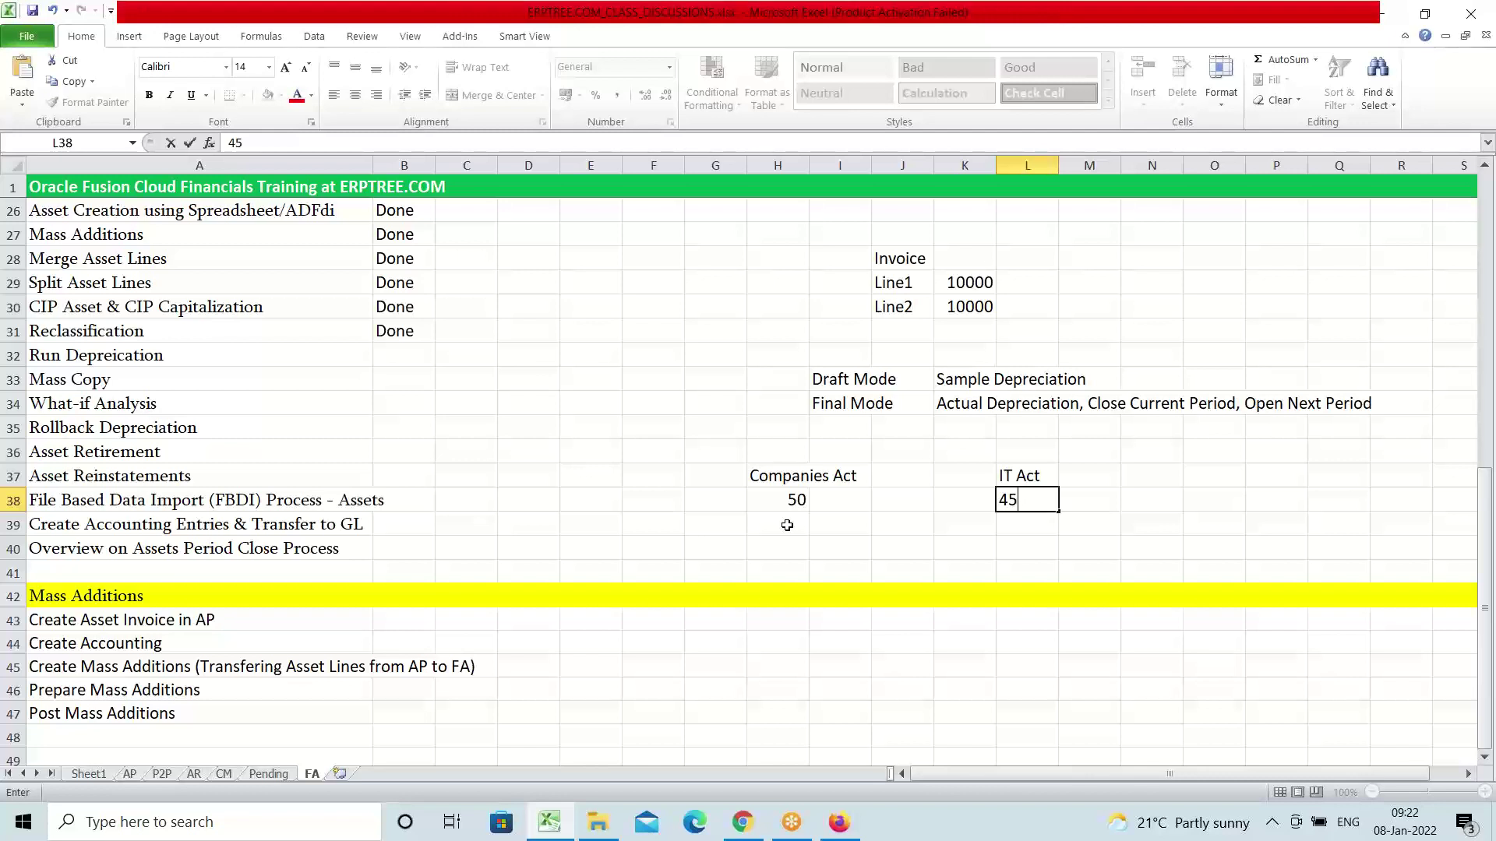
pyautogui.click(792, 503)
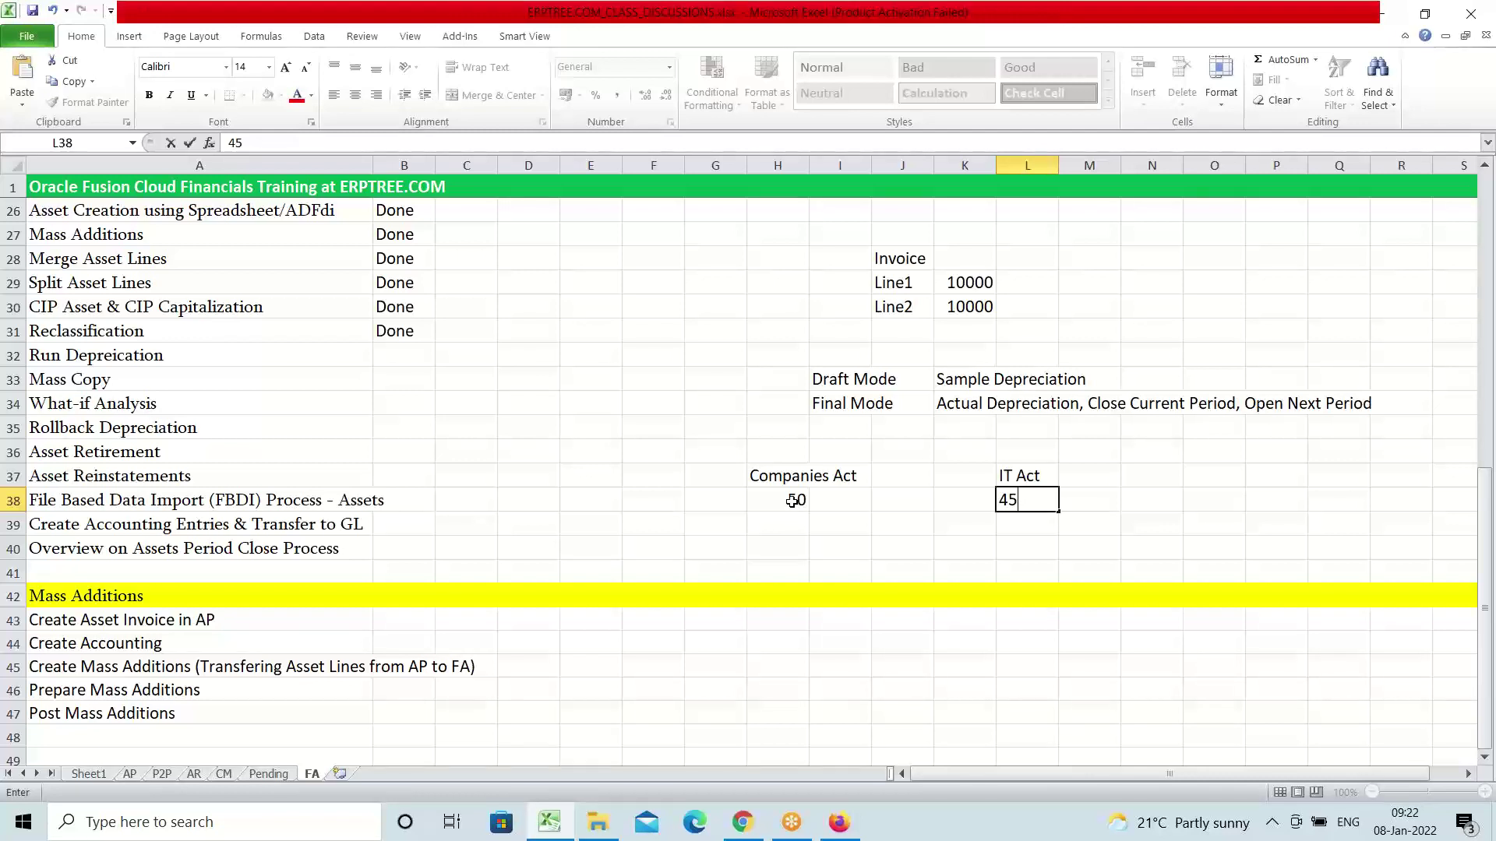
pyautogui.click(1024, 499)
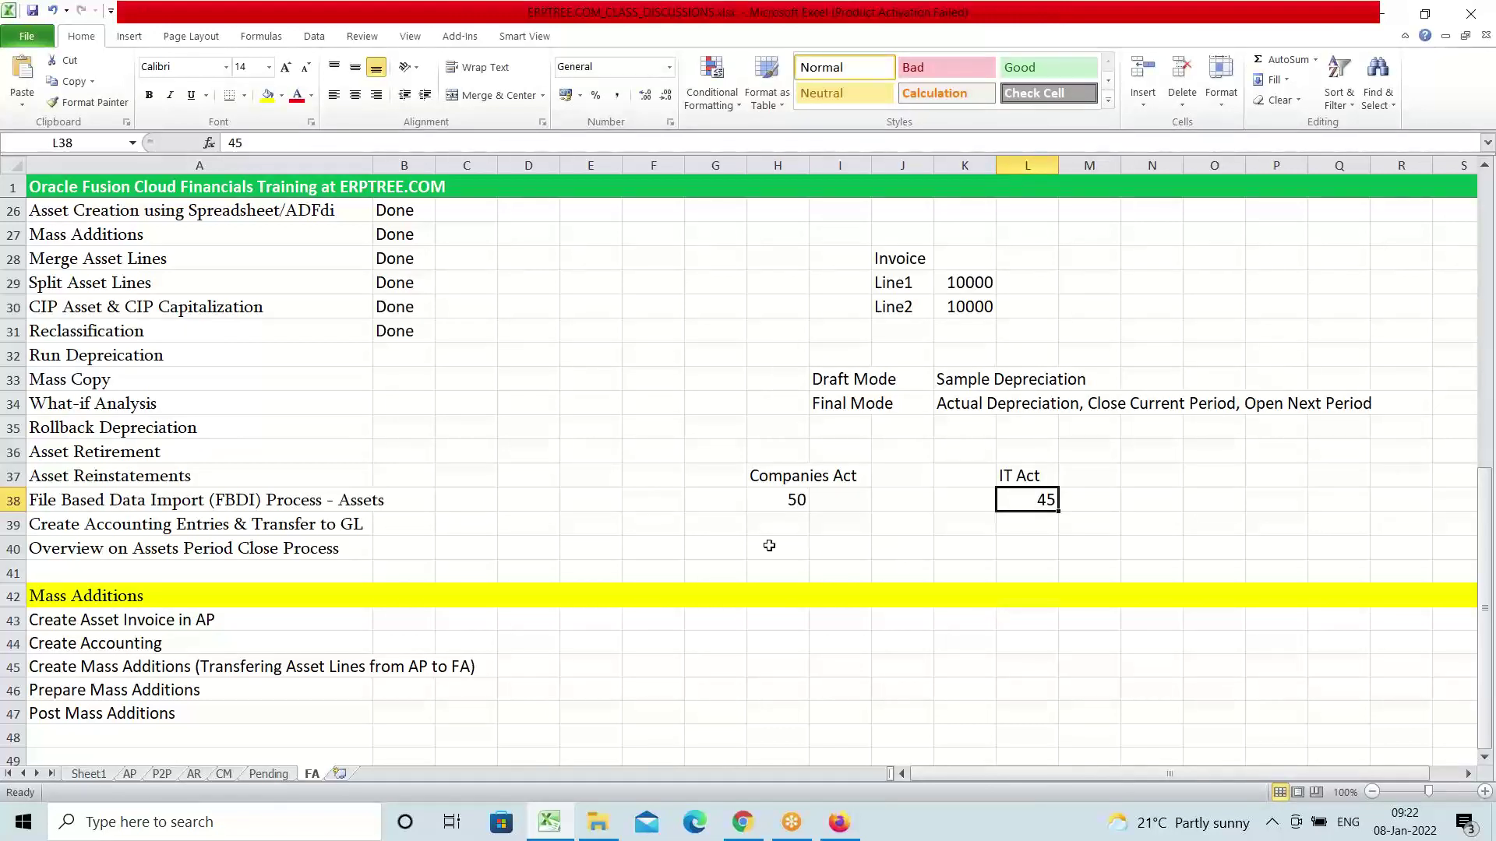
pyautogui.click(772, 522)
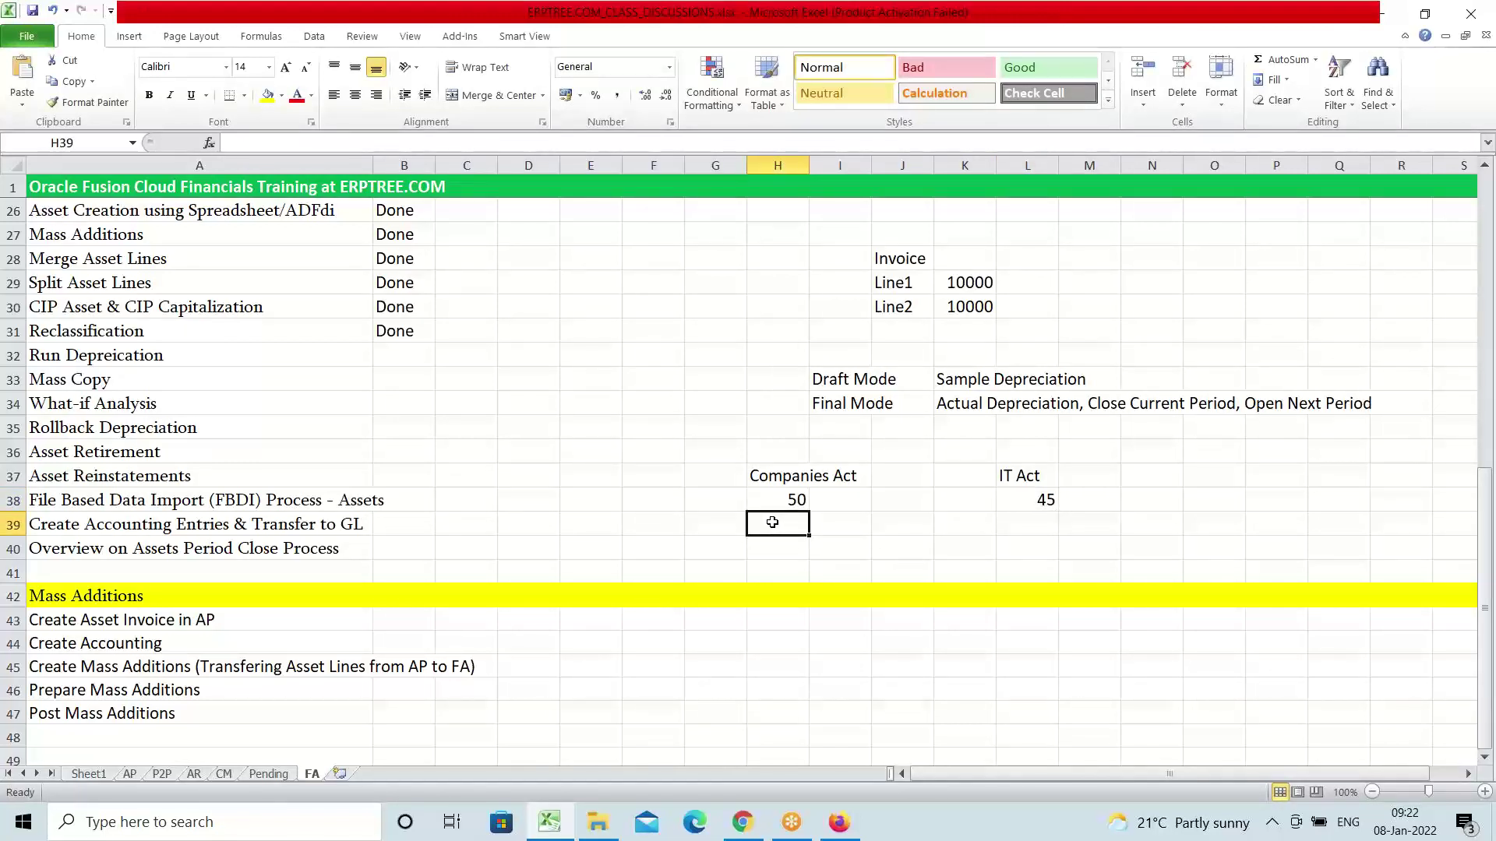
# Label the Companies Act value 'Corporate Book' in H39
pyautogui.write('Corpo')
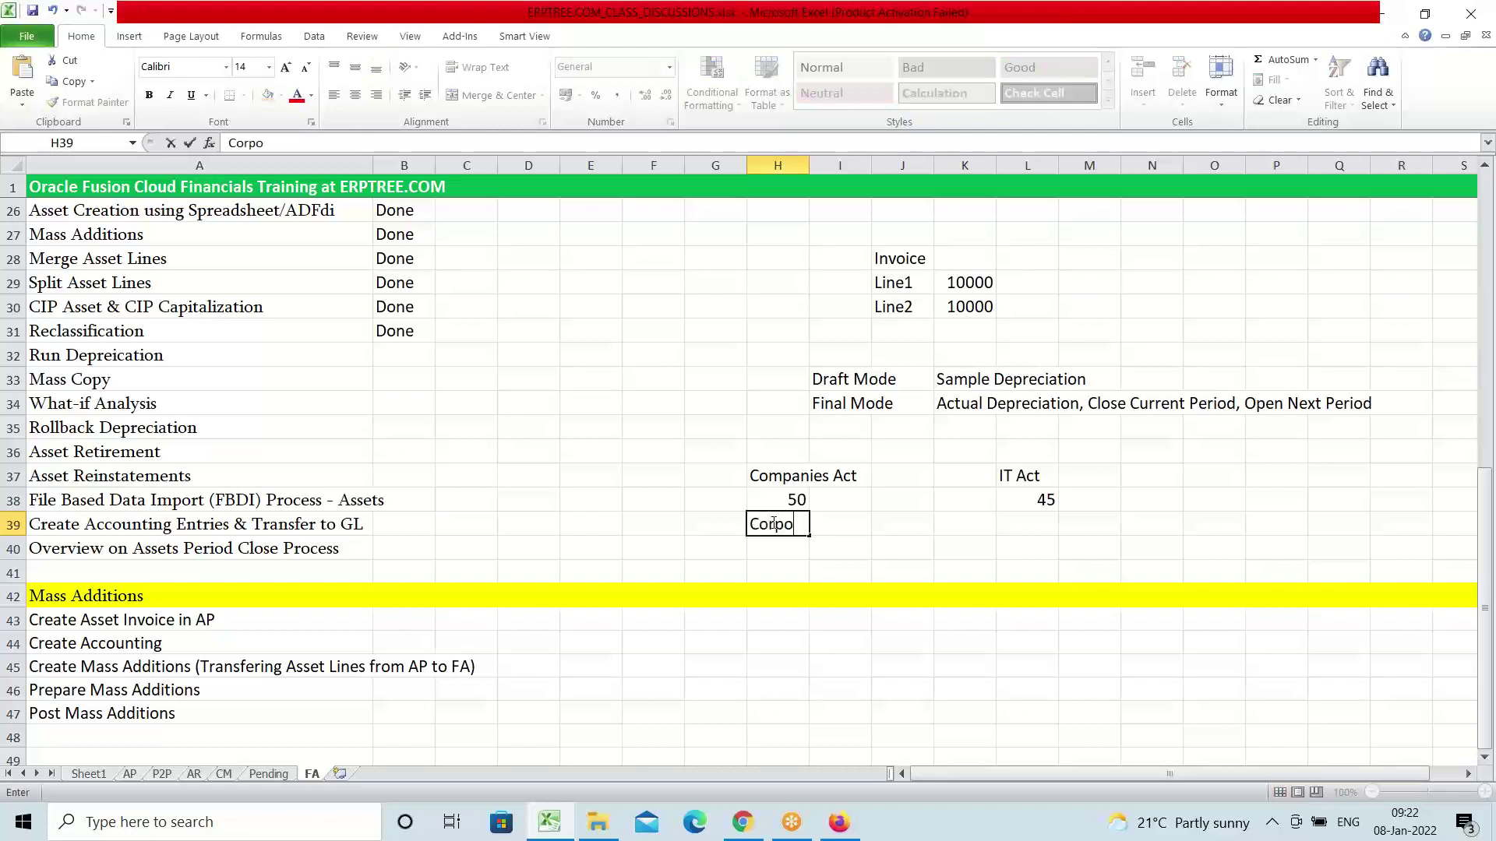
pyautogui.write('rate Book')
pyautogui.click(775, 472)
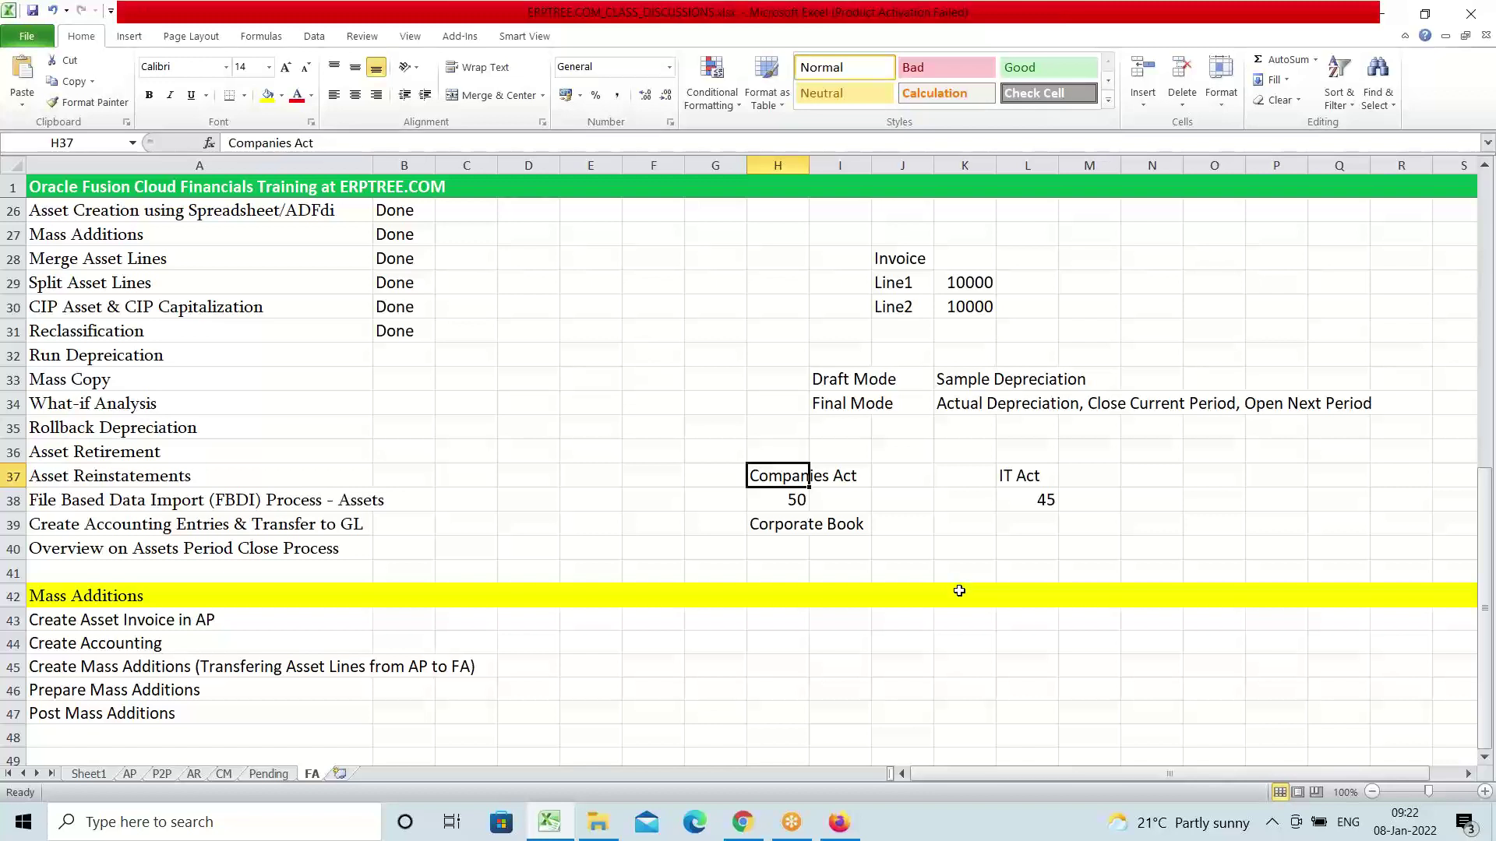
pyautogui.click(789, 530)
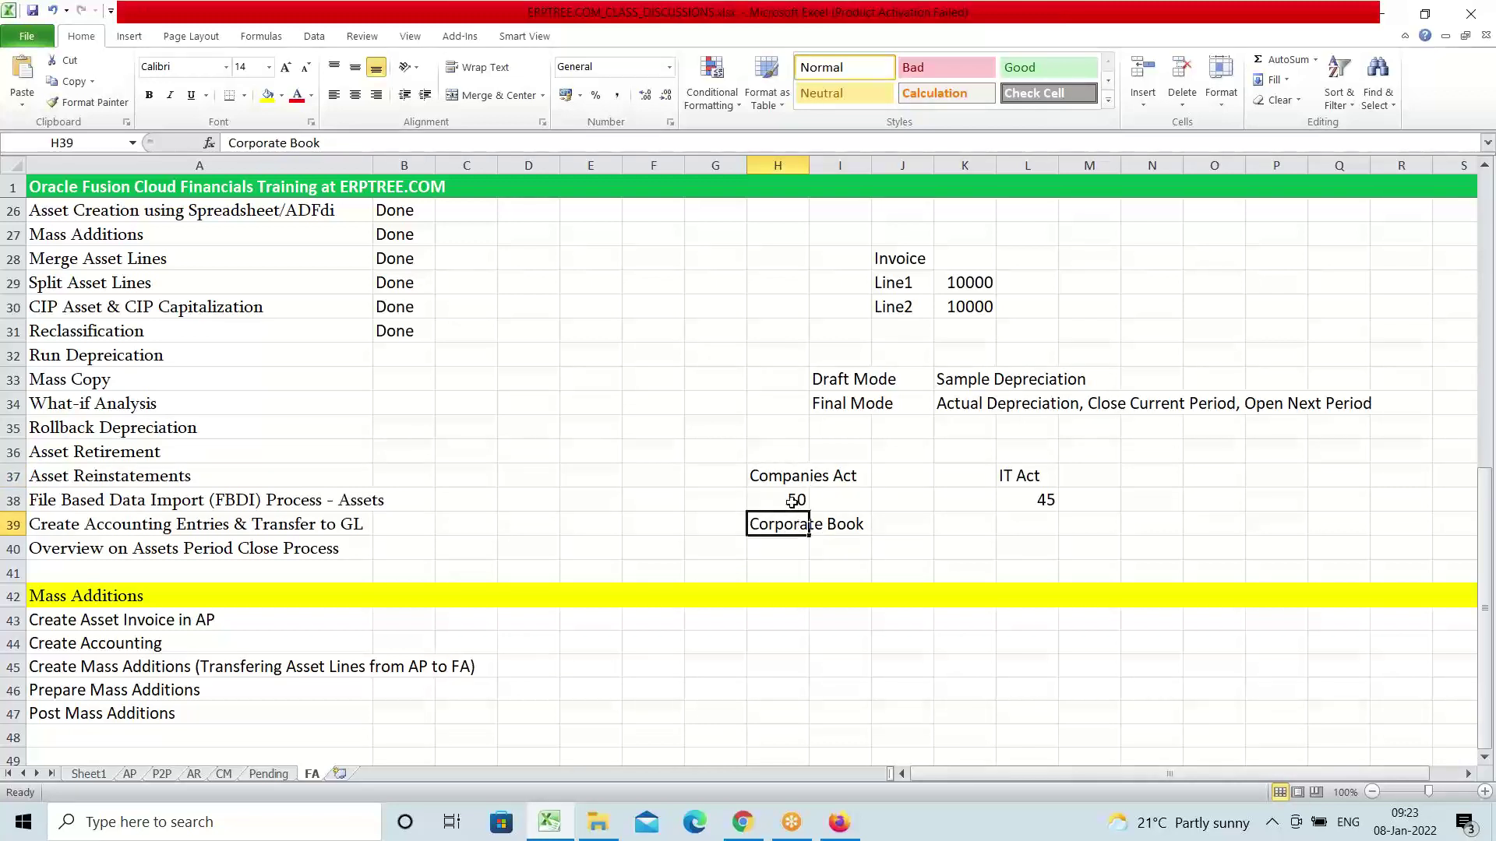
pyautogui.click(792, 501)
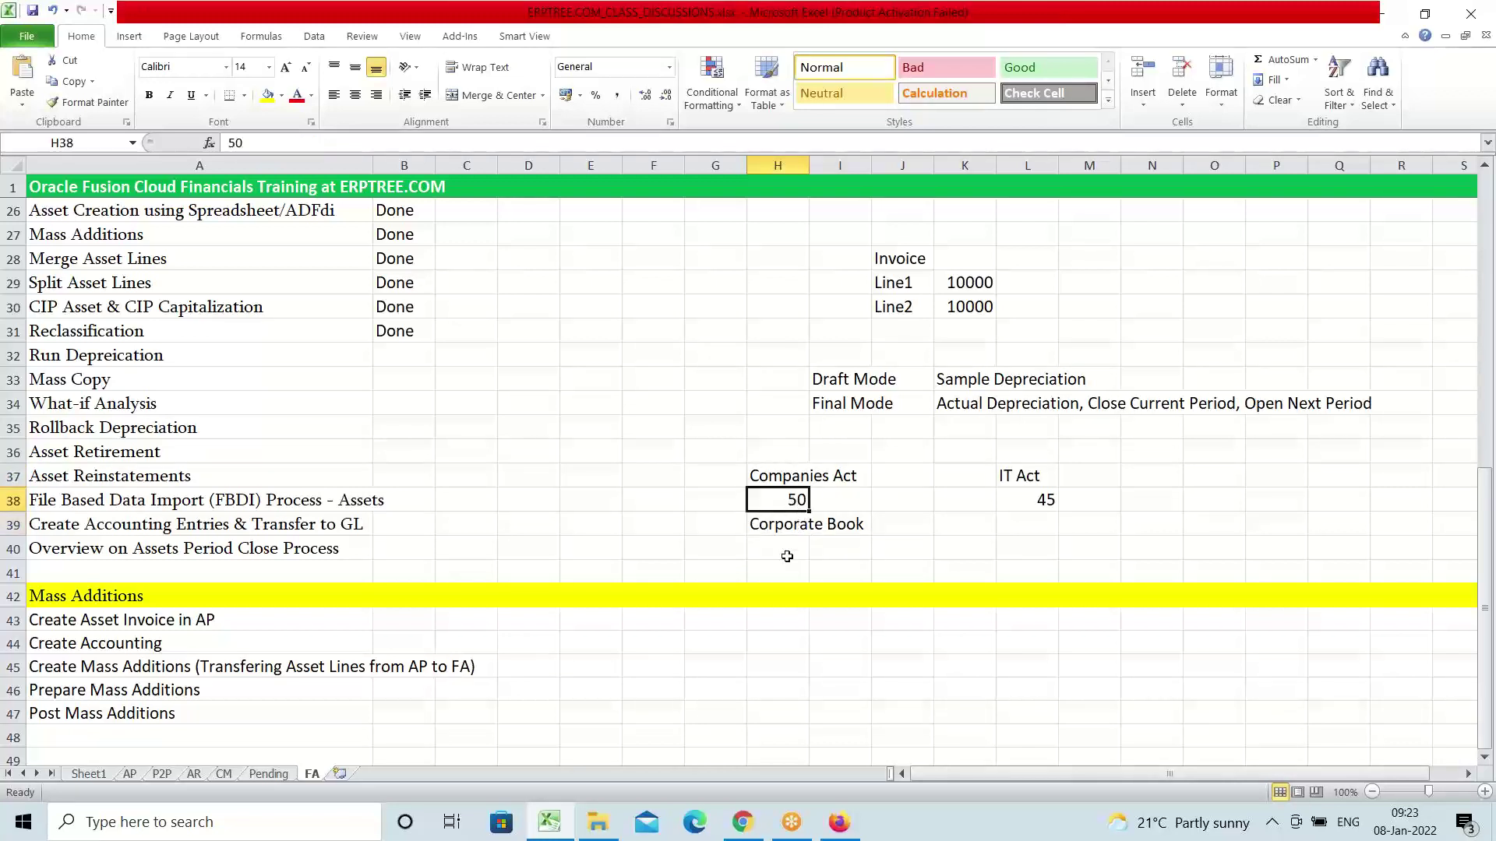
pyautogui.click(1024, 477)
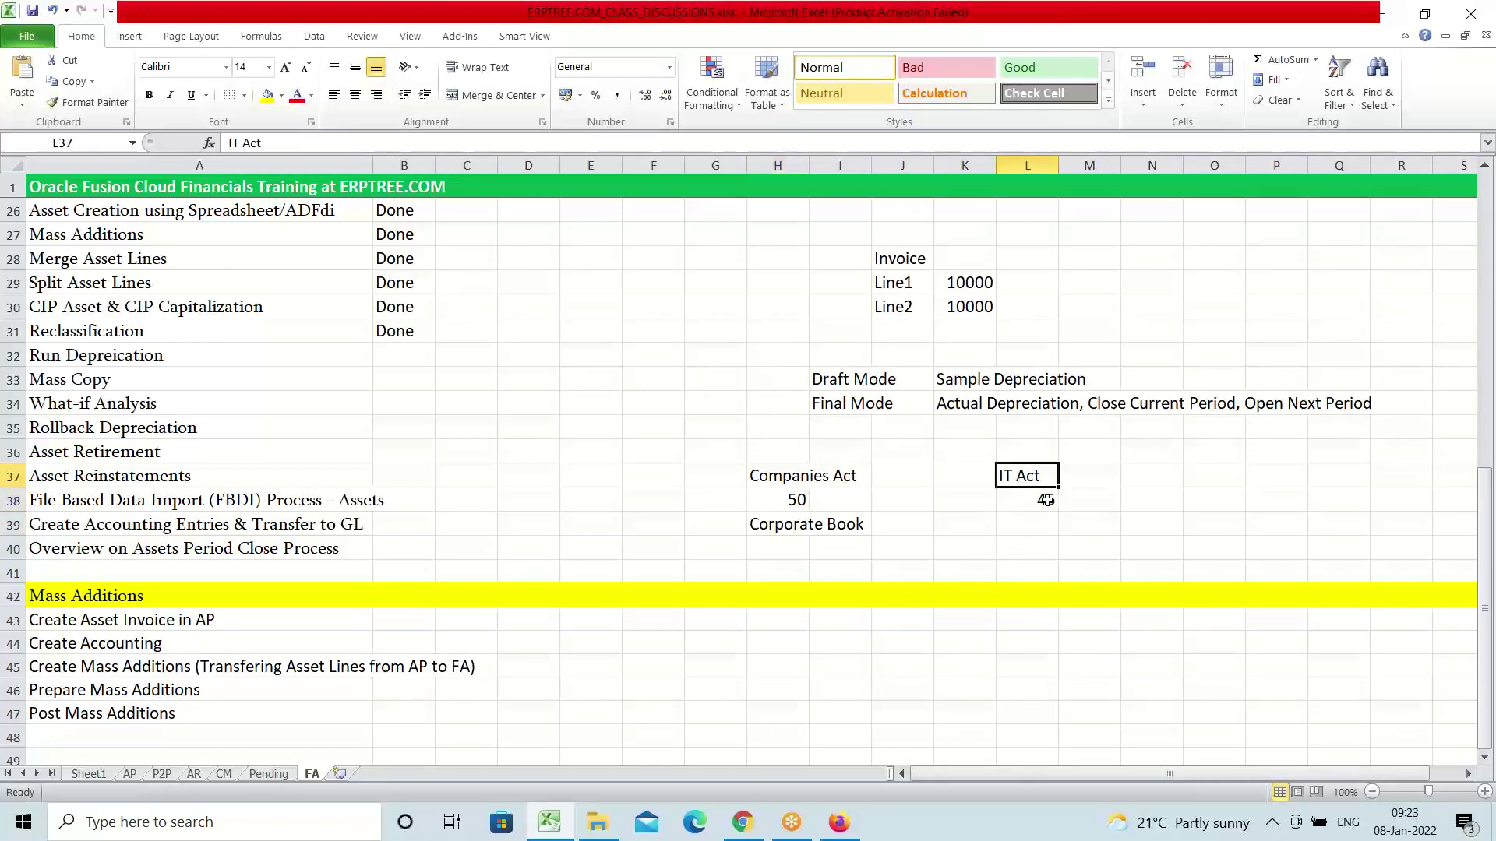
pyautogui.click(1048, 501)
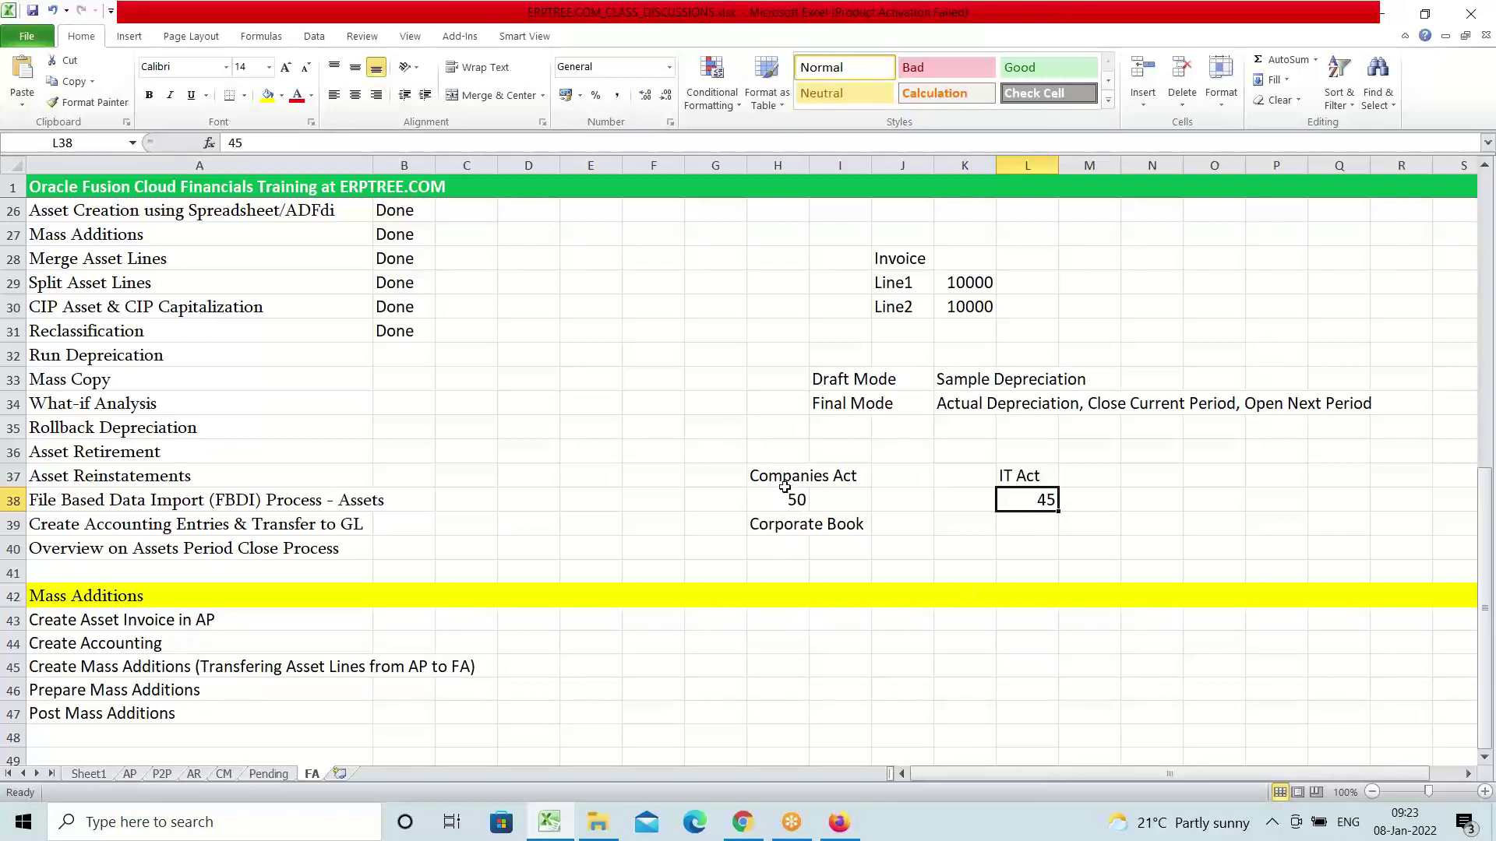
pyautogui.moveTo(778, 518); pyautogui.dragTo(811, 536)
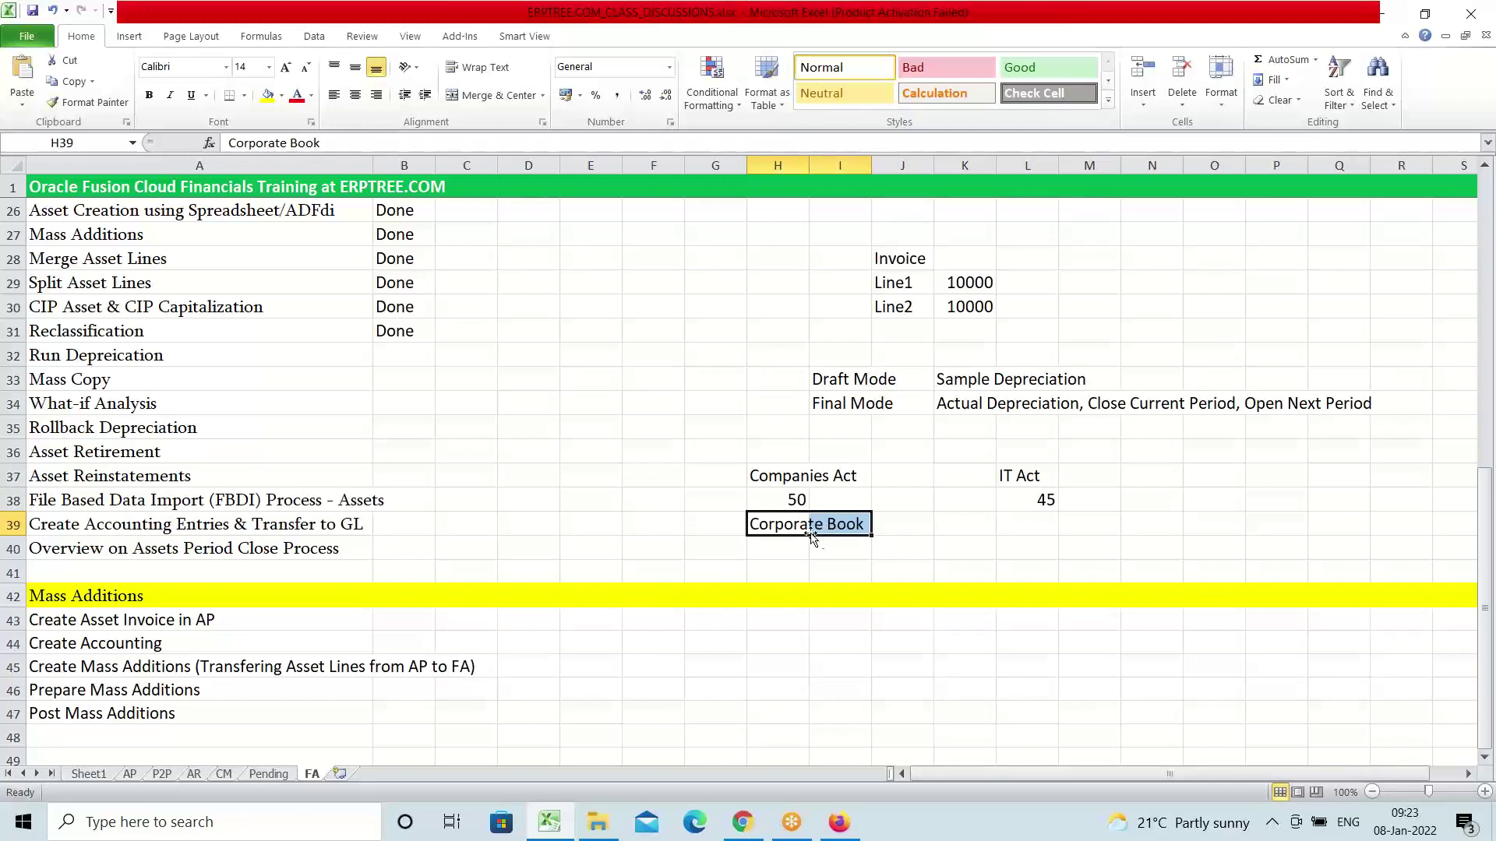
# Add 'Tax Book' in L39 under the 45 and enter 12 in H40 under Corporate Book
pyautogui.click(1041, 521)
pyautogui.write('T')
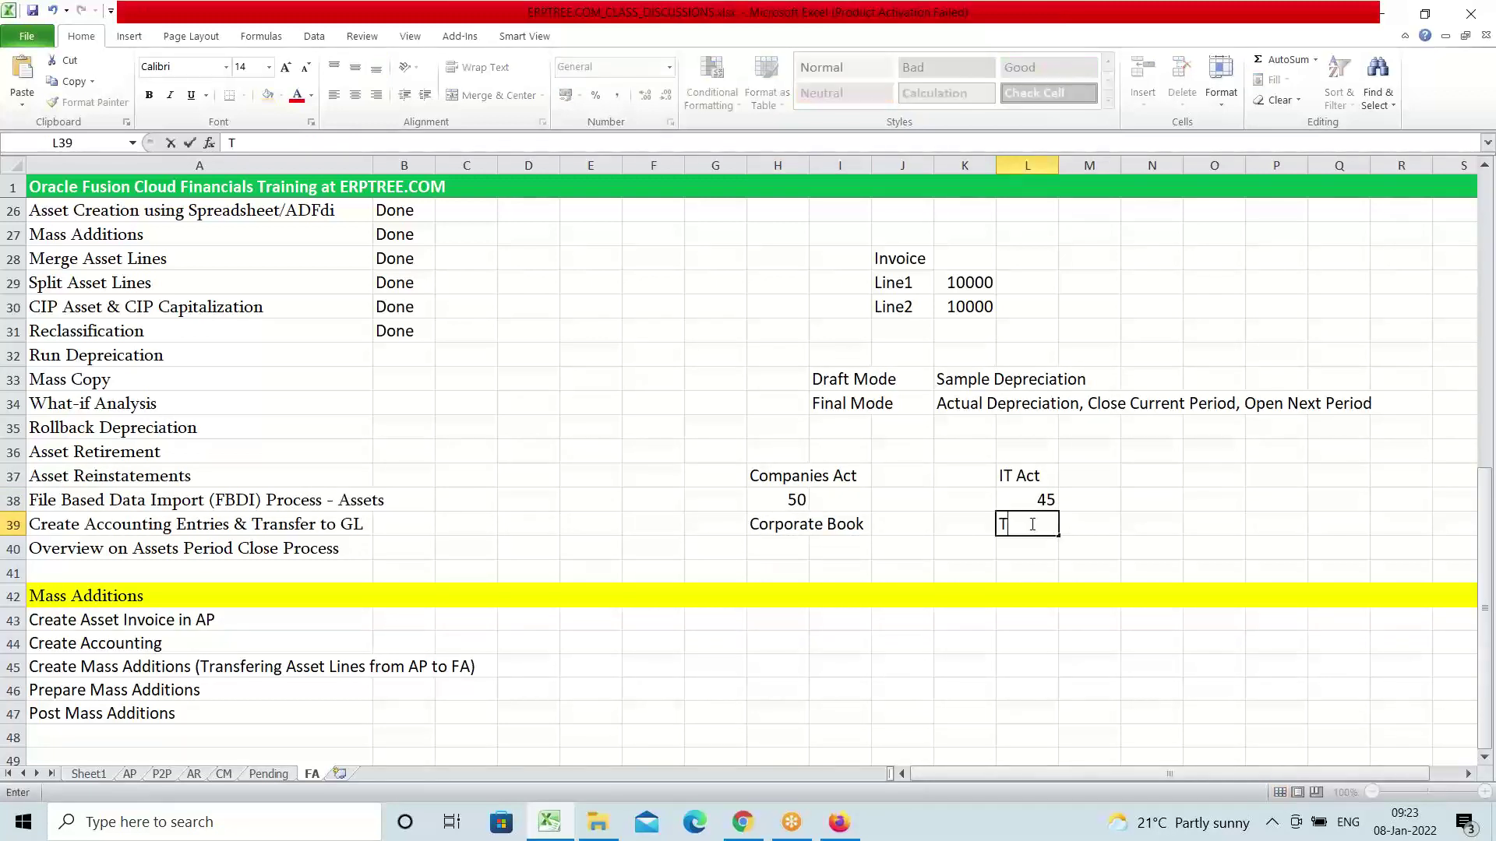
pyautogui.write('ax Book')
pyautogui.click(1044, 555)
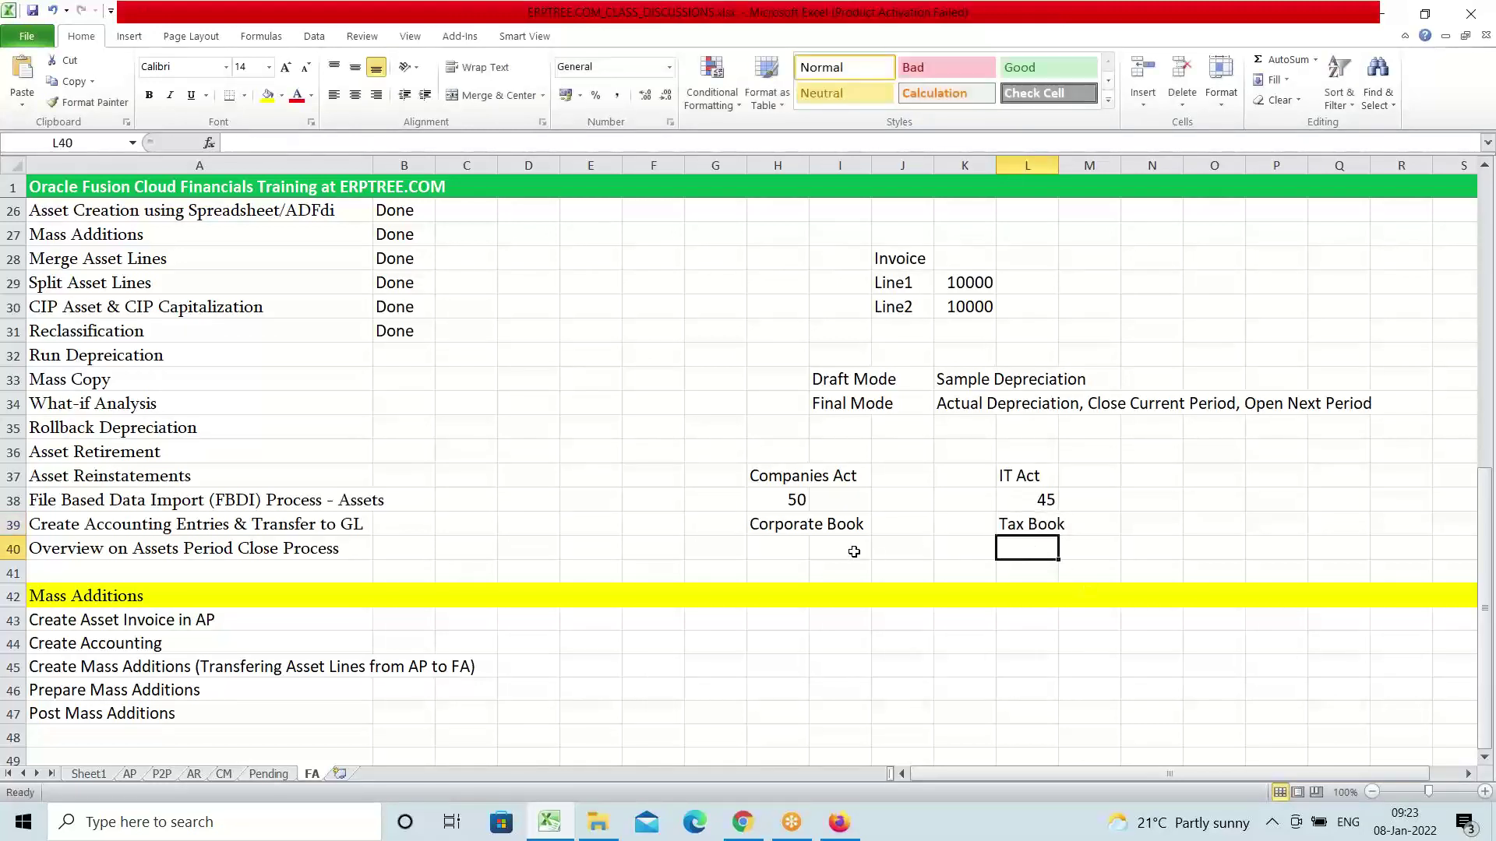
pyautogui.click(786, 539)
pyautogui.write('12')
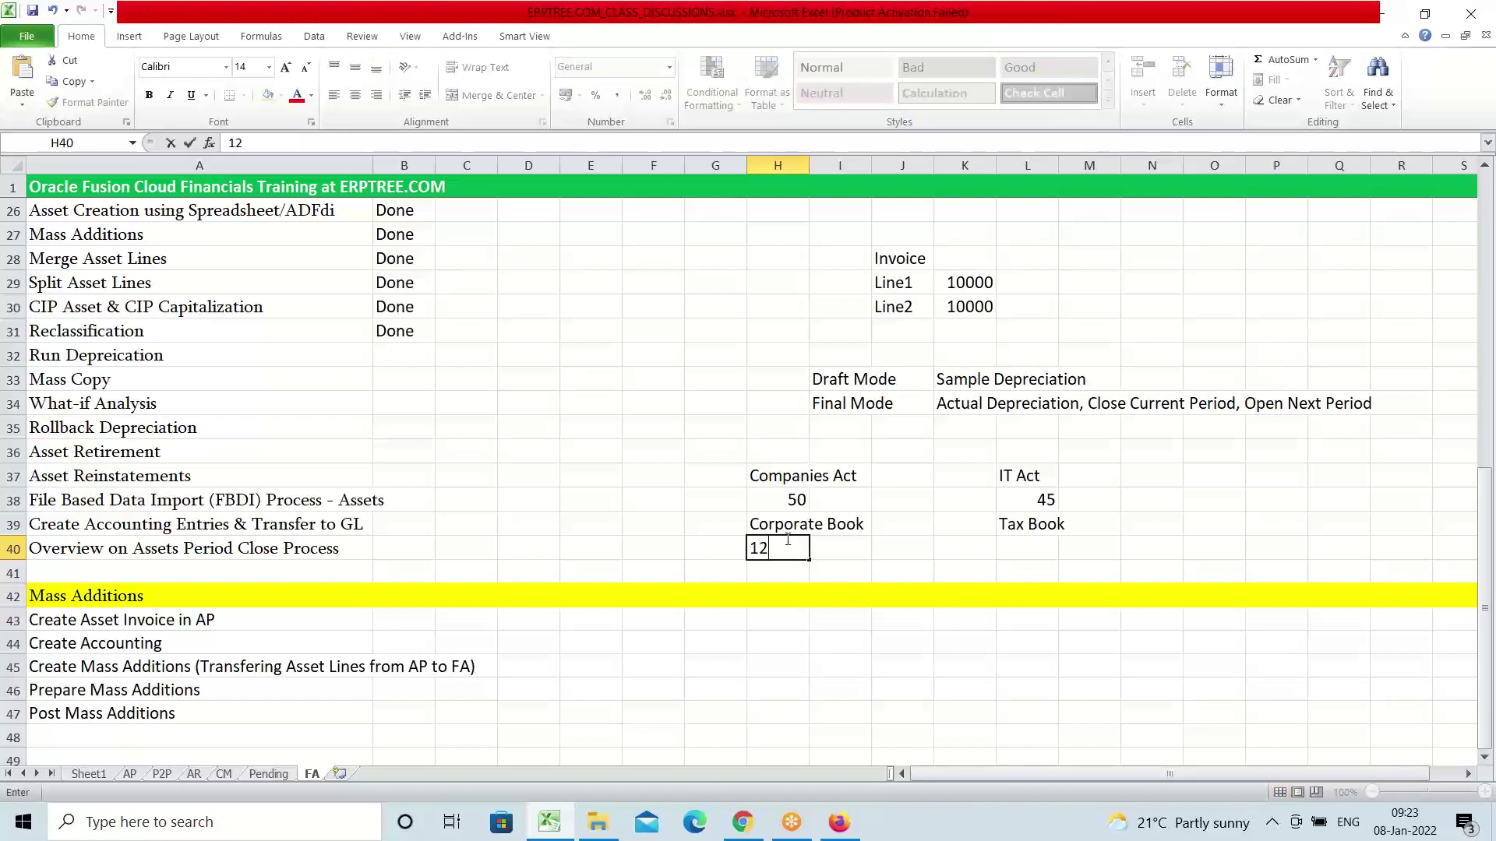
pyautogui.hotkey('ctrl', 'Return')
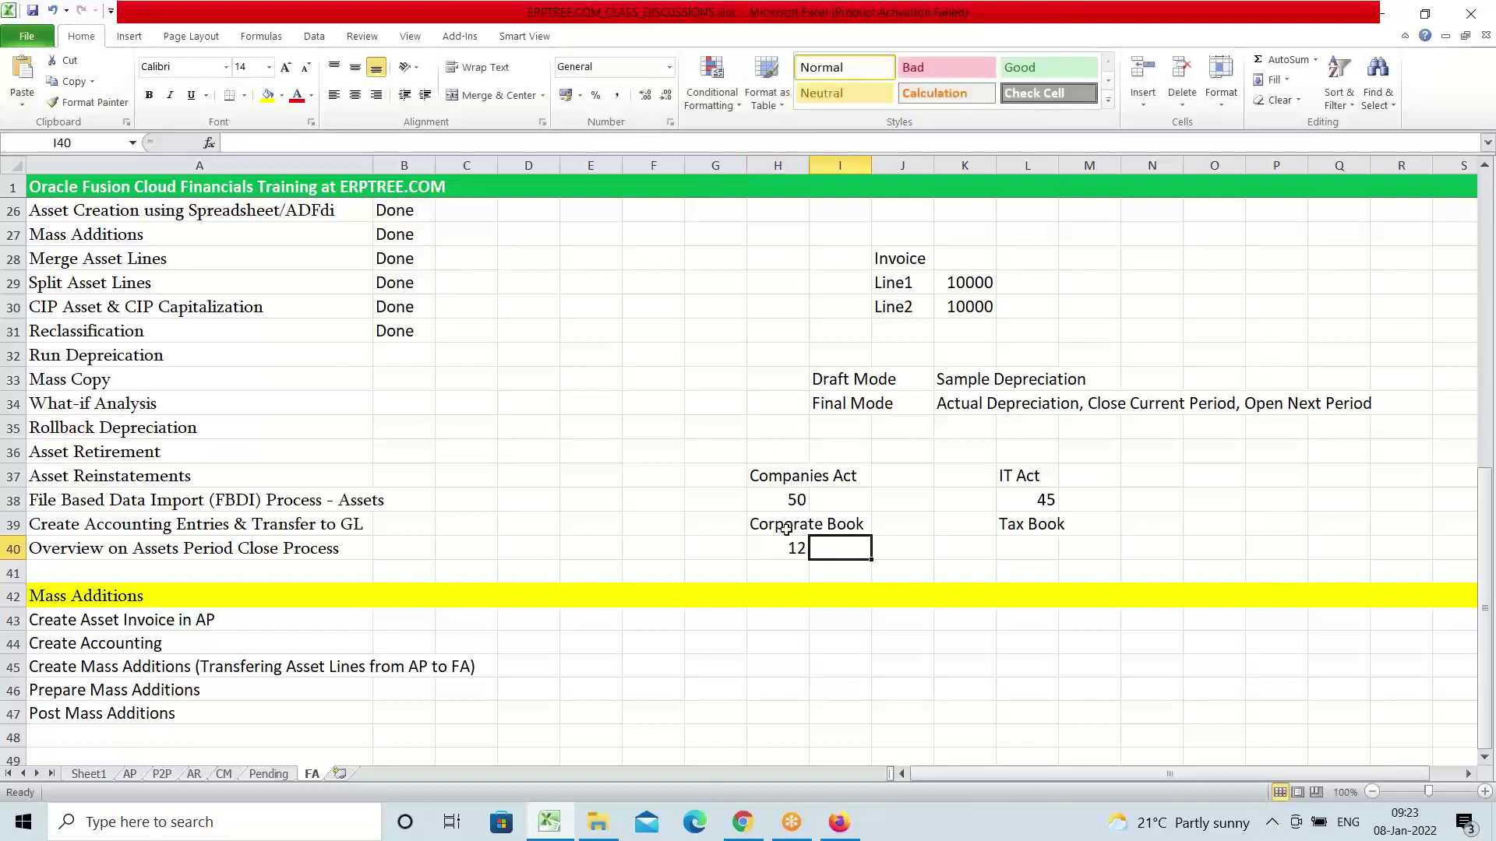
pyautogui.moveTo(785, 528); pyautogui.dragTo(815, 574)
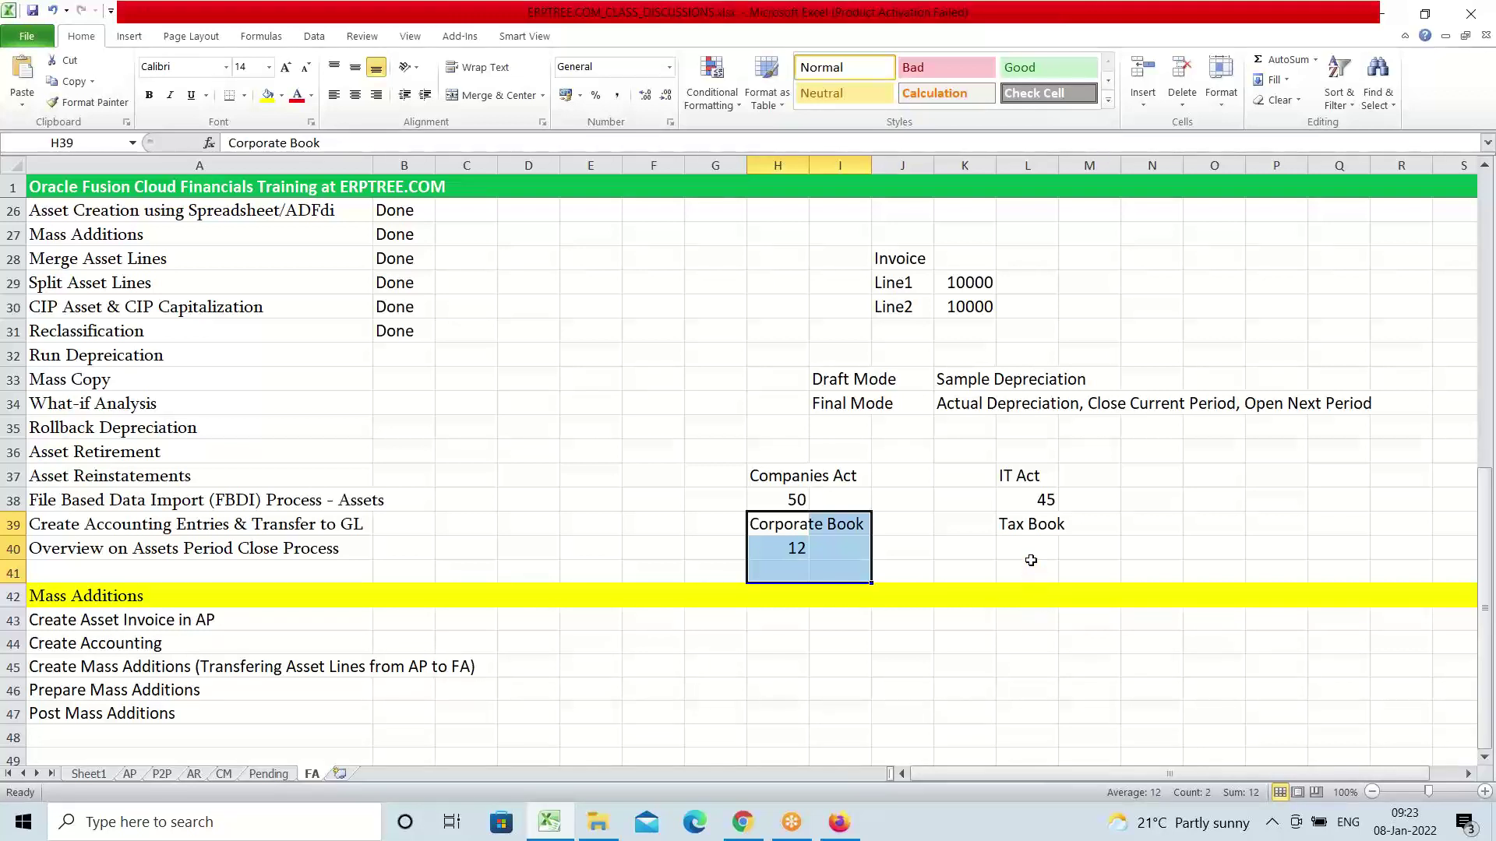
pyautogui.click(1042, 502)
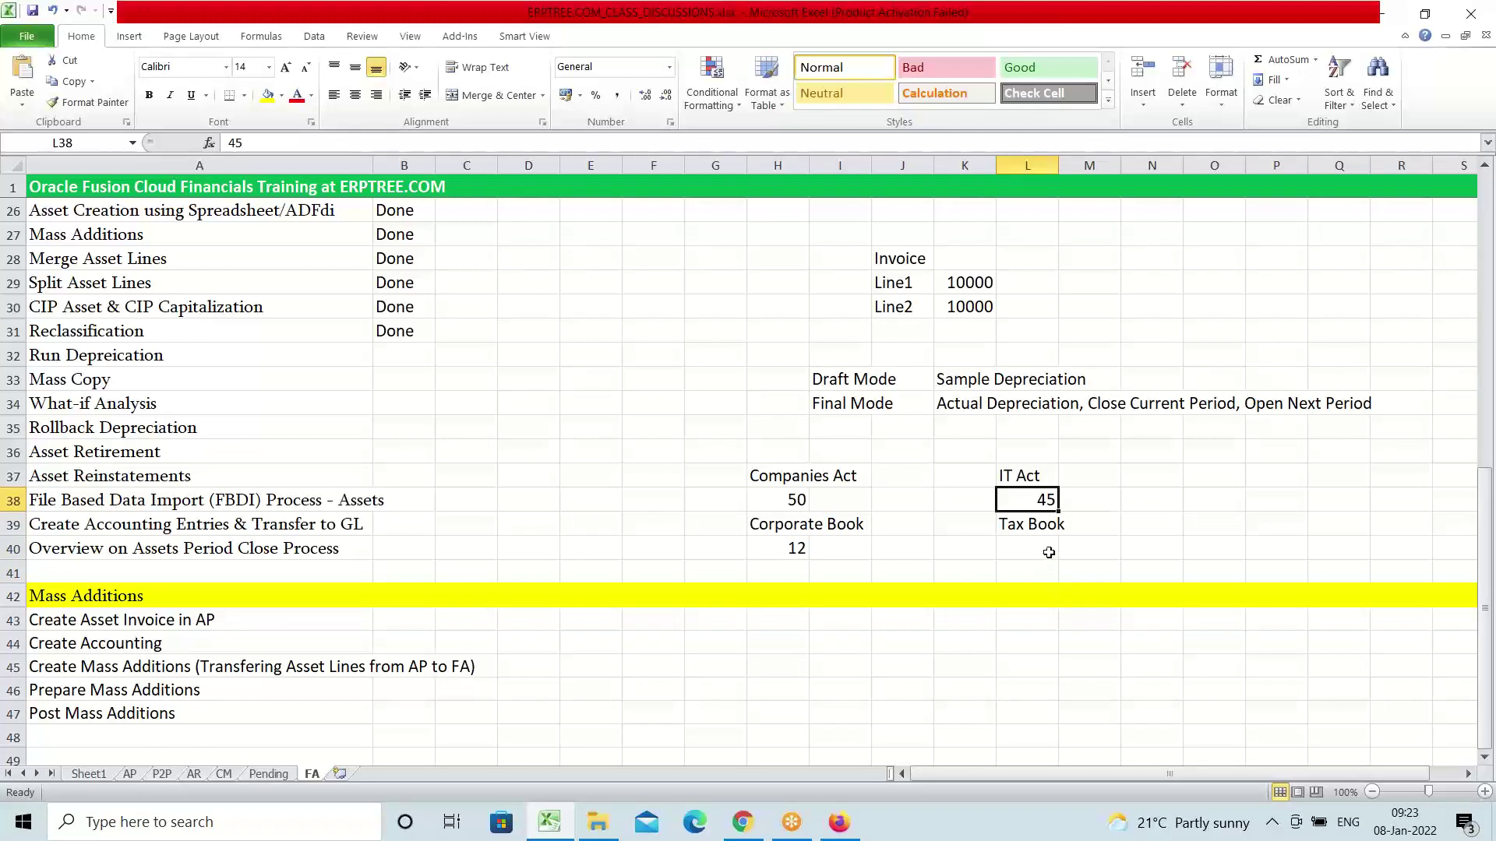
pyautogui.click(789, 548)
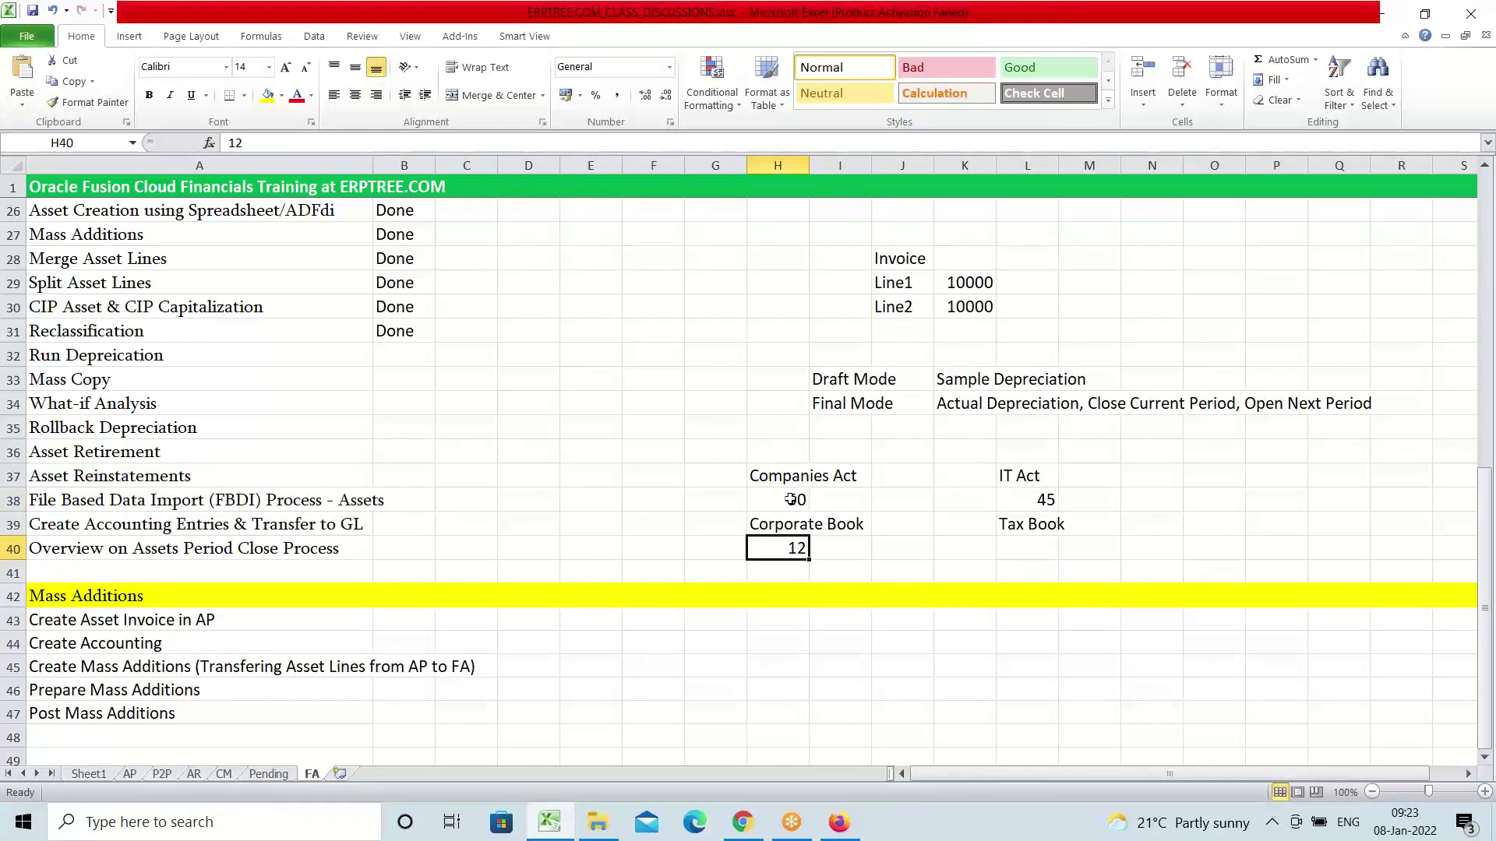
# Copy the Corporate Book figure 12 from H40 into L40 under Tax Book
pyautogui.moveTo(772, 520); pyautogui.dragTo(863, 547)
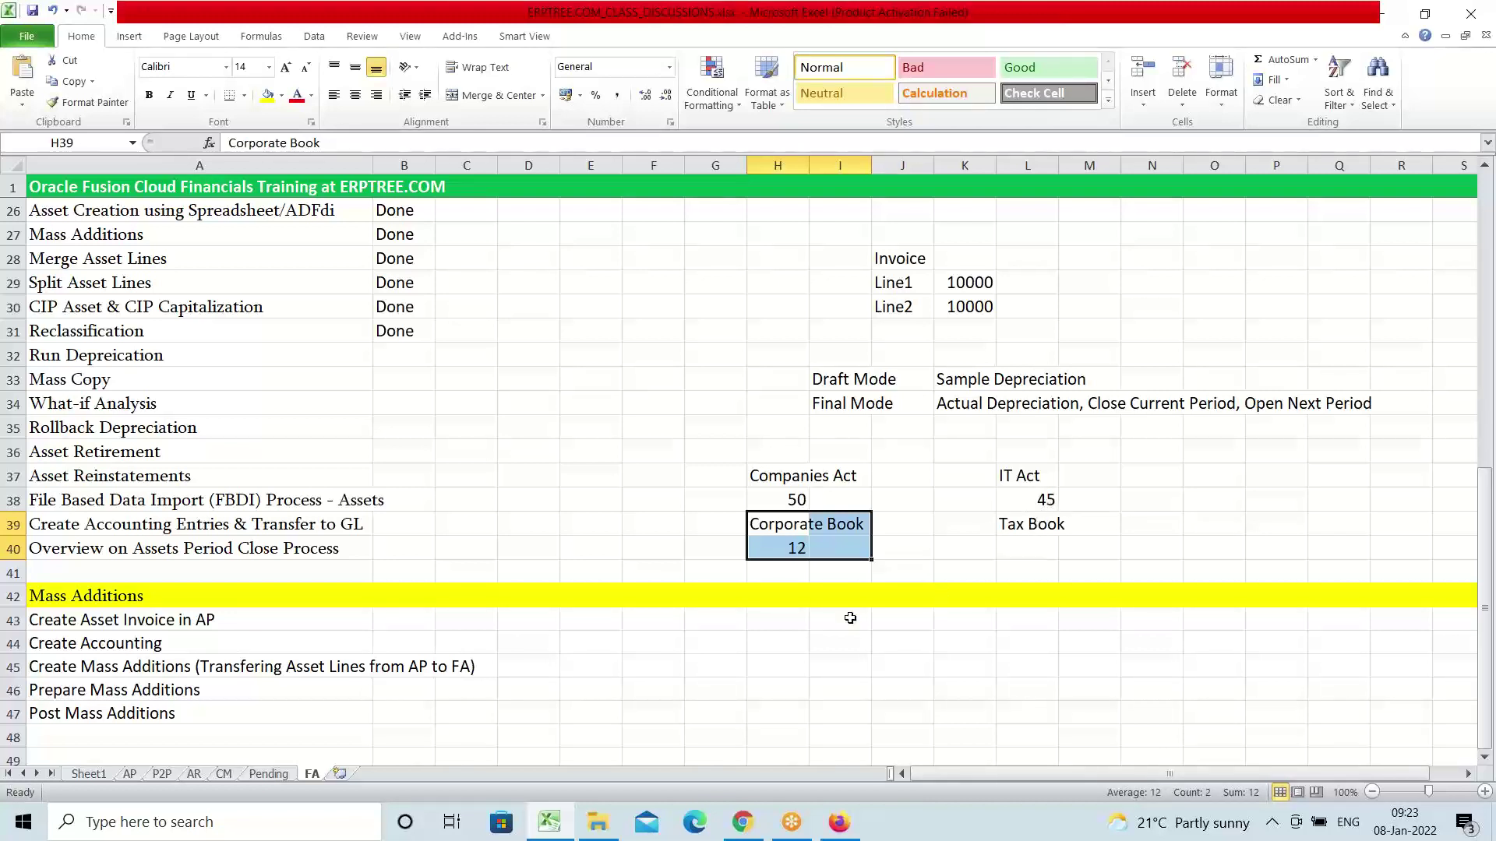
pyautogui.click(789, 547)
pyautogui.hotkey('ctrl', 'c')
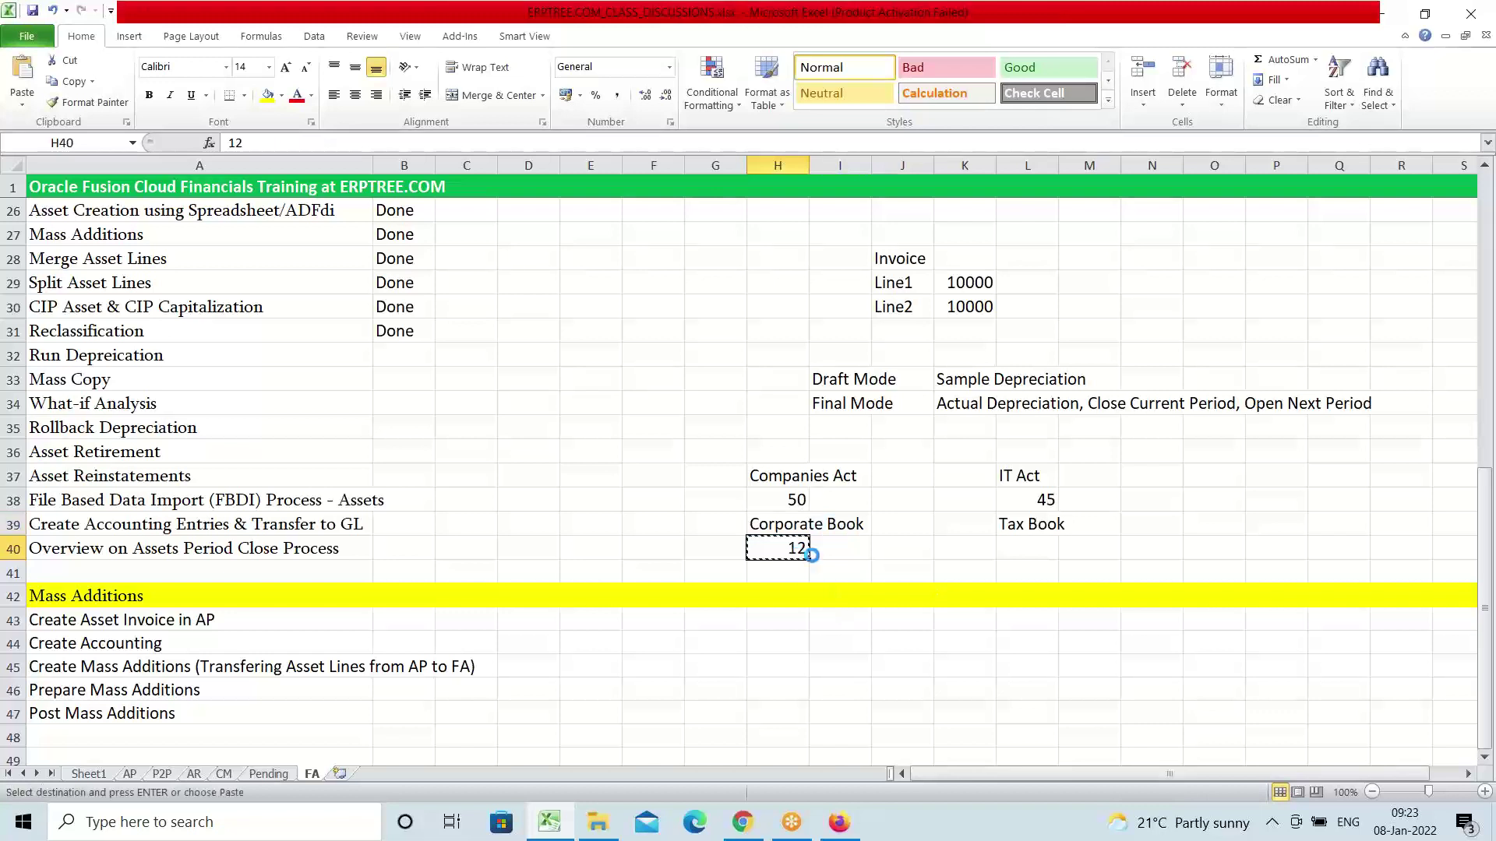
pyautogui.click(1032, 550)
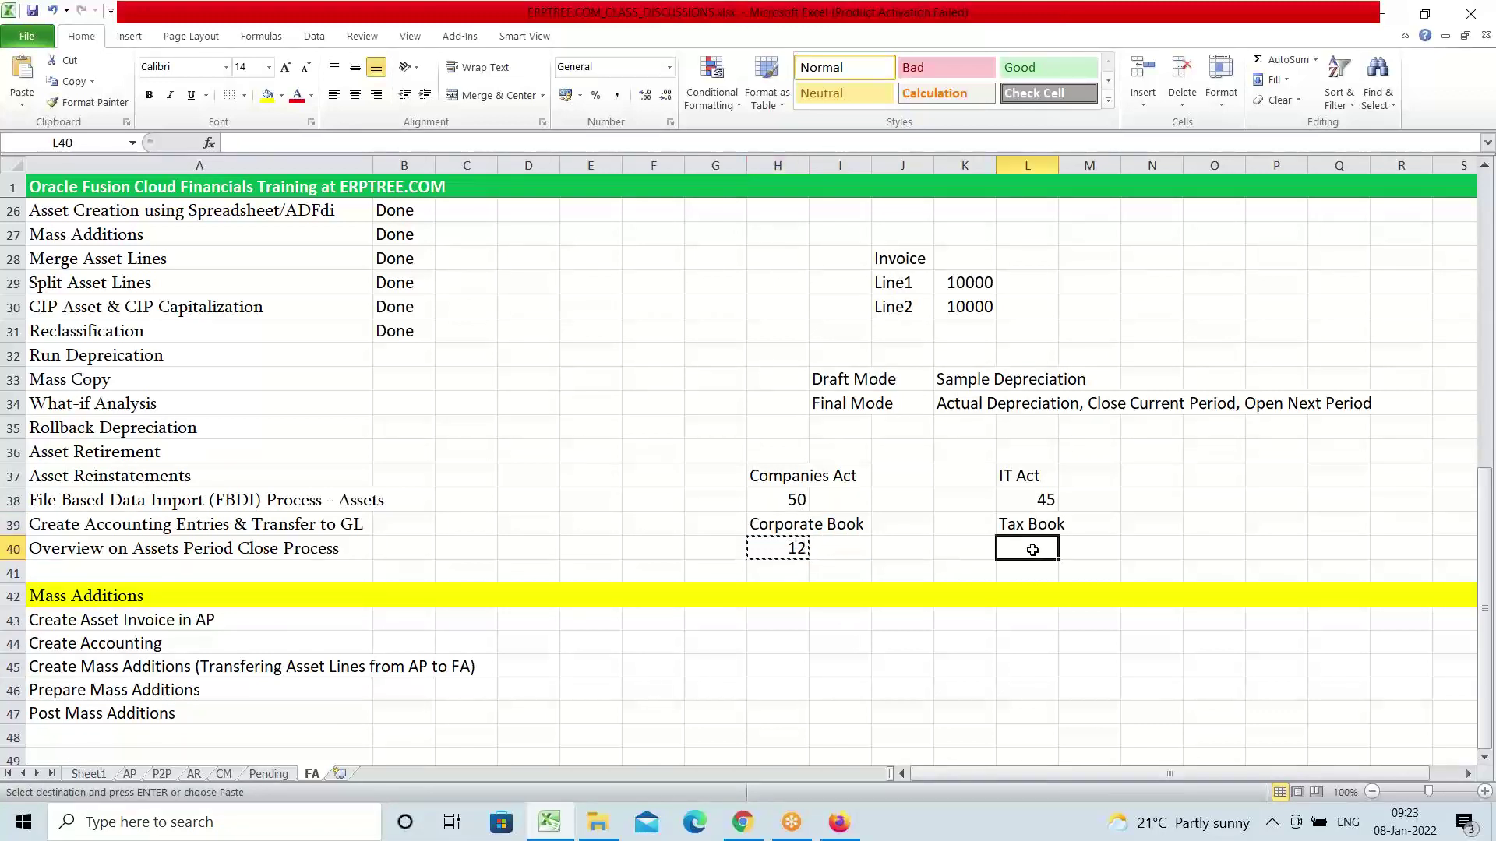
pyautogui.hotkey('ctrl', 'v')
pyautogui.press('Escape')
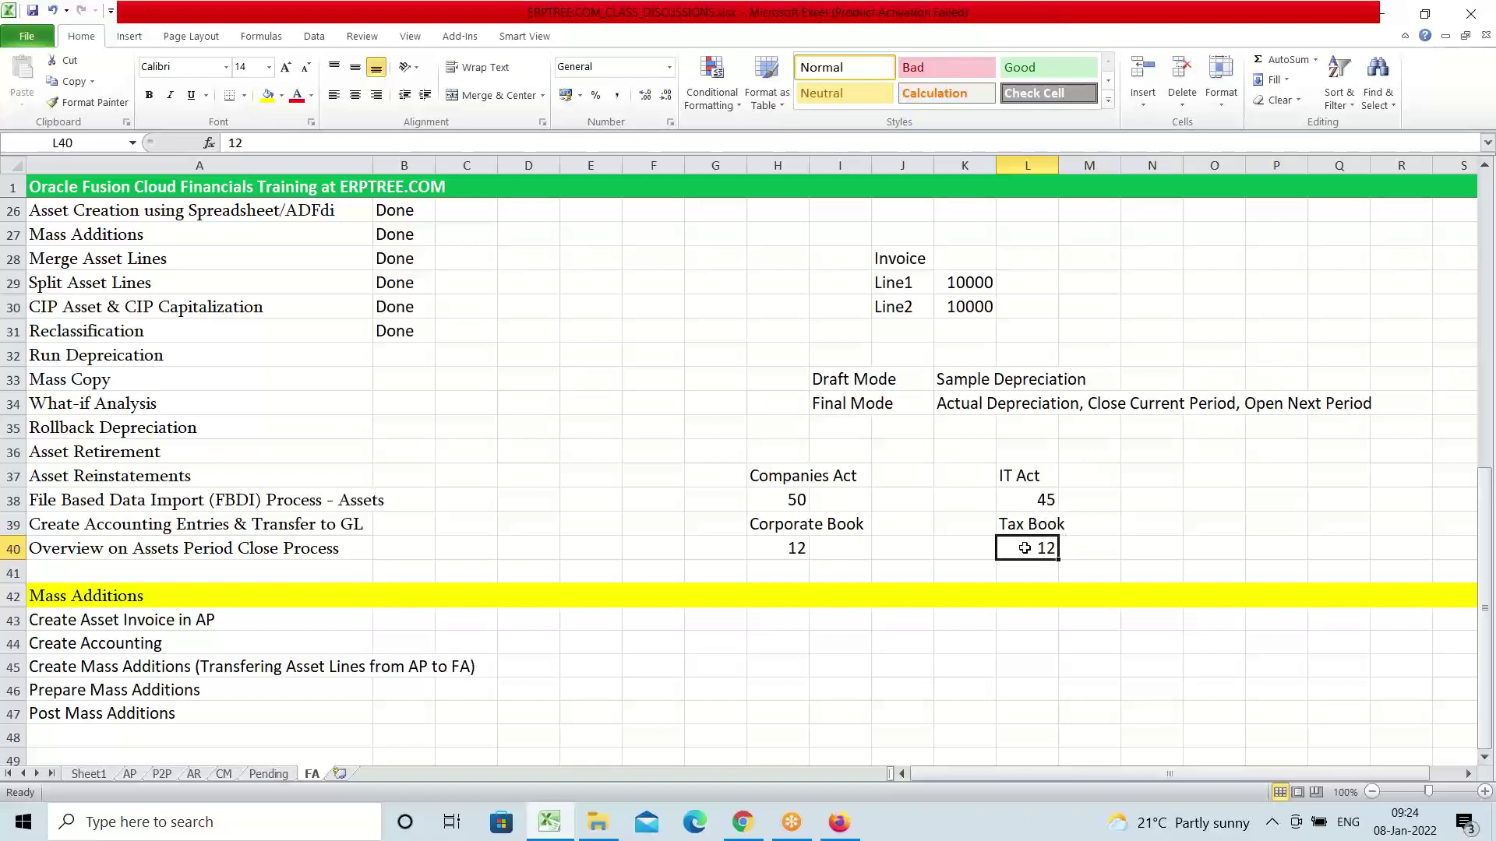
pyautogui.click(1044, 502)
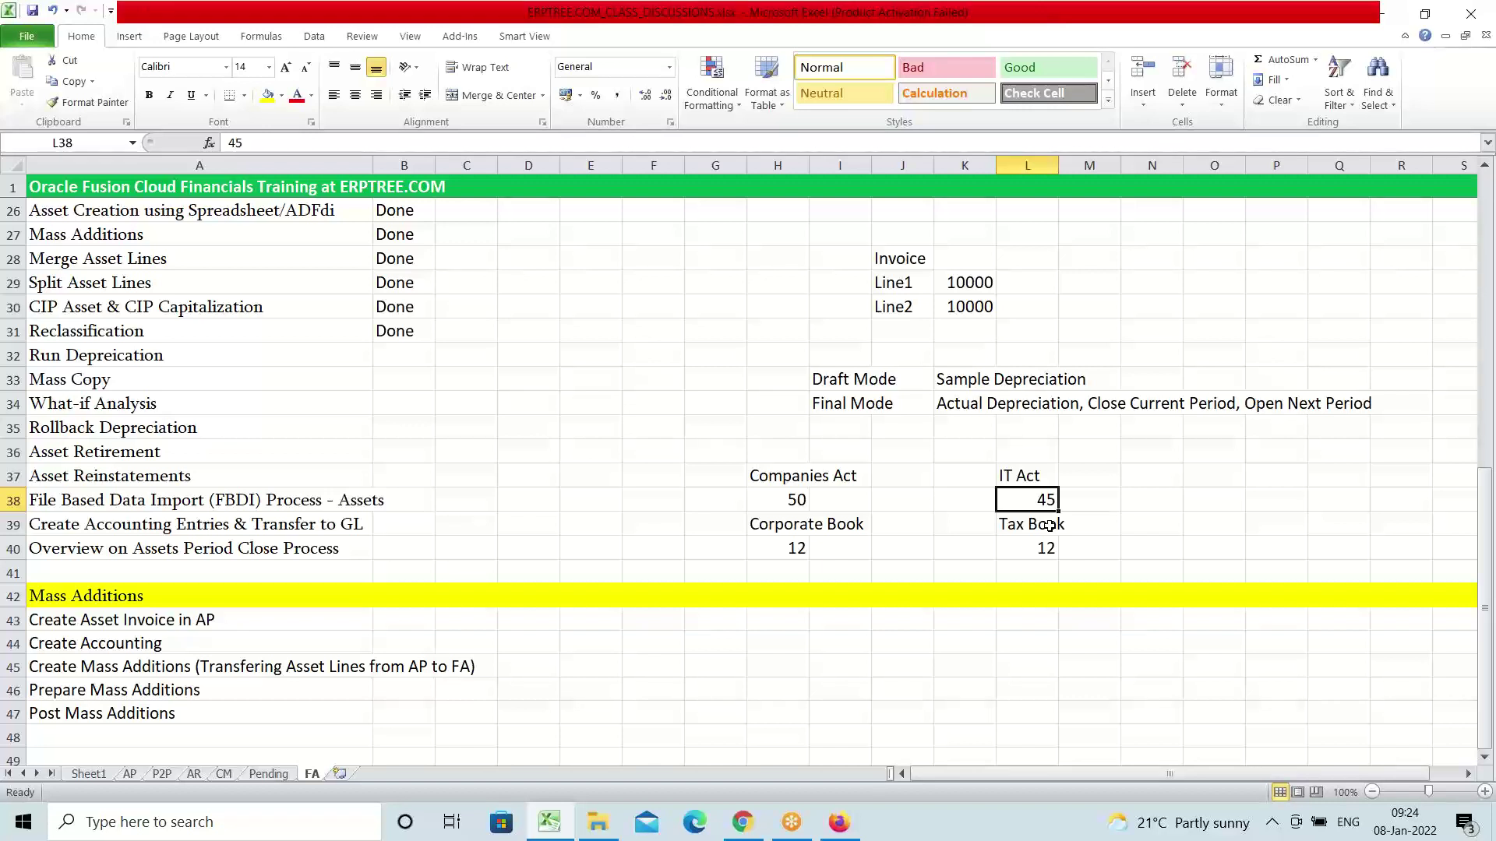
pyautogui.click(784, 550)
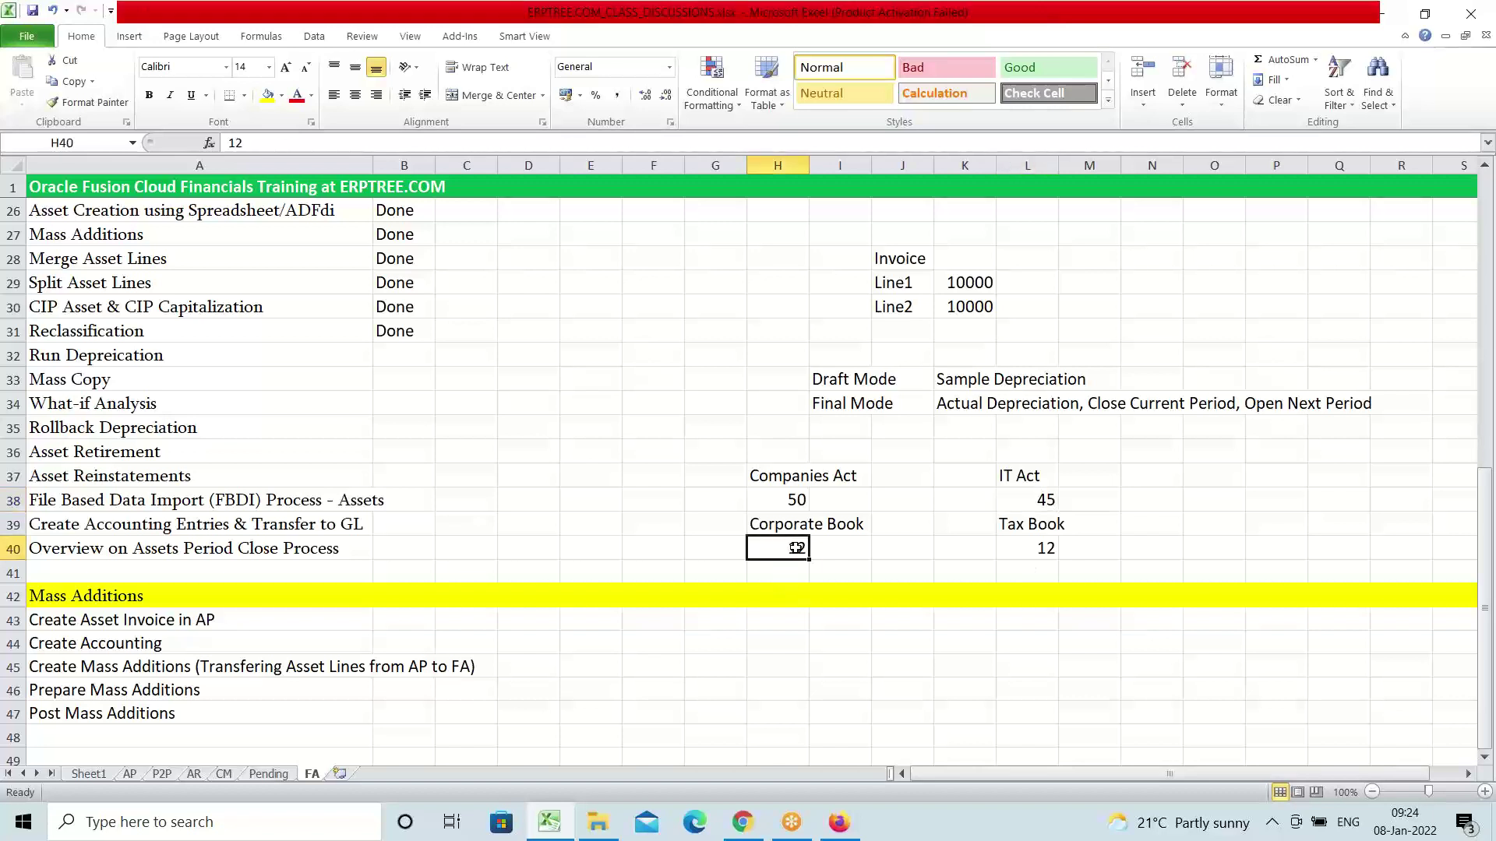
pyautogui.click(1043, 544)
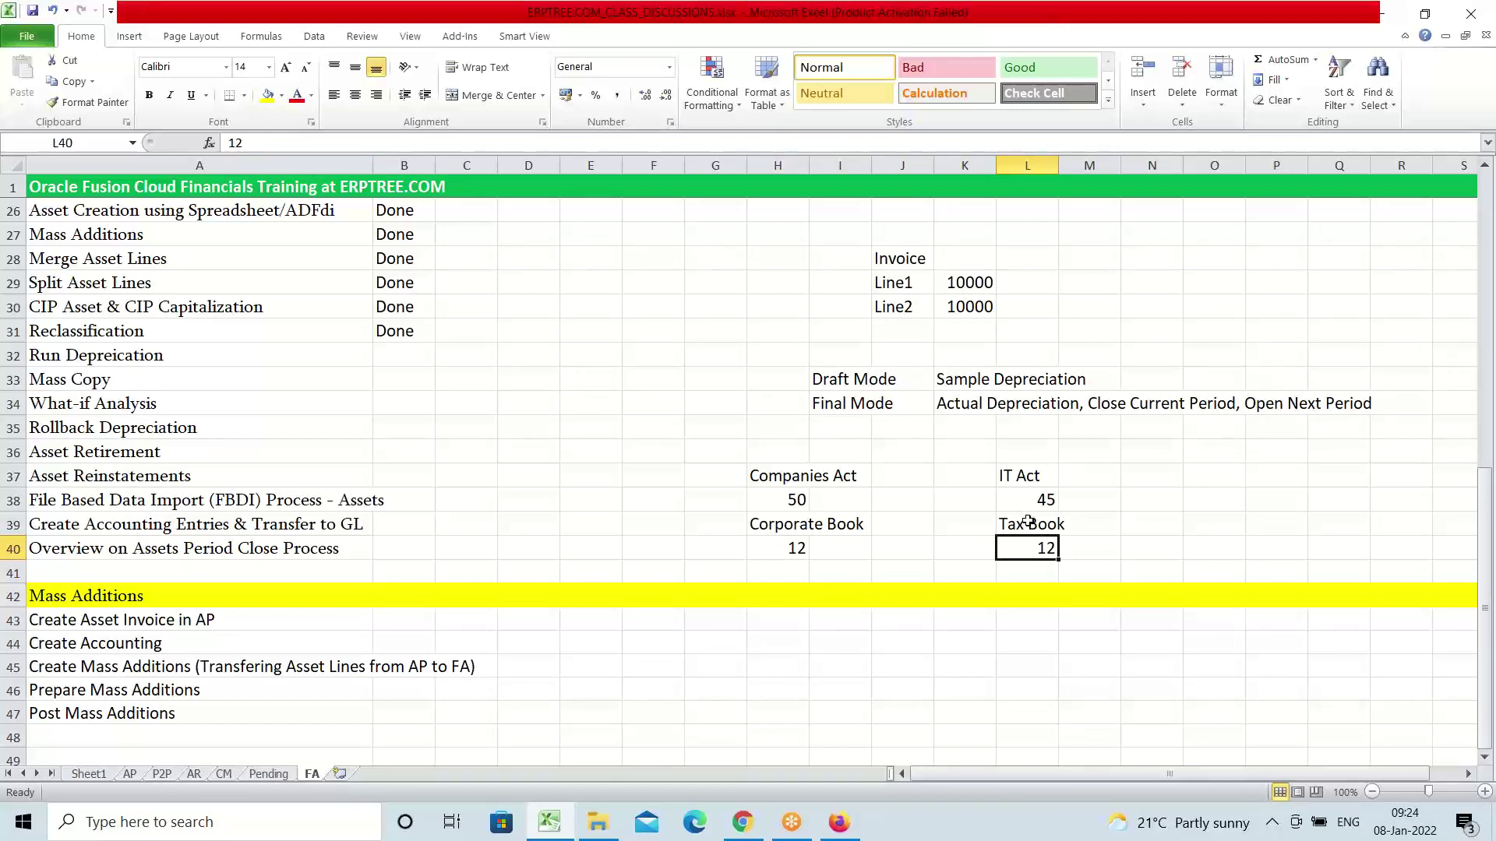
pyautogui.click(1028, 523)
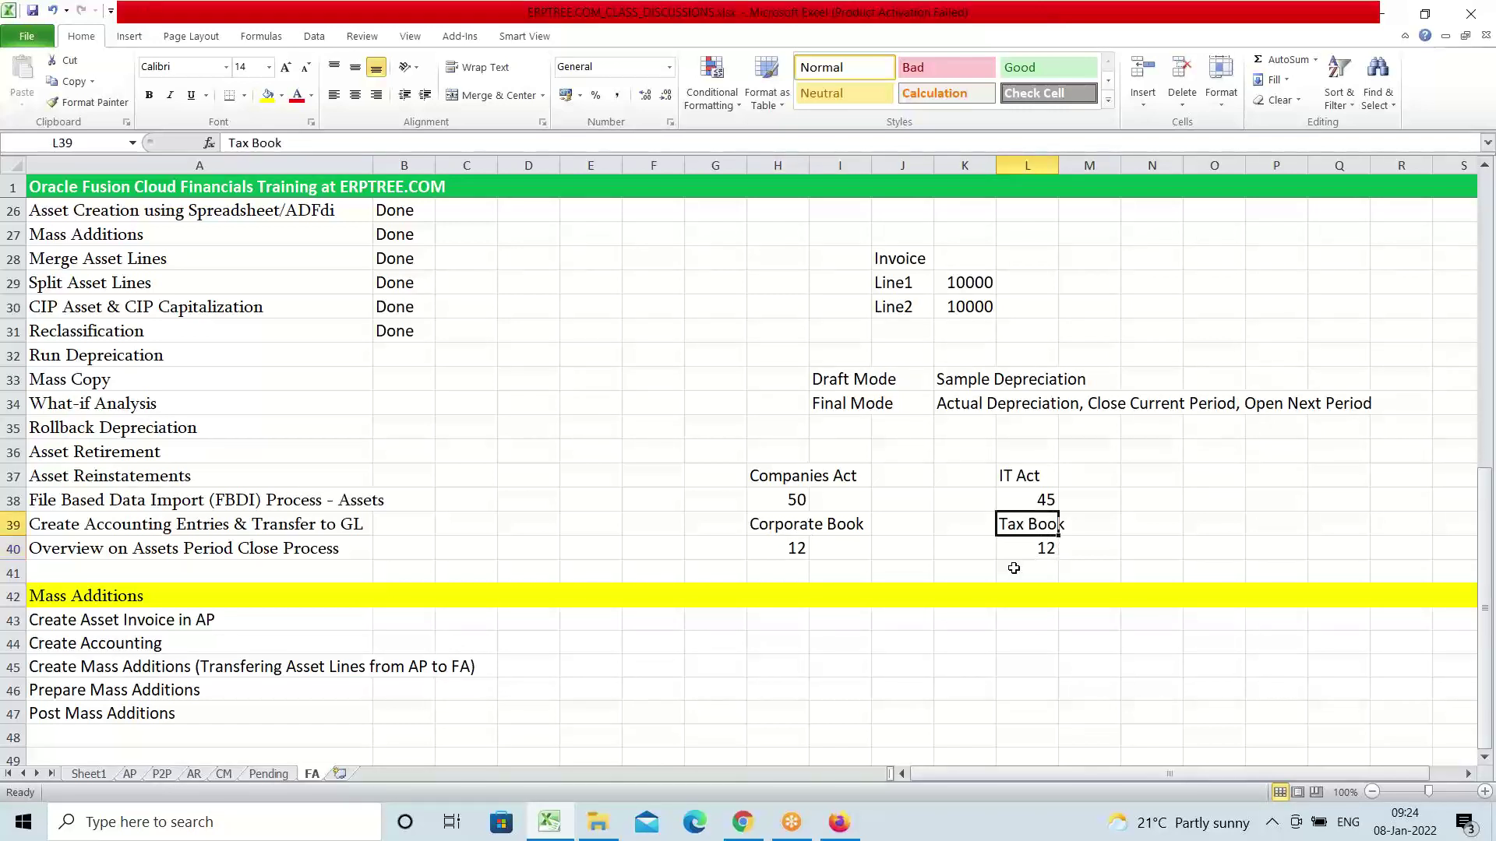
pyautogui.click(788, 549)
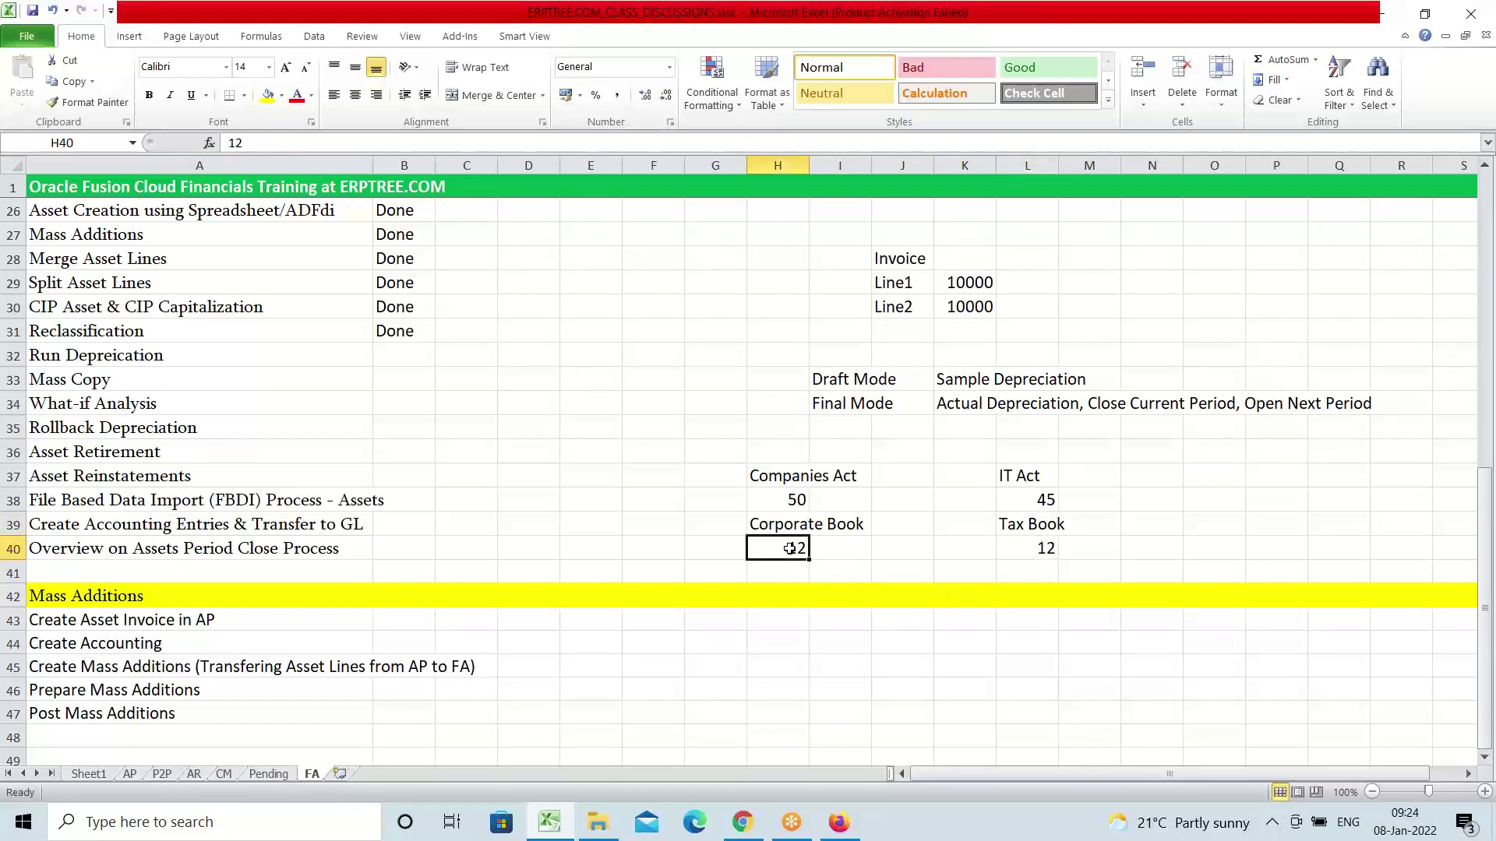
pyautogui.click(1051, 548)
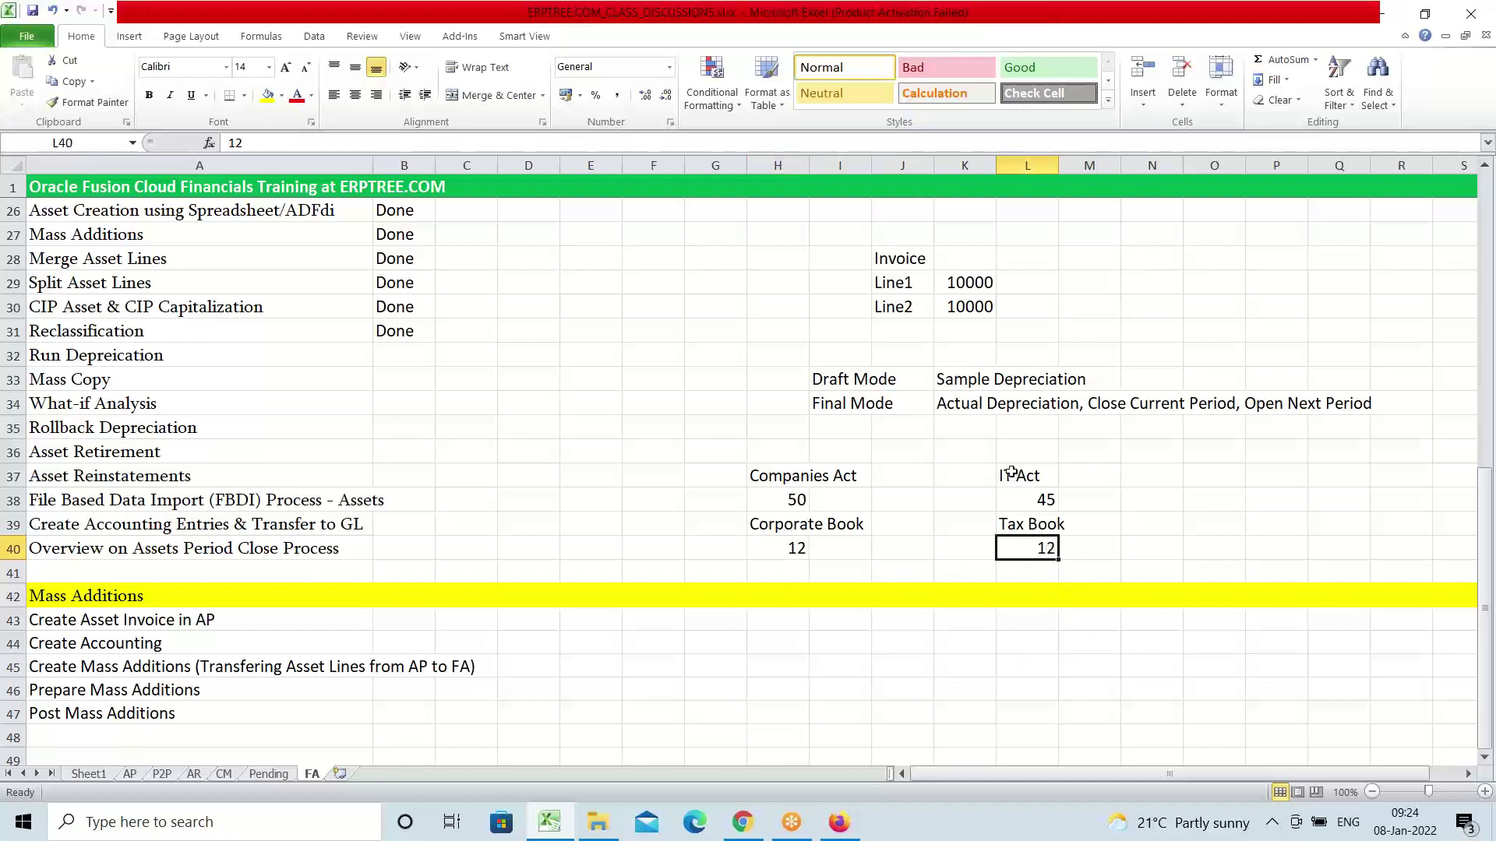
pyautogui.moveTo(1012, 473); pyautogui.dragTo(1043, 547)
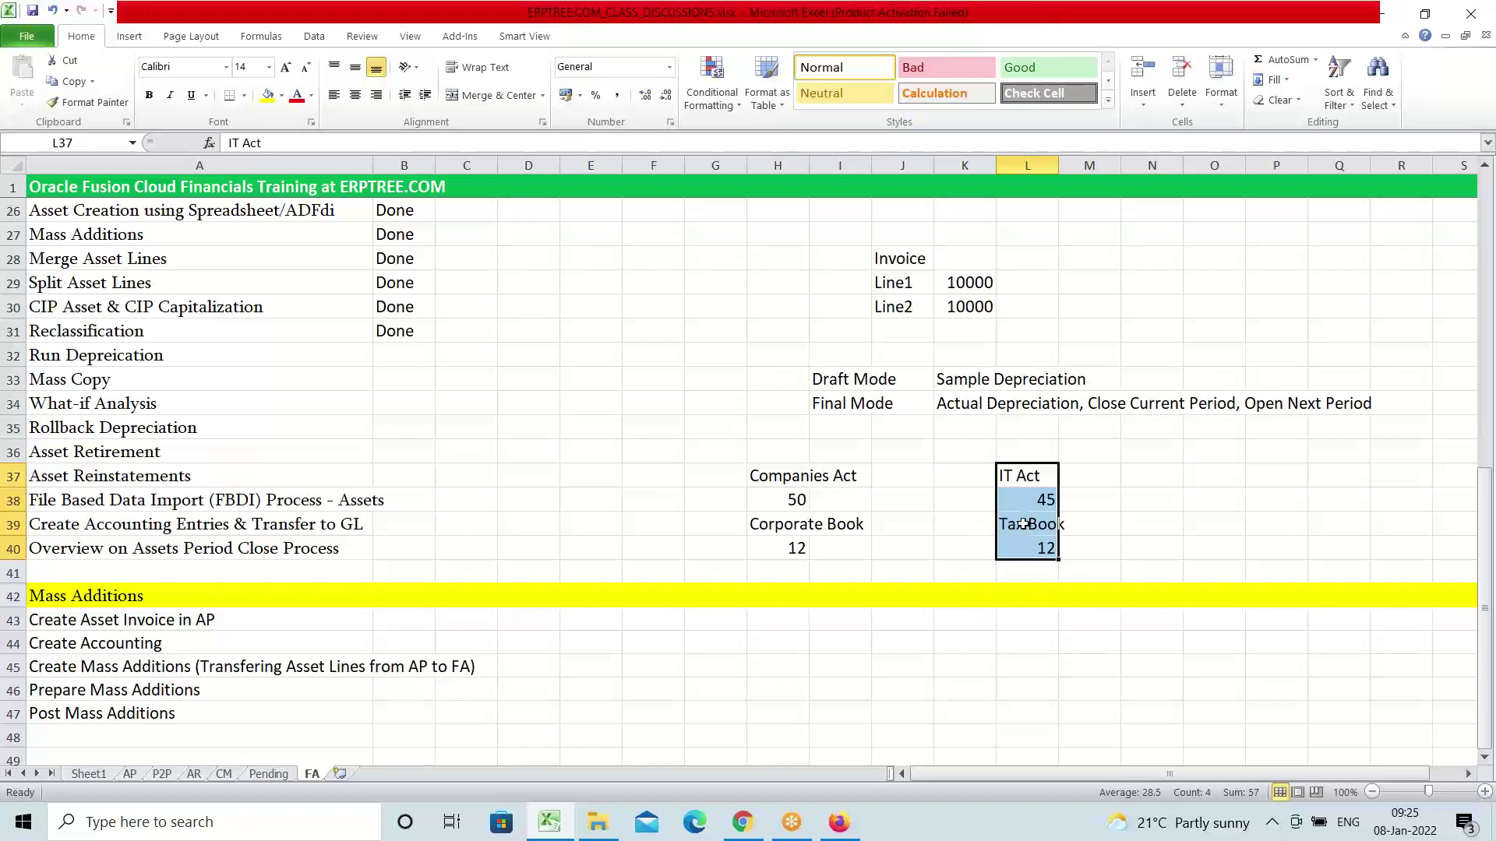
pyautogui.click(53, 376)
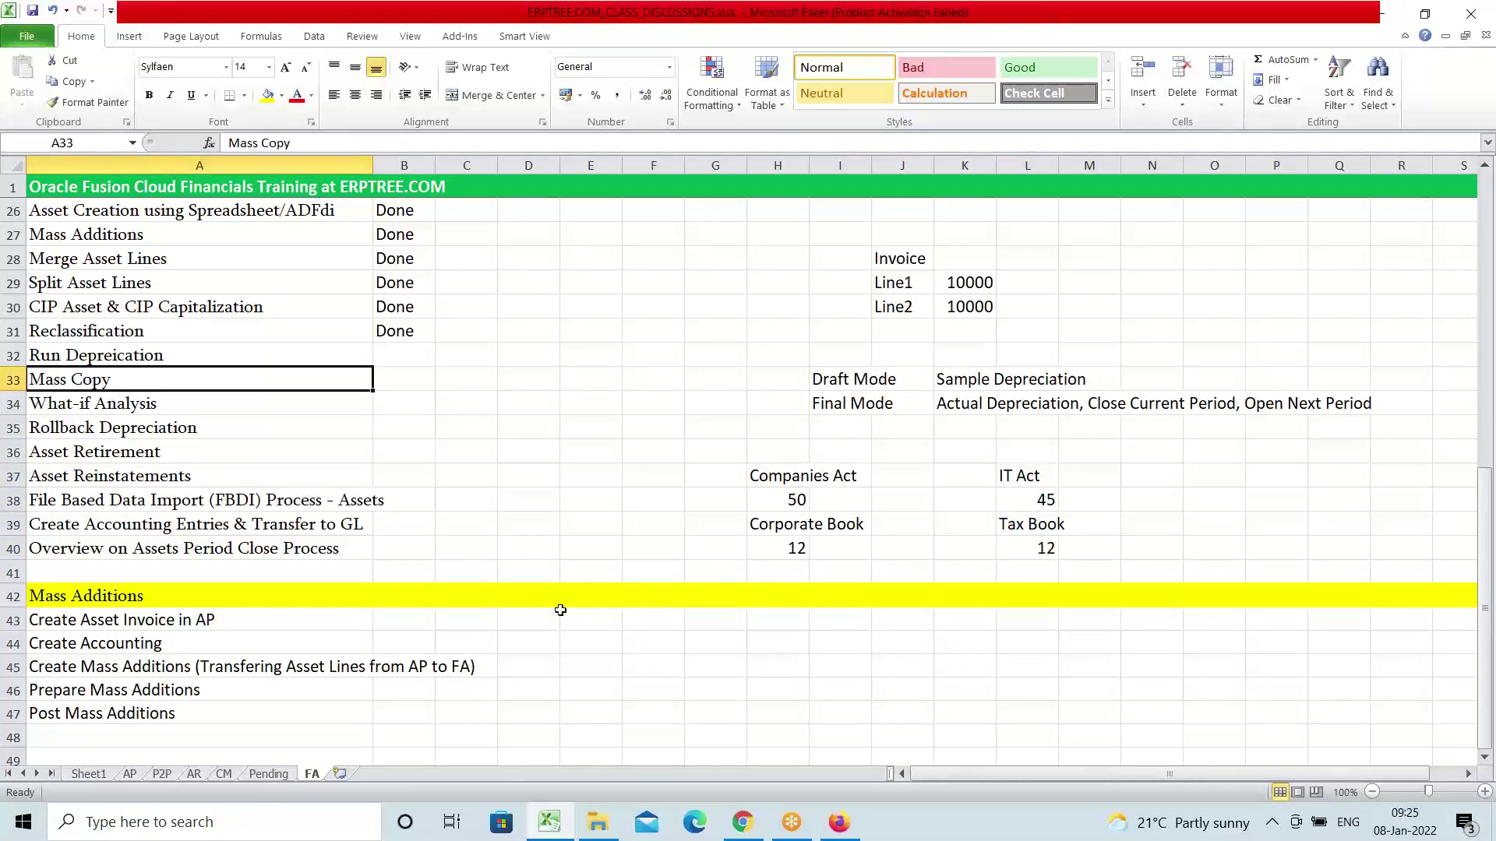
pyautogui.moveTo(768, 522); pyautogui.dragTo(1065, 549)
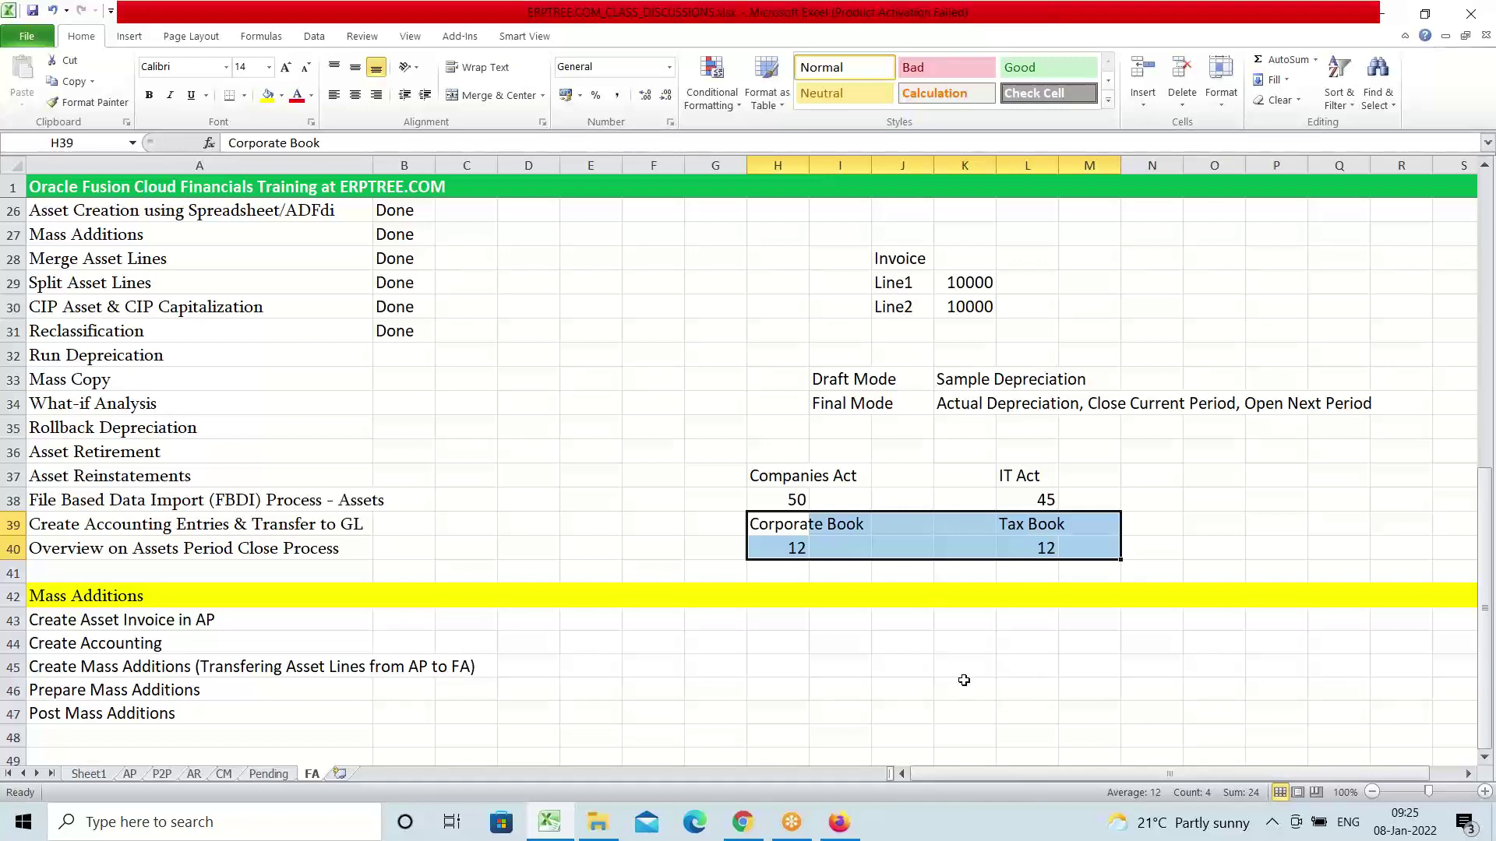
pyautogui.click(966, 663)
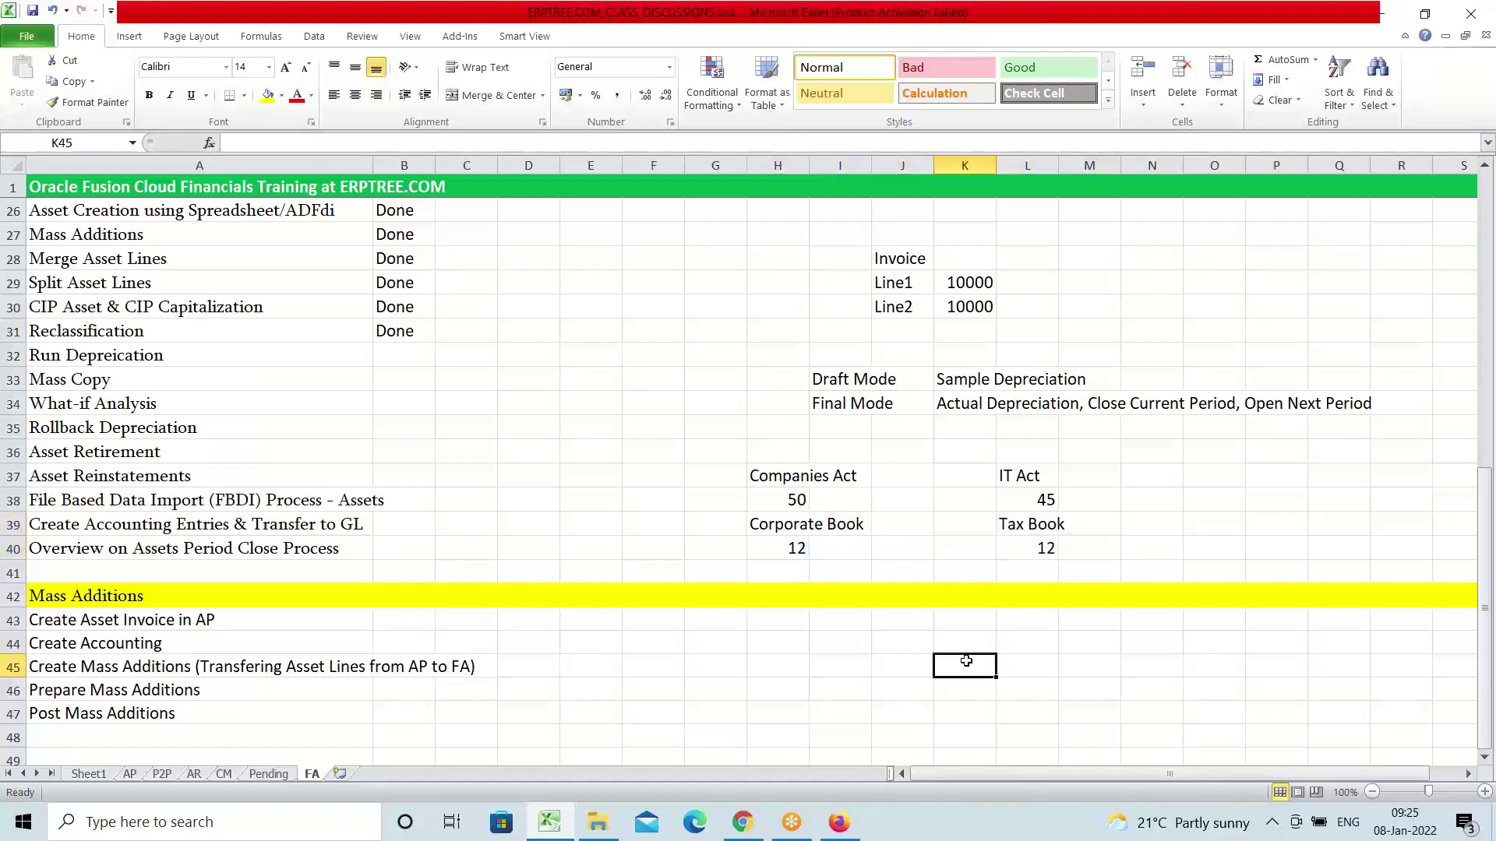
# Enter 'Initial Mass Copy' in N38 and 'Periodic Mass Copy' in N39 beside the Tax Book figures
pyautogui.click(1182, 504)
pyautogui.click(1147, 494)
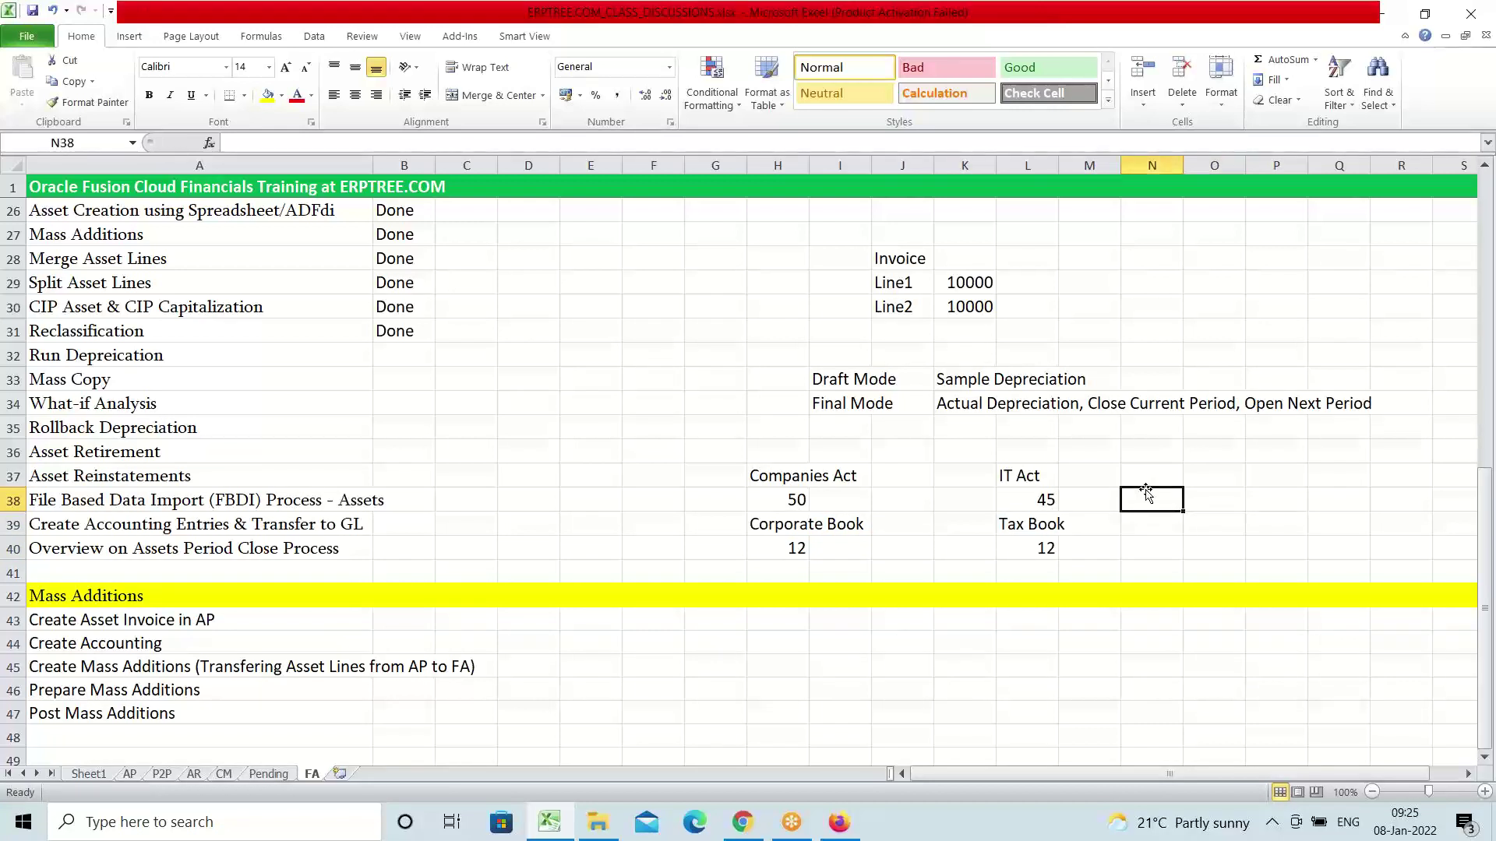
pyautogui.write('Initial')
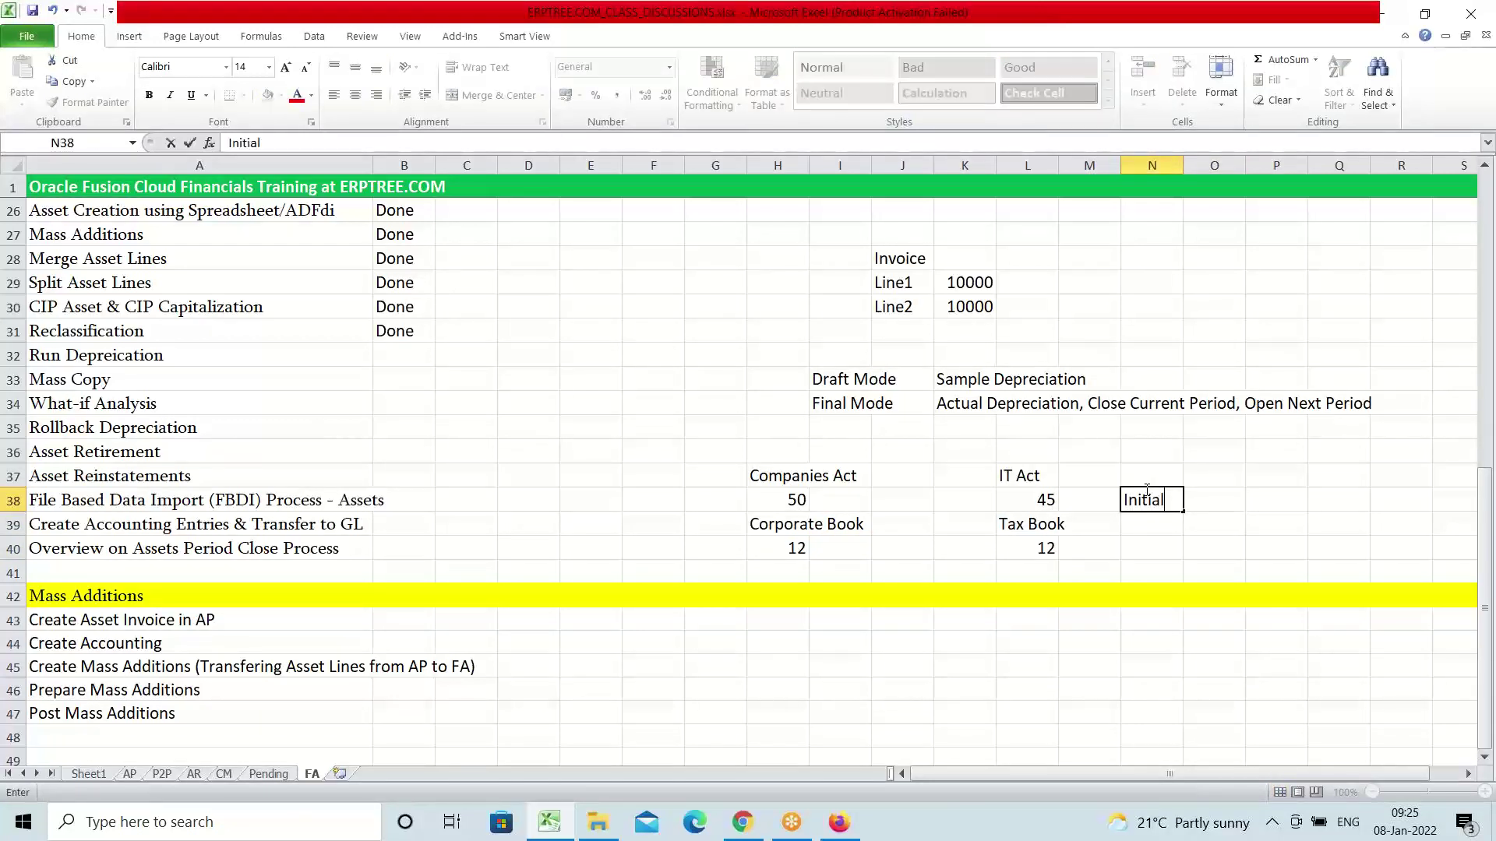
pyautogui.write(' Mass Copy')
pyautogui.press('Return')
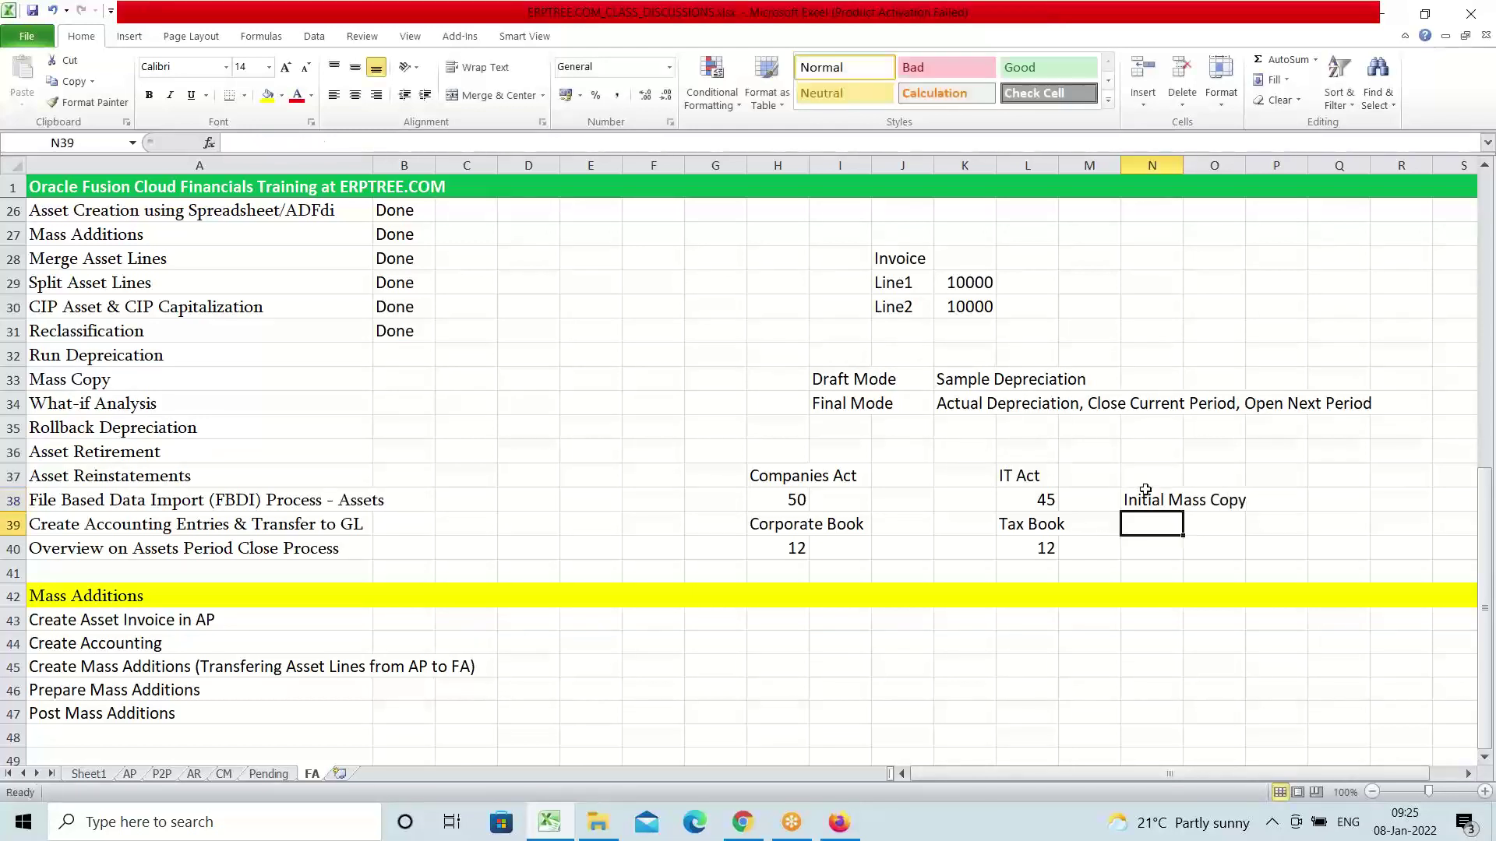
pyautogui.write('Period')
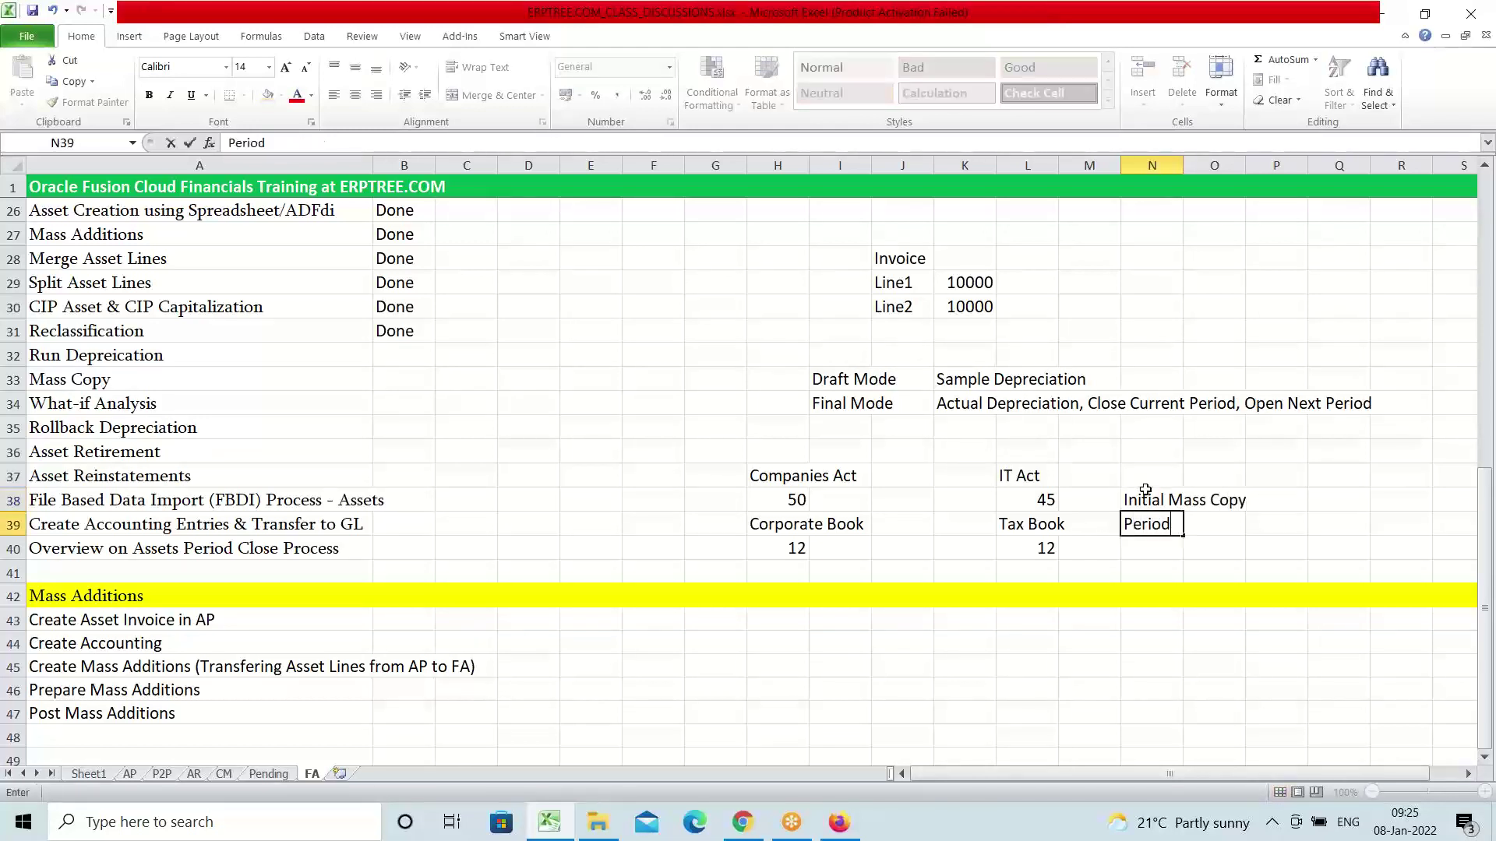
pyautogui.write('ic Mass Copy')
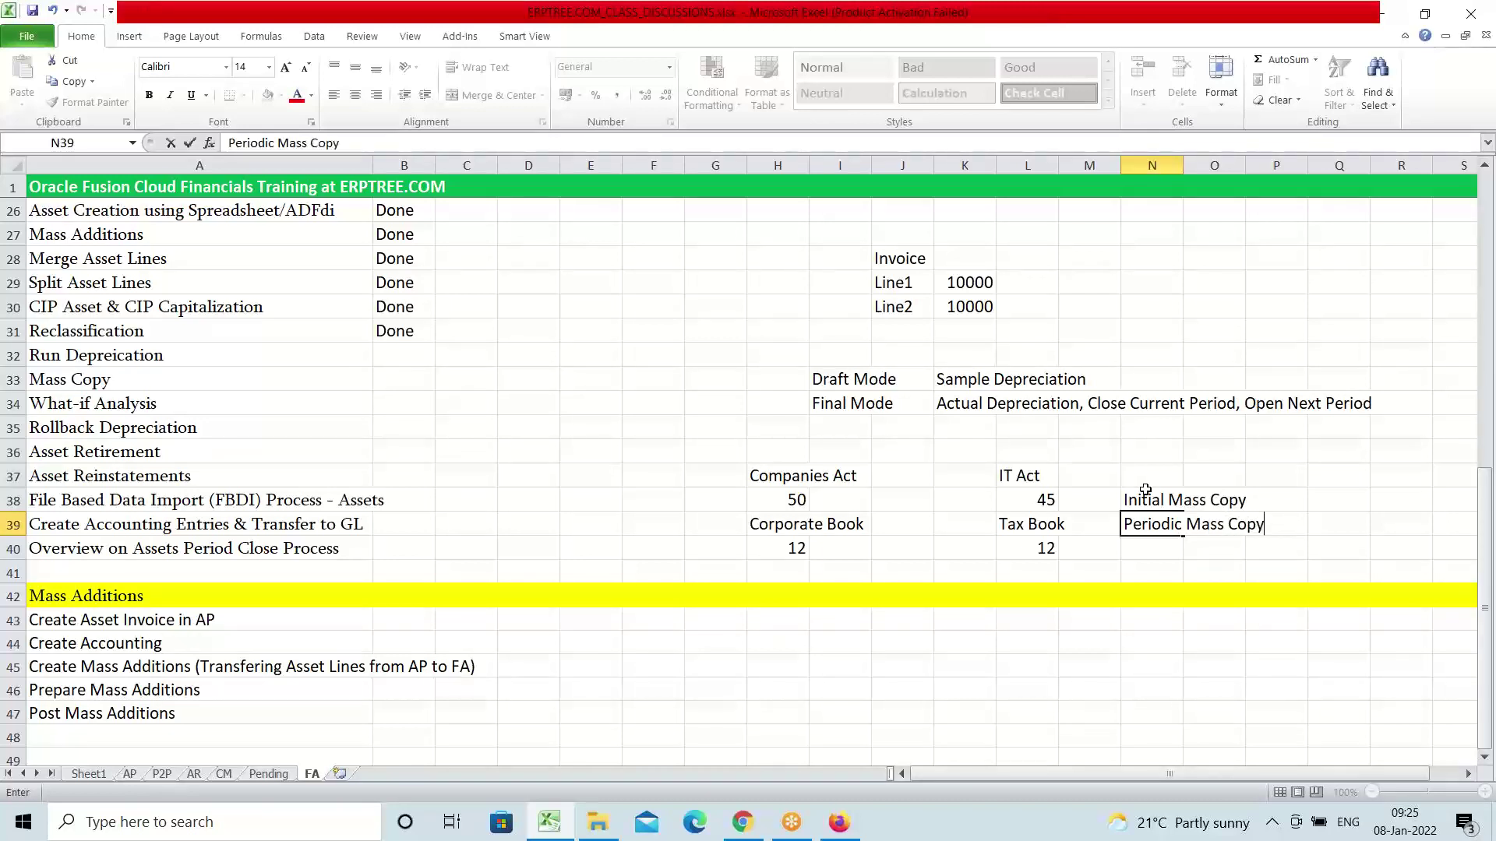
# Review both Mass Copy notes against the Corporate Book label and its value 12
pyautogui.moveTo(1146, 497); pyautogui.dragTo(1223, 499)
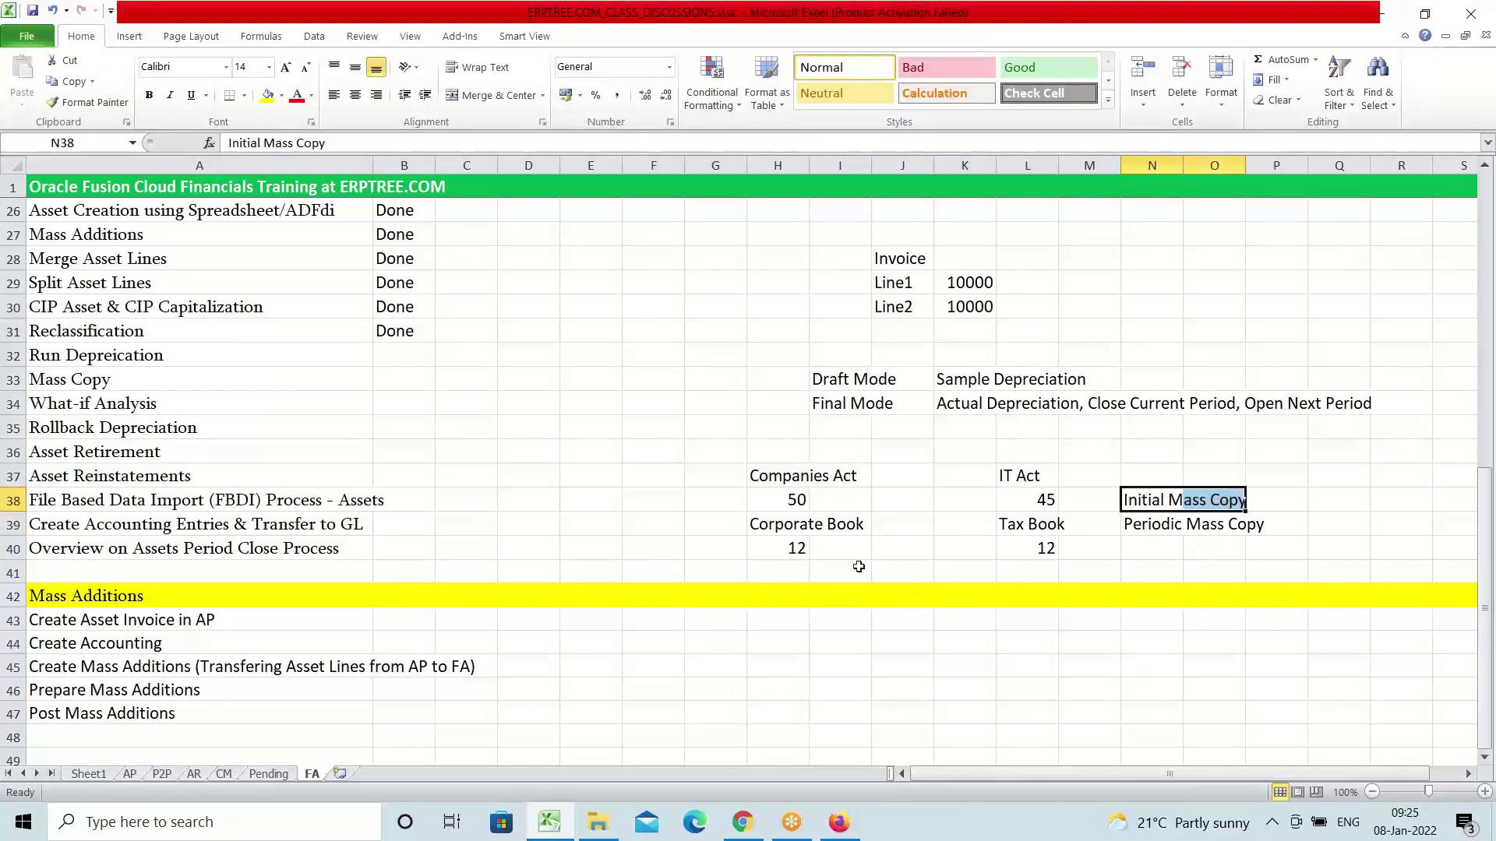
pyautogui.moveTo(766, 525); pyautogui.dragTo(836, 541)
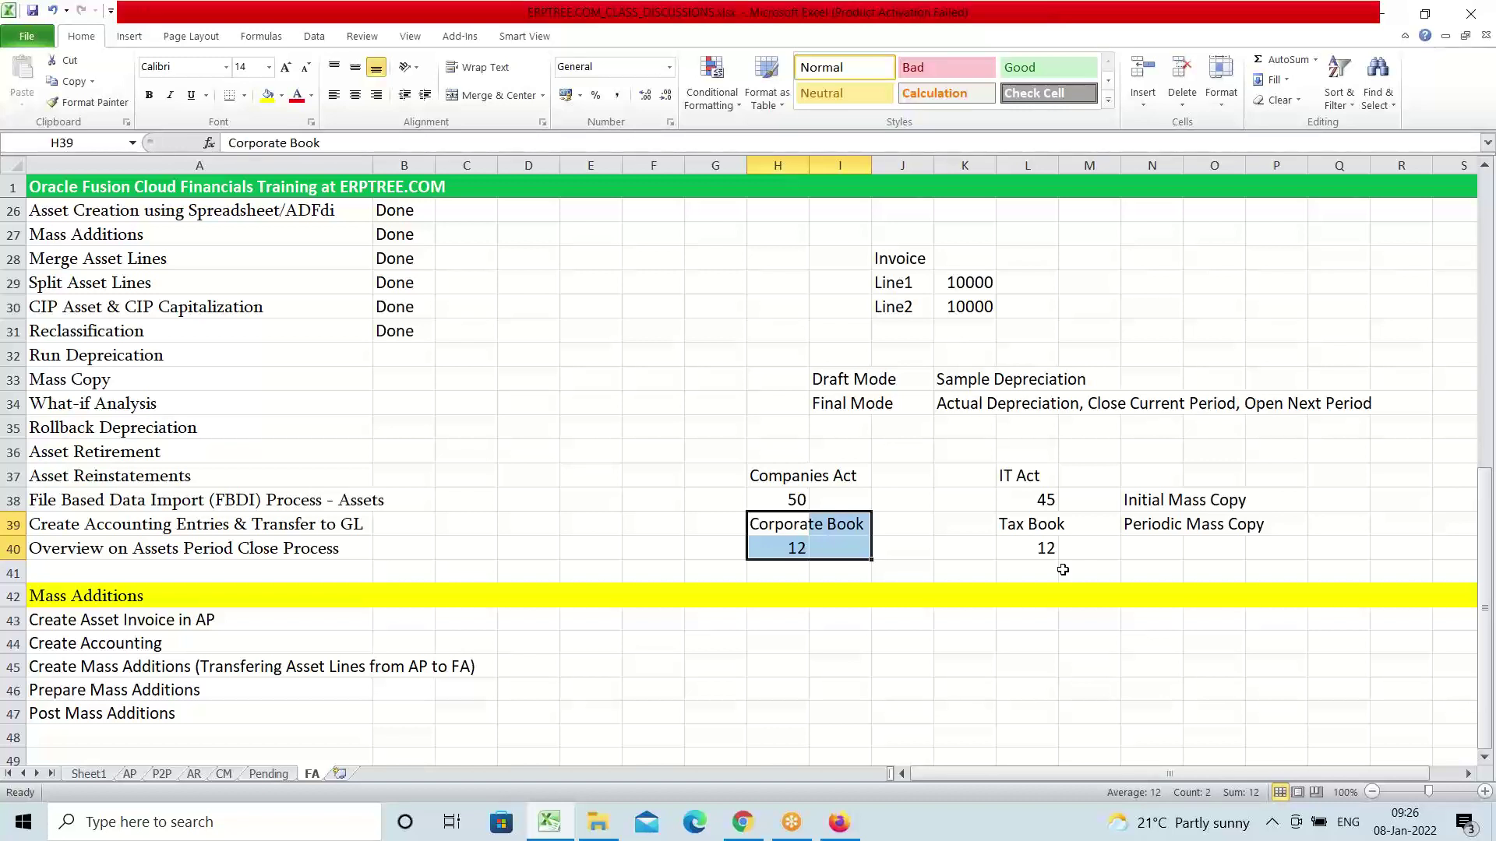
pyautogui.moveTo(783, 524); pyautogui.dragTo(842, 545)
pyautogui.click(1145, 525)
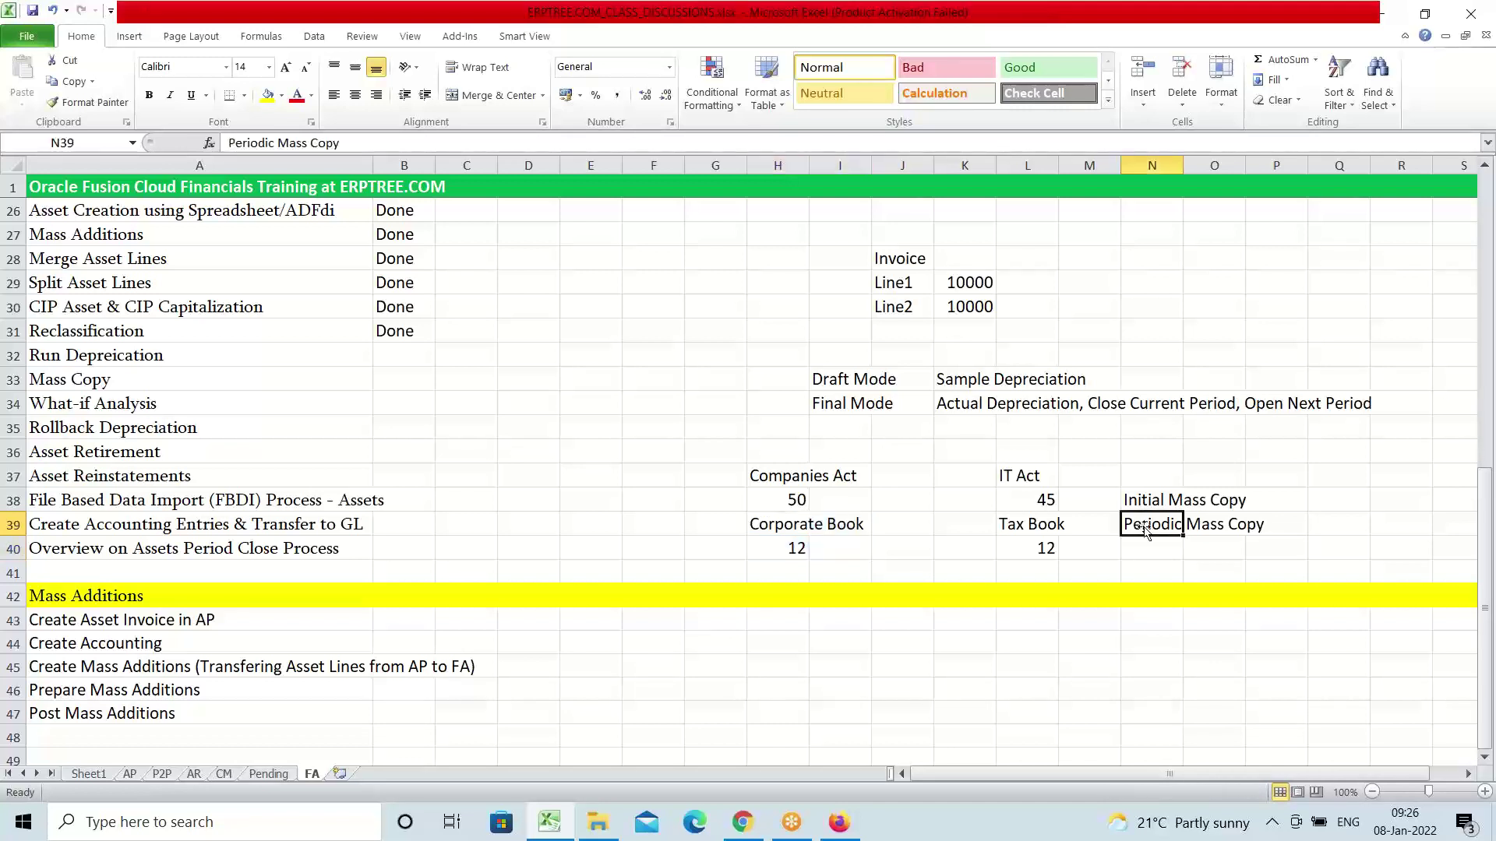
pyautogui.click(1136, 500)
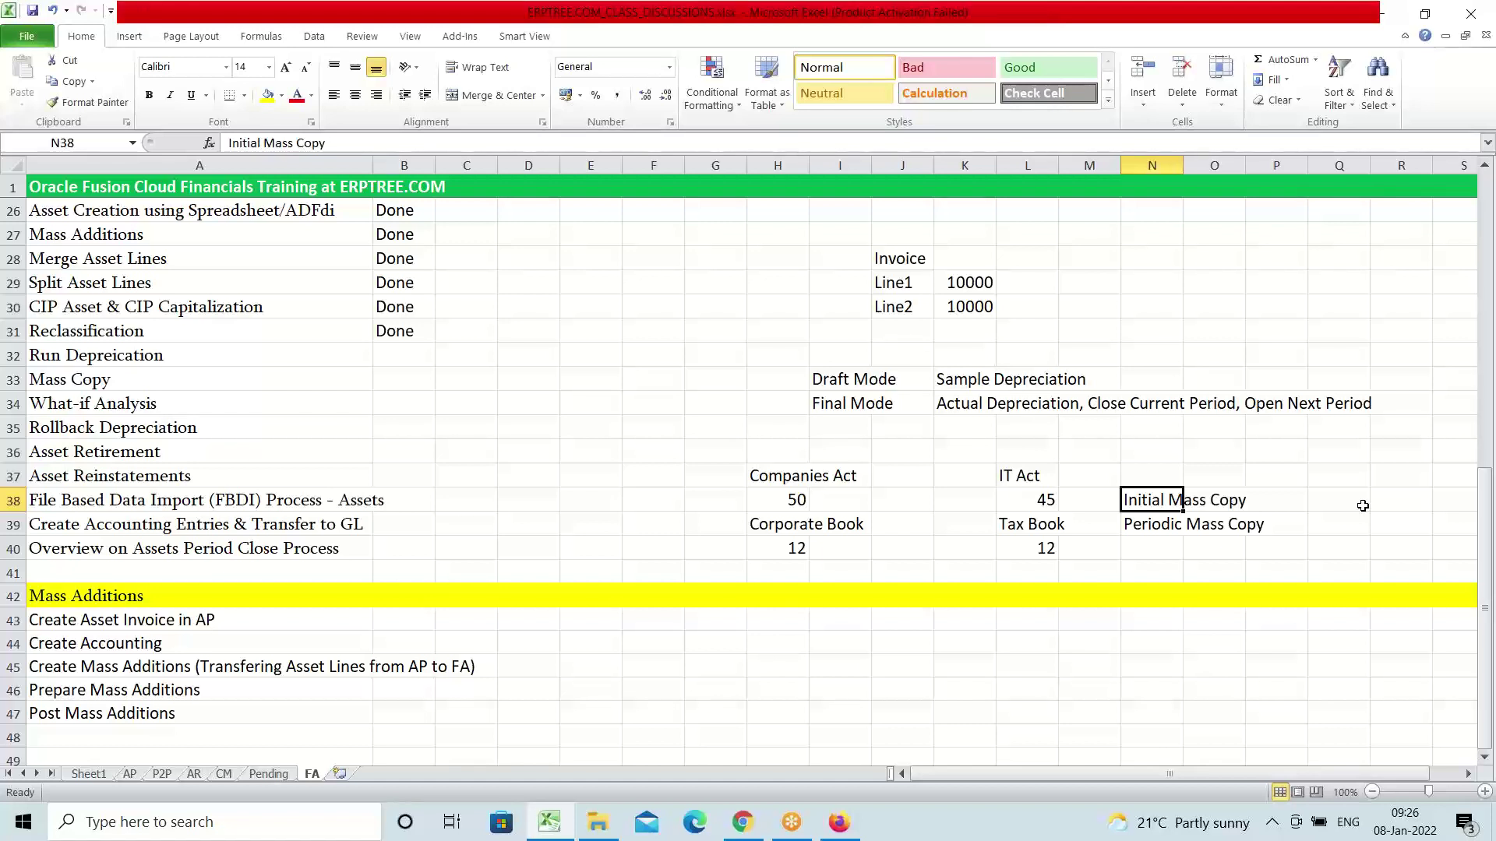
# Copy the Mass Copy item from A33 into A49 as a new section heading
pyautogui.click(40, 381)
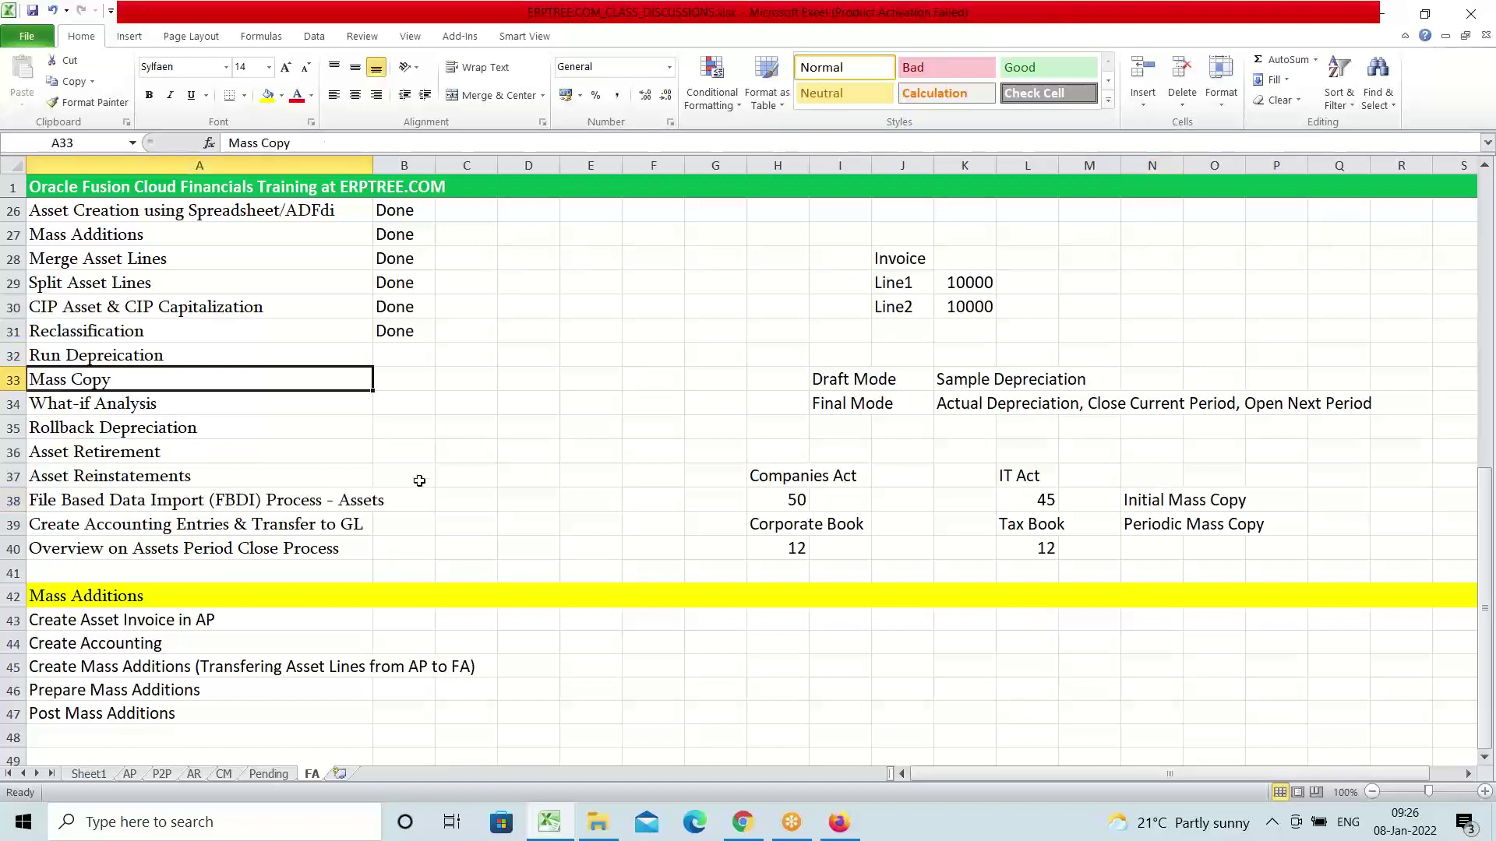
pyautogui.hotkey('ctrl', 'c')
pyautogui.scroll(-3, 382, 673)
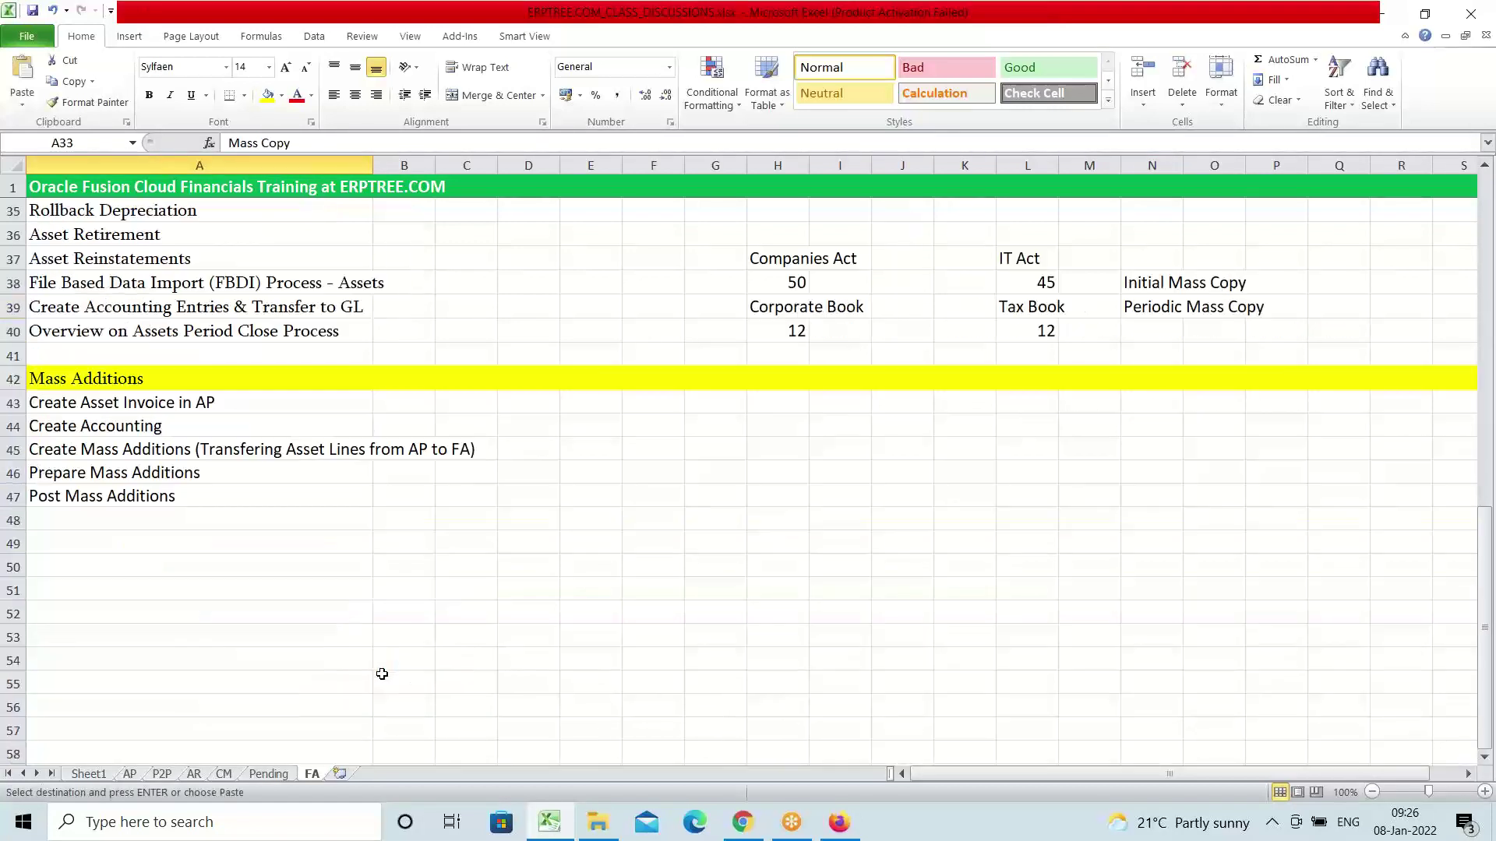
pyautogui.click(133, 552)
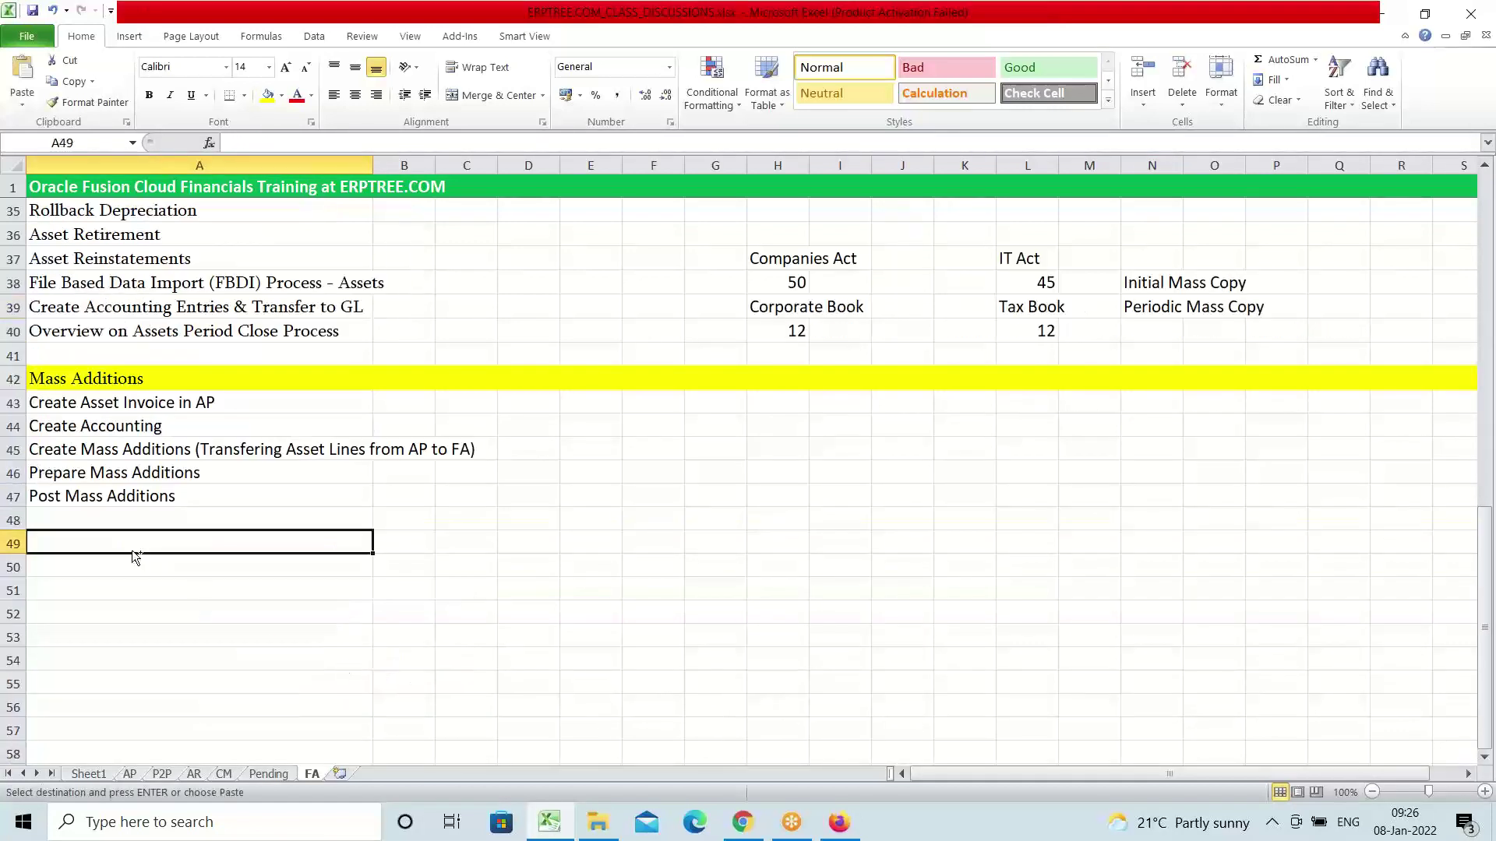
pyautogui.hotkey('ctrl', 'v')
pyautogui.press('Escape')
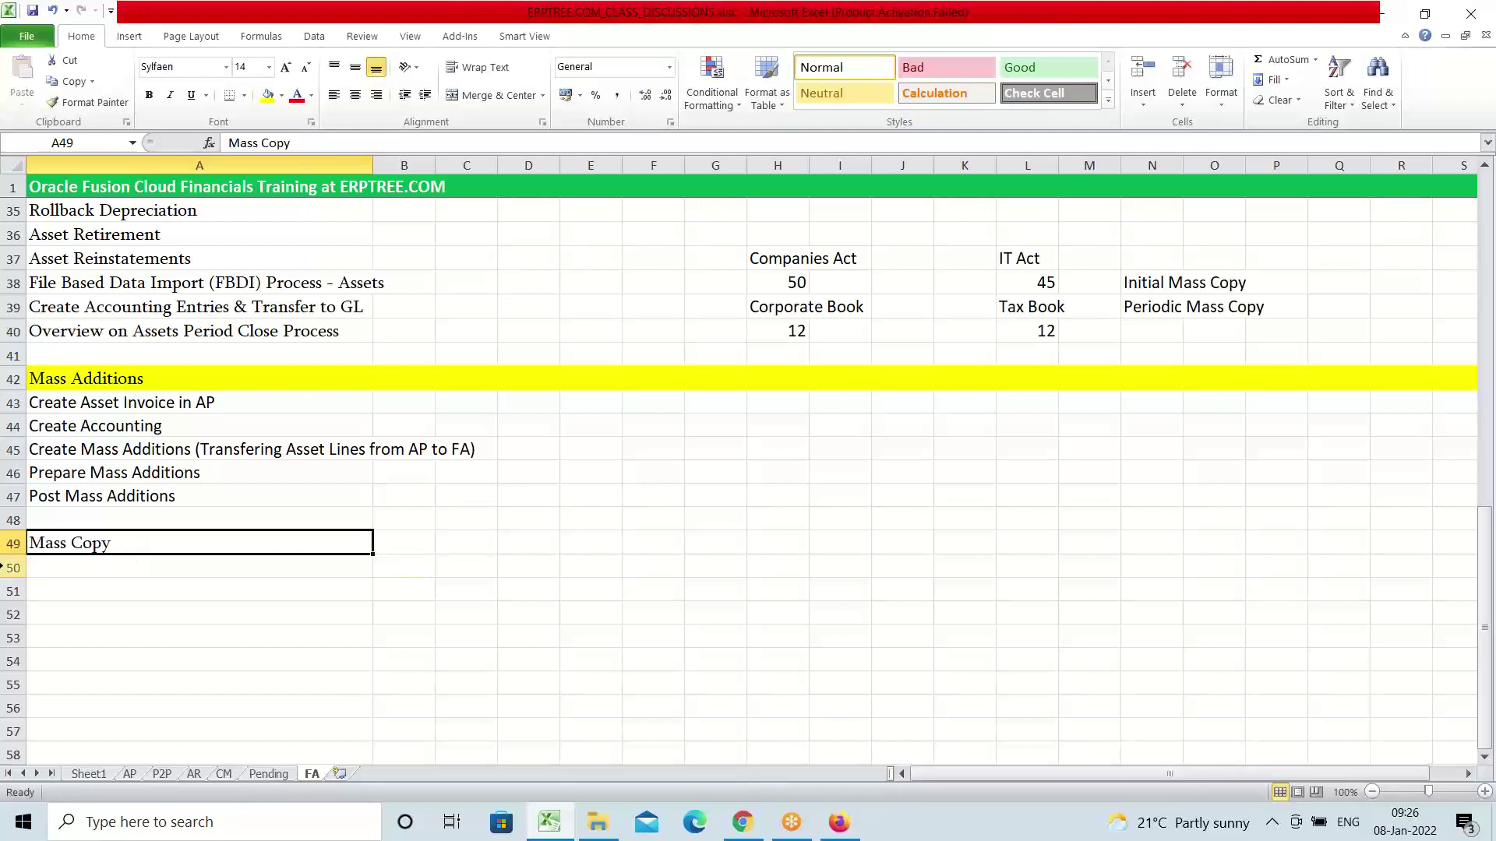
# Highlight the whole of row 49 in yellow
pyautogui.click(12, 544)
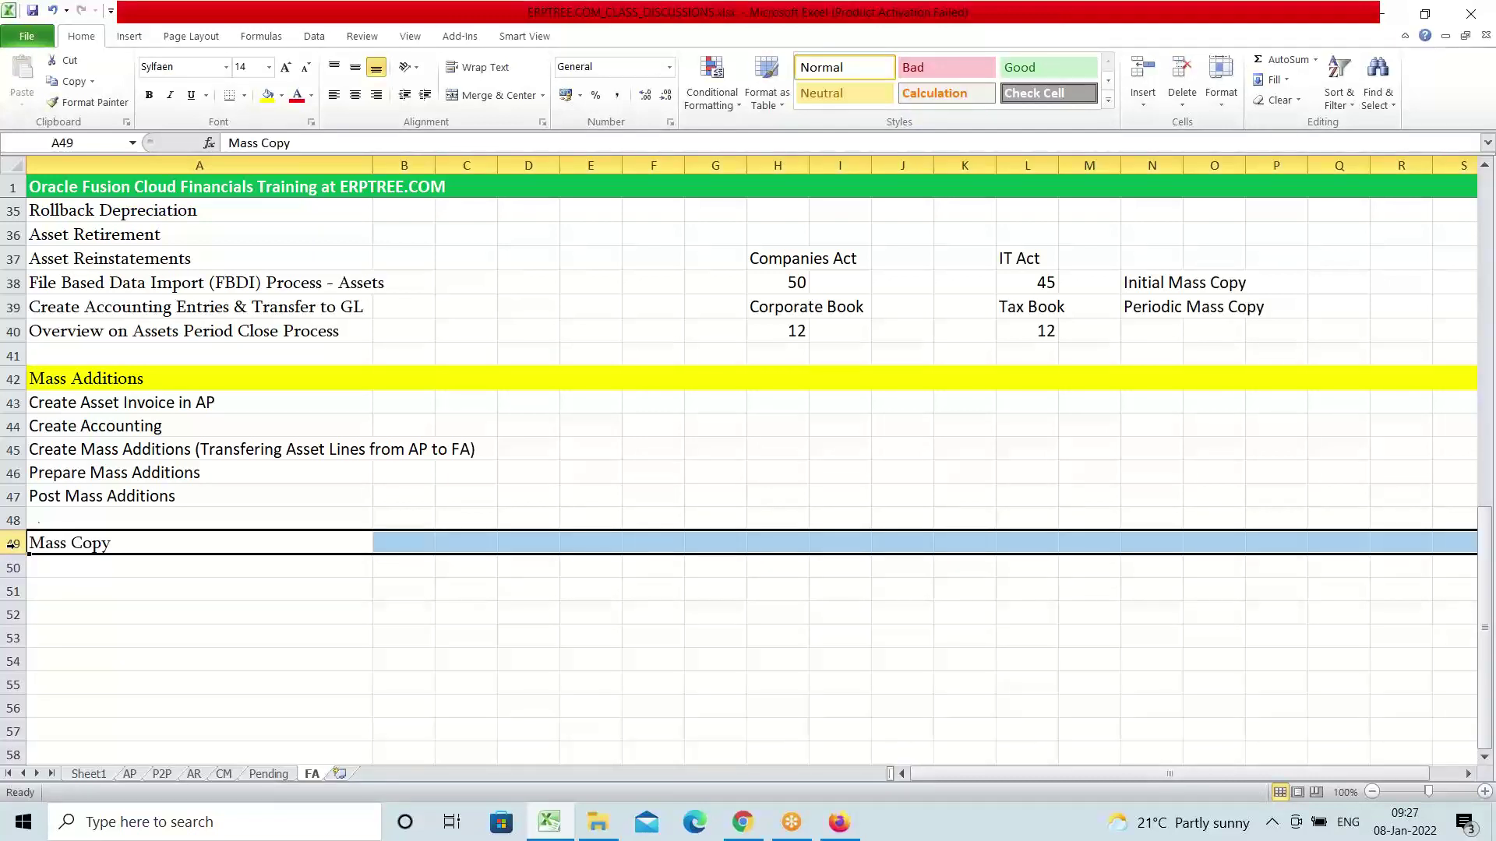
pyautogui.click(265, 95)
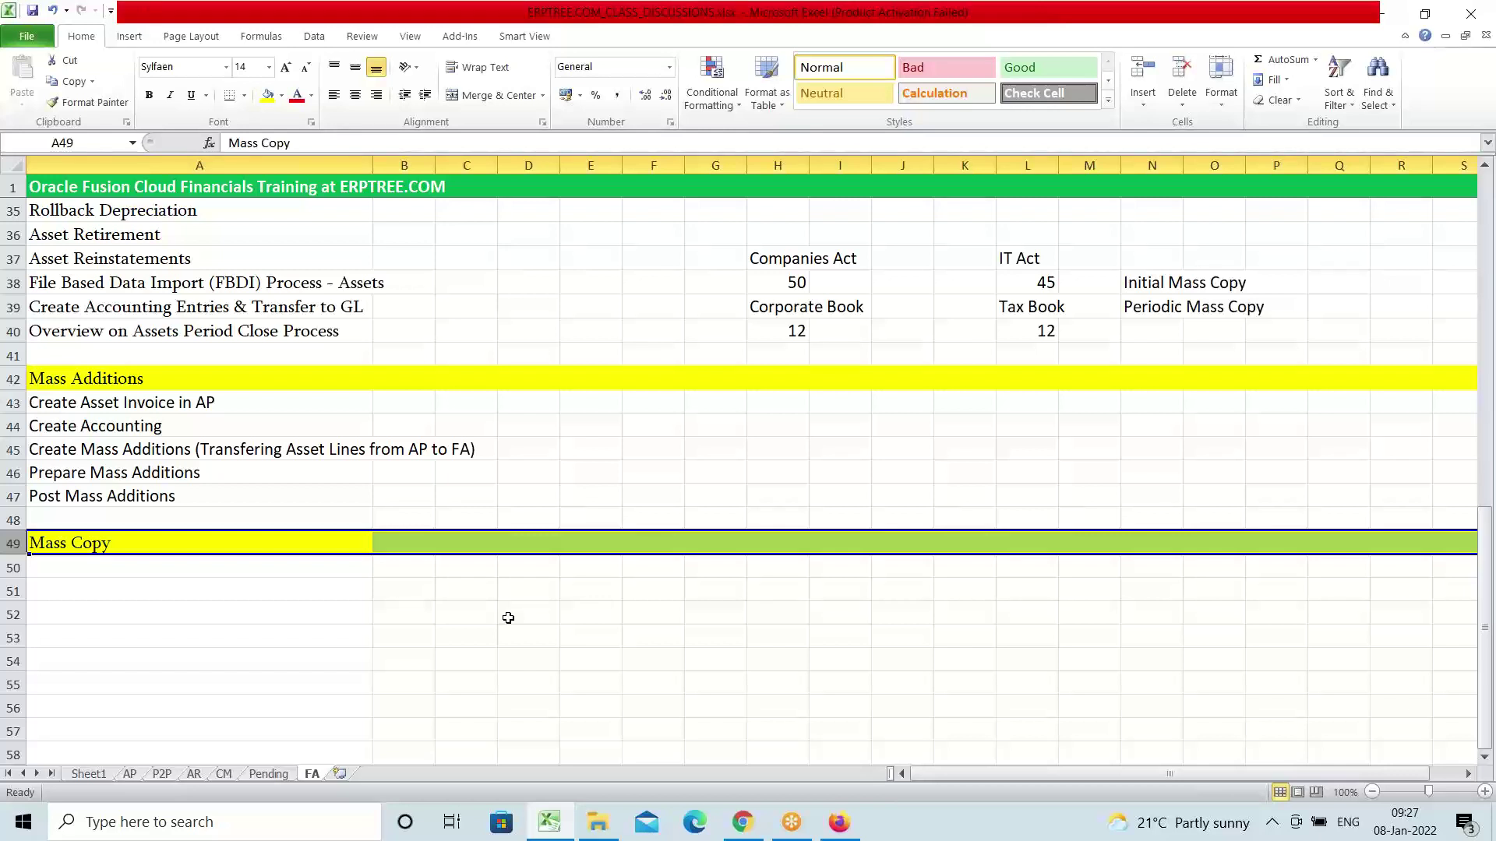
pyautogui.click(96, 545)
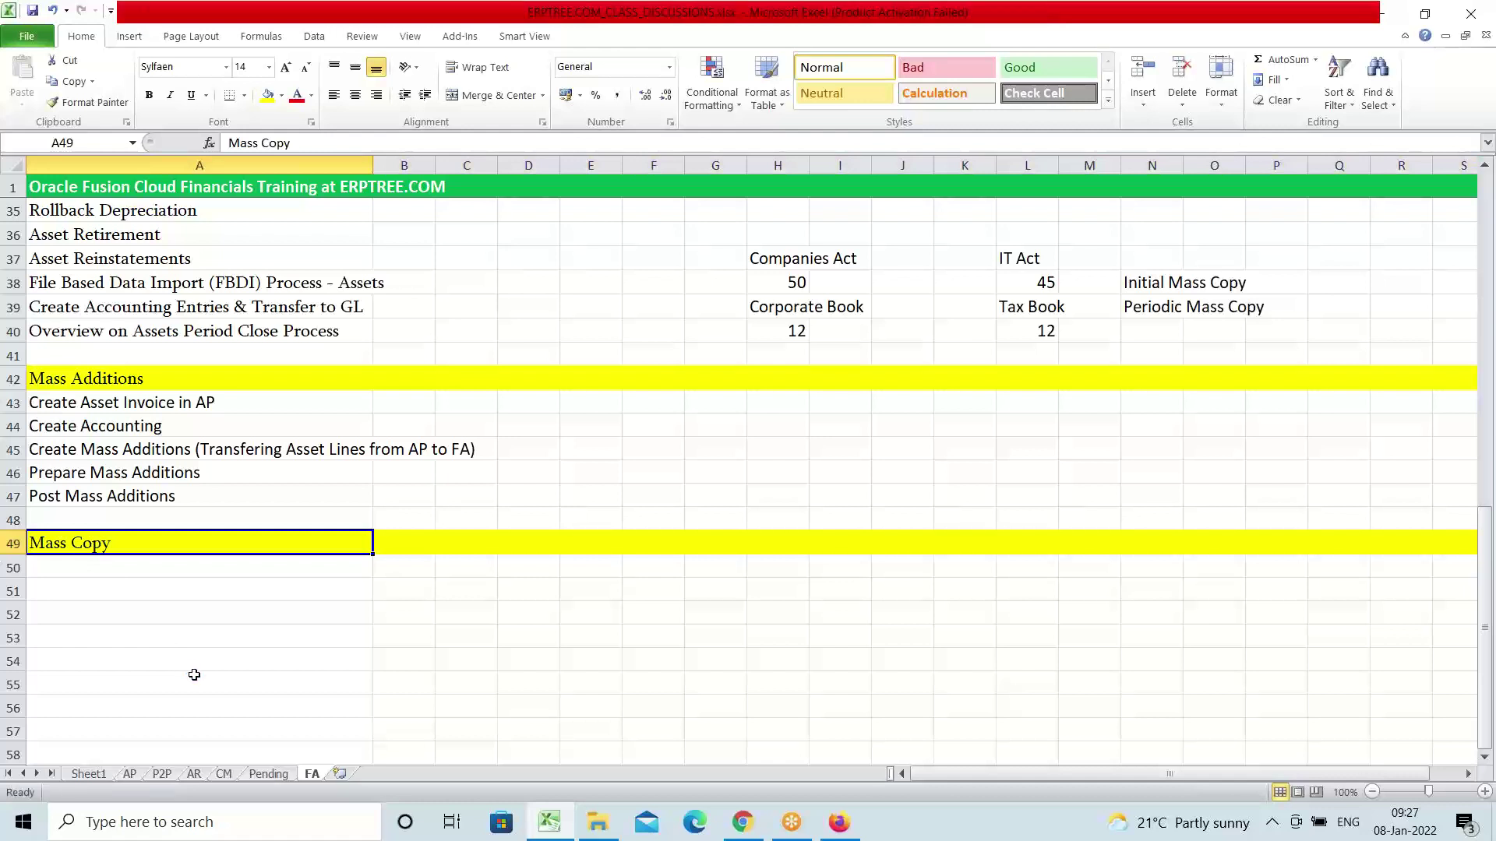
# Enter 'Create Tax Book' in A50 as the first Mass Copy step
pyautogui.click(143, 567)
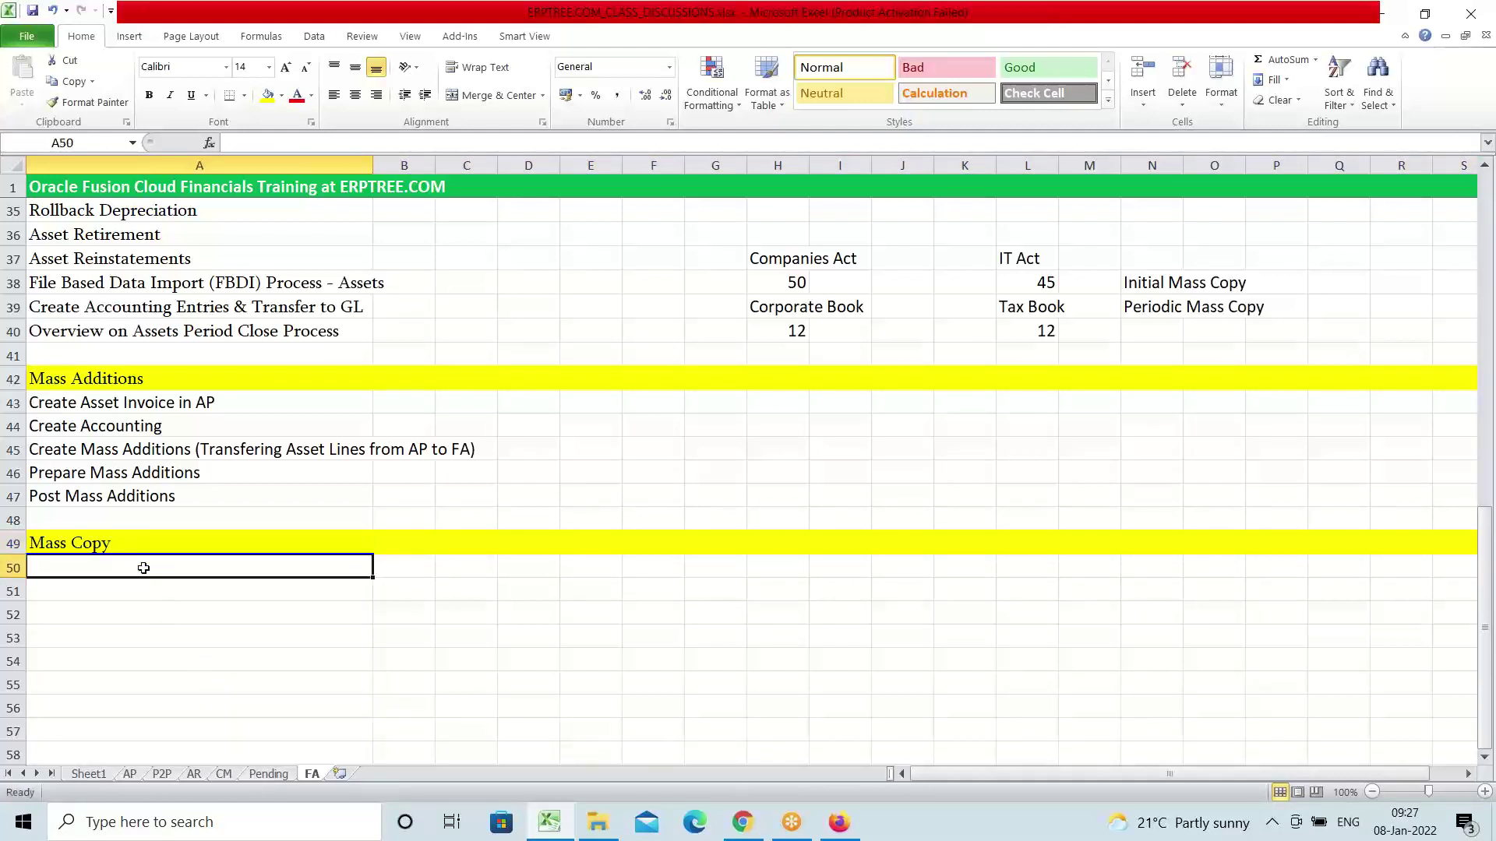
pyautogui.write('C')
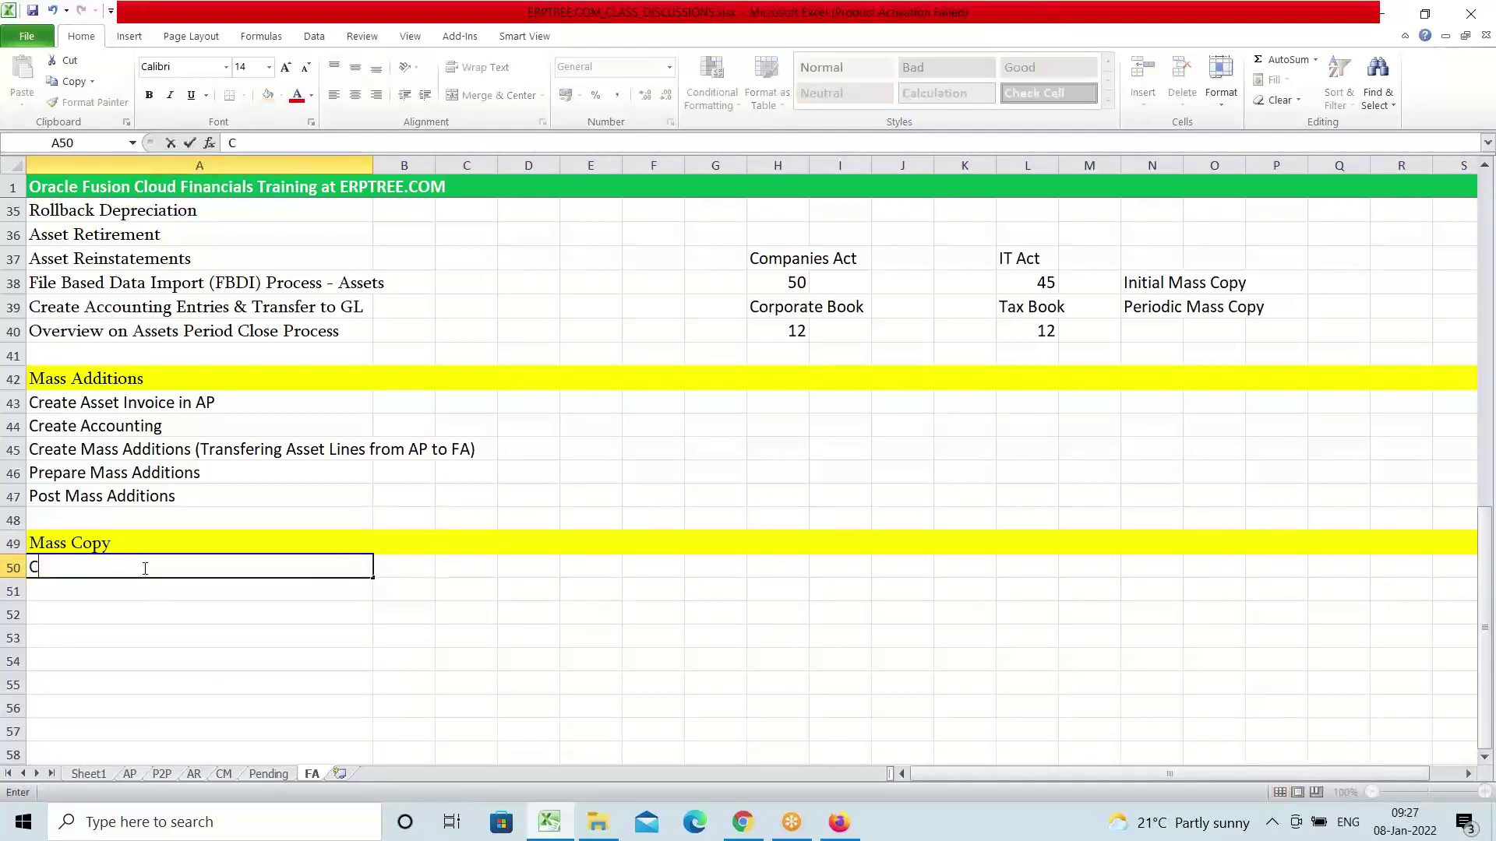
pyautogui.write('reate Tax Book')
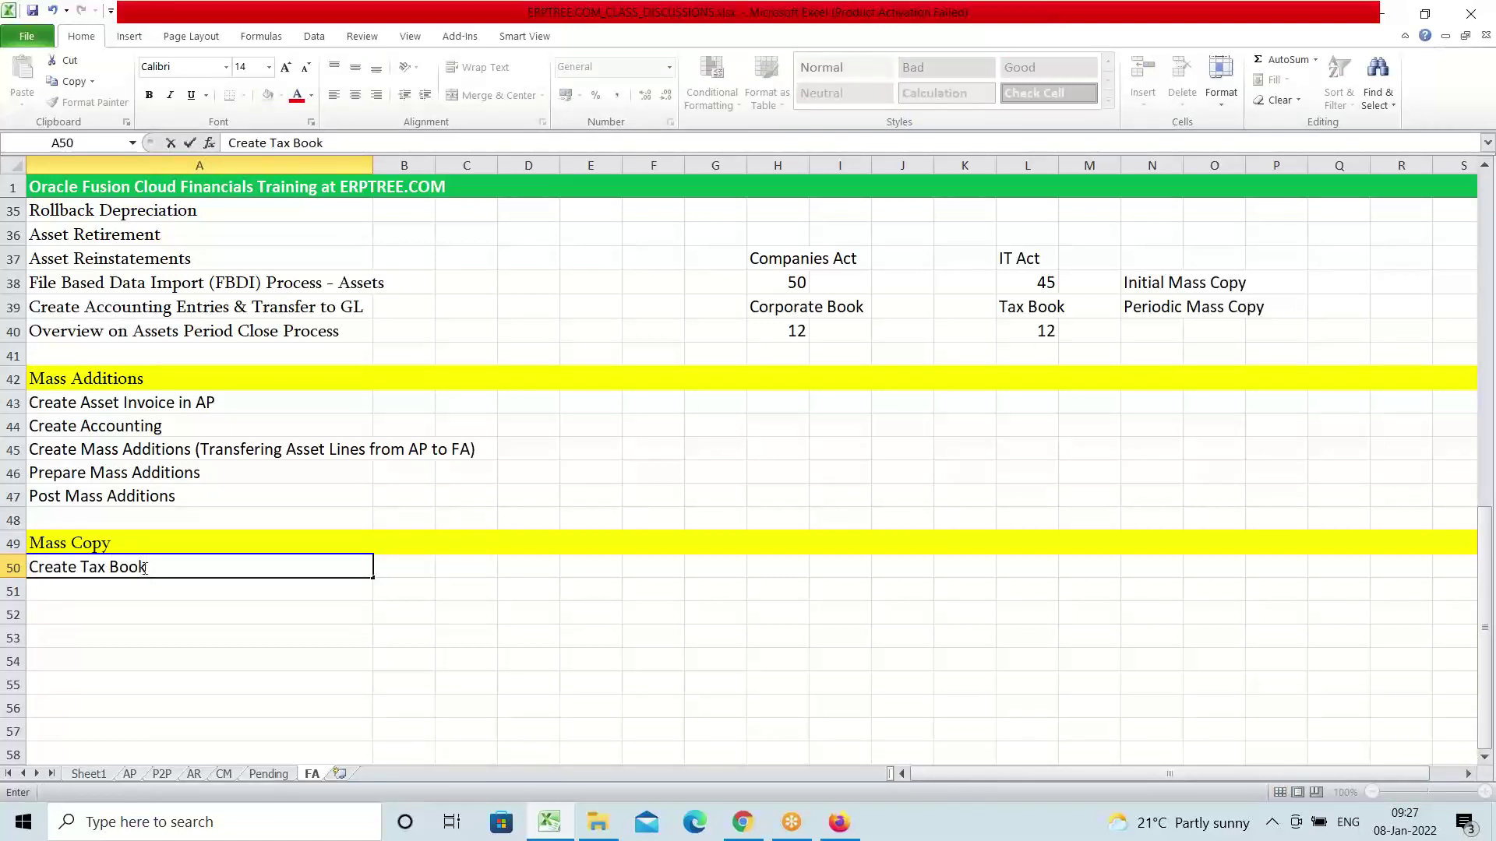
pyautogui.press('Return')
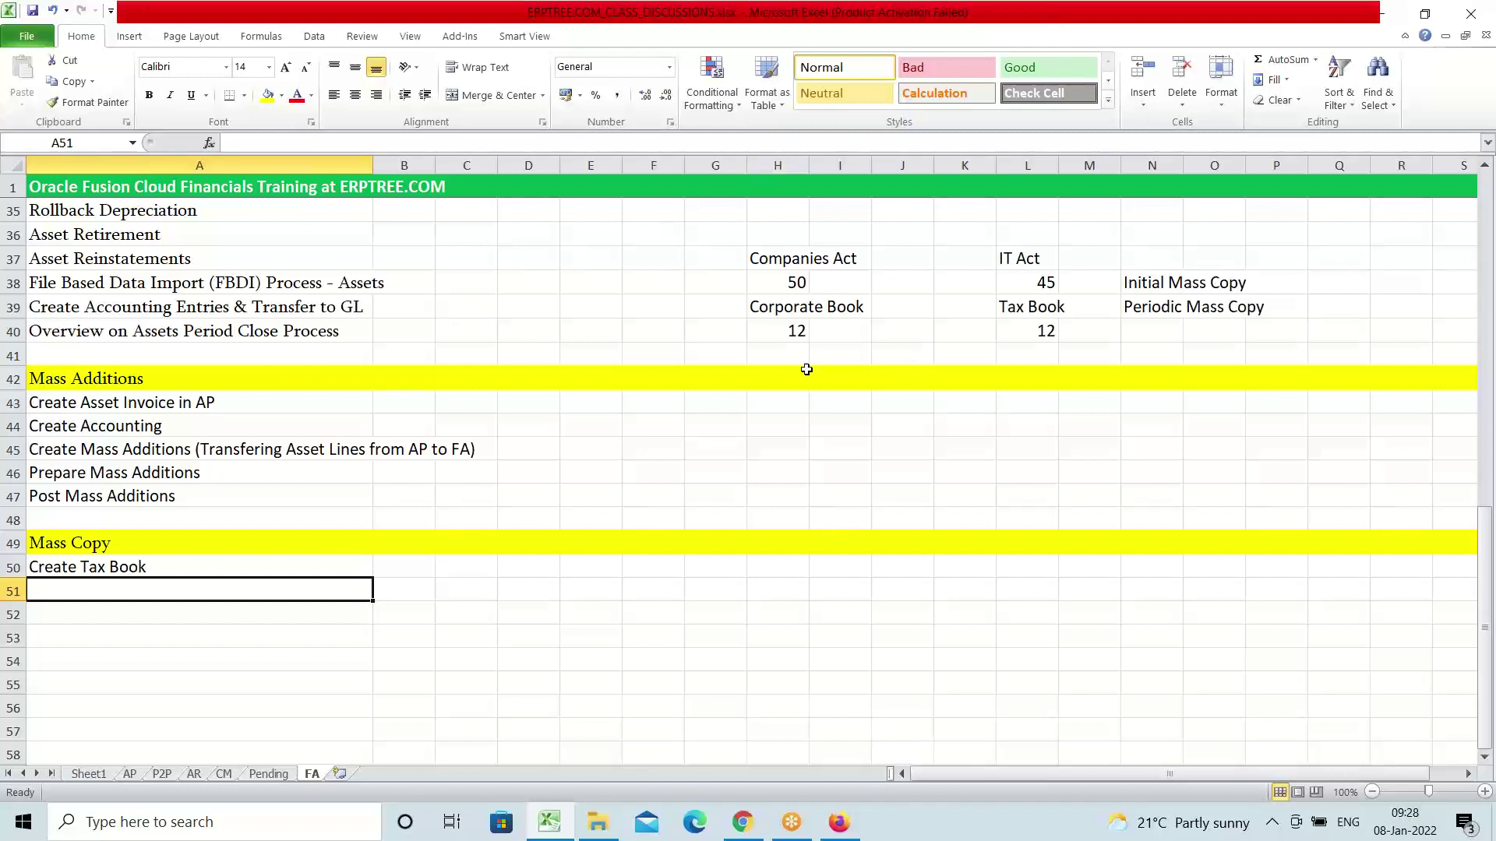
pyautogui.click(779, 309)
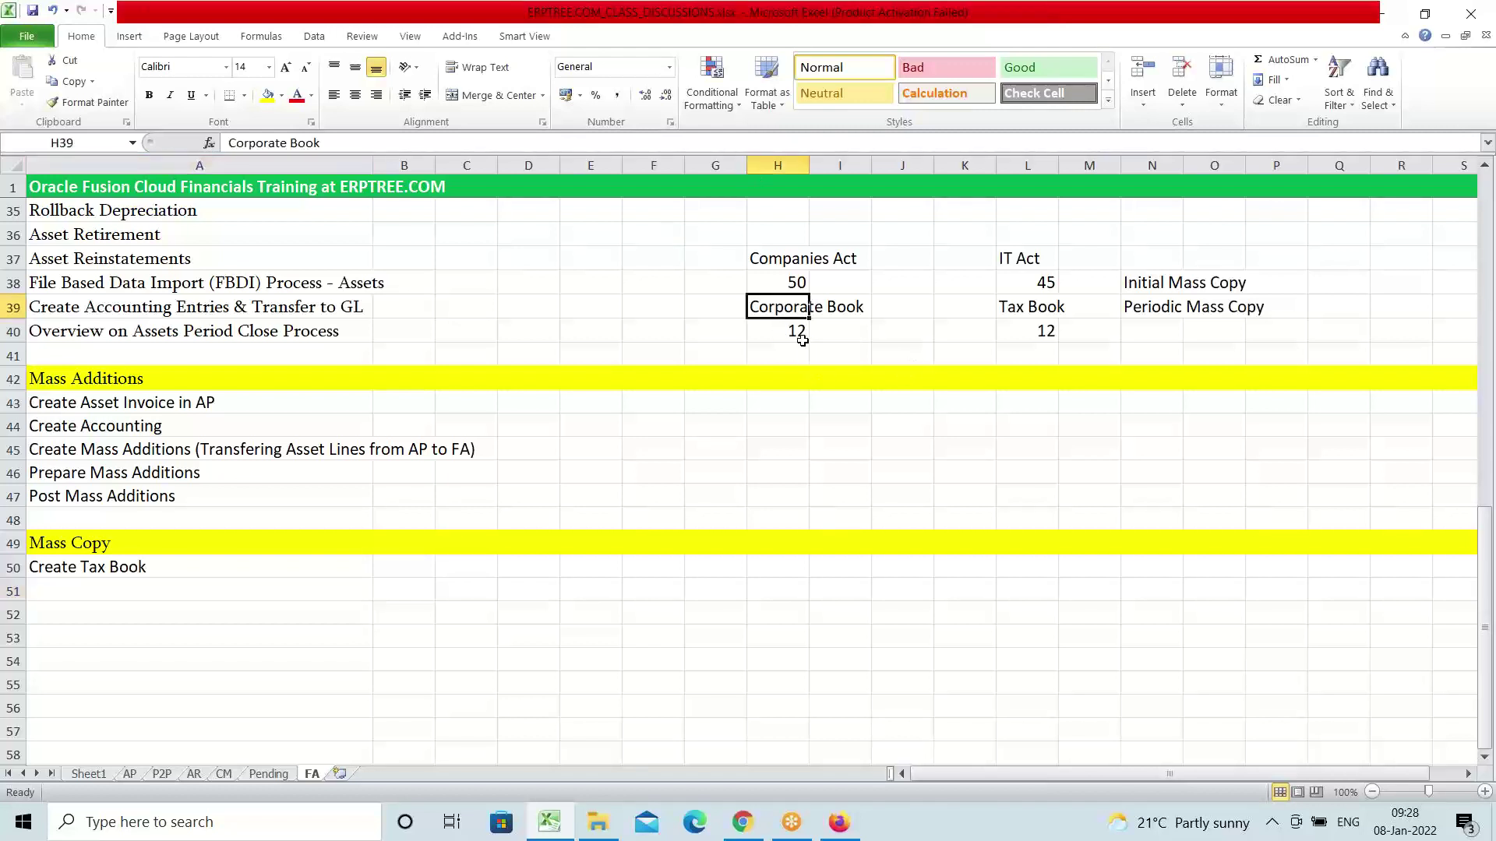
pyautogui.click(796, 334)
pyautogui.click(786, 358)
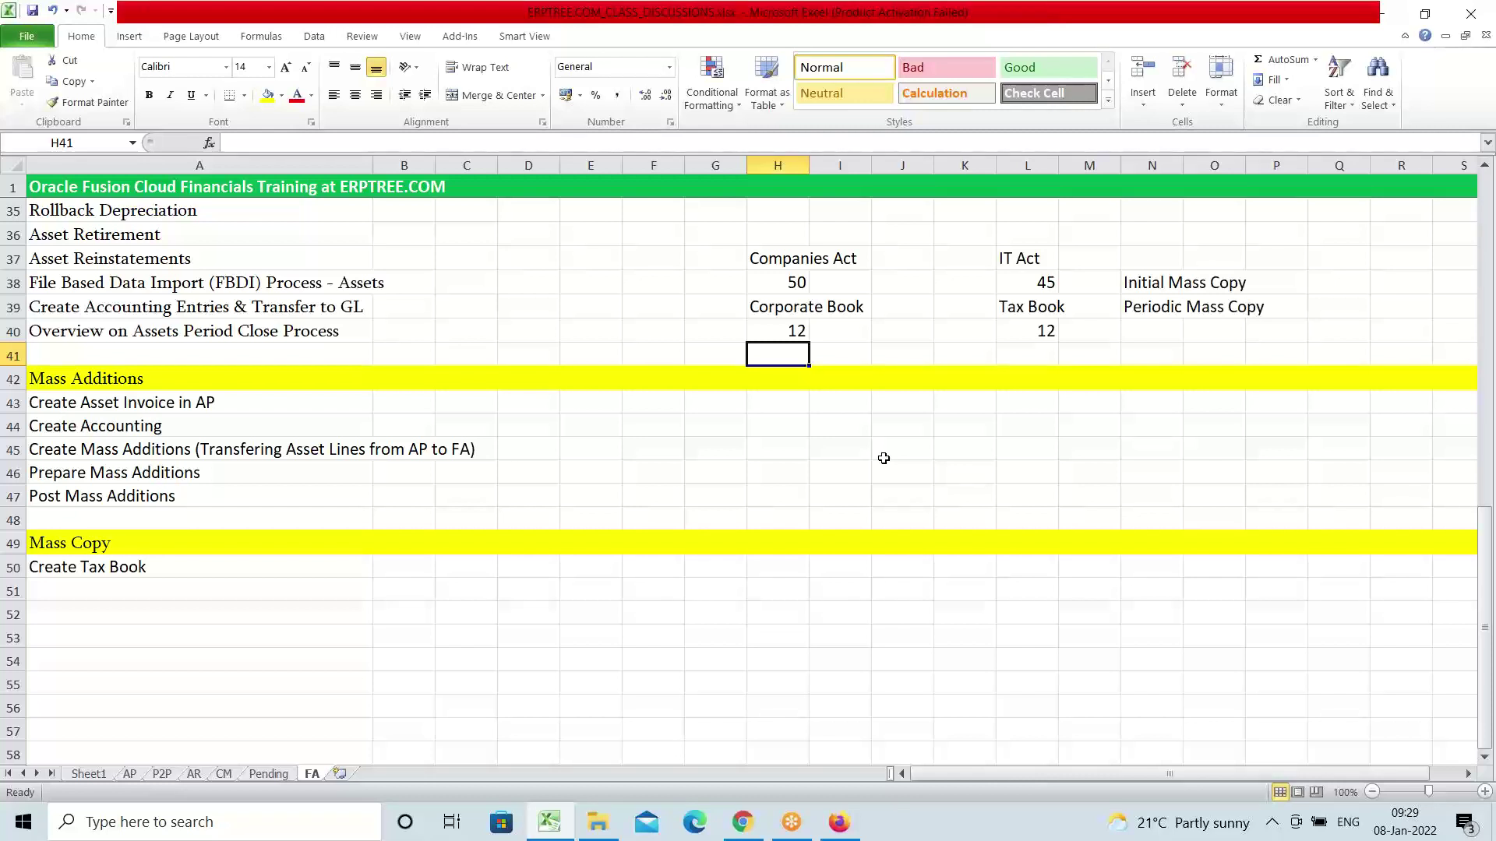
# Enter 'Assign Categories to Tax Book' in A51 and copy that cell
pyautogui.click(63, 594)
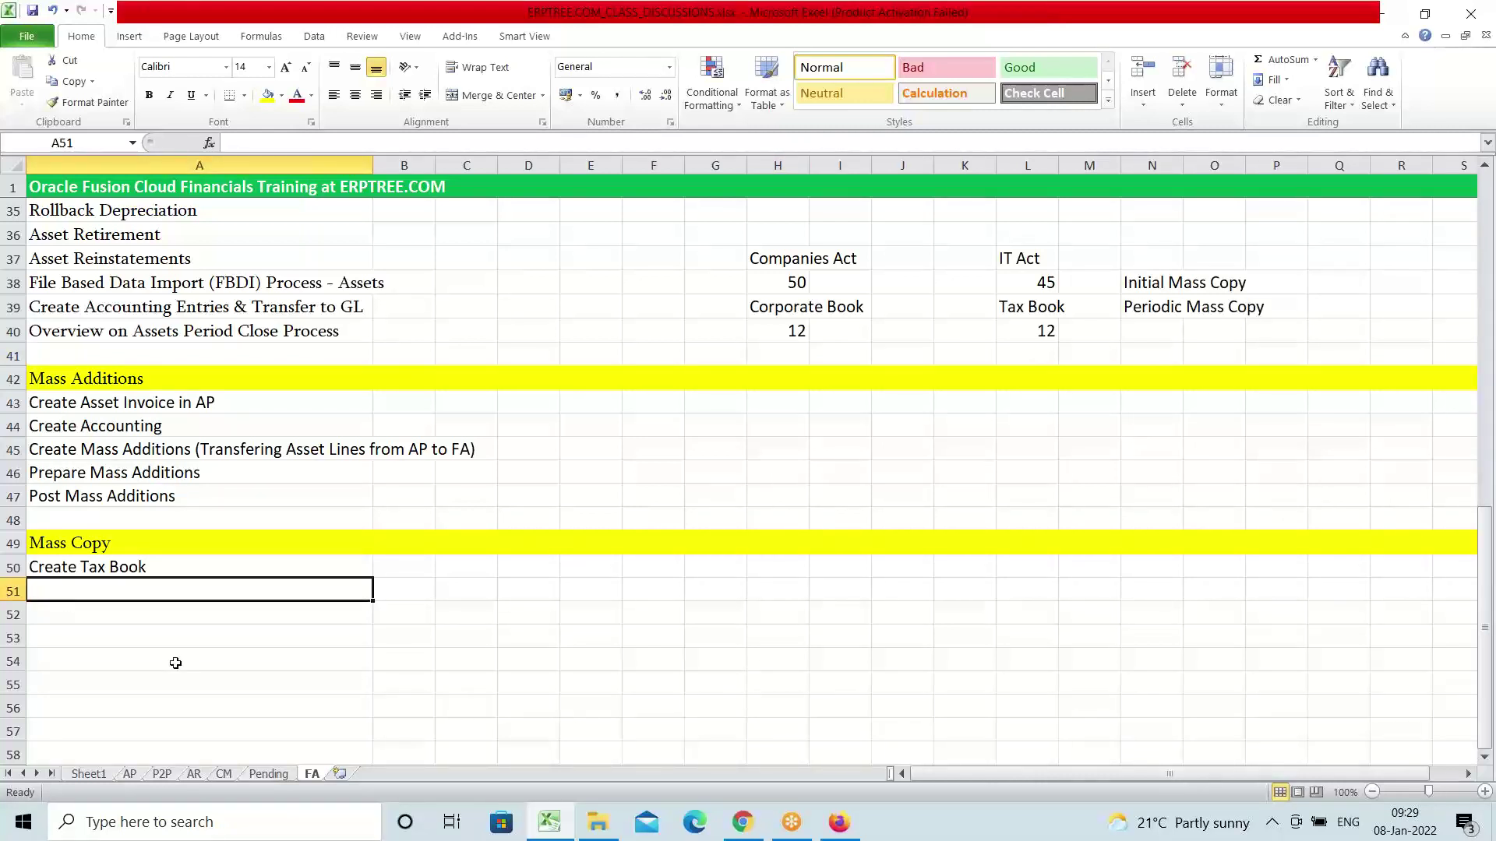
pyautogui.scroll(-1, 176, 663)
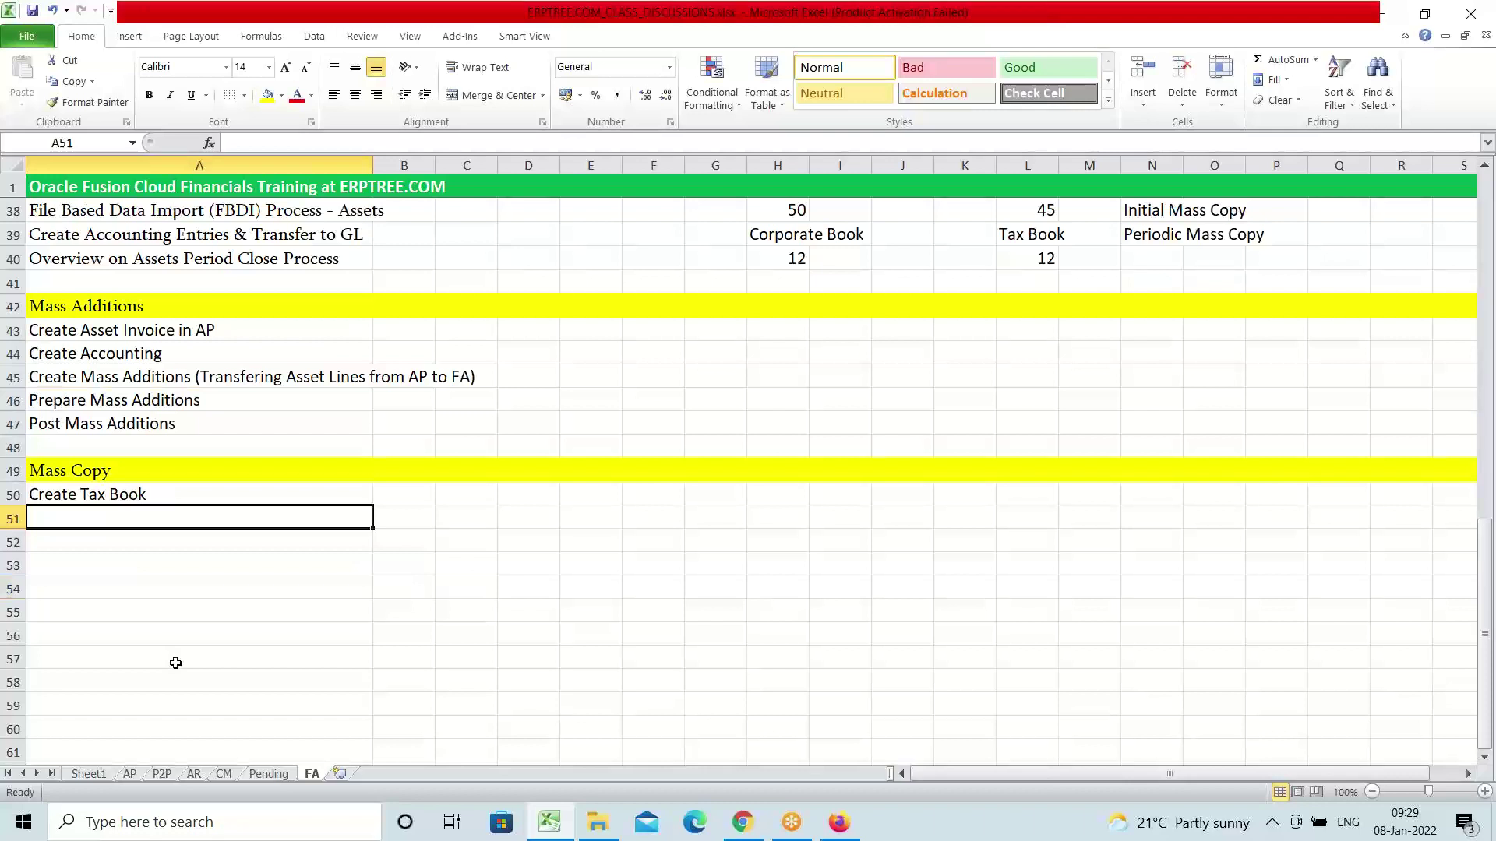
pyautogui.write('Assign')
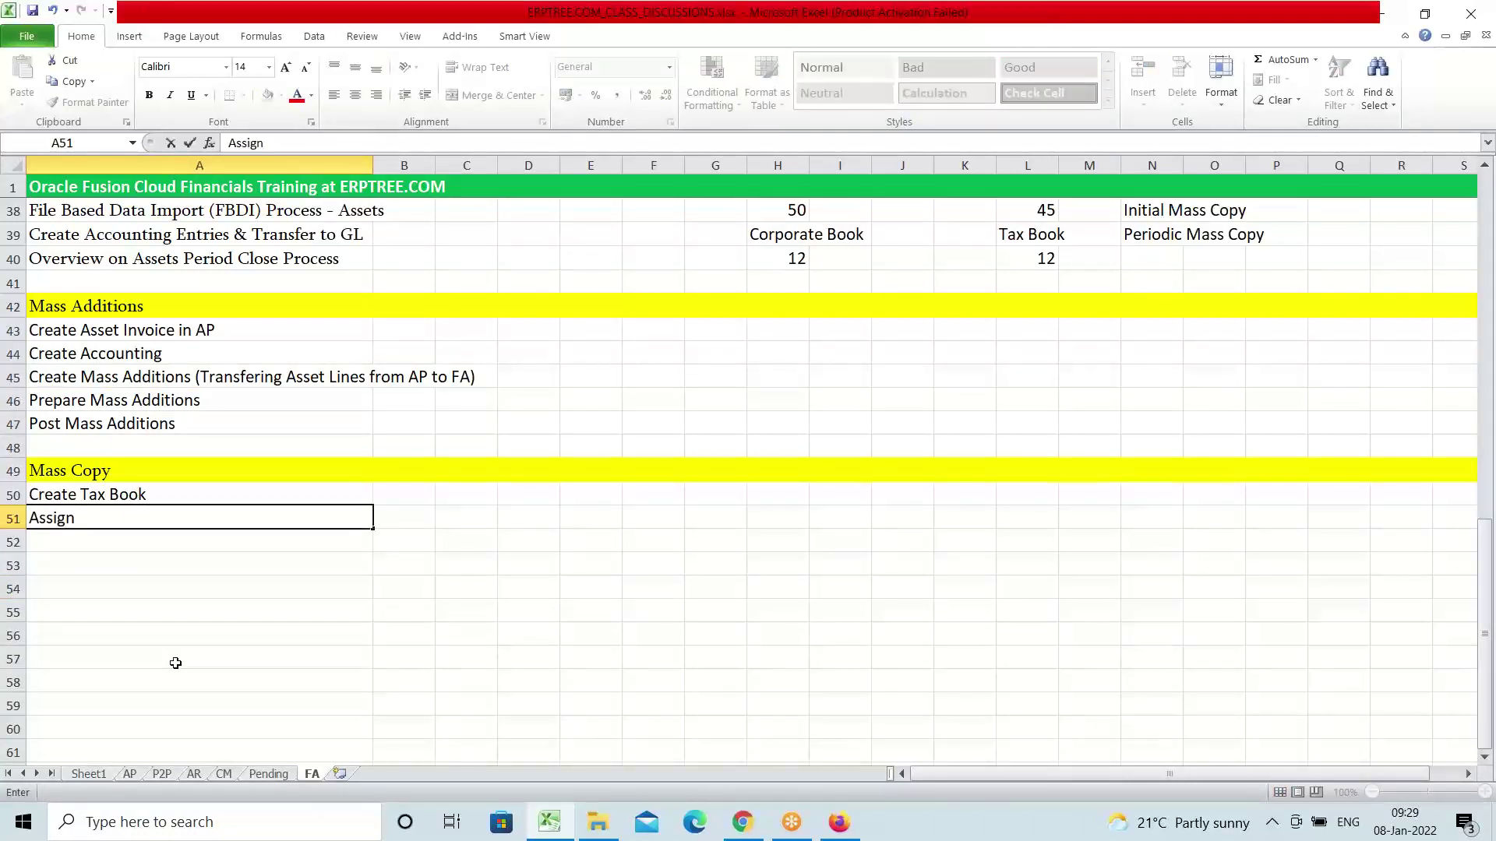
pyautogui.write(' Categories to')
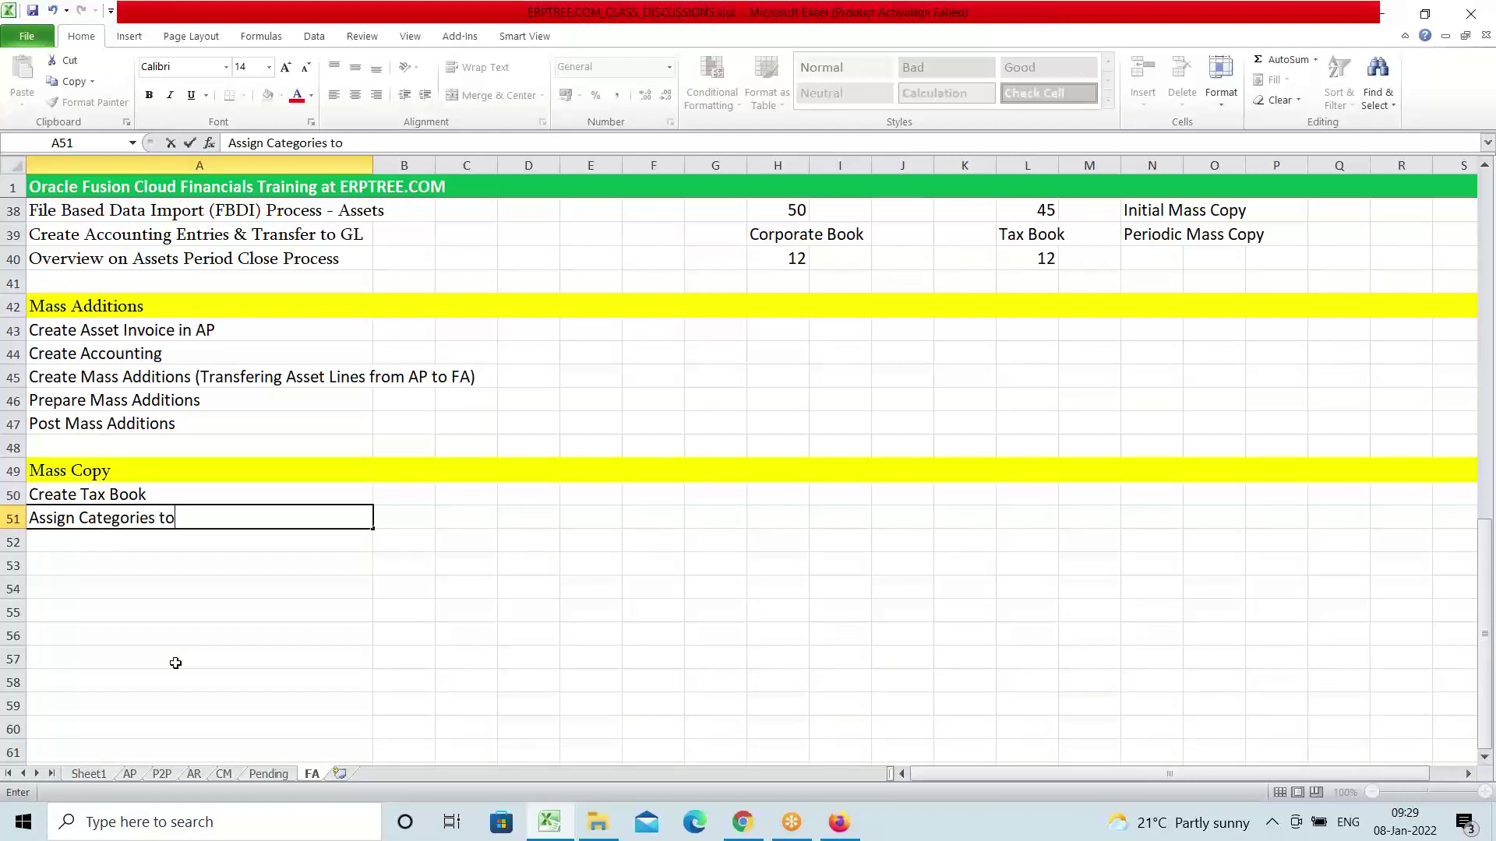
pyautogui.write(' Tax Book')
pyautogui.press('Return')
pyautogui.click(105, 514)
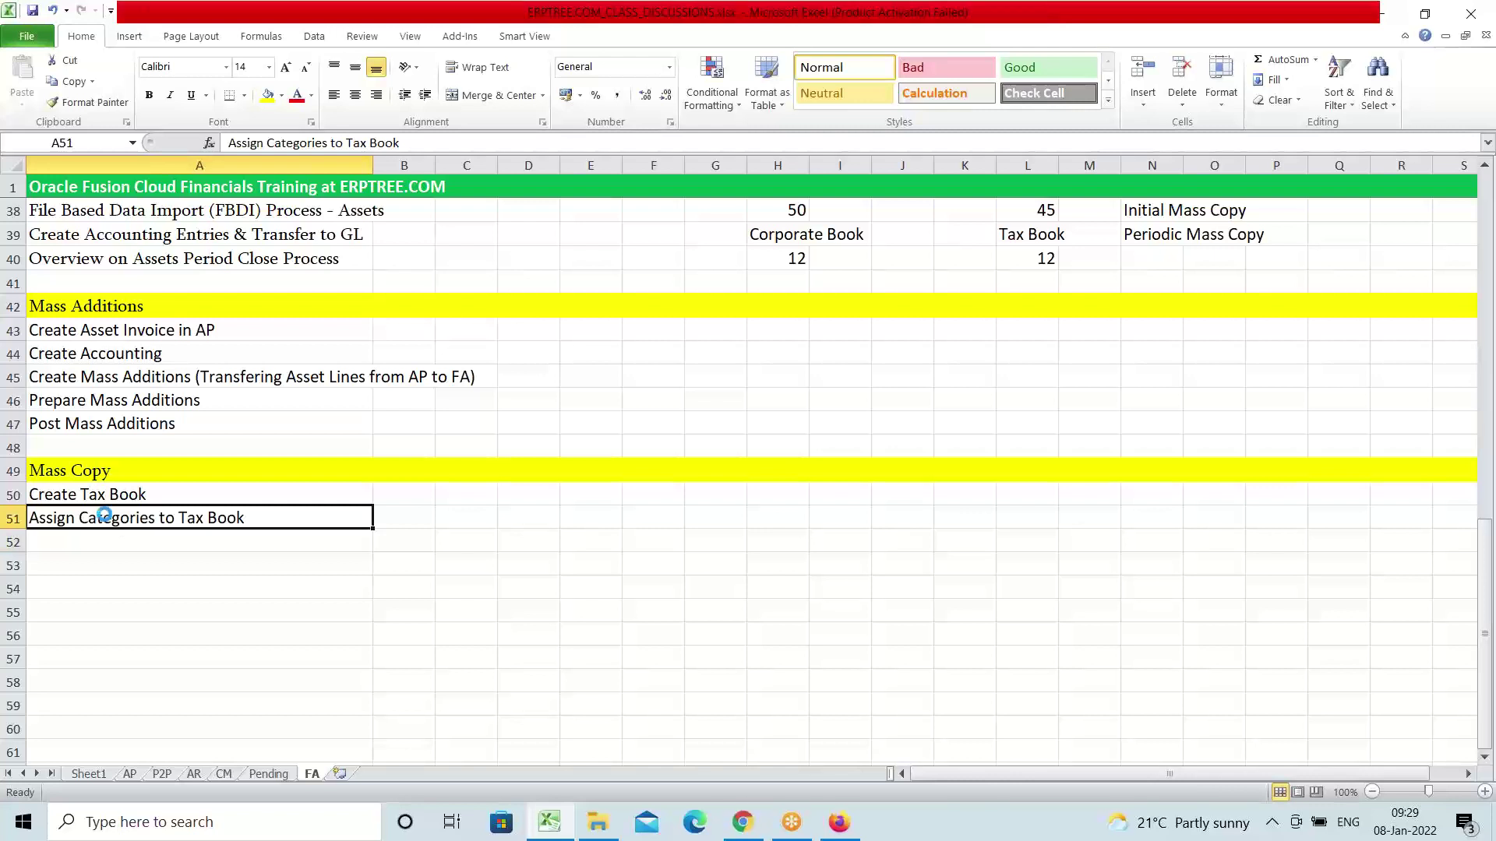
pyautogui.hotkey('ctrl', 'c')
# Paste 'Assign Categories to Tax Book' into A53 to make room above it
pyautogui.click(92, 569)
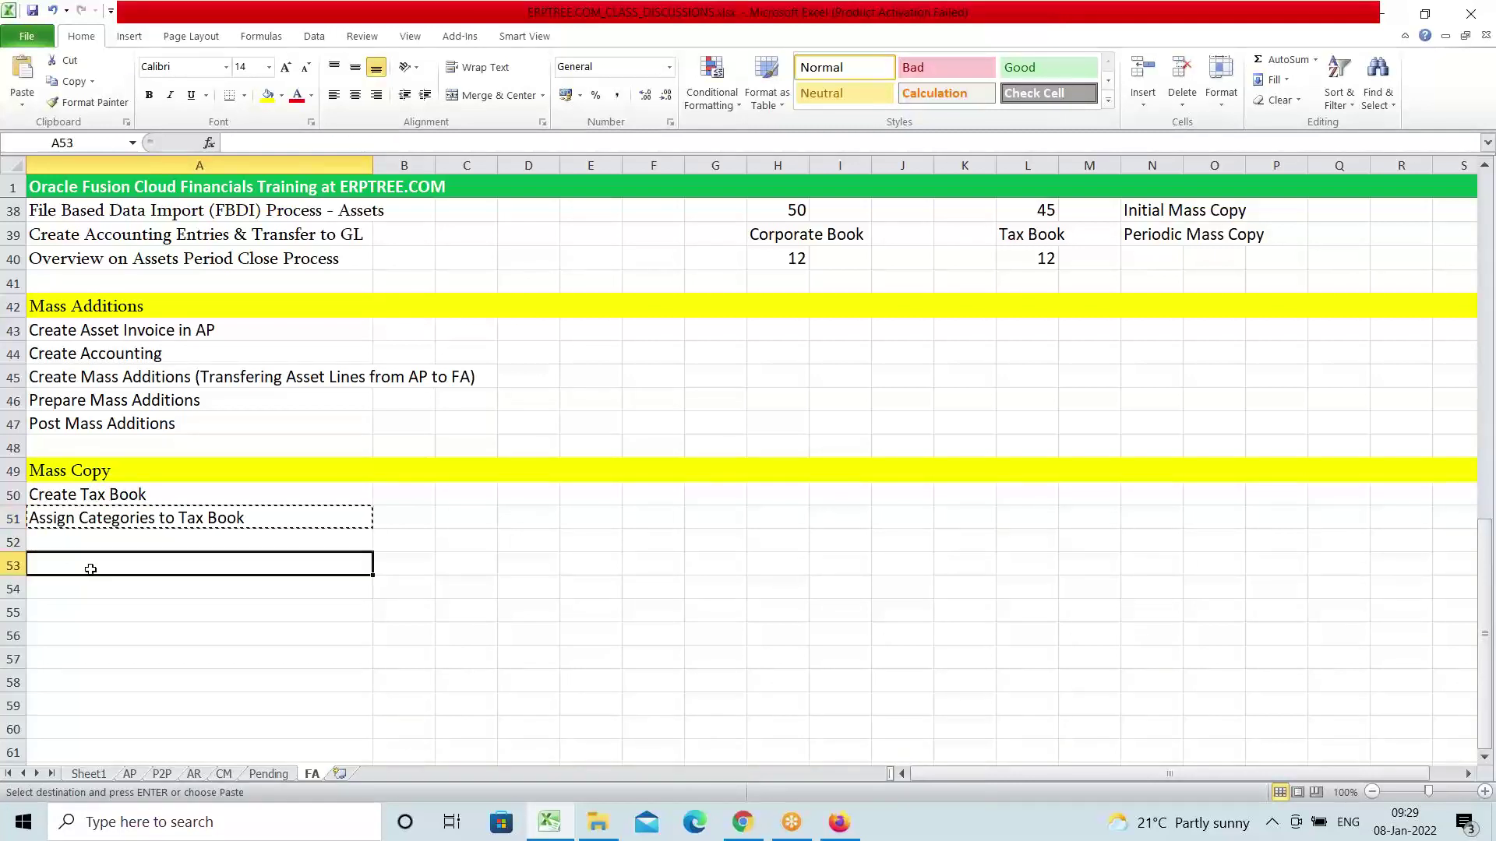
pyautogui.hotkey('ctrl', 'v')
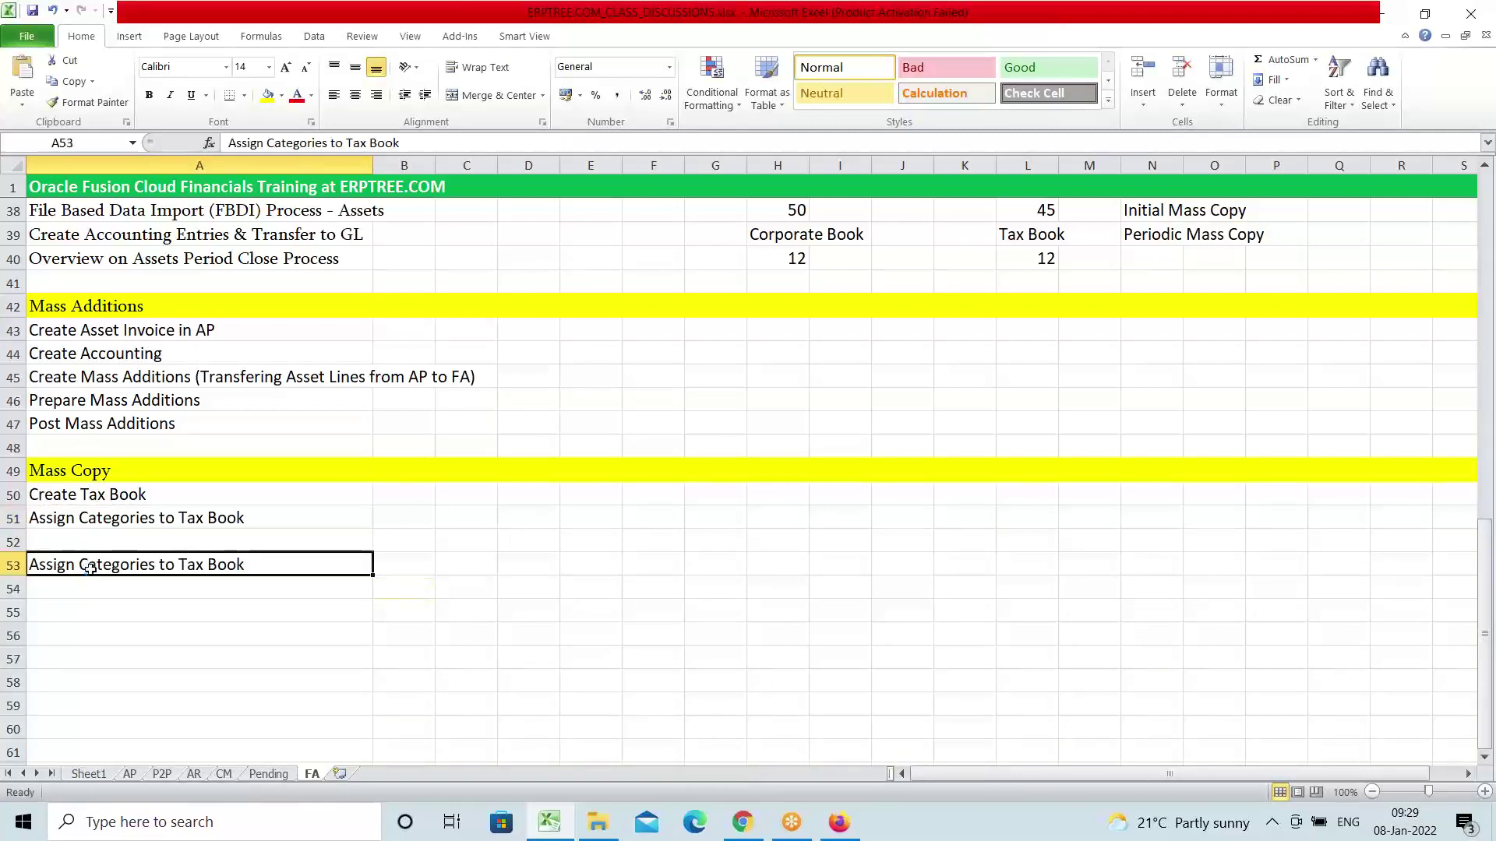
pyautogui.press('Escape')
# Replace the A51 entry with 'Assign Tax Book to User Roles'
pyautogui.click(92, 516)
pyautogui.press('Delete')
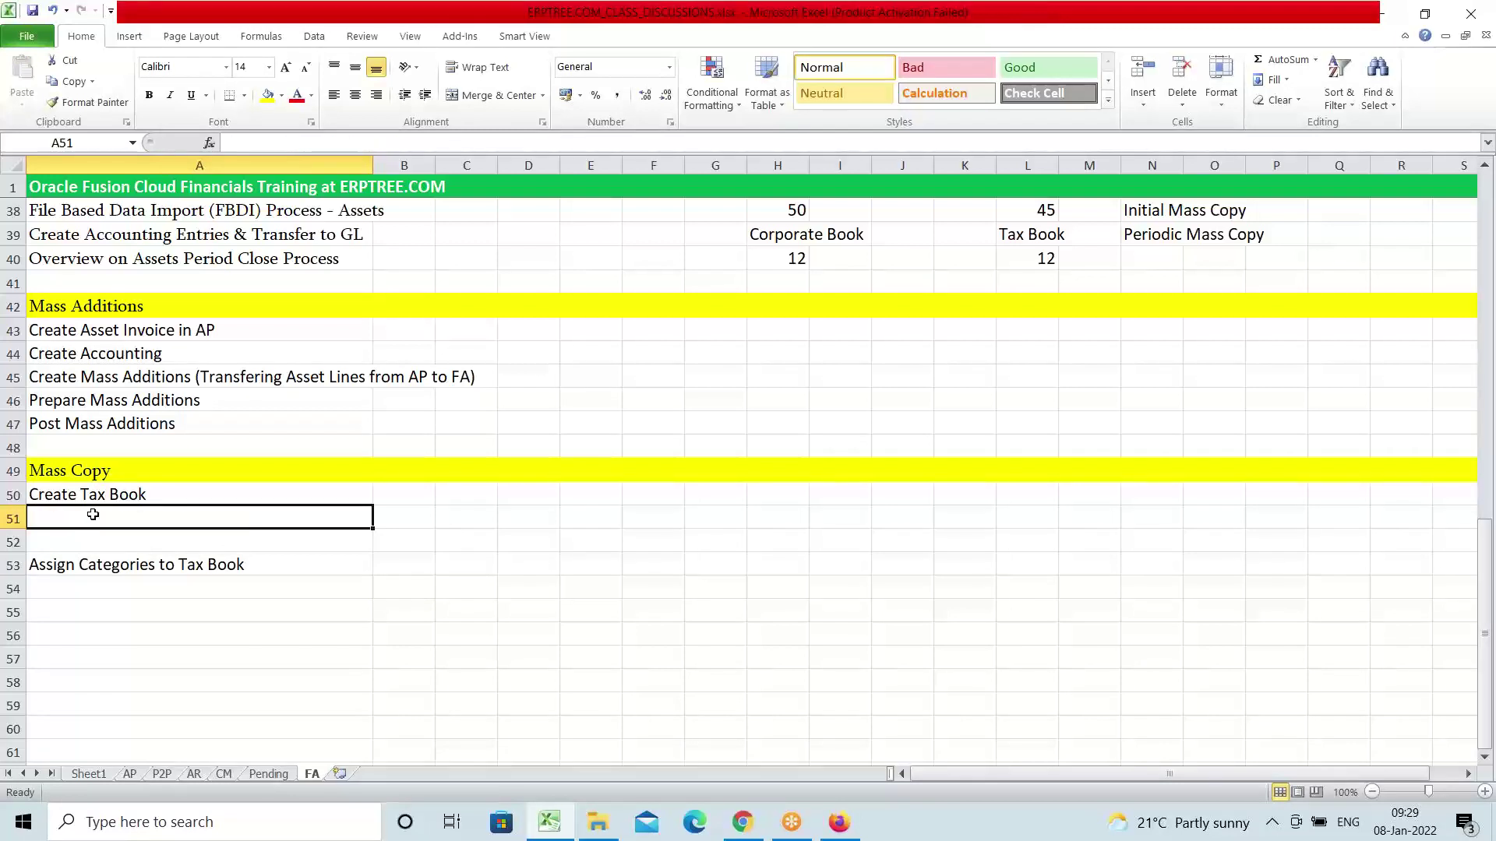
pyautogui.write('As')
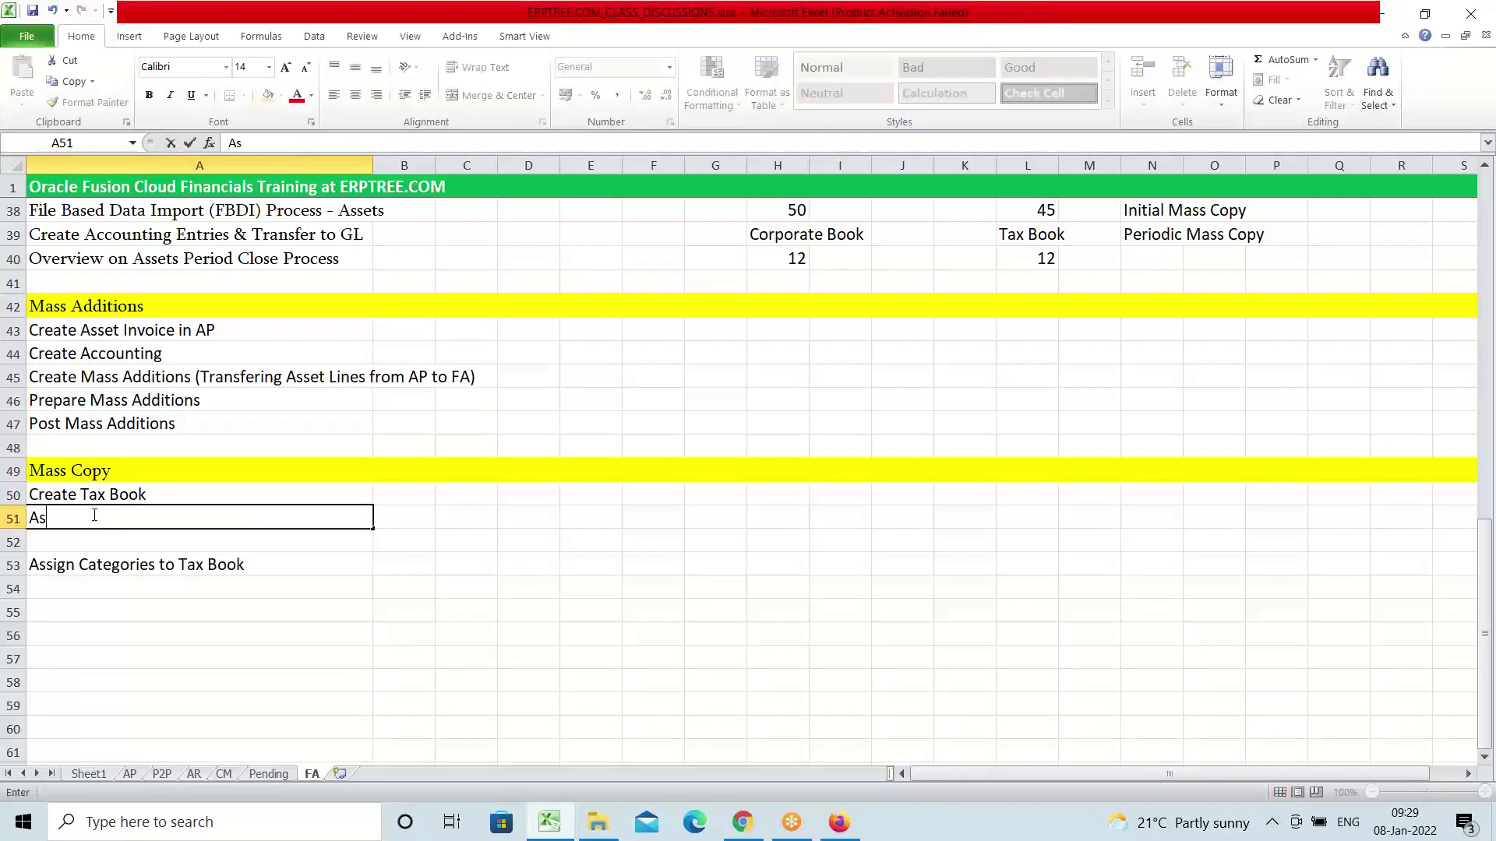
pyautogui.write('sign Tax Book to ')
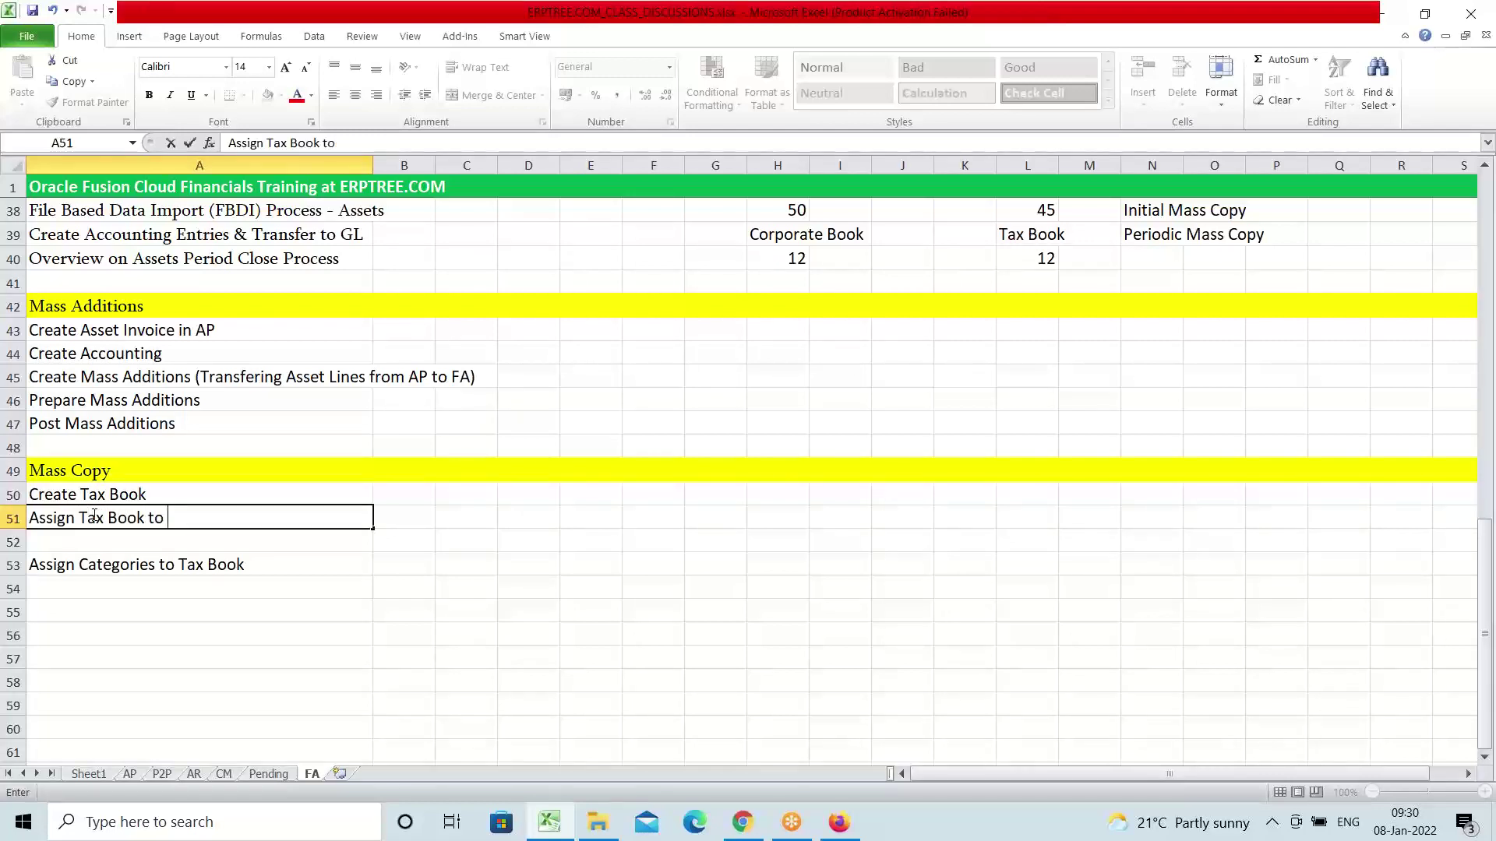
pyautogui.write('FA')
pyautogui.write(' Roles')
pyautogui.press('BackSpace')
pyautogui.press('BackSpace')
pyautogui.press('BackSpace')
pyautogui.press('BackSpace')
pyautogui.press('BackSpace')
pyautogui.press('BackSpace')
pyautogui.press('BackSpace')
pyautogui.press('BackSpace')
pyautogui.press('BackSpace')
pyautogui.write('U')
pyautogui.press('BackSpace')
pyautogui.write('User Roles')
pyautogui.press('Return')
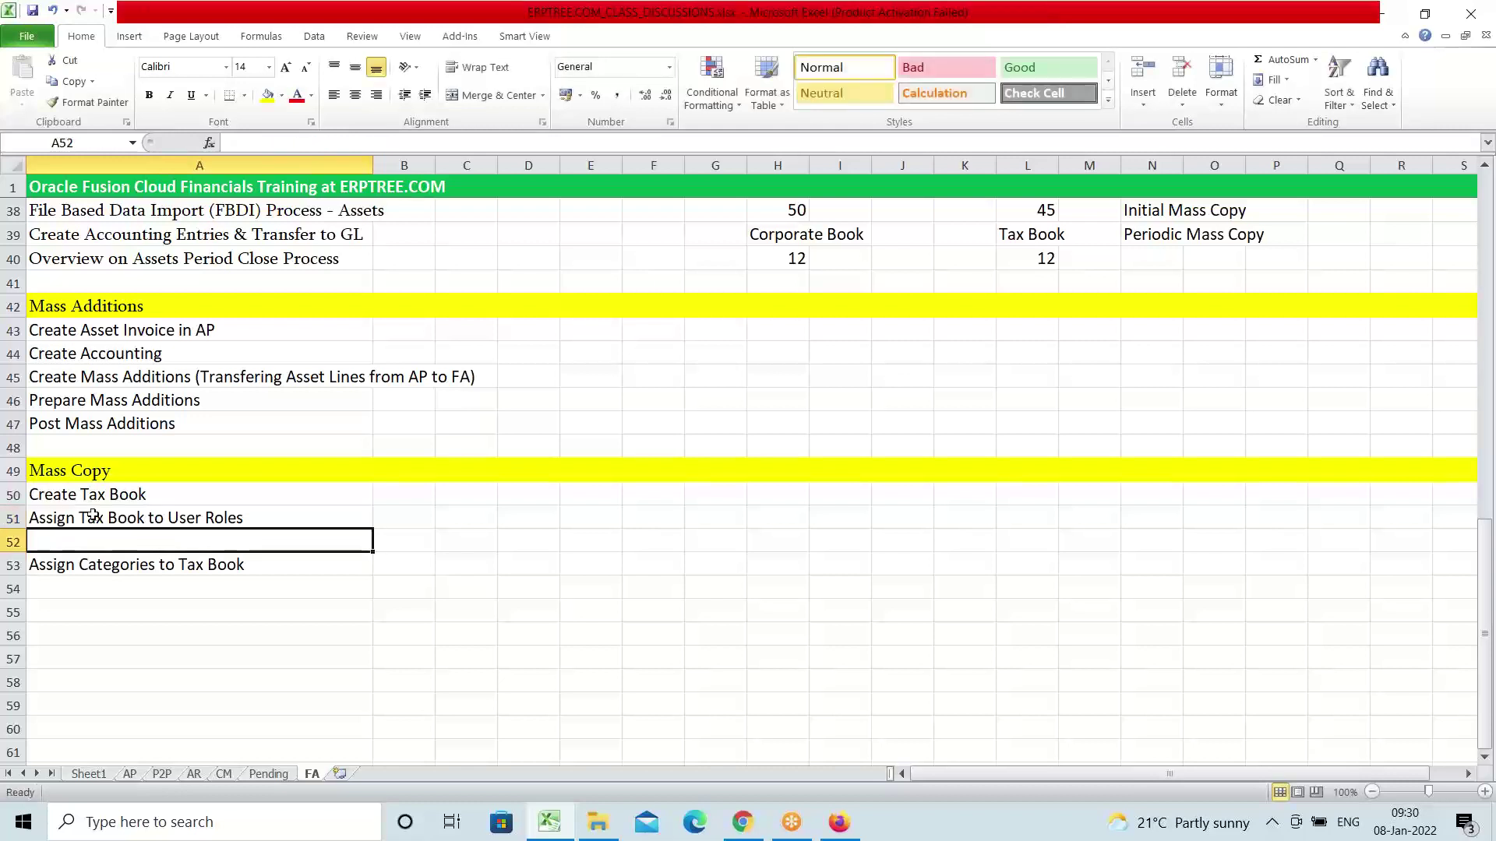
# Enter 'Run LDAP Job' in A52
pyautogui.write('Run')
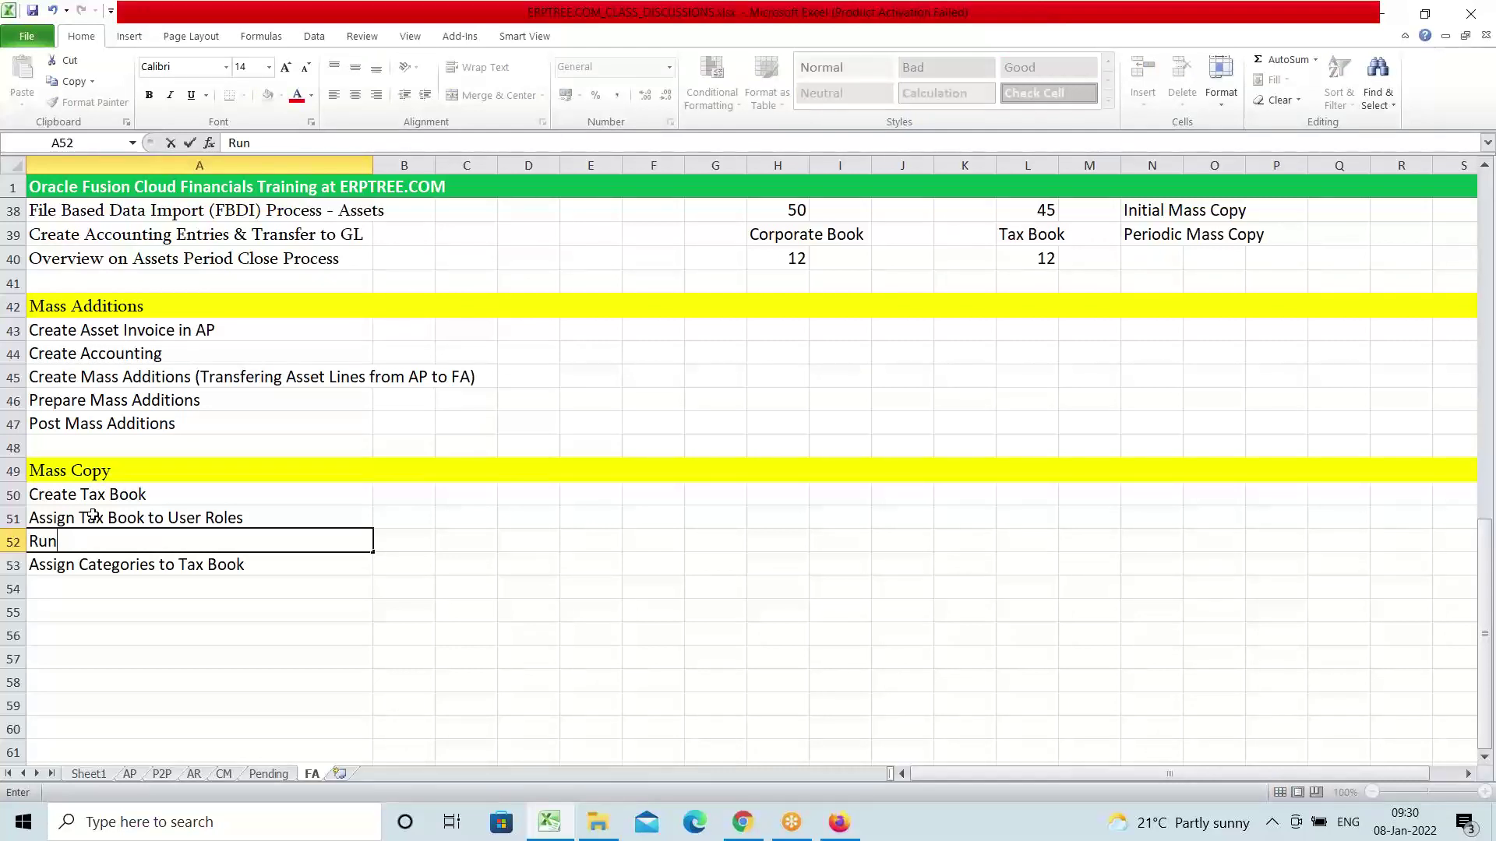
pyautogui.write(' LDAP Job')
pyautogui.hotkey('ctrl', 'Return')
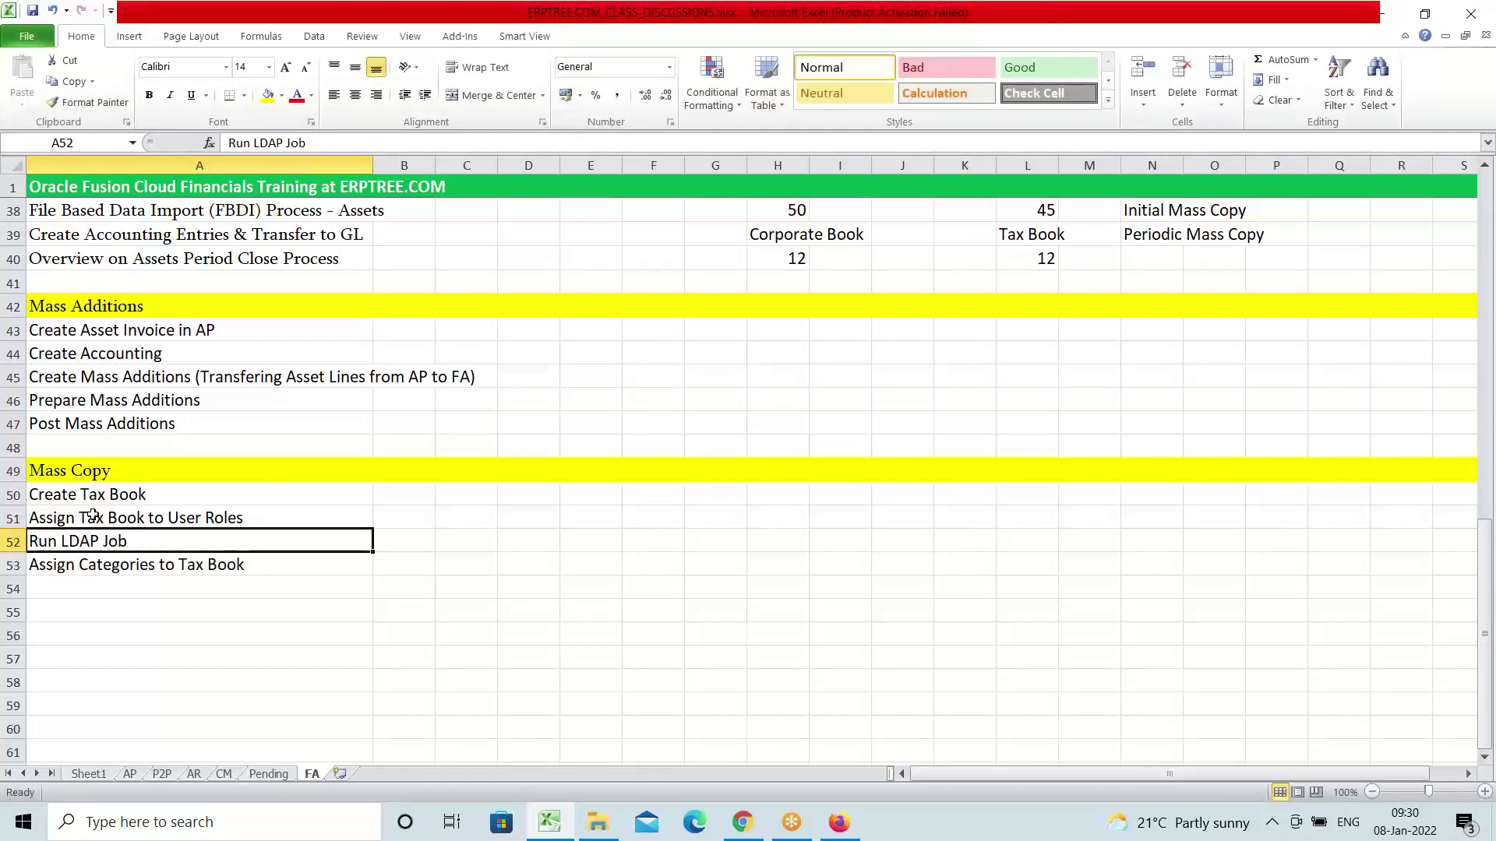
pyautogui.click(160, 565)
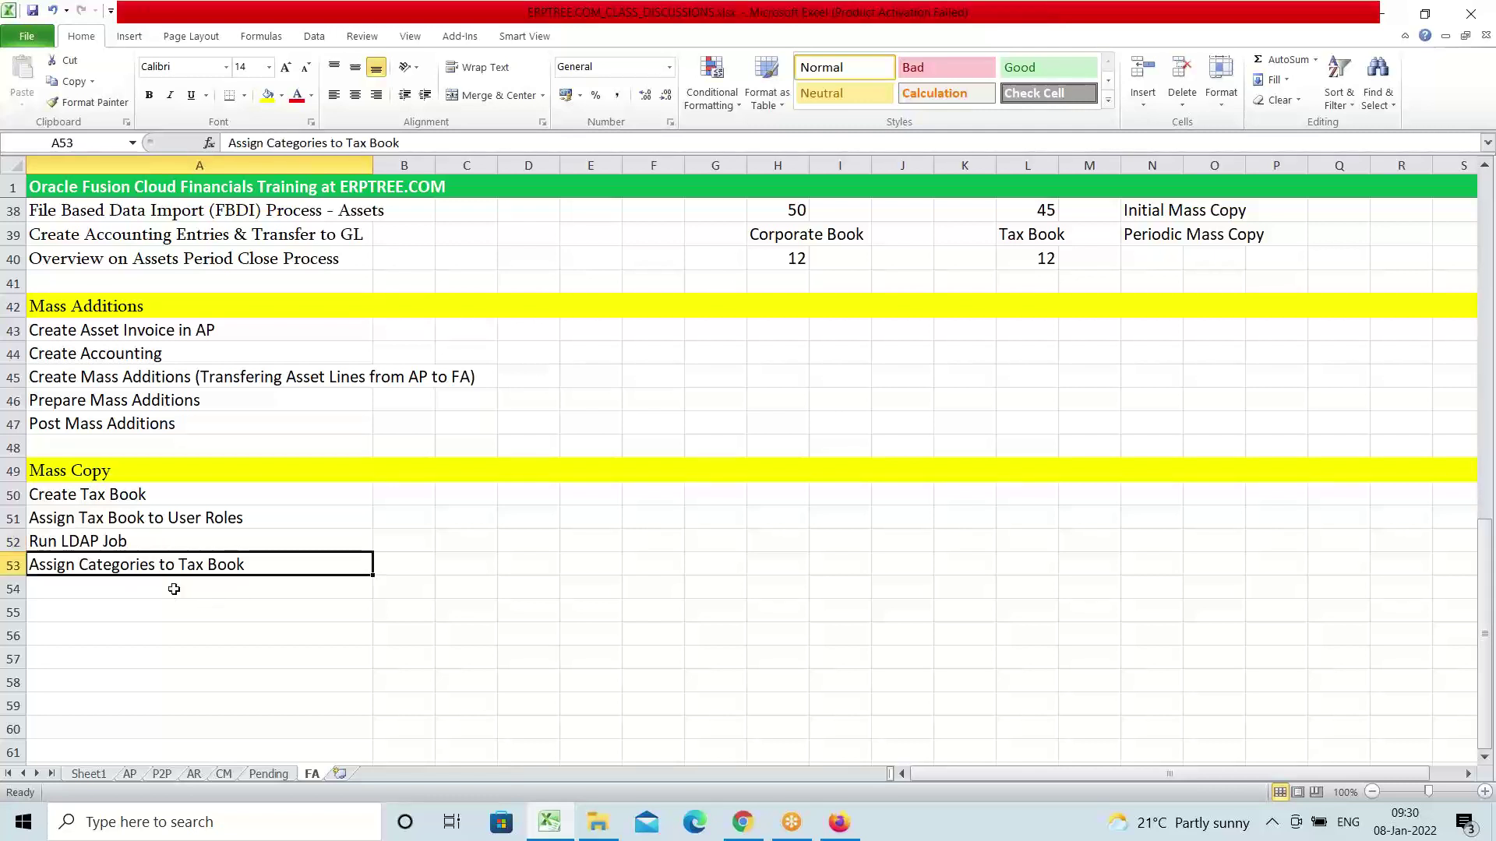
# Type 'Perform Mass Copy' into A55 below Assign Categories to Tax Book
pyautogui.click(104, 619)
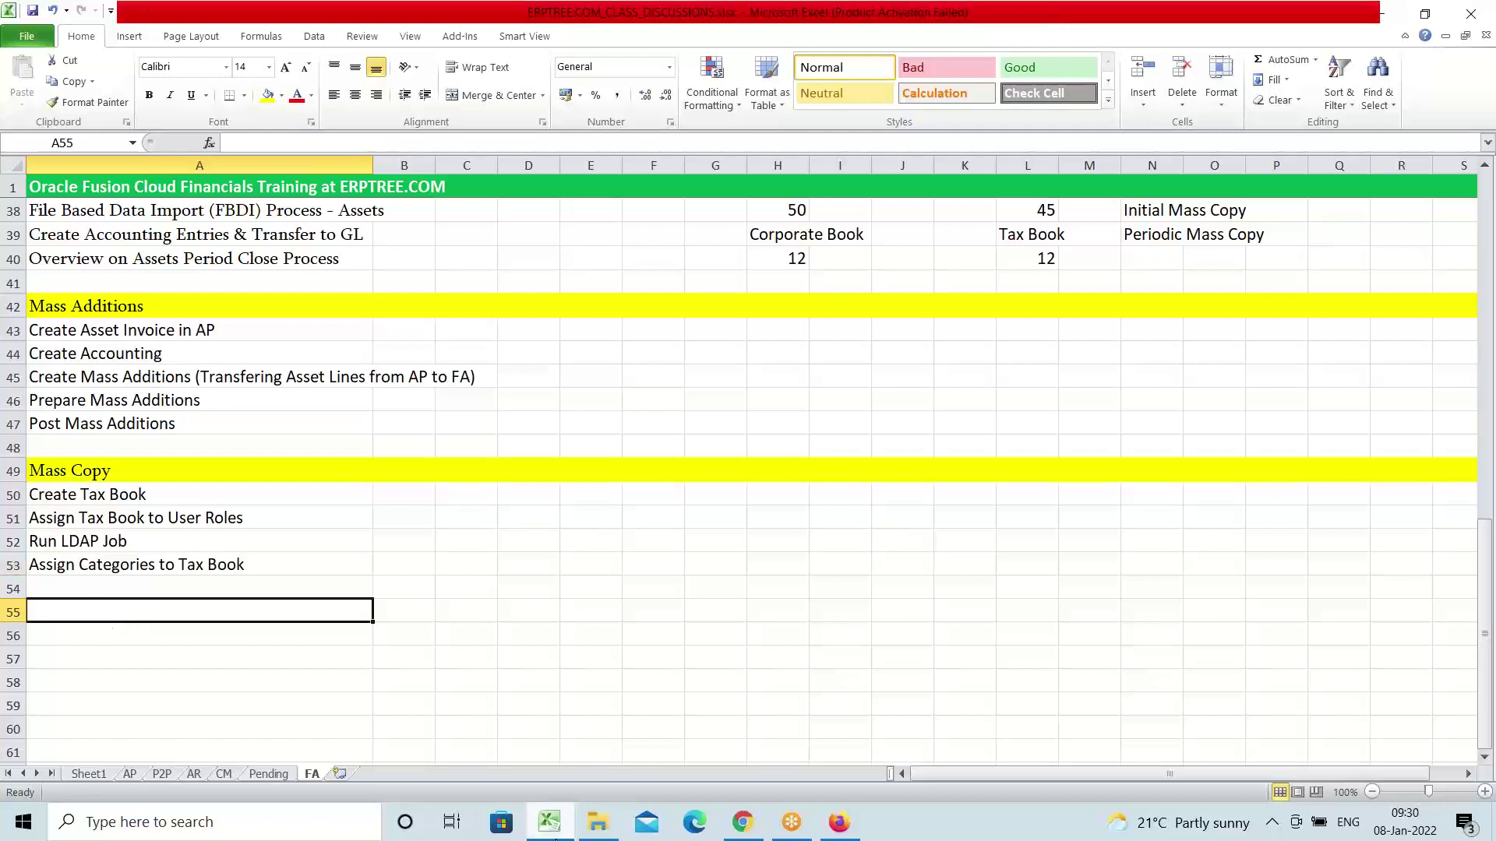
pyautogui.moveTo(555, 836)
pyautogui.write('Pero')
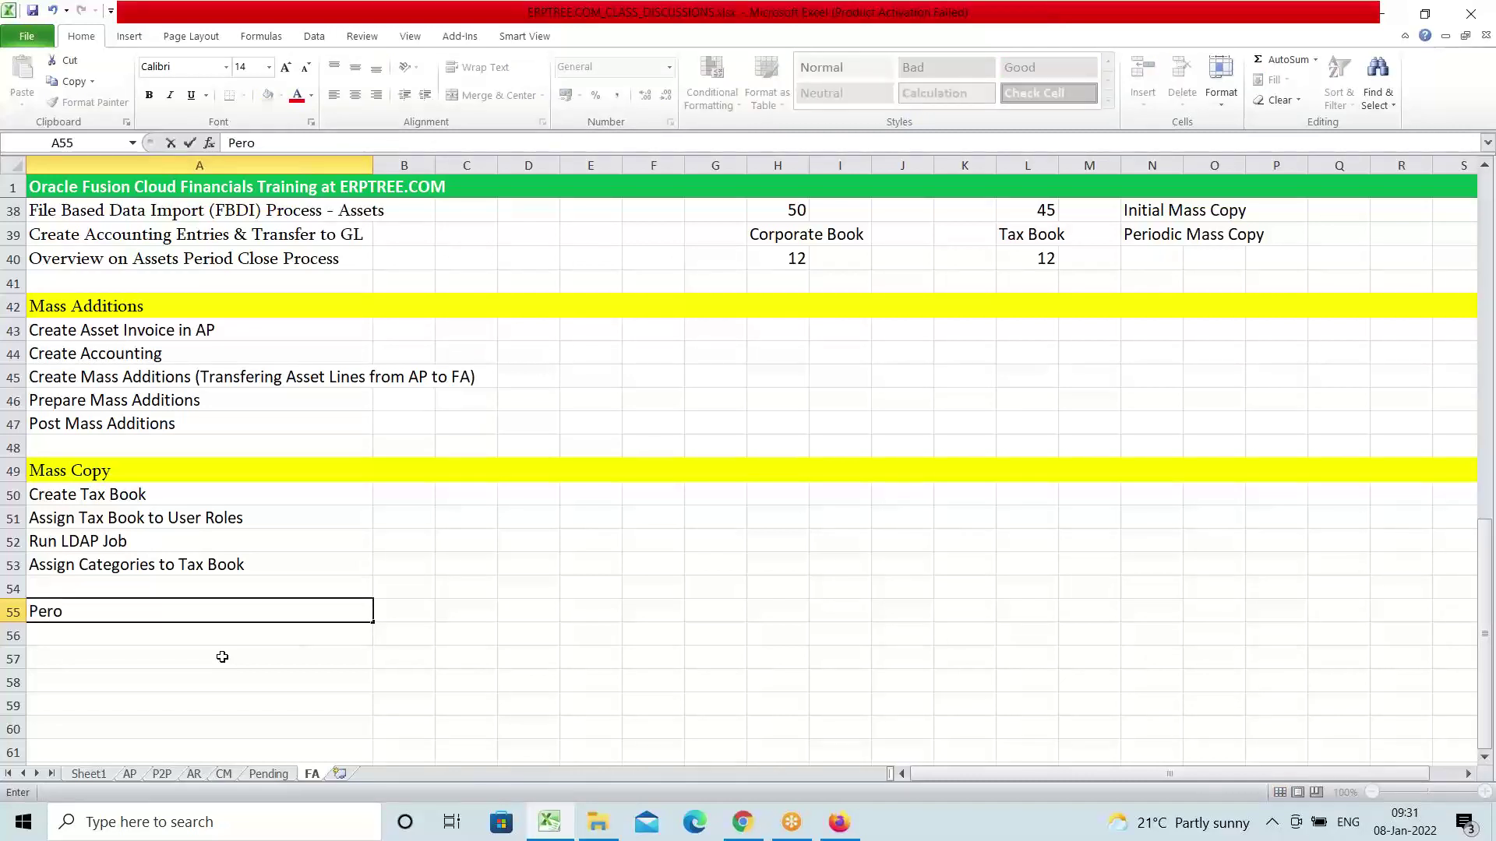
pyautogui.press('BackSpace')
pyautogui.write('form In')
pyautogui.write('itial')
pyautogui.write(' C')
pyautogui.press('BackSpace')
pyautogui.press('BackSpace')
pyautogui.press('BackSpace')
pyautogui.press('BackSpace')
pyautogui.press('BackSpace')
pyautogui.press('BackSpace')
pyautogui.press('BackSpace')
pyautogui.press('BackSpace')
pyautogui.press('BackSpace')
pyautogui.write('Mass Copy')
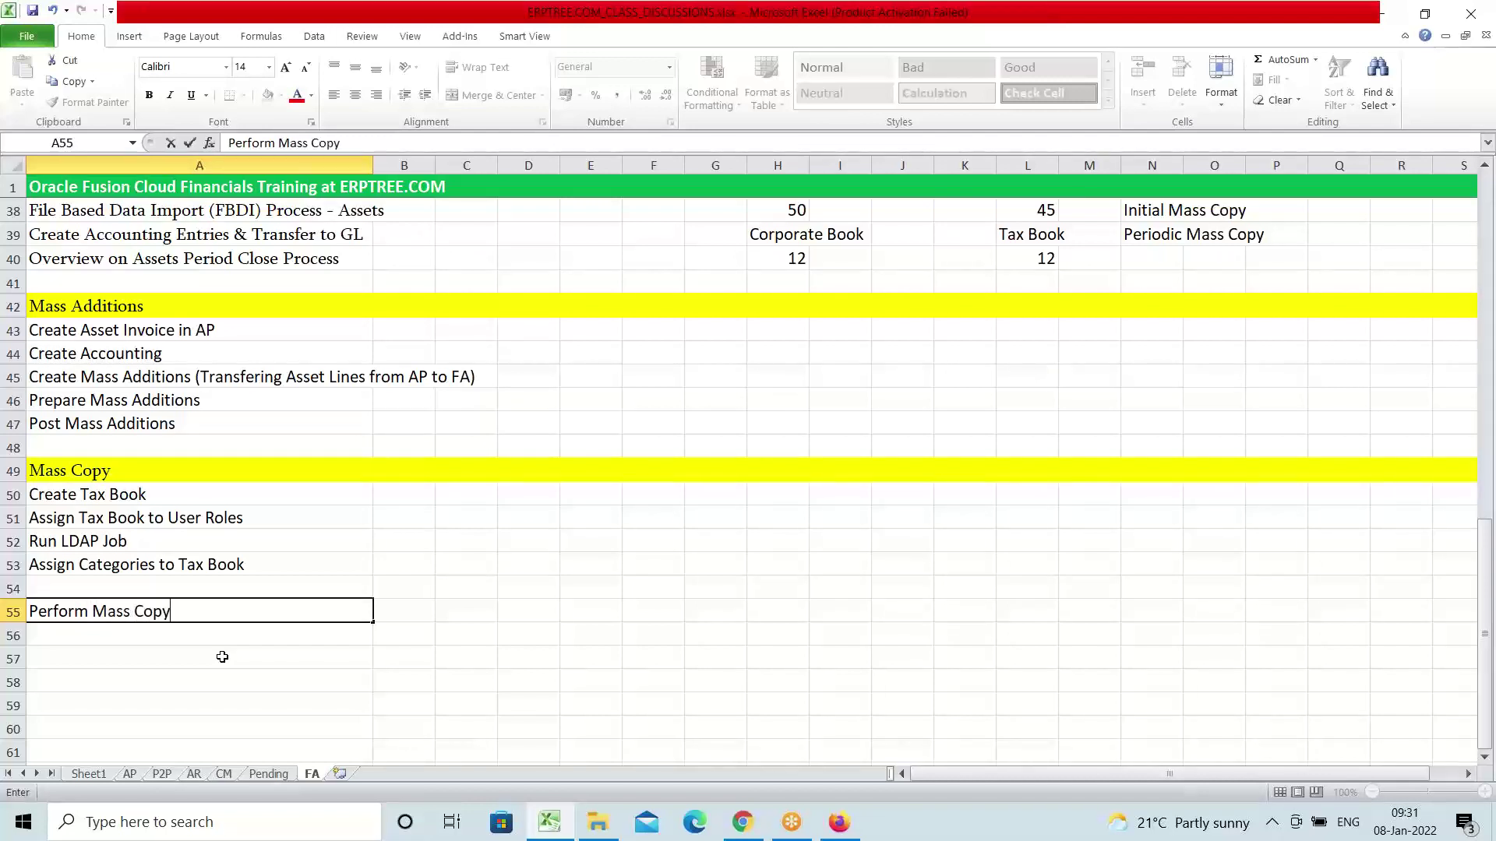
pyautogui.hotkey('ctrl', 'Return')
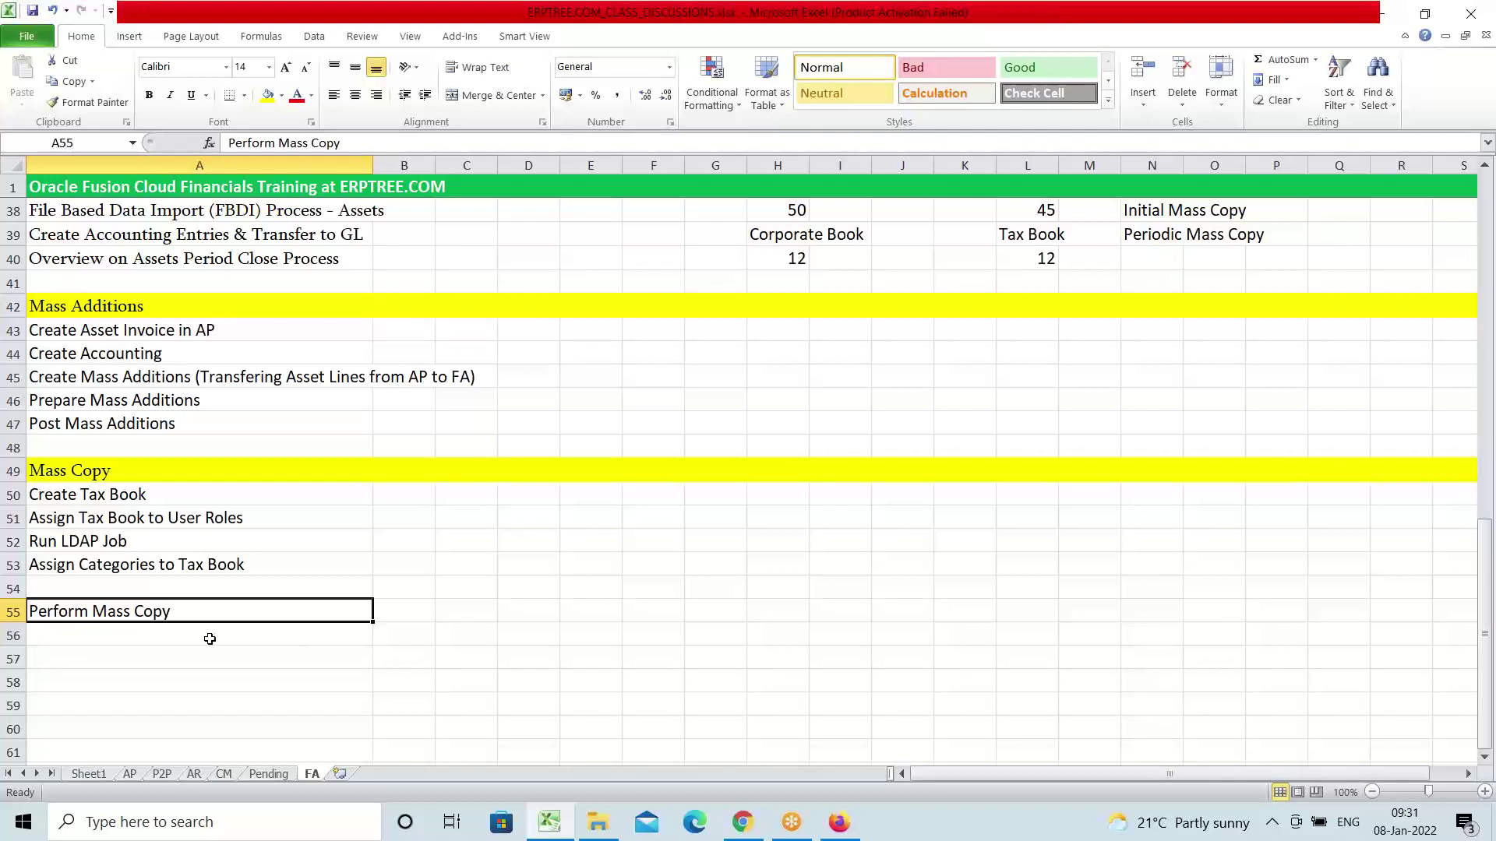
# Enter 'AMEX Buildings.Office Building' in I54 with labels CROP in J51 and TAX in M51
pyautogui.click(840, 582)
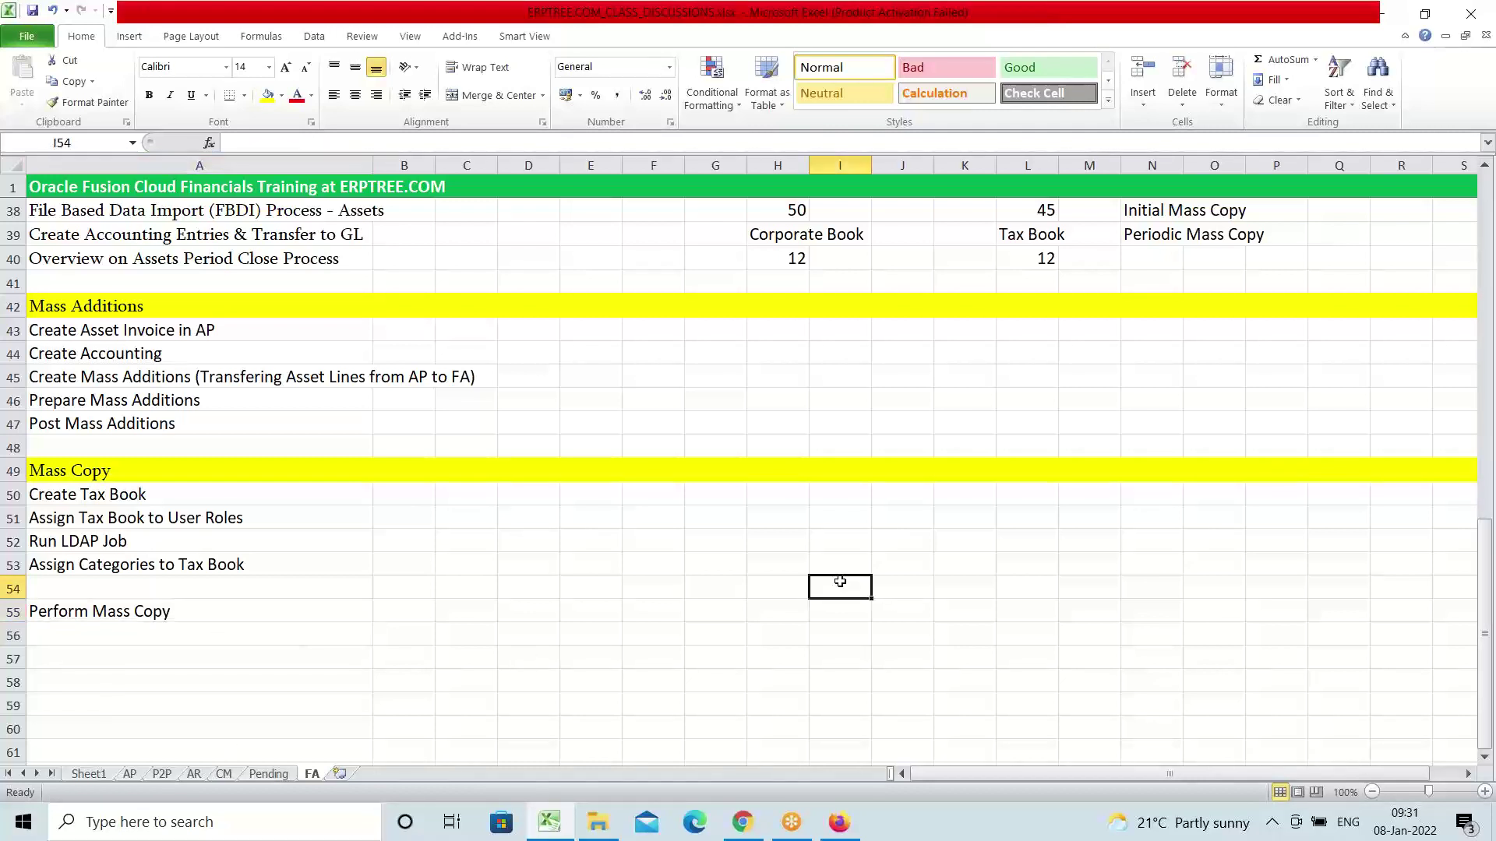
pyautogui.write('A')
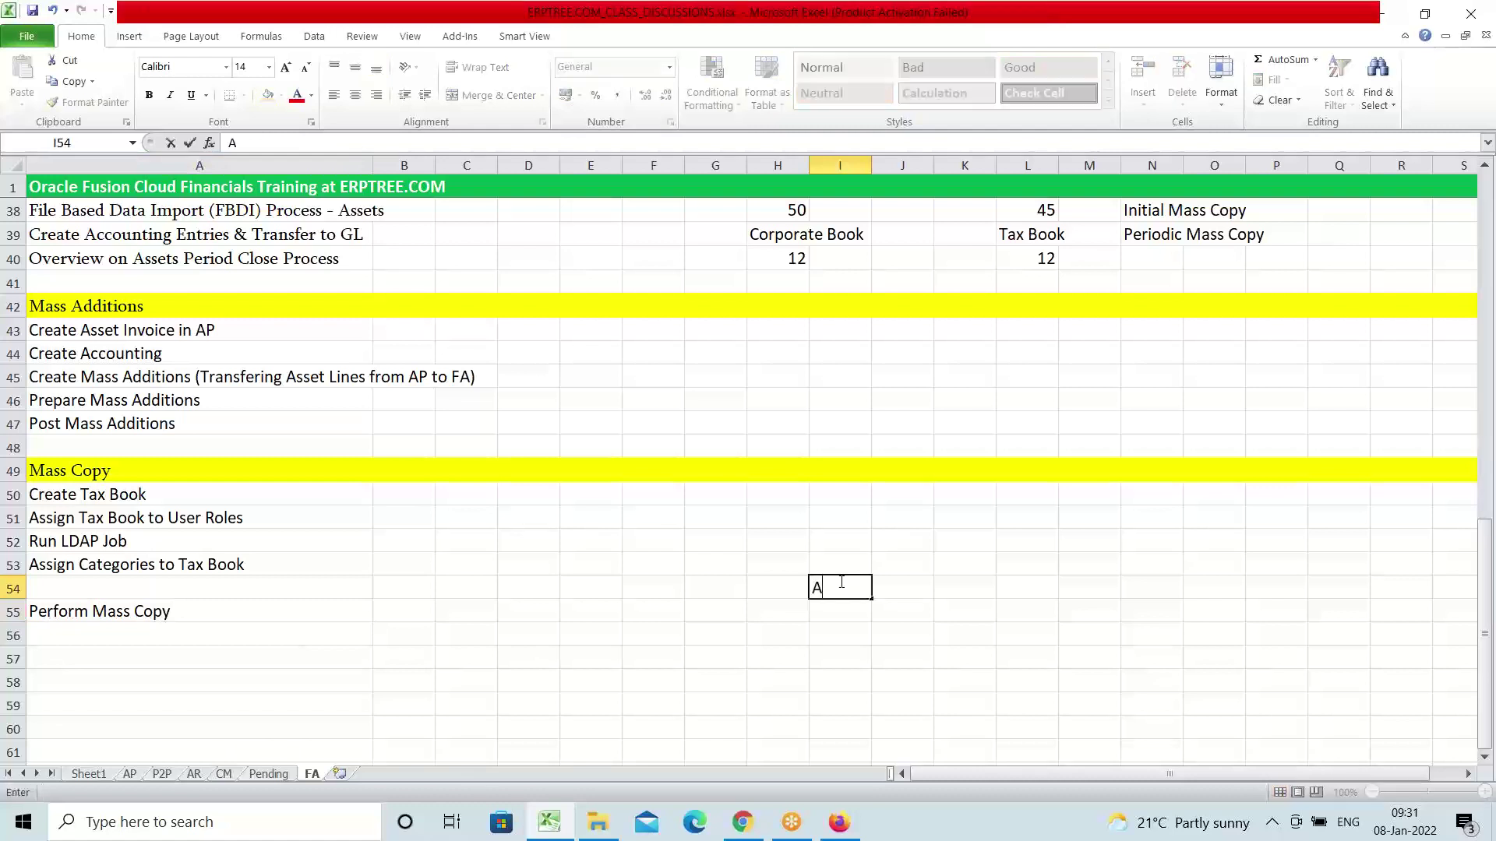
pyautogui.write('MEX Buildings.')
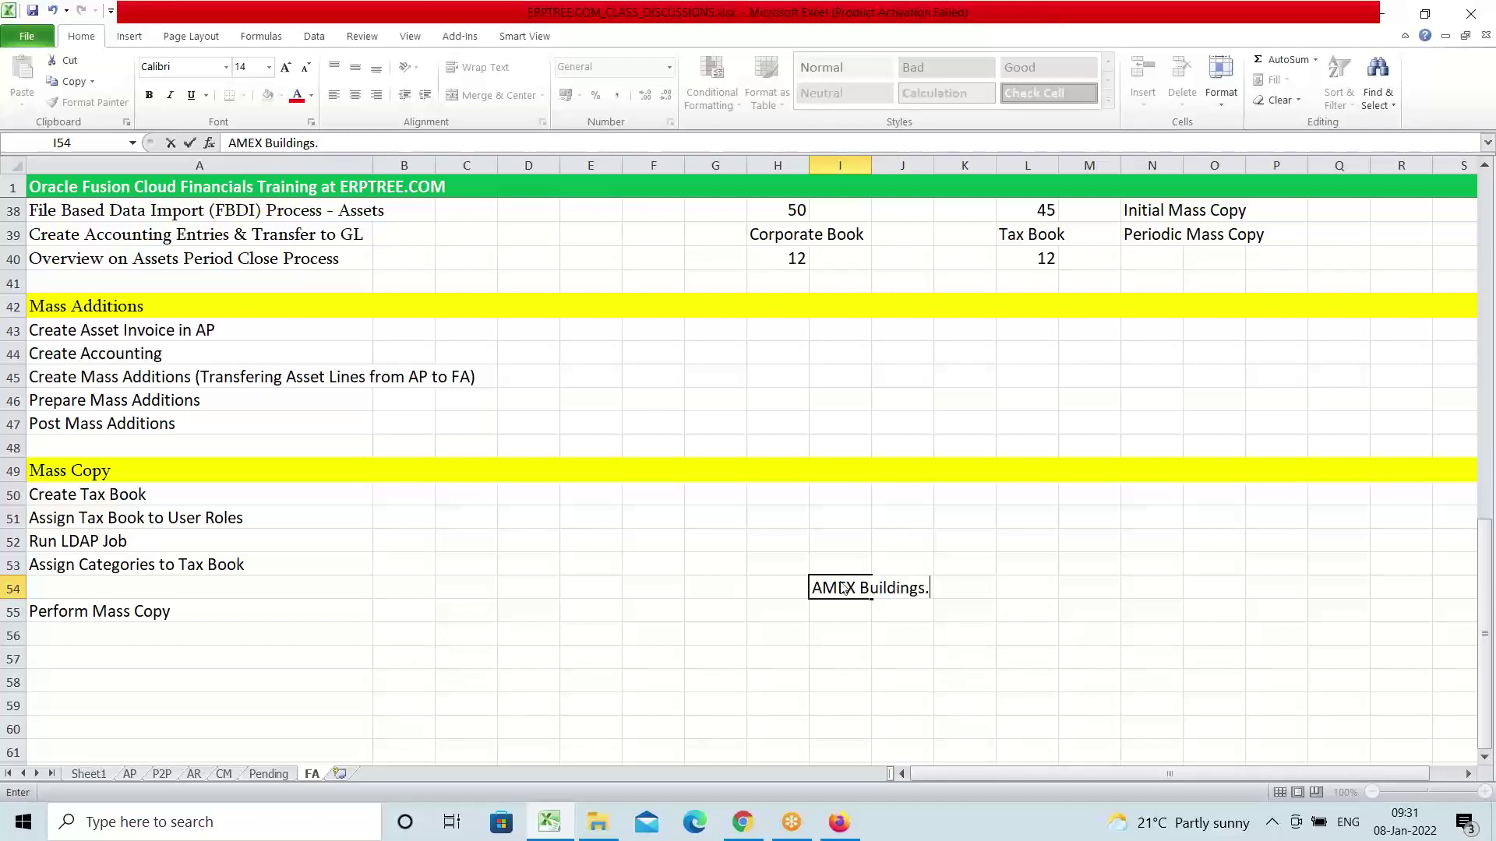
pyautogui.write('Office Building')
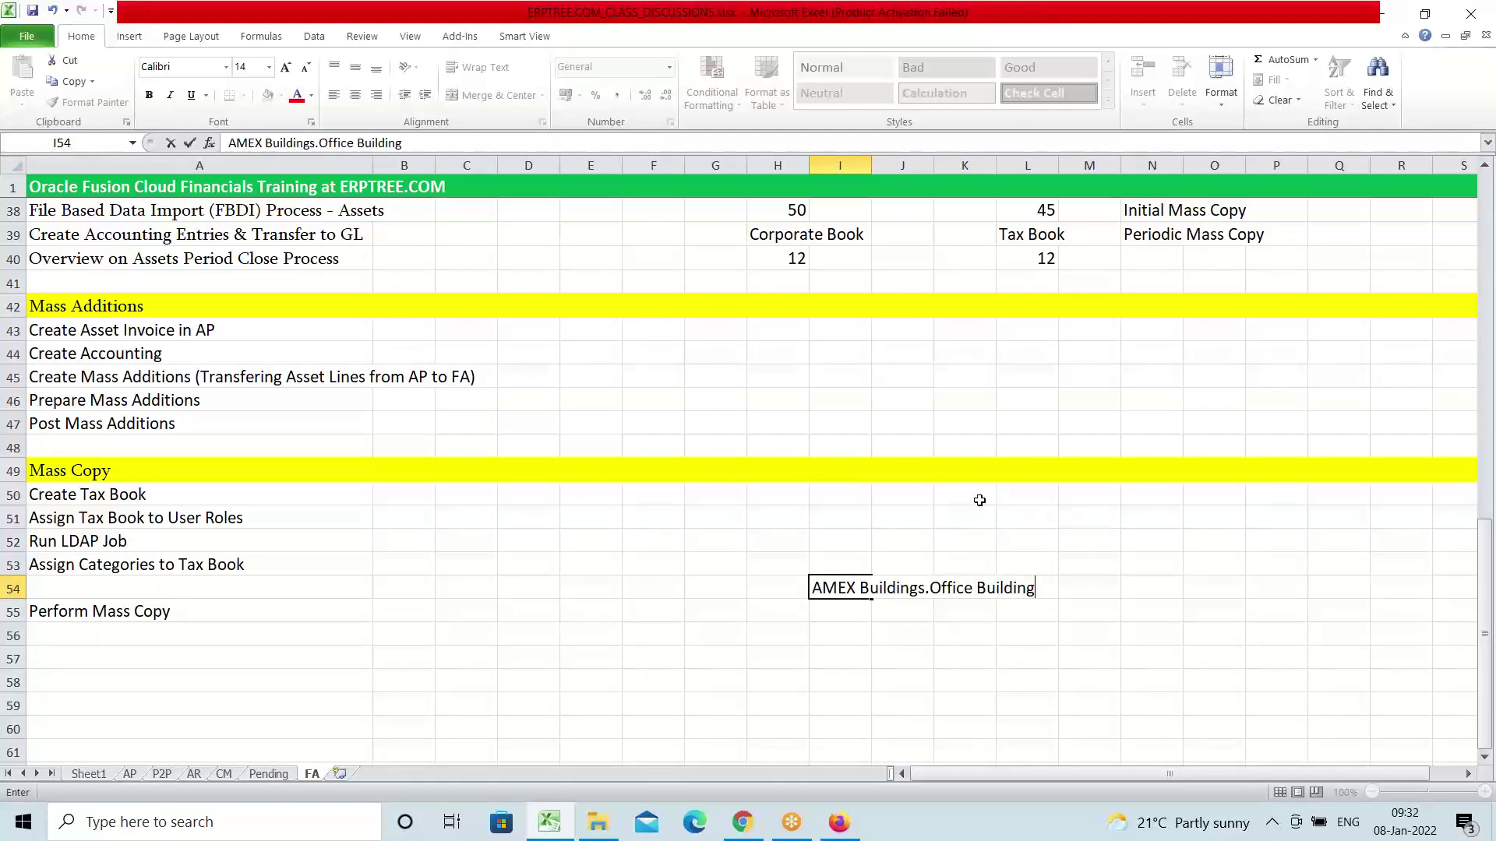
pyautogui.click(896, 518)
pyautogui.write('CR')
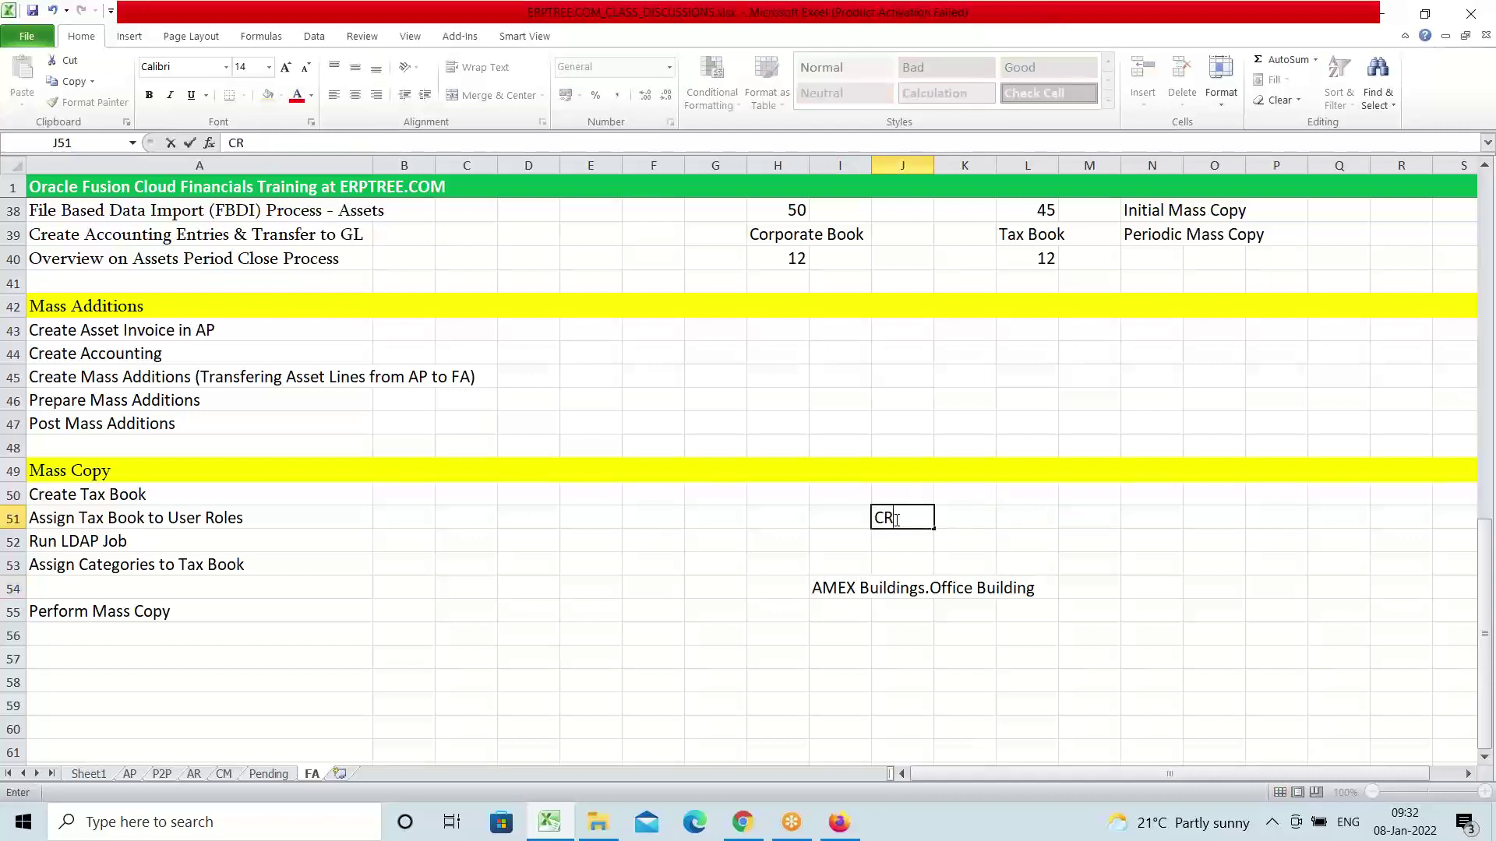
pyautogui.write('BP')
pyautogui.press('Tab')
pyautogui.press('Tab')
pyautogui.press('Tab')
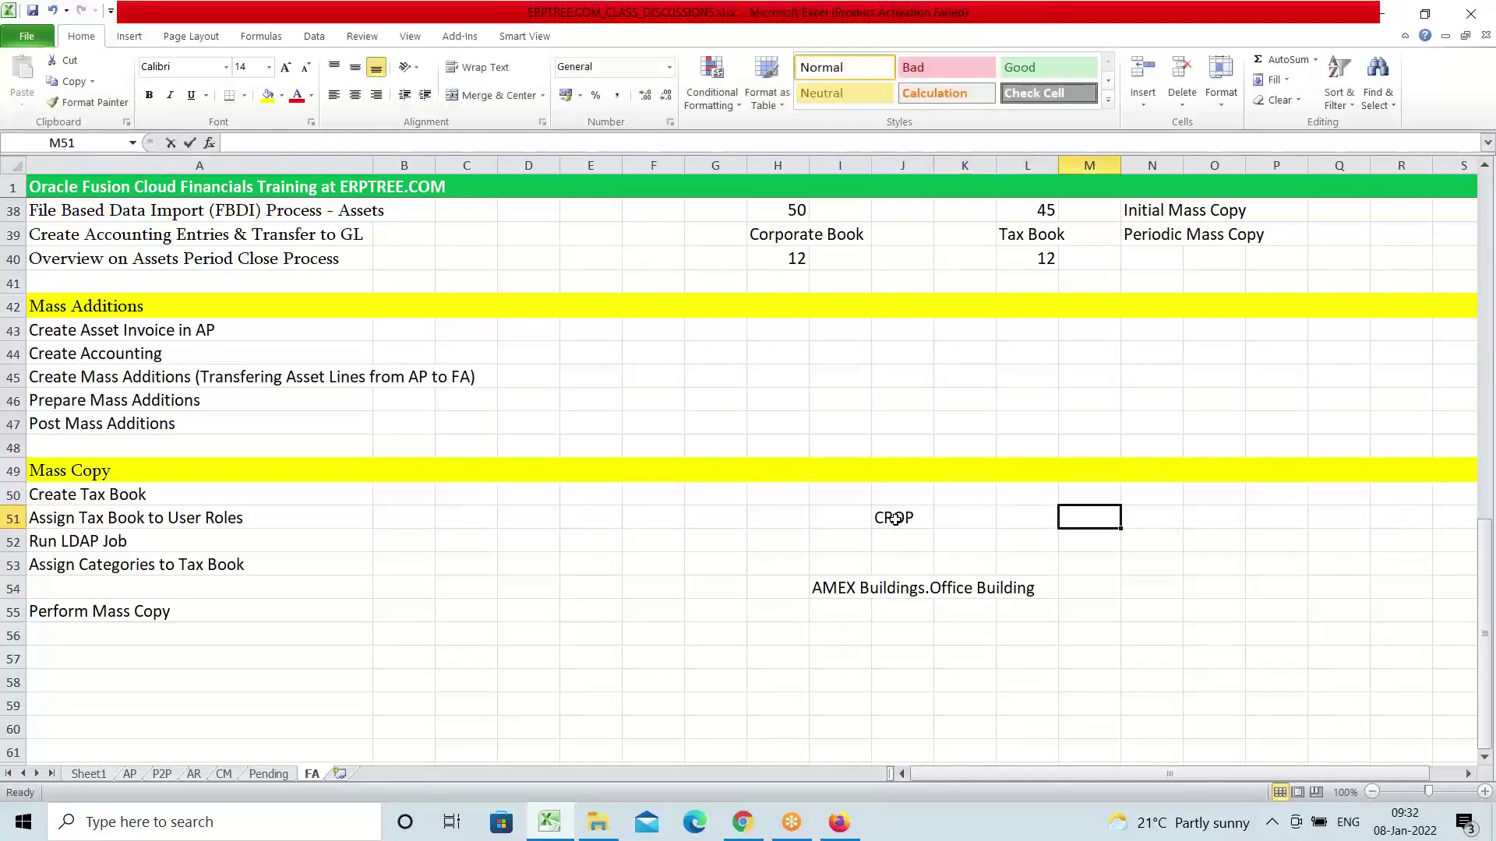
pyautogui.write('TAX')
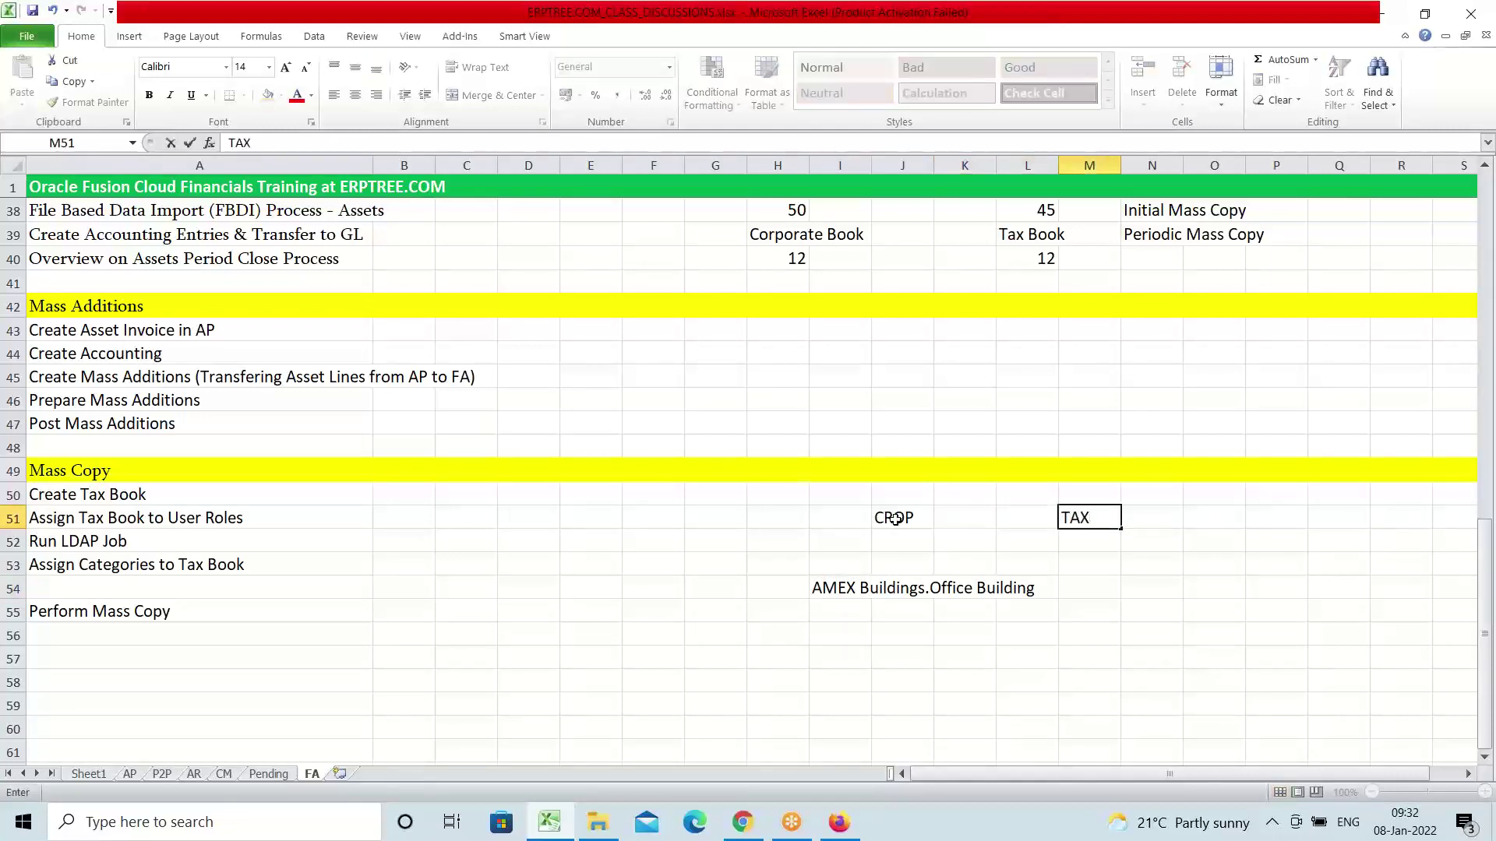
pyautogui.click(841, 588)
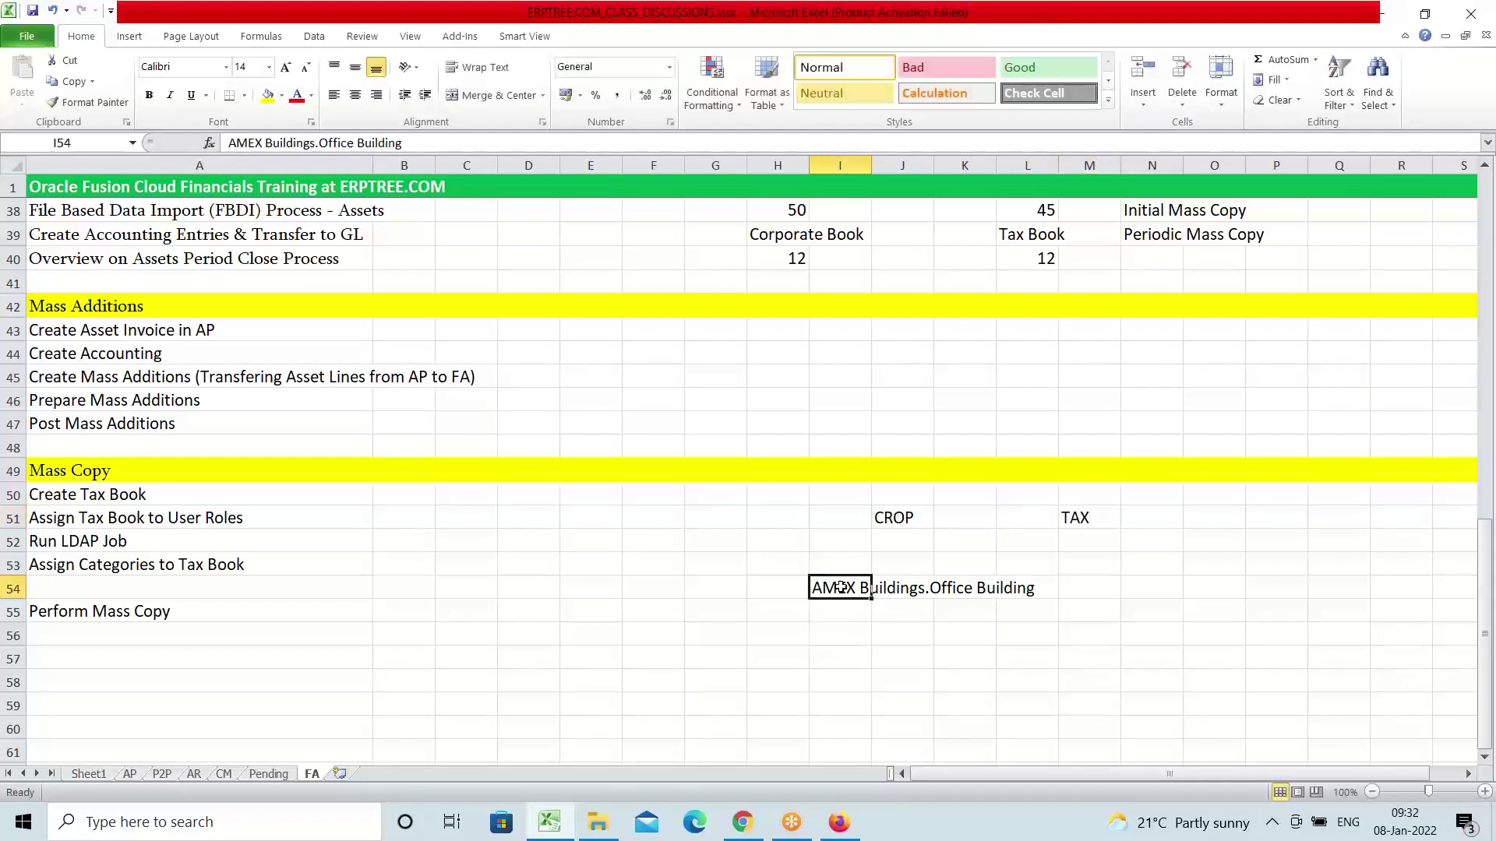
# Draw an arrow from the Office Building category in I54 up to the CROP label
pyautogui.click(127, 37)
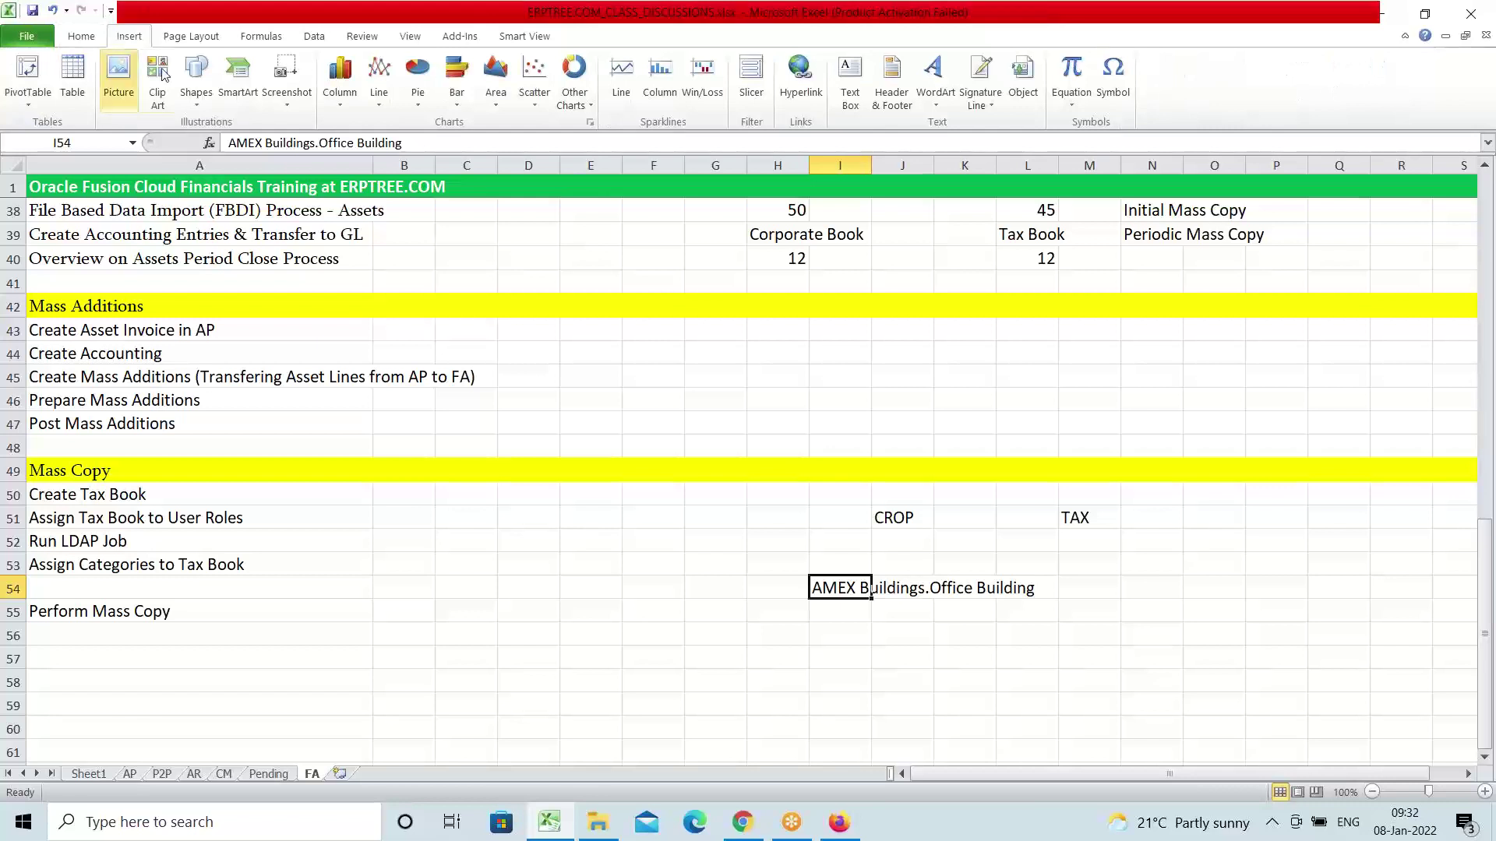
pyautogui.click(207, 77)
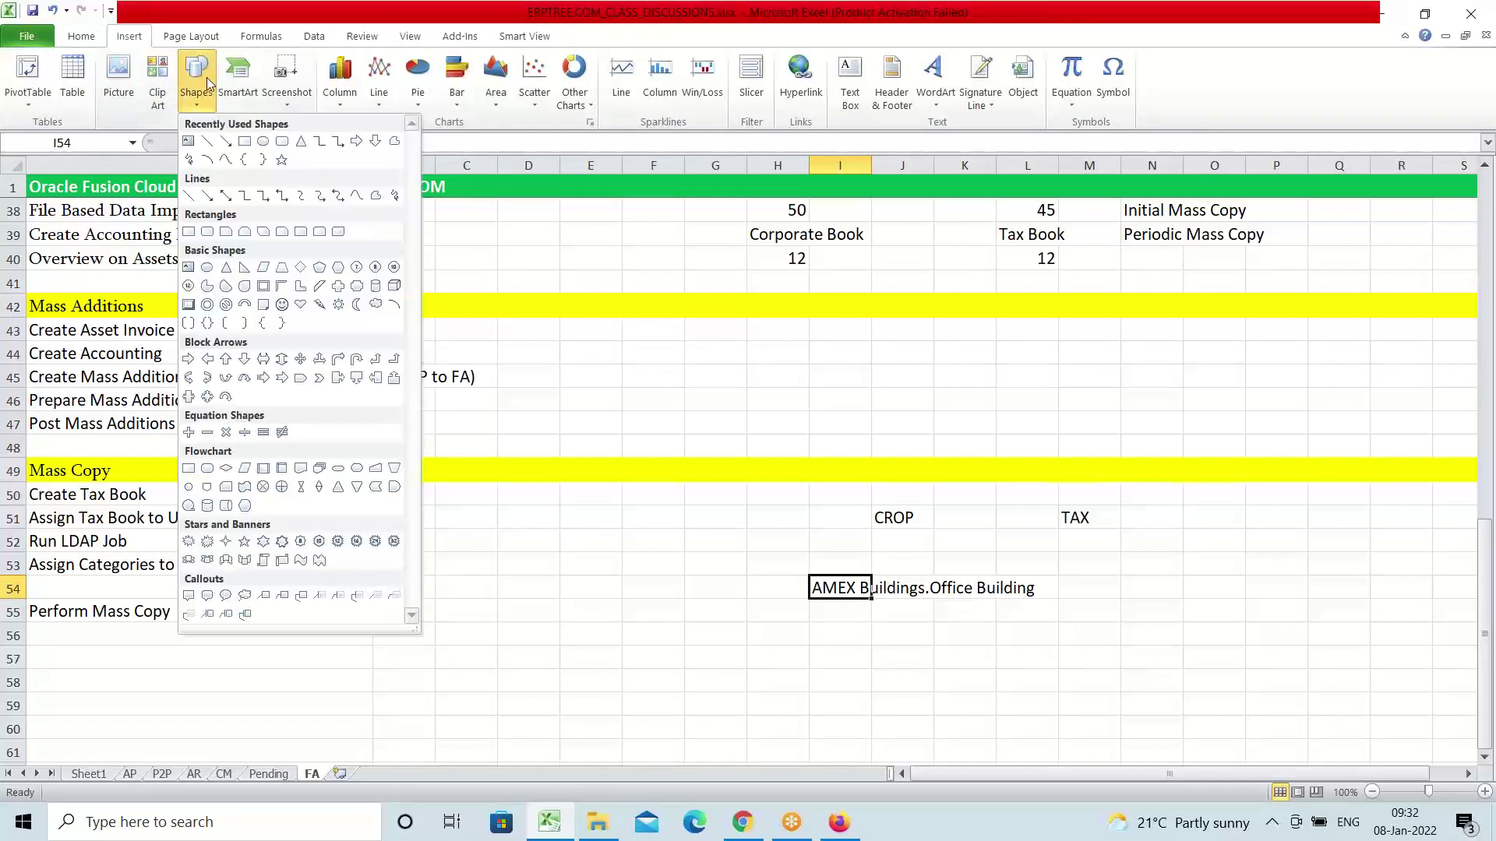
pyautogui.click(227, 143)
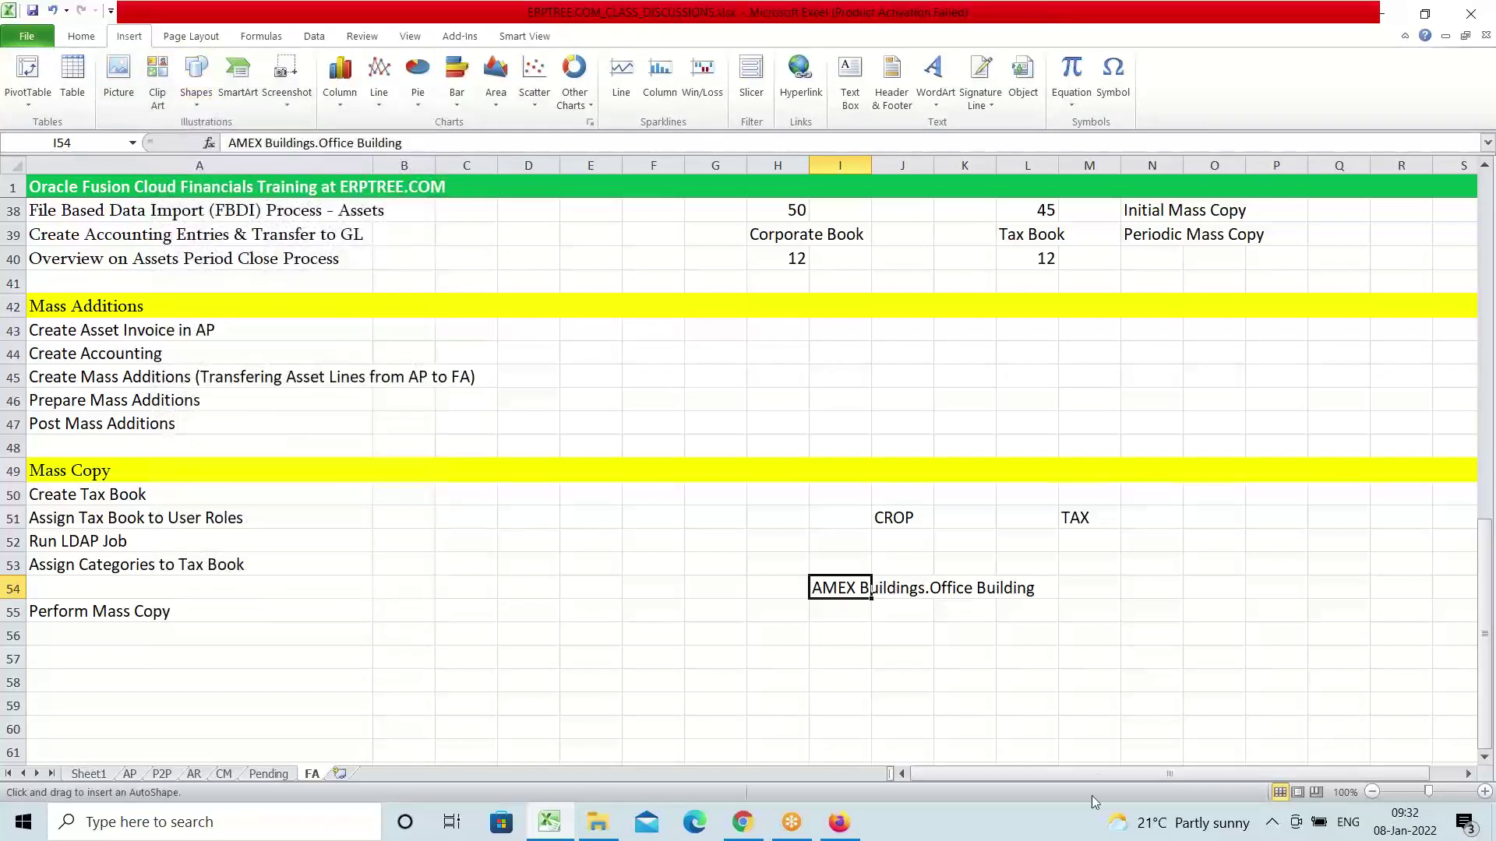
pyautogui.moveTo(874, 590); pyautogui.dragTo(888, 528)
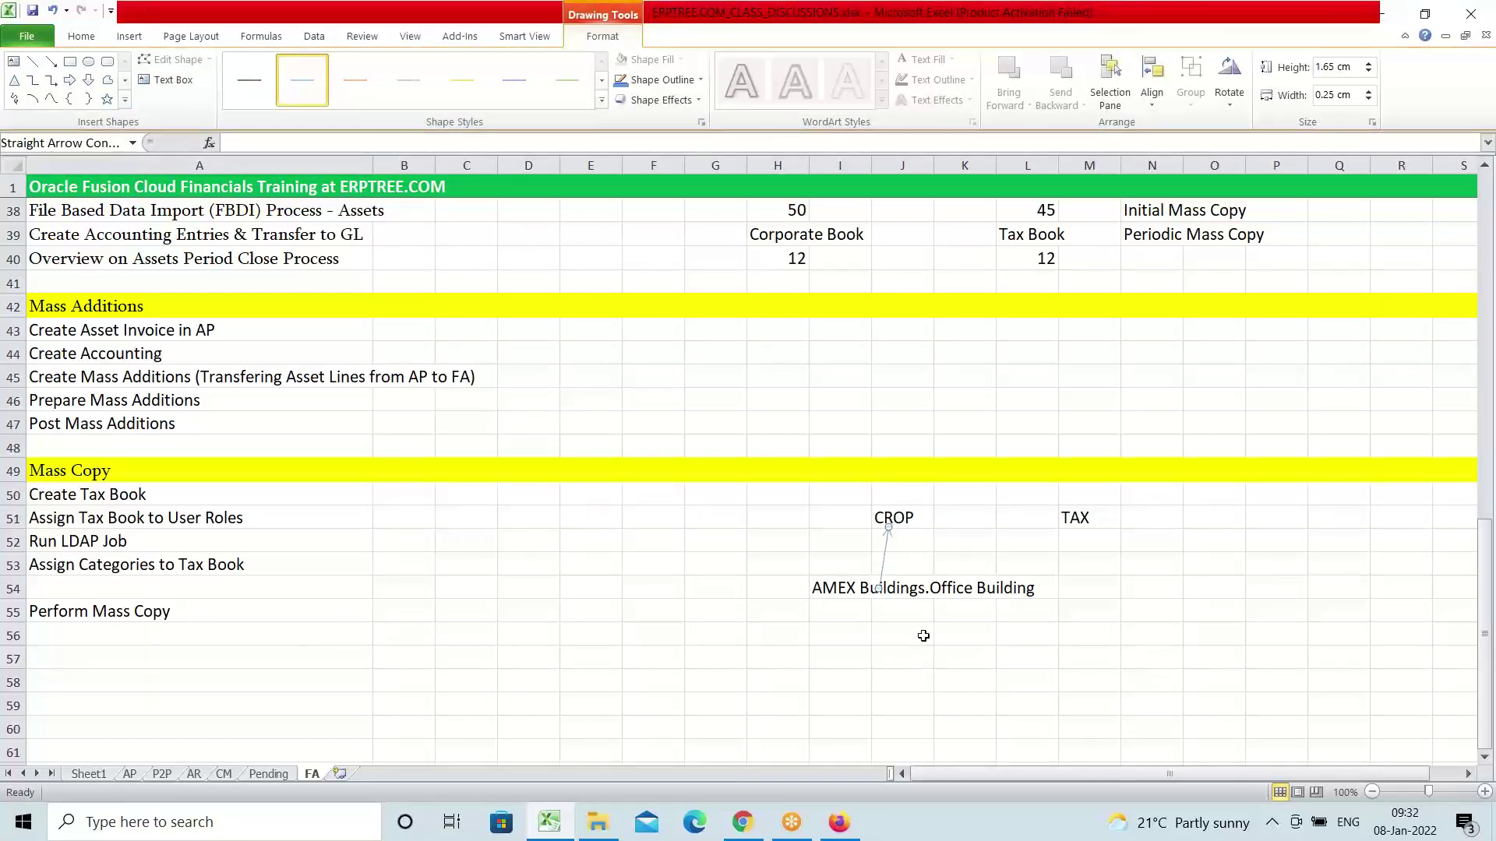
pyautogui.click(845, 586)
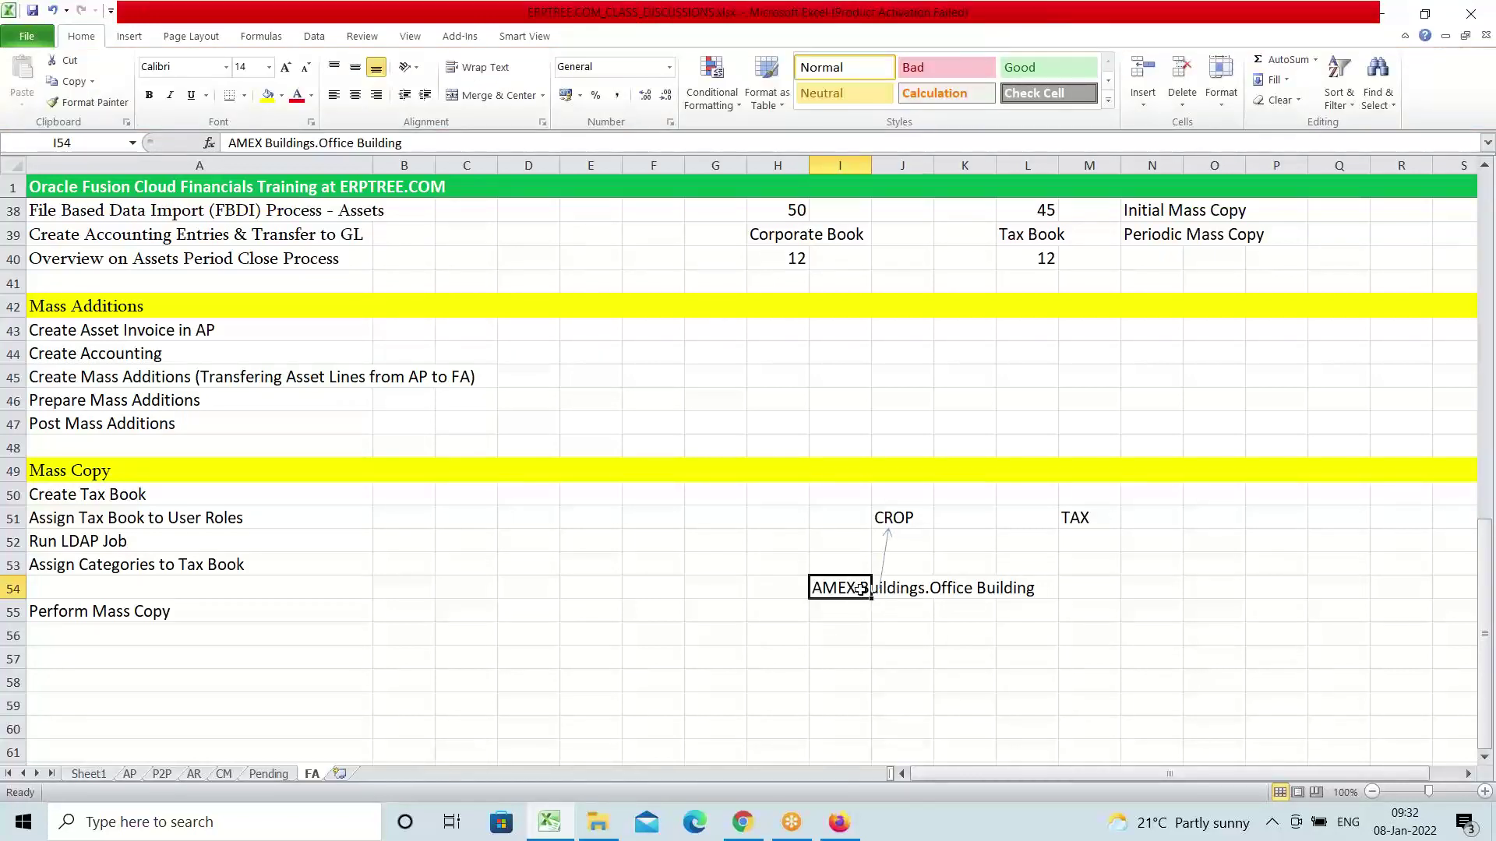
# Enter 10 in J55 beneath the Office Building category
pyautogui.click(909, 518)
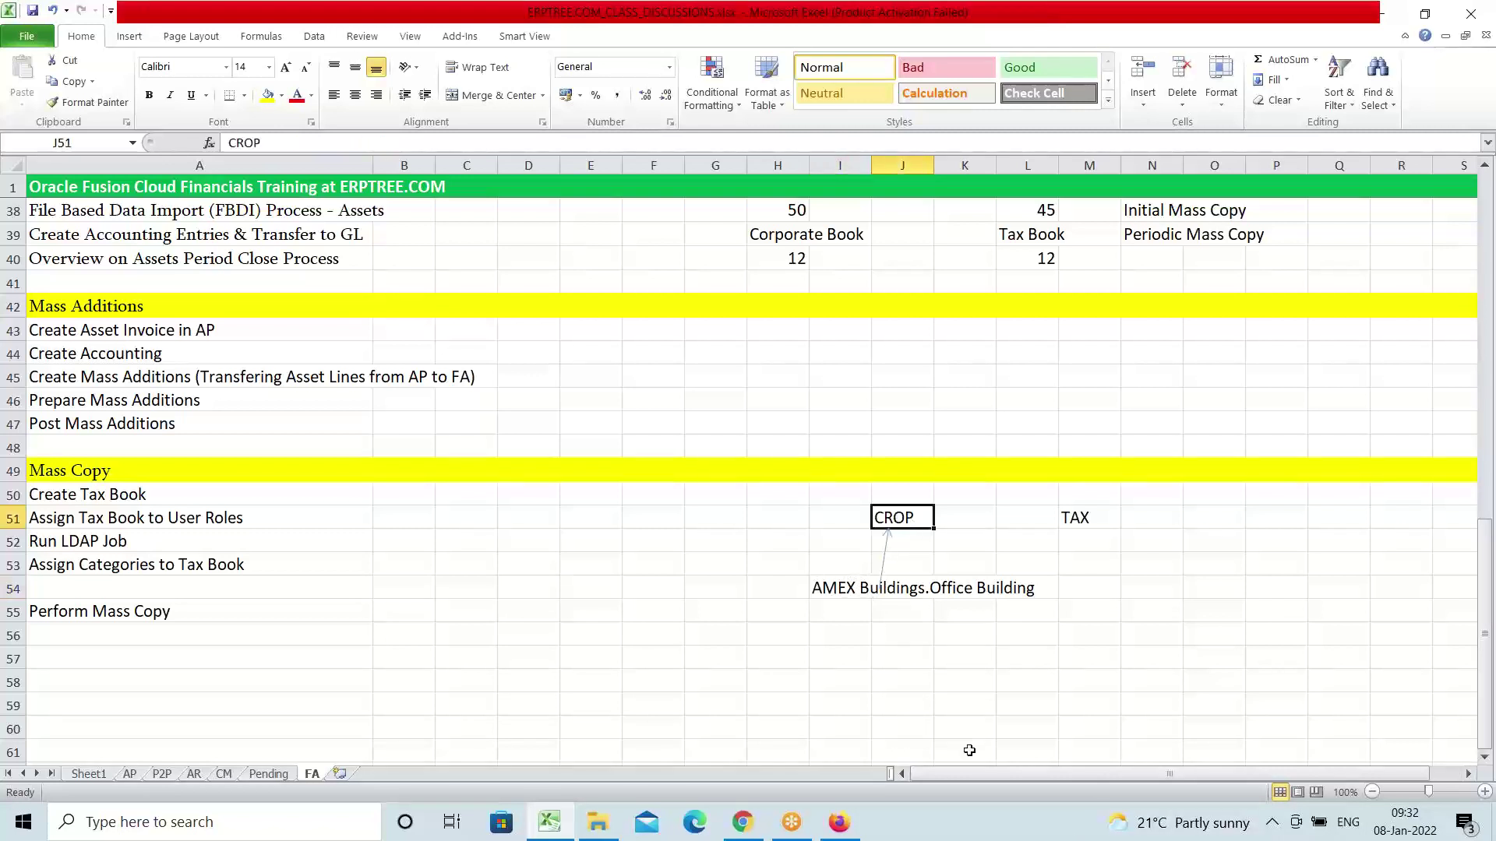
pyautogui.click(902, 613)
pyautogui.write('1')
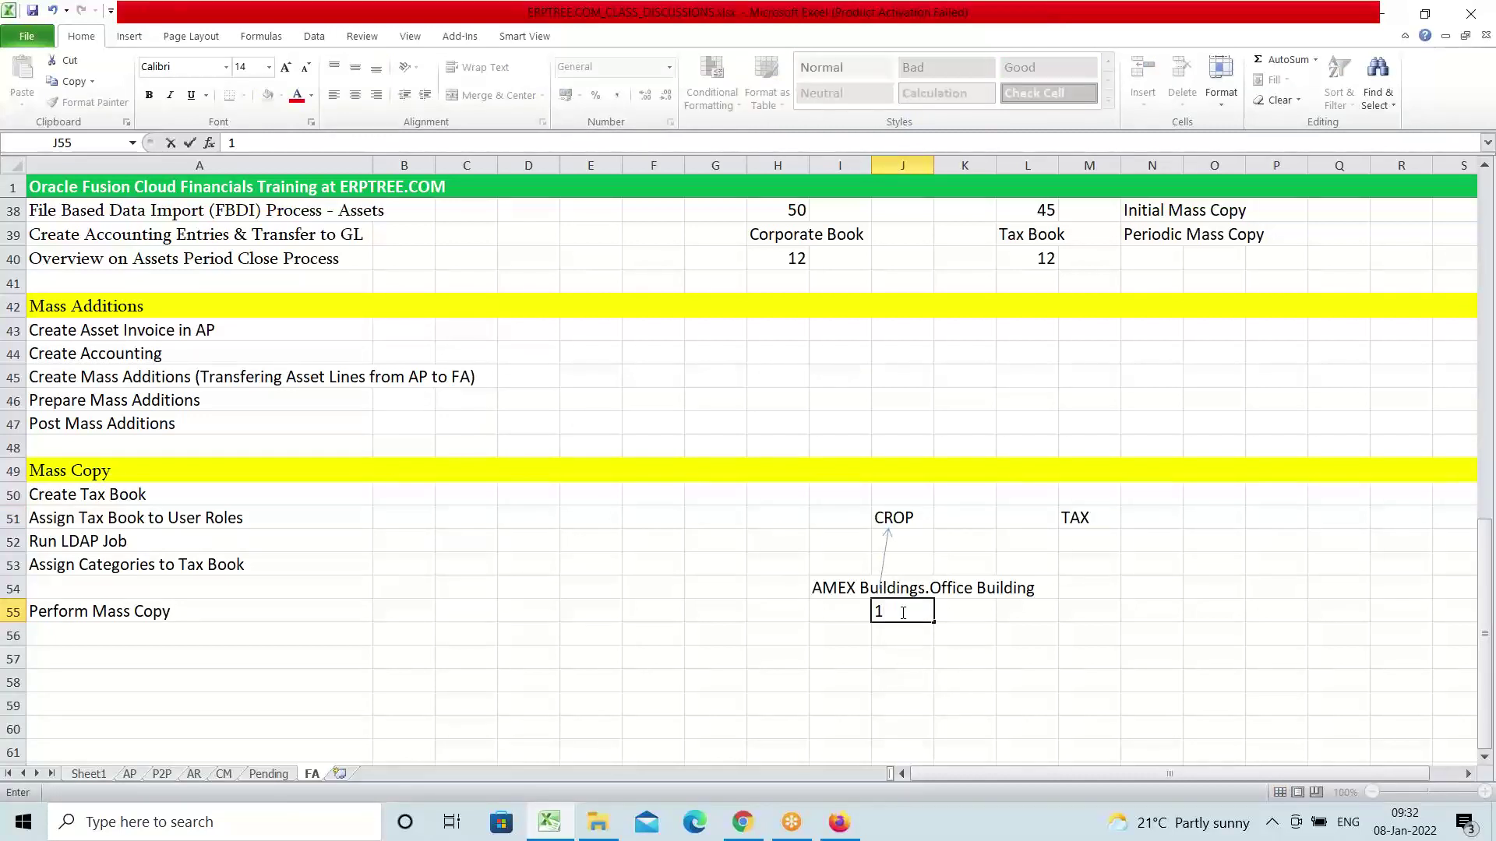
pyautogui.write('0')
# Enter the second category 'AMEX Buildings.Shopping Complex' in I56
pyautogui.click(830, 646)
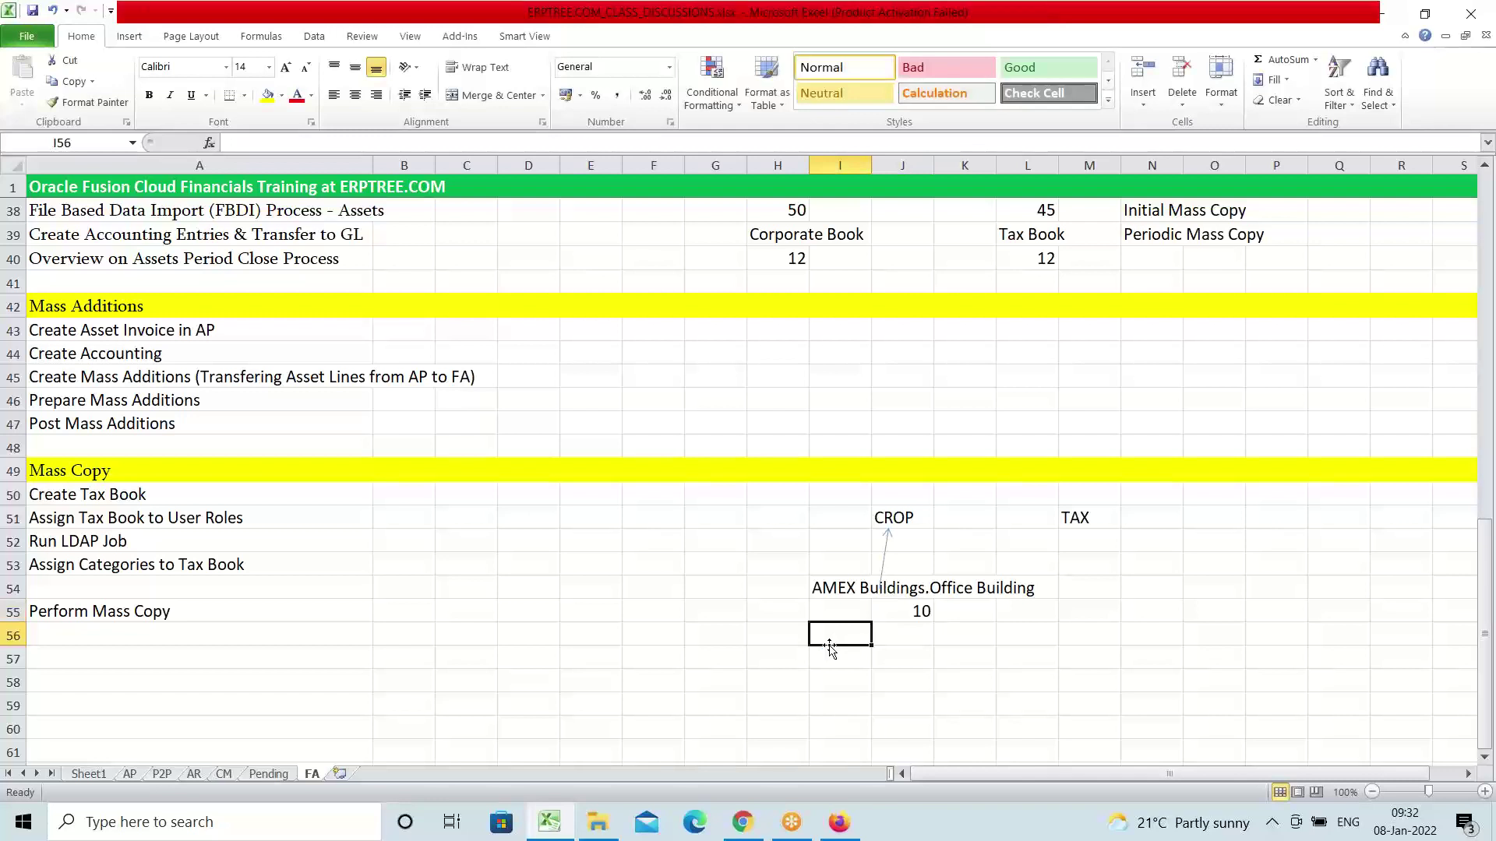
pyautogui.write('AMEX Buildings.Office Building')
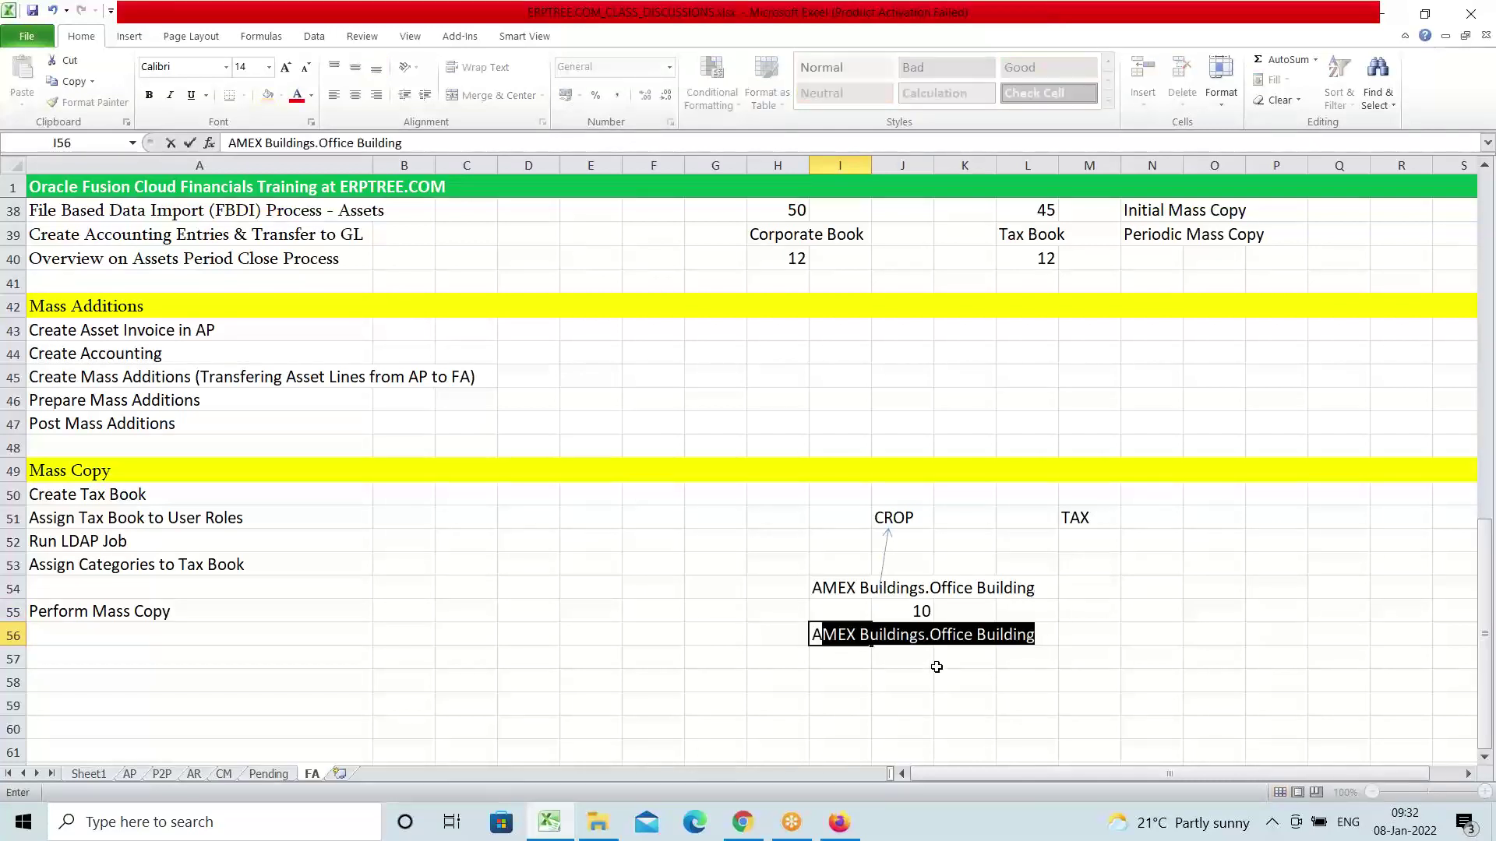
pyautogui.moveTo(931, 639); pyautogui.dragTo(1045, 645)
pyautogui.write('s')
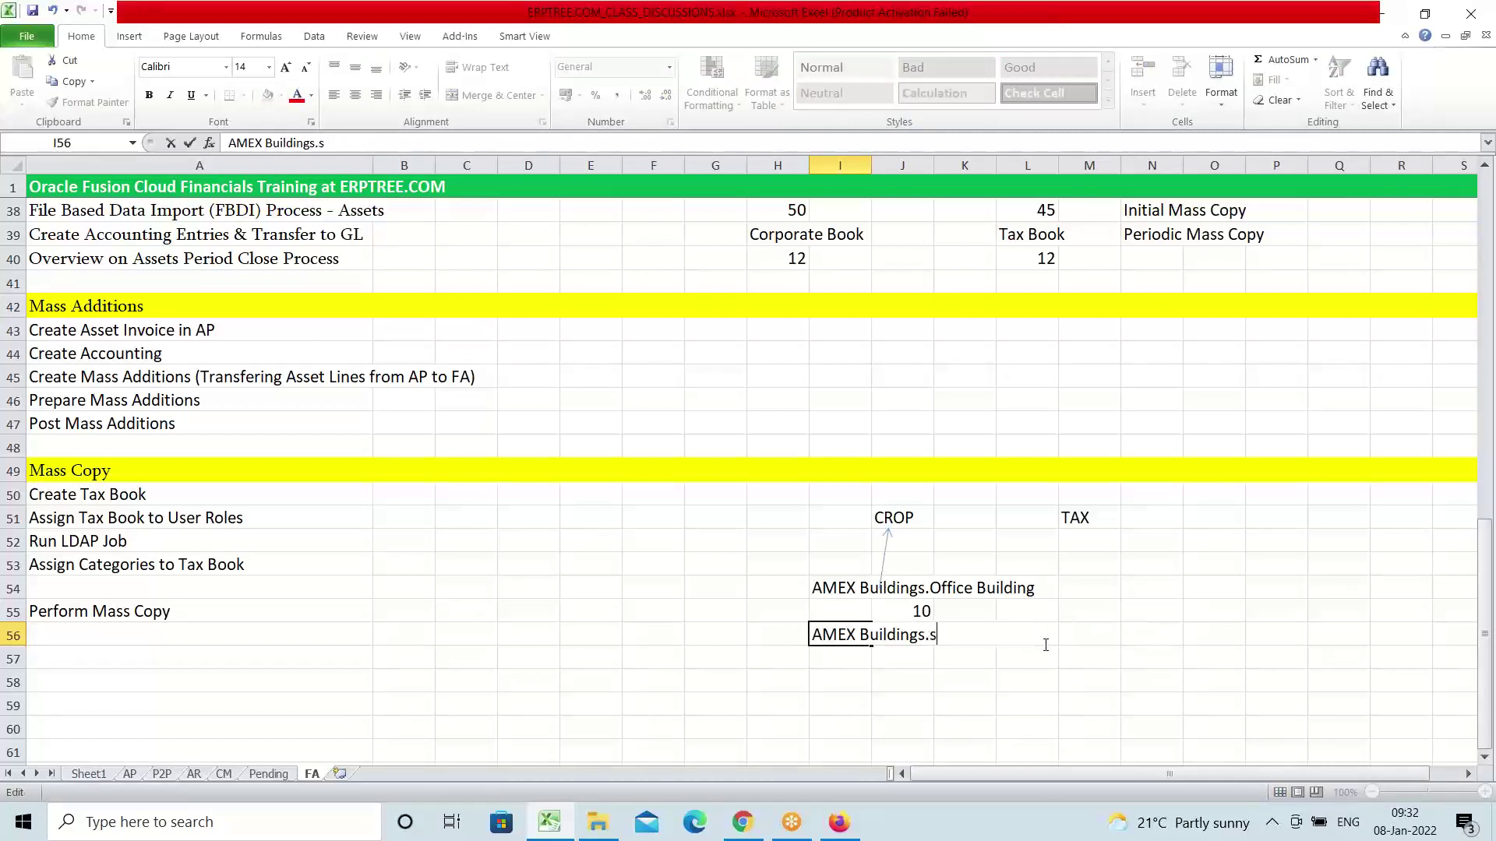
pyautogui.press('BackSpace')
pyautogui.write('Shopping Complex')
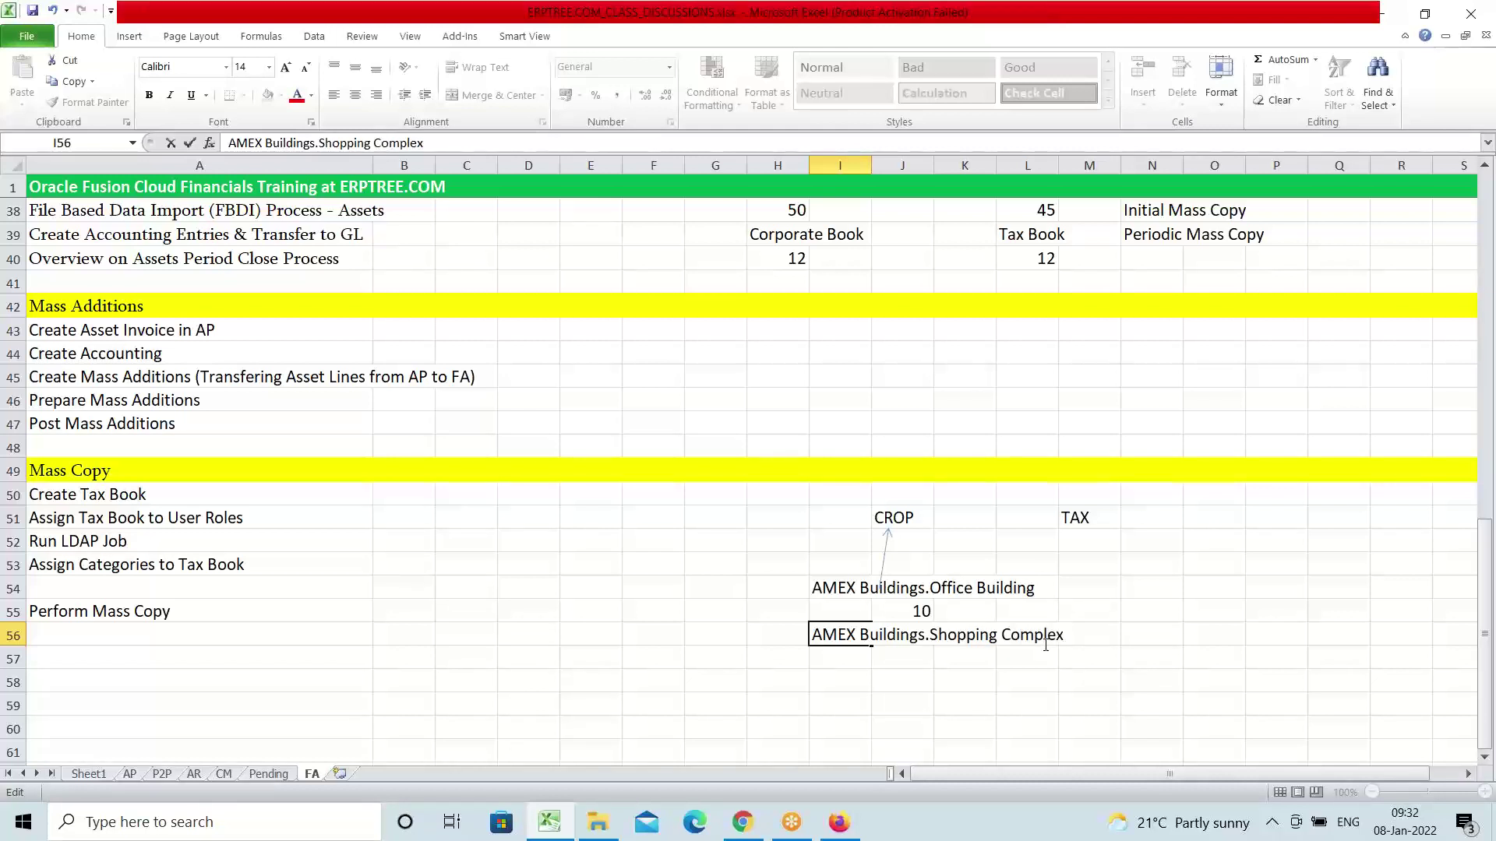
pyautogui.click(958, 702)
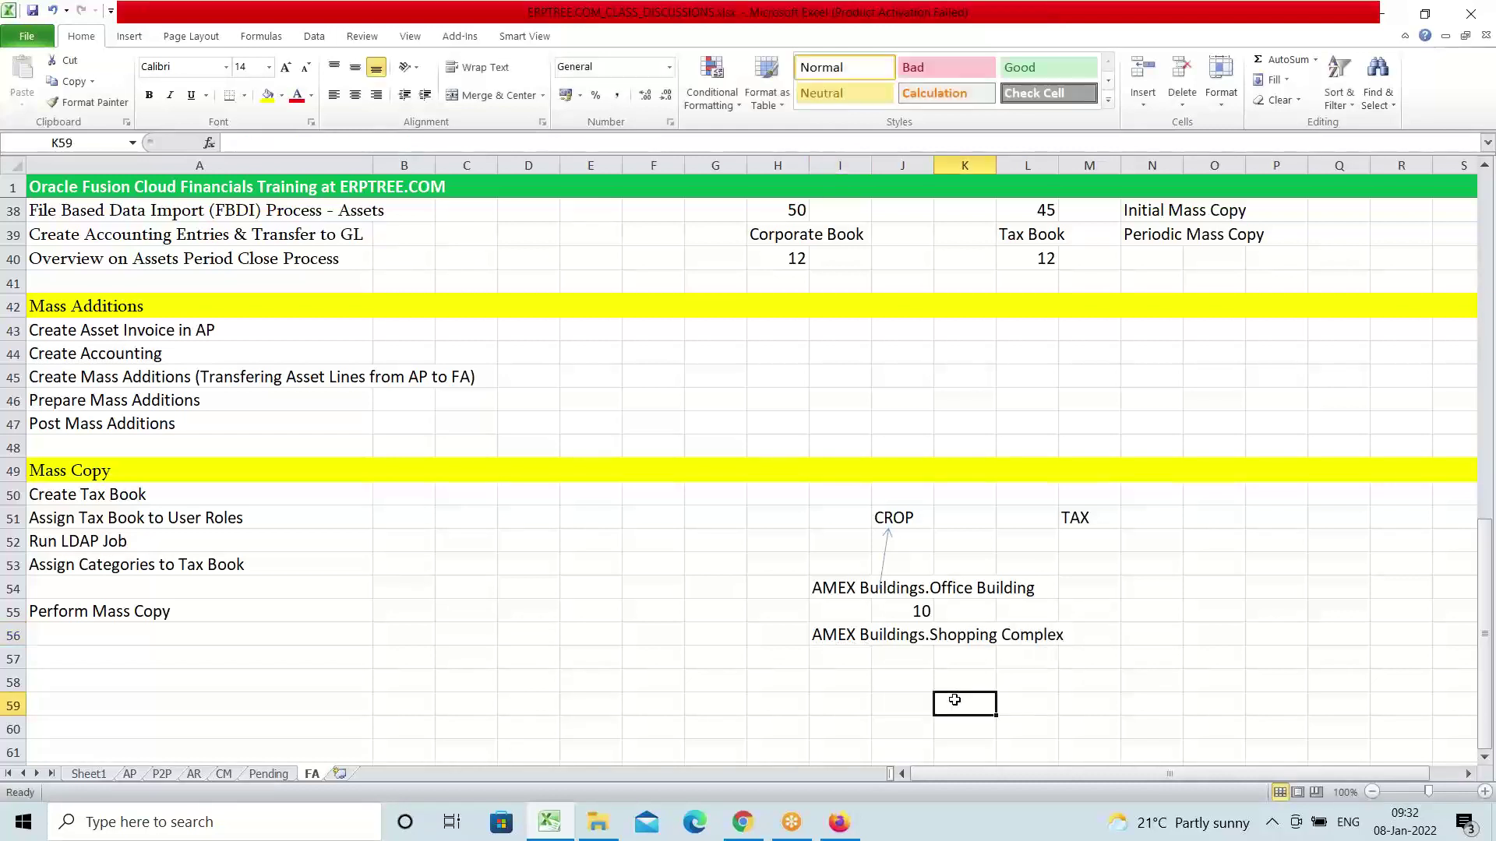
# Draw an arrow from the Shopping Complex category up to CROP
pyautogui.click(129, 36)
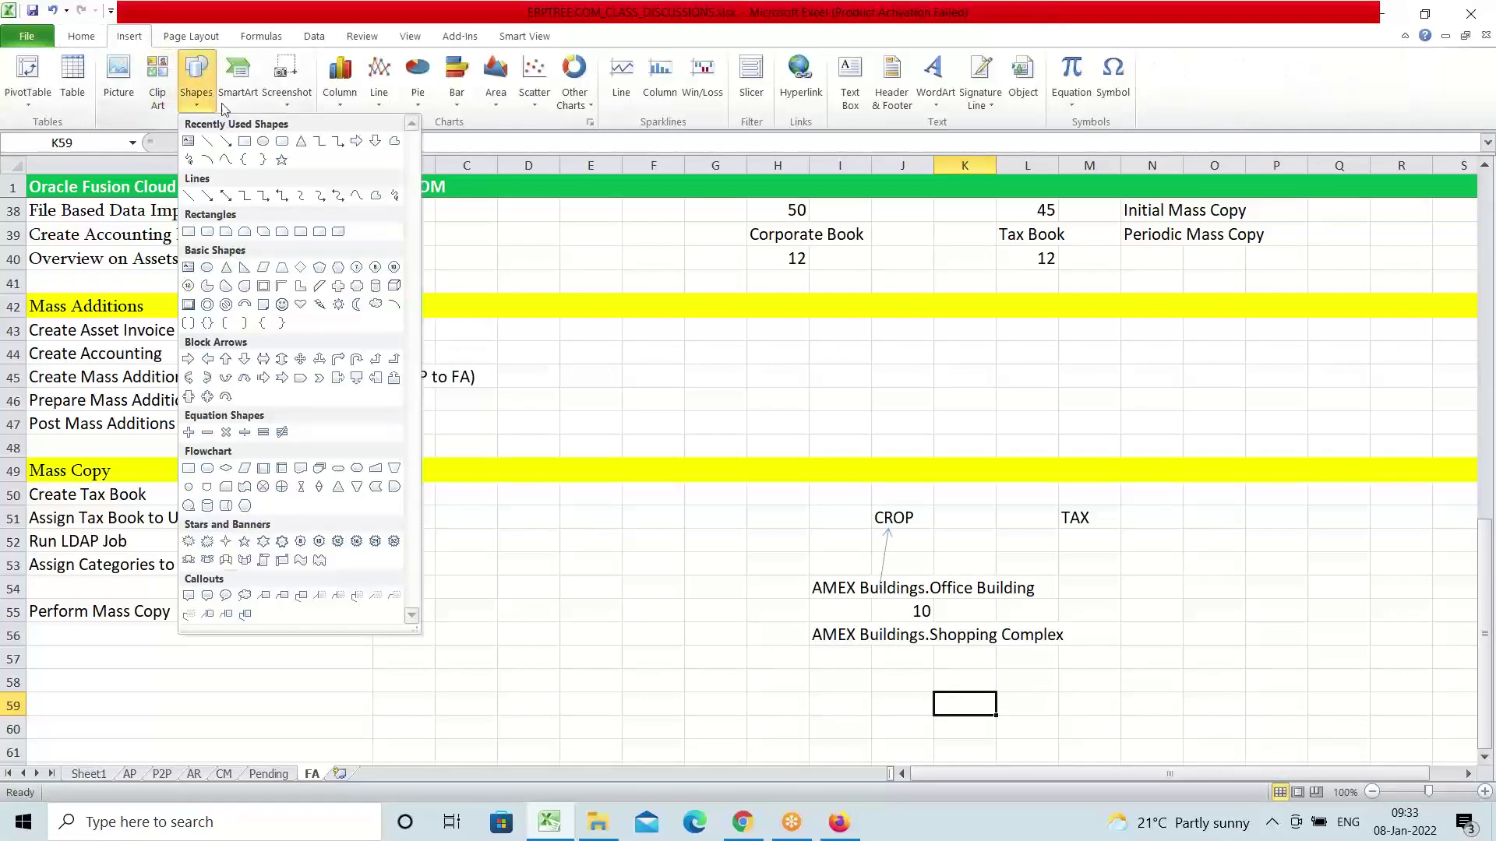
pyautogui.click(195, 74)
pyautogui.click(224, 159)
pyautogui.moveTo(904, 639); pyautogui.dragTo(900, 519)
pyautogui.click(988, 704)
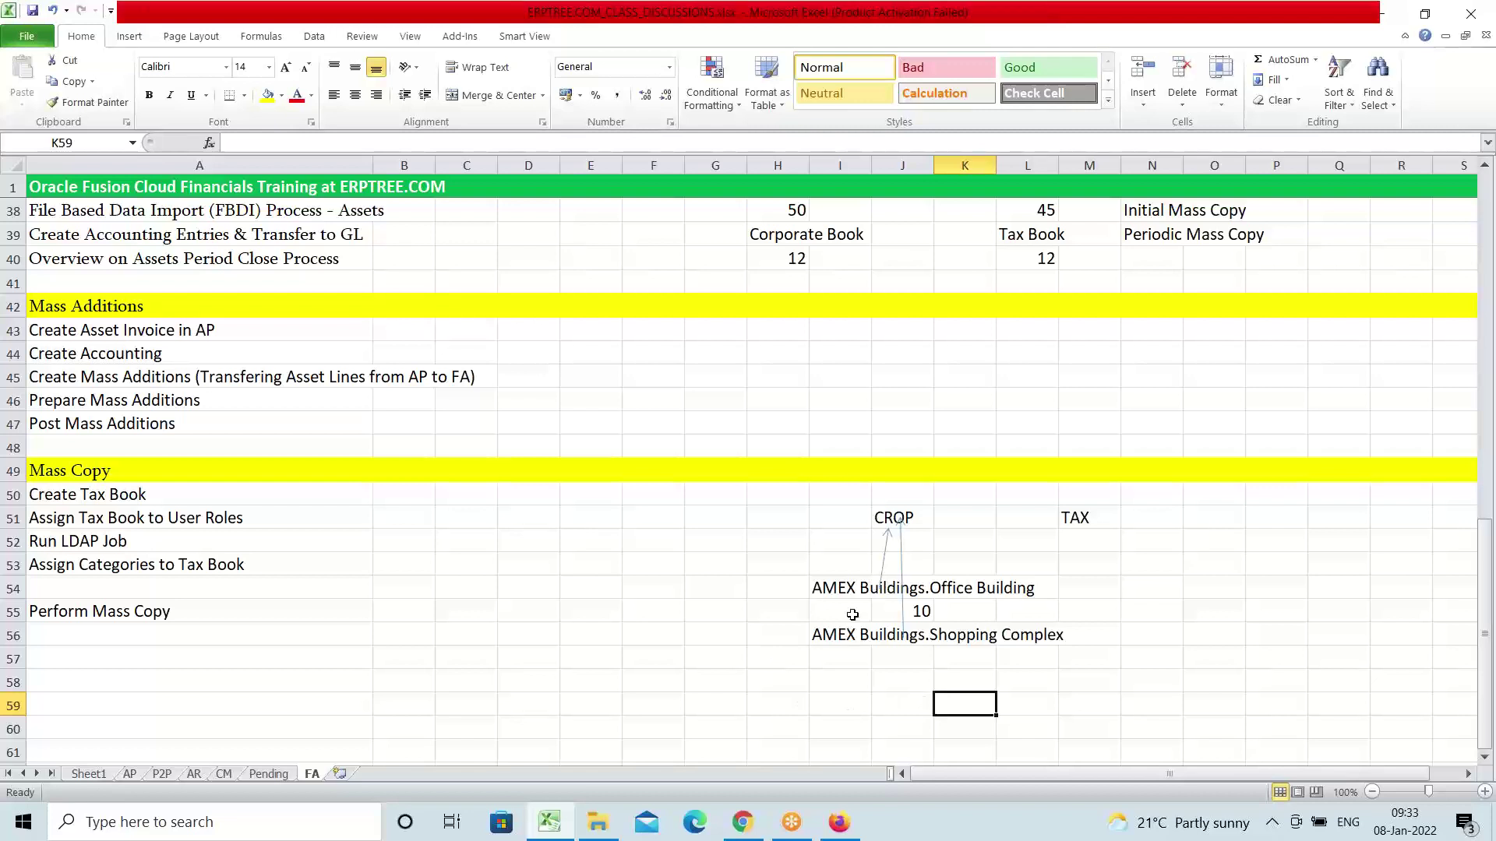
pyautogui.click(881, 516)
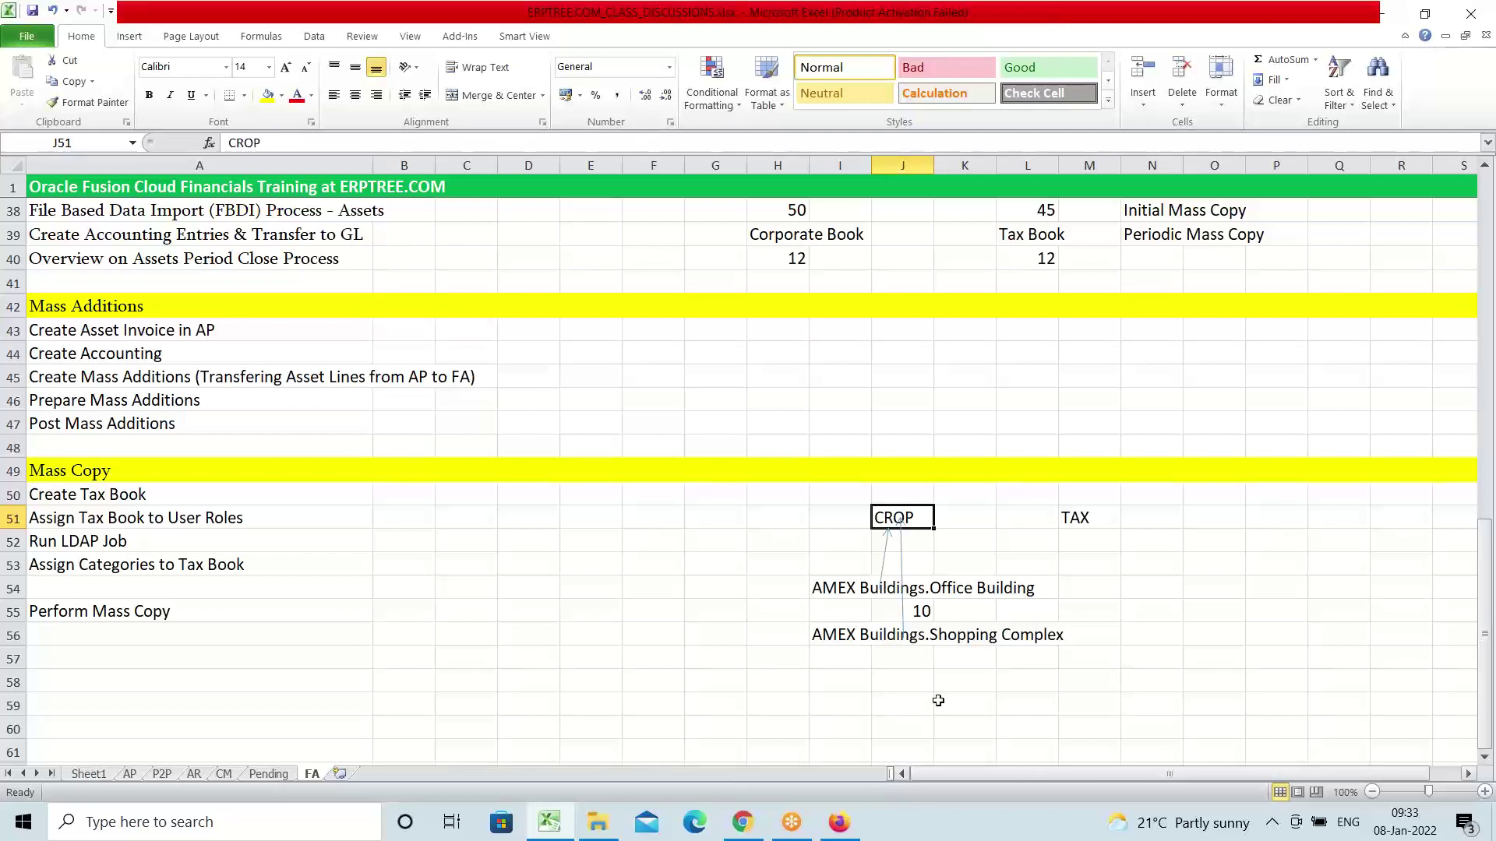
# Draw an arrow from the Office Building category up to TAX
pyautogui.click(143, 35)
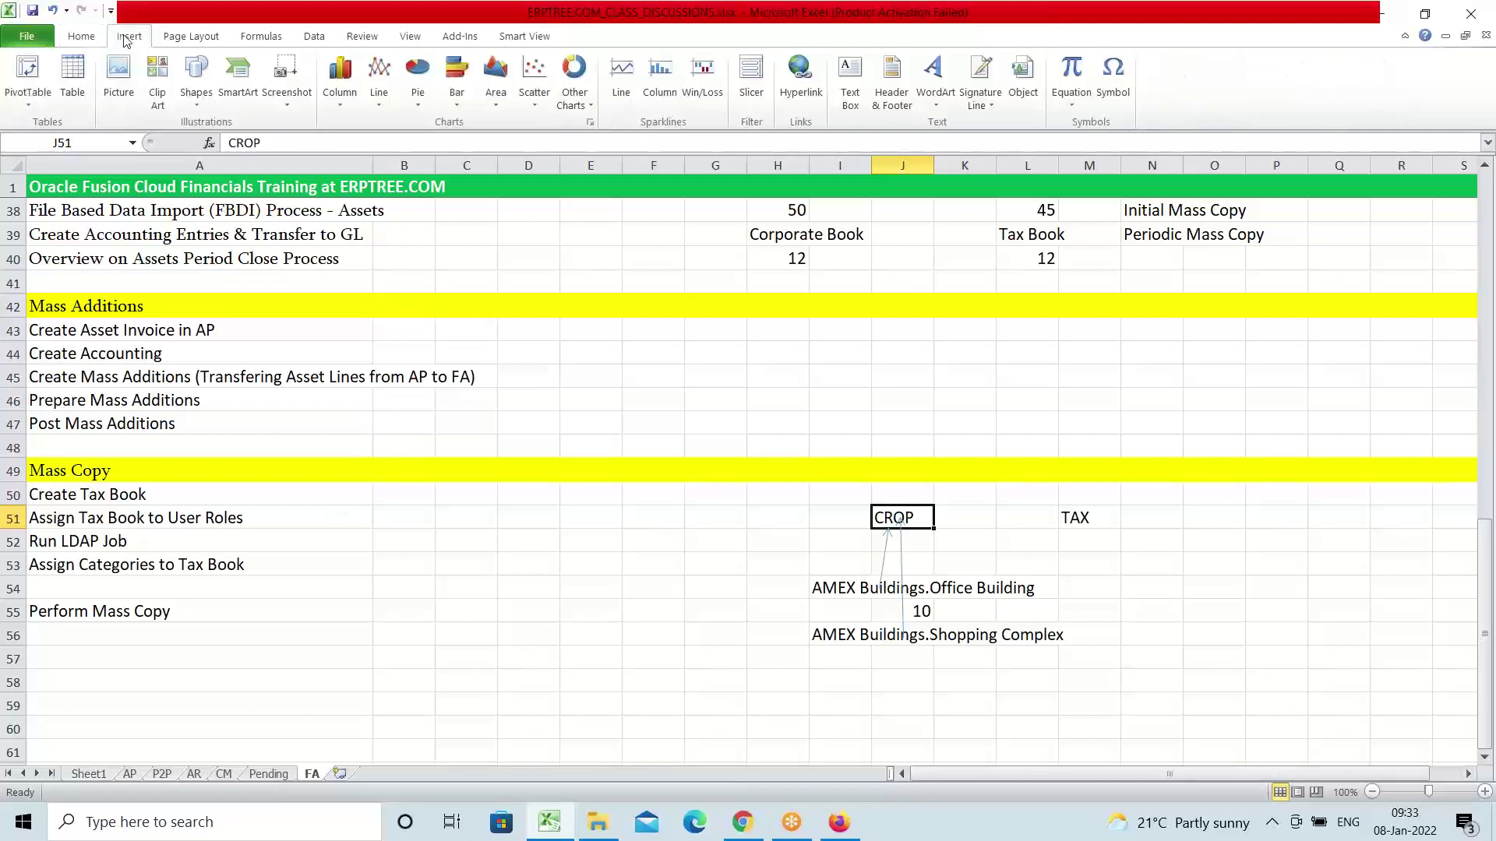
pyautogui.click(198, 82)
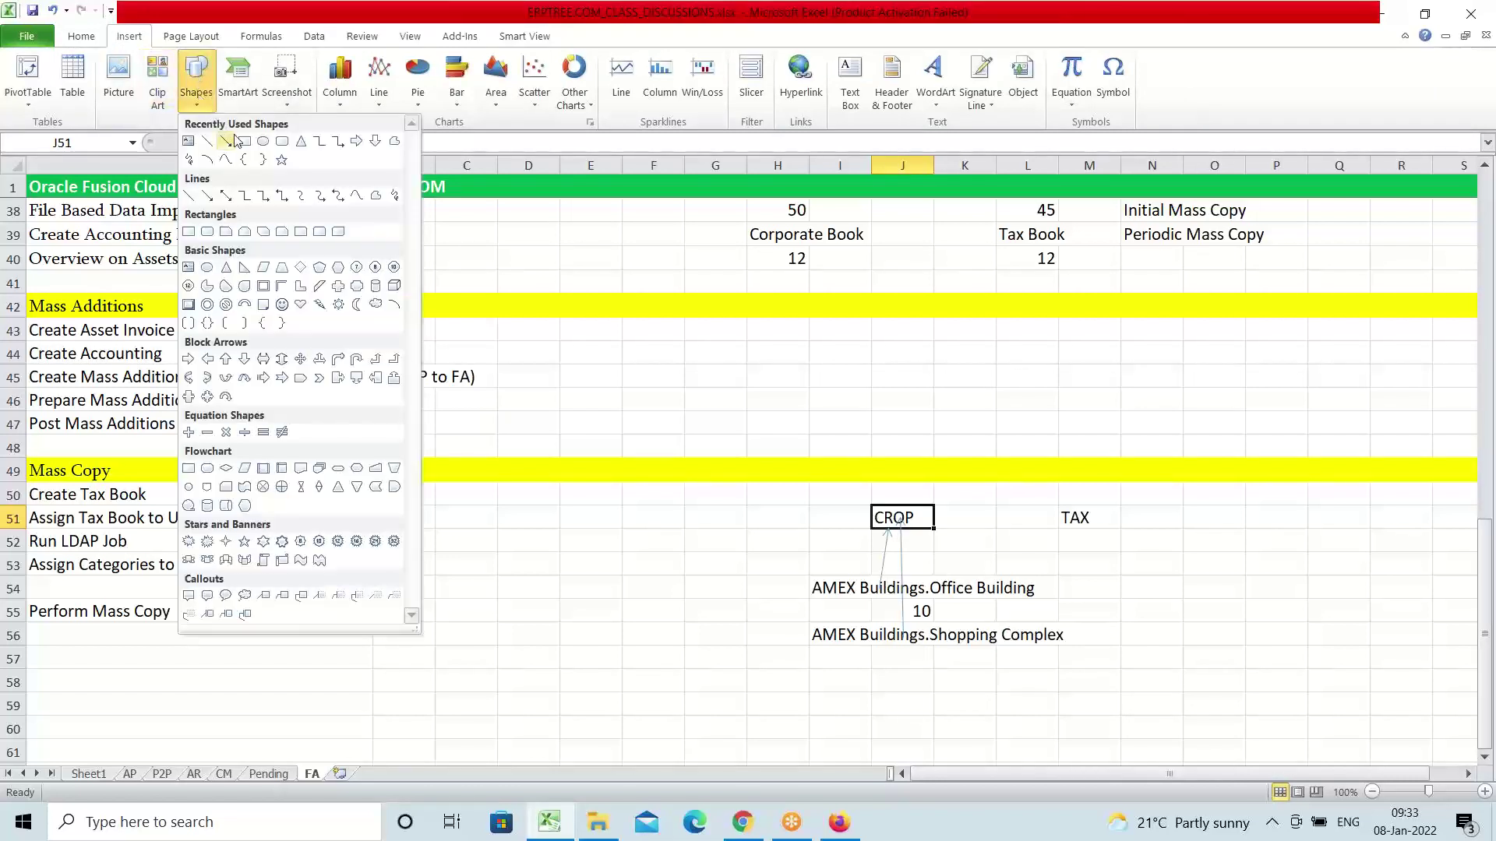
pyautogui.click(227, 143)
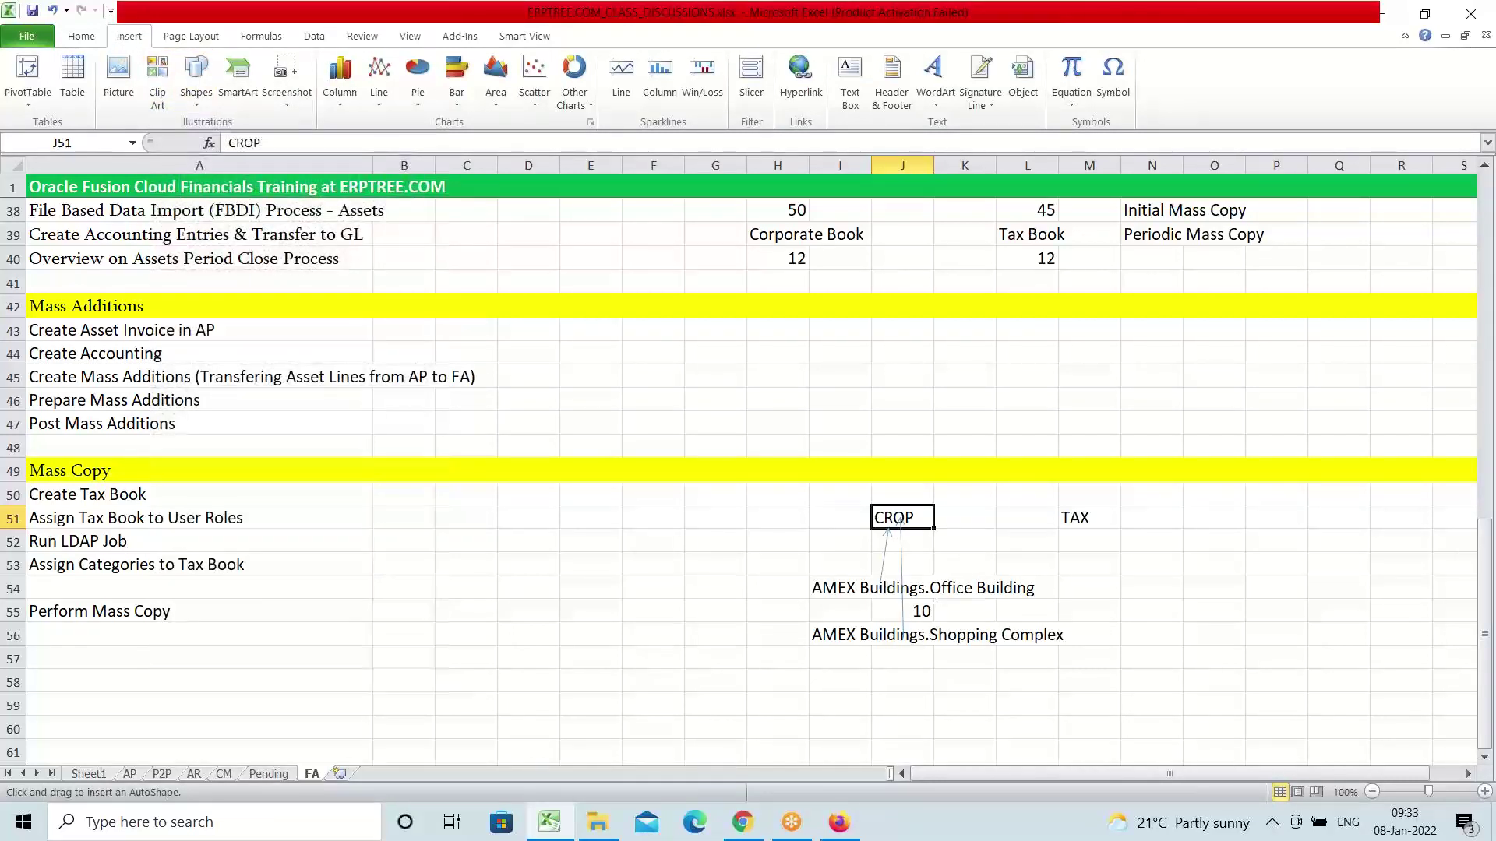
pyautogui.moveTo(928, 578); pyautogui.dragTo(1064, 519)
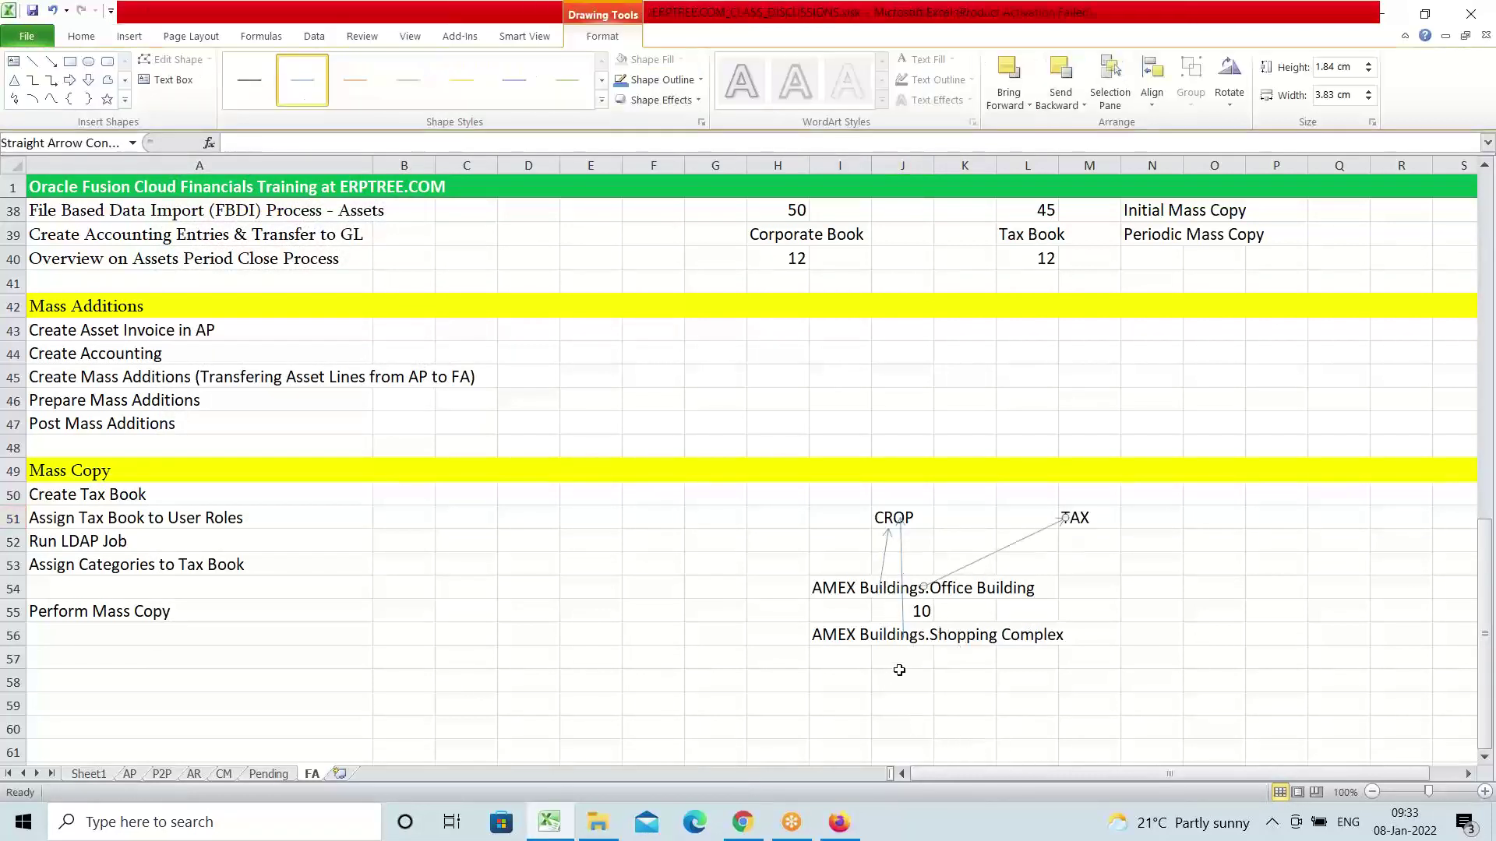
pyautogui.click(902, 658)
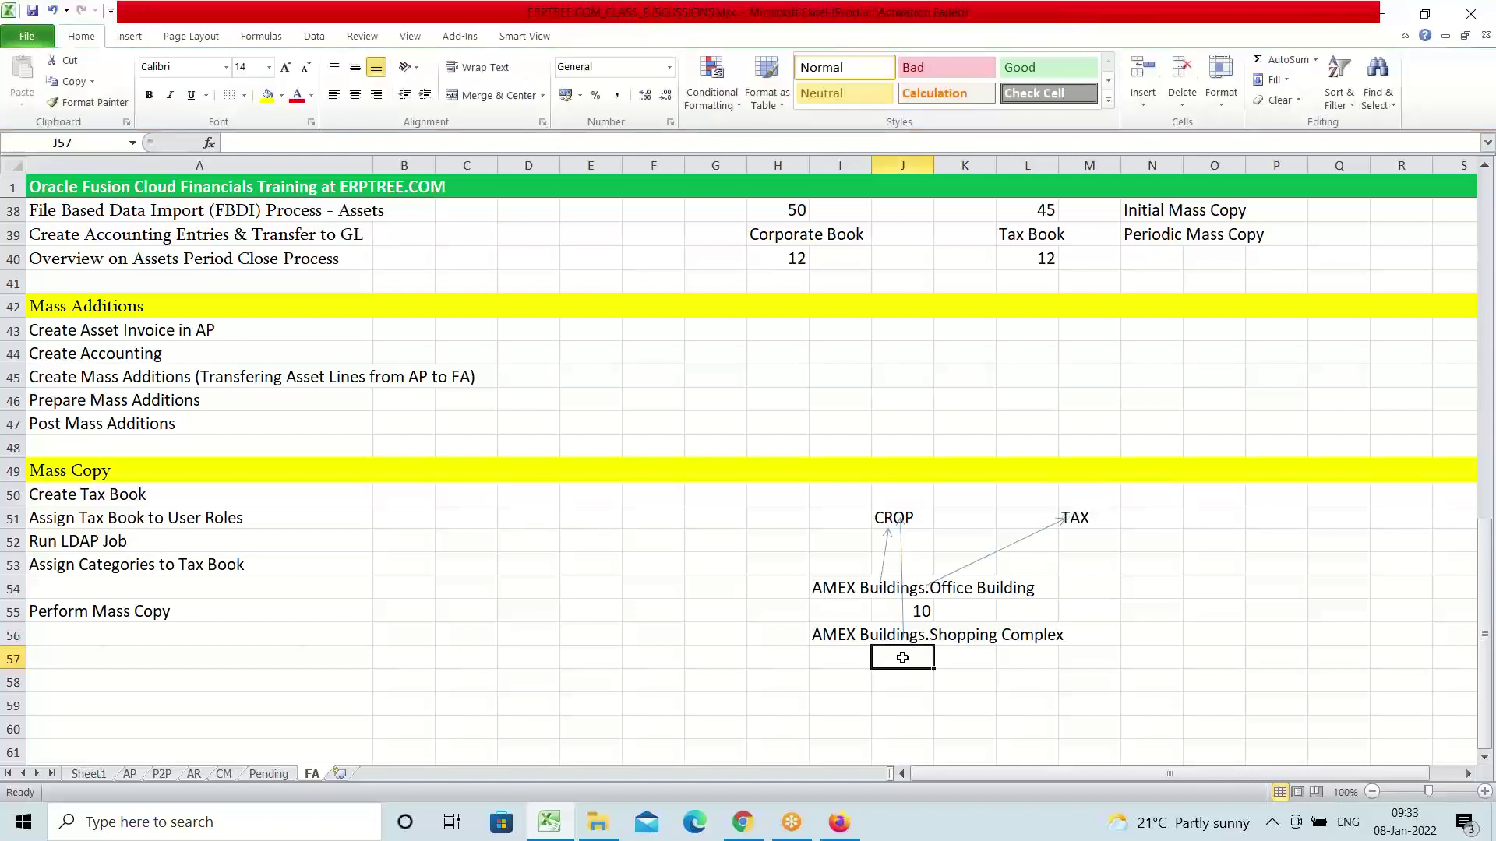
# Enter 2 in J57 under Shopping Complex and draw an arrow from it up to TAX
pyautogui.write('2')
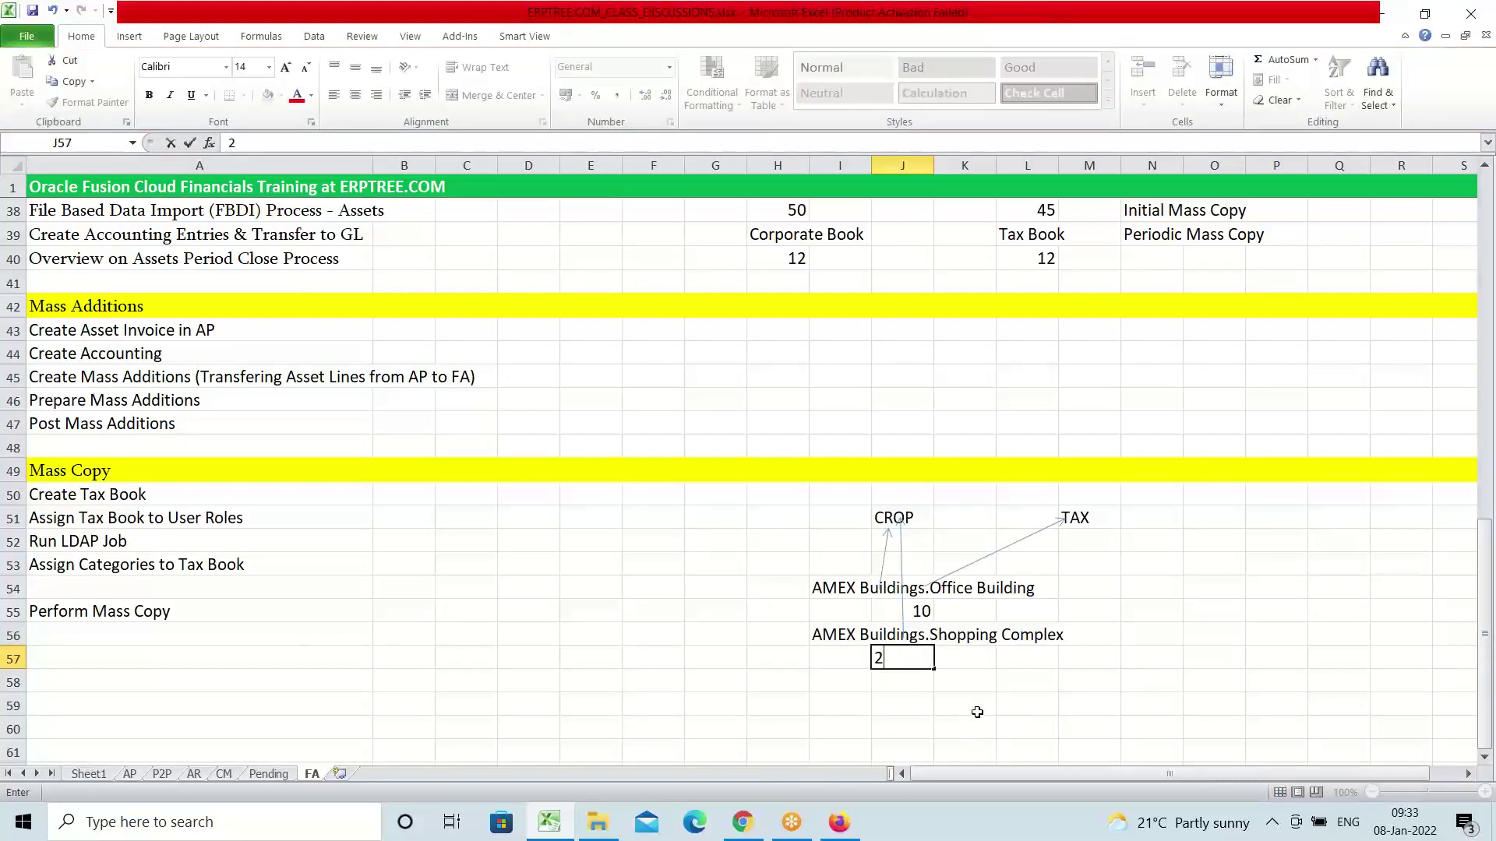
pyautogui.click(974, 710)
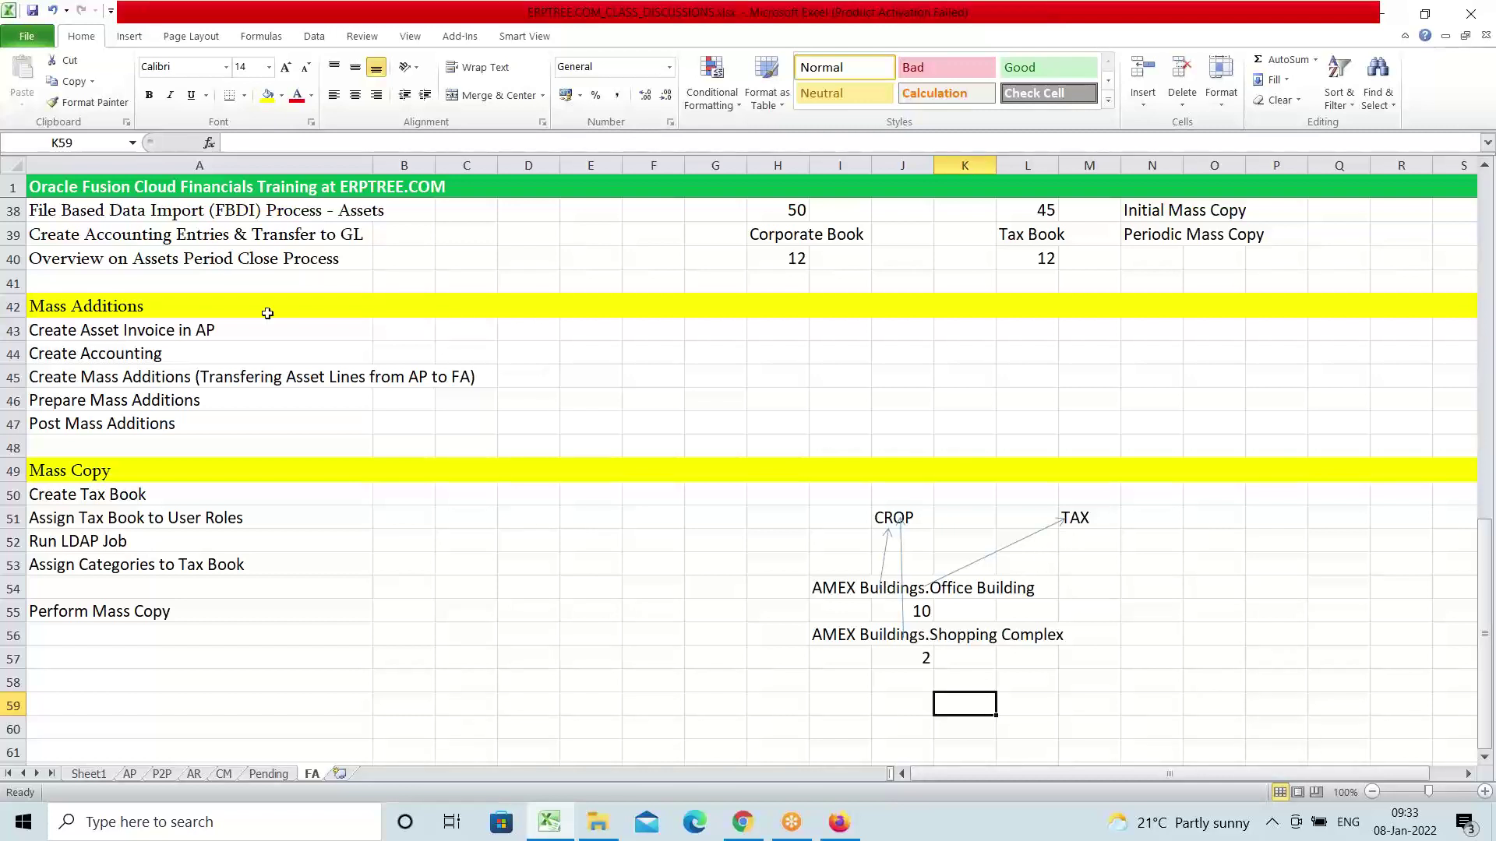
pyautogui.click(134, 42)
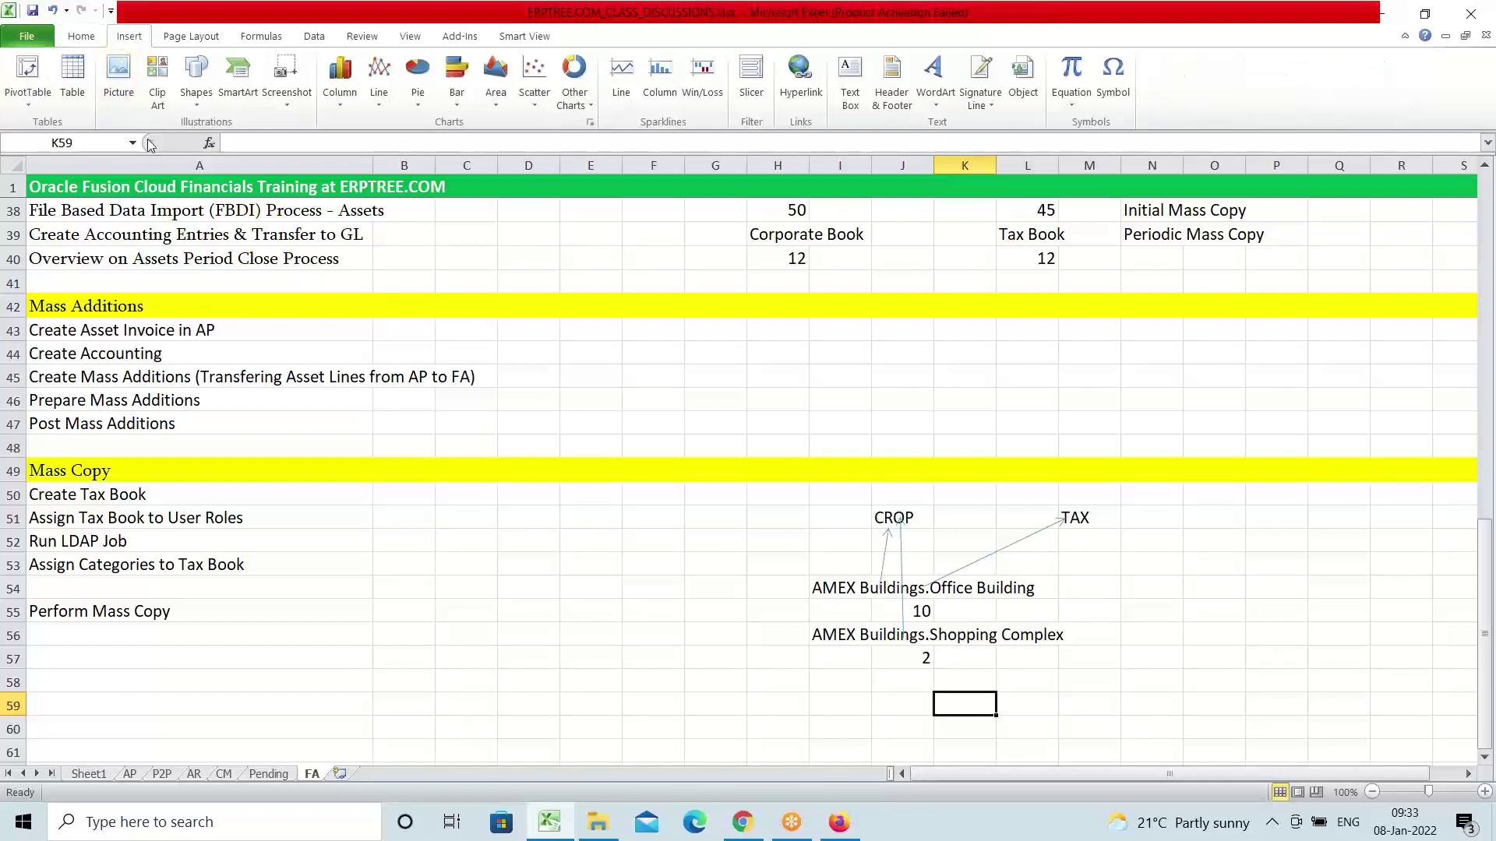
pyautogui.click(196, 81)
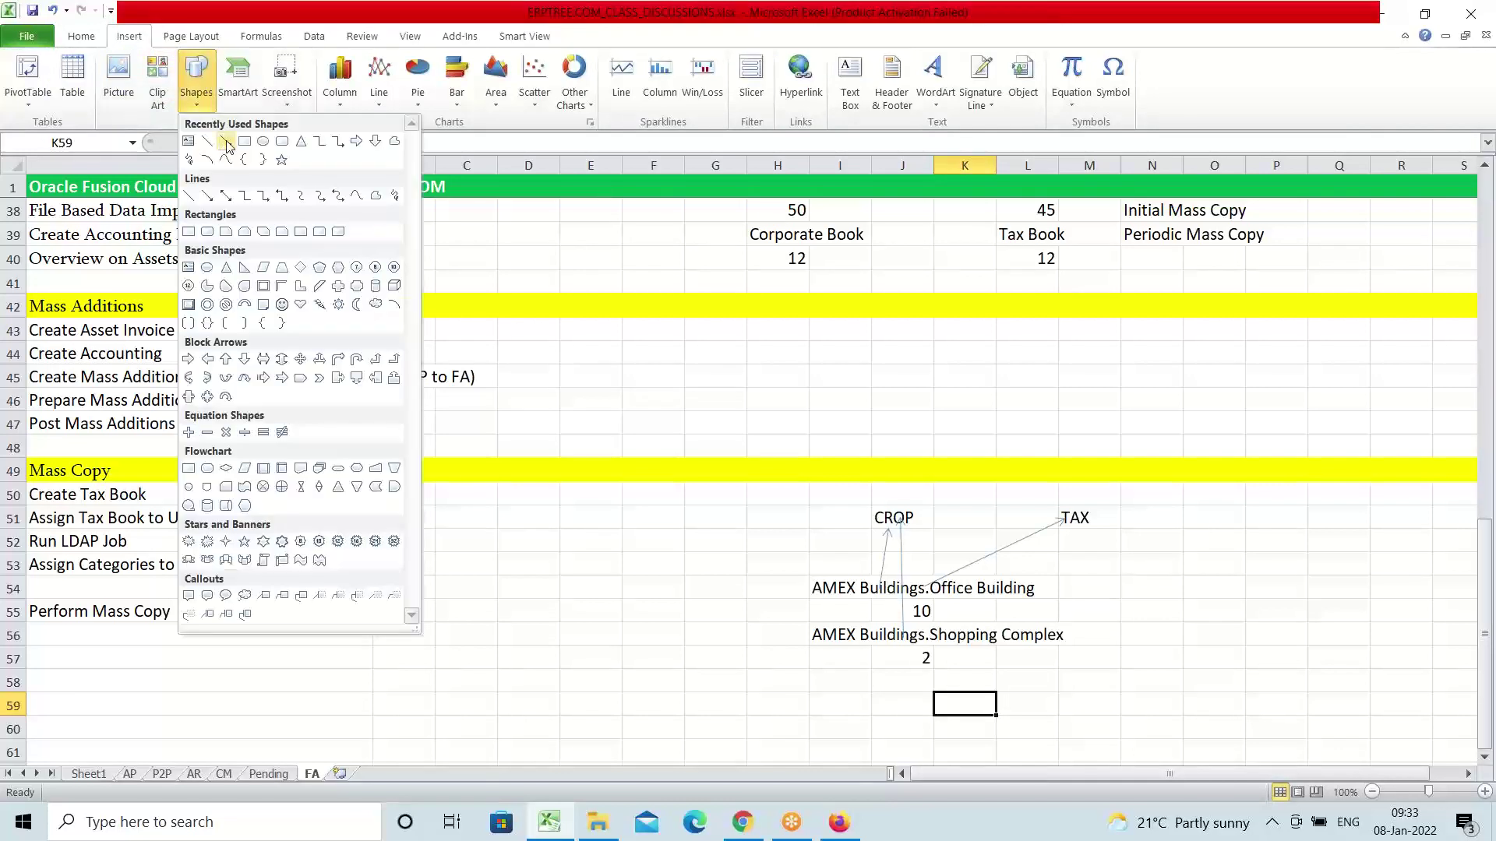
pyautogui.click(225, 141)
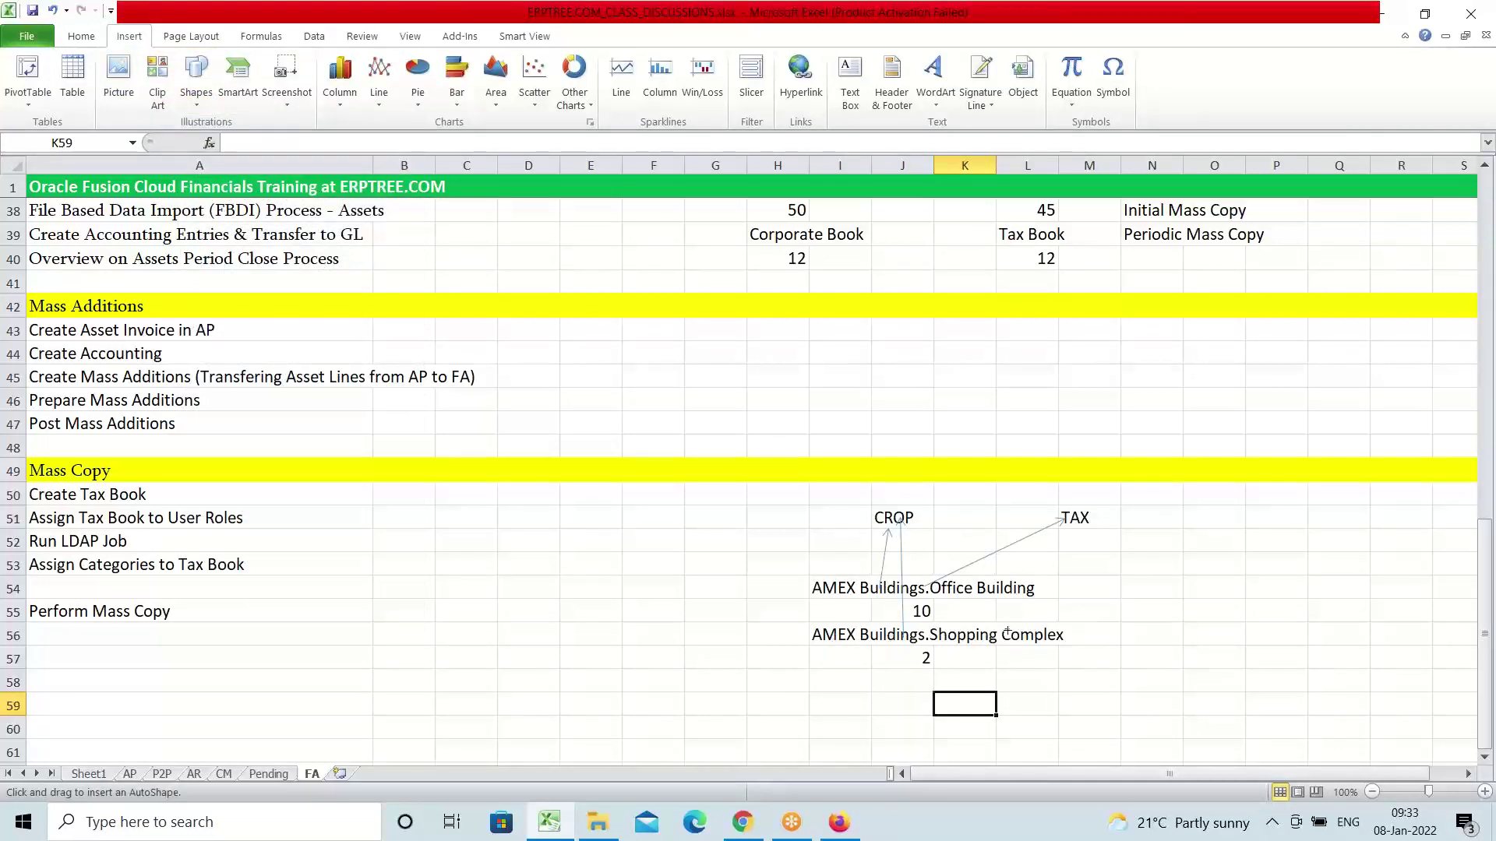
pyautogui.moveTo(961, 637); pyautogui.dragTo(1064, 519)
pyautogui.click(1268, 632)
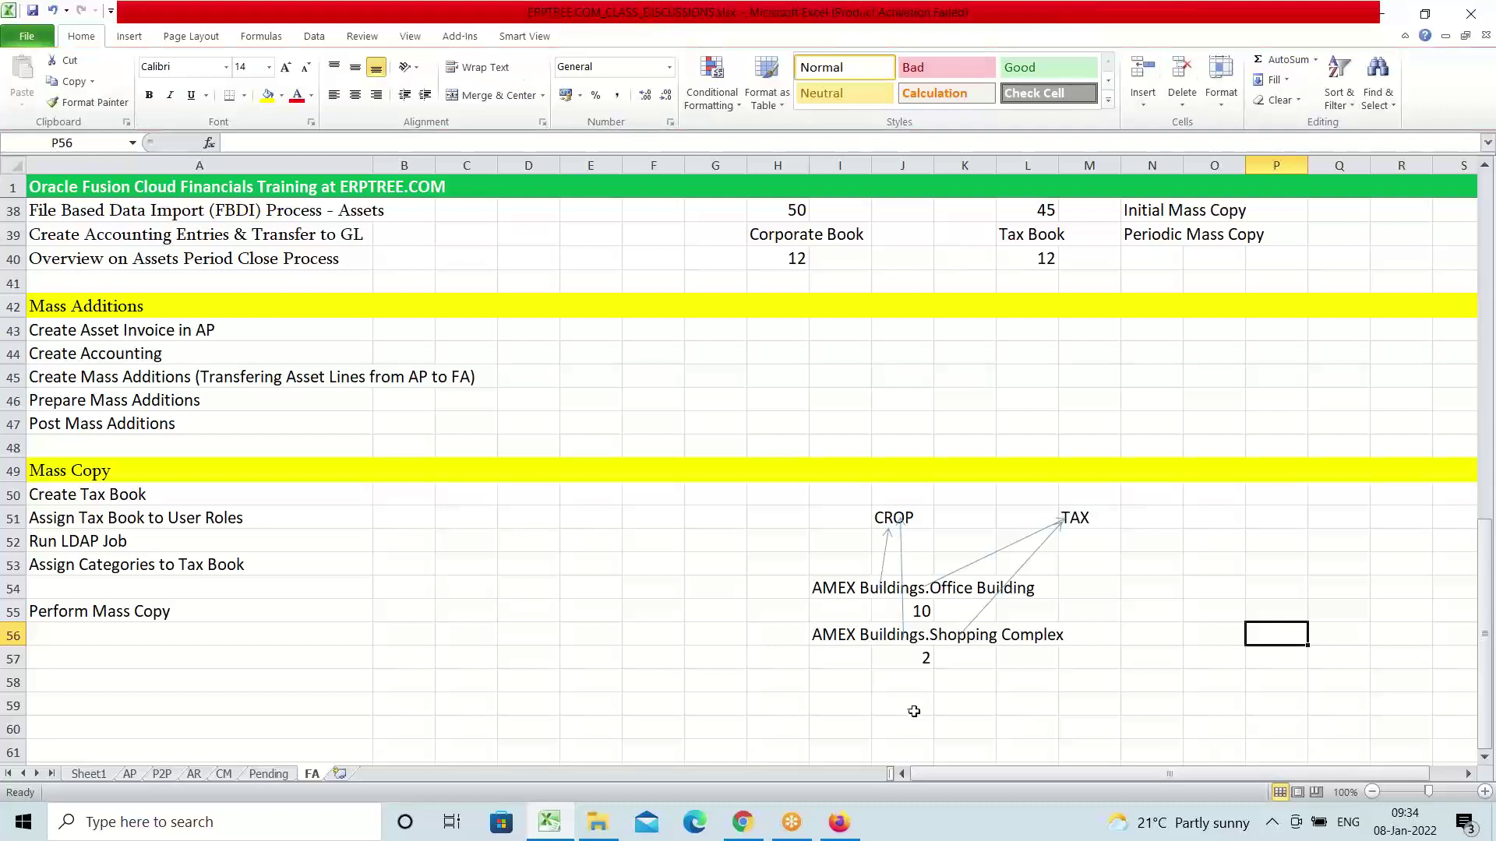
# Select the CROP cell J51, then the category block I54:L57
pyautogui.click(887, 514)
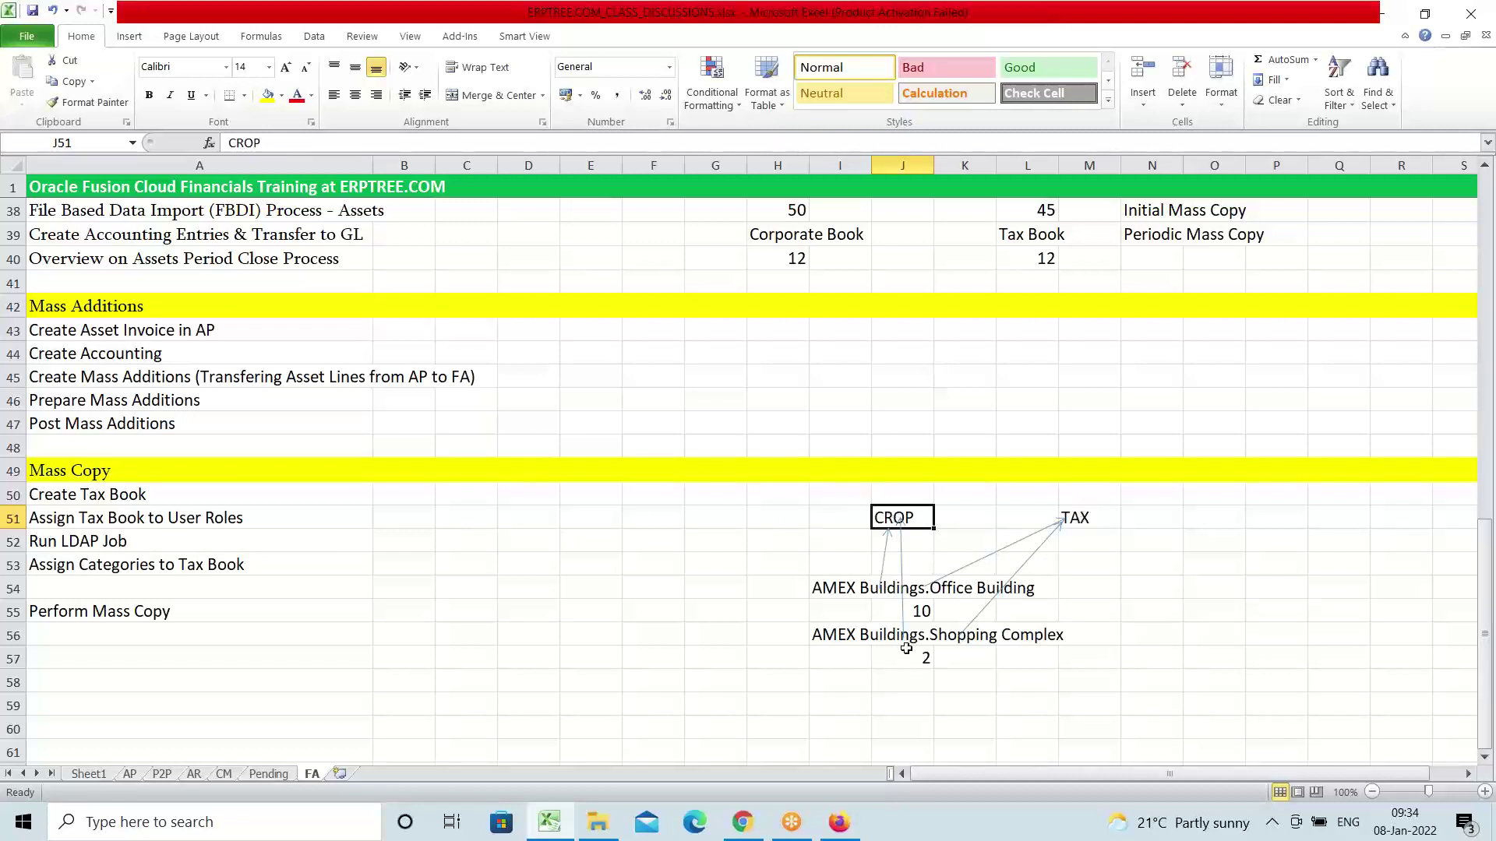
pyautogui.click(814, 588)
pyautogui.moveTo(884, 581); pyautogui.dragTo(1036, 657)
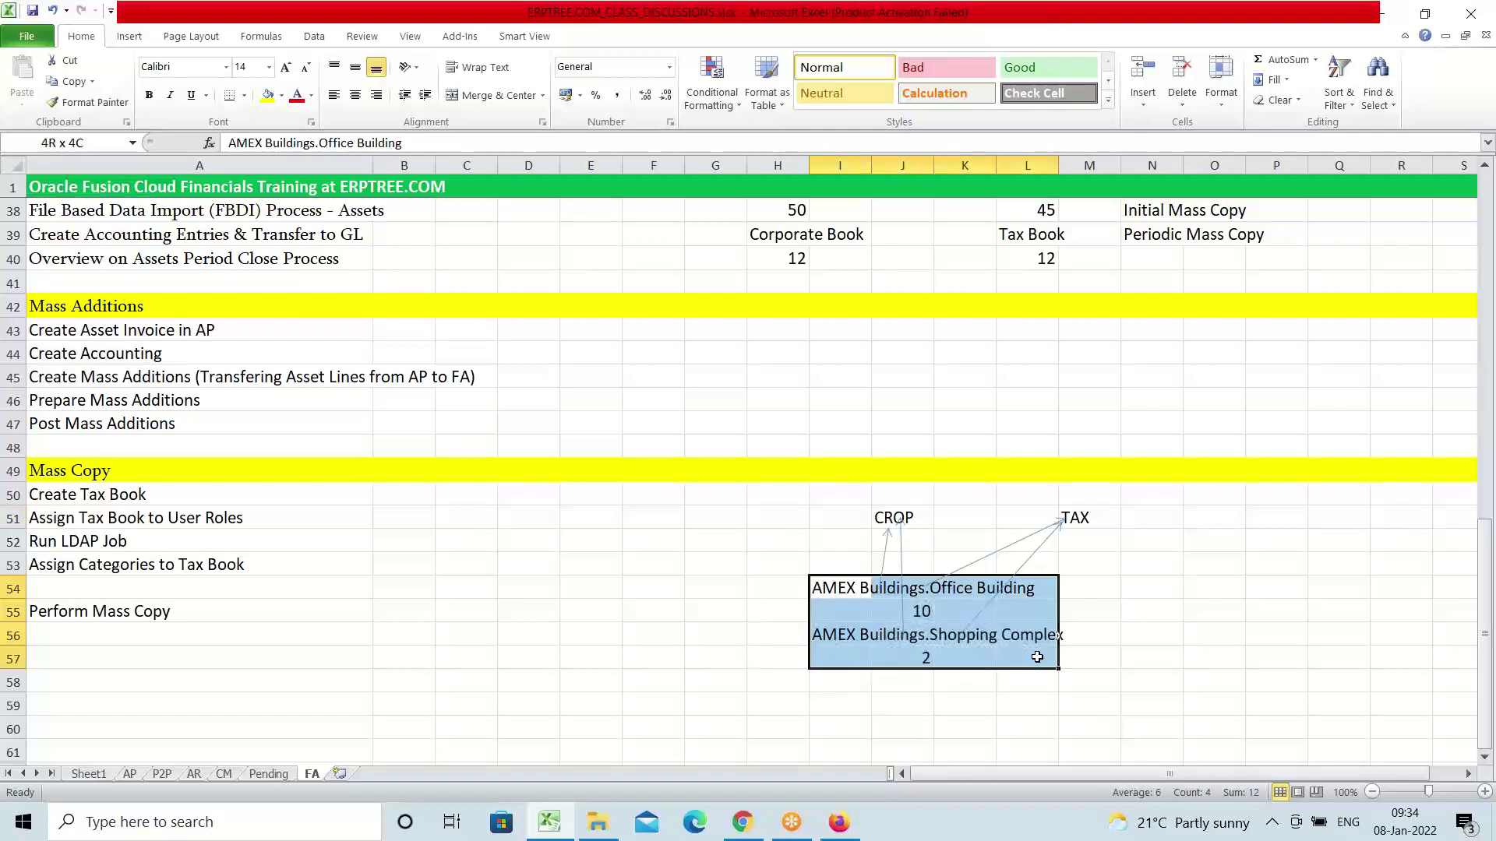
pyautogui.click(1230, 607)
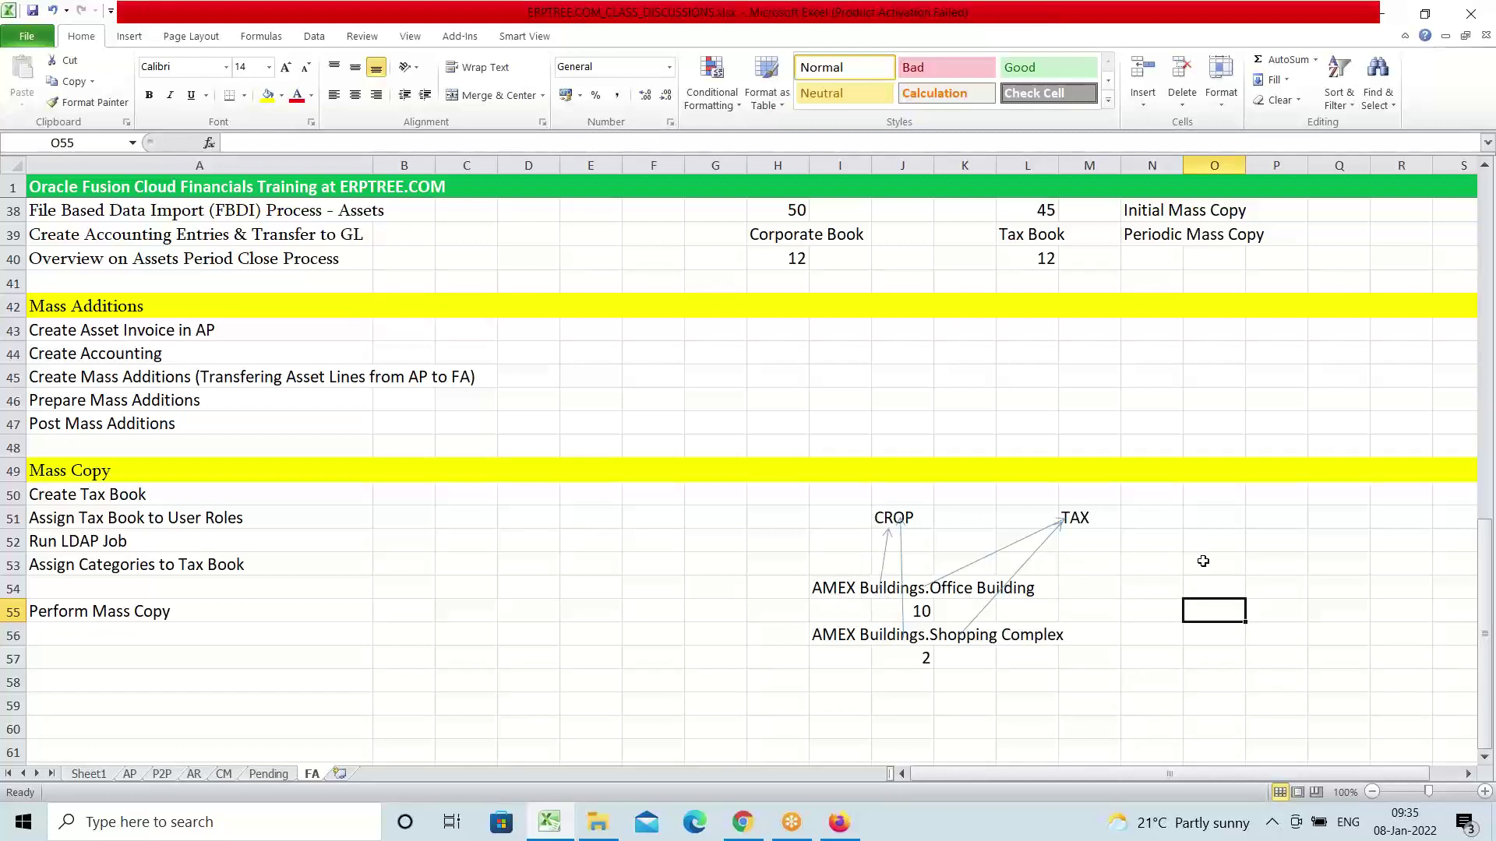
pyautogui.click(1219, 580)
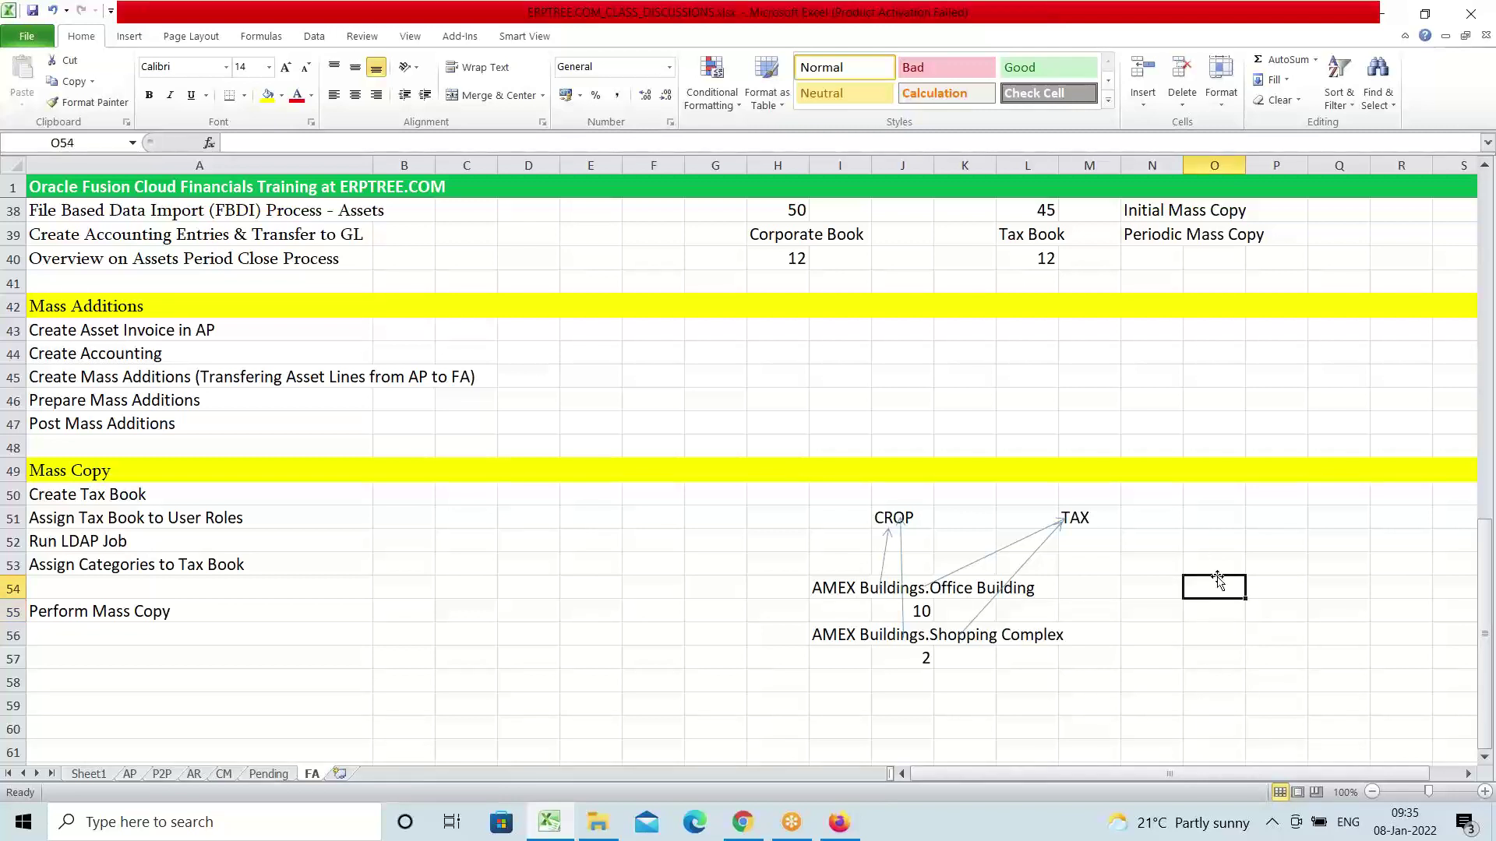
pyautogui.moveTo(830, 518); pyautogui.dragTo(1098, 565)
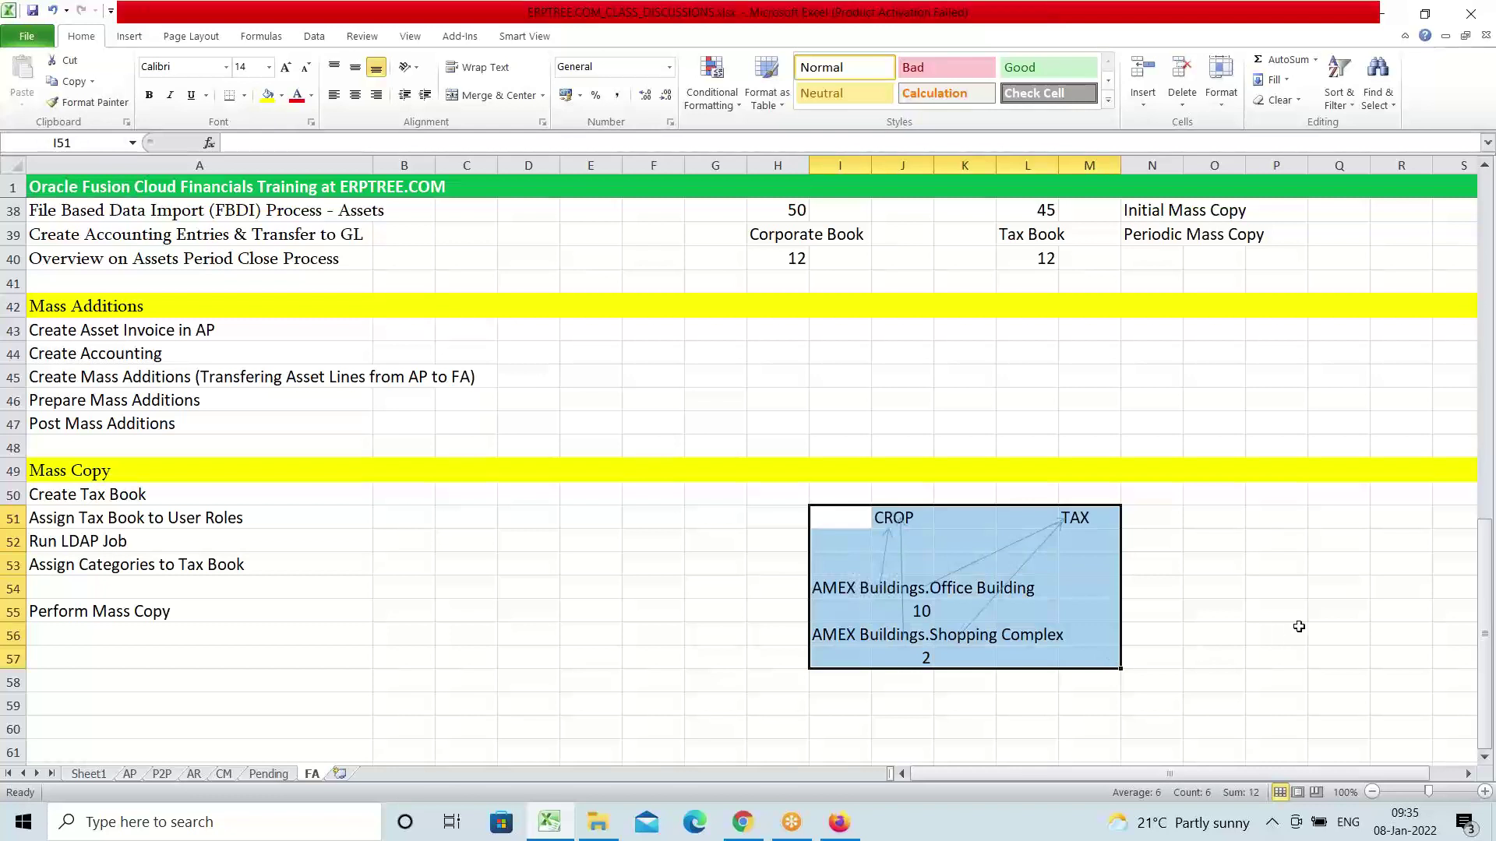
pyautogui.click(1187, 628)
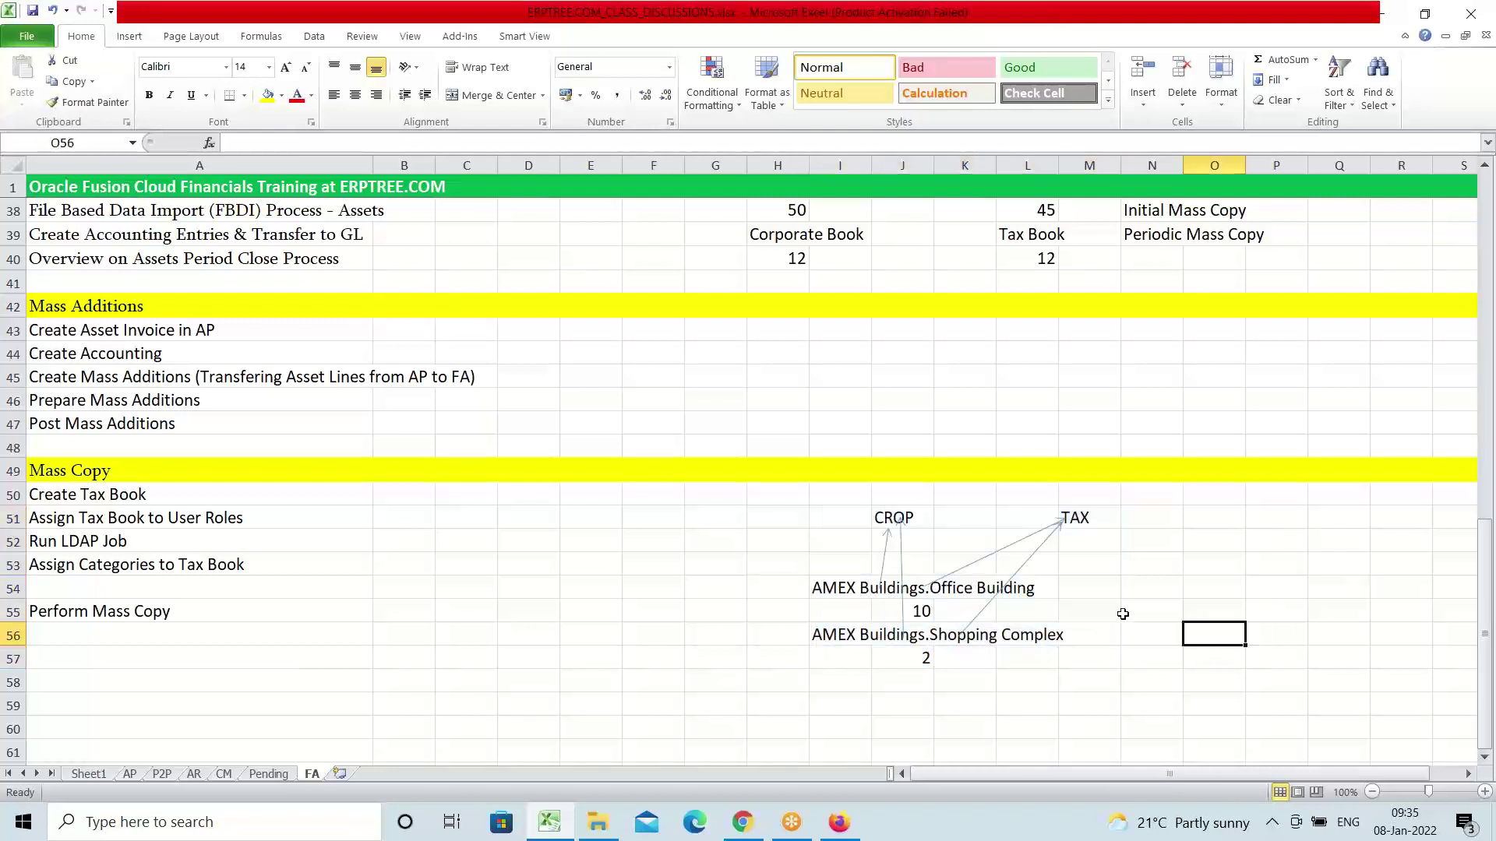
pyautogui.click(382, 583)
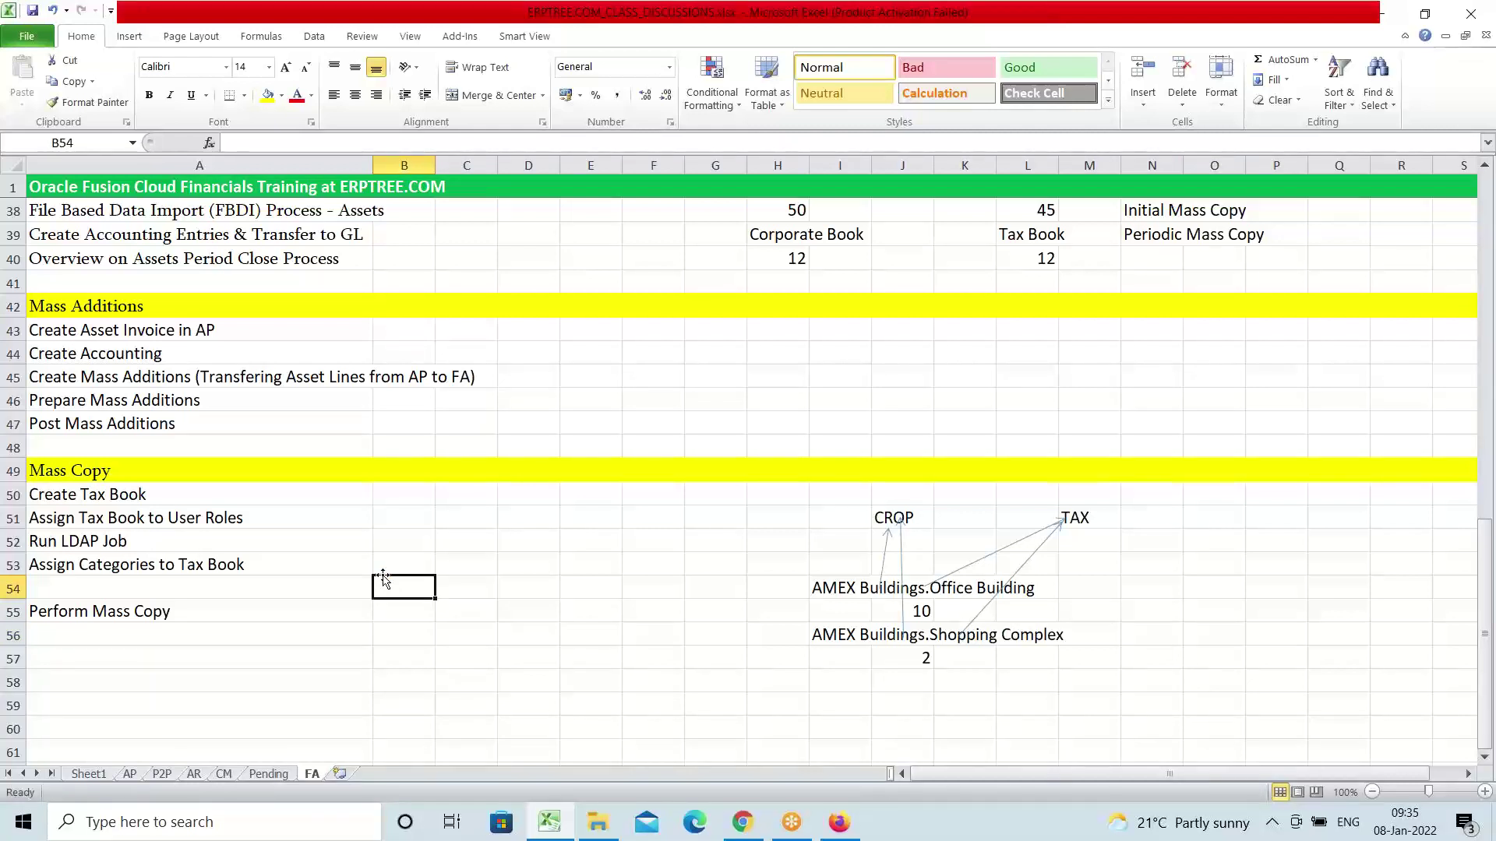
pyautogui.click(102, 503)
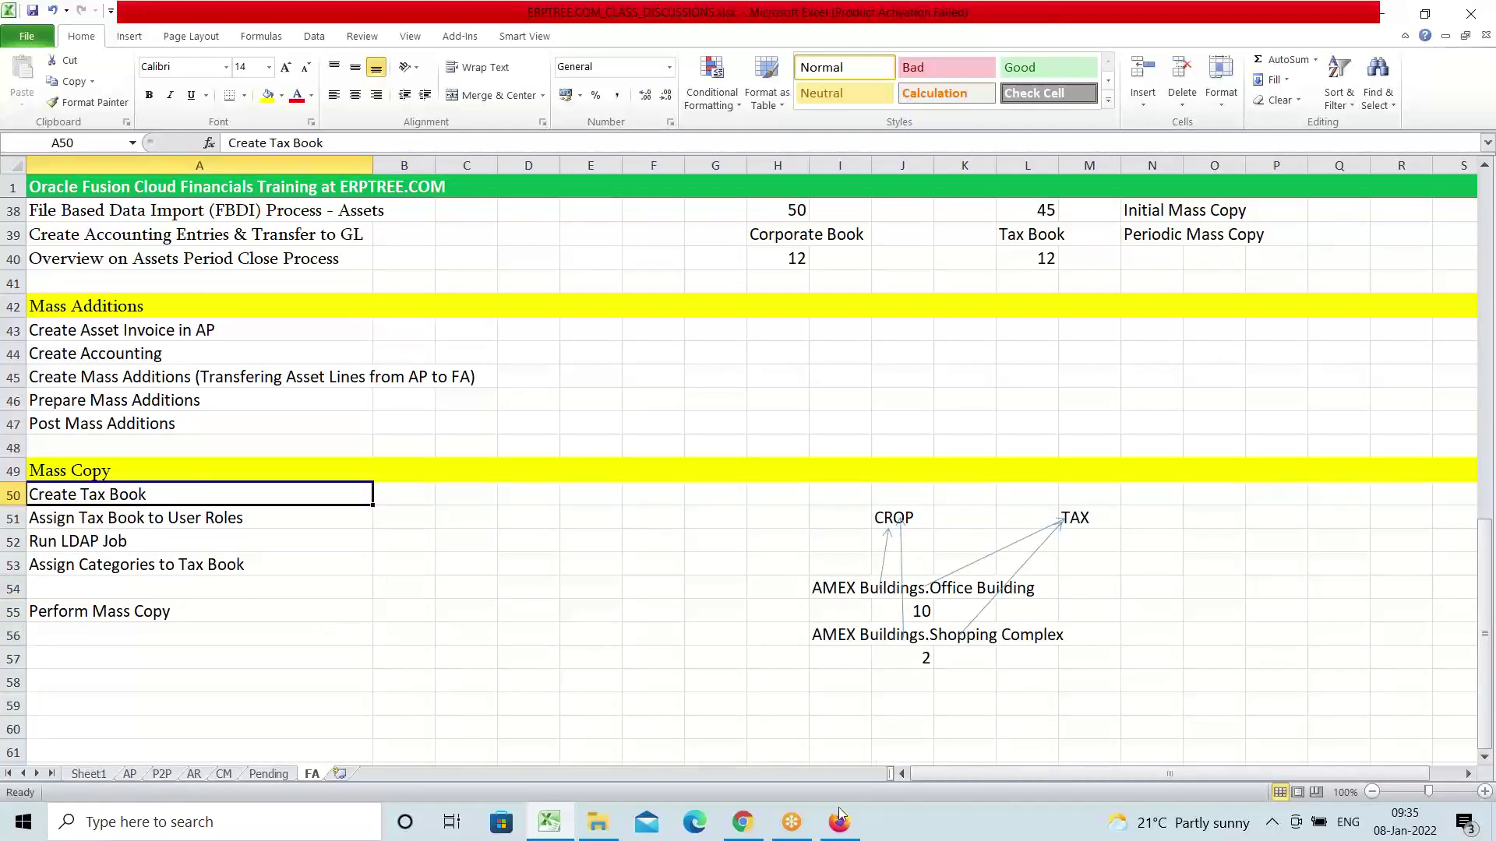
pyautogui.click(830, 832)
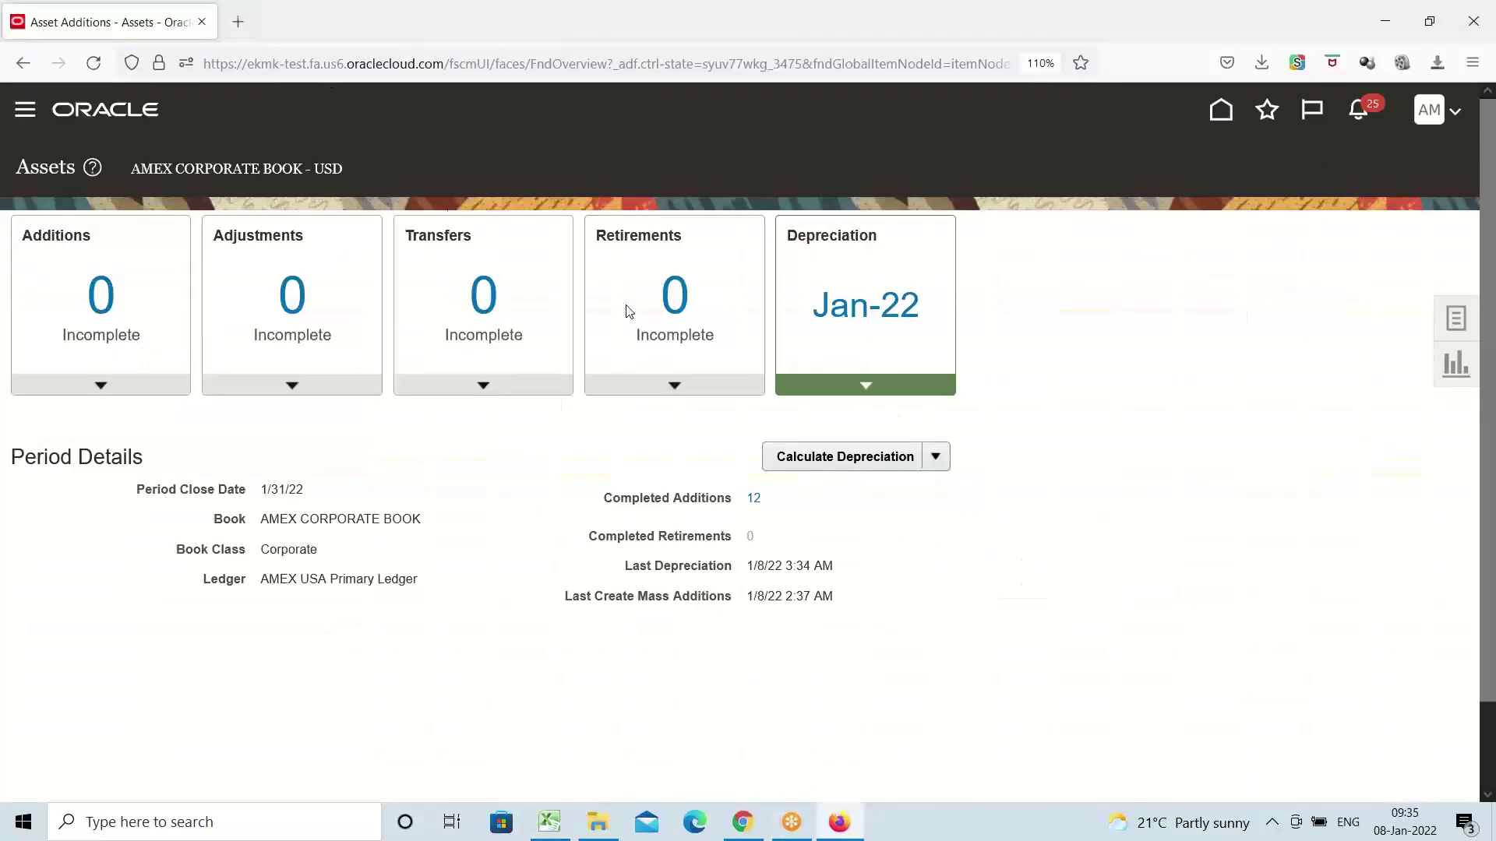
# Open Setup and Maintenance from the Oracle Fusion user menu, then return to the Excel notes workbook
pyautogui.click(1425, 115)
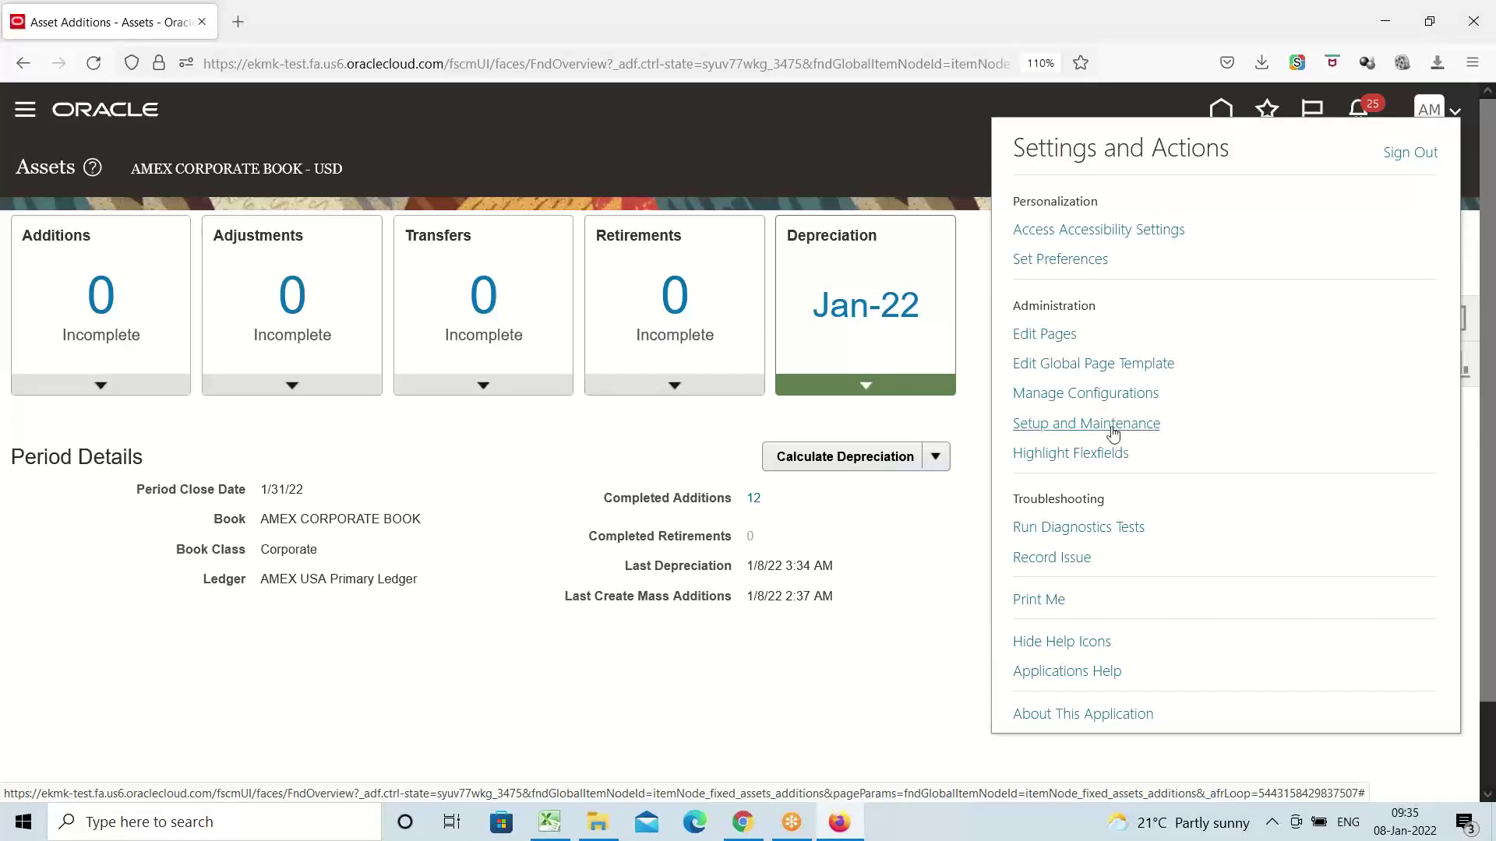
pyautogui.click(1114, 424)
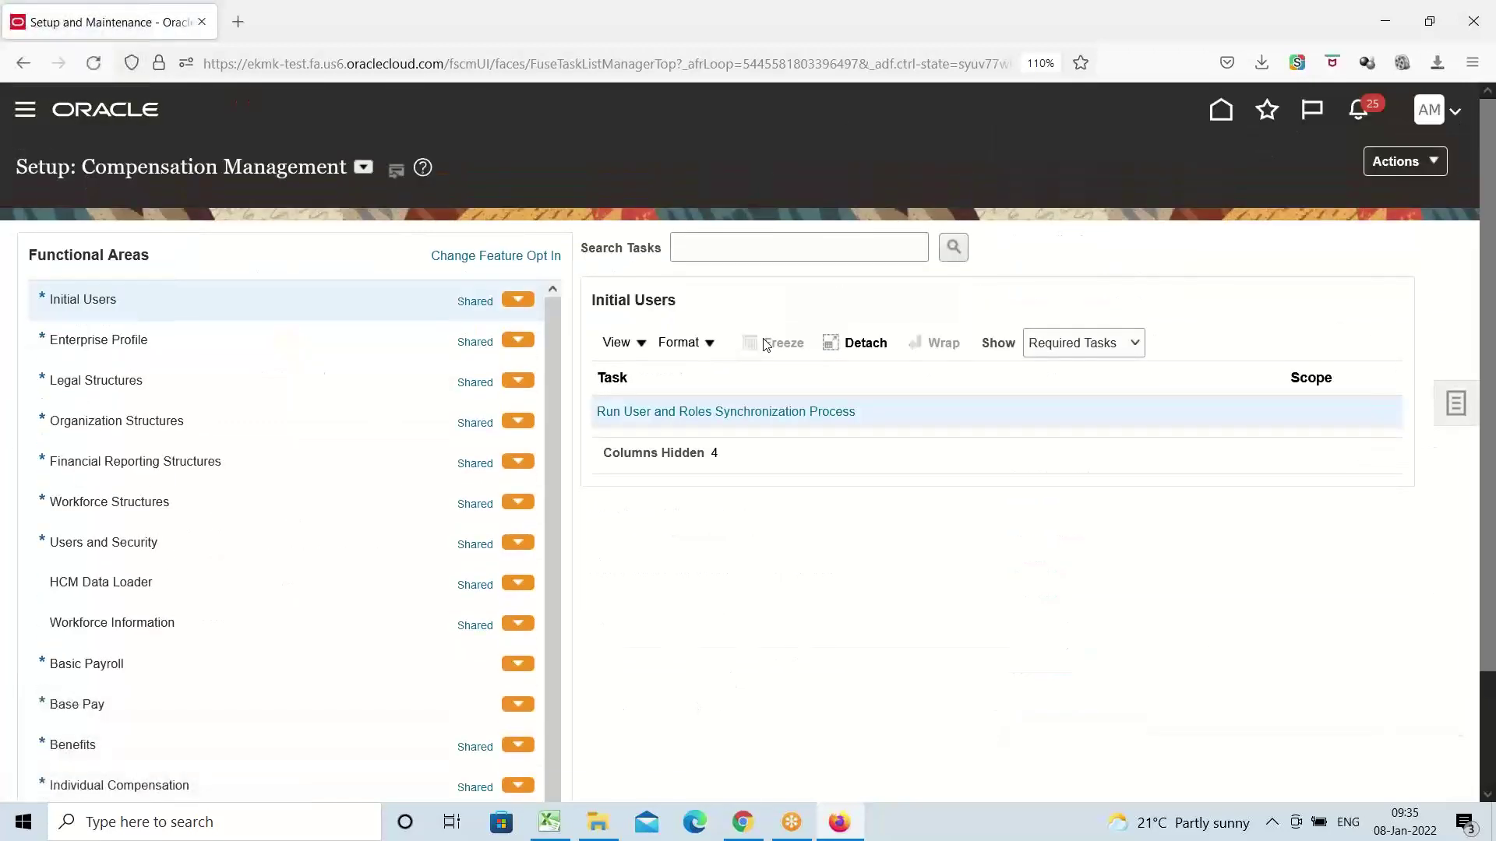
pyautogui.click(549, 822)
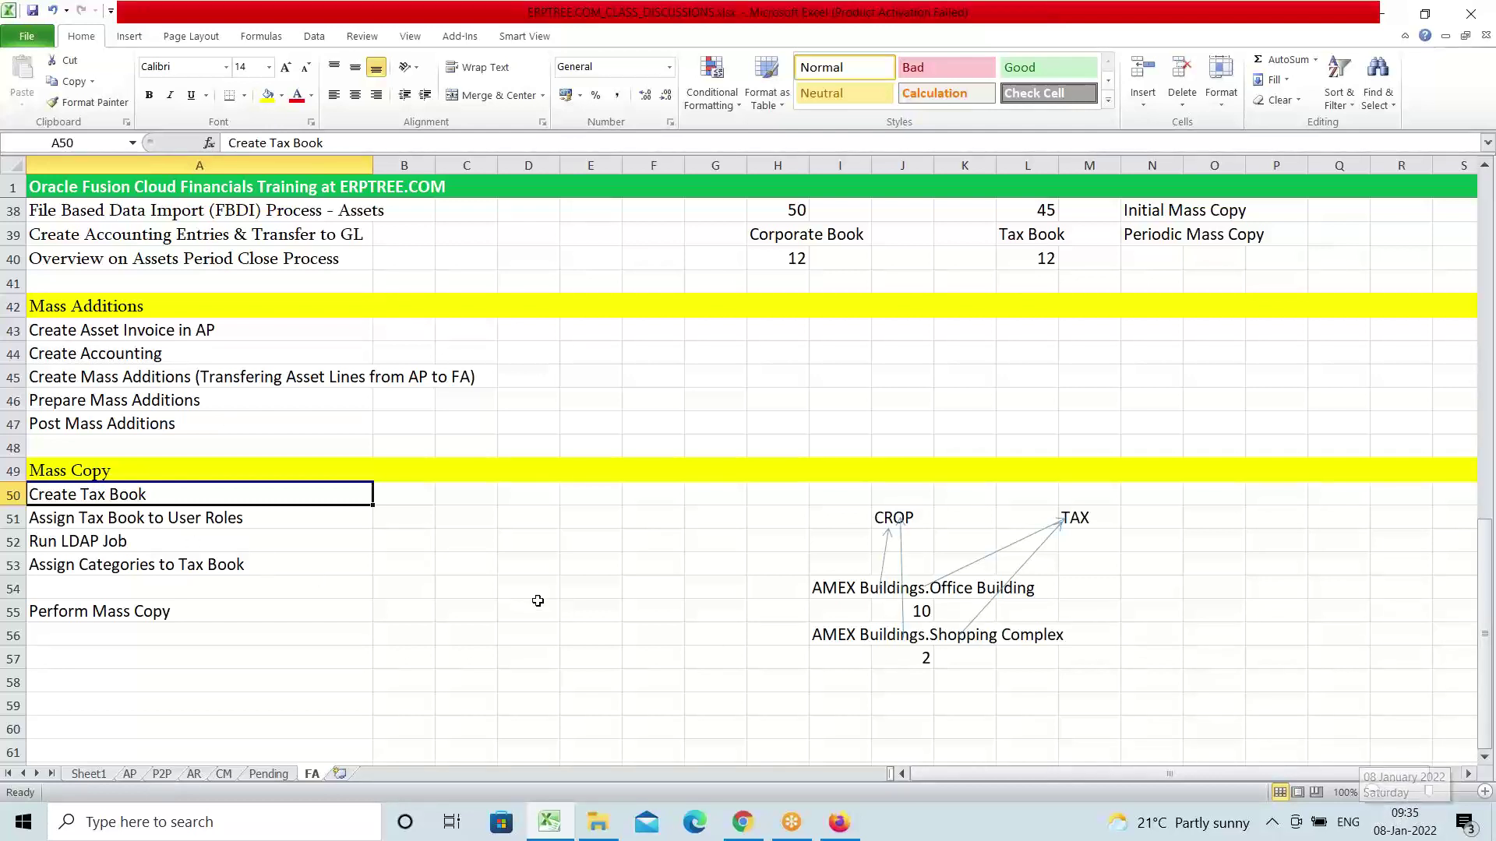
pyautogui.click(137, 474)
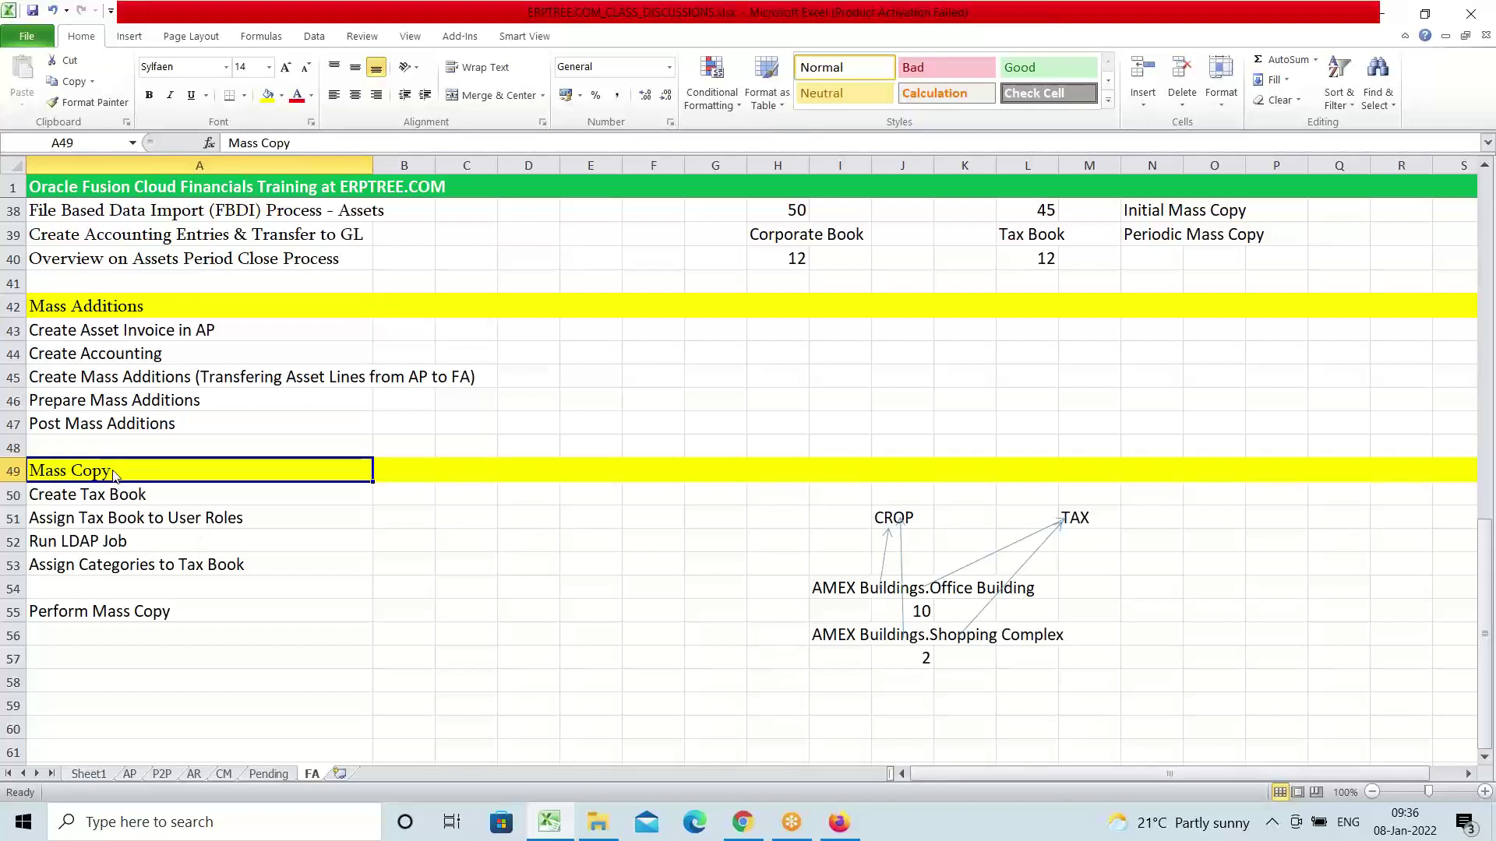
pyautogui.moveTo(113, 477); pyautogui.dragTo(116, 596)
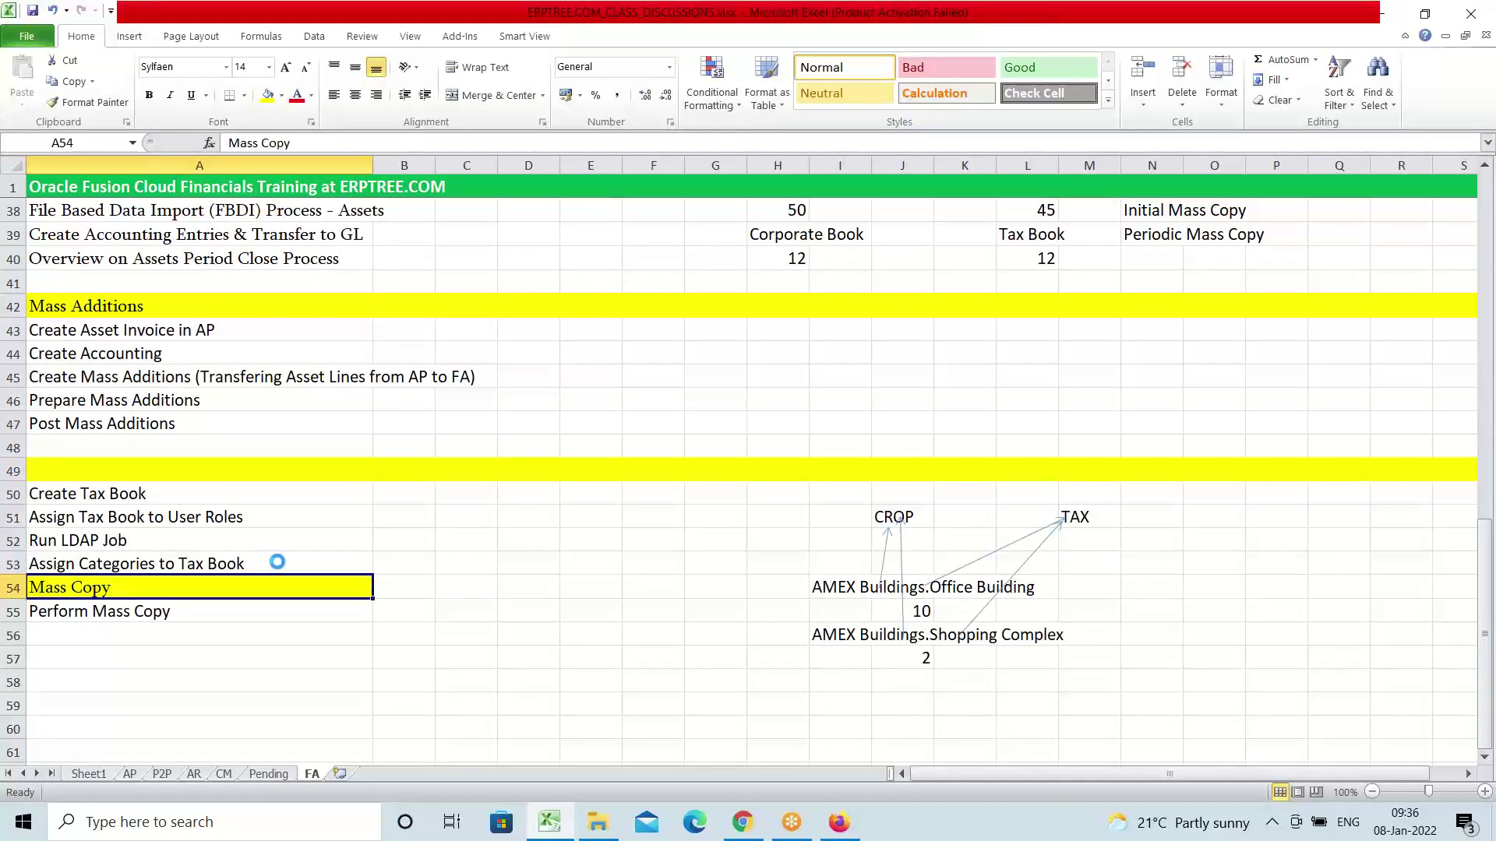
pyautogui.hotkey('ctrl', 'z')
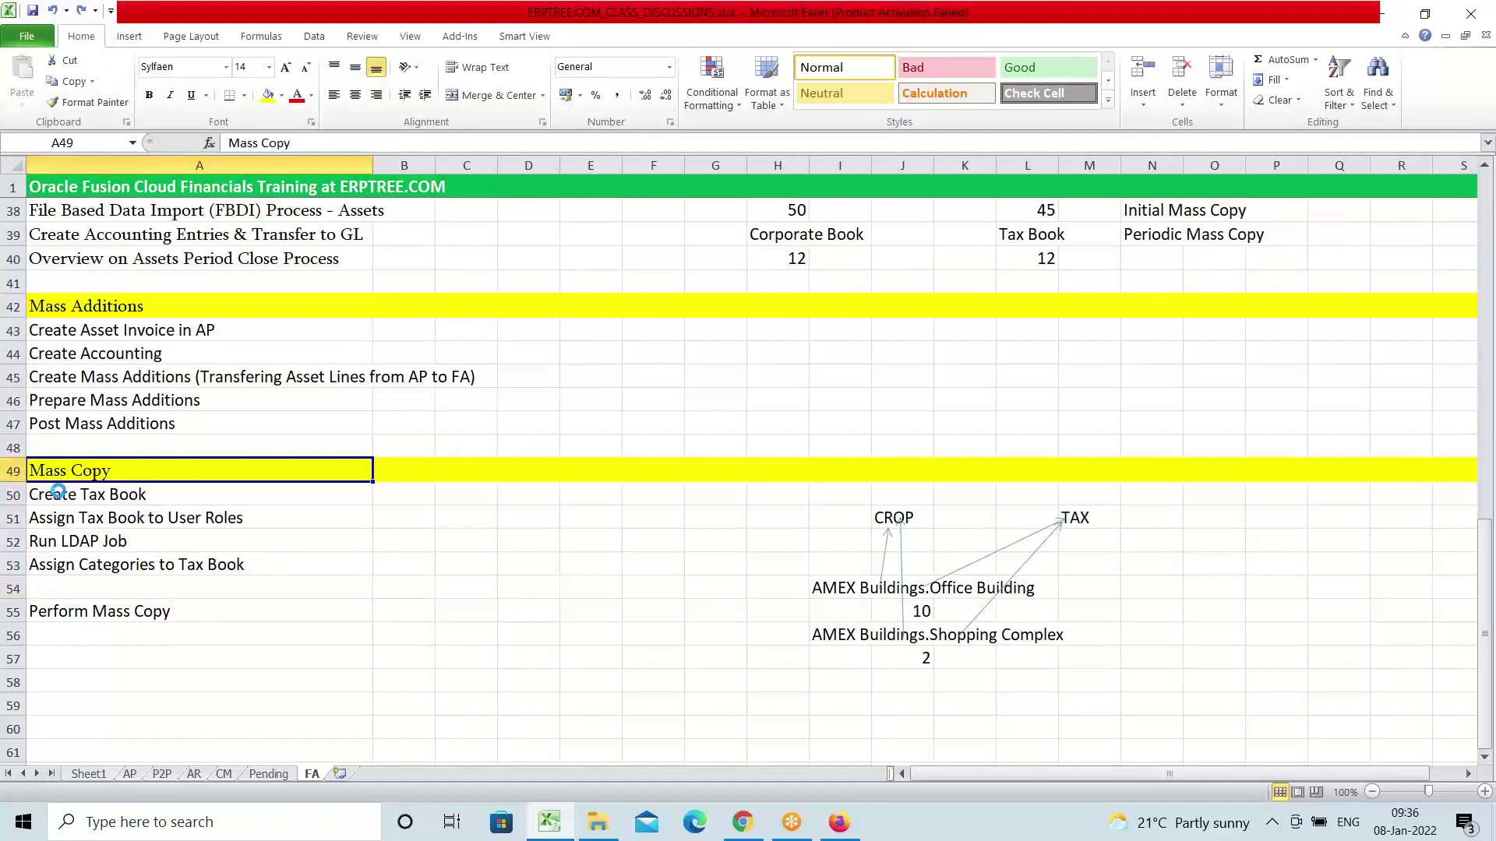
pyautogui.click(103, 608)
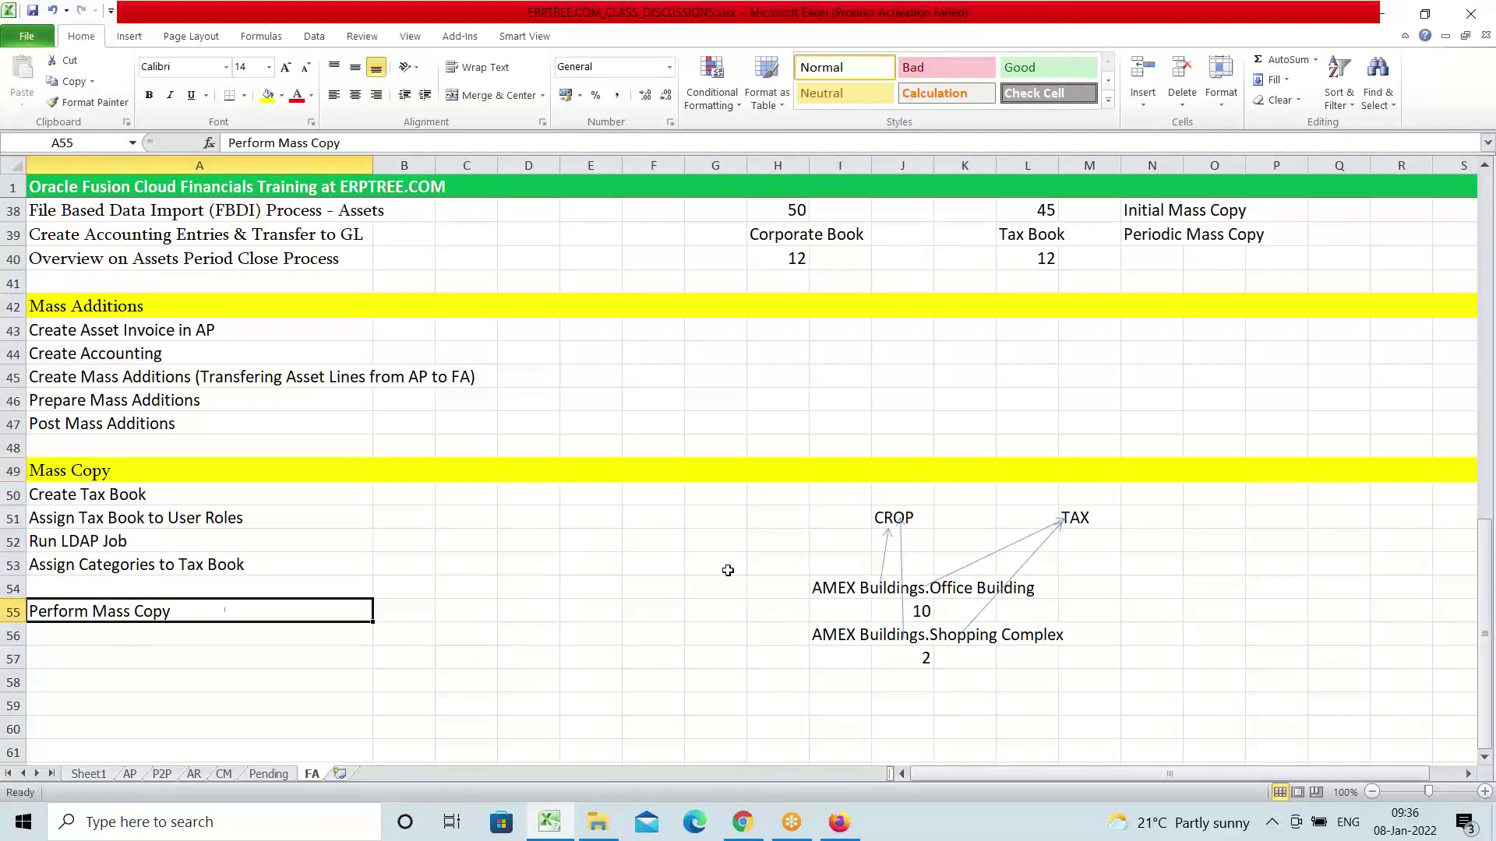